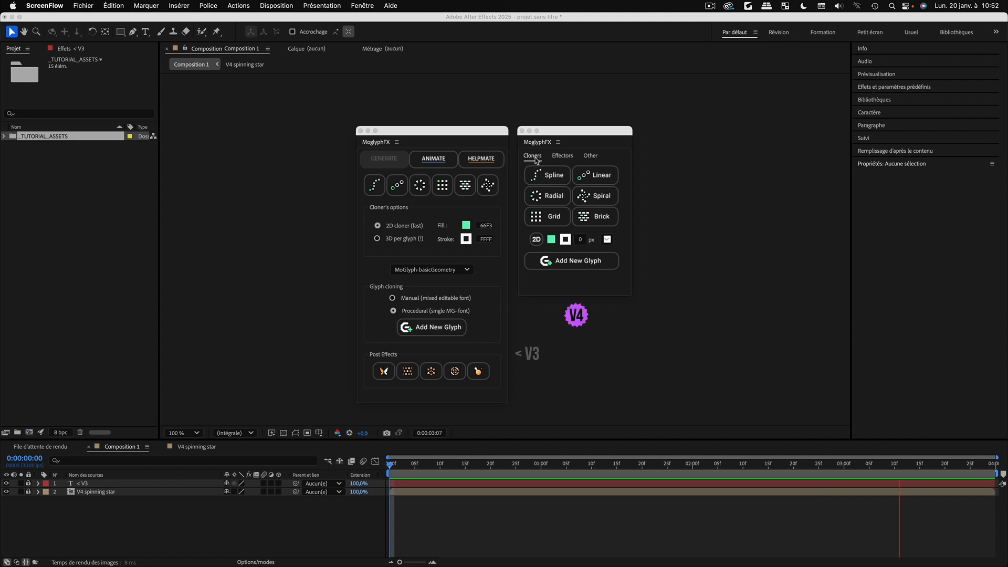
Look through the Cloners, Effectors and Other sections of the V4 MoglyphFX panel beside the older version
left_click(446, 167)
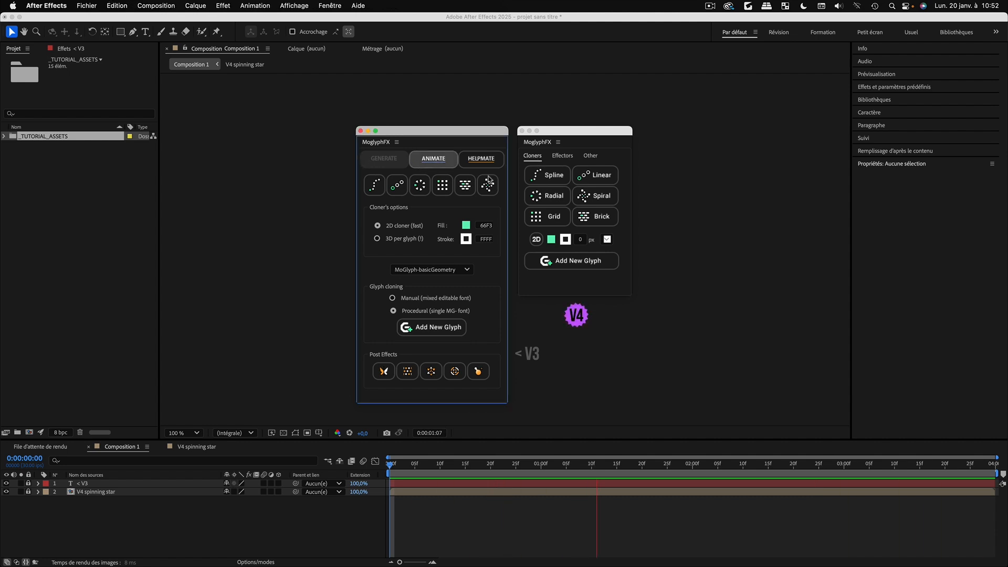
left_click(561, 156)
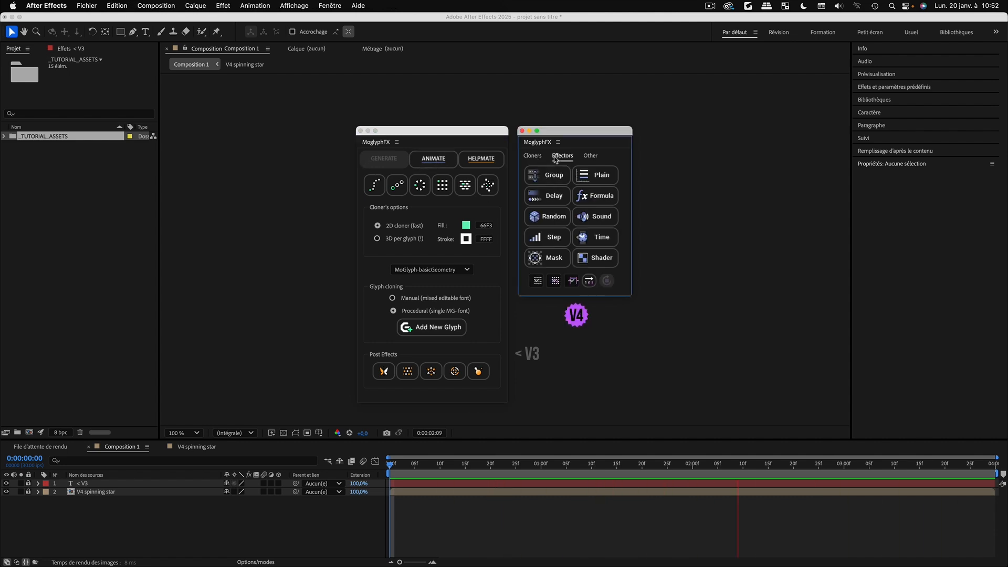
left_click(591, 156)
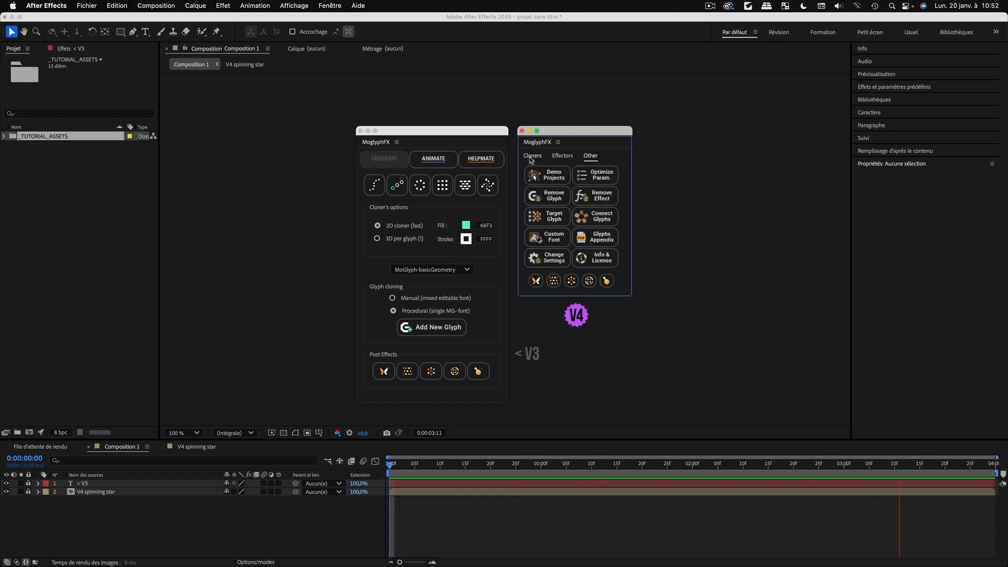
left_click(530, 158)
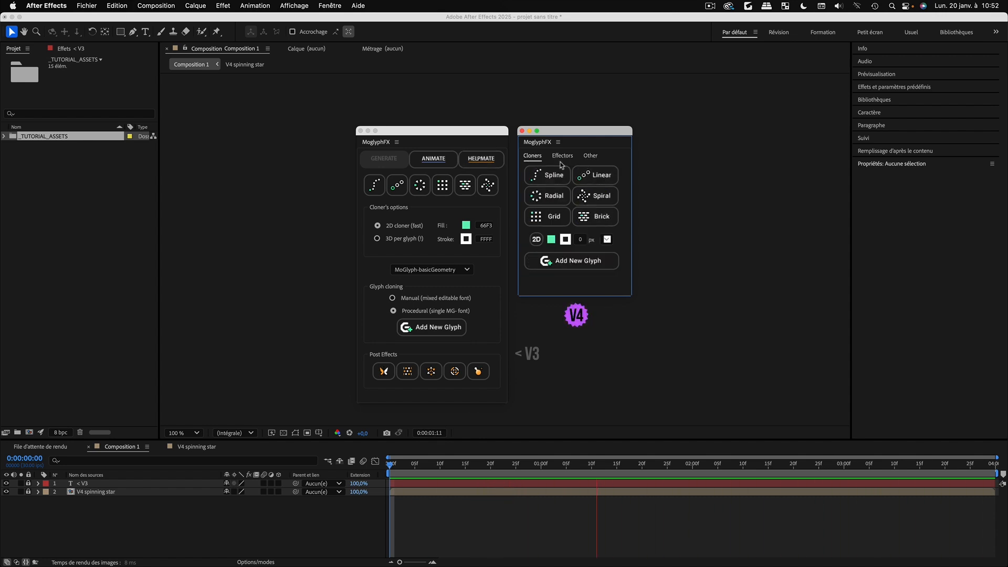
left_click(561, 157)
left_click(591, 156)
left_click(532, 156)
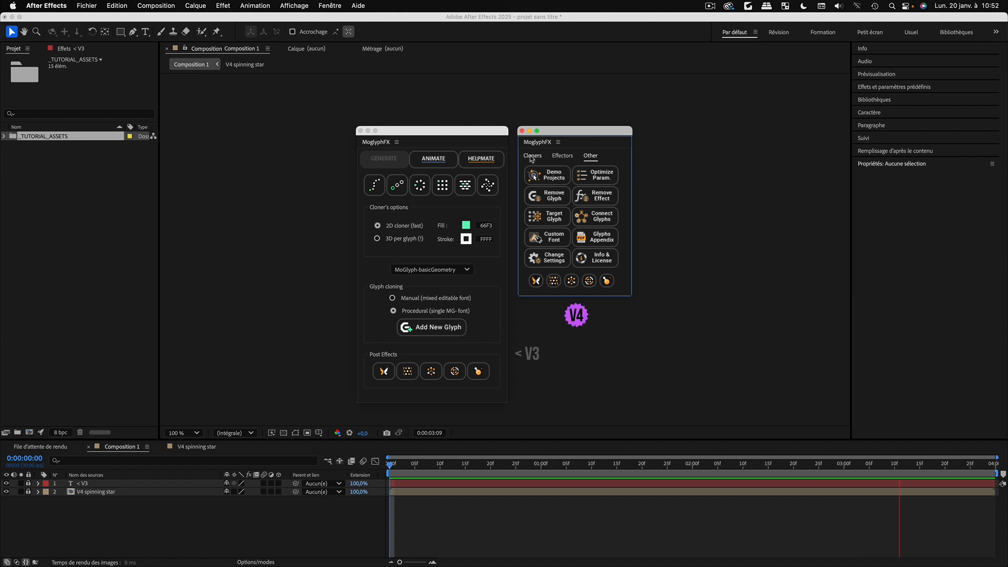
Compare the older panel's Animate, Helpmate and Generate sections with the V4 Effectors, Other and Cloners sections
left_click(482, 157)
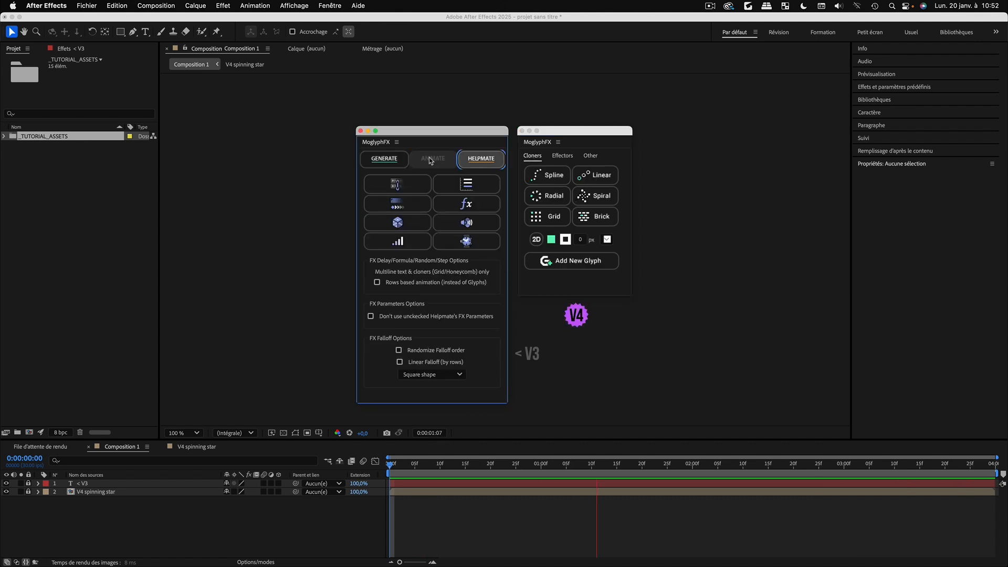
left_click(572, 158)
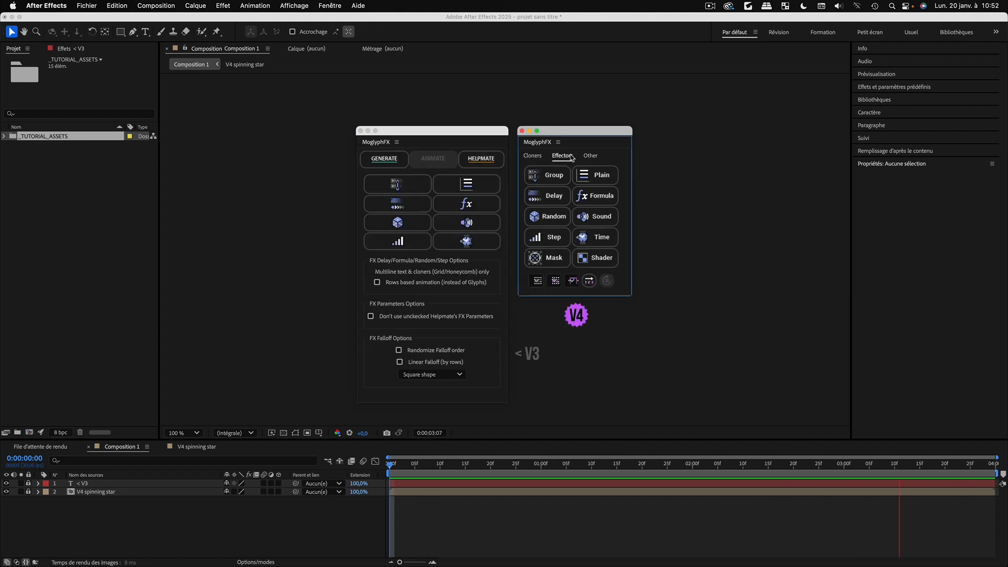
left_click(498, 245)
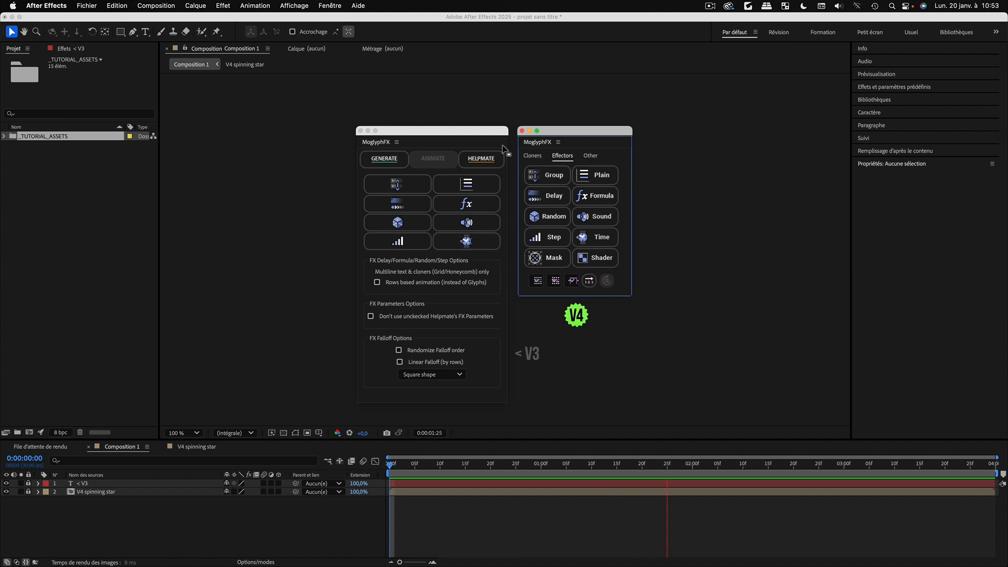
left_click(597, 157)
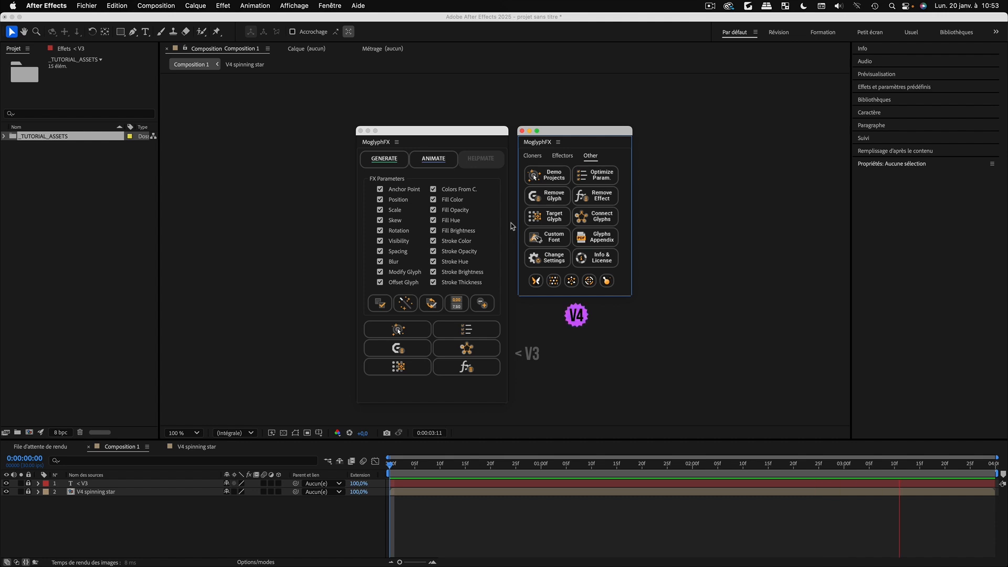
left_click(433, 158)
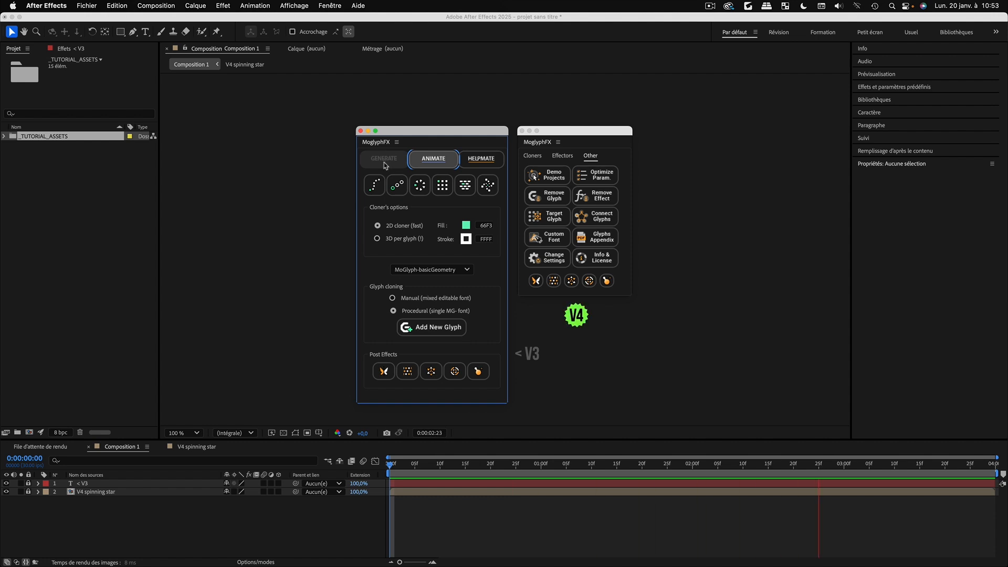
left_click(534, 158)
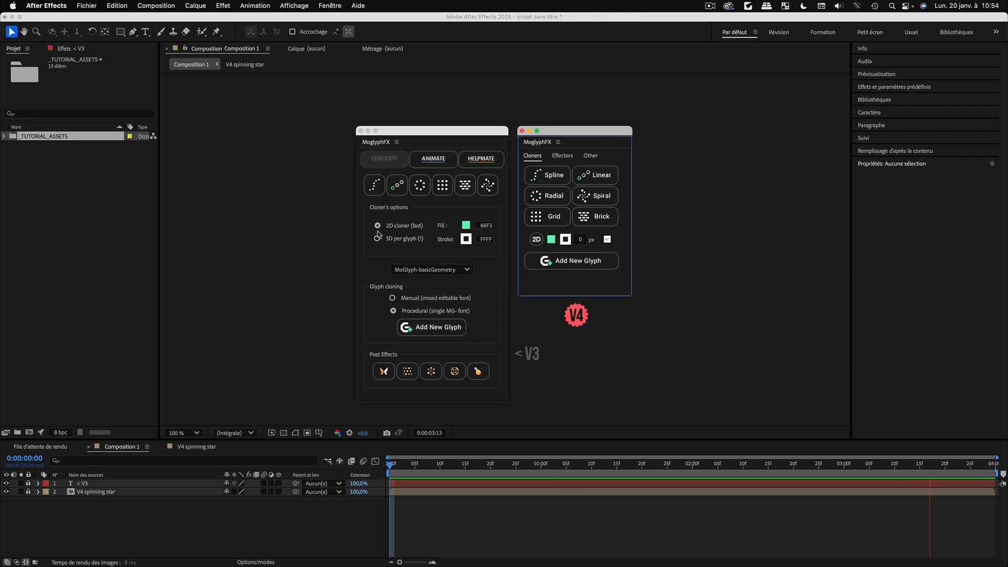
Set the V4 panel's cloner mode to 3D and select 2D cloner (fast) in the older panel
left_click(535, 240)
left_click(536, 243)
left_click(536, 242)
left_click(377, 226)
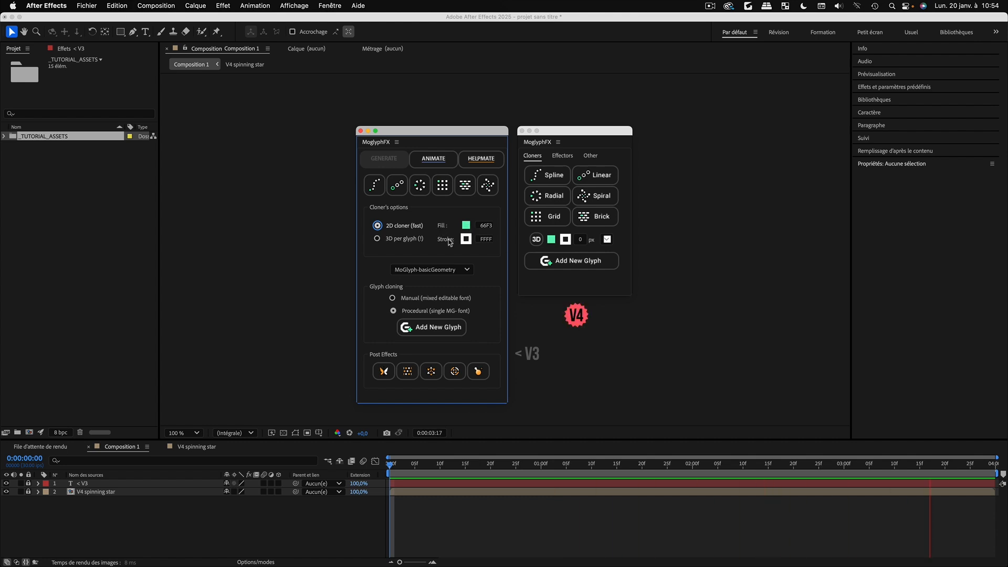
Set the cloner fill color in the V4 panel to FF3205
left_click(551, 240)
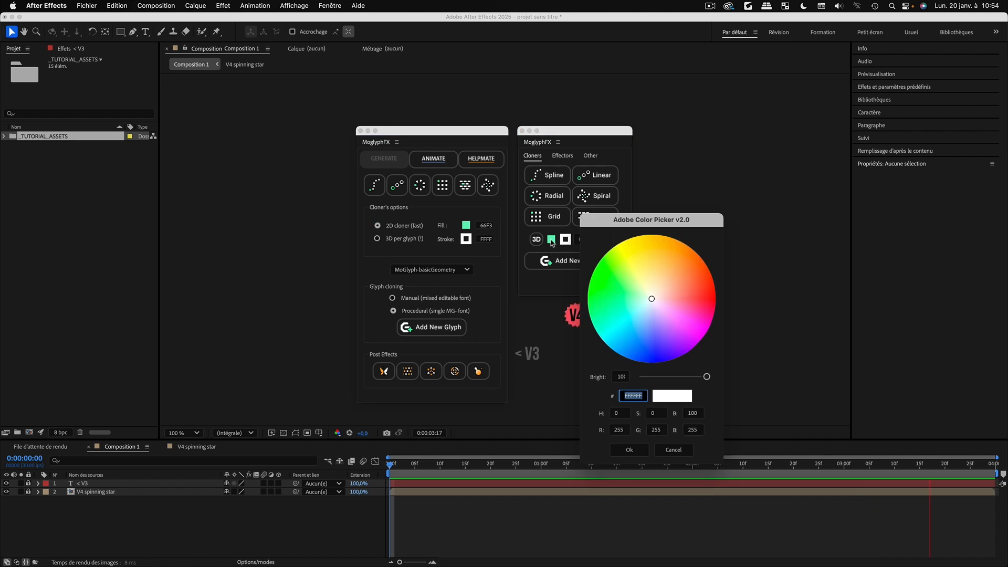
key("super+v")
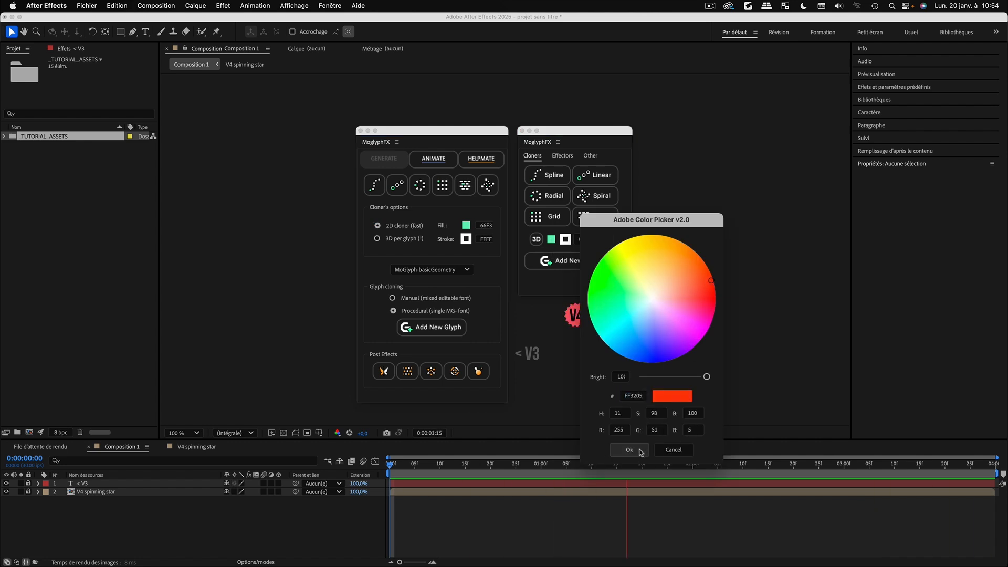
left_click(630, 450)
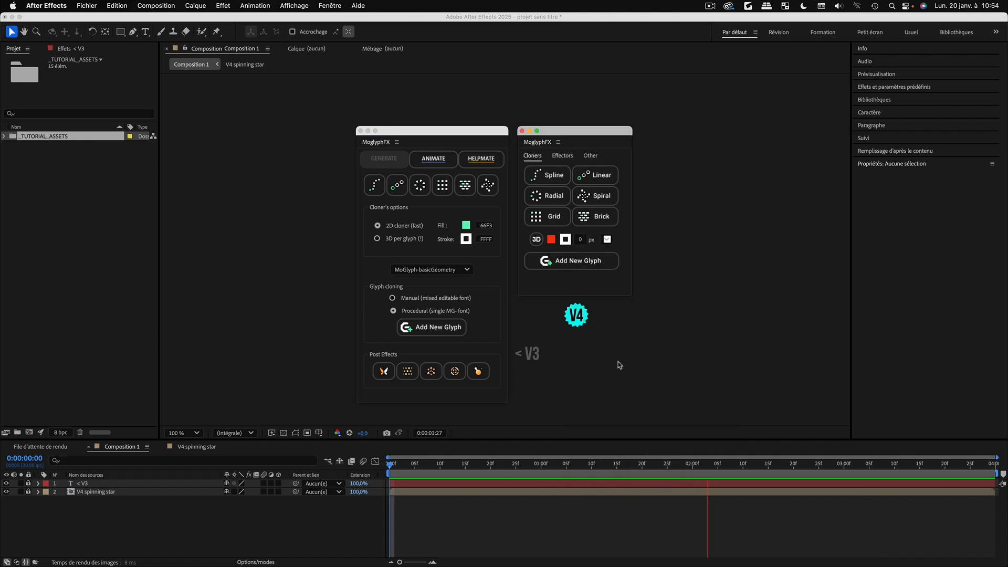
Set the cloner stroke color in the V4 panel to lime green 9DFF00 and activate the stroke width for editing
left_click(566, 245)
mouse_move(657, 274)
left_mouse_down()
mouse_move(656, 266)
mouse_move(601, 260)
left_mouse_up()
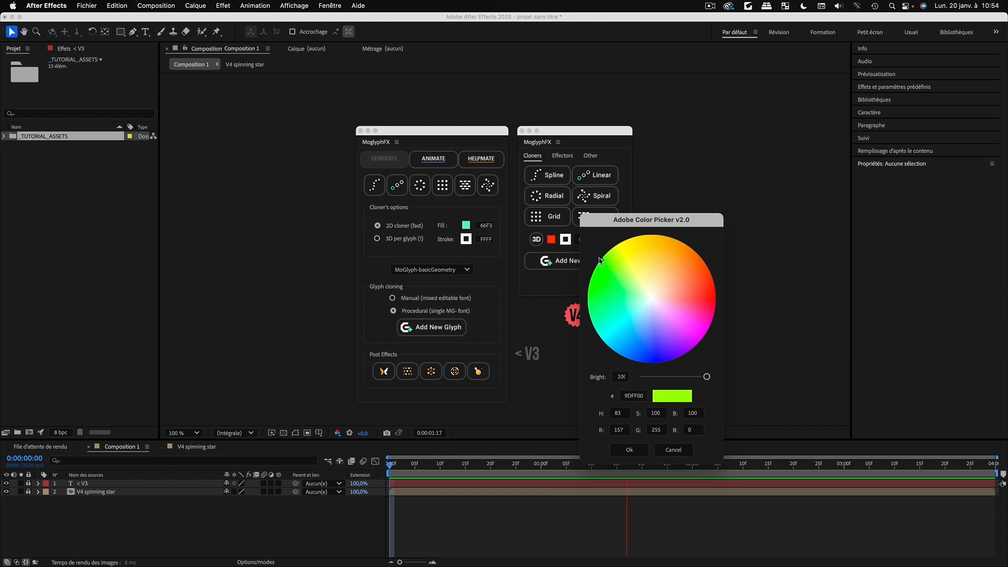
left_click(641, 446)
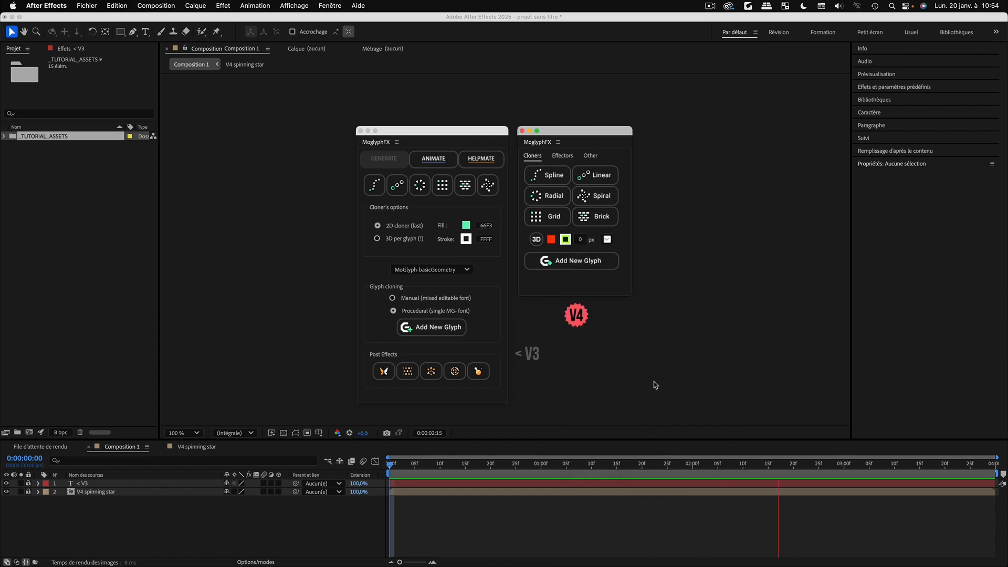
left_click(581, 239)
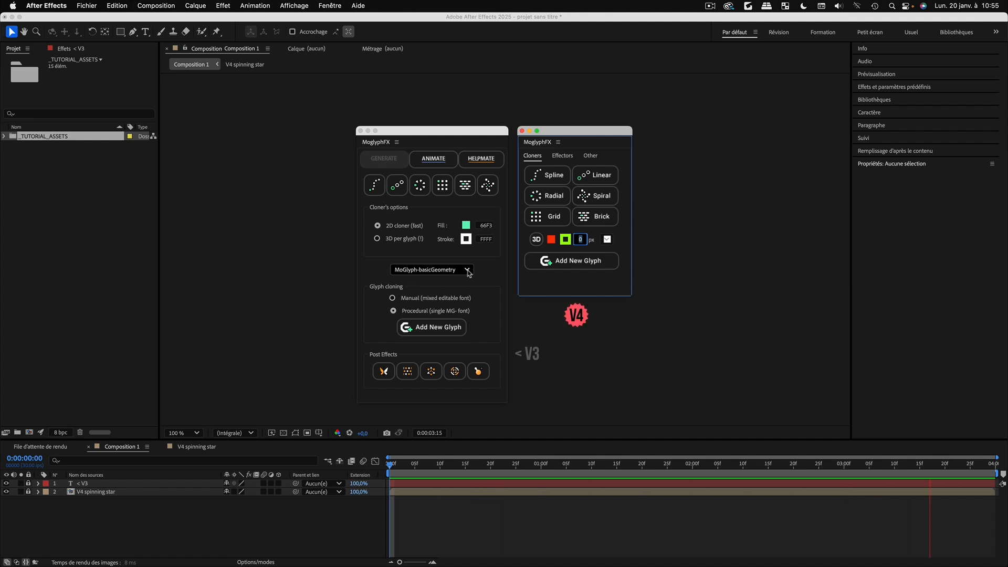
Compare the glyph font lists of both panels and choose MoGlyph-people as the V4 glyph font
left_click(467, 270)
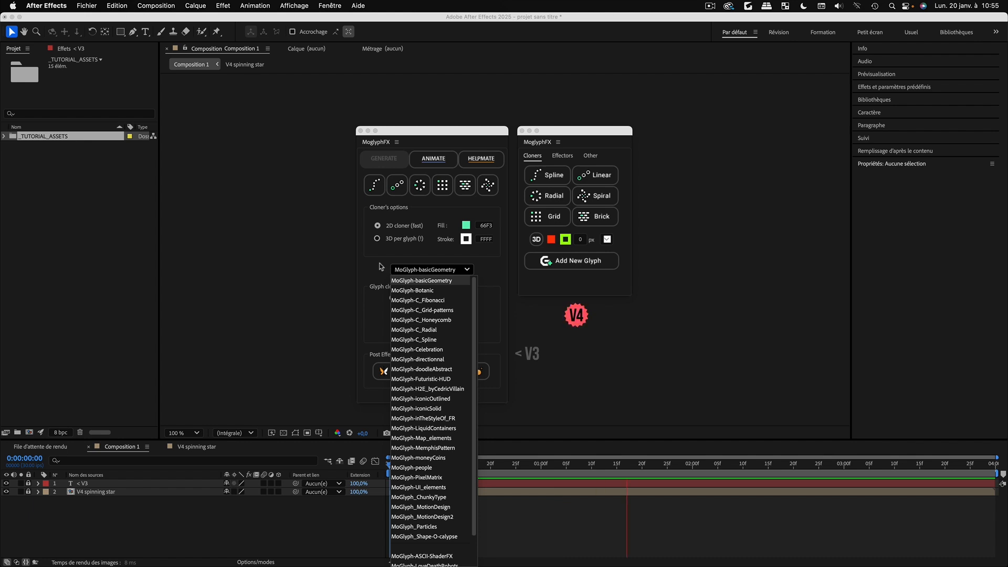
left_click(440, 279)
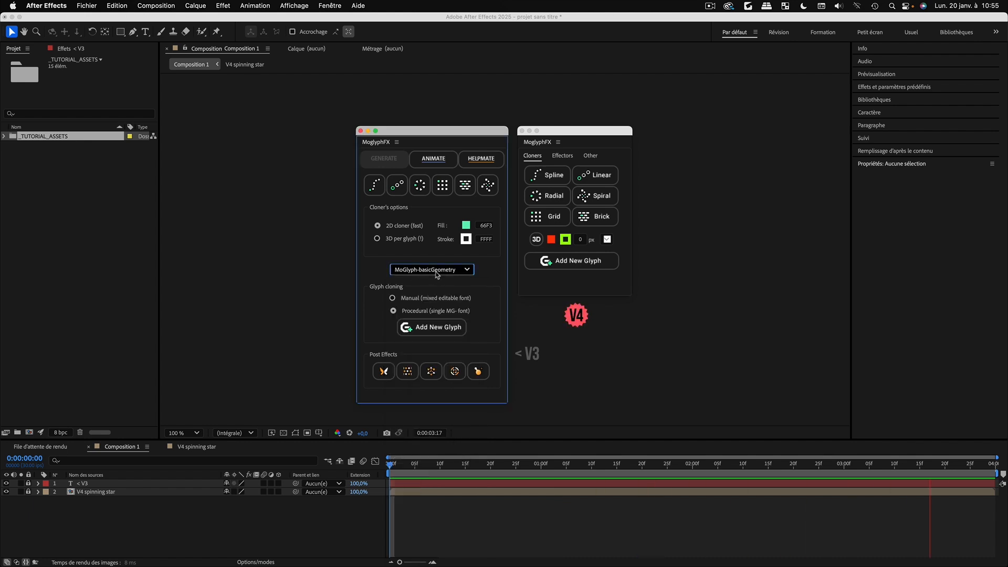
left_click(608, 241)
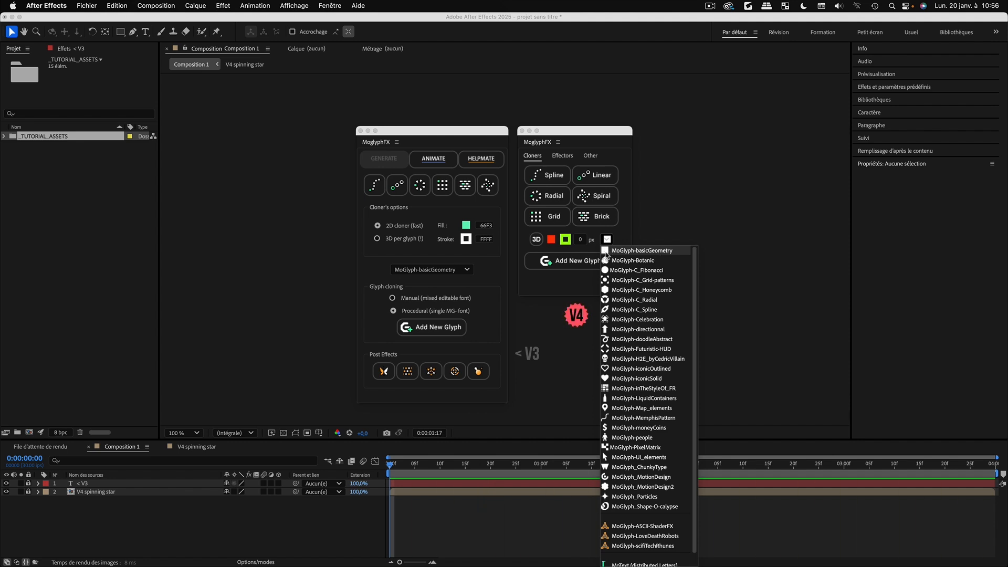
left_click(618, 235)
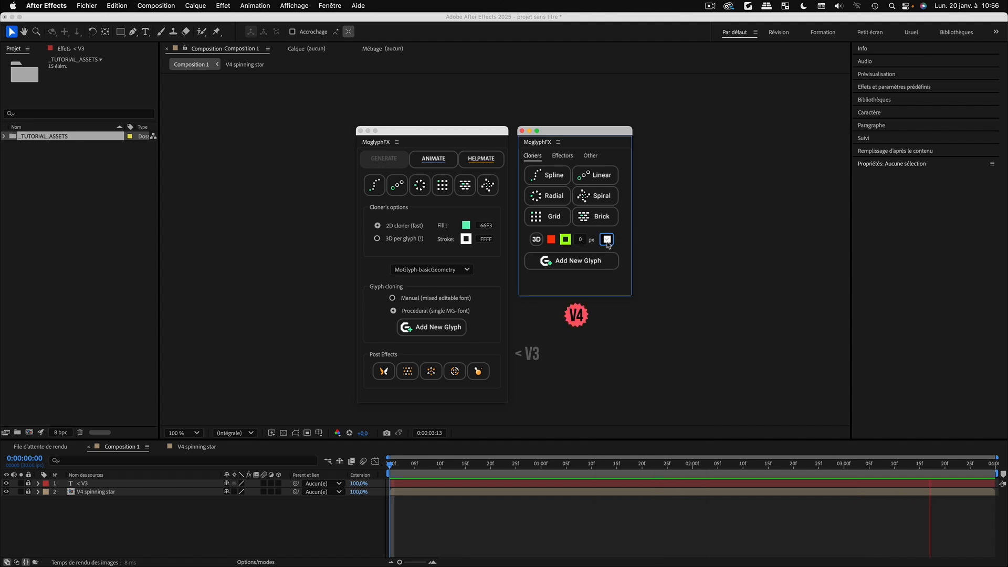
left_click(610, 241)
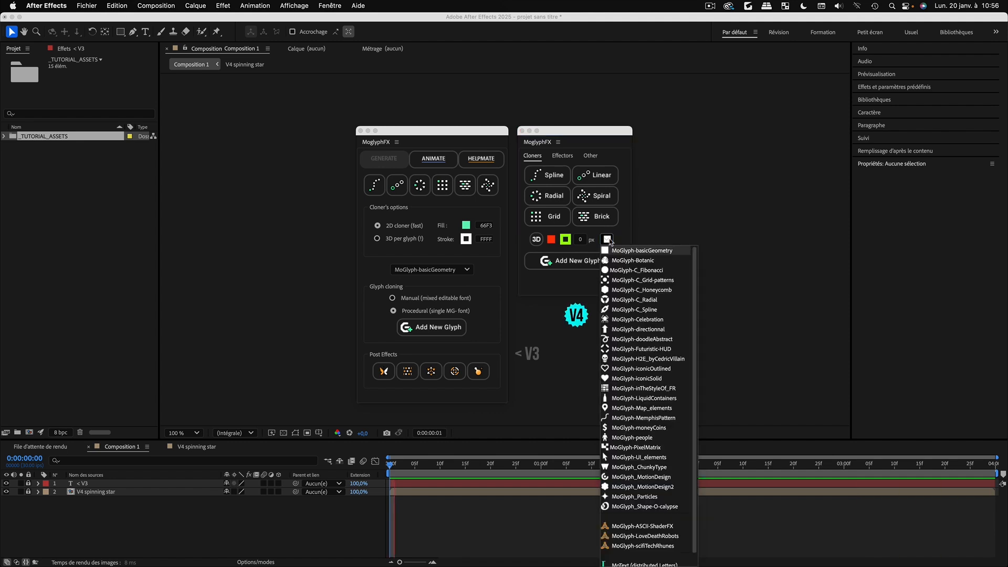
left_click(632, 438)
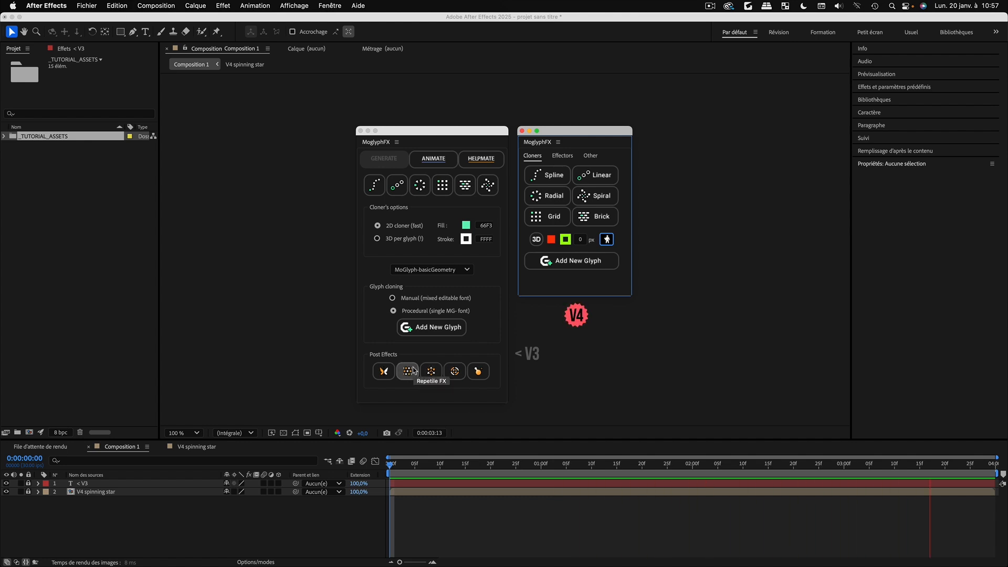
Examine the post effects in V4's Other section and compare the older Animate section with the V4 Effectors
left_click(592, 156)
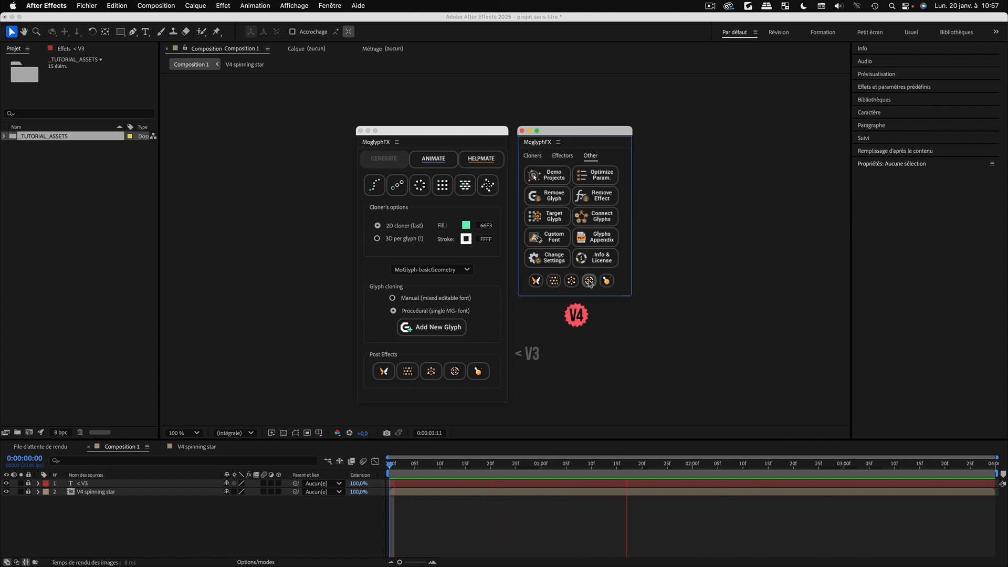
left_click(531, 157)
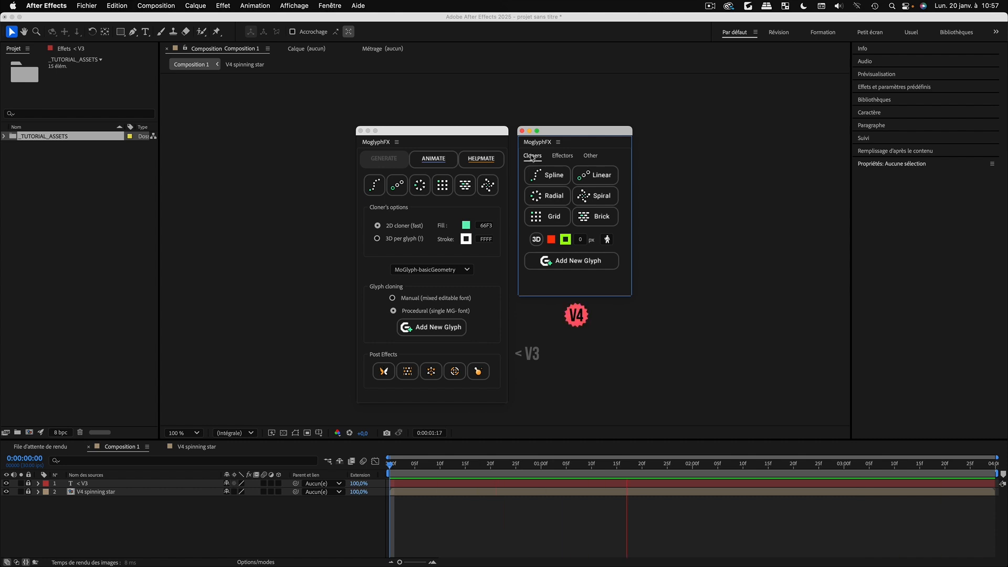
left_click(427, 159)
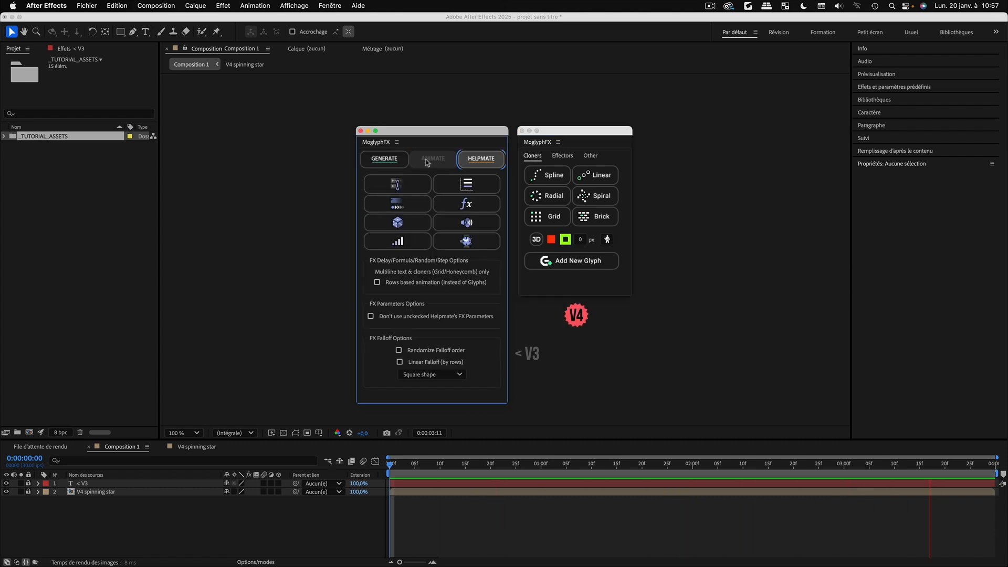
left_click(564, 156)
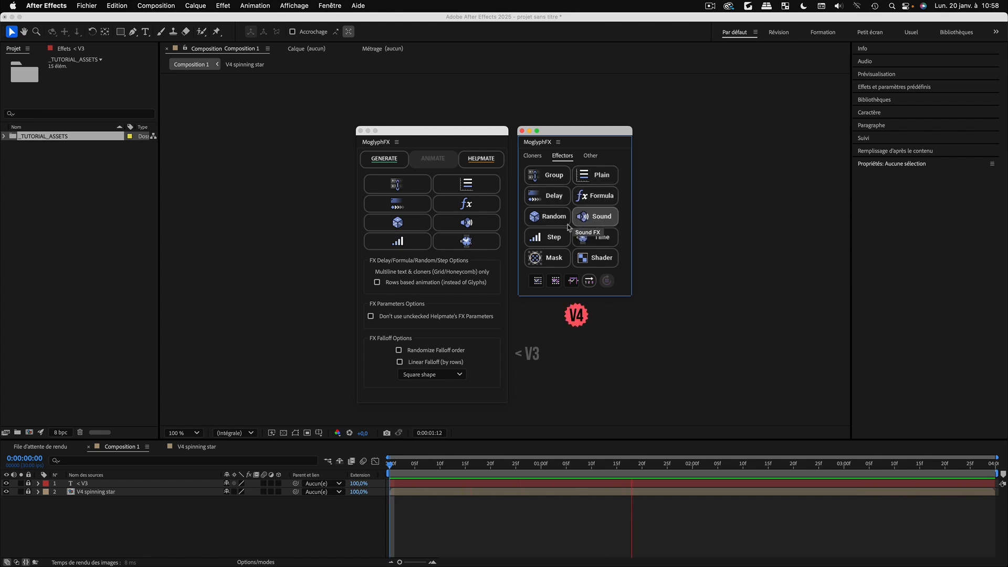
left_click(533, 157)
left_click(562, 156)
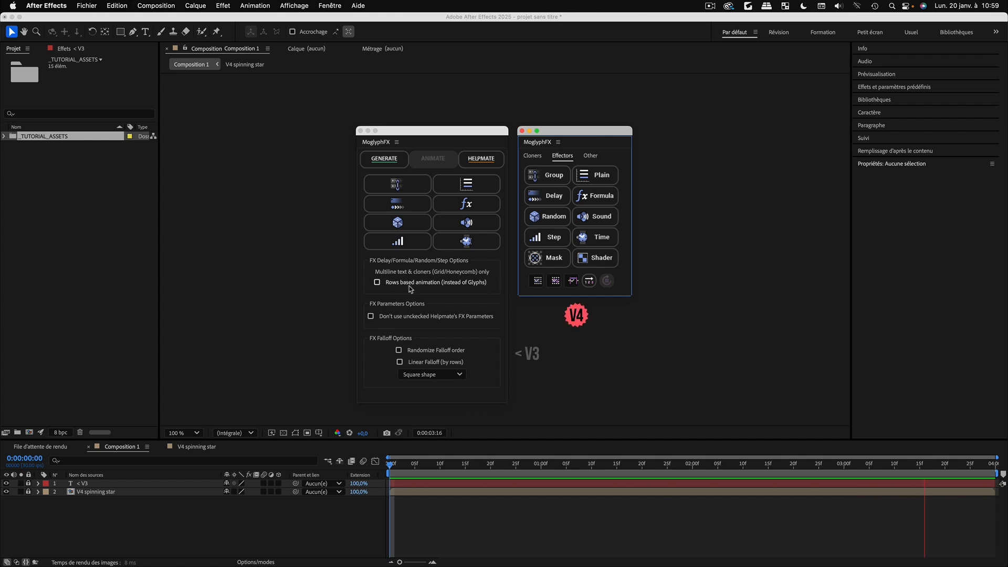
Switch the V4 effector basis to Effector per Word, to Effector per Line and back to Effector per Glyph
left_click(538, 282)
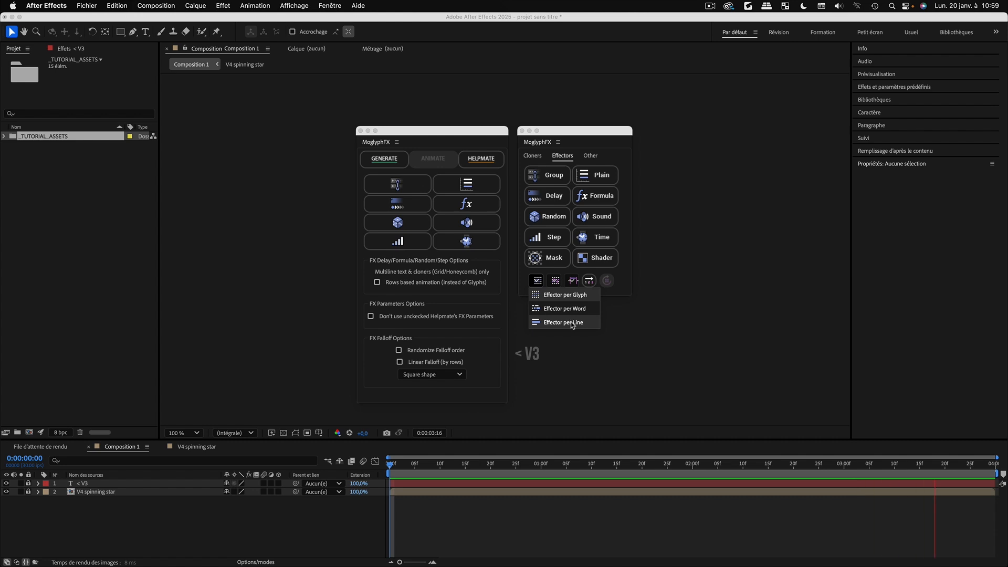
left_click(559, 309)
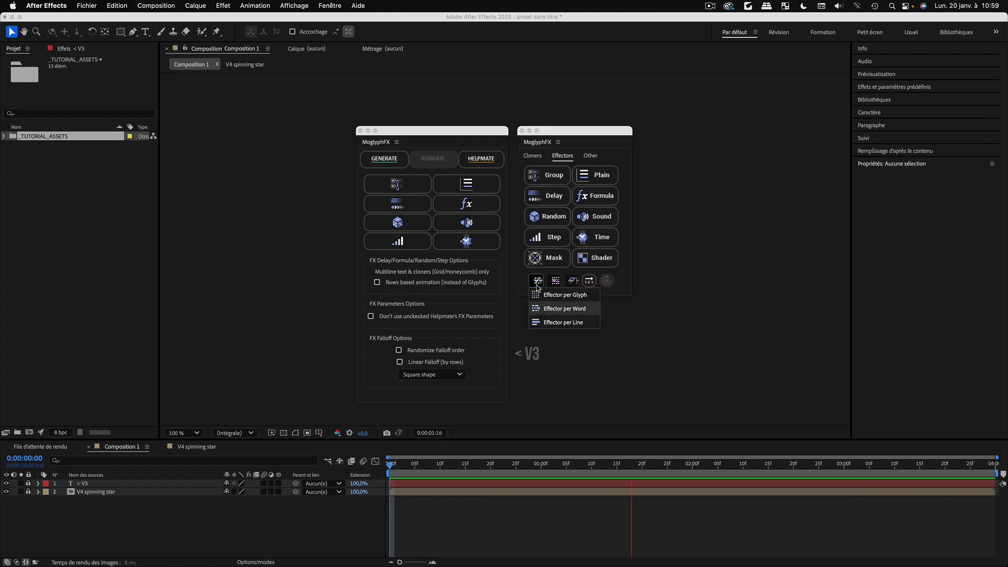
left_click(551, 322)
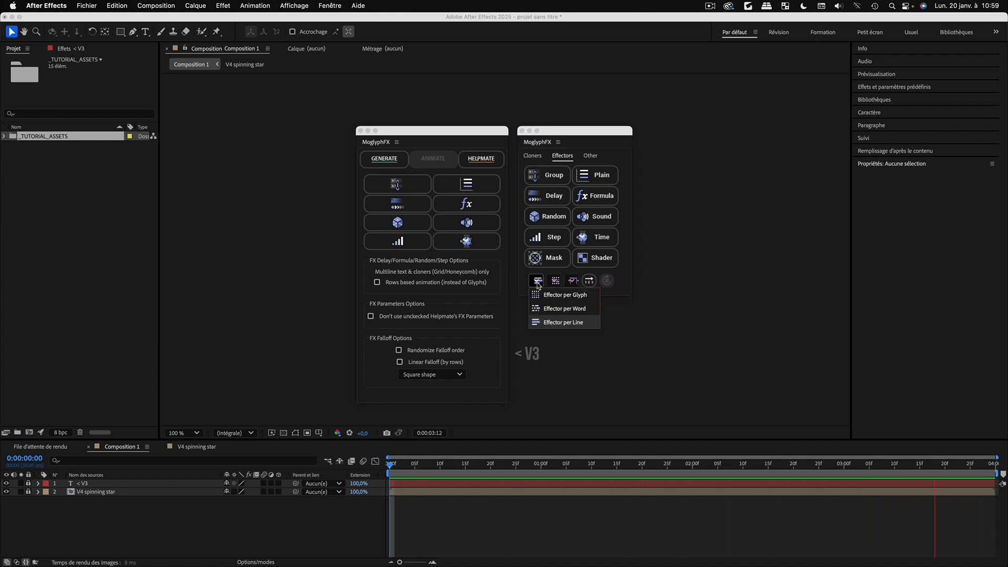
left_click(559, 295)
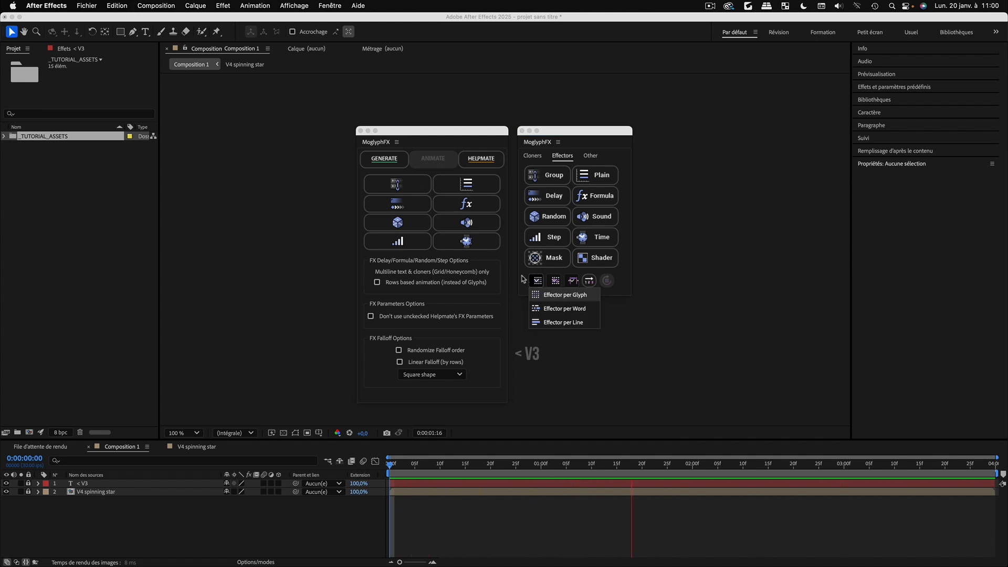
left_click(537, 281)
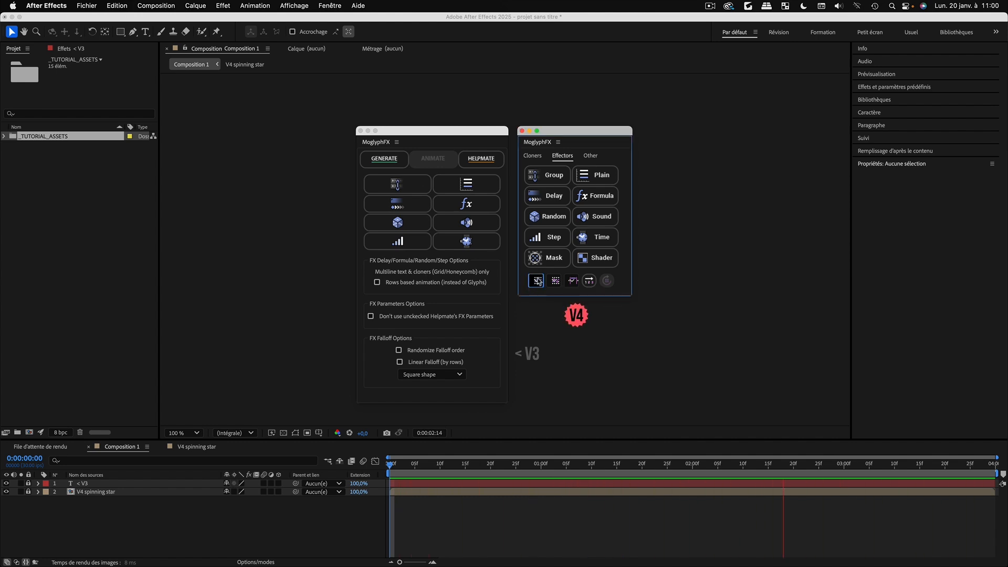
left_click(538, 281)
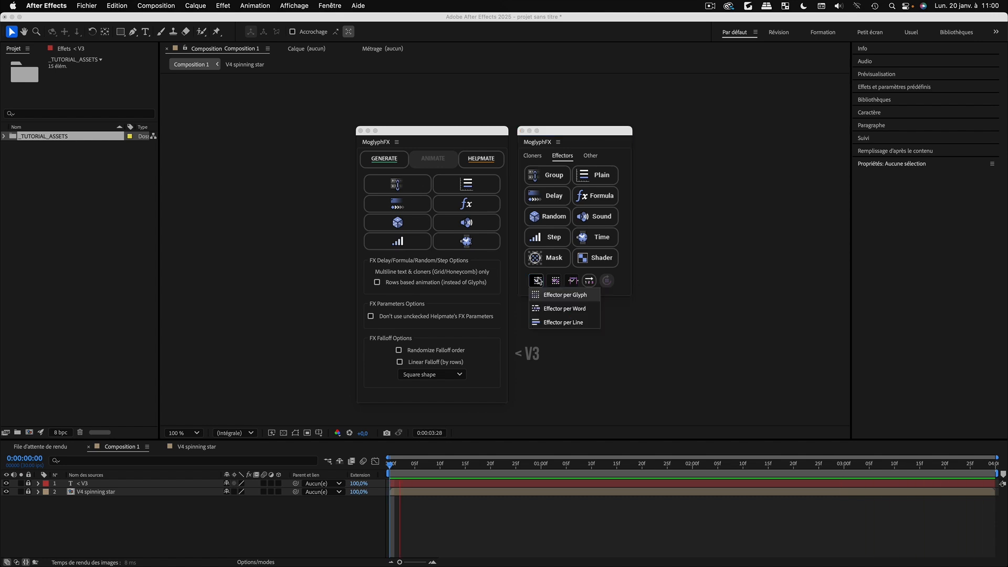
Compare the V4 effector falloff basis and falloff shape lists with the older panel's falloff shapes, keeping Square shape
left_click(537, 295)
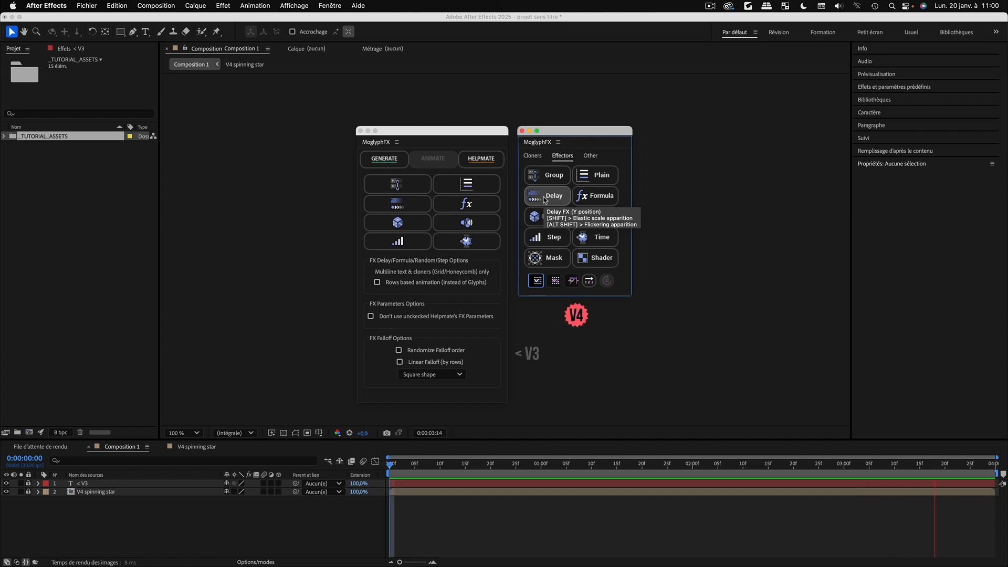
left_click(554, 281)
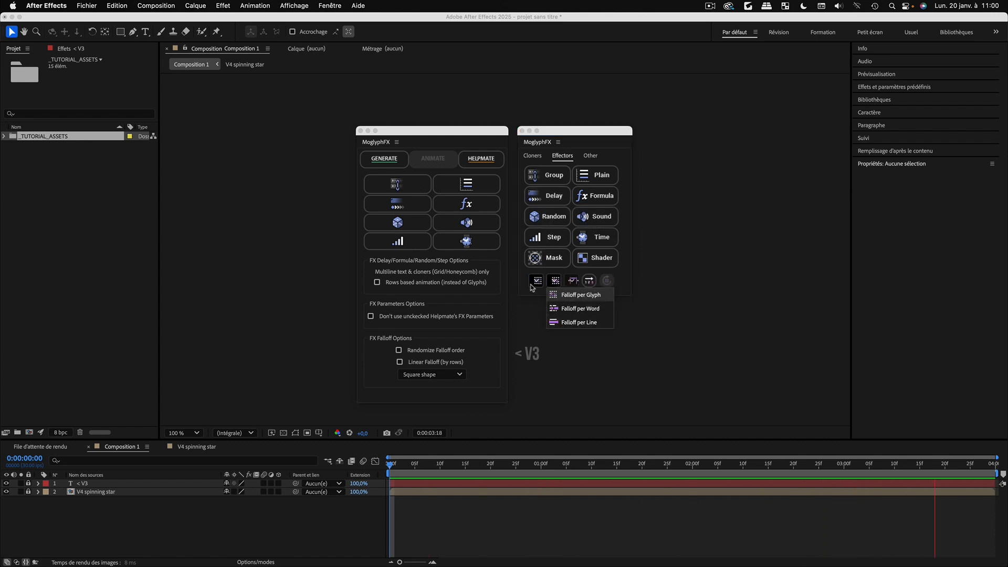
left_click(573, 281)
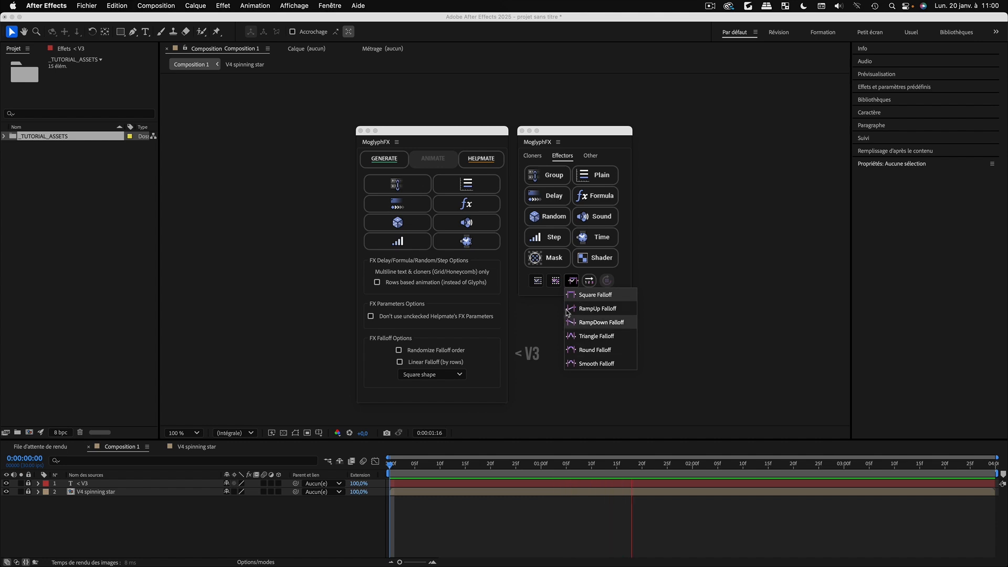
left_click(523, 279)
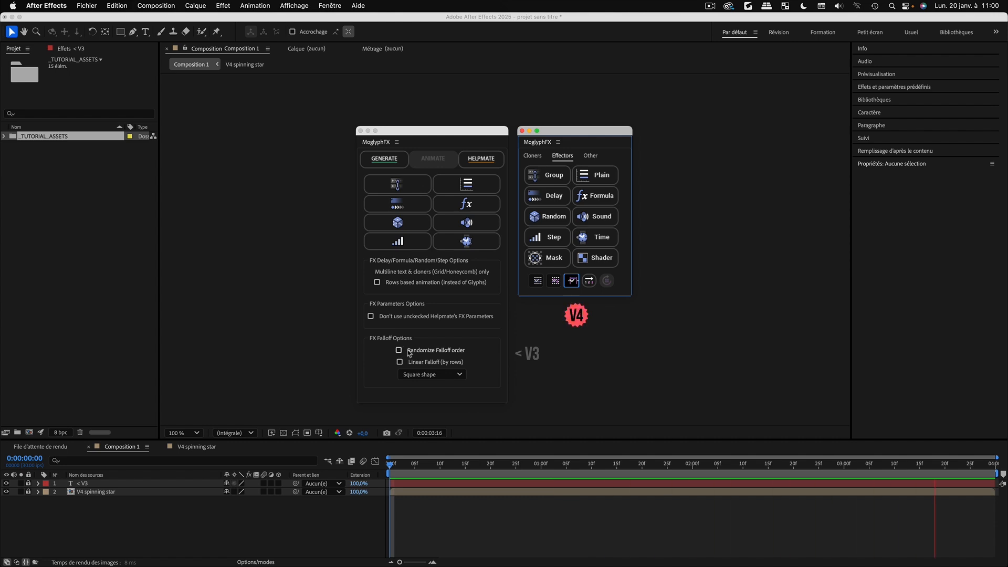
left_click(458, 375)
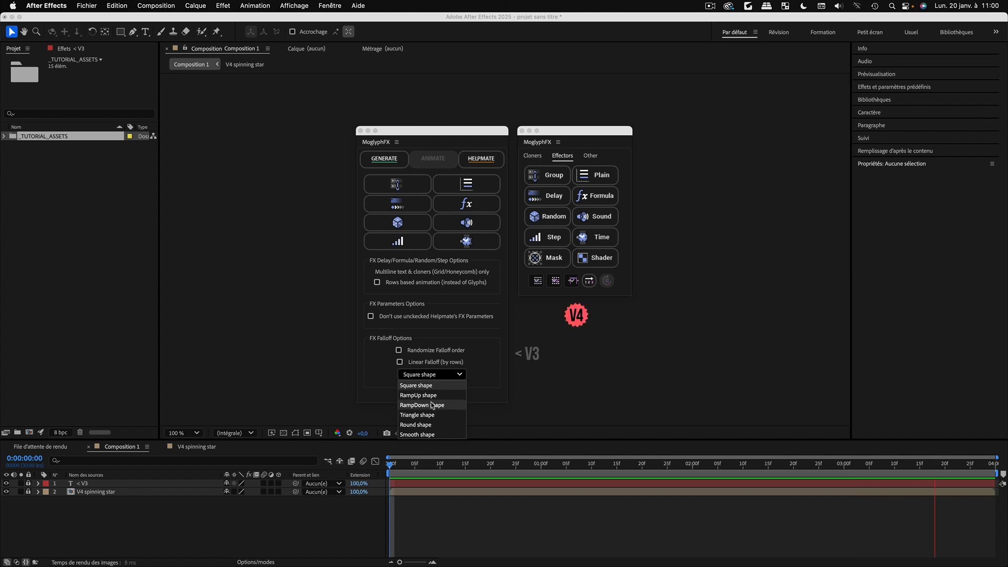
left_click(416, 385)
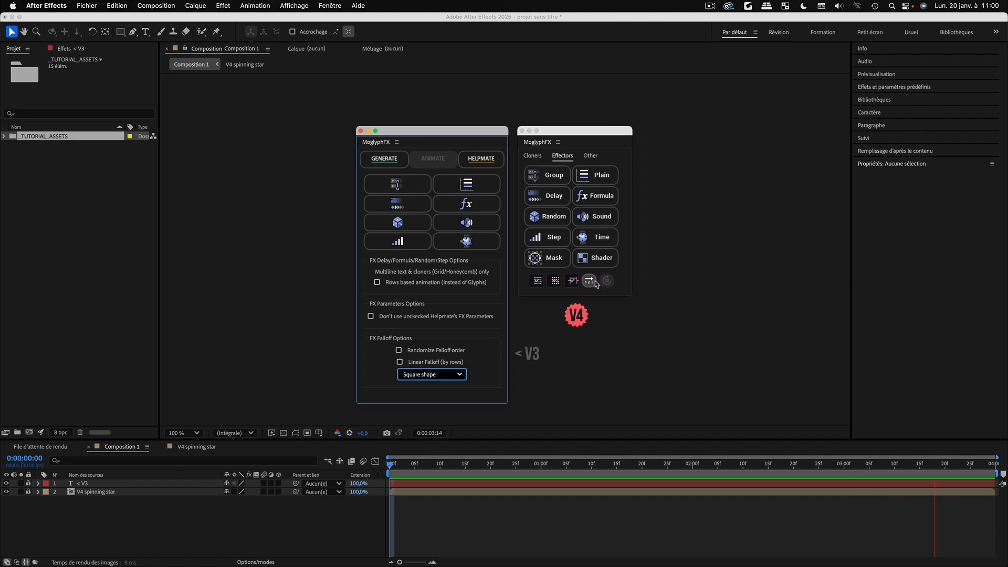
left_click(555, 282)
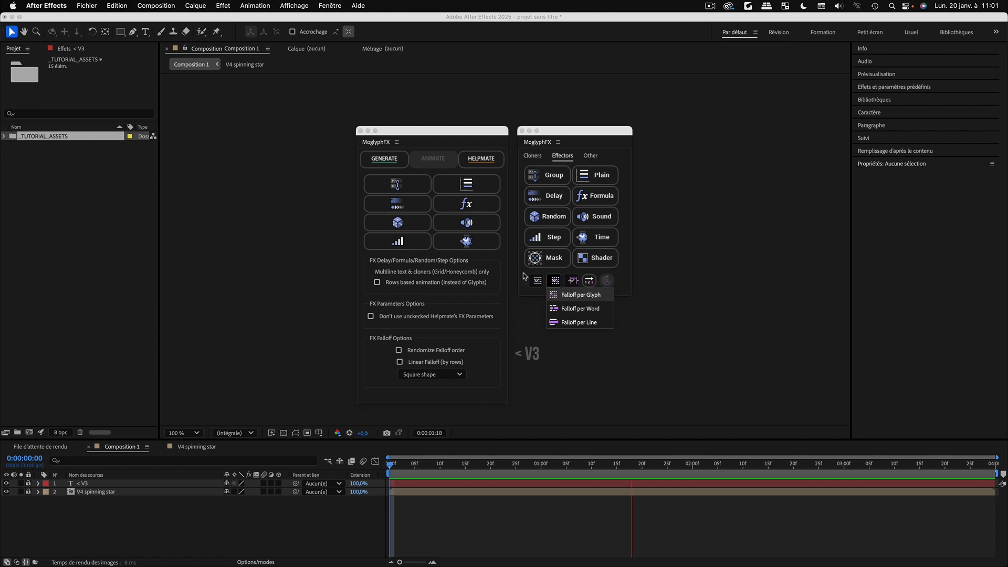
left_click(573, 281)
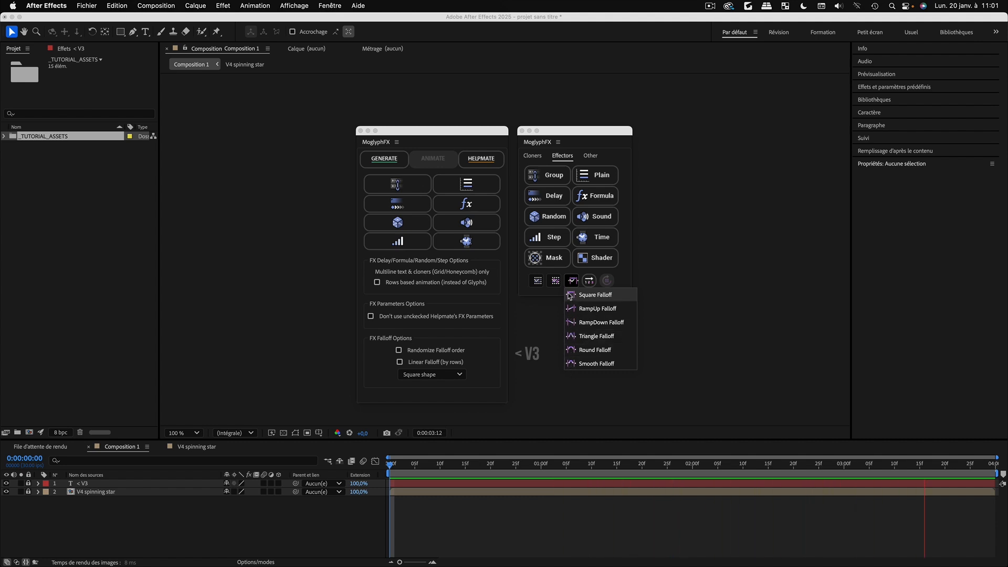
left_click(437, 375)
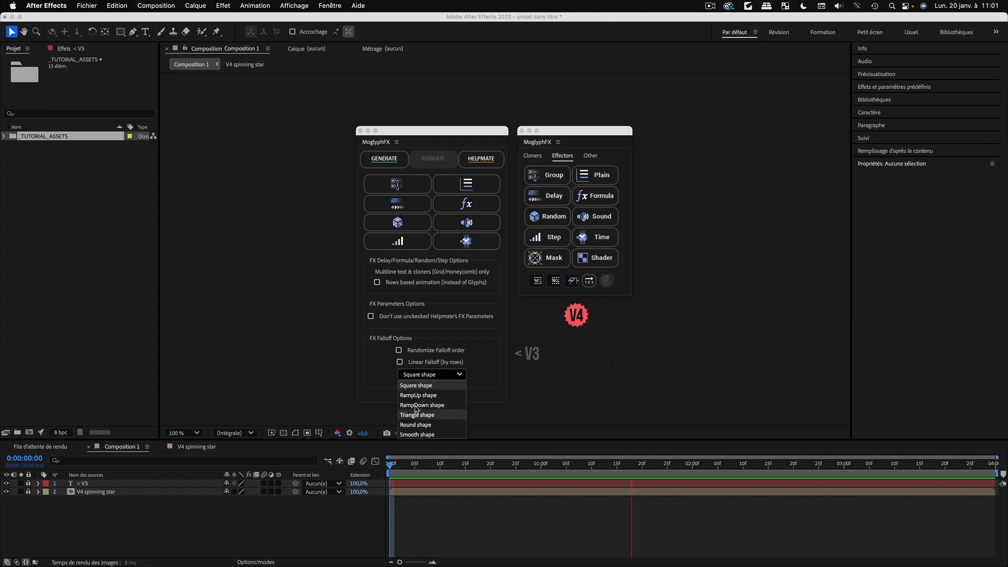
left_click(416, 386)
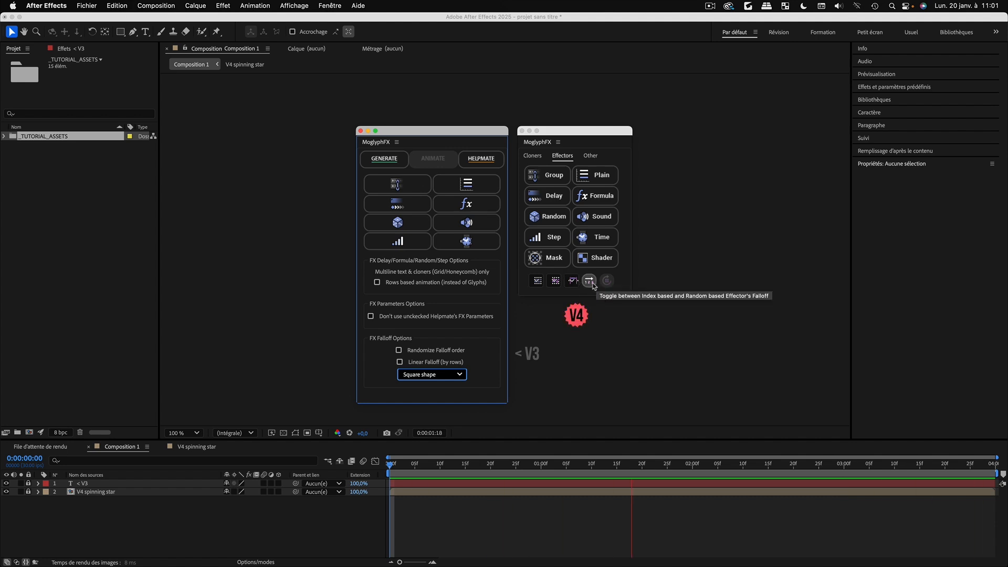
Toggle the V4 effector falloff between index based and random based, returning it to index based
left_click(589, 282)
left_click(589, 283)
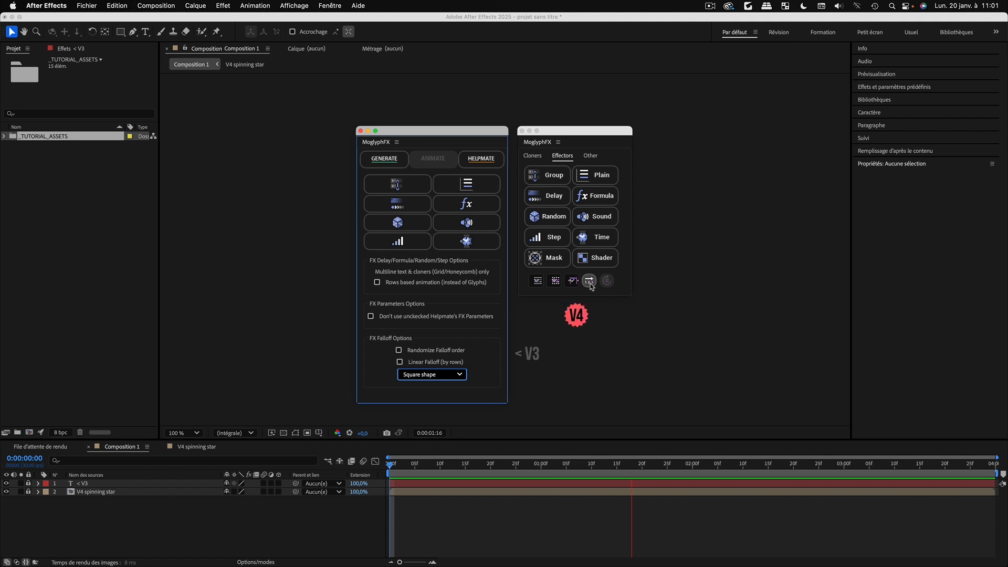
left_click(590, 282)
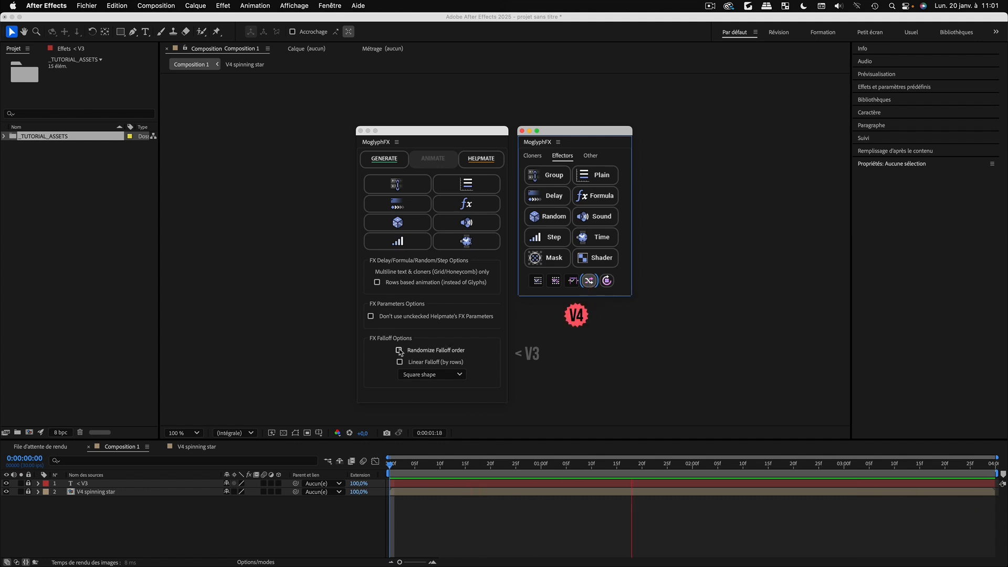
left_click(590, 281)
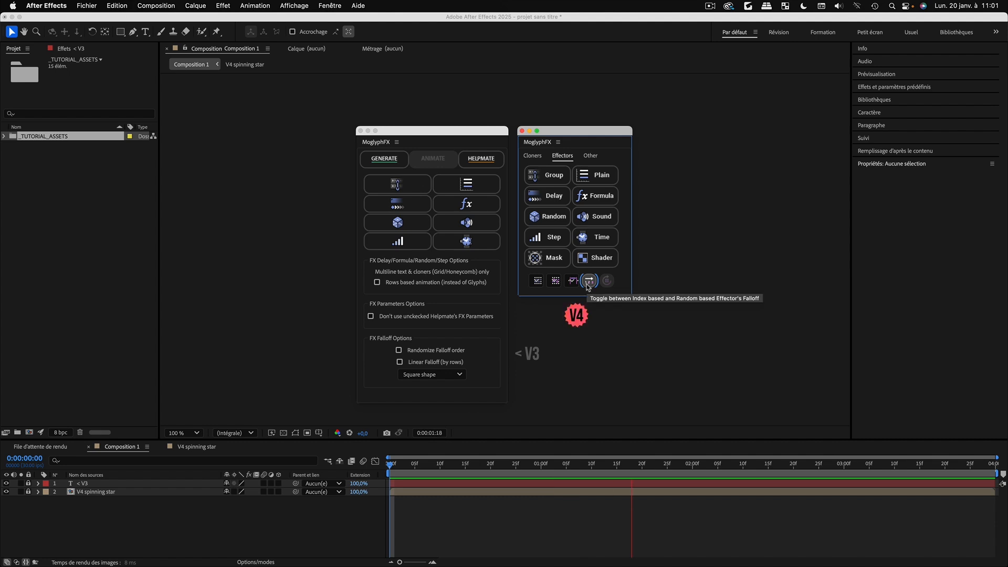
left_click(590, 287)
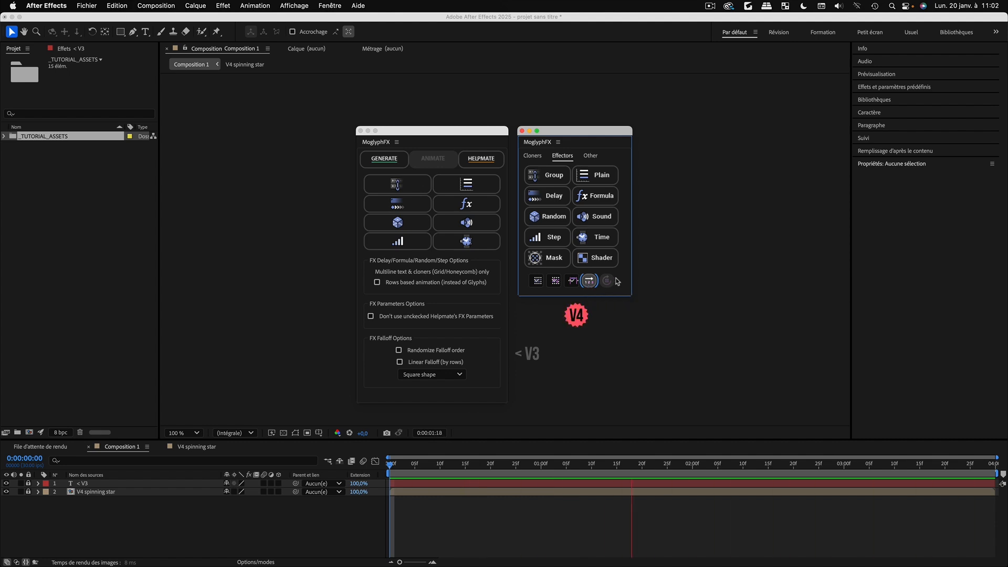
left_click(590, 286)
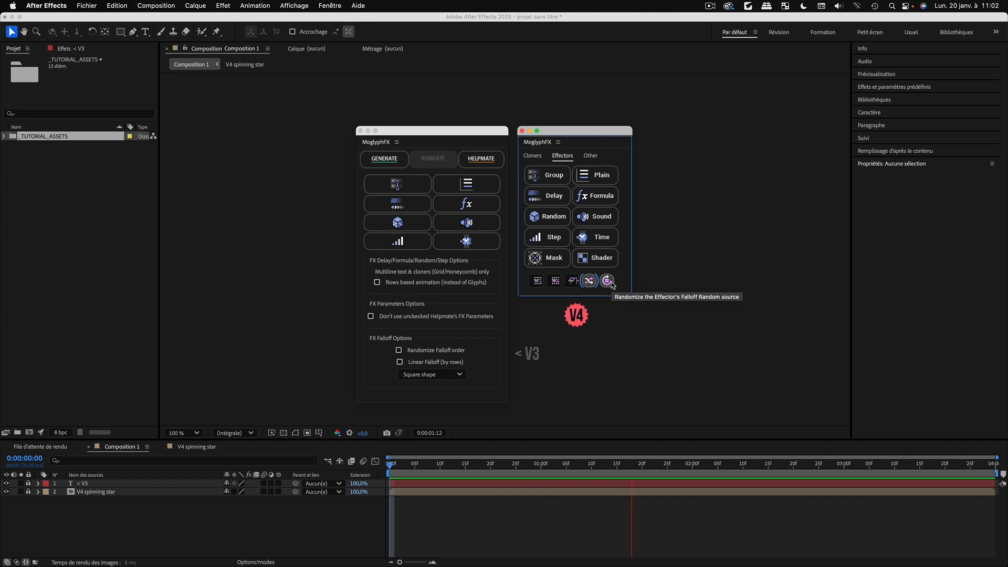
left_click(590, 282)
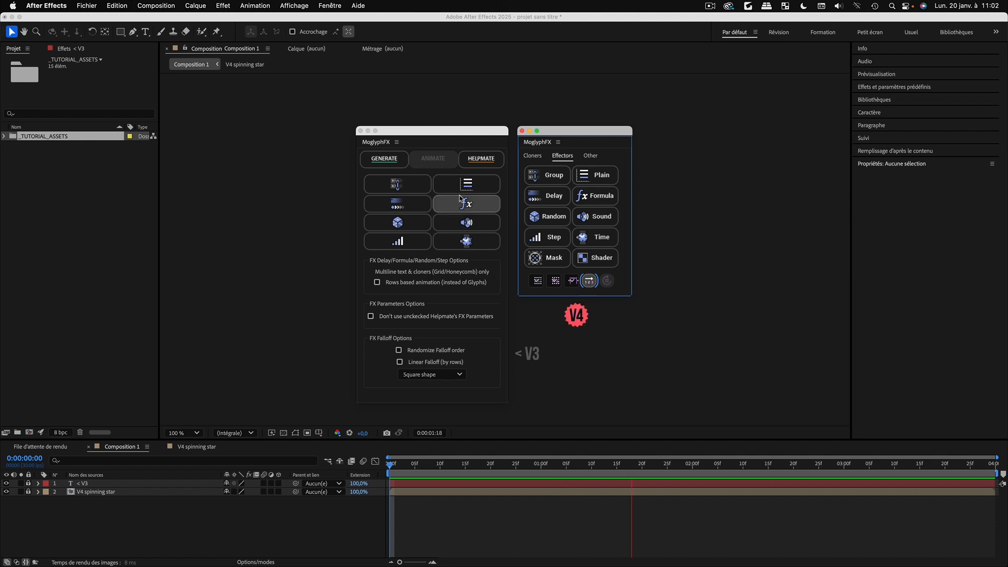
Compare the older Helpmate section with the V4 sections and examine V4's Optimize FX Parameters window
left_click(479, 165)
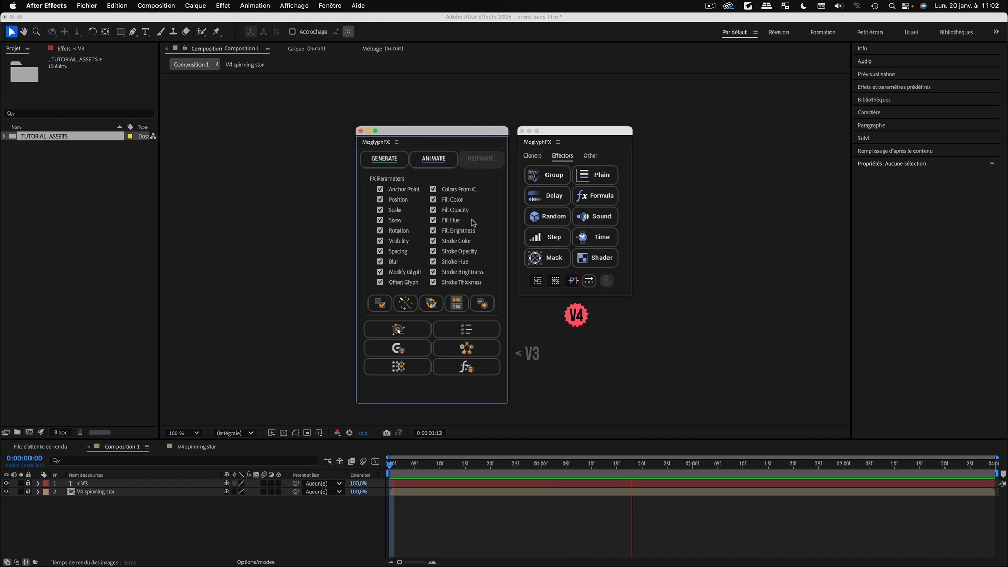
left_click(591, 157)
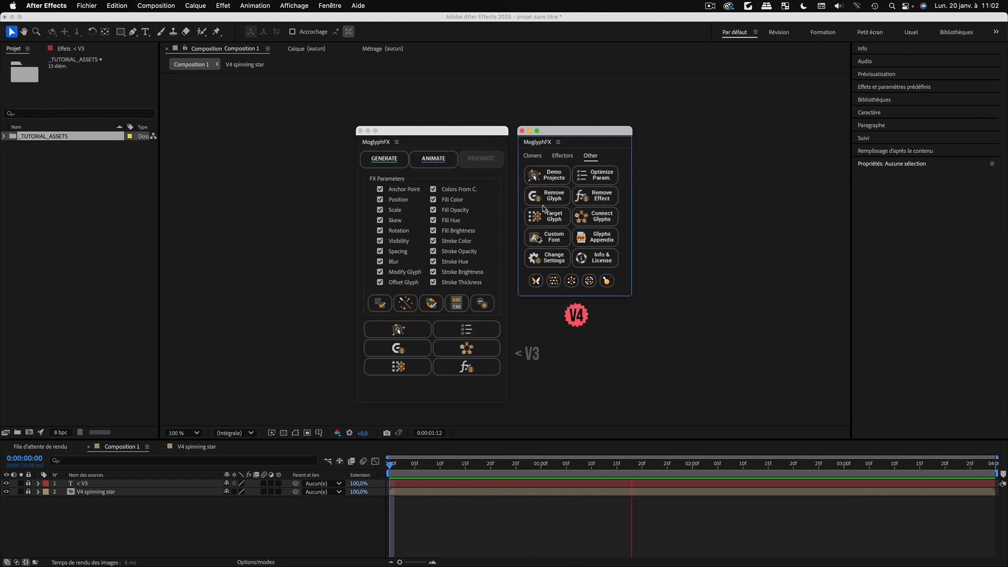
left_click(532, 155)
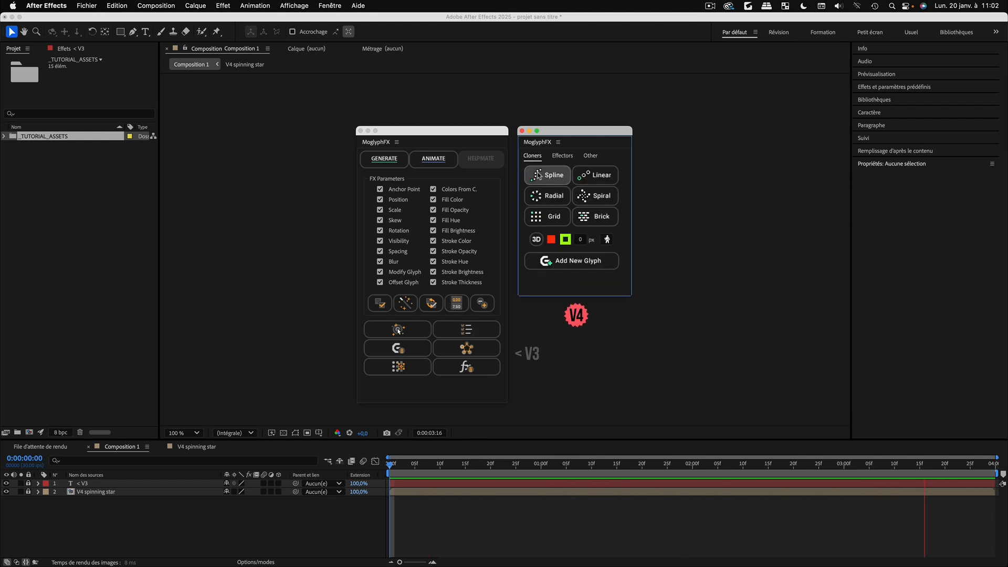
left_click(563, 156)
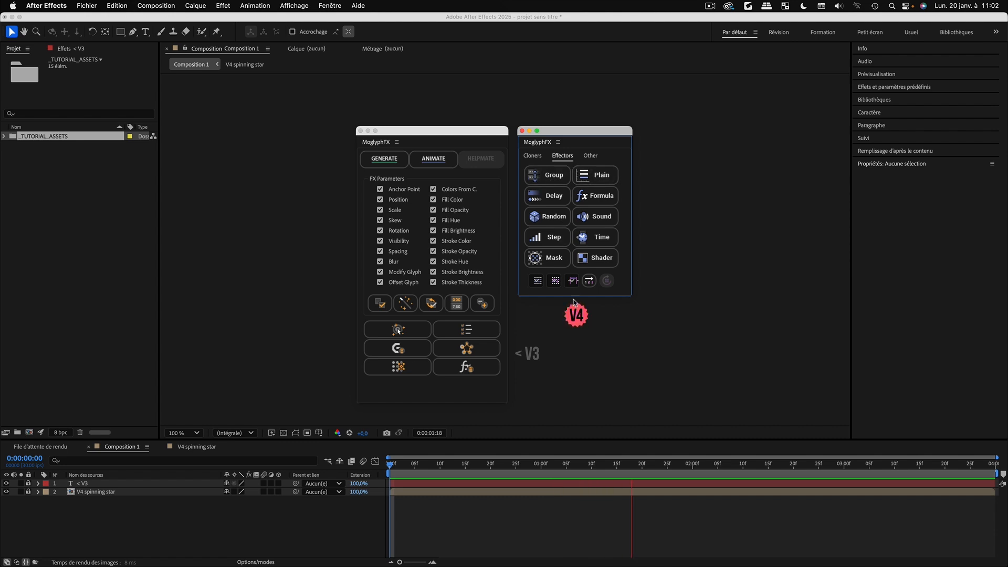
left_click(590, 155)
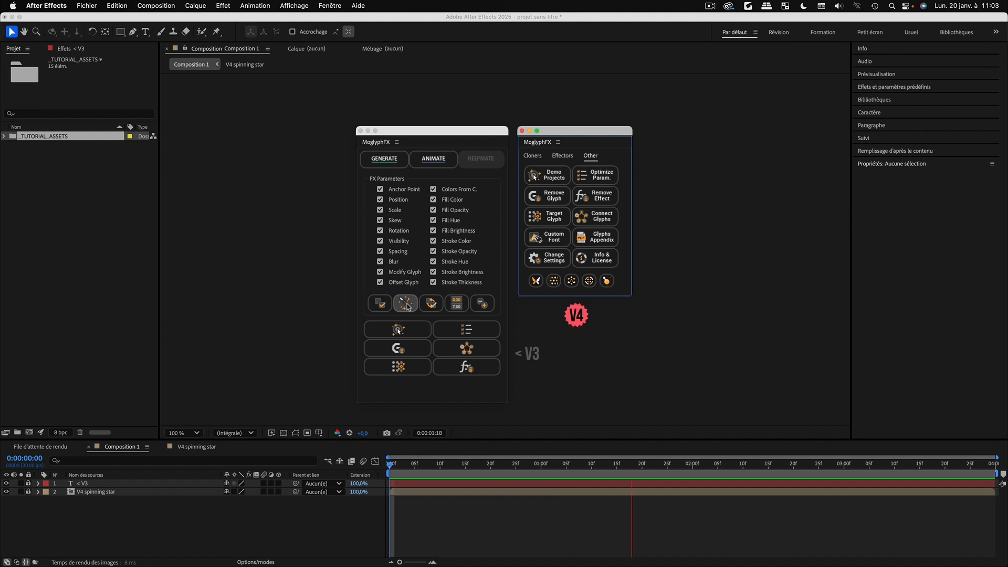
left_click(595, 179)
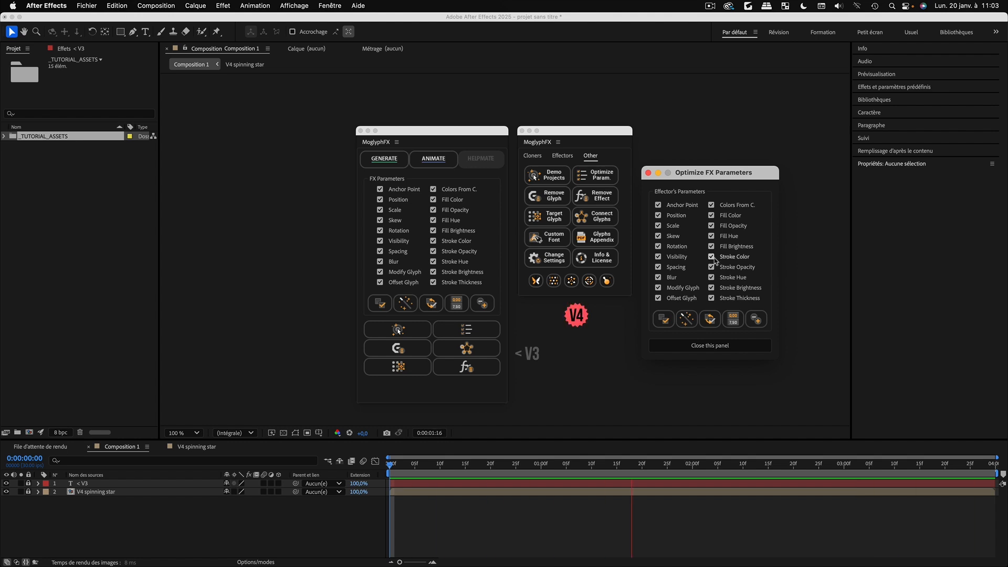
left_click(649, 173)
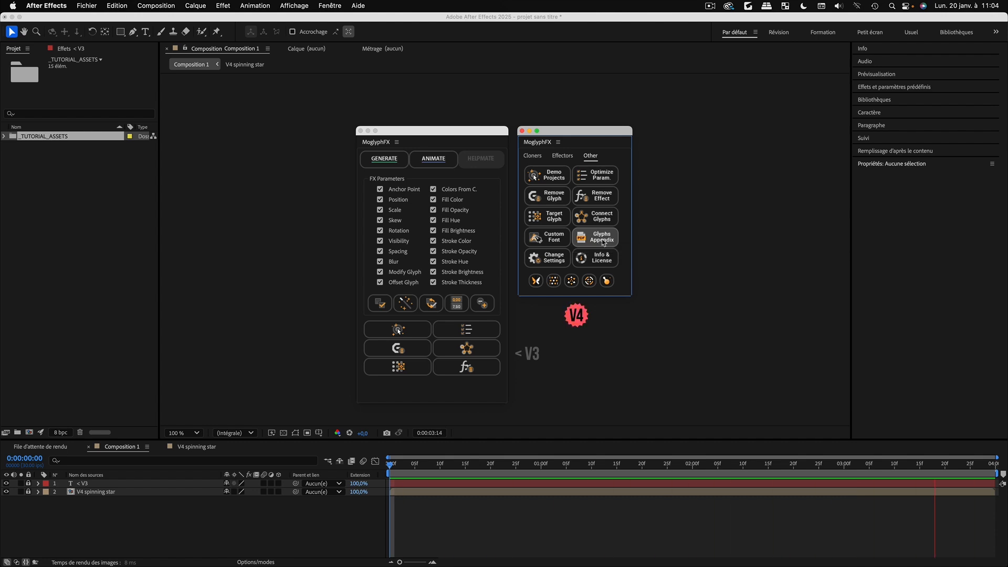
Open the V4 Glyphs Appendix PDF and browse its font glyph pages
left_click(604, 243)
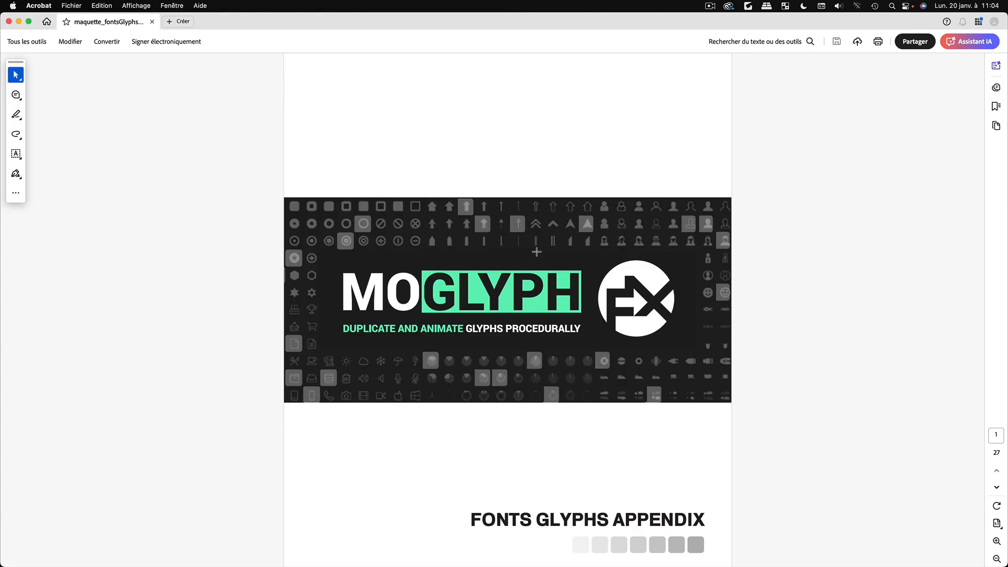
scroll(536, 252, "down", 20)
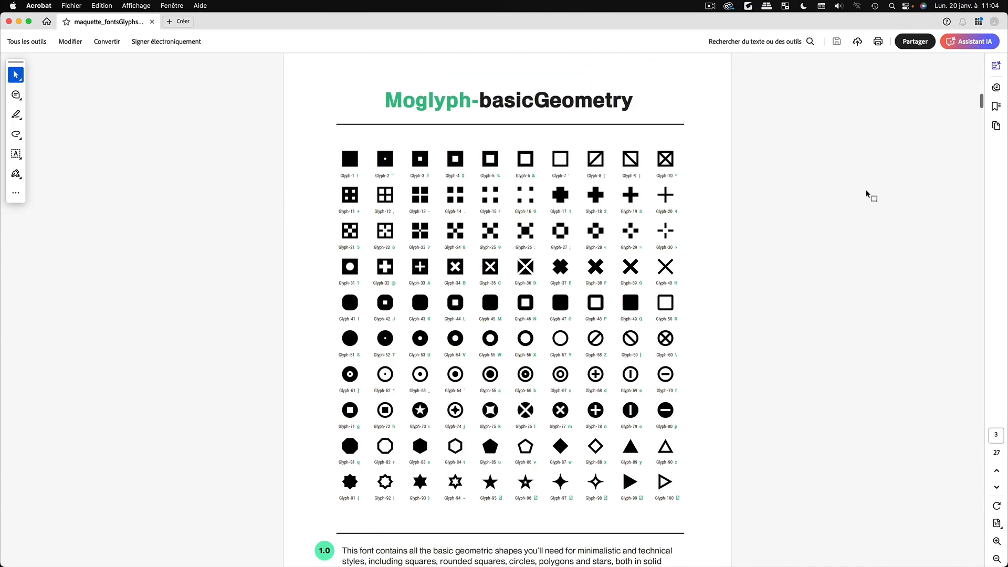
left_click_drag(983, 105, 969, 379)
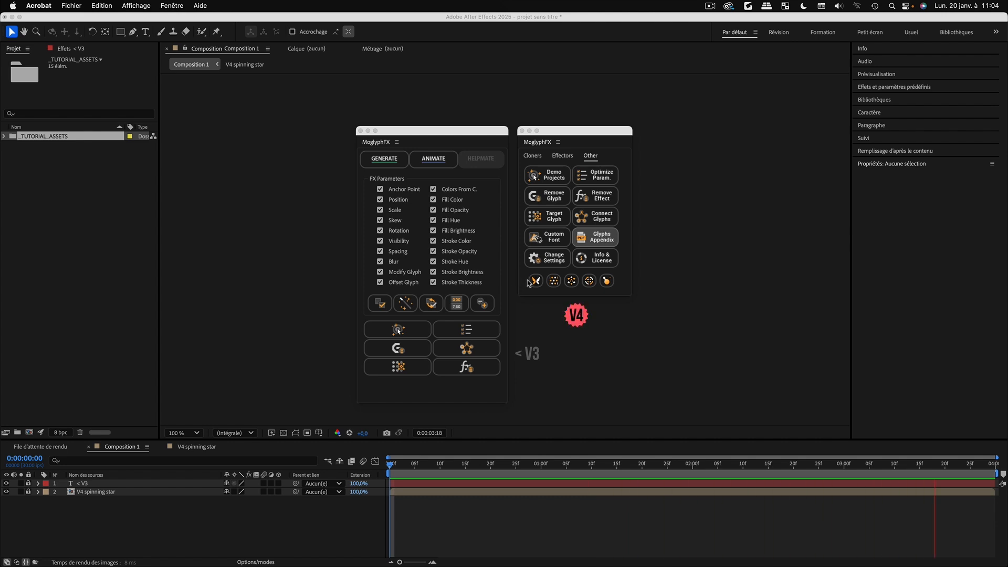
Review the older panel's Generate, Animate and Helpmate sections alongside the V4 Other section
left_click(380, 159)
left_click(433, 158)
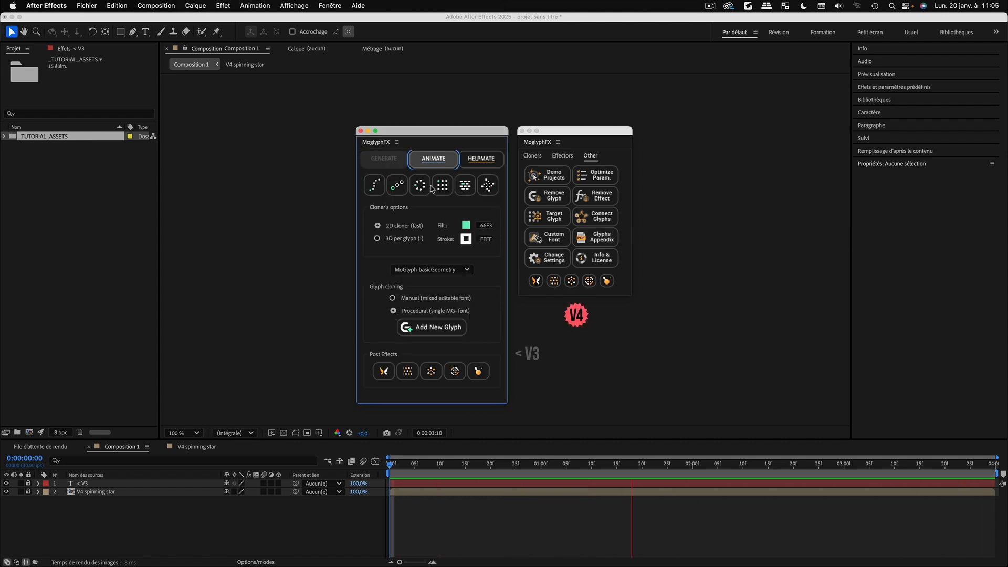
left_click(481, 159)
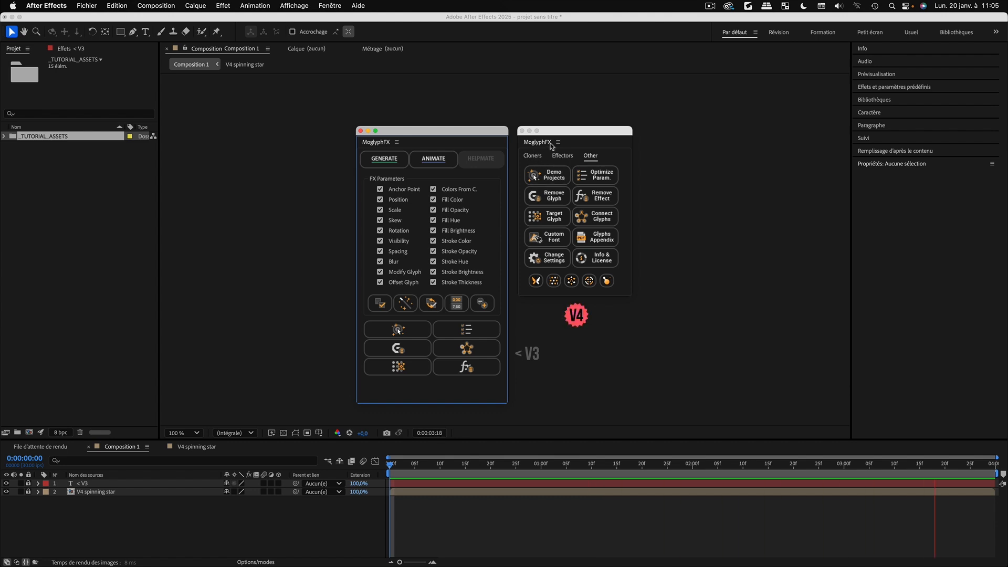
Show the V4 Cloners section and resize the V4 panel window
left_click(532, 156)
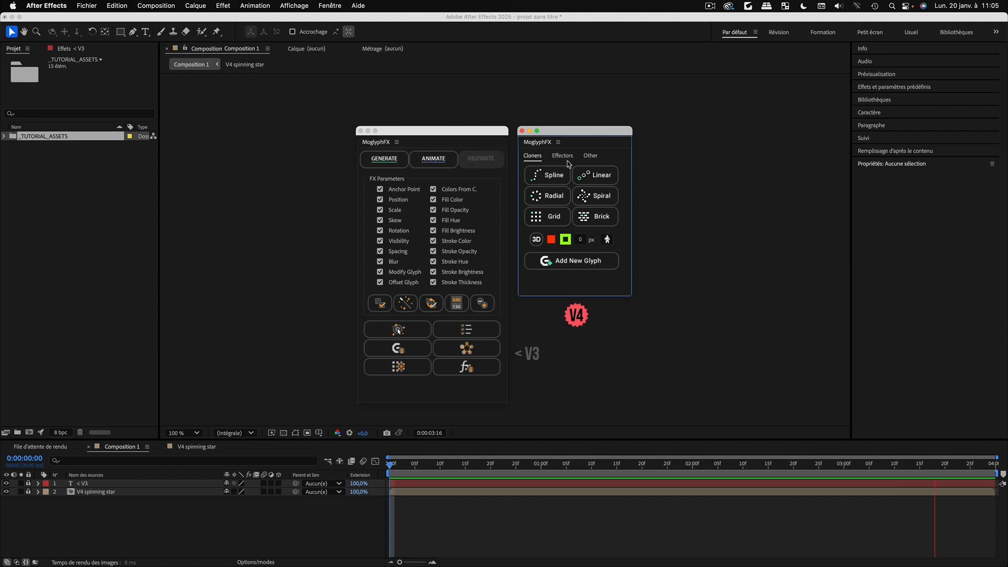
left_click(558, 157)
mouse_move(631, 295)
left_mouse_down()
mouse_move(629, 187)
mouse_move(622, 295)
left_mouse_up()
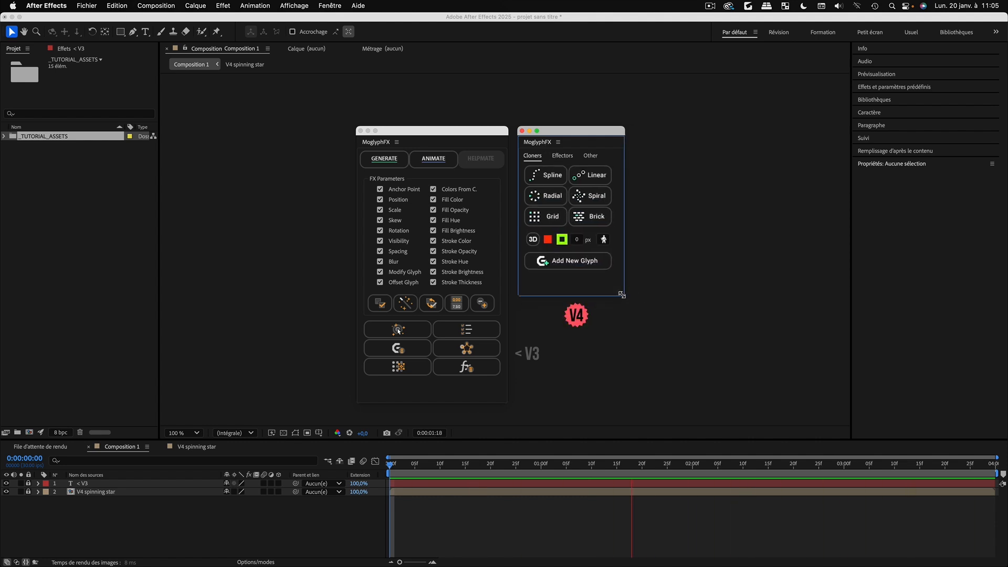
Enable Compact UI (no text labels in buttons) in the V4 MoglyphFX settings and save them
left_click(589, 156)
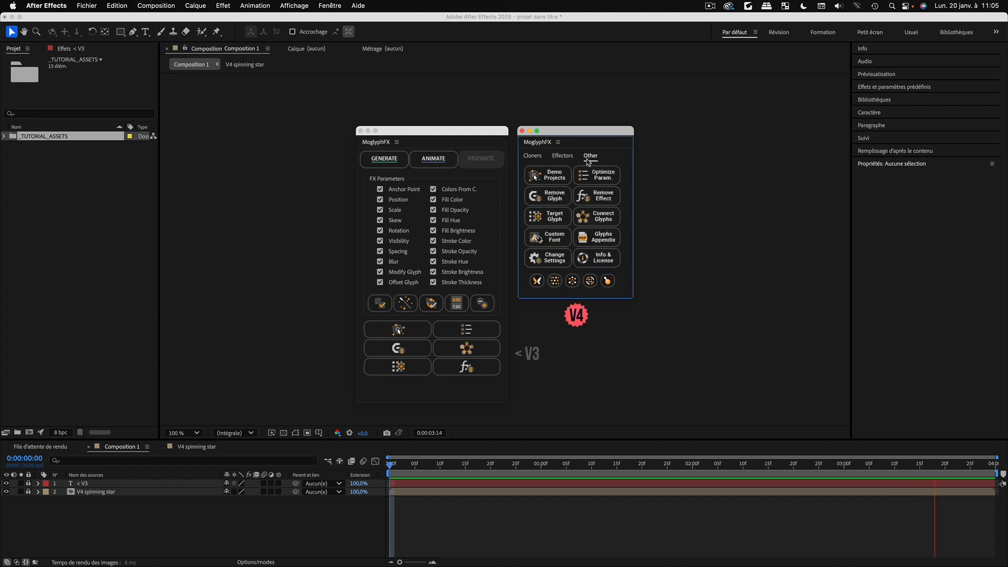
left_click(557, 259)
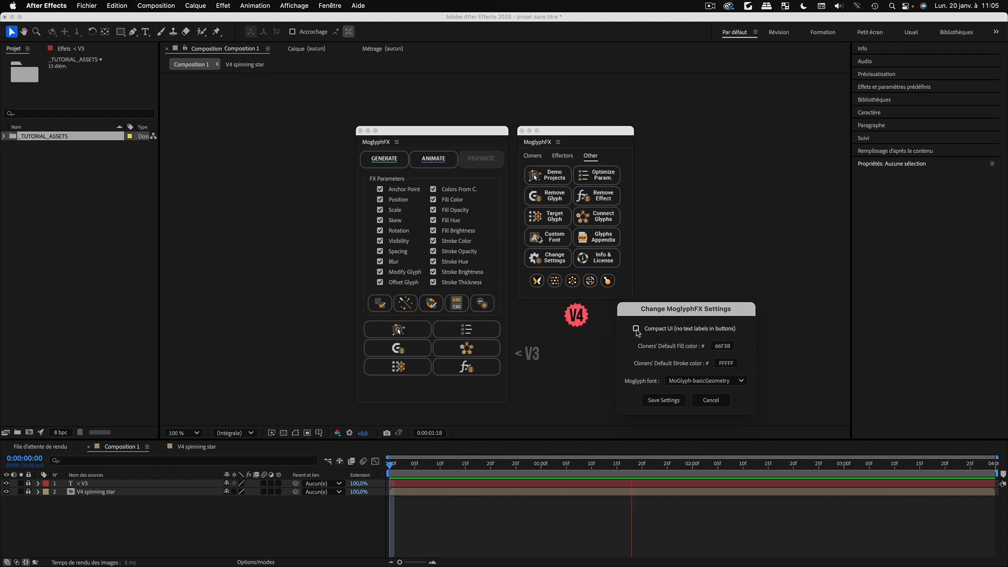
left_click_drag(665, 310, 659, 307)
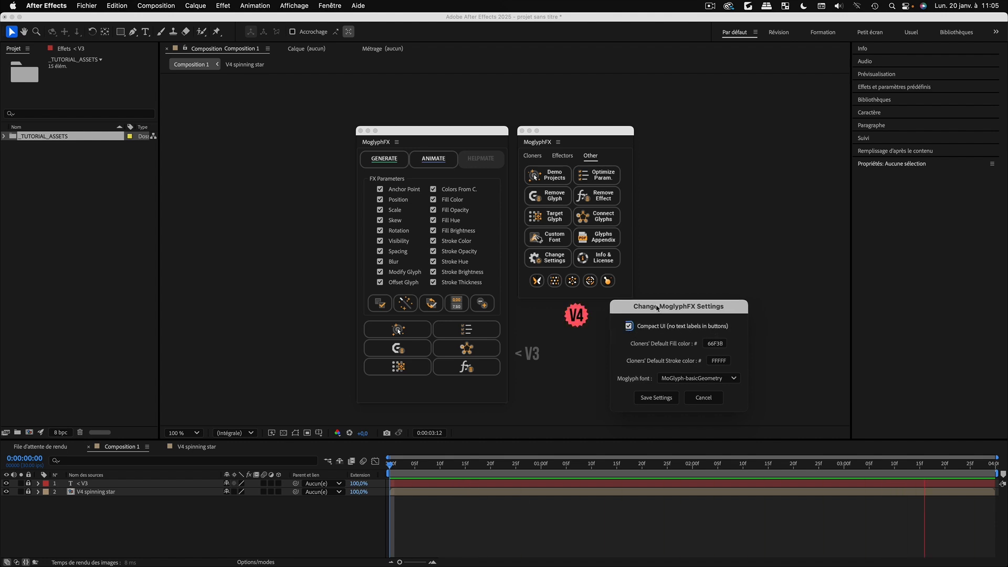
left_click(652, 400)
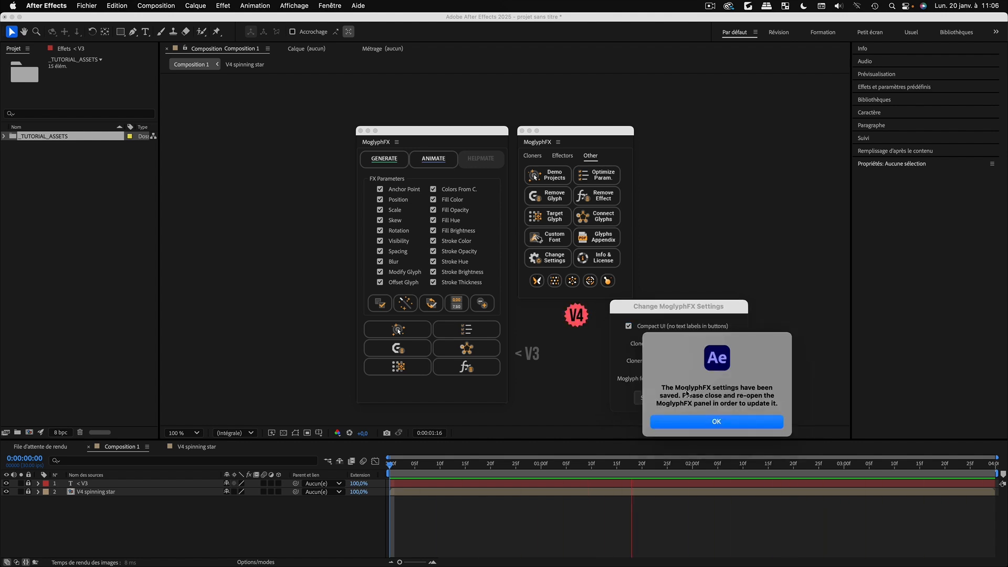
left_click(717, 423)
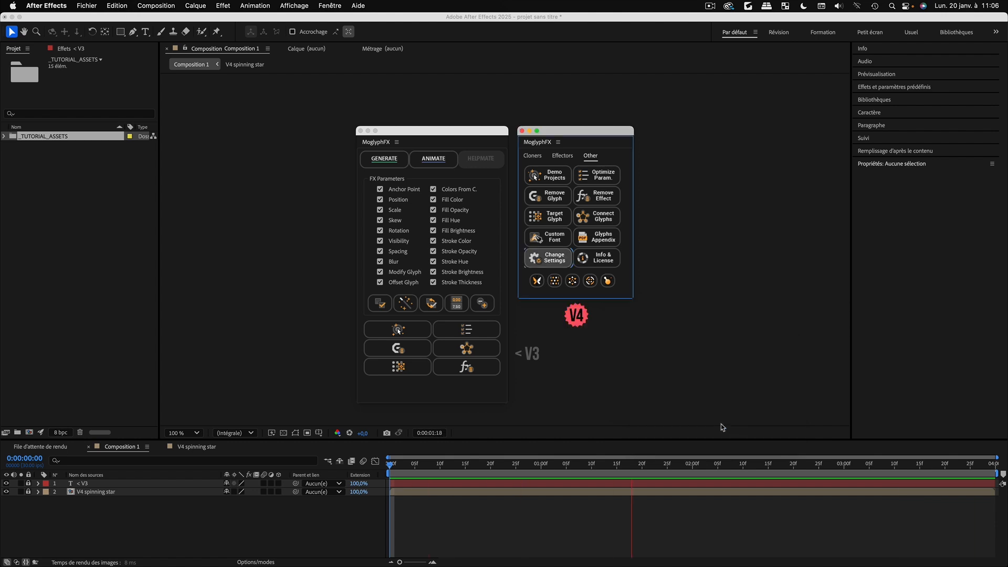
Close and reopen the V4 MoglyphFX panel to load the compact UI
left_click(523, 131)
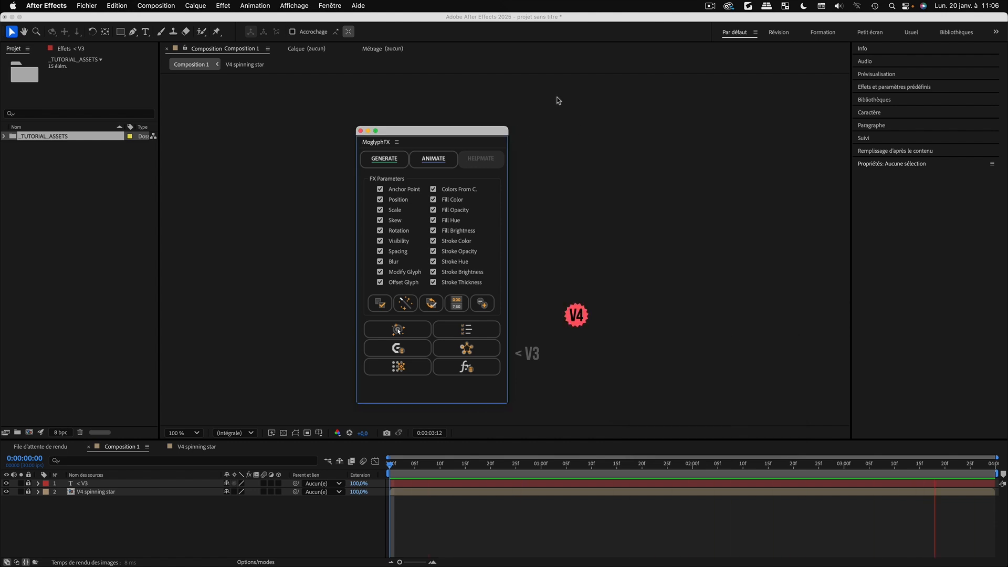
left_click(322, 4)
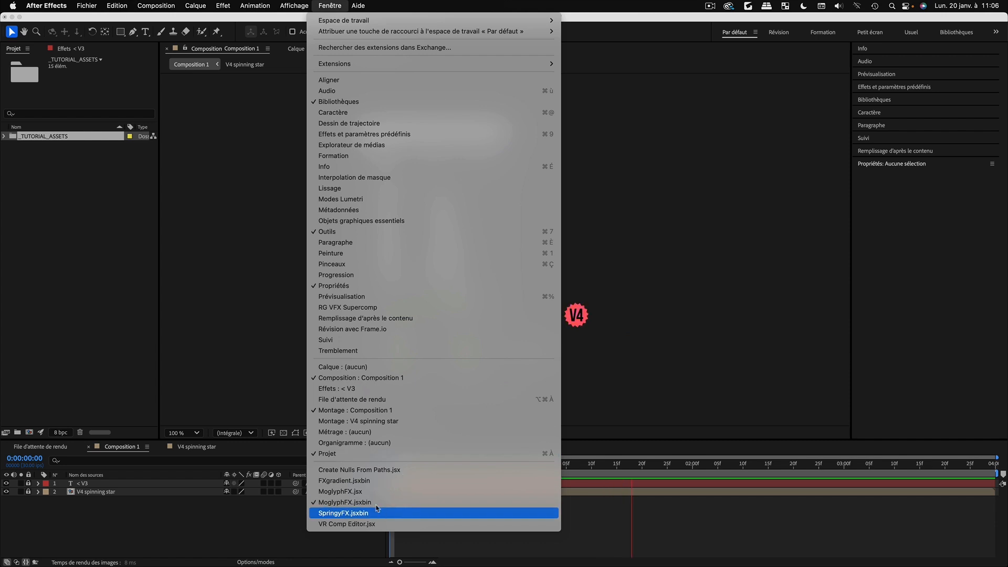
left_click(339, 492)
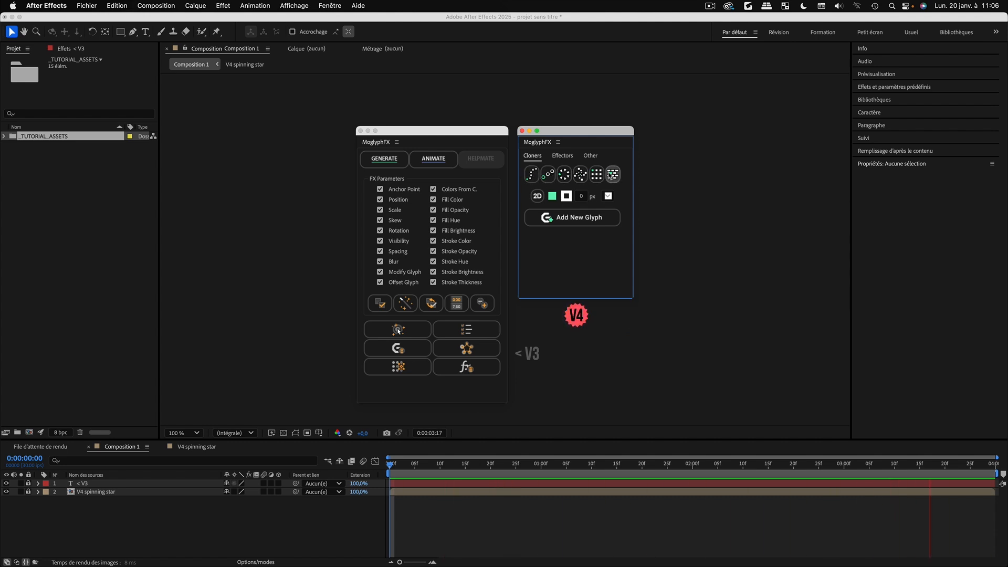
View the compact Effectors, Other and Cloners sections and shrink the V4 panel window to fit their content
left_click(560, 159)
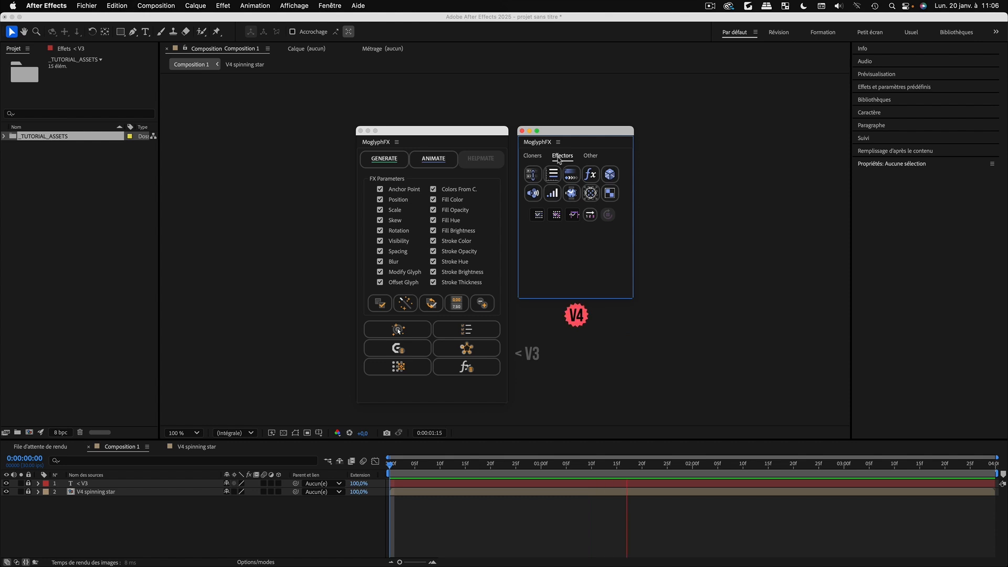
left_click(590, 156)
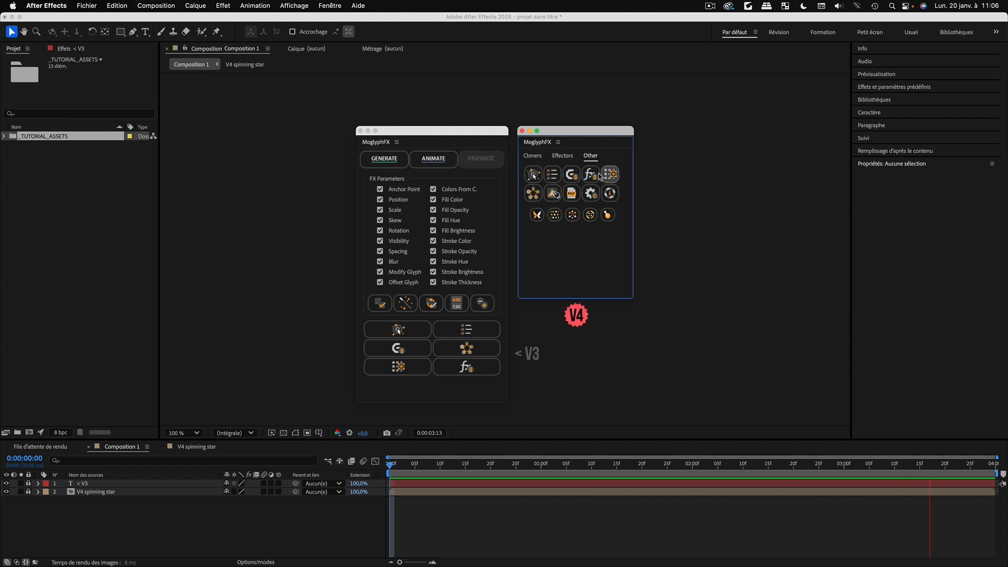
left_click_drag(632, 299, 628, 226)
left_click(533, 156)
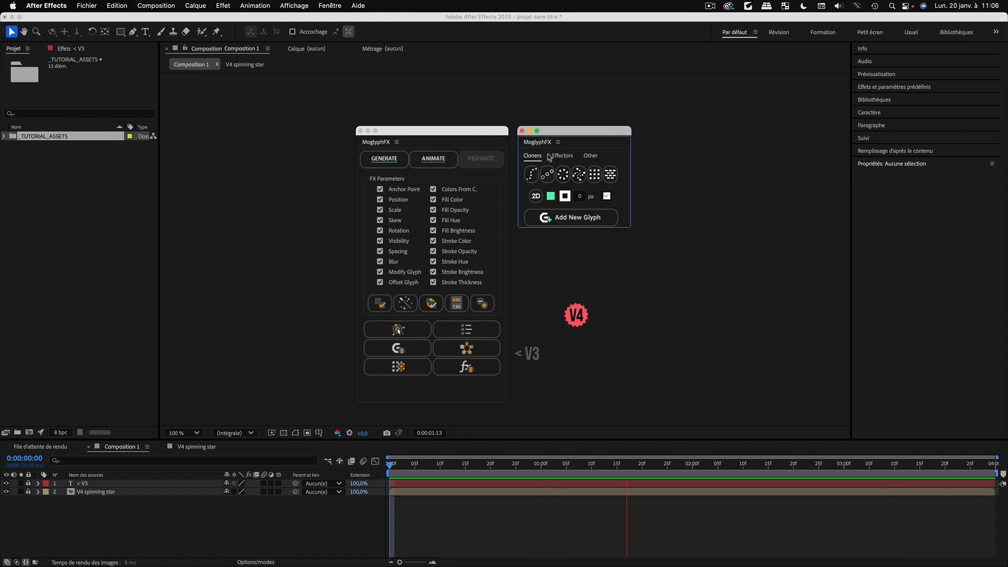
left_click_drag(631, 227, 632, 236)
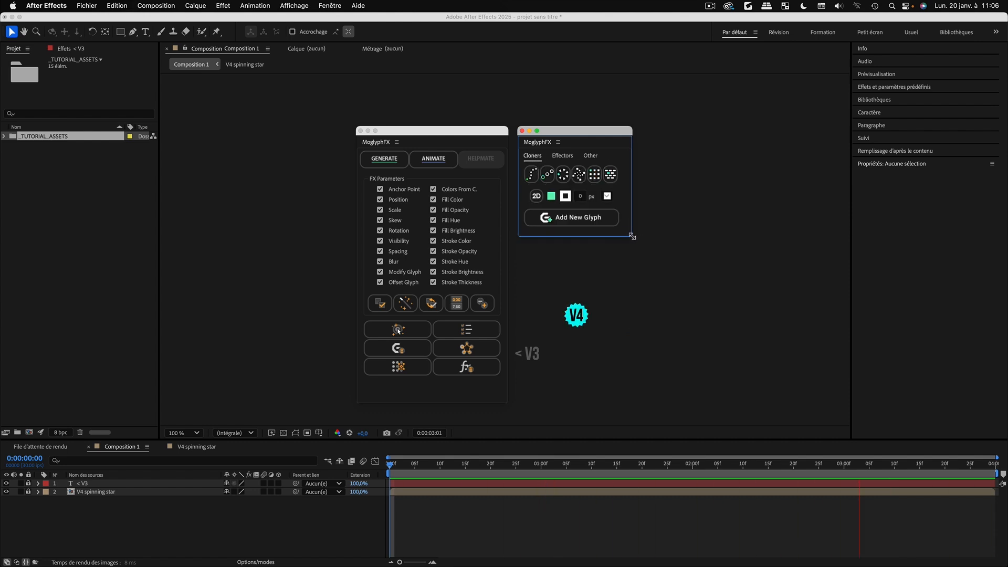
Review the compact sections again and slightly widen the V4 panel window, finishing on the Other section
left_click(561, 158)
left_click(590, 156)
left_click(532, 156)
left_click(591, 158)
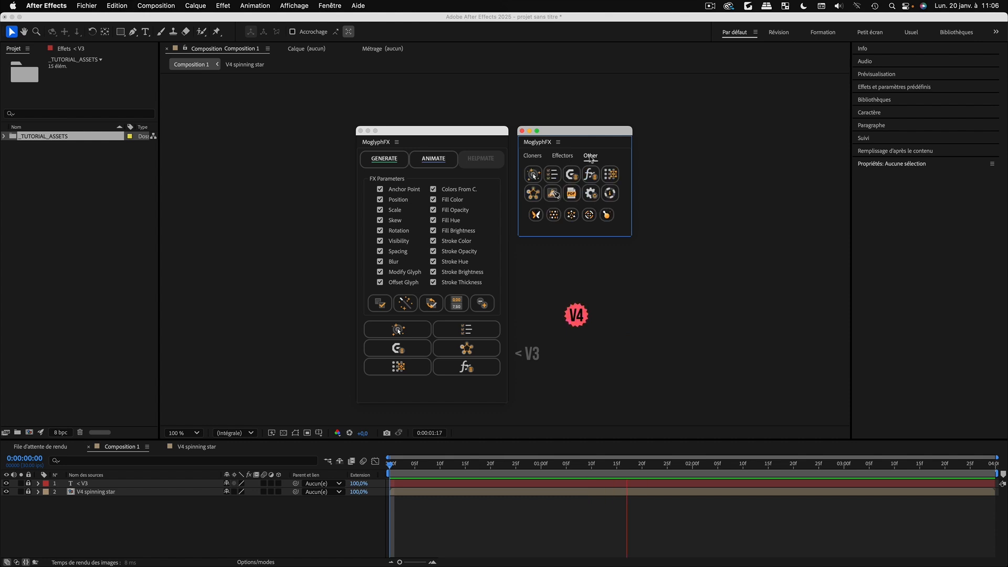
left_click(532, 156)
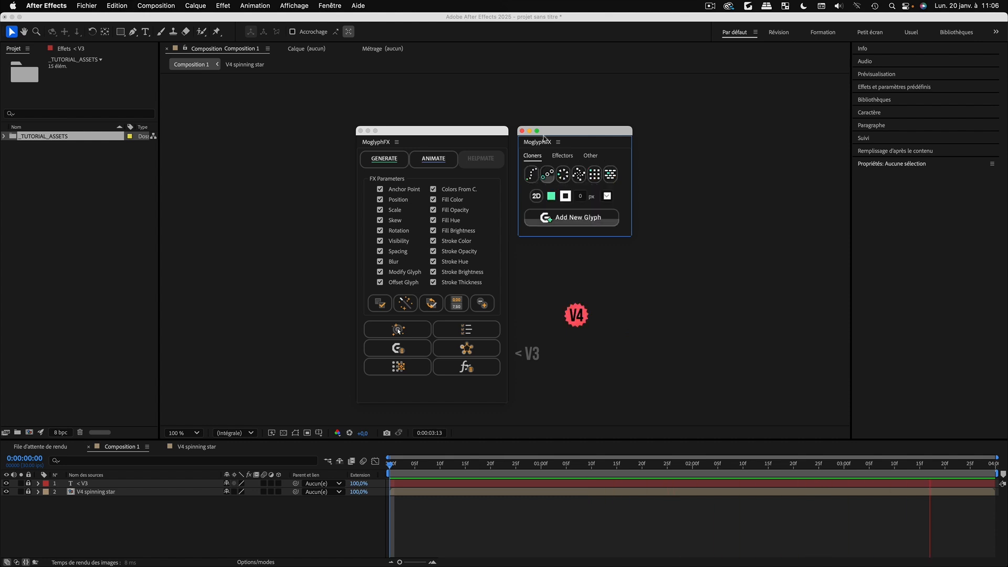
left_click_drag(633, 236, 640, 232)
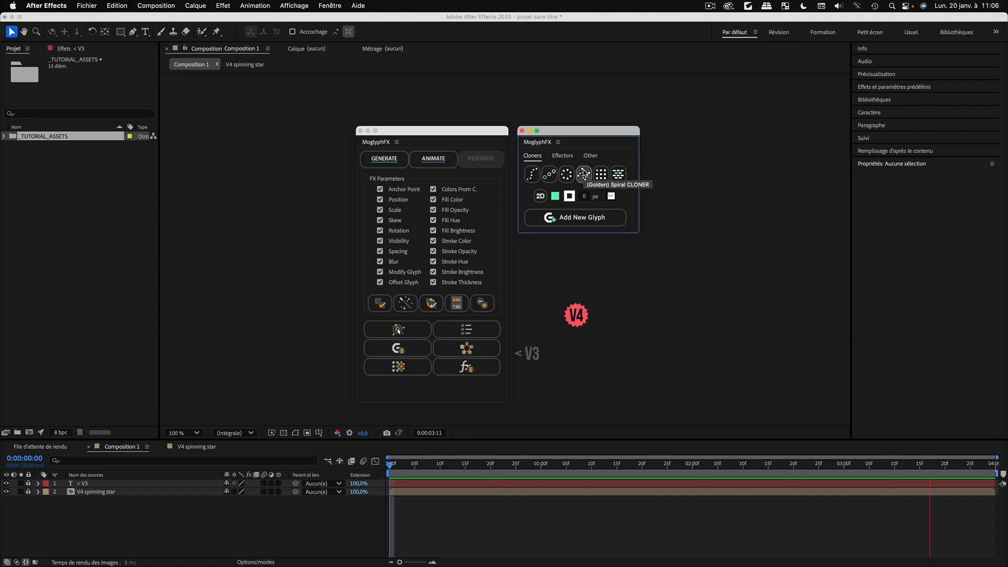
left_click(563, 157)
left_click(590, 156)
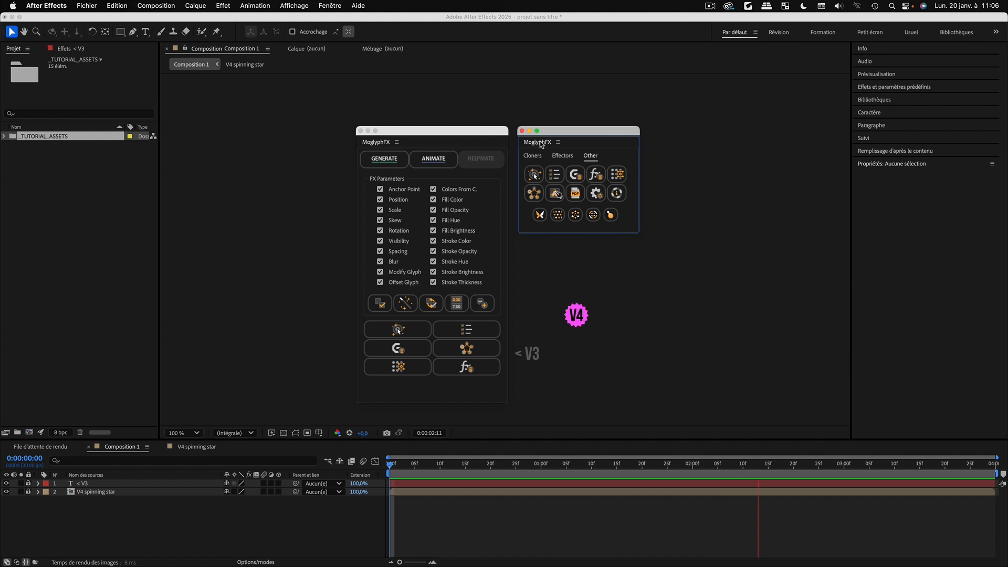
Disable Compact UI (no text labels in buttons) in the MoglyphFX settings and save them
left_click(594, 194)
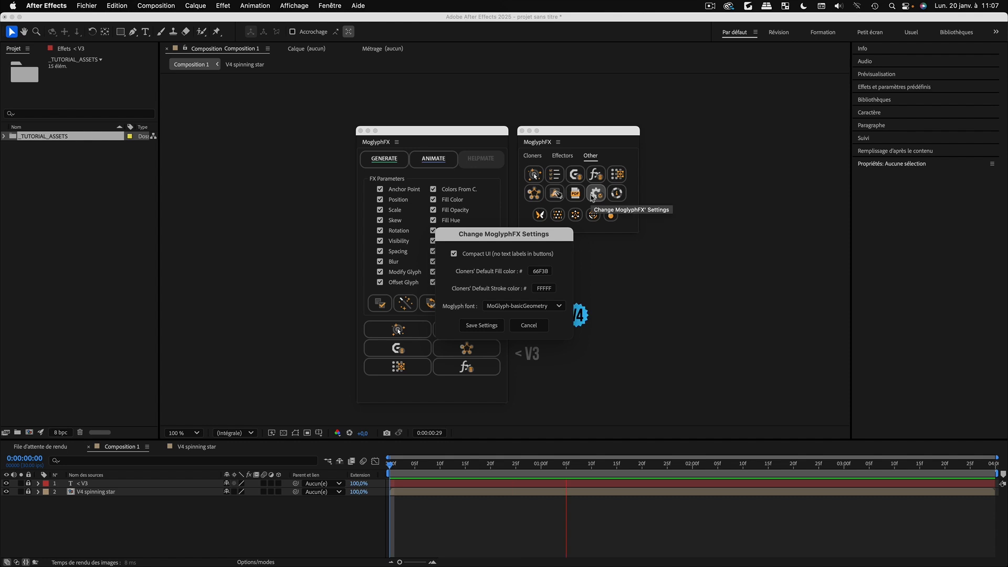
left_click(454, 254)
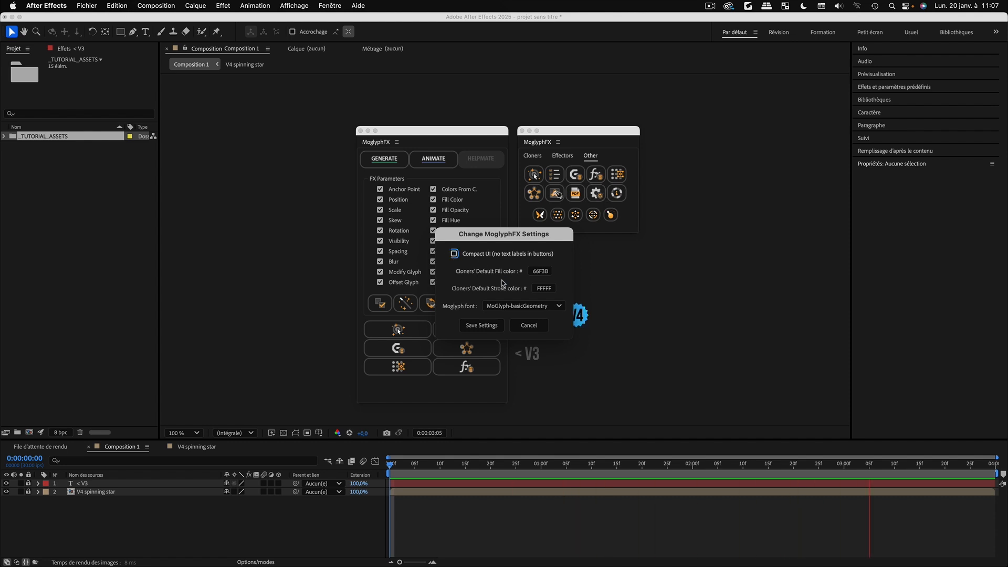
left_click(482, 325)
left_click(541, 351)
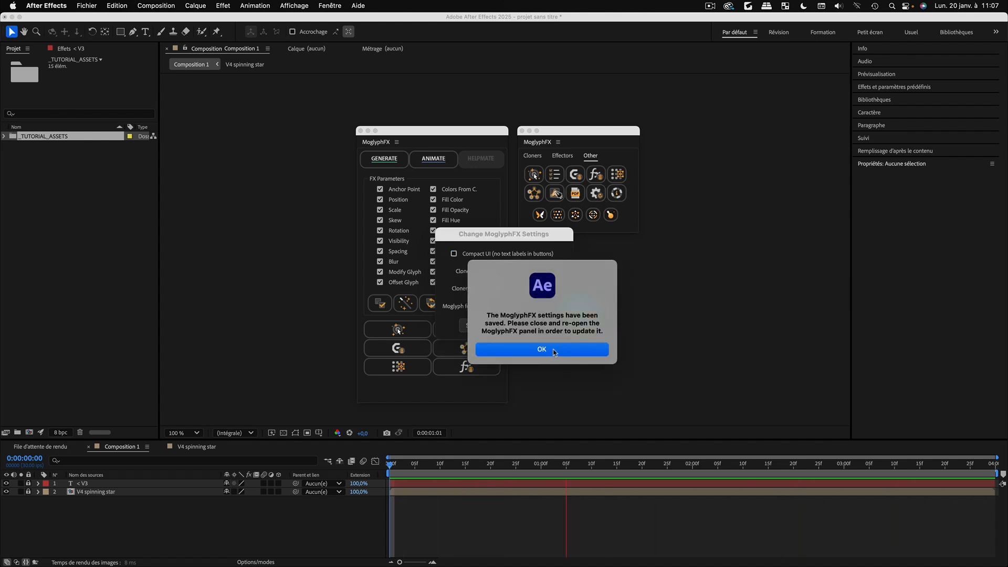
Close and reopen the V4 MoglyphFX panel, dock it below the Properties panel and adjust its height
left_click(521, 131)
left_click(330, 6)
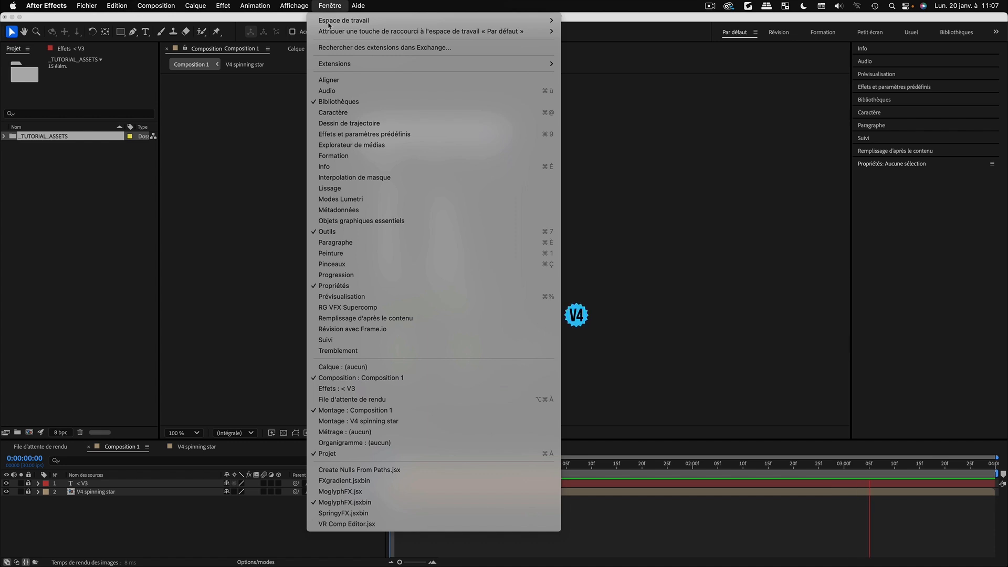
left_click(385, 497)
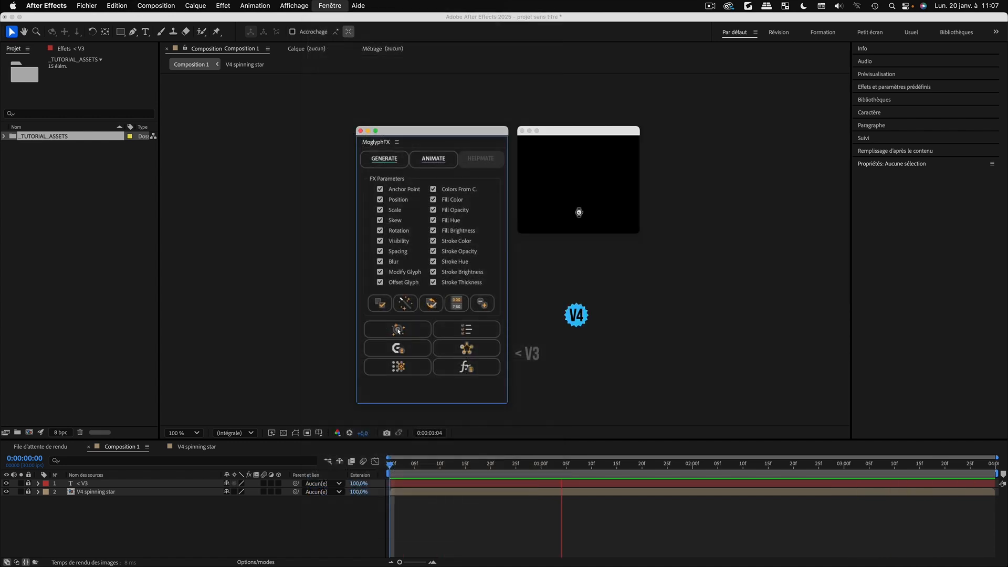
left_click_drag(524, 142, 901, 432)
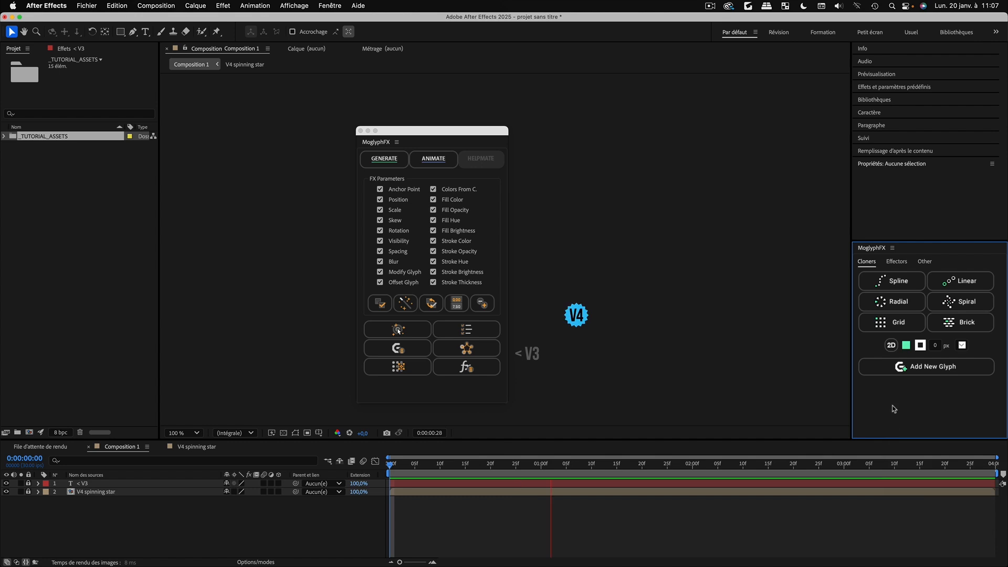
mouse_move(892, 242)
left_mouse_down()
mouse_move(895, 228)
mouse_move(879, 240)
mouse_move(889, 239)
left_mouse_up()
left_click_drag(889, 239, 892, 240)
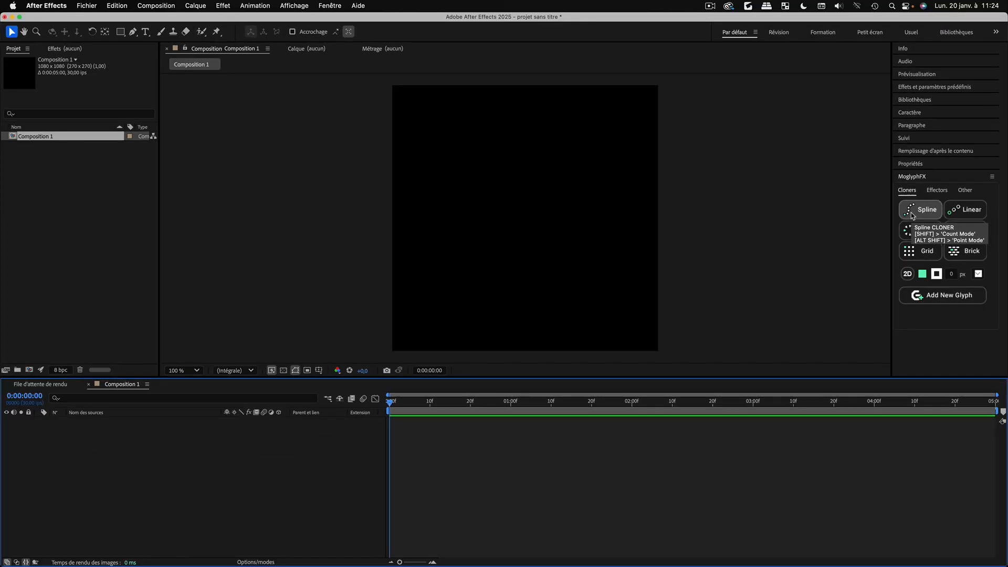
Draw an open, curved S-shaped path with five points in Composition 1 using the Pen tool
left_click(132, 33)
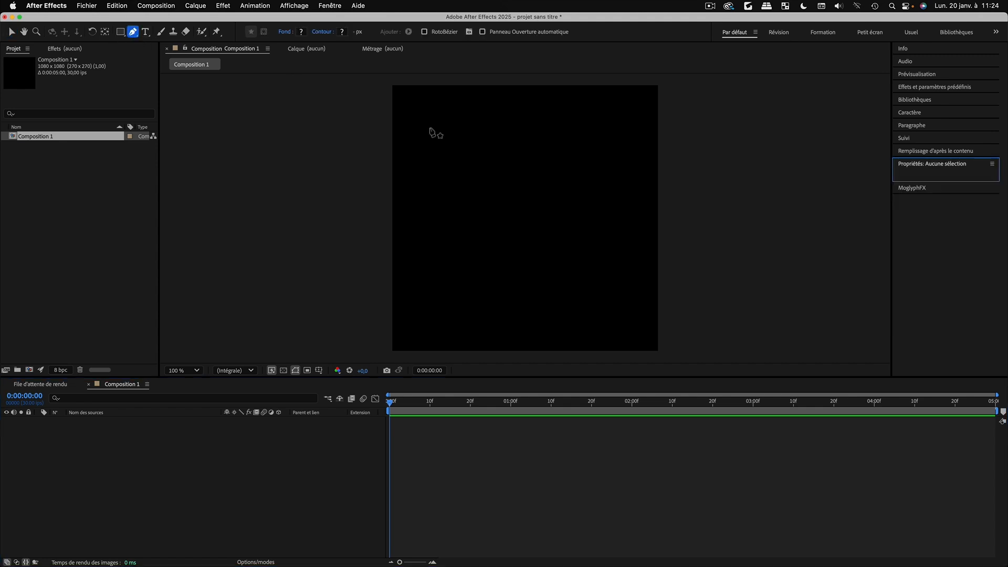
left_click(444, 139)
left_click_drag(566, 137, 590, 162)
left_click_drag(523, 200, 461, 207)
left_click_drag(494, 287, 524, 301)
left_click_drag(616, 239, 637, 201)
left_click(11, 32)
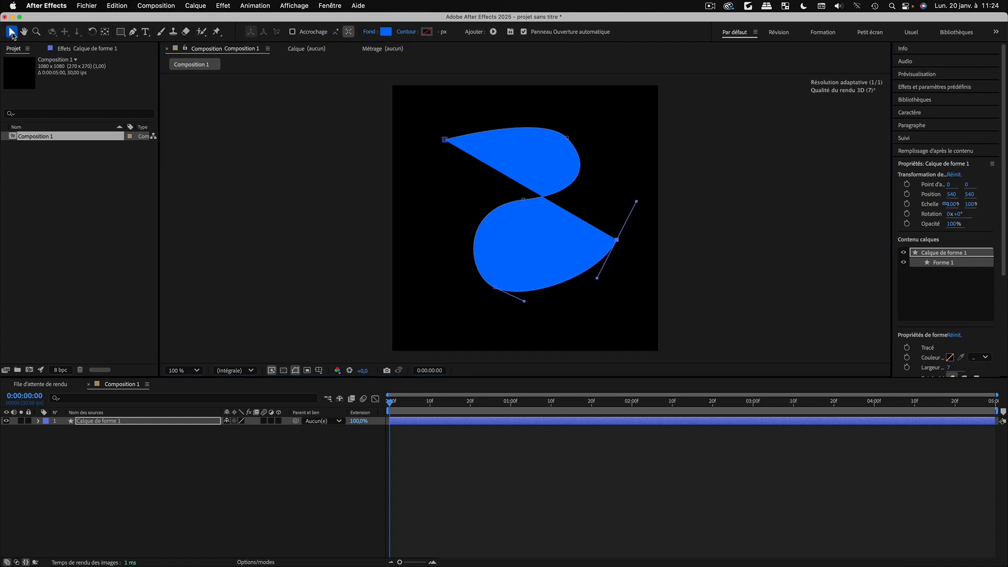
Remove the shape's fill and switch its stroke to a solid colour
left_click(387, 34, "alt")
left_click(387, 33, "alt")
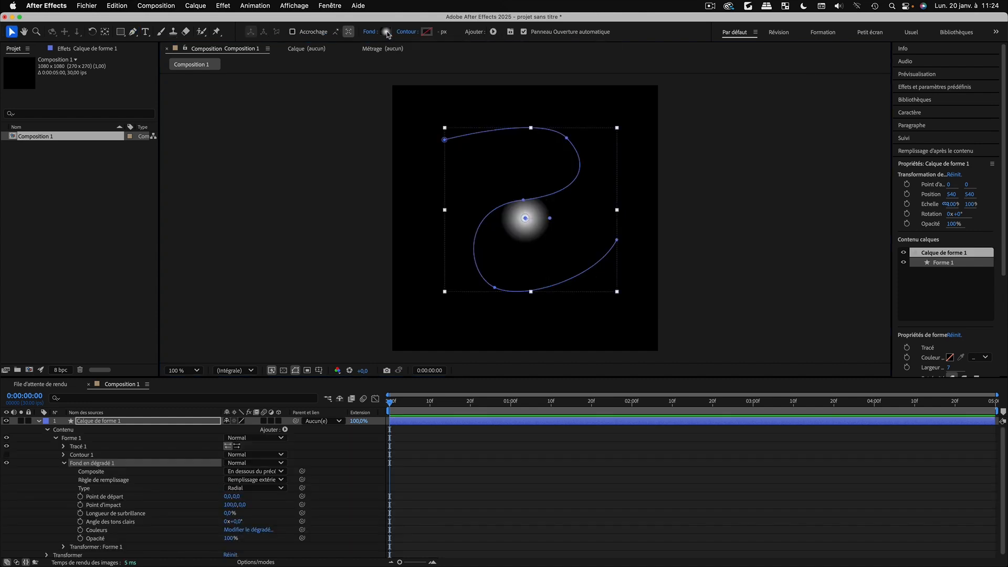
left_click(388, 33, "alt")
left_click(428, 34, "alt")
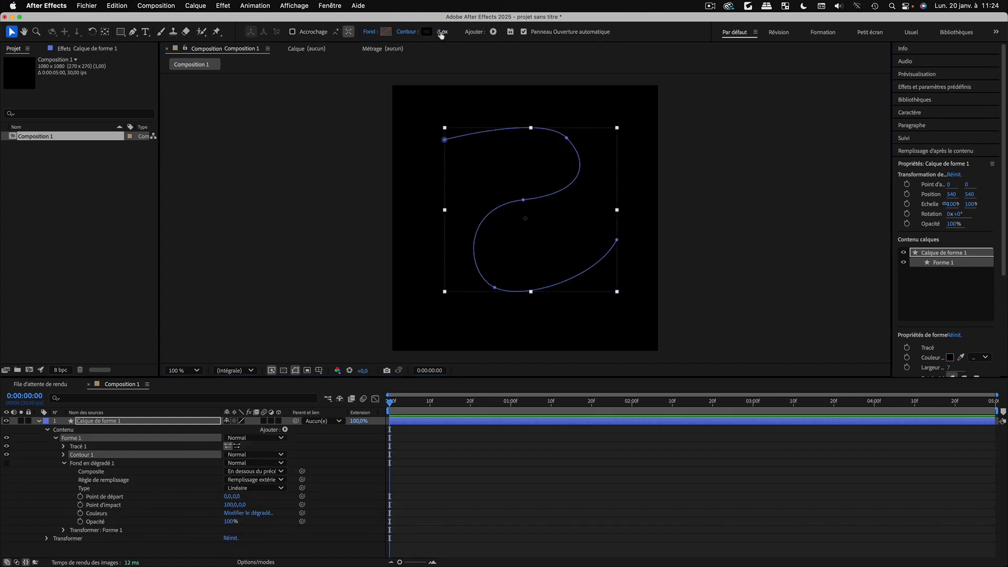
Set the shape's stroke colour to white and its width to 9 px
left_click_drag(441, 34, 443, 35)
left_click(428, 34)
mouse_move(415, 368)
left_mouse_down()
mouse_move(355, 315)
mouse_move(403, 307)
mouse_move(372, 310)
left_mouse_up()
left_click(606, 353)
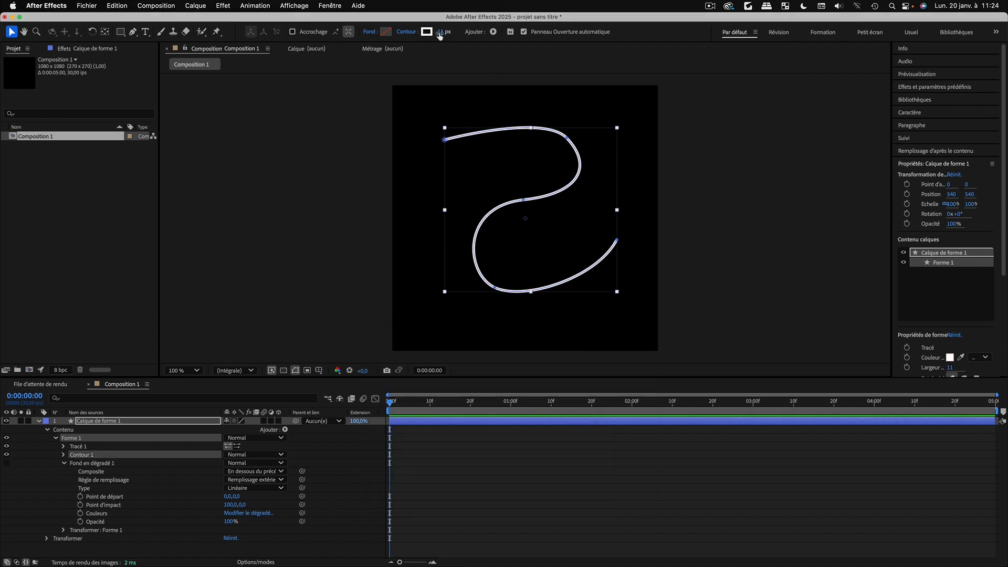
left_click_drag(439, 32, 438, 33)
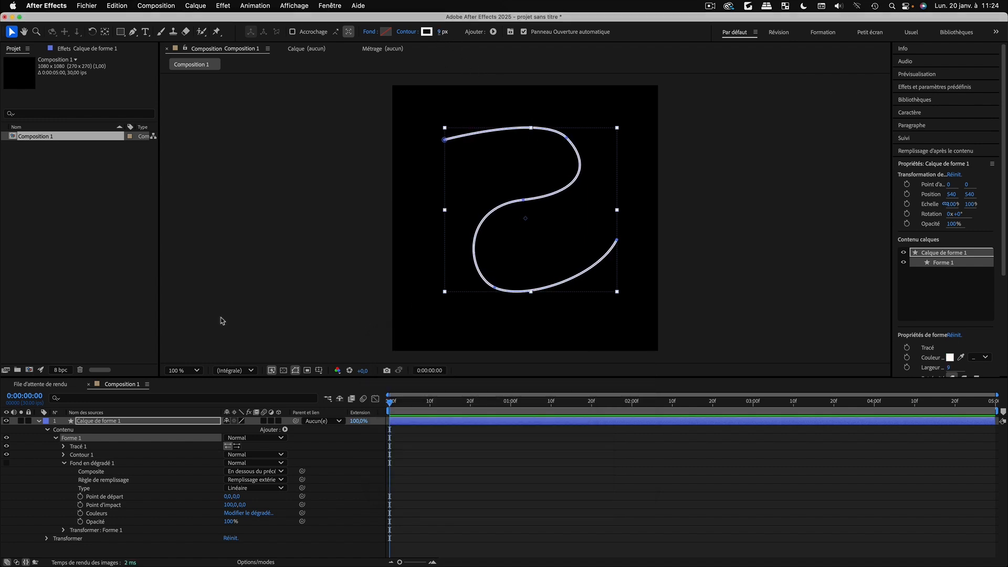
Collapse the properties of Calque de forme 1 and select the whole layer
left_click(55, 439)
left_click(37, 421)
left_click(92, 462)
left_click(94, 425)
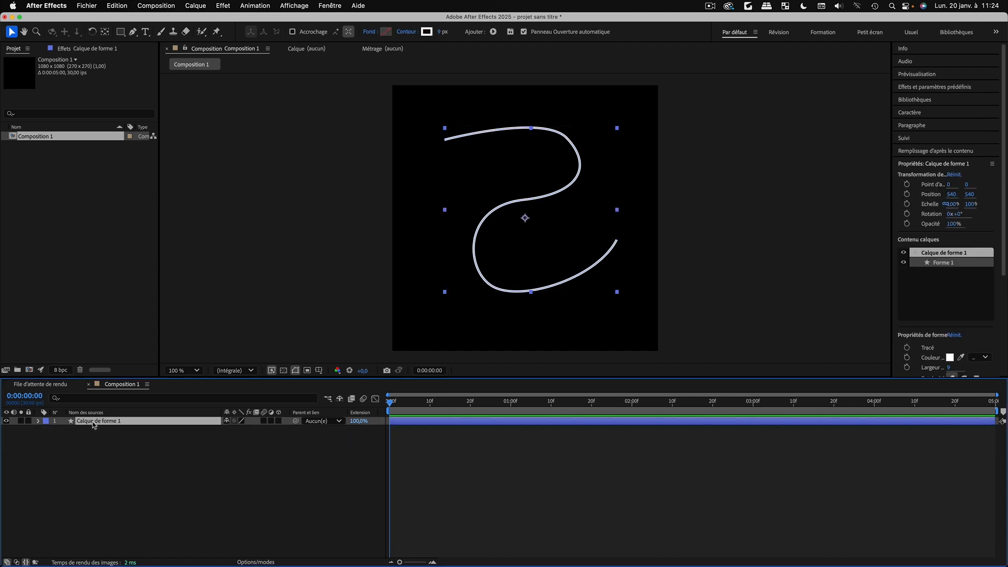
Try a MoglyphFX Spline cloner that places glyphs on the shape path's points, and undo it
left_click(915, 153)
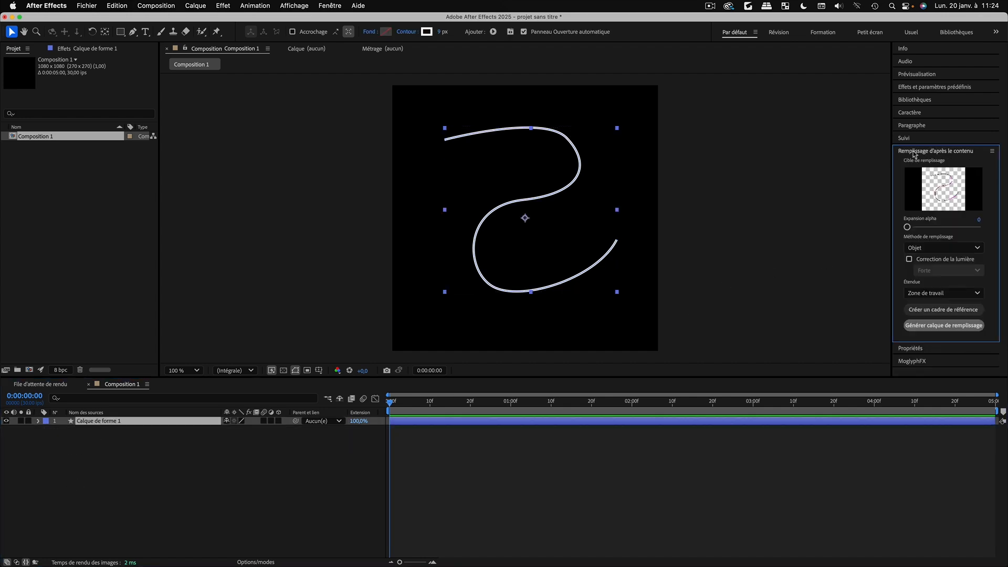
left_click(913, 152)
left_click(912, 177)
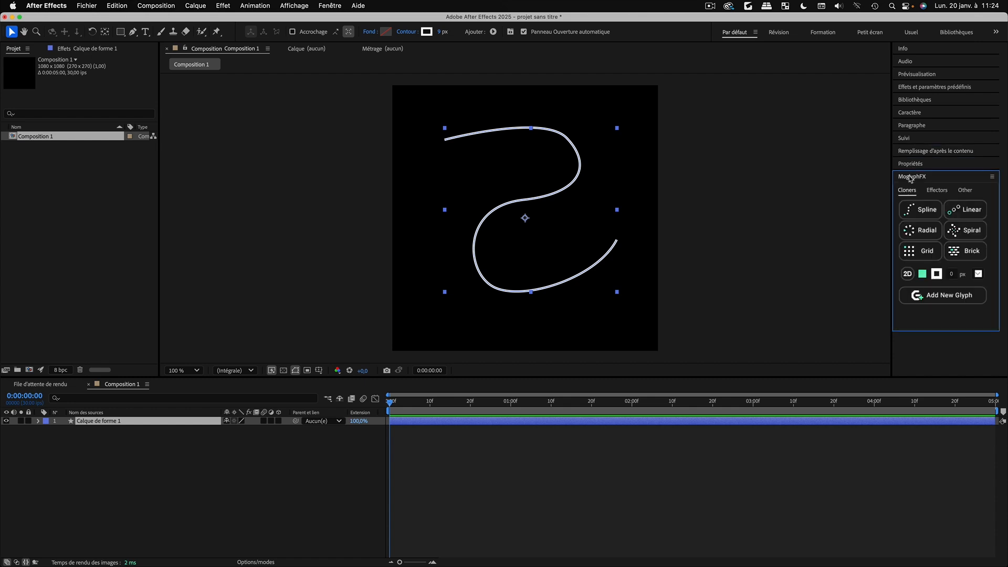
left_click(920, 212)
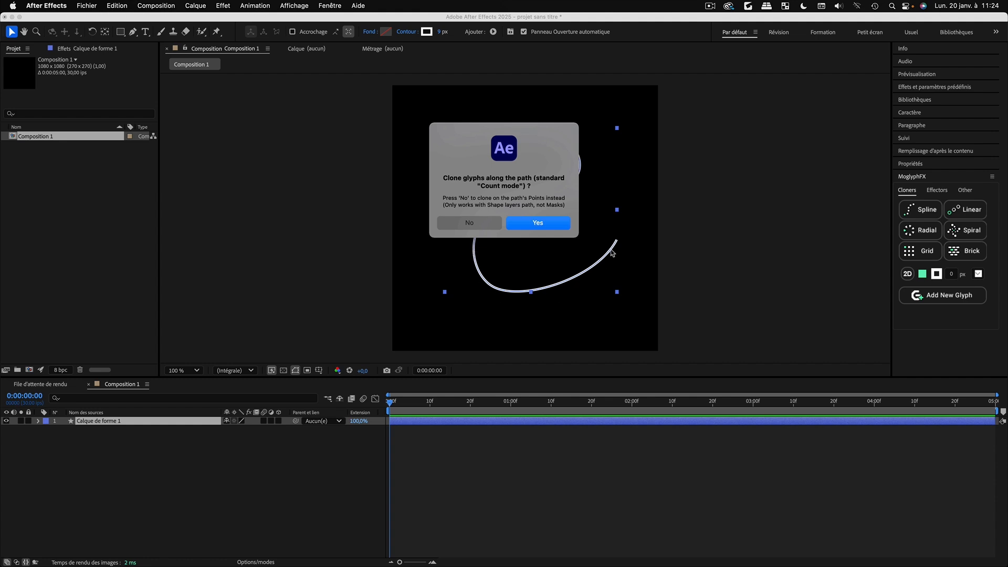
left_click(473, 227)
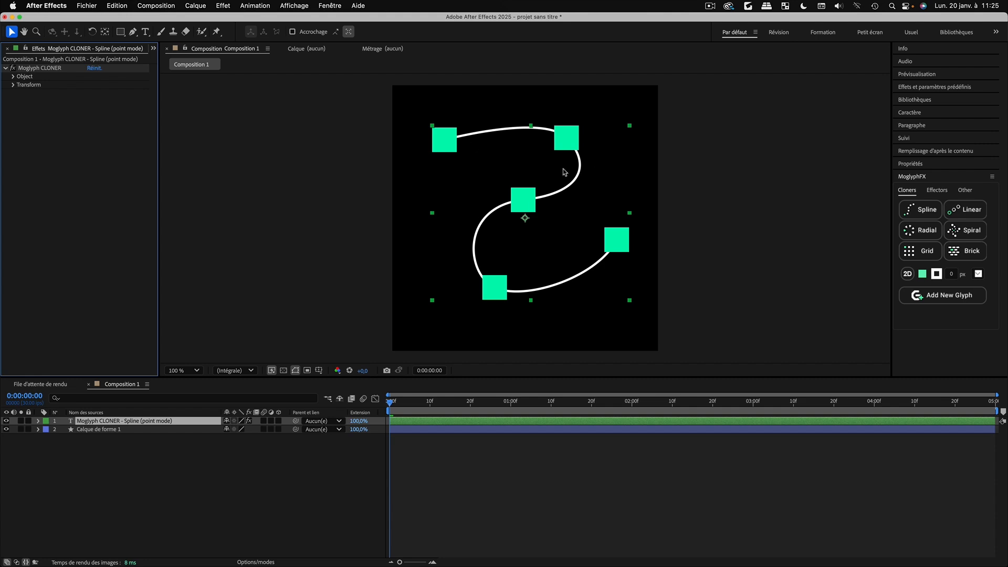
left_click(196, 480)
key("super+z")
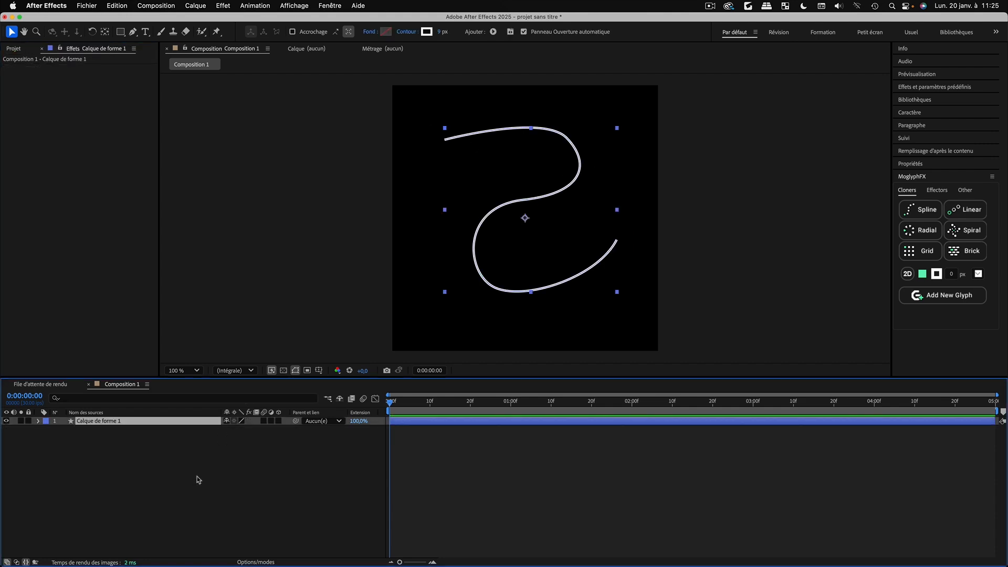
Create a MoglyphFX Spline cloner on Calque de forme 1 that clones glyphs along the path in standard Count mode
left_click(197, 478)
left_click(118, 422)
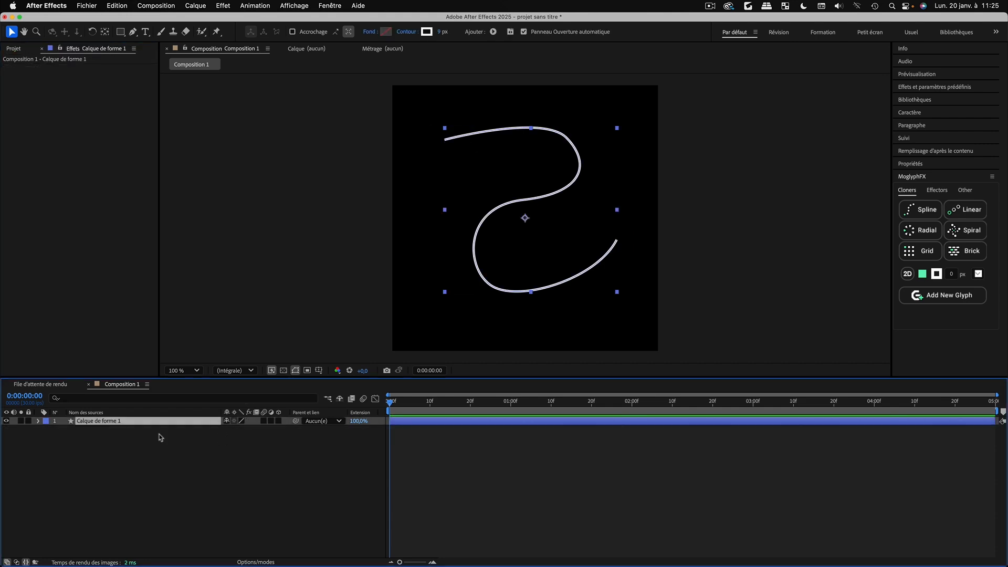
left_click(922, 210)
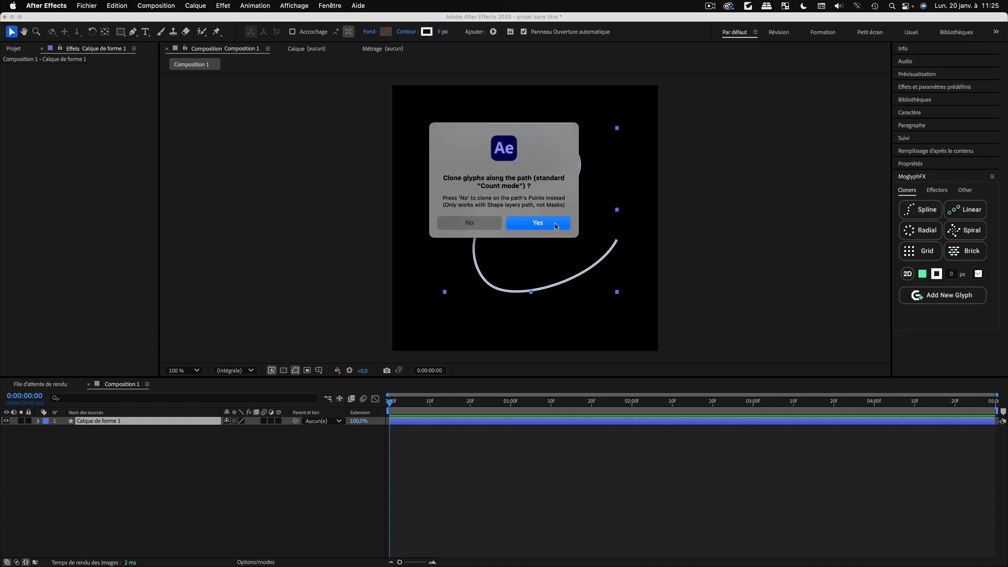
left_click(555, 225)
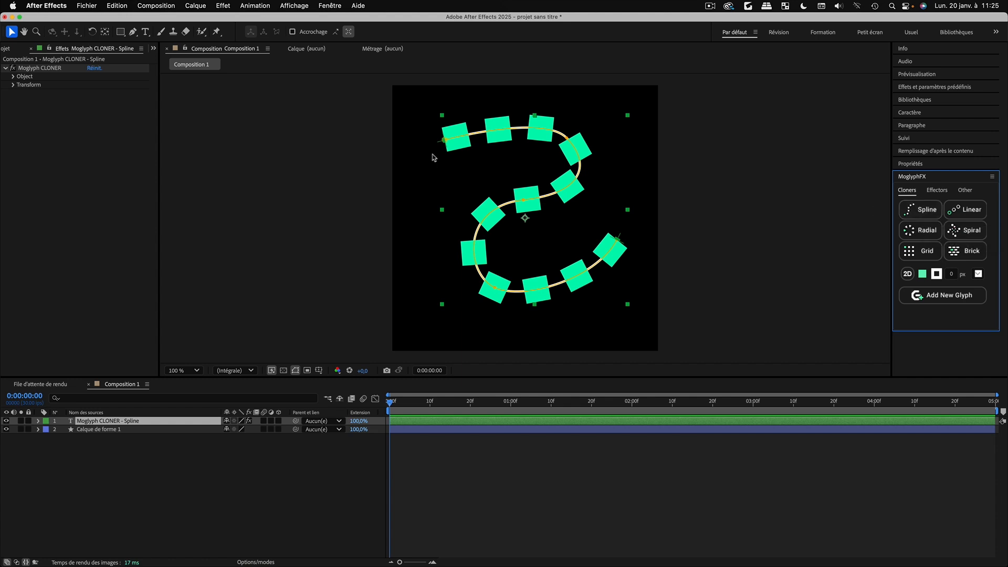
Set the Spline cloner's Count to 16 and its Offset to -640 px in the Object settings
left_click(13, 77)
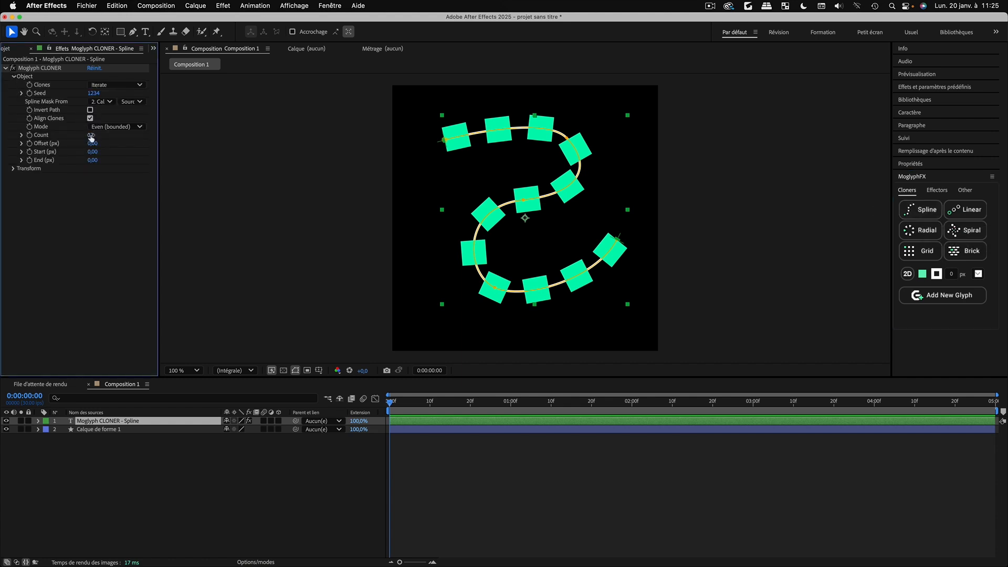
left_click_drag(91, 136, 73, 155)
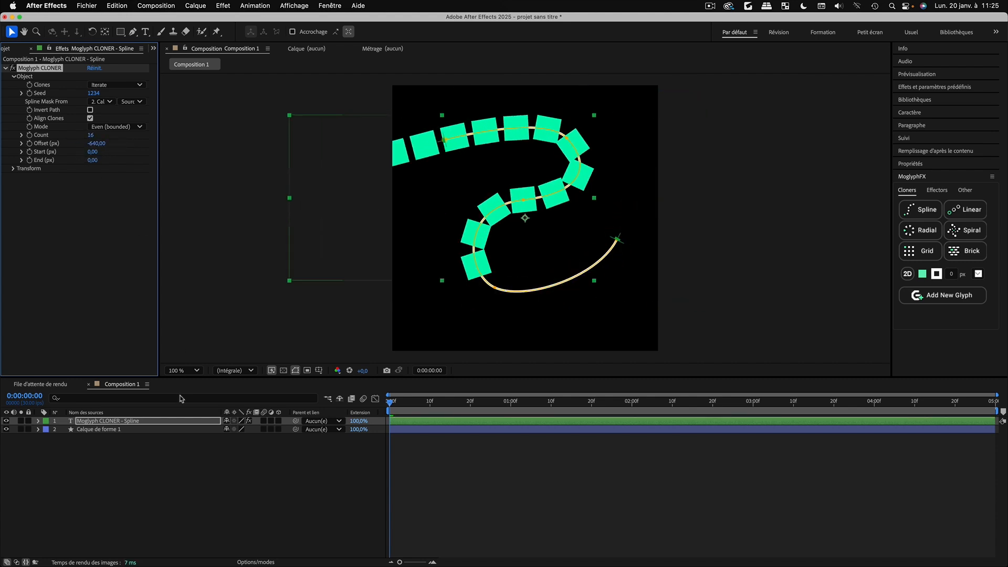
Delete the Moglyph CLONER - Spline layer from Composition 1
left_click(121, 474)
left_click(87, 421)
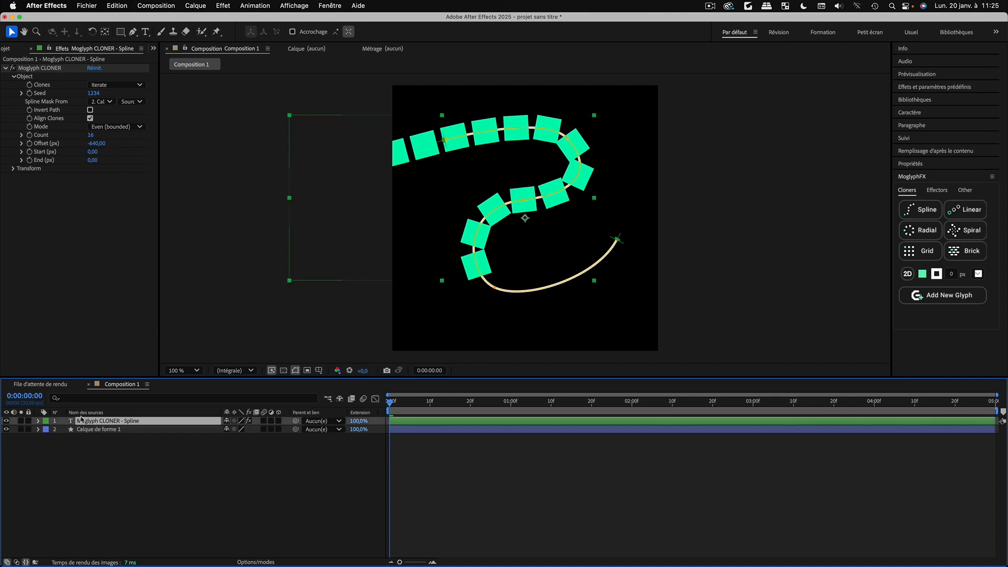
key("Delete")
Create a MoglyphFX Spline cloner on Calque de forme 1 that clones glyphs on the path's points, and expand its Object settings
left_click(600, 285)
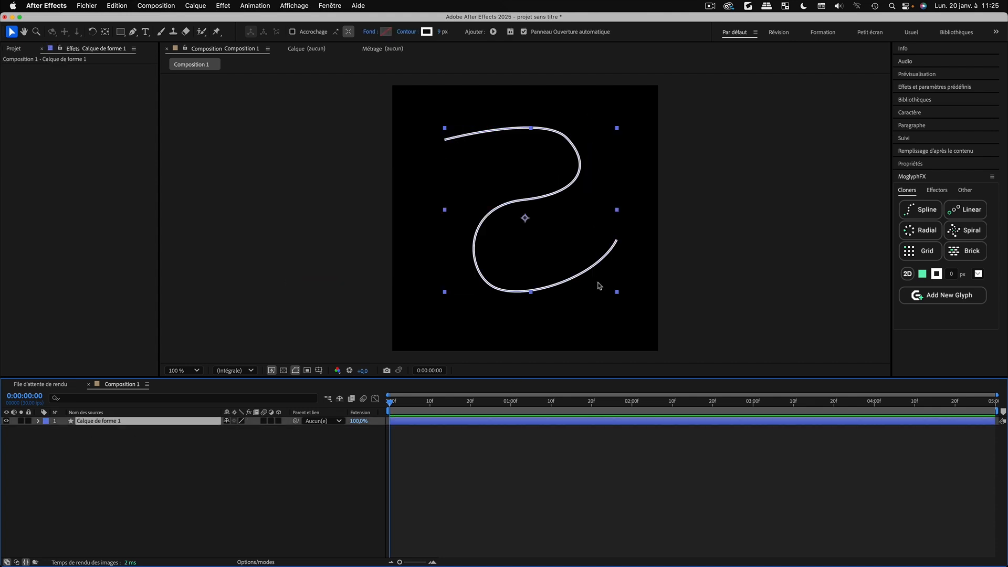
left_click(923, 209)
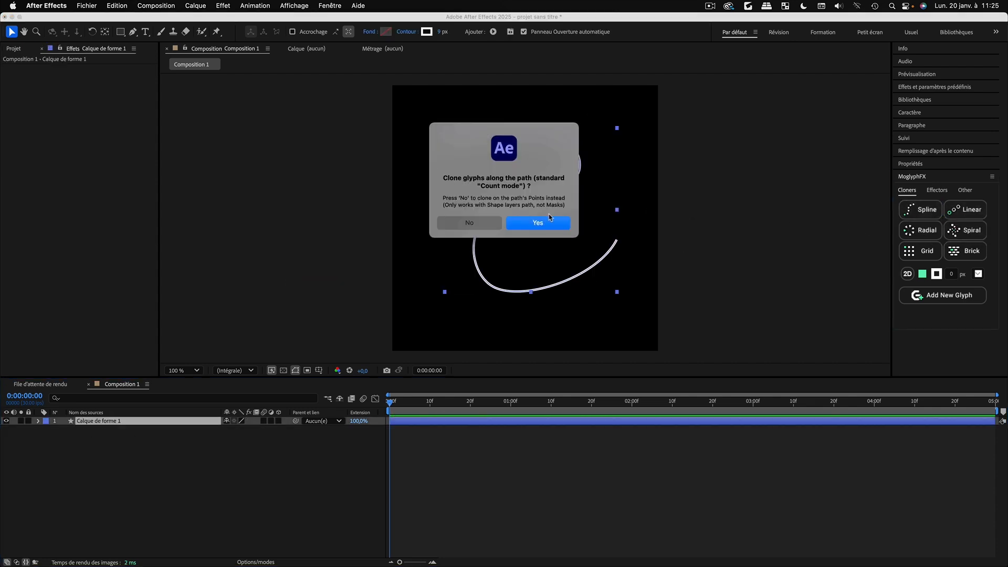
left_click(469, 223)
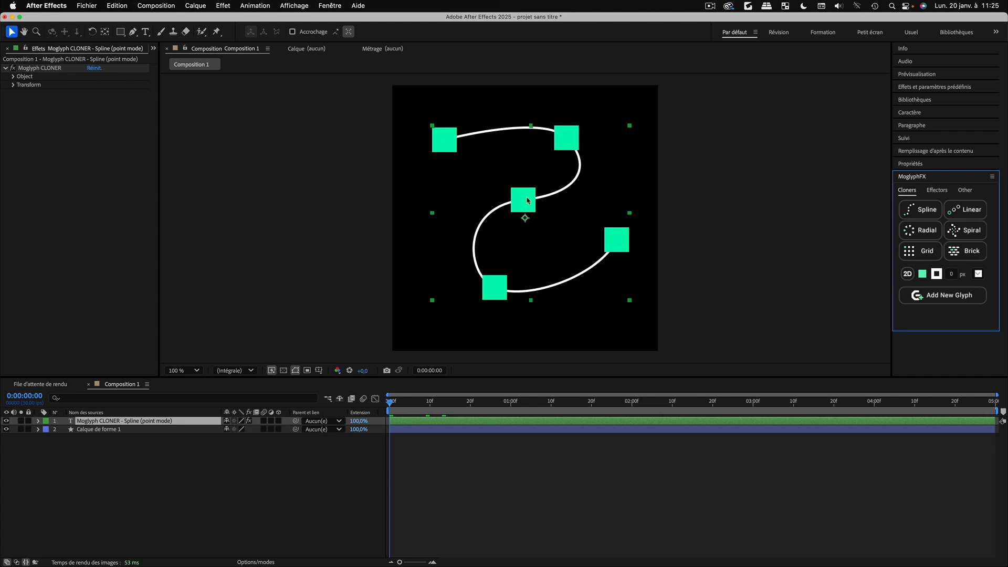
left_click(13, 77)
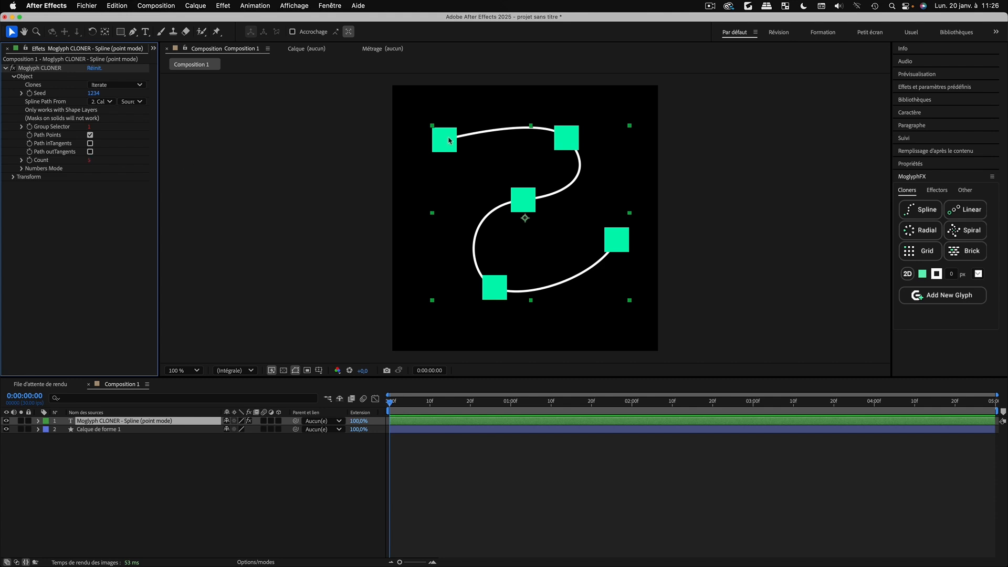
Expand Calque de forme 1 down to Tracé 1, fold away its gradient fill properties, and make its path editable
left_click(38, 431)
left_click(55, 447)
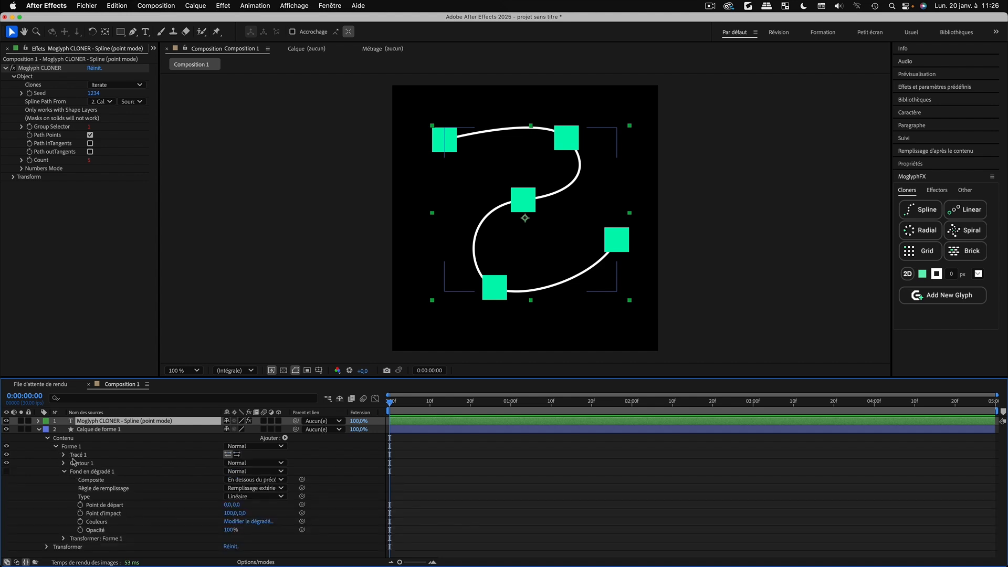
left_click(64, 472)
left_click(77, 455)
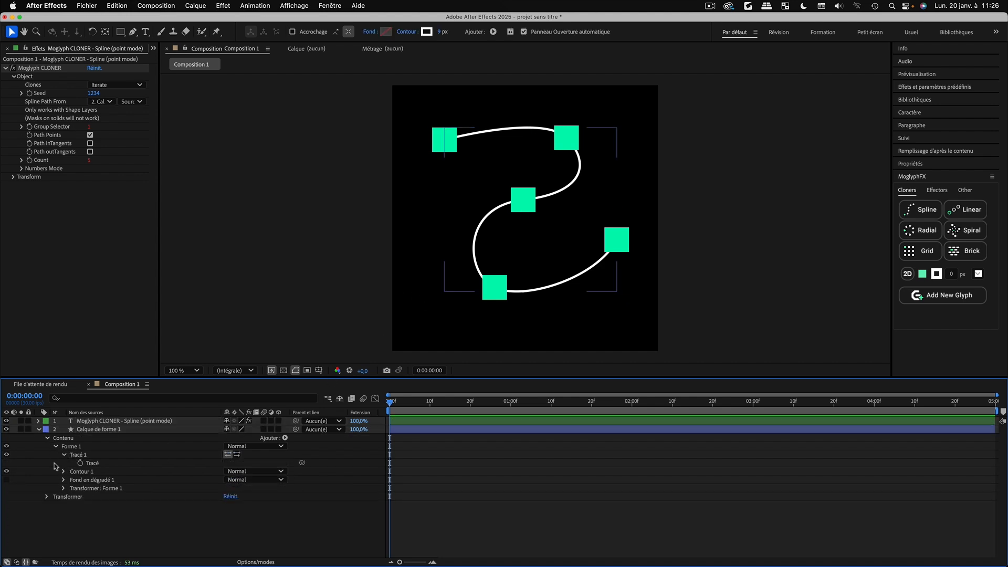
left_click(63, 455)
Reshape the Calque de forme 1 curve by moving its points and tangent handles, and collapse the layer's properties
mouse_move(521, 200)
left_mouse_down()
mouse_move(525, 207)
mouse_move(502, 208)
mouse_move(528, 190)
mouse_move(536, 218)
mouse_move(488, 216)
mouse_move(545, 192)
mouse_move(482, 199)
mouse_move(528, 210)
mouse_move(507, 192)
left_mouse_up()
left_click_drag(571, 187, 574, 200)
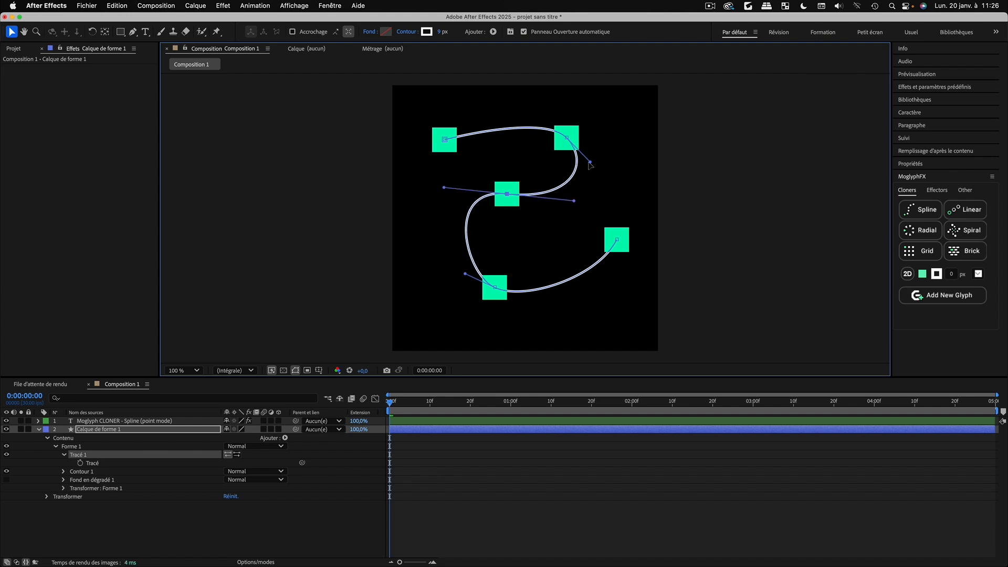
left_click_drag(591, 162, 609, 168)
left_click_drag(569, 138, 575, 143)
left_click_drag(508, 195, 506, 205)
left_click_drag(495, 287, 444, 269)
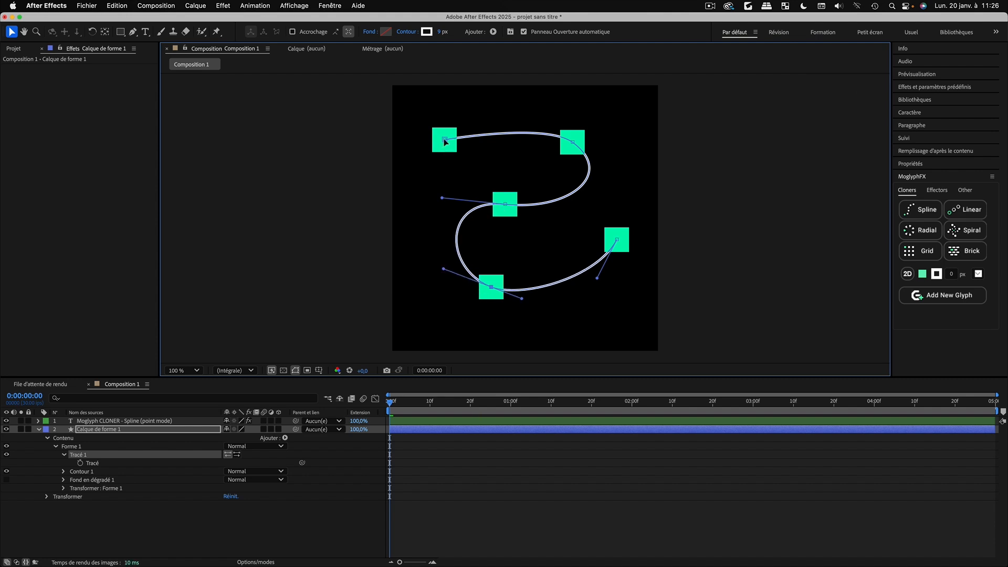
mouse_move(444, 140)
left_mouse_down()
mouse_move(465, 148)
mouse_move(461, 136)
left_mouse_up()
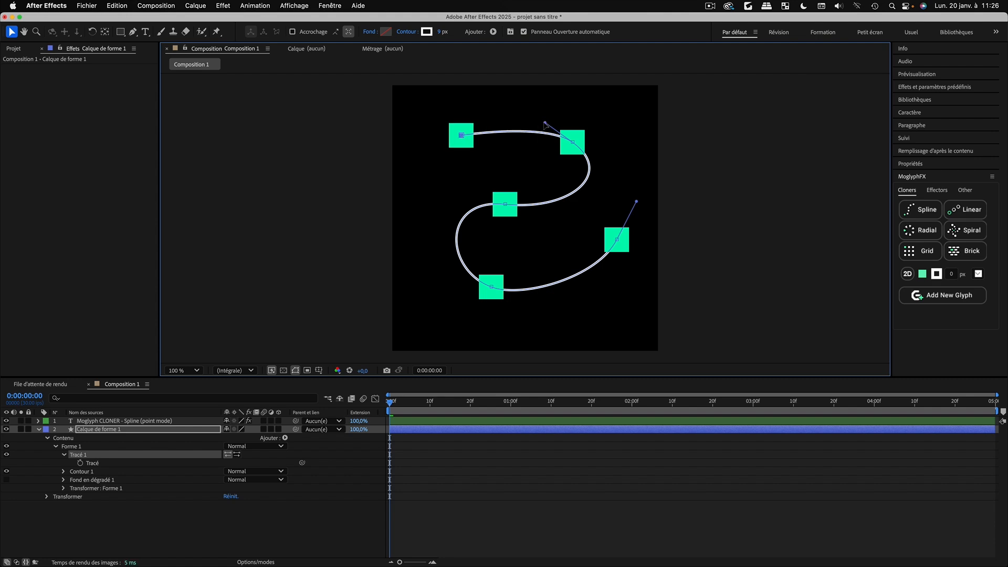
left_click_drag(545, 122, 542, 112)
left_click_drag(620, 241, 604, 251)
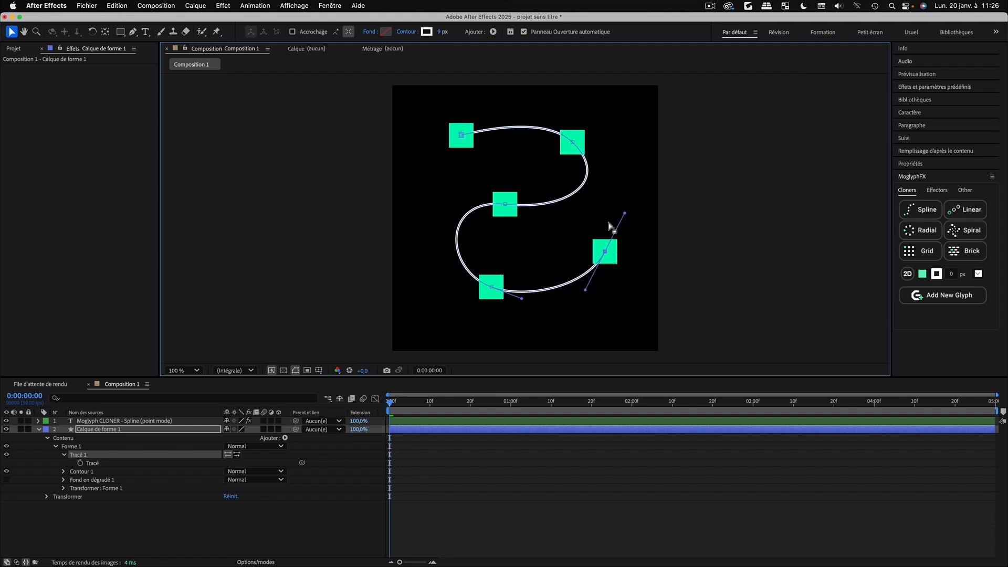
left_click_drag(624, 214, 628, 212)
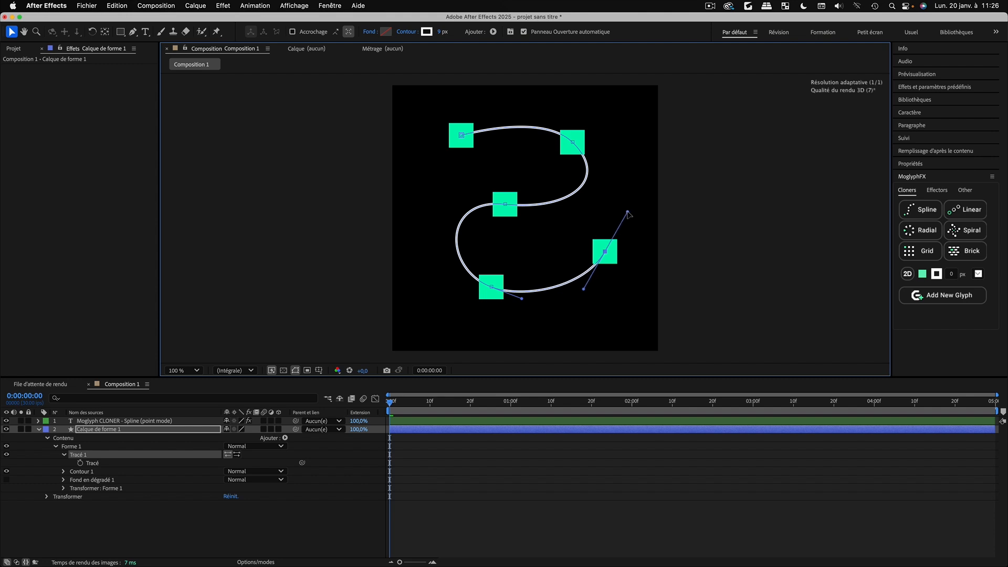
left_click(125, 500)
left_click(38, 429)
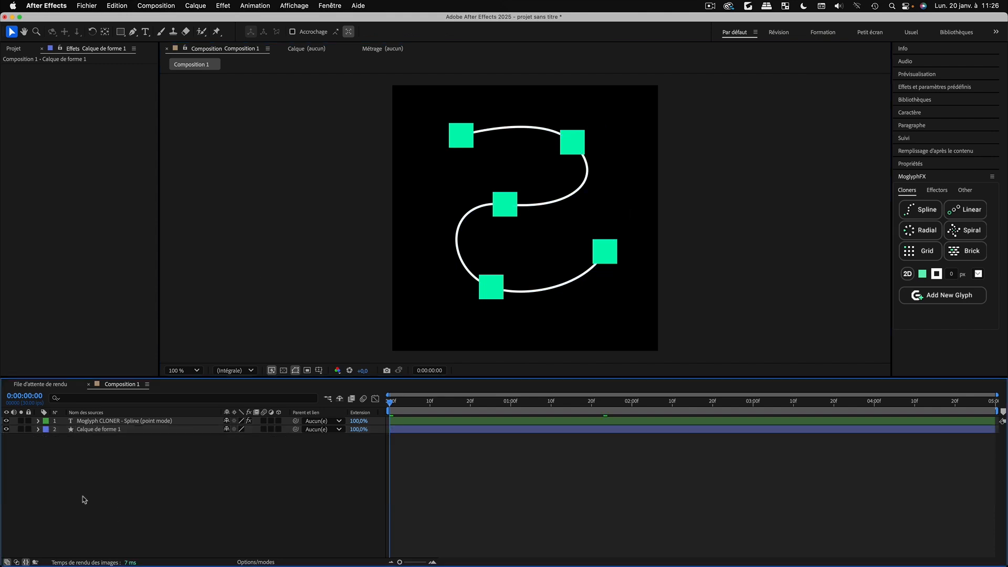
Examine the Clones options in the point-mode Spline cloner's Object settings and widen the effect controls area
left_click(93, 421)
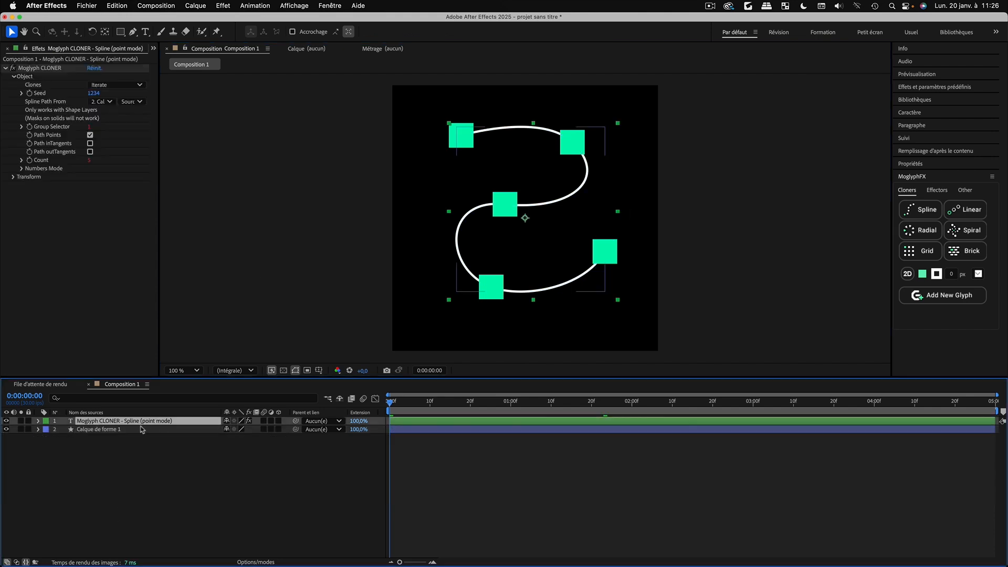
left_click(18, 78)
left_click(18, 78)
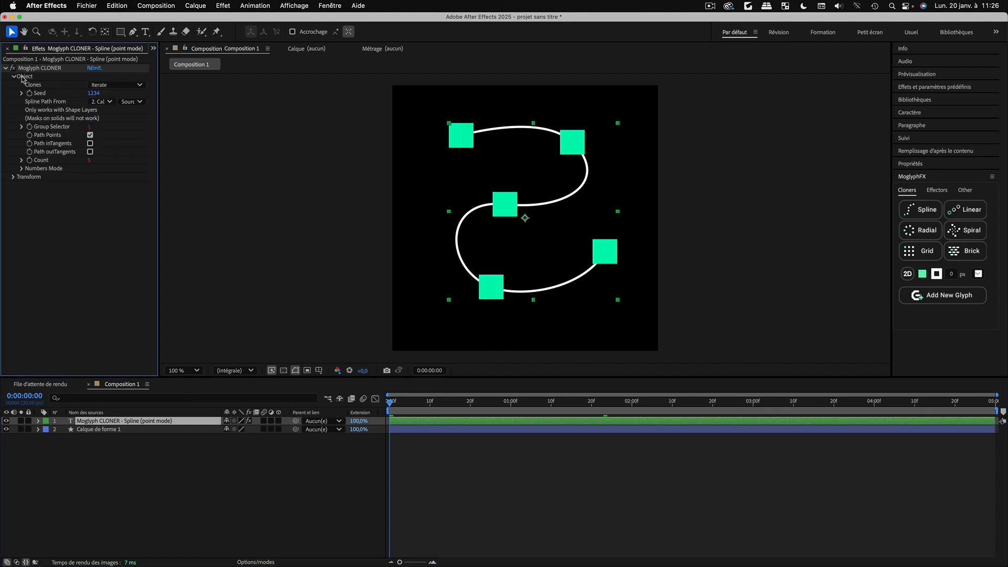
left_click(107, 86)
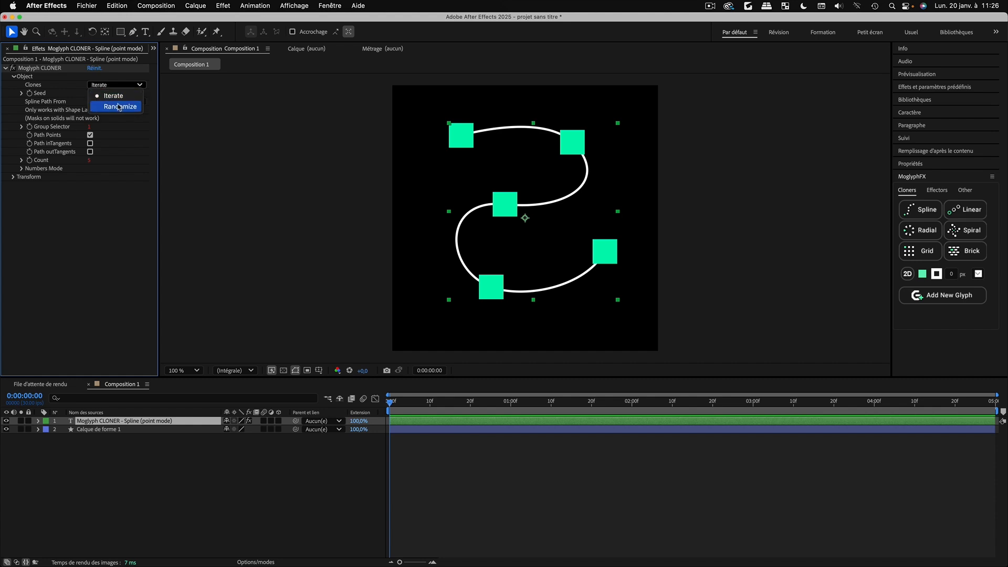
left_click(100, 268)
left_click(103, 455)
left_click(94, 421)
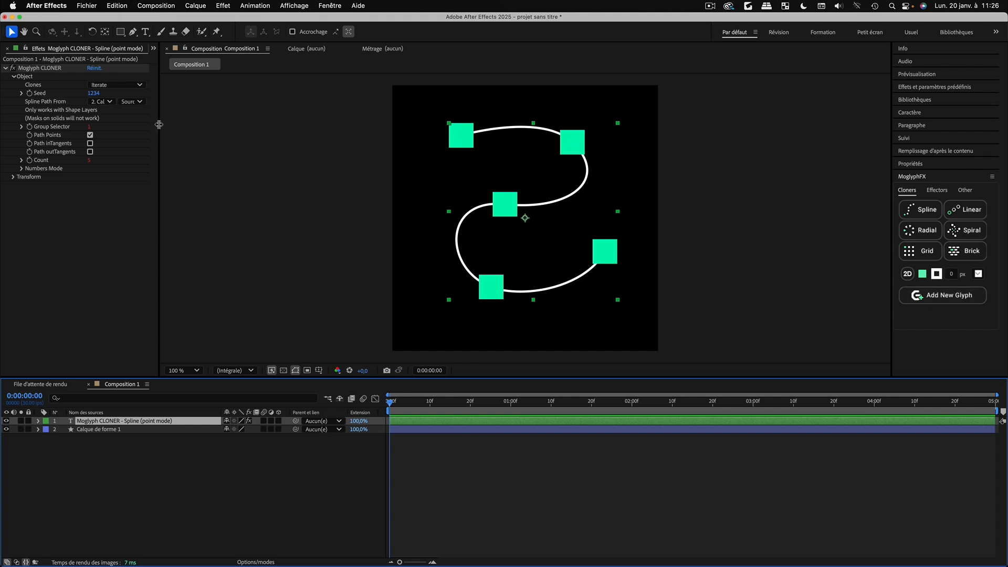
left_click_drag(159, 126, 299, 135)
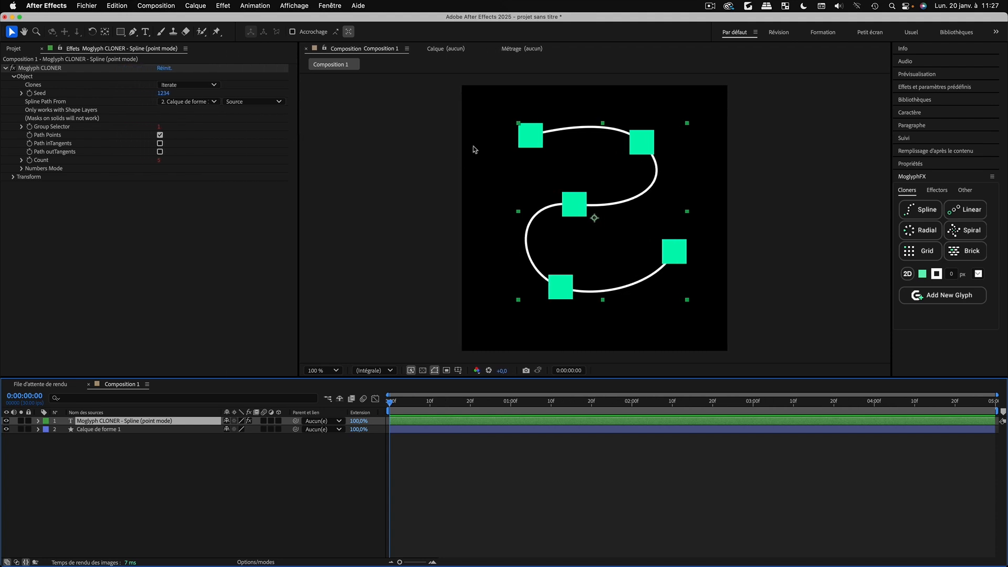
Draw an open four-point curve across the composition with the Pen tool as a new shape layer
left_click(161, 551)
left_click(133, 31)
left_click(499, 187)
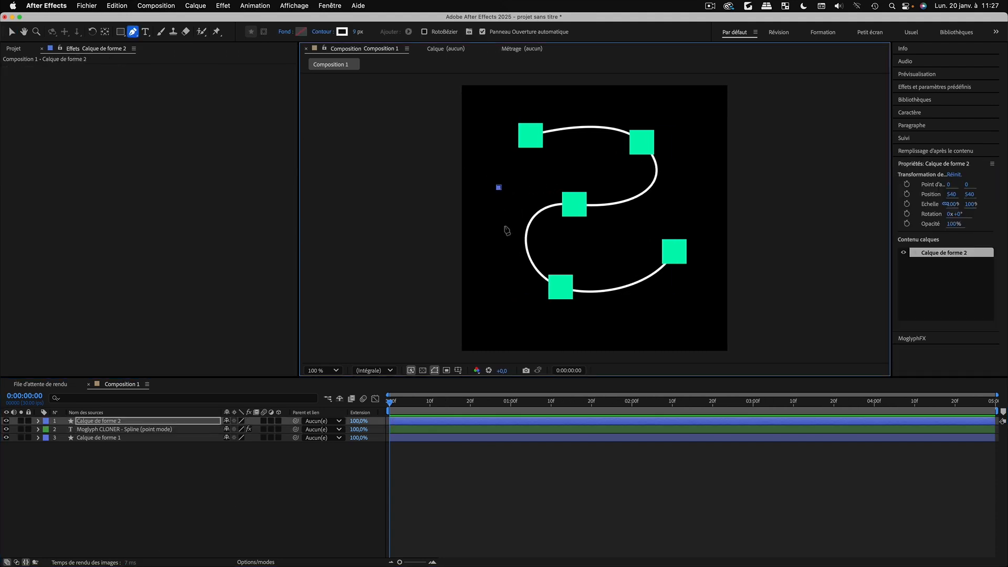
left_click_drag(512, 292, 561, 290)
left_click_drag(639, 242, 671, 222)
left_click_drag(635, 178, 723, 190)
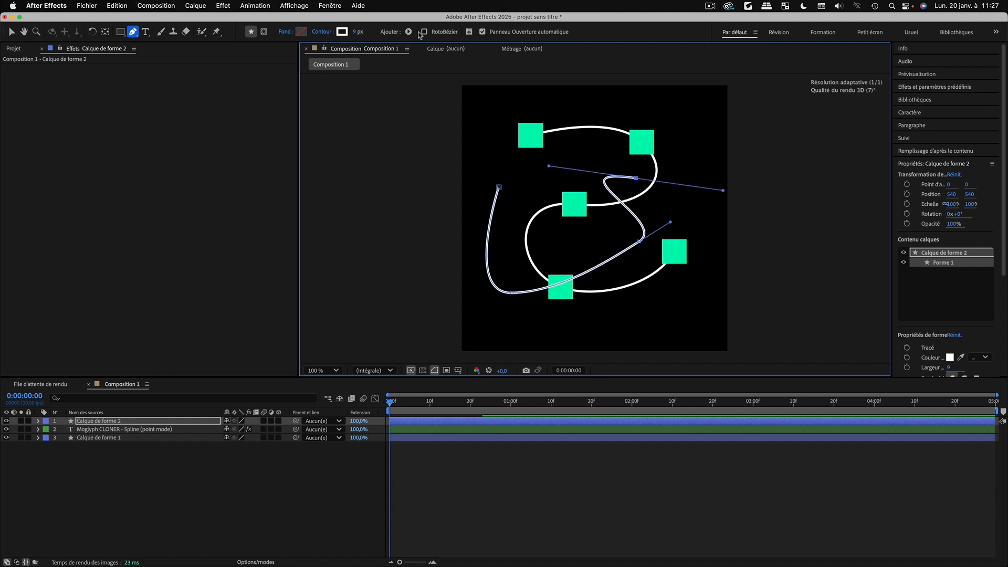
Set the stroke colour of Calque de forme 2 to magenta and deselect the layer
left_click(342, 32)
left_click_drag(471, 386, 522, 346)
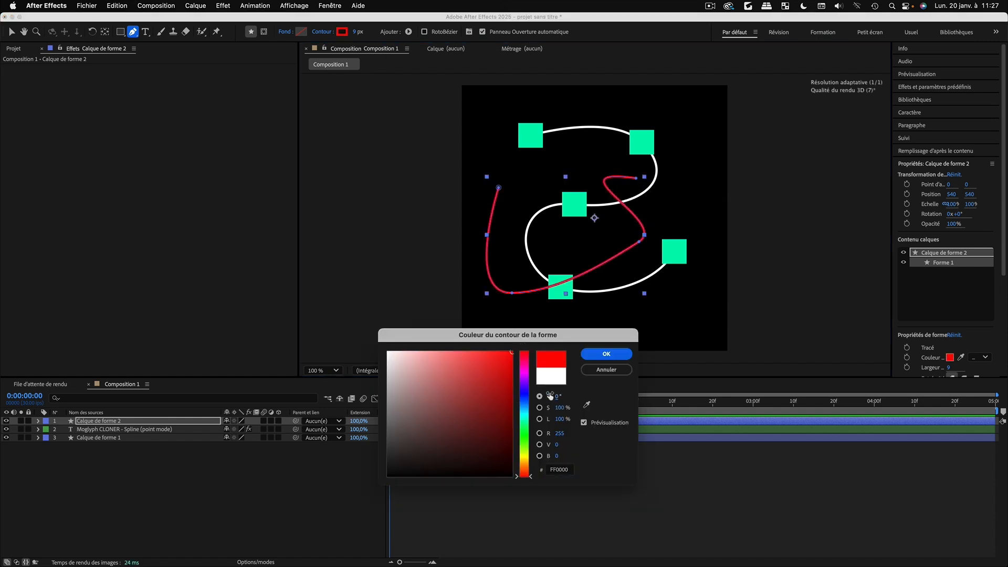
left_click(524, 373)
left_click(606, 354)
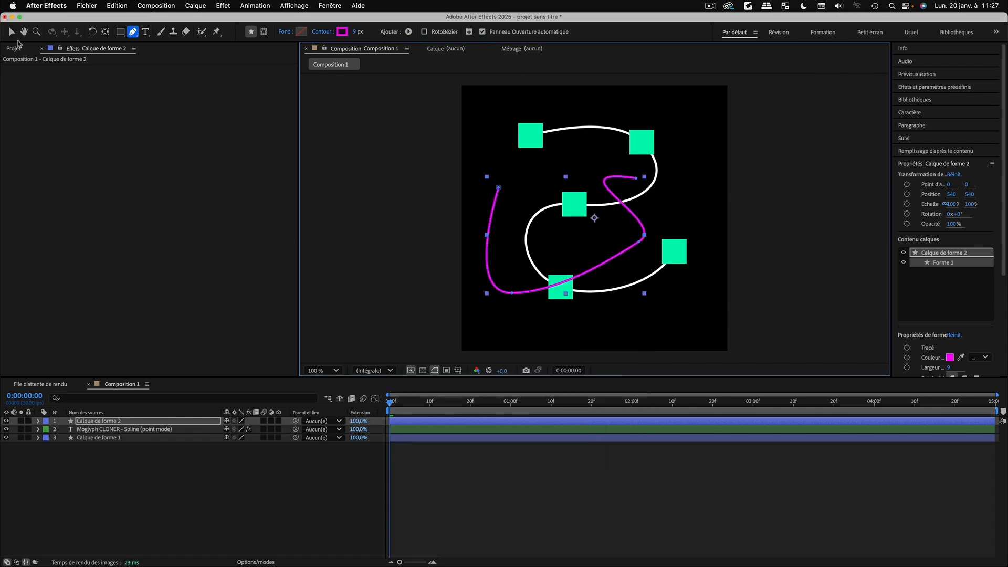
key("v")
left_click(74, 466)
left_click(88, 423)
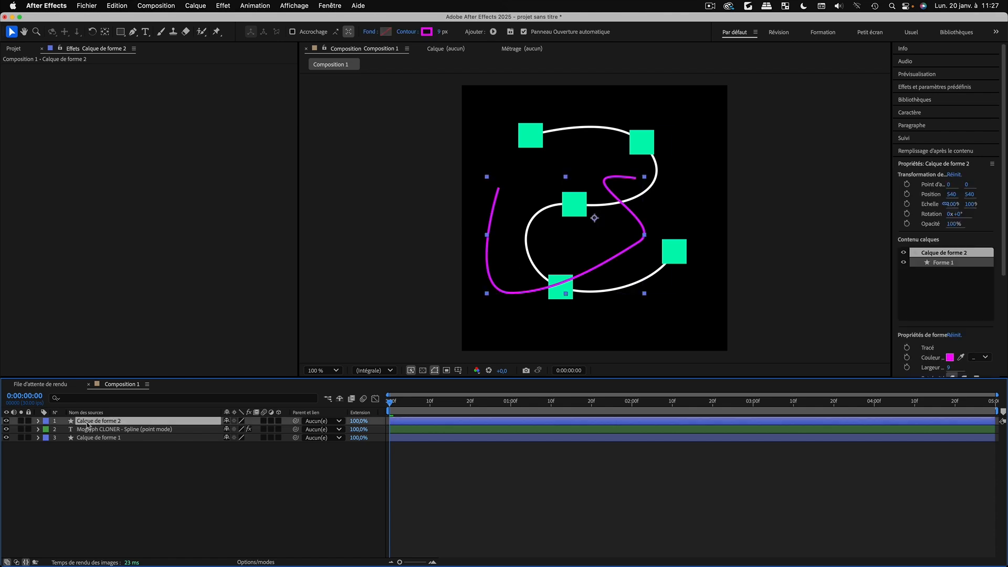
left_click(90, 472)
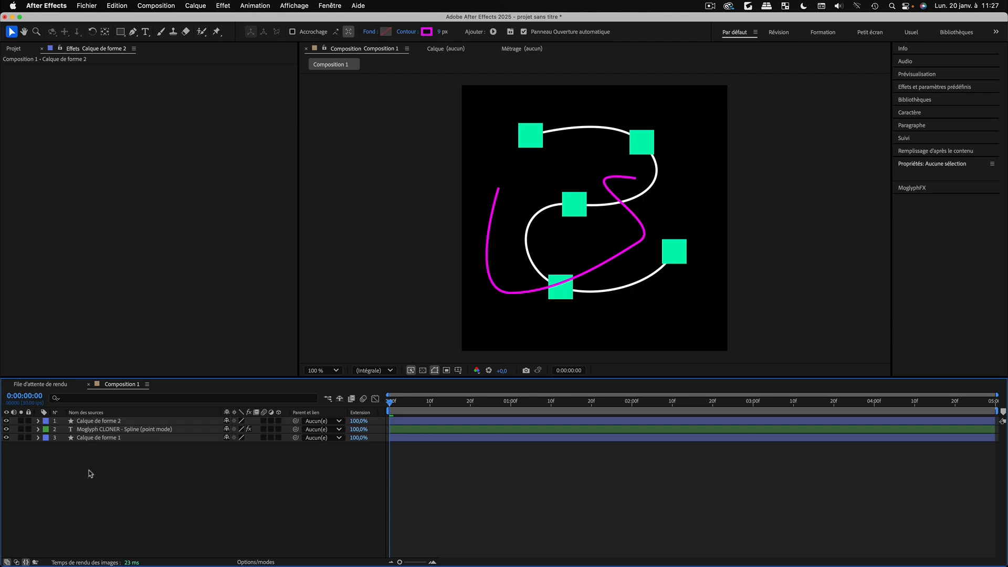
Switch the point-mode cloner's Spline Path From to Calque de forme 2, and return it to Calque de forme 1
left_click(89, 430)
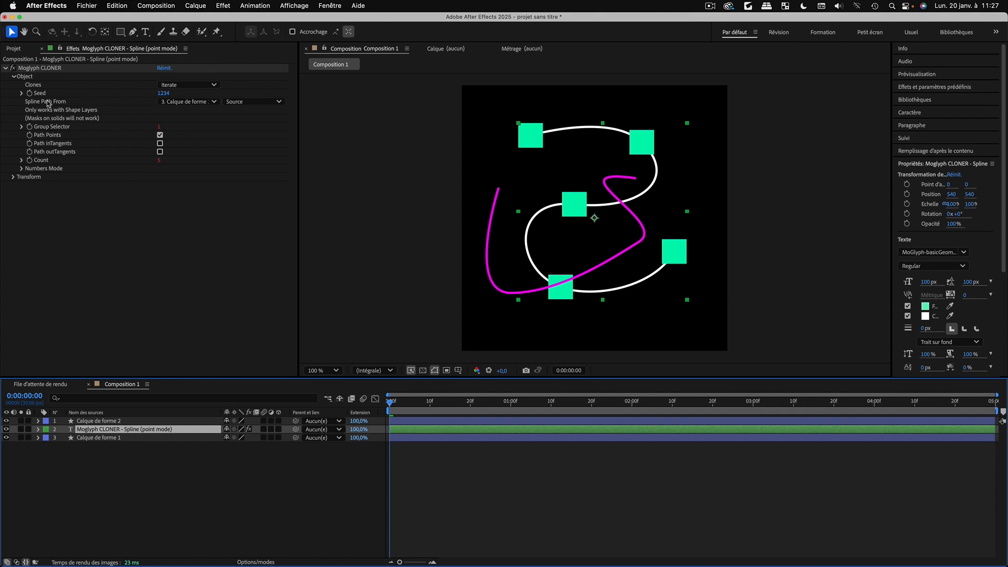
left_click(185, 101)
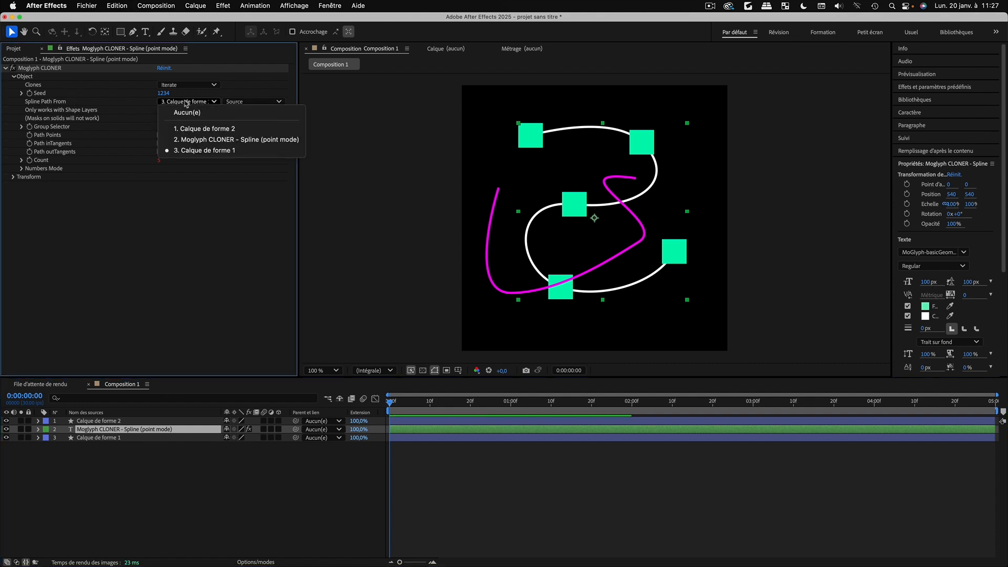
left_click(215, 130)
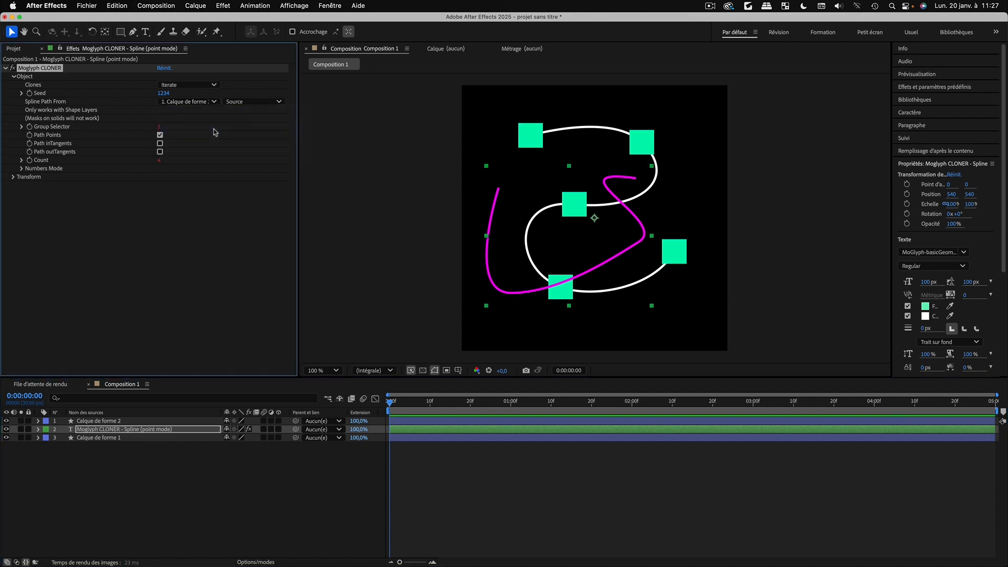
left_click(184, 103)
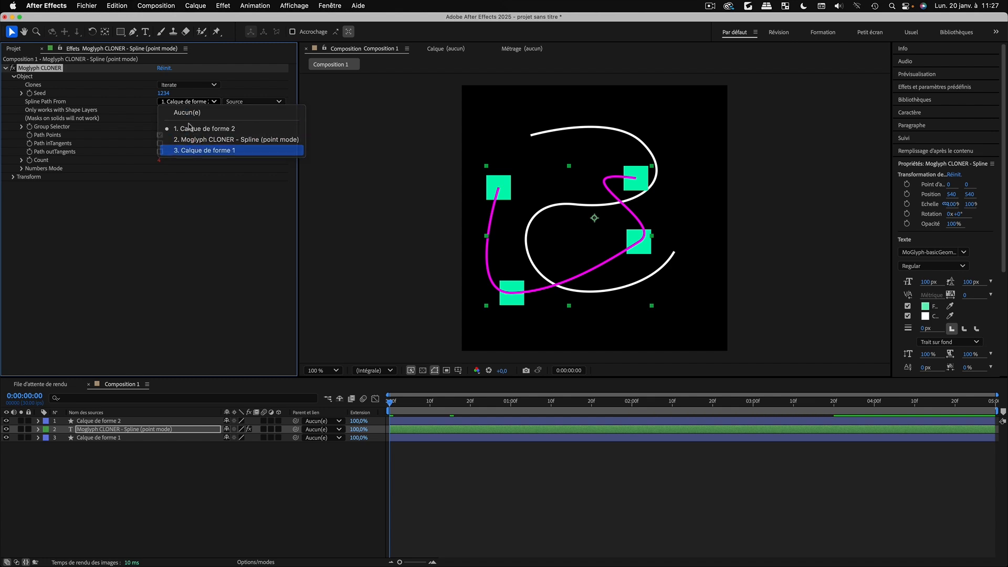
left_click(195, 151)
Delete the Calque de forme 2 layer and select the point-mode Spline cloner
left_click(103, 421)
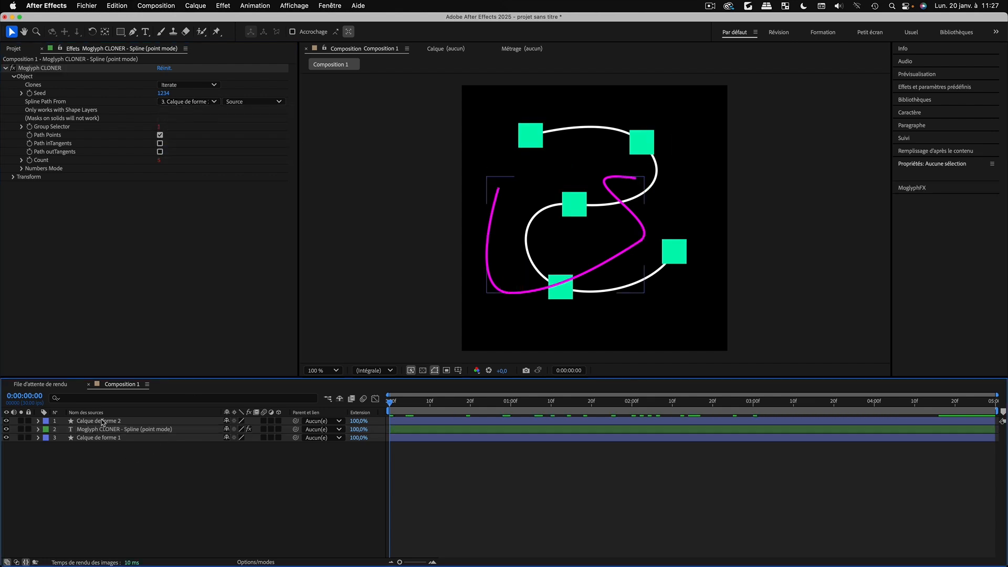
key("Delete")
left_click(103, 421)
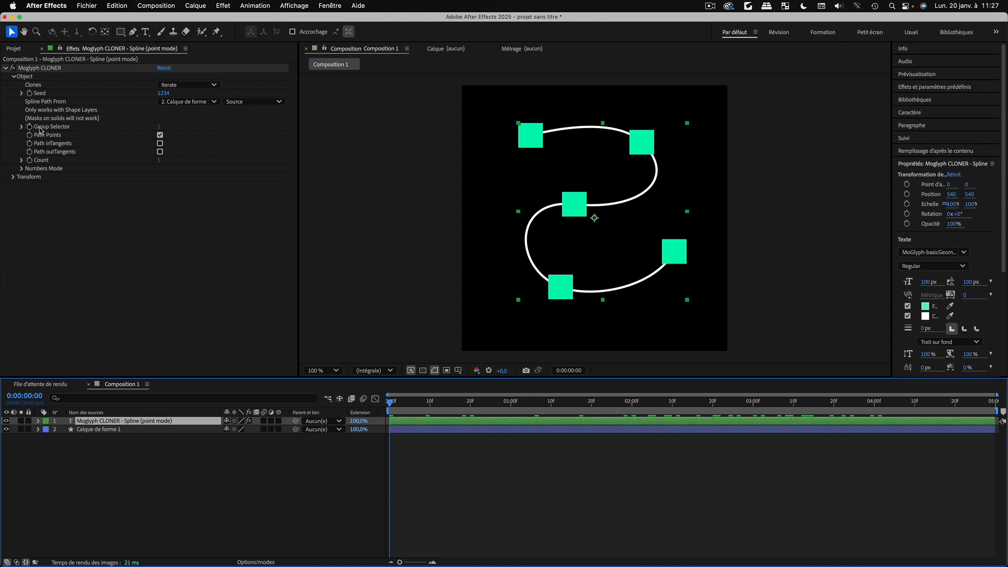
Hide Calque de forme 1 to show only the cloned glyphs, and make it visible again
left_click(81, 475)
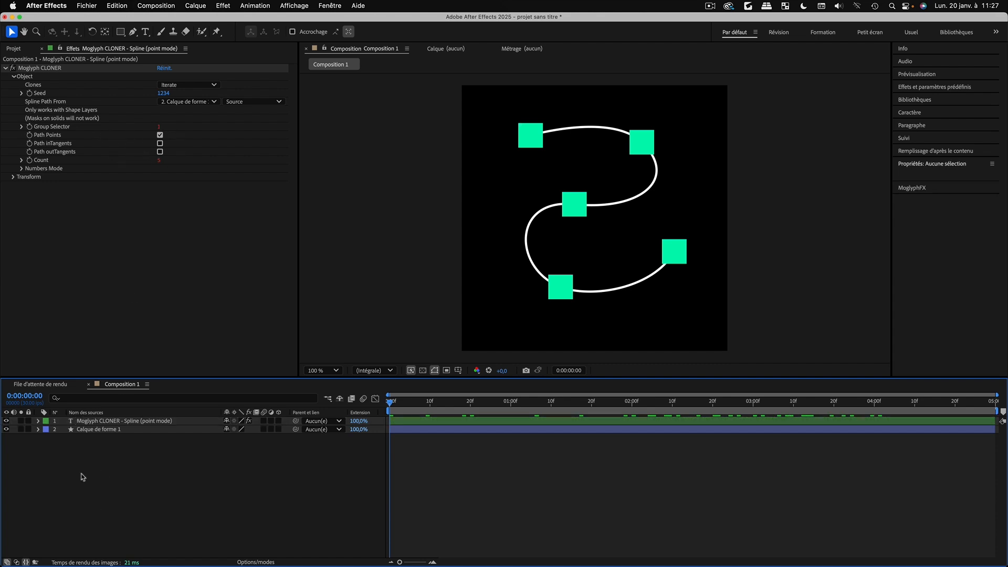
left_click(6, 430)
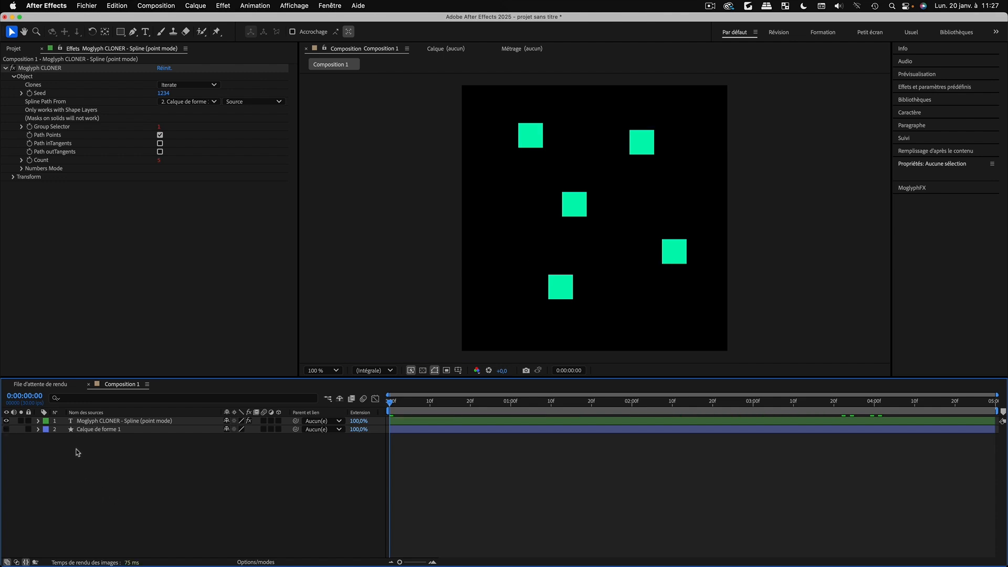
left_click(6, 429)
Draw a second open four-point path inside Calque de forme 1 with the Pen tool
left_click(234, 431)
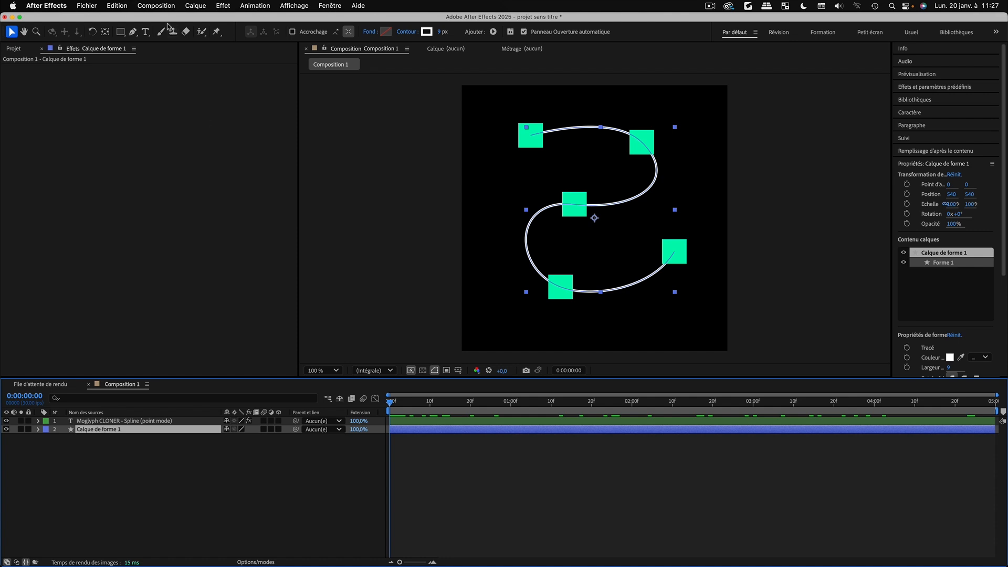
left_click(132, 33)
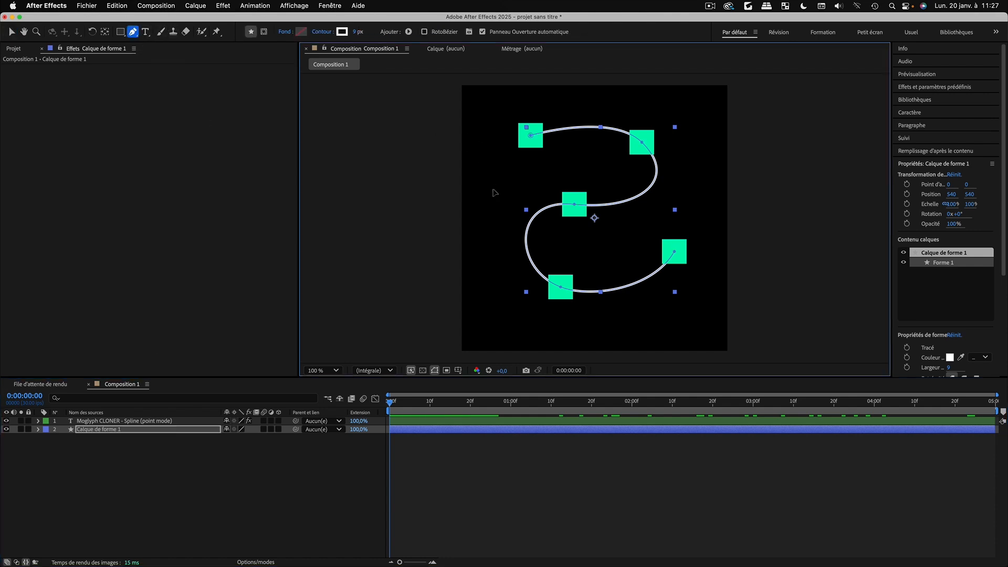
left_click_drag(493, 183, 489, 197)
left_click_drag(502, 275, 545, 268)
left_click(581, 244)
left_click(564, 175)
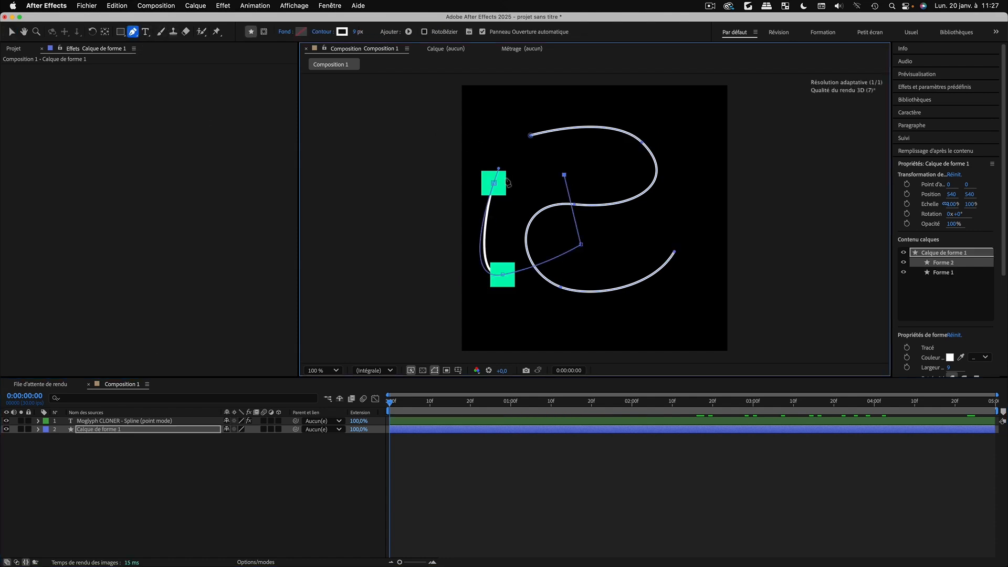
Close the second path of Calque de forme 1 at its starting point and deselect it
left_click(493, 183)
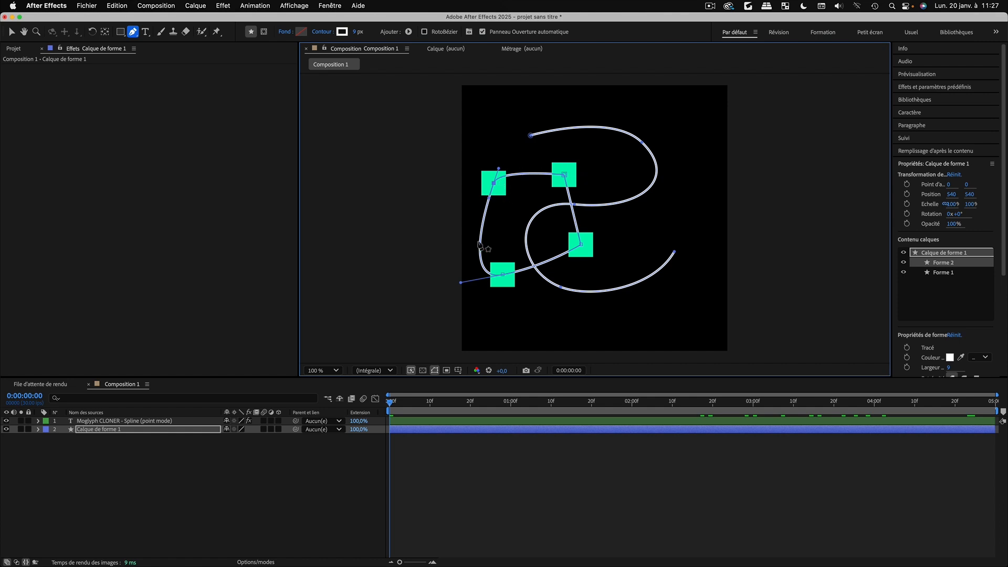
left_click(131, 472)
Draw a third, closed six-point path with straight segments inside Calque de forme 1, in the composition's upper-right area
left_click(94, 430)
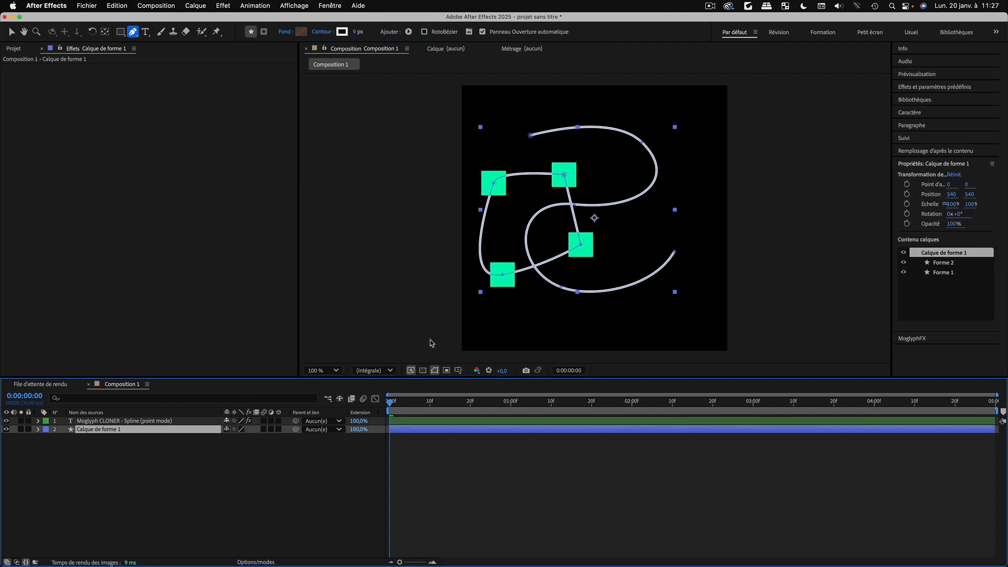
left_click(632, 108)
left_click(622, 171)
left_click(697, 177)
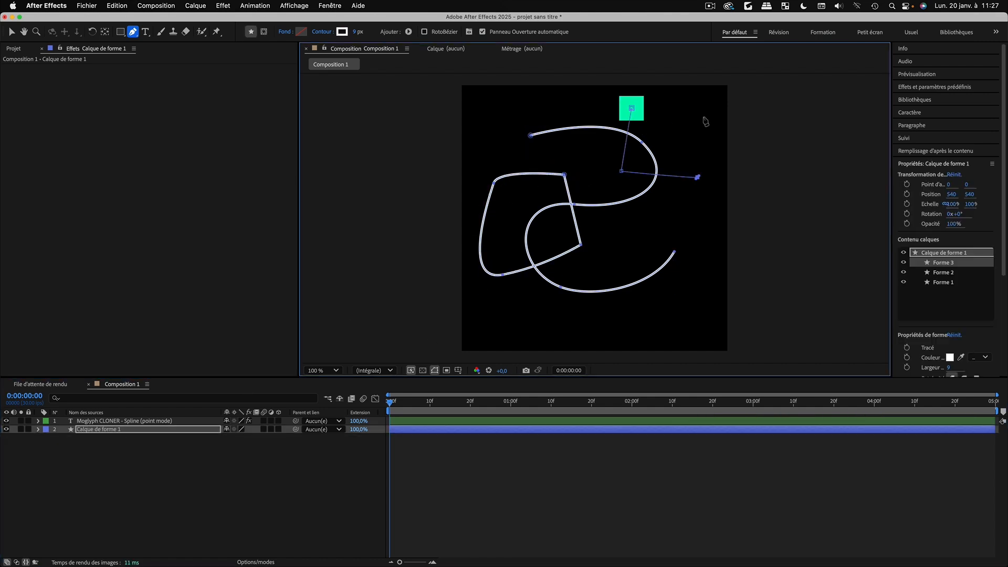
left_click(703, 117)
left_click(675, 124)
left_click(669, 229)
left_click(632, 108)
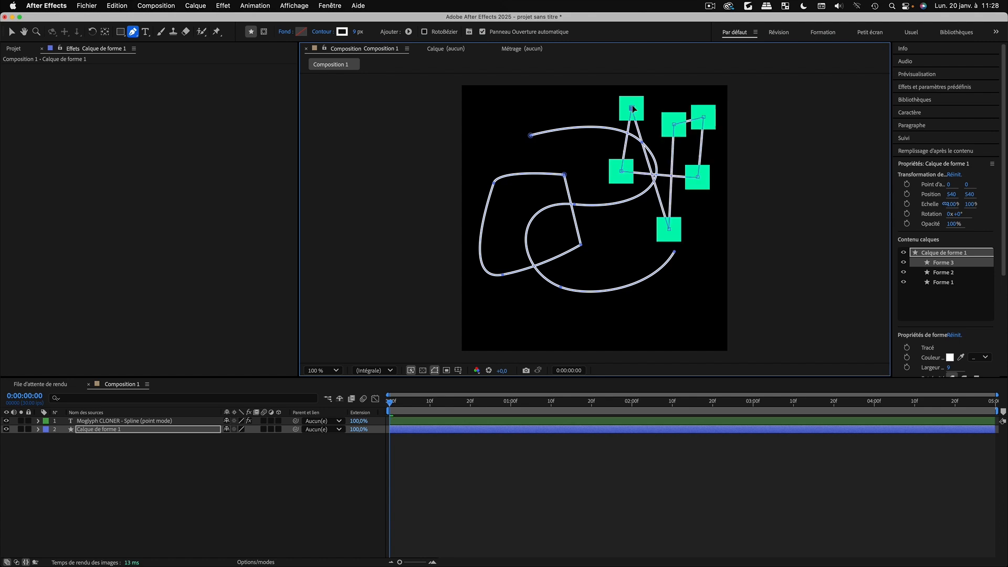
left_click(12, 32)
left_click(95, 469)
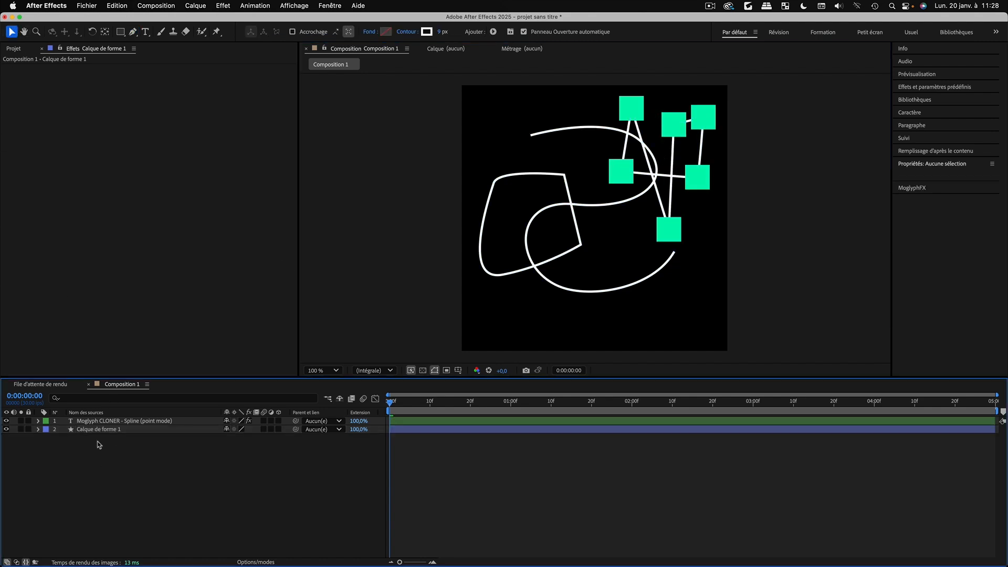
Expand the contents of Calque de forme 1, collapse Forme 1 and select the Forme 3 group
left_click(95, 430)
left_click(37, 429)
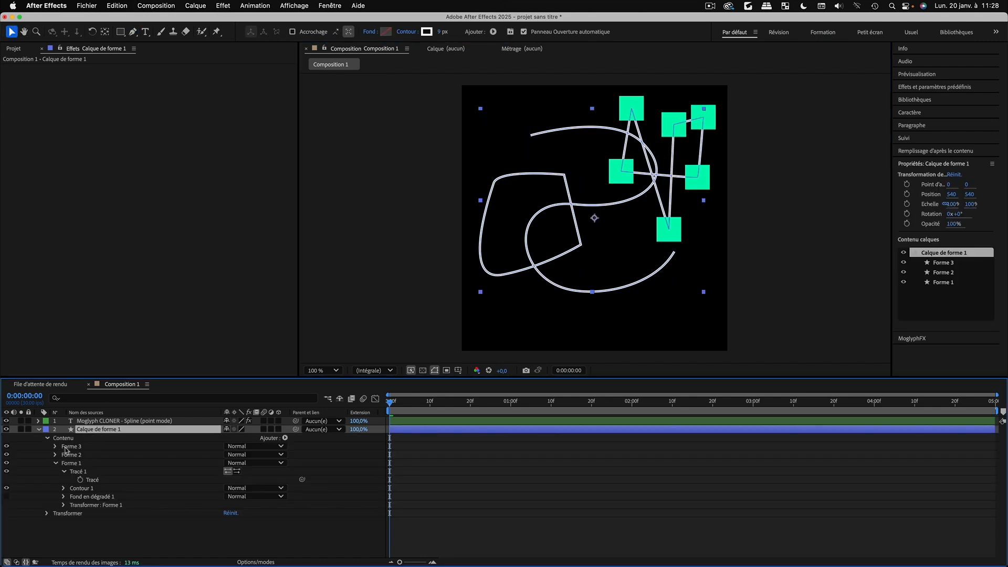
left_click(55, 464)
left_click(70, 446)
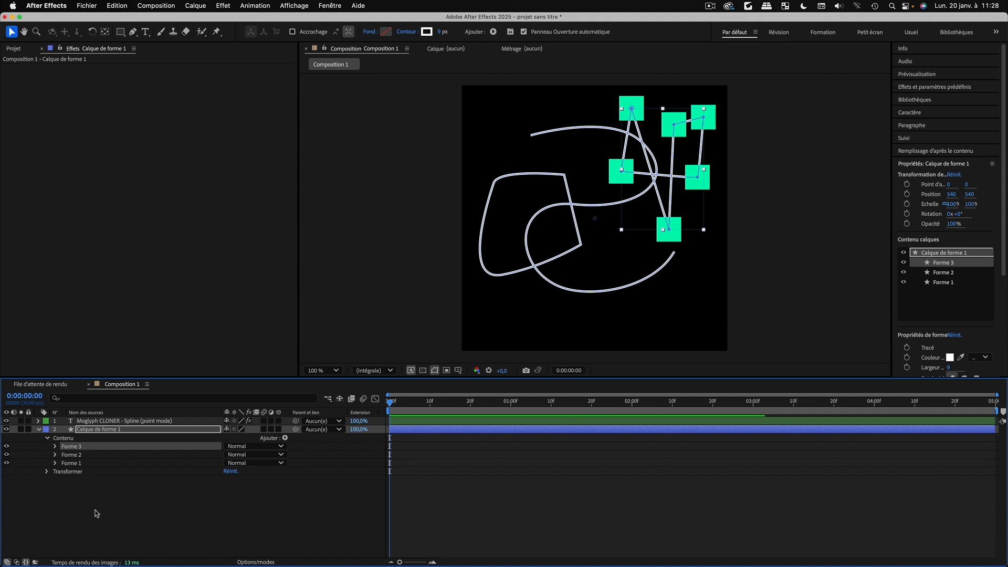
Set the point-mode cloner's Group Selector to 2 and select the Forme 2 group for comparison
left_click(101, 421)
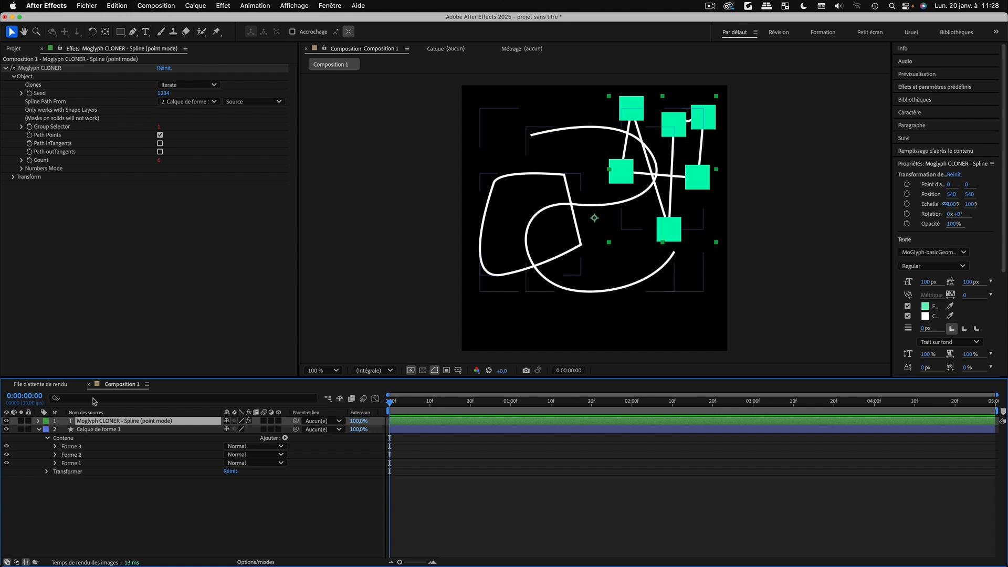
left_click(160, 135)
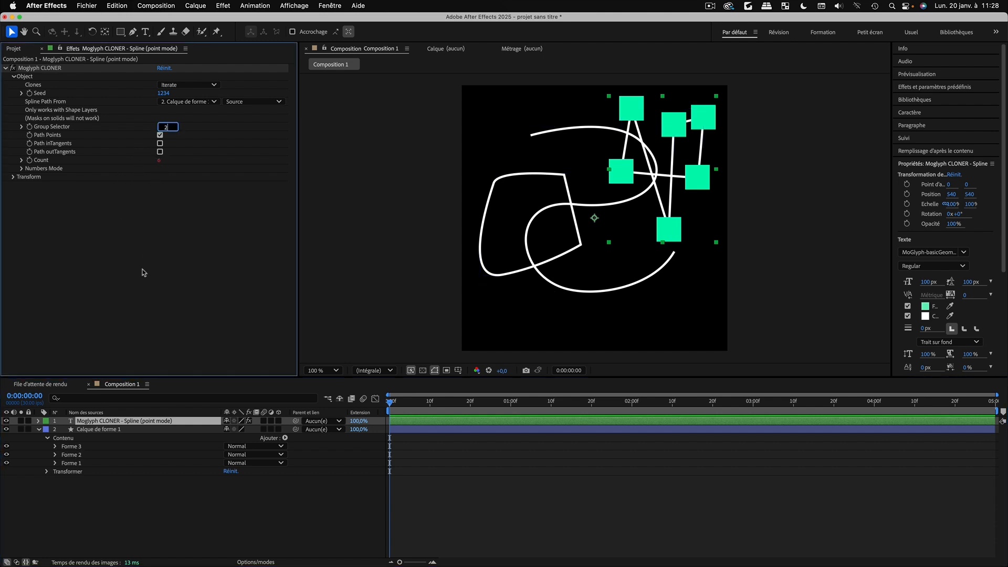
left_click(72, 455)
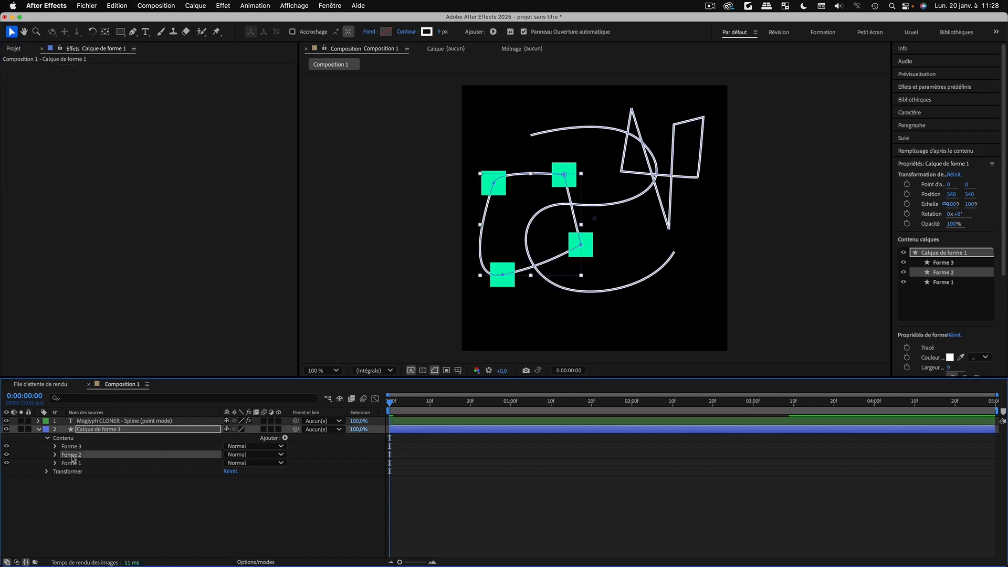
Set the point-mode cloner's Group Selector to 3 and return it to 1
left_click(94, 420)
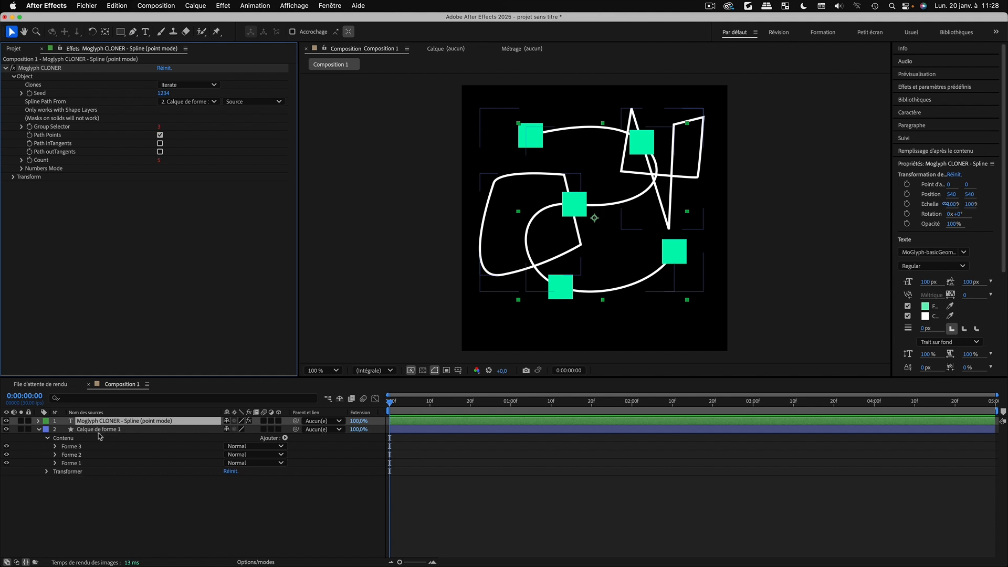
mouse_move(159, 127)
left_mouse_down()
mouse_move(146, 128)
mouse_move(168, 131)
mouse_move(137, 132)
mouse_move(160, 133)
left_mouse_up()
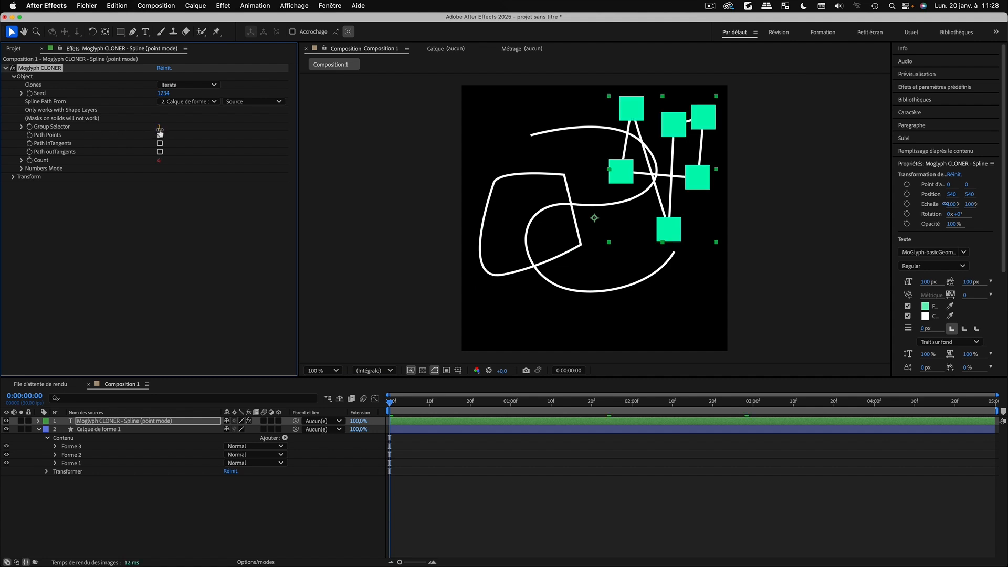
left_click(160, 134)
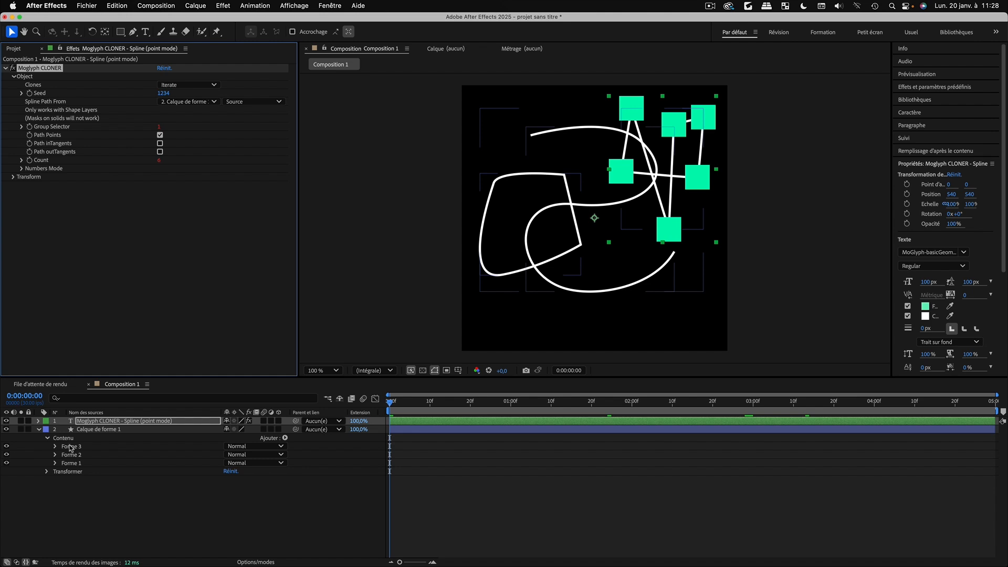
left_click(159, 127)
type("1")
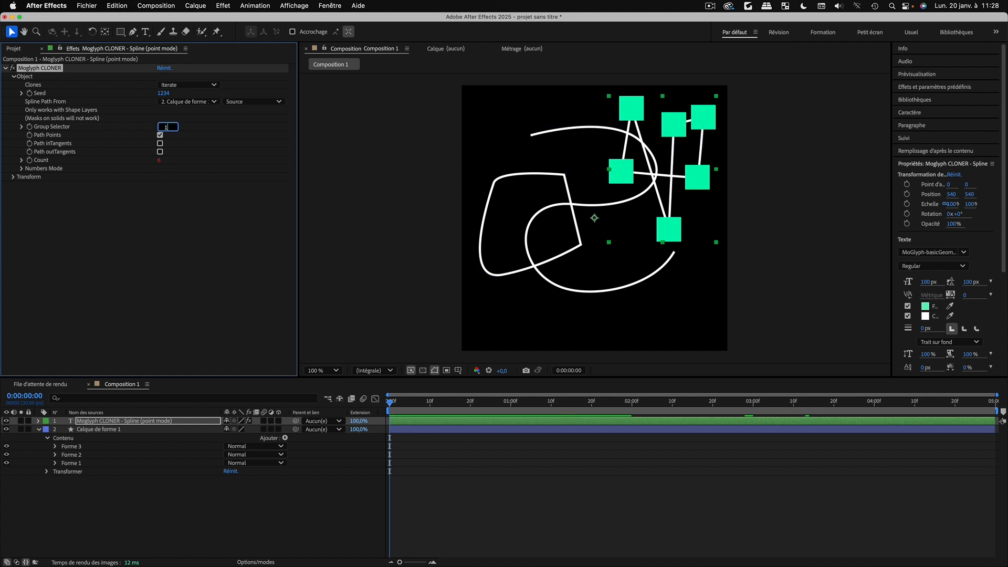
left_click(169, 291)
Delete the Forme 3 and Forme 2 groups from Calque de forme 1 and clear the selection
left_click(73, 447)
left_click(73, 455, "shift")
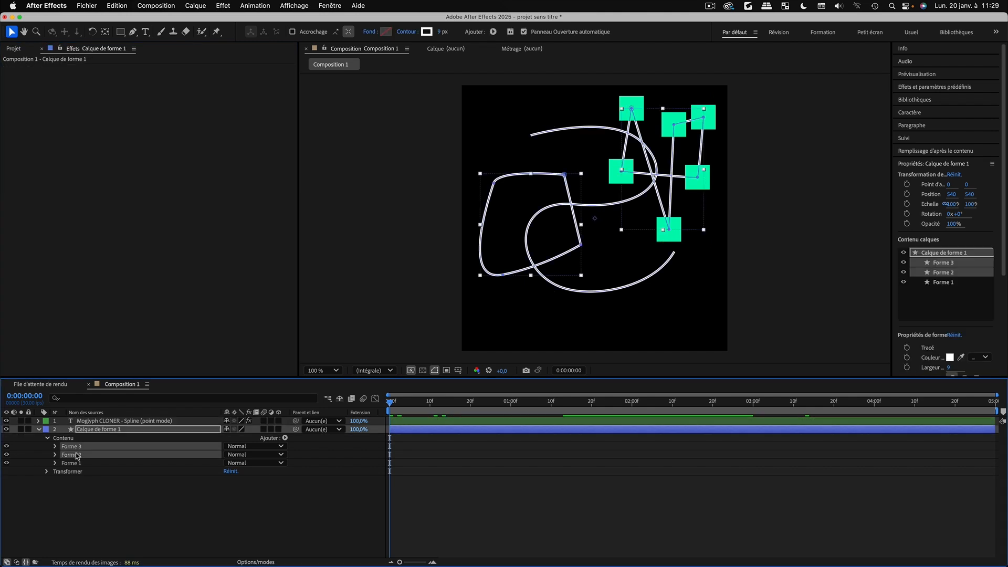
key("Delete")
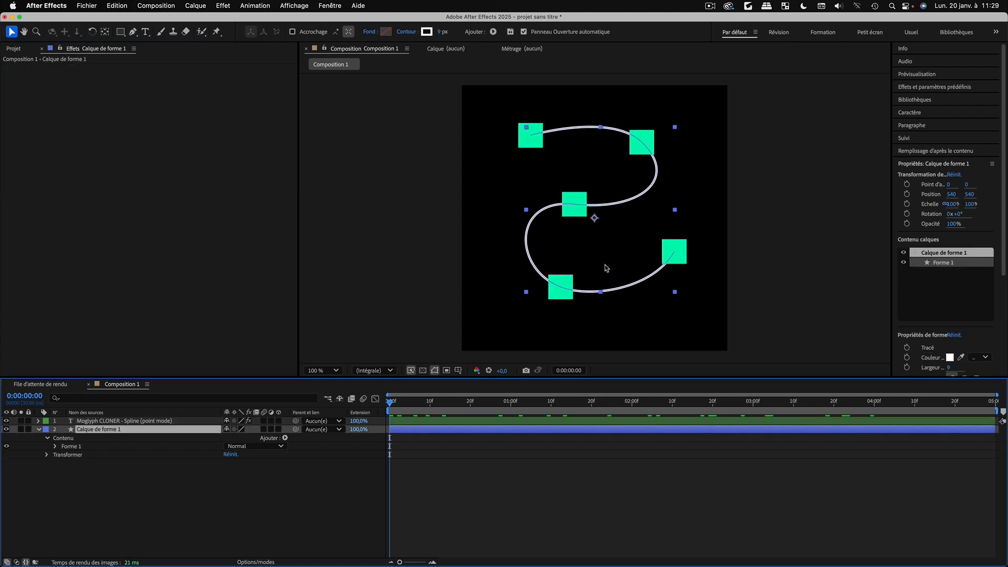
left_click(88, 501)
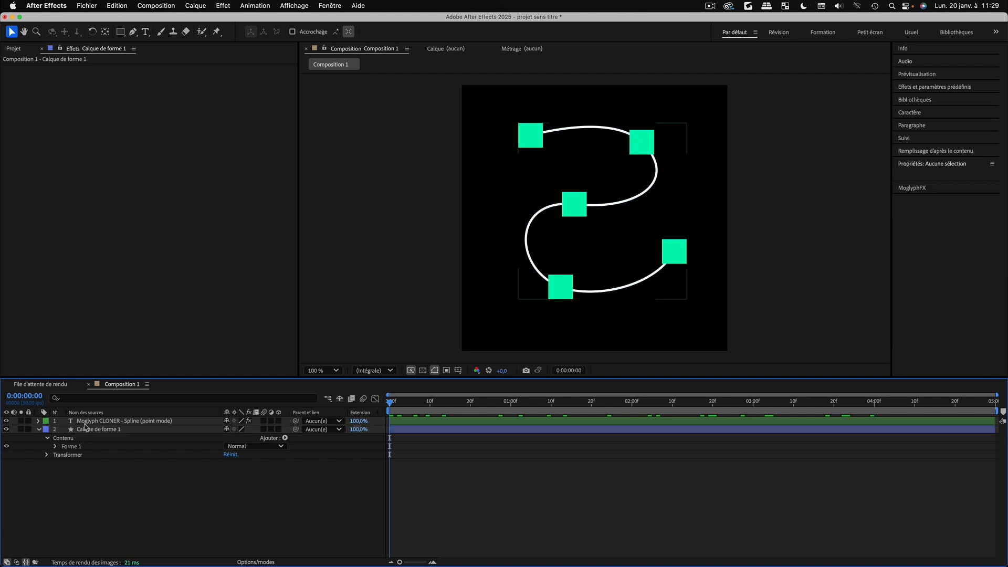
Turn Path Points off on the point-mode Spline cloner and enable it again
left_click(87, 421)
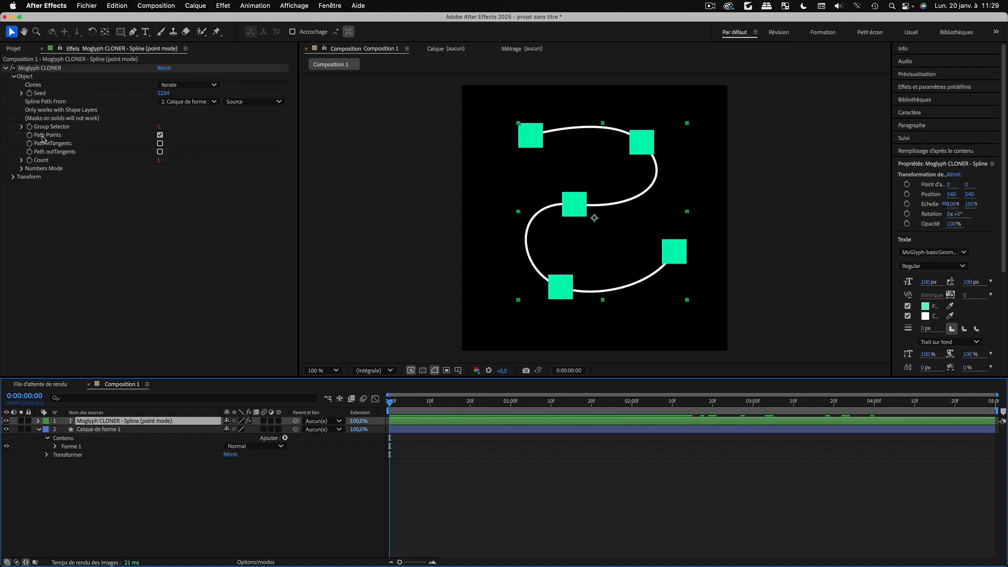
left_click(160, 135)
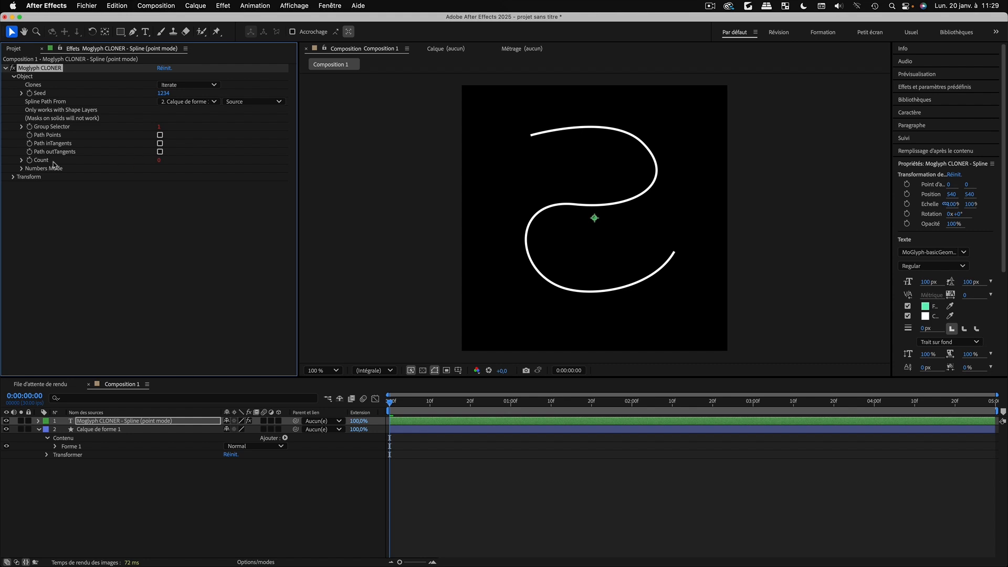
left_click(160, 135)
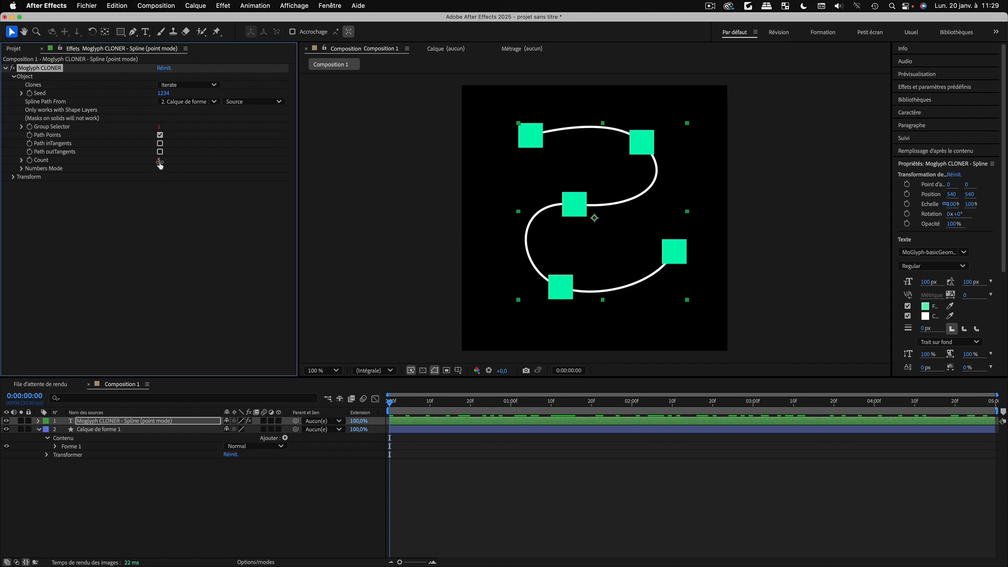
Expand Forme 1 in Calque de forme 1 and select its Tracé 1 path for point editing
left_click(55, 447)
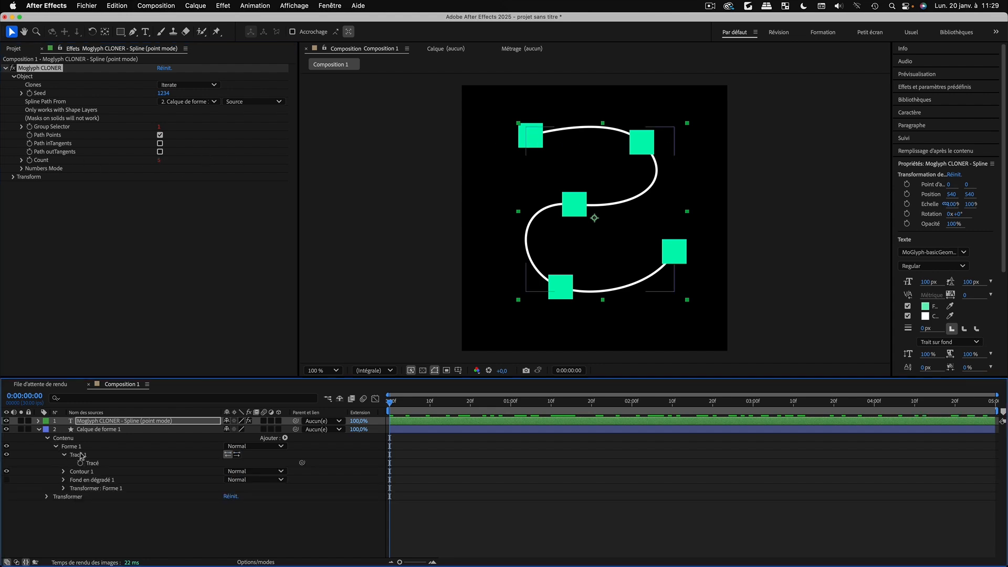
left_click(79, 454)
left_click(48, 462)
left_click(76, 456)
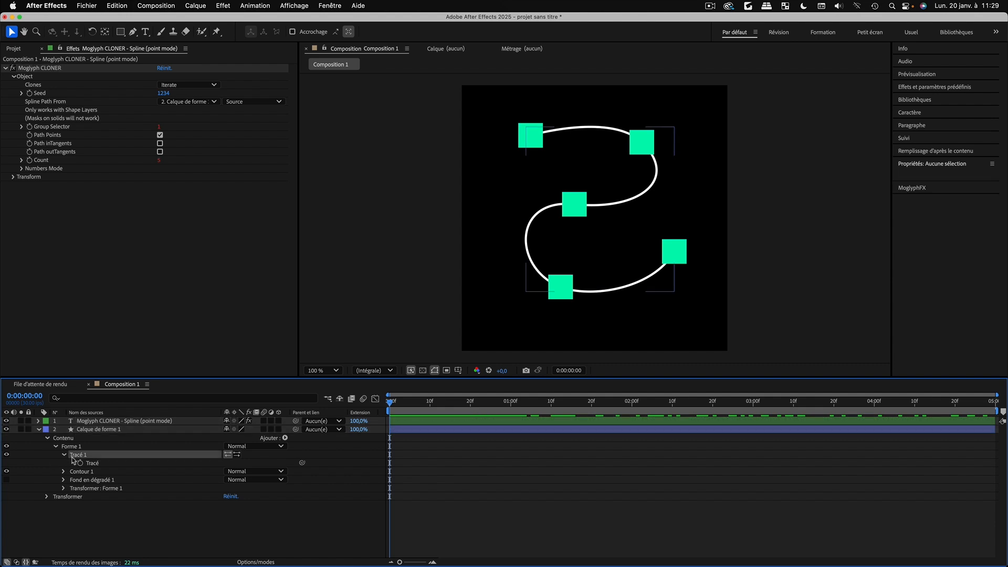
left_click(87, 431)
left_click(45, 452)
left_click(74, 454)
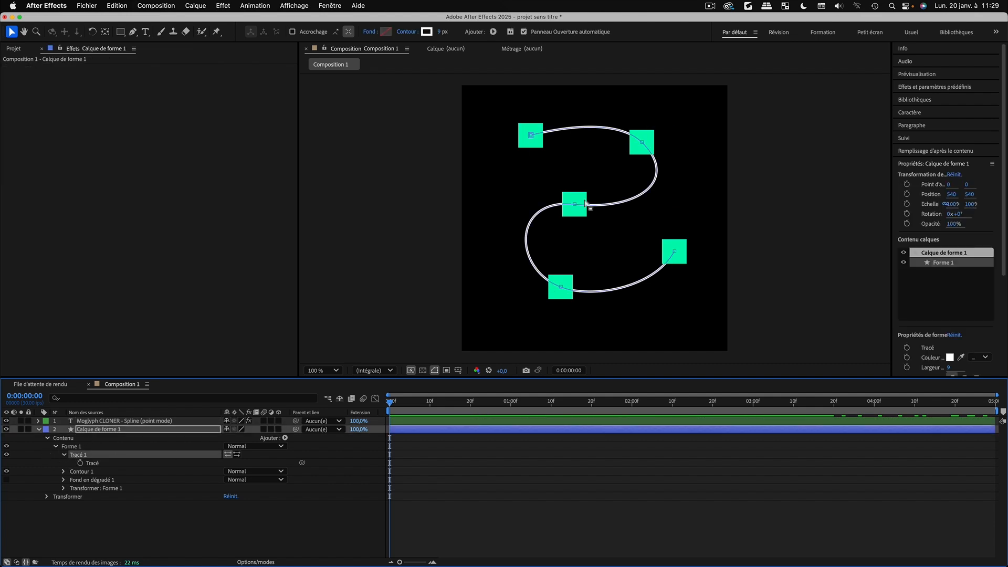
Reposition the S-shaped path's middle and starting points slightly and adjust the middle point's tangent handles
left_click_drag(575, 205, 571, 206)
left_click(531, 136)
left_click(642, 143)
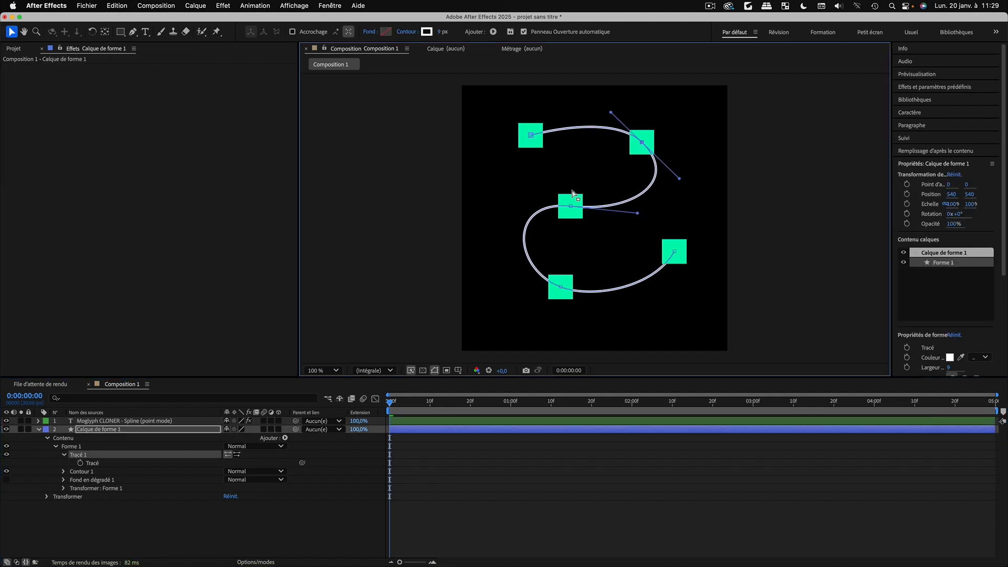
left_click(571, 207)
mouse_move(507, 200)
left_mouse_down()
mouse_move(507, 217)
mouse_move(498, 197)
mouse_move(513, 210)
left_mouse_up()
left_click_drag(637, 205, 633, 206)
left_click_drag(530, 135, 529, 126)
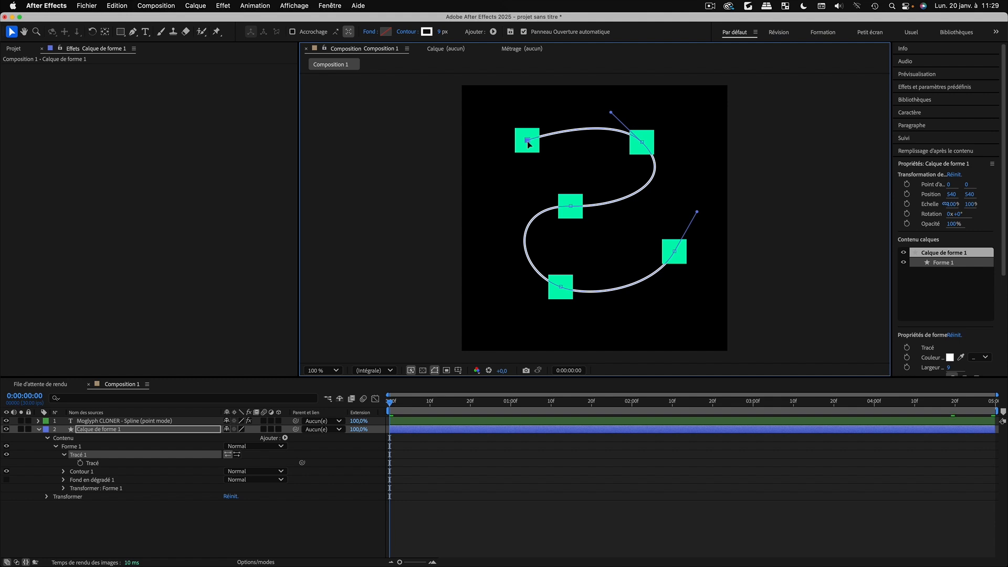
left_click_drag(529, 144, 527, 142)
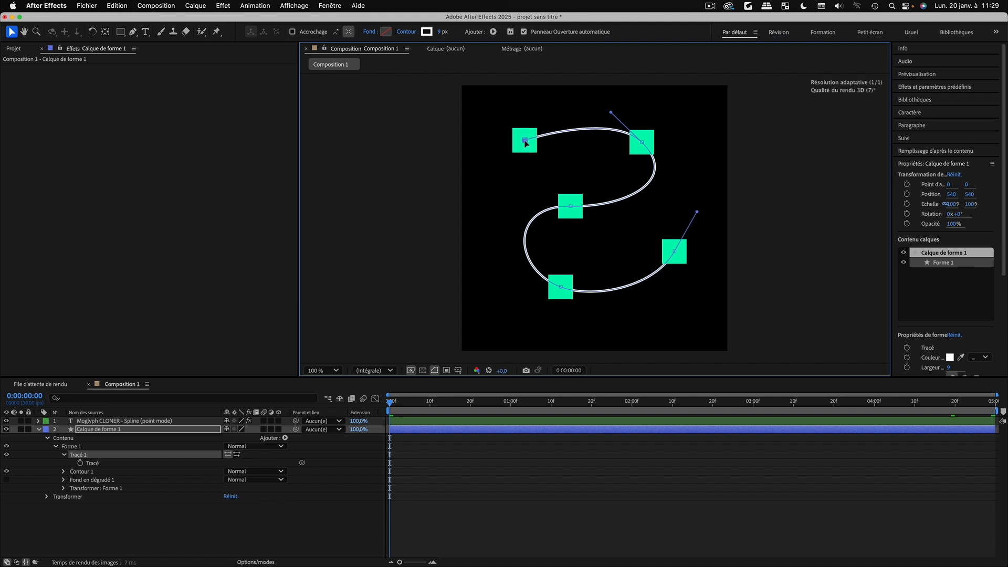
Move the S-shaped path's second point slightly and reshape the curve with both of its tangent handles
left_click(641, 142)
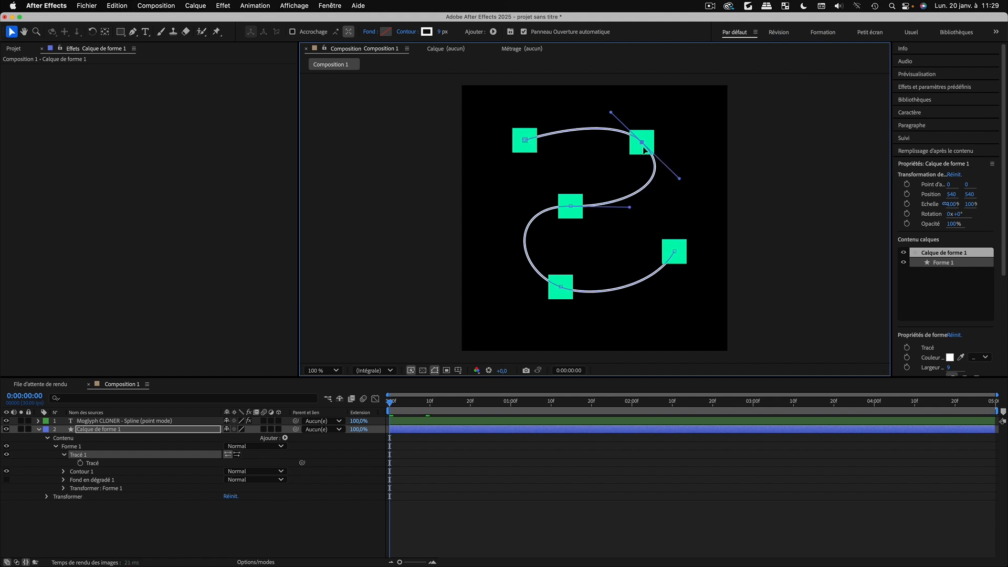
left_click_drag(643, 147, 642, 149)
mouse_move(609, 115)
left_mouse_down()
mouse_move(635, 139)
mouse_move(605, 115)
left_mouse_up()
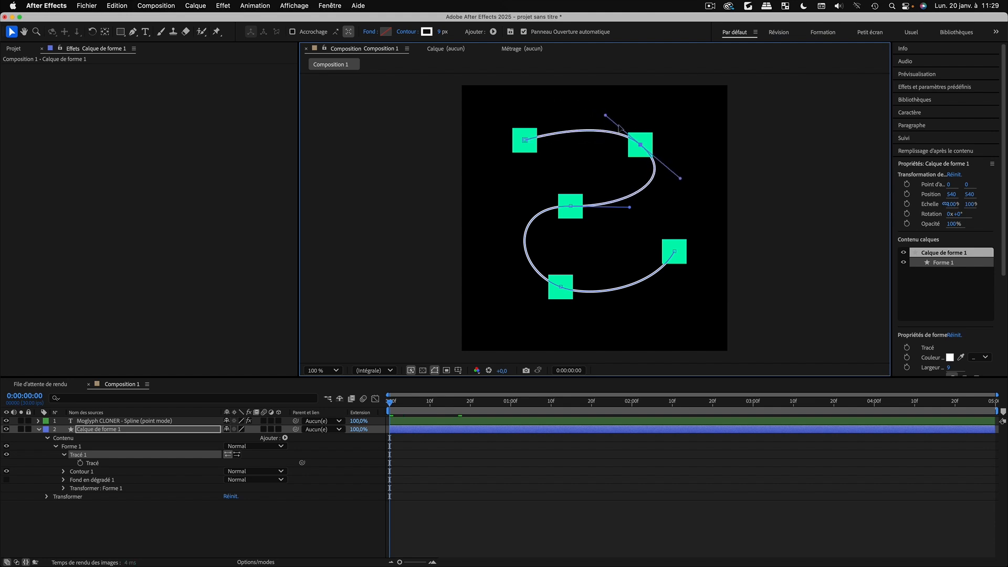
mouse_move(605, 115)
left_mouse_down()
mouse_move(632, 134)
mouse_move(596, 106)
mouse_move(602, 114)
left_mouse_up()
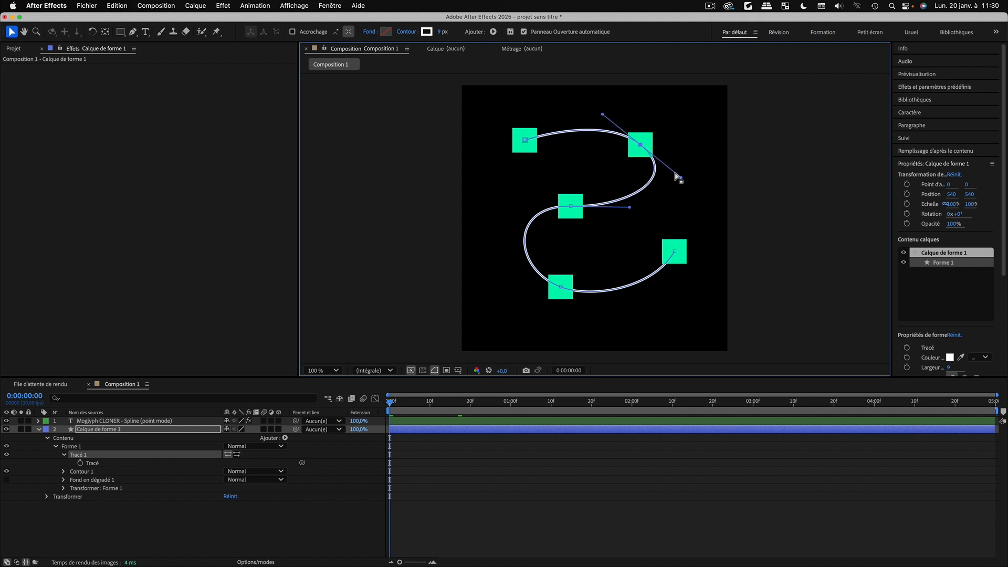
left_click_drag(681, 179, 672, 168)
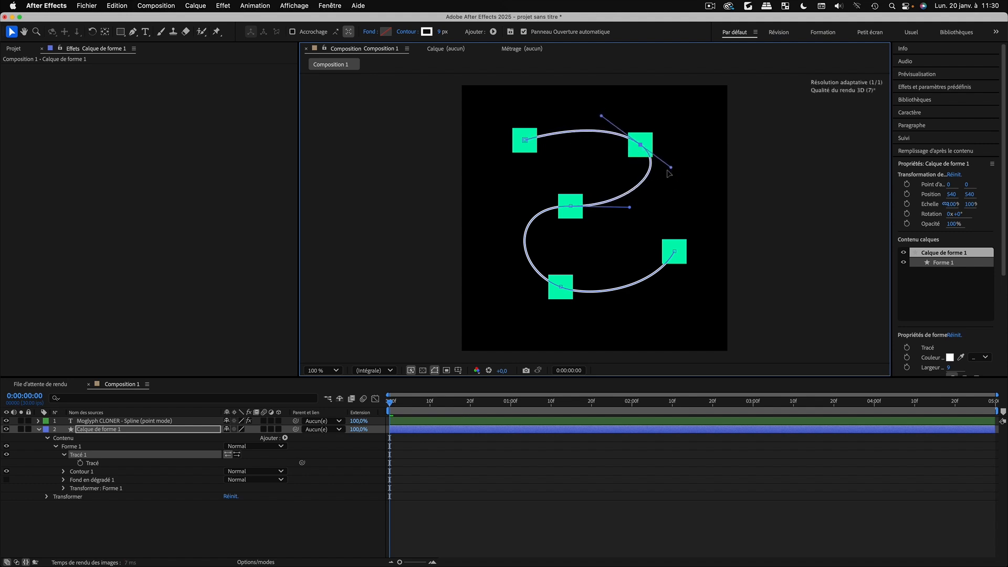
Nudge the S-shaped path's middle point, tilt its tangent handles and deselect the path
left_click_drag(571, 206, 641, 208)
left_click_drag(508, 208, 508, 216)
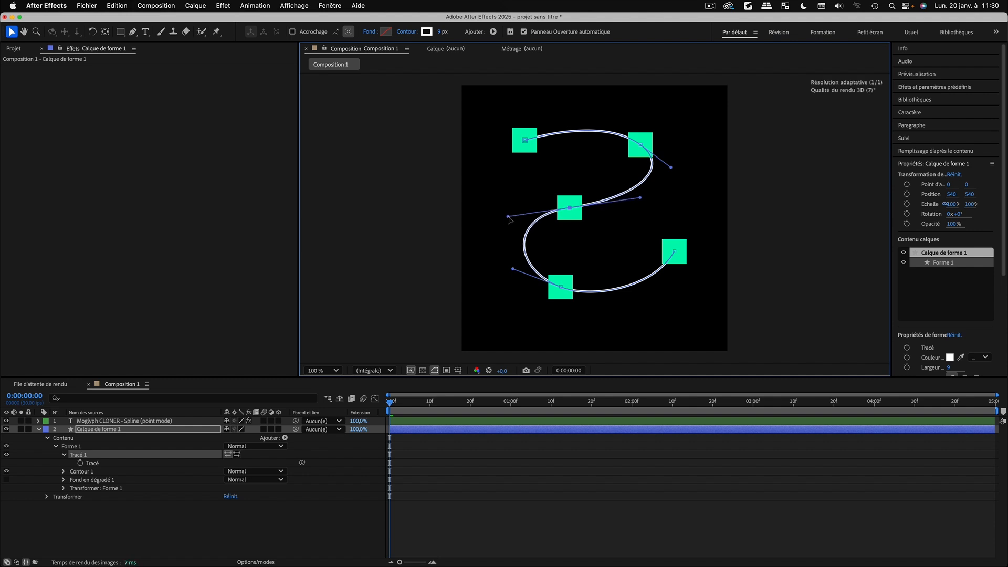
left_click(109, 529)
Enable Path inTangents and disable Path Points on the cloner, and select the middle point of Tracé 1 to inspect its handles
left_click(95, 421)
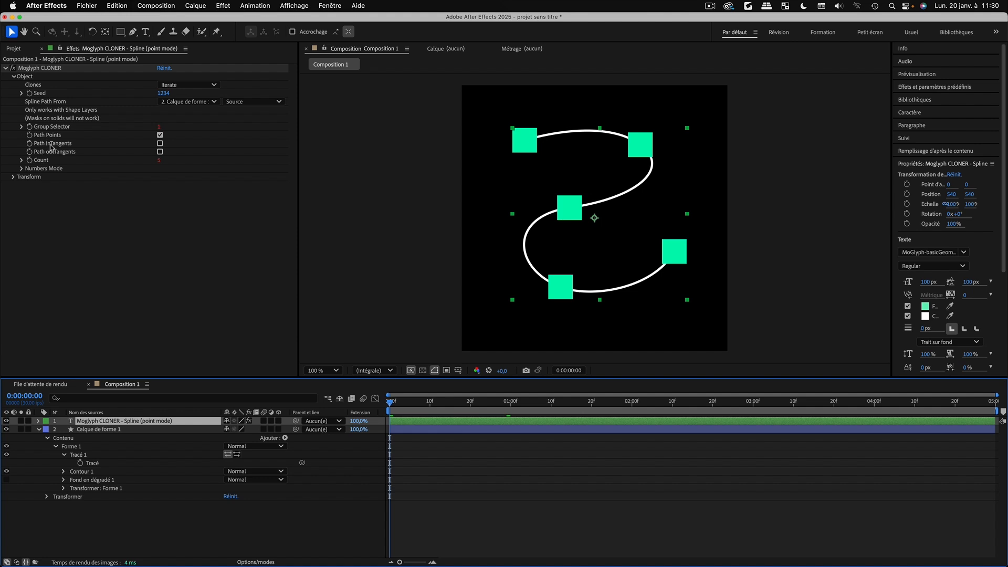
left_click(160, 143)
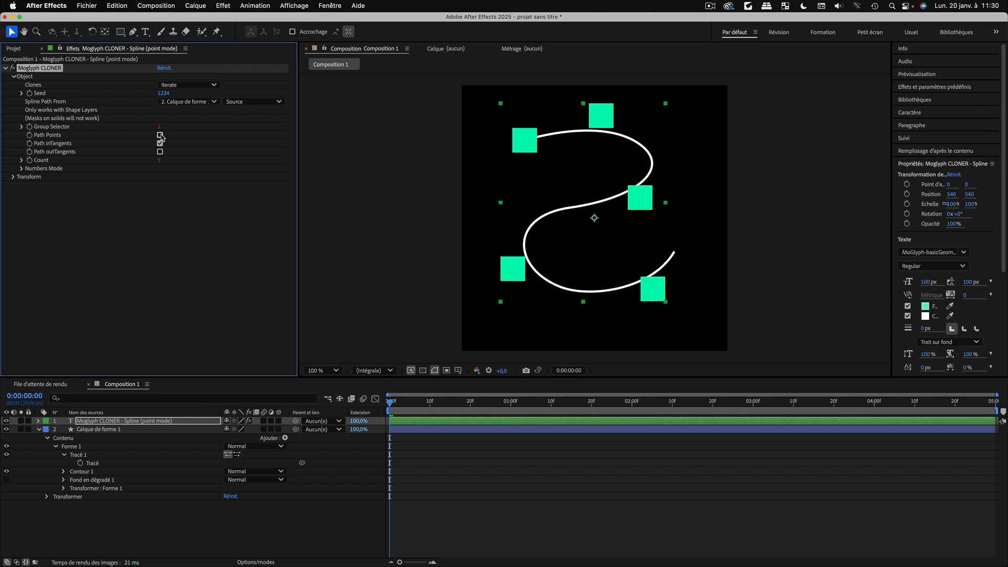
left_click(81, 455)
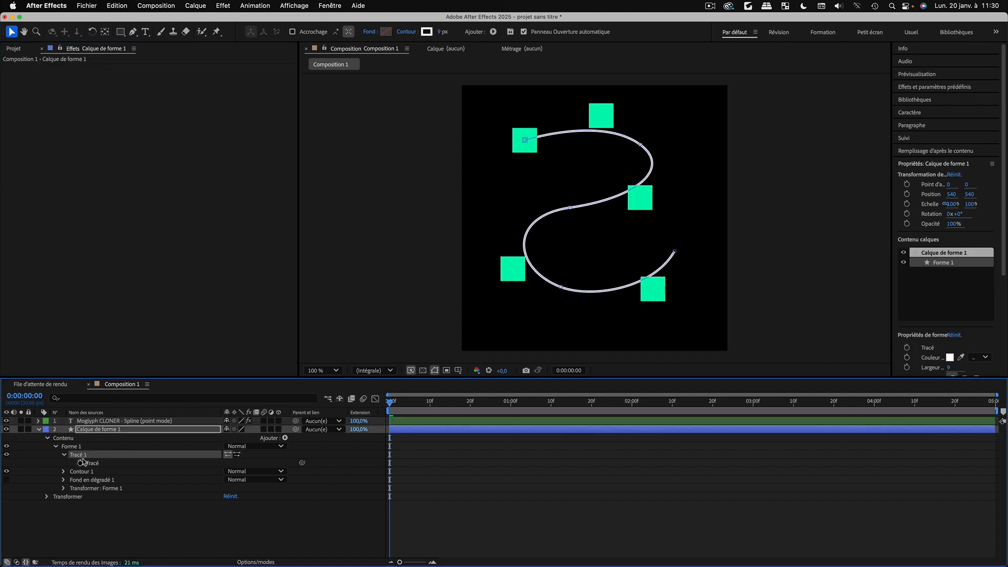
left_click(569, 208)
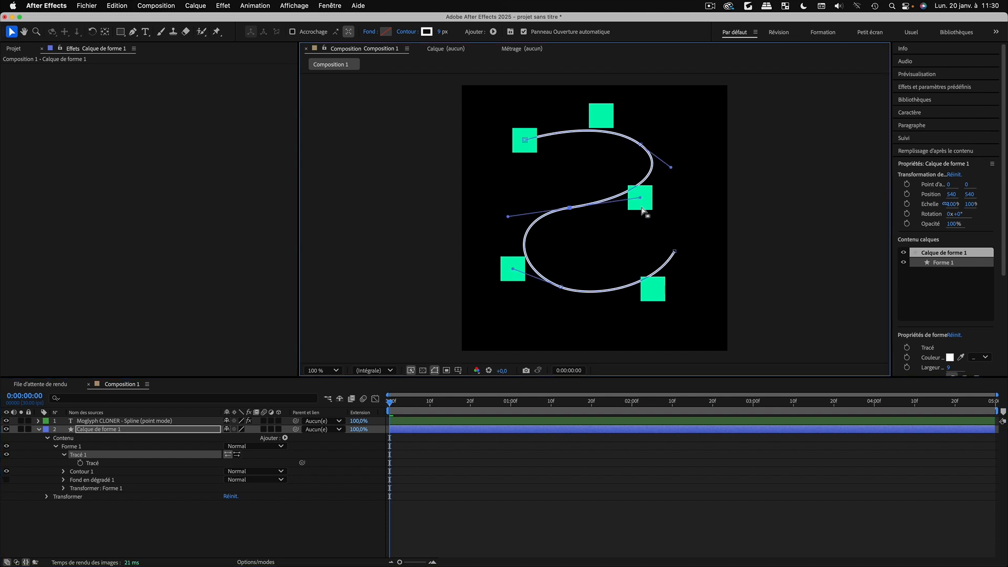
Reshape the S-shaped path with the incoming tangent handles of its second, middle and fourth points, nudging the middle point up slightly, and deselect it
mouse_move(642, 200)
left_mouse_down()
mouse_move(633, 194)
mouse_move(640, 213)
left_mouse_up()
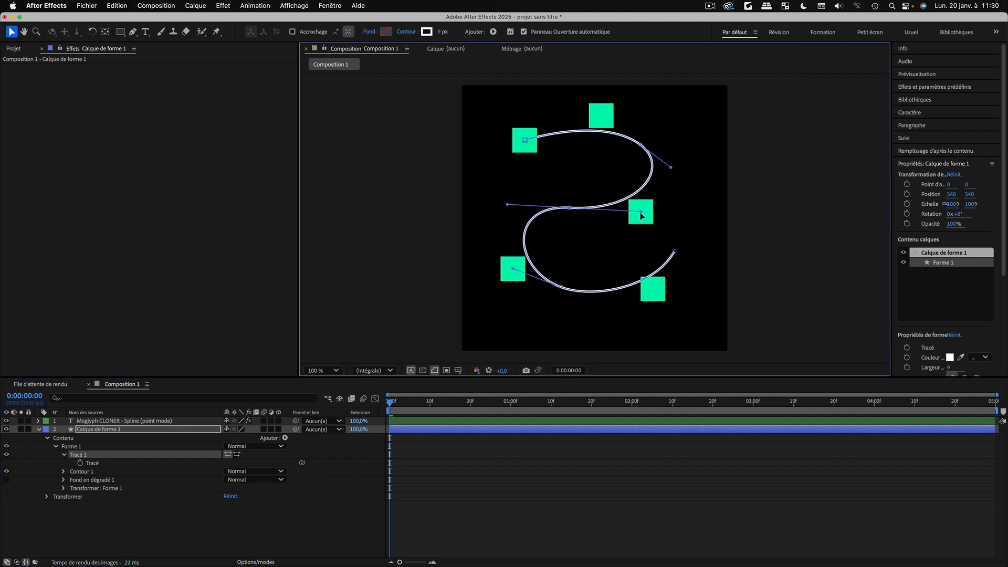
left_click(640, 145)
mouse_move(601, 115)
left_mouse_down()
mouse_move(641, 141)
mouse_move(600, 107)
mouse_move(614, 121)
left_mouse_up()
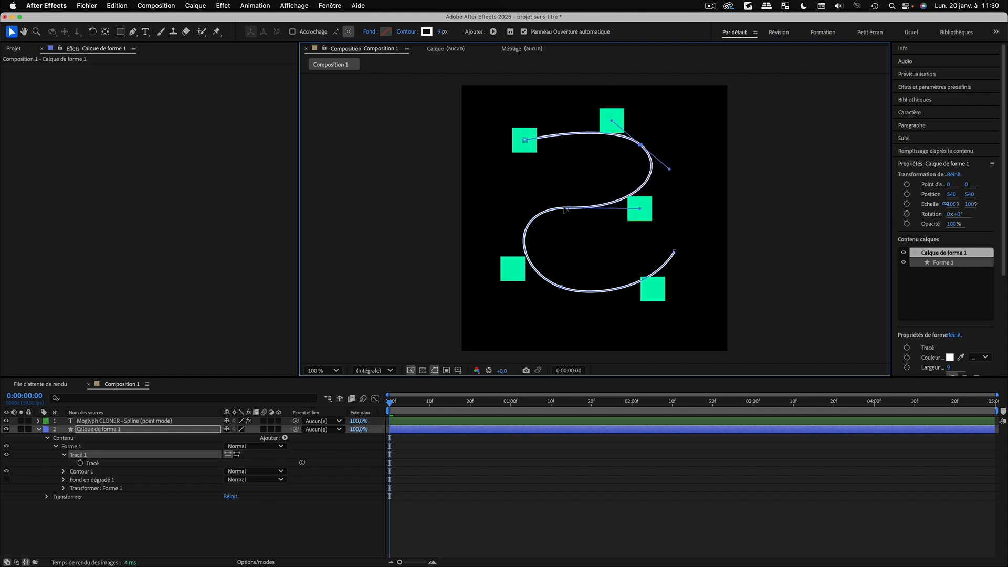
left_click_drag(570, 208, 573, 203)
left_click_drag(641, 205, 619, 221)
mouse_move(513, 269)
left_mouse_down()
mouse_move(552, 285)
mouse_move(506, 275)
mouse_move(528, 280)
left_mouse_up()
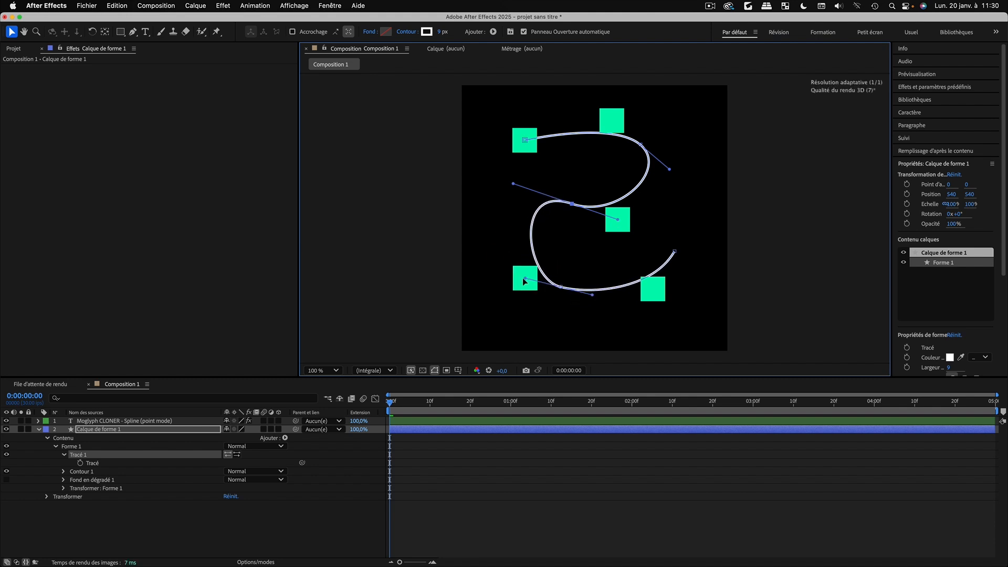
left_click(67, 510)
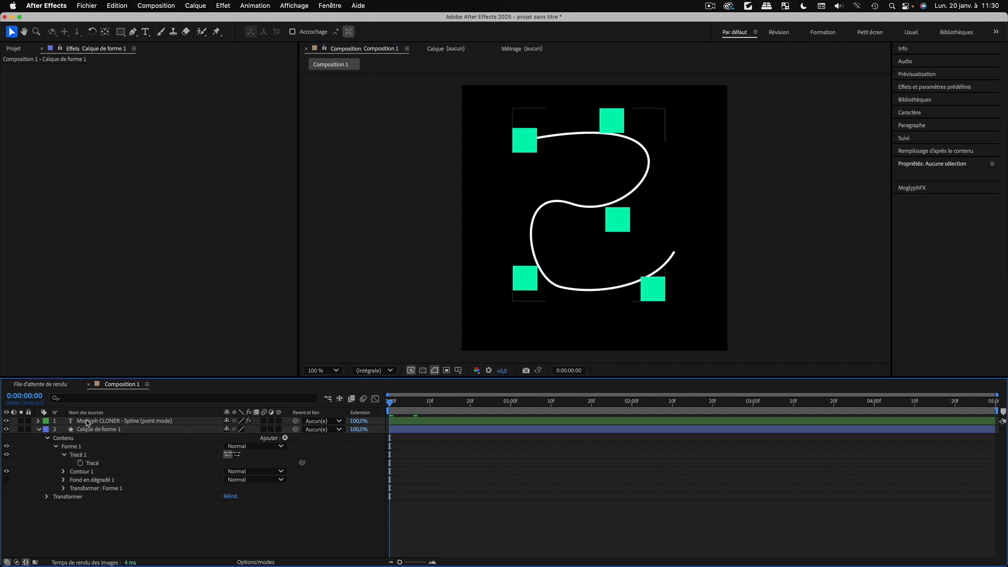
Enable Path outTangents on the Spline cloner, and switch Path inTangents off and back on to compare the clone layouts
left_click(102, 422)
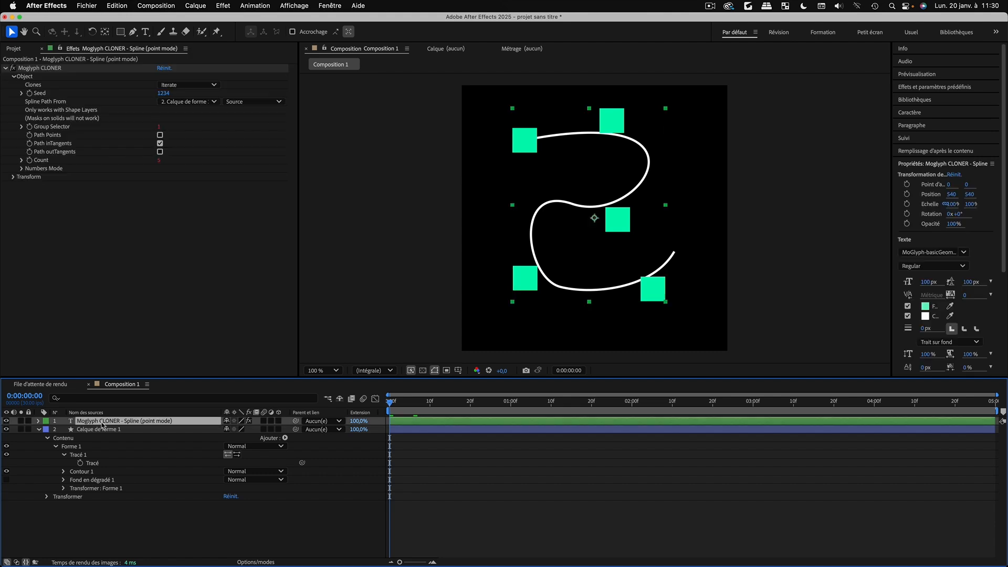
left_click(132, 151)
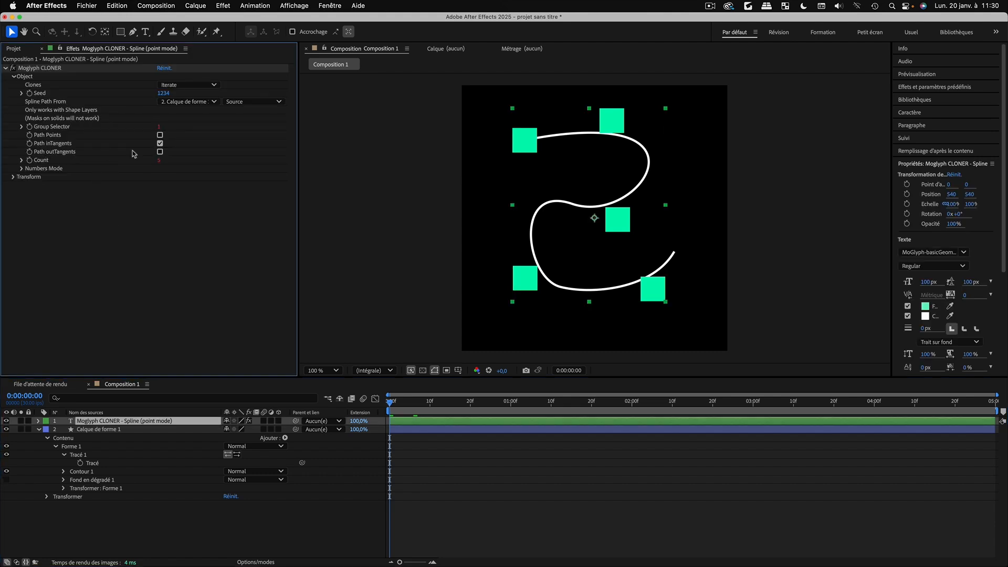
left_click(160, 152)
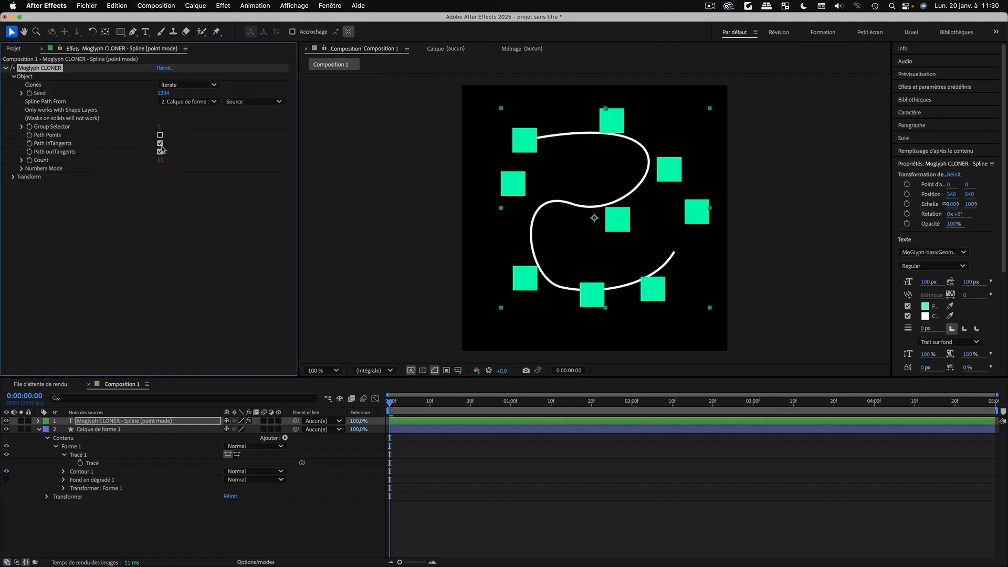
left_click(160, 143)
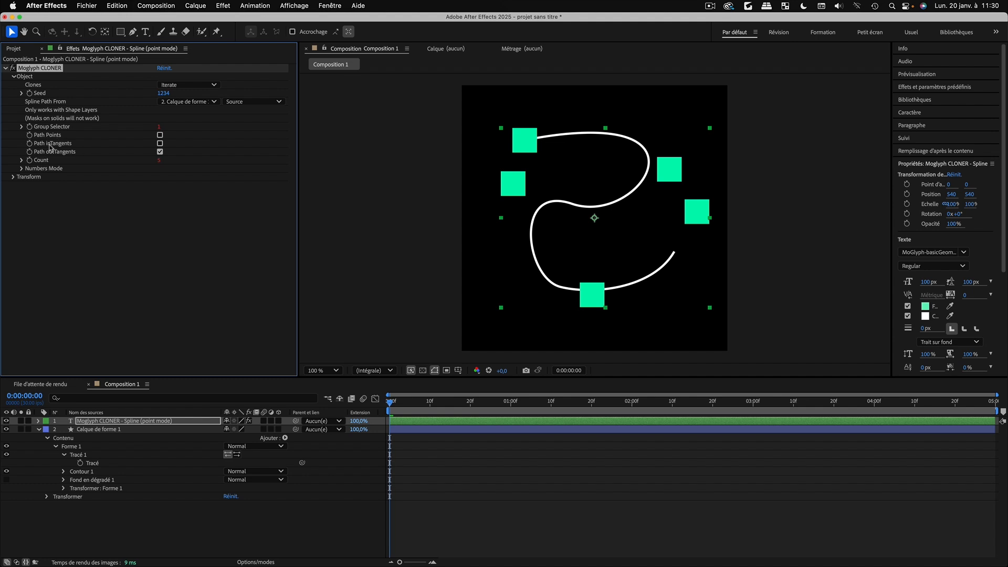
left_click(160, 143)
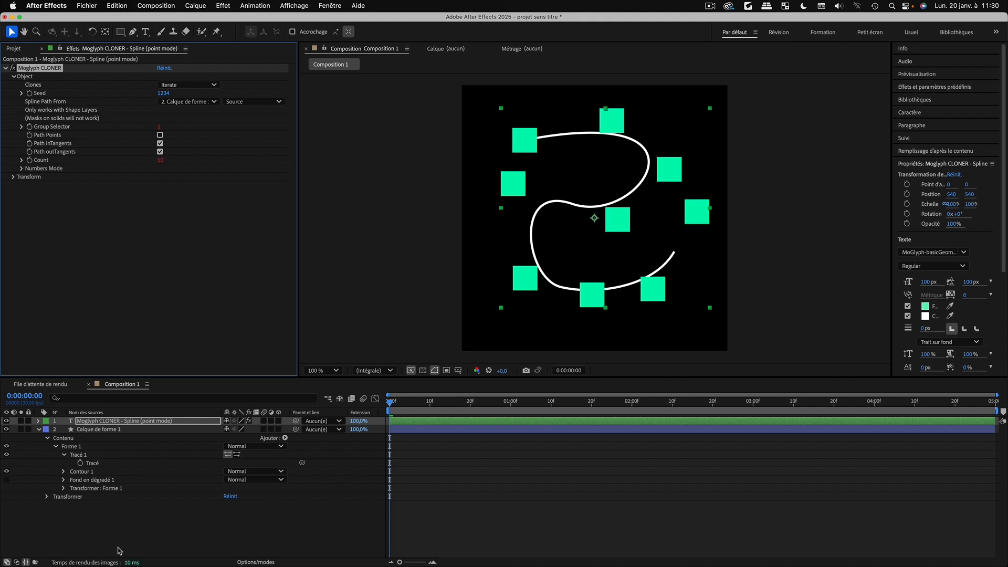
Select Tracé 1, tilt the second point's tangent handles to a flatter angle, lower the middle point slightly and deselect the path
left_click(102, 528)
left_click(79, 455)
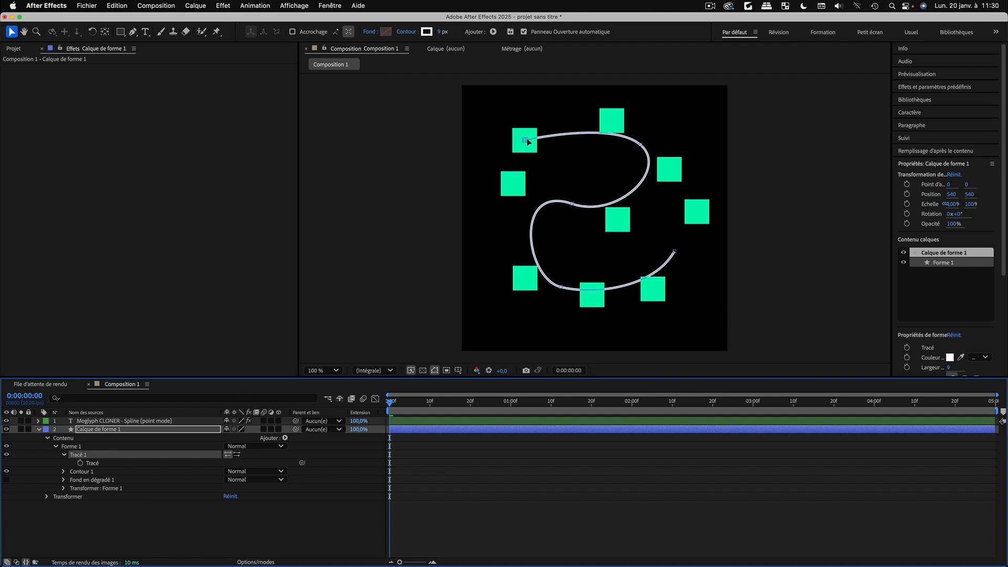
left_click(640, 145)
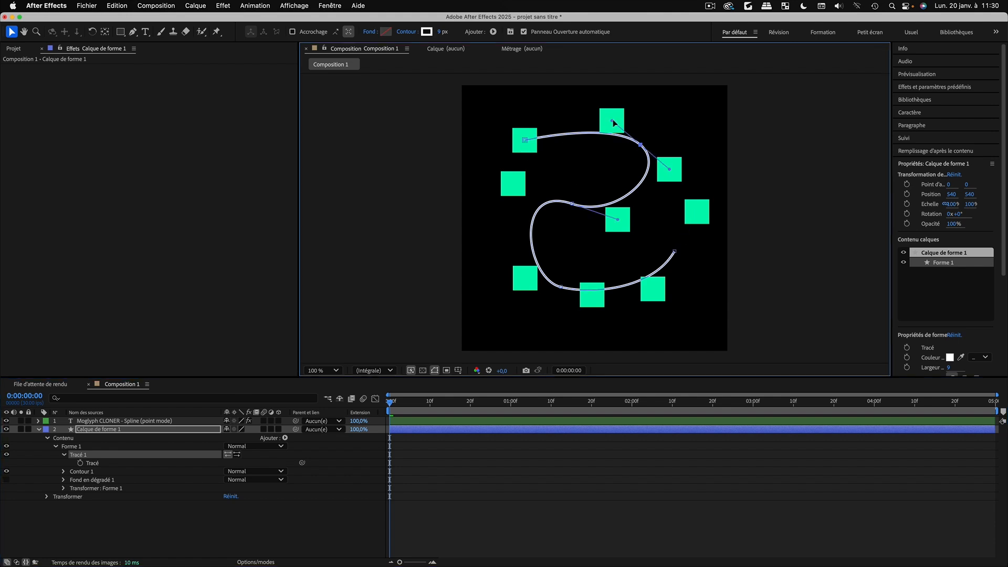
mouse_move(670, 169)
left_mouse_down()
mouse_move(692, 171)
mouse_move(637, 154)
mouse_move(679, 153)
left_mouse_up()
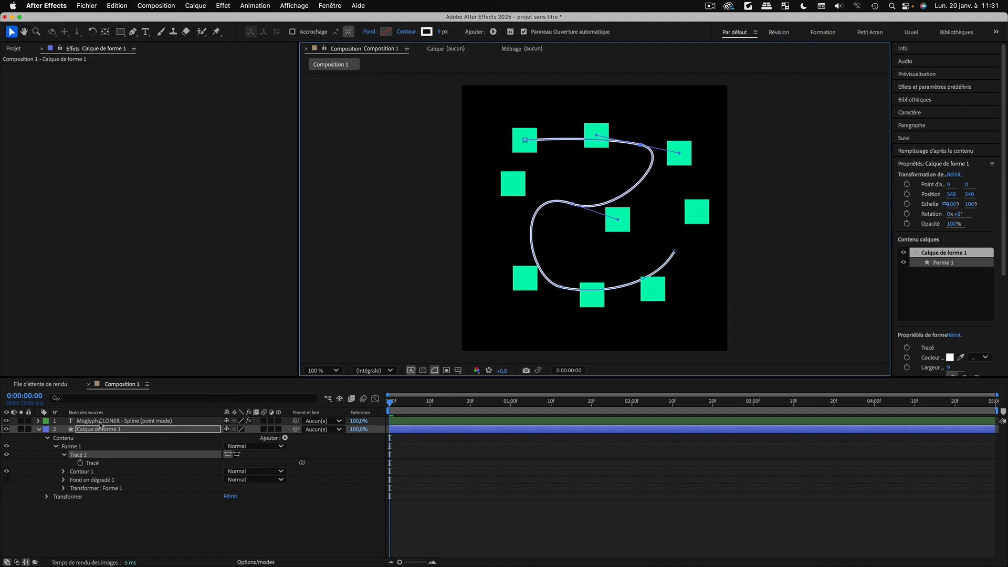
left_click_drag(571, 204, 567, 221)
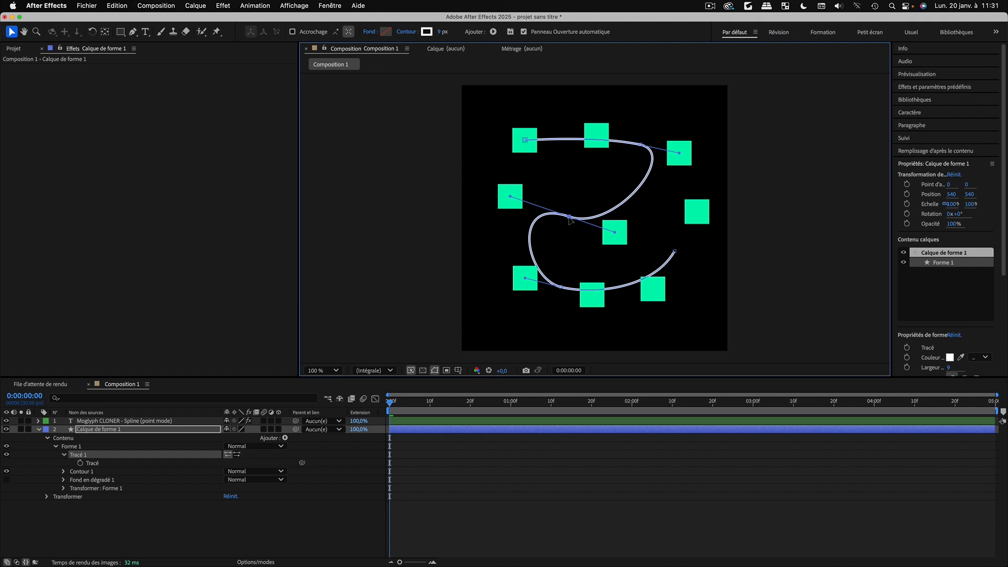
left_click(42, 441)
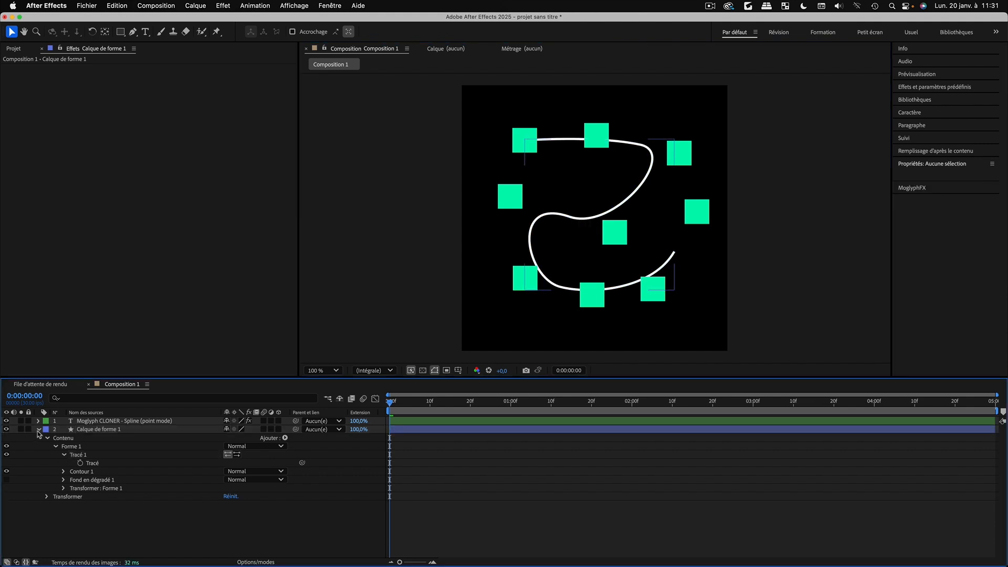
Collapse Calque de forme 1, and on the Spline cloner enable Path Points and disable Path inTangents and Path outTangents
left_click(38, 430)
left_click(94, 430)
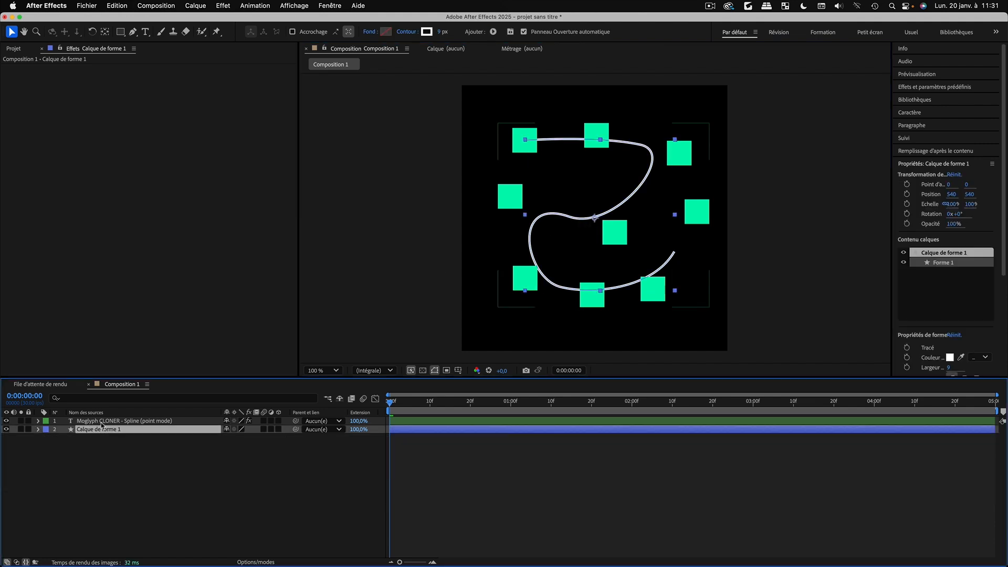
left_click(102, 422)
left_click(160, 134)
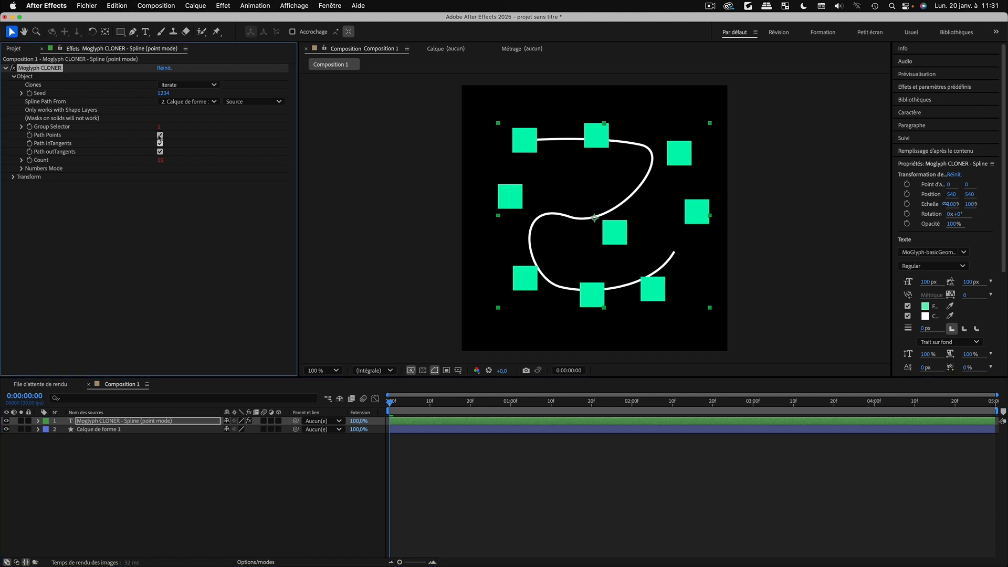
left_click(161, 144)
left_click(160, 152)
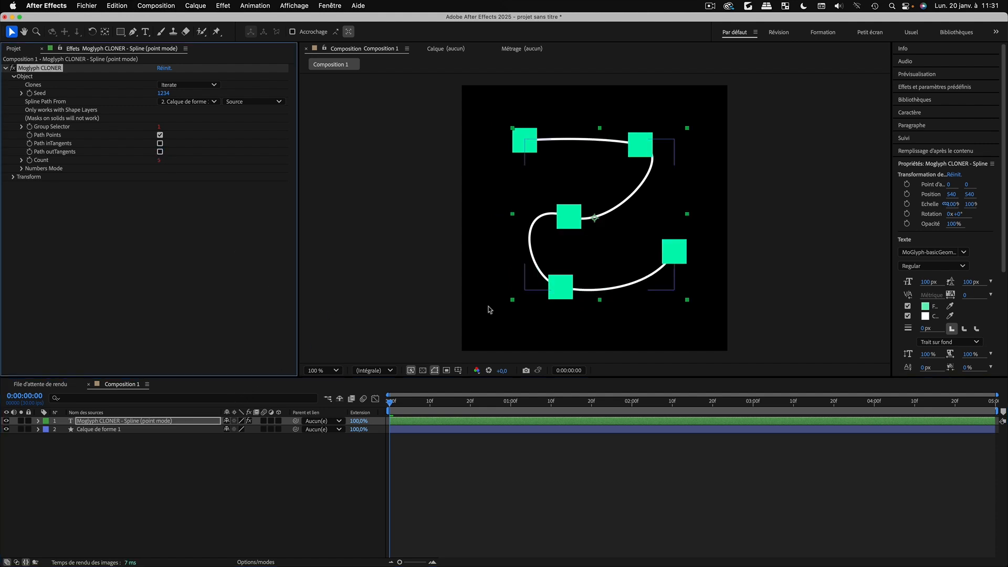
Duplicate the Spline cloner layer, and on the copy disable Path Points and enable Path inTangents and Path outTangents
left_click(34, 485)
left_click(90, 422)
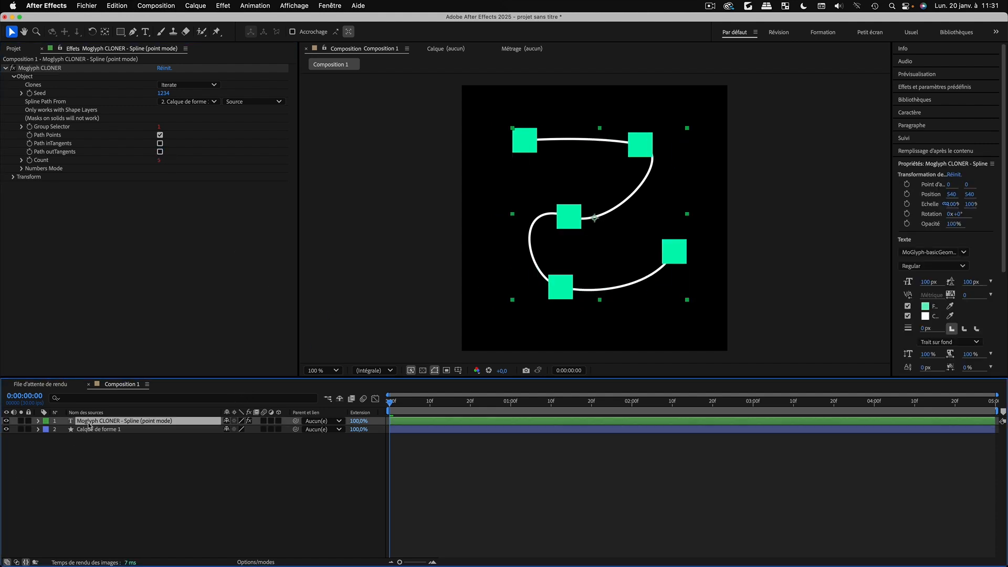
key("super+d")
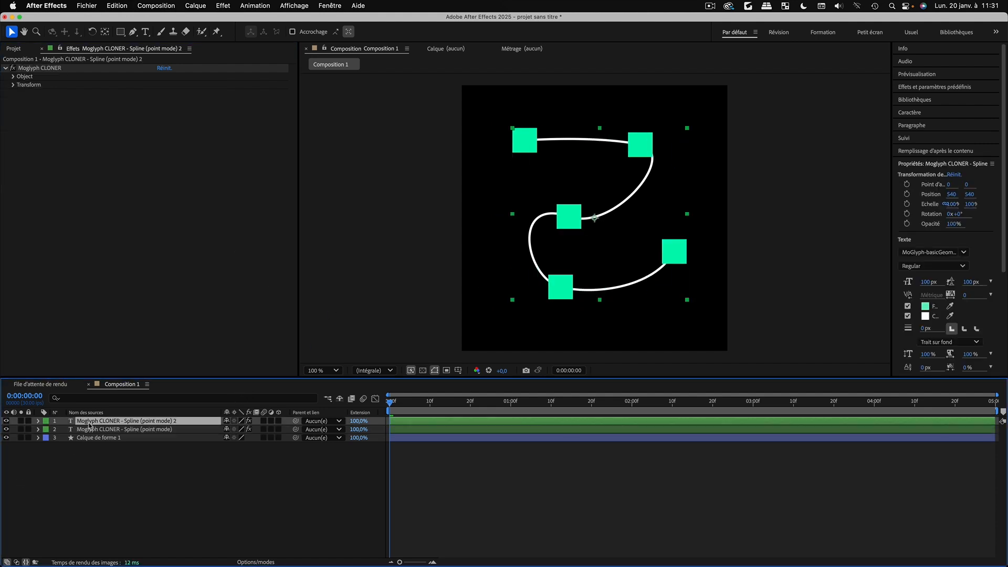
left_click(13, 76)
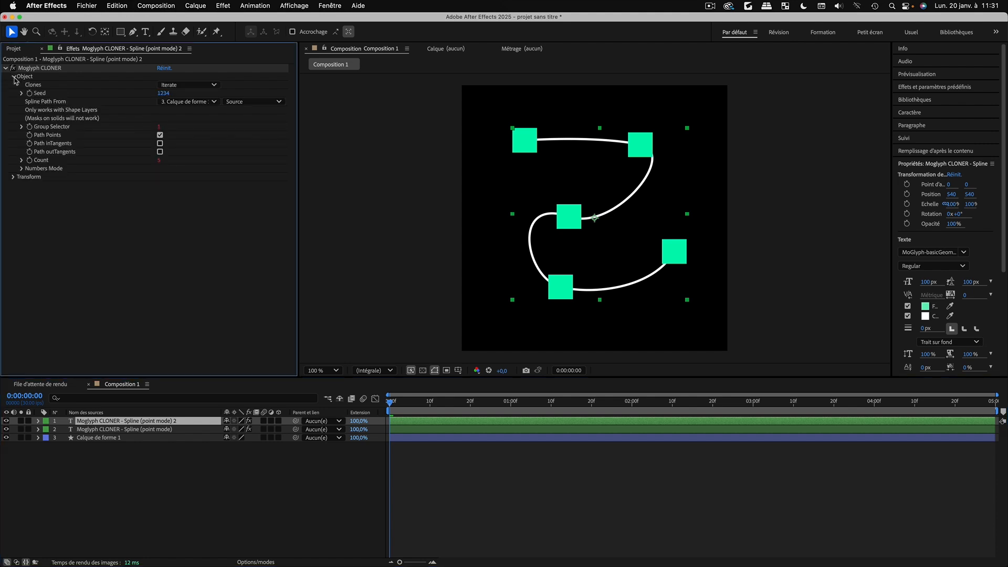
left_click(161, 135)
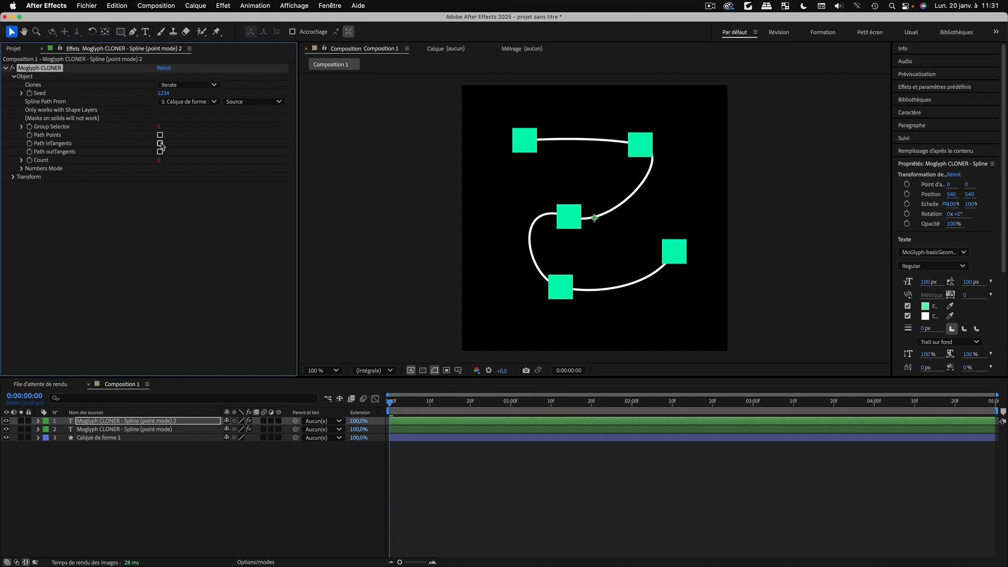
left_click(160, 144)
left_click(160, 152)
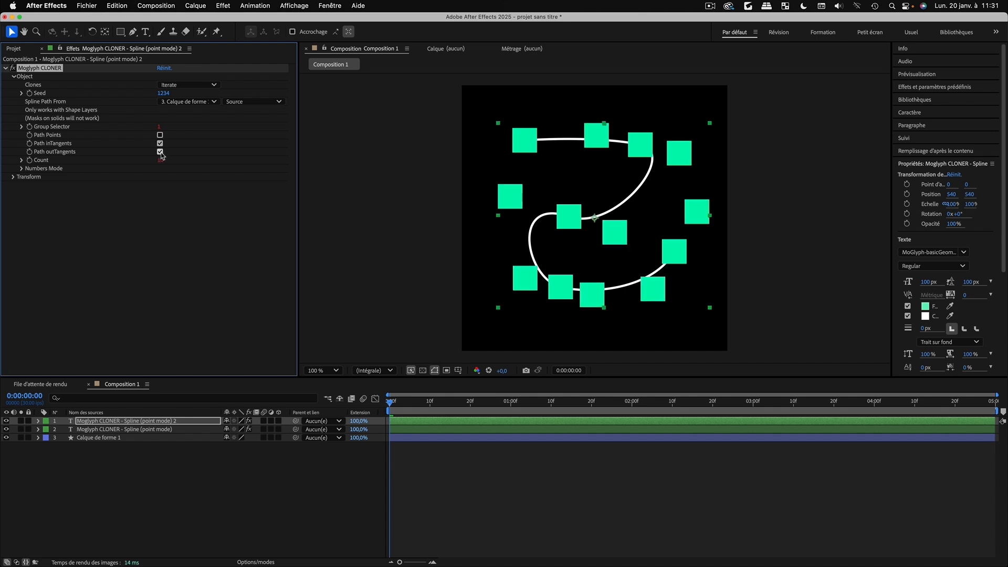
Set the duplicated cloner's Scale X and Scale Y to 50% in its Transform settings
left_click(13, 178)
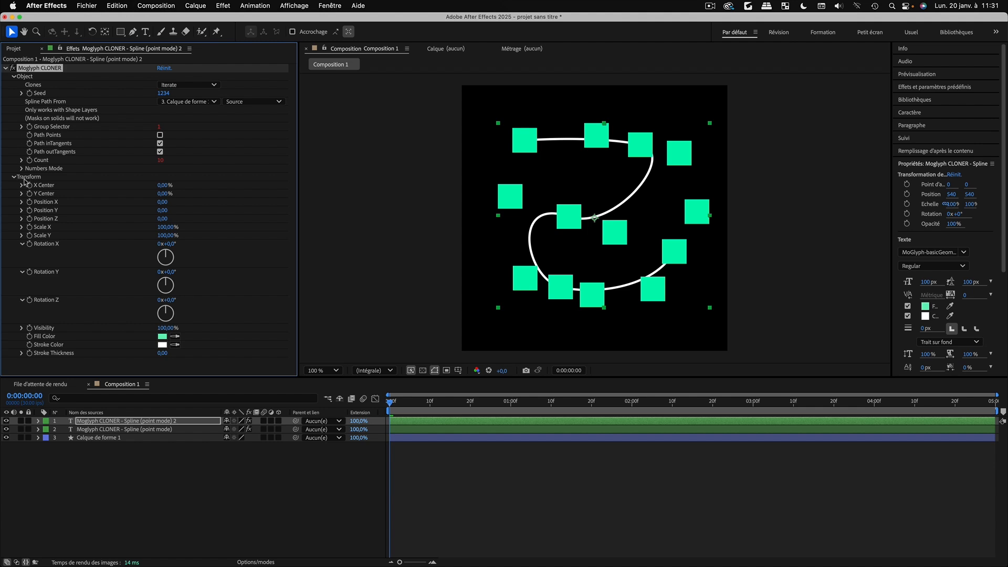
left_click(169, 228)
type("50")
key("Return")
left_click(169, 235)
type("50")
key("Return")
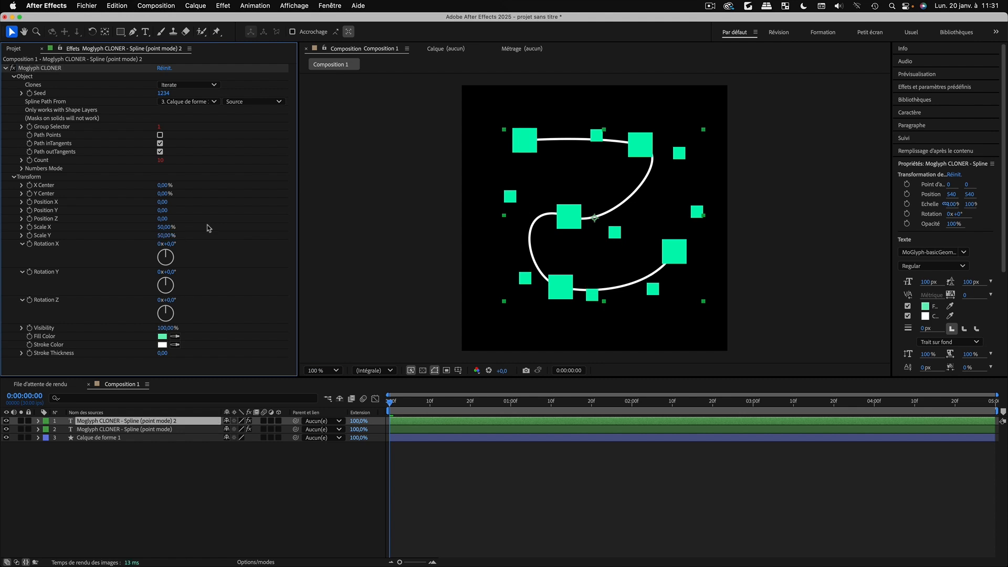
Change the duplicated cloner's Fill Color to red F36666 and deselect the layers
left_click(163, 336)
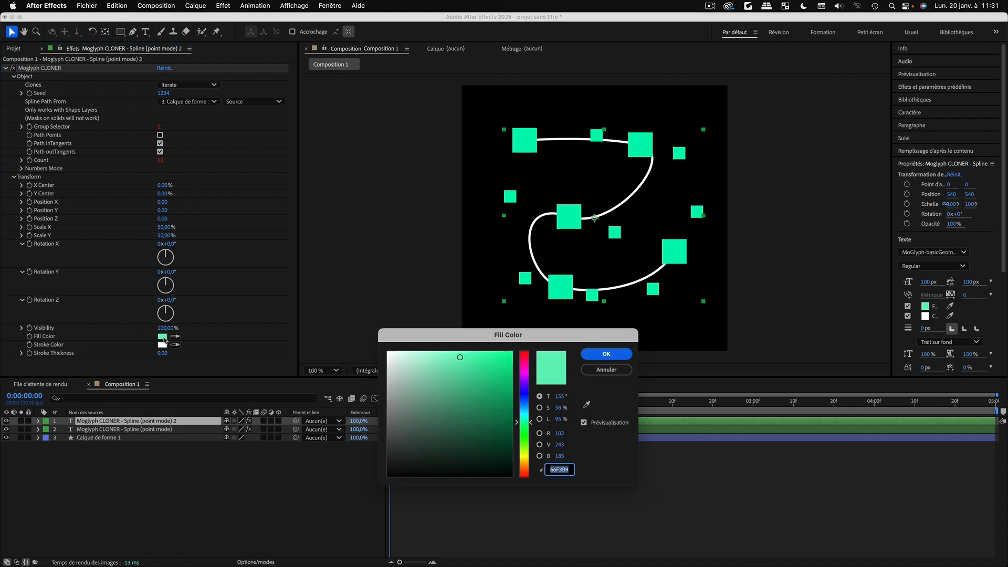
left_click(527, 375)
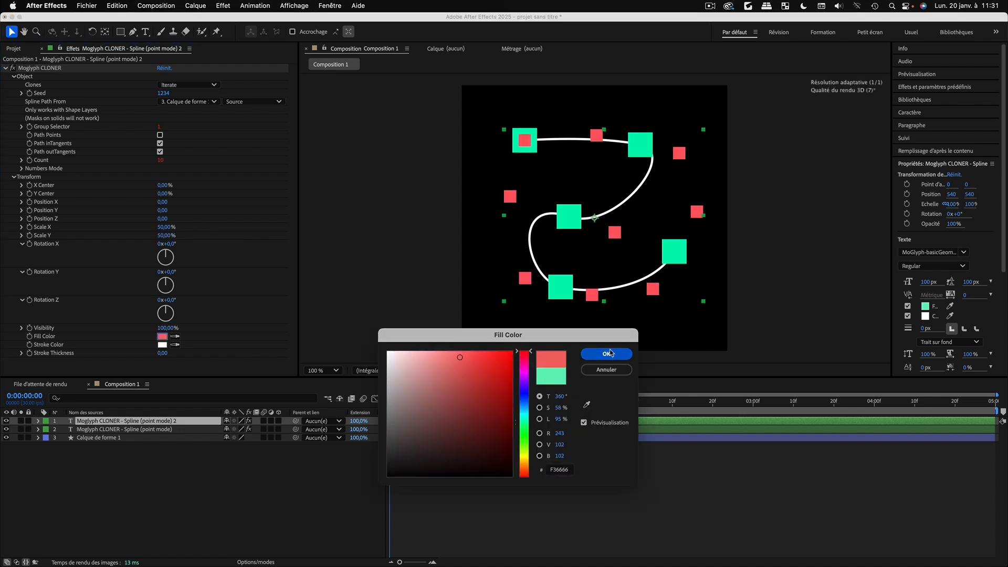
left_click(606, 353)
left_click(100, 438)
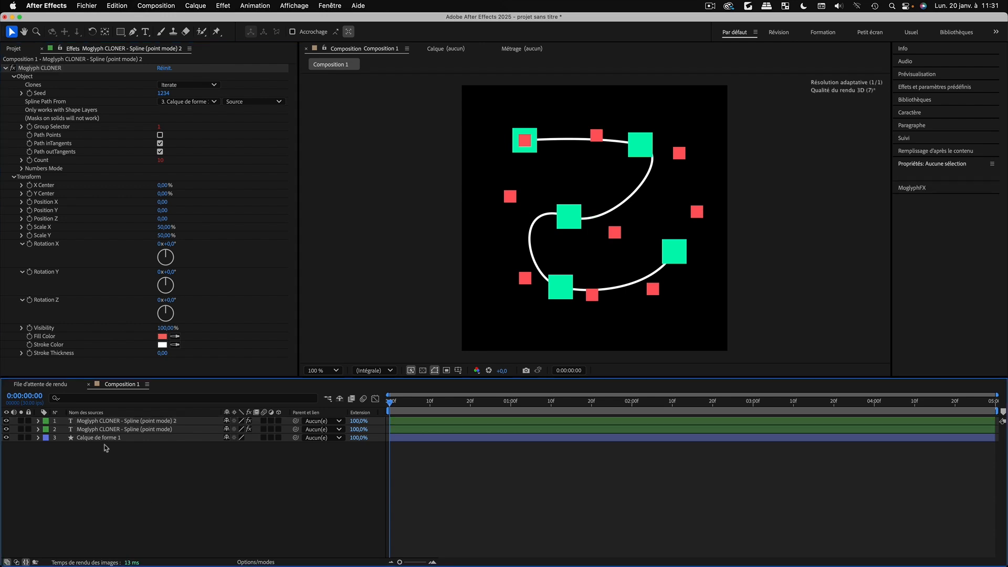
Select Tracé 1 in Calque de forme 1, shift its middle and second points slightly and tilt their tangent handles
left_click(38, 437)
left_click(78, 463)
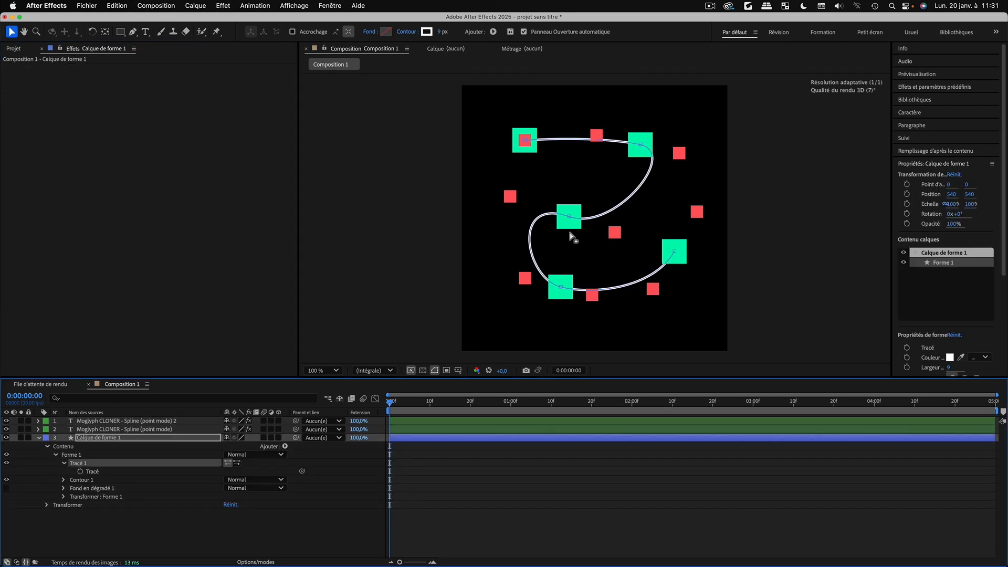
left_click_drag(569, 216, 568, 221)
left_click_drag(513, 204, 506, 213)
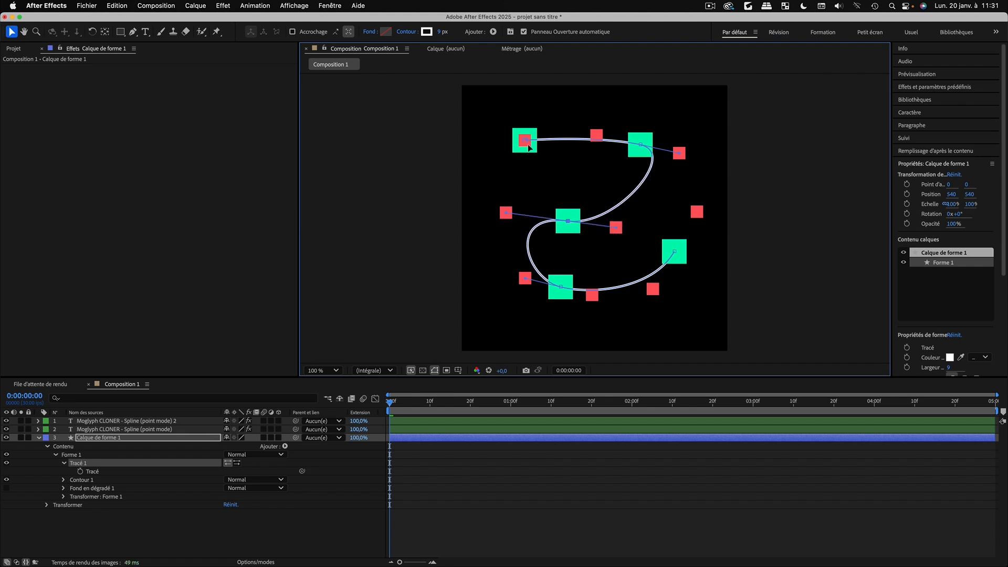
left_click_drag(641, 144, 598, 120)
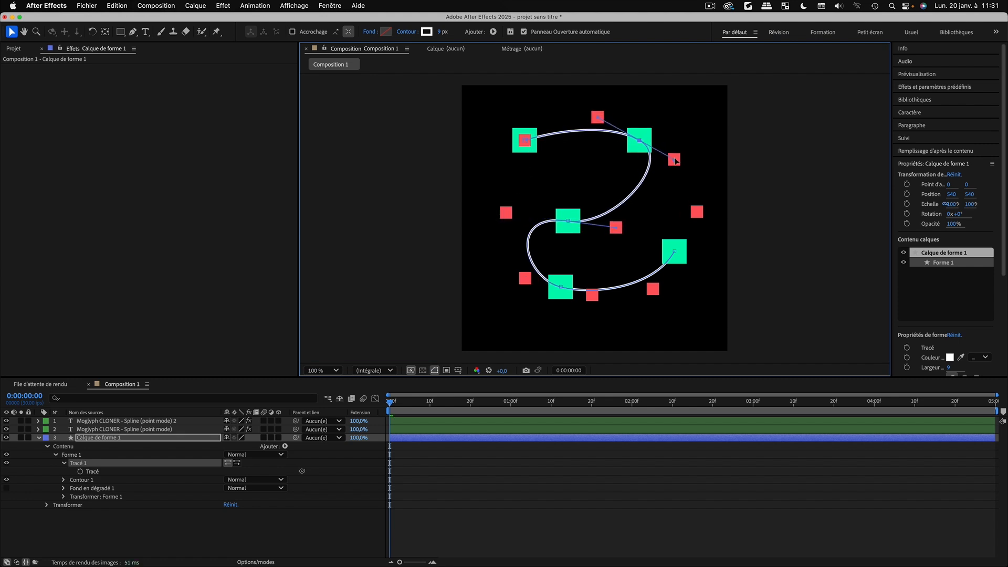
mouse_move(675, 159)
left_mouse_down()
mouse_move(677, 167)
mouse_move(664, 164)
mouse_move(676, 166)
left_mouse_up()
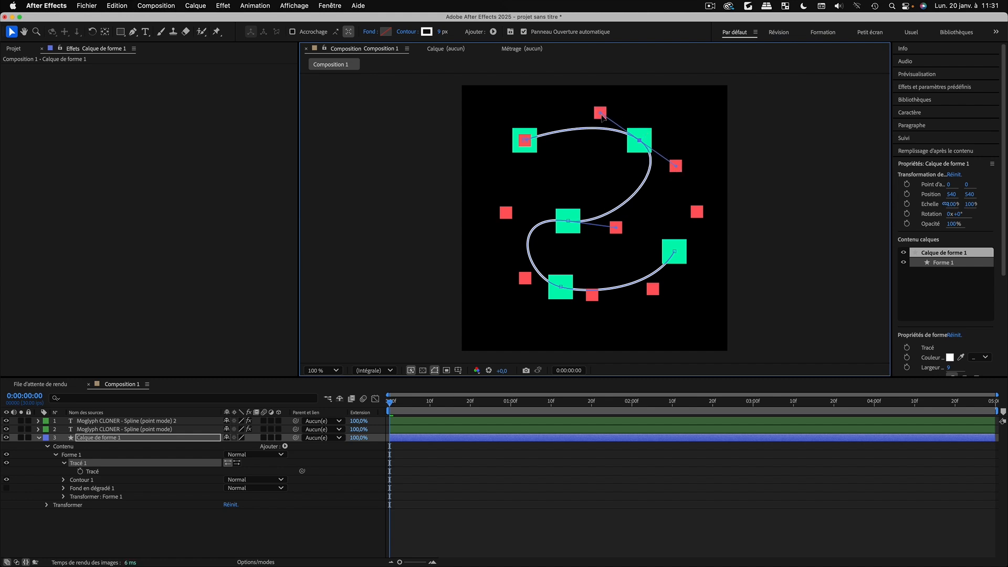
Select the duplicated cloner layer, collapse the layer properties and display the MoglyphFX cloner options
left_click(89, 422)
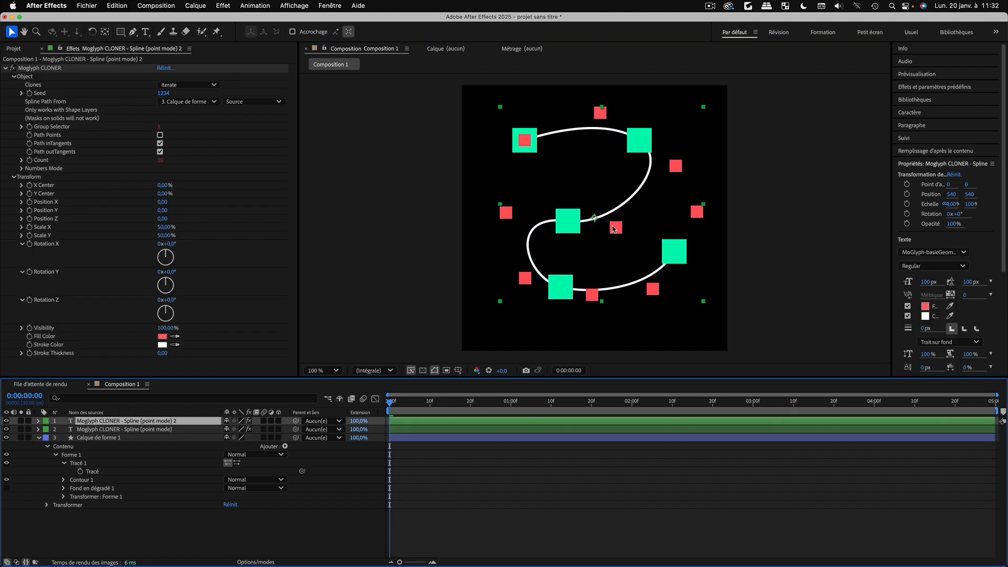
left_click(910, 164)
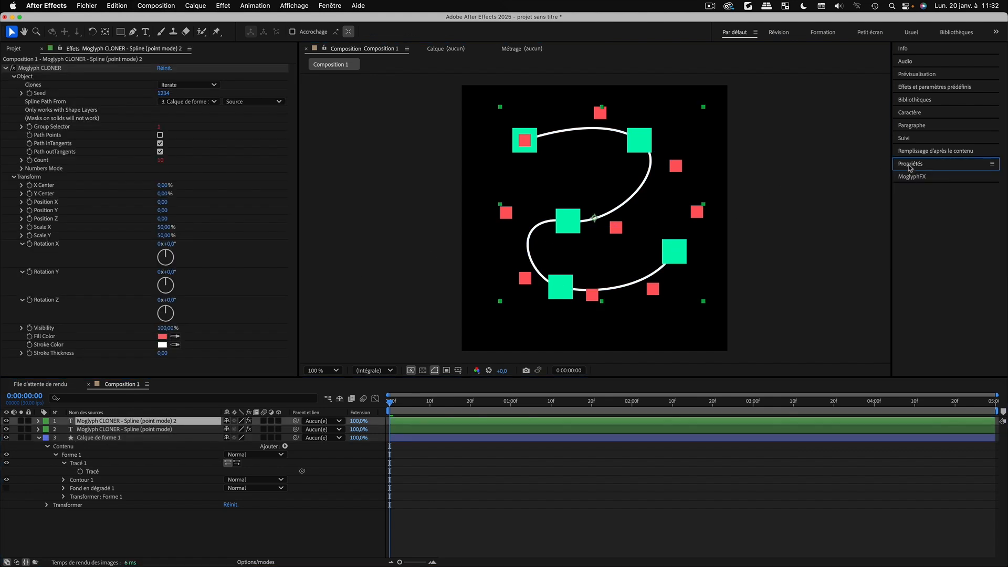
left_click(992, 164)
left_click(901, 175)
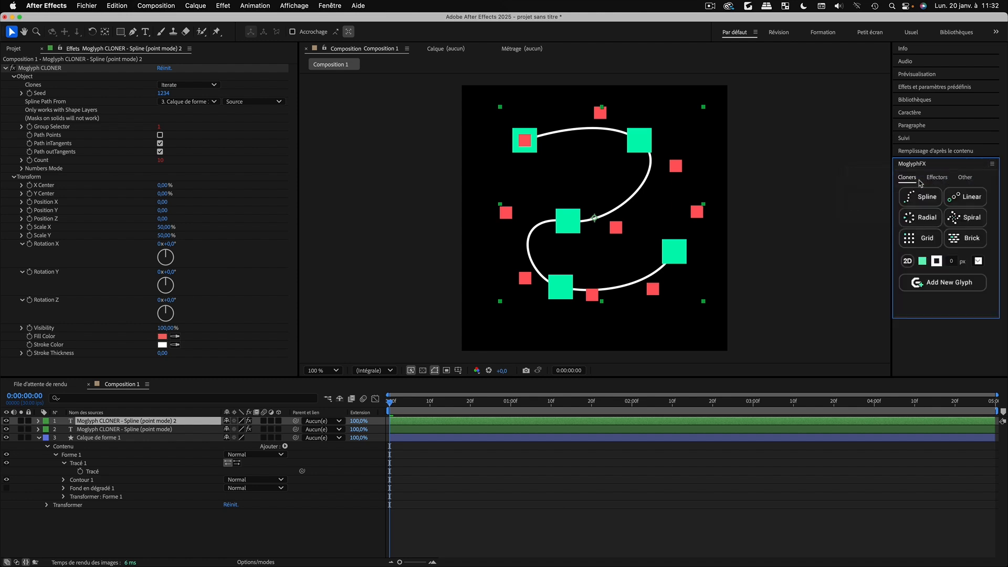
left_click(38, 464)
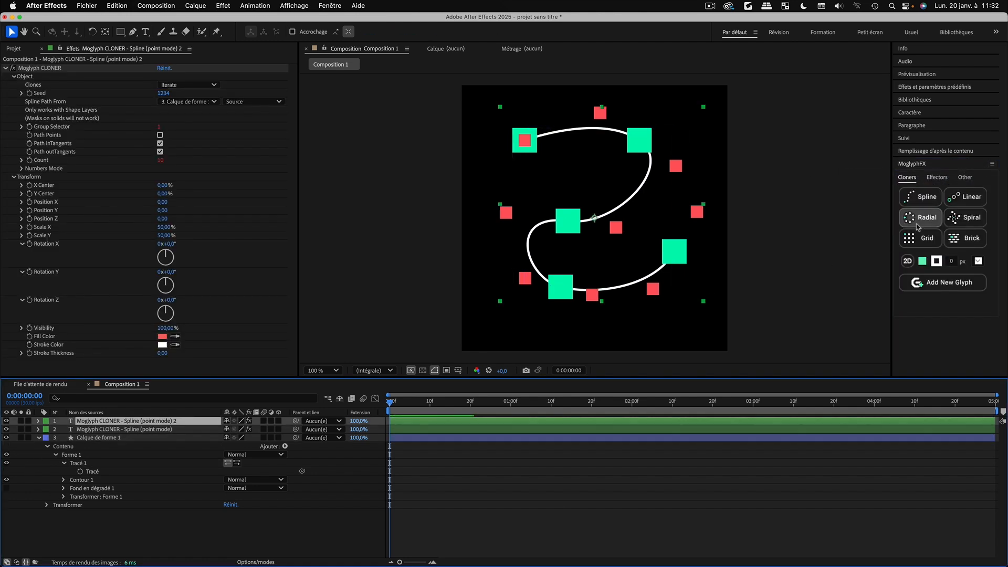
Add a new glyph to the duplicated cloner, choosing the ring with a small centre dot from the glyph picker, and close the picker
left_click(964, 284)
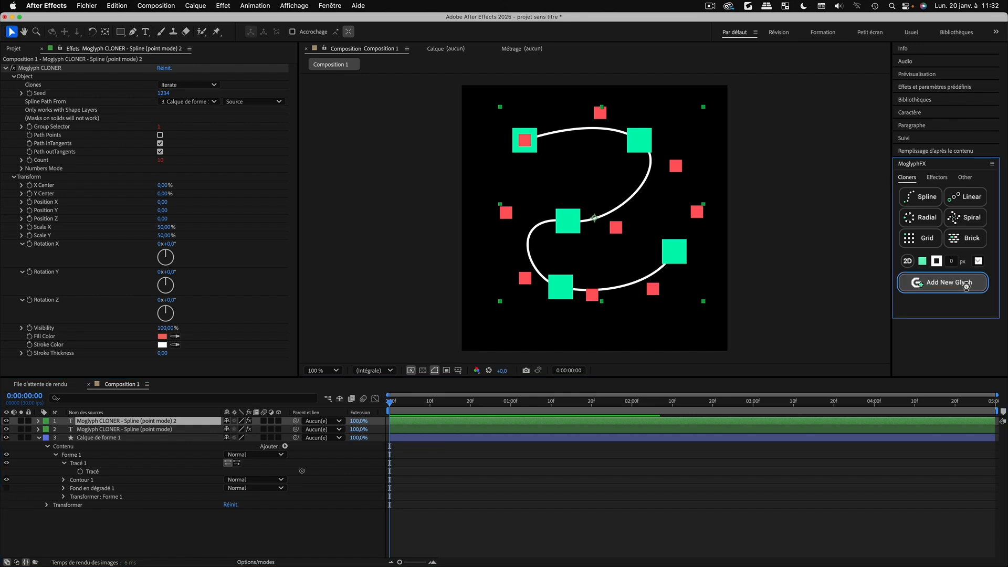
left_click_drag(791, 153, 843, 154)
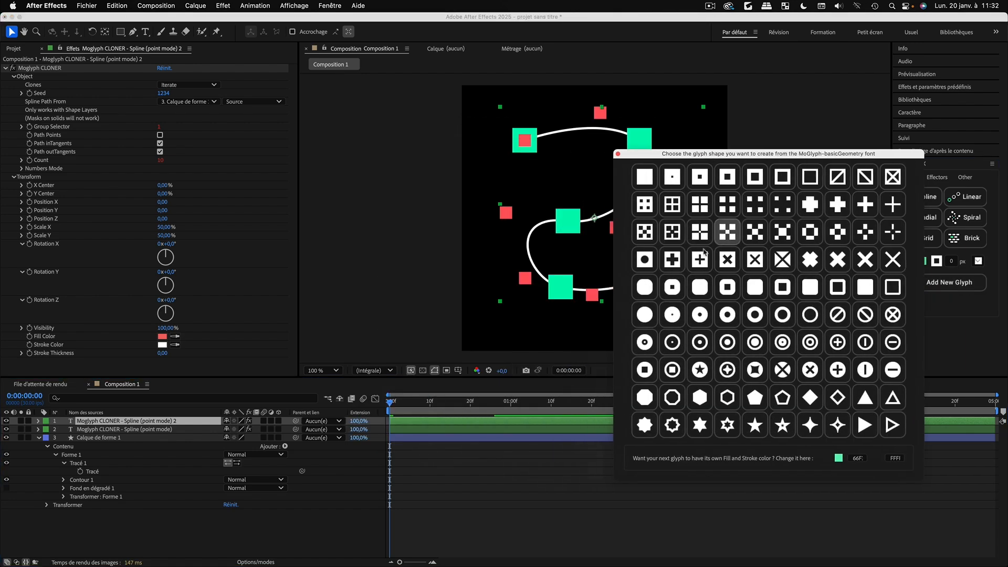
left_click(672, 343)
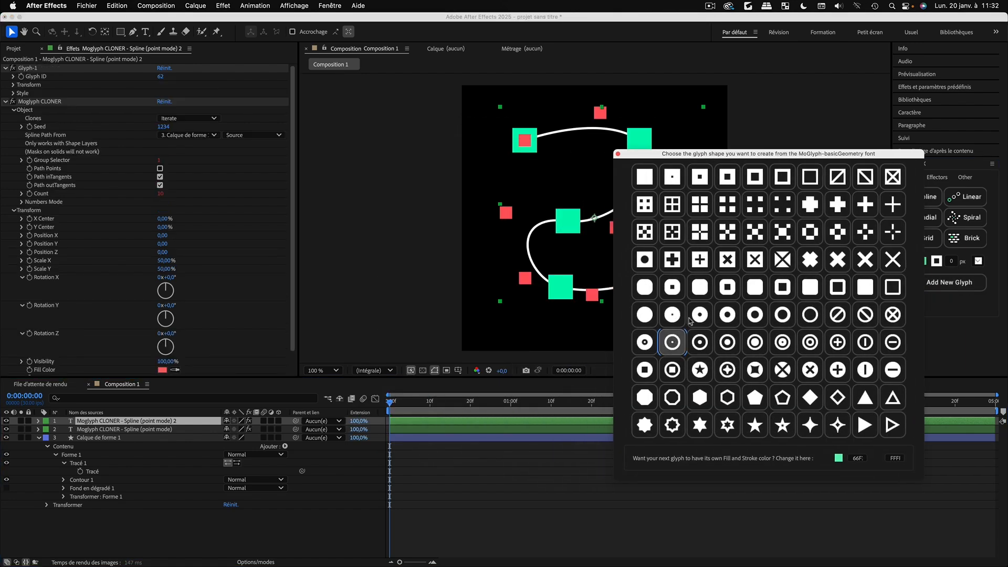
left_click(618, 153)
Select Tracé 1, shift the path's middle point outward, adjust its tangent handles, nudge the second point slightly and deselect the layers
left_click(78, 463)
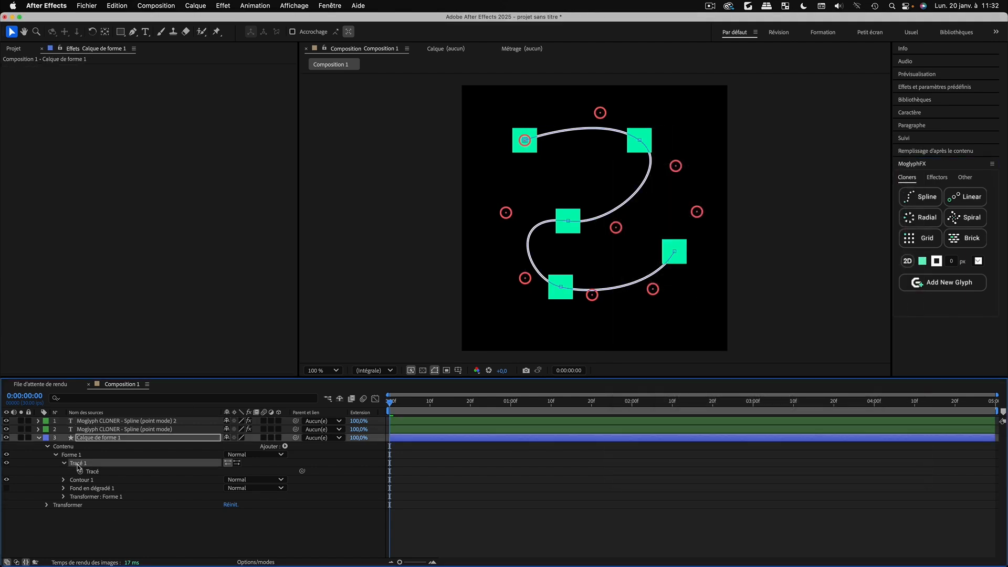
mouse_move(567, 220)
left_mouse_down()
mouse_move(555, 232)
mouse_move(552, 222)
left_mouse_up()
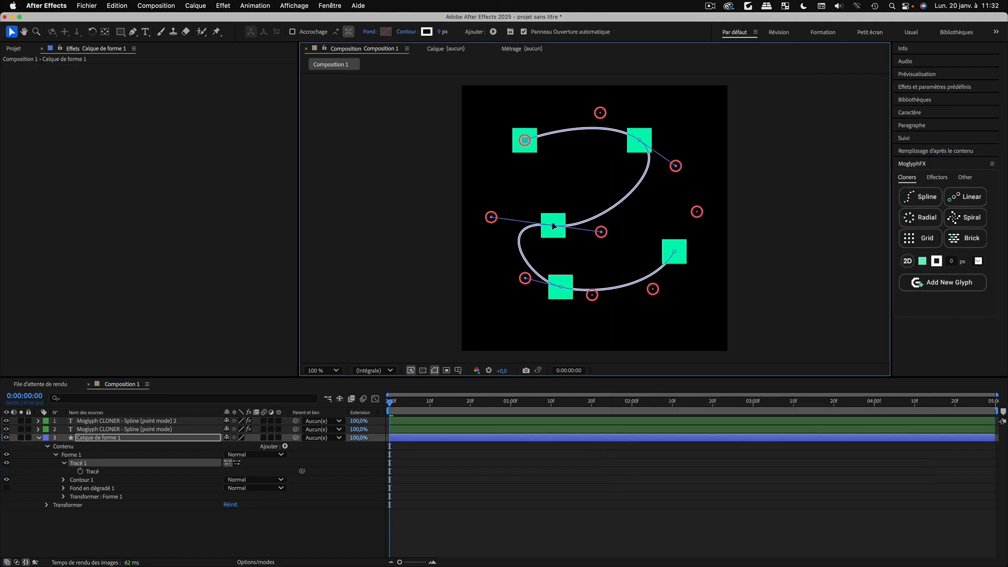
left_click_drag(491, 217, 497, 216)
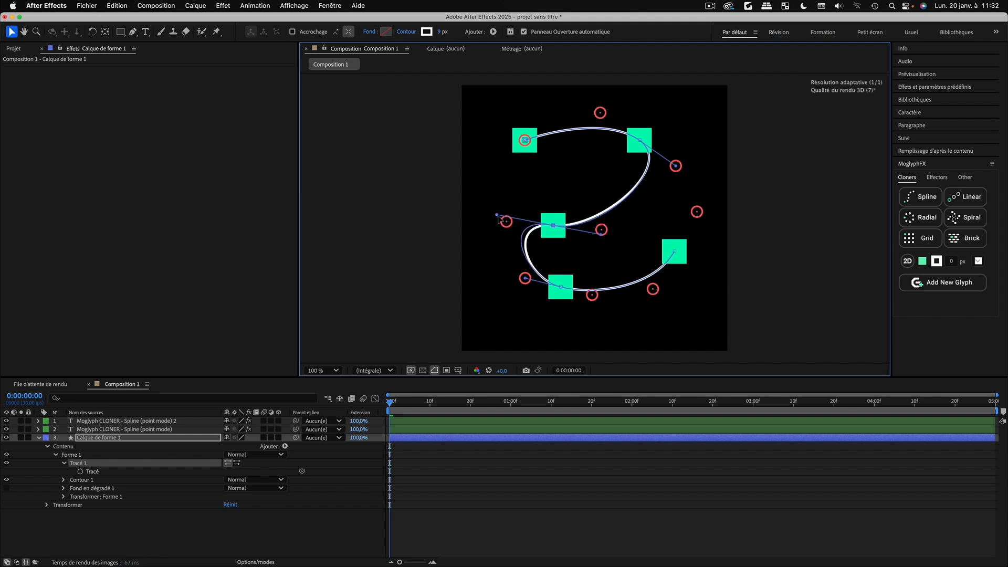
left_click_drag(601, 233, 609, 235)
left_click_drag(640, 141, 640, 141)
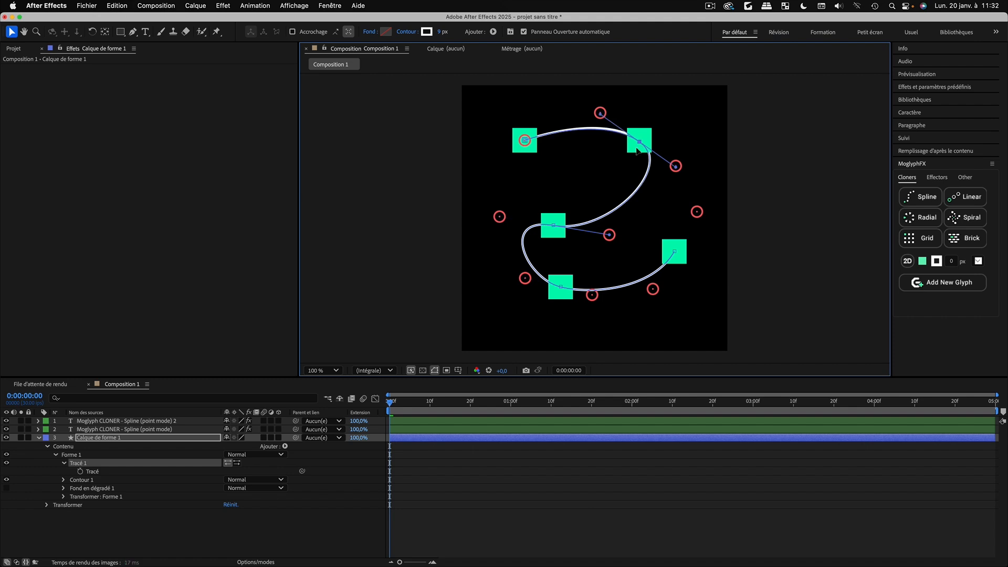
left_click(462, 532)
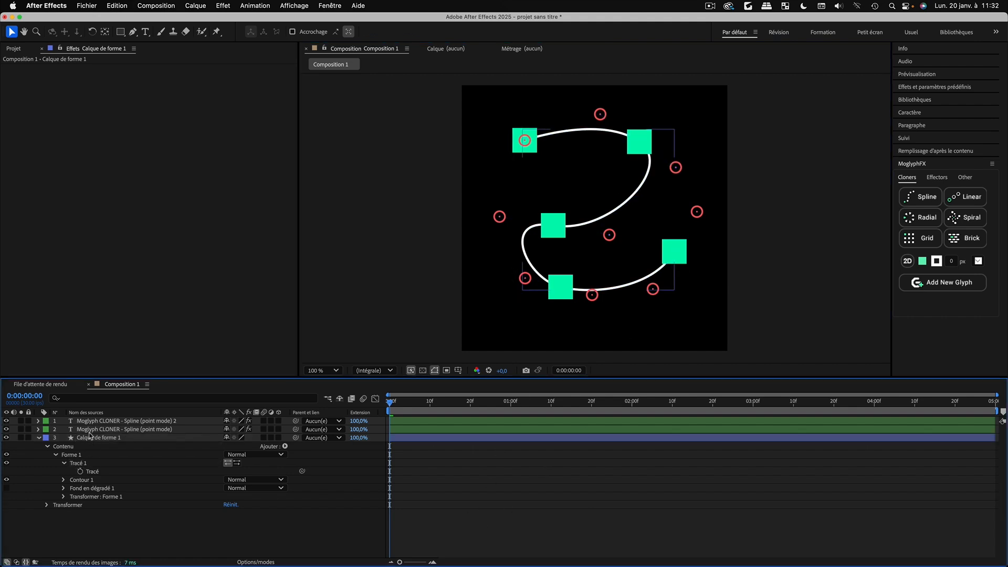
Compare the first cloner's options with the duplicated tangent cloner's, and delete the layer Moglyph CLONER - Spline (point mode) 2
left_click(585, 430)
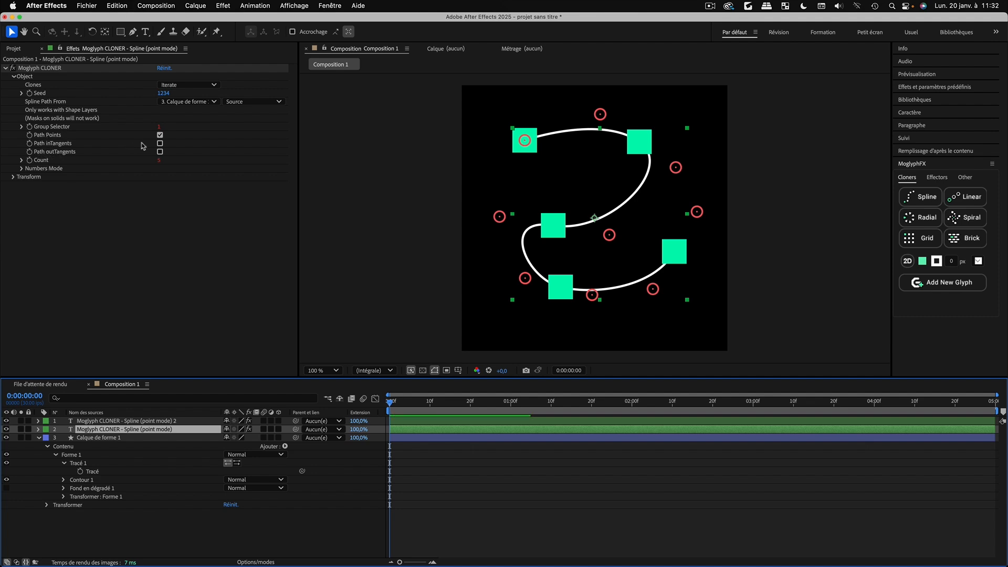
left_click(111, 422)
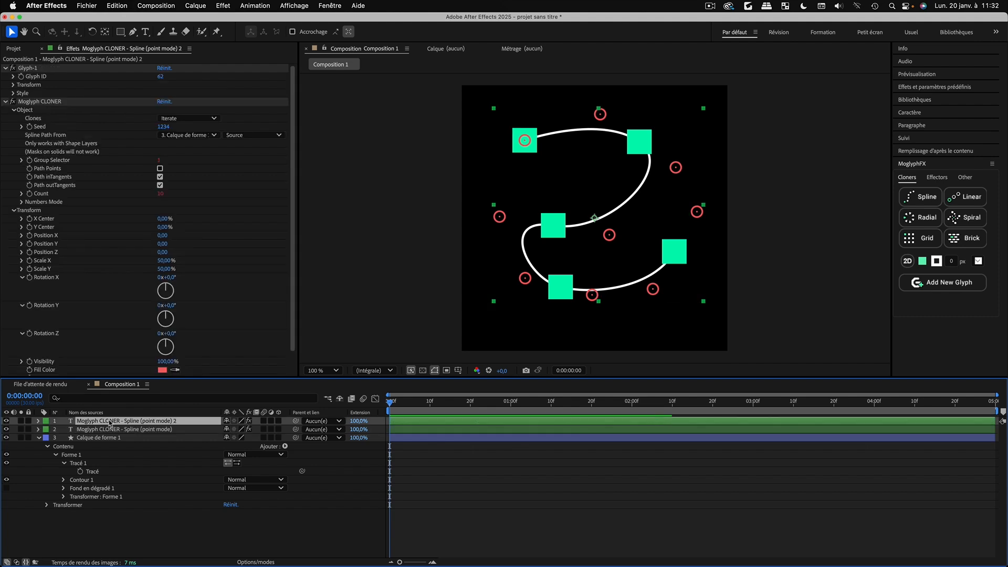
key("Delete")
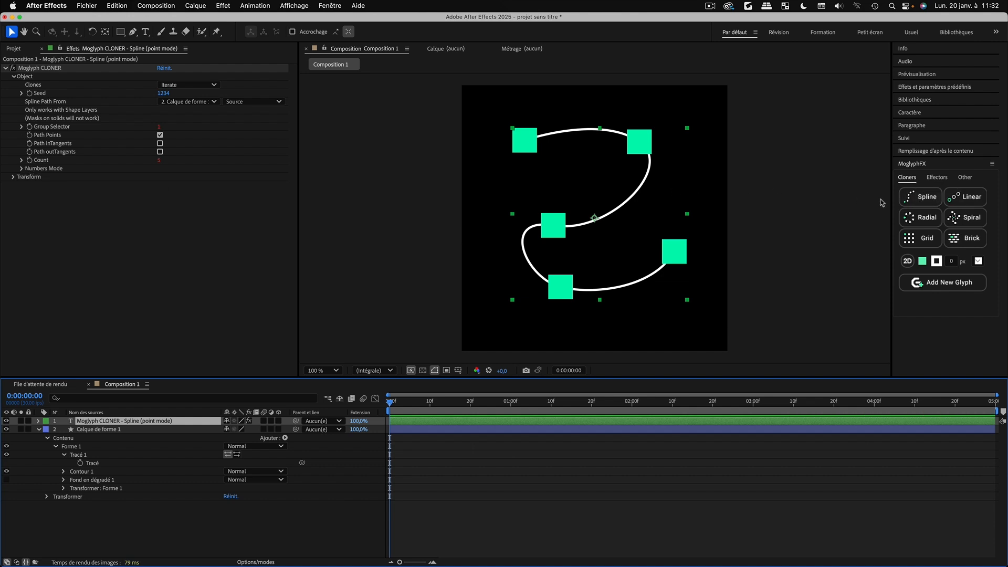
Expand the remaining cloner's Numbers Mode and enable Replace Glyphs by Numbers, toggling it a few times to compare the display
left_click(21, 168)
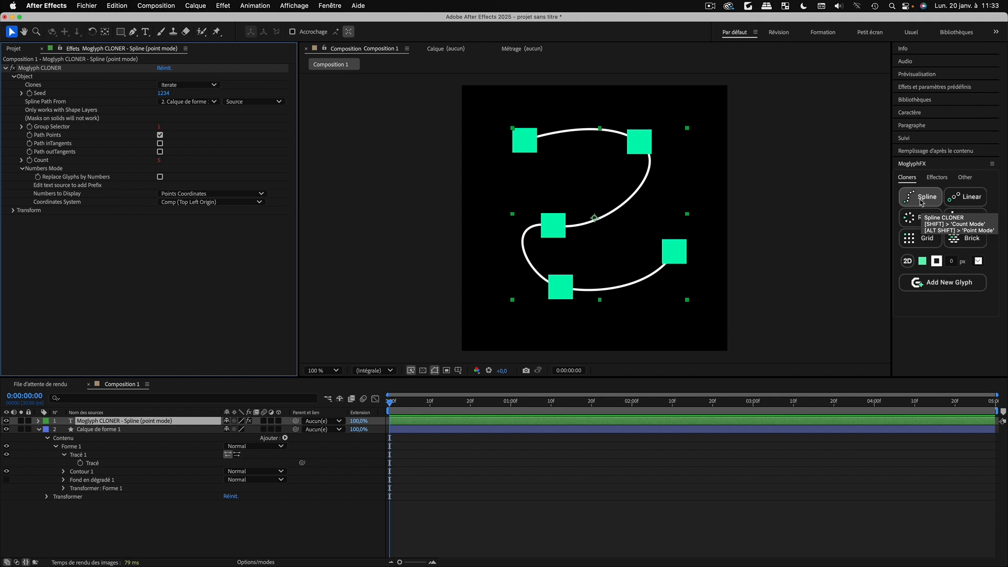
left_click(22, 169)
left_click(22, 169)
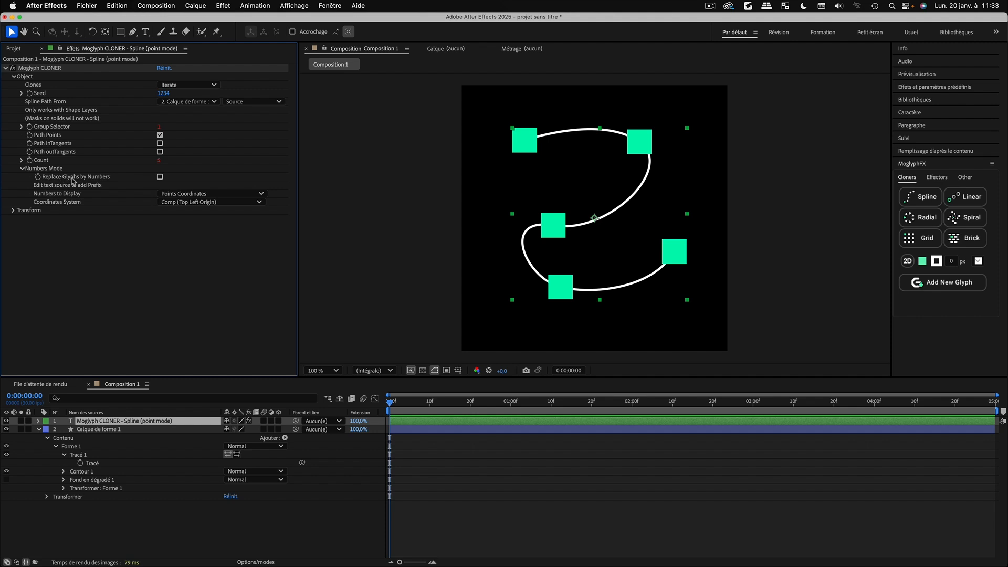
left_click(160, 178)
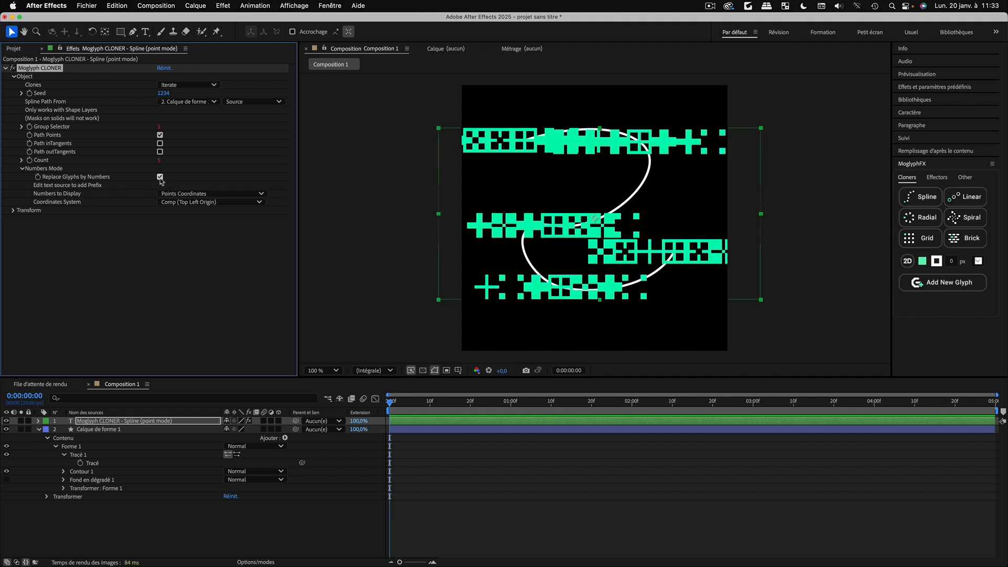
left_click(160, 177)
left_click(161, 177)
left_click(160, 177)
left_click(160, 178)
Show the Character settings and try Arial as the font for the cloner's coordinate numbers
left_click(910, 113)
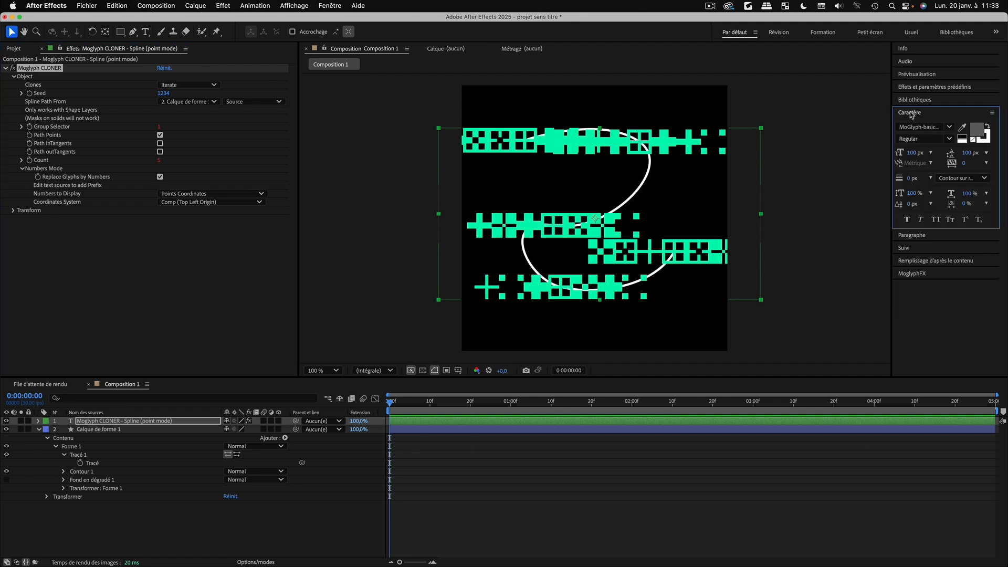
left_click(912, 126)
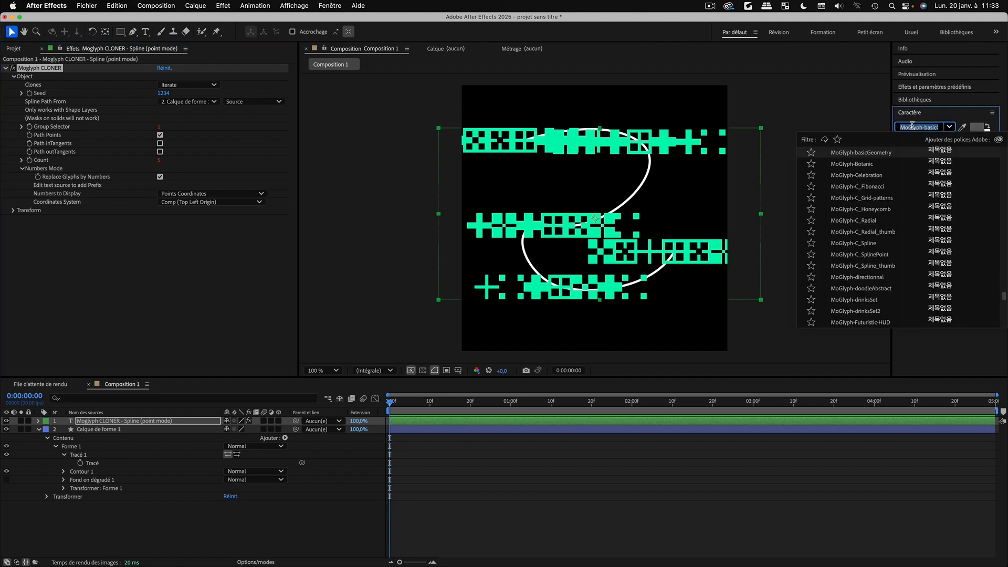
type("arial")
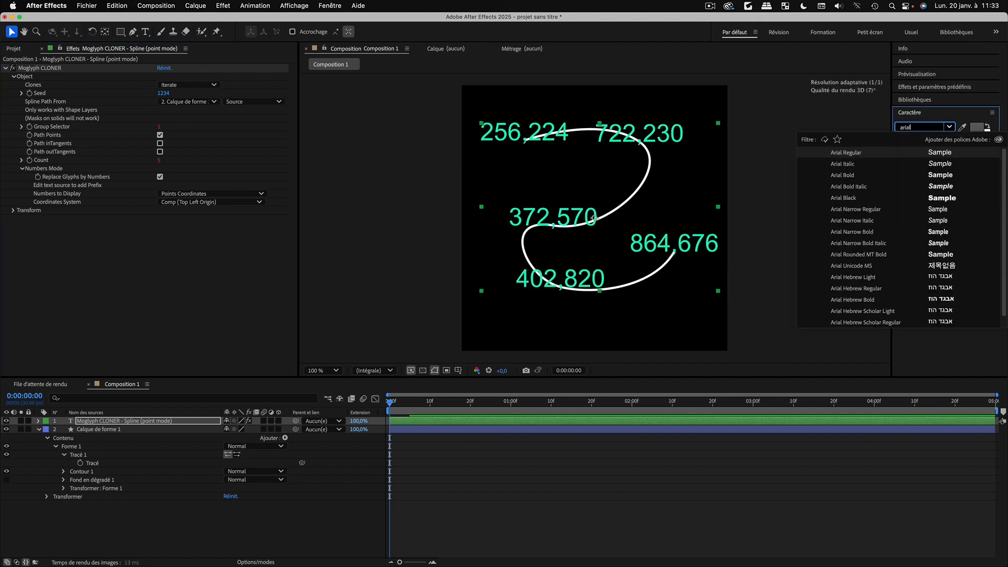
Search the fonts for "mono" and set the coordinate numbers to Andale Mono
key("BackSpace")
key("BackSpace")
key("BackSpace")
key("BackSpace")
key("BackSpace")
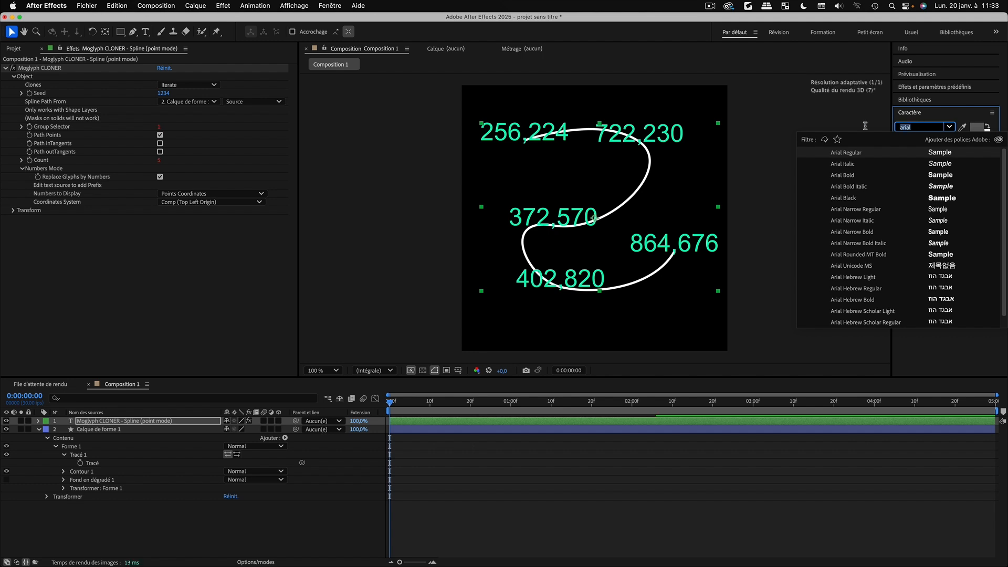
type("mno")
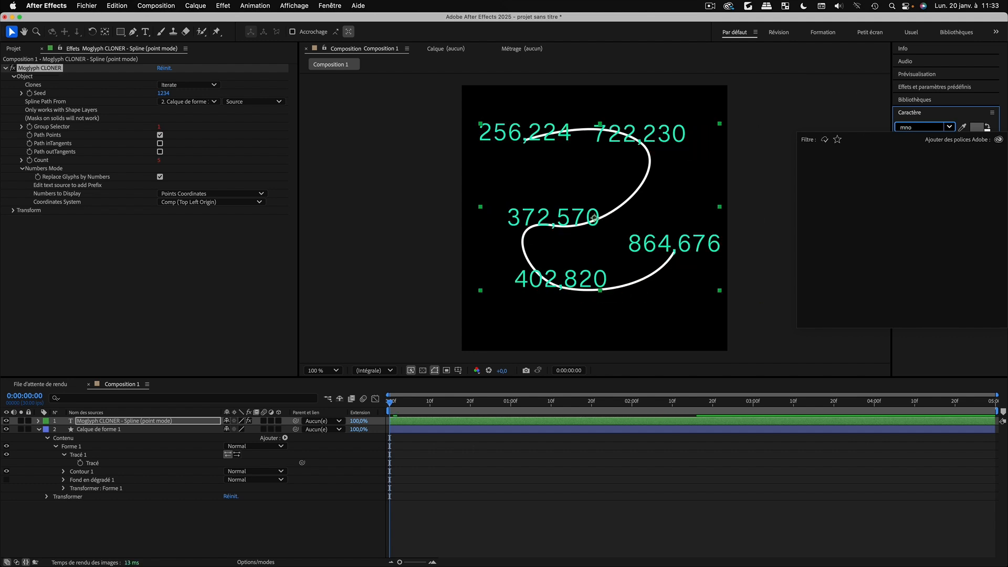
key("BackSpace")
key("BackSpace")
type("ono")
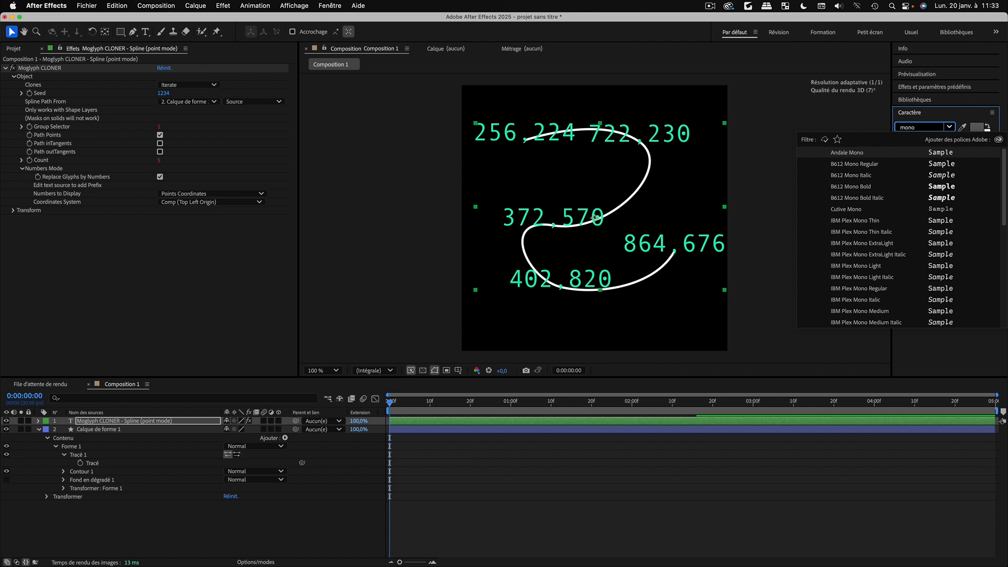
left_click(851, 153)
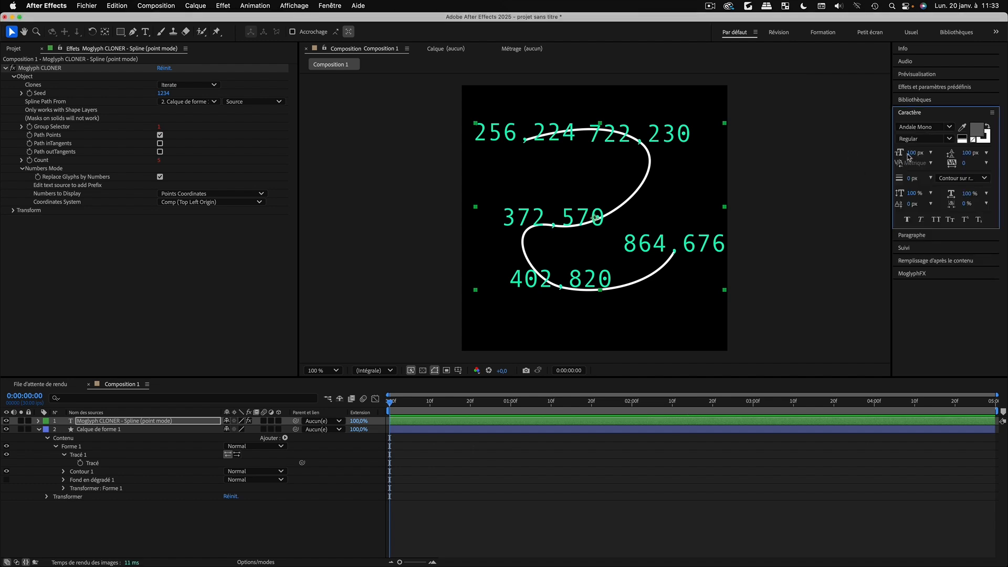
Set the coordinate numbers' font size to 44 px, and try a tracking of 252 before undoing it
mouse_move(912, 157)
left_mouse_down()
mouse_move(878, 156)
mouse_move(913, 152)
left_mouse_up()
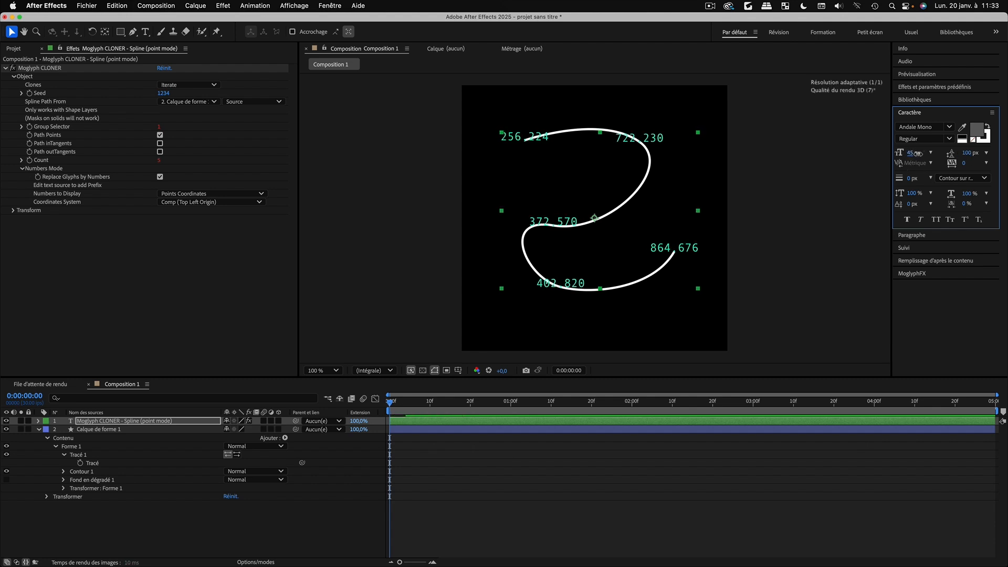
left_click(921, 221)
left_click(922, 220)
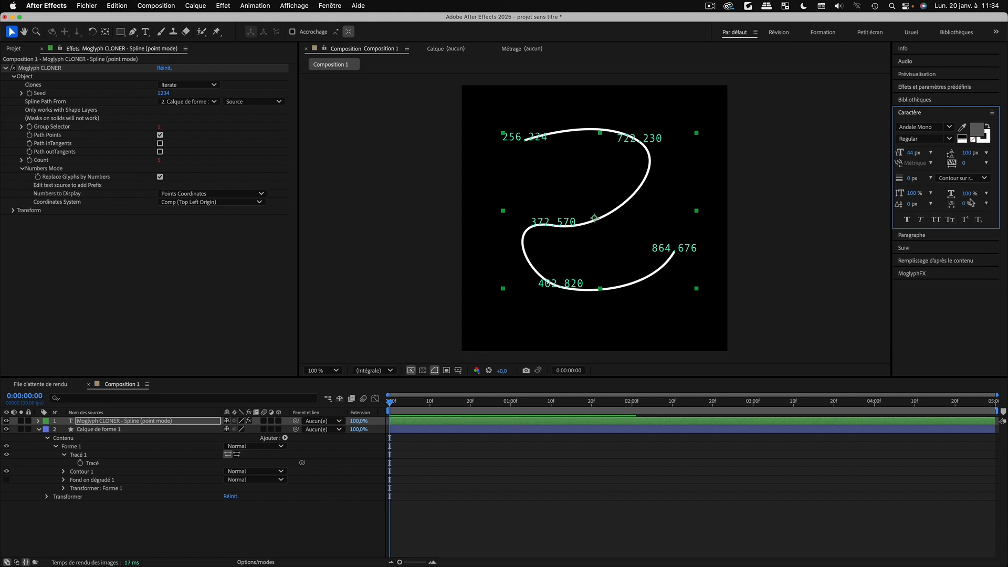
left_click_drag(967, 168, 1006, 168)
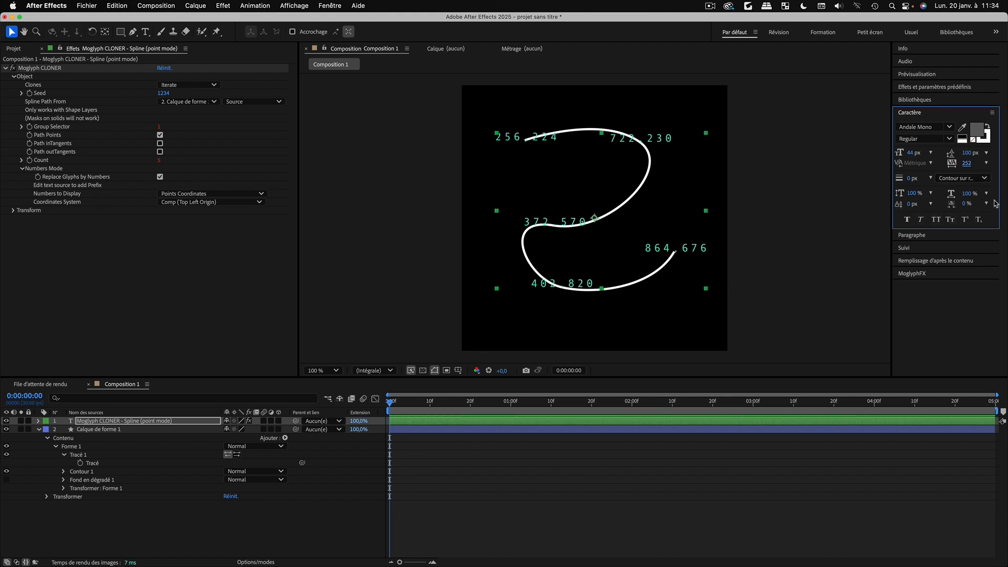
key("super+z")
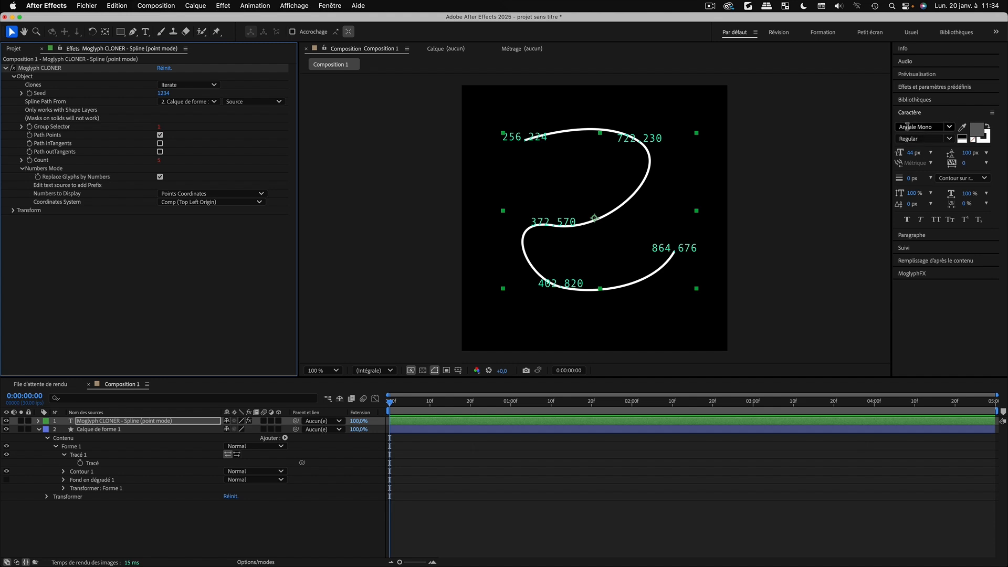
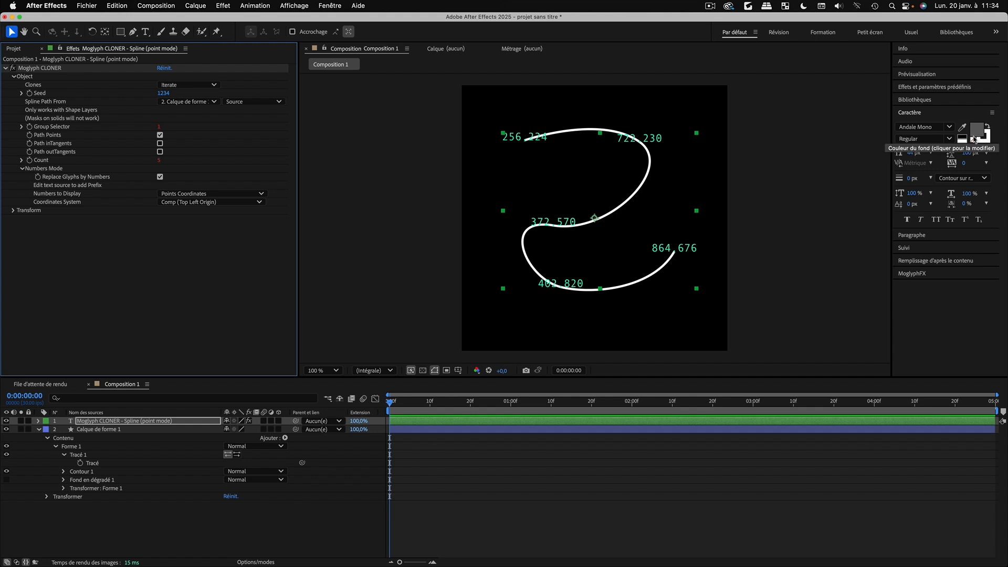
Expand the cloner's Transform settings, collapse the rotation dials and change the Fill Color to red
left_click(13, 210)
left_click(22, 278)
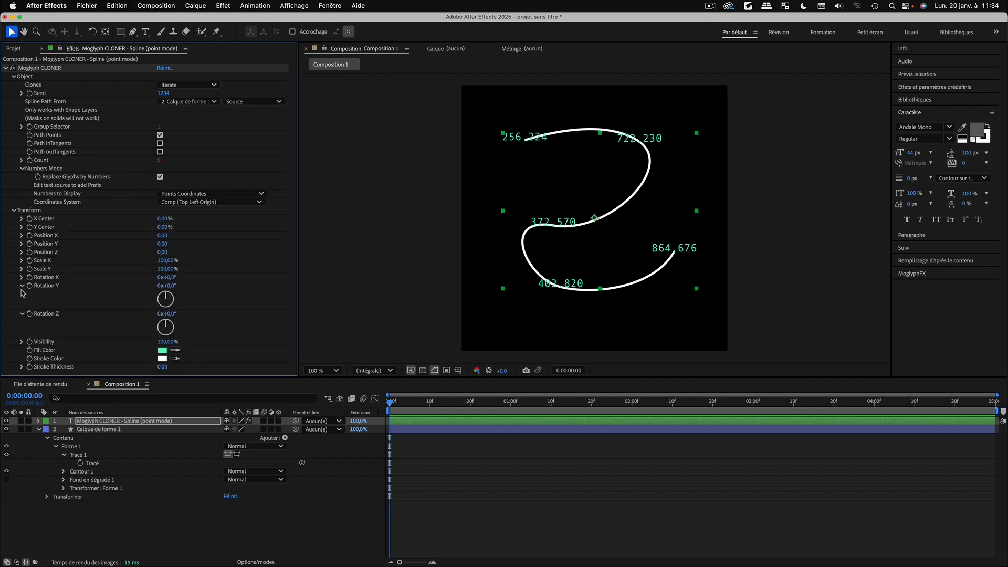
left_click(22, 286)
left_click(22, 294)
left_click(22, 302)
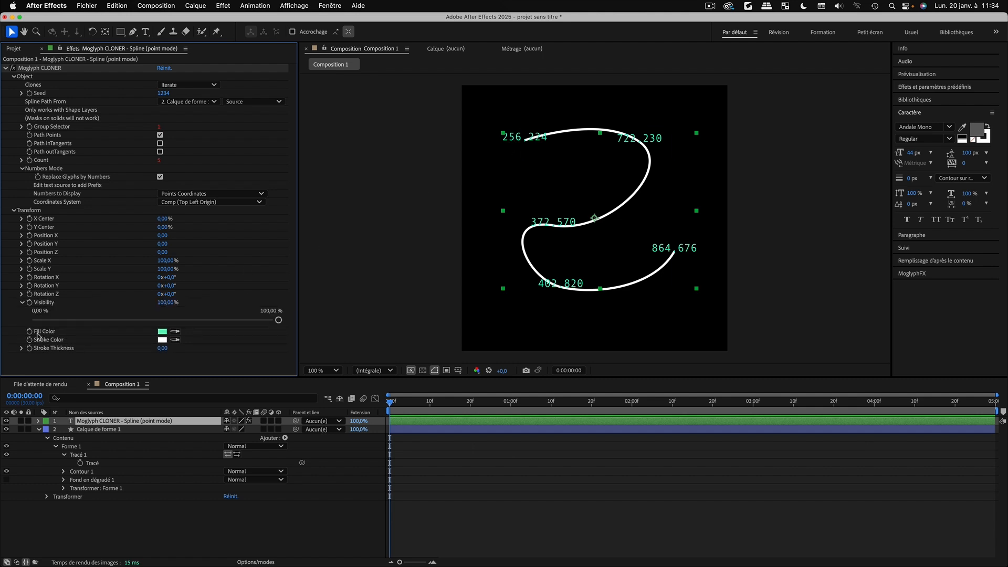
left_click(162, 332)
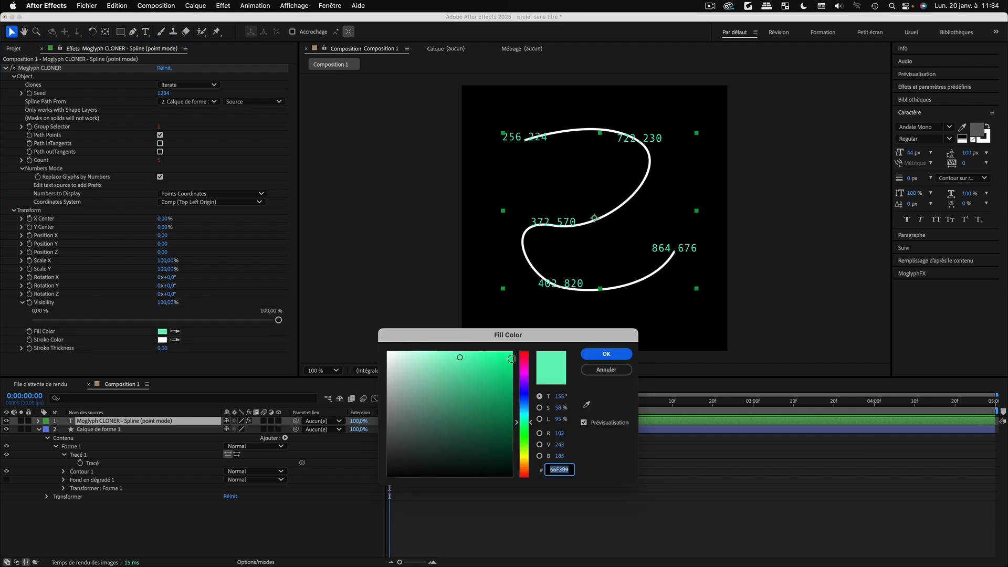
left_click_drag(528, 373, 530, 347)
left_click(609, 354)
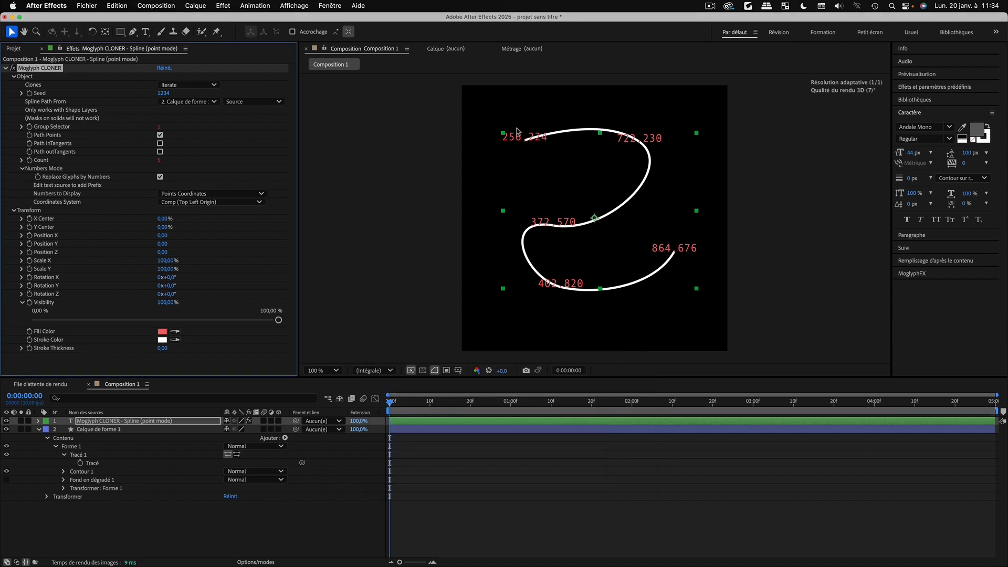
Collapse the Visibility slider and switch Replace Glyphs by Numbers off and back on to compare both displays
left_click(23, 303)
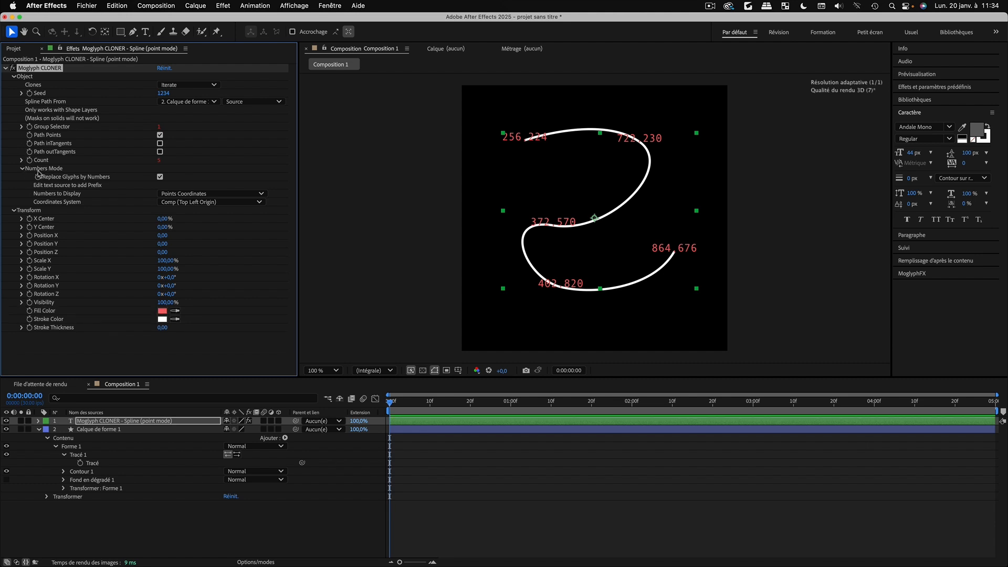
left_click(160, 177)
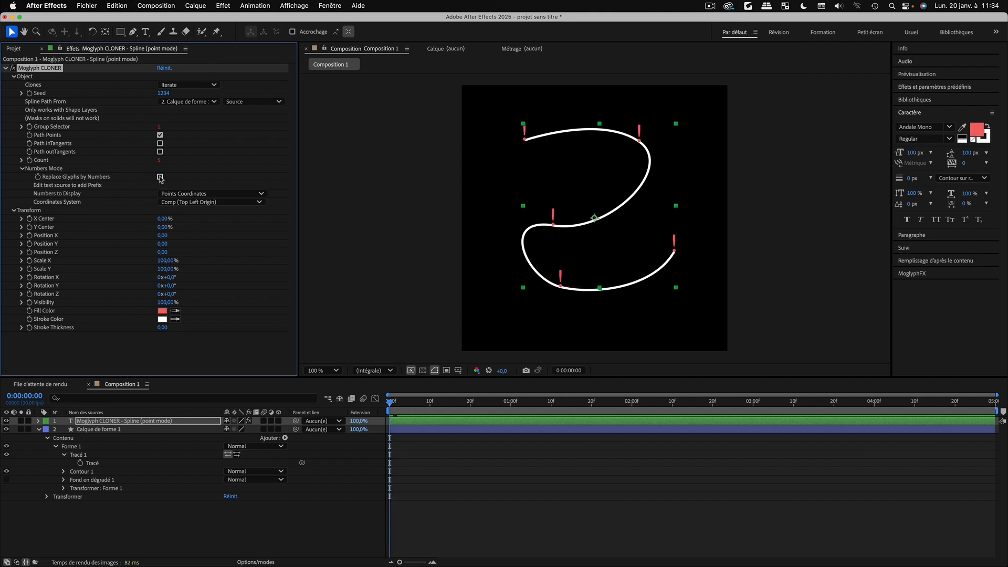
left_click(160, 177)
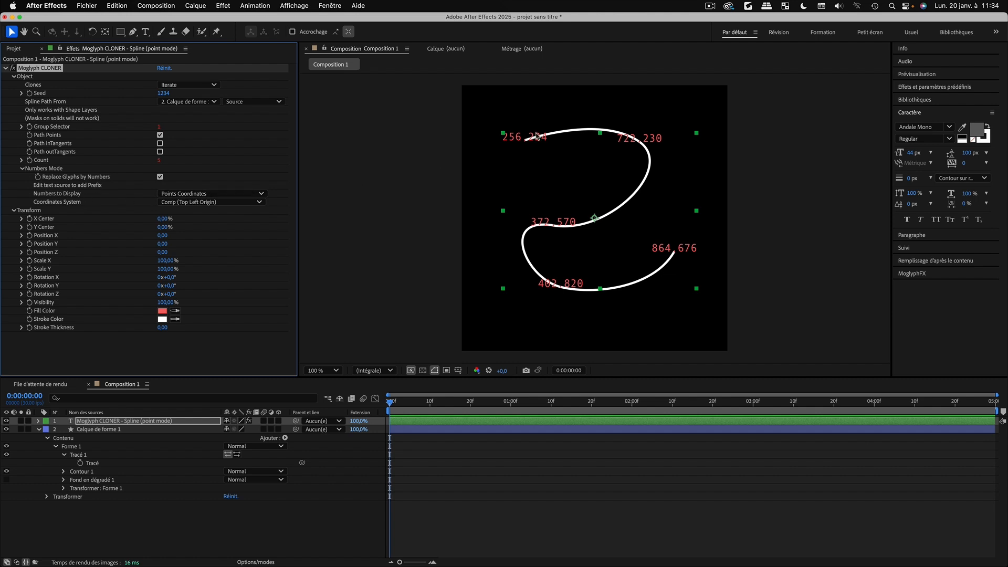
Move the path's first point to the composition's upper-left corner, then bring it back inside to about 276,156
key("period")
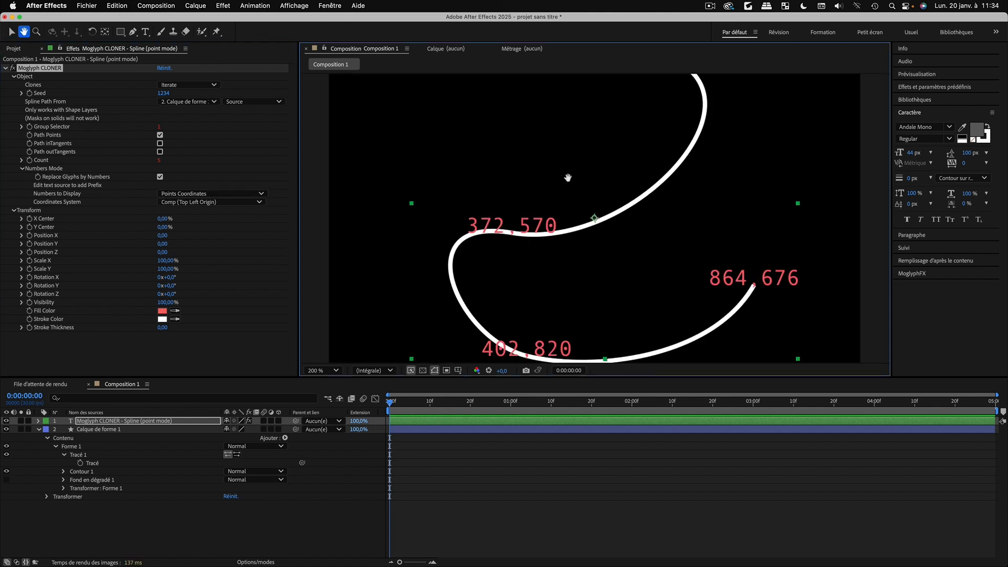
left_click_drag(567, 175, 408, 308)
left_click(80, 458)
left_click(81, 458)
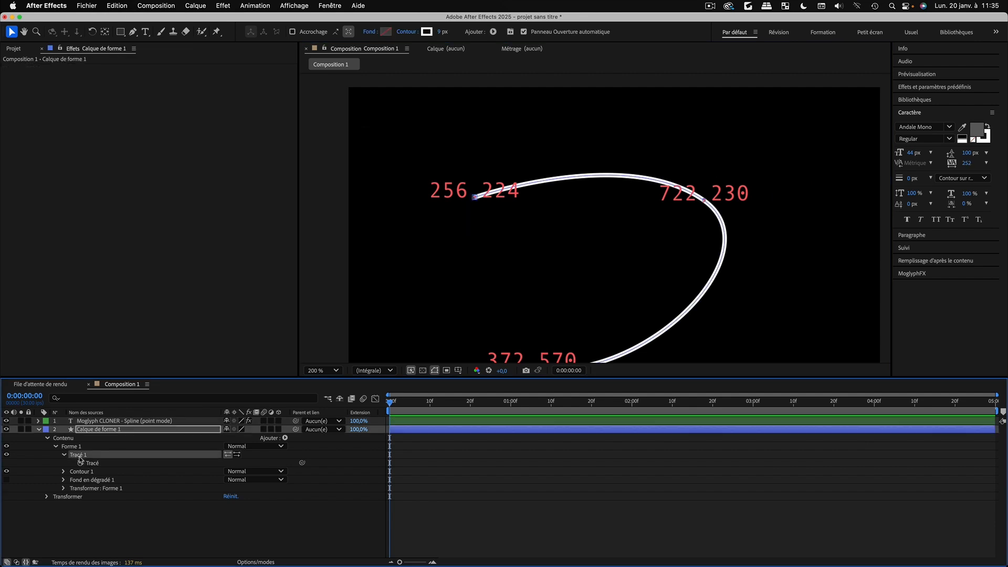
left_click(475, 198)
left_click_drag(476, 198, 456, 155)
left_click_drag(481, 180, 429, 148)
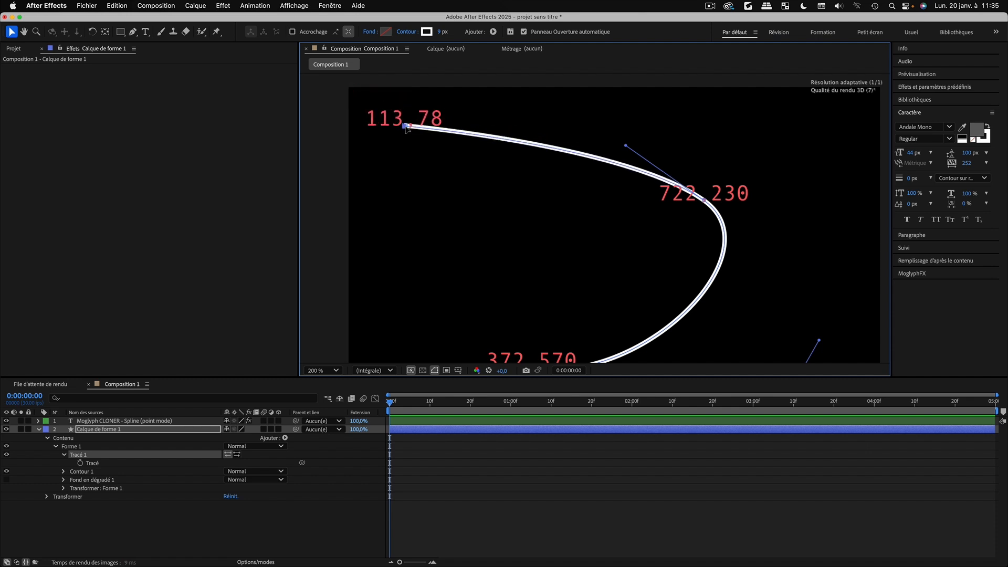
left_click_drag(371, 133, 350, 89)
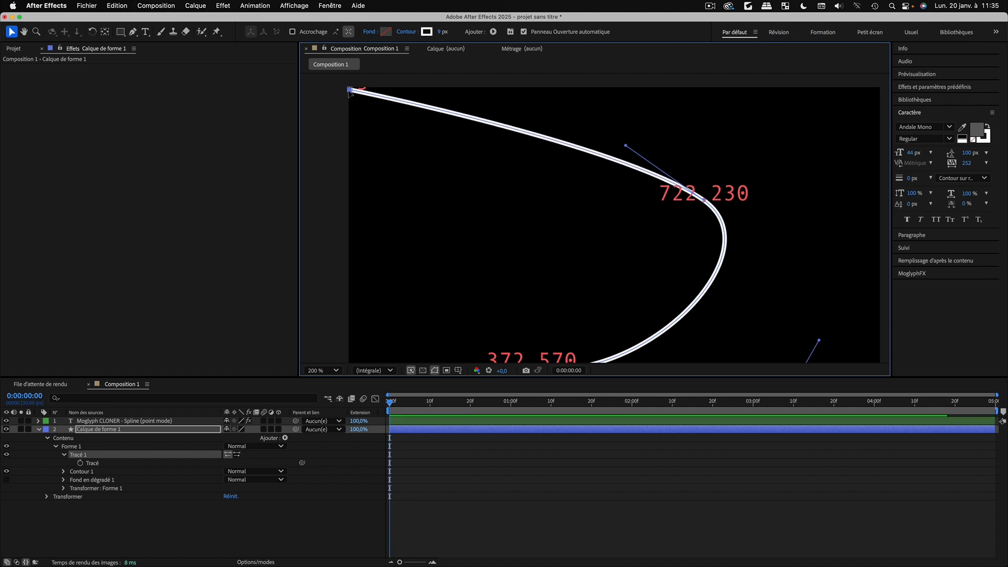
left_click_drag(349, 90, 486, 166)
scroll(525, 202, "down", 1)
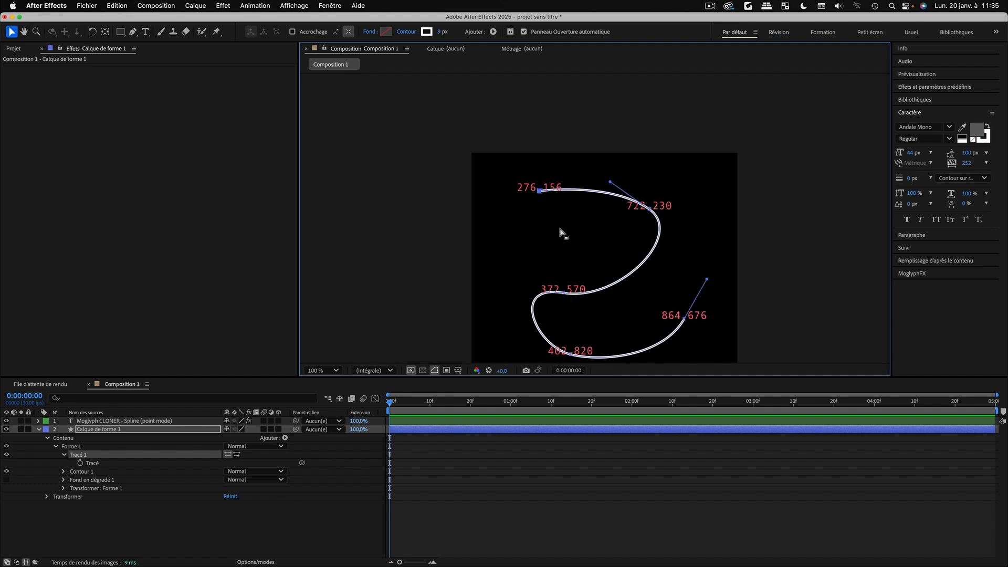
Move the path's last point to the composition's lower-right corner, then bring it back inside to about 829,714
left_click_drag(668, 273, 564, 154)
left_click_drag(583, 202, 595, 147)
scroll(691, 340, "up", 1)
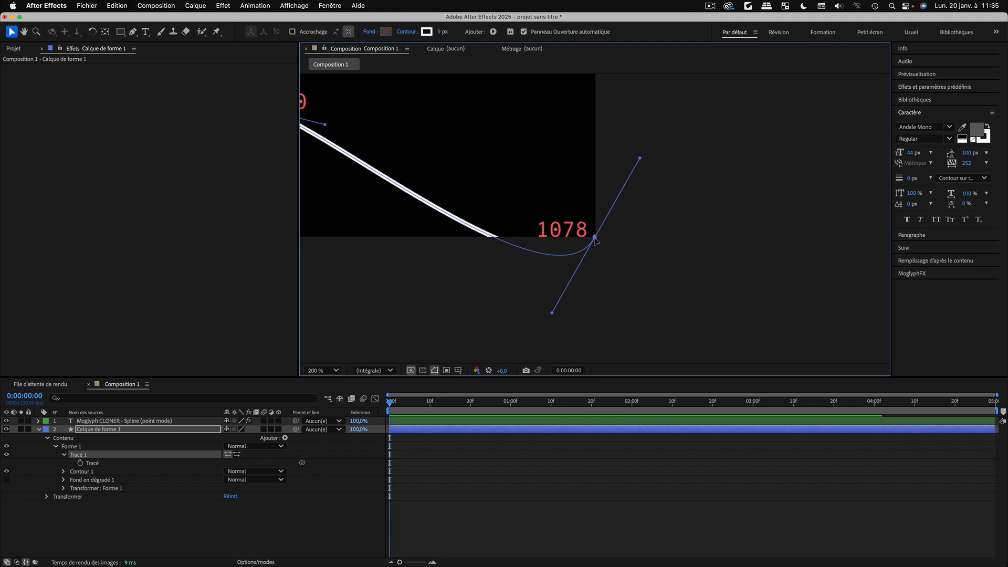
left_click_drag(595, 238, 587, 209)
scroll(601, 244, "up", 1)
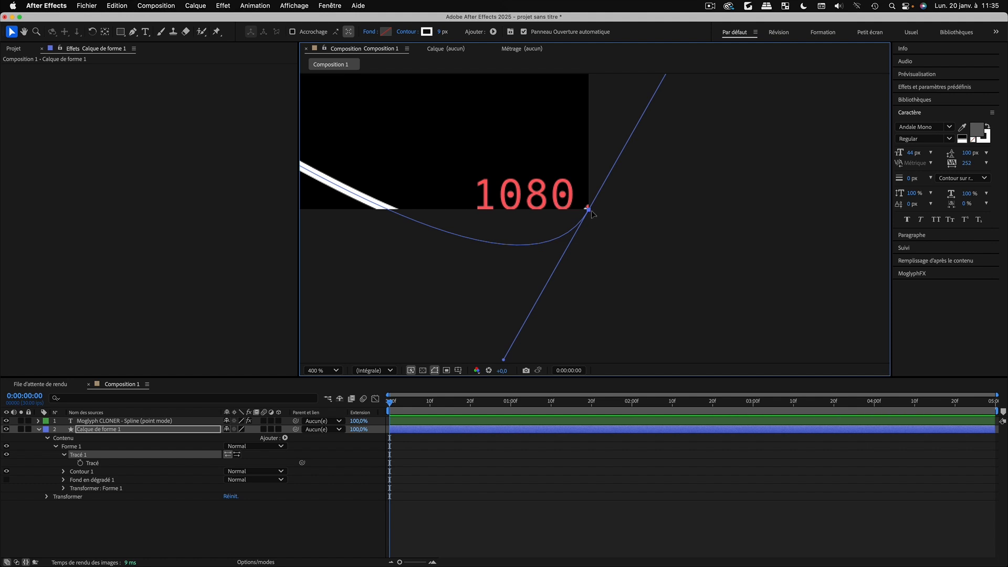
left_click_drag(587, 211, 616, 205)
scroll(523, 194, "down", 1)
scroll(535, 190, "down", 1)
key("space")
key("space")
left_click_drag(571, 152, 590, 220)
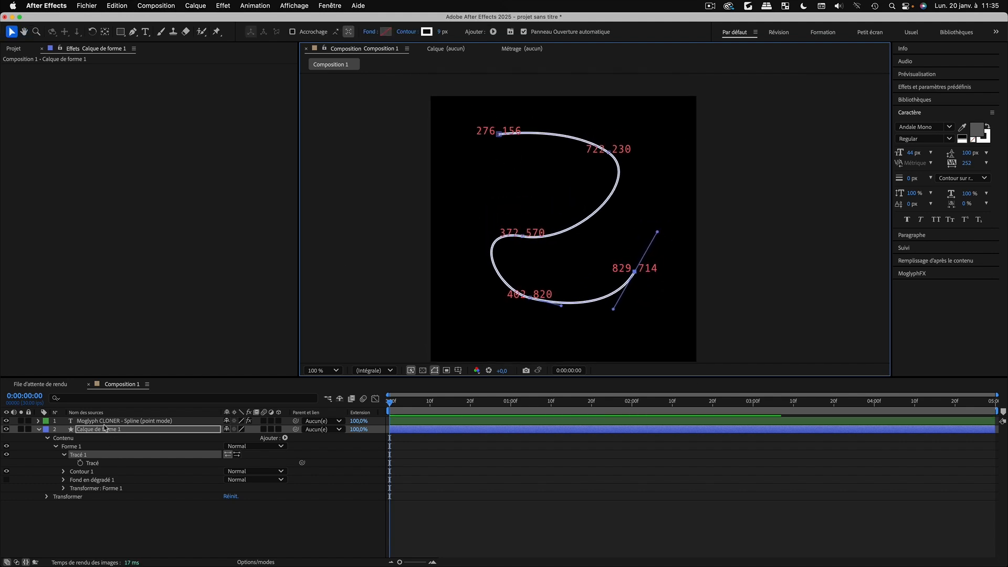
Collapse the cloner's Transform settings and set its Coordinates System to Shape (Center Origin)
left_click(98, 421)
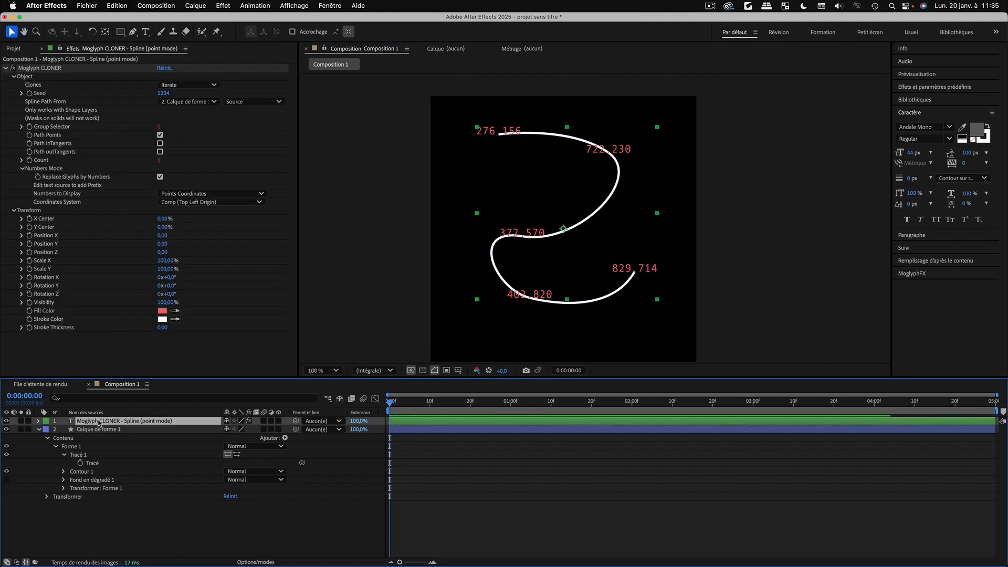
left_click(47, 205)
left_click(14, 211)
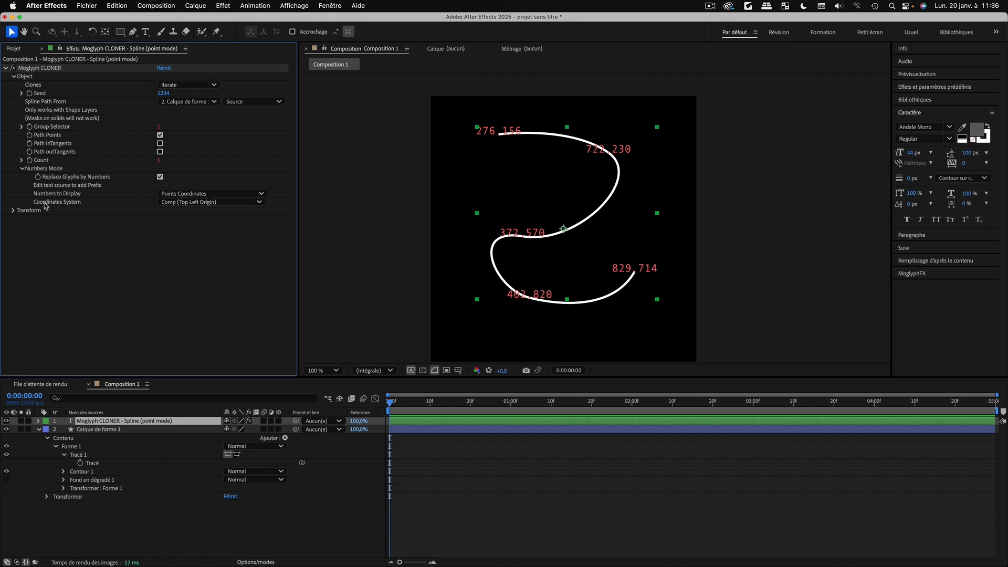
left_click(260, 204)
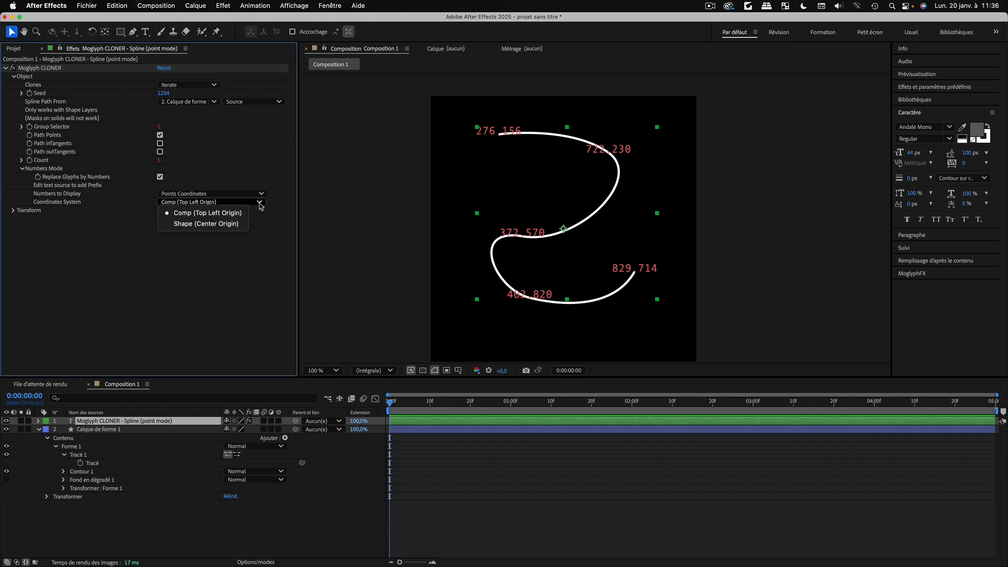
left_click(194, 224)
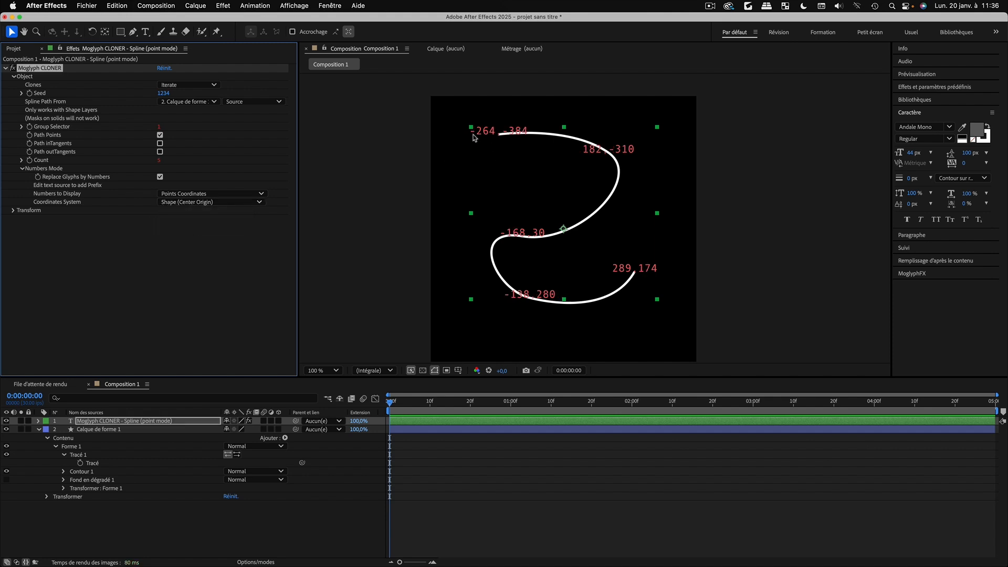
Select the shape layer's path Tracé 1 and move its first point near the composition's centre, to about 0,-4
scroll(474, 143, "up", 1)
left_click_drag(438, 155, 485, 254)
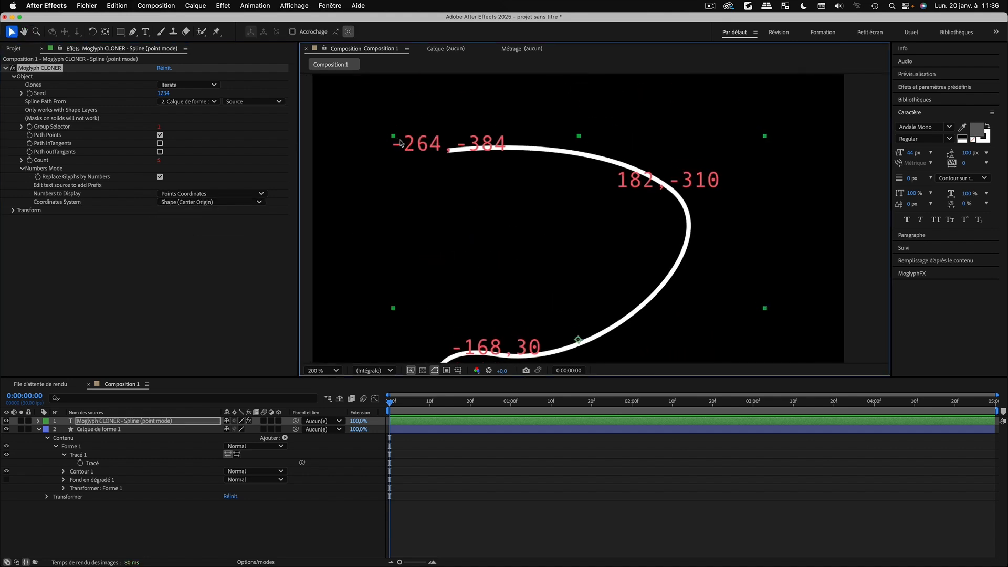
key("comma")
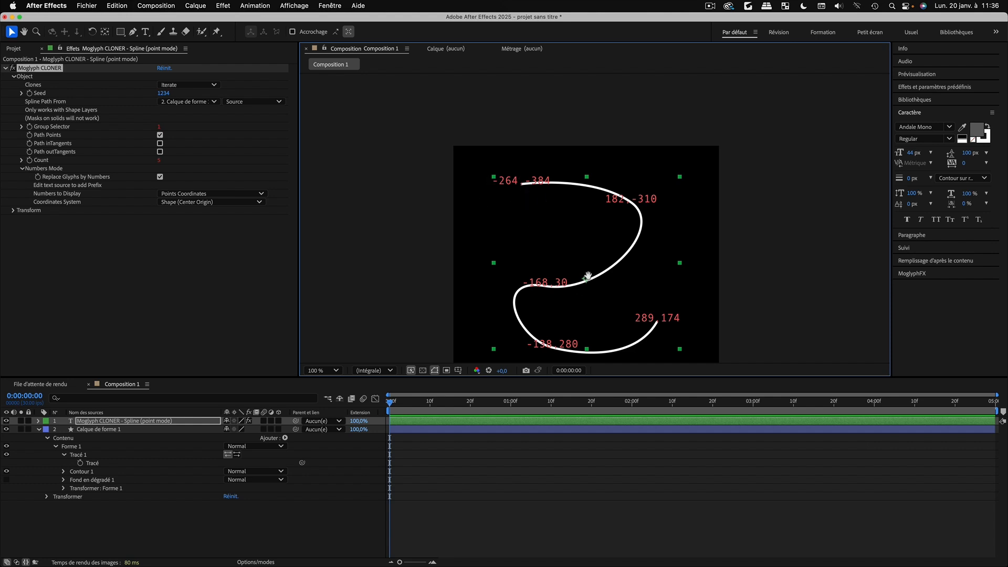
left_click_drag(588, 277, 539, 216)
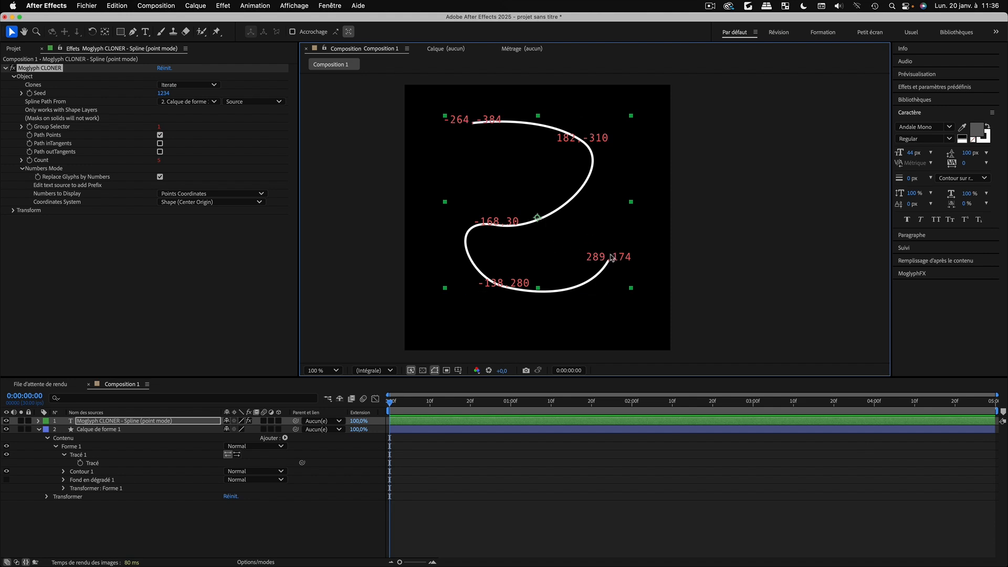
left_click(76, 455)
left_click_drag(54, 464, 72, 446)
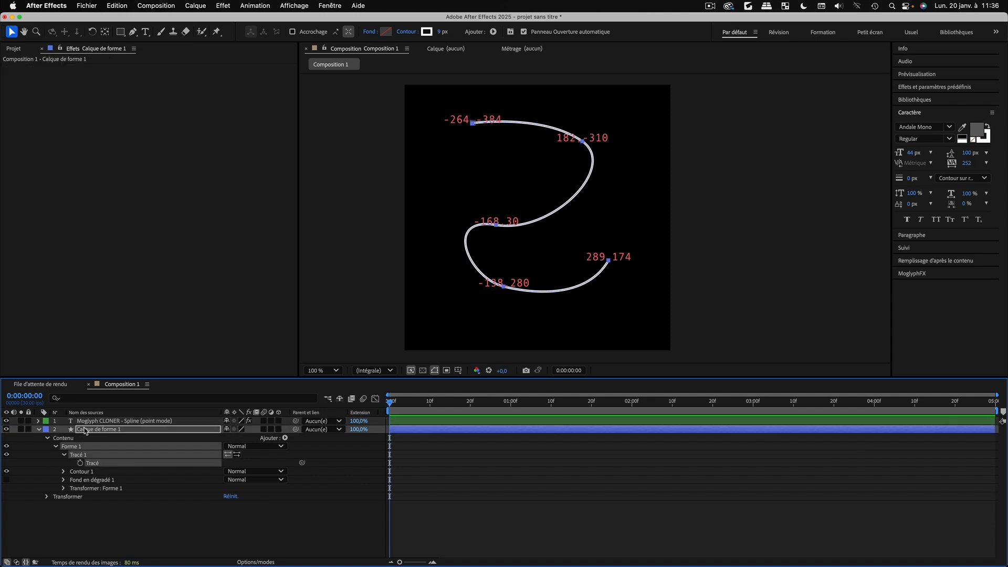
left_click(85, 429)
left_click(77, 456)
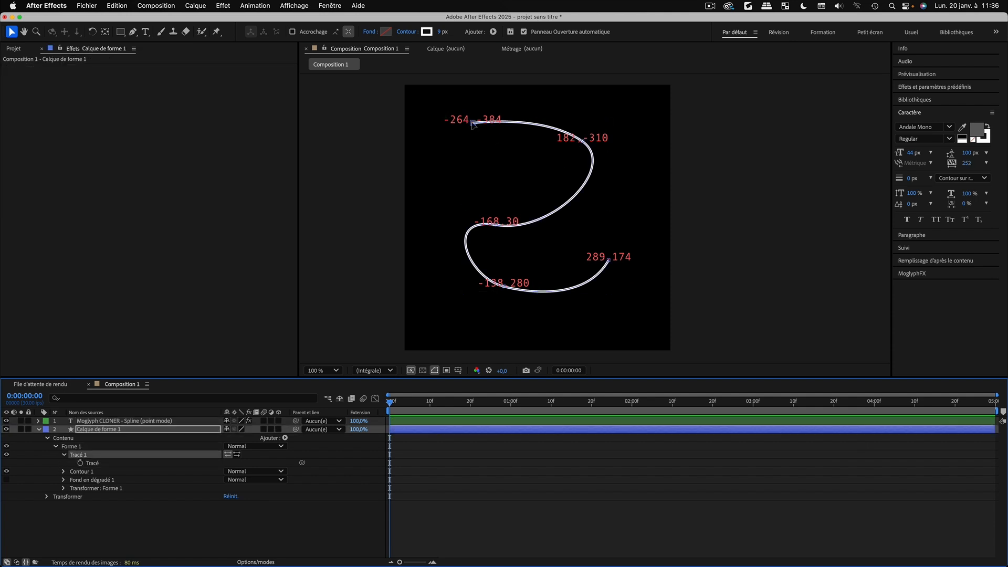
left_click_drag(474, 123, 538, 217)
scroll(537, 219, "up", 1)
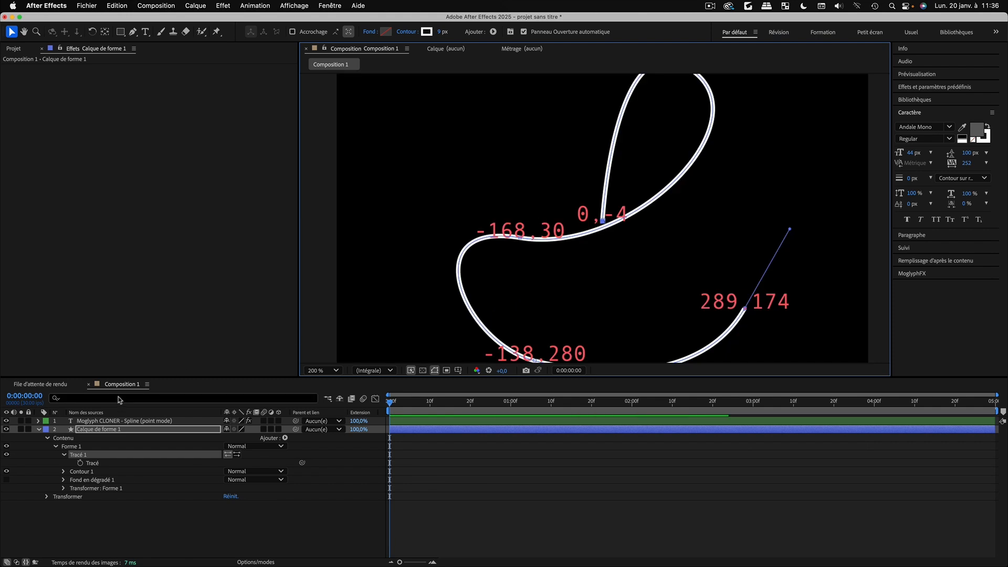
Display the title/action safe guides to mark the exact centre of the composition
left_click(108, 420)
scroll(621, 240, "up", 1)
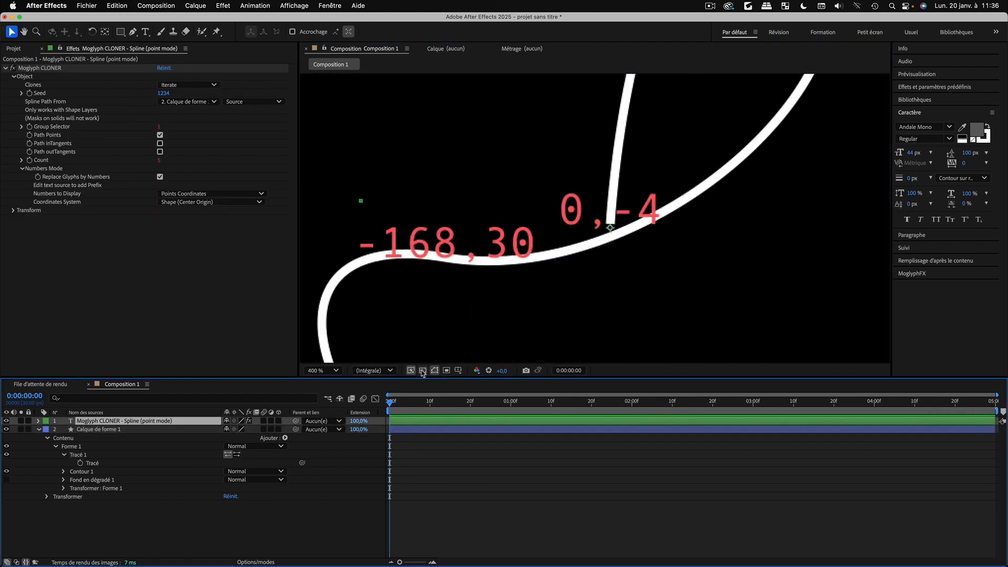
left_click(458, 371)
left_click(468, 381)
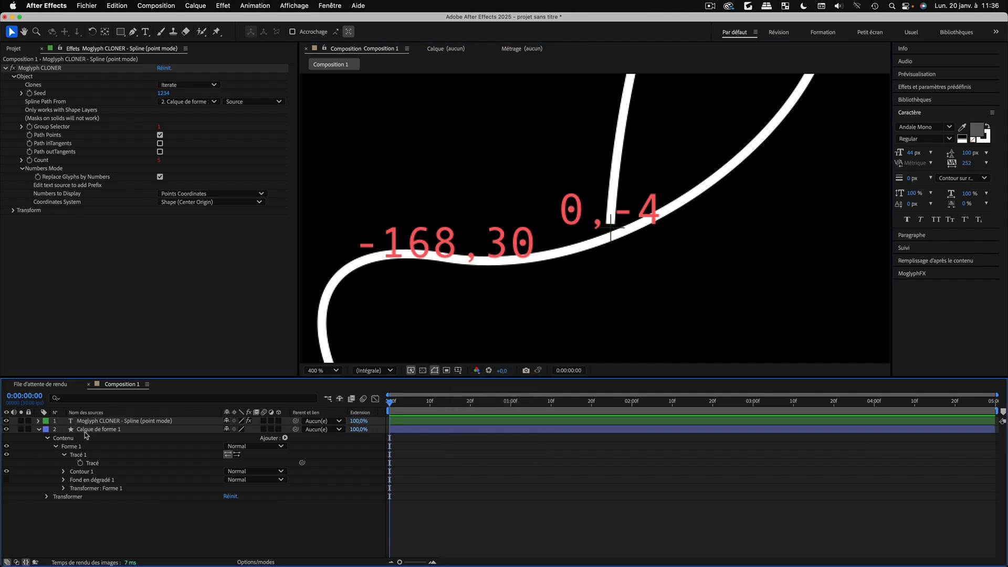
Align the path's first point with the centre mark at 0,0, then move it away to about -150,-182
left_click(80, 455)
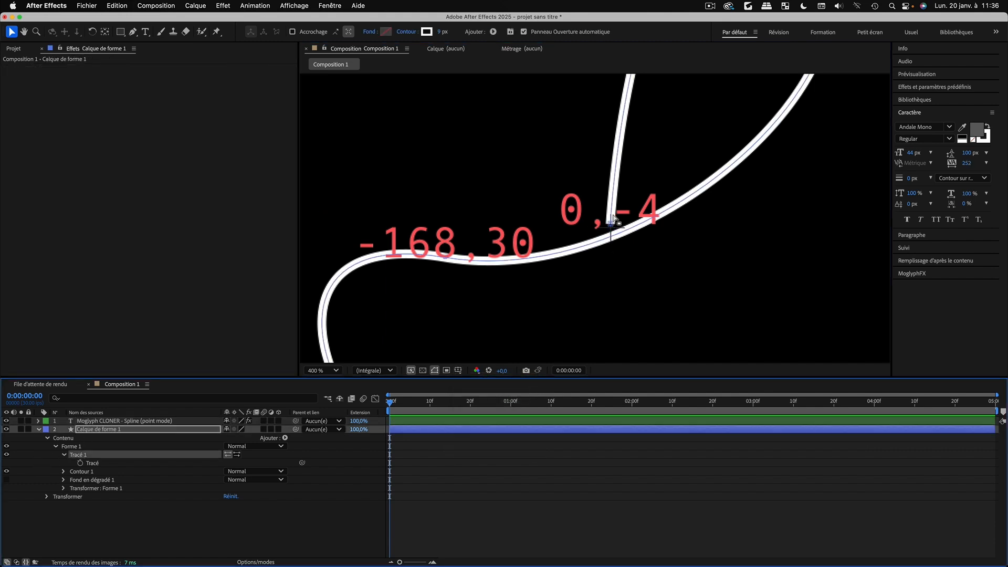
left_click_drag(611, 224, 611, 229)
scroll(610, 229, "down", 2)
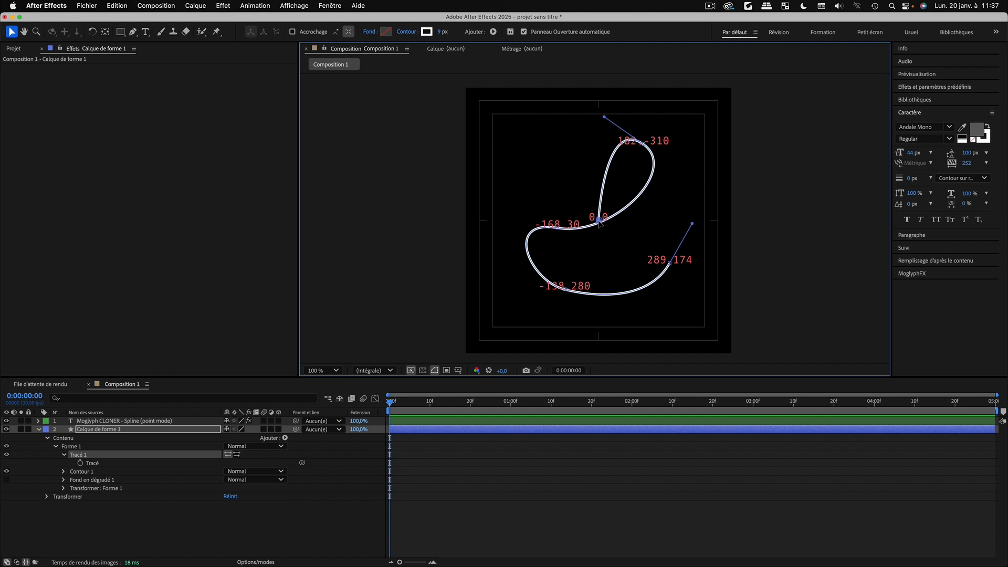
left_click_drag(599, 223, 562, 175)
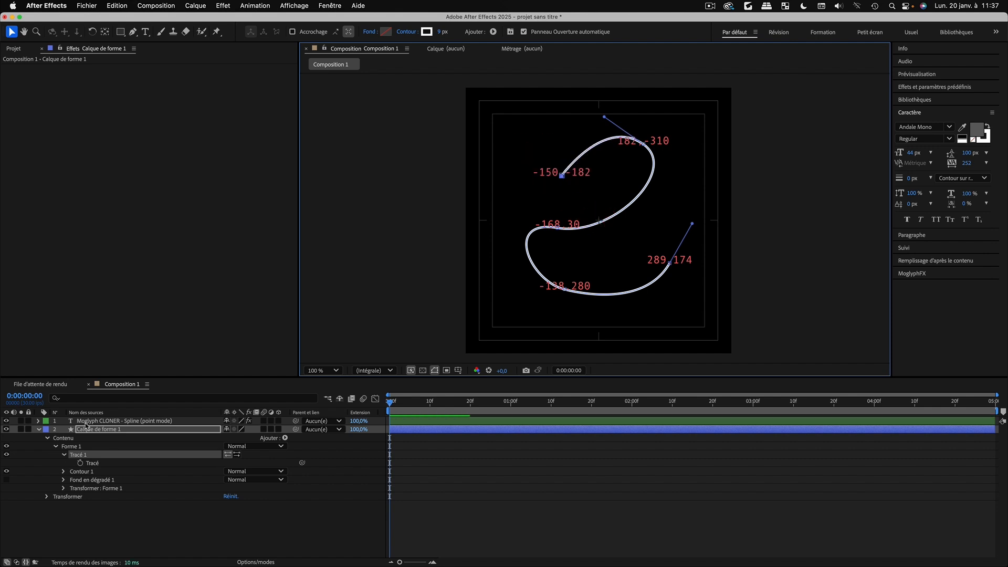
Set the cloner's Numbers to Display to Points Index (start at 0), and hide and reshow the shape layer
left_click(101, 422)
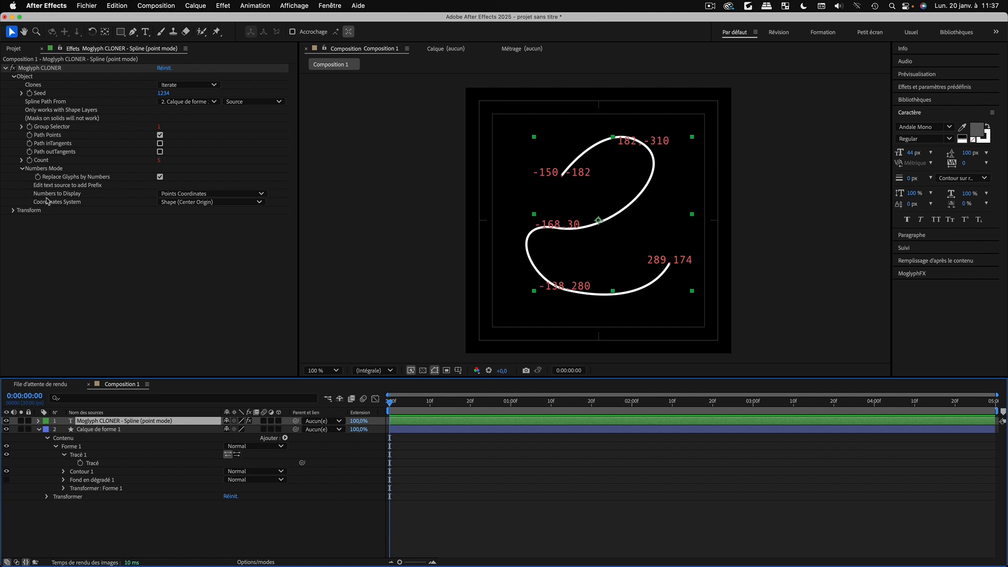
left_click(206, 196)
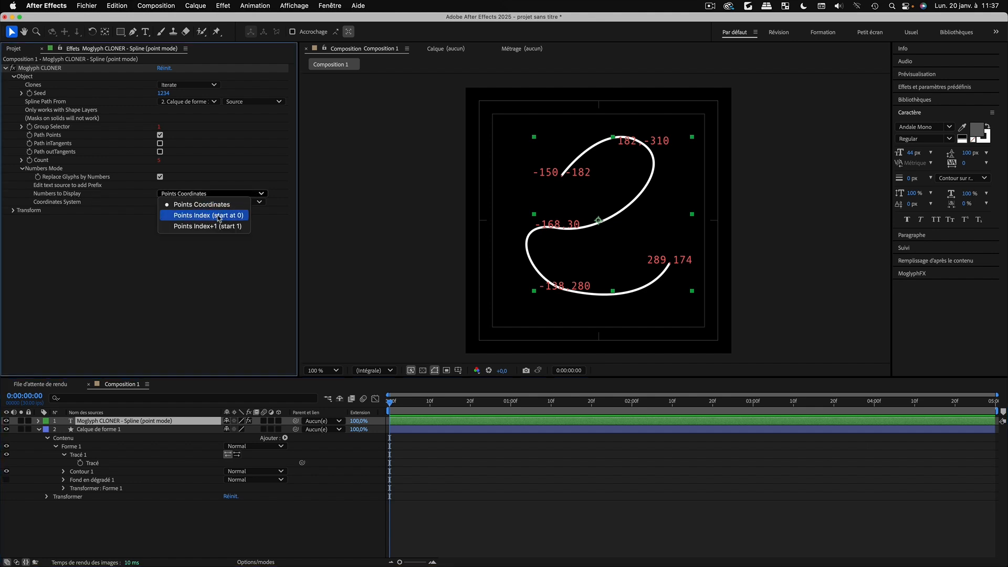
left_click(237, 220)
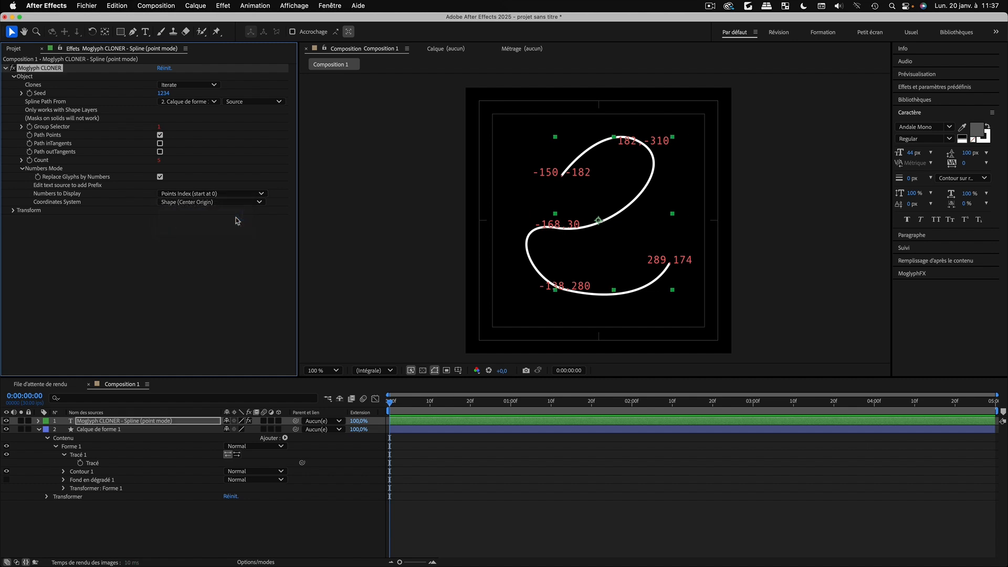
left_click(6, 429)
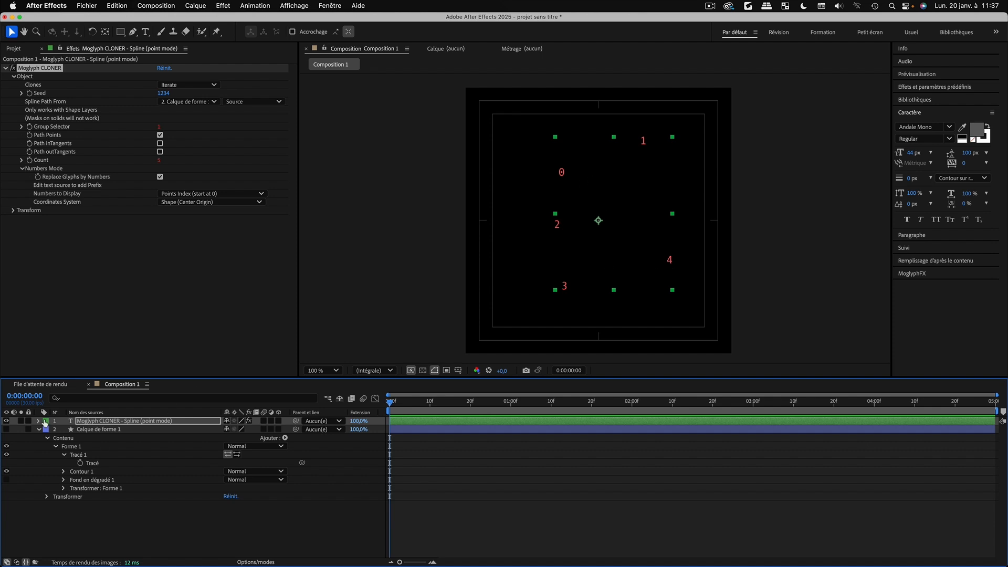
left_click(7, 429)
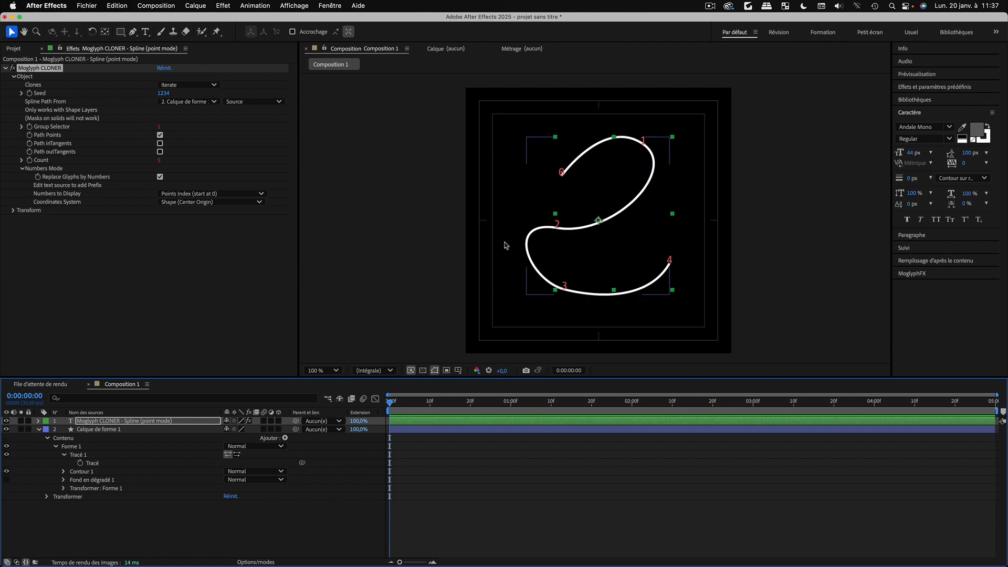
Move path point 0 slightly outward and tilt the tangent of point 2 upward on its right side
left_click(79, 455)
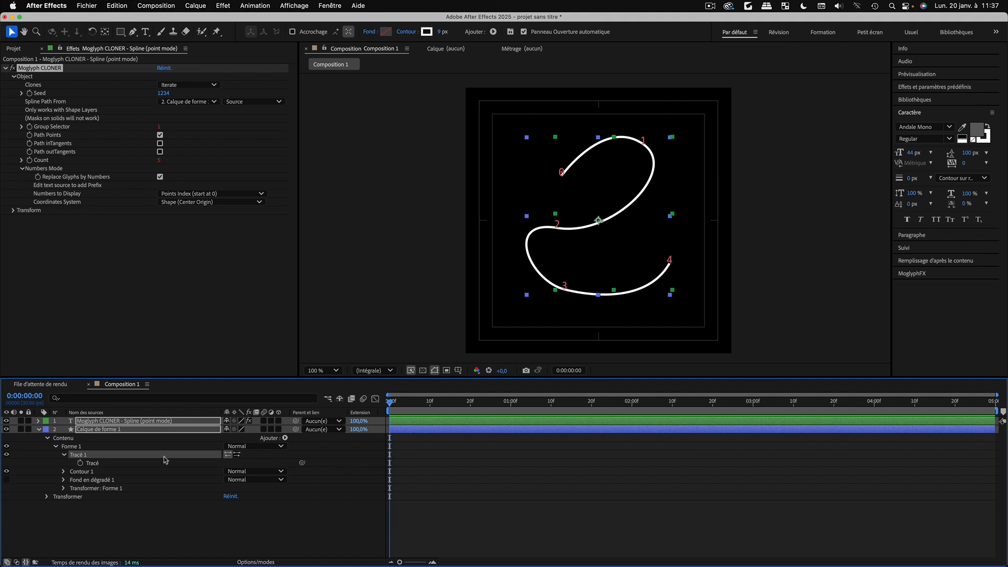
left_click(111, 512)
left_click(79, 455)
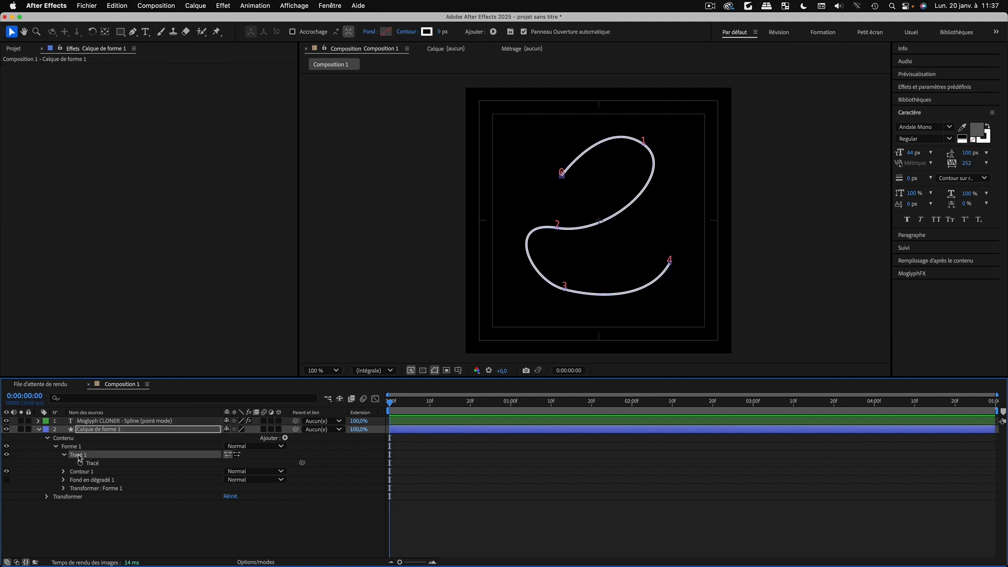
left_click_drag(562, 173, 549, 168)
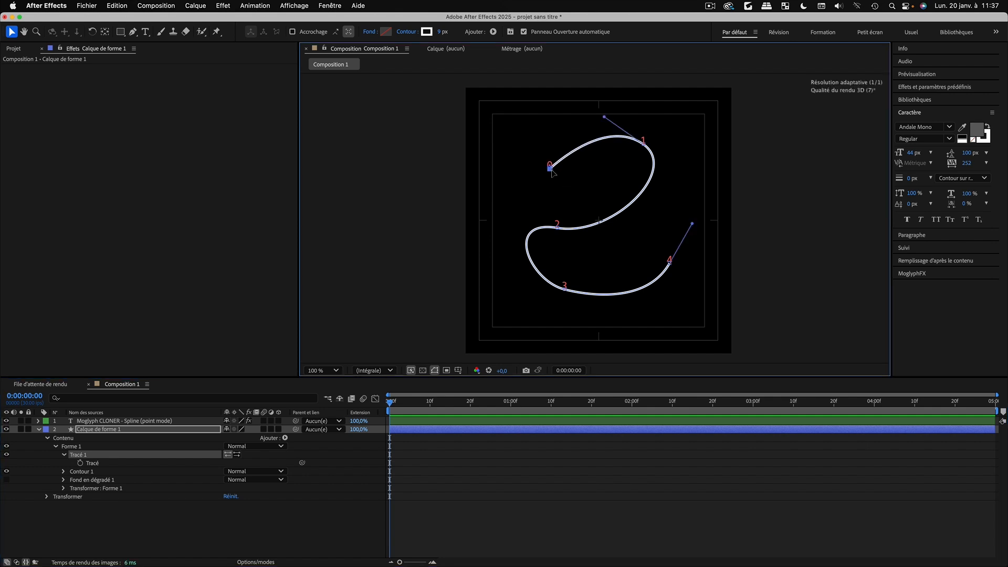
left_click(557, 226)
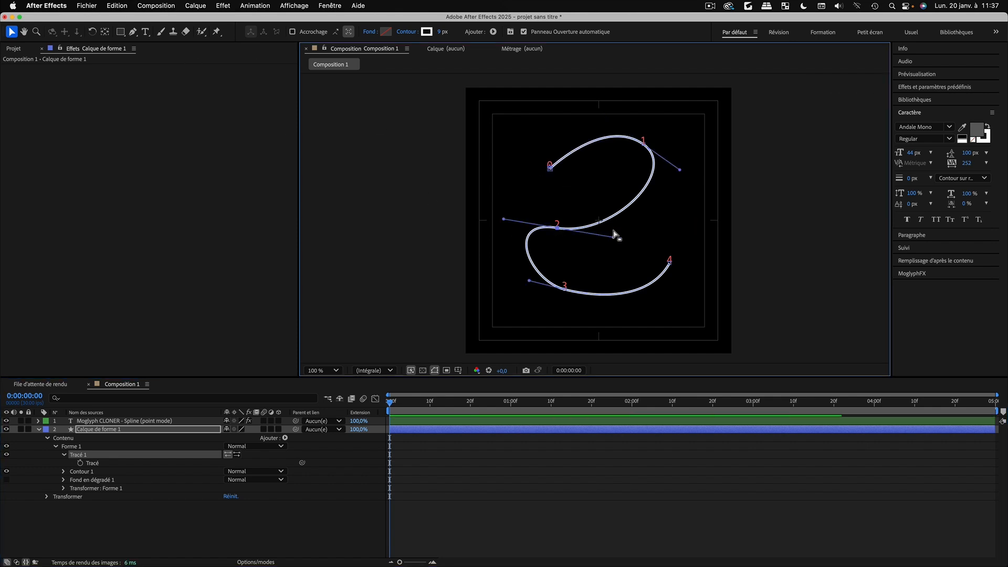
left_click_drag(614, 239, 634, 208)
Try adding a vertex to the path between points 1 and 2 and another between points 3 and 4
left_click(133, 32)
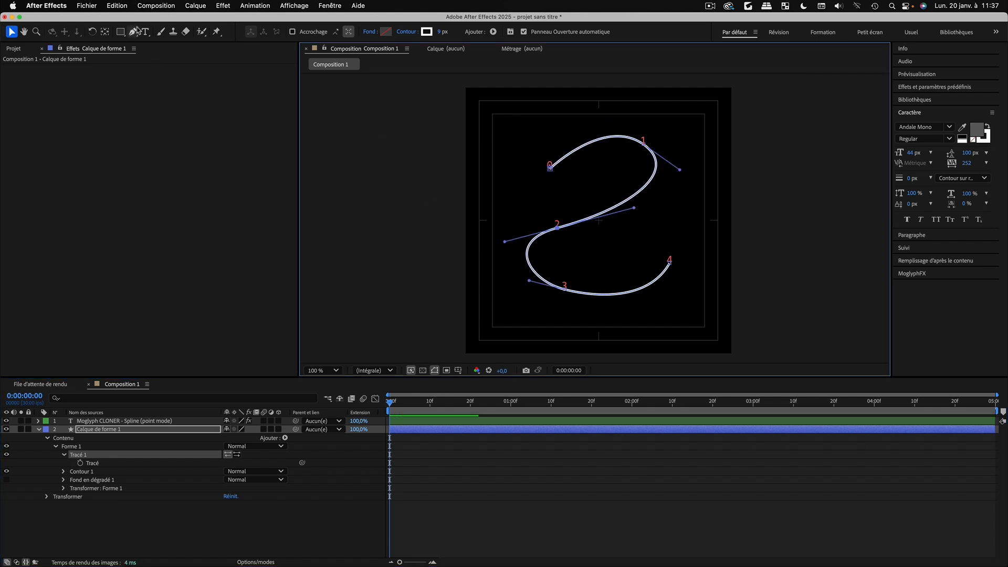
left_click(133, 34)
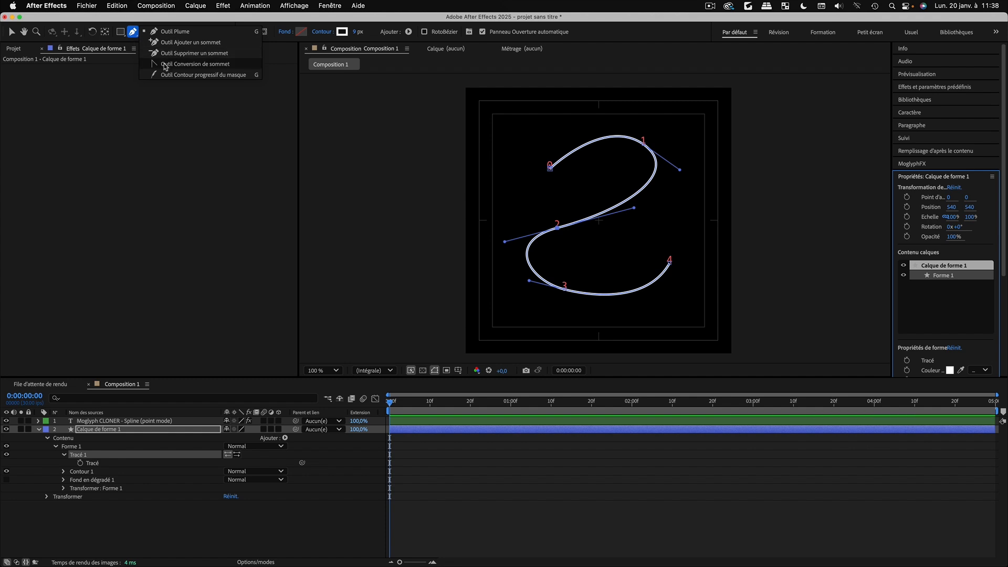
left_click(162, 43)
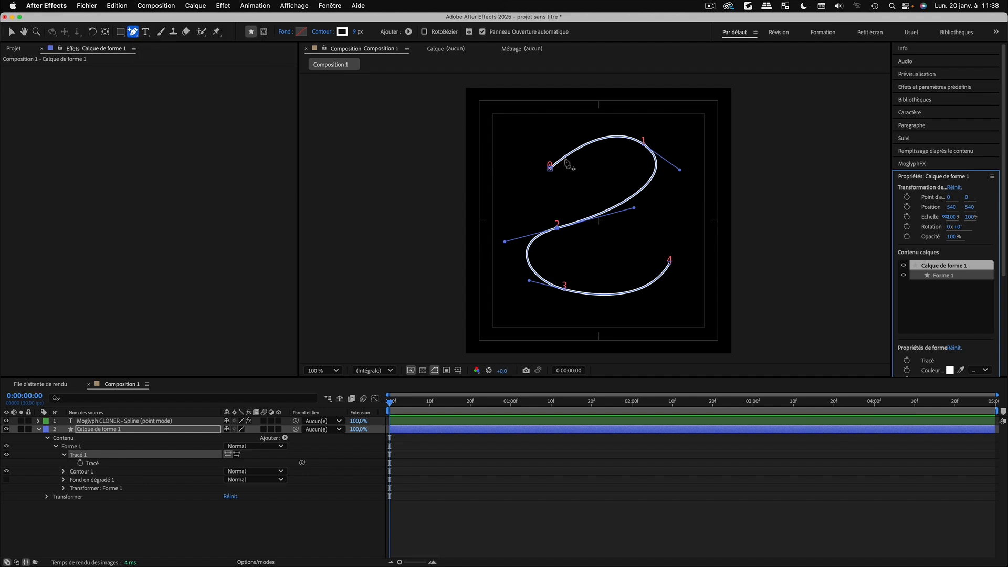
left_click(634, 197)
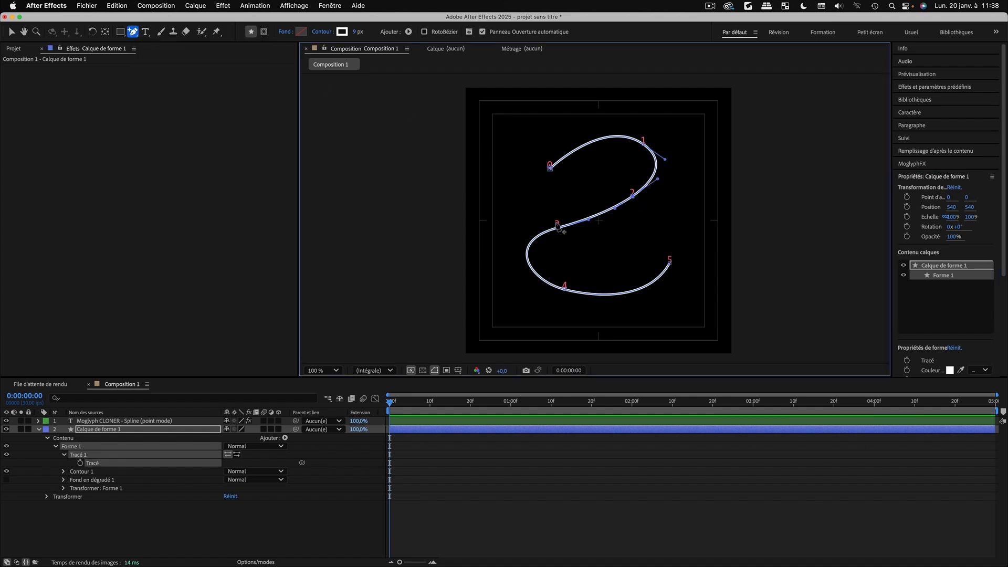
left_click(622, 294)
key("super+z")
key("super+z")
left_click(11, 32)
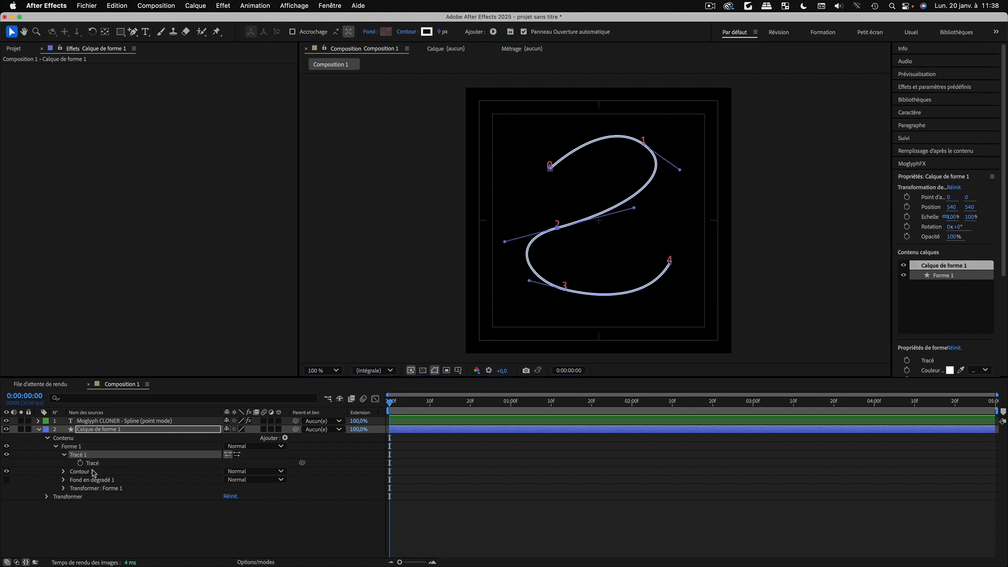
Set the Spline cloner's Numbers to Display to Points Index+1 (start 1)
left_click(93, 422)
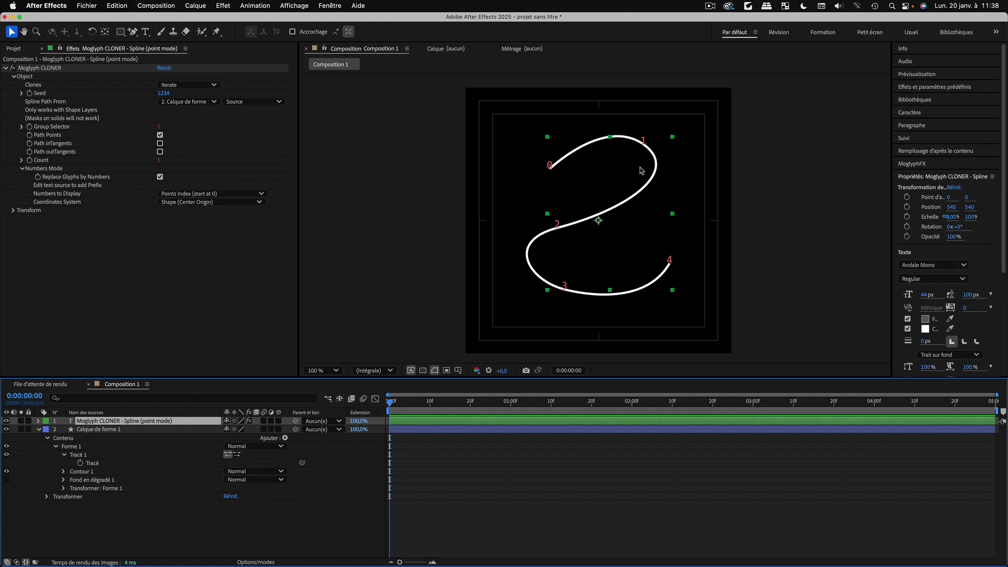
key("period")
left_click_drag(505, 113, 440, 190)
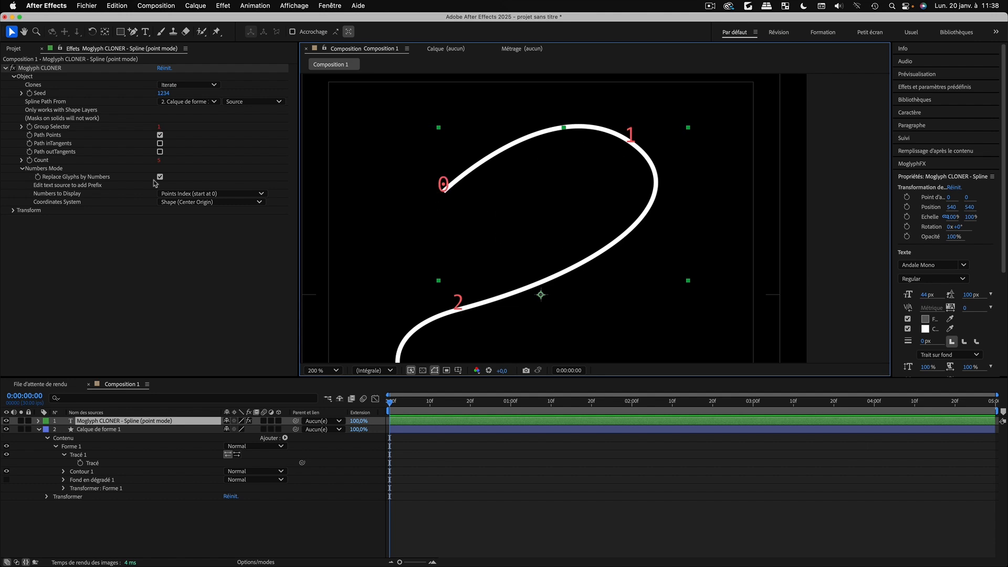
left_click(145, 197)
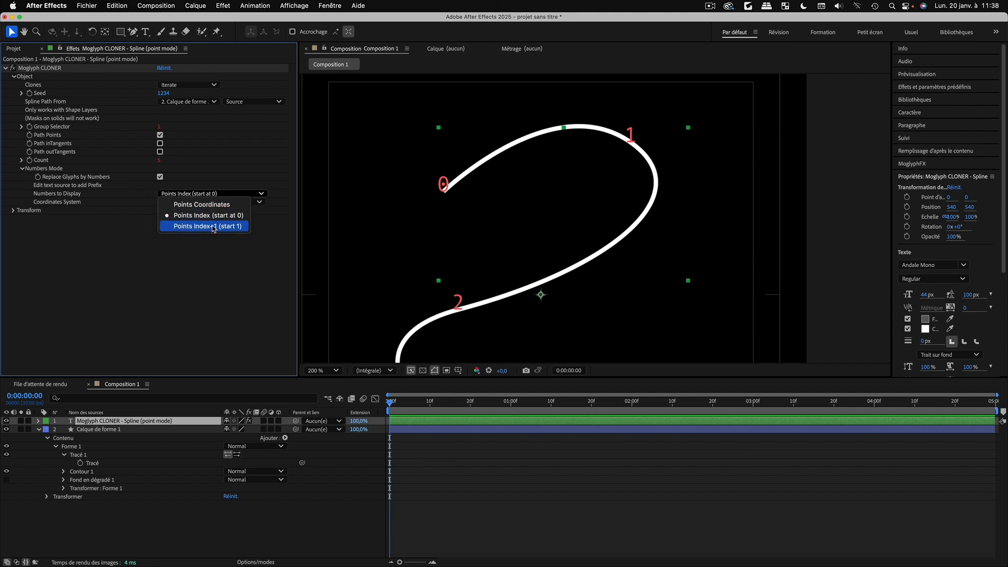
left_click(239, 227)
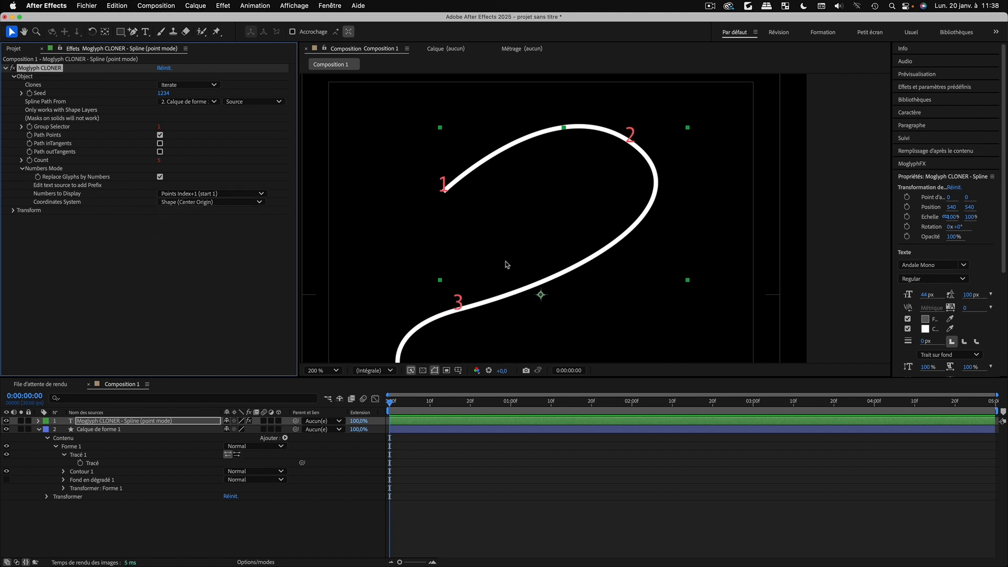
key("comma")
key("period")
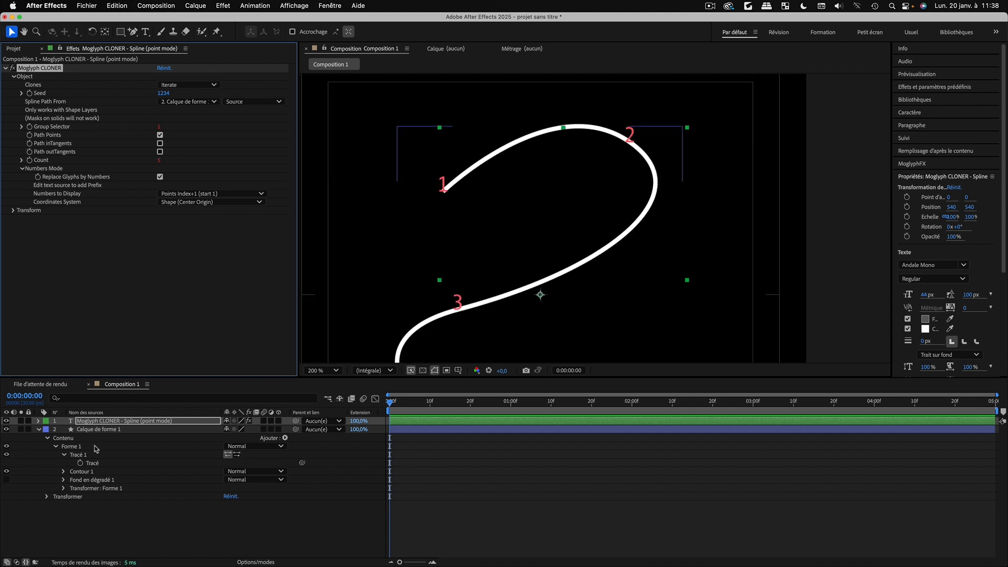
Collapse the shape layer's properties and enlarge the cloner's number text to 89 px
left_click(39, 429)
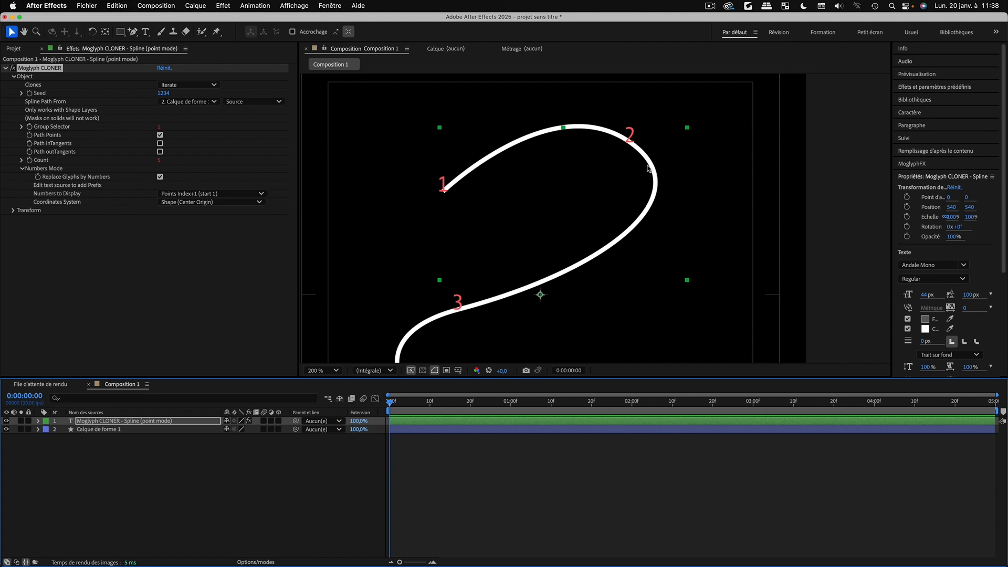
key("comma")
left_click_drag(925, 296, 950, 296)
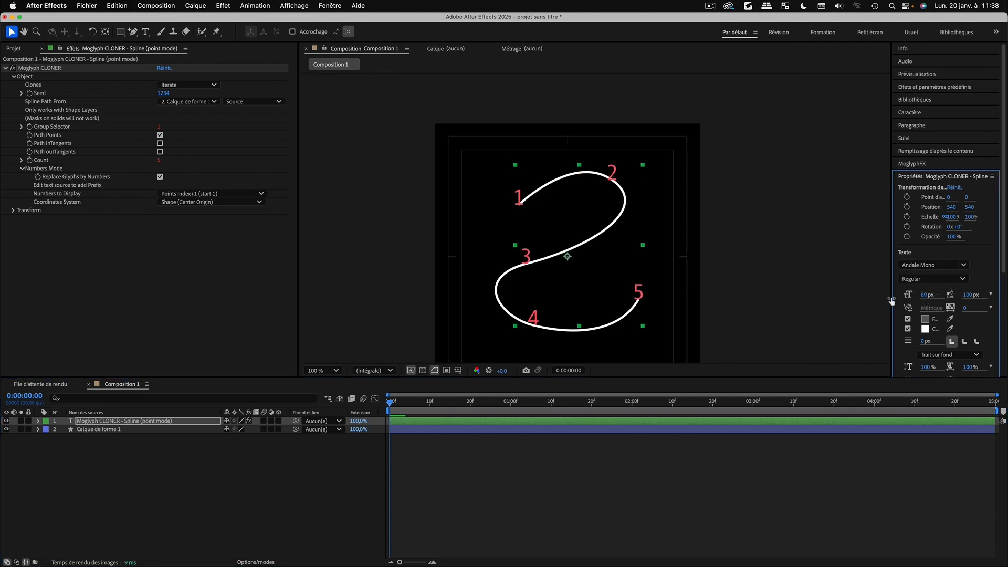
Add the prefix "Point n°" to the cloner's numbers and reduce the text size to 47 px
left_click(44, 487)
double_click(71, 423)
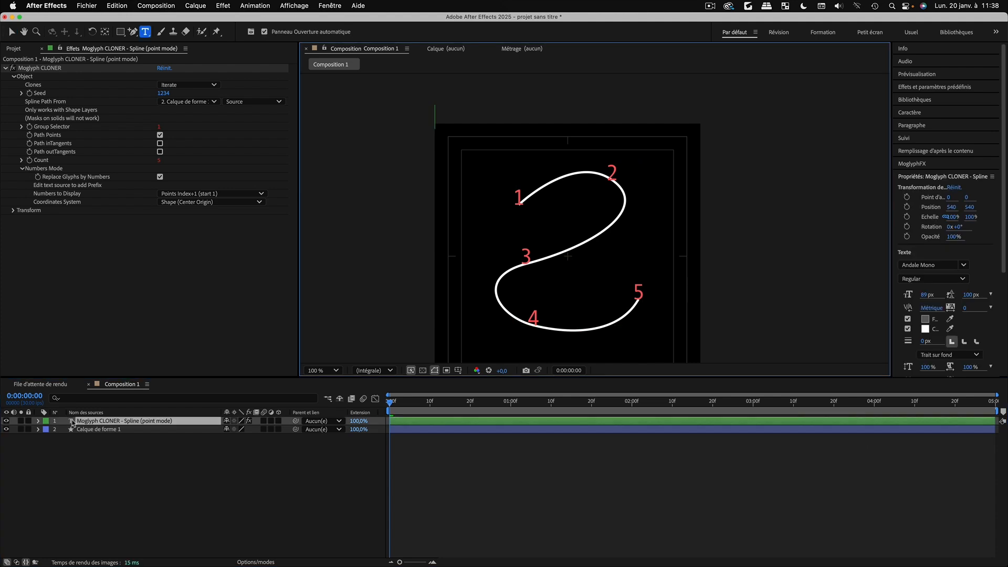
type("Point")
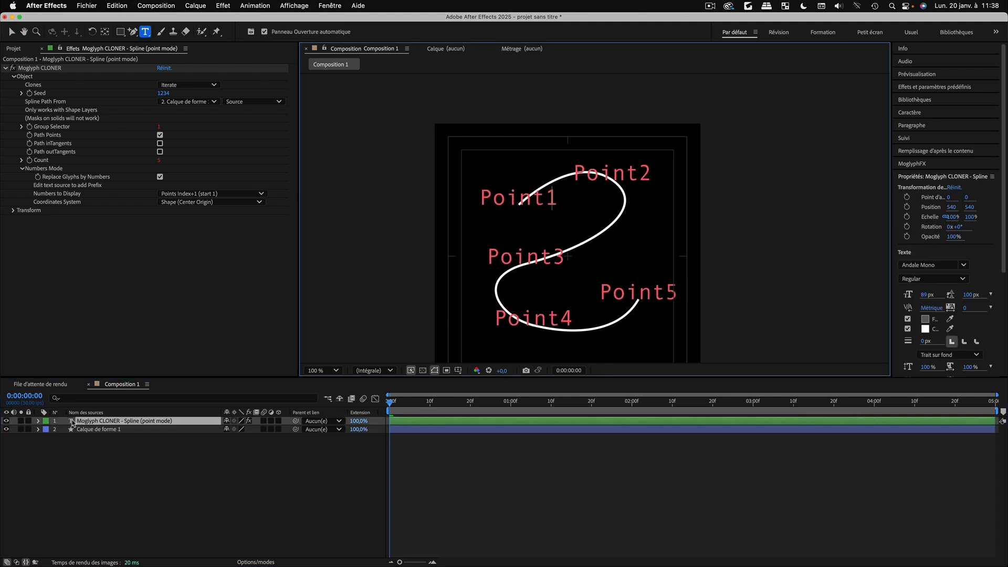
type(" n°")
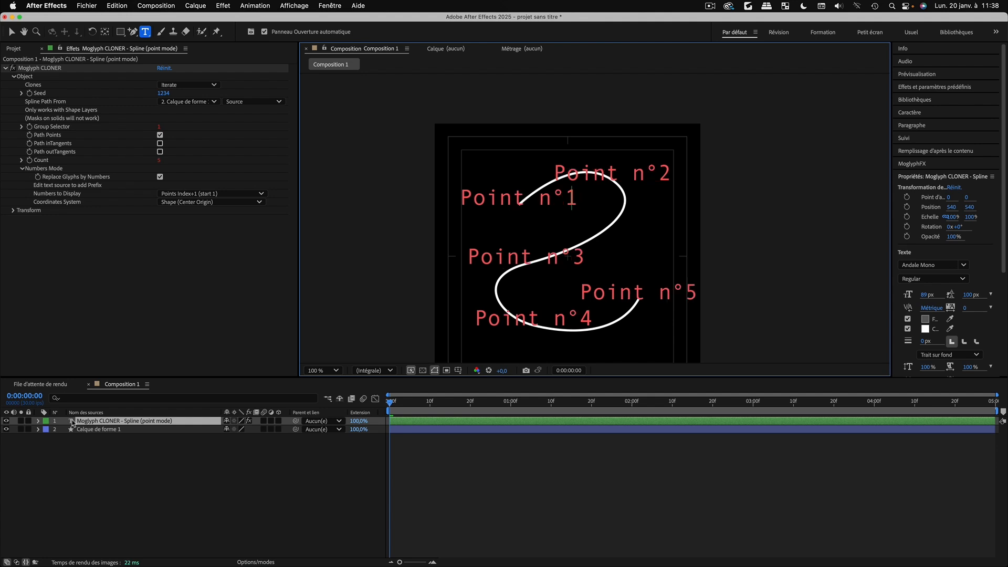
left_click(12, 33)
left_click_drag(925, 294, 904, 294)
scroll(593, 213, "up", 2)
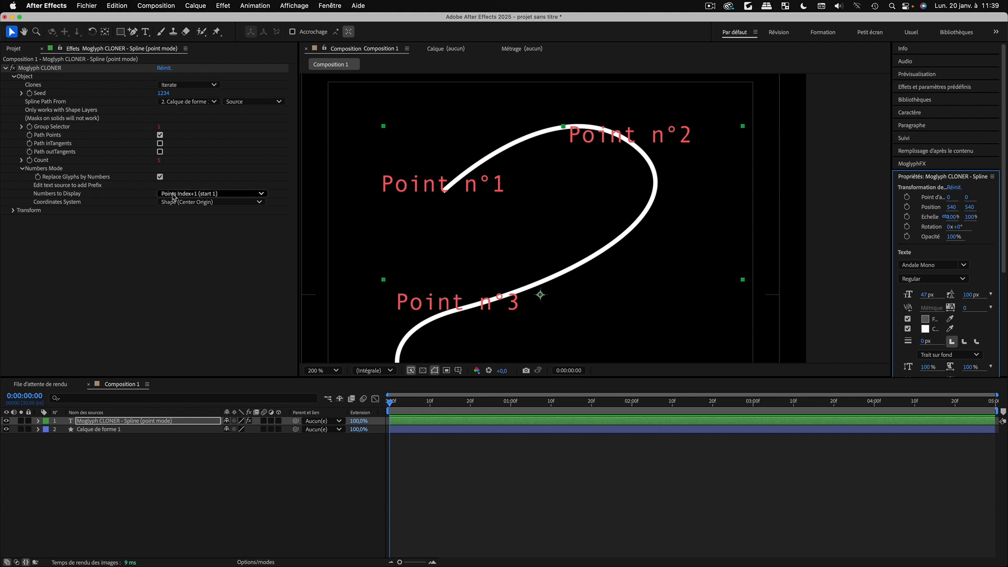
Switch Numbers to Display to Points Index (start at 0), then back to Points Index+1 (start 1)
left_click(224, 194)
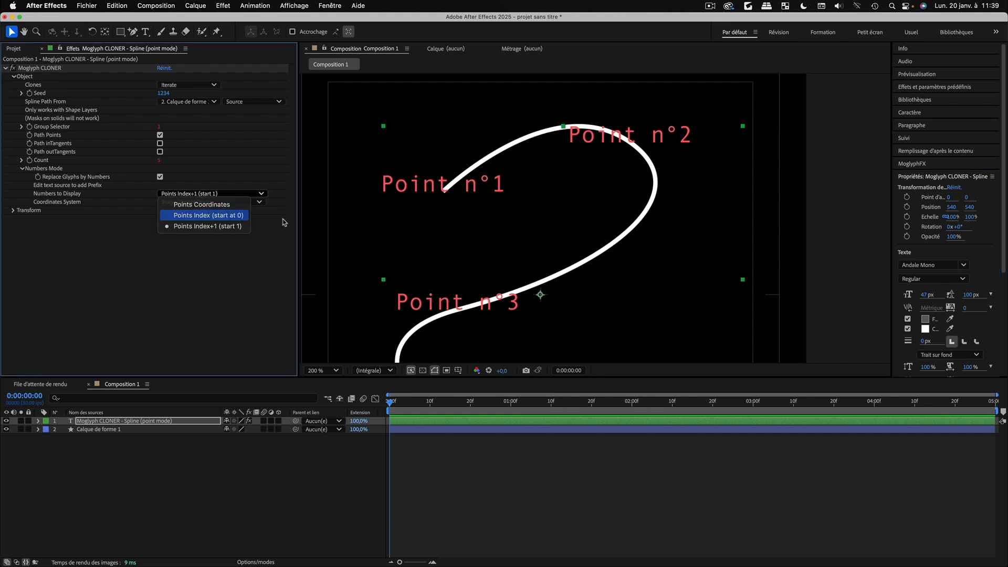
left_click(210, 215)
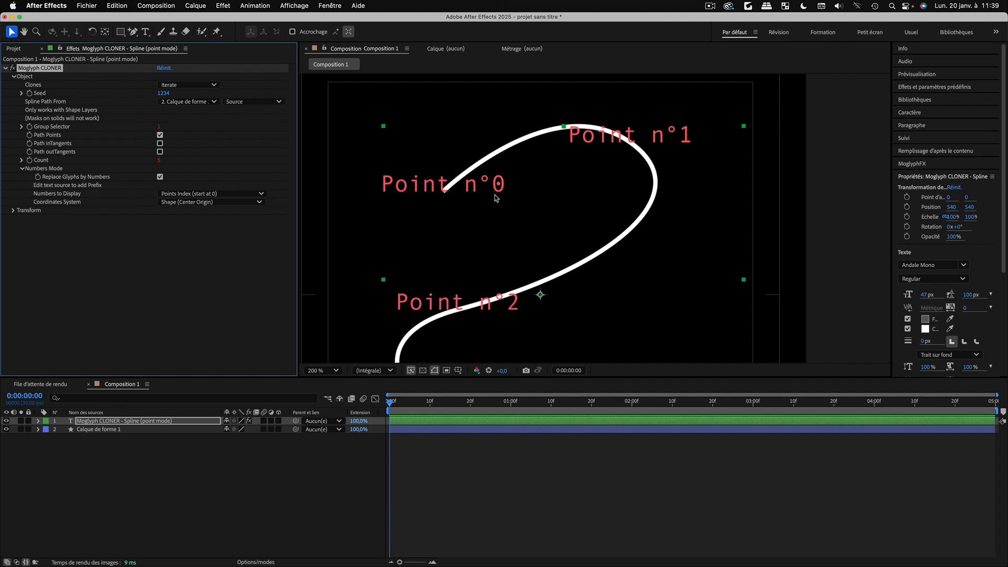
scroll(487, 196, "up", 1)
left_click(235, 195)
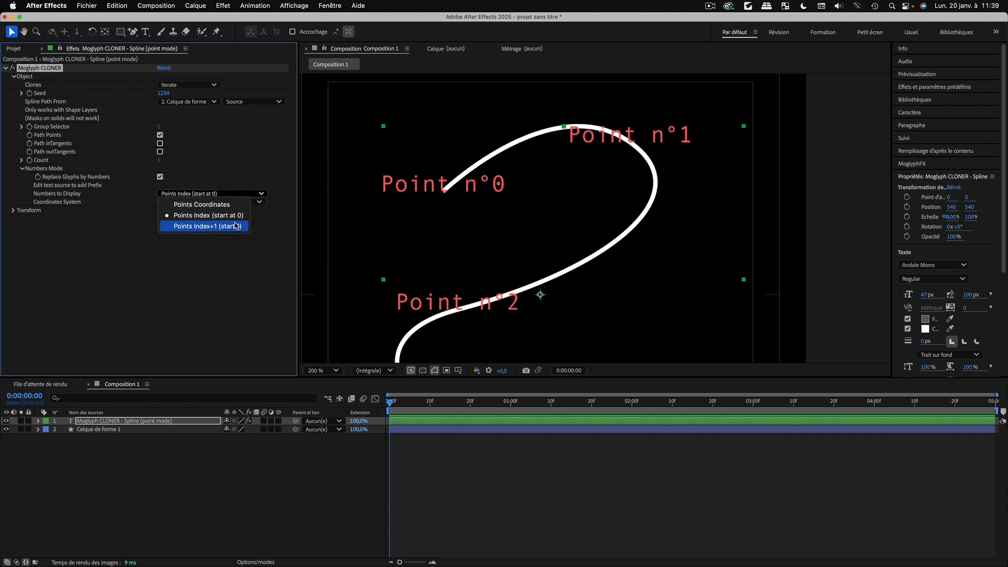
left_click(235, 226)
scroll(531, 214, "down", 1)
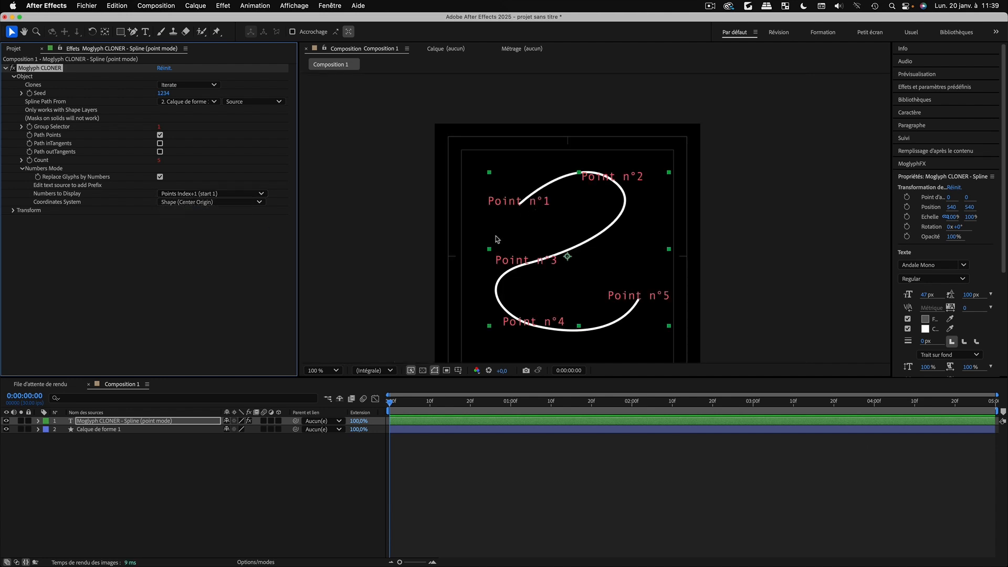
Replace the cloner's number prefix with "name " and deselect the layer
double_click(74, 422)
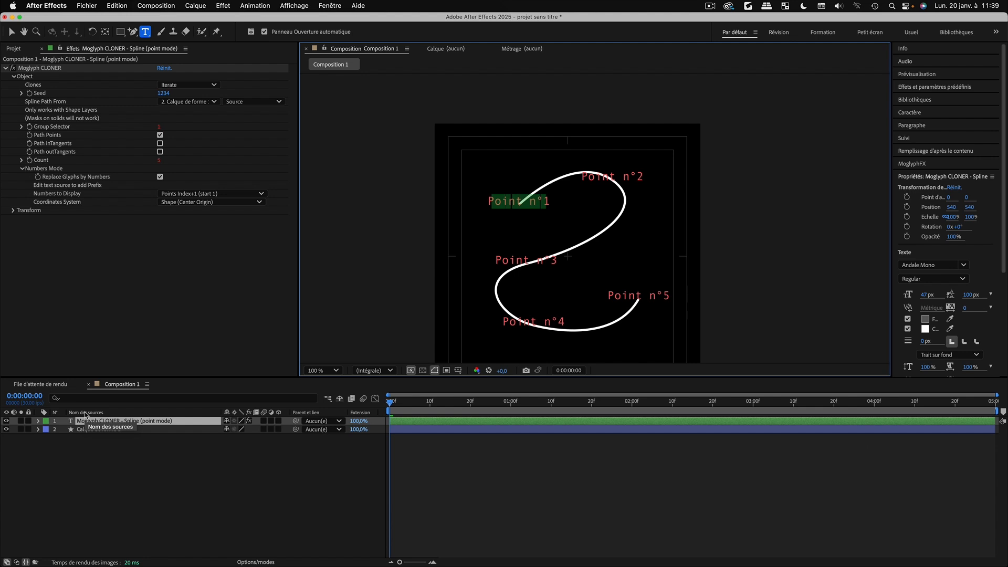
type("name1")
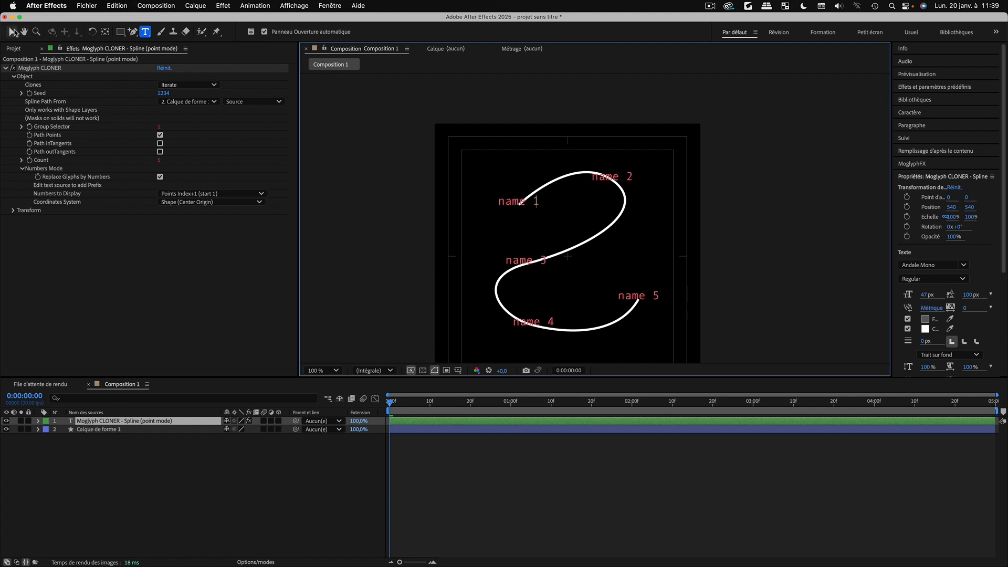
left_click(11, 32)
left_click(244, 482)
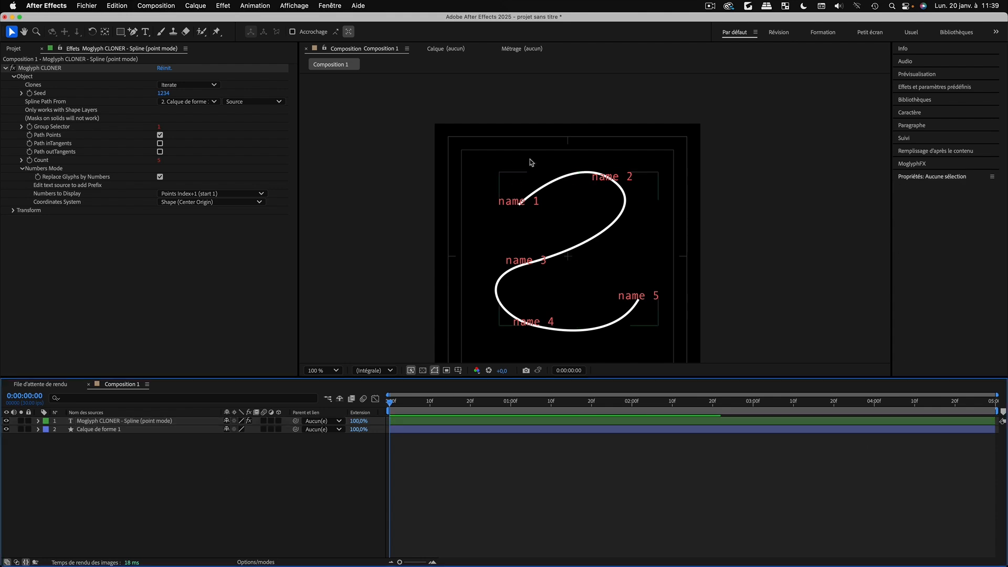
Collapse the Numbers Mode settings and close the Properties panel so the MoglyphFX cloners are shown
left_click(22, 168)
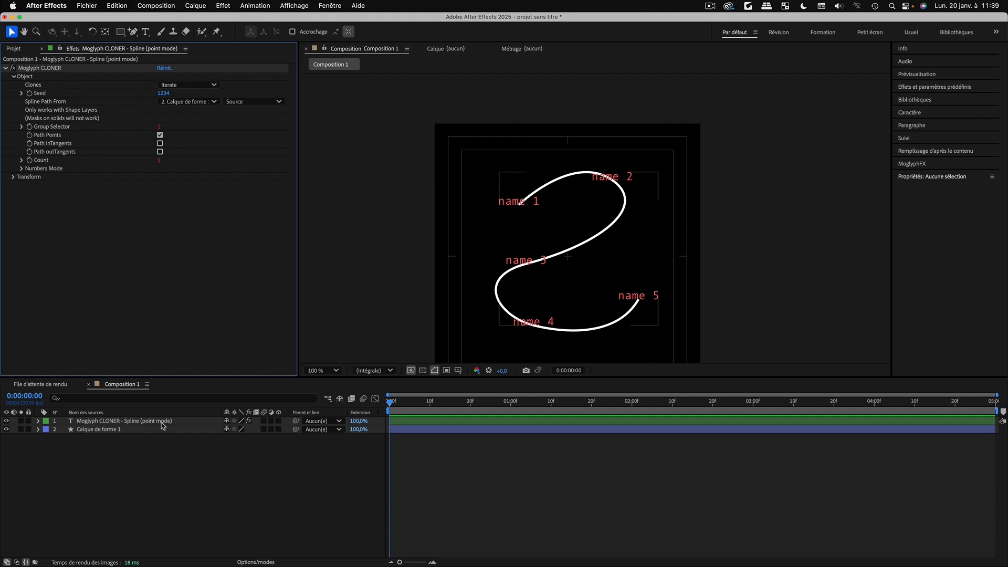
left_click(914, 165)
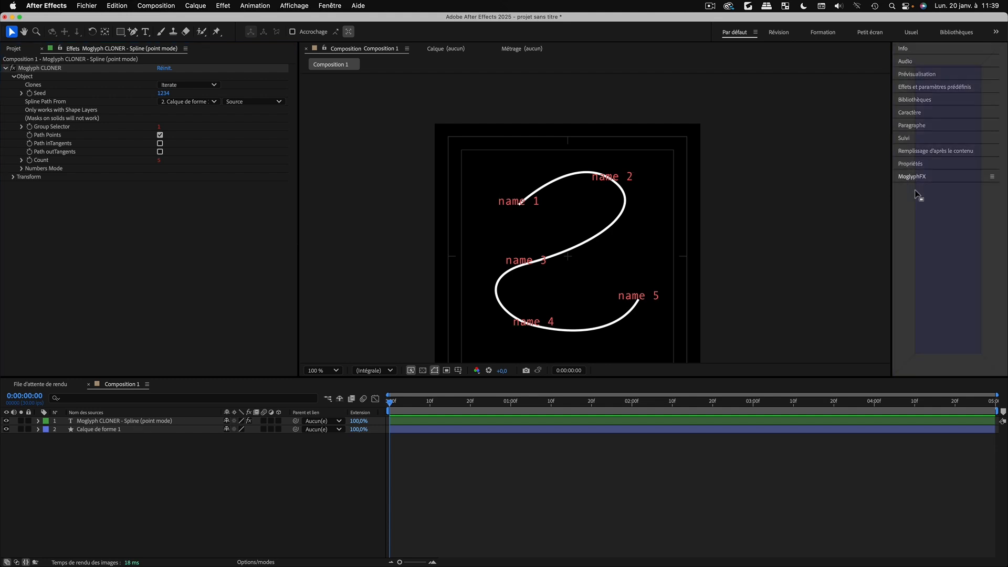
left_click(913, 163)
left_click(992, 166)
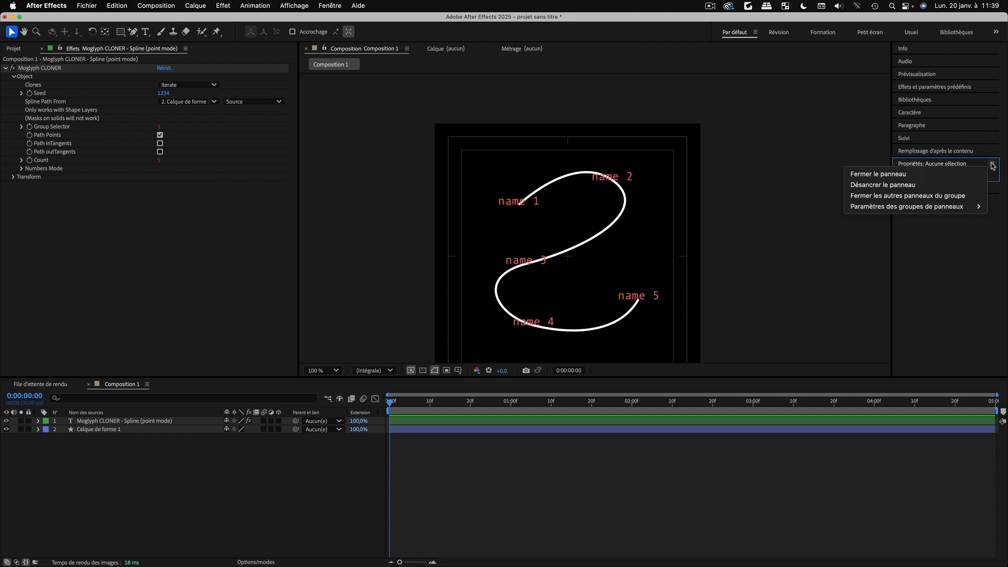
left_click(932, 176)
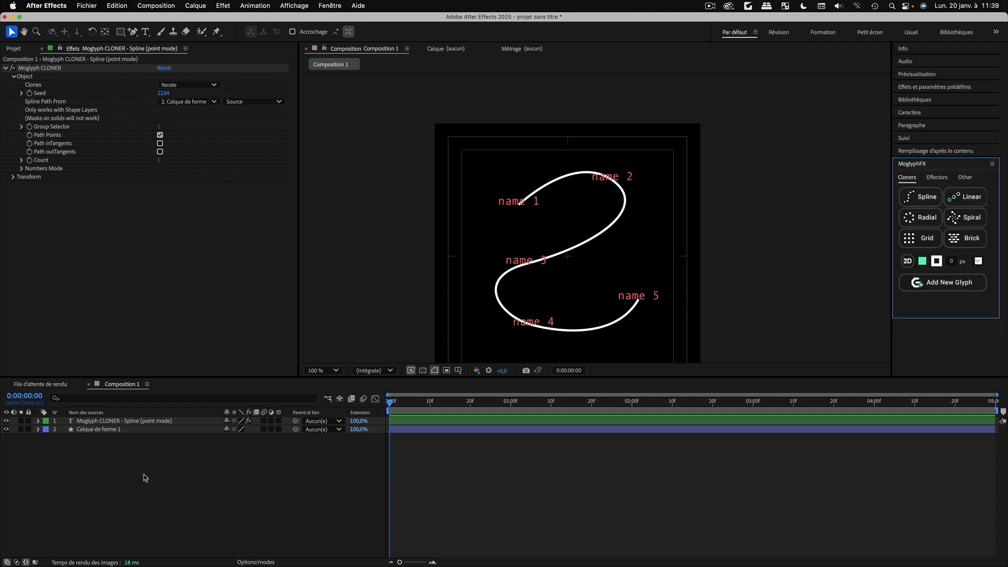
Replace the point-mode cloner with a Count Mode Spline cloner on the shape layer and set its Offset to -1030 px
left_click(95, 421)
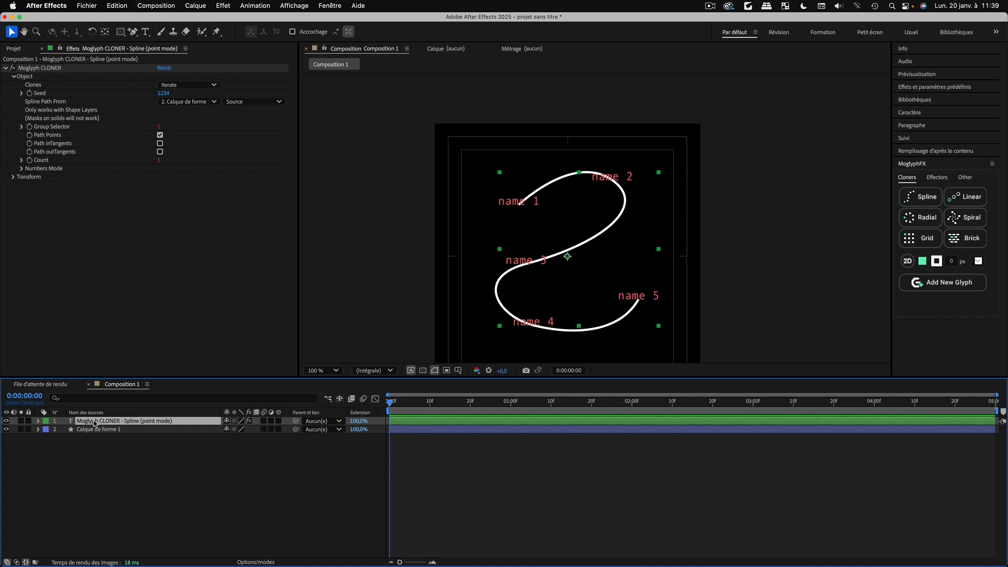
key("Delete")
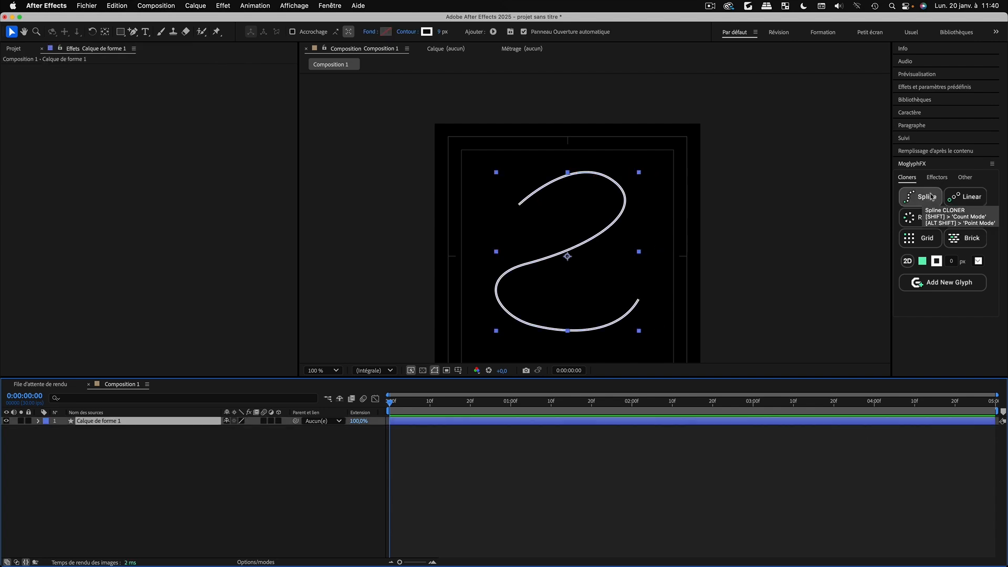
left_click(931, 197, "shift")
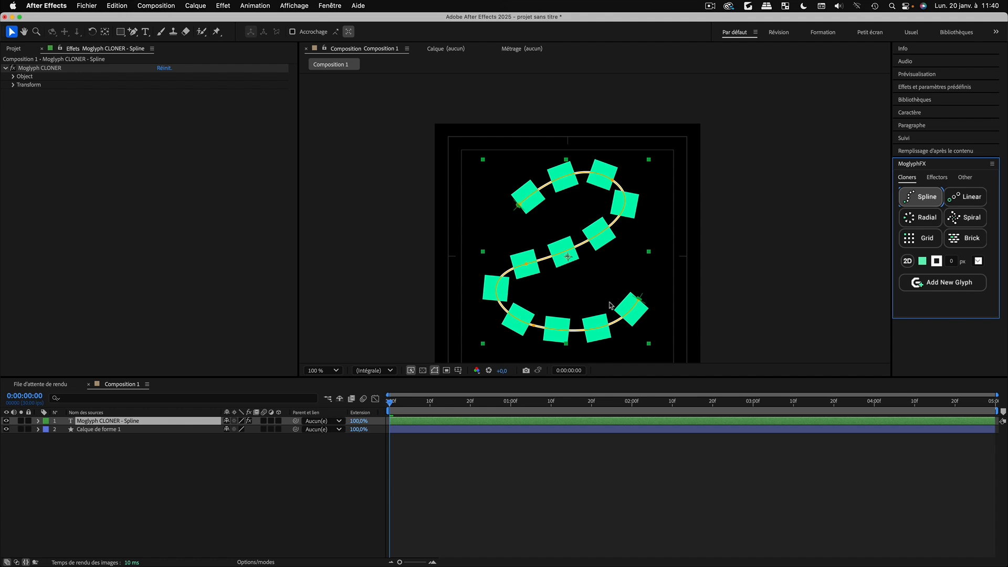
left_click(13, 76)
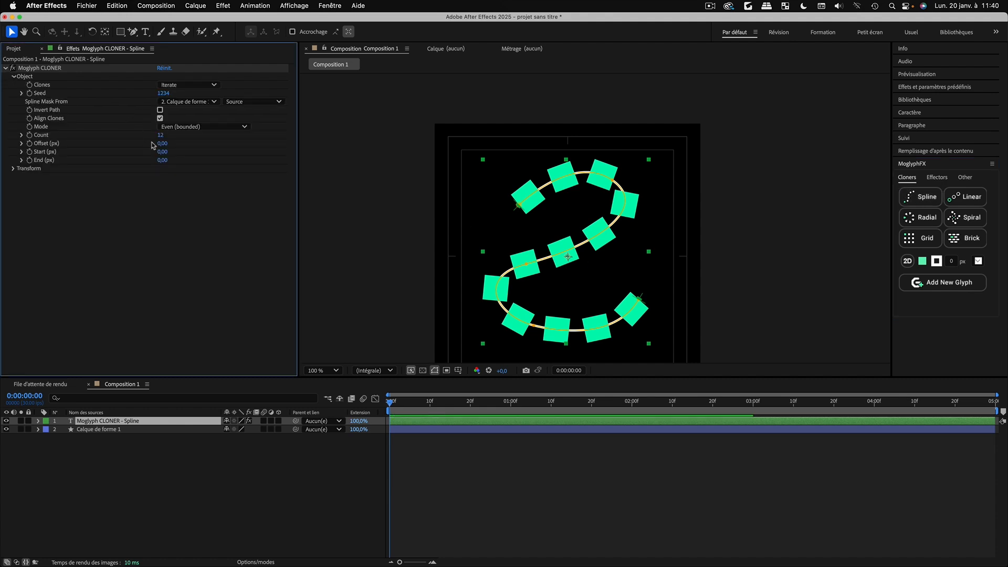
left_click_drag(160, 136, 162, 191)
left_click(97, 490)
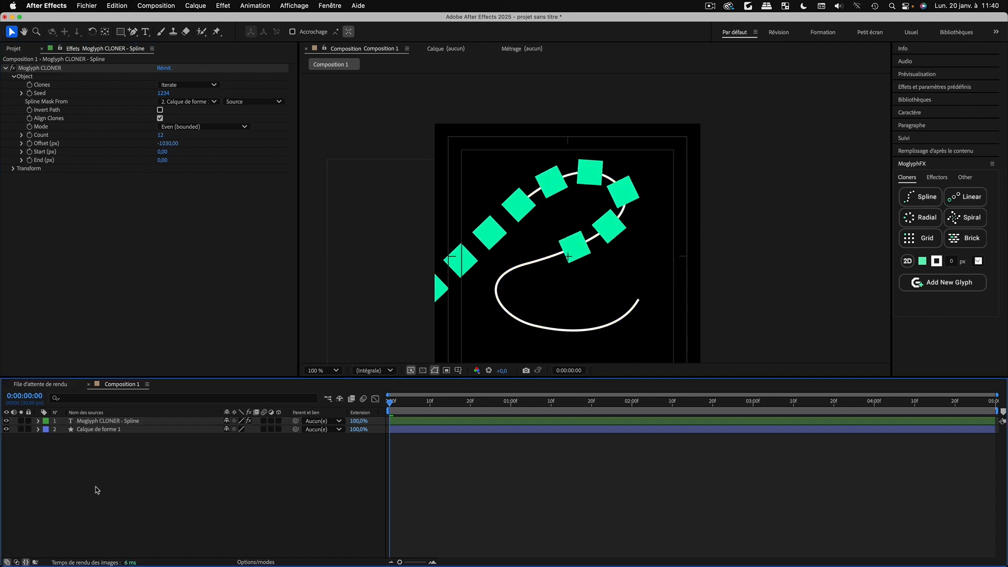
Delete the offset Spline cloner and add a Point Mode Spline cloner to the shape layer instead
left_click(89, 421)
key("Delete")
left_click(88, 425)
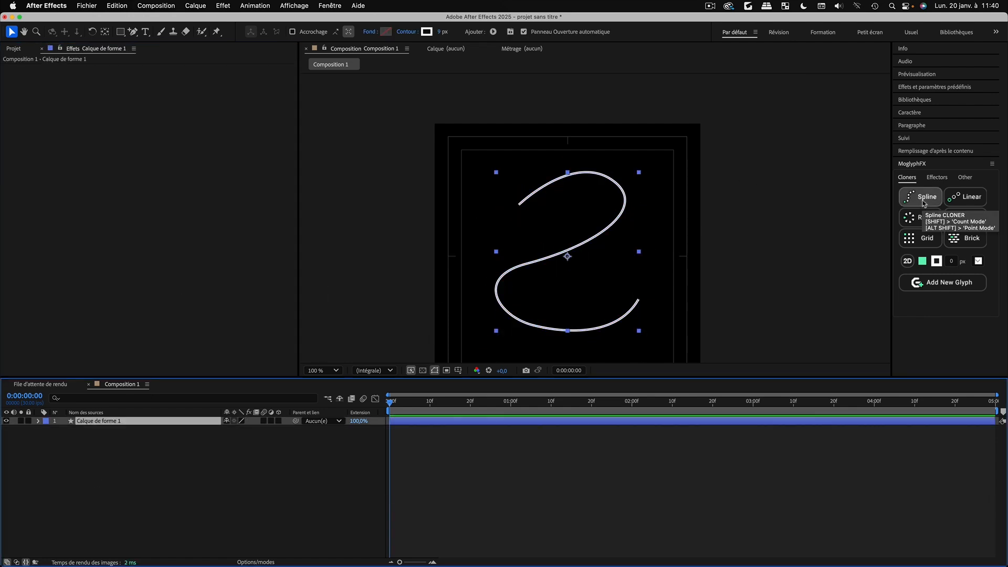
key("shift")
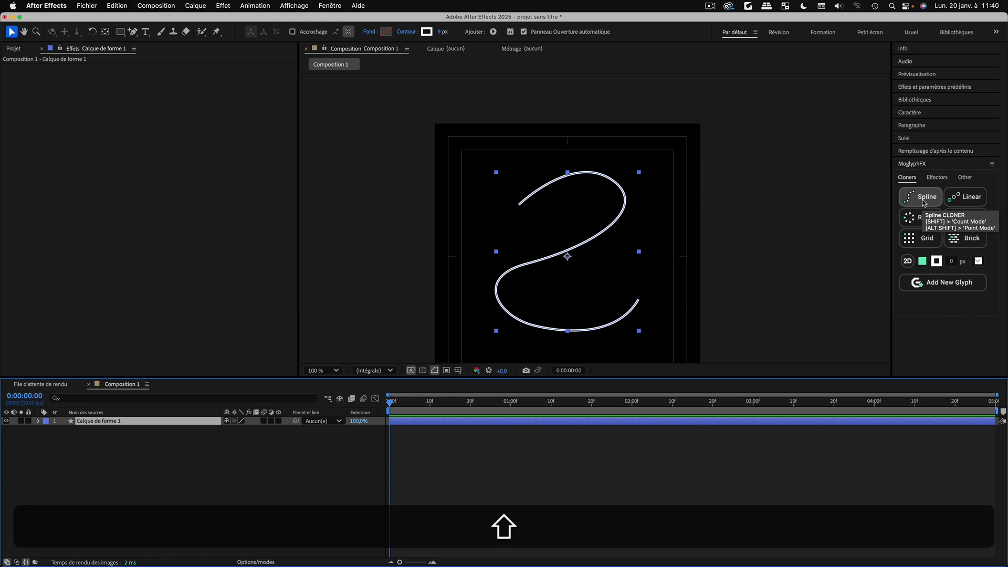
key("alt")
left_click(923, 197, "alt+shift")
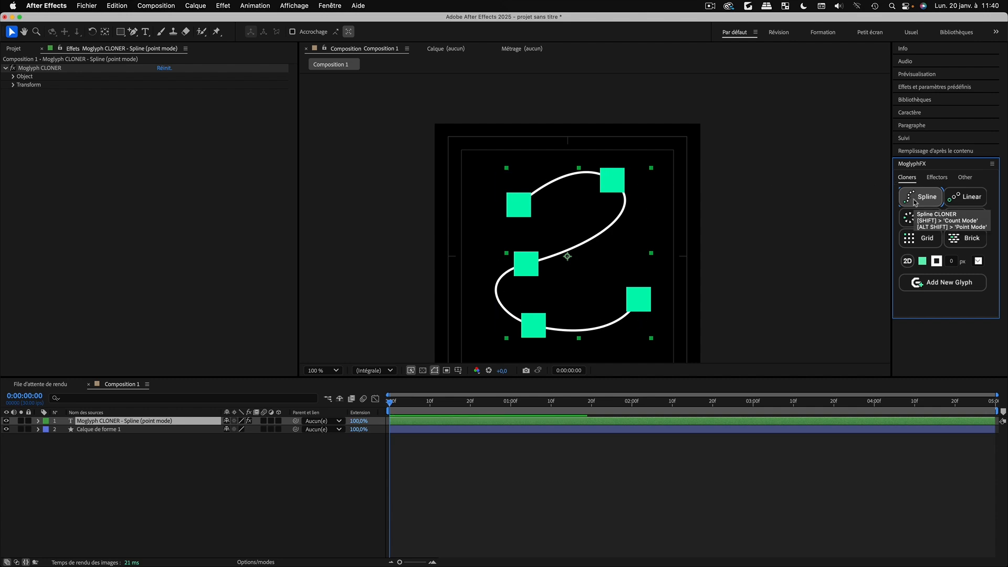
Delete the Spline cloner and add a new one to the shape layer, declining Count Mode to clone on the path's points
left_click(110, 421)
key("Delete")
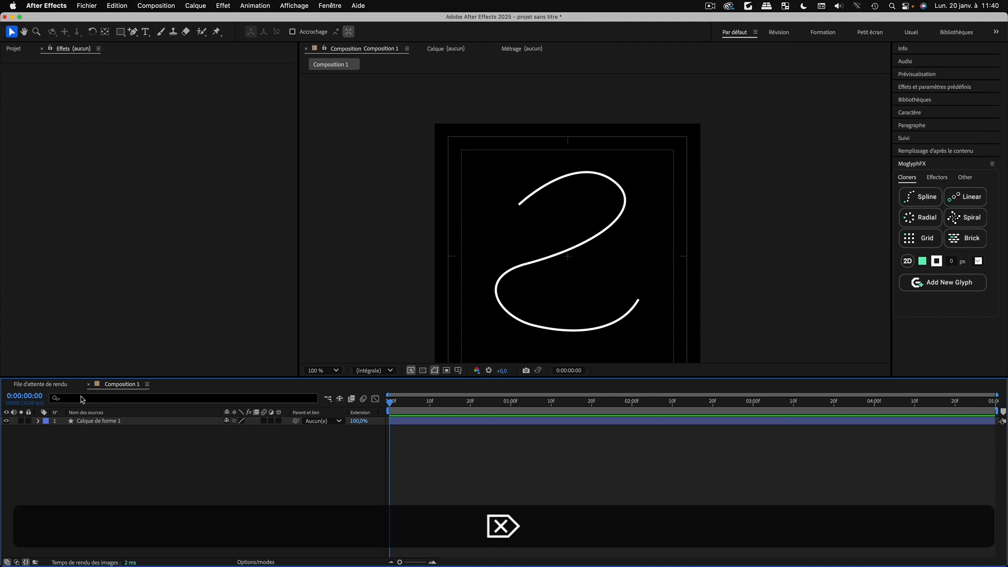
left_click(92, 422)
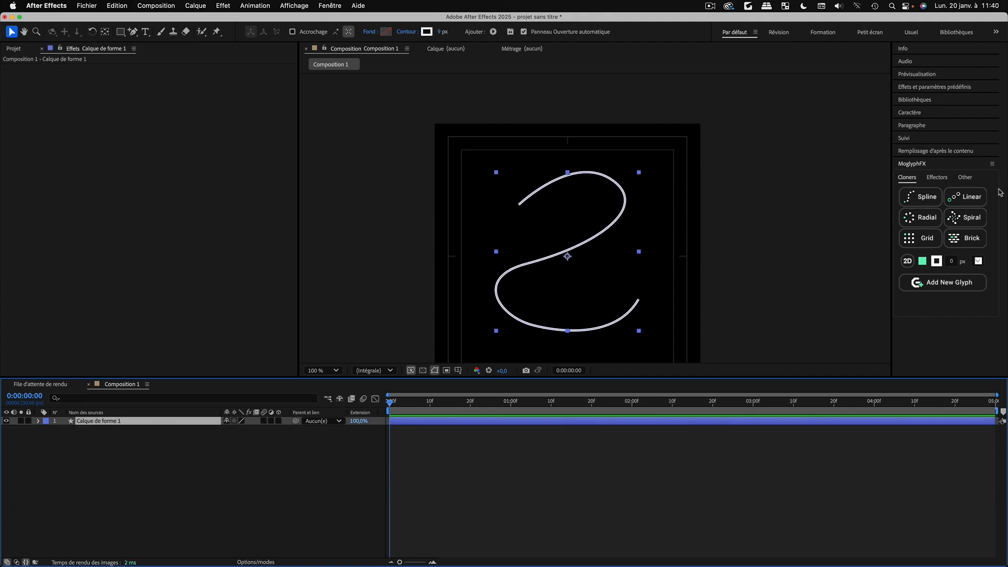
left_click(927, 198)
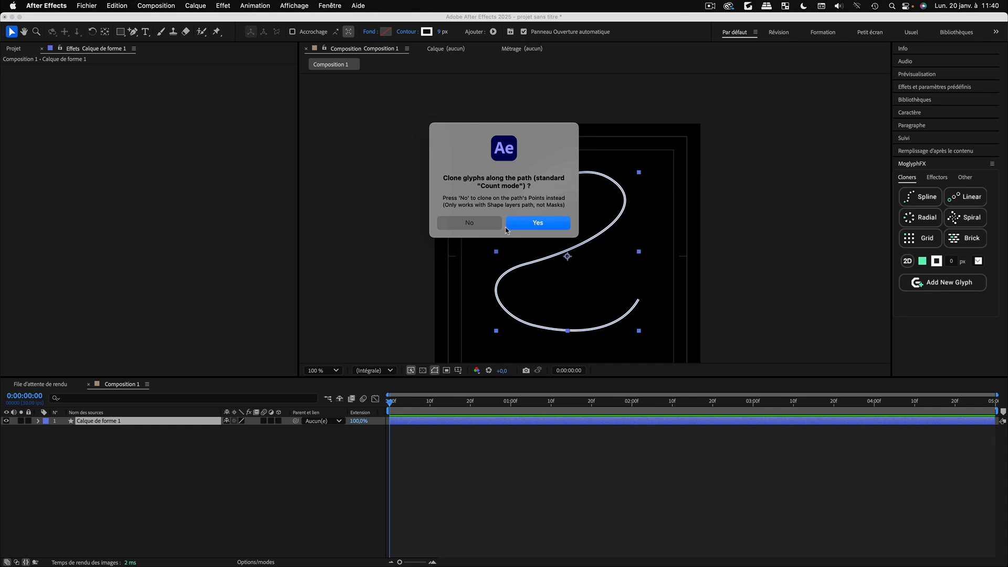
left_click(469, 222)
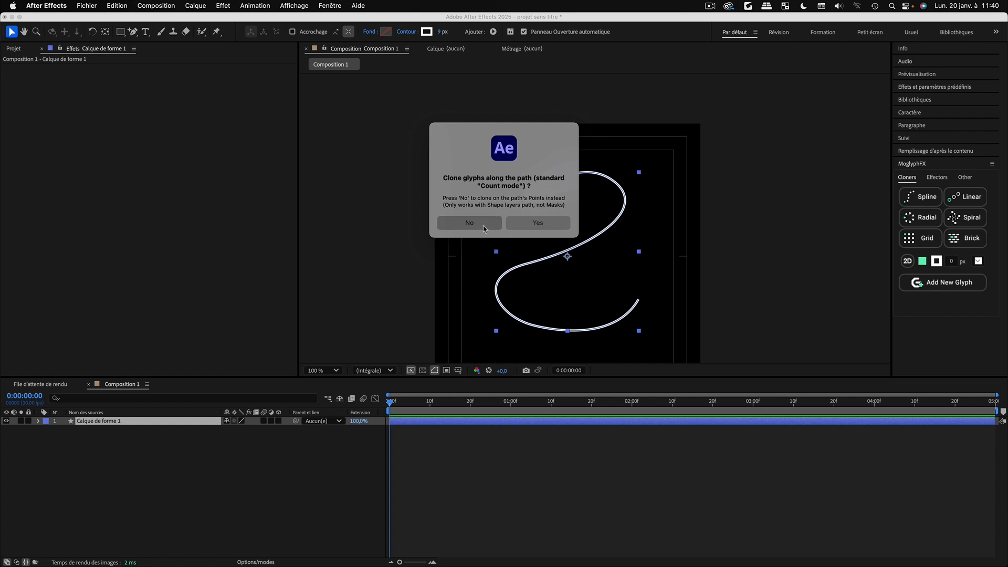
left_click(103, 426)
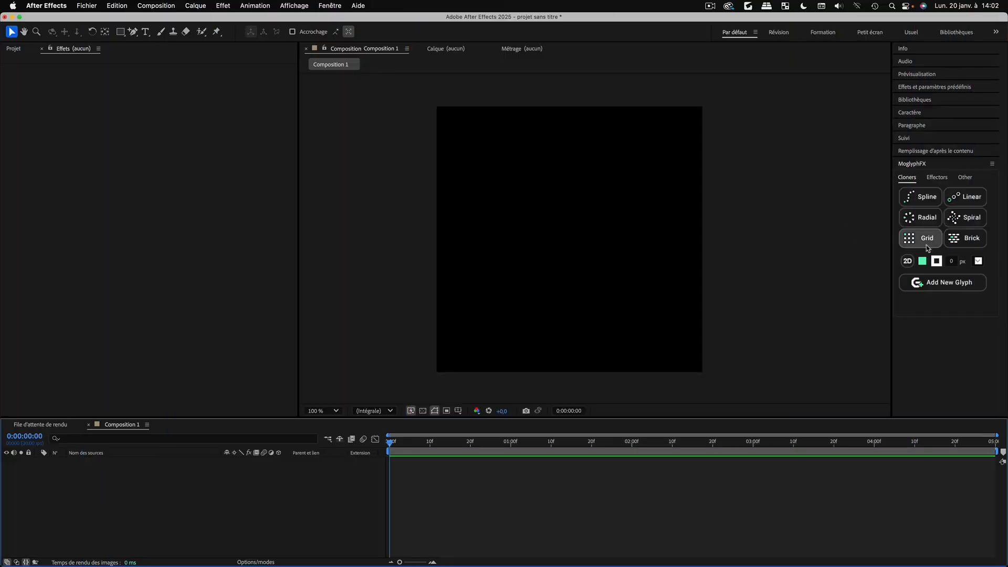
Add a Grid cloner and review the available glyph fonts and MoGlyph-basicGeometry shapes without adding a glyph
left_click(927, 246)
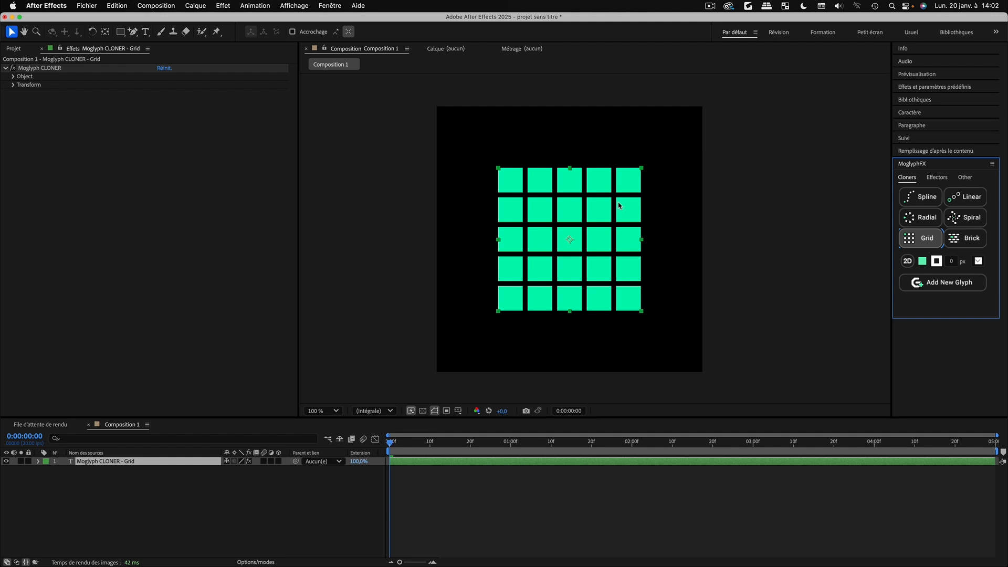
left_click(978, 262)
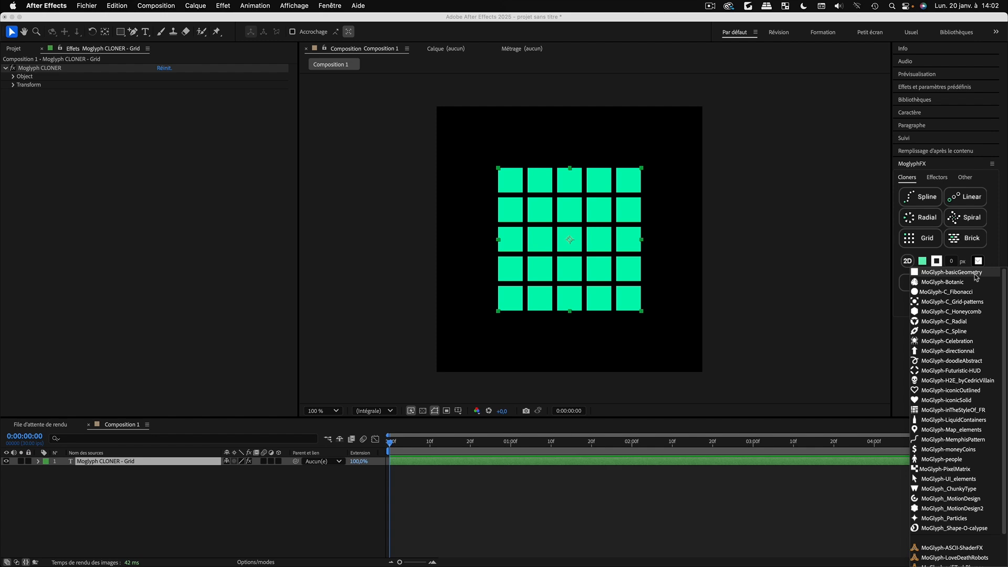
left_click(997, 249)
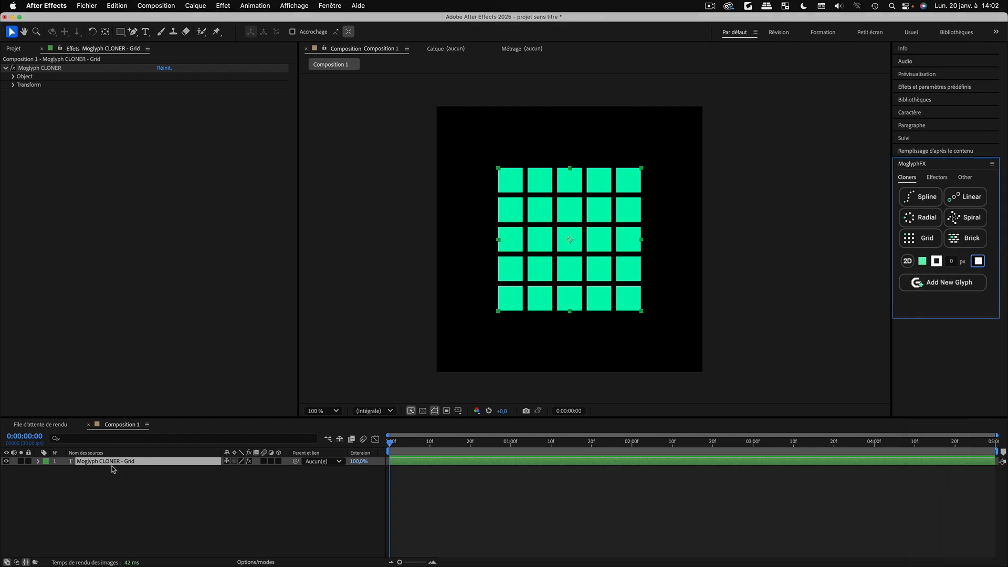
left_click(953, 286)
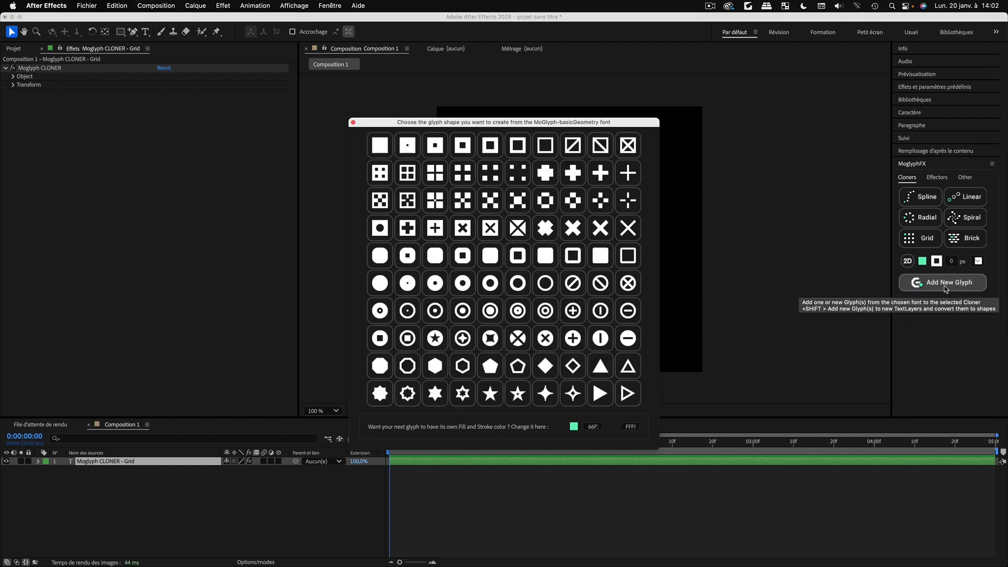
left_click_drag(488, 124, 775, 234)
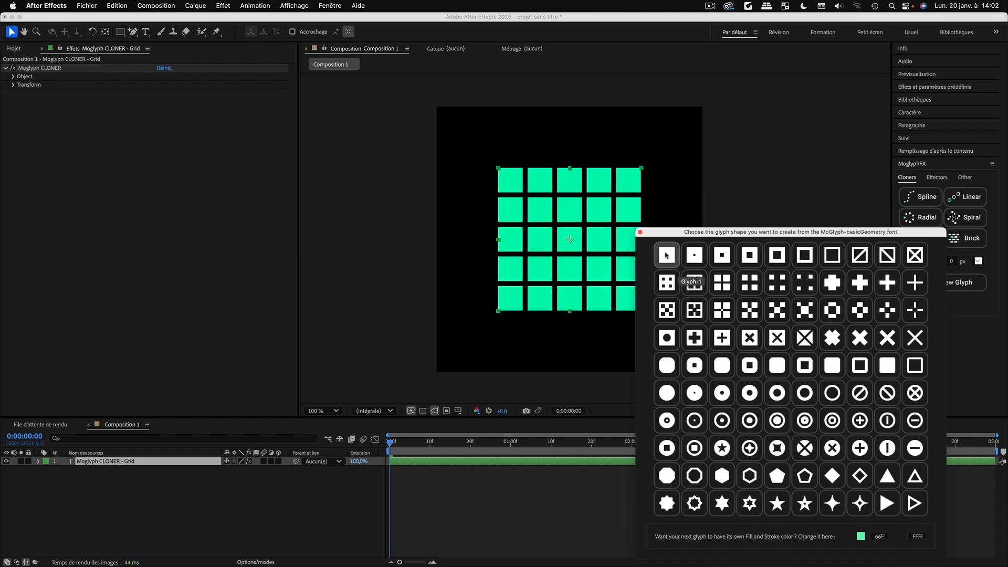
left_click(640, 232)
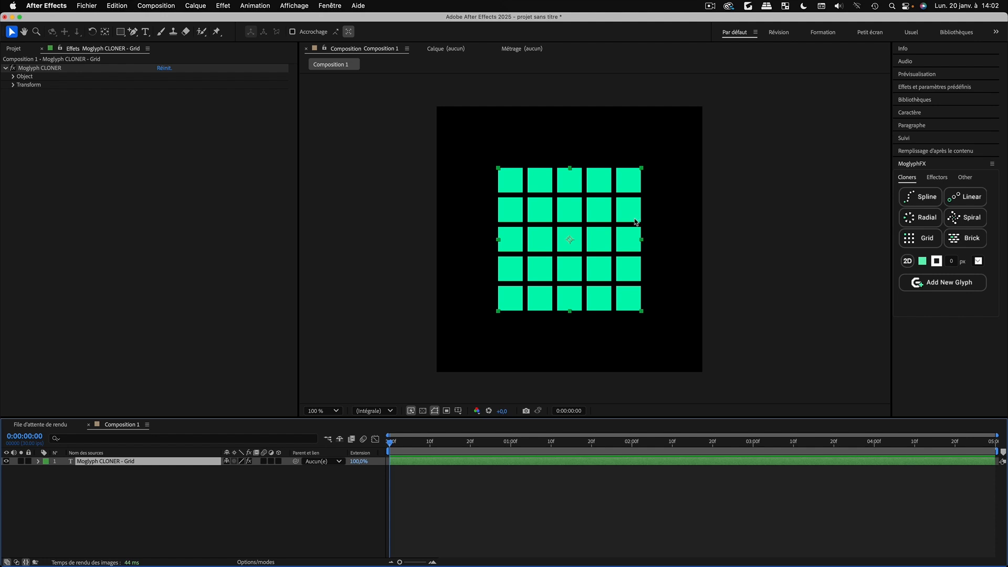
Set the Grid cloner's Taper Grid to 29% and its count to 8 columns and 8 rows
left_click(14, 76)
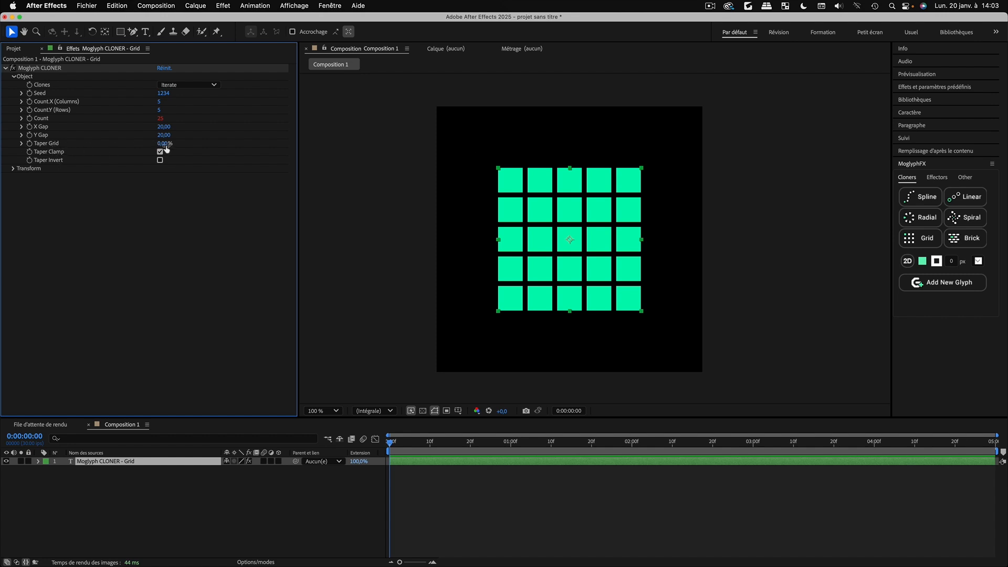
left_click_drag(164, 148, 184, 152)
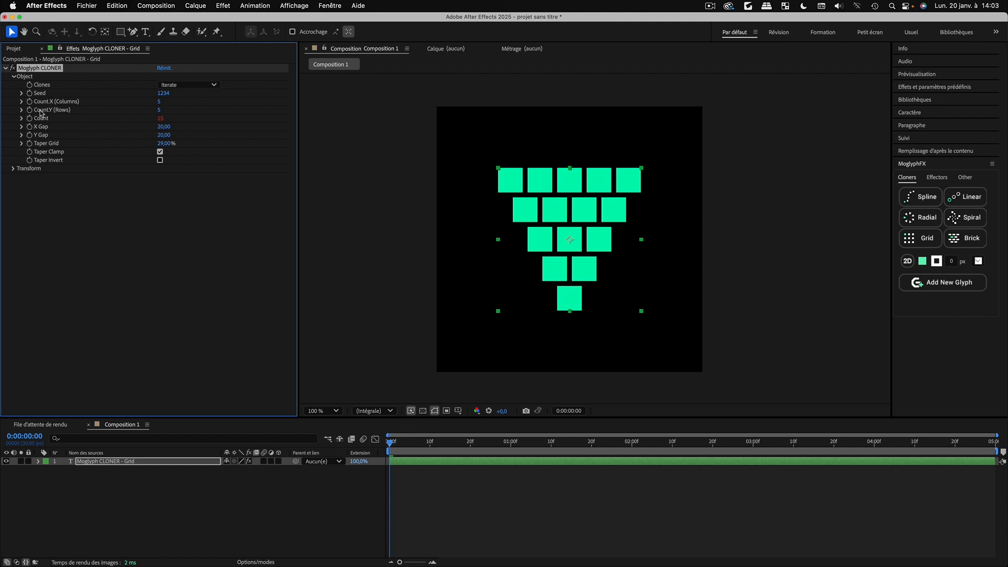
left_click(160, 101)
type("8")
key("Tab")
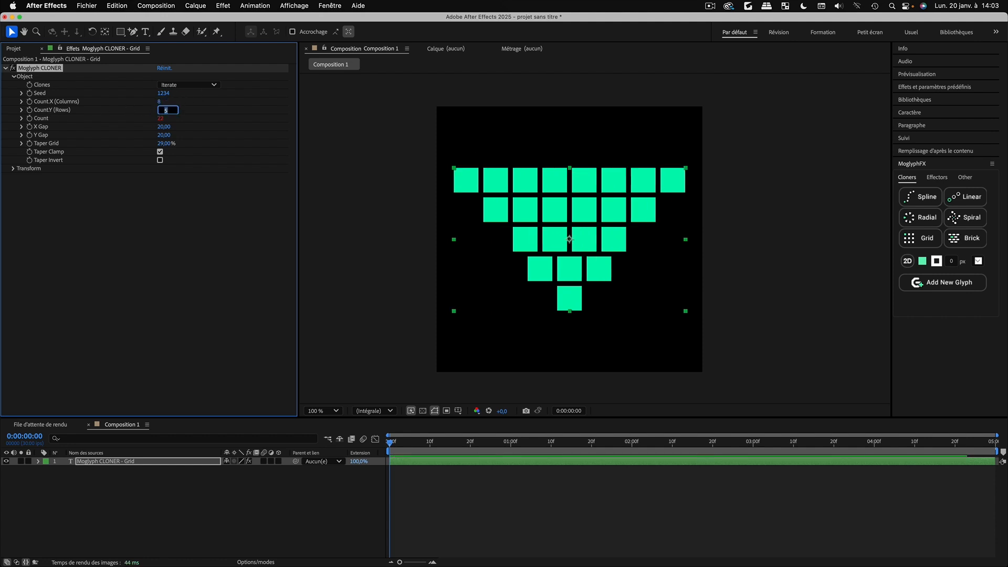
type("8")
left_click(189, 247)
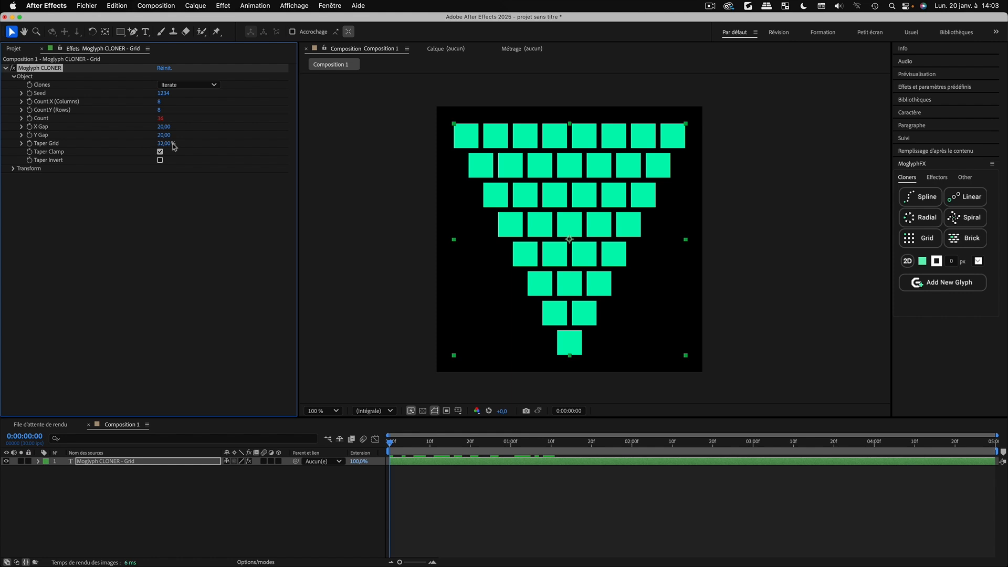
Lower Taper Grid to 16%, and with Taper Clamp turned off try Taper Grid at 97% and 64%
mouse_move(165, 144)
left_mouse_down()
mouse_move(159, 150)
mouse_move(171, 149)
left_mouse_up()
left_click(160, 111)
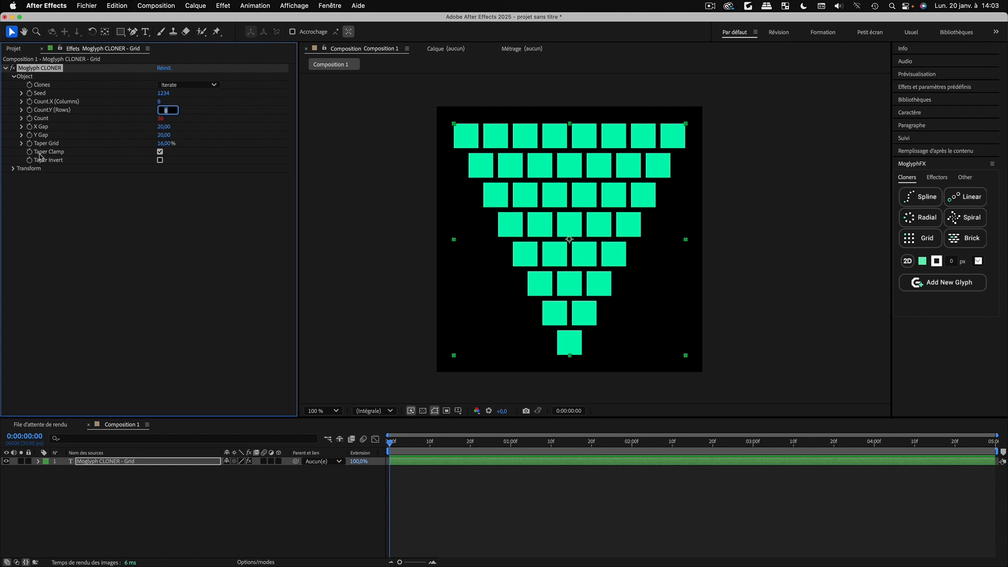
left_click(161, 152)
left_click_drag(166, 143, 209, 149)
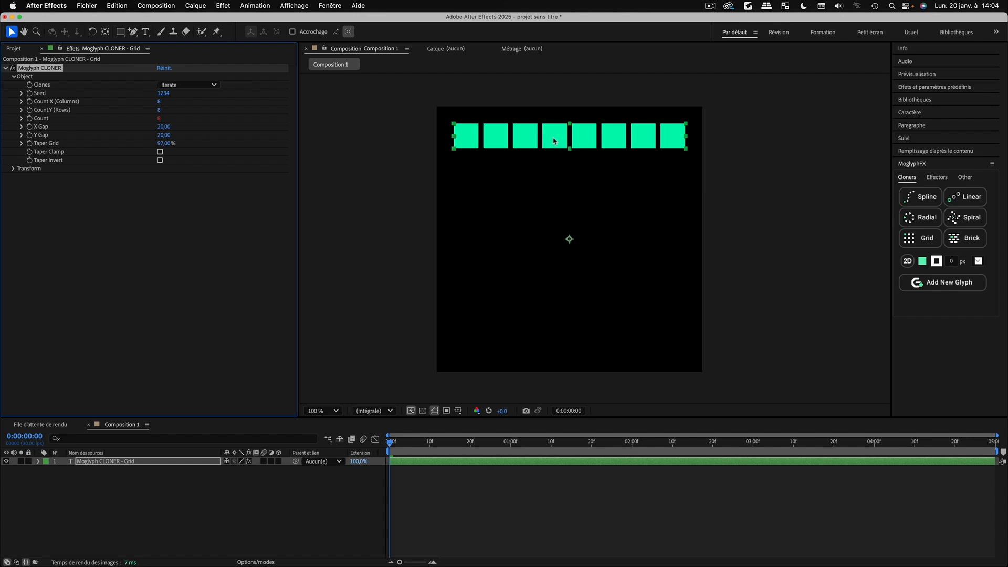
mouse_move(159, 143)
left_mouse_down()
mouse_move(139, 143)
mouse_move(161, 150)
left_mouse_up()
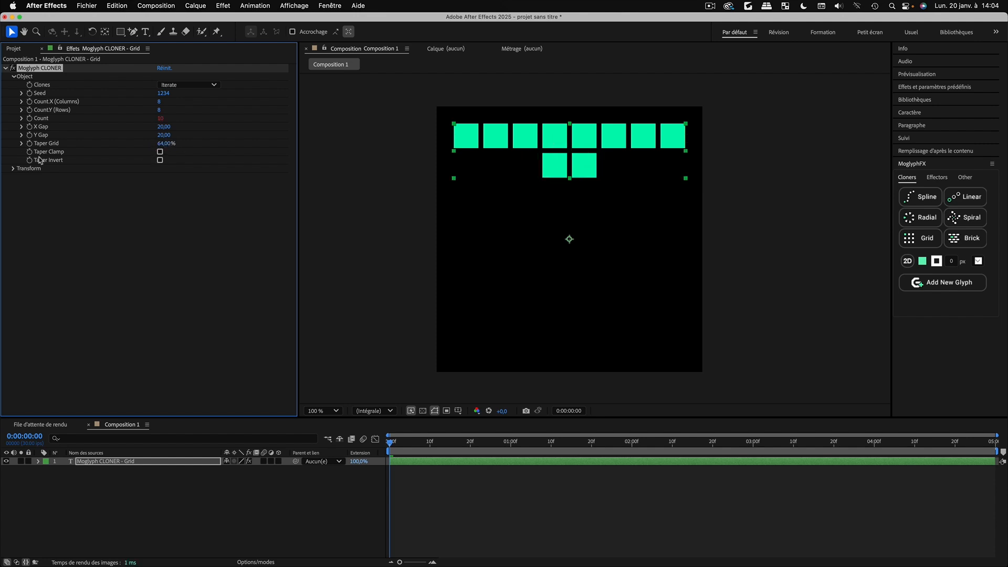
Turn Taper Clamp back on, set Taper Grid to 76% and enable Taper Invert on the Grid cloner
left_click(159, 152)
left_click_drag(167, 145, 192, 151)
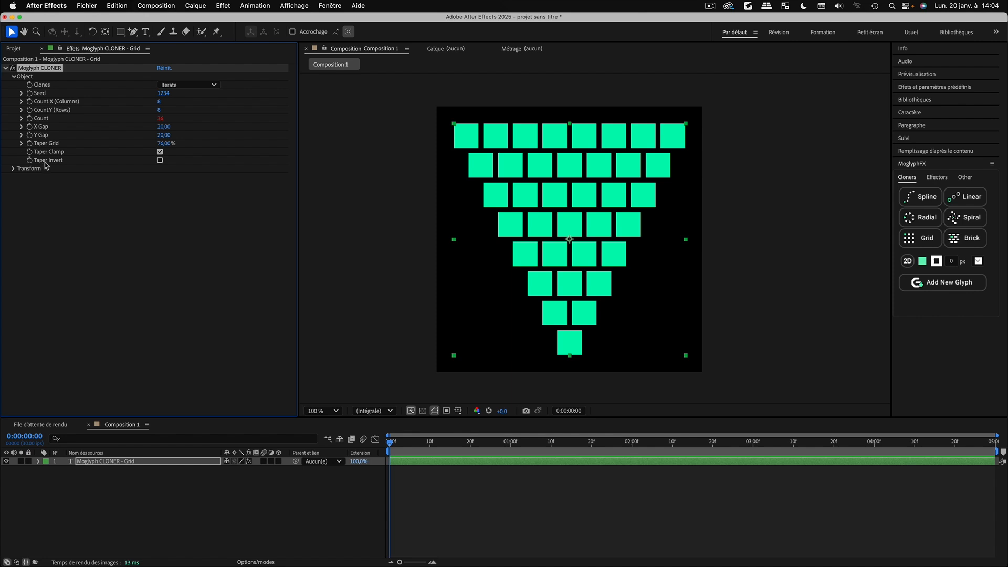
left_click(160, 160)
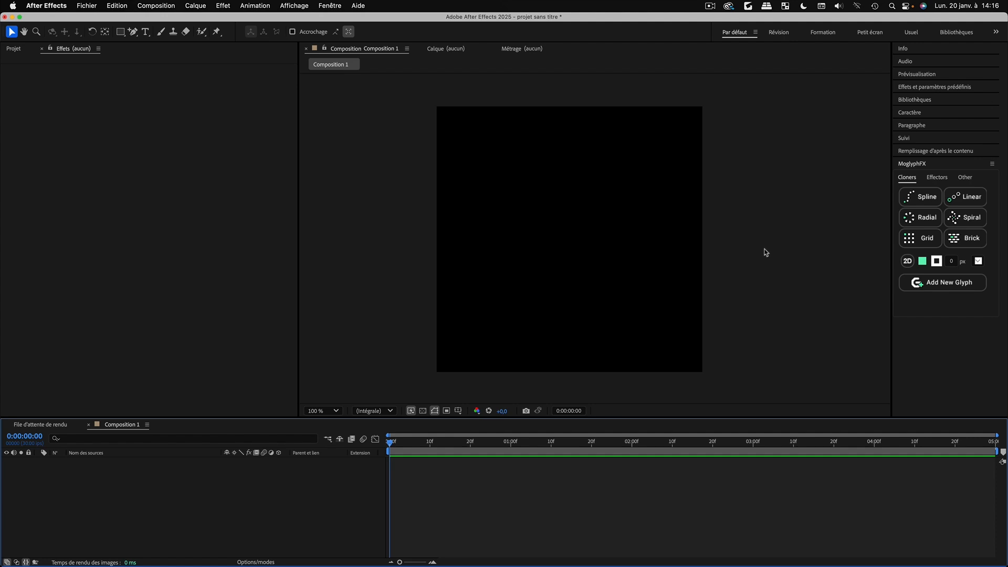
Look through the list of MoGlyph fonts and choose the MoText (distributed Letters) mode for the cloners
left_click(979, 262)
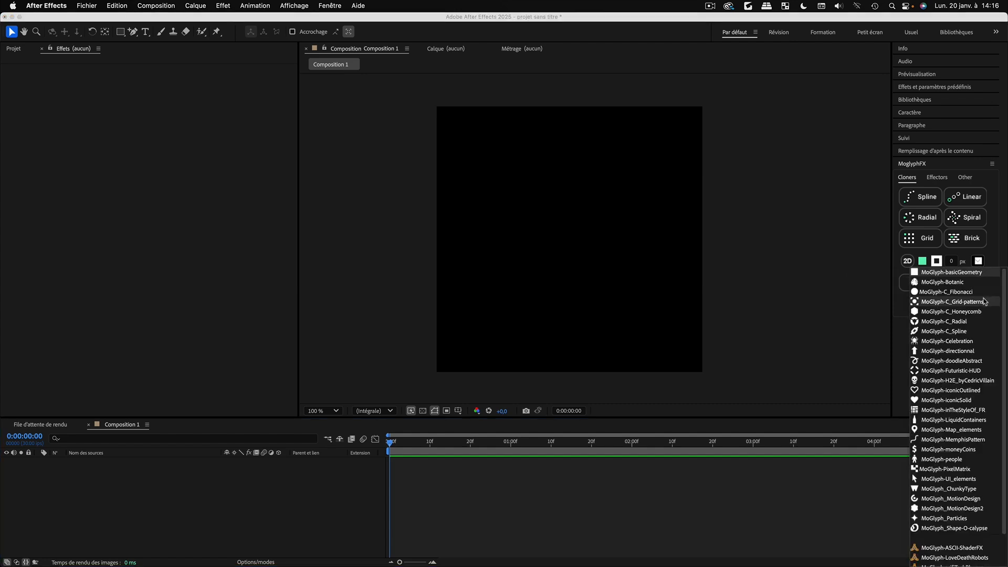
scroll(964, 300, "down", 3)
scroll(964, 301, "down", 1)
scroll(964, 310, "up", 3)
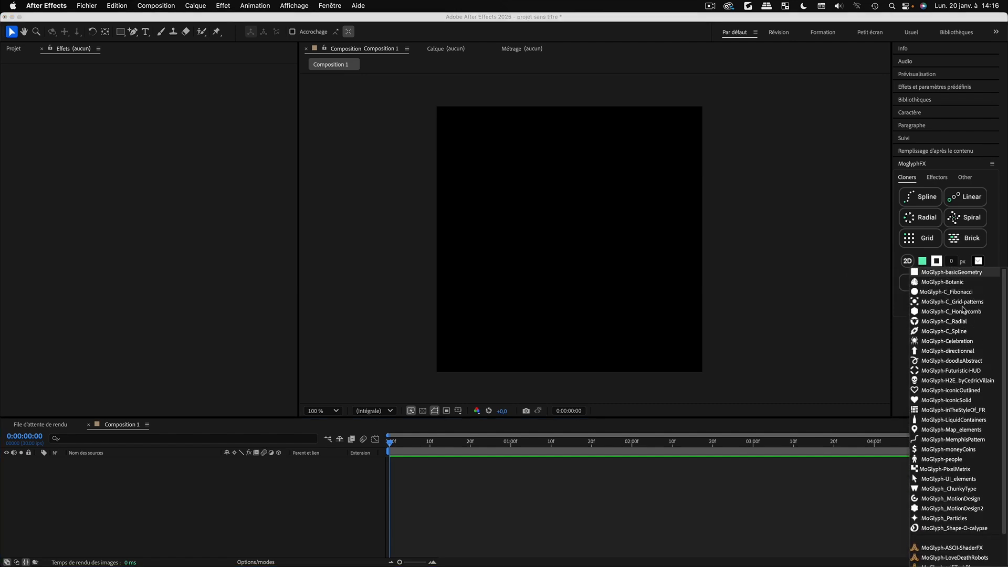
scroll(953, 388, "down", 2)
scroll(953, 386, "down", 1)
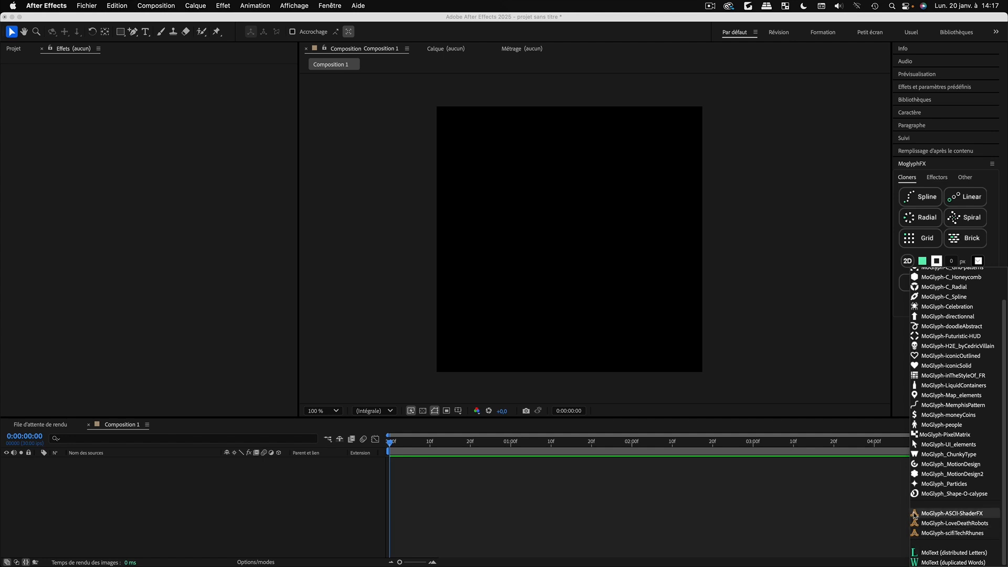
scroll(945, 343, "up", 3)
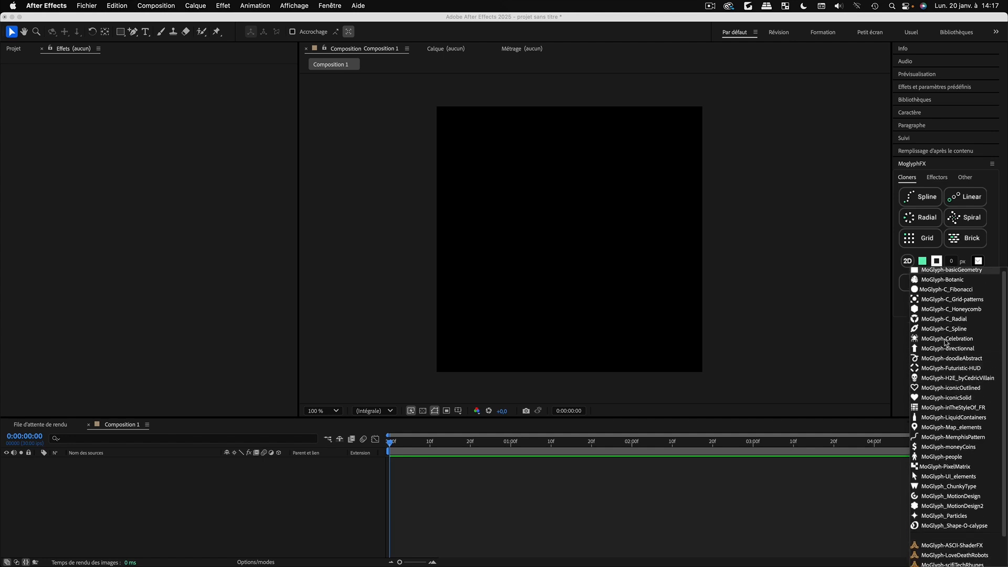
scroll(945, 343, "down", 2)
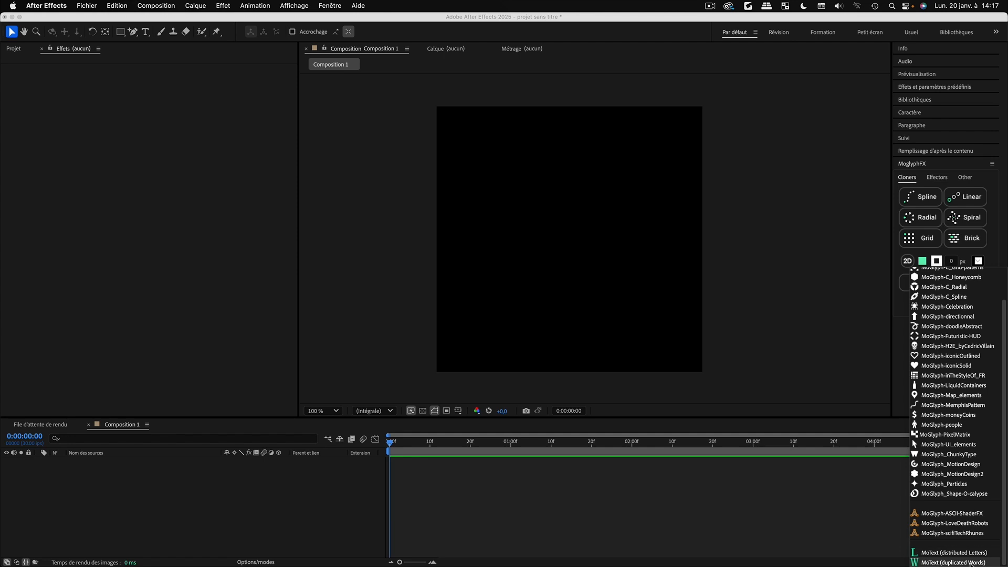
left_click(940, 557)
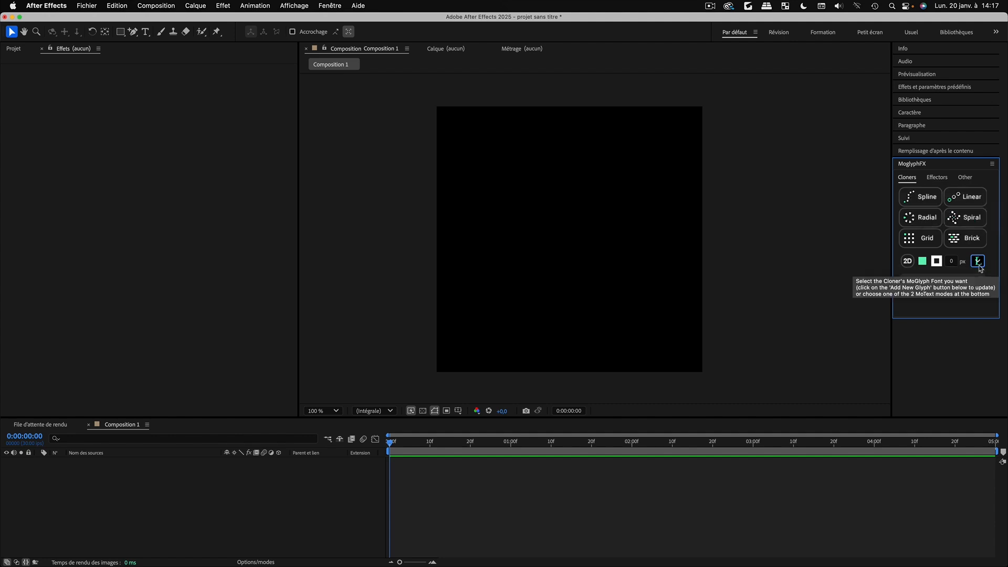
Add a Radial MoText cloner to the empty composition and inspect its ring of letters
left_click(927, 221)
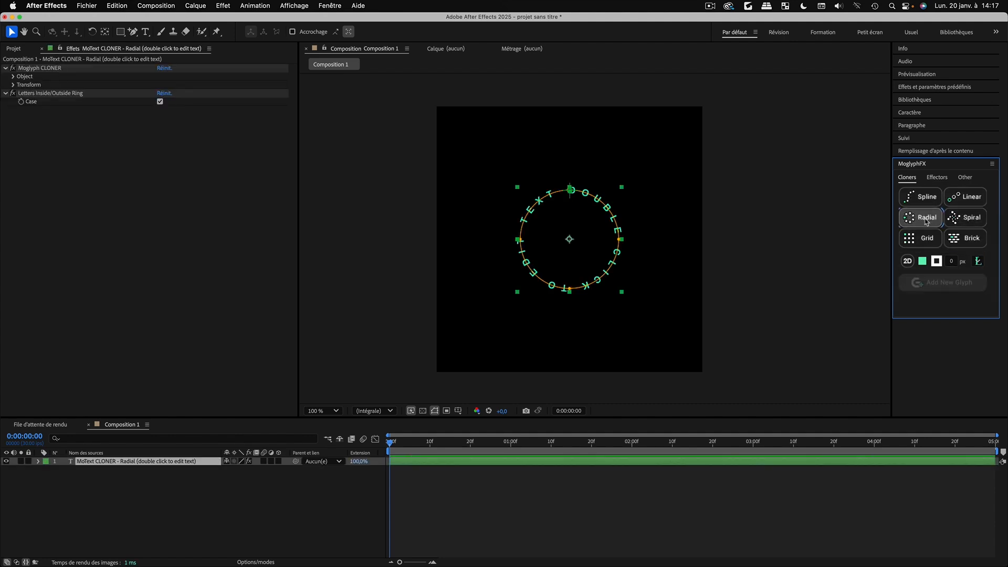
scroll(580, 227, "up", 1)
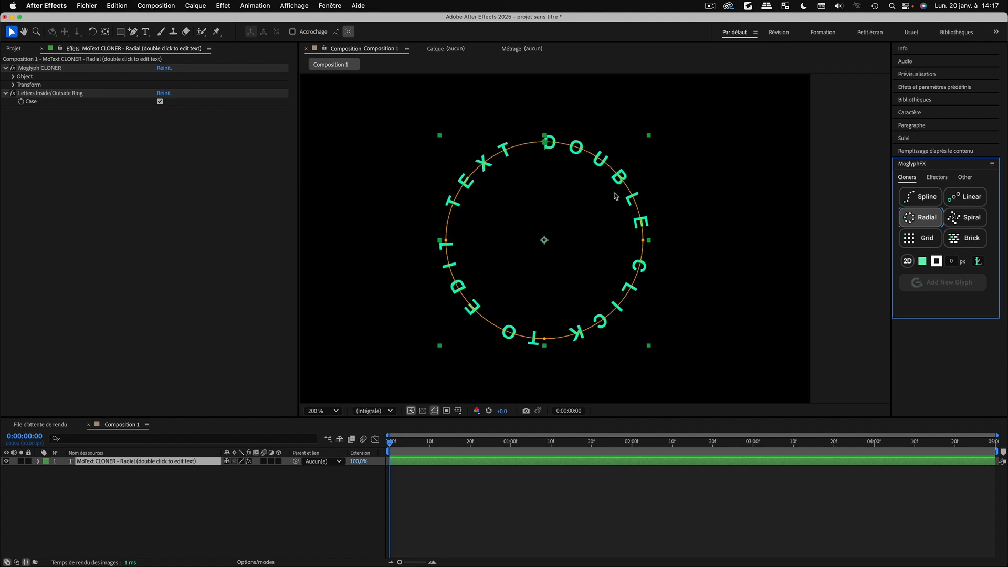
scroll(546, 184, "down", 1)
scroll(546, 184, "up", 1)
scroll(547, 184, "down", 1)
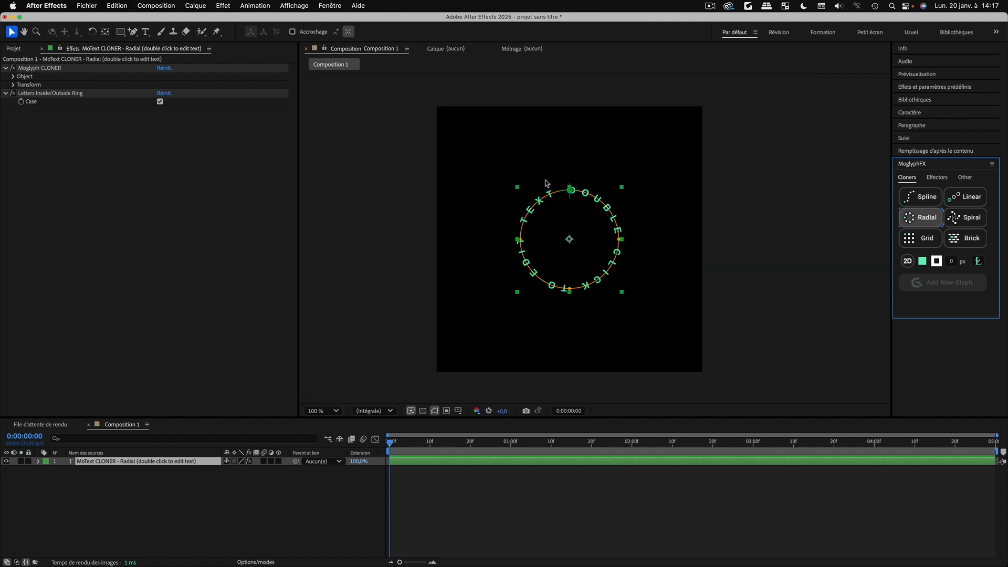
Hide the mask and shape path outlines in the composition view and deselect the Radial cloner layer
left_click(434, 410)
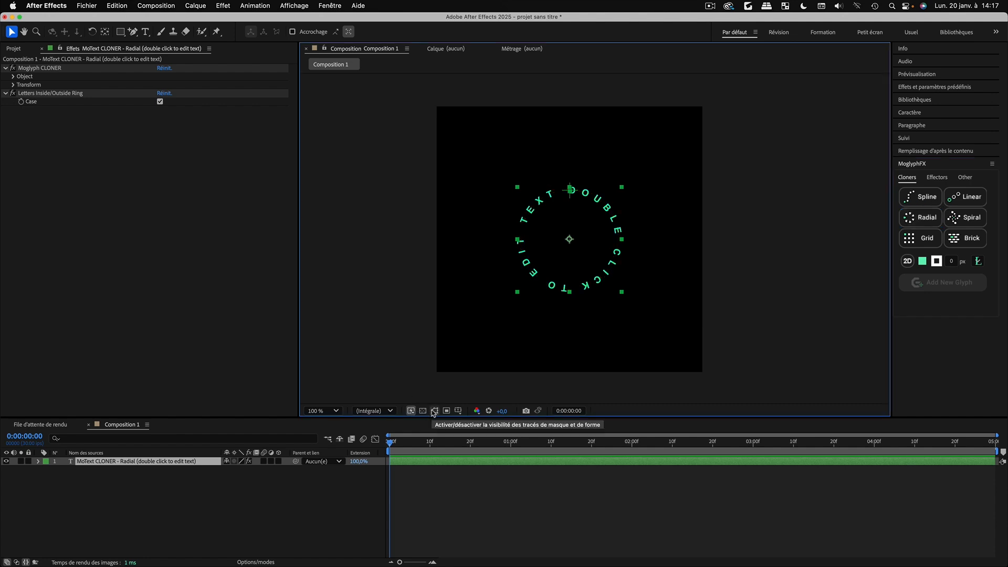
left_click(435, 411)
left_click(434, 411)
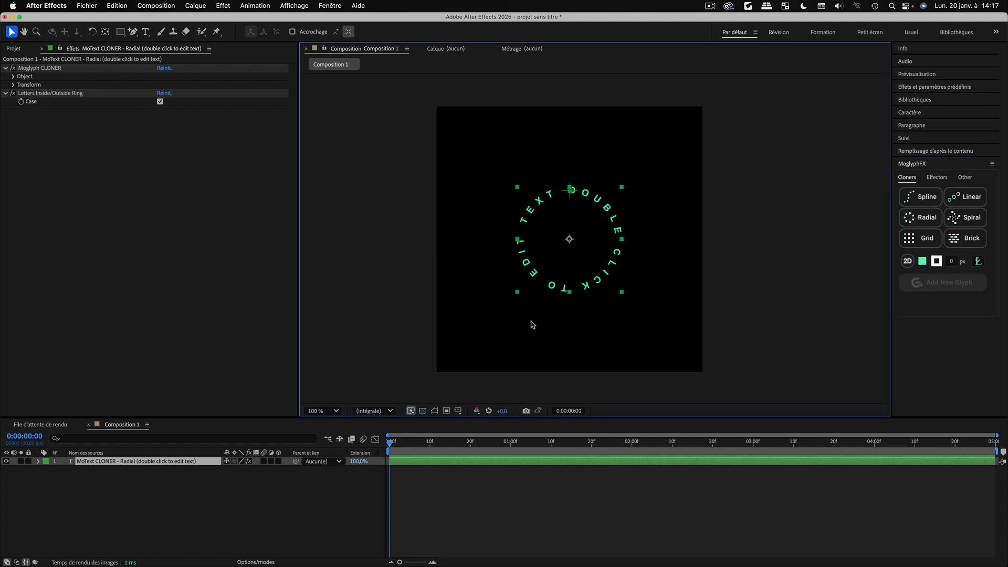
left_click(192, 492)
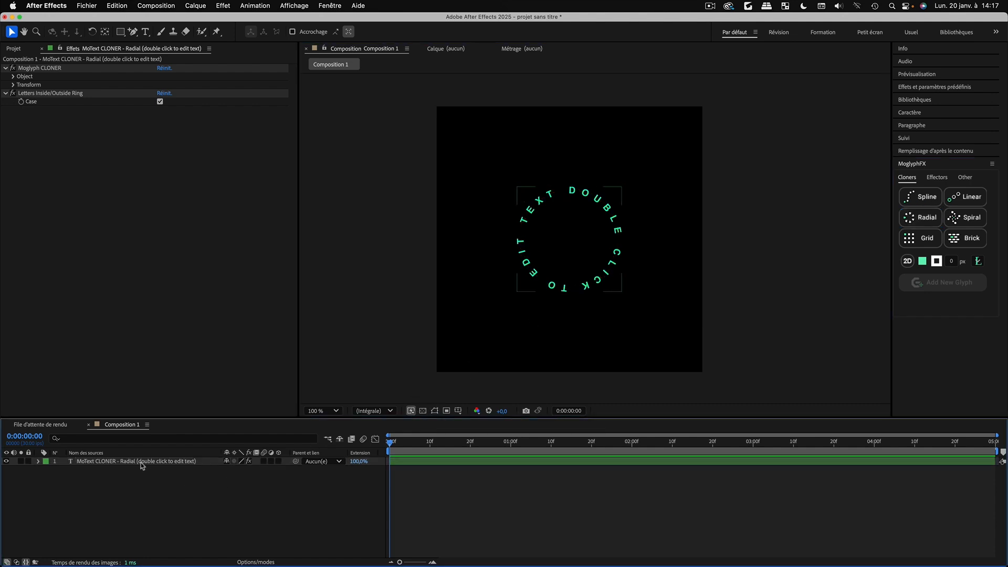
Open the Radial MoText cloner layer's text for editing
left_click(111, 466)
key("period")
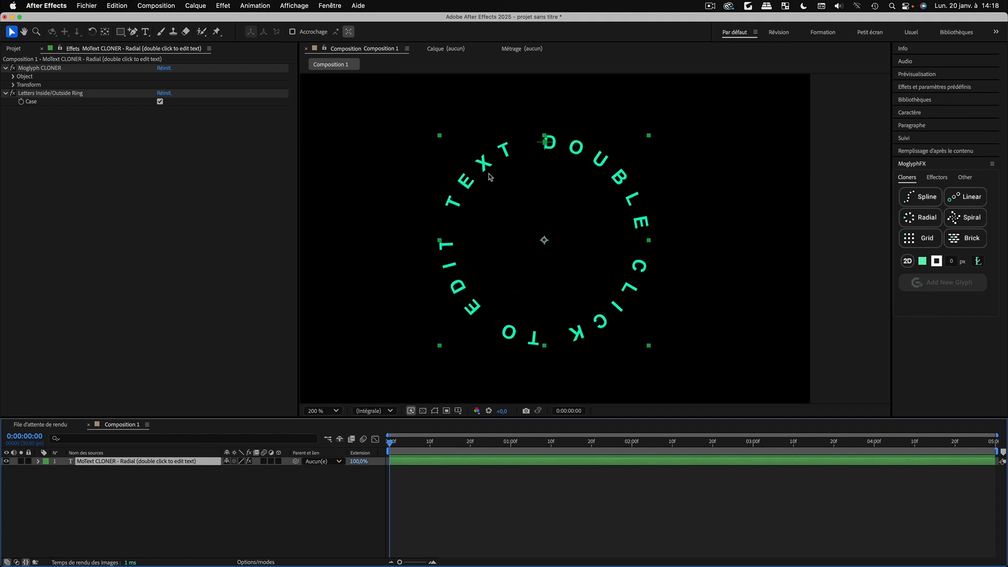
left_click(92, 480)
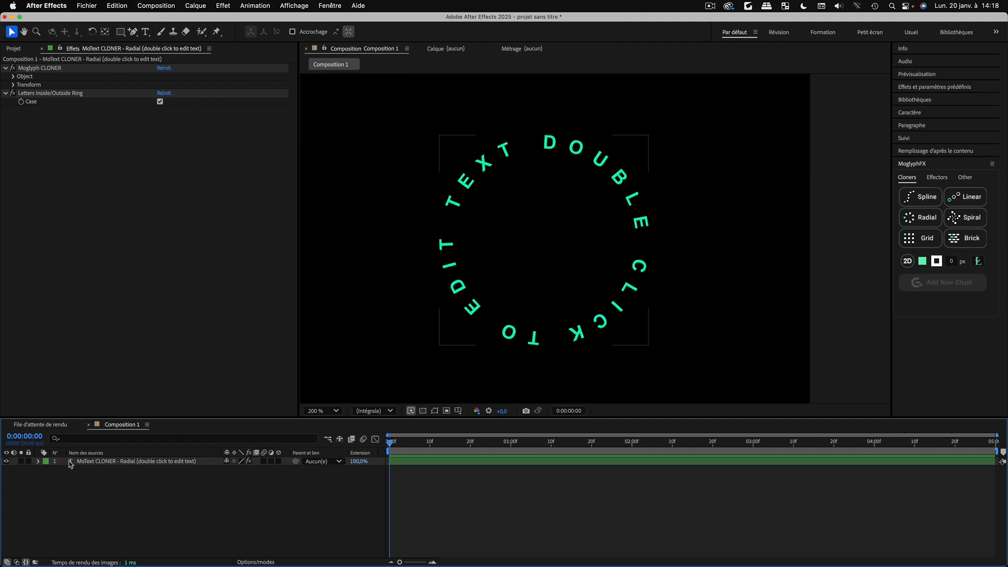
double_click(69, 461)
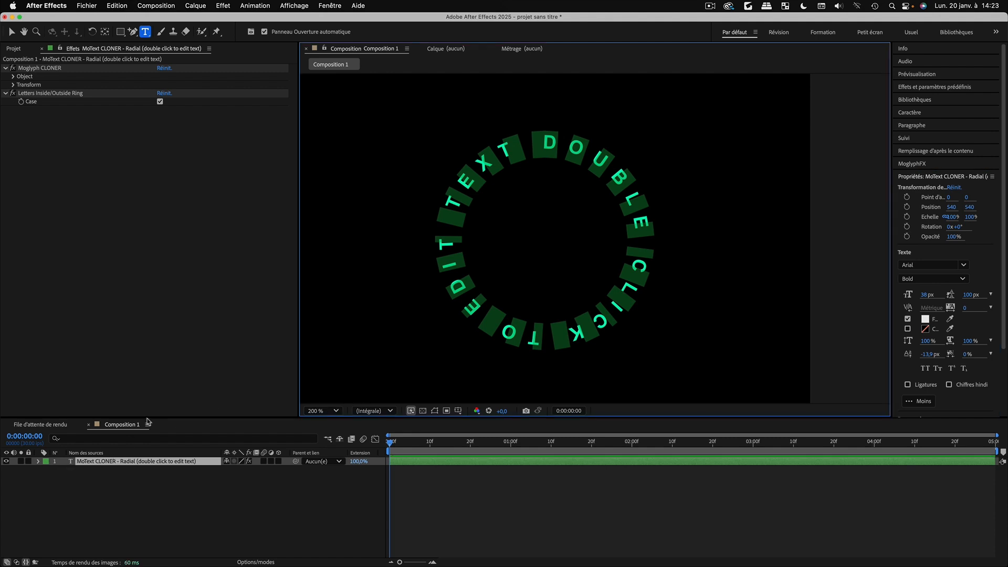
Replace the ring's text with "MOGLYPHFX IS SO AWESOME!", leave text editing and deselect the layer
type("MO")
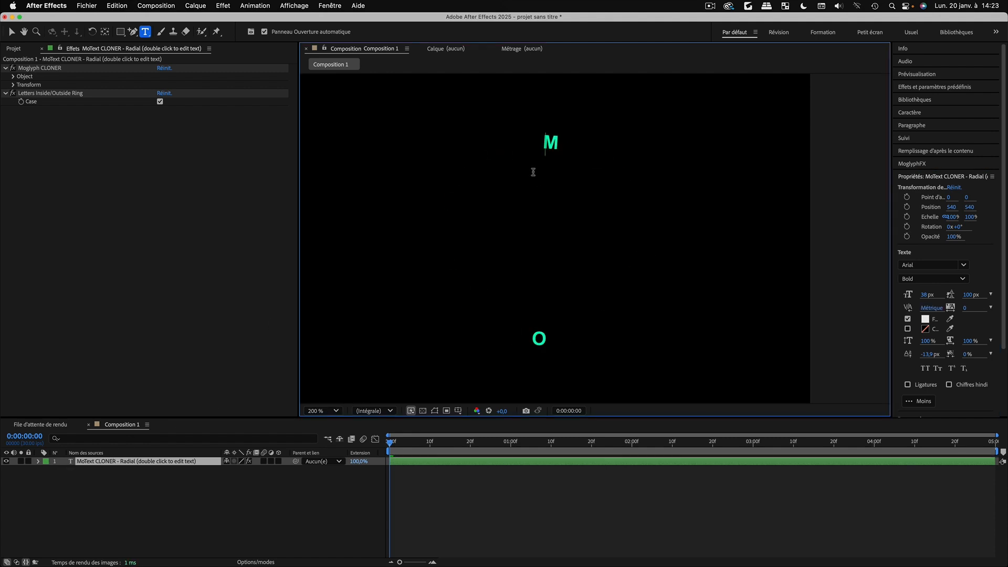
type("GLYP")
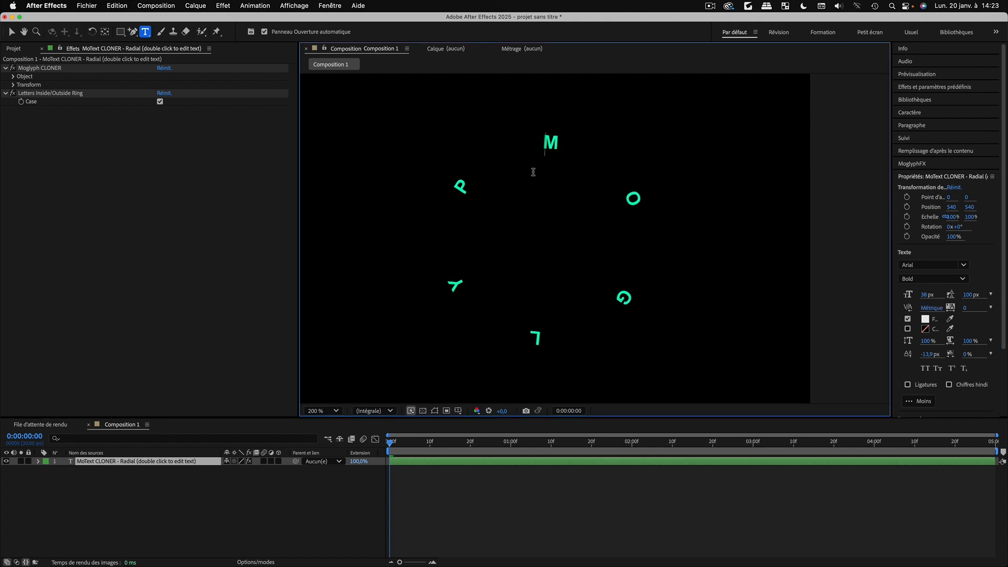
type("HFX IS")
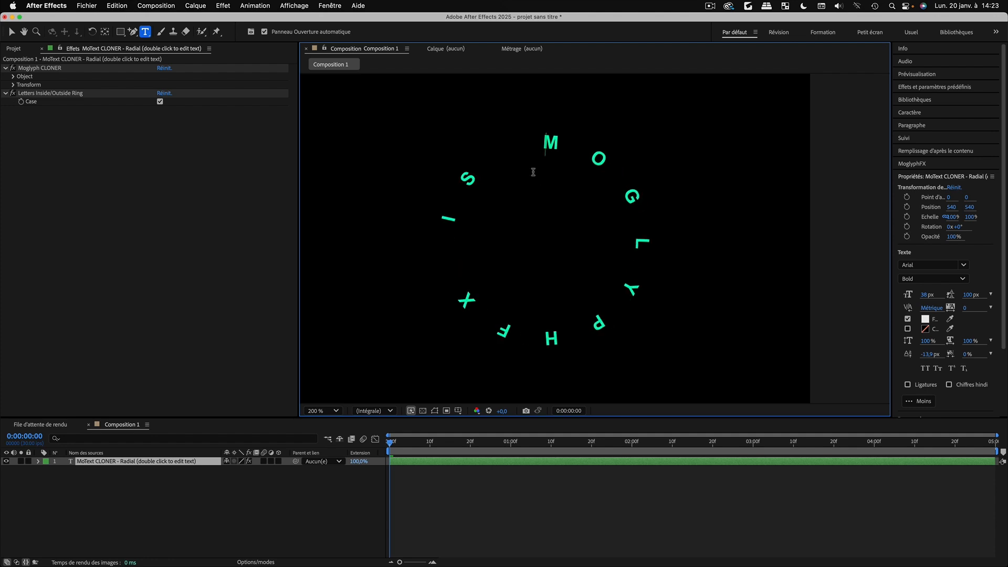
type(" SO A")
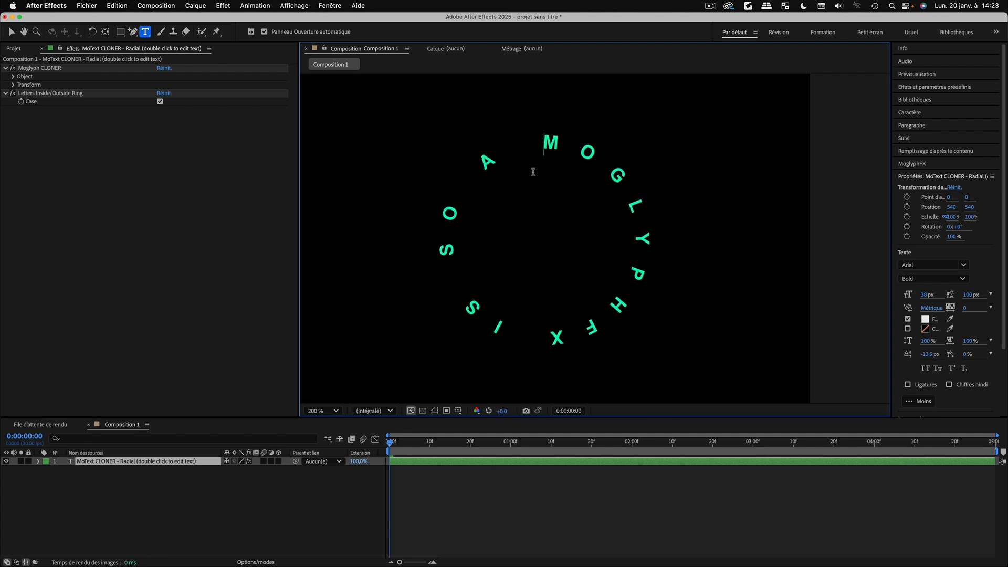
type("WESOME!")
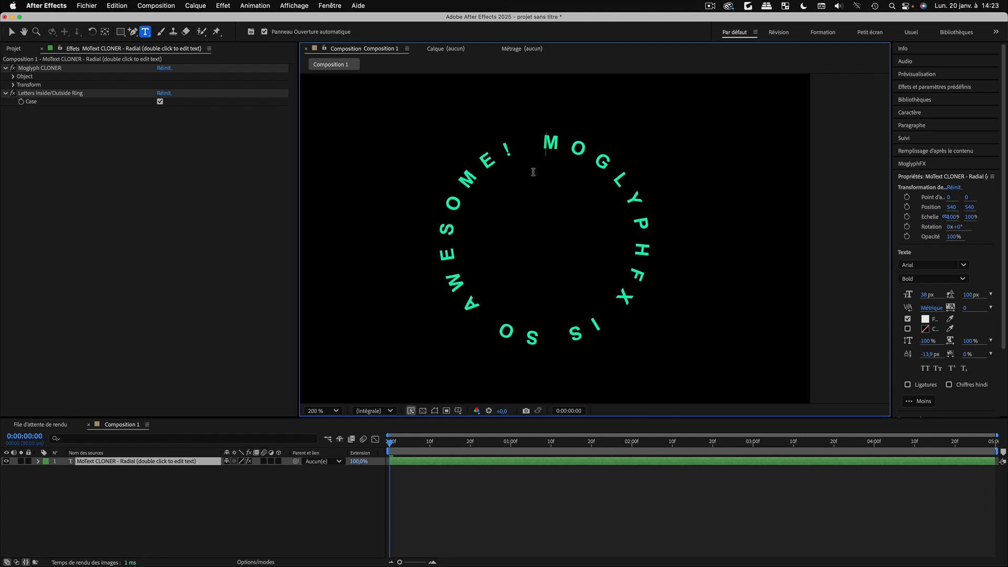
left_click(11, 32)
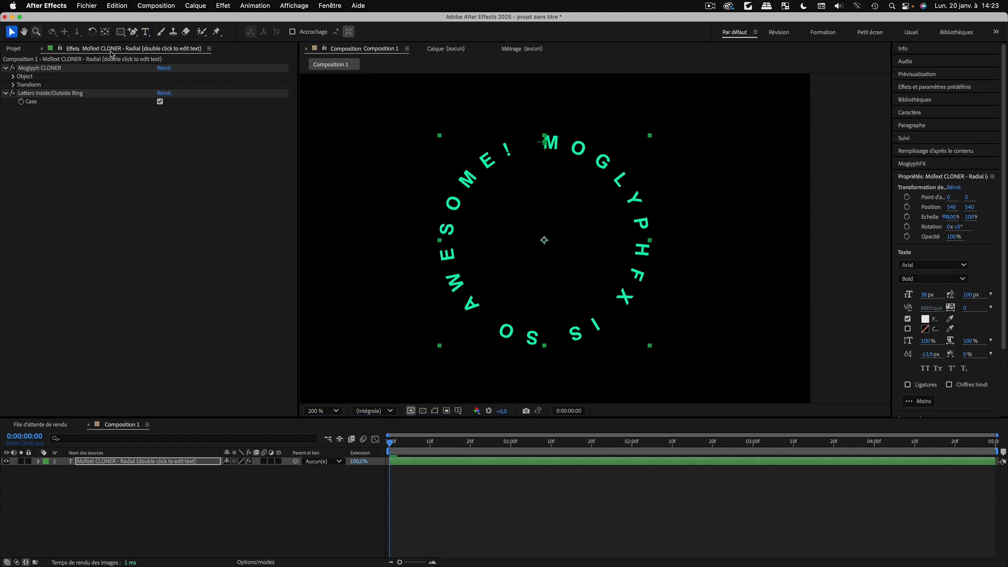
left_click(575, 530)
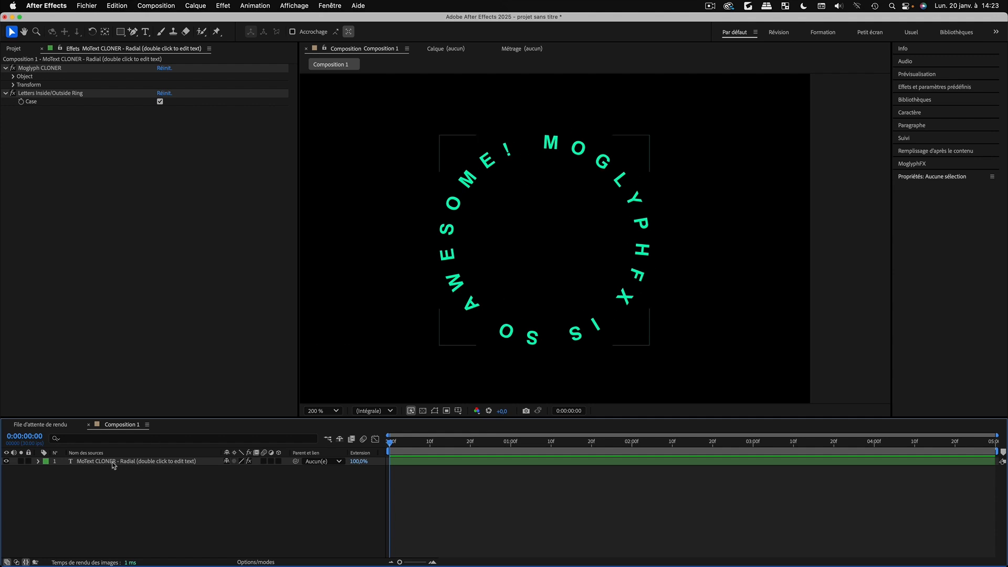
Select the Radial cloner layer, try a different font size in its text properties and undo the change
left_click(93, 462)
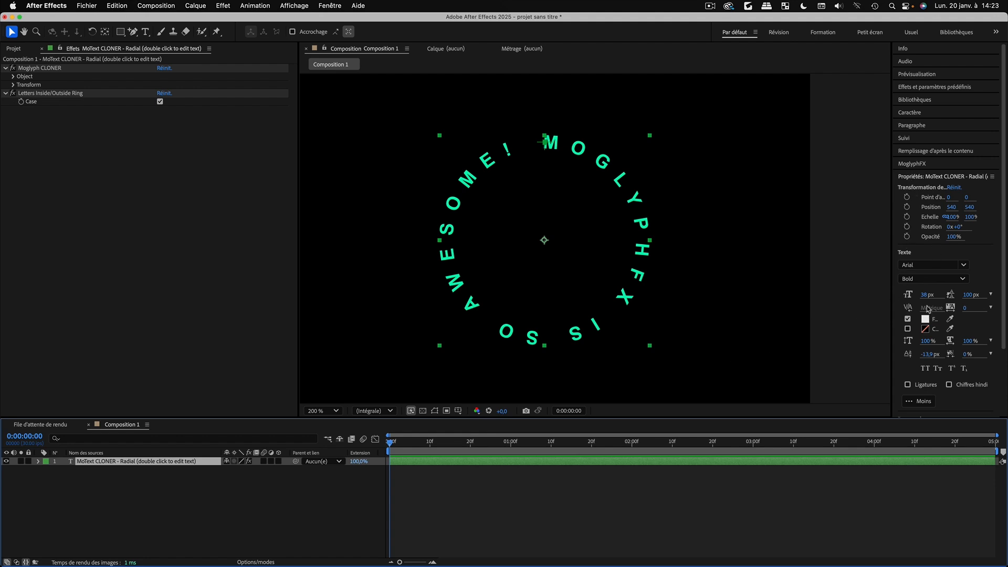
left_click(905, 113)
left_click(905, 113)
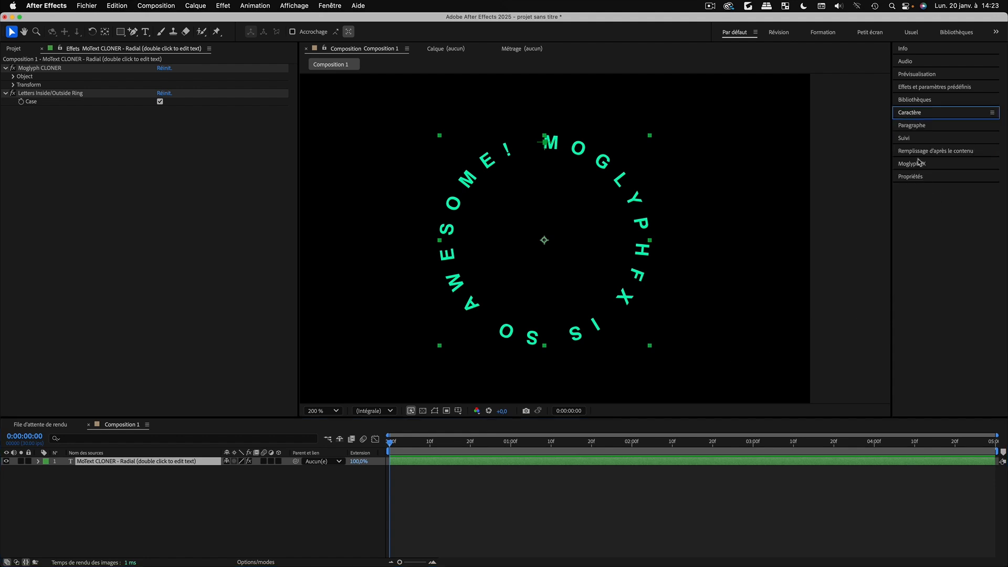
left_click(914, 177)
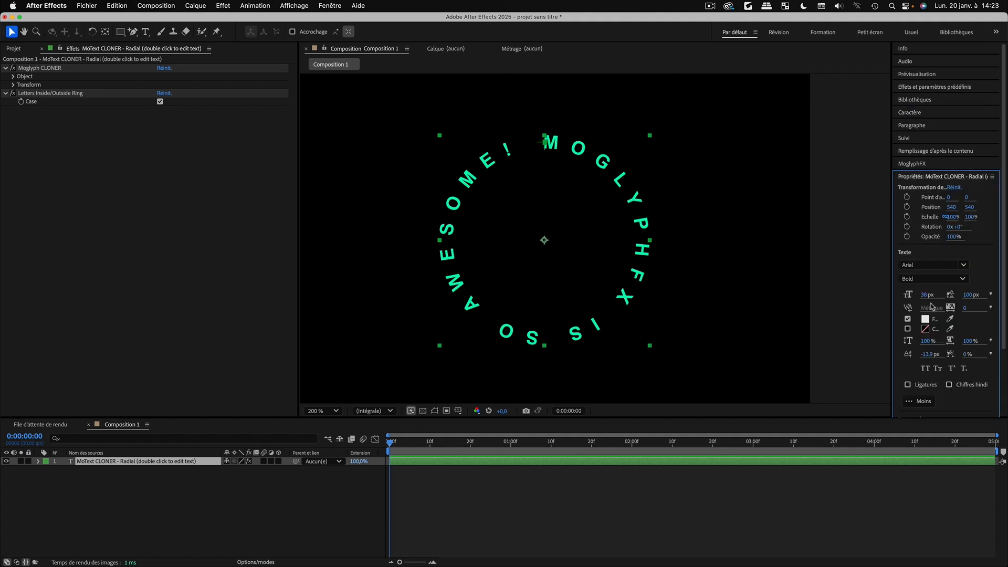
left_click_drag(926, 295, 963, 296)
key("super+z")
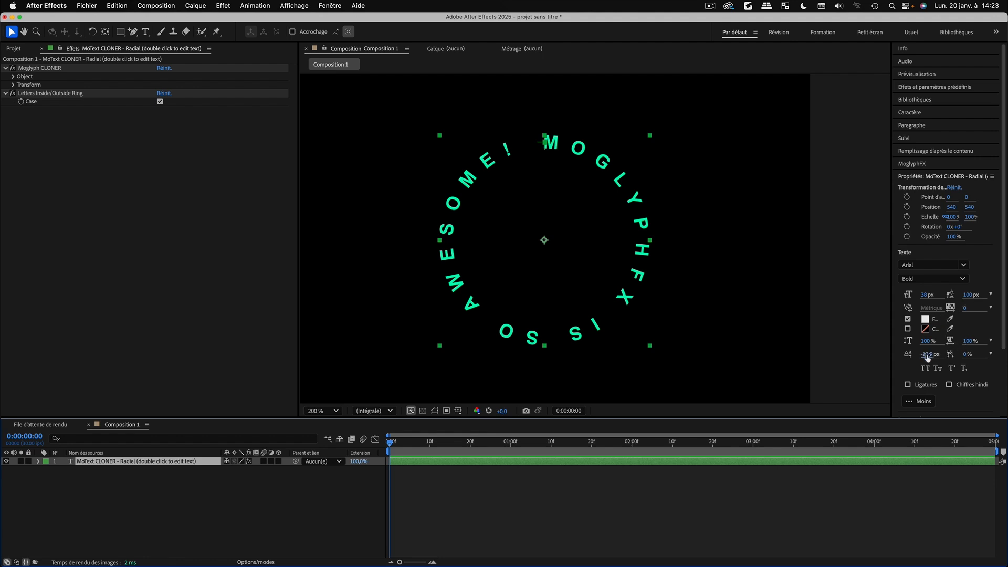
Try changing the ring text's baseline shift and tracking, undoing the changes
left_click_drag(927, 357, 941, 357)
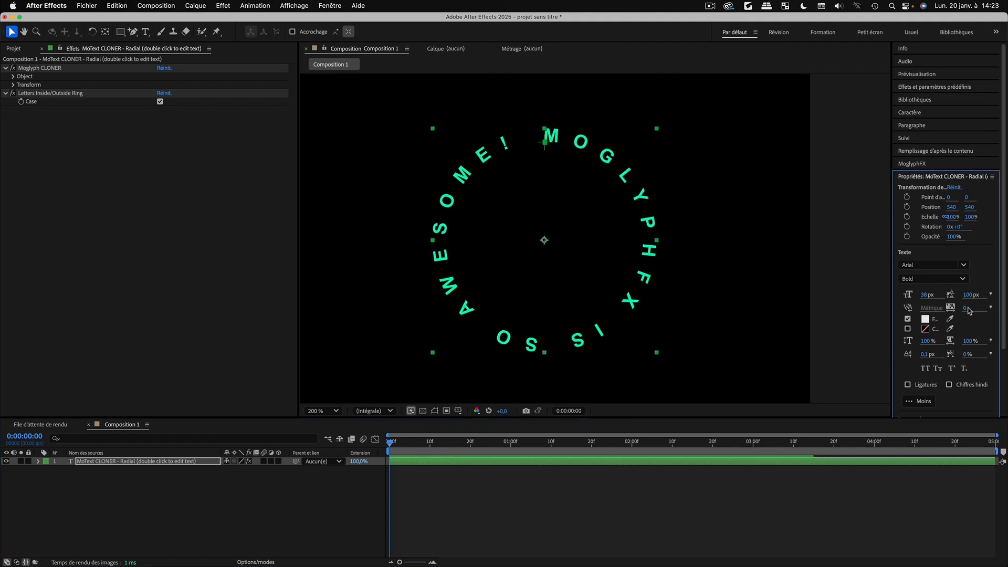
key("super+z")
mouse_move(966, 309)
left_mouse_down()
mouse_move(981, 309)
mouse_move(964, 311)
left_mouse_up()
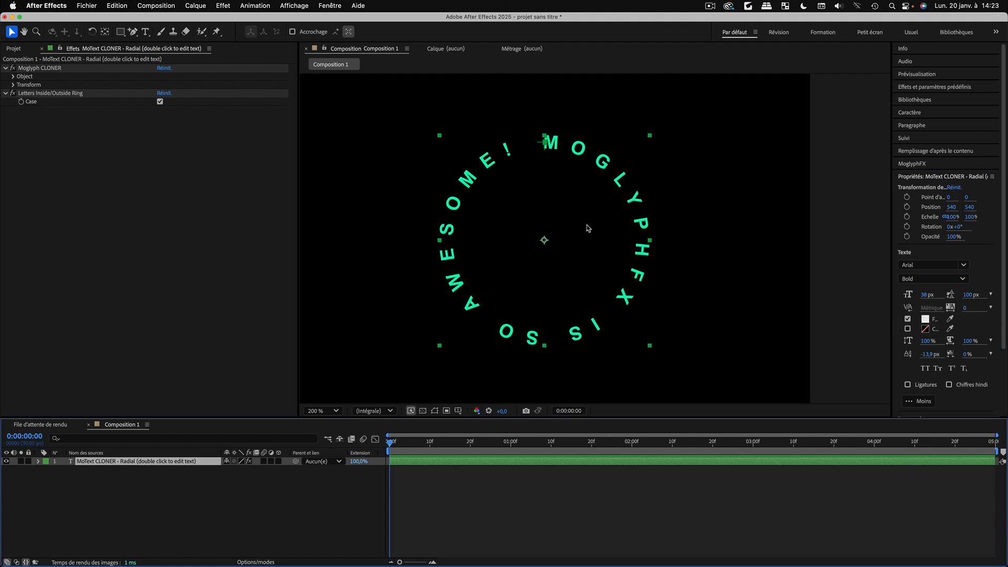
left_click_drag(927, 358, 937, 360)
key("super+z")
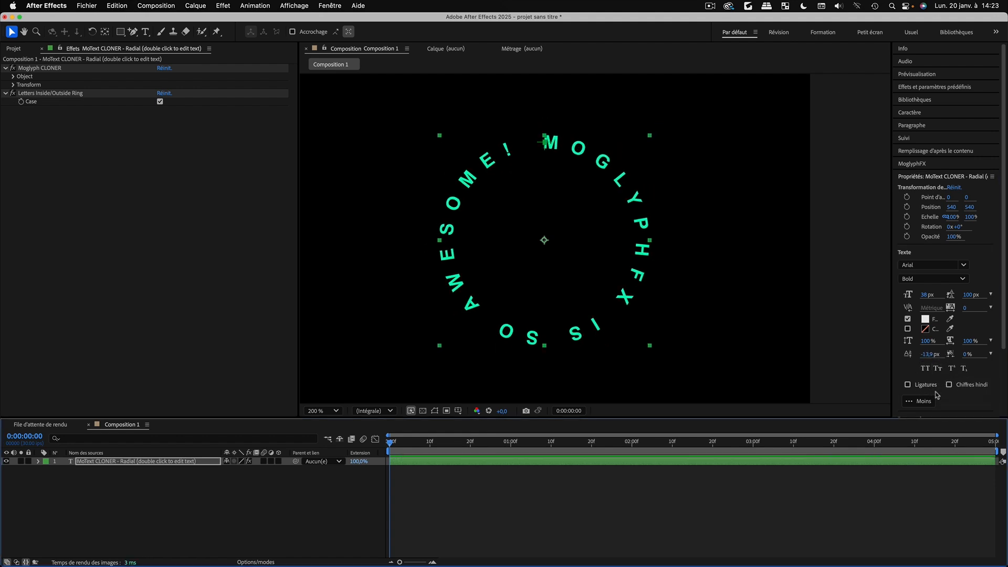
Try the Armata font on the ring text, and settle on BatmanForeverAlternate
left_click(923, 263)
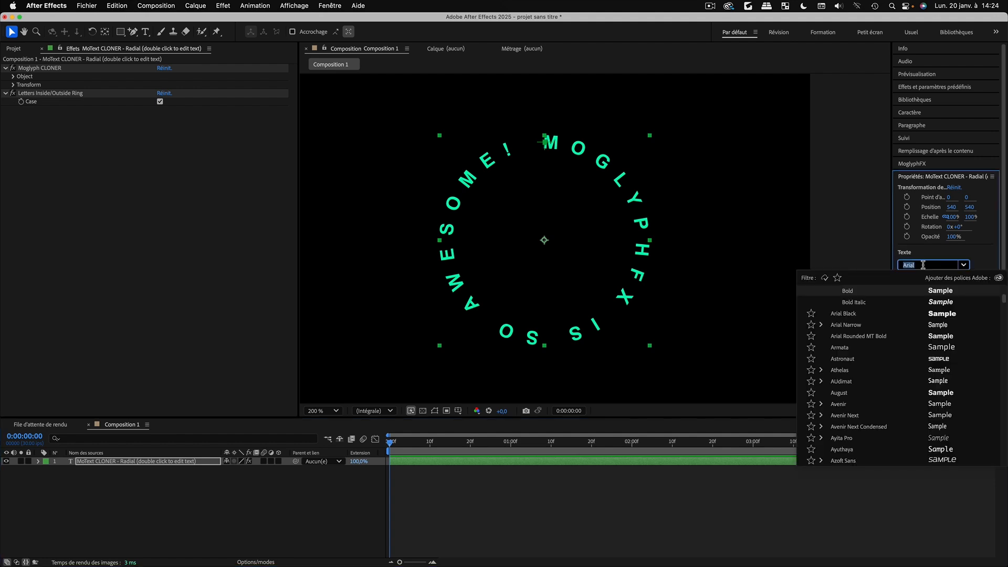
left_click(840, 347)
left_click(934, 265)
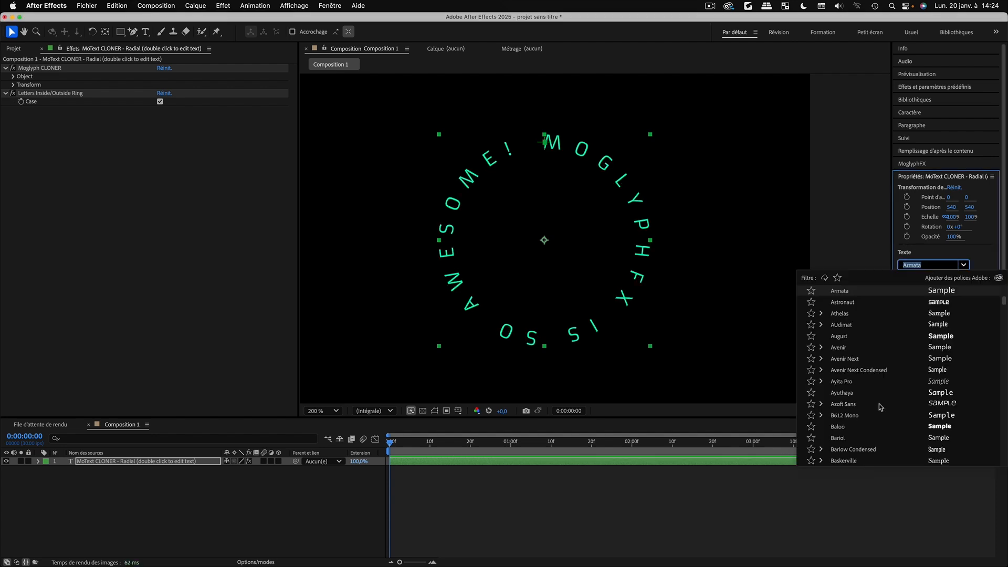
scroll(865, 382, "down", 3)
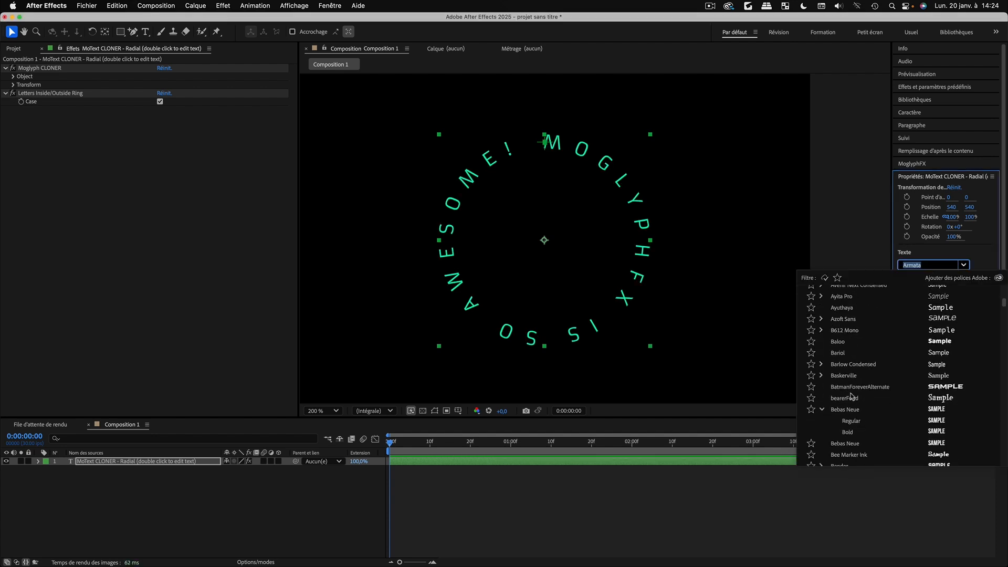
left_click(852, 389)
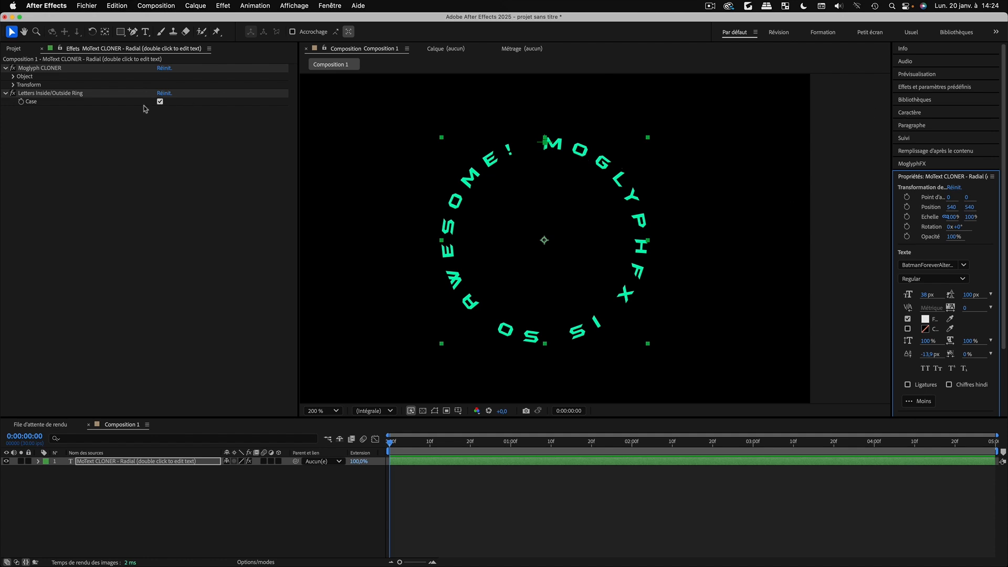
Set the Fill Color in the Moglyph CLONER's Transform settings to FF0000
left_click(13, 85)
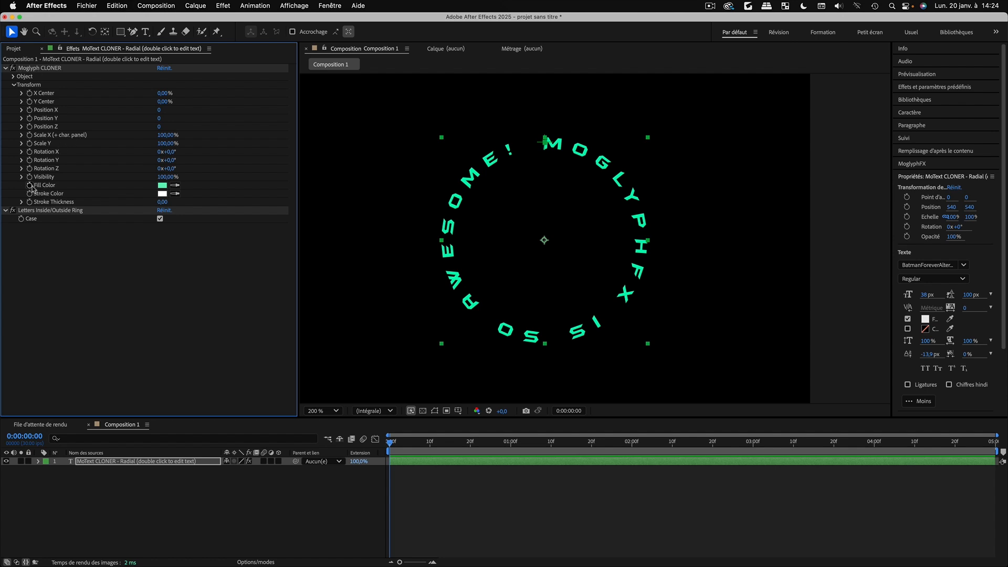
left_click(163, 185)
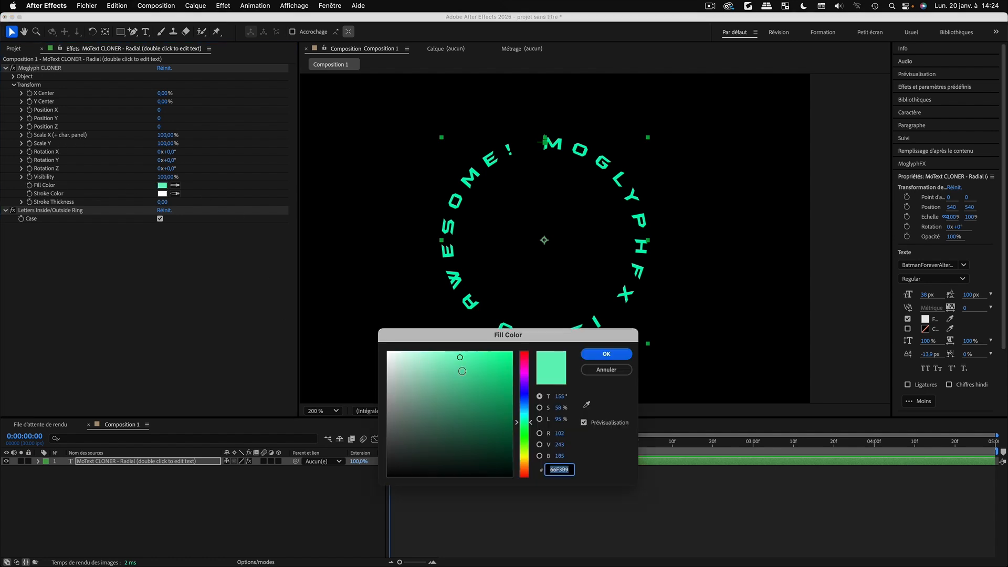
type("FF0000")
key("Tab")
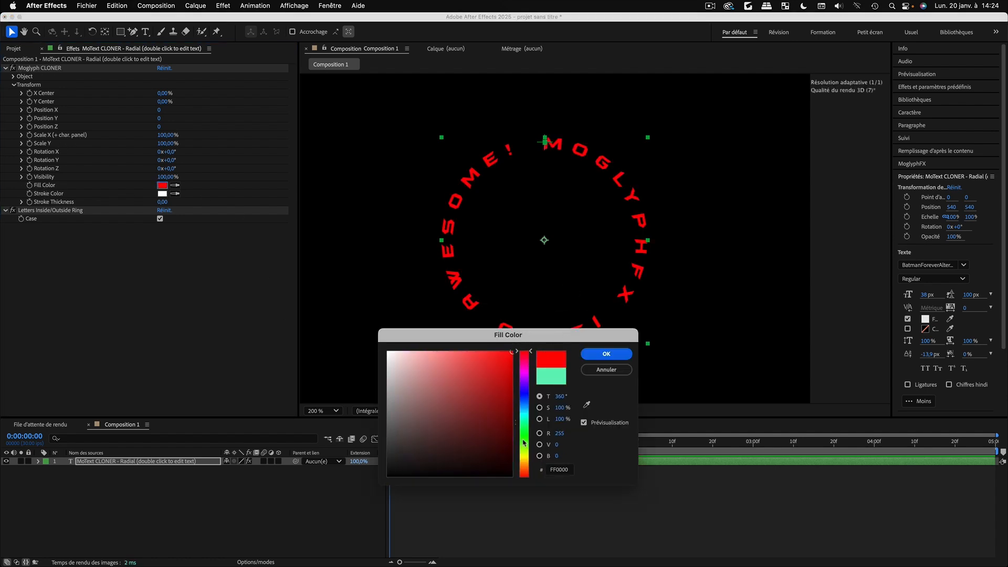
left_click(607, 353)
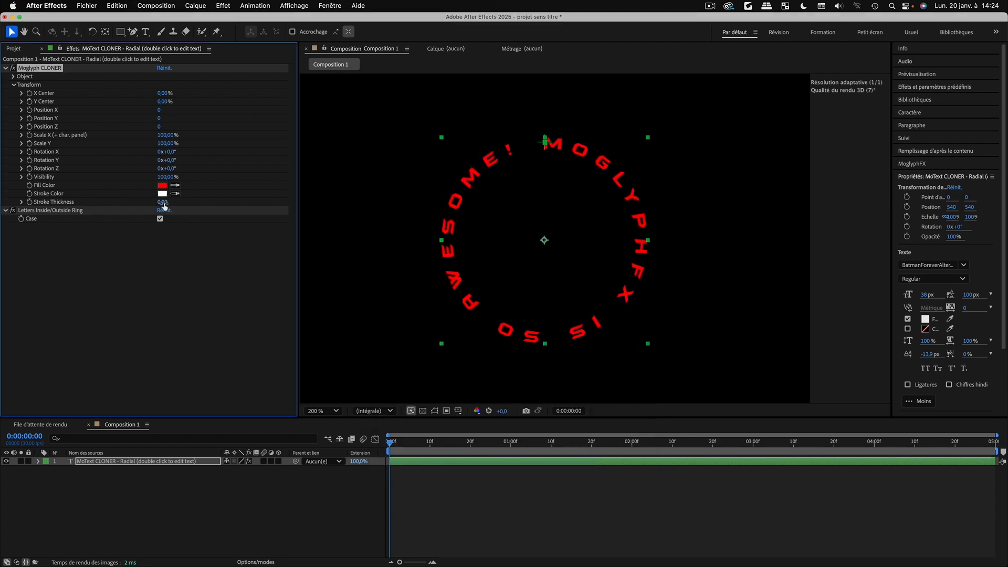
Enable a stroke on the text with a 0 px character stroke width and set the cloner's Stroke Thickness to 1
left_click_drag(164, 205, 171, 202)
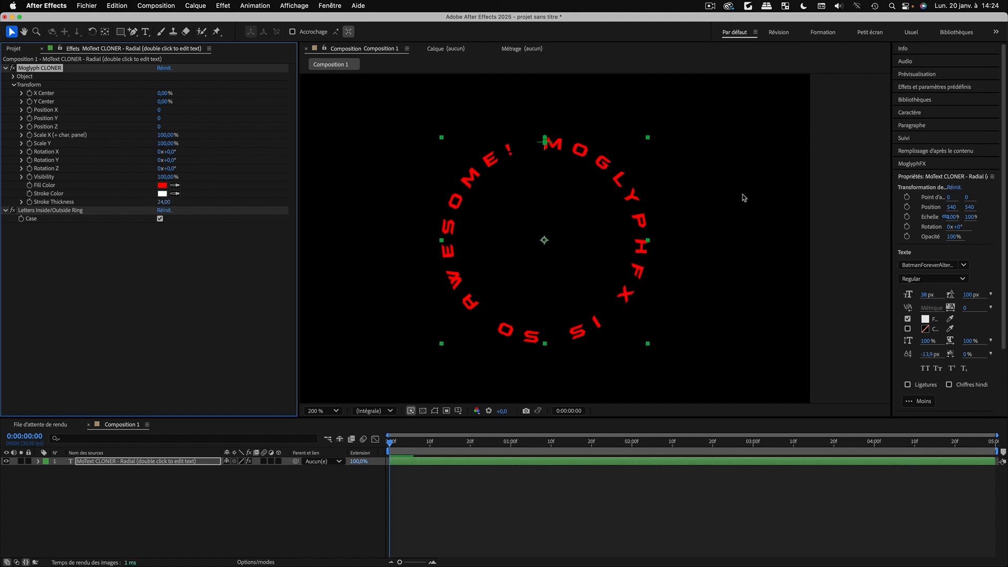
left_click(912, 113)
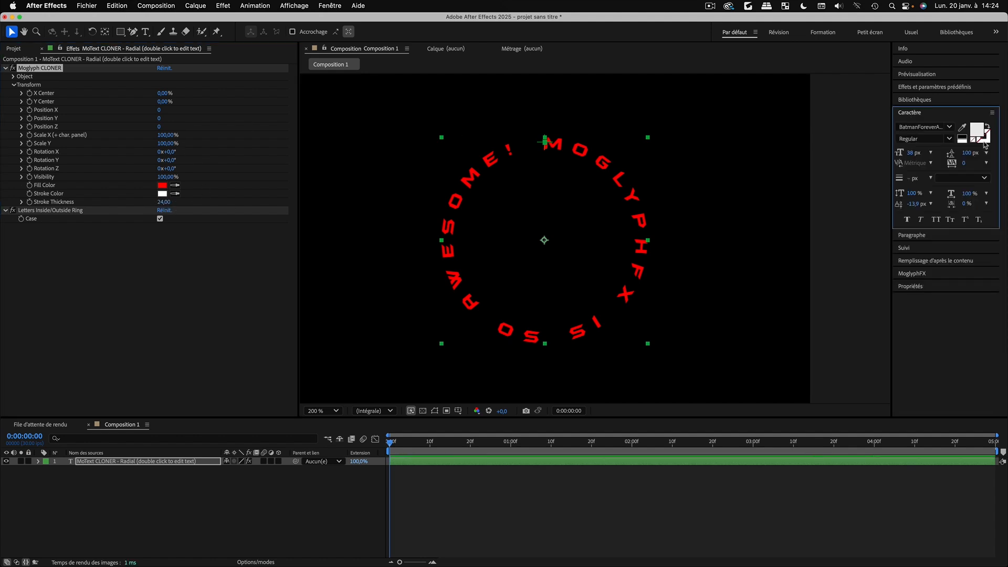
mouse_move(912, 179)
left_mouse_down()
mouse_move(900, 183)
mouse_move(925, 179)
mouse_move(894, 179)
left_mouse_up()
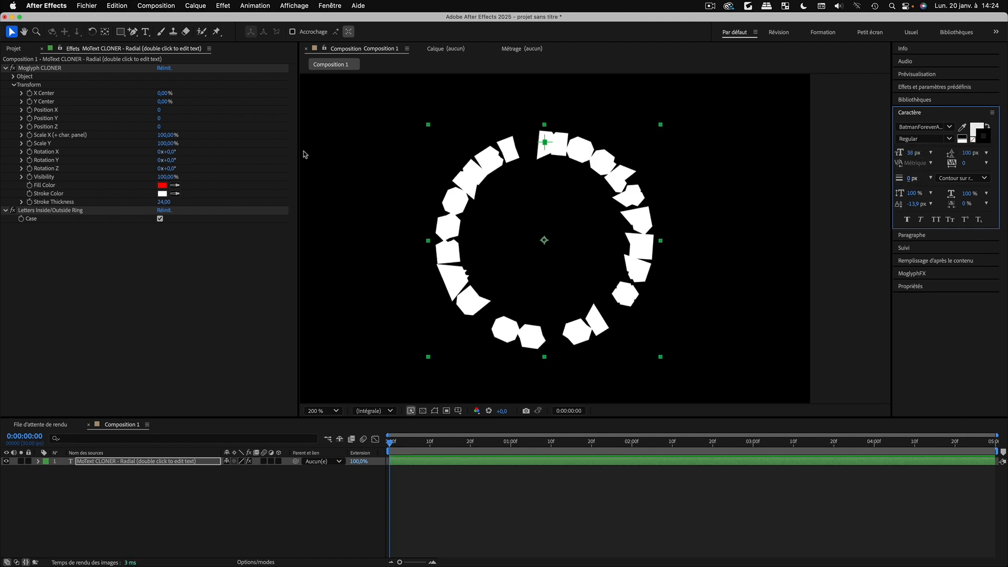
left_click_drag(163, 202, 156, 209)
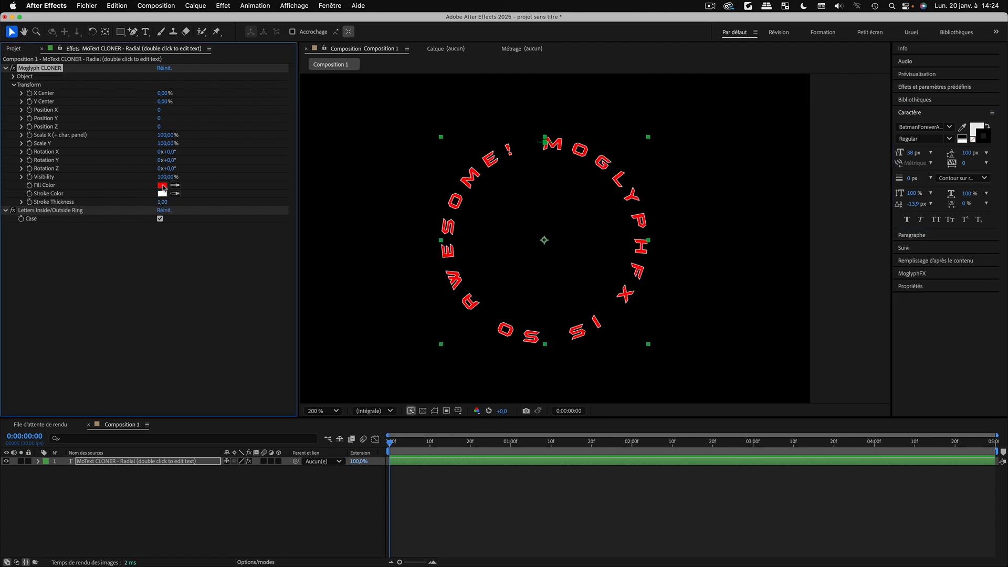
Sample the composition's black background as the cloner's Fill Color and enlarge the ring text to 59 px
left_click(175, 185)
left_click(333, 175)
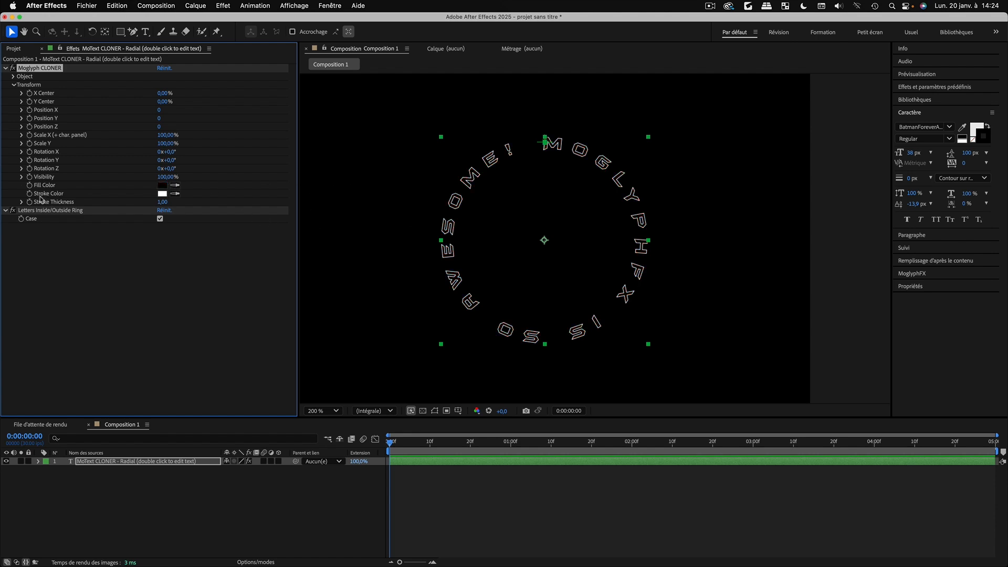
left_click_drag(161, 202, 162, 202)
left_click_drag(910, 153, 920, 154)
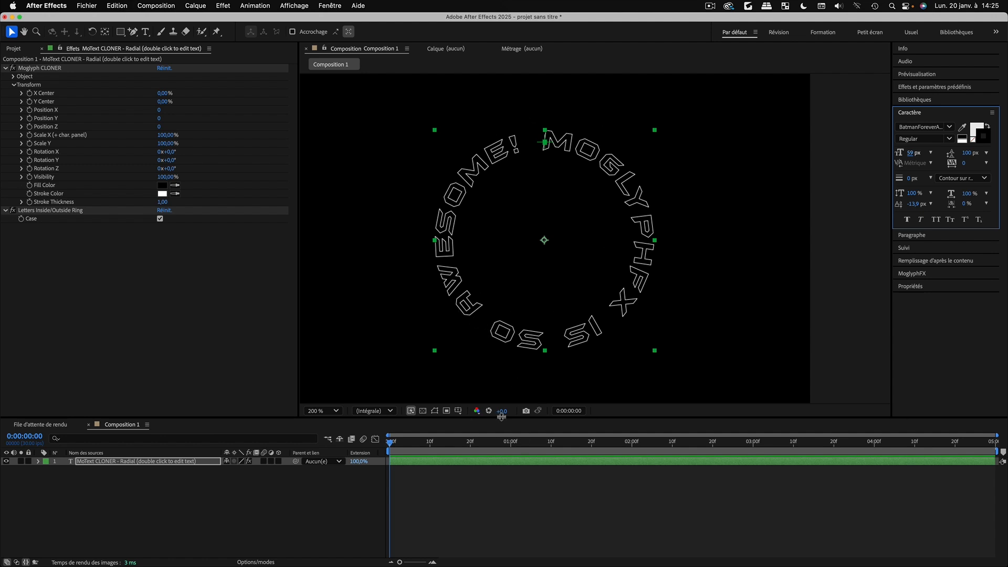
Reselect the Radial MoText cloner layer and apply the MoglyphFX Formula effector to it
left_click(143, 493)
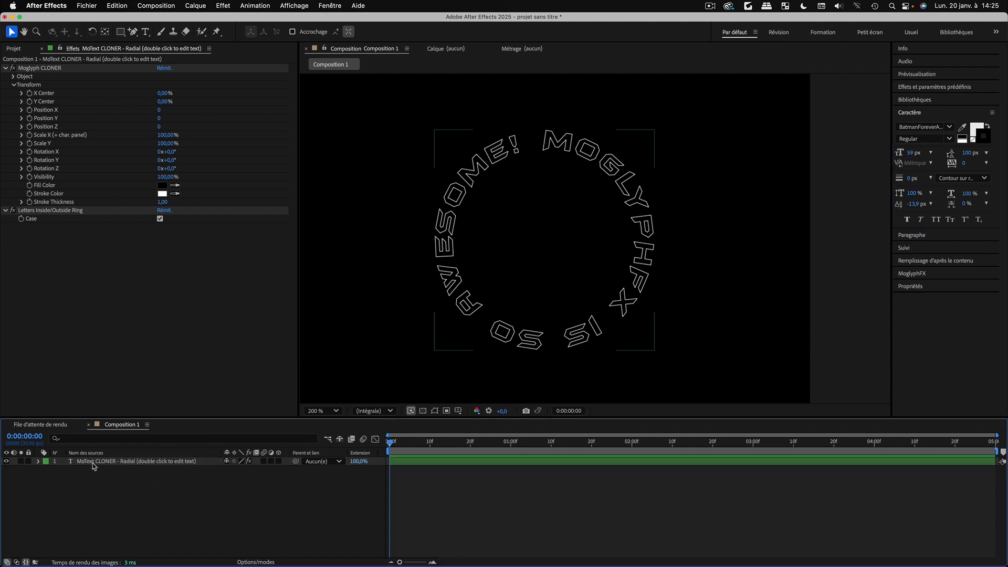
left_click(91, 464)
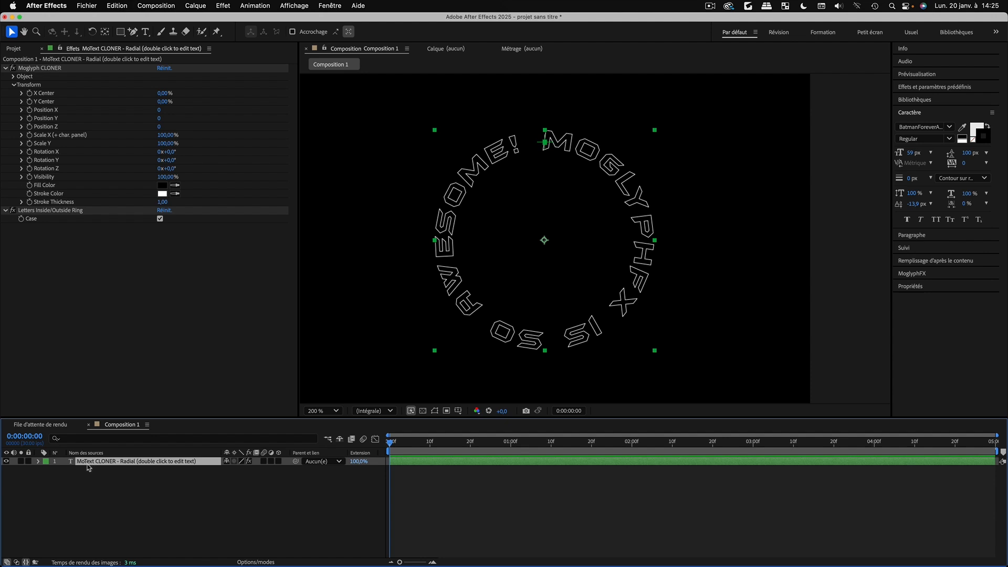
left_click(908, 273)
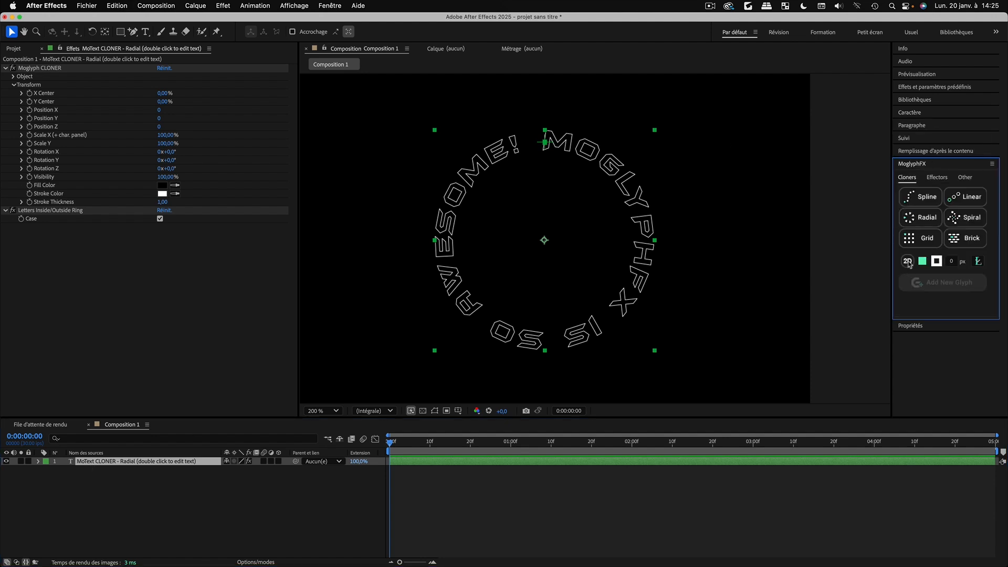
left_click(936, 177)
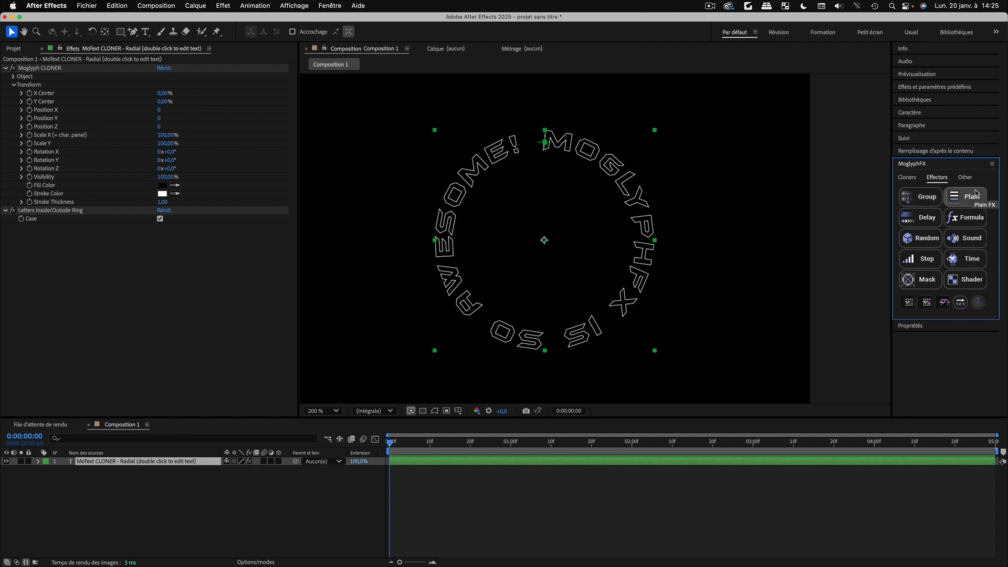
left_click(967, 219)
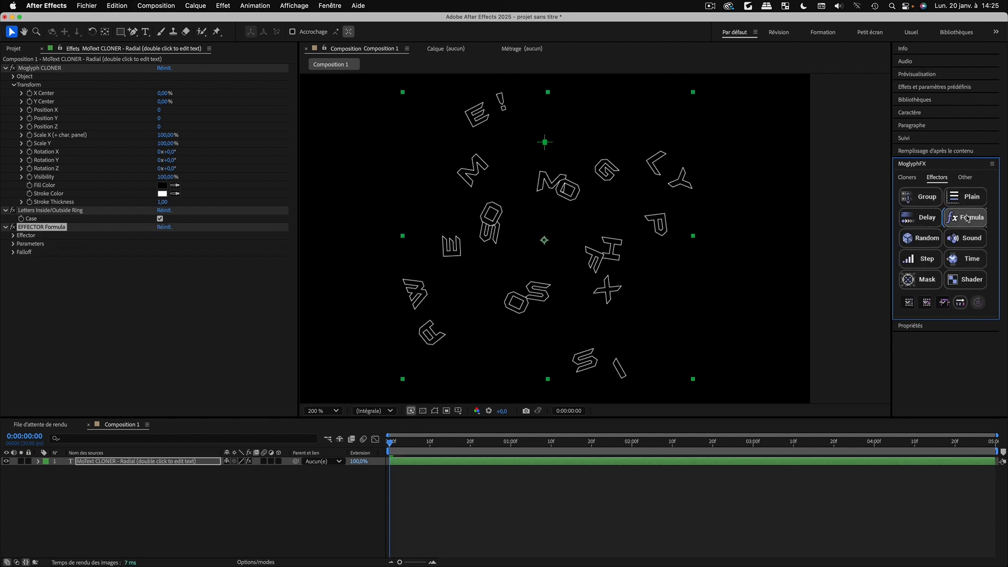
Try a frequency of 0,1 in the Formula effector's curve animation options, and settle on 0,25
left_click(33, 245)
left_click(13, 236)
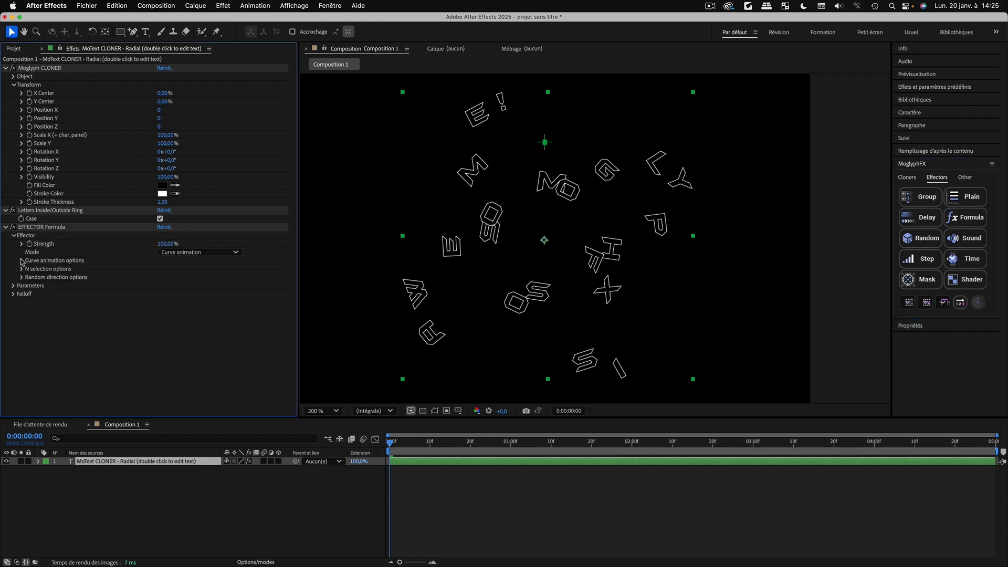
left_click(22, 260)
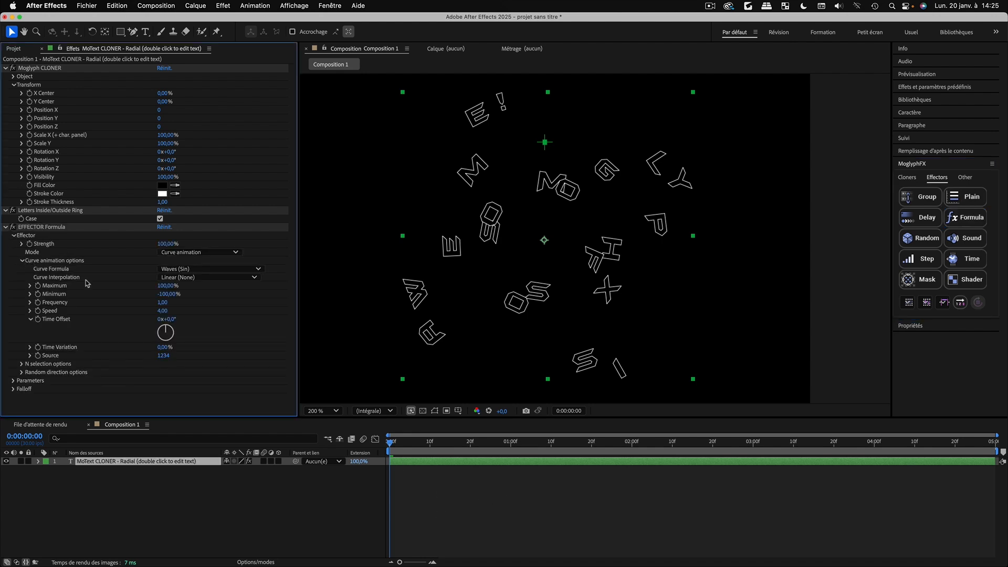
left_click(163, 302)
type("0,1")
key("Return")
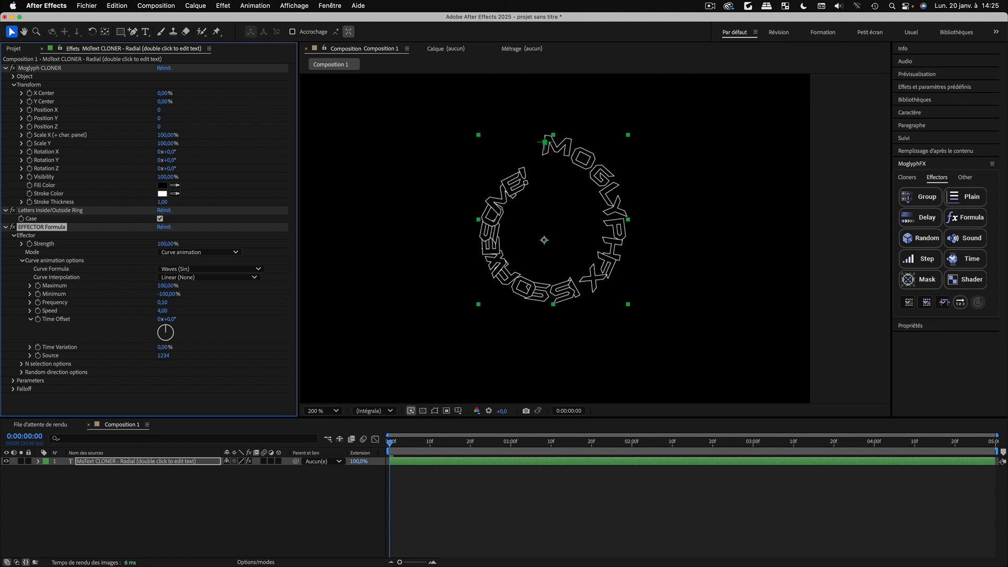
left_click(164, 303)
type("0")
key("Return")
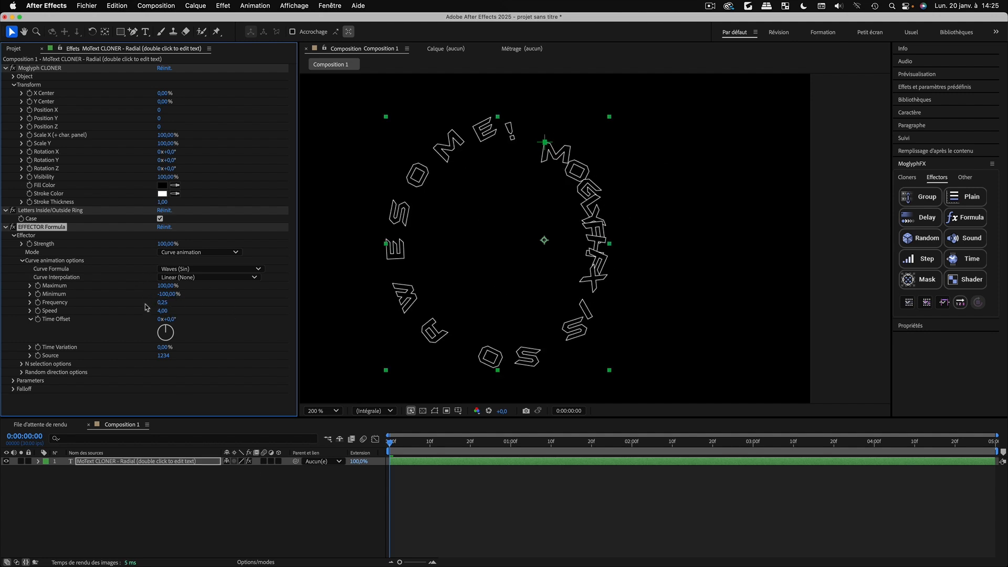
Set the Formula effector's Position.Y parameter to 25
left_click(12, 382)
scroll(45, 346, "down", 1)
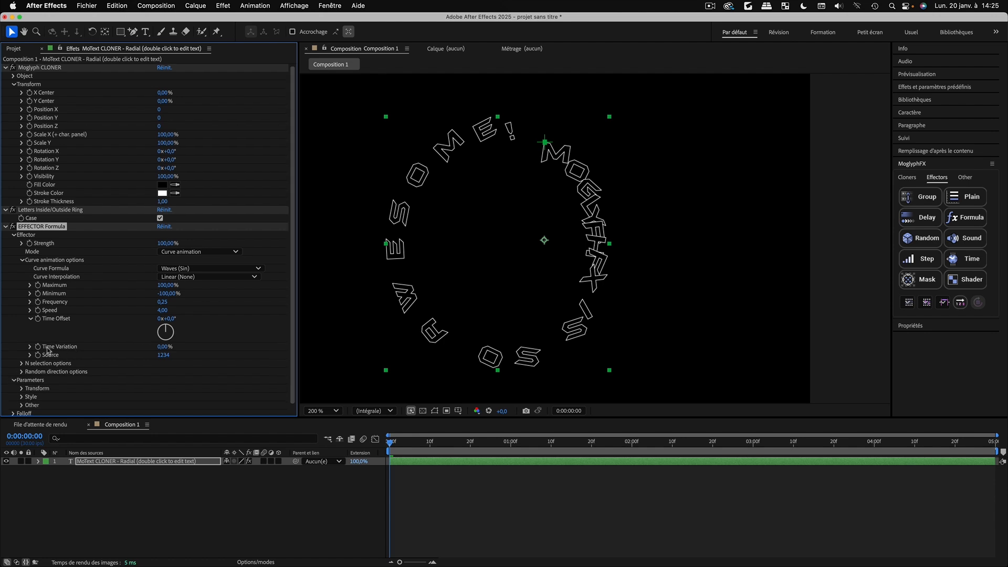
left_click(22, 388)
scroll(90, 353, "down", 5)
left_click(164, 232)
type("25")
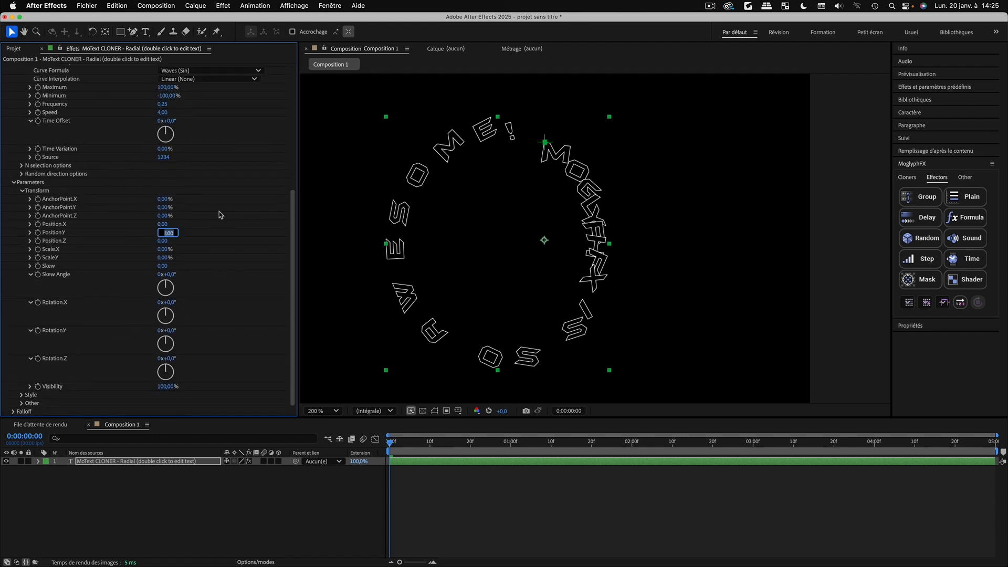
key("Return")
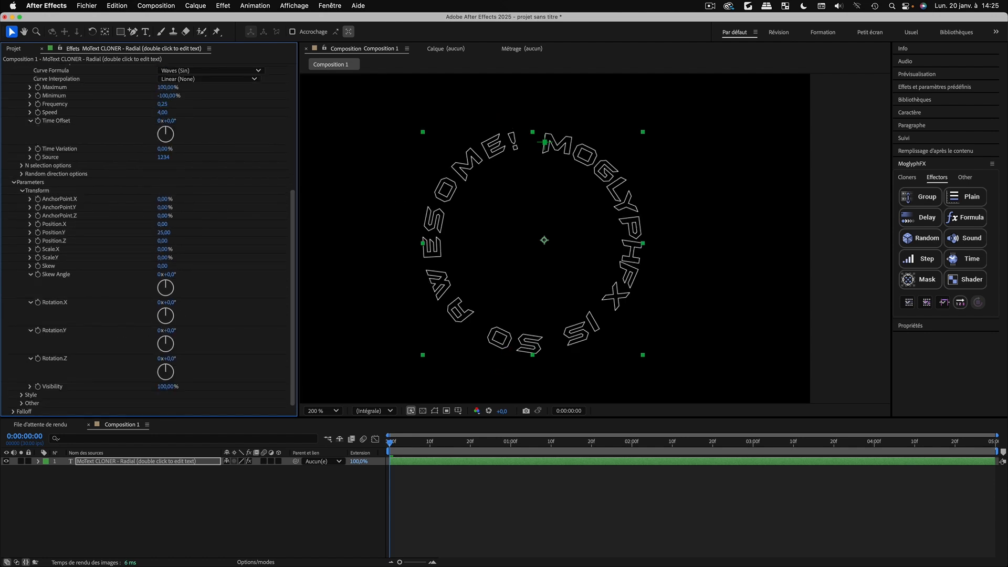
Play the composition to preview the wave animation on the radial text
left_click(508, 530)
key("space")
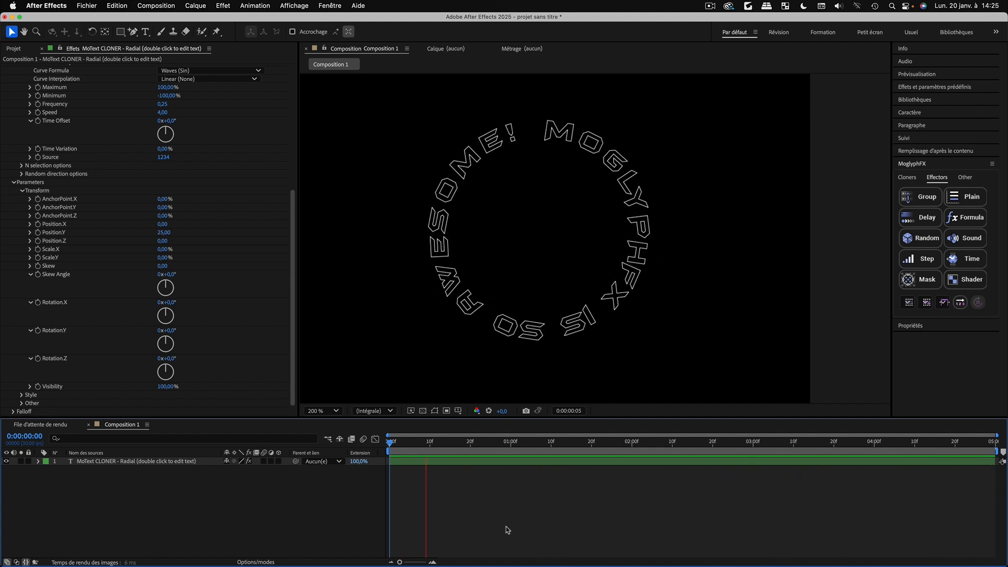
key("space")
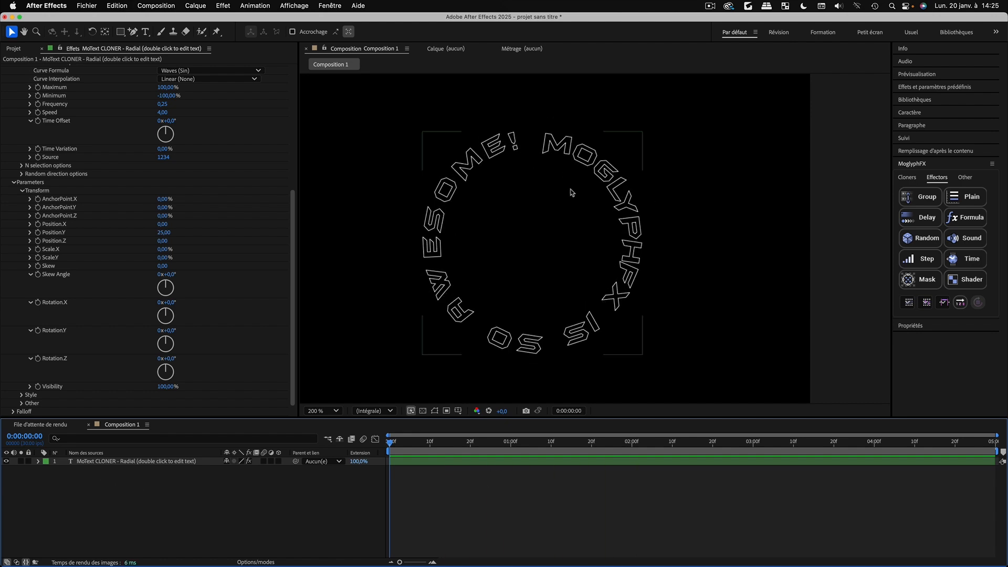
Collapse all effects of the radial cloner and delete its text layer from the composition
scroll(15, 94, "up", 10)
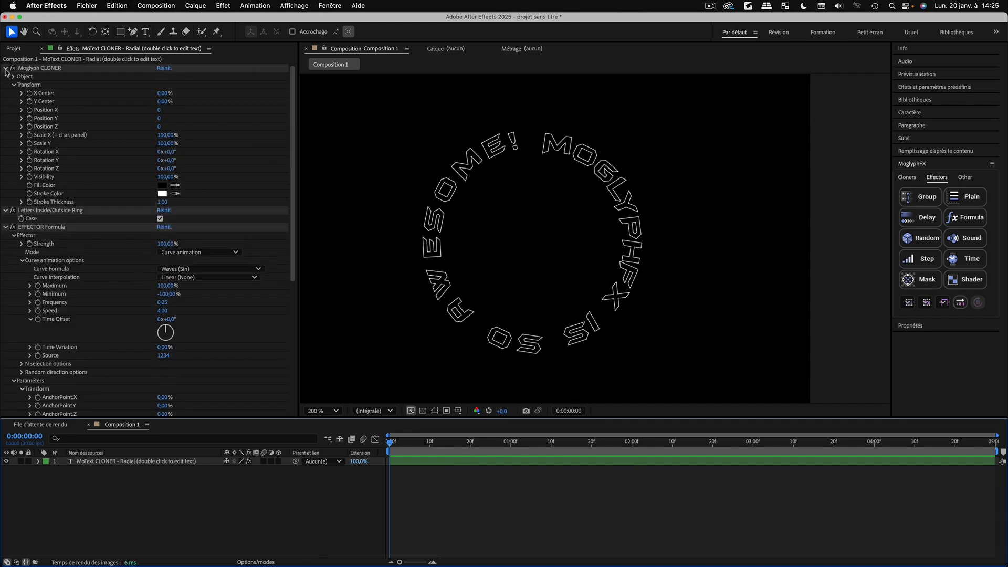
left_click(6, 69)
left_click(6, 93)
left_click(6, 76)
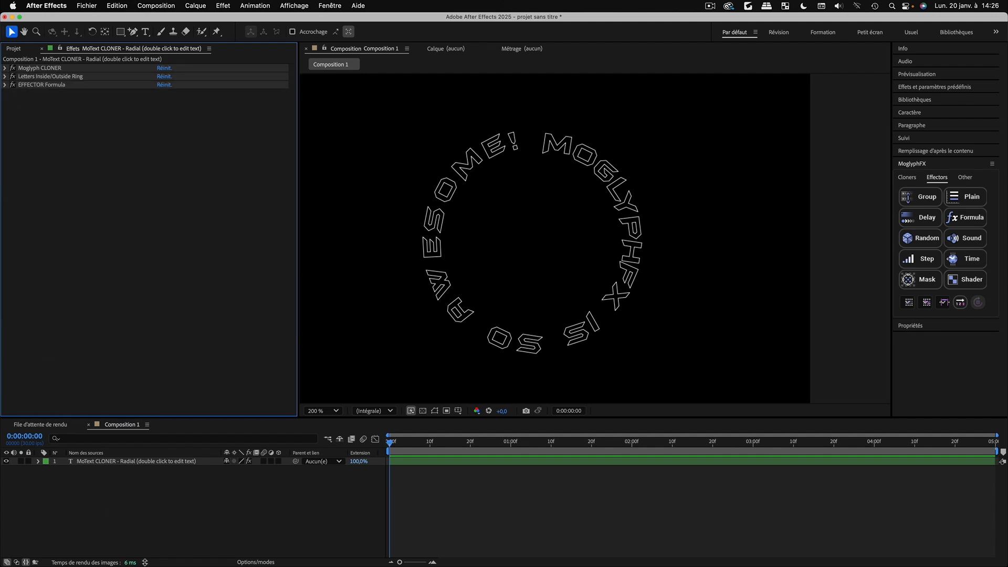
left_click(83, 462)
key("Delete")
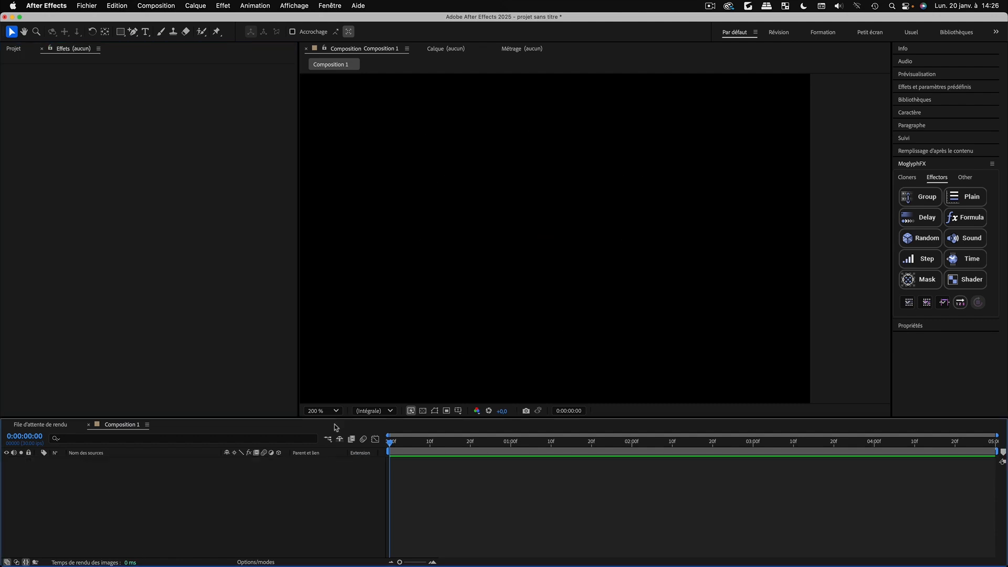
Look through the available glyph sets without changing the selection, and add a Grid text cloner to the composition
left_click(906, 177)
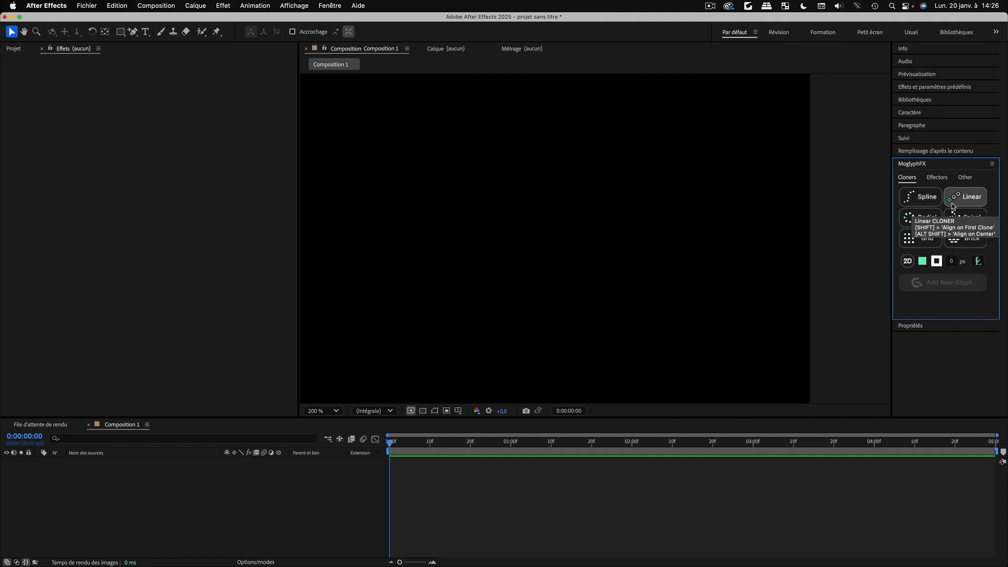
left_click(978, 262)
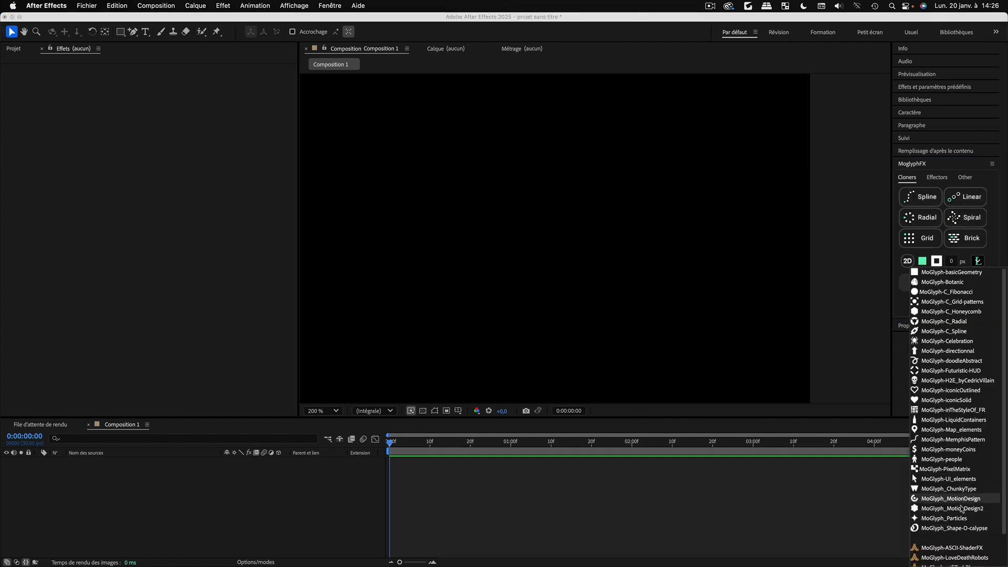
scroll(941, 548, "down", 2)
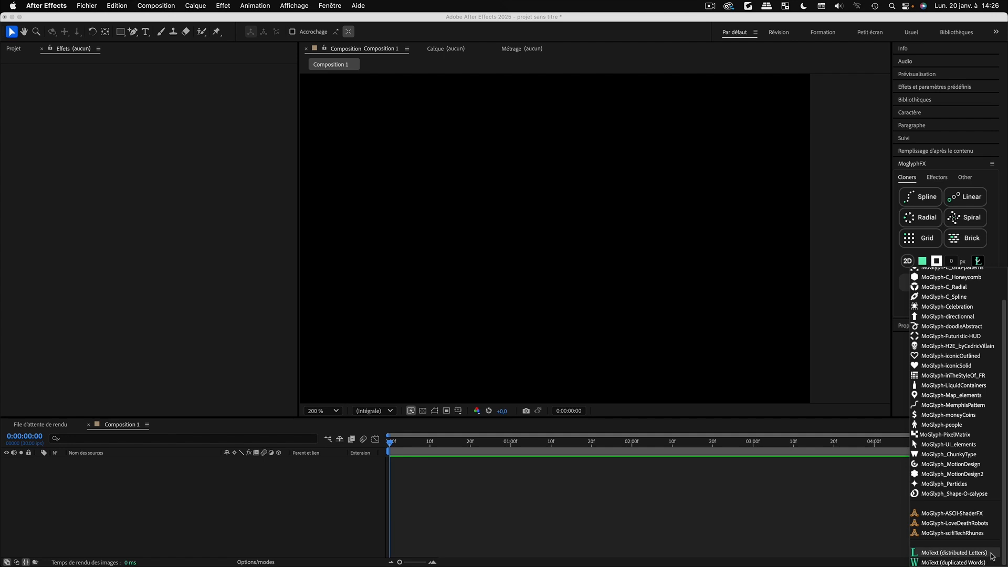
left_click(850, 513)
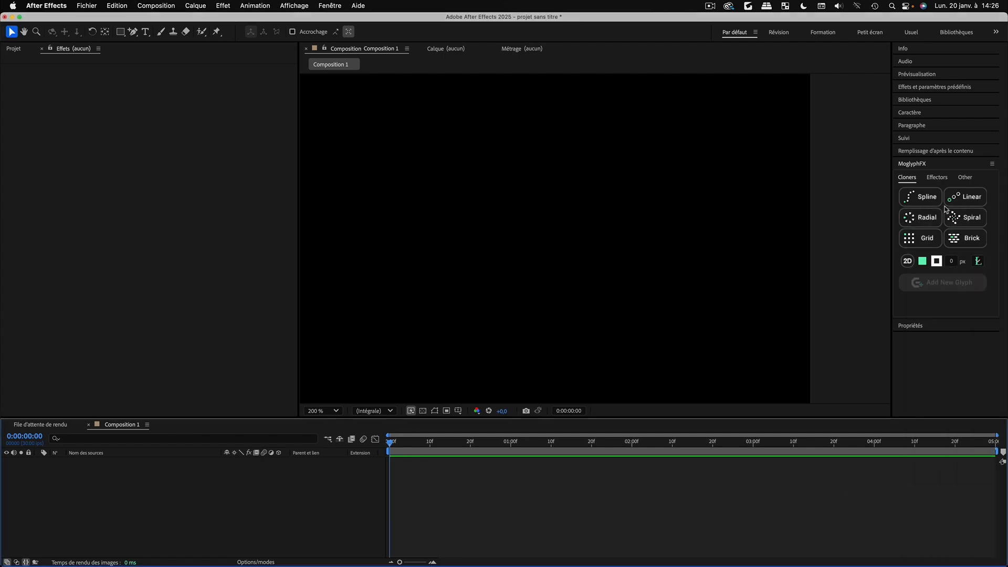
left_click(920, 238)
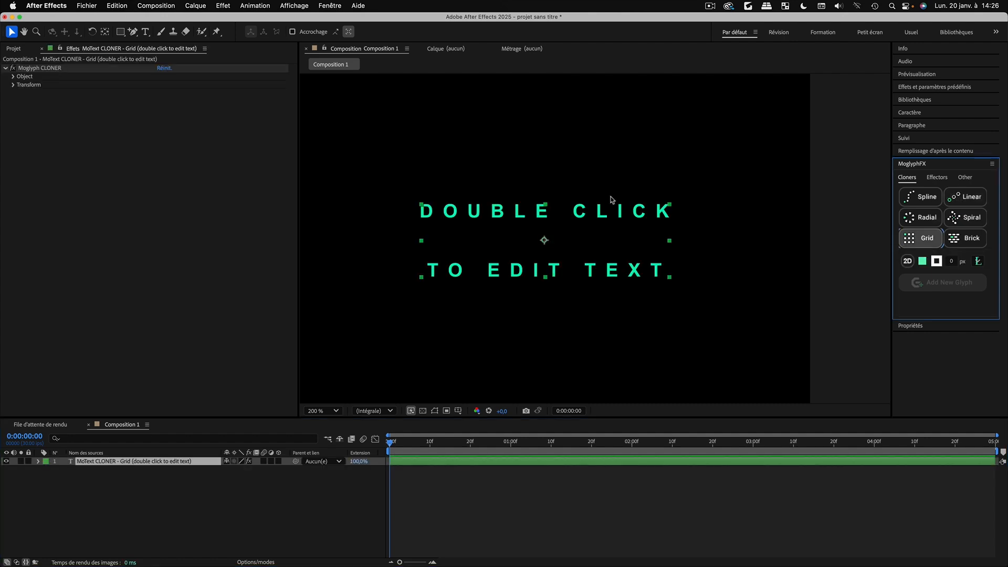
Try other X Gap and Y Gap values in the grid cloner's Object settings and undo the changes
left_click(14, 76)
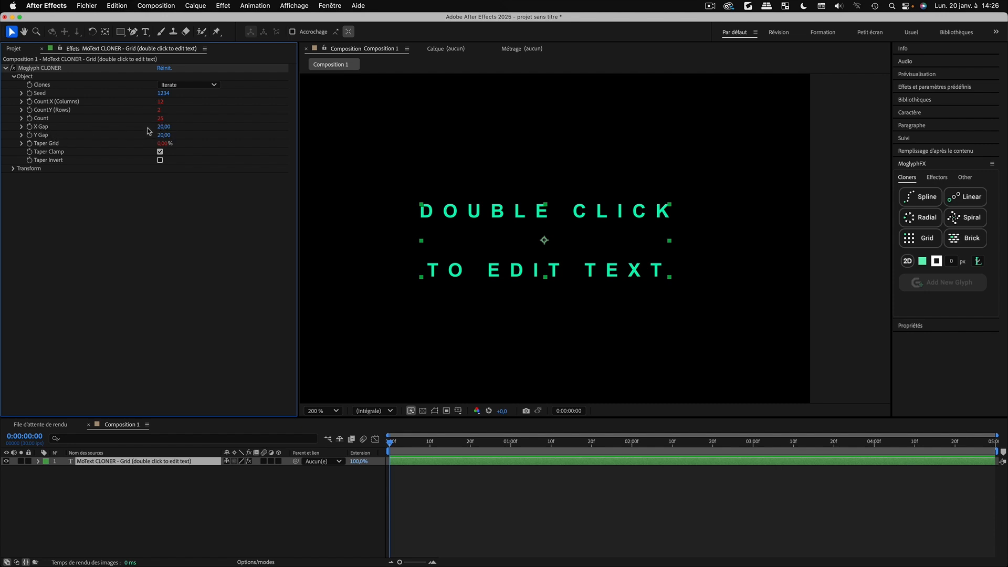
left_click_drag(169, 127, 168, 136)
key("super+z")
left_click(214, 208)
key("super+z")
left_click(126, 493)
Replace the grid cloner's placeholder text with "Anytext on"
double_click(70, 462)
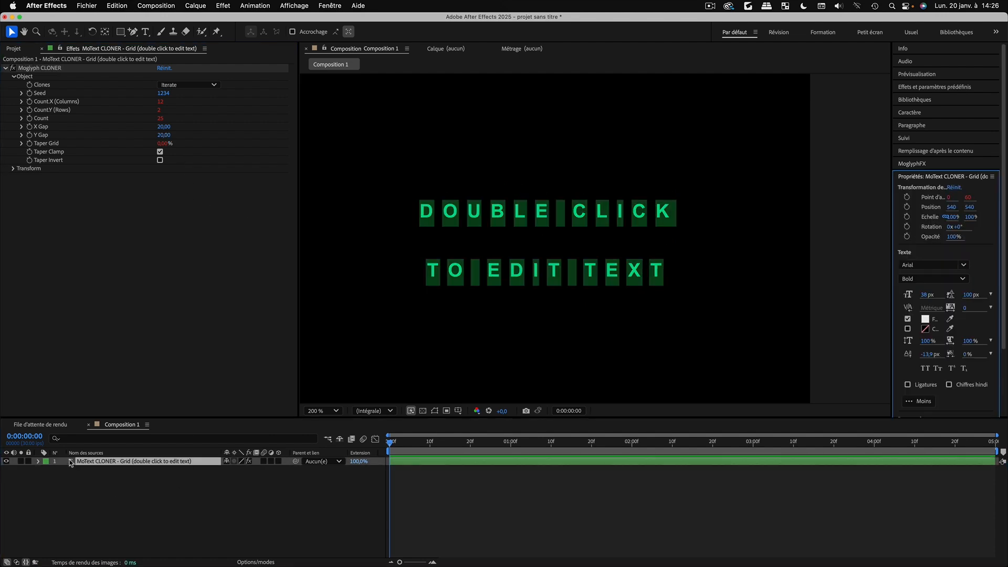
type("nyth")
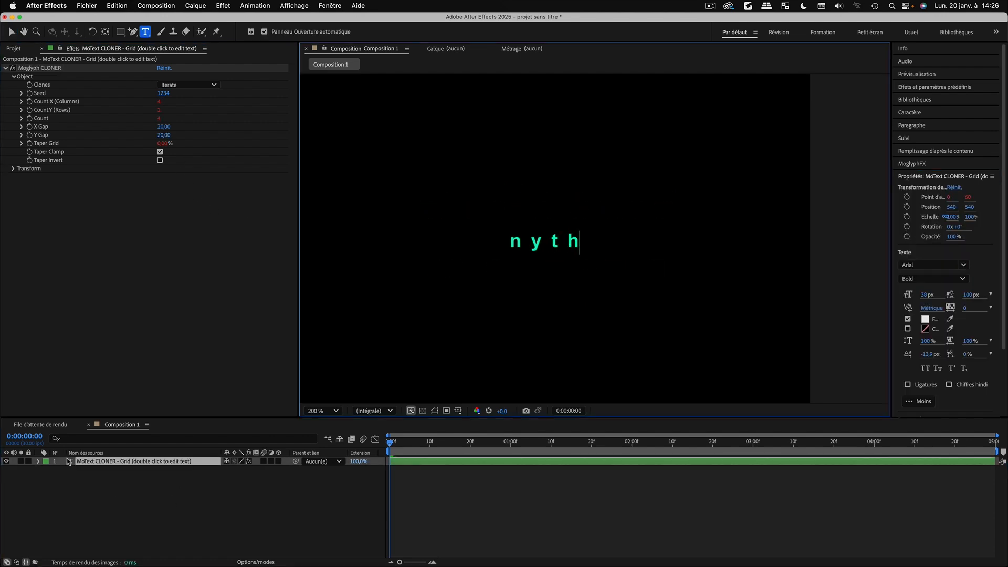
key("BackSpace")
key("BackSpace")
key("BackSpace")
key("BackSpace")
type("a")
key("BackSpace")
type("Anyt")
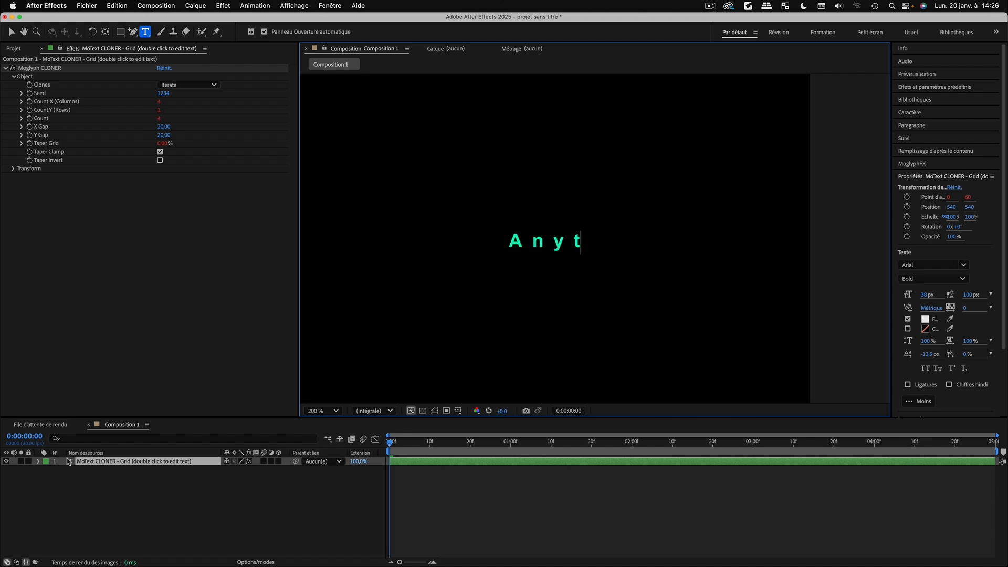
type("ext on")
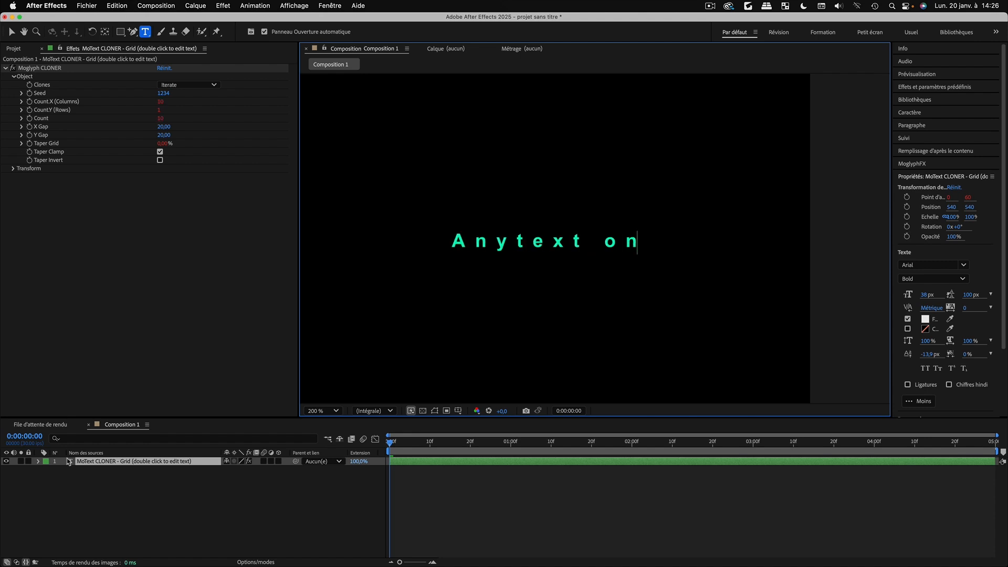
Add "several" and "lines" as the second and third lines of the text, and finish text editing
key("Return")
type("ral")
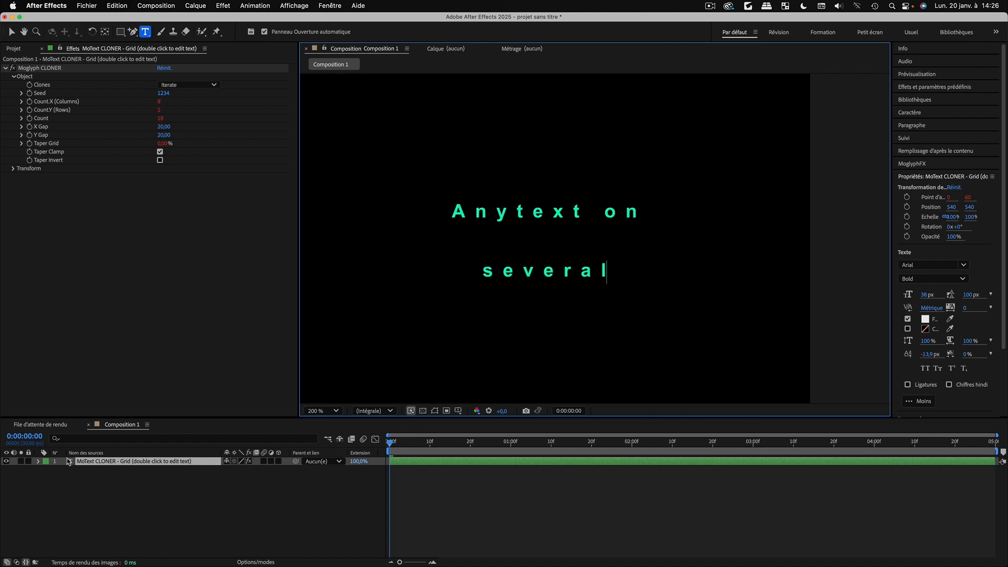
key("Return")
type("lines")
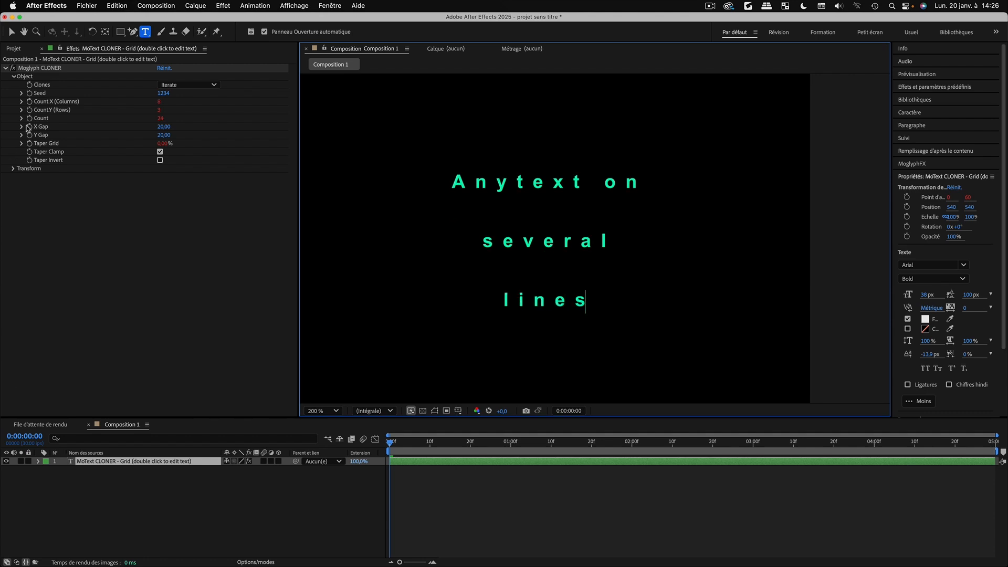
left_click(12, 30)
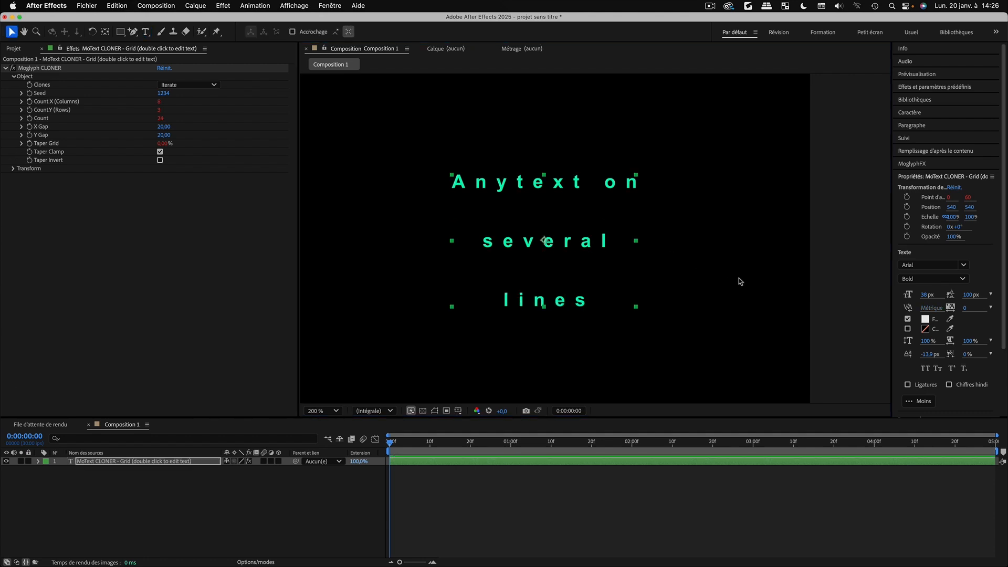
Change the grid text's font to Bebas Neue Regular
left_click(926, 178)
left_click(915, 165)
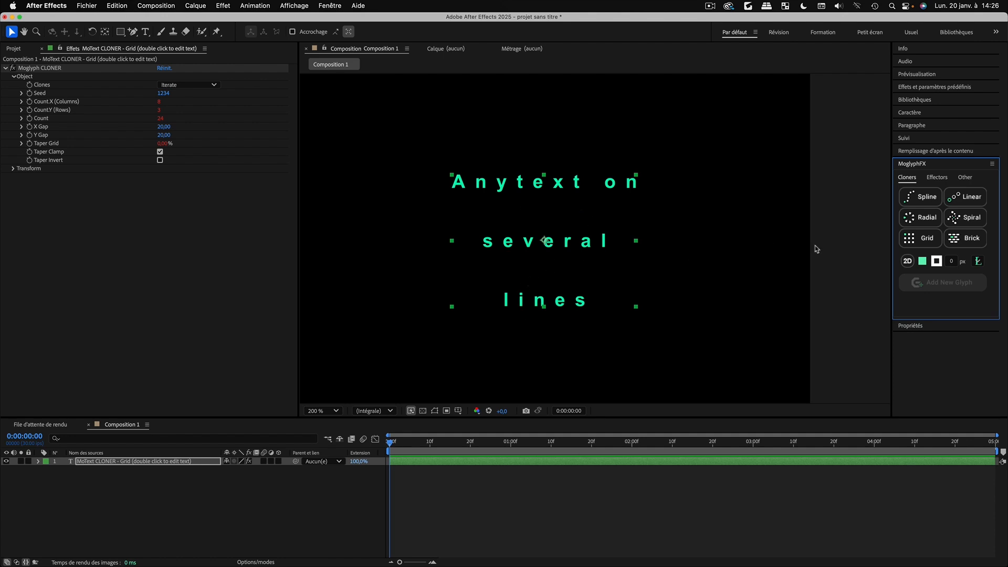
left_click(614, 193)
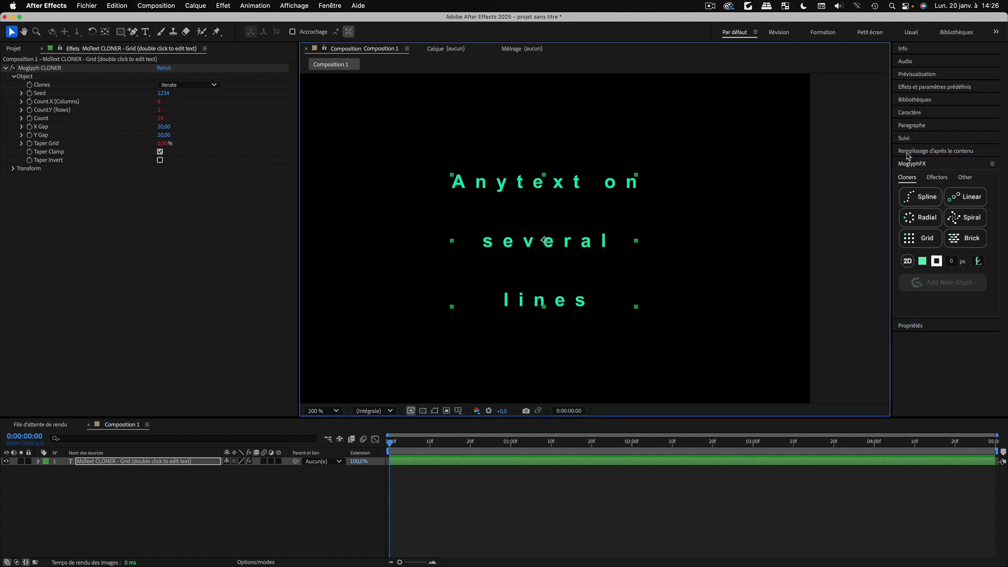
left_click(914, 326)
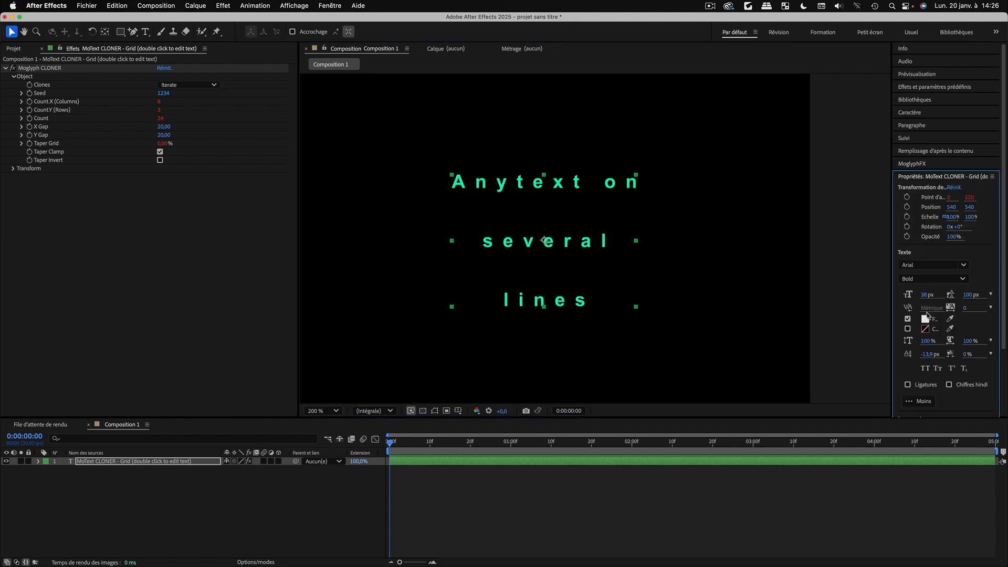
left_click(928, 264)
type("bebas")
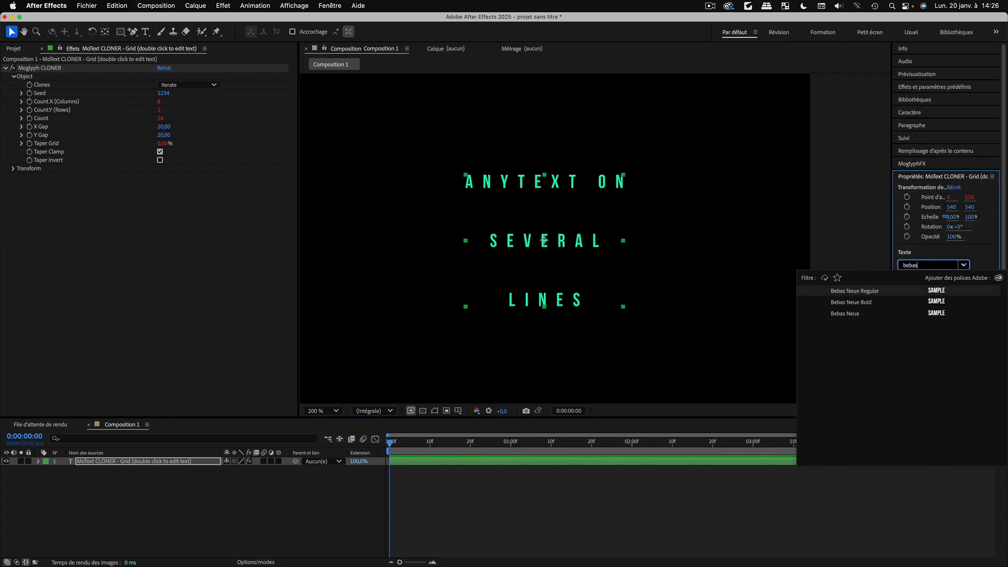
key("Return")
Insert the missing space in the first line of the grid text so it reads "Any text on"
double_click(513, 183)
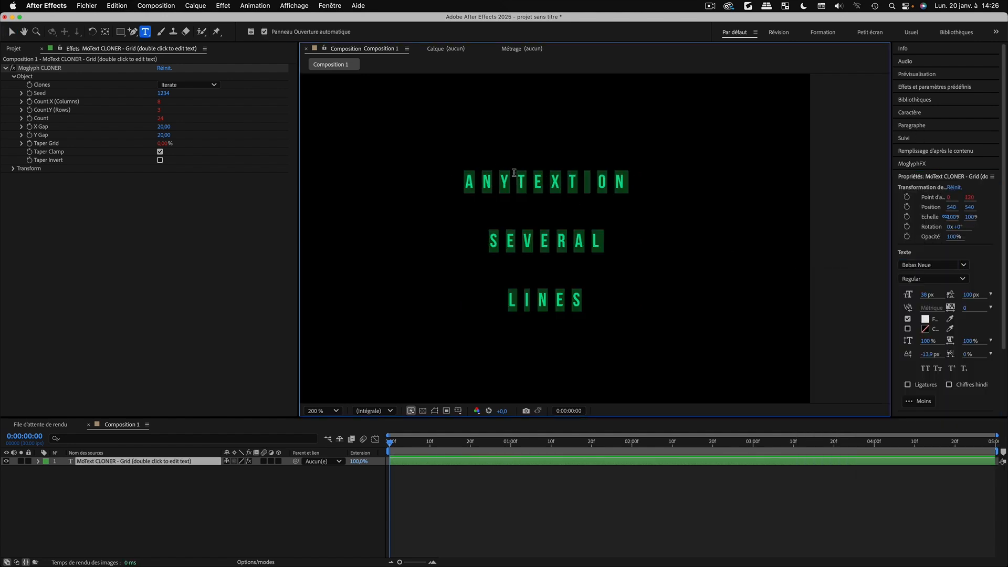
left_click(513, 183)
left_click(11, 31)
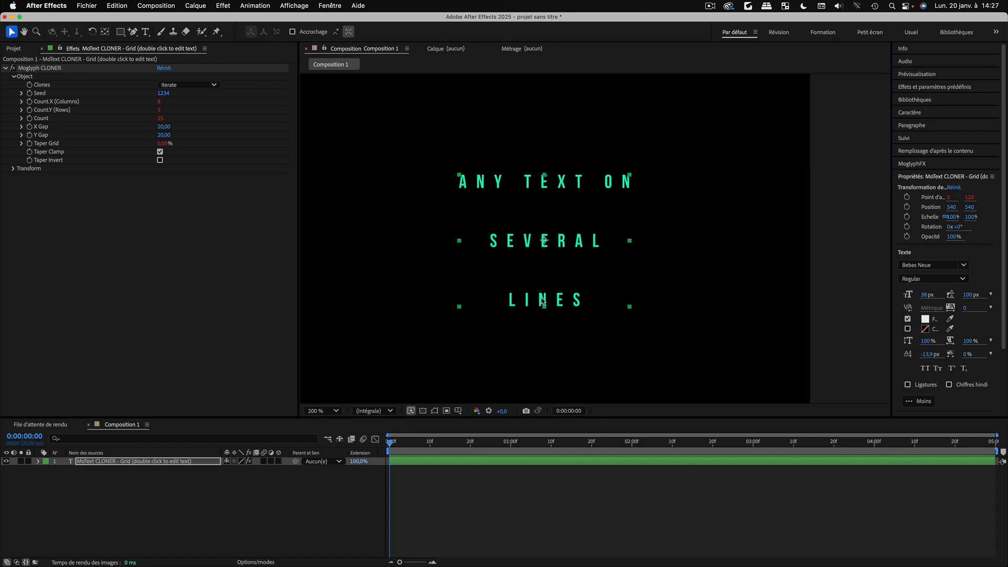
Try a different X Gap on the grid cloner, restore it to 20, and set the Y Gap to -50
left_click(164, 127)
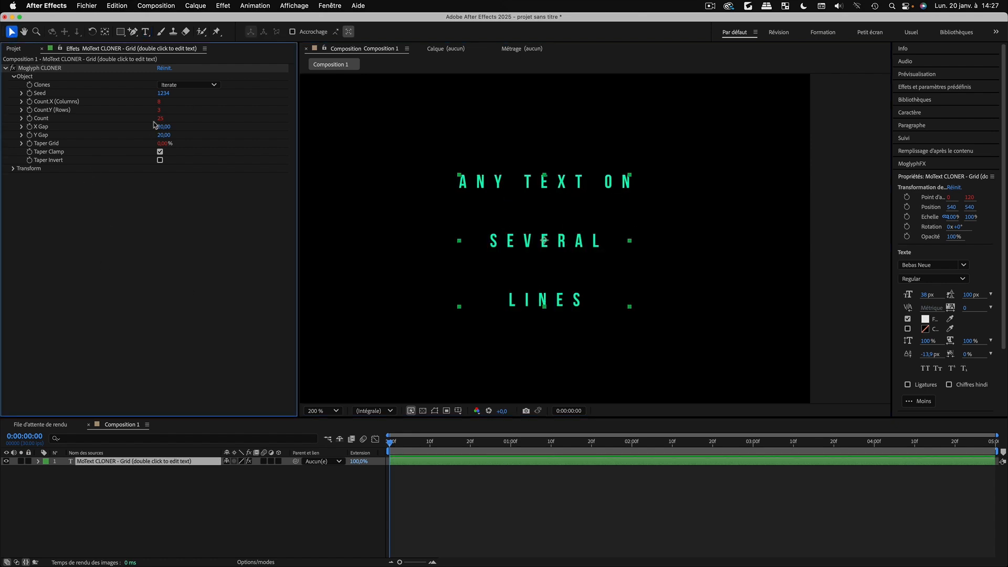
type("40")
key("Return")
left_click_drag(166, 127, 165, 137)
key("super+z")
Add a Random effector to the grid cloner text layer
left_click(59, 470)
left_click(78, 462)
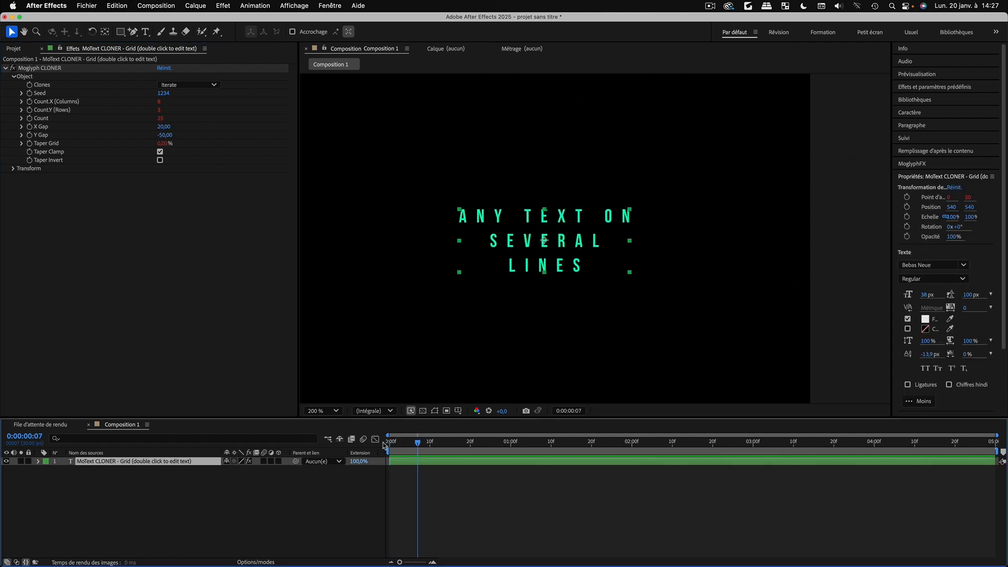
left_click(907, 177)
left_click(912, 164)
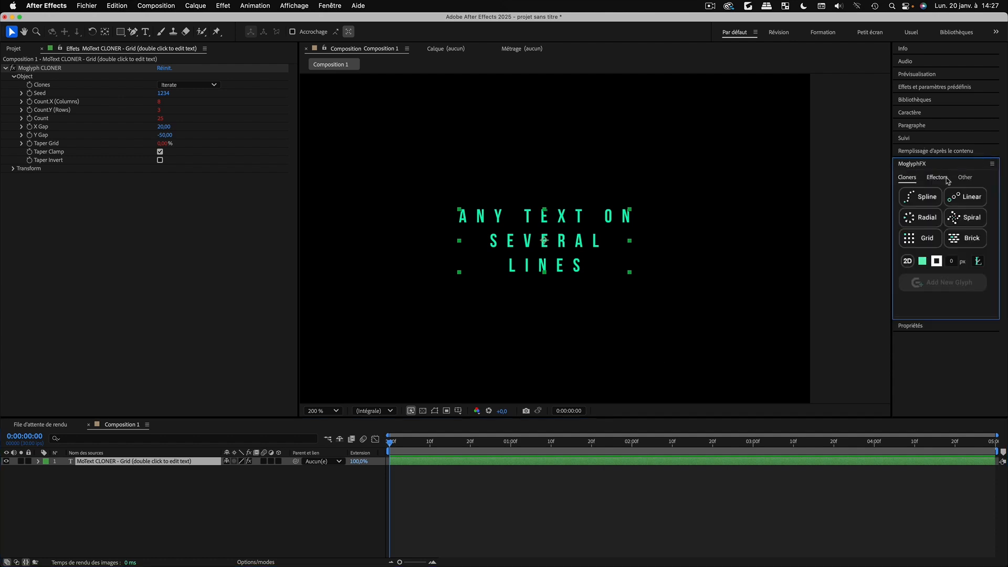
left_click(937, 178)
left_click(924, 246)
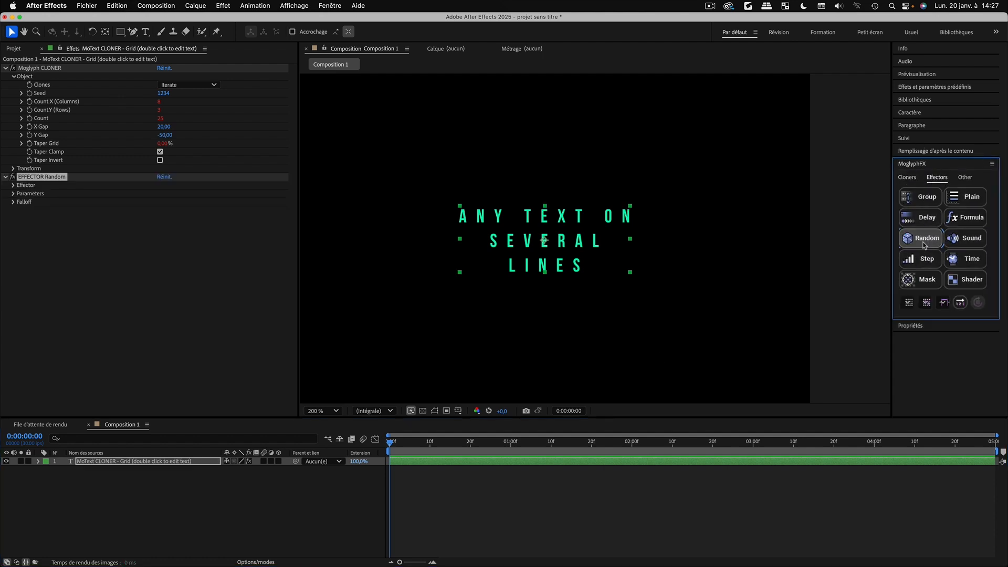
Preview the Random effector's animation along the timeline and undo adding that effector to the grid text
left_click_drag(392, 444, 738, 446)
left_click(547, 517)
key("super+z")
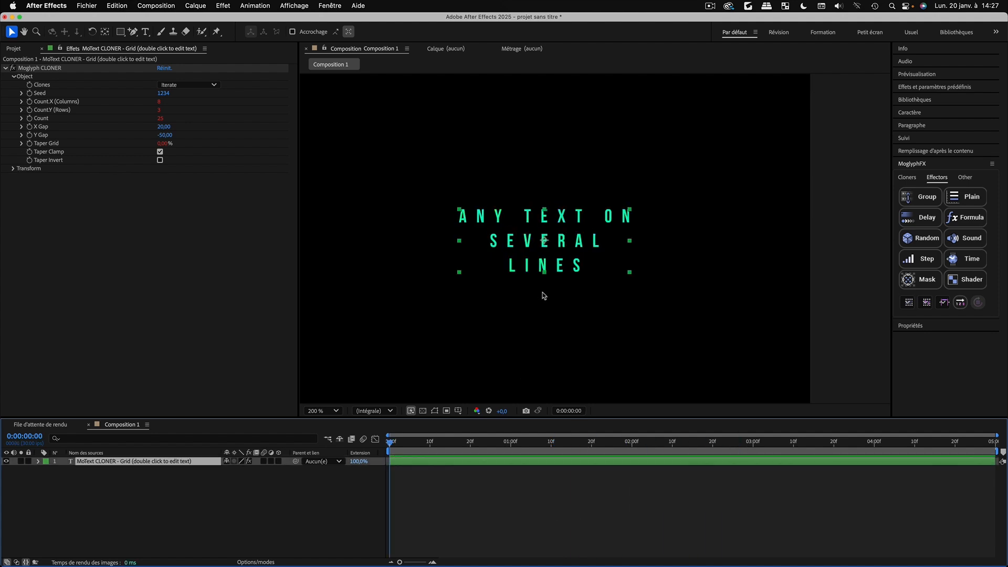
Delete the grid cloner text layer from the composition
left_click(66, 522)
left_click(96, 461)
key("Delete")
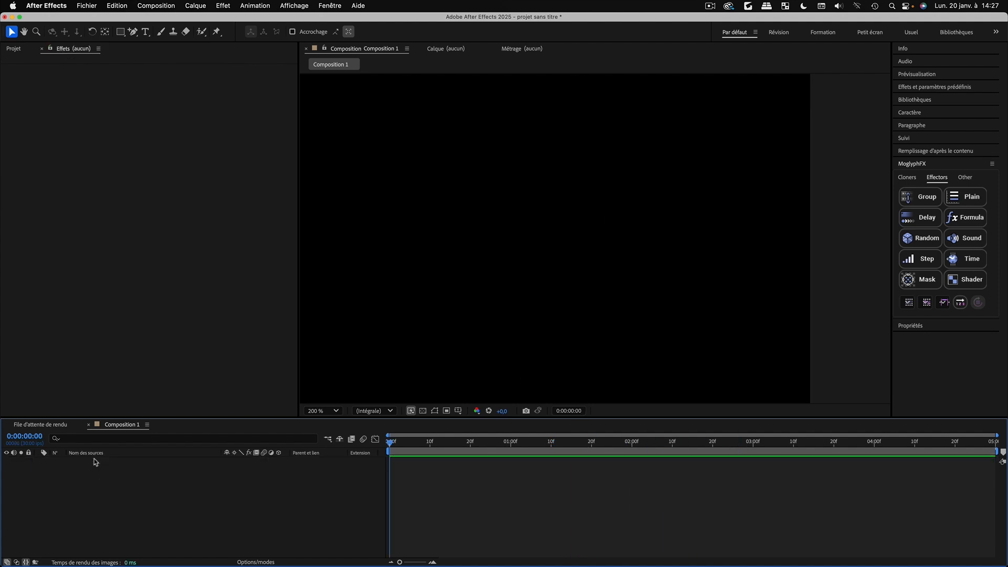
Try a Spiral text cloner in the empty composition, and undo it
left_click(907, 177)
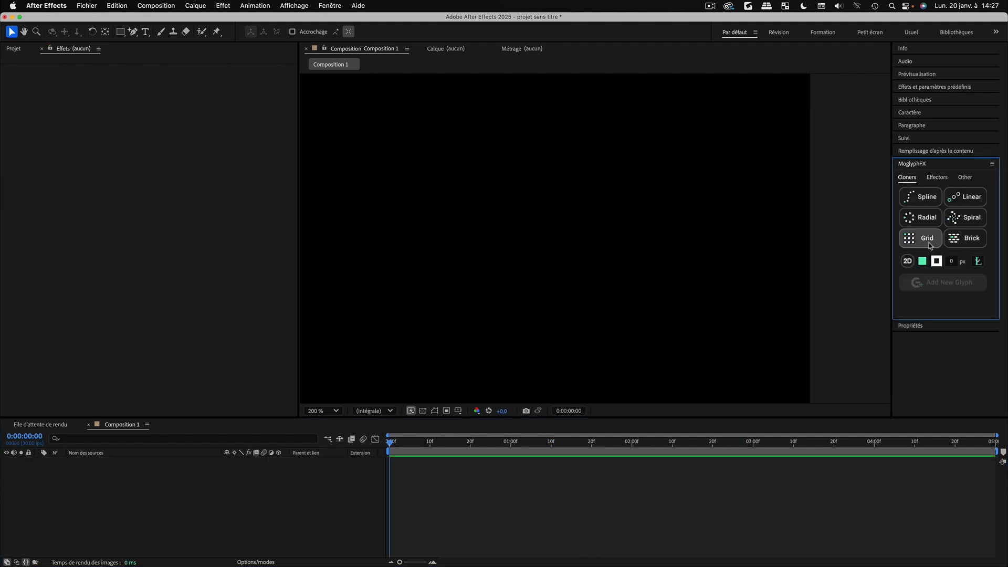
left_click(976, 224)
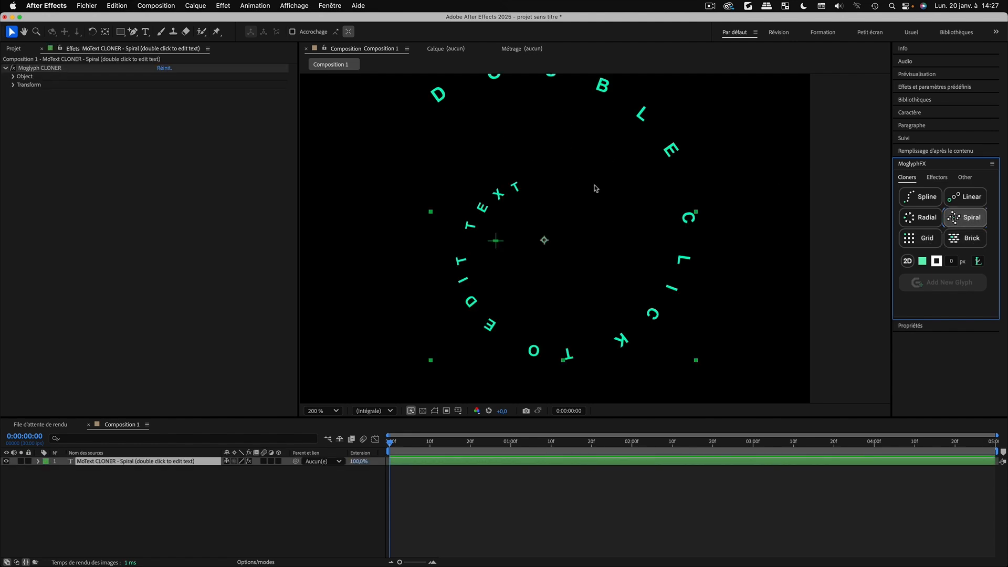
key("super+z")
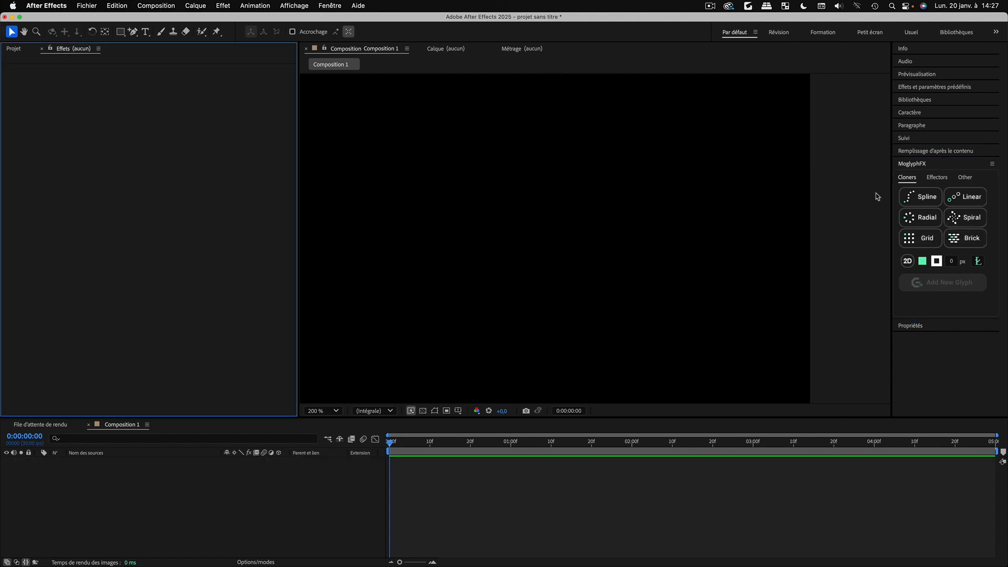
Draw an open, S-shaped five-point curve with smooth bends across the composition using the Pen tool
left_click(133, 32)
left_click(484, 173)
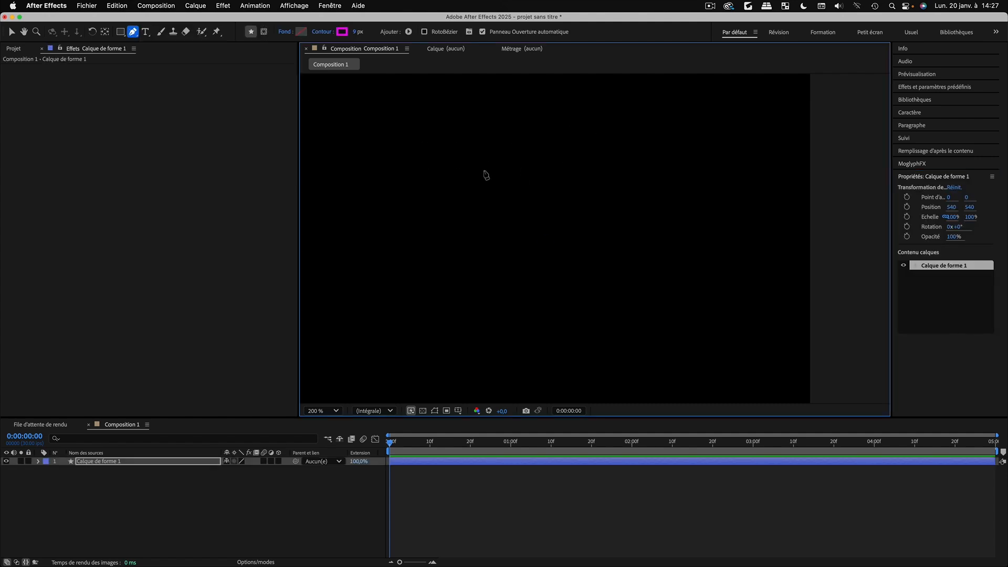
left_click_drag(432, 162, 488, 136)
left_click_drag(690, 158, 732, 231)
left_click_drag(590, 254, 484, 255)
left_click_drag(458, 350, 521, 387)
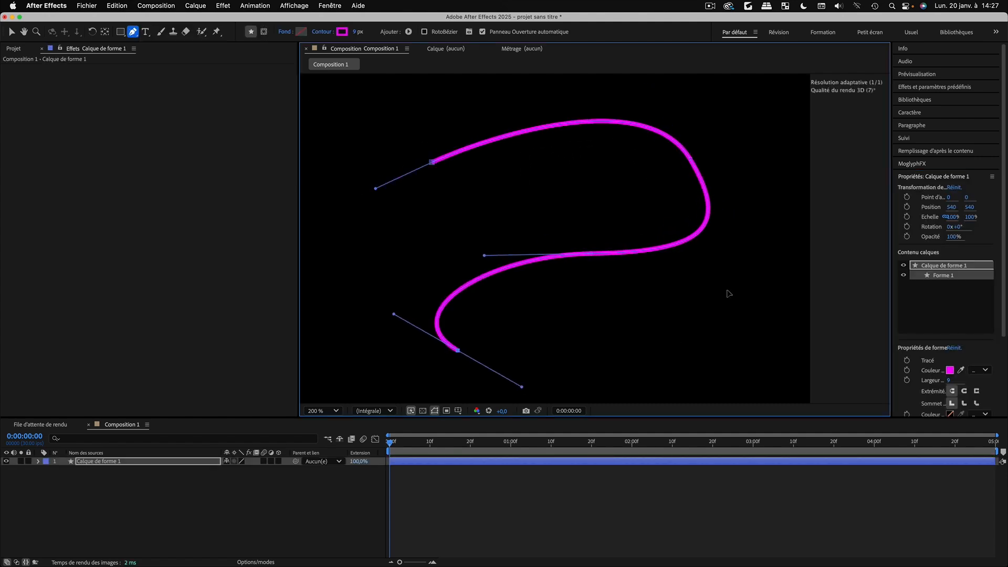
left_click_drag(709, 309, 765, 248)
left_click(12, 31)
left_click(87, 469)
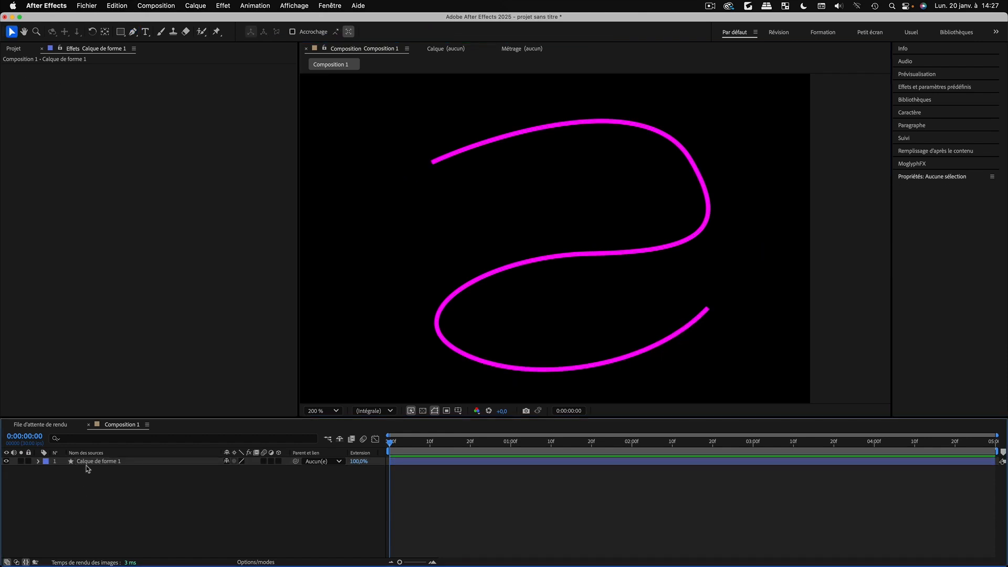
Add a Spline text cloner that follows the drawn curve's shape layer
left_click(87, 464)
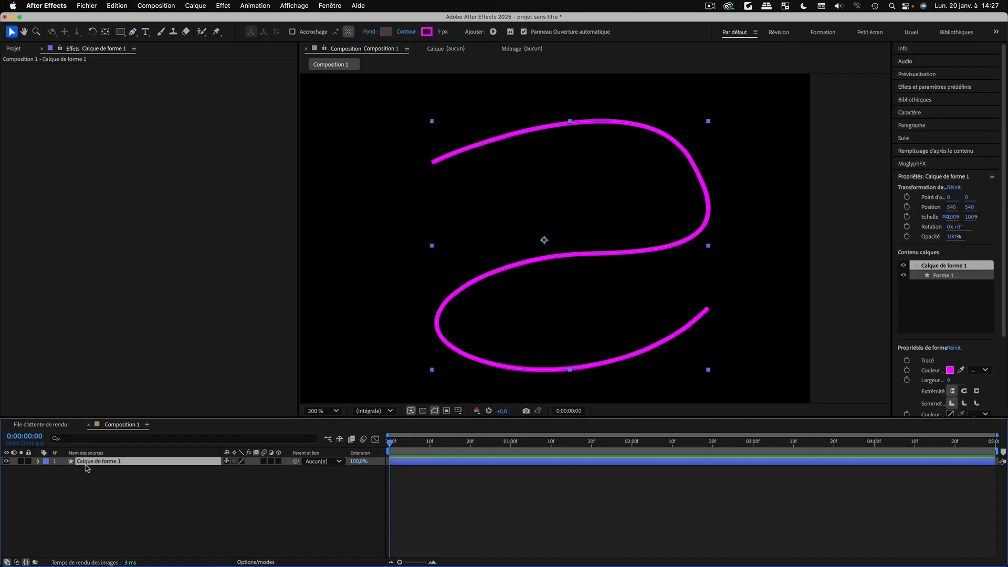
left_click(913, 164)
left_click(978, 261)
scroll(969, 504, "down", 2)
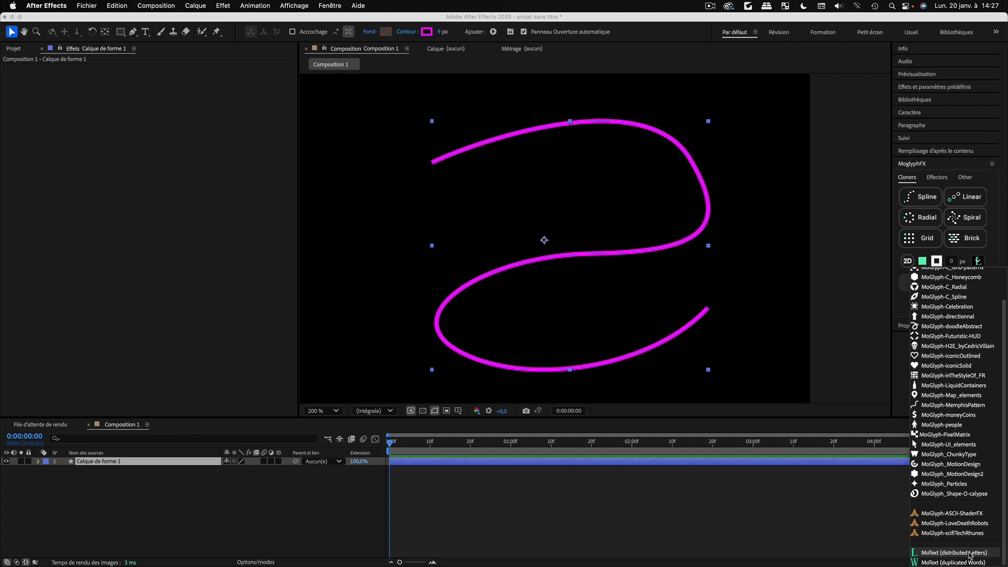
left_click(819, 536)
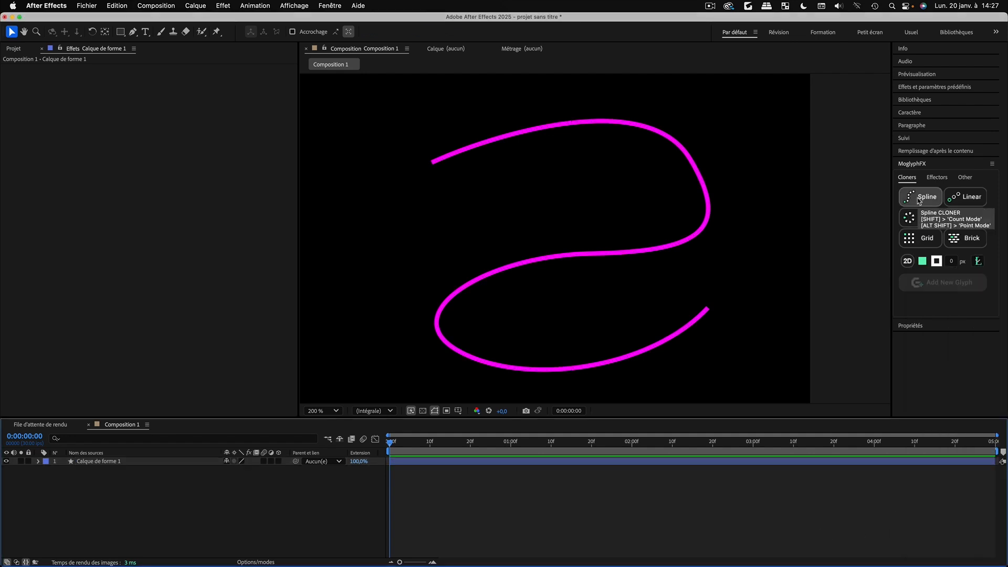
left_click(920, 200)
key("Return")
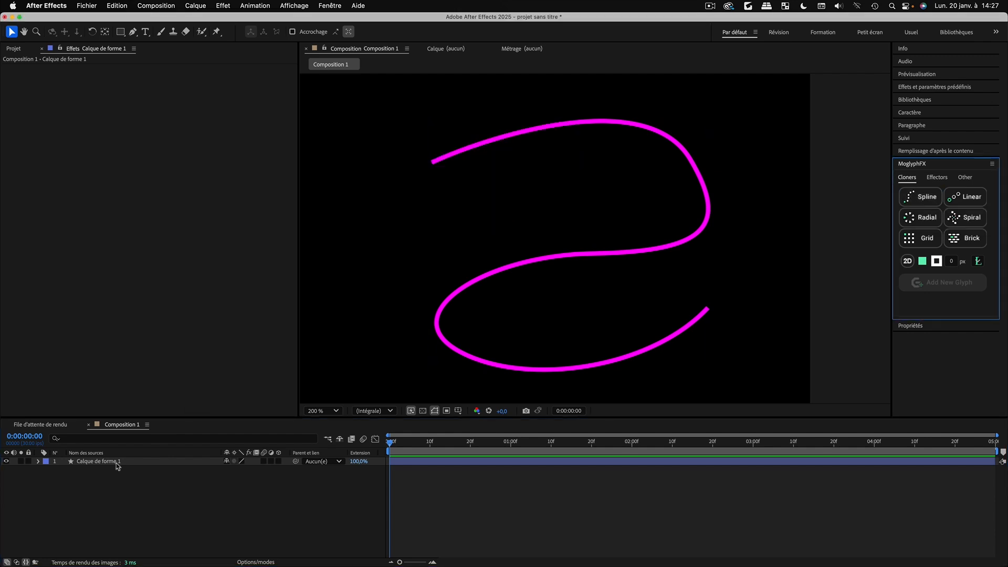
left_click(118, 466)
left_click(935, 200)
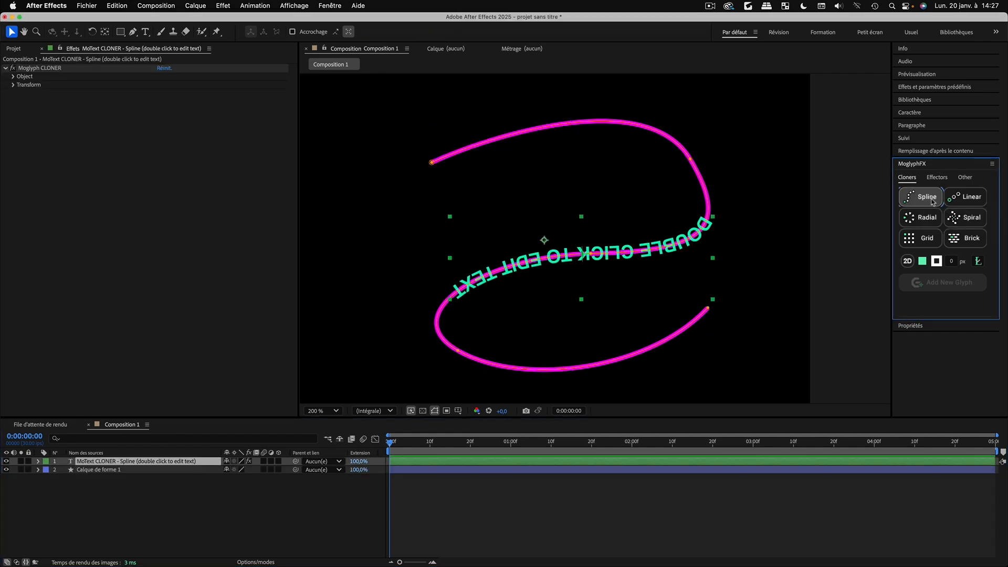
Expand the Spline cloner's Object properties and slide the text along the curve to an Offset of 1050 px
left_click(13, 77)
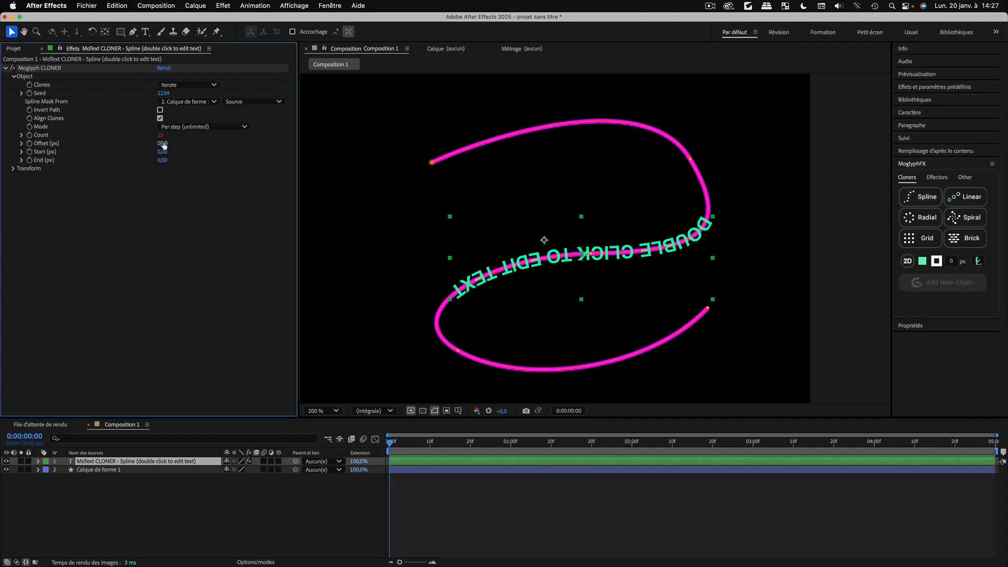
mouse_move(163, 146)
left_mouse_down()
mouse_move(106, 152)
mouse_move(229, 161)
mouse_move(154, 167)
mouse_move(283, 166)
mouse_move(171, 164)
mouse_move(244, 173)
left_mouse_up()
left_click(96, 507)
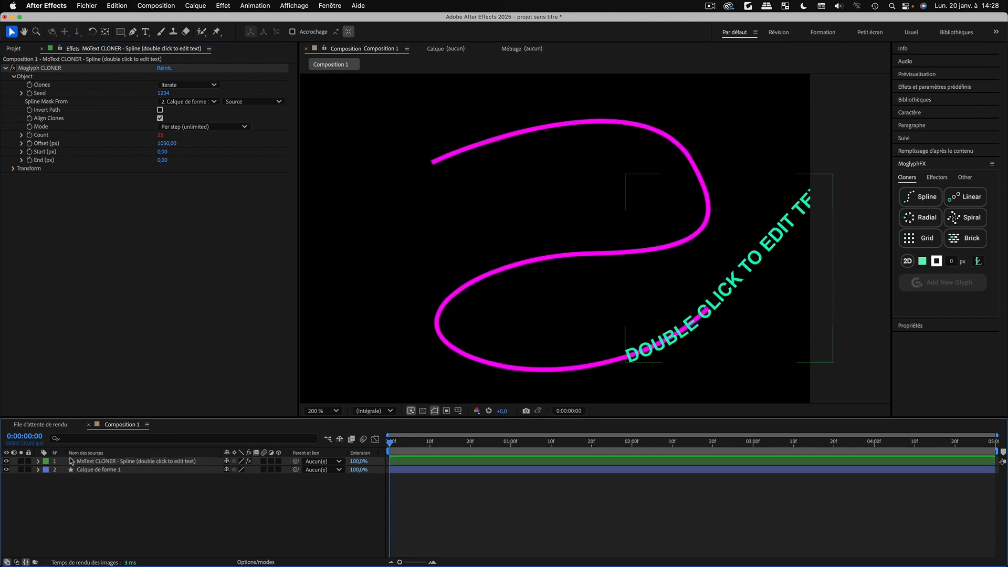
Replace the Spline cloner's placeholder text with "EDITABLE TEXT"
double_click(71, 461)
type("dit")
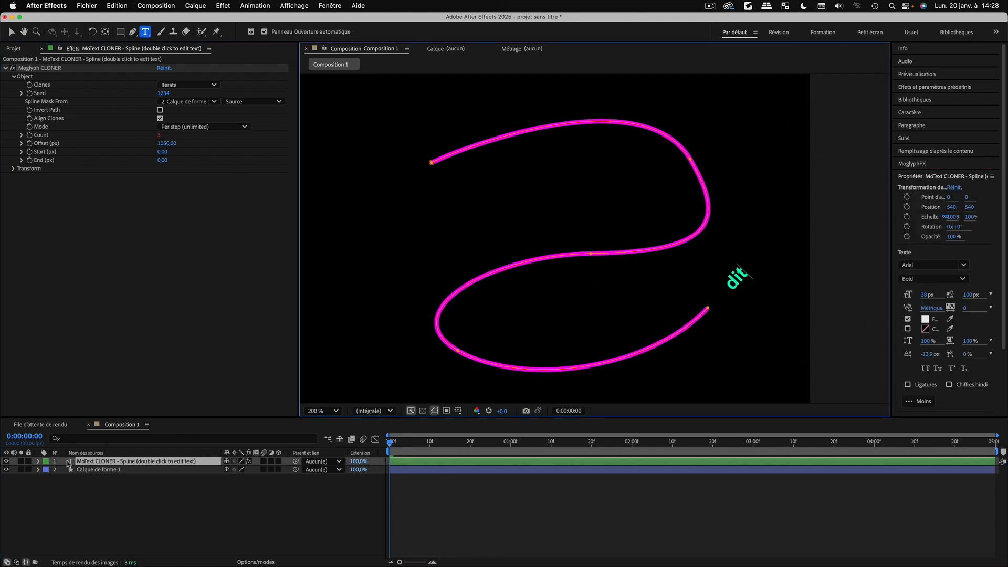
type("bleEDITBLE")
key("BackSpace")
key("BackSpace")
key("BackSpace")
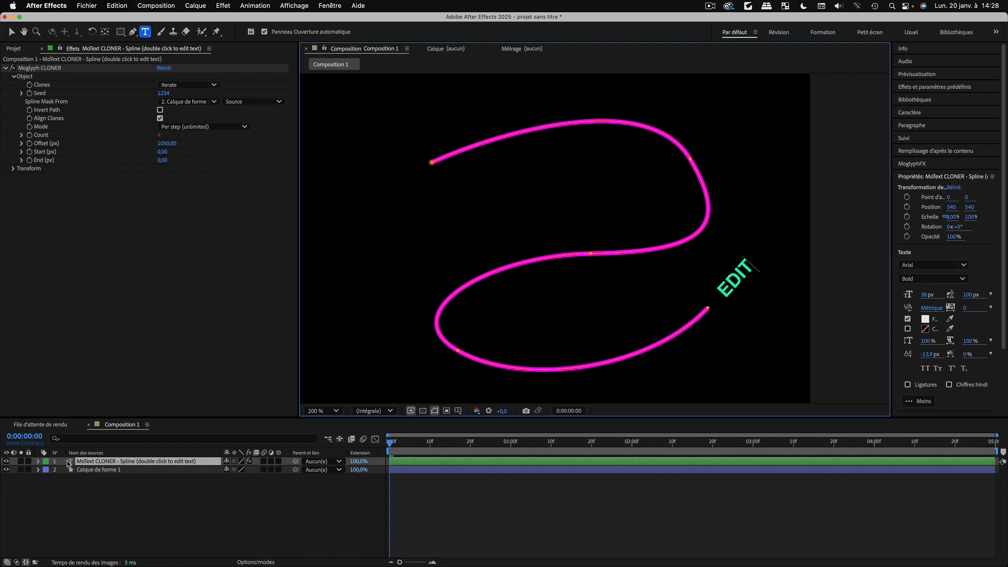
type("ABLE TEXT")
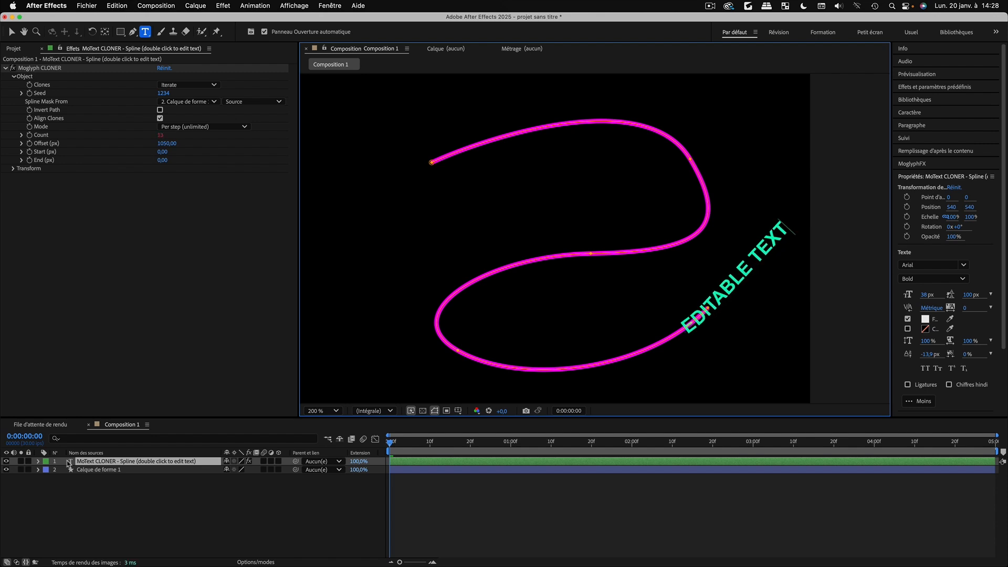
left_click(11, 32)
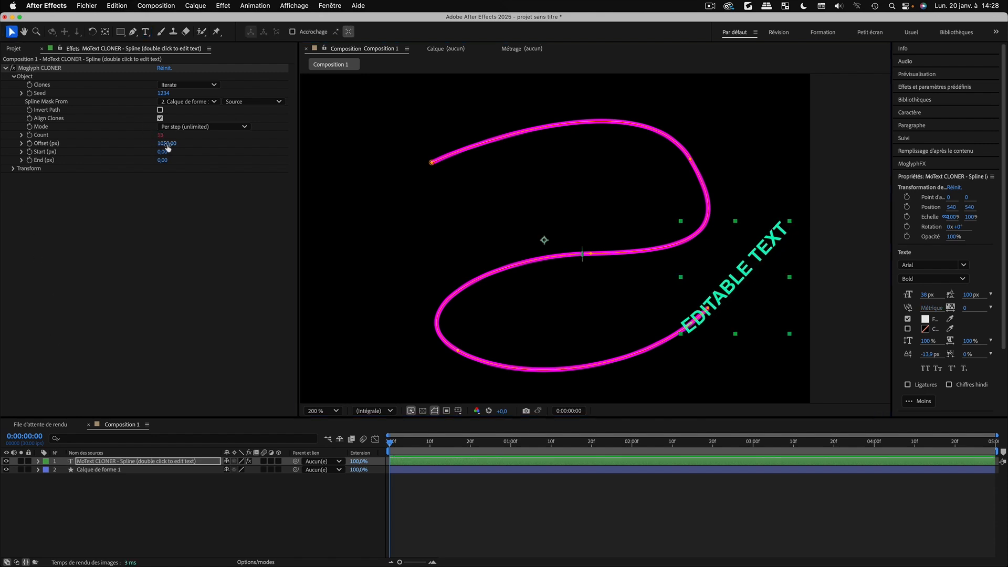
Set the Spline cloner's Offset to -740 px and its End to 220 px
left_click_drag(166, 143, 699, 308)
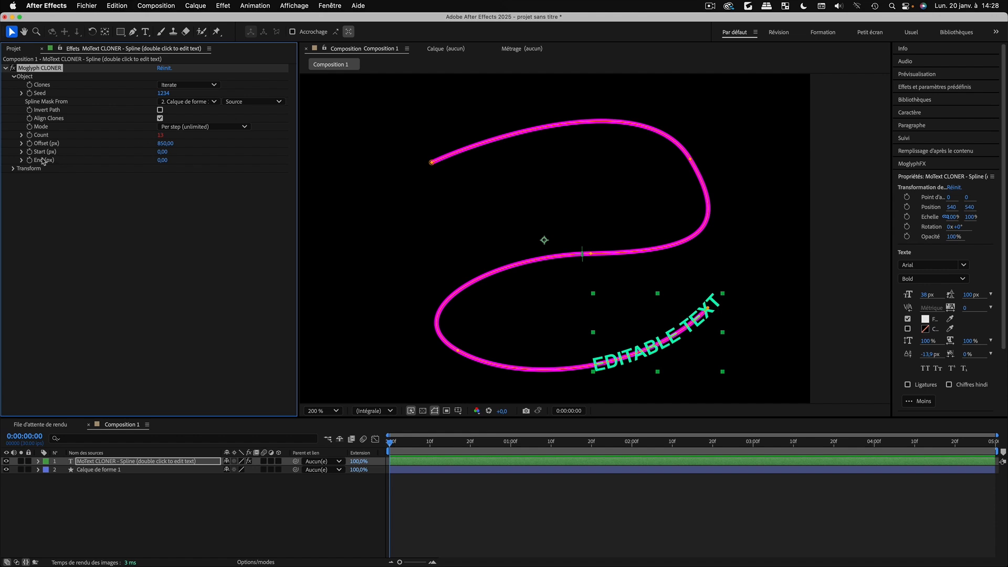
left_click_drag(163, 160, 144, 153)
left_click(92, 484)
Delete both the Spline cloner text layer and the curve's shape layer
left_click(91, 462)
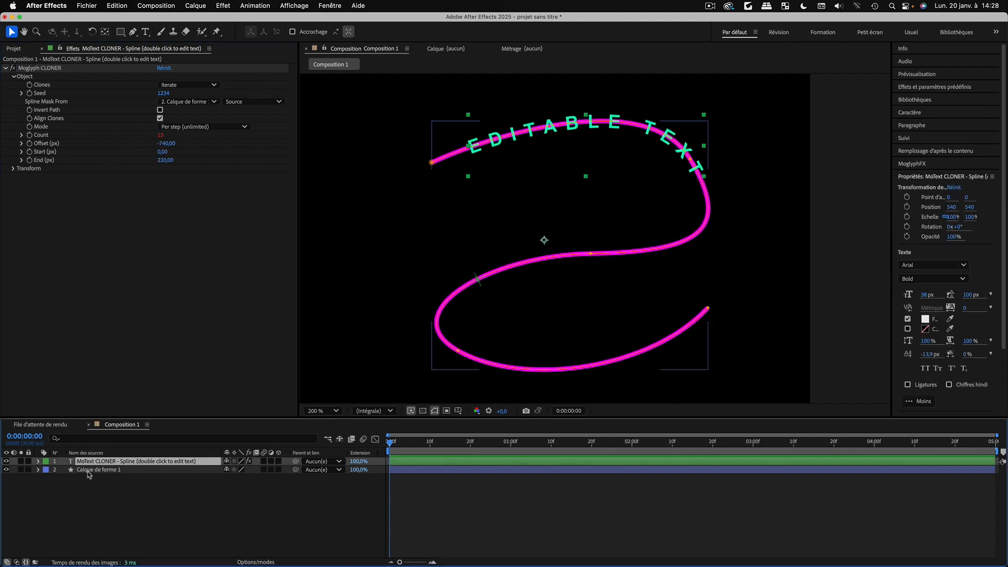
left_click(90, 471, "shift")
key("Delete")
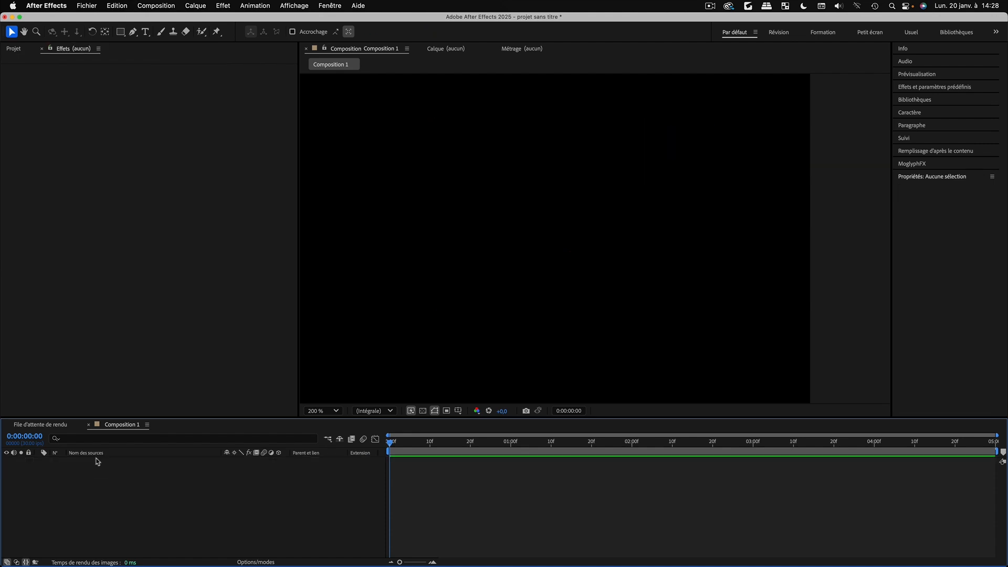
Add a Brick text cloner to the composition and expand its Object properties
left_click(916, 164)
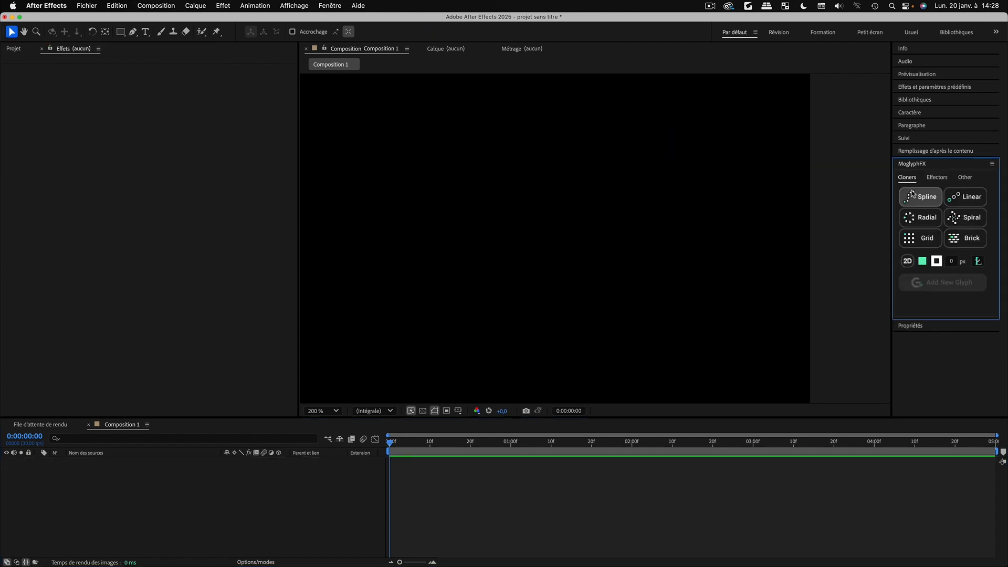
left_click(964, 241)
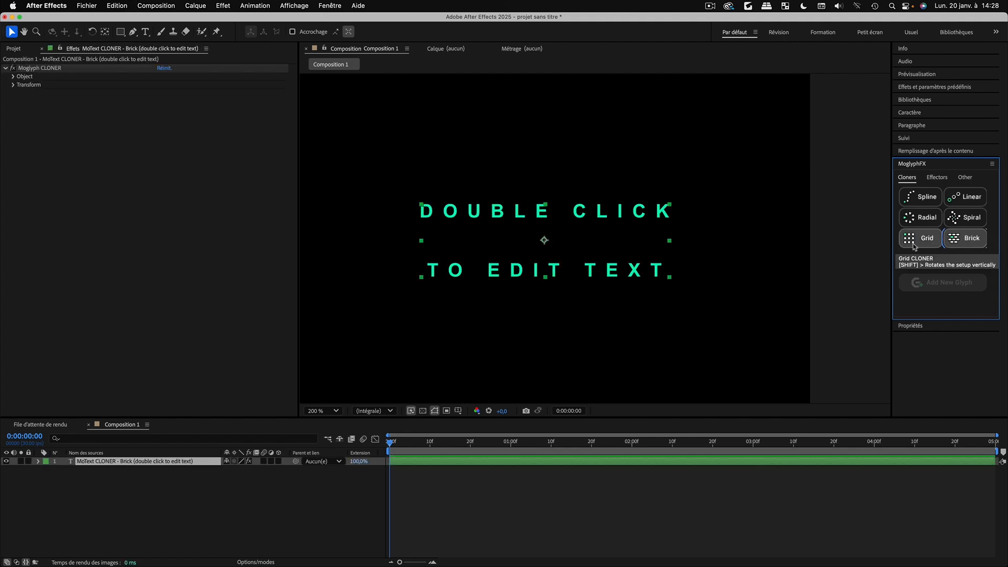
left_click(13, 77)
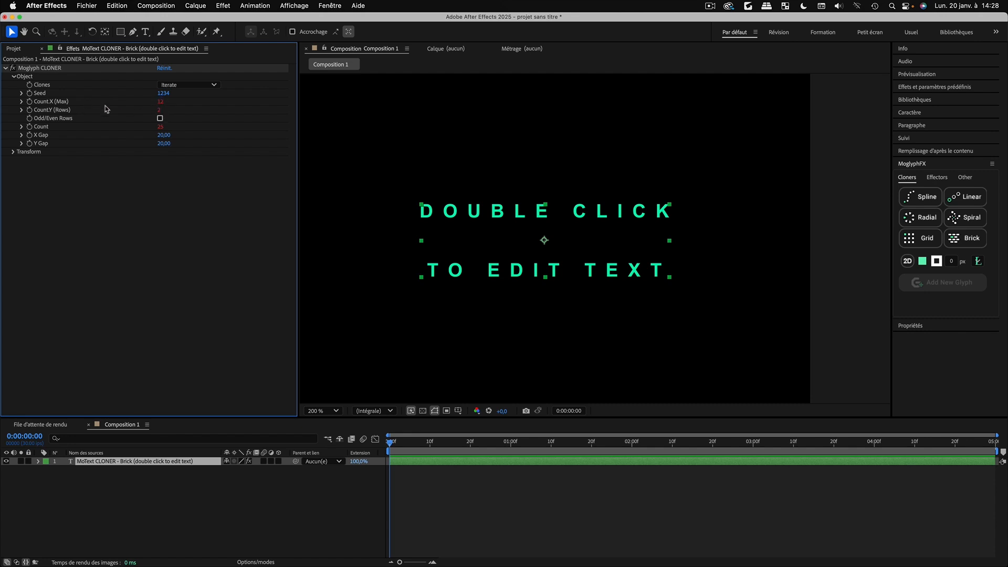
left_click(158, 104)
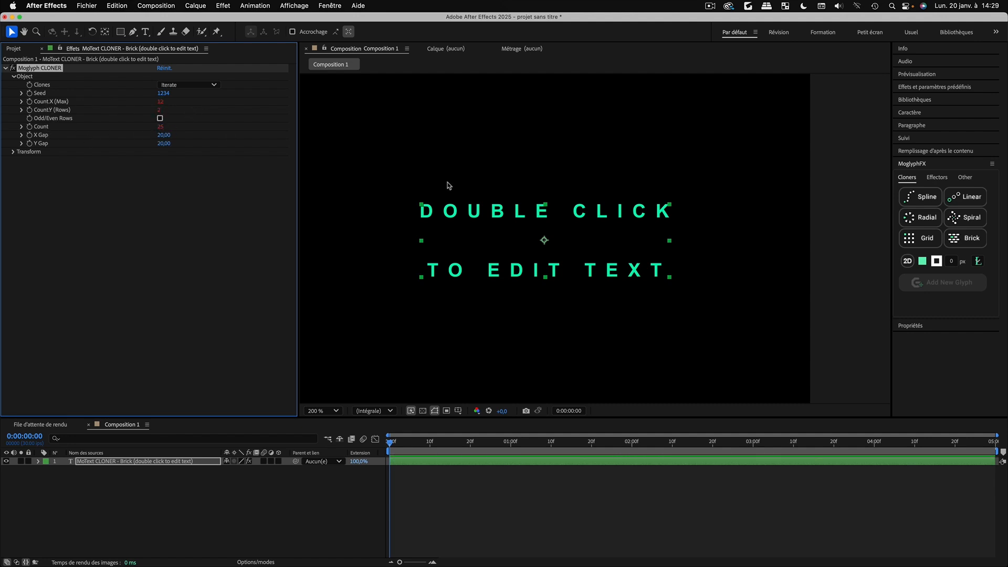
Replace the Brick cloner's placeholder text with a first line reading "Words you"
double_click(488, 209)
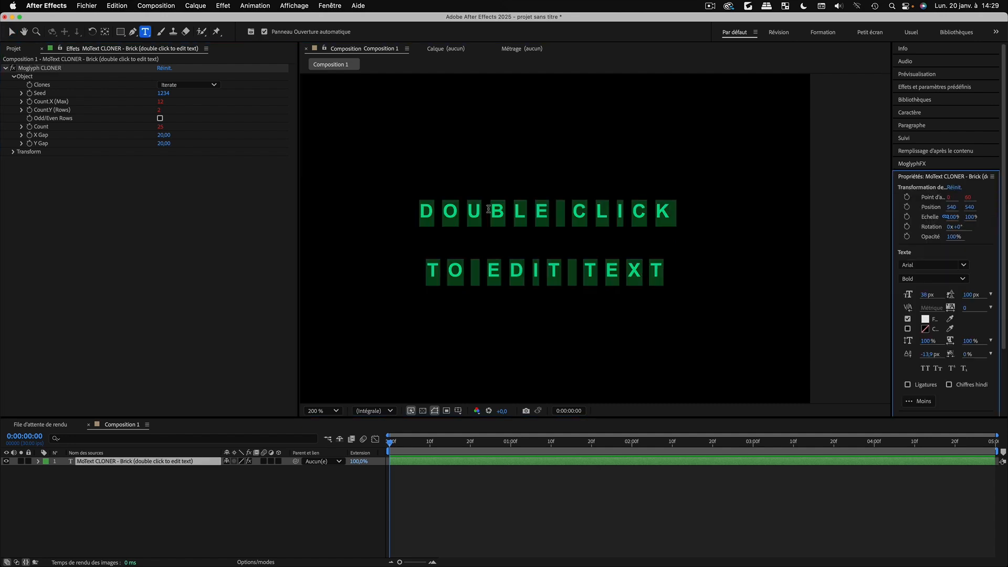
type("ords")
key("BackSpace")
key("BackSpace")
key("BackSpace")
key("BackSpace")
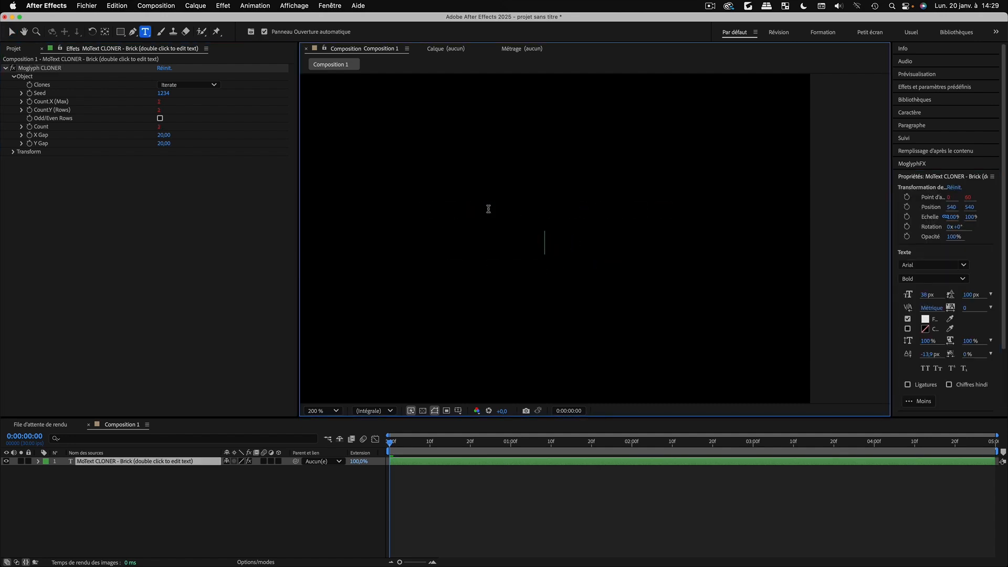
type("Words you")
key("Return")
key("BackSpace")
key("BackSpace")
key("BackSpace")
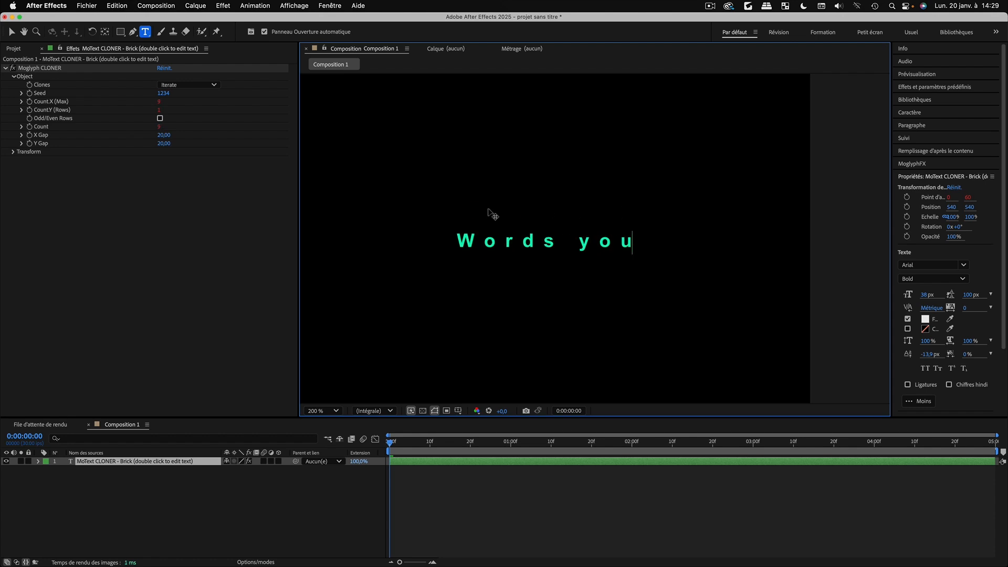
type("ou")
Add three more lines to the Brick cloner's text: "are typing", "will change" and "the count"
key("Return")
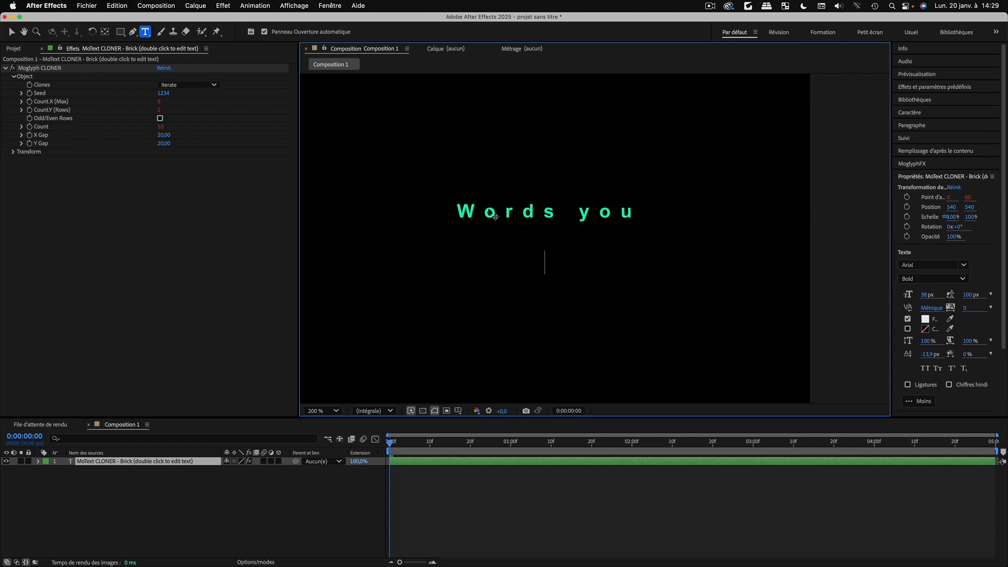
type("are typing")
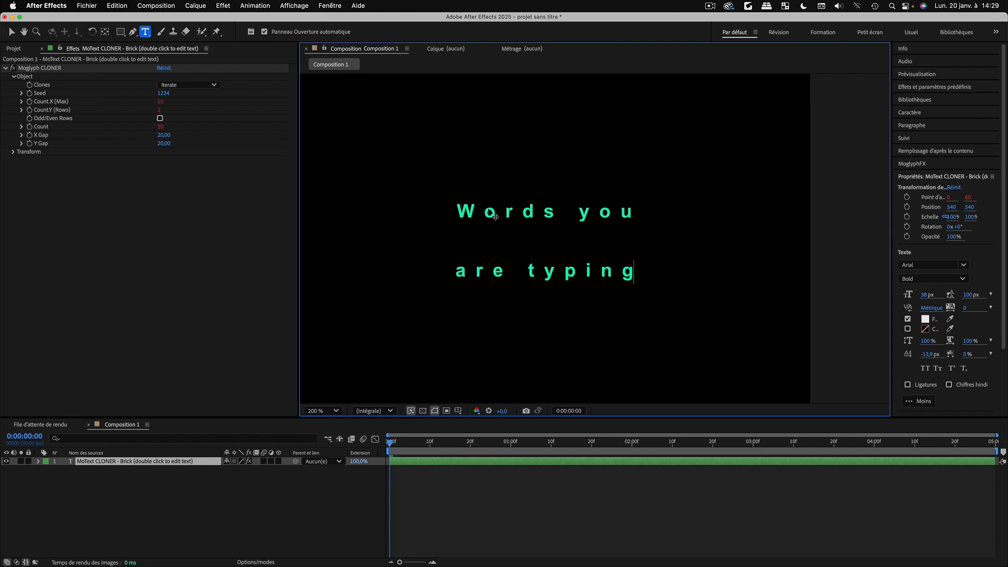
key("Return")
type("will change")
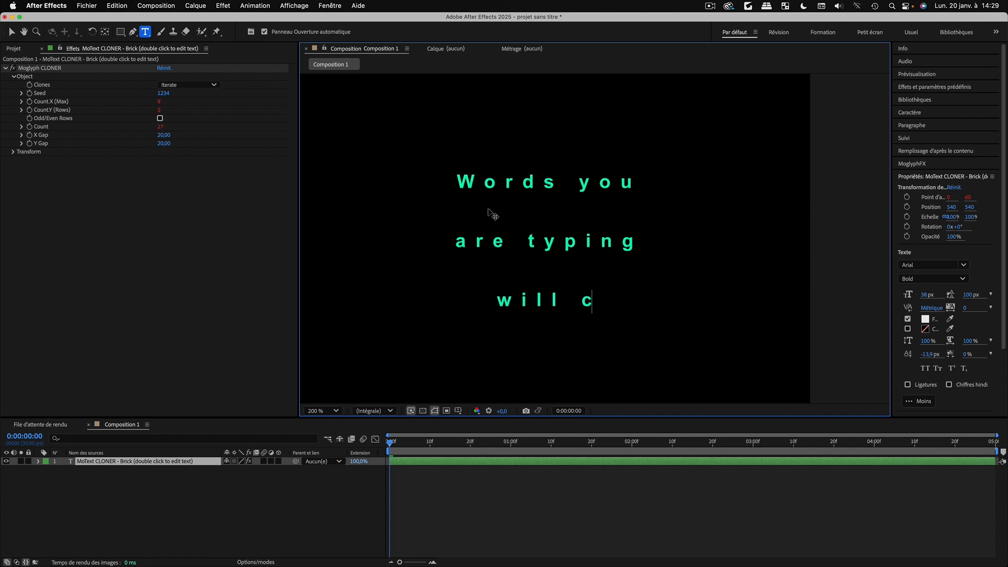
key("Return")
type("the count")
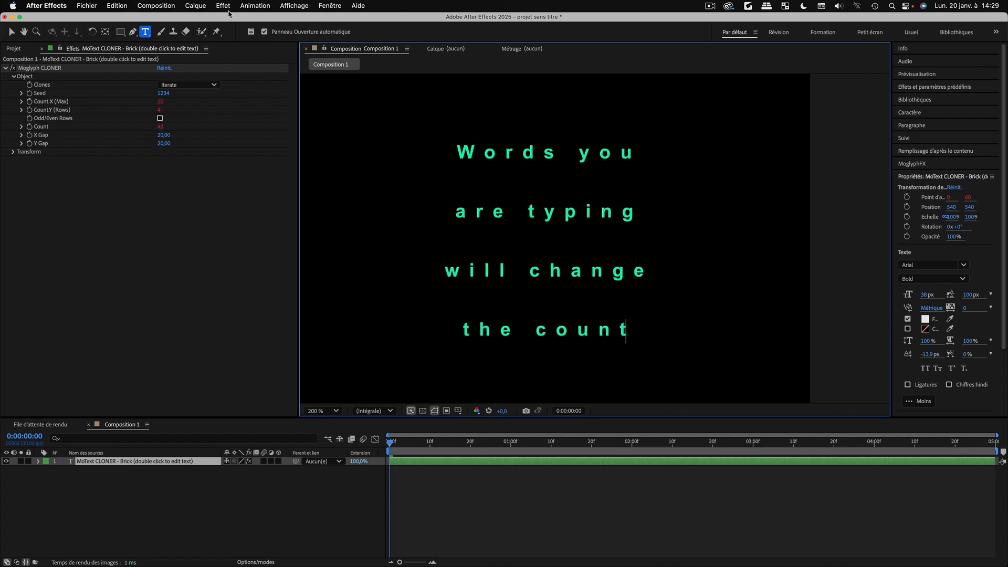
left_click(11, 31)
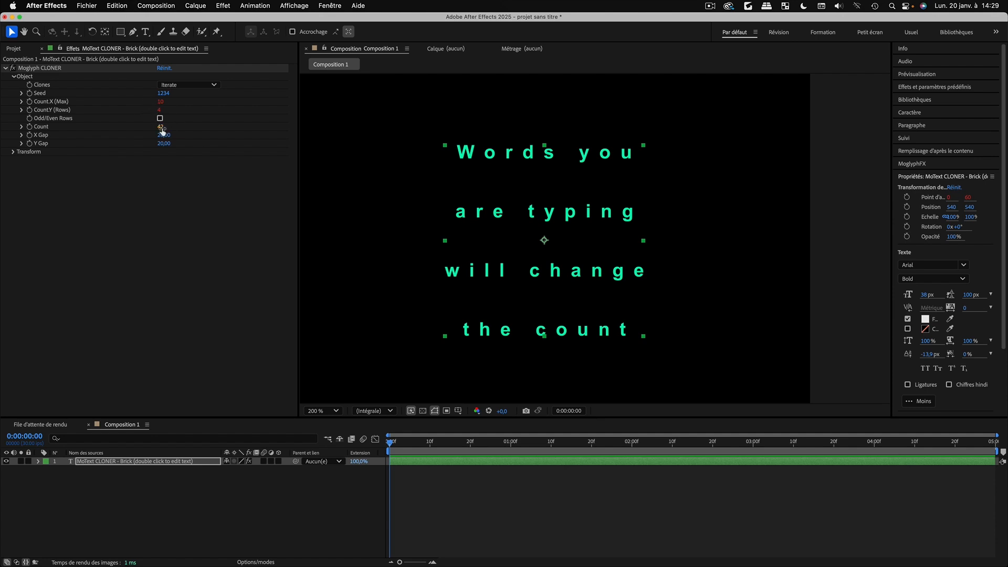
Tighten the line spacing of the Brick cloner's text by setting its Y Gap to -50
mouse_move(166, 139)
left_mouse_down()
mouse_move(157, 138)
mouse_move(179, 145)
mouse_move(165, 144)
left_mouse_up()
key("super+z")
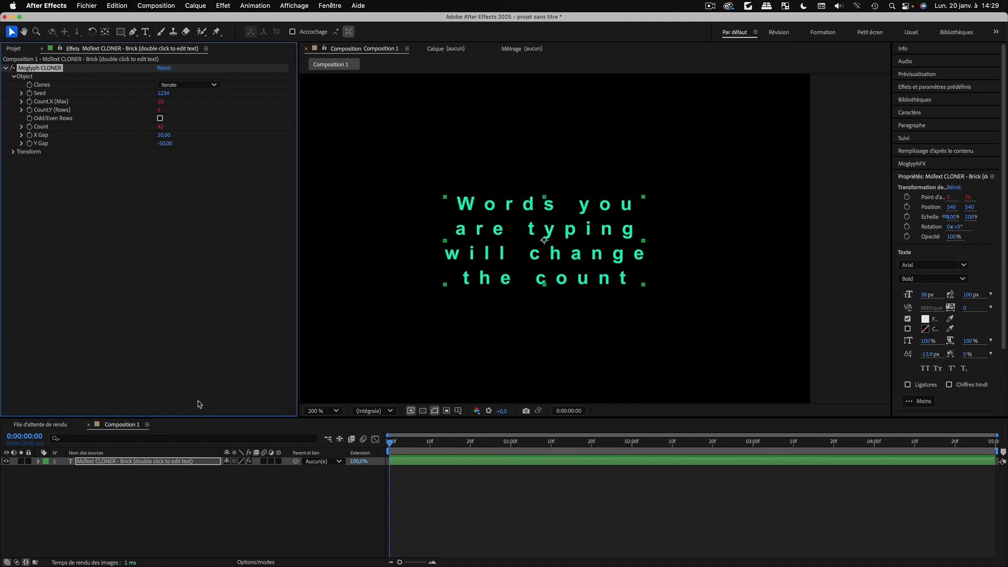
Delete the Brick text cloner layer from the composition
left_click(227, 498)
left_click(136, 464)
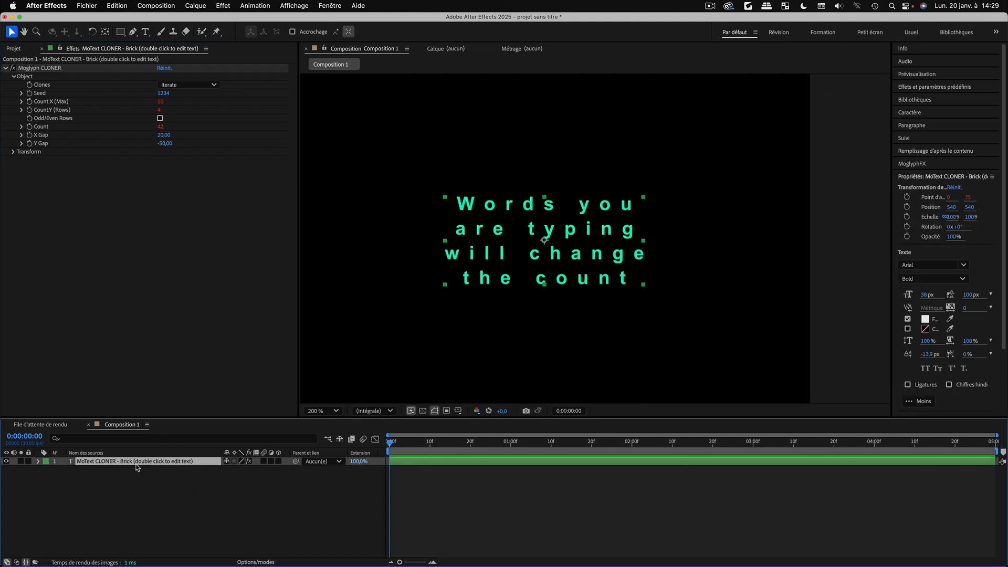
key("Delete")
Set the glyph source to MoText (duplicated Words), add a Radial cloner, and hide its circular path outline in the viewer
left_click(961, 166)
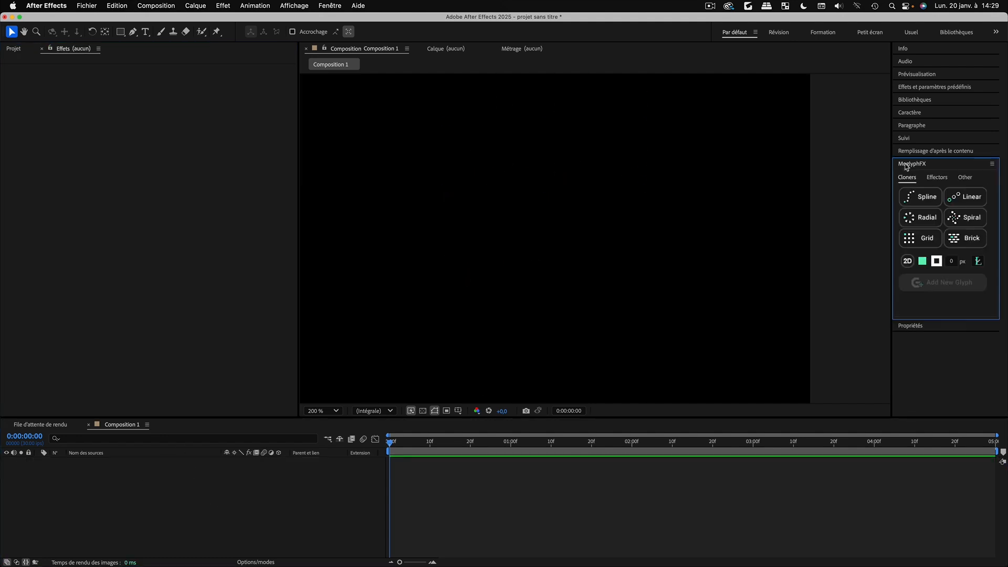
left_click(977, 261)
scroll(977, 410, "down", 2)
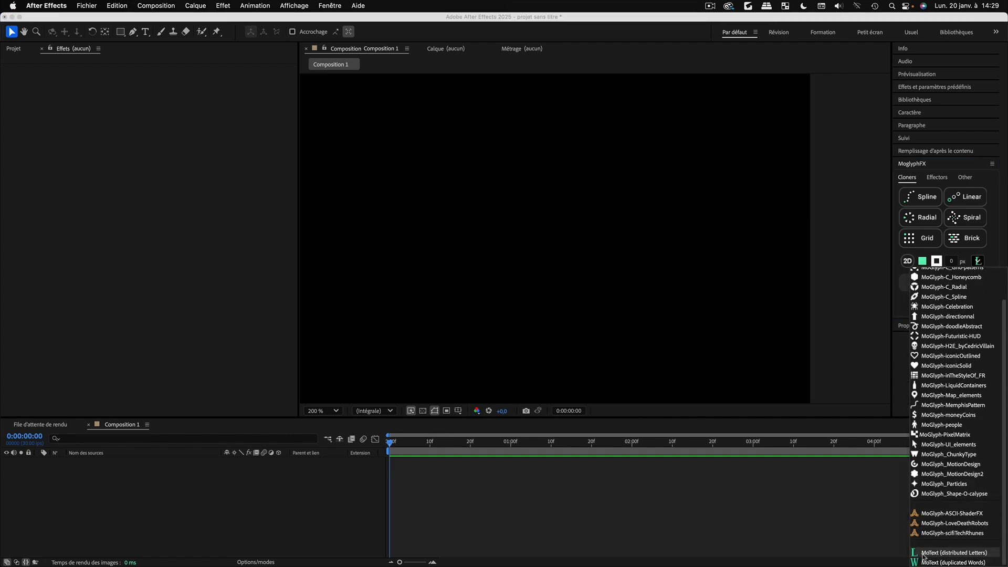
left_click(953, 562)
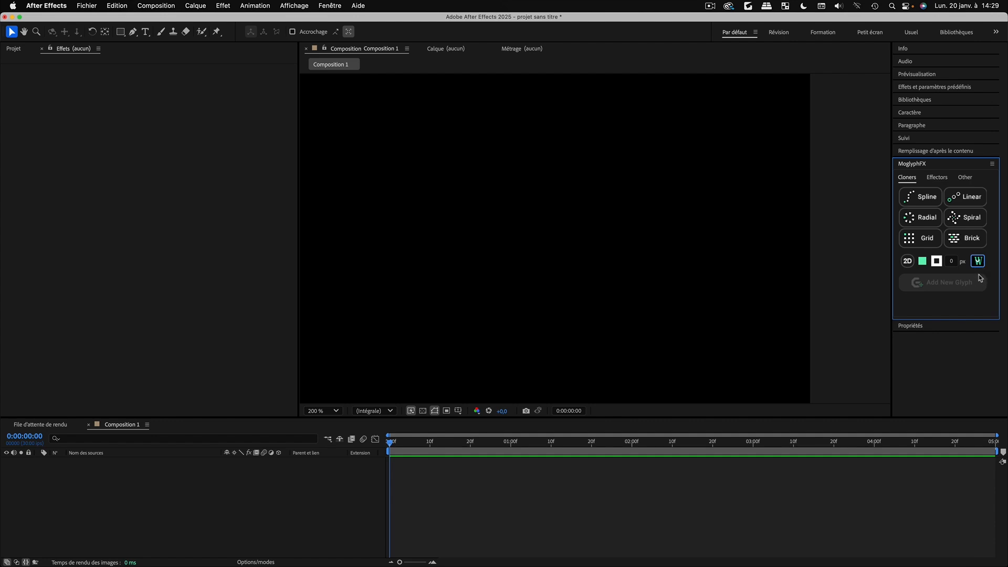
left_click(923, 222)
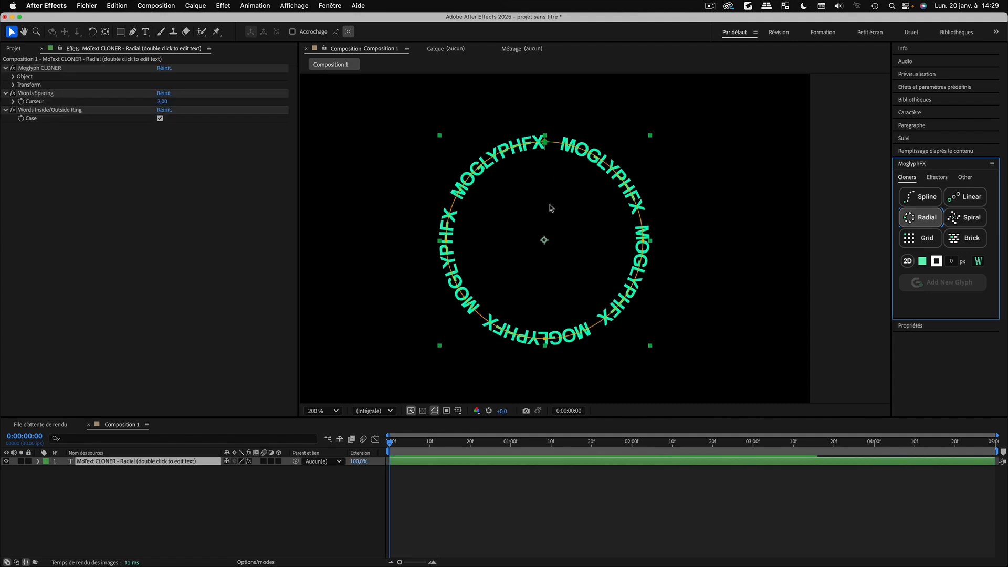
left_click(435, 412)
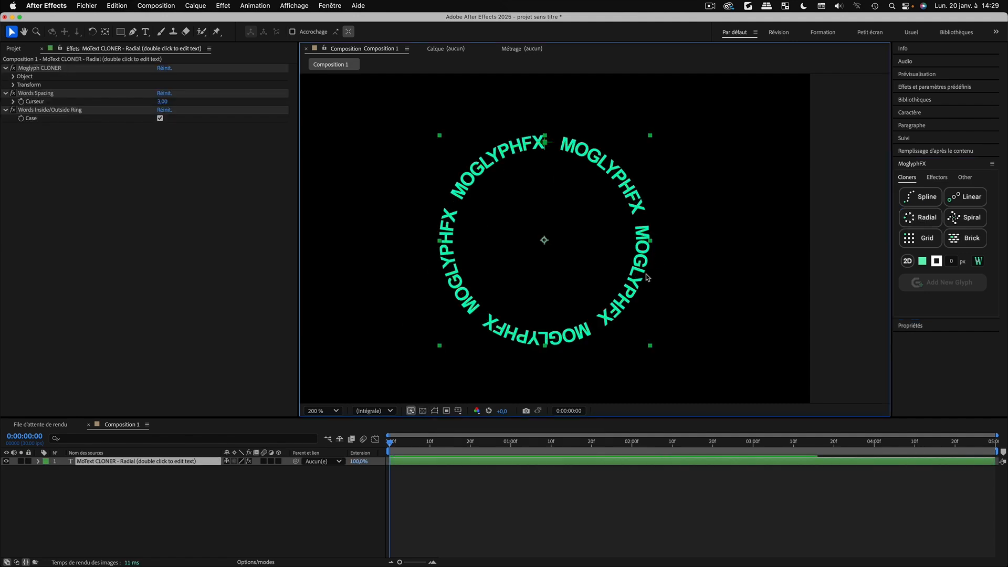
Replace the Radial cloner's placeholder word with "HELLO"
double_click(74, 461)
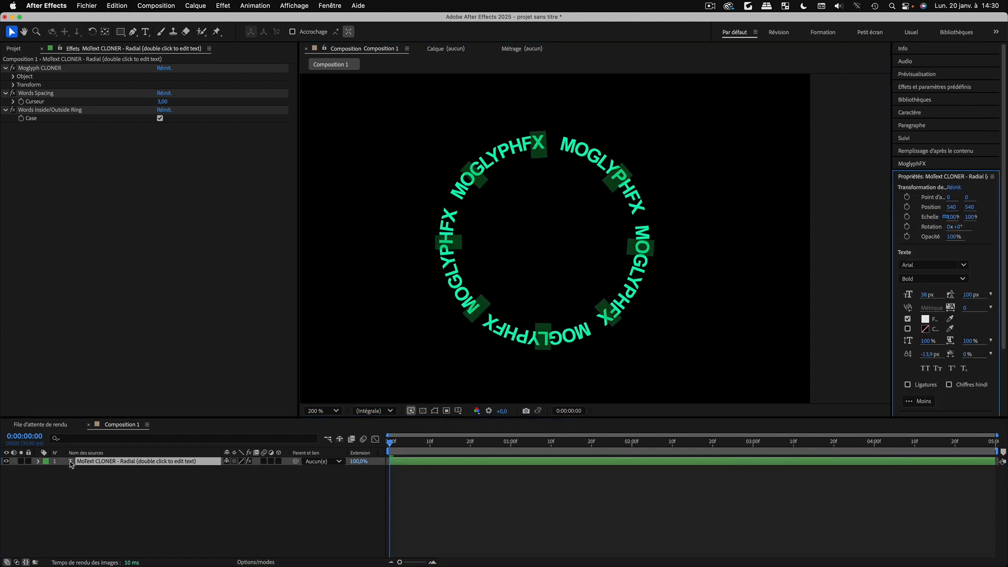
left_click(492, 235)
key("BackSpace")
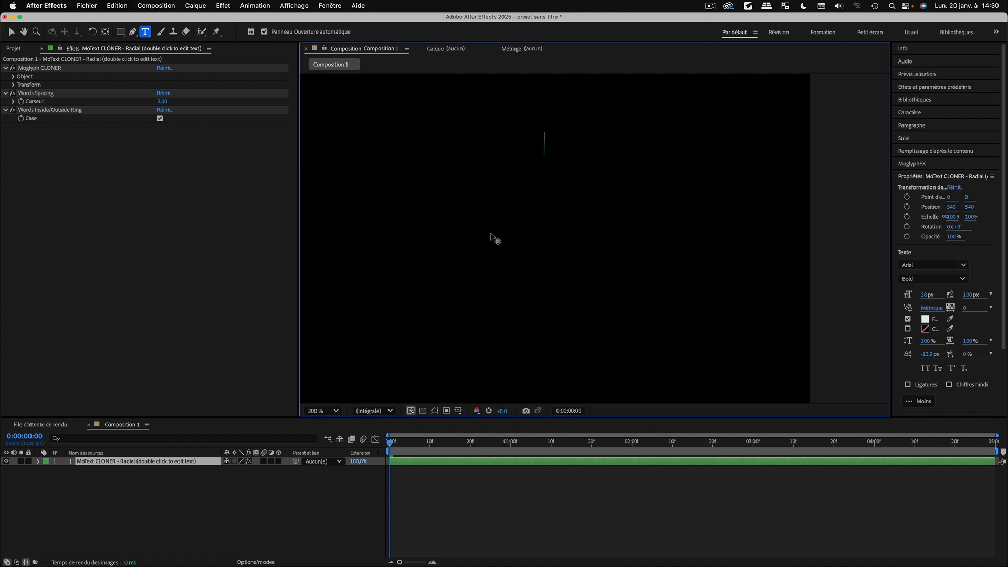
type("HELLO")
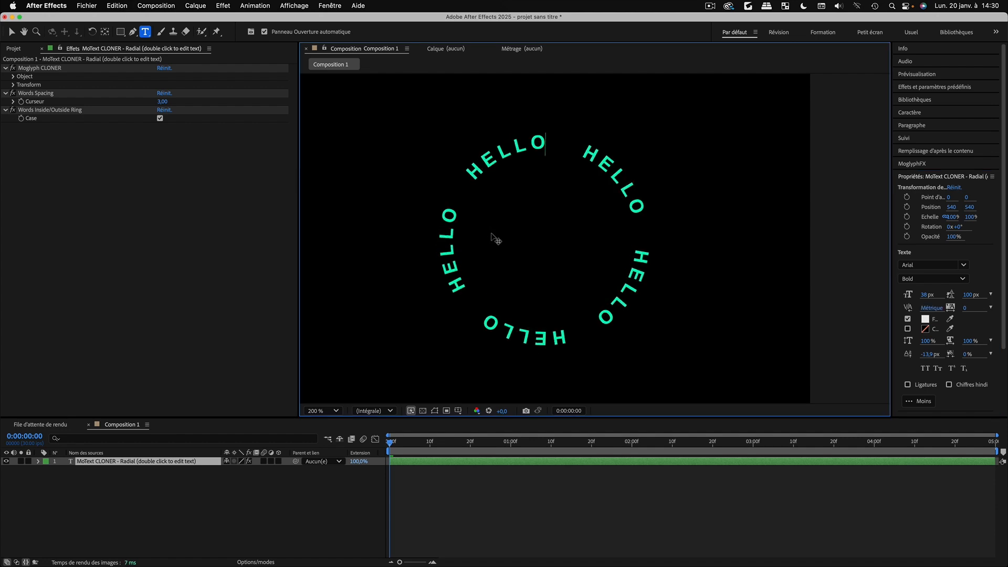
left_click(12, 32)
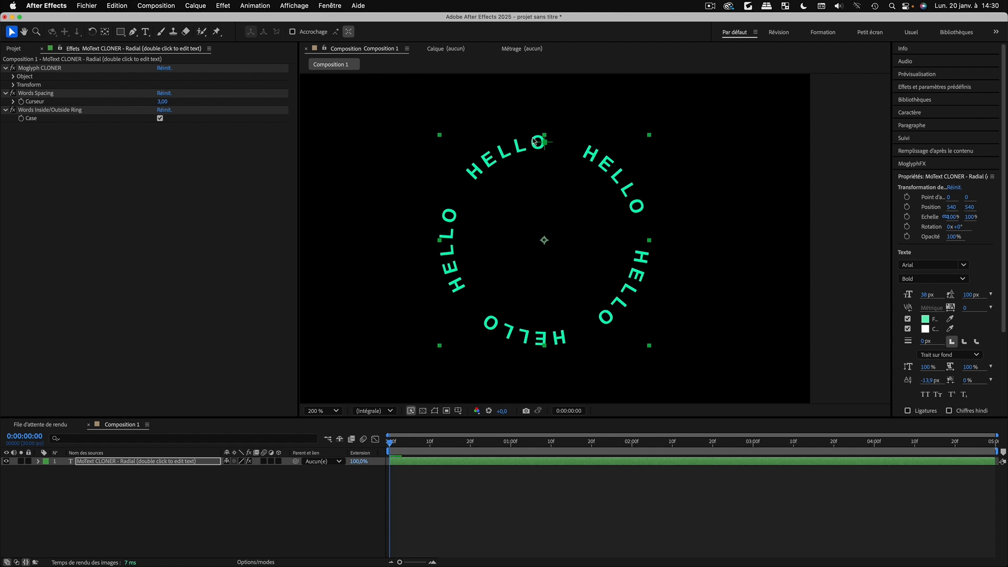
Expand the Radial cloner's Object properties and set its Count to 8
left_click(919, 164)
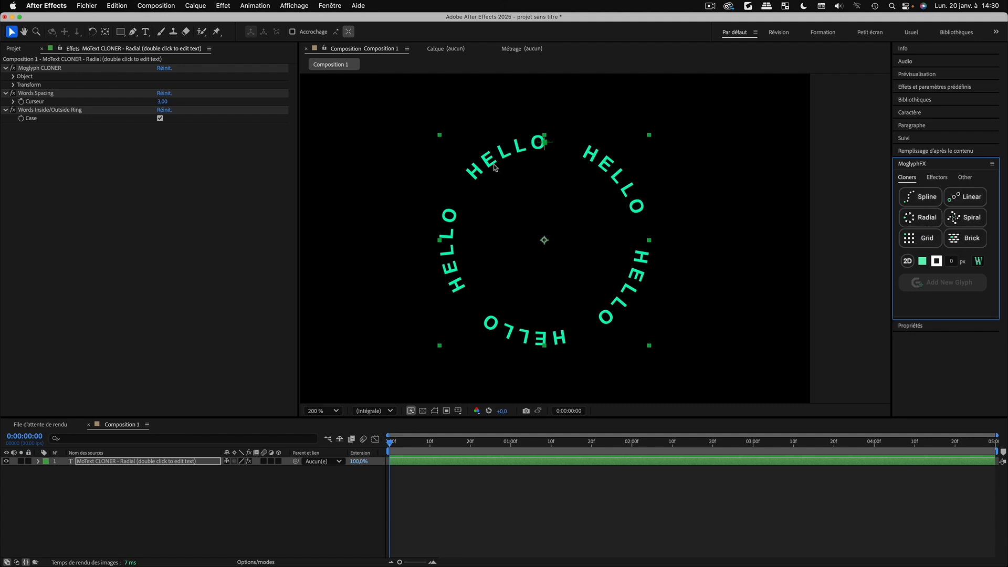
left_click(95, 160)
left_click(13, 76)
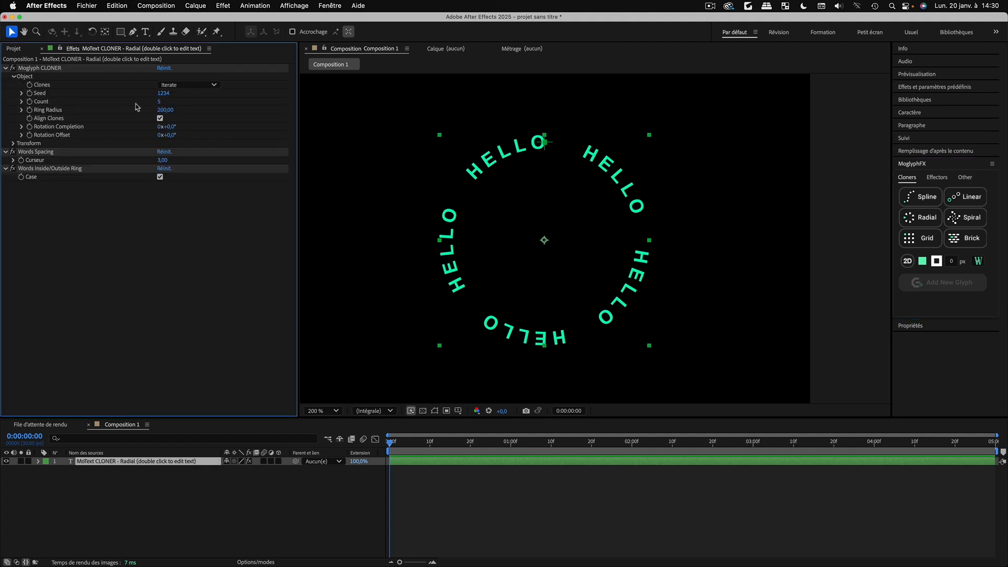
left_click(159, 102)
type("8")
key("Return")
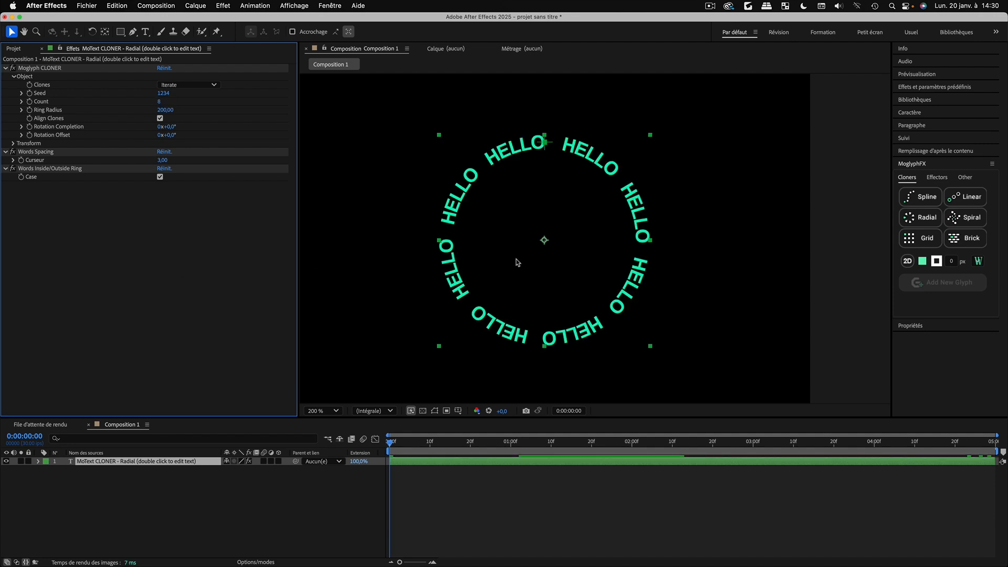
Try Count values of 12 and 13 on the Radial cloner, and set the Count back to 5
left_click(156, 101)
type("12")
key("Return")
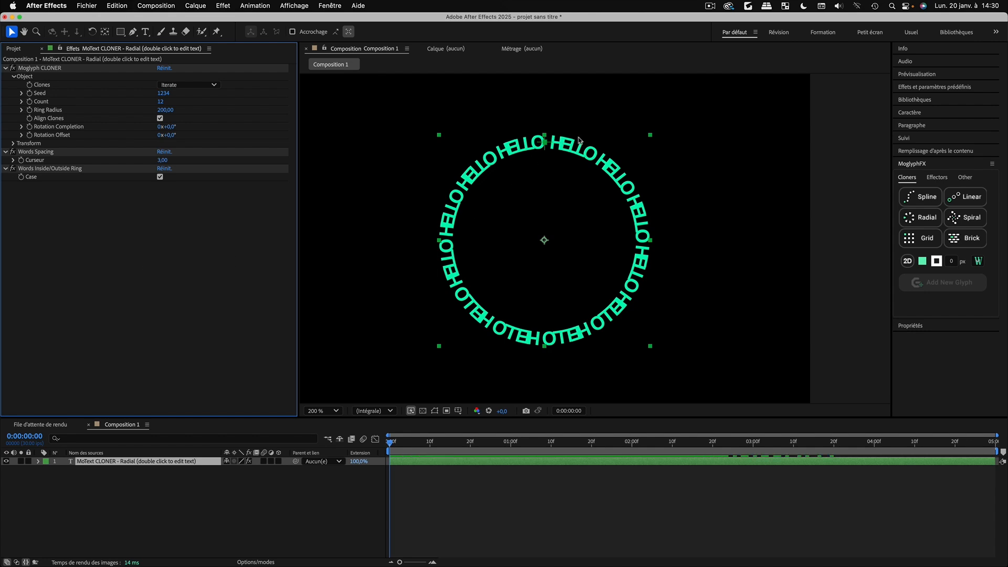
left_click_drag(160, 102, 182, 123)
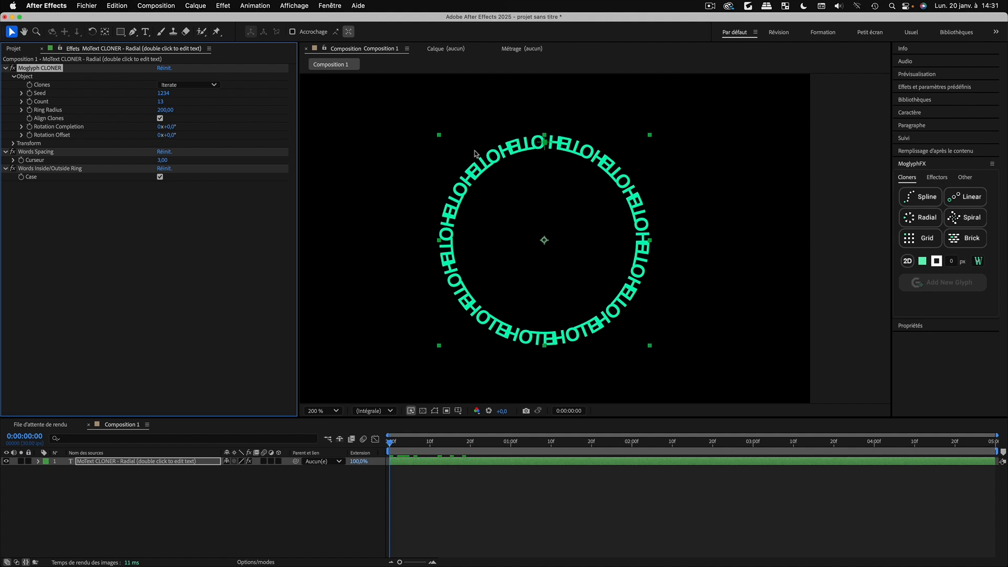
left_click_drag(162, 106, 125, 109)
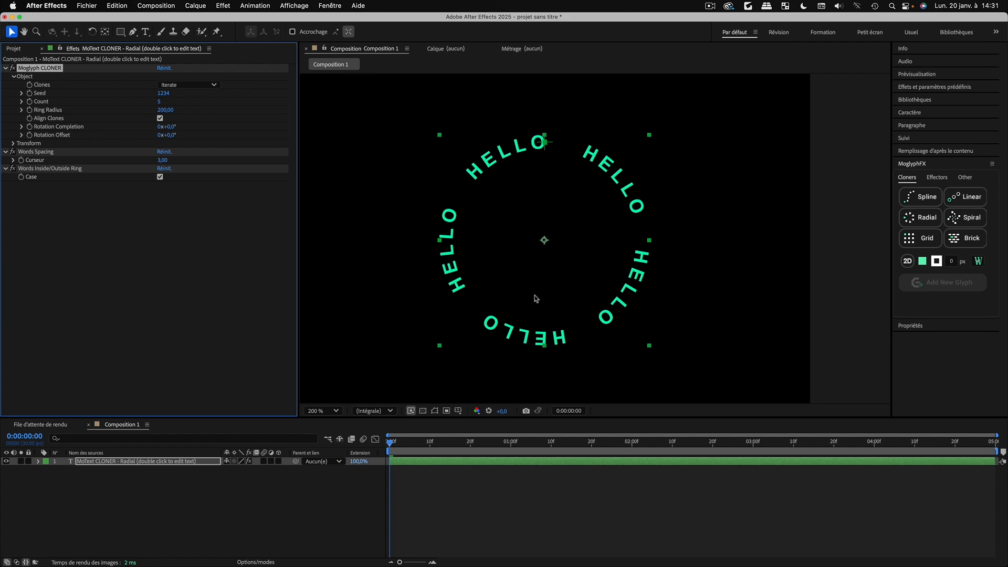
left_click(978, 261)
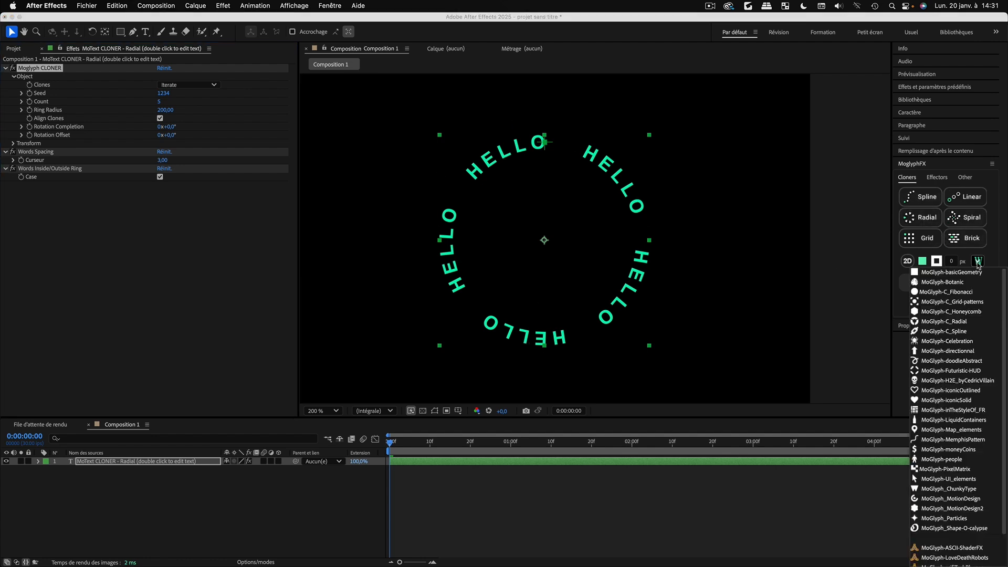
left_click(229, 182)
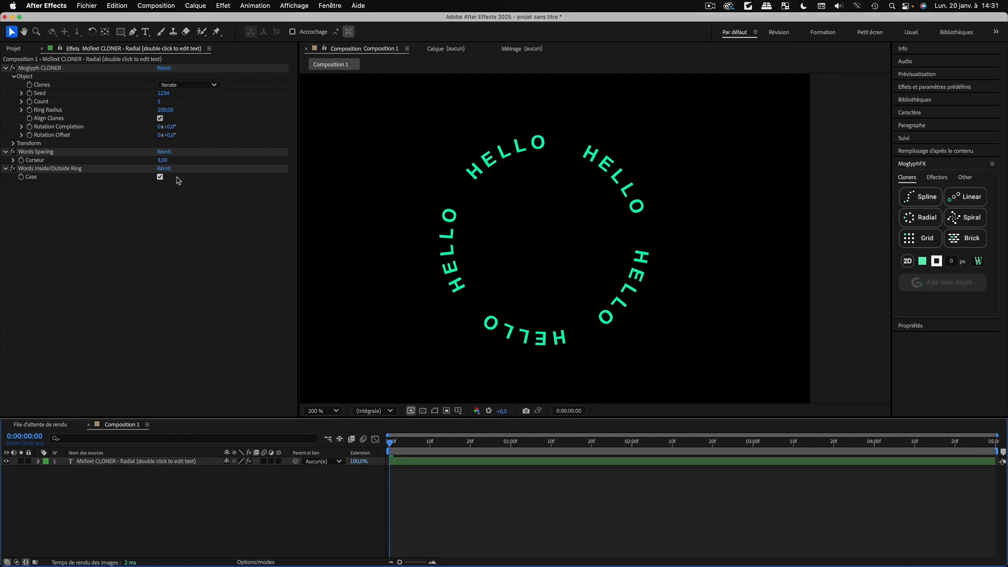
left_click(88, 462)
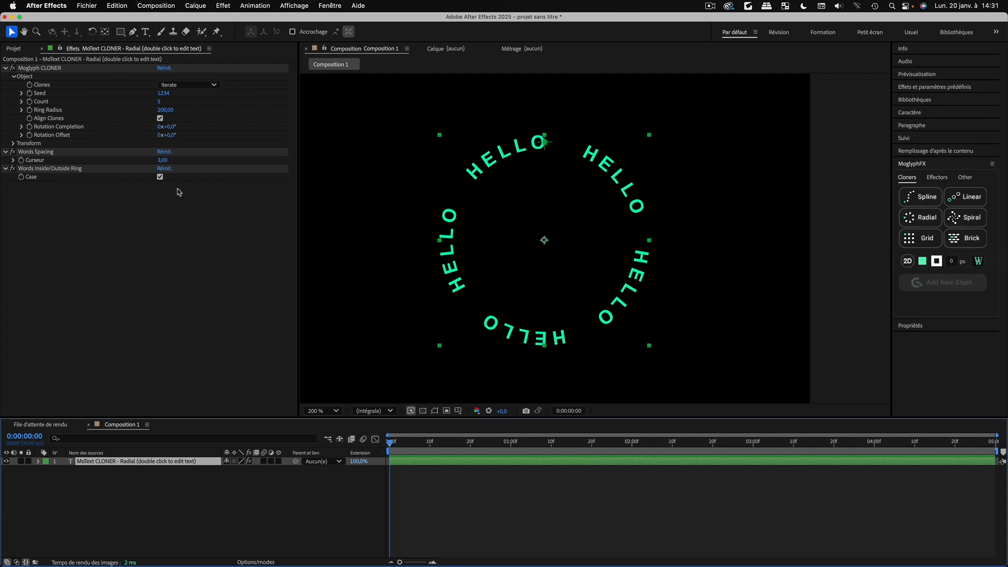
left_click(980, 265)
scroll(972, 503, "down", 2)
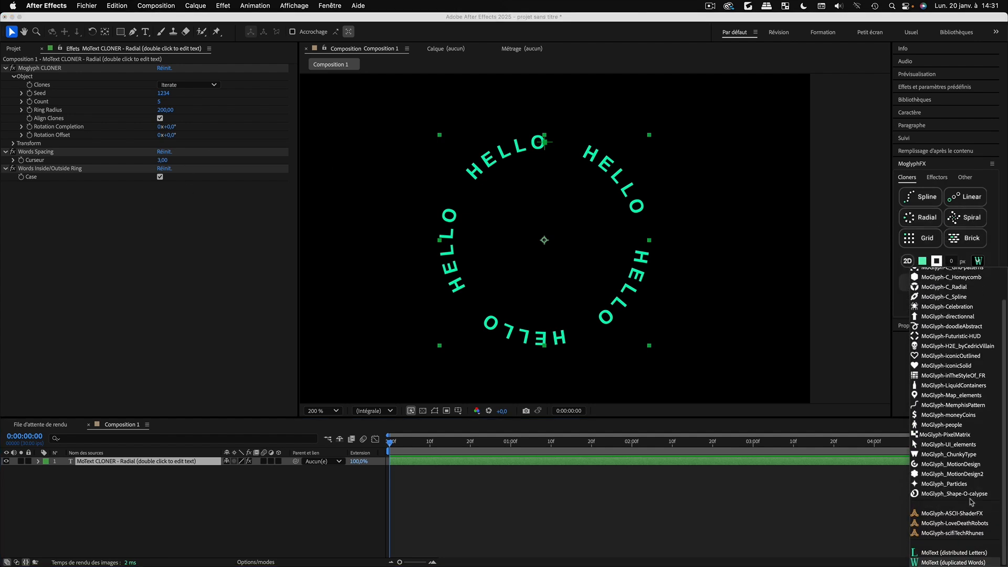
left_click(849, 550)
Set the Radial cloner's Words Spacing to 0, and then to 1
left_click(31, 170)
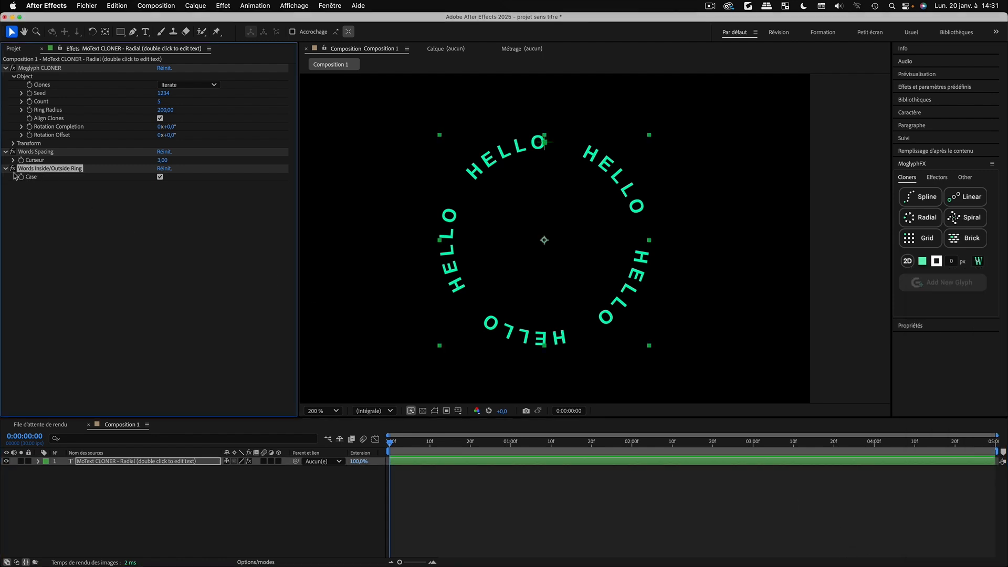
left_click(39, 152)
left_click_drag(162, 161, 162, 161)
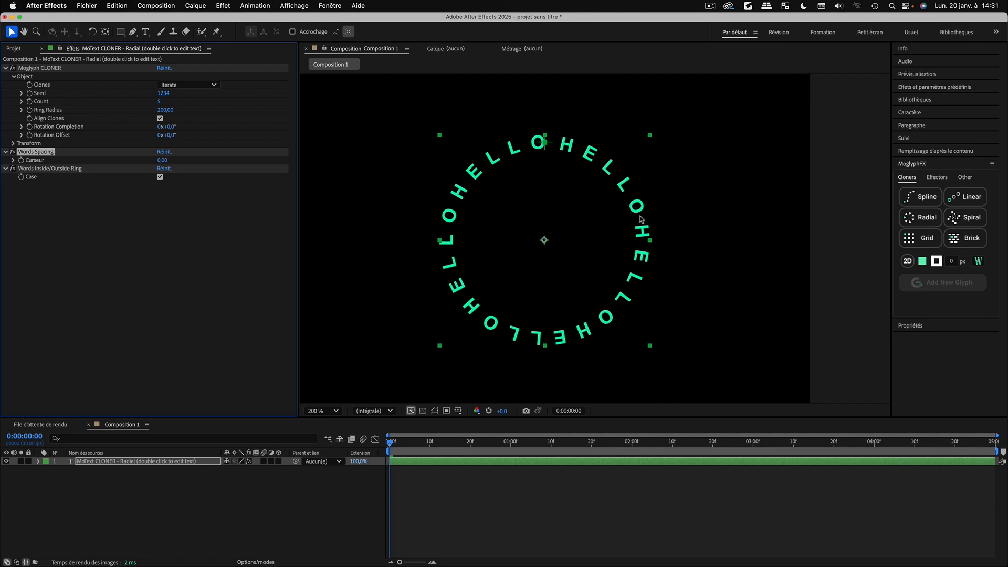
left_click(162, 160)
type("1")
key("Return")
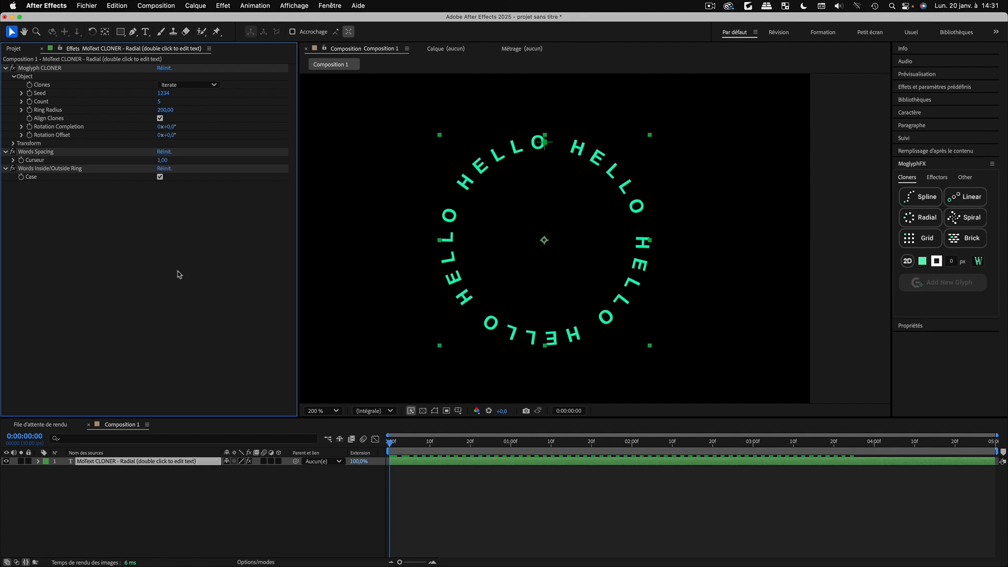
Increase the Radial cloner's Words Spacing to 2, and then to 3
left_click(162, 160)
type("2")
key("Return")
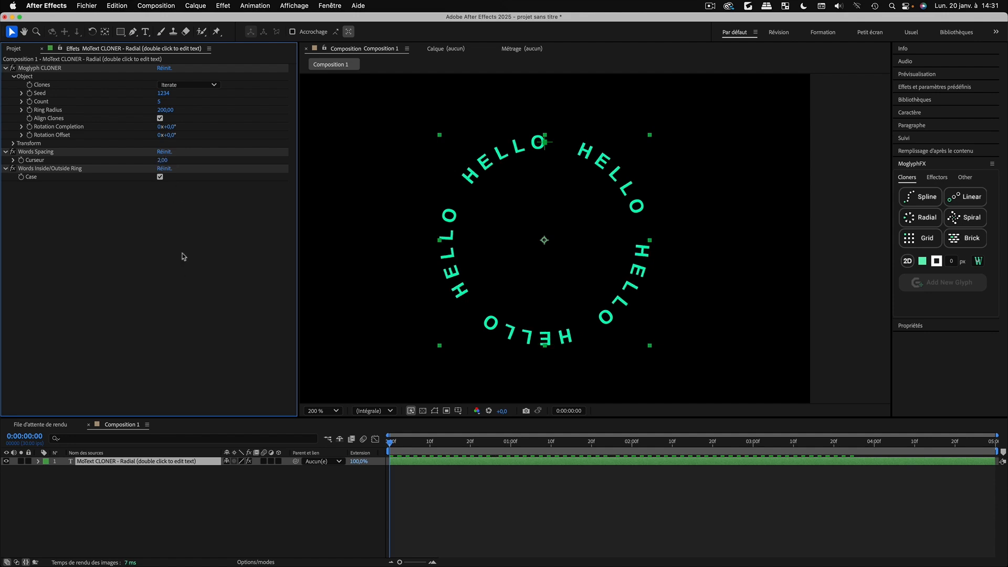
left_click(162, 160)
type("3")
key("Return")
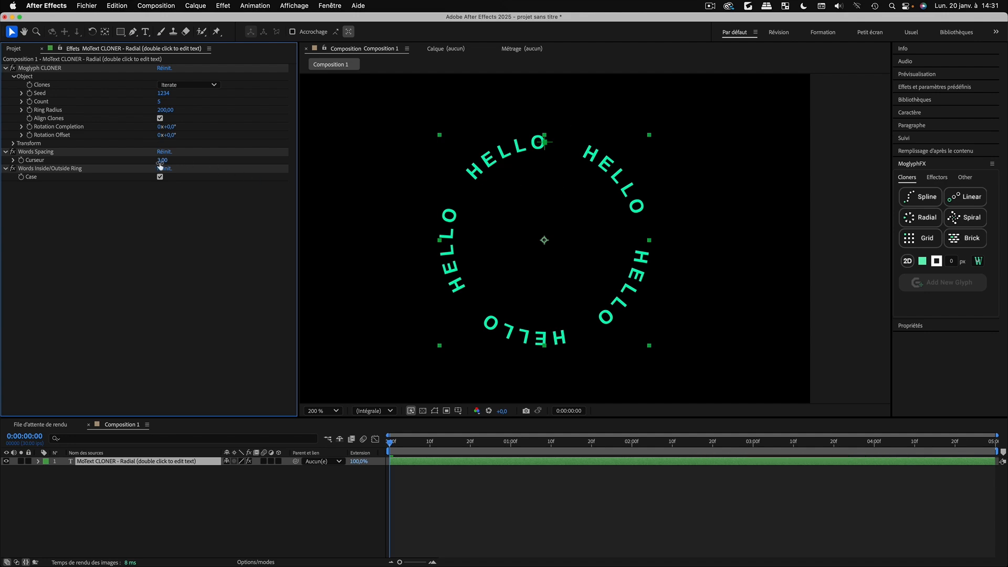
Set the Radial cloner's font size to 32 px, then try a baseline shift of -5.9 px and undo the shift
left_click(111, 514)
left_click(100, 462)
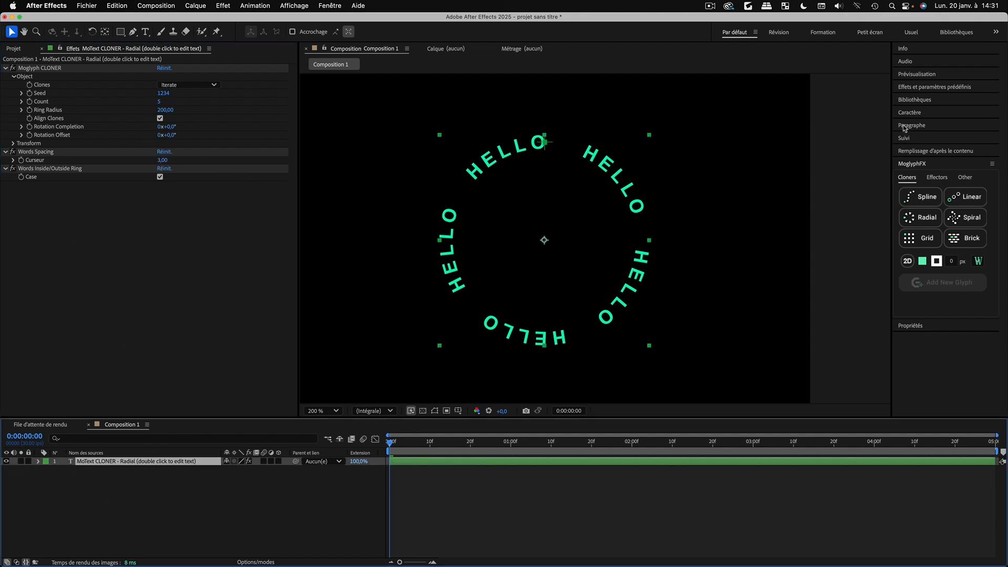
left_click(910, 325)
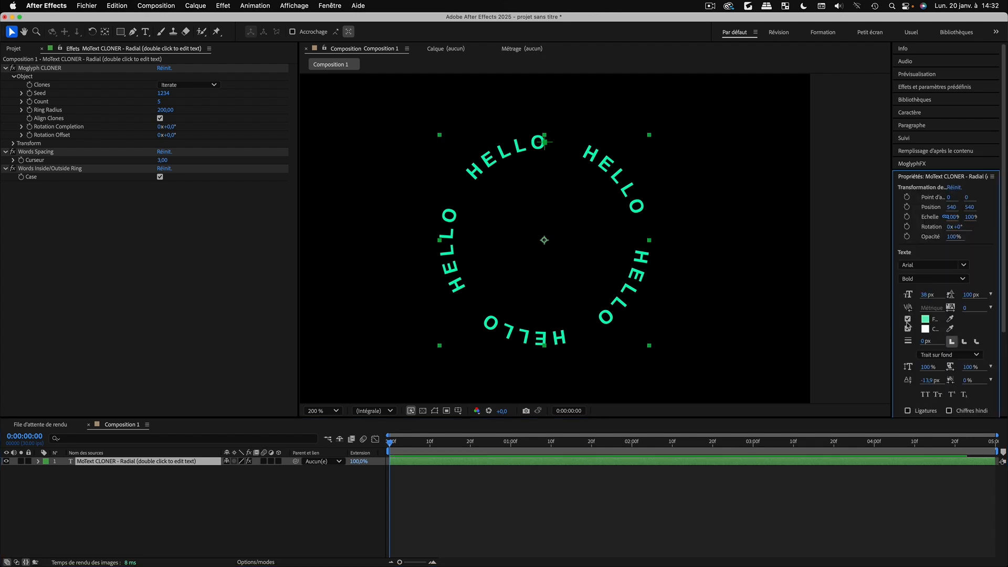
left_click_drag(928, 296, 926, 298)
left_click_drag(930, 381, 933, 384)
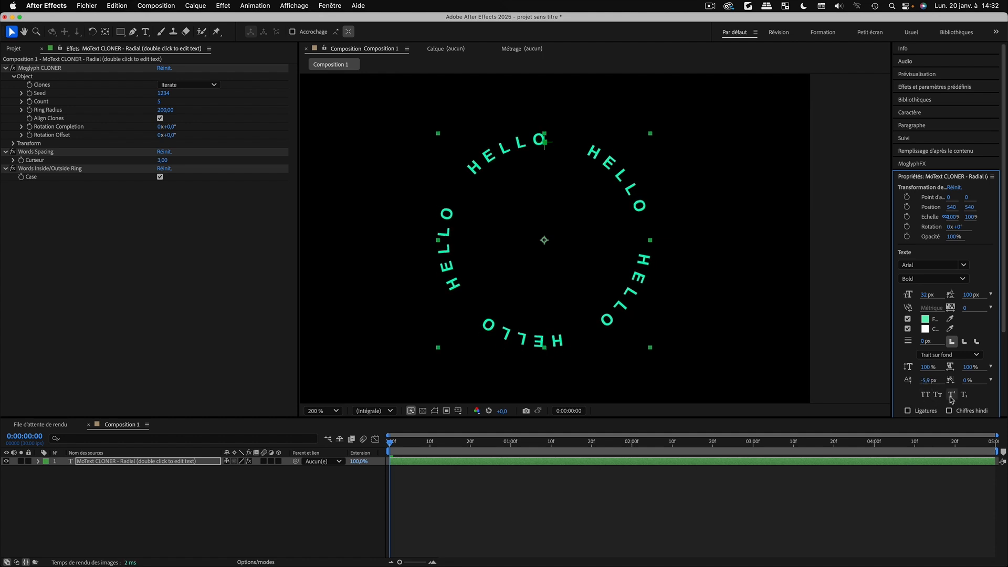
key("super+z")
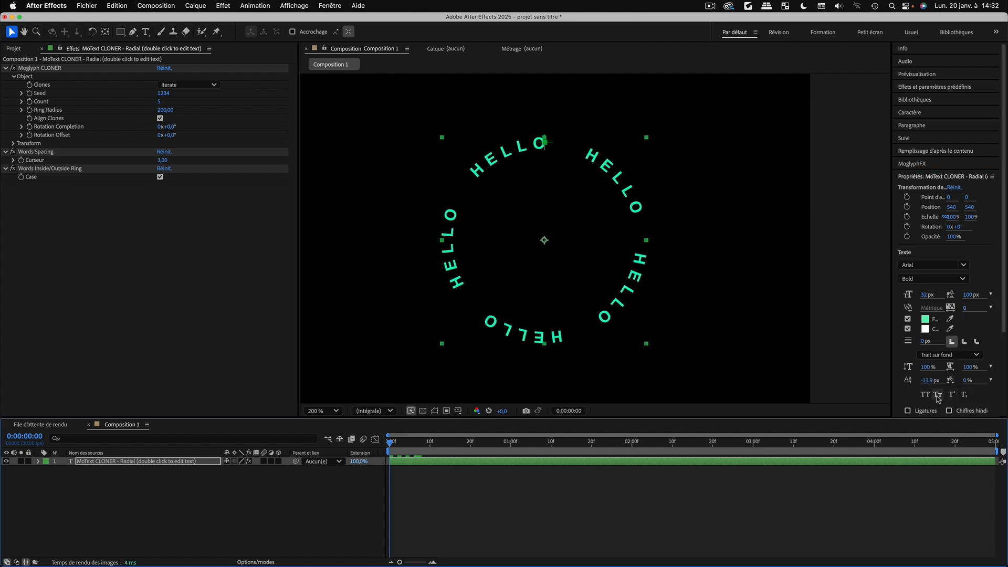
Change the Radial cloner's font to Bebas Neue Regular
left_click(931, 265)
type("b")
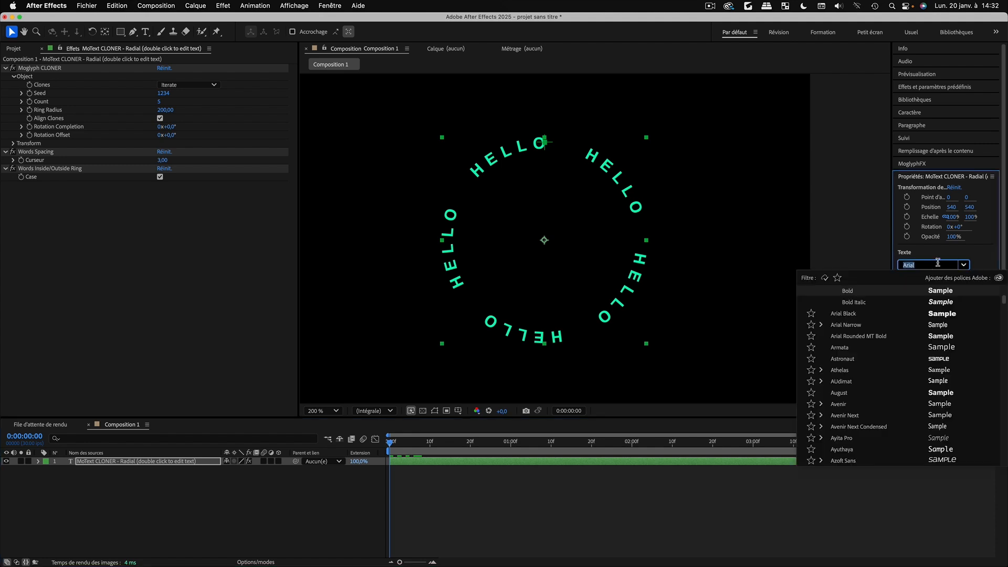
type("ebas")
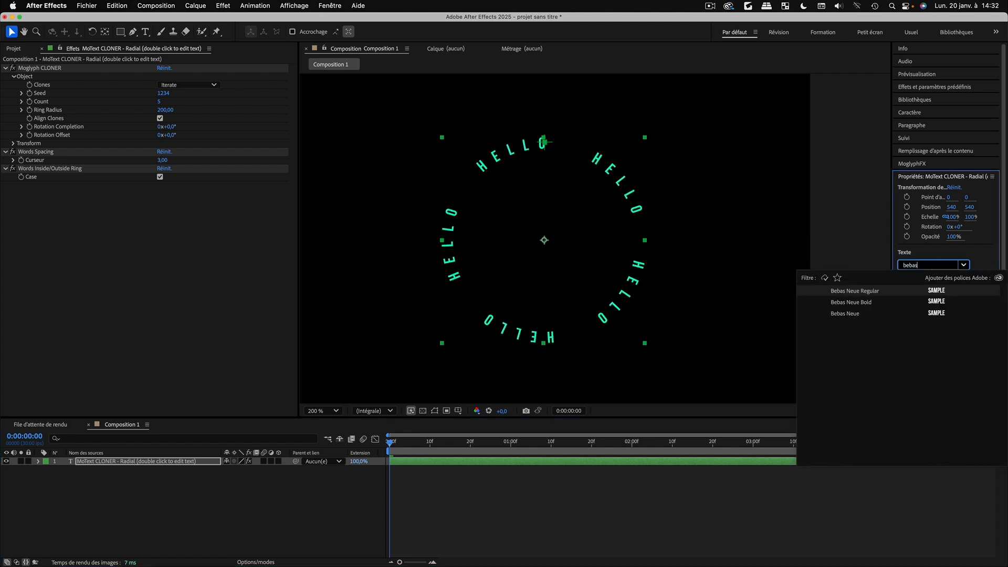
key("Return")
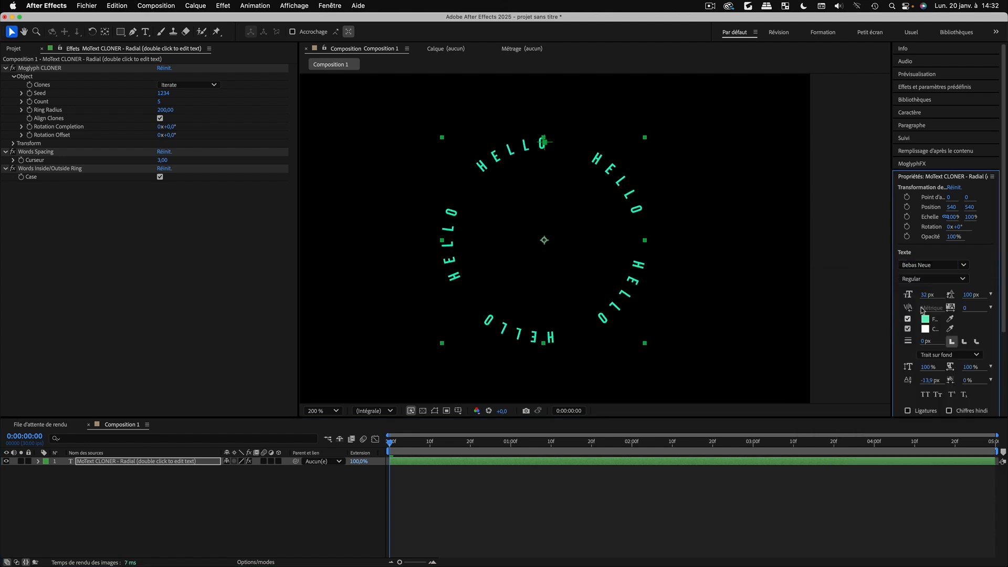
Set the Radial cloner's font size to 72 px, keep its layer selected, and bring back the MoglyphFX tools
left_click_drag(929, 295, 948, 296)
left_click(296, 502)
key("comma")
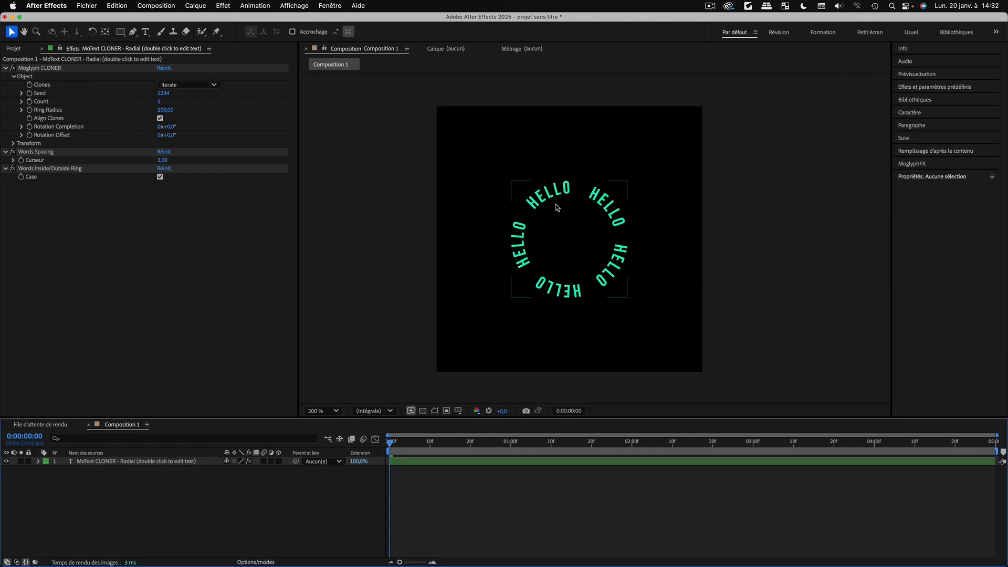
key("period")
left_click(527, 154)
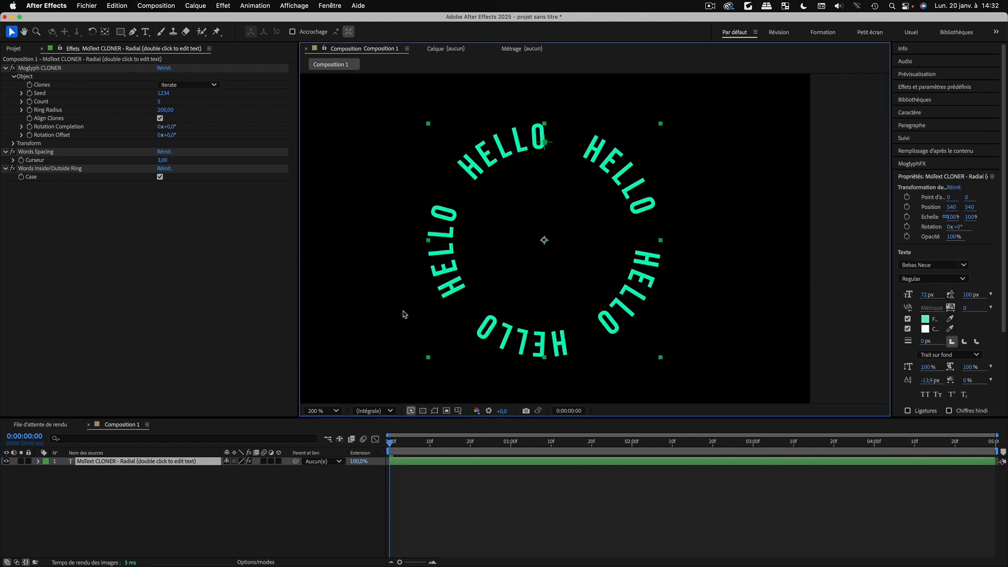
left_click(912, 164)
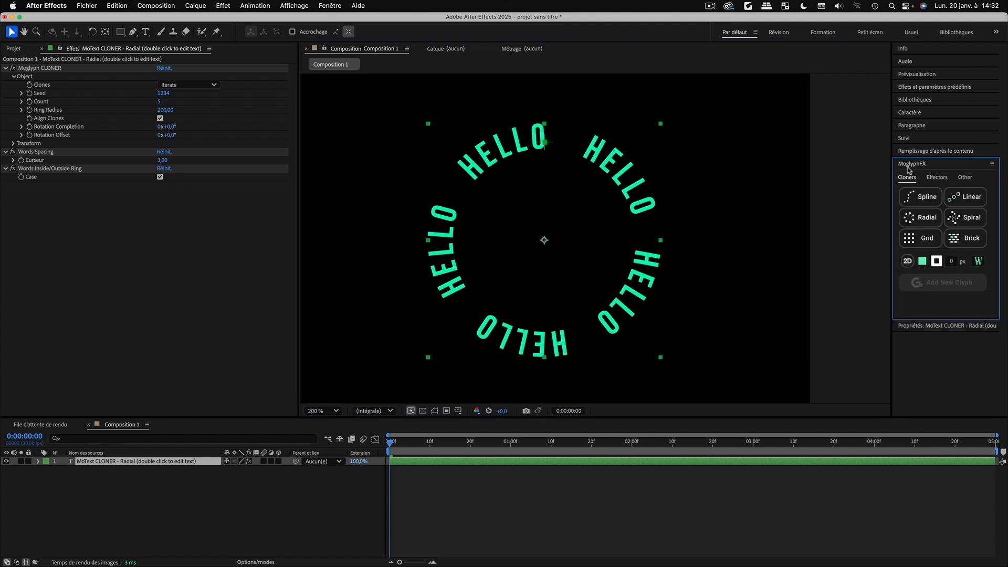
Add a Time effector to the Radial cloner and scrub the timeline to 0:00:04:05
left_click(937, 177)
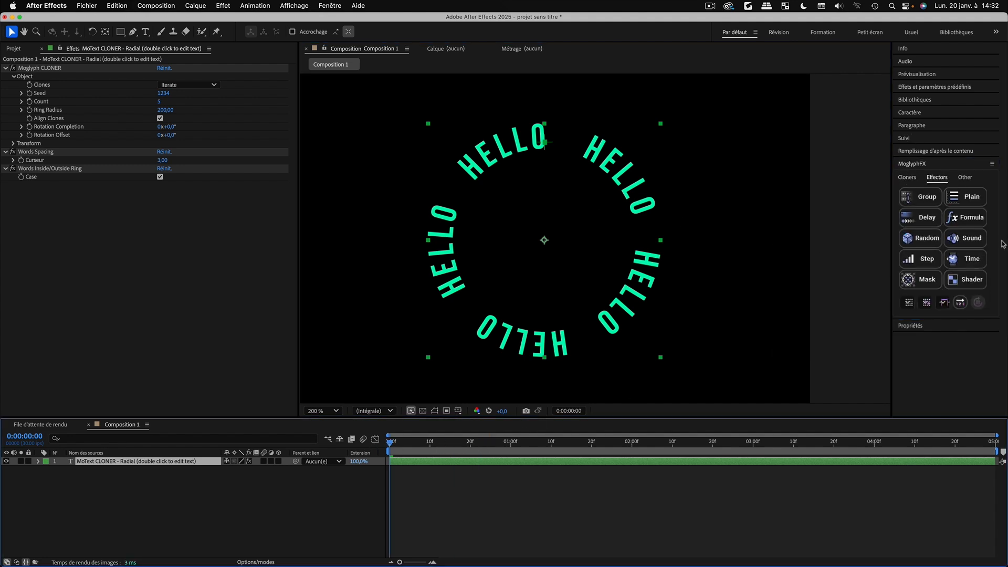
left_click(977, 261)
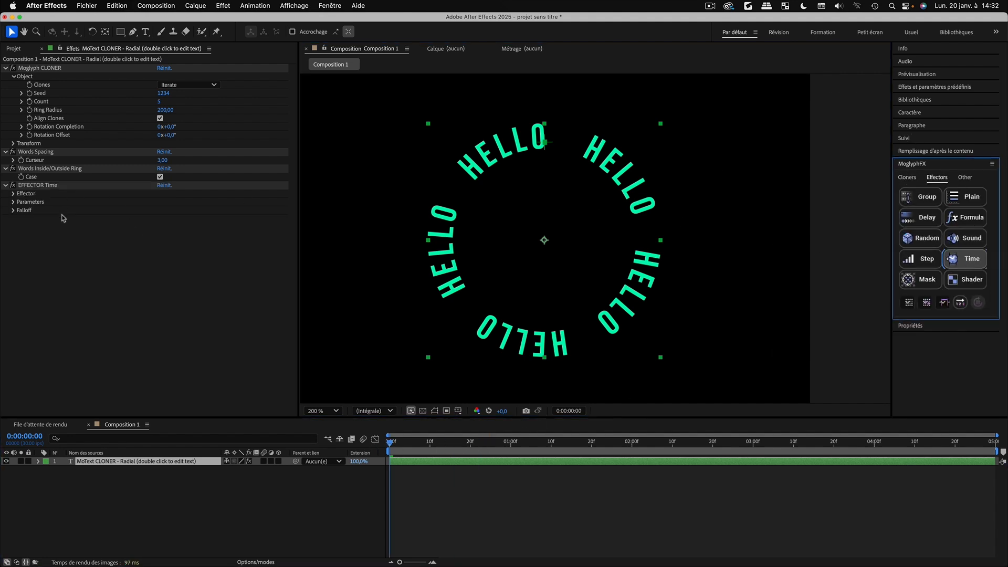
left_click(415, 443)
left_click_drag(417, 446, 895, 450)
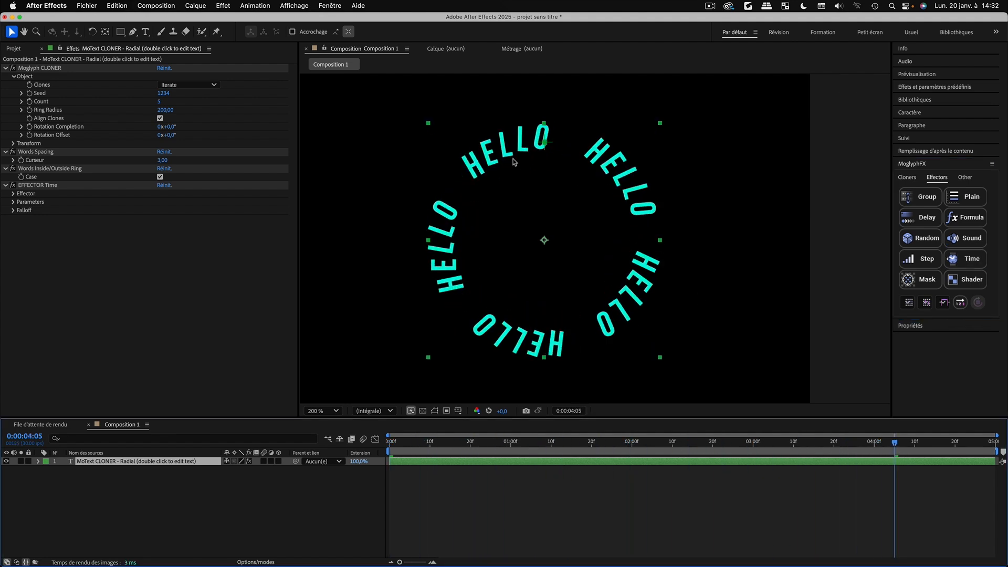
Set the Time effector's Z rotation transform parameter to 0°
left_click(13, 202)
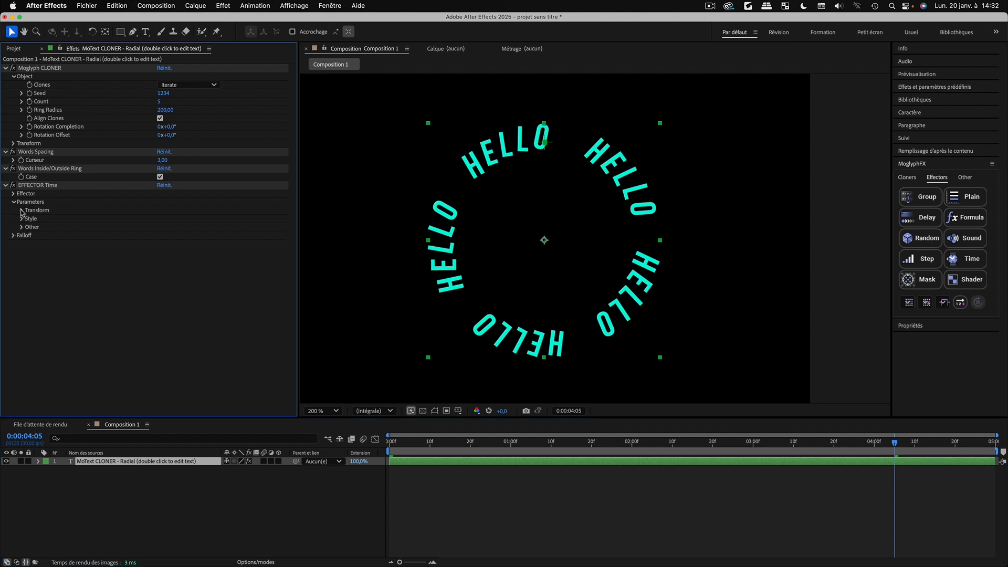
left_click(22, 210)
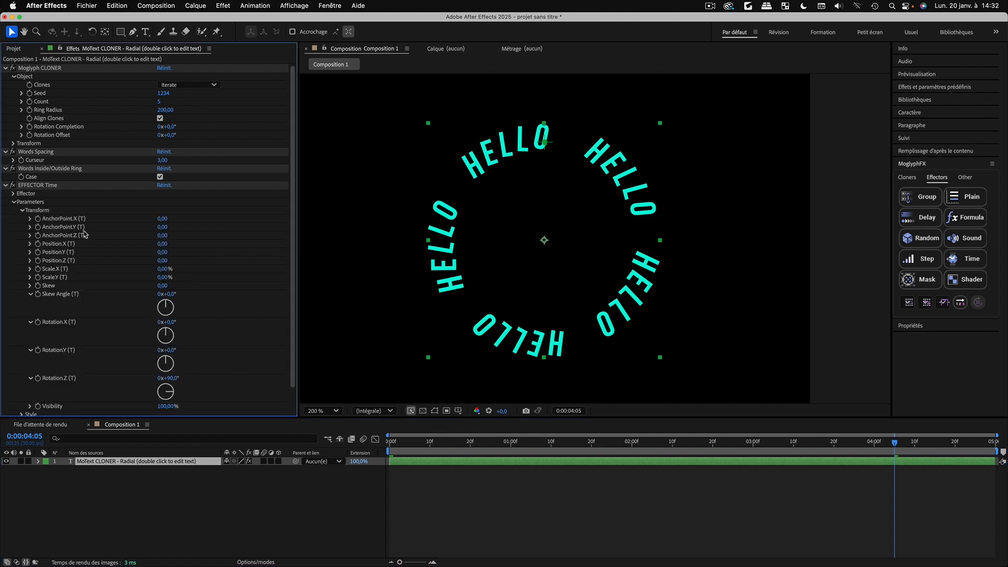
left_click(175, 378)
type("0")
key("Return")
Set the Time effector's X position parameter to 100 and preview the ring's animation
left_click(162, 244)
type("100")
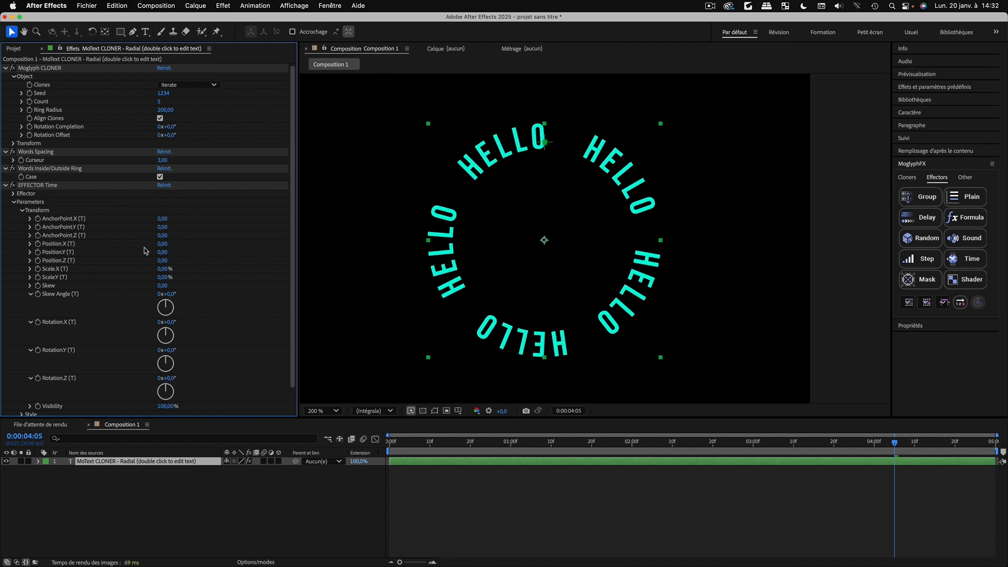
key("Return")
key("space")
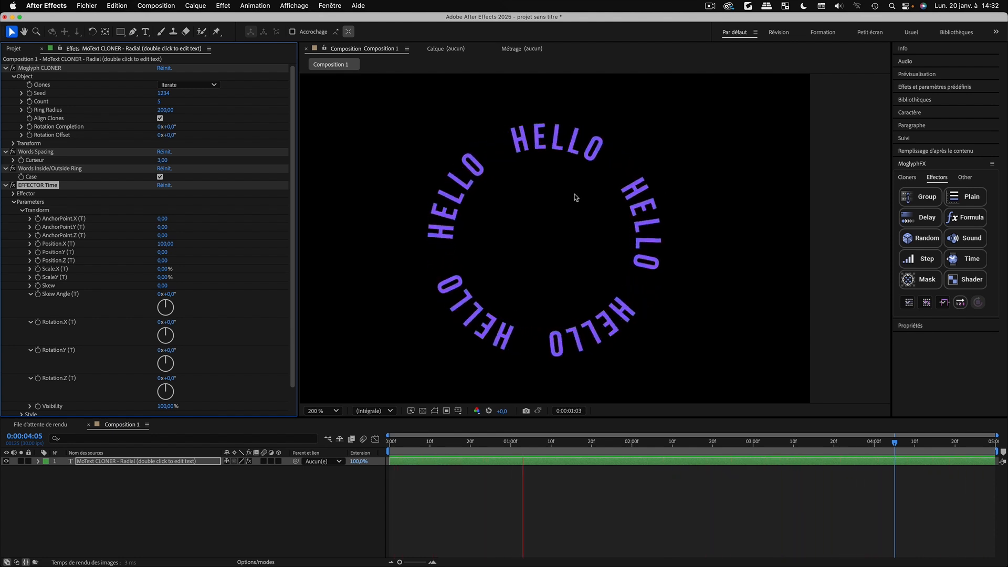
key("space")
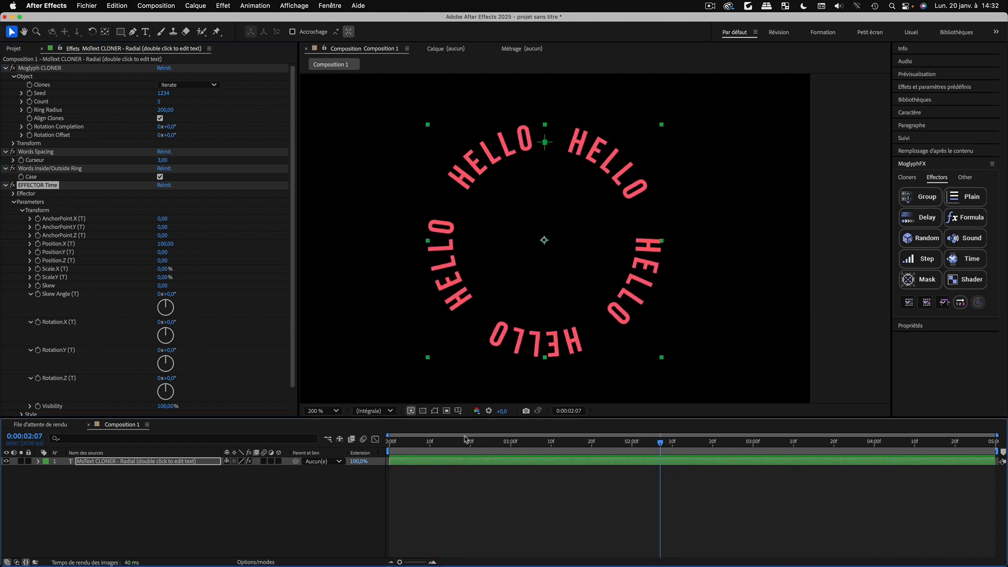
Move the playhead to 0:00:00:09 and delete the Radial cloner layer
left_click(434, 443)
left_click(116, 461)
key("Delete")
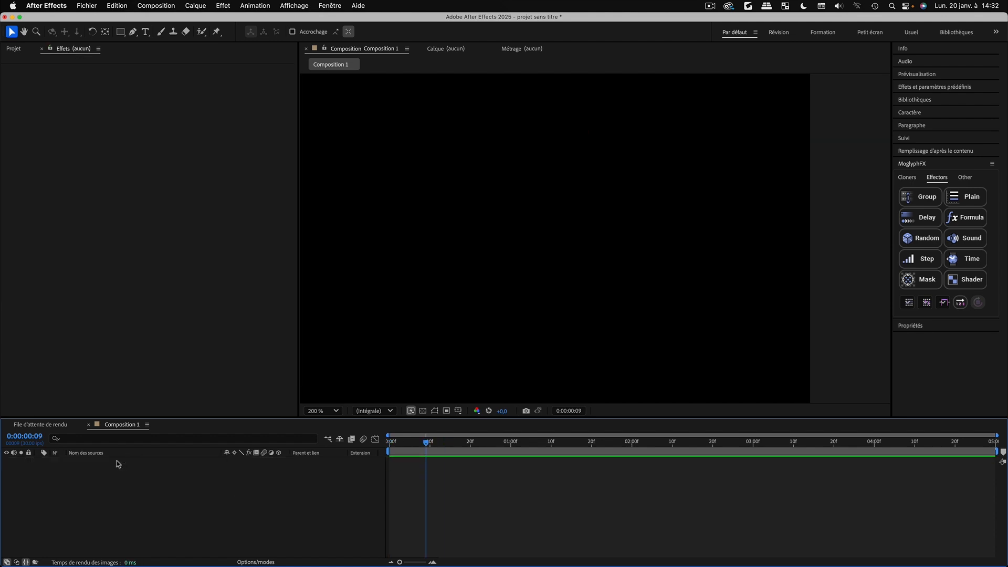
Create a Grid cloner in the duplicated-words text mode
left_click(906, 174)
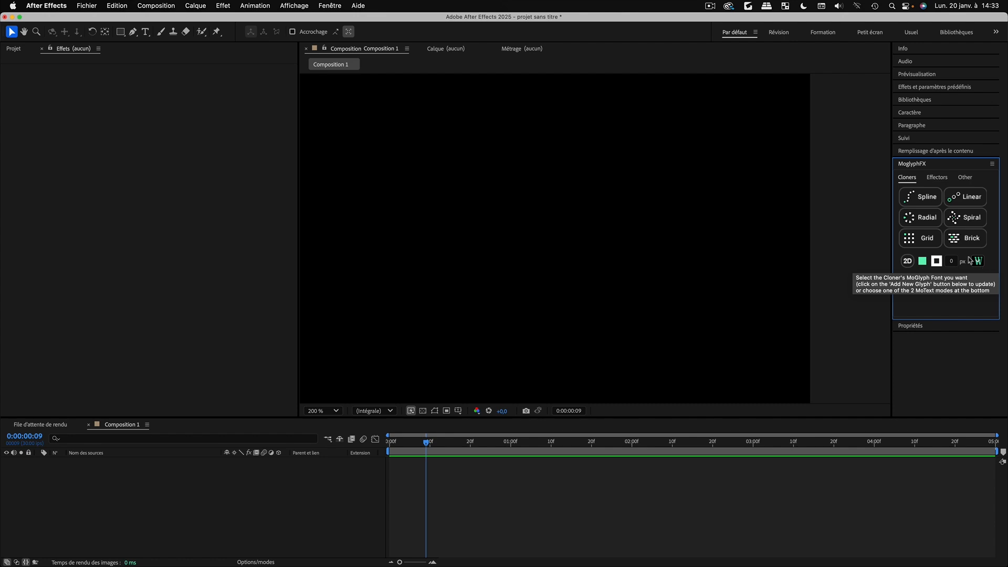
scroll(562, 199, "down", 1)
left_click(922, 239)
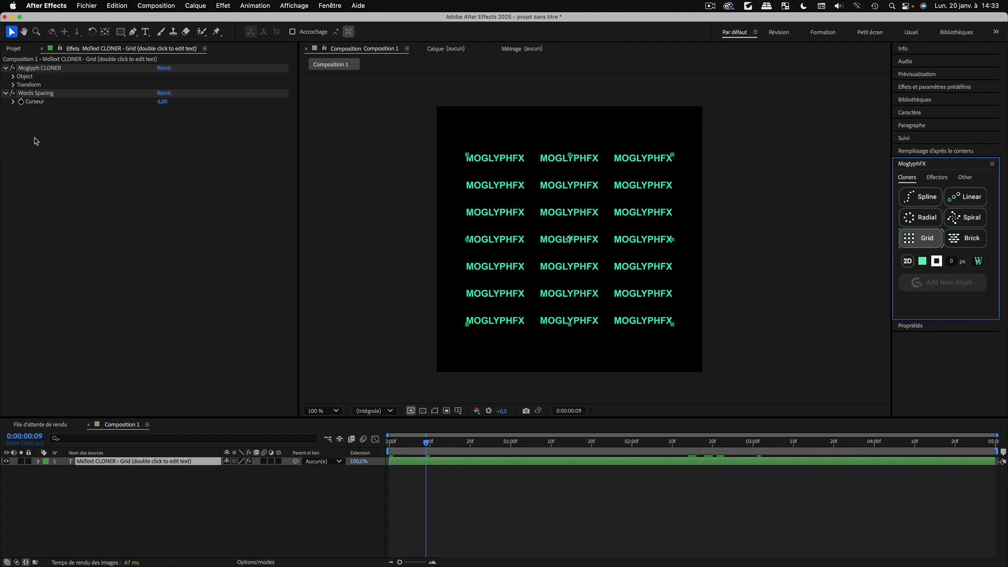
Replace the Grid cloner's word with TEXT and finish editing the text
double_click(81, 461)
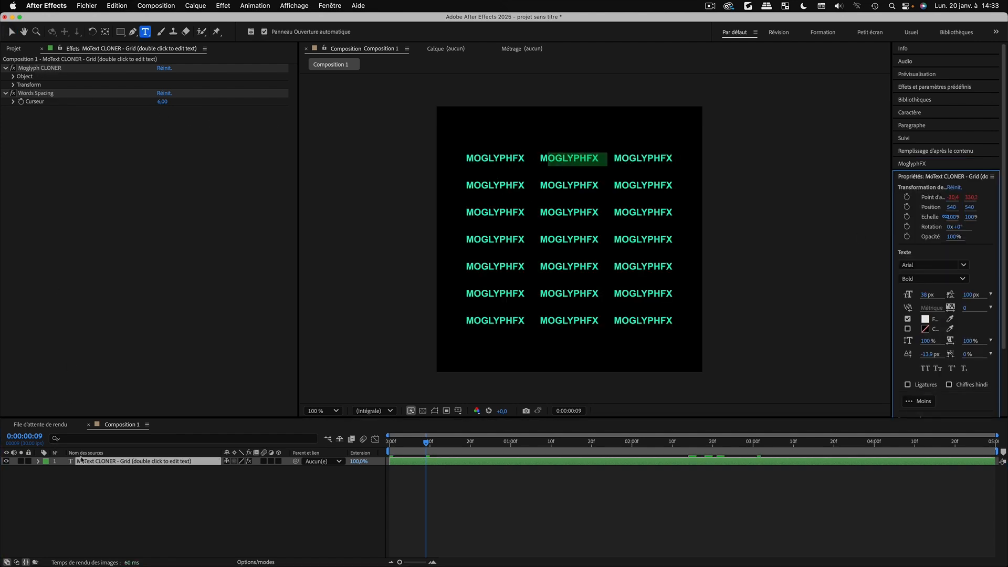
key("BackSpace")
type("TEXT")
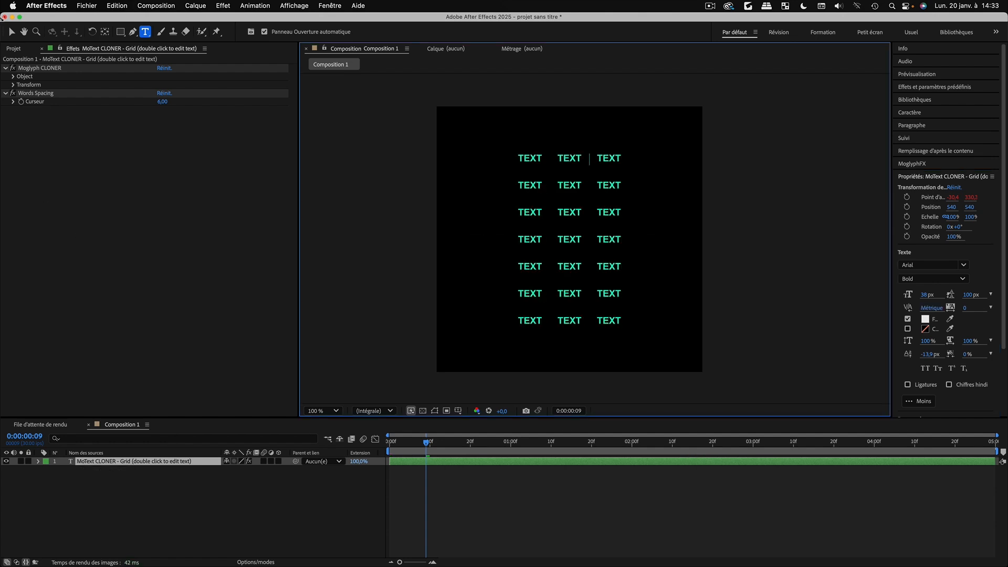
left_click(11, 32)
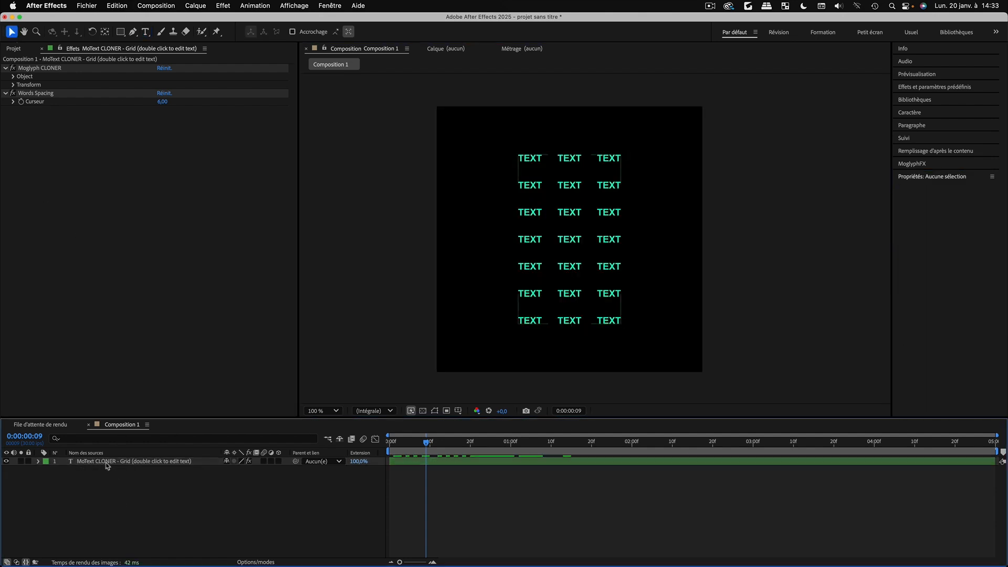
Set the Grid cloner's object count to 6 columns and 9 rows
left_click(12, 77)
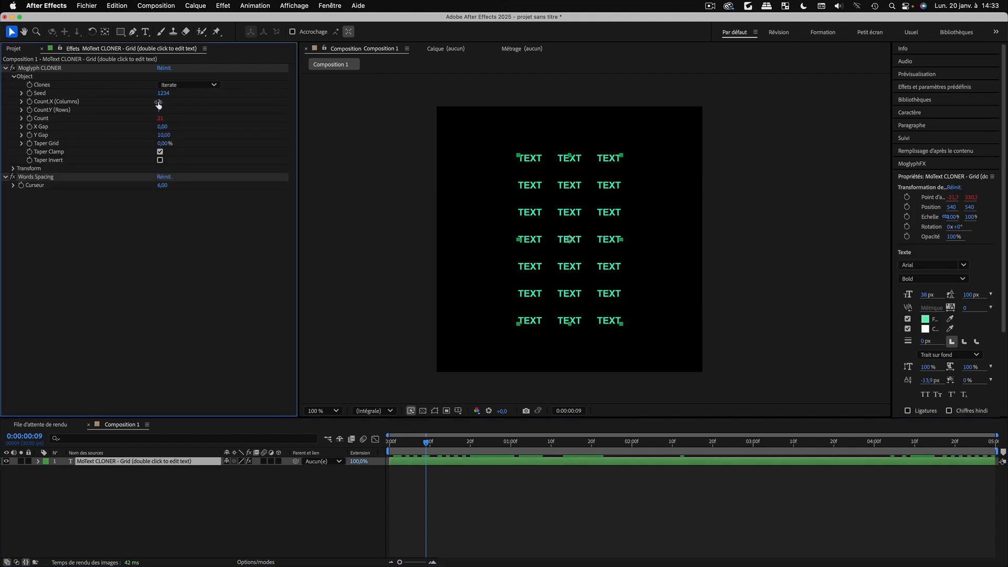
left_click_drag(159, 102, 209, 135)
left_click_drag(160, 113, 167, 113)
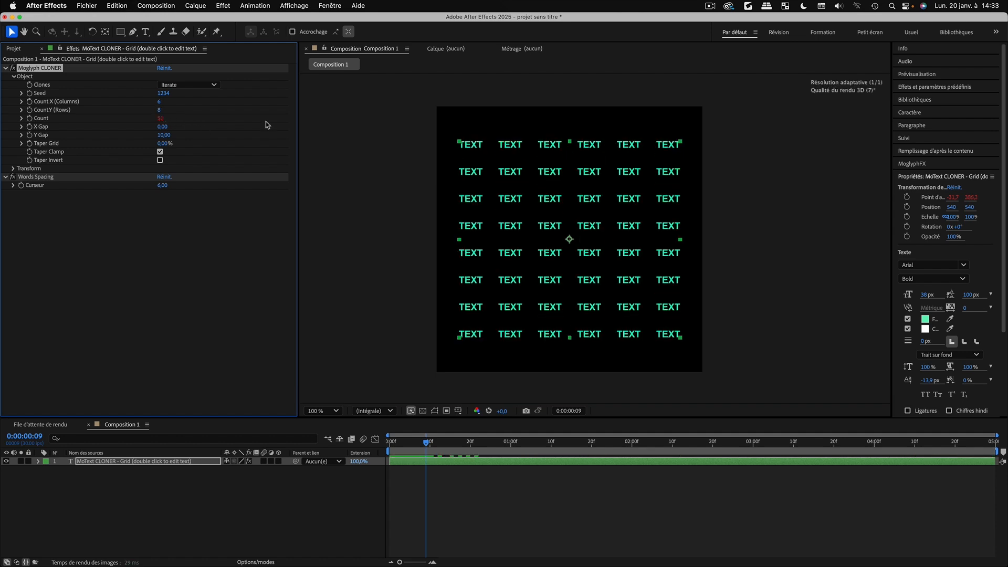
left_click(159, 111)
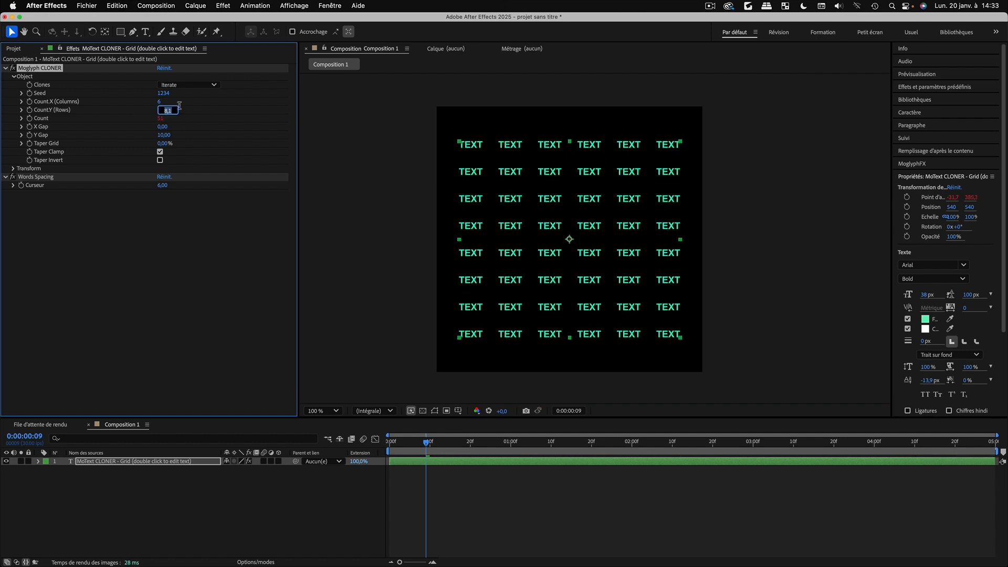
type("9")
key("Return")
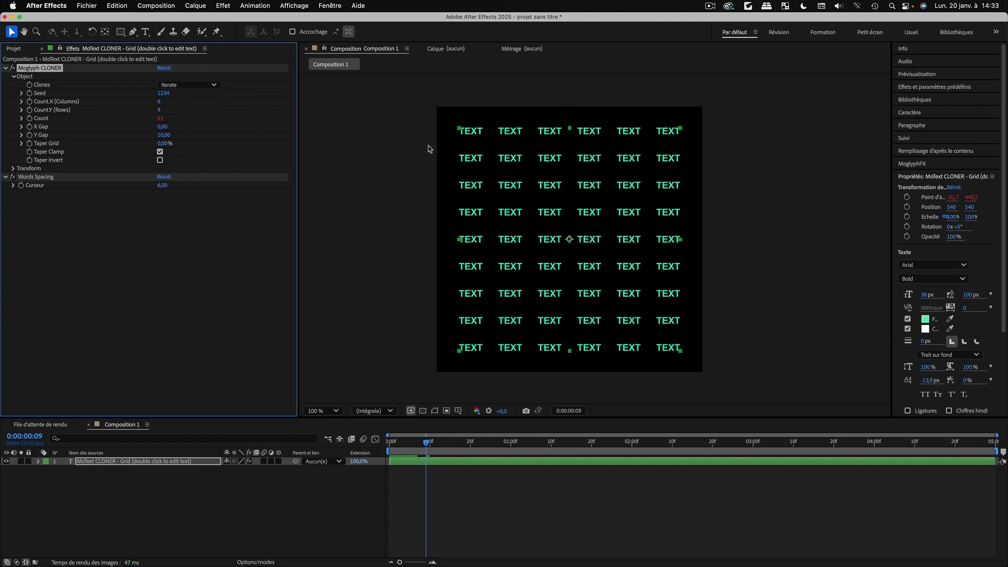
With the Grid cloner layer selected, return the playhead to the first frame and set effectors to work per word
left_click(79, 515)
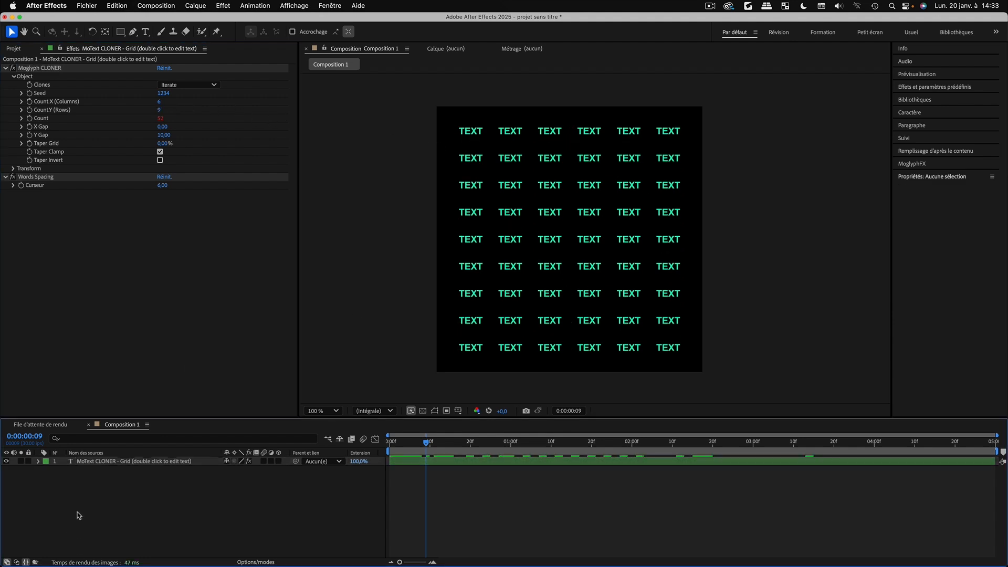
left_click(88, 462)
left_click_drag(439, 443, 381, 445)
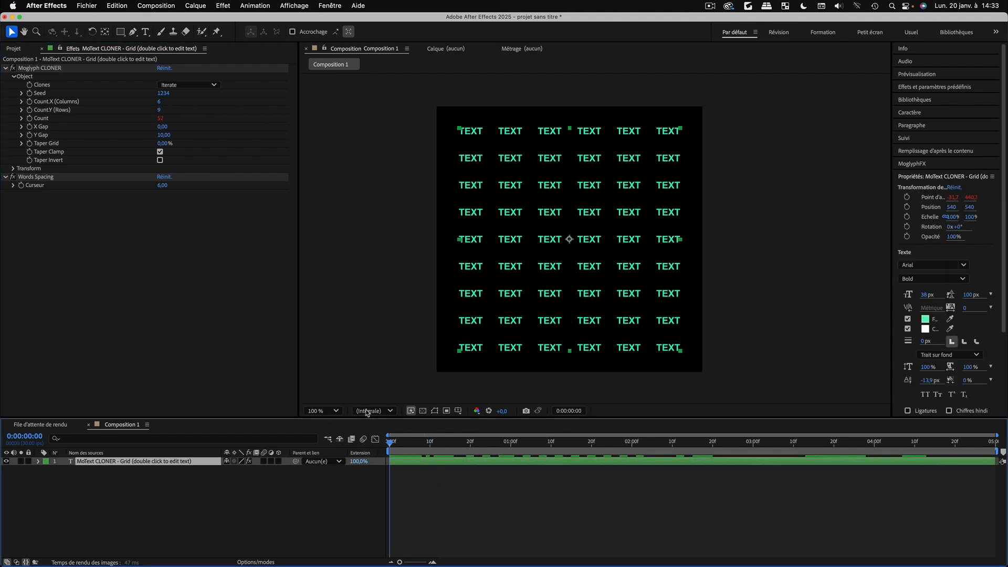
left_click(917, 167)
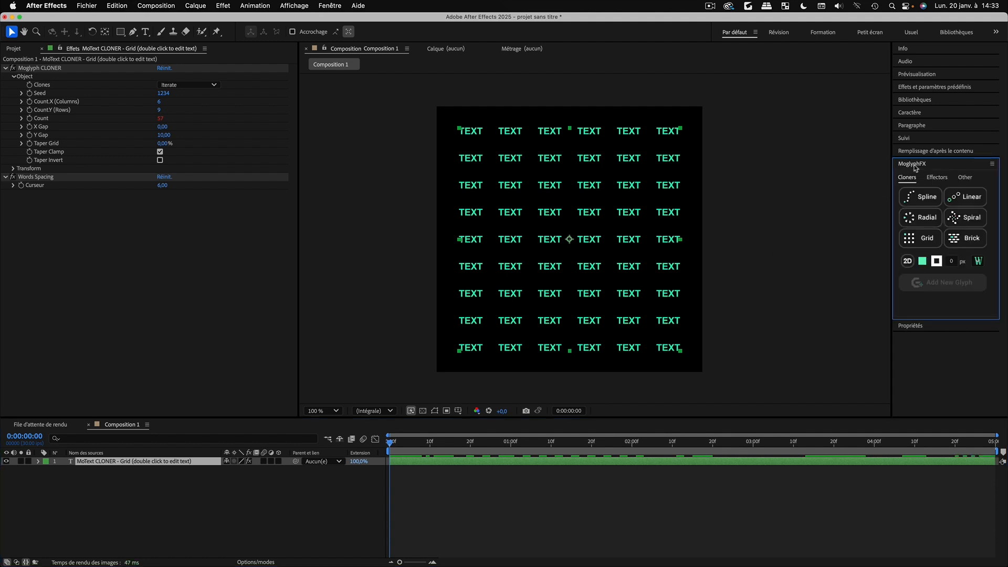
left_click(938, 178)
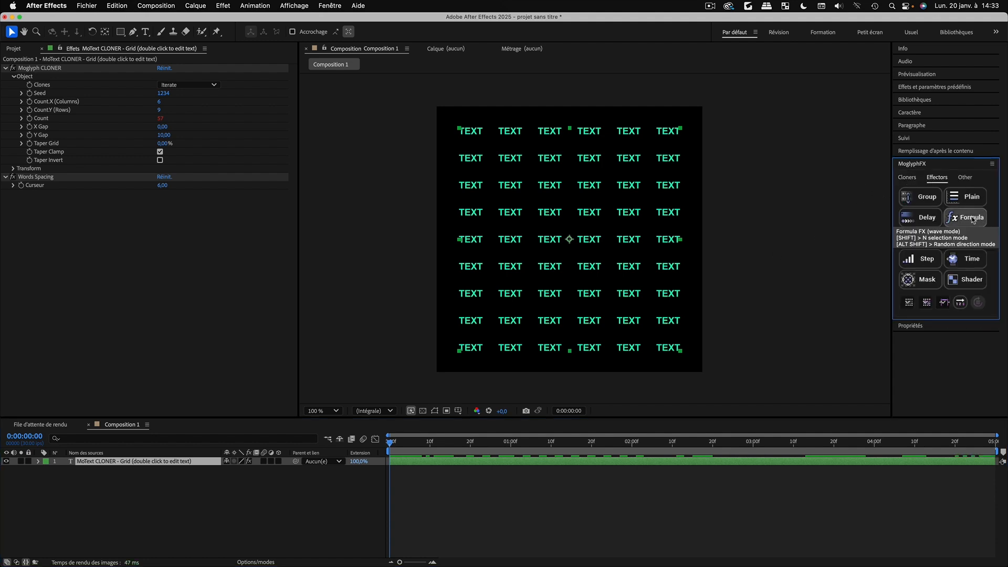
left_click(909, 302)
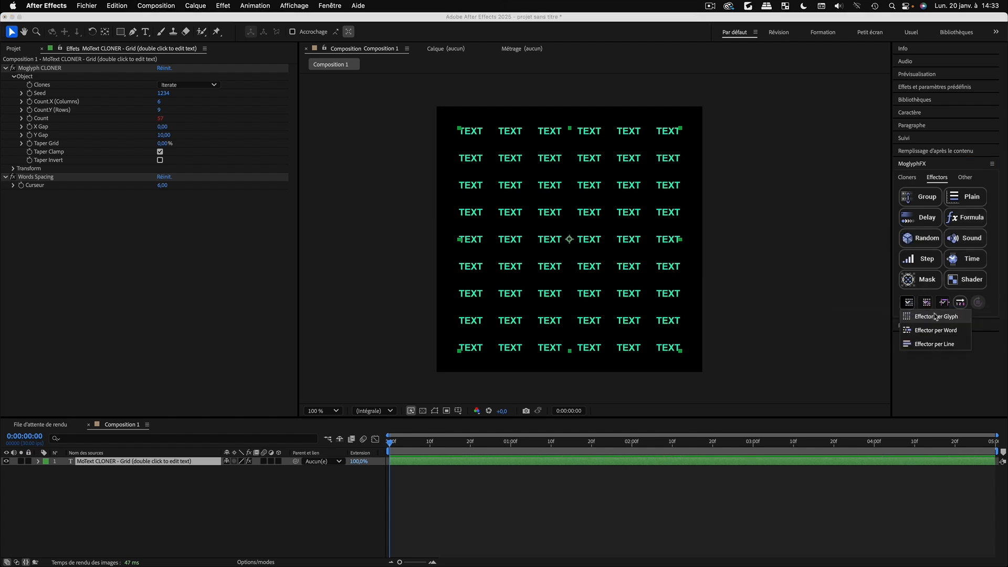
left_click(928, 331)
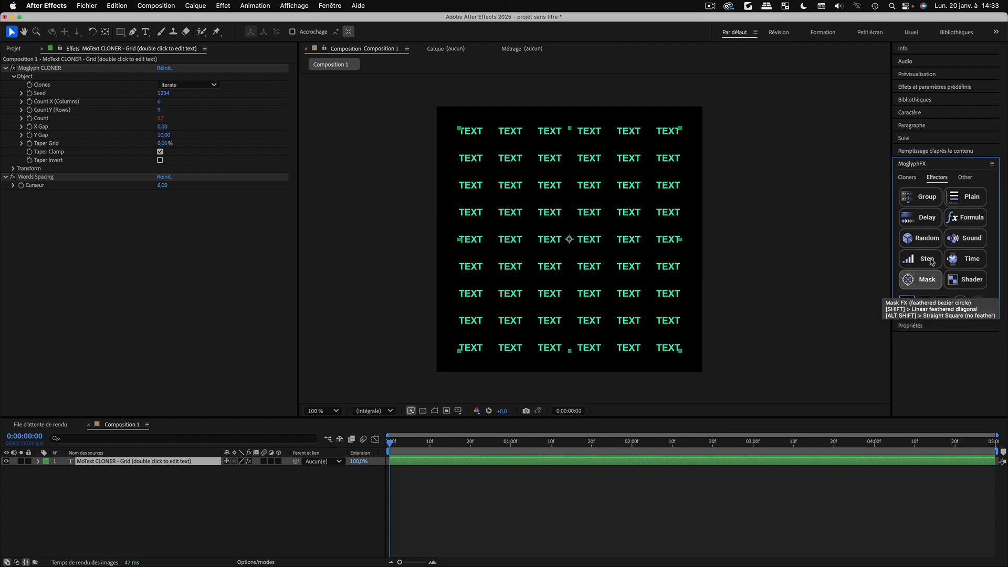
left_click(913, 304)
left_click(940, 332)
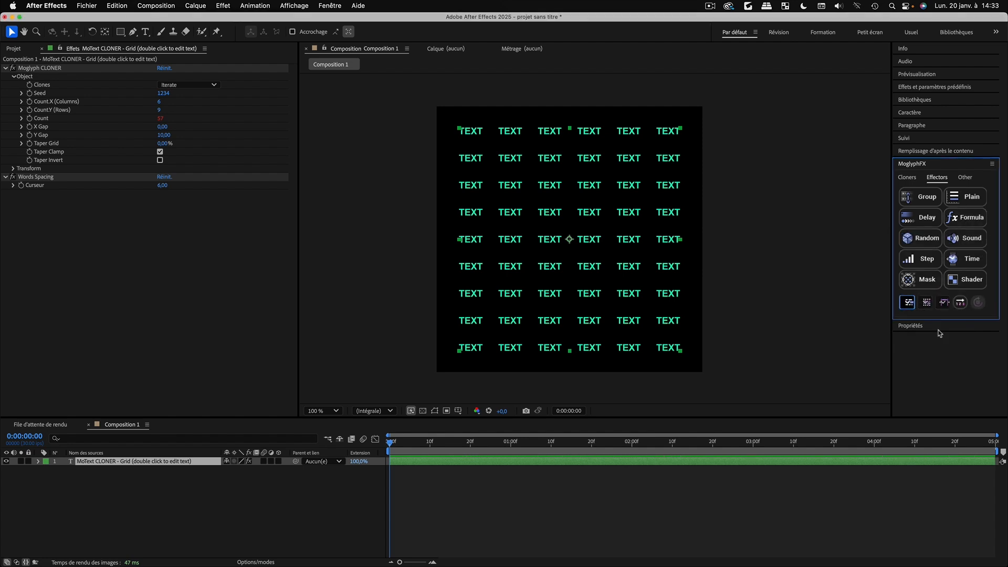
Add a Formula effector to the Grid cloner and preview the animation from the first frame
left_click(973, 223)
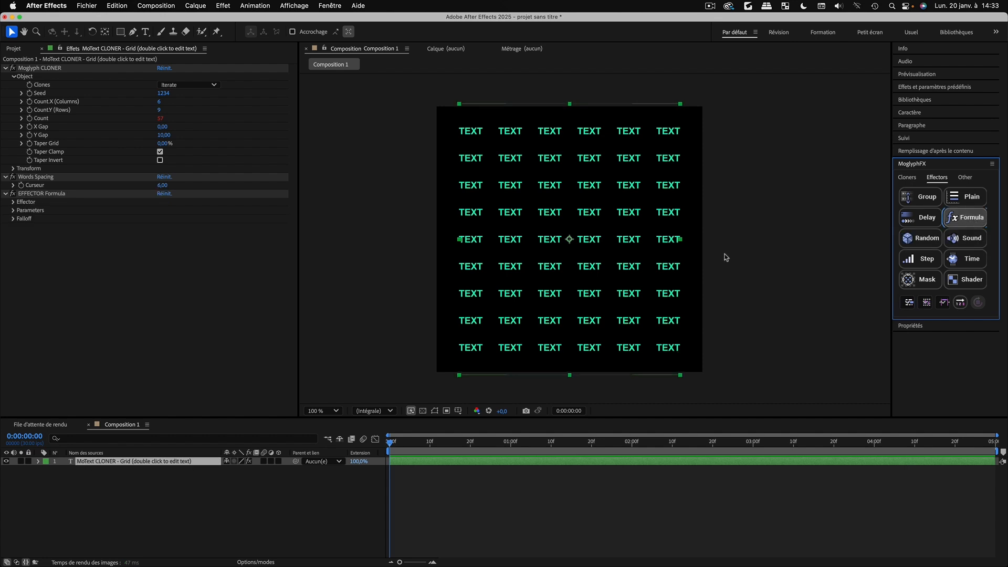
left_click(400, 445)
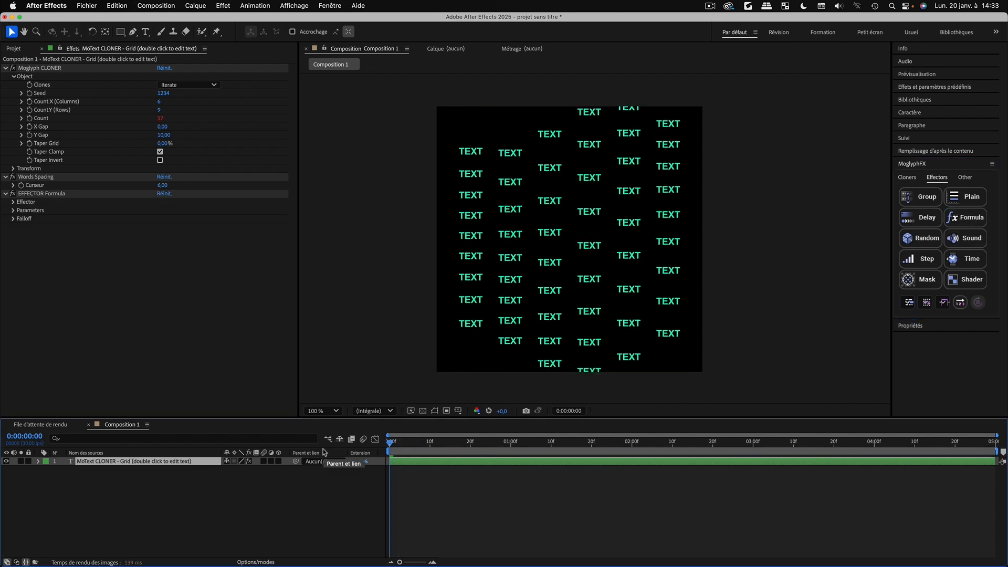
key("space")
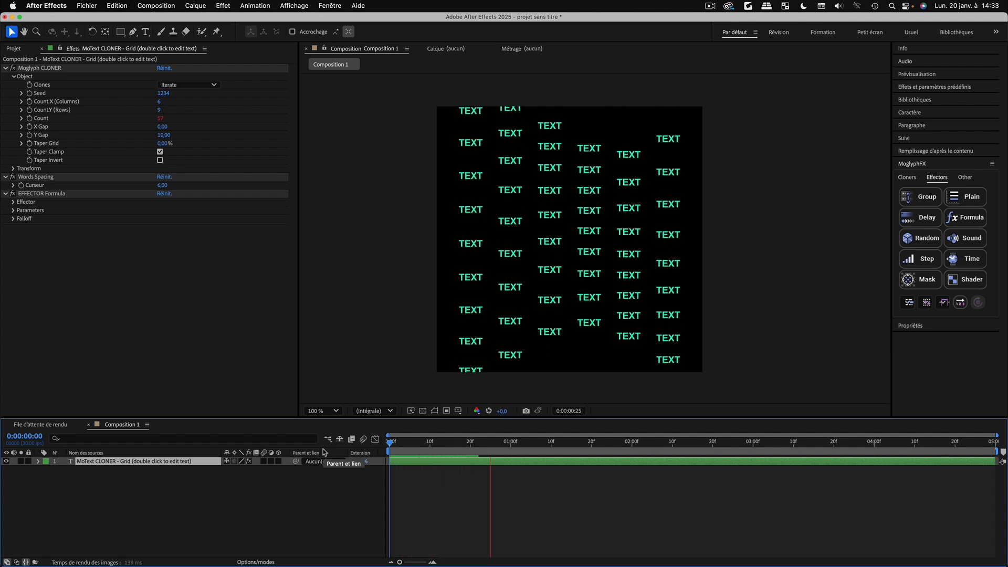
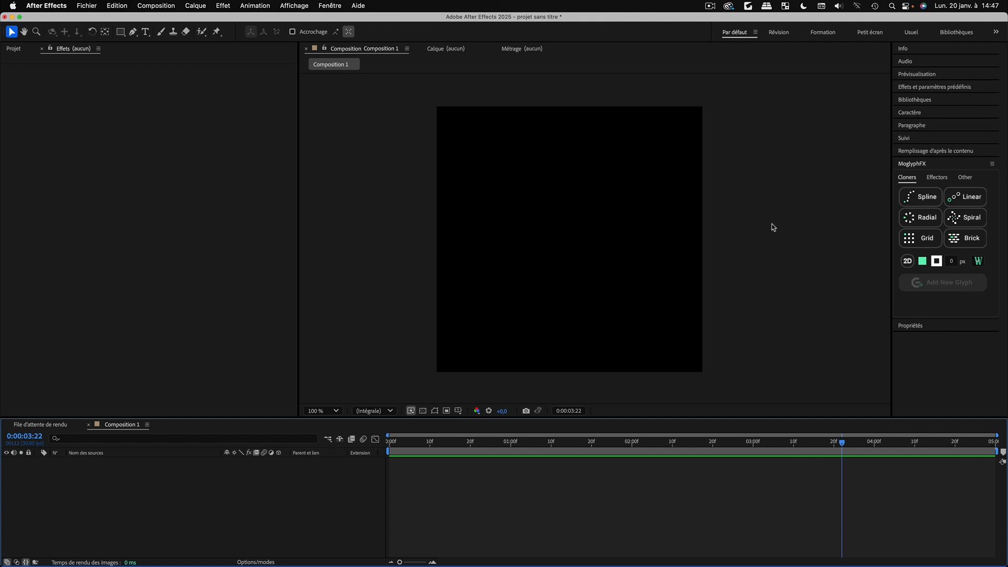
Look through the available MoGlyph fonts and MoText modes, and choose MoGlyph-basicGeometry for the cloners
left_click(978, 262)
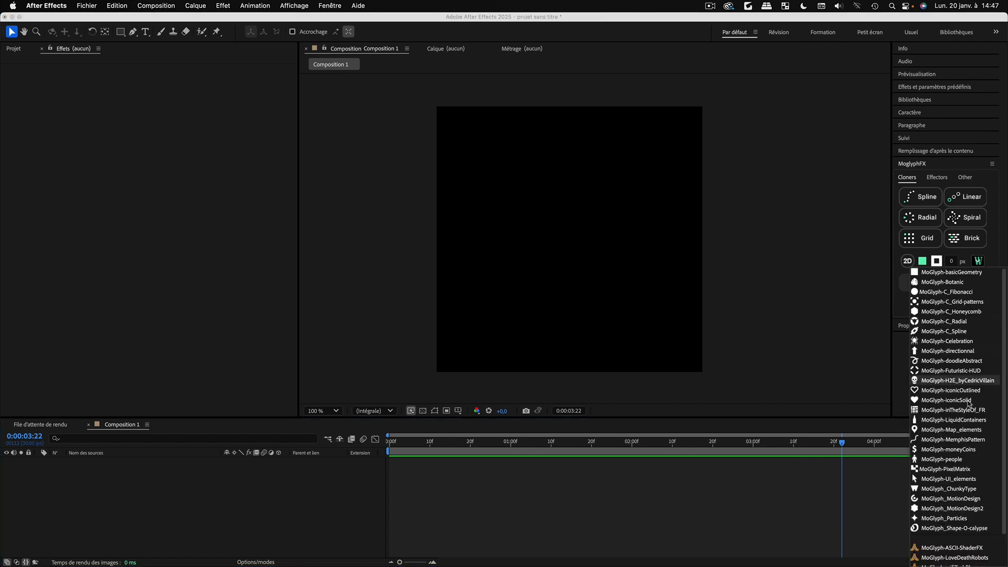
scroll(990, 479, "down", 2)
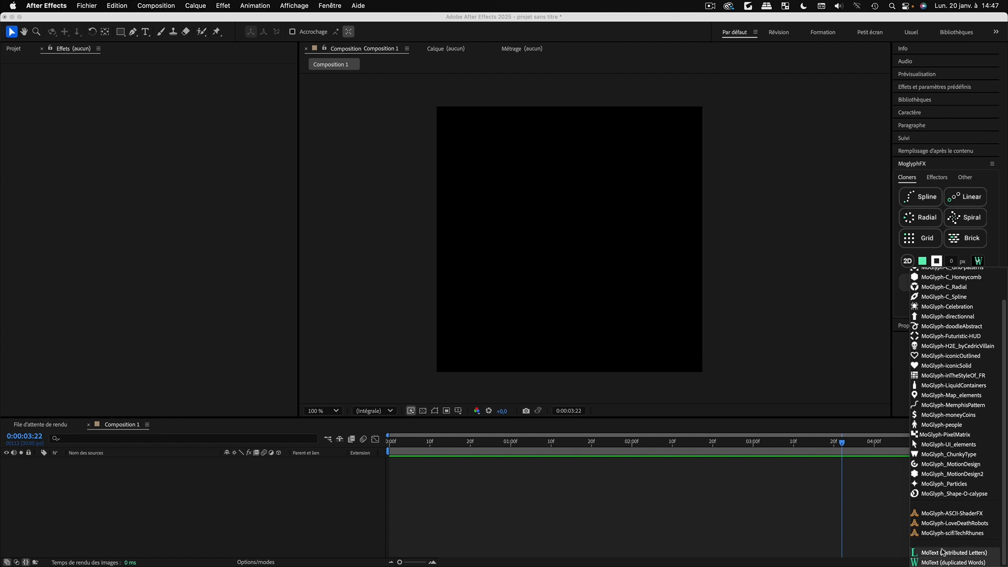
left_click(994, 238)
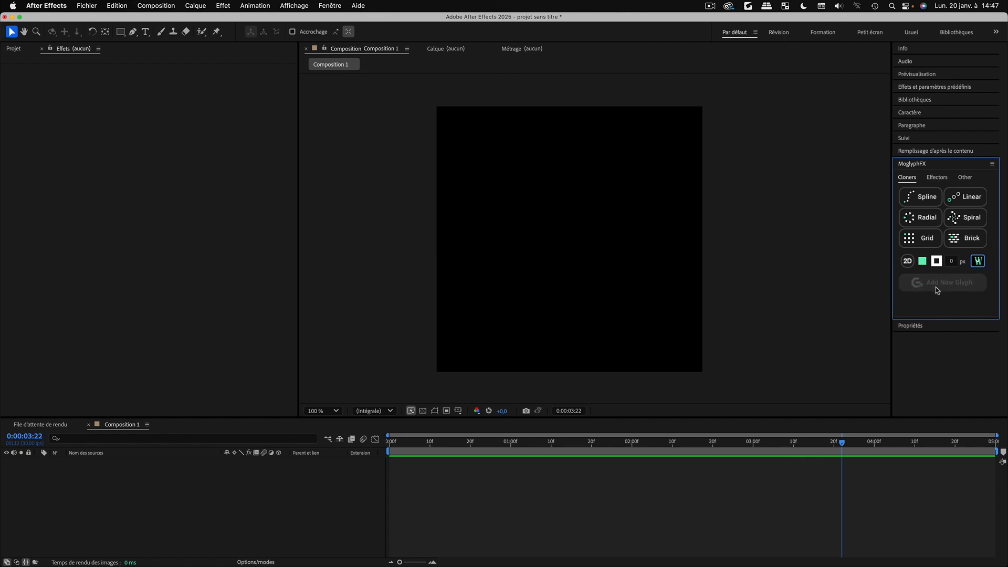
left_click(978, 261)
scroll(937, 546, "down", 2)
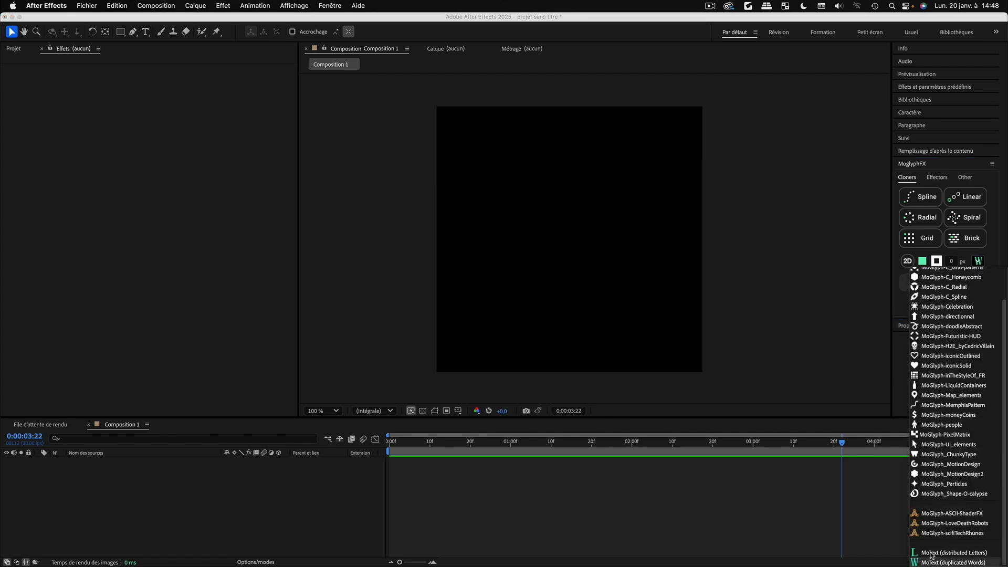
scroll(945, 399, "up", 5)
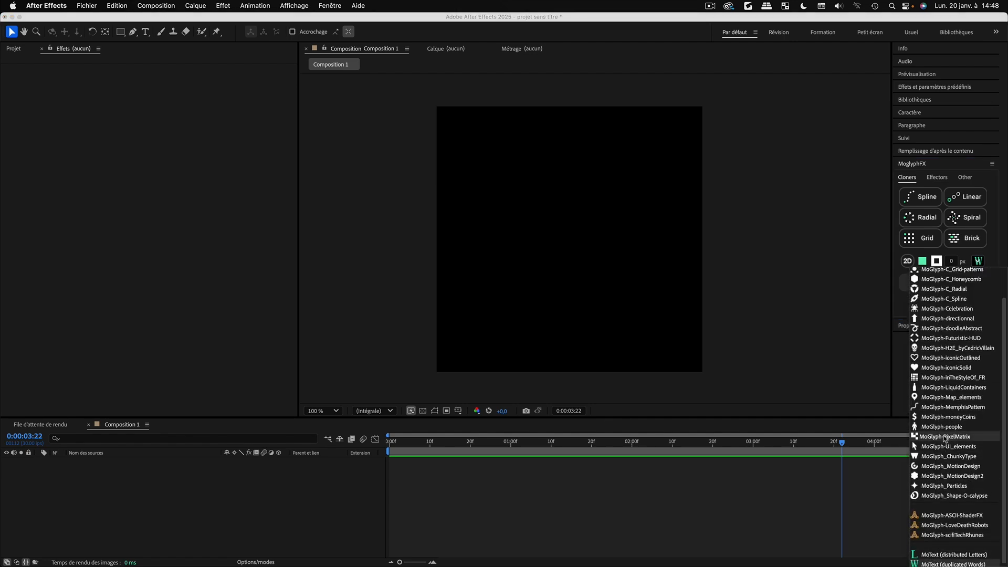
left_click(955, 281)
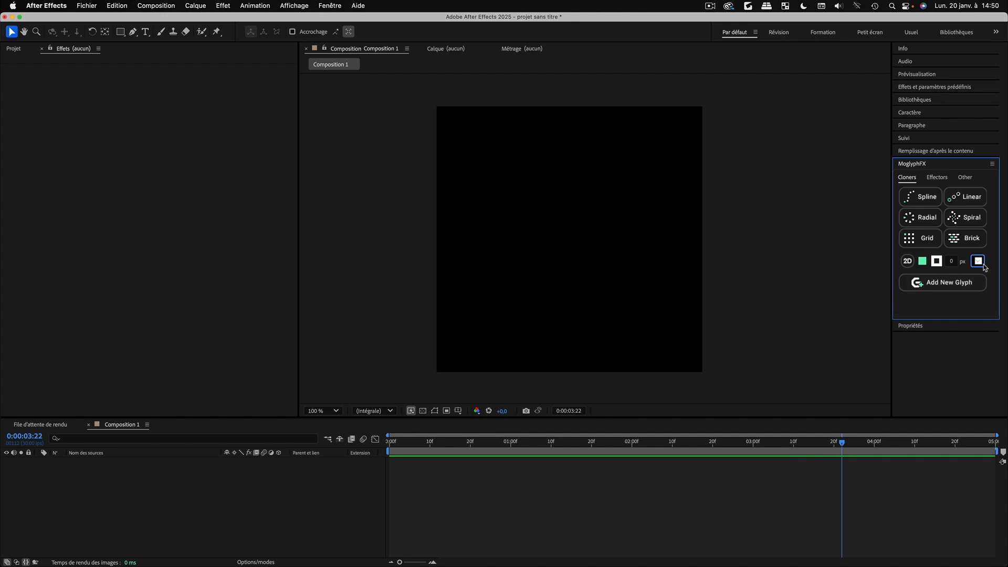
Try to add a new glyph with no cloner layer in the composition
left_click(947, 288)
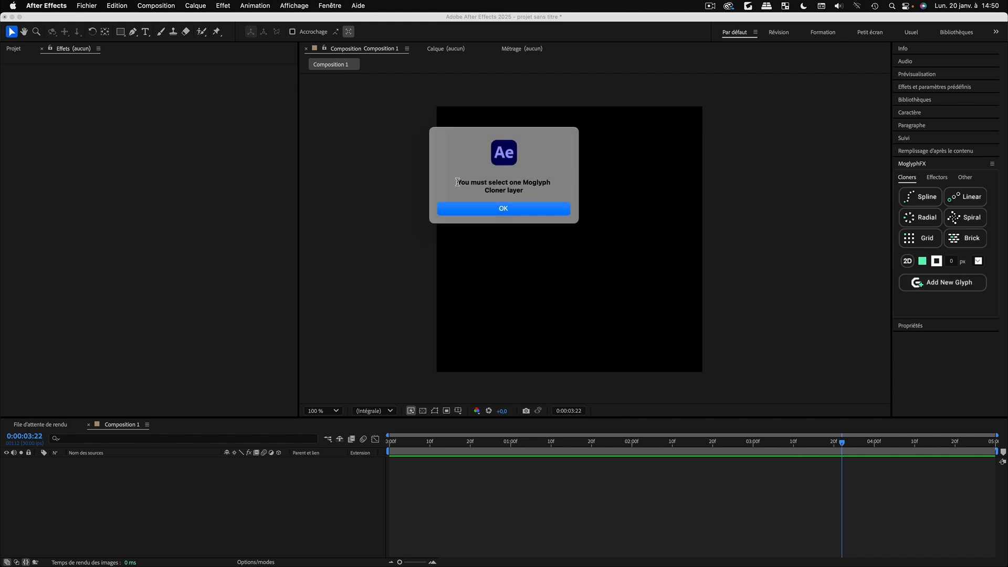
left_click_drag(459, 181, 544, 188)
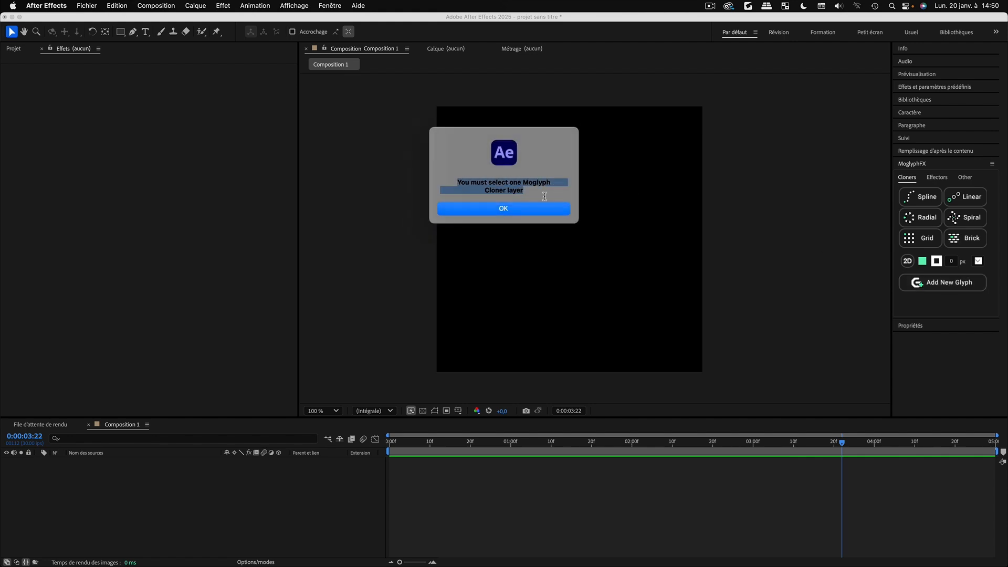
left_click(517, 208)
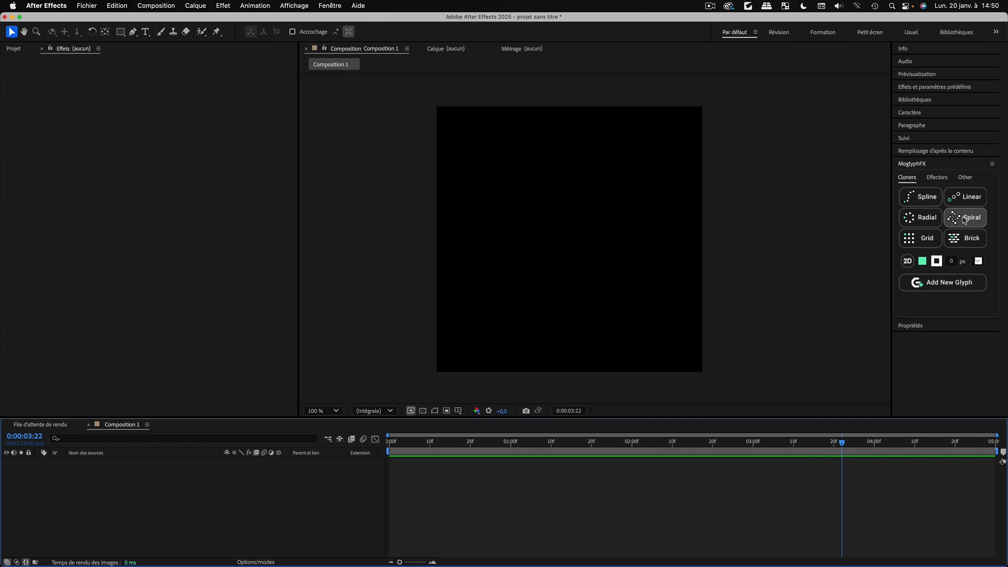
Create a Radial cloner and add five glyphs to it: dotted ring, four-pointed star, square with X, square with dot, and disc with small hole
left_click(924, 219)
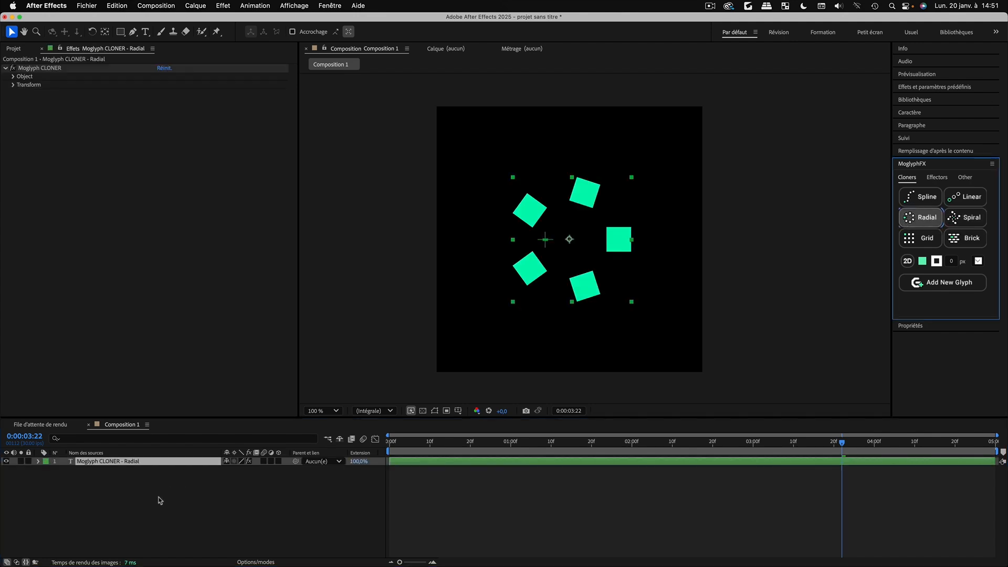
left_click(956, 287)
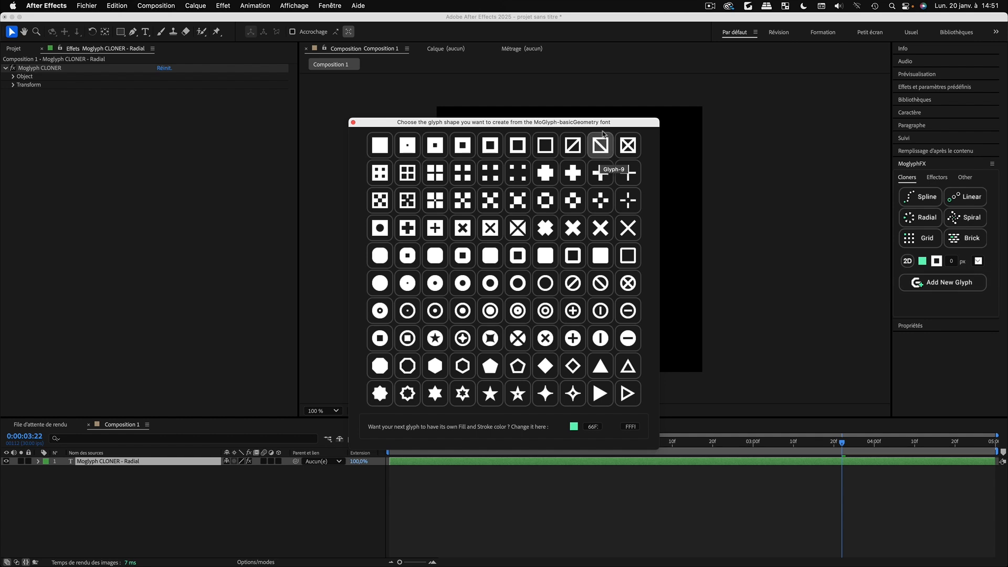
left_click_drag(580, 121, 858, 135)
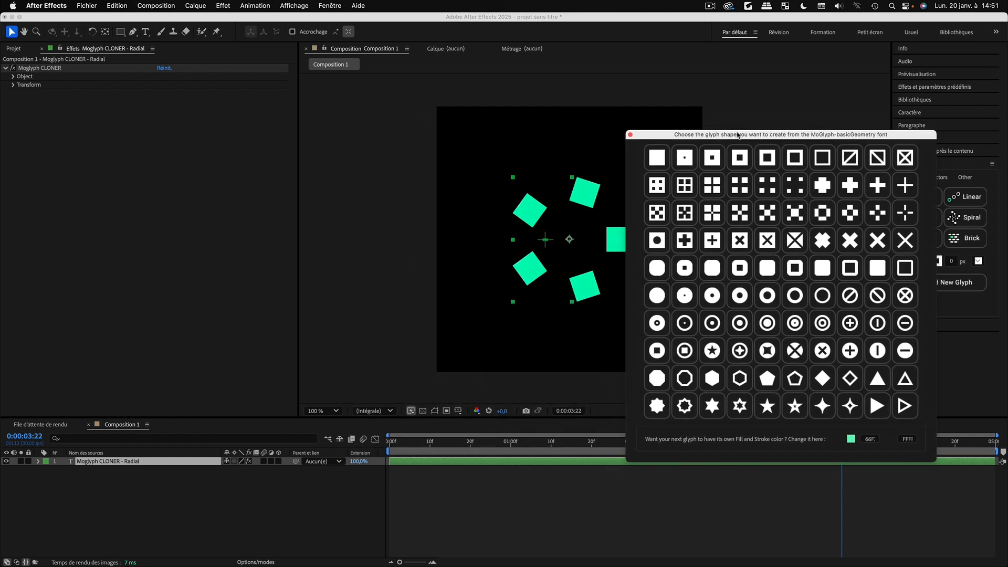
left_click_drag(738, 135, 795, 164)
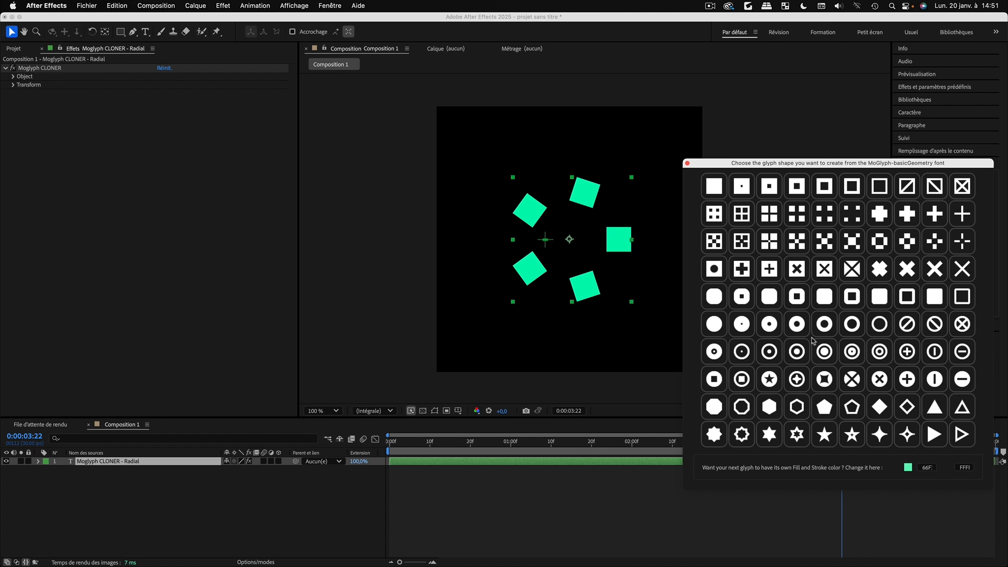
left_click(798, 352)
left_click(876, 434)
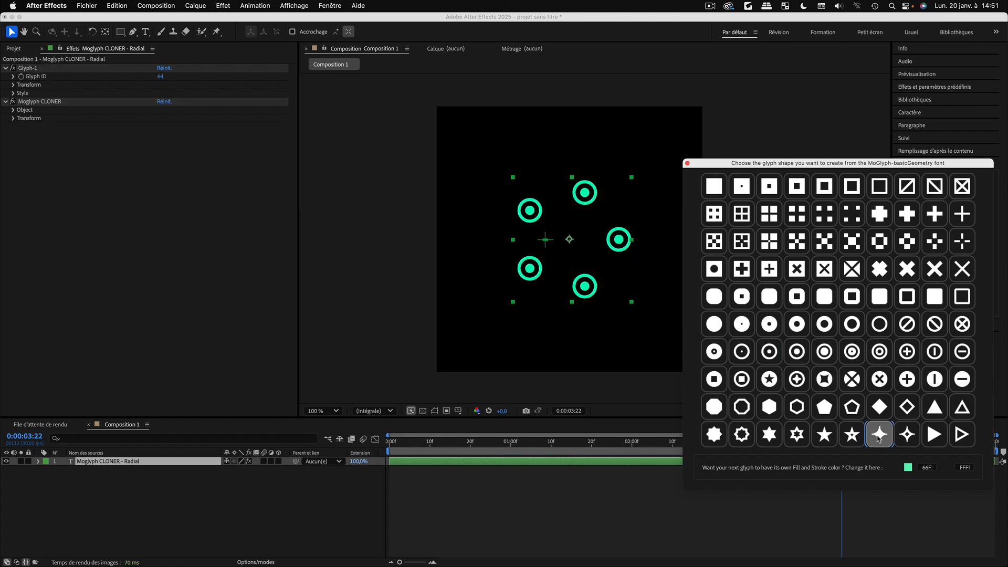
left_click(797, 269)
left_click(746, 190)
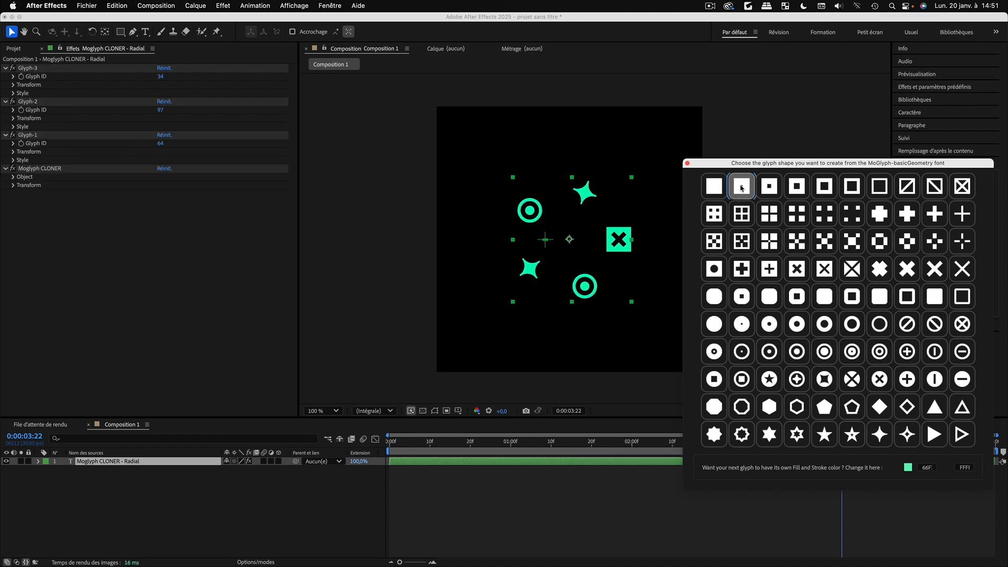
left_click(717, 352)
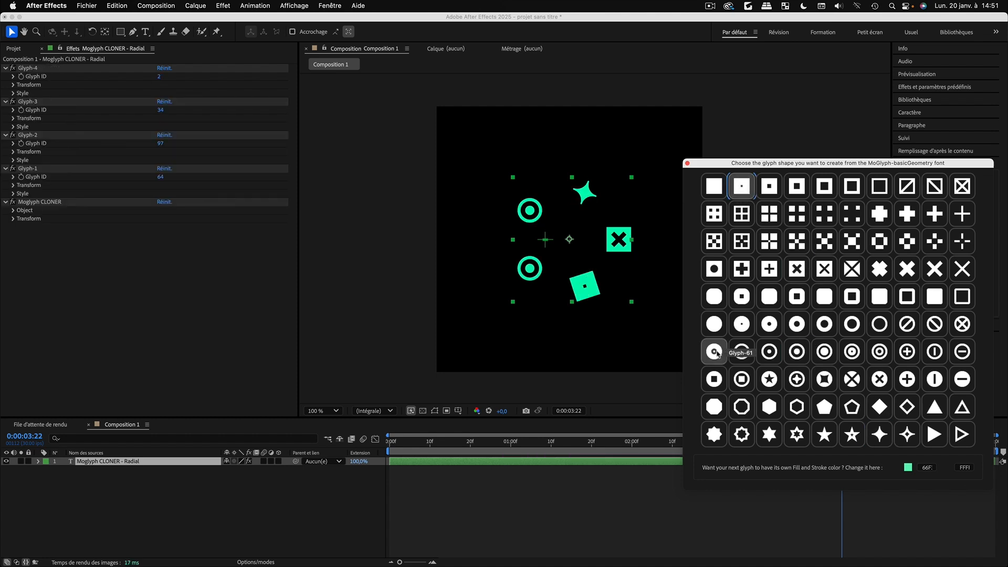
left_click(687, 164)
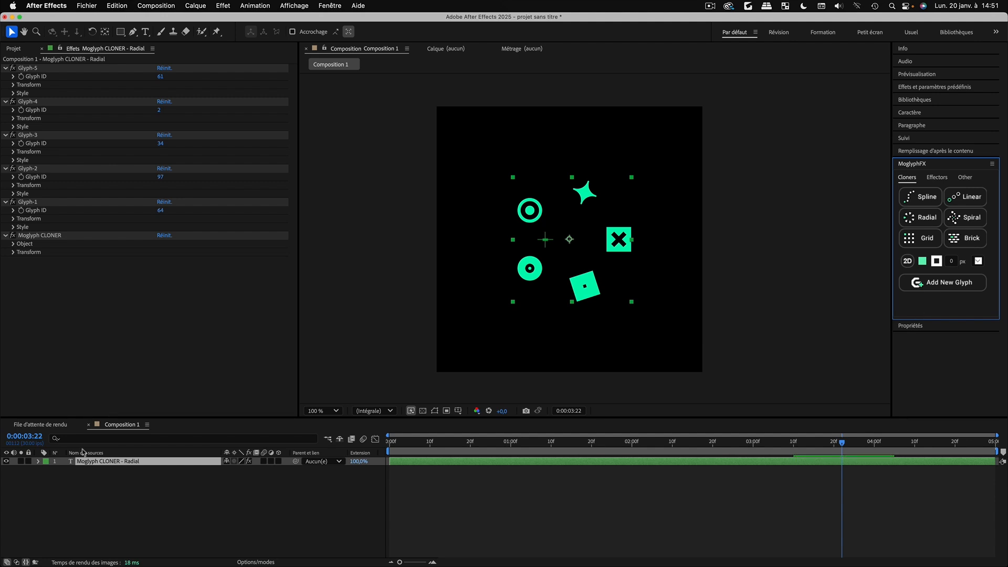
Delete the Radial cloner layer and try to add a new glyph with nothing selected
left_click(101, 471)
left_click(95, 462)
key("Delete")
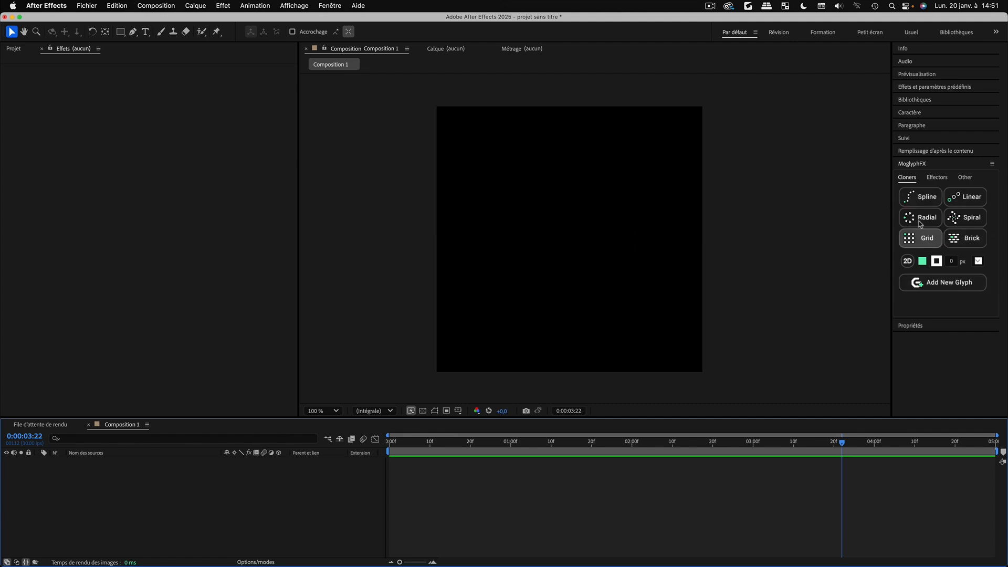
left_click(944, 287)
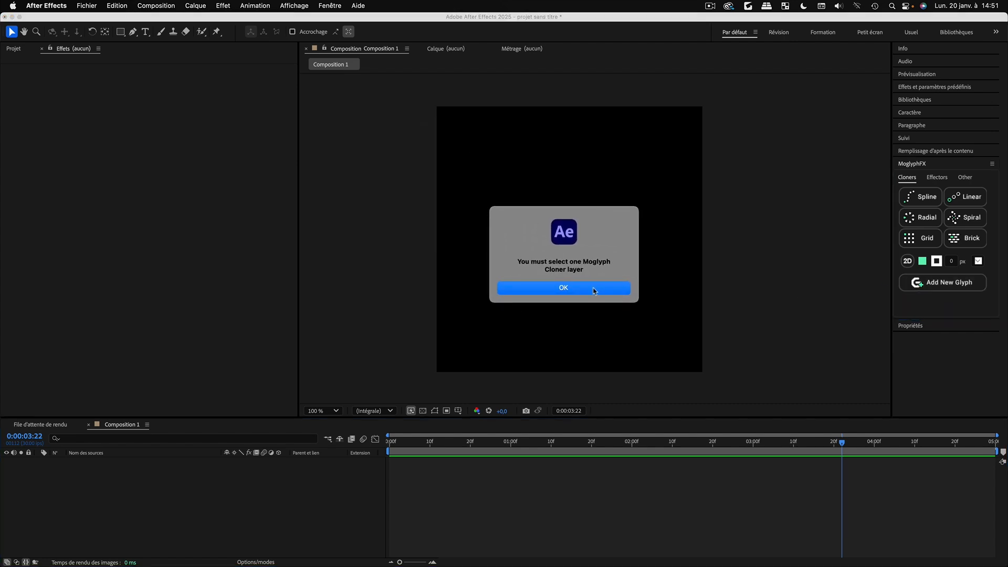
left_click(597, 290)
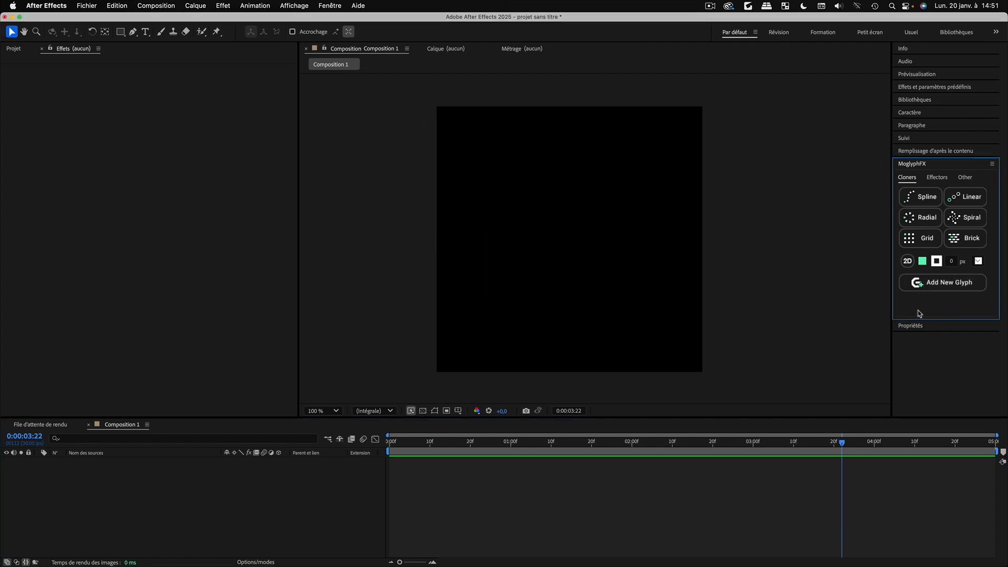
Create a MoGlyph-basicGeometry text layer with five glyphs: four-pointed star, dotted ring, rounded square with hole, square with plus, and four-part split square
left_click(944, 288)
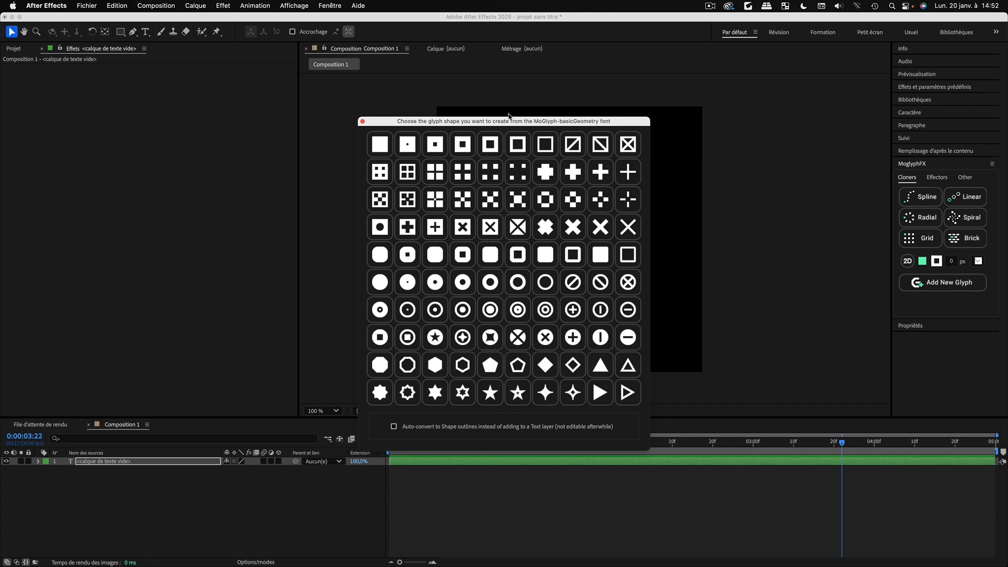
left_click_drag(509, 122, 832, 150)
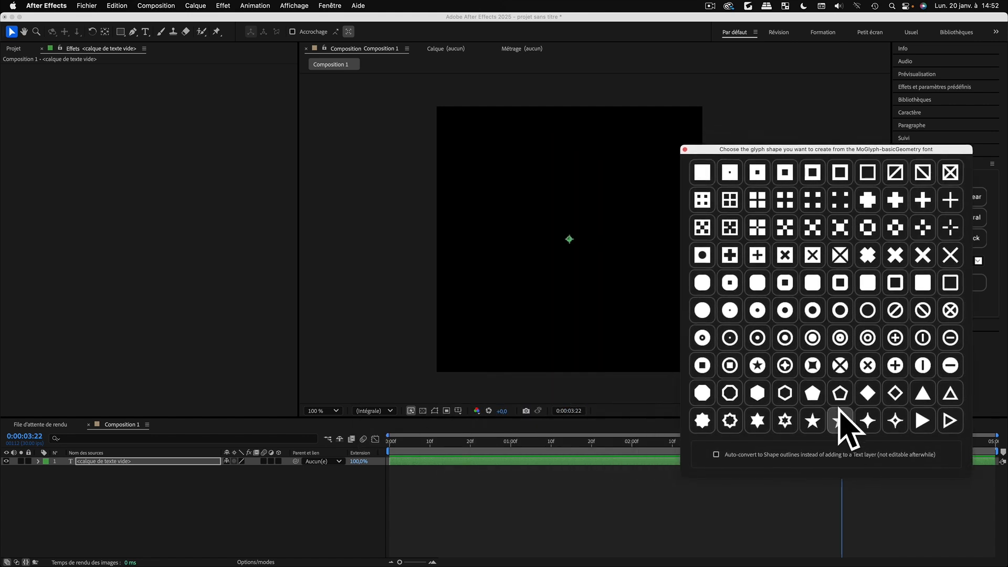
left_click_drag(779, 153, 738, 159)
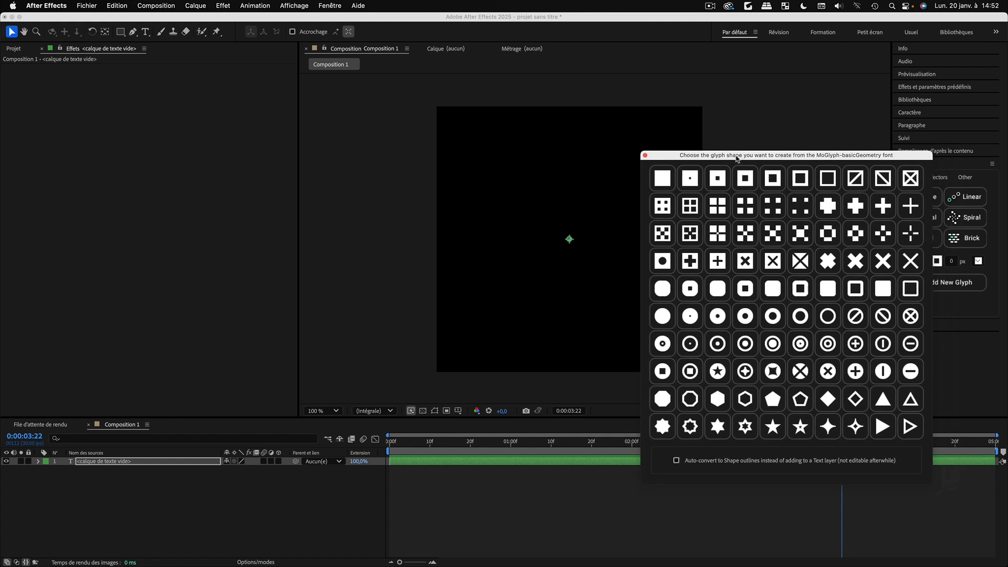
left_click(828, 431)
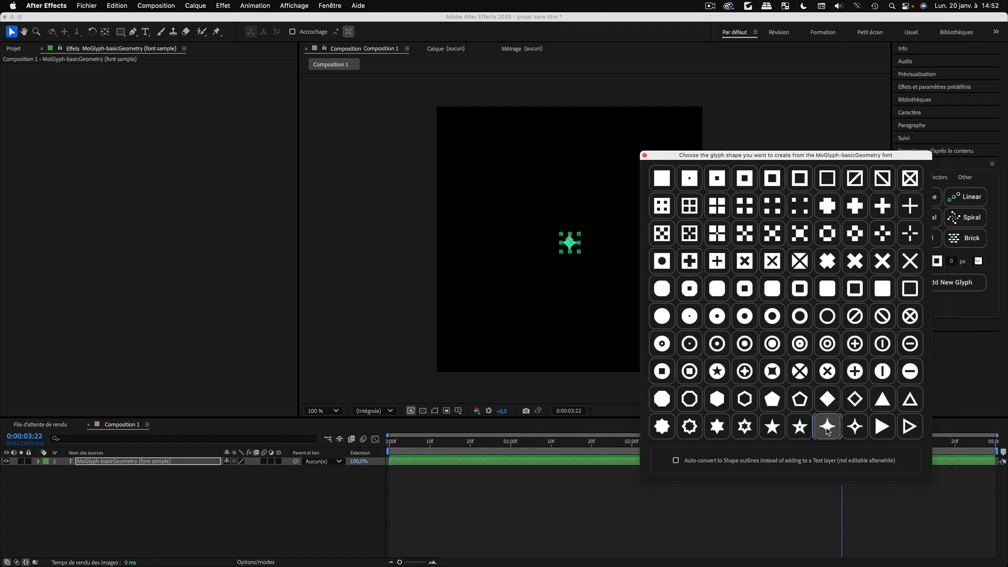
left_click(718, 343)
left_click(689, 289)
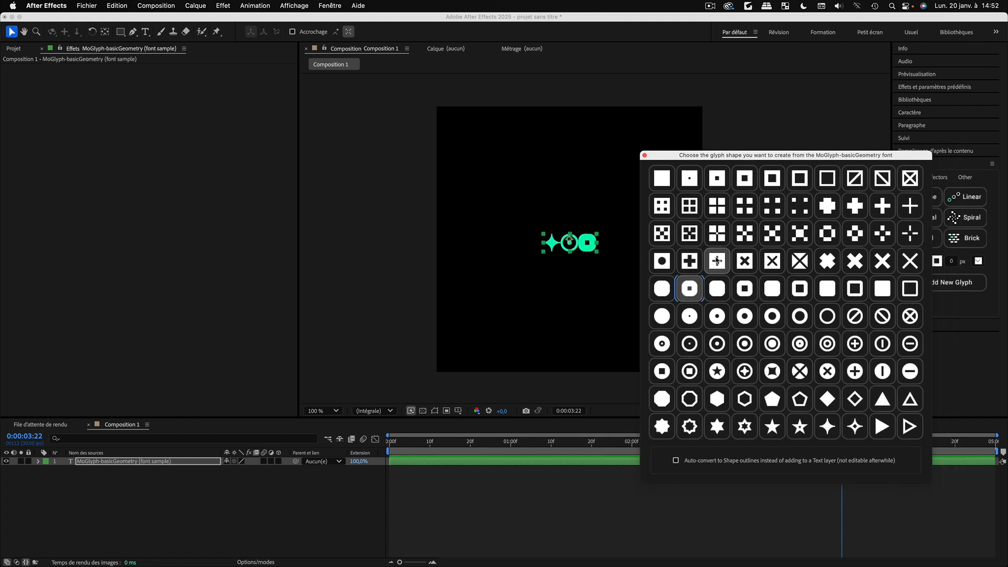
left_click(717, 261)
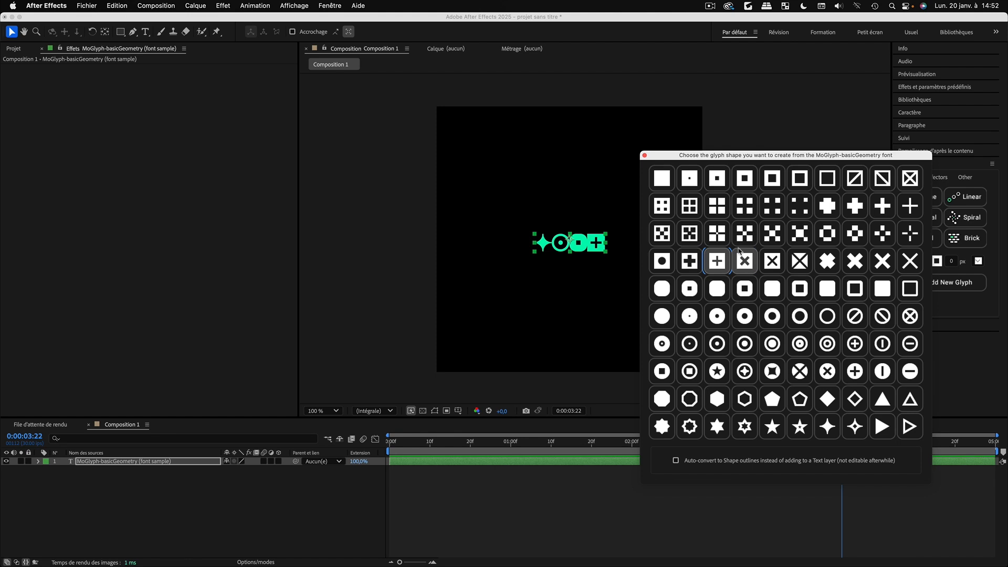
left_click(717, 233)
Extend the glyph text with a checkered square, four corner squares, two rounded squares and three ring glyphs
left_click(804, 238)
left_click(772, 205)
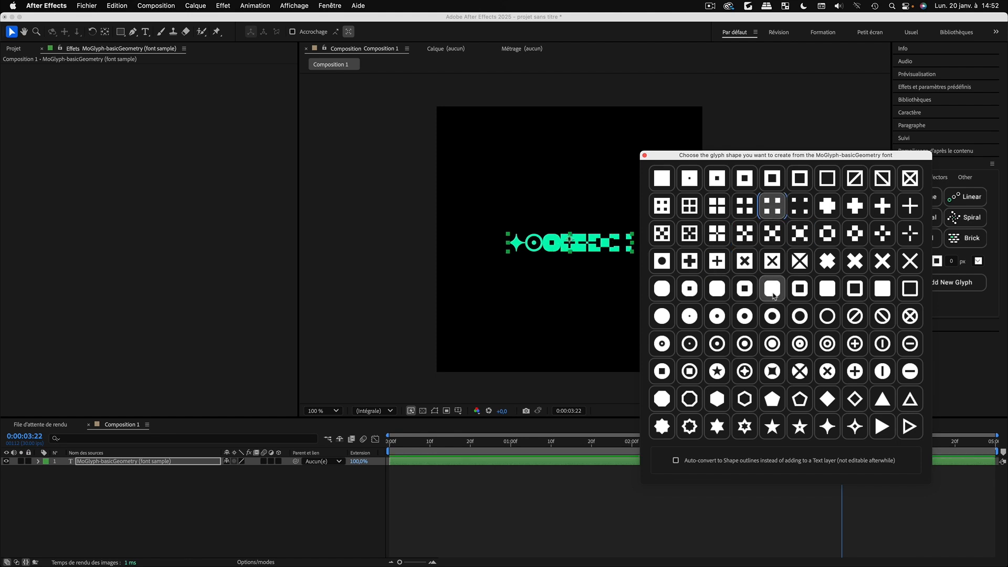
left_click(772, 288)
left_click(745, 288)
left_click(753, 316)
left_click(772, 316)
left_click(799, 316)
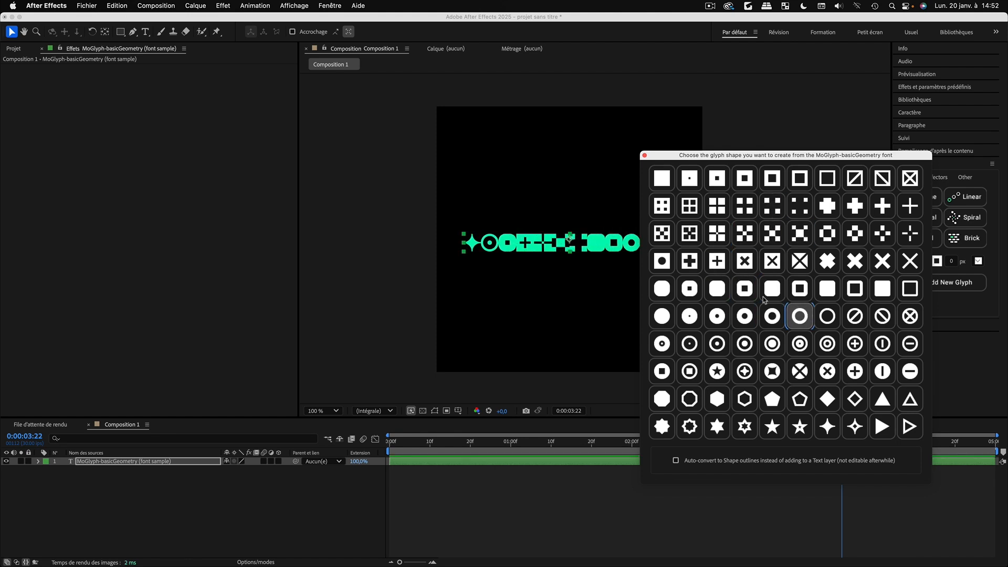
Append split, checkered, rounded and thick-plus glyphs to the text layer, and close the glyph chooser
left_click_drag(684, 157, 664, 297)
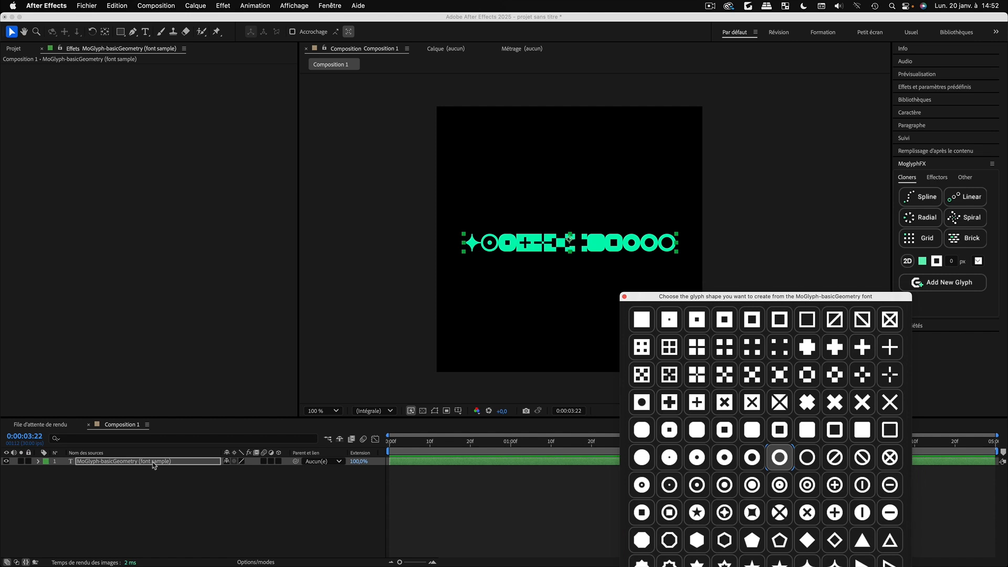
left_click(697, 374)
left_click(752, 374)
left_click(752, 430)
left_click(807, 347)
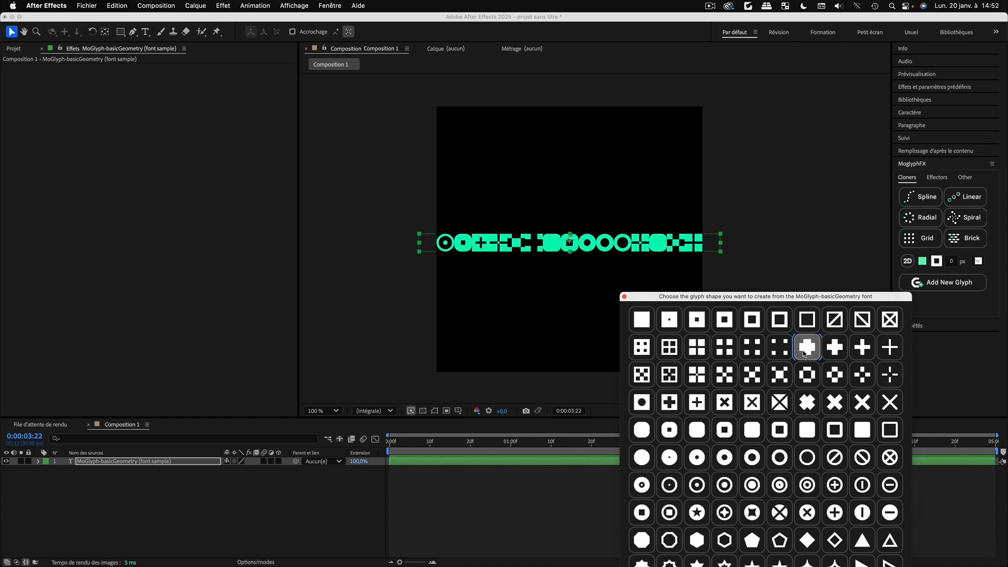
left_click(624, 297)
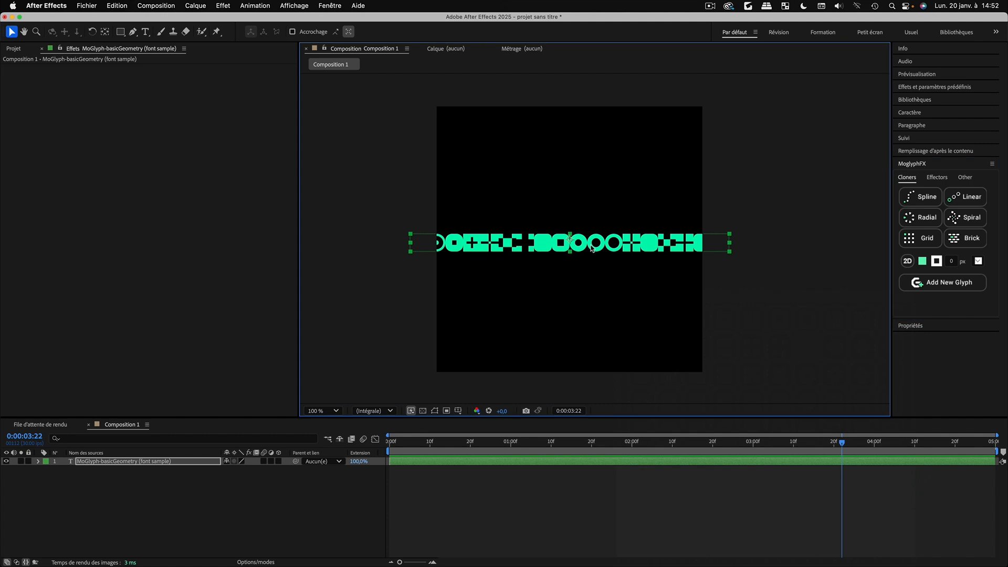
Edit the glyph text directly in the composition and delete everything after the first five glyphs
double_click(575, 239)
left_click(576, 238)
key("Delete")
key("Delete")
key("Delete")
key("Delete")
key("Delete")
key("Delete")
key("Delete")
key("Delete")
key("Delete")
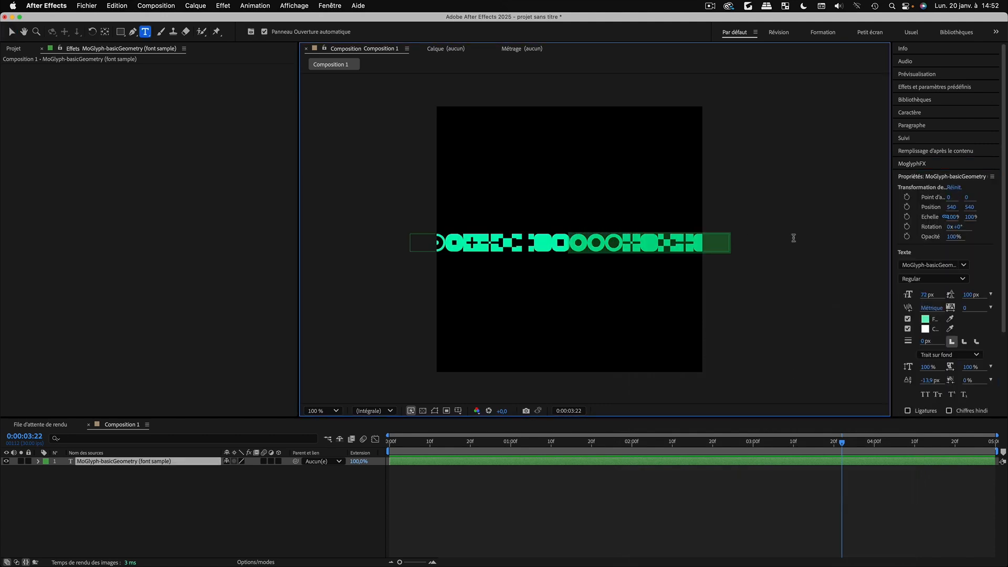
key("BackSpace")
key("BackSpace")
key("BackSpace")
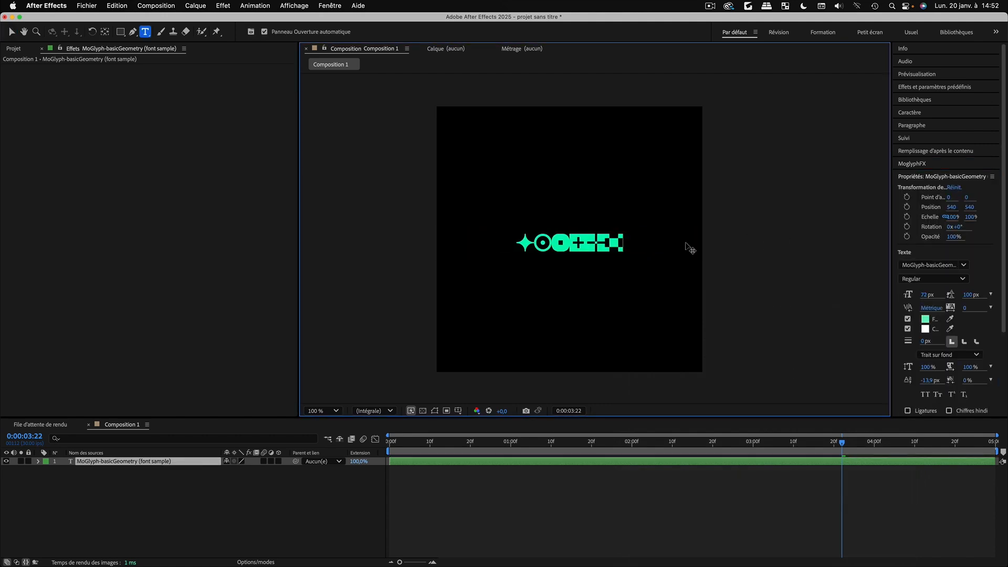
key("BackSpace")
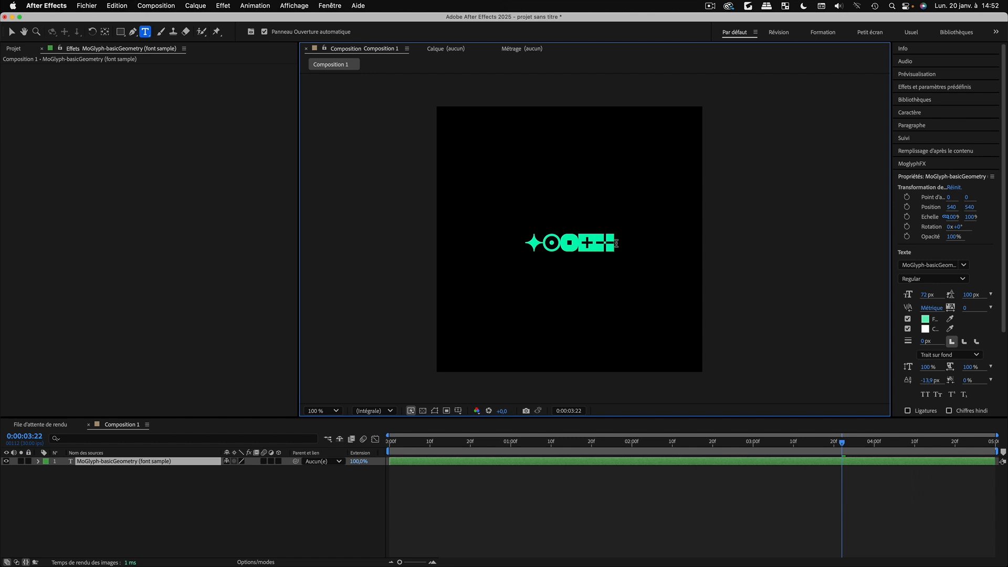
Append the characters jkljkl to the glyph text and remove all but the first added glyph, a hexagon
type("jkljkl")
key("BackSpace")
key("BackSpace")
key("BackSpace")
key("BackSpace")
key("BackSpace")
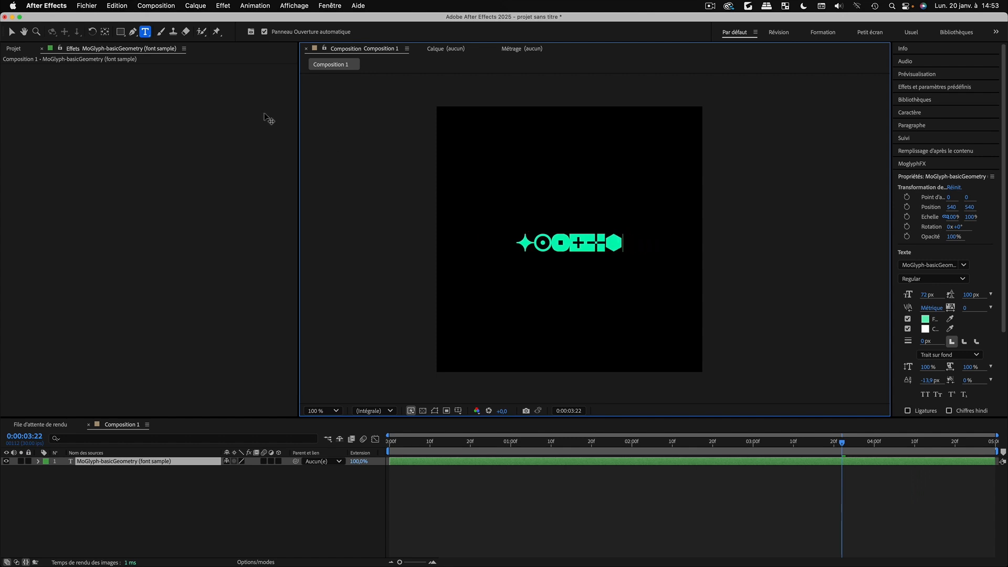
Finish text editing and add five more glyphs to the selected text layer: square-holed disc, dotted ring, dotted disc, and the holed rounded square twice
left_click(11, 32)
left_click(88, 445)
left_click(96, 462)
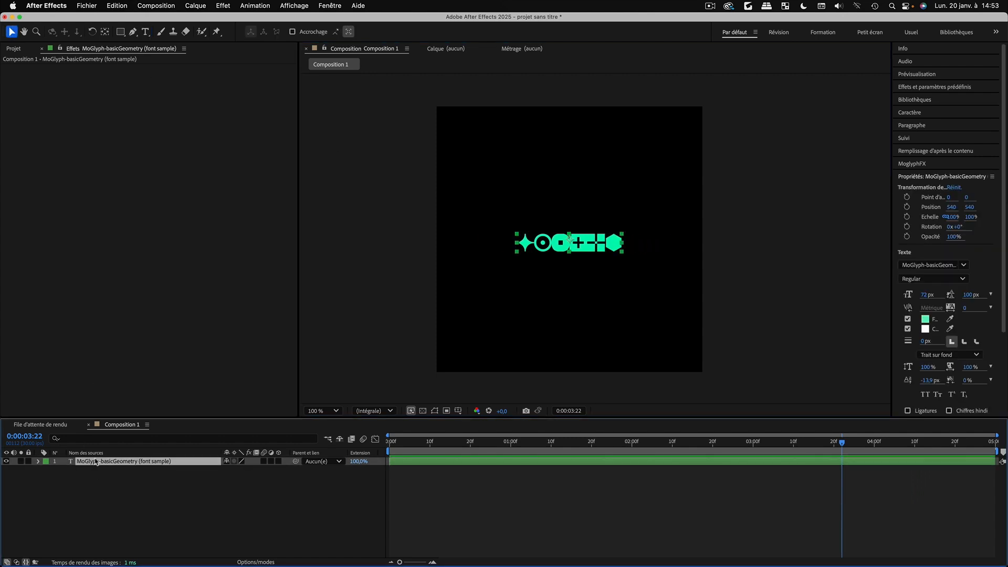
left_click(907, 166)
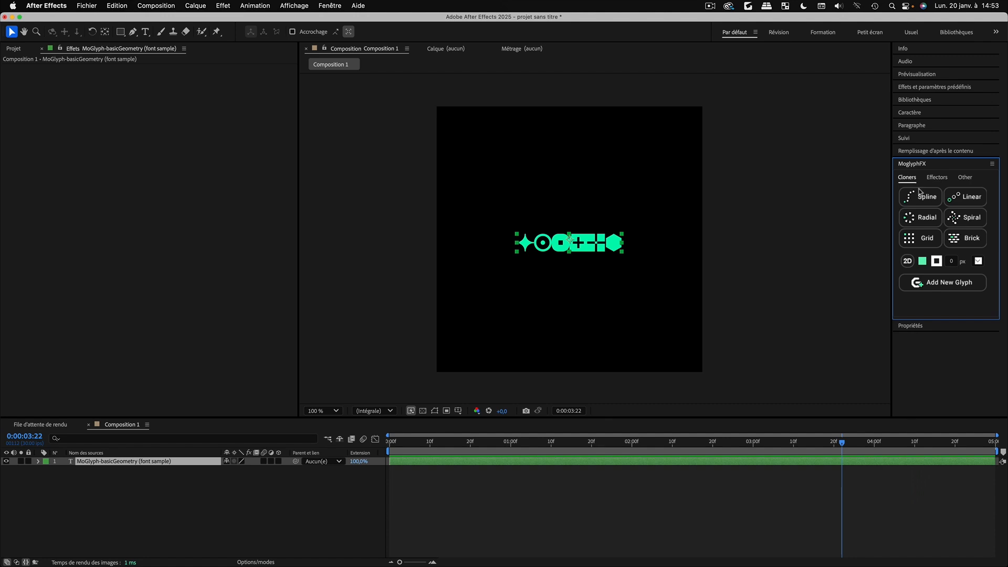
left_click(943, 286)
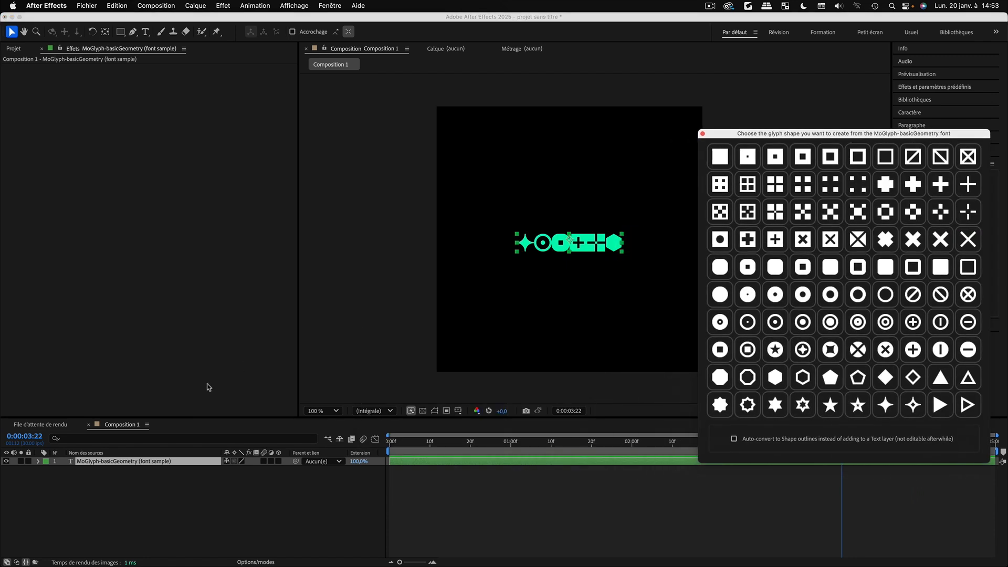
left_click(720, 349)
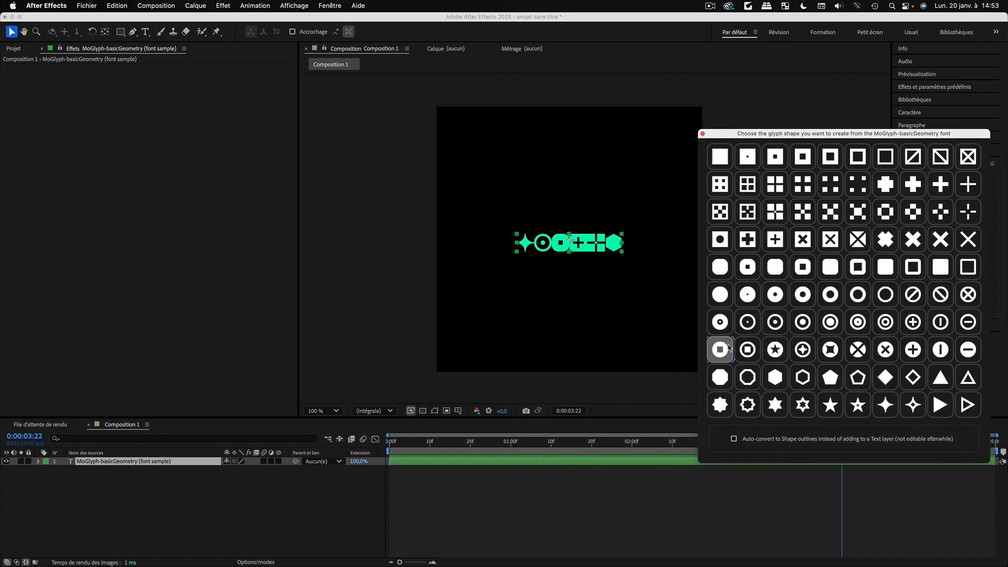
left_click(748, 322)
left_click(753, 295)
left_click(749, 268)
left_click(748, 268)
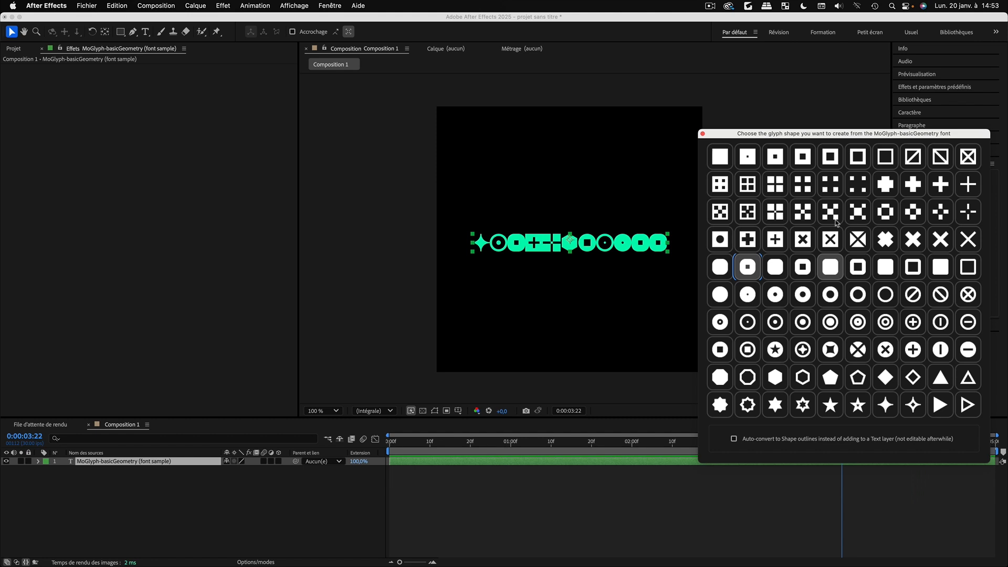
left_click_drag(824, 141, 799, 134)
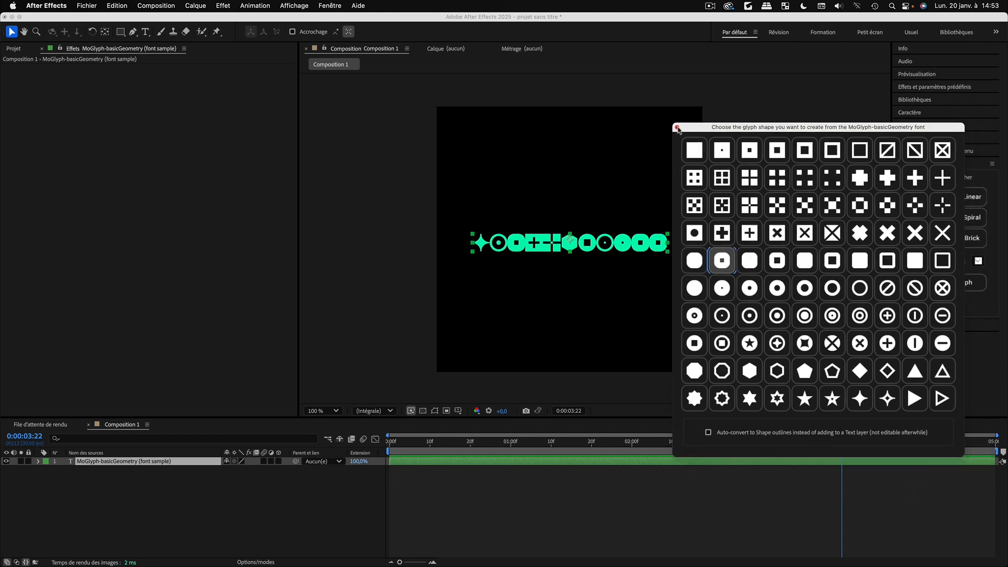
Switch the MoGlyph font to MoGlyph-UI_elements and open its glyph chooser beside the composition
left_click(678, 127)
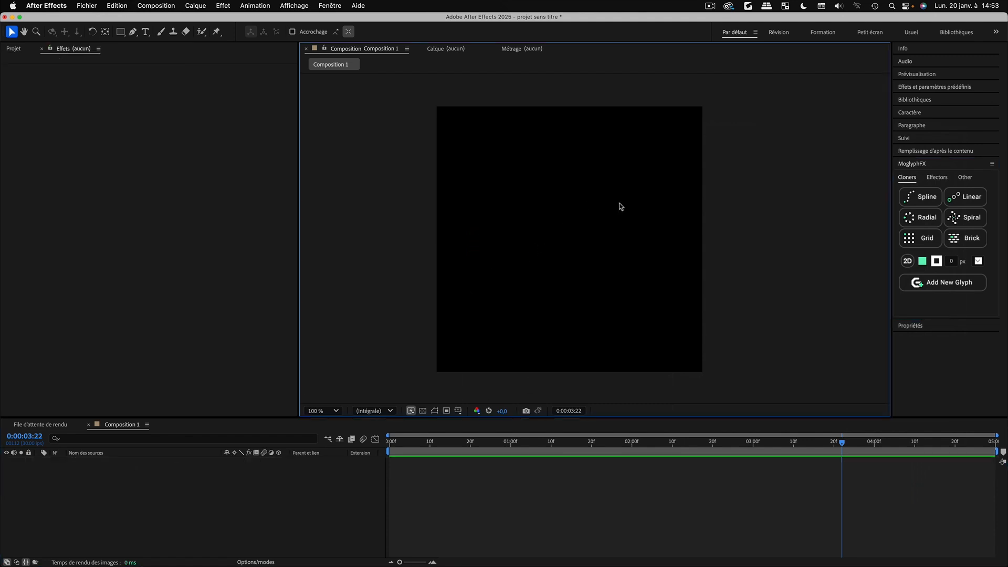
left_click(978, 261)
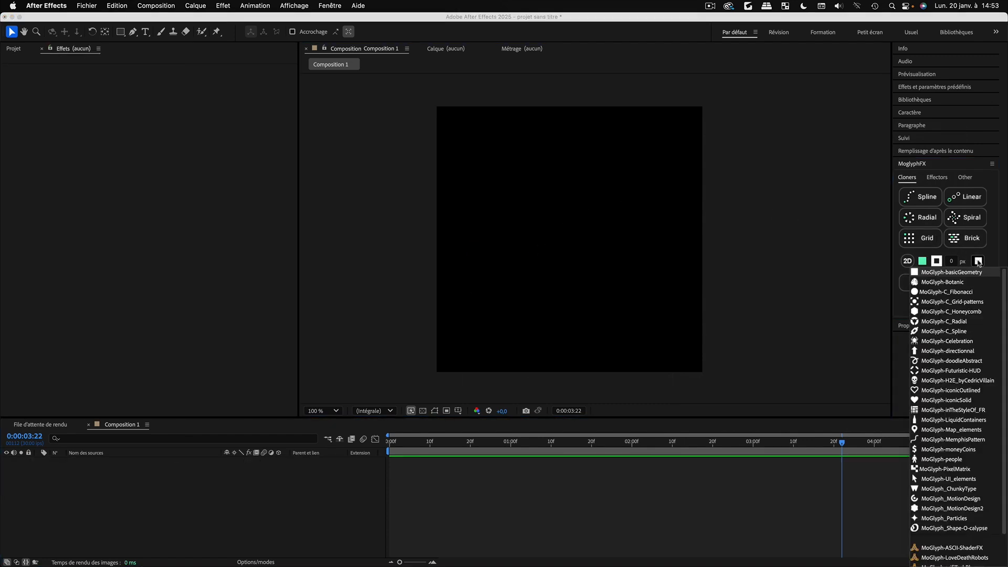
left_click(956, 479)
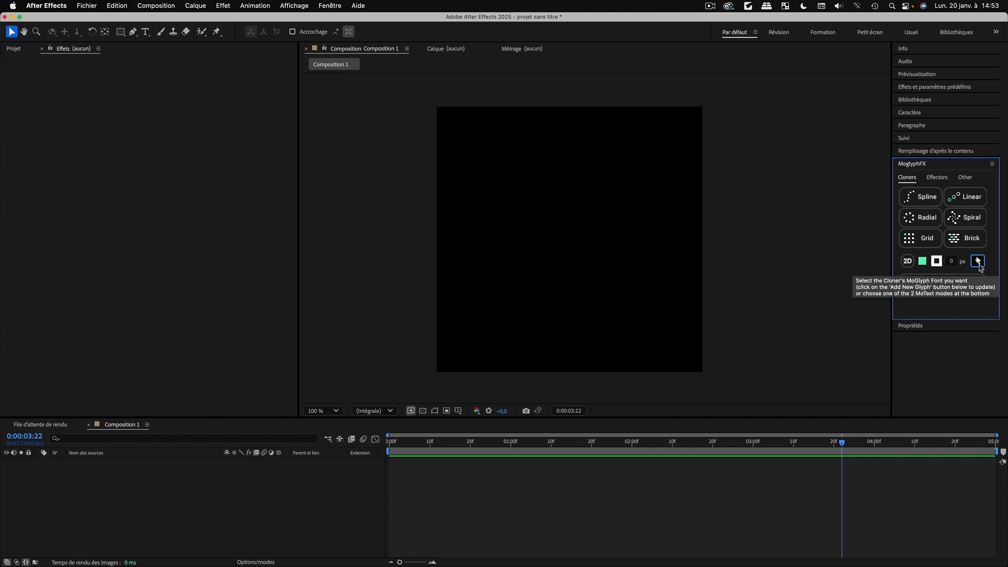
left_click(978, 262)
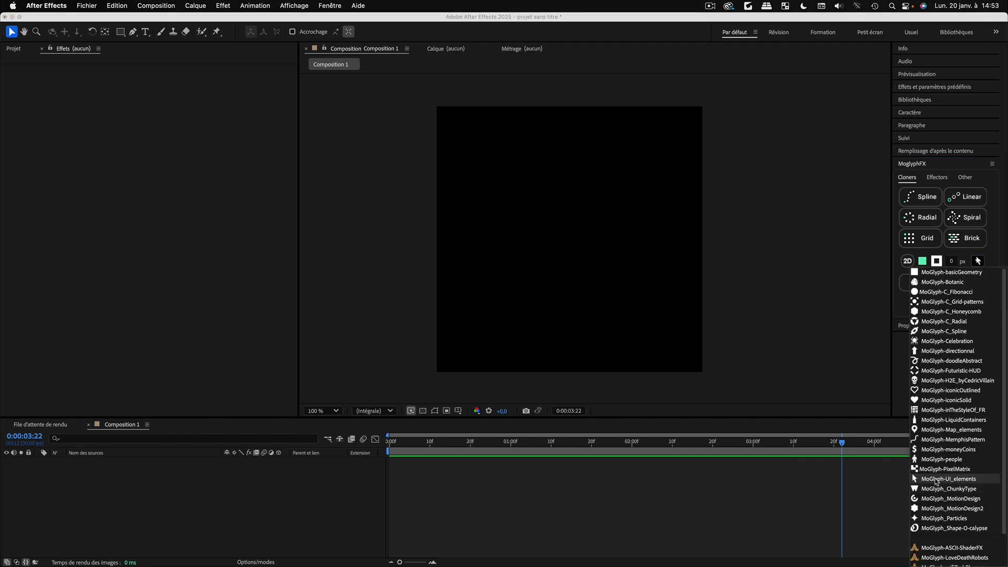
left_click(964, 482)
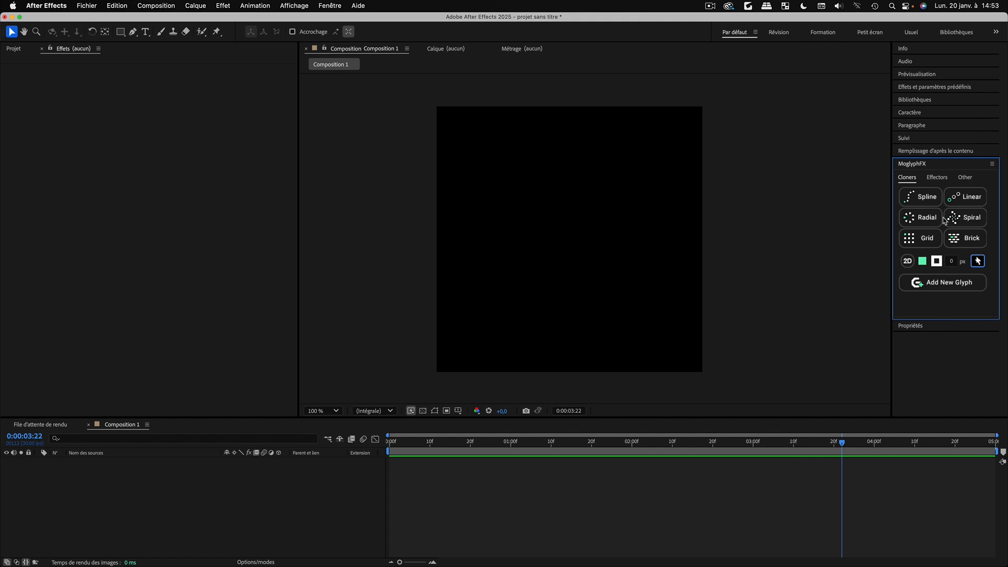
left_click(940, 287)
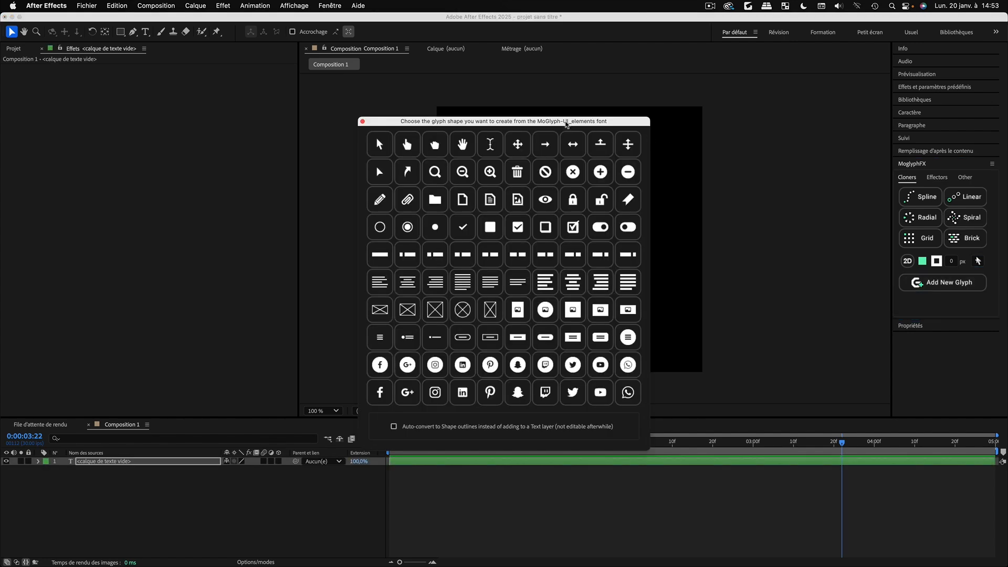
left_click_drag(556, 125, 886, 130)
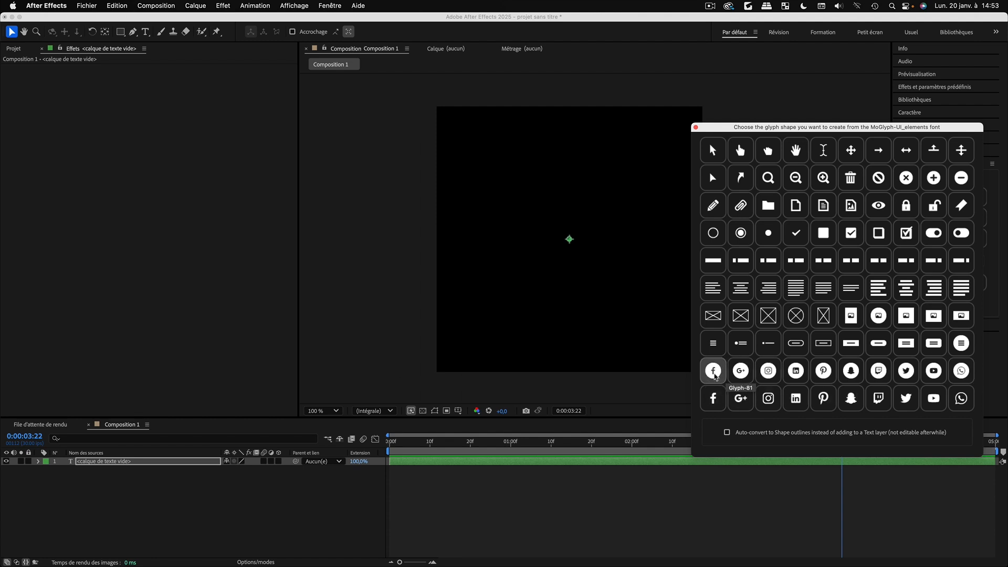
Add the plain Facebook, Google+, Instagram, LinkedIn, Pinterest, Snapchat, Twitch, Twitter and YouTube glyphs to the text layer, and close the chooser
left_click(714, 374)
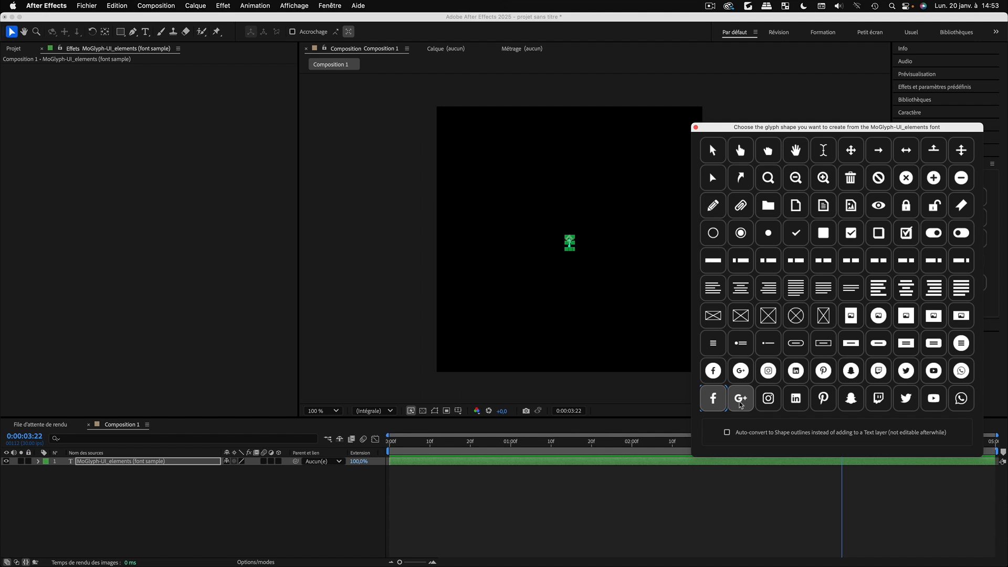
left_click(741, 400)
left_click(770, 405)
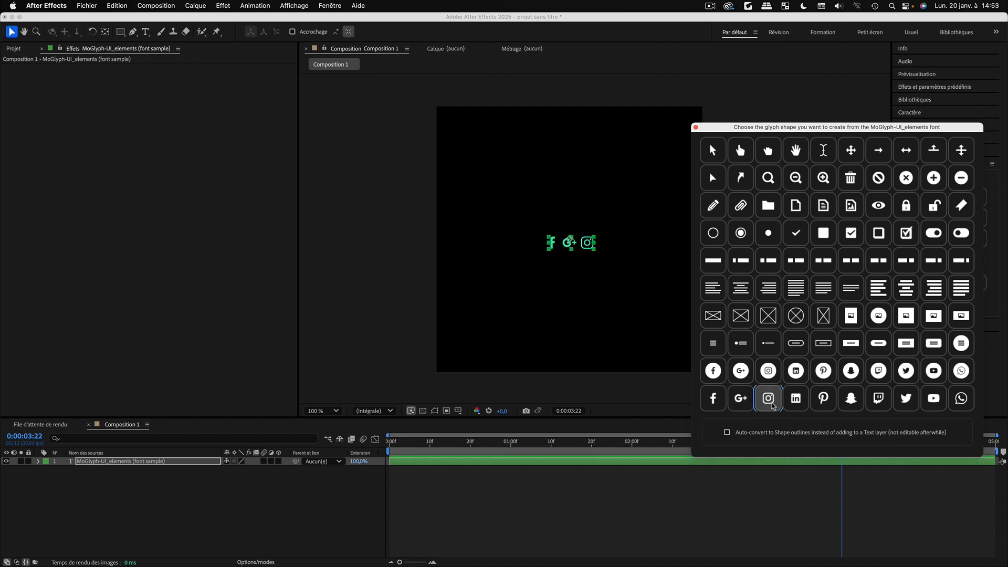
left_click(799, 402)
left_click(825, 401)
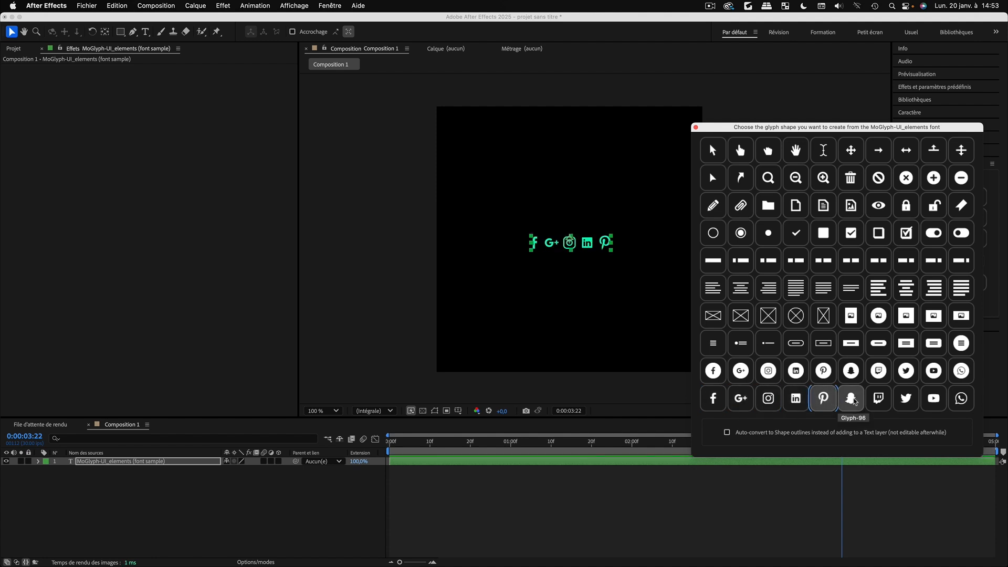
left_click(851, 401)
left_click(880, 400)
left_click(906, 399)
left_click(934, 399)
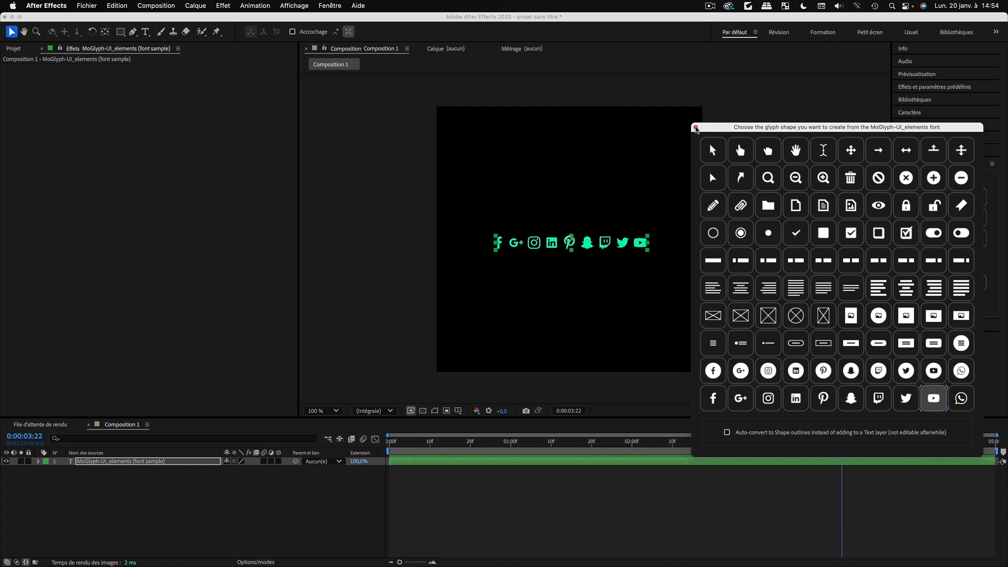
left_click(696, 127)
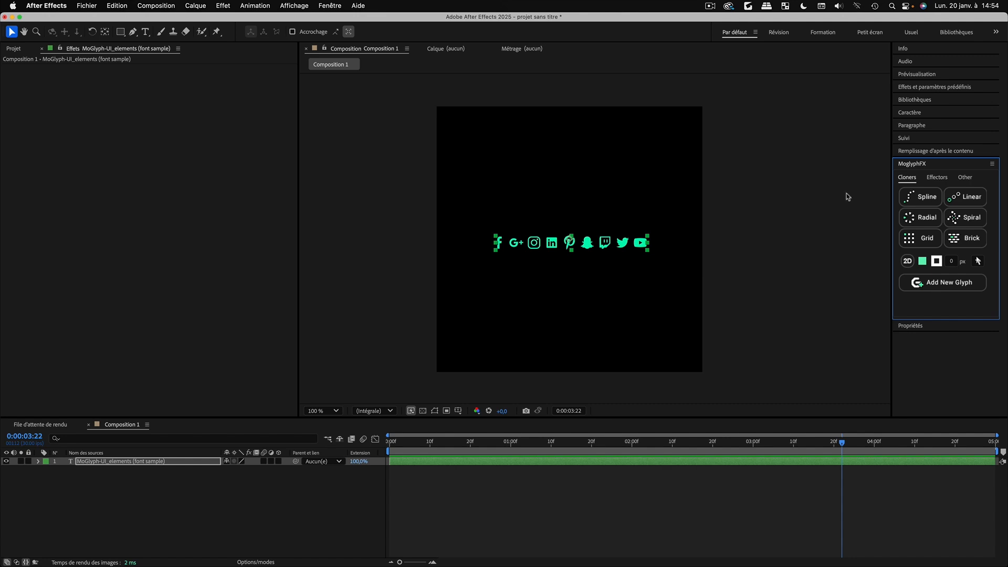
Try a font size of 116 px on the social icon text layer, and undo it
left_click(925, 326)
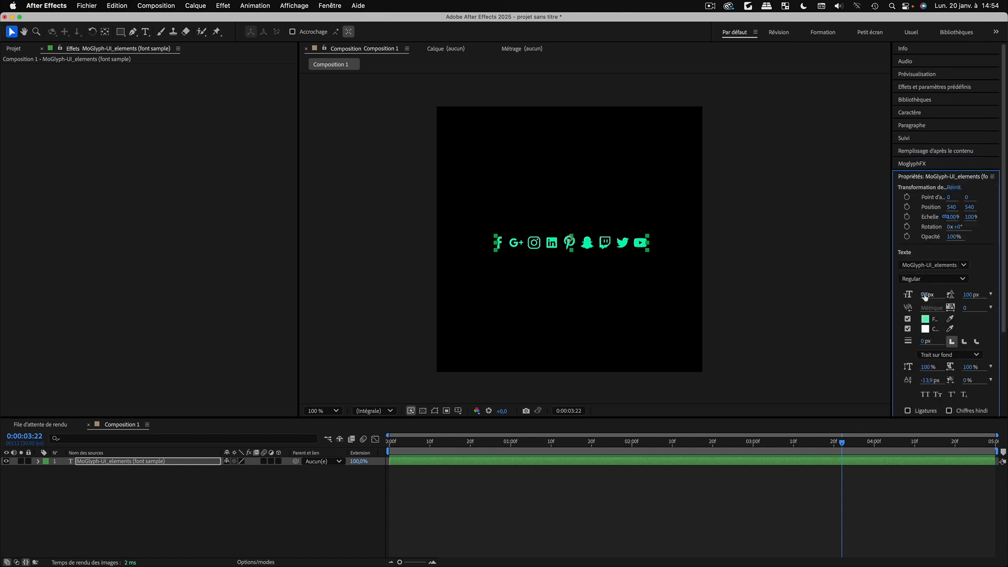
left_click_drag(923, 295, 969, 308)
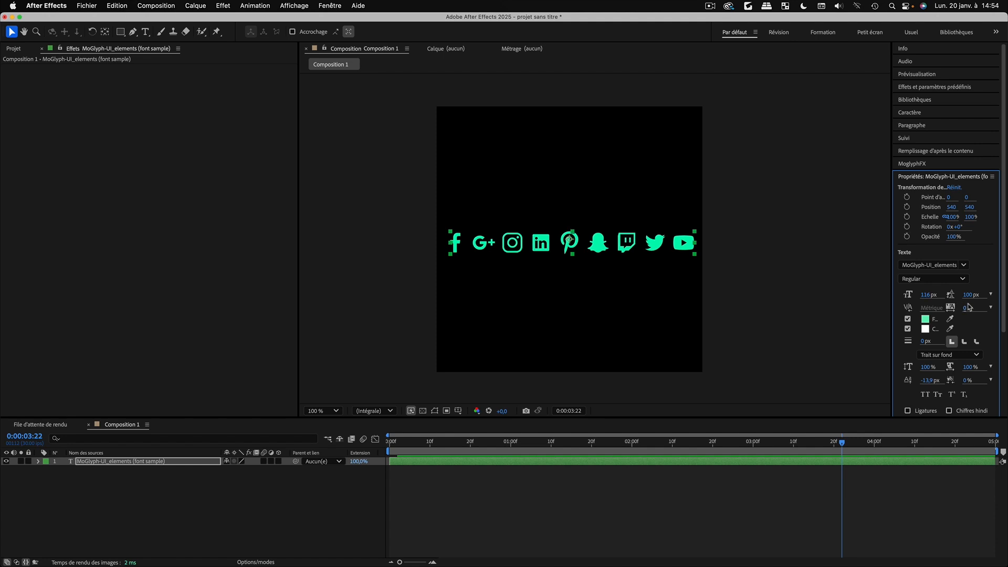
key("super+z")
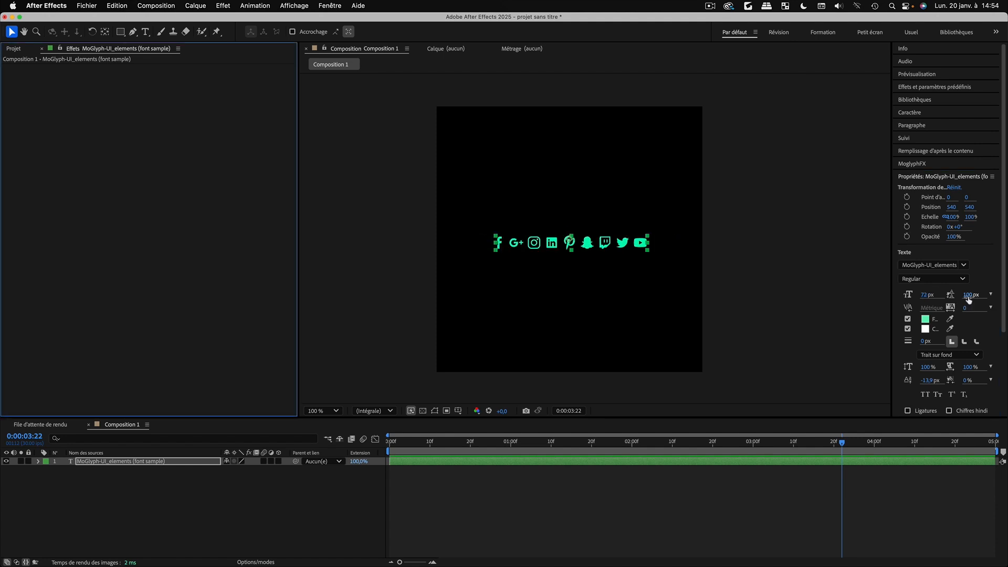
Break the social icon text into two lines after the Pinterest glyph and finish text editing
double_click(582, 245)
key("Return")
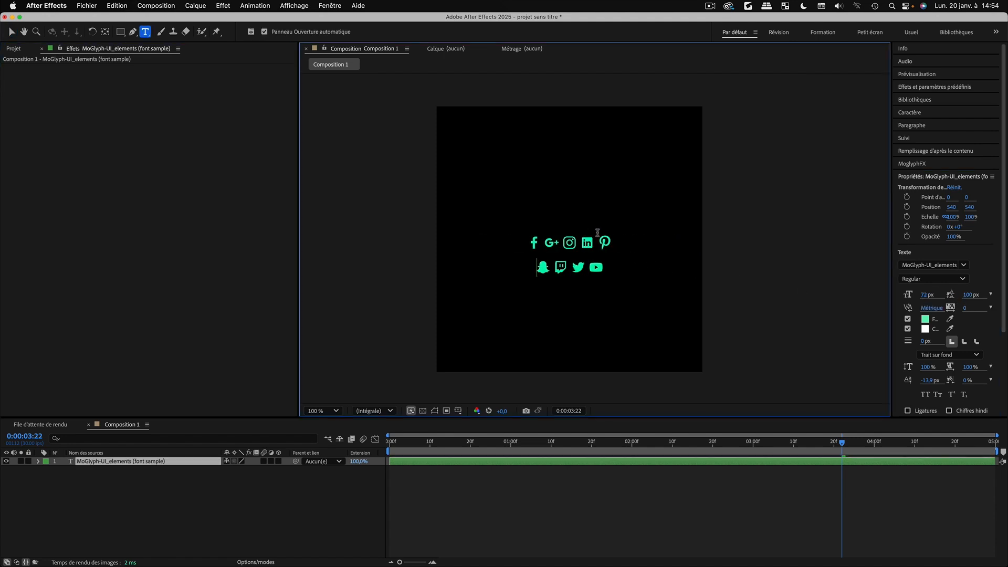
left_click(12, 32)
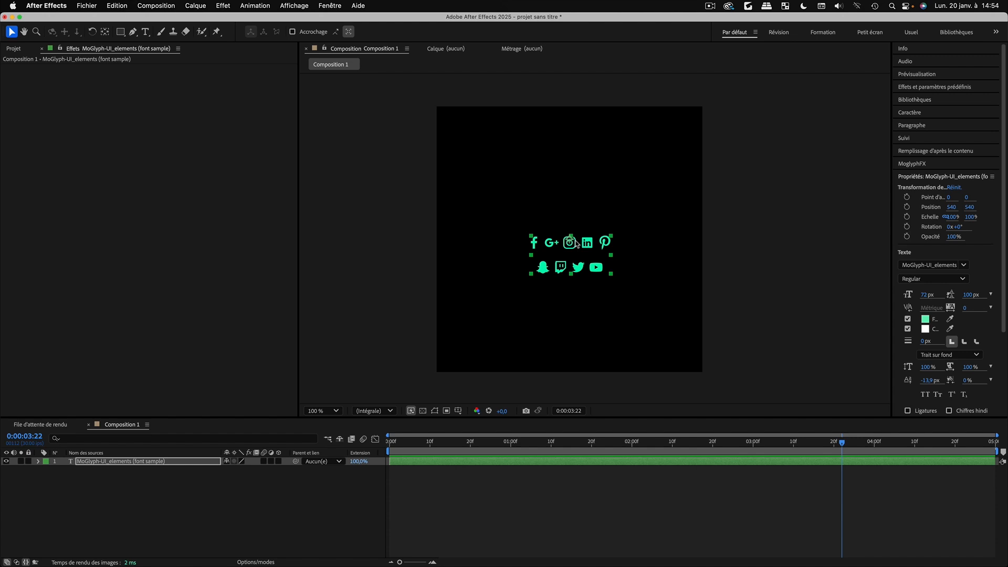
Set the icon text's leading to 87 px, tracking to 113, baseline shift to 50.1 px and fill colour to red
mouse_move(970, 295)
left_mouse_down()
mouse_move(963, 300)
mouse_move(985, 308)
left_mouse_up()
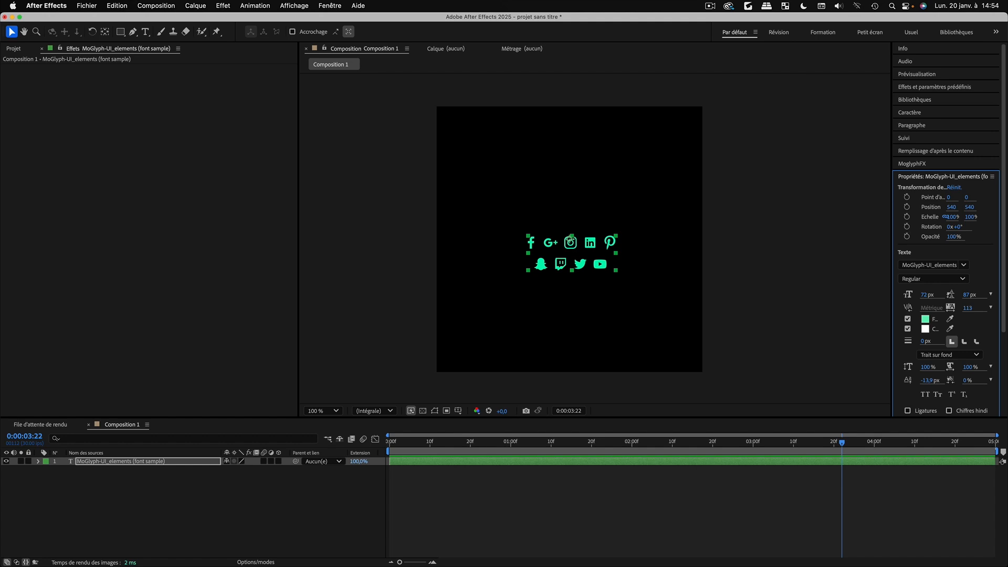
left_click_drag(929, 380, 971, 381)
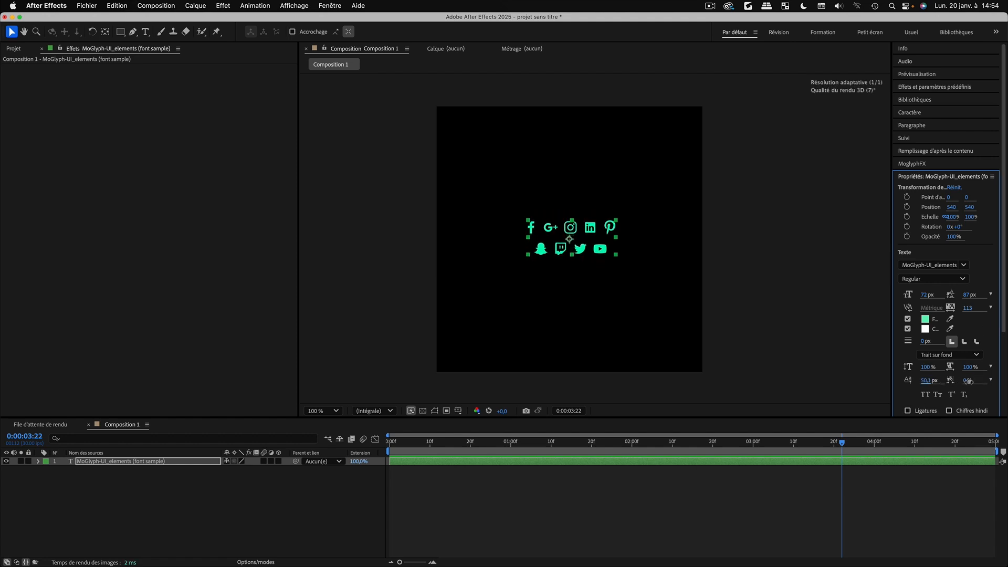
left_click(926, 319)
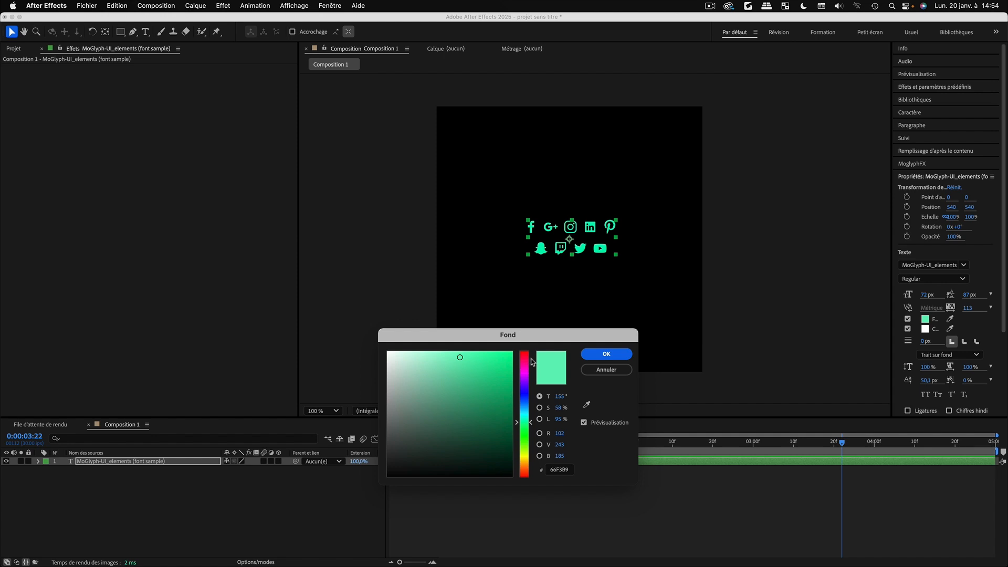
left_click_drag(524, 364, 524, 351)
left_click(605, 353)
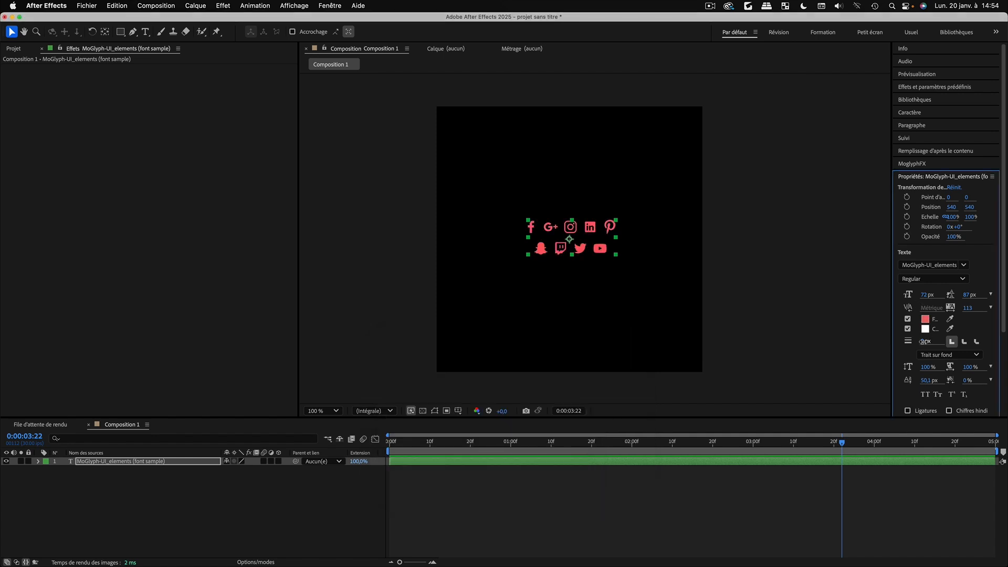
Try adjusting the icon text's stroke width, and undo the change
left_click_drag(922, 342, 925, 342)
key("super+z")
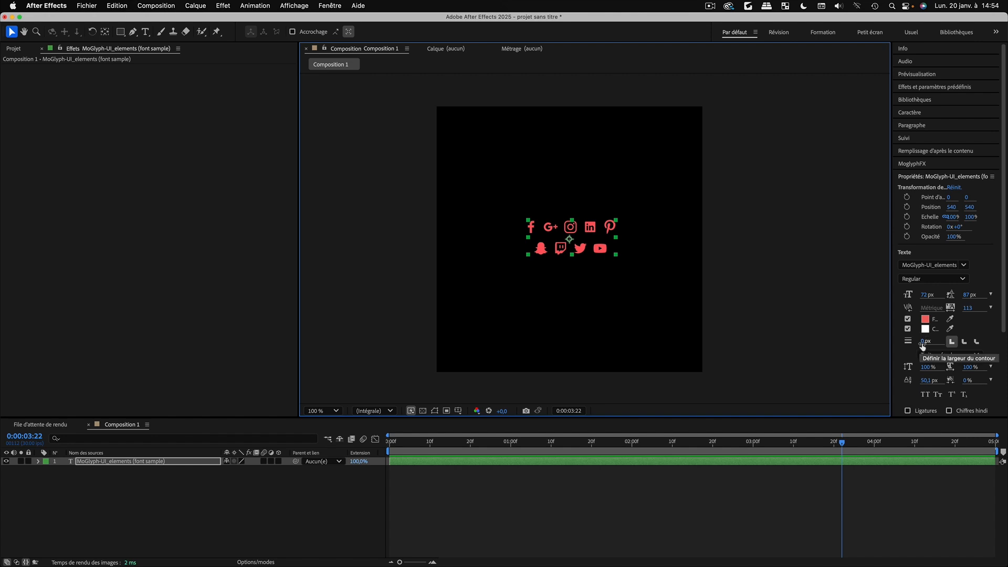
key("period")
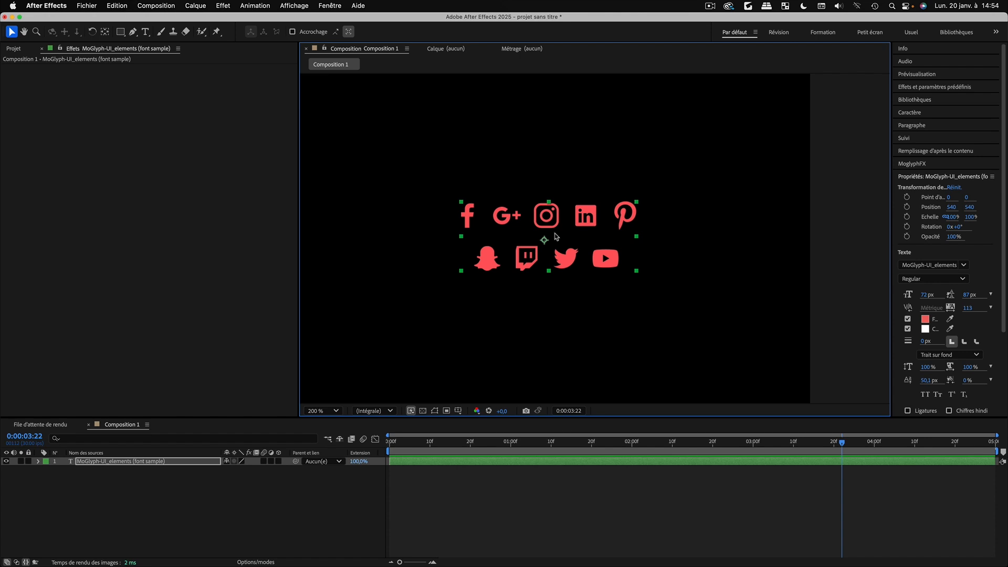
key("comma")
Apply a Delay effector in per-glyph mode to the social icon text layer, with the playhead at the composition's start
left_click(116, 486)
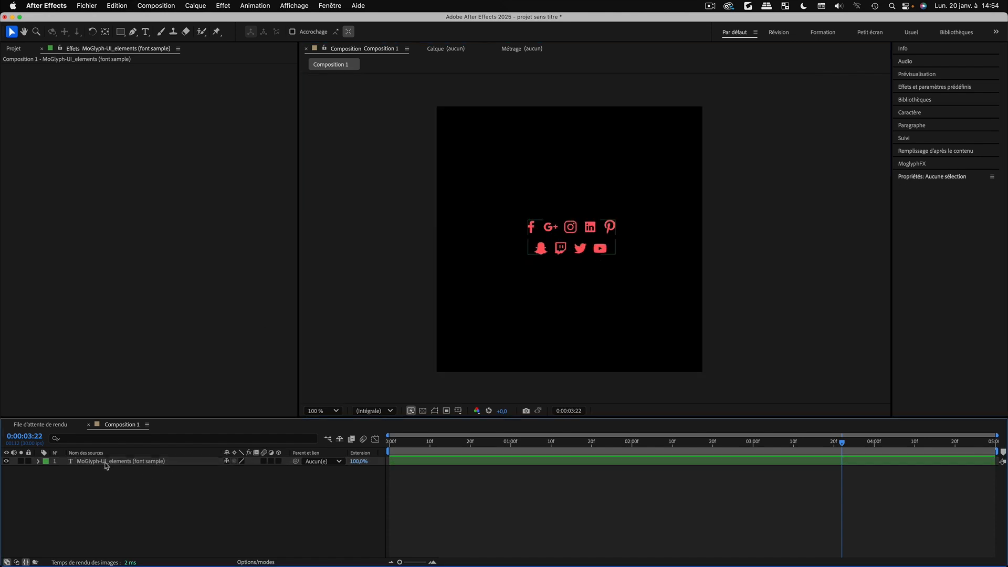
left_click(106, 463)
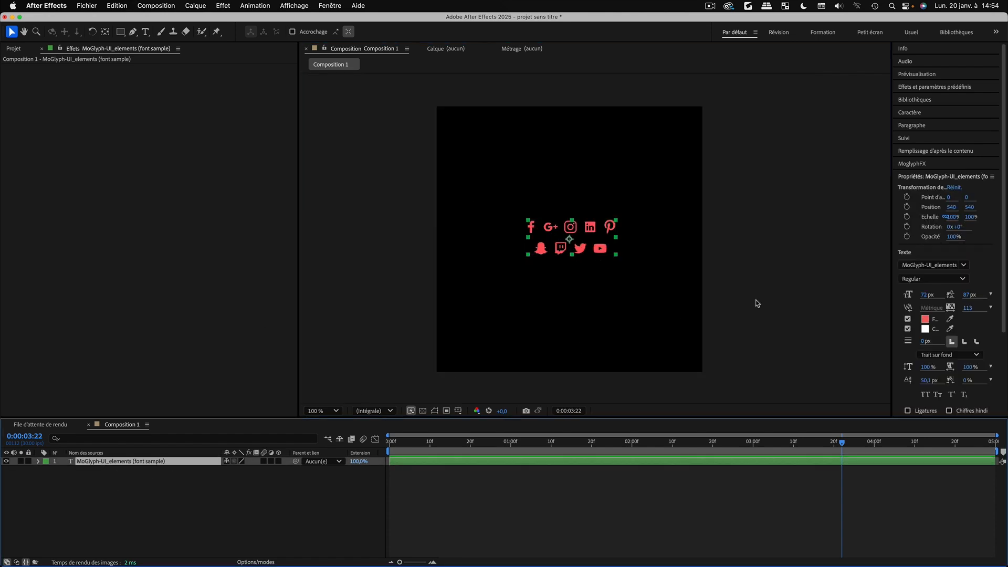
left_click(912, 166)
left_click(929, 177)
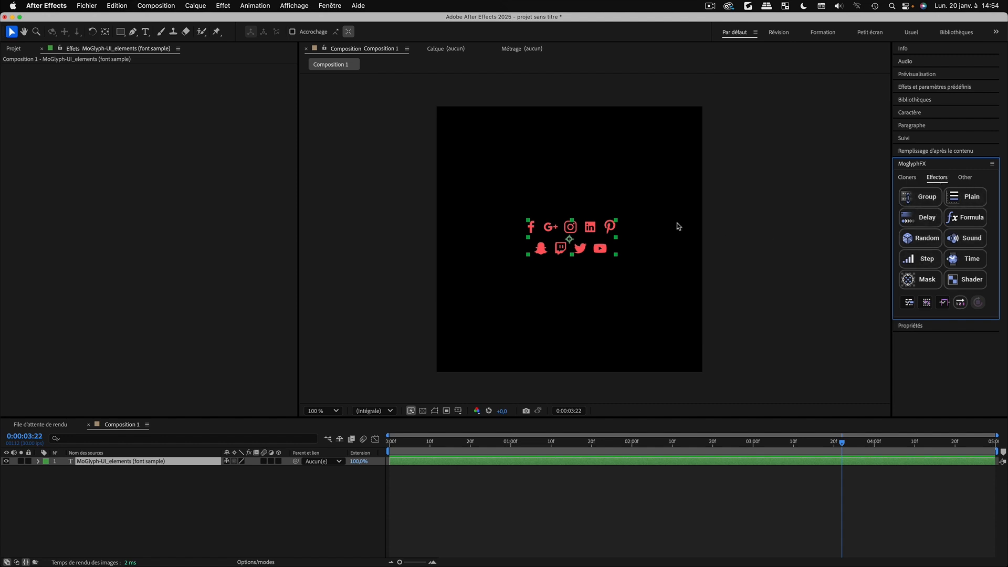
left_click(168, 481)
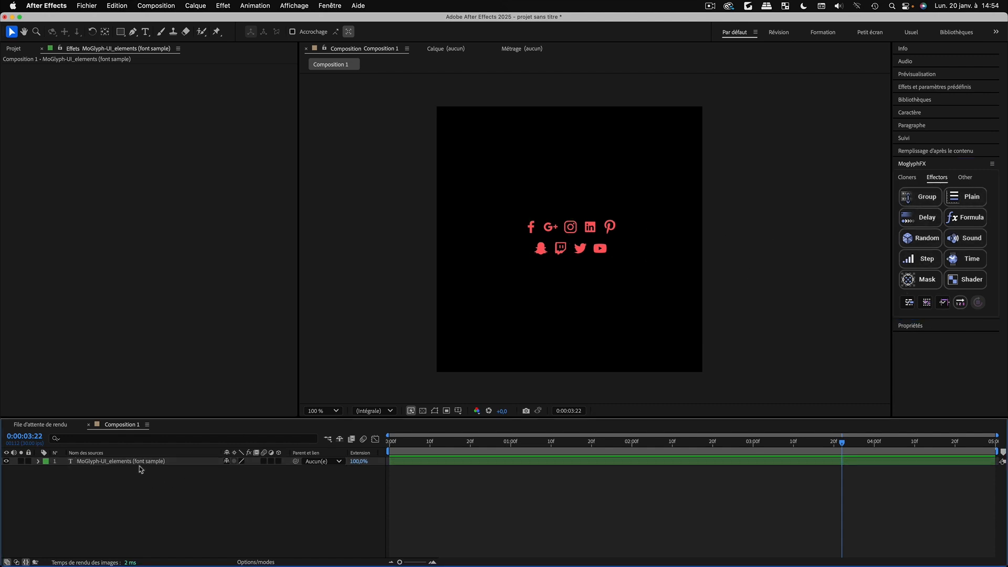
left_click(140, 462)
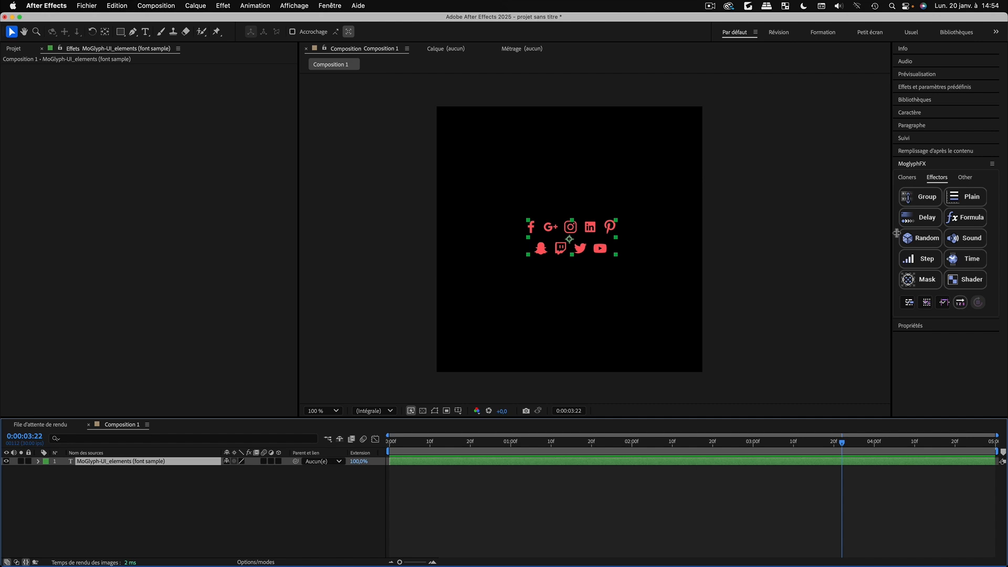
key("Home")
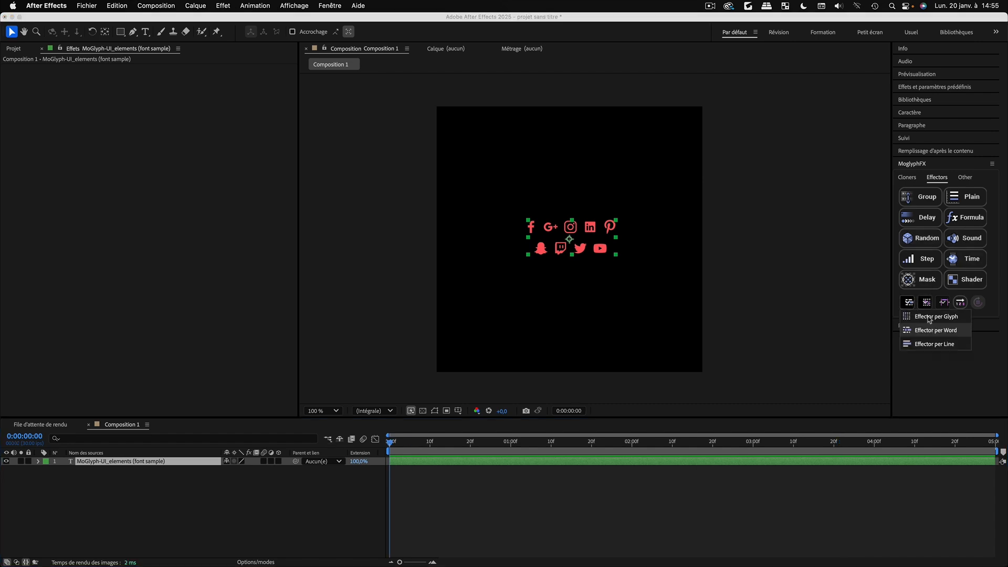
left_click(911, 302)
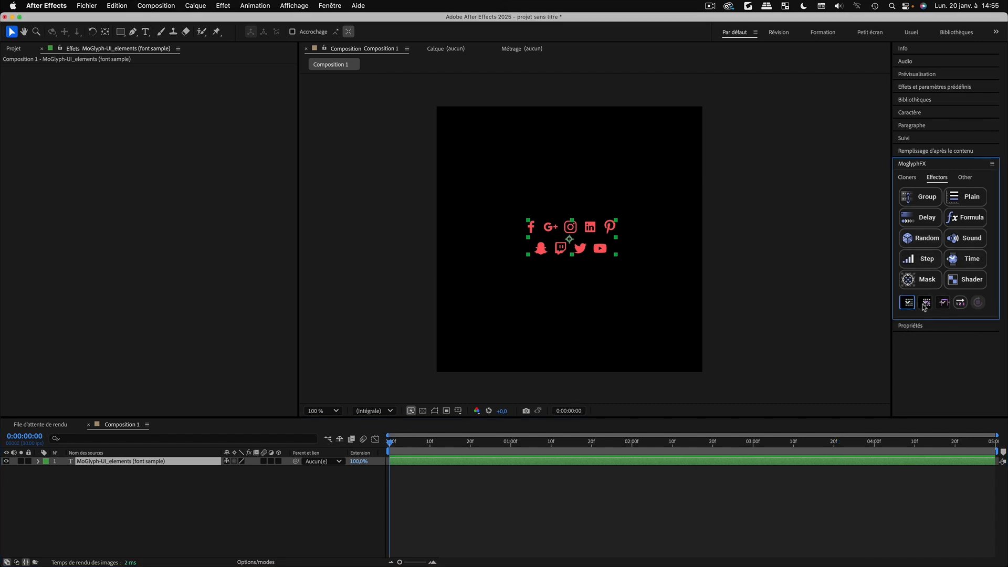
left_click(920, 223)
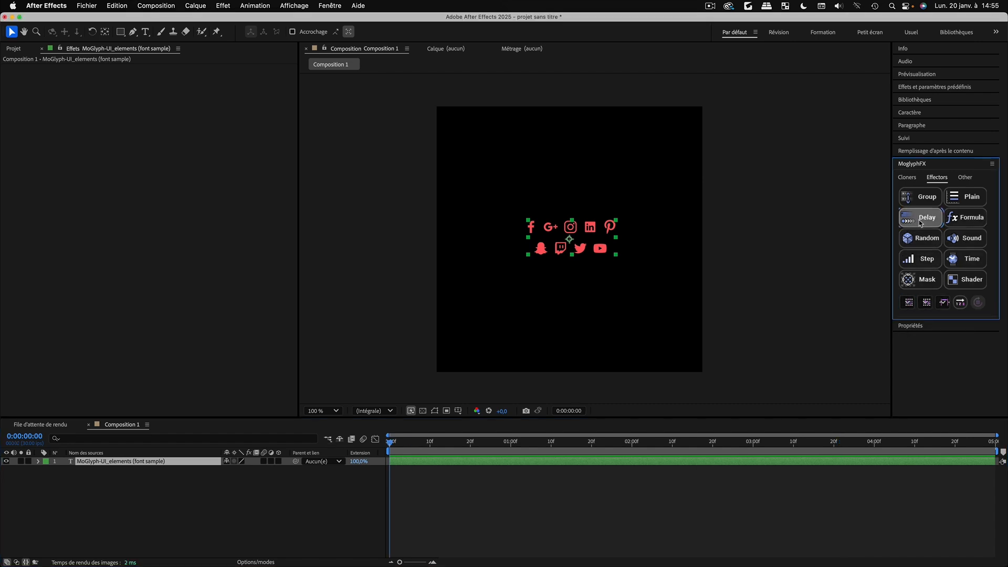
Preview the Delay animation on the social icons several times from the start of the composition
left_click(496, 510)
key("space")
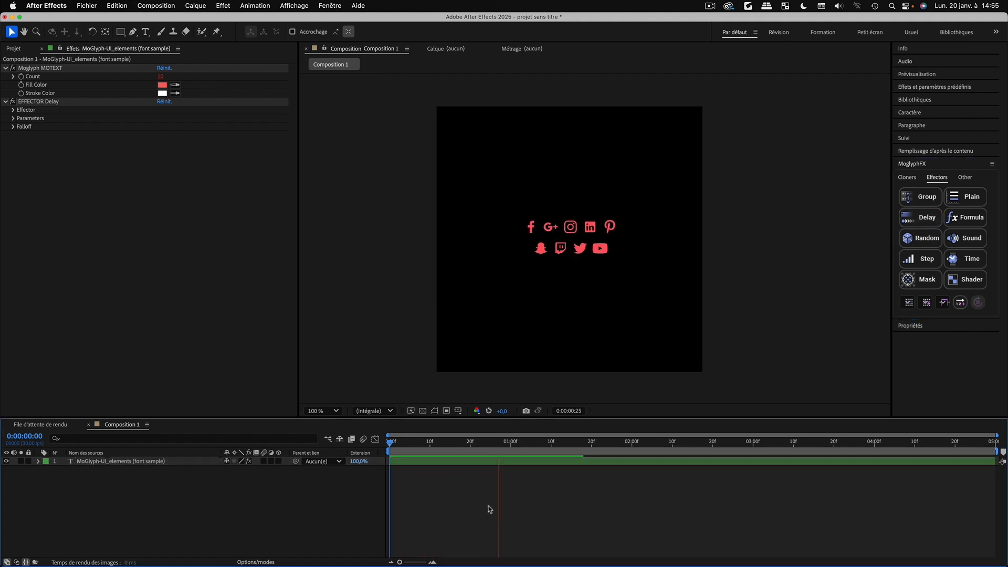
key("space")
key("space")
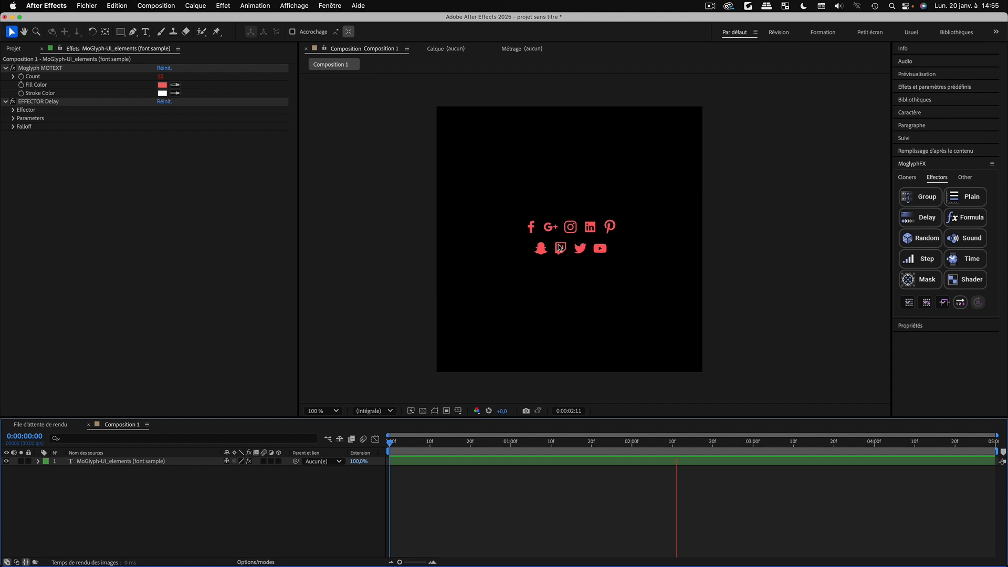
key("space")
key("space")
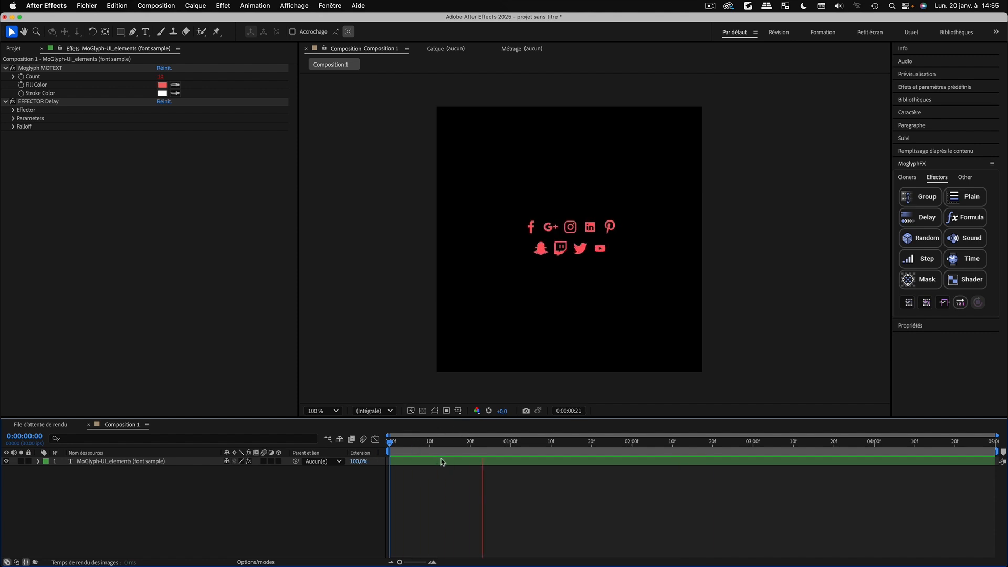
key("space")
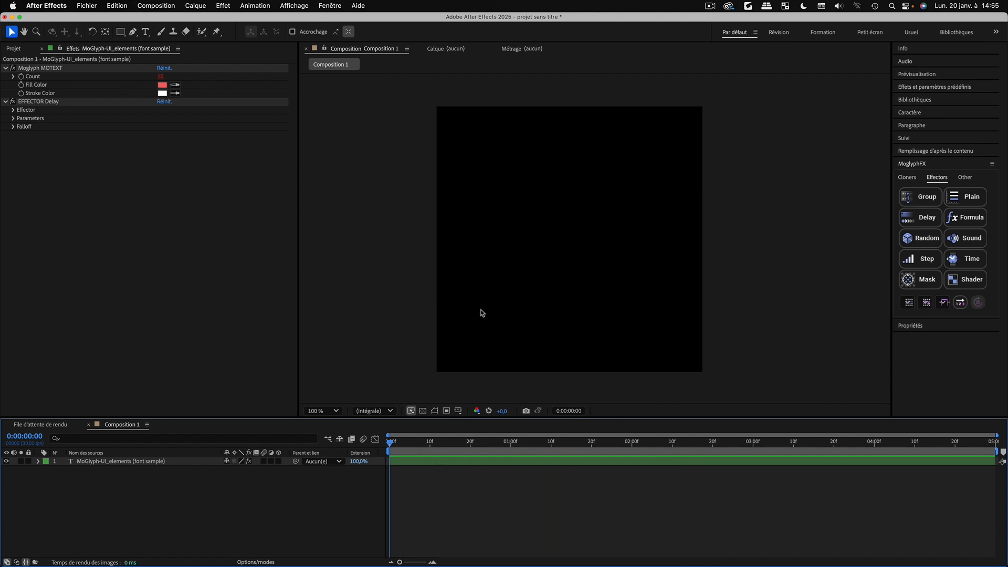
Replace the social icon layer with a new text layer holding the check mark glyph from the MoGlyph-UI_elements font
left_click(98, 461)
key("Delete")
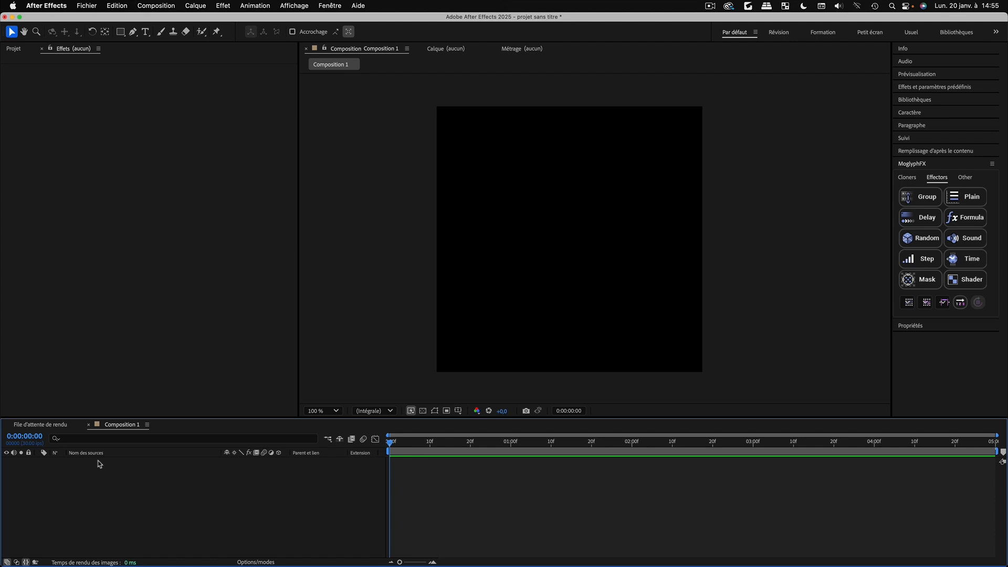
left_click(904, 178)
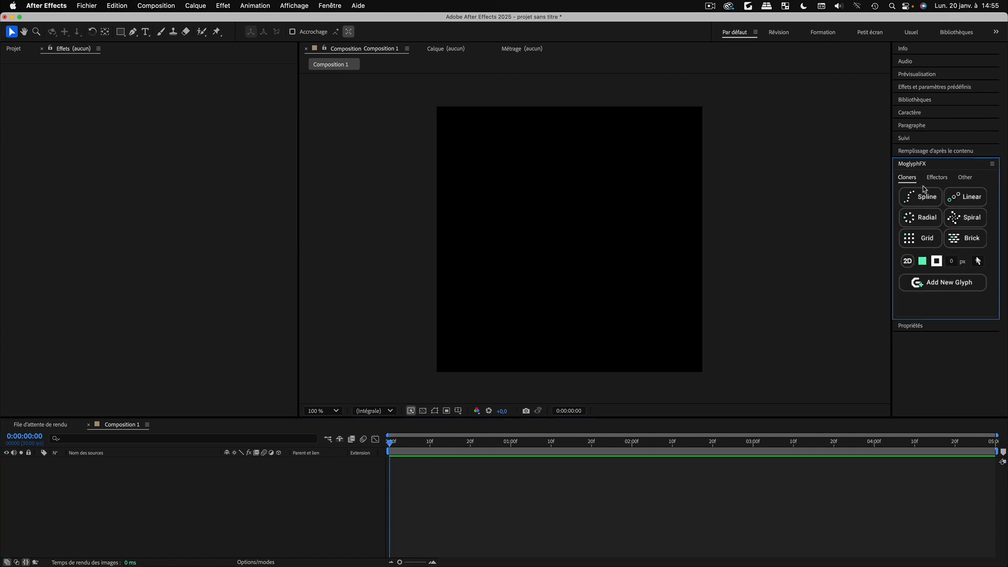
left_click(978, 261)
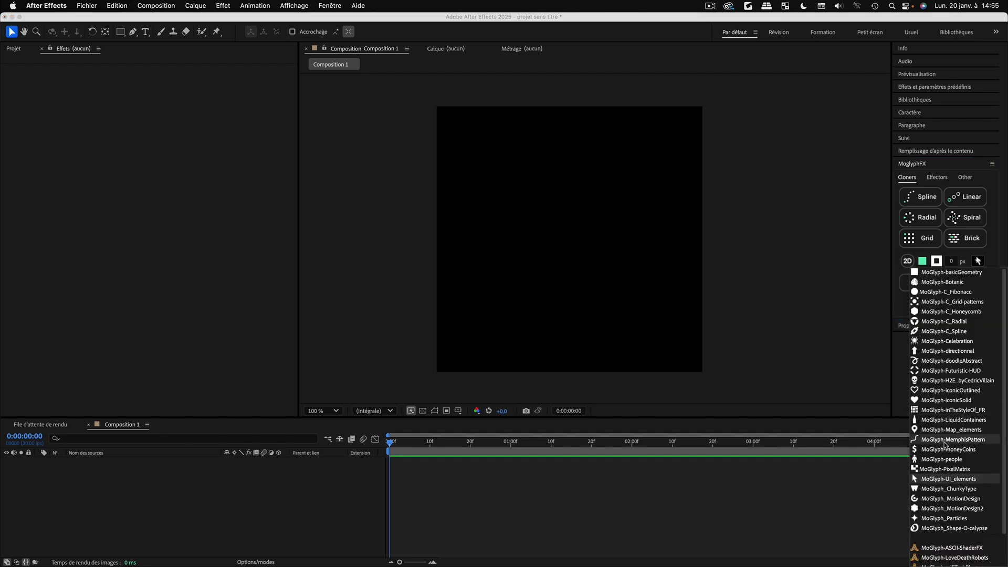
left_click(956, 479)
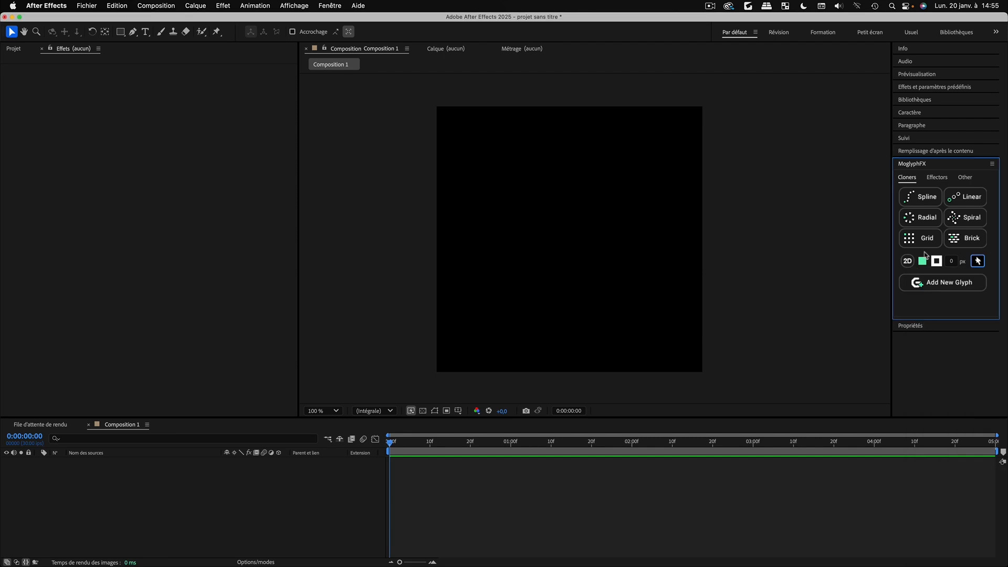
left_click(946, 288)
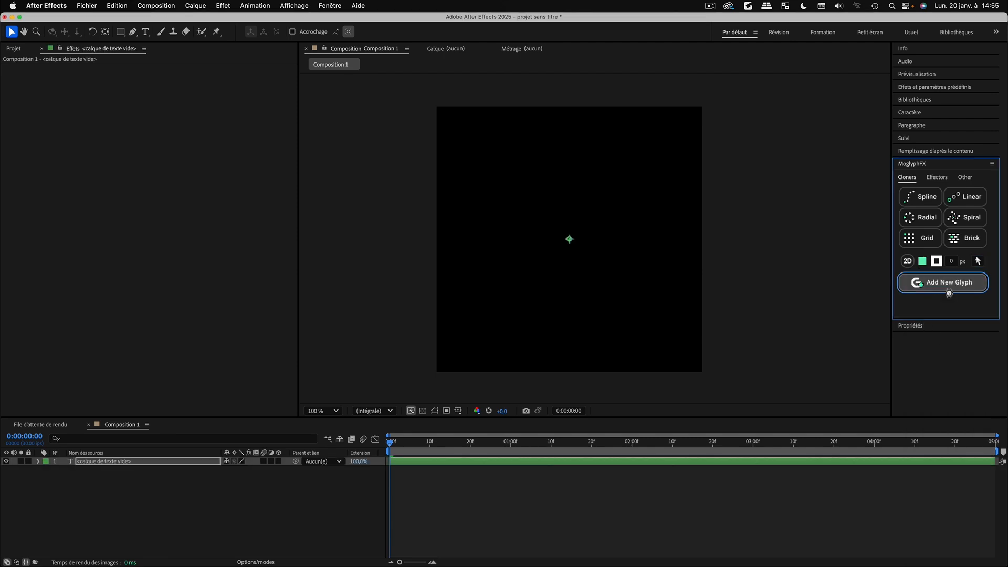
left_click_drag(602, 125, 936, 133)
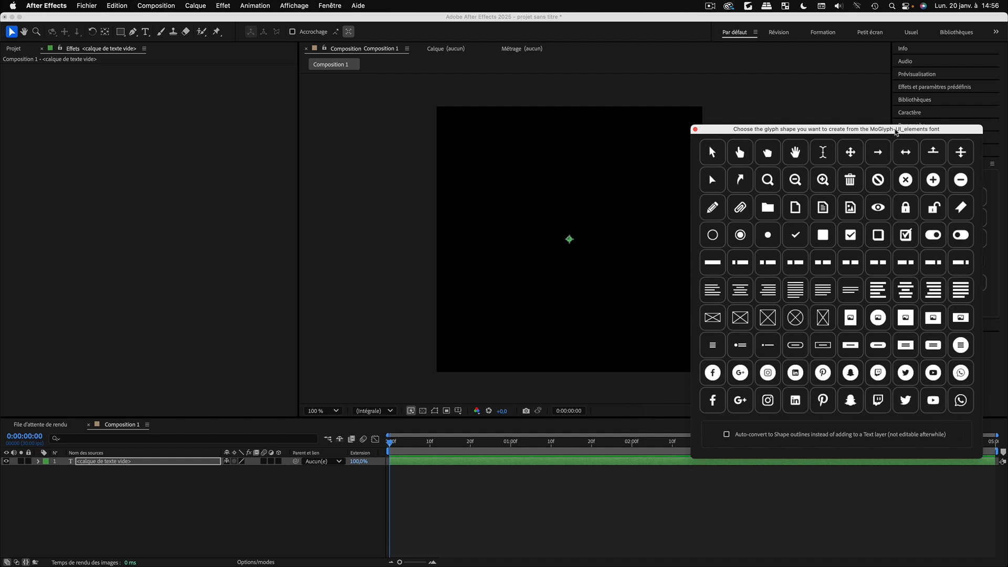
left_click(795, 240)
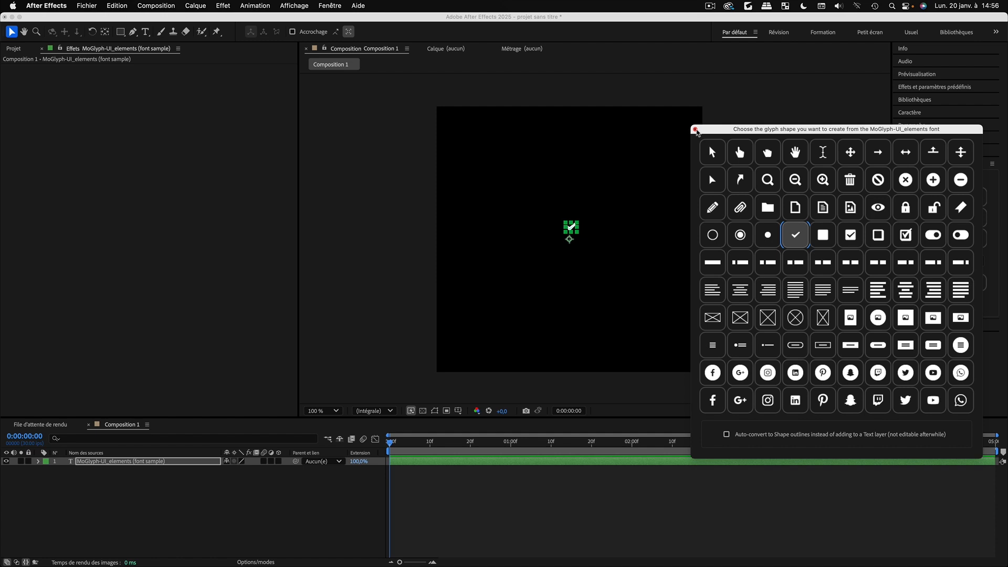
left_click(695, 130)
Set the check mark's baseline shift to 8.1 px and remove its stroke
scroll(582, 230, "up", 4)
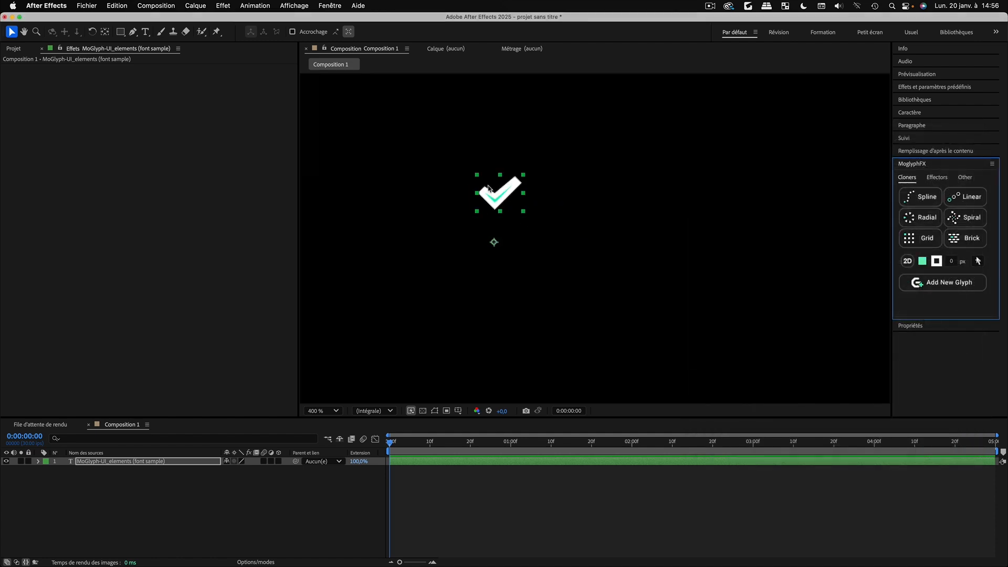
left_click(918, 164)
left_click(914, 178)
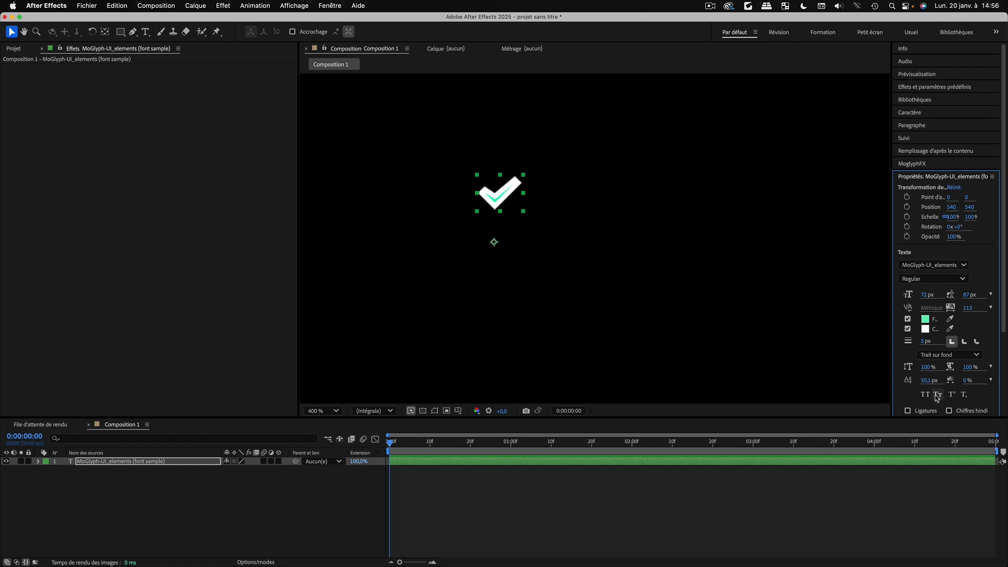
mouse_move(913, 383)
left_mouse_down()
mouse_move(906, 388)
mouse_move(930, 384)
left_mouse_up()
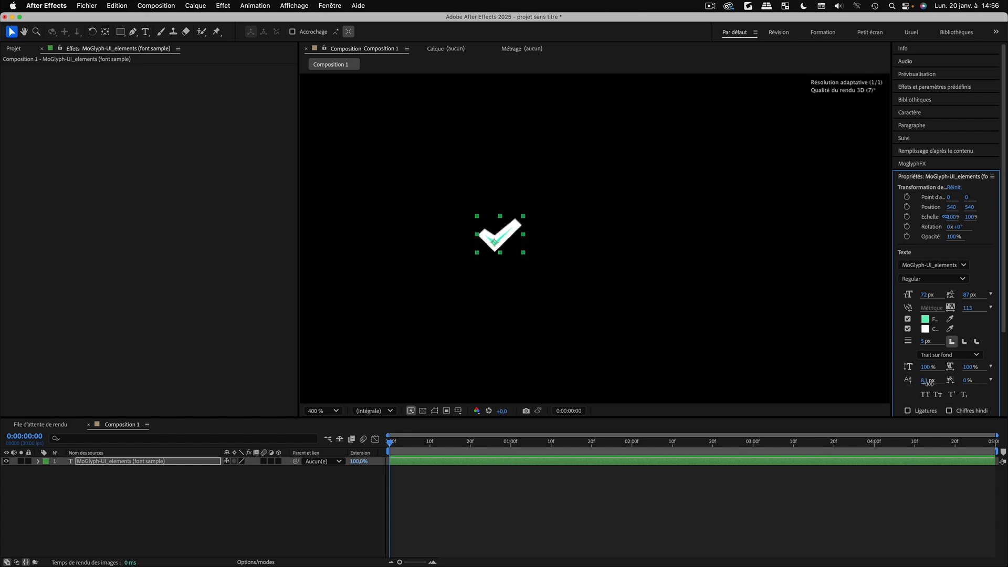
mouse_move(923, 342)
left_mouse_down()
mouse_move(913, 342)
mouse_move(934, 342)
mouse_move(914, 345)
left_mouse_up()
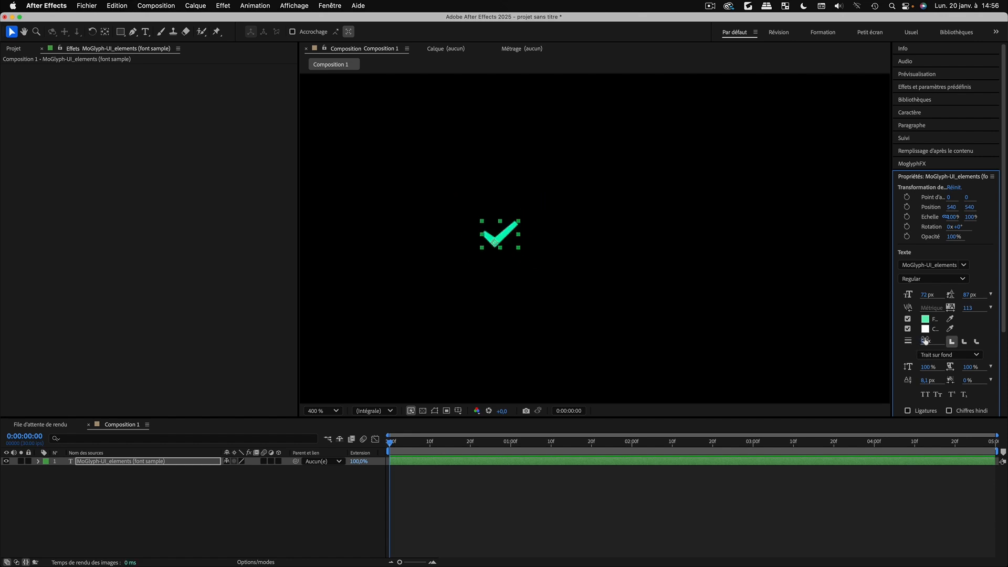
left_click(908, 328)
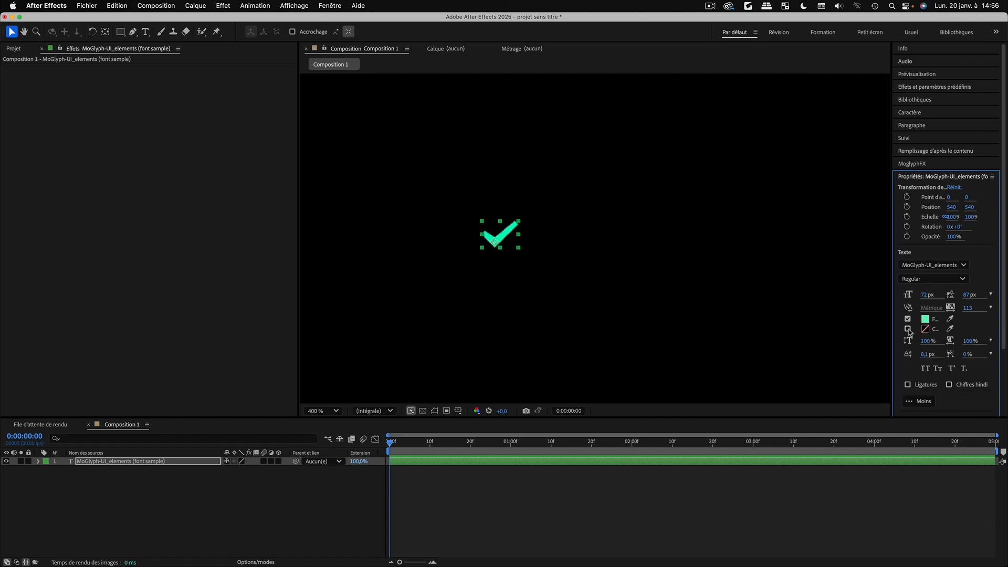
Set the check mark's fill colour to white, FFFFFF
key("comma")
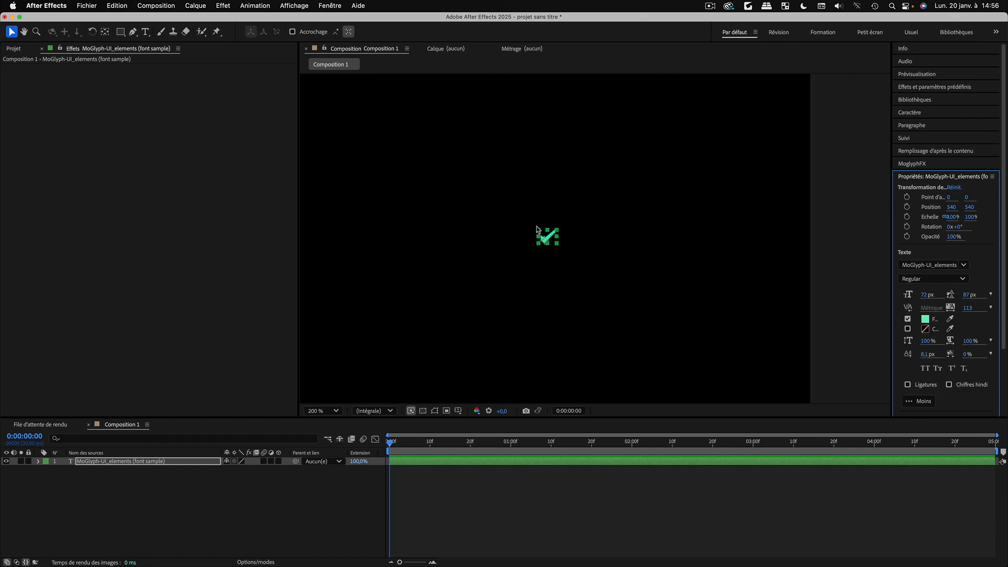
left_click(925, 318)
left_click_drag(466, 383, 359, 324)
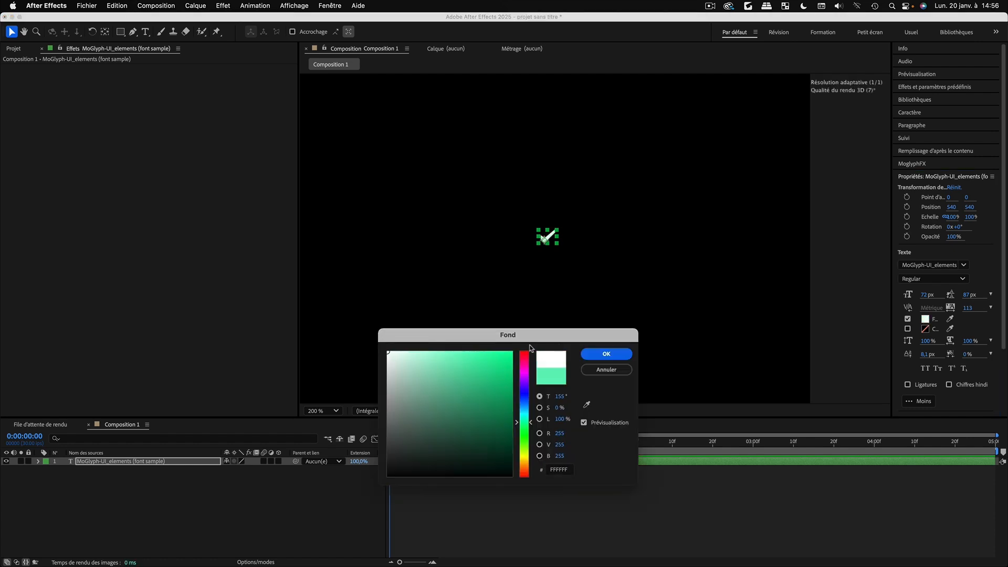
left_click(607, 355)
key("period")
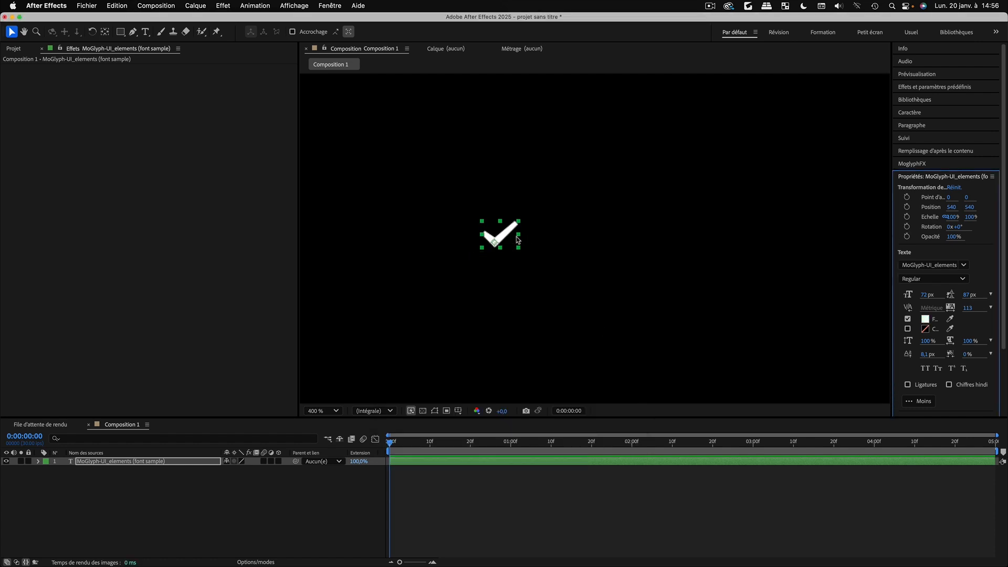
key("comma")
Create a new text layer in the composition reading "List item 1"
left_click(111, 488)
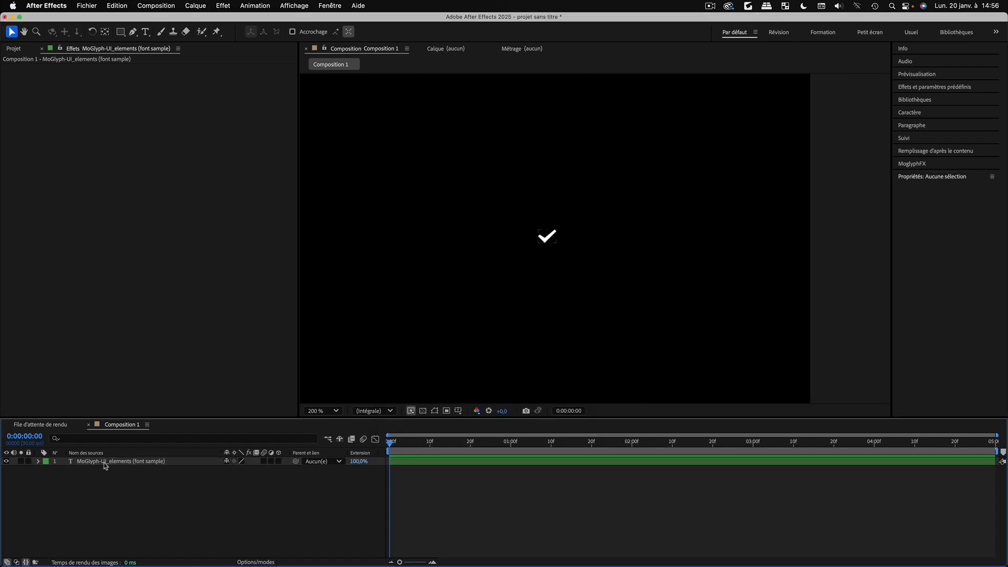
right_click(100, 494)
mouse_move(210, 437)
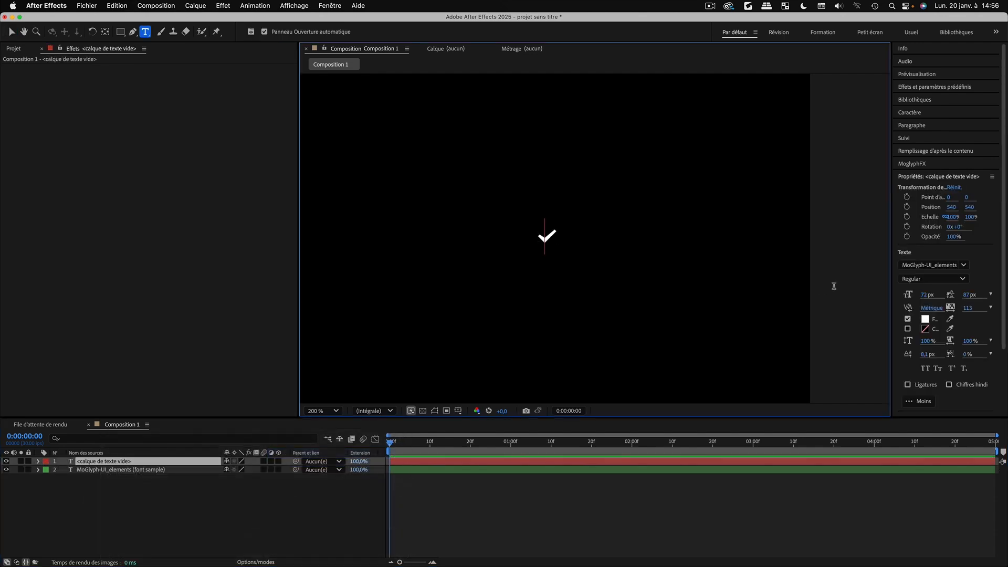
type("List item")
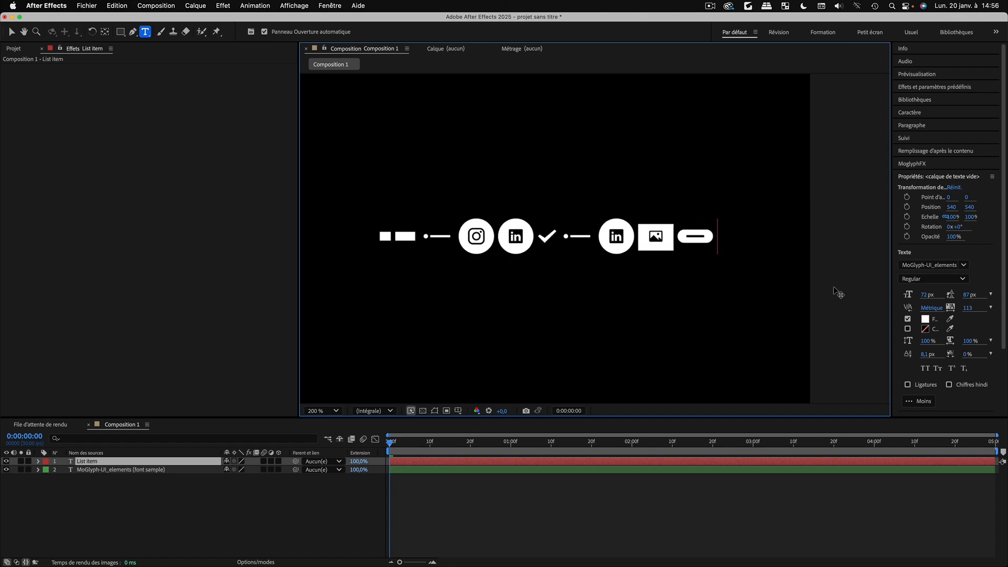
type(" 1")
Format the whole list text in Arial with tracking 0 and a font size of 42 px
key("super+a")
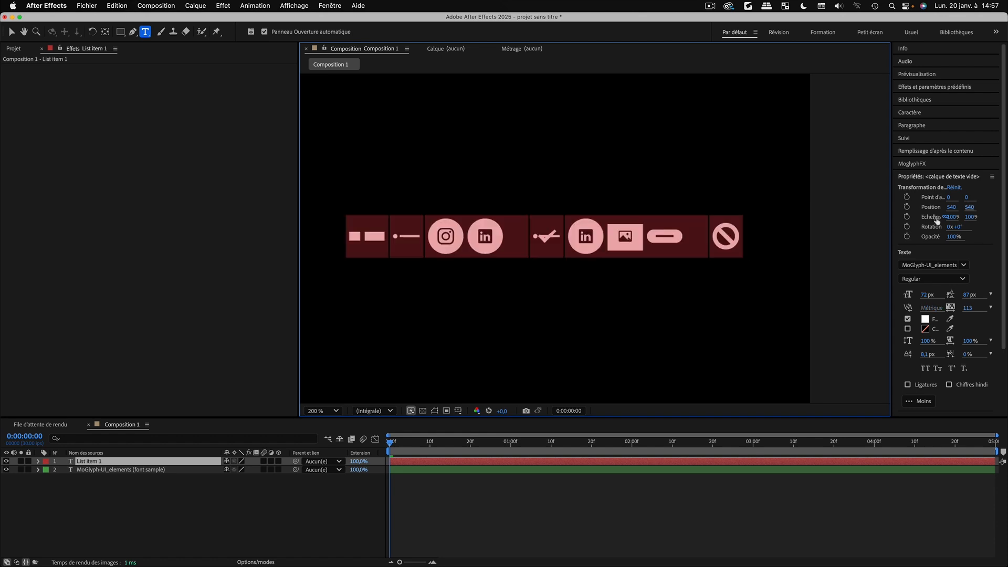
left_click(935, 264)
type("Arial")
key("Return")
left_click(973, 308)
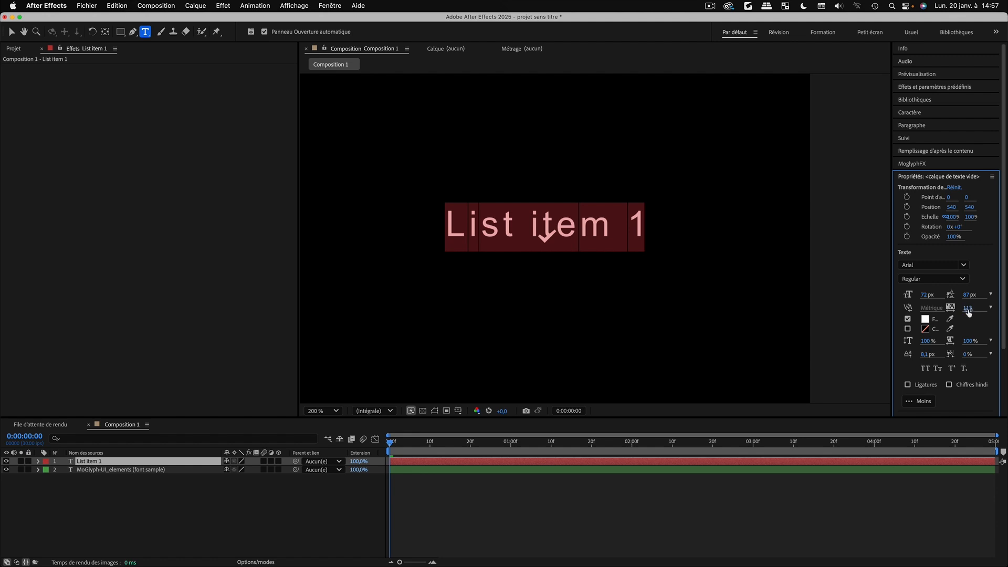
type("0")
key("Return")
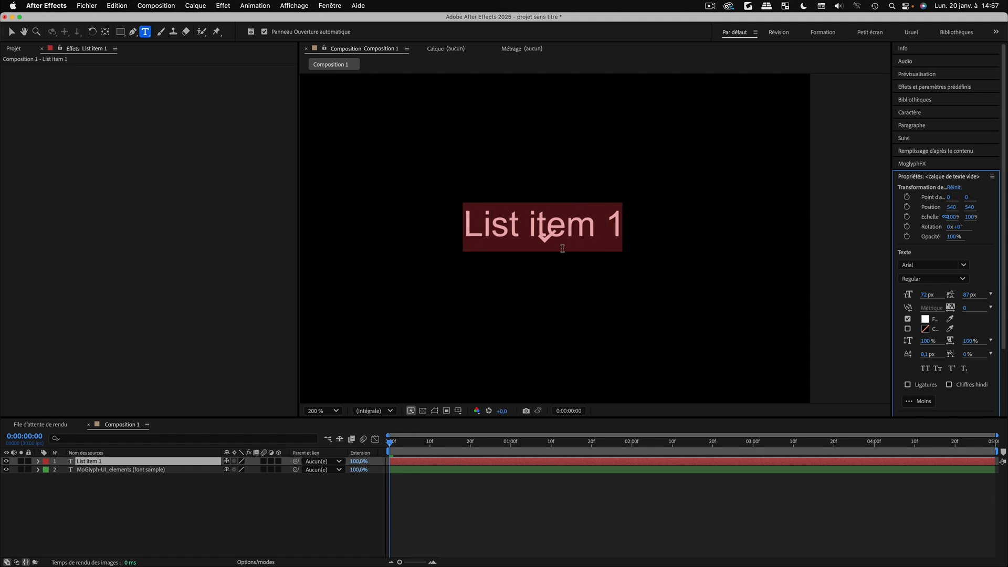
left_click_drag(928, 295, 910, 295)
Duplicate the "List item 1" text onto a second line of the same text layer
triple_click(562, 231)
key("super+c")
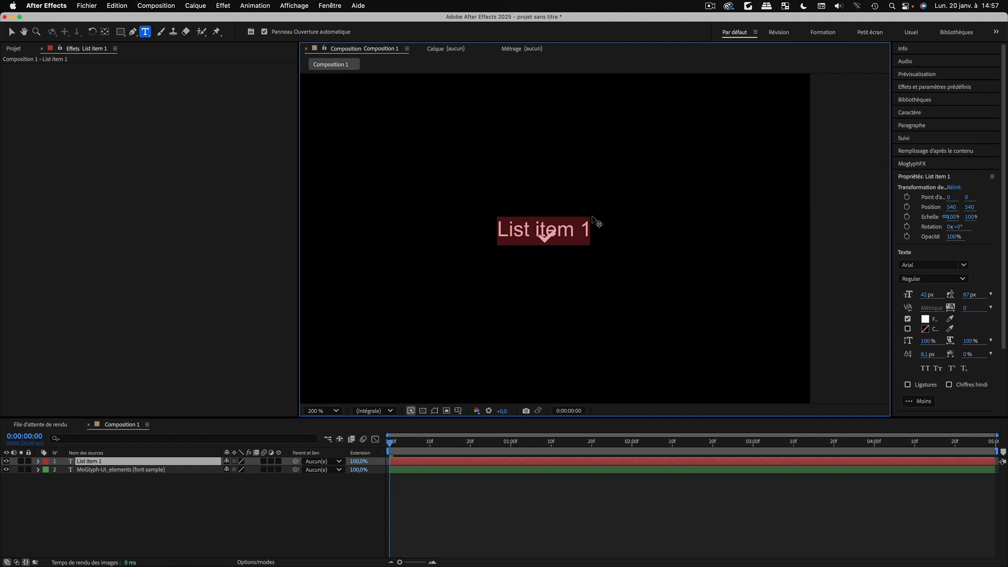
left_click(592, 216)
key("Return")
key("super+v")
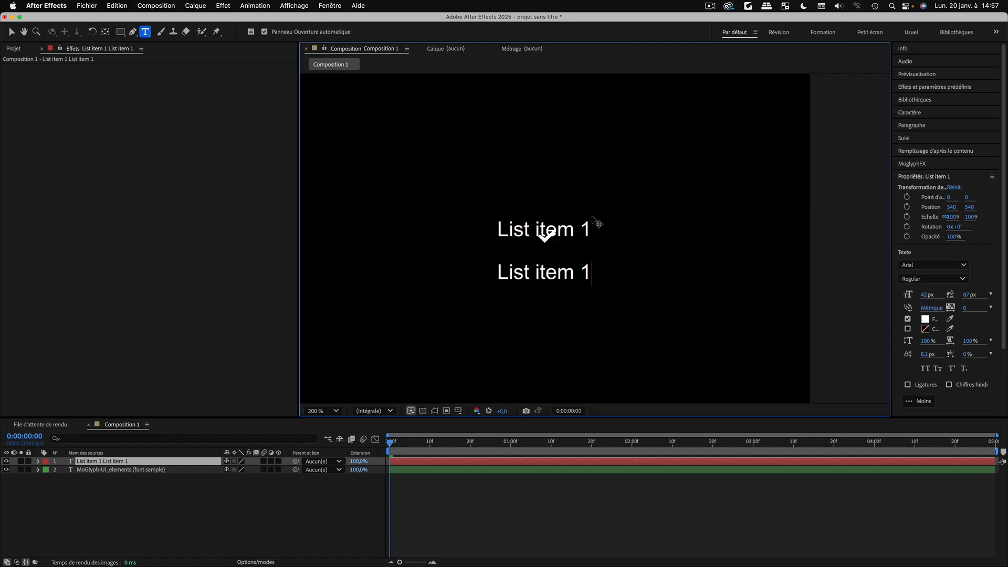
Copy the check mark glyph from the MoGlyph-UI_elements text layer and hide that layer
left_click(92, 501)
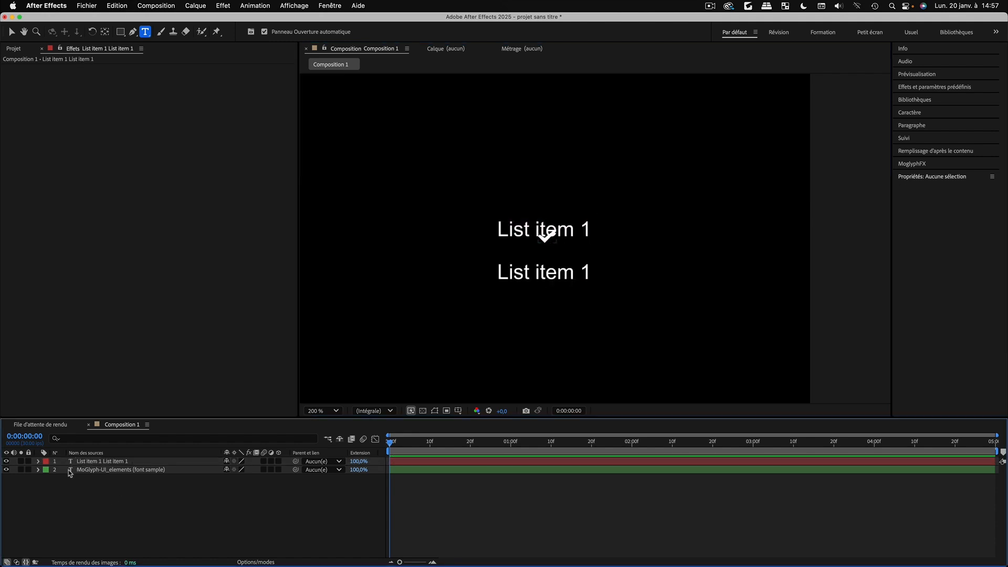
left_click(71, 472)
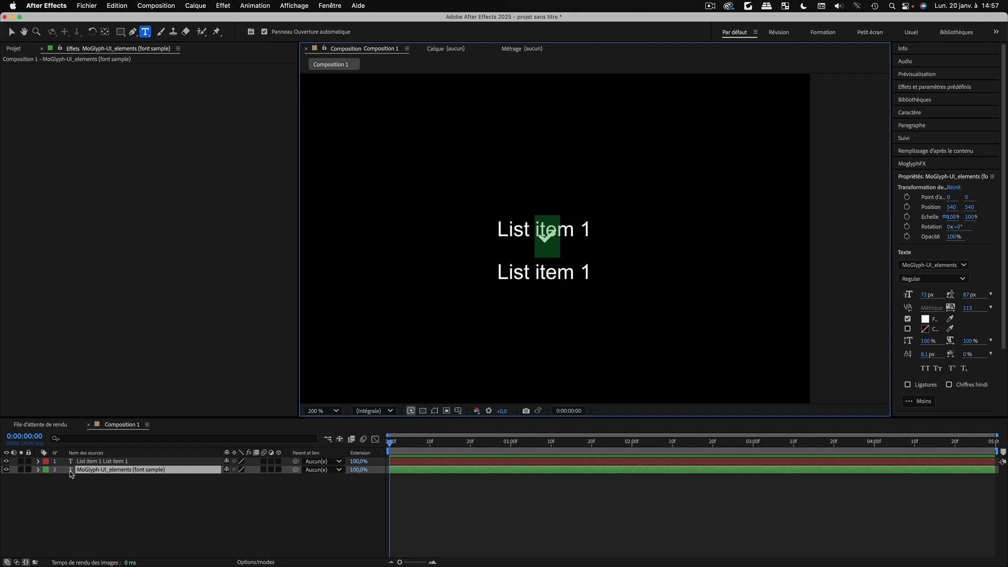
left_click(77, 496)
double_click(71, 471)
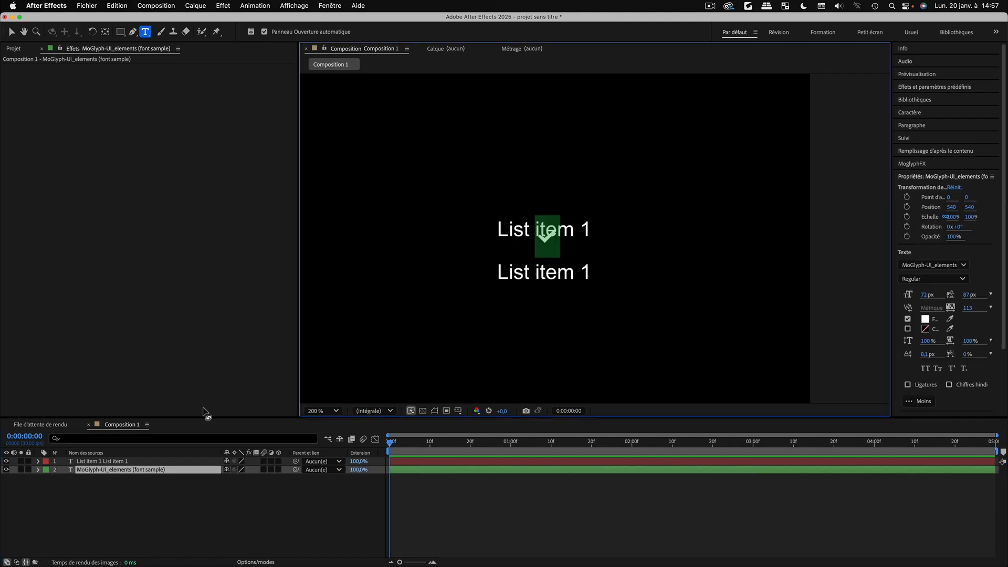
left_click(89, 496)
left_click(6, 470)
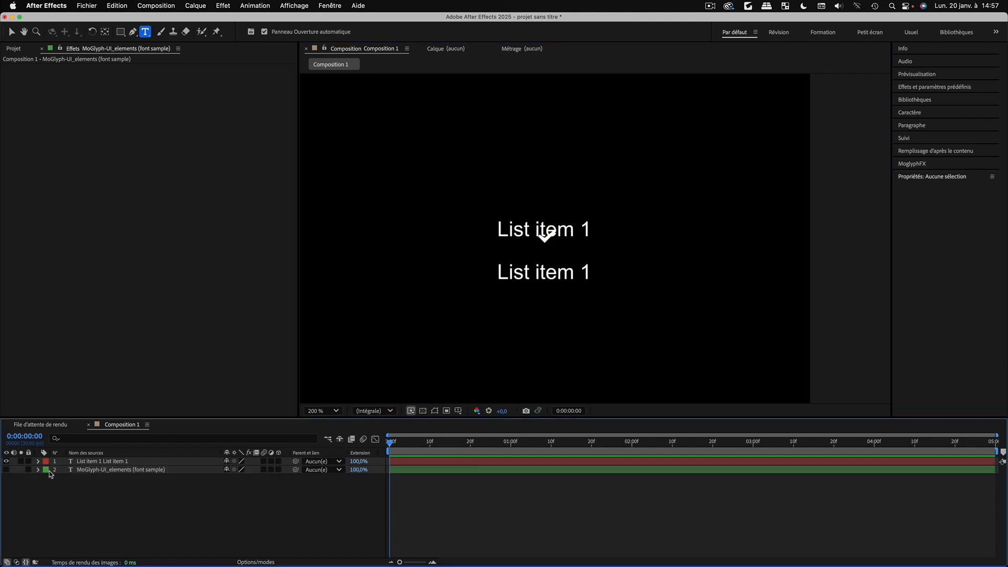
Paste the check mark glyph in front of the first "List item 1" line
left_click(77, 462)
left_click(516, 228)
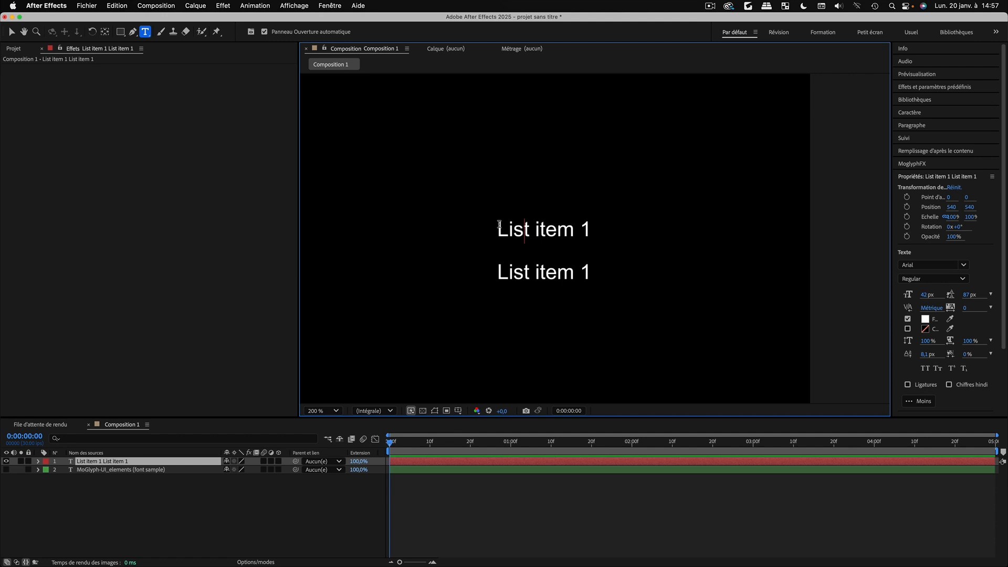
type("B")
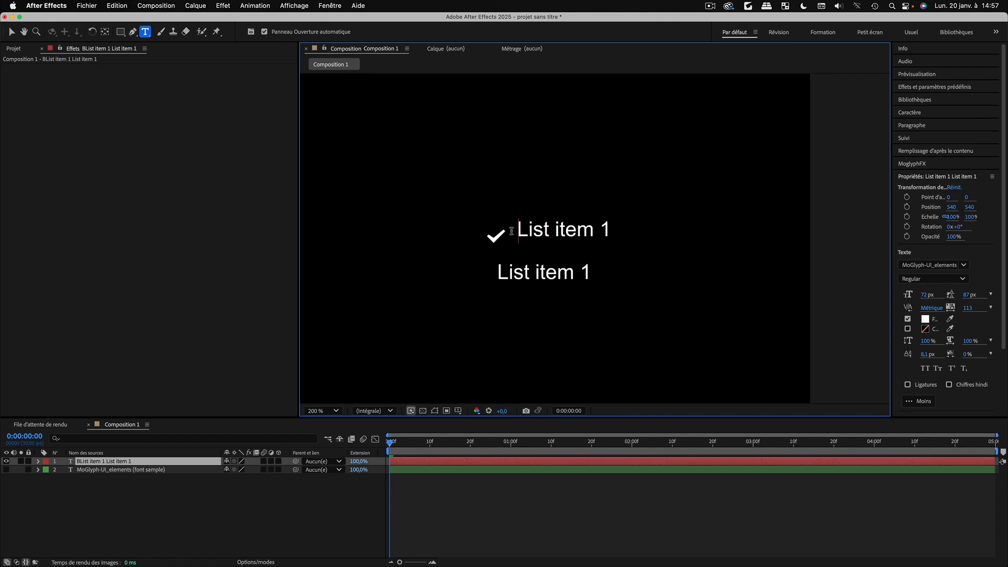
Try raising the baseline shift of the inserted check mark, and undo the change
left_click_drag(511, 231, 491, 232)
left_click_drag(923, 355, 931, 355)
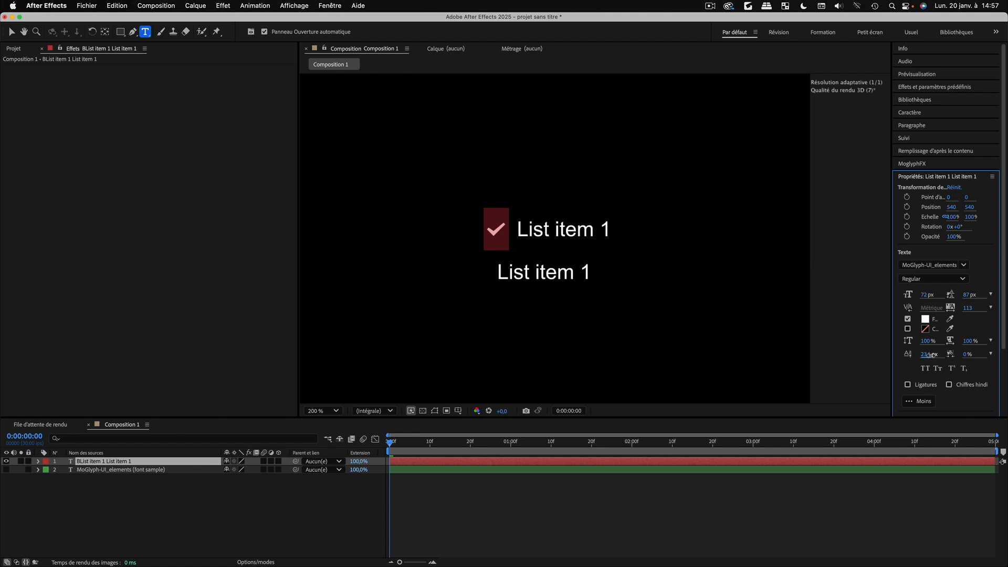
left_click_drag(541, 232, 578, 232)
key("super+z")
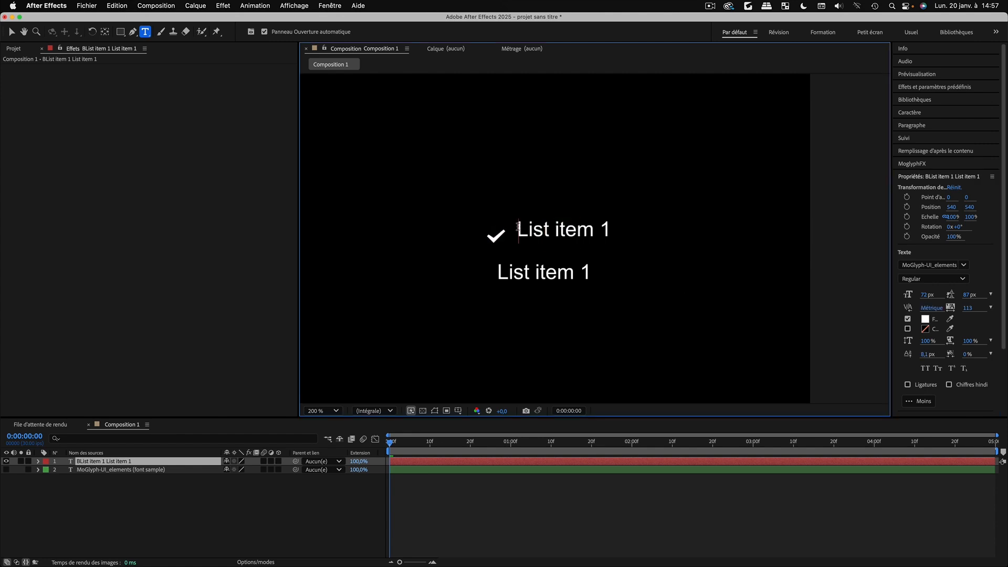
Set the baseline shift of both "List item 1" texts, without the check mark, to 0 px
left_click_drag(486, 230, 538, 273)
left_click(591, 271)
left_click_drag(602, 275, 521, 233)
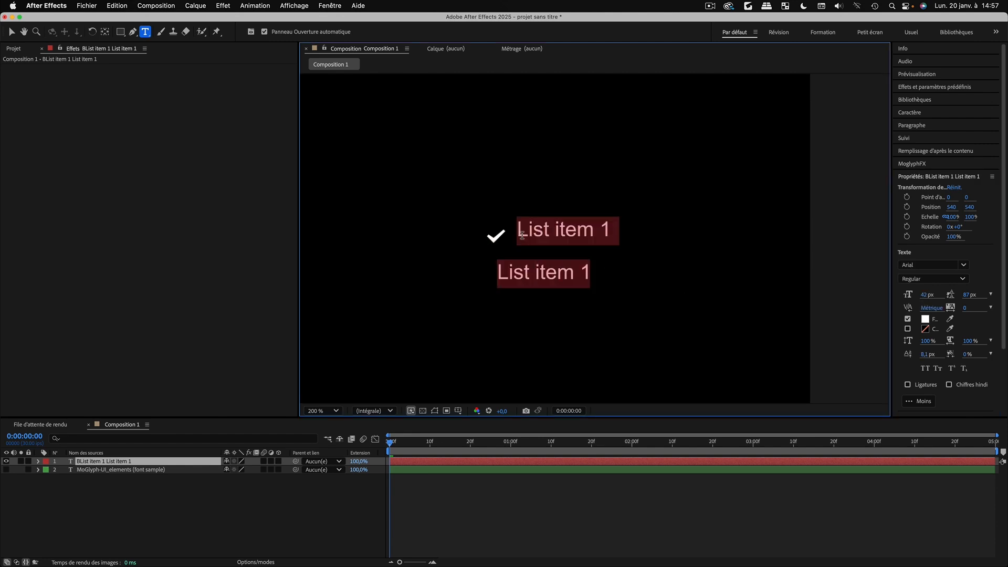
left_click(925, 355)
type("0")
key("Return")
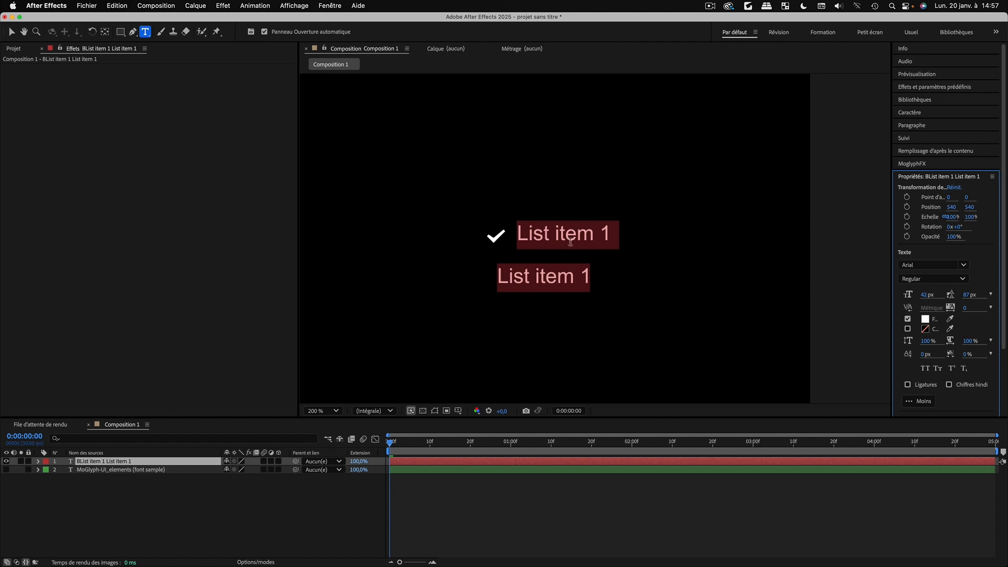
Raise the check mark's baseline shift to about 12 px to align it with the first list line, keeping the glyph selected
left_click(531, 238)
left_click_drag(505, 232, 488, 232)
left_click_drag(924, 354, 928, 354)
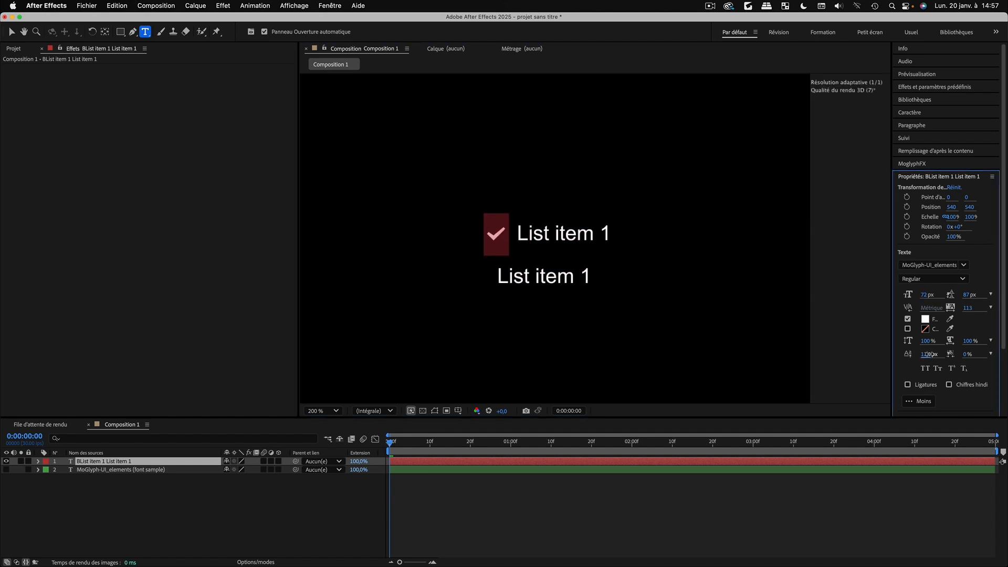
left_click(530, 231)
left_click_drag(506, 236, 477, 236)
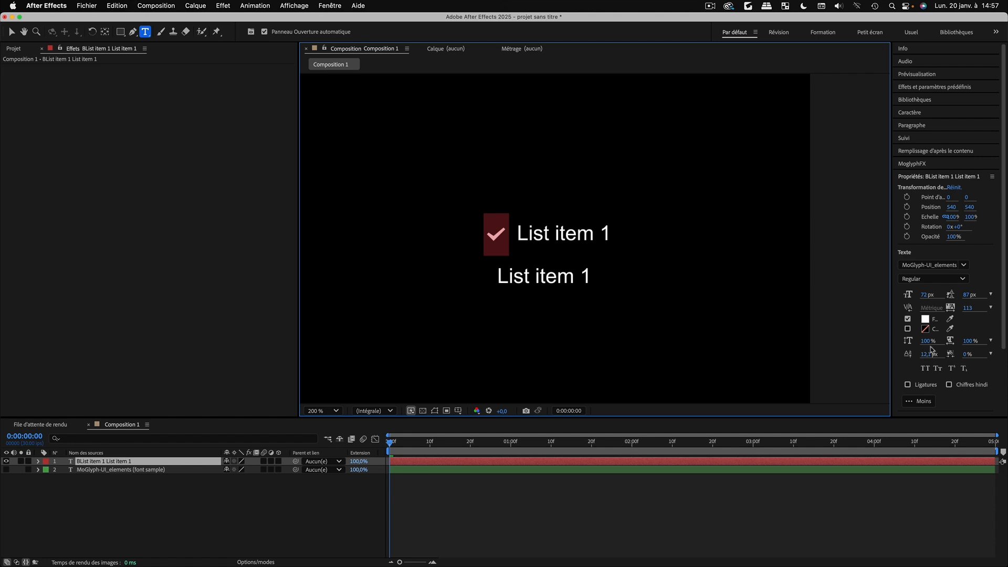
Fine-tune the selected check mark's baseline shift to about 11 px and delete the second "List item 1" line
left_click_drag(931, 353, 928, 354)
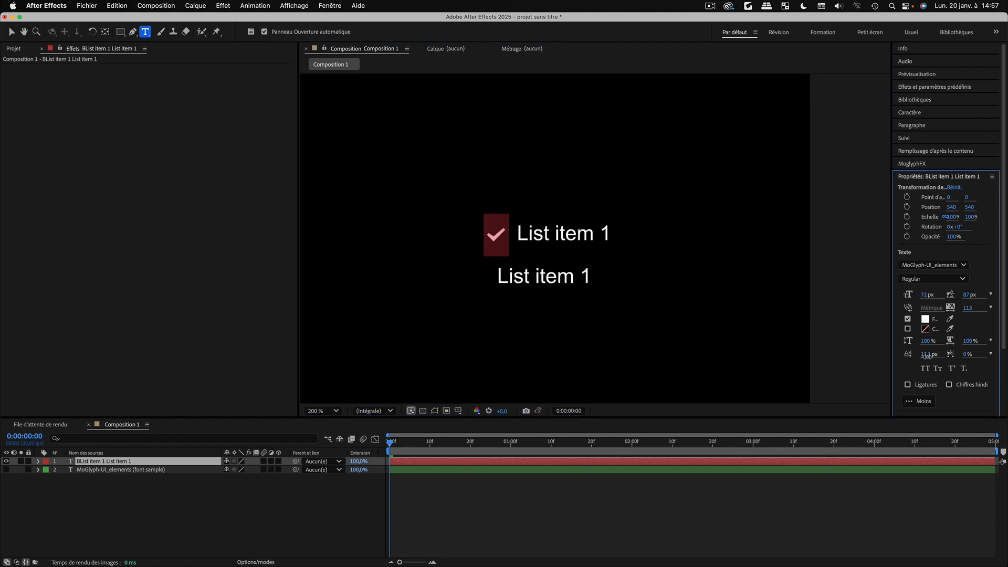
left_click(529, 234)
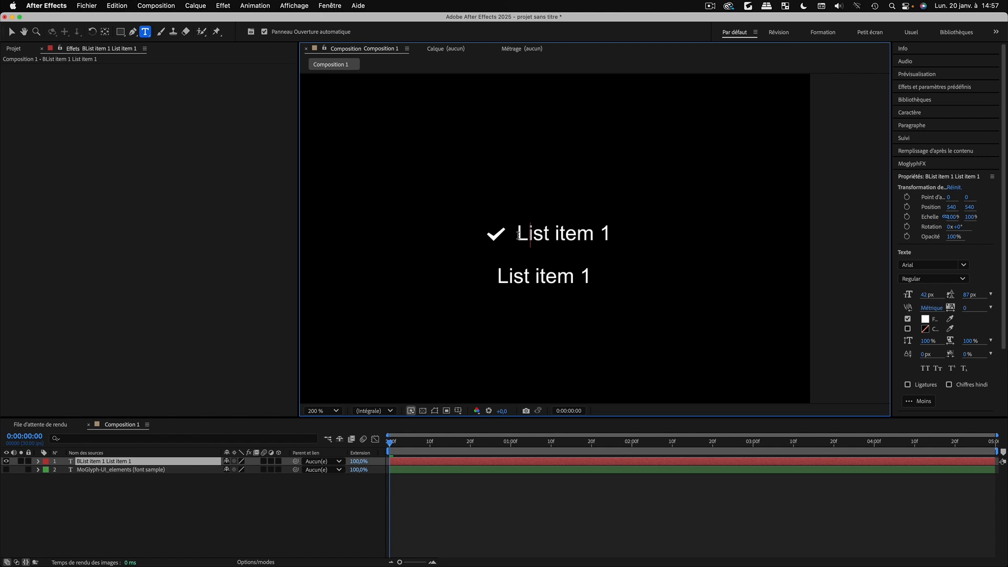
triple_click(506, 277)
key("BackSpace")
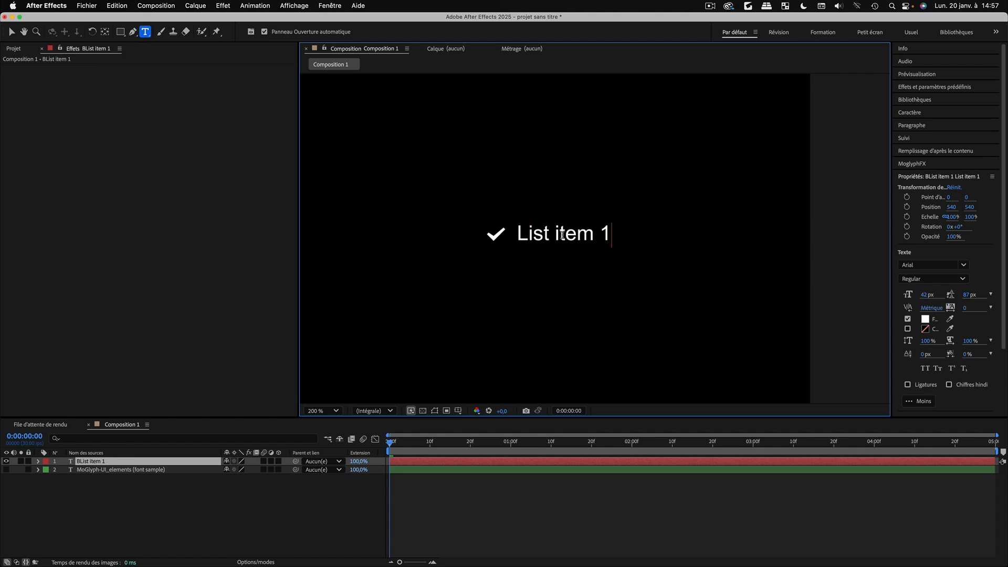
Copy the check-marked "List item 1" line and paste it below itself three times, making four list lines
key("super+a")
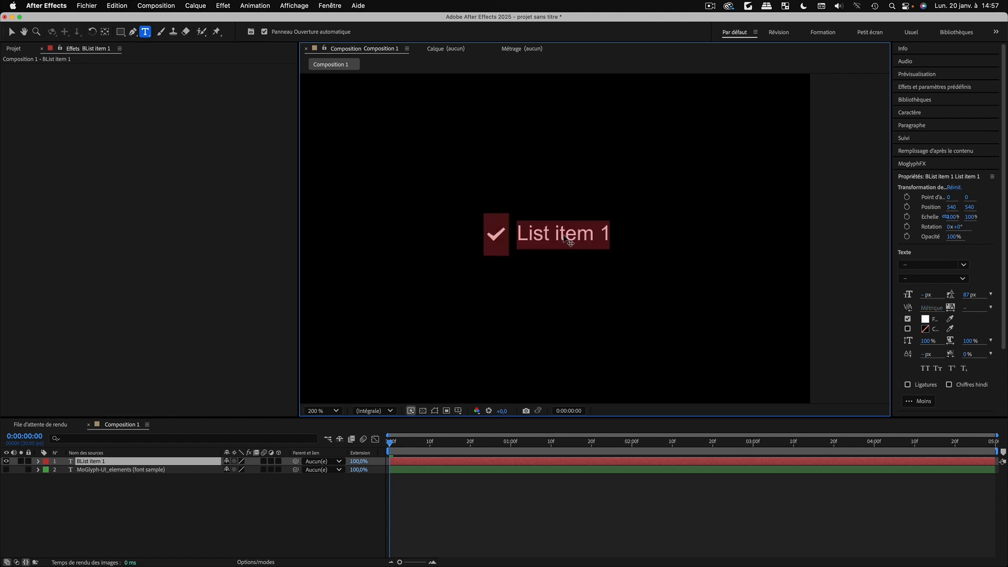
left_click(611, 233)
type("✓List item 1")
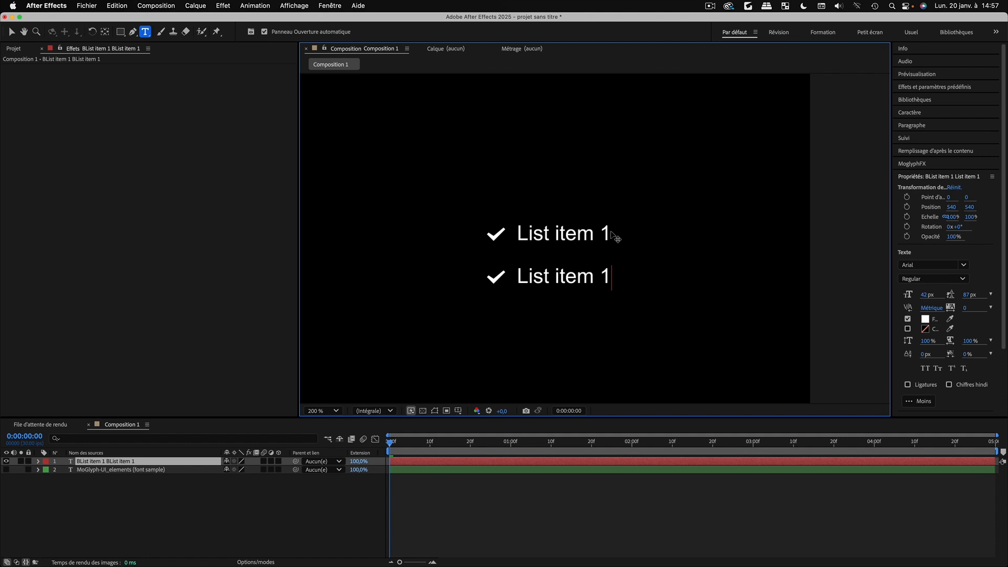
type("✓List item 1")
type("✓List item 1")
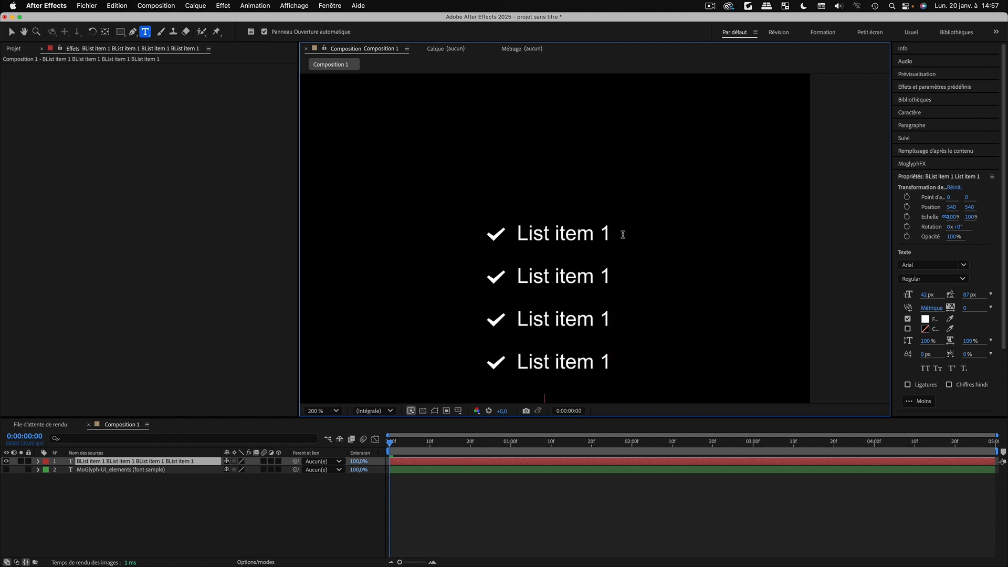
Renumber the second, third and fourth list lines as "List item 2", "List item 3" and "List item 4"
double_click(605, 275)
type("2")
double_click(605, 318)
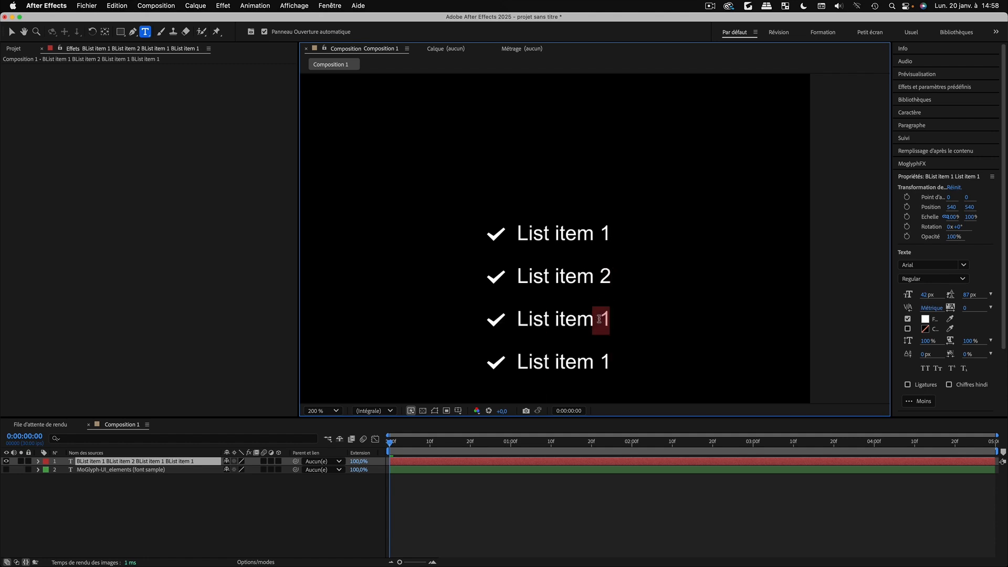
type("3")
double_click(605, 361)
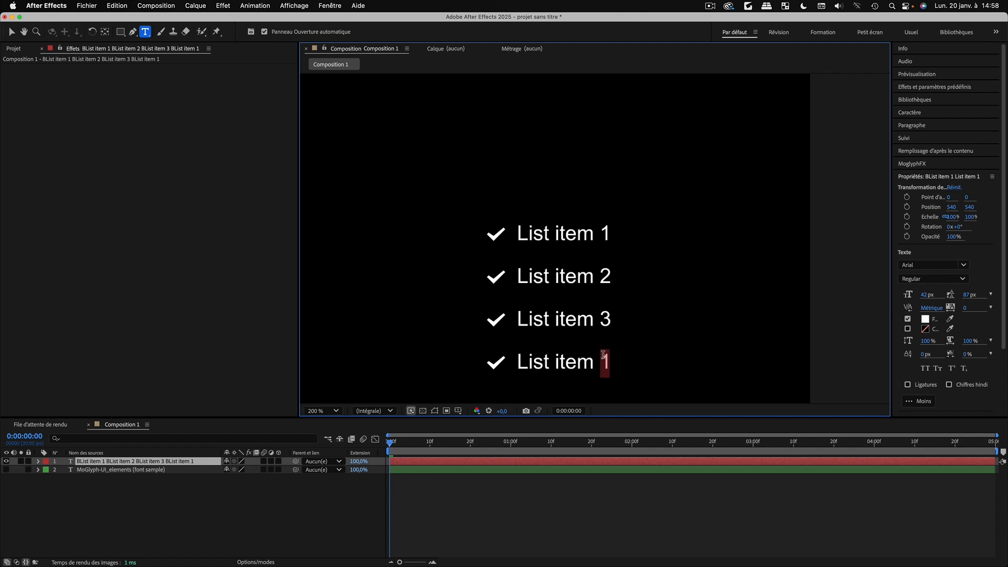
type("4")
Leave text editing and select the whole list text layer, keeping the current time at 0:00:00:00
left_click_drag(493, 233, 522, 342)
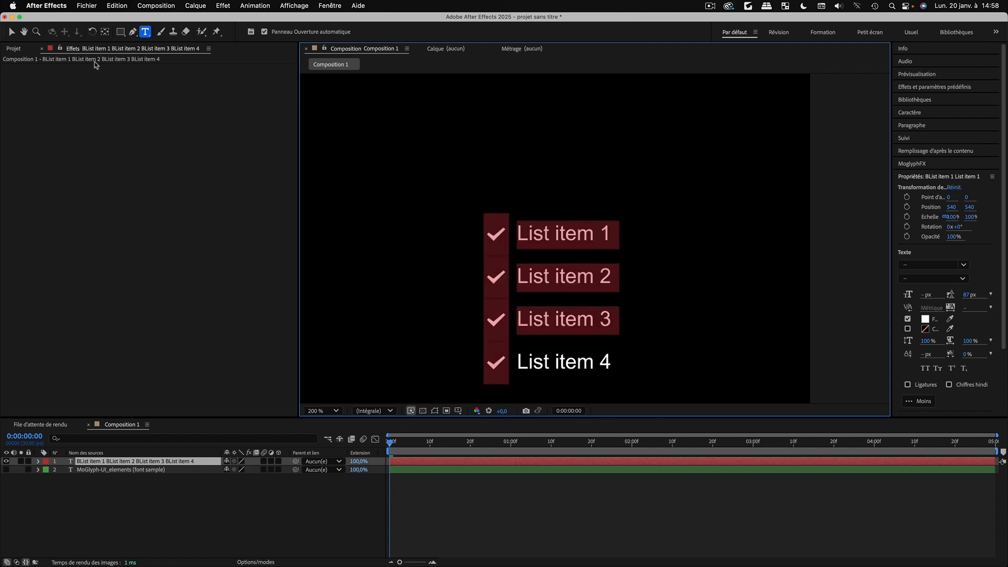
left_click(12, 32)
scroll(483, 219, "down", 1)
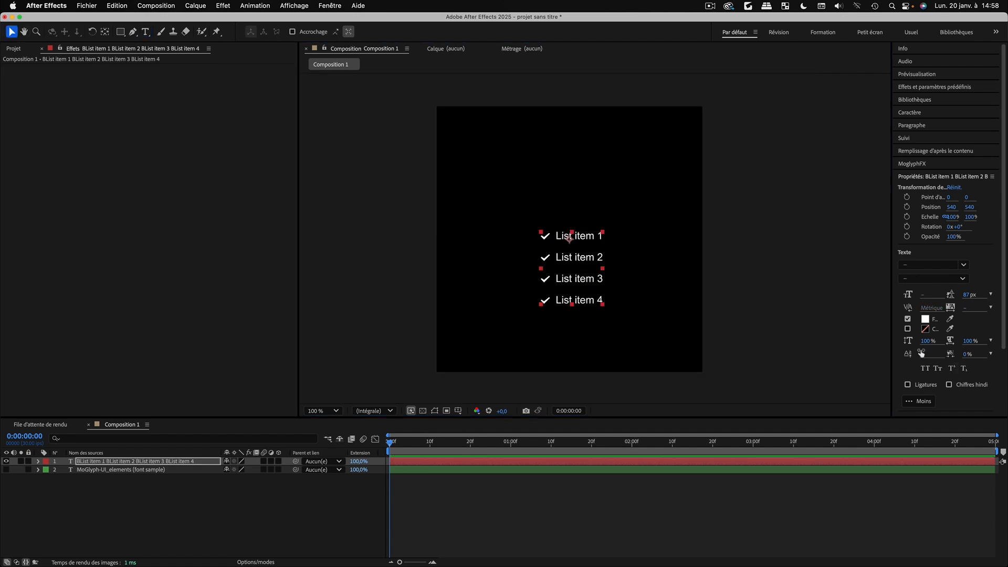
left_click(533, 519)
left_click(567, 279)
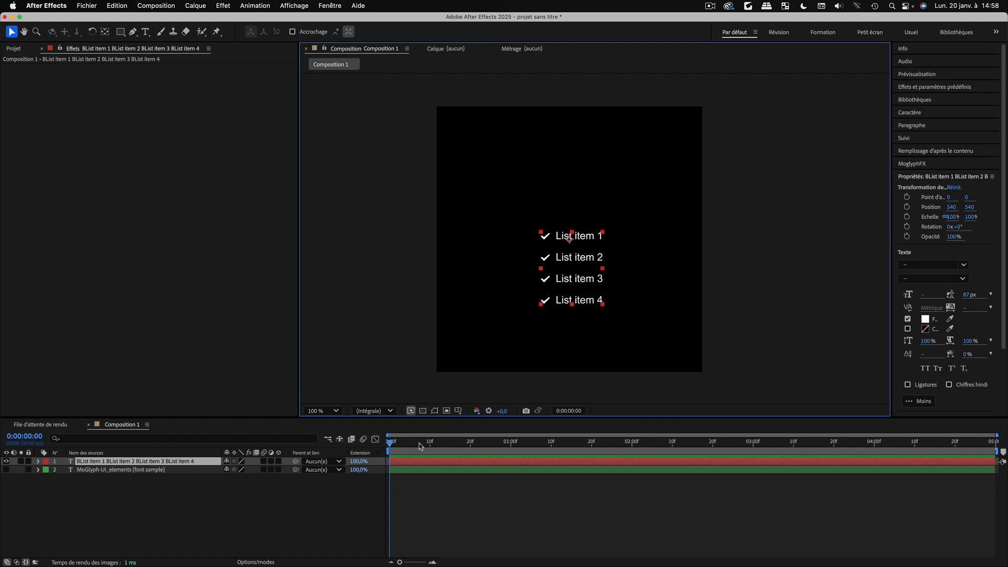
left_click_drag(419, 445, 389, 440)
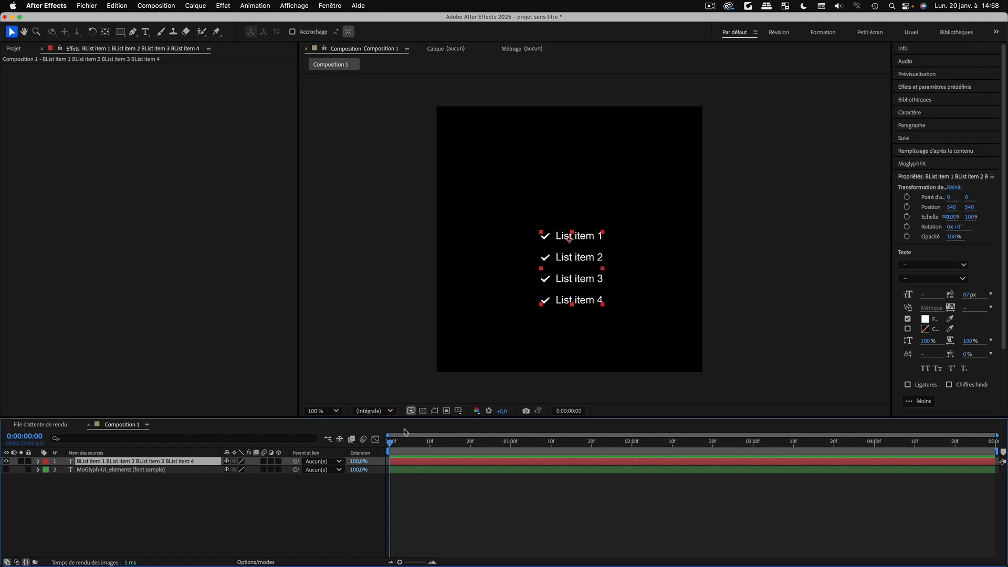
Try a per-glyph Delay effector on the list text layer, preview its animation, and undo the effector
left_click(914, 164)
left_click(936, 179)
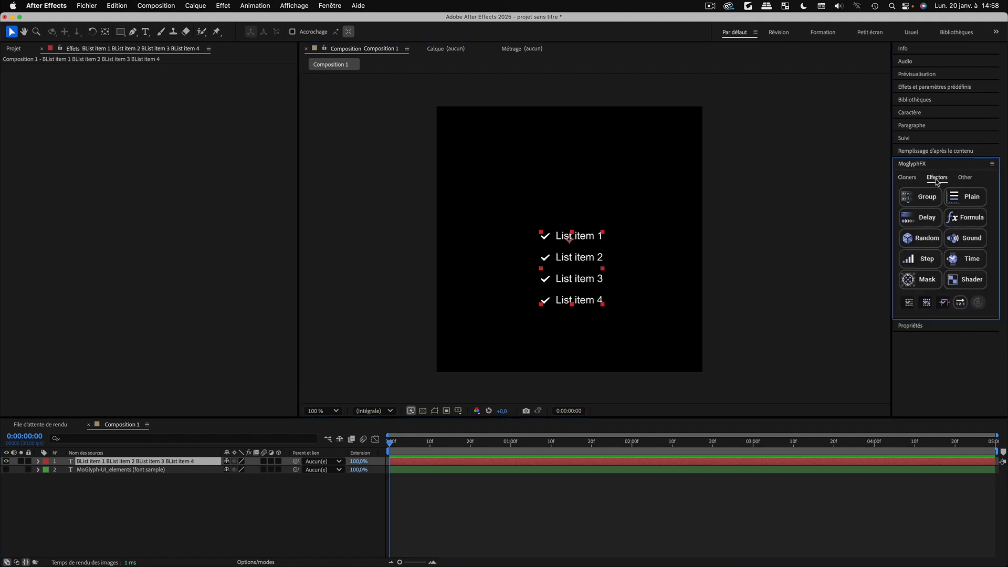
left_click(926, 219)
left_click(405, 489)
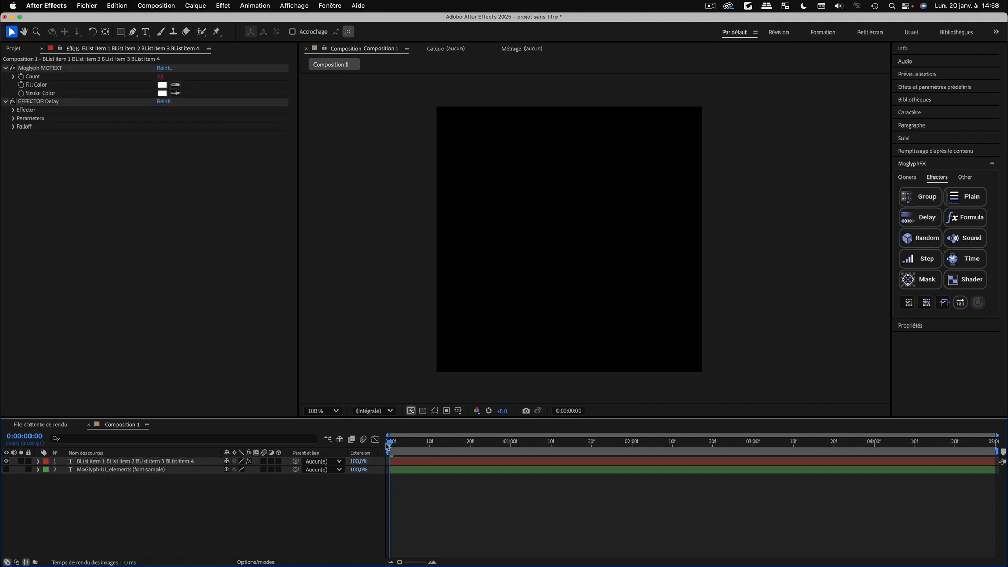
left_click_drag(388, 444, 337, 466)
key("space")
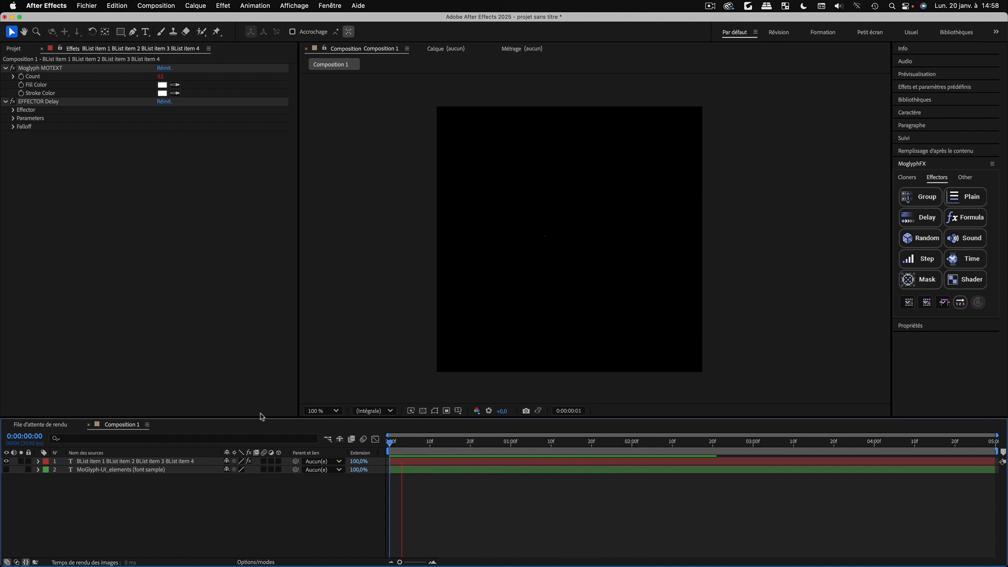
left_click(586, 287)
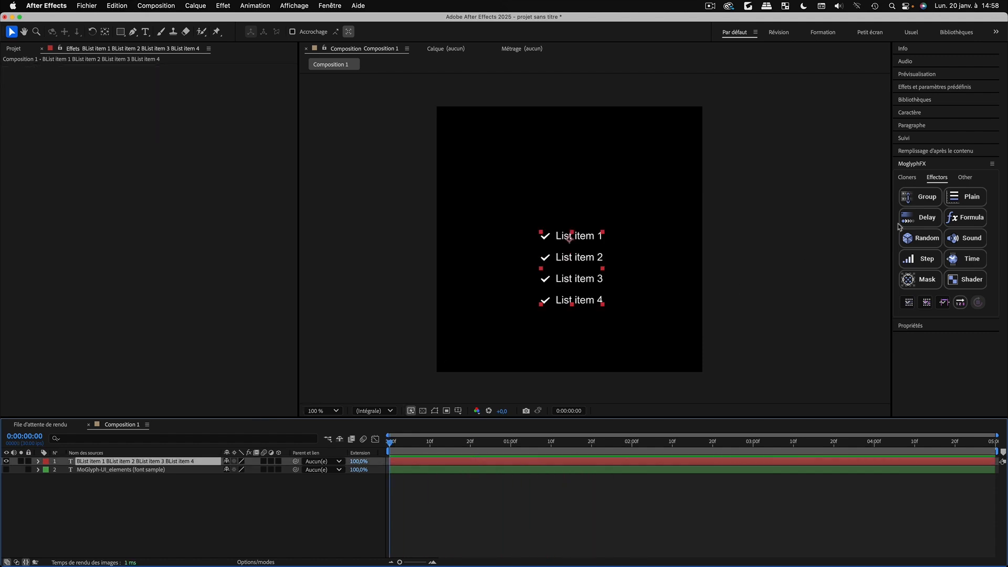
Set the MoglyphFX effector mode to Effector per Line, with the list text layer selected
left_click(908, 303)
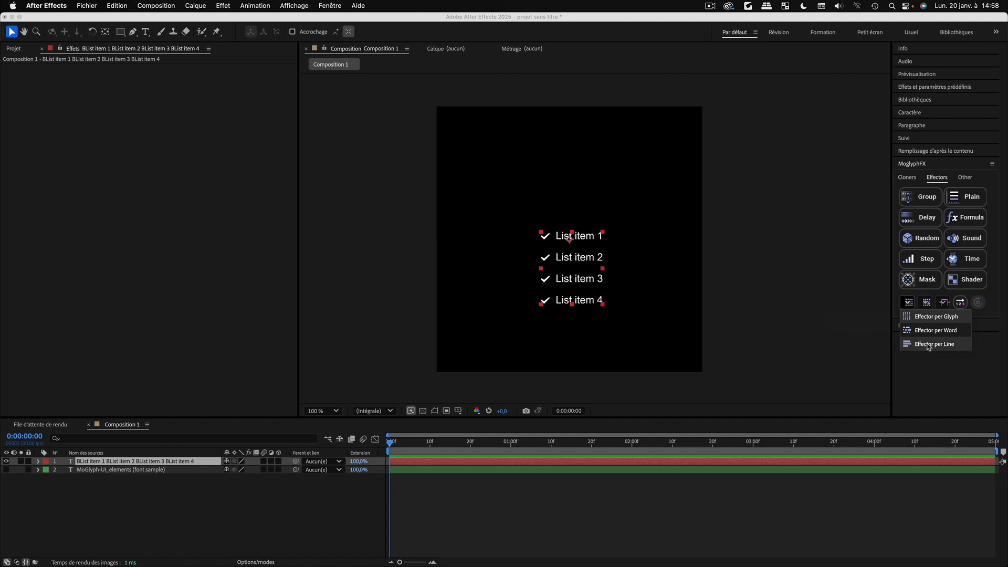
left_click(907, 302)
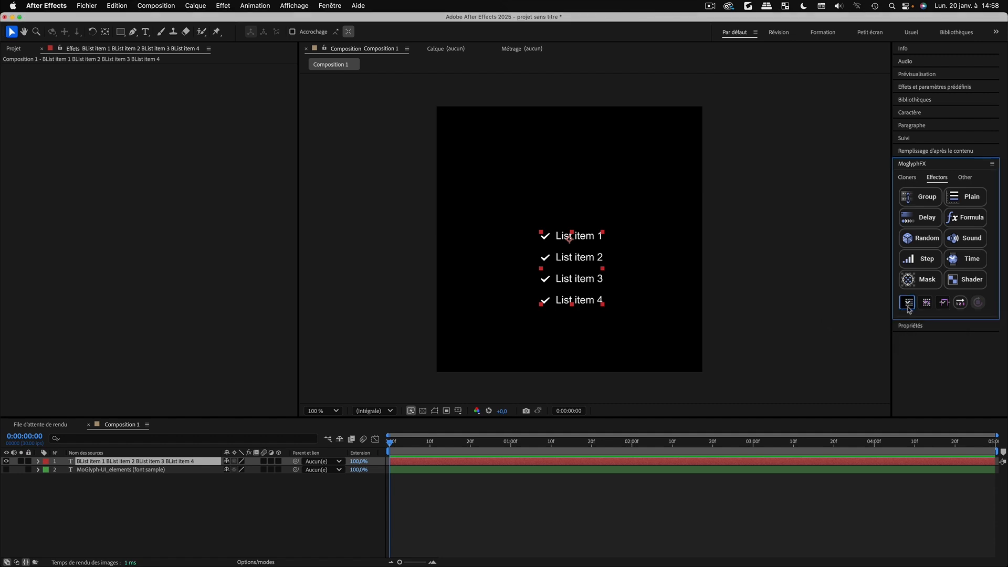
left_click(910, 308)
left_click(924, 348)
left_click(503, 497)
left_click(408, 461)
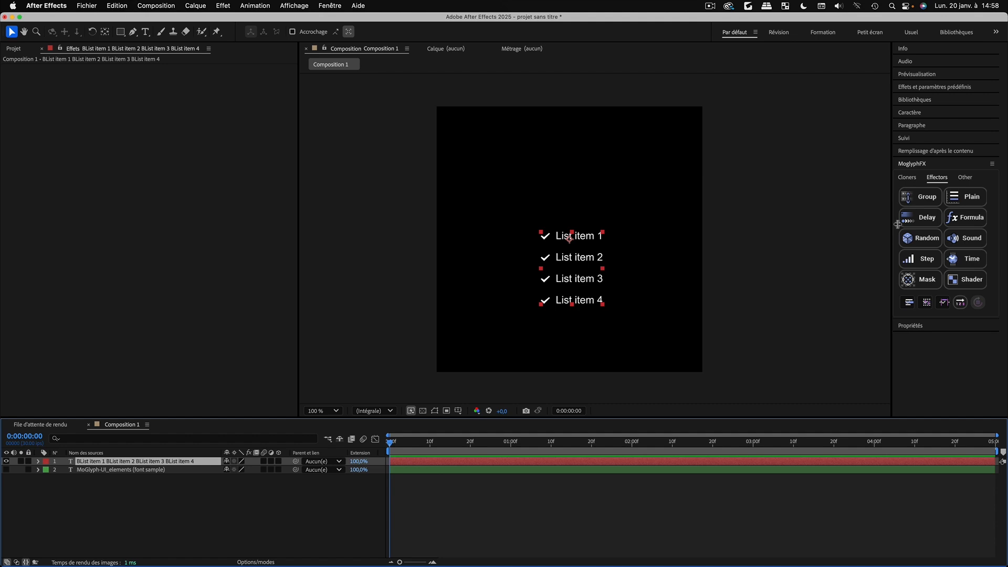
Apply a Delay effector to the list text layer and preview the line-by-line animation
left_click(929, 221)
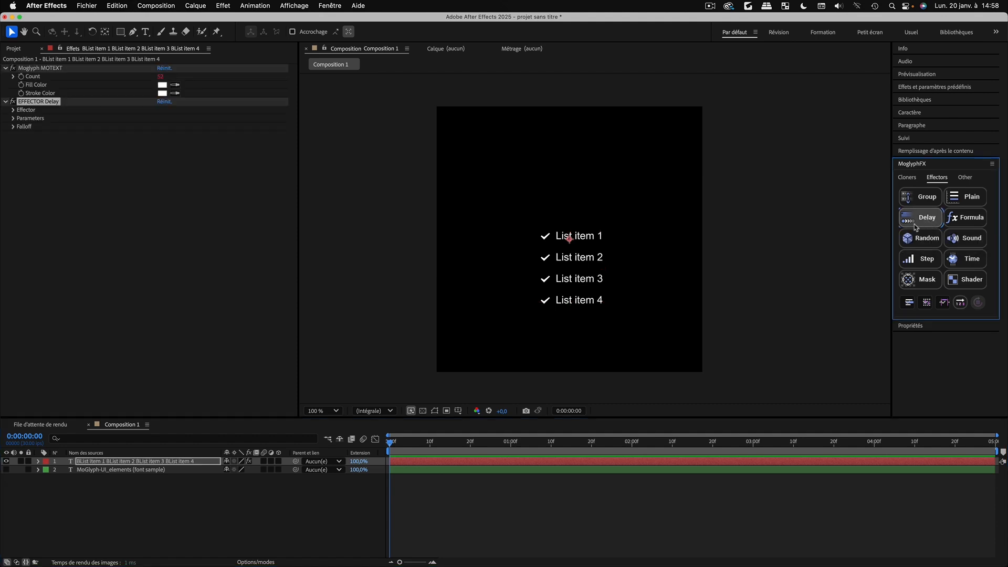
left_click(541, 521)
key("space")
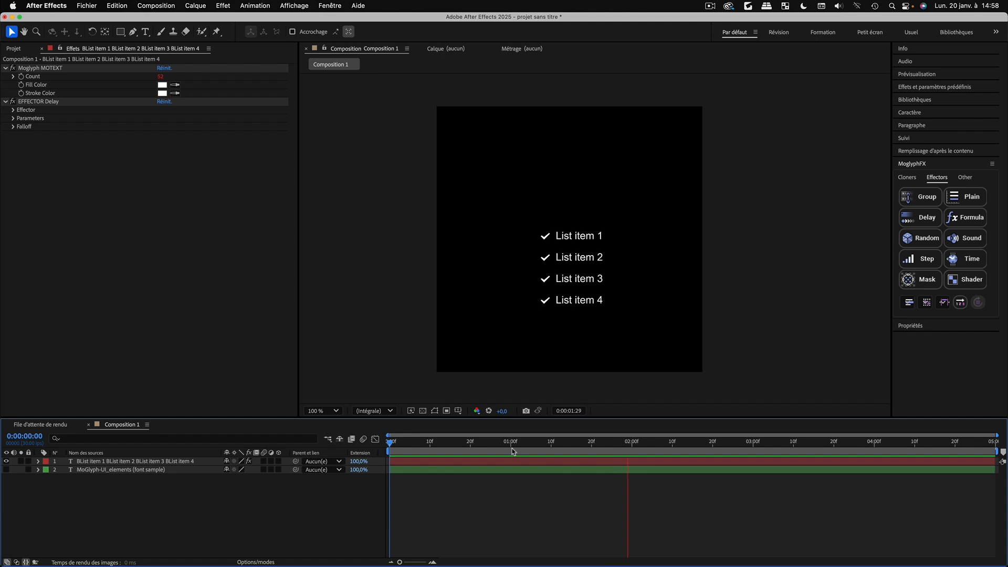
key("space")
key("space")
key("space")
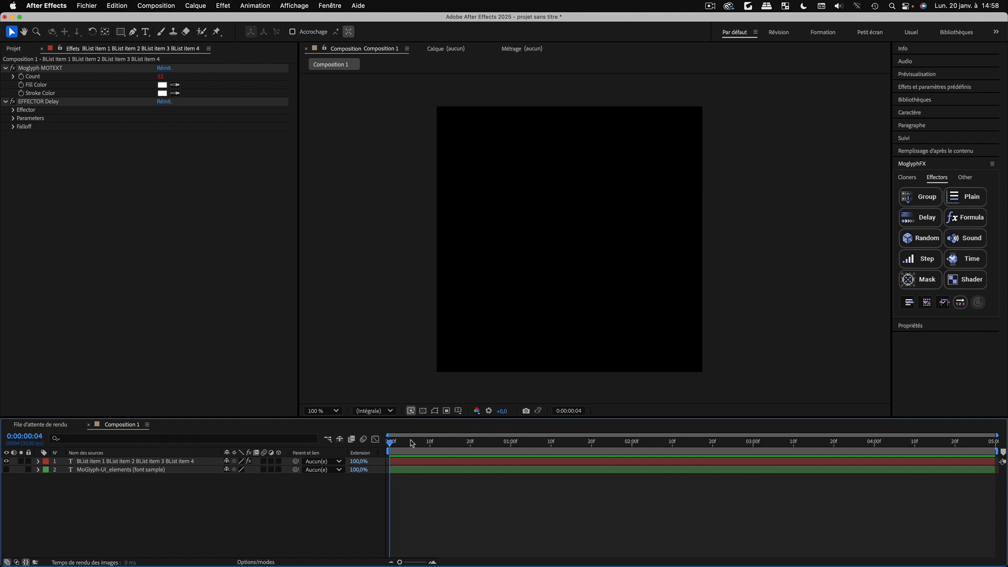
mouse_move(411, 442)
left_mouse_down()
mouse_move(471, 442)
mouse_move(402, 444)
mouse_move(424, 444)
left_mouse_up()
Set the Delay effector's Animation Order offset to 10 and preview the animation
left_click(11, 111)
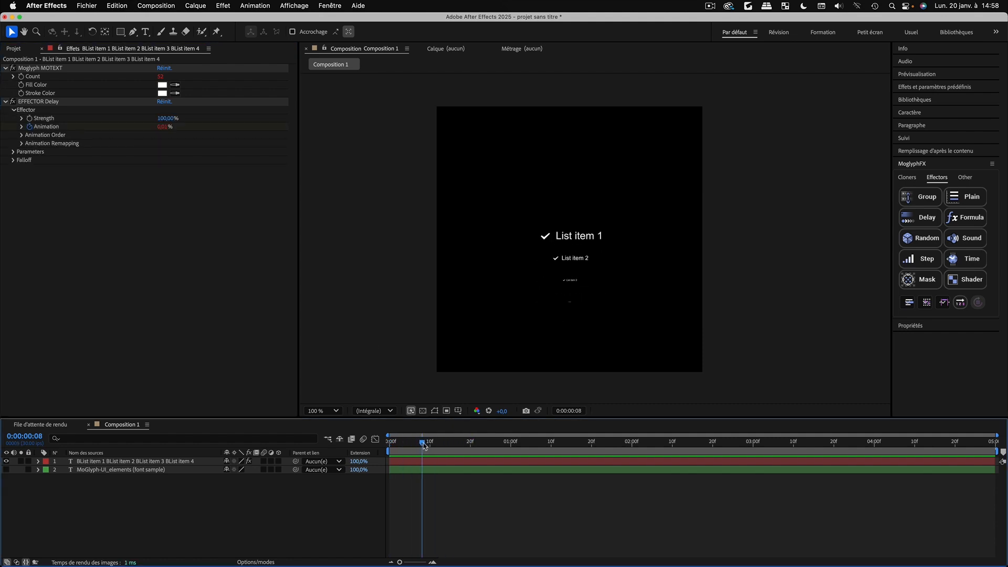
left_click(22, 136)
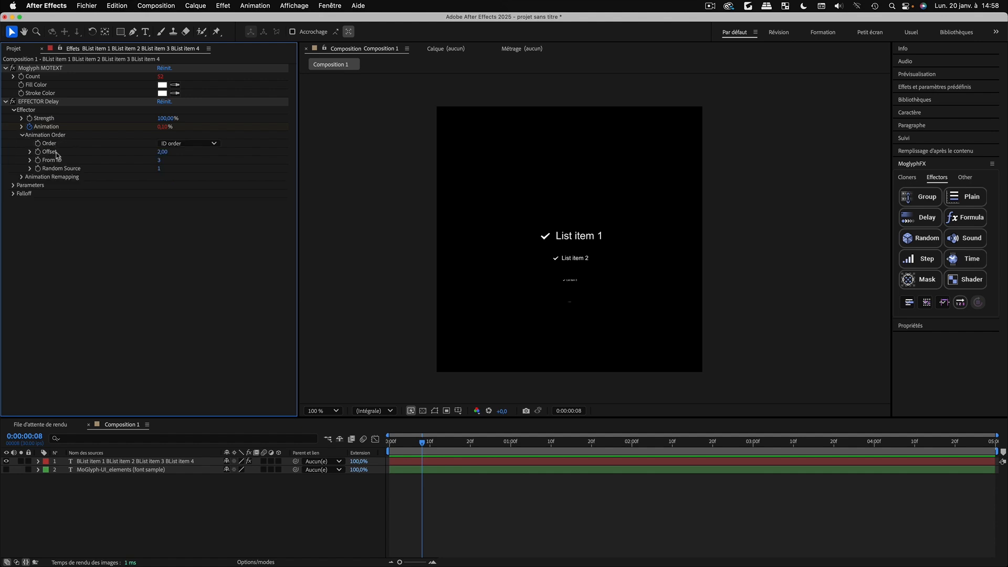
left_click(160, 152)
type("10")
key("Return")
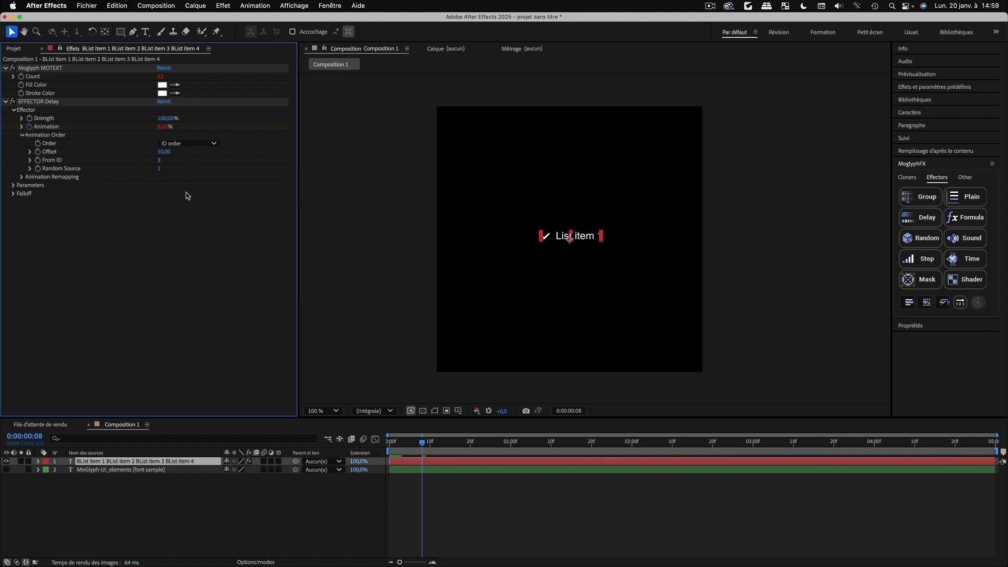
key("space")
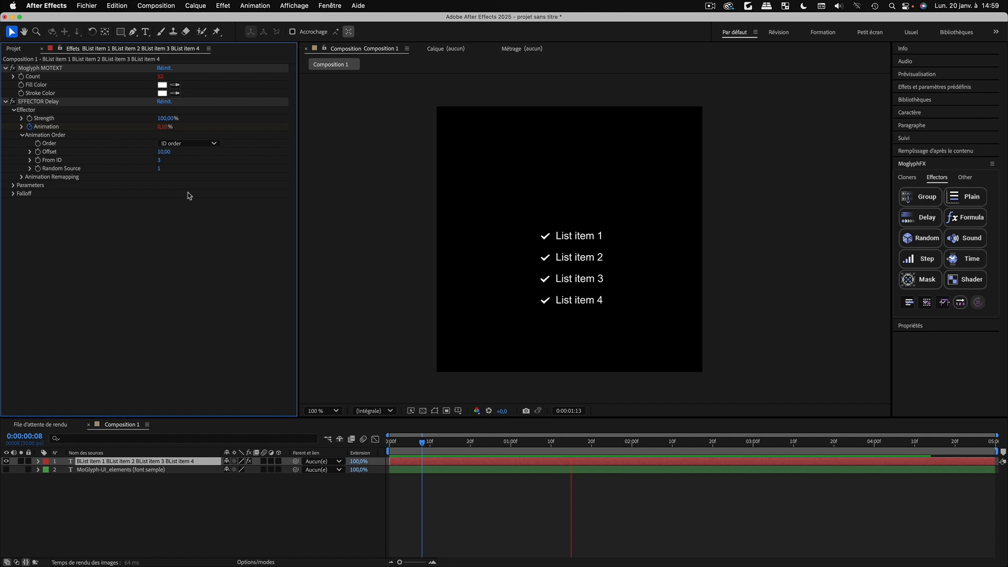
key("space")
Left-align the list text's paragraph at frame 15 and preview the animation
left_click_drag(422, 443, 449, 442)
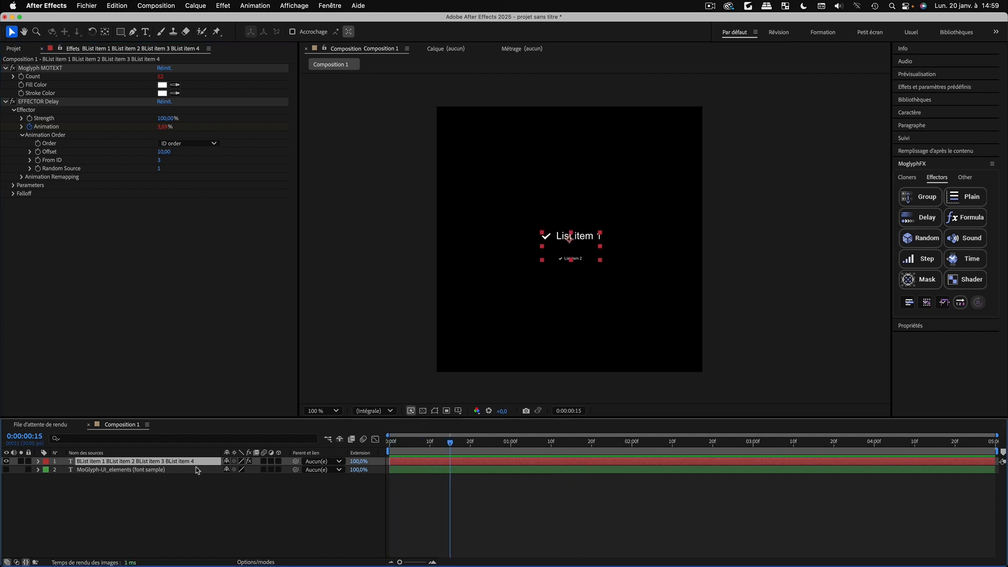
left_click(914, 163)
left_click(912, 126)
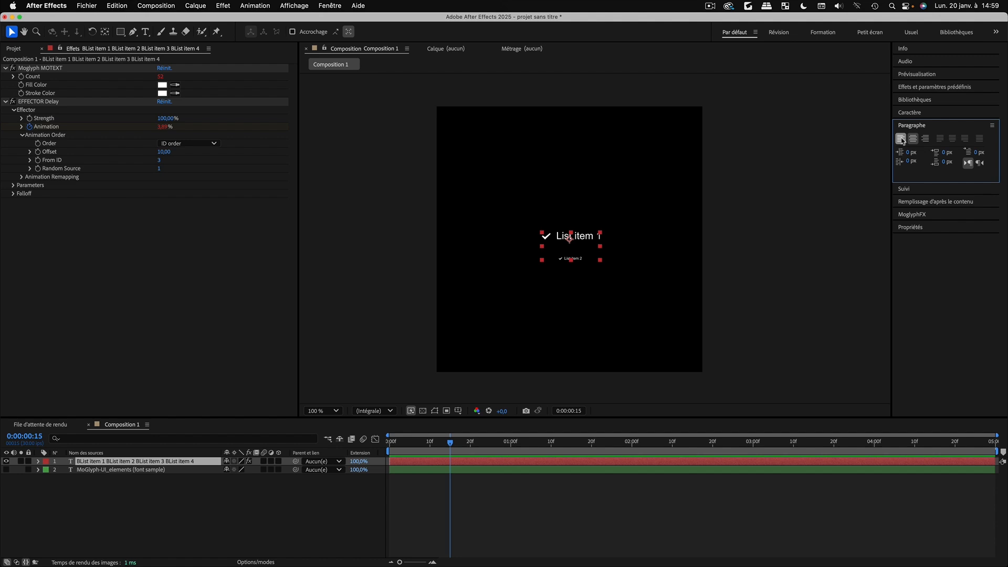
left_click(900, 138)
key("space")
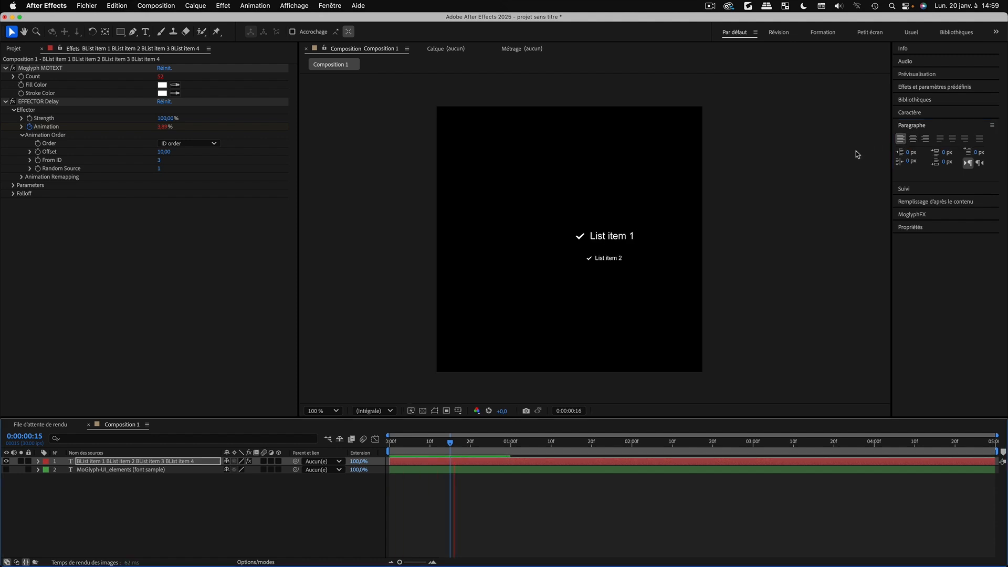
key("space")
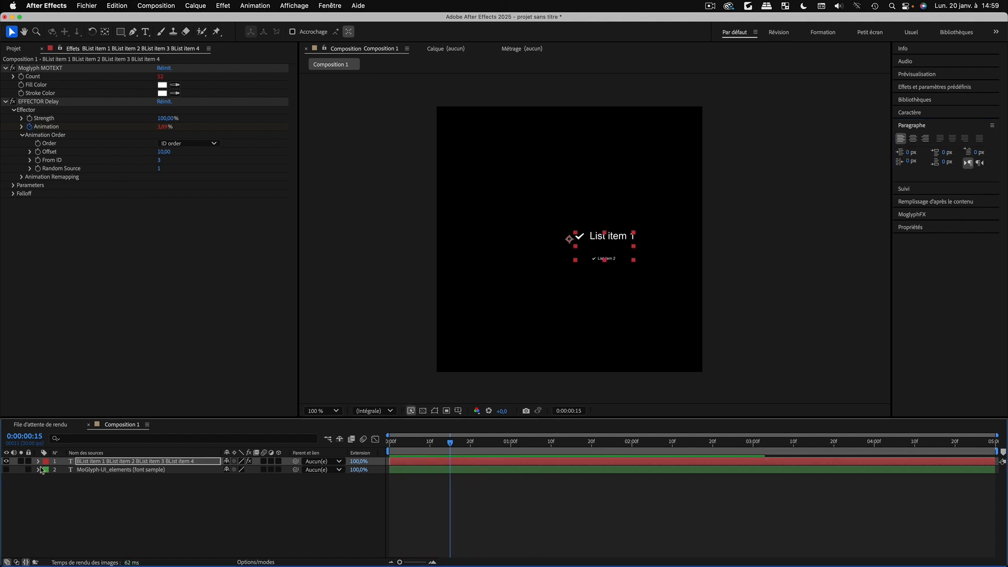
Set the list text's anchor point alignment to about -76% horizontally so the lines scale from their left side
left_click(38, 462)
left_click(47, 471)
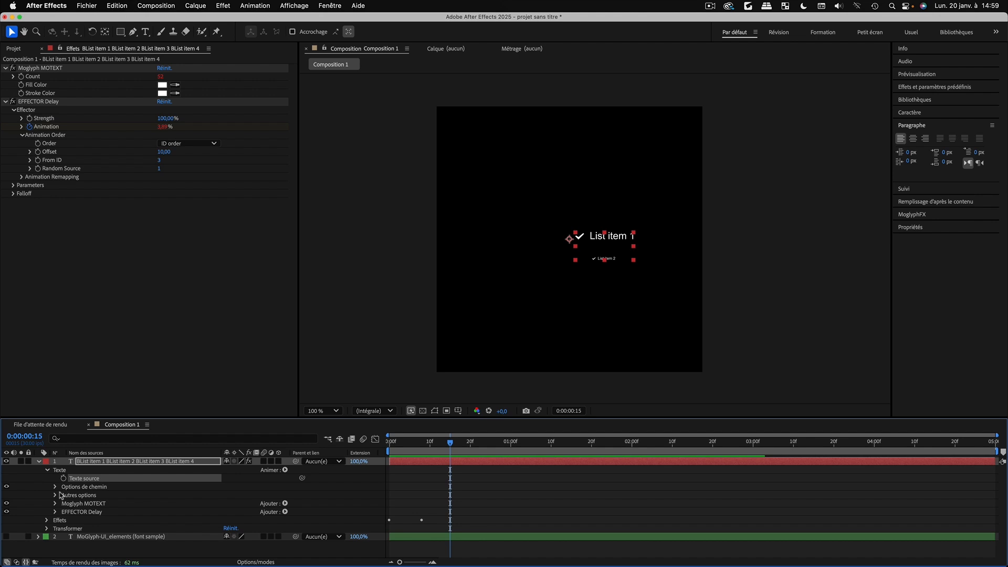
left_click(56, 495)
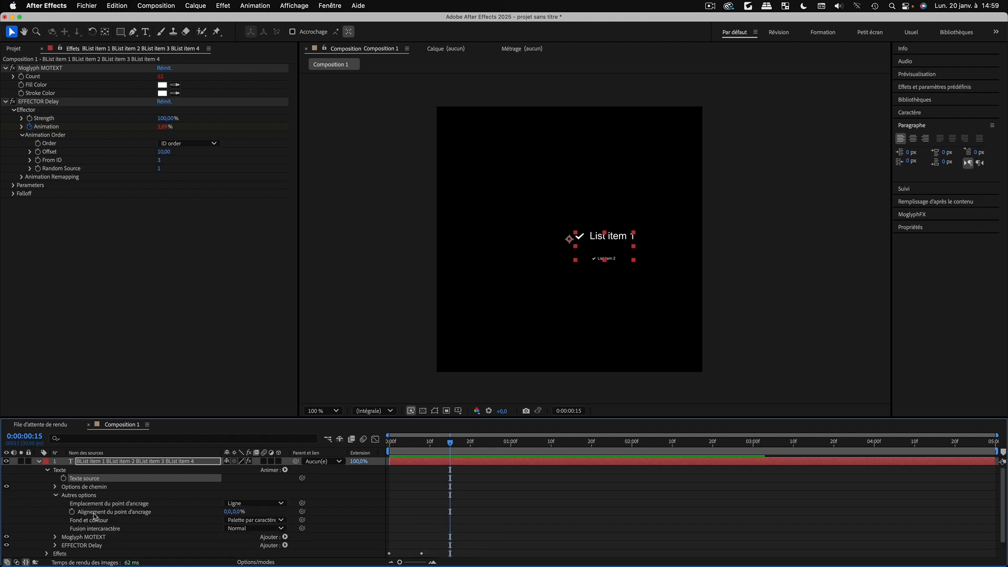
left_click_drag(228, 512, 195, 516)
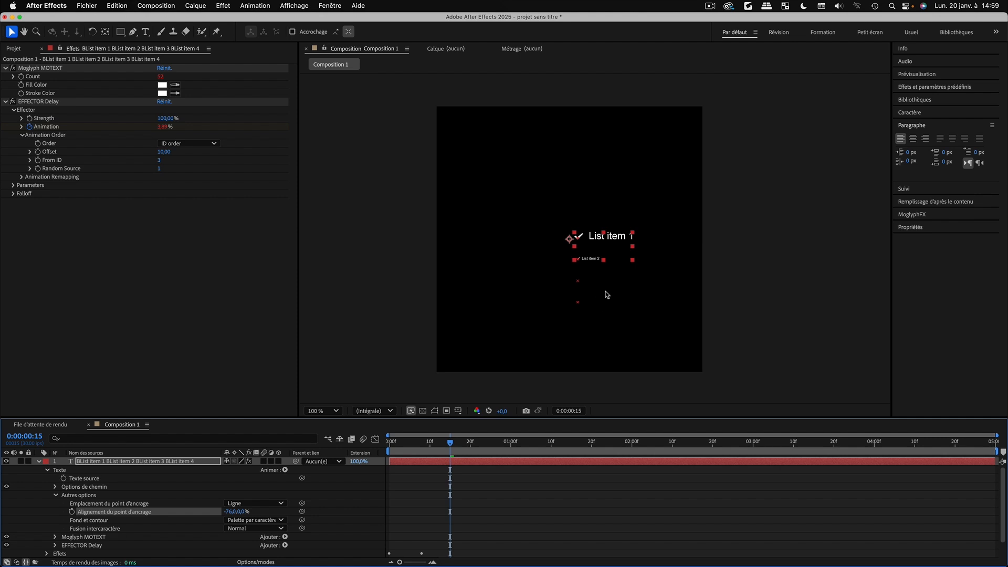
key("period")
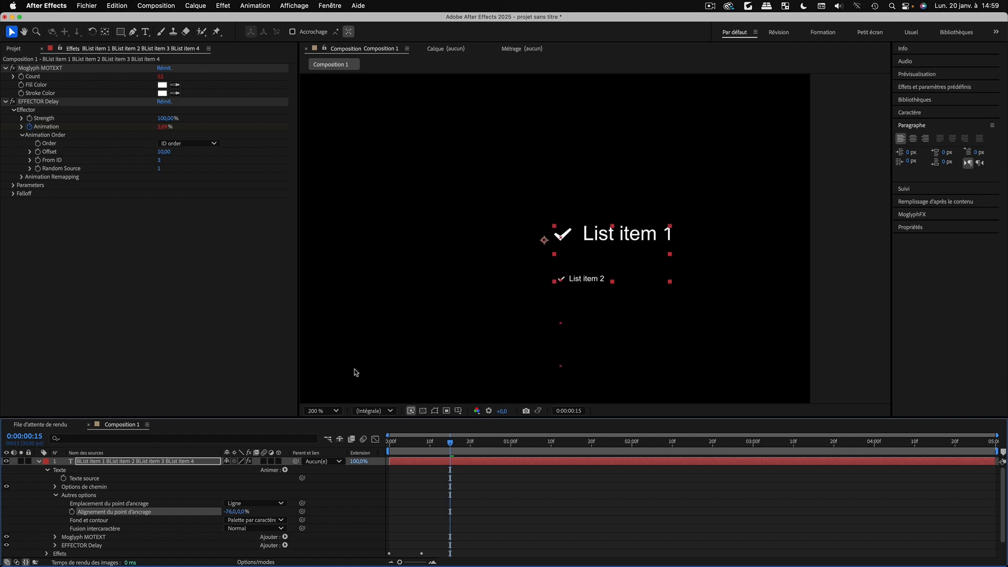
left_click(56, 495)
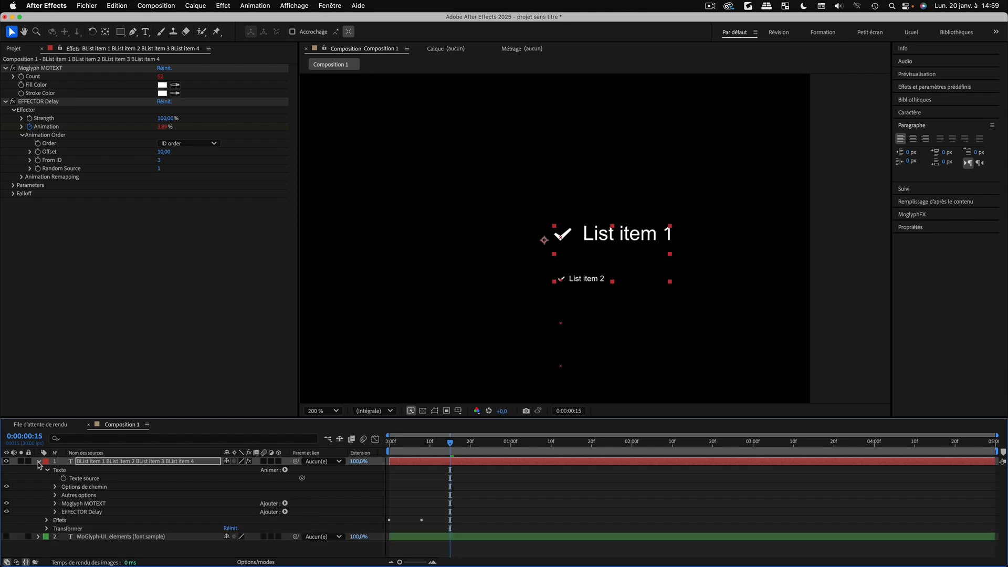
Collapse the list text layer's properties and preview the line-by-line animation
left_click(38, 462)
key("space")
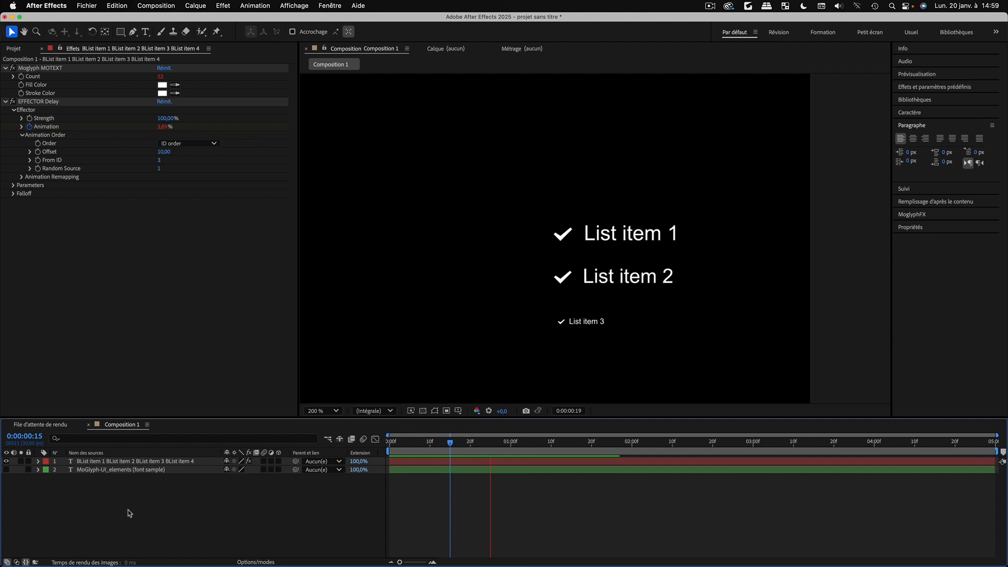
key("space")
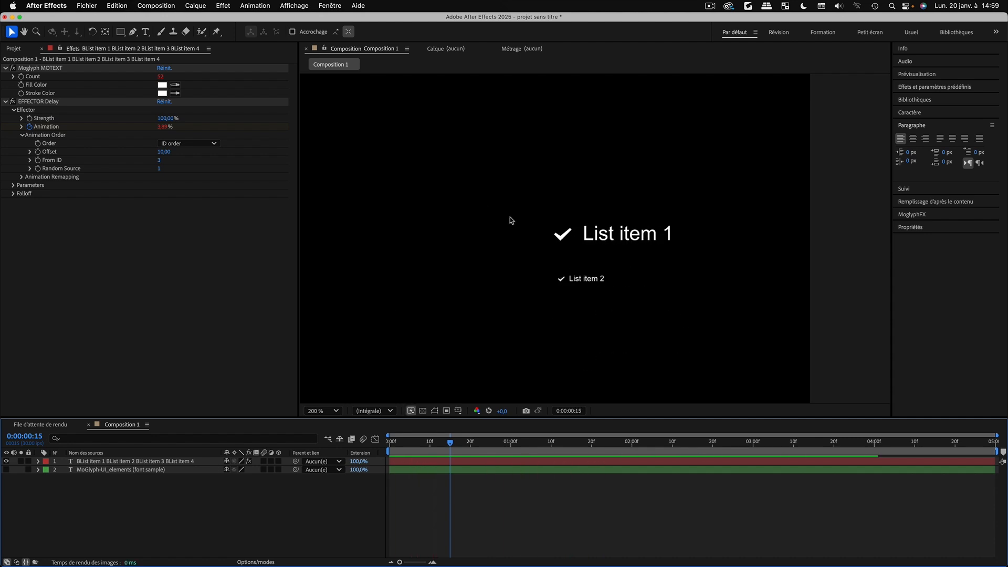
key("space")
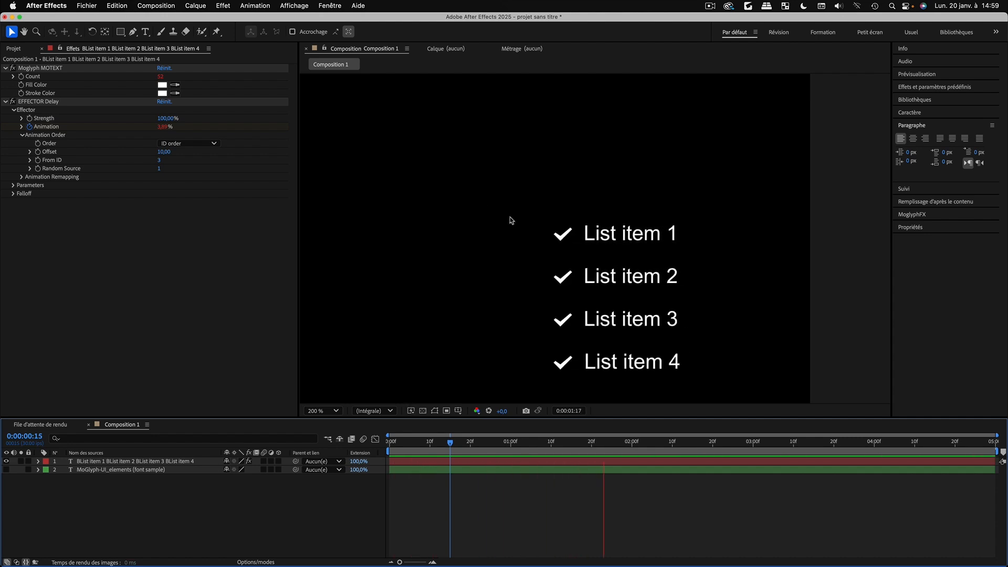
Delete the list text layer and the MoGlyph-UI_elements font sample layer from the composition
left_click(913, 125)
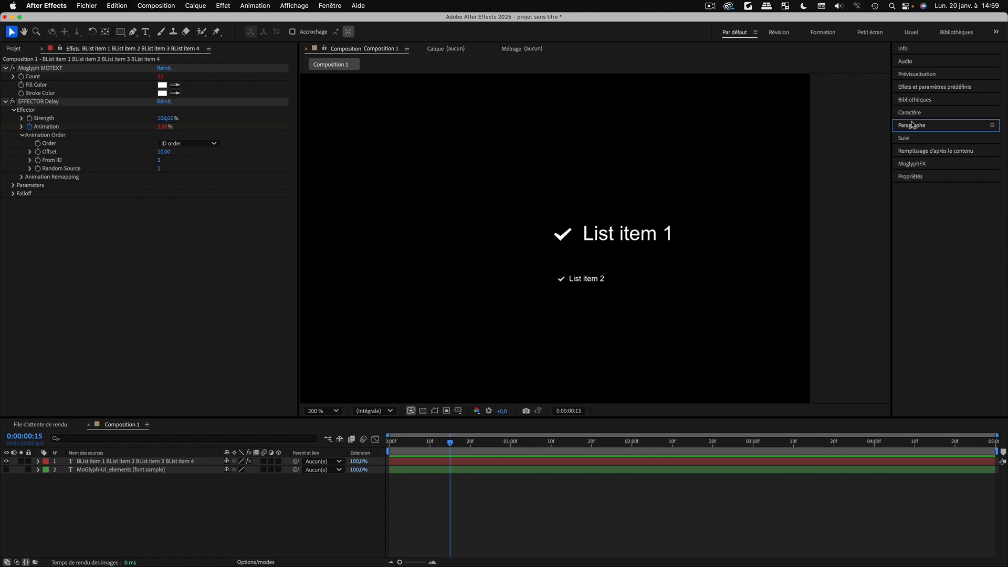
left_click(913, 165)
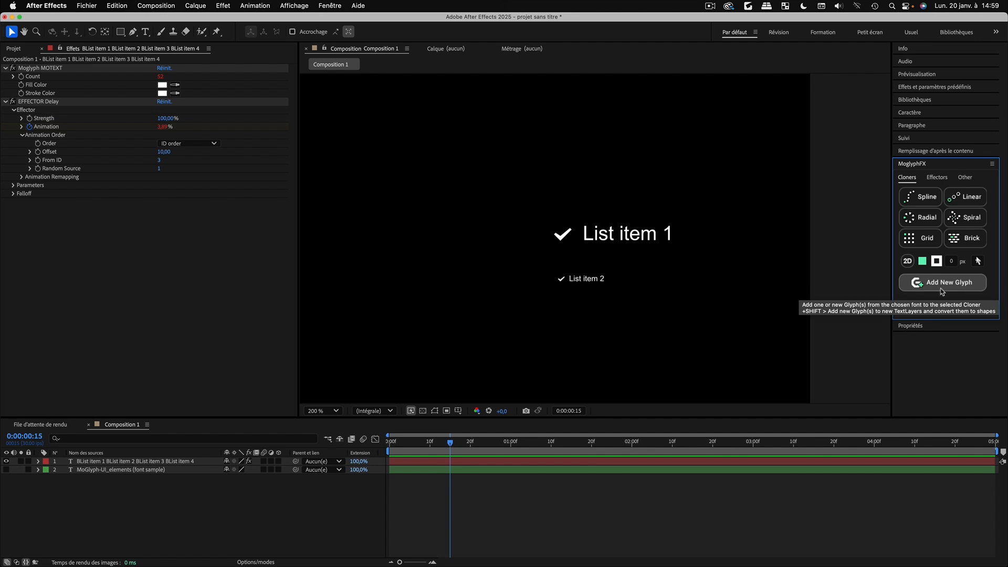
left_click(99, 533)
left_click(109, 462)
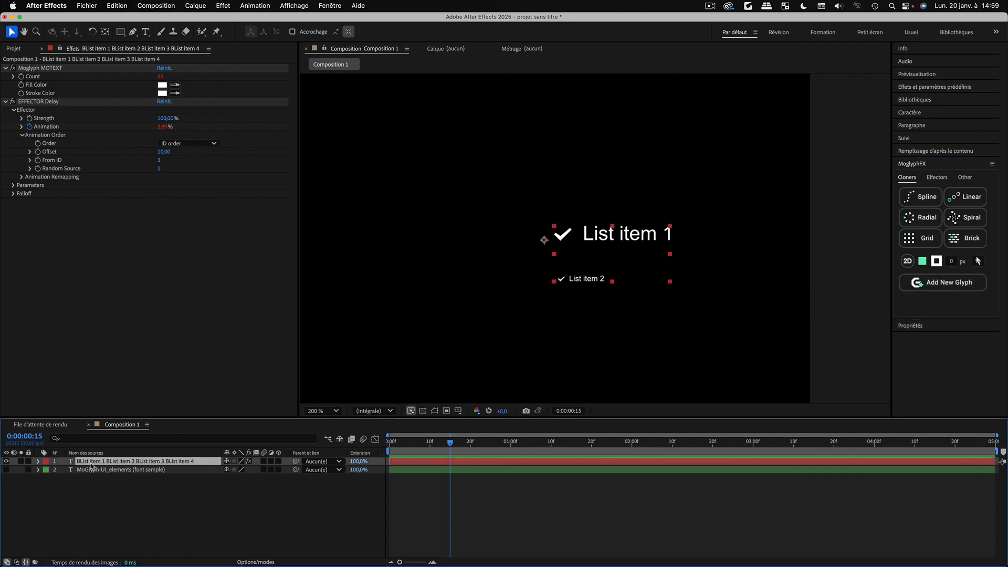
left_click(92, 469, "shift")
key("Delete")
scroll(475, 269, "down", 1)
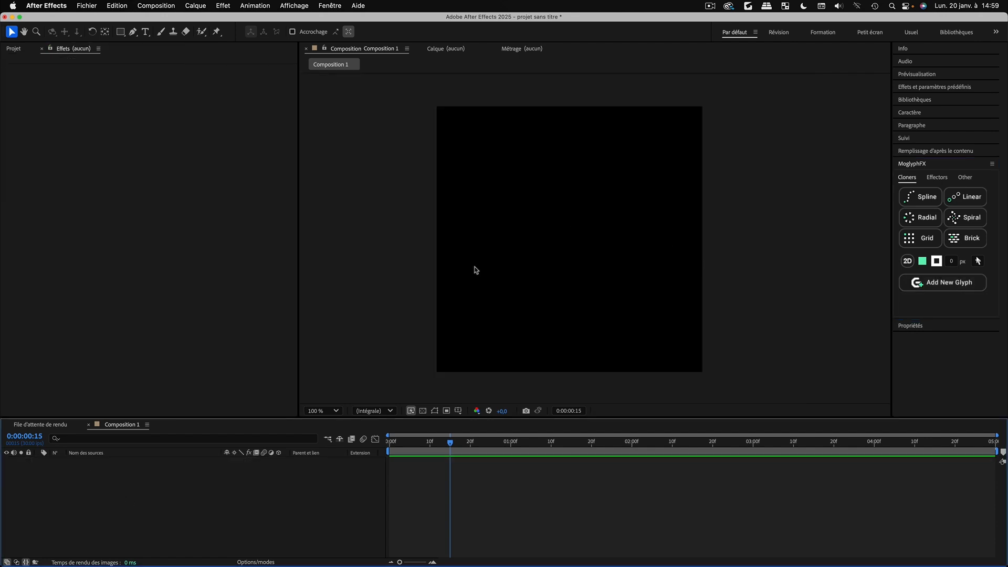
Add the plain Pinterest logo glyph from the MoGlyph-UI_elements font, auto-converted to shape outlines
left_click(966, 291)
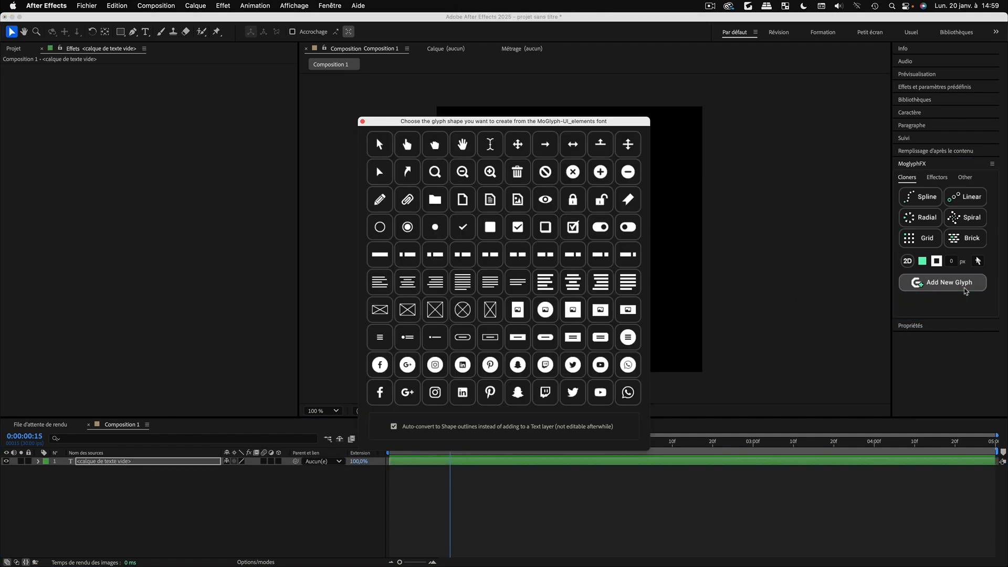
left_click_drag(552, 124, 799, 136)
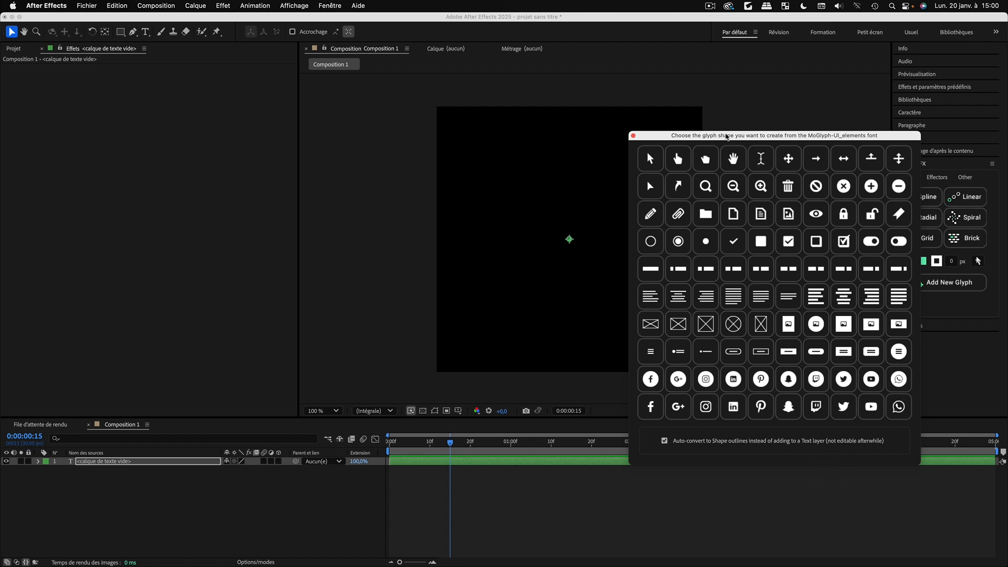
left_click_drag(736, 135, 782, 132)
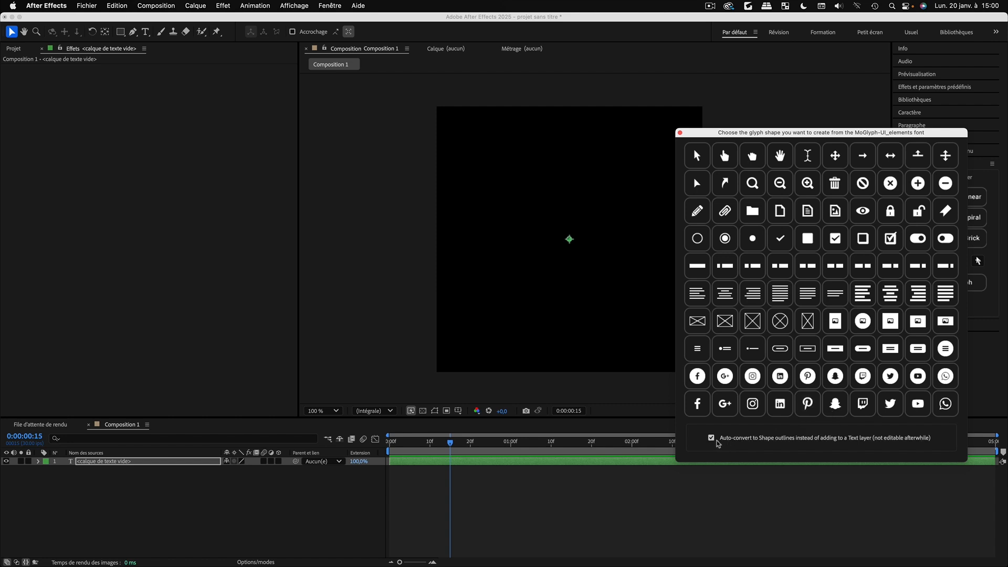
left_click(807, 403)
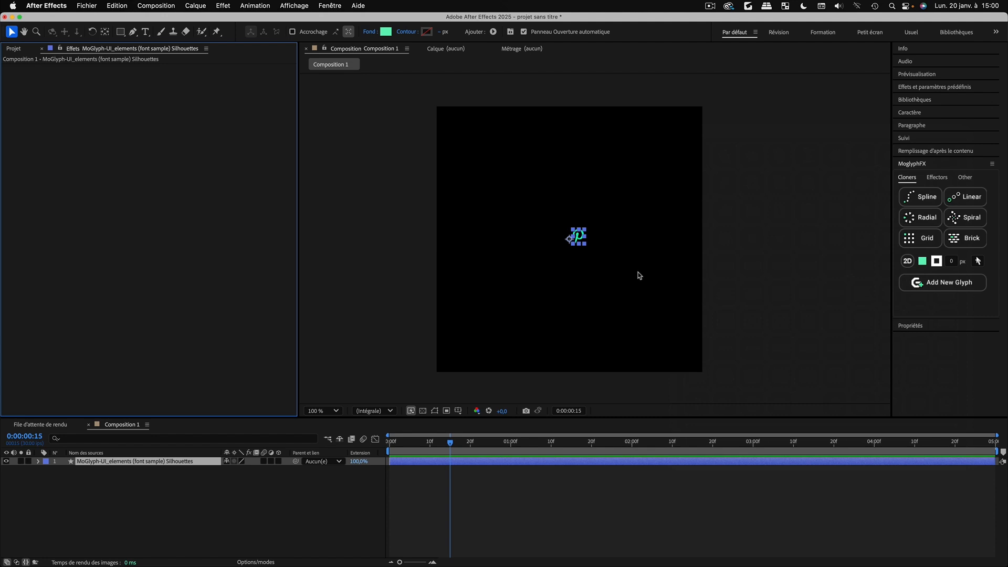
key("period")
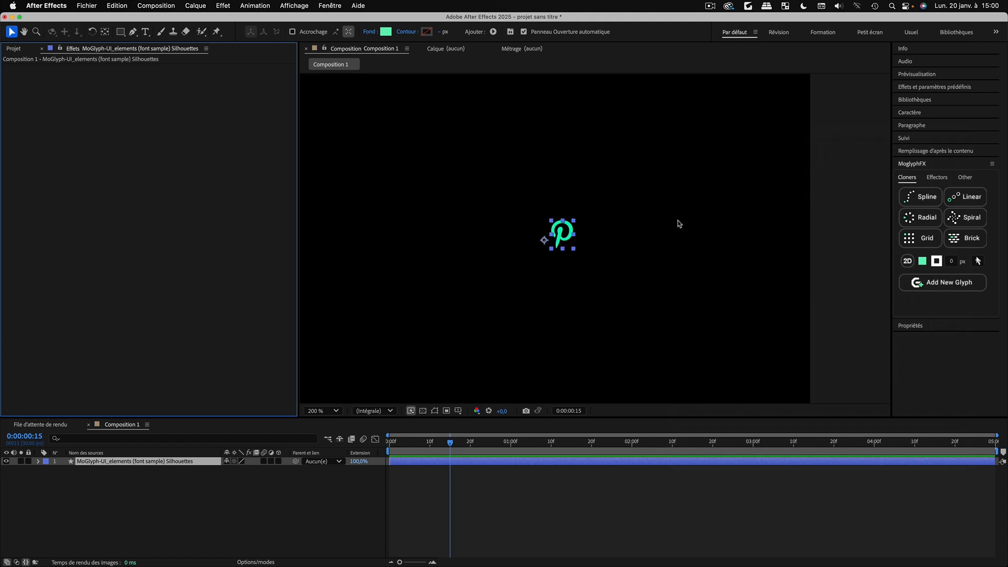
Delete the Pinterest glyph shape layer and set the default paragraph alignment to centred
left_click(912, 164)
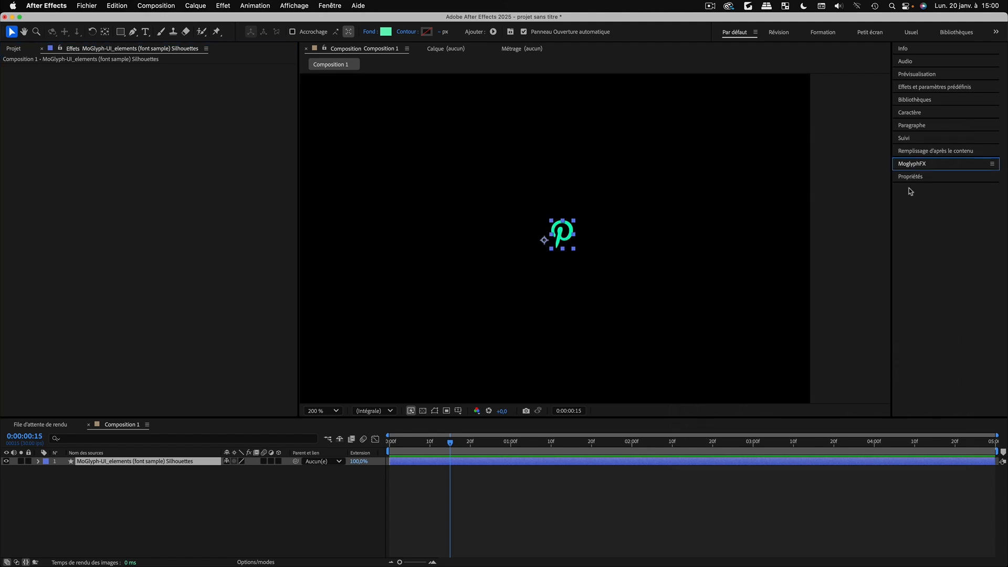
left_click(909, 113)
left_click(908, 114)
left_click(911, 125)
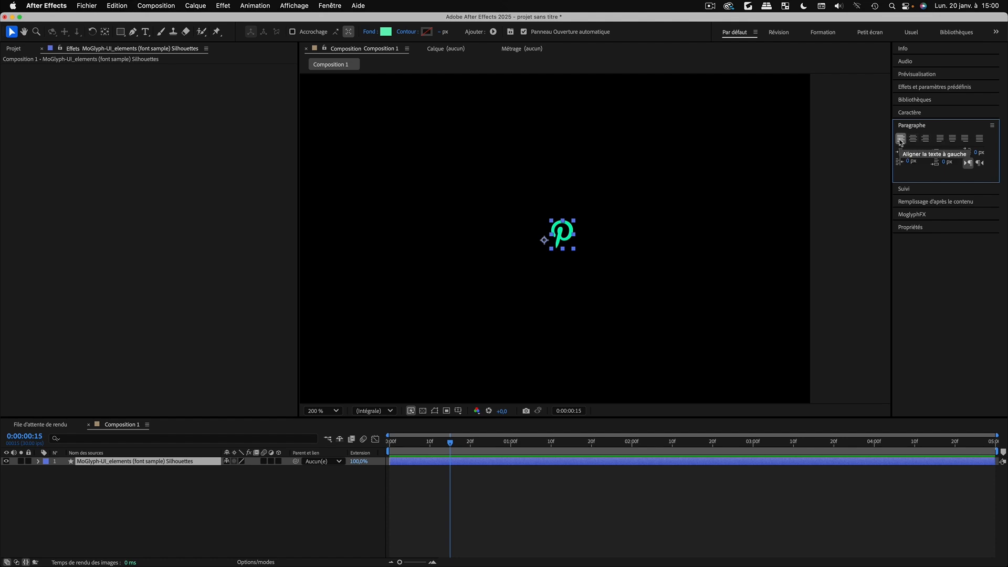
left_click(133, 502)
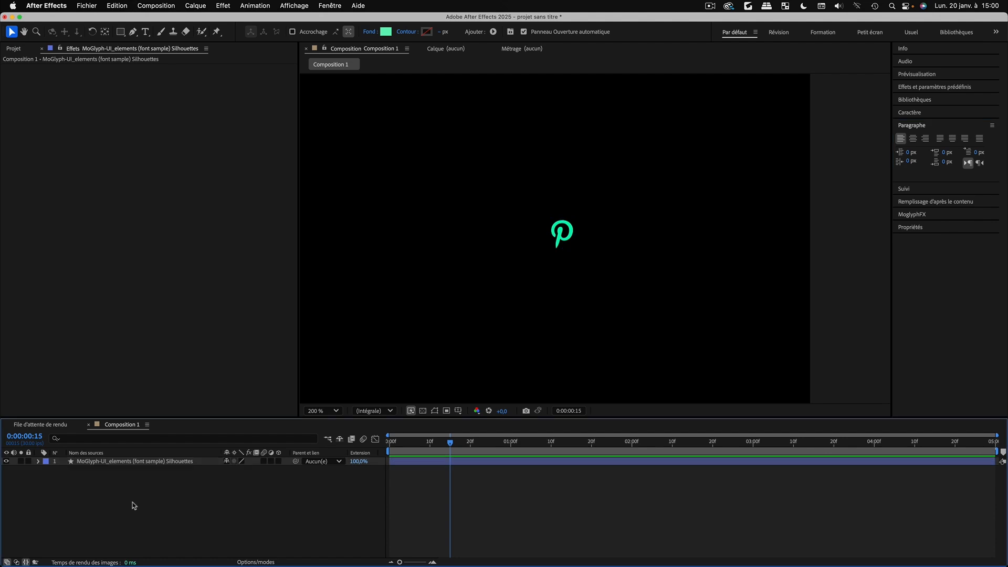
left_click(105, 462)
key("Delete")
left_click(913, 139)
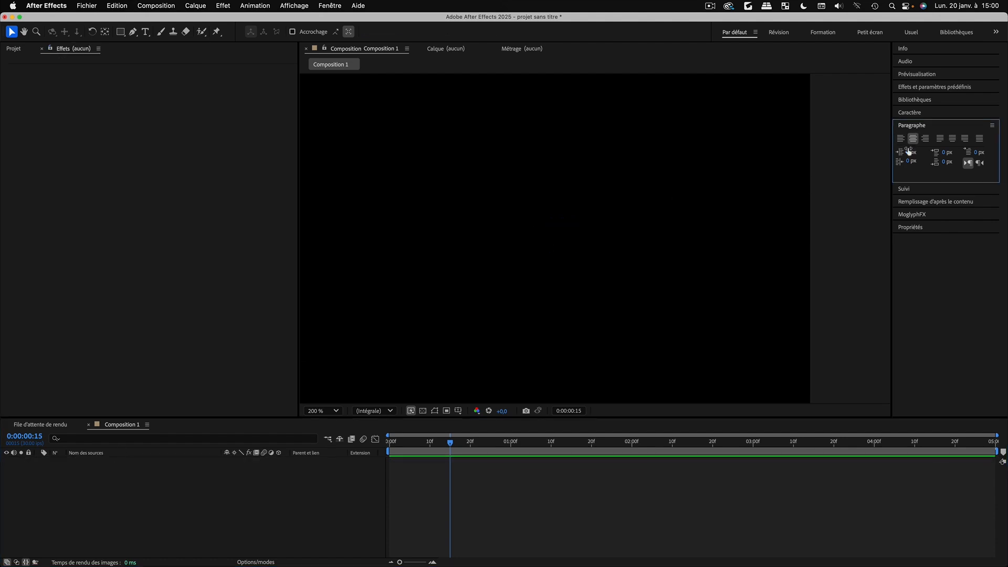
Reset the default character settings and check the paragraph alignment
left_click(910, 112)
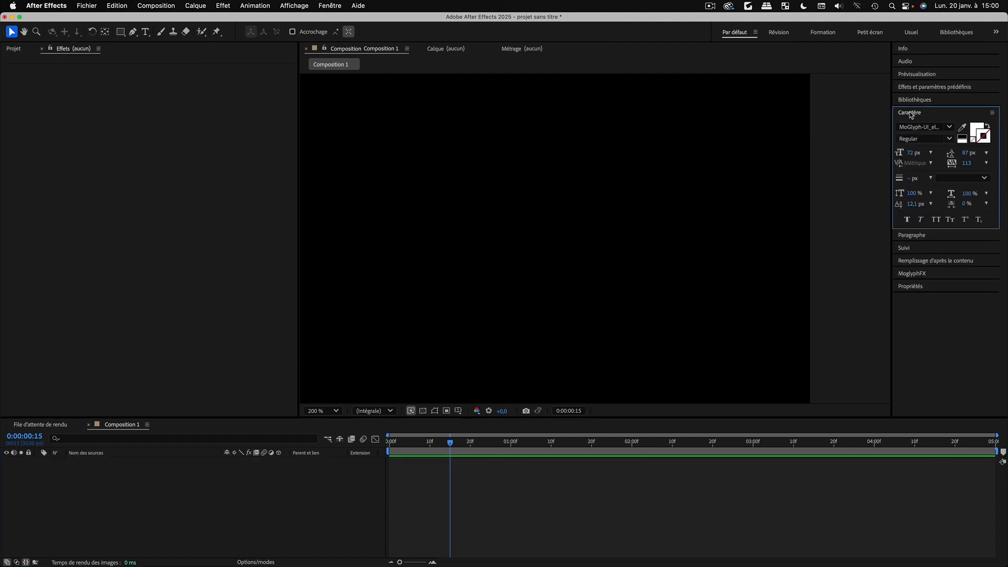
left_click(914, 205)
key("Return")
right_click(914, 115)
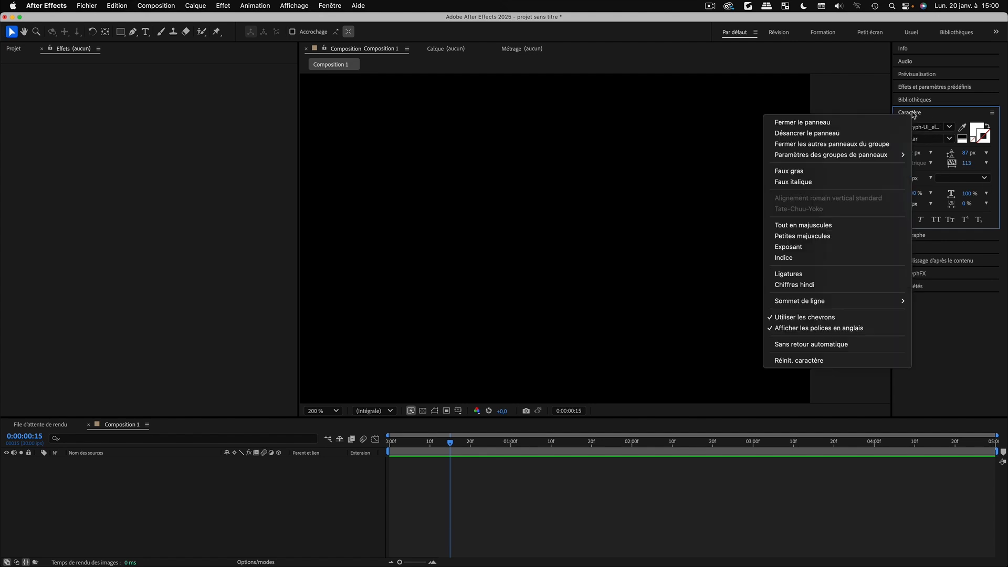
left_click(823, 362)
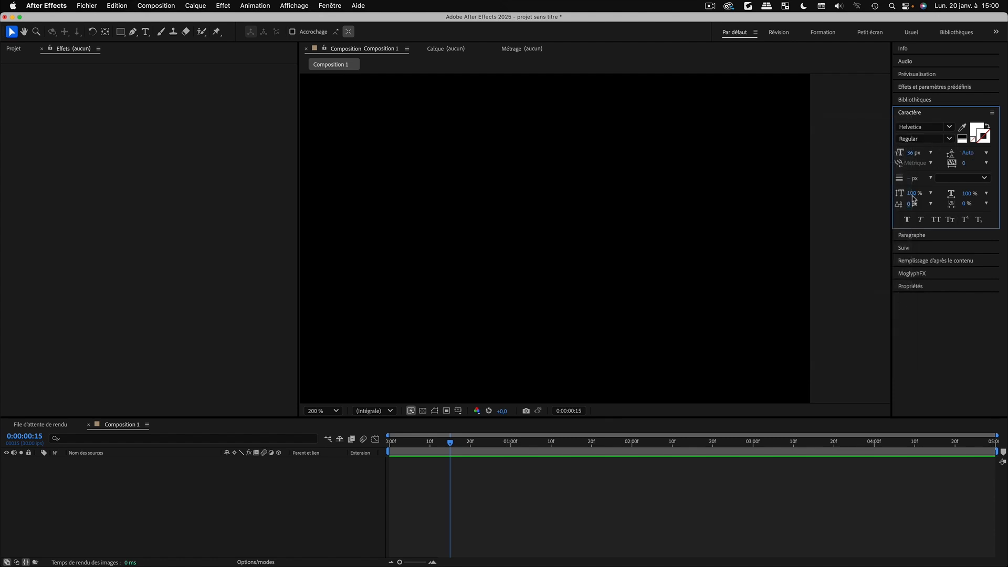
left_click(974, 129)
left_click(911, 112)
left_click(912, 126)
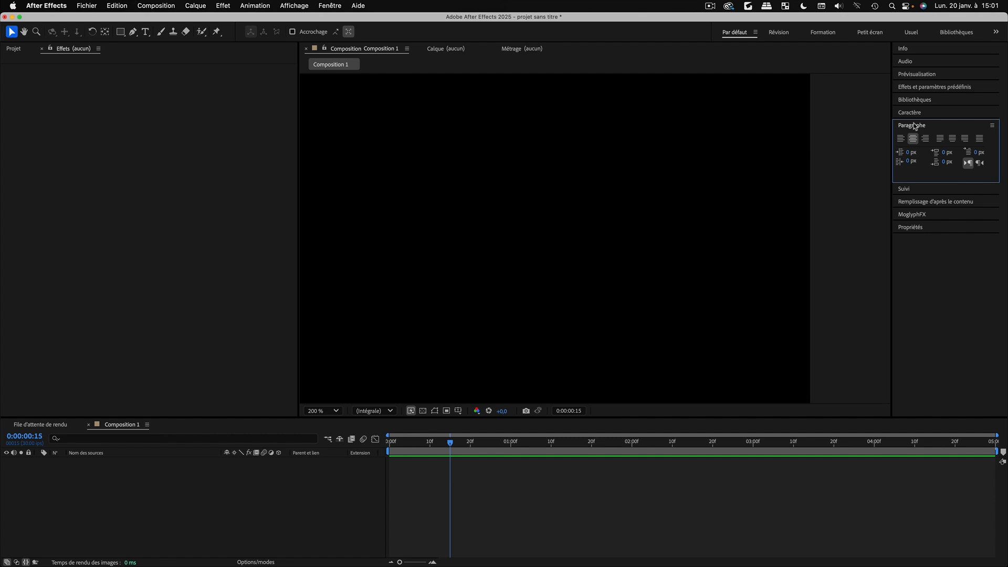
left_click(913, 126)
Choose the MoGlyph_MotionDesign2 font and add its glyph of two stacked rounded bars, auto-converted to shape outlines
left_click(913, 166)
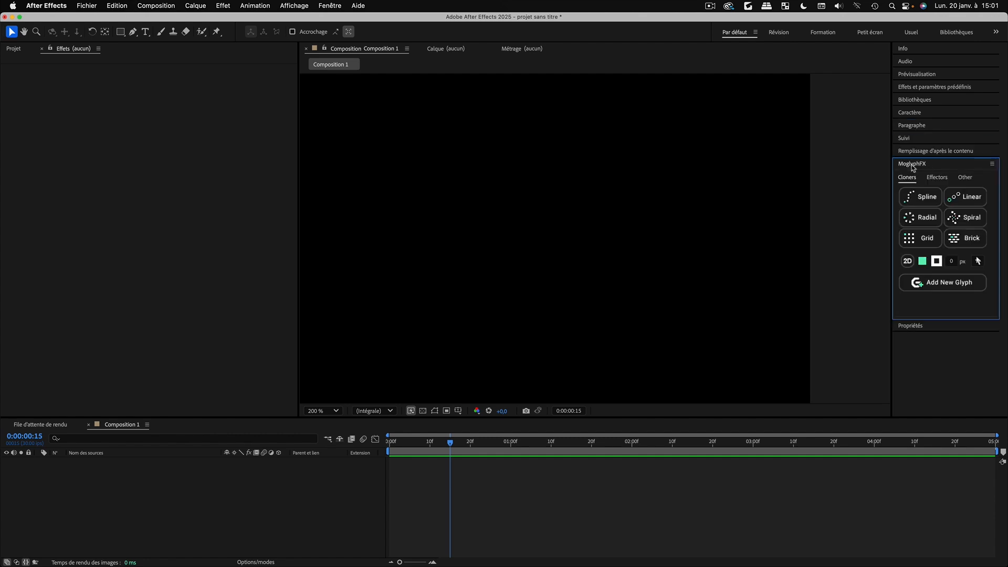
left_click(978, 261)
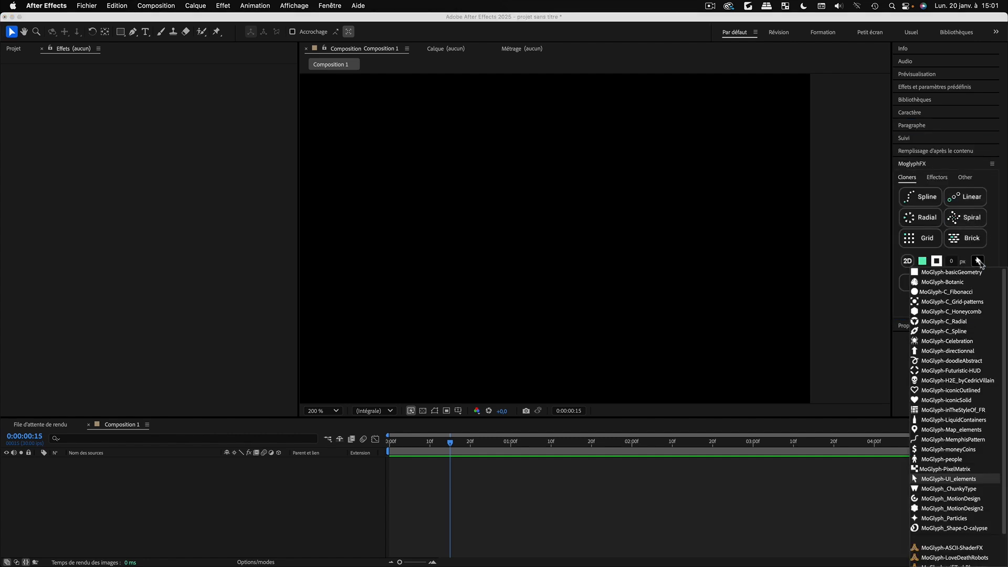
left_click(962, 509)
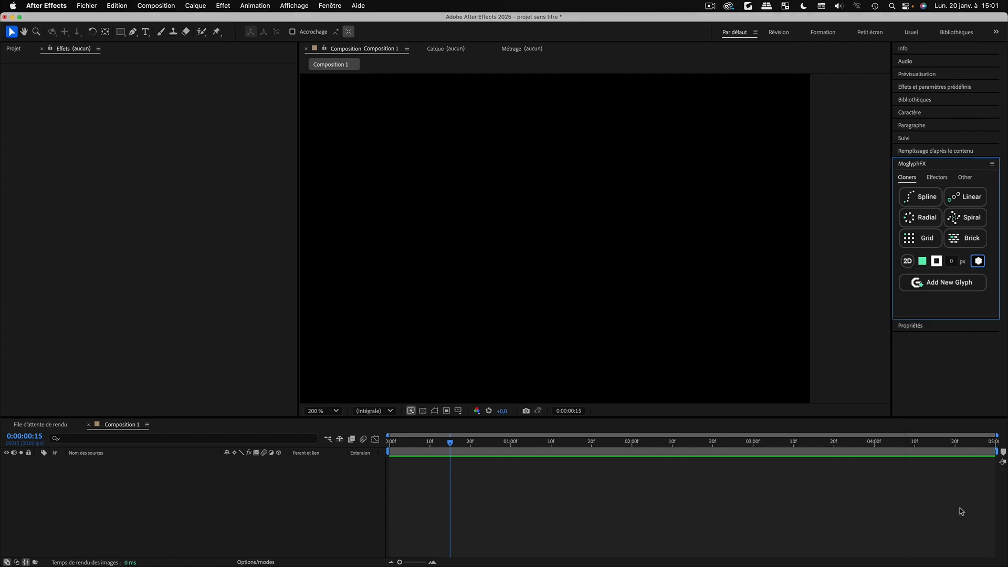
left_click(957, 290)
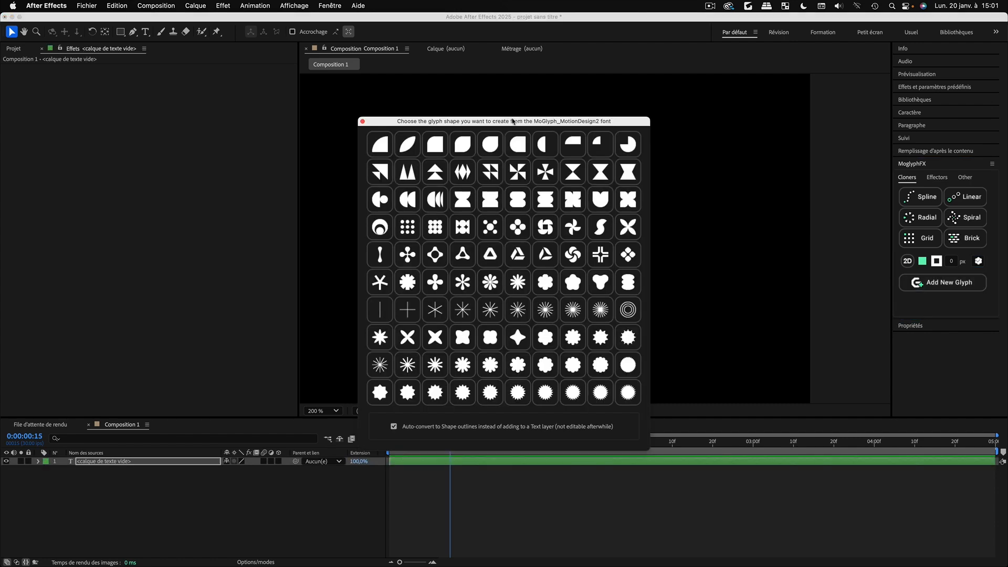
left_click_drag(514, 122, 882, 144)
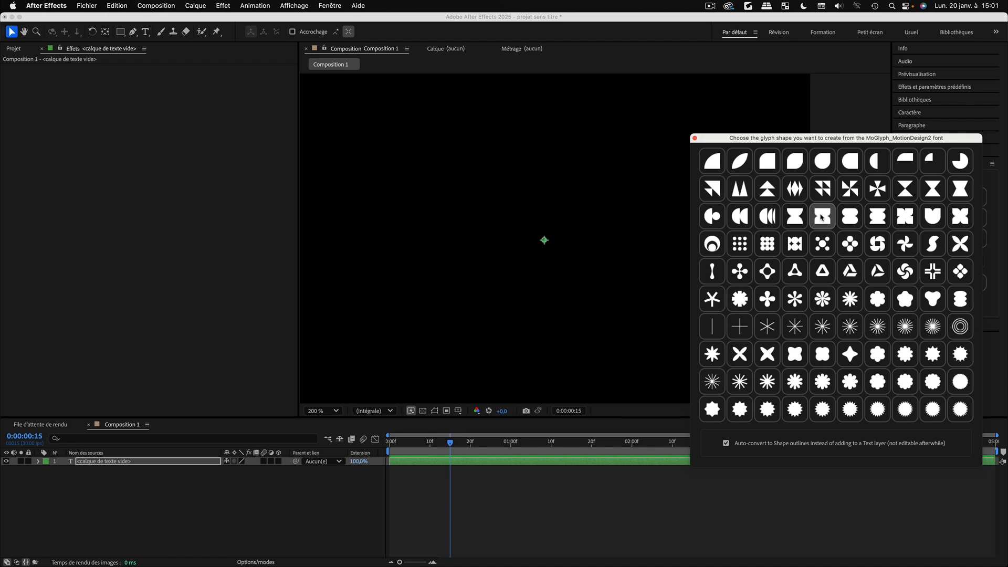
left_click(850, 221)
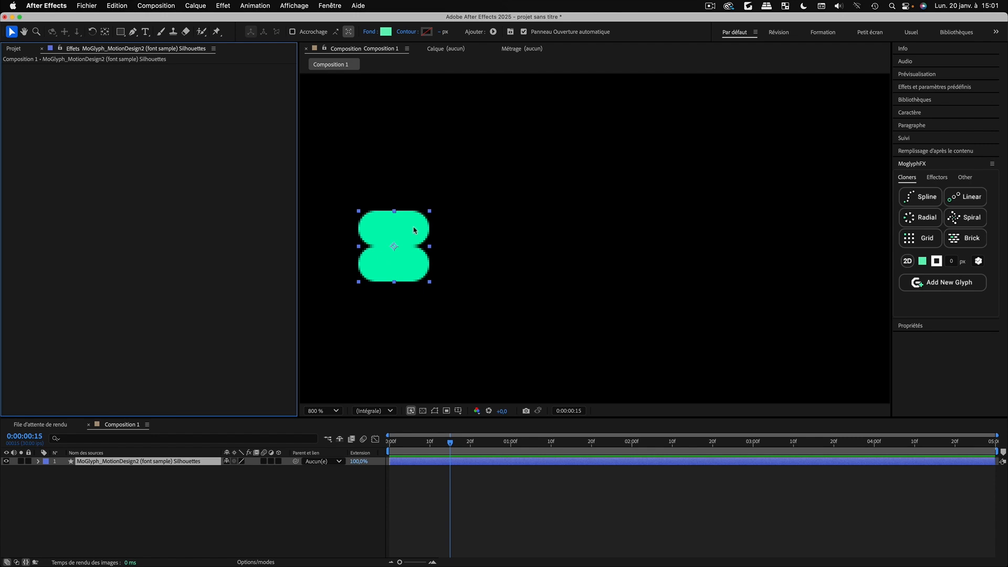
Add a gradient fill (Fond en dégradé) to the stacked-bars shape and move its start point to the shape's upper-left corner
key("comma")
key("comma")
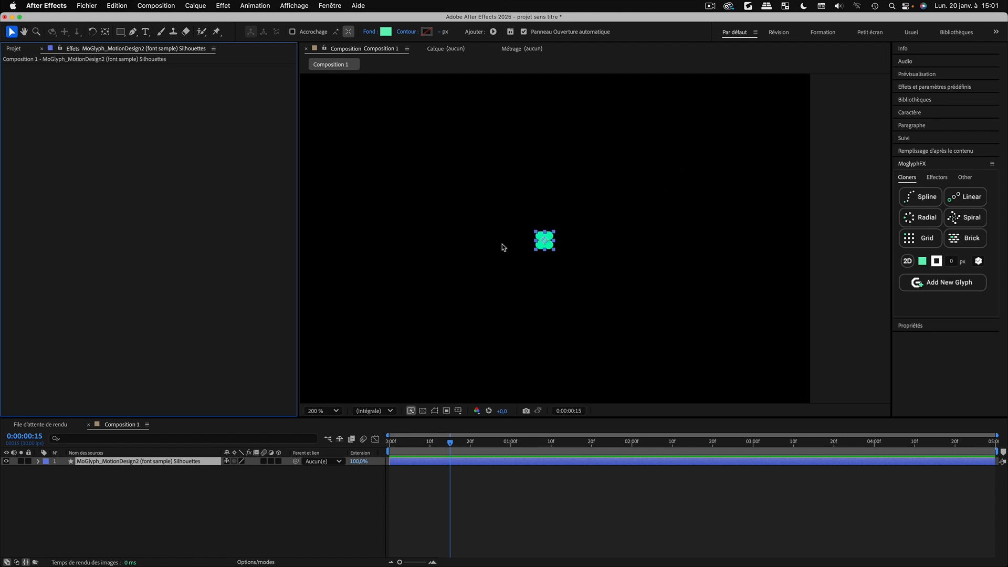
key("period")
left_click(78, 463)
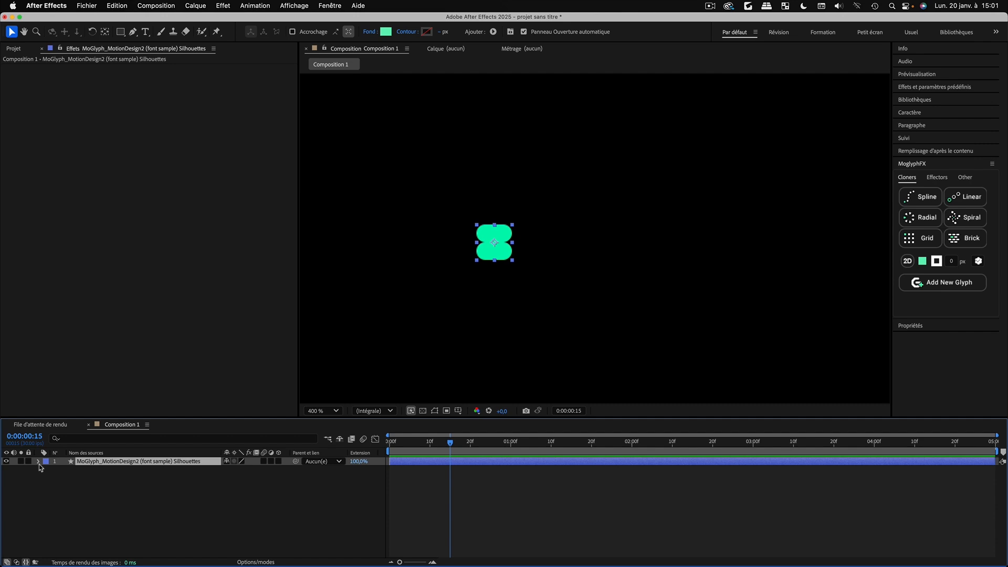
left_click(37, 461)
left_click(283, 471)
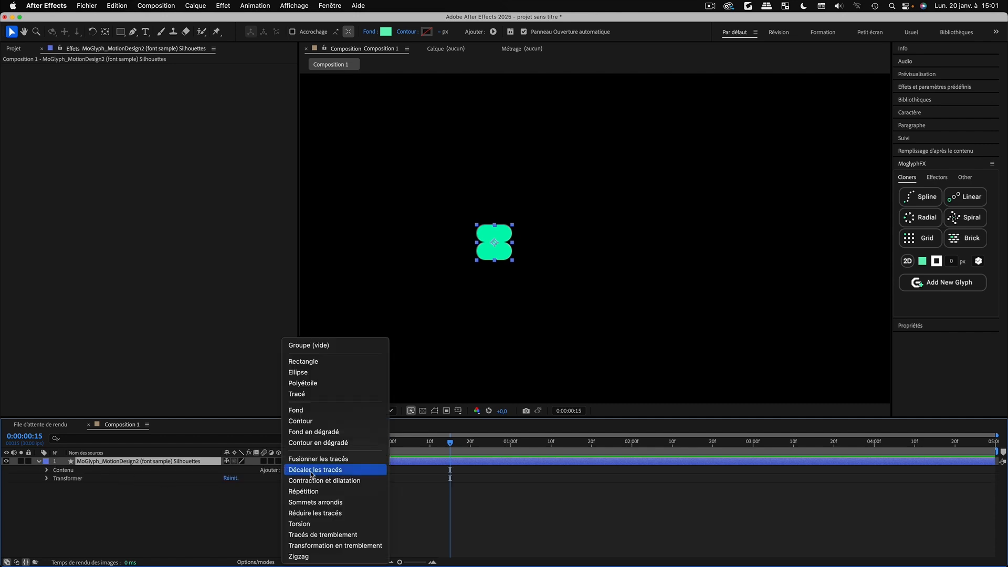
left_click(314, 431)
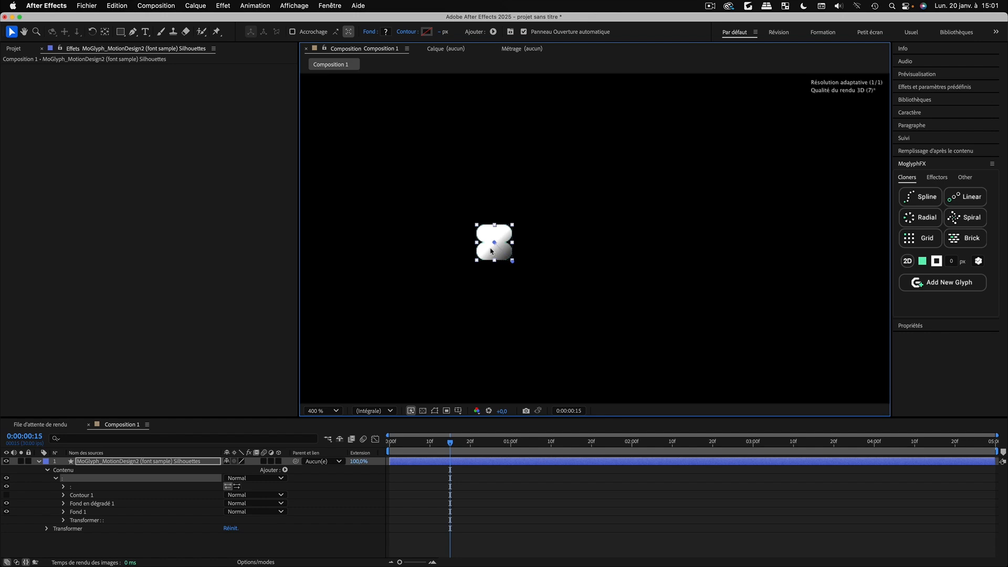
left_click_drag(493, 242, 479, 227)
Delete the original solid fill, Fond 1, from the stacked-bars shape and deselect the layer
left_click(79, 512)
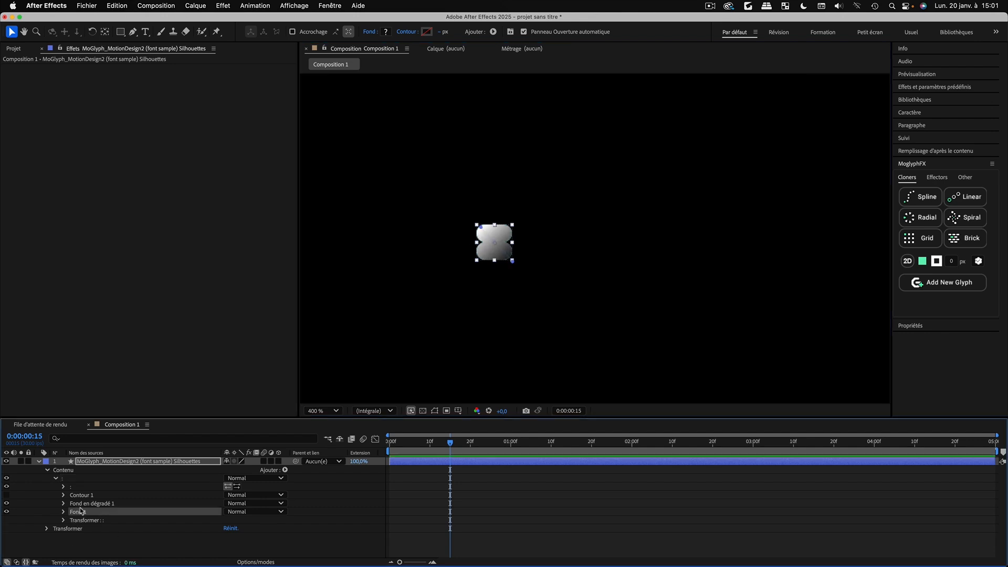
key("Delete")
scroll(487, 233, "down", 1)
left_click(310, 531)
scroll(572, 224, "down", 1)
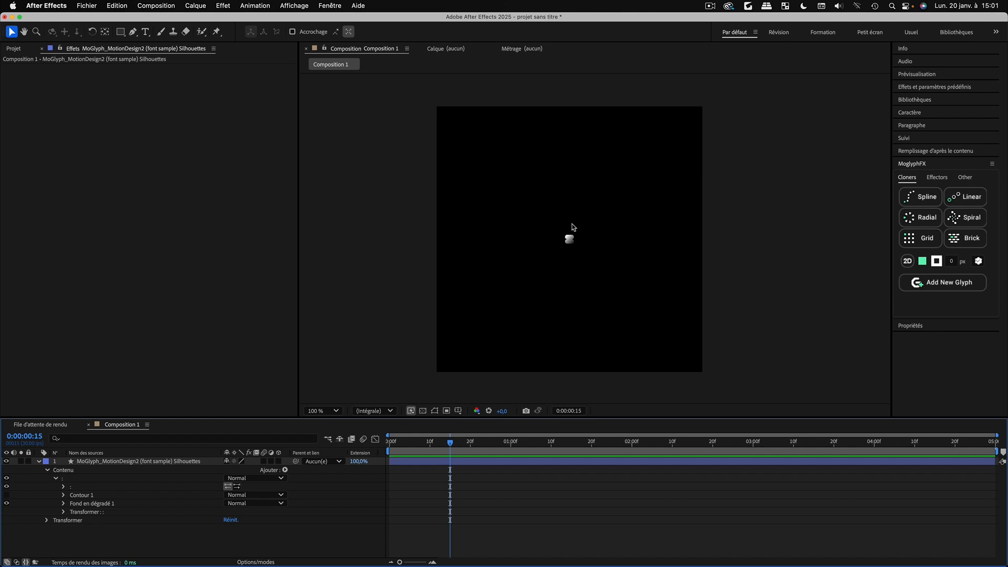
Scale the gradient-filled stacked-bars shape layer to 428%
left_click(570, 239)
key("s")
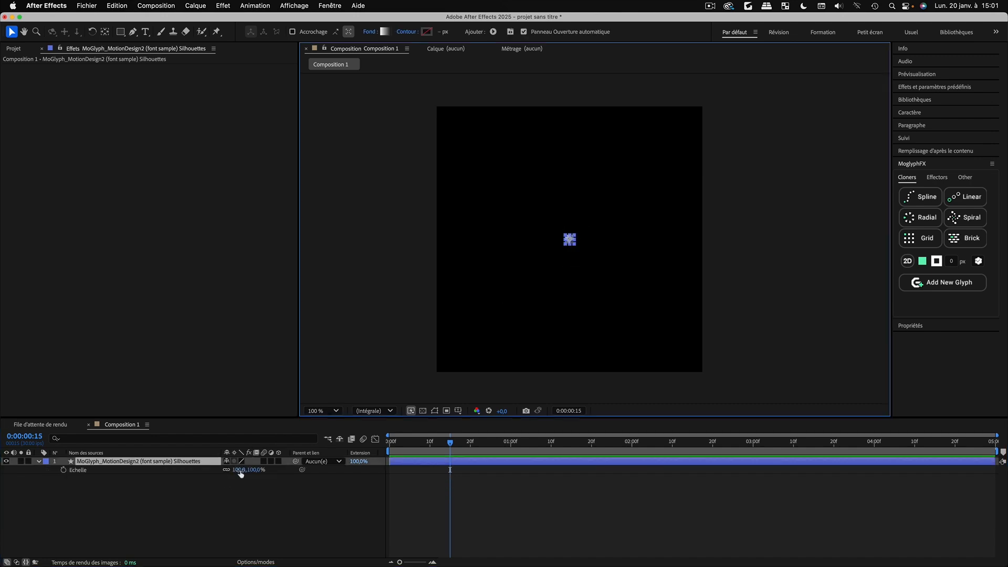
left_click_drag(239, 470, 403, 471)
left_click(286, 517)
mouse_move(571, 243)
left_mouse_down()
mouse_move(512, 285)
mouse_move(582, 222)
mouse_move(574, 247)
left_mouse_up()
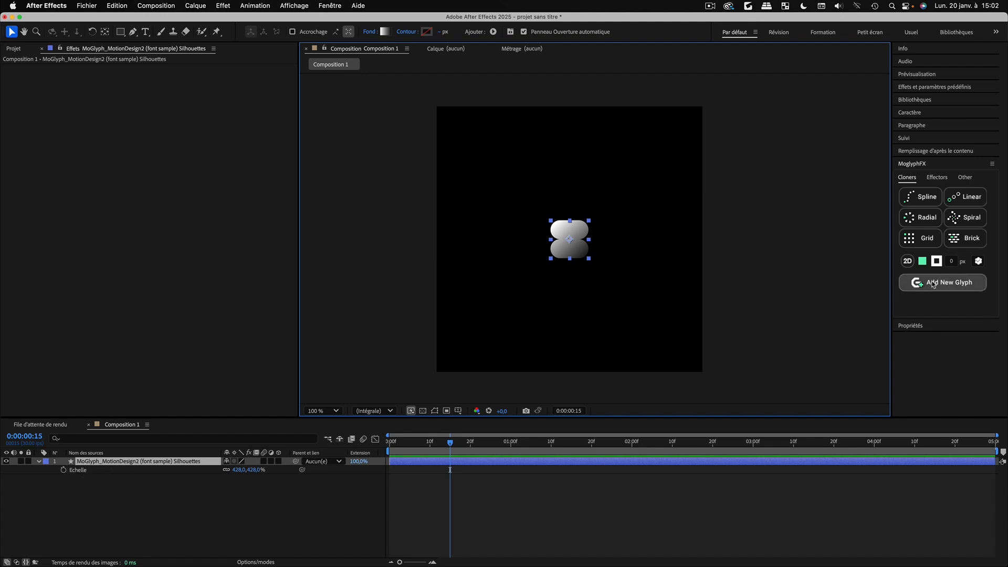
Add the six-petal glyph from the MoGlyph_MotionDesign2 font, auto-converted to shape outlines instead of a text layer
left_click(932, 284)
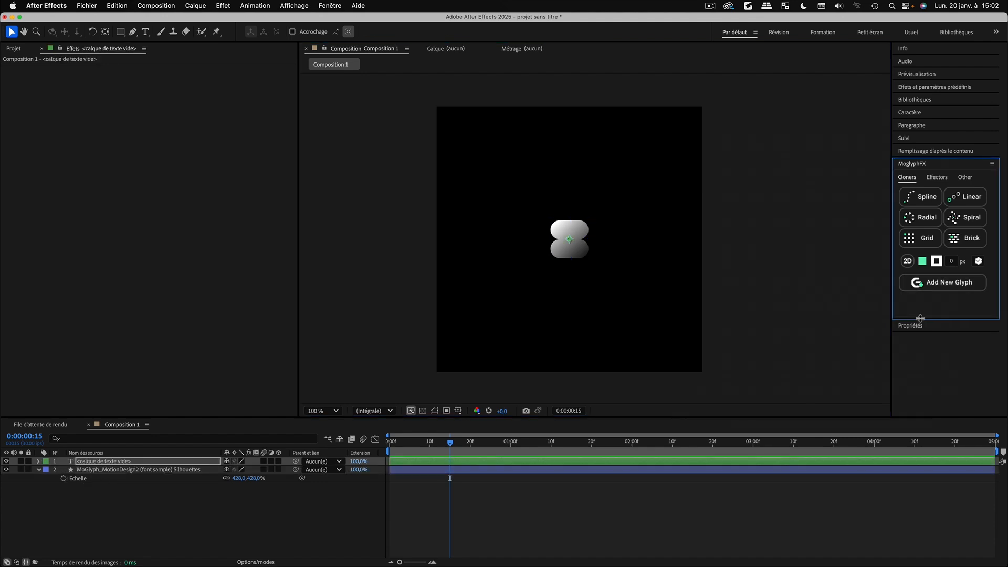
left_click(932, 286)
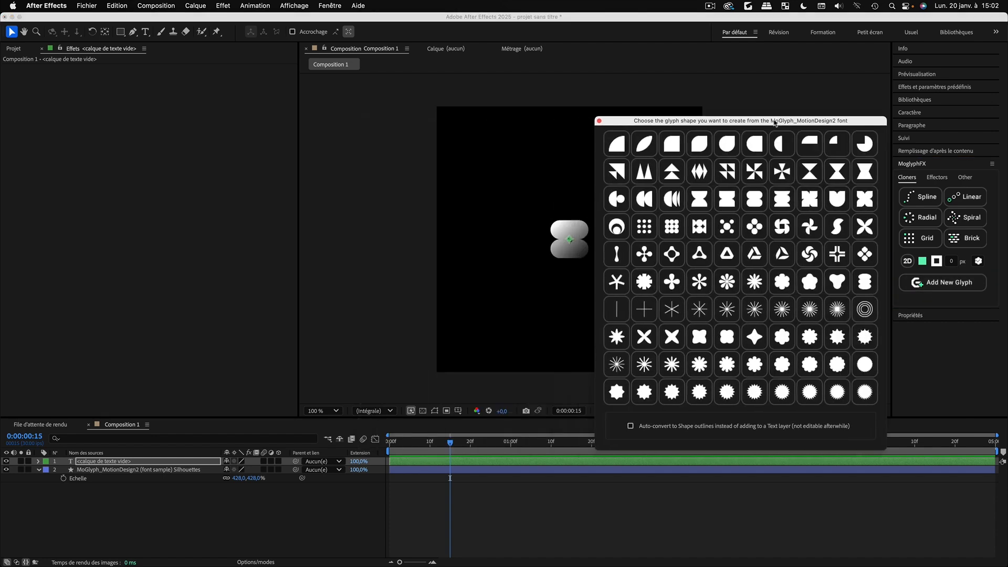
left_click_drag(775, 122, 876, 133)
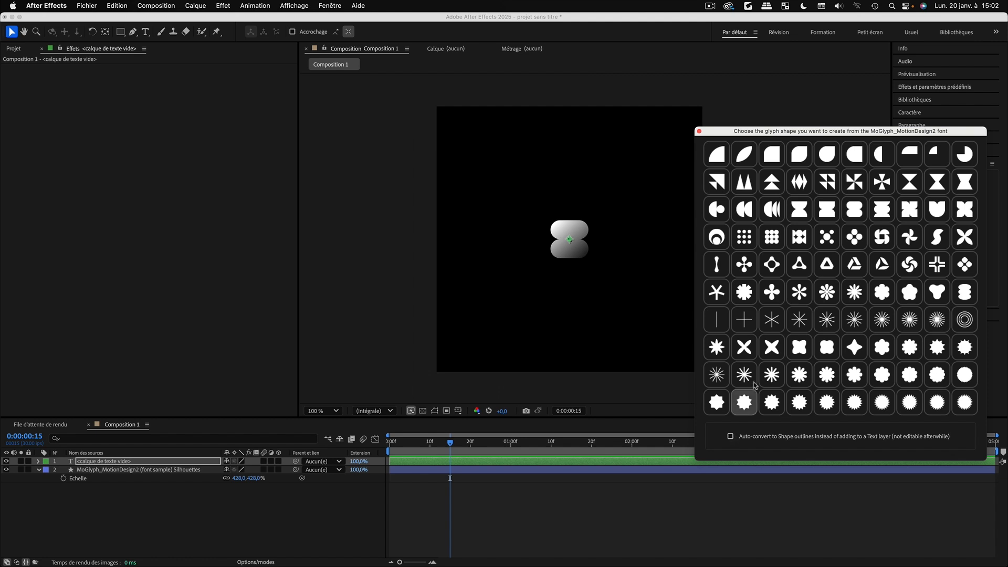
left_click(731, 437)
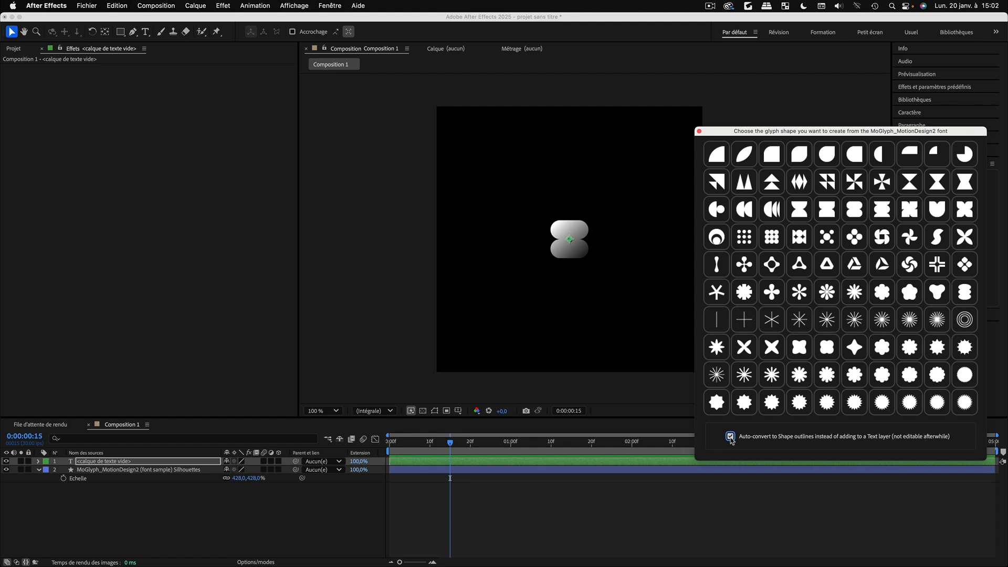
left_click(798, 292)
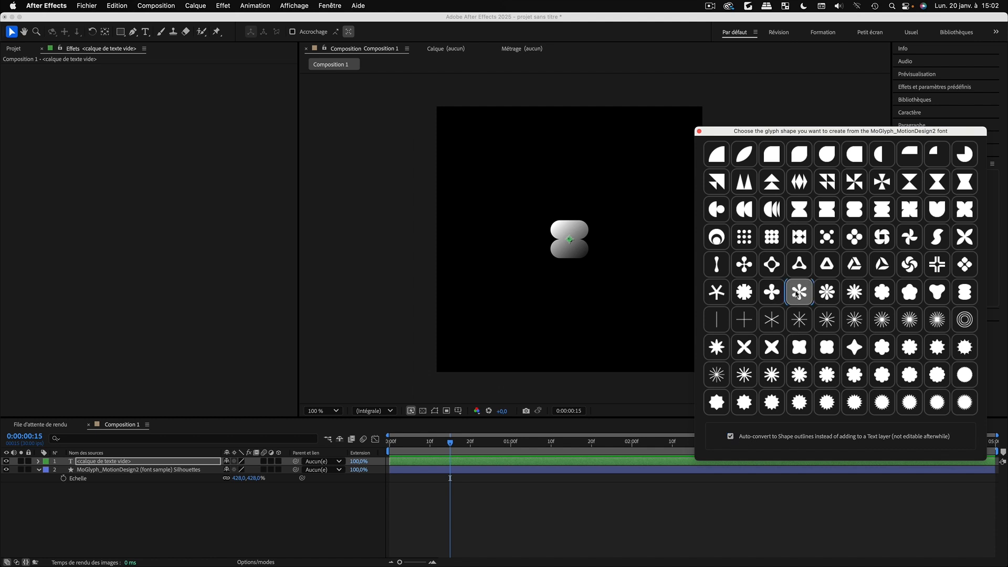
Scale the six-petal glyph layer to 513% and move it to position 780, 382, up and right of the stacked bars
key("s")
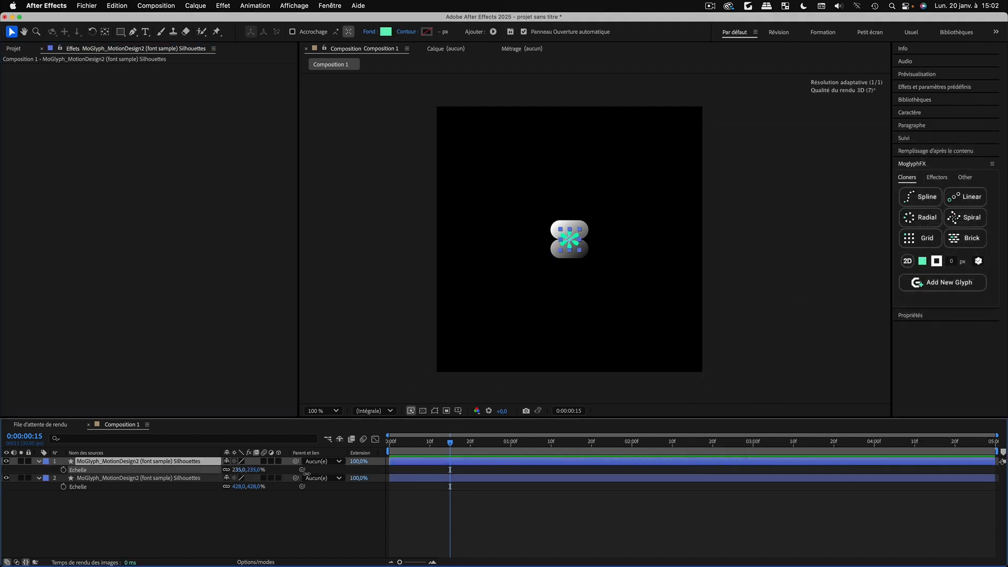
left_click_drag(579, 238, 608, 213)
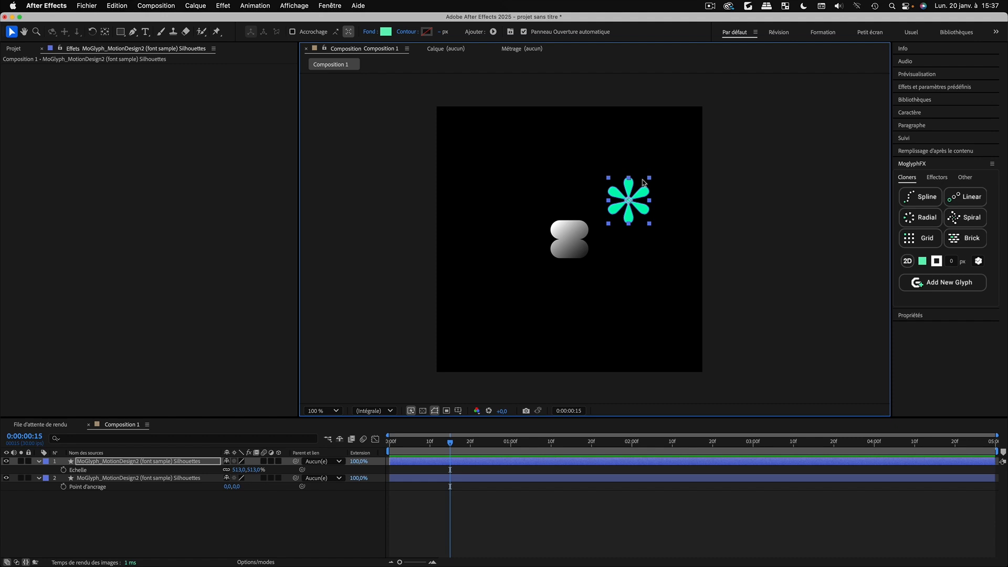
Open the six-petal glyph's contents to its path V and stretch its two right-hand petals outward by moving their points right
left_click(39, 462)
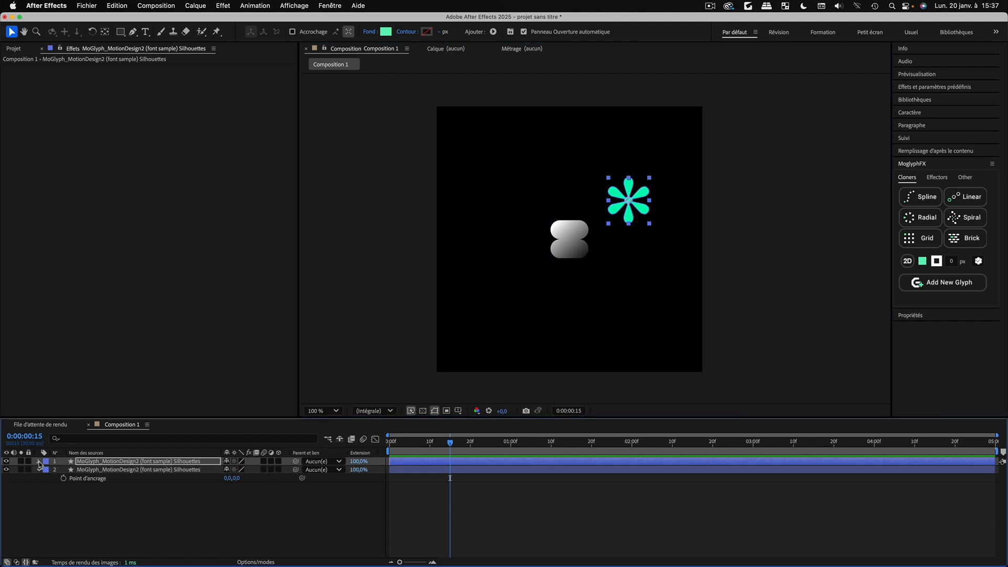
left_click(39, 462)
left_click(48, 471)
left_click(57, 478)
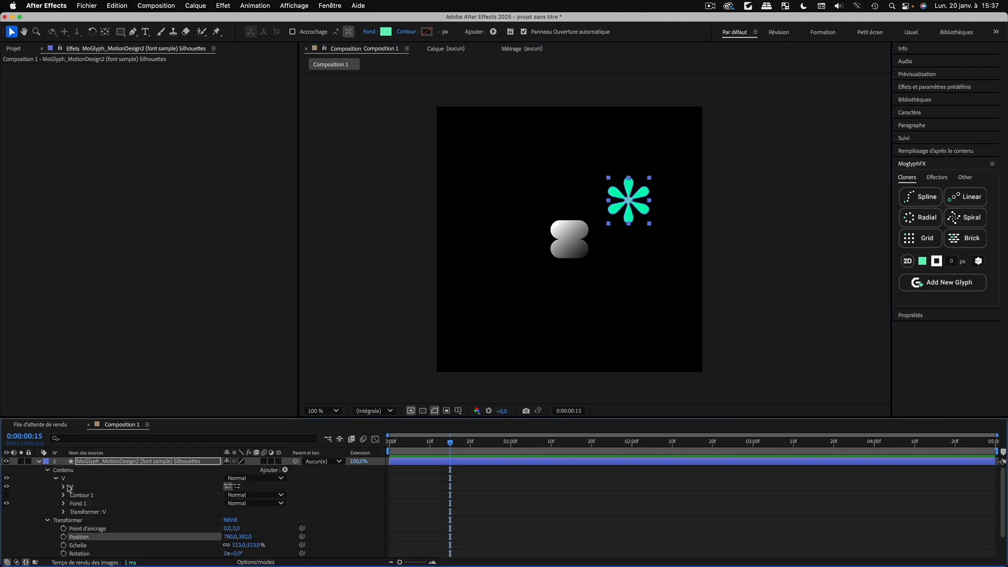
left_click(65, 487)
left_click(72, 487)
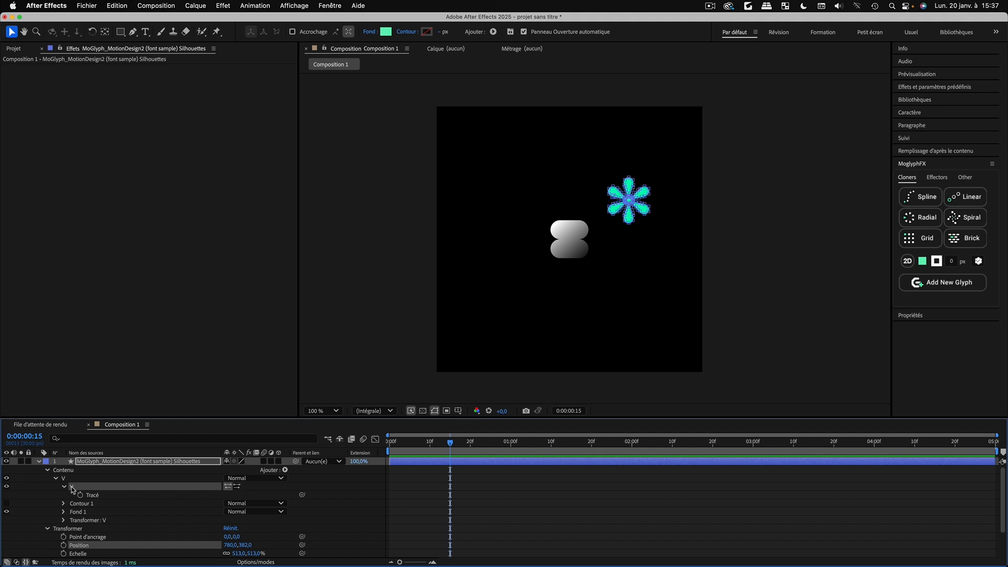
key("period")
left_click_drag(700, 163, 637, 222)
key("period")
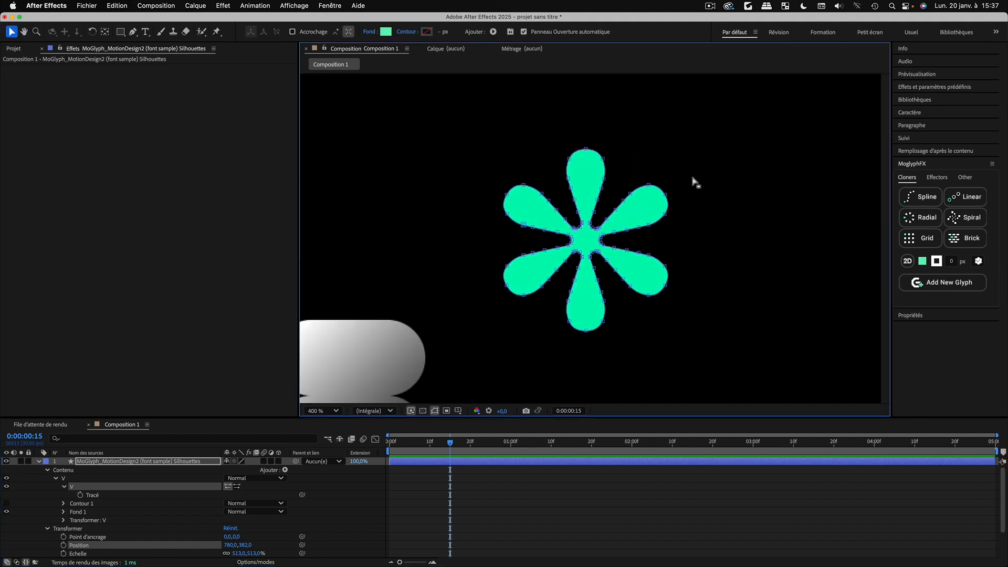
left_click_drag(707, 157, 735, 273)
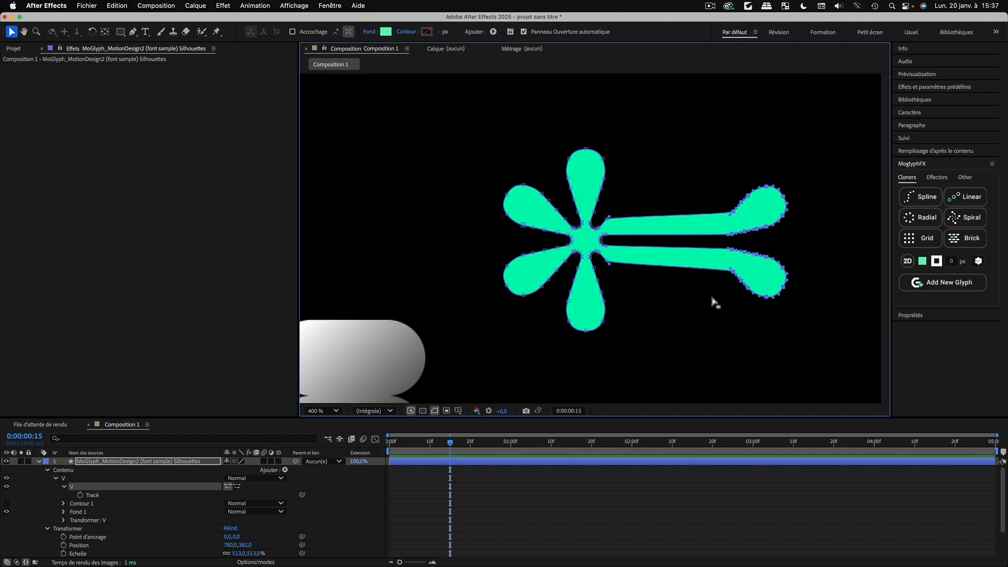
key("comma")
key("comma")
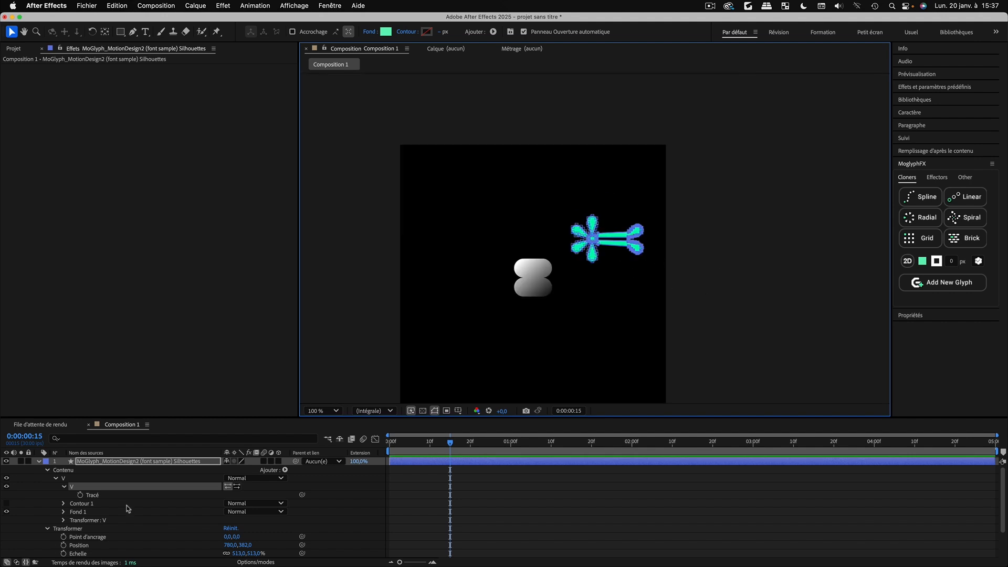
Delete the six-petal and stacked-bars glyph shape layers from the composition
left_click(39, 462)
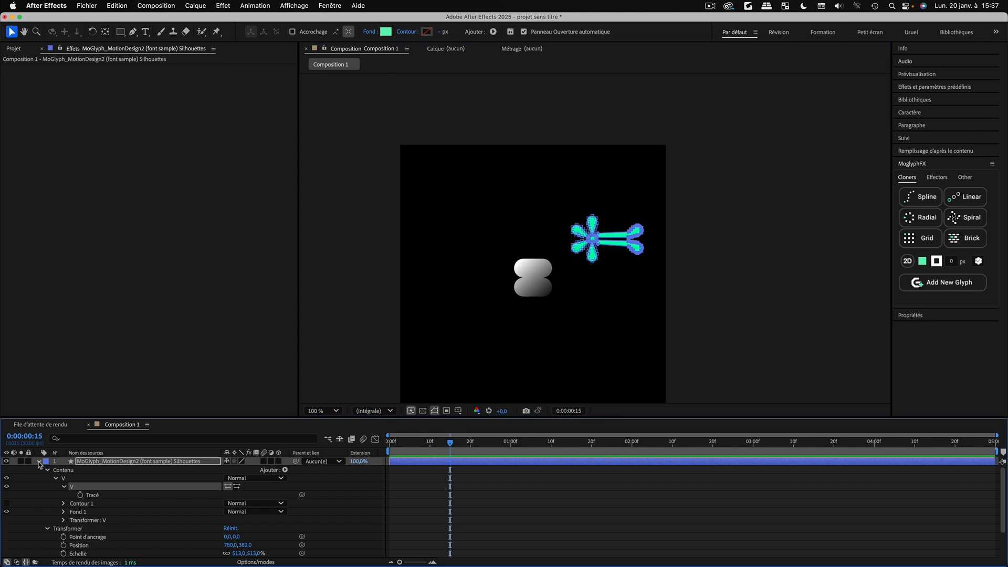
left_click(66, 510)
left_click(89, 463)
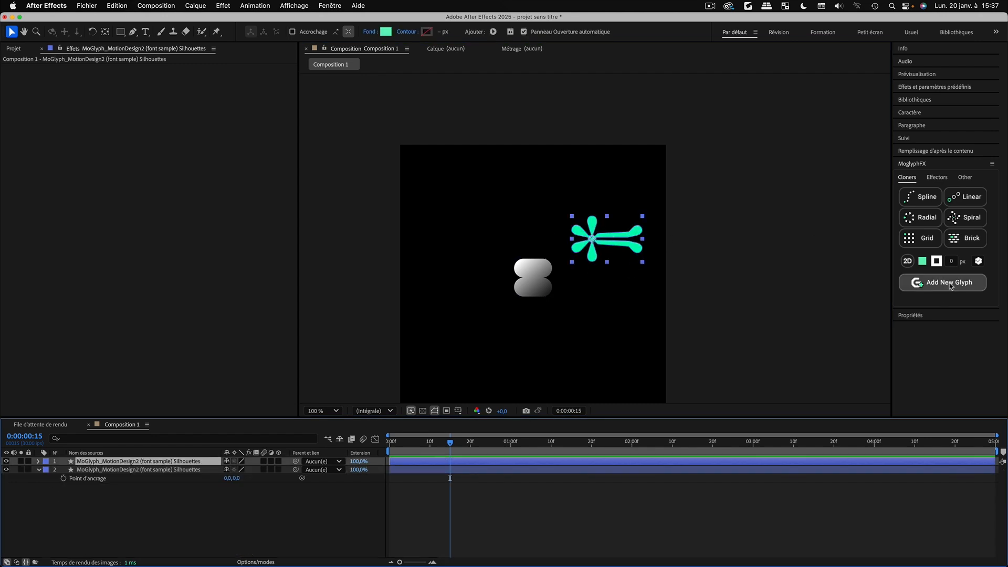
left_click(91, 531)
left_click(105, 464)
key("Delete")
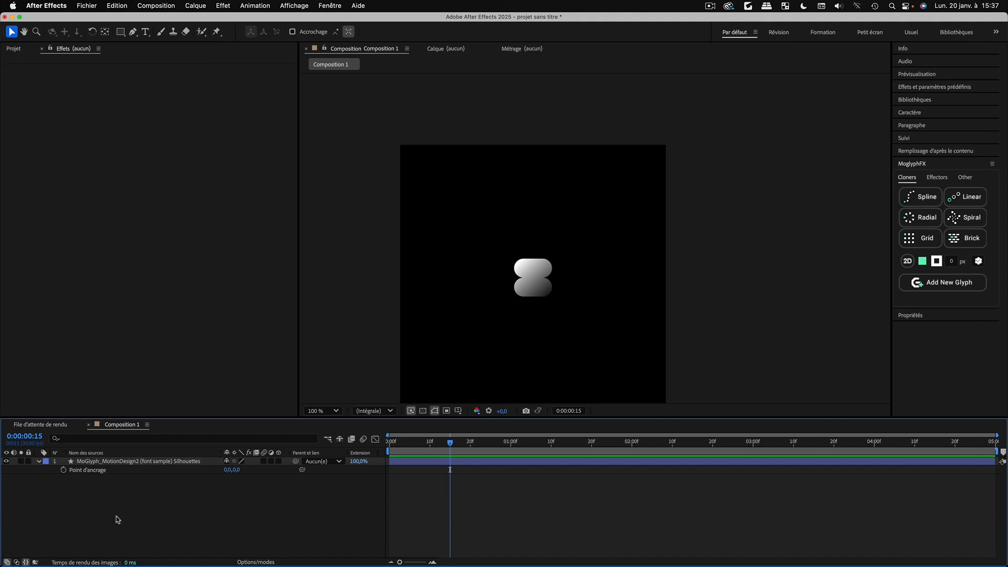
left_click(102, 465)
key("Delete")
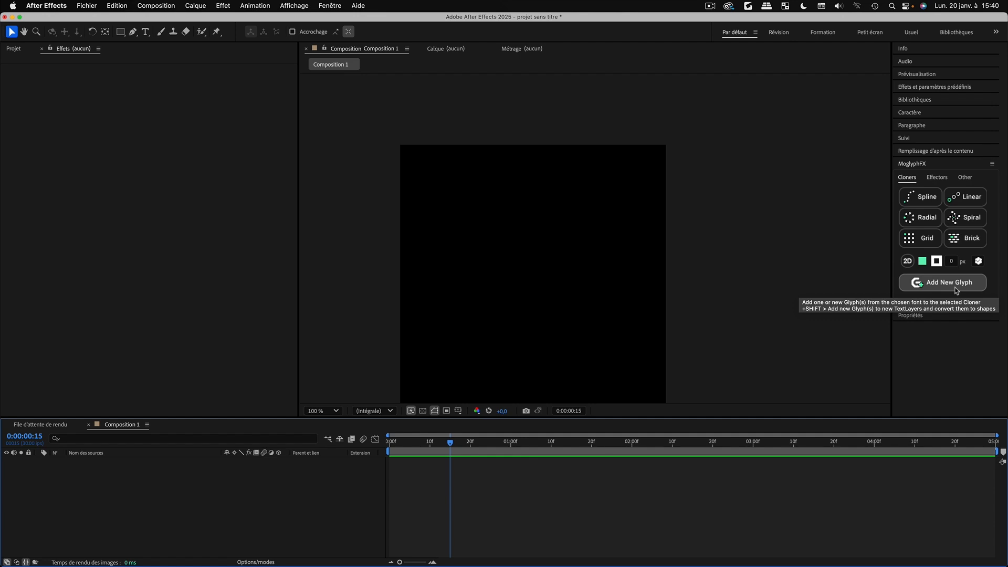
Add the five-armed star glyph from the MoGlyph_MotionDesign2 font as auto-converted shape outlines and scale up its layer
key("shift")
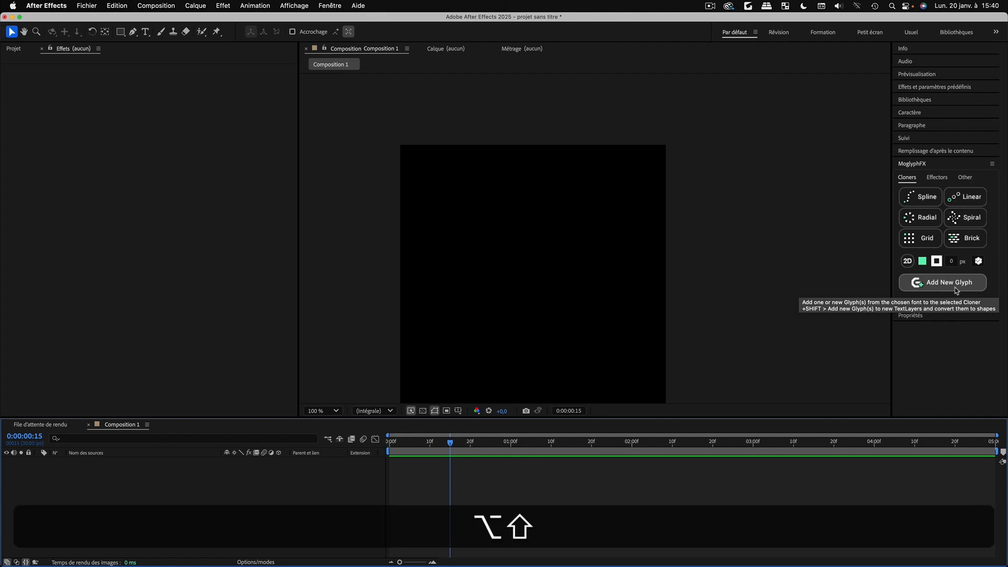
left_click(956, 289, "alt+shift")
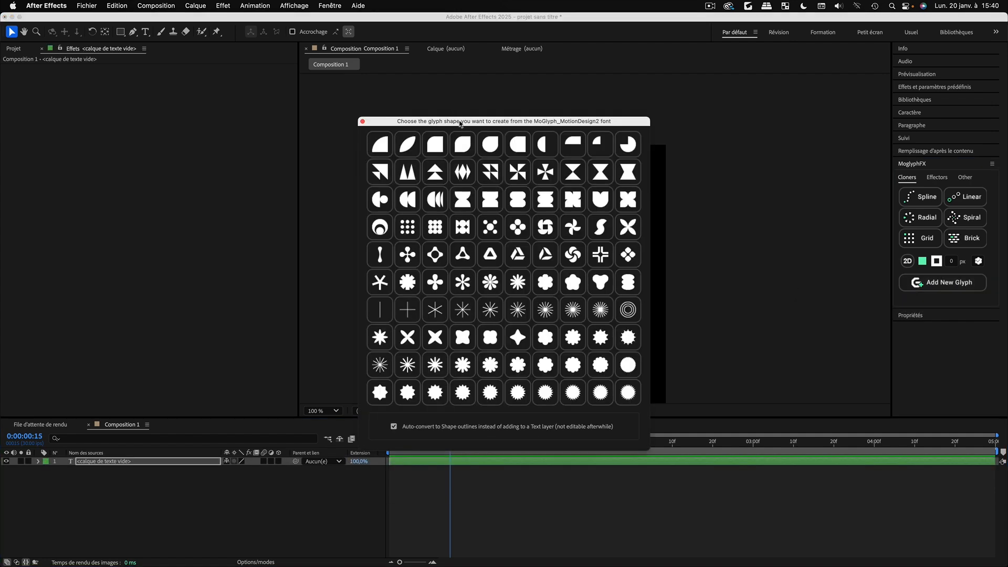
left_click_drag(459, 121, 761, 140)
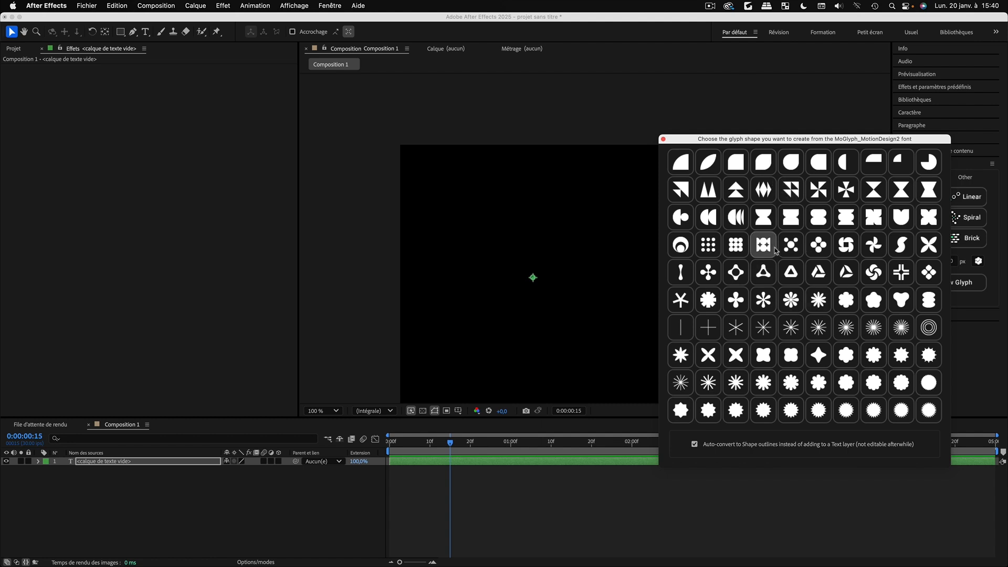
left_click(680, 301)
key("s")
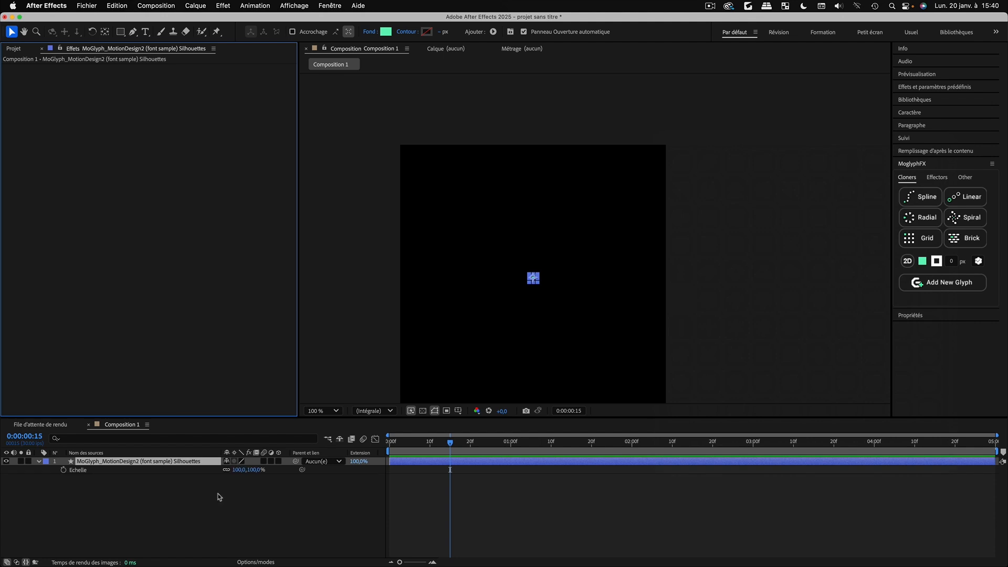
left_click_drag(235, 471, 417, 467)
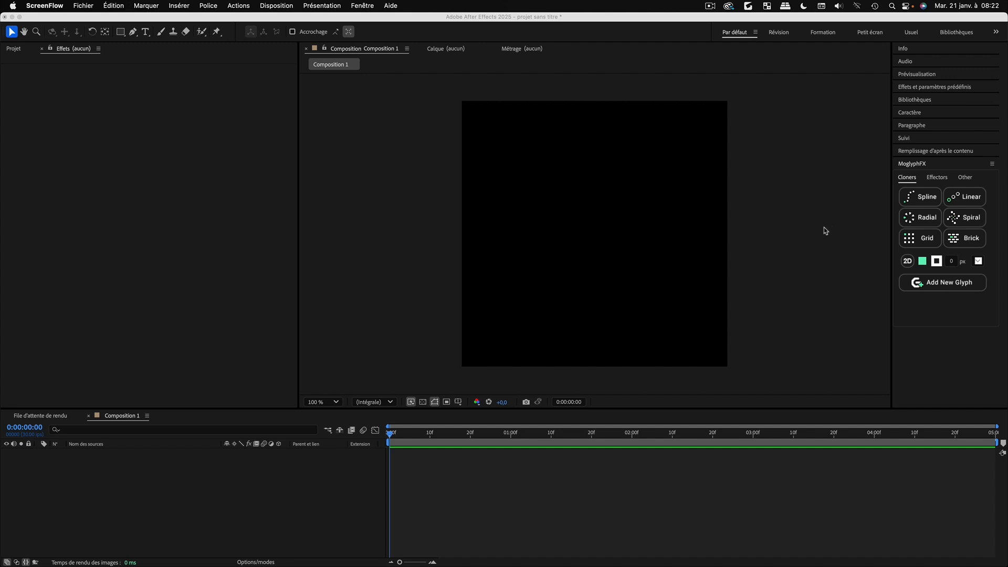
Create a Linear cloner with the Align on Center option in the empty composition
left_click(968, 218)
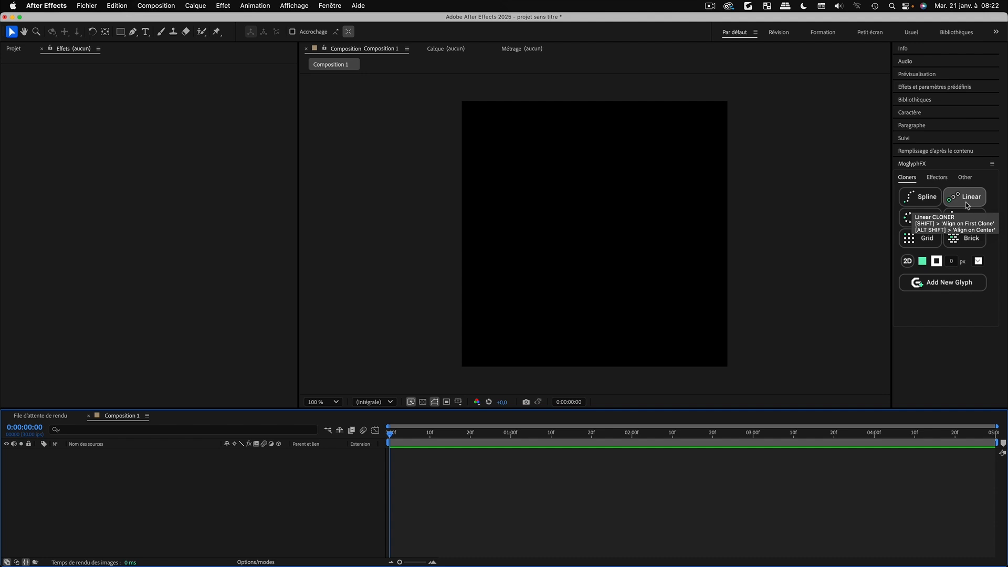
key("shift+alt")
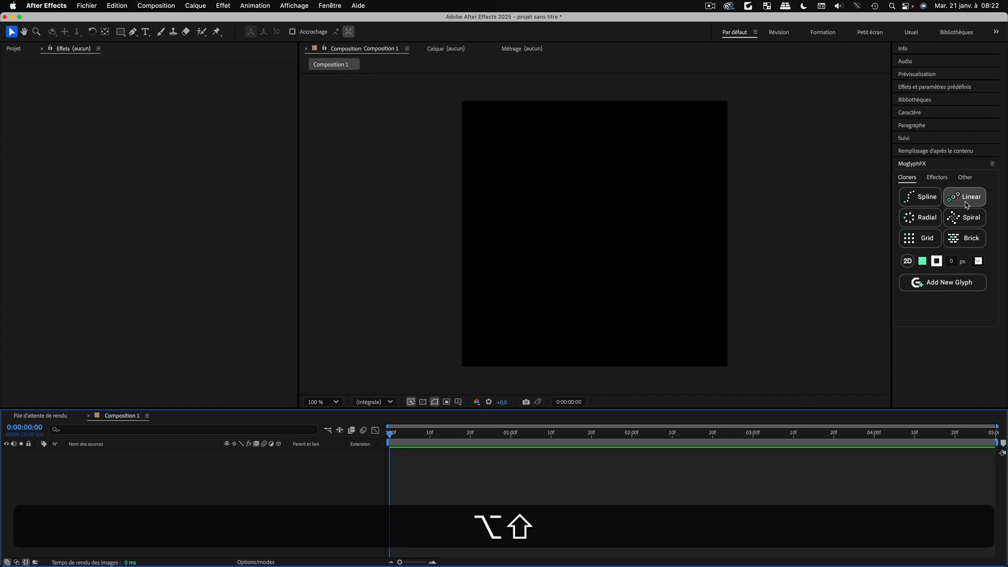
left_click(967, 203, "alt+shift")
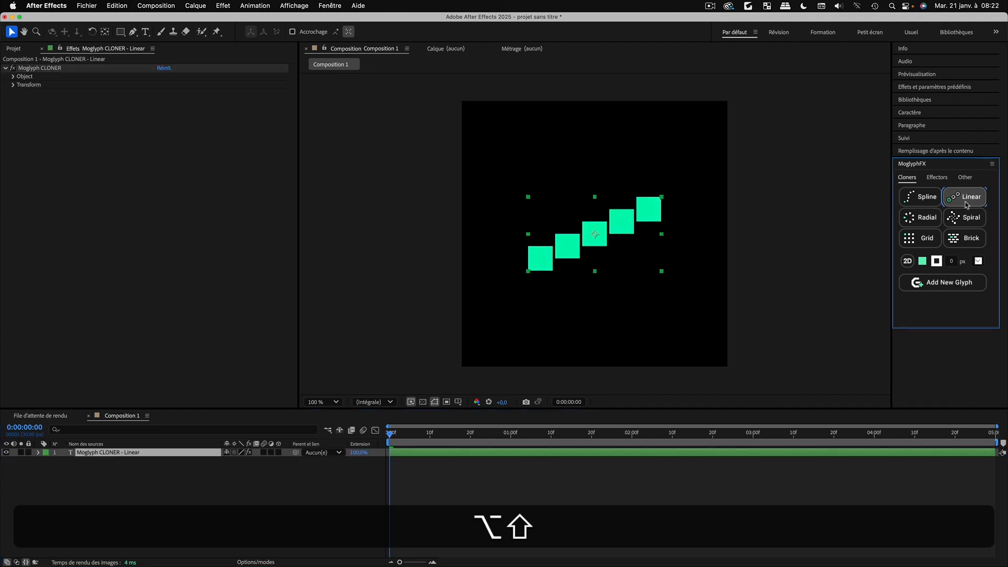
Set the Linear cloner's per-step Position Y to 0 so the clones line up horizontally
left_click(67, 114)
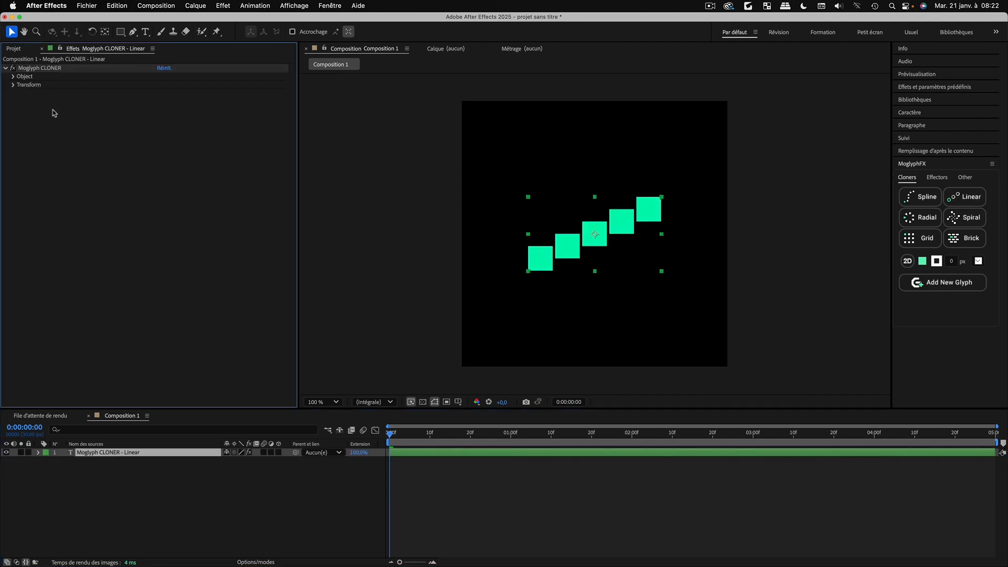
left_click(14, 77)
left_click(22, 119)
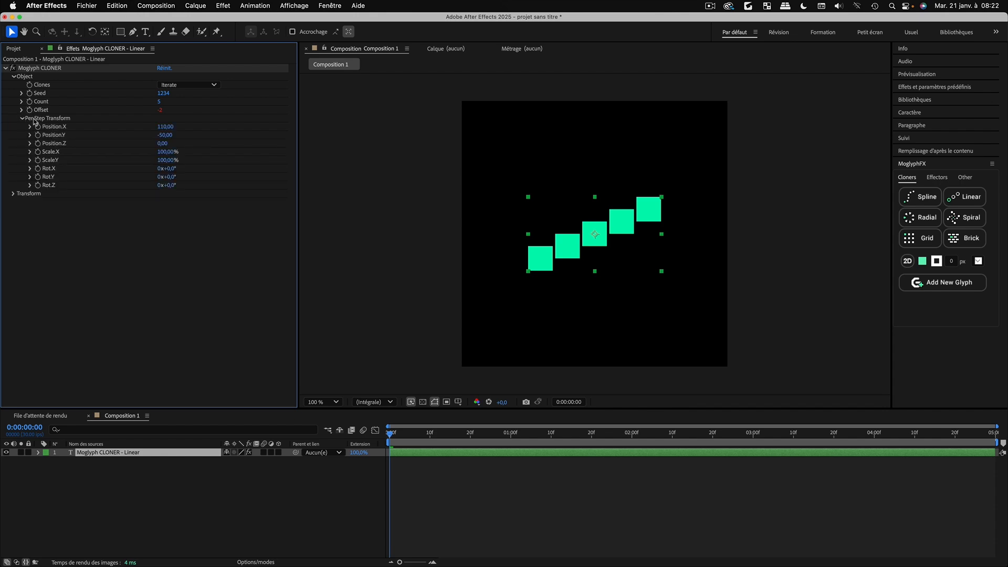
left_click(165, 135)
type("0")
key("Return")
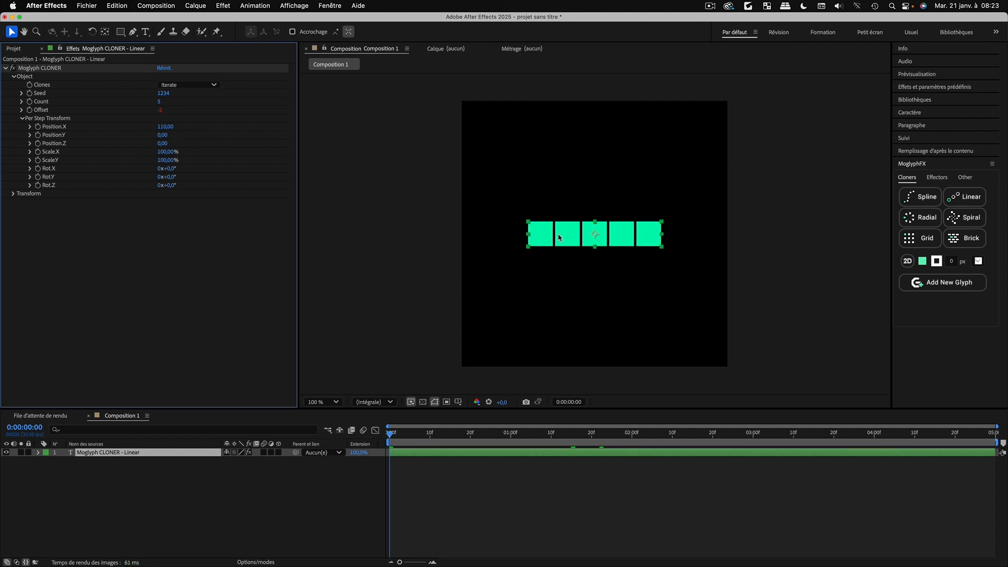
Set the Linear cloner's Transform Scale X and Scale Y to 25%
left_click(15, 194)
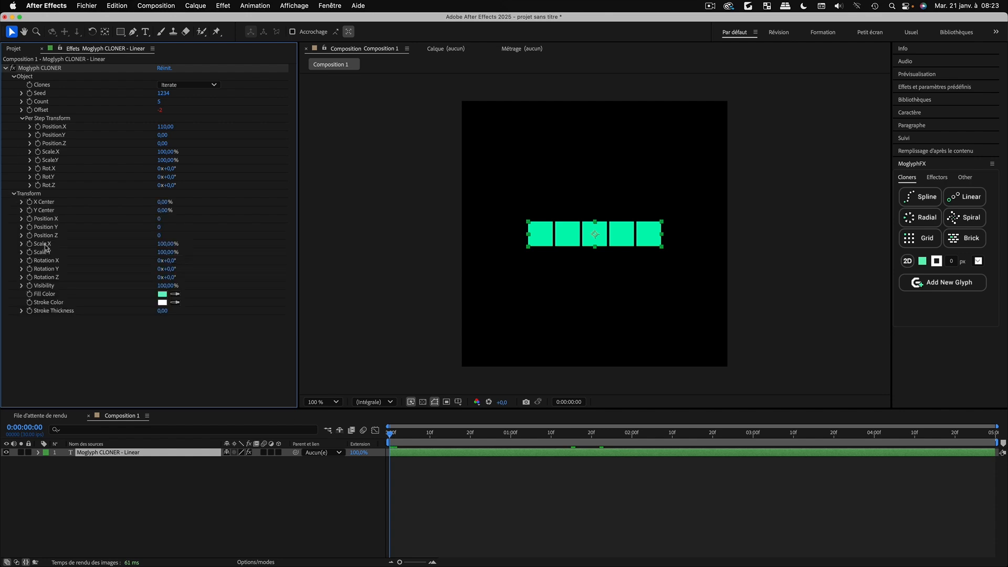
left_click(166, 244)
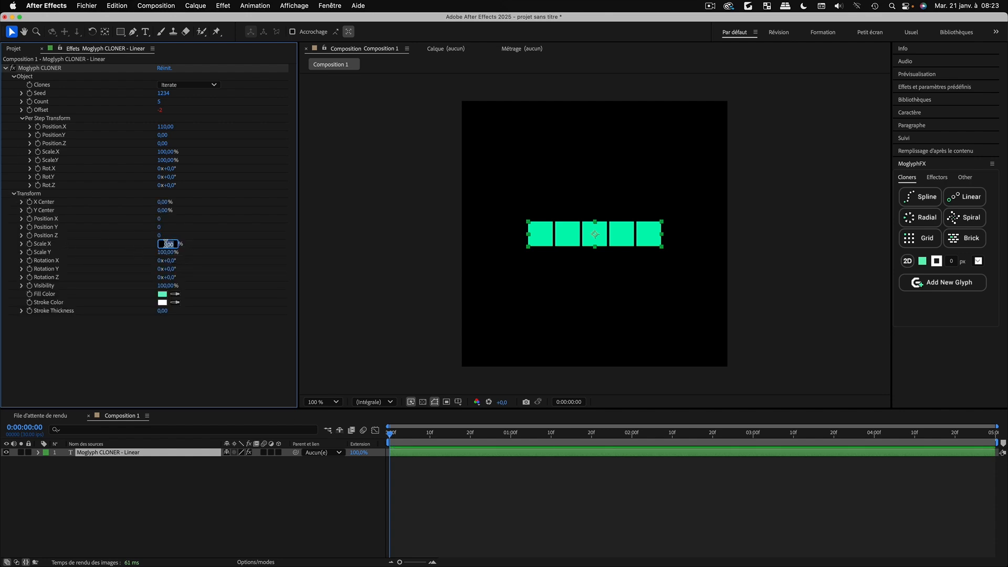
type("25")
key("Return")
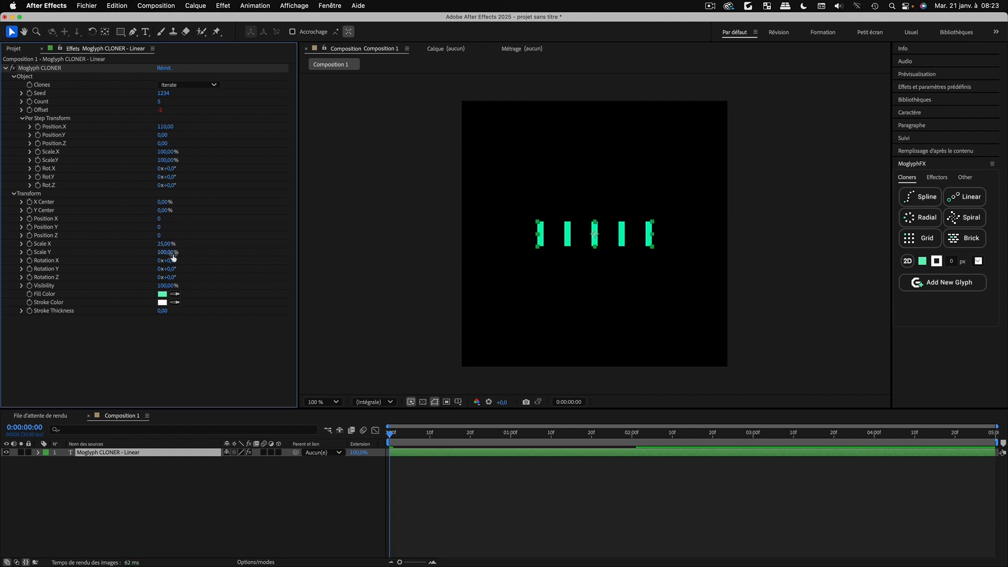
type("25")
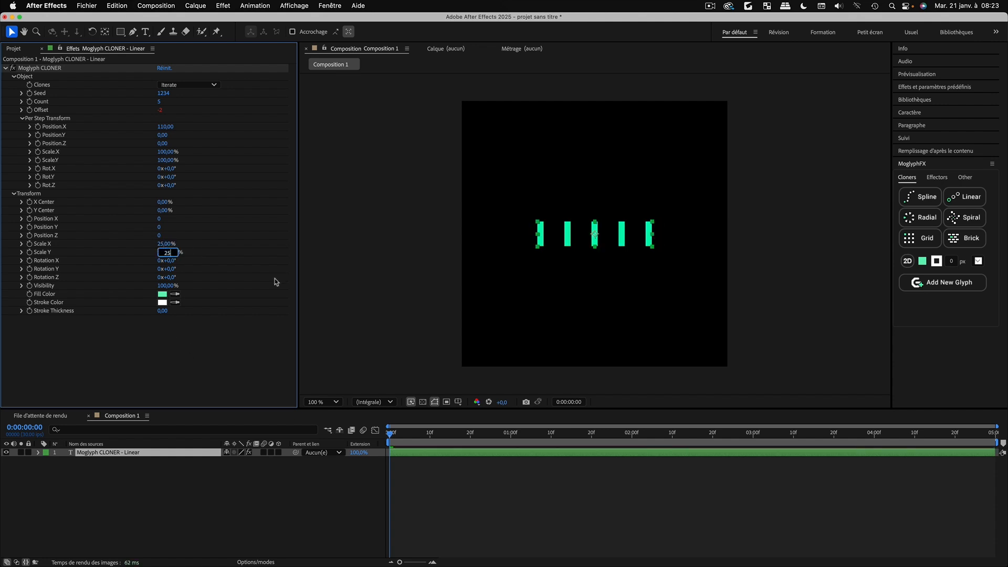
key("Return")
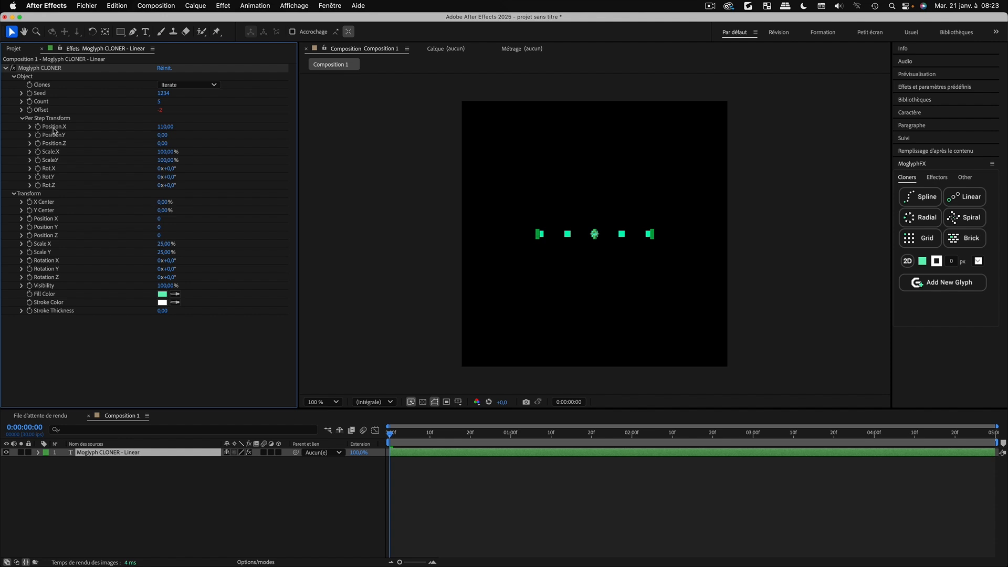
Set the Linear cloner's per-step Position X to 38
left_click(167, 127)
type("38")
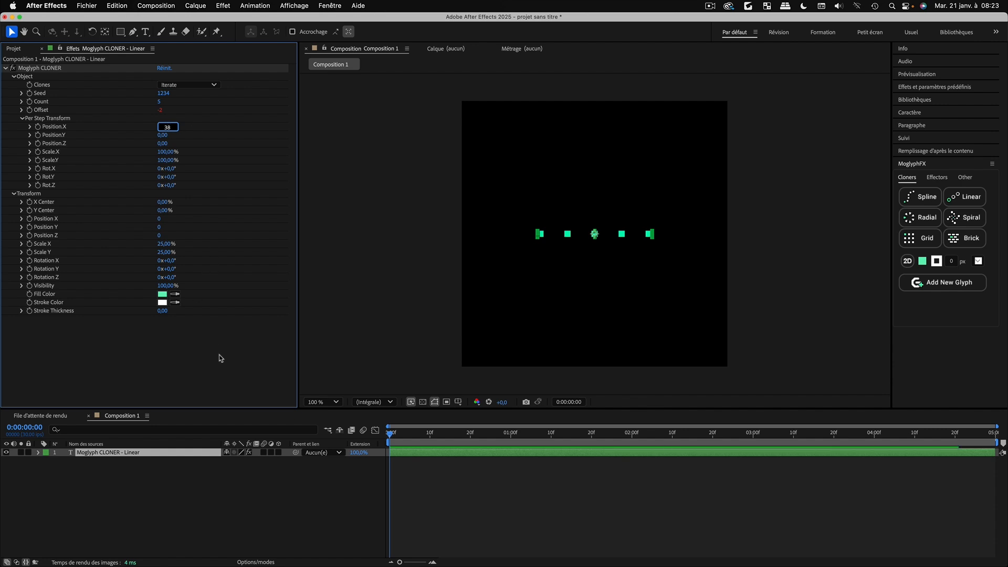
key("Return")
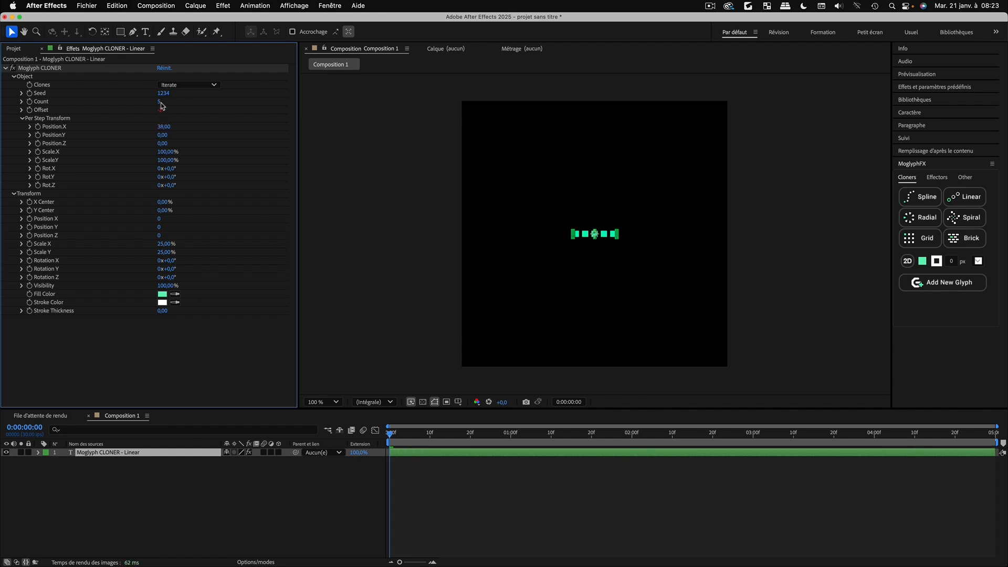
Increase the Linear cloner's Count to about 24 so the row of squares nearly spans the composition
left_click_drag(160, 102, 269, 121)
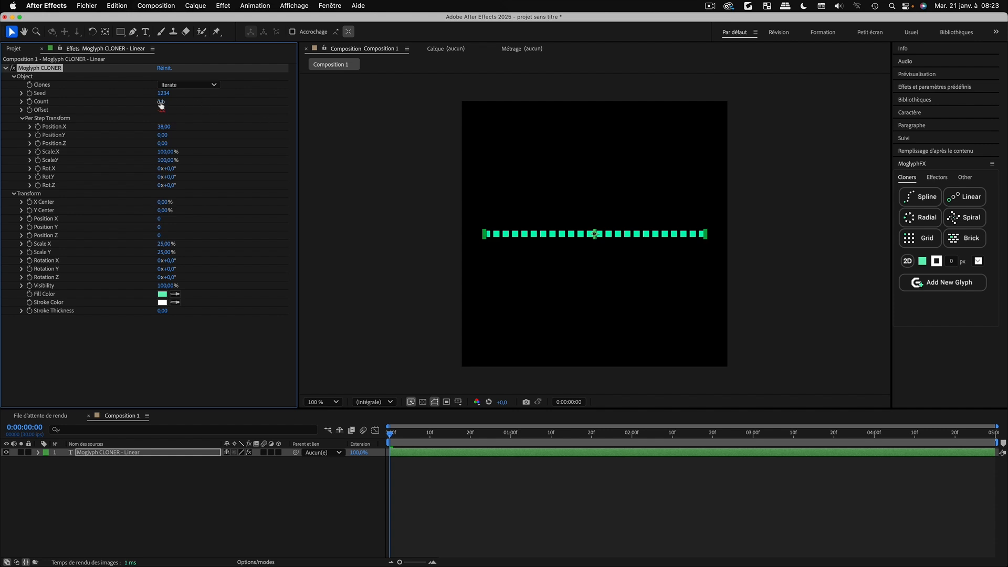
left_click(5, 67)
left_click(292, 477)
scroll(628, 266, "up", 1)
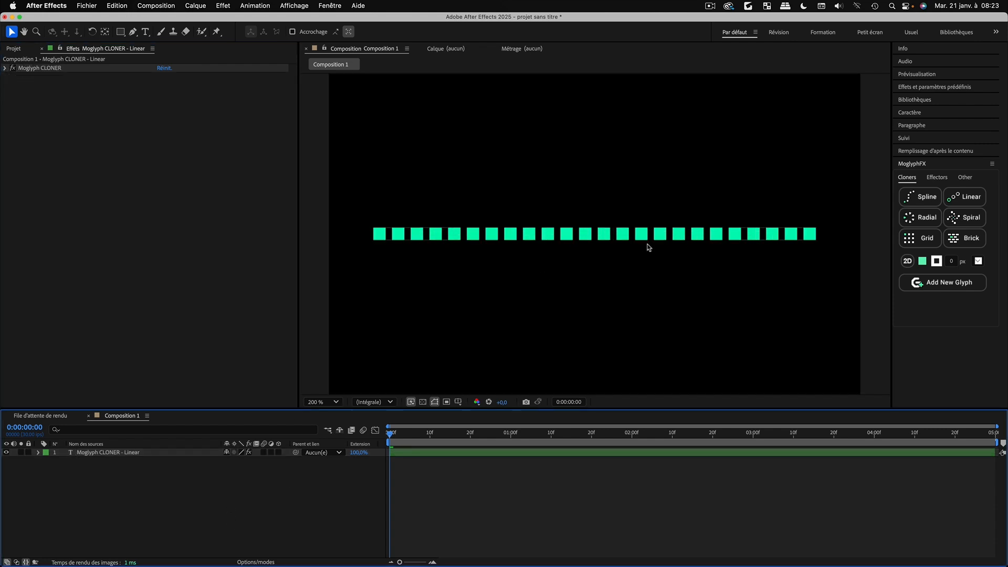
scroll(585, 248, "down", 1)
left_click(602, 237)
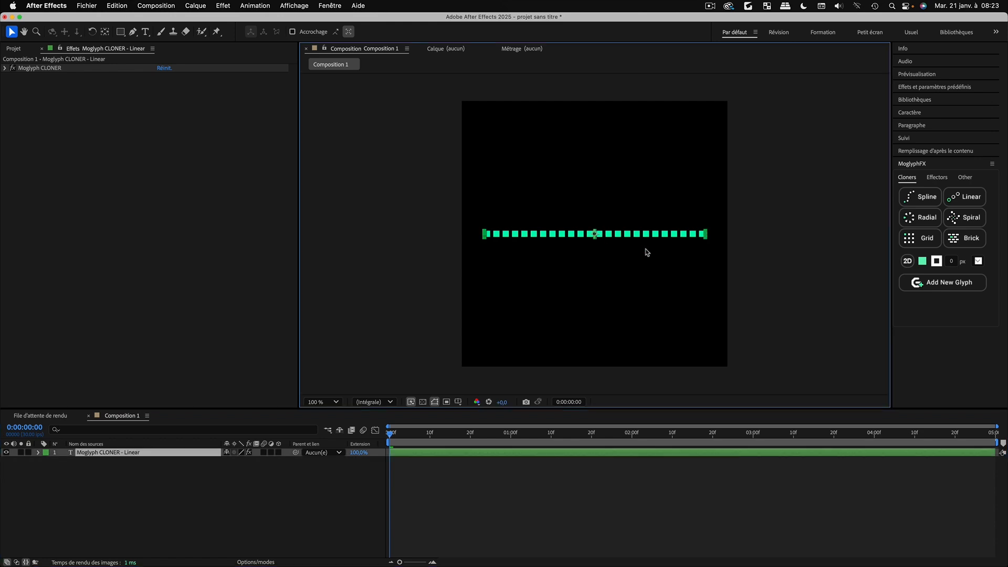
scroll(658, 246, "up", 1)
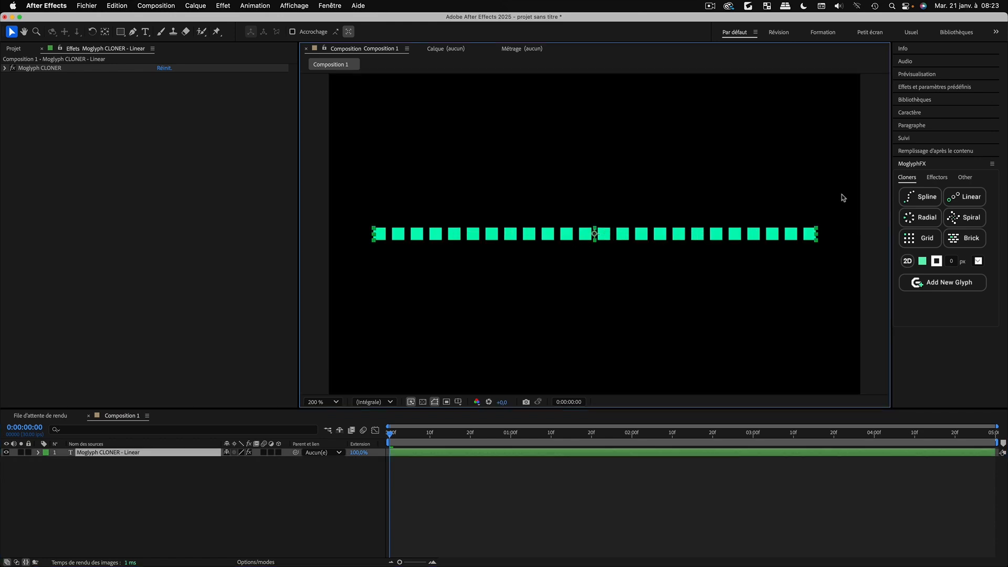
Add a Formula effector to the Linear cloner
left_click(936, 178)
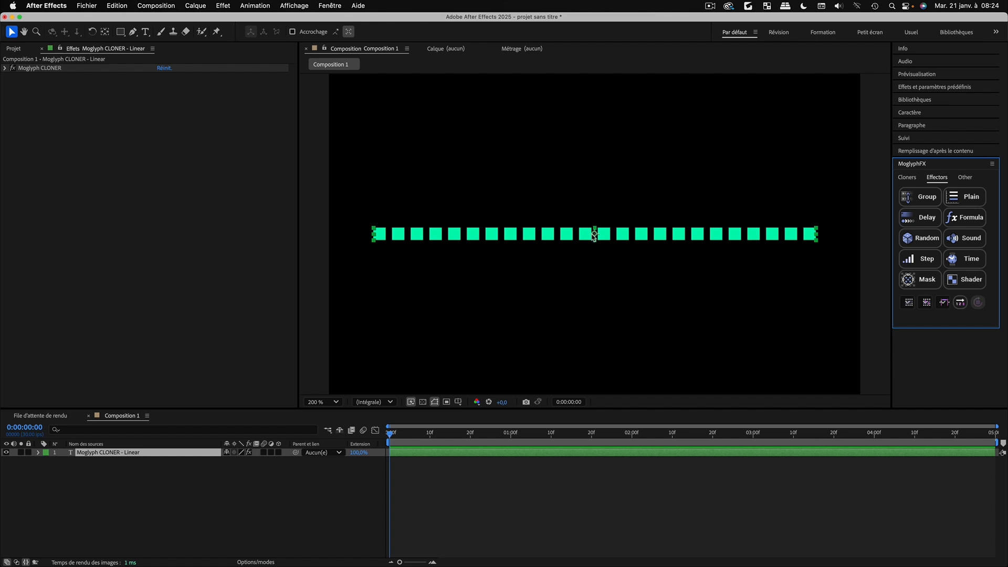
left_click(966, 222)
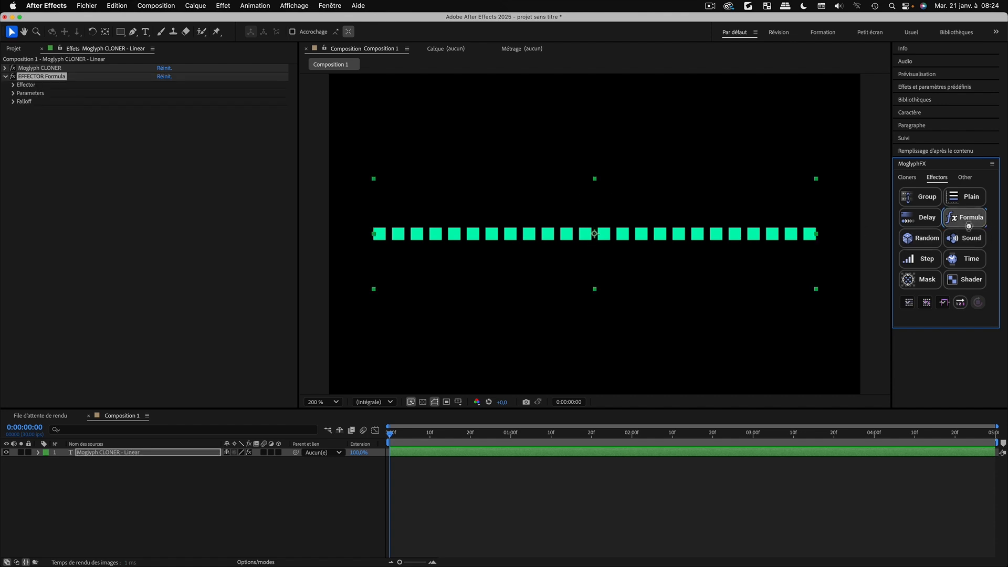
left_click(453, 508)
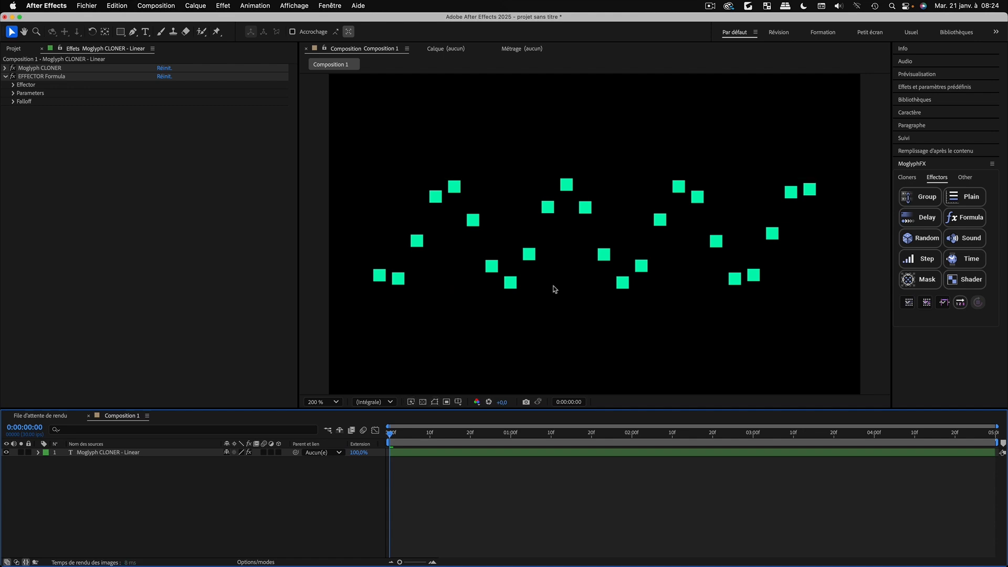
Preview the Formula effector's animation and return to the first frame
key("space")
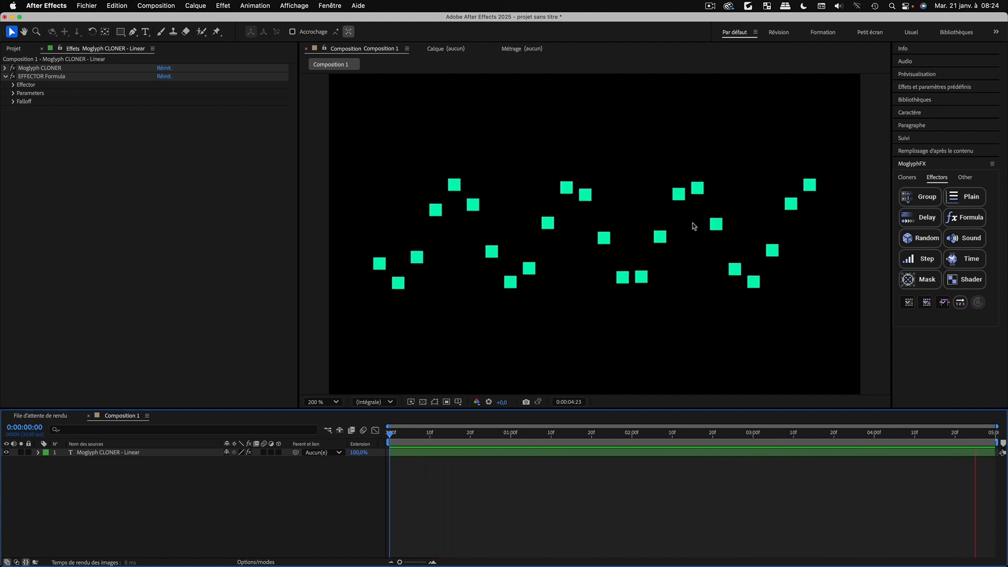
left_click(470, 434)
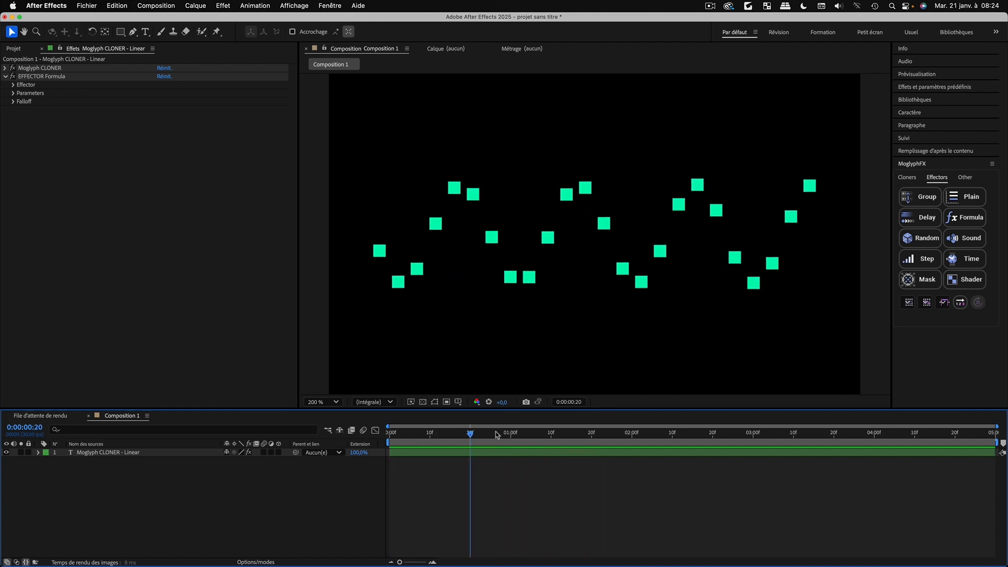
left_click_drag(496, 434, 346, 456)
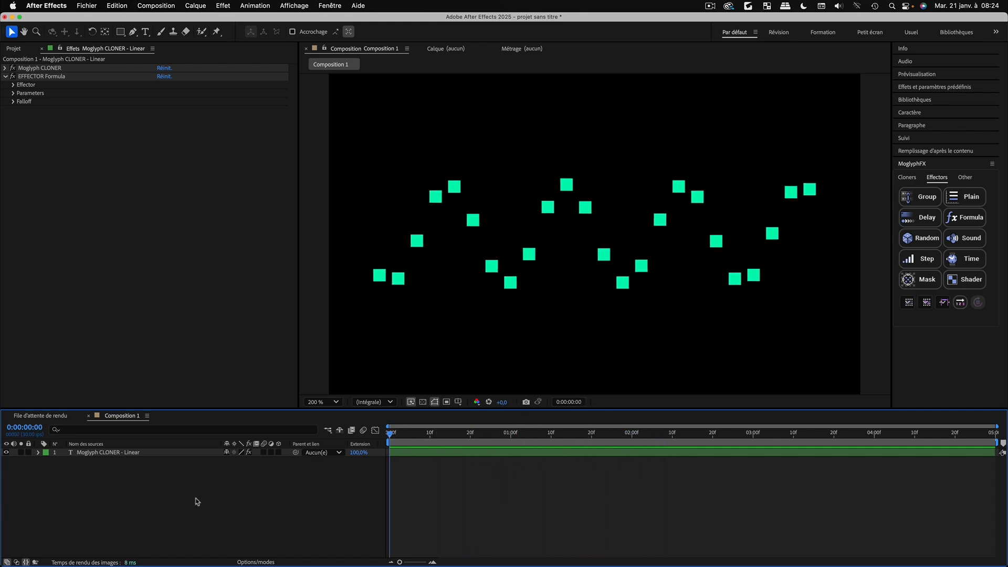
Examine the Formula effector's Mode choices, its Curve animation options and the available Curve Formula types
left_click(84, 455)
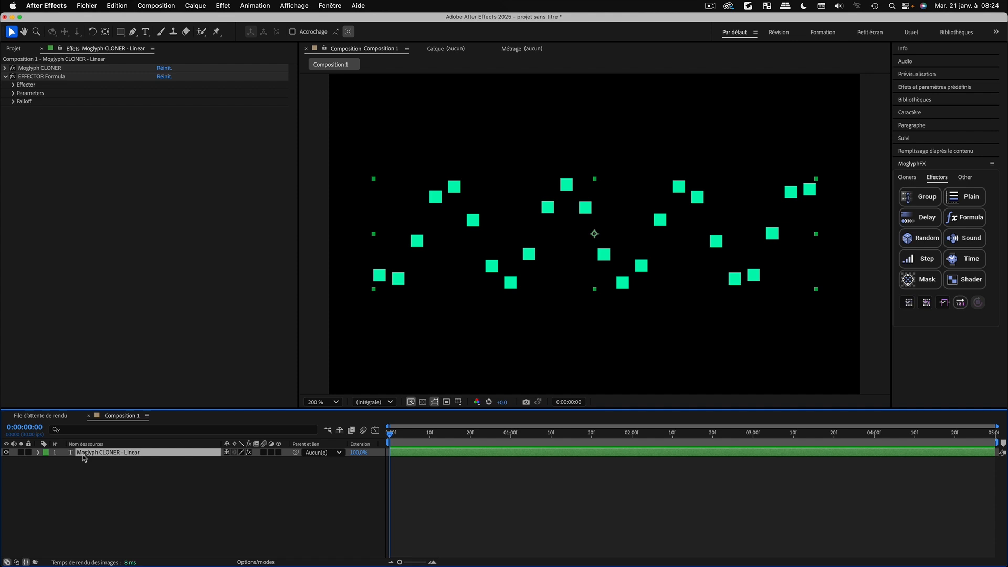
left_click(13, 85)
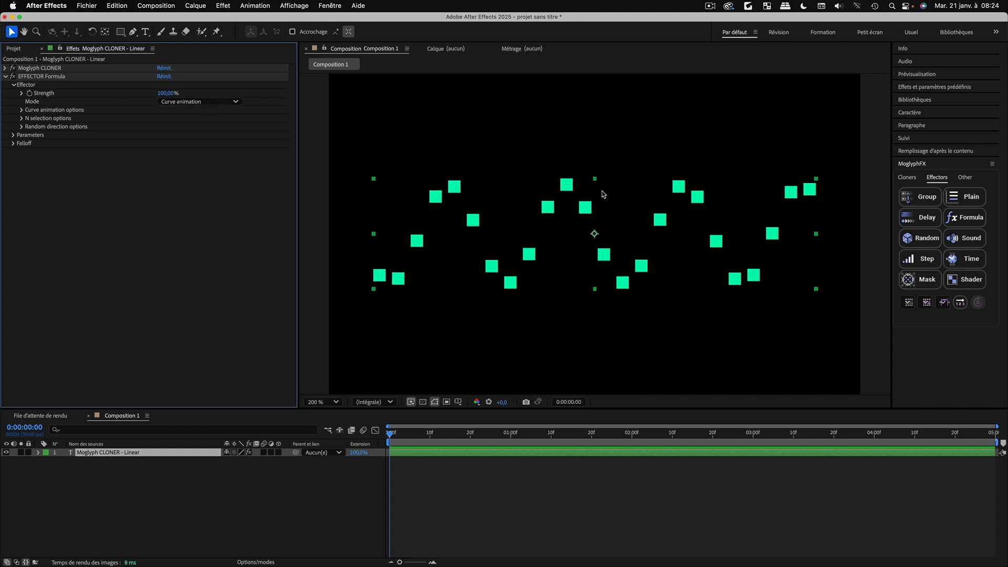
left_click(236, 103)
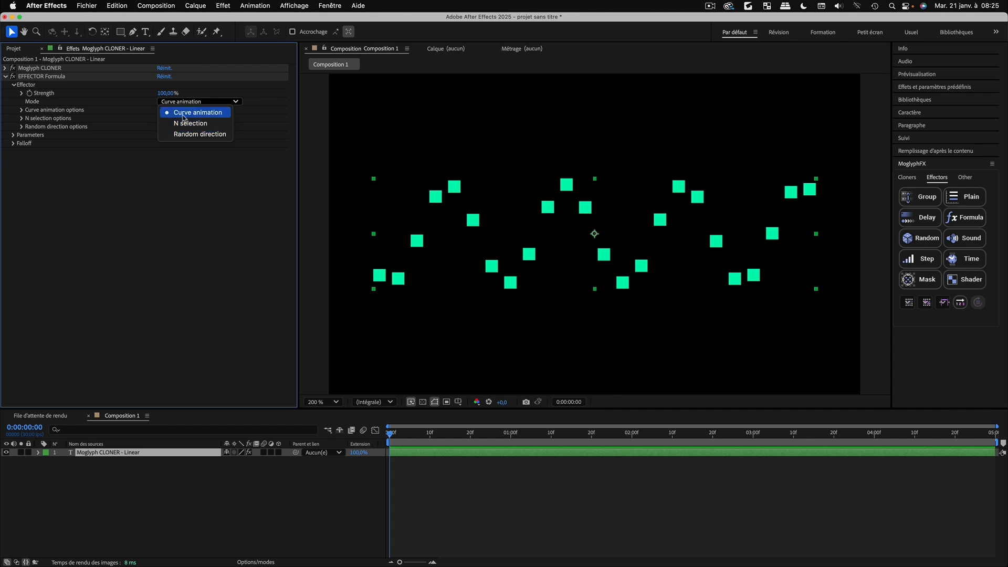
left_click(155, 157)
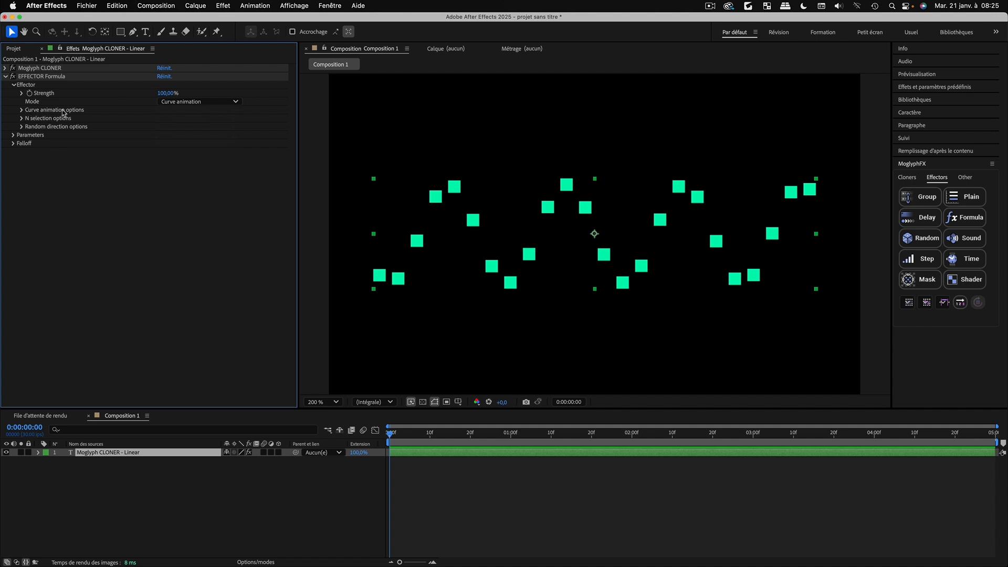
left_click(21, 111)
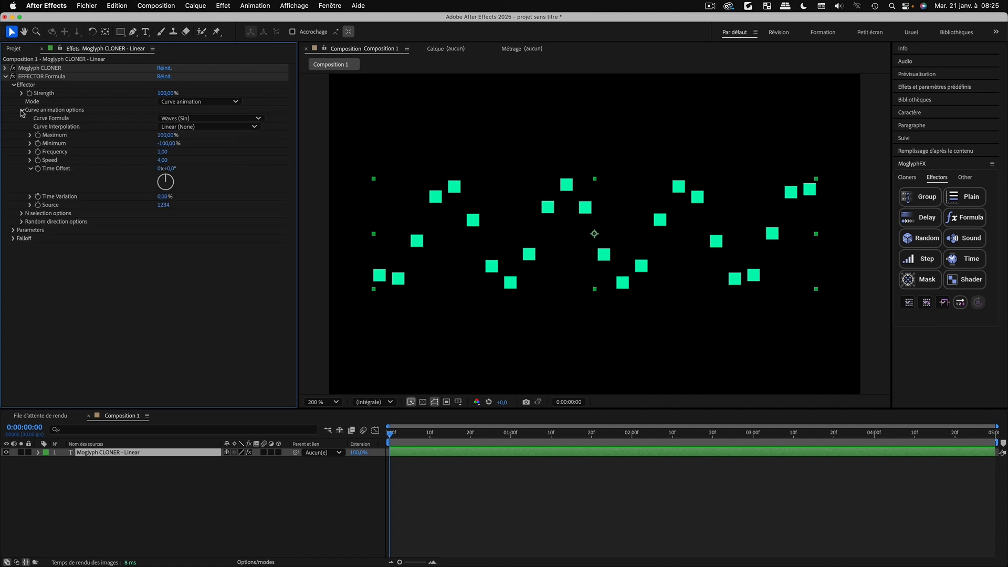
left_click(29, 168)
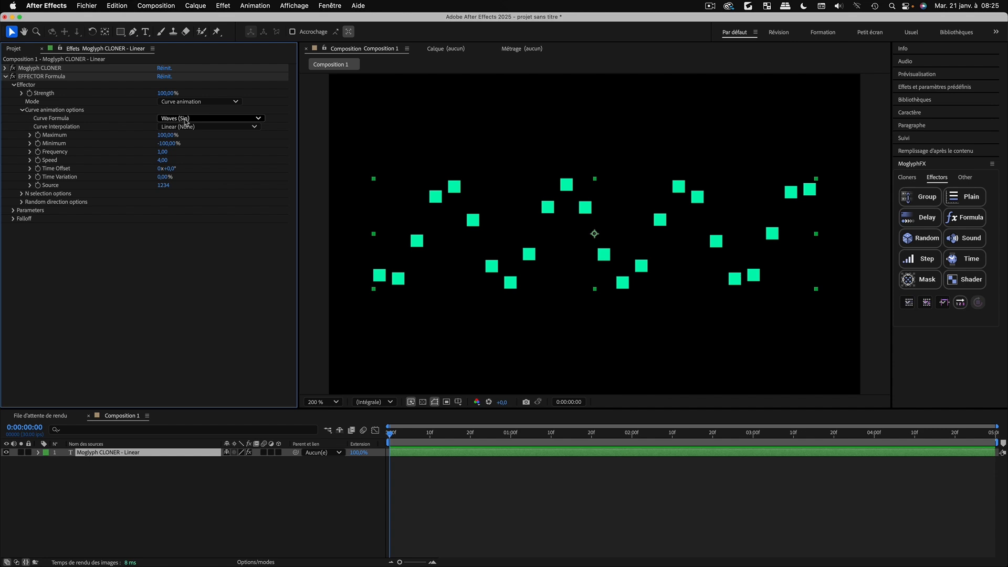
left_click(253, 121)
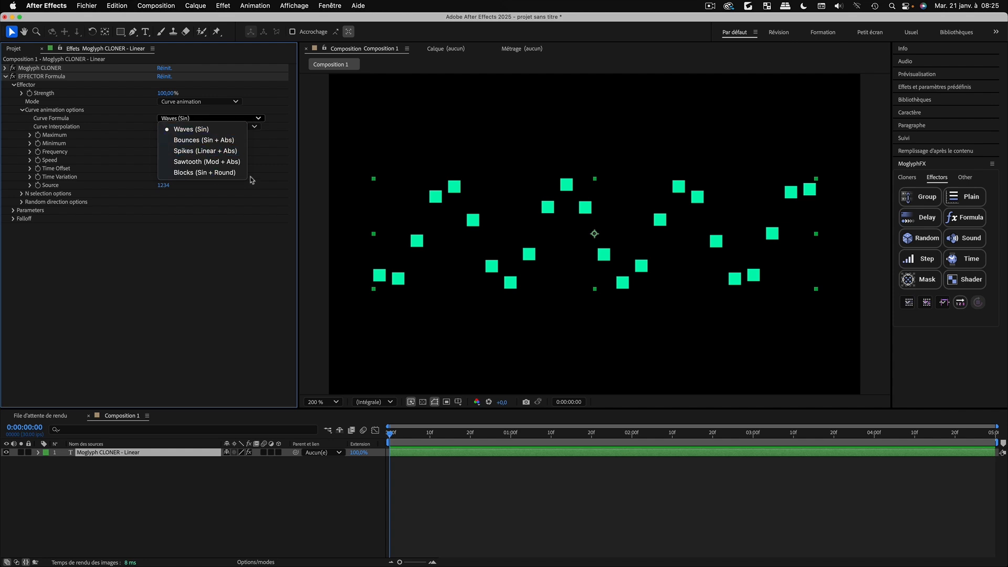
left_click(203, 280)
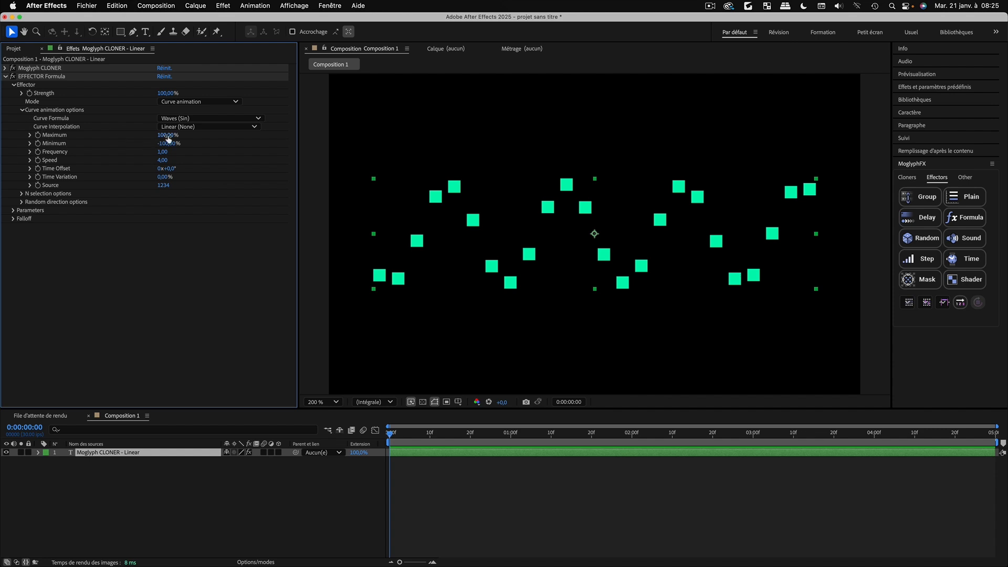
Try a Maximum of 61% in the Formula effector's curve animation options and undo the change
mouse_move(168, 137)
left_mouse_down()
mouse_move(160, 137)
mouse_move(169, 138)
left_mouse_up()
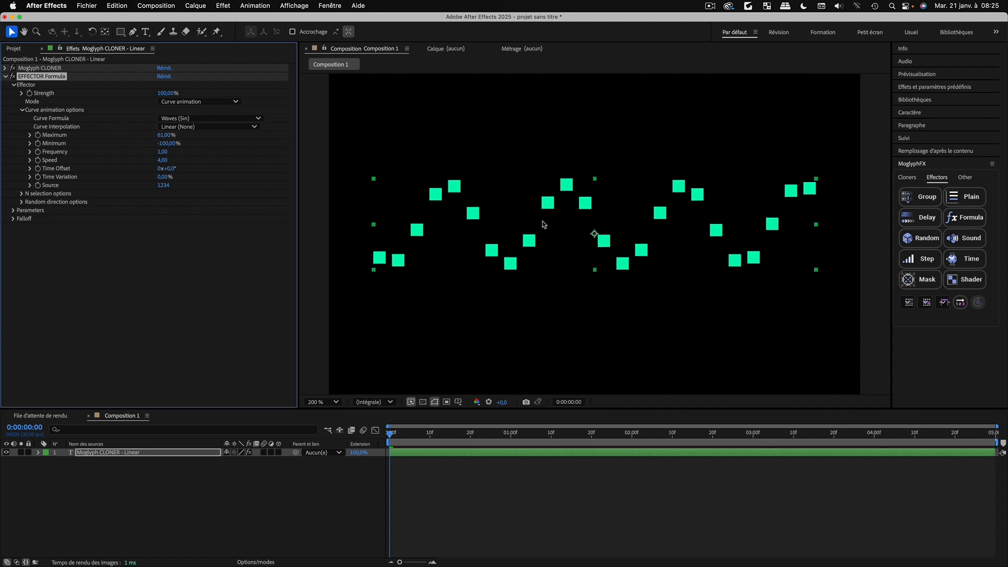
key("super+z")
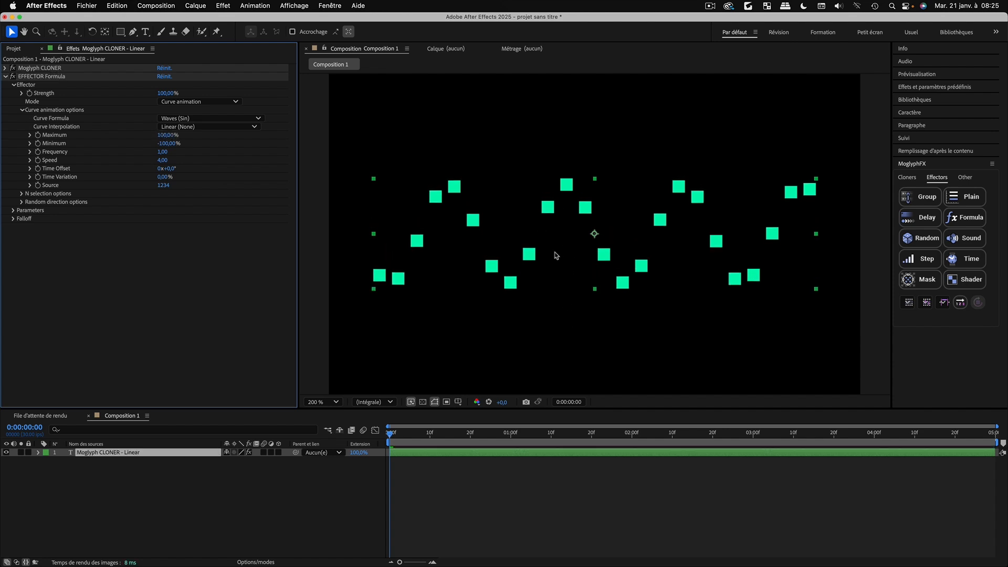
Examine the Formula effector's Transform parameters, with the skew and rotation dials collapsed
left_click(13, 210)
left_click(13, 210)
left_click(13, 210)
left_click(22, 219)
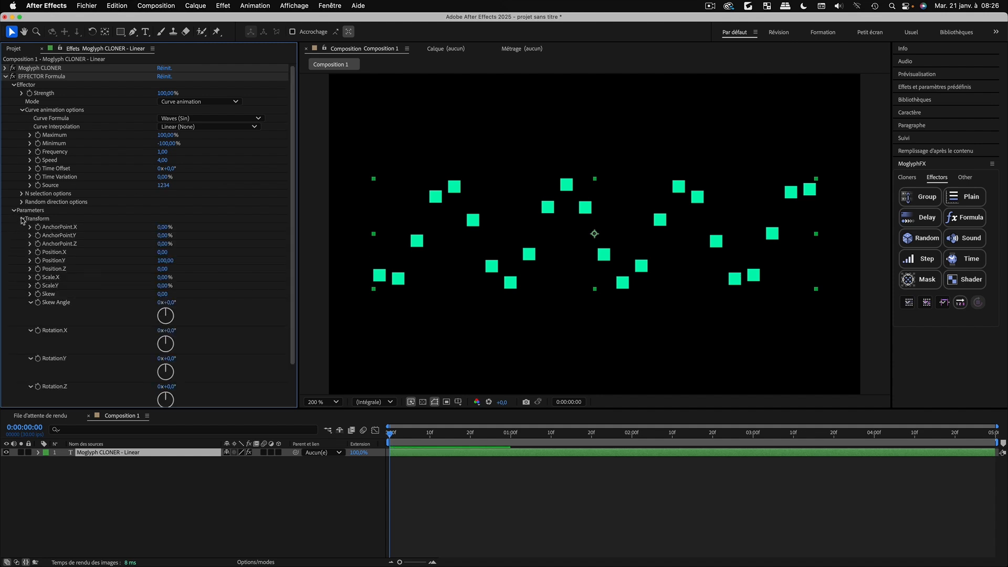
left_click(30, 311)
left_click(31, 319)
left_click(31, 327)
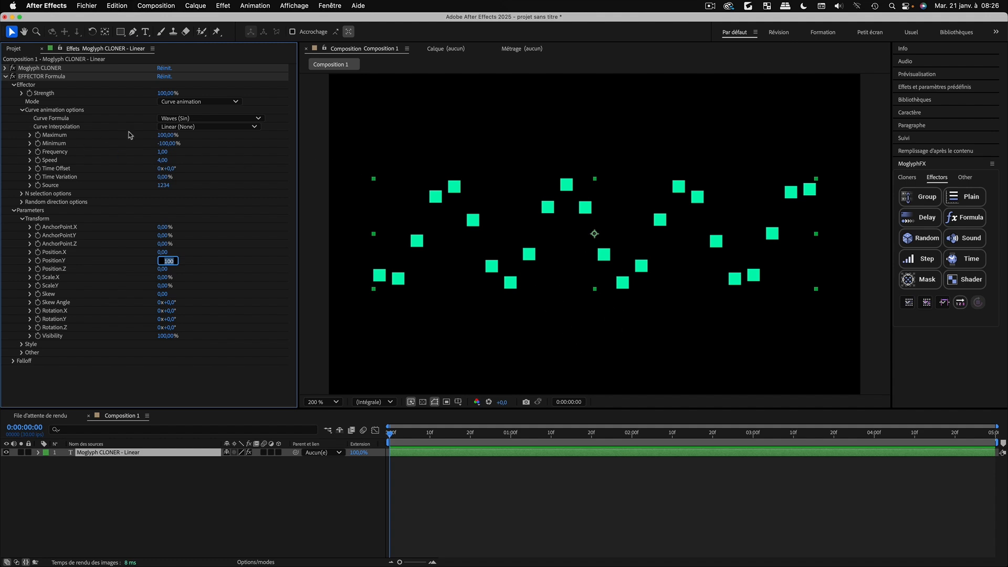
Set the Formula effector's curve Maximum and Minimum to 0%
left_click(167, 136)
type("76")
key("Return")
left_click_drag(155, 135, 130, 135)
left_click(167, 135)
type("0")
key("Return")
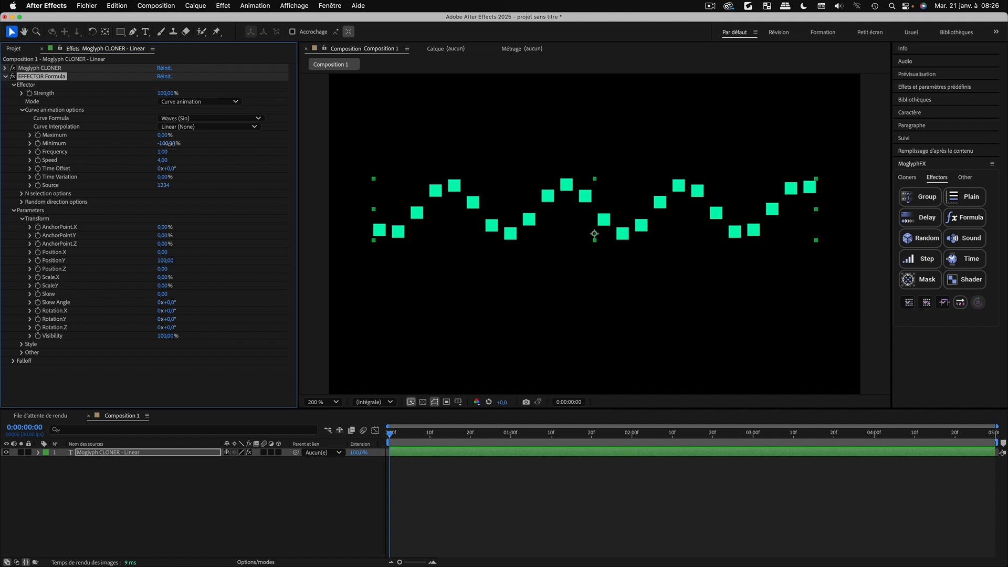
left_click_drag(169, 143, 234, 152)
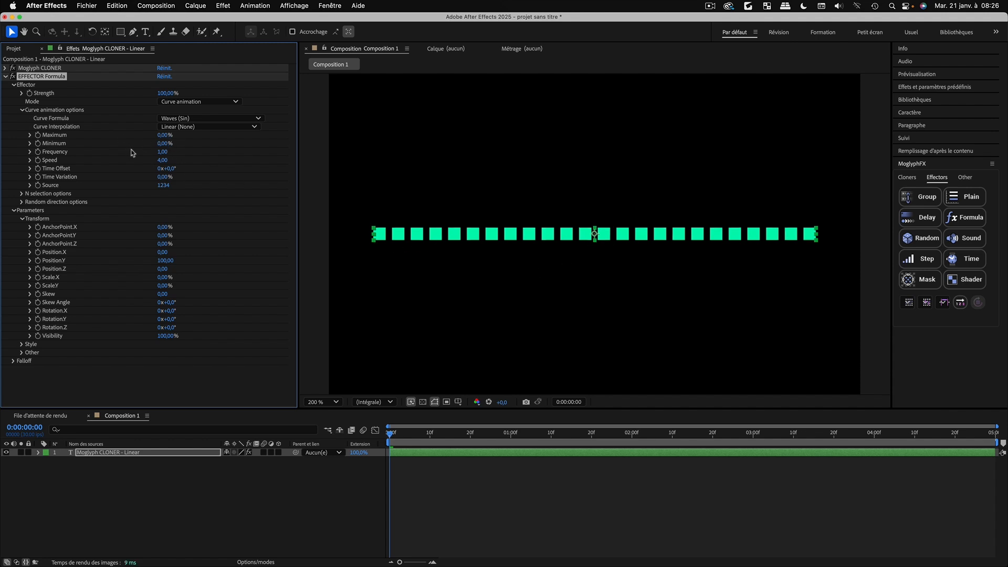
Restore the Formula effector's curve Minimum to -100% and Maximum to 100%
left_click_drag(162, 145, 73, 148)
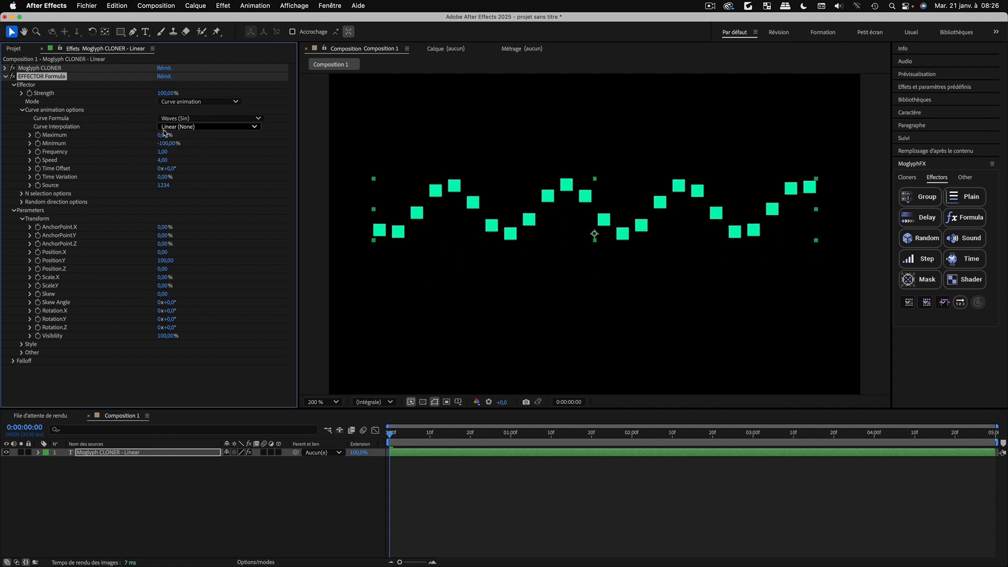
left_click_drag(168, 135, 289, 139)
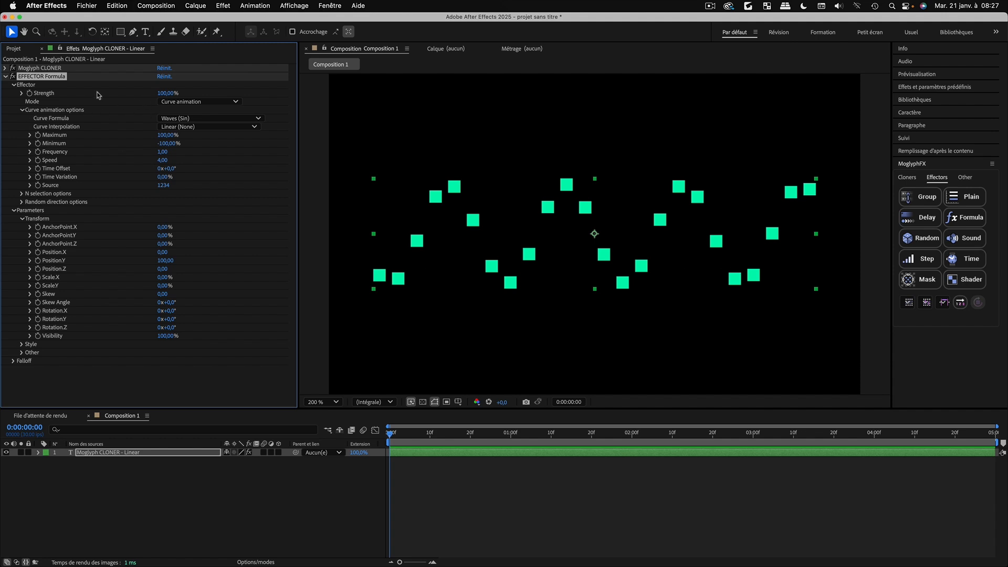
Set the Linear cloner's Count to exactly 24 and collapse the cloner's settings
left_click(5, 68)
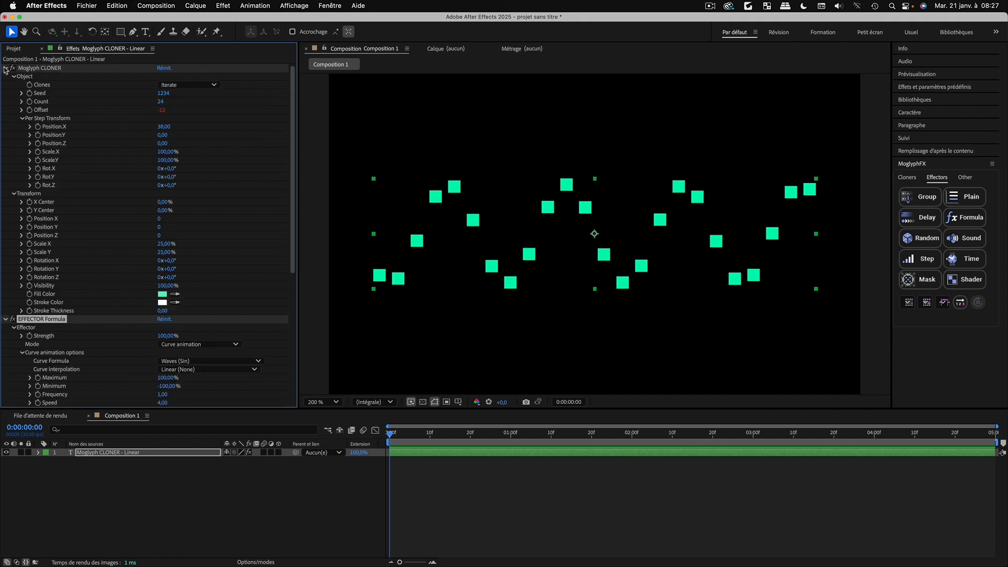
left_click(166, 103)
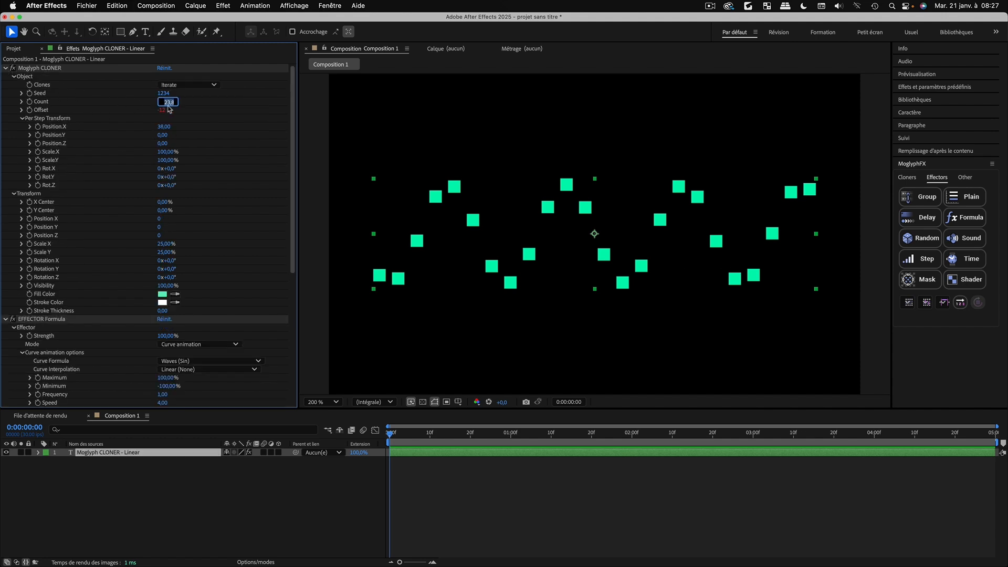
key("Return")
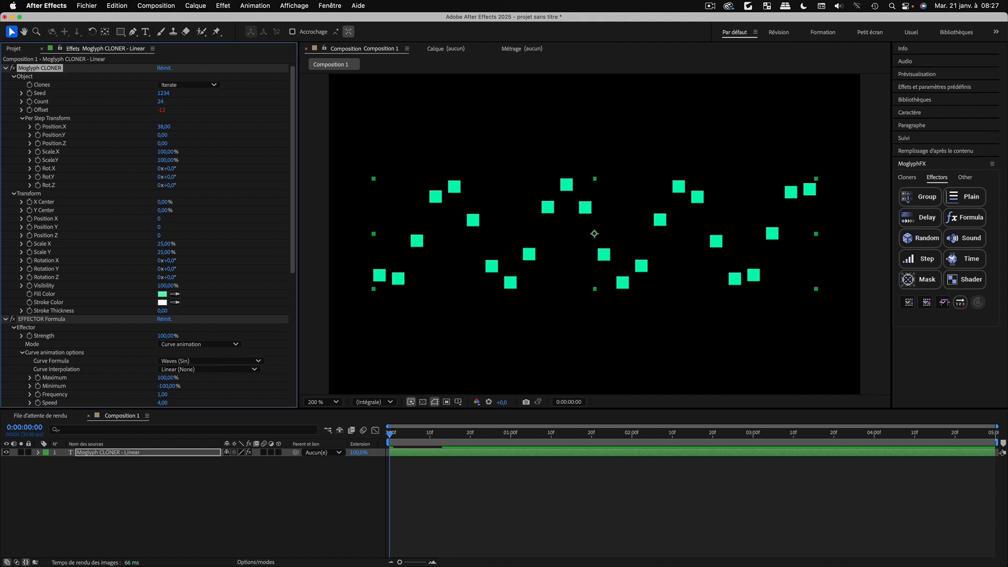
left_click(6, 68)
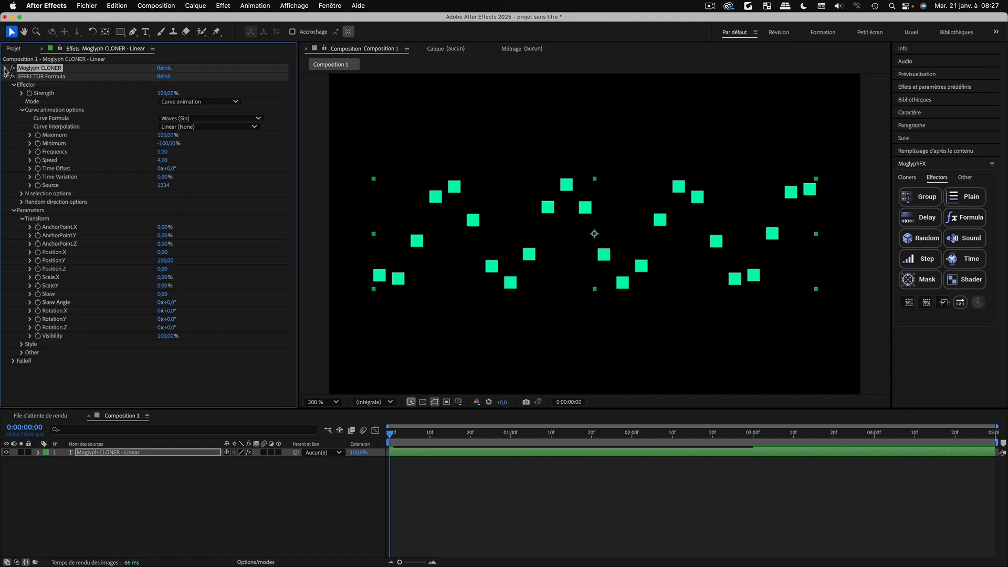
Try a clone count of 29 in the Moglyph CLONER object settings
left_click(7, 69)
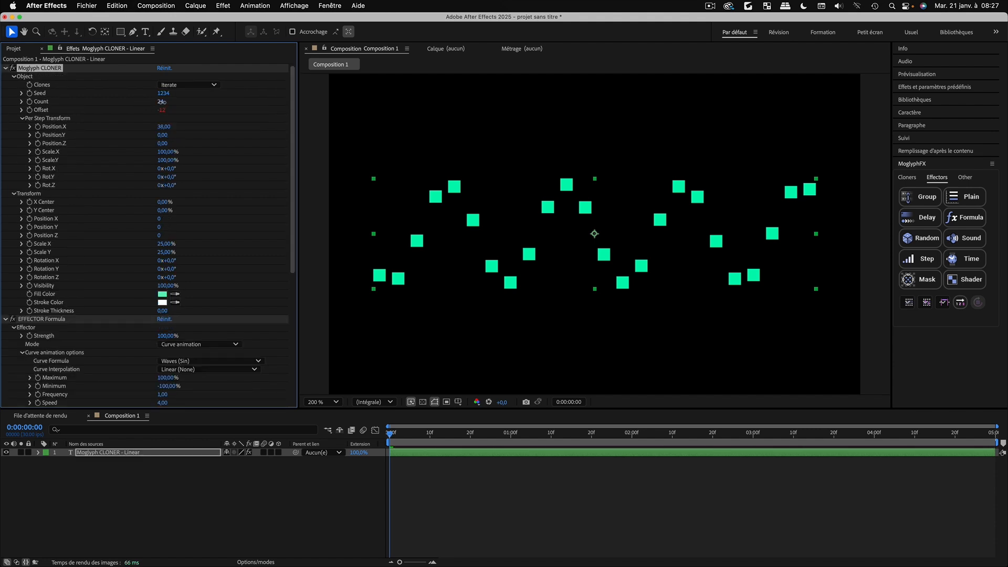
mouse_move(163, 102)
left_mouse_down()
mouse_move(92, 131)
mouse_move(229, 142)
left_mouse_up()
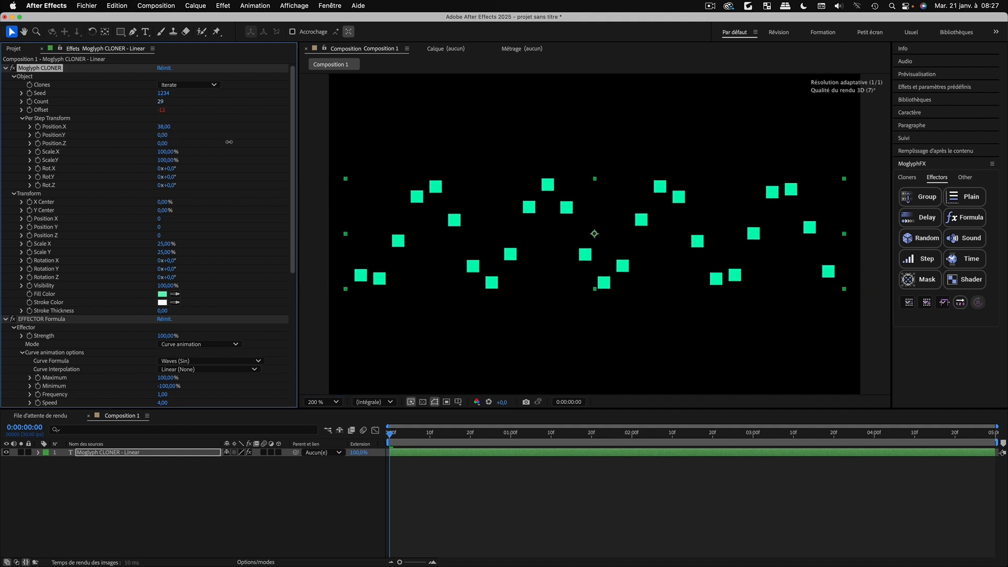
left_click(5, 68)
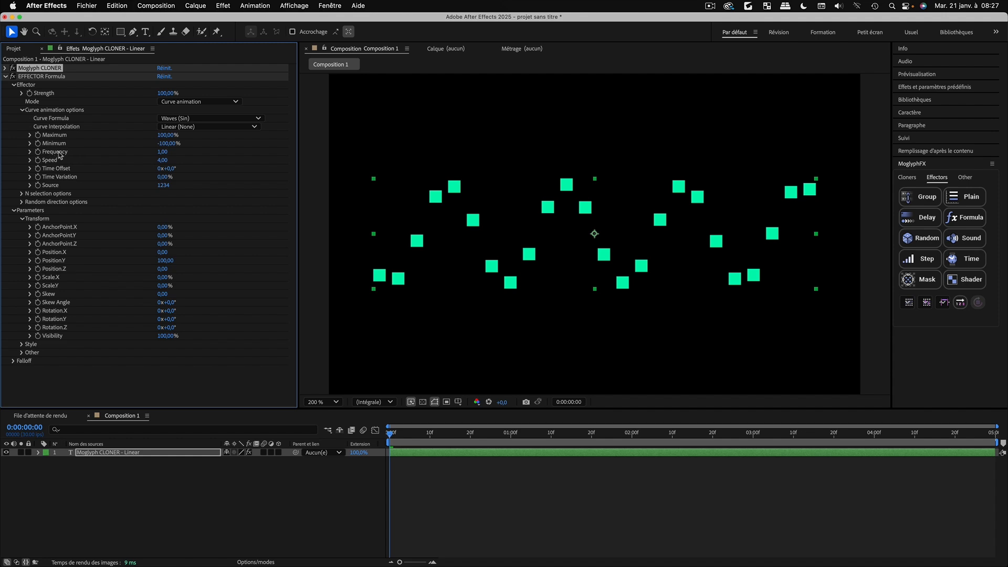
Set the Formula effector's Frequency to 0,5 and preview the wave animation
left_click(163, 153)
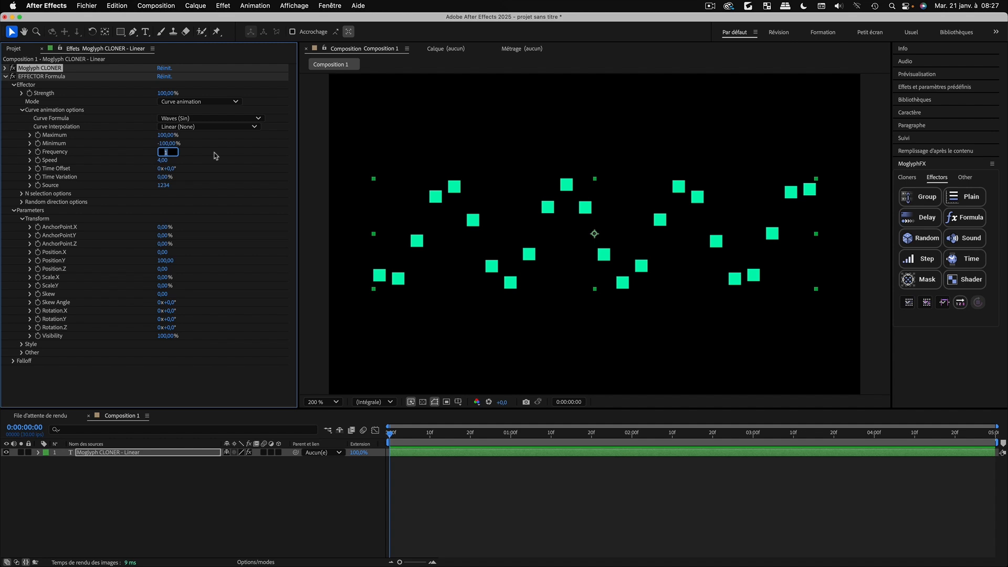
key("Return")
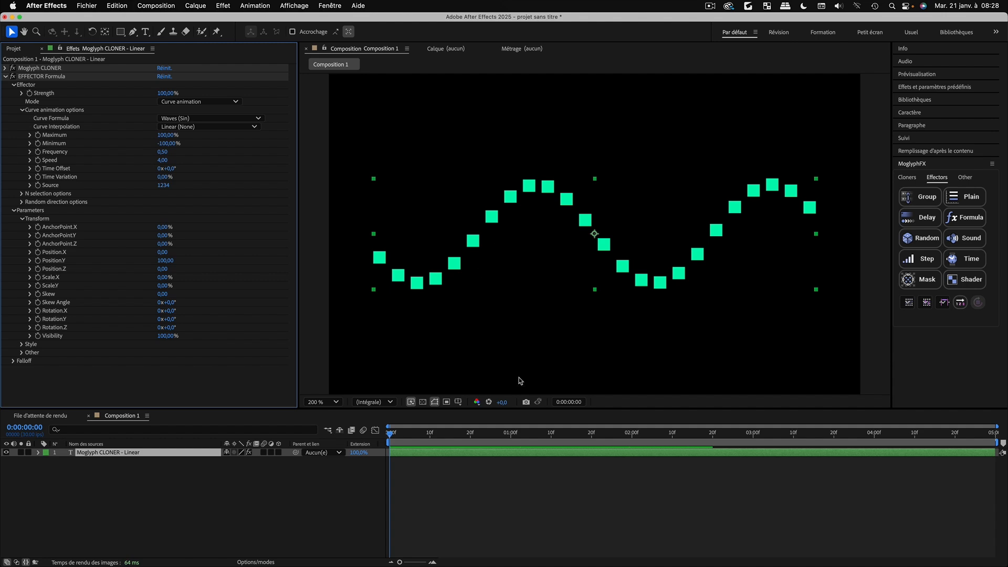
key("space")
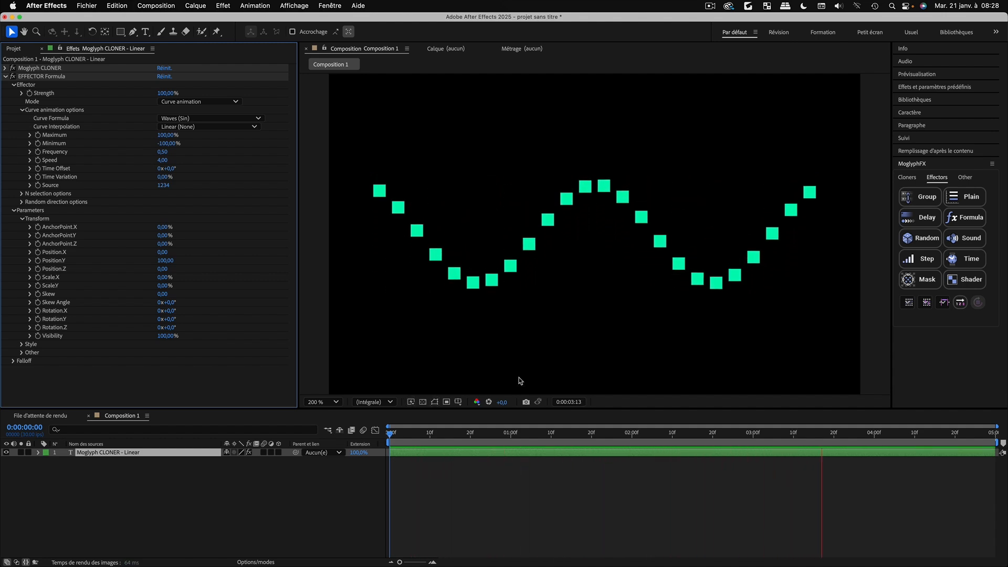
key("space")
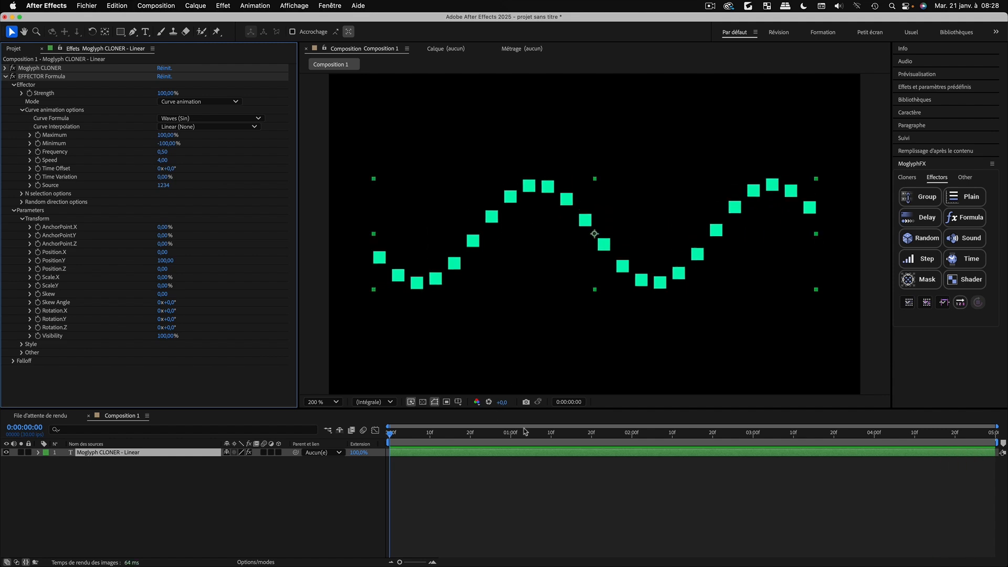
Try Formula effector Frequency values of 0,25 and 0,1, previewing the wave at the lower value
left_click(164, 152)
key("Return")
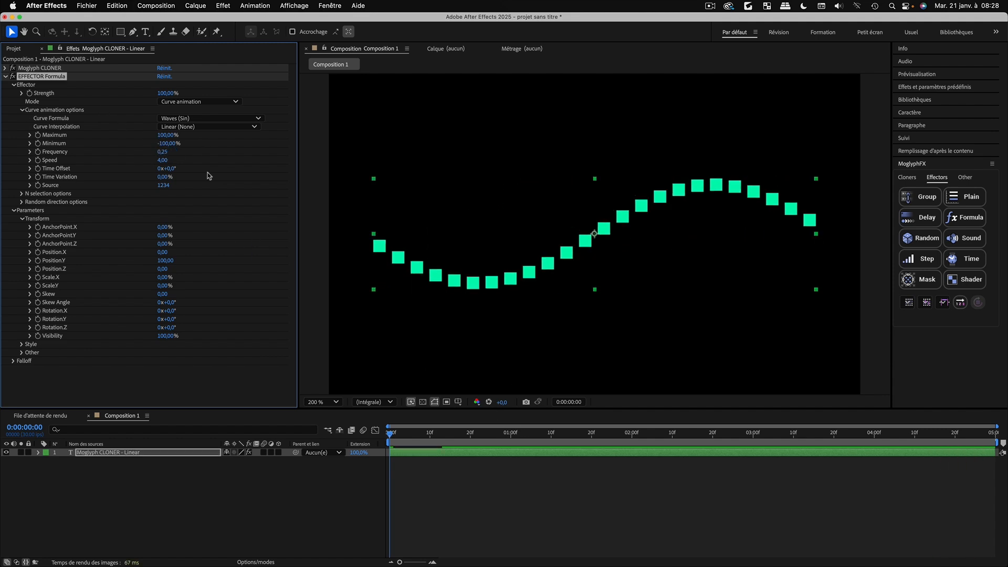
left_click(169, 153)
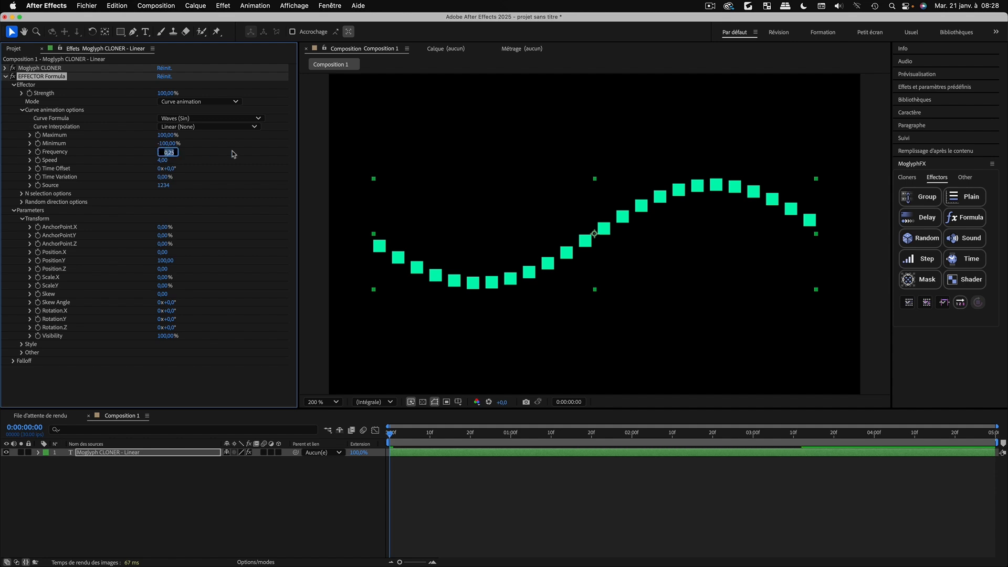
type("0")
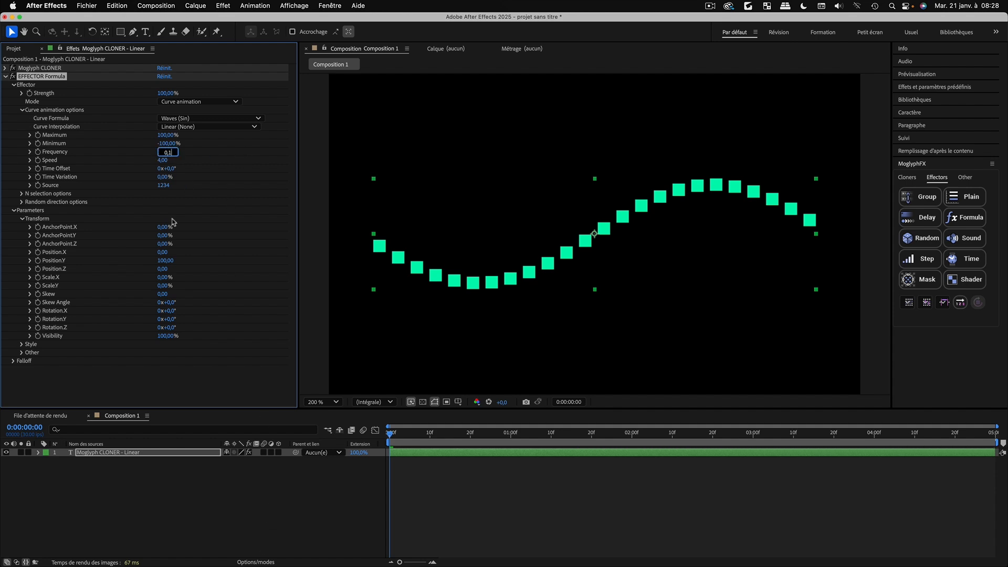
type(",1")
left_click(276, 485)
key("space")
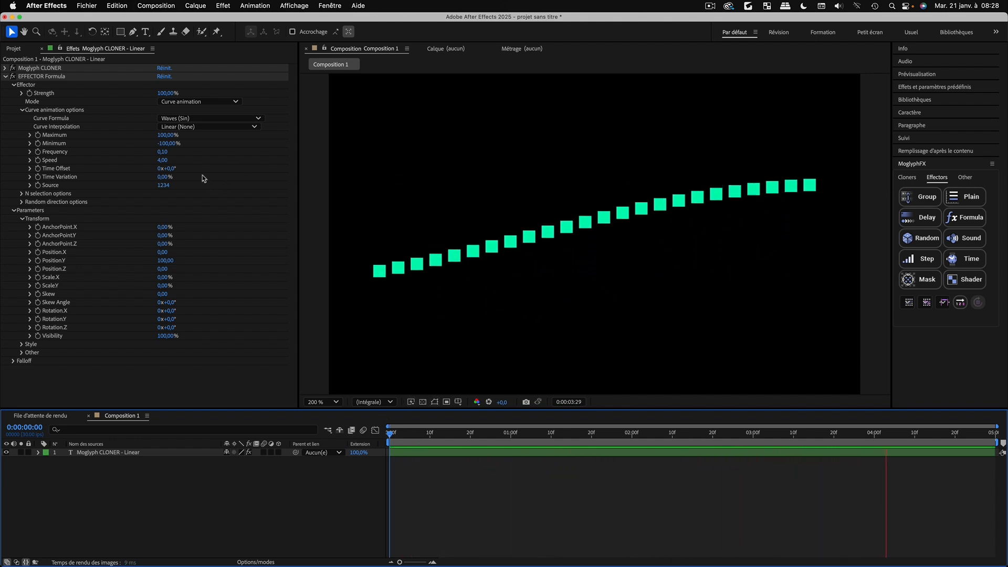
Return the Formula effector's Frequency to 0,5 and play the animation from the start of the composition
left_click(164, 152)
type("0,5")
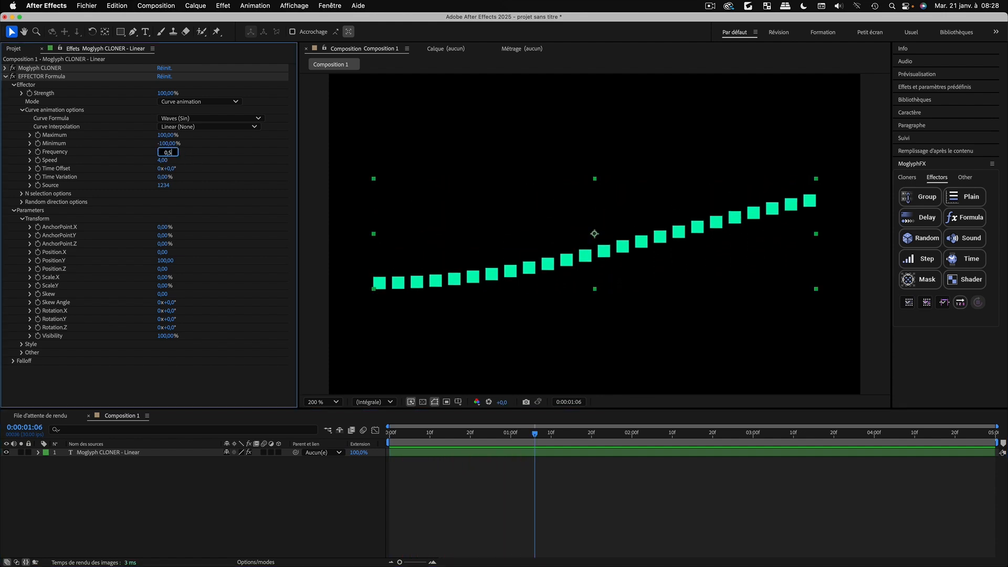
key("Return")
left_click(286, 491)
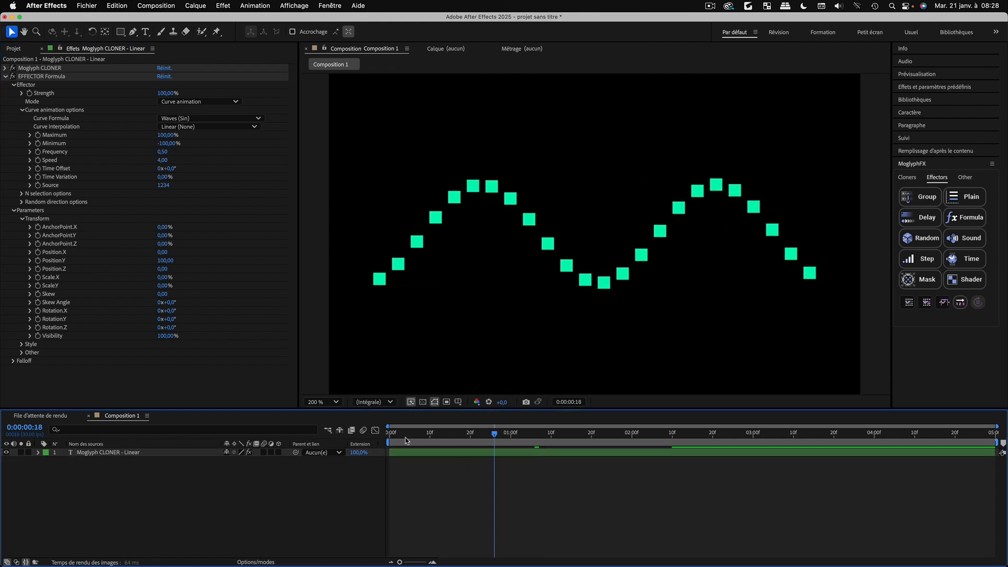
key("space")
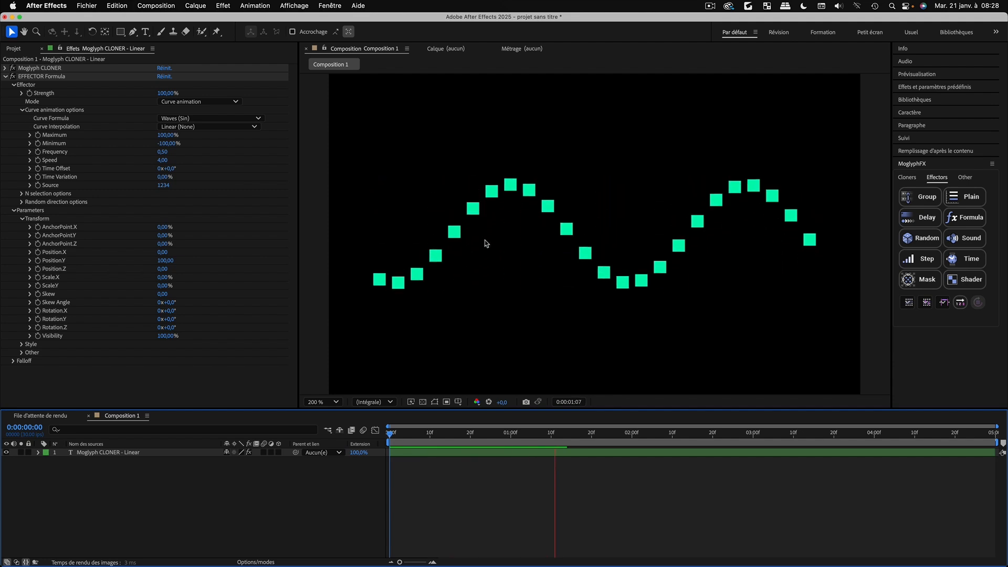
key("space")
Set the Formula effector's Speed to 10 and preview the faster wave
left_click(166, 161)
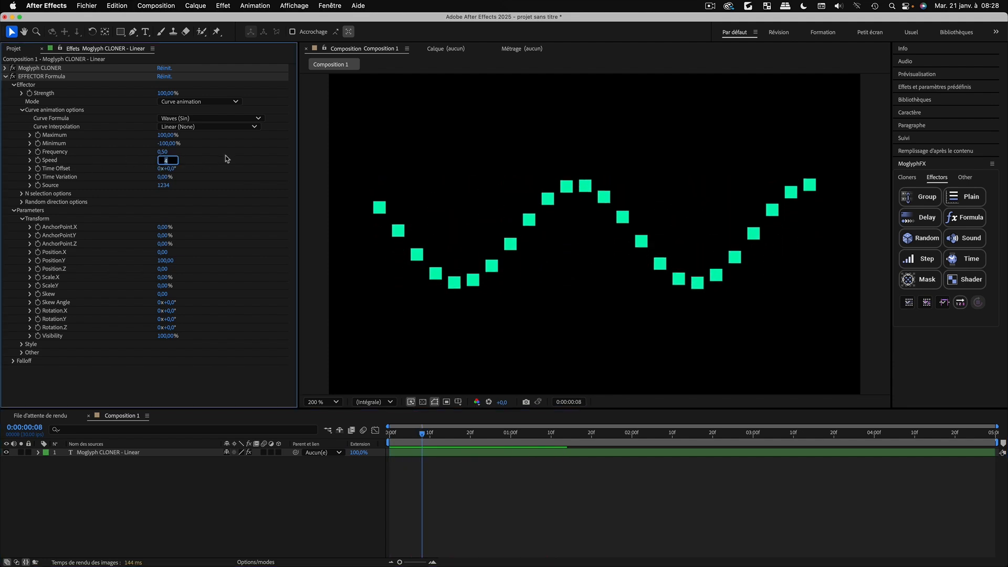
type("10")
left_click(267, 499)
key("space")
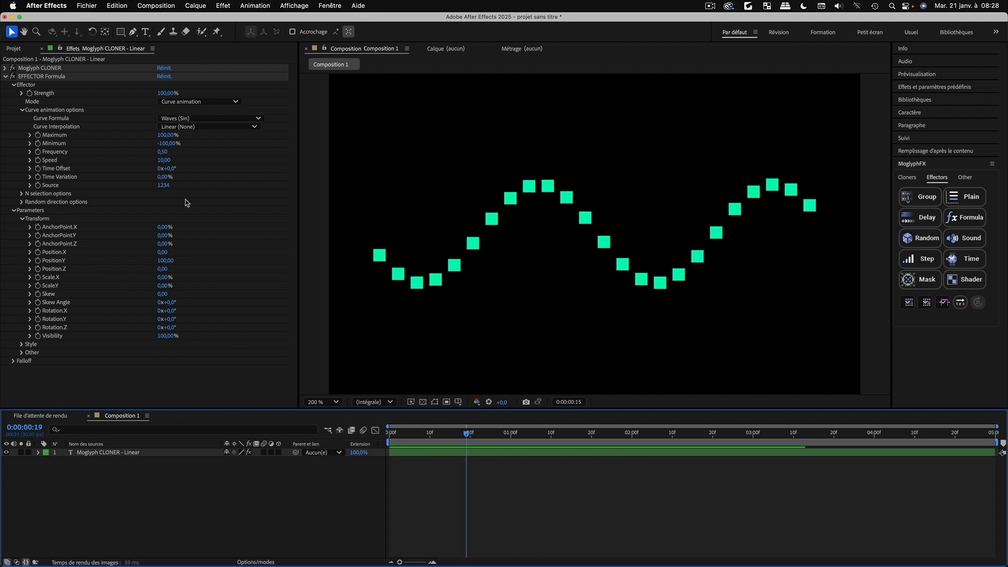
Set the Formula effector's Speed to 0,5 and preview the slower wave
left_click(165, 160)
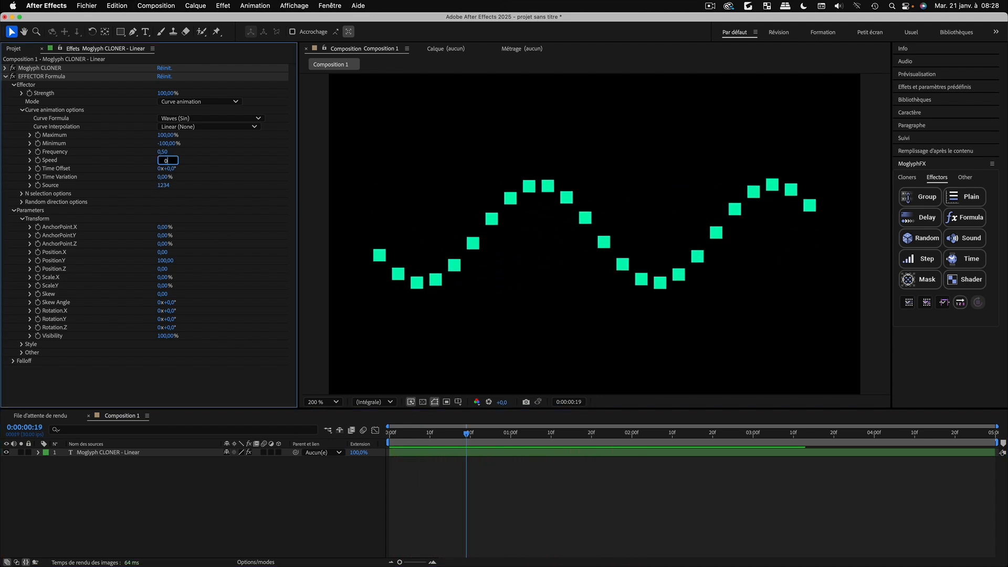
left_click(257, 515)
key("space")
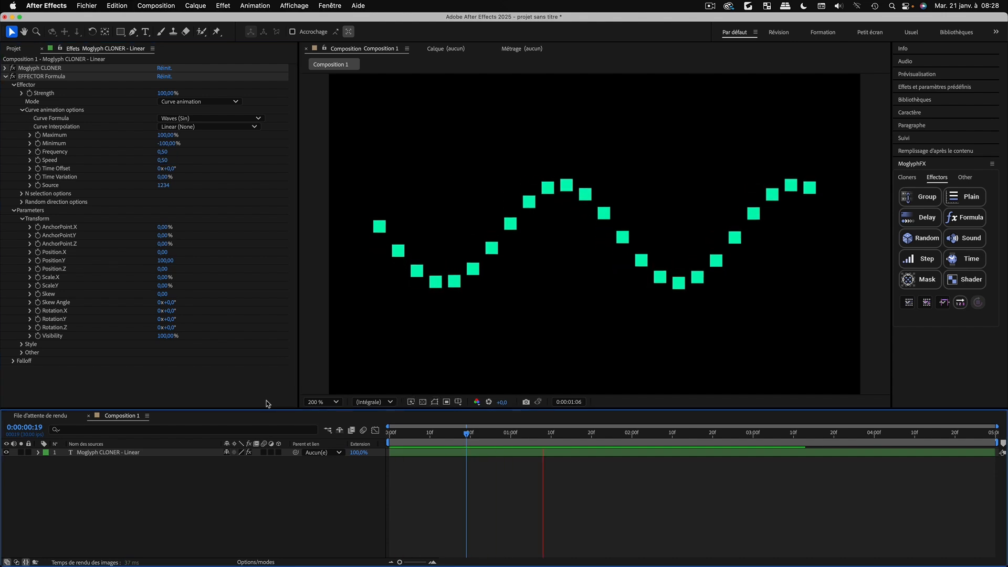
Set the Formula effector's Speed to 4 and preview the wave animation
mouse_move(164, 160)
left_mouse_down()
mouse_move(178, 167)
mouse_move(151, 161)
left_mouse_up()
left_click(162, 162)
type("4")
key("Return")
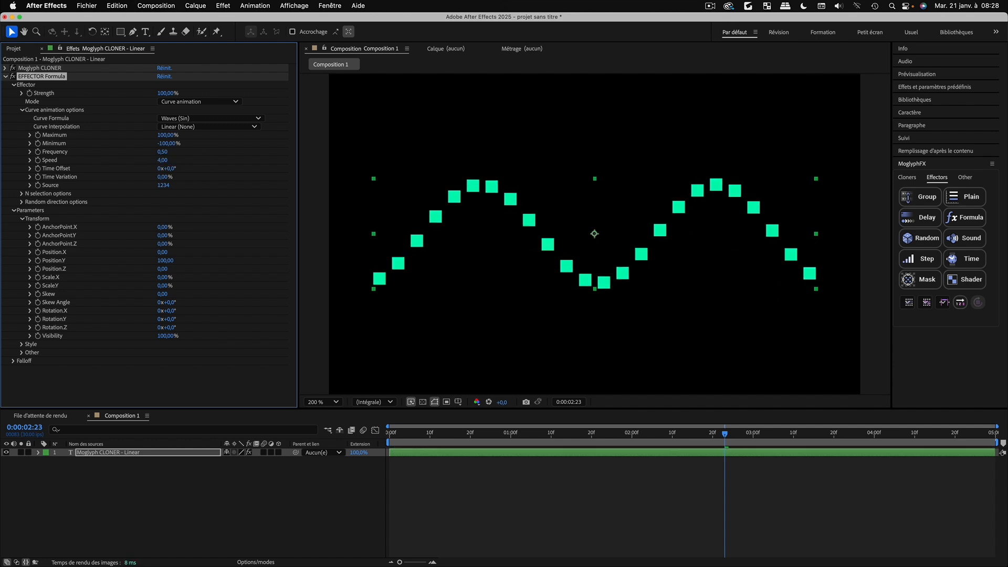
left_click(487, 512)
key("space")
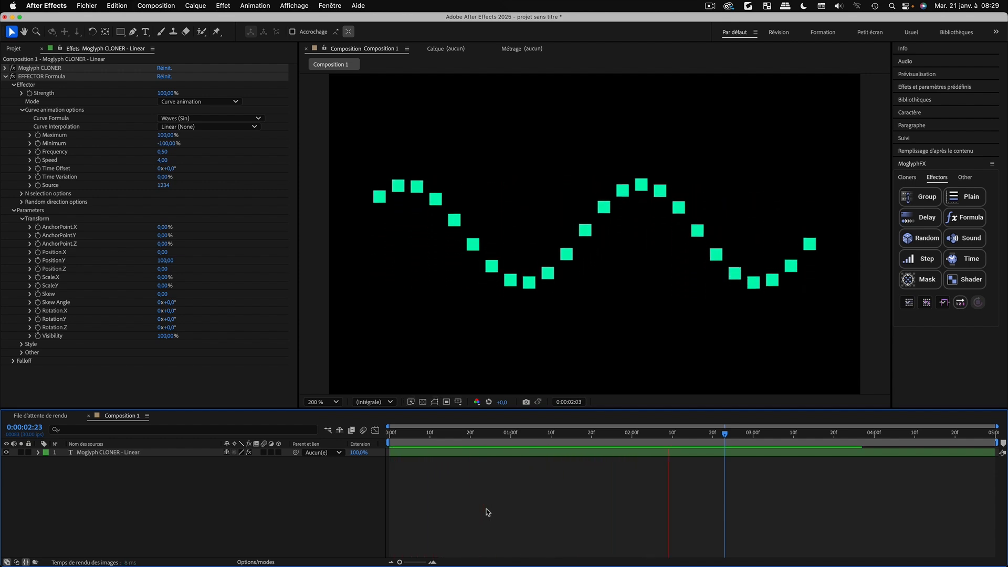
key("space")
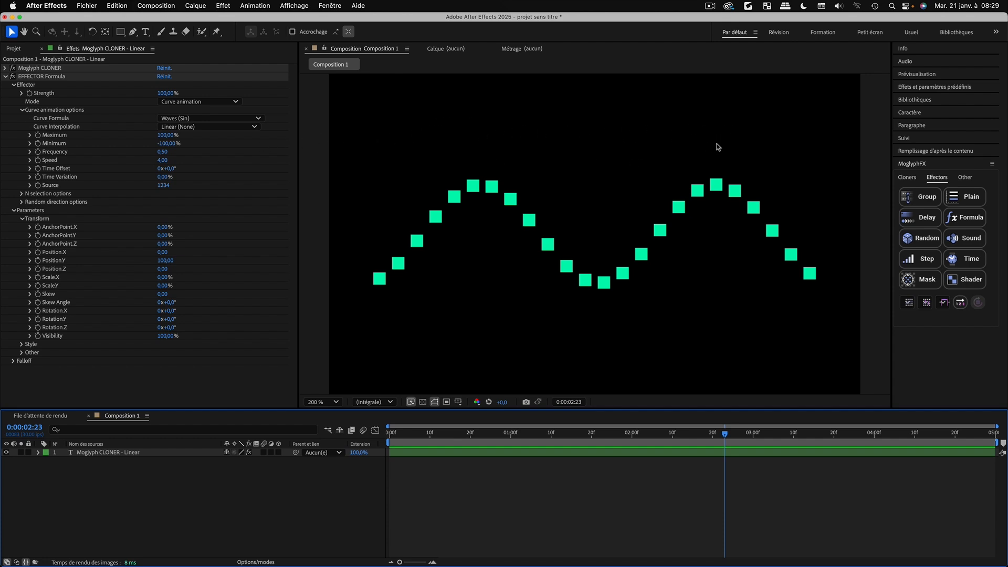
Set the Formula effector's Speed to -4 and preview the wave travelling in the opposite direction
left_click(162, 162)
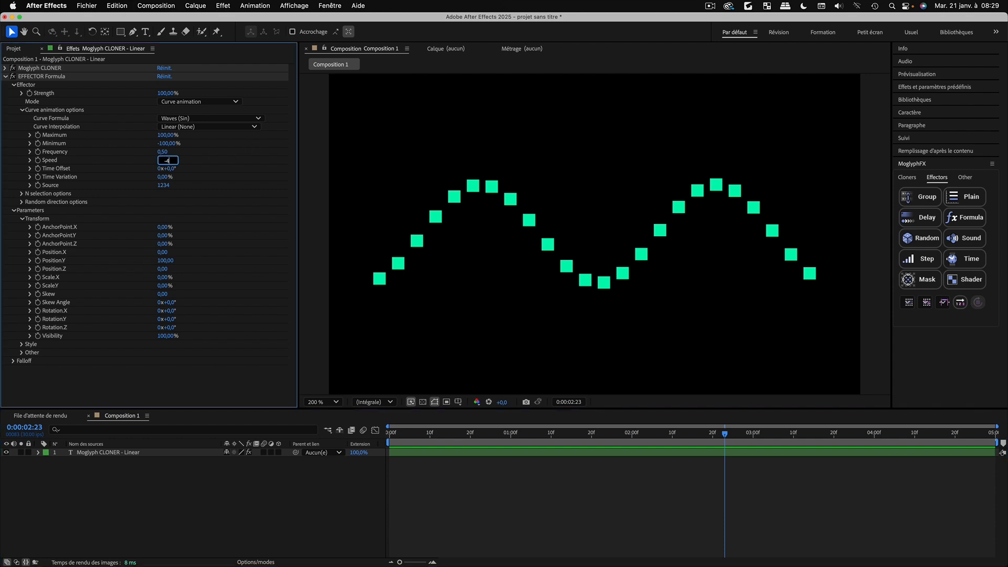
key("Return")
key("space")
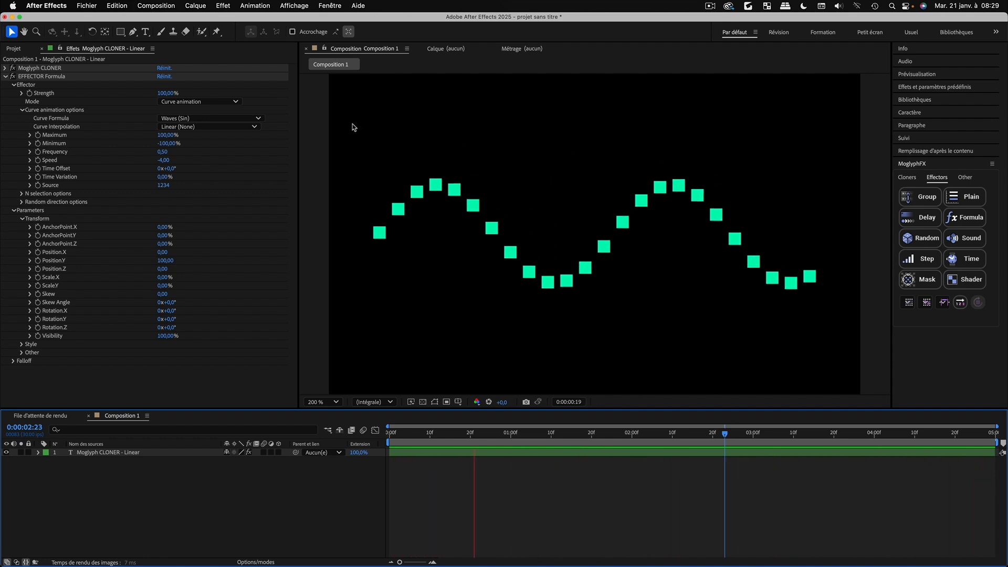
Restore the Formula effector's Speed to 4, stop the preview and return the playhead to 0:00:00:00
left_click(163, 160)
type("4")
key("Return")
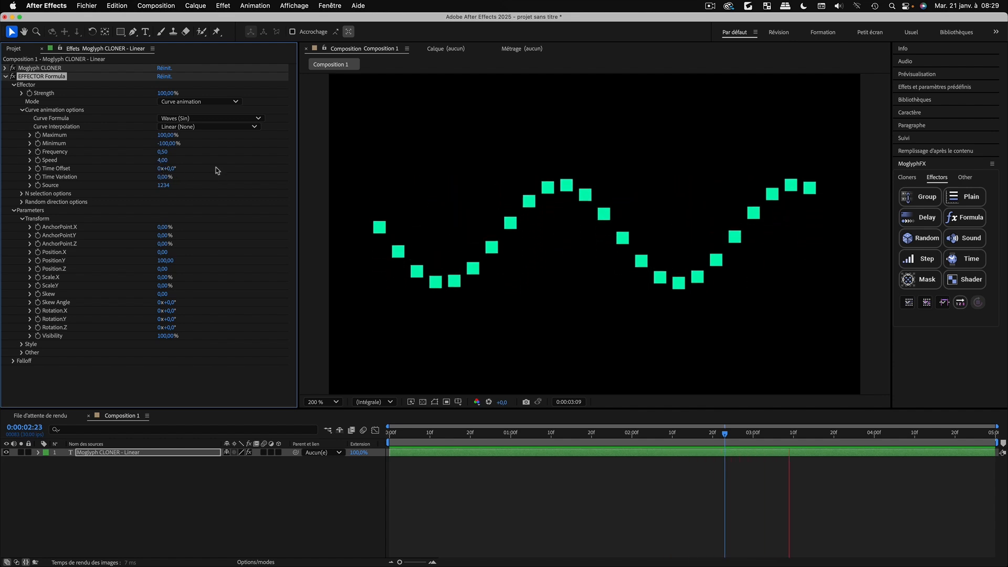
key("space")
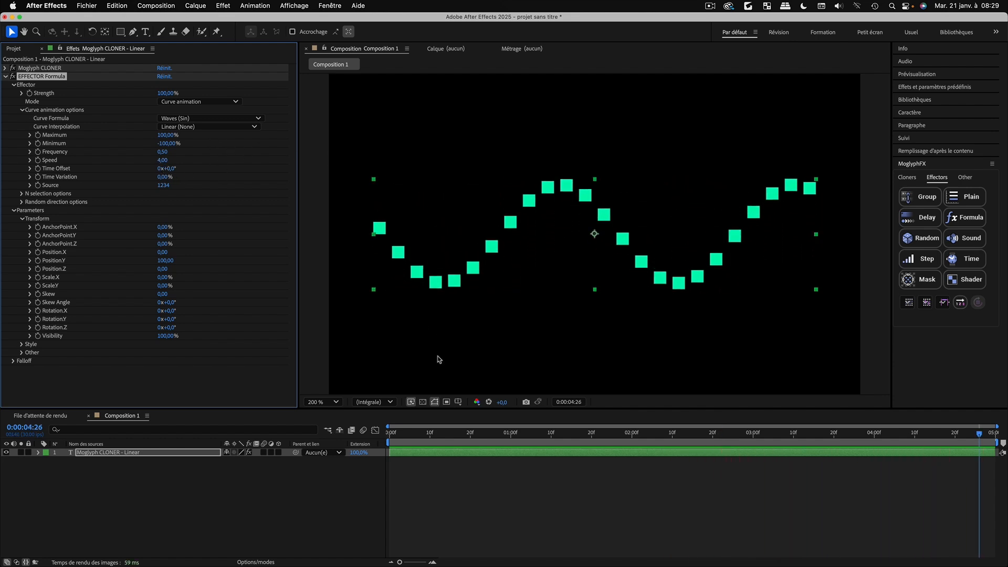
left_click_drag(446, 439, 381, 443)
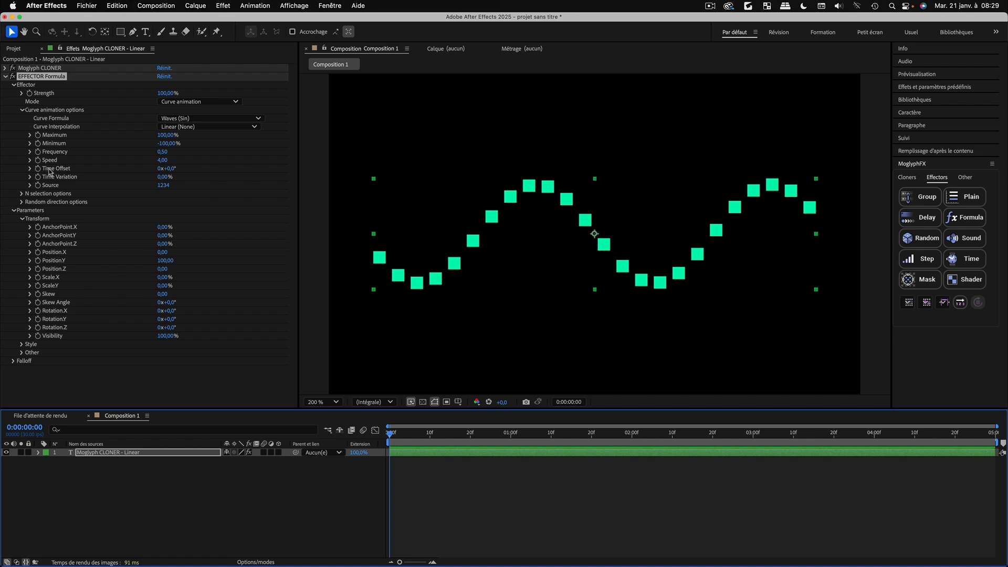
Try a Time Offset of 51° on the Formula effector's curve and undo the change
left_click(171, 171)
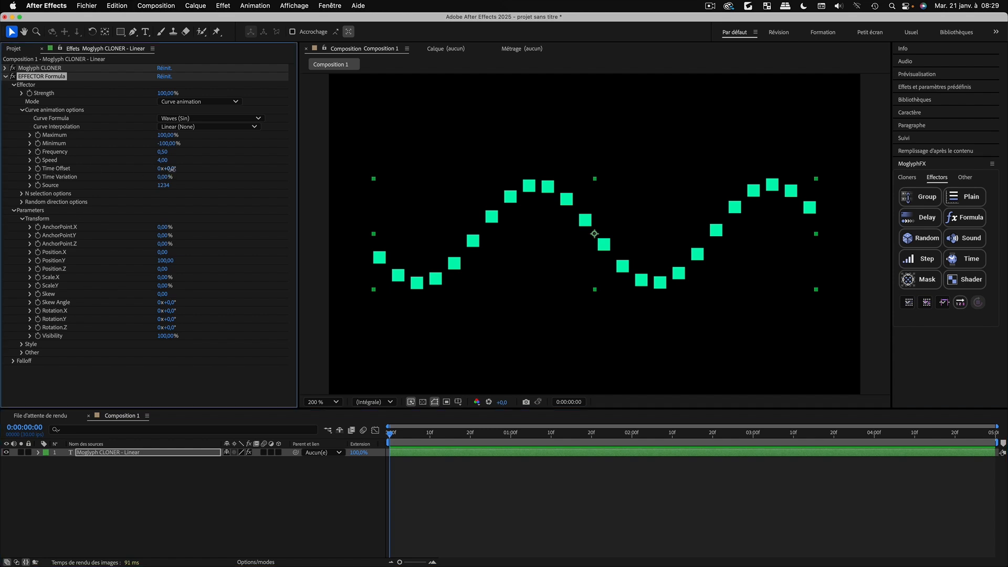
left_click_drag(174, 170, 200, 173)
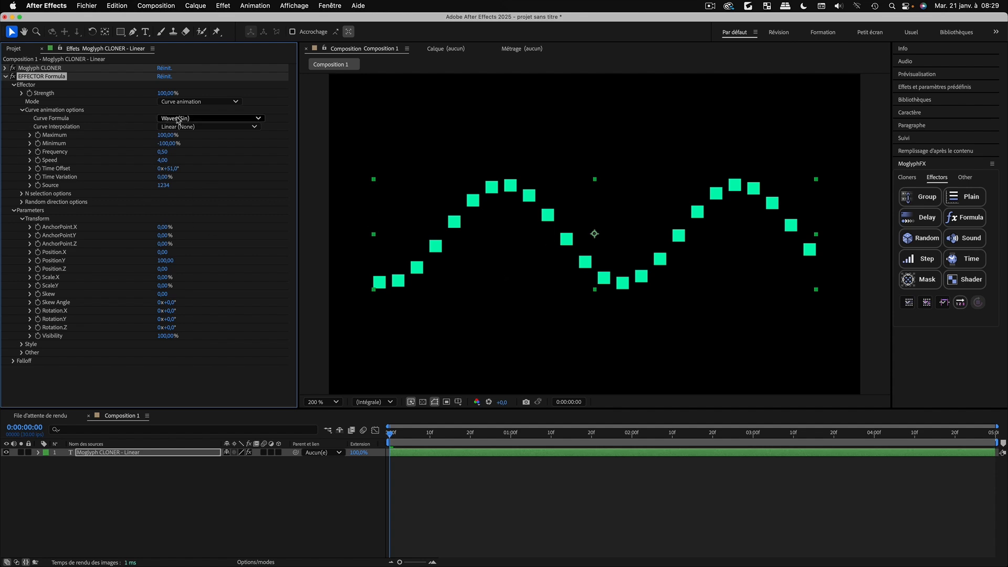
key("super+z")
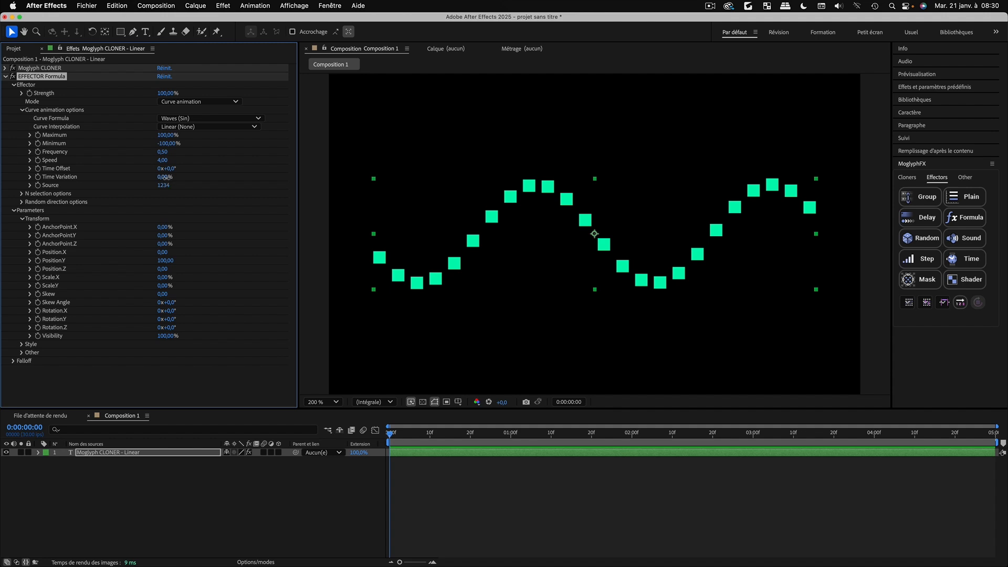
Raise the Formula effector's Time Variation to 100% and preview the randomised movement of the clones
left_click_drag(166, 177, 253, 188)
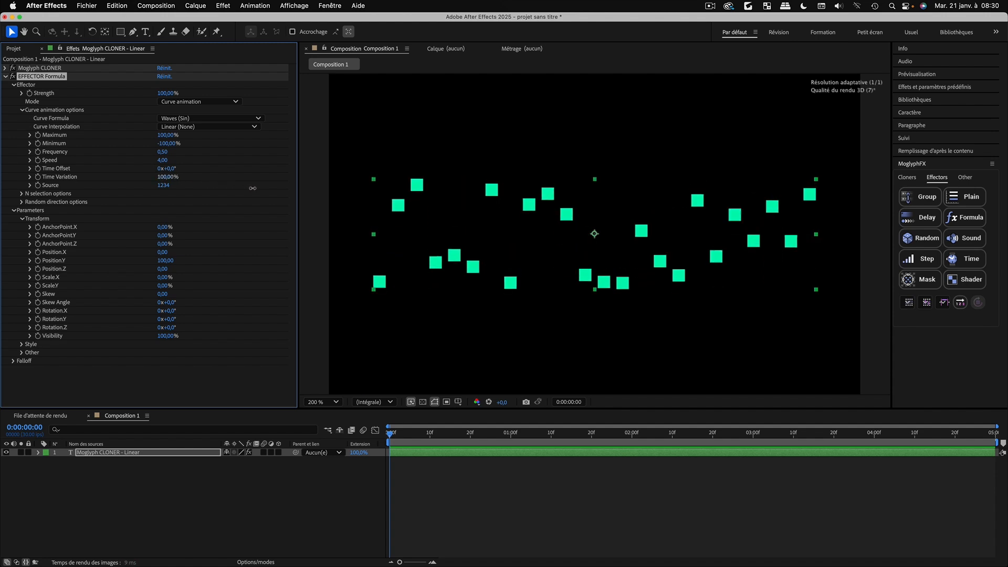
left_click(489, 496)
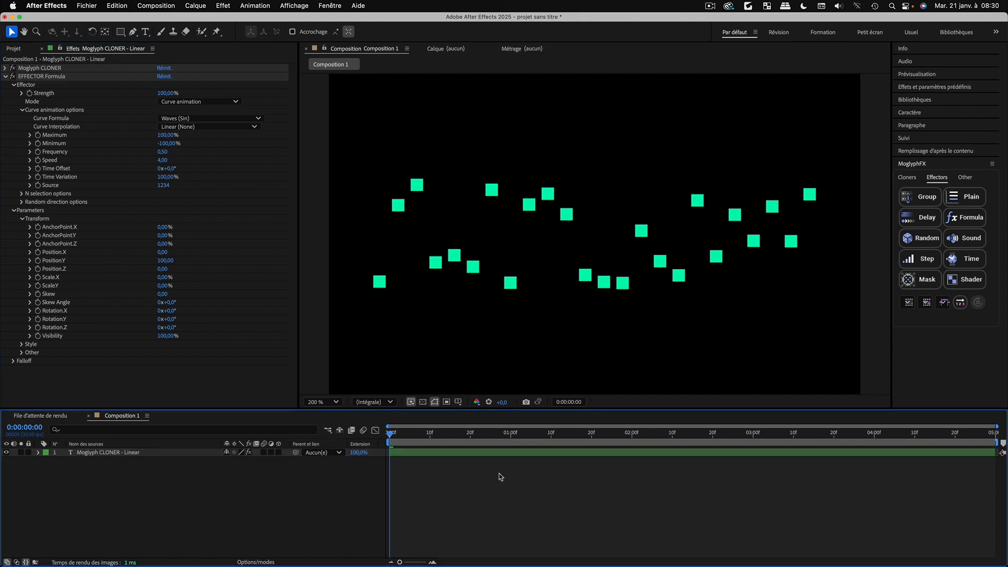
key("space")
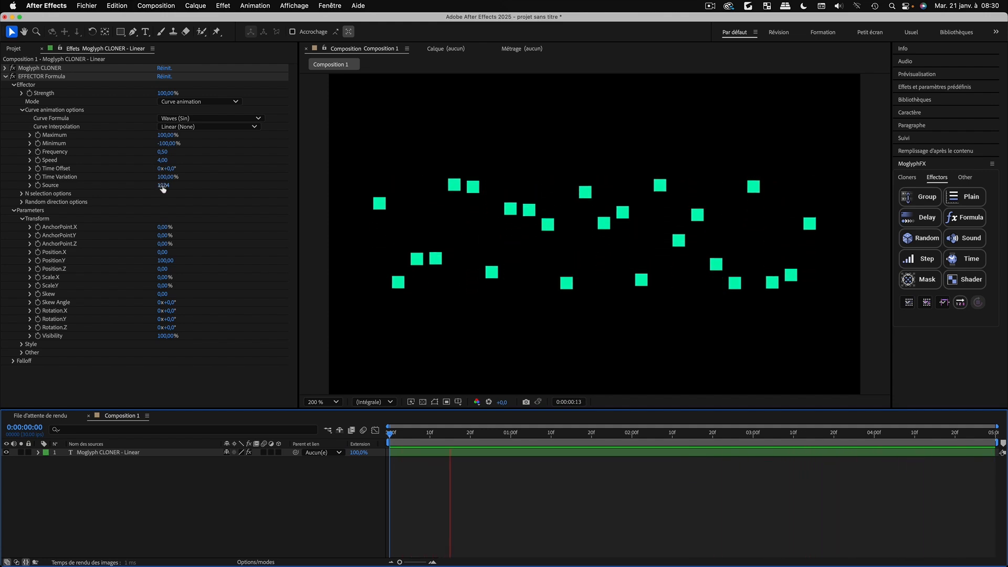
key("space")
Move the playhead to 0:00:00:20 and set the Formula effector's Source value to 999
left_click_drag(484, 438, 471, 439)
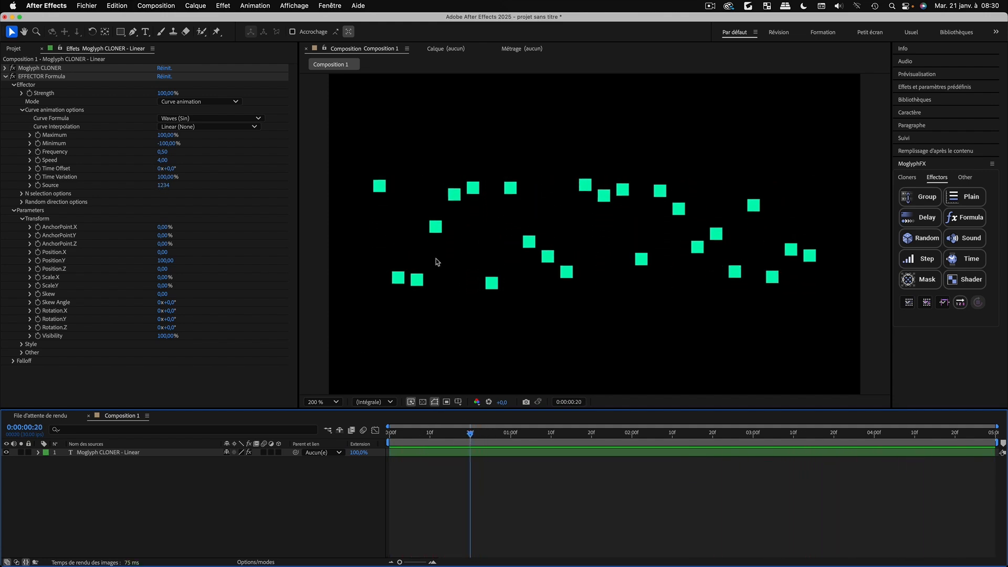
left_click(164, 186)
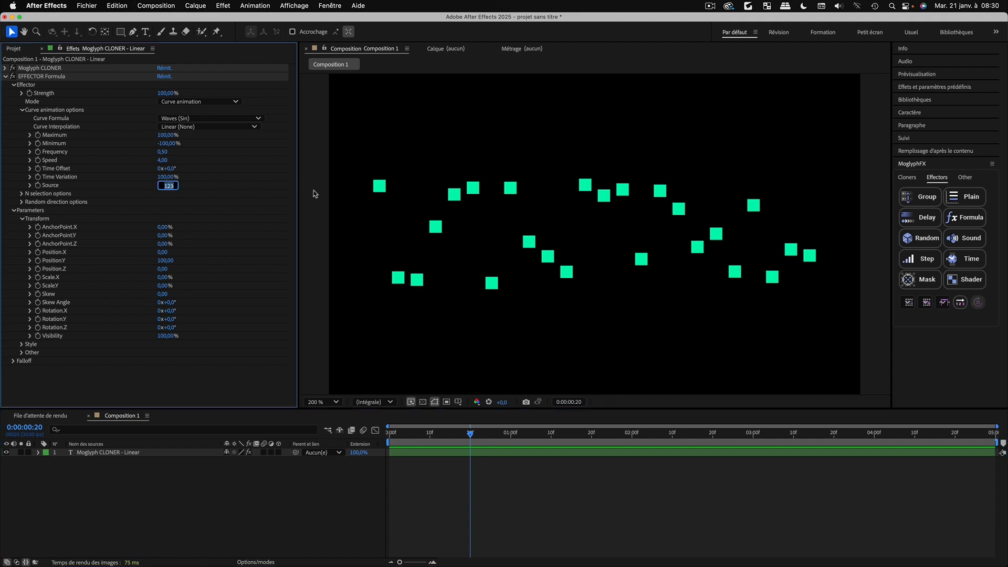
type("999")
left_click(292, 505)
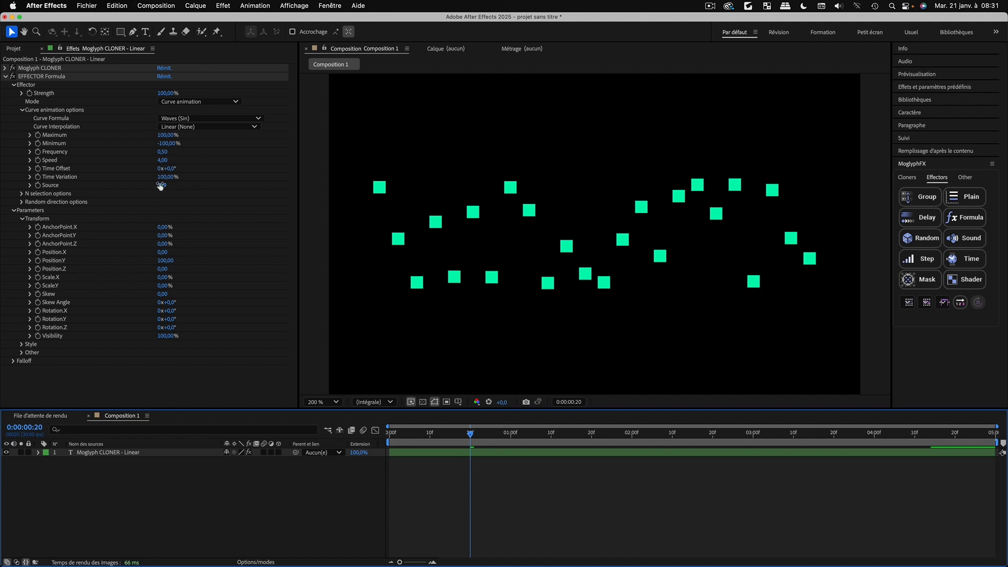
Undo the Source change, return the playhead to 0:00:00:00 and set the Formula effector's Time Variation to 0%
key("super+z")
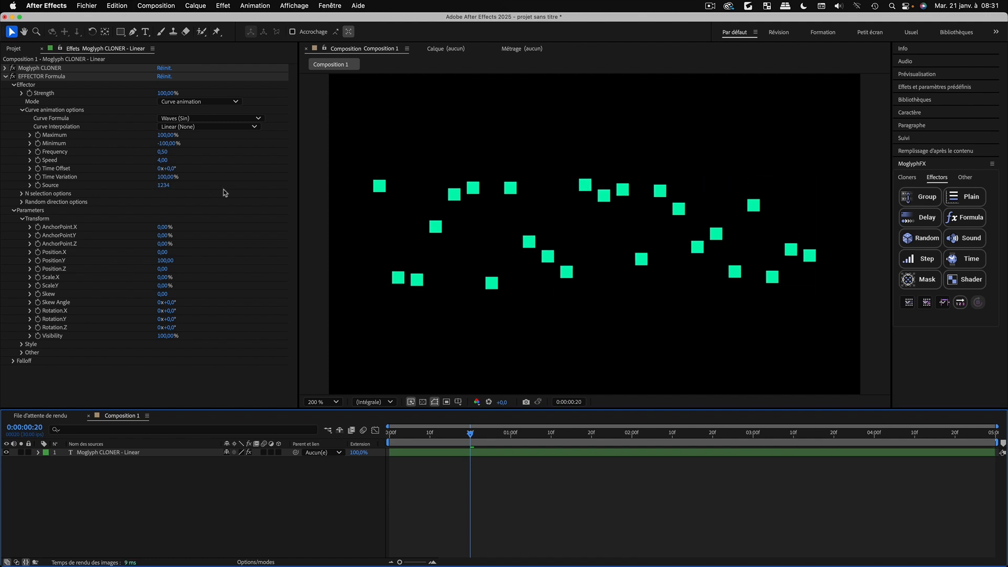
key("Home")
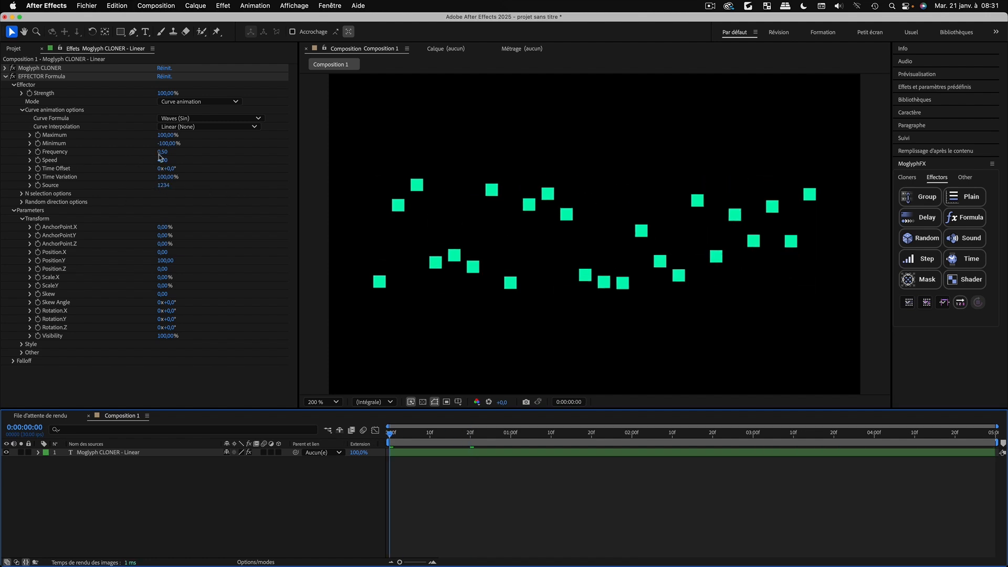
left_click(167, 177)
type("0")
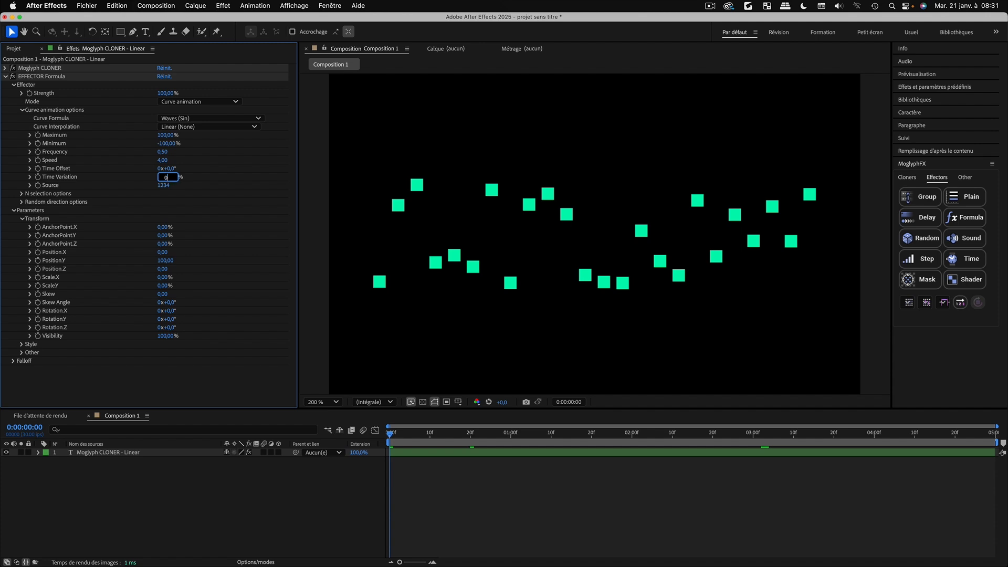
key("Return")
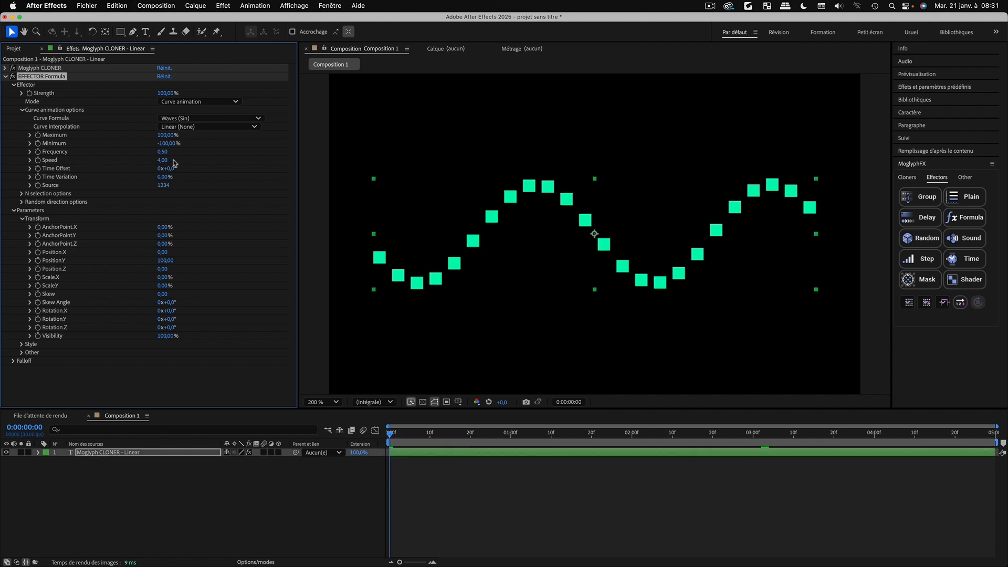
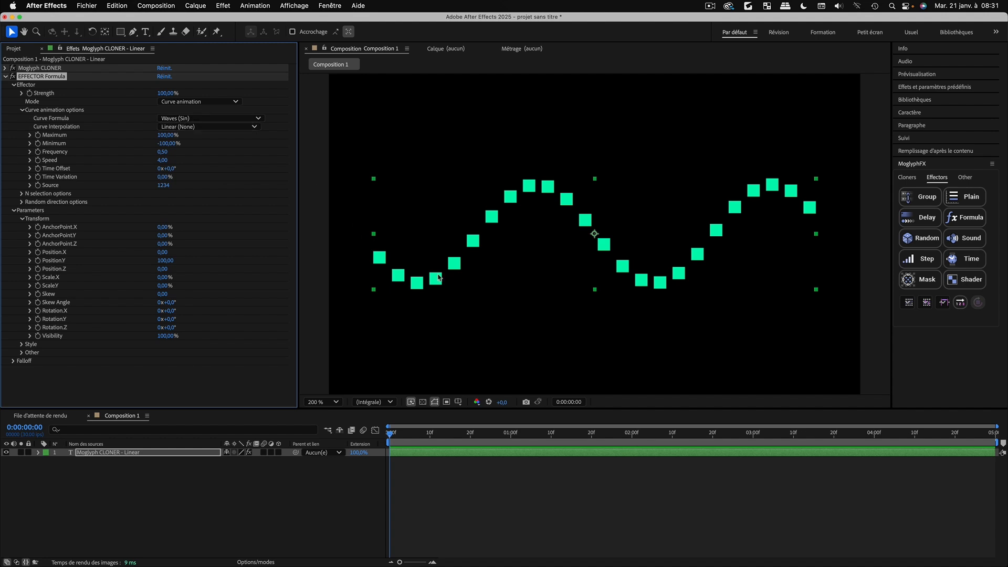
Try the Super Ease (66%) Curve Interpolation on the Formula effector and restore Linear (None)
left_click(202, 128)
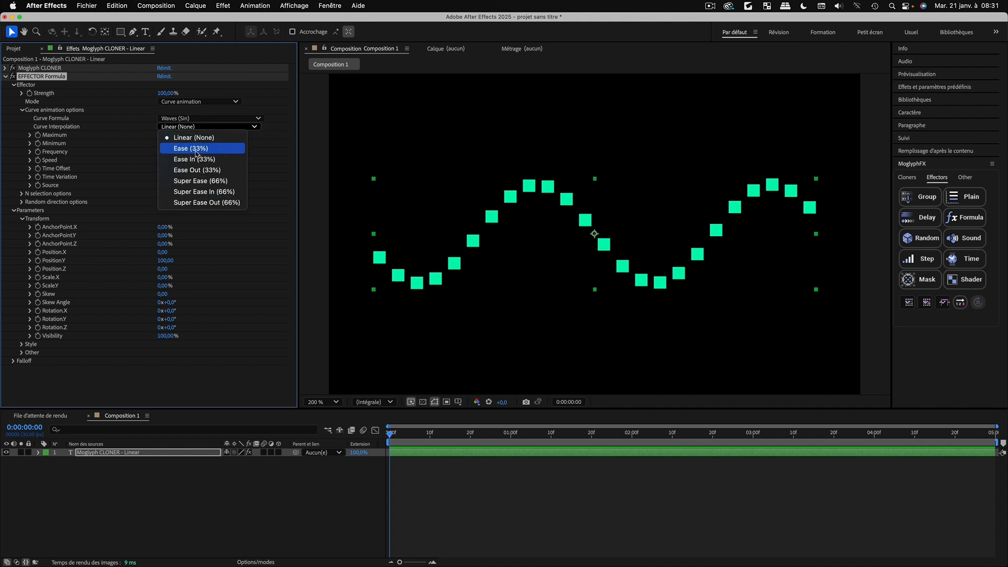
left_click(215, 183)
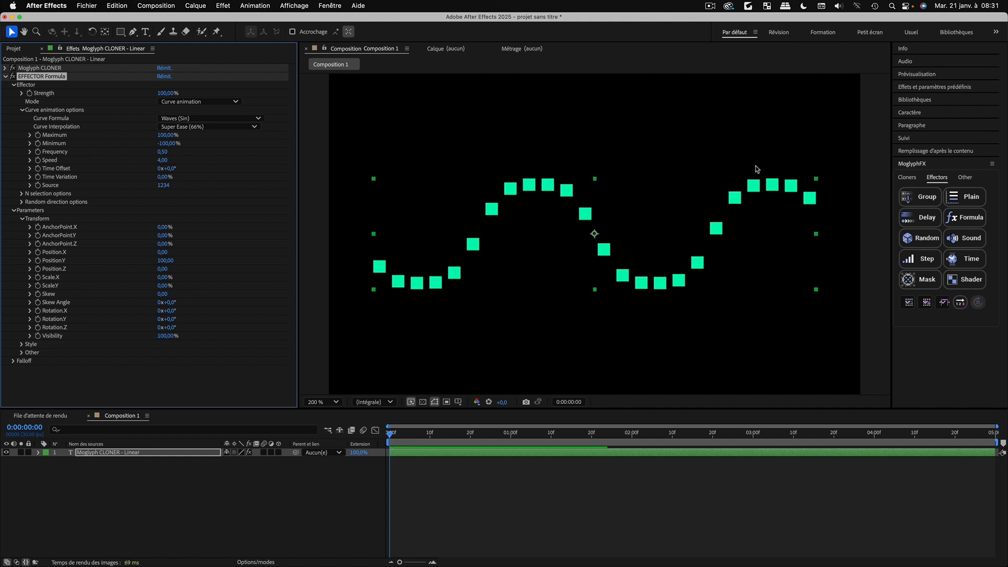
left_click(181, 127)
left_click(185, 139)
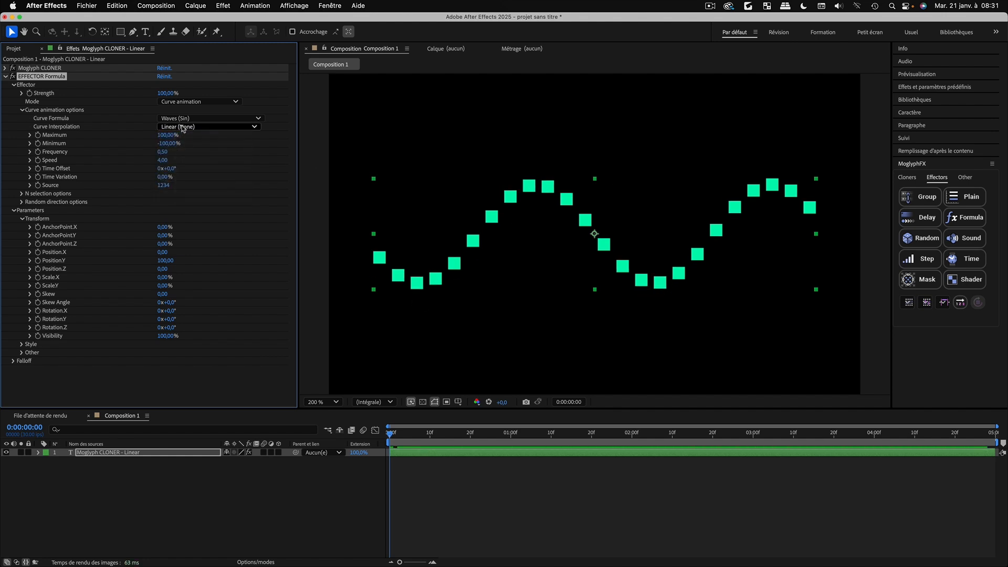
Compare the Ease (33%) and Super Ease (66%) Curve Interpolations on the wave of clones, ending on Ease (33%)
left_click(184, 127)
left_click(193, 149)
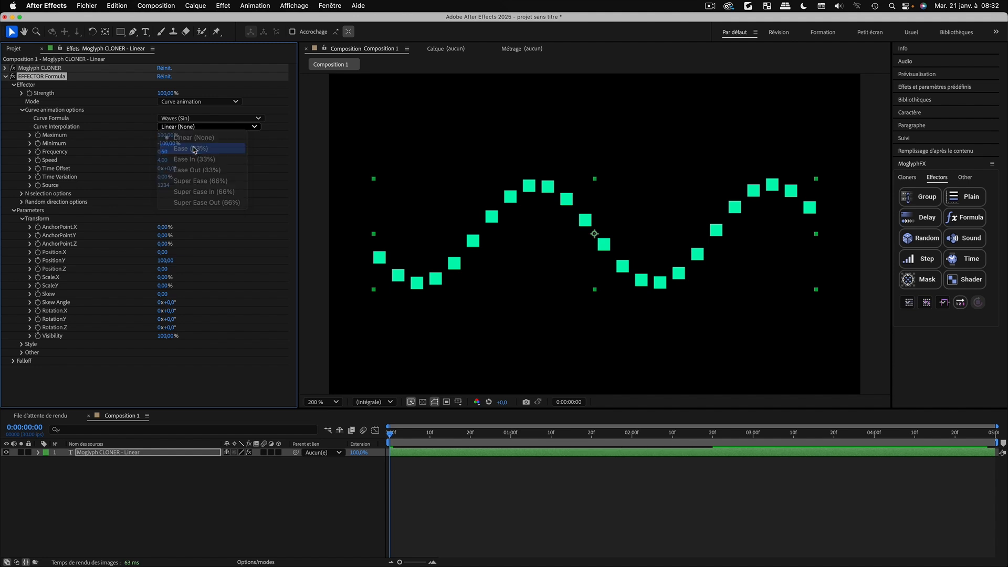
left_click(196, 129)
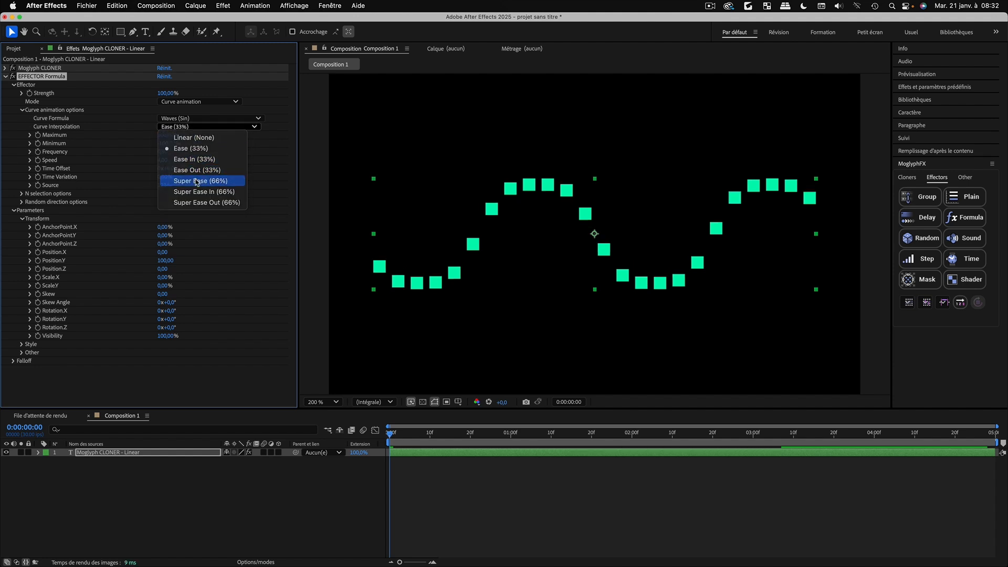
left_click(196, 181)
left_click(198, 128)
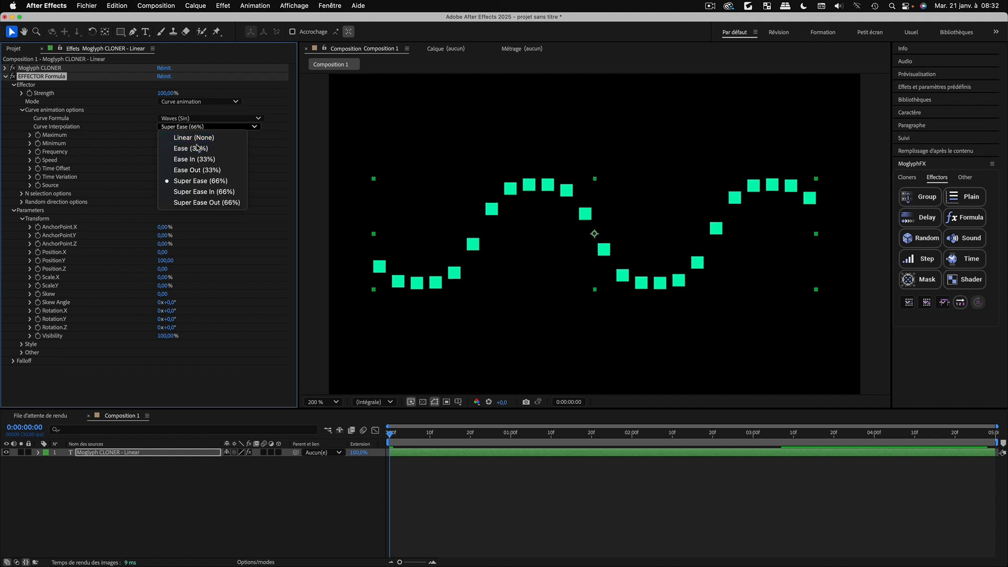
left_click(196, 149)
Try the Ease In (33%) and Ease Out (33%) Curve Interpolations on the Formula effector
left_click(201, 130)
left_click(203, 158)
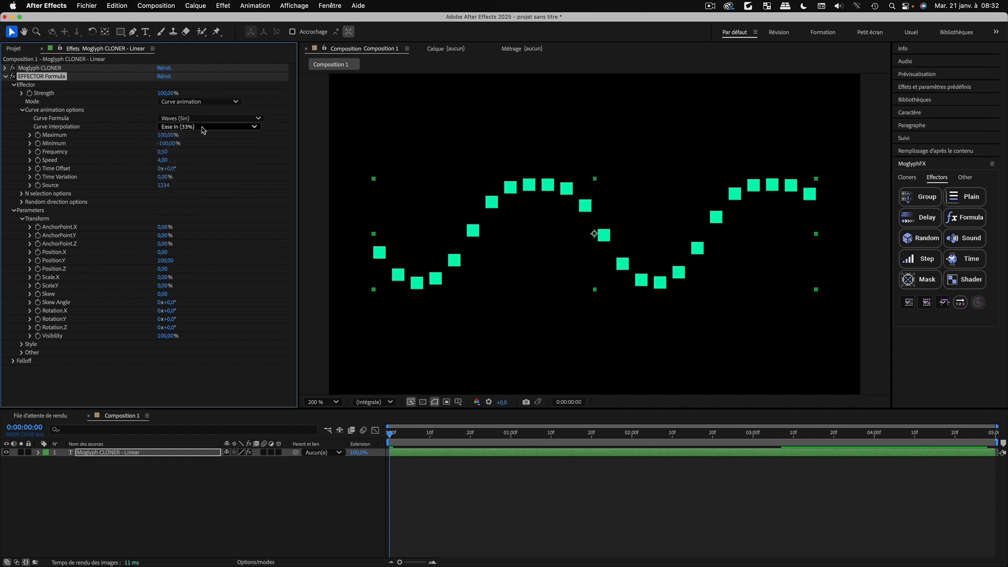
left_click(203, 129)
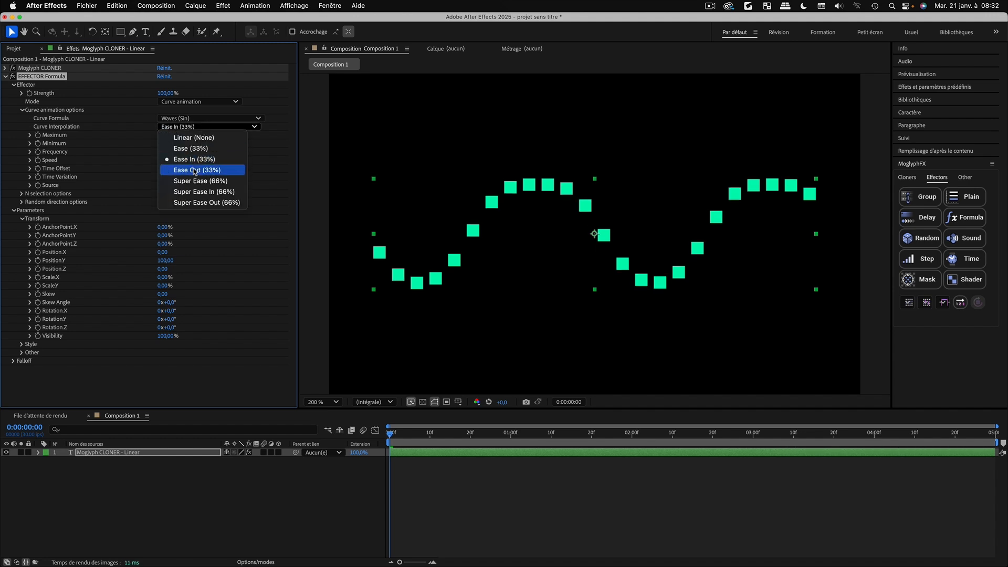
left_click(195, 170)
Alternate the Curve Interpolation between Super Ease In (66%) and Super Ease Out (66%), ending on Super Ease Out (66%)
left_click(204, 127)
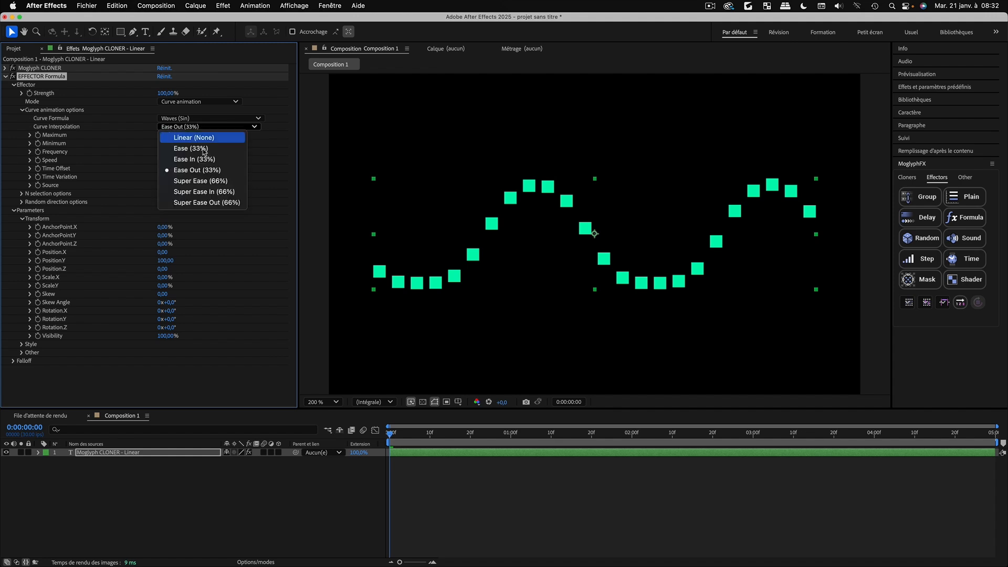
left_click(212, 192)
left_click(208, 126)
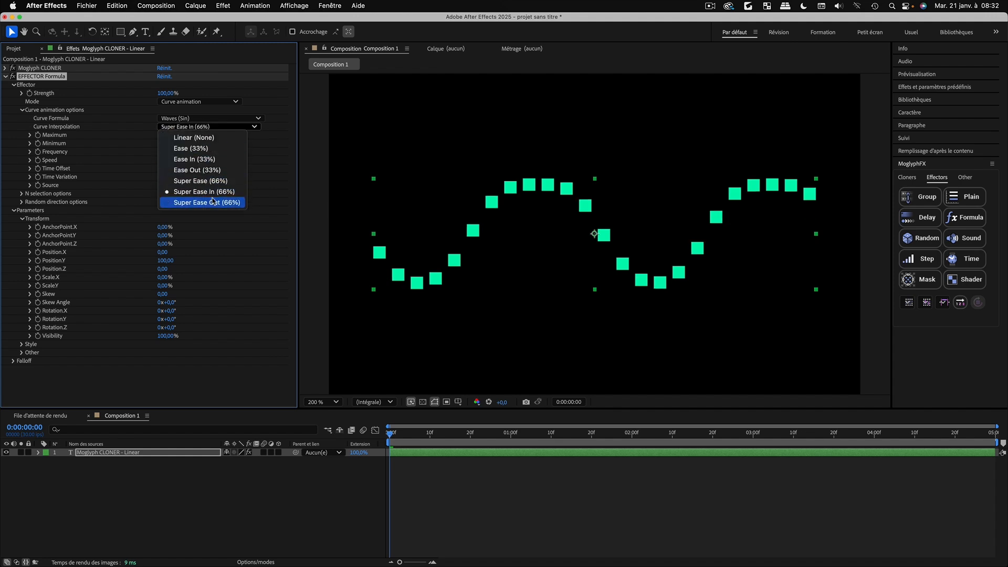
left_click(213, 201)
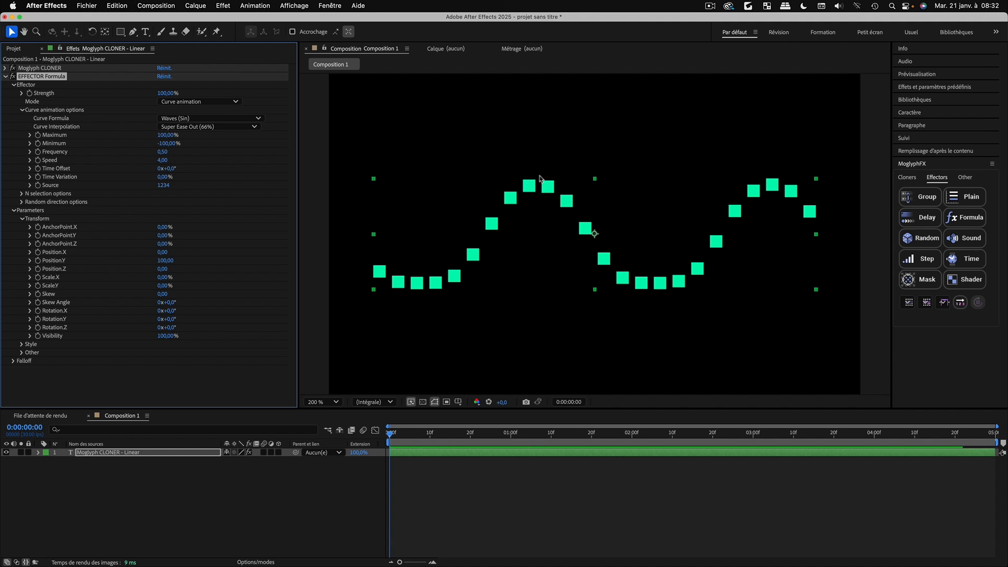
left_click(189, 127)
left_click(226, 198)
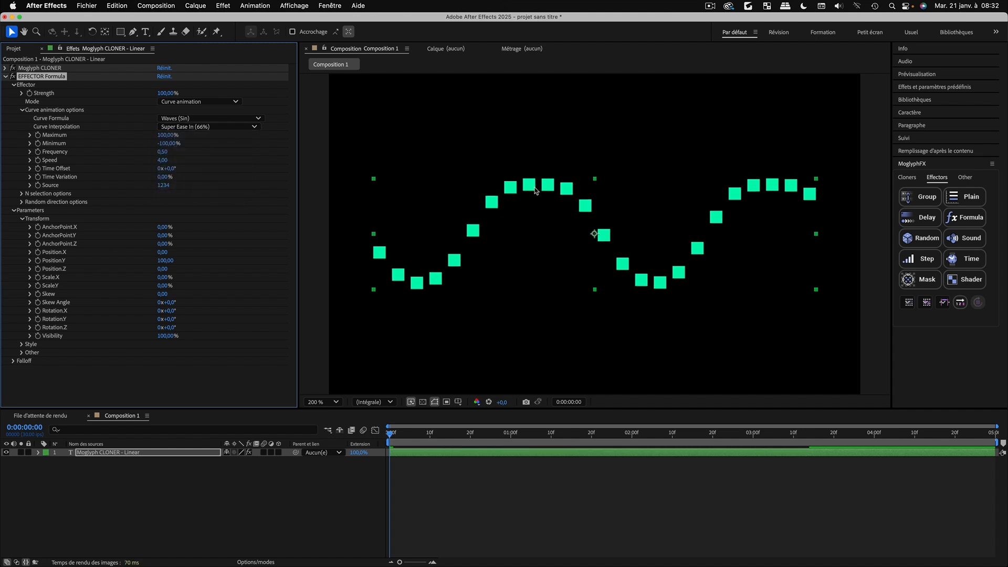
left_click(187, 129)
left_click(185, 206)
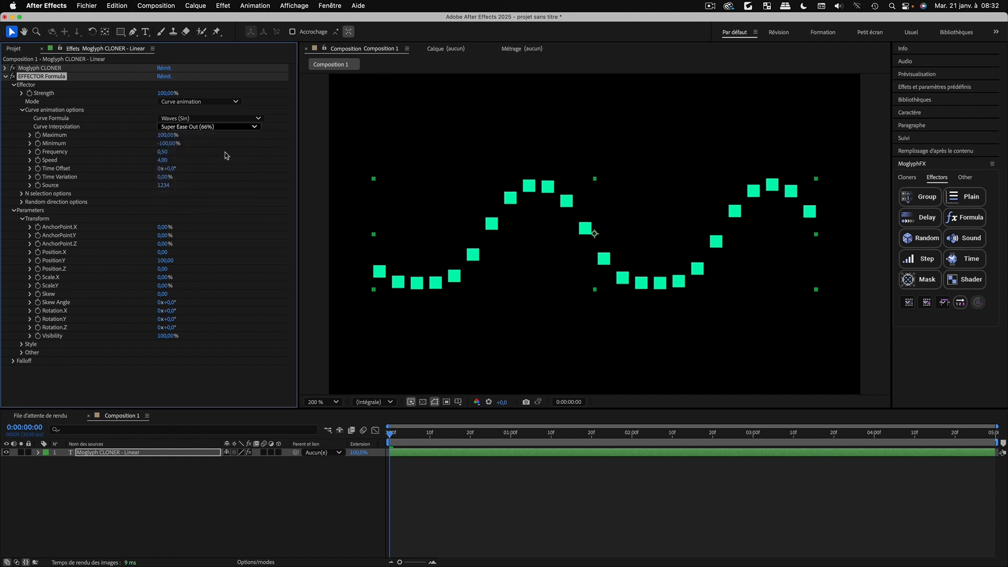
Preview the Super Ease Out (66%) wave animation and reset the Curve Interpolation to Linear (None)
key("space")
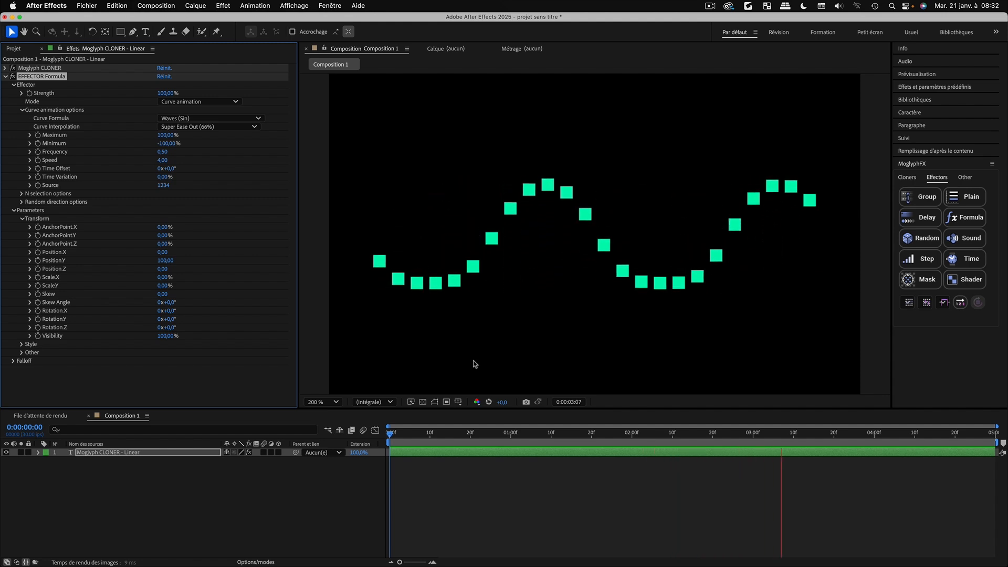
key("space")
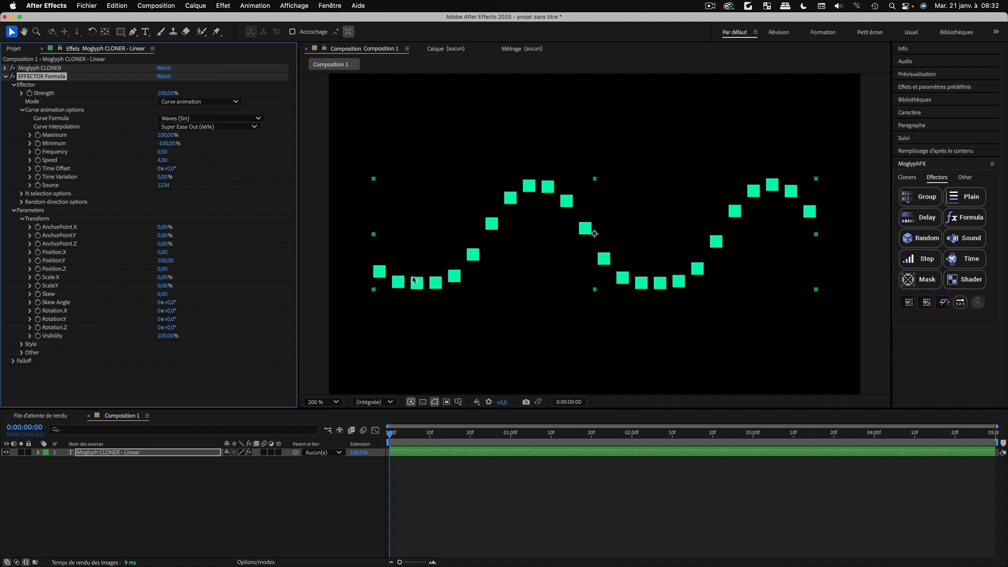
left_click(200, 128)
left_click(192, 138)
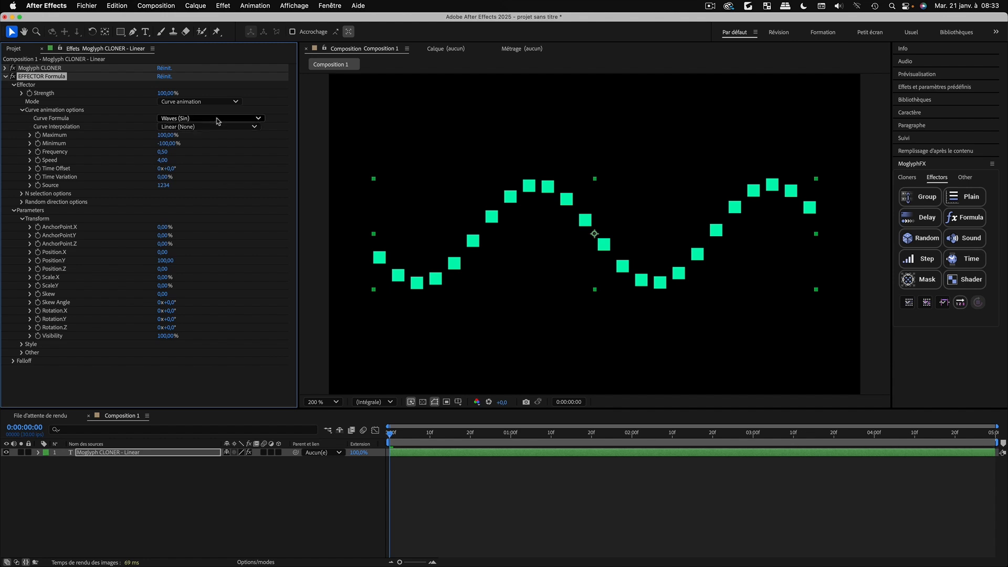
Switch the Formula effector's Curve Formula to Bounces (Sin + Abs) and preview the animation of the clones
left_click(219, 121)
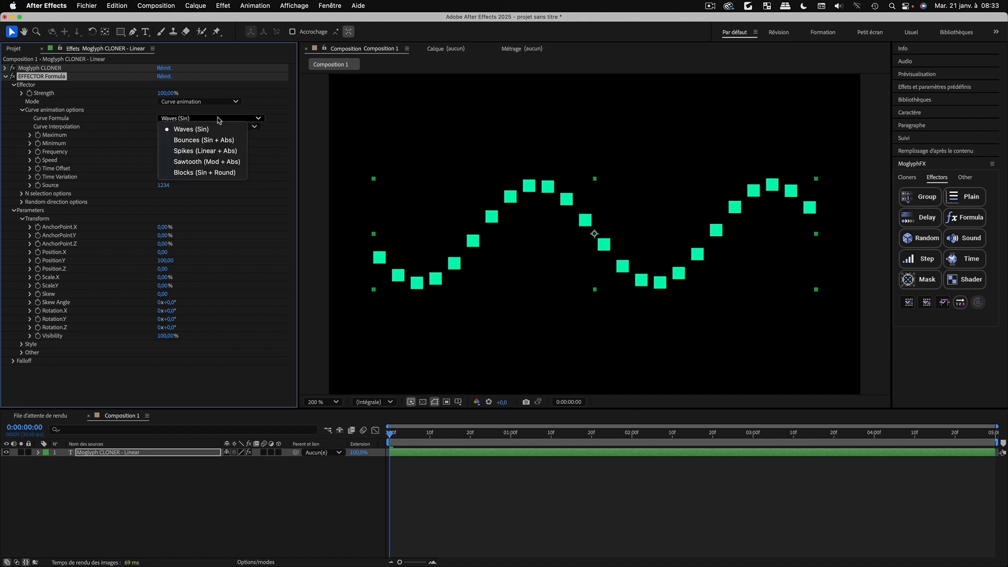
left_click(218, 146)
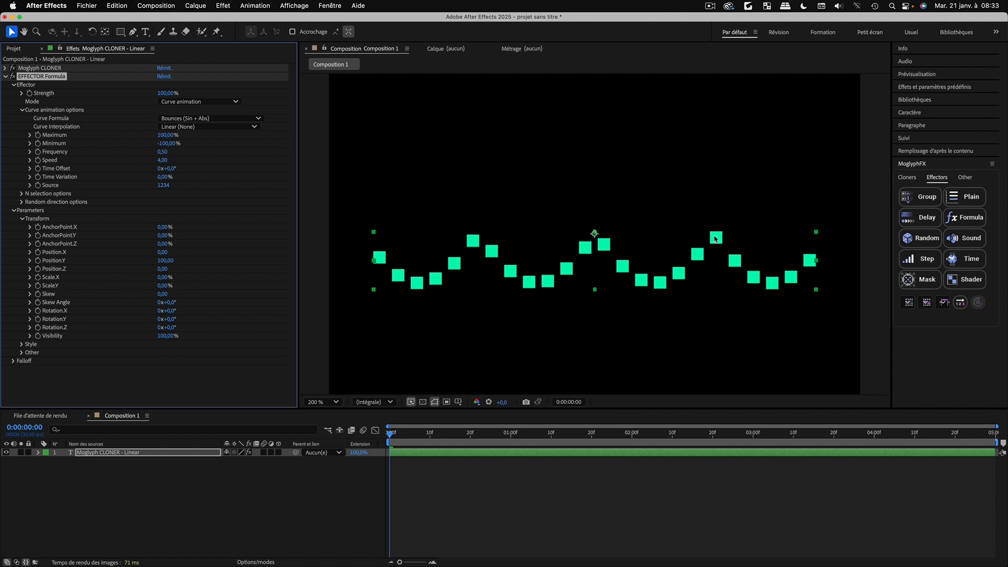
left_click(476, 512)
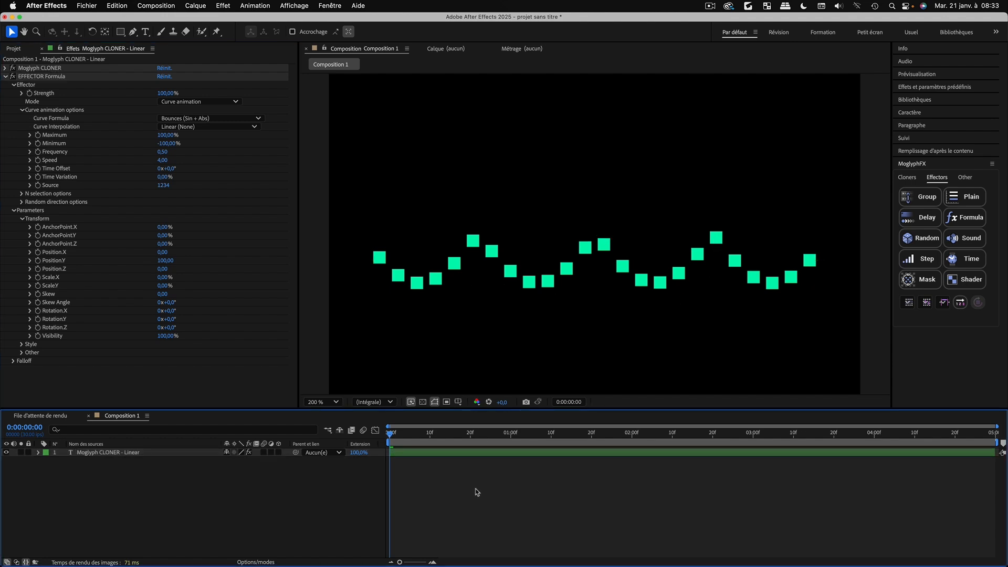
key("space")
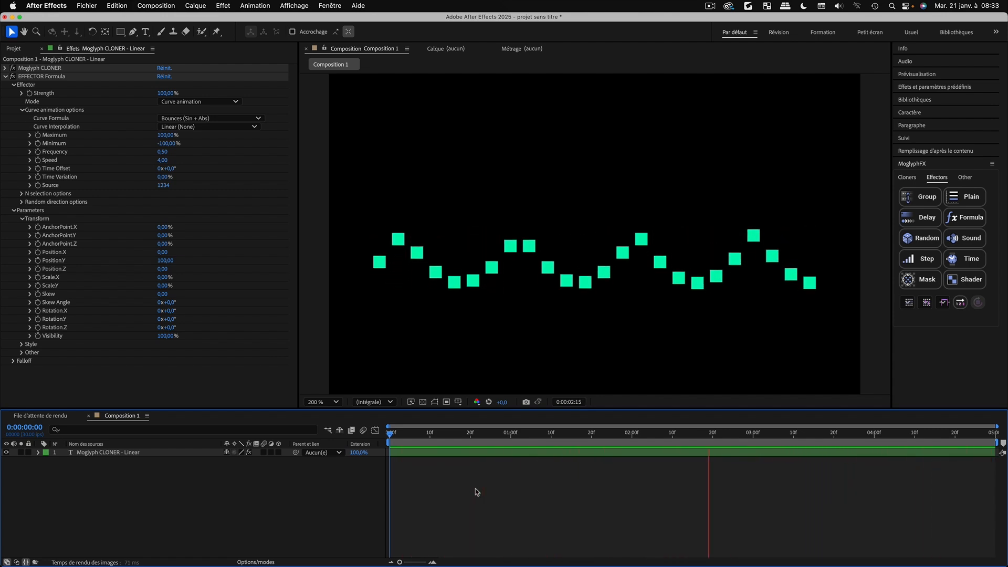
key("space")
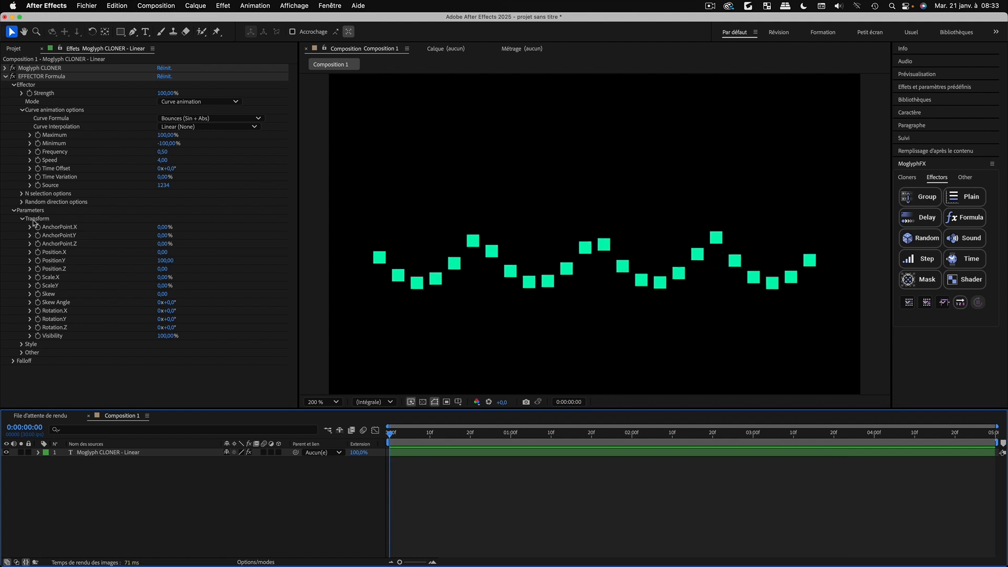
Set the Formula effector's Position.Y to -100 and preview the inverted bounces
left_click(53, 261)
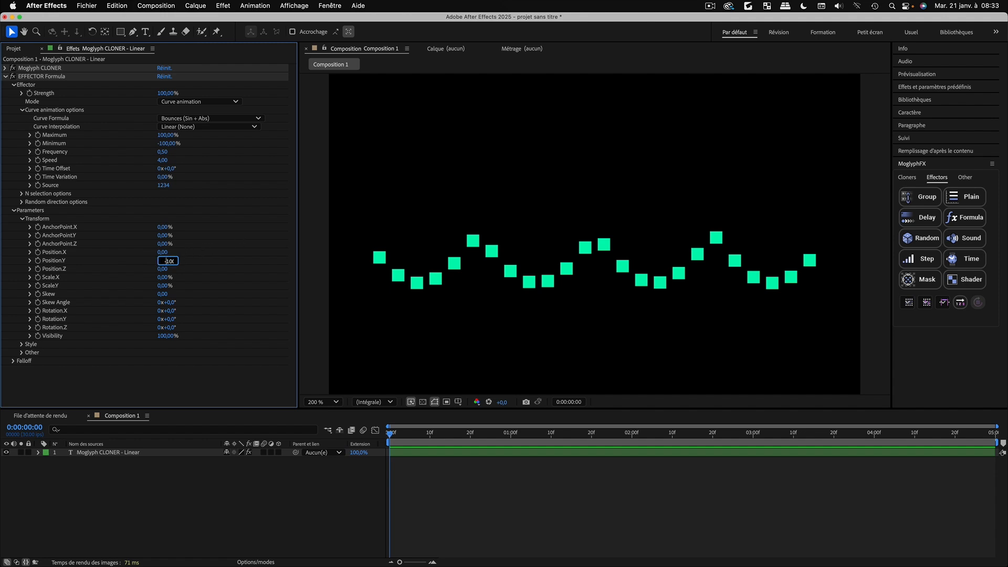
left_click(299, 478)
key("space")
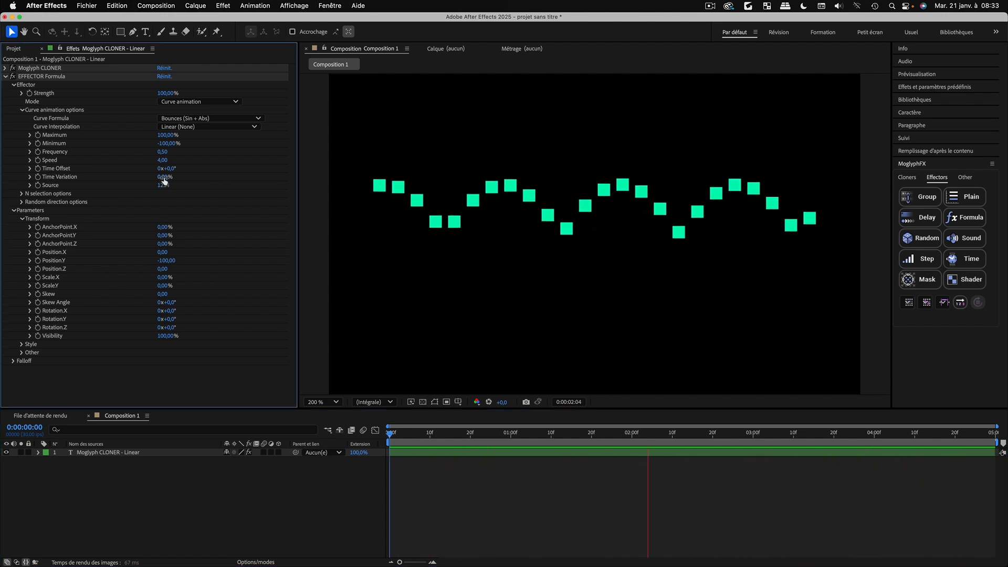
Try a Time Variation of 100% on the Bounces curve, preview the randomised clones and restore 0%
left_click_drag(162, 177, 405, 192)
key("space")
left_click(527, 459)
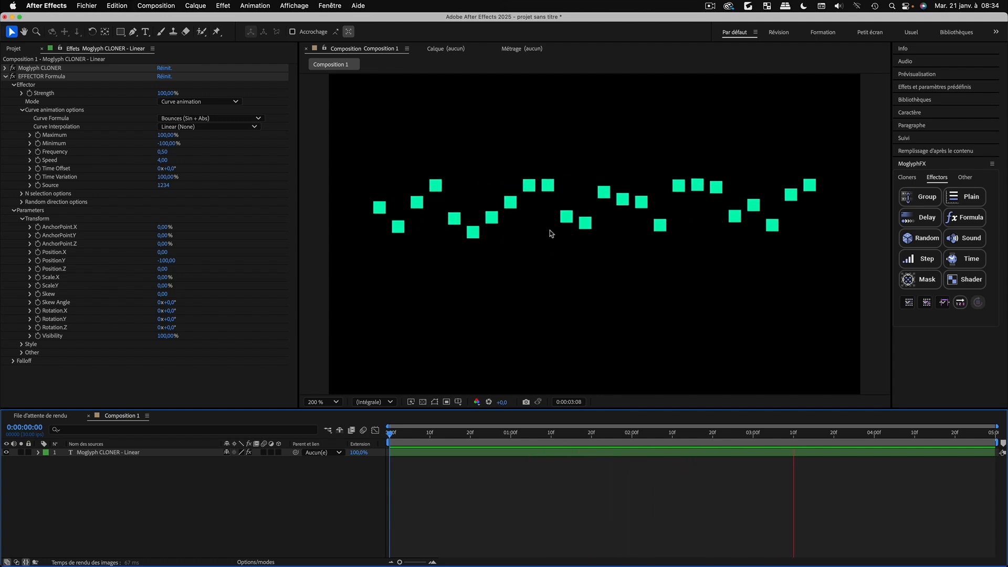
key("space")
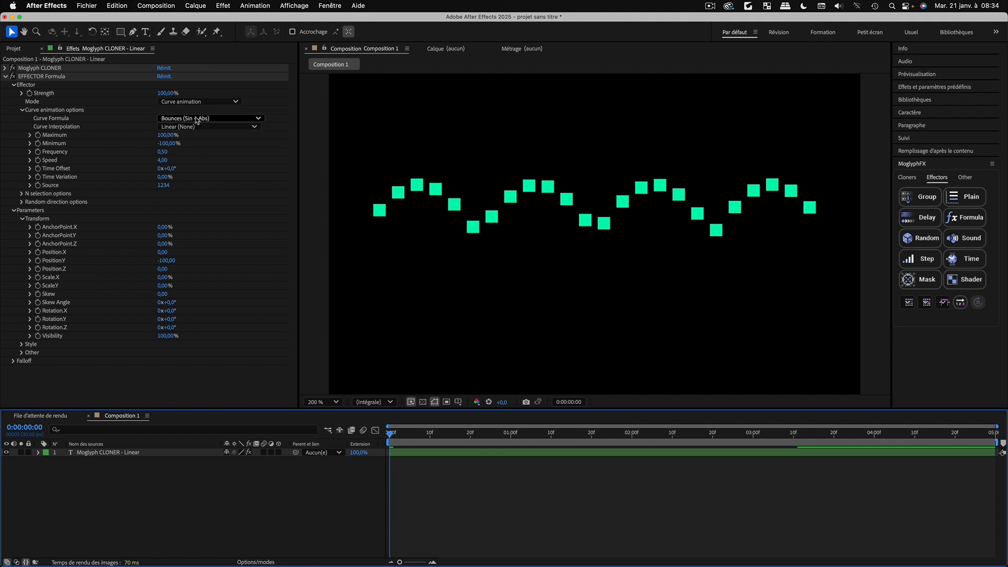
Set the Formula effector's Curve Formula to Spikes (Linear + Abs), comparing it with Waves (Sin)
left_click(219, 120)
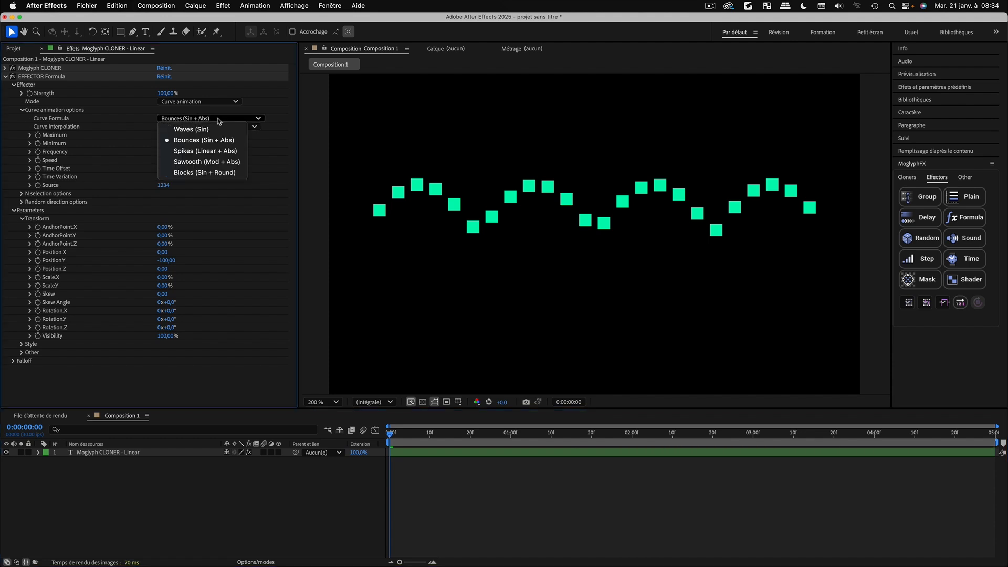
left_click(212, 151)
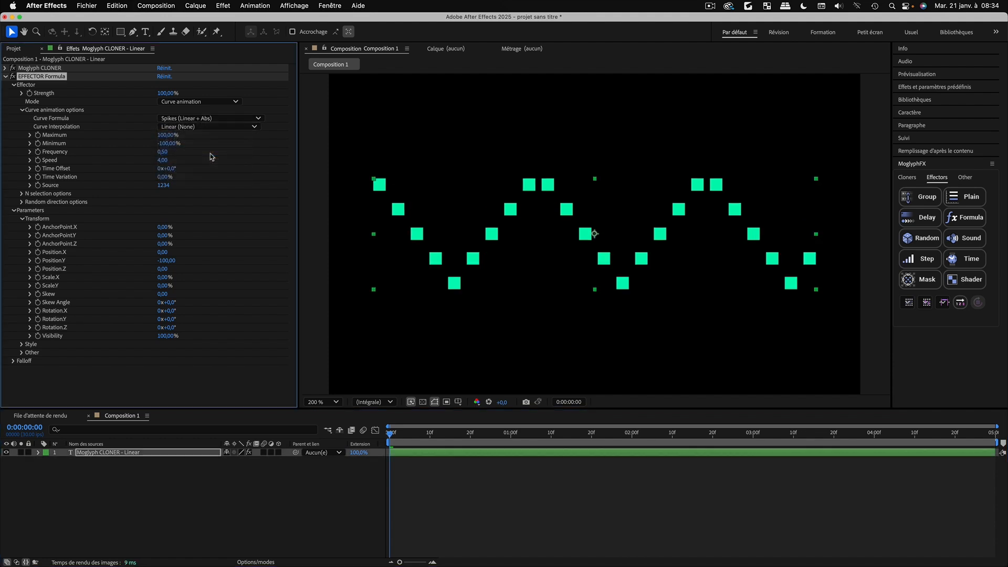
left_click(211, 119)
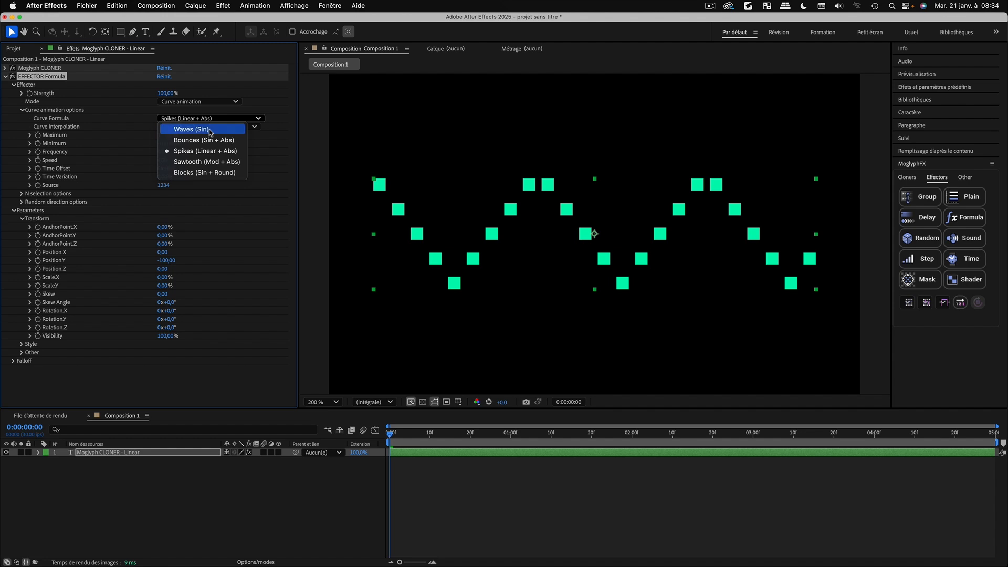
left_click(210, 130)
left_click(213, 118)
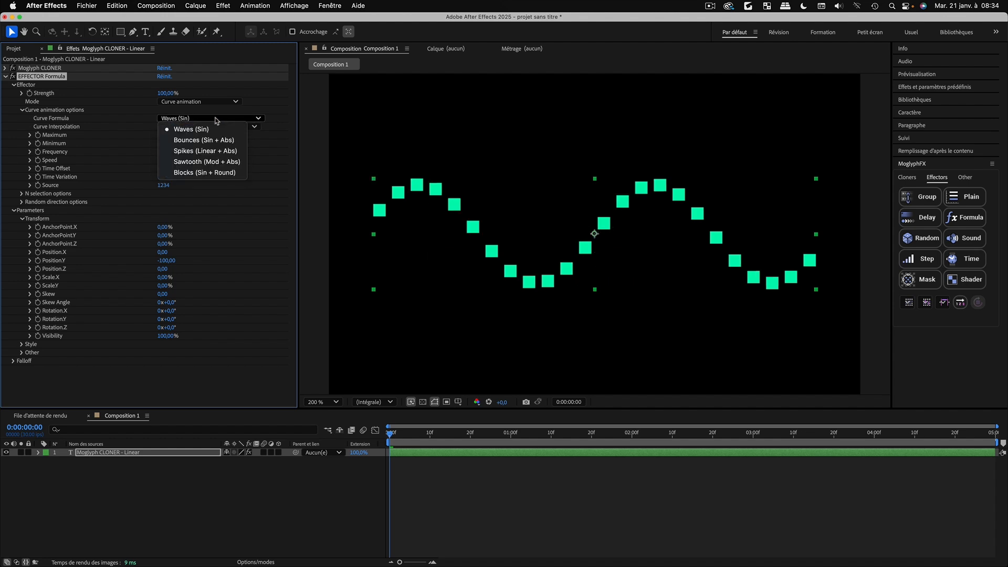
left_click(215, 151)
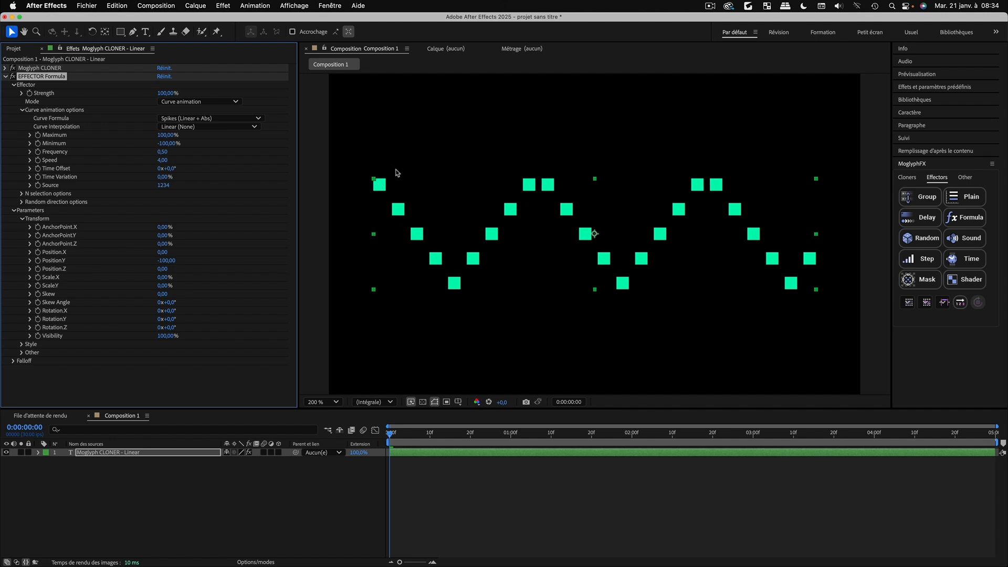
Preview the Spikes curve with Super Ease (66%) and Super Ease Out (66%) interpolation, and restore Linear (None)
left_click(523, 493)
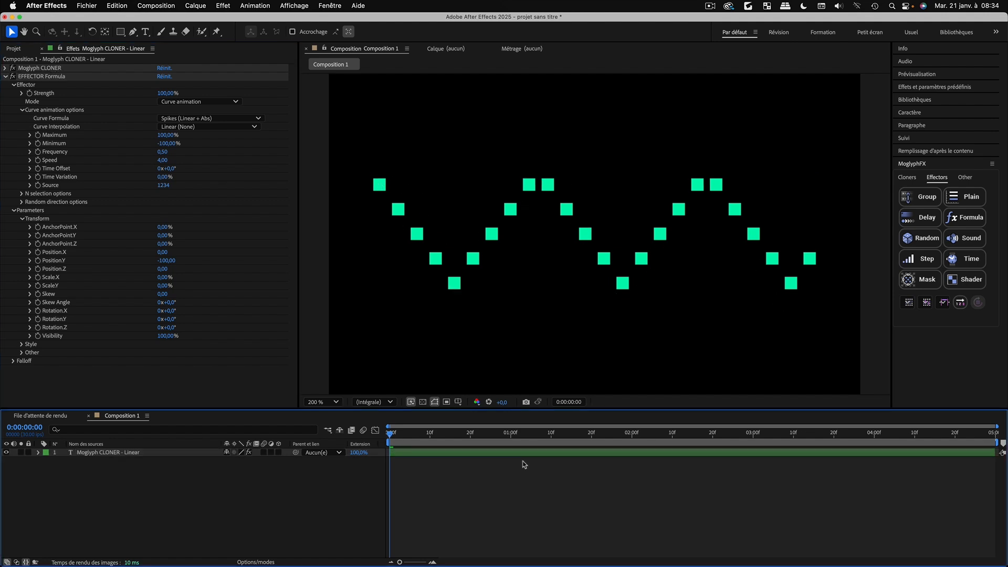
key("space")
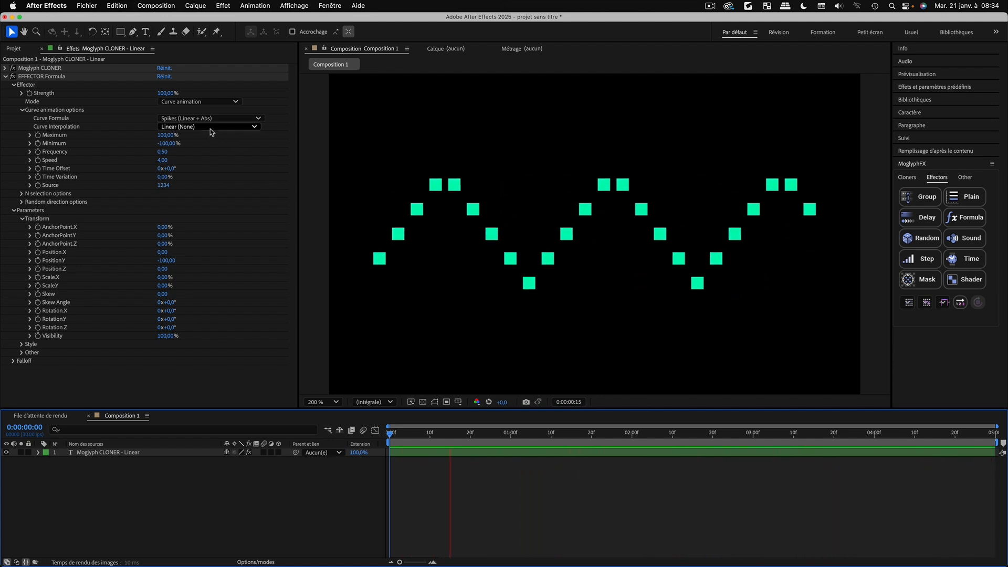
left_click(183, 128)
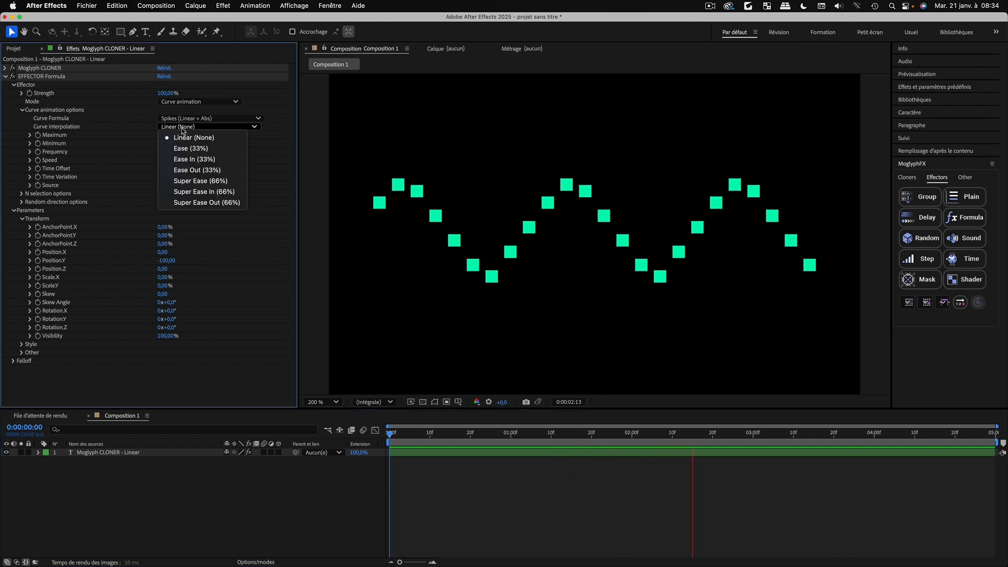
left_click(199, 181)
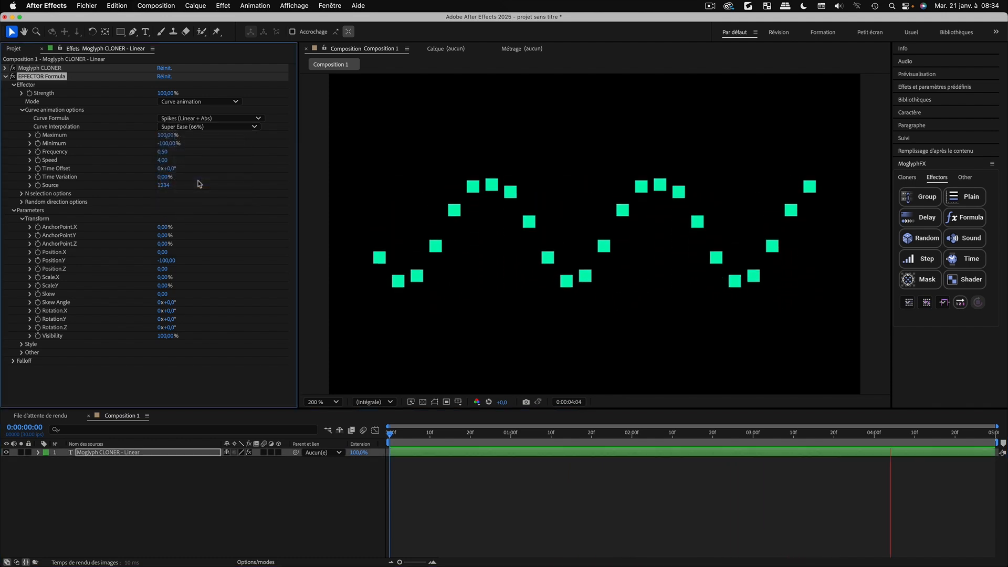
left_click(187, 132)
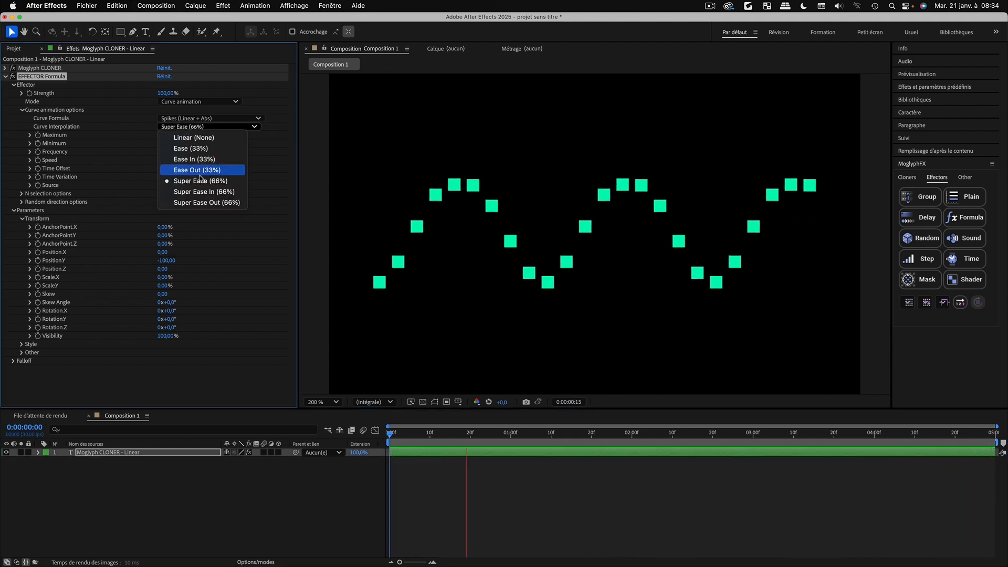
left_click(203, 202)
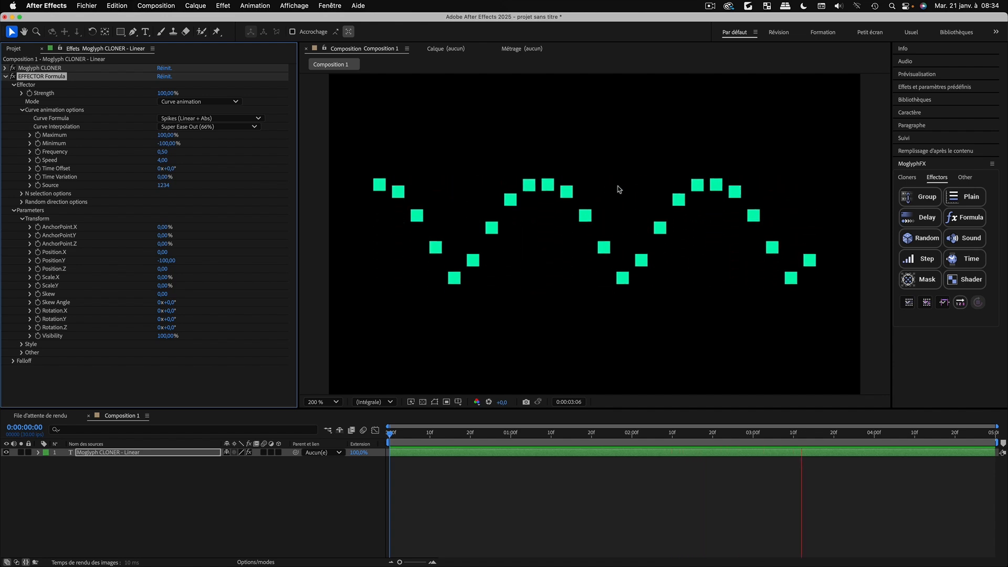
left_click(171, 127)
left_click(186, 139)
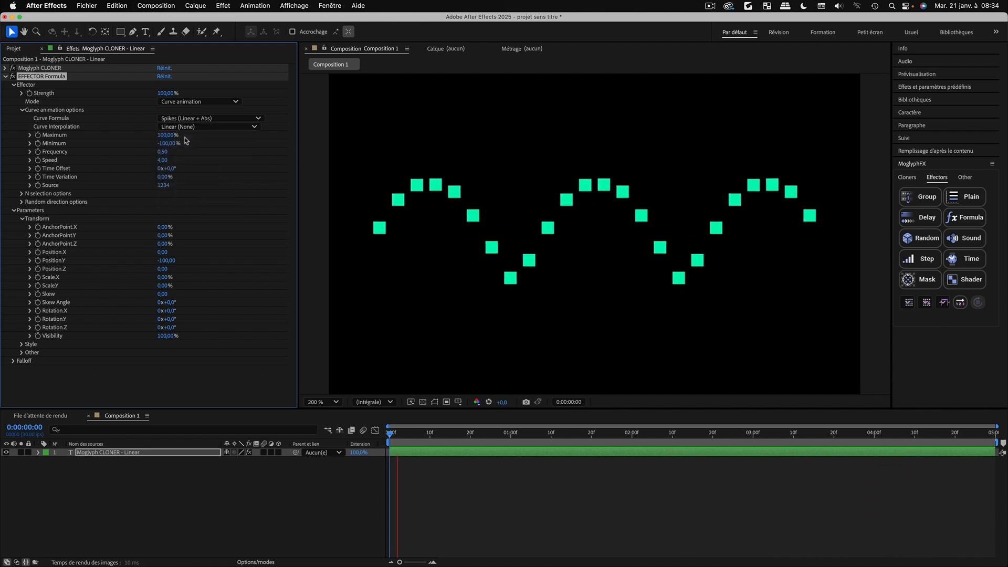
Try the Blocks (Sin + Round) curve formula with a Time Variation of 100%, and restore the variation to 0%
left_click(184, 118)
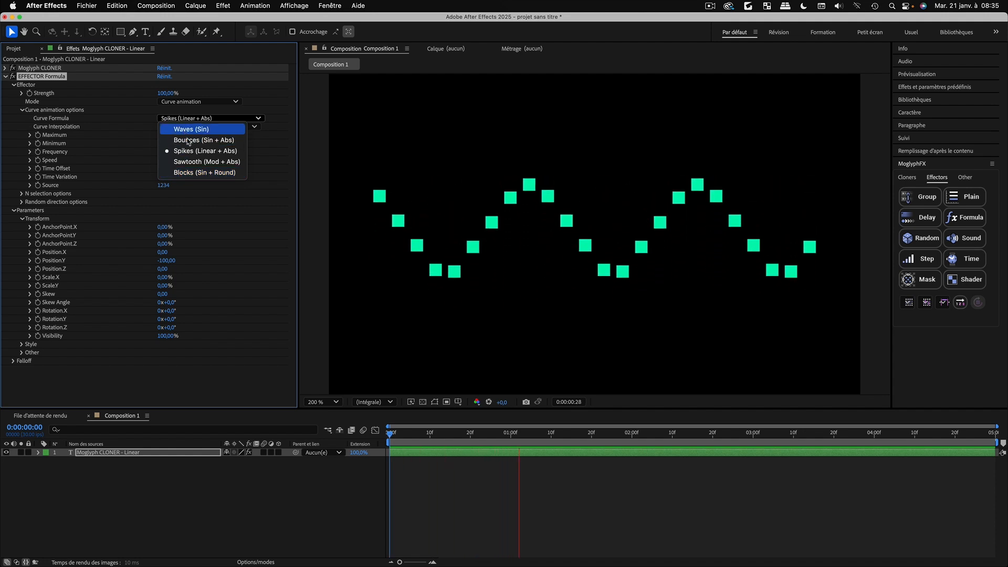
left_click(210, 172)
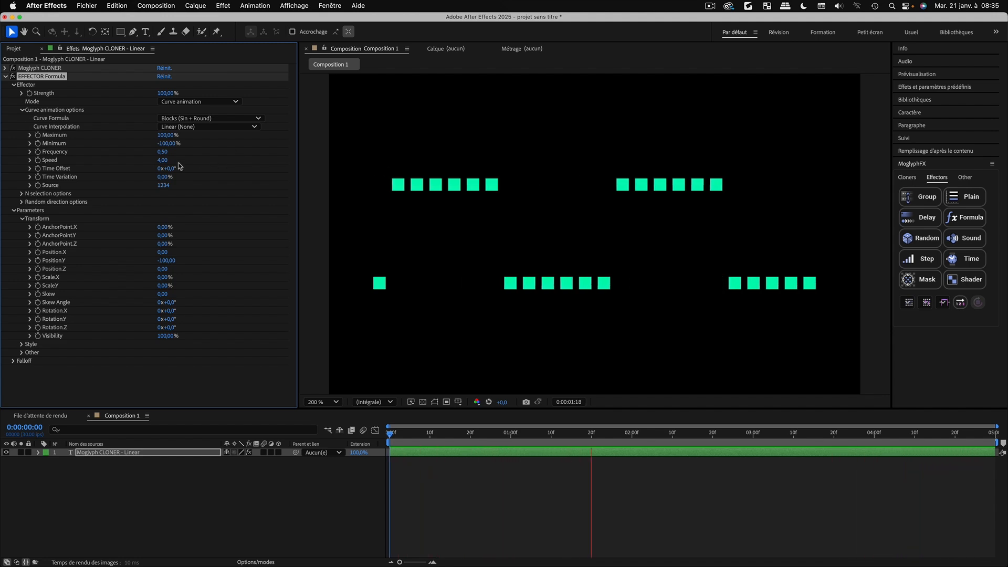
left_click_drag(164, 177, 468, 200)
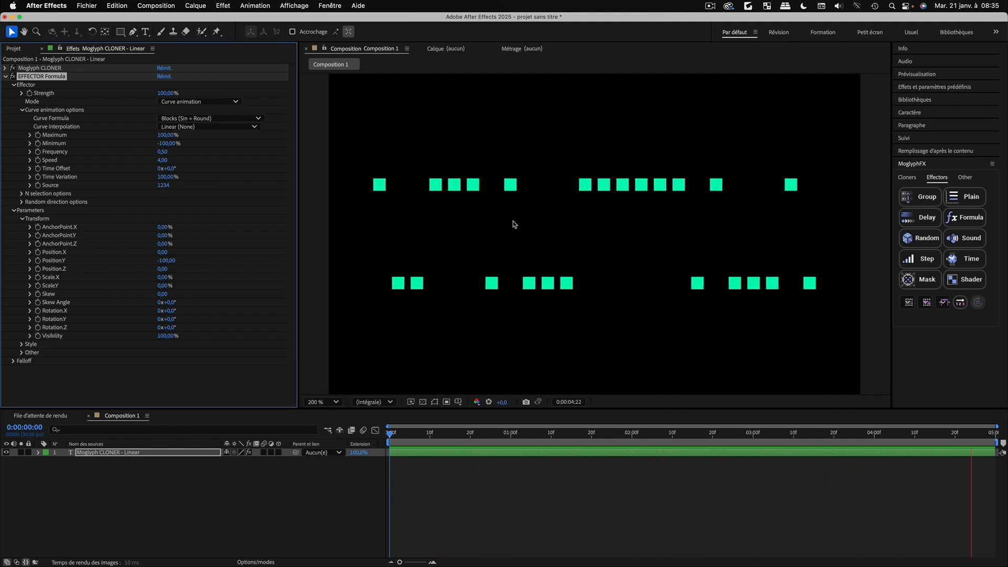
left_click(253, 119)
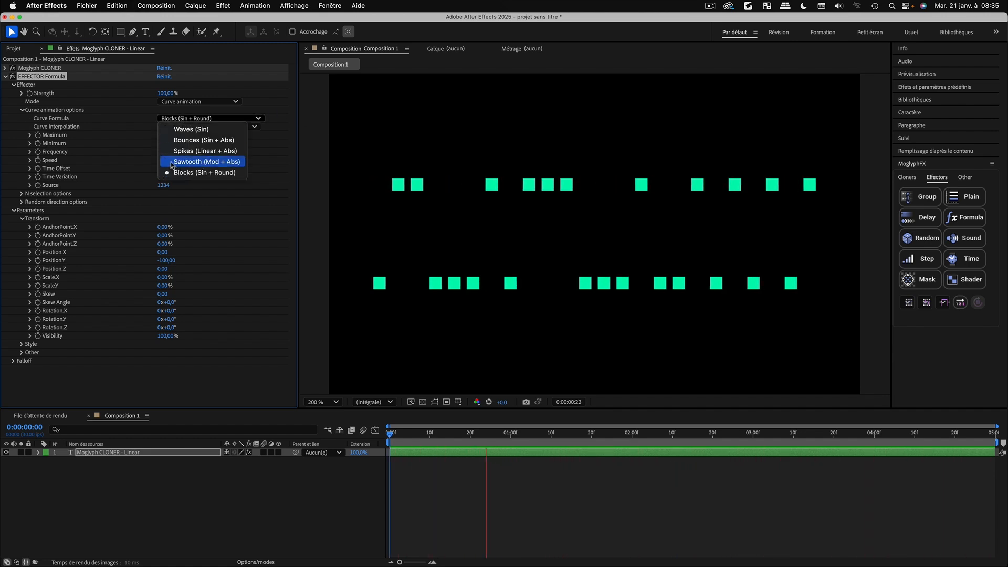
left_click(58, 179)
left_click_drag(158, 179, 53, 181)
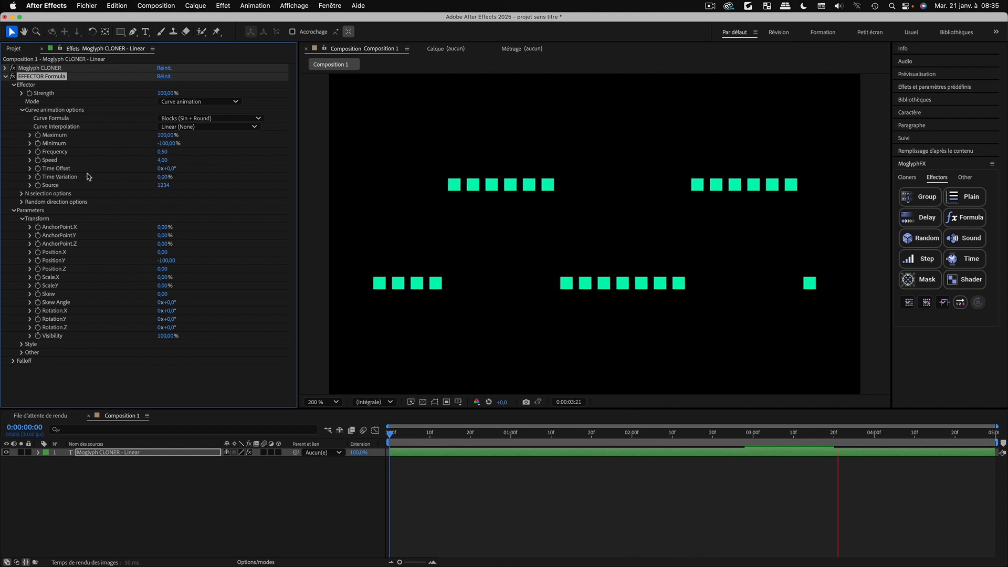
Set the Formula effector's Curve Formula to Sawtooth (Mod + Abs) with a Time Variation of 100%
left_click(192, 119)
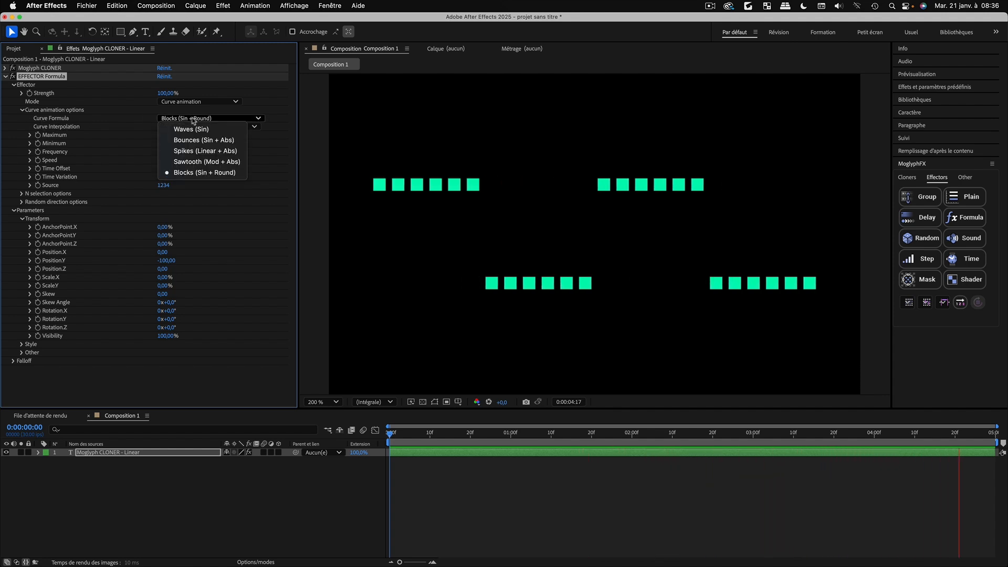
left_click(207, 162)
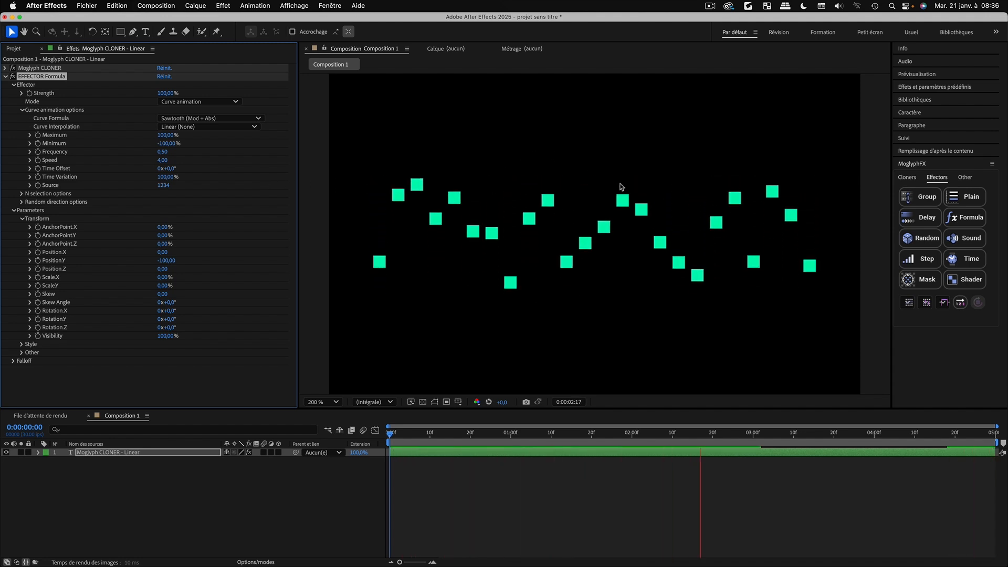
left_click(90, 454)
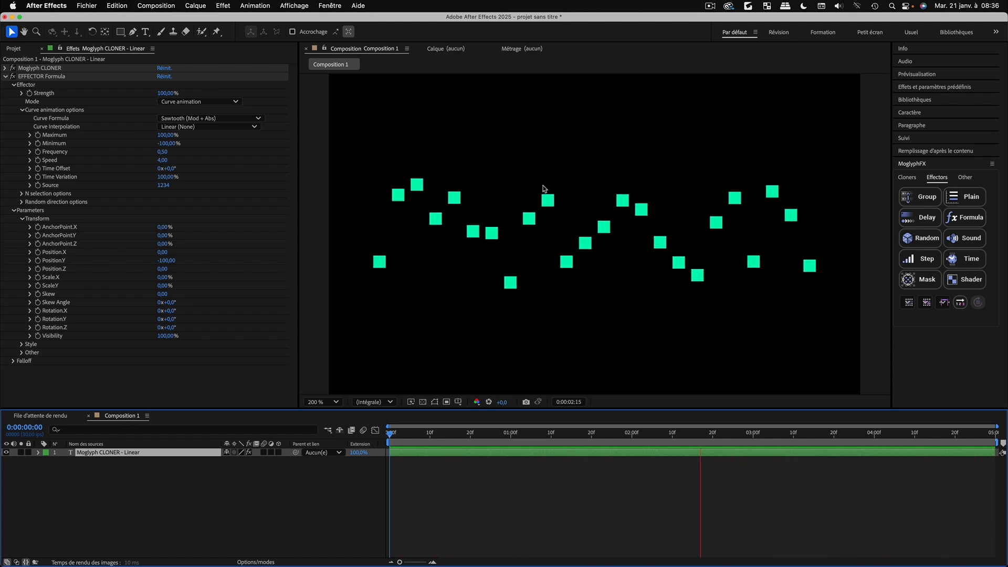
Look through the glyph shapes available for a new glyph without adding one, and return to the MoglyphFX effectors
left_click(907, 177)
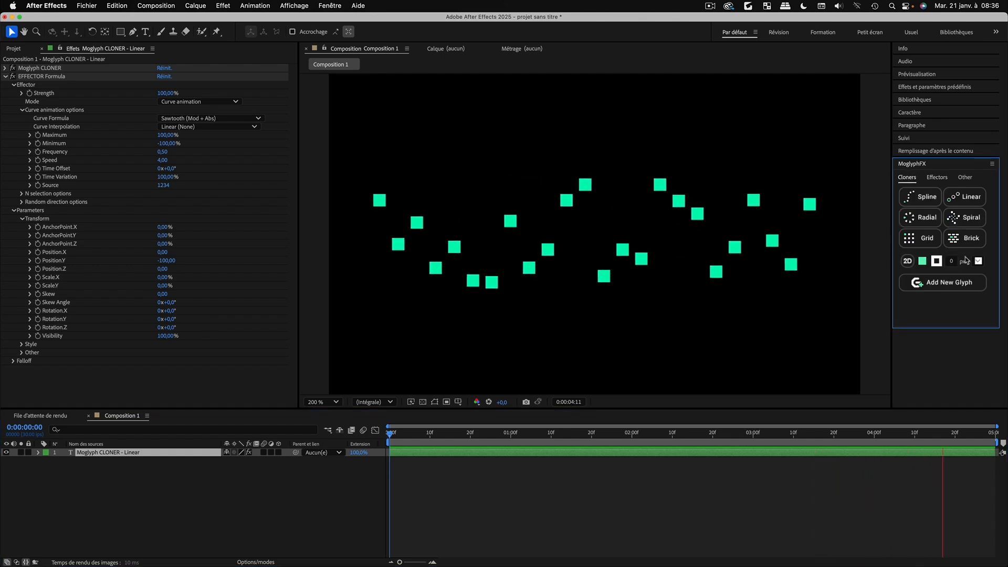
left_click(970, 281)
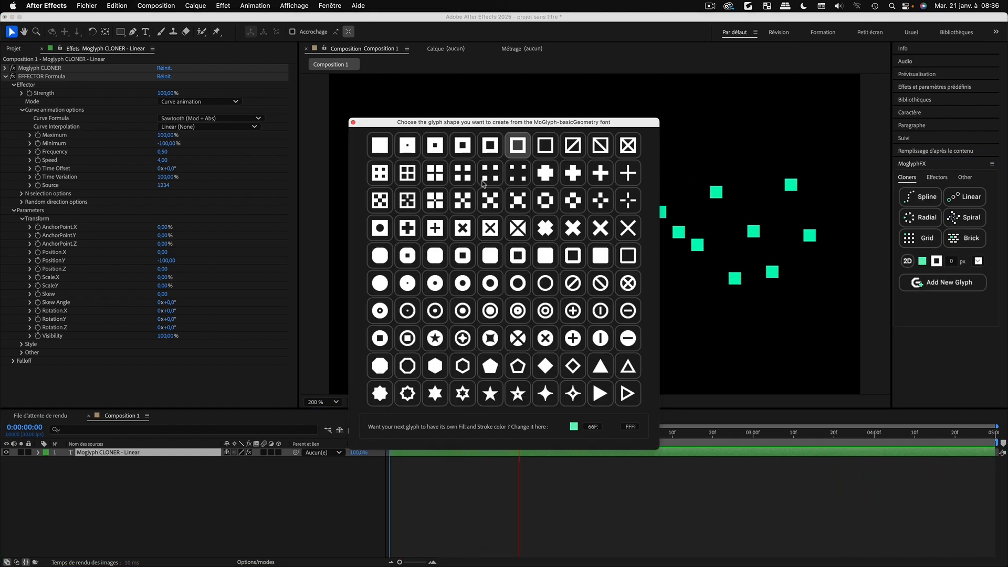
left_click(353, 122)
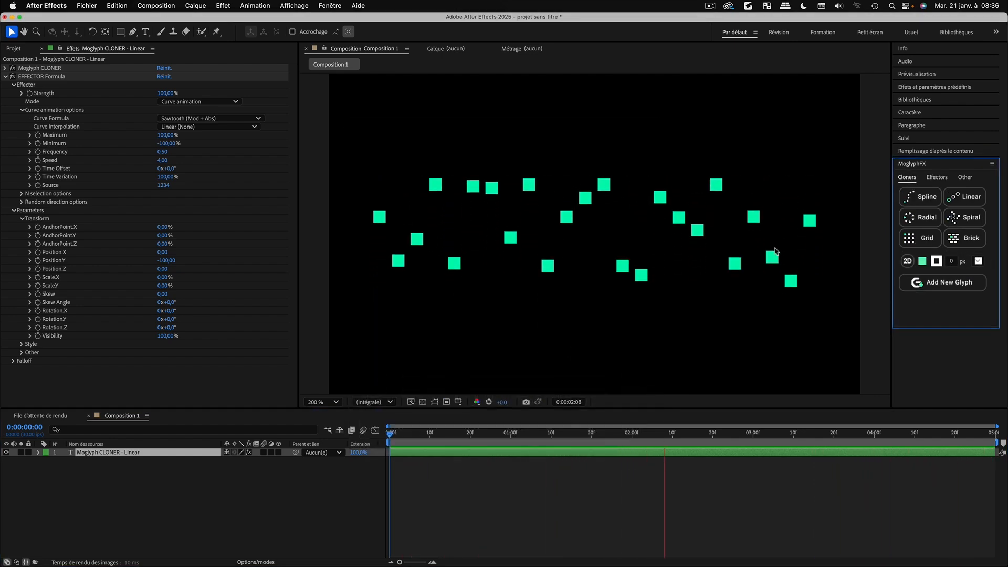
left_click(937, 177)
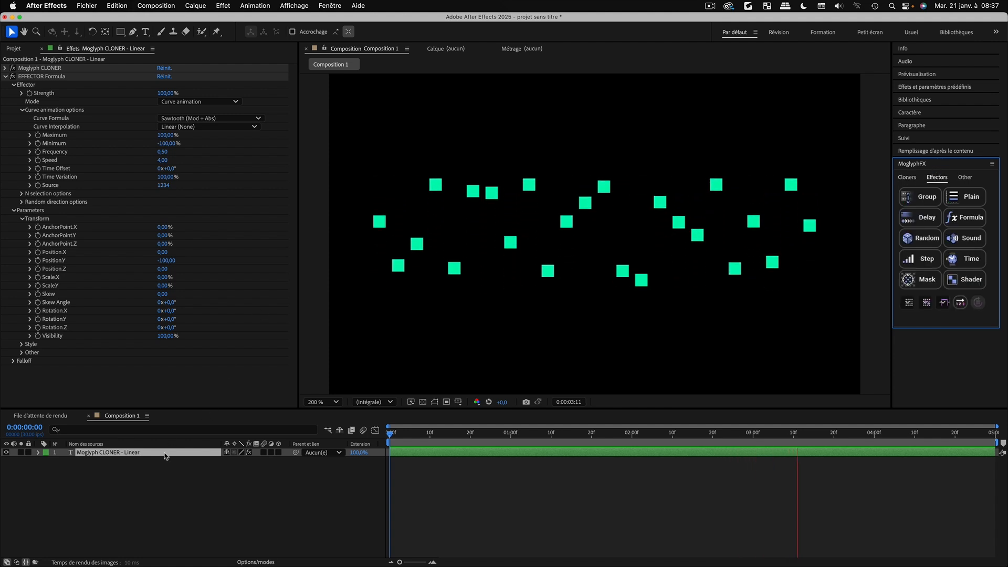
left_click(92, 457)
left_click(92, 457)
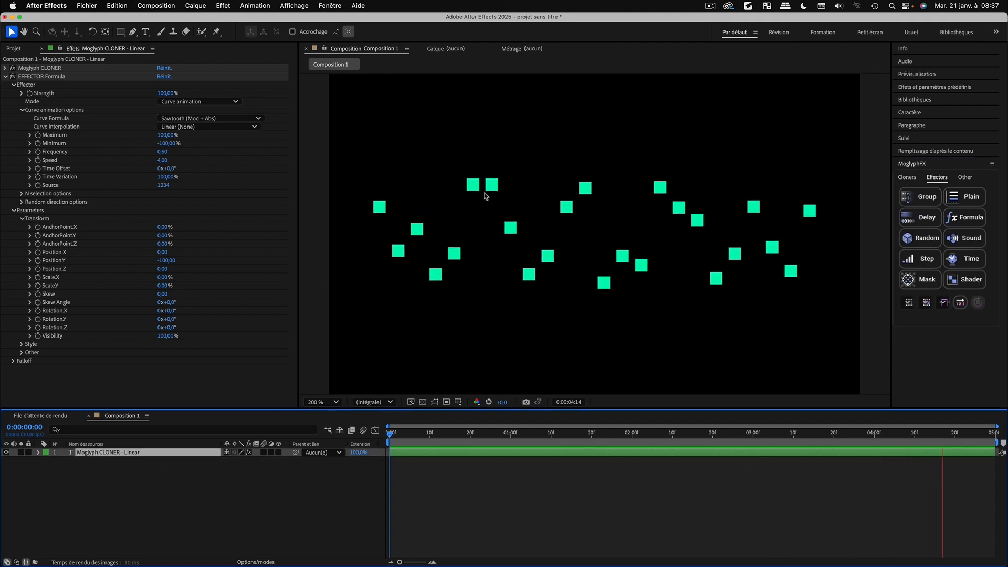
Set the Formula effector's Visibility to 0% and its Position.Y to -200
left_click(30, 213)
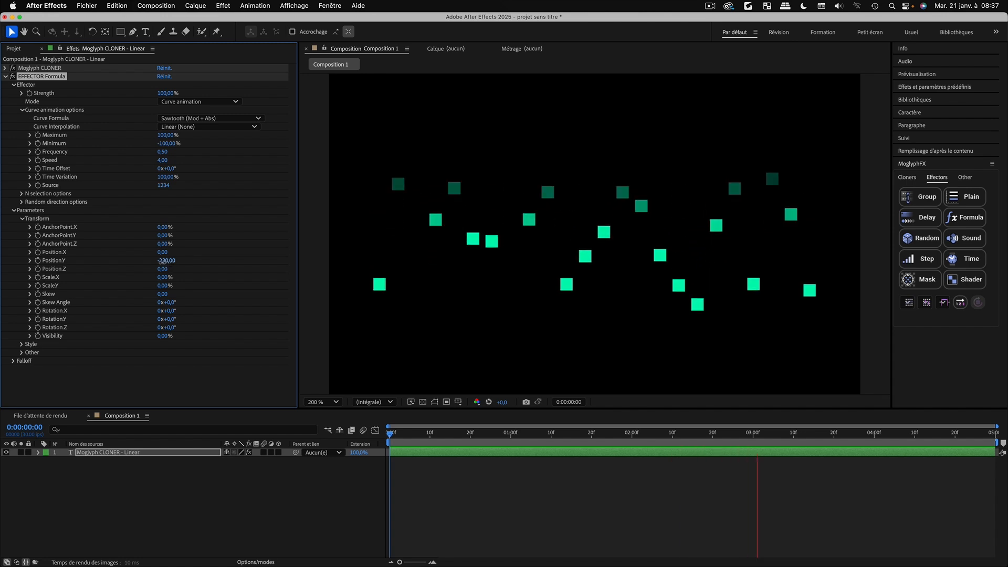
mouse_move(167, 261)
left_mouse_down()
mouse_move(153, 261)
mouse_move(175, 263)
left_mouse_up()
left_click(167, 261)
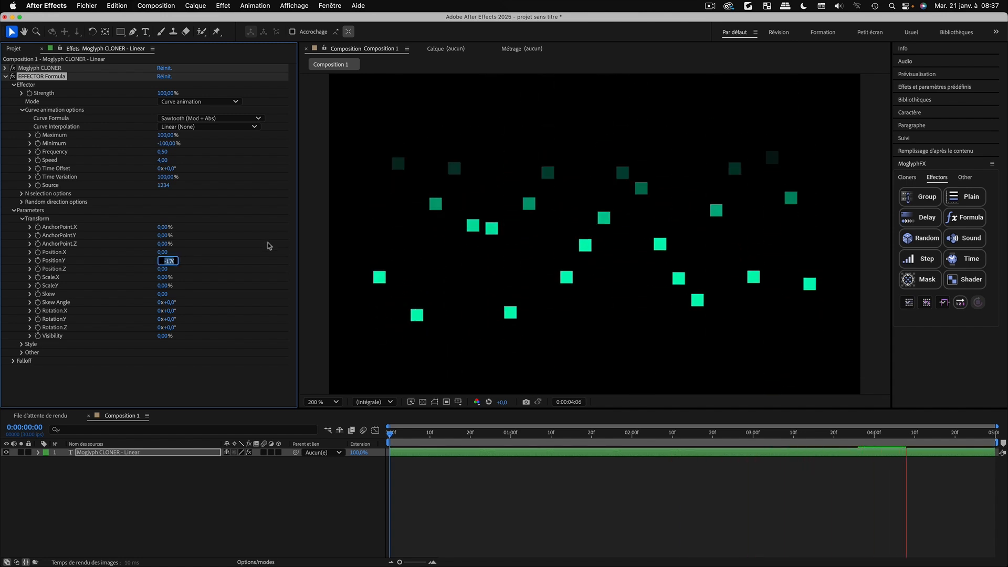
type("-200")
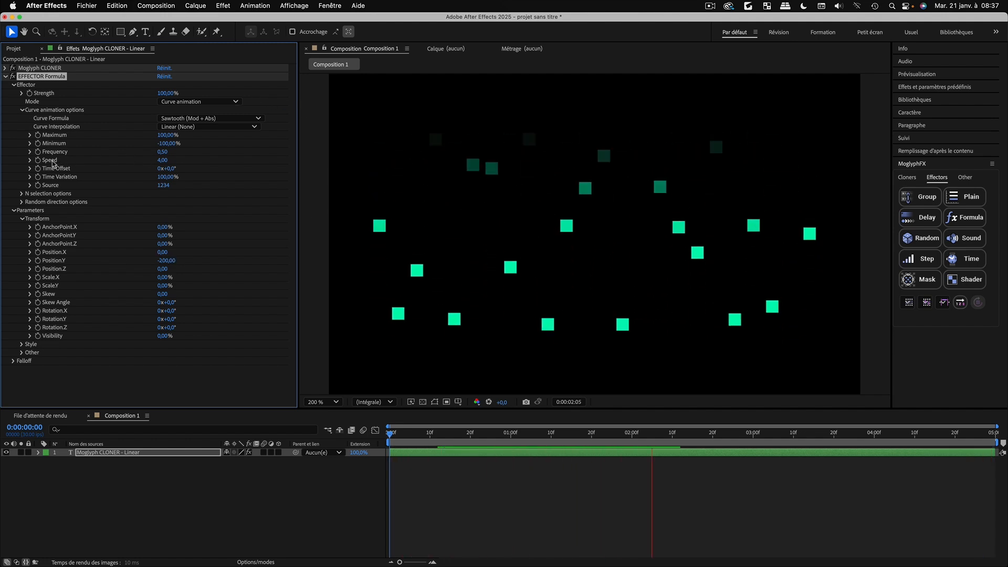
Set the Sawtooth curve's Speed to 2 and its Curve Interpolation to Super Ease In (66%)
left_click(162, 161)
type("2")
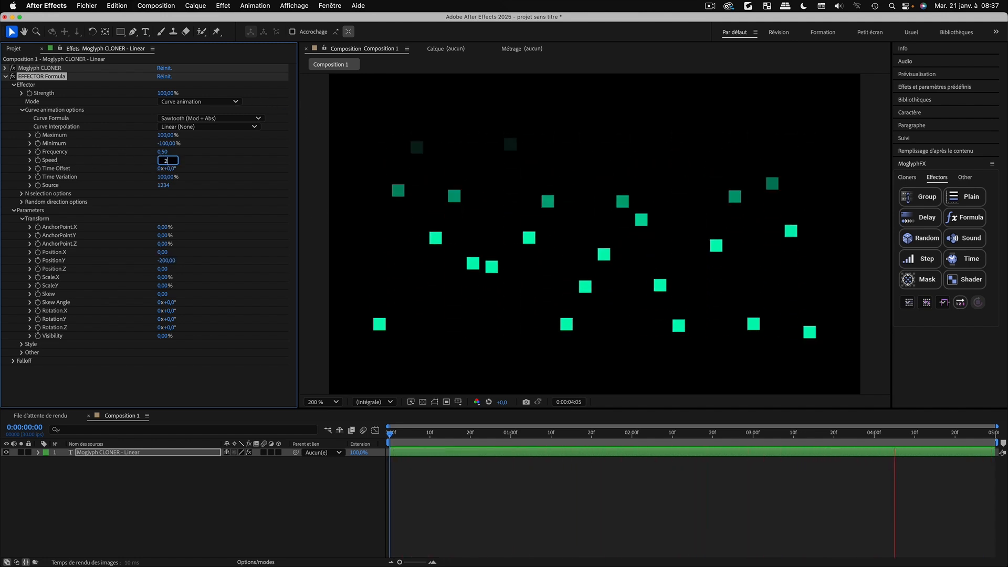
key("Return")
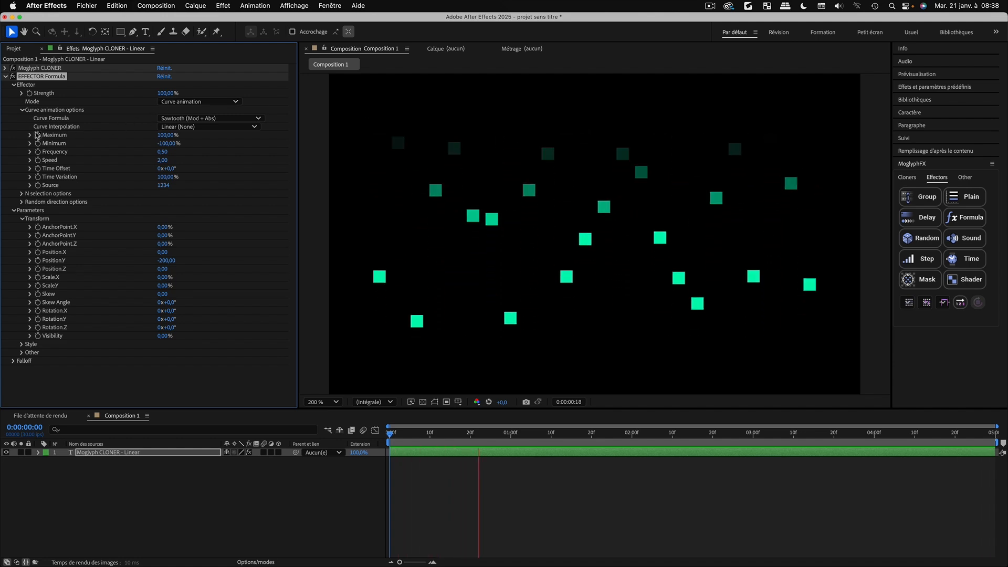
left_click(247, 127)
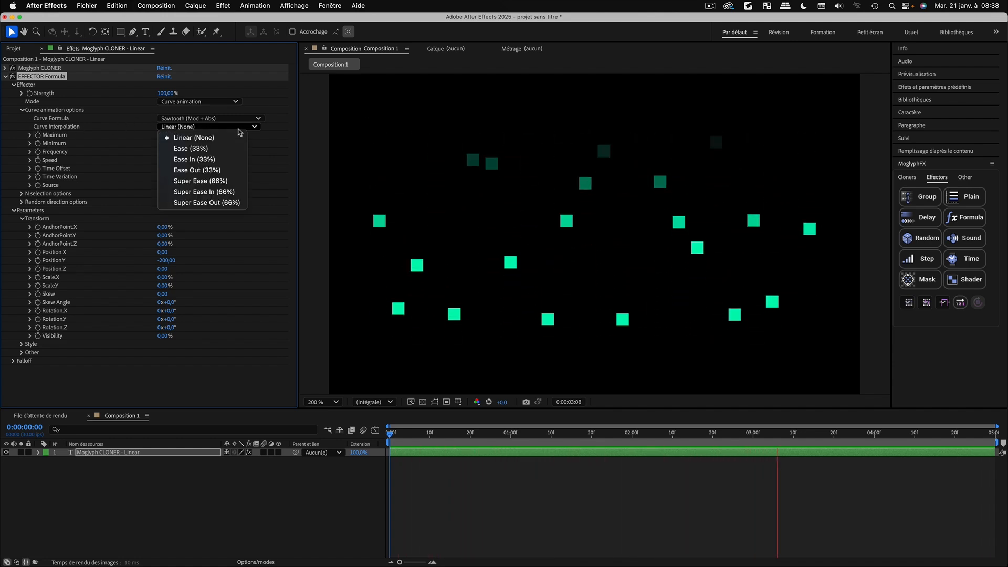
left_click(202, 194)
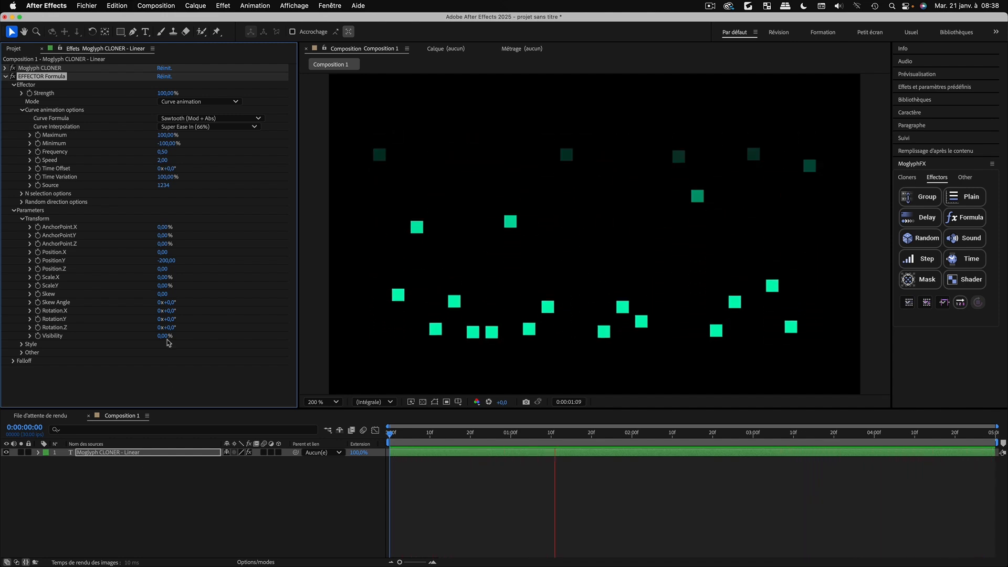
Set the Formula effector's Position.Y to 200 and preview the reversed movement from the first frame
key("space")
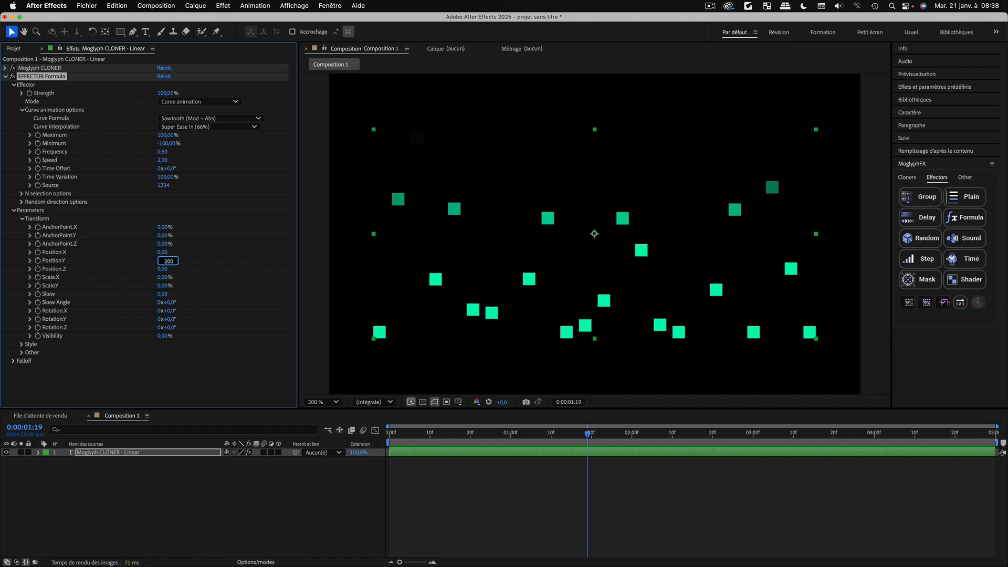
key("Return")
left_click(476, 458)
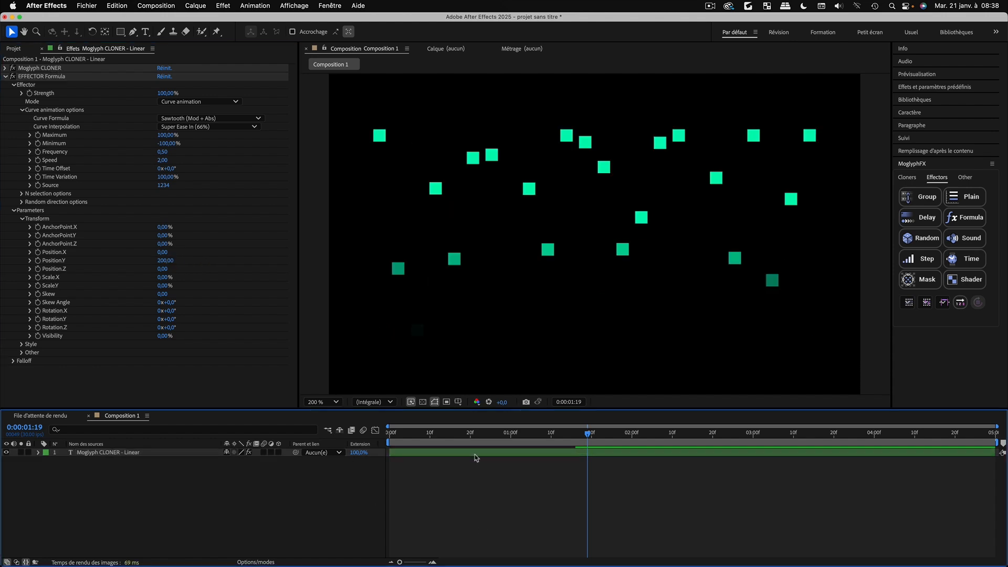
left_click_drag(400, 435, 364, 432)
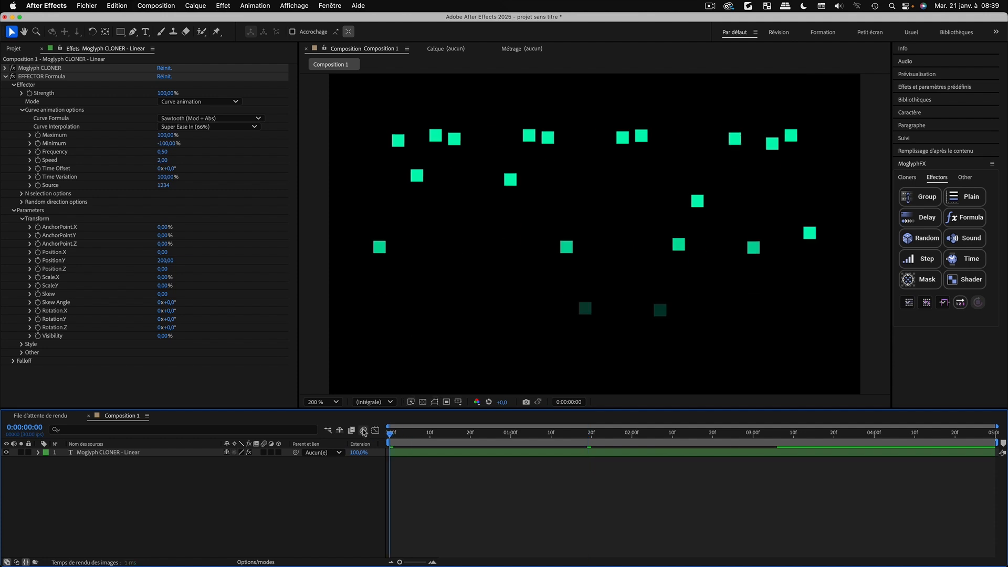
key("space")
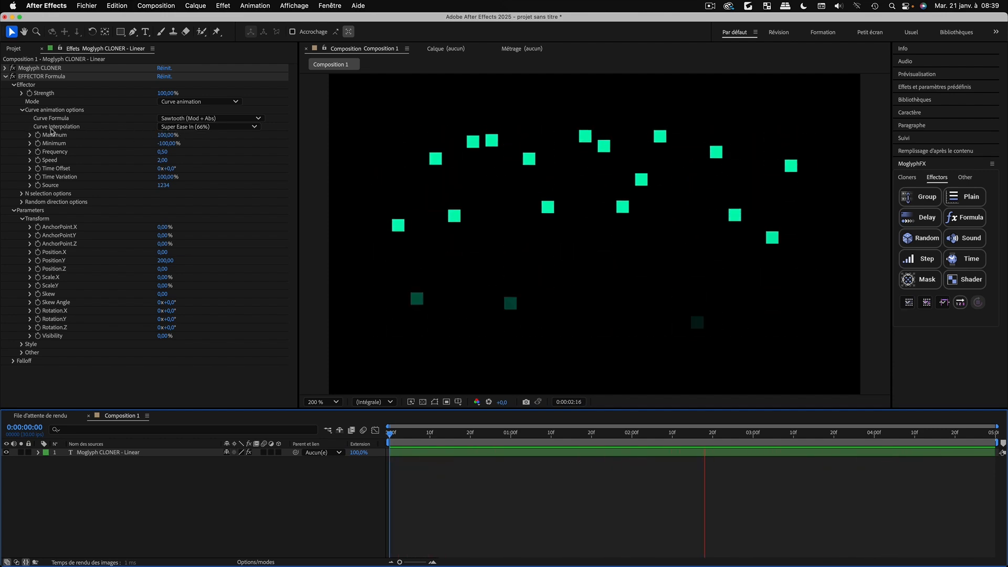
Set the Sawtooth curve's interpolation to Super Ease (66%), comparing it with Super Ease Out (66%)
left_click(245, 128)
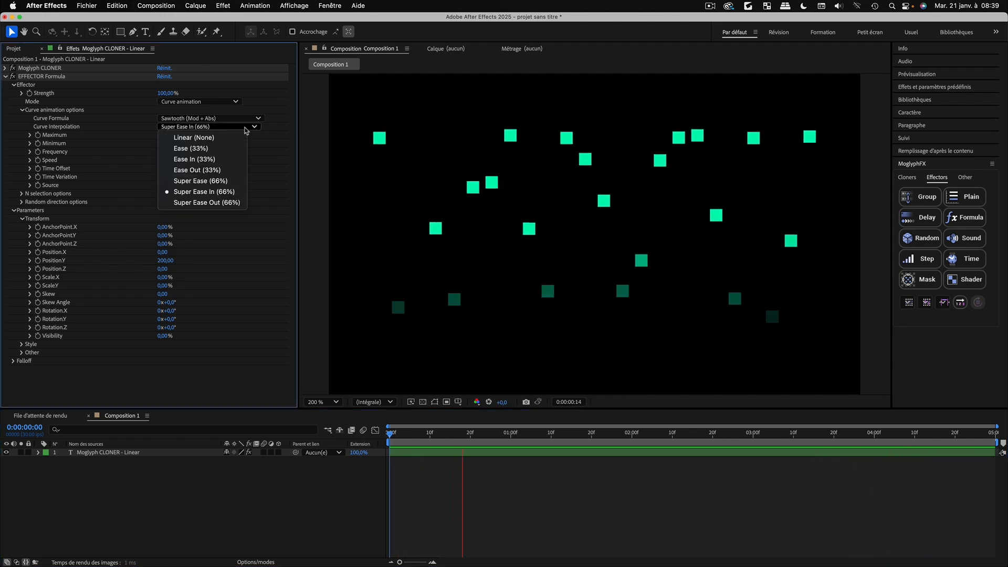
left_click(201, 203)
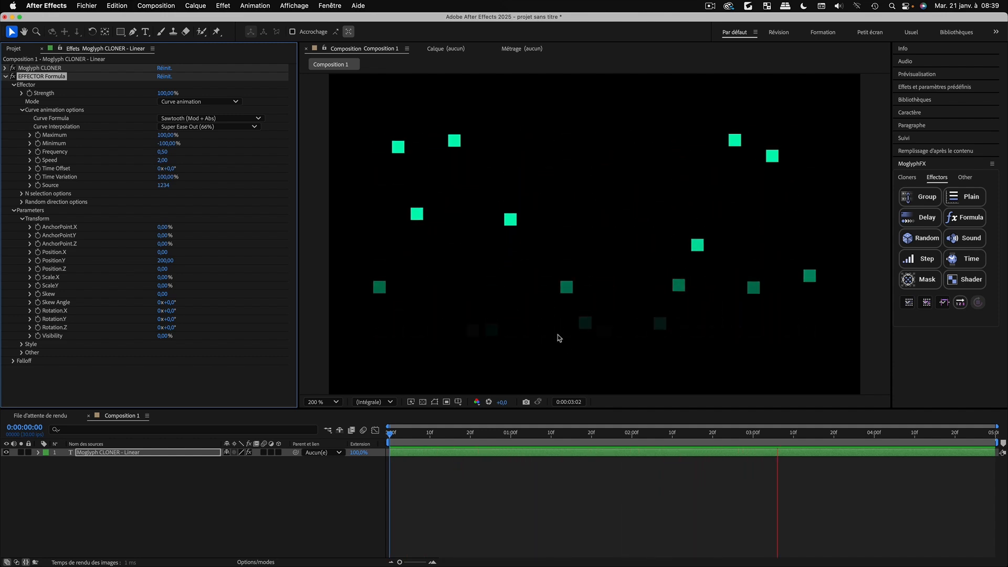
left_click(210, 127)
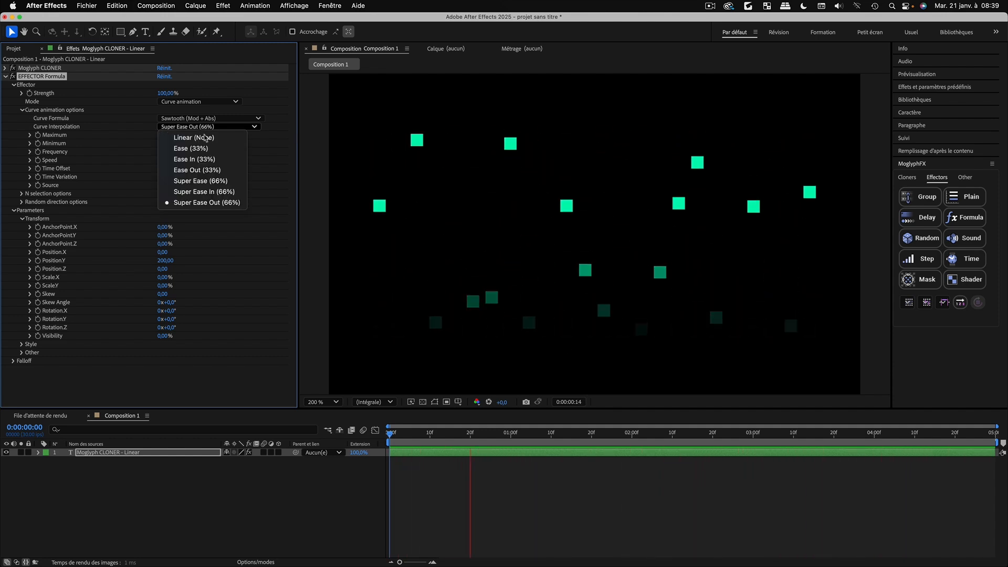
left_click(187, 182)
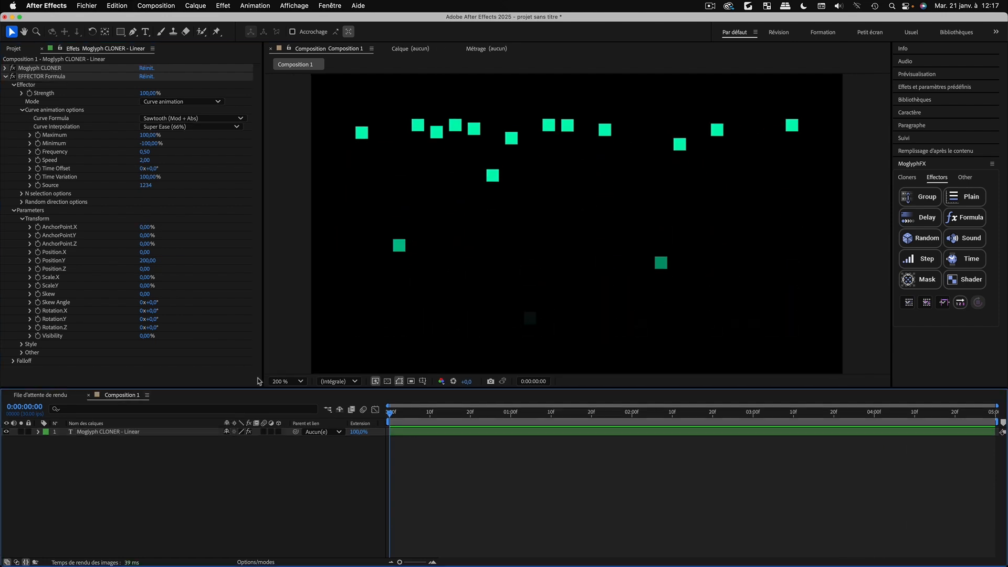
Collapse the Formula effector's settings and delete the existing linear cloner layer from the composition
left_click(45, 76)
left_click(5, 76)
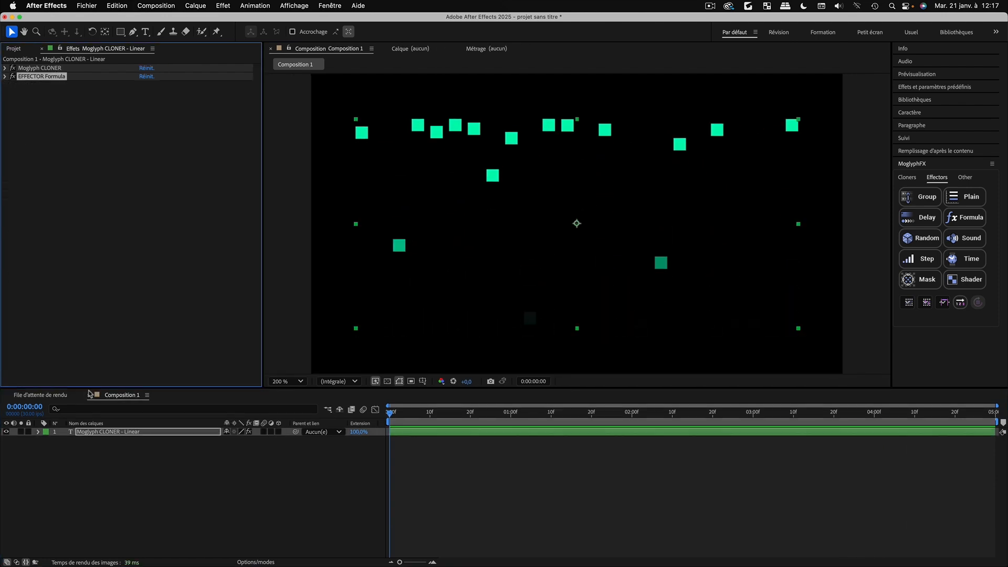
left_click(119, 432)
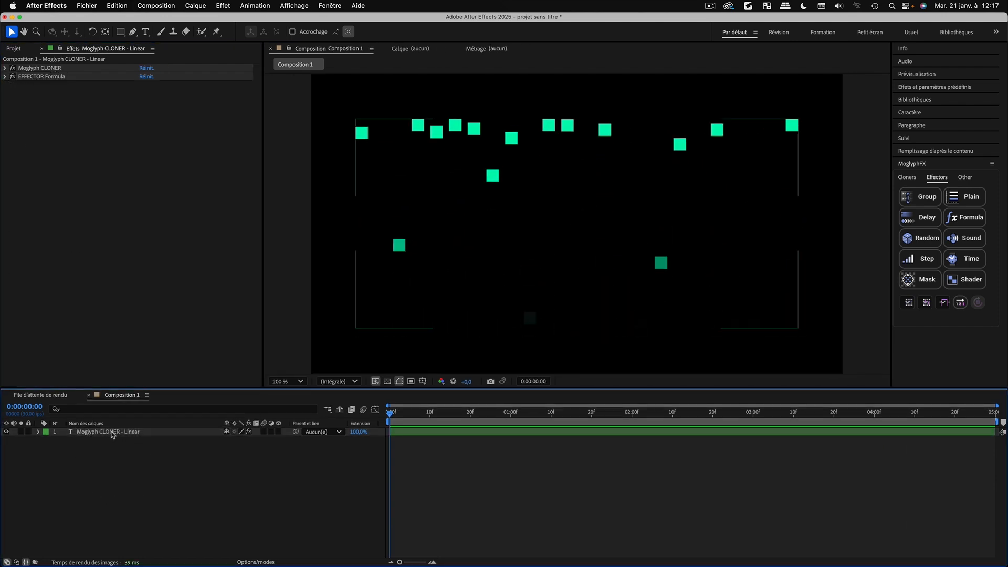
left_click(112, 432)
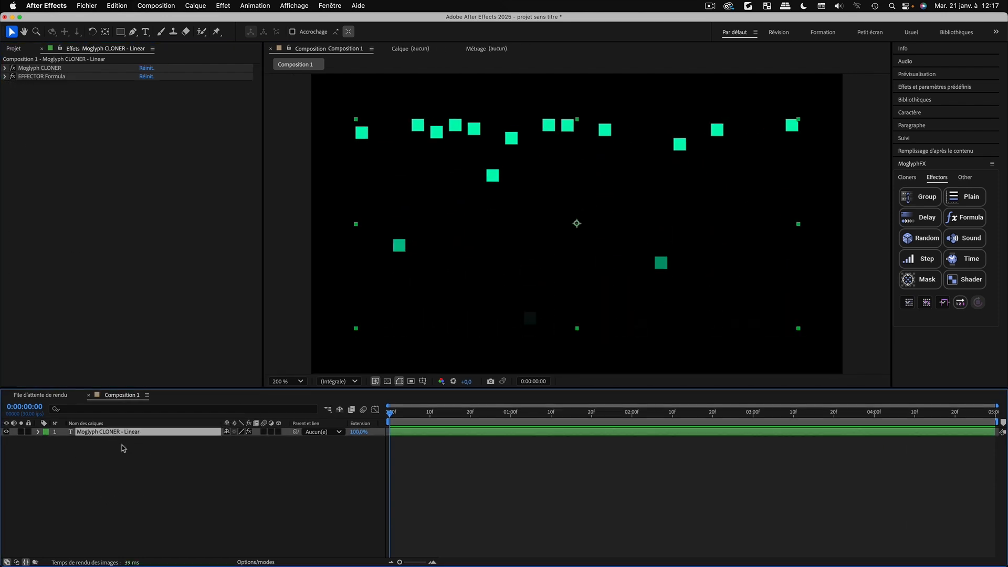
left_click(502, 508)
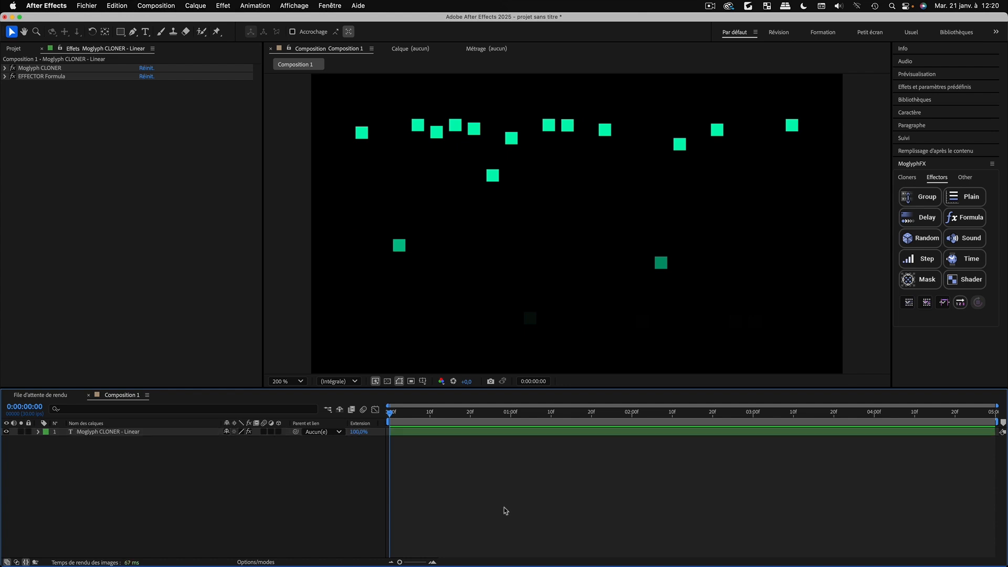
left_click(128, 432)
key("Delete")
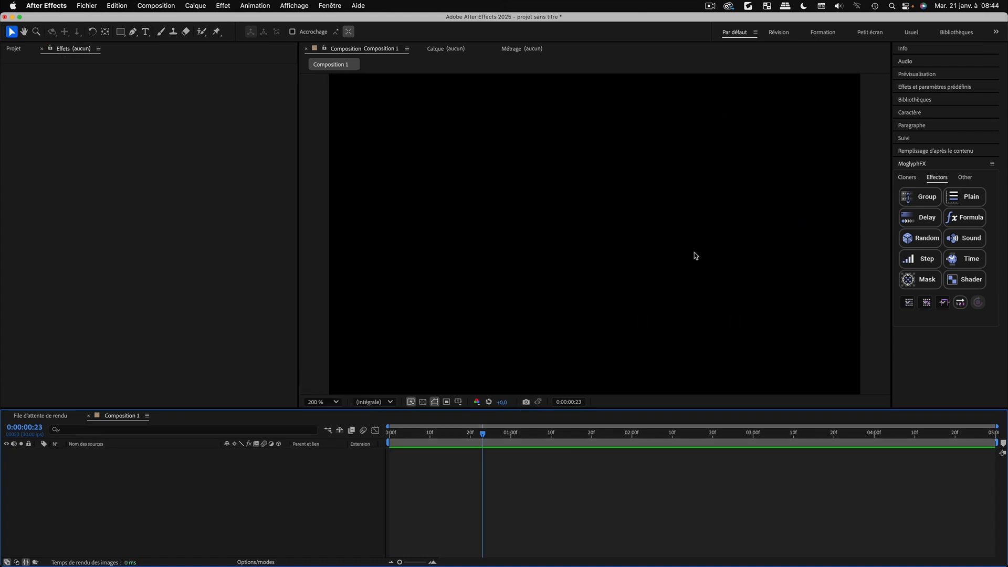
Add a new MoglyphFX Linear cloner to the empty composition and select it
left_click(907, 177)
left_click(965, 196)
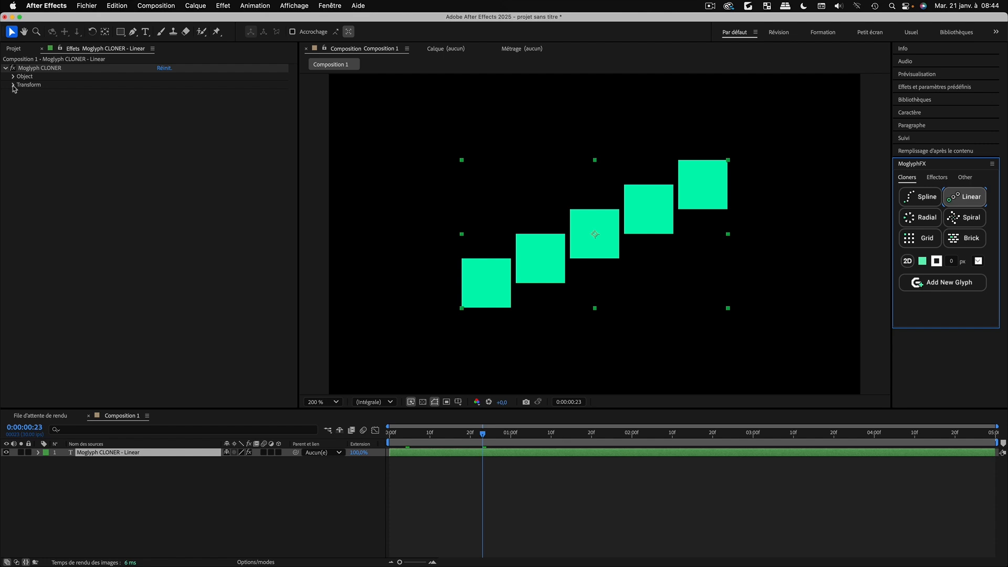
left_click(139, 494)
scroll(567, 231, "down", 1)
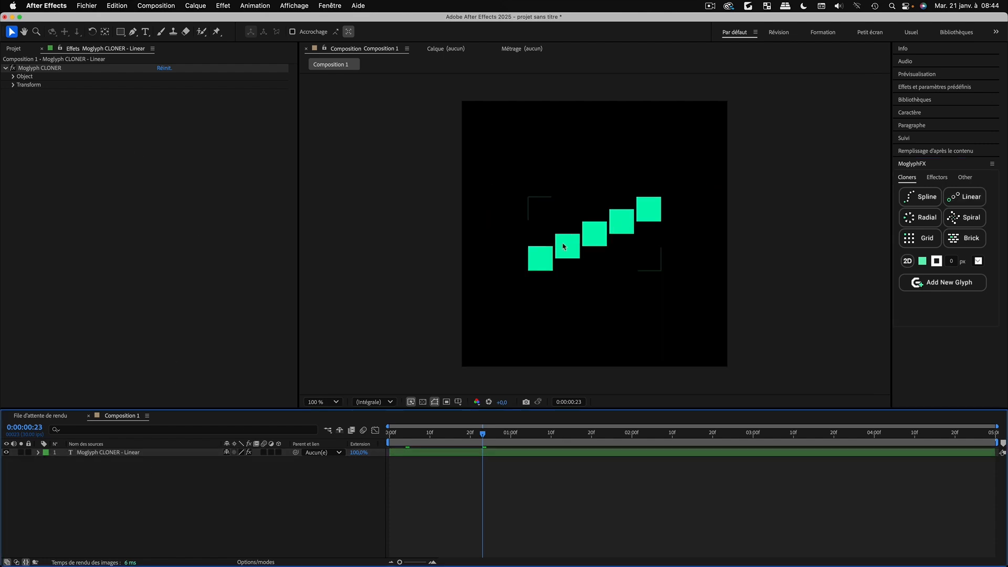
left_click(564, 247)
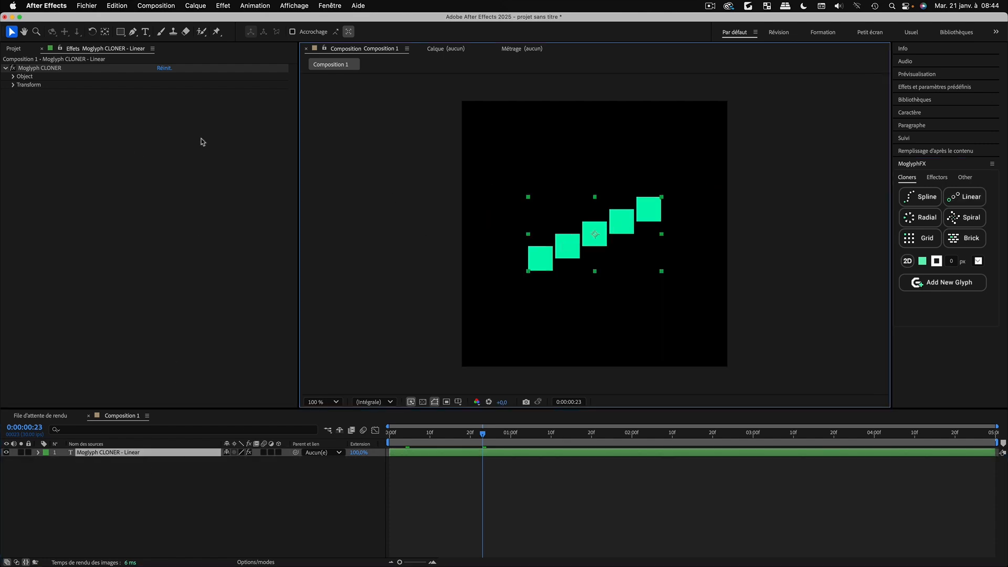
Set the linear cloner's Per Step Transform Position.Y to 0 and its Count to 10
left_click(14, 77)
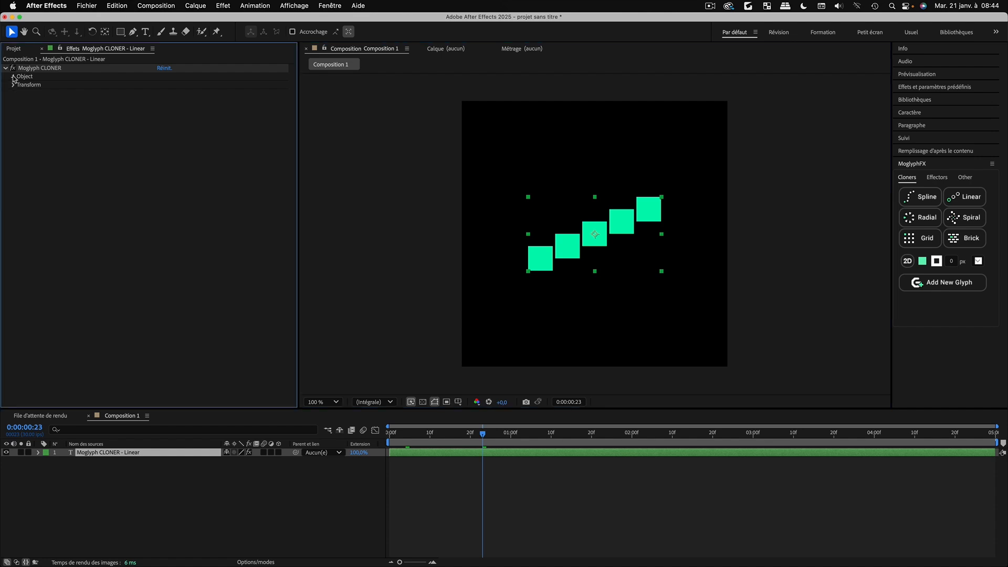
left_click(22, 119)
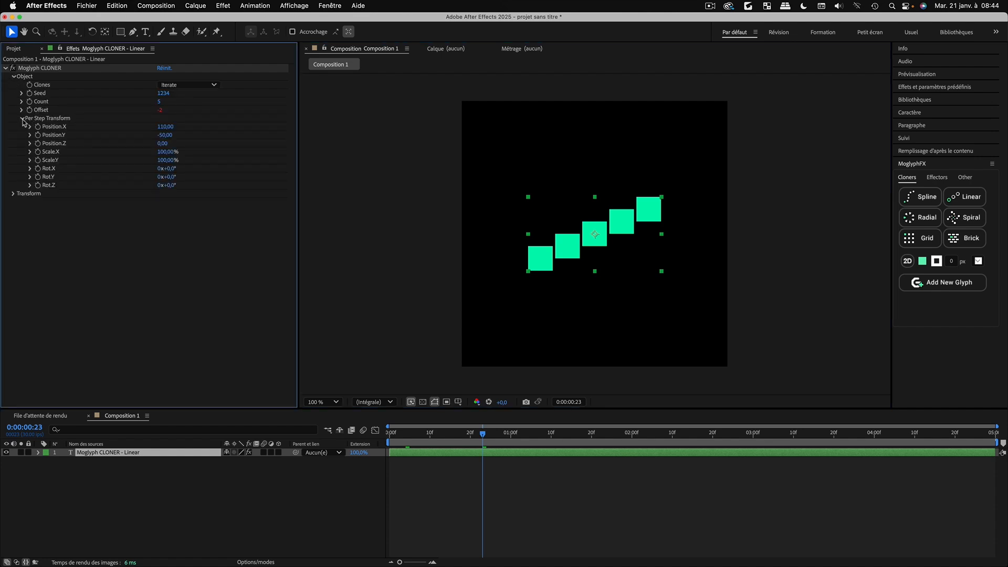
left_click(165, 135)
type("0")
key("Return")
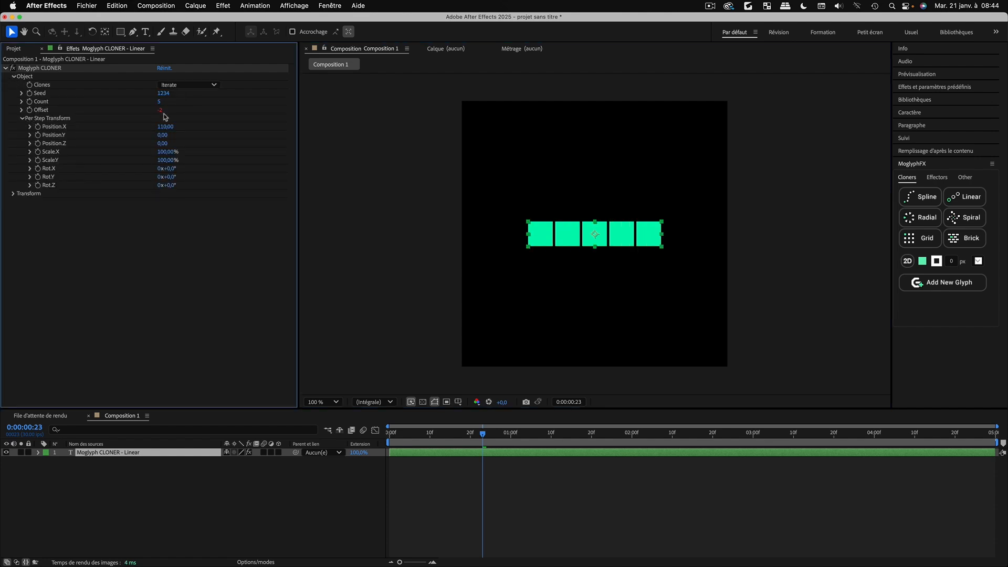
left_click_drag(159, 102, 193, 109)
left_click(104, 467)
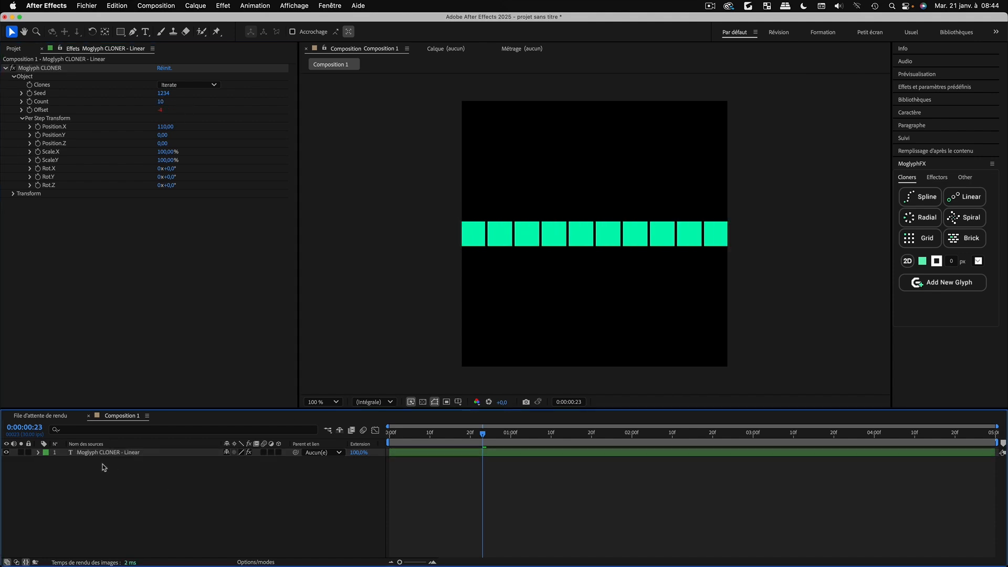
Add a Formula effector to the linear cloner layer
left_click(938, 177)
left_click(972, 218)
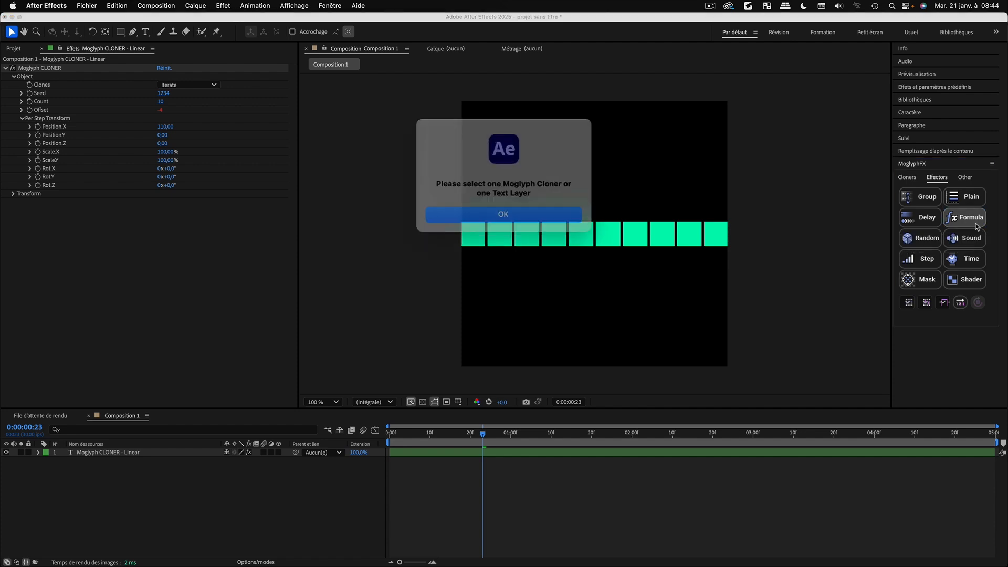
left_click(503, 209)
left_click(98, 453)
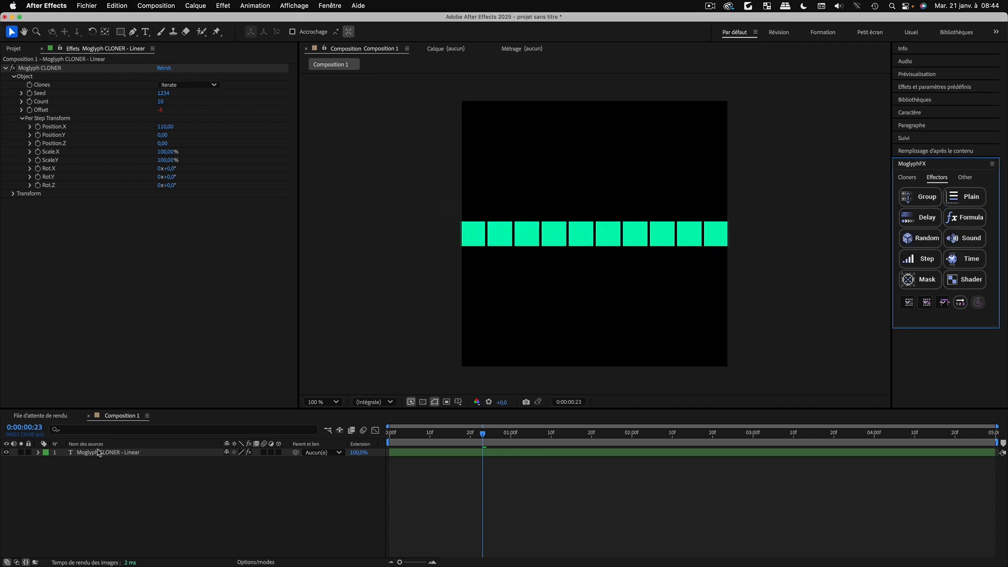
left_click(967, 219)
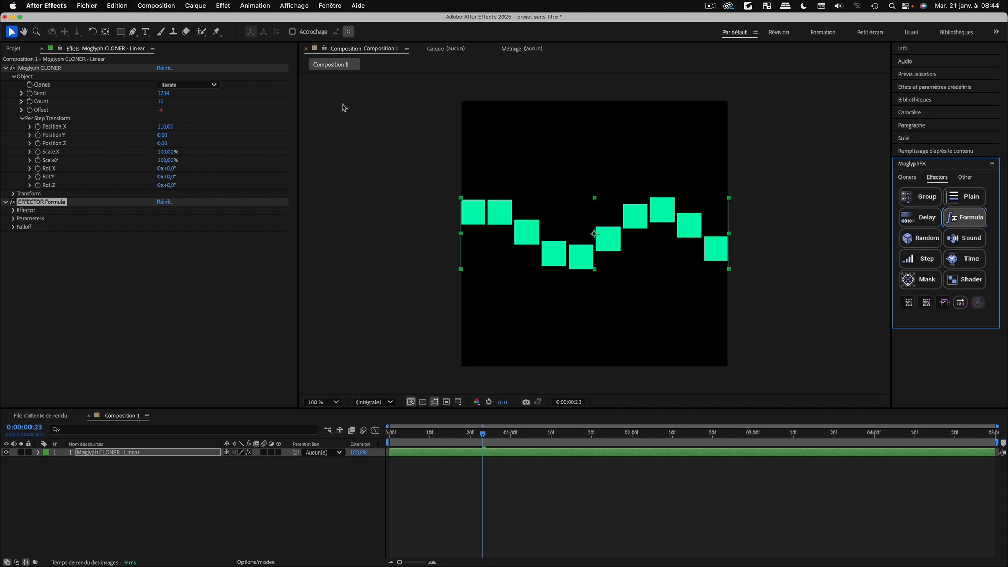
Switch the Formula effector's Mode to N selection and expand the N selection options
left_click(6, 69)
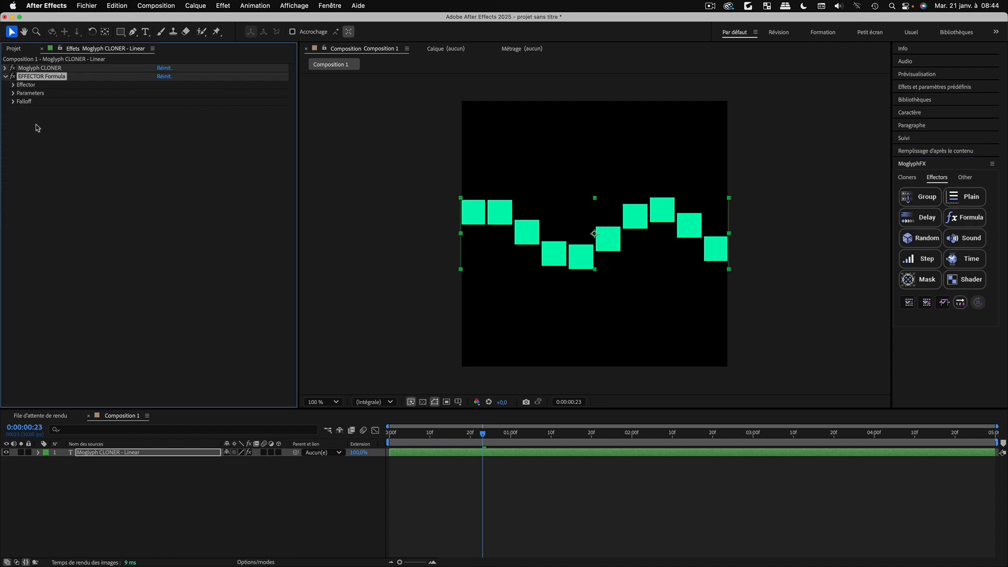
left_click(13, 86)
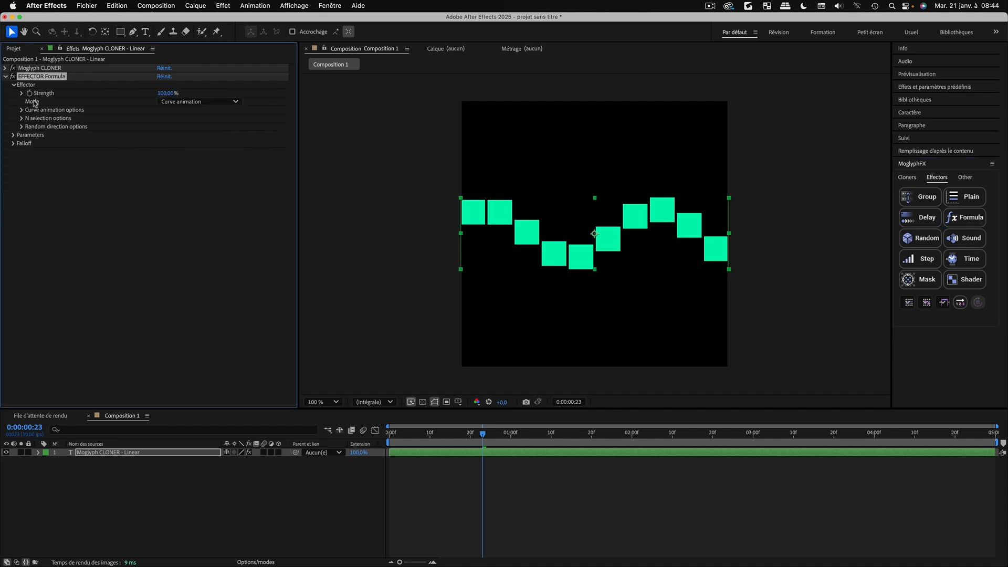
left_click(185, 103)
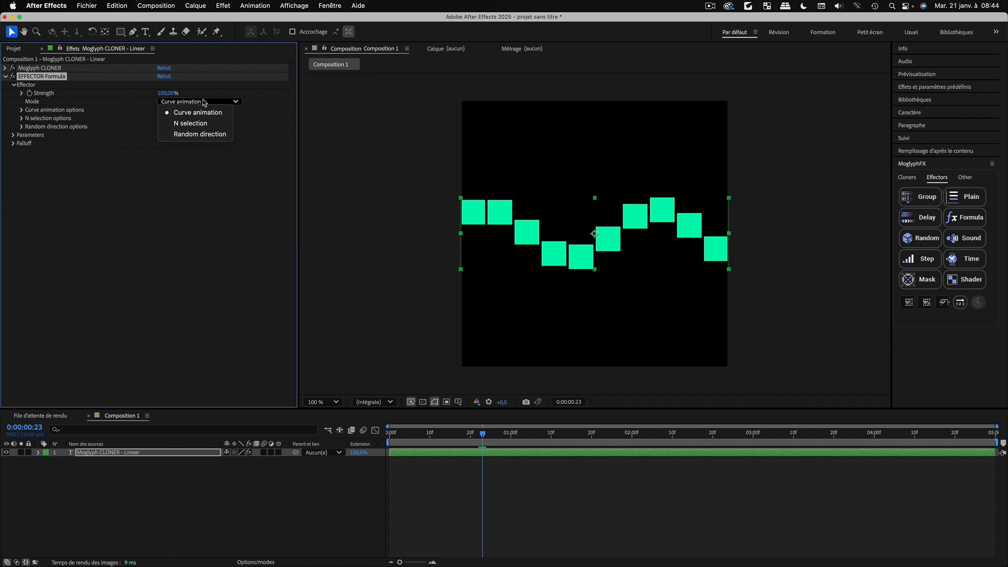
left_click(199, 126)
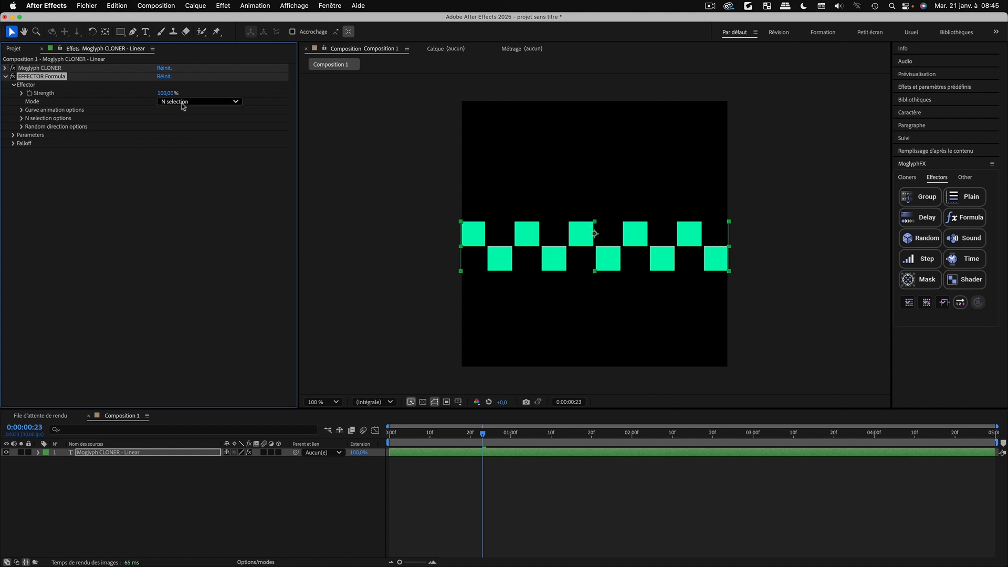
left_click(21, 118)
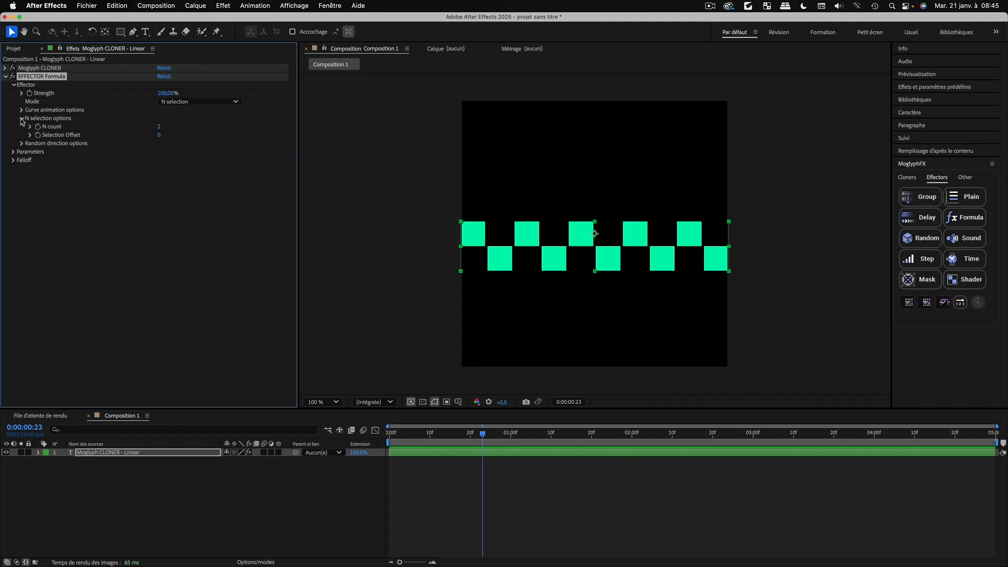
left_click(160, 127)
Try several vertical offsets for the selected clones in the effector's Transform parameters, ending with Position.Y at 130
left_click(14, 152)
left_click(21, 160)
left_click(162, 202)
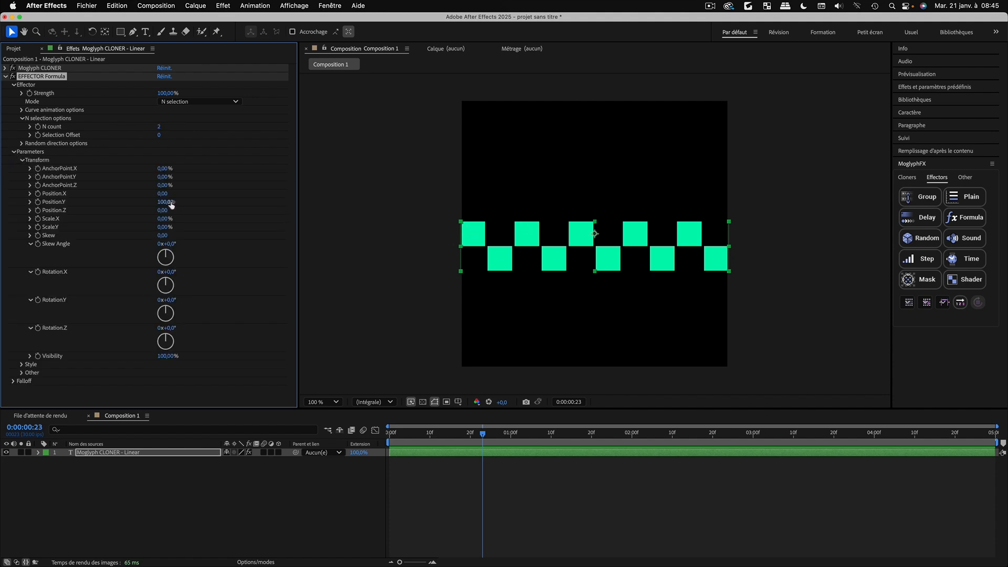
type("290")
key("Return")
mouse_move(168, 201)
left_mouse_down()
mouse_move(158, 202)
mouse_move(175, 203)
mouse_move(167, 206)
left_mouse_up()
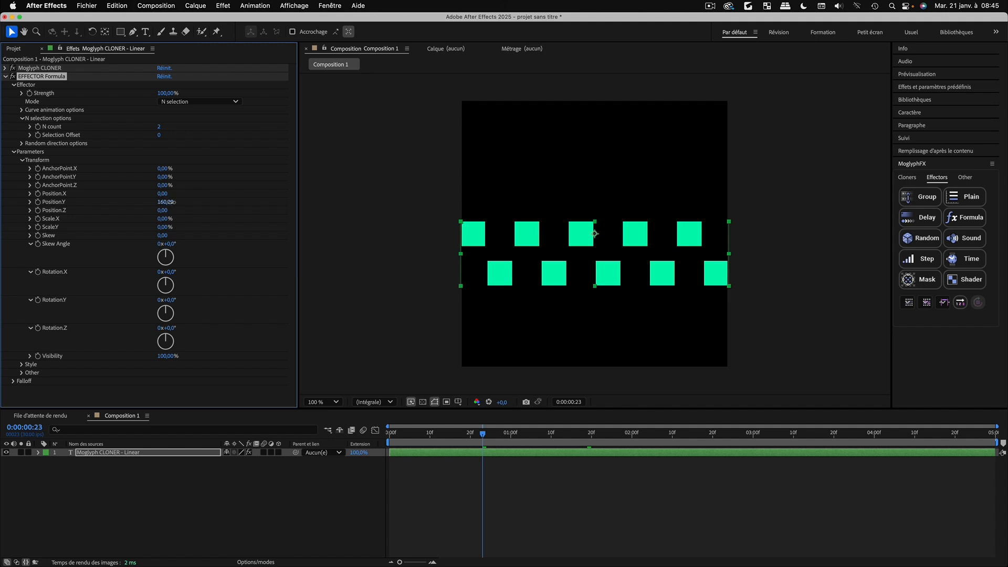
mouse_move(166, 202)
left_mouse_down()
mouse_move(181, 202)
mouse_move(151, 202)
left_mouse_up()
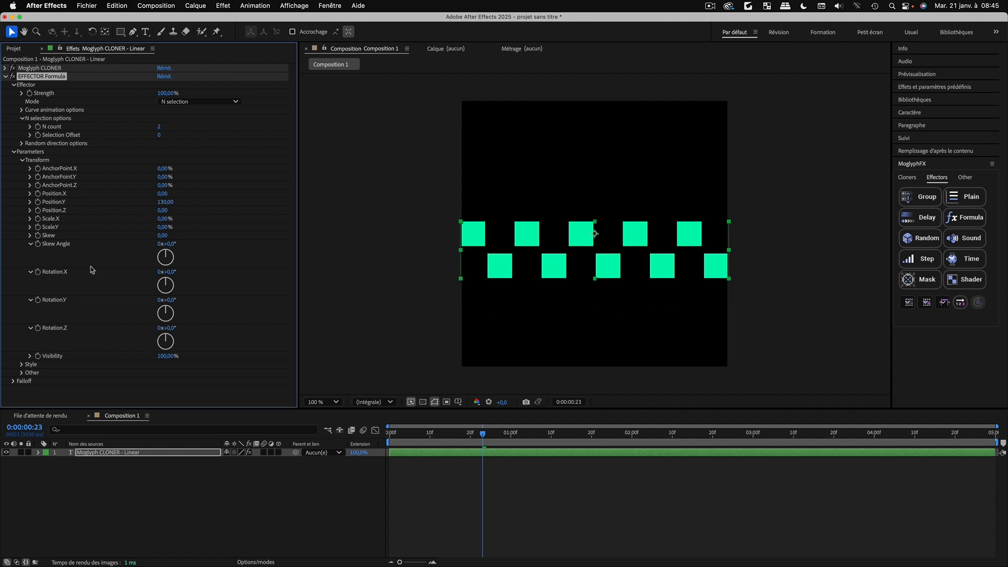
Turn off Colors From Cloner in the effector's Style parameters so the selected clones use their own red fill
left_click(22, 365)
scroll(194, 331, "down", 3)
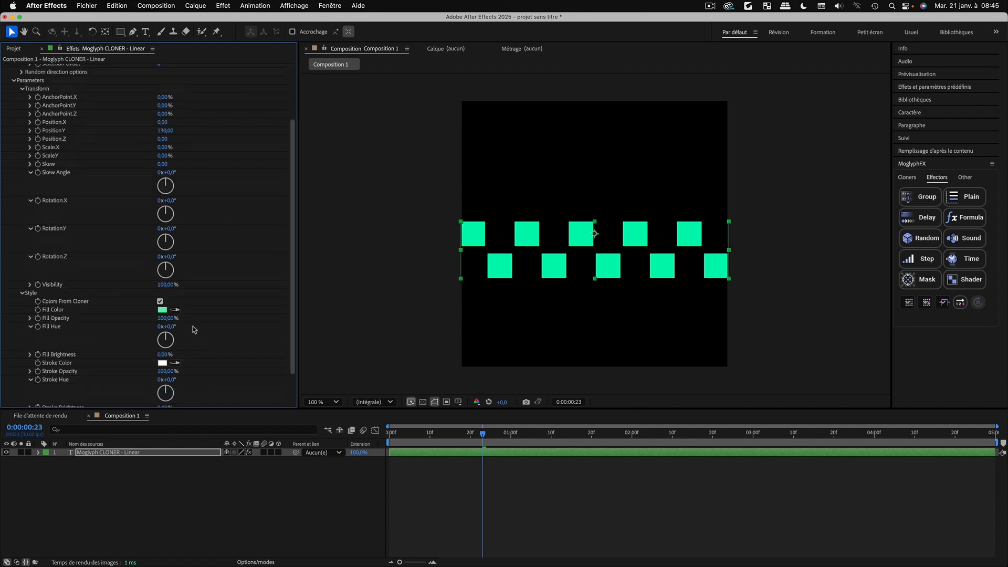
left_click(159, 301)
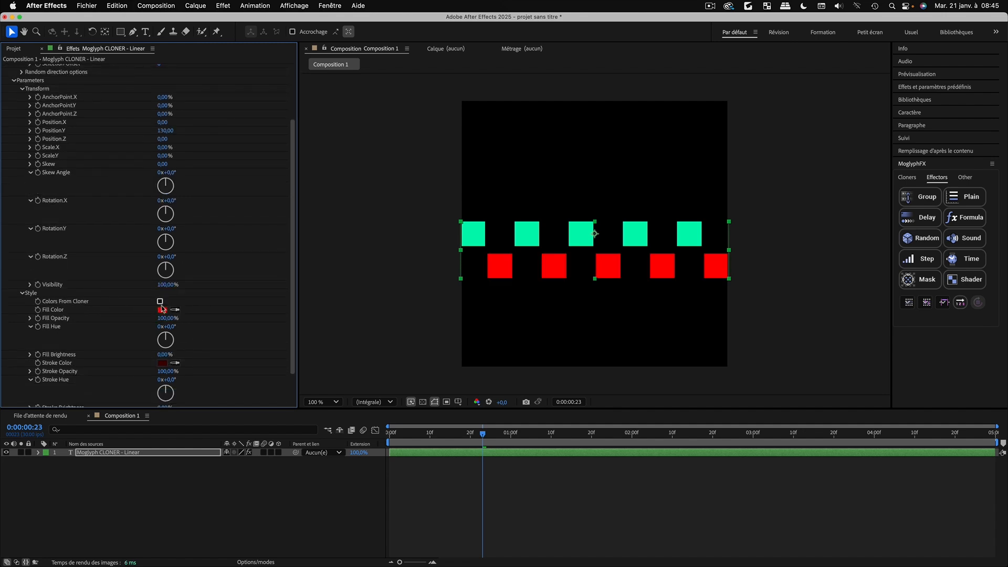
Set the Formula effector's Position.Y to 0 and collapse its Transform and Style parameters
scroll(99, 204, "up", 2)
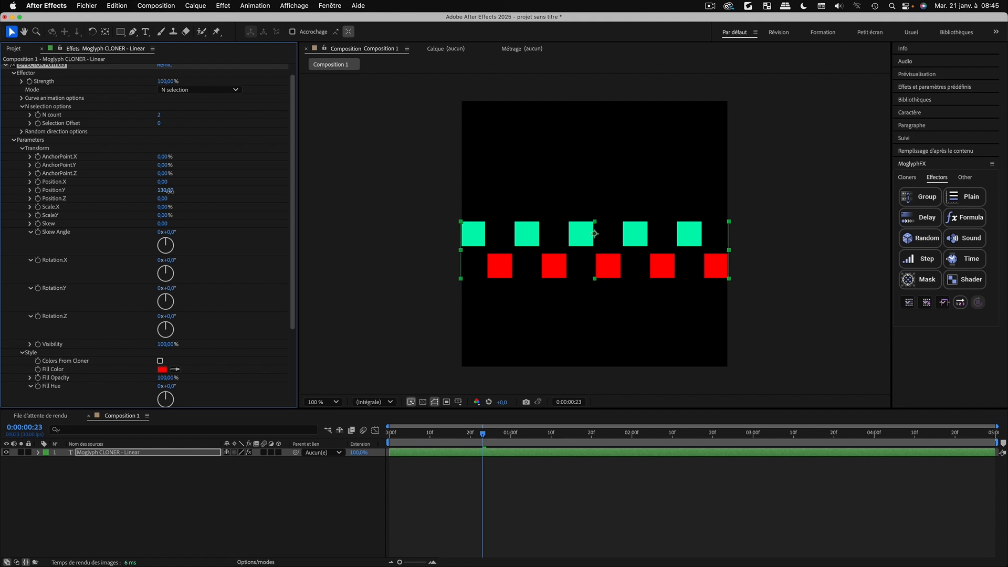
left_click(170, 191)
type("0")
left_click(209, 178)
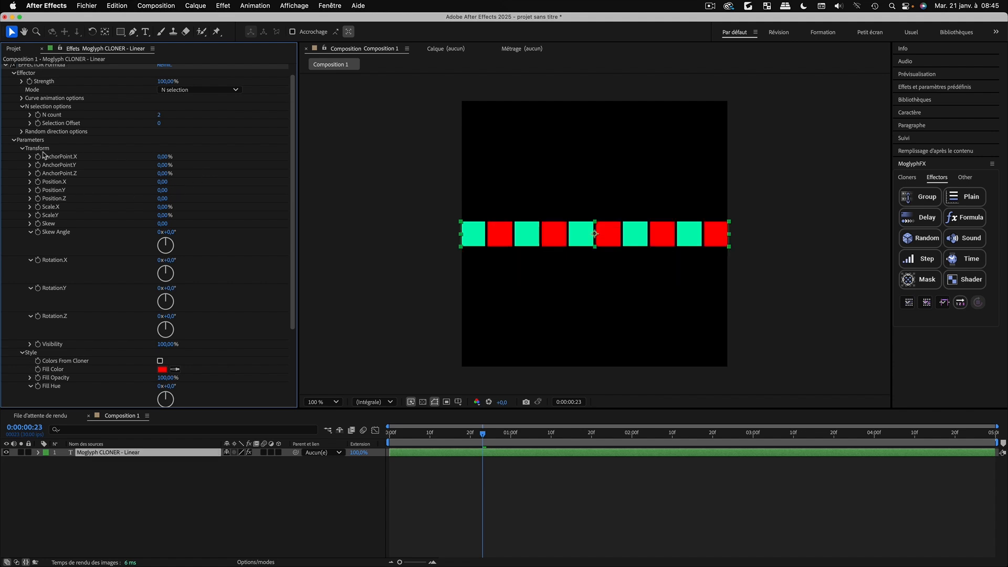
left_click(22, 148)
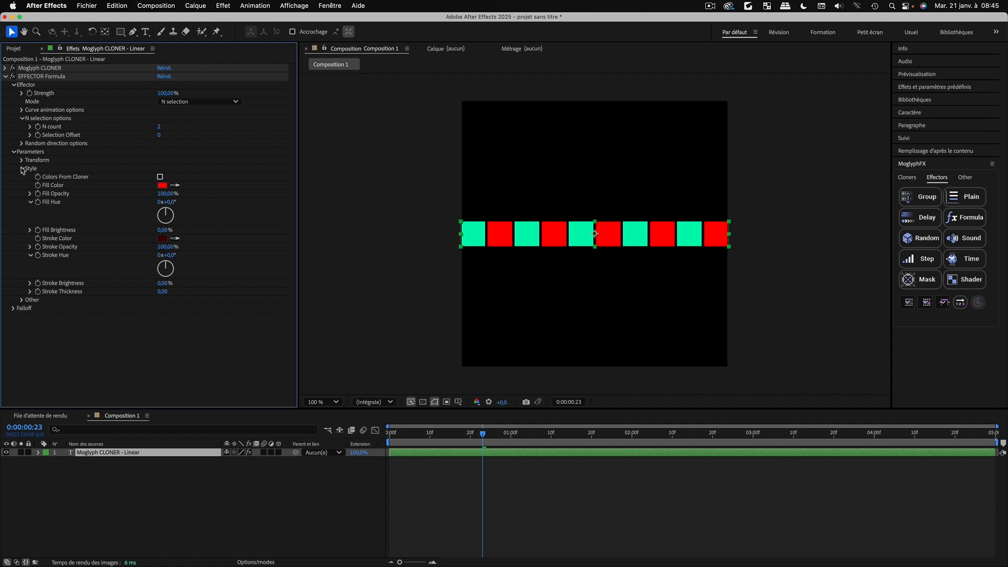
left_click(21, 170)
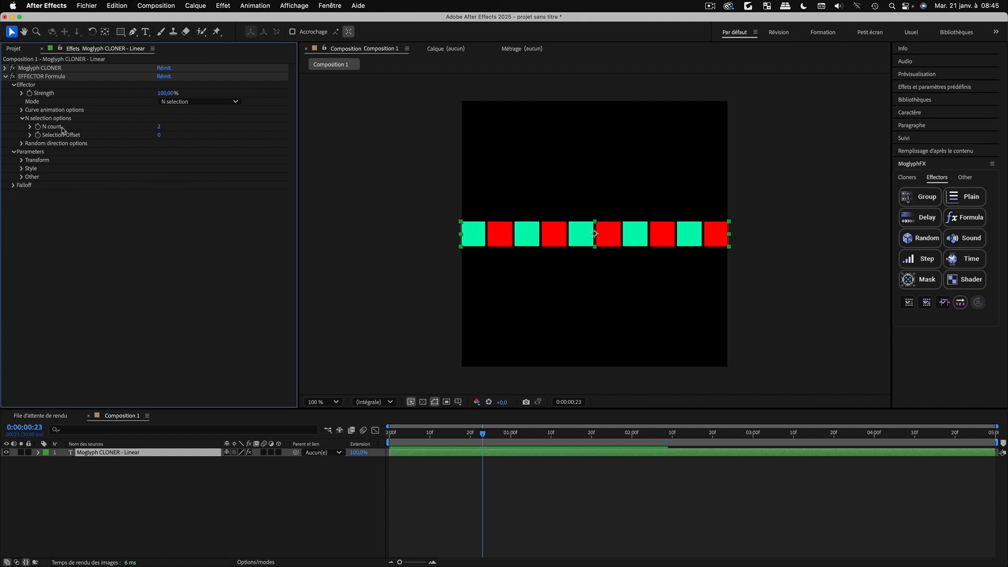
Set the effector's N count to 3, comparing it with an N count of 4
left_click(158, 127)
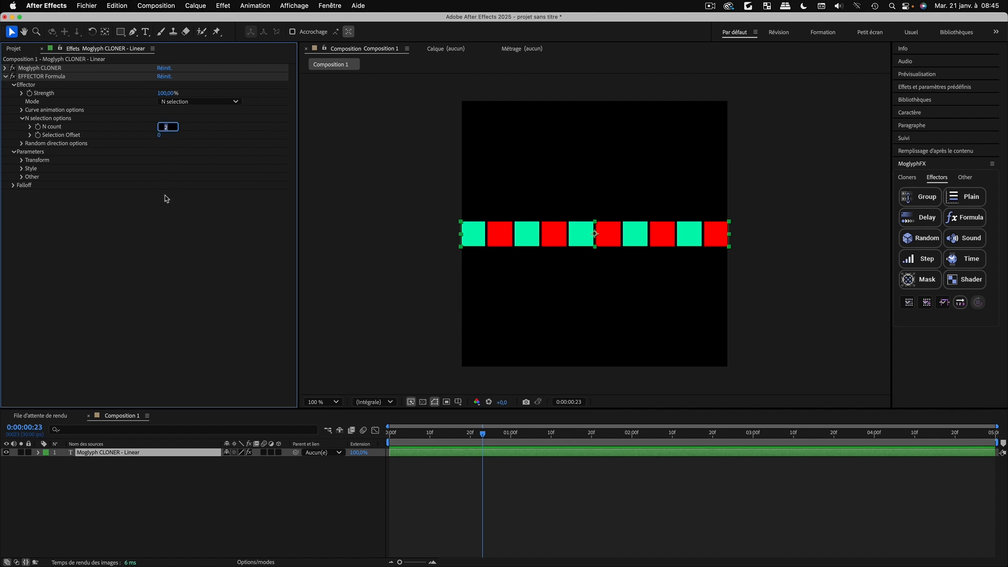
type("3")
key("Return")
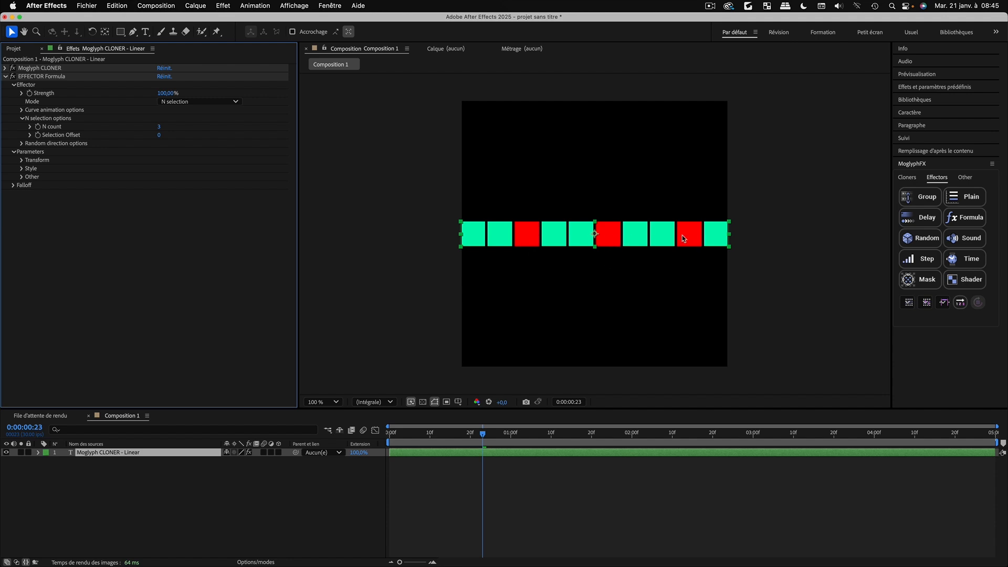
left_click(161, 129)
type("4")
key("Return")
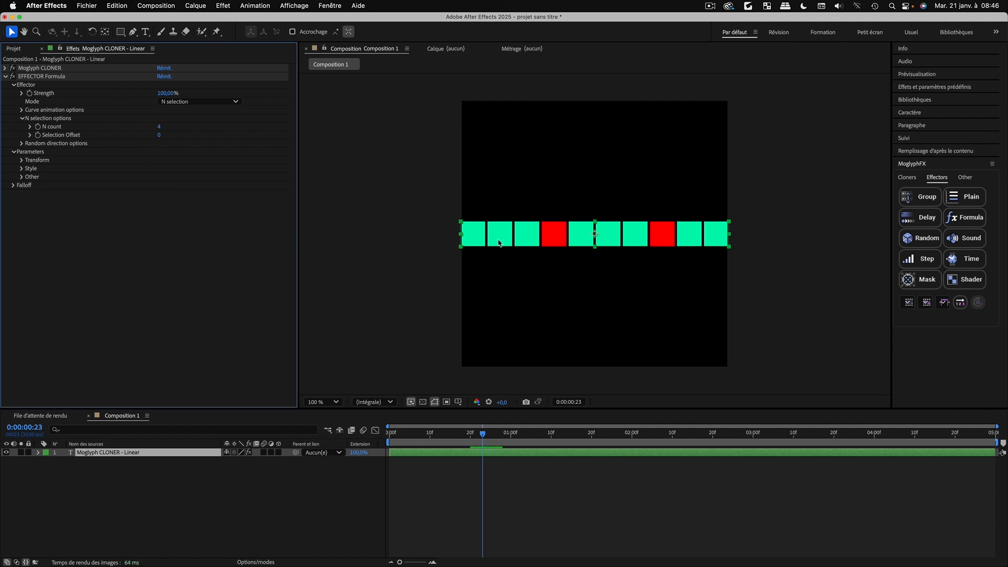
left_click(160, 127)
type("3")
key("Return")
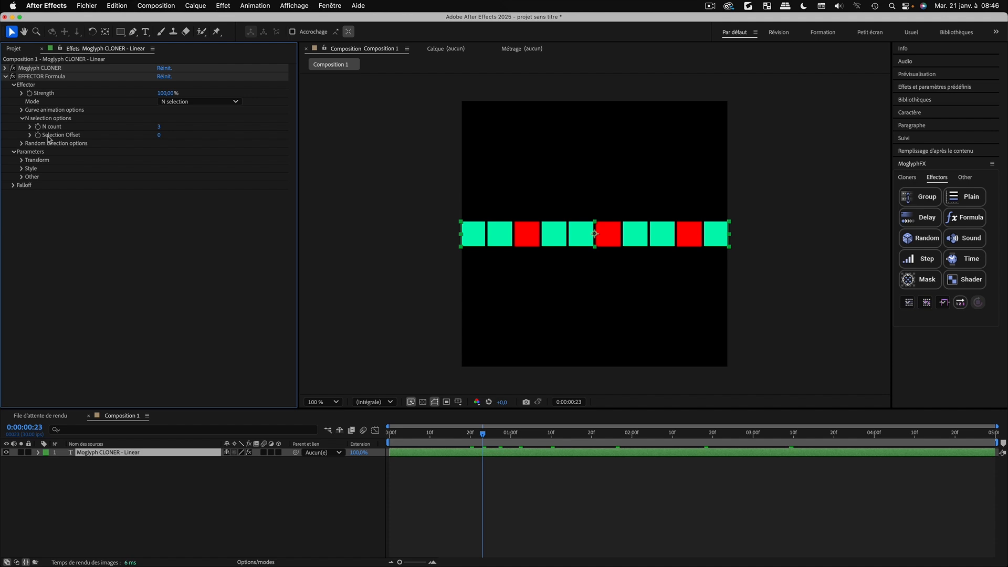
Step the Formula effector's Selection Offset upward one at a time to 16, checking how the selected clones shift, and reset it to 0
left_click(160, 135)
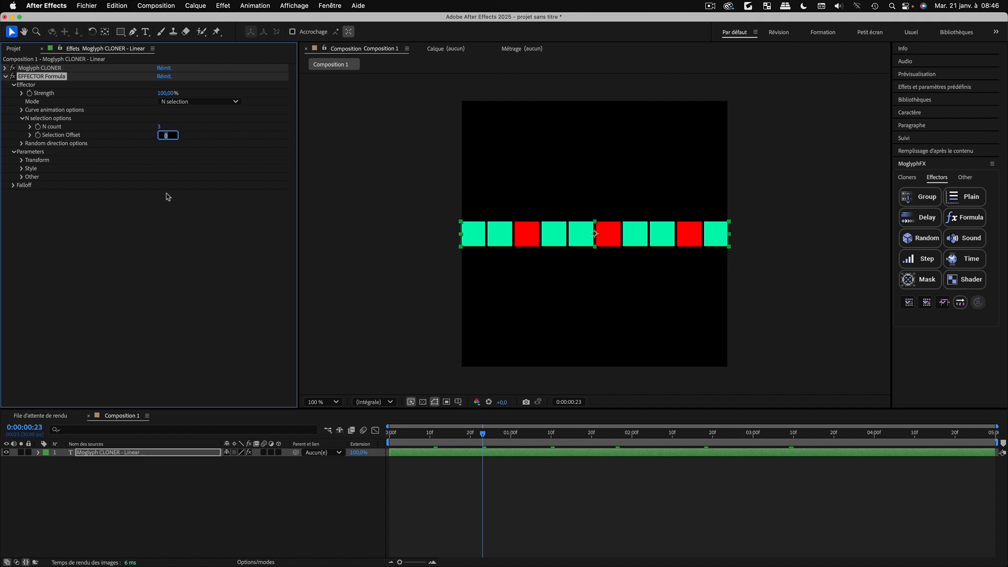
key("Up")
key("Up")
key("Up")
key("Up")
key("Up")
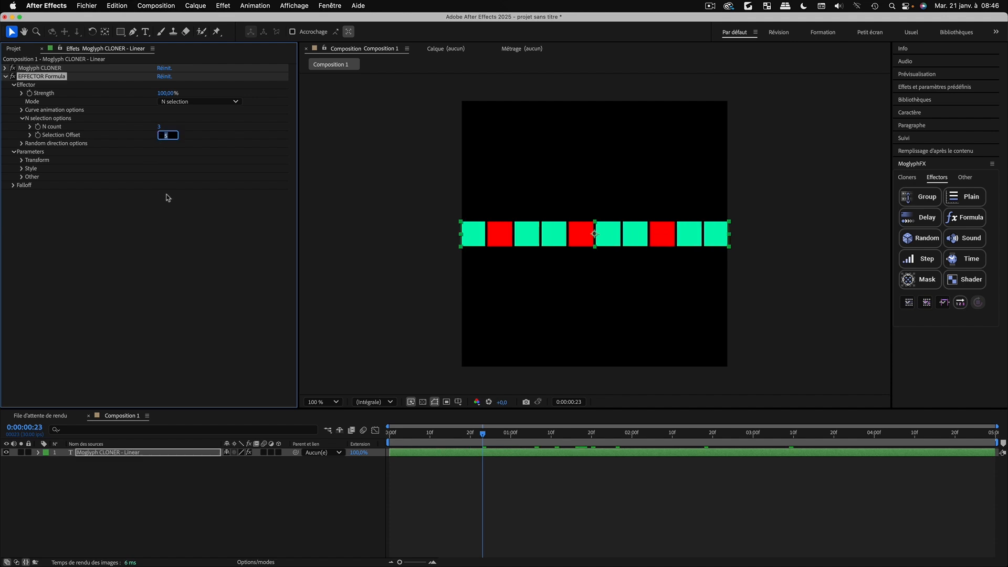
key("Up")
key("Up")
key("Up")
key("Up")
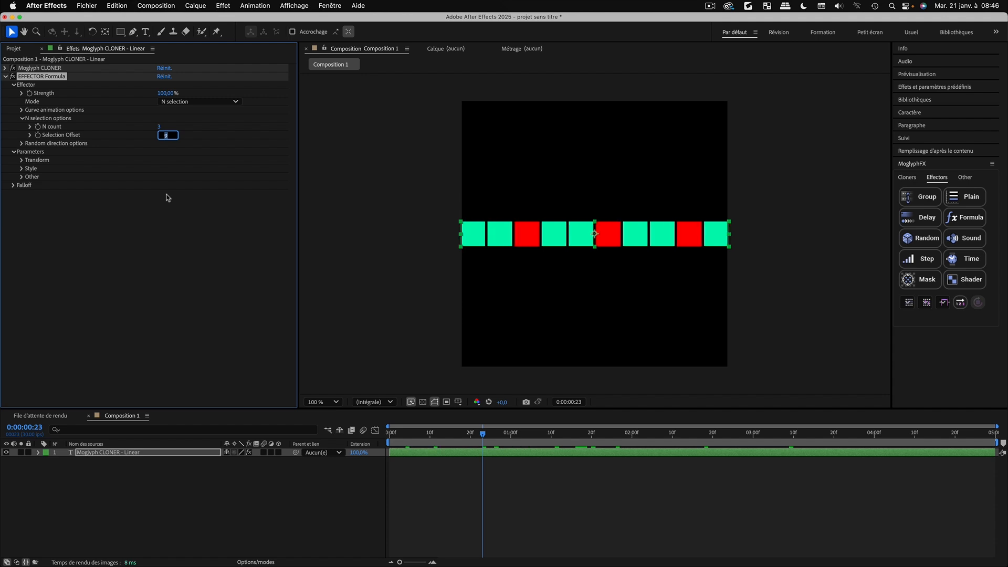
key("Up")
key("Up")
key("Up")
key("Up")
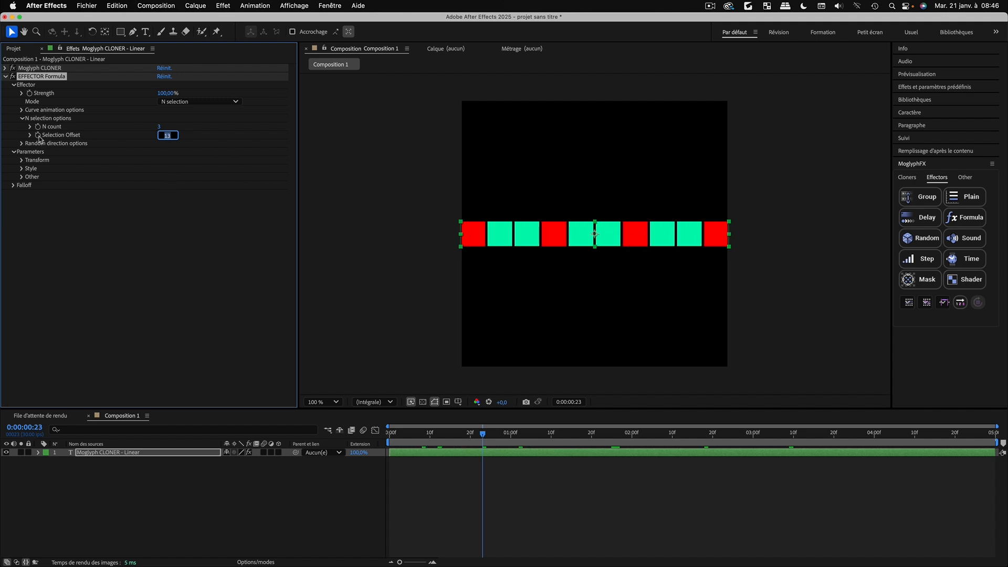
key("Up")
key("Up")
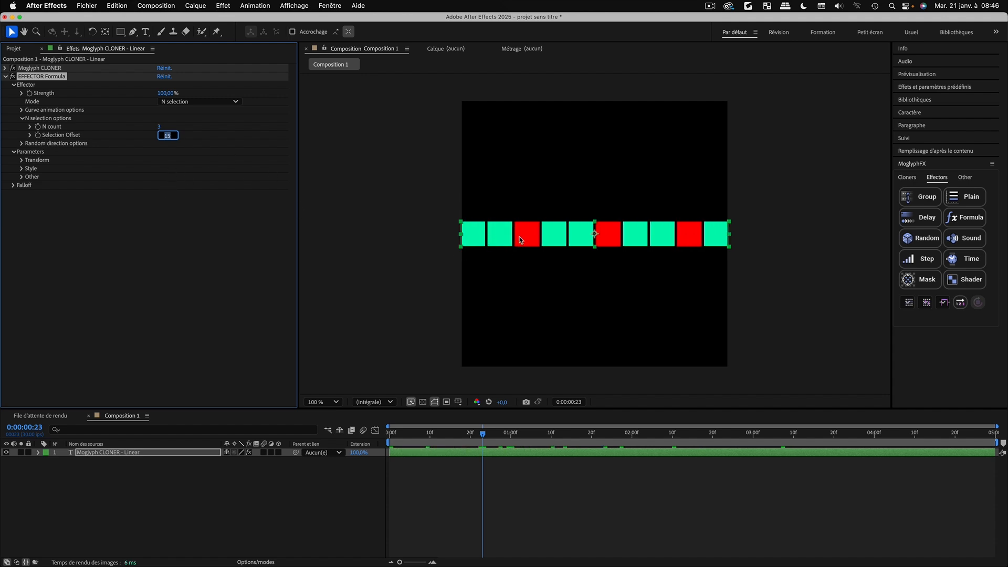
key("Up")
key("Up")
key("Up")
key("Up")
key("Up")
key("Up")
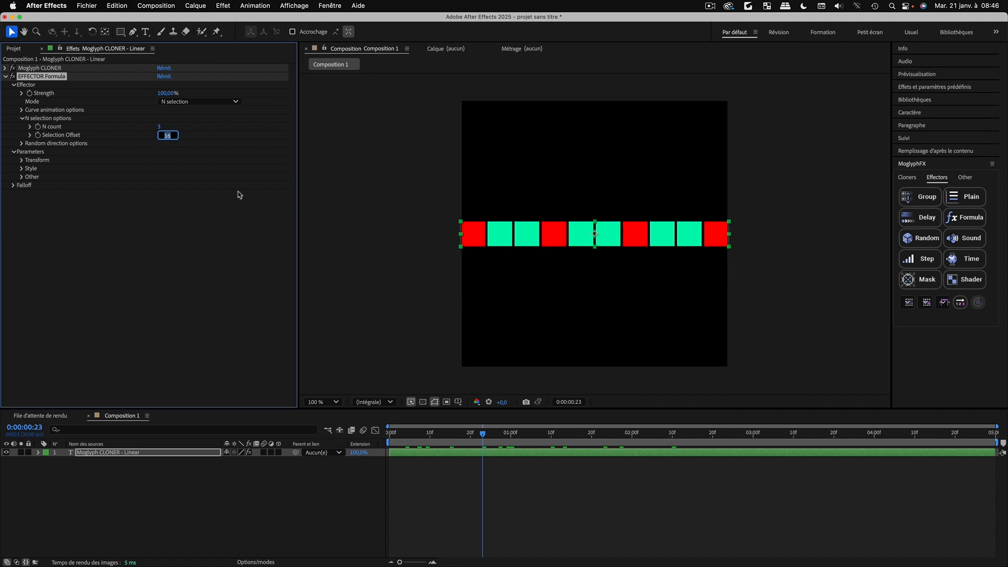
key("Up")
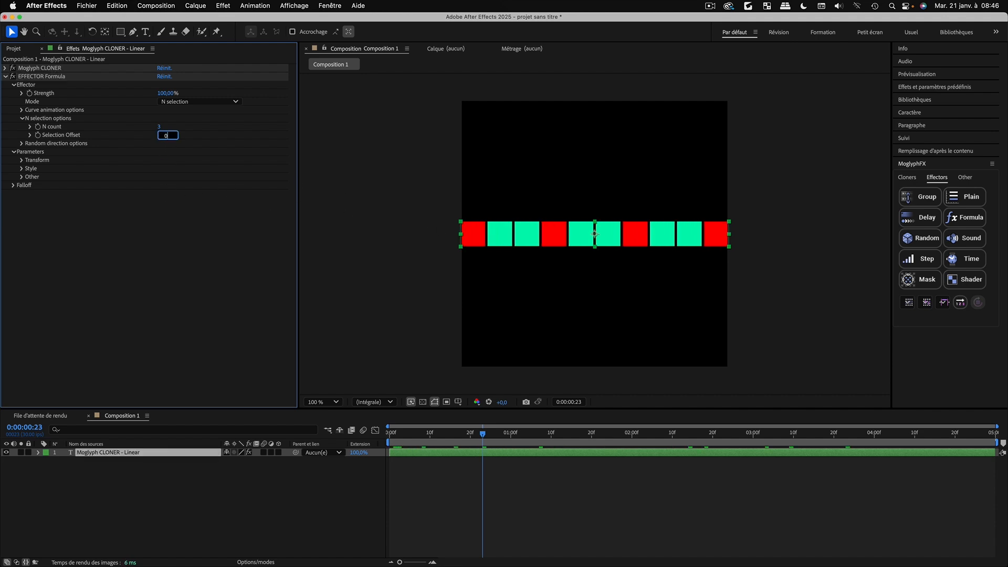
key("Return")
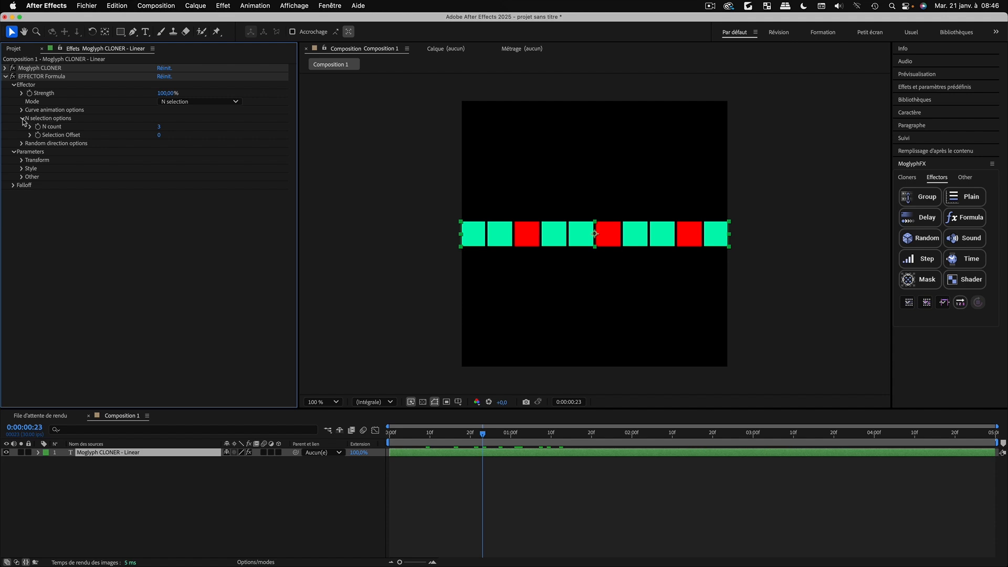
Collapse the N selection options and delete the Moglyph CLONER - Linear layer from the composition
left_click(21, 118)
left_click(129, 504)
left_click(100, 455)
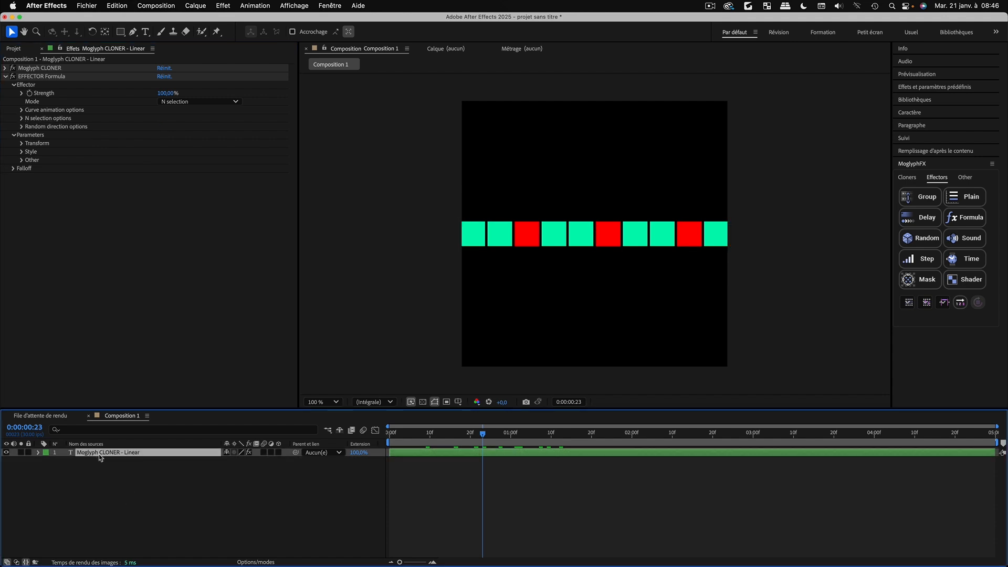
key("Delete")
Create a Grid cloner that uses the MoGlyph-directionnal font
left_click(907, 178)
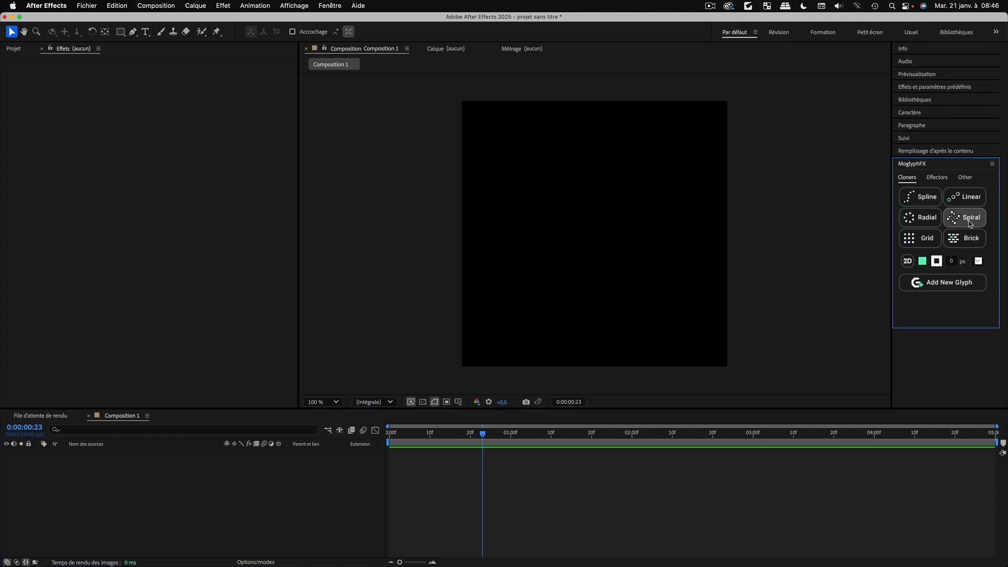
left_click(979, 266)
left_click(979, 264)
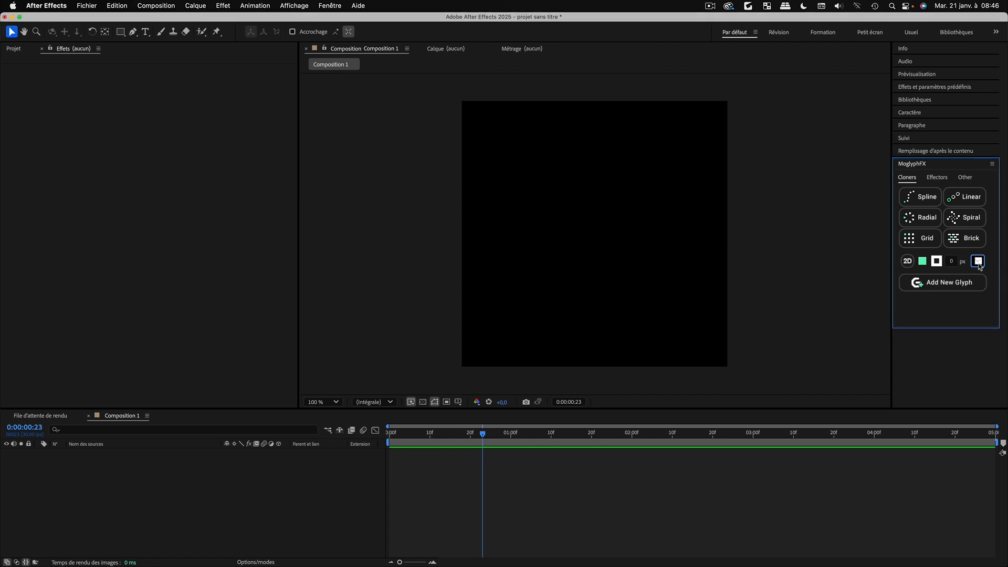
left_click(979, 262)
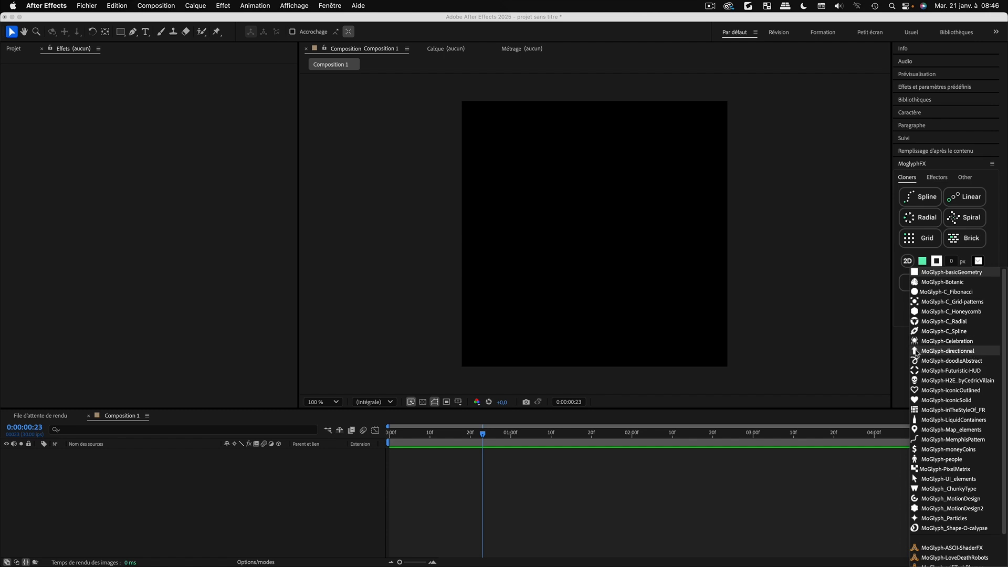
left_click(934, 351)
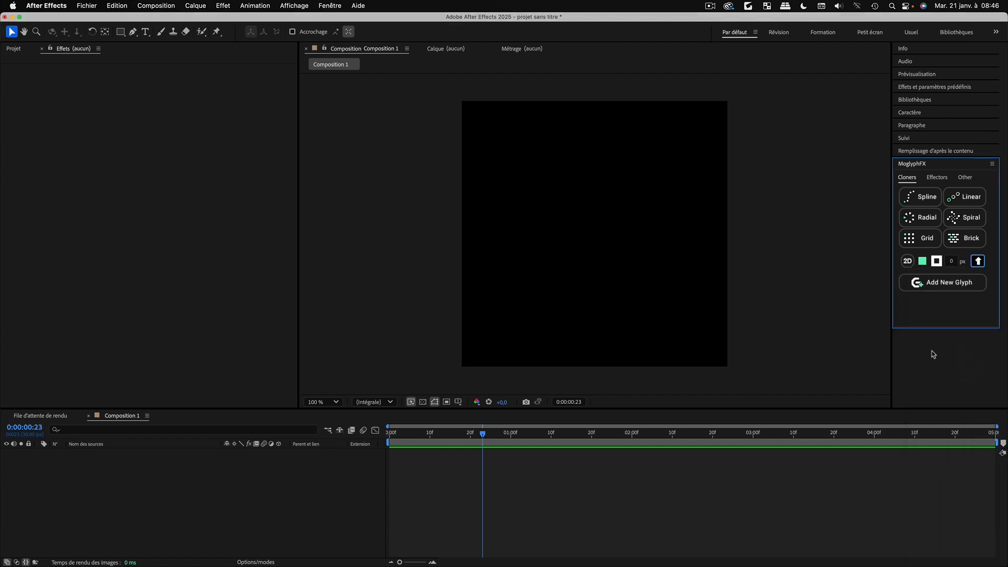
left_click(924, 240)
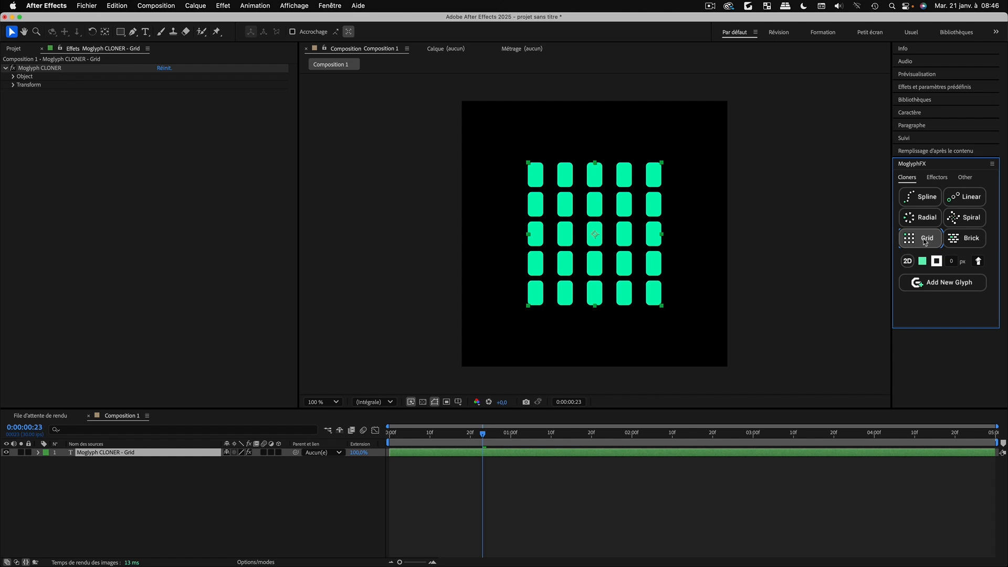
Add the solid upward block arrow glyph (Glyph ID 43) to the grid cloner and close the glyph picker
left_click(951, 287)
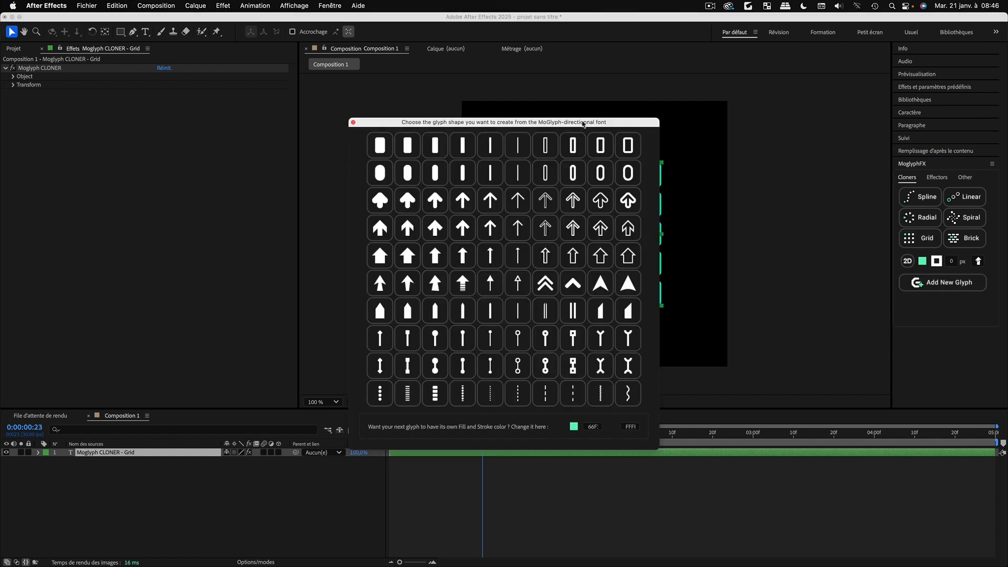
left_click_drag(541, 125, 851, 142)
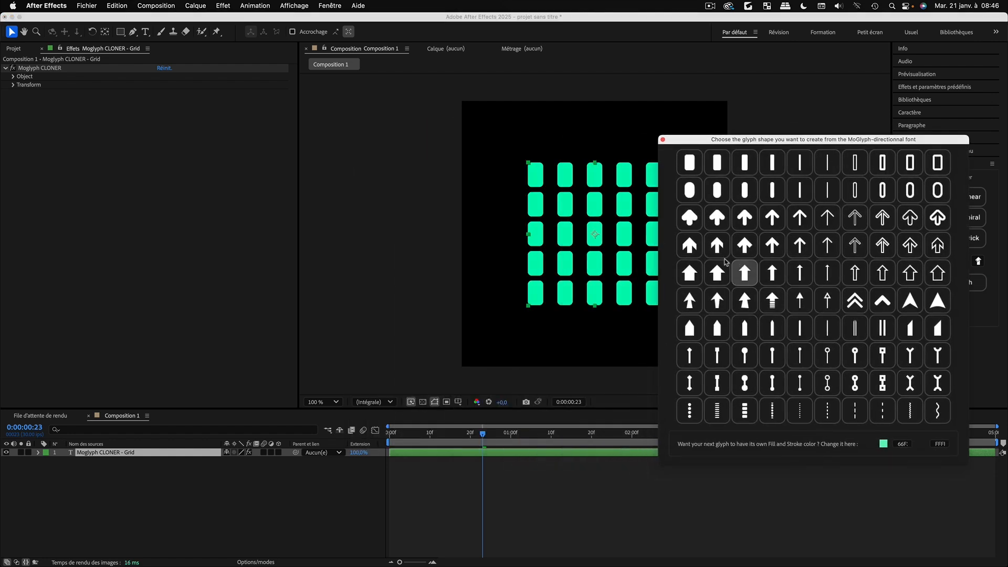
left_click(753, 280)
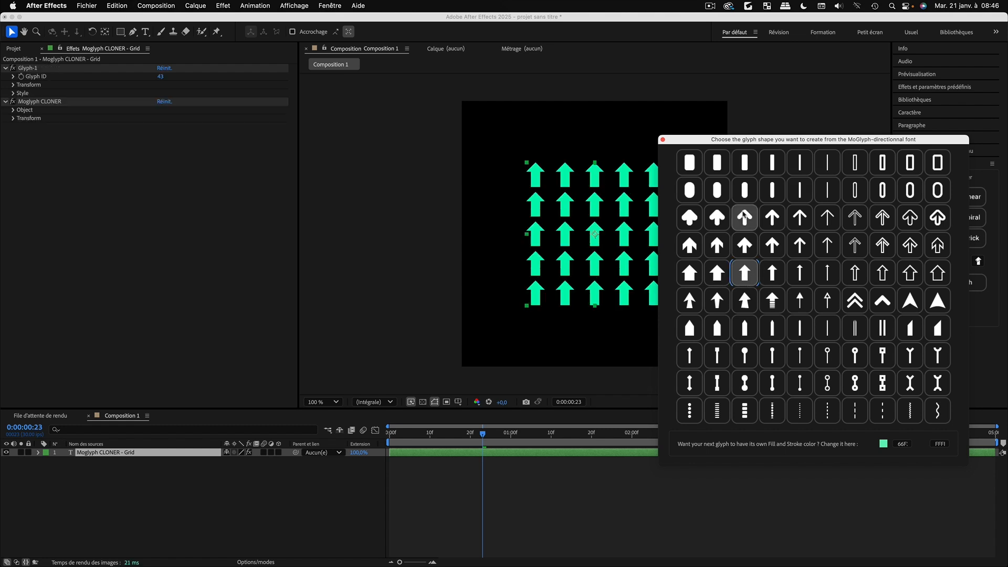
left_click(663, 140)
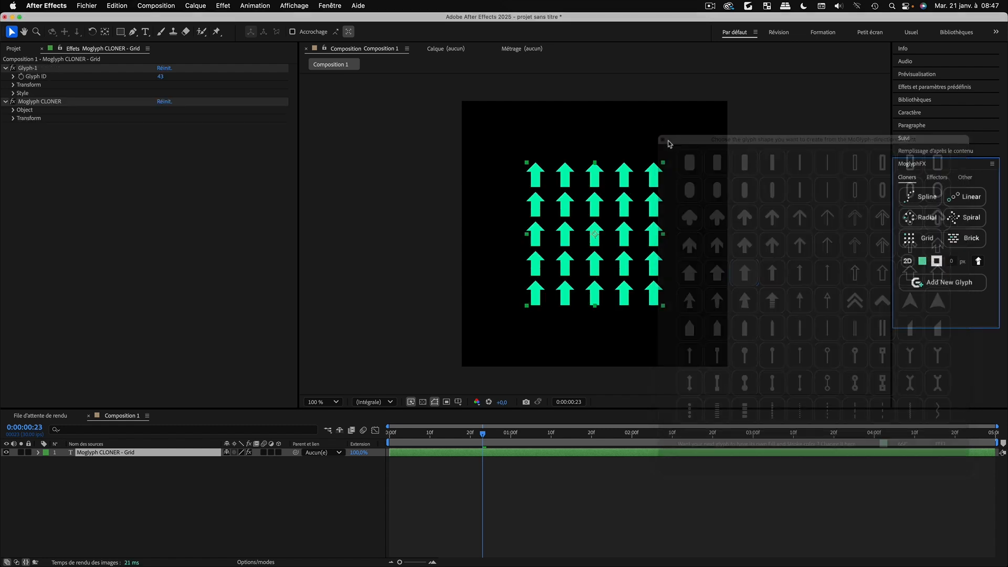
Apply a Formula effector to the Moglyph CLONER - Grid layer
left_click(126, 473)
left_click(90, 453)
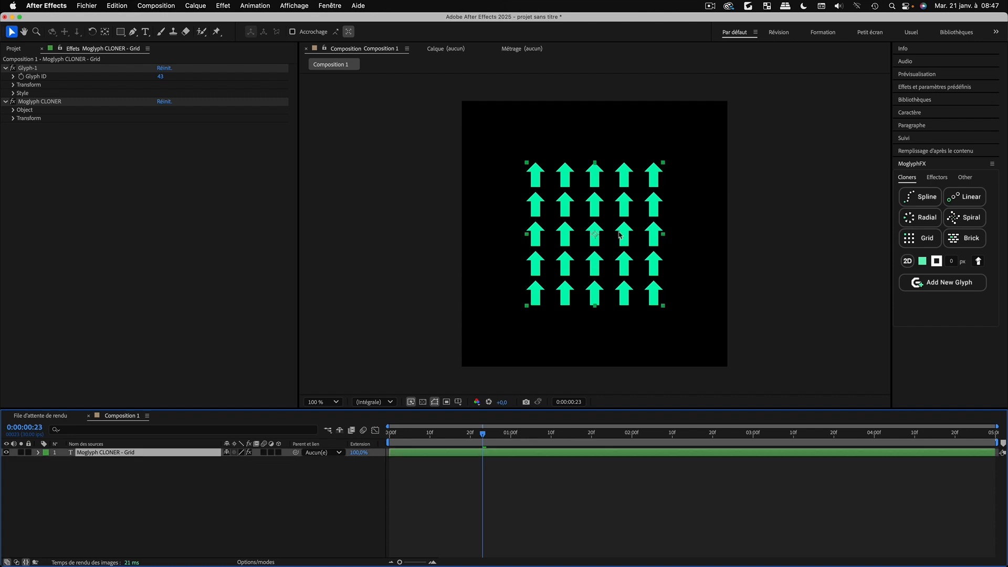
left_click(935, 177)
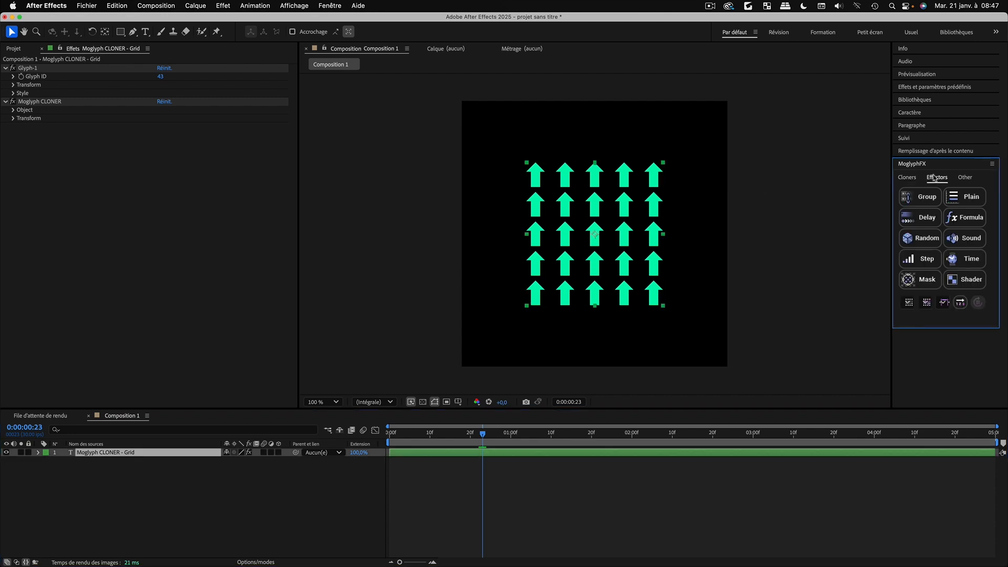
left_click(964, 225)
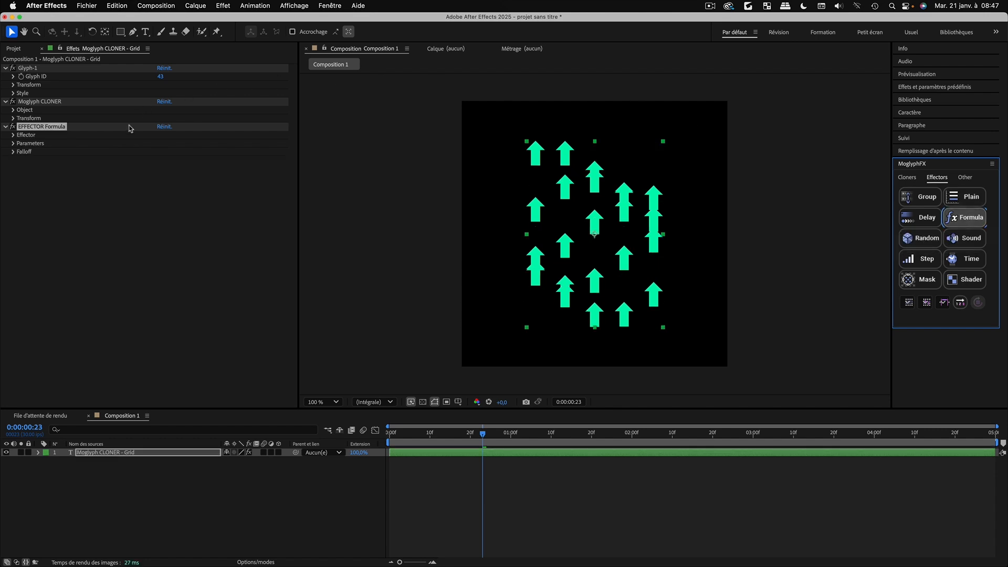
Set the Formula effector's Mode to Random direction and expand its Random direction options
left_click(56, 162)
left_click(13, 136)
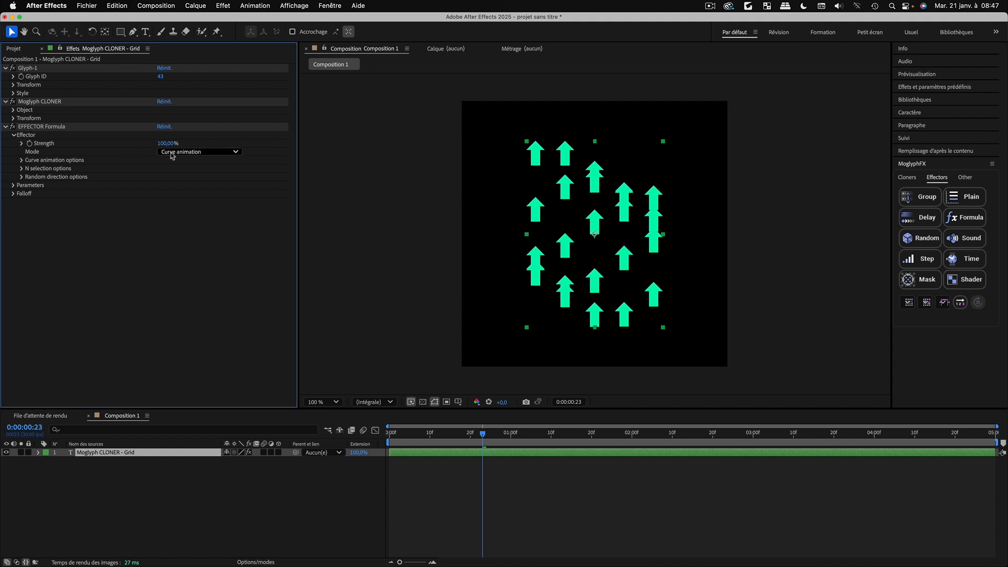
left_click(212, 153)
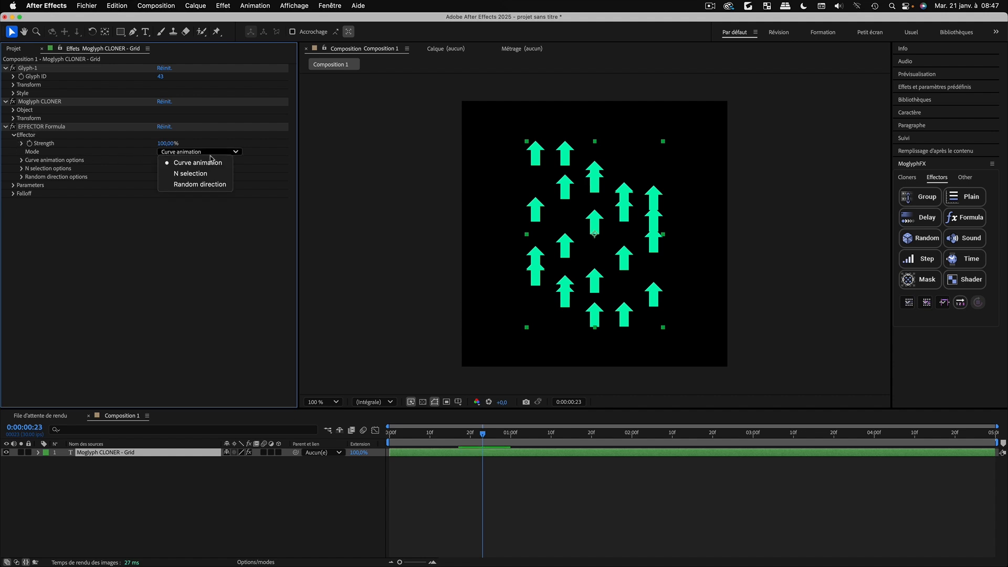
left_click(200, 185)
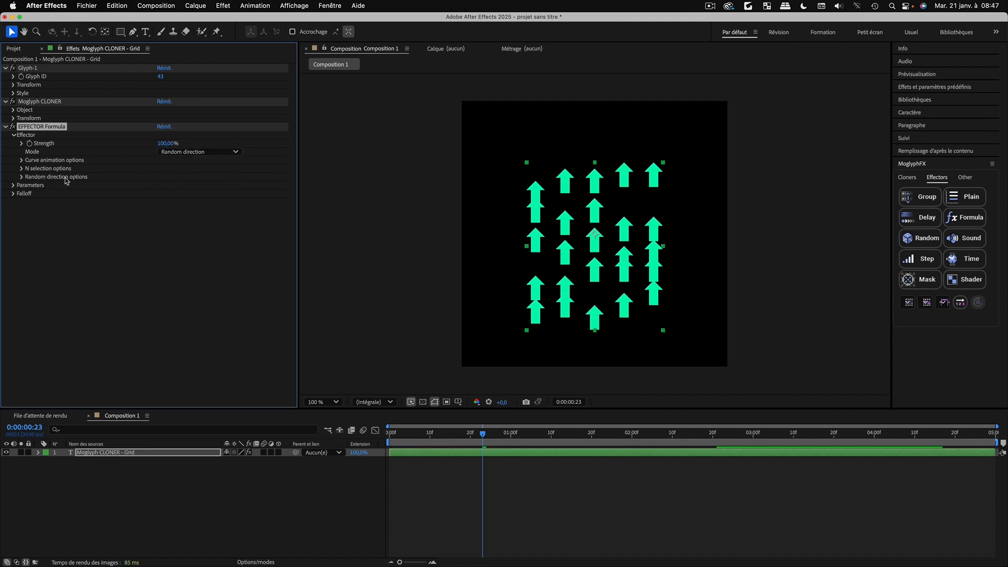
left_click(21, 177)
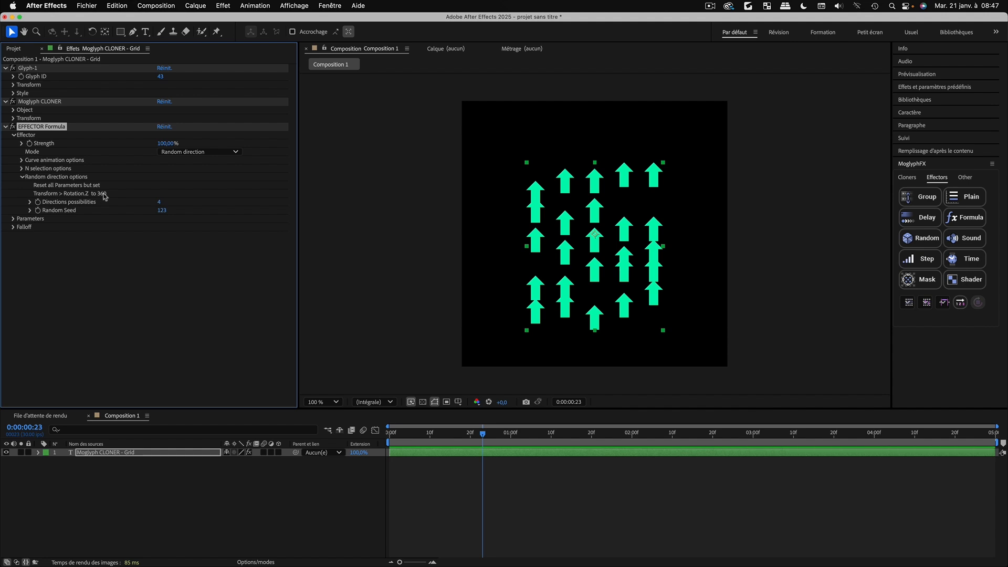
Set Position.Y to 0 in the Formula effector's Transform parameters
left_click(13, 219)
left_click(21, 228)
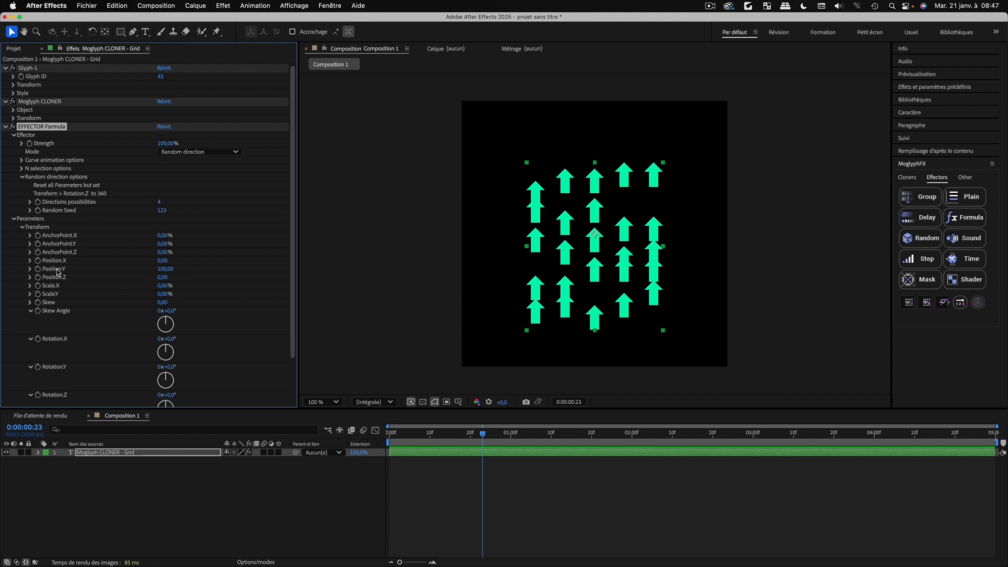
left_click(165, 269)
type("0")
key("Return")
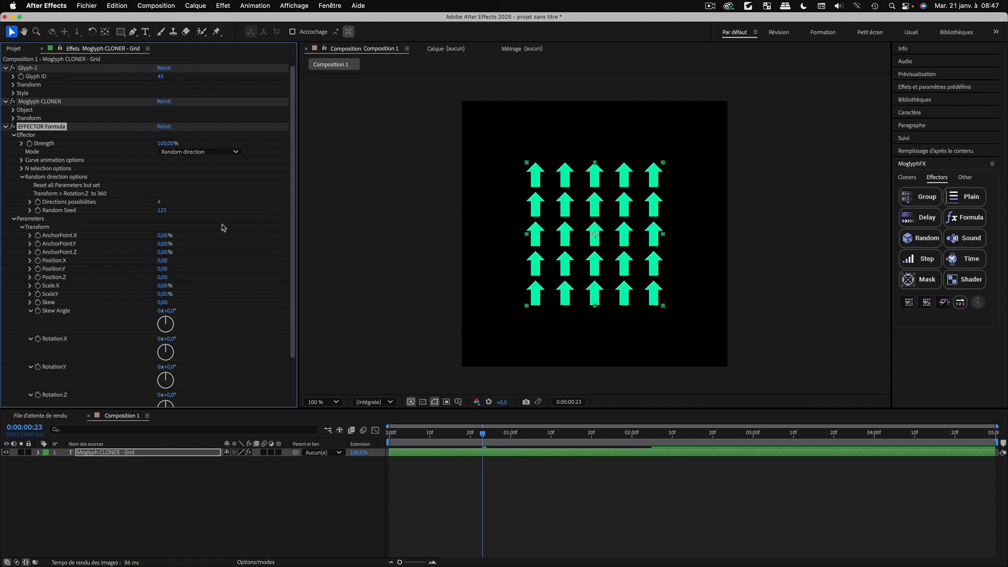
Set the effector's Rotation.Z to 1 full revolution so the arrows take random directions, and deselect the layer
scroll(210, 216, "down", 3)
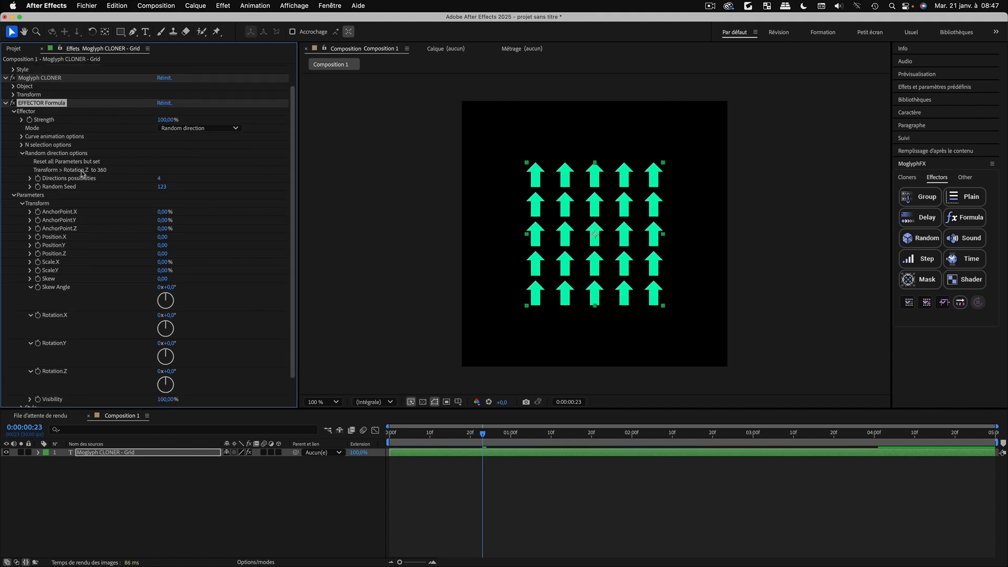
scroll(135, 263, "down", 1)
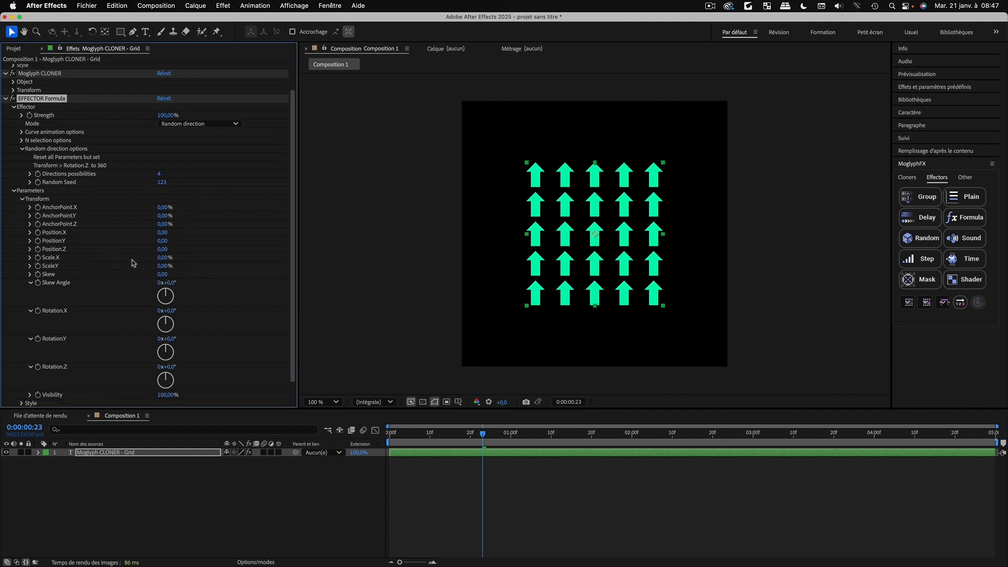
left_click(160, 367)
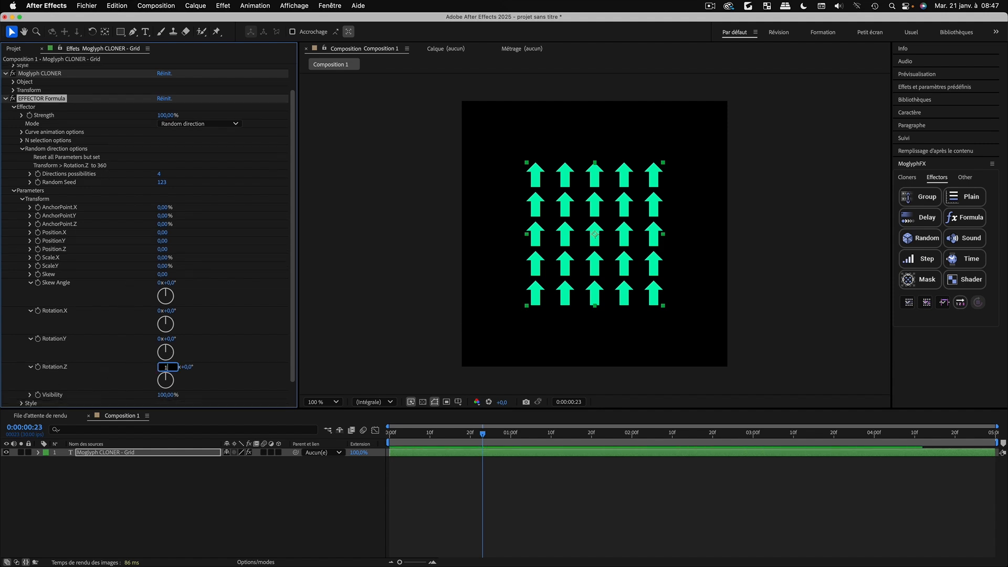
type("1")
key("Return")
left_click(479, 349)
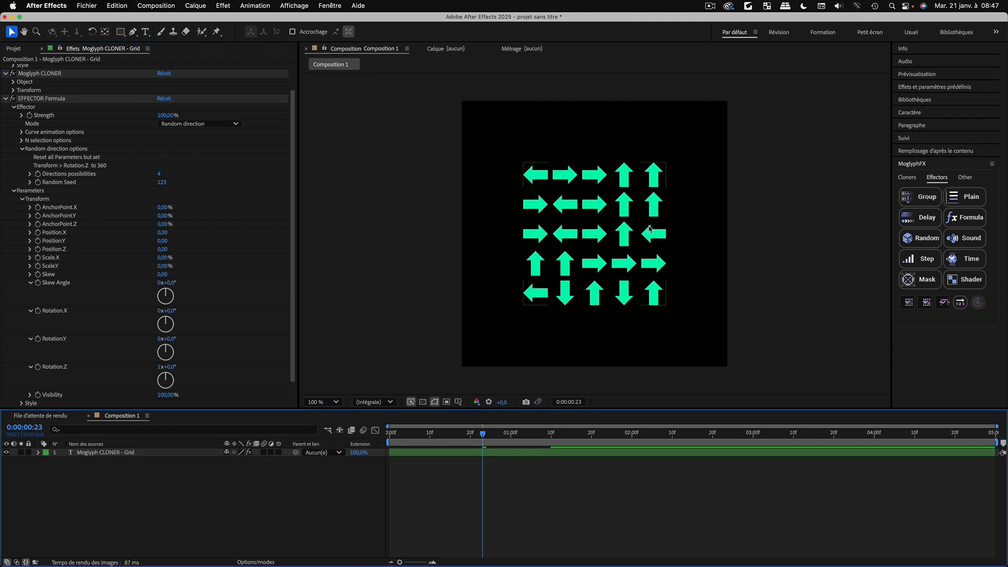
Move the current time to 0:00:00:08 and collapse the effector's Parameters group, keeping the Random direction options expanded
left_click_drag(459, 437, 422, 435)
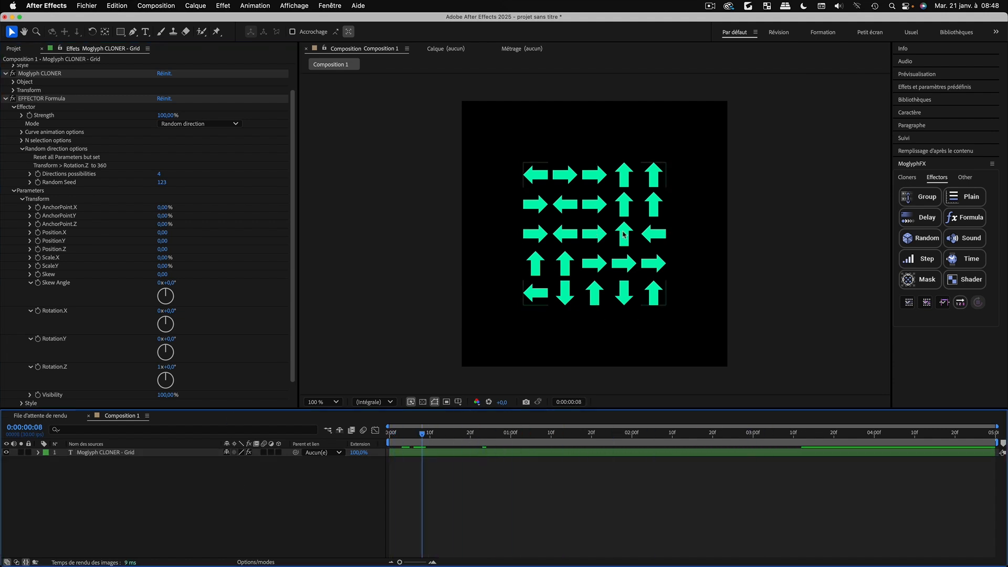
left_click(15, 191)
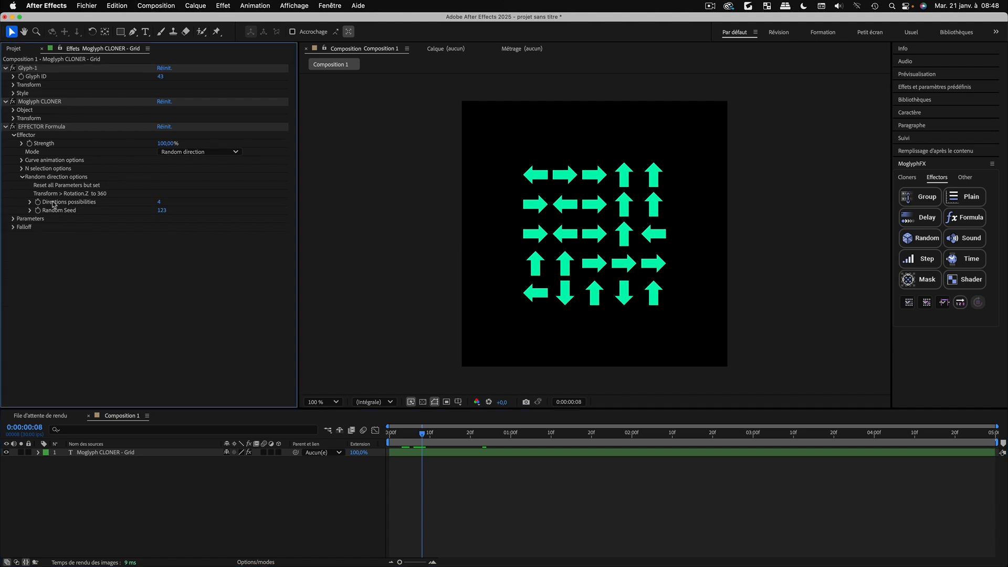
left_click(21, 177)
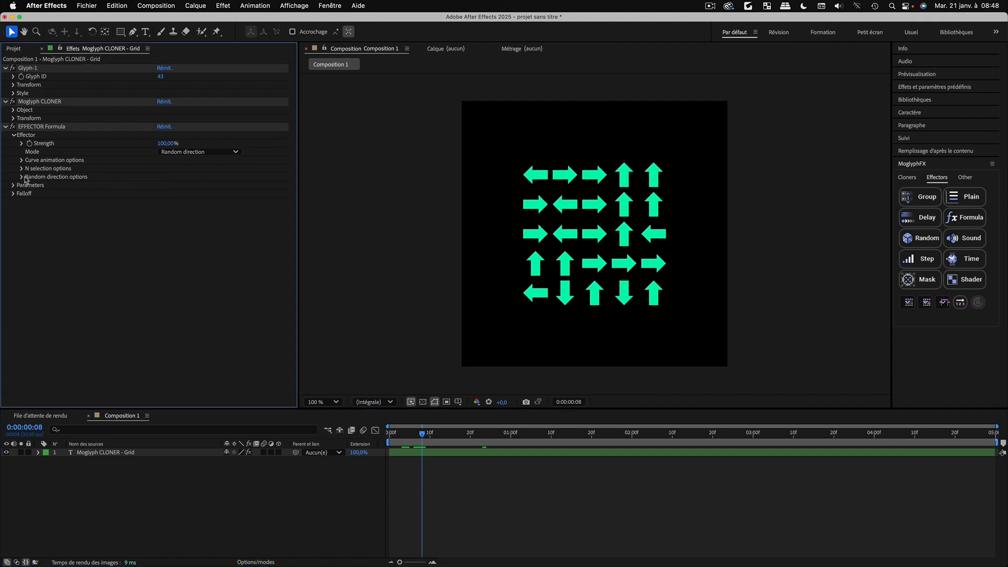
left_click(21, 177)
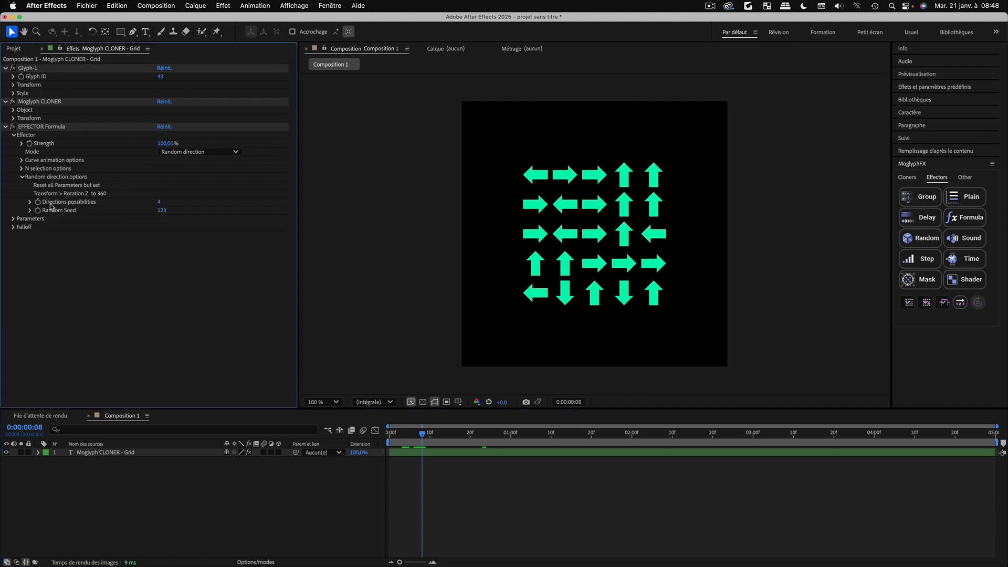
Try 2 and 3 as the Formula effector's Directions possibilities on the arrow grid
left_click(160, 202)
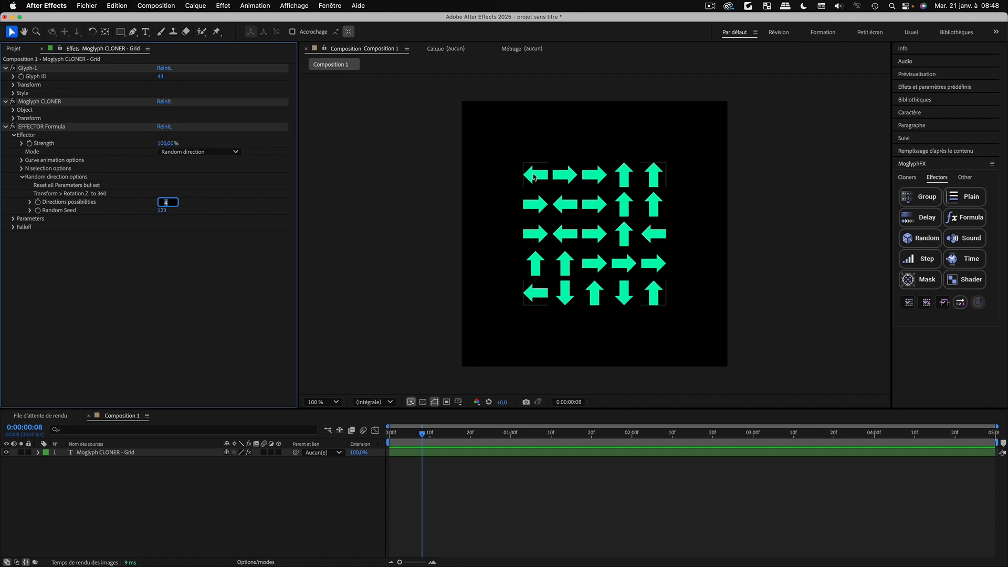
left_click(219, 275)
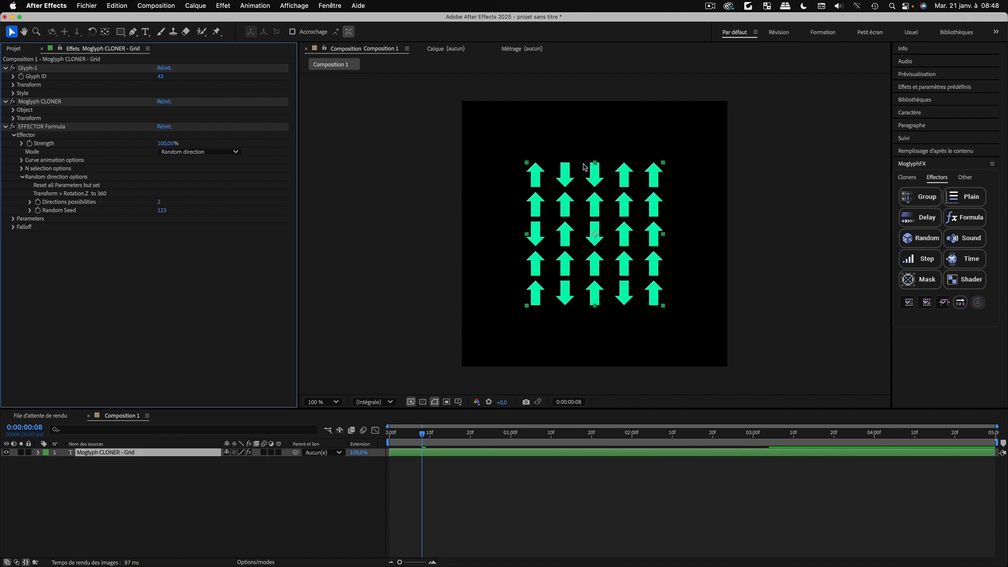
left_click(166, 202)
type("3")
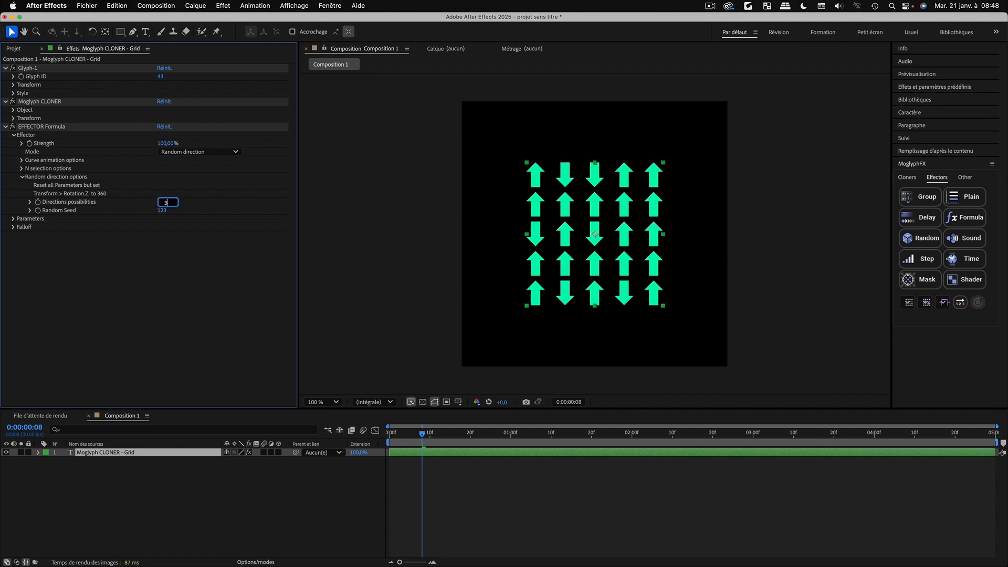
key("Return")
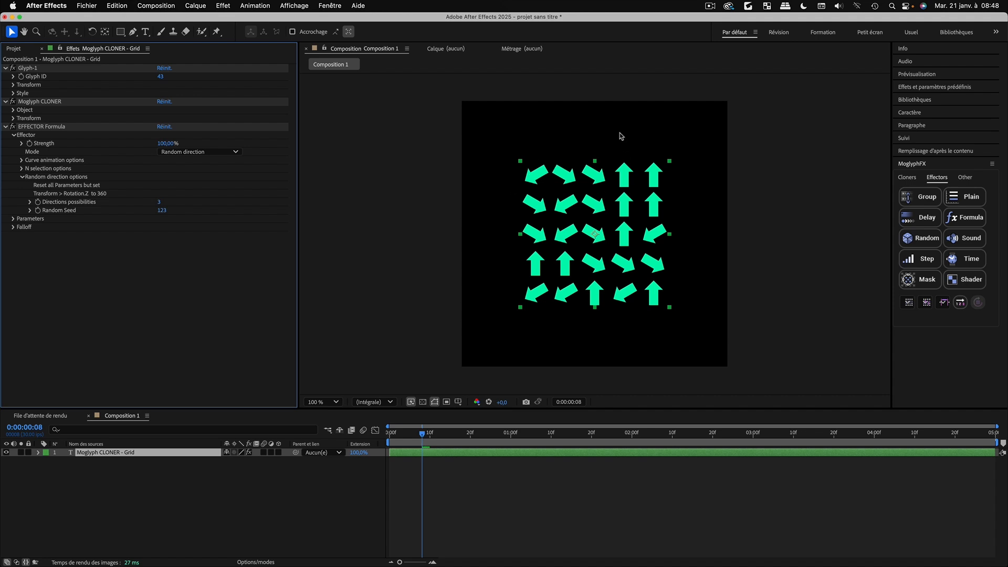
Try 6 and 8 as the effector's Directions possibilities
left_click(158, 201)
type("6")
key("Return")
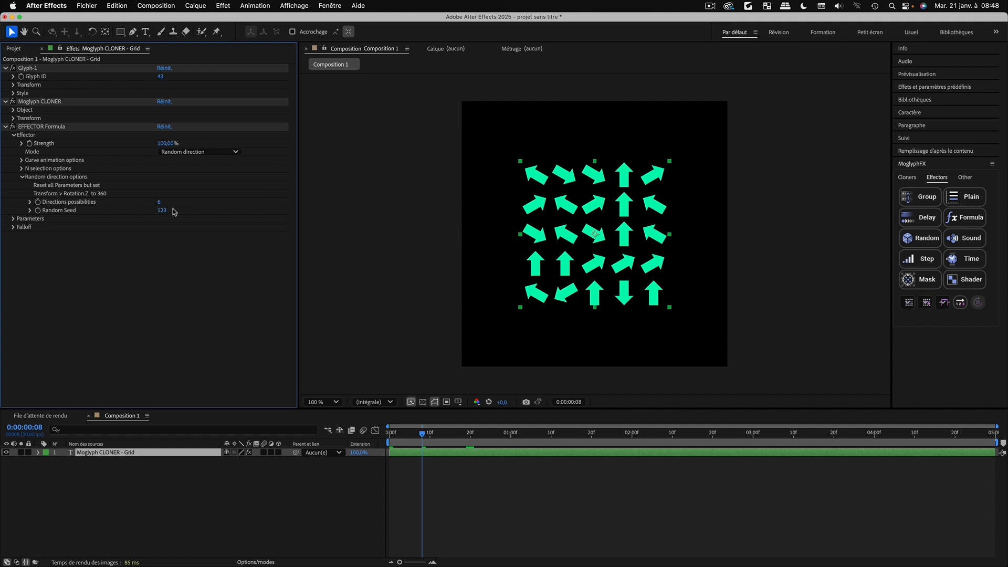
left_click(158, 202)
type("8")
key("Return")
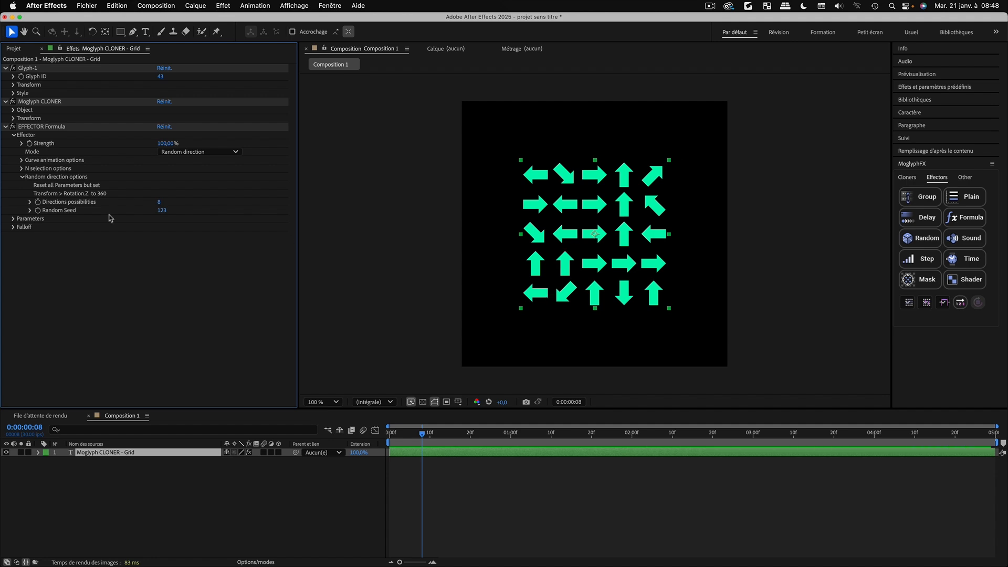
Restore Directions possibilities to 4 and change the Random Seed to 308
left_click(157, 202)
type("4")
left_click(185, 258)
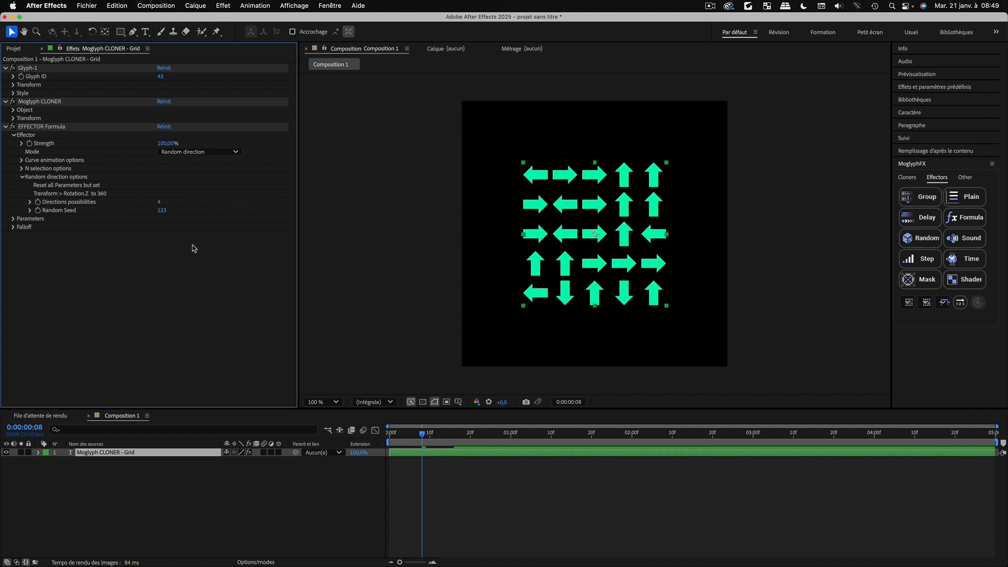
left_click_drag(164, 212, 270, 224)
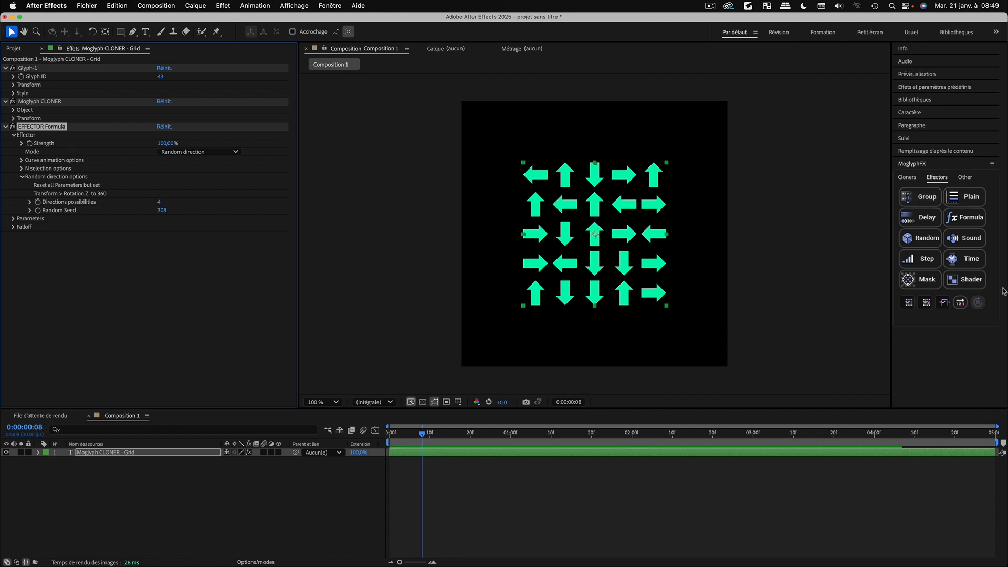
Delete the existing Moglyph CLONER - Grid layer and create a new Grid cloner in its place
left_click(72, 492)
left_click(85, 455)
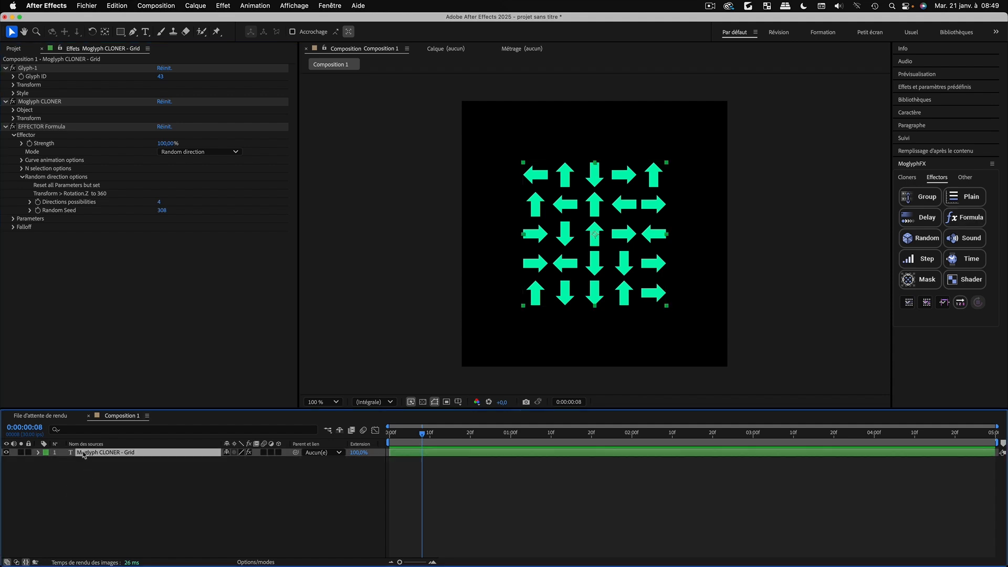
key("Delete")
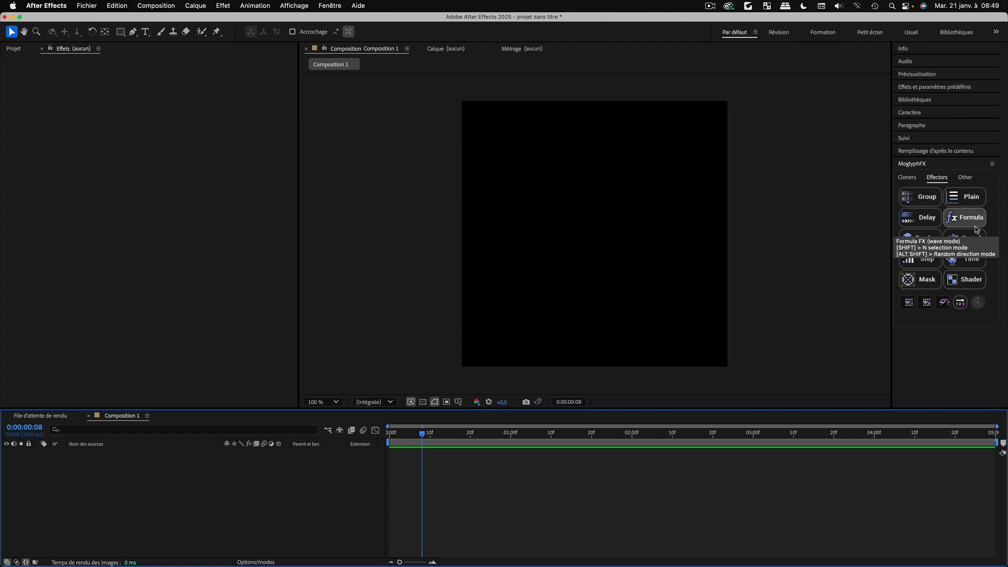
left_click(907, 177)
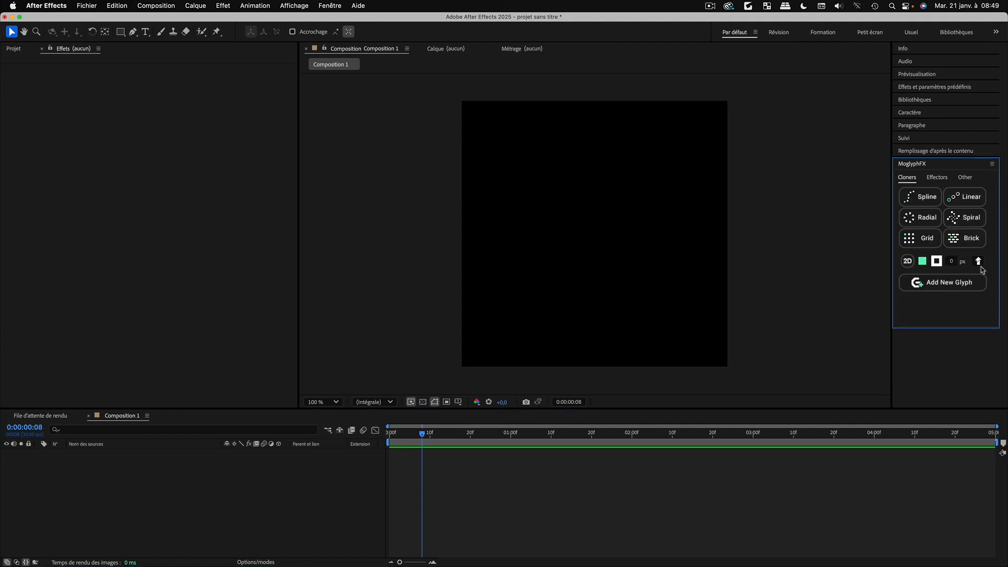
left_click(914, 241)
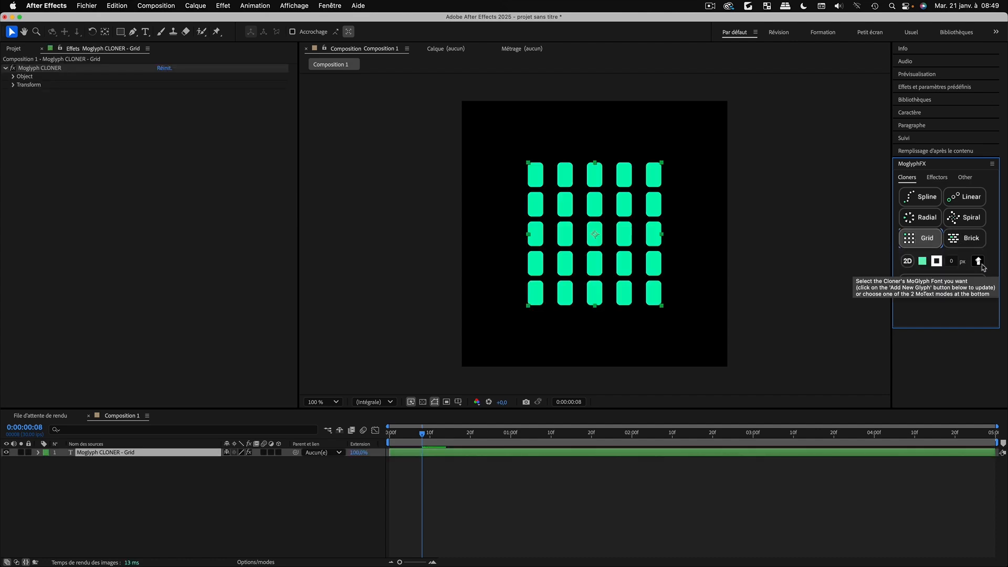
Add the solid arrowhead Glyph-60 from the MoGlyph-directionnal font to the new grid cloner and keep its layer selected
left_click(961, 286)
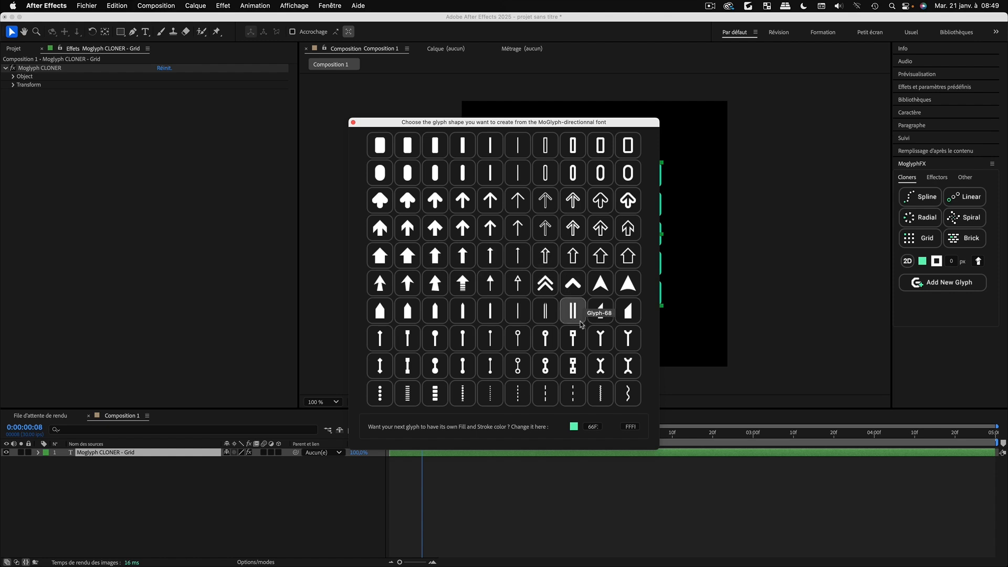
left_click(628, 283)
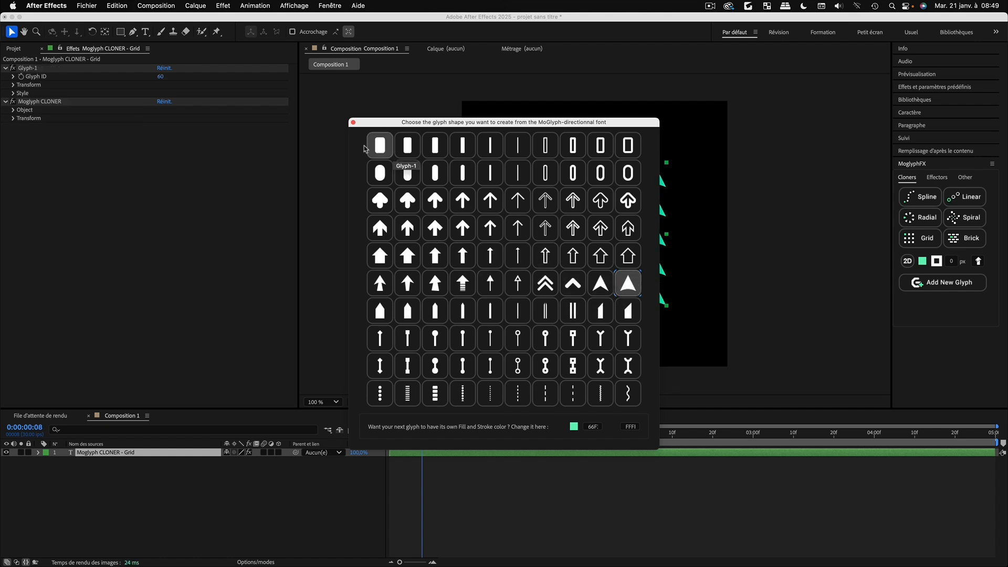
left_click(353, 123)
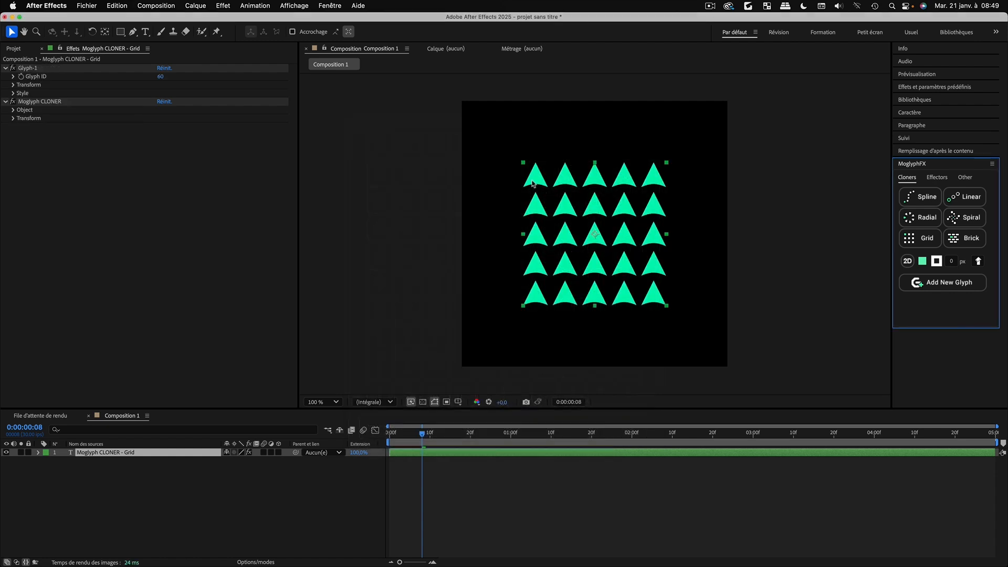
left_click(421, 525)
left_click(83, 453)
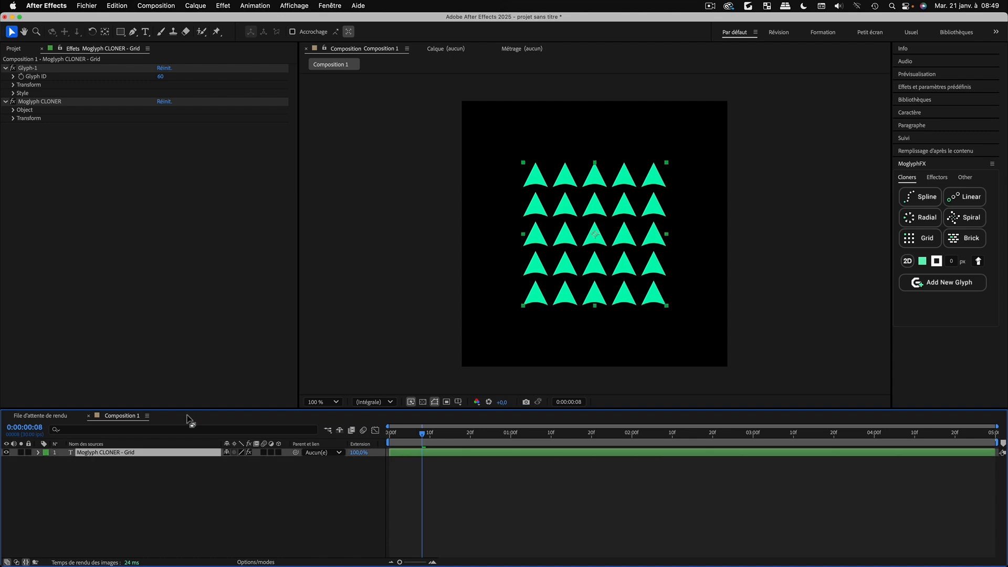
Try a Formula effector created directly in Random direction mode on the arrowhead grid, and undo it
left_click(938, 179)
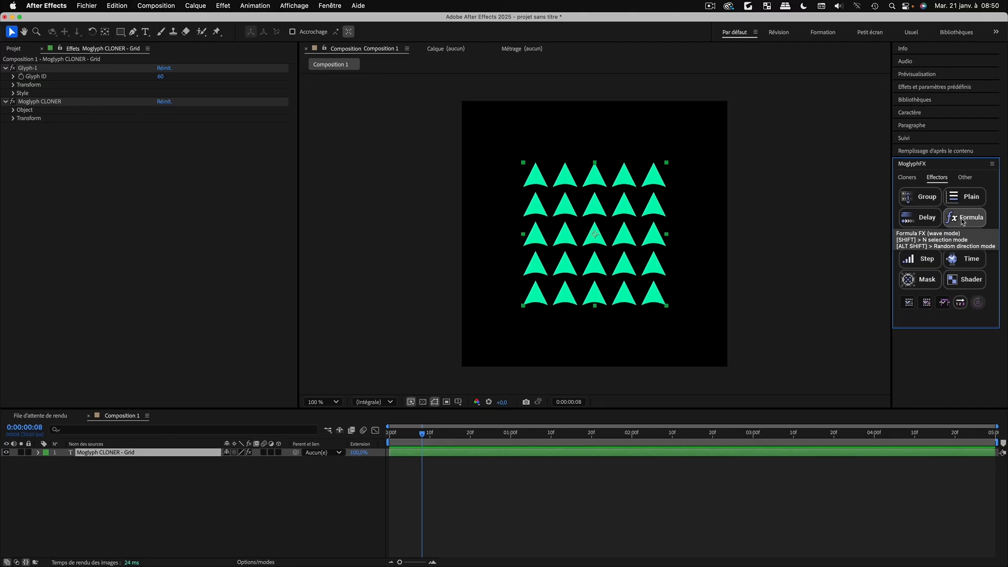
key("shift")
key("alt")
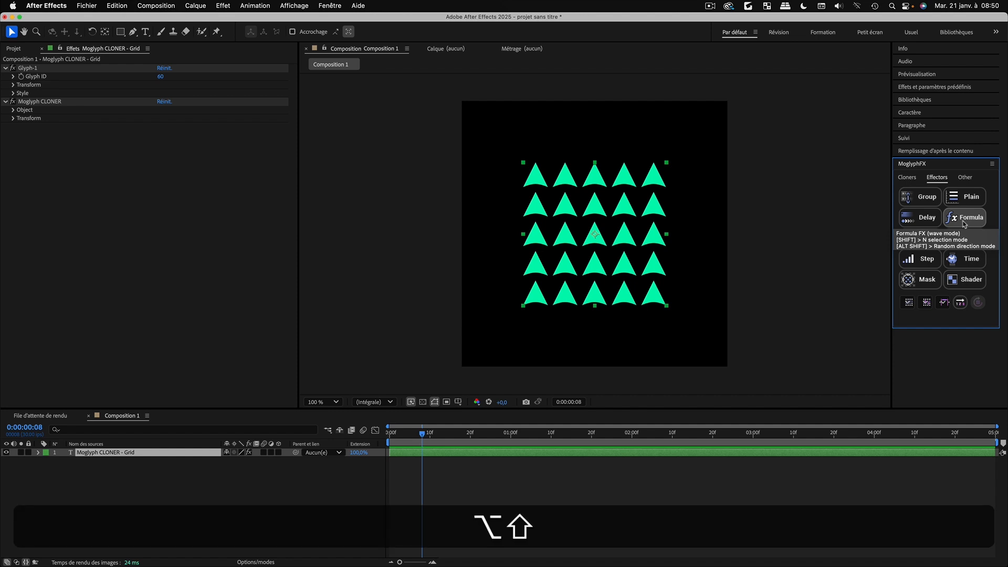
left_click(965, 224, "alt+shift")
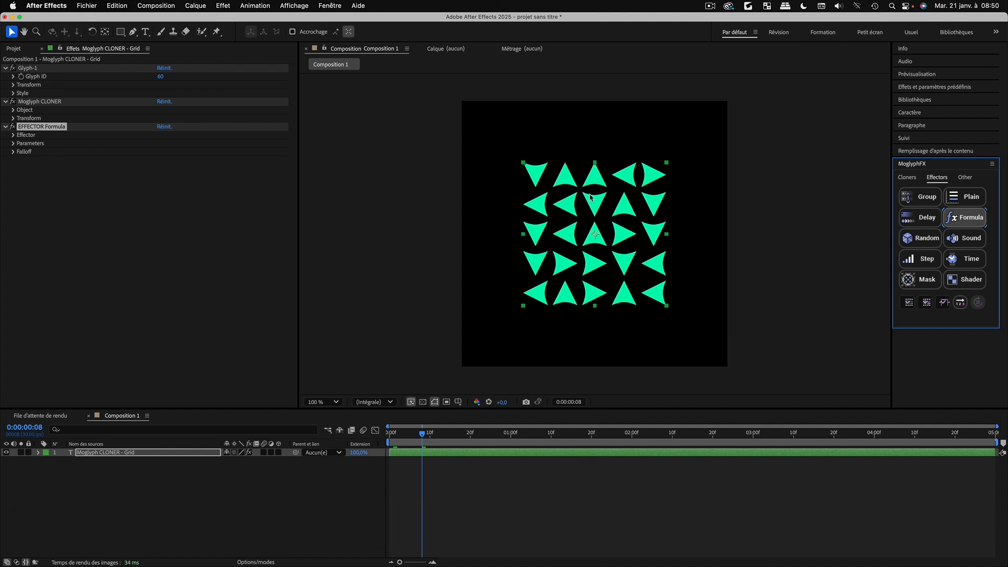
key("super+z")
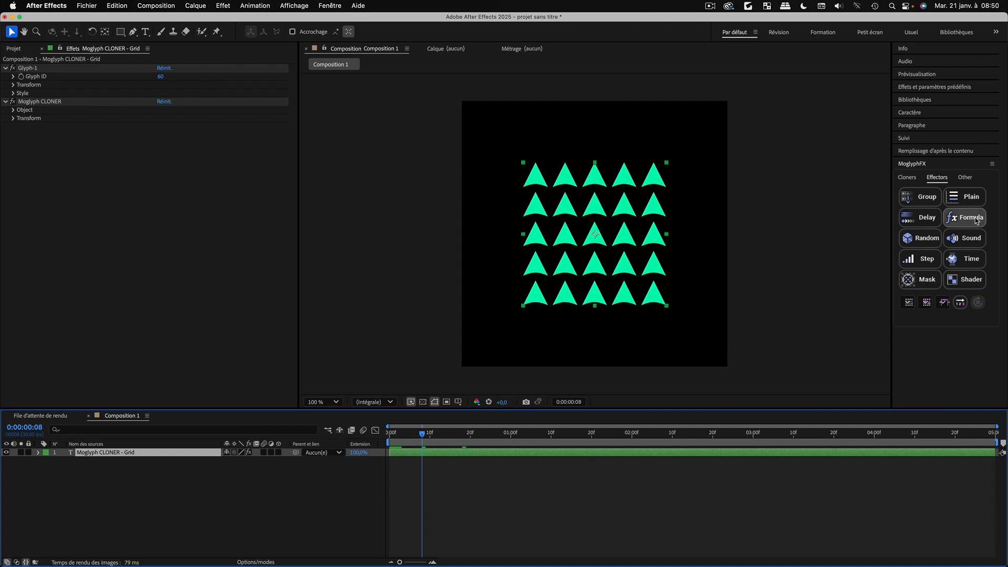
Add a Formula effector in N selection mode to the grid cloner and check its Transform parameters
key("shift")
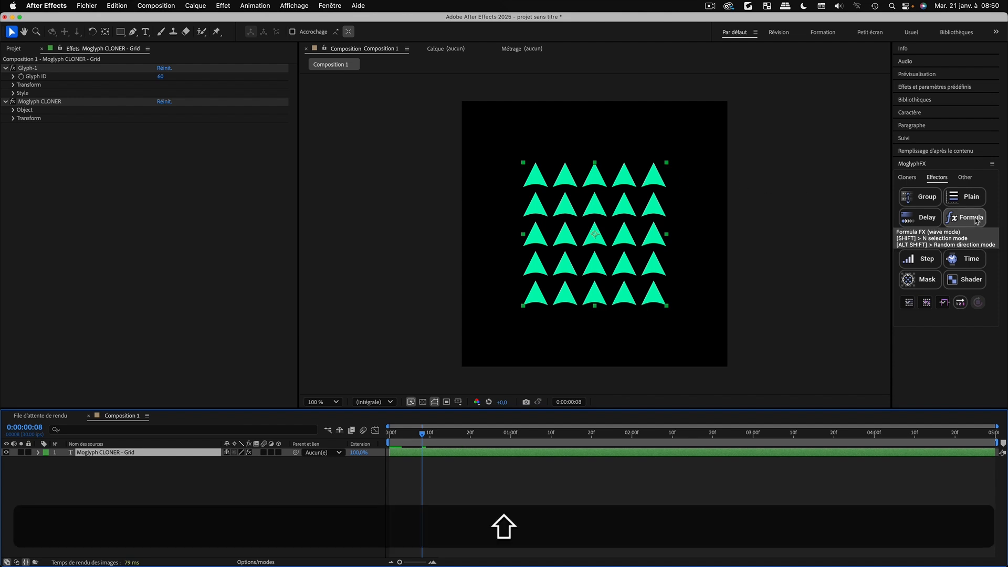
left_click(975, 219, "shift")
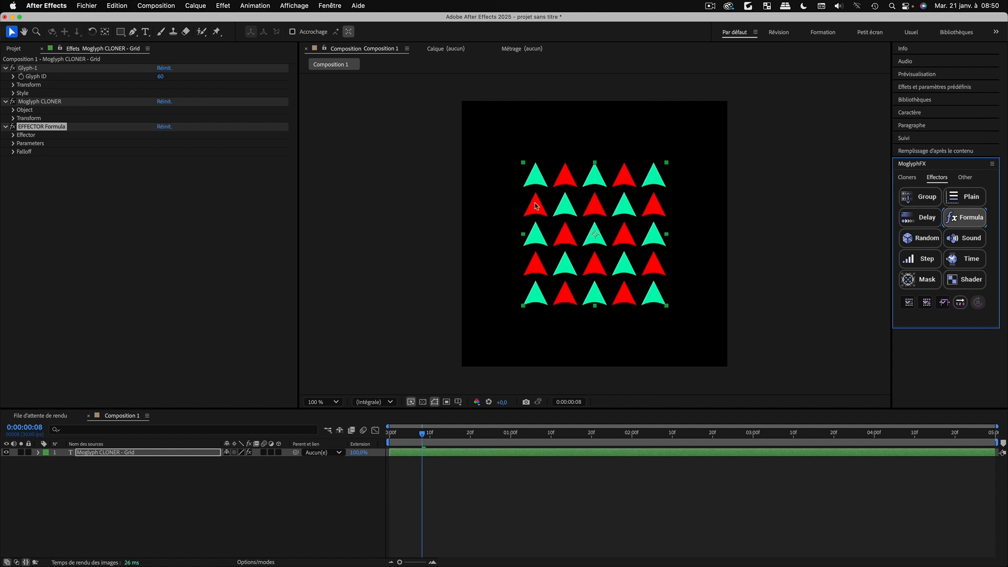
left_click(13, 144)
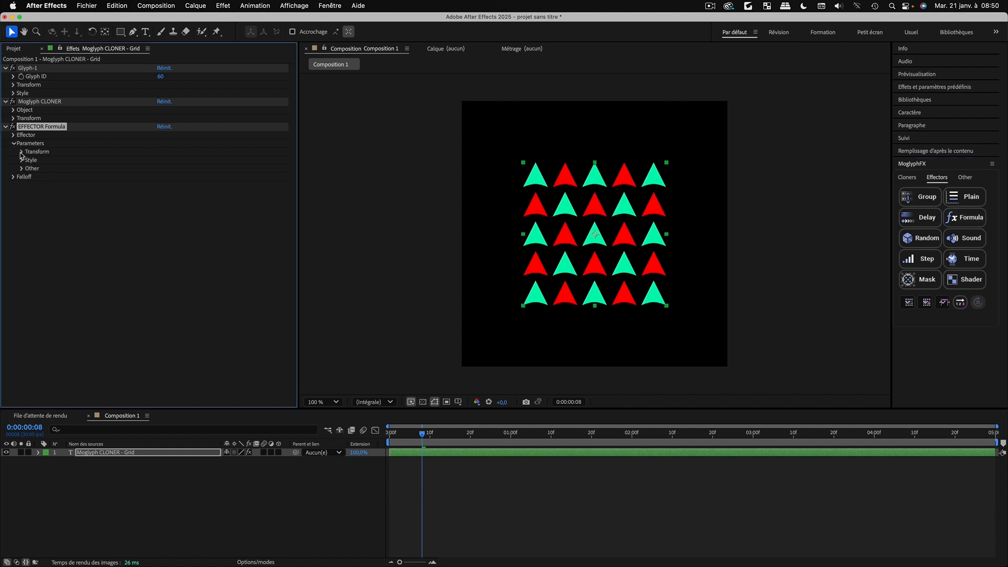
left_click(21, 152)
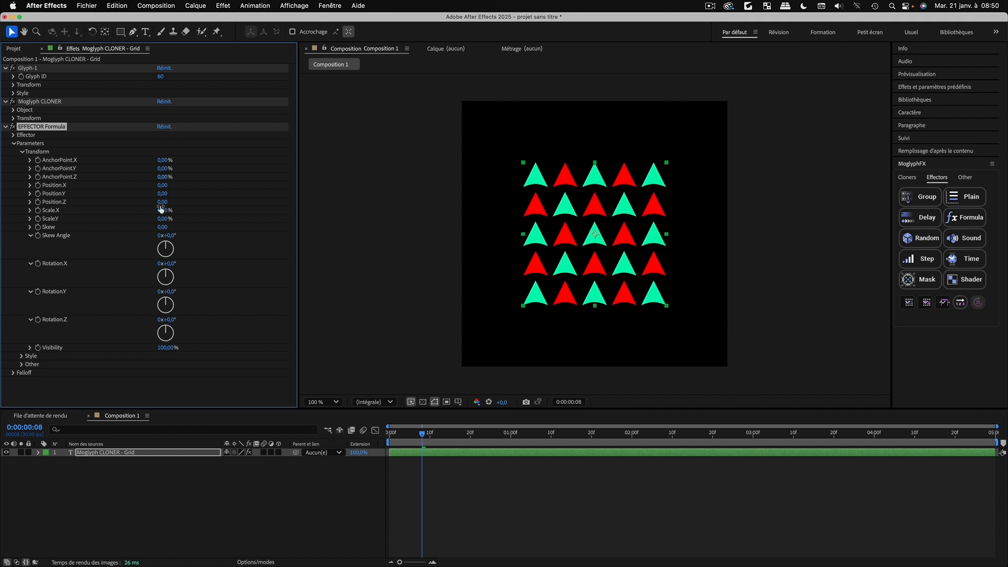
left_click(21, 152)
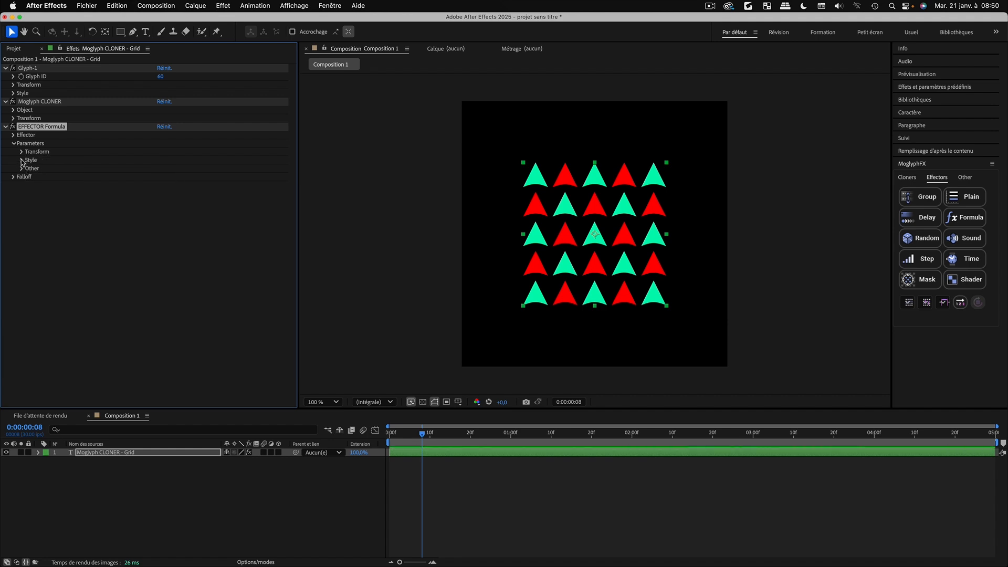
Change the effector's Fill Color to blue in its Style parameters, and enable Colors From Cloner
left_click(22, 161)
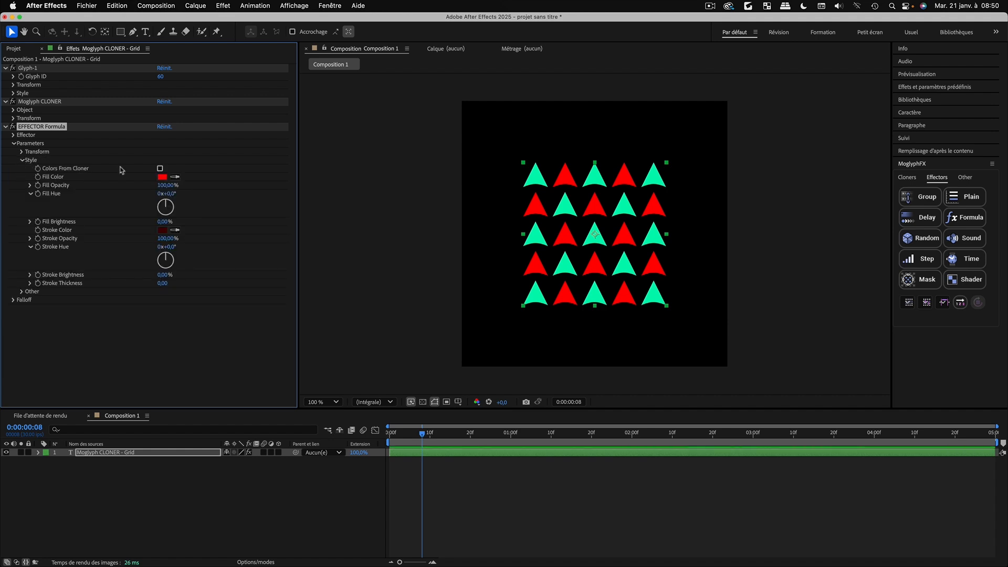
left_click(162, 177)
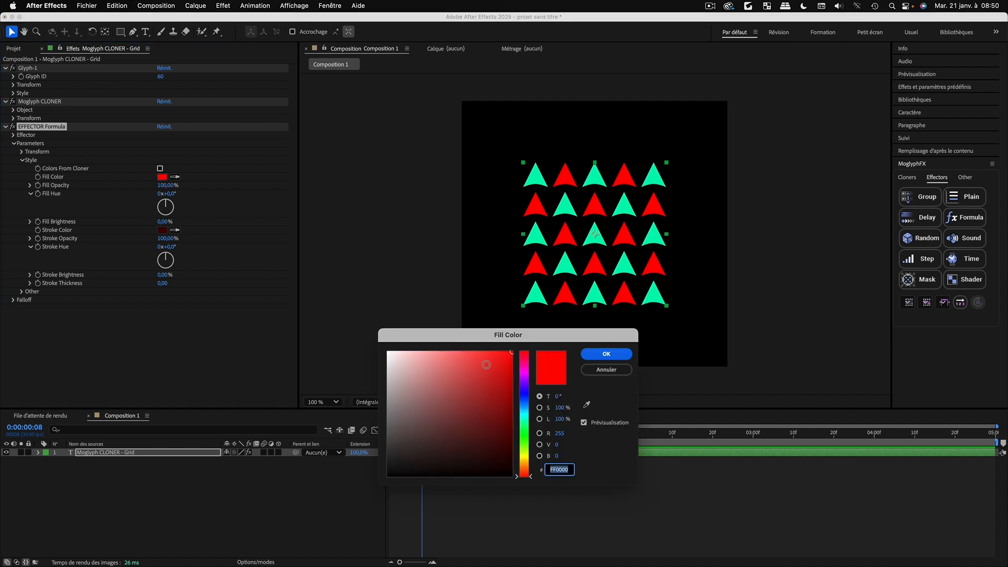
left_click(527, 403)
left_click(604, 353)
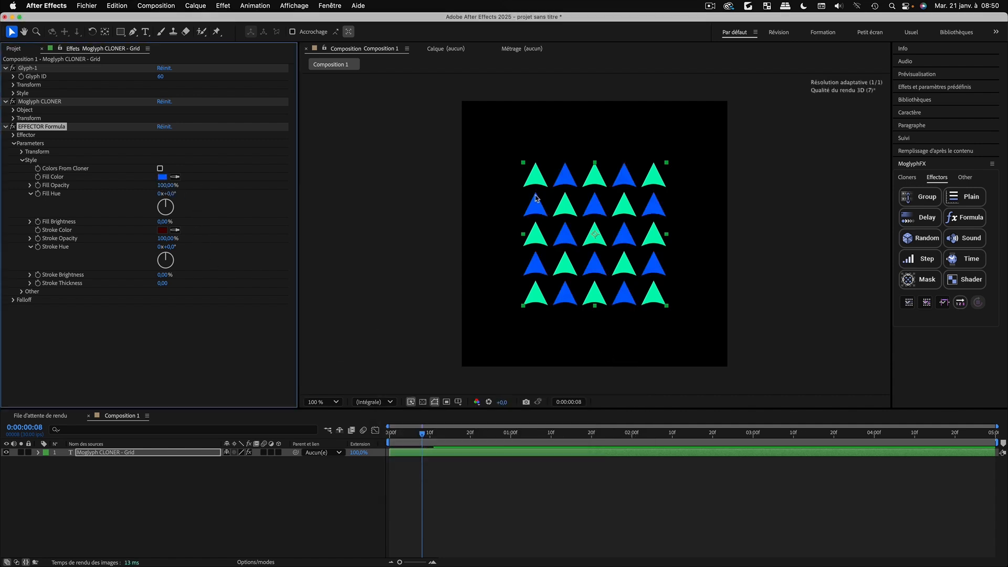
left_click(160, 169)
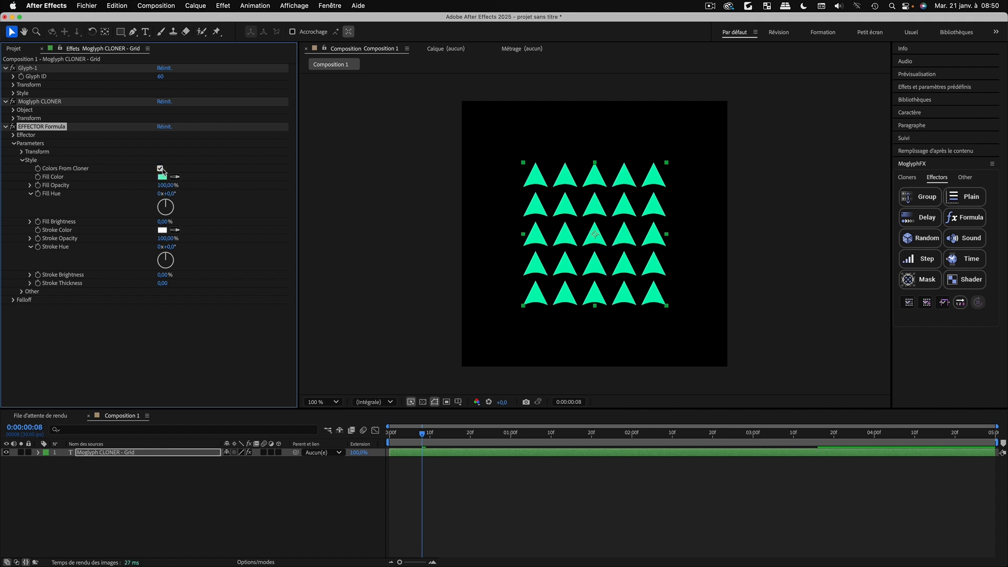
left_click(21, 160)
Try a different Modify Glyph value in the effector's Other parameters, and undo it
left_click(22, 169)
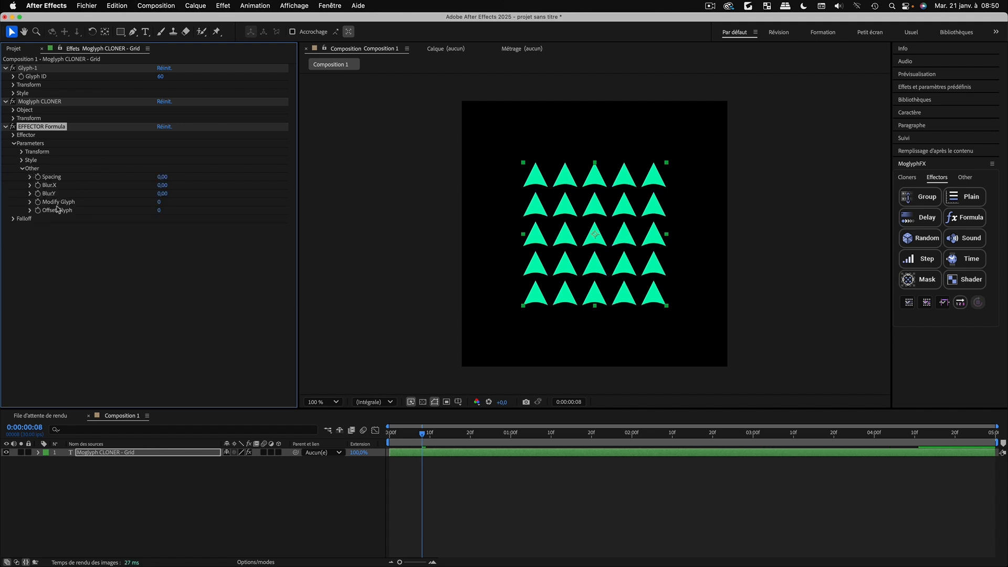
left_click_drag(162, 203, 181, 206)
key("super+z")
left_click(22, 168)
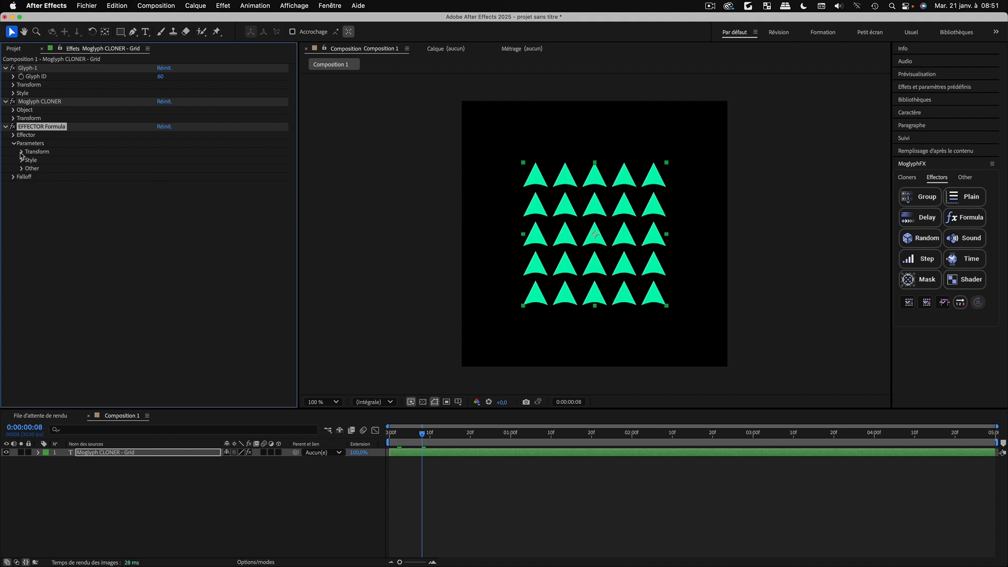
Set Rotation.Z to 180° in the Formula effector's Transform parameters
left_click(21, 152)
left_click(170, 321)
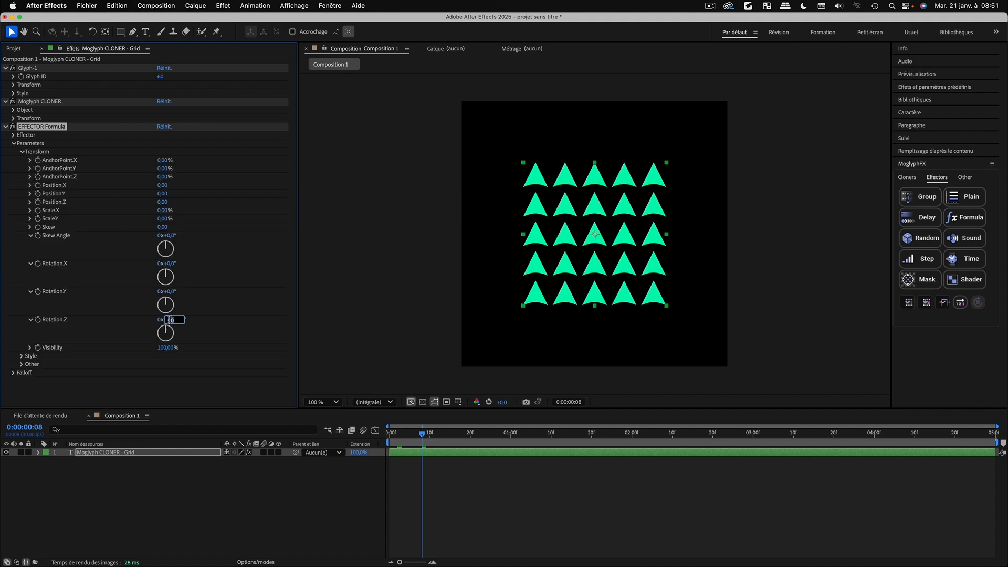
type("180")
key("Return")
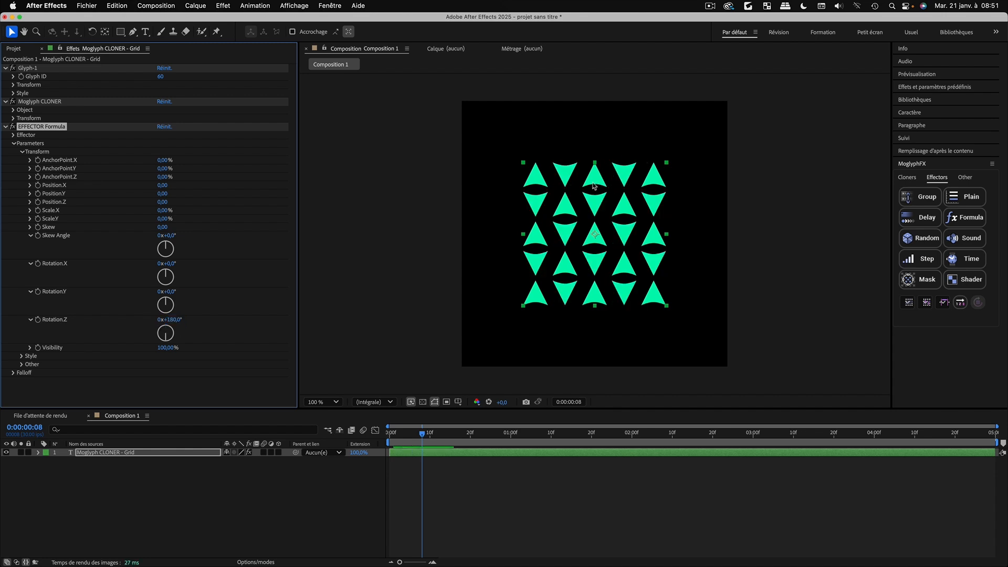
Try a Scale.X of -100% on the effector, and undo it
left_click_drag(165, 211, 139, 211)
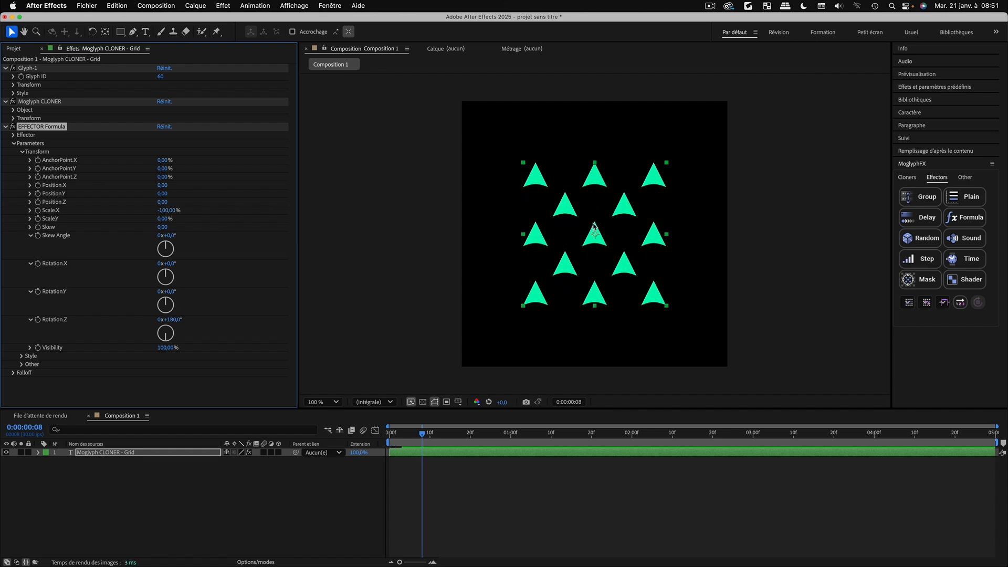
key("super+z")
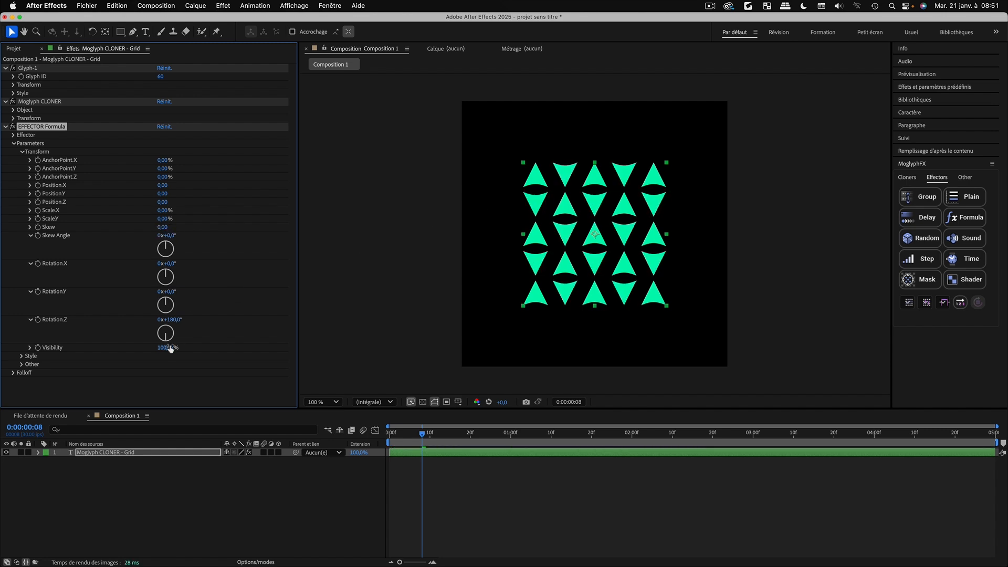
Set Visibility to 0% in the Formula effector's Transform parameters
mouse_move(168, 348)
left_mouse_down()
mouse_move(148, 346)
mouse_move(179, 346)
mouse_move(157, 347)
left_mouse_up()
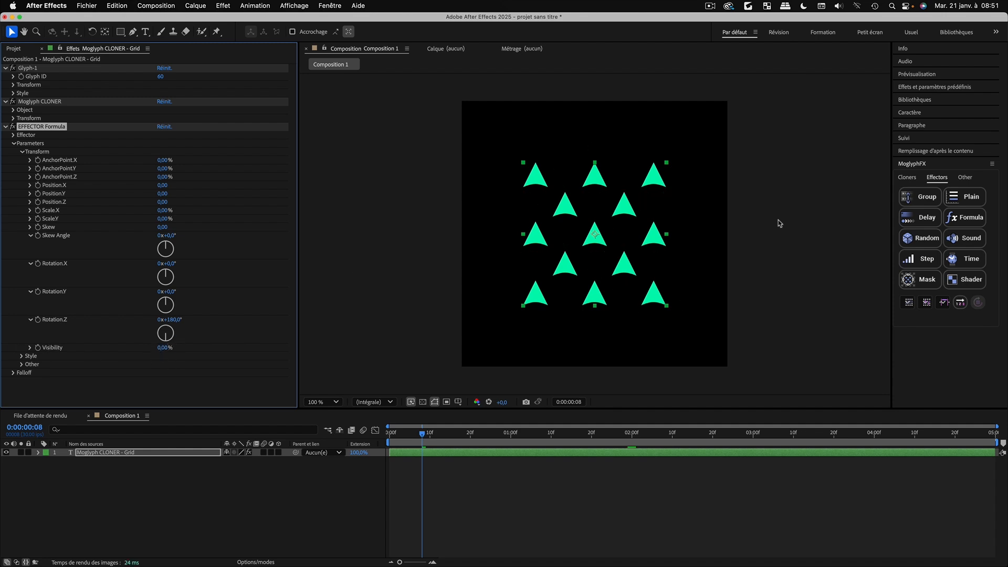
left_click(907, 177)
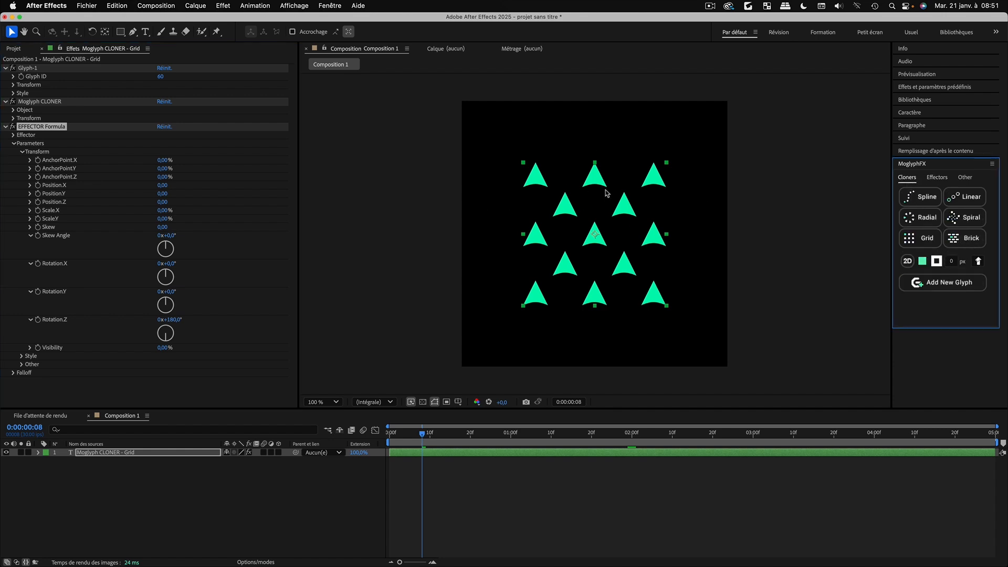
left_click(7, 126)
left_click(938, 177)
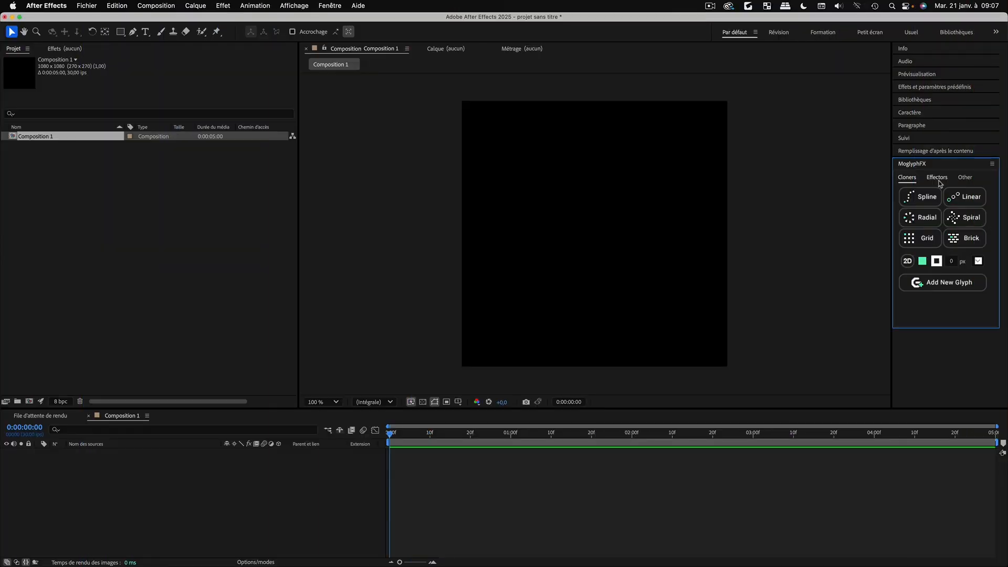
Create a Grid cloner in the empty composition and select its layer
left_click(937, 178)
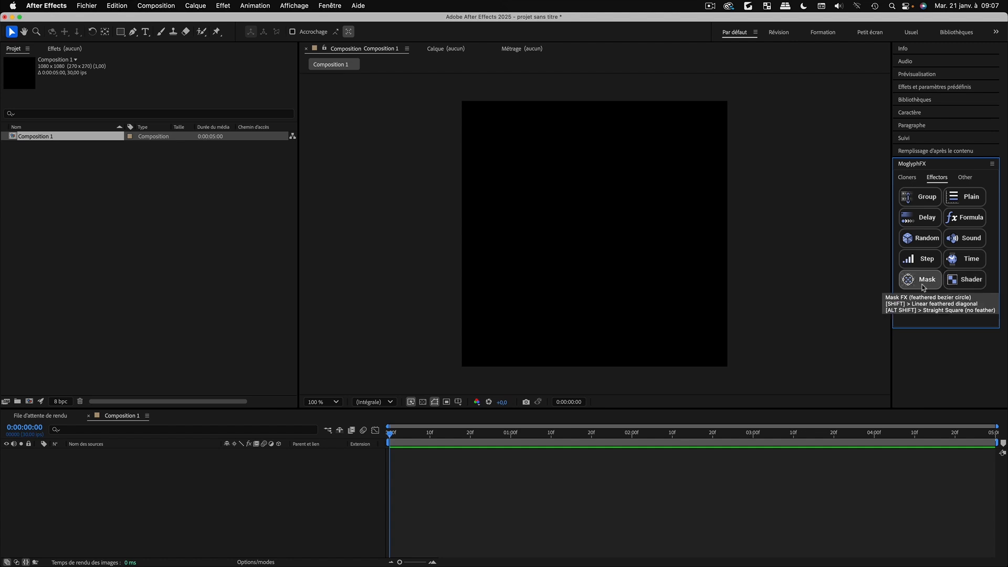
left_click(913, 177)
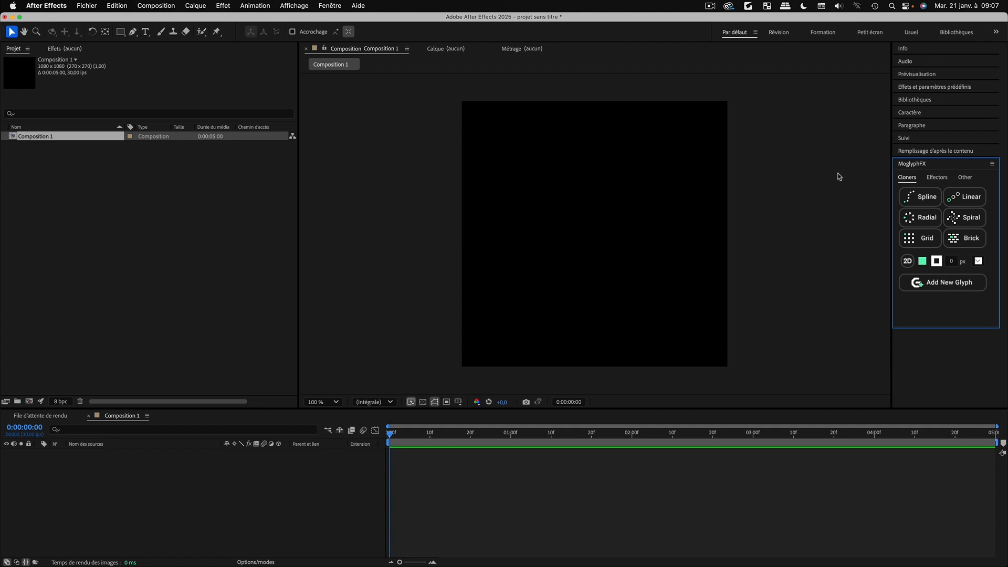
left_click(919, 241)
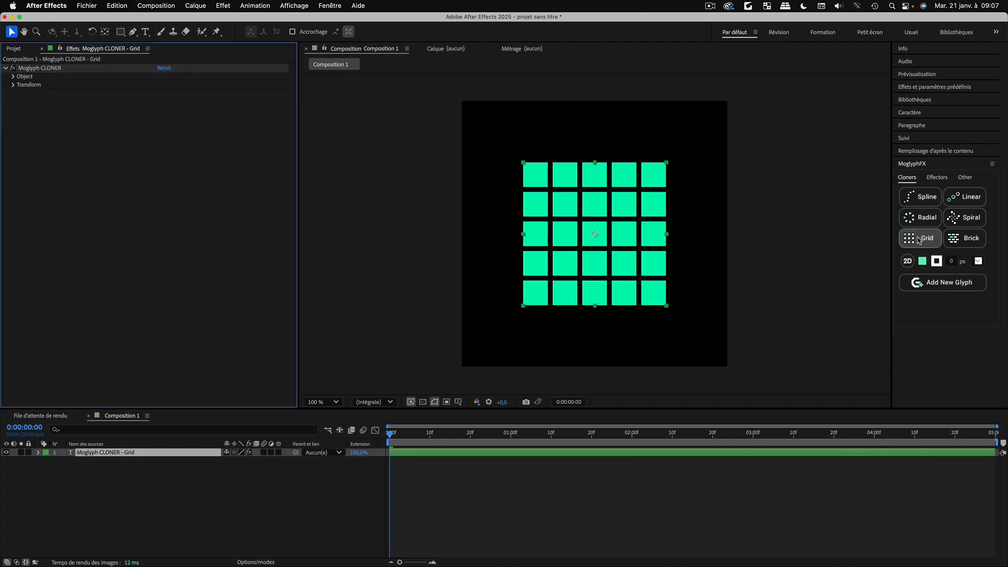
left_click(45, 510)
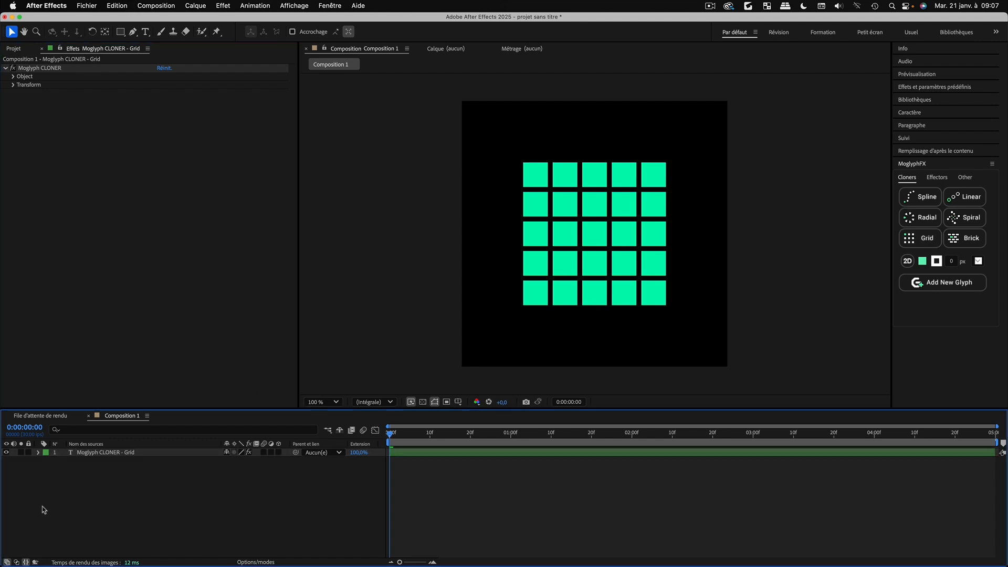
left_click(89, 457)
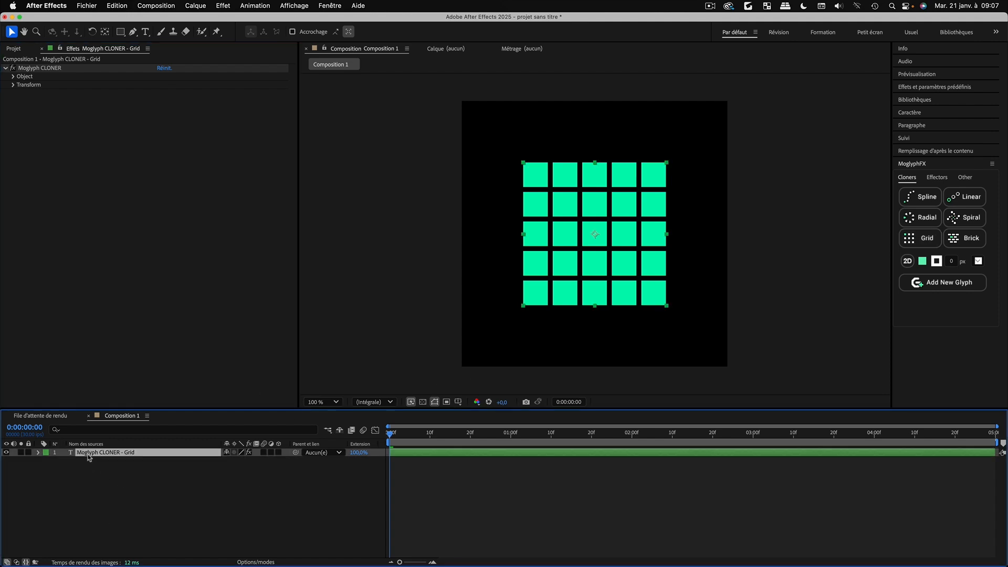
Apply a Mask effector to the grid cloner, collapse the matrix layer's properties, and enlarge the timeline slightly
left_click(944, 180)
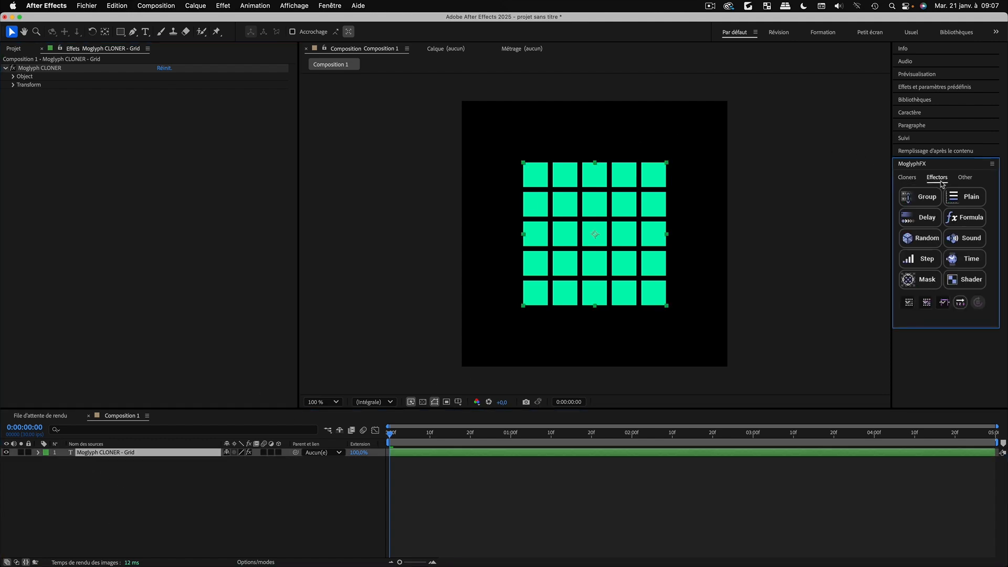
left_click(921, 284)
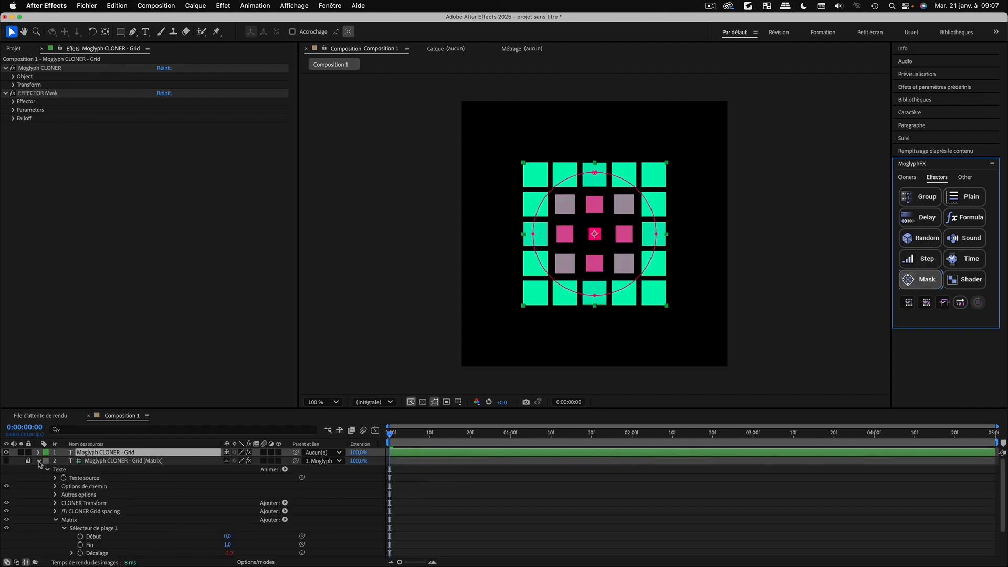
left_click(39, 461)
left_click(84, 491)
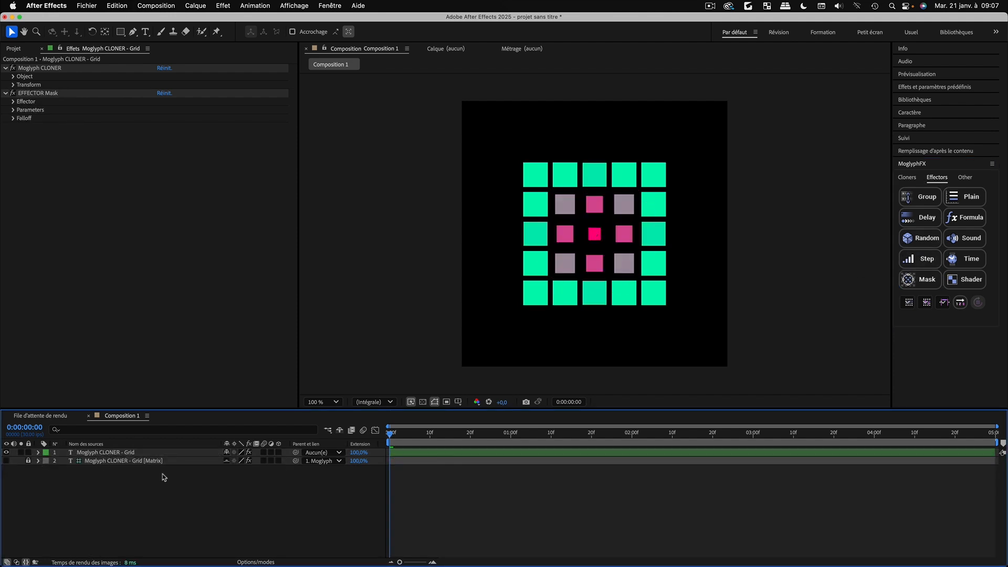
left_click_drag(167, 410, 167, 395)
left_click(129, 439)
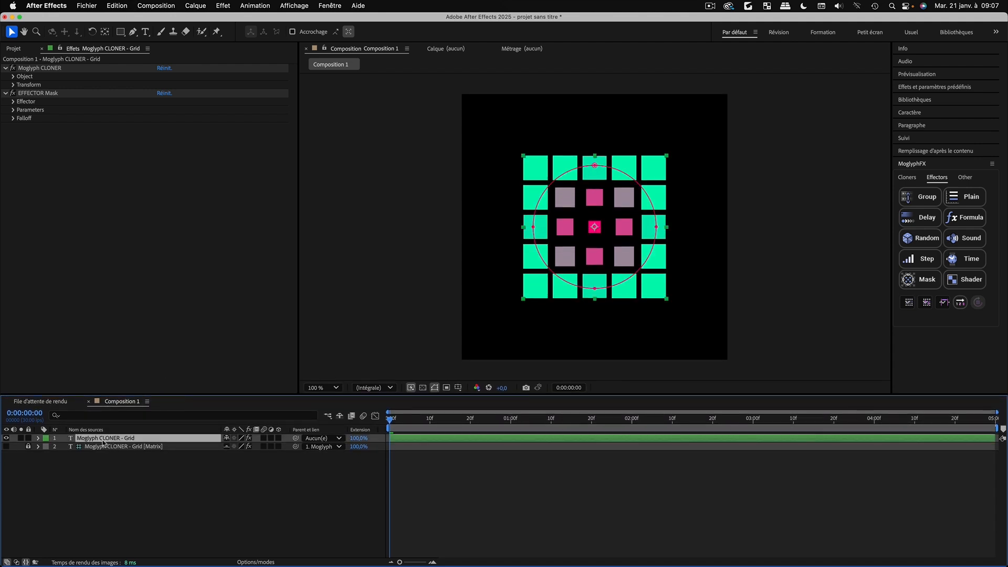
Examine where the Mask effector appears among the grid layer's effects and text animators
left_click(35, 95)
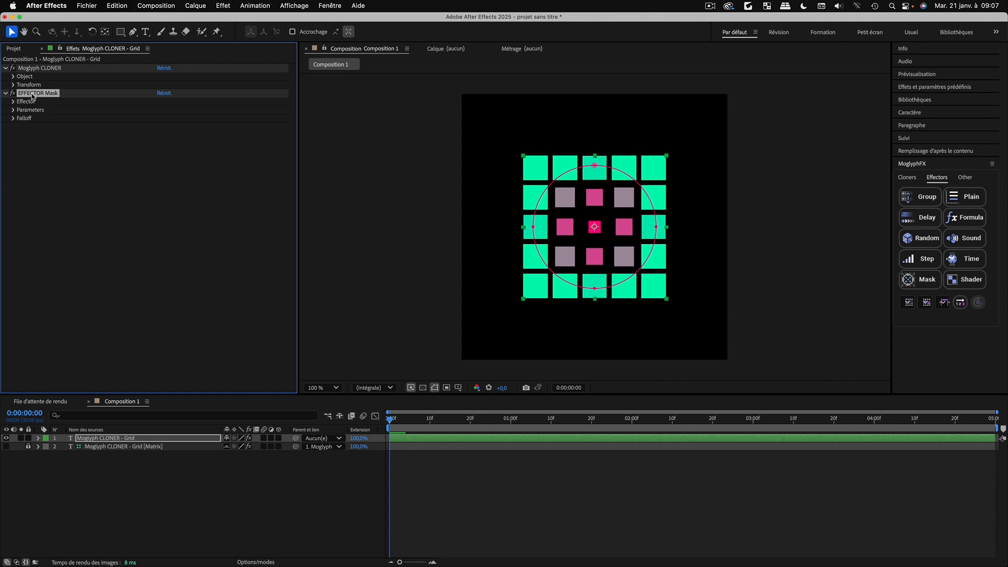
left_click(96, 464)
left_click(38, 438)
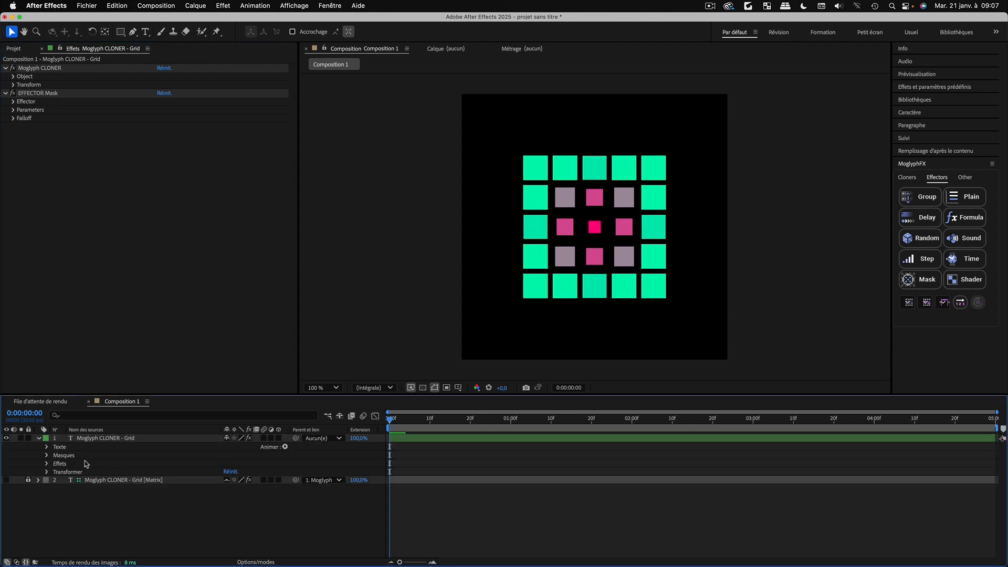
left_click(47, 447)
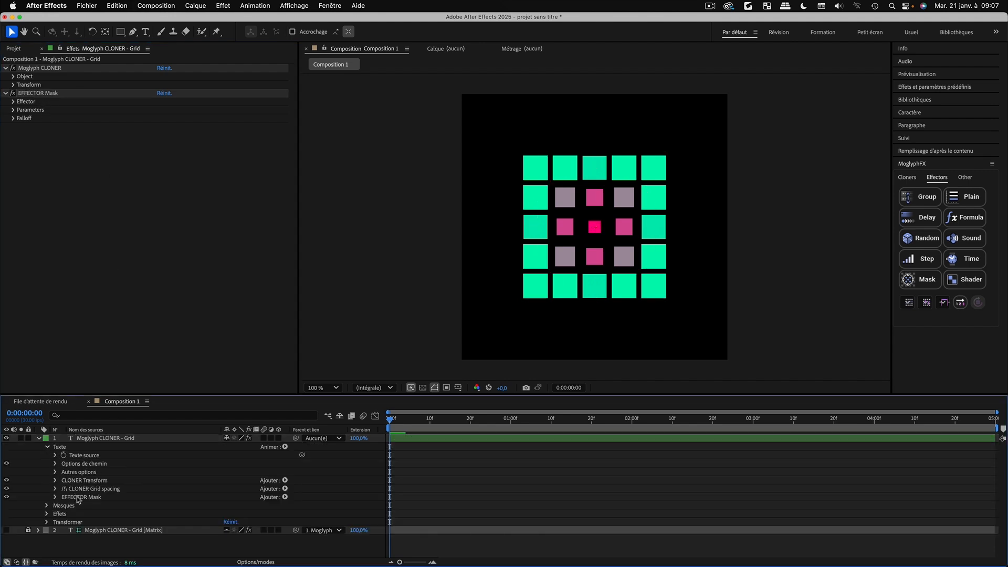
left_click(47, 447)
left_click(46, 447)
left_click(35, 90)
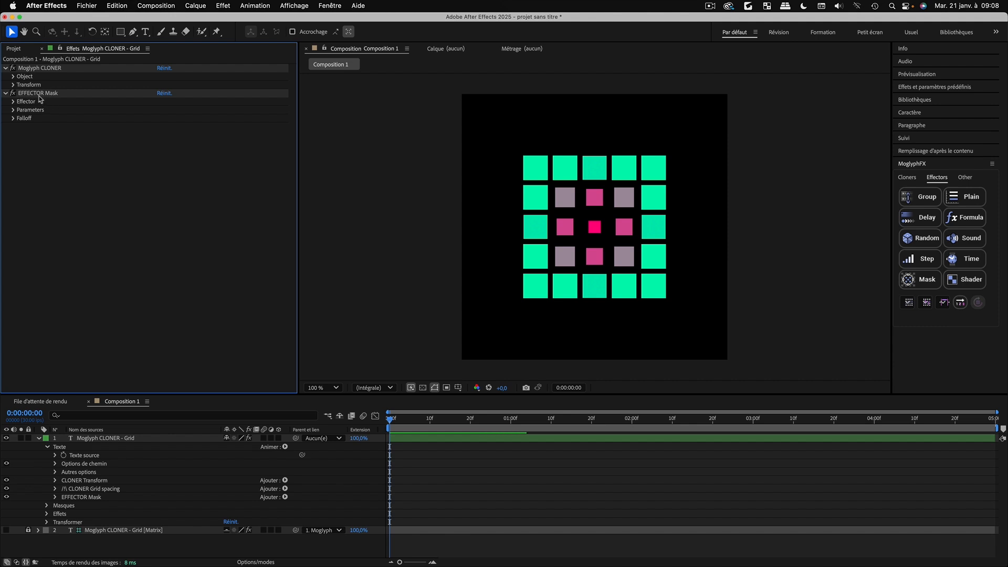
left_click(47, 446)
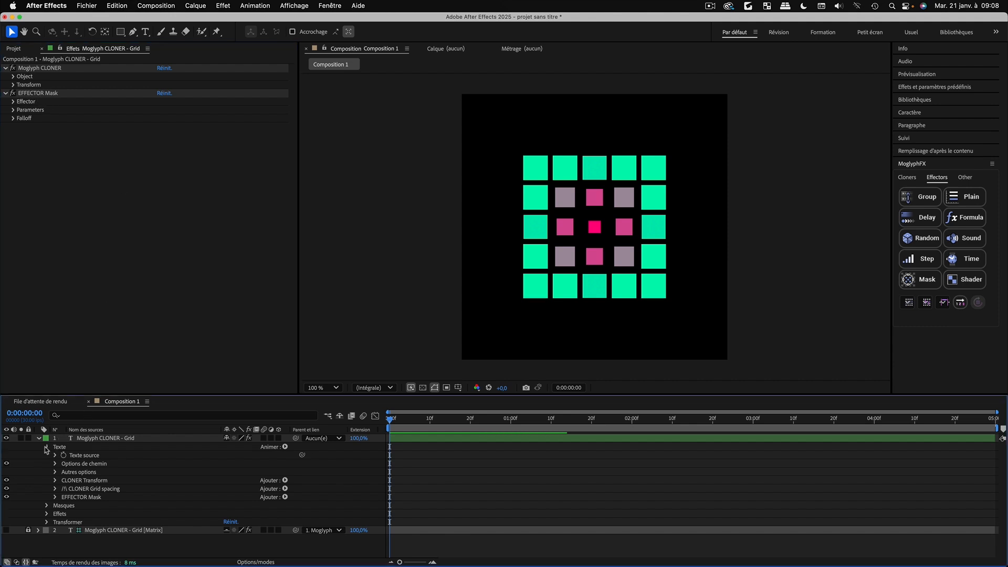
Examine the properties and mask color of the grid layer's EFFECTOR Mask without changing them
left_click(47, 456)
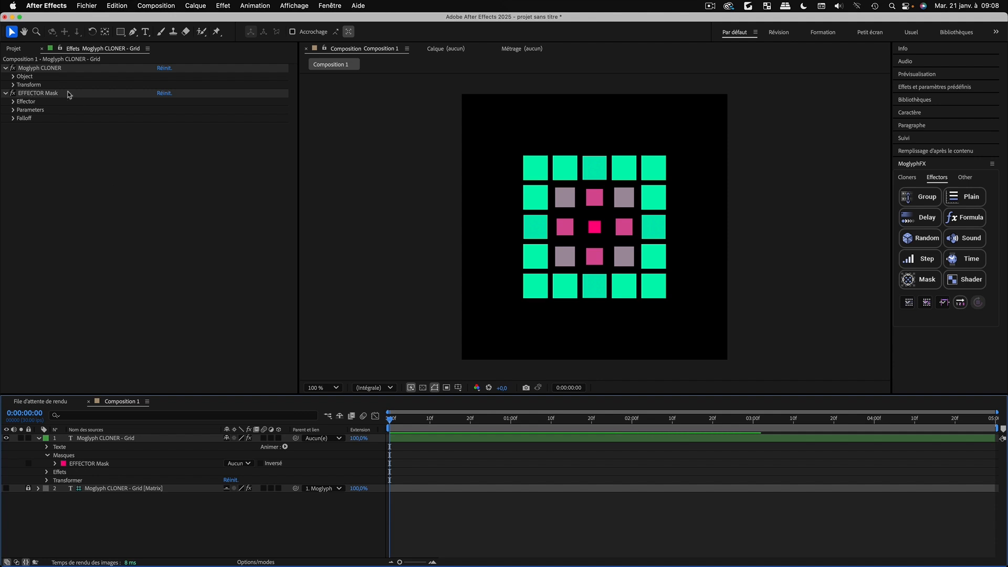
left_click(54, 464)
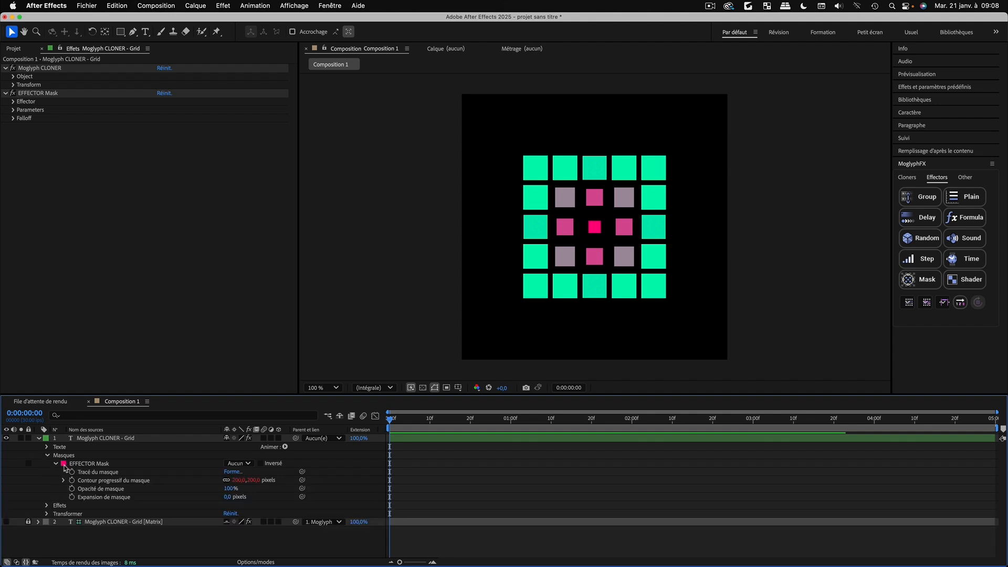
left_click(63, 464)
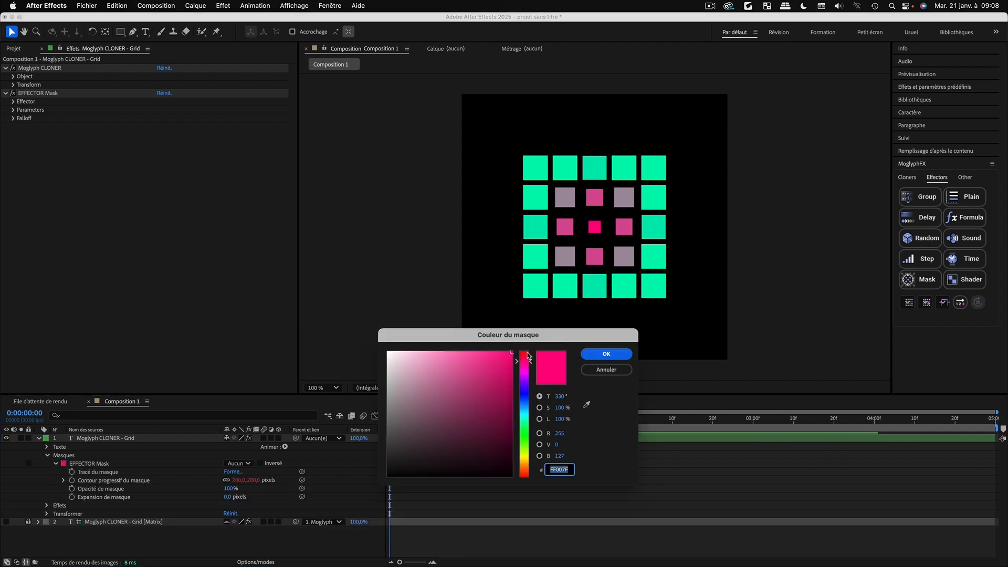
left_click(607, 370)
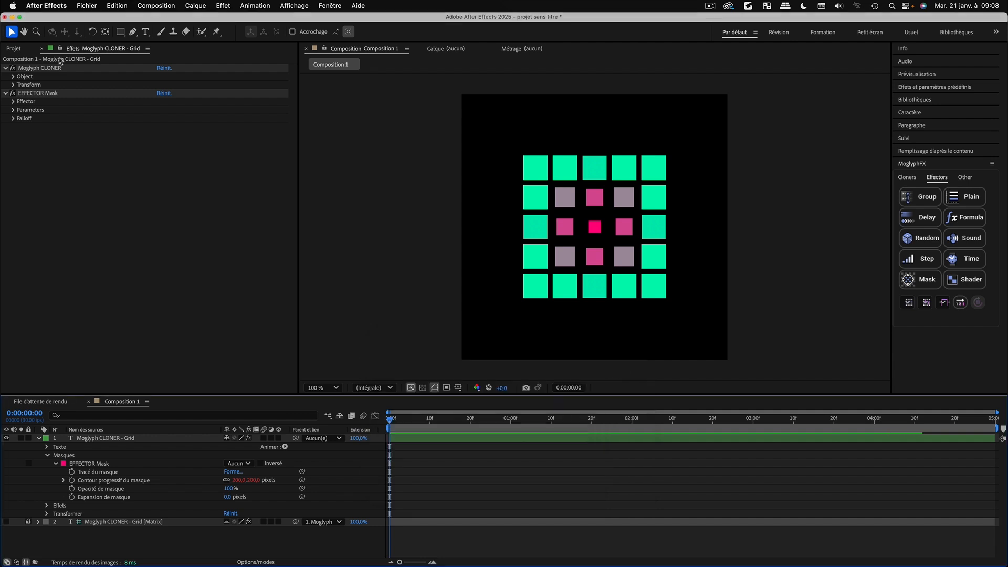
Examine the Mask effector's Style parameters, and collapse the grid layer's properties
left_click(23, 94)
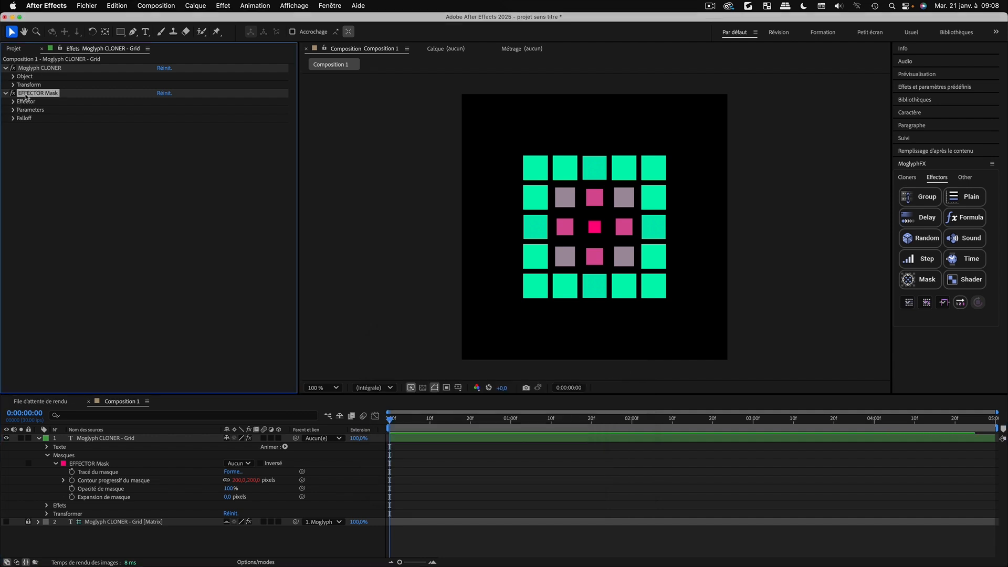
left_click(13, 111)
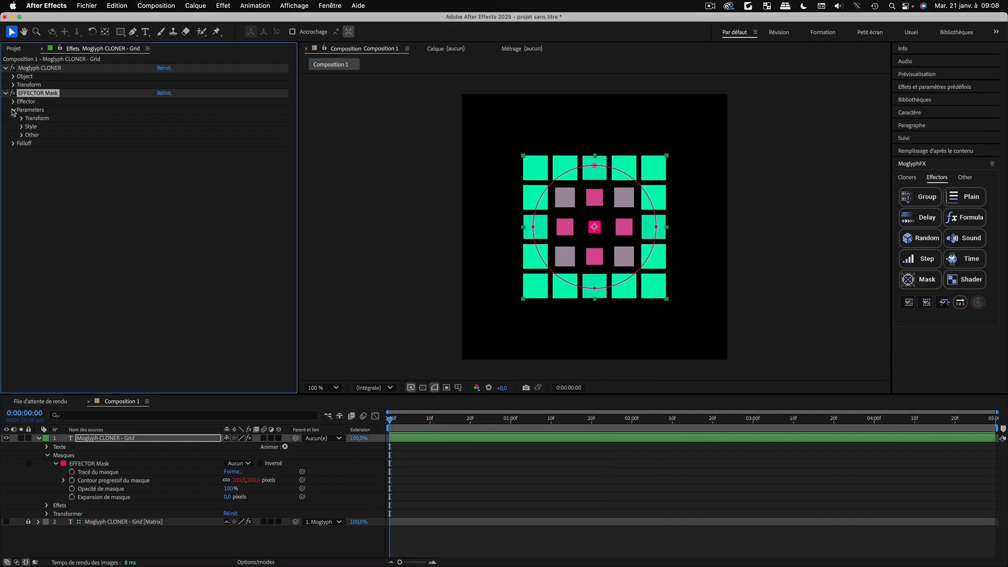
left_click(20, 127)
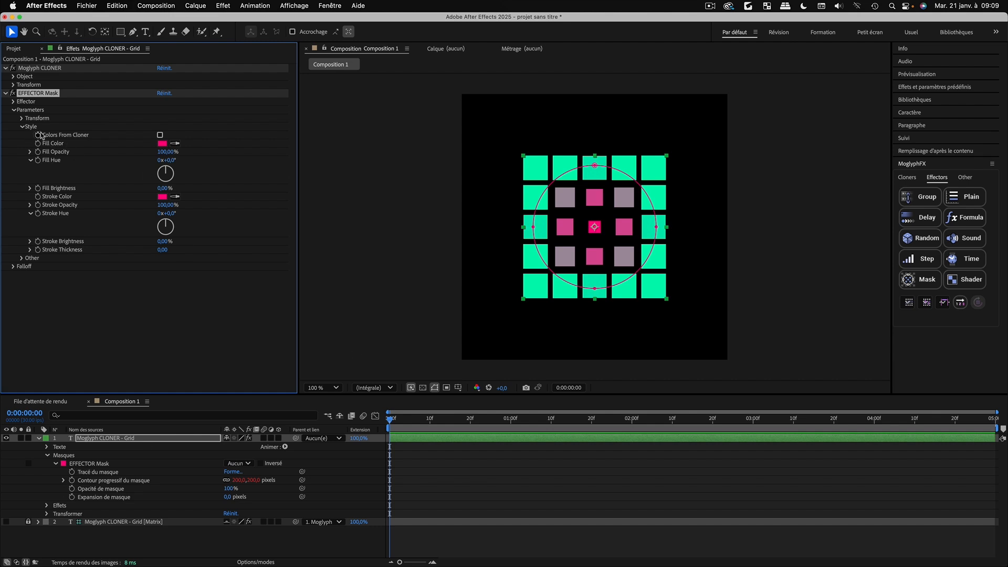
left_click(22, 127)
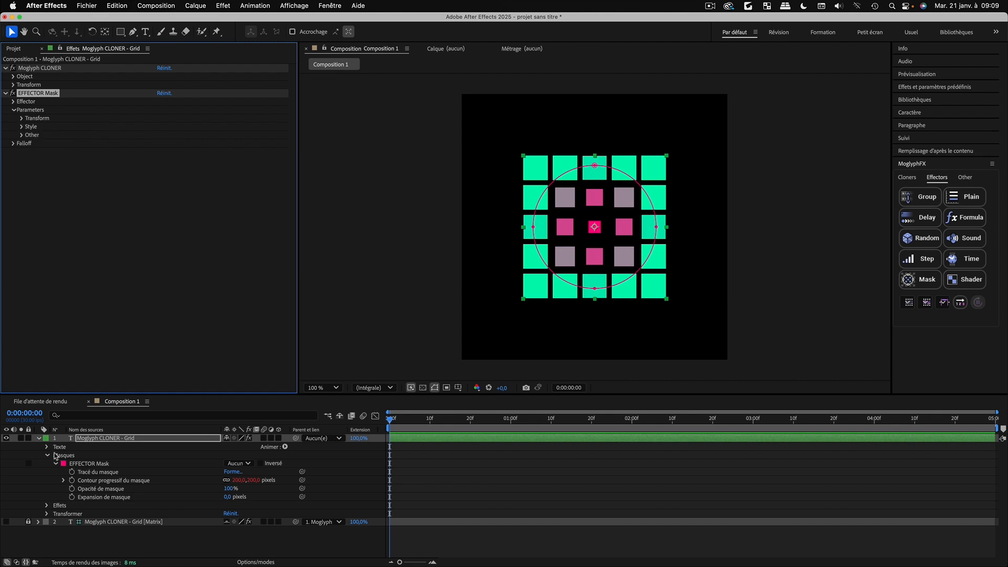
left_click(46, 456)
left_click(104, 479)
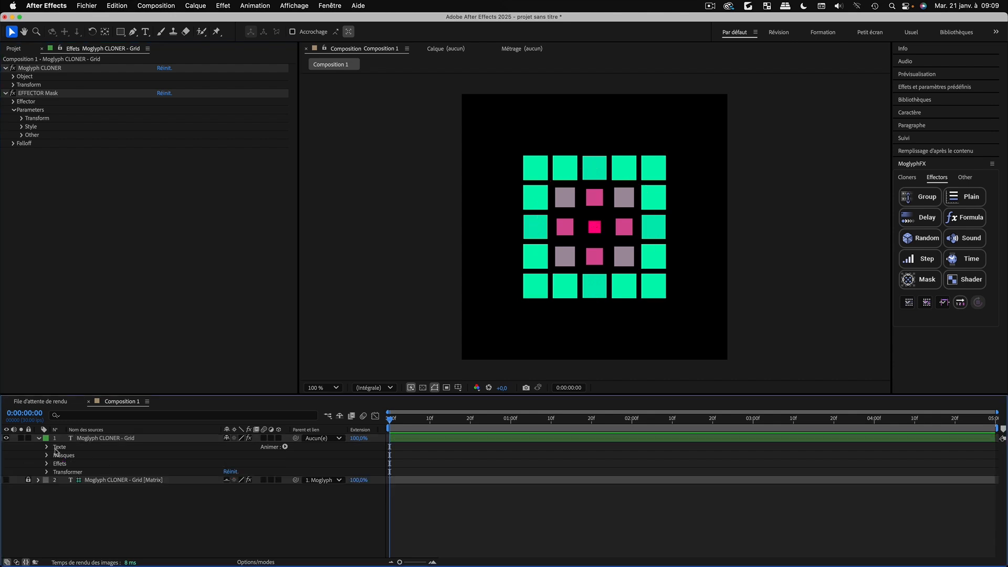
left_click(38, 439)
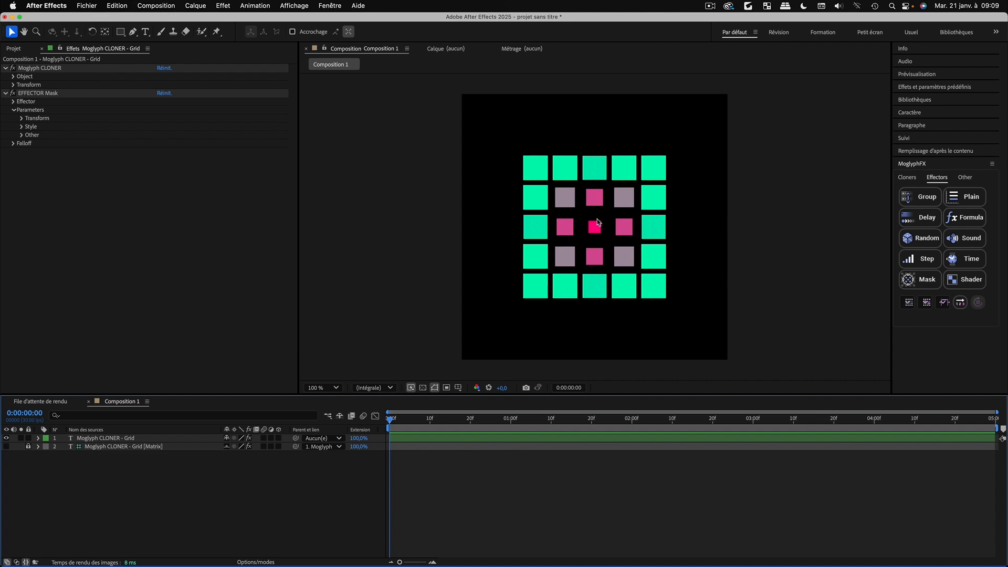
Try moving the circular mask's top and left vertices to reshape the effector area, and undo the changes
left_click(96, 440)
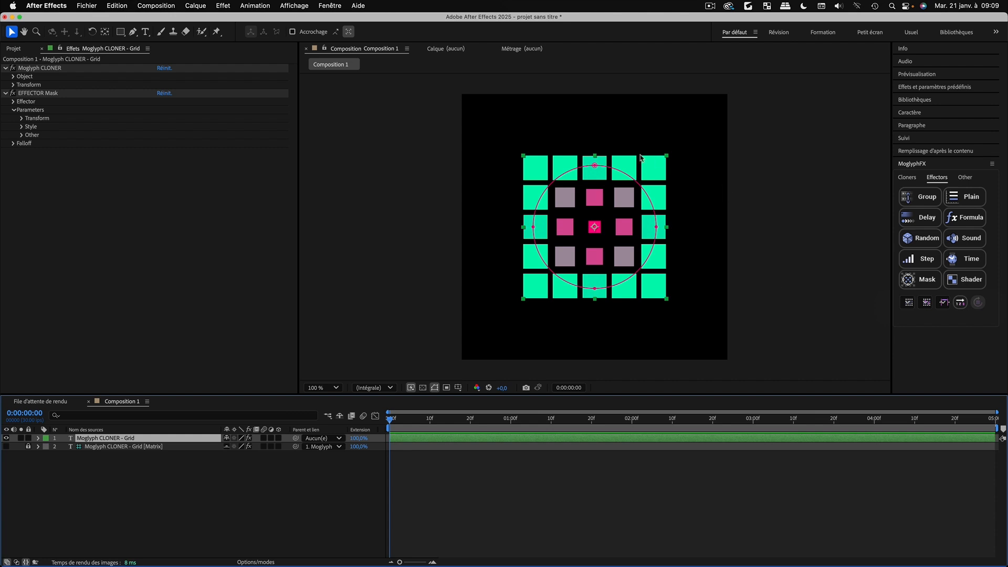
left_click(596, 166)
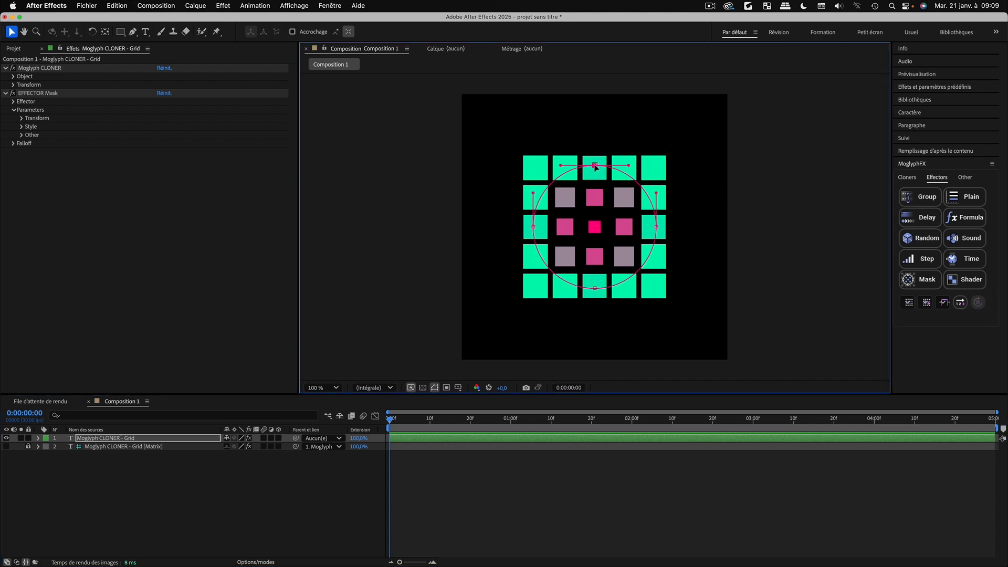
left_click_drag(596, 167, 563, 165)
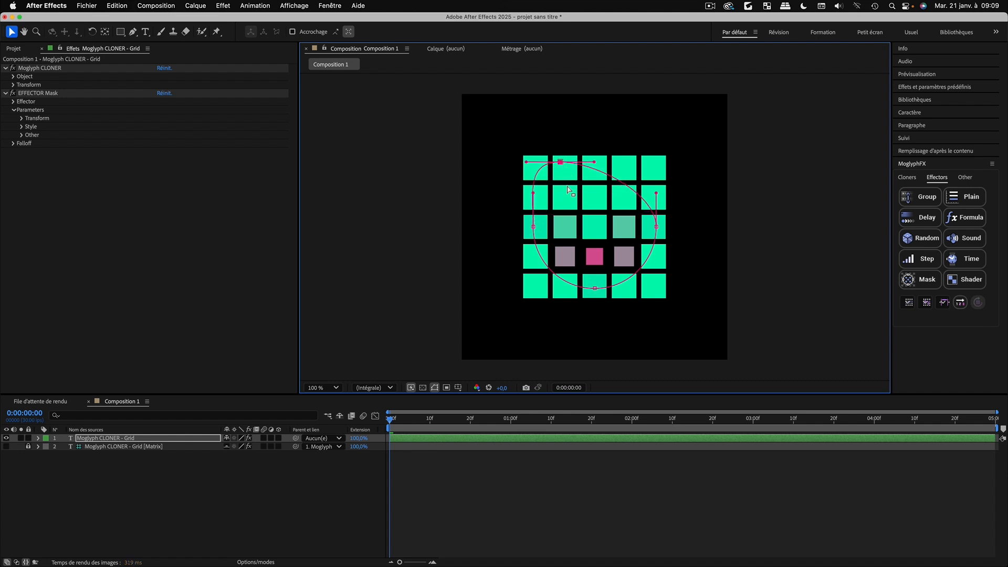
key("super+z")
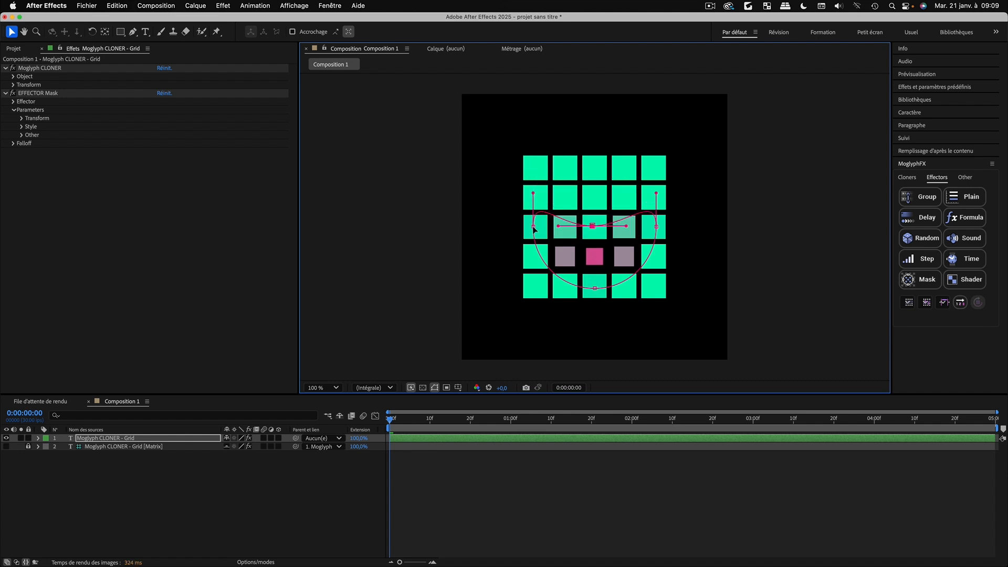
left_click_drag(534, 227, 601, 258)
key("super+z")
key("super+z")
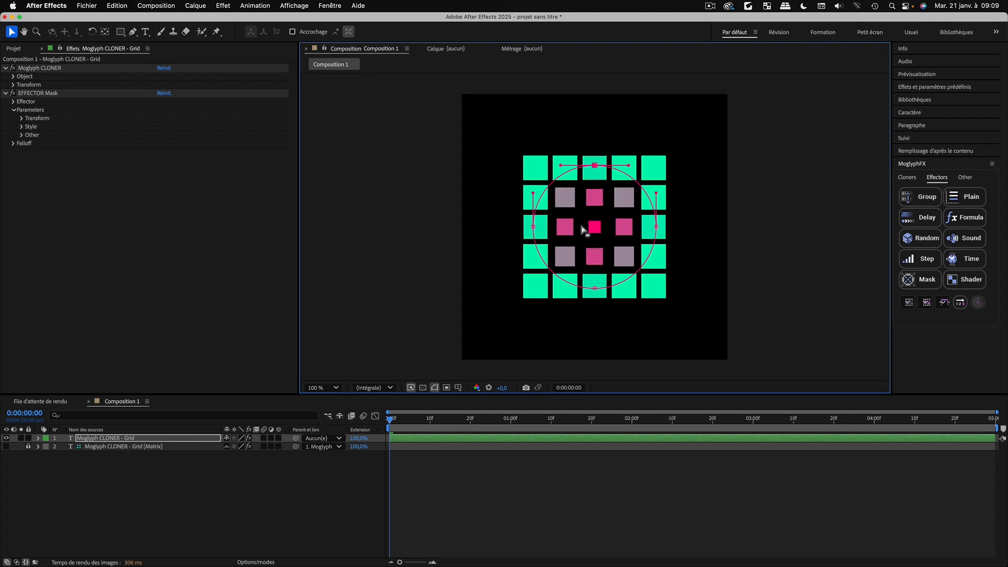
Reveal the grid layer's mask path and add a keyframe for it at 0:00:00:00
left_click(88, 439)
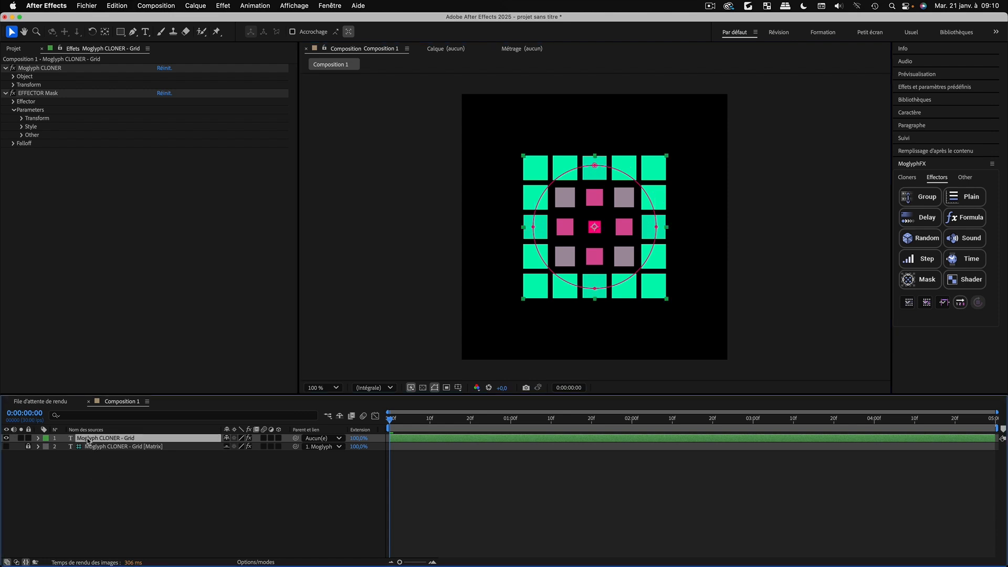
key("m")
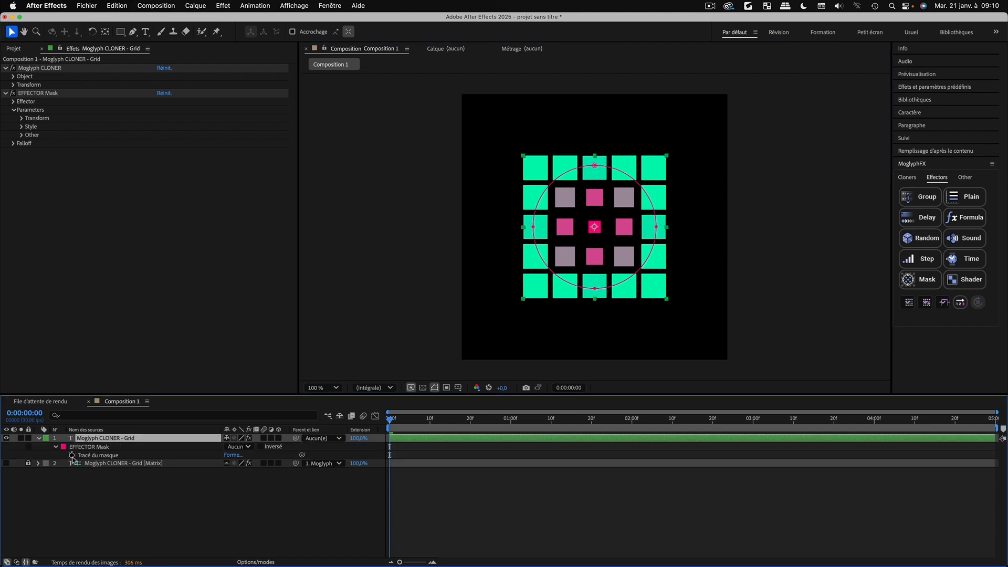
left_click(72, 455)
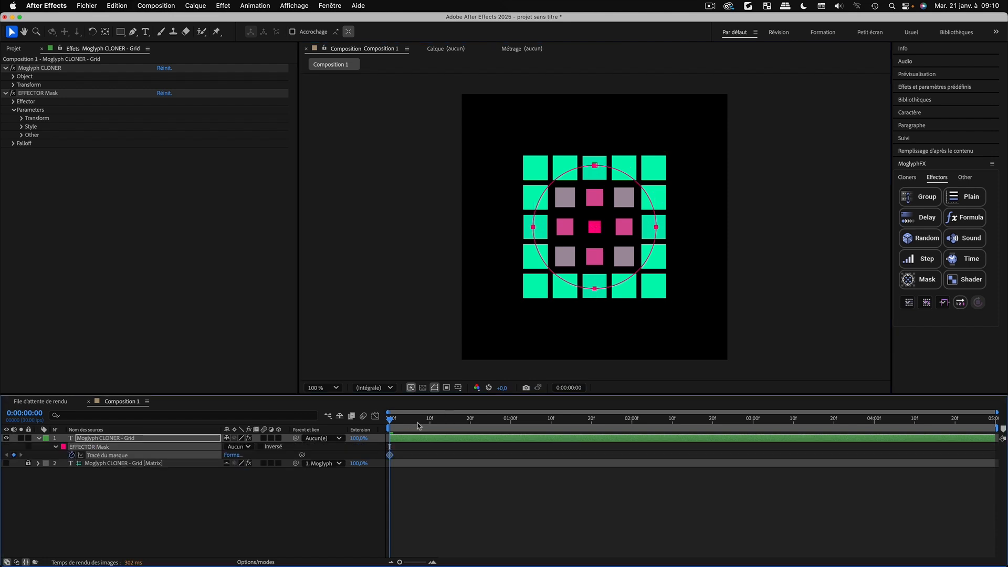
Animate the grid layer's mask path to sweep across the grid, from its left side at 0:00:00:00 to its right side at 0:00:01:00
left_click_drag(418, 423, 512, 421)
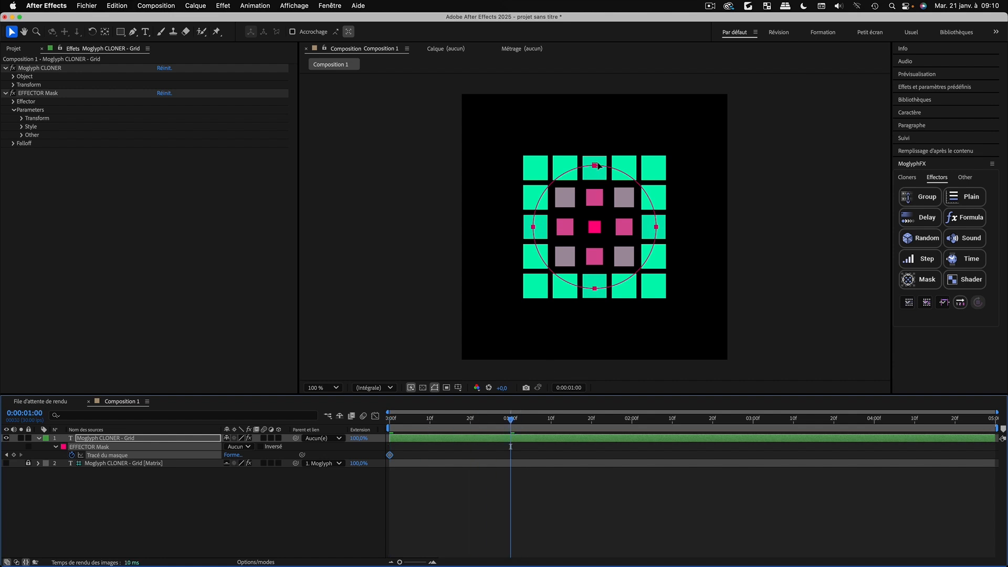
double_click(595, 166)
left_click_drag(610, 171, 749, 170)
left_click_drag(502, 423, 389, 423)
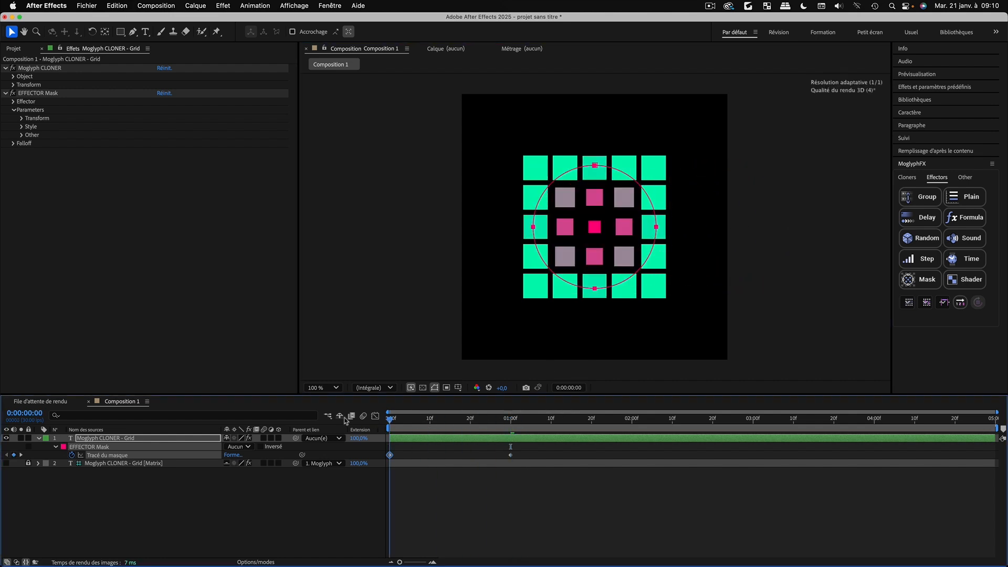
left_click(568, 177)
left_click_drag(568, 177, 485, 176)
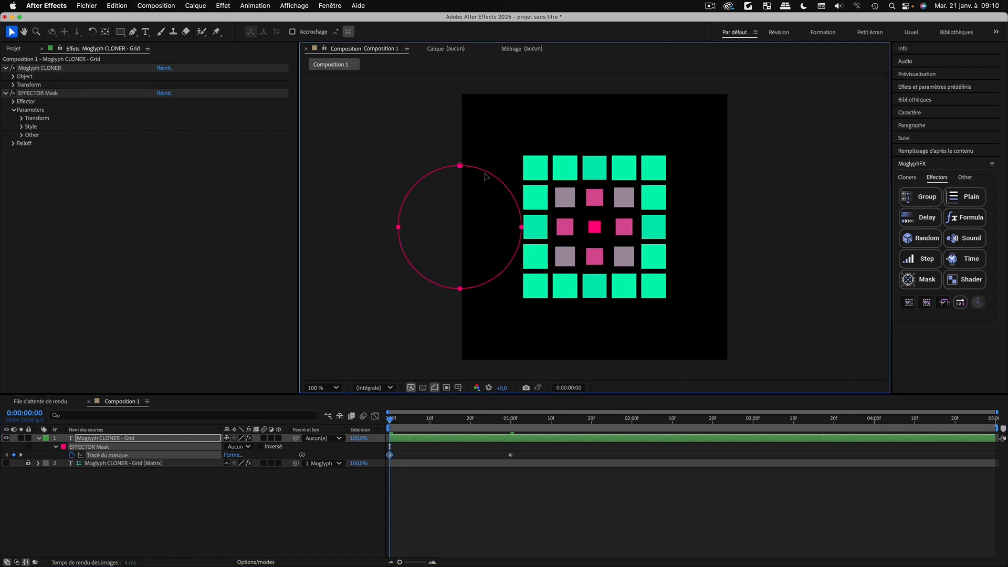
left_click(446, 504)
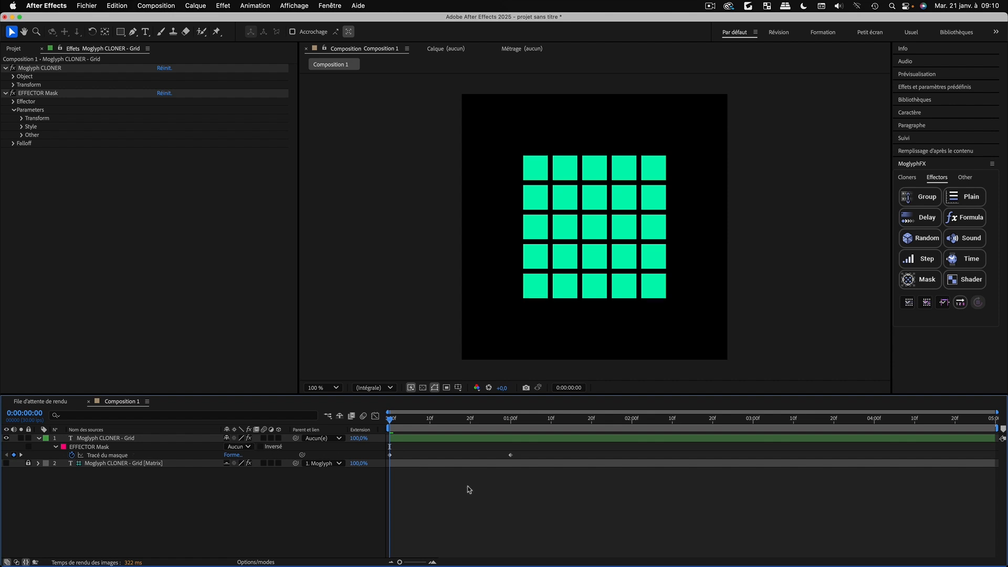
Preview the mask animation and end the composition's work area at 0:00:01:01
key("space")
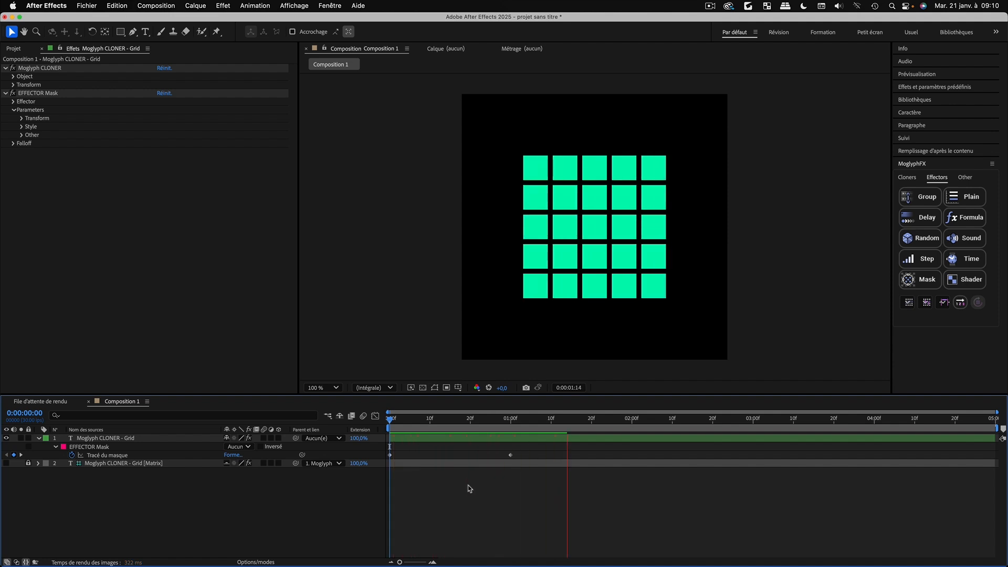
left_click_drag(514, 419, 515, 420)
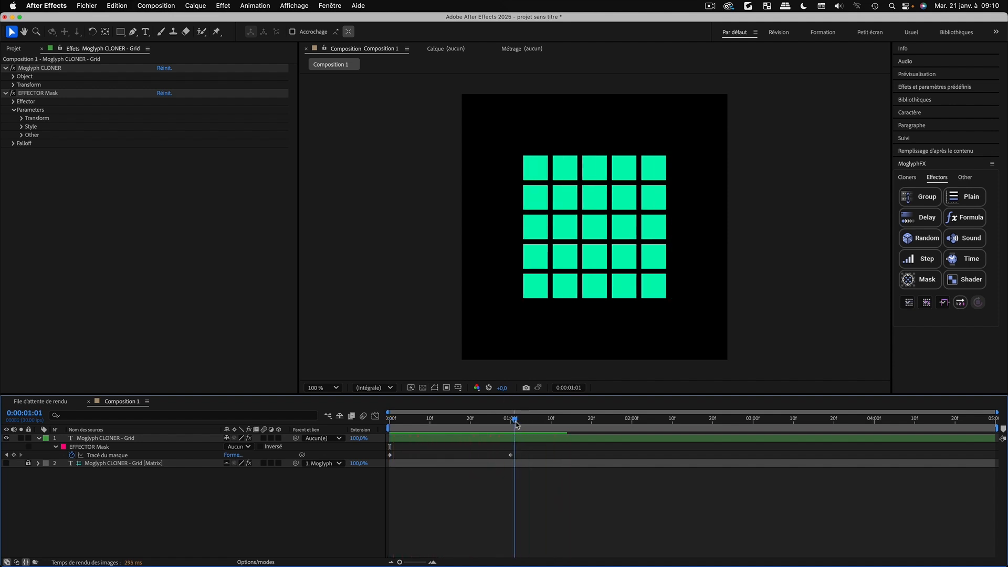
key("n")
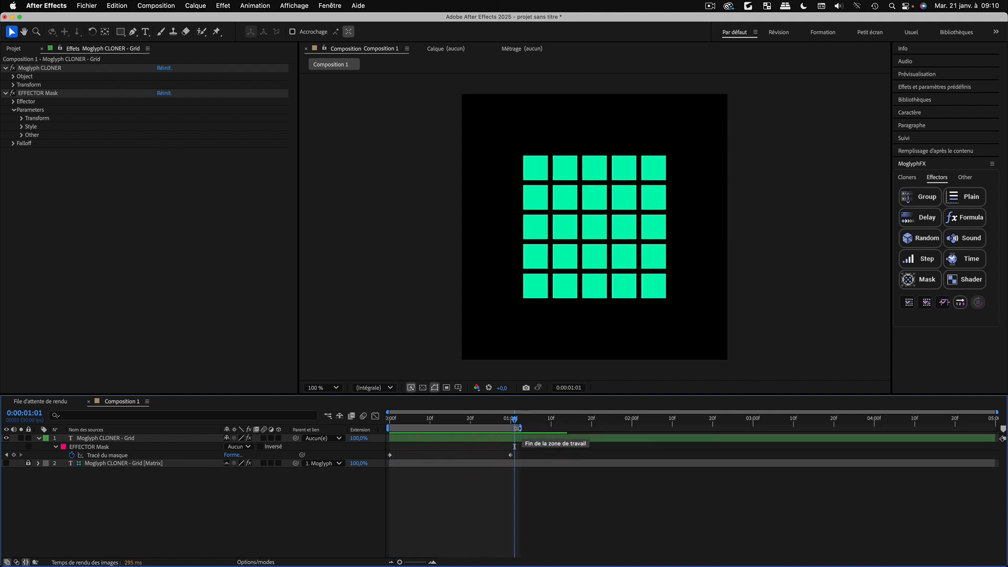
left_click(522, 429)
key("space")
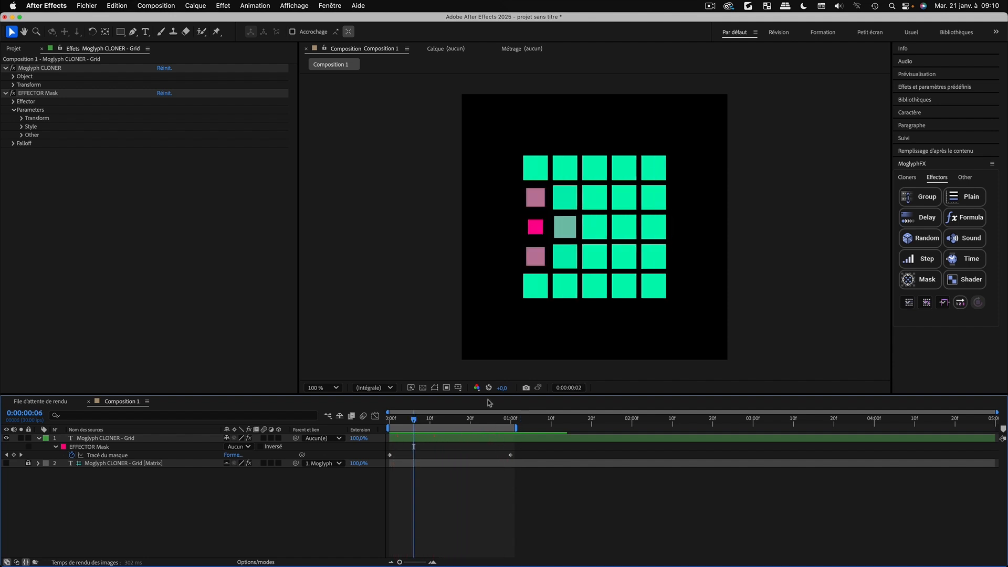
Go to 0:00:00:15 and set the EFFECTOR Mask's Mask Feather to 0
left_click_drag(439, 422, 450, 422)
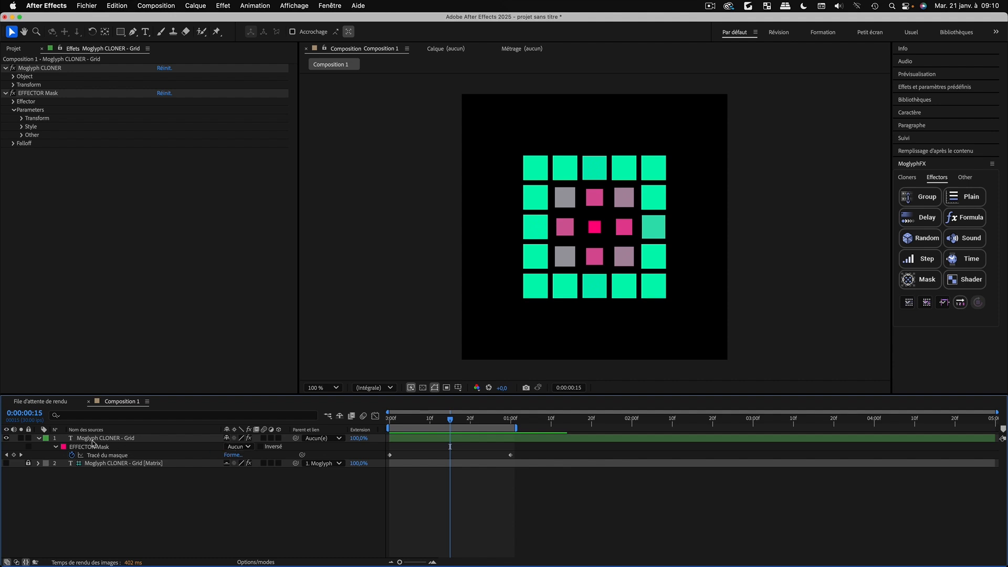
left_click(598, 167)
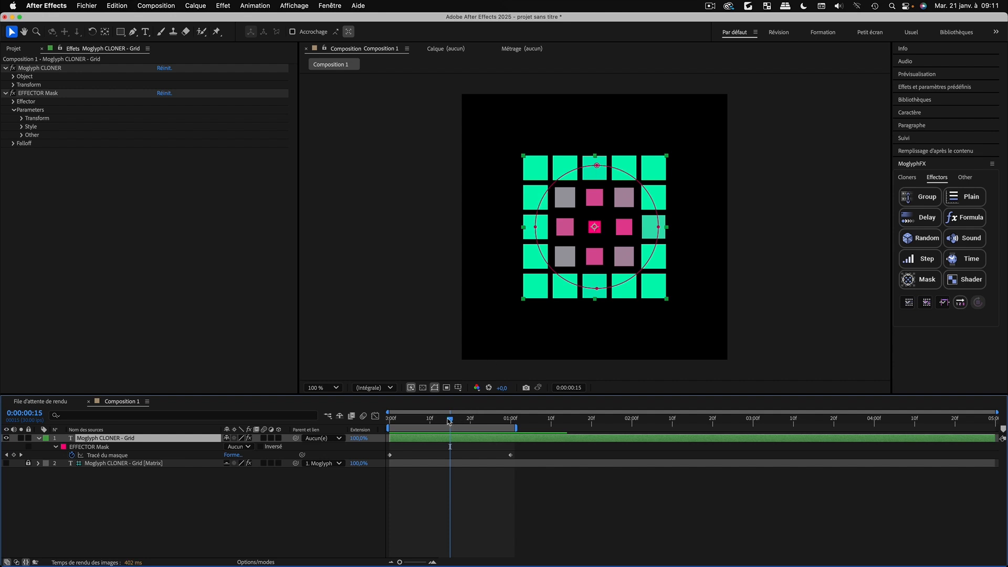
left_click(27, 94)
left_click(13, 108)
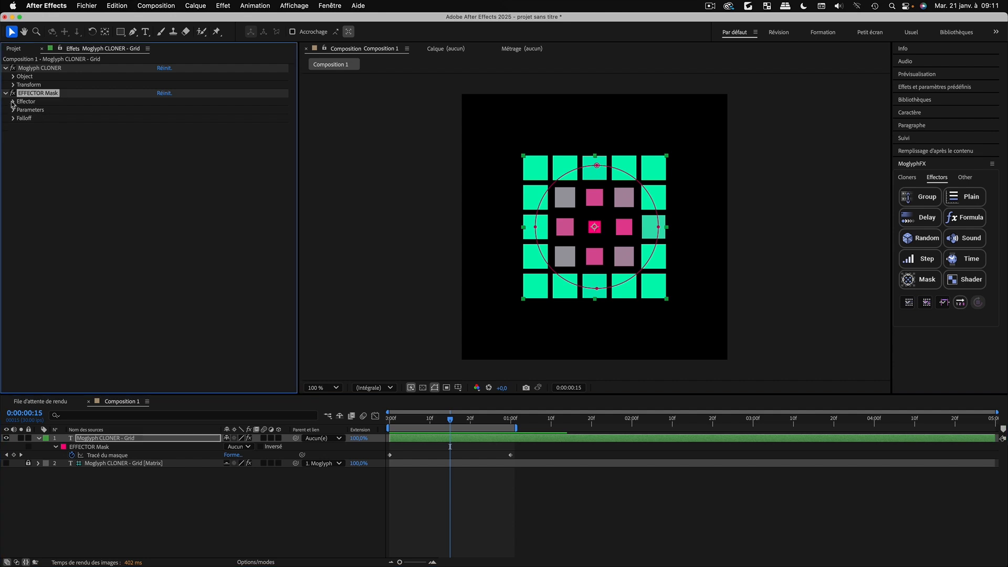
left_click(13, 102)
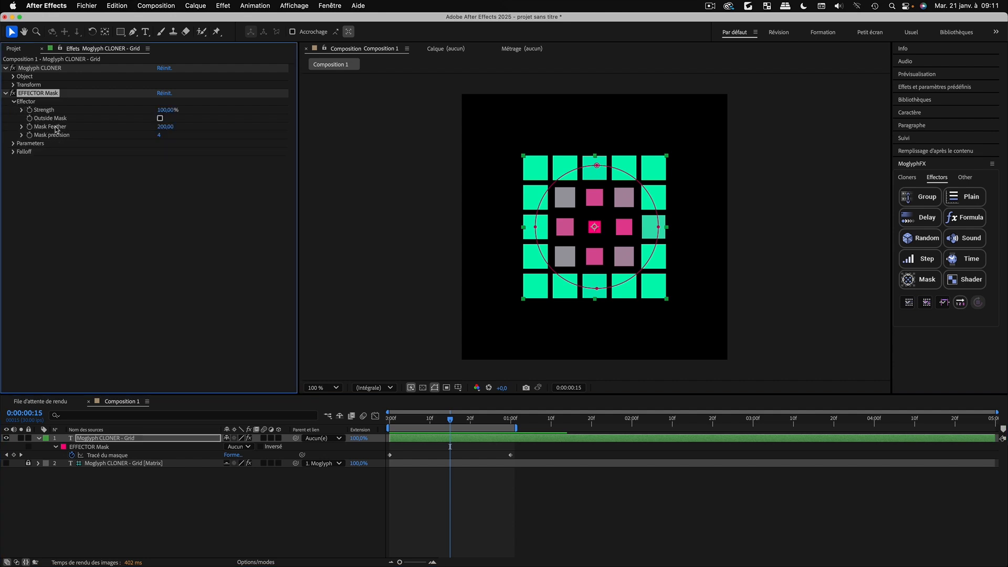
left_click(165, 127)
type("0")
key("Return")
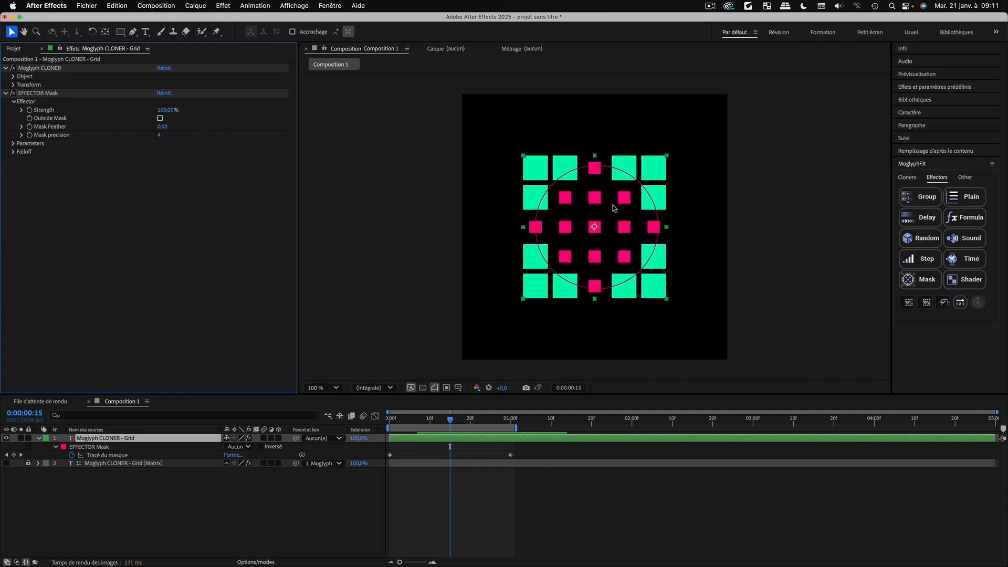
Examine the EFFECTOR Mask's Style and Transform parameters, including Scale.X, without changing them
key("period")
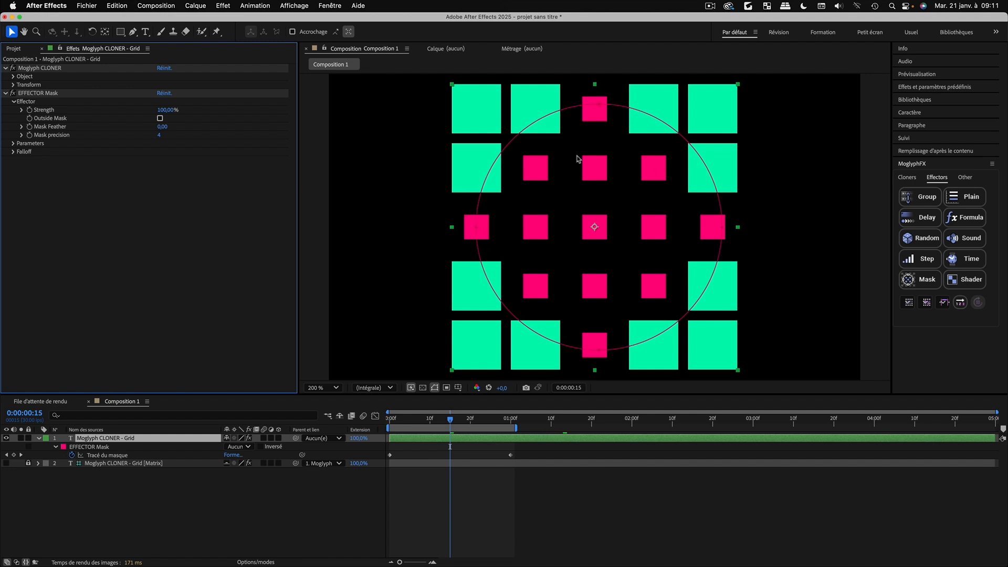
left_click(14, 143)
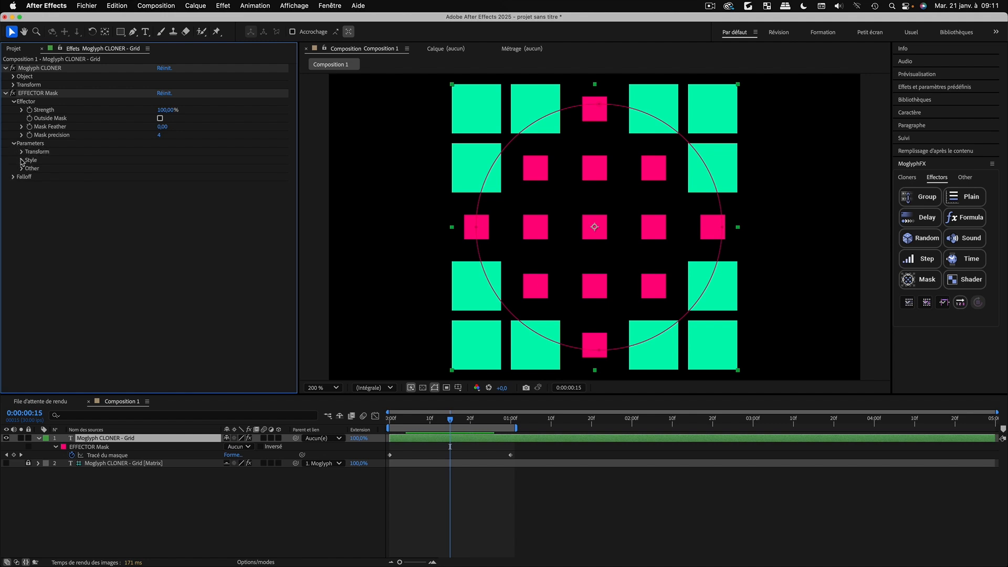
left_click(21, 160)
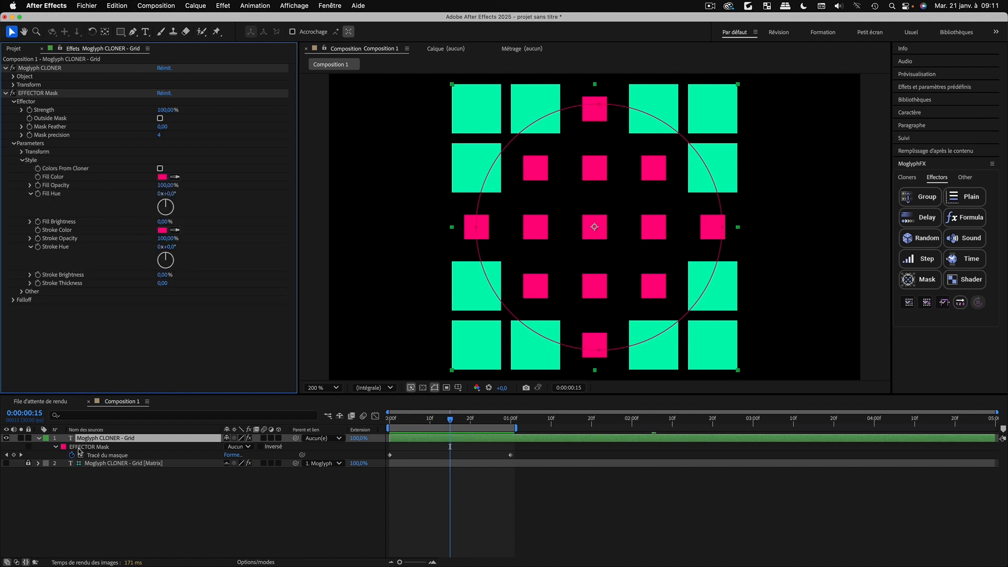
left_click(23, 152)
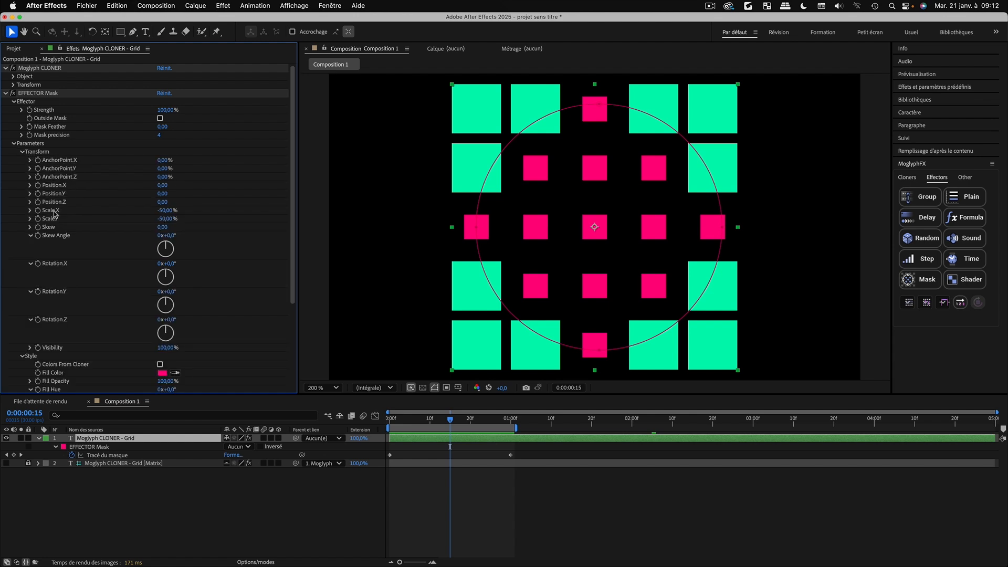
left_click(167, 210)
key("Tab")
left_click(166, 210)
left_click(12, 143)
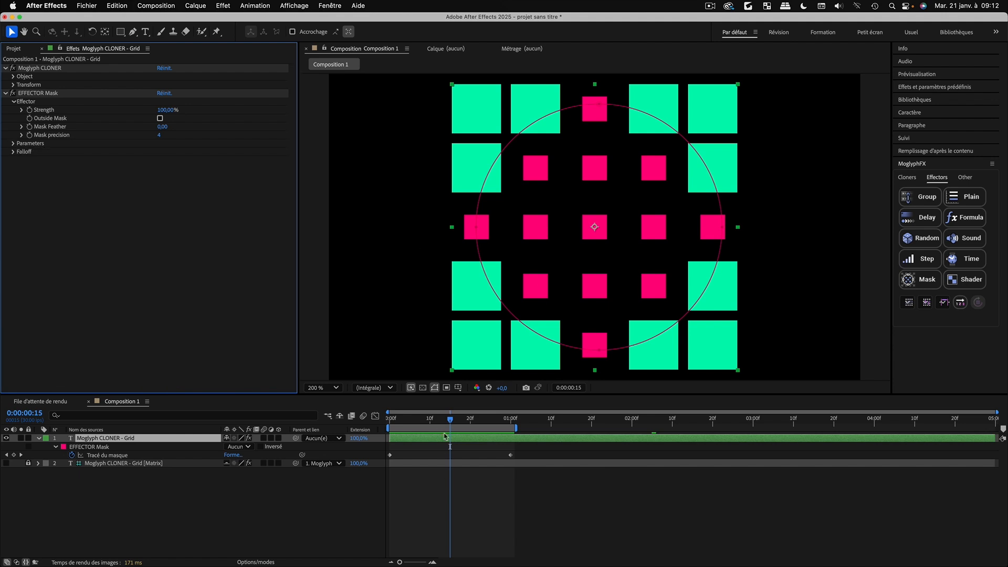
Compare how the unfeathered mask affects the clones at 0:00:00:16 and 0:00:00:15
left_click_drag(453, 420, 455, 421)
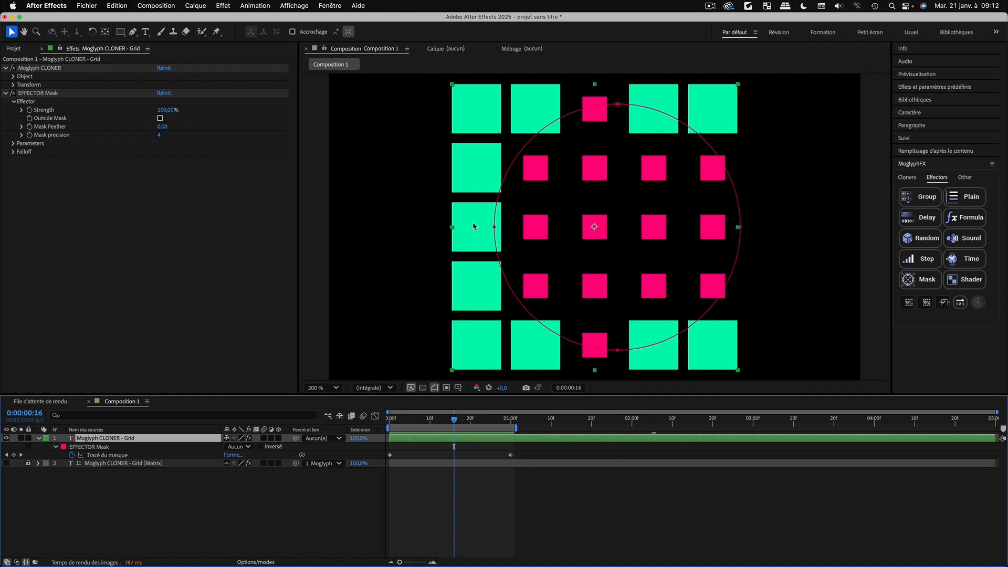
left_click_drag(453, 420, 447, 421)
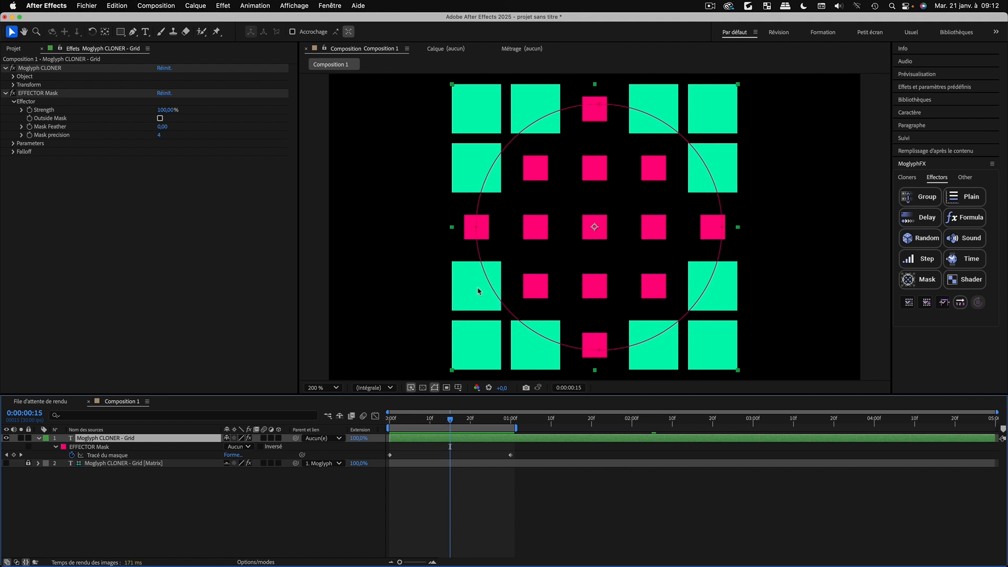
key("comma")
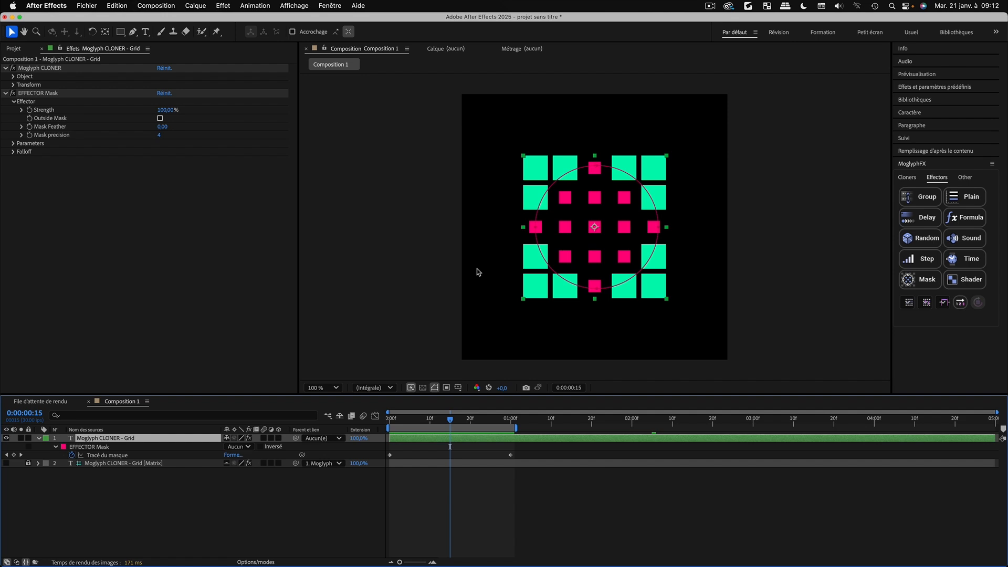
Try Mask Feather values of 30, 250 and 420 on the EFFECTOR Mask
left_click(54, 130)
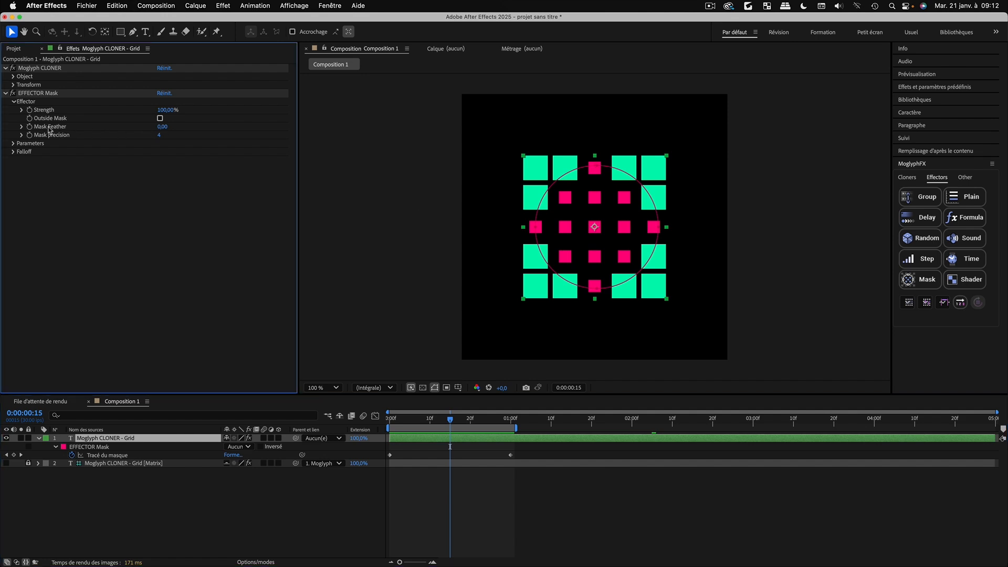
left_click(161, 127)
type("30")
key("Return")
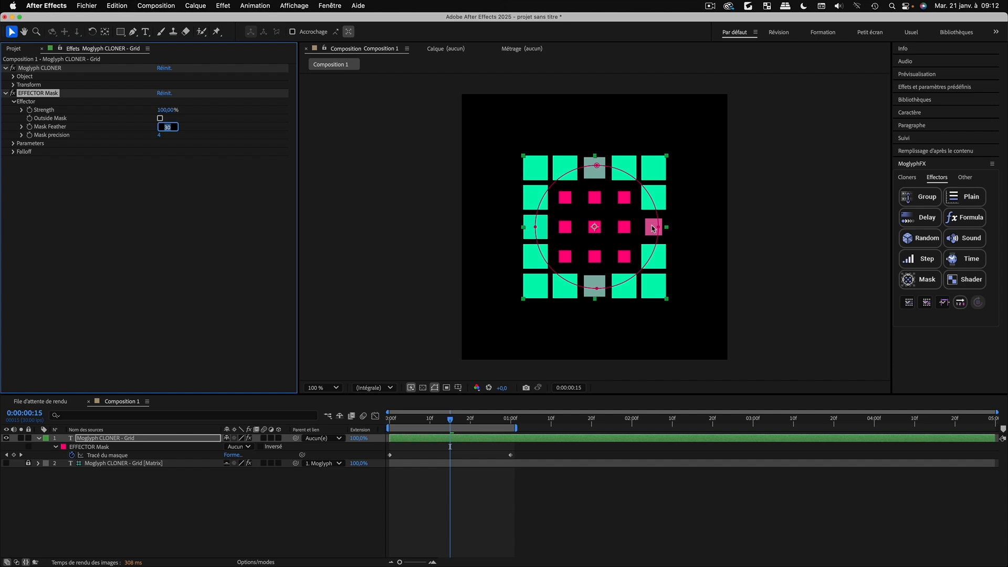
type("250")
key("Return")
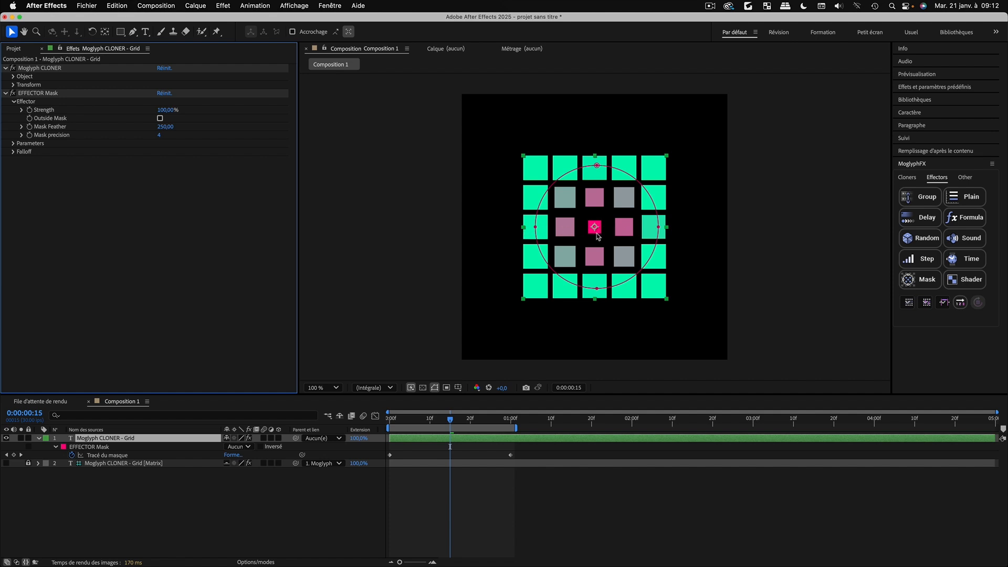
left_click_drag(169, 128, 178, 128)
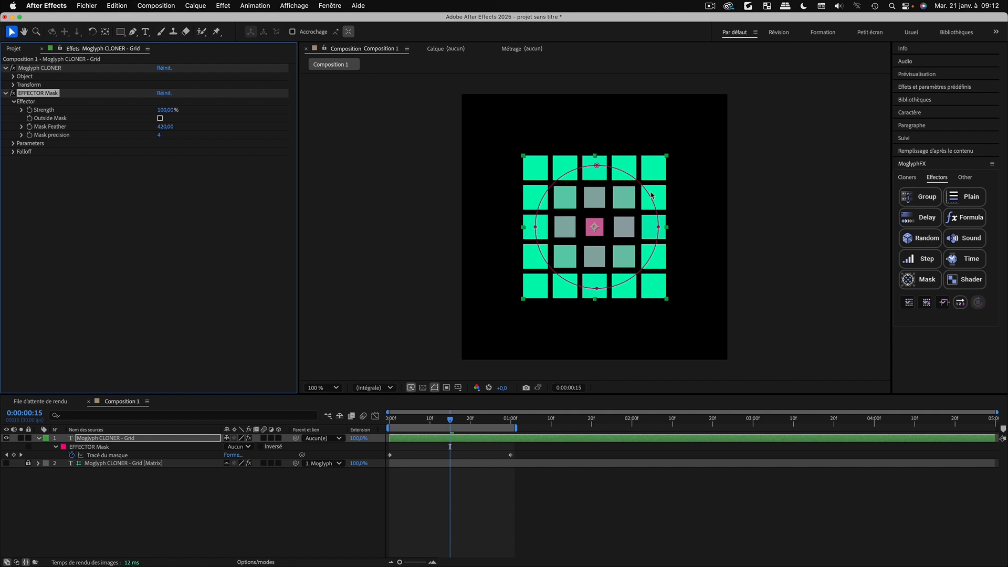
left_click(618, 169)
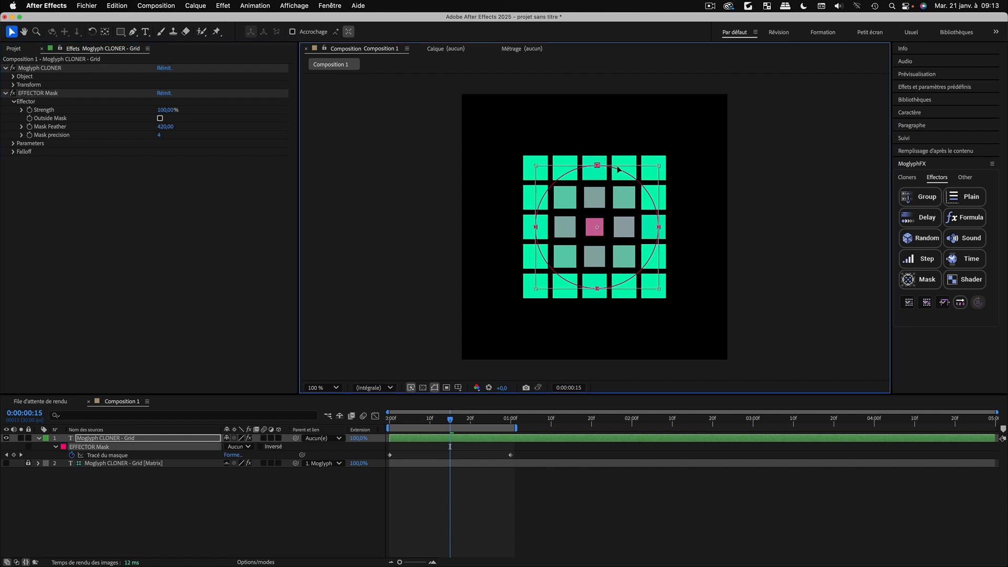
left_click(492, 508)
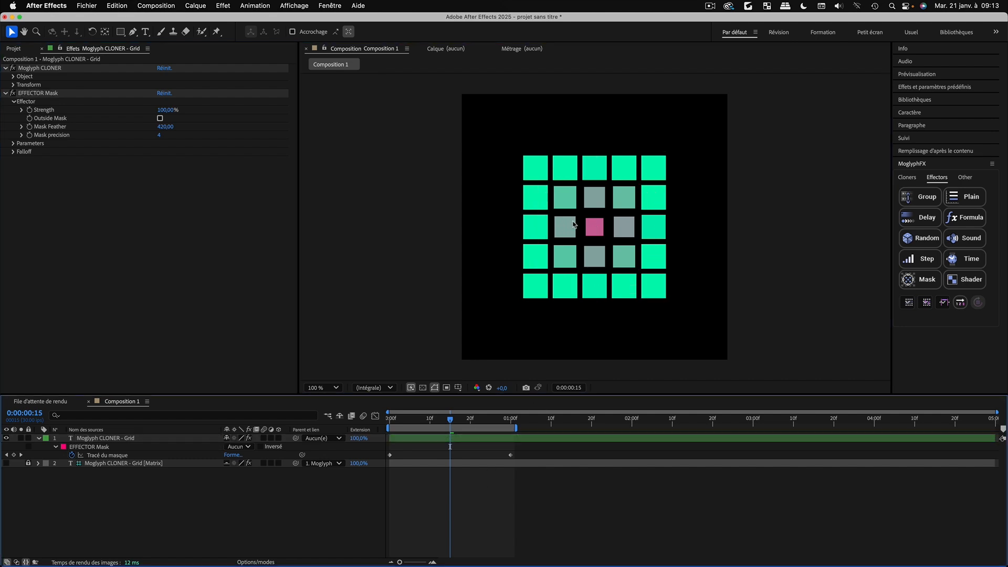
Set the EFFECTOR Mask's Mask Feather to 750 and preview the softened mask animation
left_click(166, 127)
type("750")
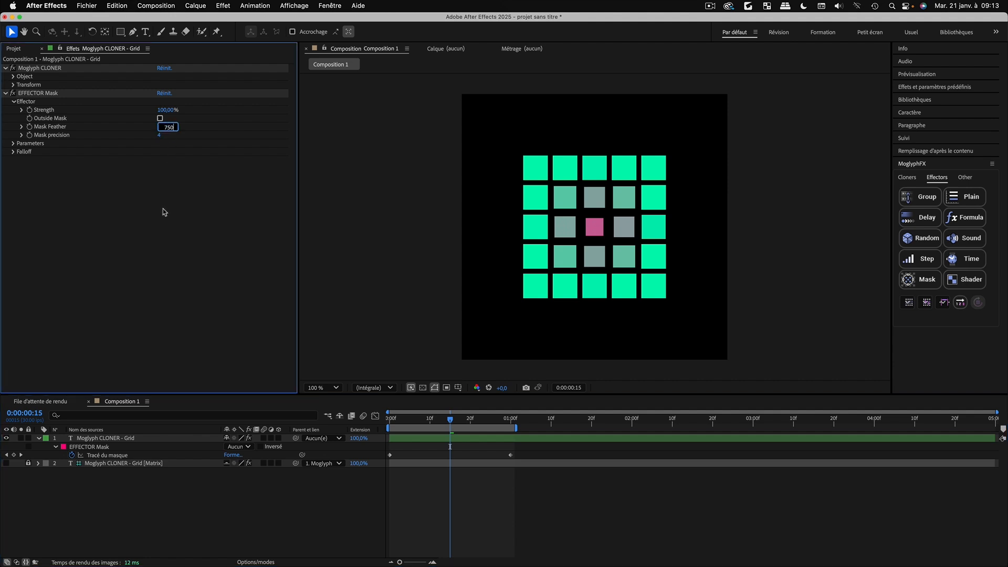
key("Return")
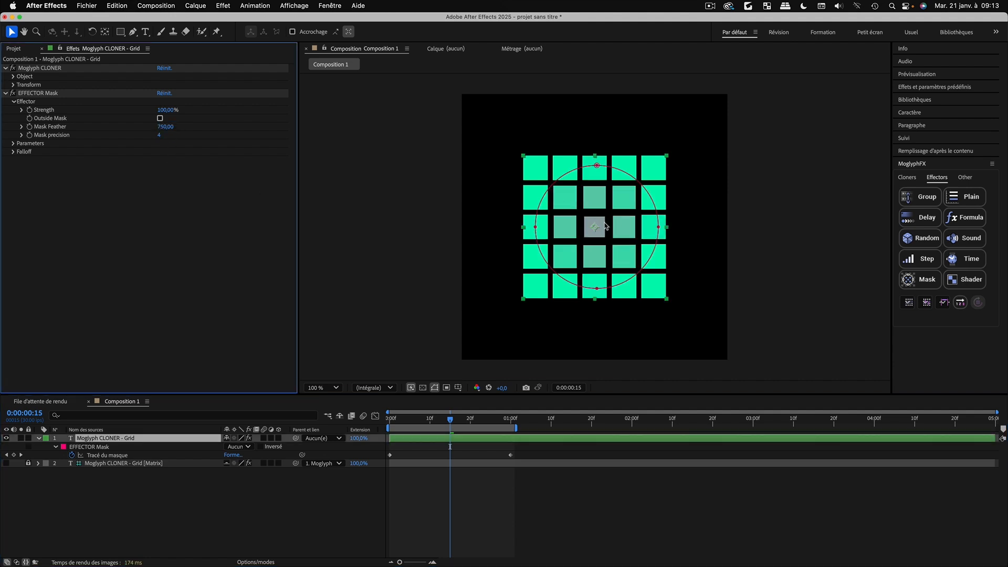
key("period")
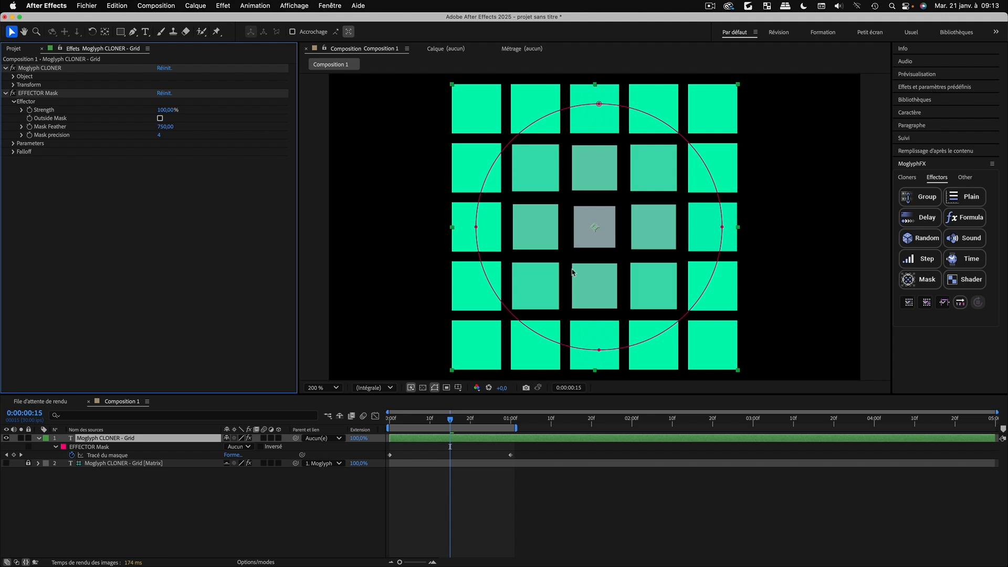
left_click(534, 535)
key("comma")
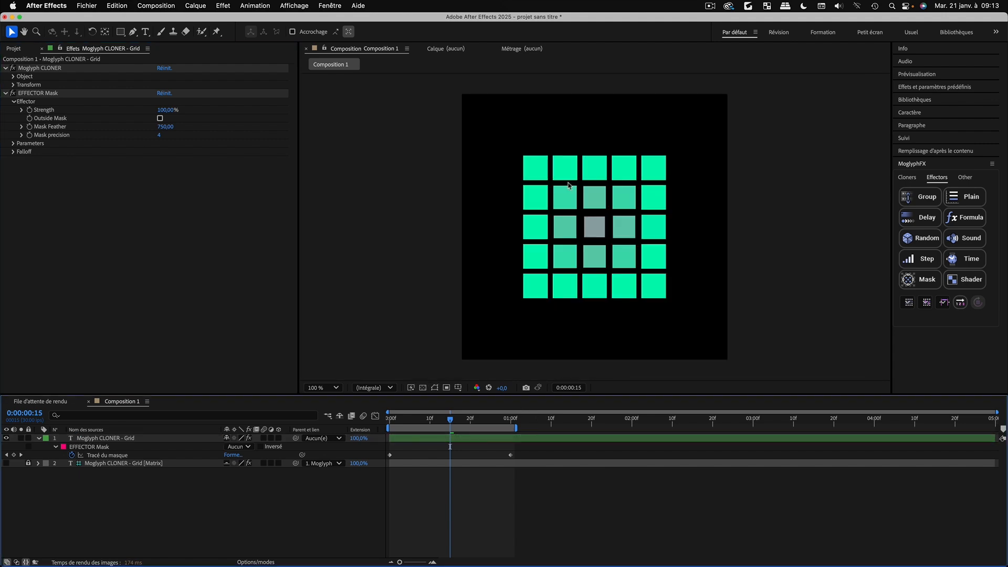
key("space")
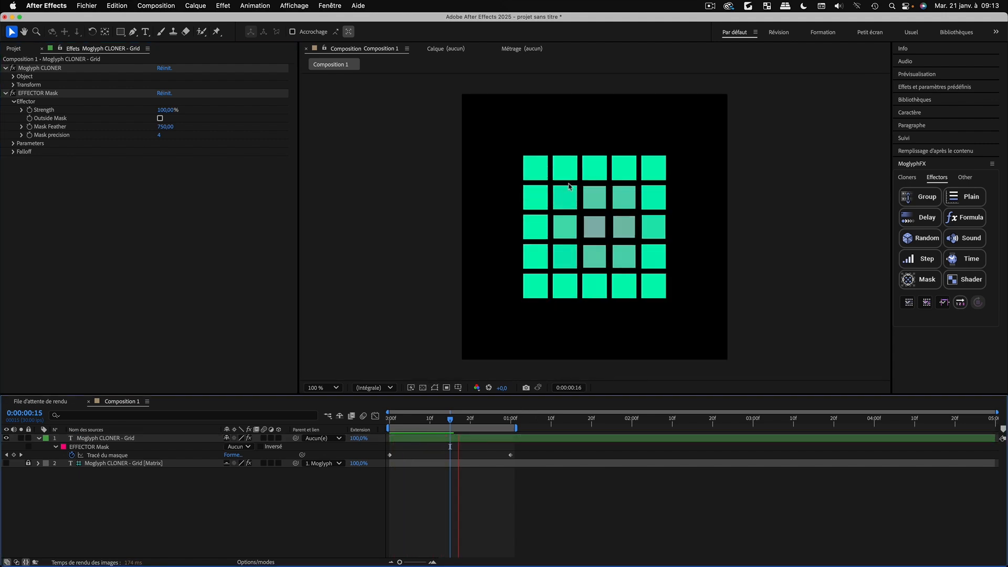
key("space")
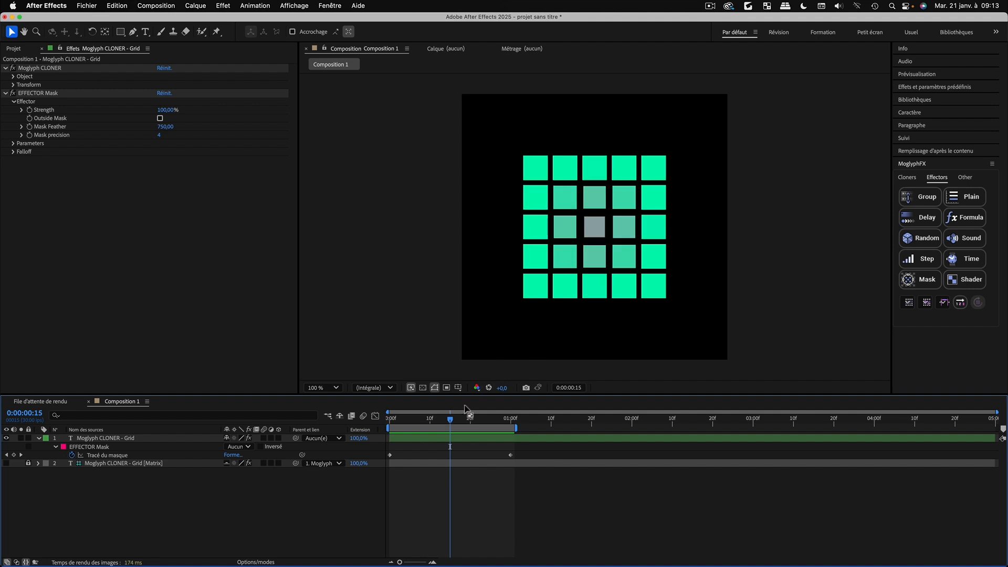
Remove all keyframes from the grid layer's mask path, with the playhead at 0:00:00:15
left_click(107, 456)
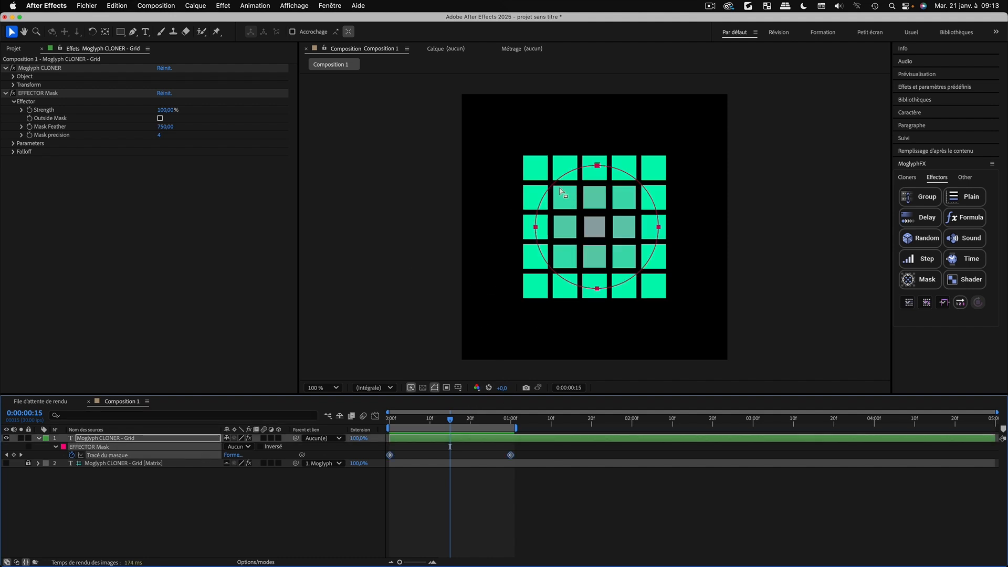
left_click(72, 456)
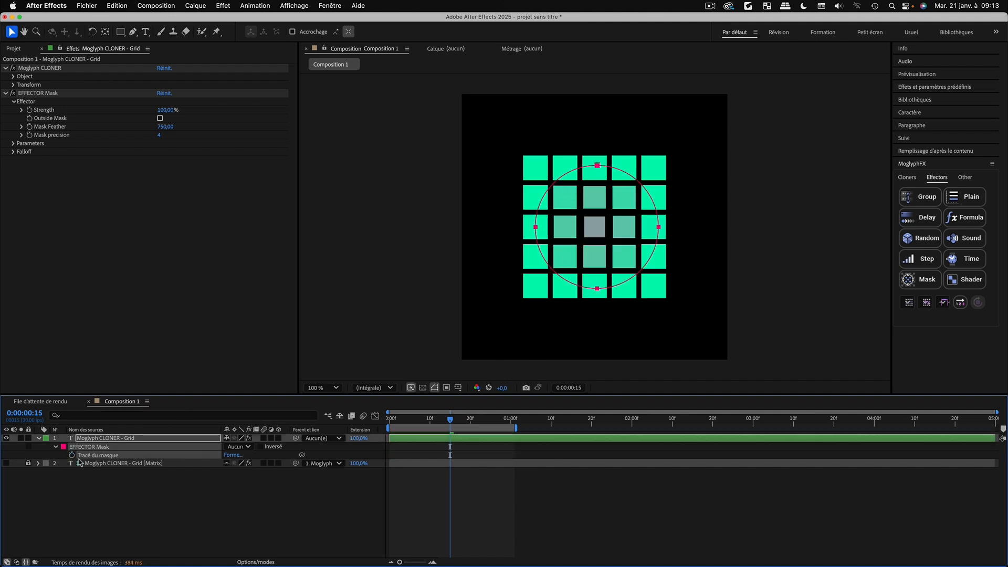
Shift the EFFECTOR Mask's circular path slightly so it is centred on the grid of clones
double_click(609, 171)
left_click_drag(619, 171, 616, 172)
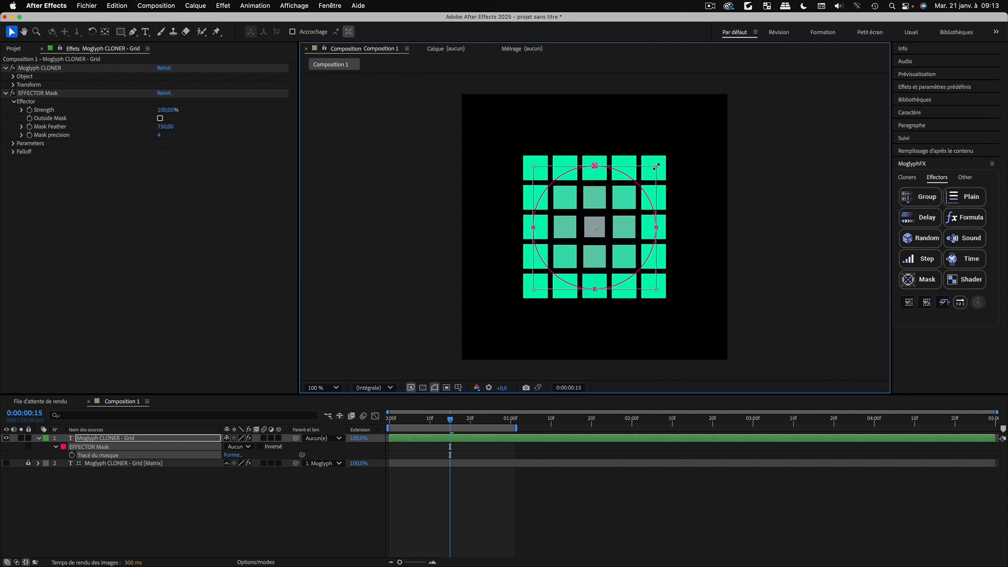
Try enlarging the circular mask beyond the whole grid and offsetting it toward the grid's lower-left corner, and undo both changes
left_click_drag(656, 166, 784, 109)
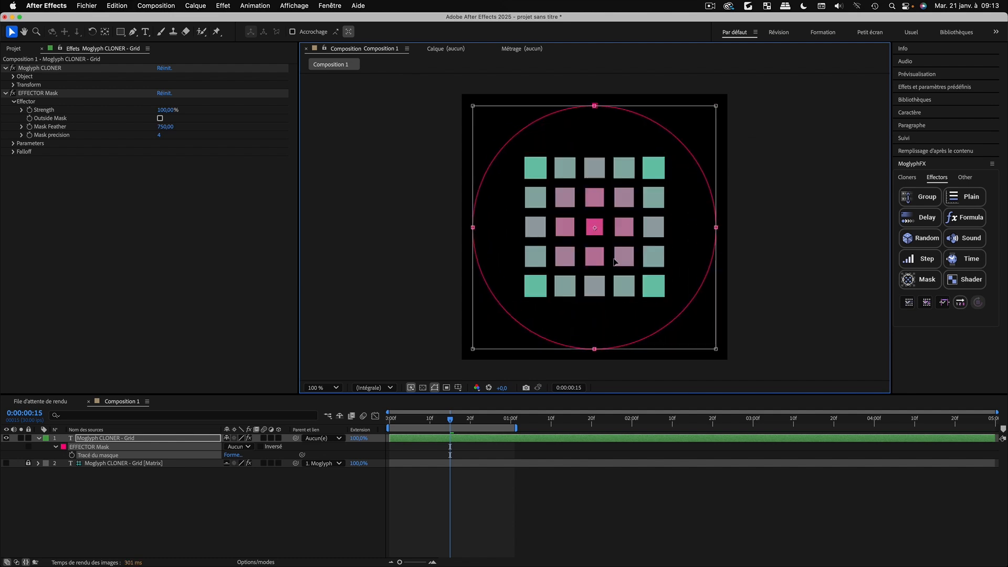
left_click_drag(668, 134, 616, 178)
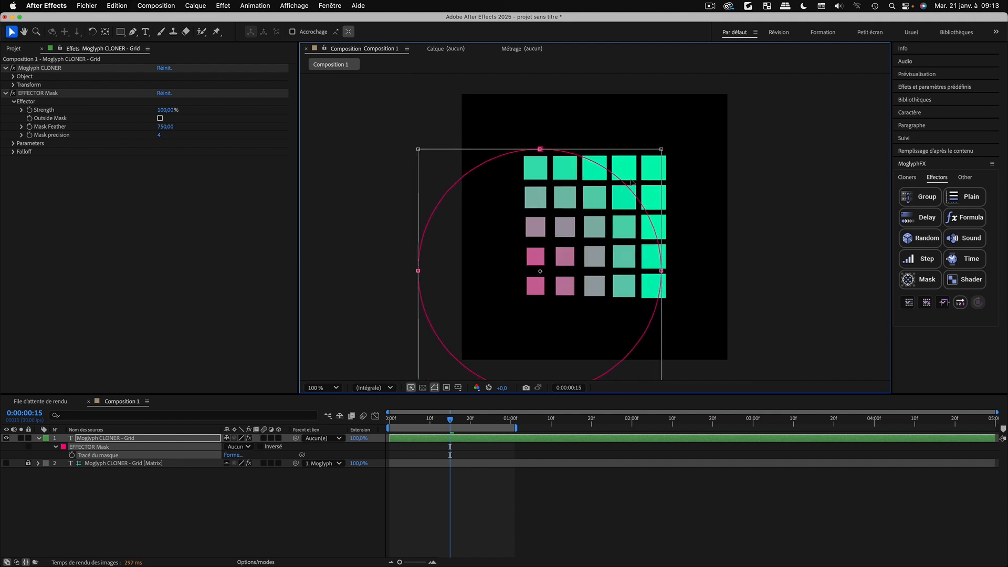
left_click(515, 508)
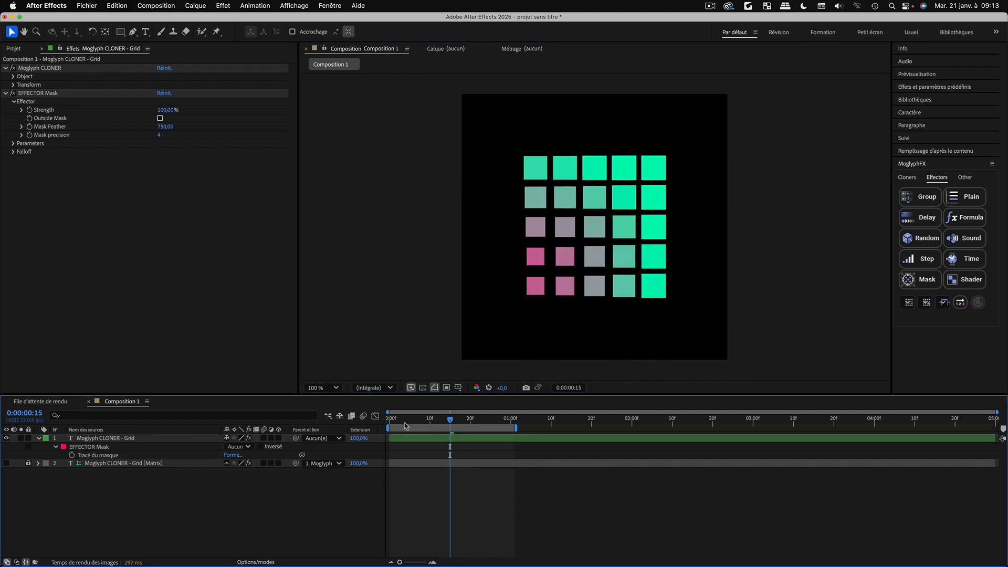
left_click_drag(405, 424, 365, 431)
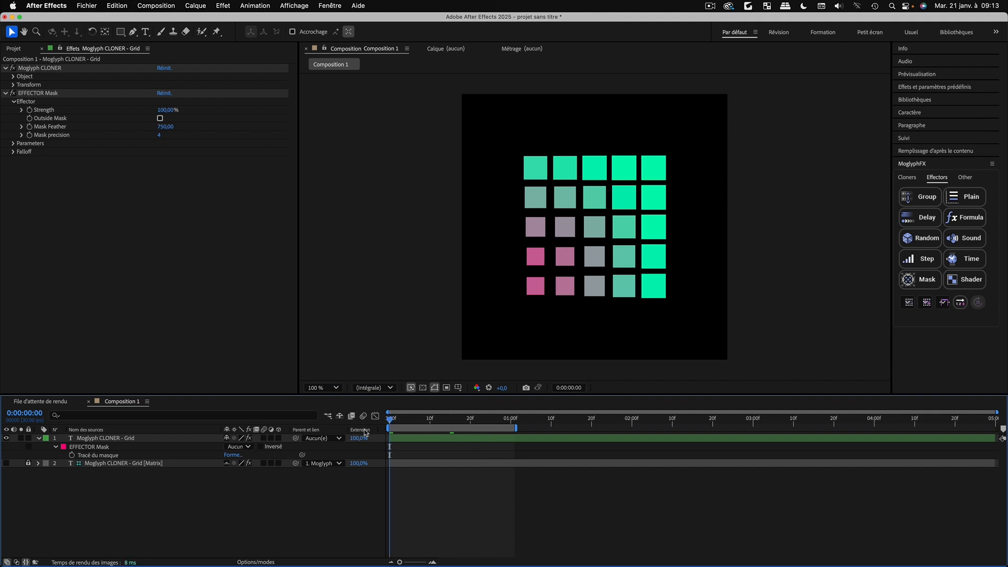
key("super+z")
key("super+z")
key("super+z")
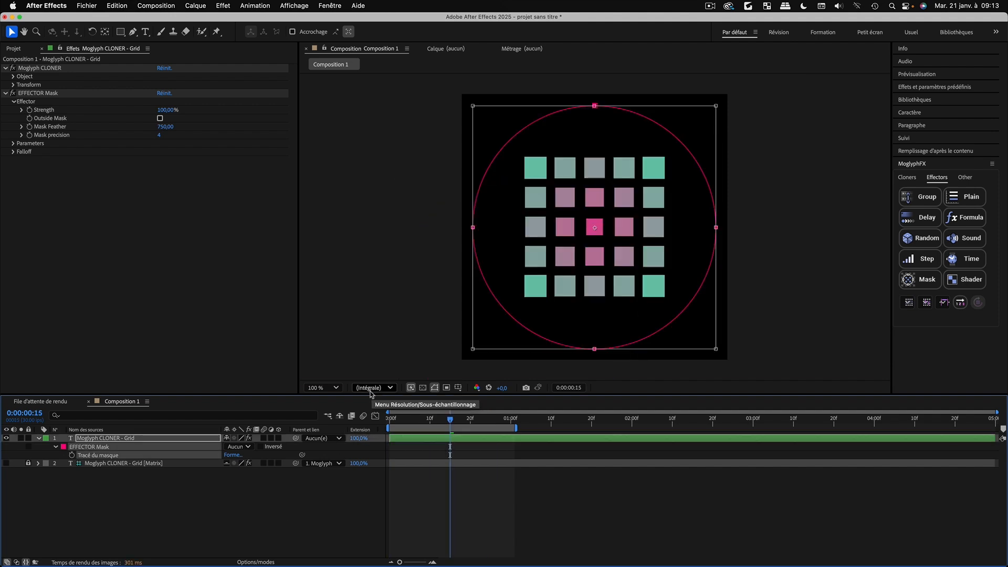
key("super+z")
Set the EFFECTOR Mask's Mask Feather to 200
left_click(169, 127)
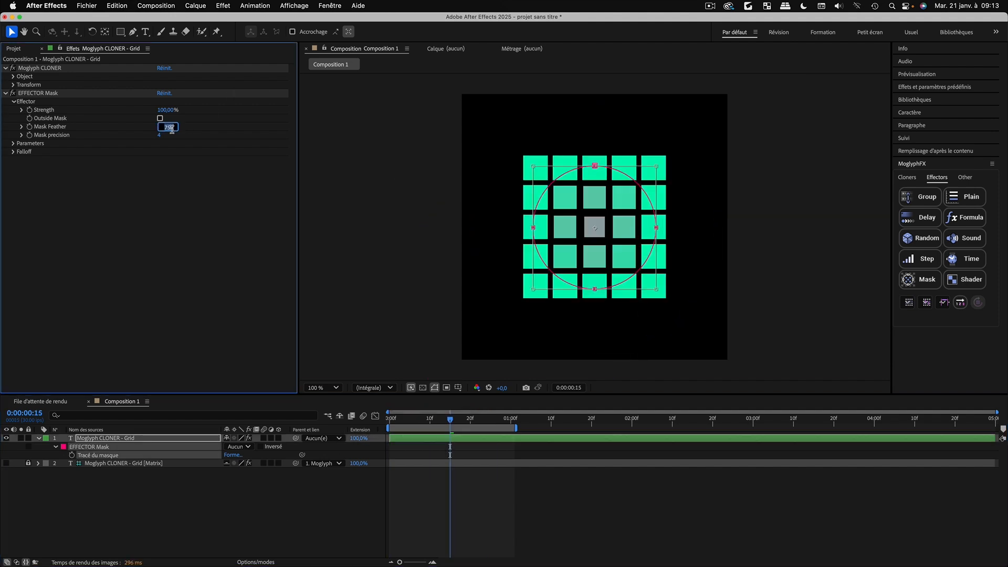
type("200")
key("Return")
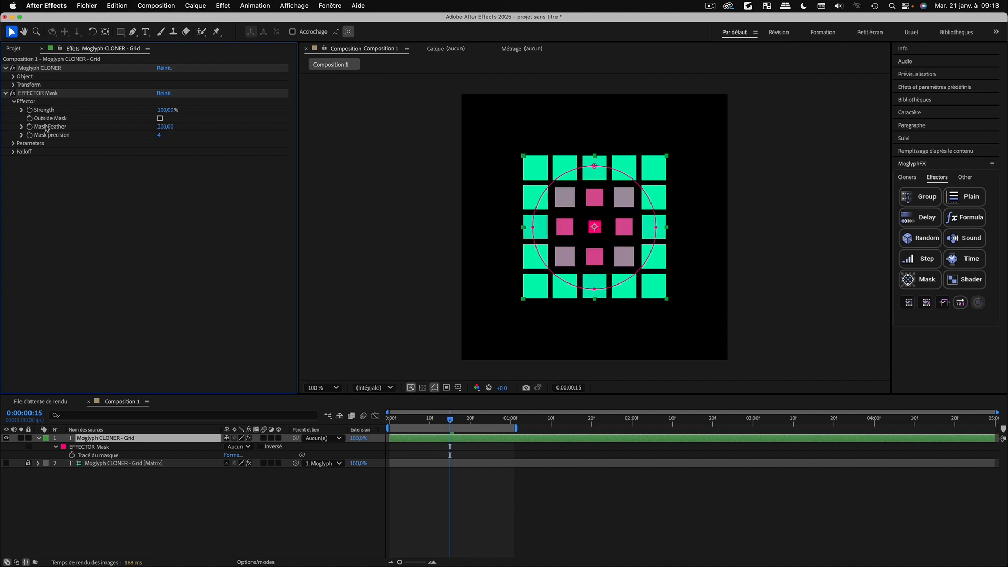
Inspect the layer mask's own feather property alongside the EFFECTOR Mask's Mask Feather, and collapse the mask properties
left_click(56, 447)
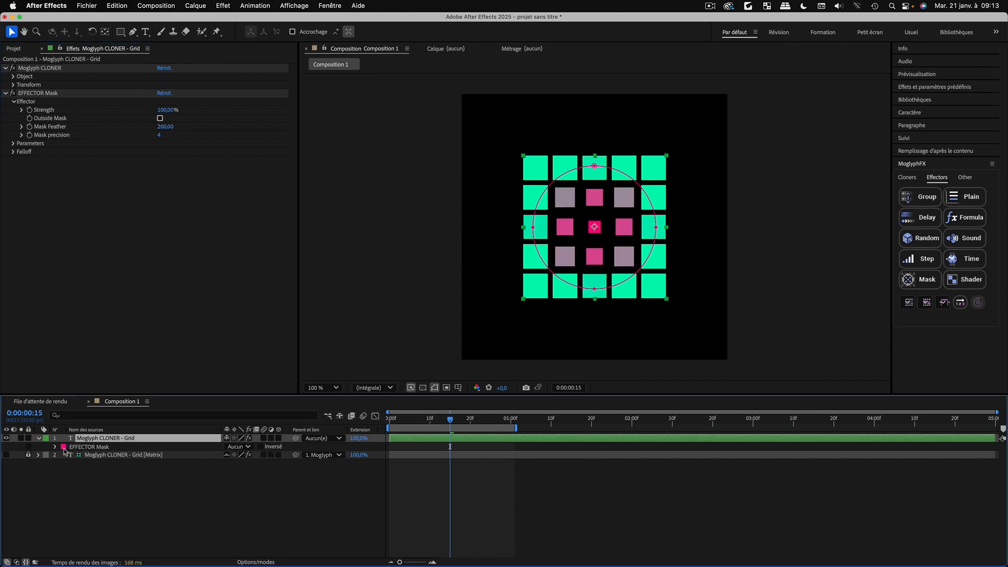
left_click(55, 446)
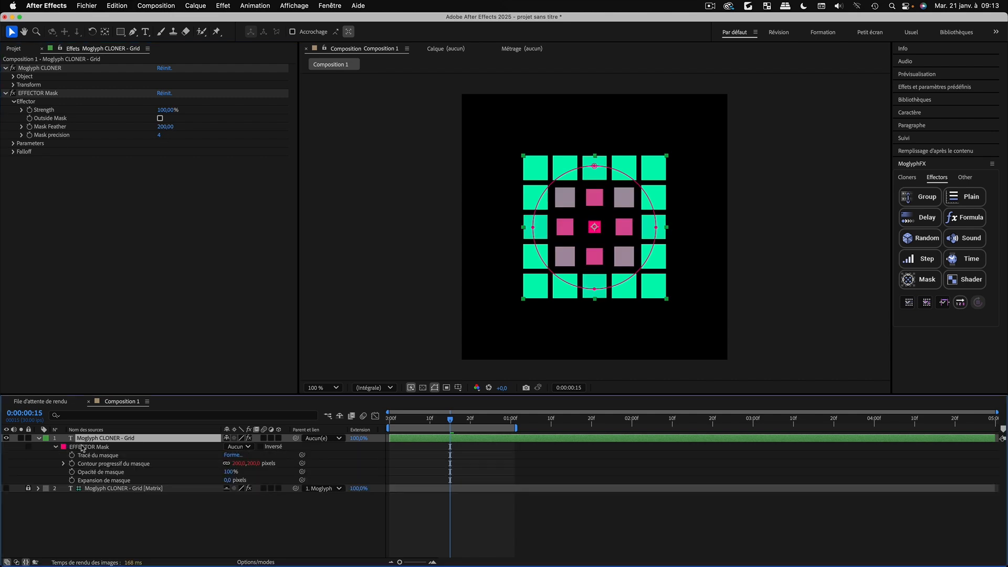
left_click(93, 464)
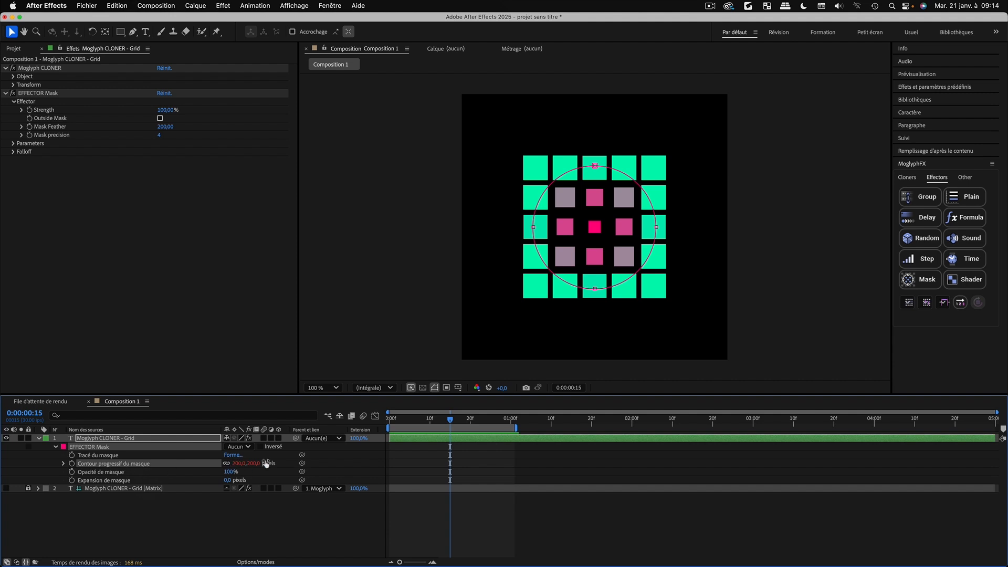
left_click(48, 129)
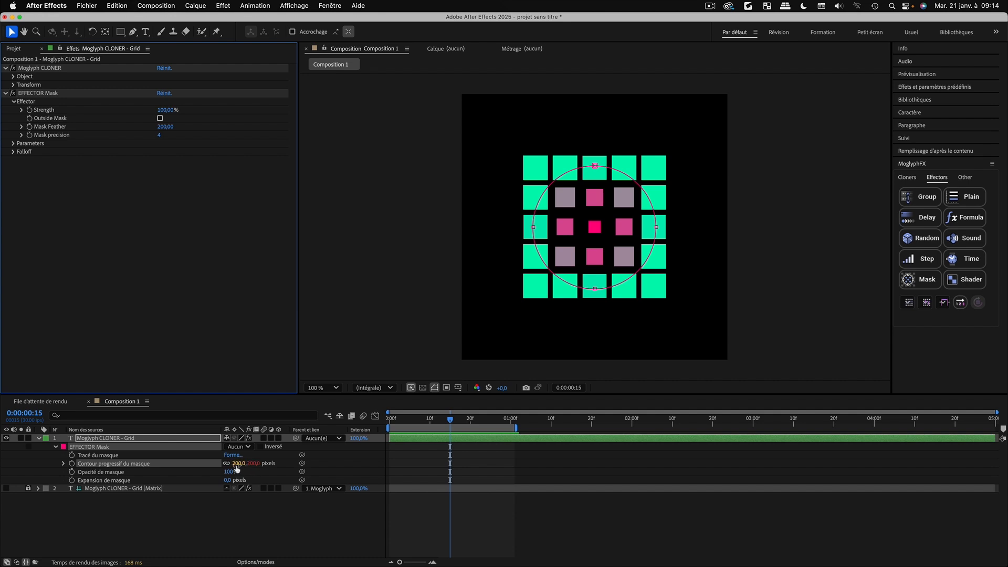
left_click(56, 448)
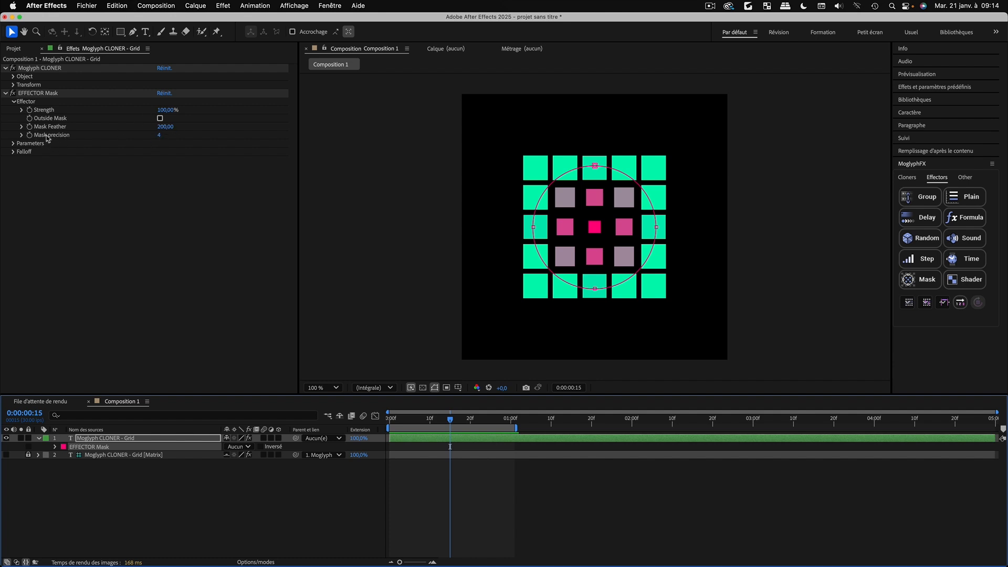
Enter 4 as the EFFECTOR Mask's Mask precision
left_click(160, 135)
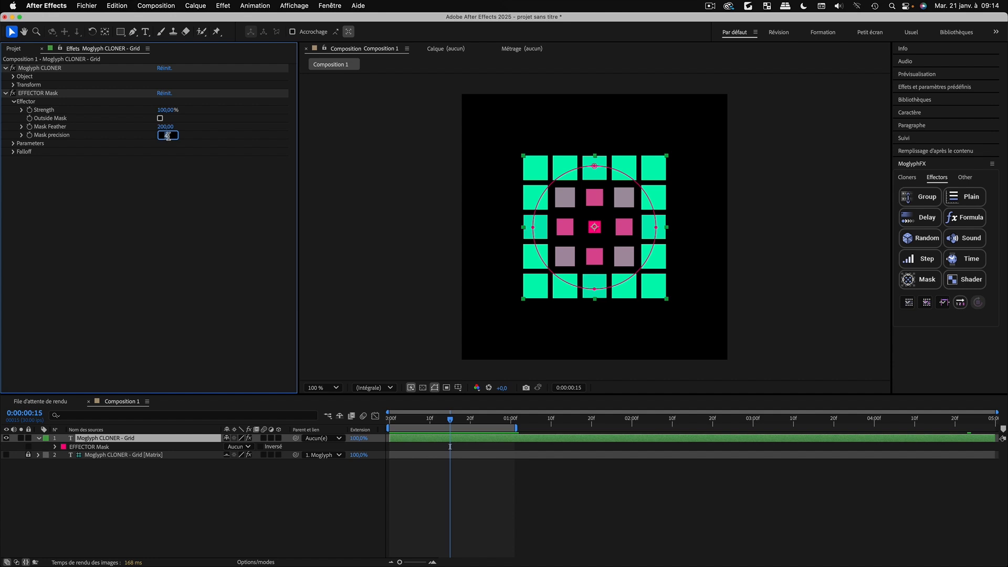
key("BackSpace")
type("4")
left_click(165, 235)
Enable Outside Mask on the EFFECTOR Mask and set its Mask Feather to 0
left_click(160, 119)
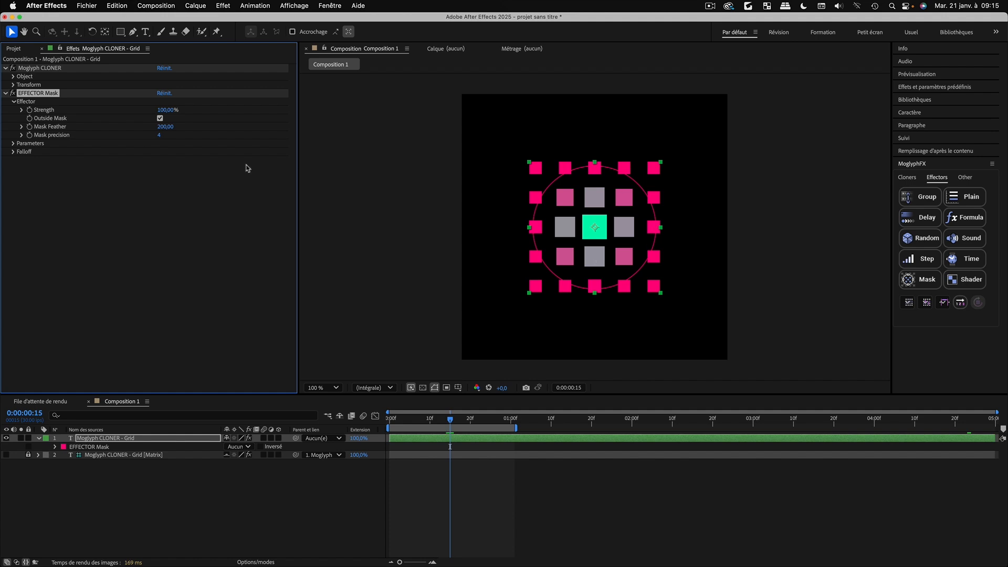
left_click(166, 126)
type("0")
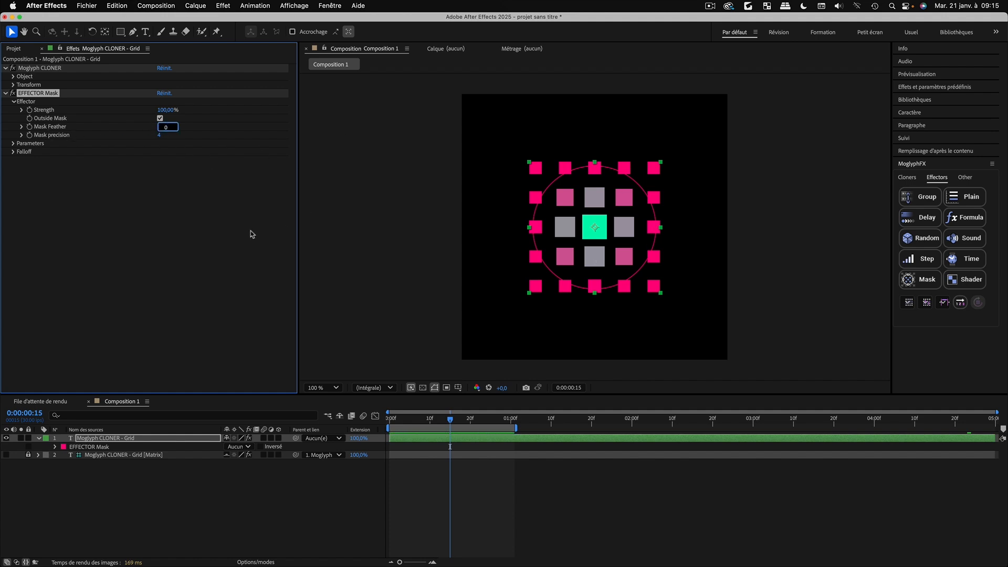
left_click(237, 234)
Try nudging the unfeathered mask sideways to test when its edge affects the outer clones, checking at 200% and 400% magnification
key(".")
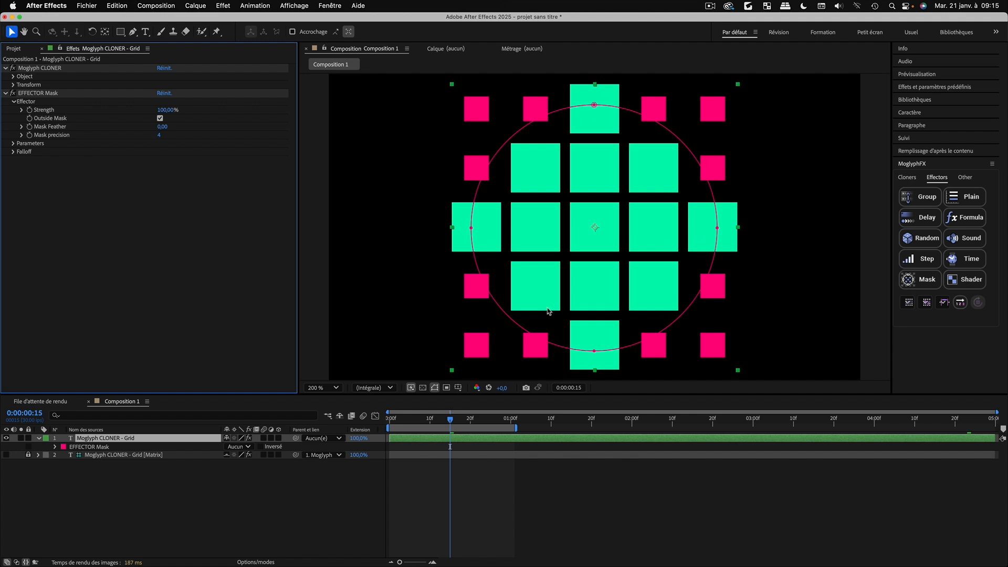
double_click(561, 115)
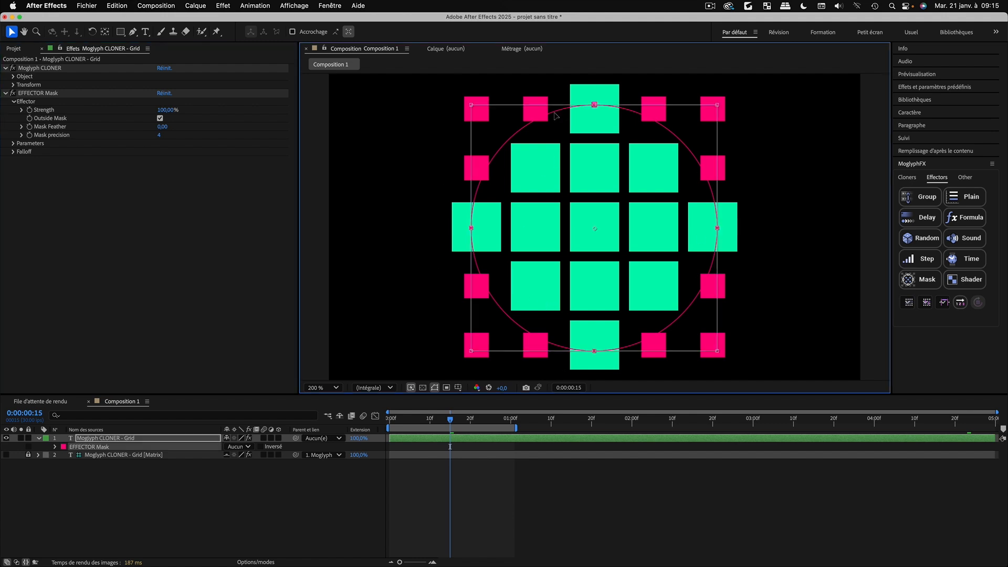
left_click_drag(555, 113, 561, 114)
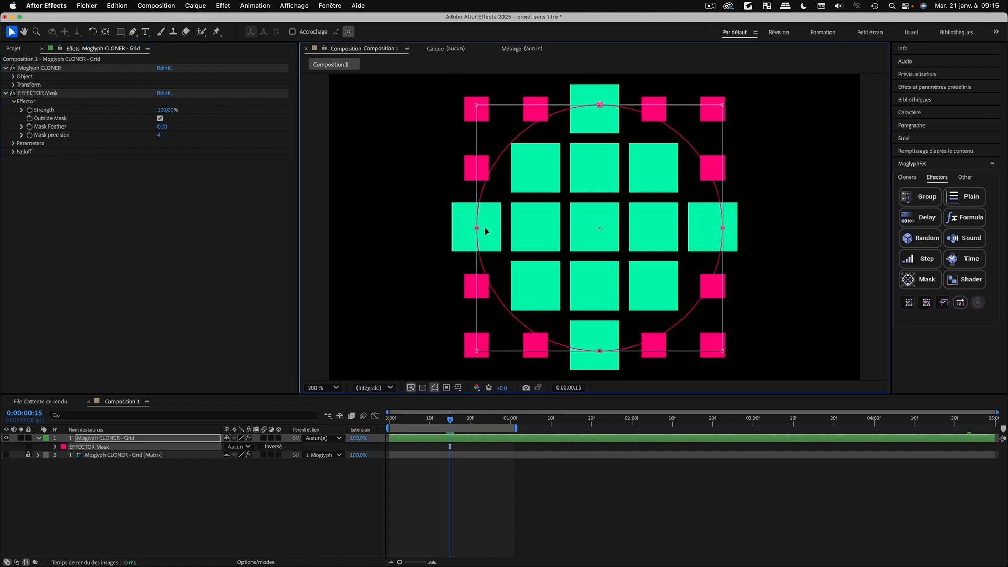
left_click_drag(504, 151, 502, 152)
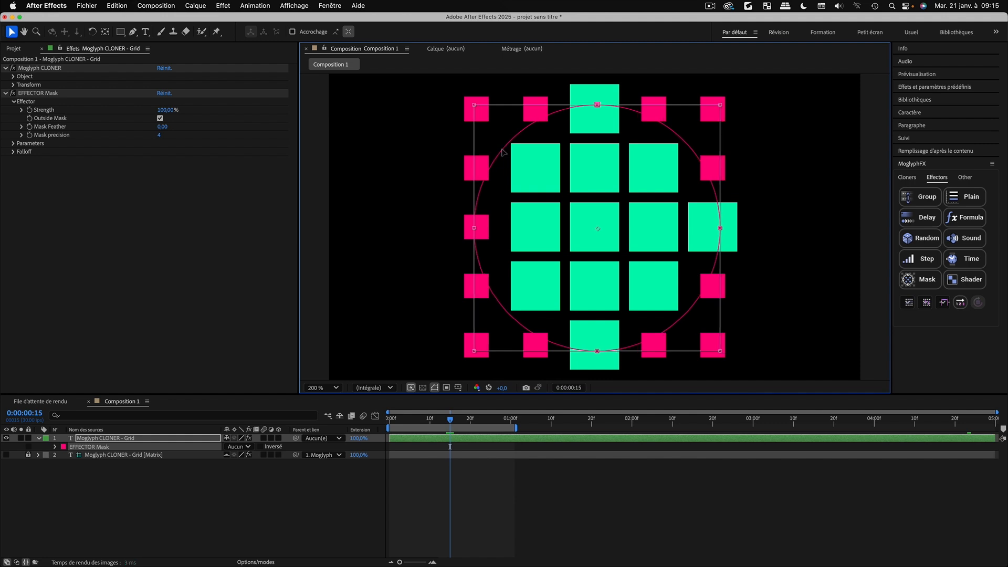
key("period")
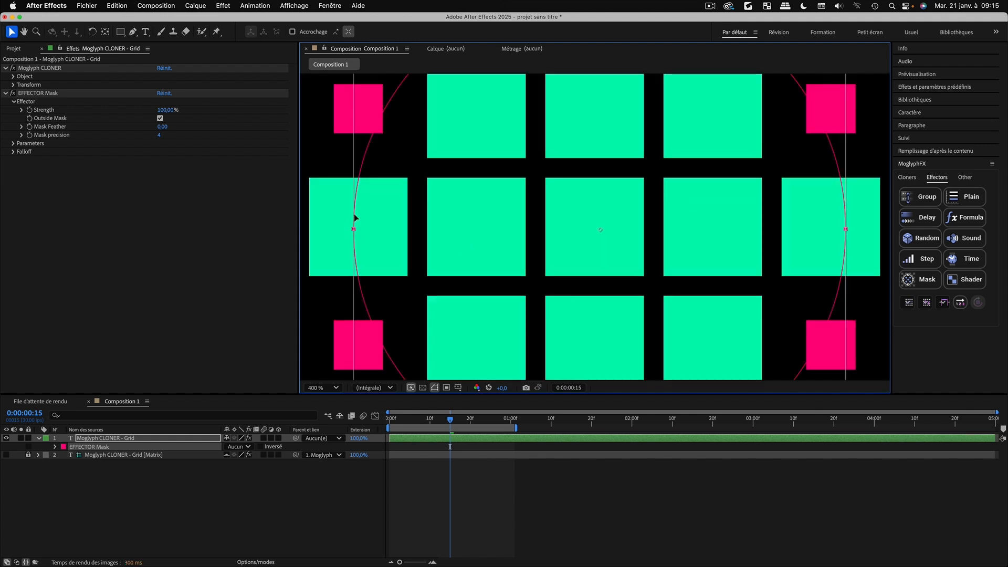
left_click_drag(354, 213, 357, 203)
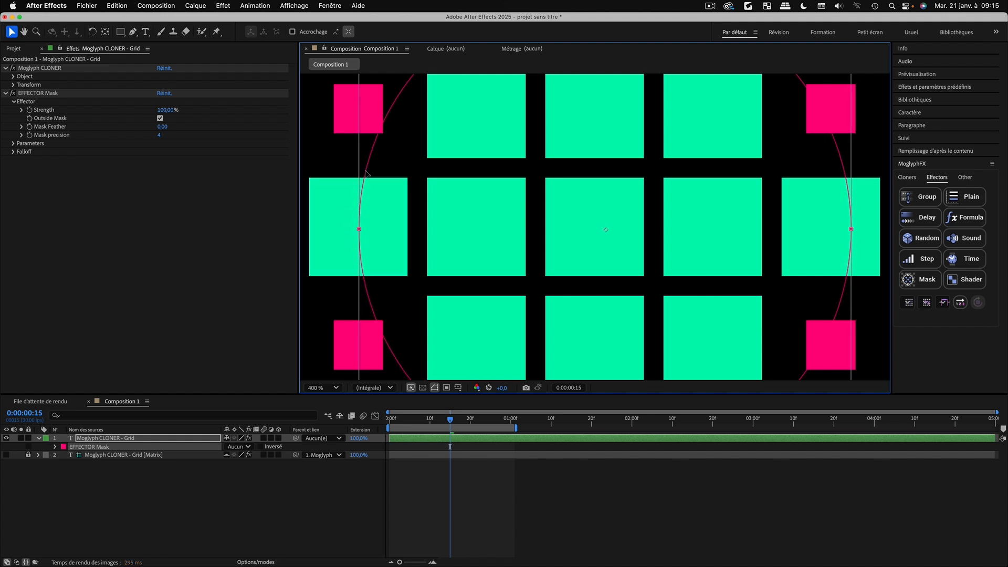
key("comma")
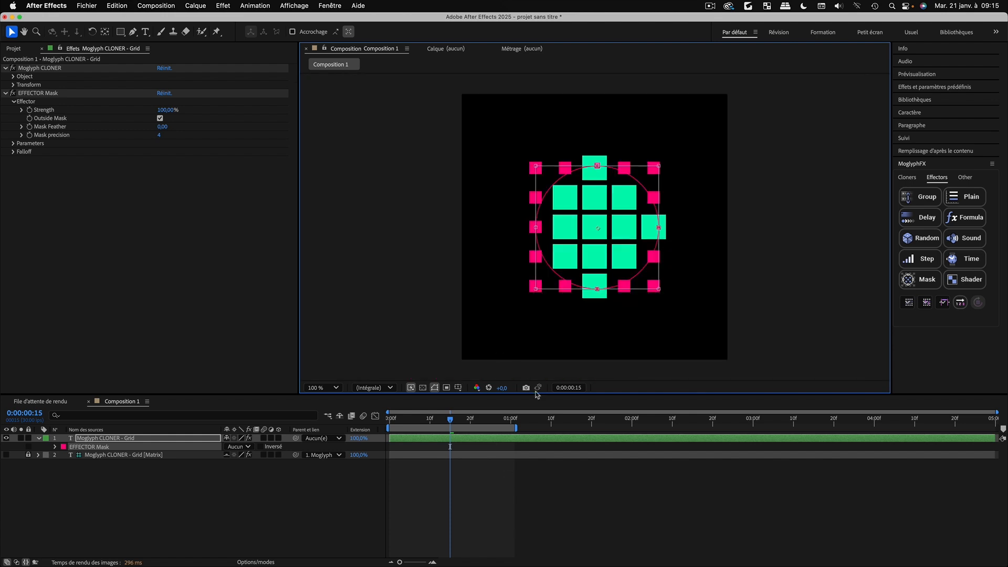
left_click_drag(577, 228, 546, 226)
key("Escape")
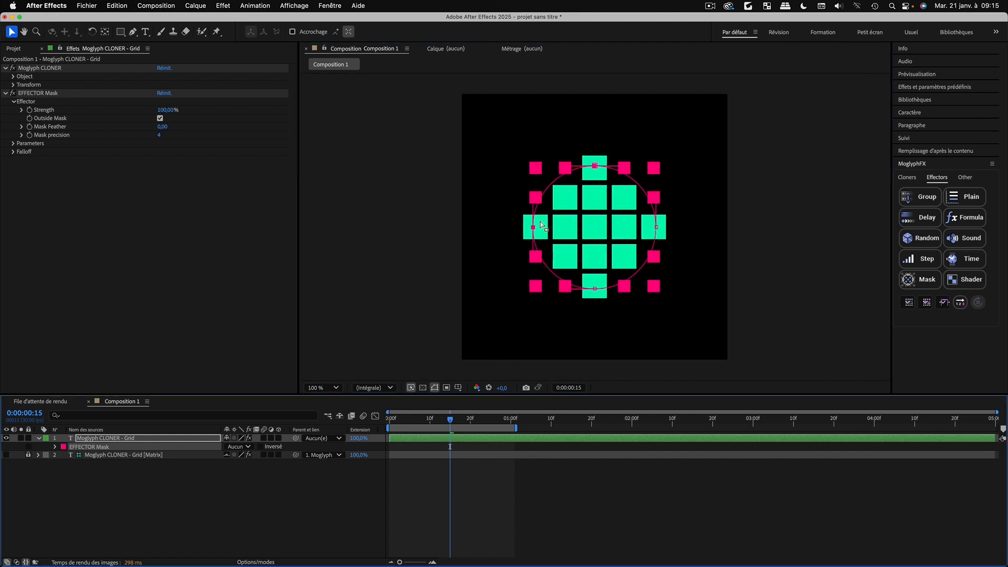
Undo the test changes to restore the disabled Outside Mask option and the Mask Feather of 200
left_click(541, 225)
key("super+z")
key("super+z")
key("super+z")
key("super+z")
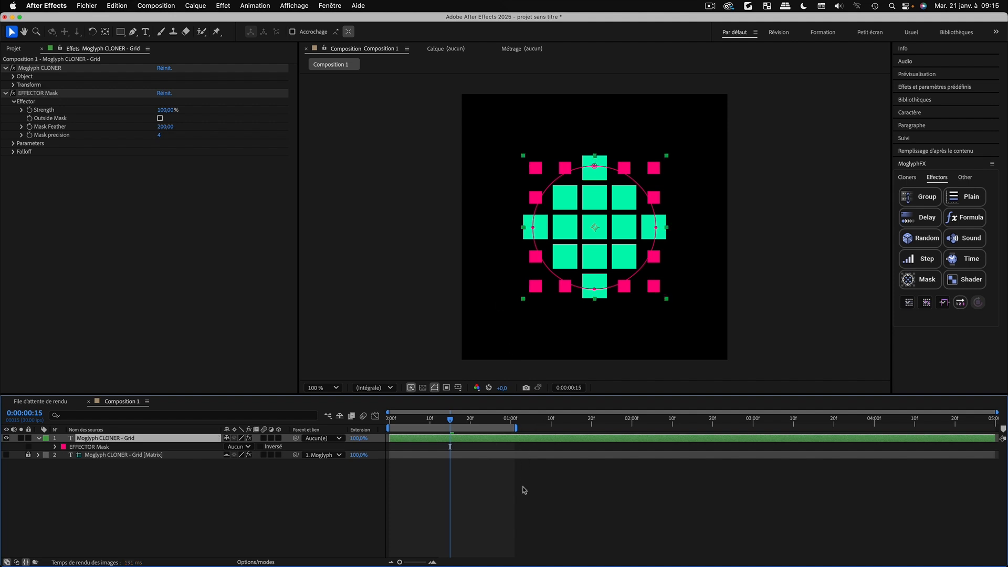
left_click(532, 516)
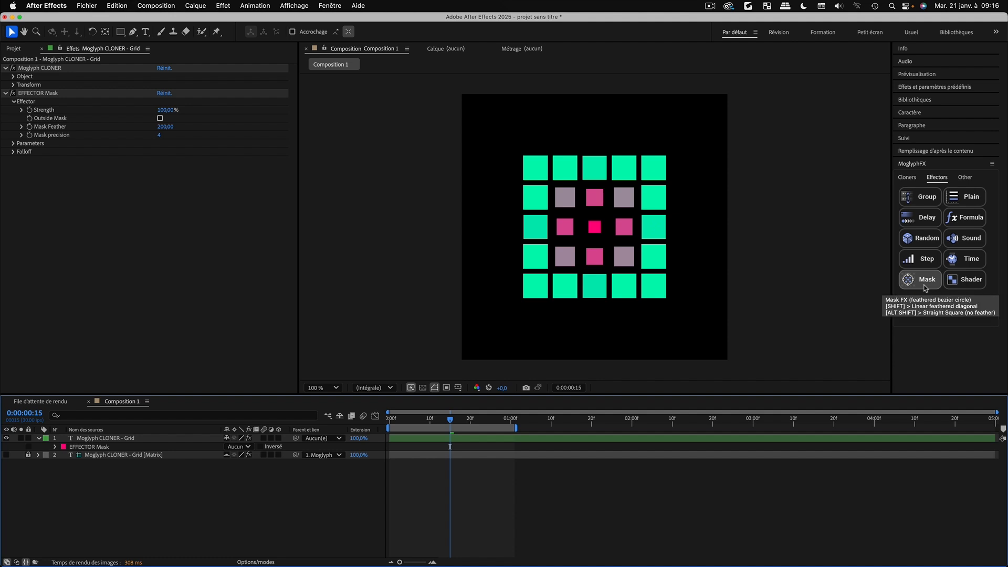
Collapse the EFFECTOR Mask effect settings and the Moglyph CLONER - Grid layer's properties
left_click(3, 95)
left_click(6, 95)
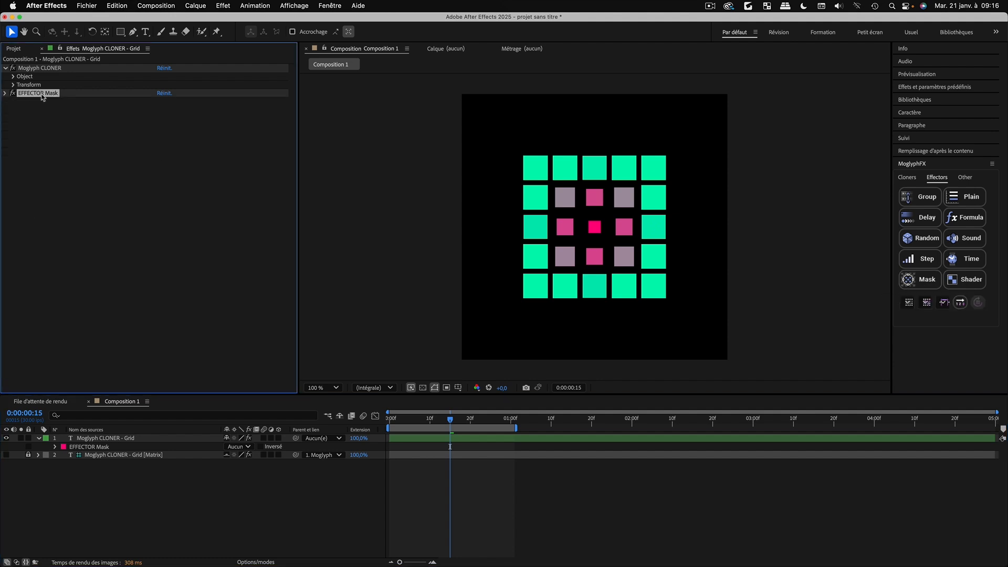
left_click(131, 515)
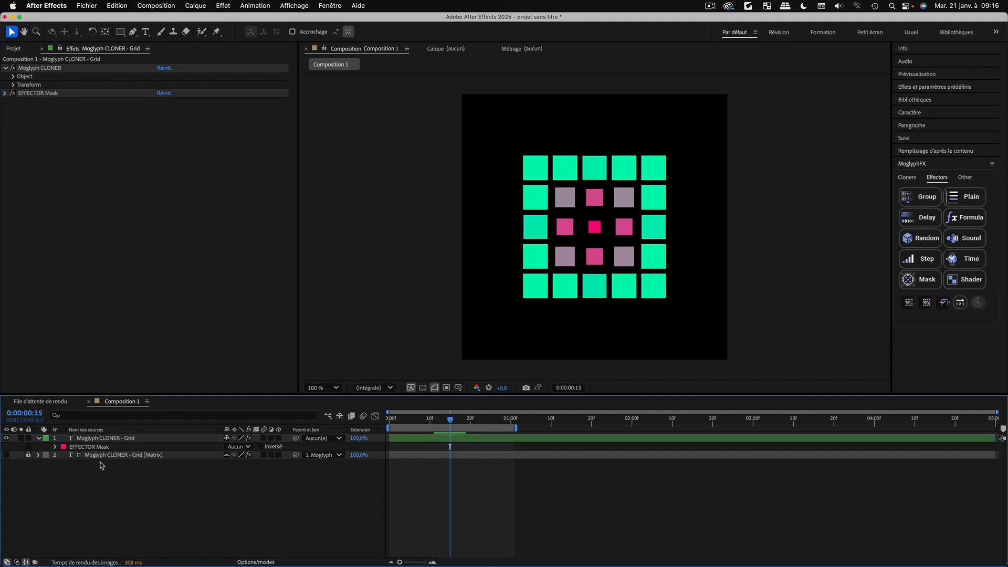
left_click(90, 441)
left_click(39, 438)
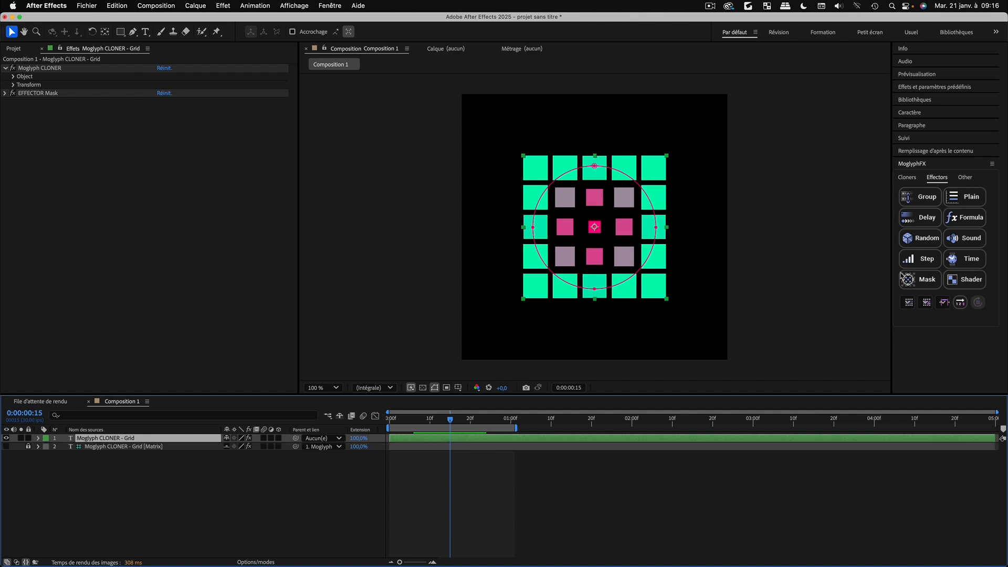
left_click(92, 508)
left_click(102, 441)
left_click(128, 471)
left_click(110, 440)
left_click(113, 486)
left_click(108, 440)
Collapse the Moglyph CLONER effect settings and narrow the effect controls area to widen the composition view
left_click(5, 68)
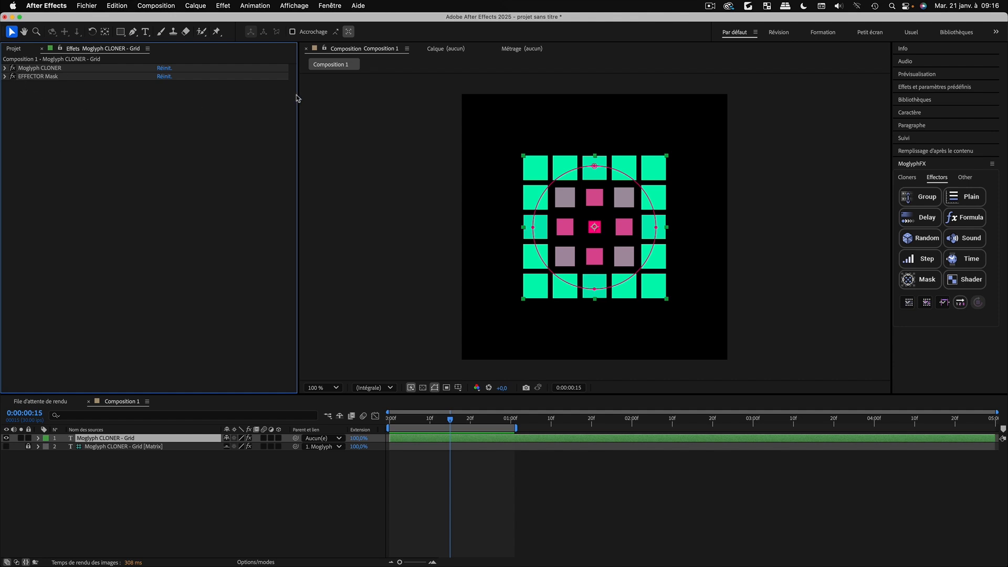
left_click_drag(298, 95, 263, 95)
left_click(575, 147)
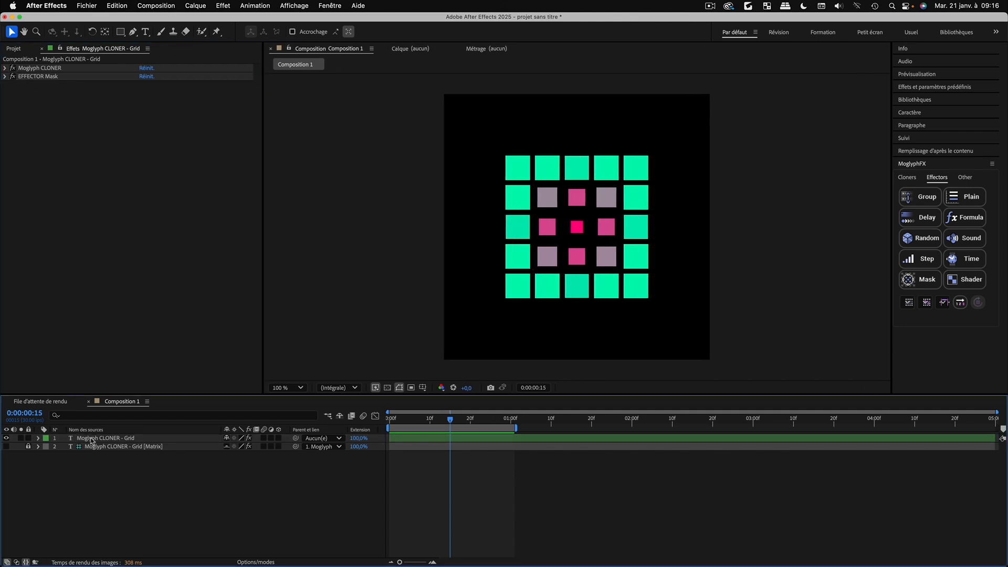
Add a second Mask effector to the Moglyph CLONER - Grid layer and reveal the layer's masks
left_click(93, 440)
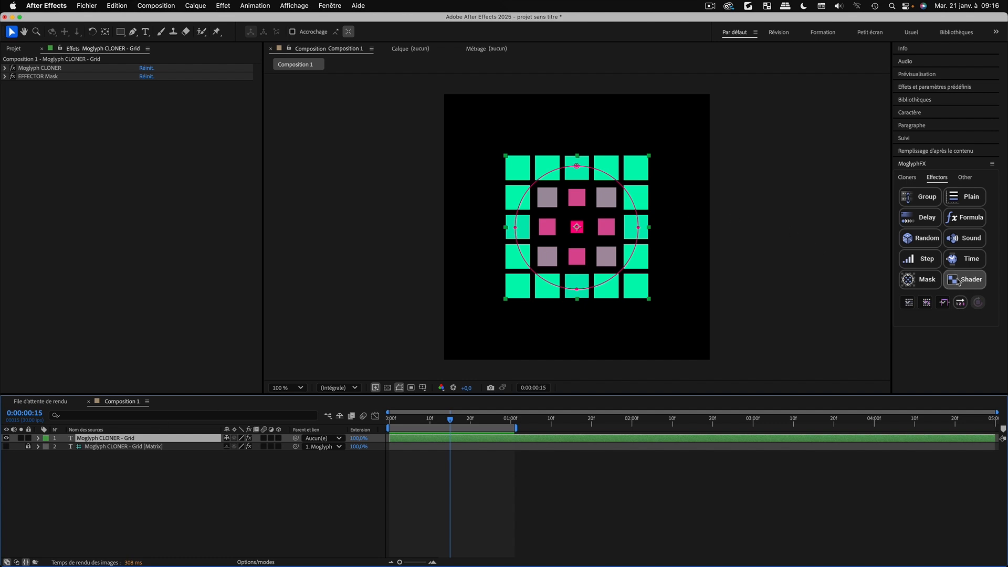
left_click(928, 282)
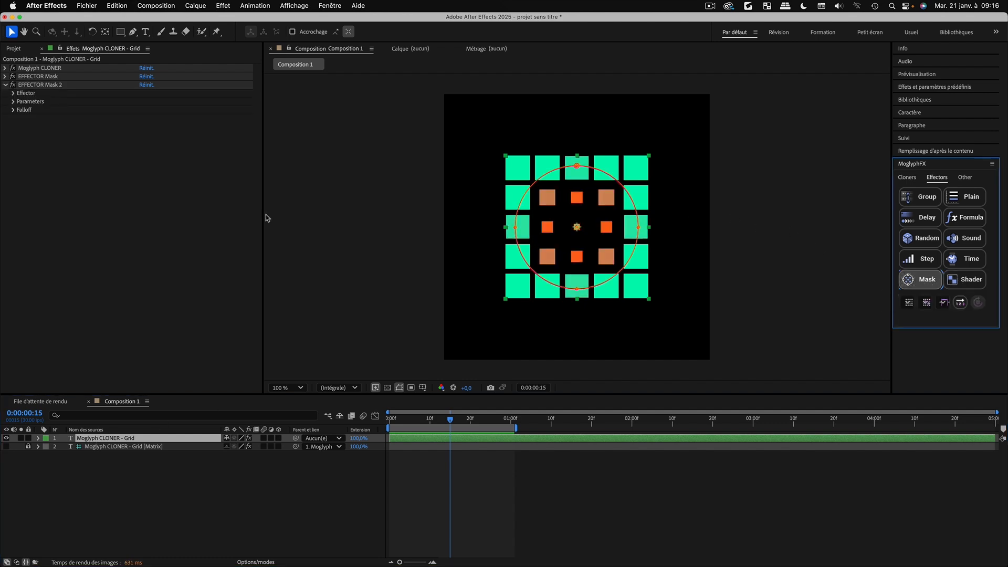
left_click(38, 439)
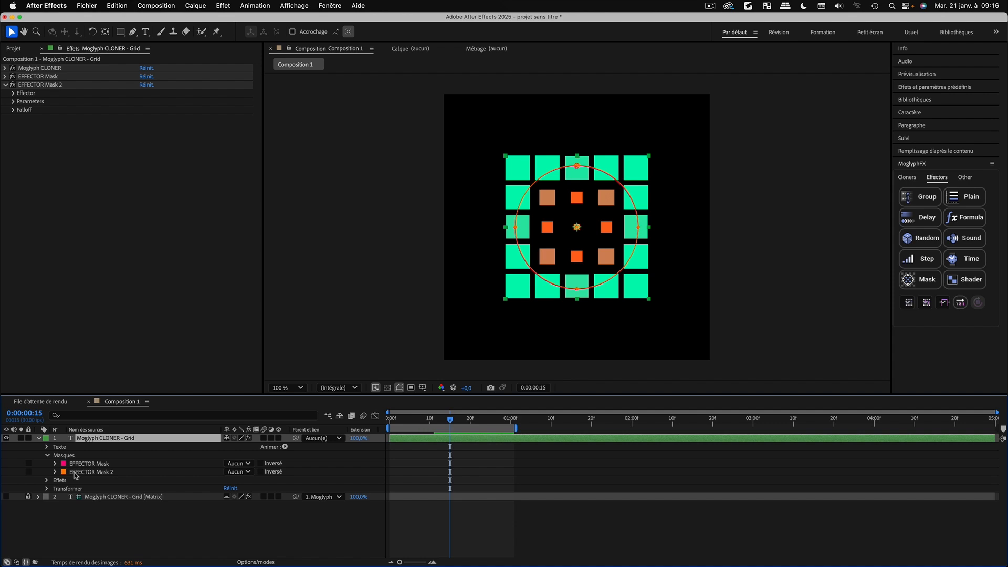
left_click(46, 85)
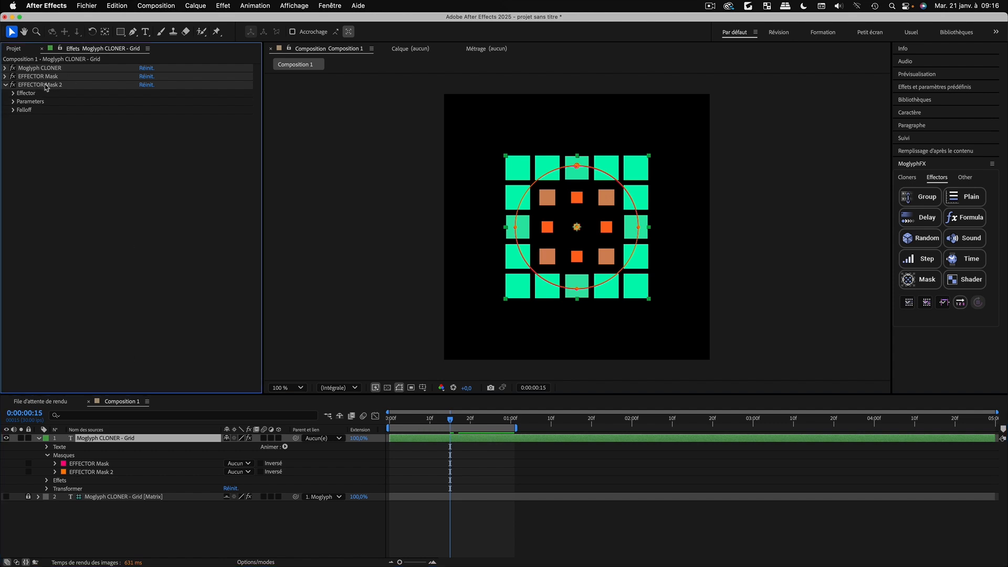
Expand EFFECTOR Mask 2's Parameters and Style settings and move its mask circle over the grid's upper-right corner
left_click(12, 103)
left_click(22, 118)
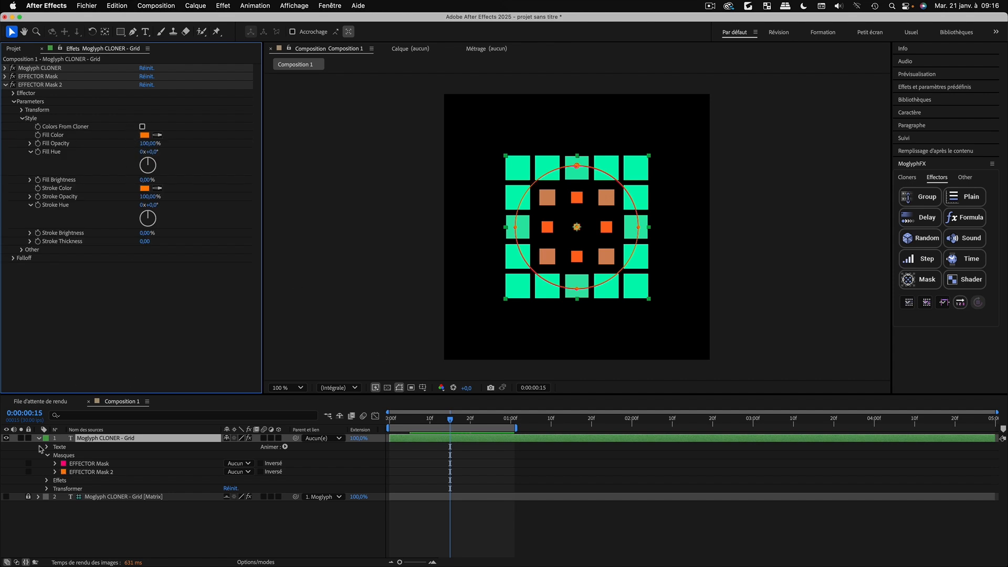
left_click(56, 472)
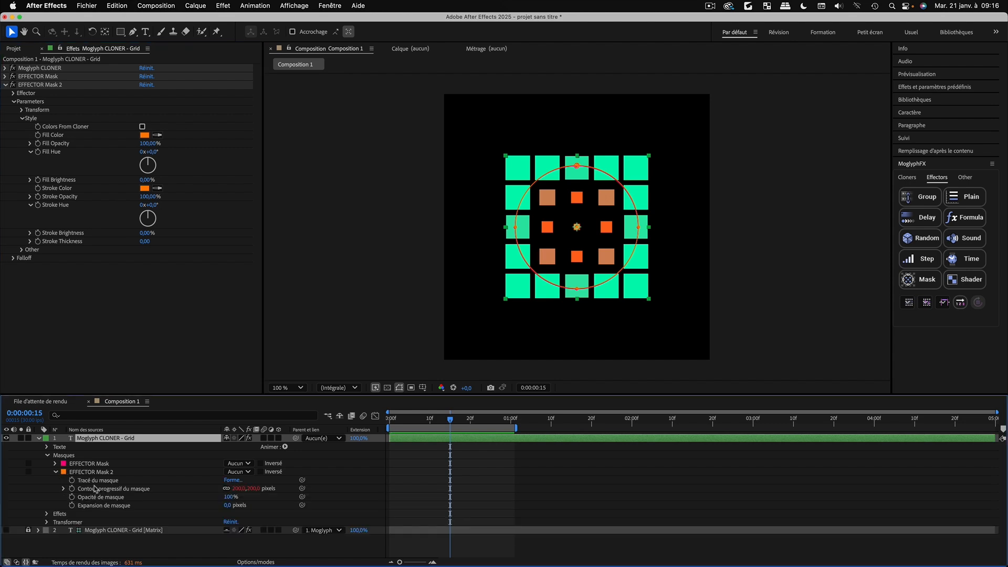
left_click(89, 472)
left_click_drag(587, 168, 648, 134)
left_click(38, 438)
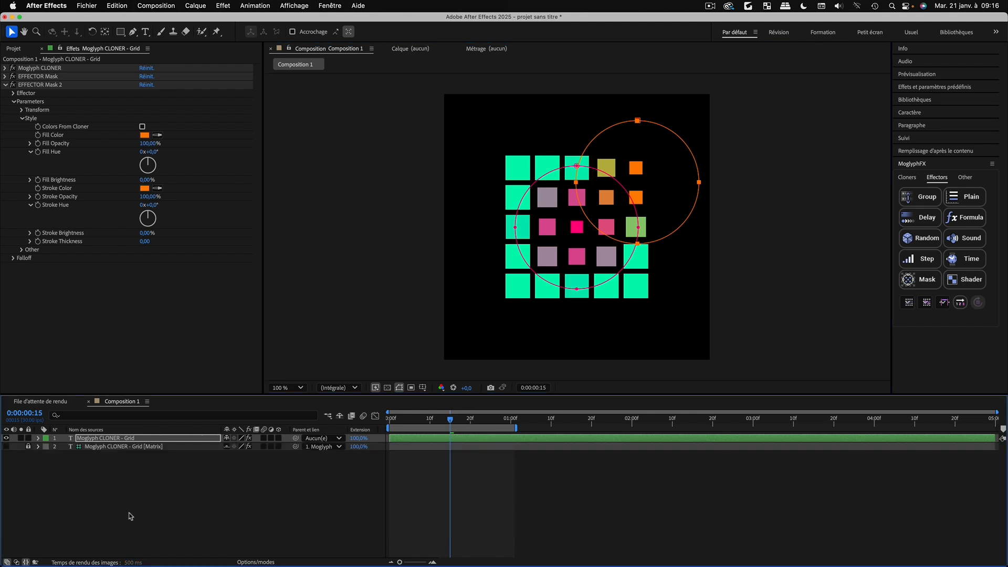
key("period")
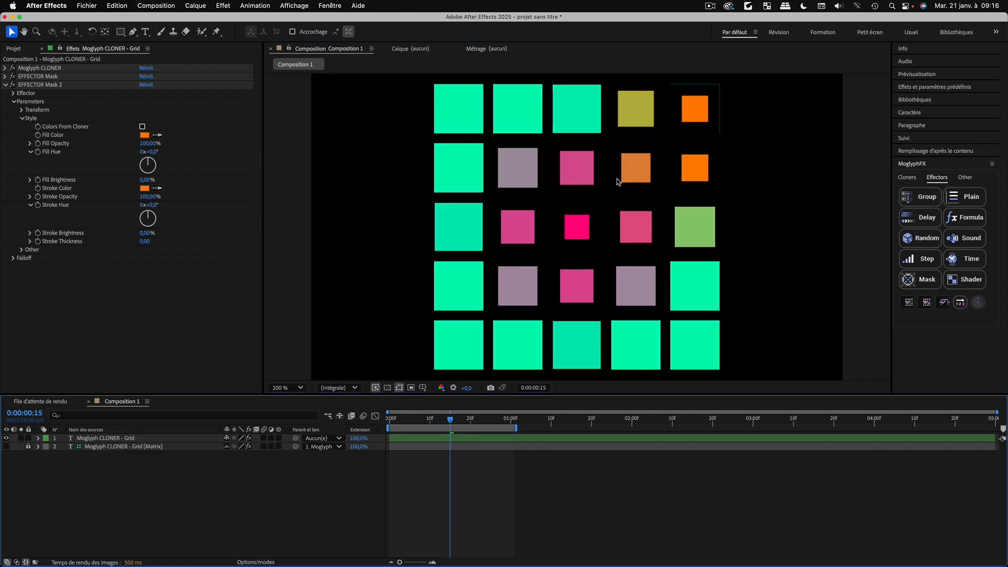
key("comma")
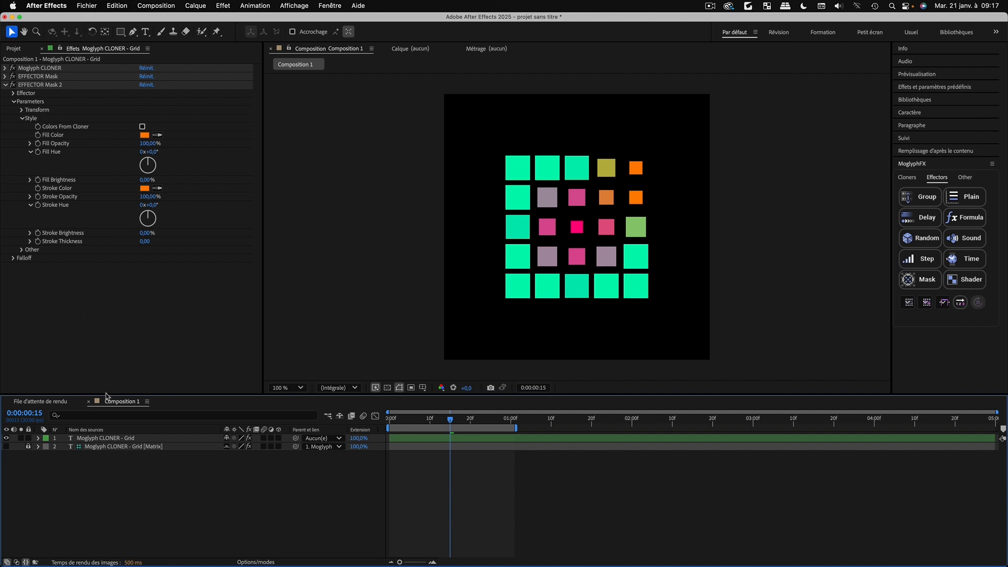
Set EFFECTOR Mask 2's Mask Feather to 0 and shift its mask circle slightly further up and right
left_click(38, 438)
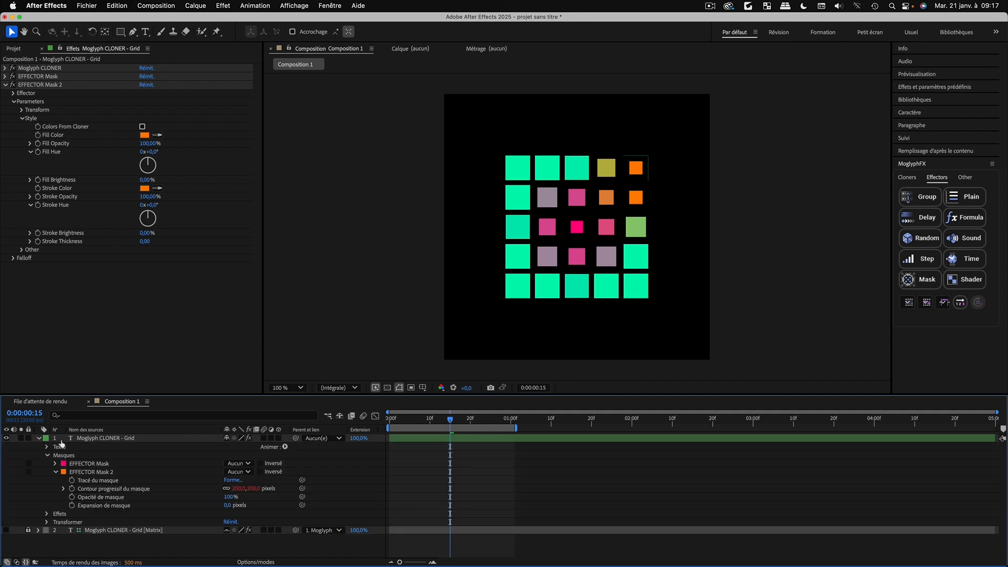
left_click(13, 93)
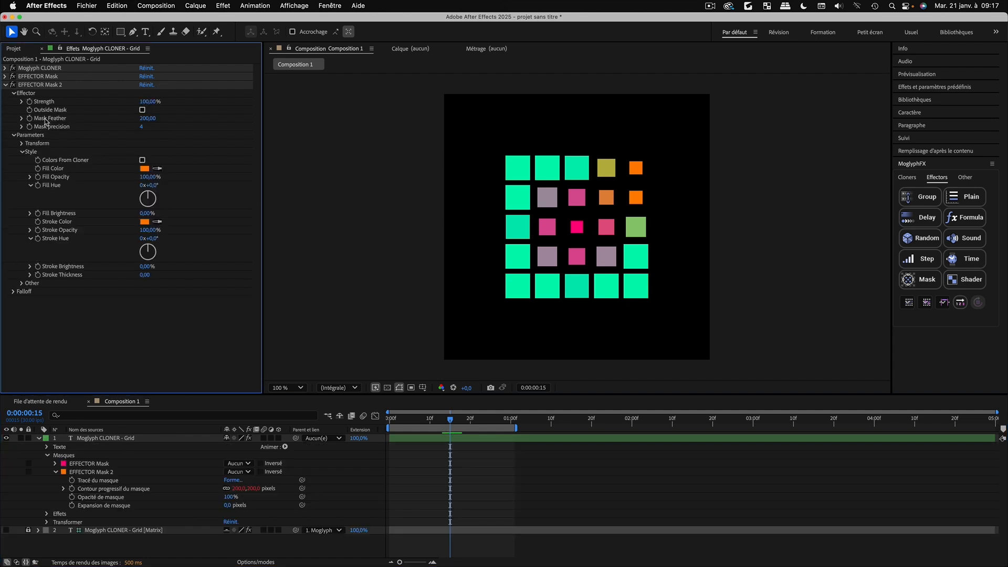
left_click(148, 118)
type("0")
left_click(603, 167)
double_click(604, 132)
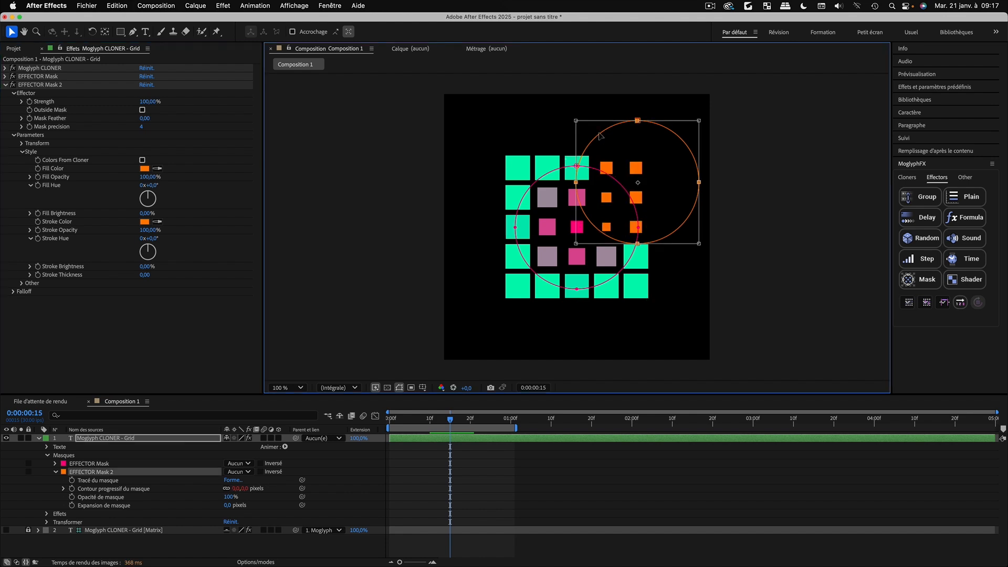
left_click_drag(604, 168, 610, 142)
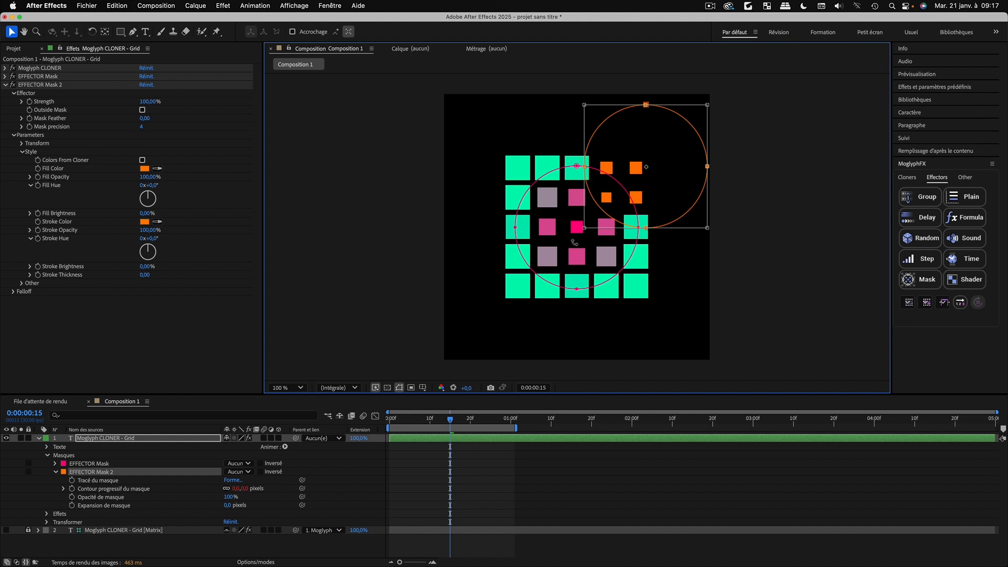
Add a third Mask effector to the Moglyph CLONER - Grid layer and collapse the first two Mask effectors' settings
left_click(55, 473)
left_click(81, 521)
left_click(47, 455)
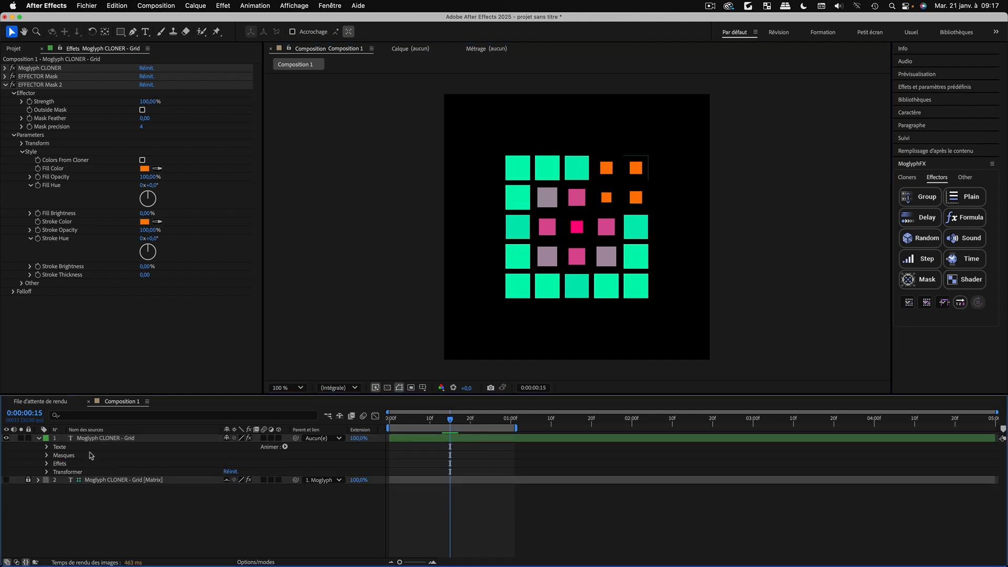
left_click(93, 439)
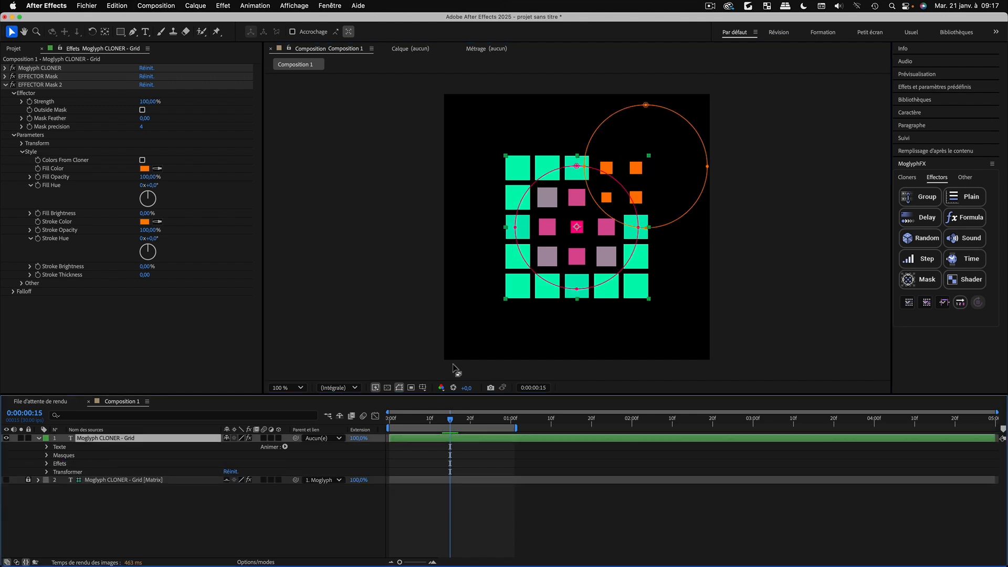
left_click(926, 280)
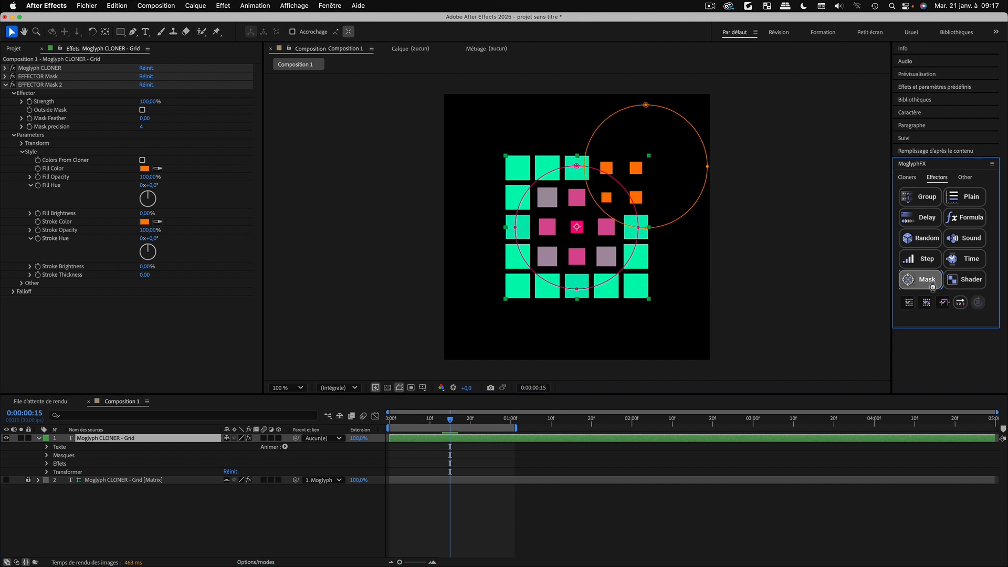
left_click(5, 76)
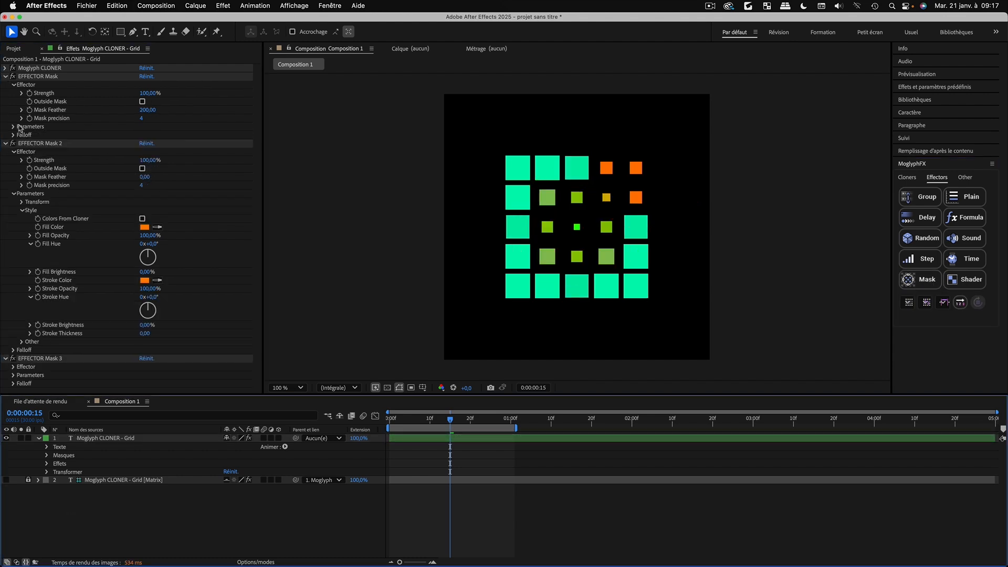
left_click(6, 144)
left_click(5, 76)
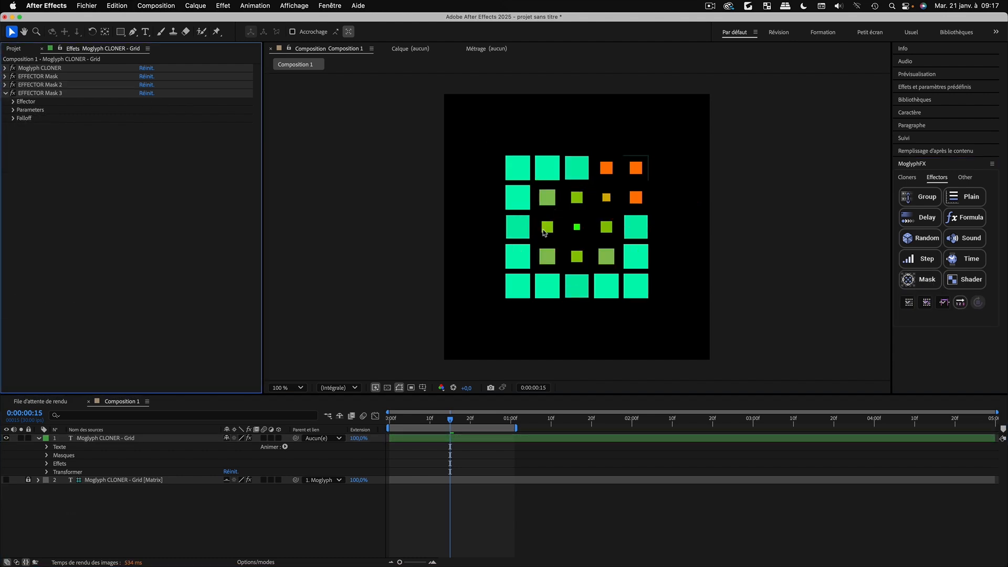
Move the EFFECTOR Mask 3 circle over the grid's upper-left corner
left_click(47, 455)
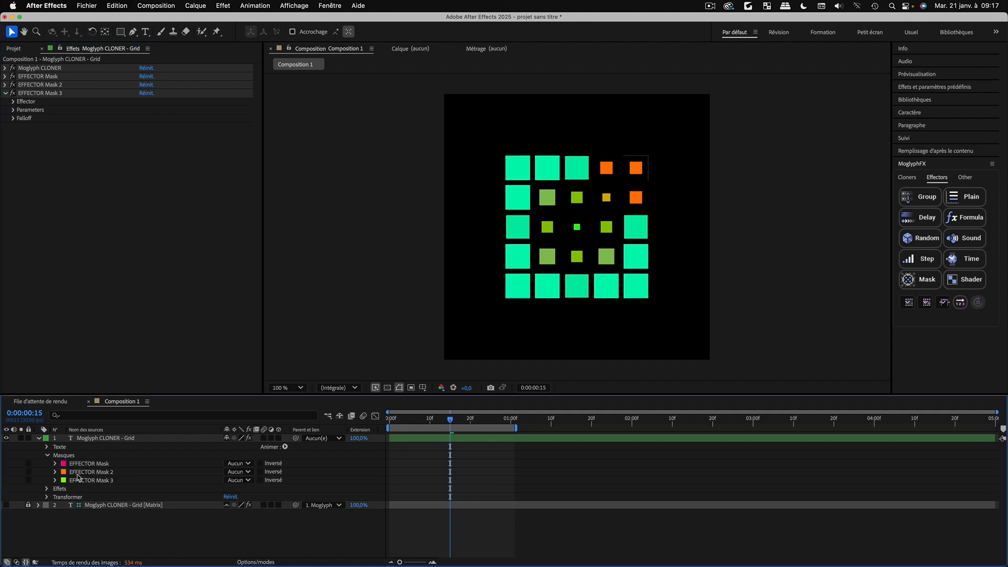
left_click(87, 480)
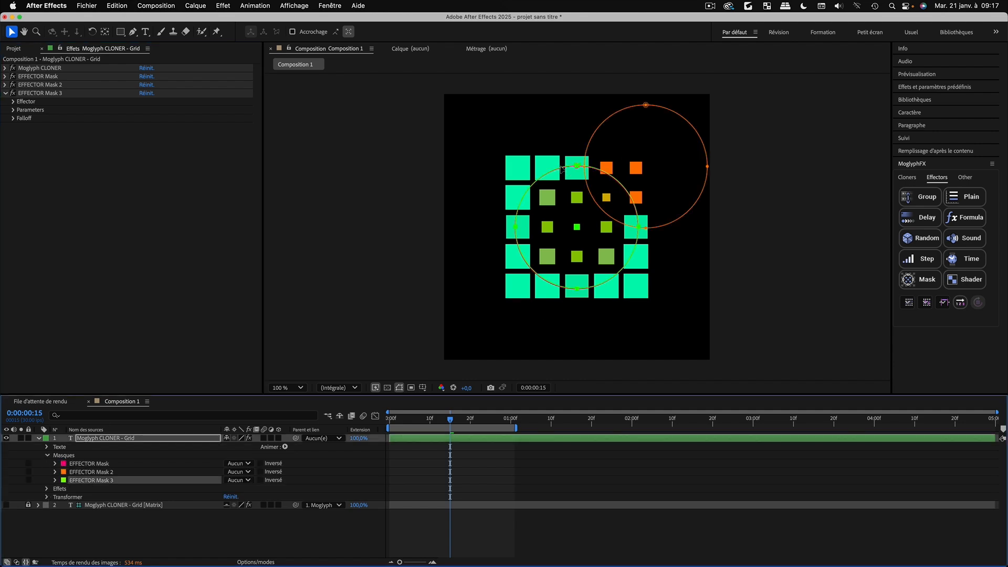
left_click_drag(559, 171, 481, 119)
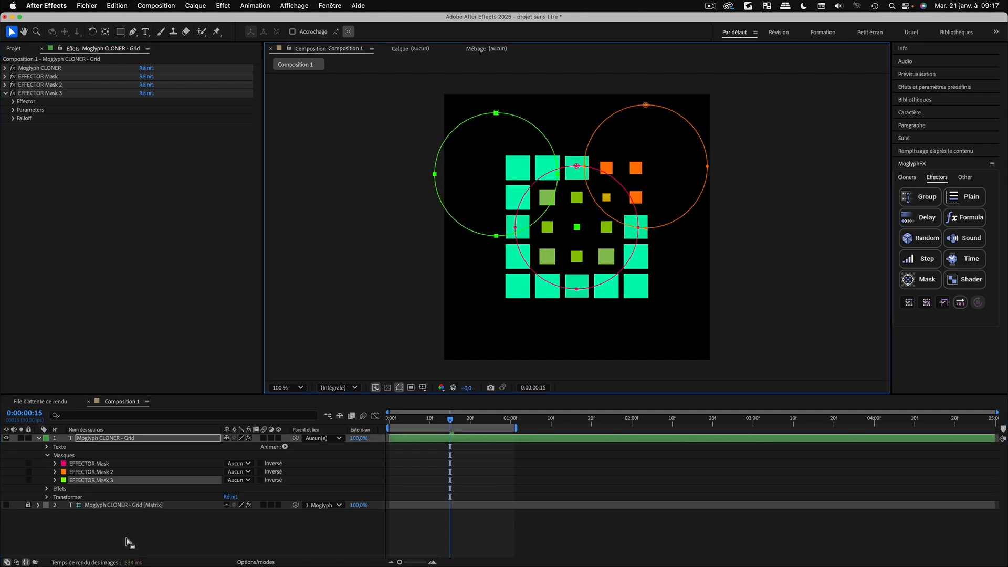
left_click(90, 440)
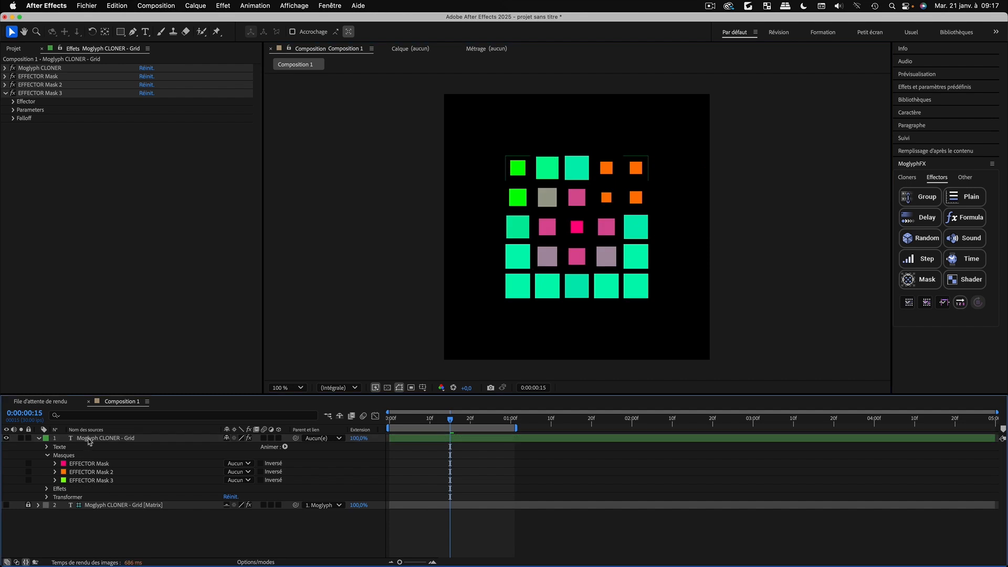
Add a fourth Mask effector to the Moglyph CLONER - Grid layer and move its circle over the grid's lower-left corner
left_click(88, 440)
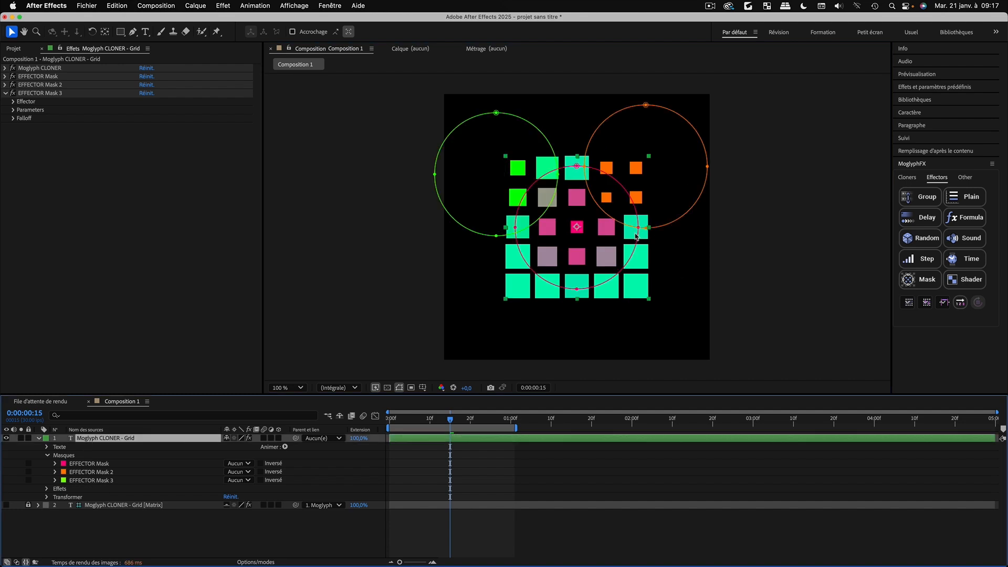
left_click(927, 282)
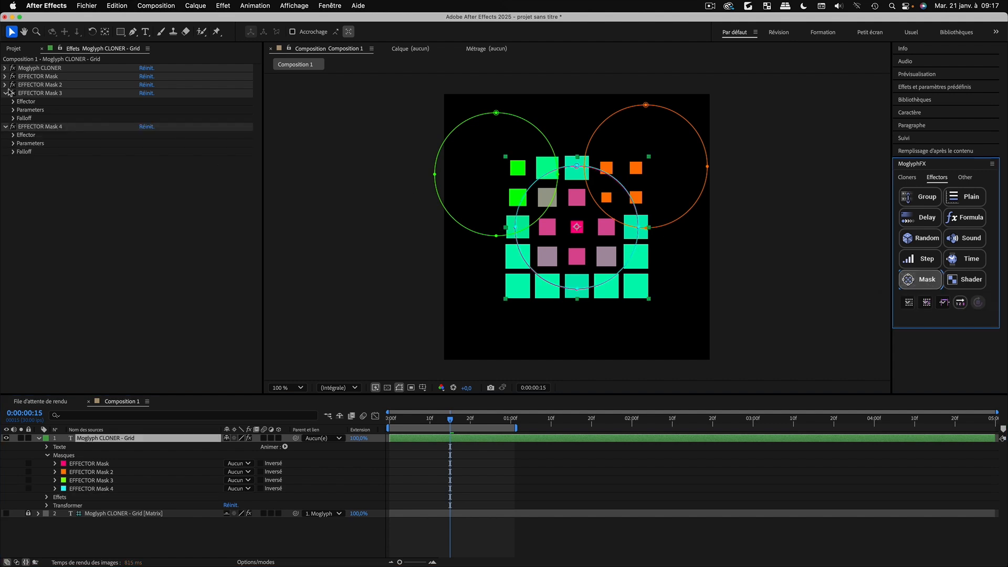
left_click(5, 93)
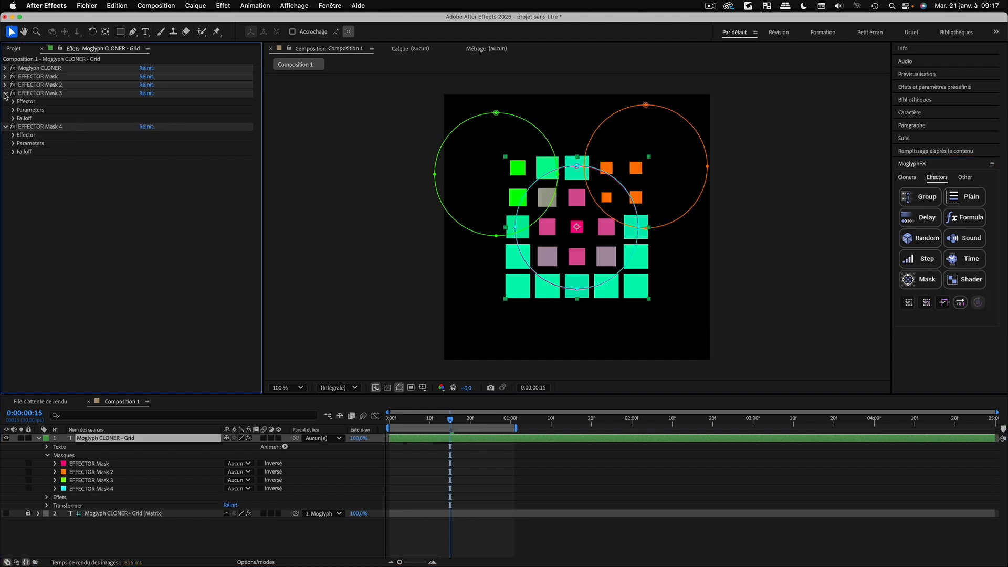
left_click(80, 489)
left_click_drag(569, 174, 503, 236)
Add a fifth Mask effector to the Moglyph CLONER - Grid layer and position its circle over the grid's lower-right corner
left_click(62, 455)
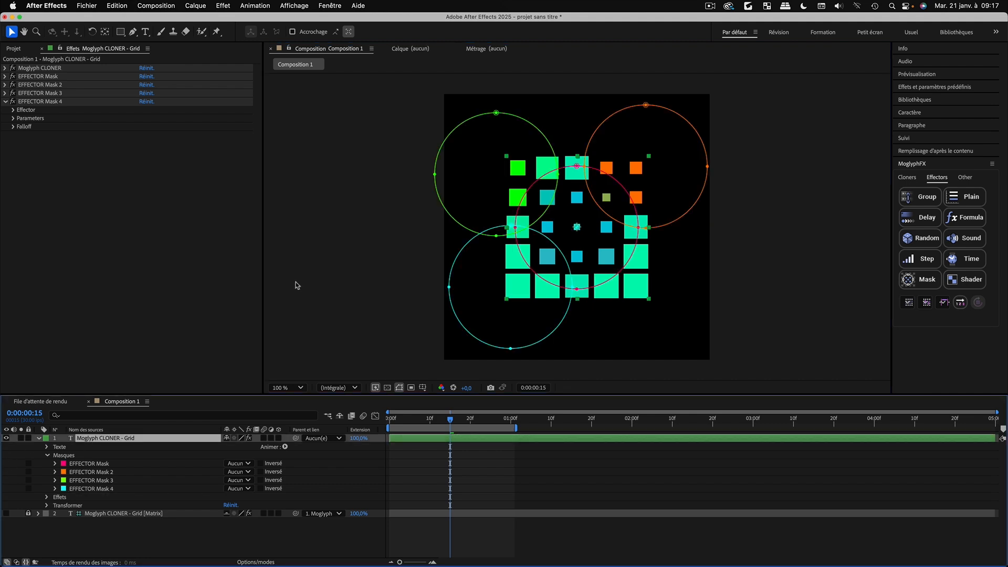
left_click(928, 285)
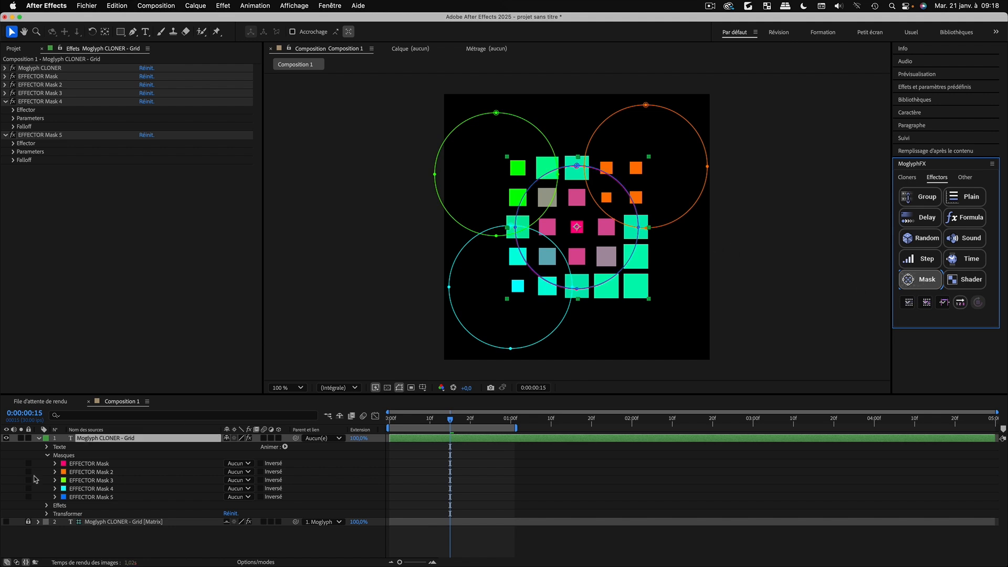
left_click(86, 497)
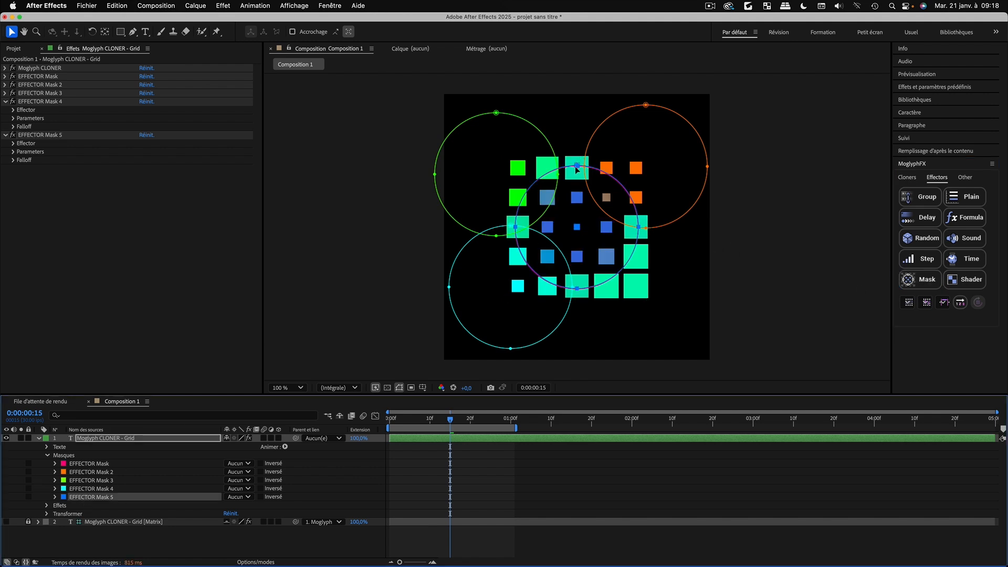
left_click_drag(570, 168, 638, 229)
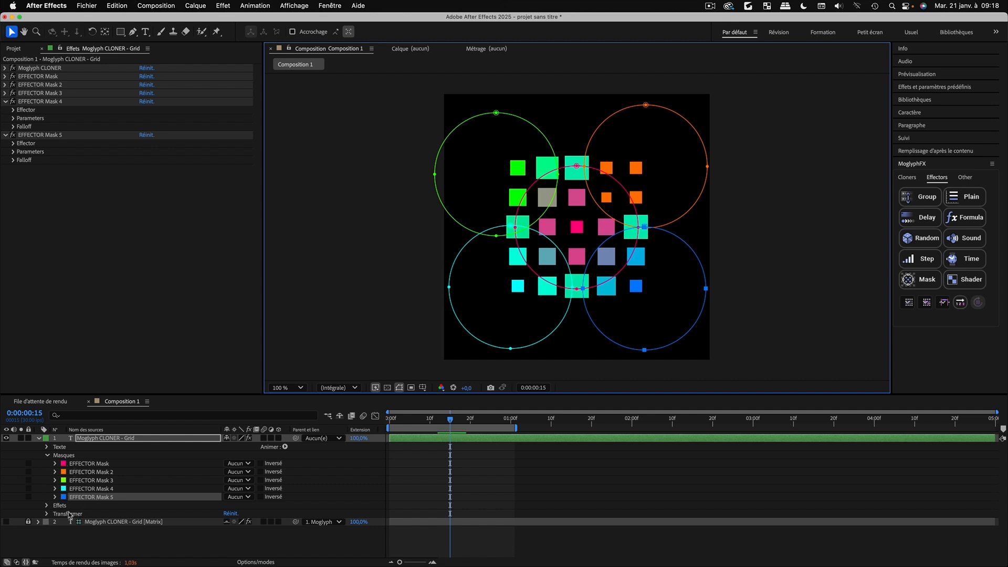
double_click(677, 238)
left_click_drag(669, 250, 657, 255)
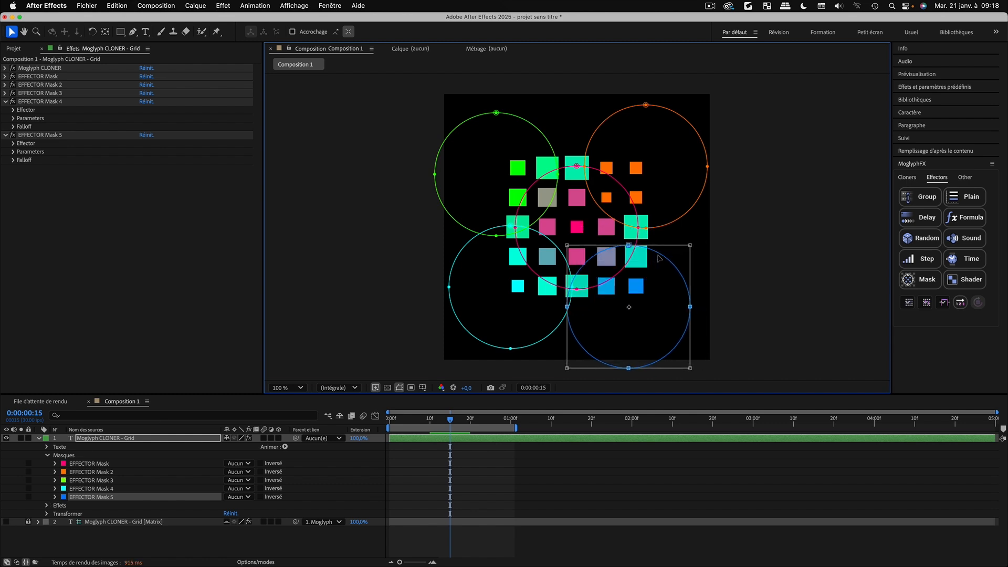
left_click_drag(661, 258, 658, 235)
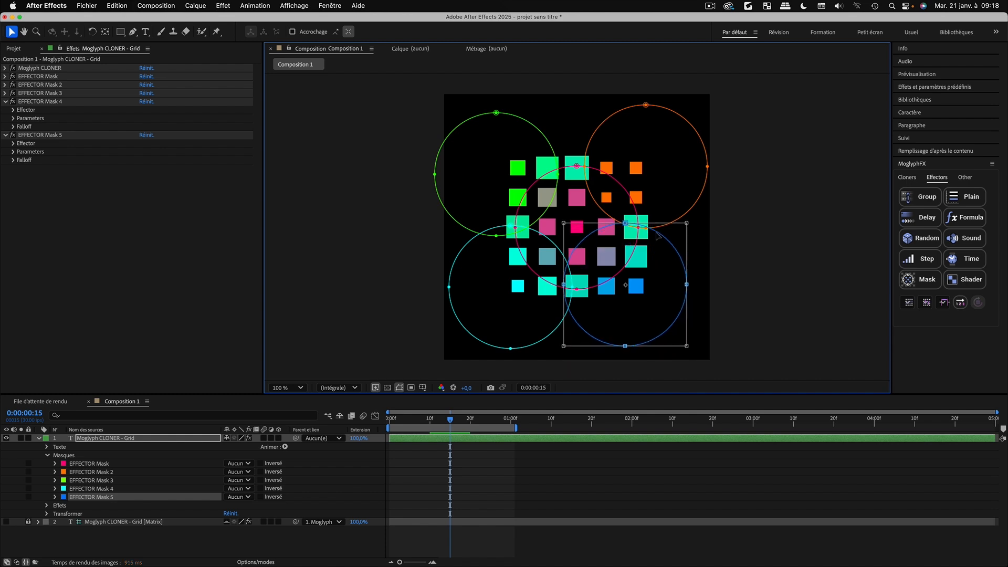
Collapse the Moglyph CLONER - Grid layer's properties and the EFFECTOR Mask 4 and Mask 5 settings
left_click(38, 437)
left_click(109, 527)
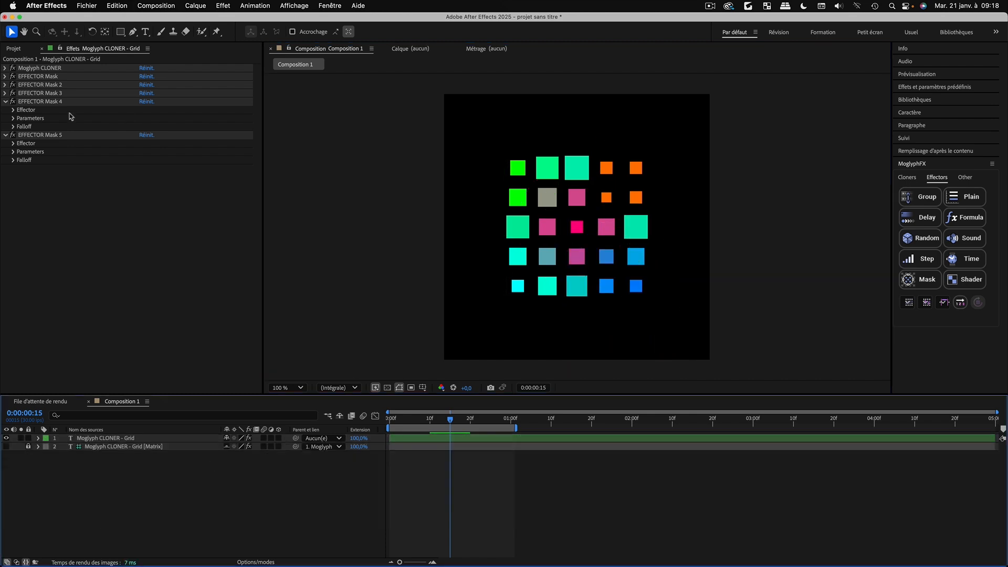
left_click(5, 101)
left_click(5, 110)
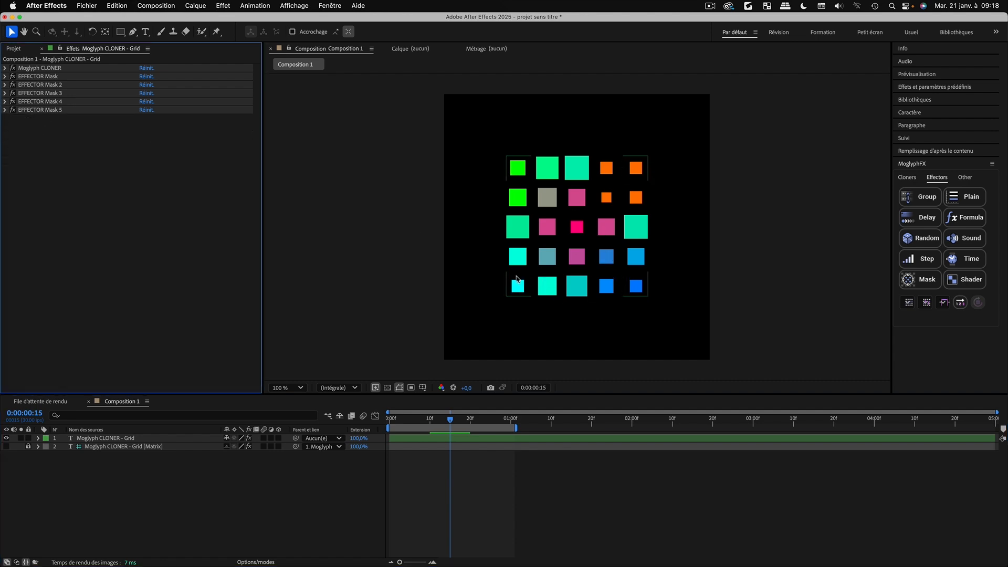
Set Scale.X and Scale.Y to 0% in EFFECTOR Mask 4's Transform parameters
left_click(4, 102)
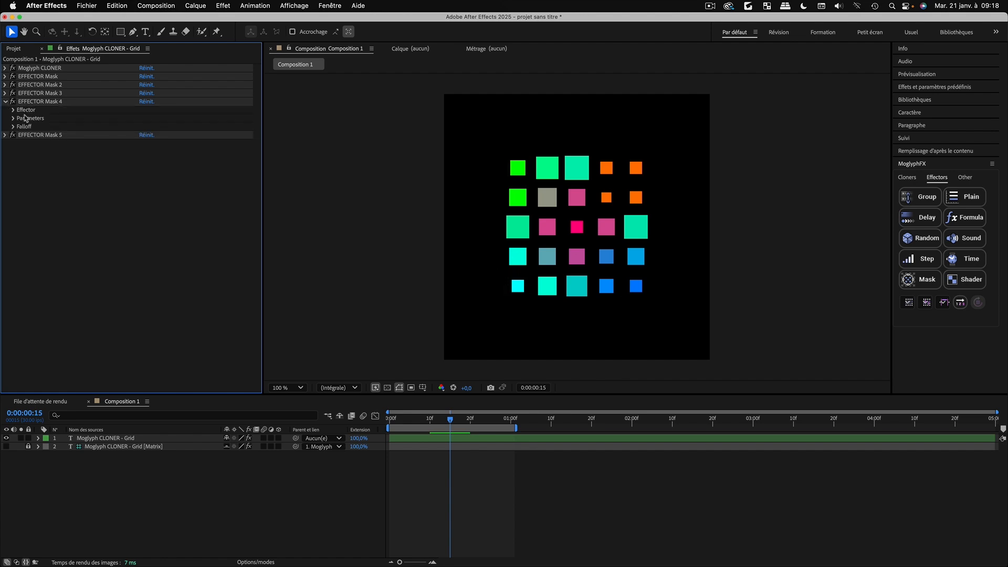
left_click(12, 118)
left_click(22, 127)
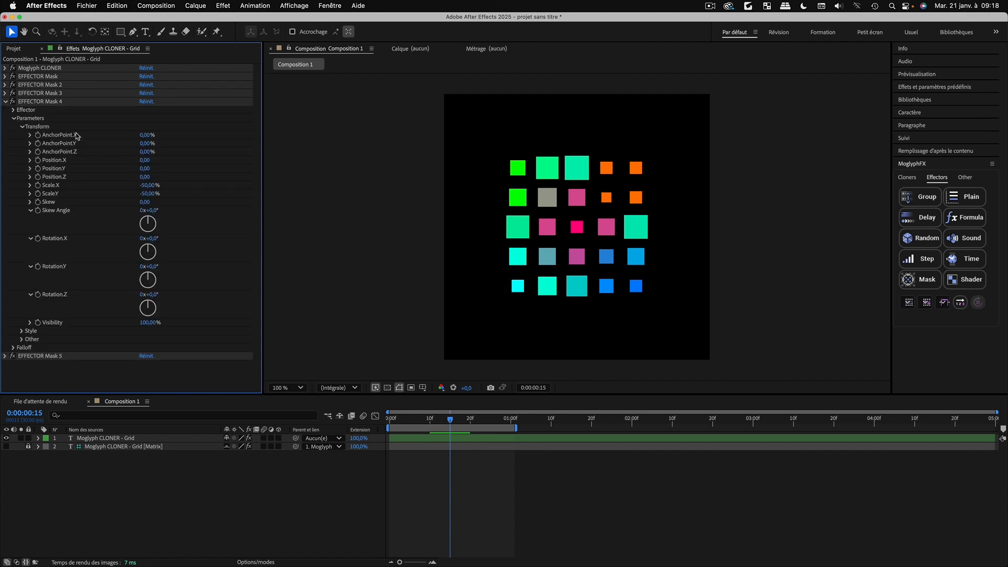
left_click(148, 186)
left_click(150, 194)
type("0")
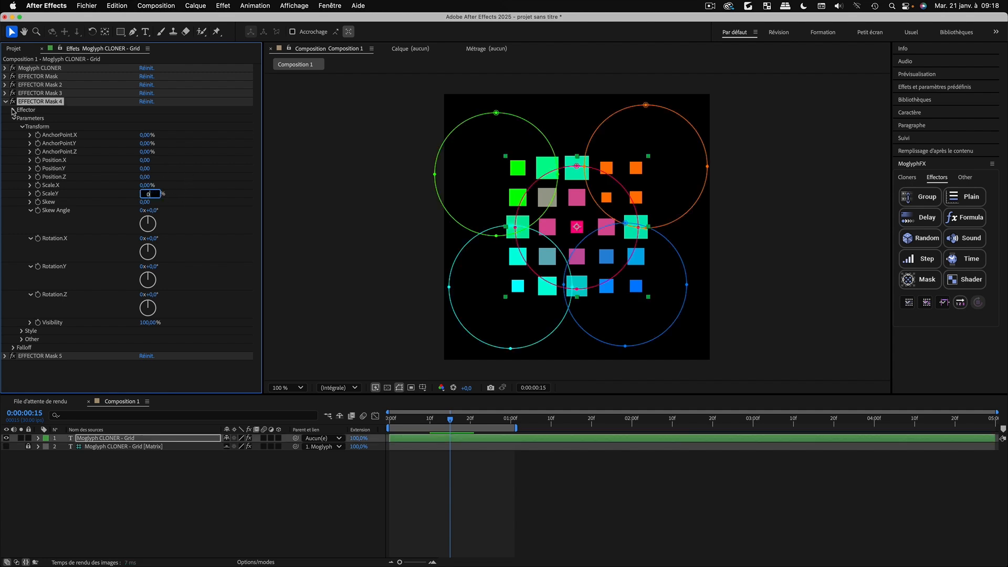
key("Return")
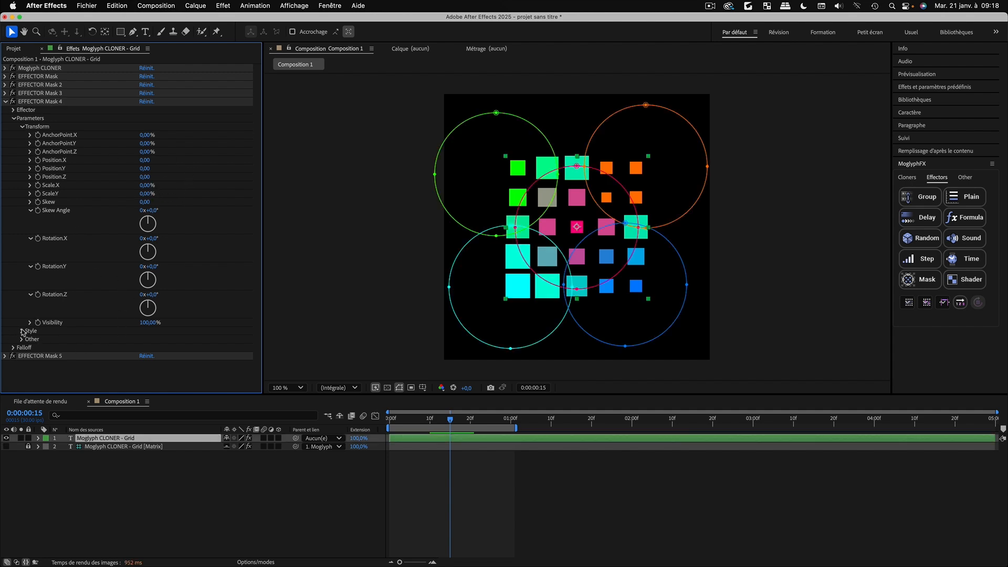
Set EFFECTOR Mask 4's Fill Color to pure red, FF0000, in its Style parameters
left_click(22, 331)
left_click(145, 347)
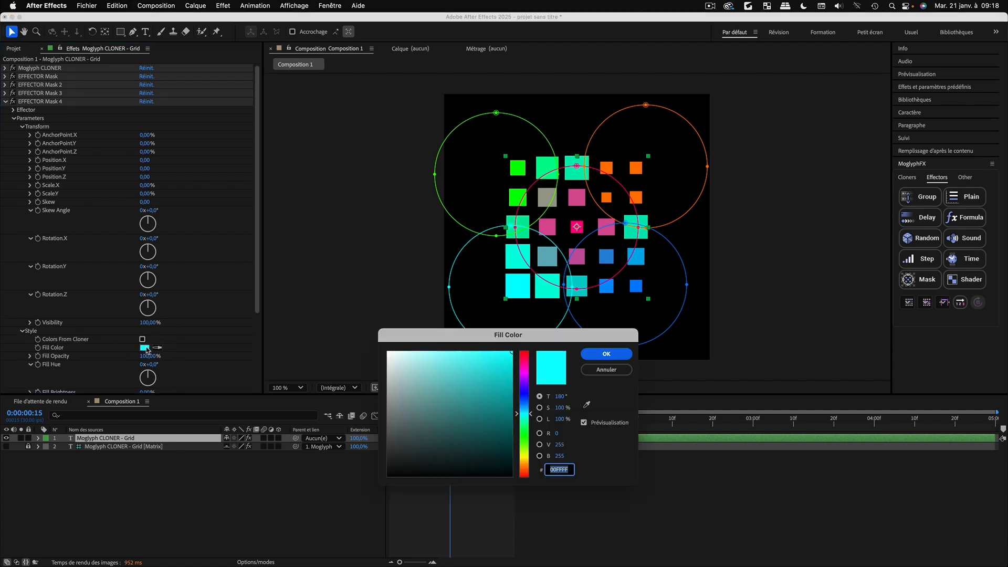
left_click(526, 383)
left_click(525, 352)
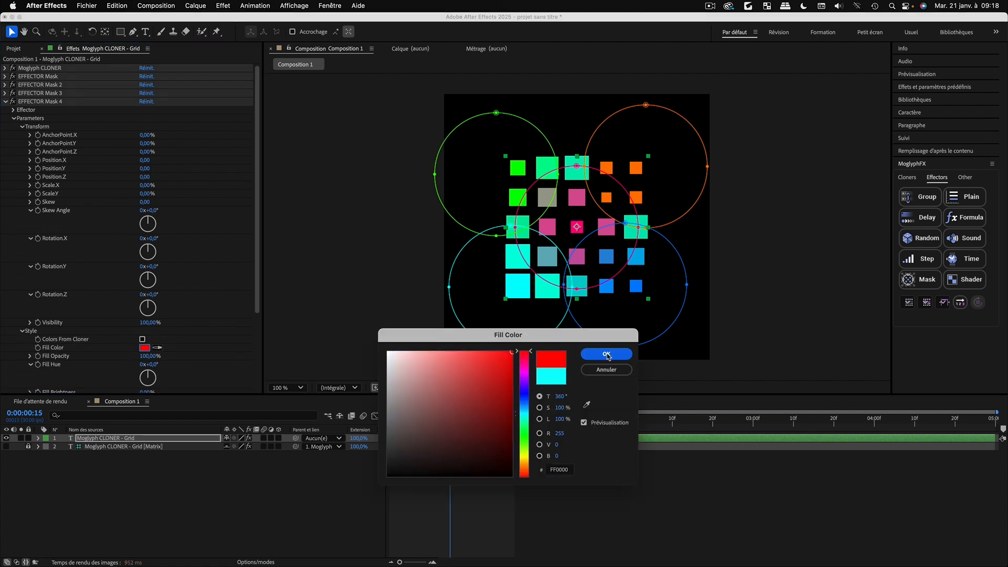
left_click(605, 355)
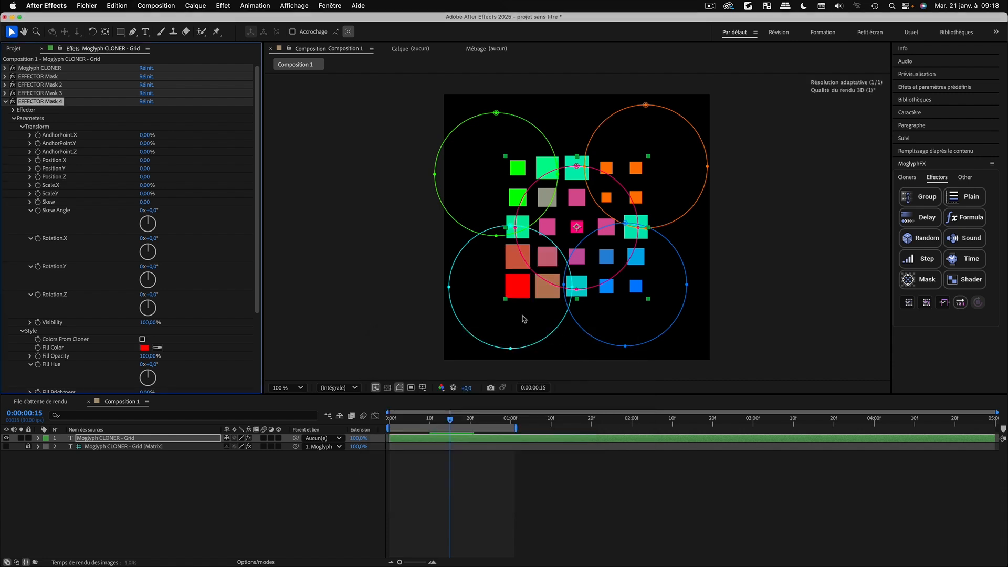
Collapse EFFECTOR Mask 4's Transform and Style parameters and set Modify Glyph to 51 in its Other parameters
scroll(192, 274, "down", 1)
scroll(190, 276, "down", 5)
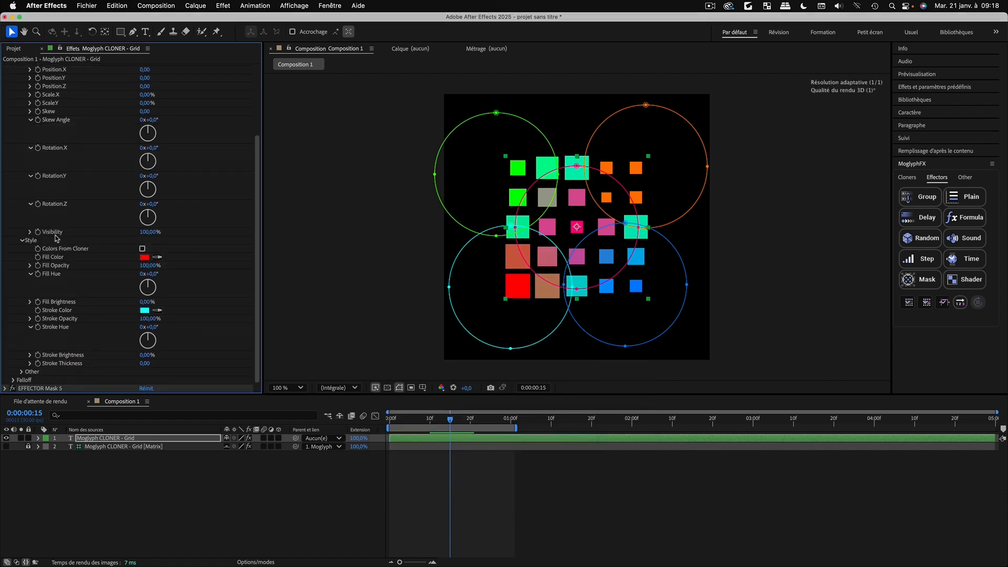
left_click(23, 237)
left_click(22, 127)
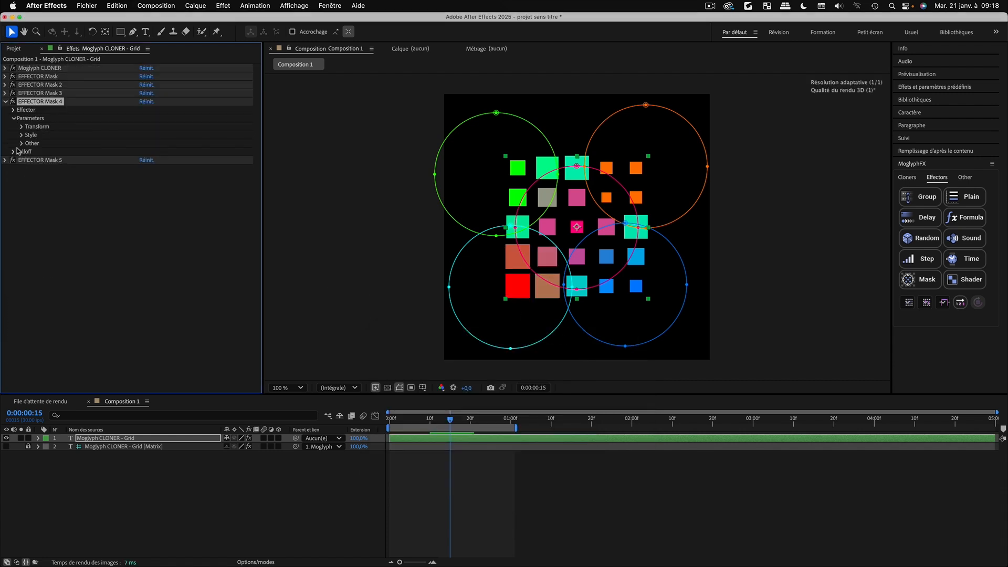
left_click(22, 144)
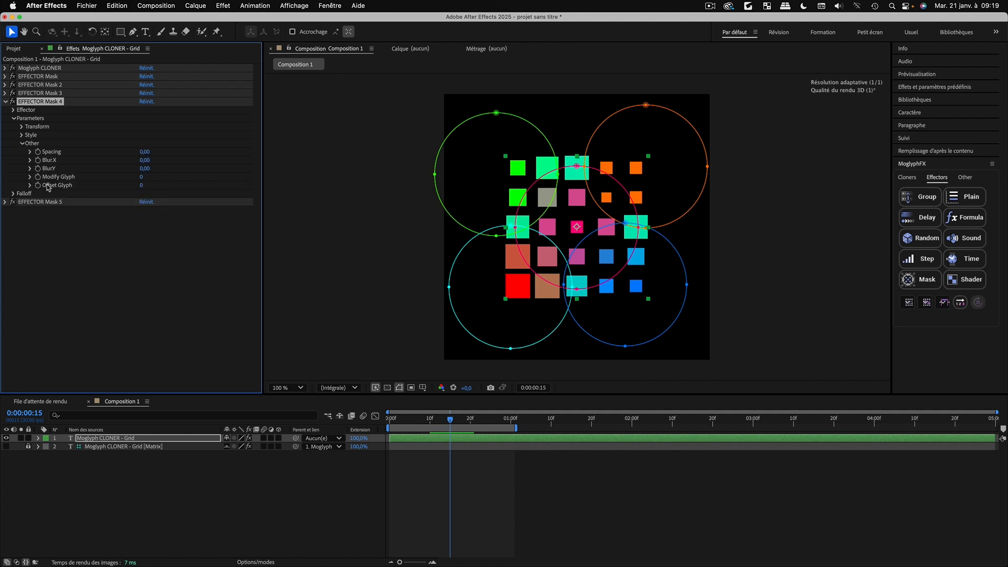
left_click(142, 178)
type("51")
left_click(163, 260)
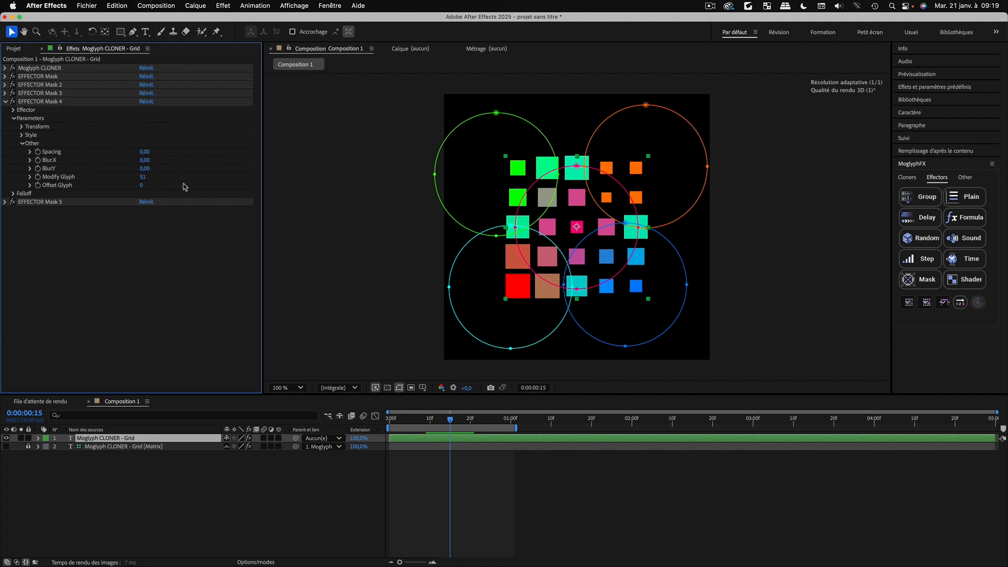
Examine the glyph shape chart offered for adding a new glyph to find which shape the Modify Glyph number stands for, then close it
left_click(188, 506)
left_click(96, 440)
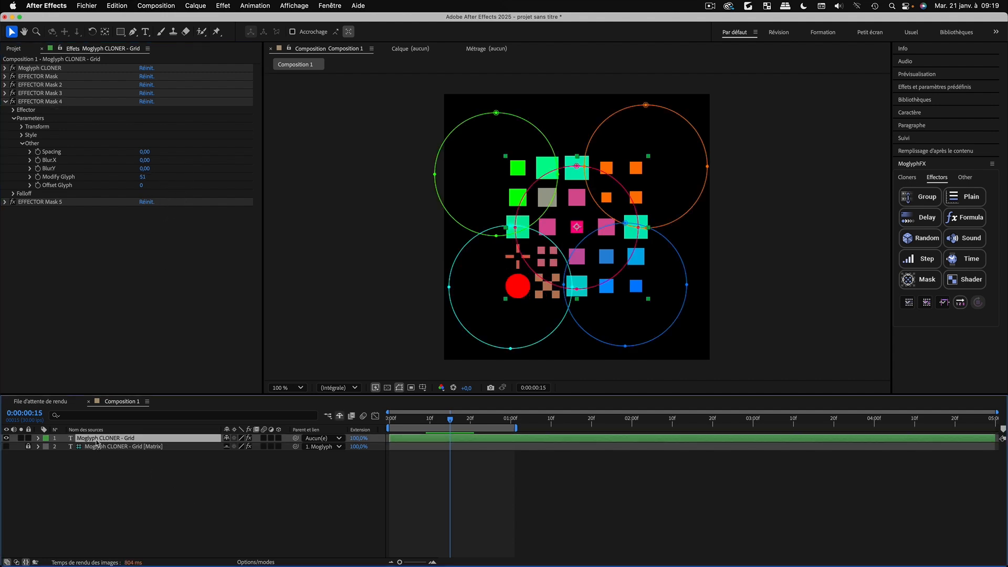
left_click(916, 177)
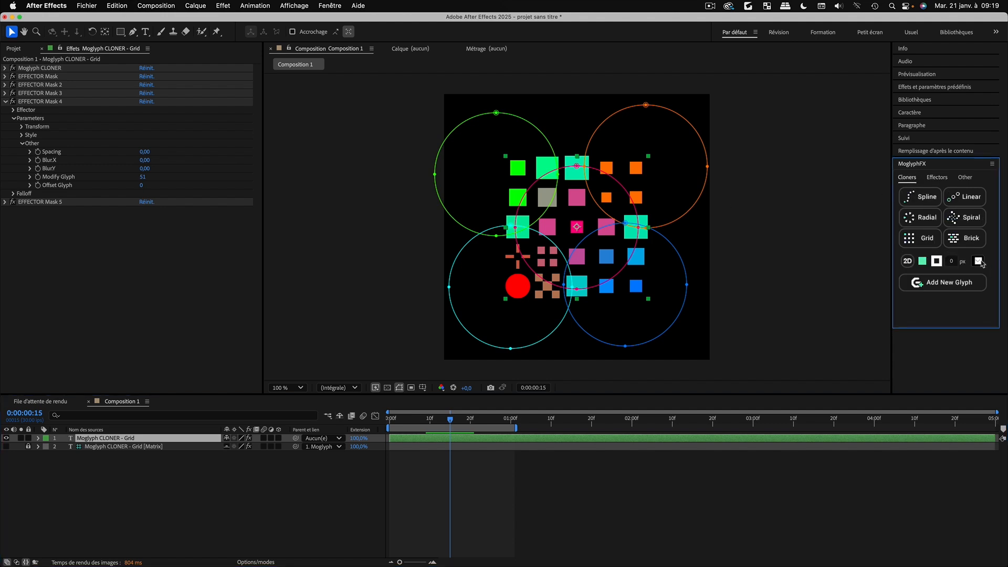
left_click(950, 286)
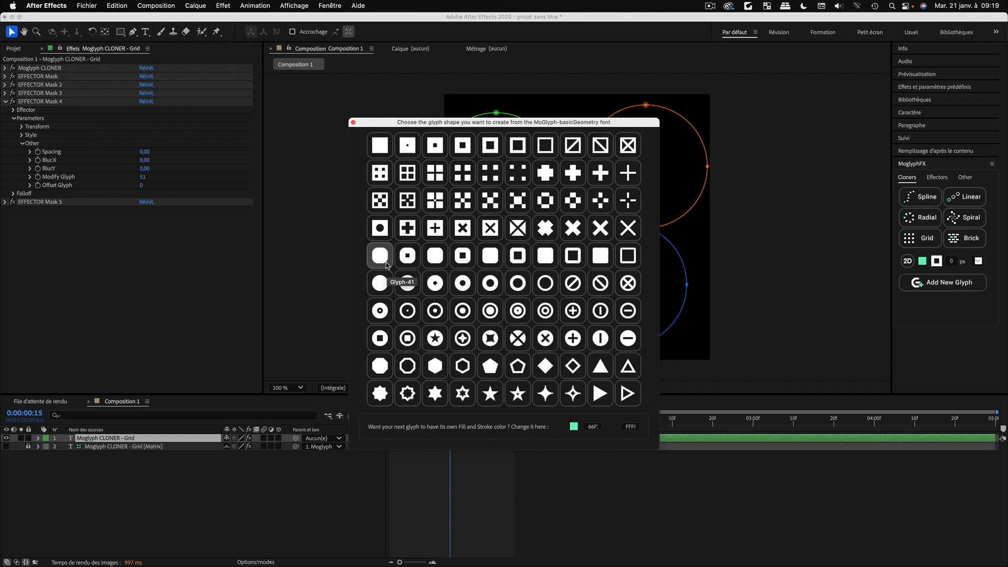
left_click_drag(373, 122, 634, 240)
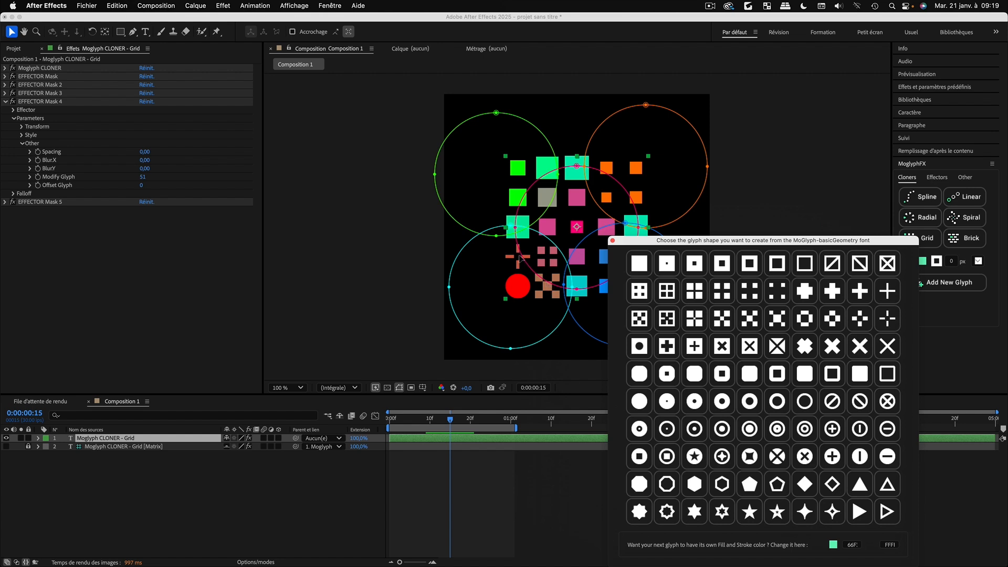
left_click(13, 110)
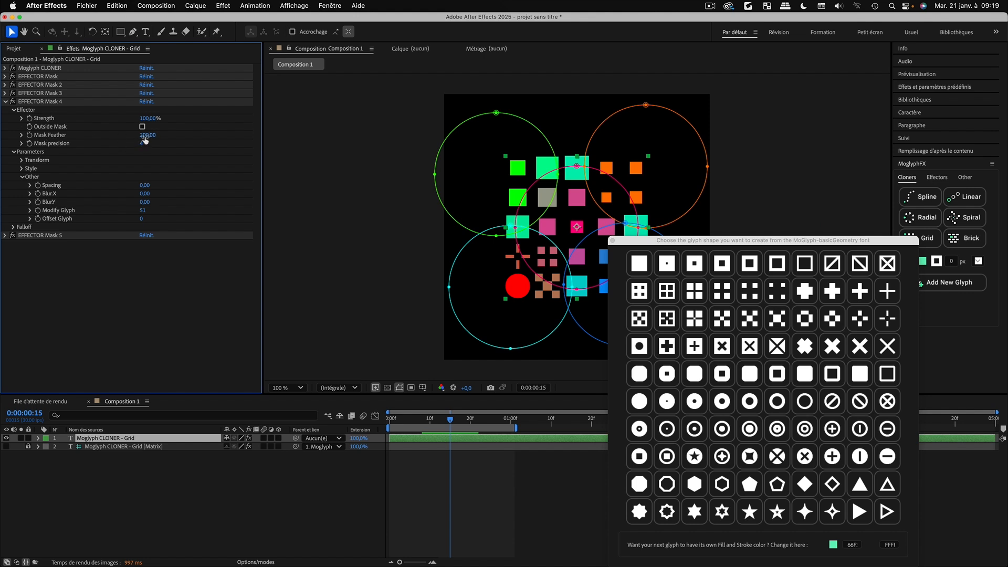
left_click(613, 240)
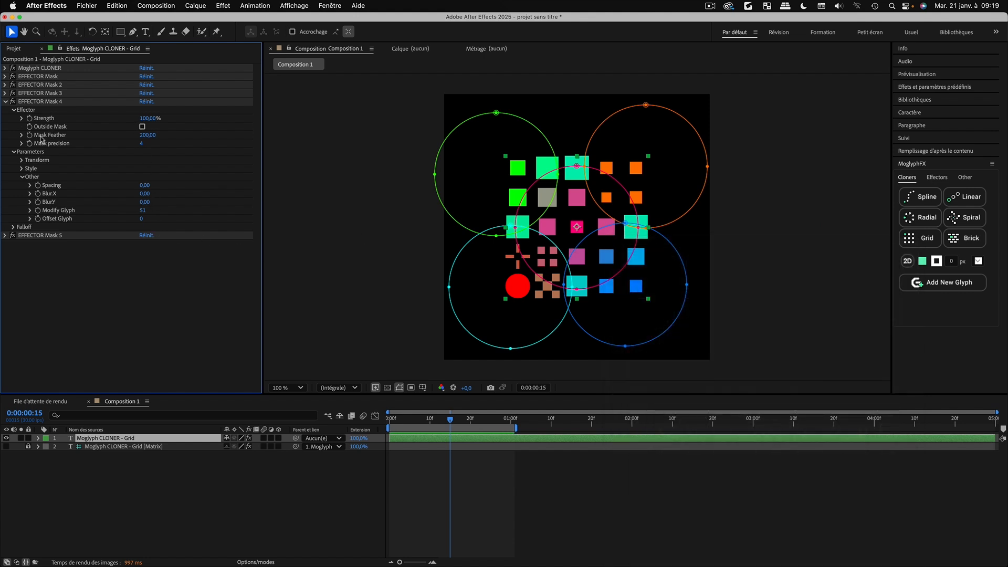
Set EFFECTOR Mask 4's Mask Feather to 0
left_click(147, 135)
type("0")
key("Return")
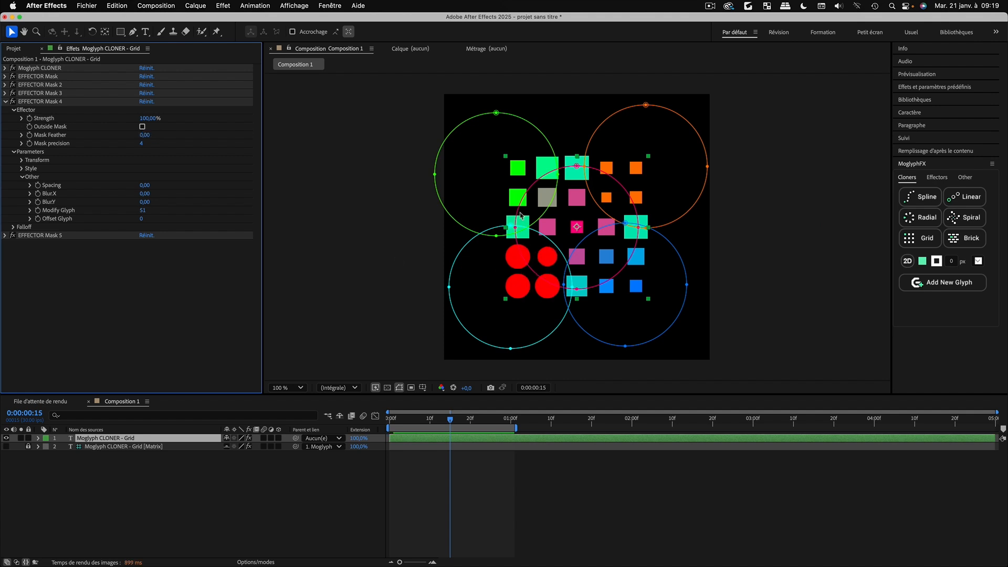
Move and shrink EFFECTOR Mask 4's circular mask path around the two leftmost glyphs of the grid's third and fourth rows
left_click(38, 438)
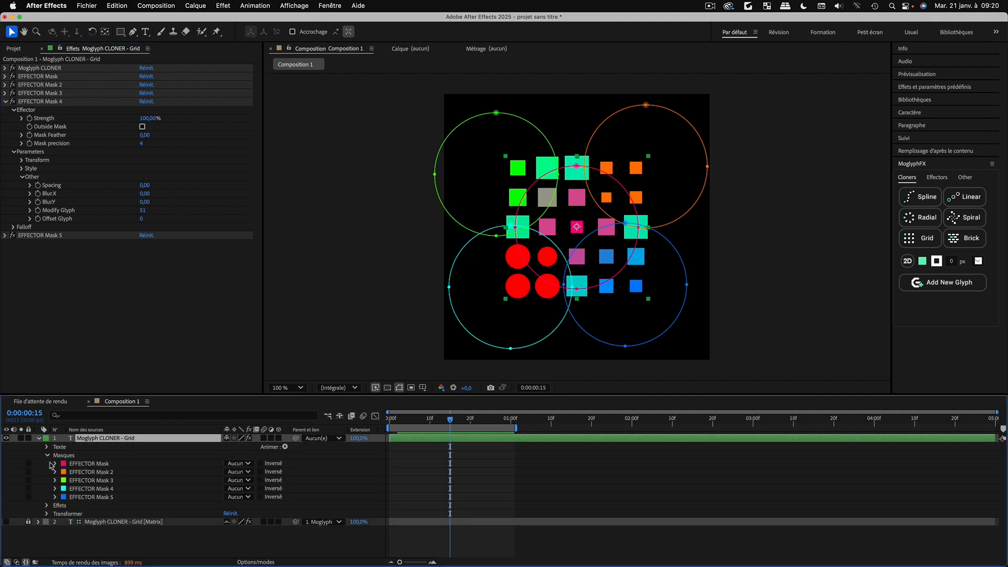
left_click(55, 489)
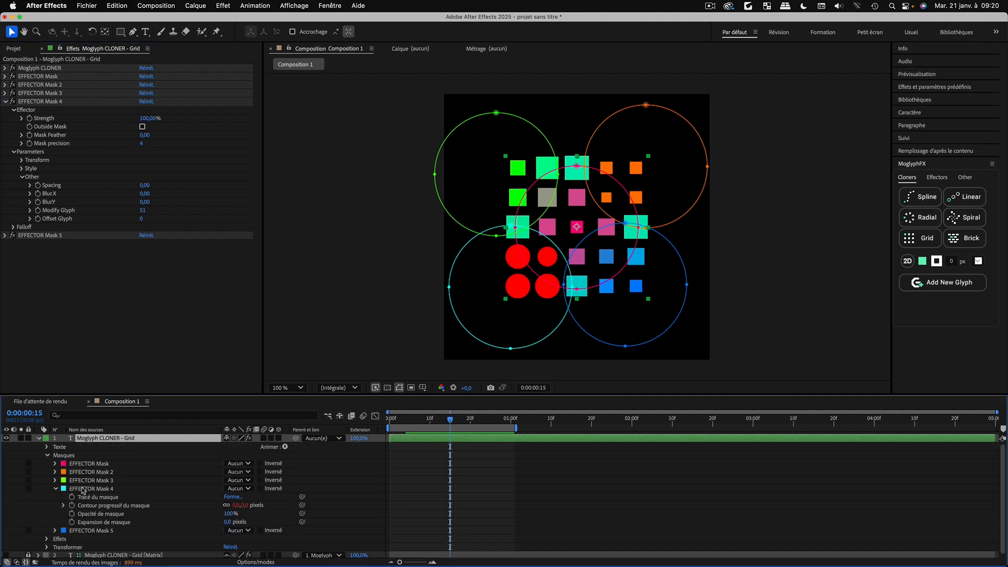
left_click(88, 497)
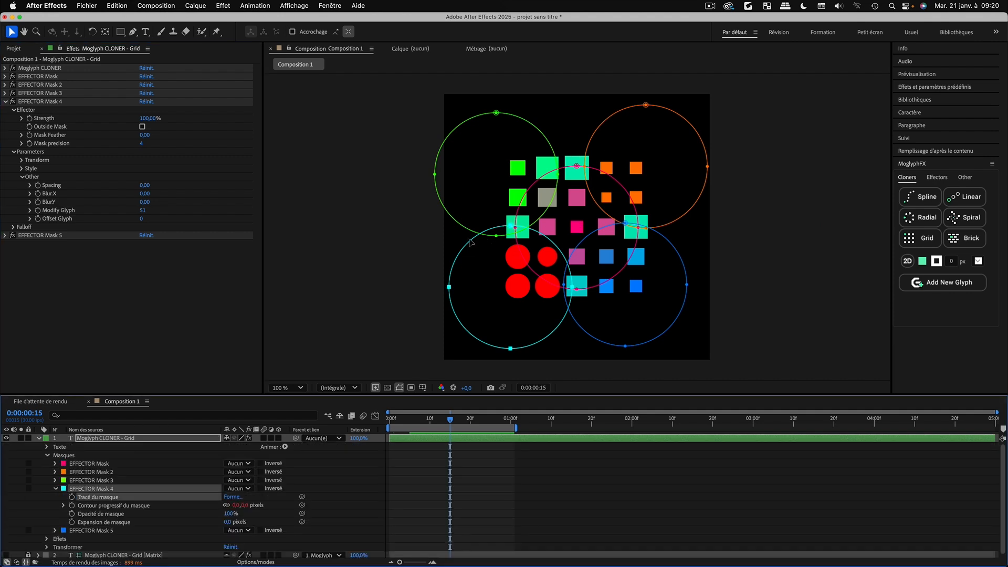
left_click_drag(471, 242, 510, 191)
double_click(581, 173)
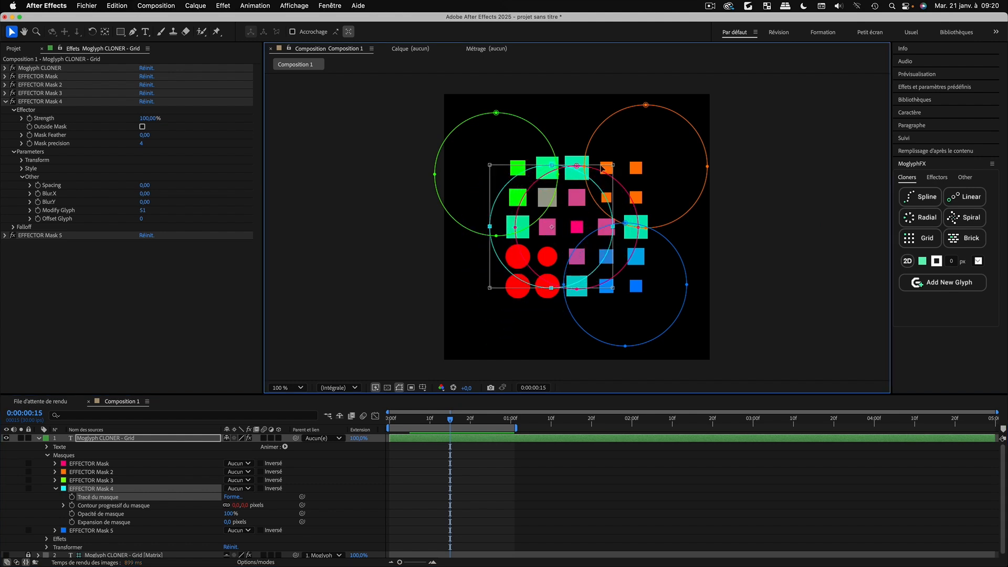
left_click_drag(611, 164, 554, 216)
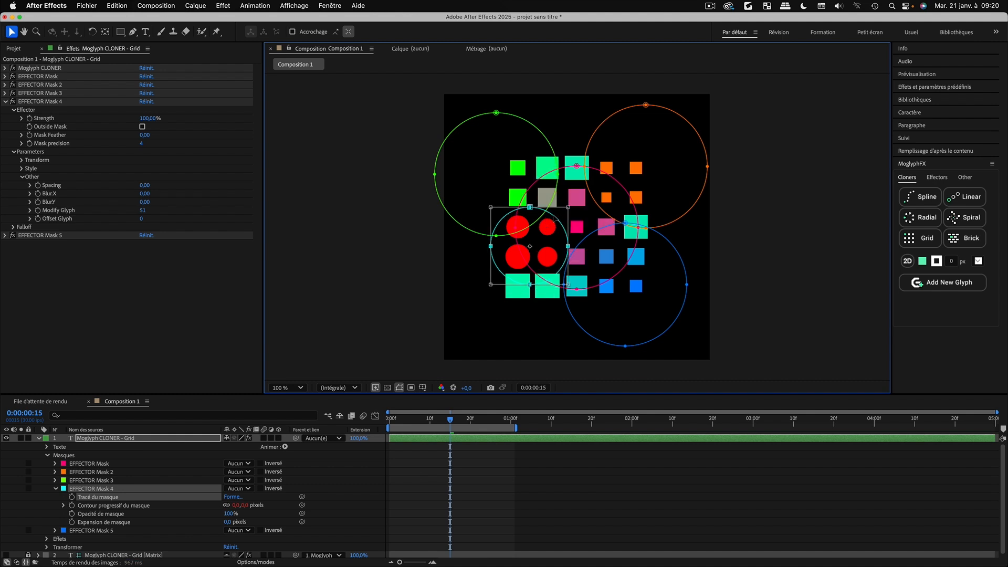
left_click(38, 438)
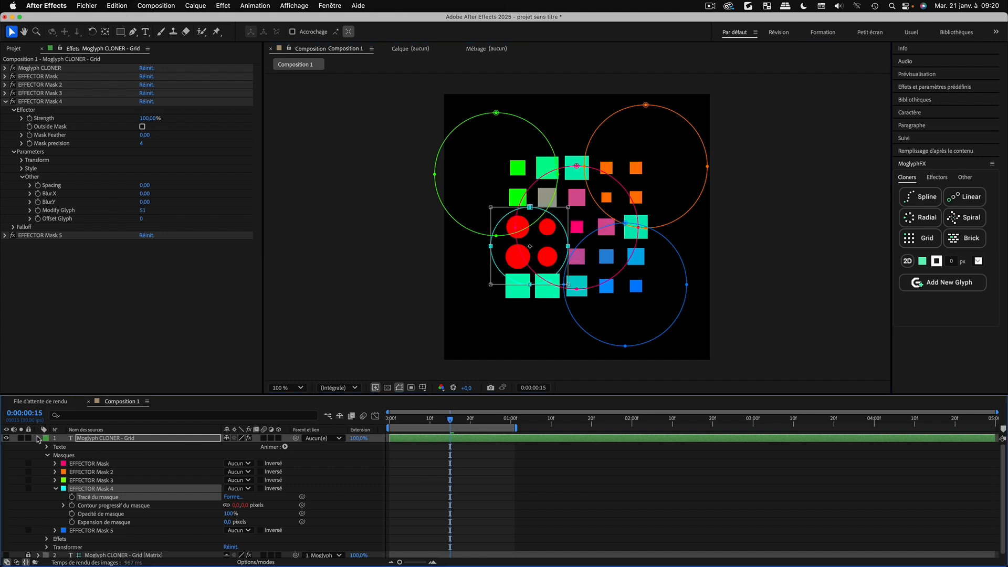
left_click(556, 237)
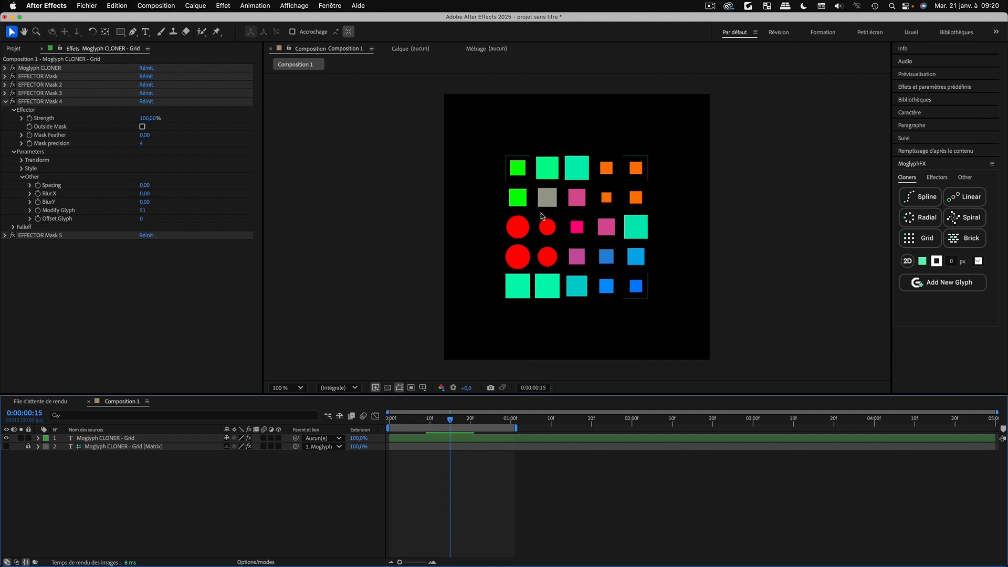
Collapse EFFECTOR Mask 4 and remove EFFECTOR Mask 5 from the grid cloner with MoglyphFX's Remove Effect
left_click(5, 102)
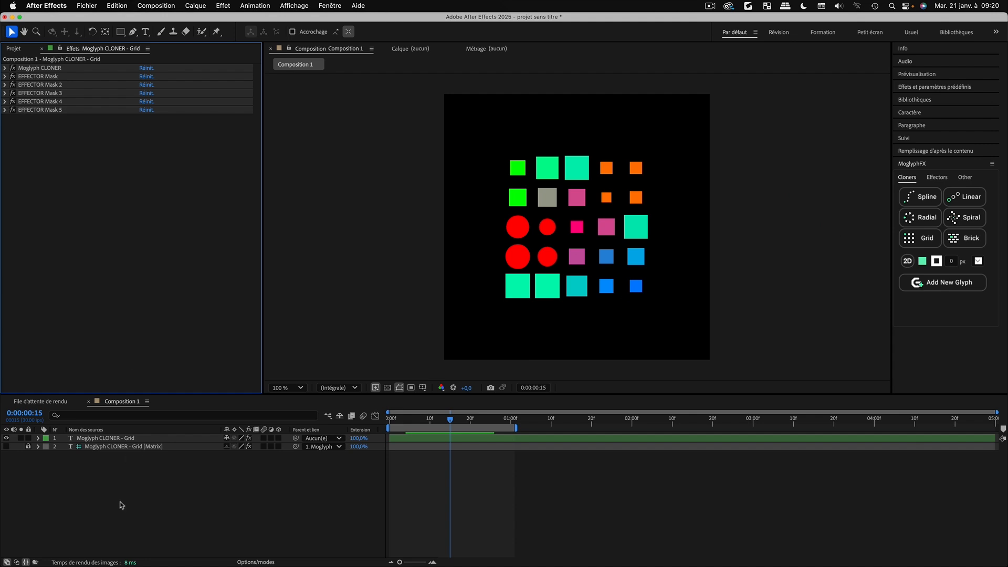
left_click(40, 111)
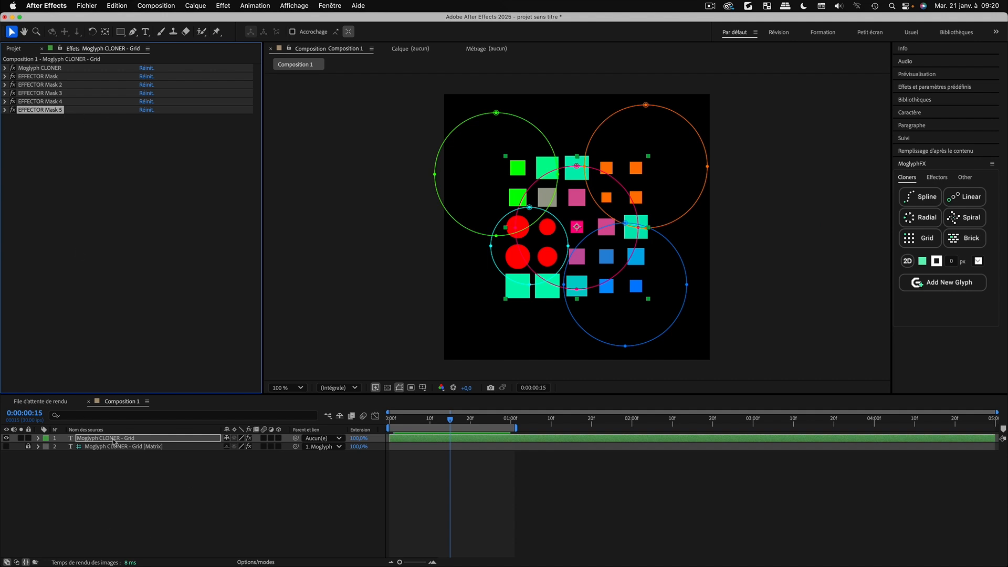
left_click(965, 178)
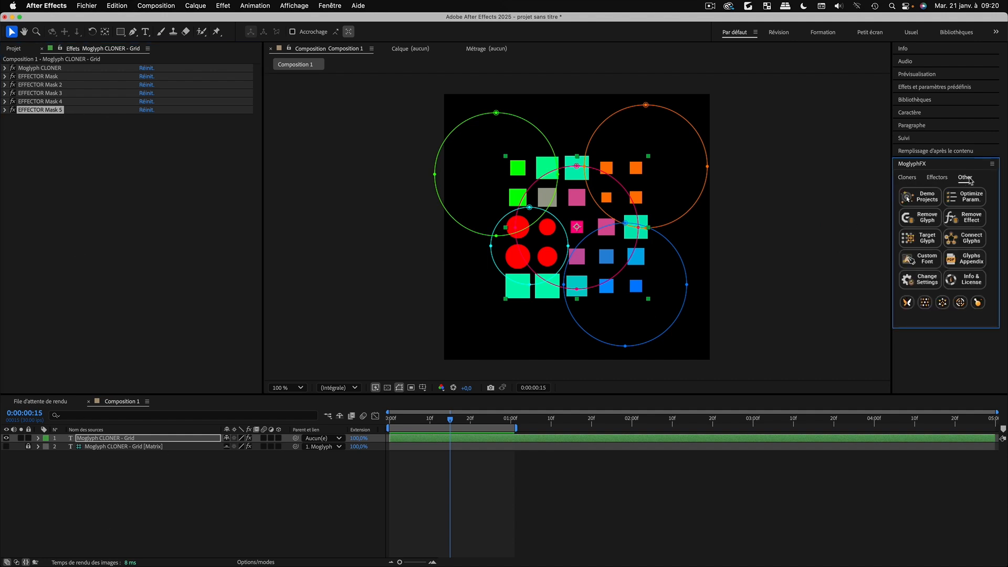
left_click(974, 221)
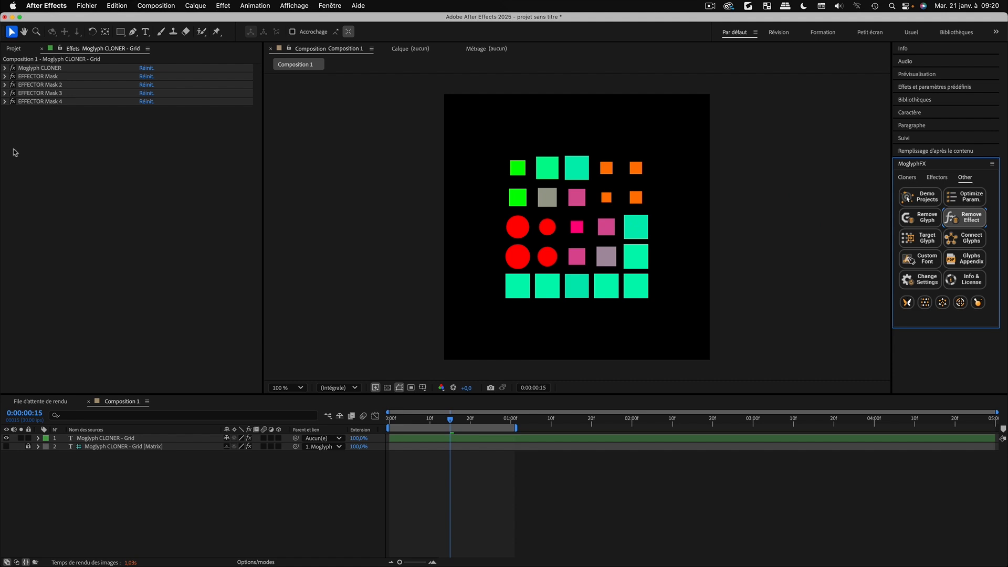
Check the grid layer's remaining masks and remove all four remaining Mask effectors together with Remove Effect
left_click(38, 438)
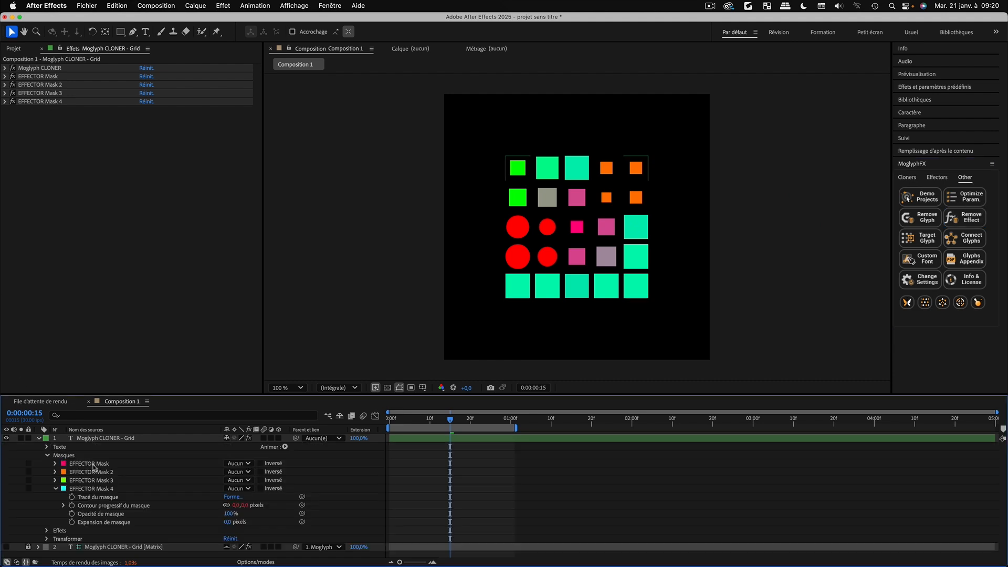
left_click(56, 489)
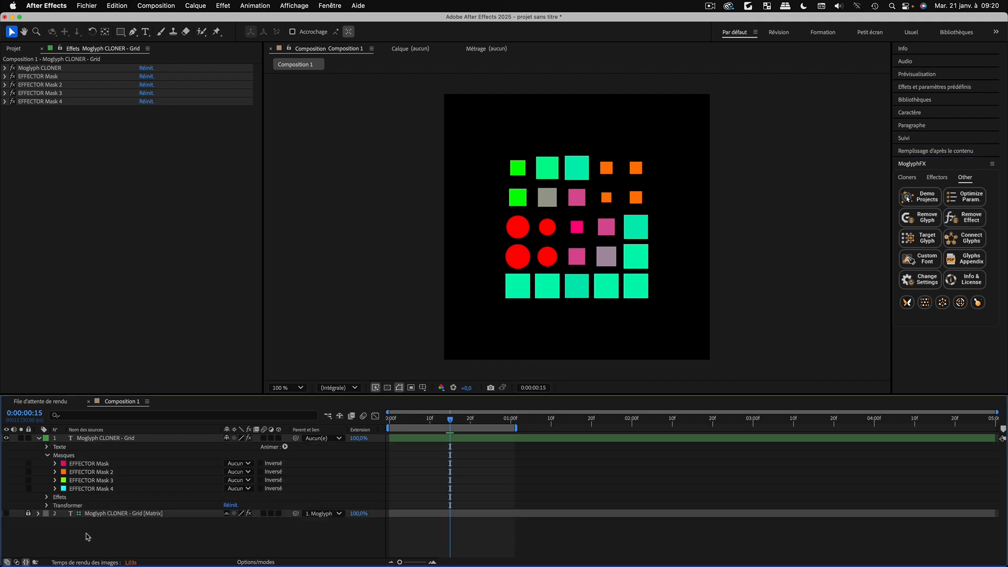
left_click(57, 107)
left_click(51, 103)
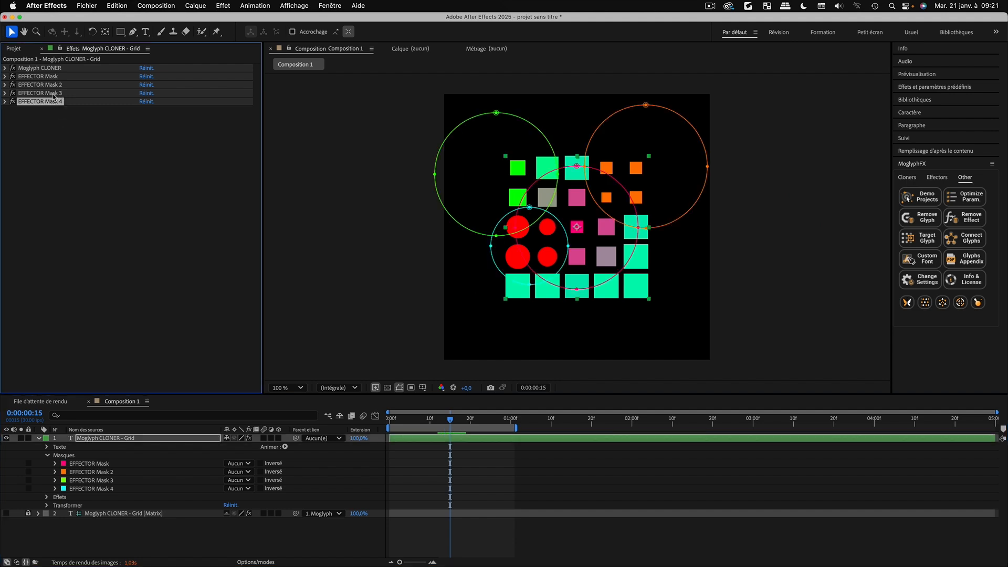
left_click(55, 94, "super")
left_click(52, 86, "super")
left_click(48, 77, "super")
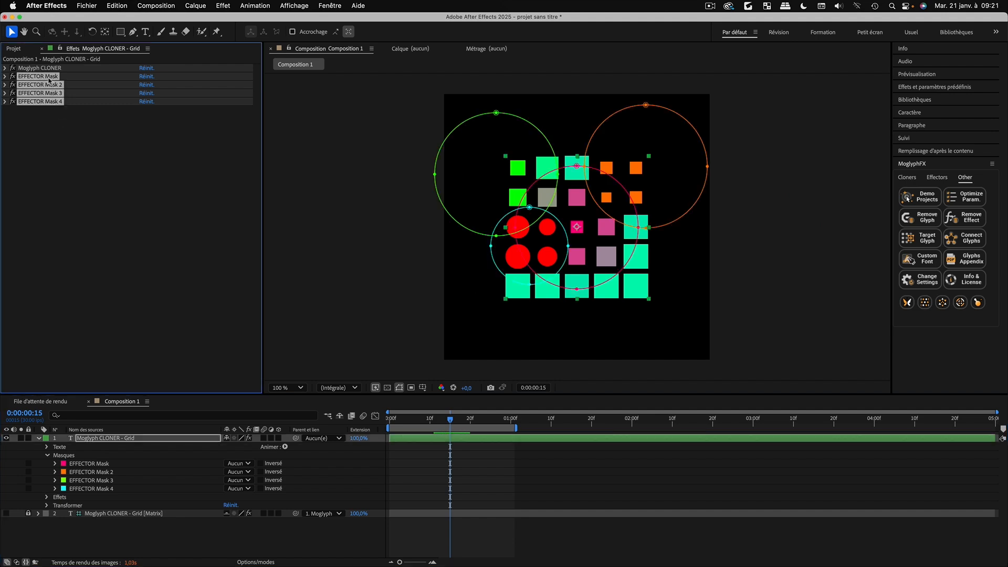
left_click(971, 218)
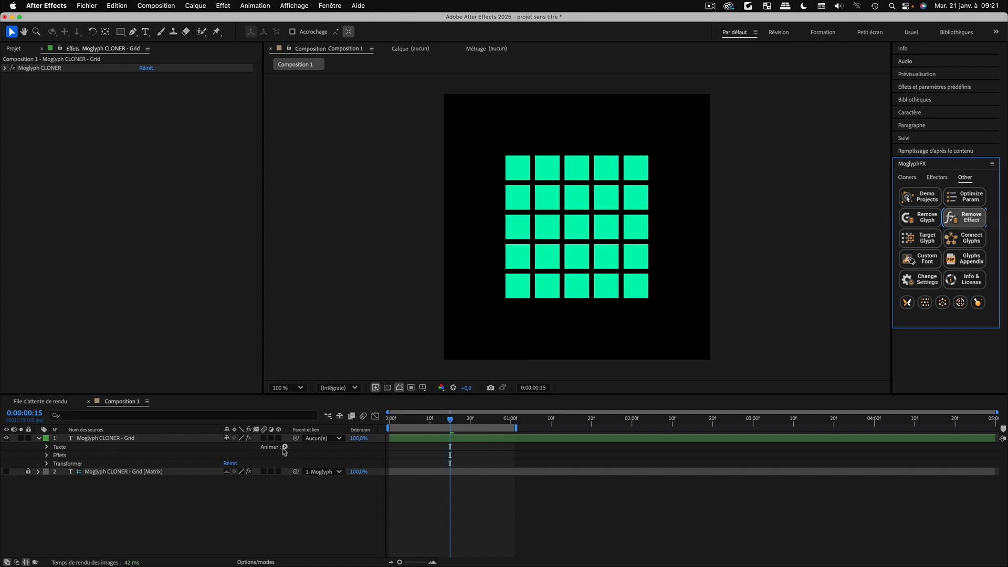
Display the MoglyphFX effectors and select the Moglyph CLONER - Grid layer as the target
left_click(937, 179)
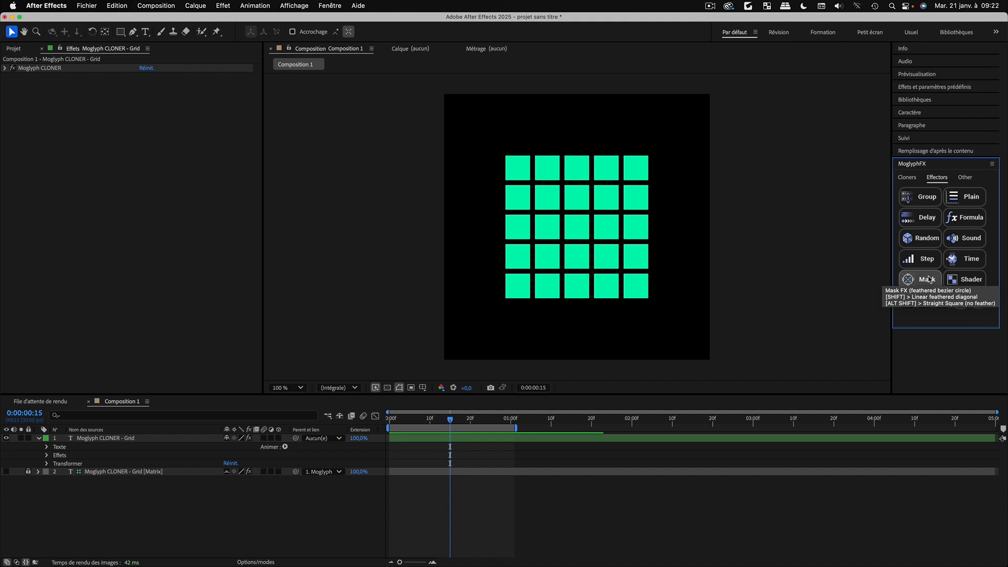
left_click(575, 506)
left_click(100, 438)
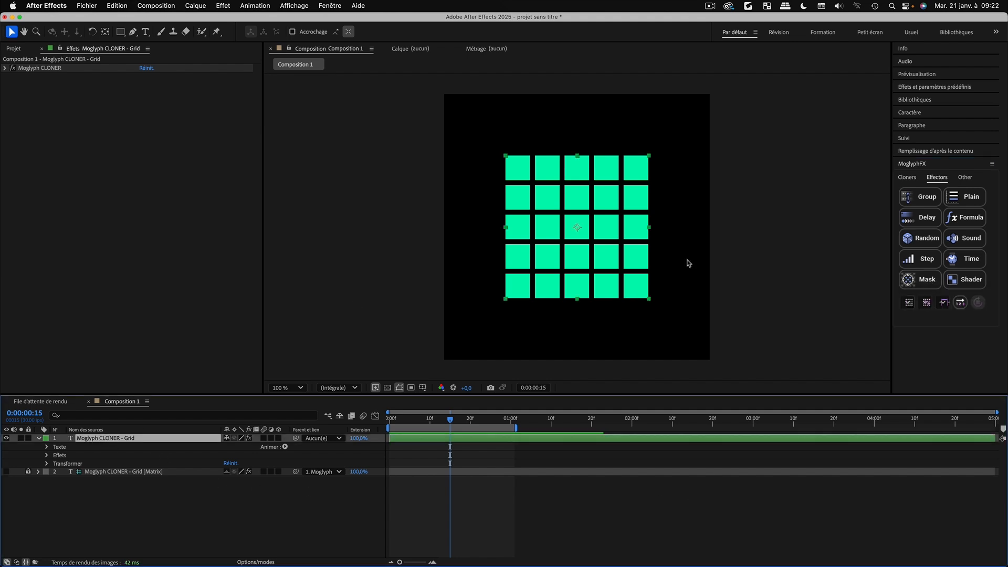
Add a linear feathered diagonal Mask effector to the Moglyph CLONER - Grid layer
left_click(928, 287, "shift")
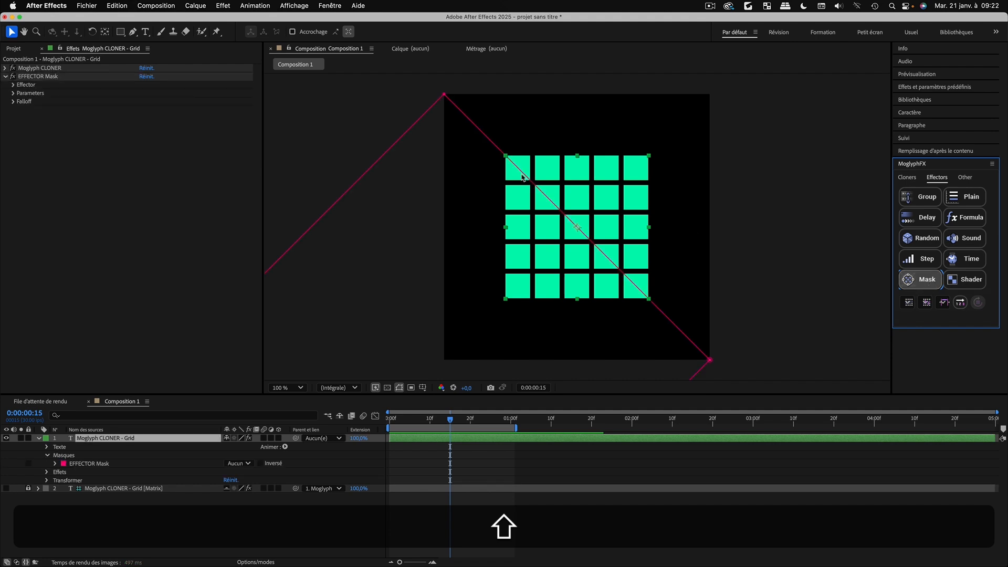
scroll(477, 147, "down", 1)
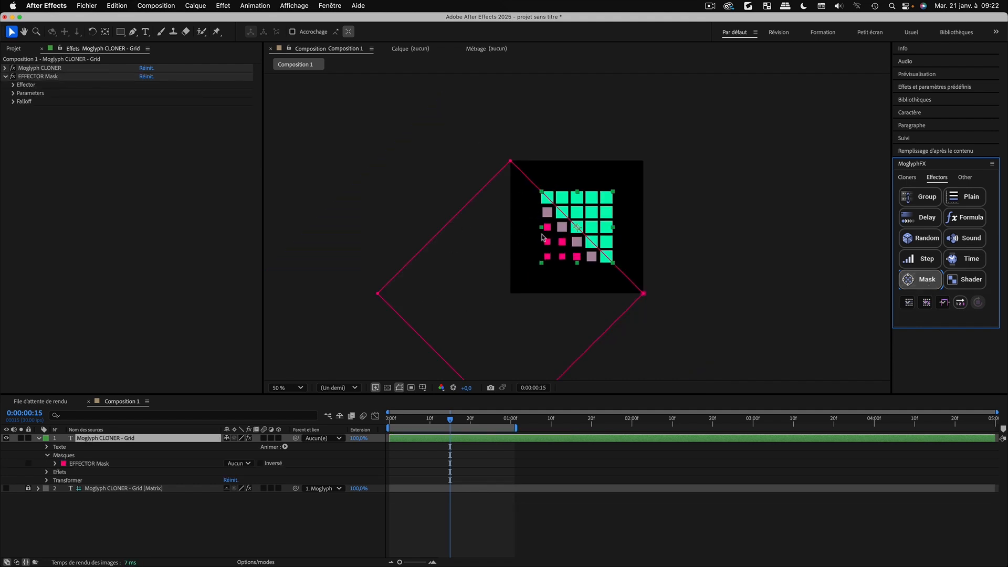
scroll(648, 248, "up", 2)
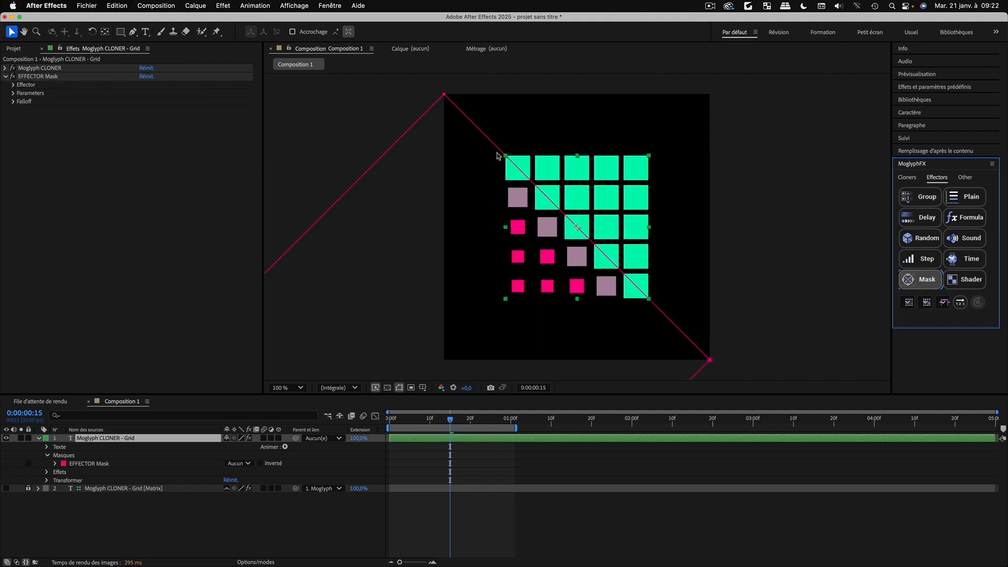
Move the diagonal effector mask up and to the right over the whole grid, undoing the last move down-left
left_click(492, 145)
left_click_drag(492, 145, 580, 63)
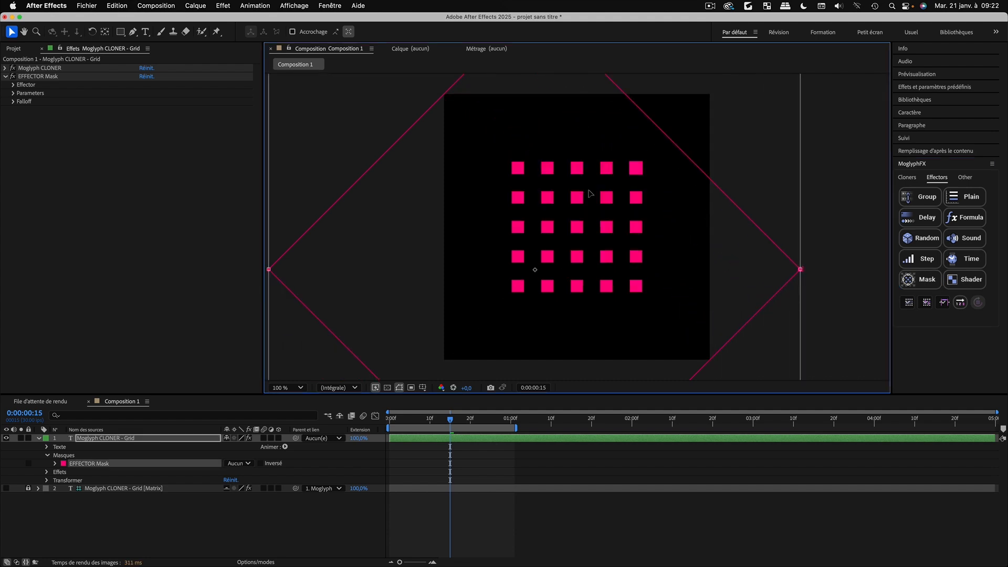
scroll(601, 168, "down", 1)
mouse_move(592, 150)
left_mouse_down()
mouse_move(508, 229)
mouse_move(578, 152)
mouse_move(503, 221)
mouse_move(604, 142)
left_mouse_up()
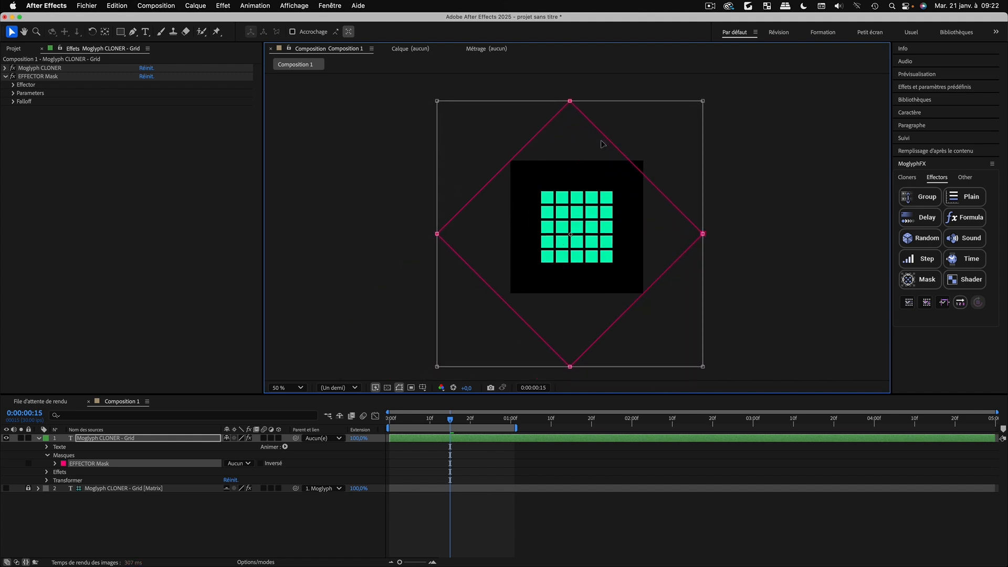
left_click_drag(570, 170, 505, 235)
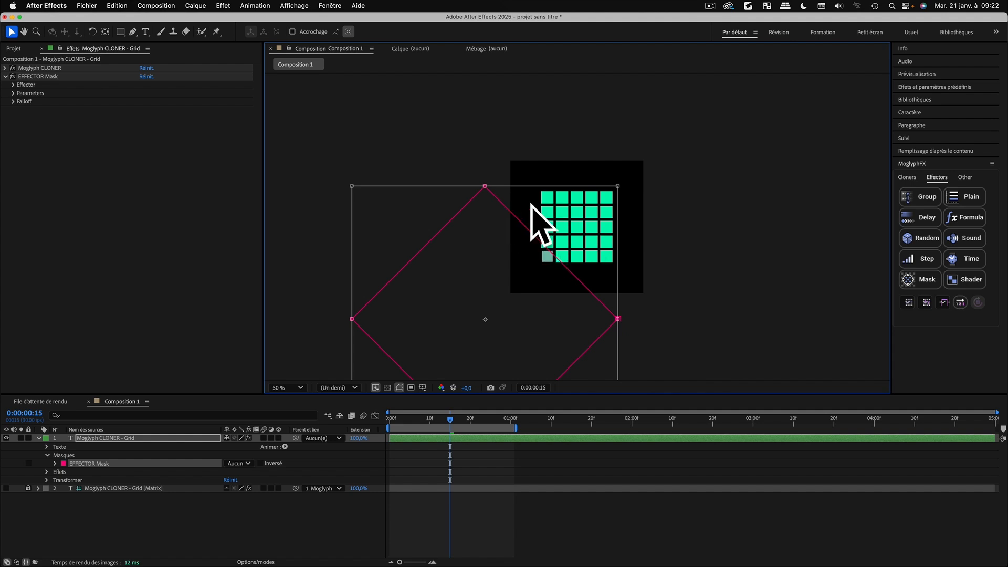
key("super+z")
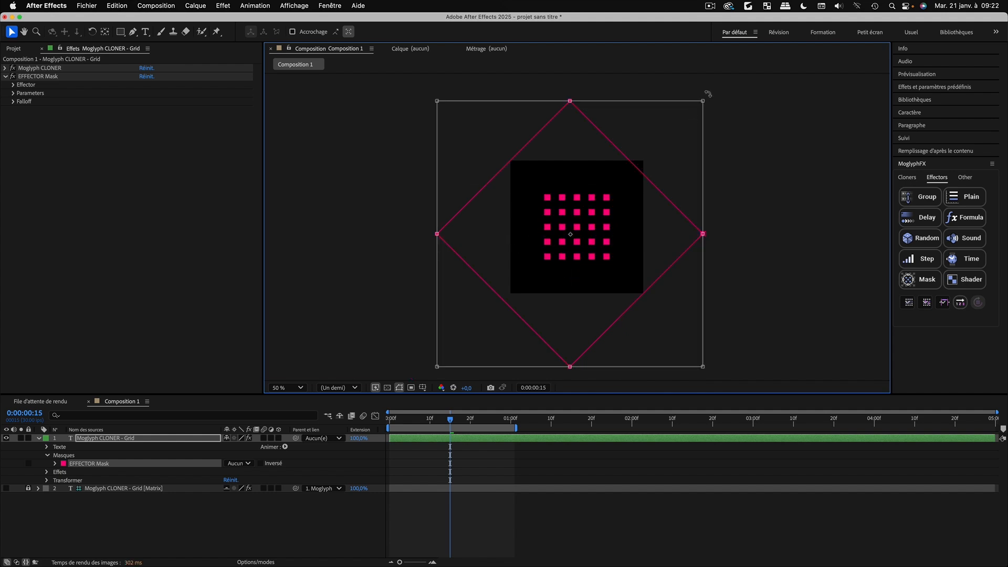
Select the EFFECTOR Mask path and rotate it 45° into an upright square
left_click(524, 184)
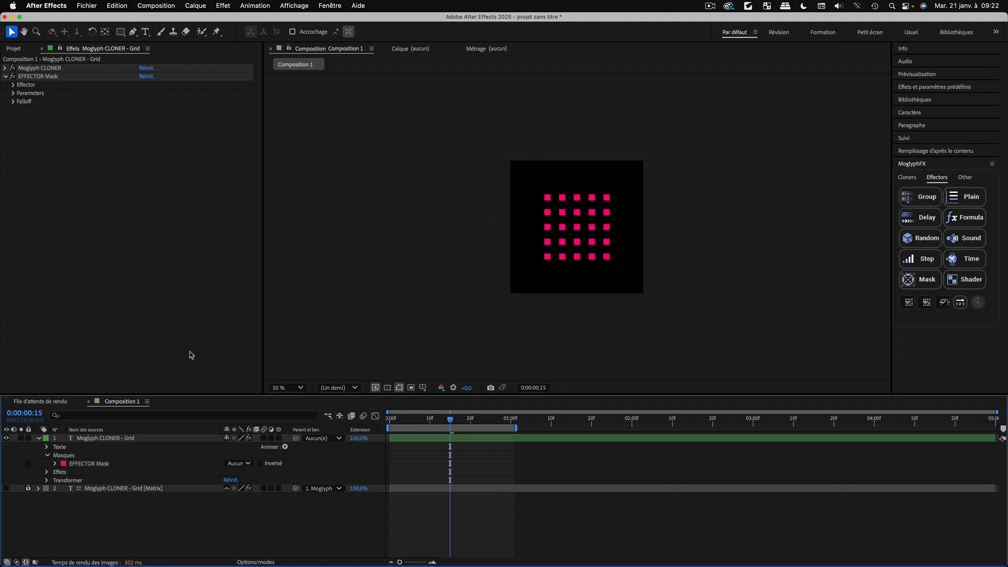
left_click(82, 464)
double_click(603, 135)
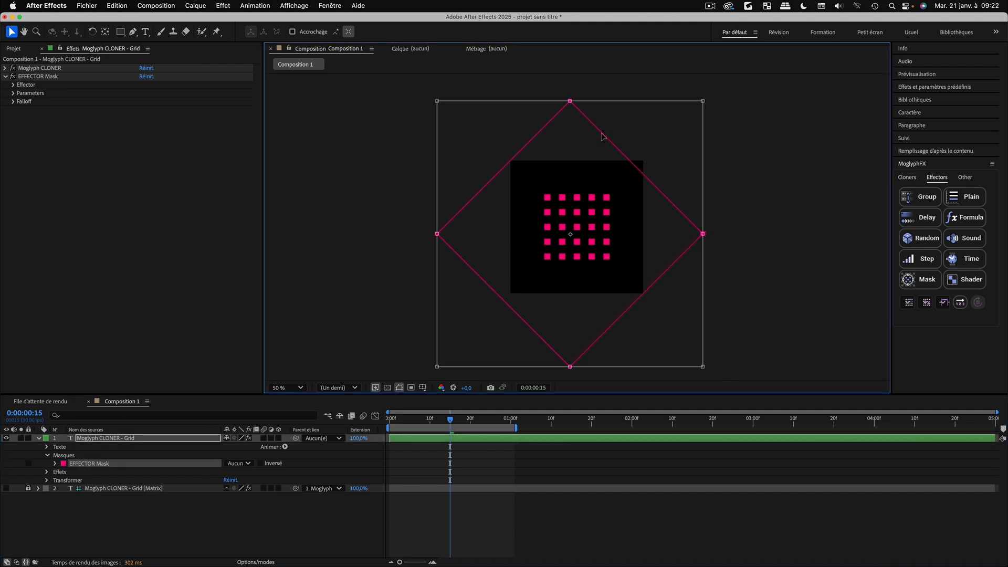
left_click_drag(713, 95, 744, 223)
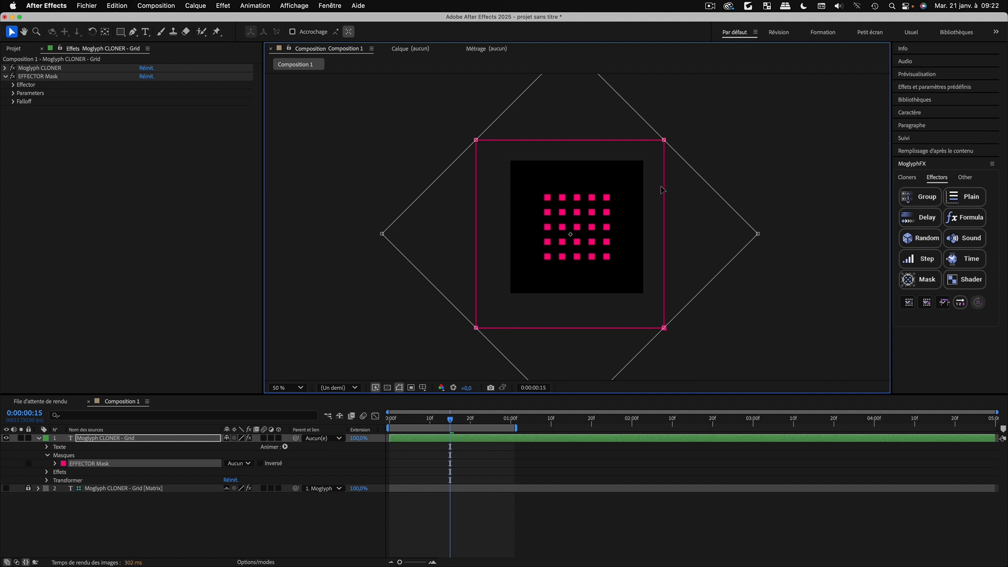
Shift the square mask left so its right edge crosses the grid's fourth column
left_click_drag(663, 189, 542, 193)
left_click(240, 509)
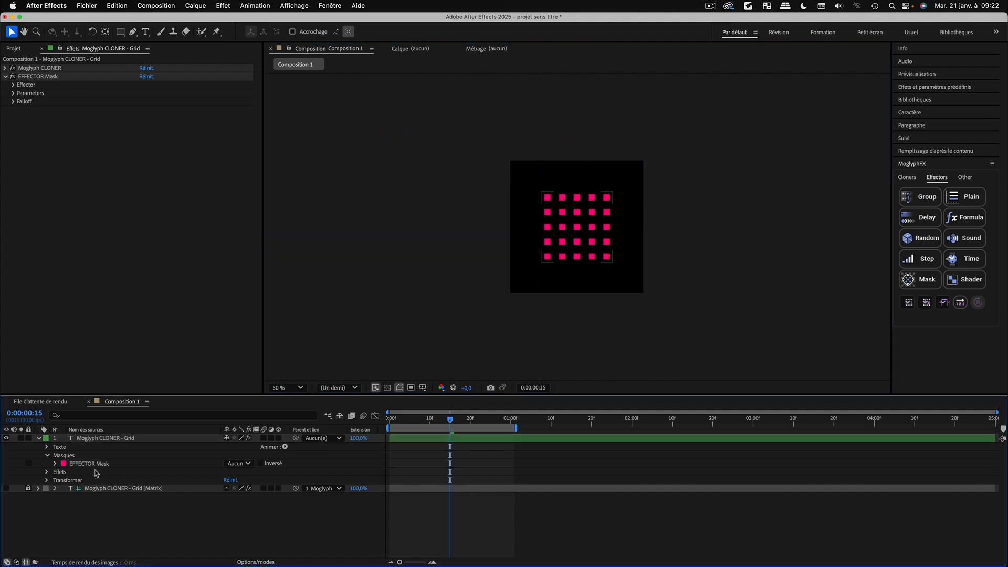
left_click(90, 464)
left_click_drag(541, 155, 592, 157)
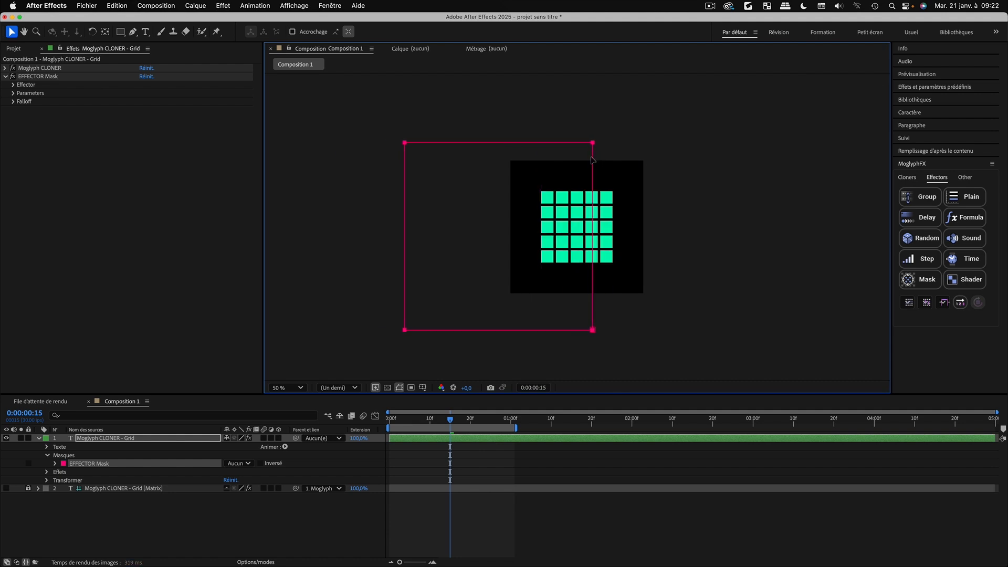
Set the Mask Feather of the EFFECTOR Mask effect to 750
left_click(13, 85)
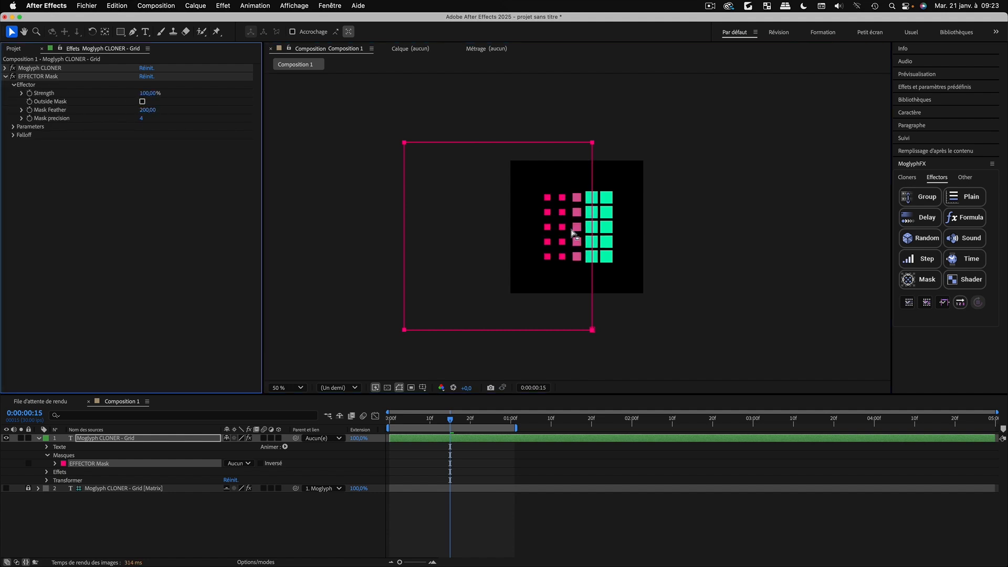
scroll(628, 242, "up", 3)
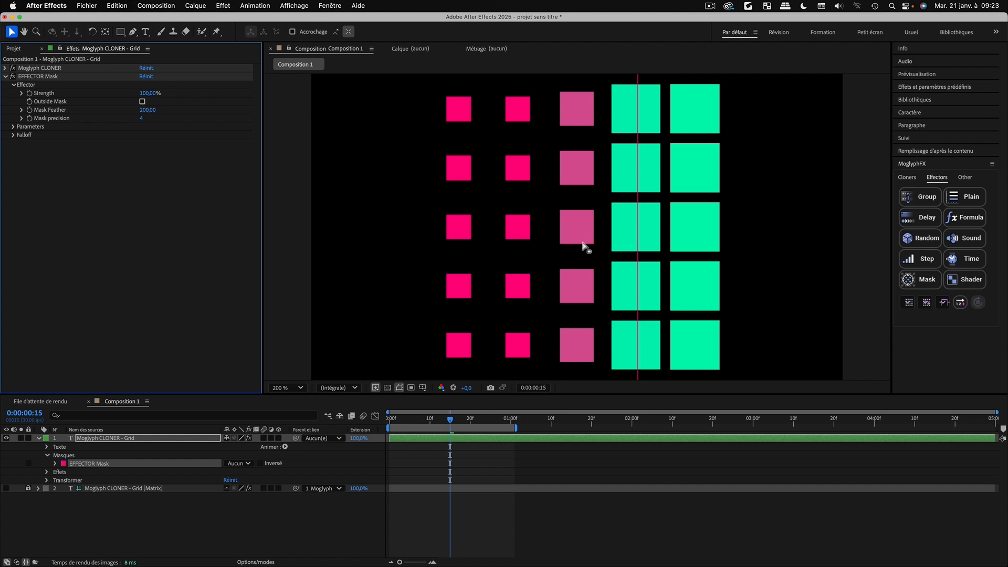
scroll(591, 236, "down", 2)
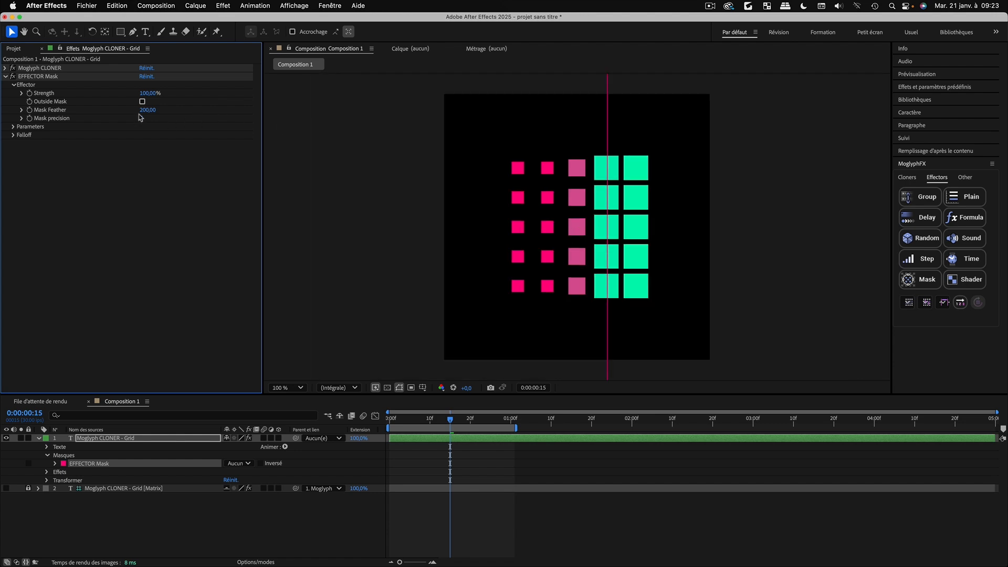
left_click(157, 112)
type("750")
key("Return")
Move the effector mask off the grid's left side and back, centring it over the grid
key("comma")
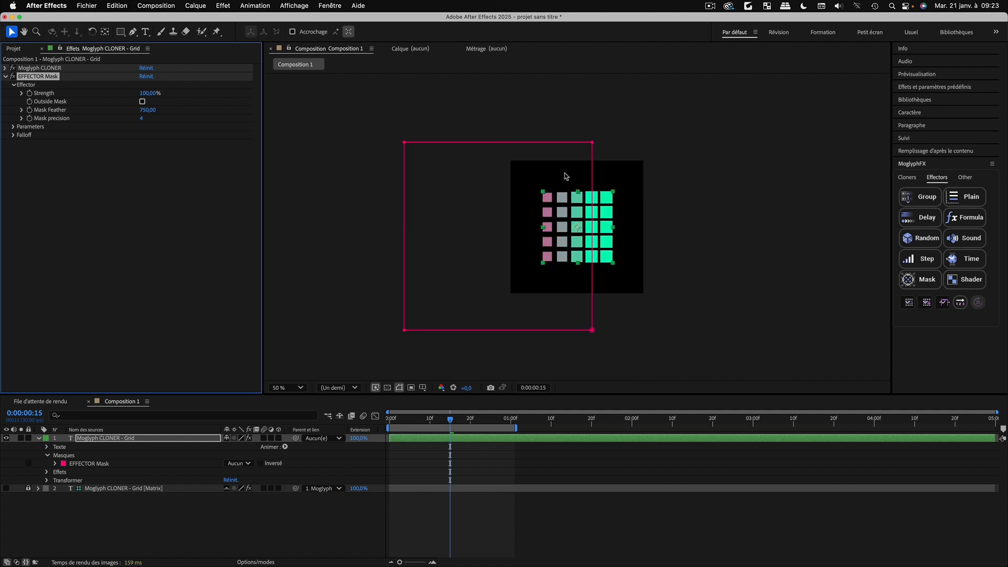
left_click(592, 162)
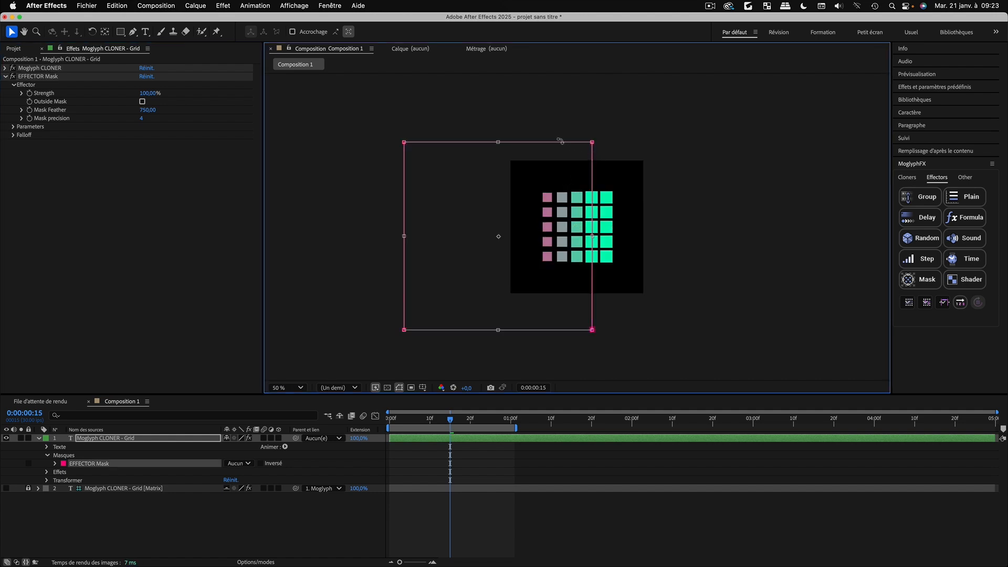
left_click_drag(559, 141, 496, 147)
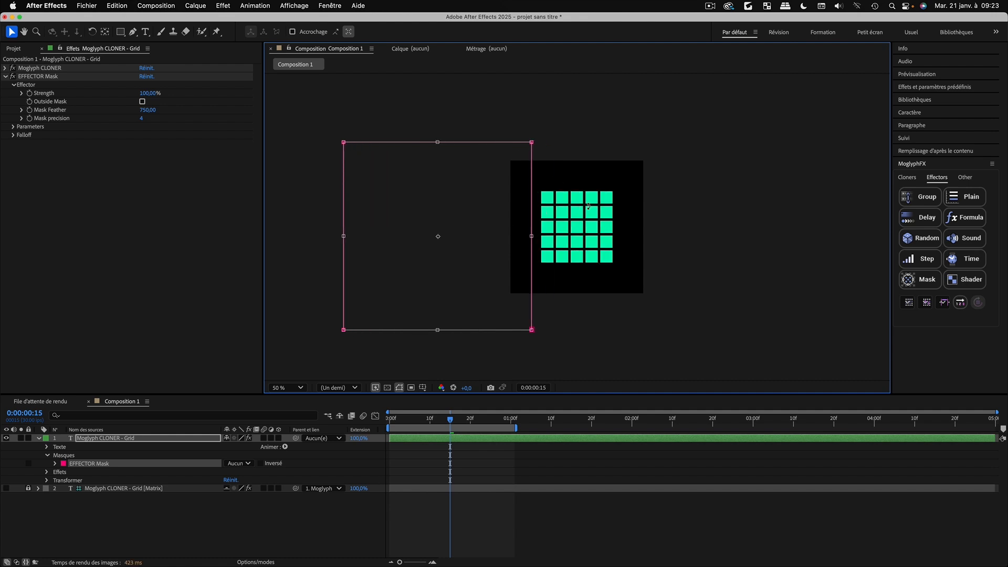
left_click_drag(488, 145, 613, 139)
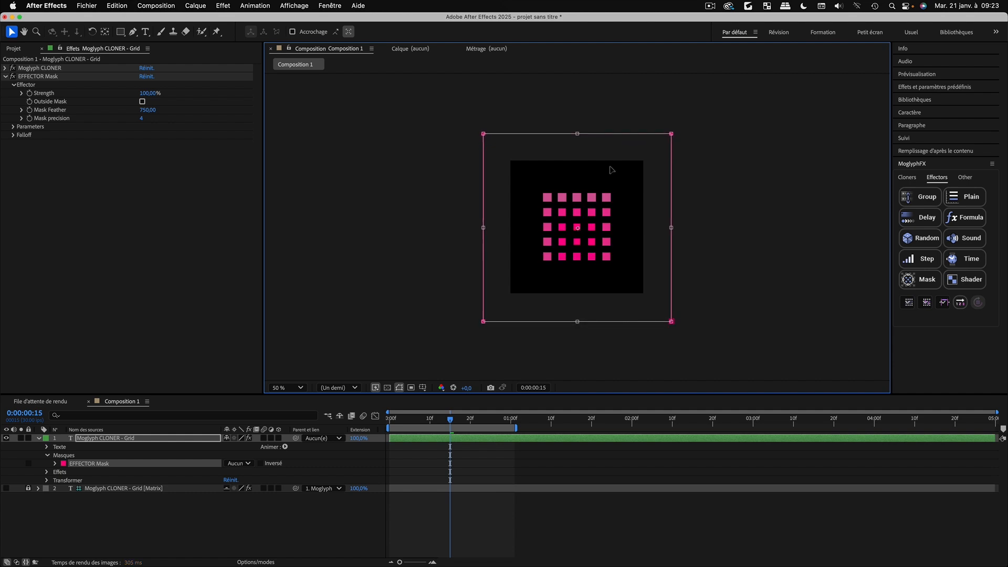
Enlarge the effector mask proportionally about its centre
key("slash")
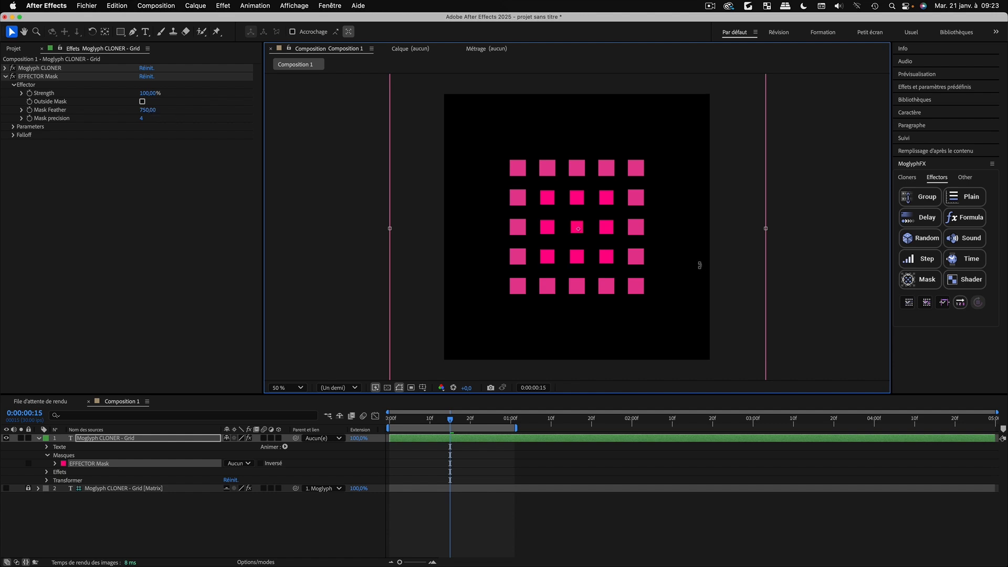
key("comma")
left_click_drag(677, 133, 690, 122)
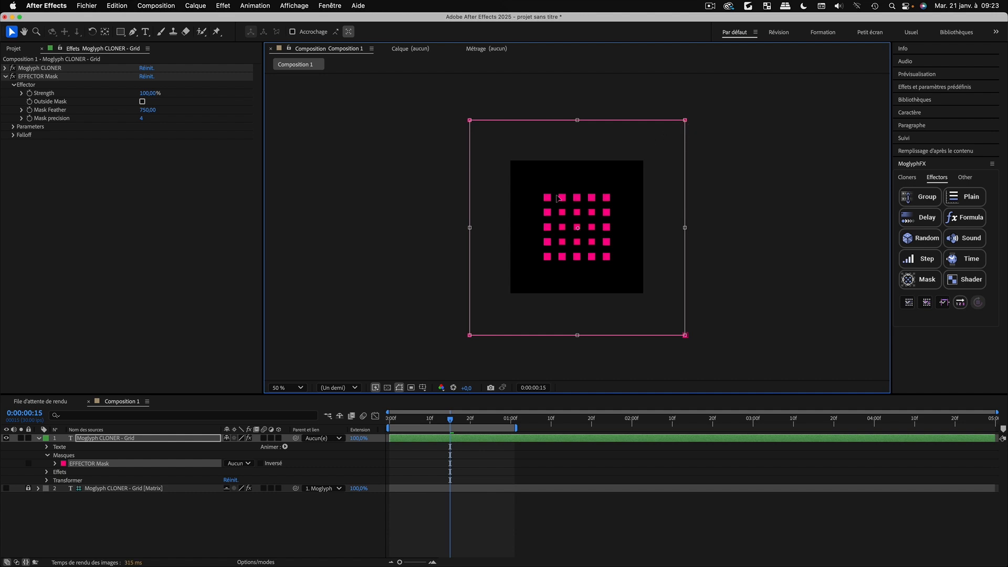
Place the enlarged mask left of the grid and start keyframing its path (Tracé du masque) at 0:00:00:00
left_click_drag(690, 116, 488, 139)
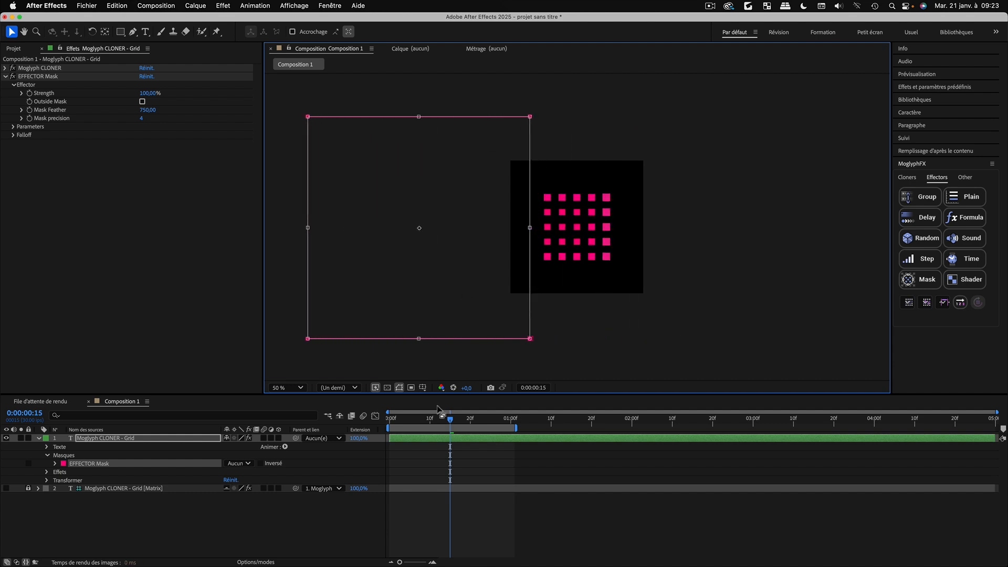
left_click_drag(431, 418, 170, 455)
left_click(55, 463)
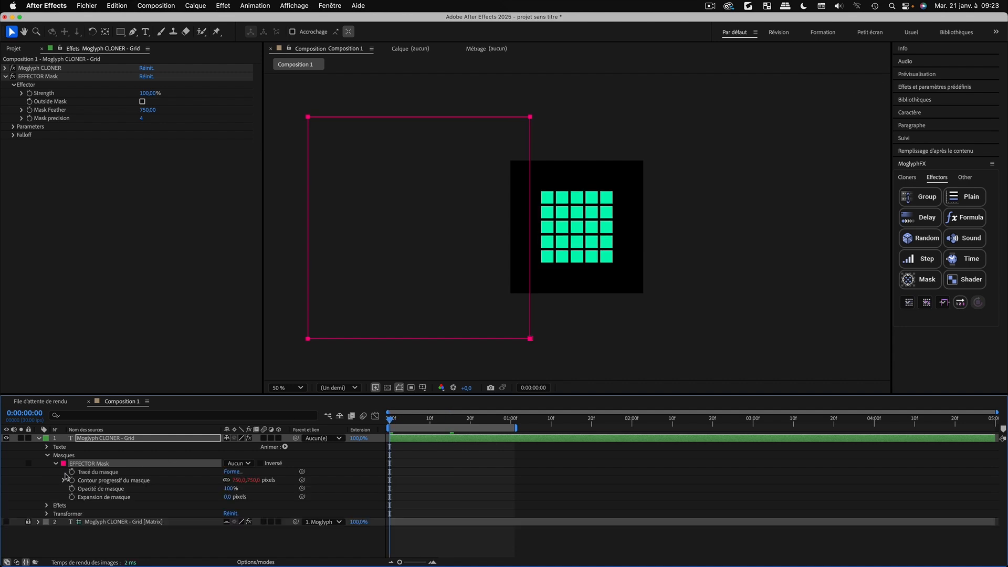
left_click(72, 471)
Move the mask back over the whole grid at 0:00:01:00 to keyframe its path, and preview the animation
left_click_drag(467, 418, 512, 427)
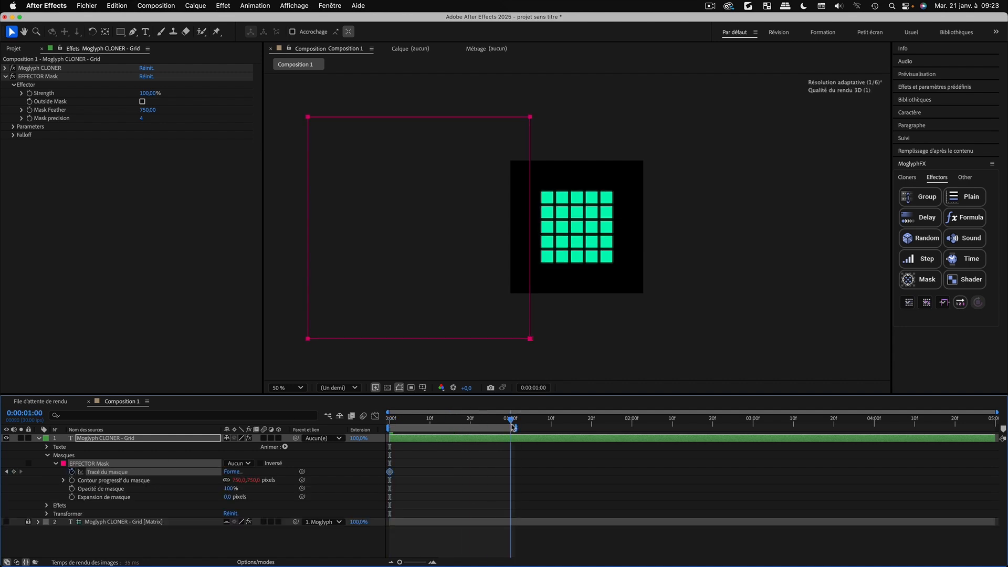
left_click_drag(412, 119, 566, 120)
left_click(524, 538)
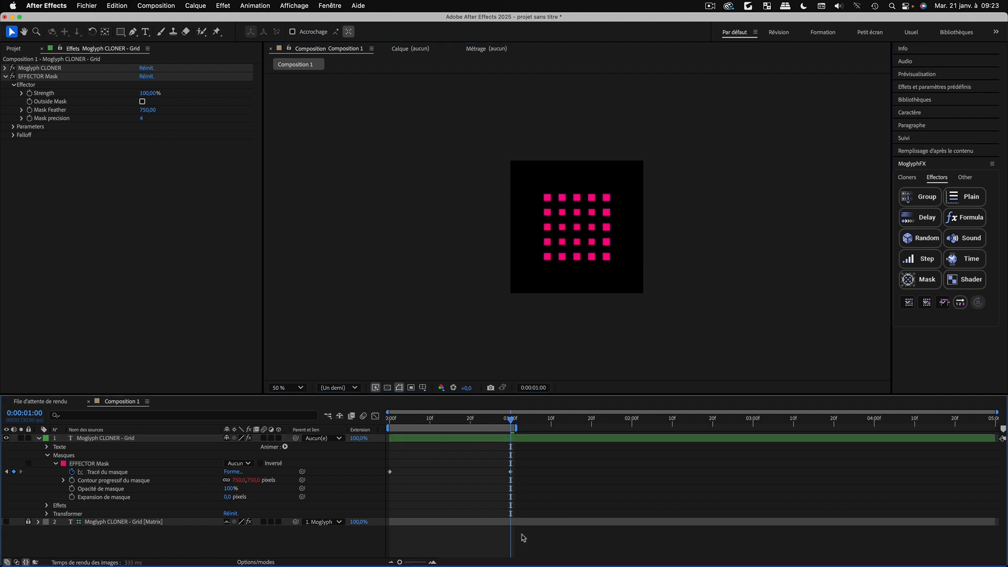
key("space")
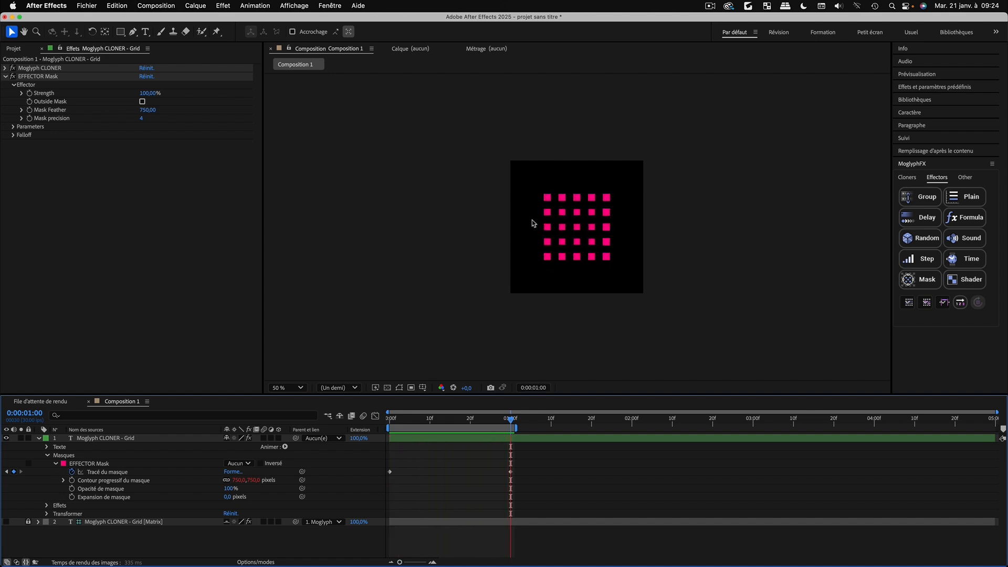
key("space")
Remove the EFFECTOR Mask effect from the grid layer with MoglyphFX's Remove Effect
left_click(40, 76)
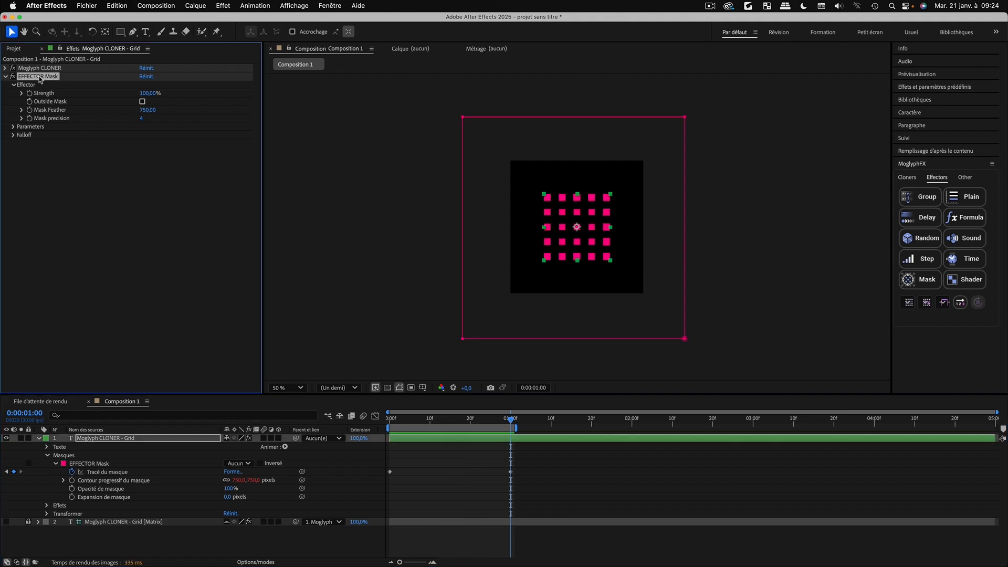
left_click(966, 177)
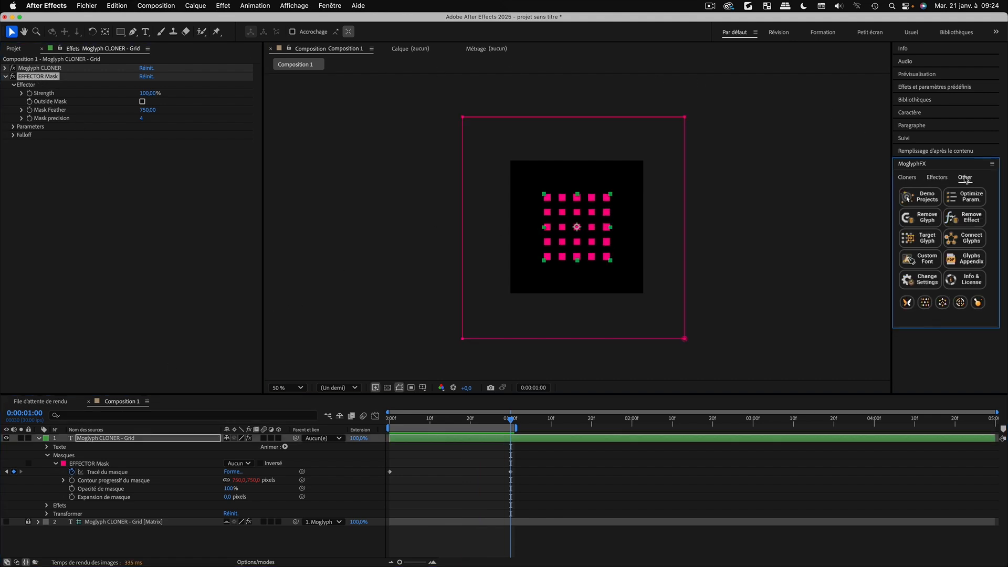
left_click(966, 218)
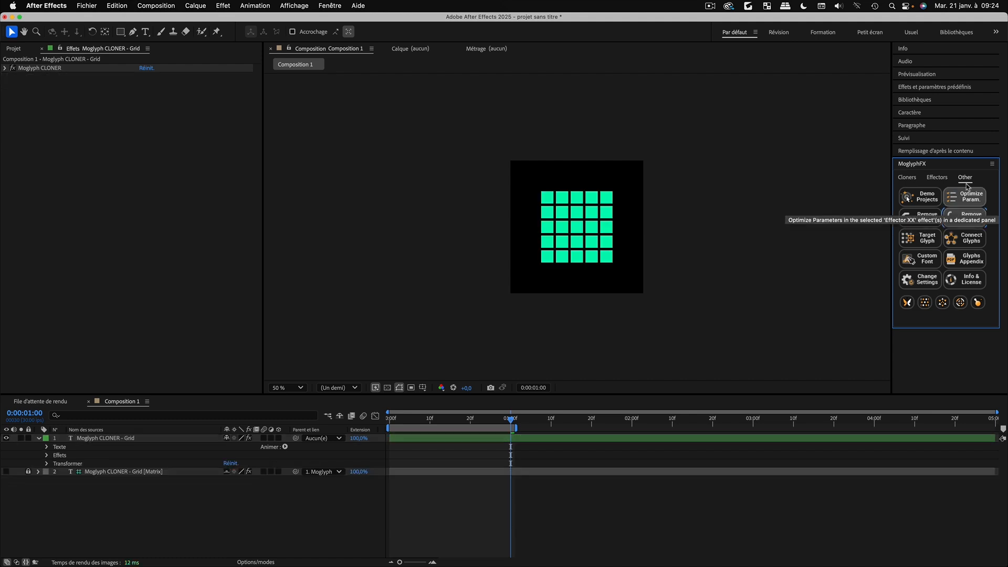
Add a straight square Mask effector without feather to the Moglyph CLONER - Grid layer
left_click(938, 178)
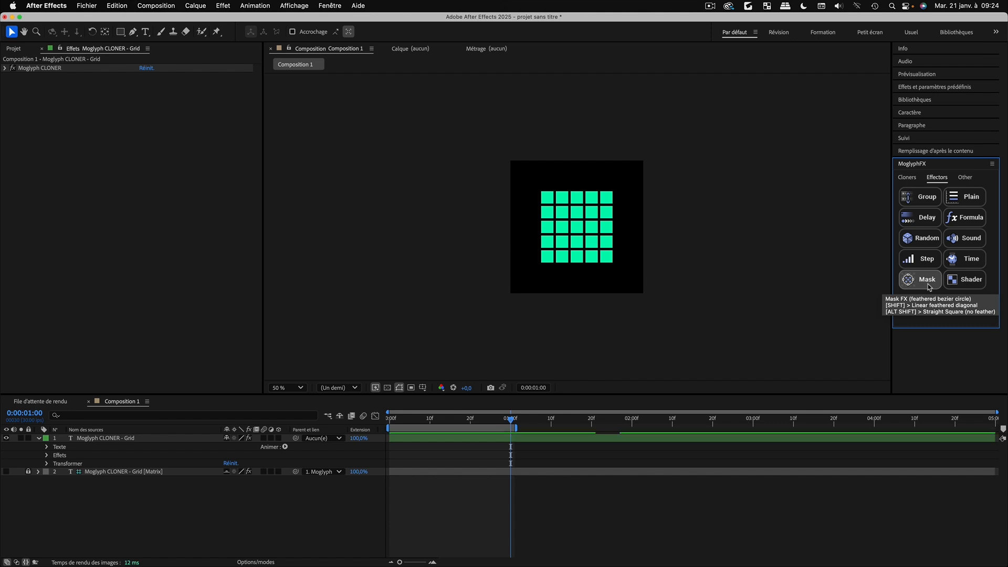
left_click(928, 284)
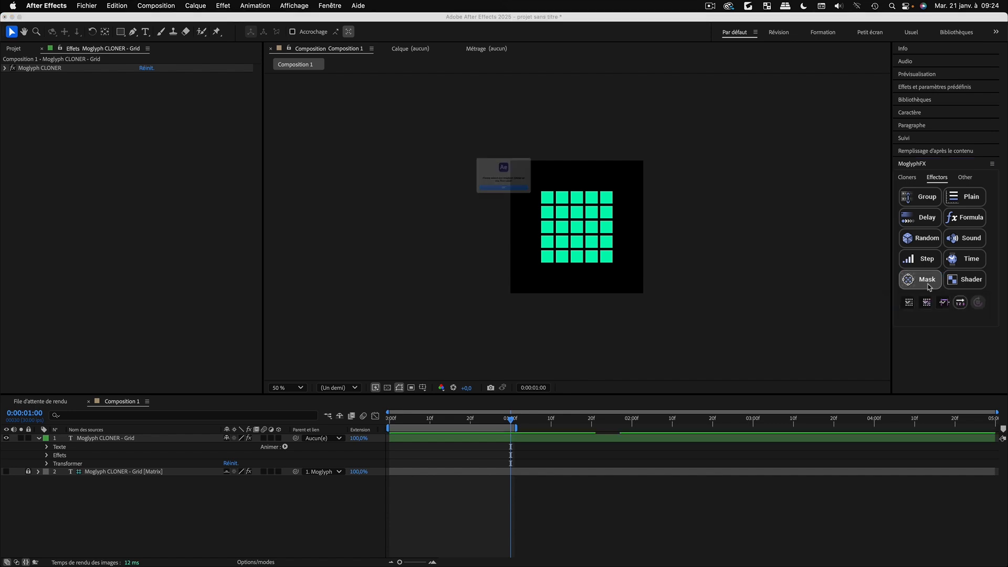
left_click(507, 210)
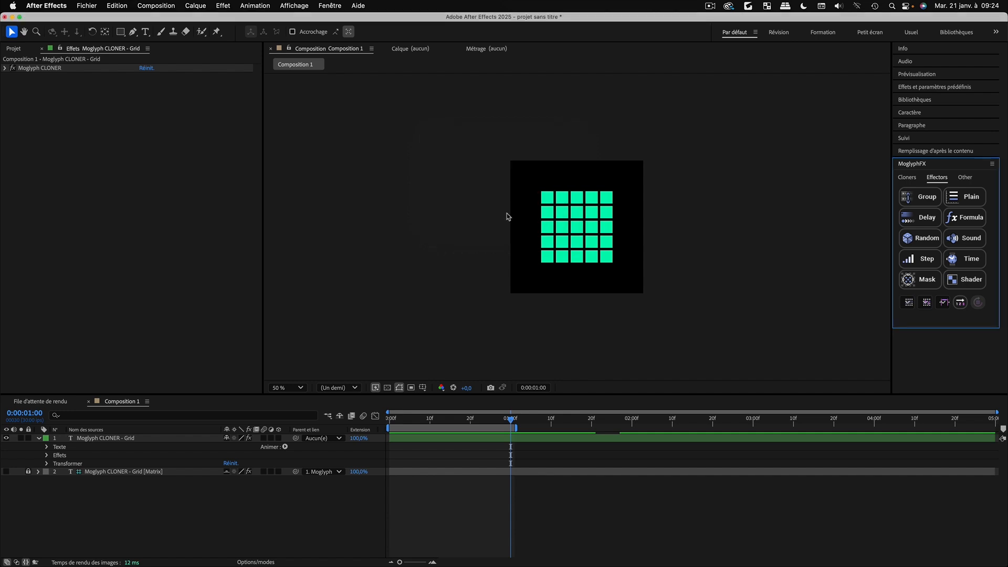
left_click(101, 440)
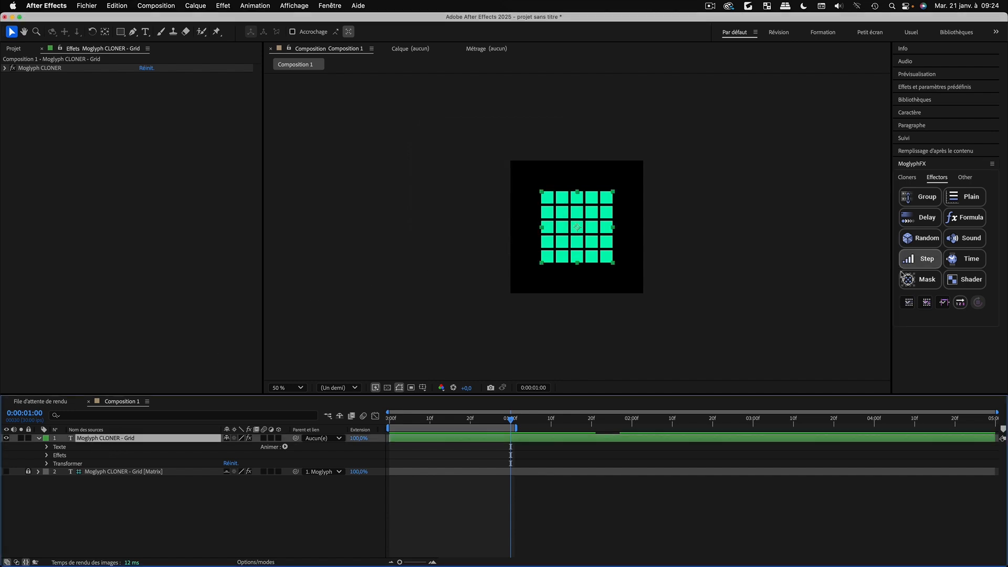
left_click(930, 288, "alt+shift")
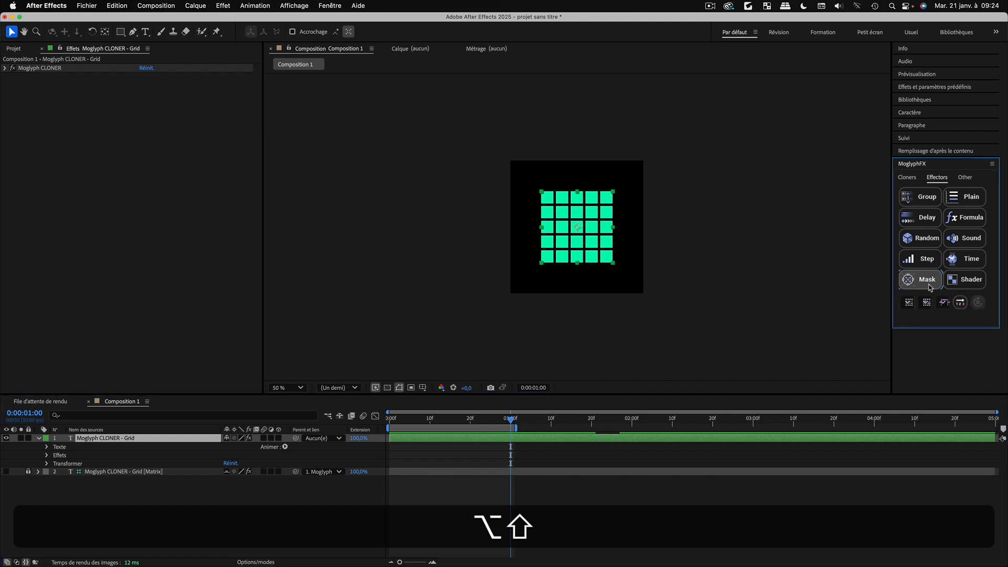
key("slash")
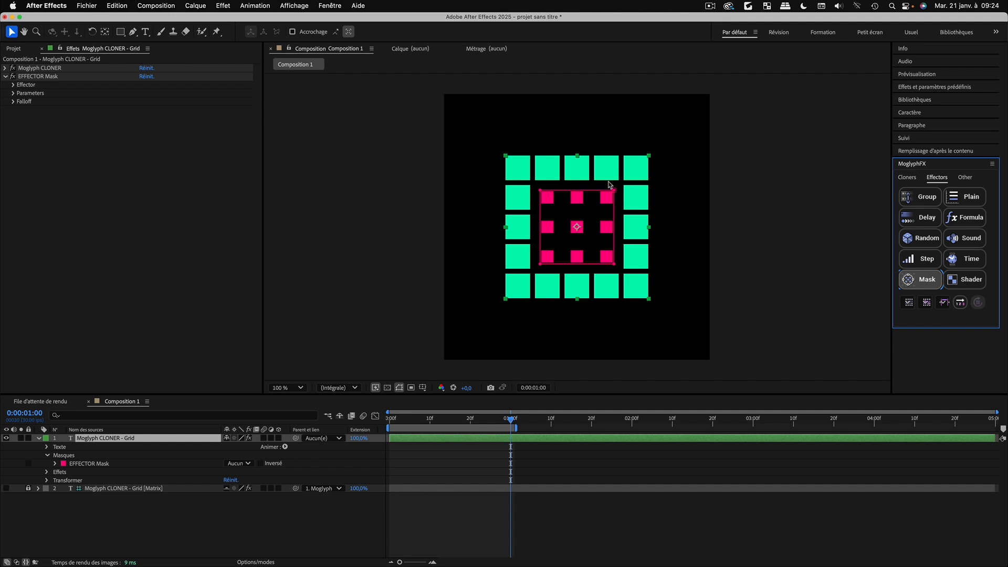
Try shifting the square mask's upper-left vertex, undo the move, and remove that vertex with the Delete Vertex tool (Supprimer un sommet)
left_click_drag(544, 194, 556, 203)
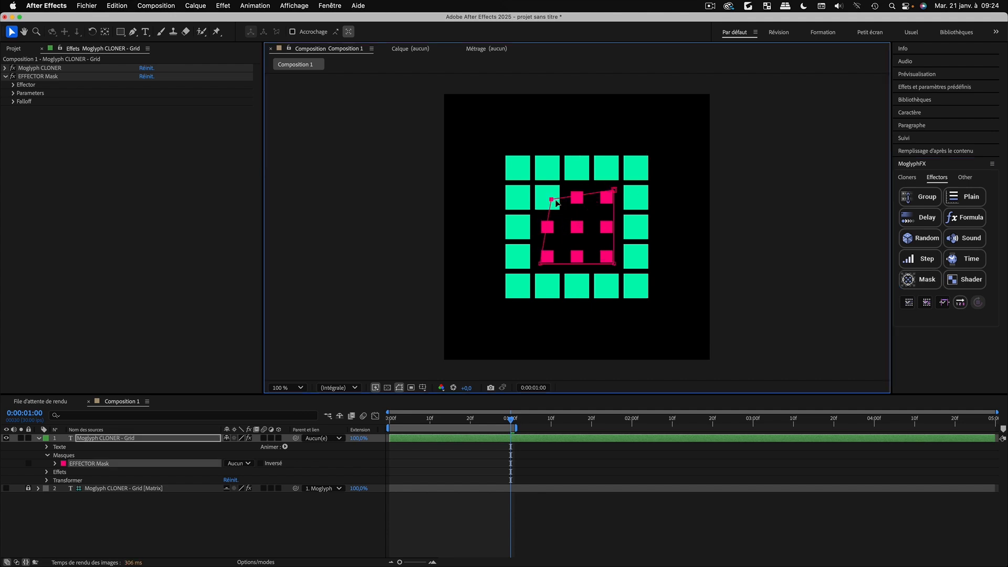
key("super+z")
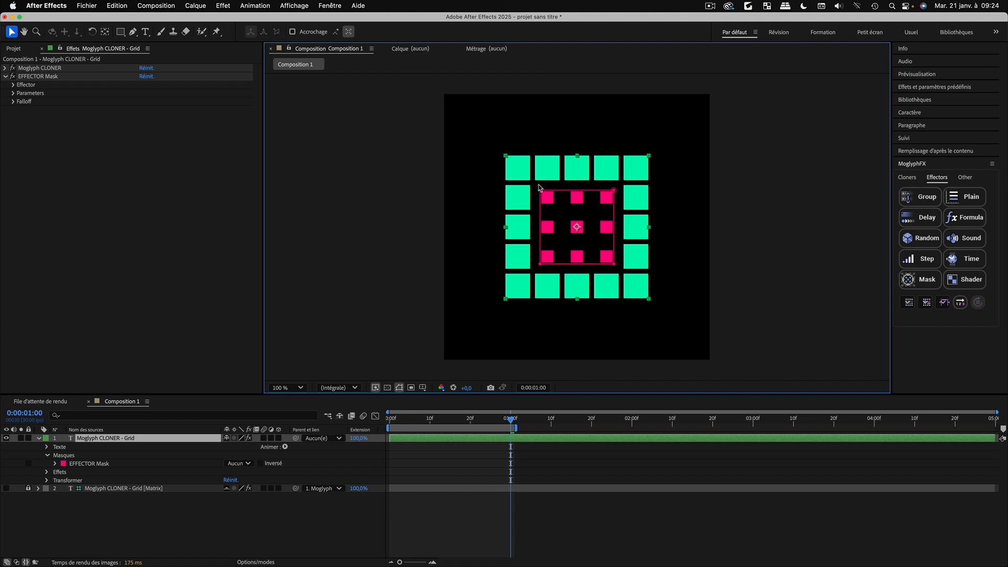
left_click(133, 33)
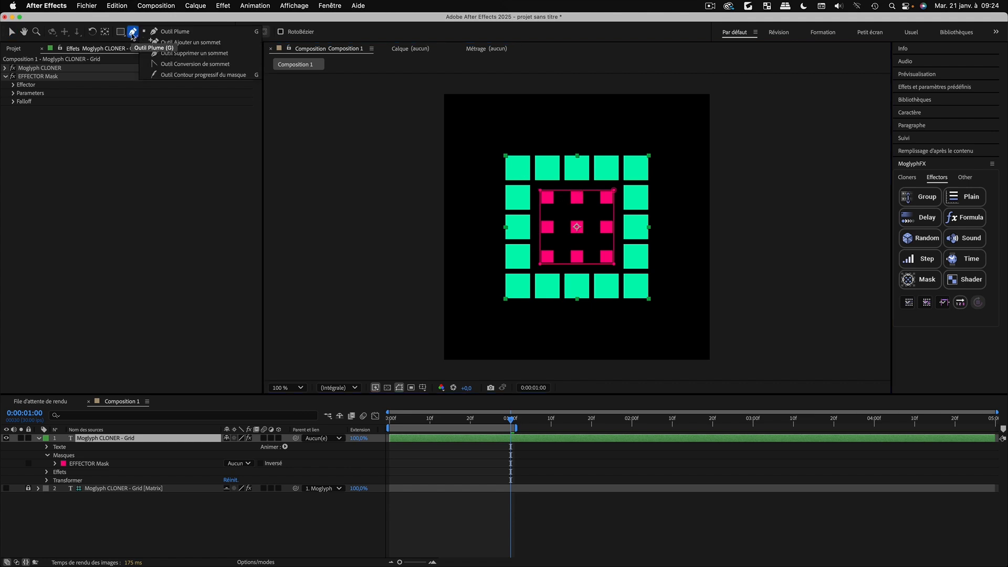
left_click(173, 54)
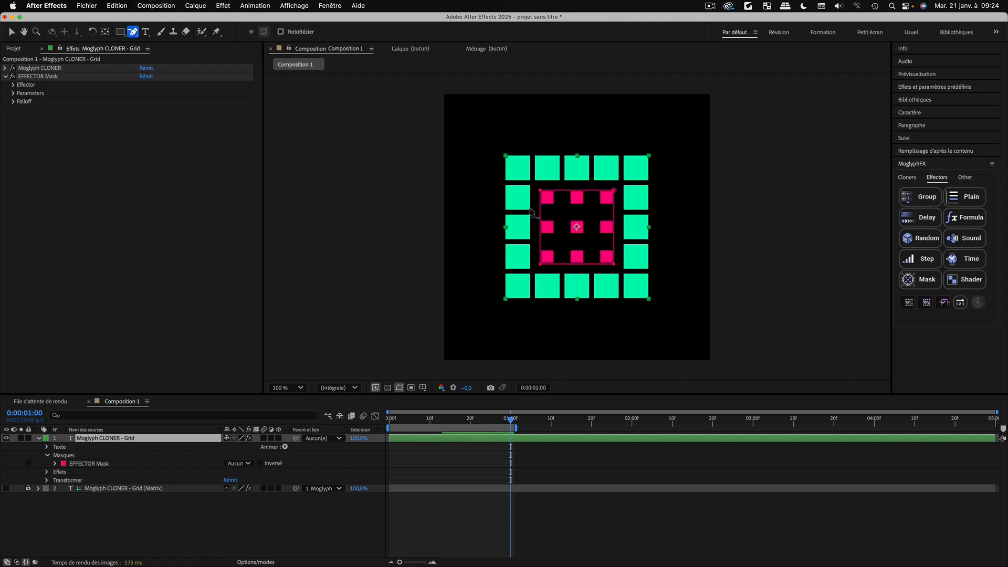
left_click(541, 192)
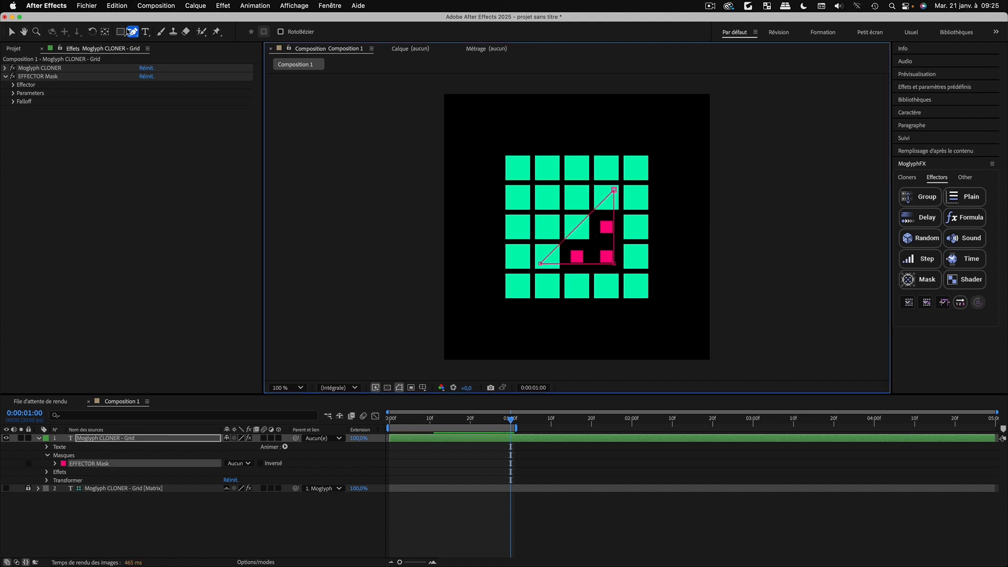
Try the Convert Vertex tool (Conversion de sommet) on the mask's upper-right vertex, and undo the change
left_click(133, 33)
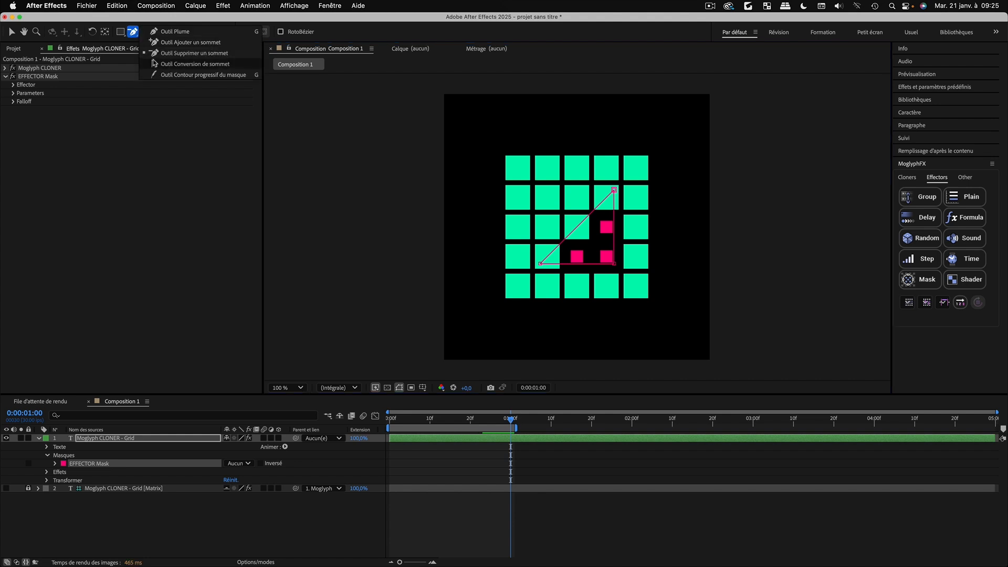
left_click(195, 64)
left_click_drag(615, 190, 647, 197)
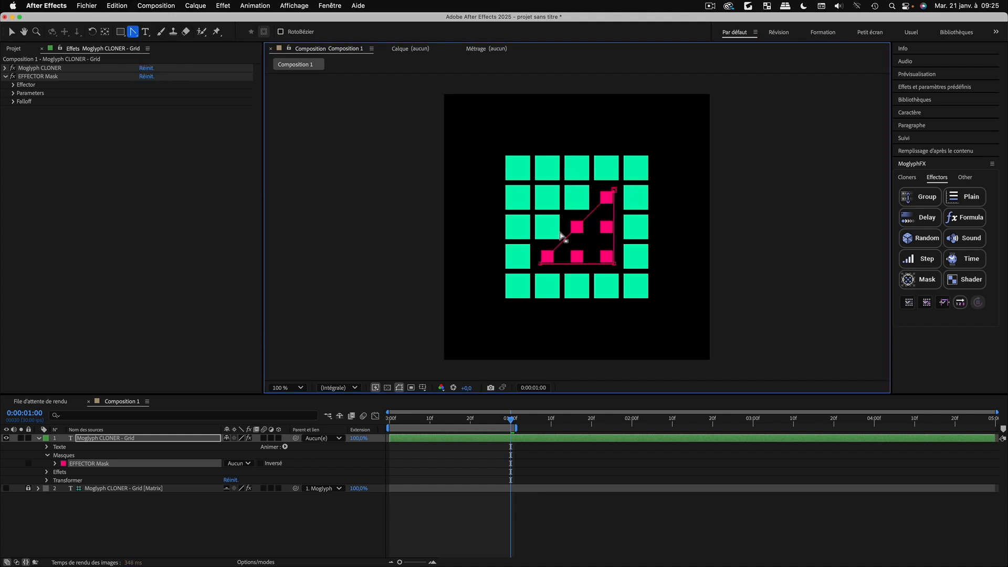
key("super+z")
Move the mask's three vertices to form a centred triangle pointing downward, with its flat side along the second row of clones
left_click(12, 31)
left_click_drag(614, 190, 578, 195)
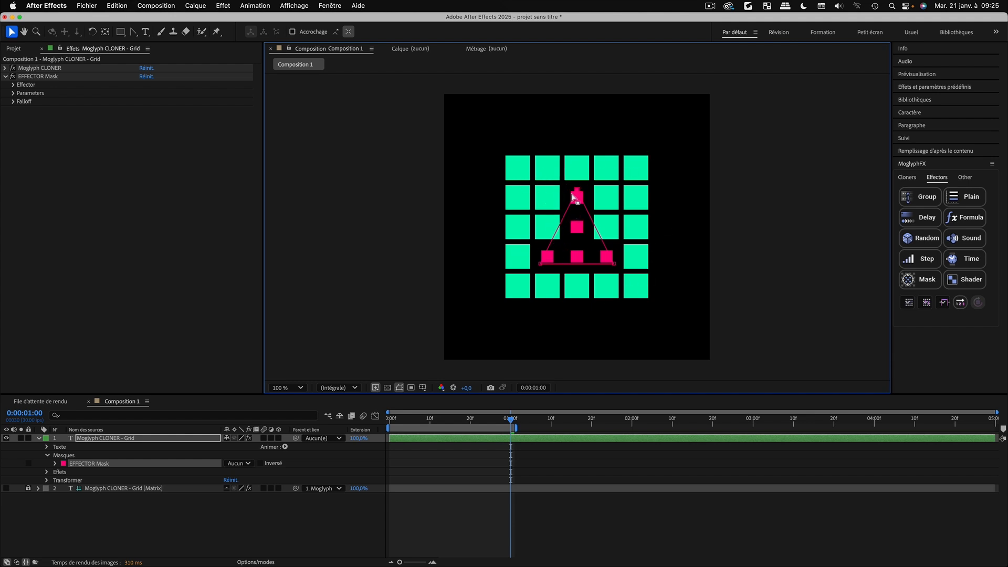
left_click_drag(540, 263, 615, 190)
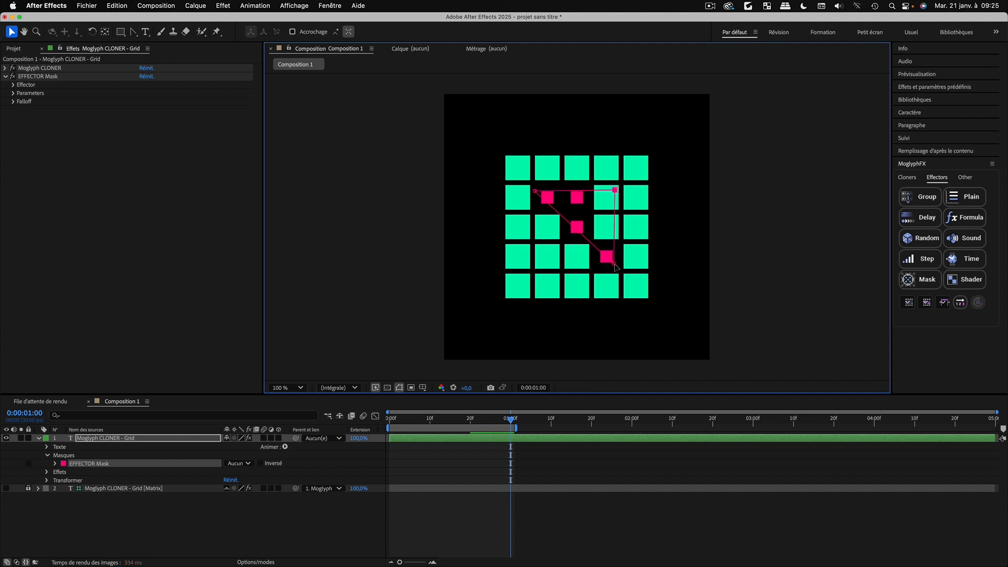
left_click_drag(610, 264, 577, 272)
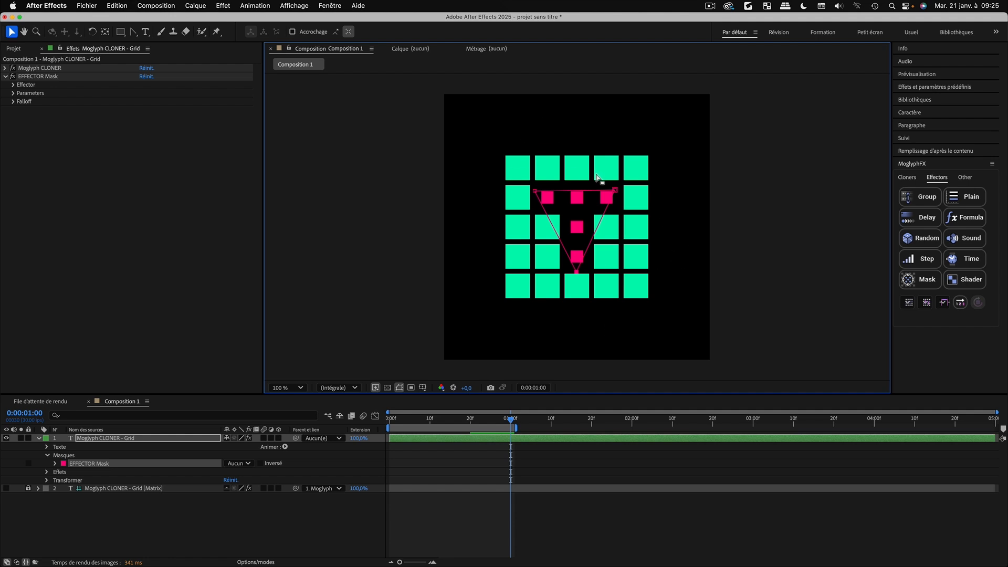
left_click_drag(536, 191, 537, 190)
Add two vertices to each slanted side of the triangle mask and move them outward and inward to shape a T's crossbar
left_click(134, 31)
left_click(173, 43)
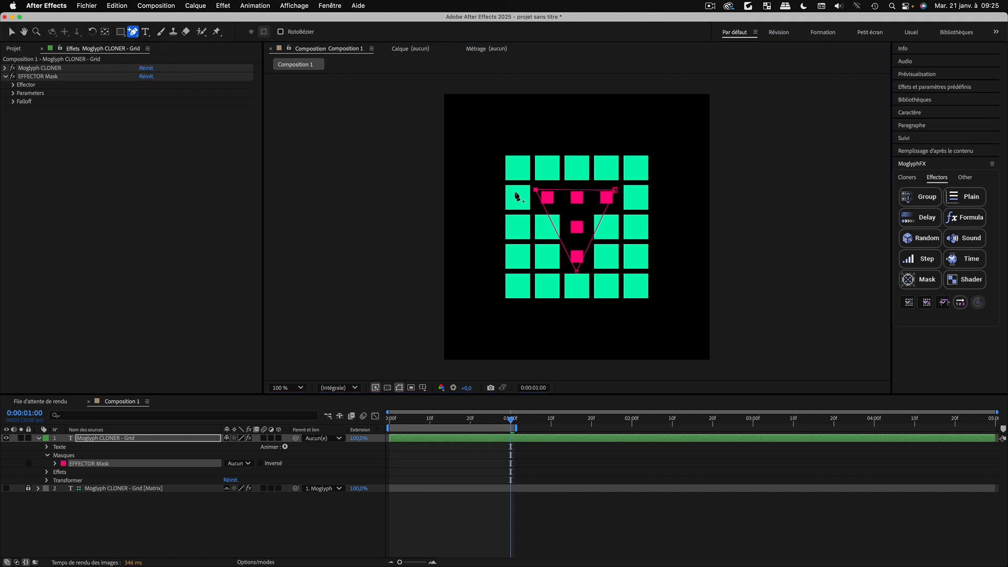
left_click(545, 210)
left_click(557, 232)
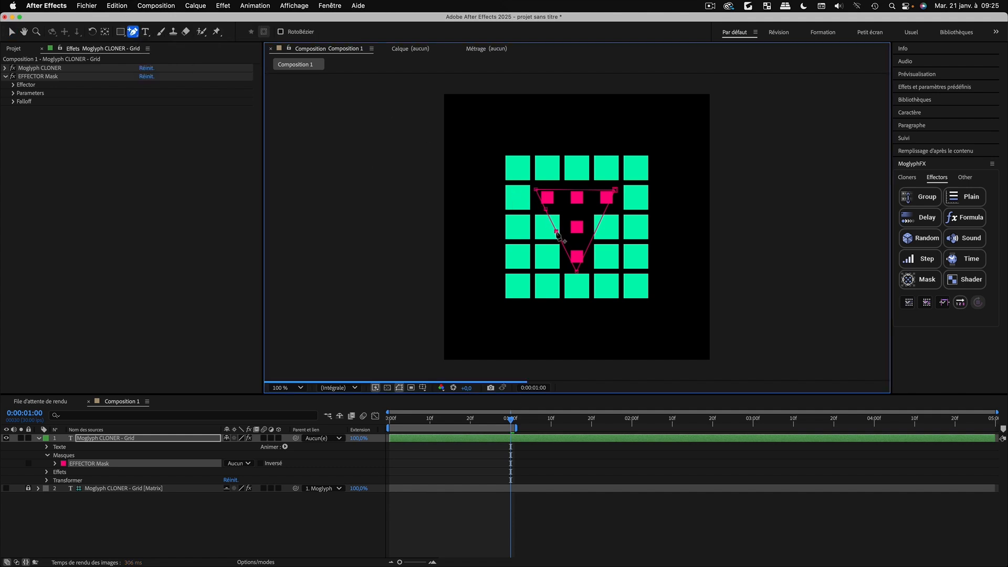
left_click(606, 210)
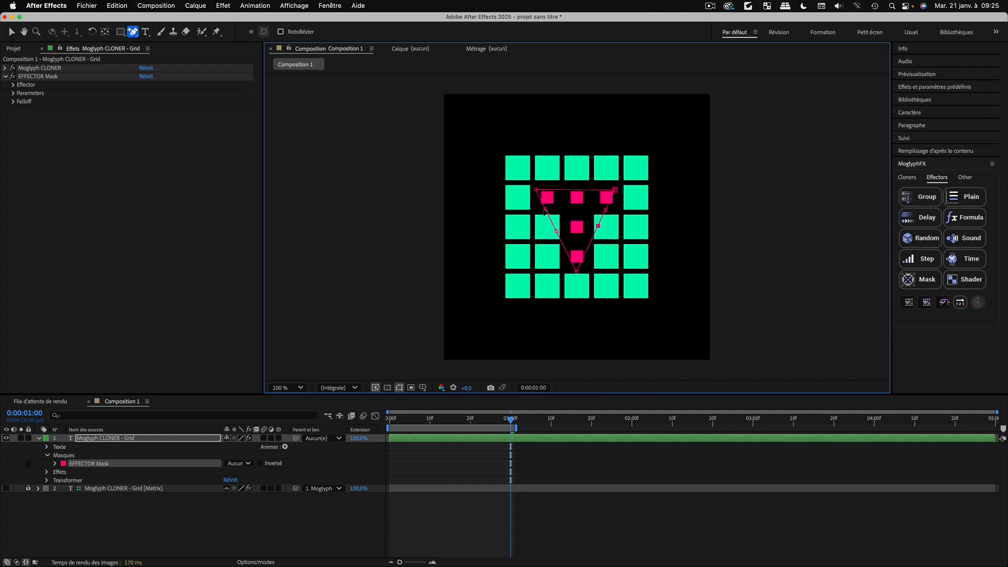
key("v")
left_click_drag(546, 209, 620, 215)
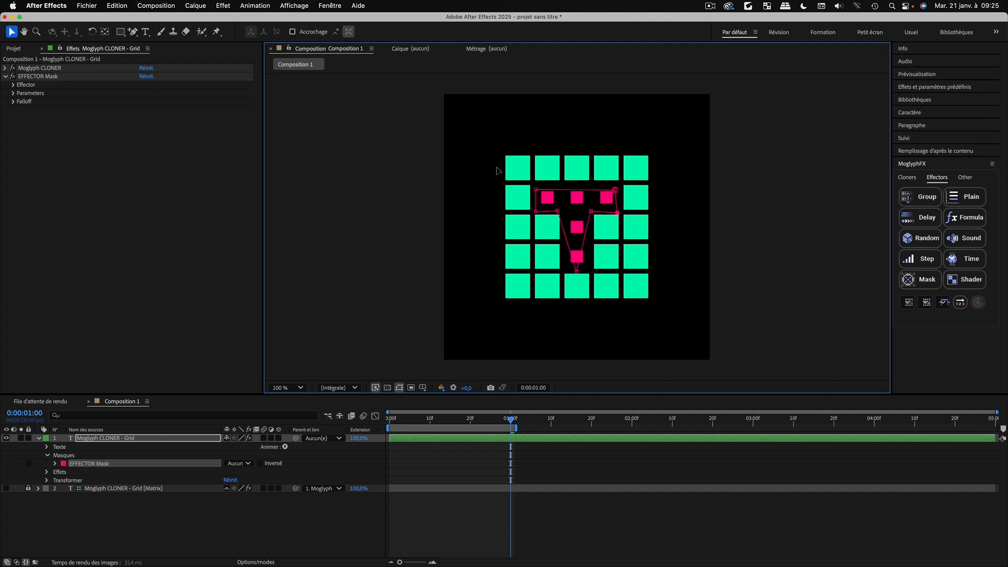
Add a vertex near the mask's tip, straighten the lower points into a T stem, and go back to 0:00:00:00
left_click(132, 32)
left_click(567, 241)
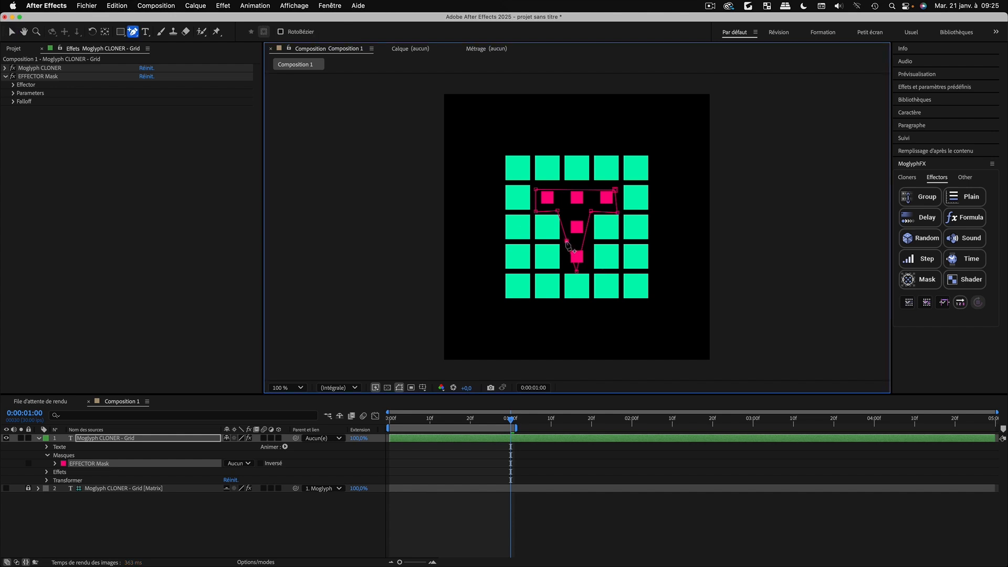
key("v")
left_click_drag(567, 242, 589, 270)
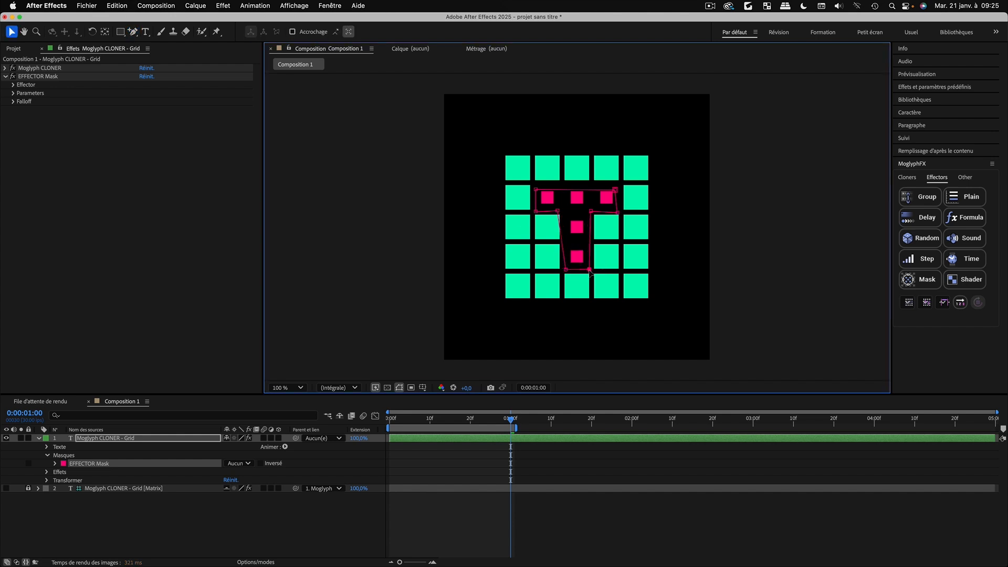
left_click_drag(558, 211, 561, 211)
left_click_drag(566, 269, 592, 273)
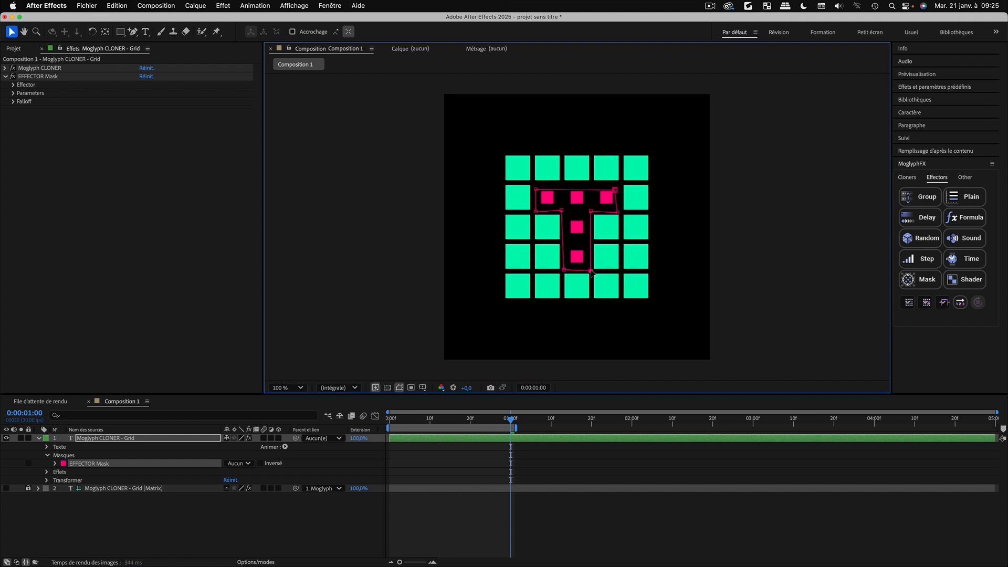
left_click(439, 525)
left_click_drag(500, 419, 308, 432)
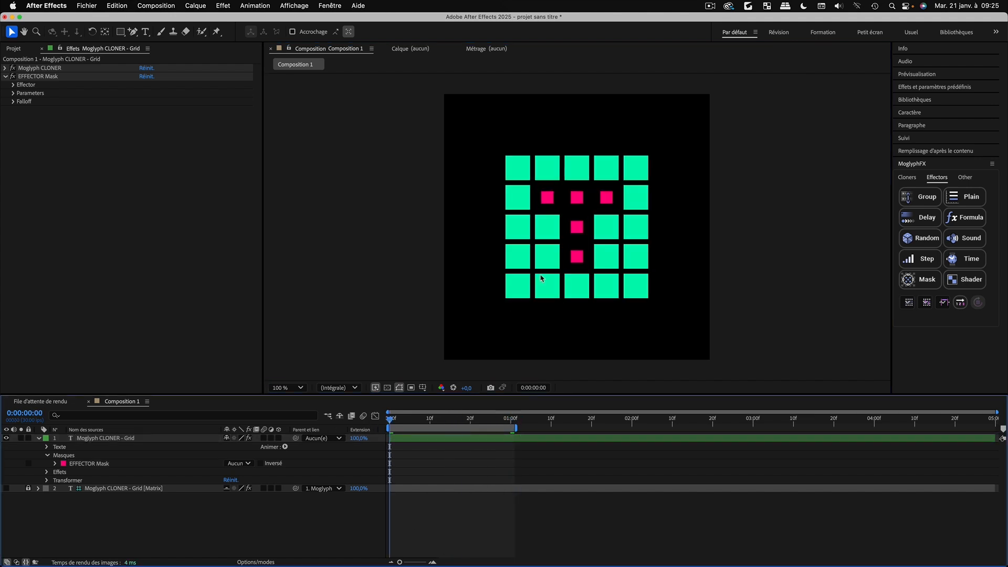
Create nulls for the EFFECTOR Mask path with Create Nulls From Paths, making the points follow the nulls (Les points suivent les valeurs nulles)
left_click(56, 465)
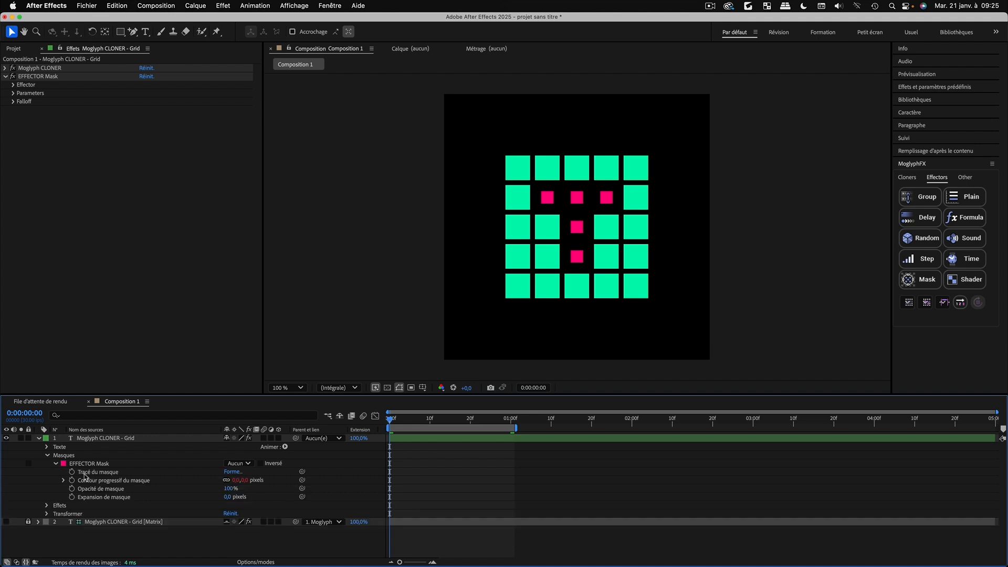
left_click(94, 474)
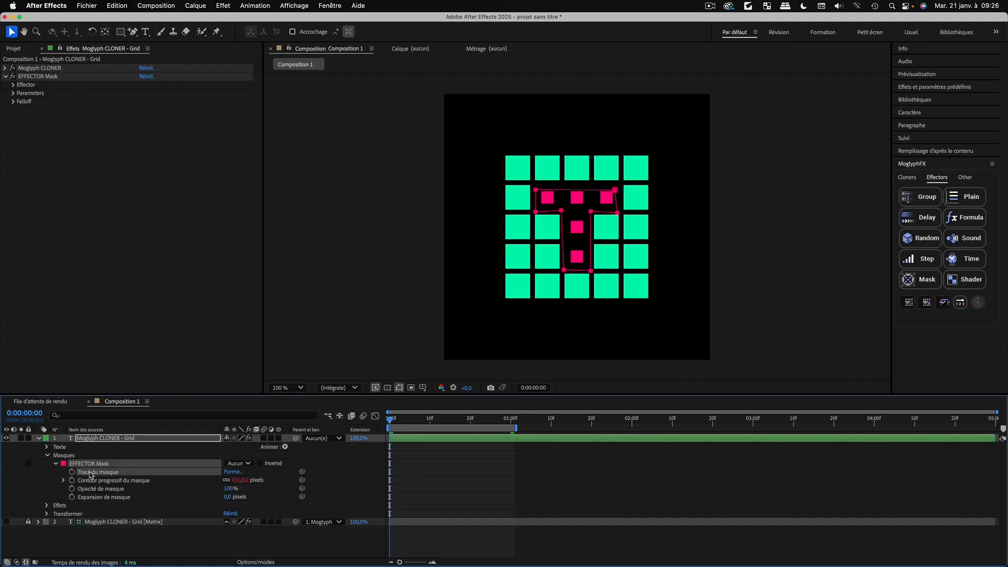
left_click(330, 6)
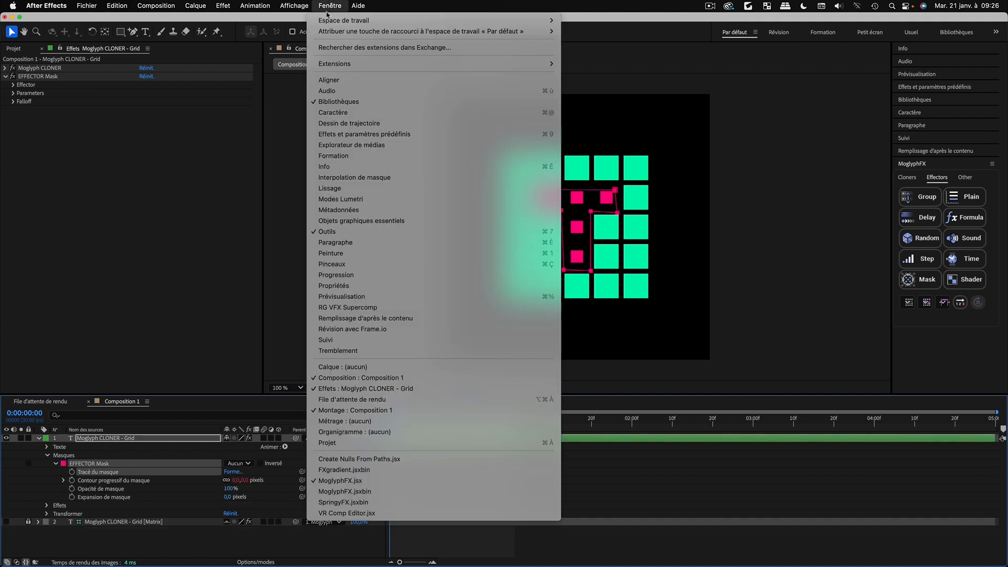
left_click(327, 459)
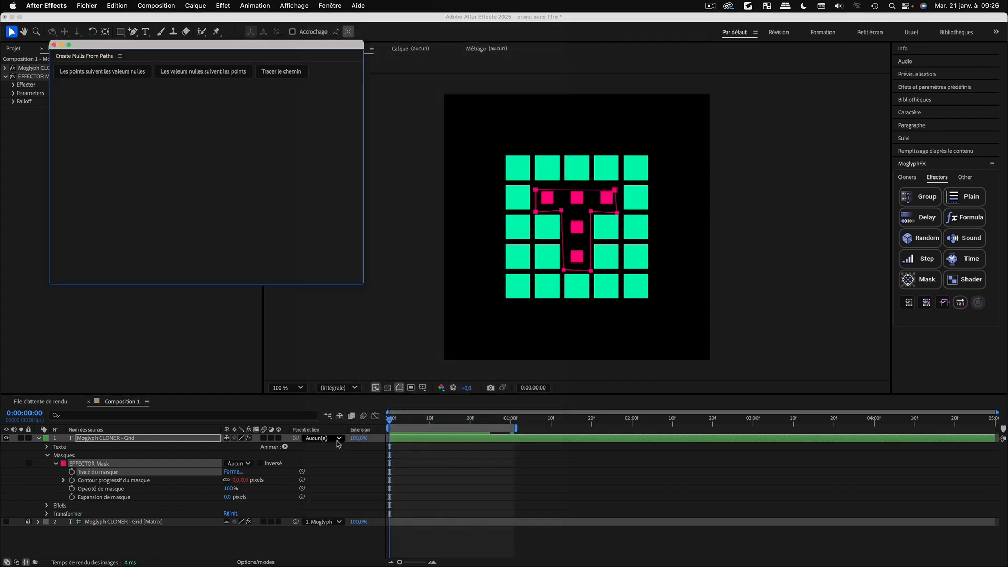
left_click(91, 72)
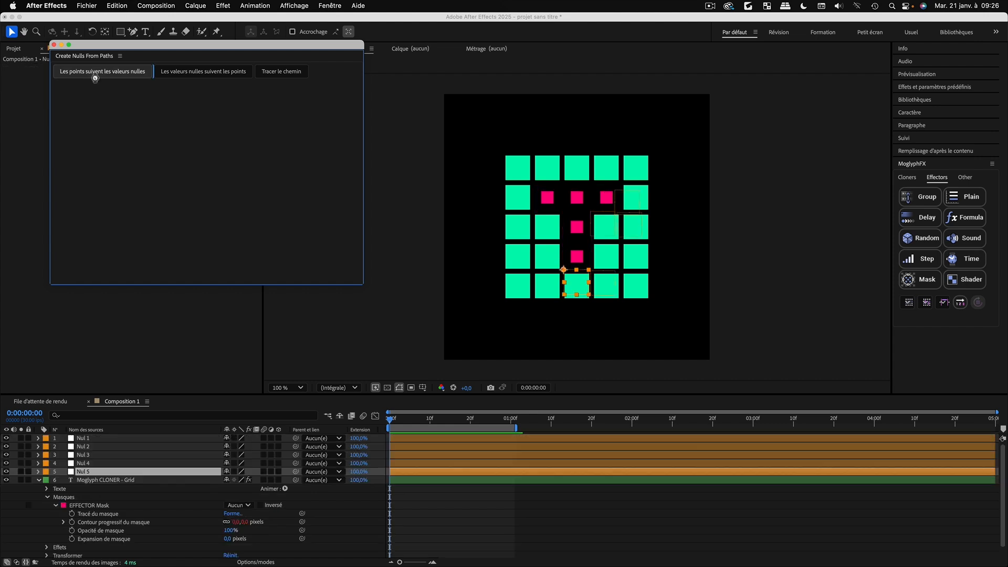
left_click(53, 45)
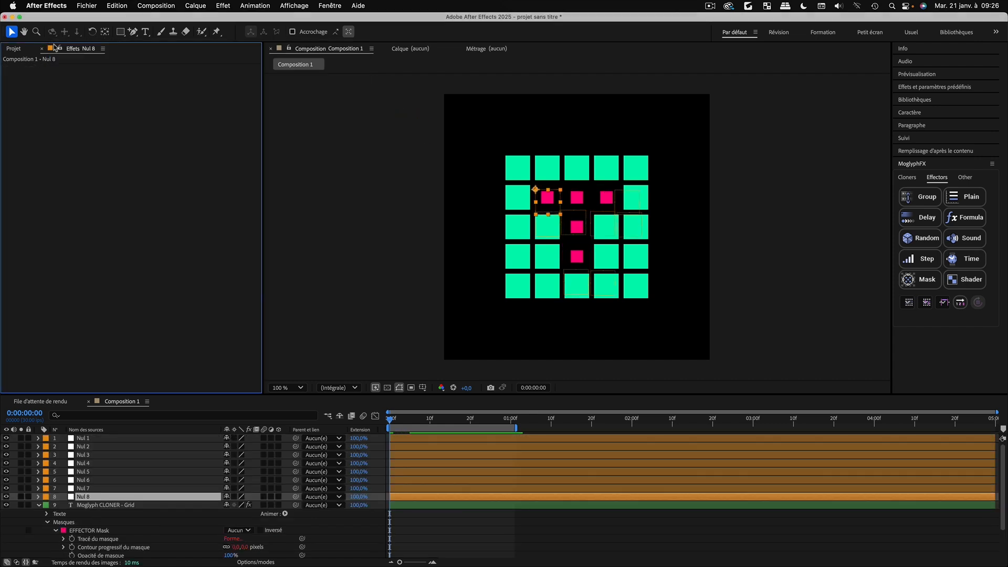
Add a new null object and parent the eight path nulls, Nul 1 to Nul 8, to it
left_click(39, 505)
right_click(89, 542)
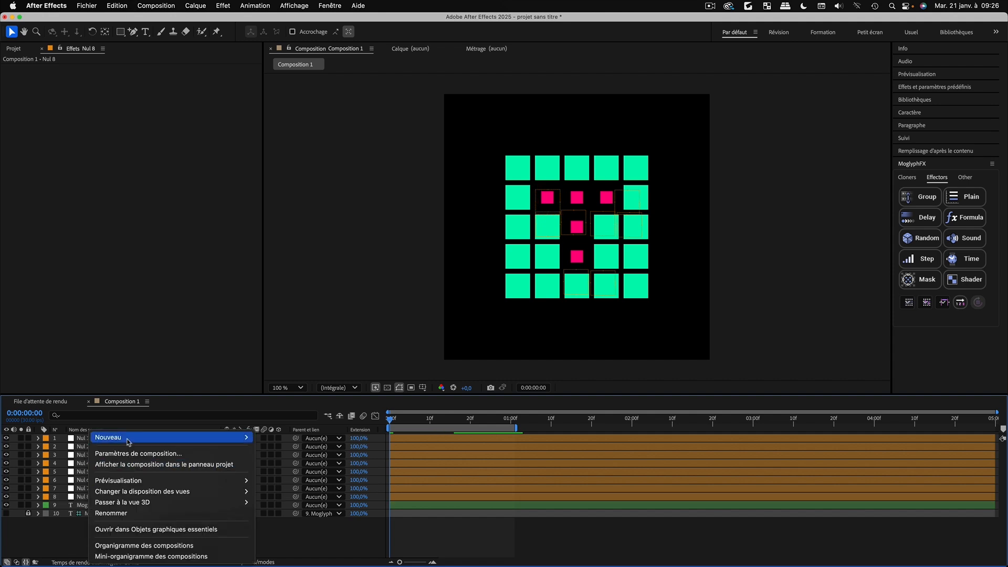
mouse_move(141, 440)
left_click(310, 497)
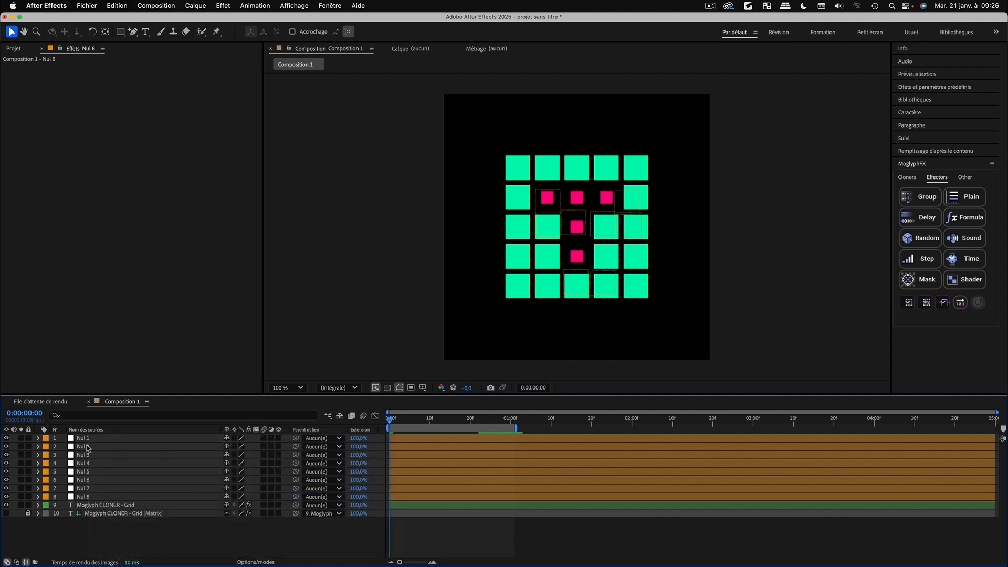
left_click(86, 448)
left_click(92, 506, "shift")
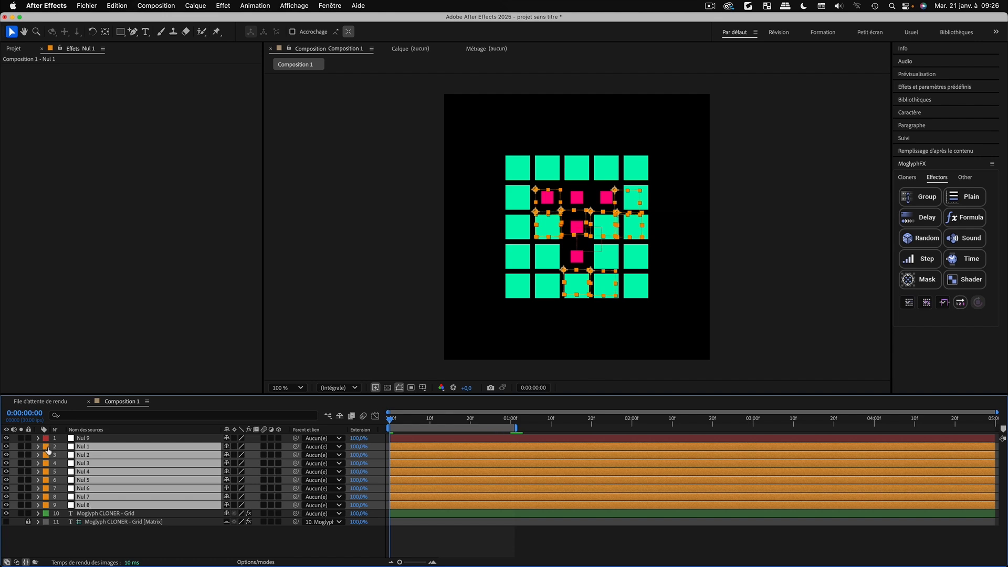
left_click_drag(295, 446, 84, 440)
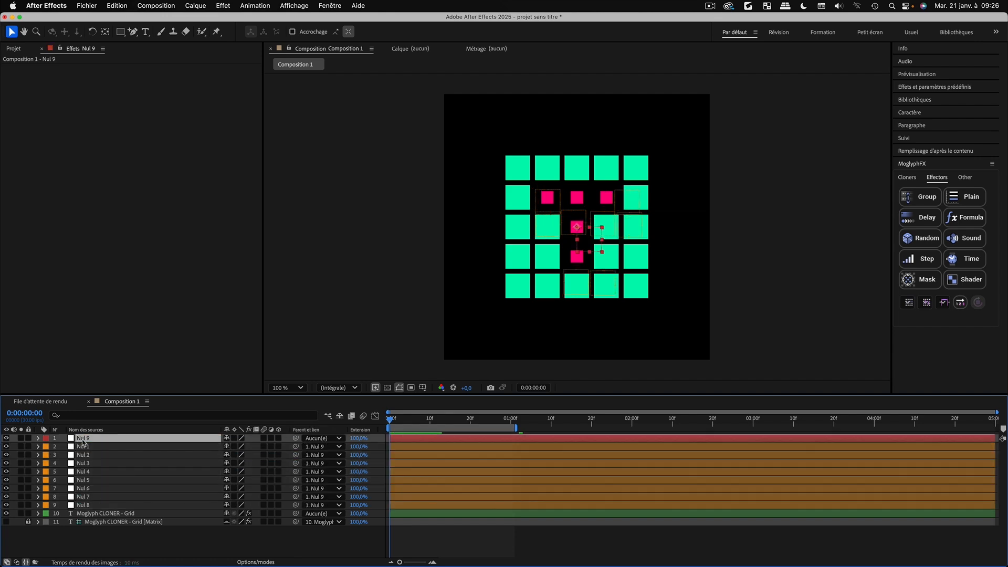
Rotate the parent null Nul 9 to try the mask at different angles, including 42°, 205° and 37°
key("r")
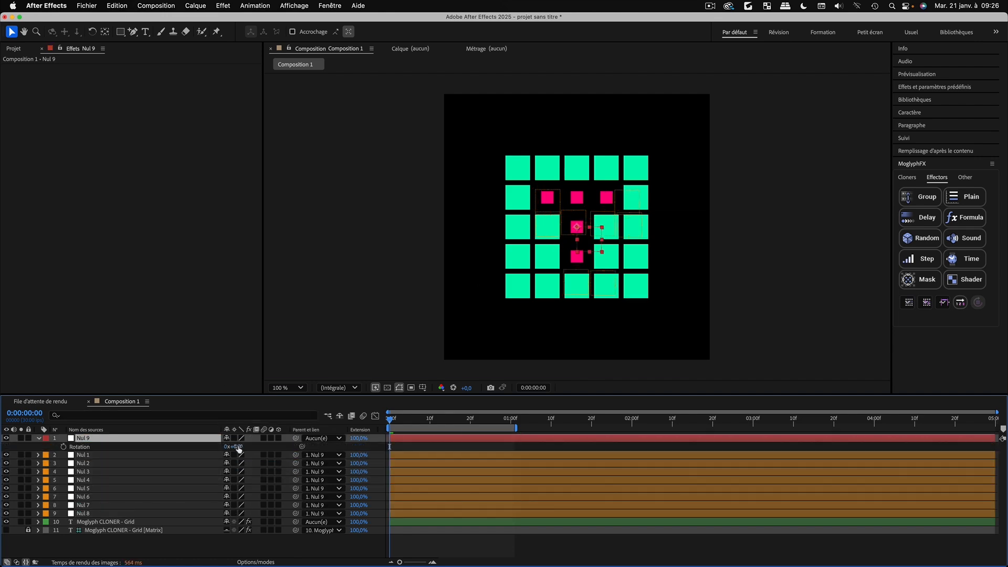
mouse_move(244, 446)
left_mouse_down()
mouse_move(264, 452)
mouse_move(254, 448)
left_mouse_up()
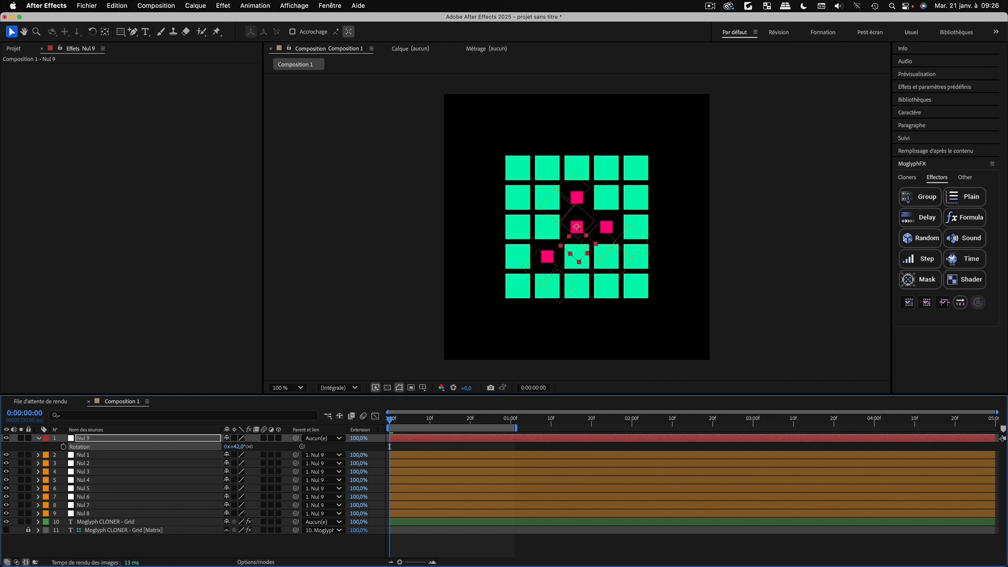
left_click_drag(250, 446, 323, 448)
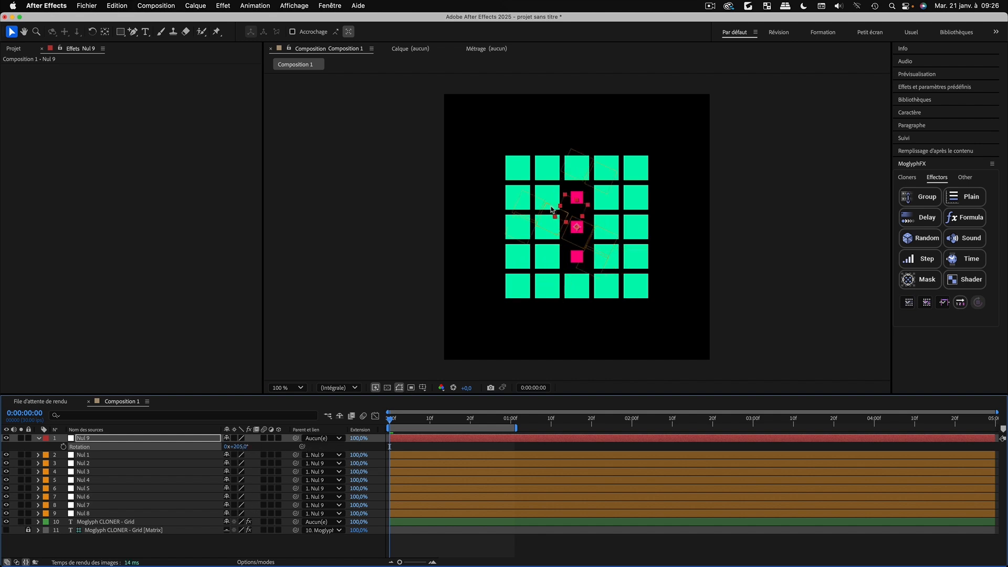
key("super+z")
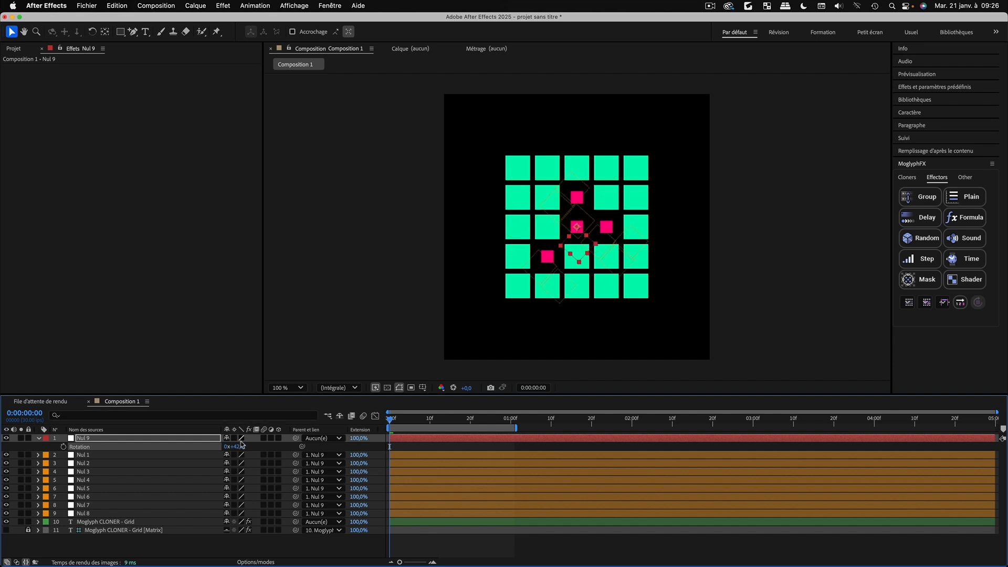
left_click_drag(240, 448, 235, 447)
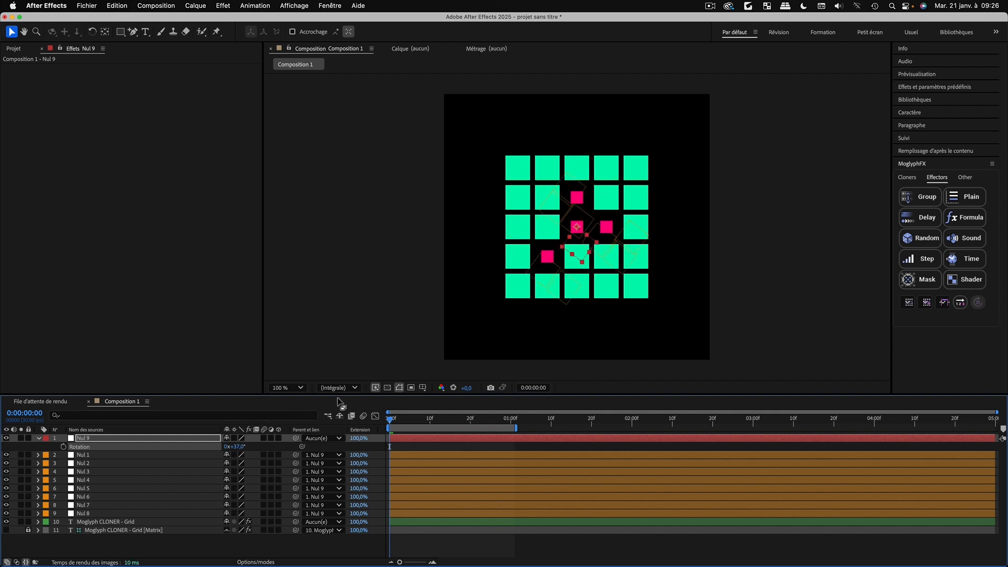
key("super+z")
left_click(195, 549)
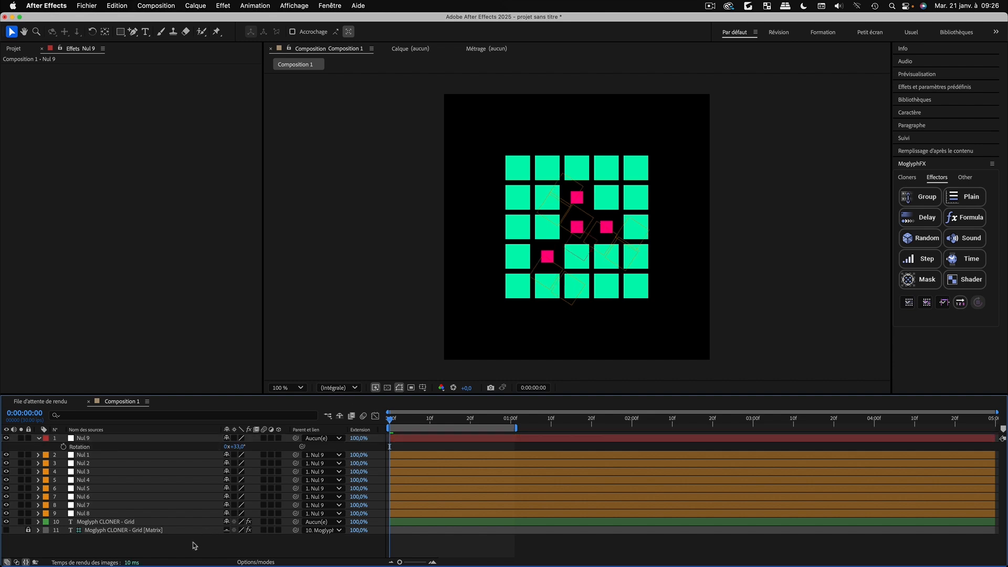
Undo the null rotation, the parenting and the creation of all nulls, back to the plain T-shaped mask
key("super+z")
key("super+z")
key("super+z")
key("super+z")
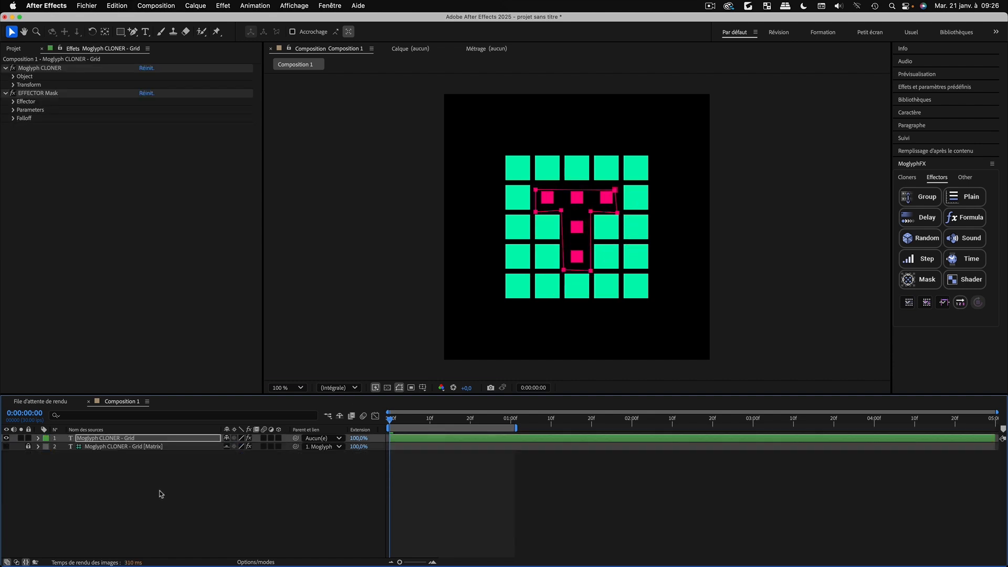
Create a red 800 × 800 px solid layer in Composition 1
left_click(158, 491)
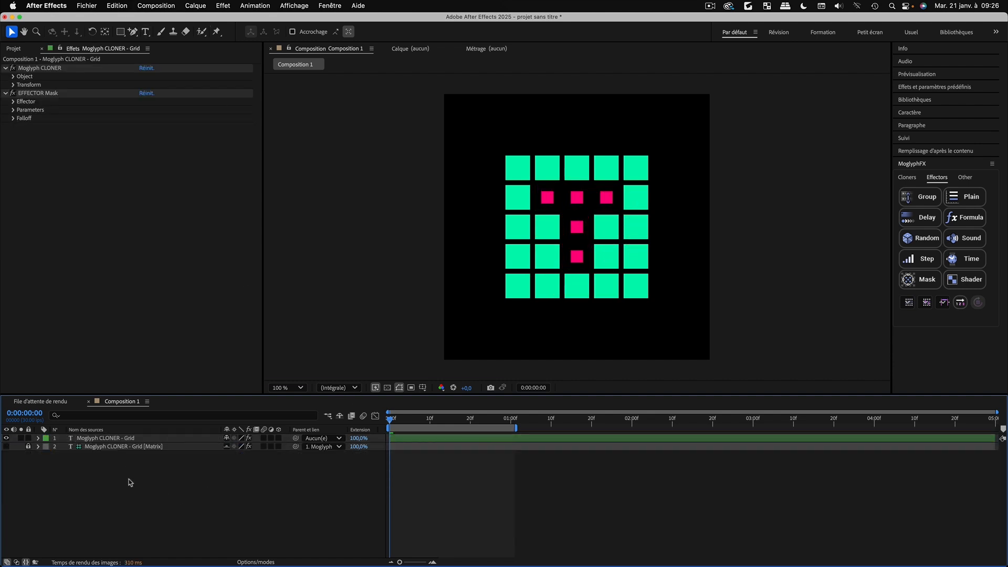
right_click(146, 515)
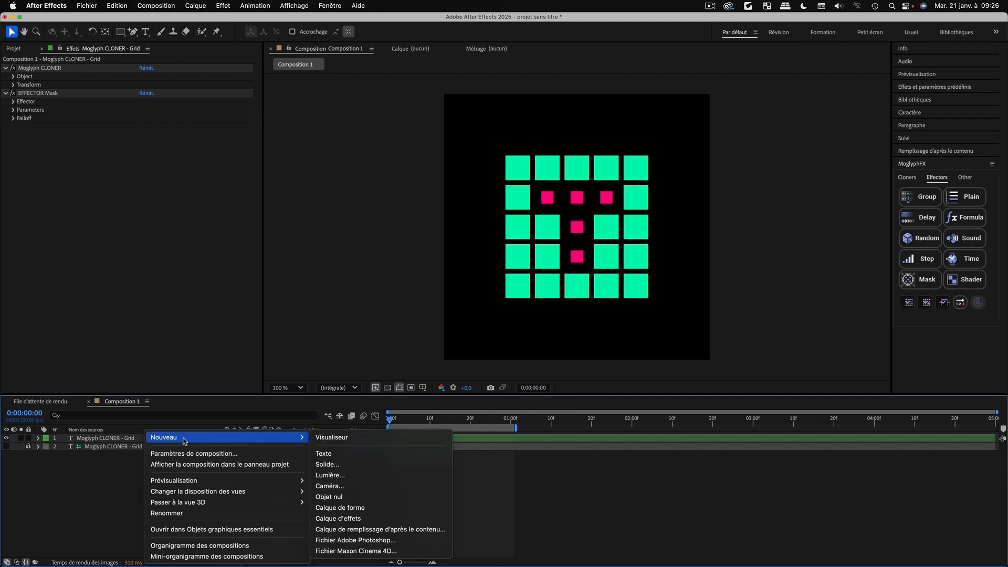
left_click(327, 464)
left_click(649, 514)
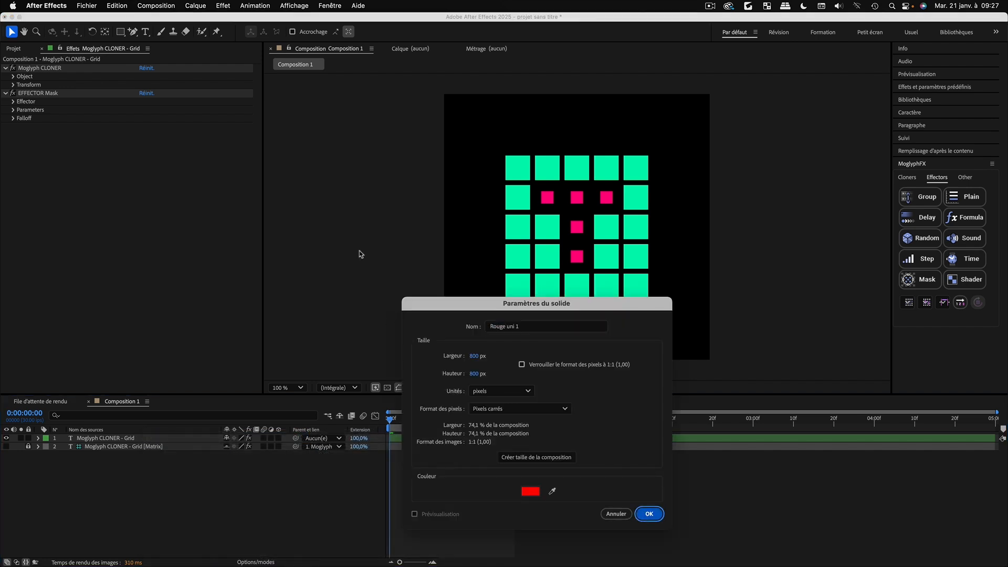
Draw a five-pointed star mask centred on the red solid and shrink it to roughly the width of the clone grid
left_click(133, 32)
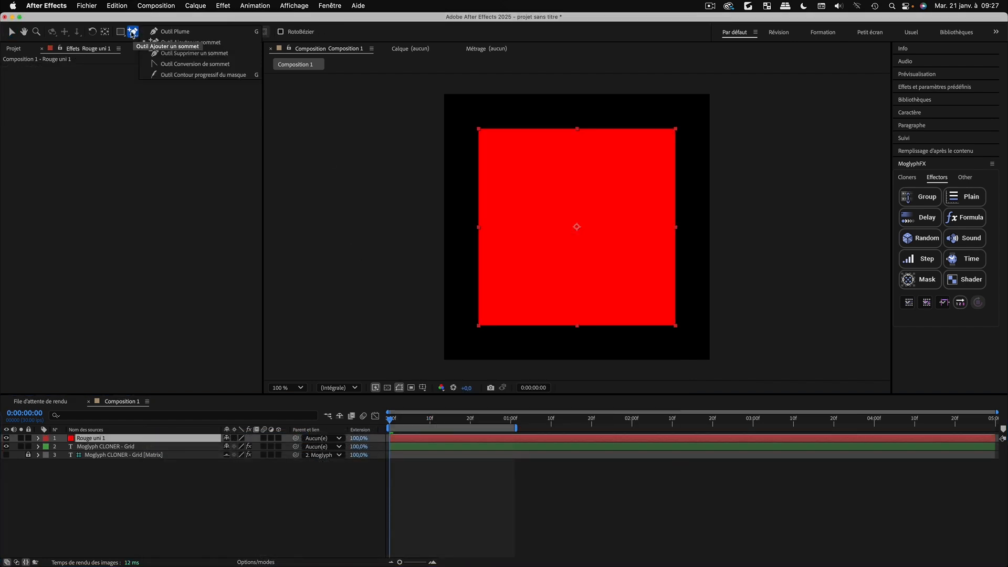
left_click(120, 31)
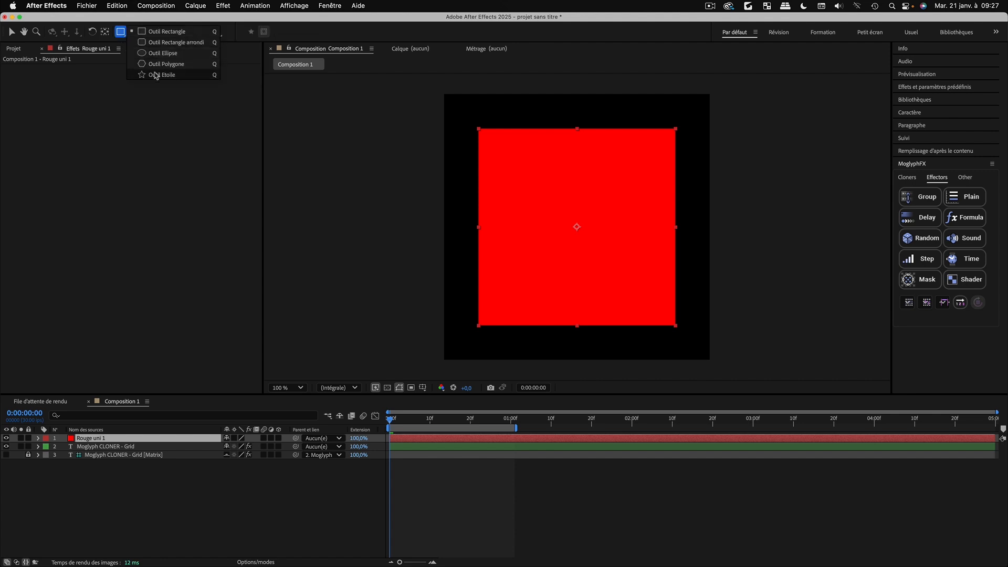
left_click(155, 75)
left_click_drag(577, 227, 577, 128)
key("v")
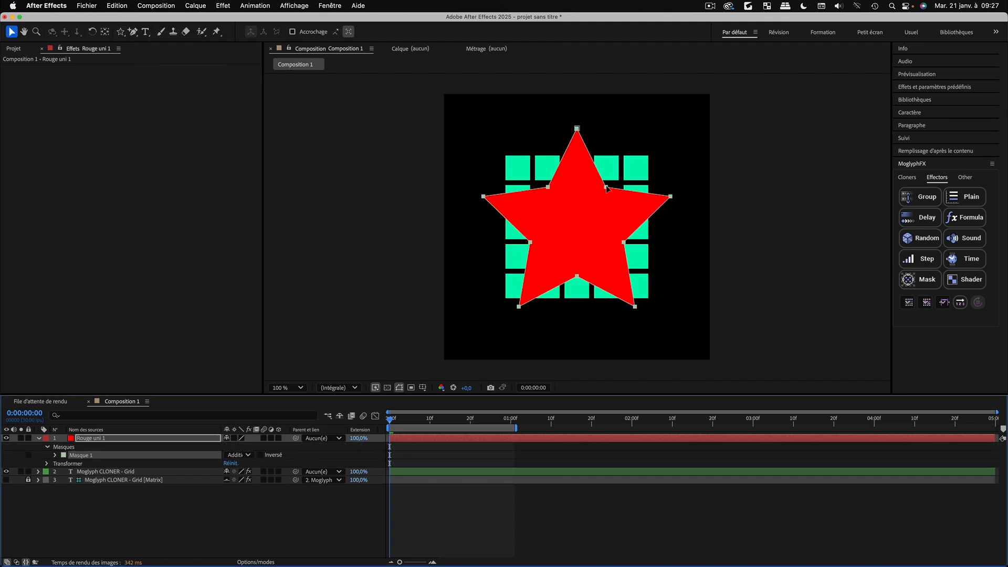
double_click(606, 188)
left_click_drag(672, 127, 644, 156)
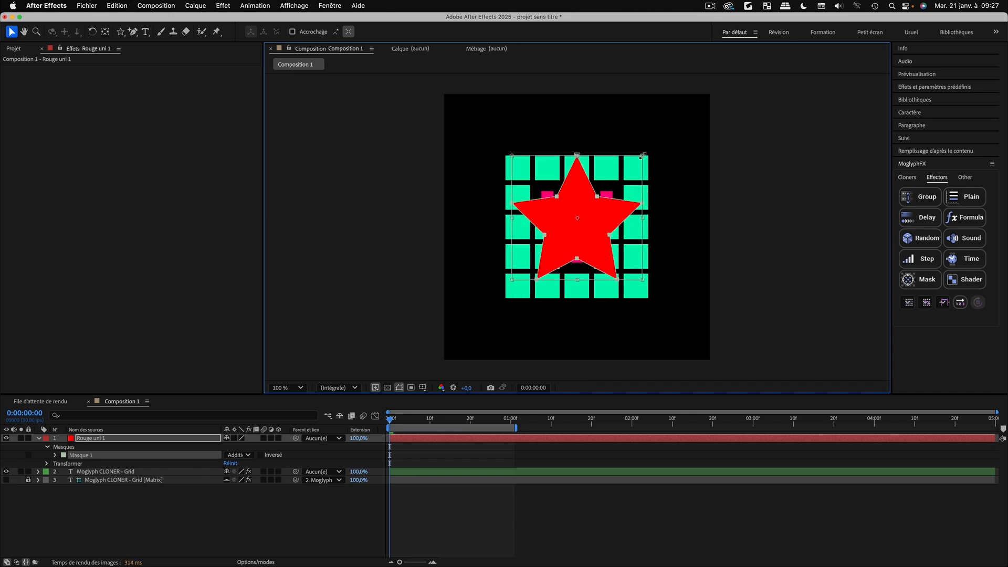
Copy the star's mask path (Tracé du masque) from Masque 1 and hide the red solid layer
left_click(55, 455)
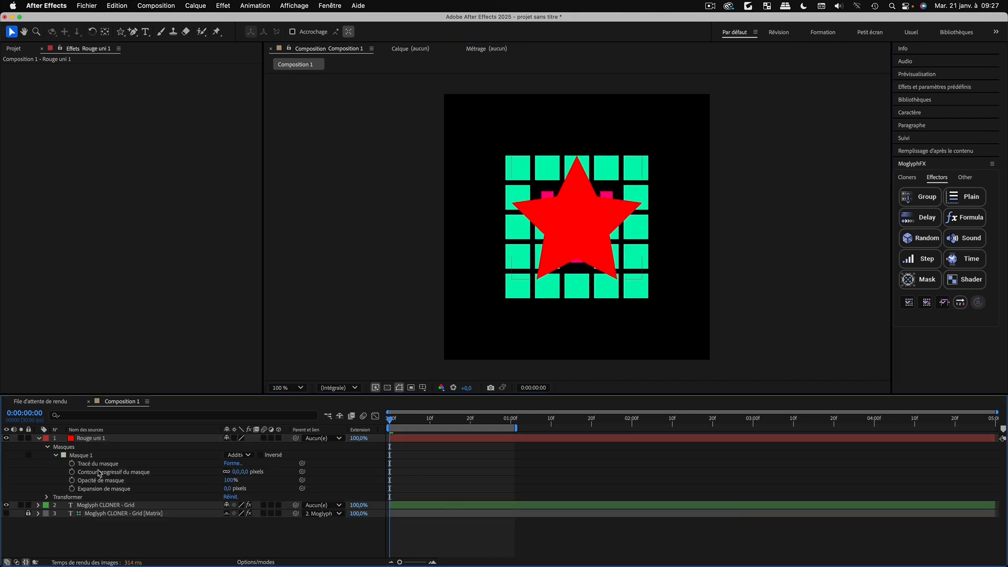
left_click(97, 467)
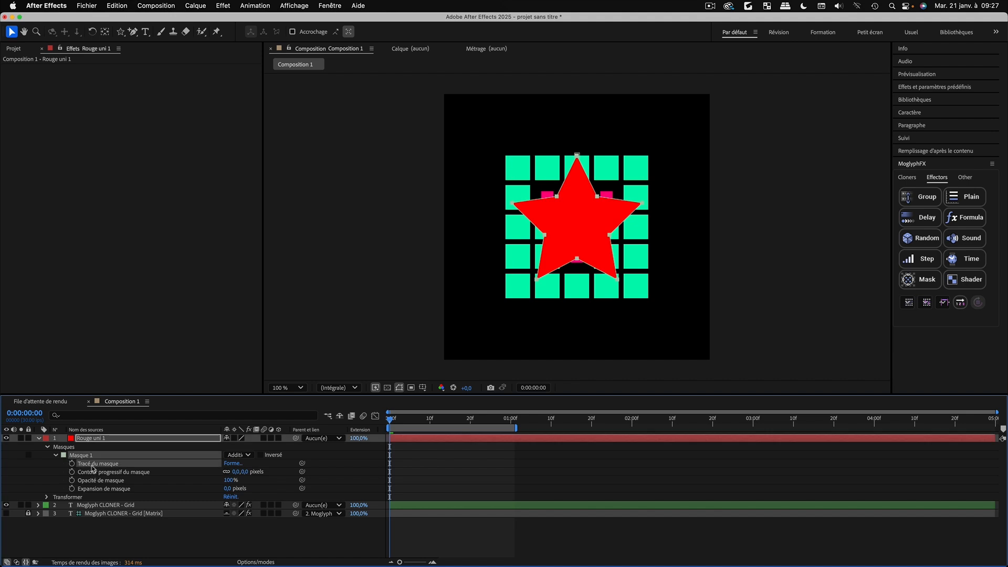
left_click(81, 544)
left_click(90, 465)
left_click(39, 438)
left_click(6, 438)
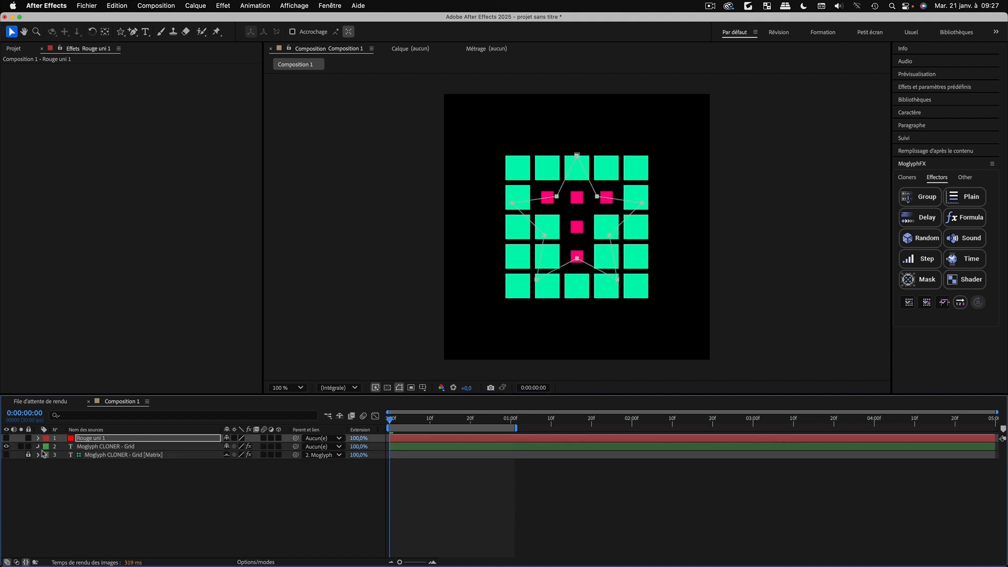
Paste the star path into the EFFECTOR Mask path of Moglyph CLONER - Grid and move it down over the clones
left_click(39, 447)
left_click(88, 480)
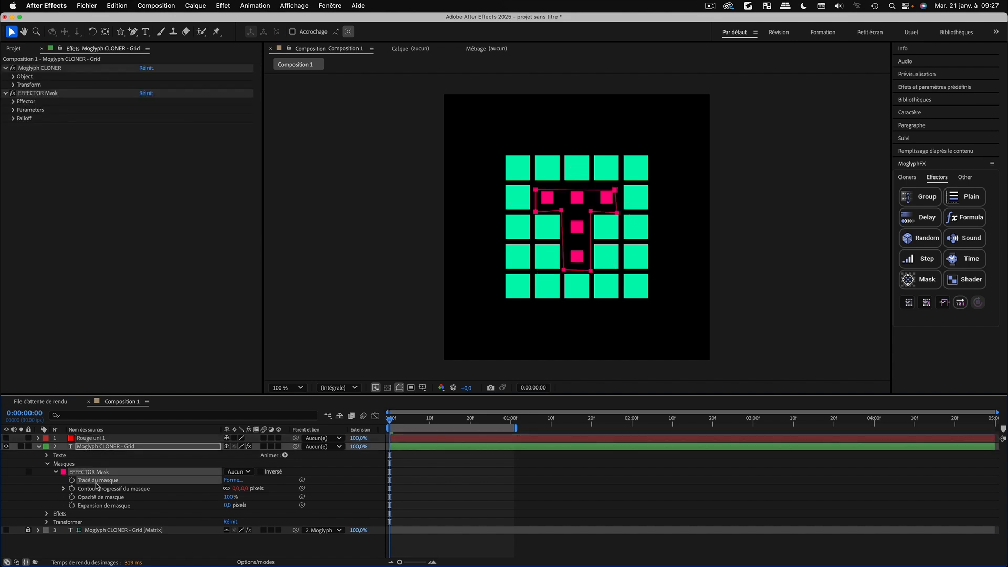
key("cmd+v")
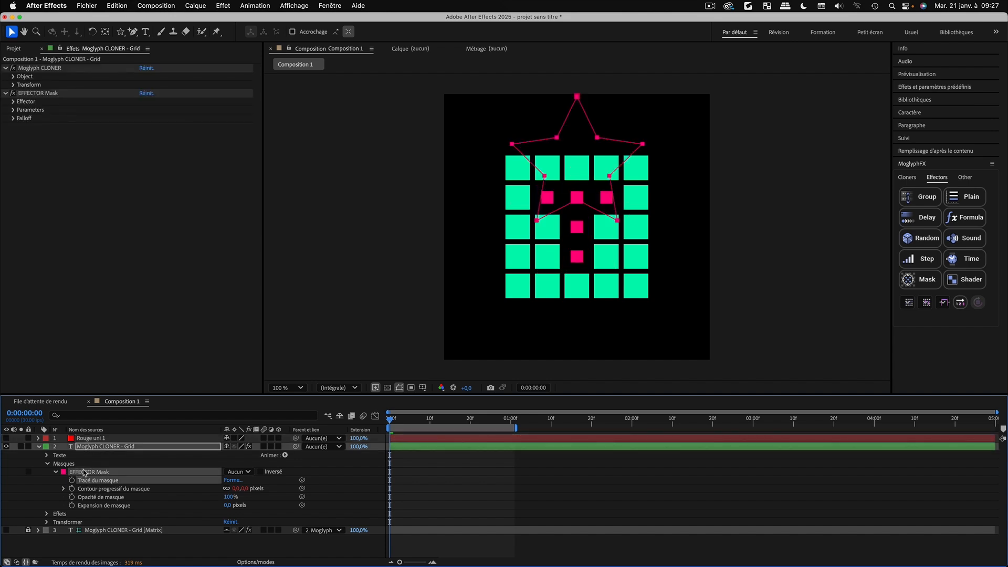
left_click_drag(600, 144, 602, 202)
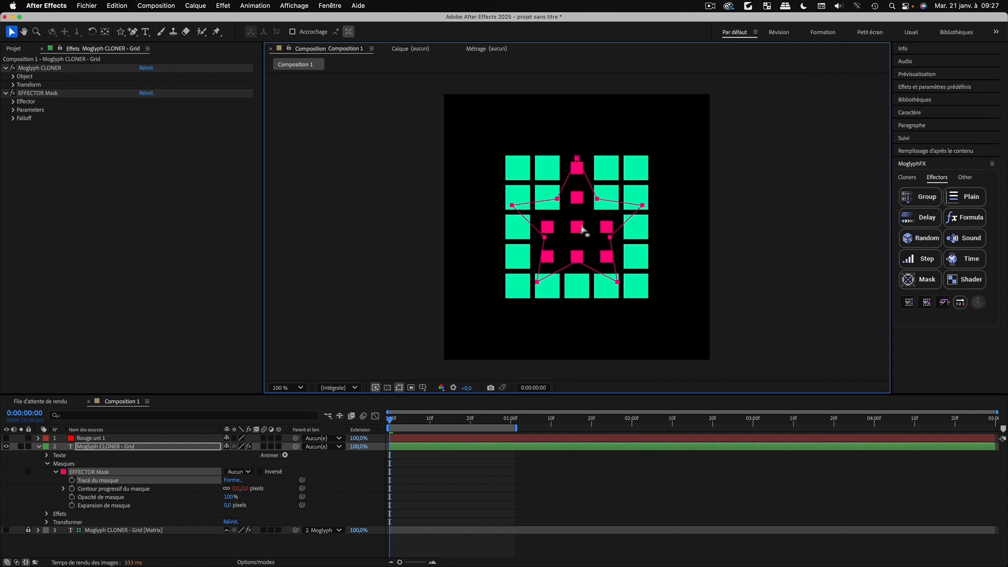
Enlarge the star-shaped EFFECTOR Mask slightly around its centre so it extends just past the grid's sides
double_click(577, 158)
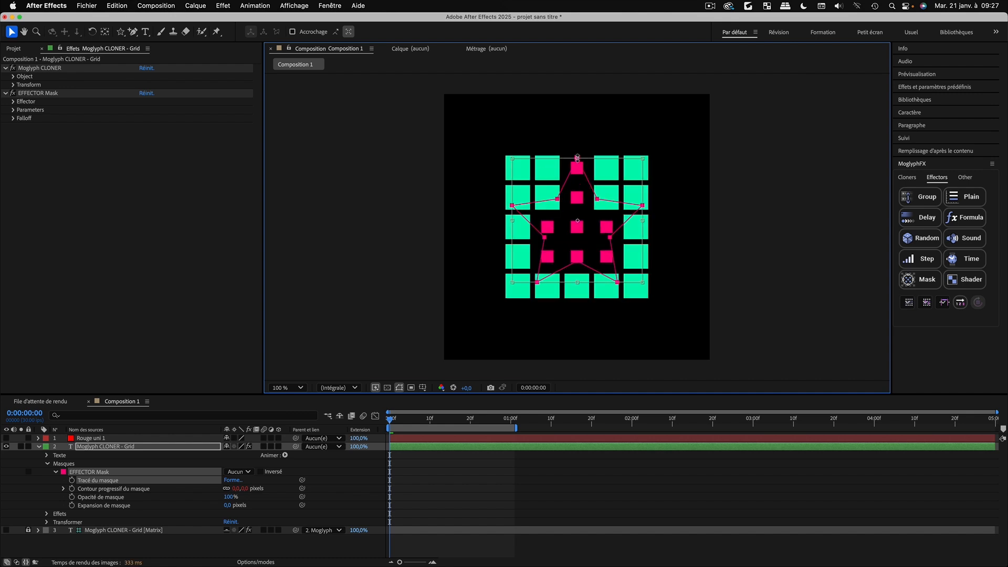
left_click_drag(646, 158, 654, 147)
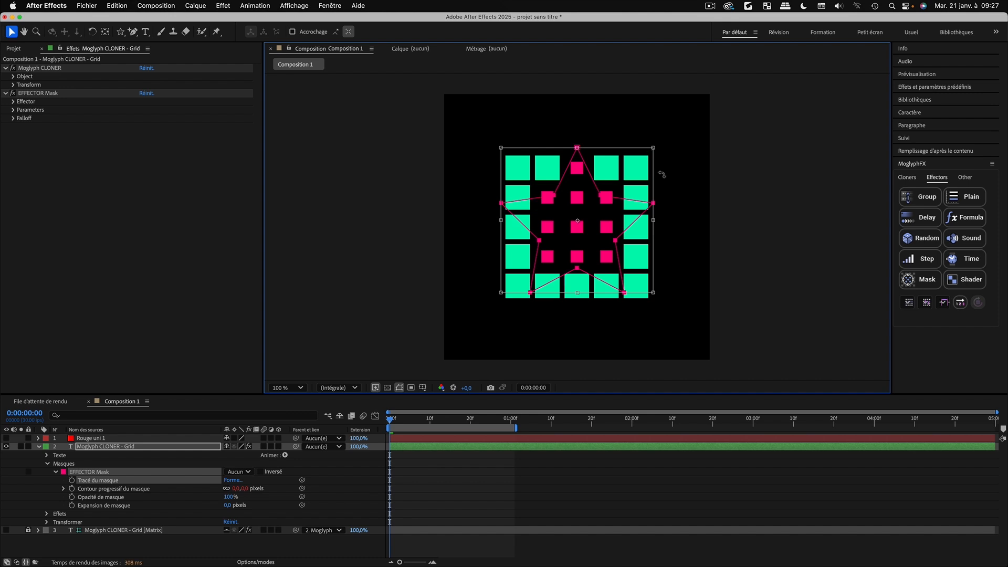
key("Return")
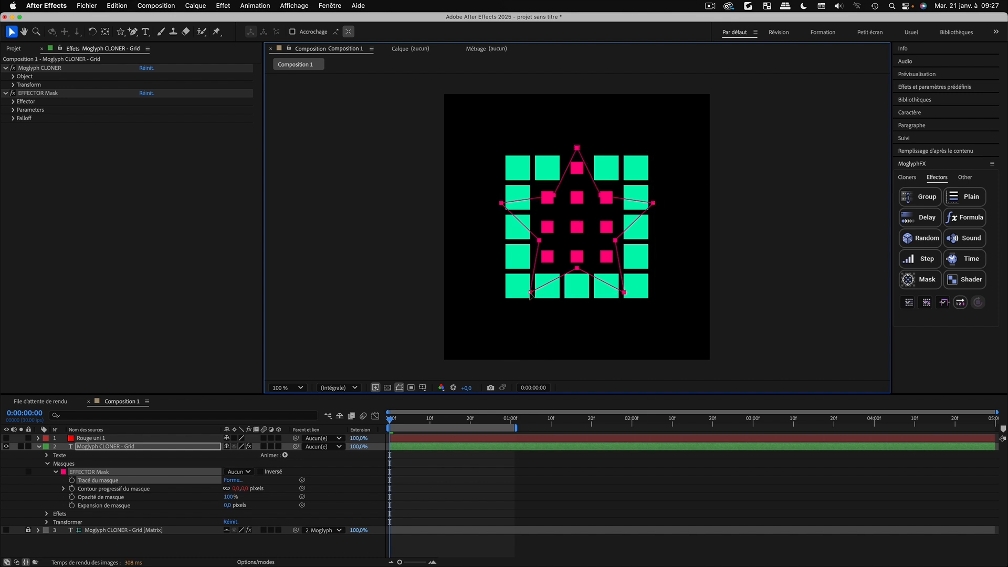
Pull the five outer tips of the star mask outward beyond the grid and collapse the cloner layer's properties
left_click_drag(531, 293, 518, 320)
left_click_drag(501, 202, 466, 190)
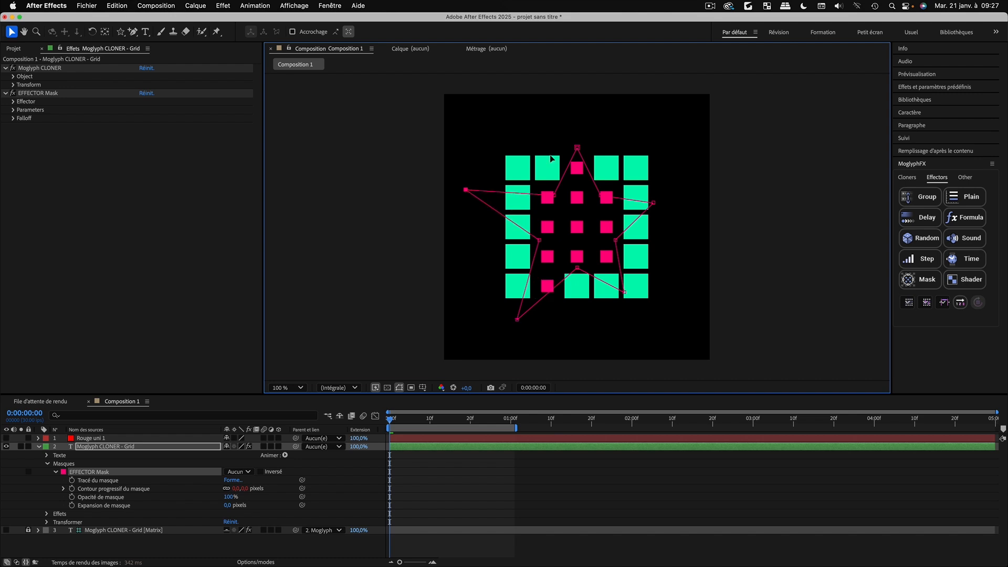
left_click_drag(577, 147, 577, 122)
left_click_drag(624, 292, 647, 323)
left_click_drag(653, 203, 678, 195)
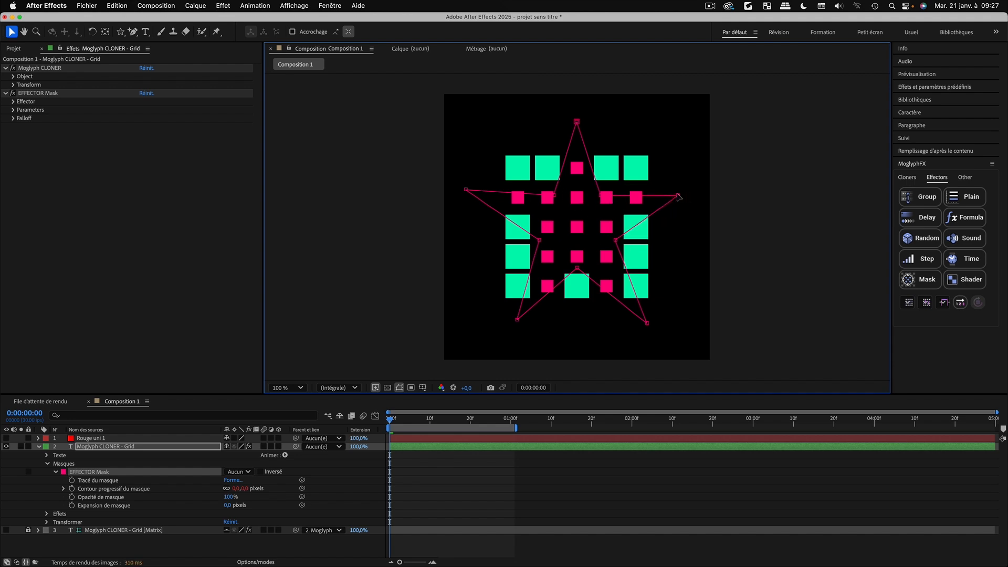
left_click(33, 487)
left_click(38, 447)
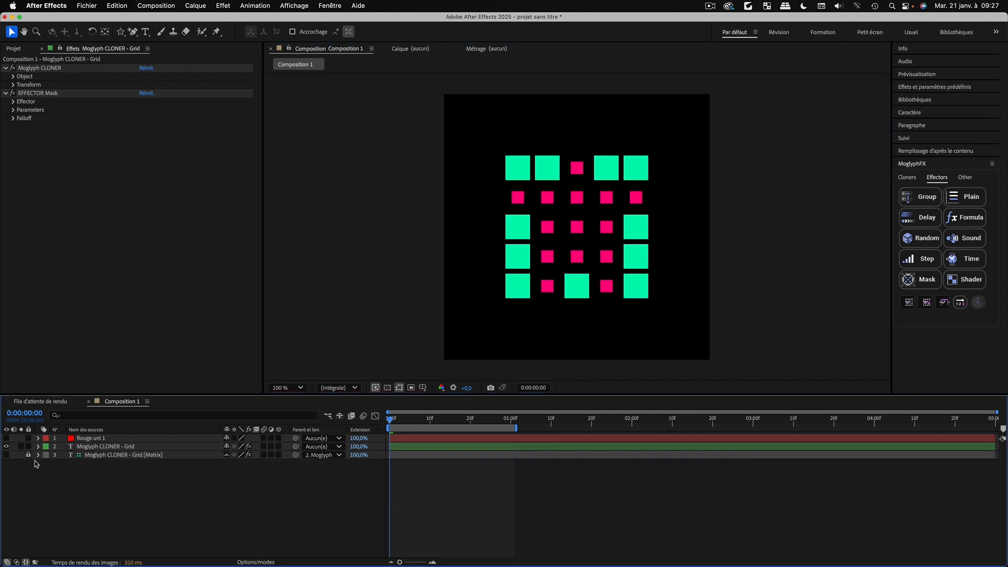
Set the grid cloner's Count.X (Columns) and Count.Y (Rows) to 8 each
left_click(95, 447)
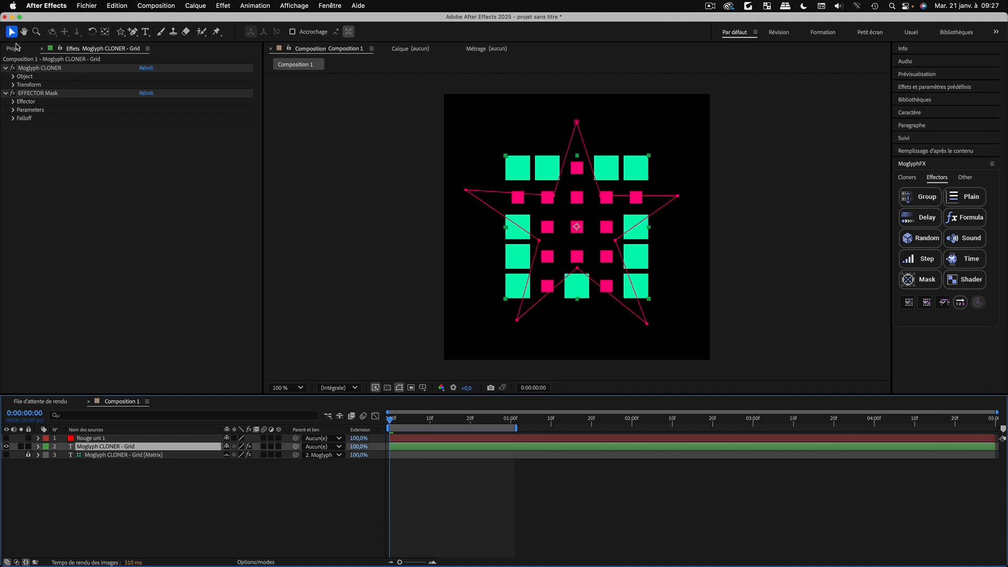
left_click(13, 77)
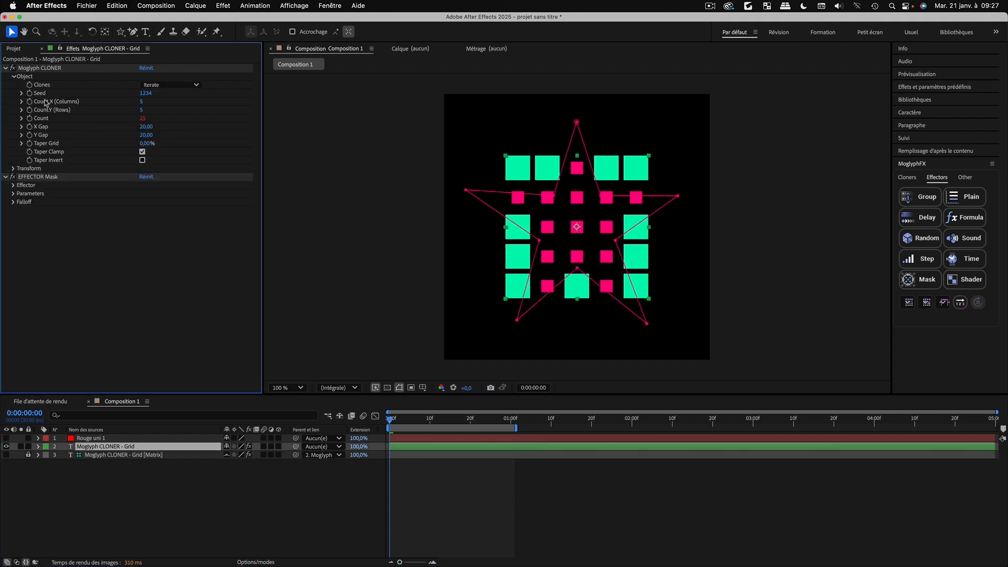
left_click(111, 507)
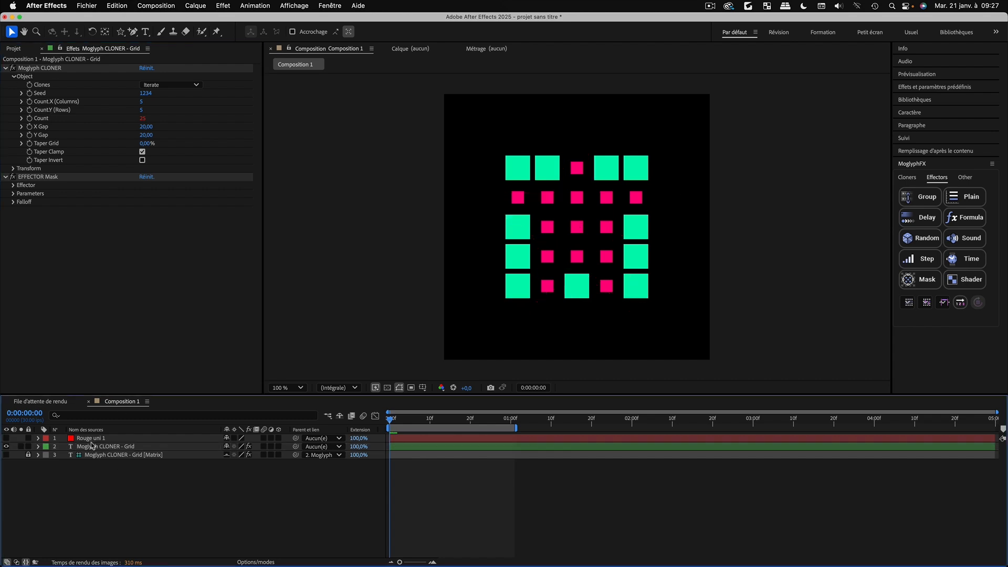
left_click(95, 447)
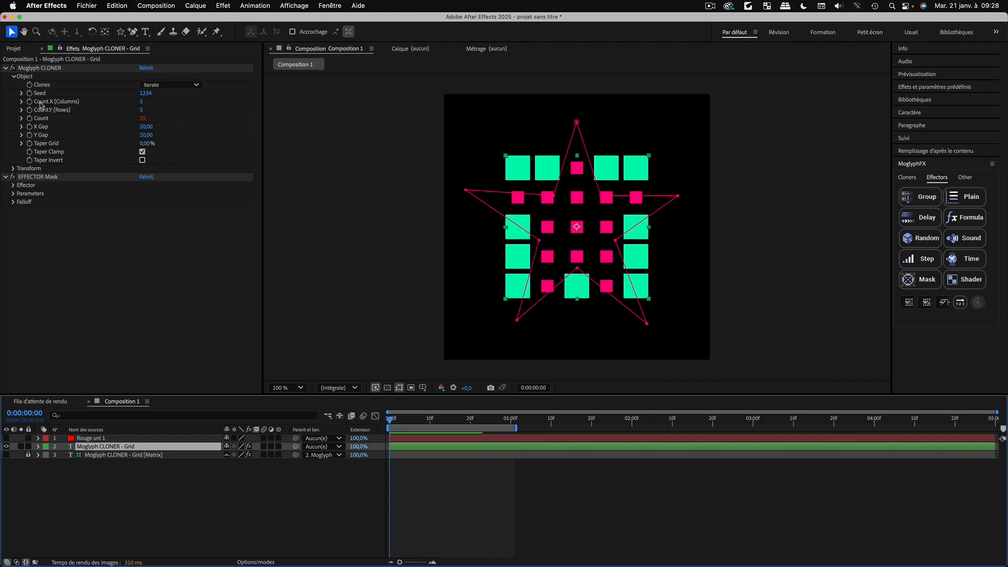
left_click(142, 104)
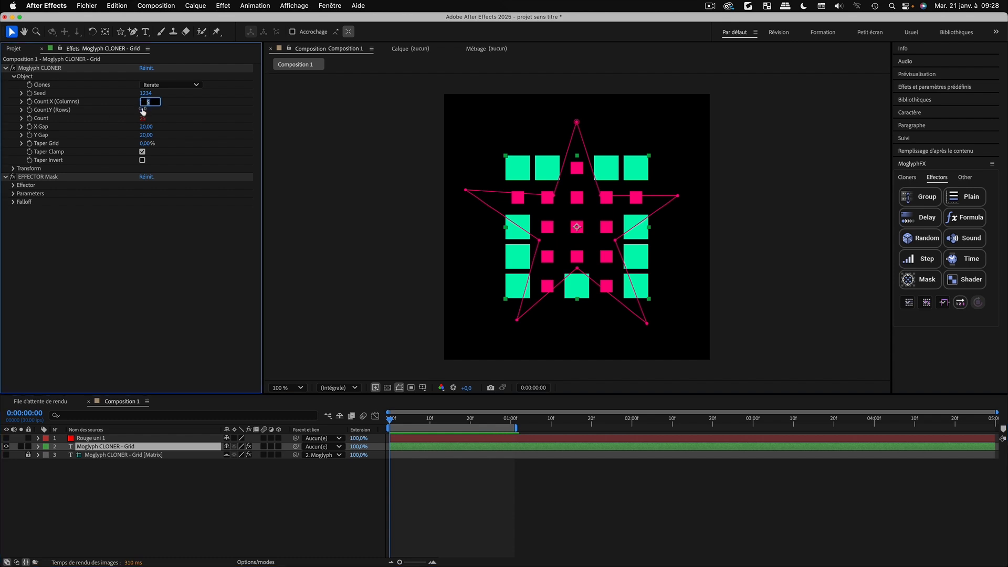
type("8")
left_click(143, 112)
type("8")
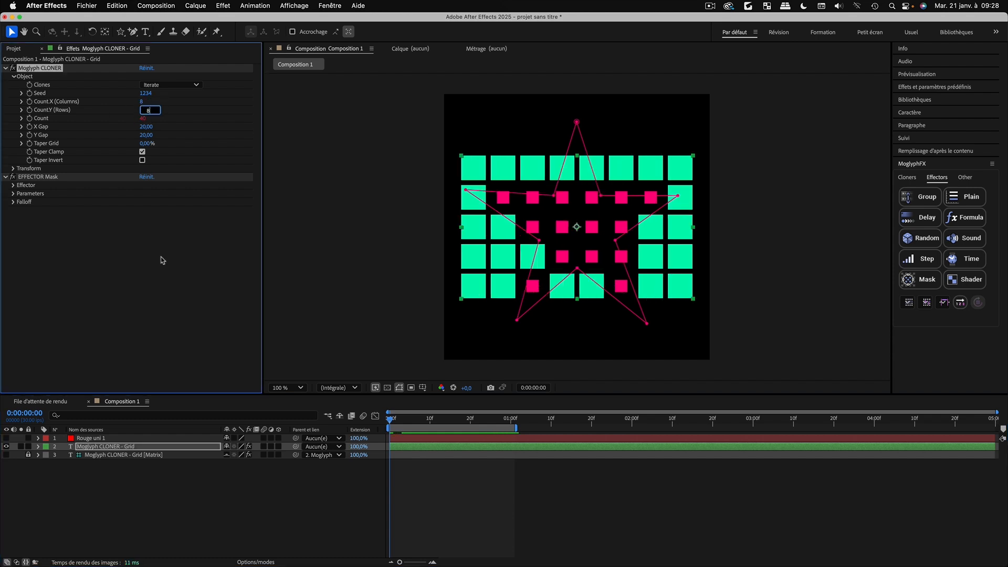
key("Return")
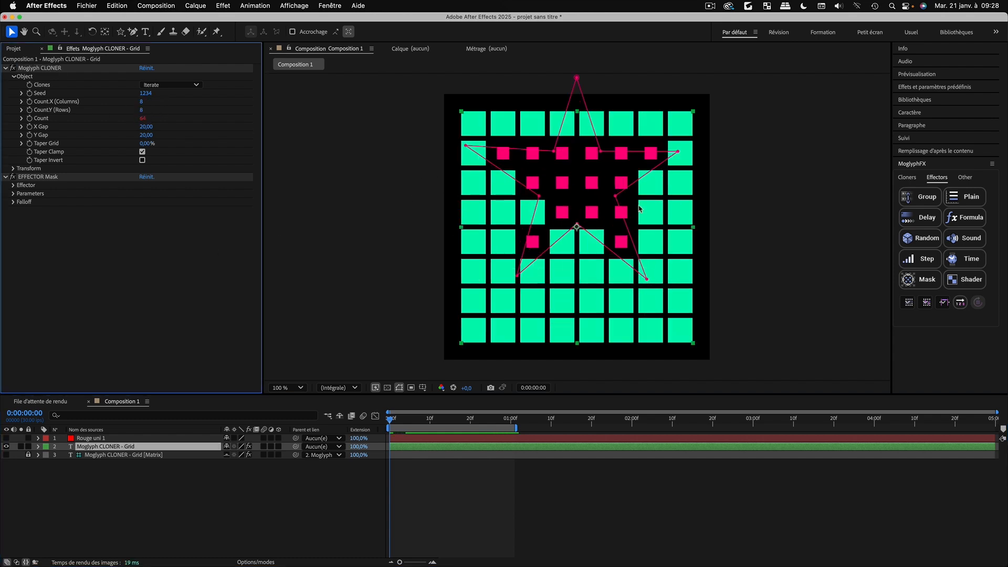
Move the whole star mask down to the centre of the 8 × 8 clone grid
double_click(593, 119)
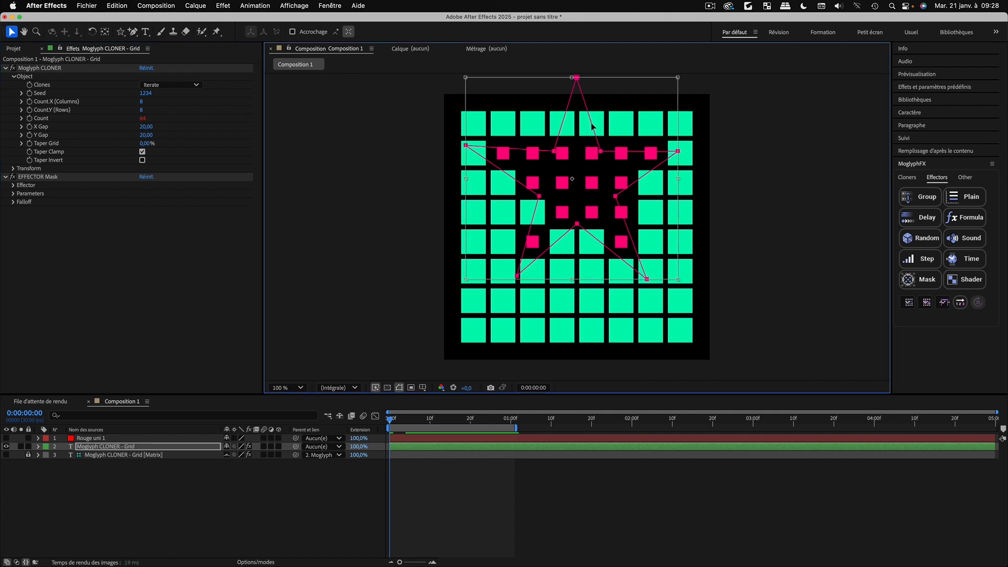
left_click_drag(593, 125, 597, 166)
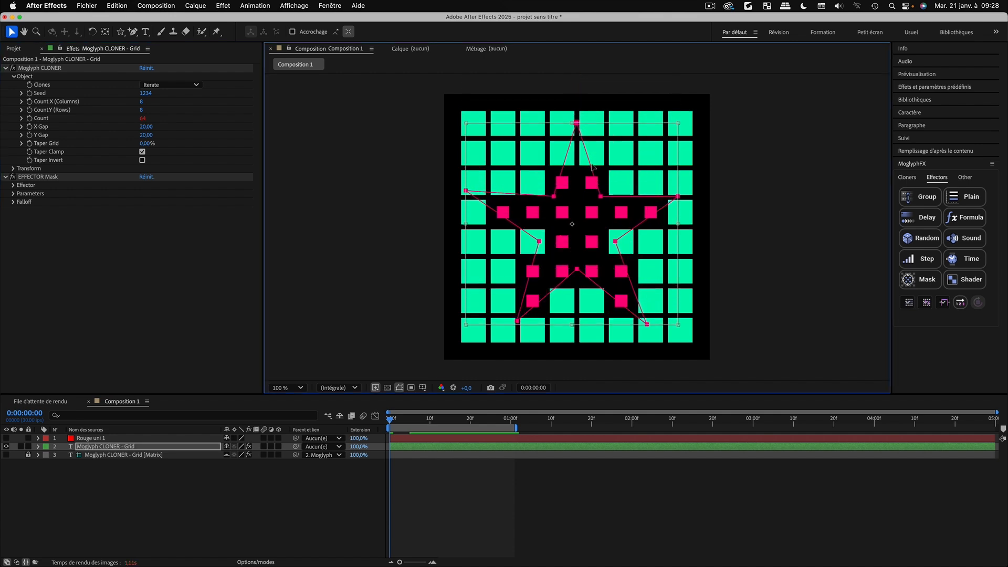
key("Escape")
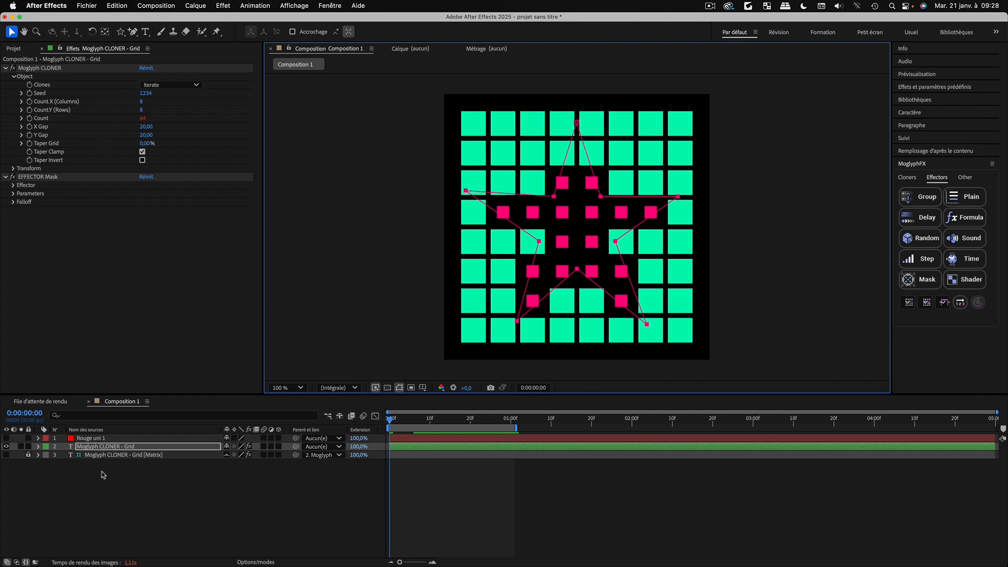
Reduce the grid cloner's Count.X (Columns) and Count.Y (Rows) to 7 each
left_click(96, 448)
left_click(142, 101)
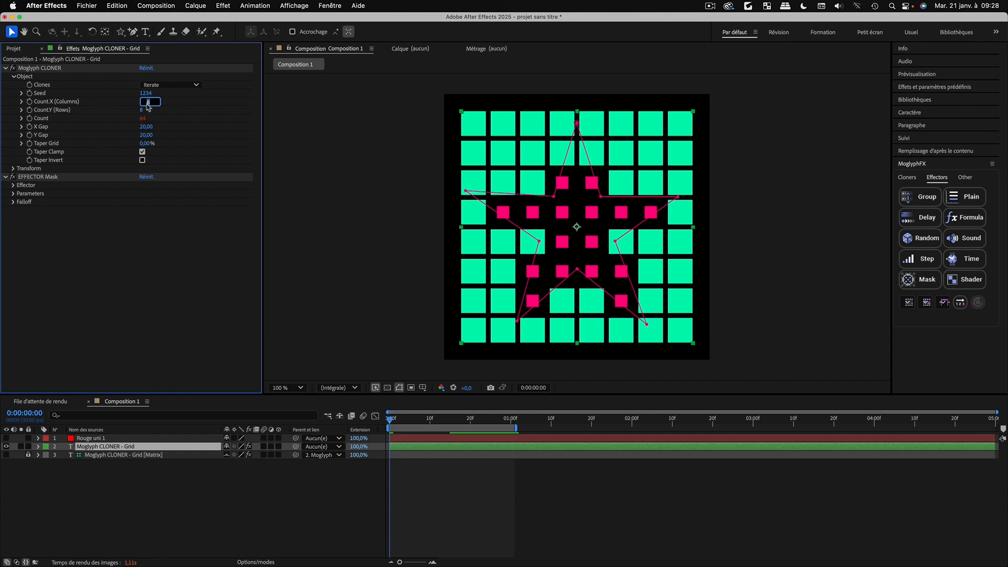
type("7")
key("Return")
left_click(145, 110)
type("7")
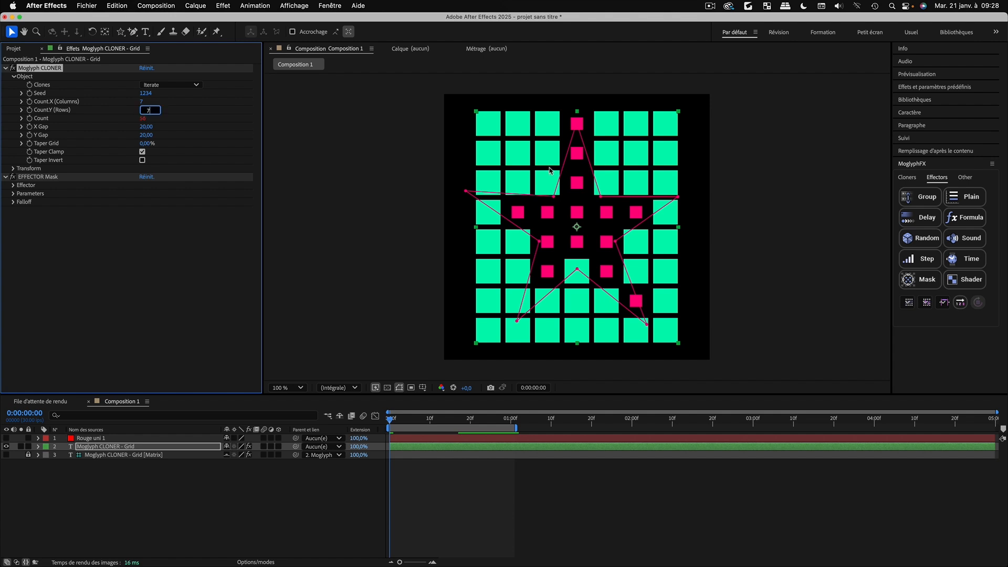
key("Return")
Nudge the whole star mask up to centre it vertically on the 7 × 7 clone grid
left_click(604, 215)
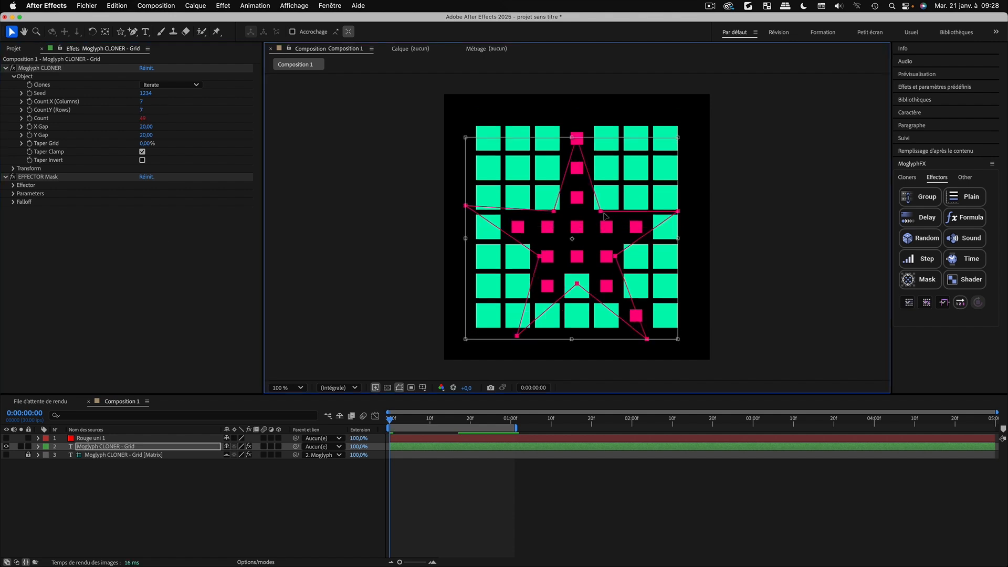
left_click_drag(605, 215, 612, 205)
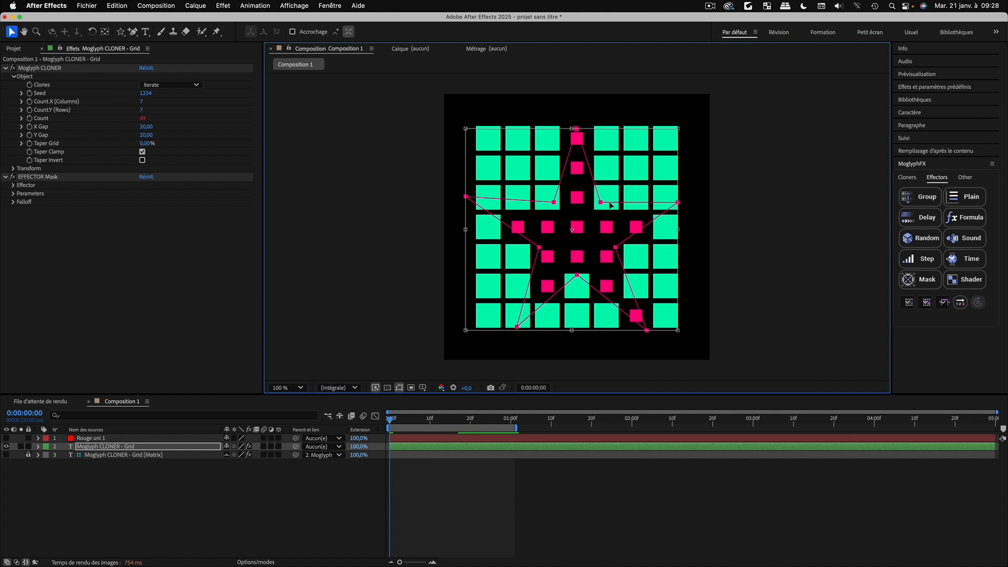
left_click_drag(611, 206, 611, 204)
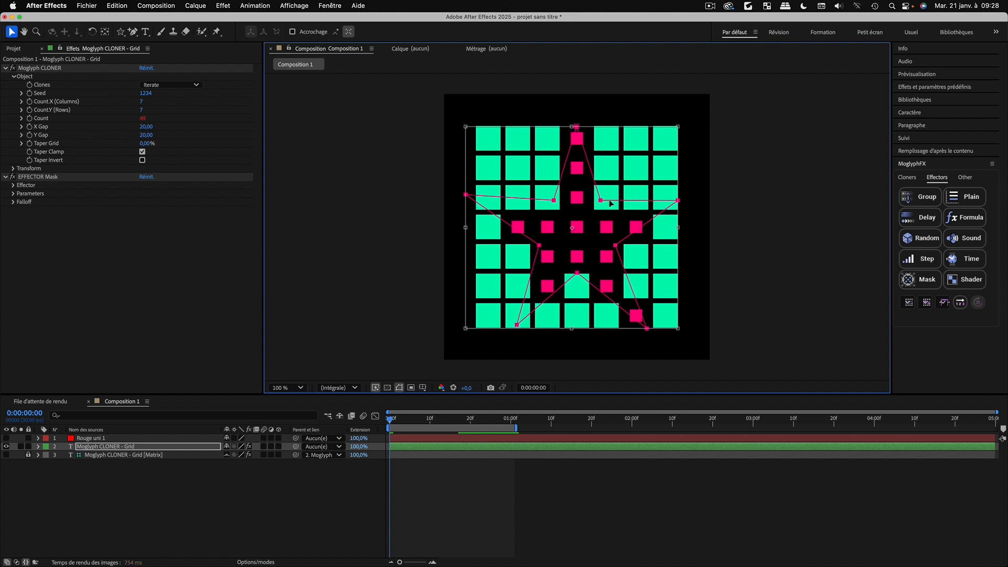
key("Return")
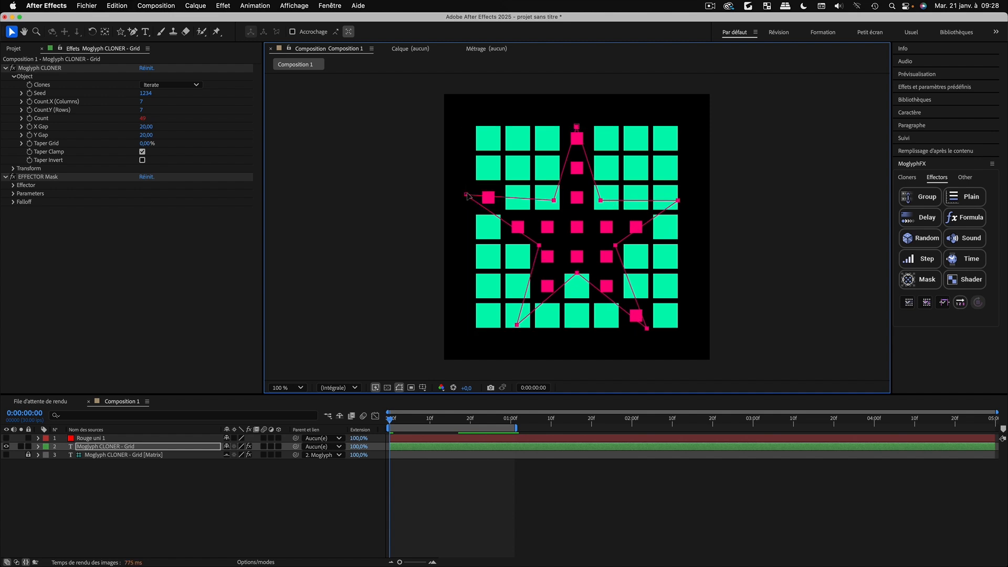
Reshape the star mask by adjusting its arm tips and upper inner points so the arms cover the third row and lower corner clones
left_click_drag(467, 196, 467, 199)
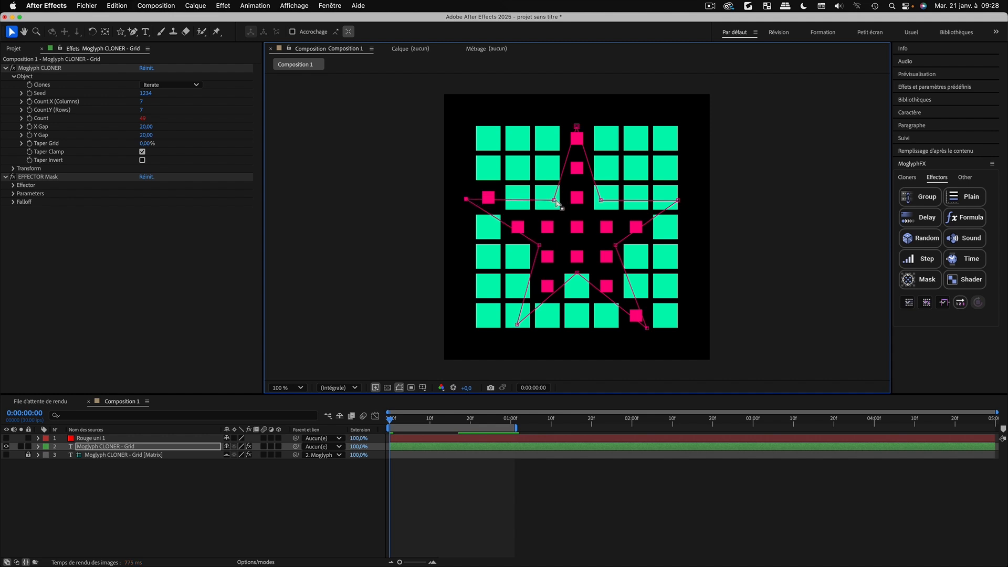
left_click_drag(555, 200, 601, 193)
left_click_drag(679, 201, 682, 195)
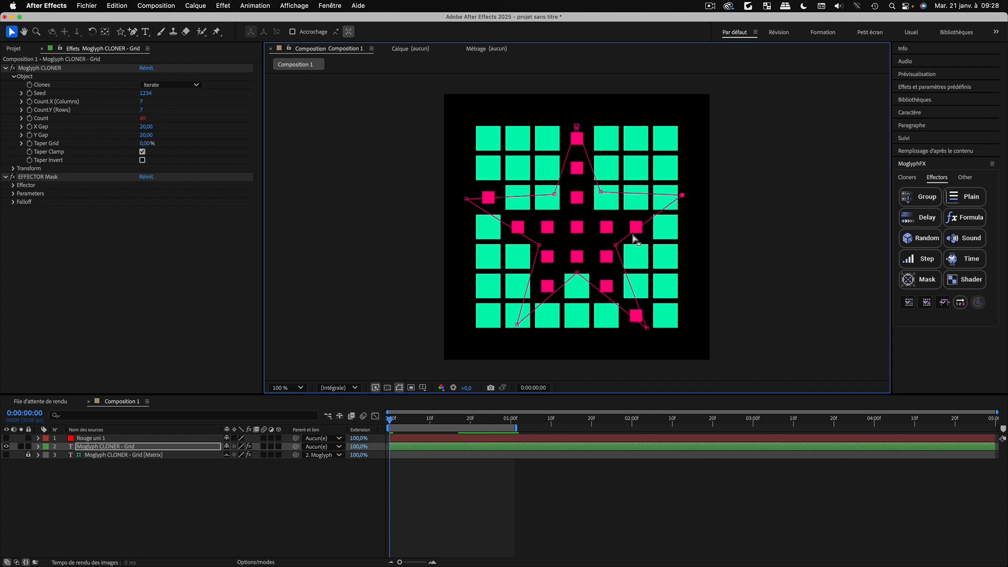
left_click_drag(517, 325, 508, 333)
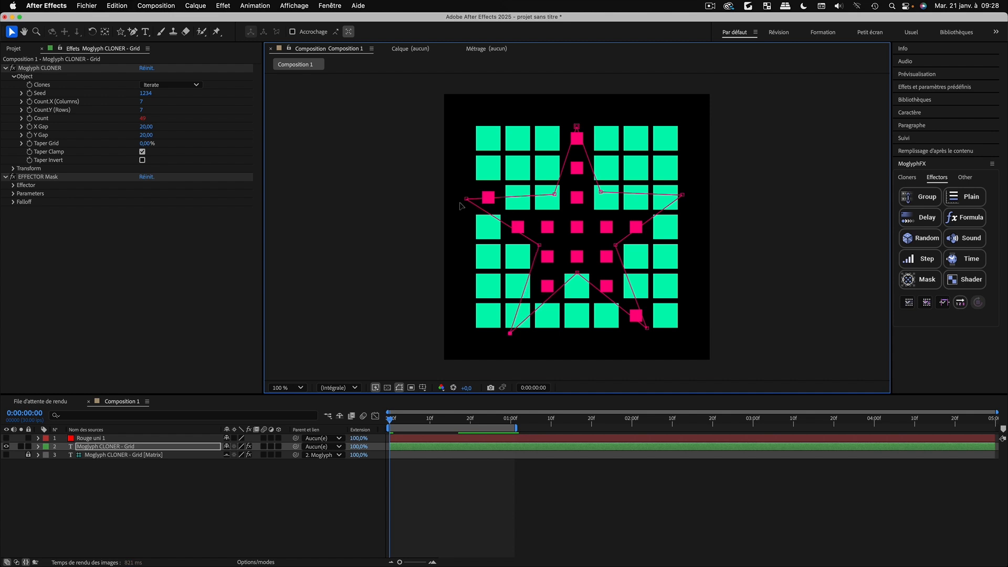
left_click_drag(465, 200, 465, 198)
left_click_drag(553, 195, 553, 192)
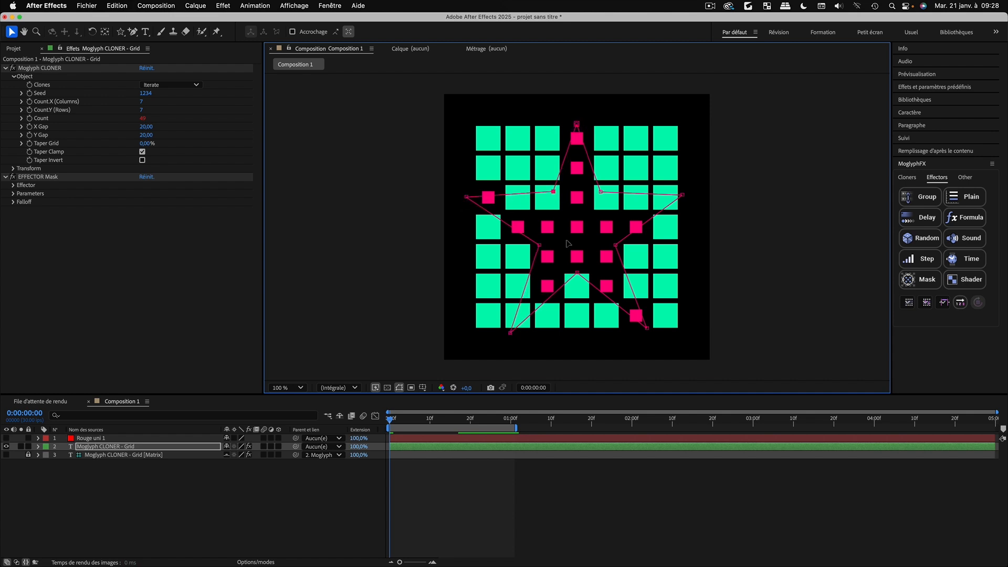
left_click_drag(647, 329, 652, 334)
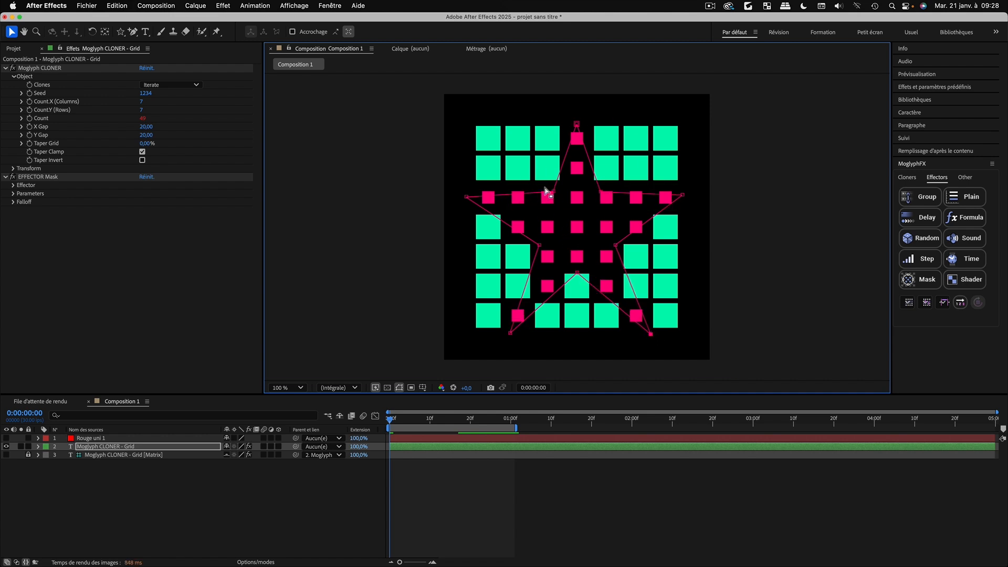
left_click(489, 474)
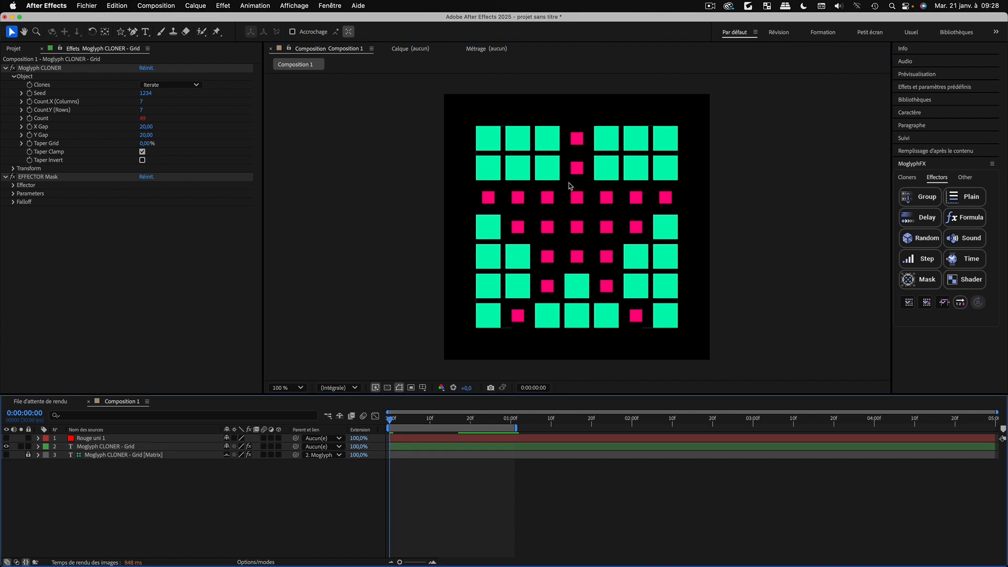
Delete the red solid layer Rouge uni 1 from the composition
left_click(37, 447)
left_click(93, 442)
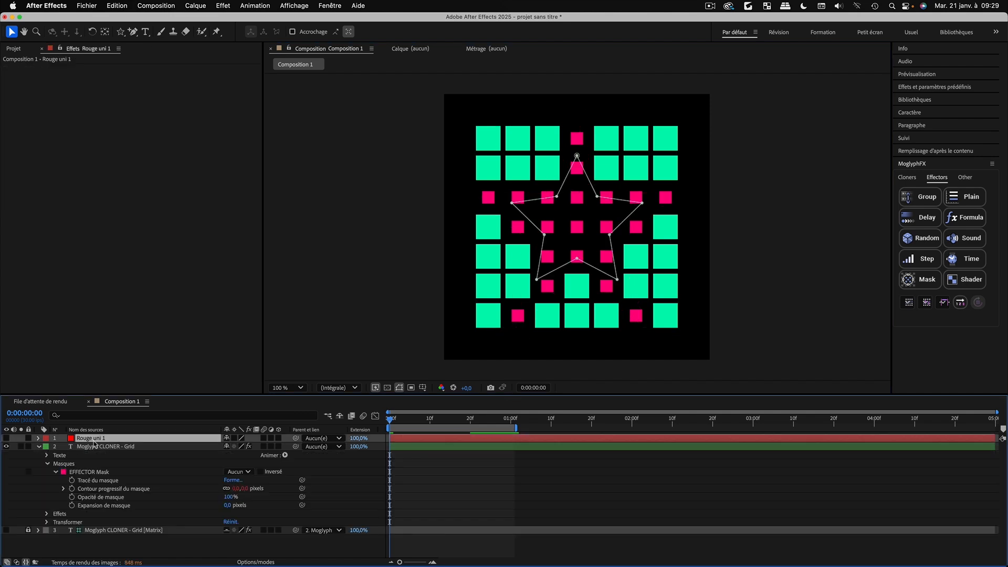
key("Delete")
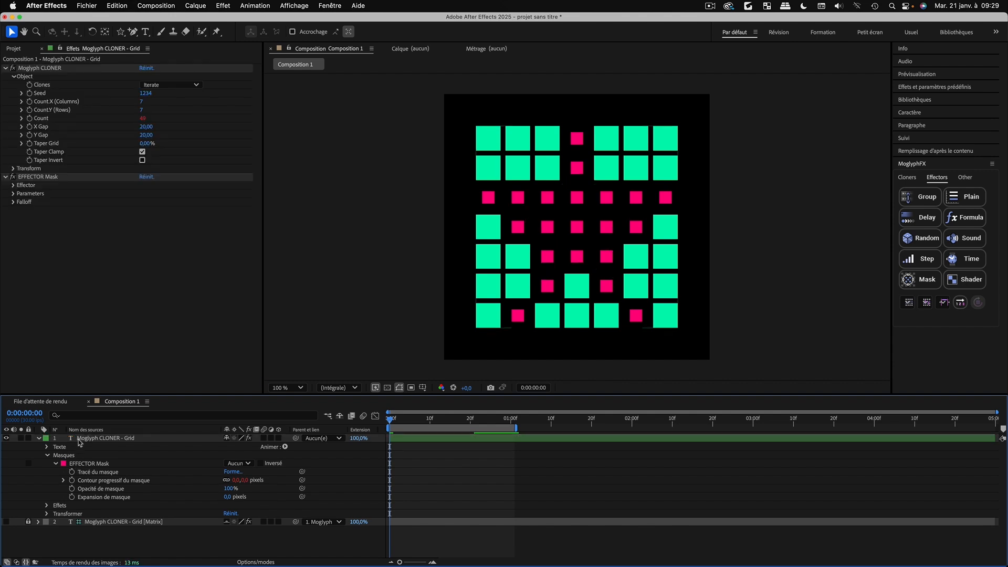
Create nulls from the grid cloner's EFFECTOR Mask path with the Create Nulls From Paths option that makes the points follow the nulls
left_click(81, 440)
key("m")
left_click(89, 456)
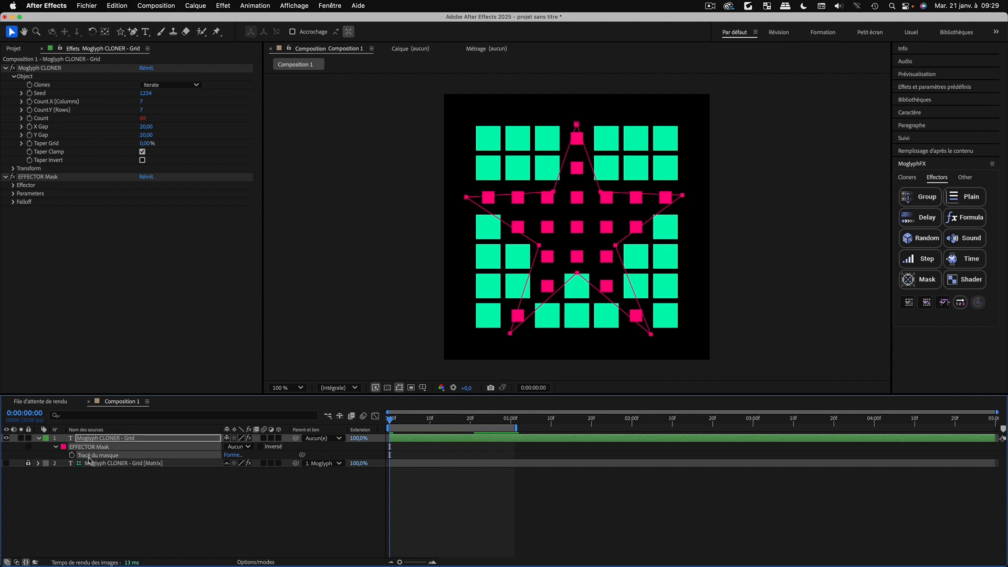
left_click(329, 5)
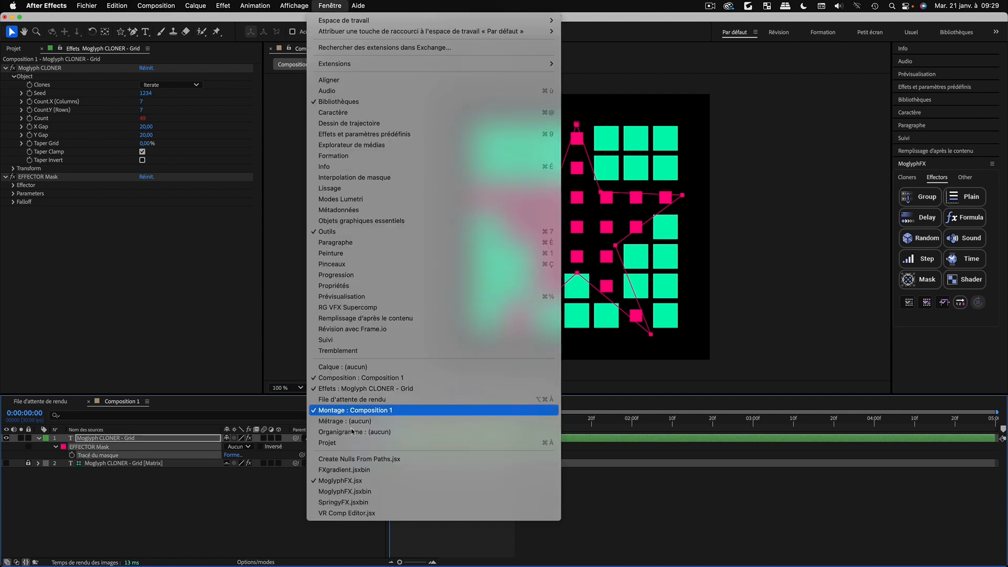
left_click(359, 459)
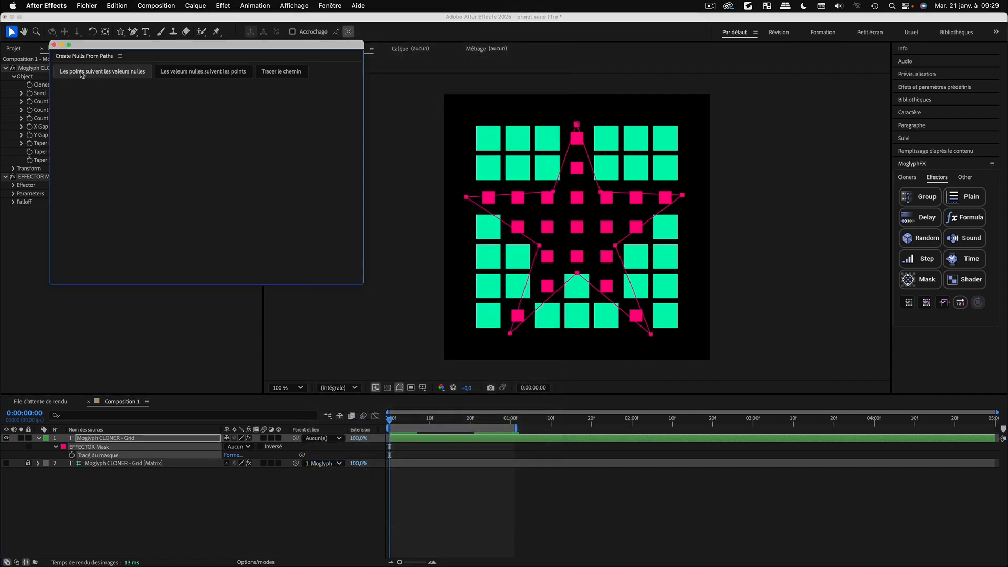
left_click_drag(128, 46, 127, 84)
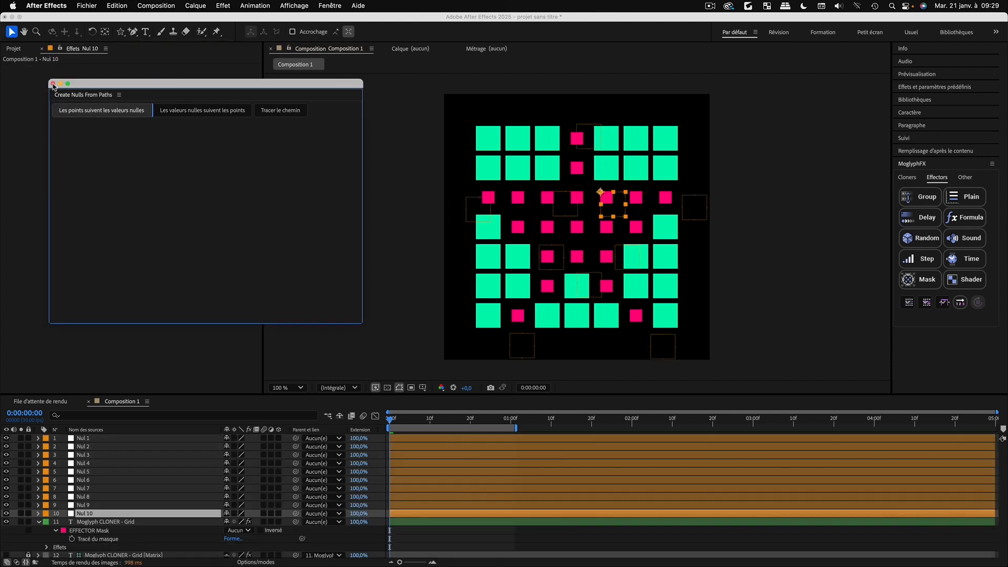
left_click(52, 84)
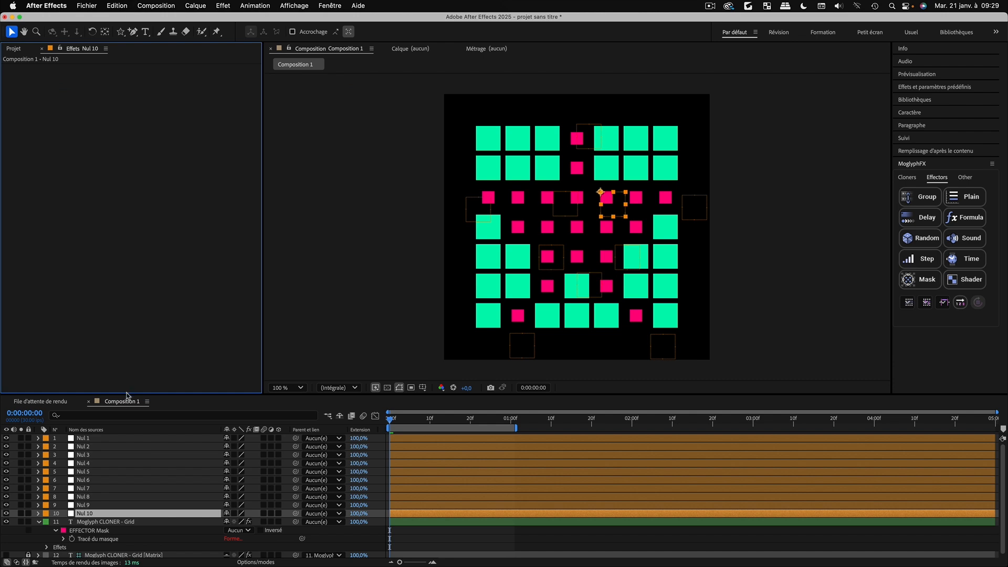
Create a new null object in the composition to act as a controller for the path-point nulls
left_click_drag(127, 394, 127, 279)
left_click(39, 407)
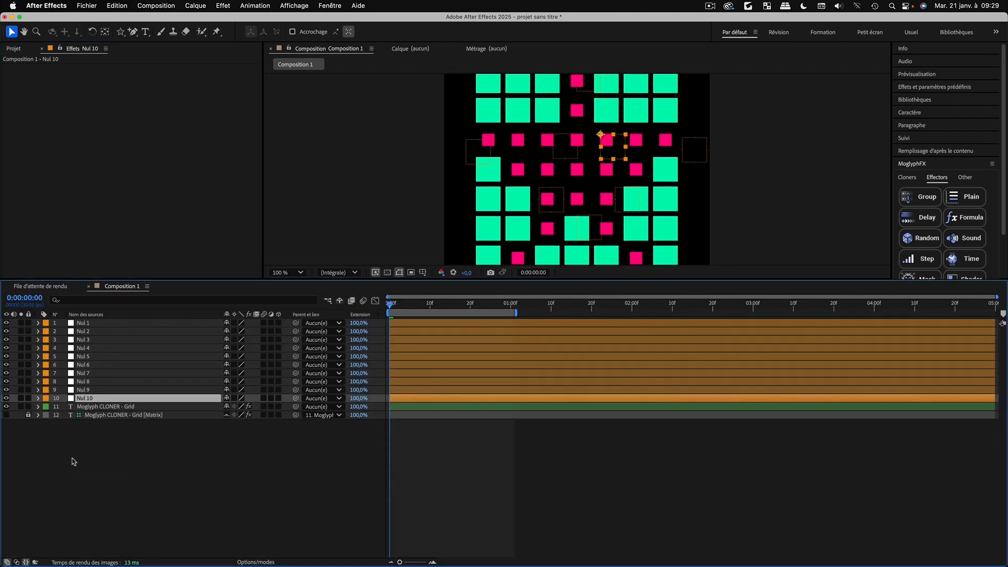
right_click(98, 451)
mouse_move(121, 439)
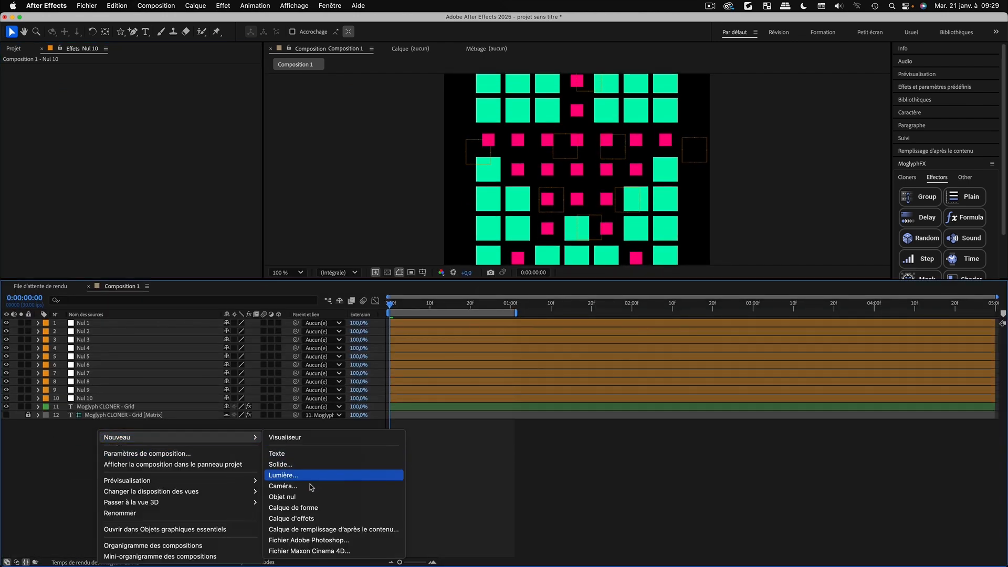
left_click(292, 499)
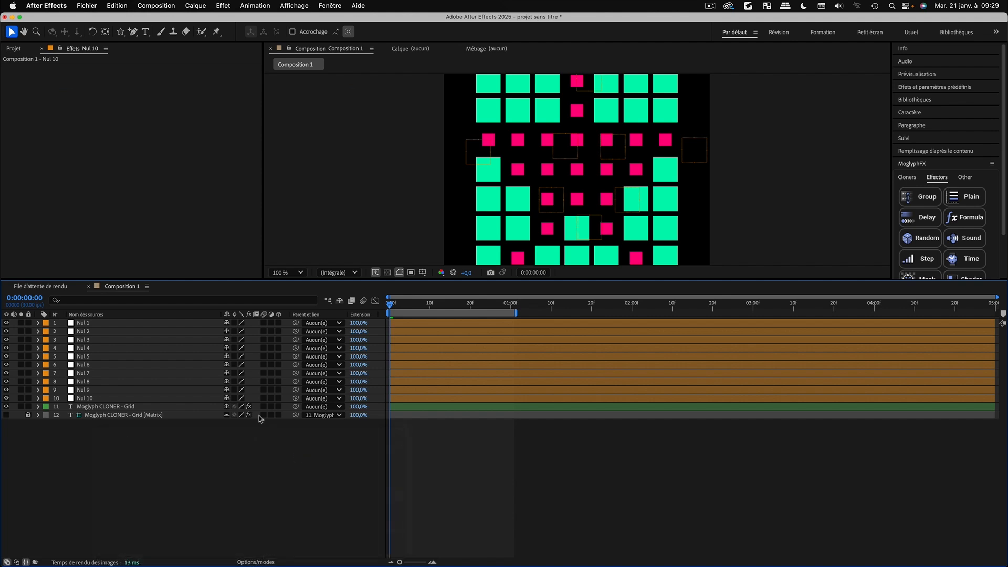
Parent the ten path-point nulls, Nul 1 to Nul 10, to the new controller null
left_click(83, 332)
left_click(88, 407, "shift")
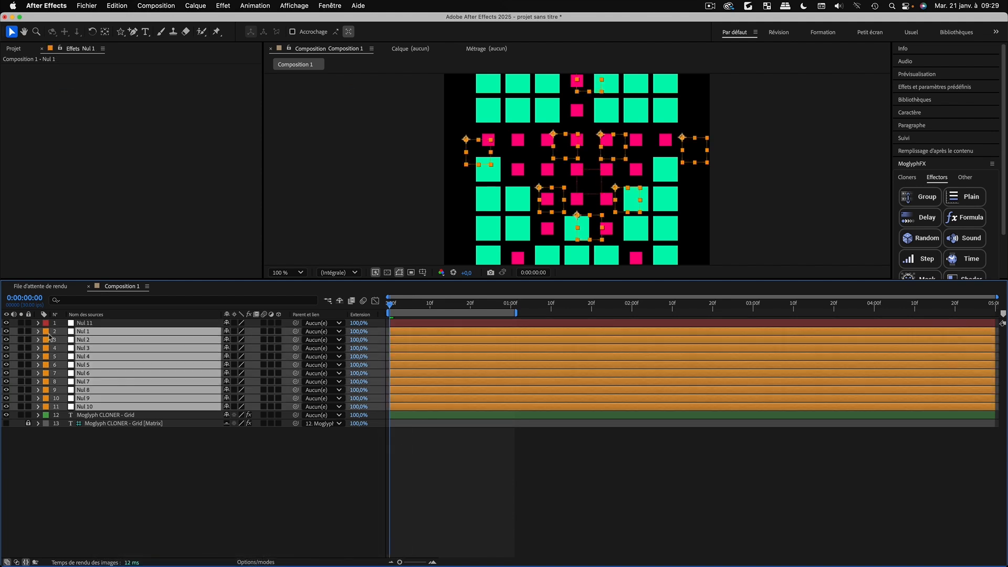
left_click_drag(296, 332, 85, 324)
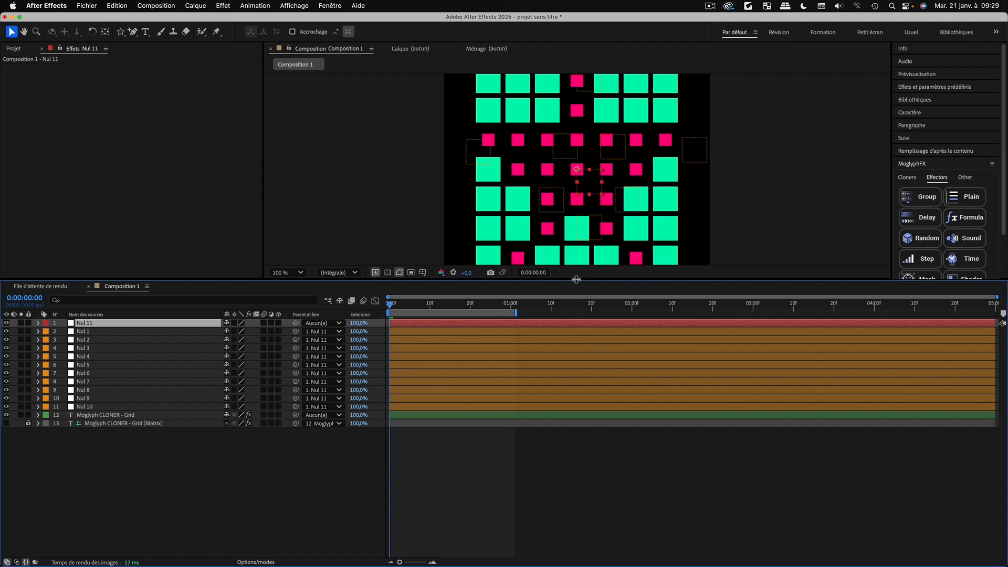
left_click_drag(577, 280, 577, 346)
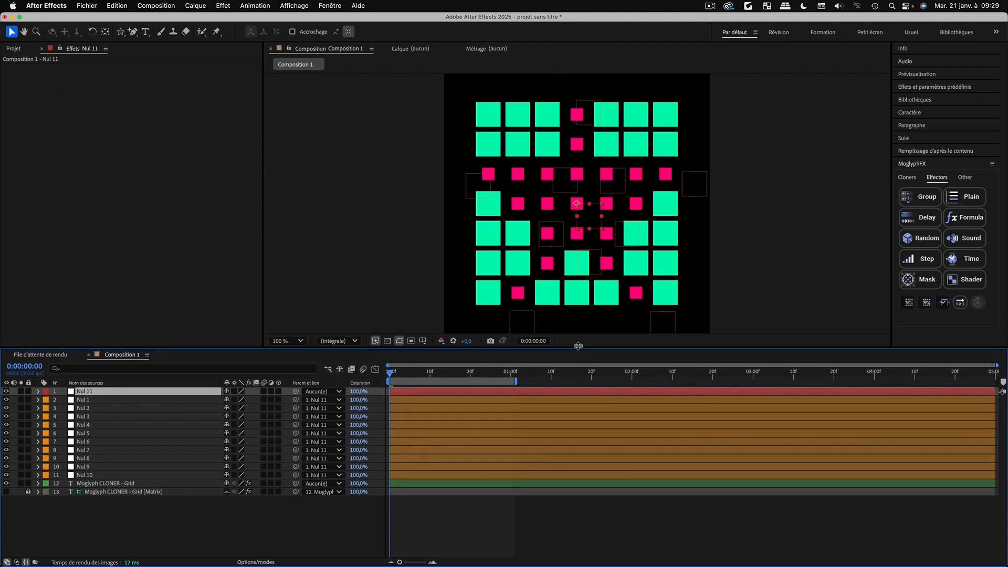
left_click(131, 523)
Add a starting Rotation keyframe to the controller null at 0:00:00:00 and extend the work area end to about two seconds
left_click(83, 389)
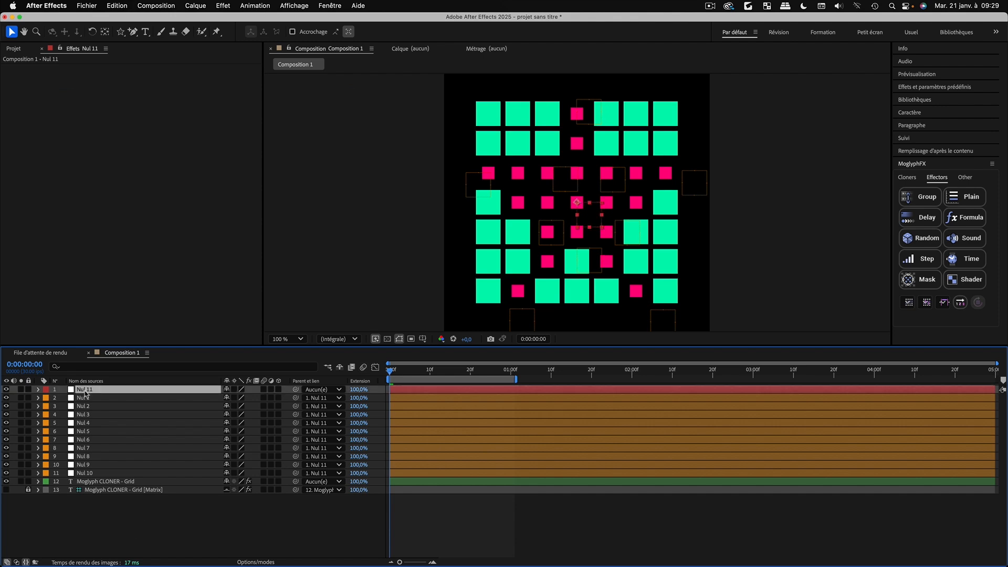
key("r")
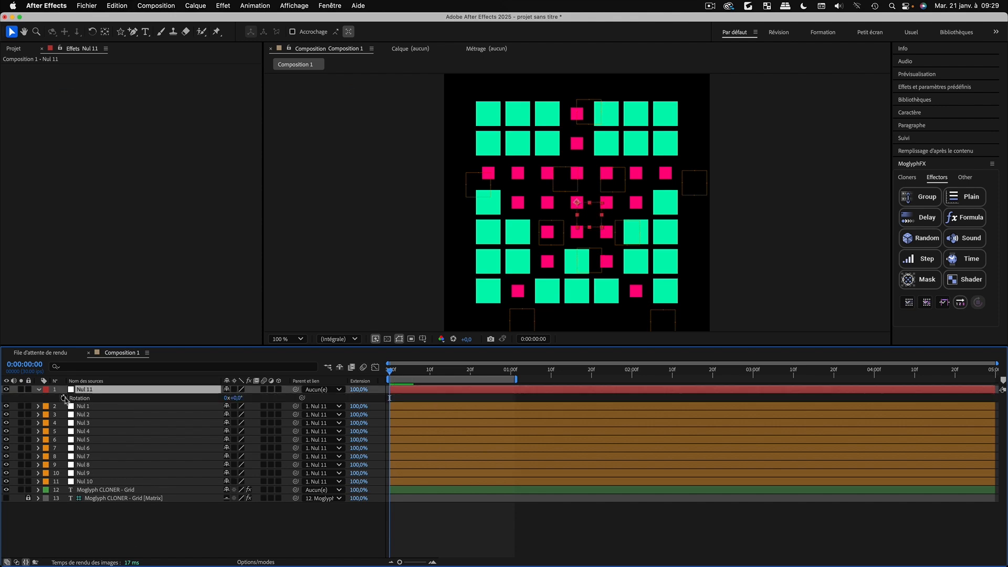
key("alt+shift+r")
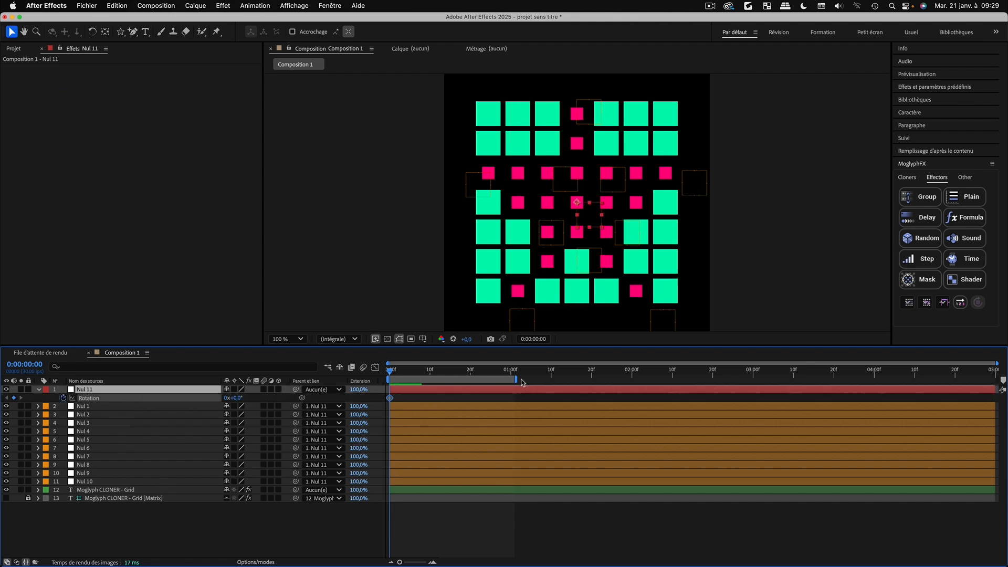
key("Return")
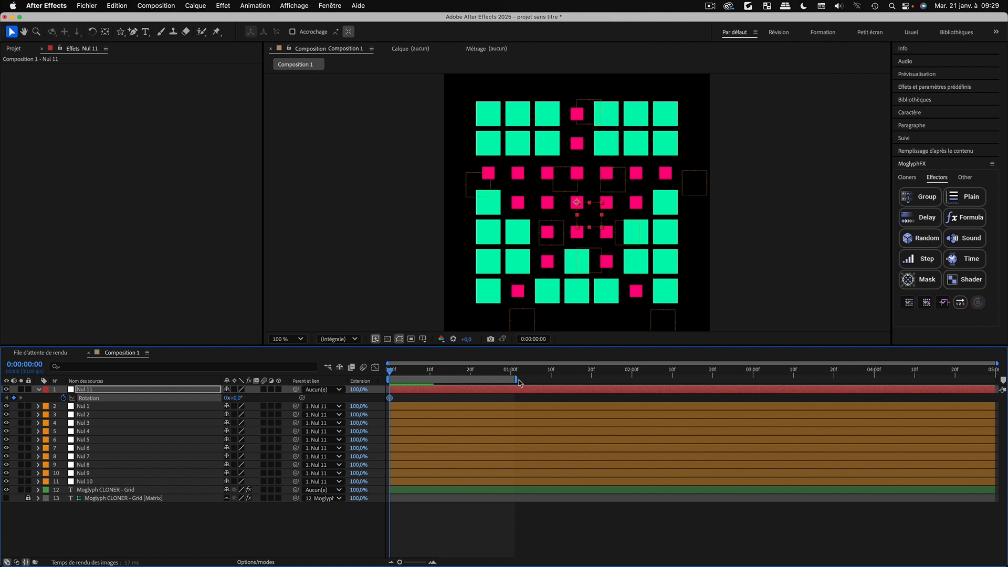
left_click(519, 381)
left_click_drag(514, 379, 631, 378)
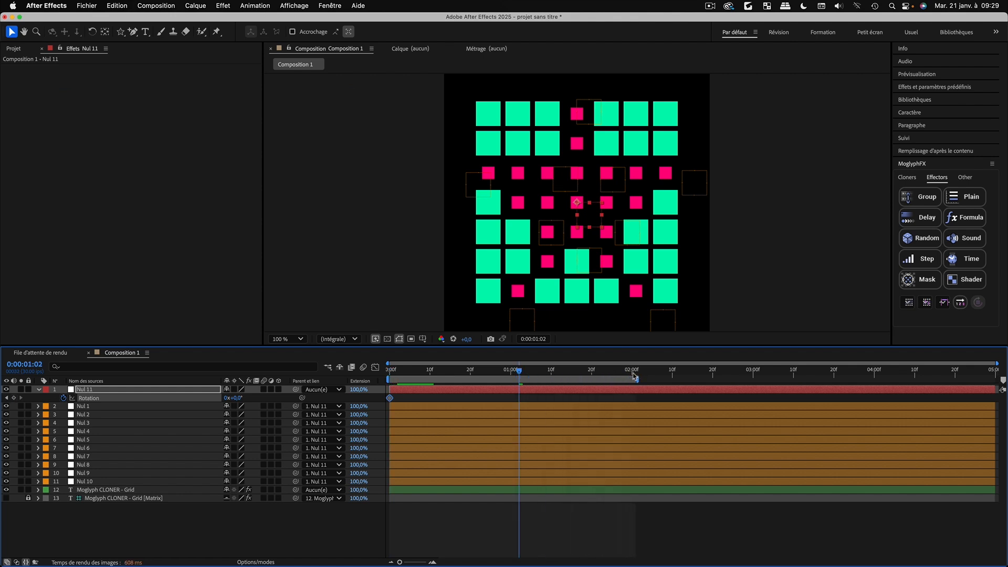
Keyframe the controller null's rotation to one full revolution at 0:00:02:00 and shift that keyframe one frame later
left_click(632, 372)
left_click(226, 398)
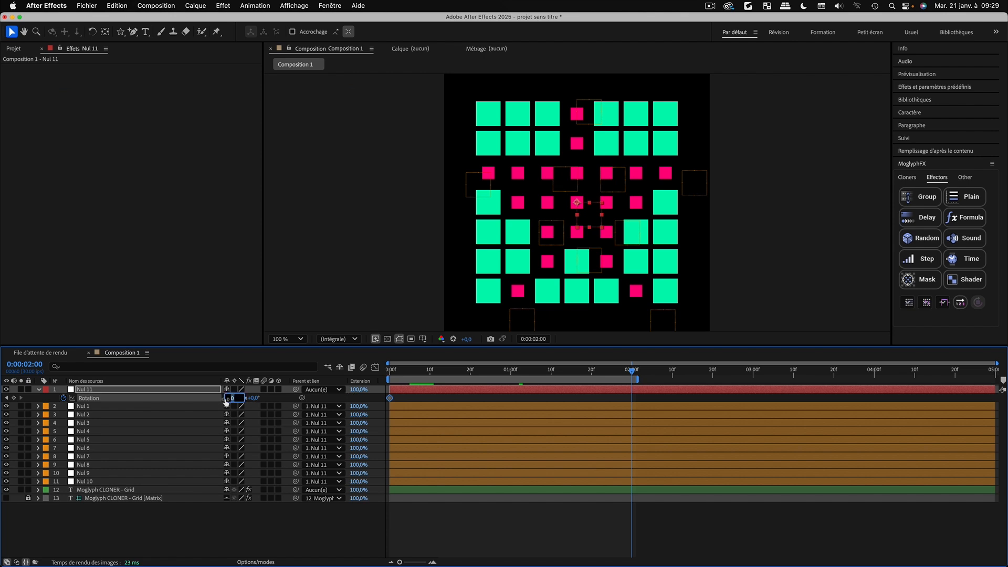
left_click(634, 401)
left_click(633, 399)
left_click(636, 522)
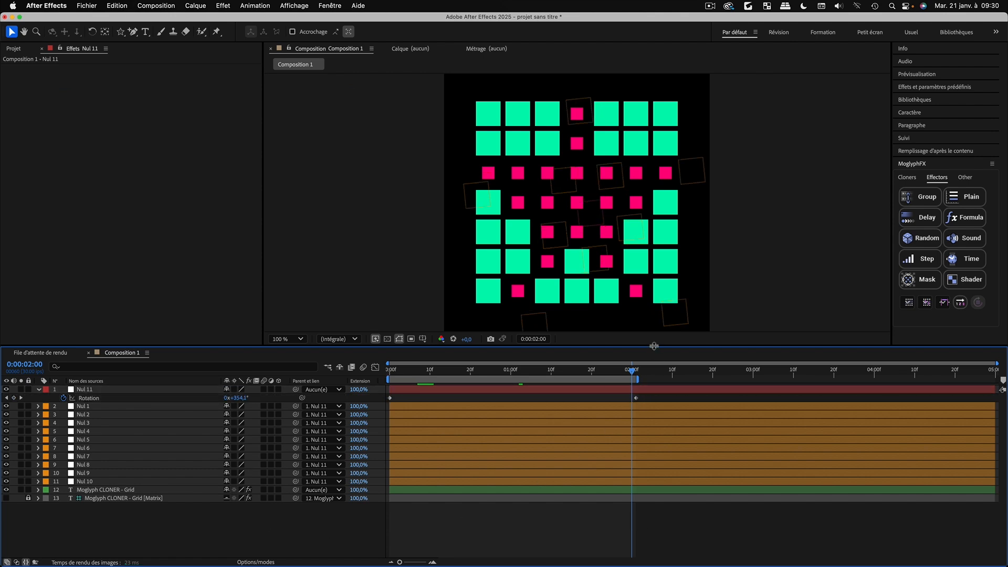
Preview the rotating star mask animation on the clone grid
left_click_drag(654, 345, 656, 389)
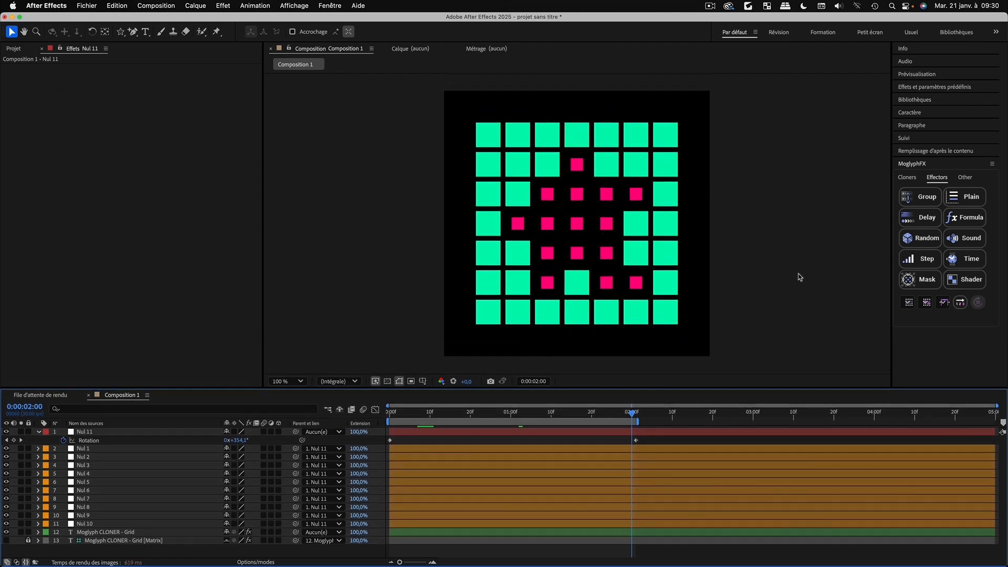
key("space")
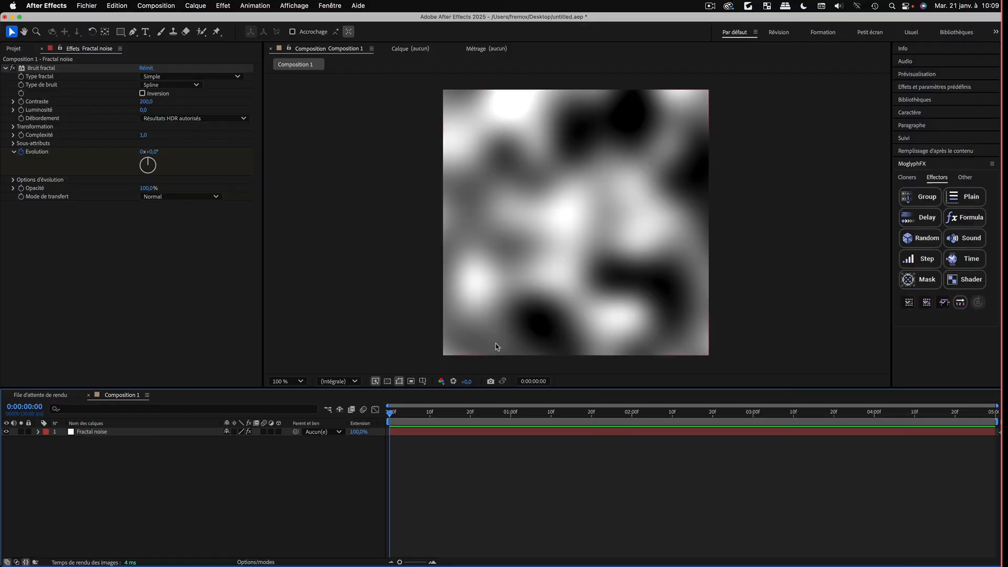
Preview and scrub through the animated Fractal noise layer, then return to the first frame
key("space")
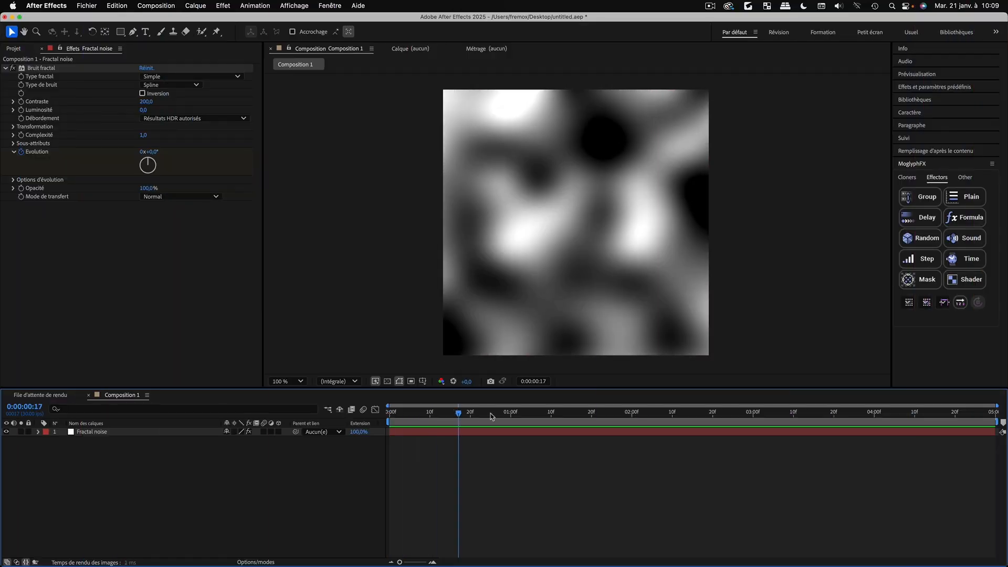
key("space")
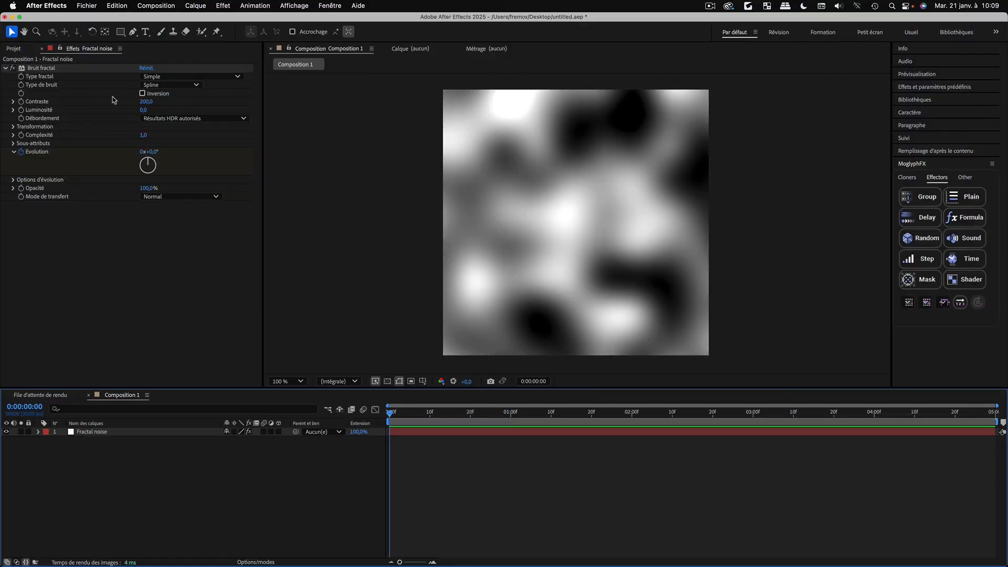
key("space")
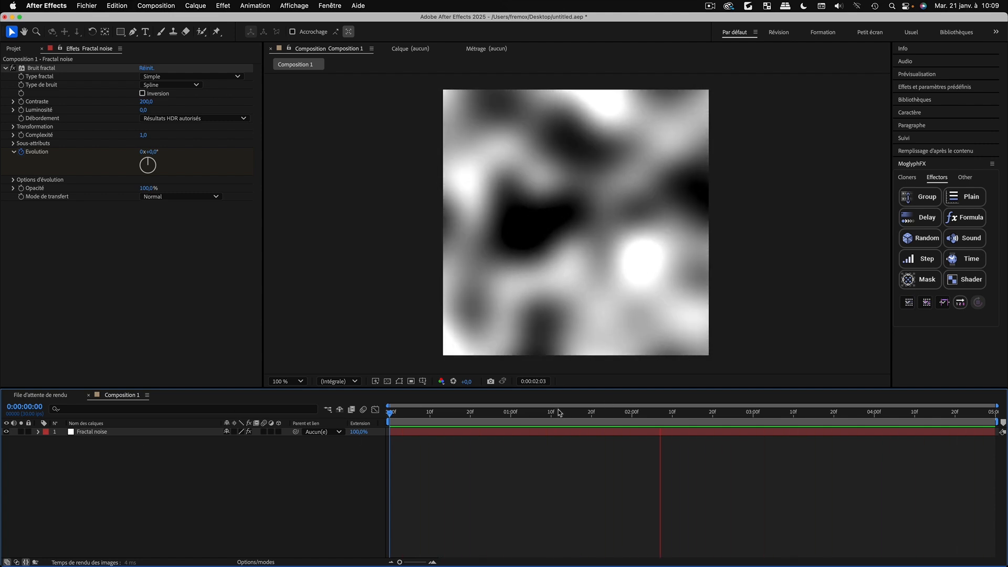
mouse_move(560, 413)
left_mouse_down()
mouse_move(480, 415)
mouse_move(574, 415)
mouse_move(555, 415)
left_mouse_up()
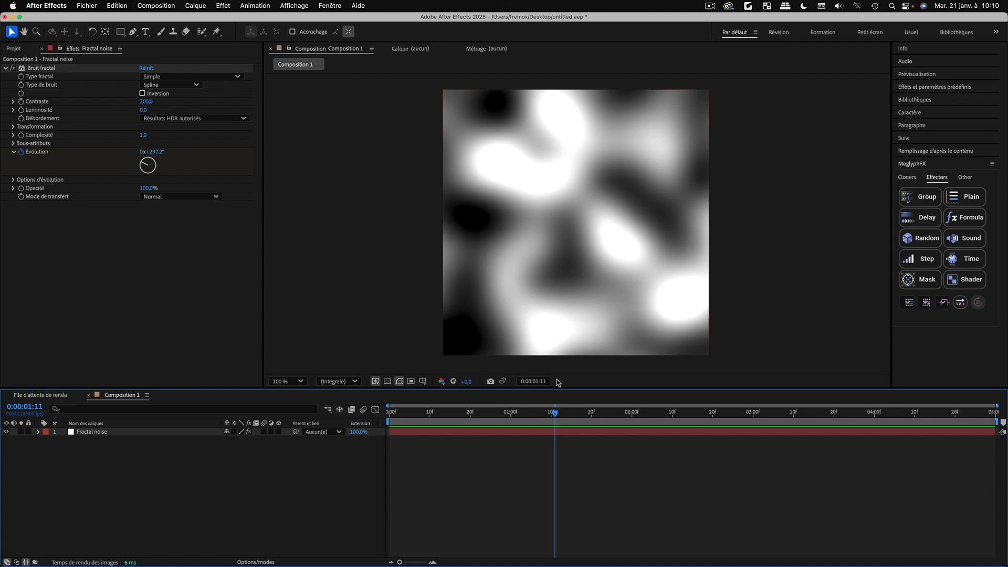
left_click_drag(554, 414, 339, 426)
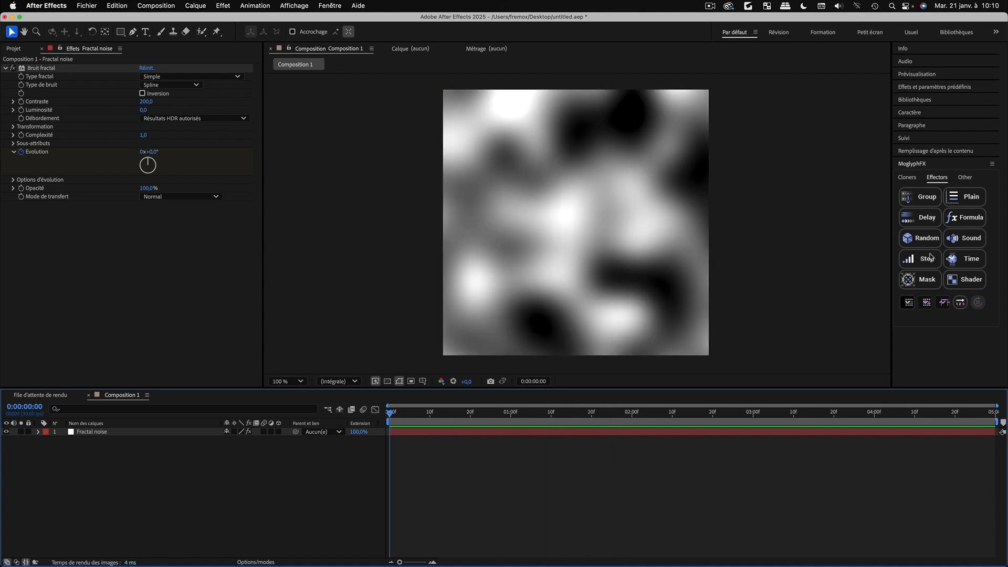
Add a MoglyphFX Grid cloner above the Fractal noise layer and deselect it
left_click(910, 178)
left_click(928, 245)
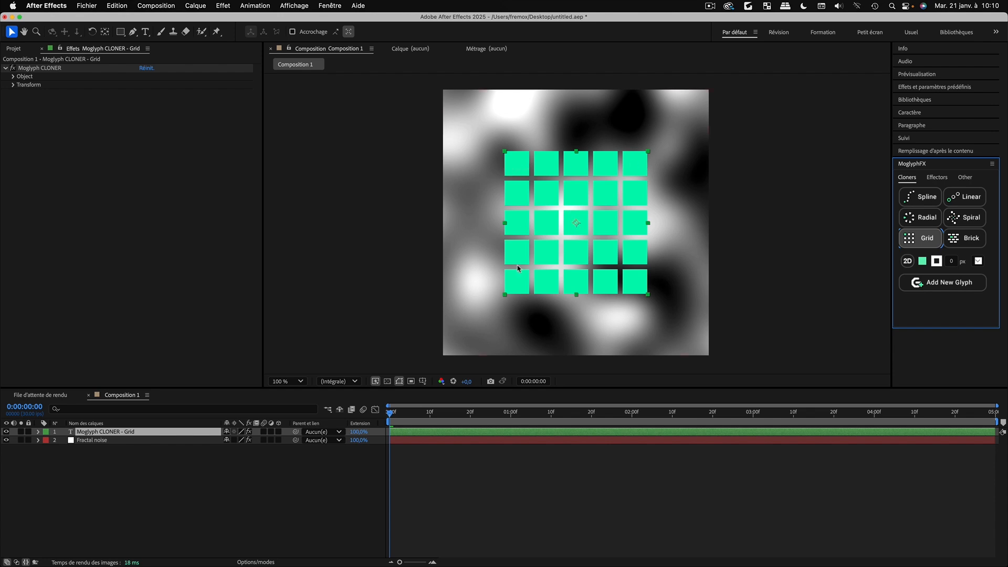
left_click(465, 499)
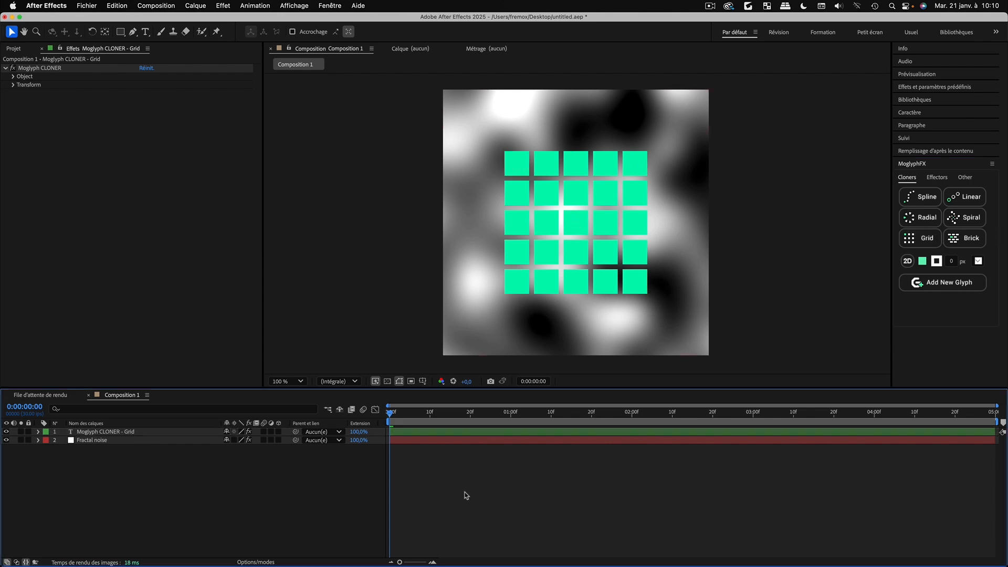
Apply a MoglyphFX Shader effector to the grid cloner with the Fractal noise layer as its map, and collapse the Matrix layer's properties
left_click(939, 179)
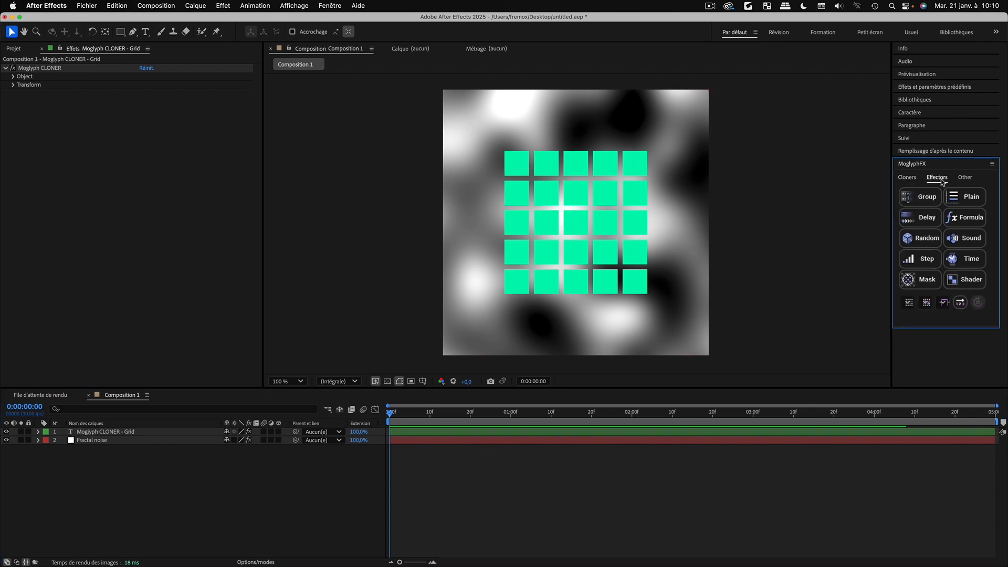
left_click(182, 476)
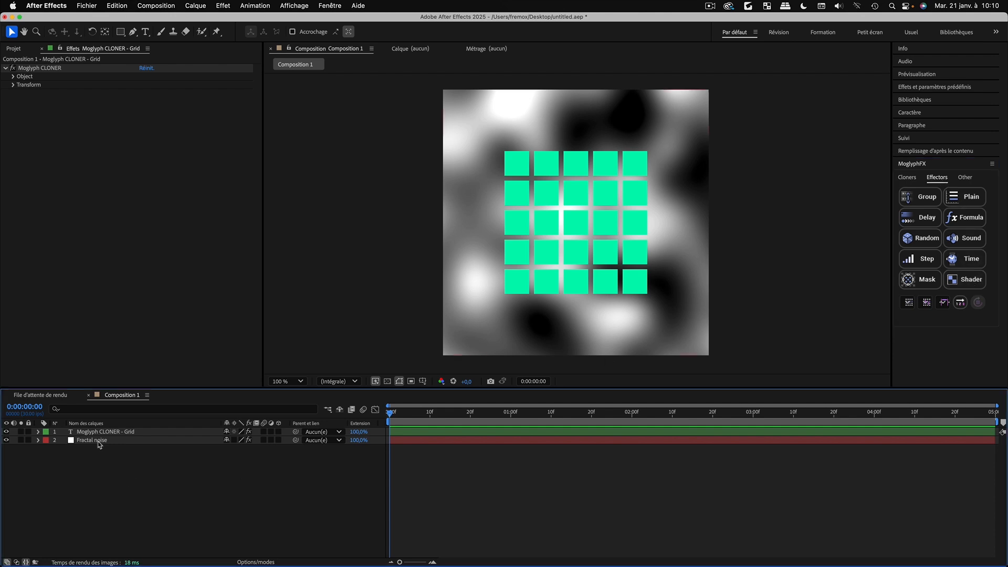
left_click(103, 432)
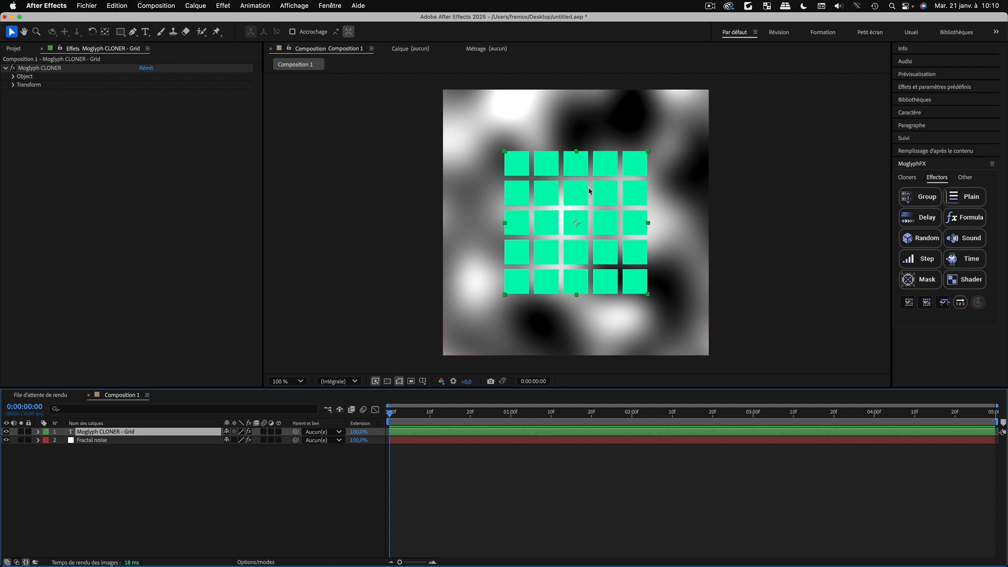
left_click(91, 443, "shift")
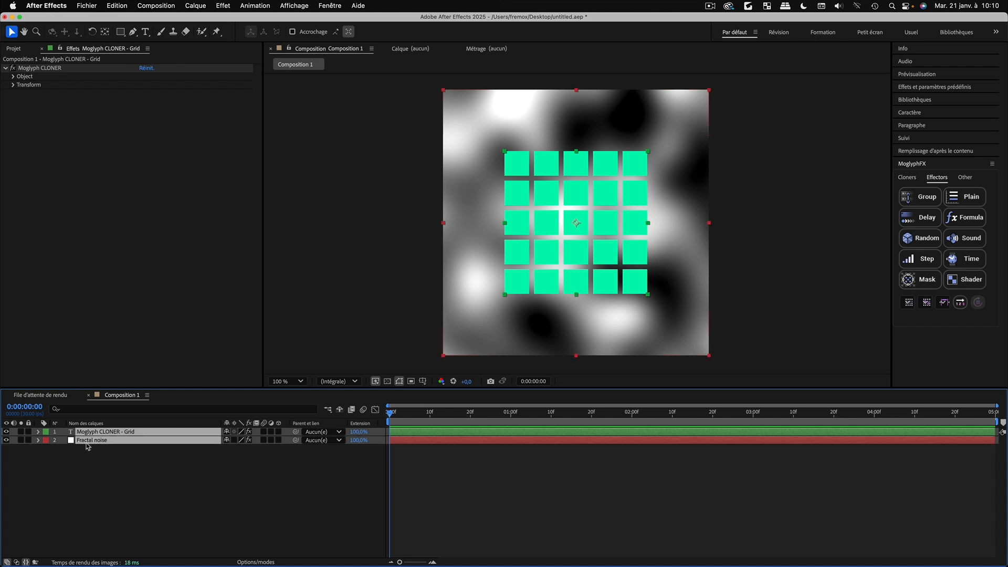
left_click(972, 287)
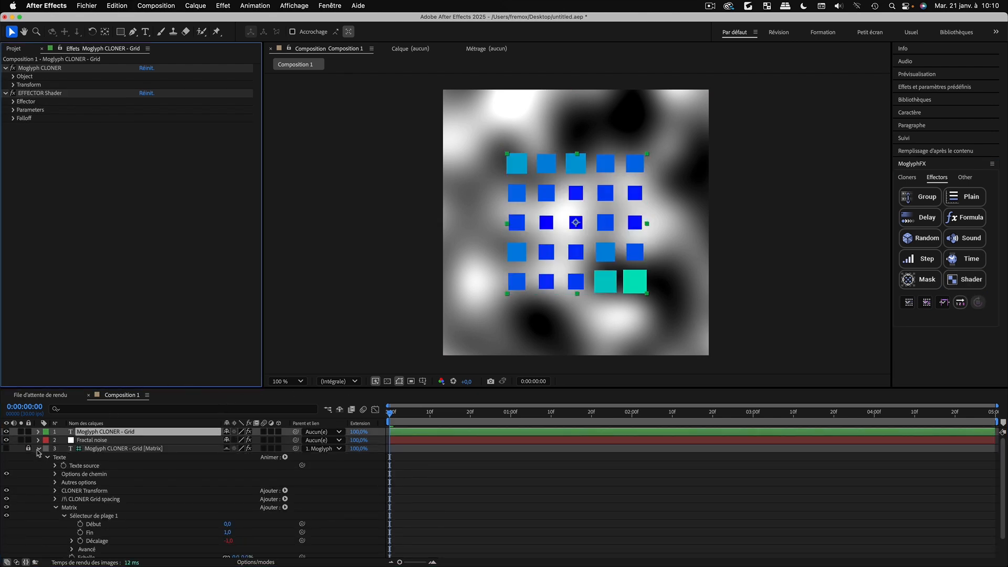
left_click(38, 448)
left_click(132, 487)
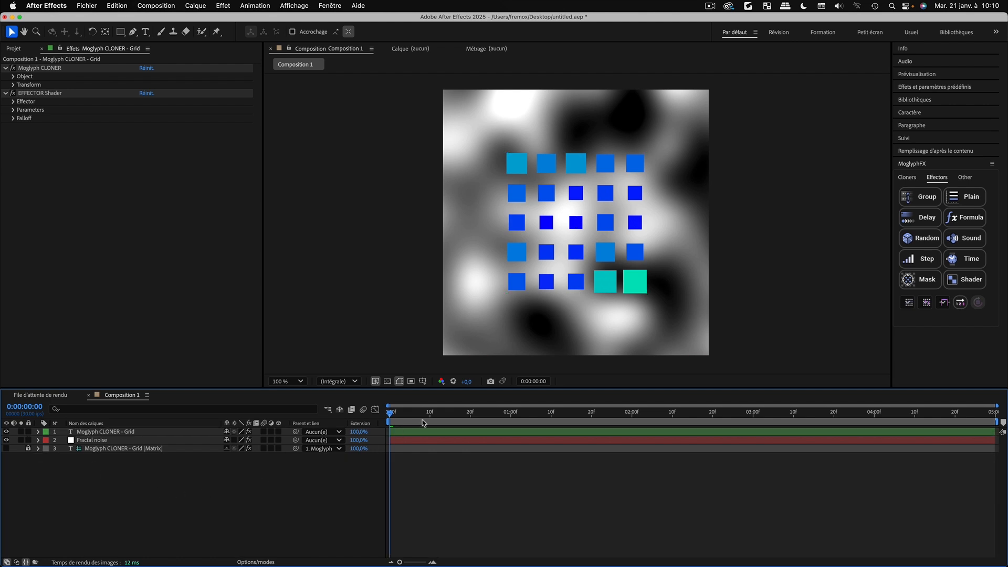
Preview and scrub through the shader-driven grid animation, and return to the first frame
key("space")
key("space")
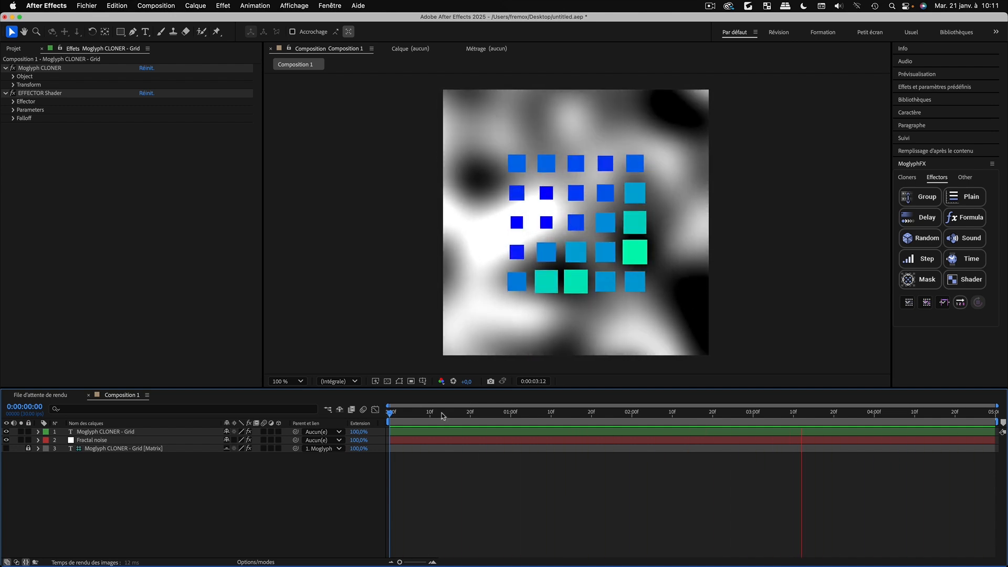
mouse_move(444, 415)
left_mouse_down()
mouse_move(468, 414)
mouse_move(450, 414)
left_mouse_up()
key("Home")
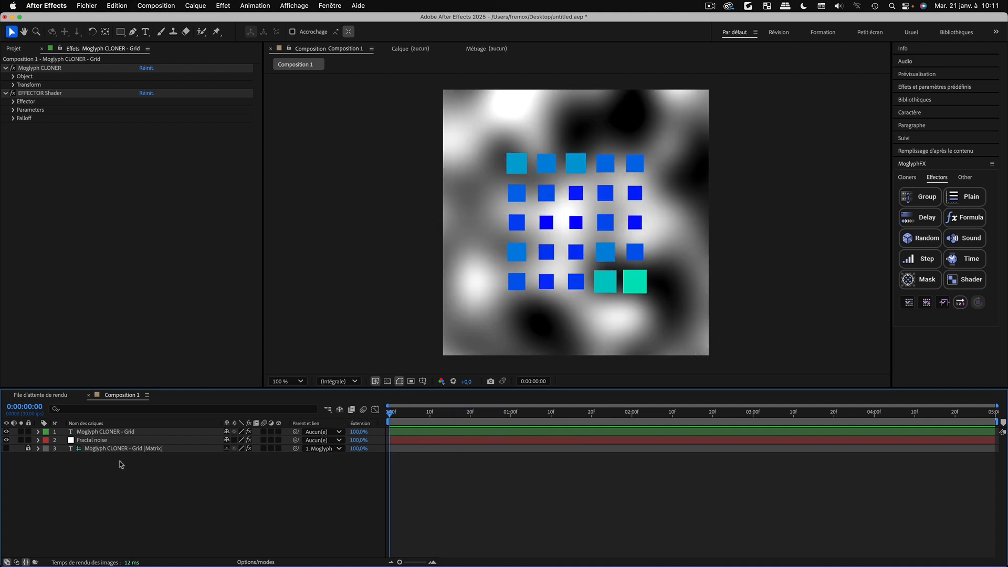
left_click(88, 433)
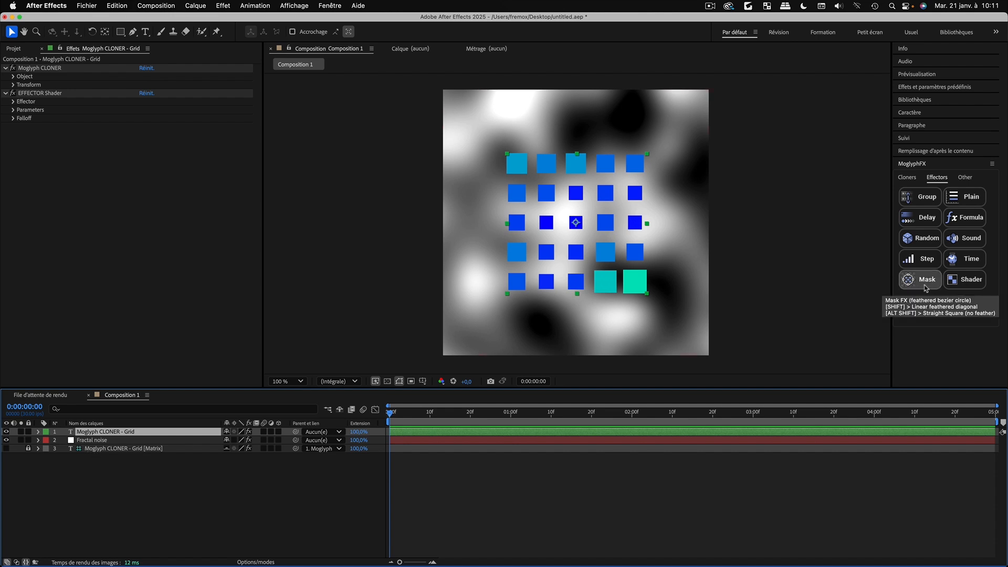
mouse_move(982, 286)
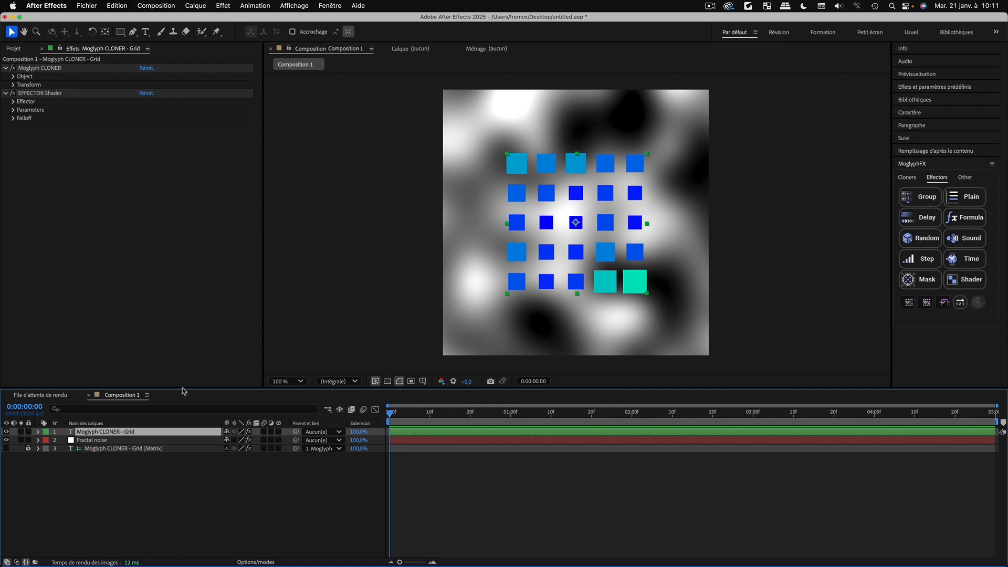
left_click(119, 470)
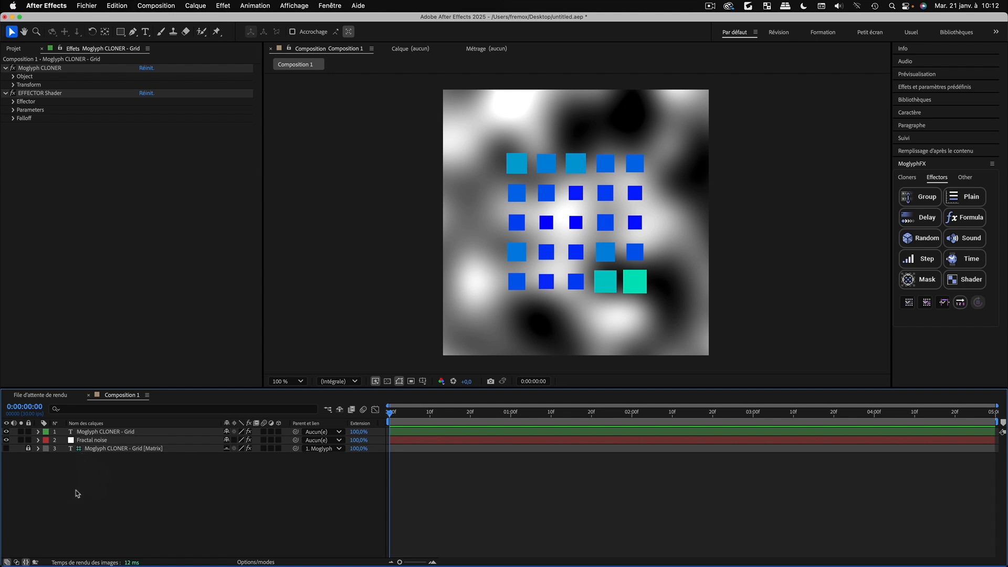
Review the grid cloner's Shader effector settings, including its Effector options and Transform parameters
left_click(91, 433)
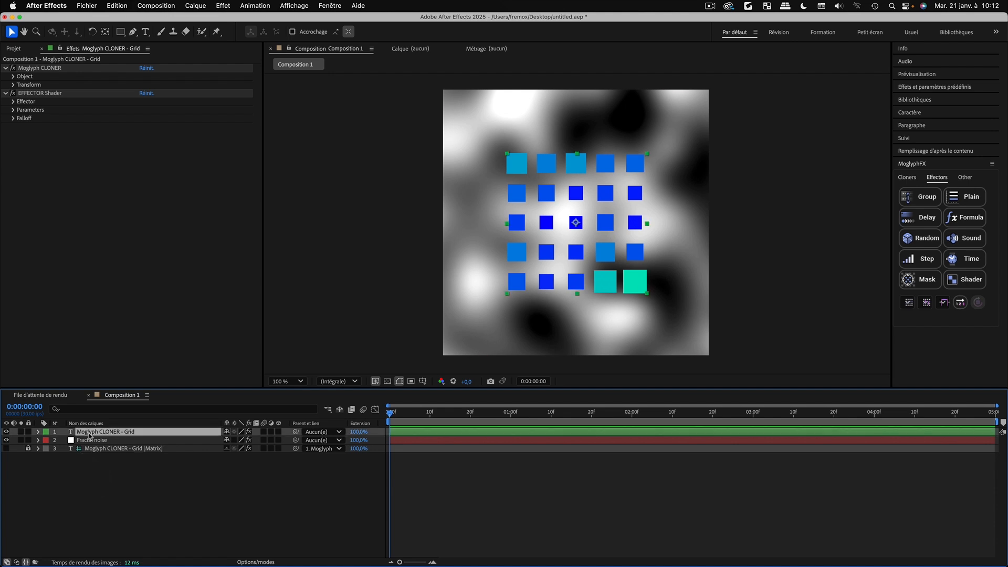
left_click(14, 102)
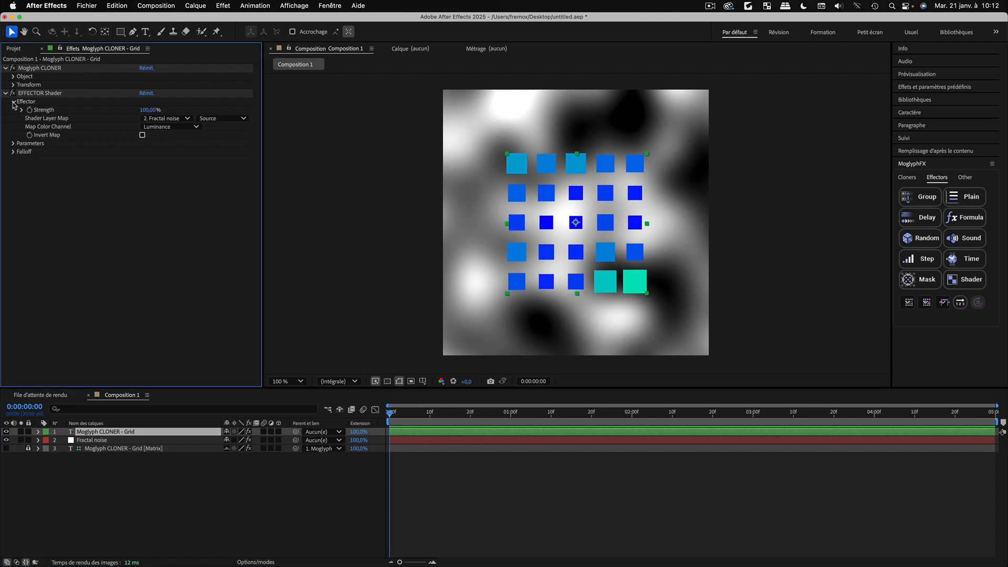
left_click(13, 143)
left_click(22, 151)
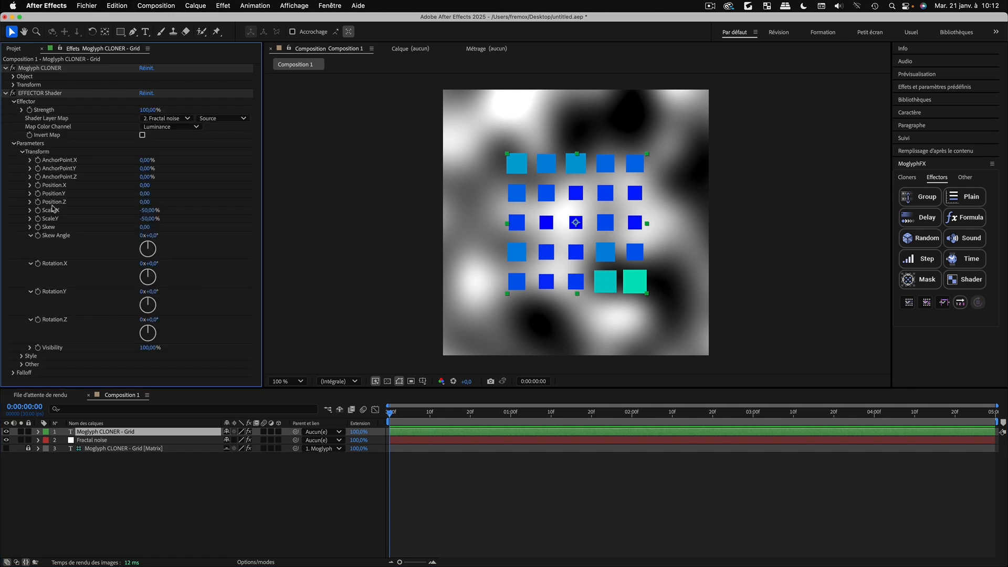
left_click(148, 210)
left_click(21, 152)
Try Colors From Cloner in the Shader effector's Style parameters and turn it off again
left_click(21, 161)
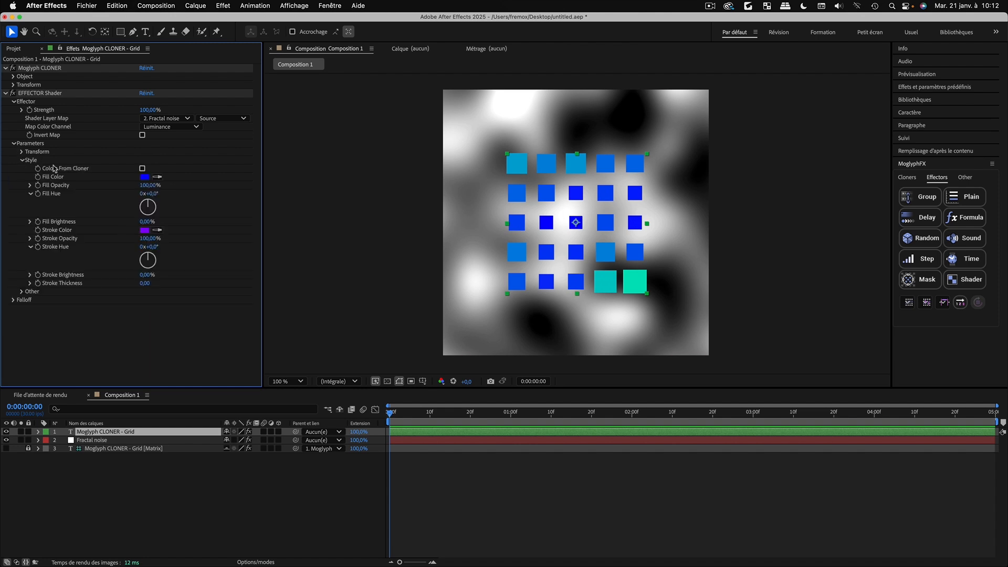
left_click(142, 169)
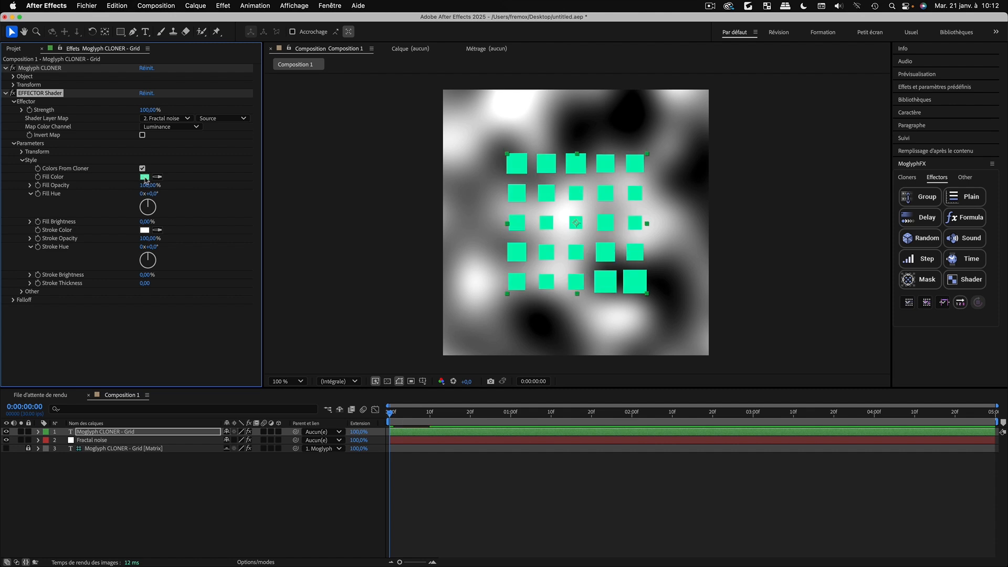
left_click(143, 169)
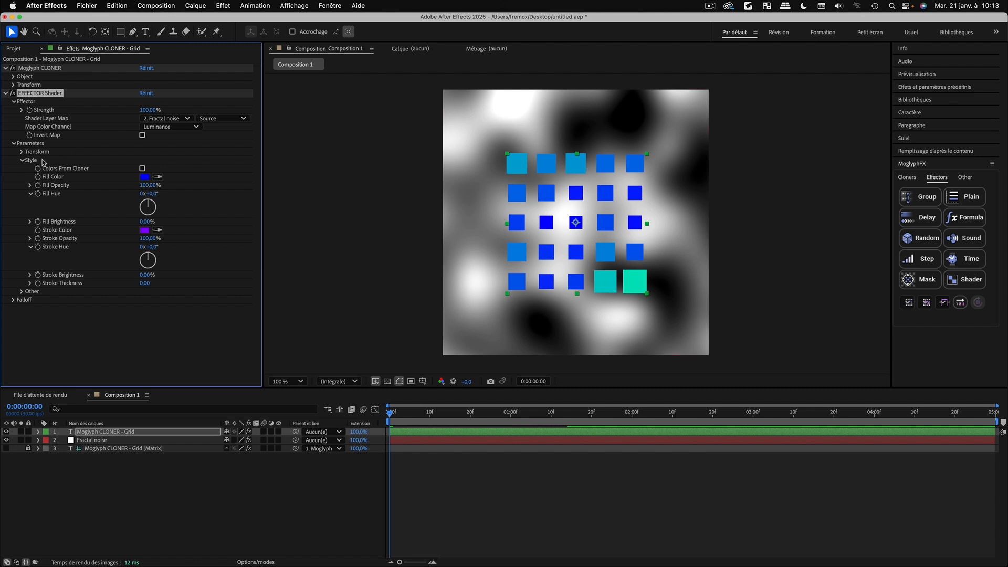
Set Offset Glyph to 13 in the Shader effector's Other parameters
left_click(22, 160)
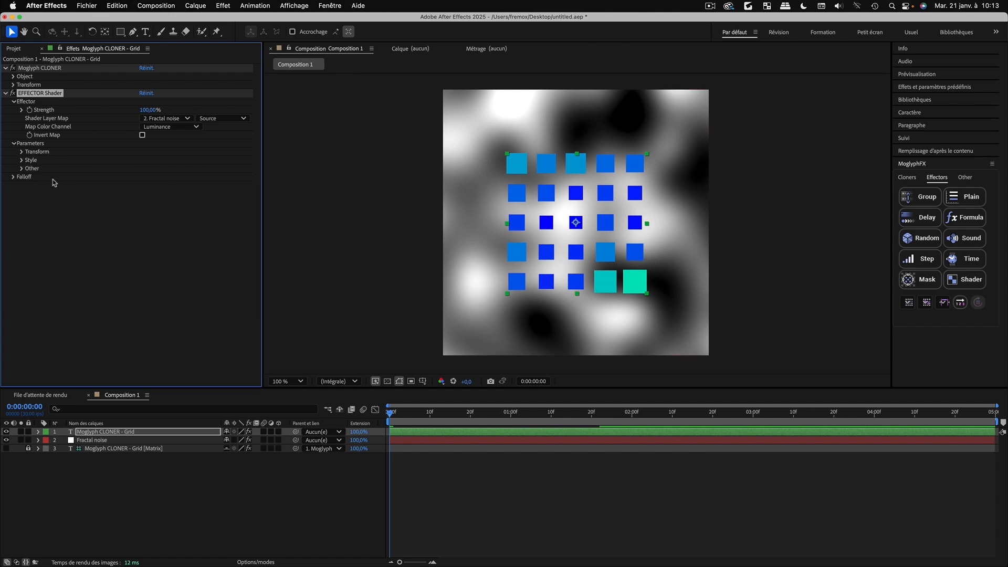
left_click(21, 169)
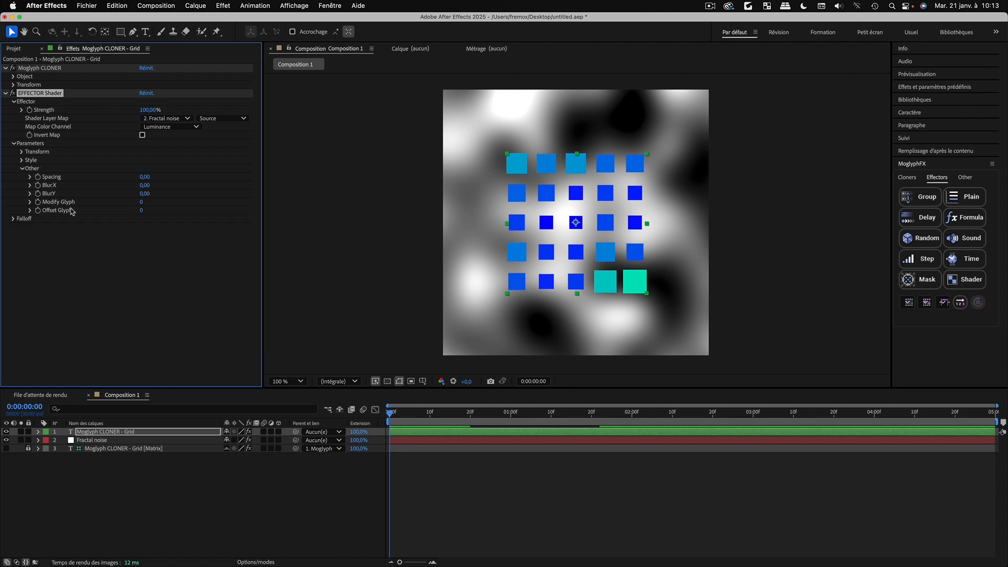
left_click_drag(142, 212, 149, 212)
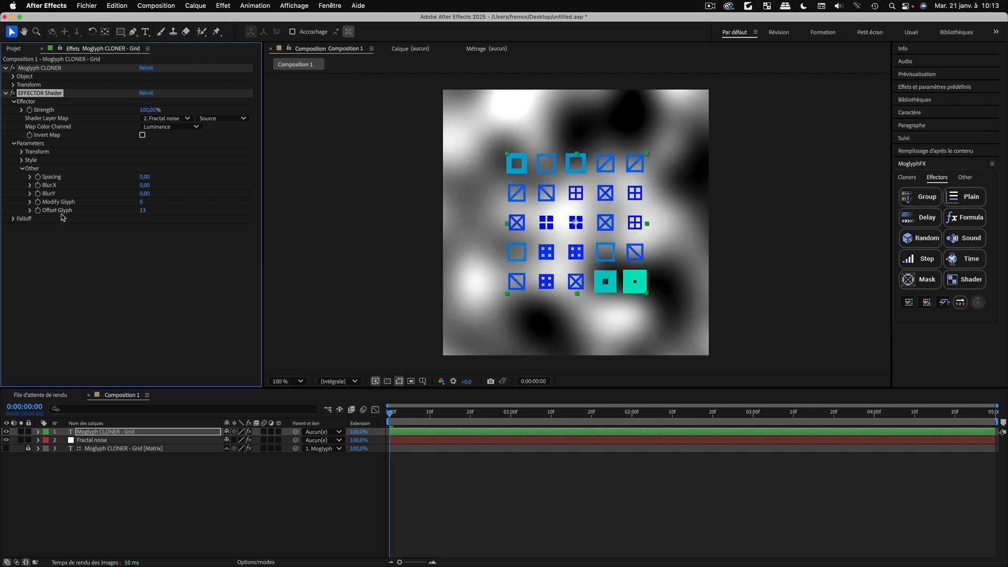
Examine the order of glyph shapes in the MoGlyph-basicGeometry font without adding a new glyph
left_click(907, 177)
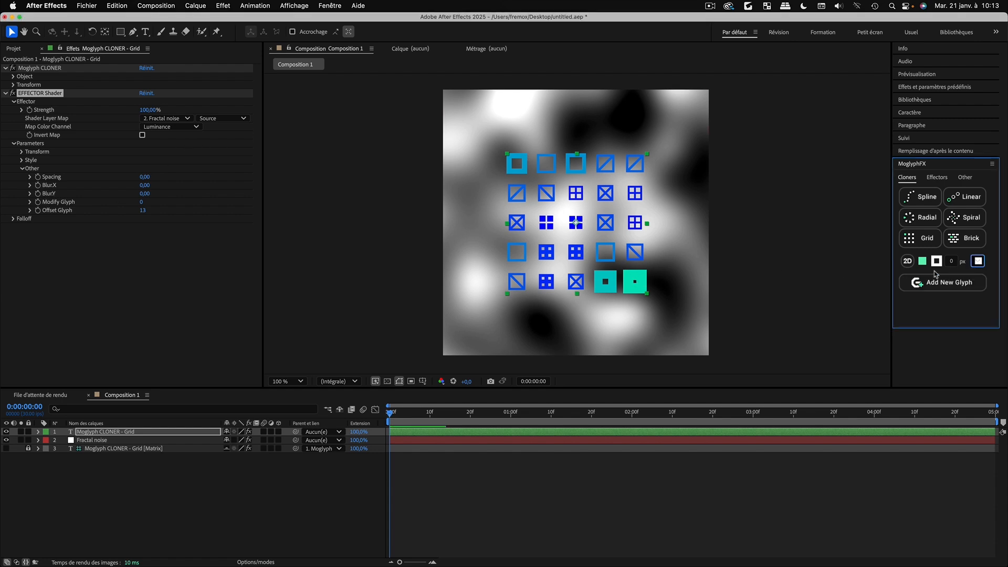
left_click(979, 261)
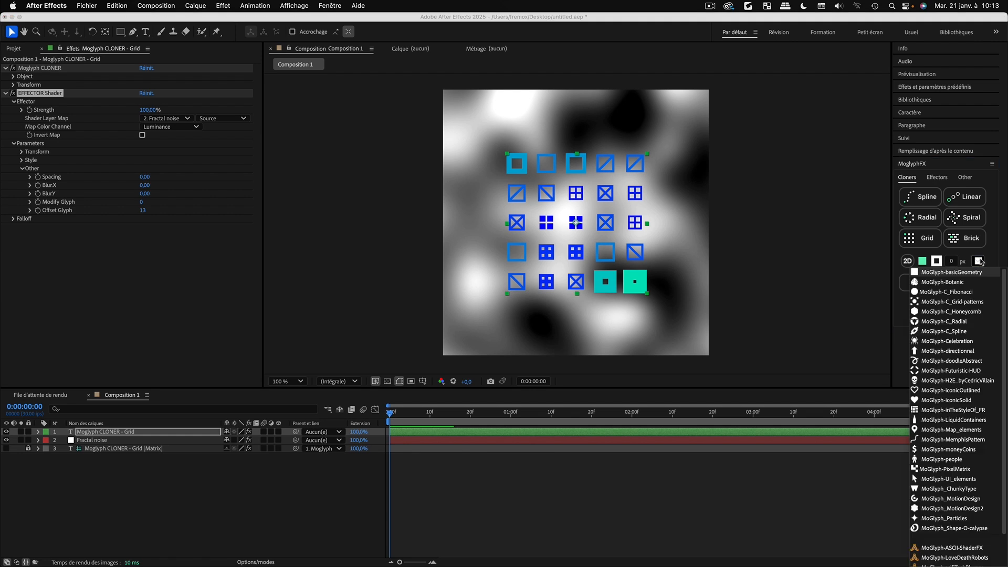
left_click(995, 233)
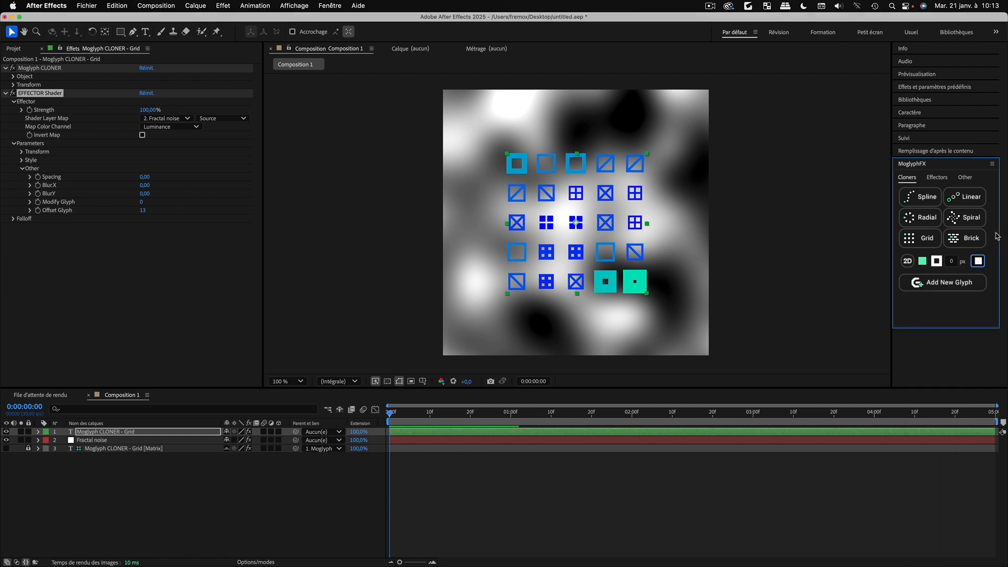
left_click(944, 290)
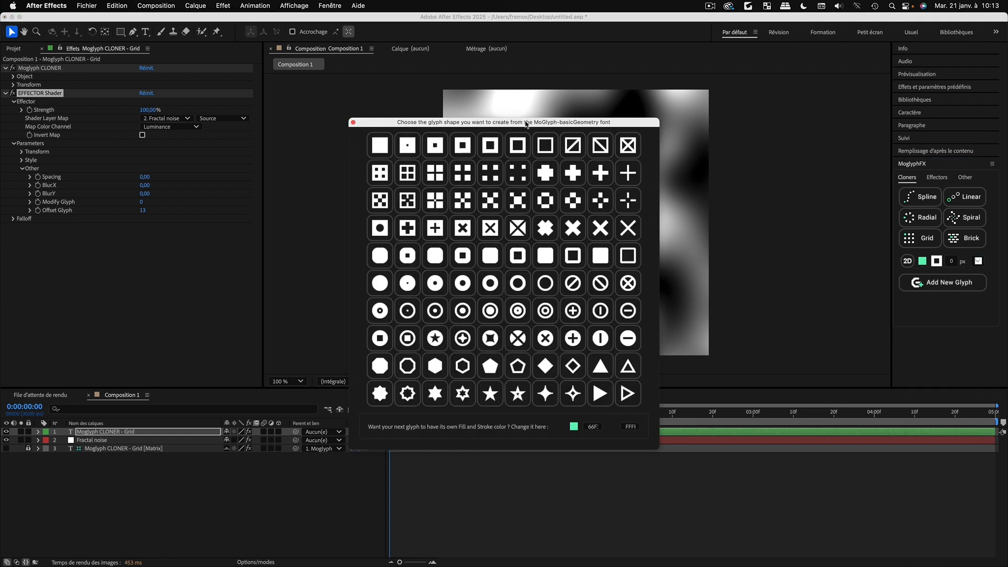
left_click_drag(529, 123, 863, 170)
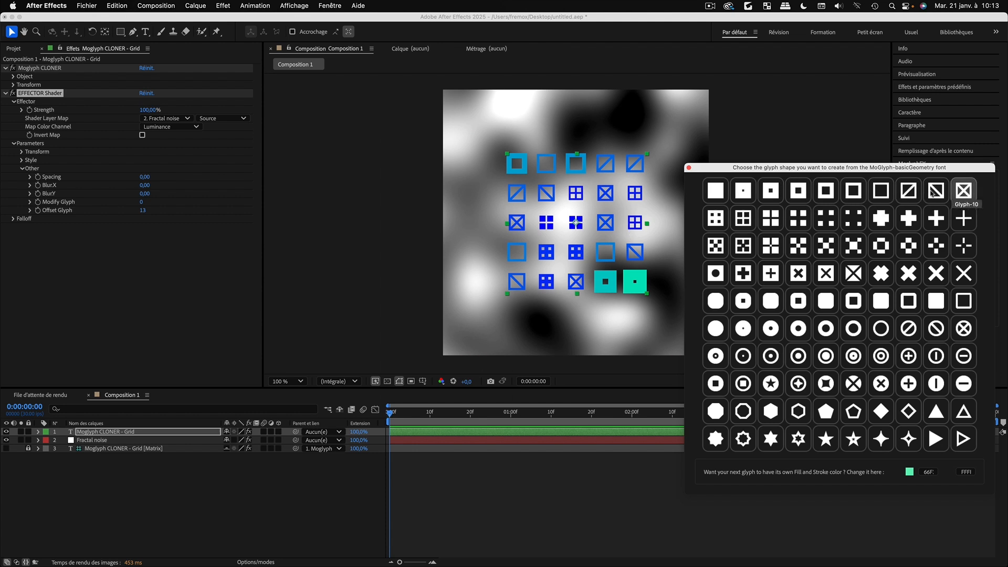
left_click(775, 222)
left_click(689, 168)
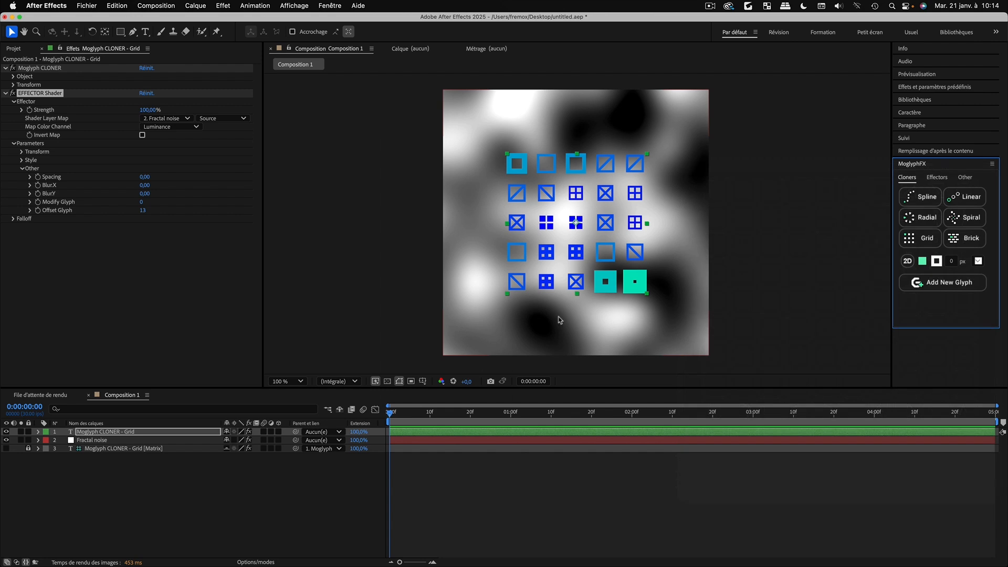
Reset the Shader effector's Offset Glyph to 0 and collapse the Other parameters
left_click(142, 211)
type("0")
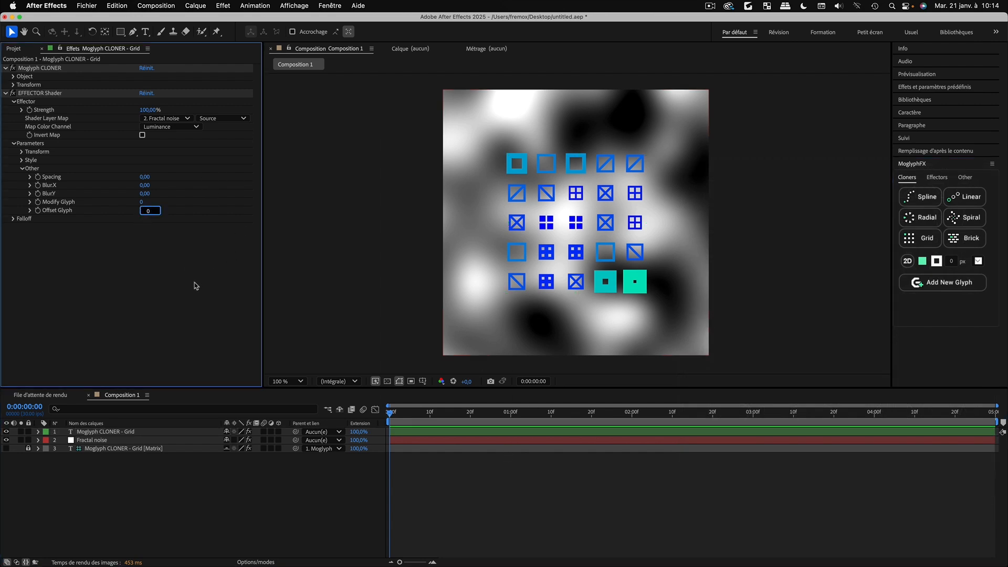
key("Return")
left_click(22, 168)
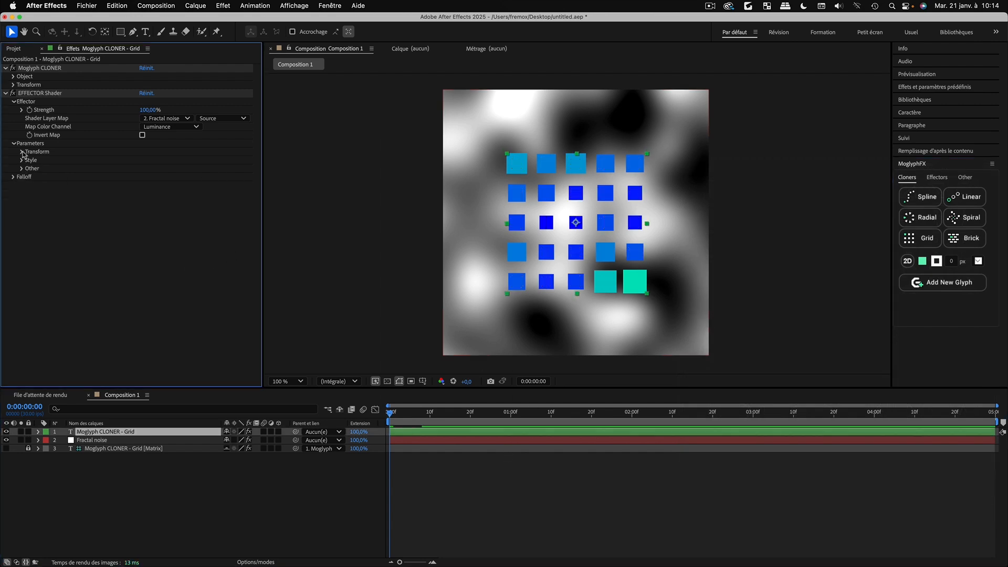
Try a Rotation.Z of 45° in the Shader effector's Transform parameters, and undo it
left_click(22, 152)
left_click(22, 152)
left_click(22, 152)
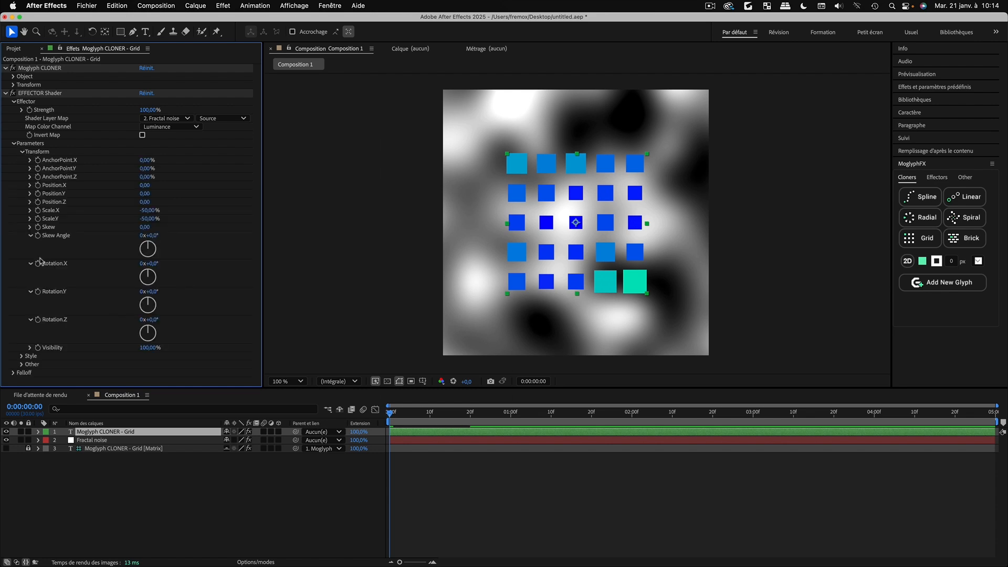
left_click(155, 319)
type("45")
key("Return")
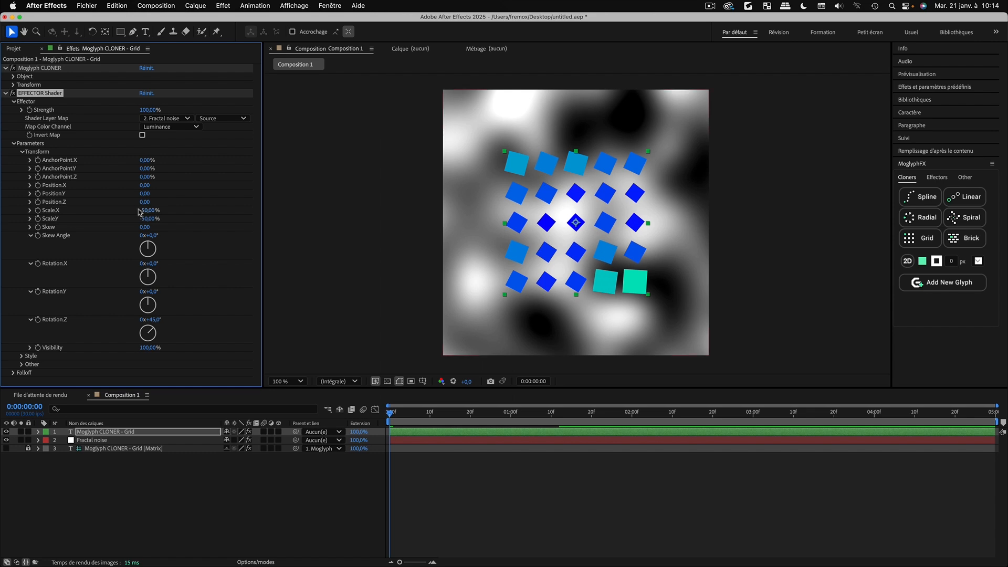
key("super+z")
left_click(22, 151)
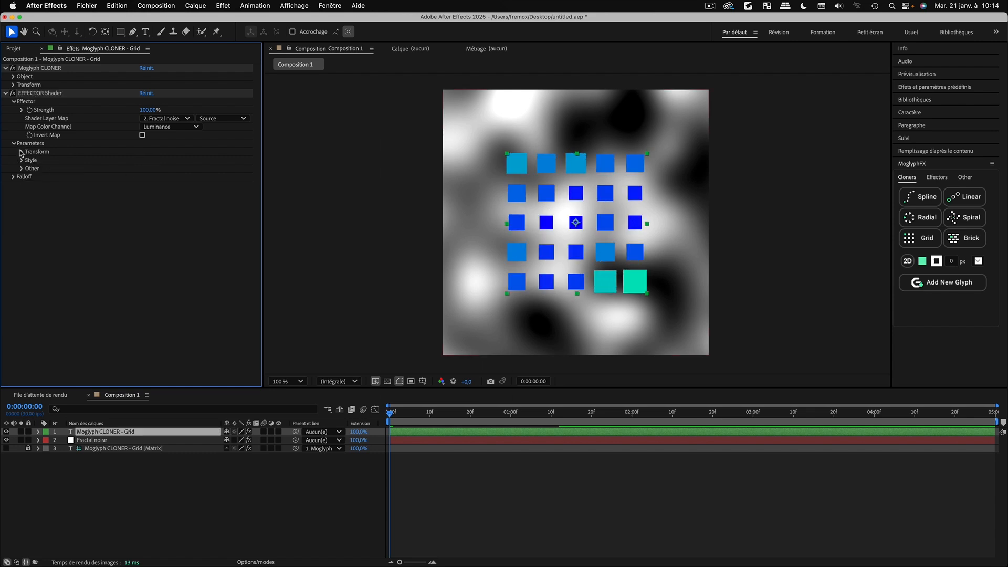
Collapse the Shader effector's Parameters group and view its Map Color Channel options without changing the channel
left_click(13, 143)
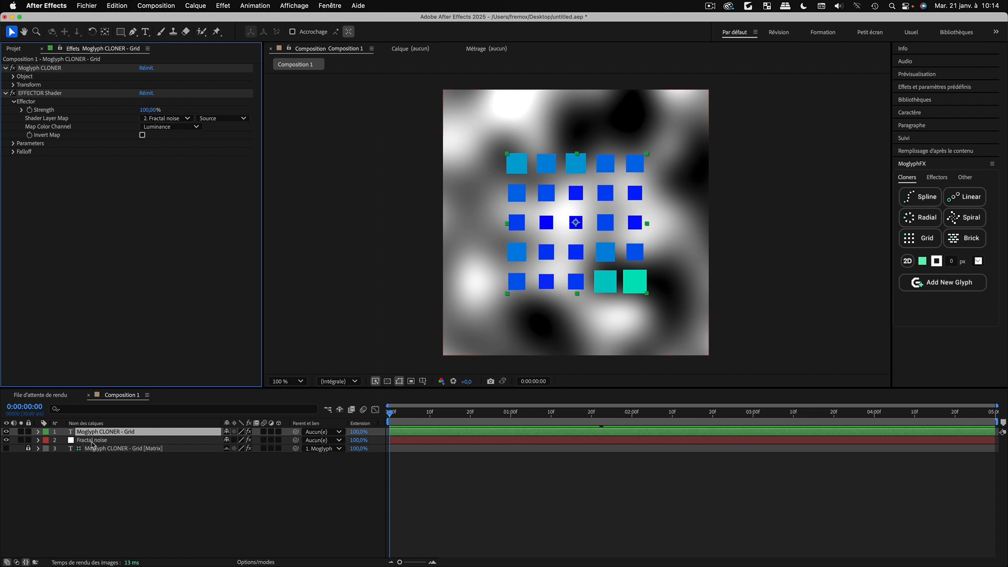
left_click(936, 178)
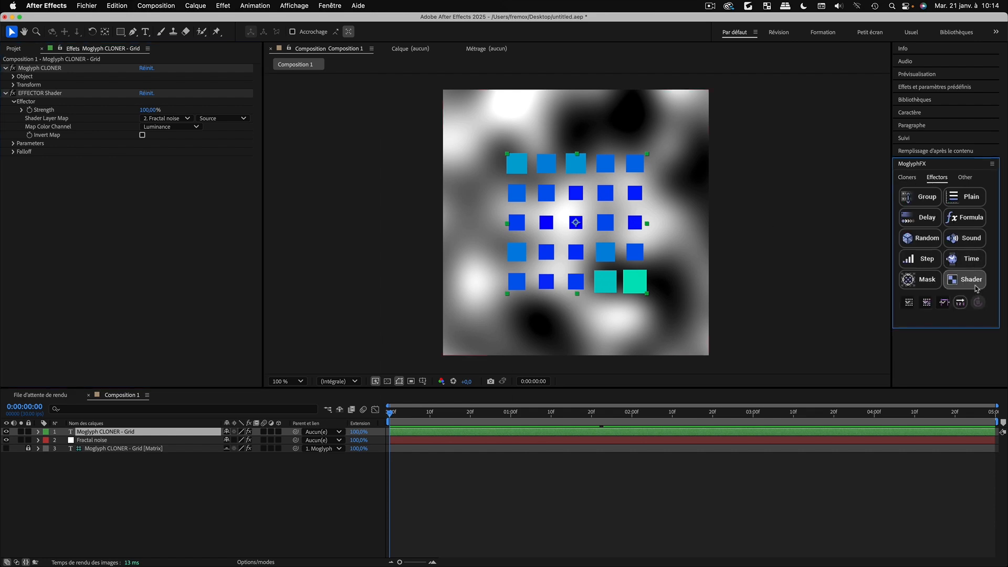
left_click(113, 483)
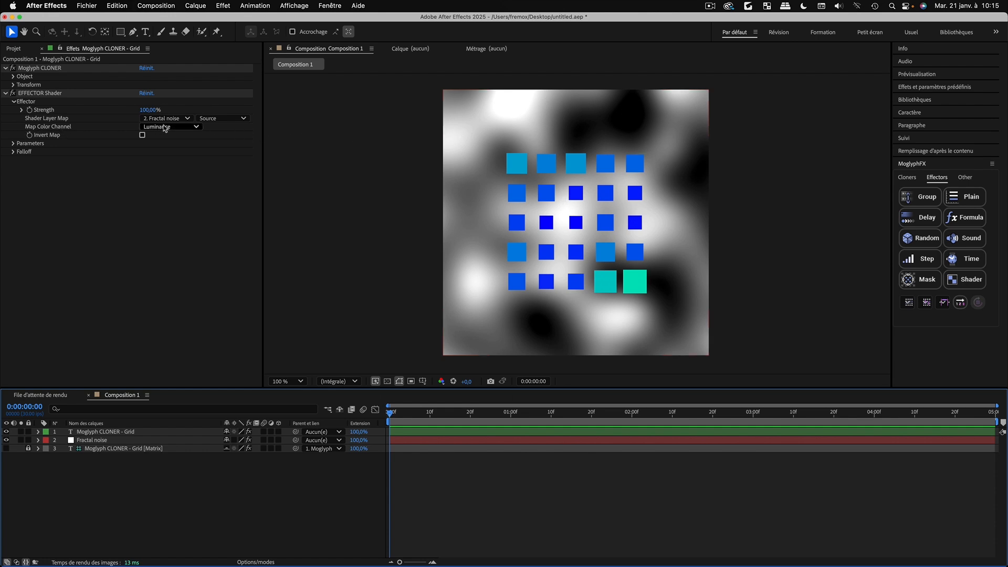
left_click(198, 128)
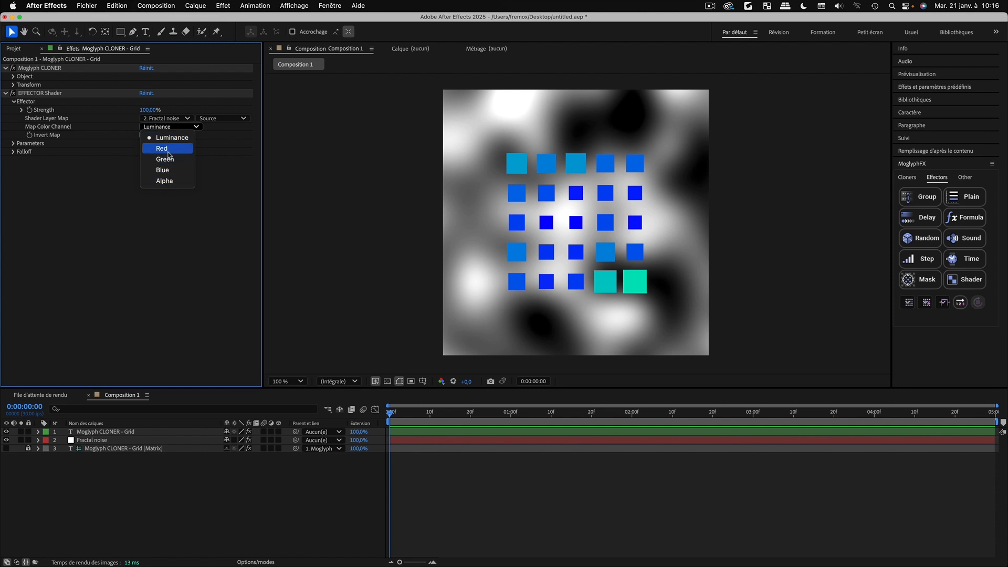
left_click(79, 186)
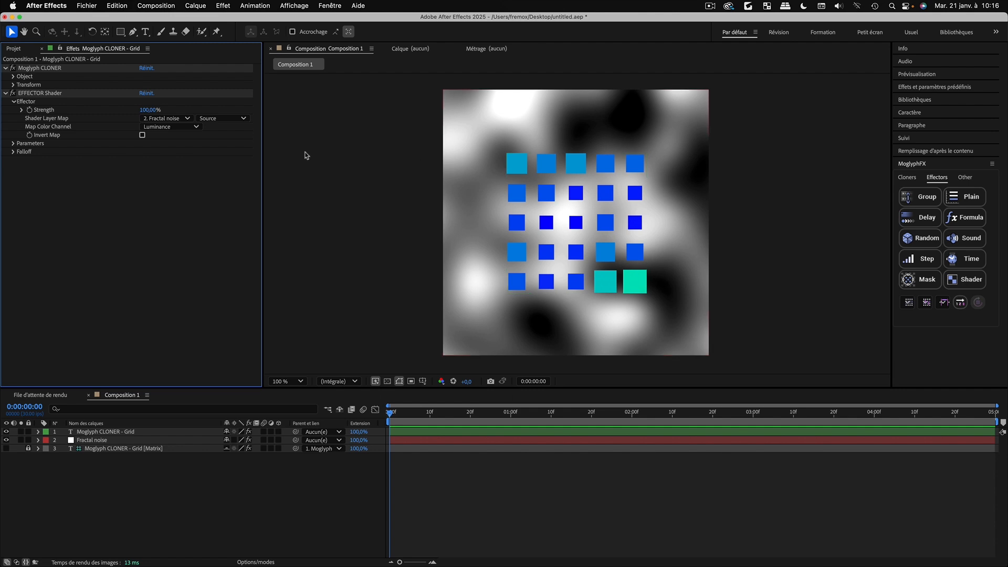
Try Invert Map on the Shader effector, and turn it back off
left_click(143, 136)
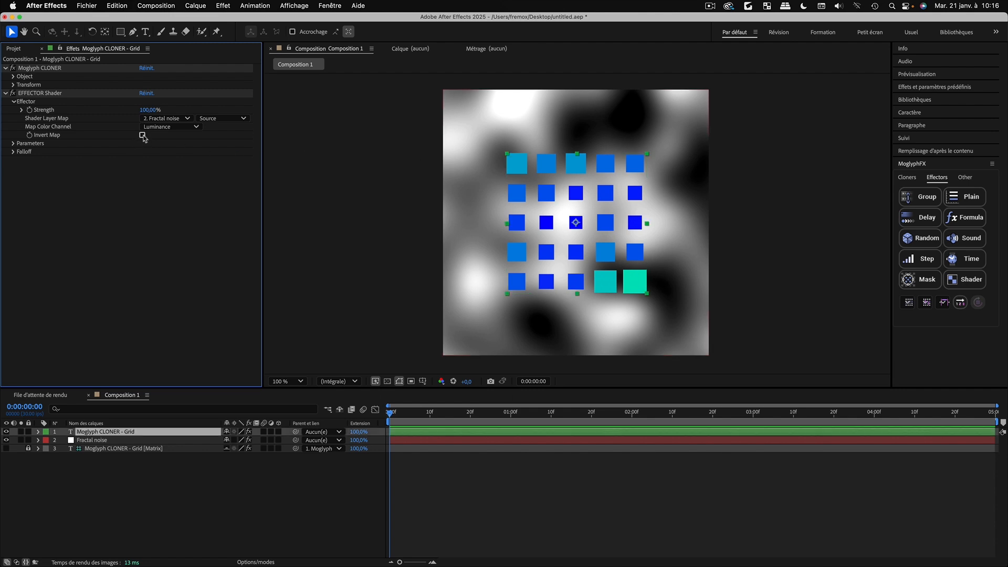
left_click(143, 135)
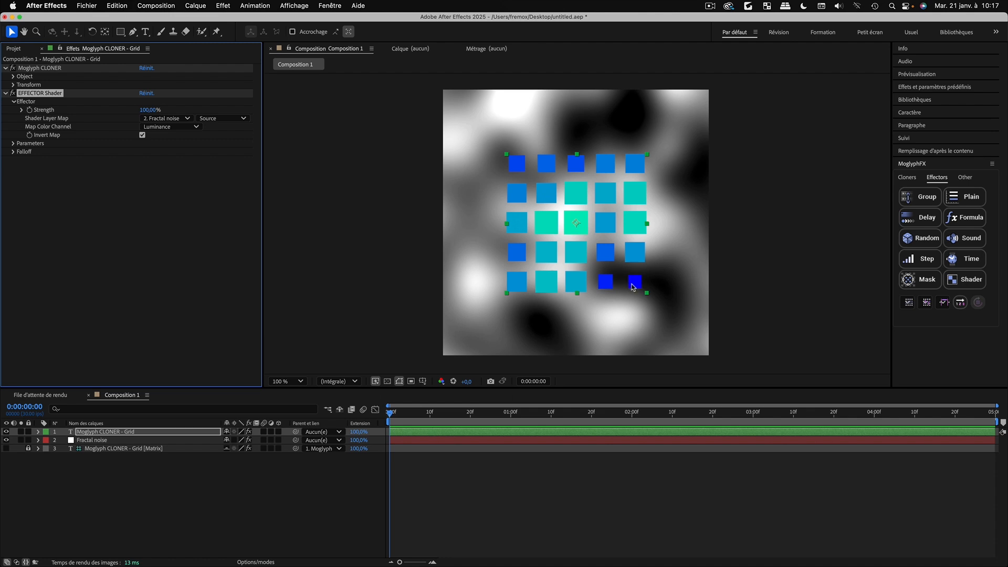
left_click(142, 135)
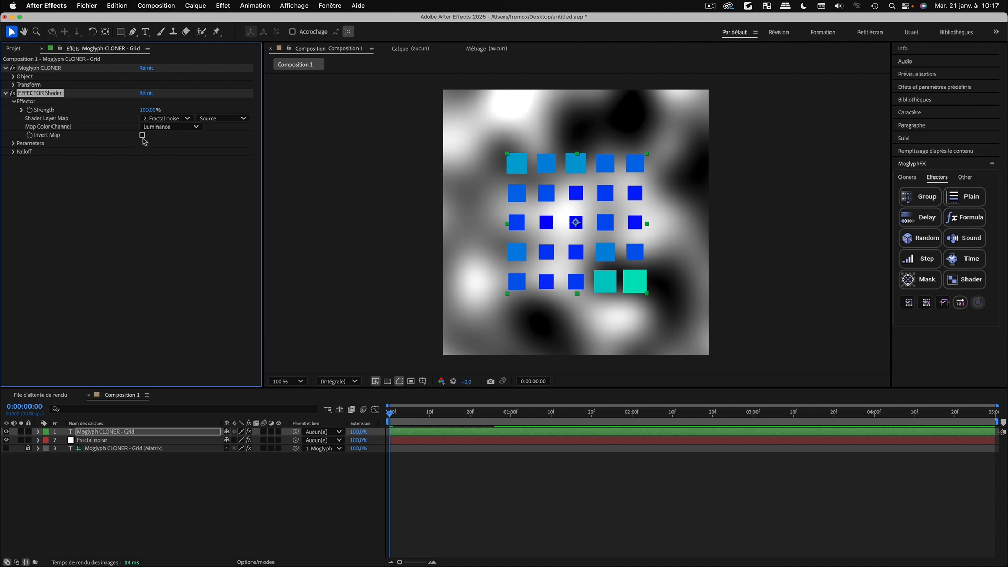
left_click(161, 128)
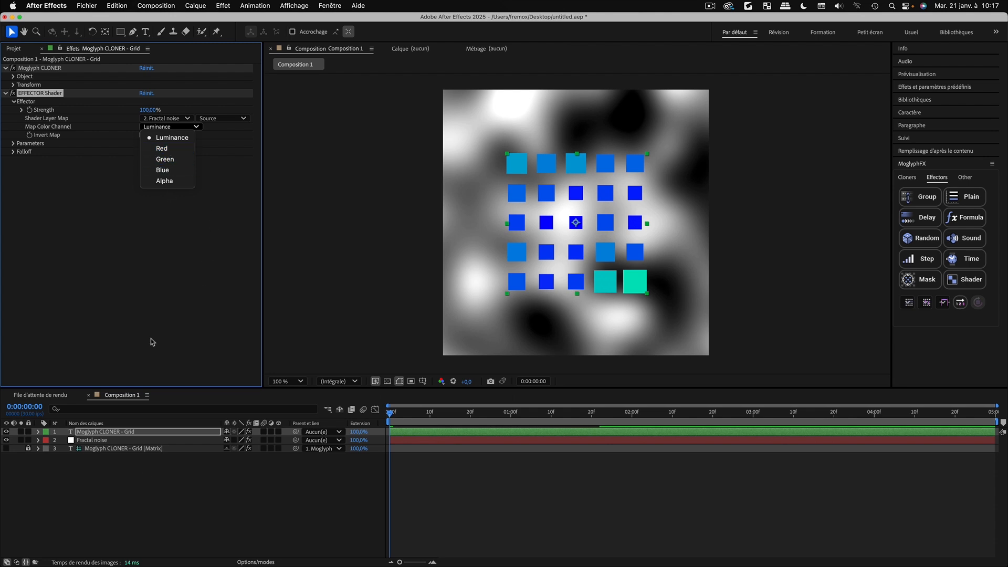
left_click(133, 503)
Hide the Moglyph CLONER - Grid layer and apply the Trichrome colour correction effect to the Fractal noise layer
left_click(6, 431)
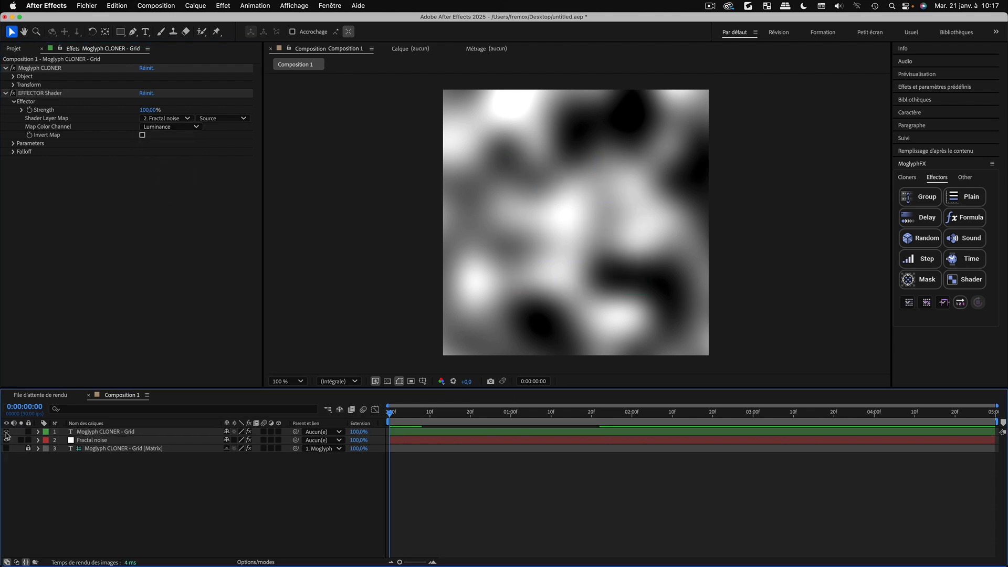
left_click(83, 441)
right_click(83, 442)
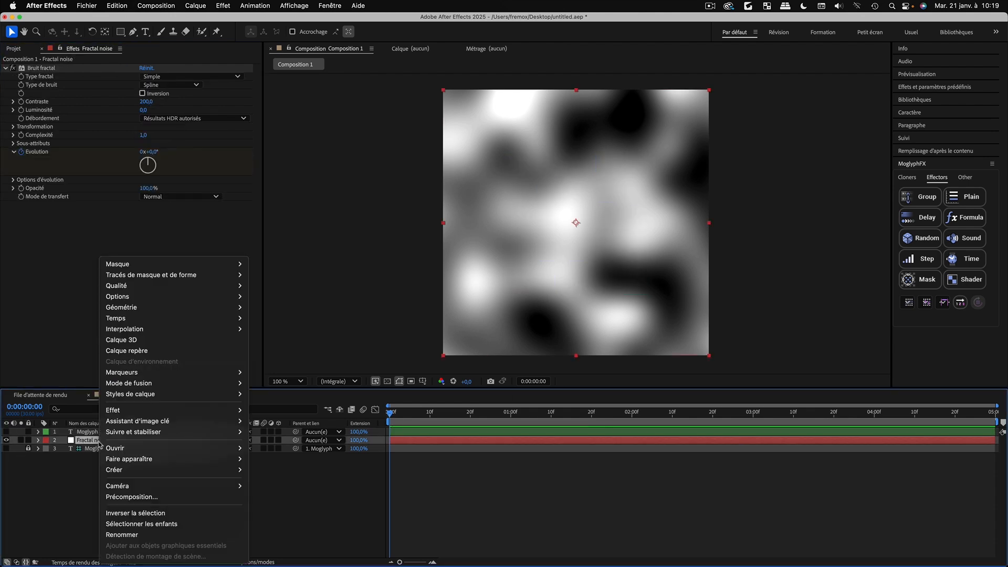
mouse_move(220, 410)
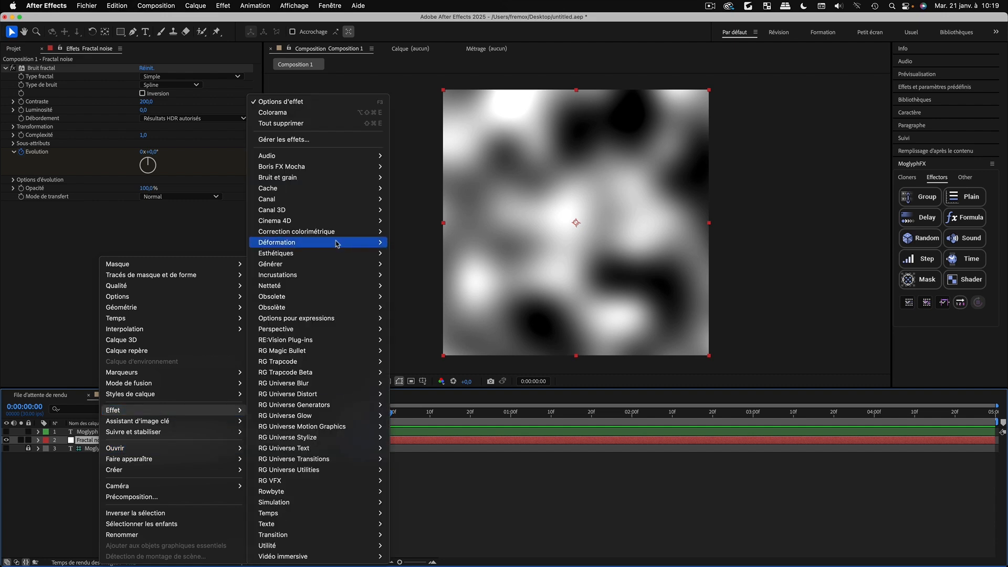
mouse_move(287, 234)
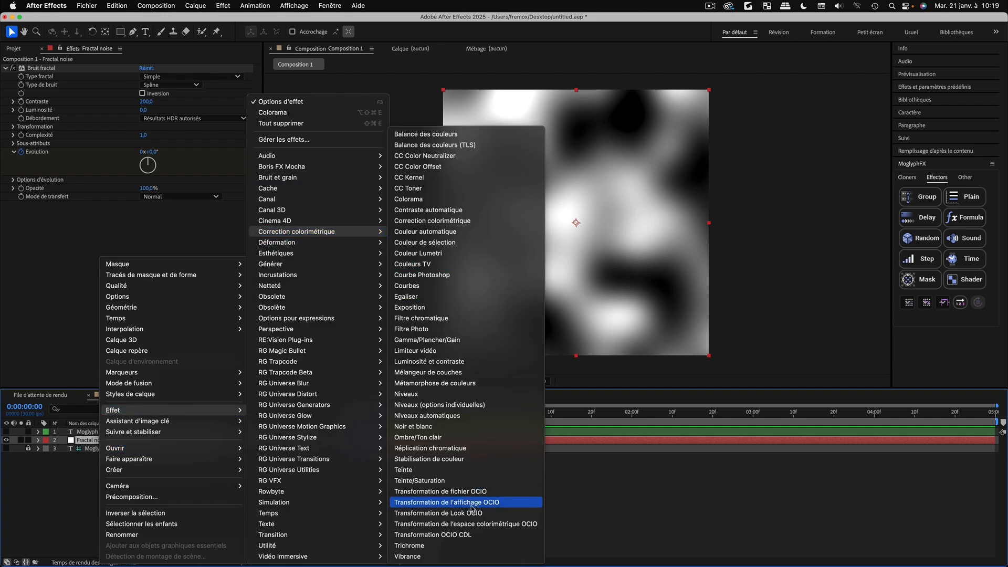
left_click(429, 547)
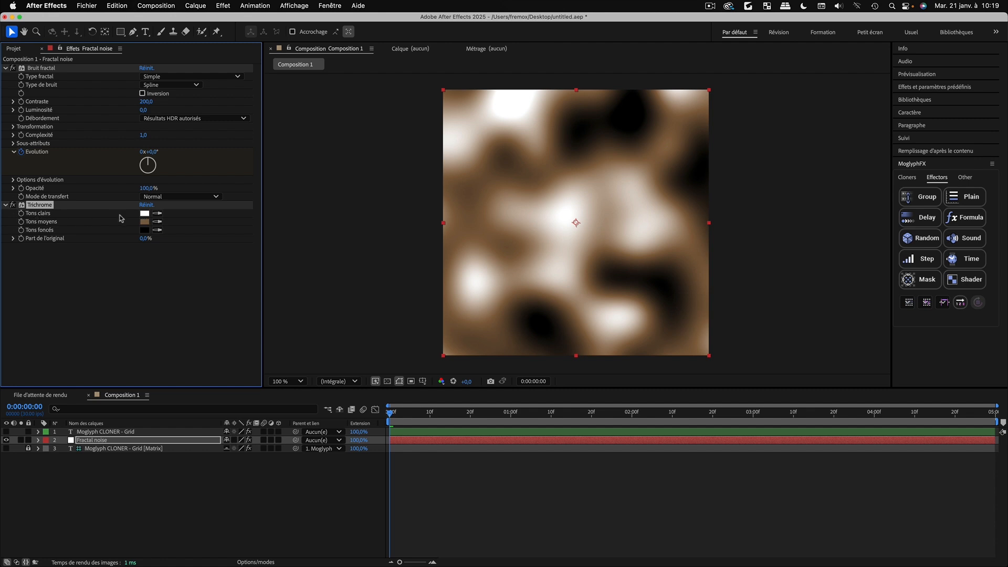
Set the Trichrome effect's Tons clairs colour to pure red (FF0000)
left_click(147, 213)
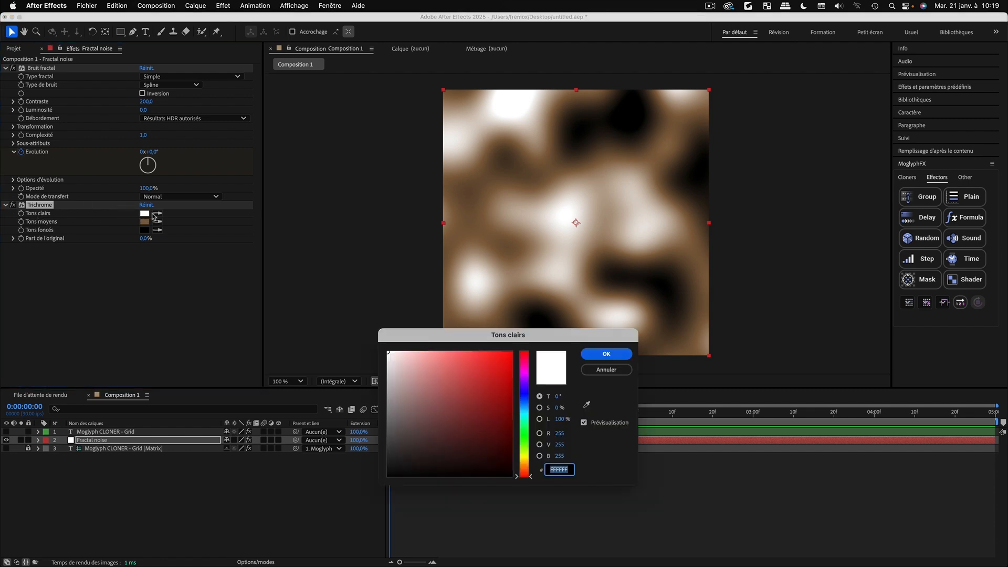
left_click(512, 352)
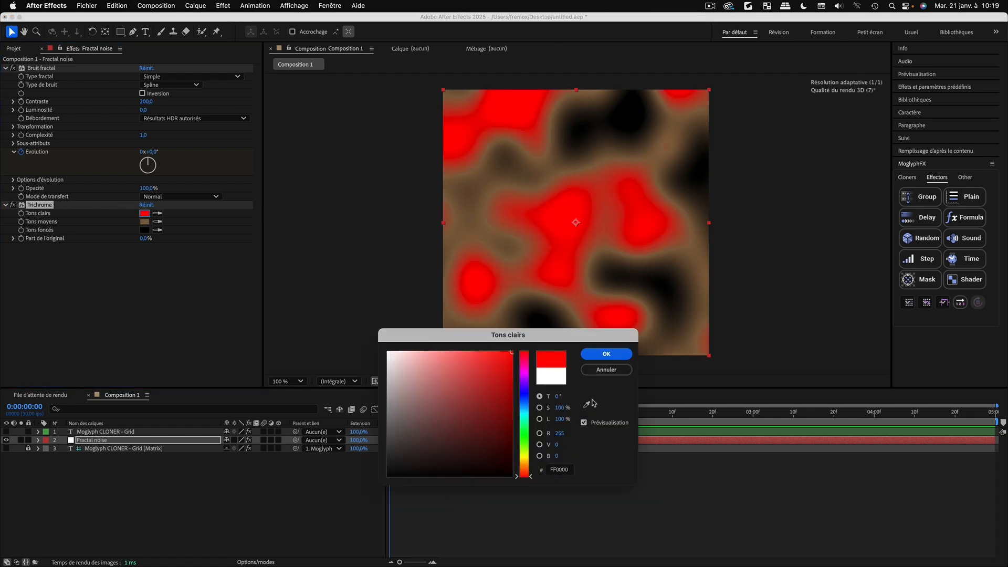
left_click(604, 354)
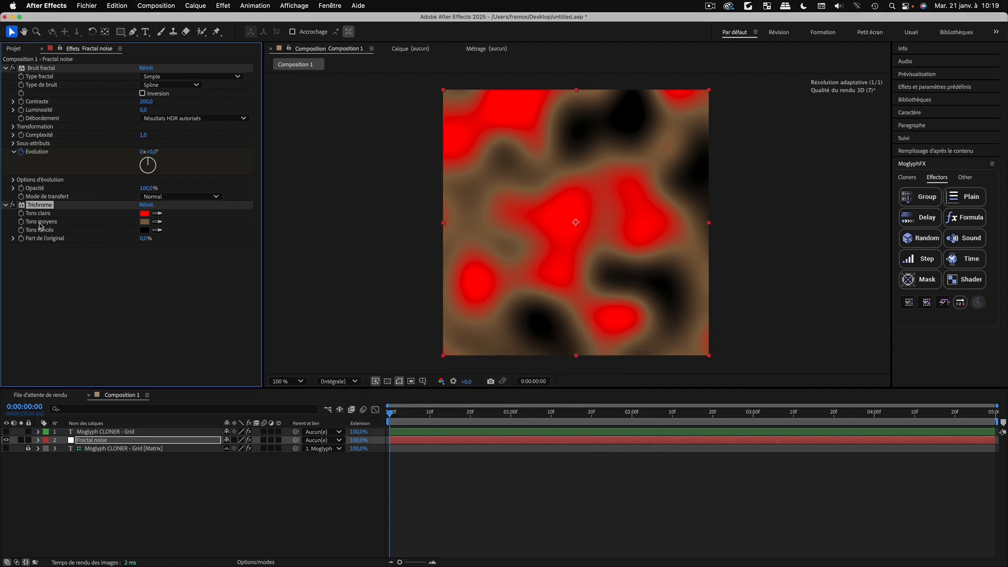
Set the Trichrome effect's Tons moyens colour to pure green with RGB values 0, 255, 0
left_click(145, 222)
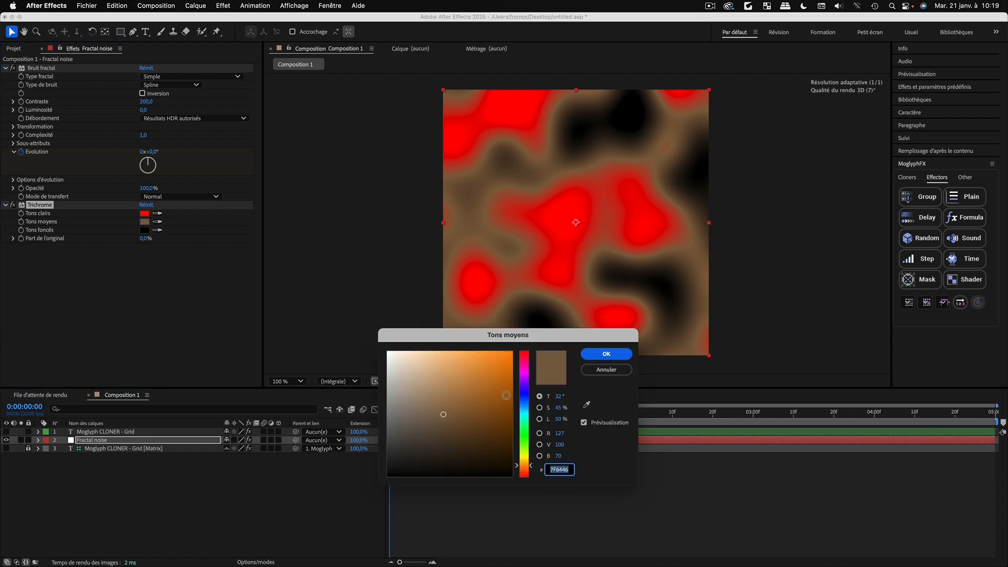
left_click_drag(528, 466, 528, 437)
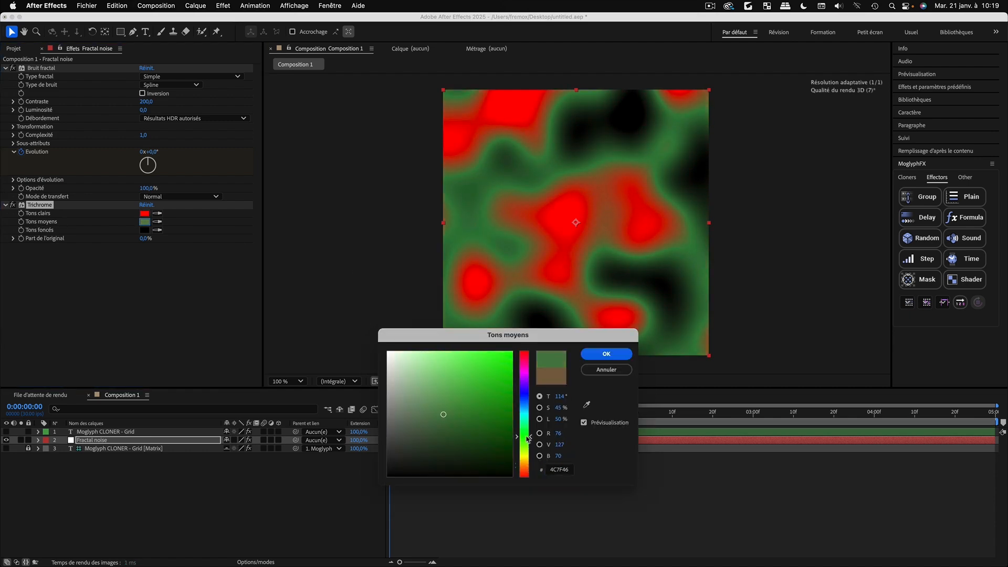
left_click(564, 433)
type("0")
left_click(565, 444)
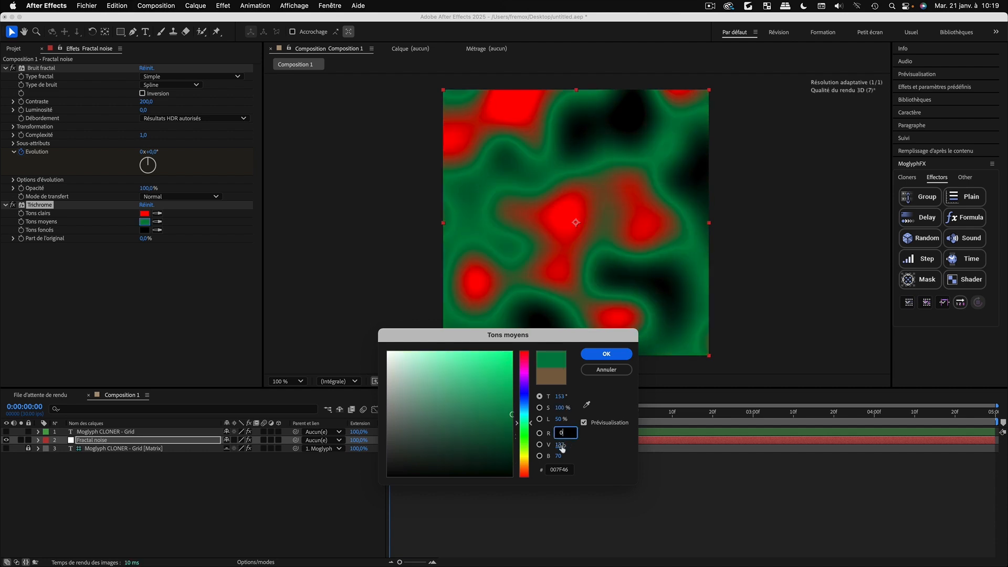
type("255")
key("Tab")
type("0")
key("Return")
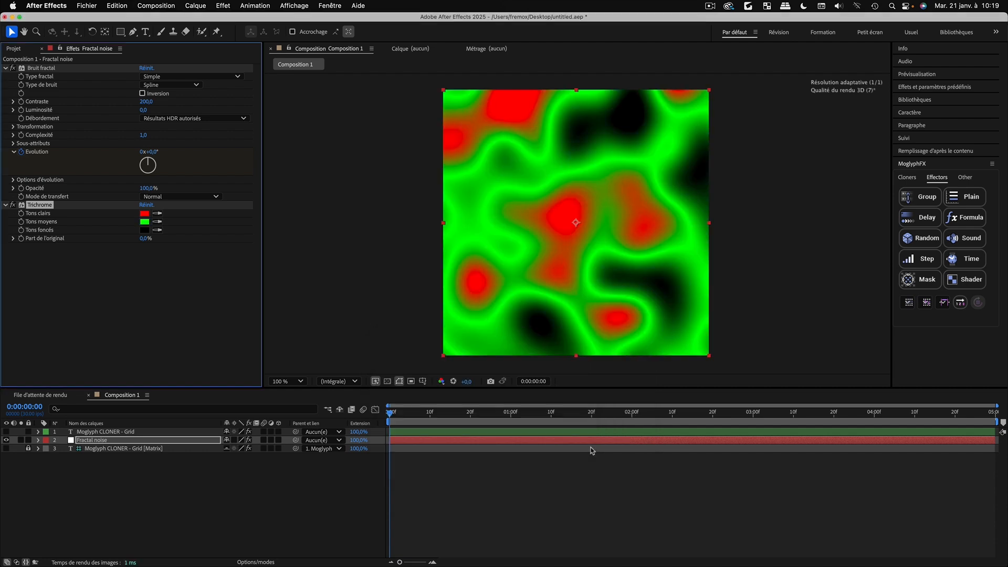
left_click(146, 225)
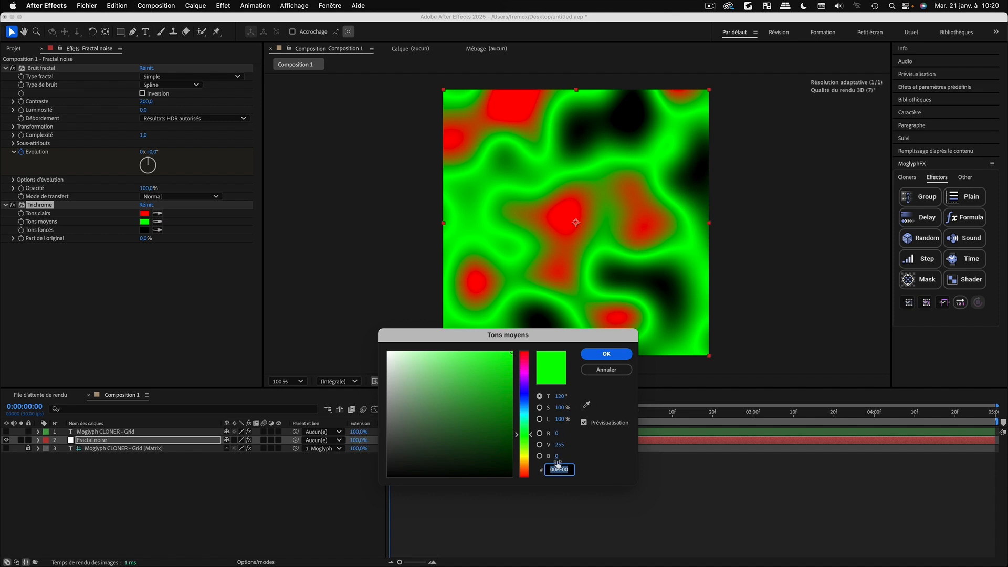
left_click(607, 354)
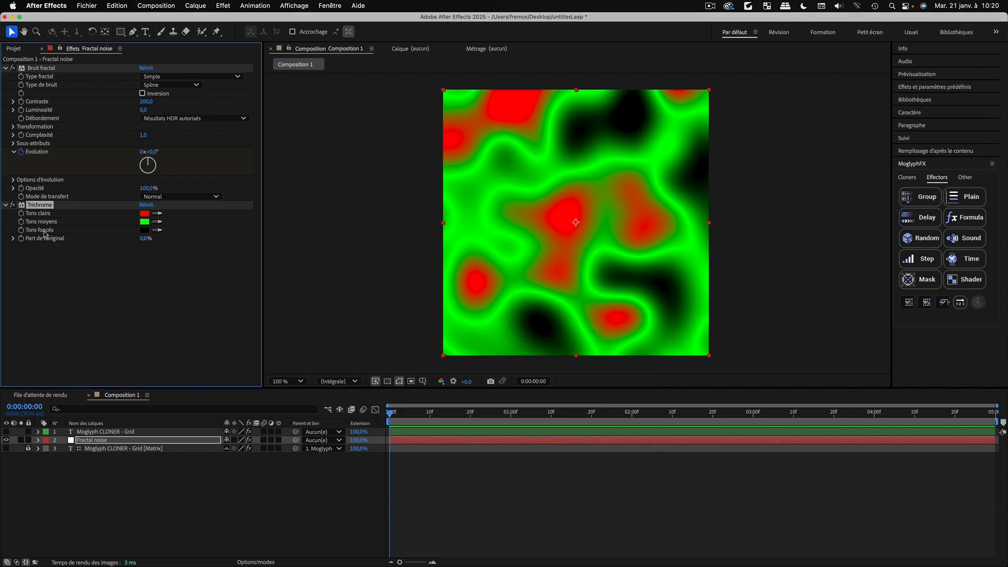
Set the Trichrome effect's Tons foncés colour to pure blue (0000FF)
left_click(145, 230)
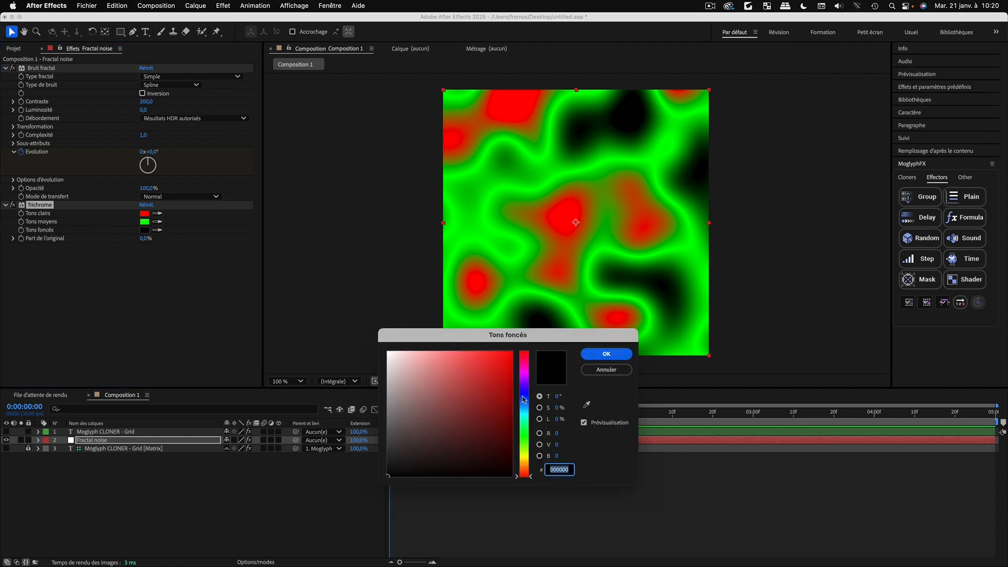
left_click(524, 395)
left_click_drag(468, 394, 513, 351)
left_click(562, 445)
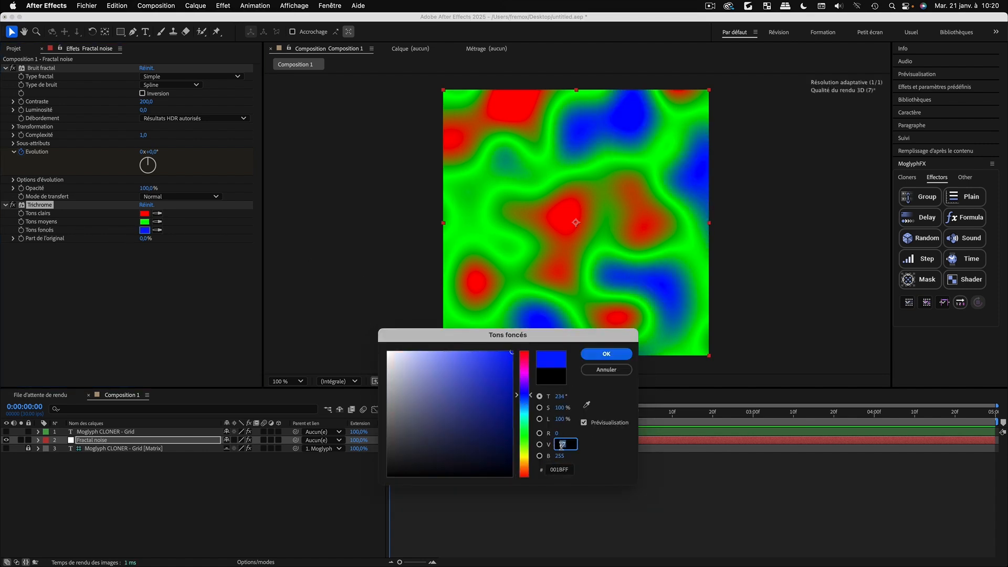
type("0")
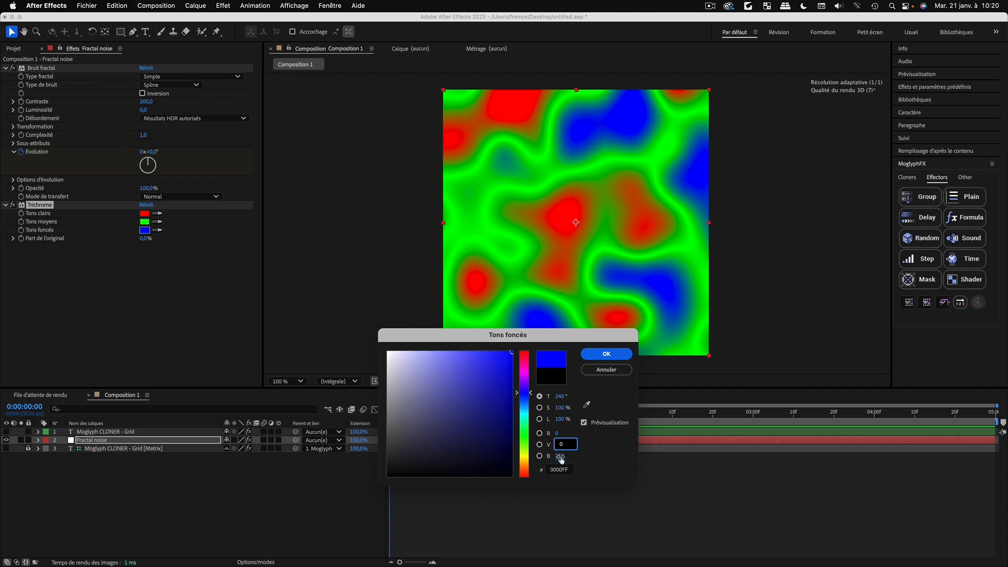
left_click(599, 357)
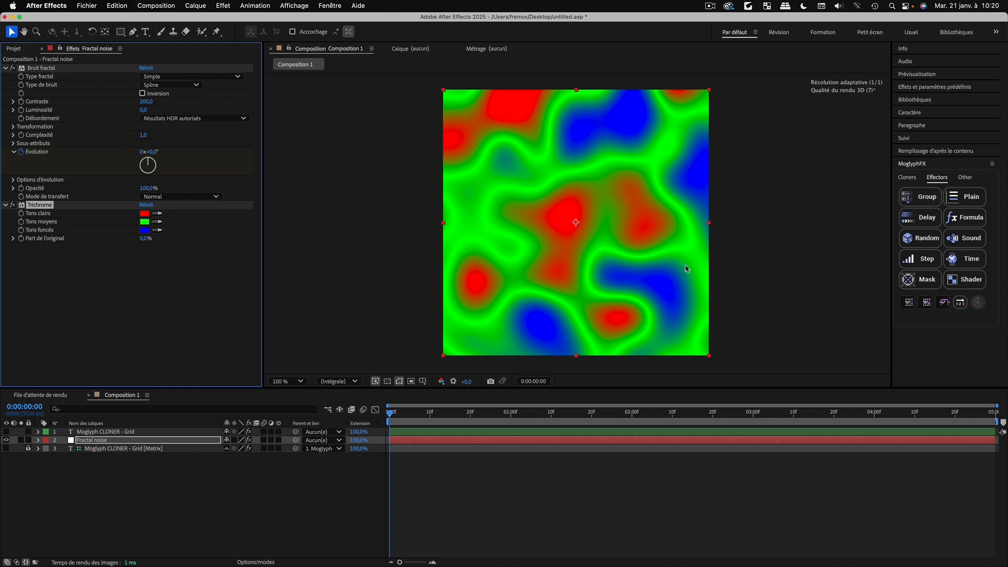
Compare the fractal noise with and without the Trichrome effect, leaving the effect enabled
left_click(13, 206)
left_click(13, 207)
left_click(13, 207)
left_click(13, 206)
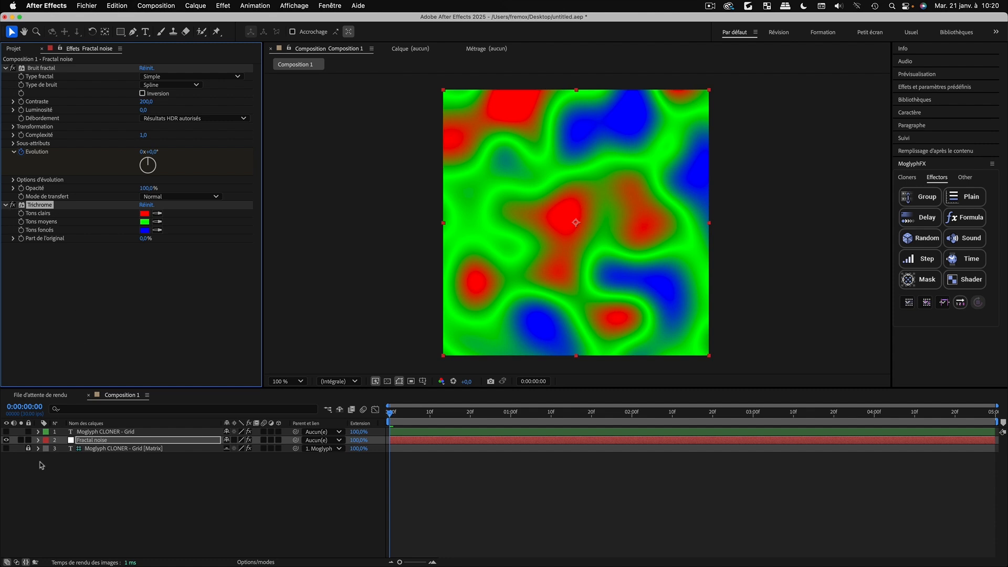
Show the Moglyph CLONER - Grid layer again and set its Shader effector's Map Color Channel to Red
left_click(45, 490)
left_click(7, 431)
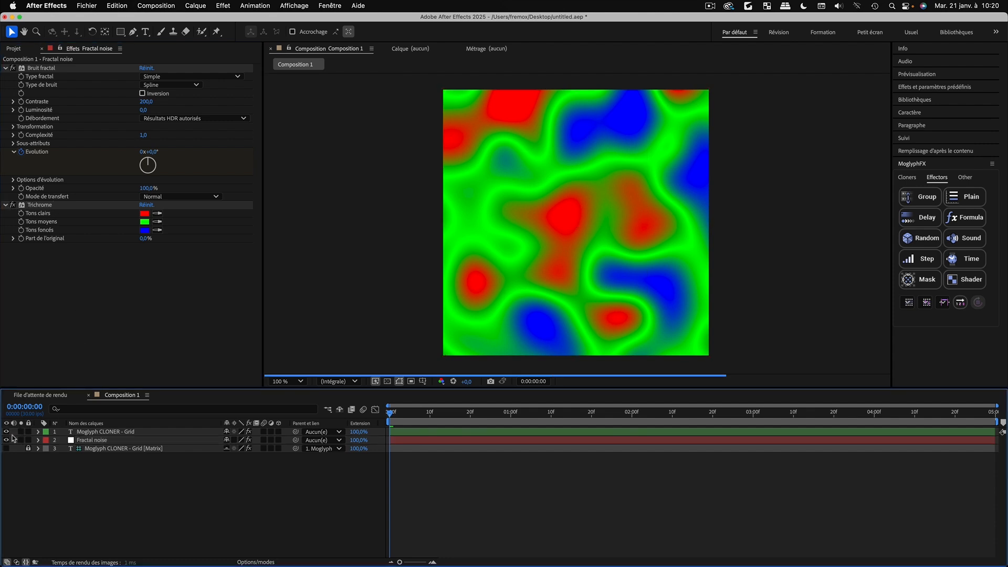
left_click(90, 433)
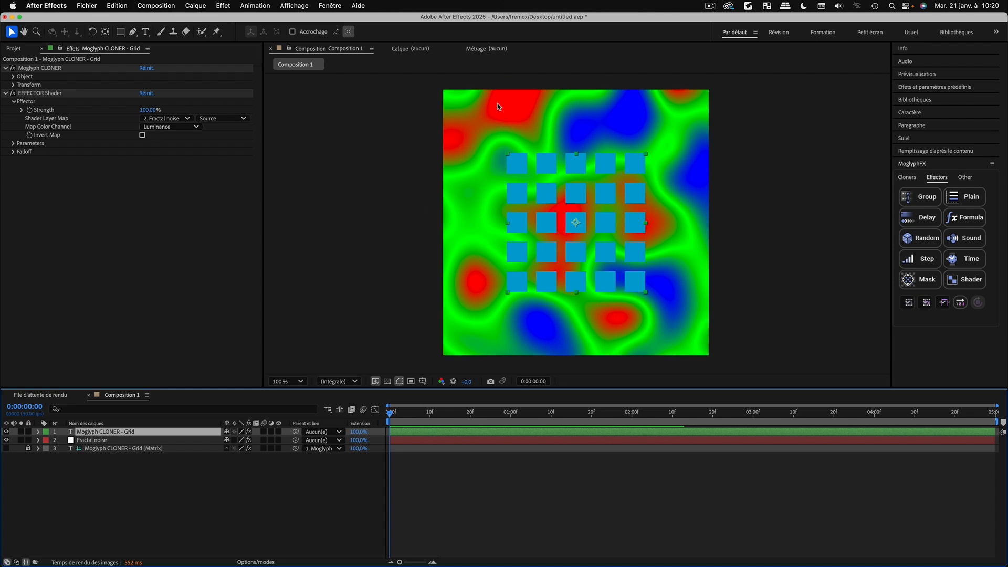
left_click(195, 129)
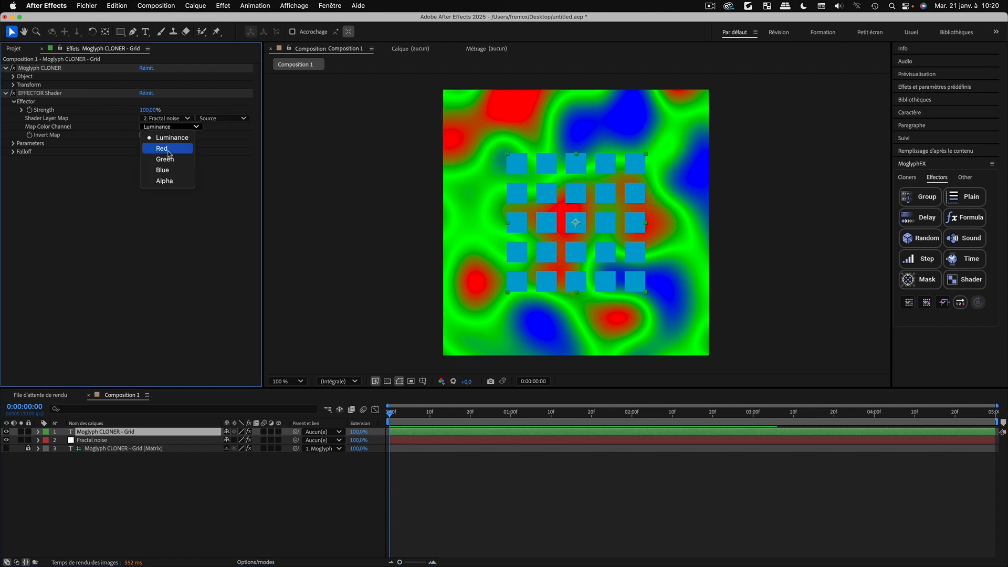
left_click(185, 151)
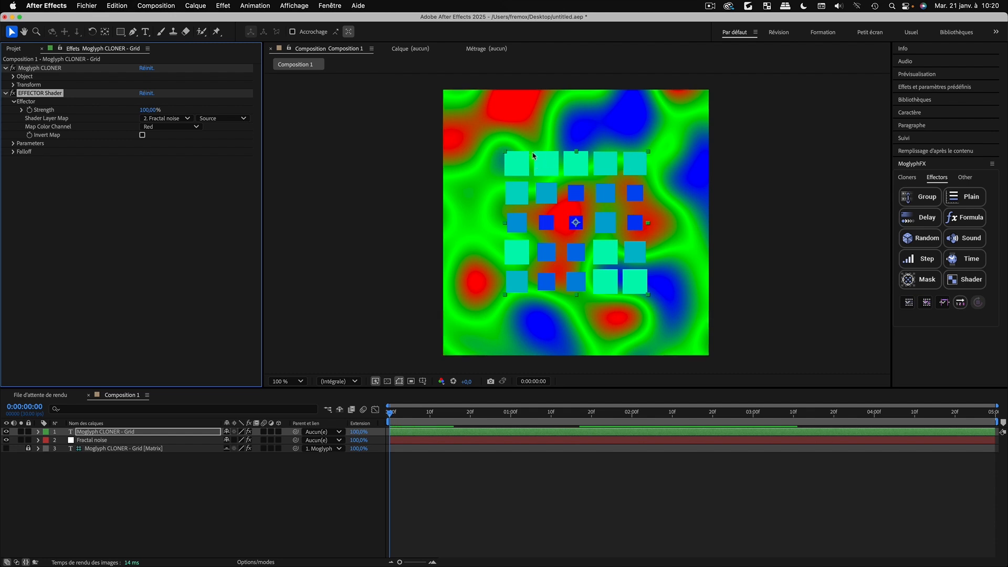
Try the Shader effector's Map Color Channel on Green and on Blue
left_click(173, 127)
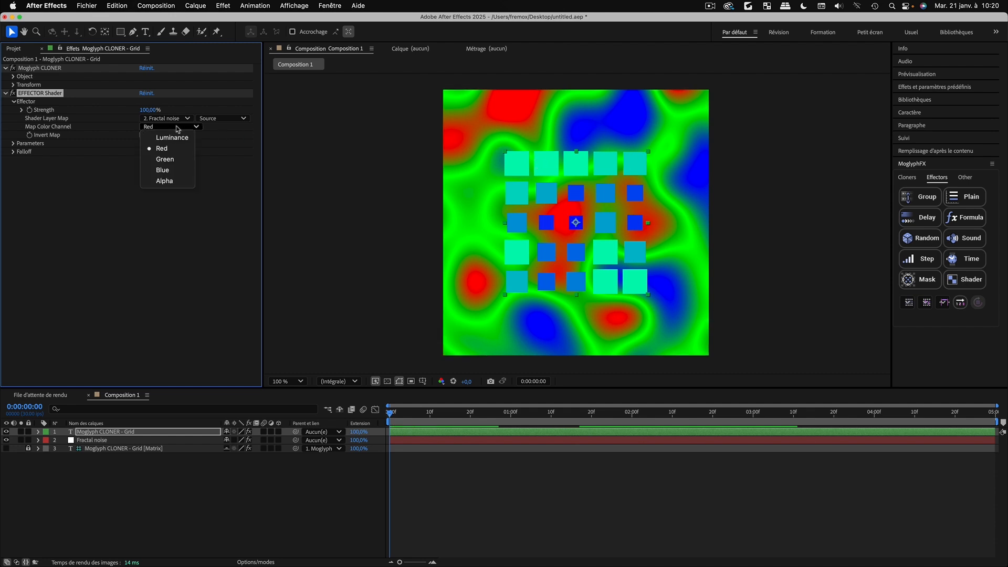
left_click(175, 159)
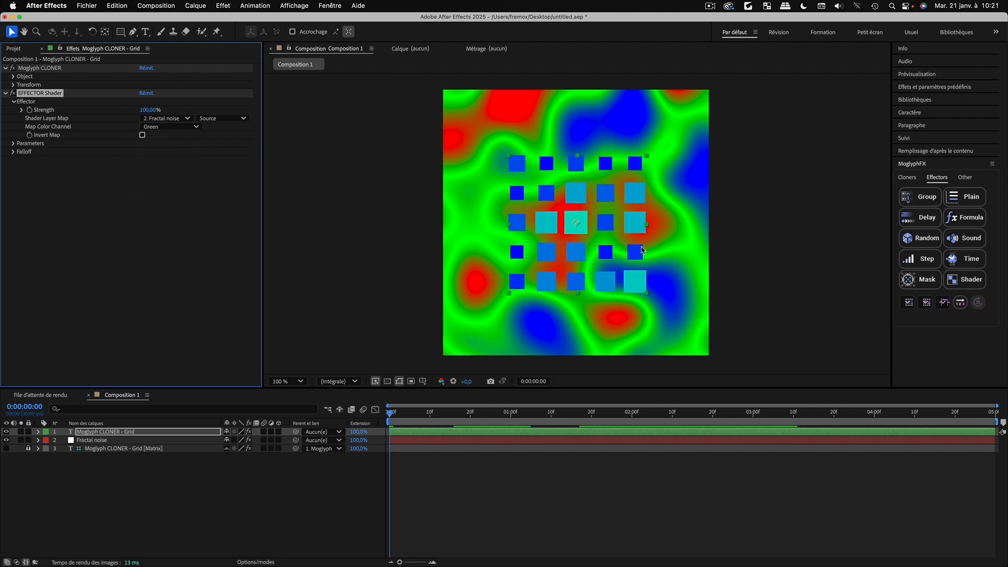
left_click(154, 126)
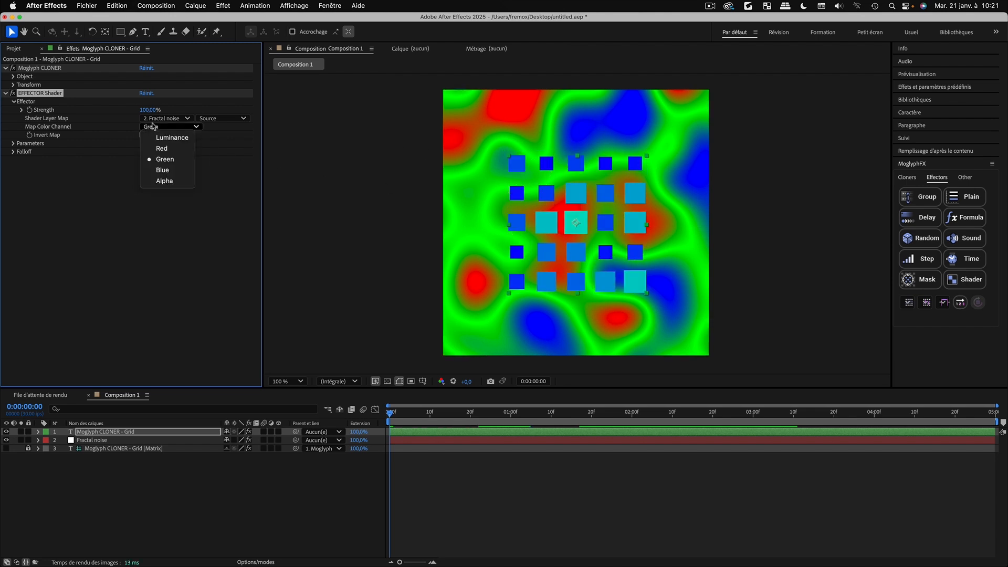
left_click(164, 170)
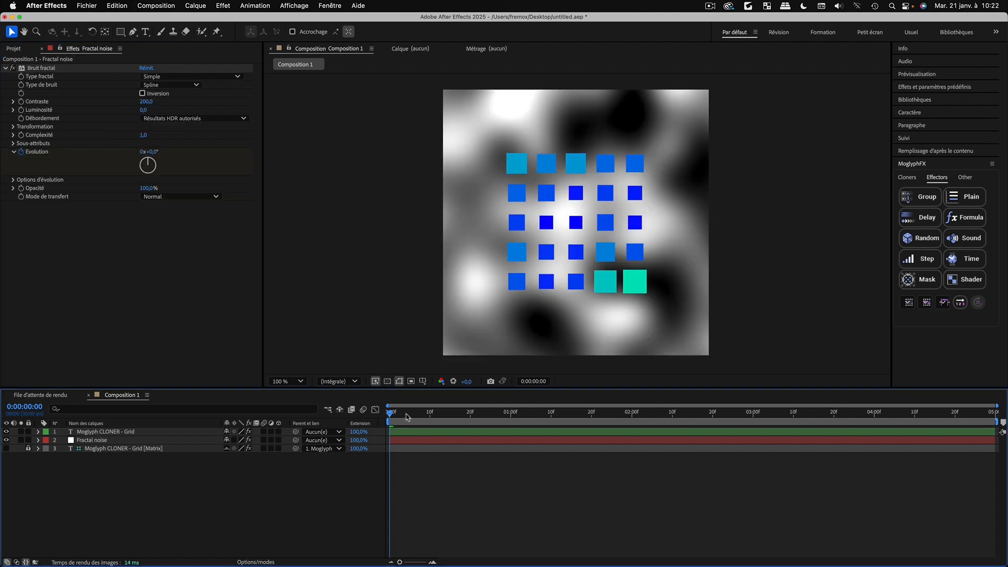
Set the Moglyph CLONER - Grid layer to 10 columns and 10 rows
left_click_drag(407, 415, 361, 417)
left_click(87, 432)
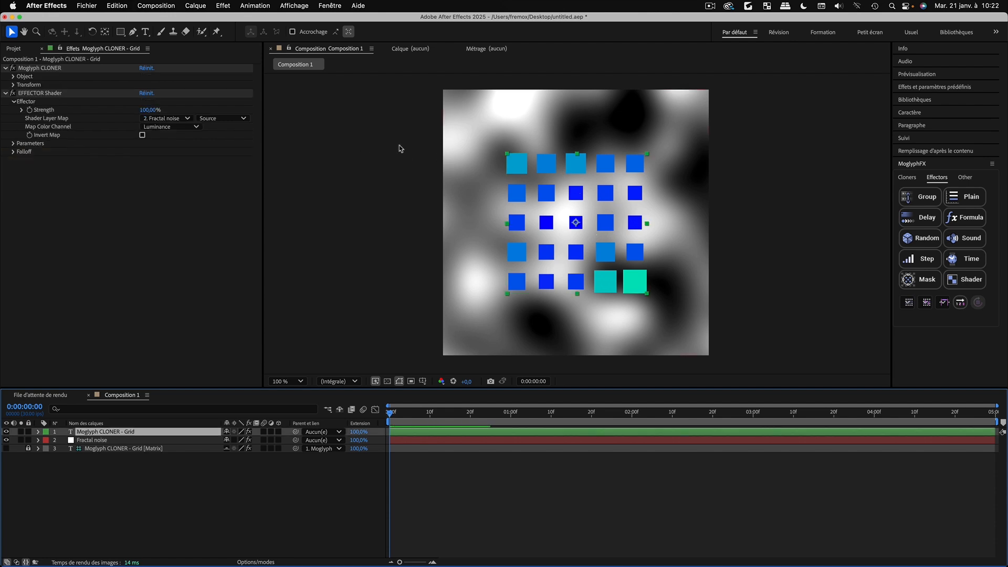
left_click(907, 177)
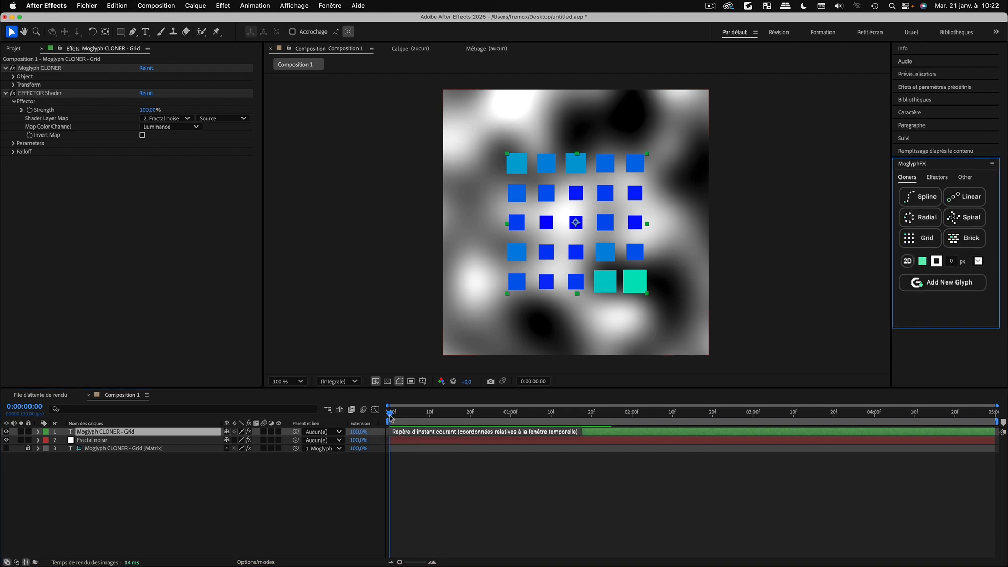
left_click_drag(396, 416, 376, 414)
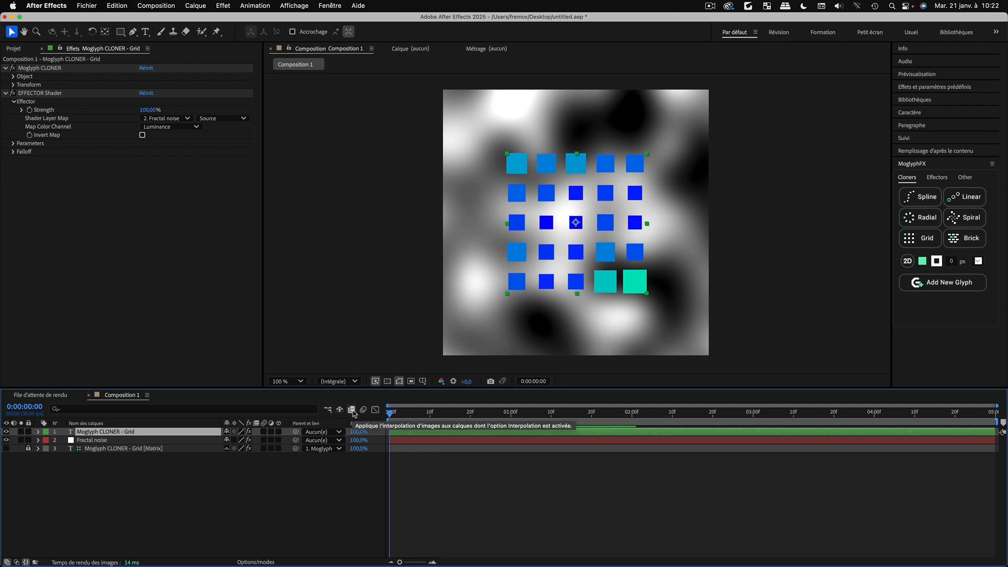
left_click(938, 177)
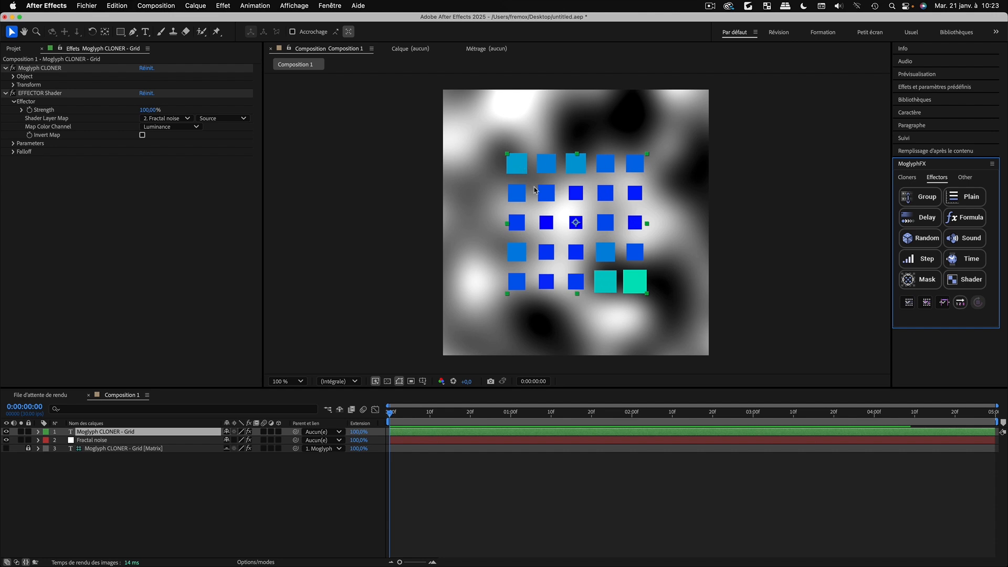
left_click(13, 77)
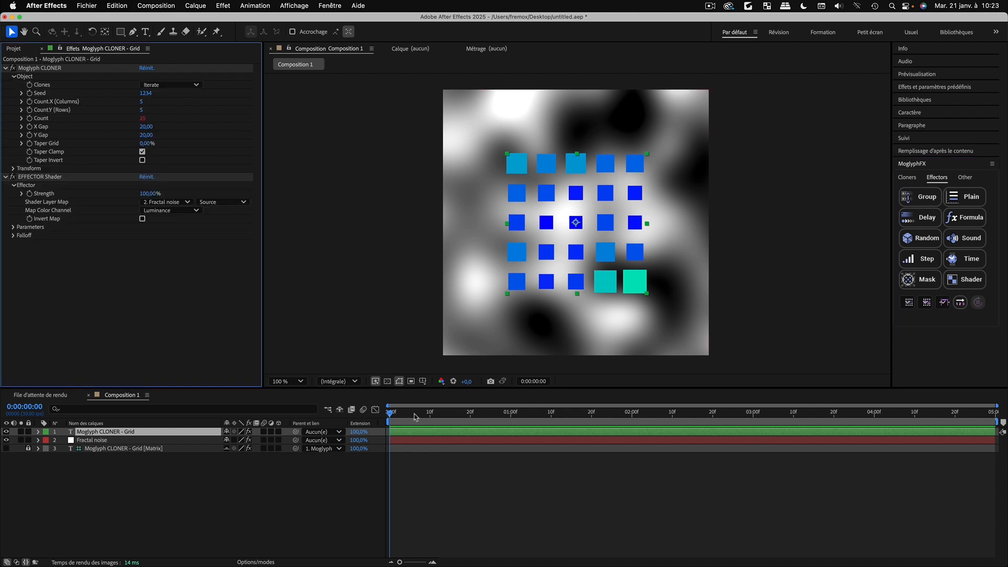
left_click_drag(401, 415, 295, 430)
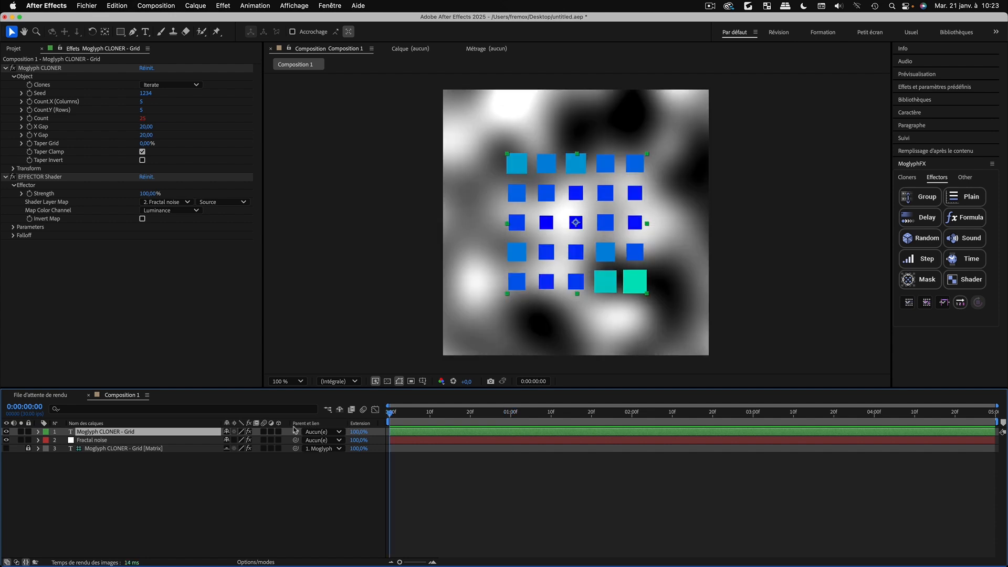
left_click(141, 102)
type("10")
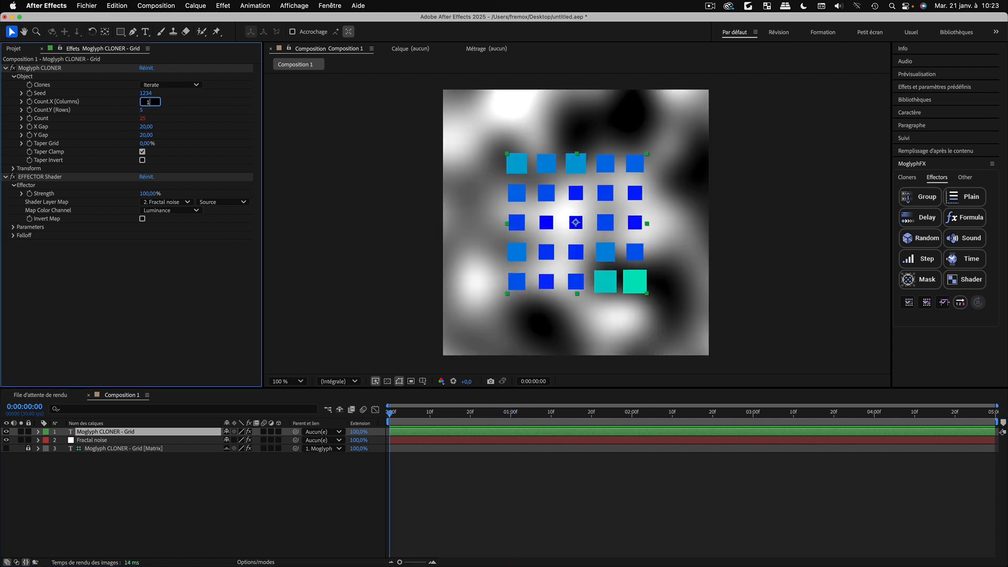
left_click(141, 111)
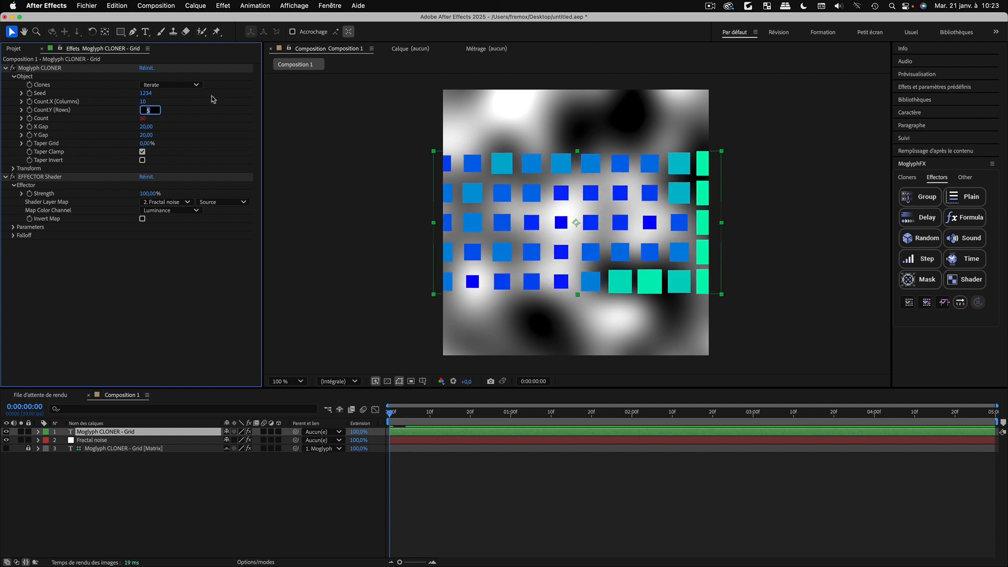
left_click(476, 508)
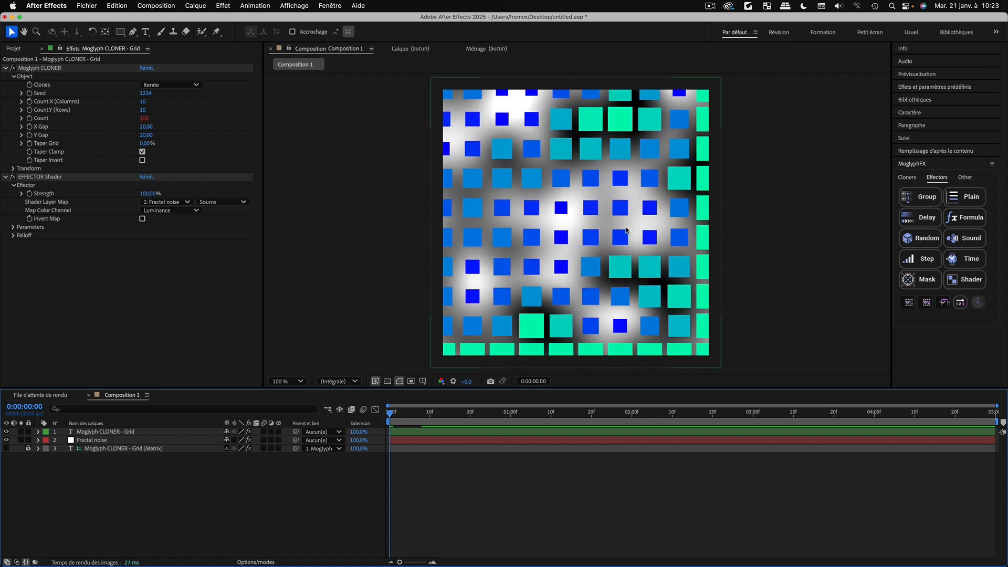
Set the grid cloner's X Gap and Y Gap to 0 and preview the animation
left_click(146, 127)
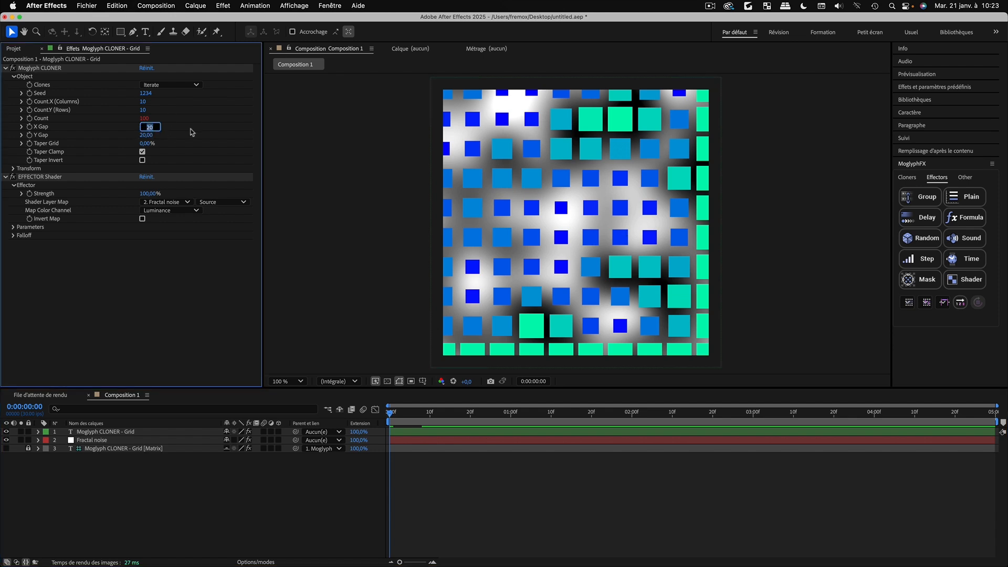
type("0")
left_click(172, 131)
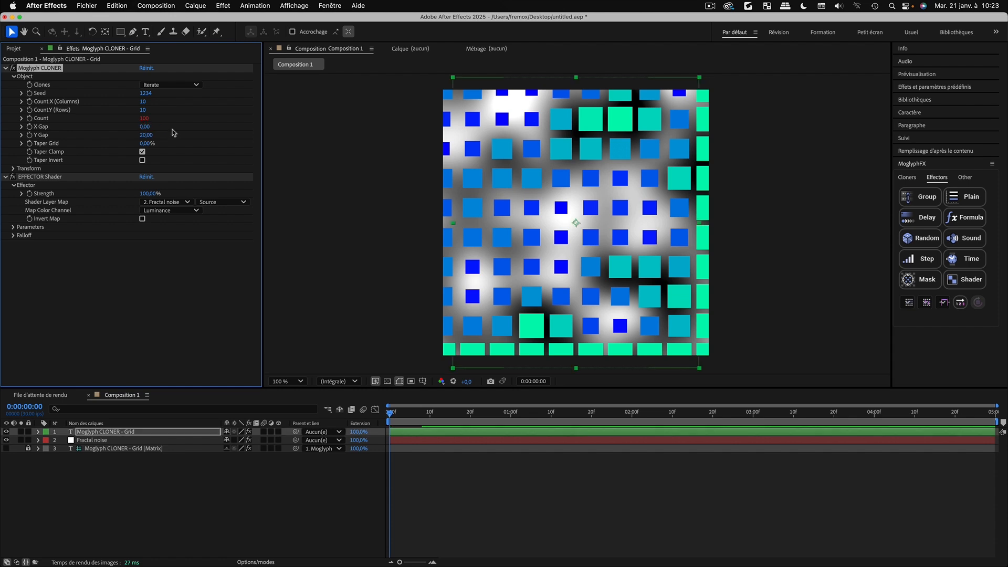
left_click(146, 136)
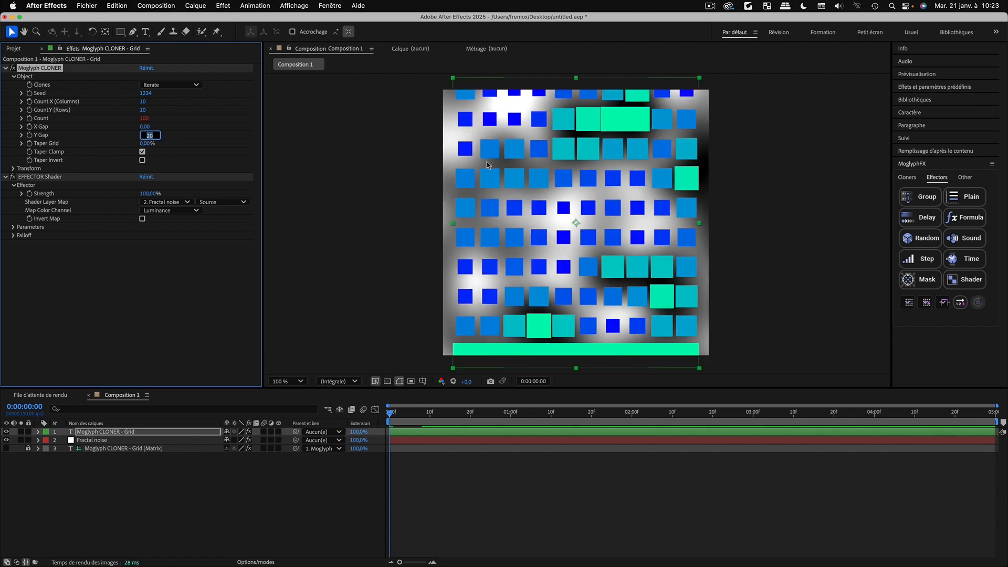
type("0")
key("Return")
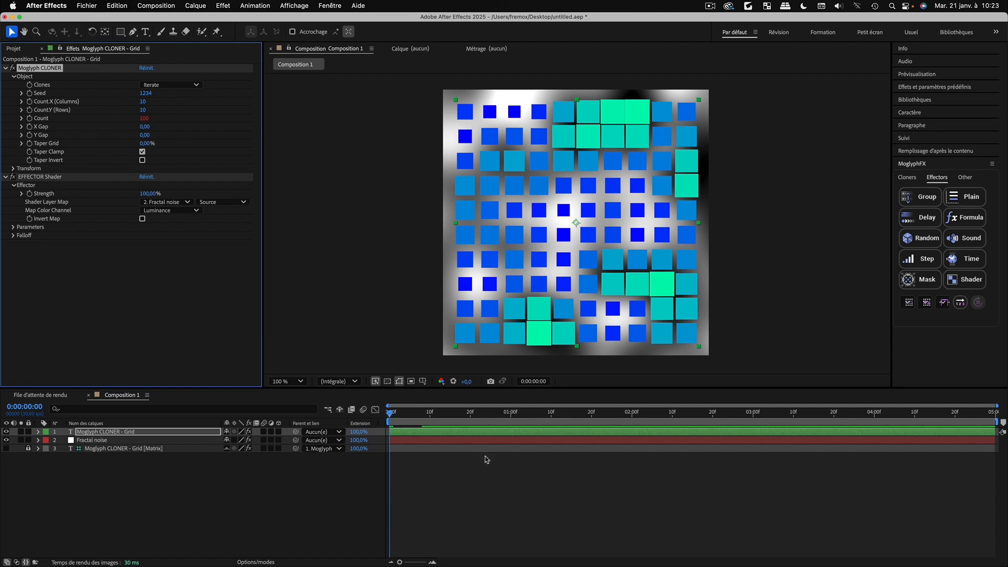
left_click(505, 512)
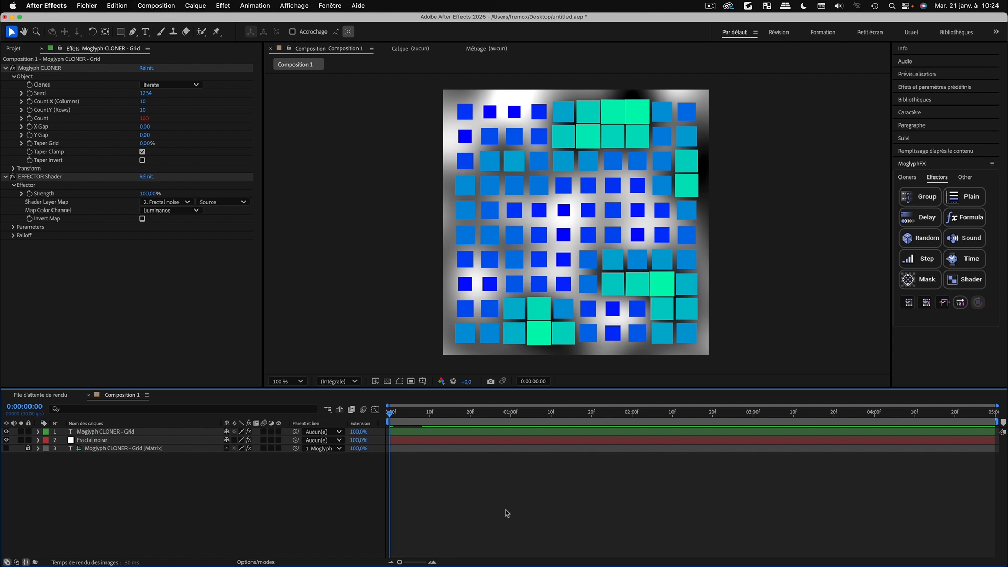
key("space")
Delete the Moglyph CLONER - Grid layer and its locked Matrix layer, keeping only the Fractal noise layer
left_click(94, 433)
key("Delete")
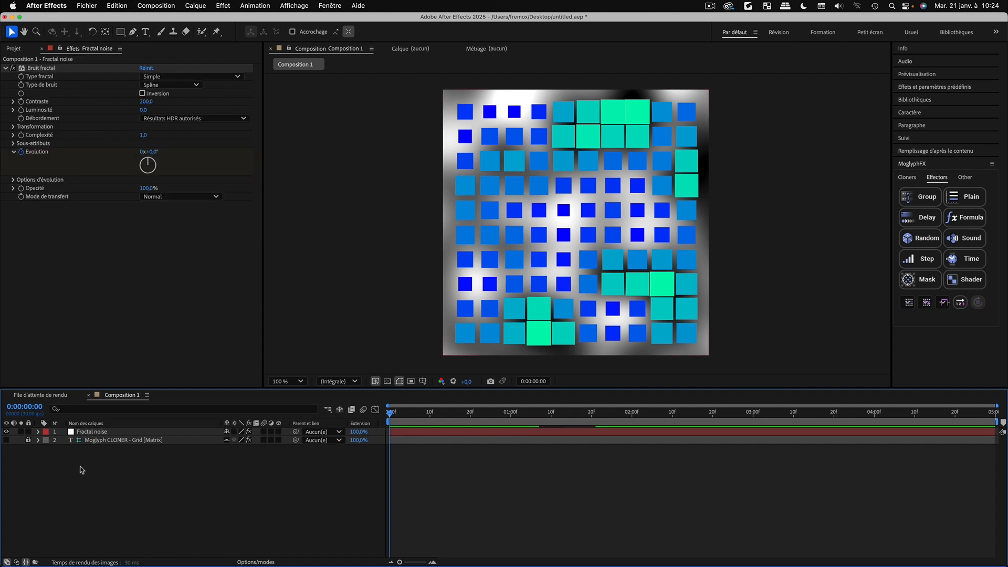
left_click(93, 442)
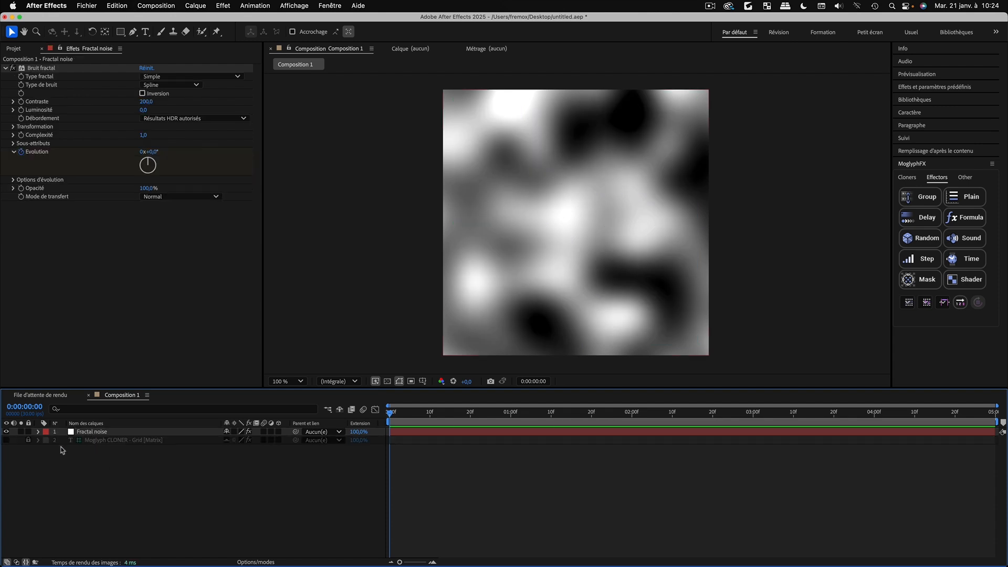
left_click(28, 440)
left_click(93, 441)
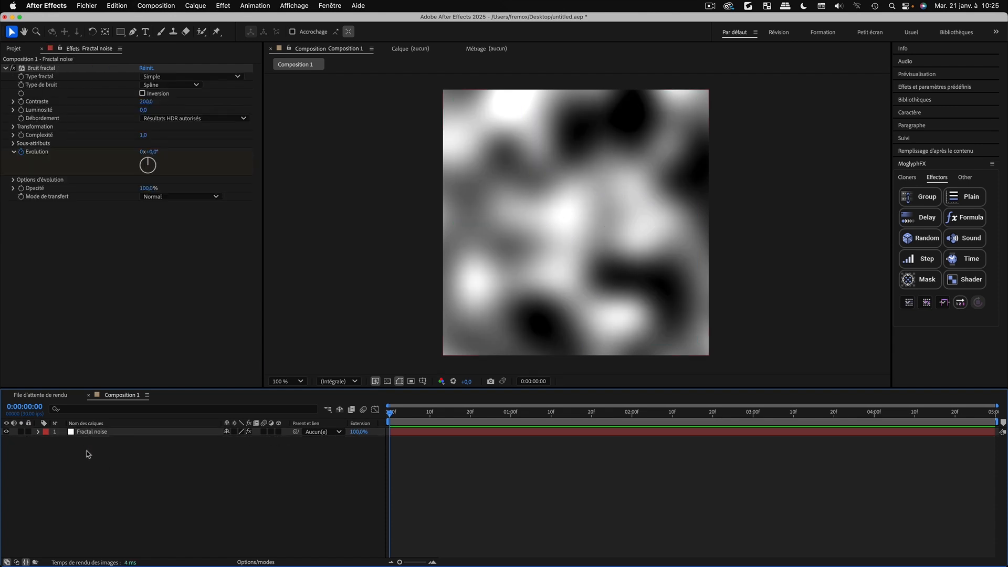
Add a new MoglyphFX Grid cloner above the Fractal noise layer
key("space")
key("space")
left_click(908, 177)
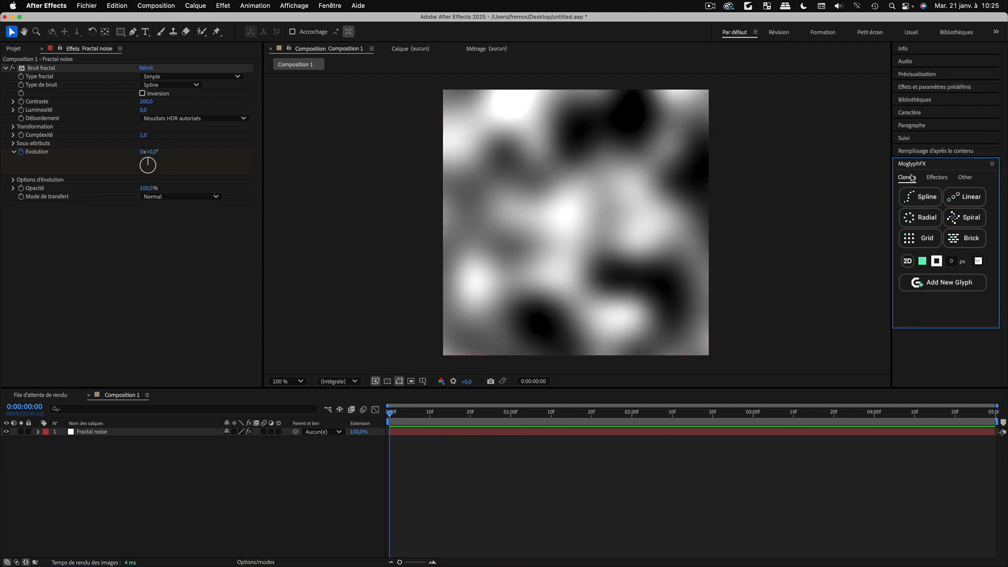
left_click(920, 238)
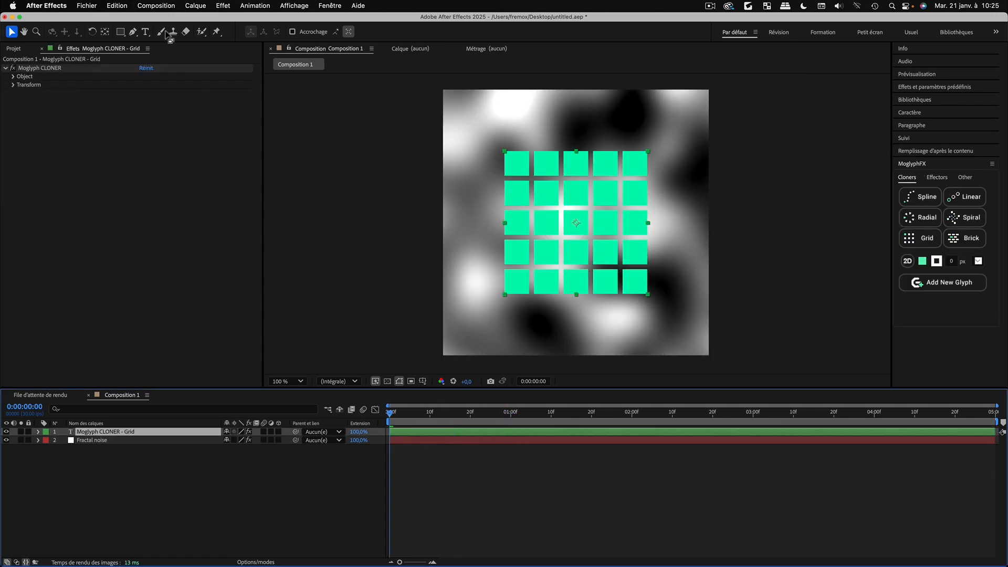
Purge all memory and the disk cache, confirming the deletion and dismissing the disk space warning
left_click(116, 6)
mouse_move(160, 248)
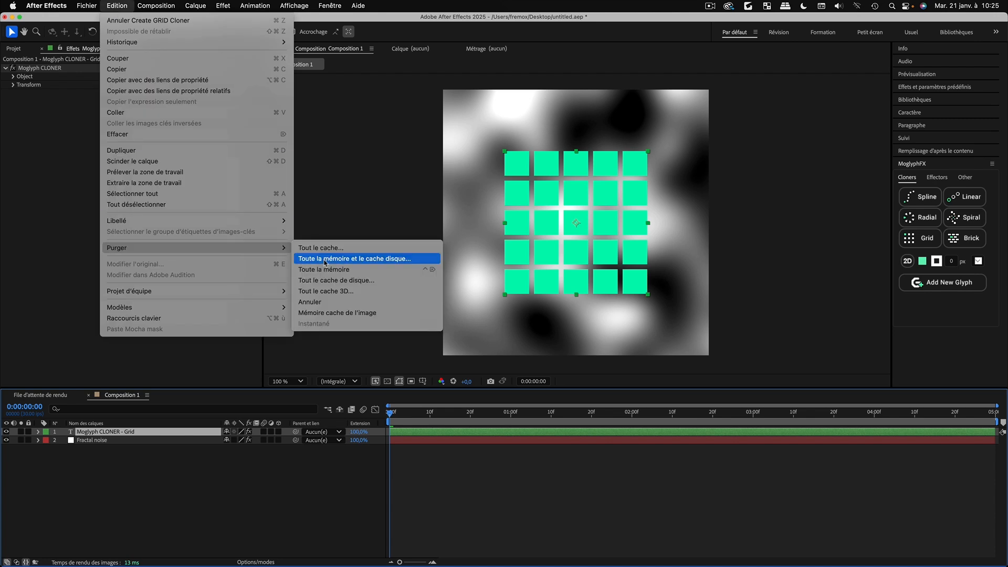
left_click(353, 259)
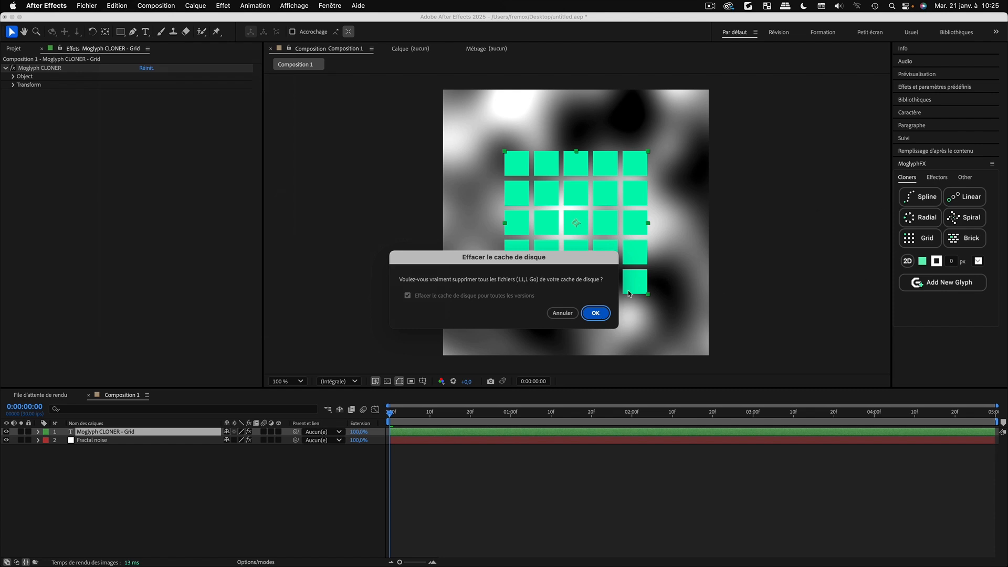
left_click(596, 315)
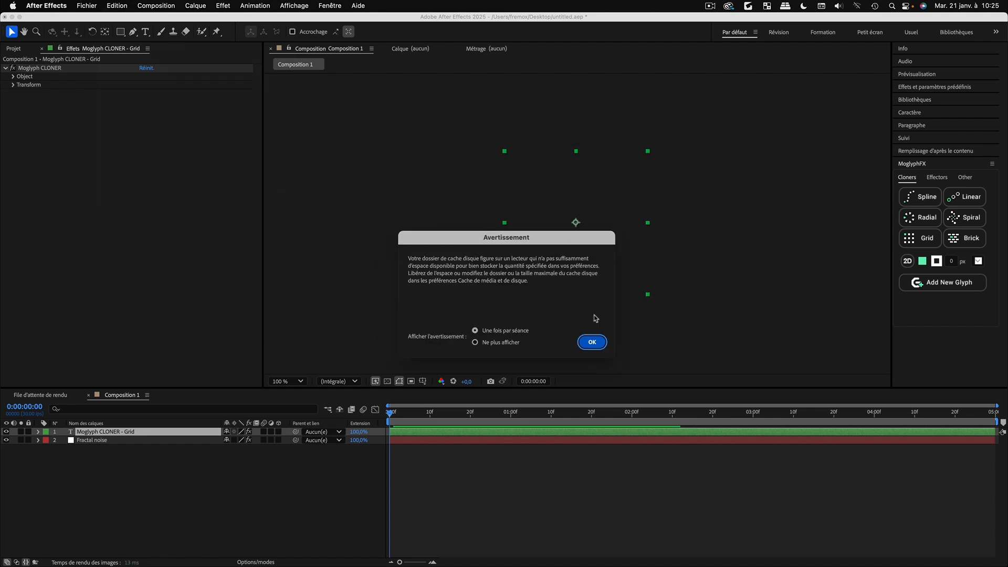
left_click(591, 344)
mouse_move(389, 413)
left_mouse_down()
mouse_move(533, 419)
mouse_move(387, 421)
left_mouse_up()
left_click(164, 489)
Set the new Moglyph CLONER - Grid to 8 columns and 8 rows
left_click(99, 433)
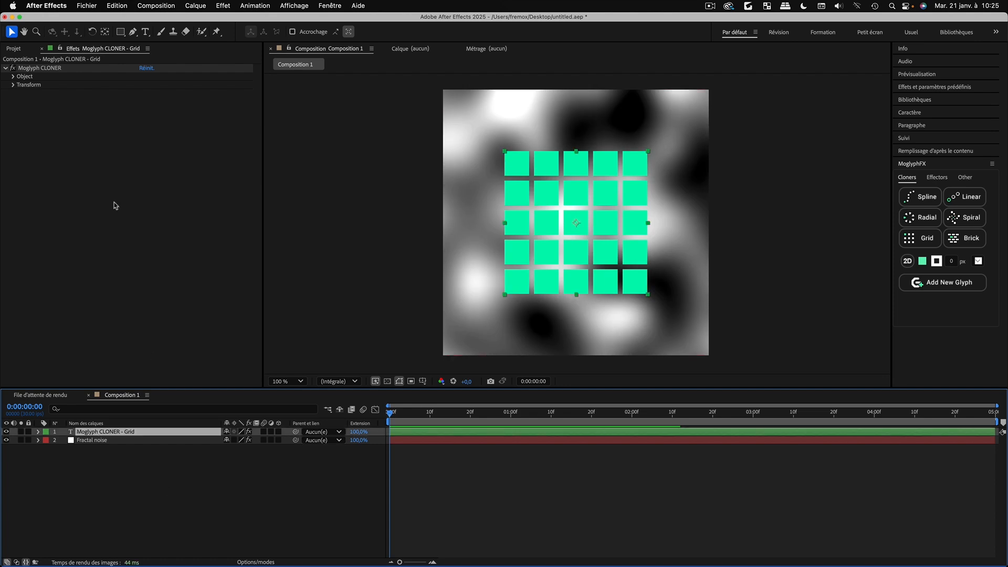
left_click(13, 76)
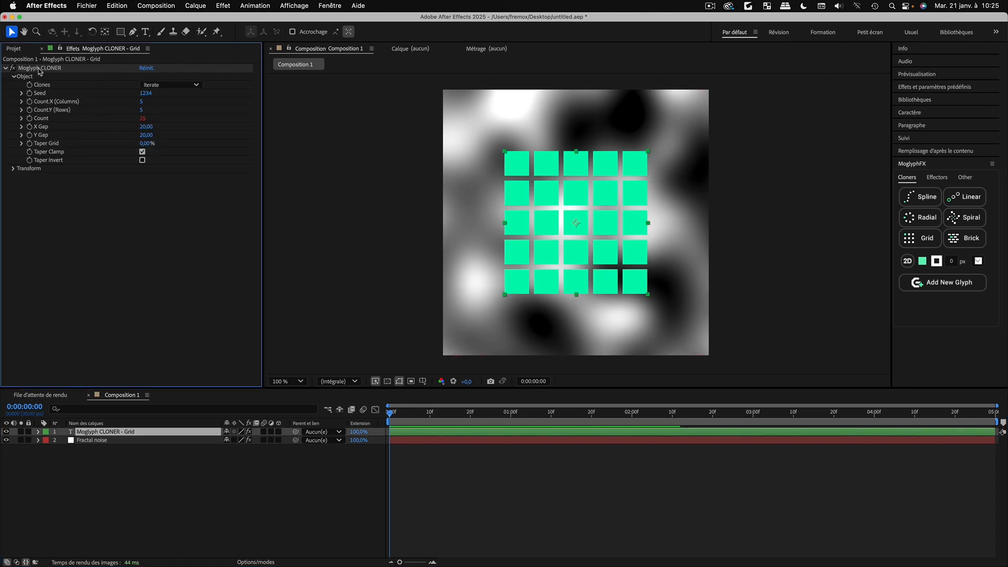
left_click(142, 102)
type("8")
left_click(141, 110)
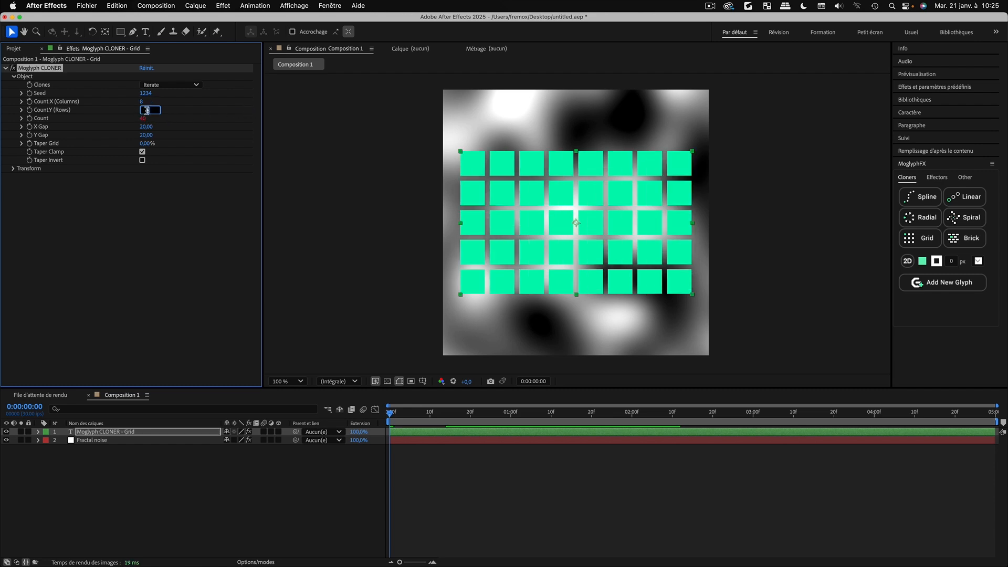
type("8")
left_click(154, 243)
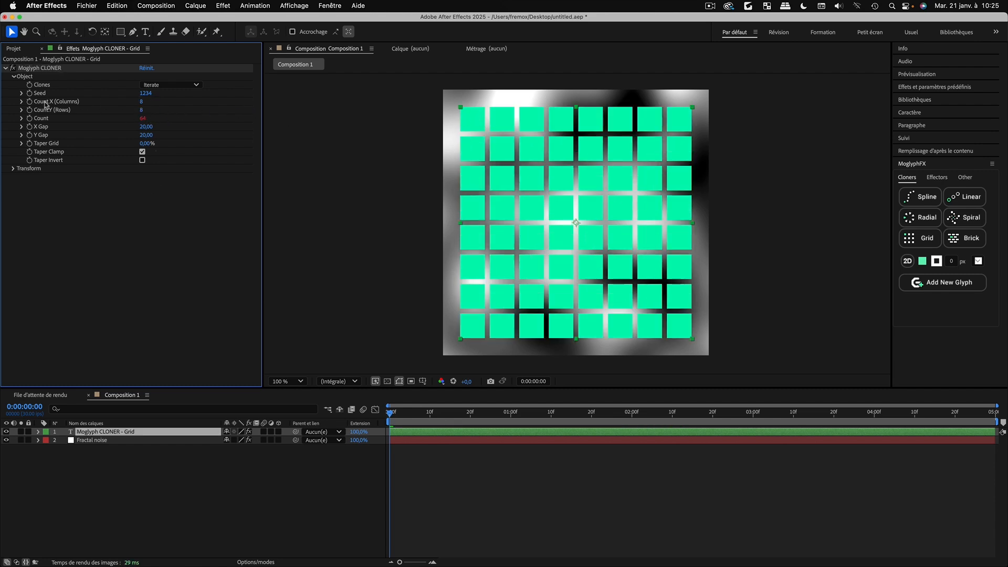
Try to set the grid cloner's Count to 64
left_click(141, 101)
key("Tab")
key("Tab")
type("64")
left_click(230, 496)
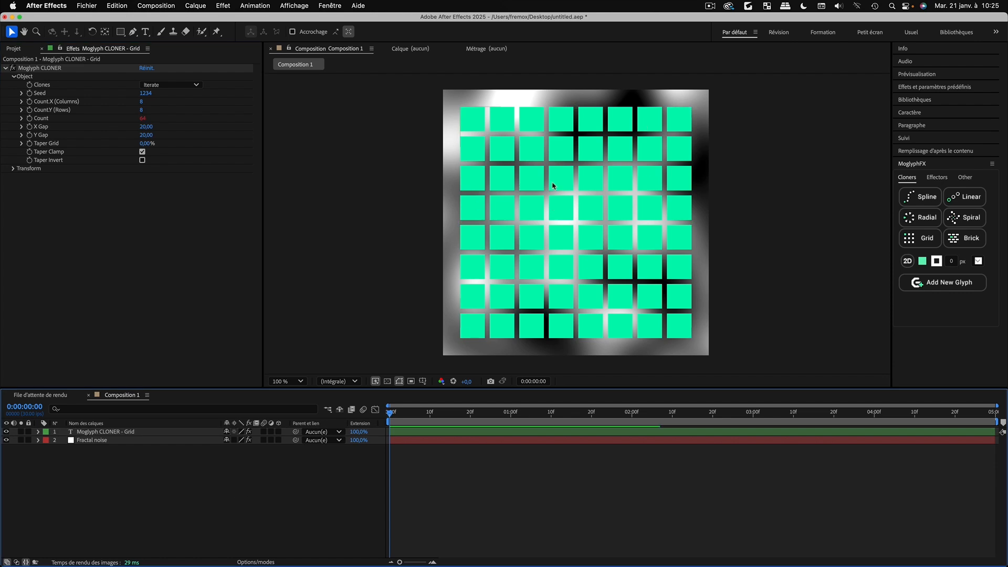
Apply the Shader effector to the grid cloner using the Fractal noise layer, accepting the performance warning, and collapse the Matrix layer
left_click(937, 177)
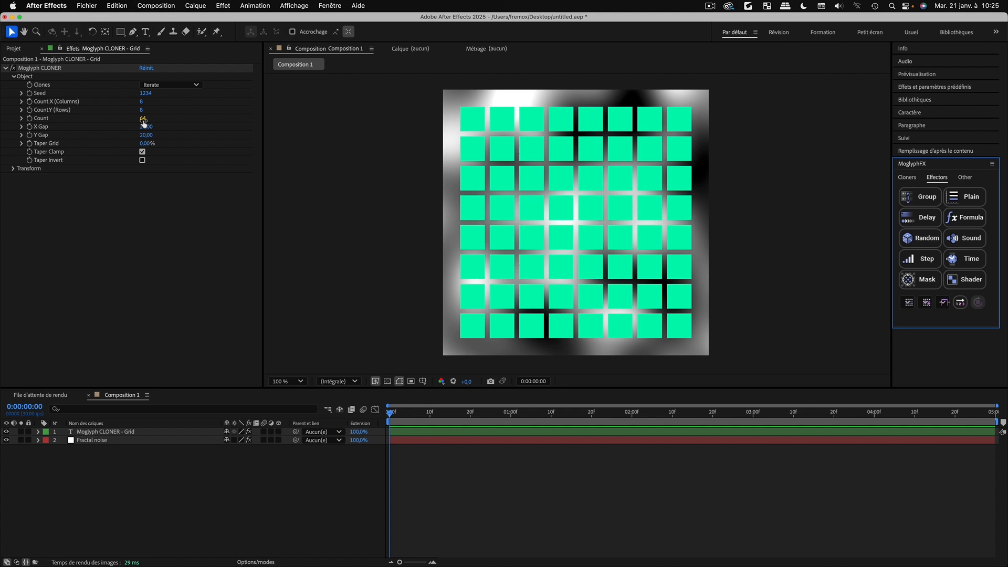
left_click(134, 472)
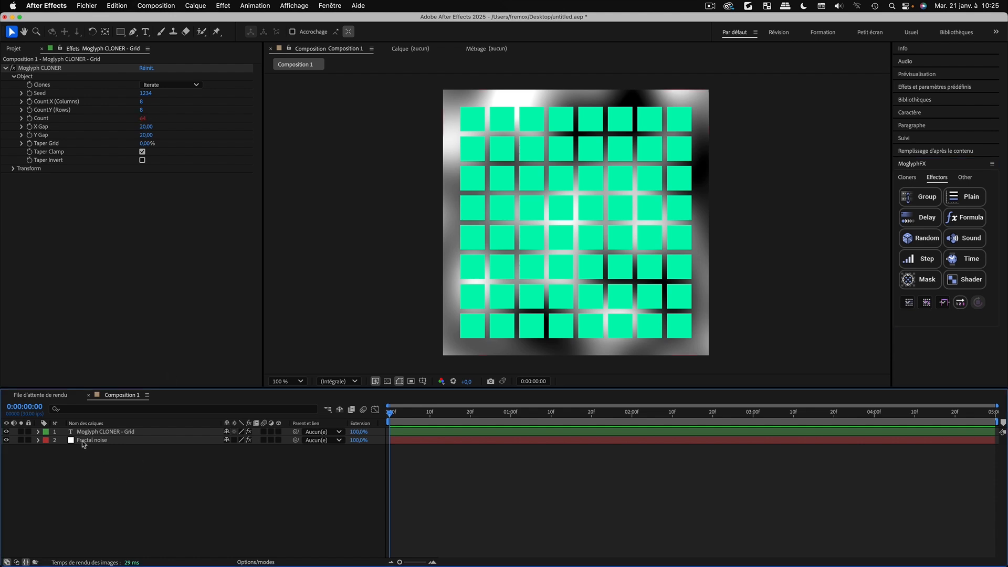
left_click(92, 435)
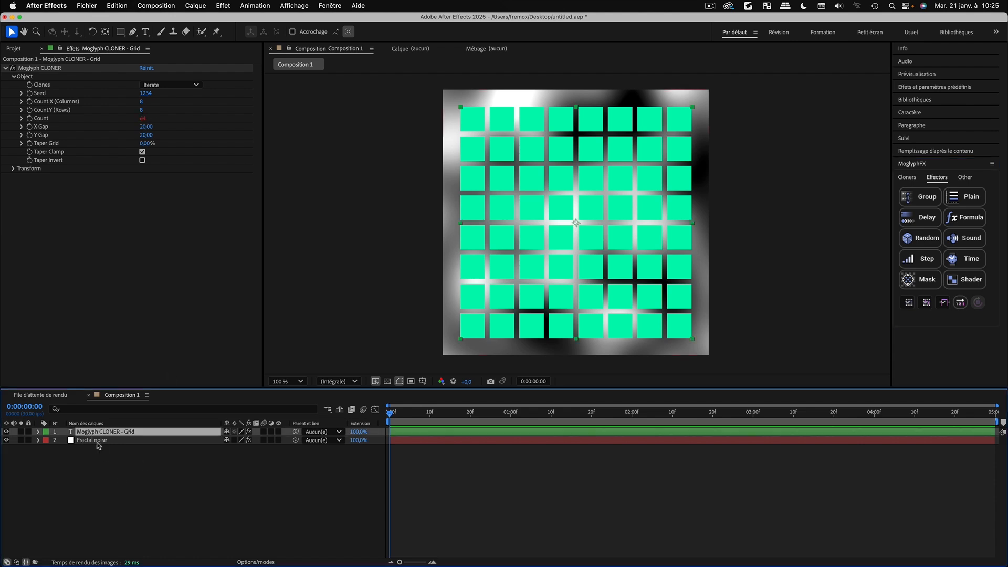
left_click(91, 441, "shift")
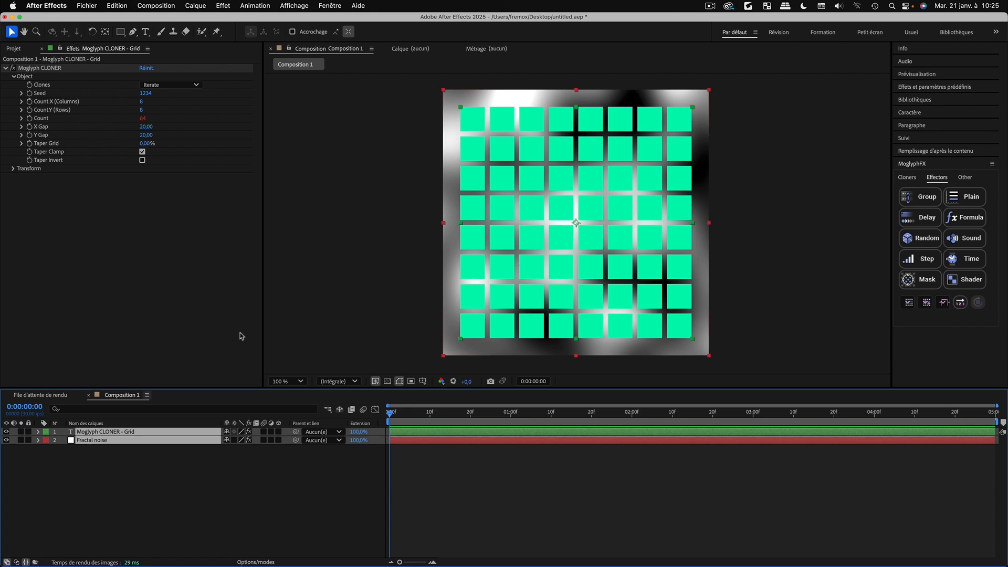
left_click(971, 280)
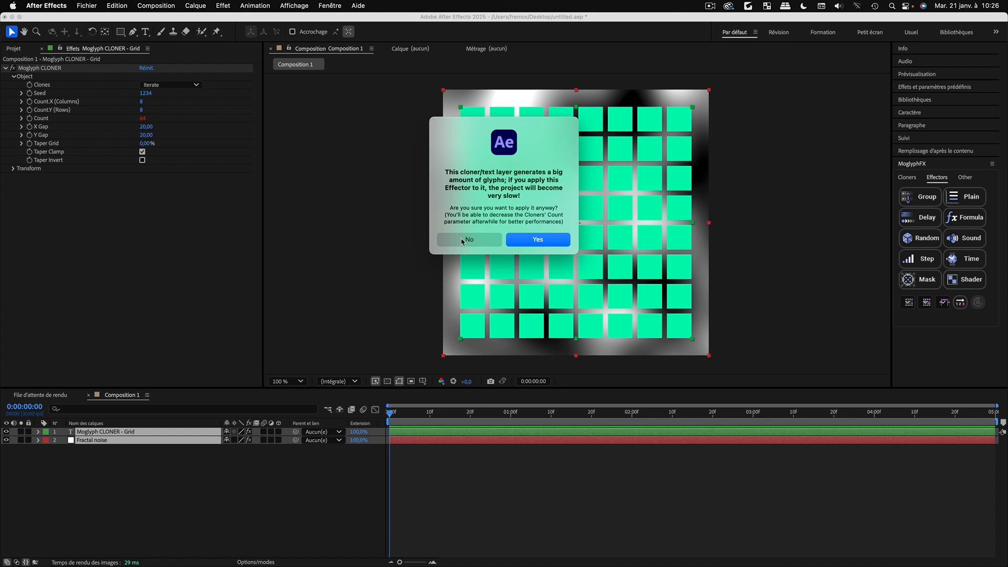
left_click(539, 240)
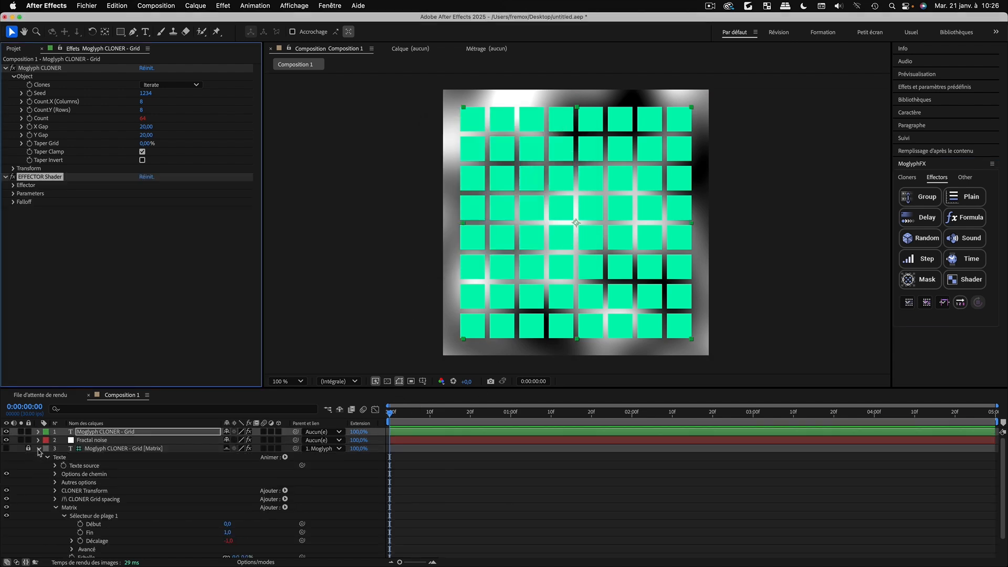
left_click(38, 449)
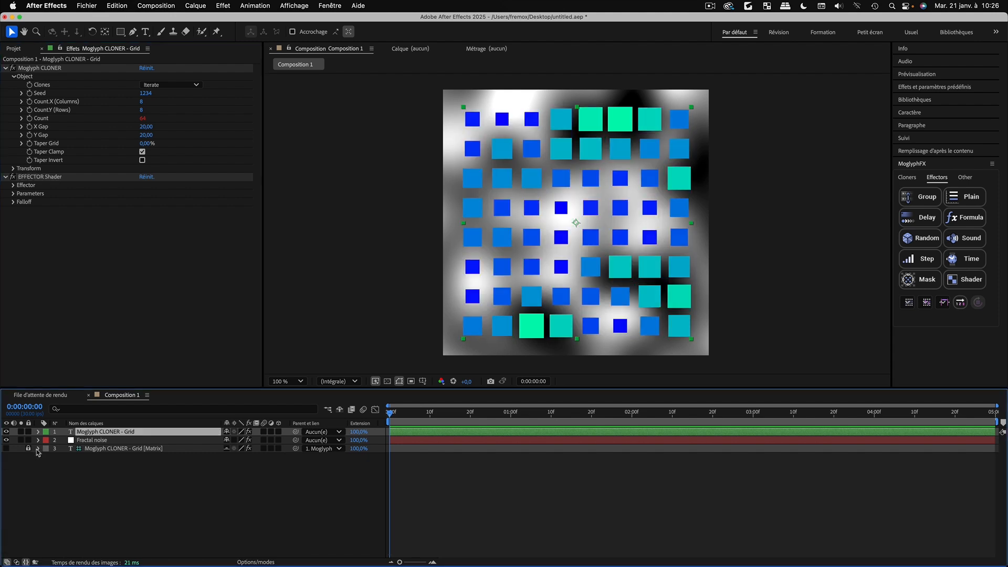
left_click(117, 497)
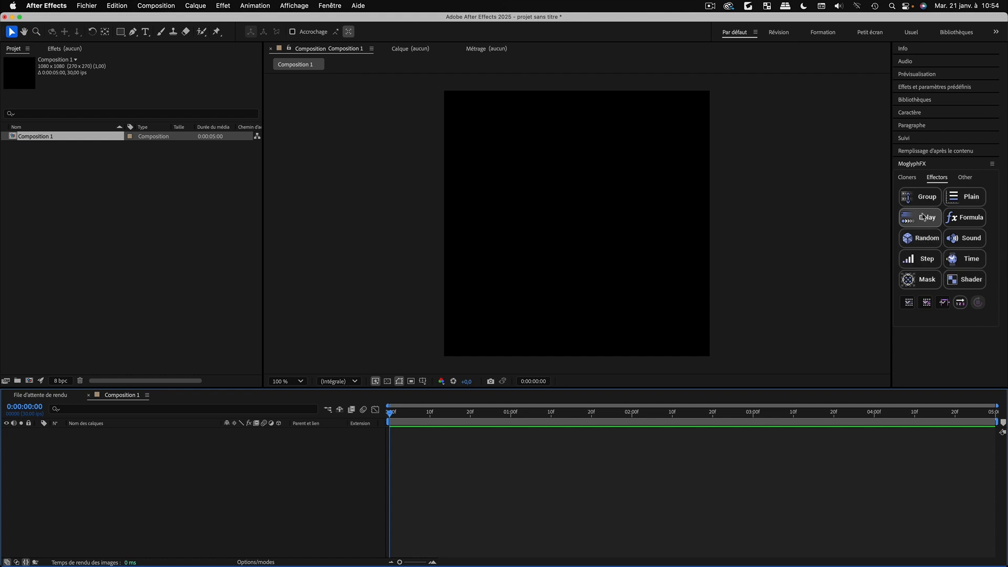
Read through the STEP Effector's help description and close it
left_click(927, 266)
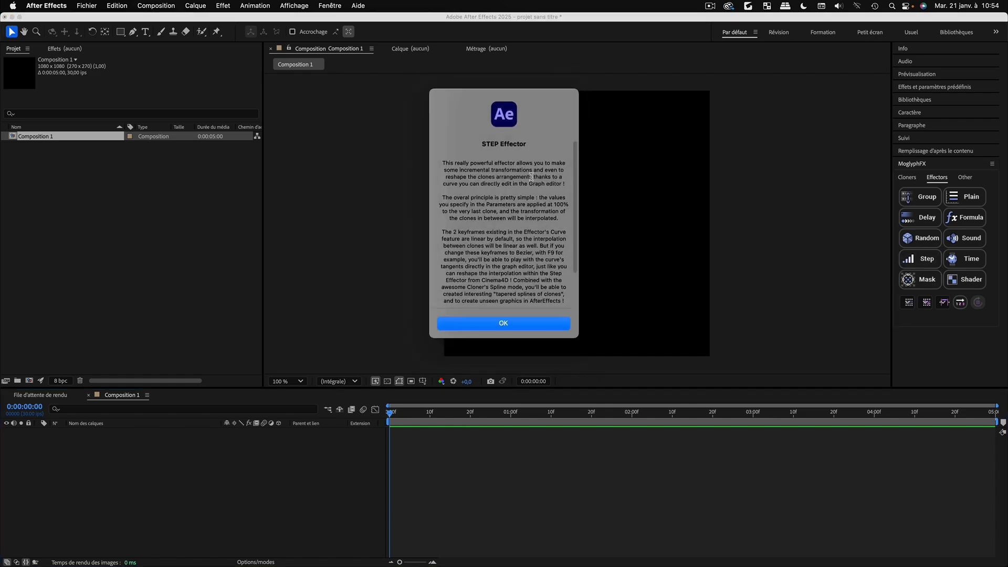
scroll(577, 189, "down", 3)
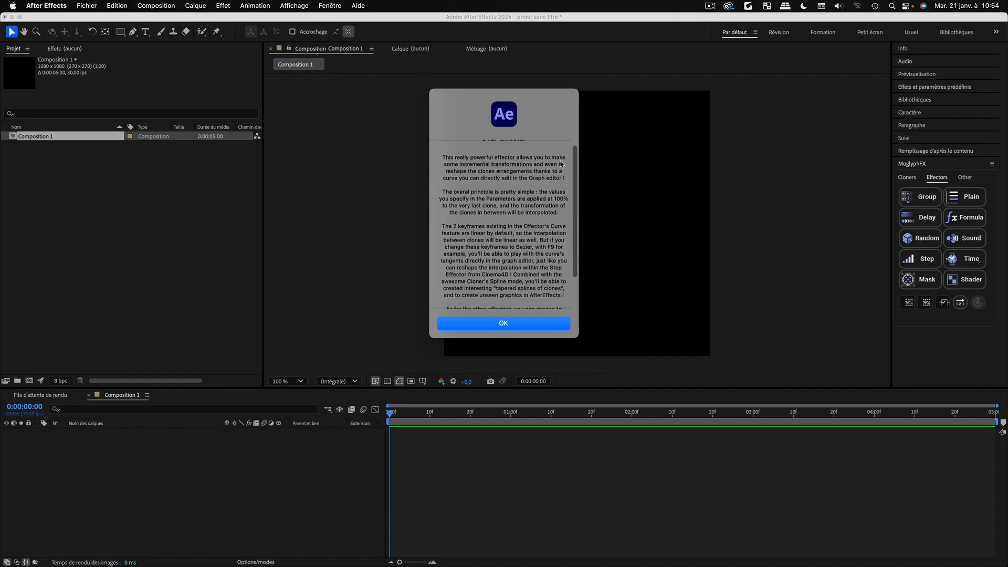
scroll(575, 247, "up", 3)
left_click(516, 321)
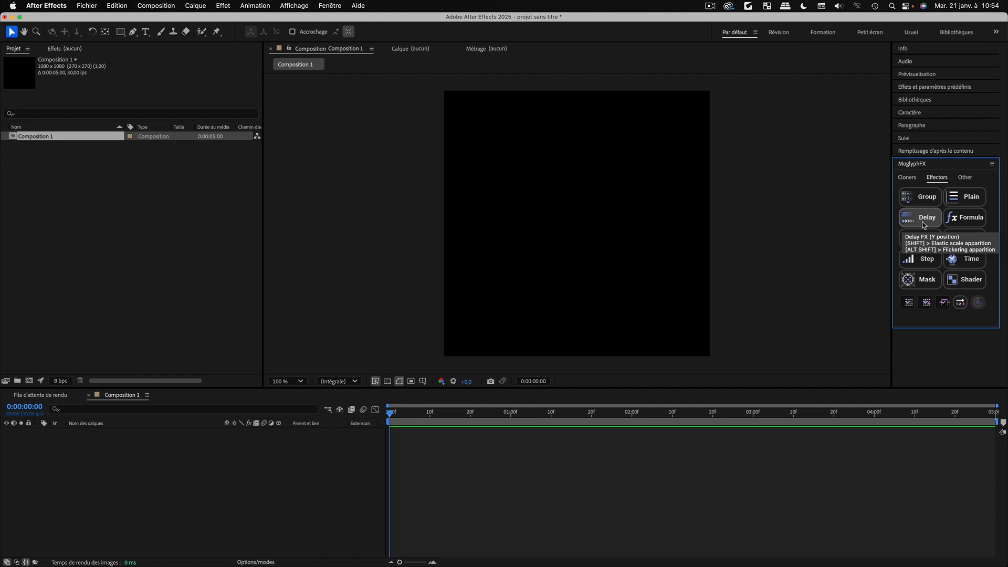
Add a MoglyphFX Brick cloner to the empty composition and set its CountY (Rows) to 3
left_click(904, 178)
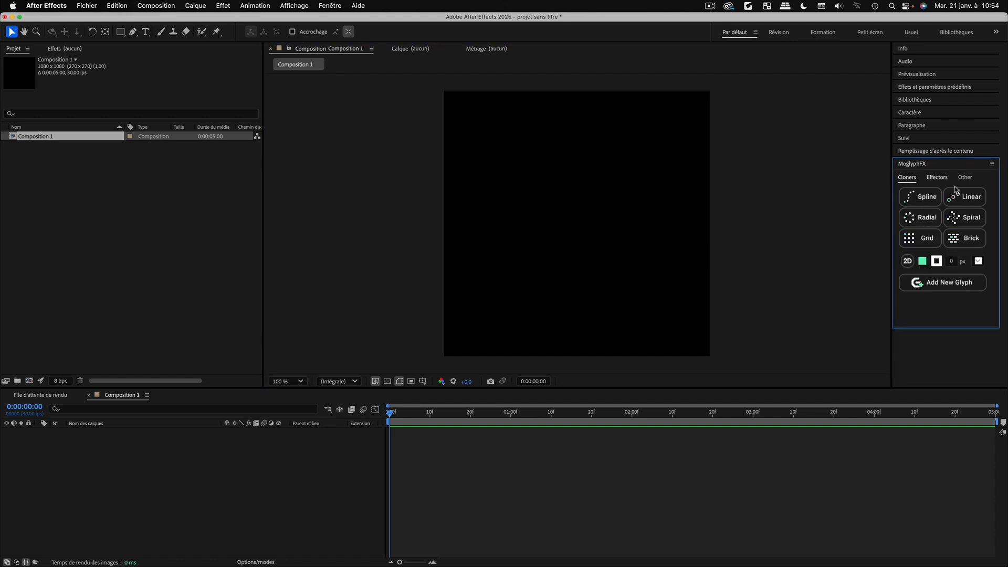
left_click(971, 239)
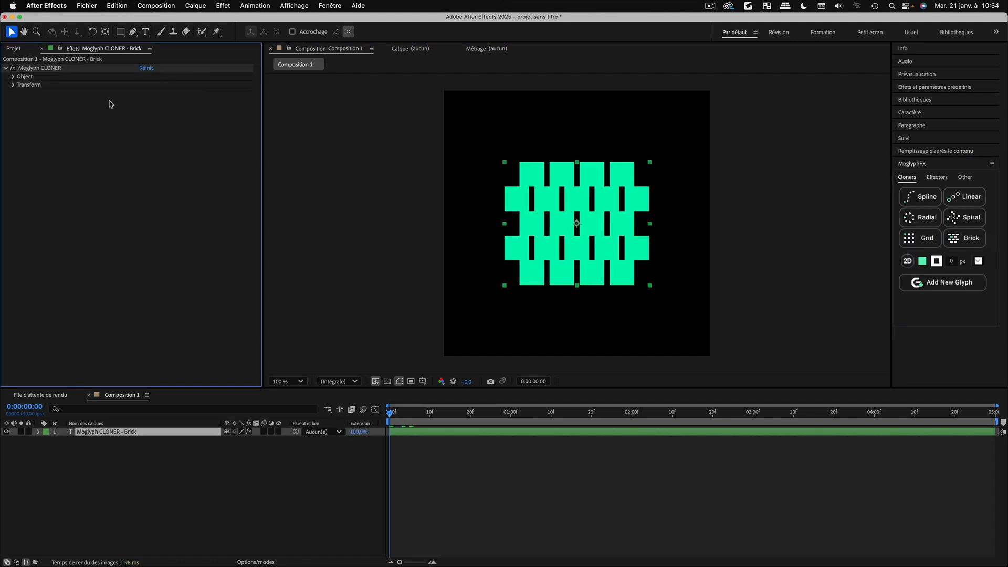
left_click(13, 77)
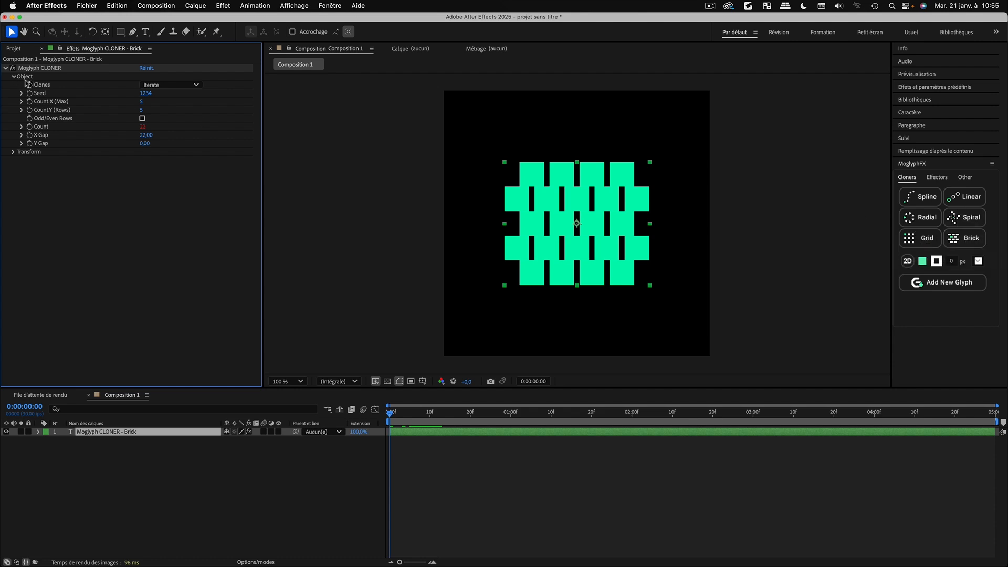
left_click(142, 111)
type("3")
left_click(97, 254)
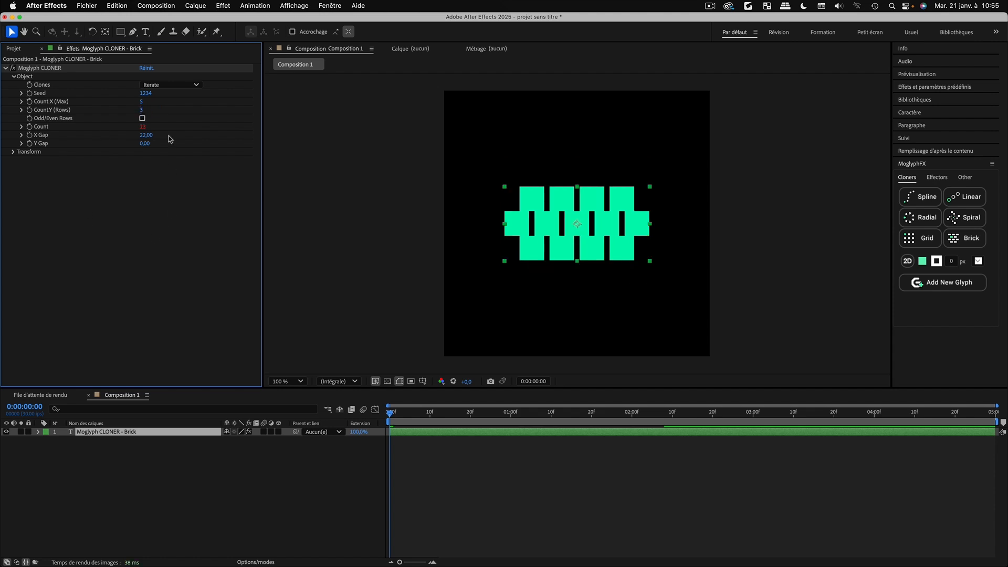
Set the Brick cloner's Y Gap to 20
left_click_drag(146, 143, 147, 143)
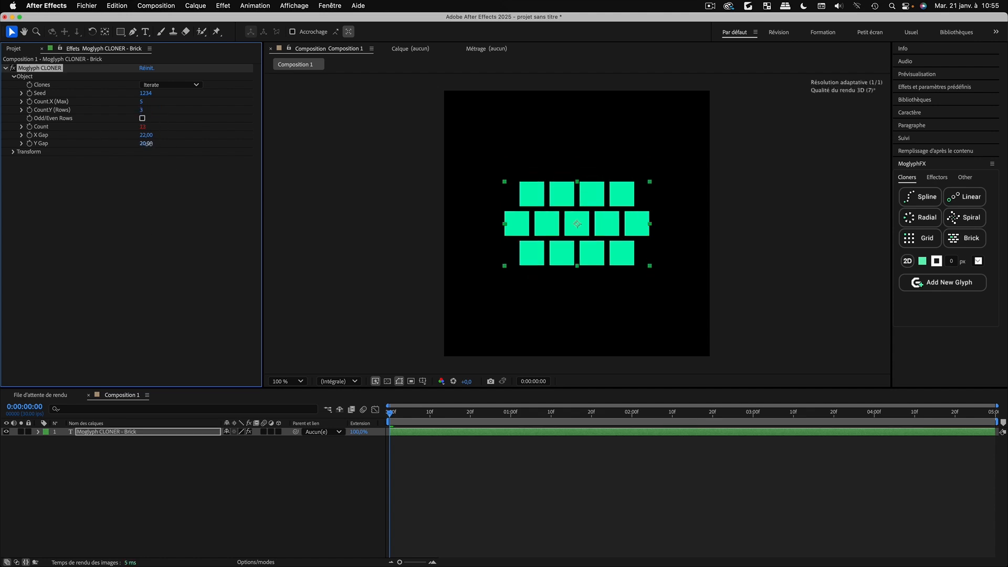
left_click(202, 187)
left_click(141, 467)
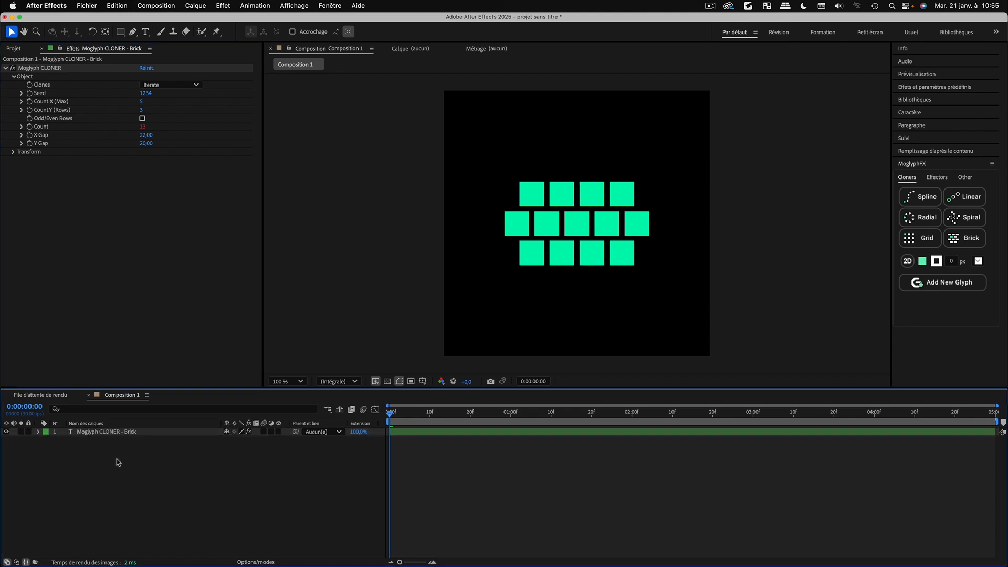
Apply the default Delay effector to the Brick cloner and scrub the animation to 0:00:01:13
left_click(93, 435)
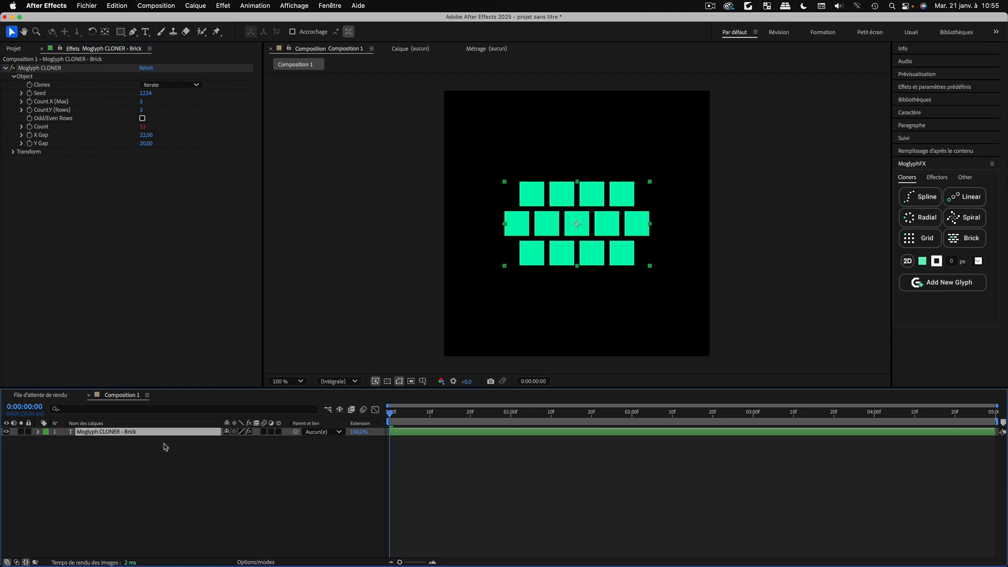
left_click(938, 177)
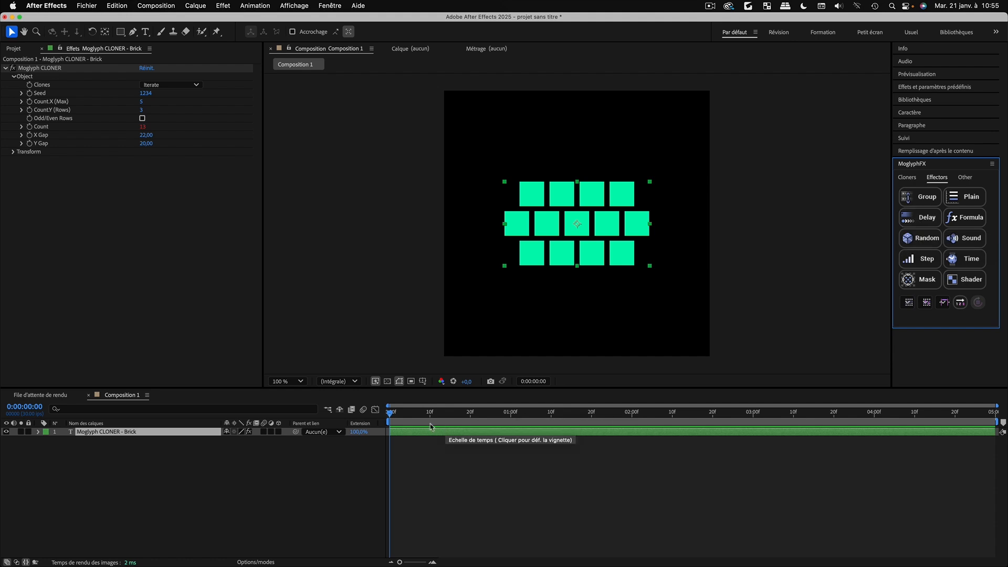
left_click_drag(421, 419, 386, 421)
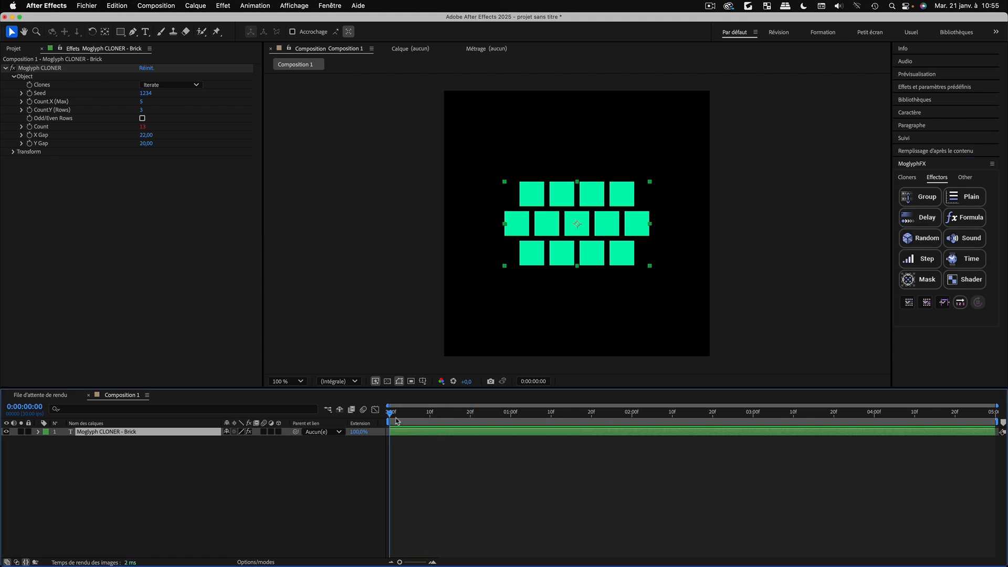
left_click(928, 217)
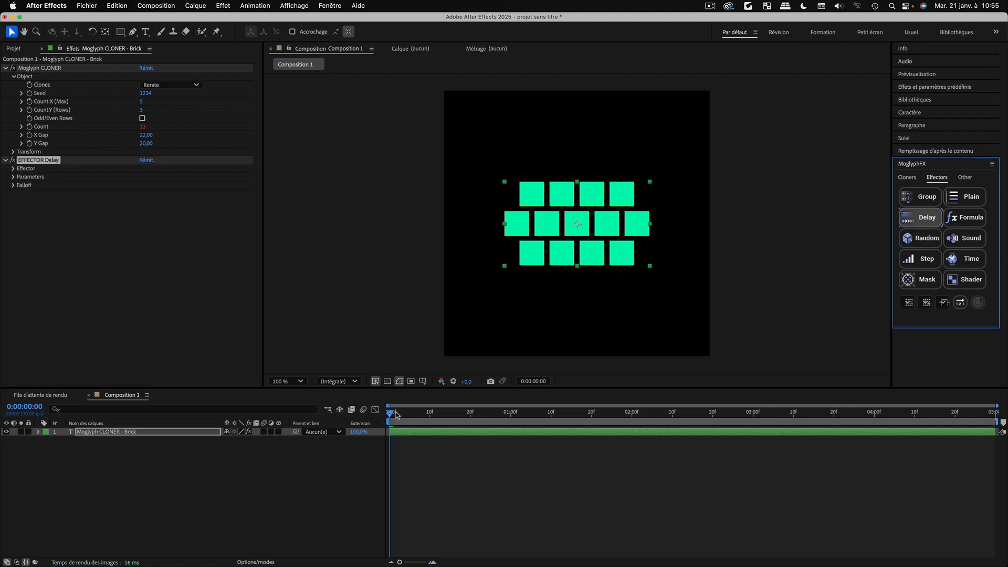
left_click_drag(395, 413, 565, 435)
Examine the Delay effector's Transform and Animation Order parameters, scrubbing the animation to 0:00:00:10
left_click(13, 177)
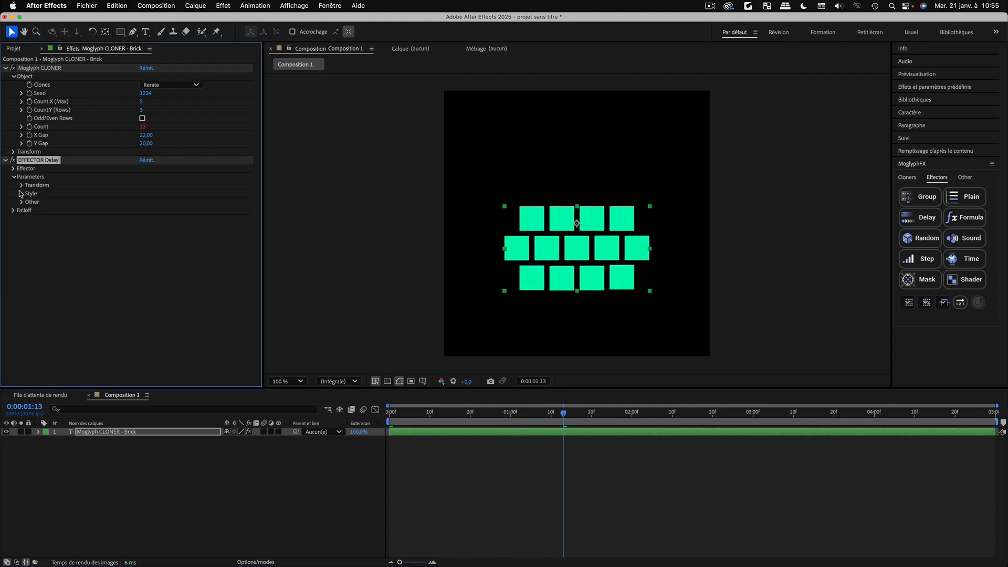
left_click(22, 185)
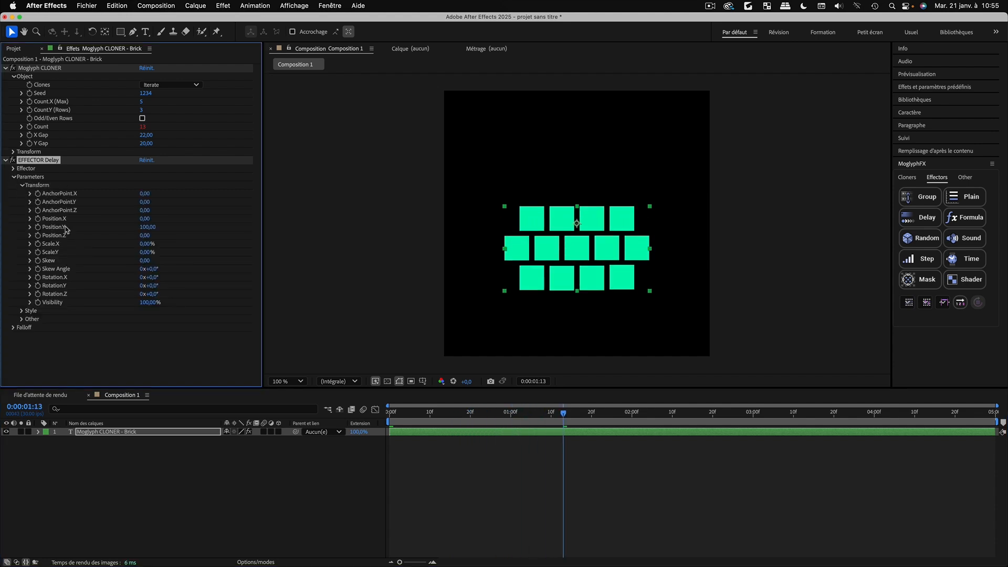
left_click(145, 227)
left_click_drag(564, 413, 430, 434)
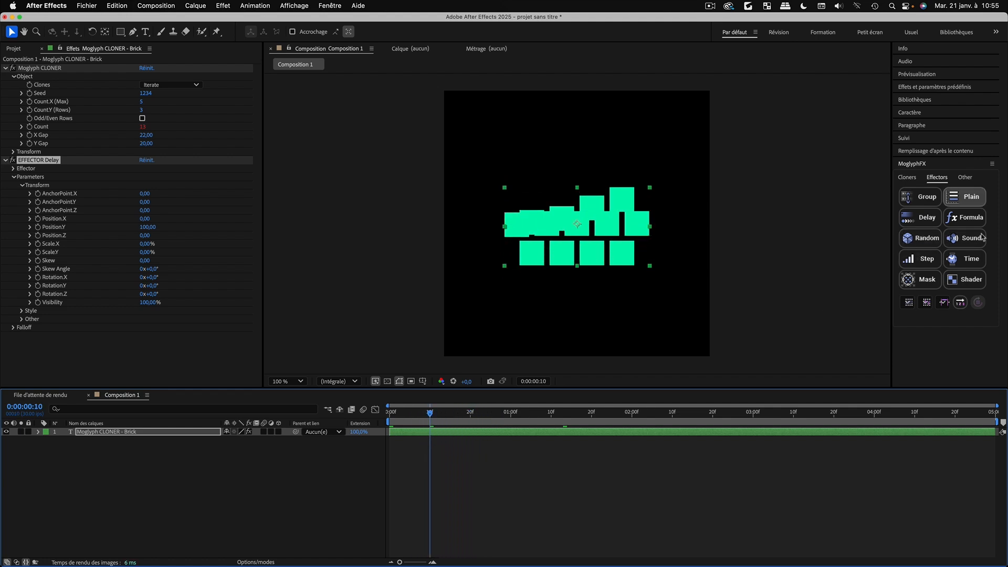
left_click(13, 169)
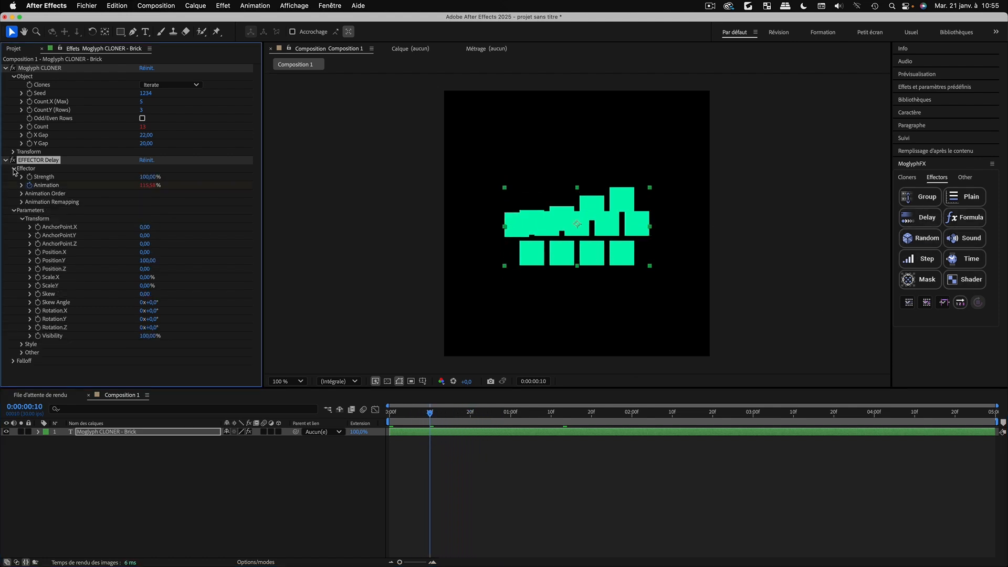
left_click(22, 194)
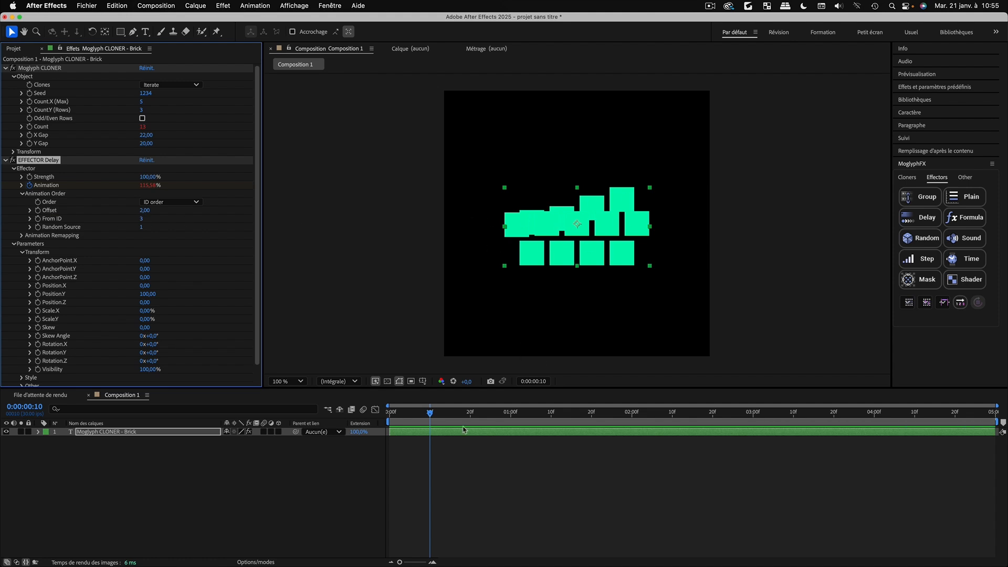
left_click(455, 477)
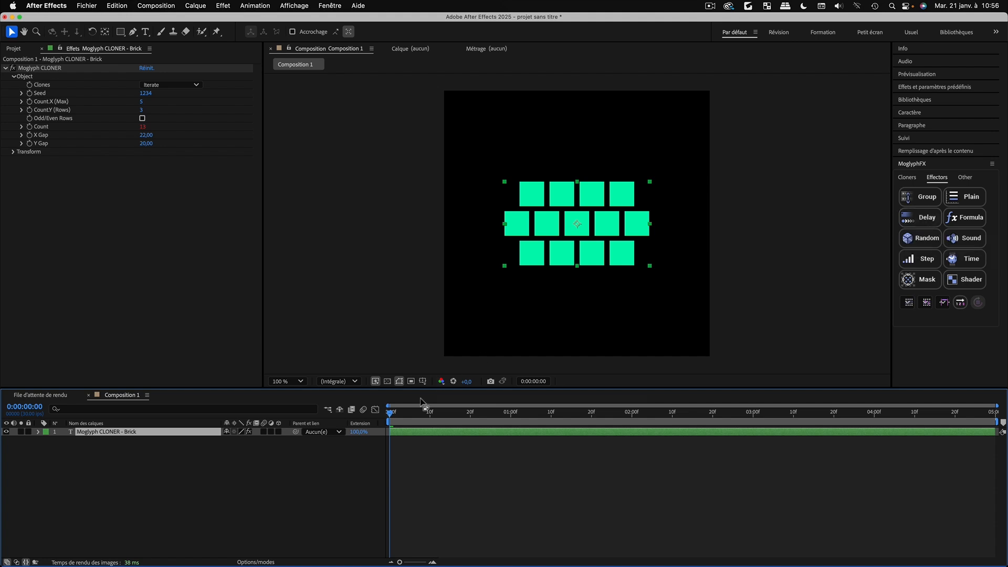
Apply the Delay effector's elastic scale apparition variant to the Brick cloner, play the animation, and scrub to 0:00:01:07
left_click(931, 227, "shift")
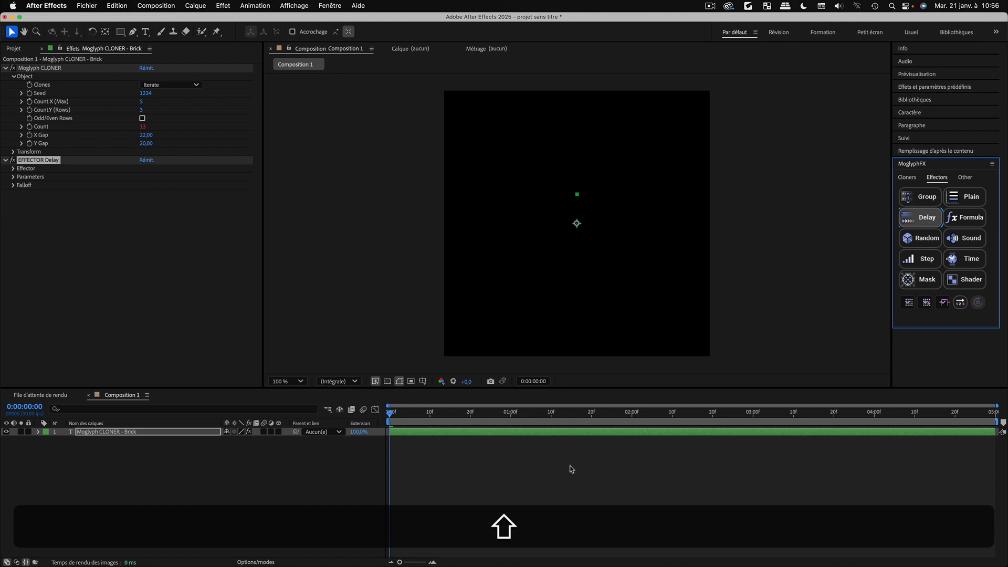
left_click(548, 477)
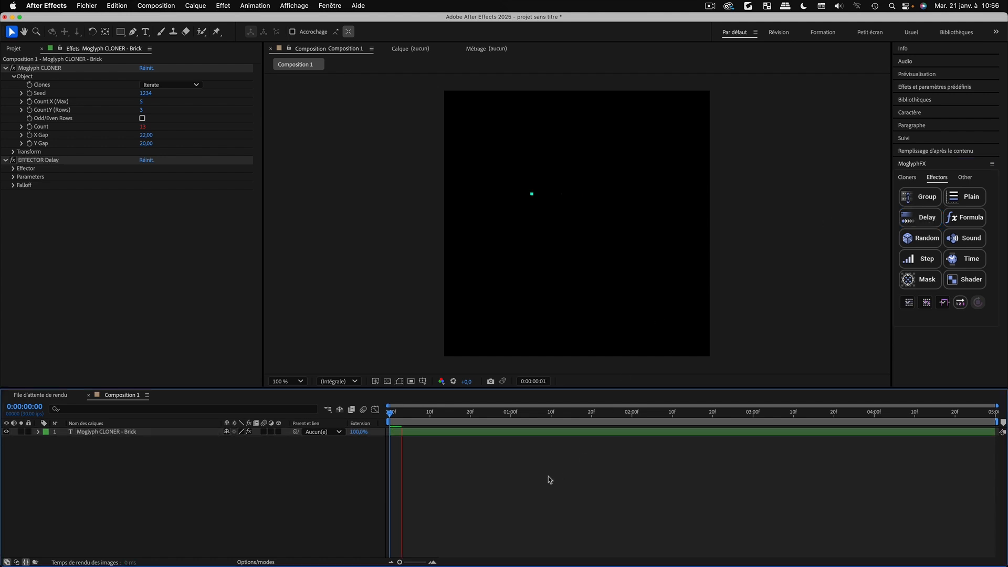
key("space")
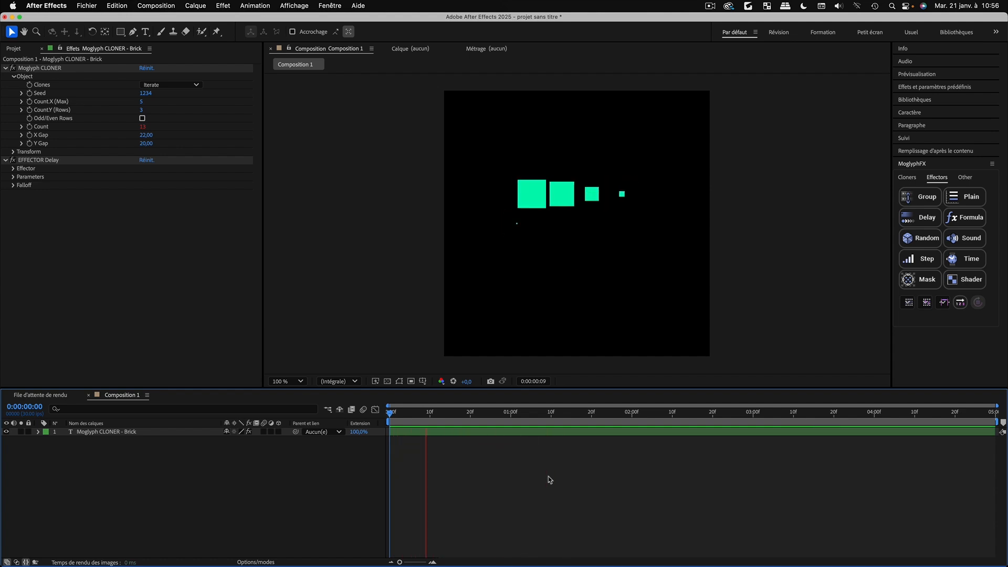
key("space")
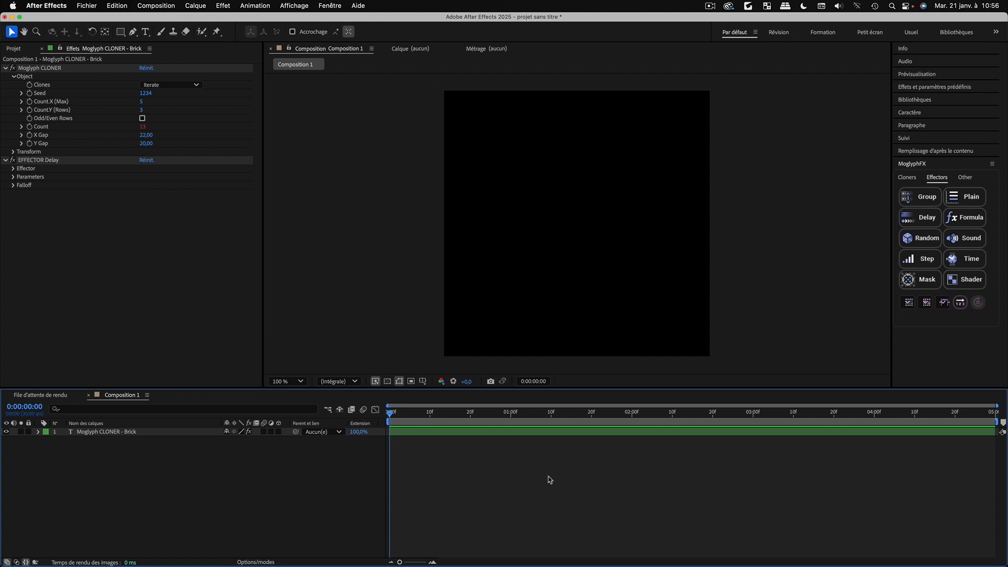
key("space")
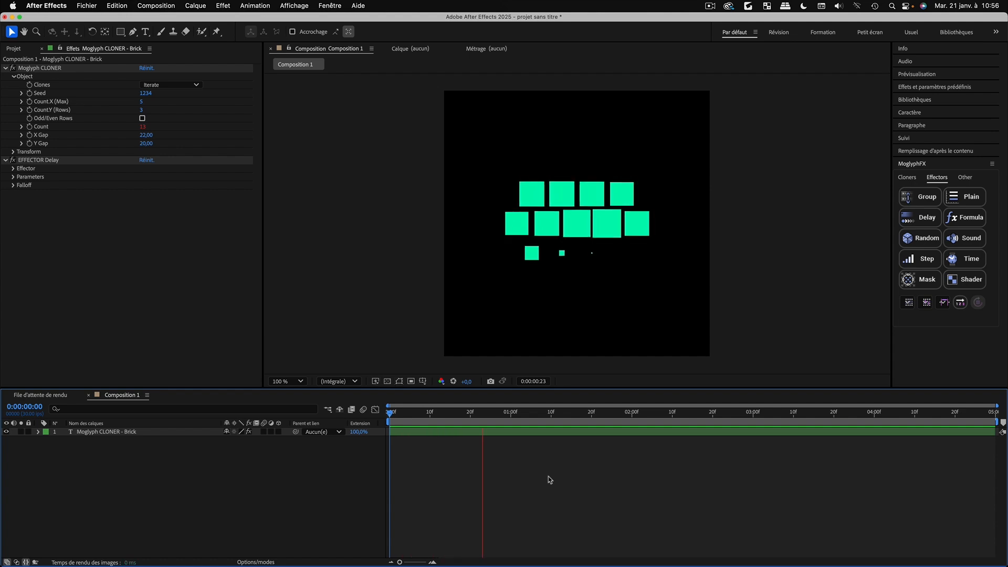
key("space")
key("space")
key("space")
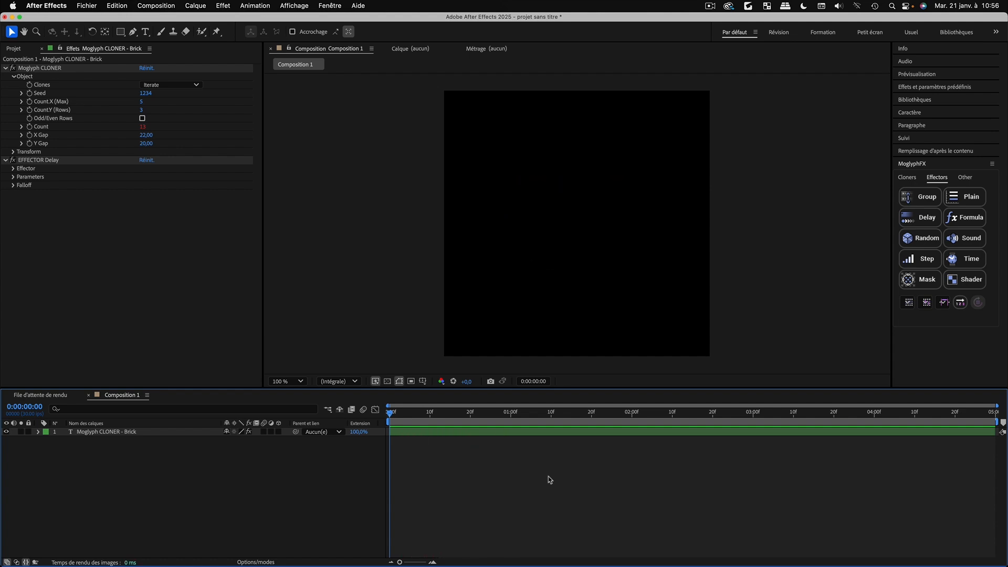
left_click_drag(413, 416, 539, 415)
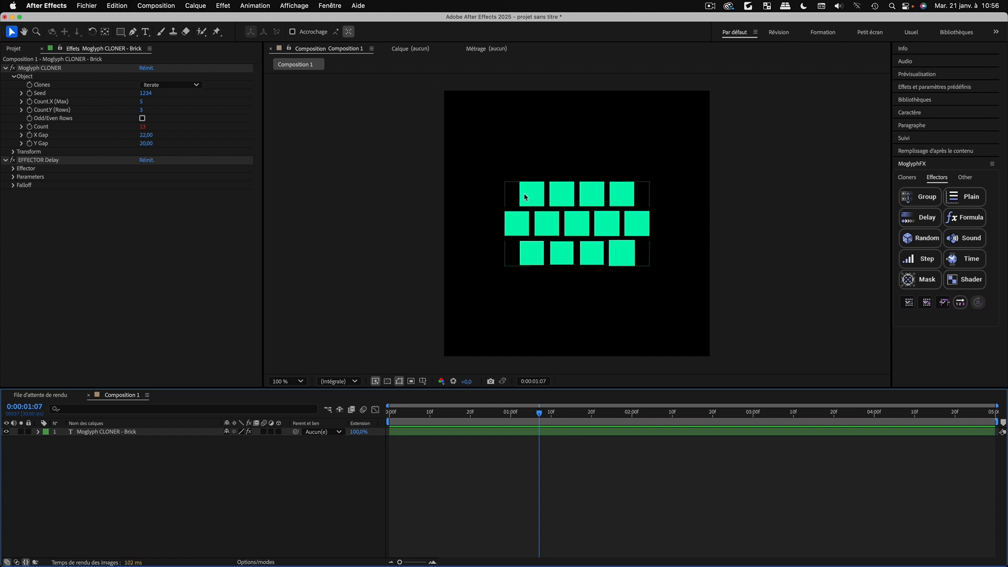
Add the folder glyph from the MoGlyph-UI_elements font to the Brick cloner and play the animation from the start
left_click(907, 177)
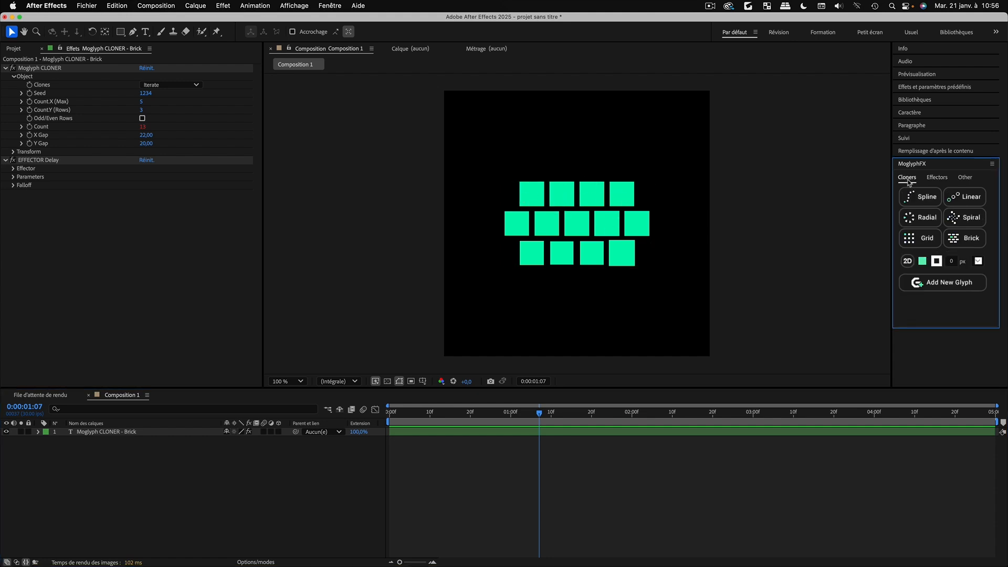
left_click(978, 261)
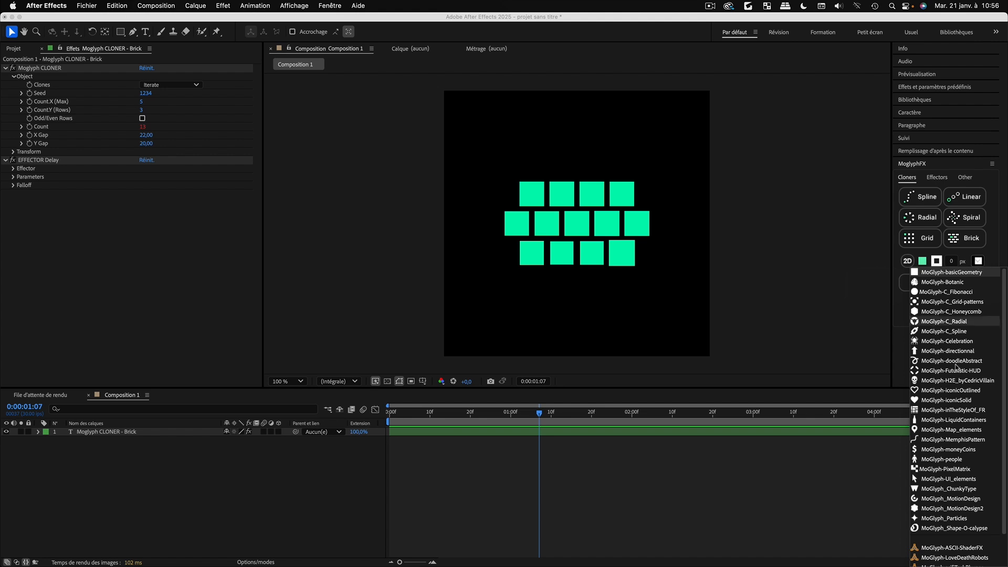
left_click(948, 479)
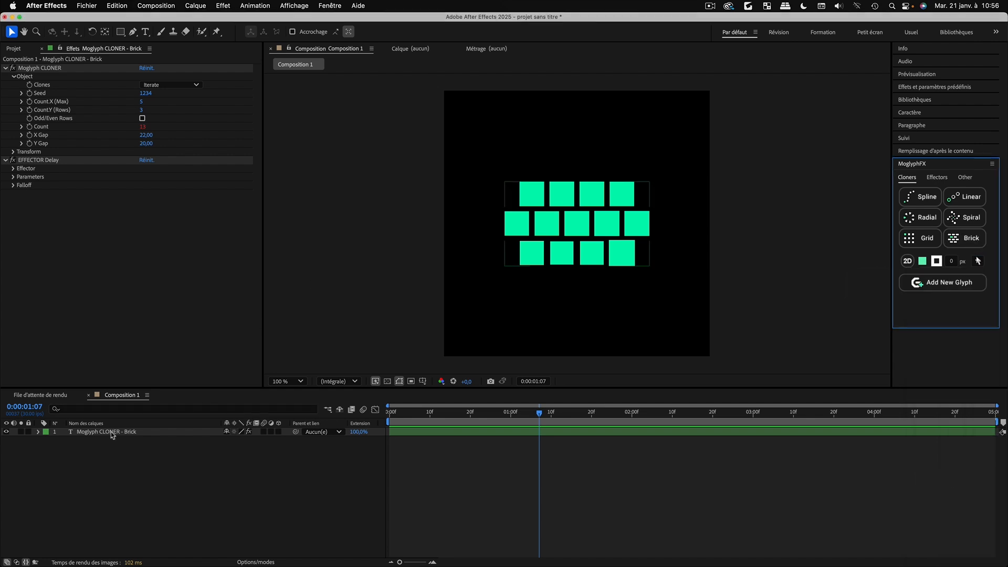
left_click(946, 283)
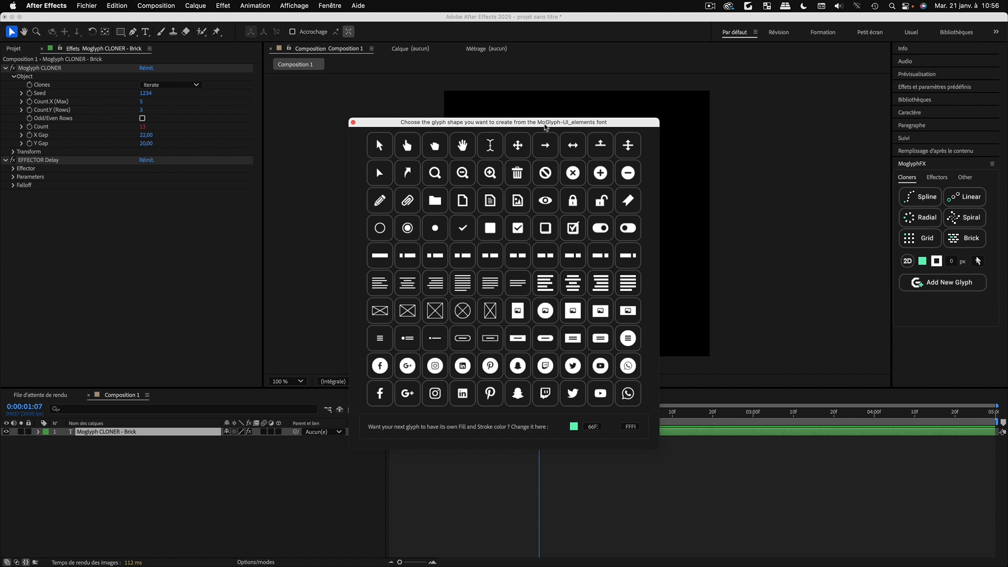
left_click_drag(545, 128, 887, 136)
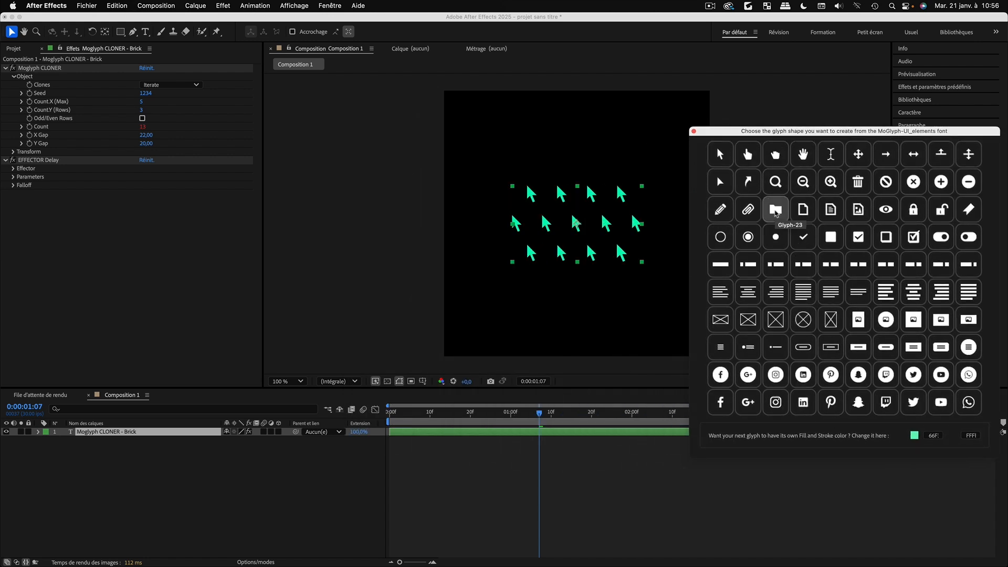
left_click(775, 213)
left_click(694, 131)
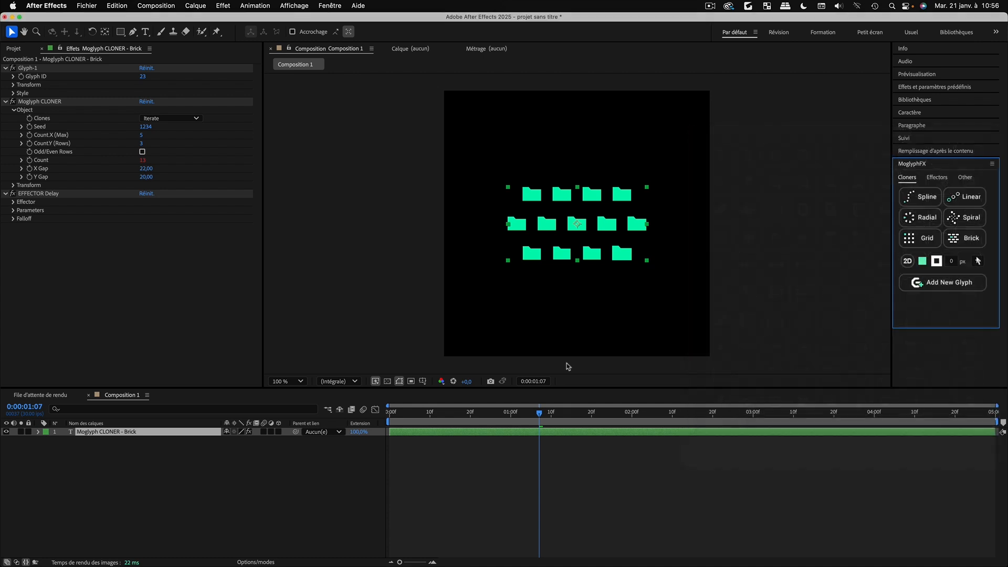
key("Home")
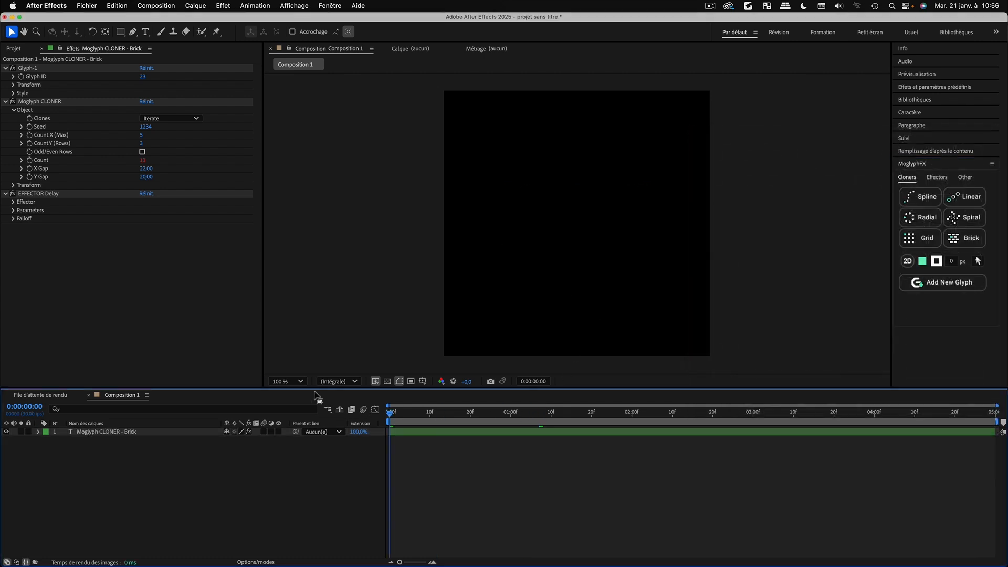
key("space")
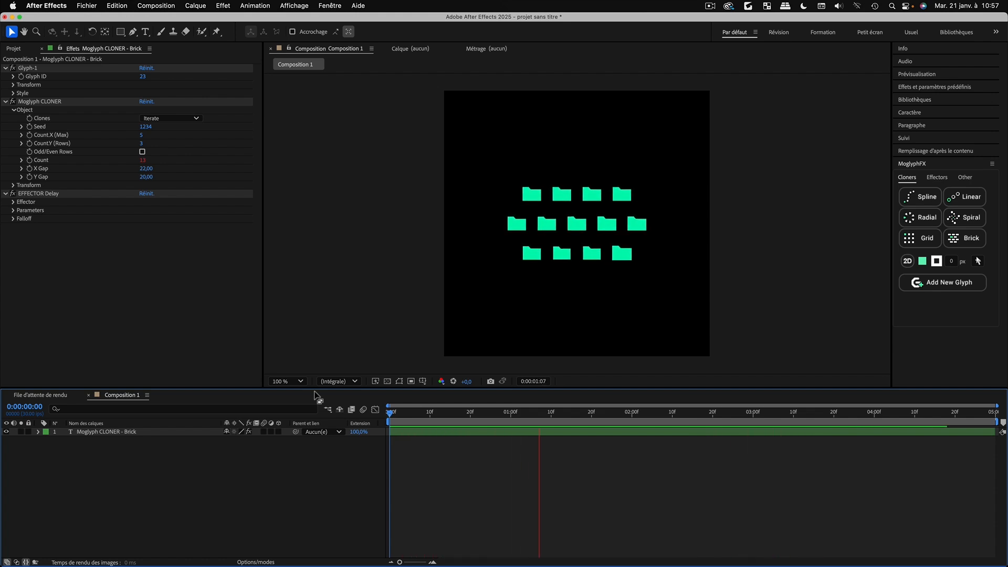
key("space")
Undo the added folder glyph, the Delay effector and the Y Gap change on the Brick cloner
key("super+z")
key("super+z")
key("super+z")
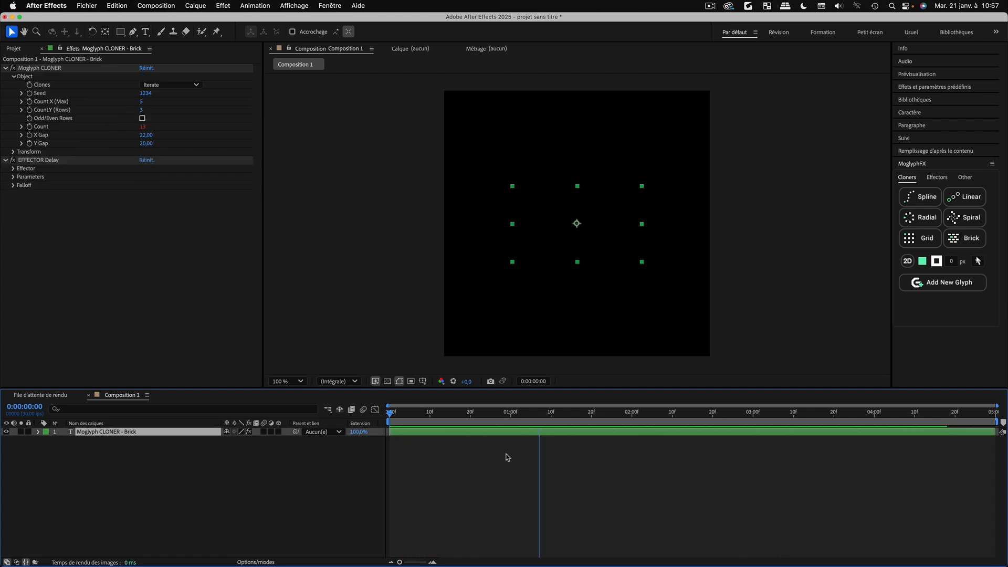
key("super+z")
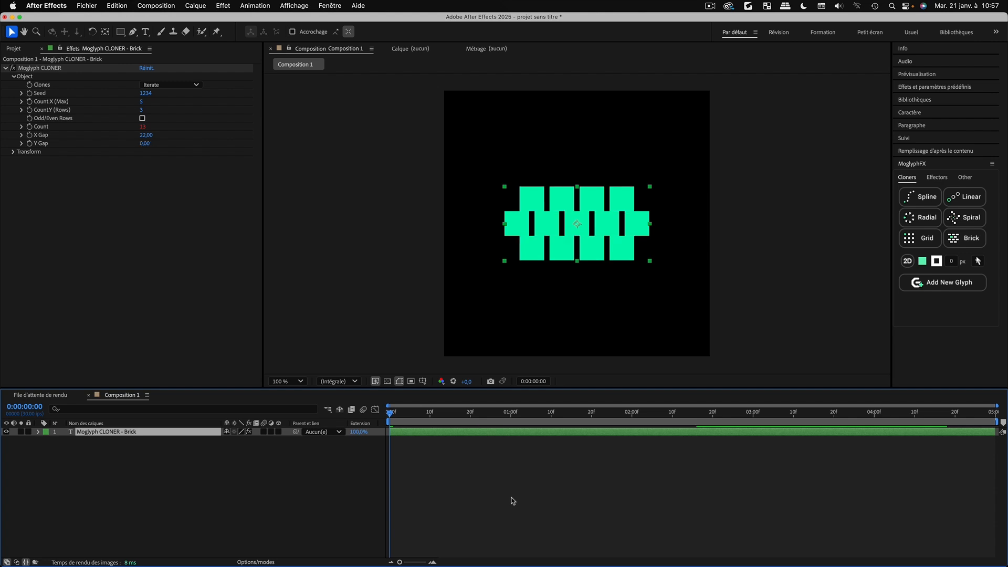
key("super+z")
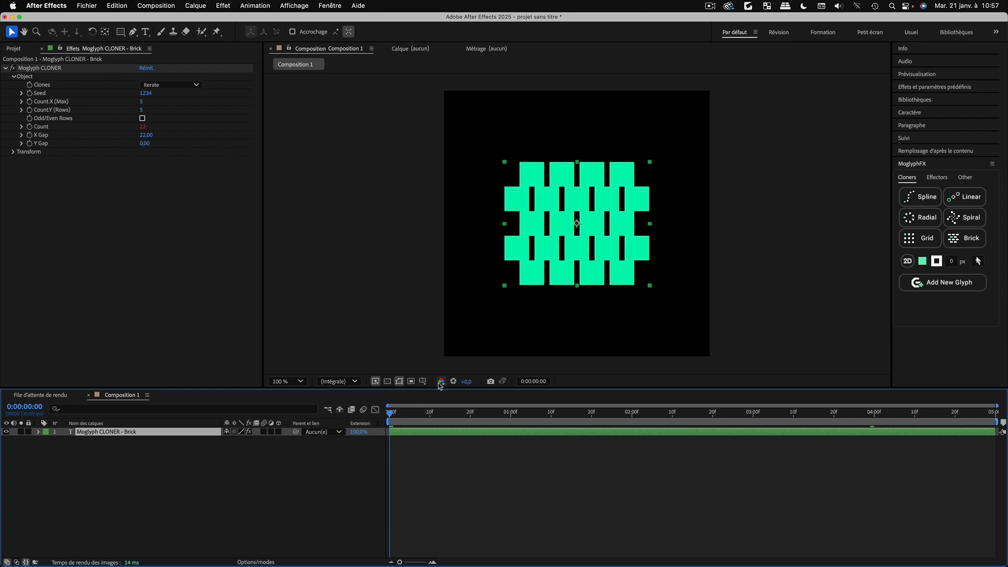
key("super+z")
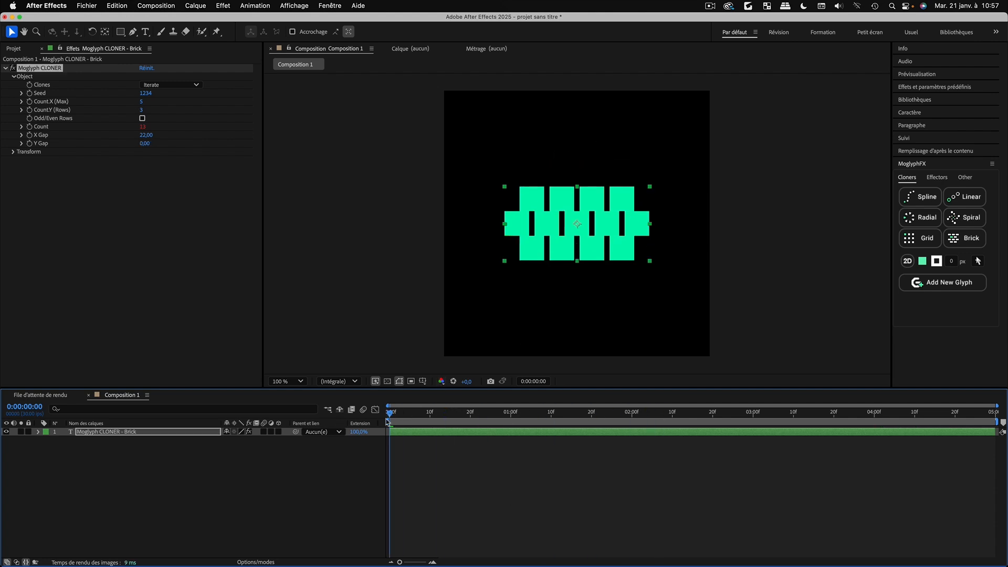
Apply the Delay effector's flickering apparition variant to the Brick cloner, play the animation, and scrub to 0:00:00:19
left_click(938, 177)
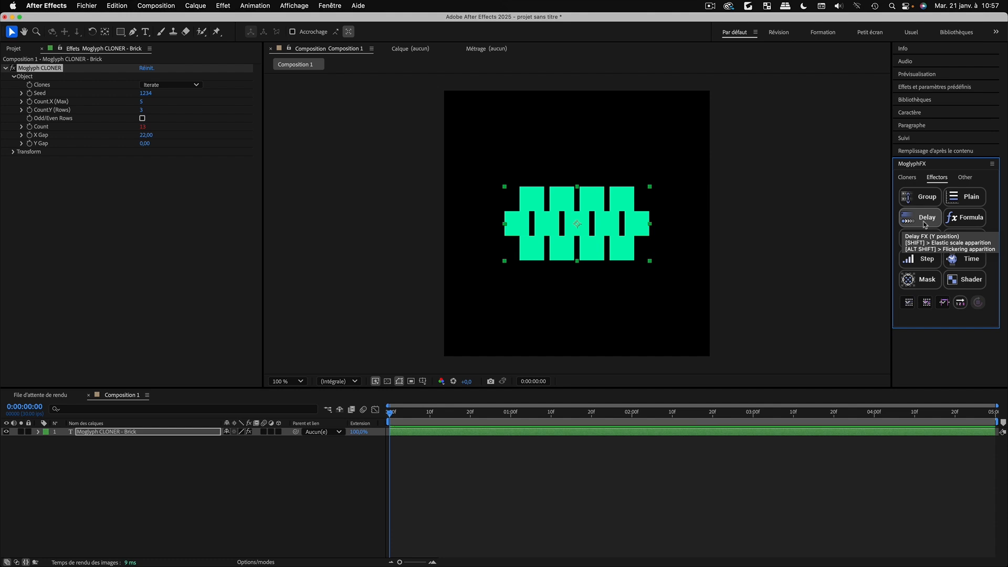
key("alt+shift")
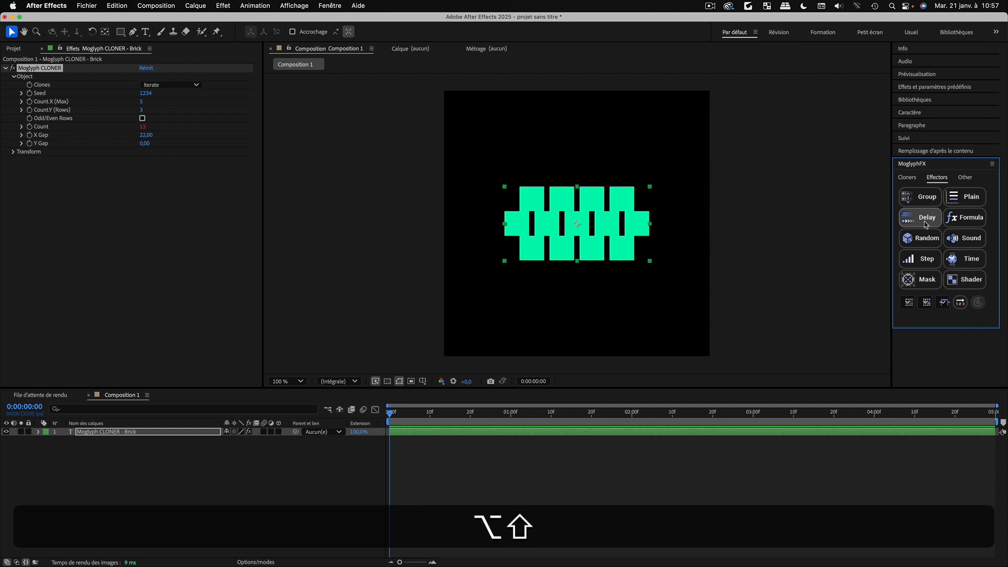
left_click(926, 223, "alt+shift")
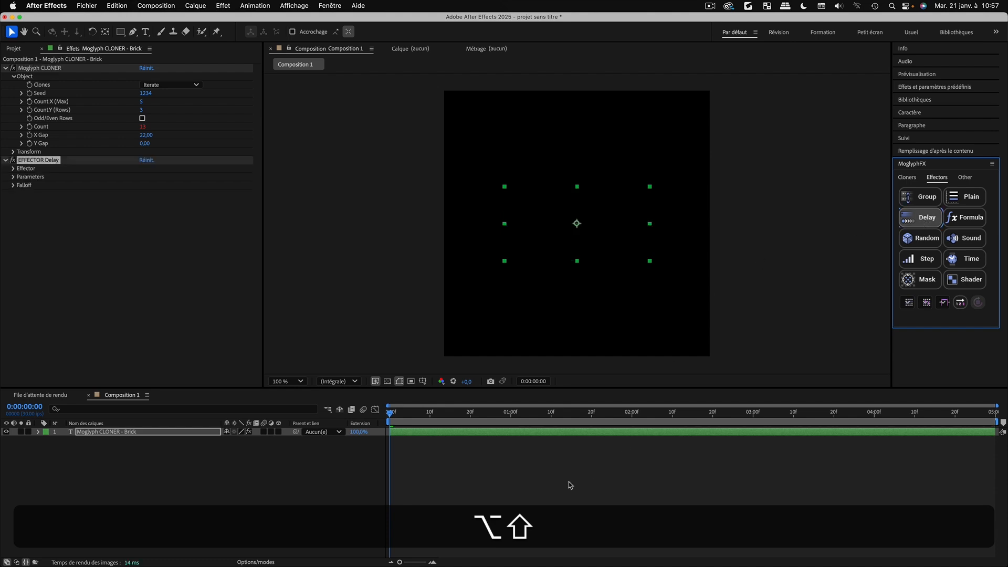
left_click(512, 489)
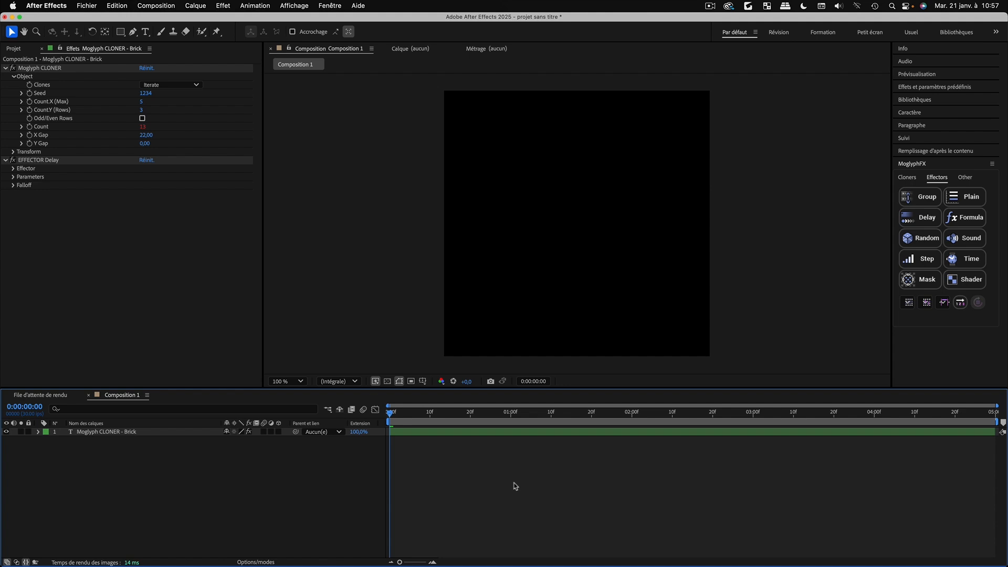
key("space")
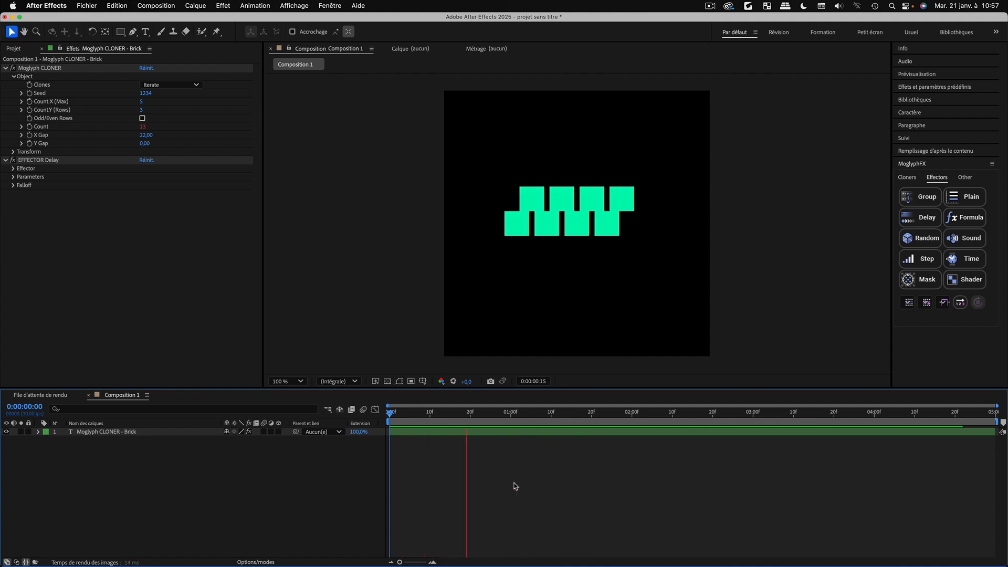
key("space")
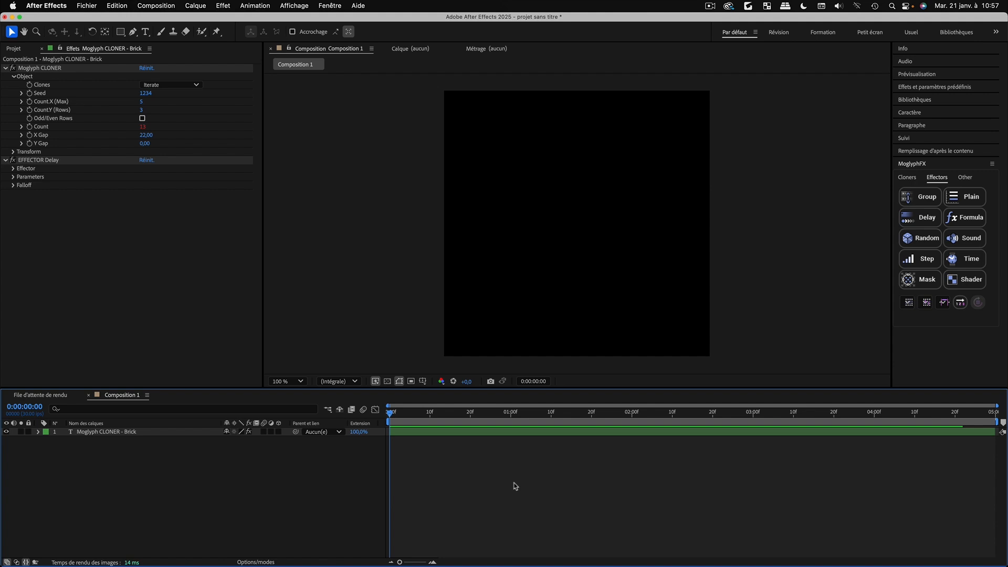
left_click_drag(409, 414, 466, 420)
Set the Y Gap of the Brick cloner to 40
left_click(421, 432)
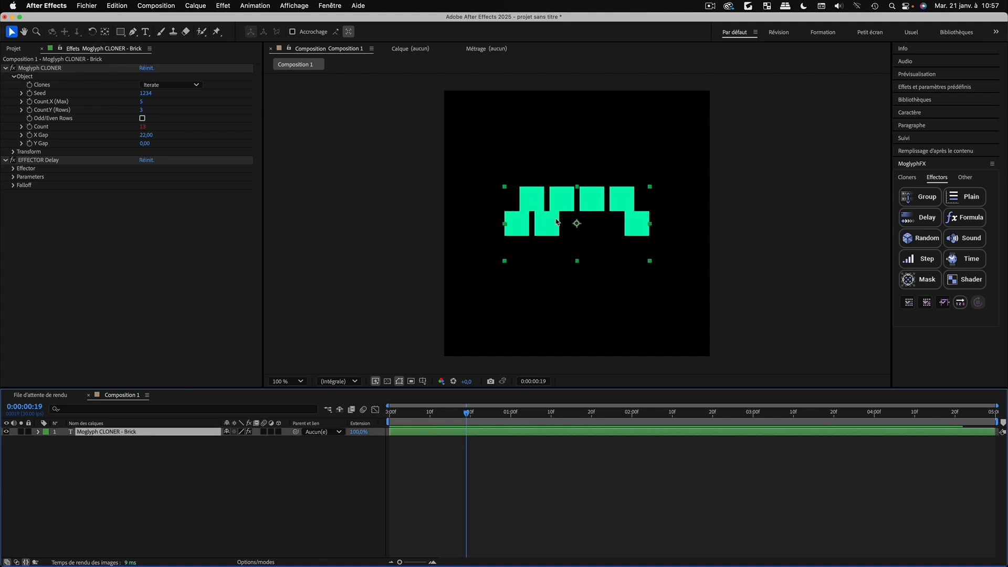
left_click(13, 77)
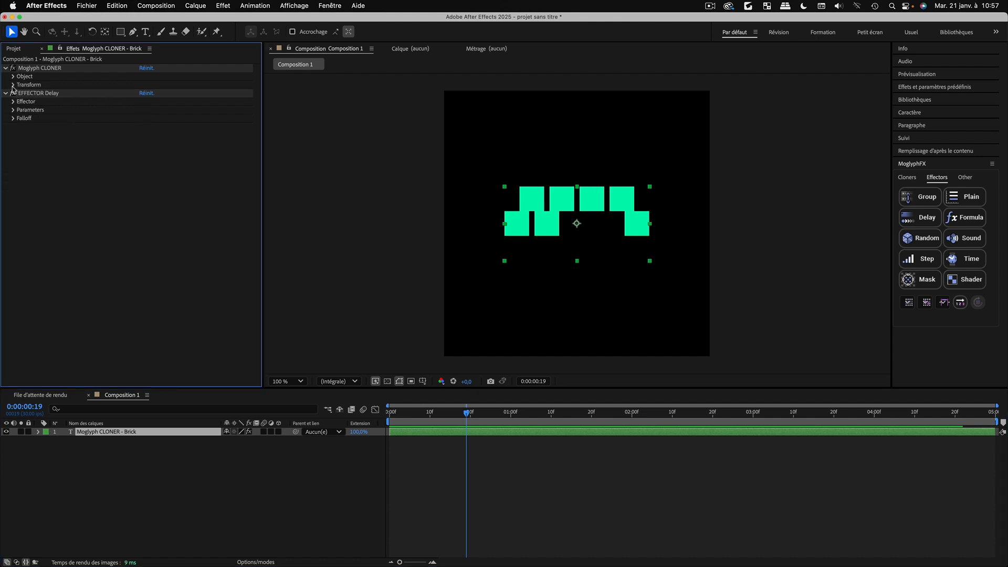
left_click(13, 77)
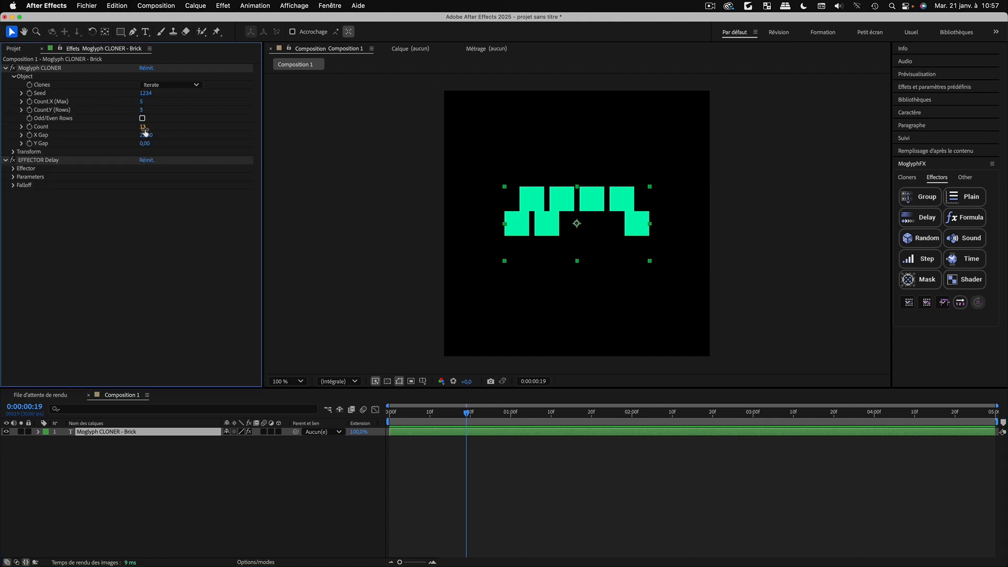
left_click_drag(145, 143, 146, 144)
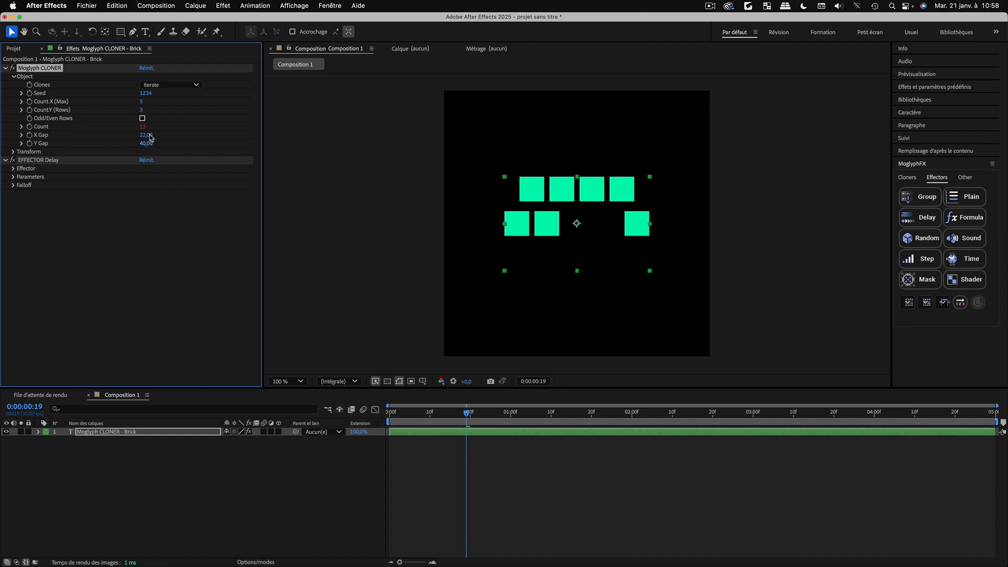
Set the Brick cloner's Count.X (Max) to 3 and X Gap to 182, scrubbing the animation around 0:00:00:19
left_click(143, 102)
type("3")
key("Return")
left_click_drag(434, 414, 466, 415)
left_click_drag(151, 136, 158, 137)
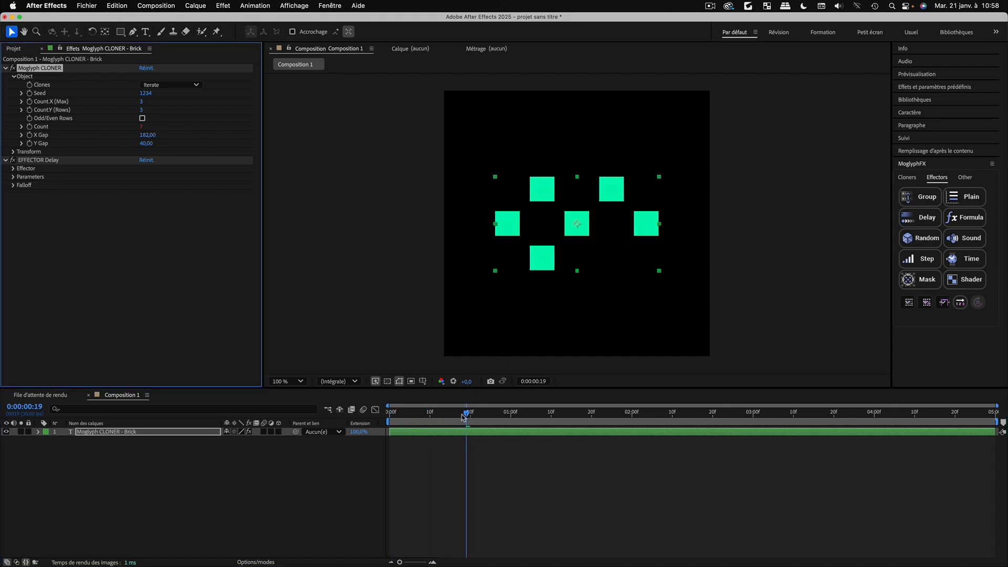
mouse_move(463, 417)
left_mouse_down()
mouse_move(433, 414)
mouse_move(490, 415)
mouse_move(426, 415)
mouse_move(467, 414)
left_mouse_up()
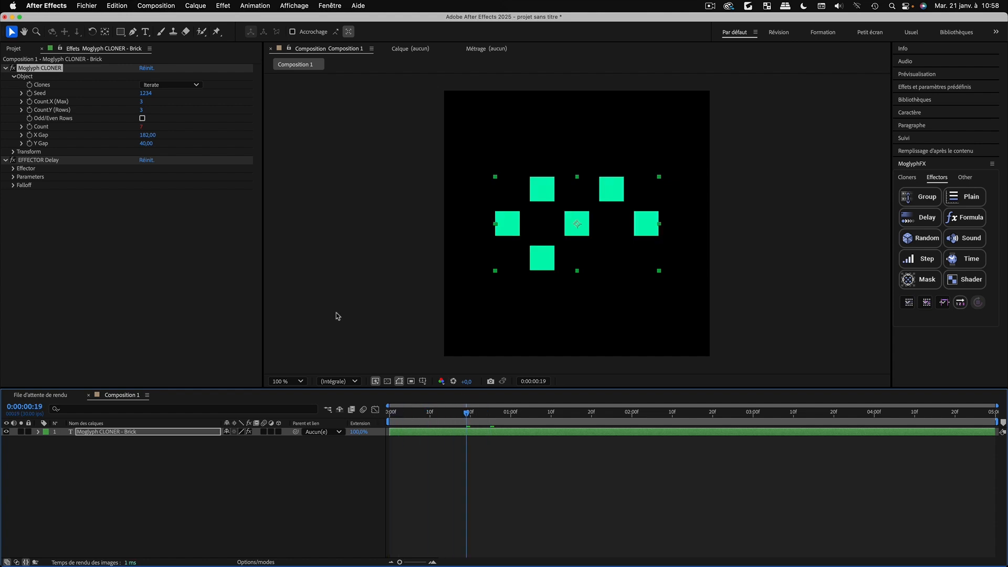
Set the Brick cloner's Count.X (Max) to 4 and its Y Gap to 210, with the playhead at 0:00:01:14
left_click(140, 103)
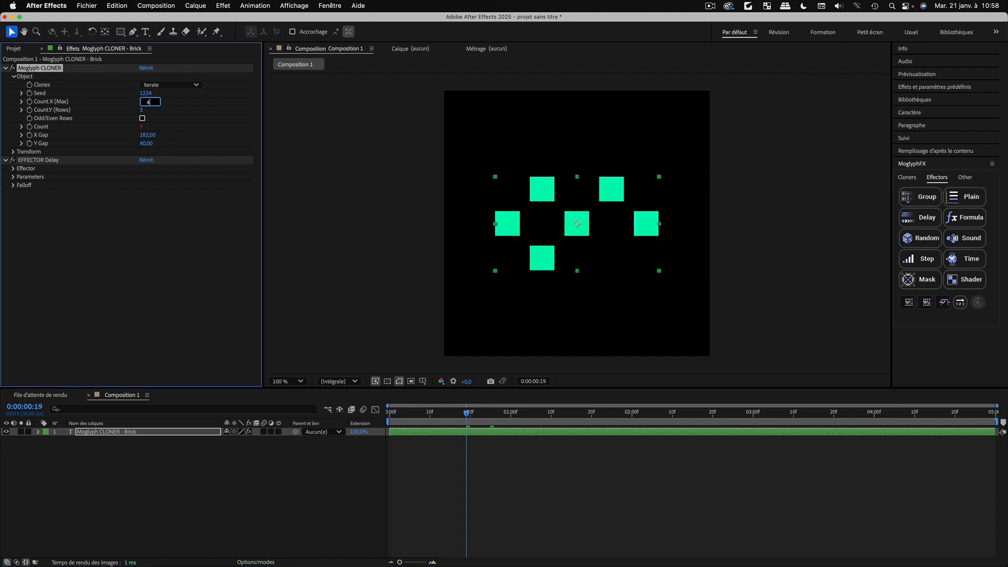
key("Return")
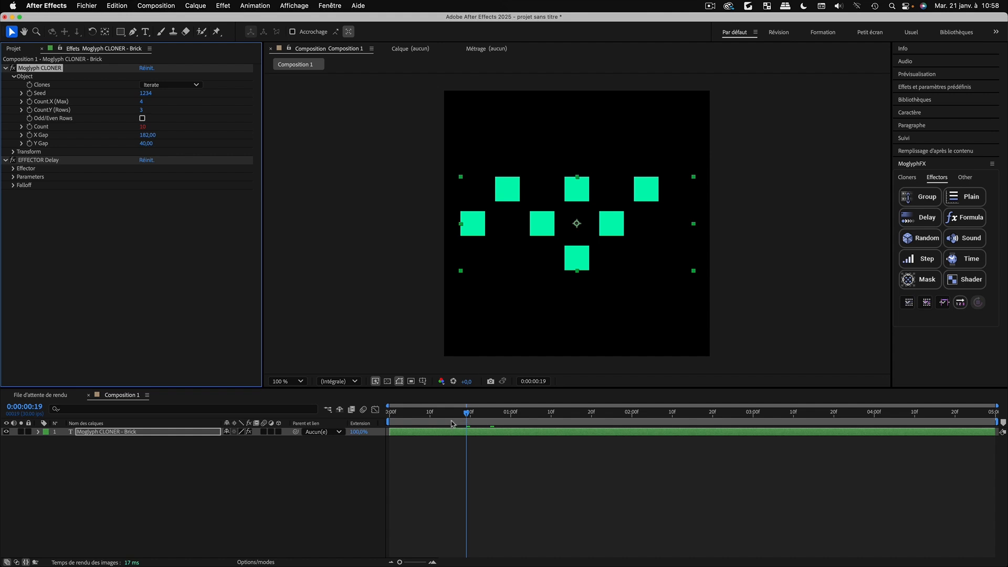
left_click_drag(452, 424, 567, 415)
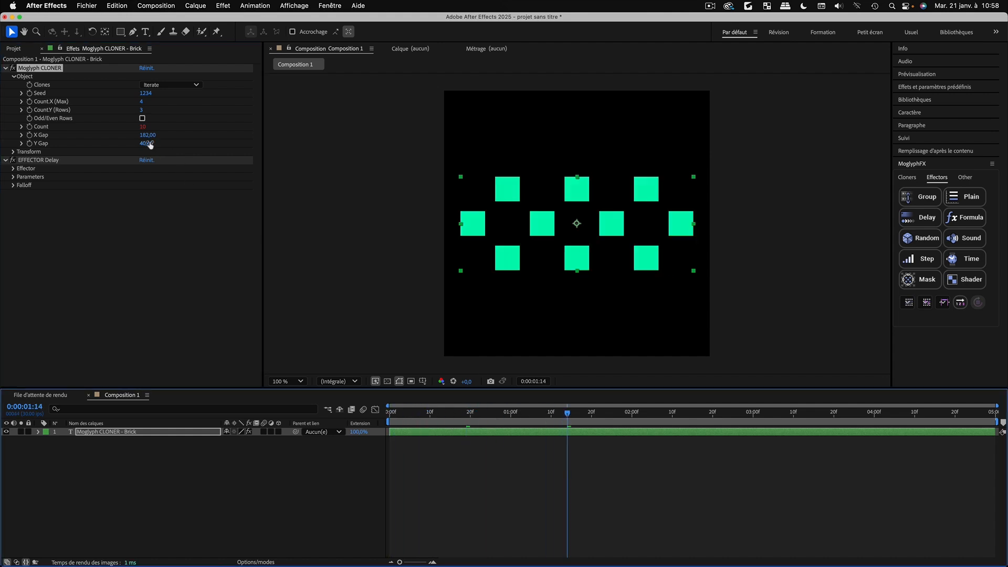
left_click_drag(150, 145, 164, 152)
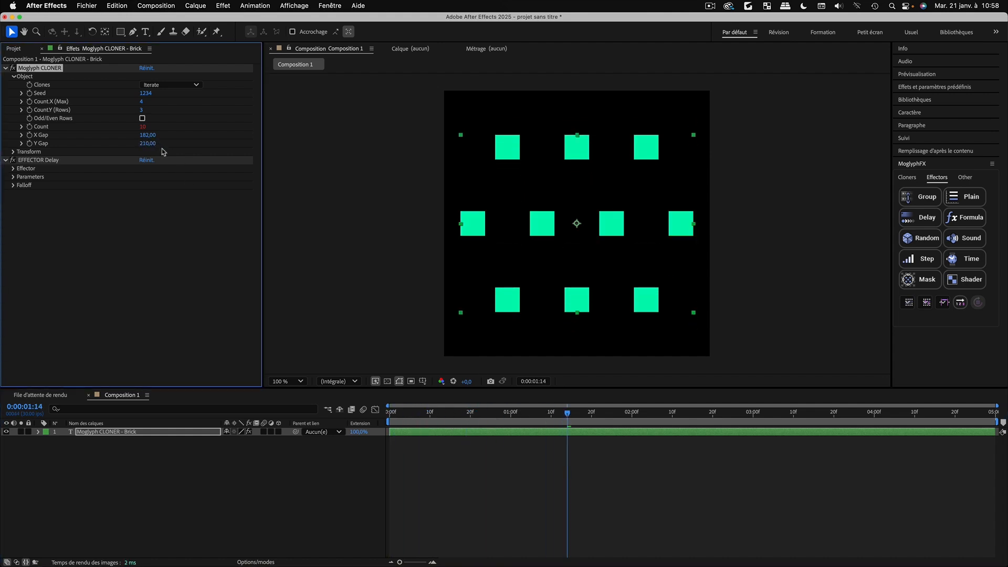
Apply MoglyphFX's Symmetry FX to the Brick cloner layer
left_click(103, 436)
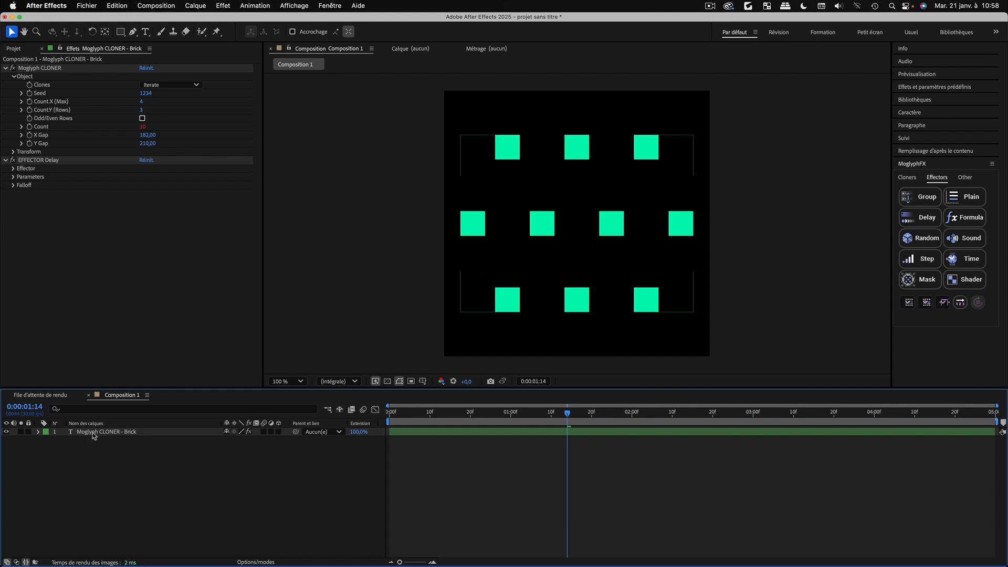
left_click(94, 433)
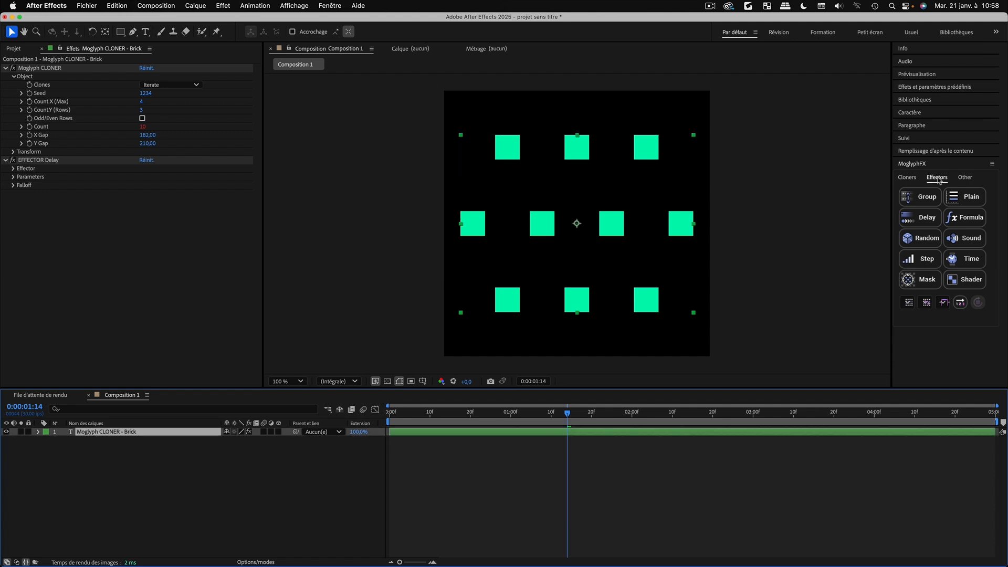
left_click(966, 178)
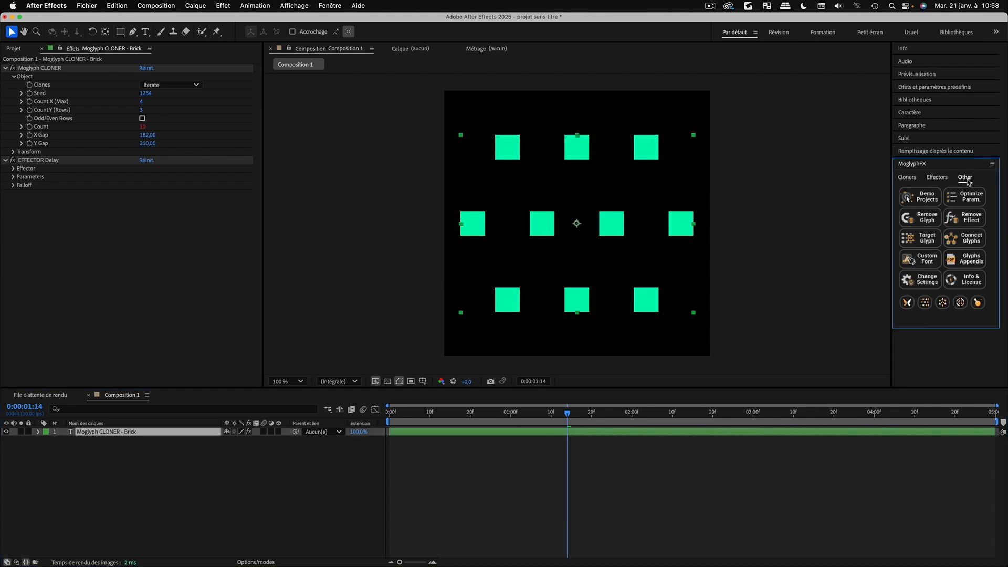
left_click(908, 302)
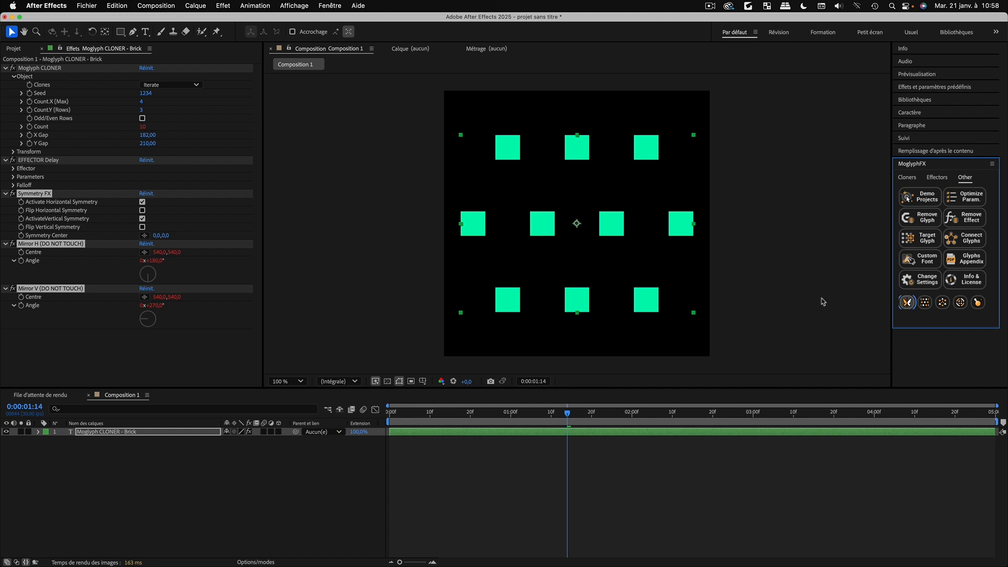
Play the symmetrical flickering animation from the first frame and scrub to 0:00:00:27
left_click_drag(546, 412, 342, 418)
key("space")
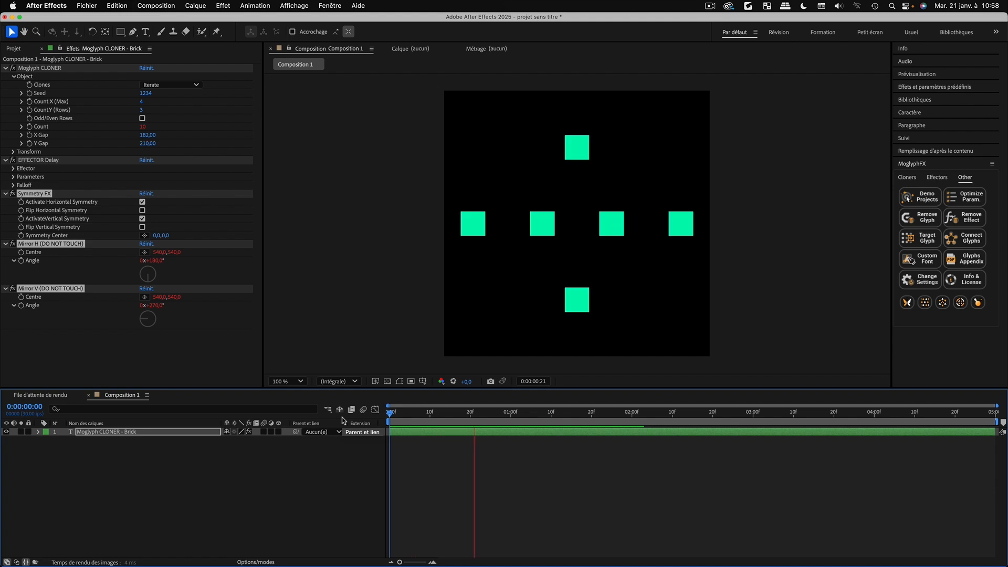
key("space")
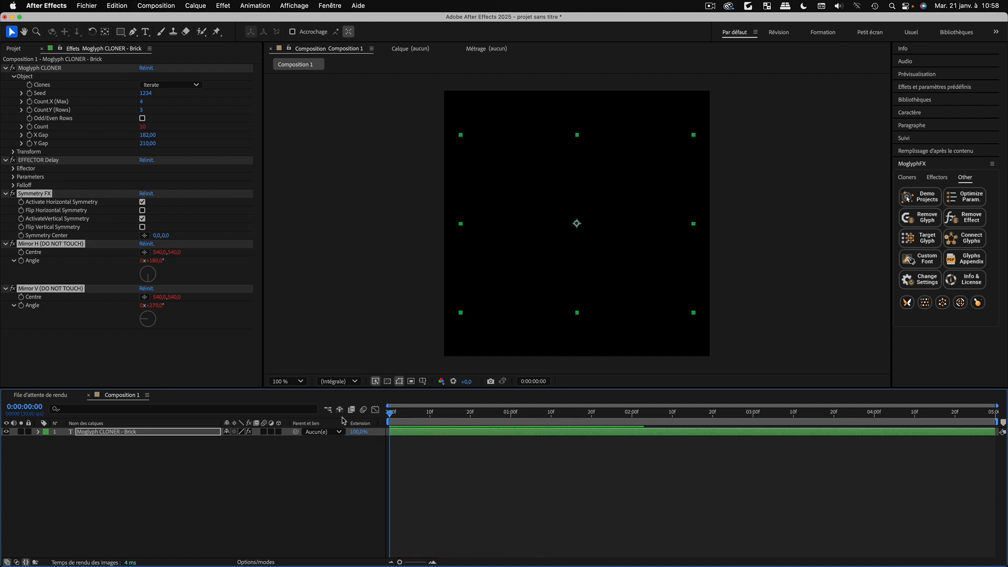
key("space")
mouse_move(500, 426)
left_mouse_down()
mouse_move(470, 426)
mouse_move(499, 426)
left_mouse_up()
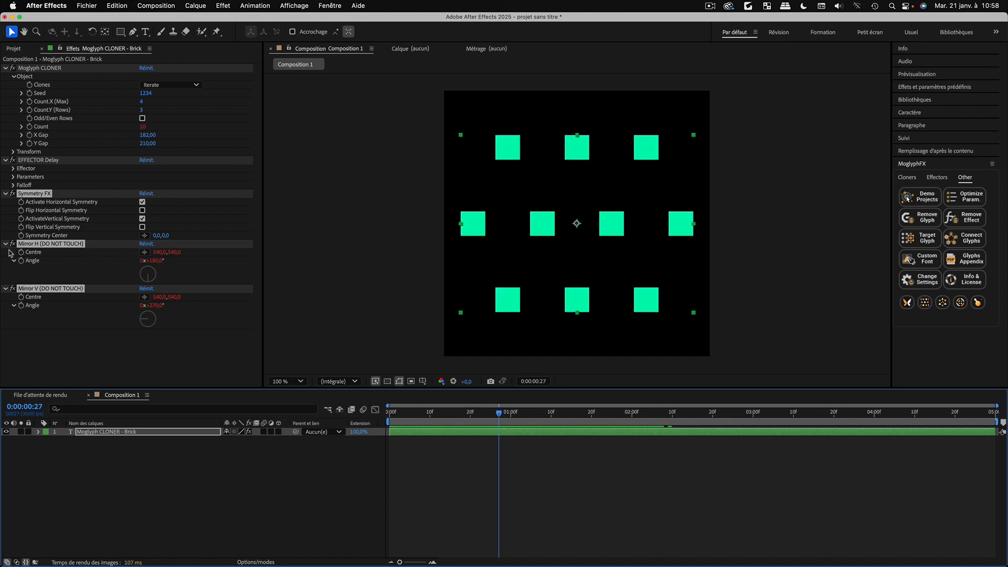
Enable Flip Horizontal and Flip Vertical Symmetry in the Brick cloner's Symmetry FX, preview the animation, and collapse the Delay effector
left_click(142, 211)
left_click(142, 227)
left_click(508, 497)
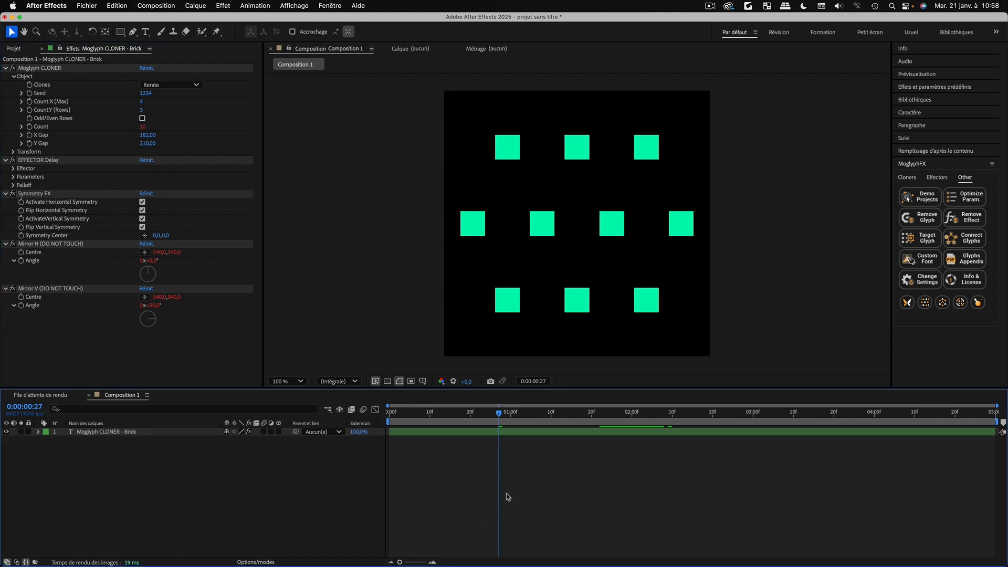
key("space")
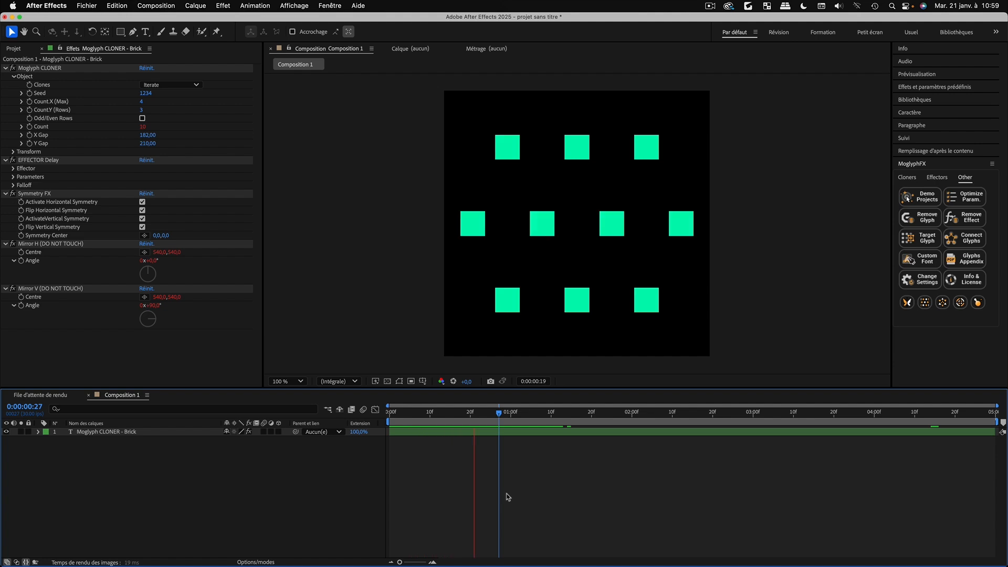
left_click(6, 160)
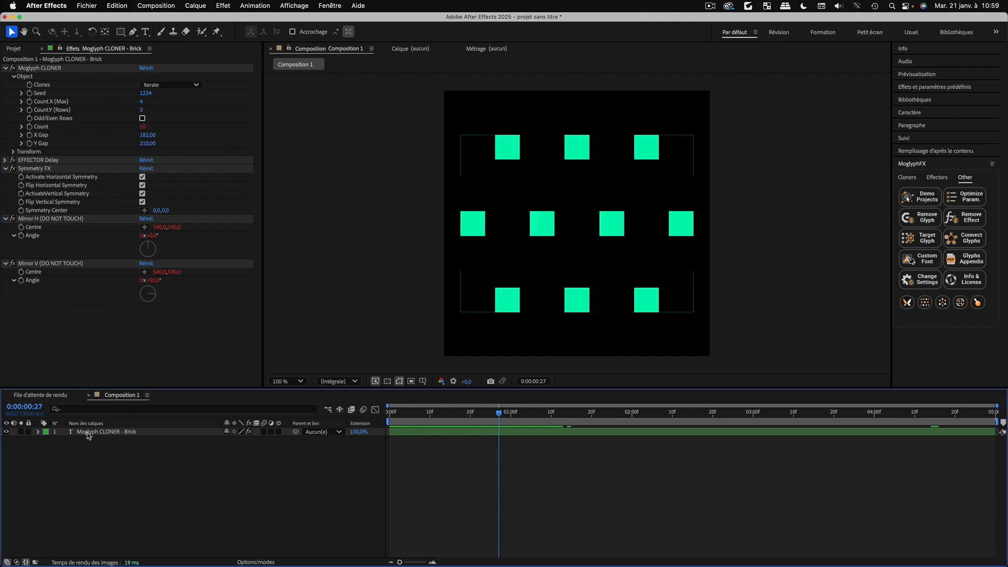
Choose the MoGlyph-Futuristic-HUD font for the Brick cloner layer and place the playhead at 0:00:00:17
left_click(88, 433)
left_click(907, 178)
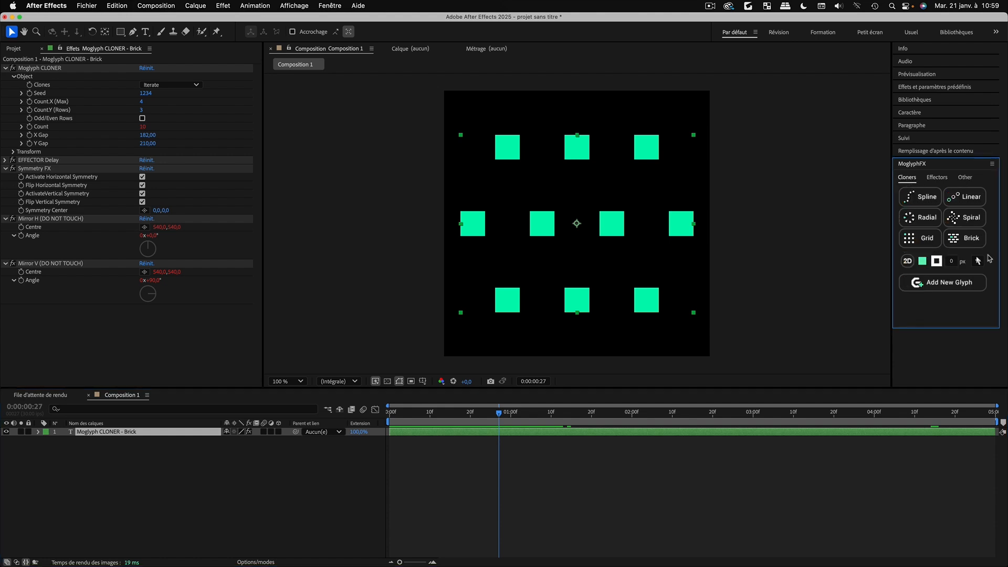
left_click(979, 261)
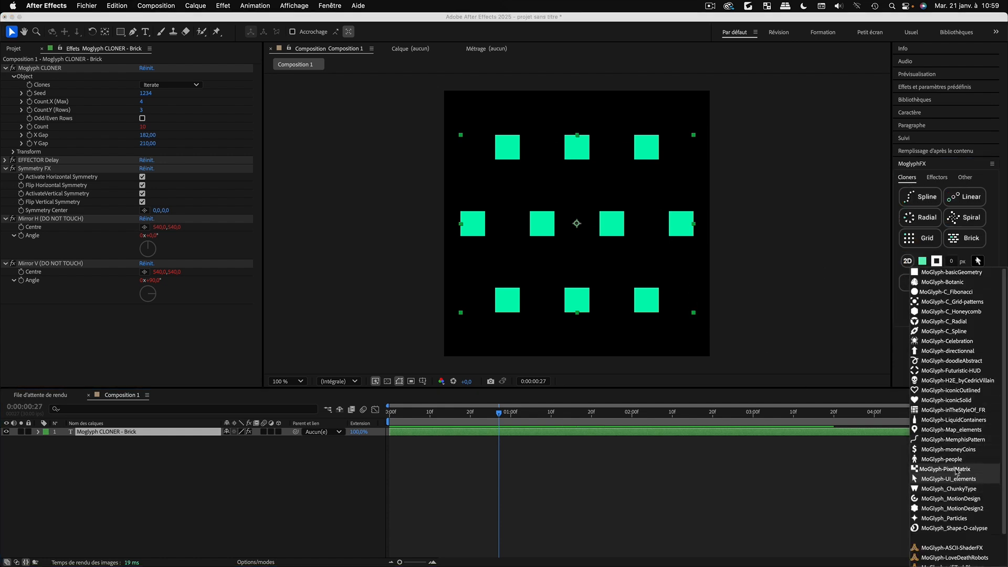
left_click(971, 373)
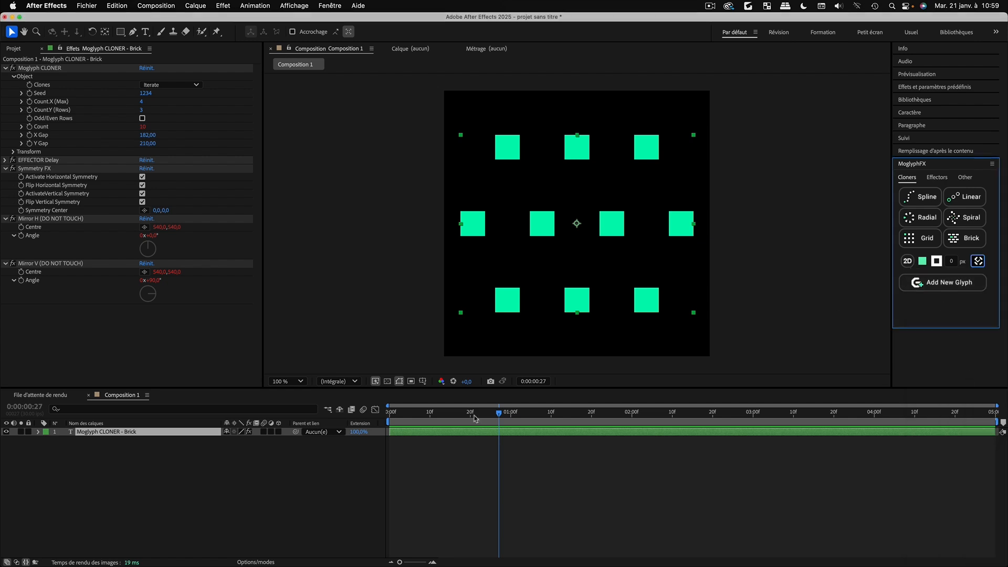
left_click_drag(474, 416, 364, 414)
left_click(459, 413)
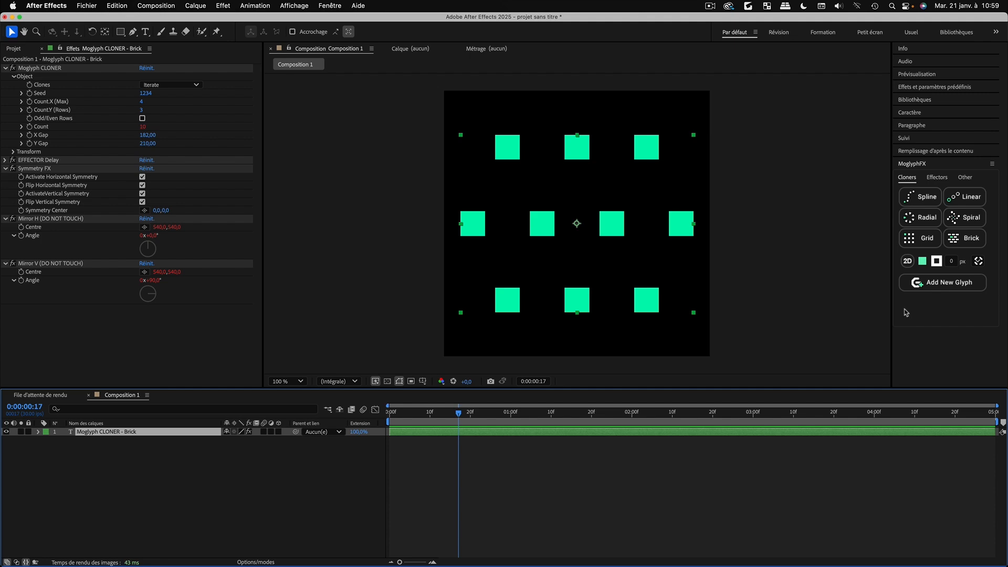
Add the Futuristic-HUD glyphs with IDs 4, 28 and 85 to the Brick cloner
left_click(944, 284)
left_click_drag(532, 123, 851, 177)
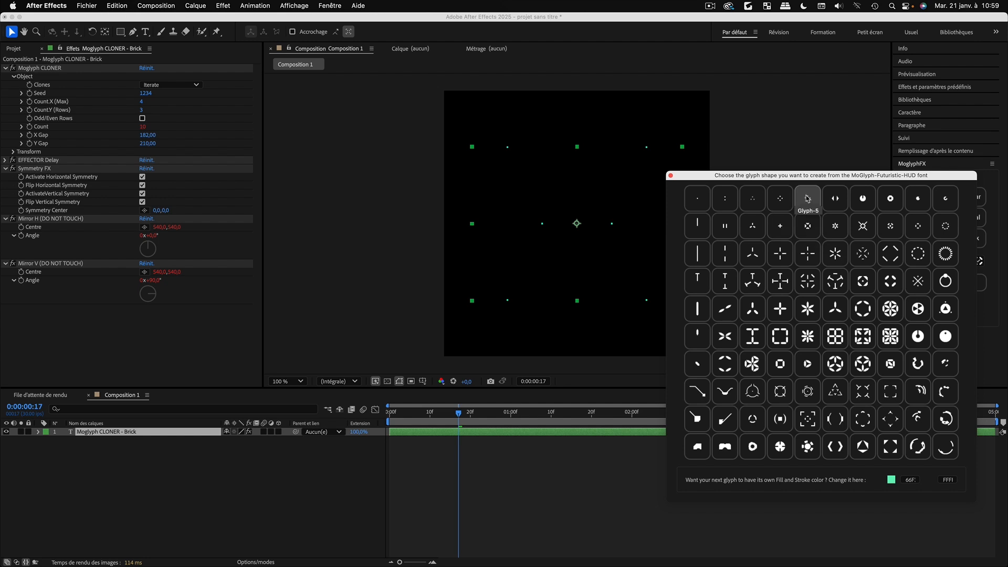
left_click(783, 204)
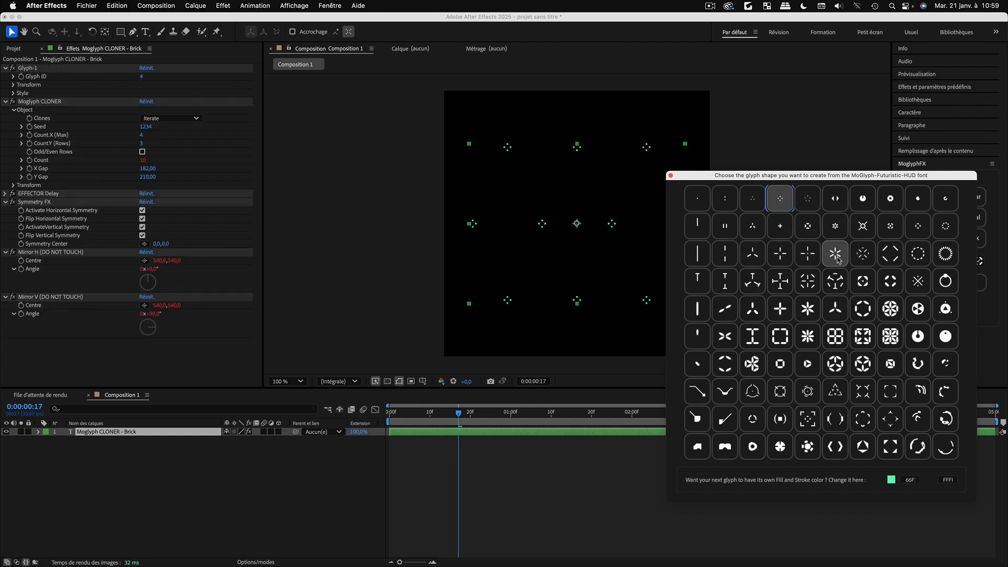
left_click(890, 257)
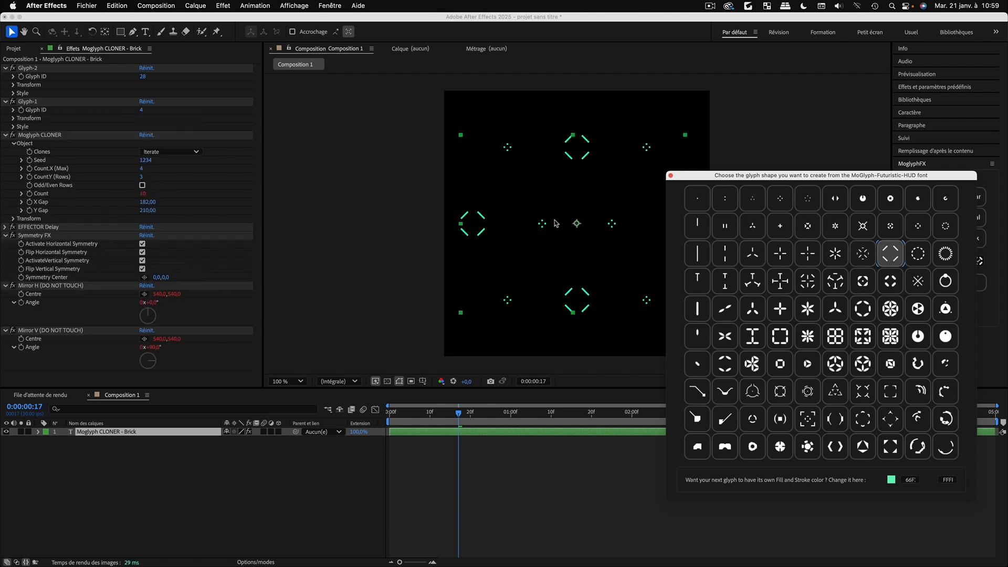
mouse_move(693, 179)
left_mouse_down()
mouse_move(744, 197)
mouse_move(702, 173)
left_mouse_up()
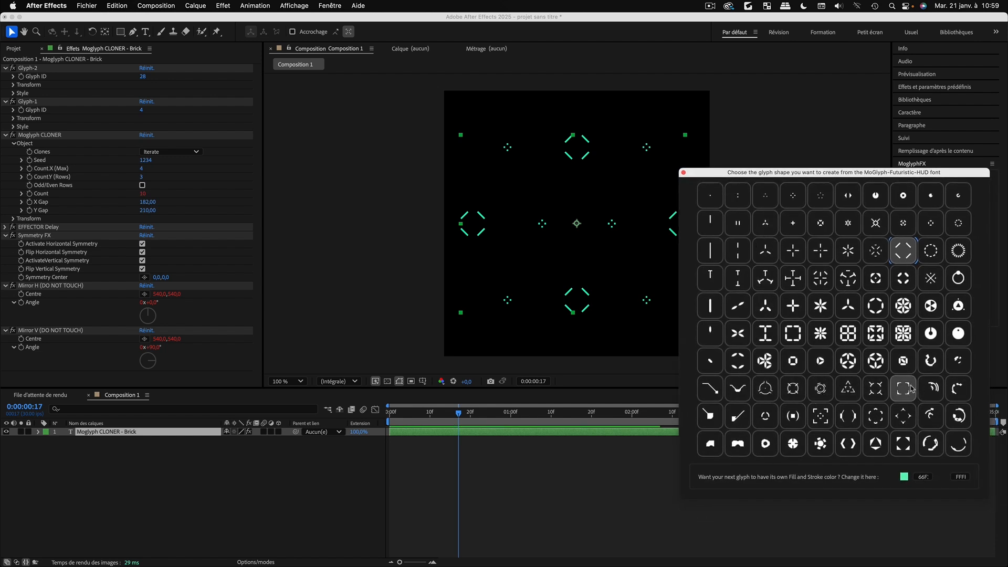
left_click(821, 416)
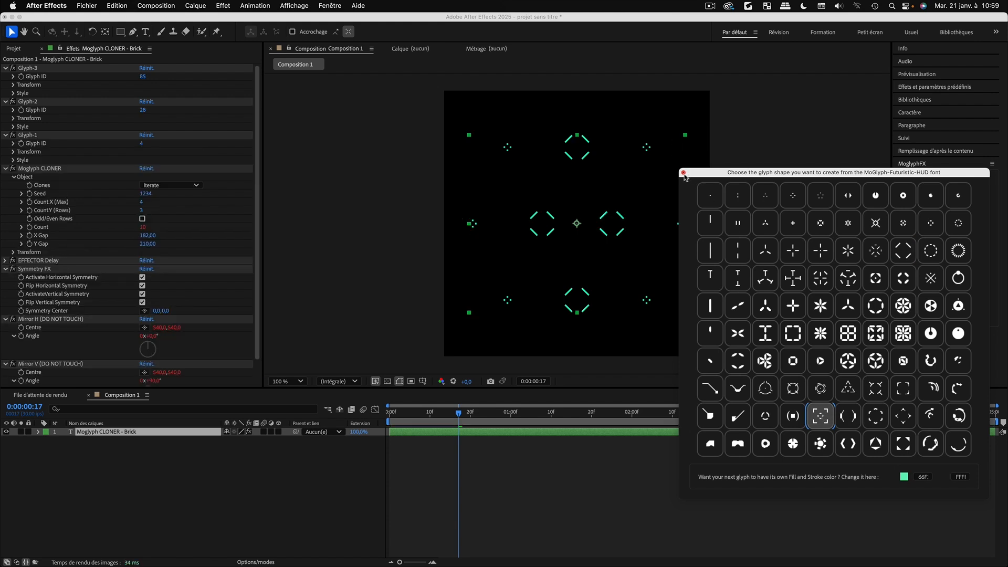
left_click(683, 173)
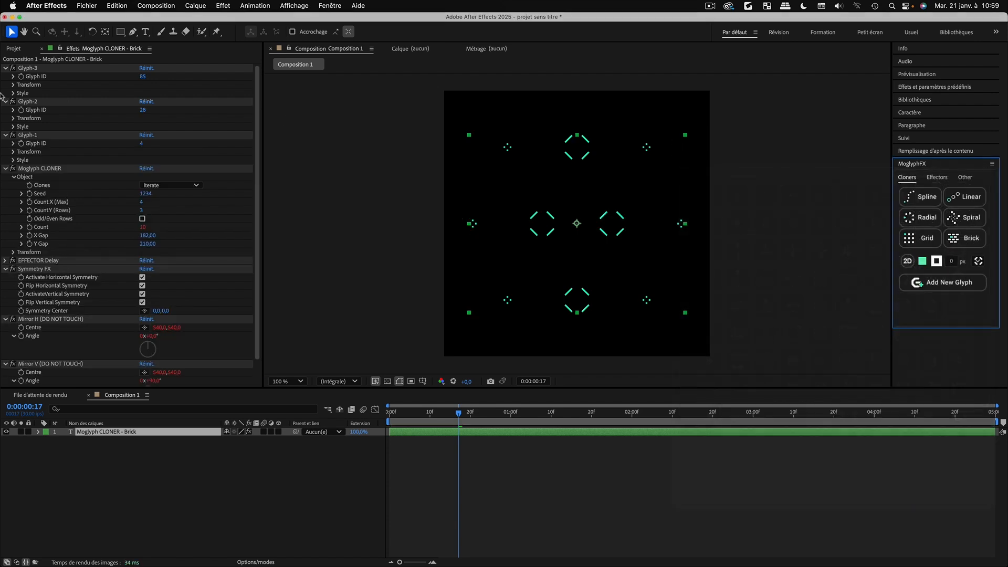
Set the Brick cloner's Clones mode to Randomize and its Seed to 1324, with the playhead at 0:00:00:12
left_click(5, 170)
left_click(5, 169)
left_click(40, 168)
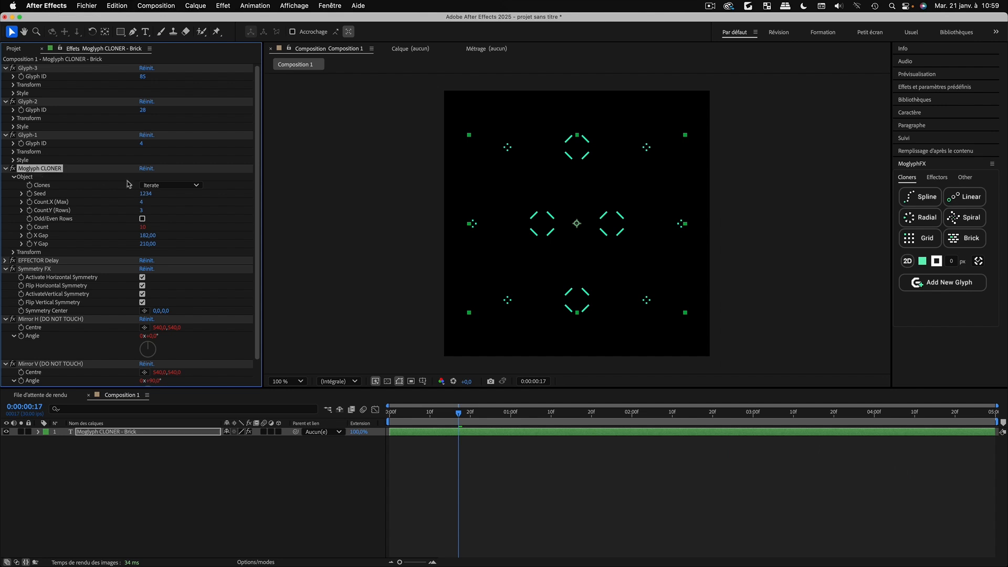
left_click(166, 185)
left_click(171, 207)
left_click(437, 413)
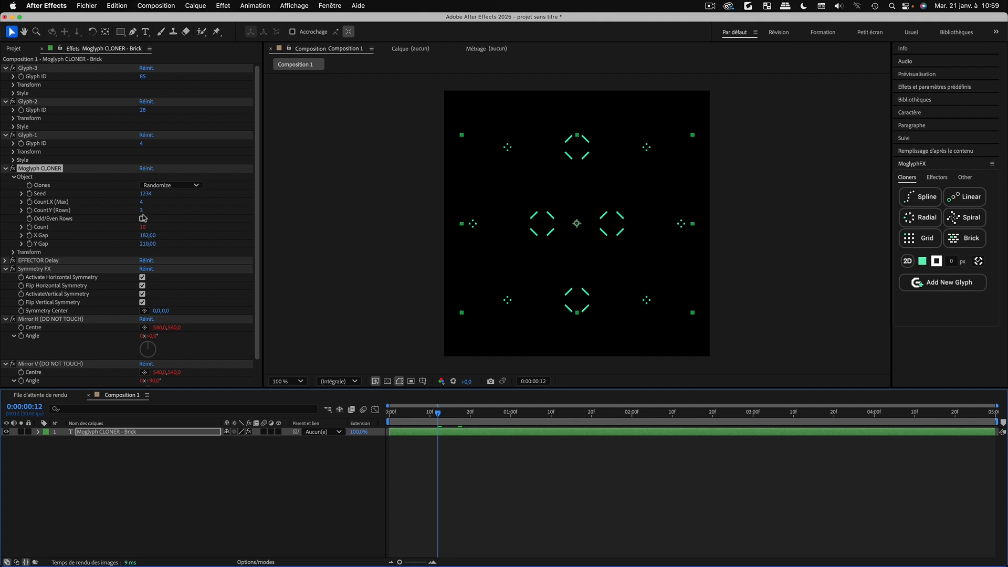
left_click_drag(142, 198, 146, 195)
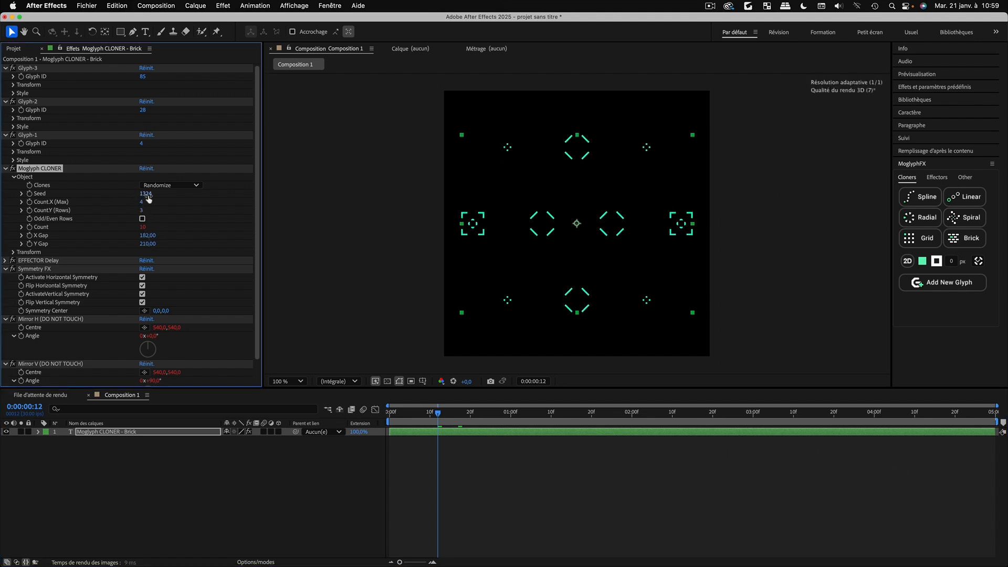
left_click(488, 450)
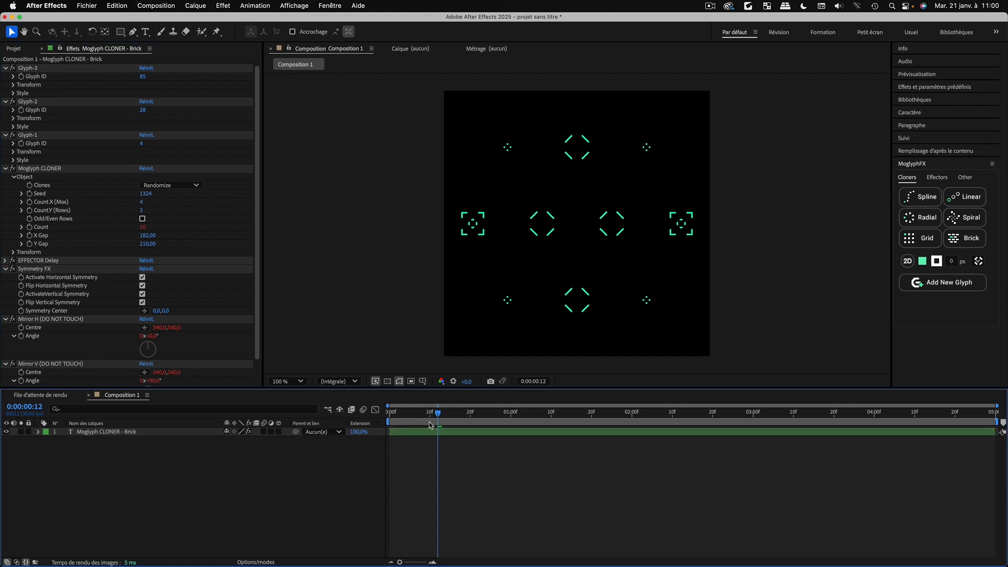
Play the randomized HUD glyph animation from the first frame
left_click_drag(434, 414, 304, 420)
key("space")
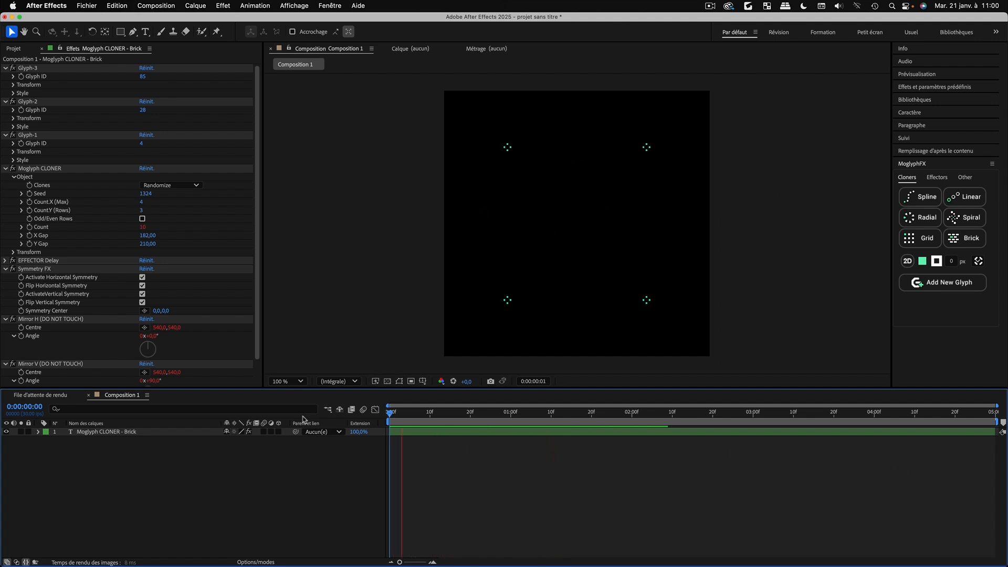
key("space")
Delete the Brick cloner layer and return the playhead to the first frame
left_click(33, 170)
key("super+a")
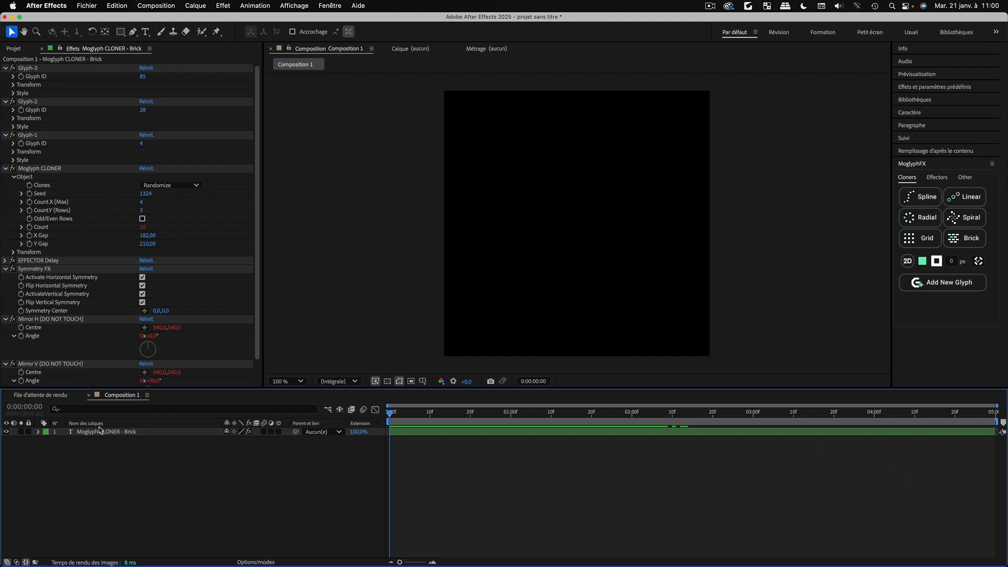
left_click(102, 432)
key("Delete")
left_click(446, 411)
key("Home")
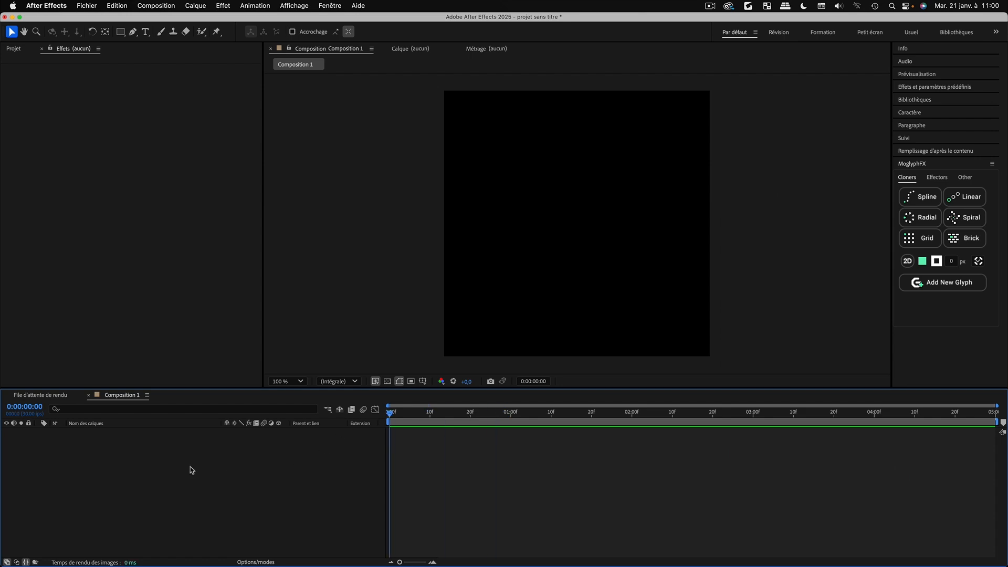
Create a Grid cloner and add the solid square glyph from the MoGlyph-basicGeometry font
left_click(913, 243)
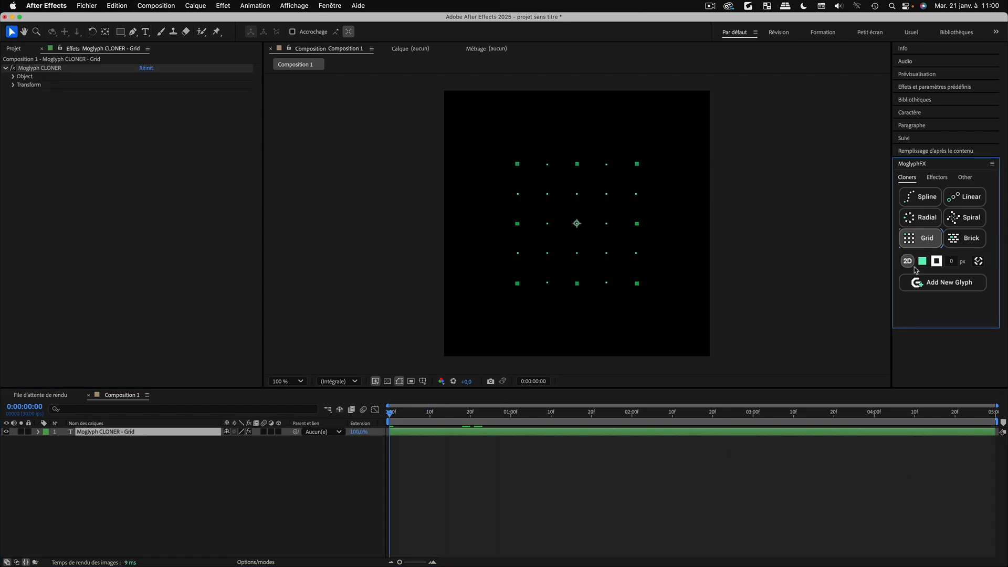
left_click(978, 262)
left_click(953, 273)
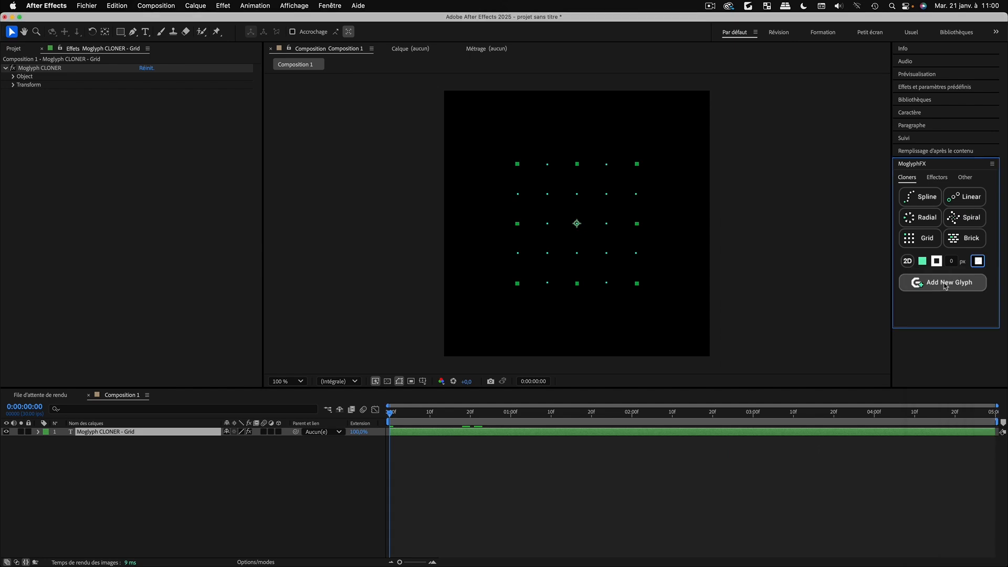
left_click(948, 284)
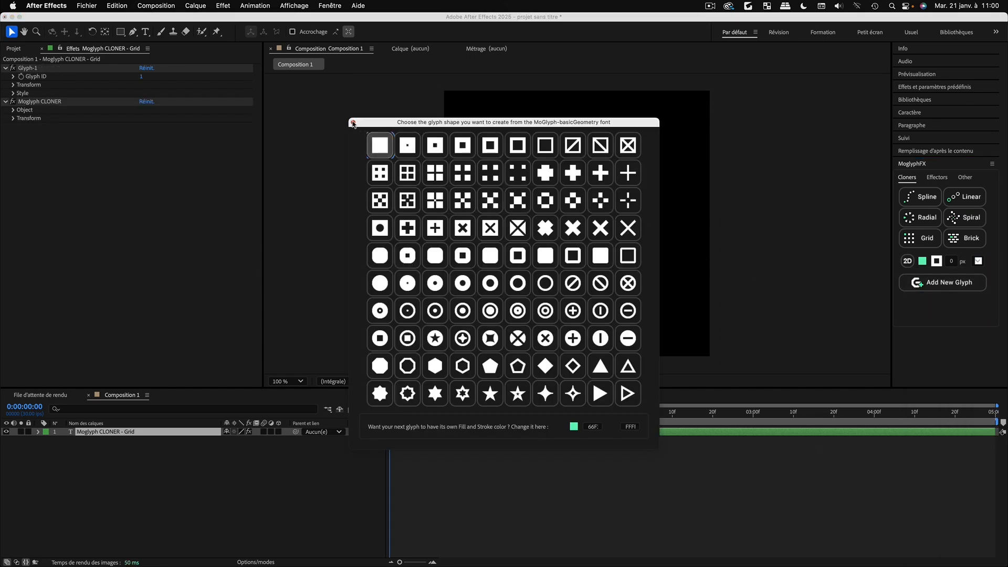
left_click(353, 122)
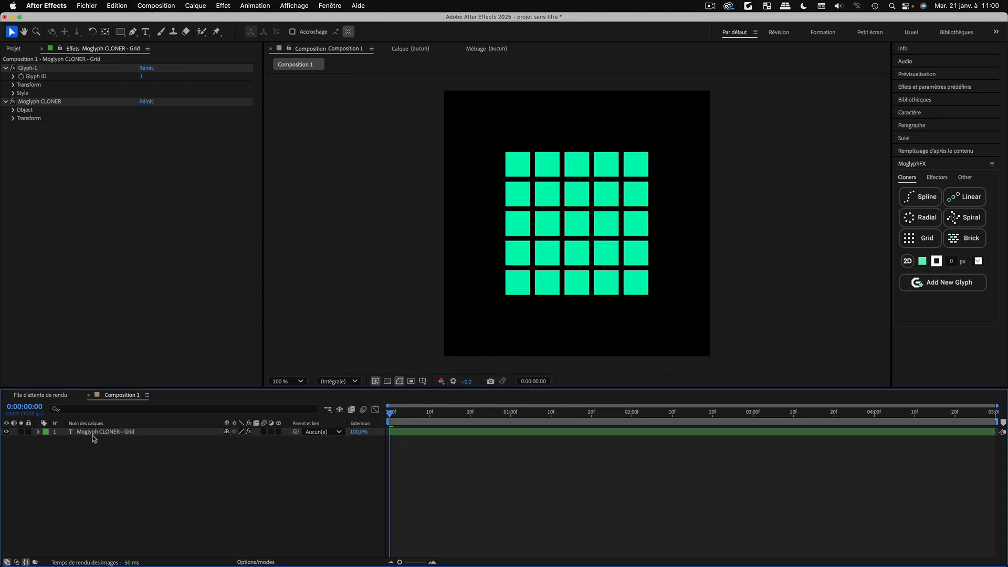
Apply the Delay effector to the Grid cloner, preview its animation from the first frame, and scrub to 0:00:01:02
left_click(935, 179)
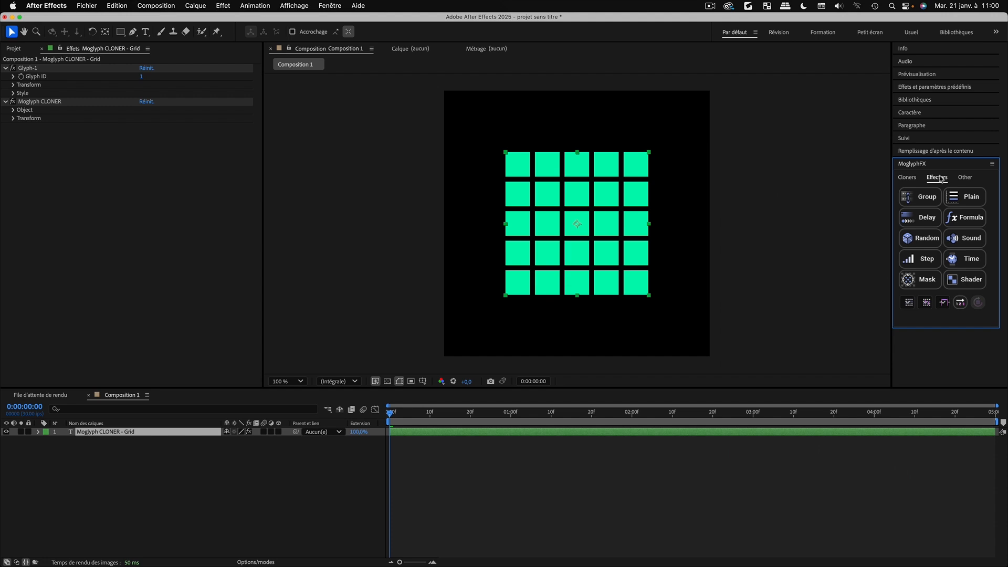
left_click(931, 223)
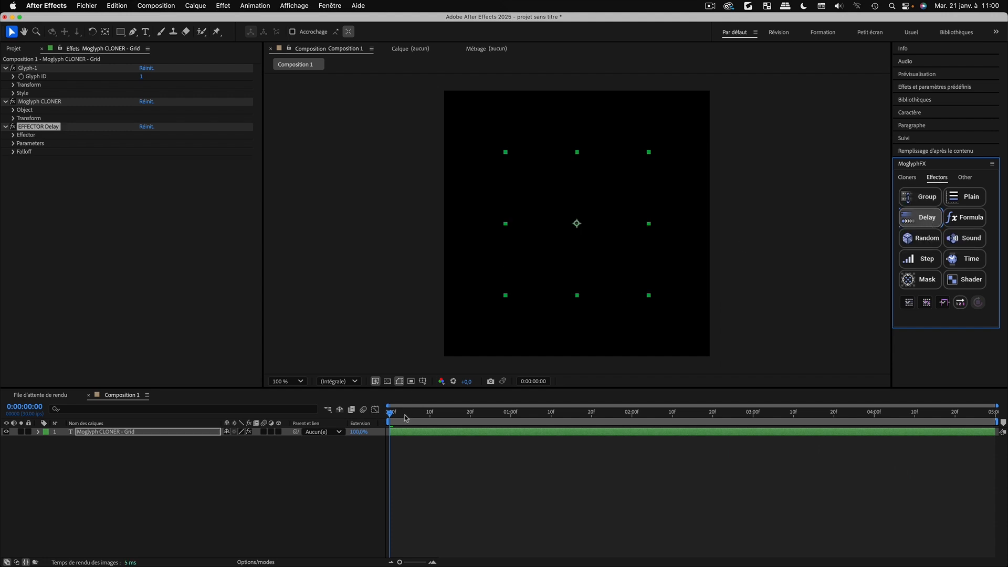
left_click_drag(397, 414, 297, 417)
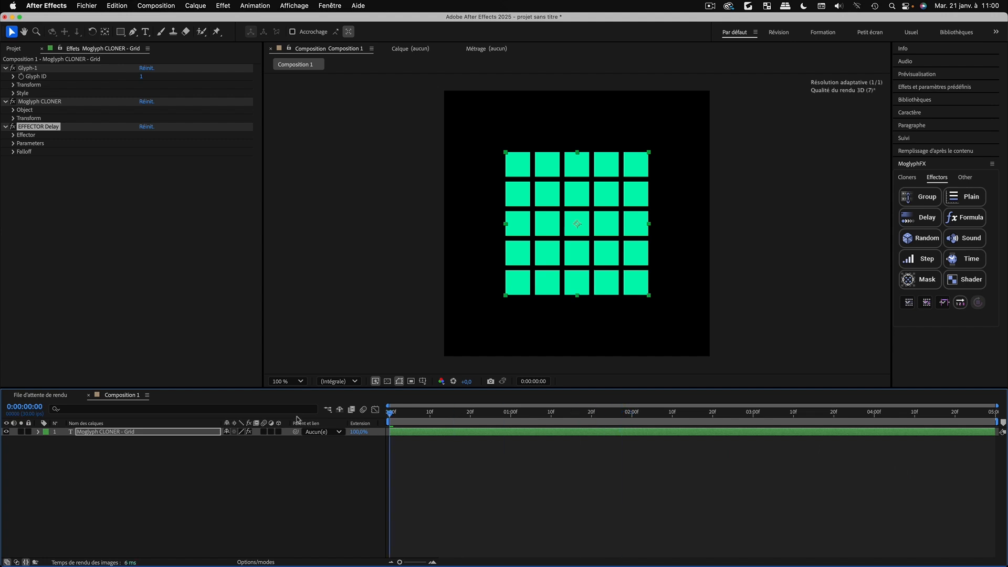
key("space")
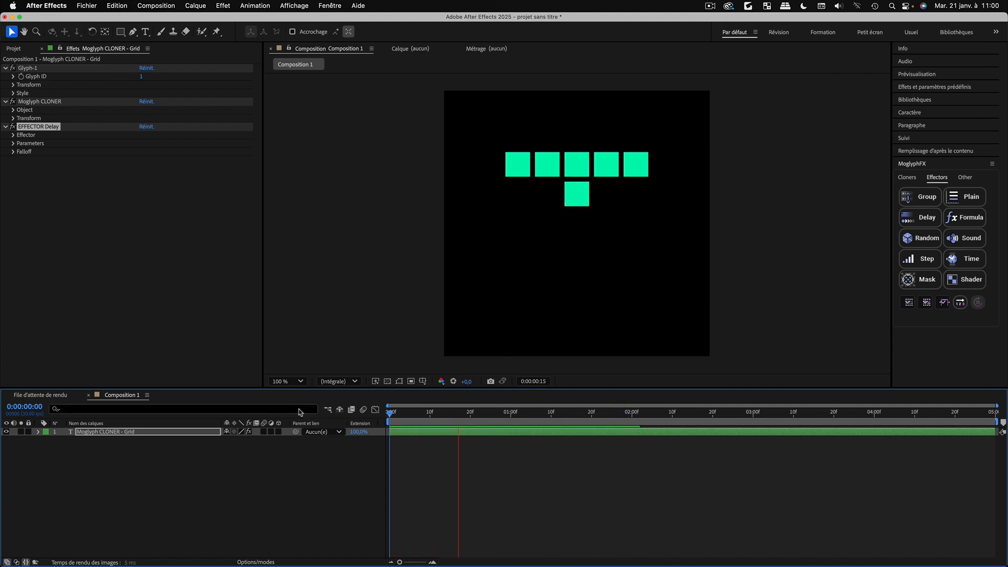
key("space")
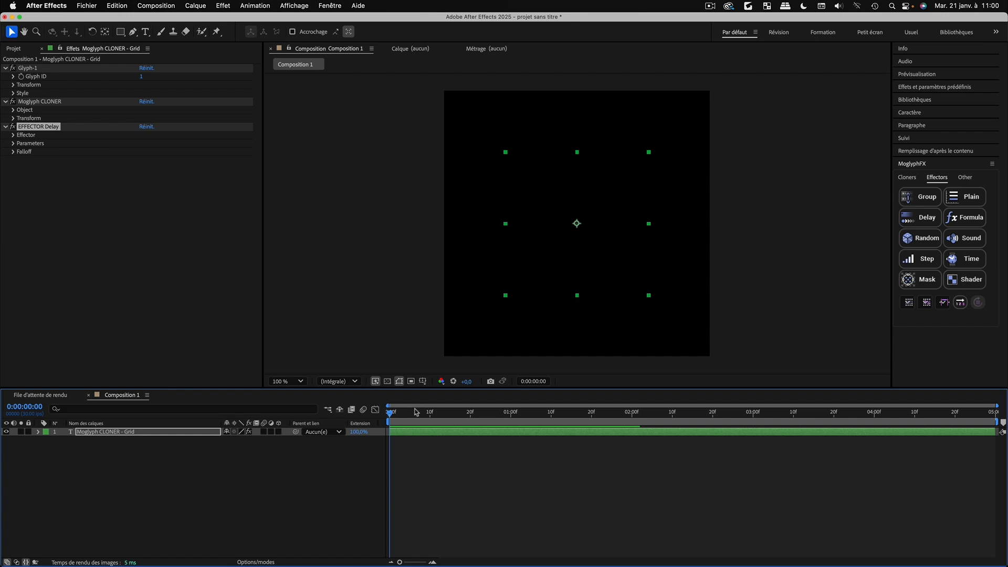
left_click_drag(418, 413, 521, 423)
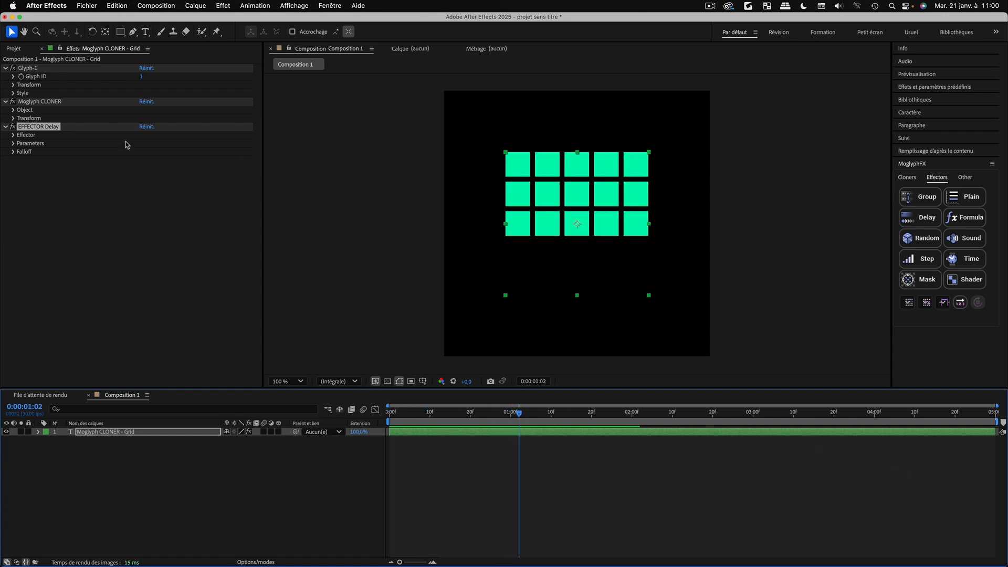
Set the Delay effector's Animation Order Offset to 5 and replay the grid animation, leaving the playhead at 0:00:00:23
left_click(12, 135)
left_click(13, 136)
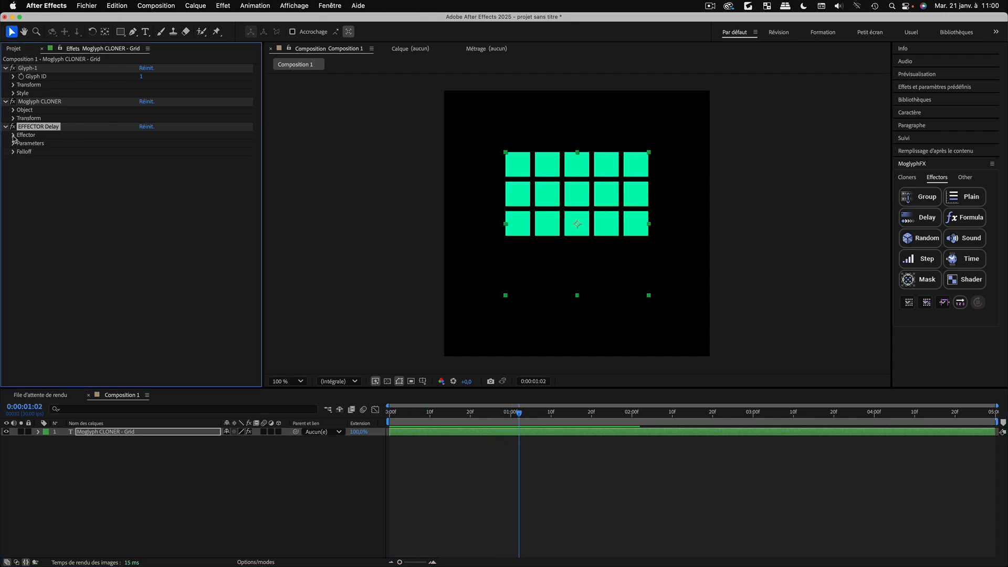
left_click(13, 135)
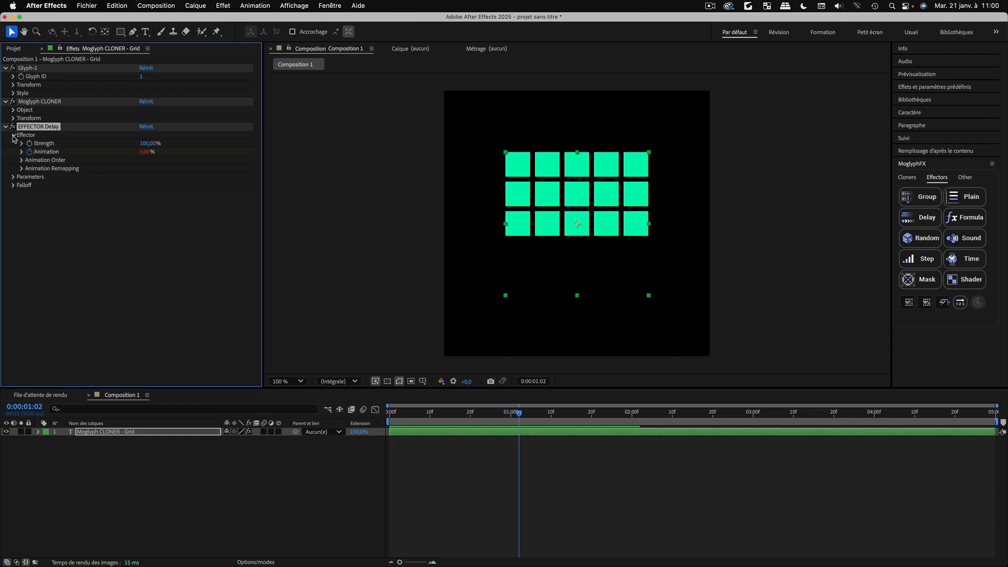
left_click(21, 161)
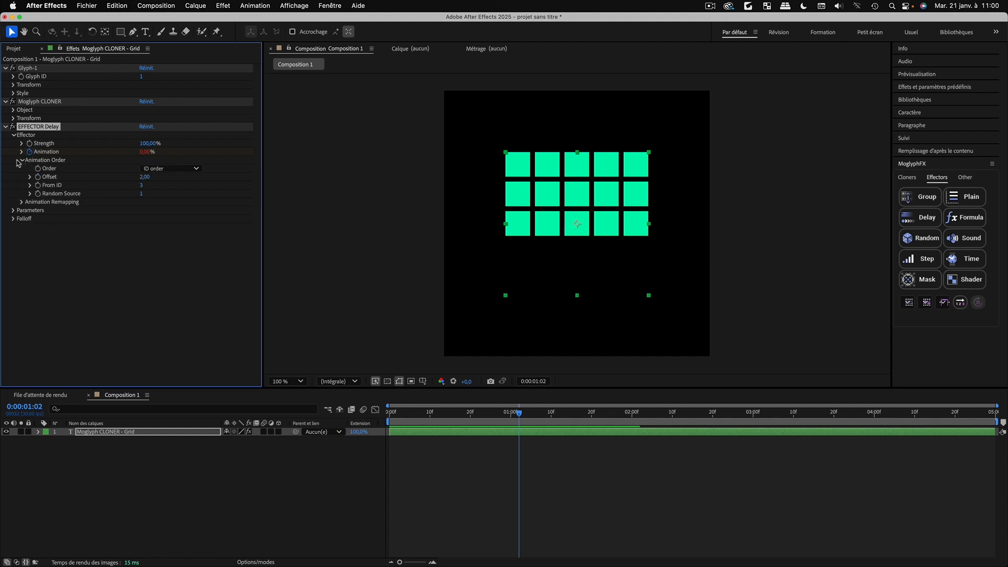
left_click(145, 177)
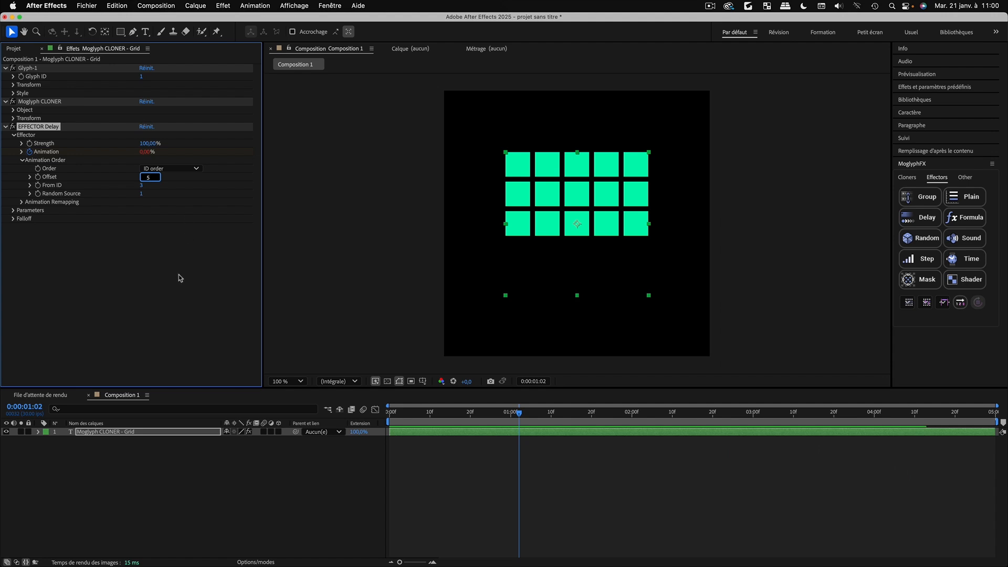
left_click(482, 513)
key("space")
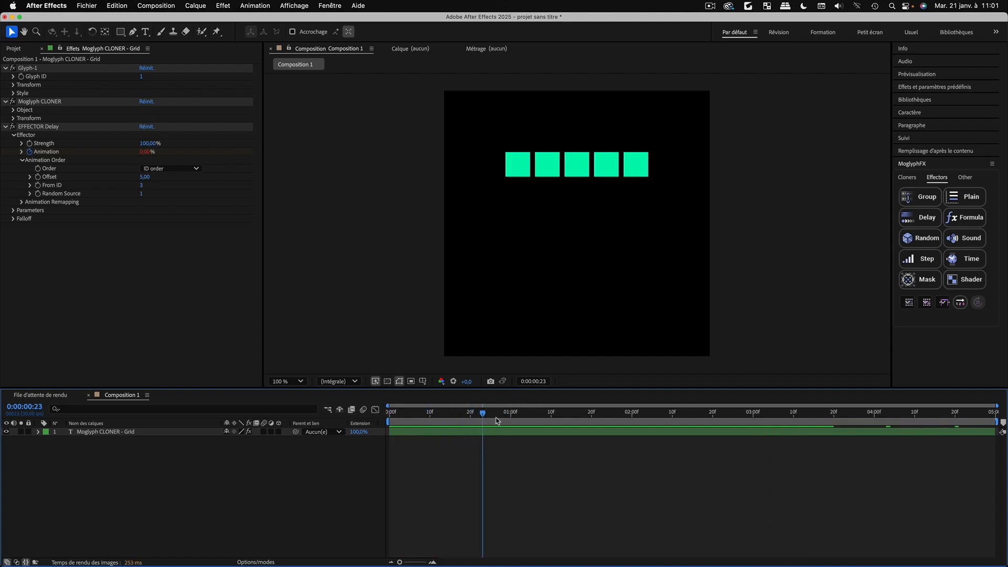
Set the Delay effector's Animation Order to Reverse and preview the grid animation
key("space")
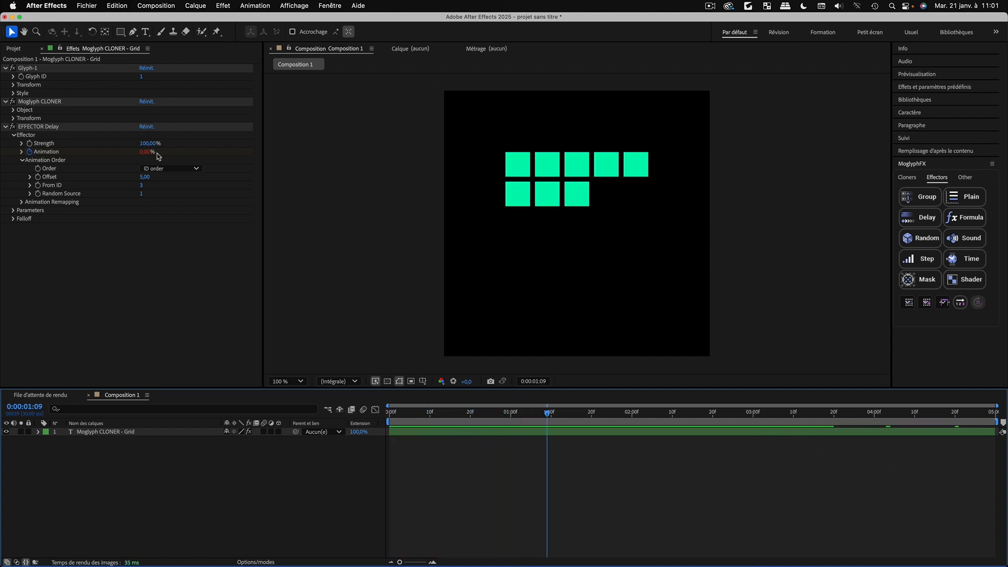
left_click(190, 169)
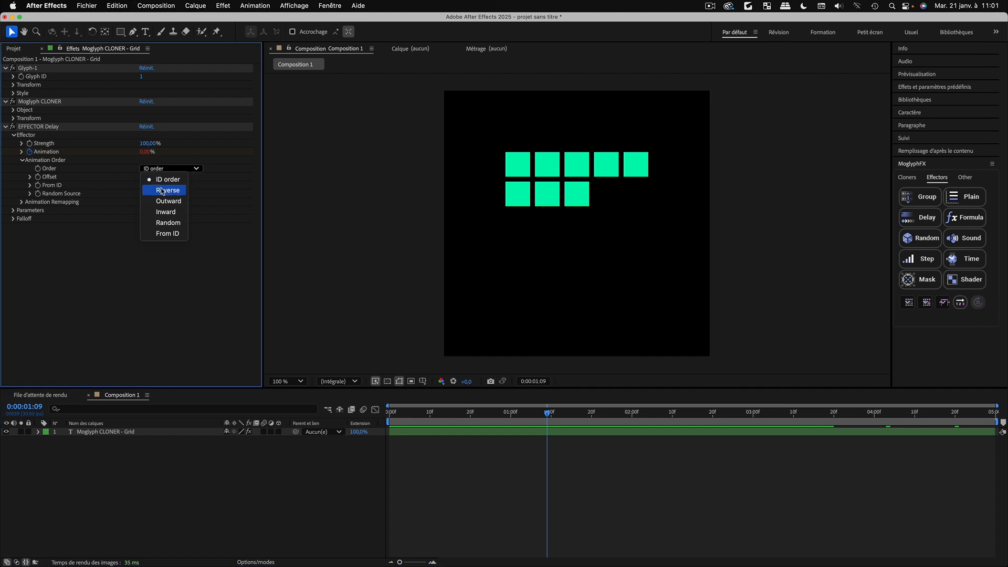
left_click(165, 191)
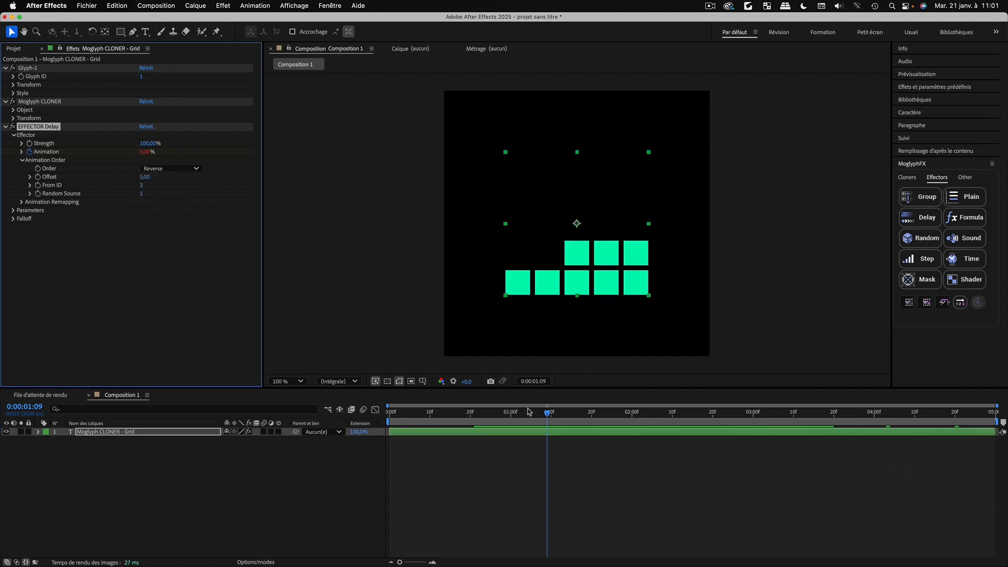
key("space")
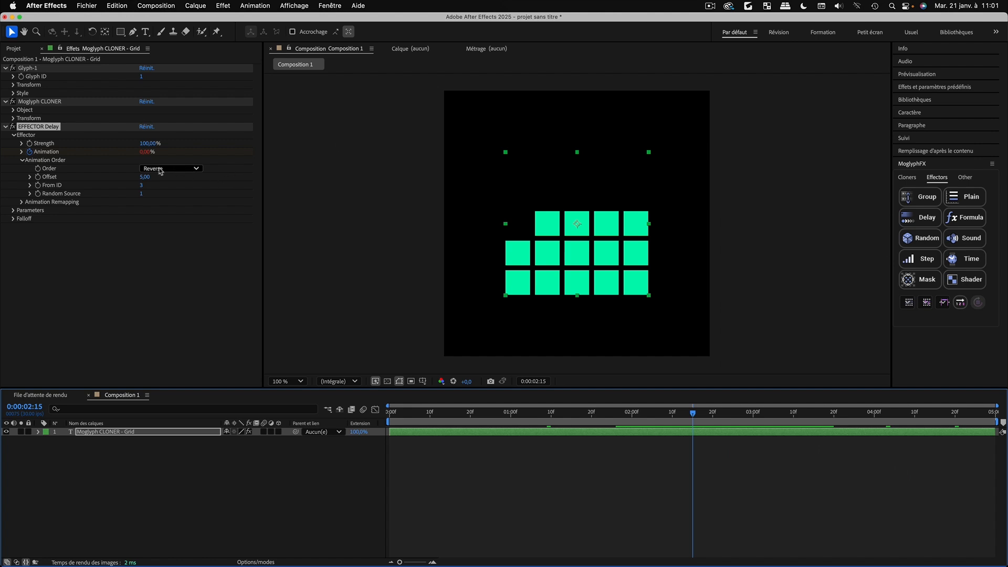
Switch the Delay effector's Animation Order to Outward and play back the grid animation
left_click(171, 168)
left_click(163, 198)
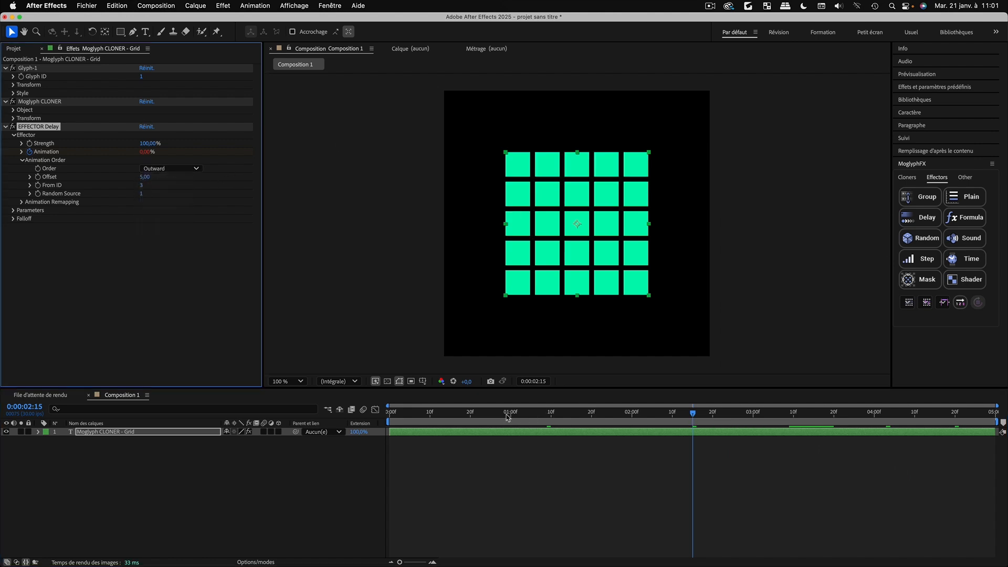
key("space")
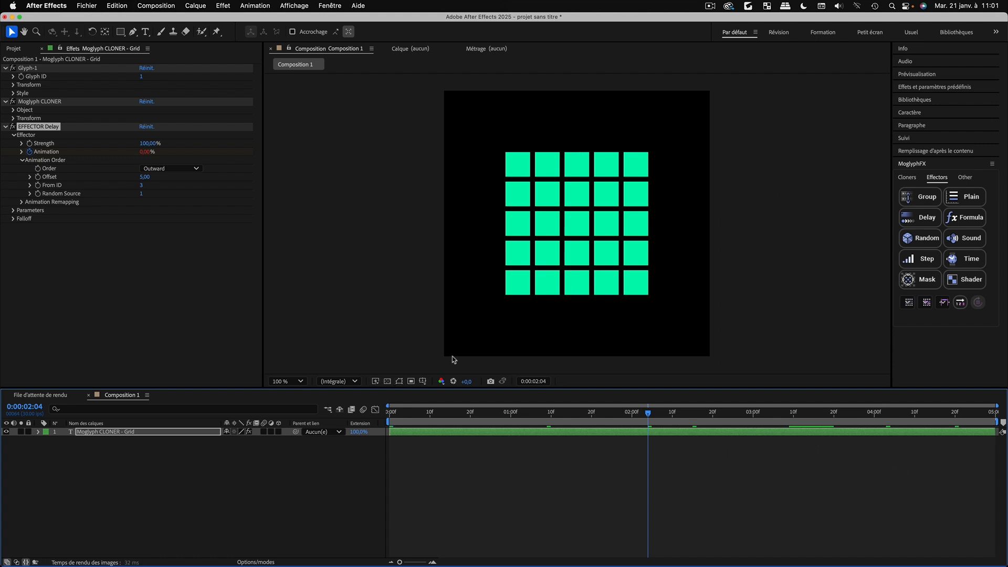
key("space")
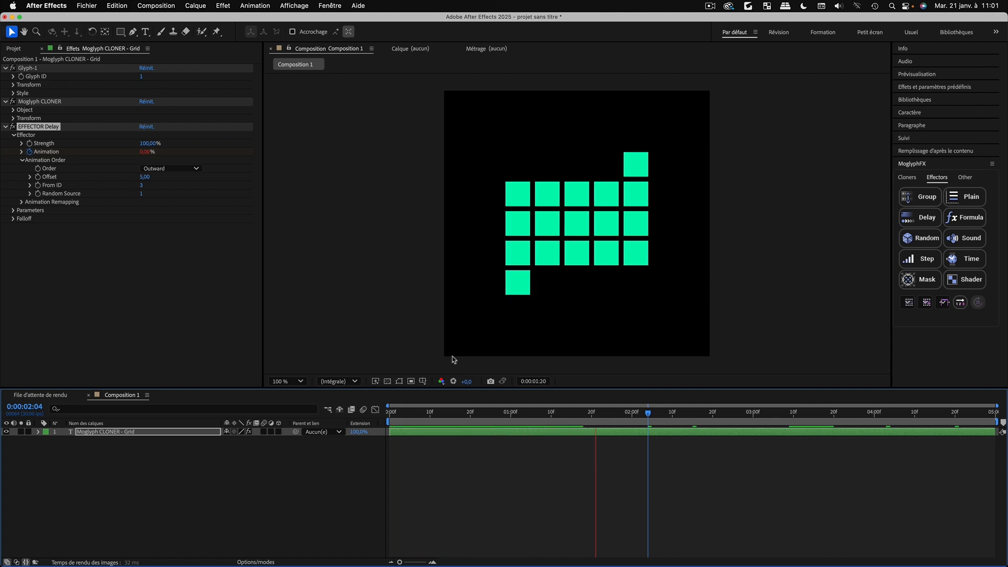
Try the Inward order on the Delay effector, switch to Random, and stop the playback
left_click(160, 170)
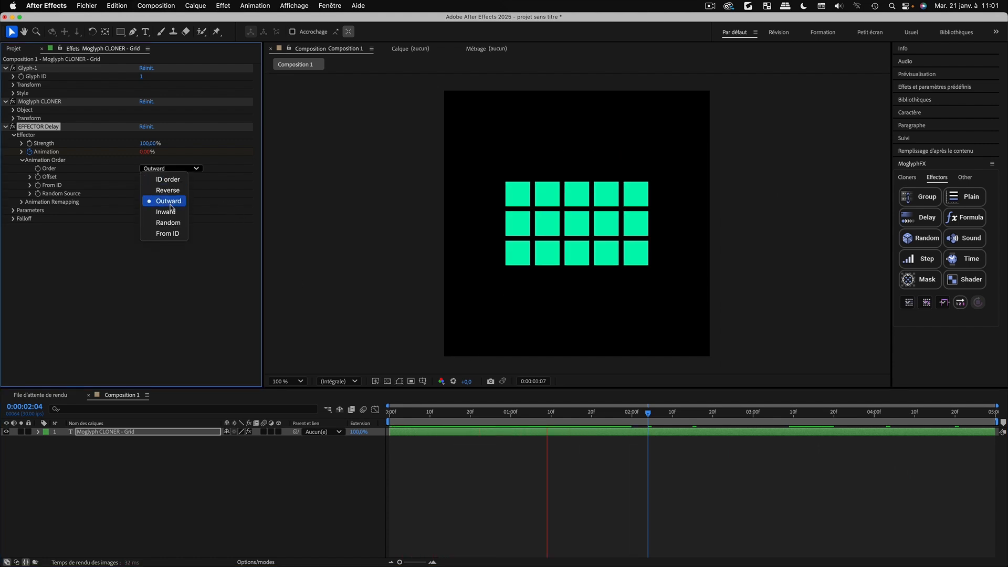
left_click(193, 210)
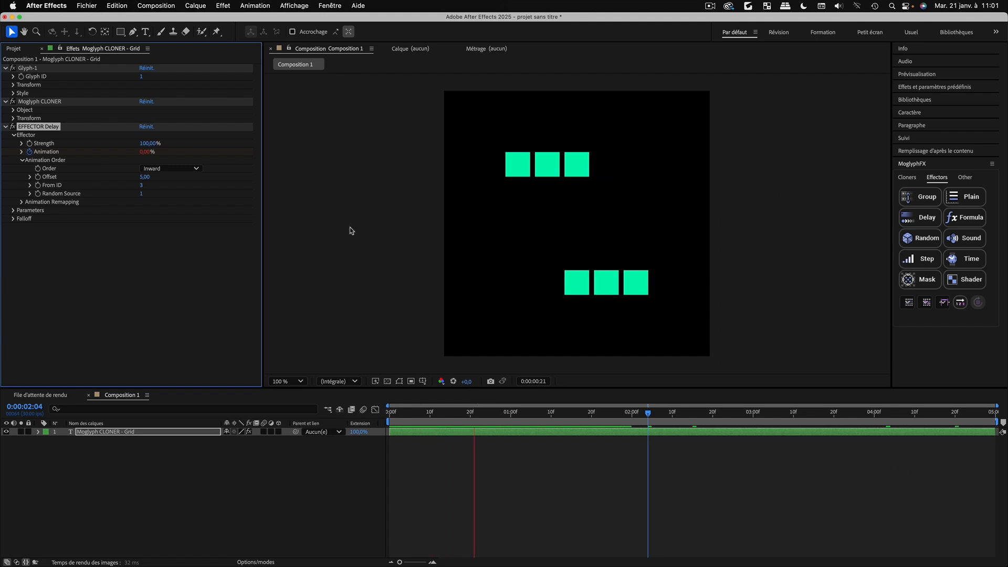
left_click(171, 168)
left_click(173, 225)
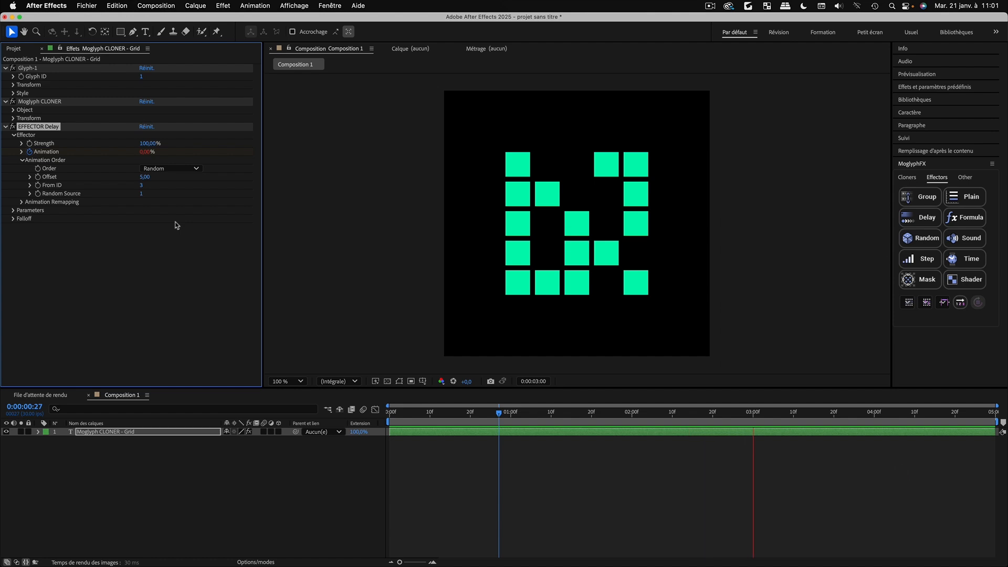
key("space")
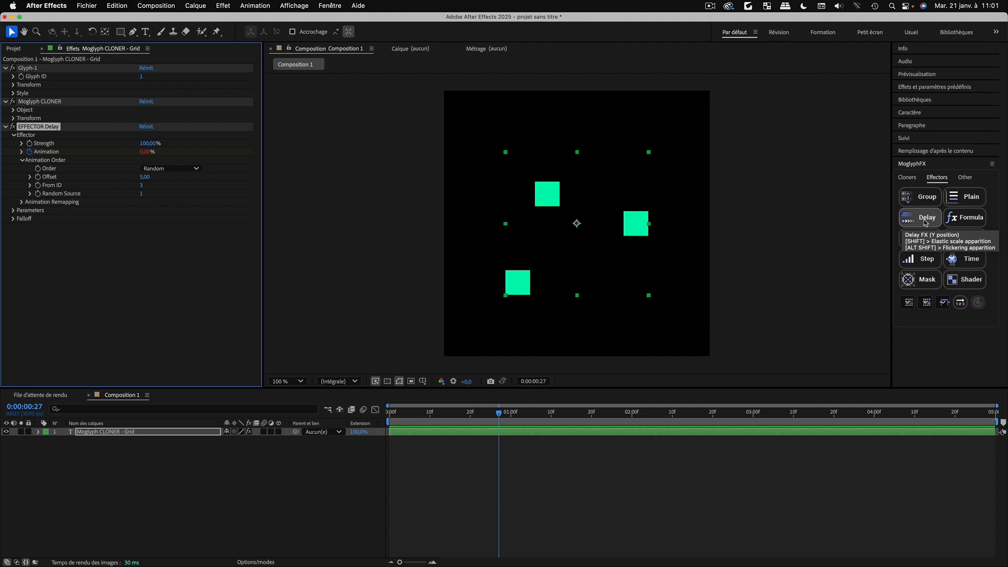
Delete the Grid cloner layer carrying the Delay effector
left_click(120, 464)
left_click(102, 432)
key("Delete")
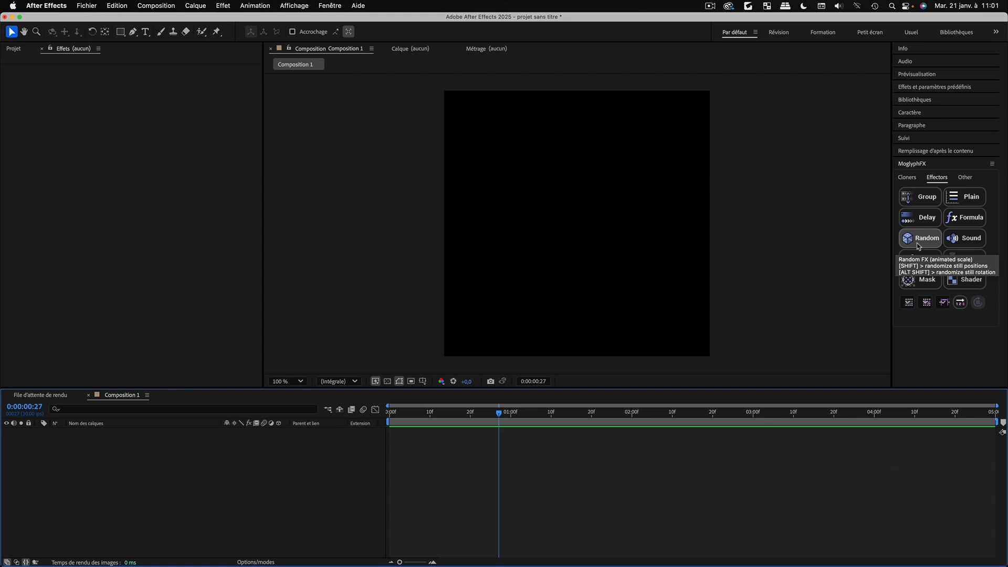
Create a new Grid cloner, return the playhead to the first frame, and select the cloner layer
left_click(905, 178)
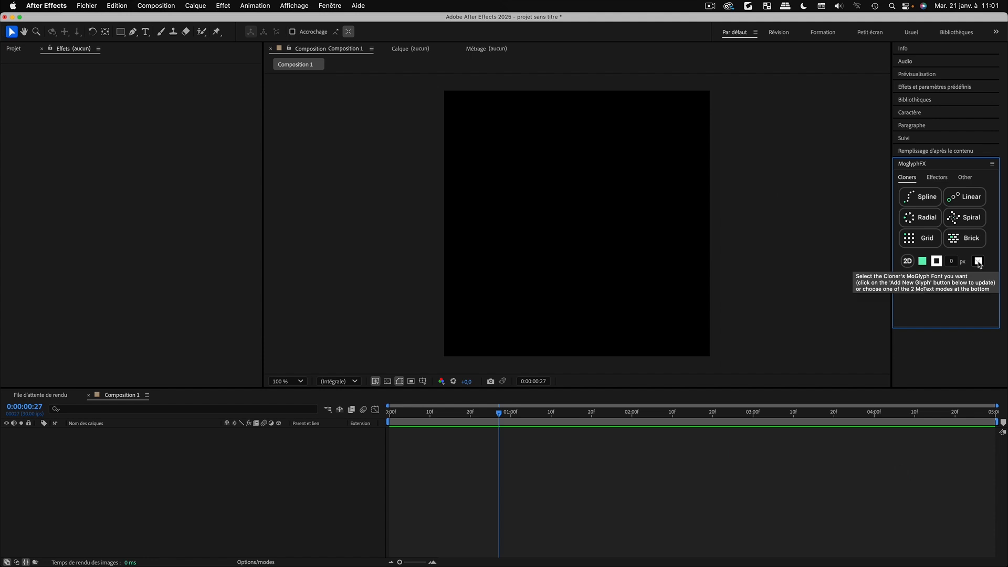
left_click(924, 240)
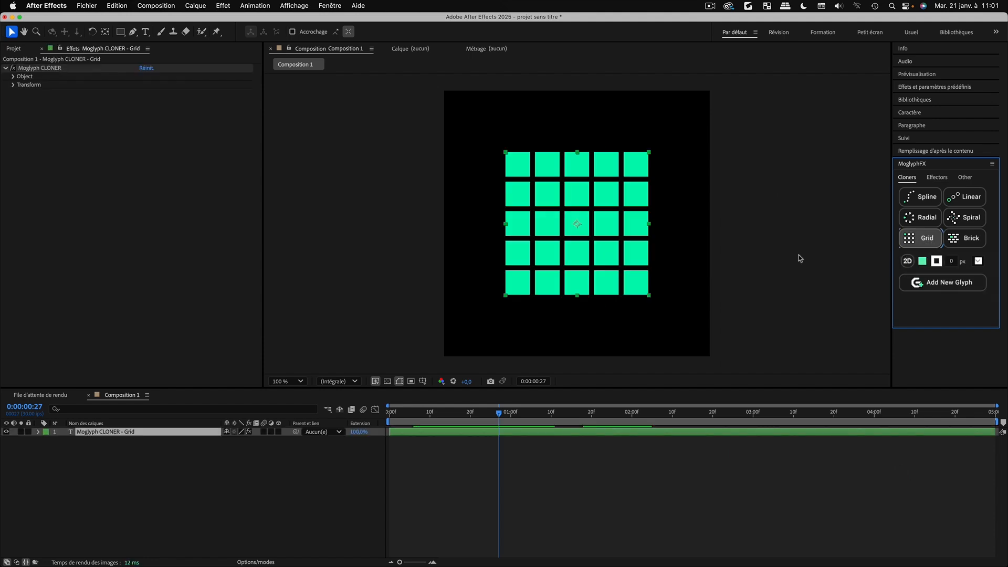
left_click_drag(477, 417, 390, 418)
left_click(119, 473)
left_click(94, 433)
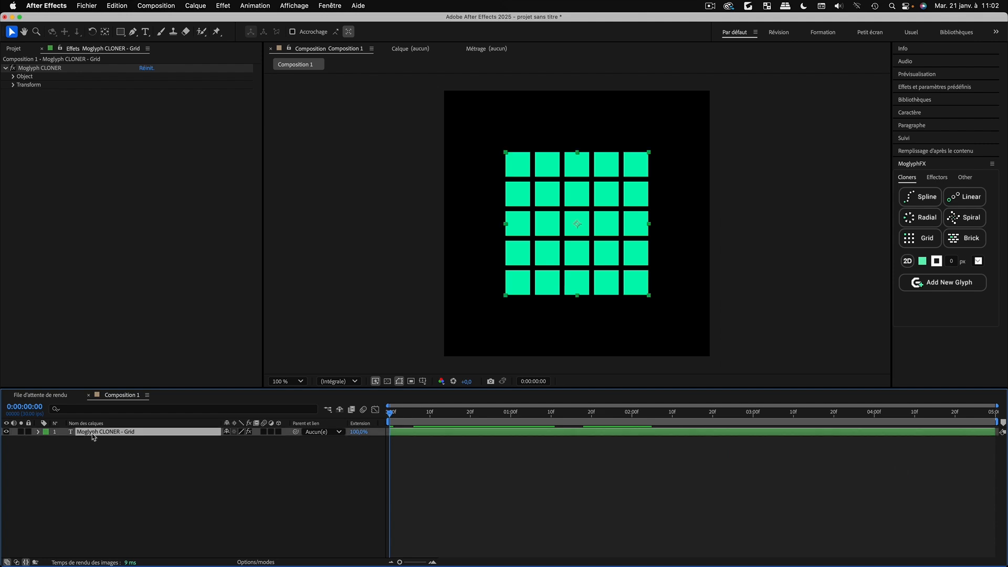
Apply the default animated-scale Random effector to the Grid cloner and preview its animation from the first frame
left_click(934, 178)
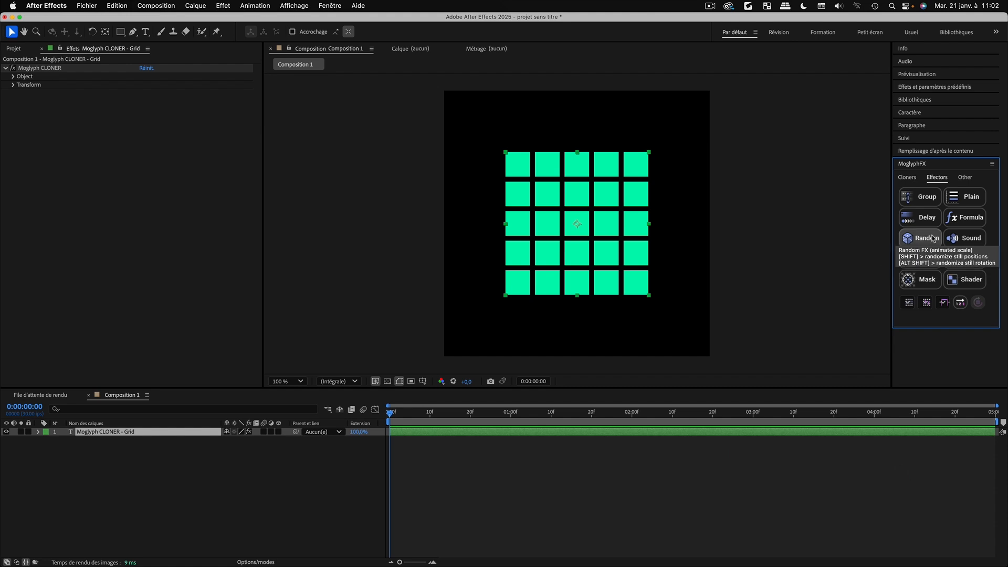
left_click(632, 505)
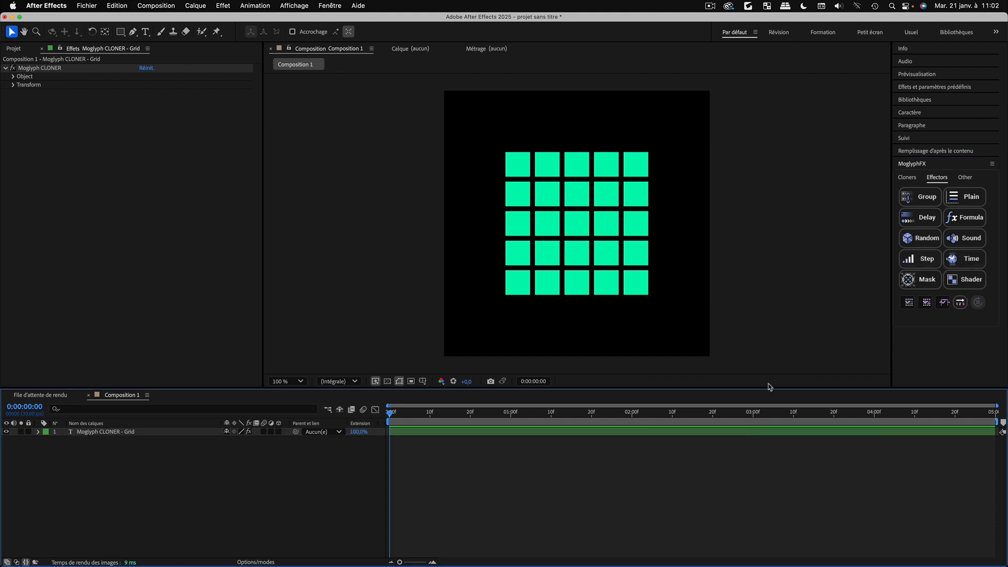
left_click(97, 431)
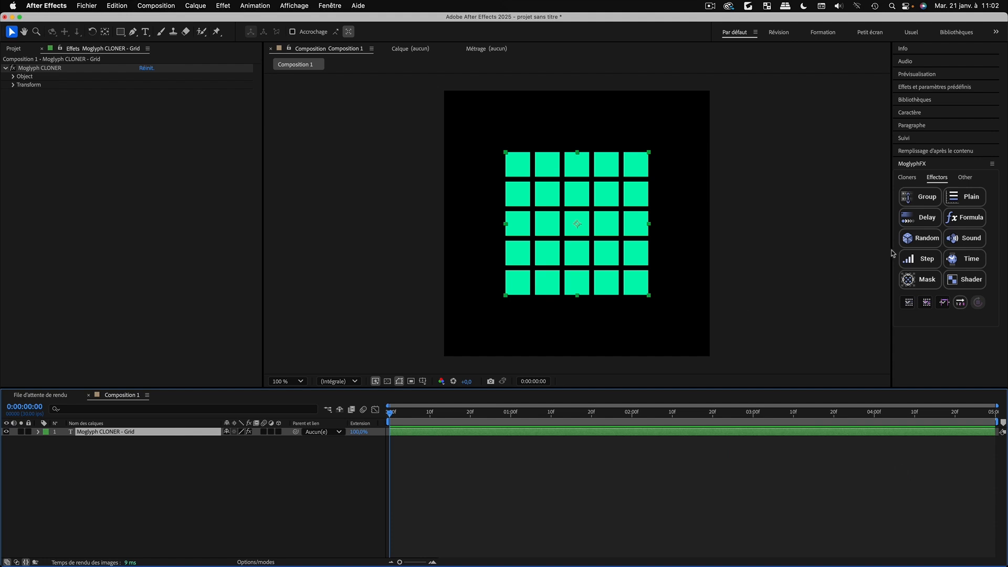
left_click(921, 238)
left_click(402, 418)
key("space")
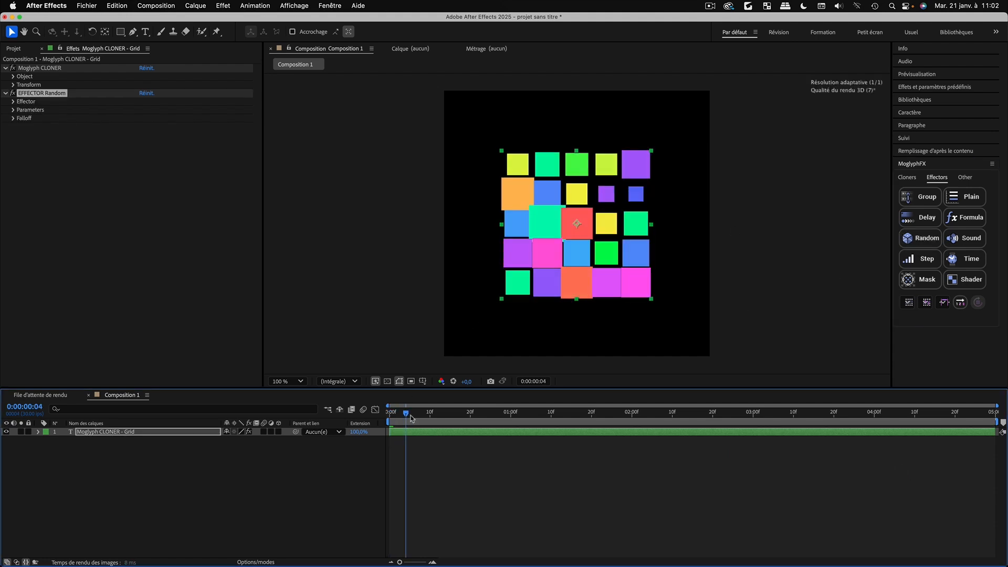
key("space")
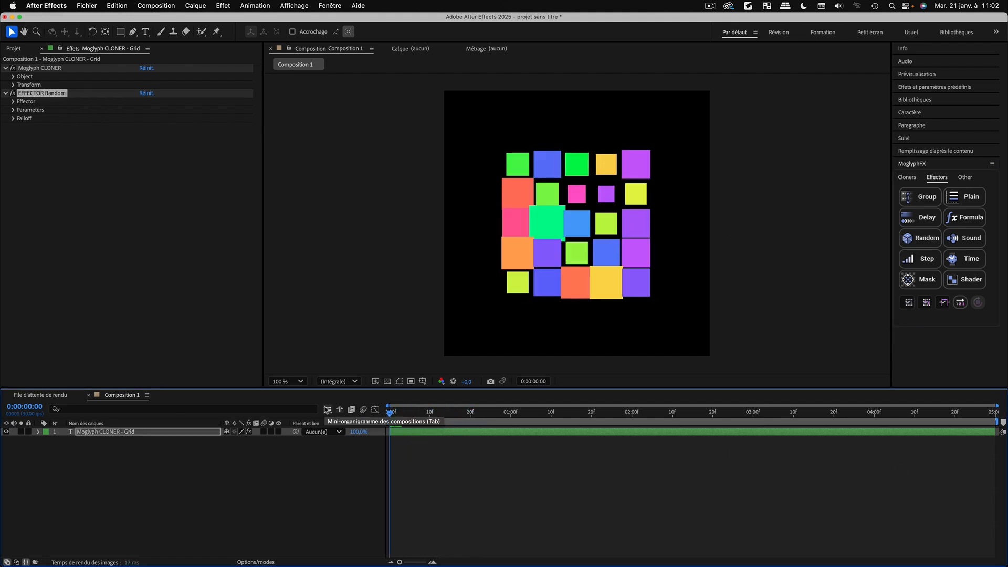
key("space")
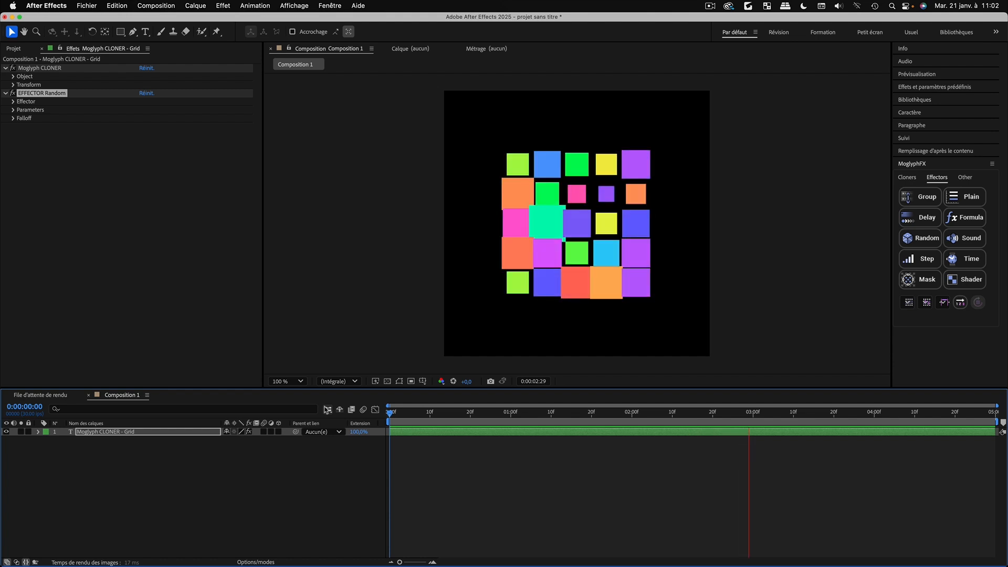
key("space")
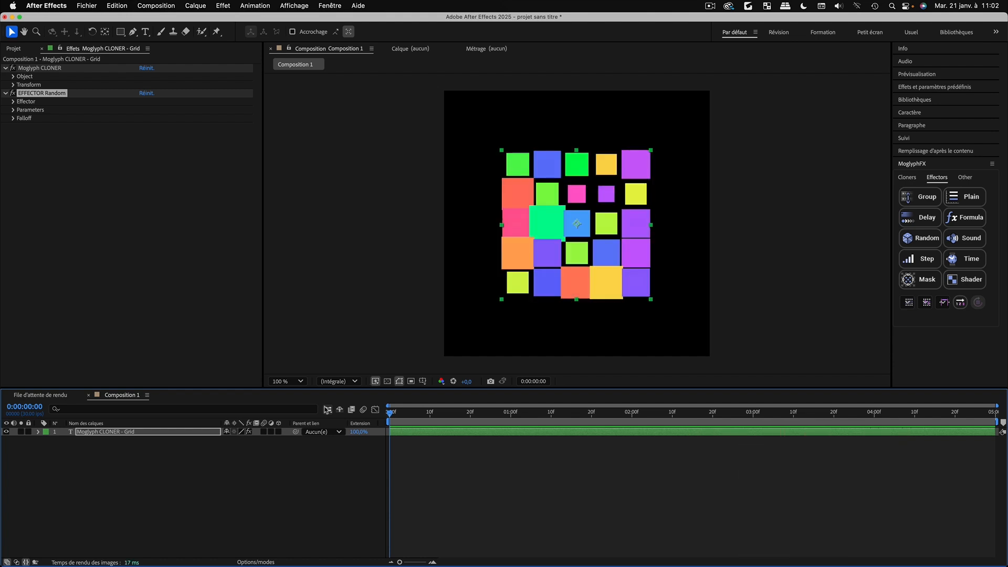
Replace the Random effector on the Grid cloner with its still-positions variant and scrub back to the first frame
key("Delete")
left_click(95, 450)
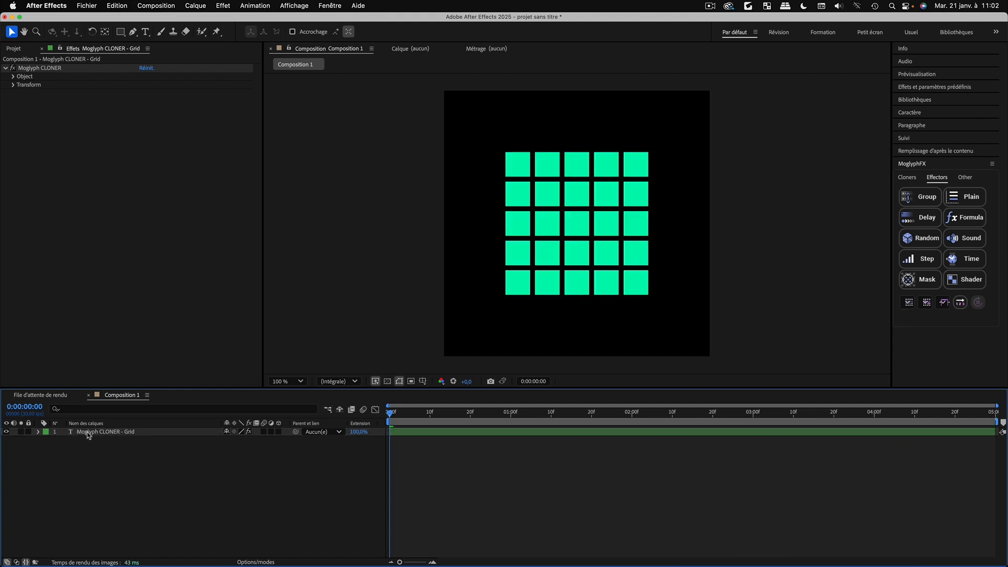
left_click(88, 432)
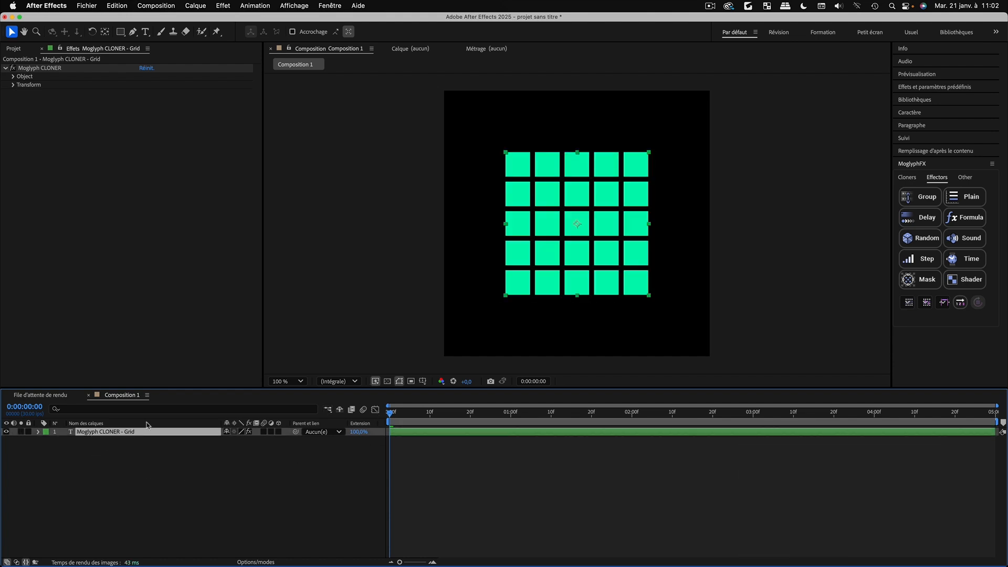
left_click(931, 245)
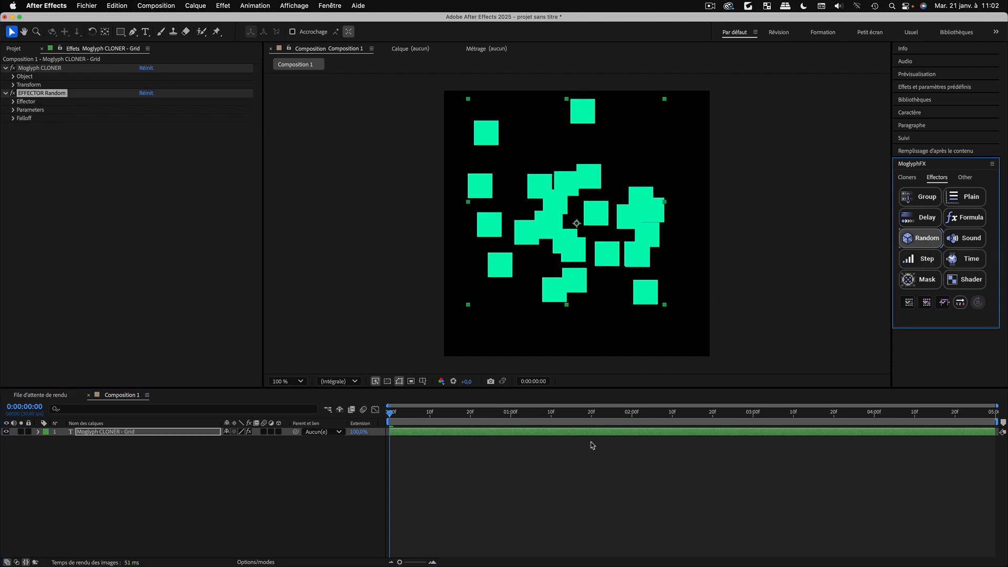
left_click(535, 477)
left_click_drag(392, 414, 282, 450)
left_click(555, 221)
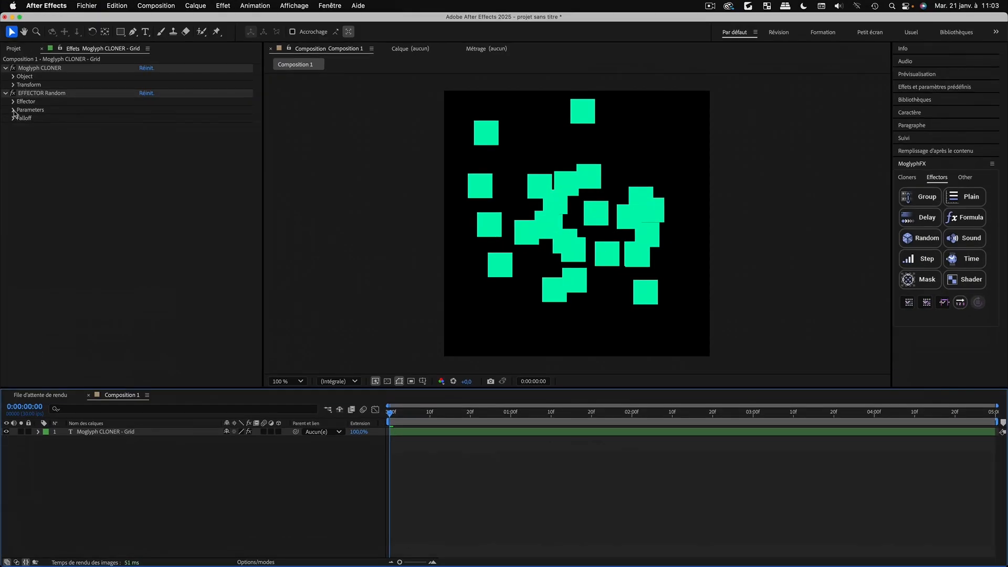
Set the Random effector's Position.X and Position.Y transform parameters to 1080
left_click(13, 110)
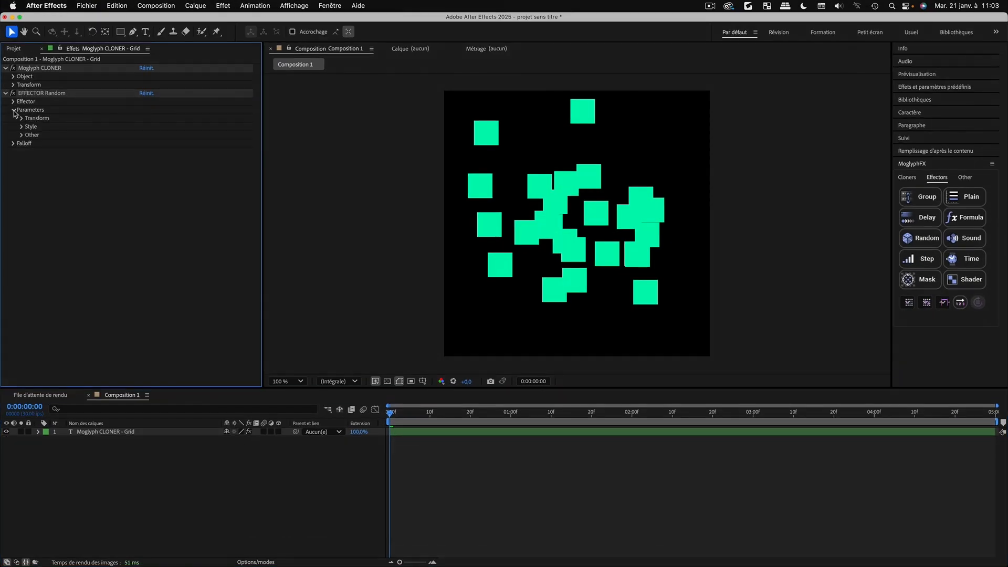
left_click(22, 119)
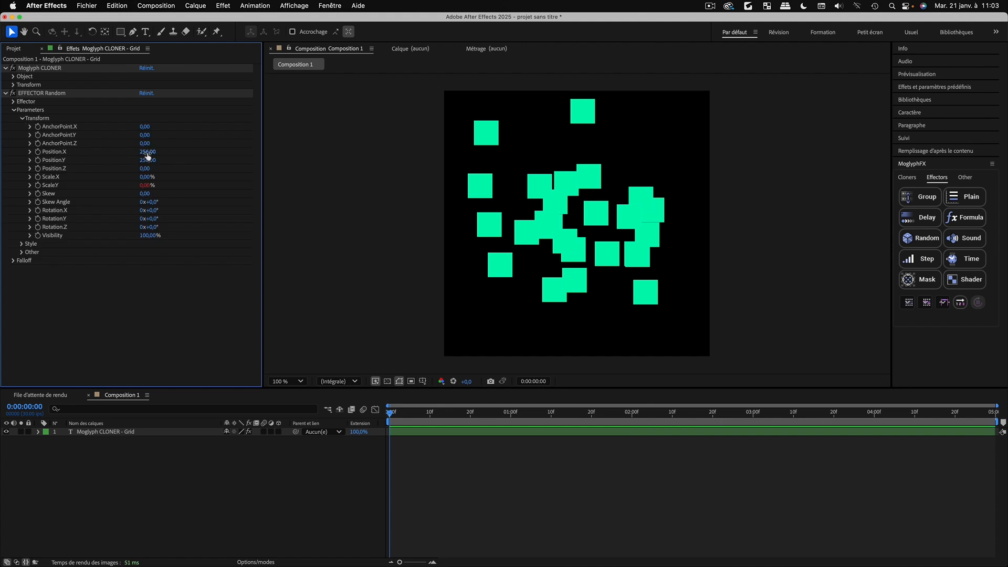
left_click(147, 153)
type("108")
key("Tab")
type("108")
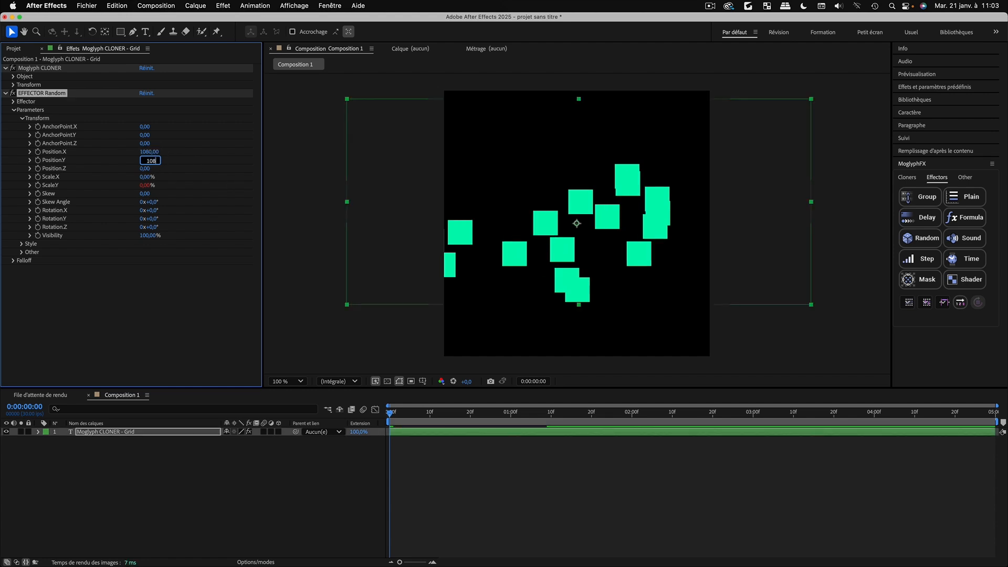
type("0")
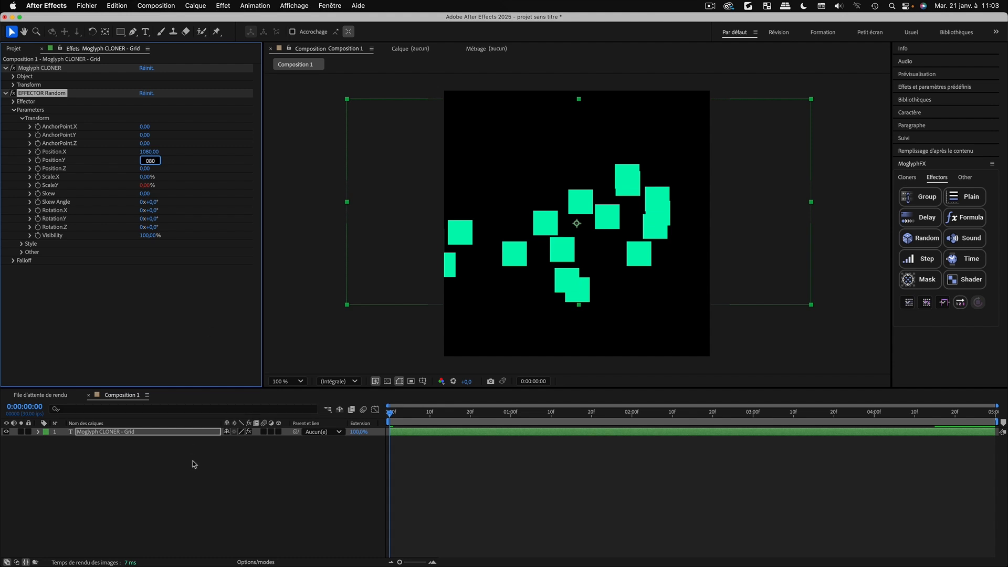
left_click(201, 490)
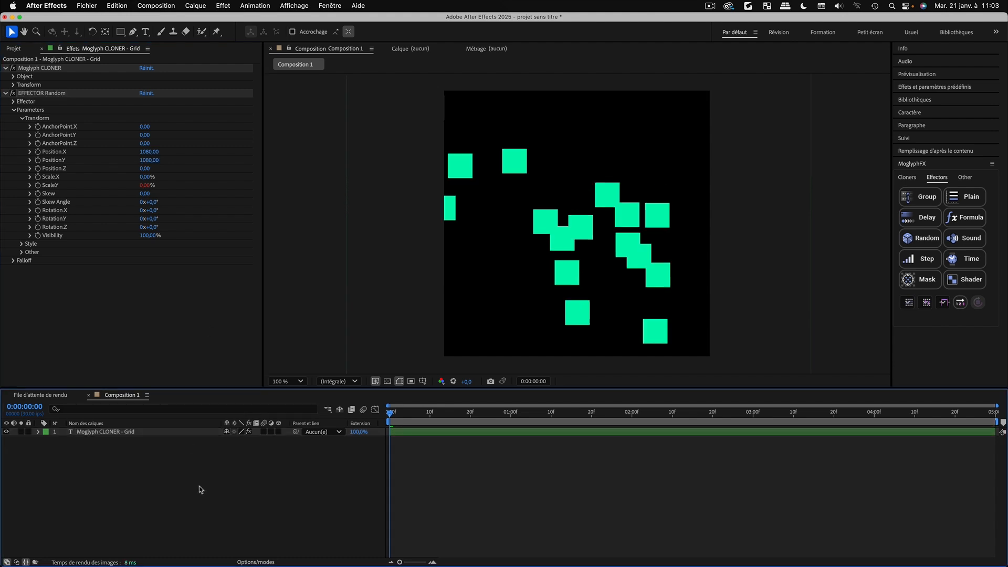
Reduce the Random effector's Strength to 14%, scrub to 0:00:00:02, and leave Random Mode on Random
left_click(15, 110)
left_click(14, 102)
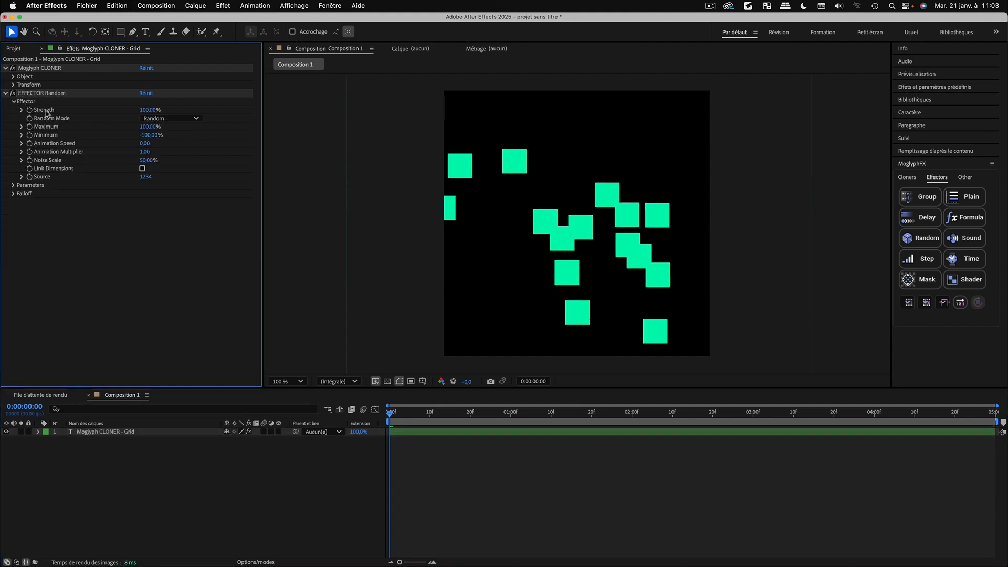
mouse_move(150, 110)
left_mouse_down()
mouse_move(110, 118)
mouse_move(158, 126)
mouse_move(143, 127)
left_mouse_up()
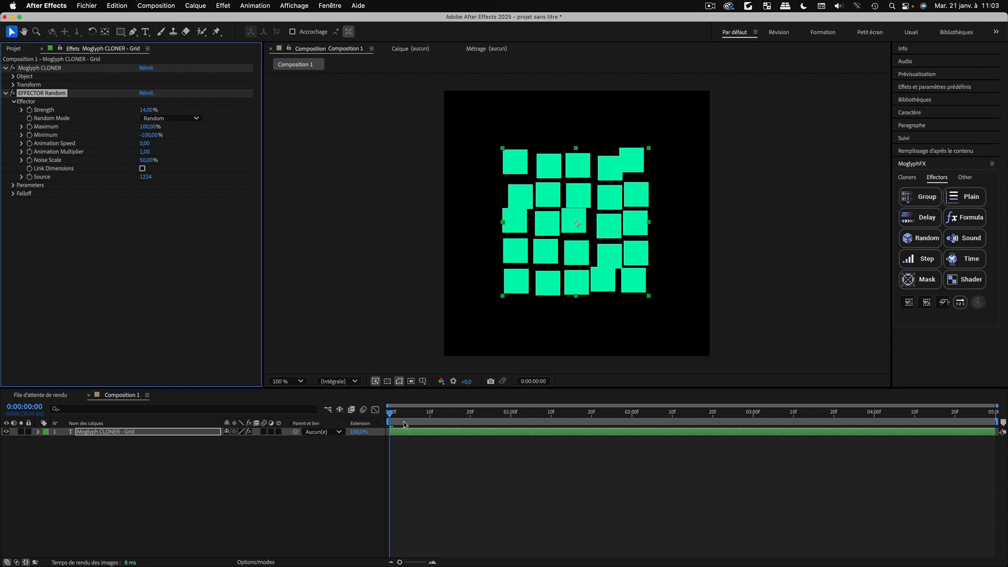
mouse_move(402, 414)
left_mouse_down()
mouse_move(692, 410)
mouse_move(433, 434)
mouse_move(608, 421)
mouse_move(398, 415)
left_mouse_up()
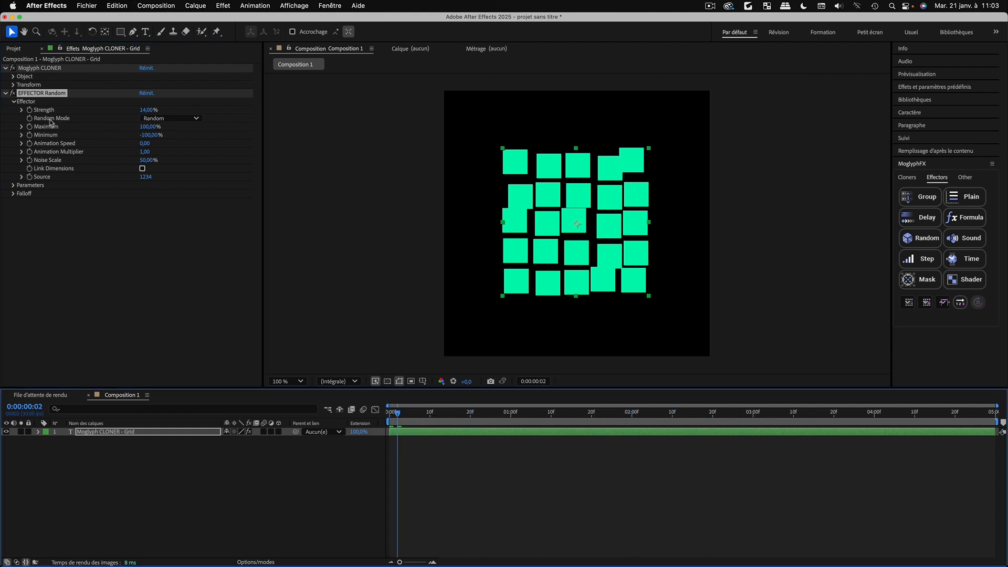
left_click(152, 120)
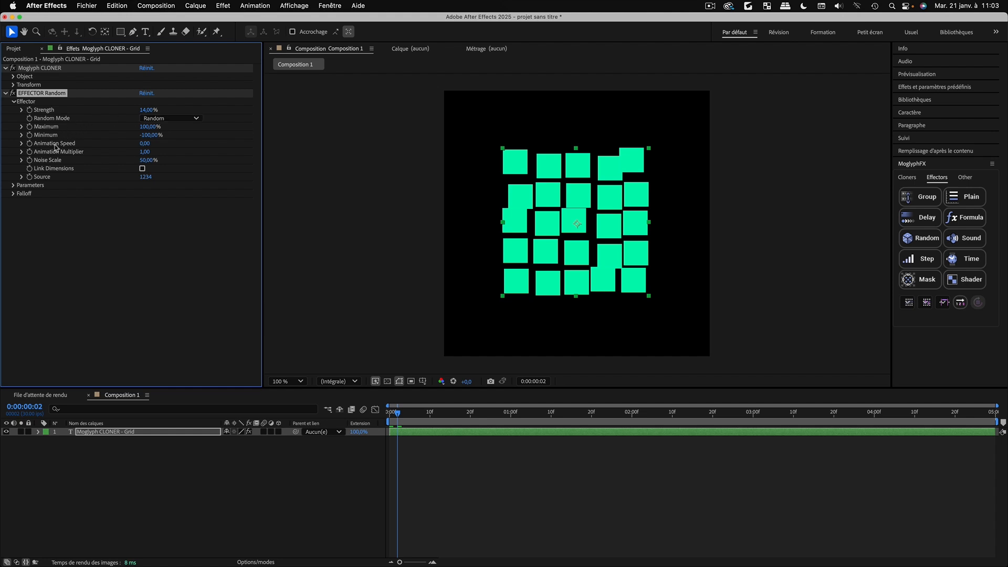
Return to the first frame and set the Random effector's Animation Speed to 2
left_click(144, 143)
left_click_drag(436, 413, 272, 360)
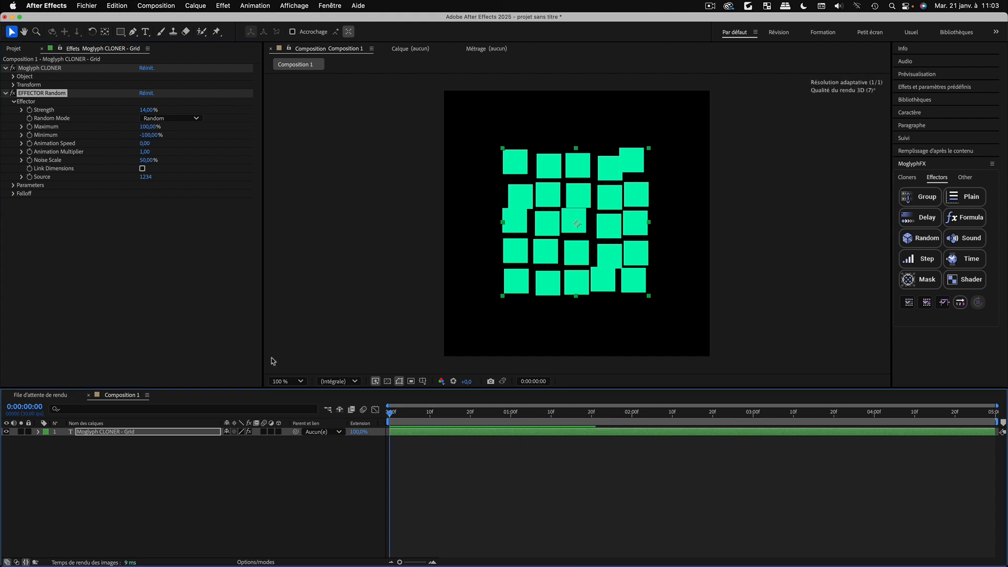
left_click(145, 144)
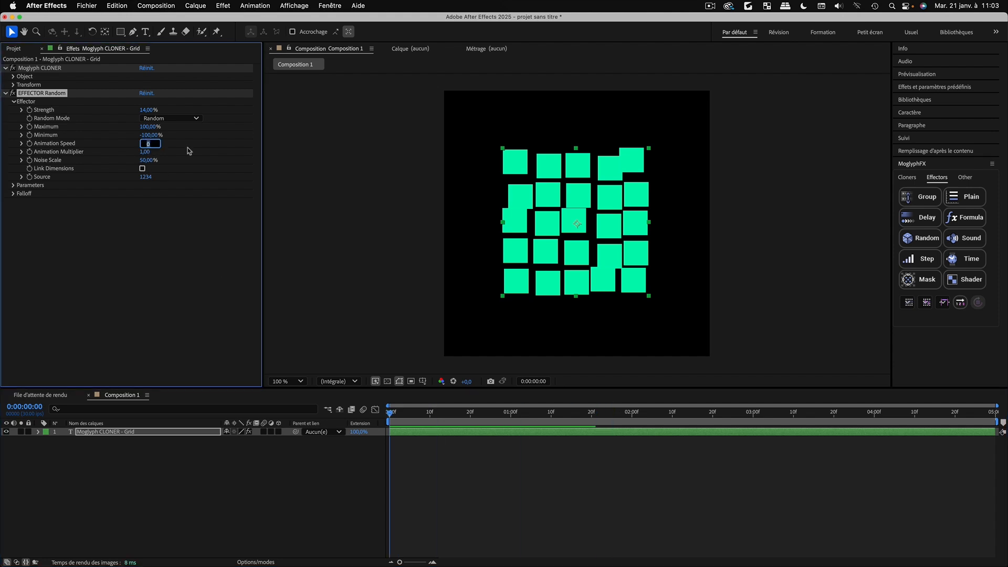
left_click(250, 504)
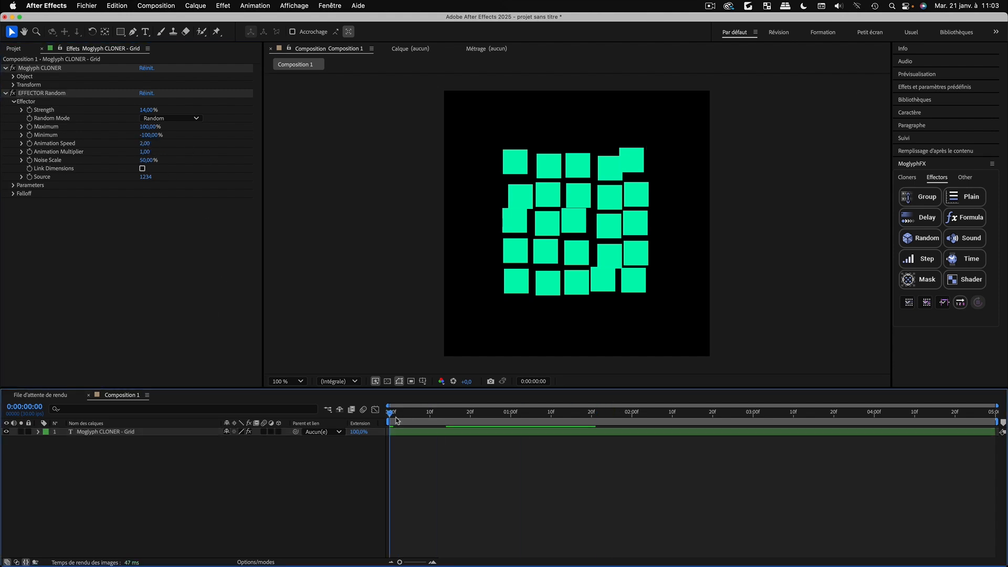
Preview the Grid cloner's random motion by scrubbing the timeline to 0:00:01:00 and on to 0:00:02:10
left_click_drag(396, 416, 511, 415)
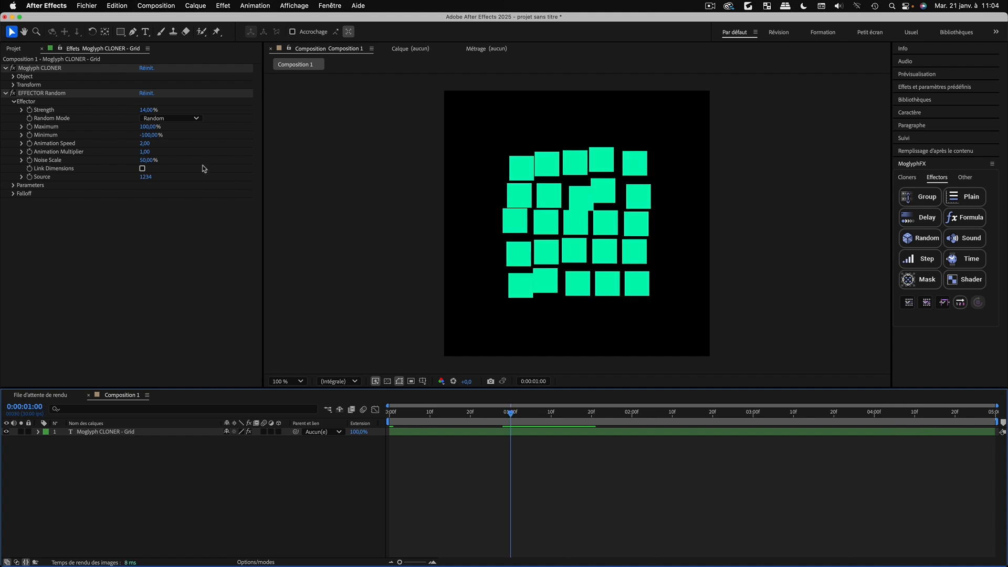
left_click(151, 144)
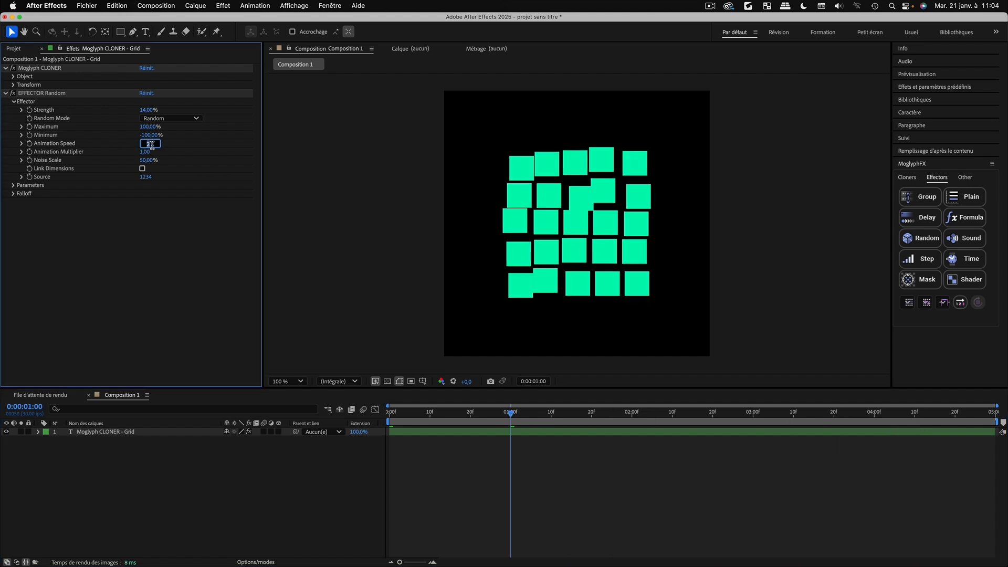
left_click_drag(400, 415, 672, 419)
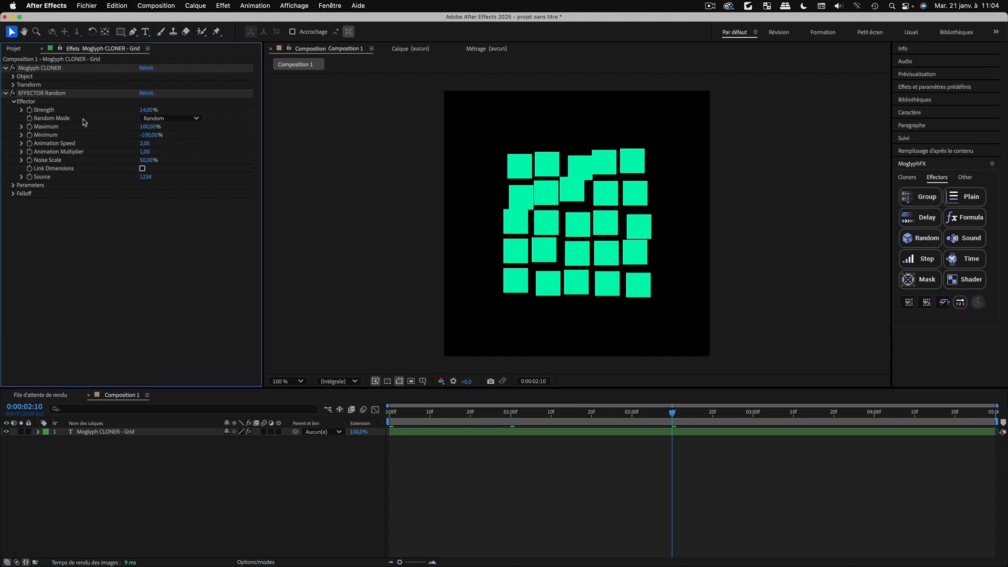
Set the Random effector's Random Mode to Wiggle and preview the grid animation
left_click(159, 118)
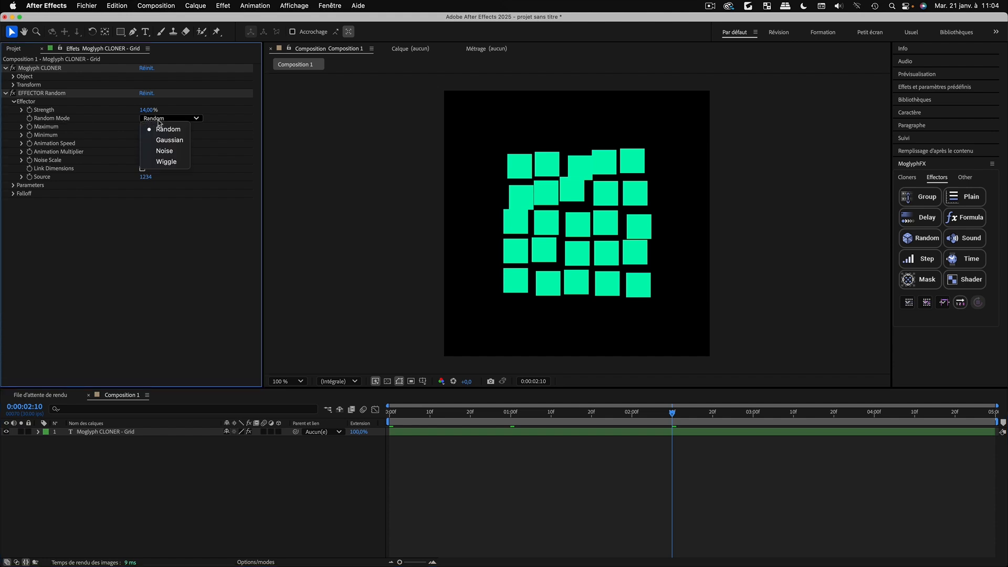
left_click(168, 162)
key("space")
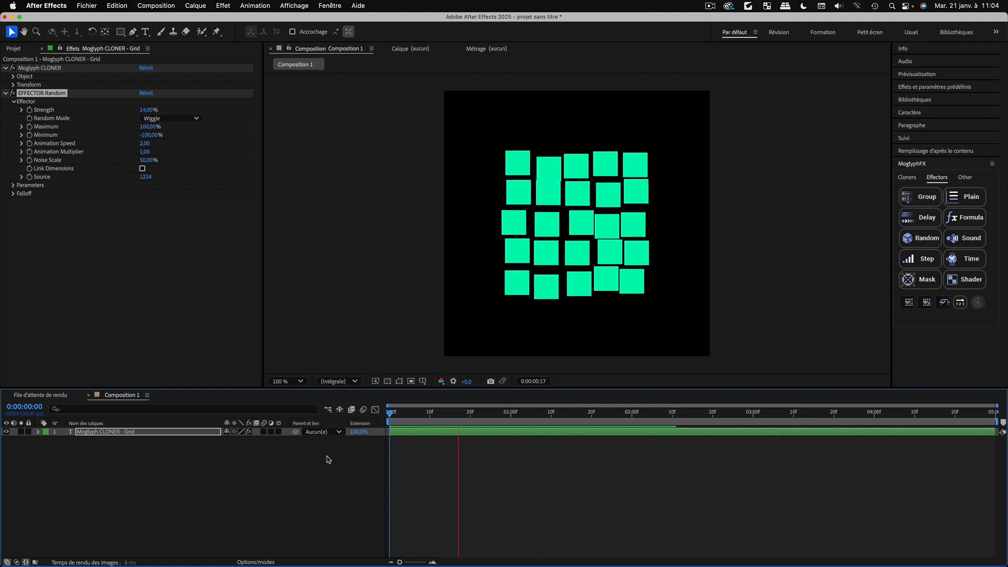
Remove the Random effector from the Moglyph CLONER - Grid layer
left_click(134, 459)
left_click(100, 437)
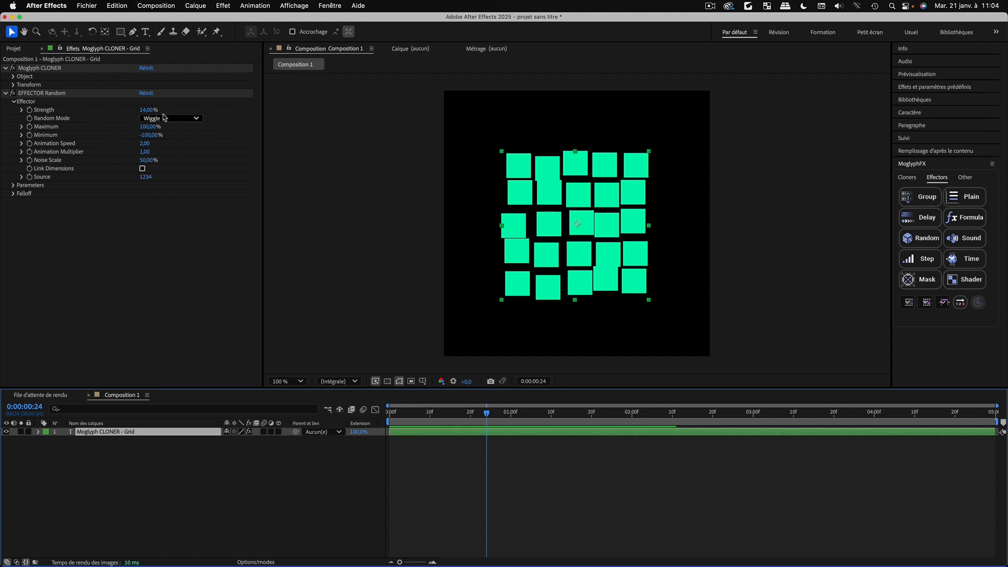
left_click(43, 93)
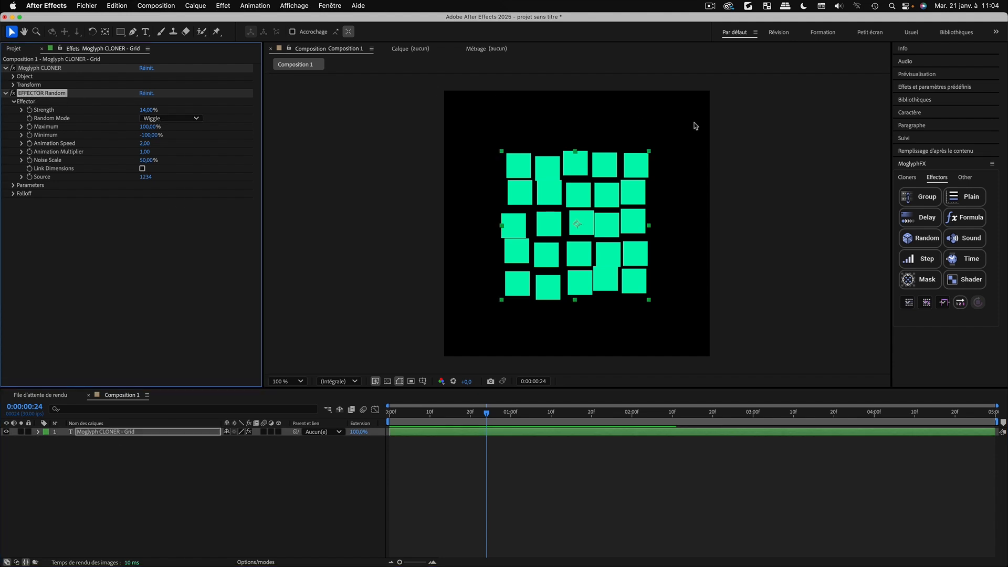
left_click(966, 177)
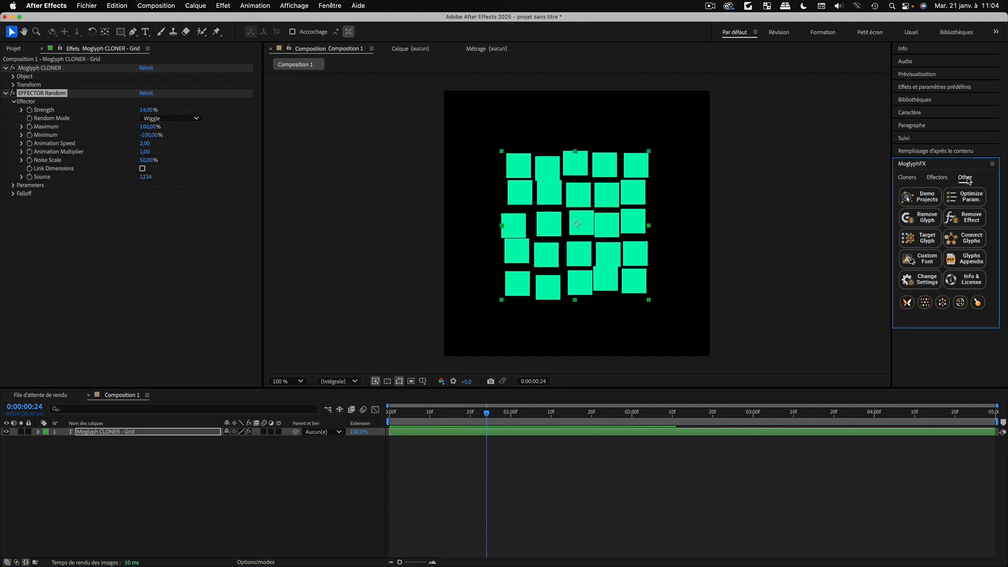
left_click(966, 217)
left_click(937, 177)
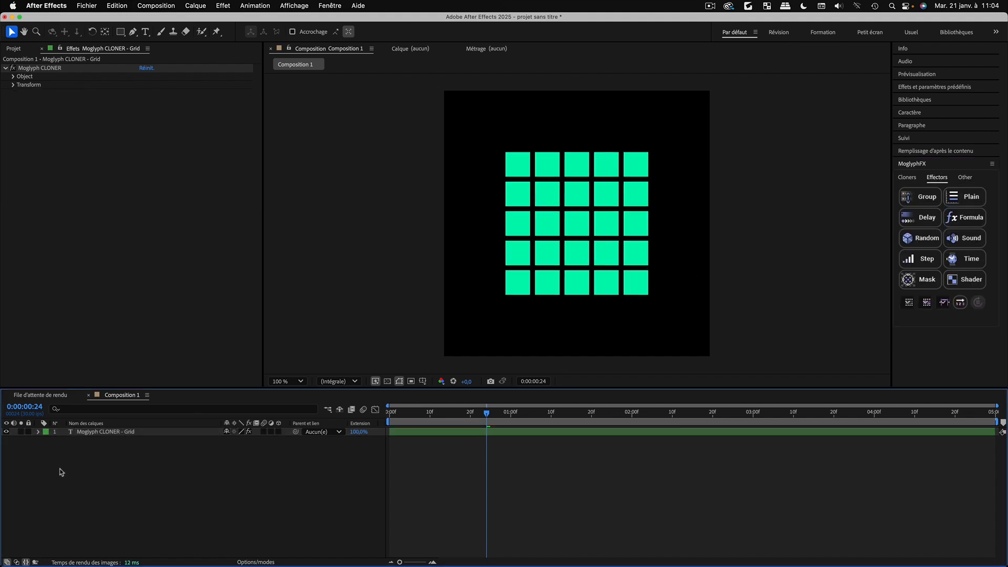
Add a Random effector that rotates the clones to the Moglyph CLONER - Grid layer, and return to the first frame
left_click(83, 433)
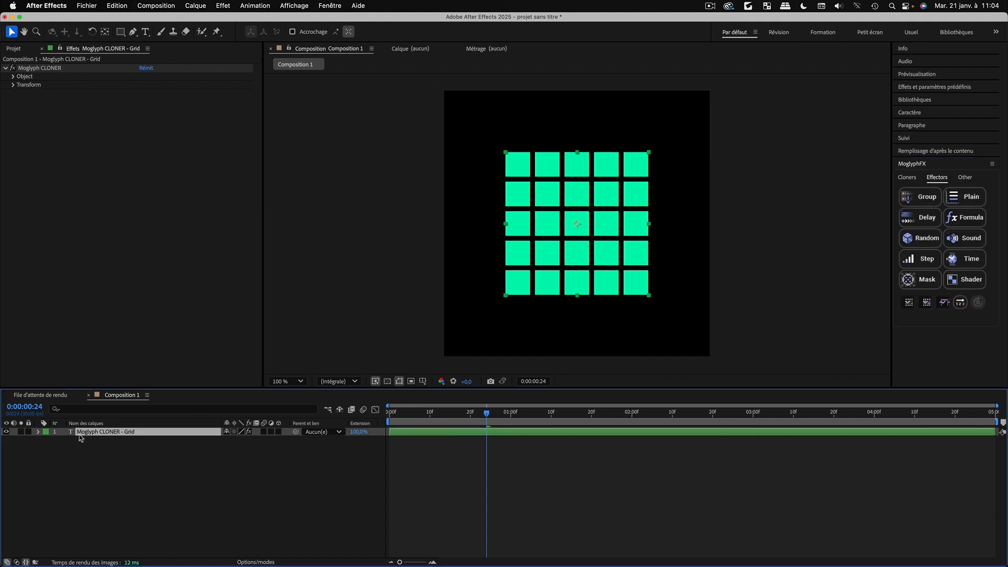
left_click(924, 244)
left_click(567, 494)
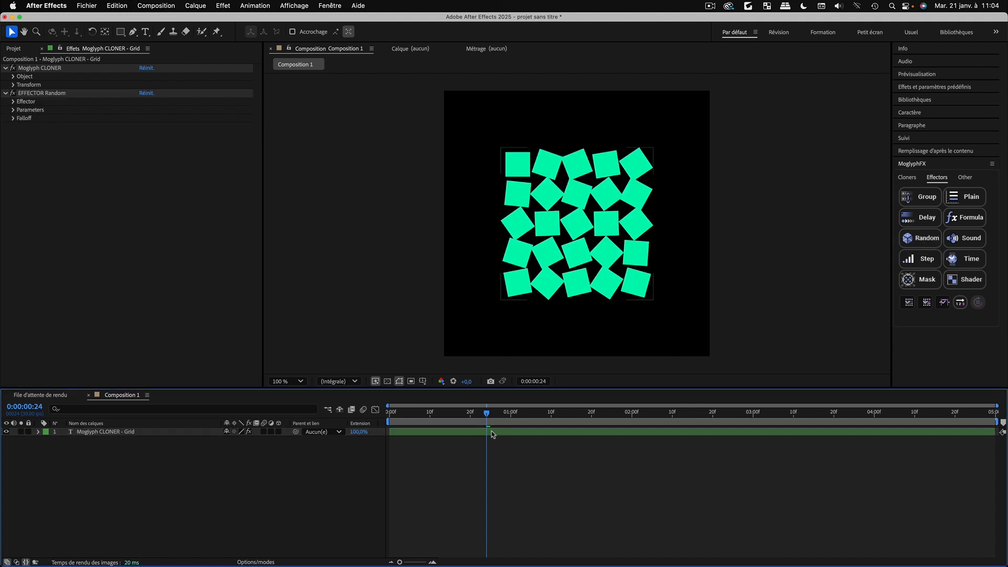
left_click_drag(475, 413, 389, 423)
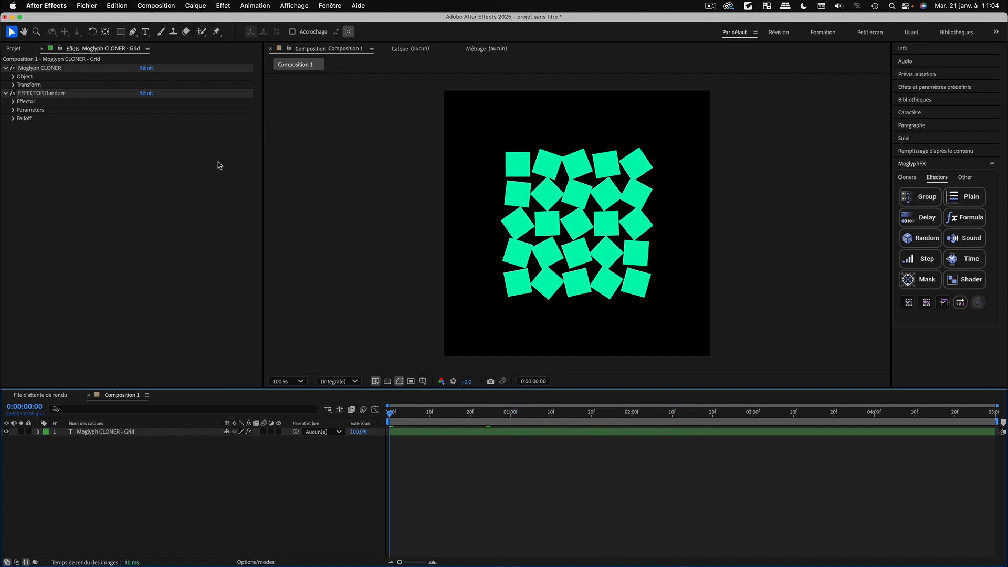
Examine the Random effector's Transform parameters, especially Rotation.Z, and preview the animation
left_click(14, 110)
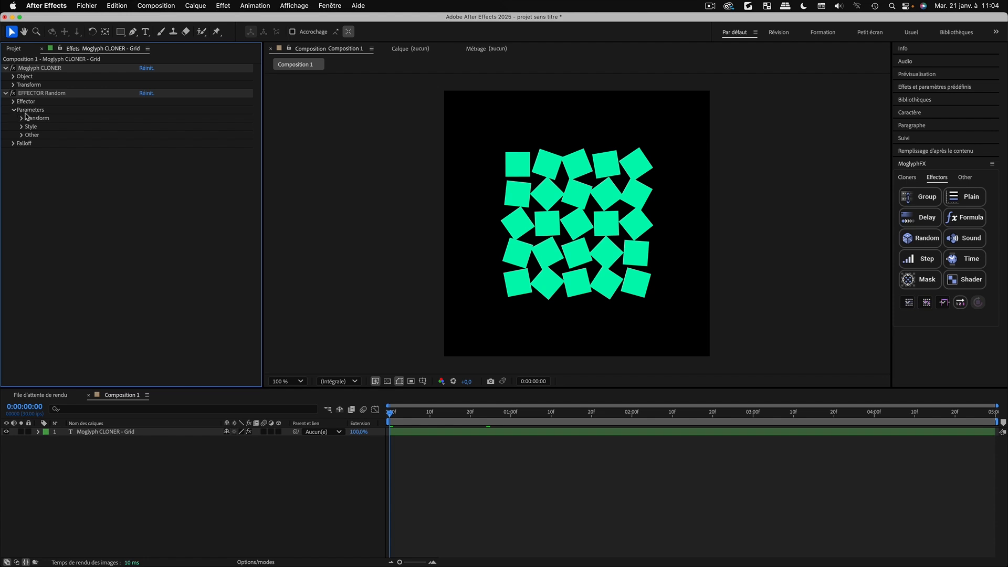
left_click(22, 119)
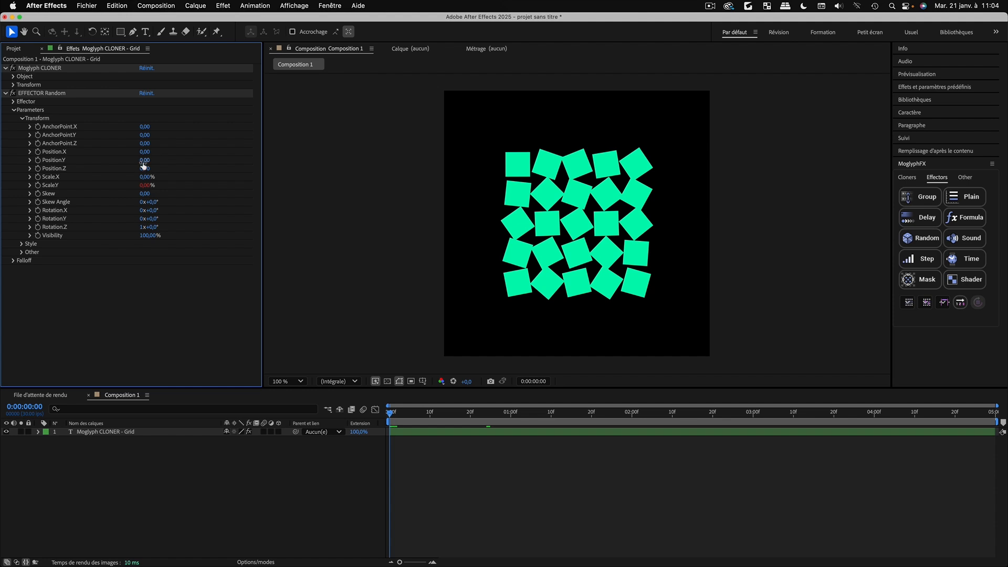
left_click(143, 227)
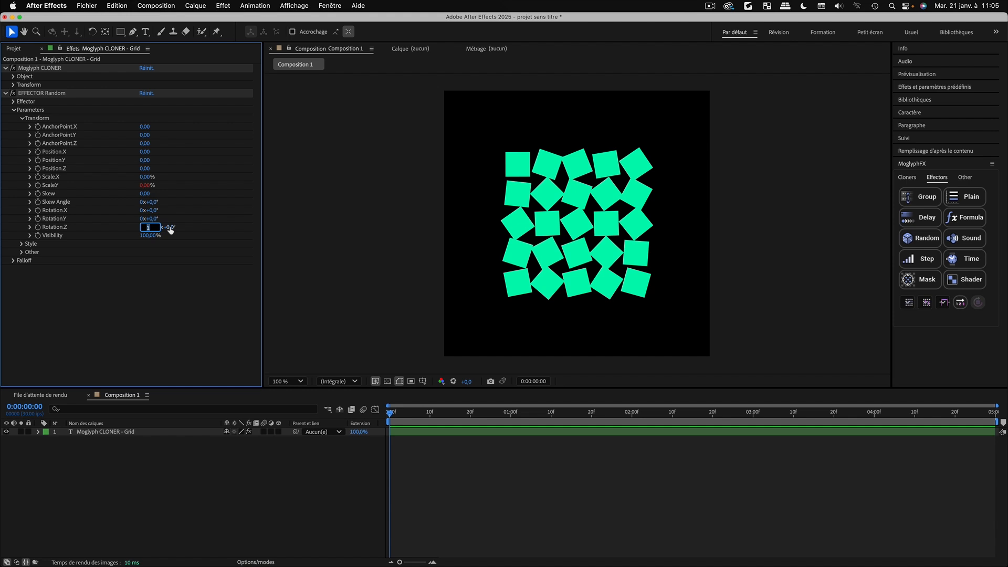
left_click(439, 455)
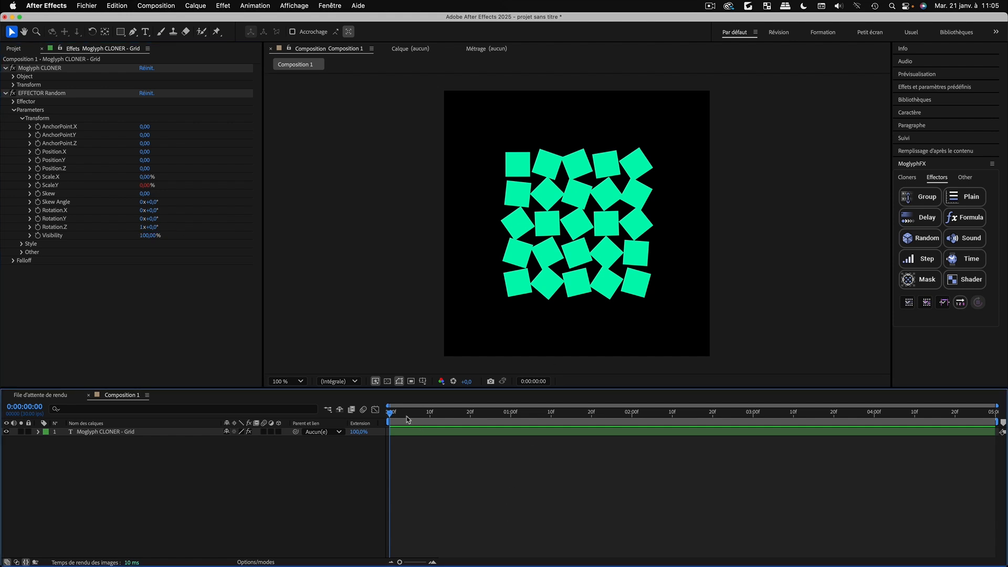
key("space")
key("space")
Add a second Random effector that scatters the clones' positions on the grid cloner layer, and scrub through the animation
left_click(84, 432)
left_click(5, 95)
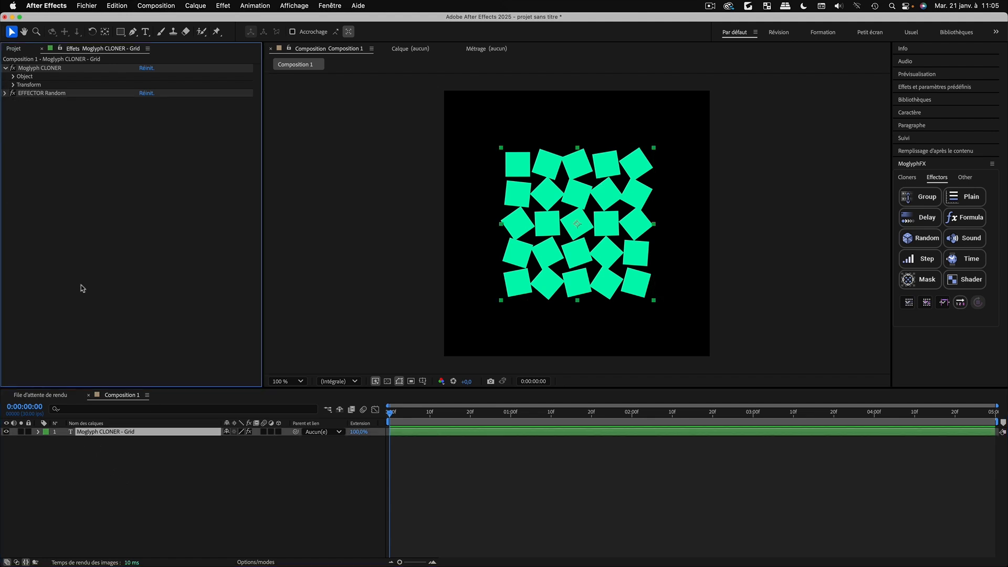
left_click(98, 446)
left_click(92, 433)
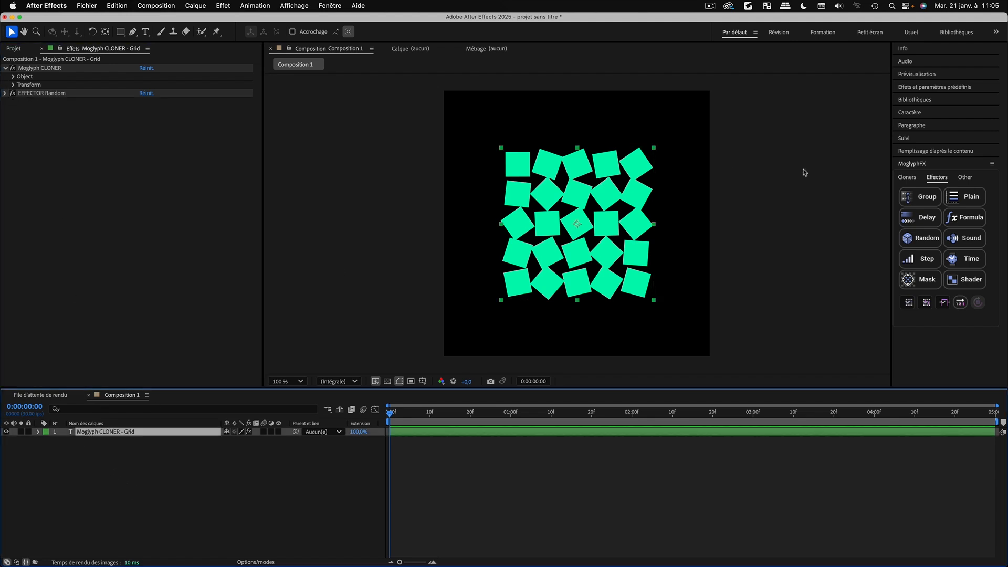
left_click(932, 242)
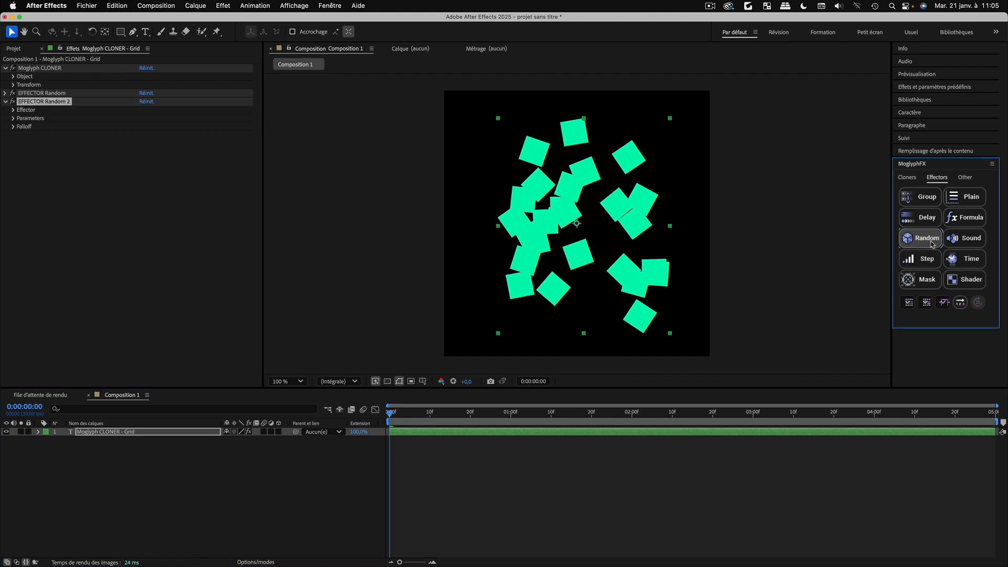
left_click_drag(406, 414, 225, 414)
left_click_drag(669, 412, 81, 407)
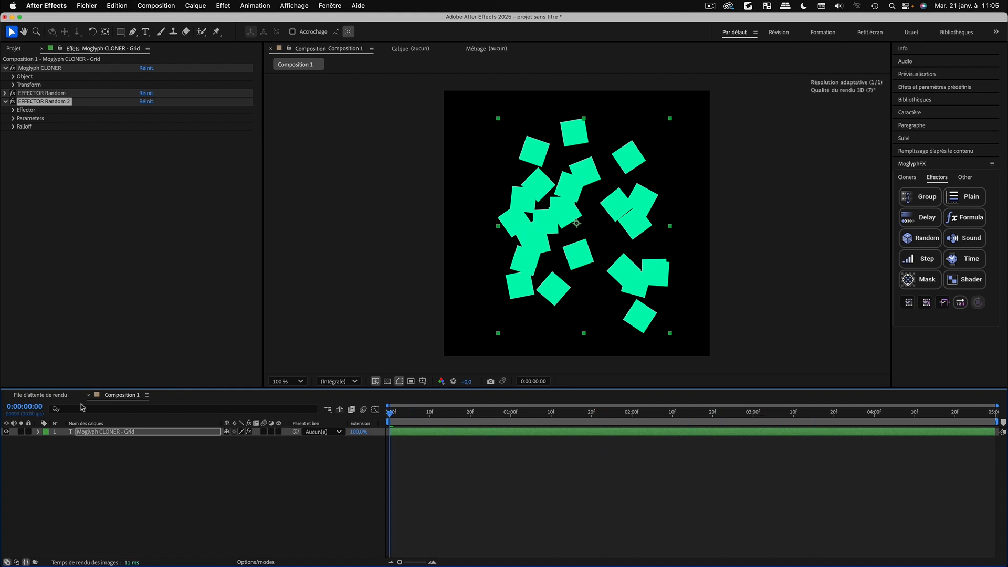
Examine the Effector settings of both Random effectors on the grid cloner, collapse them and scrub the timeline
left_click(6, 102)
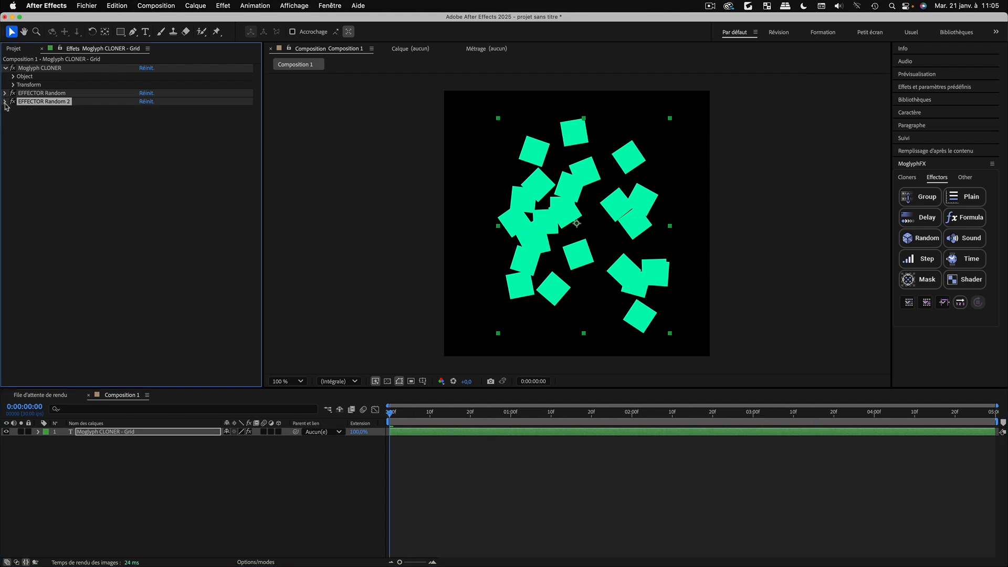
left_click(5, 101)
left_click(13, 110)
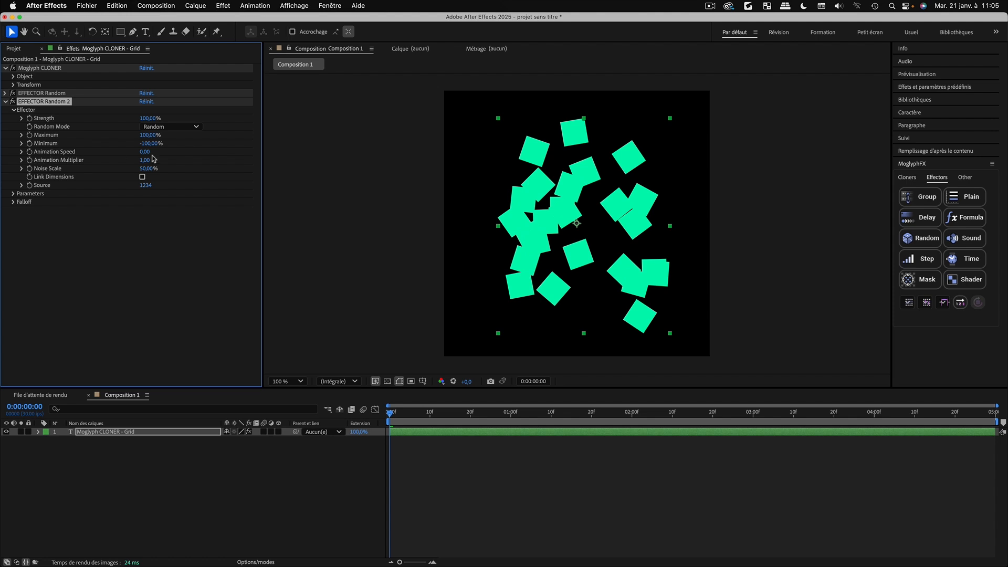
left_click(5, 93)
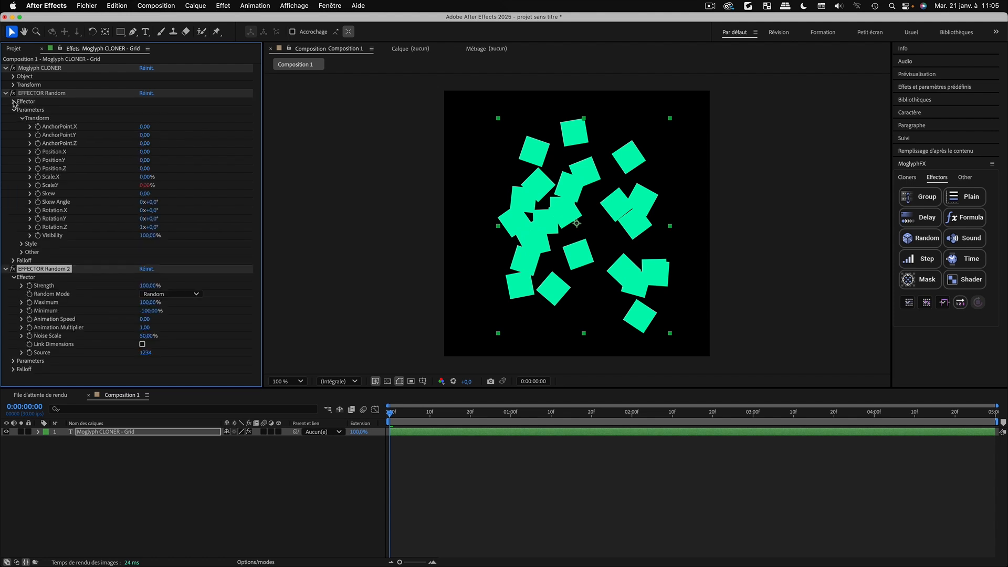
left_click(13, 102)
left_click(5, 93)
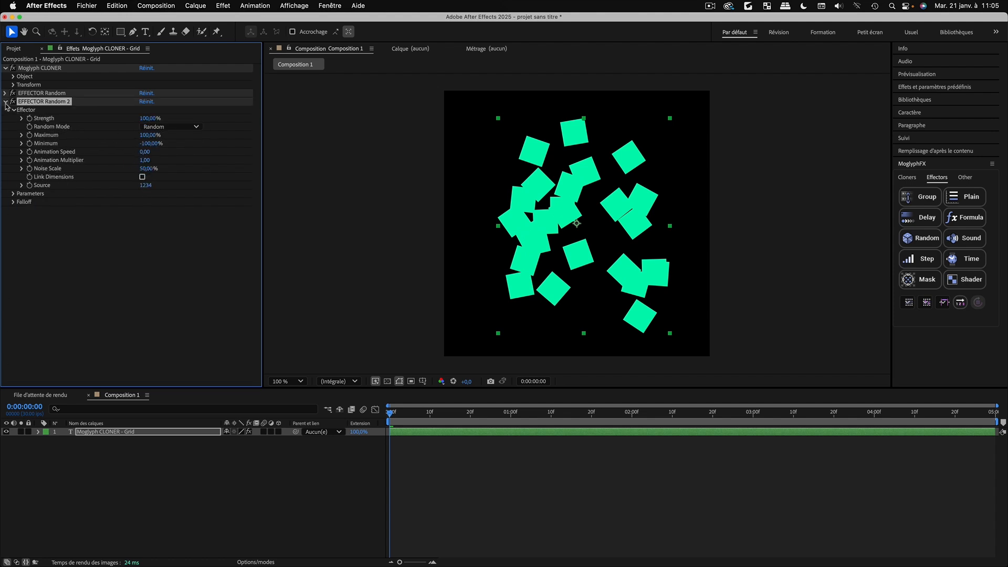
left_click(6, 101)
left_click(173, 463)
left_click_drag(425, 414, 357, 436)
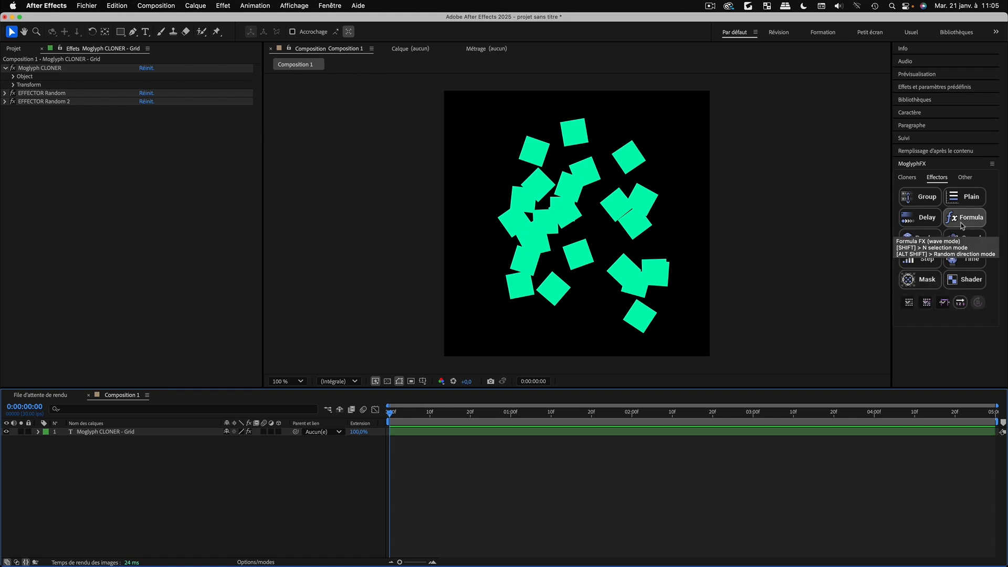
Delete the Moglyph CLONER - Grid layer and create a Grid cloner using the MoText (duplicated Words) glyph type
left_click(111, 433)
key("Delete")
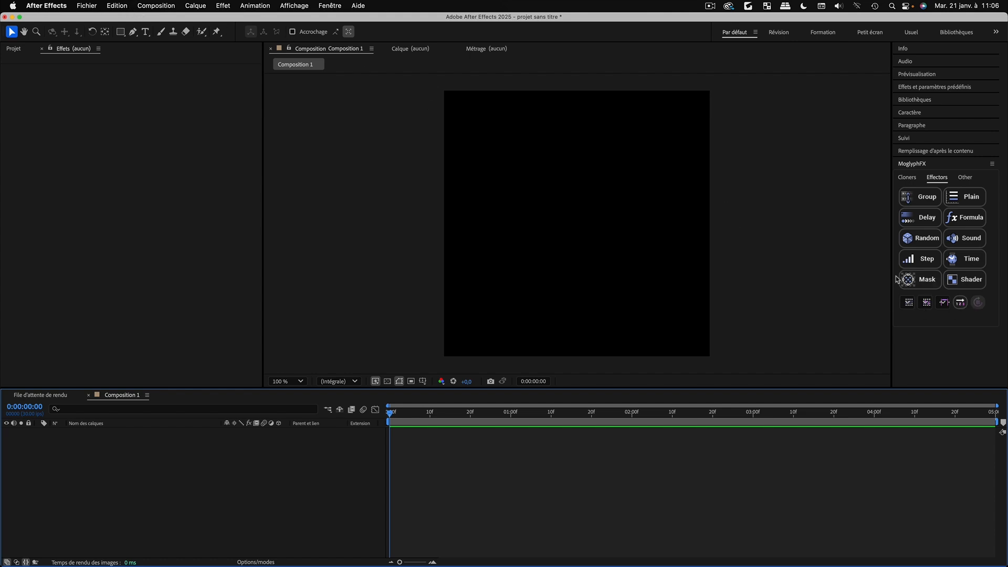
left_click(907, 177)
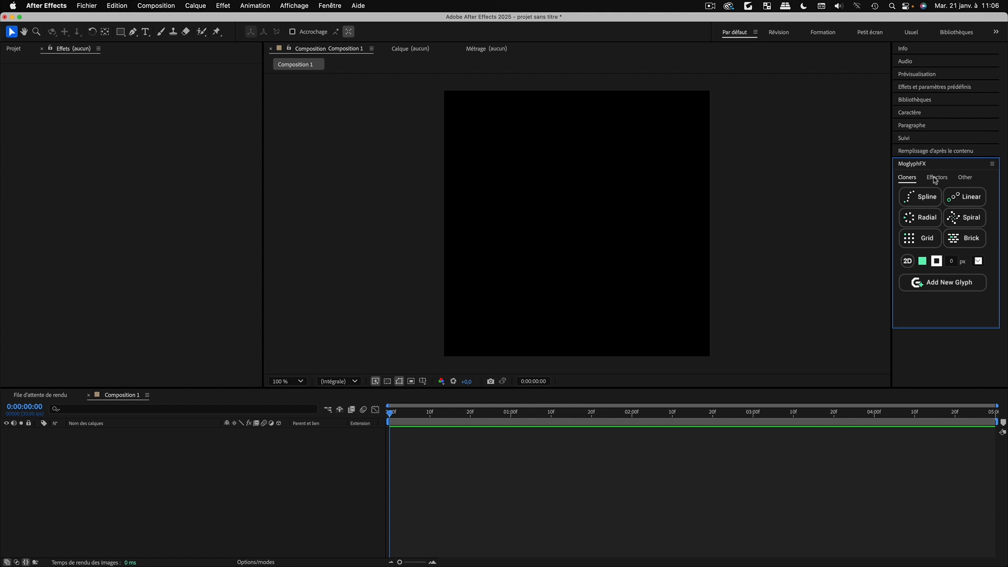
left_click(977, 265)
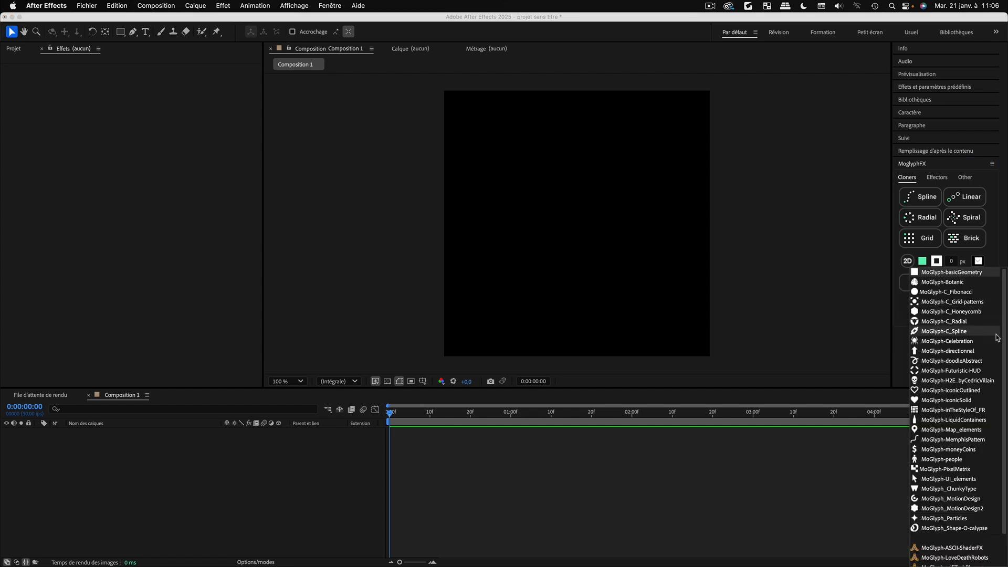
scroll(999, 336, "down", 2)
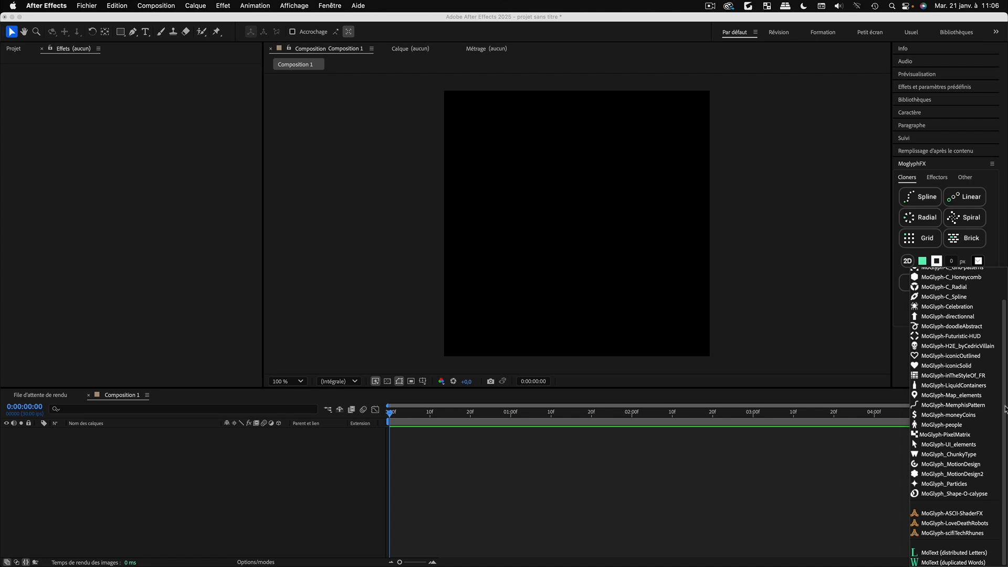
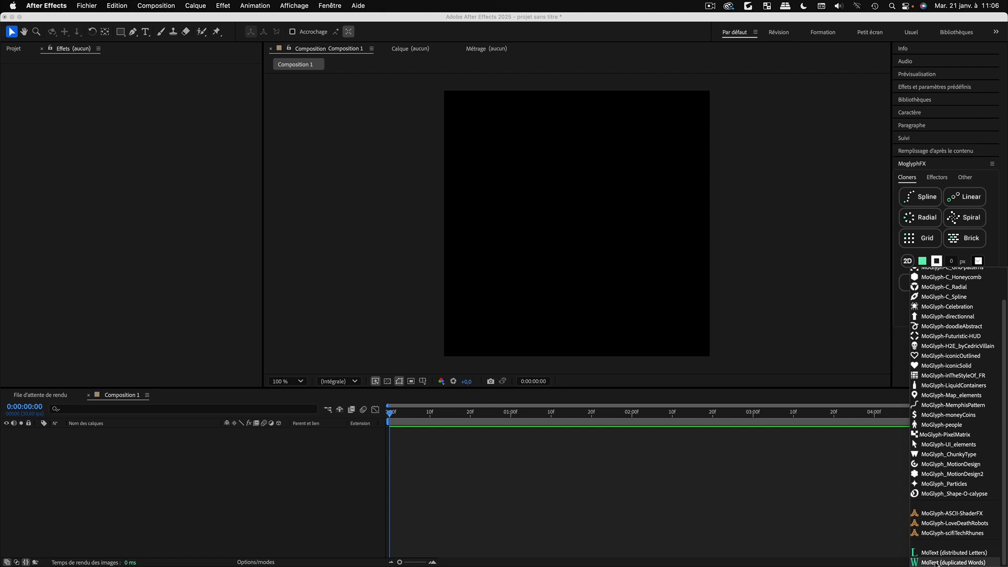
left_click(942, 562)
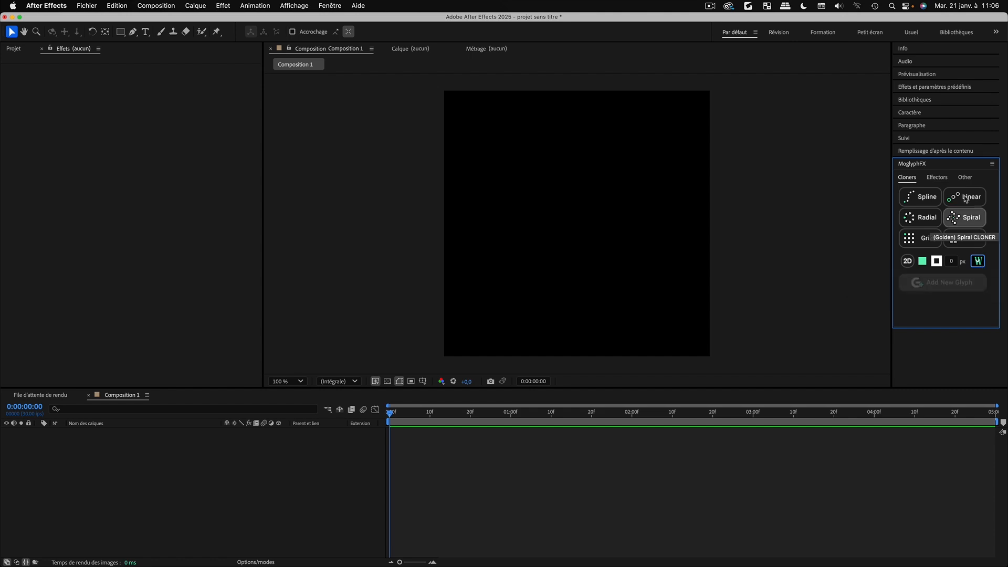
left_click(922, 239)
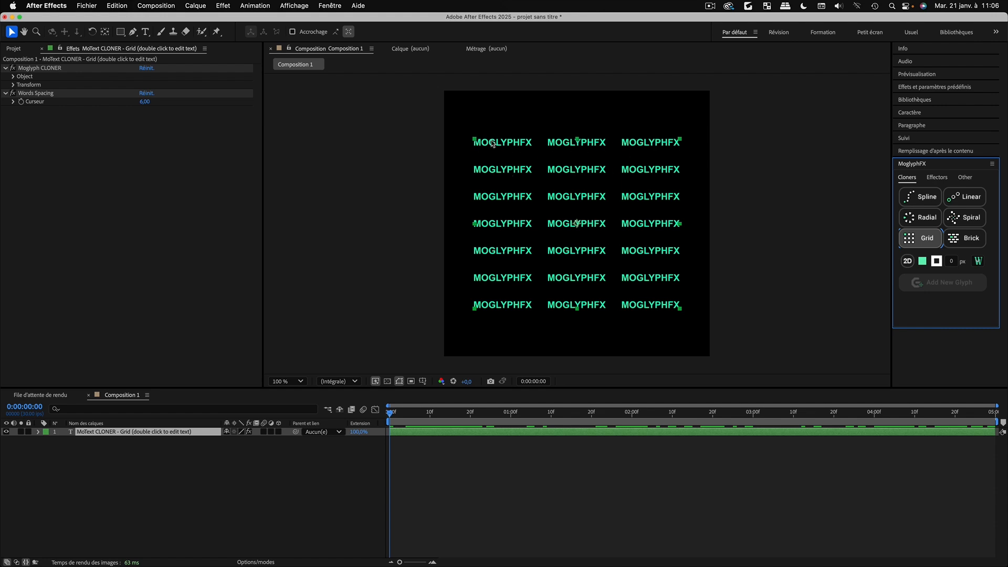
Replace the MoText grid cloner's text with HELLO, leaving text editing with the layer selected
left_click(134, 477)
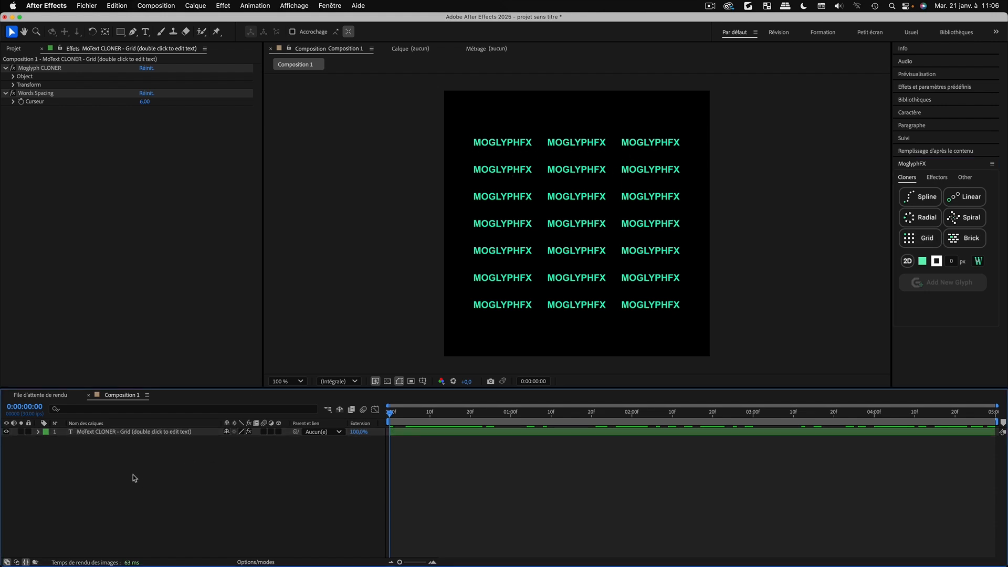
left_click(70, 433)
double_click(70, 432)
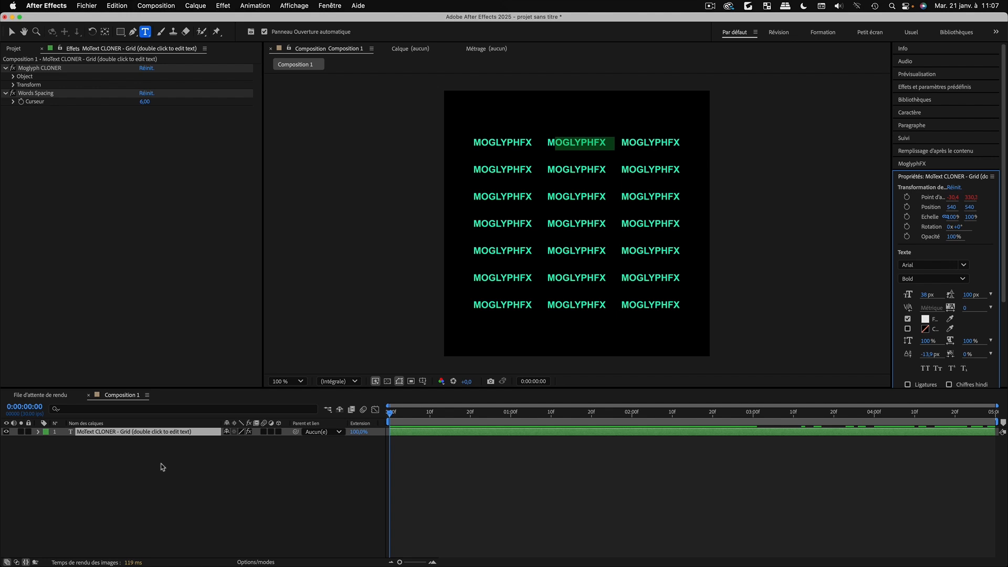
key("BackSpace")
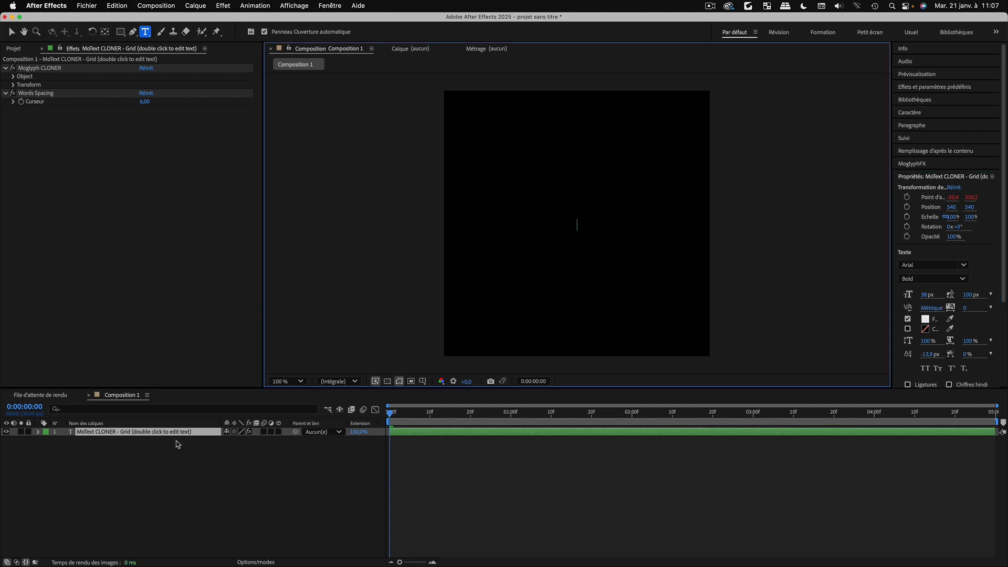
type("HELLO")
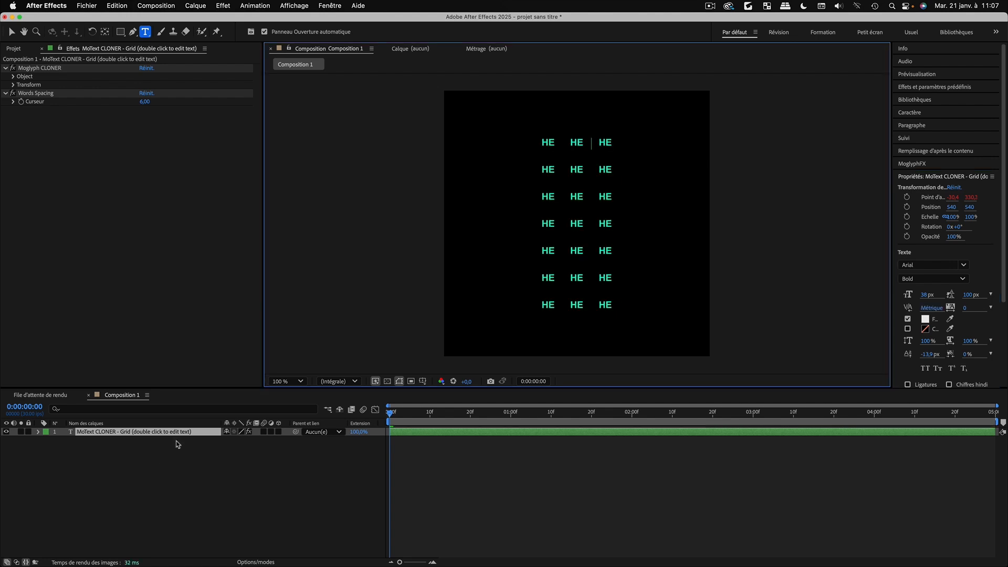
left_click(11, 32)
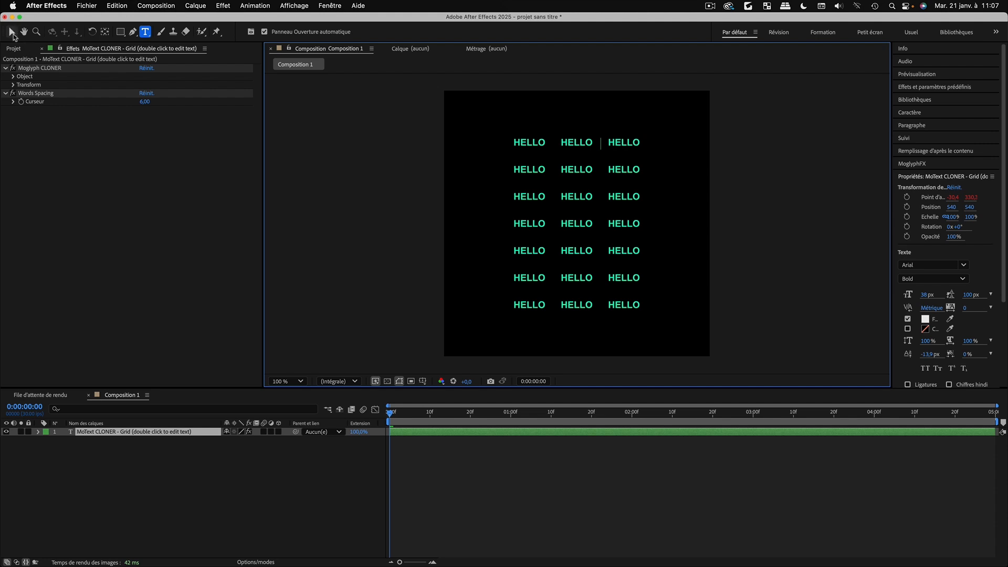
left_click(150, 490)
key("super+a")
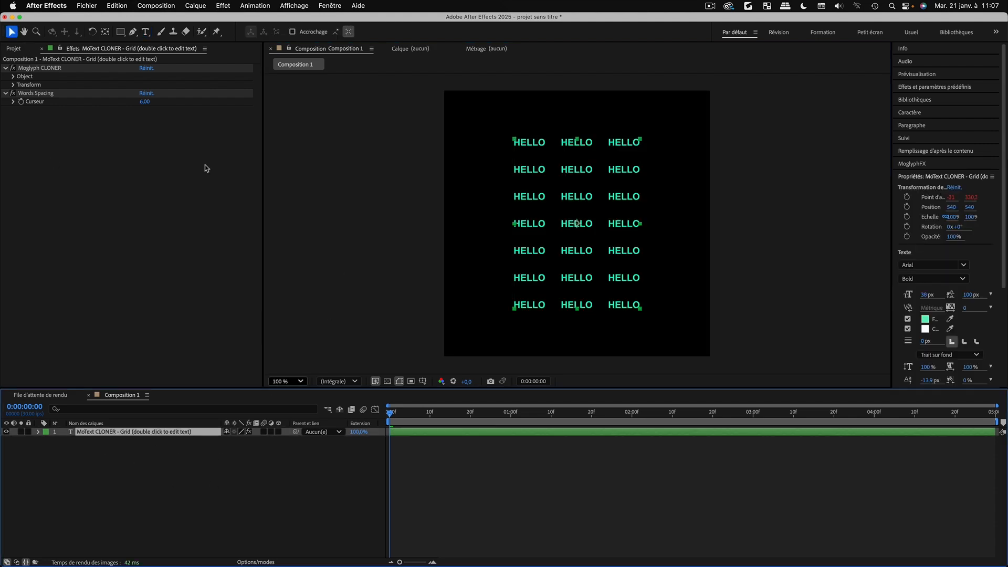
Set the MoText grid cloner to 5 columns and 8 rows in its Object settings
left_click(13, 76)
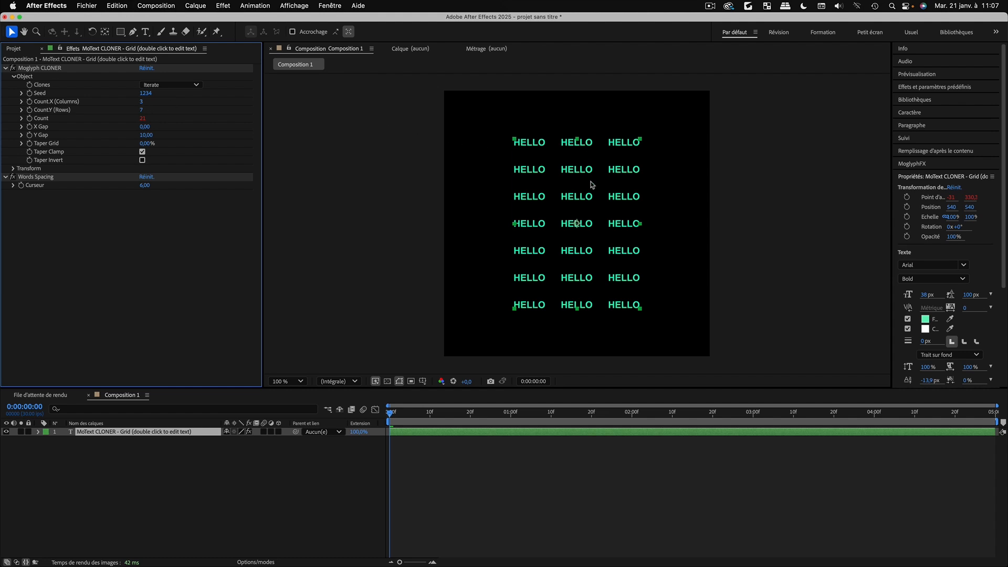
left_click(142, 102)
key("Return")
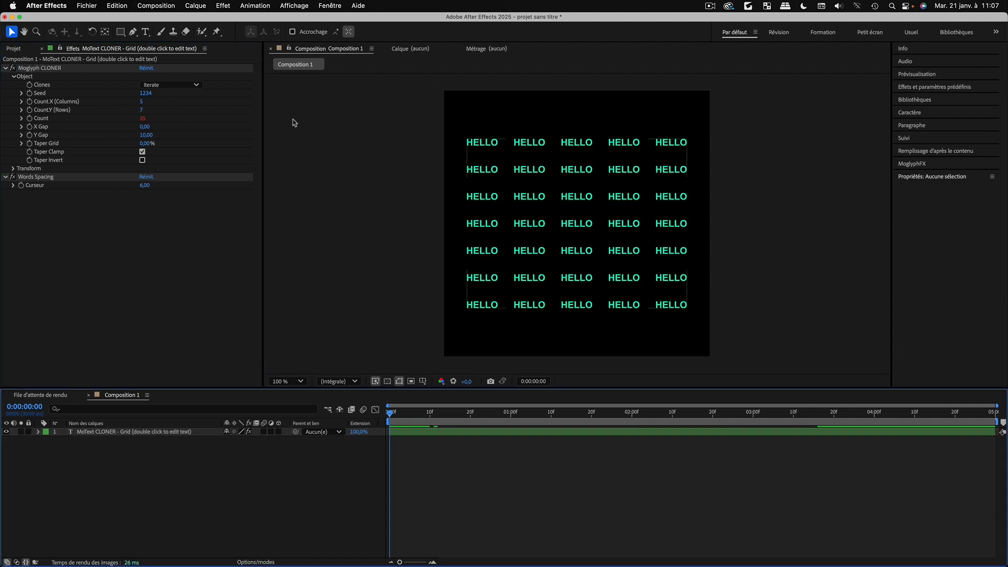
left_click(142, 110)
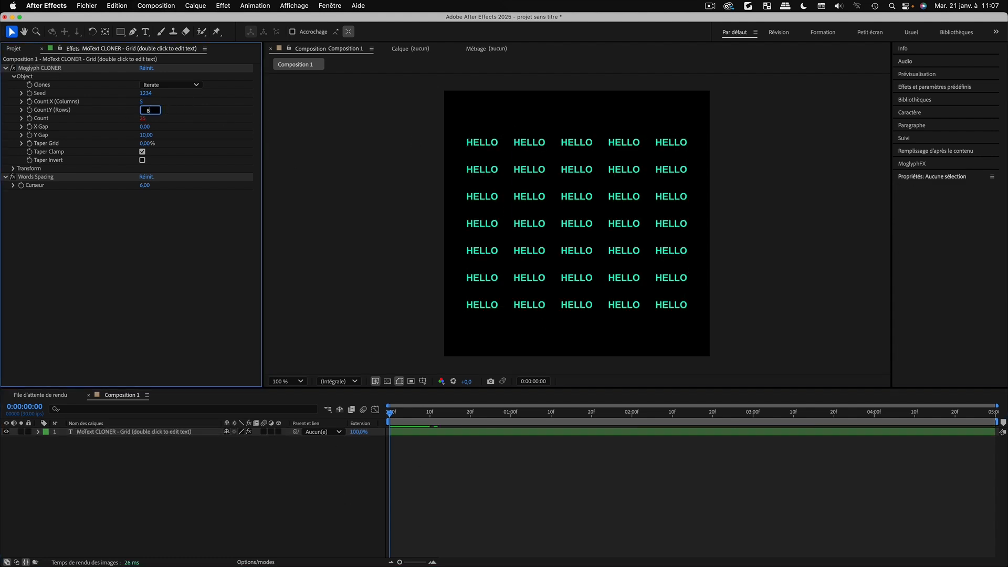
type("8")
key("Return")
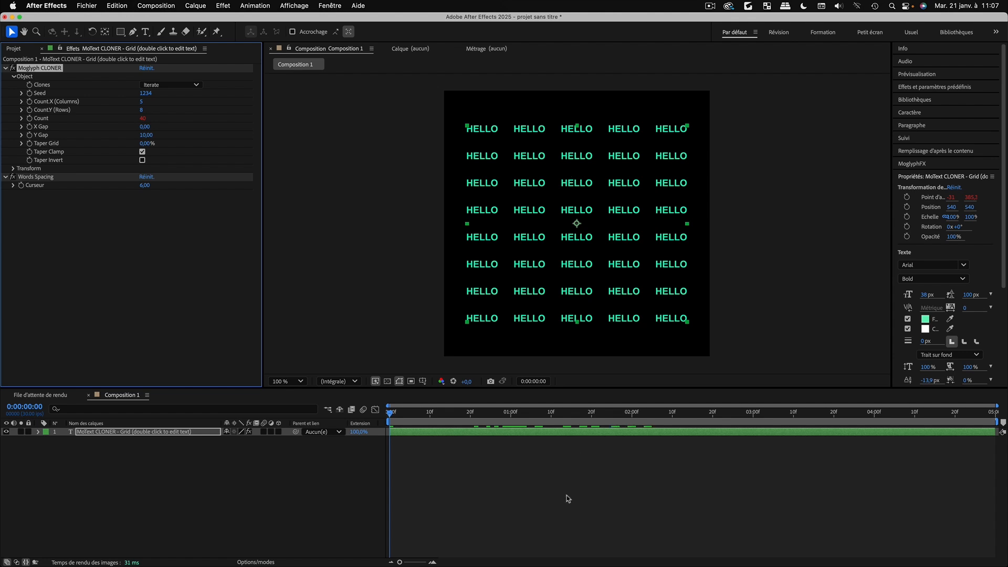
Set the Y Gap of the MoText grid cloner to 20
left_click(444, 134)
key("super+a")
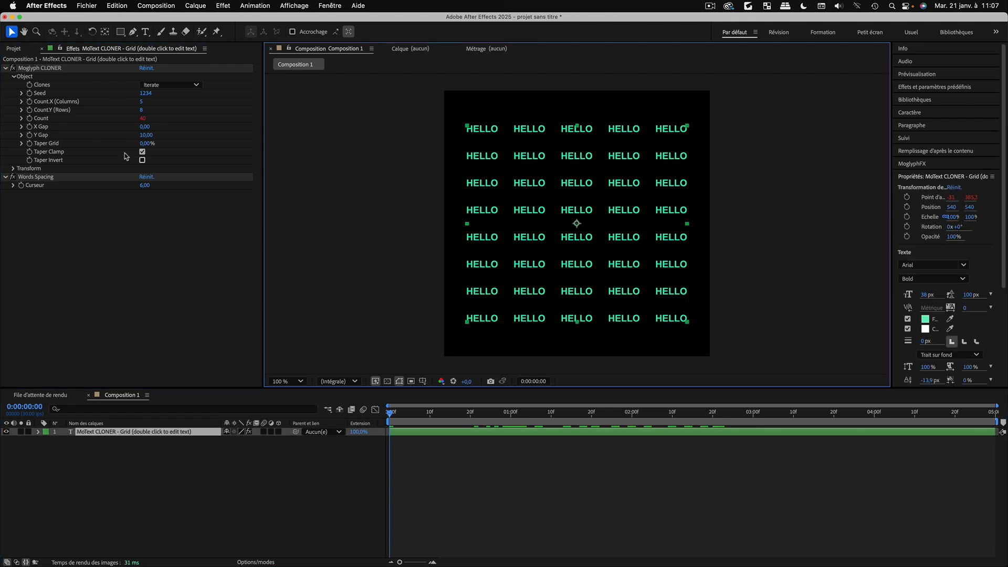
left_click_drag(145, 135, 151, 138)
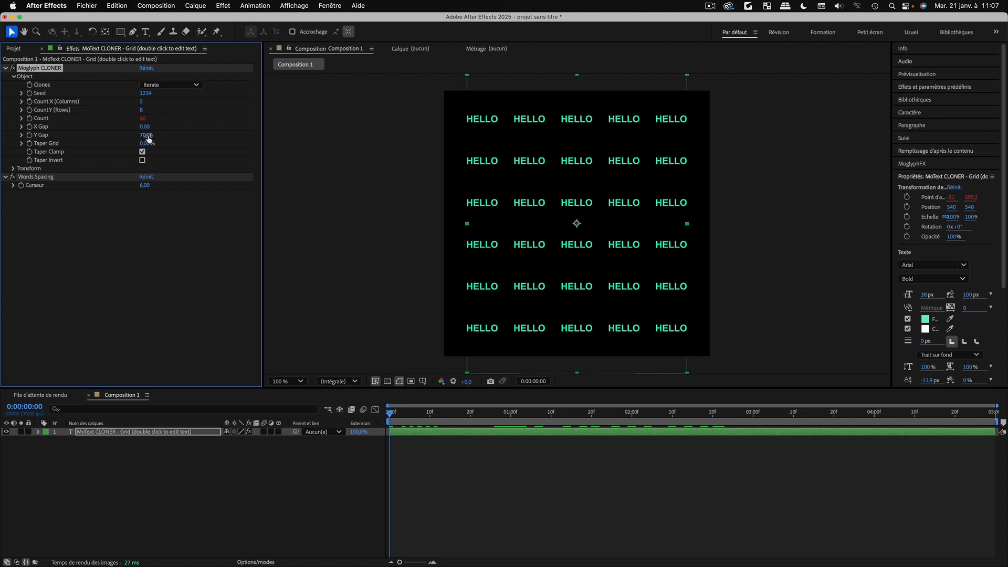
key("super+z")
left_click(149, 135)
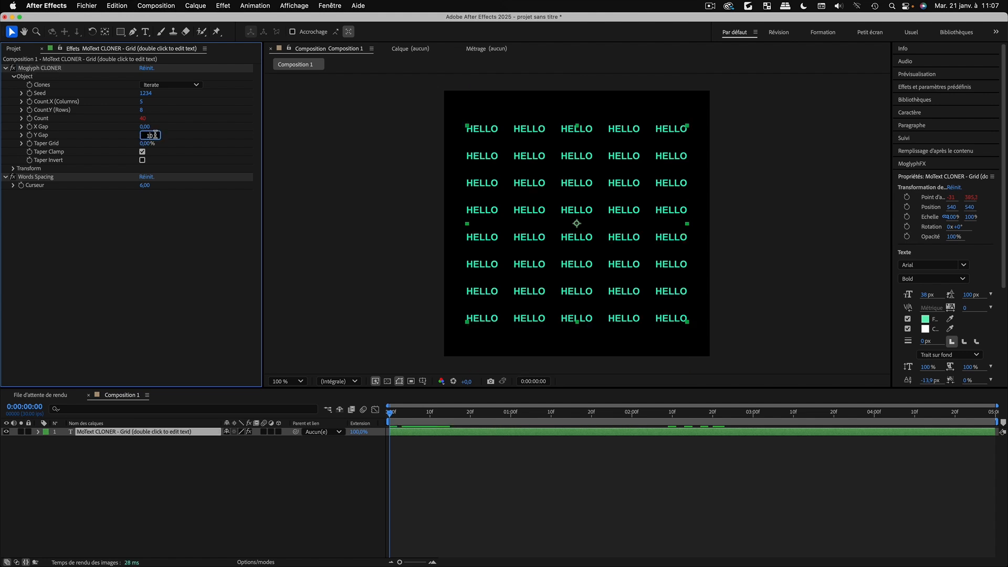
type("20")
key("Return")
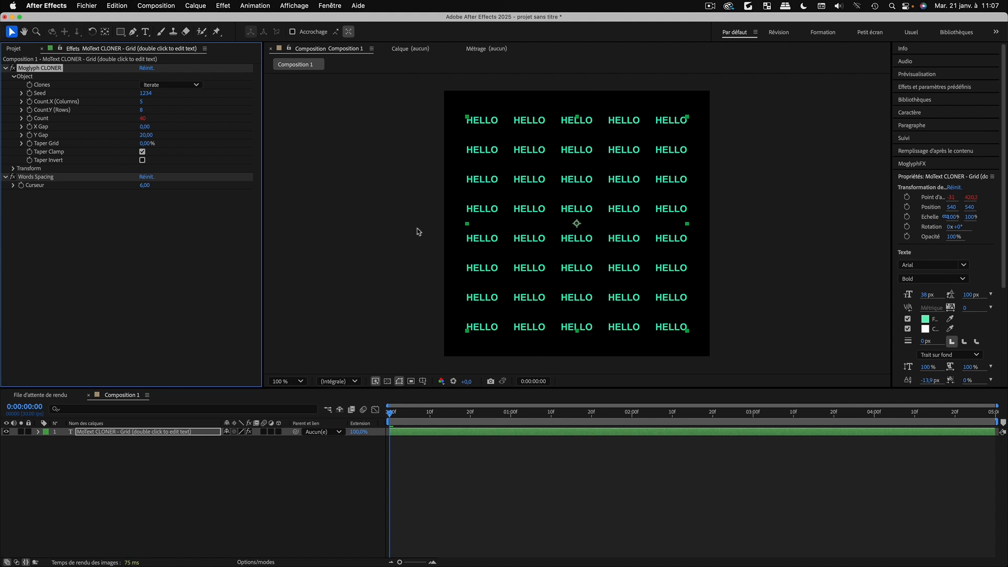
Add a Formula effector in per-glyph mode to the MoText grid layer and preview the animation
left_click(86, 478)
left_click(443, 431)
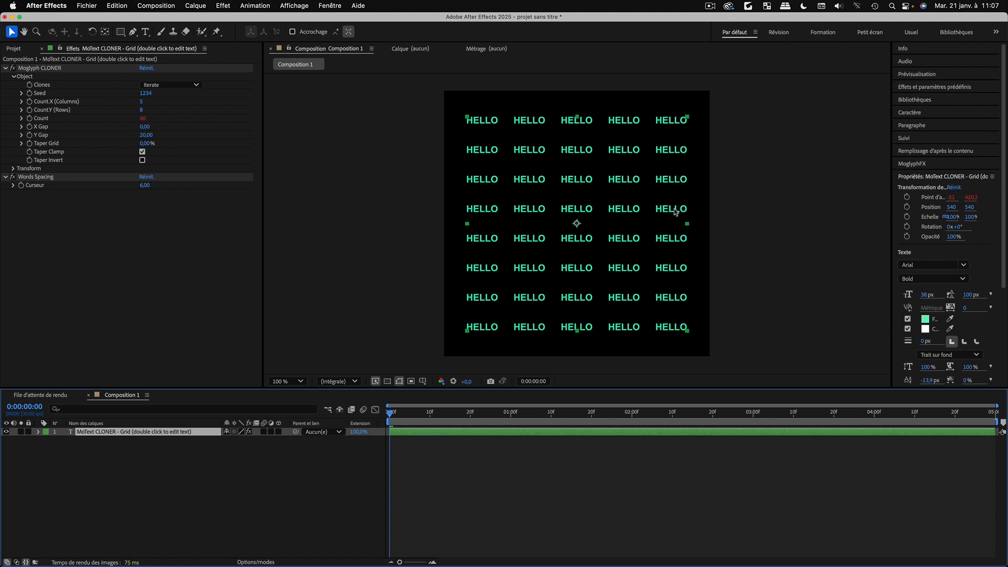
left_click(992, 177)
left_click(929, 186)
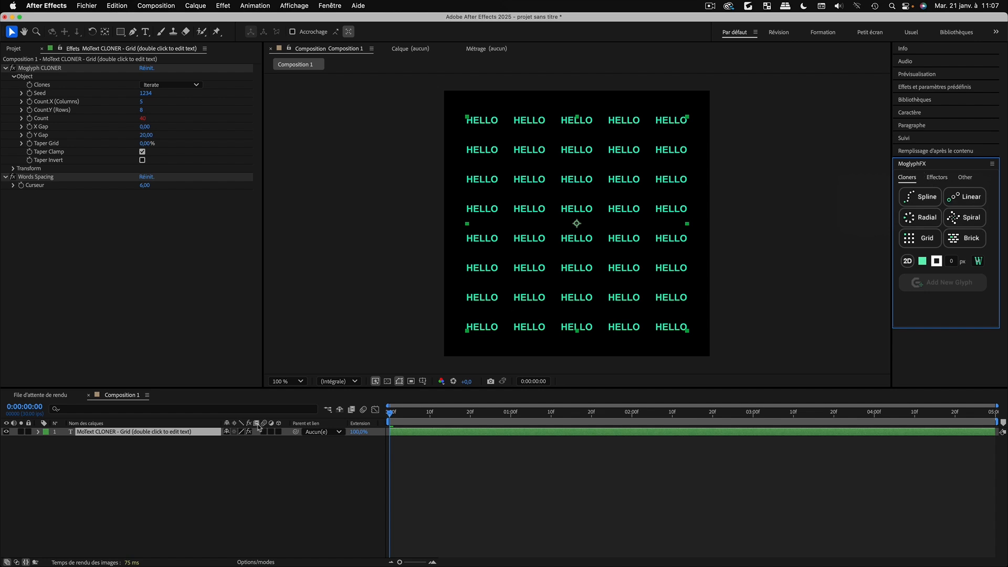
left_click(91, 479)
left_click(95, 433)
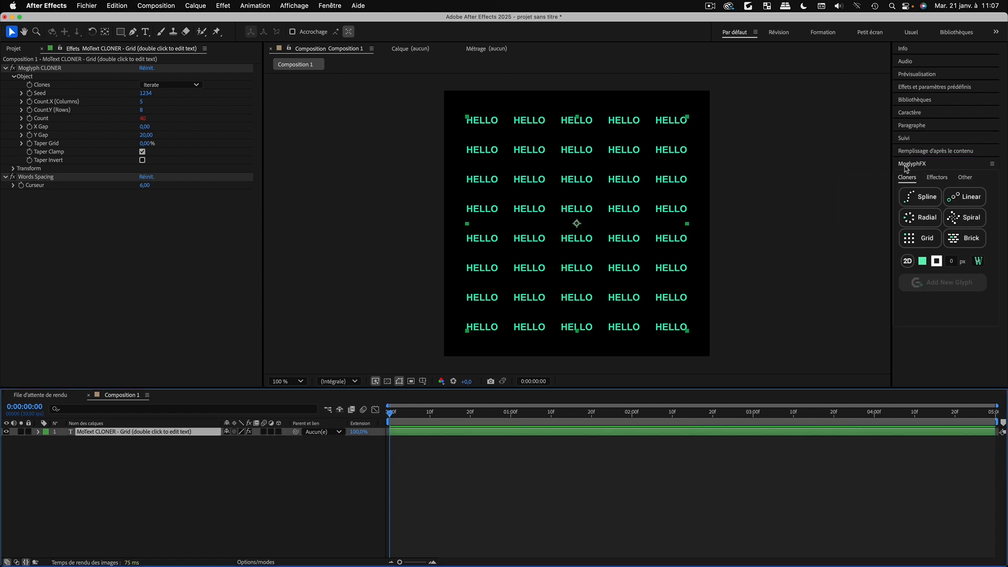
left_click(938, 177)
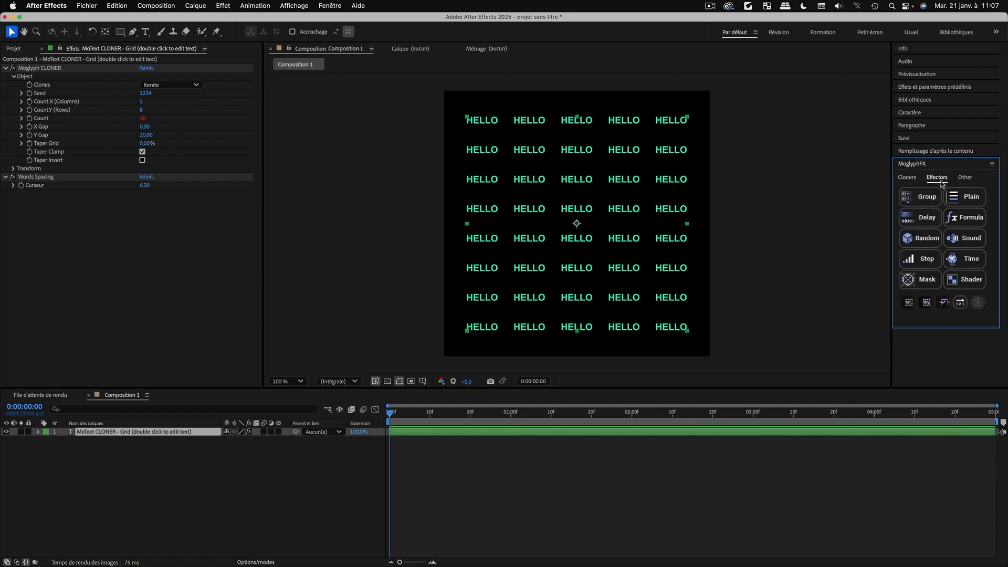
left_click(958, 218)
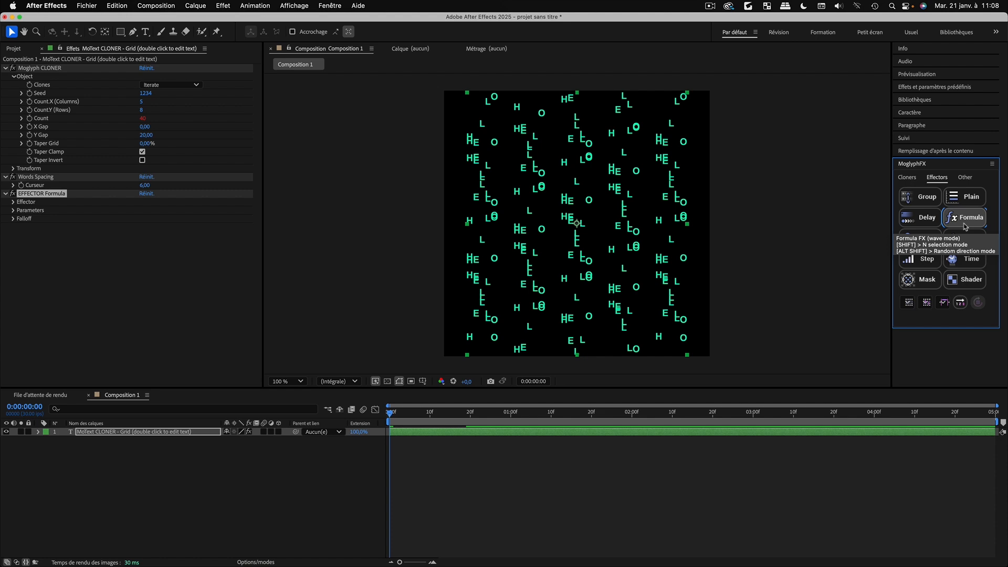
left_click(421, 501)
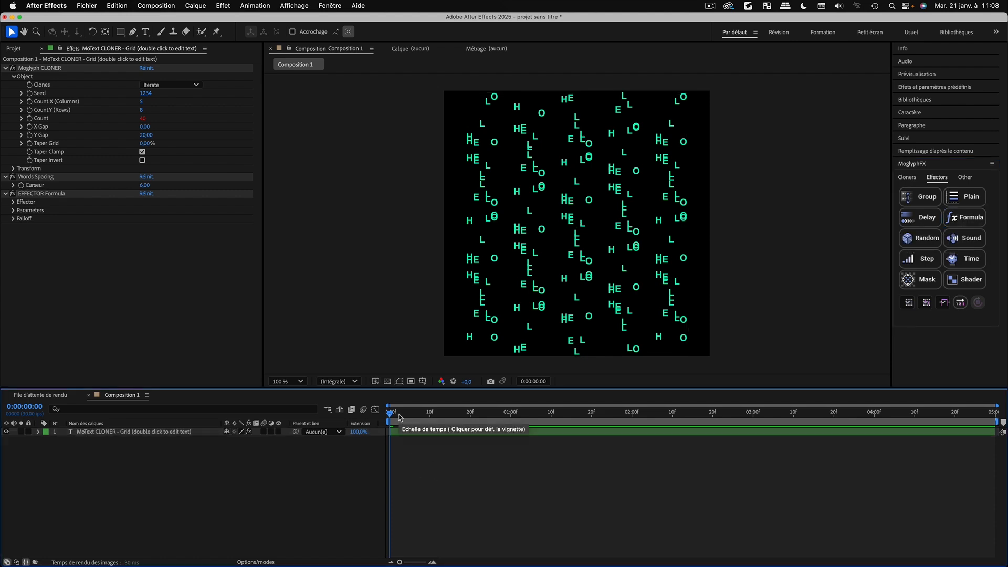
key("space")
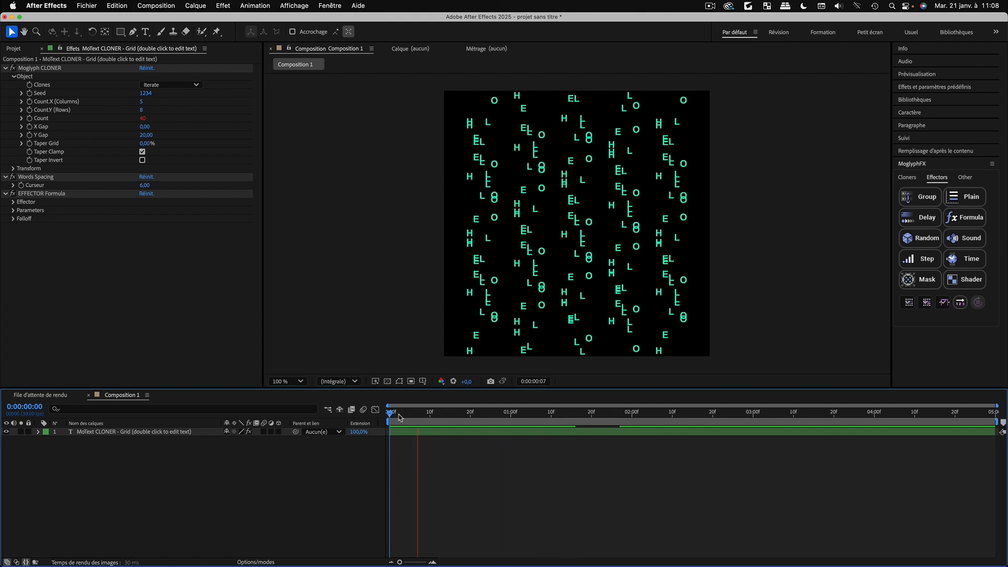
key("space")
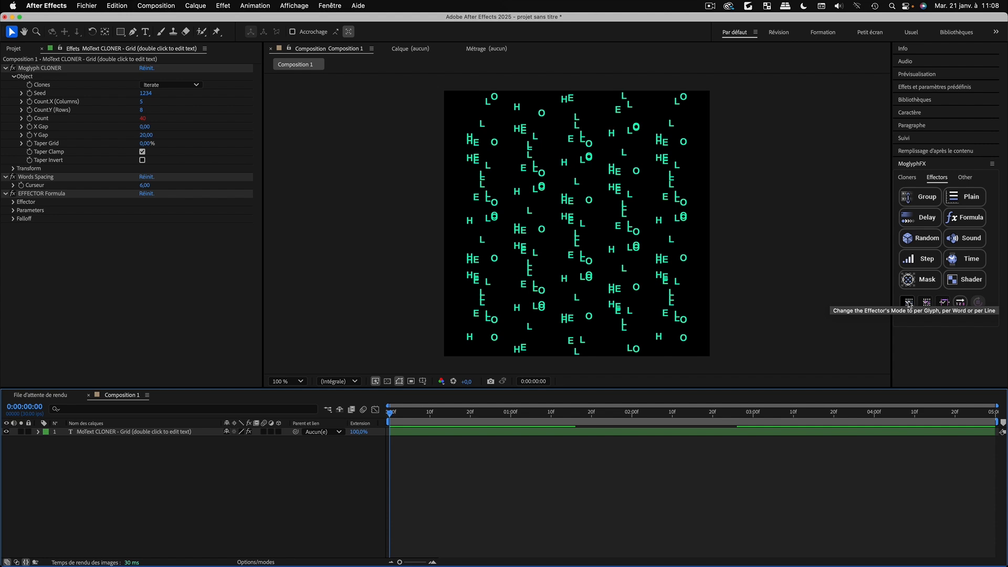
Check the available effector modes, then undo the Formula effector on the MoText grid
left_click(909, 303)
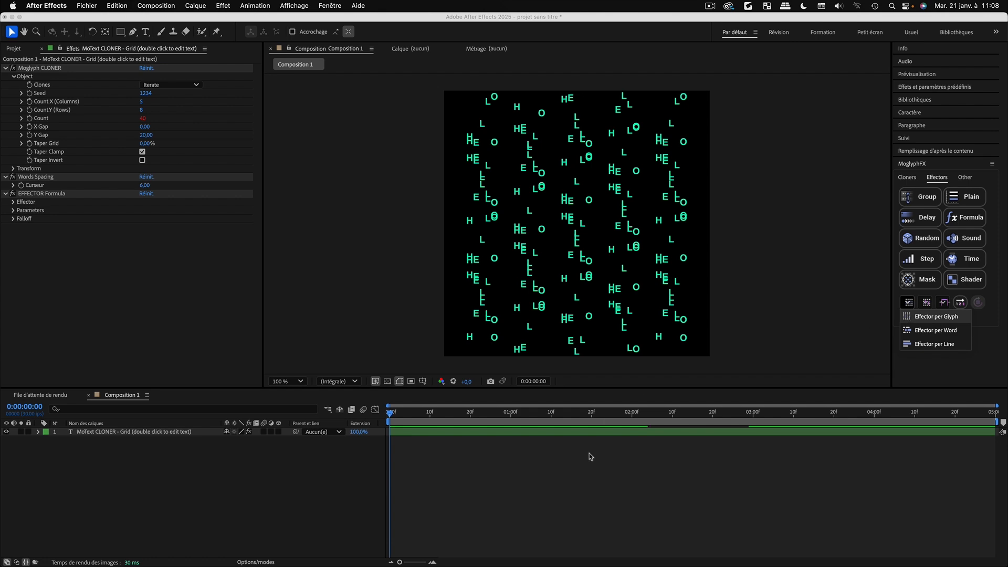
left_click(564, 513)
key("super+z")
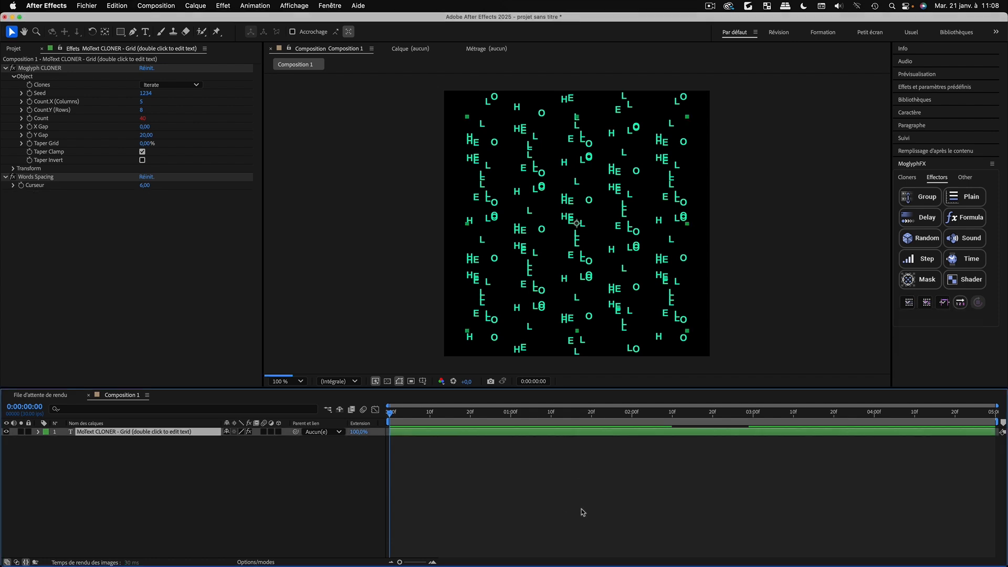
left_click(583, 512)
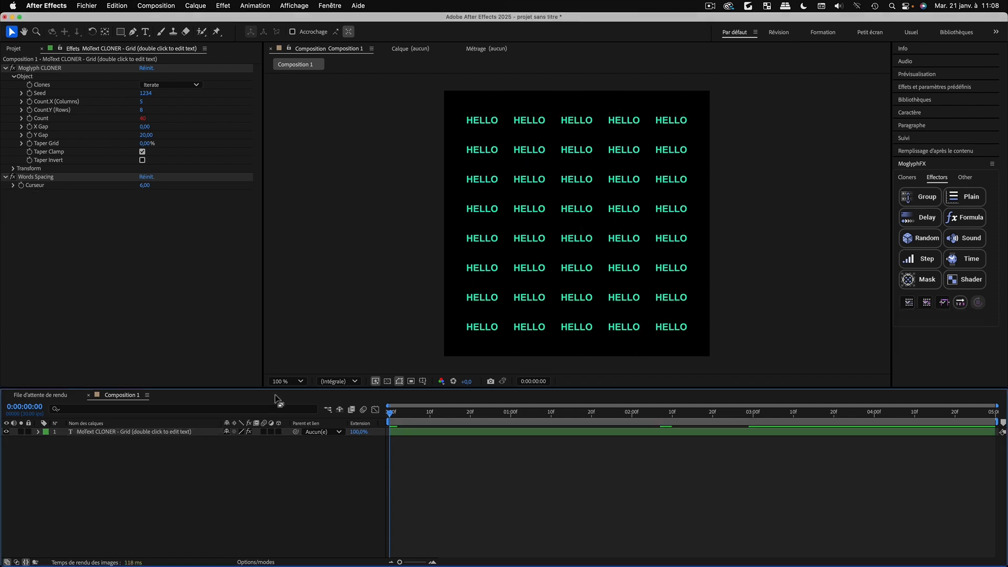
Set the MoglyphFX effector mode to Effector per Word with the MoText grid layer selected
left_click(99, 435)
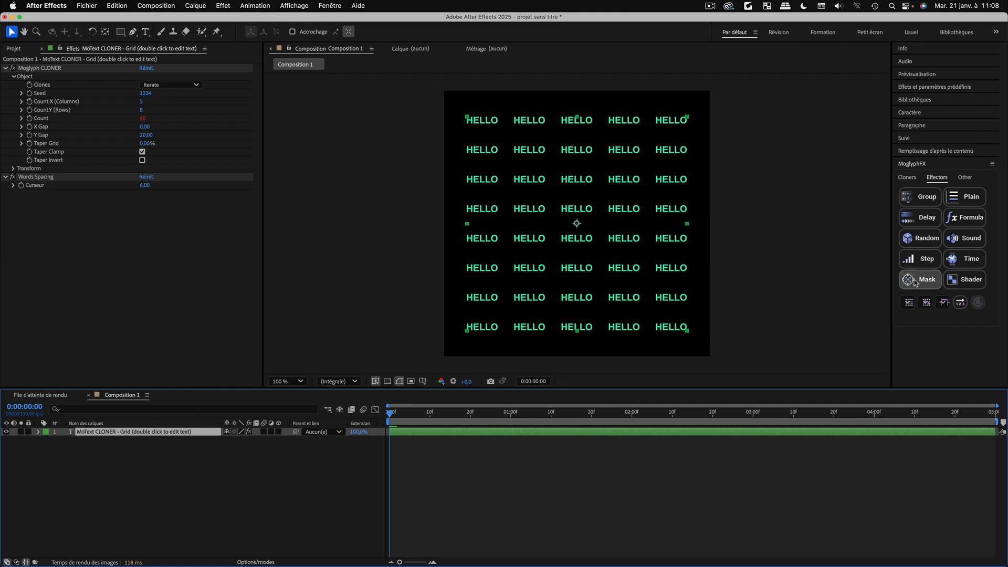
left_click(909, 303)
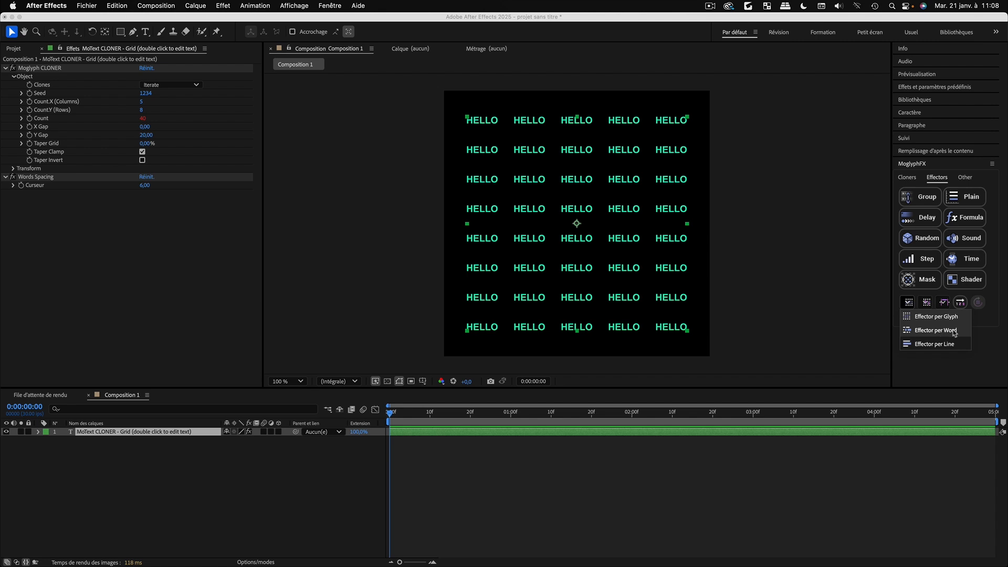
left_click(935, 332)
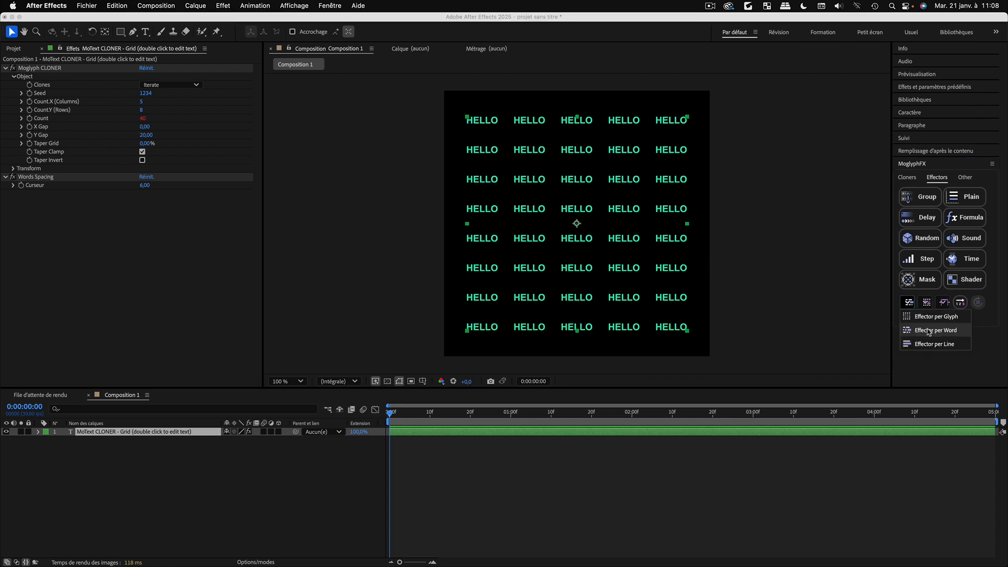
left_click(929, 331)
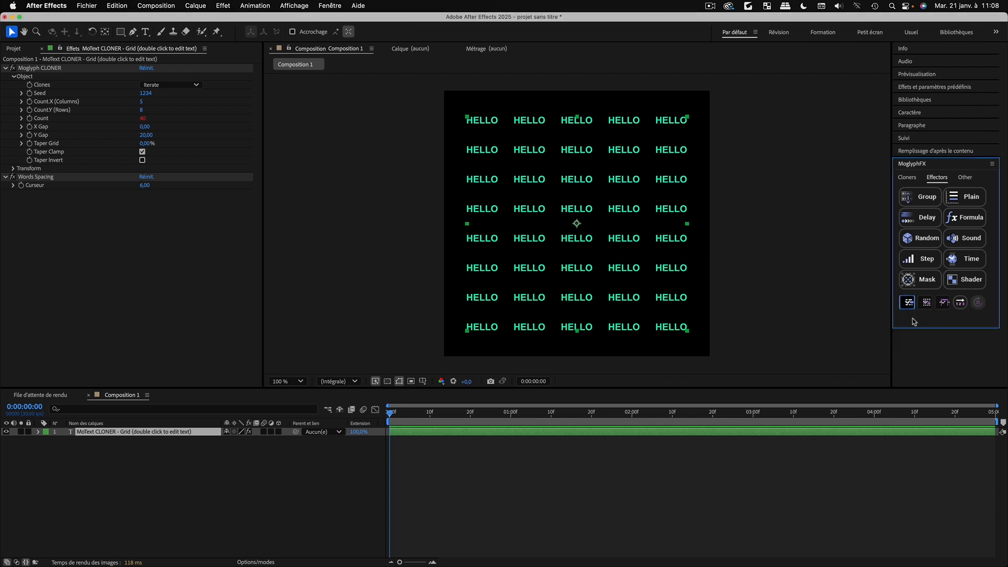
Add a Formula effector to the MoText grid that moves whole words, and preview the animation
left_click(974, 221)
left_click(500, 482)
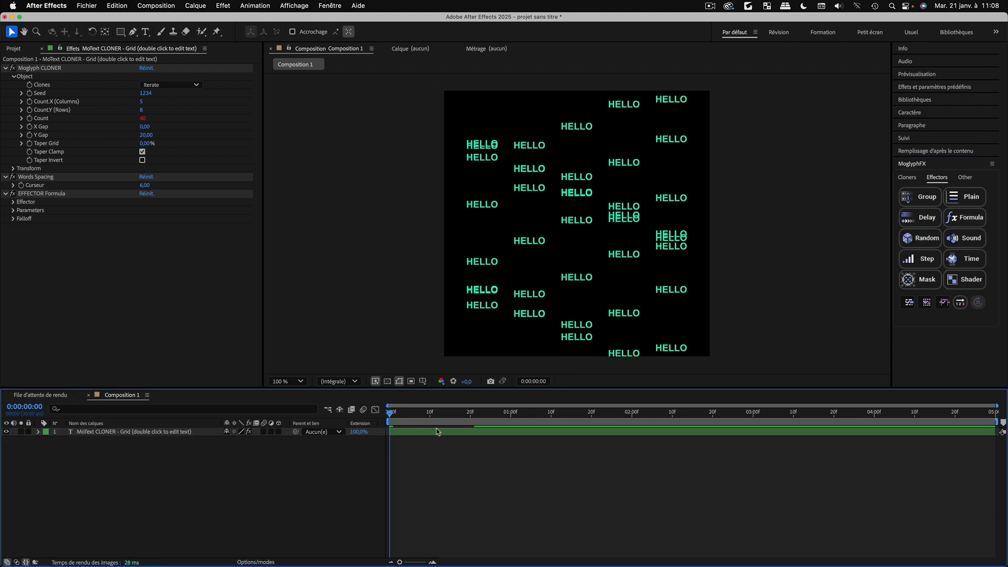
key("space")
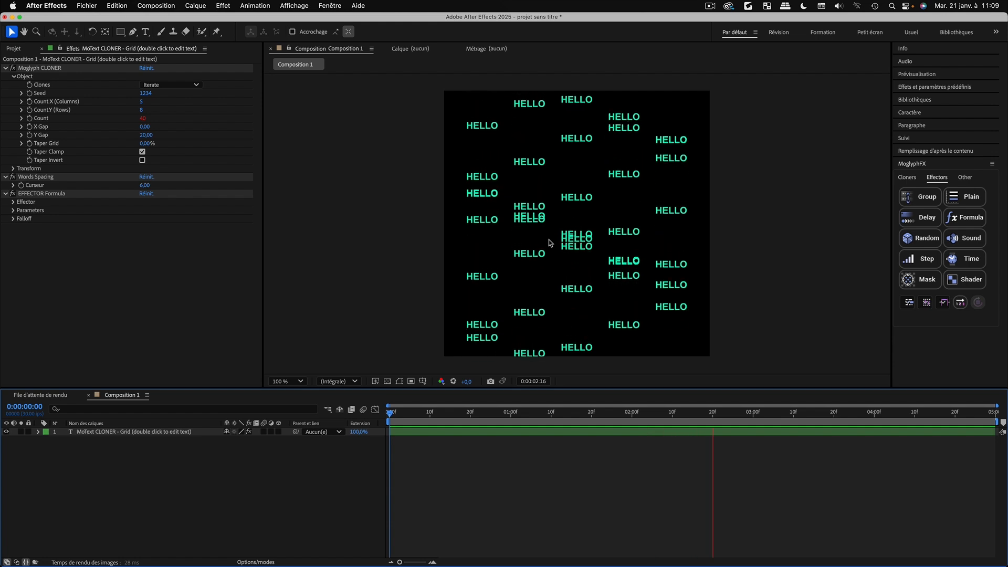
key("space")
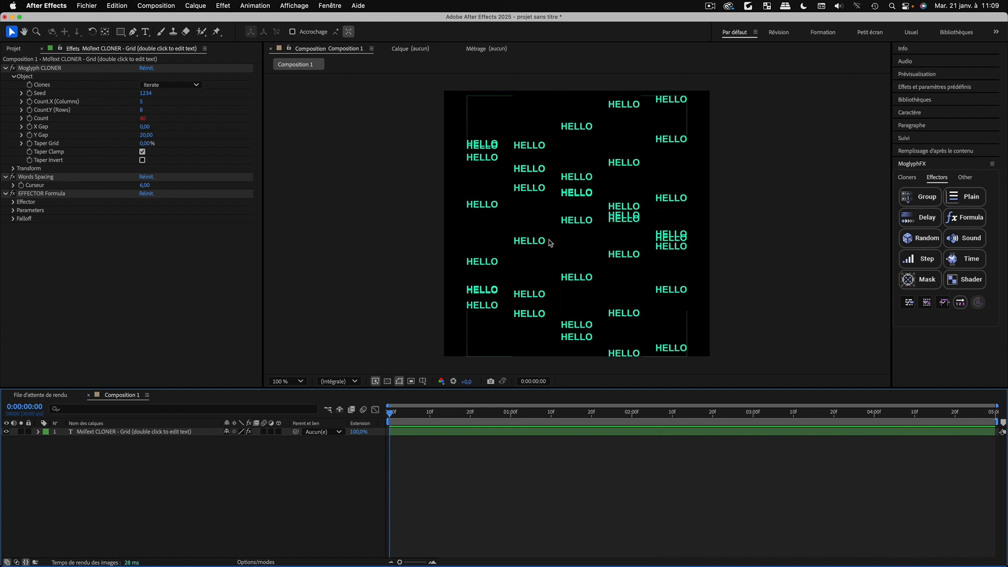
Switch the existing Formula effector on the MoText grid to Effector per Line and preview the result
left_click(909, 303)
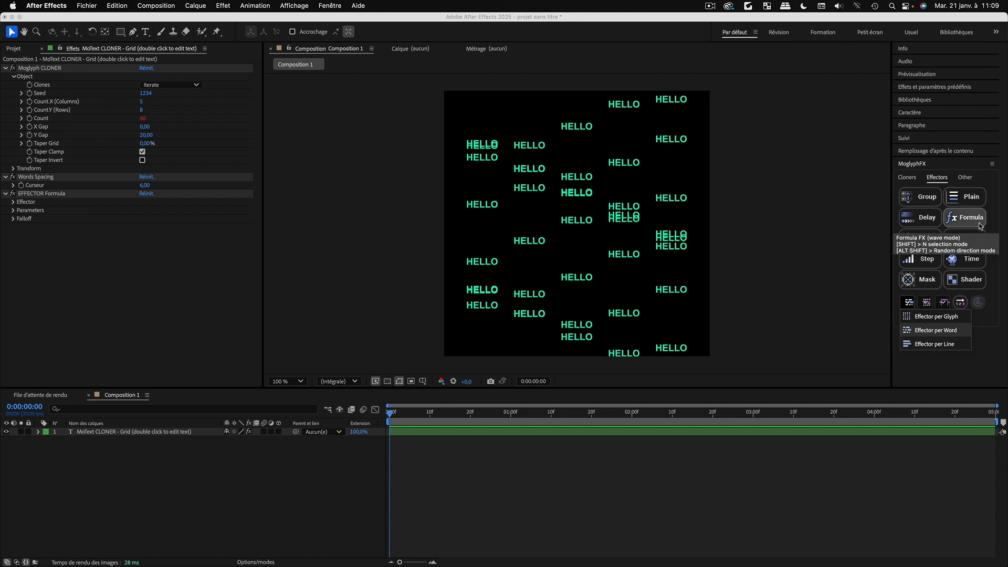
left_click(223, 496)
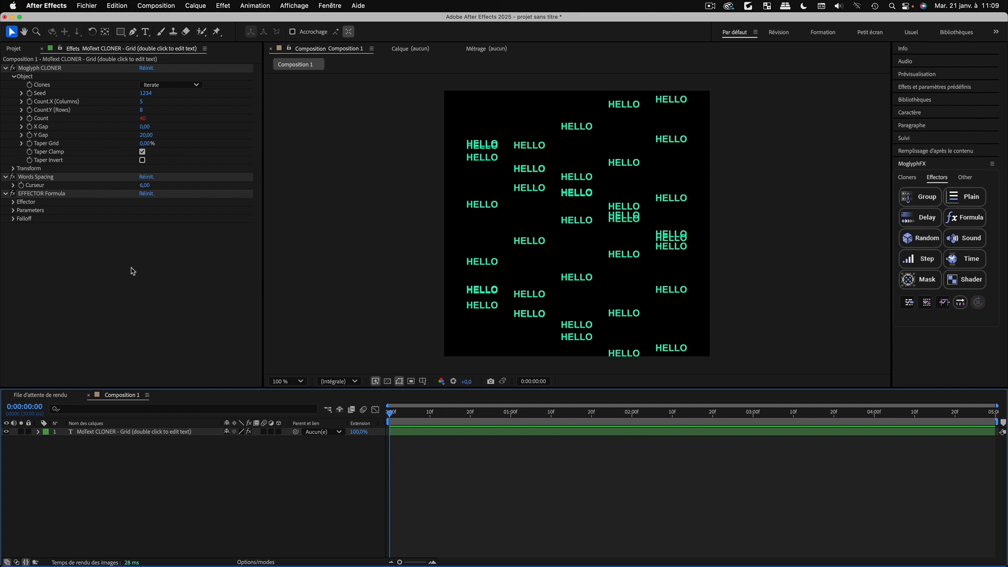
left_click(31, 194)
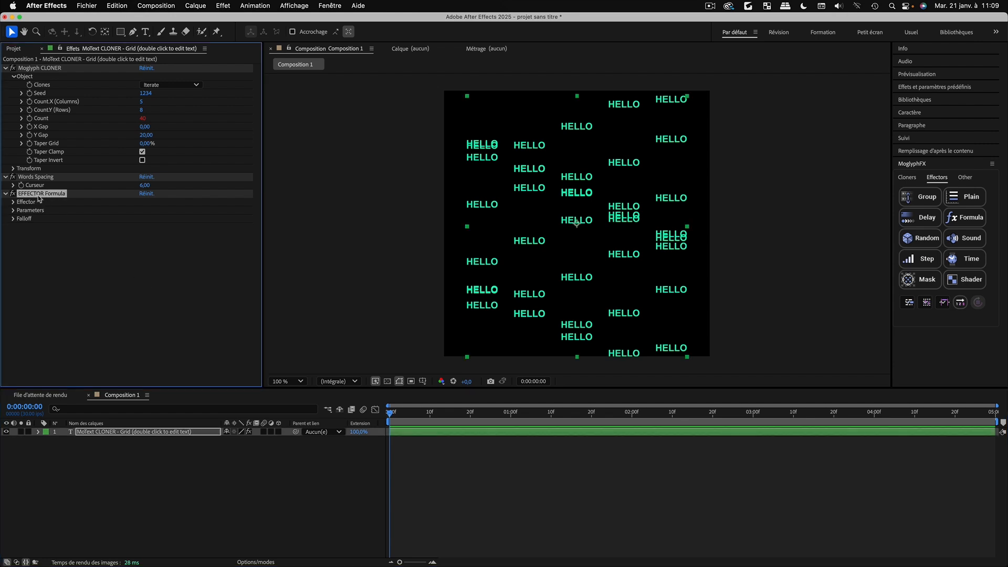
left_click(59, 251)
left_click(45, 194)
left_click(910, 304)
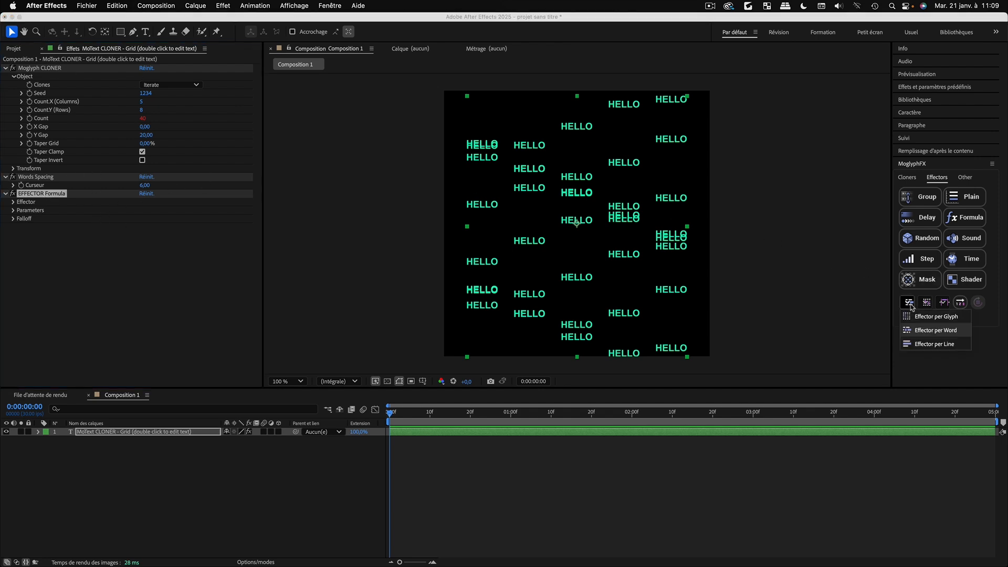
left_click(928, 344)
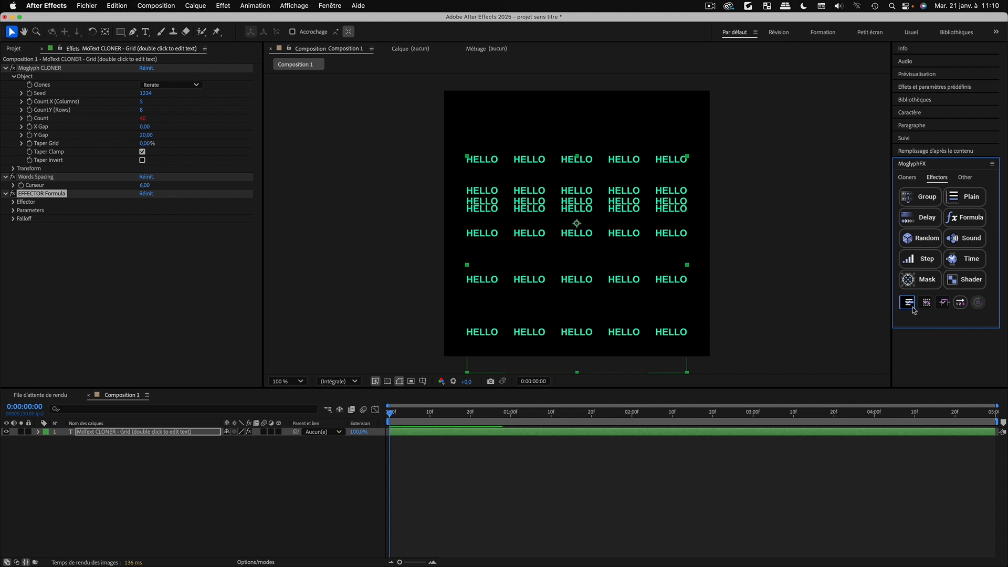
left_click(505, 493)
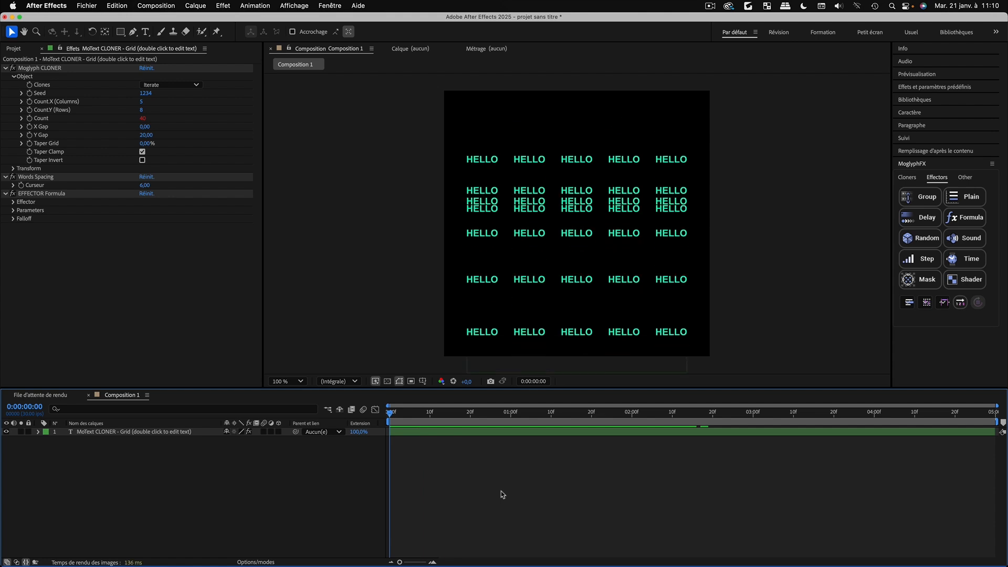
key("space")
Switch the existing Formula effector on the MoText grid to Effector per Glyph and preview the animation
left_click(45, 194)
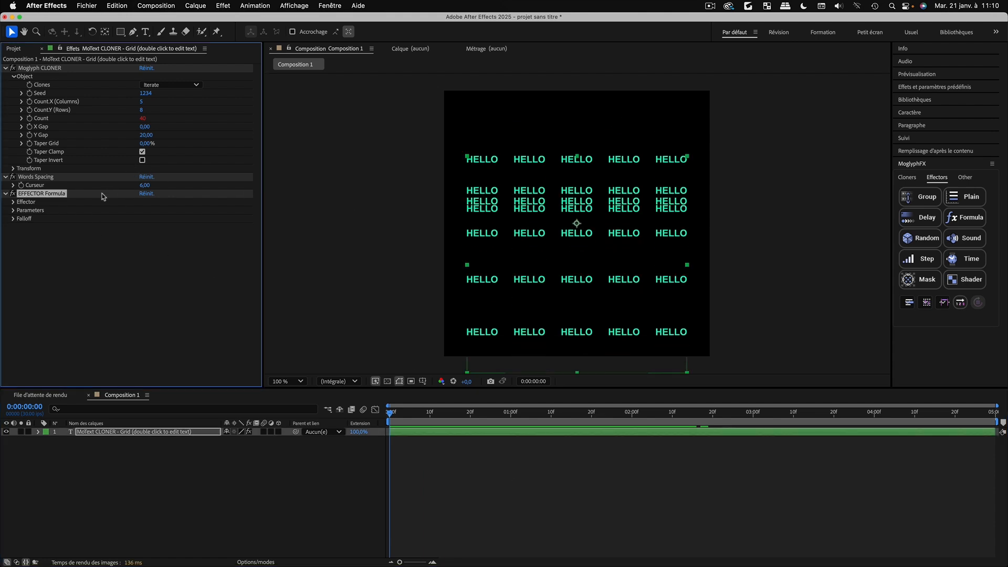
left_click(108, 207)
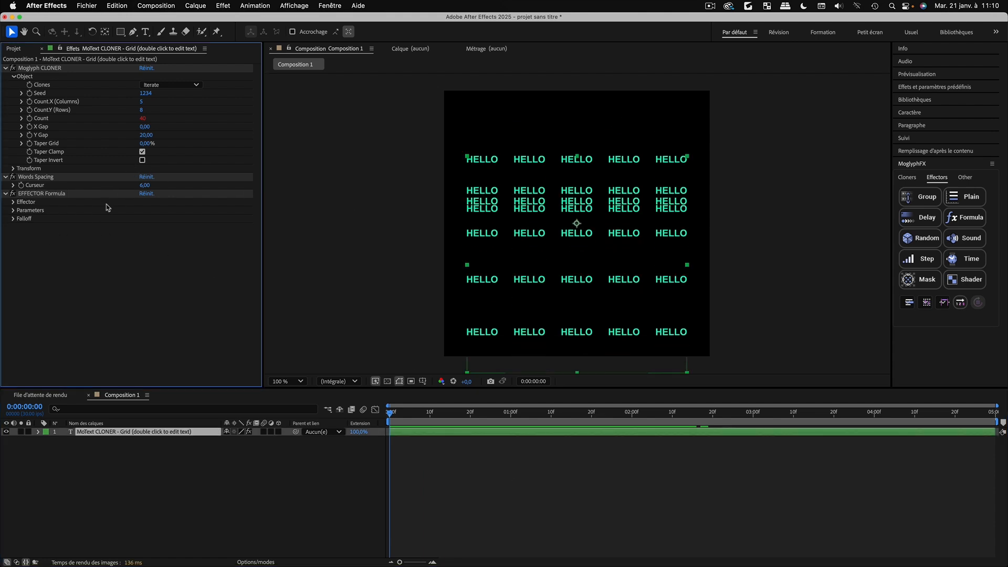
left_click(50, 196)
left_click(909, 304)
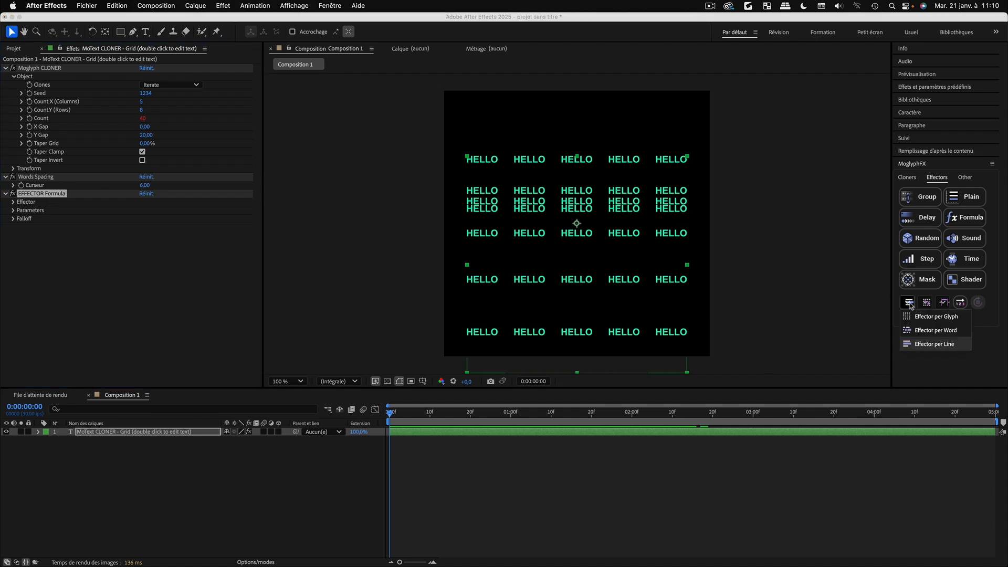
left_click(952, 317)
left_click(471, 495)
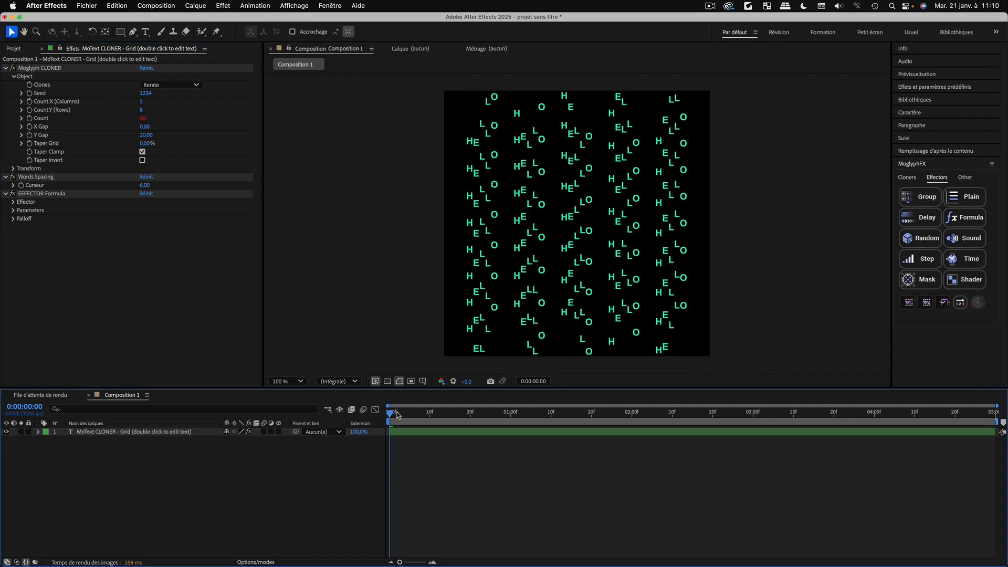
key("space")
left_click(515, 178)
Try a Frequency of 0,1 in the Formula effector's curve animation options, settle on 0,25, and preview the letter wave
left_click(92, 434)
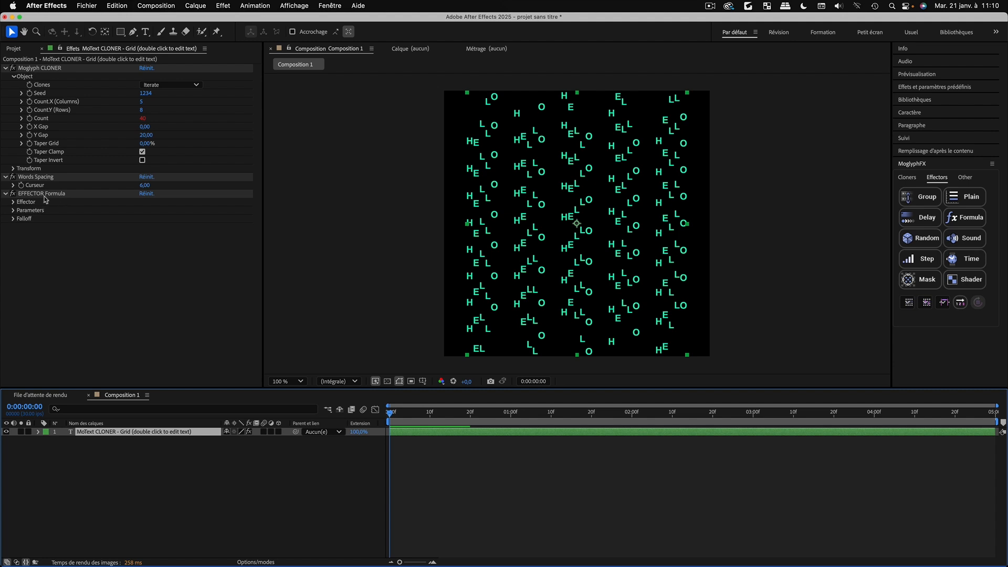
left_click(13, 202)
left_click(22, 228)
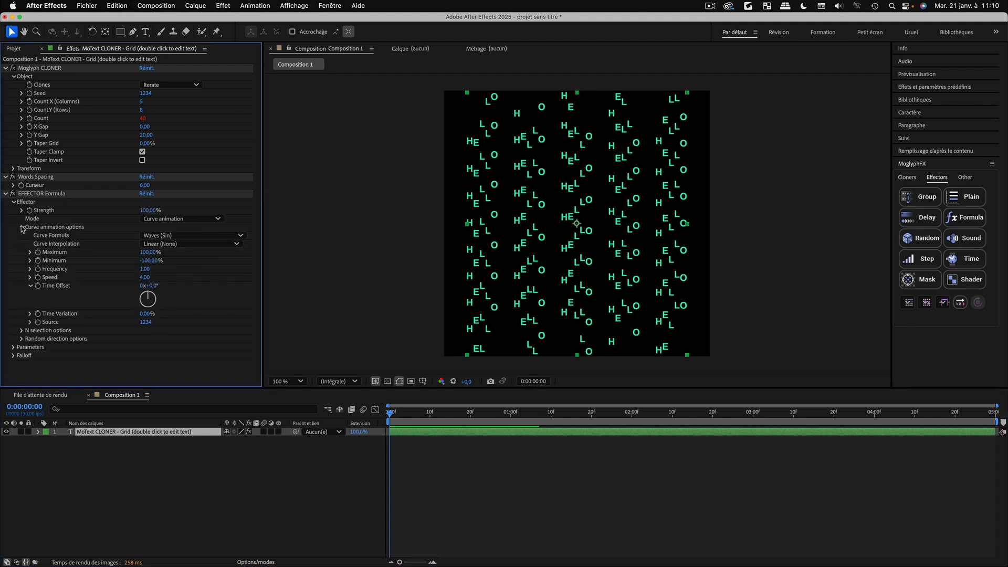
left_click(145, 268)
type("0,")
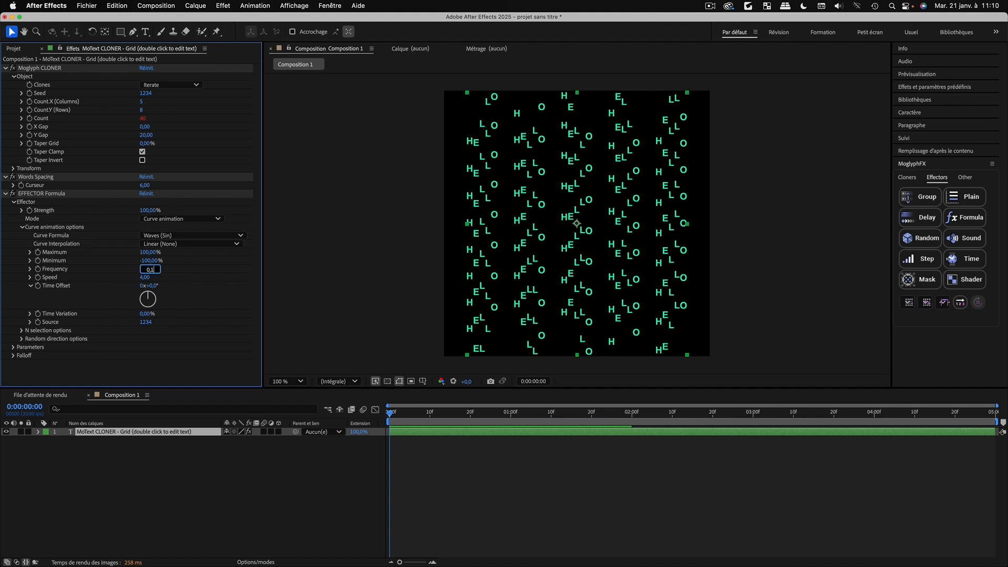
type("1")
key("Return")
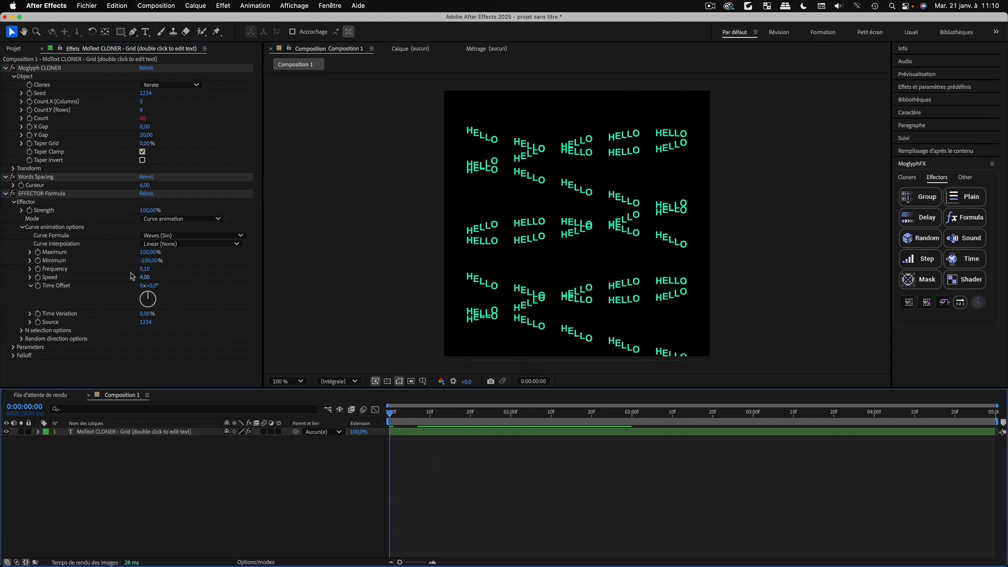
left_click(147, 270)
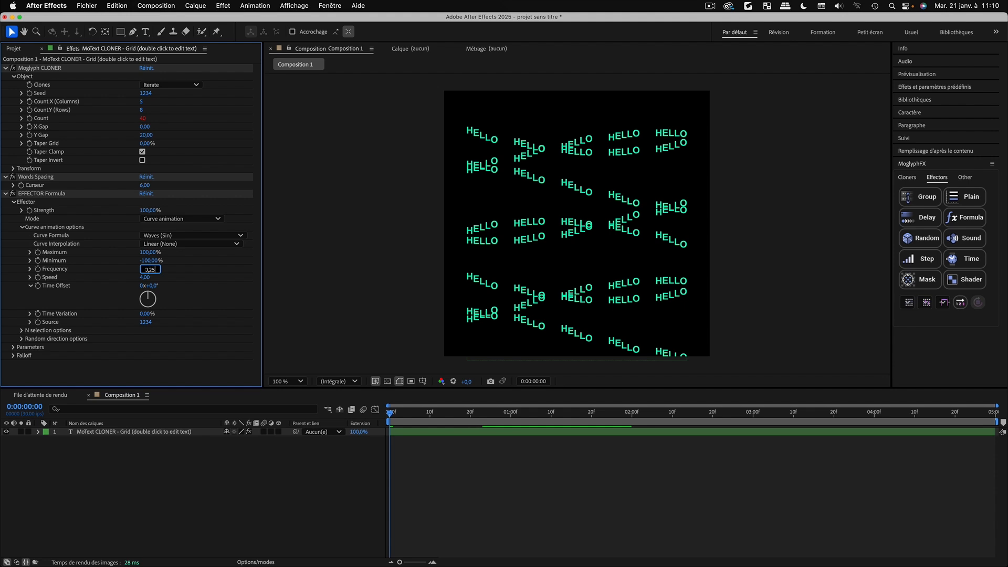
type("0,25")
key("Return")
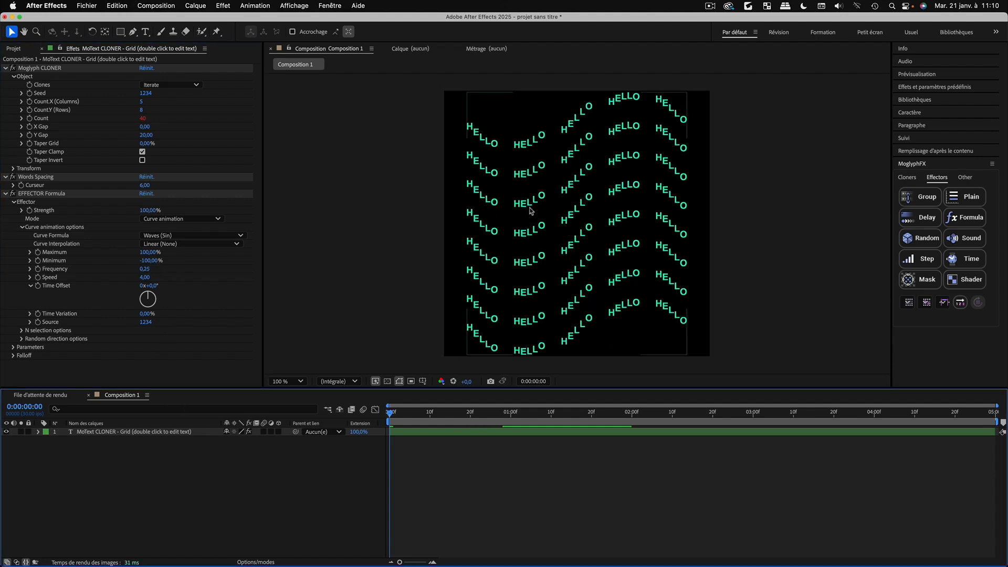
key("space")
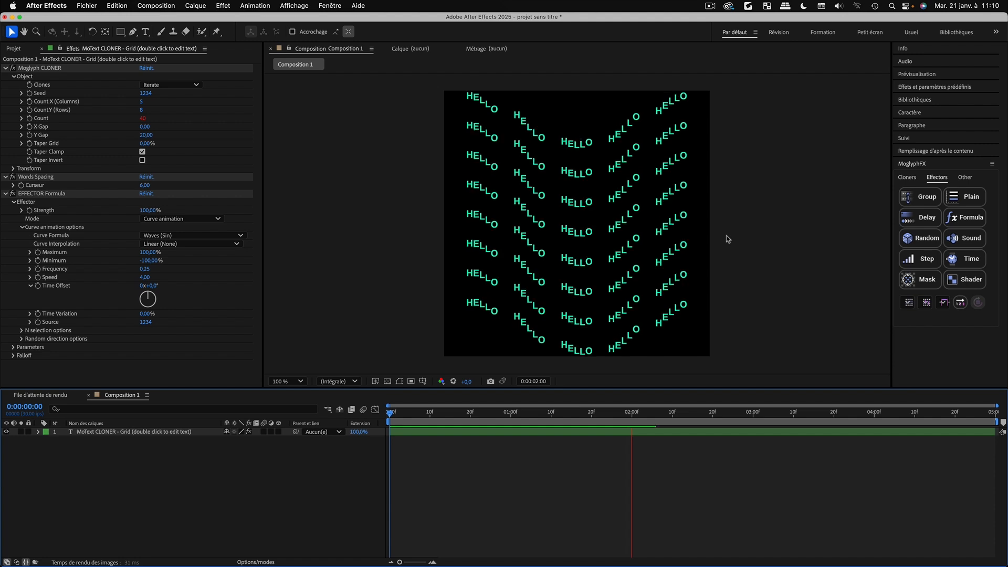
key("space")
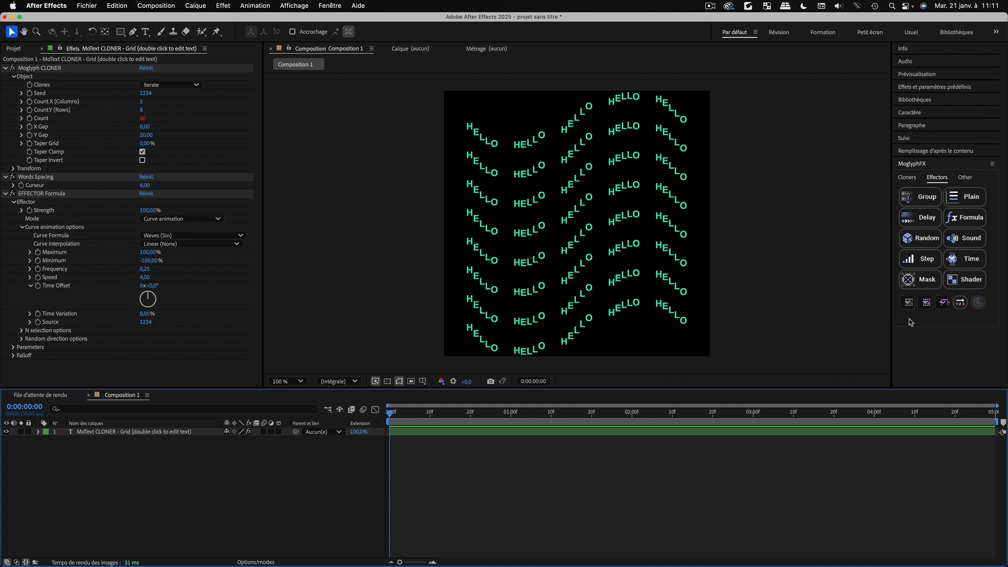
Check the effector and falloff mode options for glyph, word and line without changing either mode
left_click(909, 303)
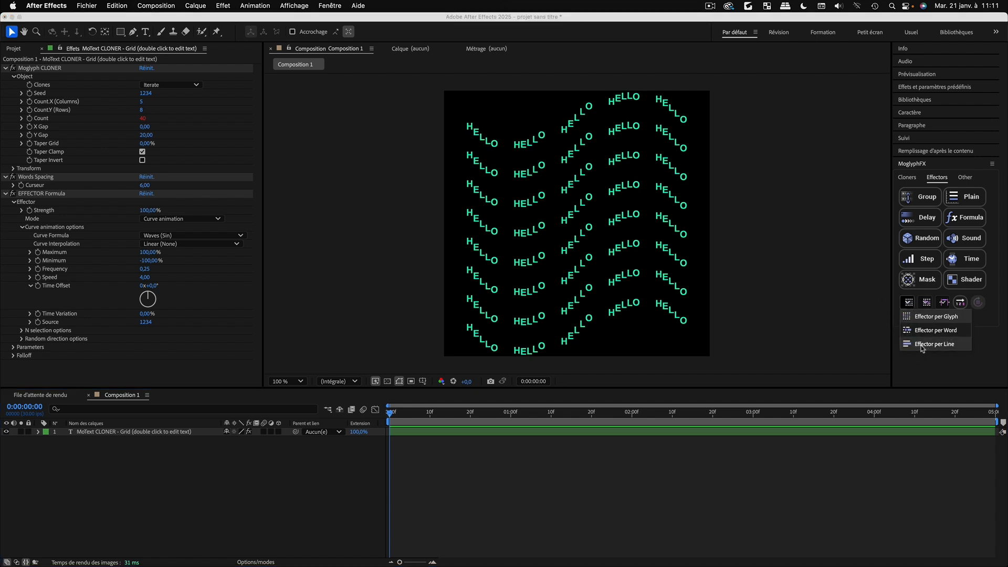
left_click(926, 372)
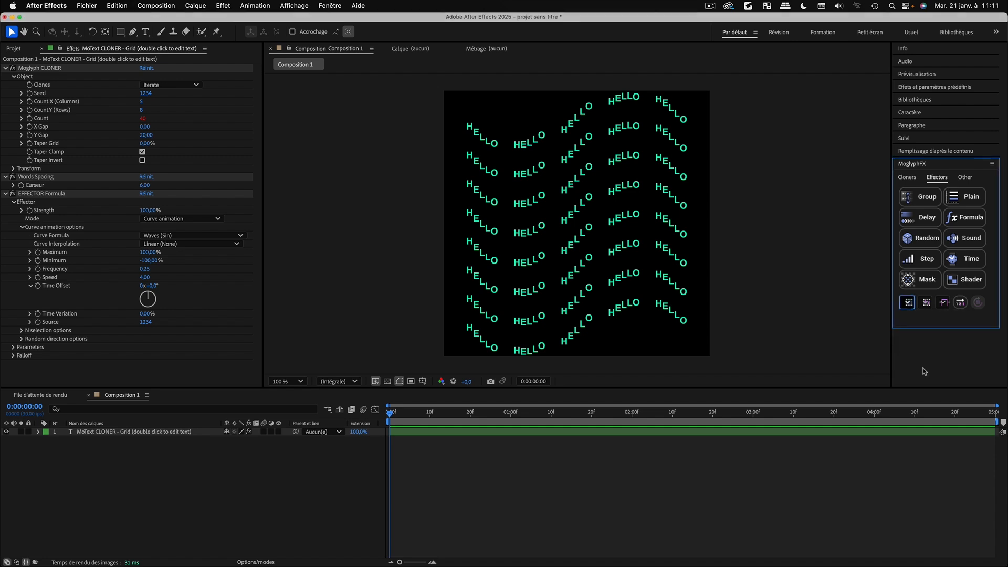
left_click(909, 303)
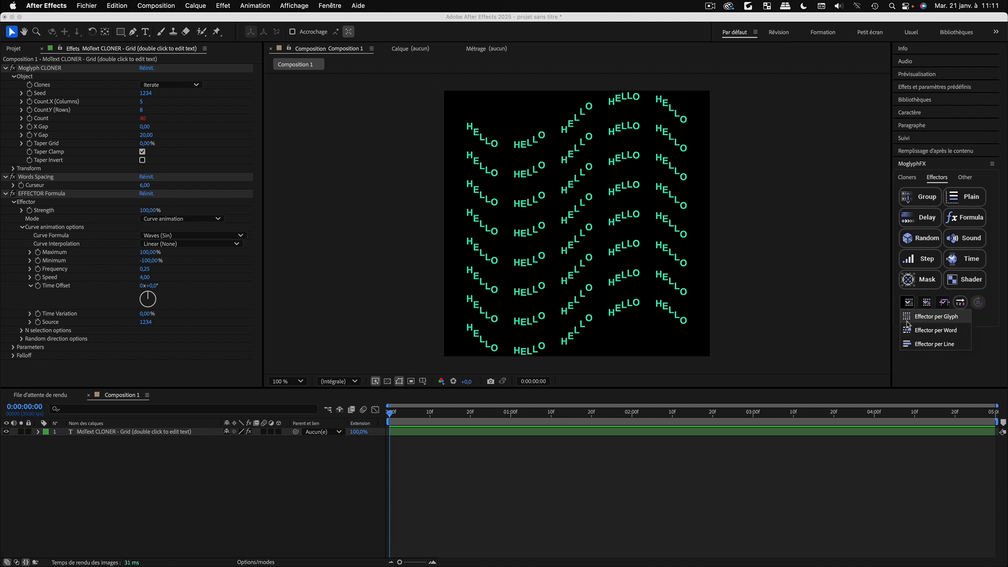
left_click(924, 370)
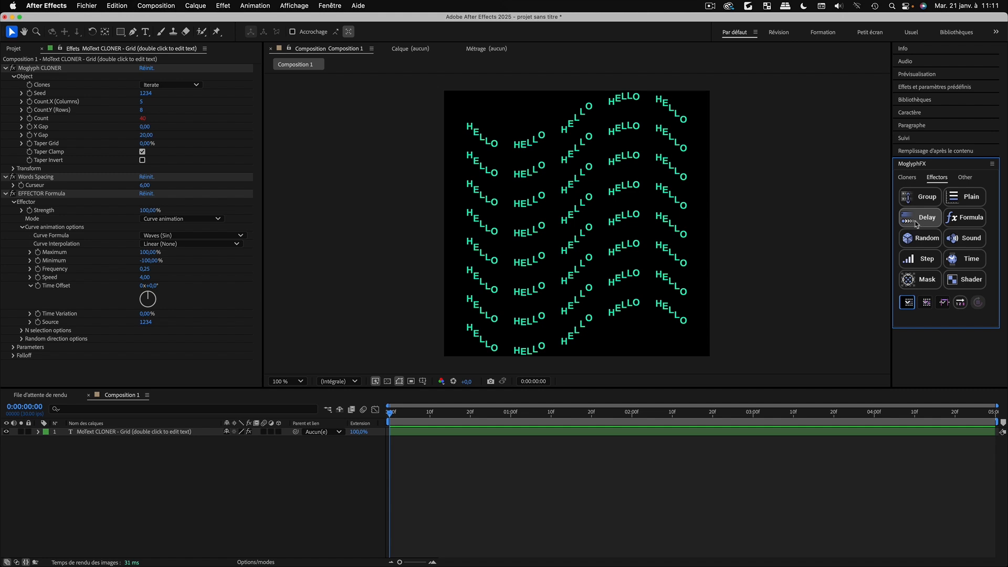
left_click(926, 303)
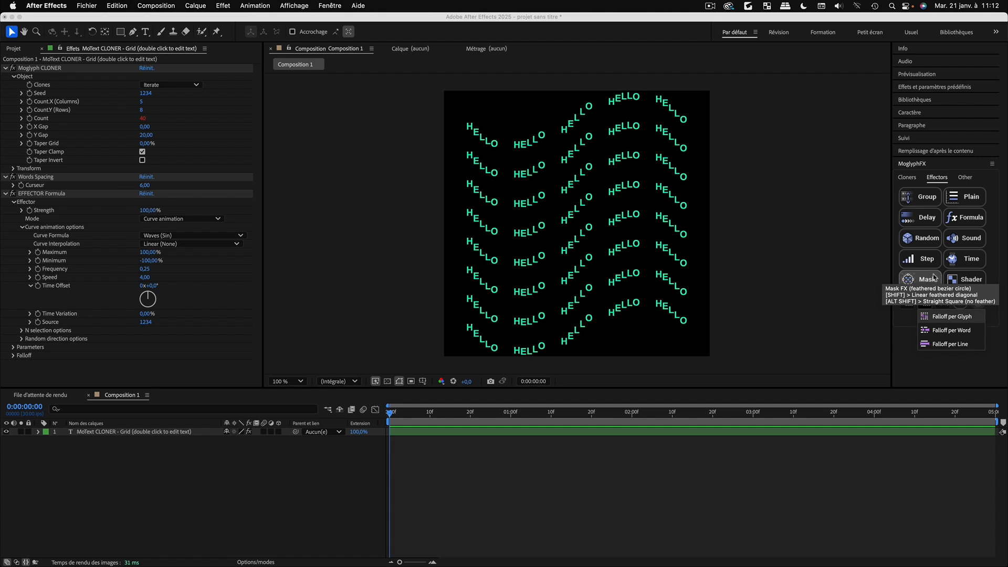
left_click(754, 522)
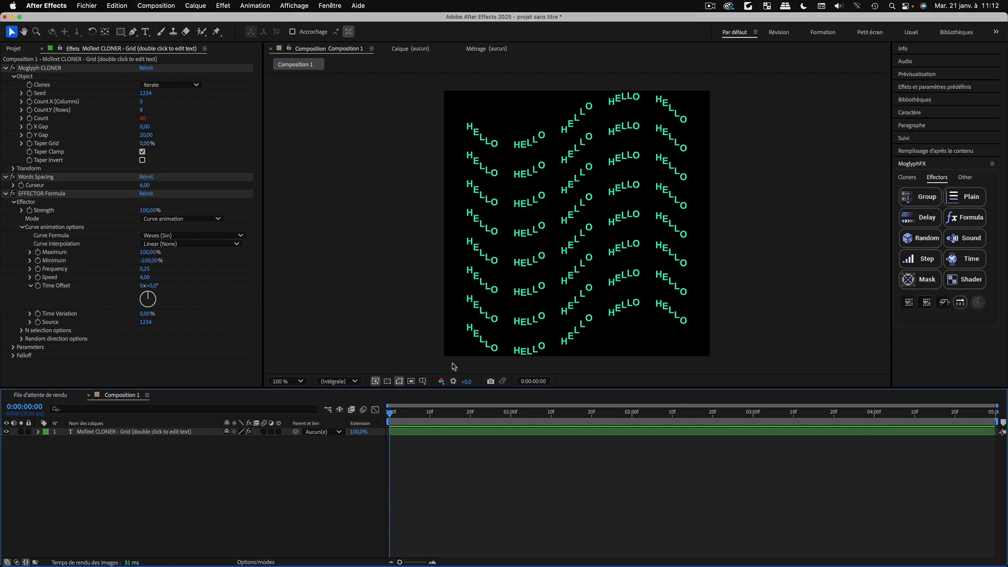
Reduce Completion To to 61 % in the Falloff settings of the MoText grid's Formula effector
left_click(88, 432)
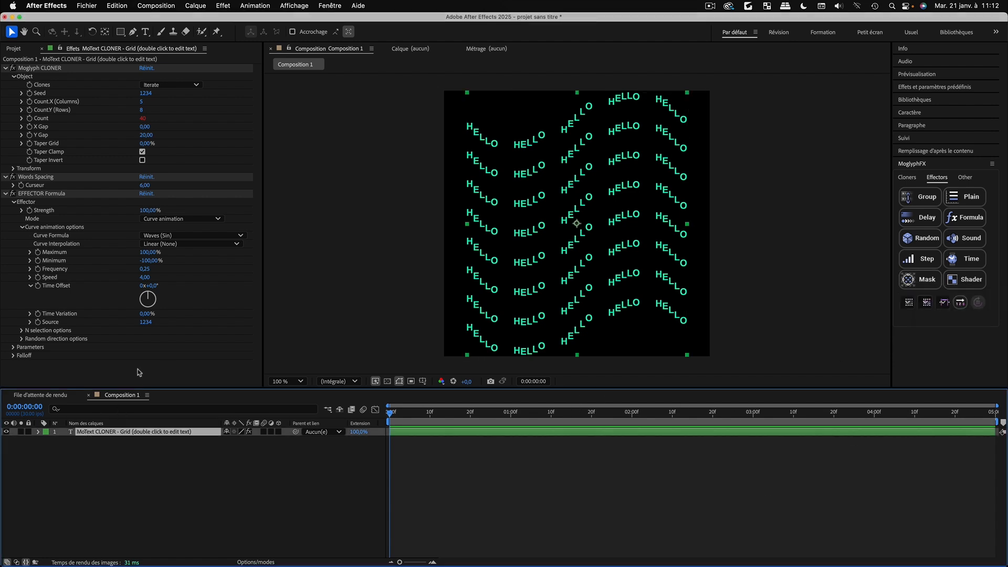
left_click(58, 194)
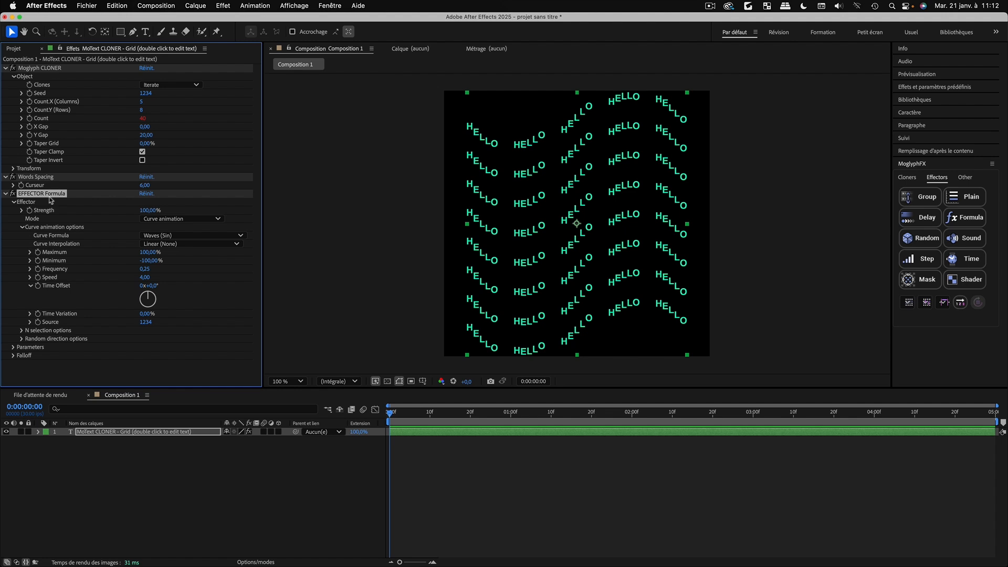
left_click(14, 202)
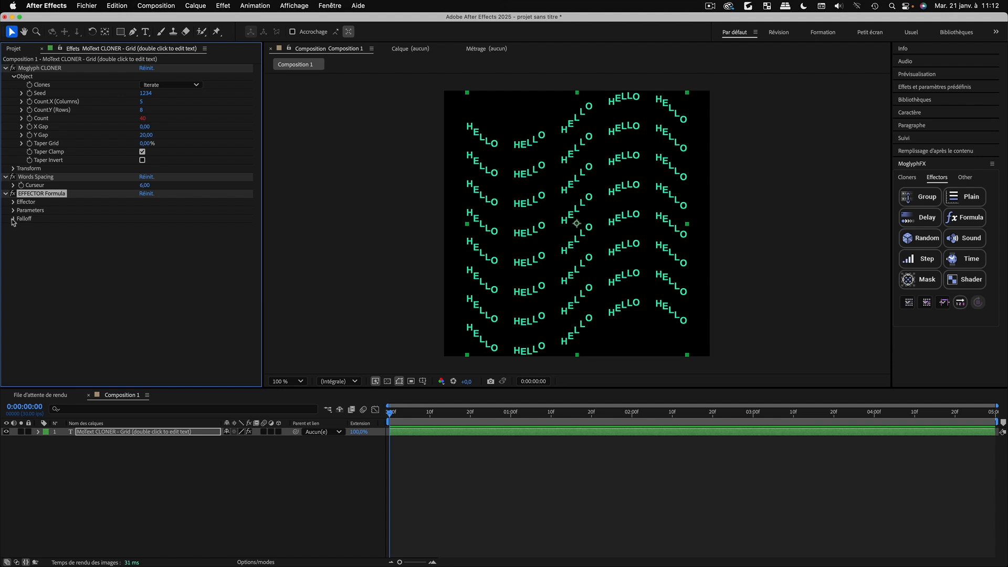
left_click(13, 219)
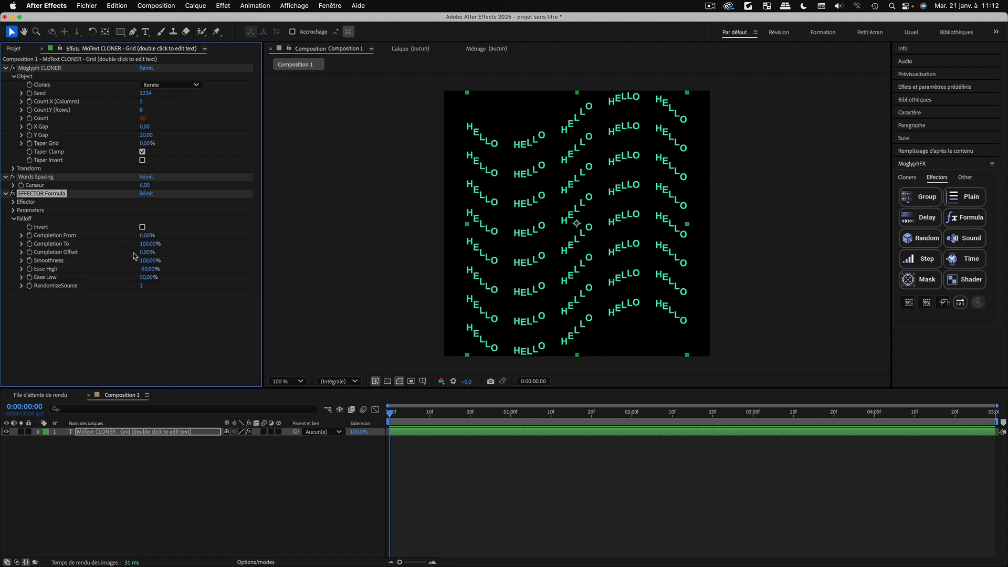
left_click_drag(152, 244, 147, 247)
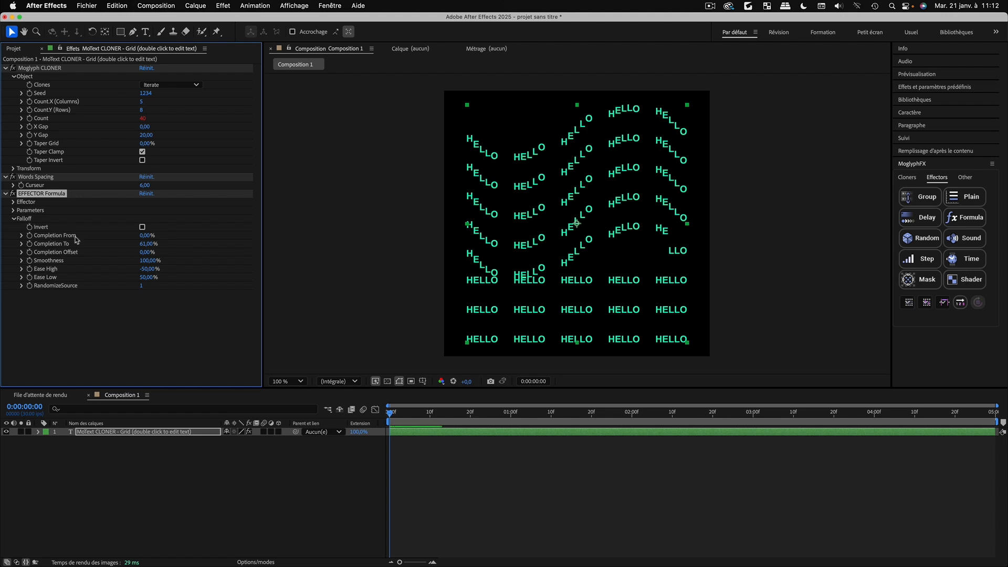
left_click(142, 235)
key("Return")
left_click(150, 245)
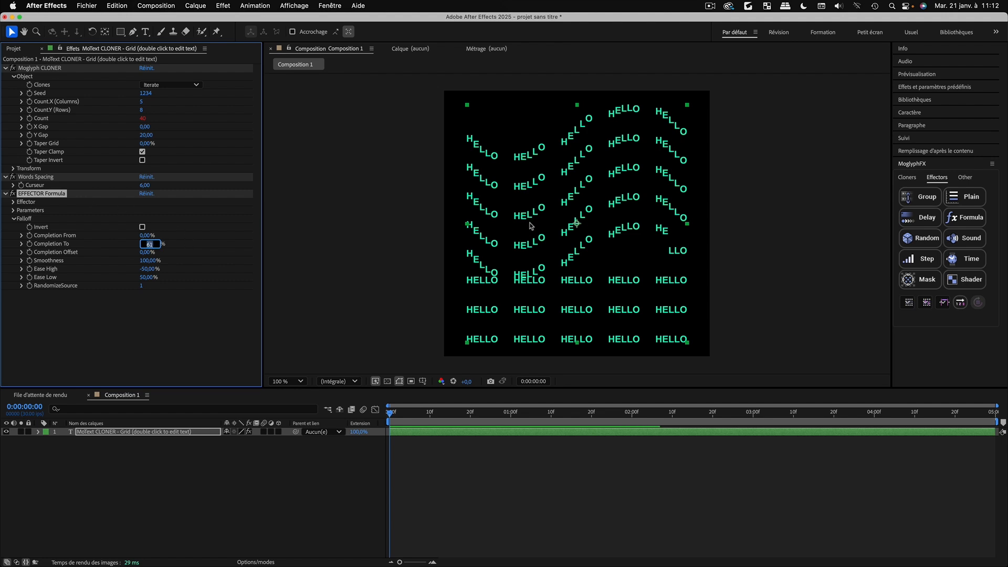
Turn off Colors From Cloner in the Formula effector's Style parameters so its own fill color applies
left_click(13, 211)
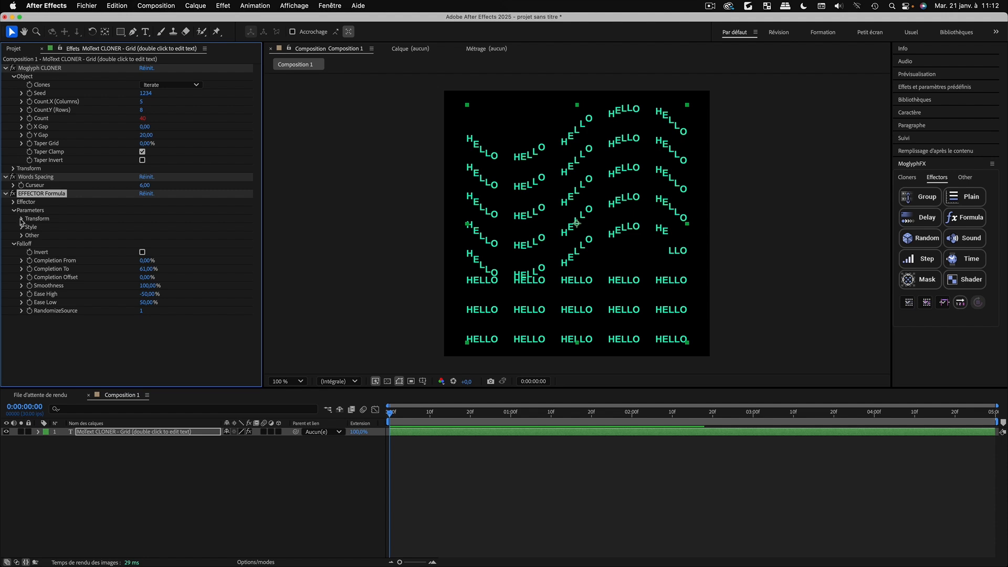
left_click(21, 226)
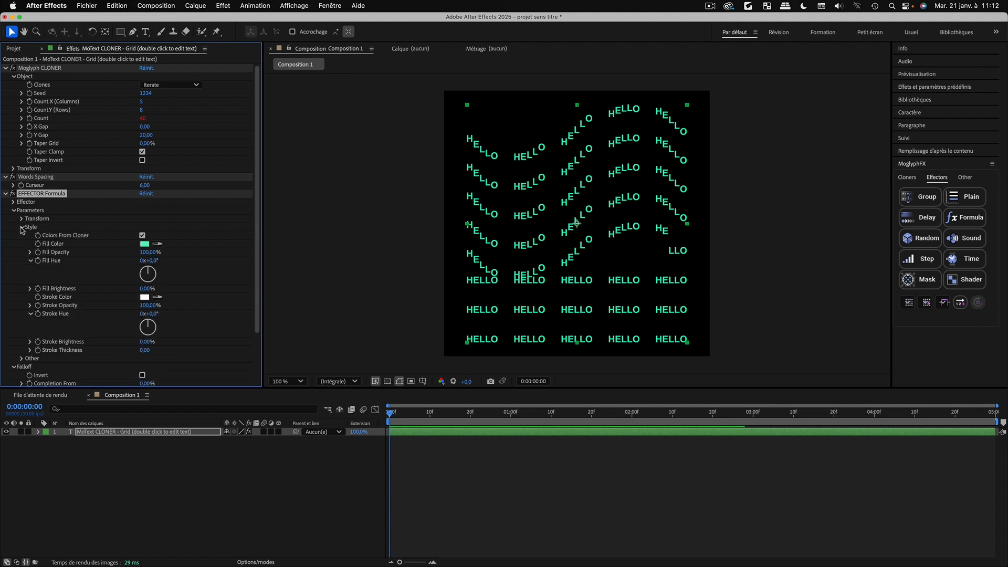
left_click(142, 236)
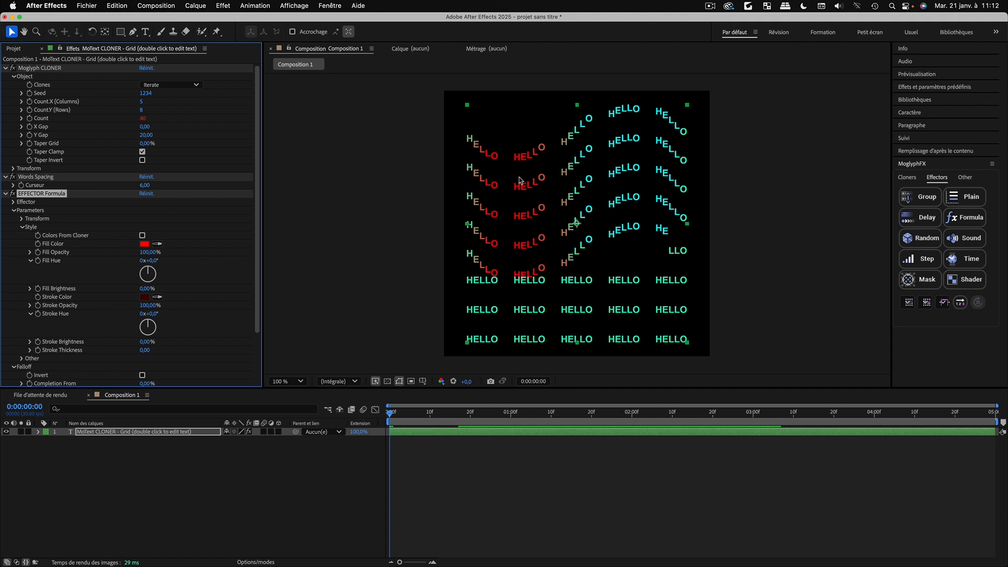
left_click(22, 227)
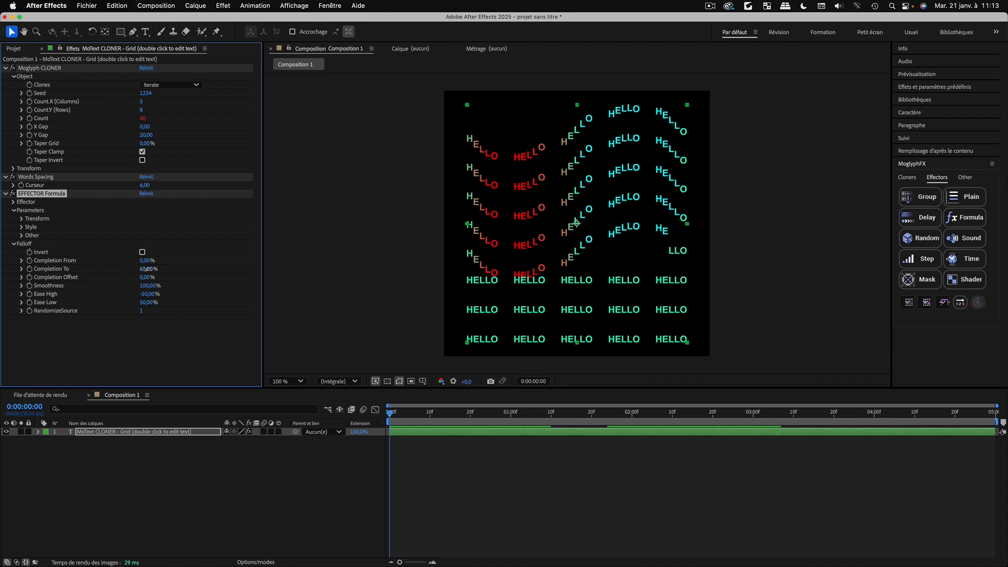
Try Completion To values of 60 % and 62 % in the Formula effector's falloff
left_click_drag(142, 269, 152, 269)
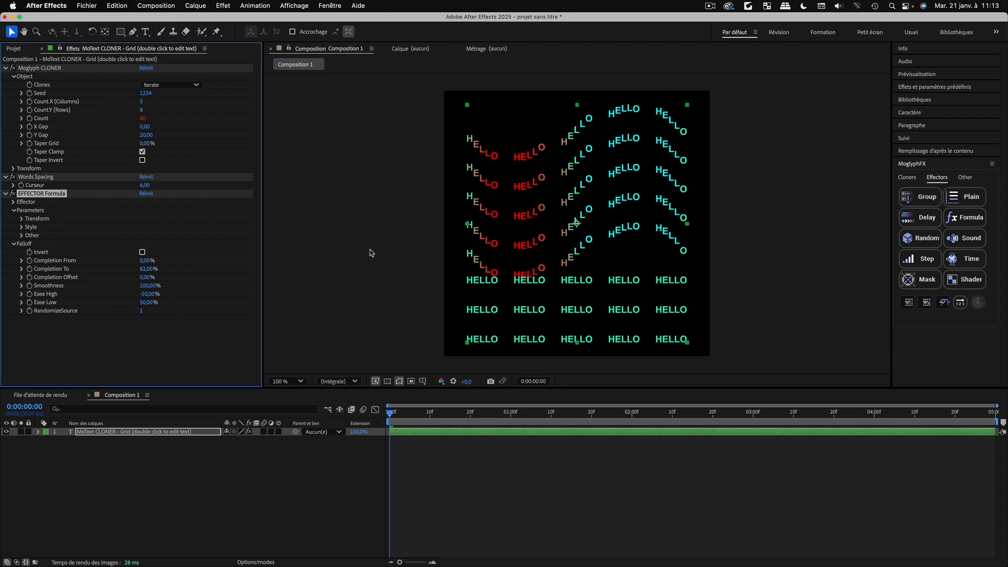
left_click(144, 268)
type("60")
key("Return")
left_click(140, 270)
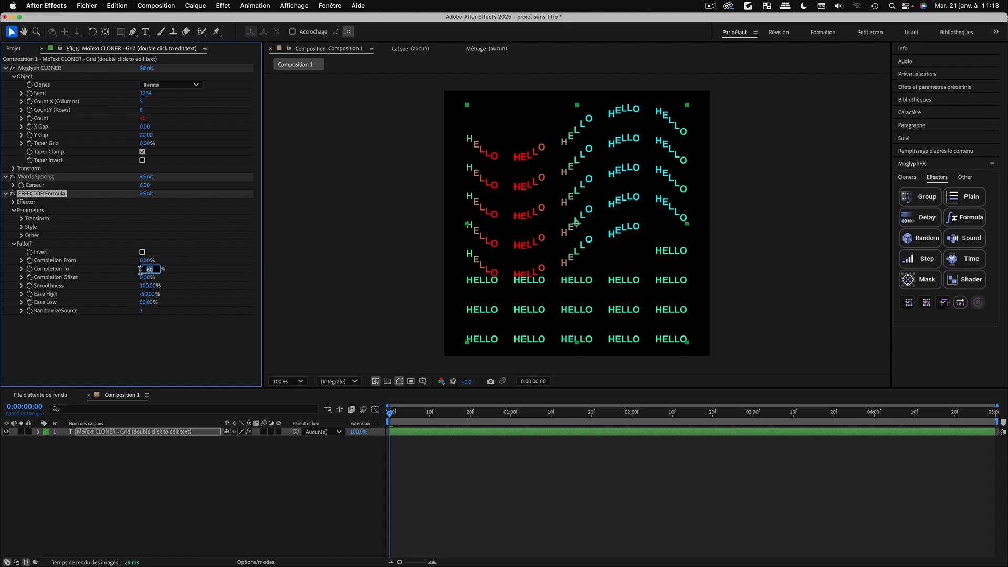
type("62")
key("Return")
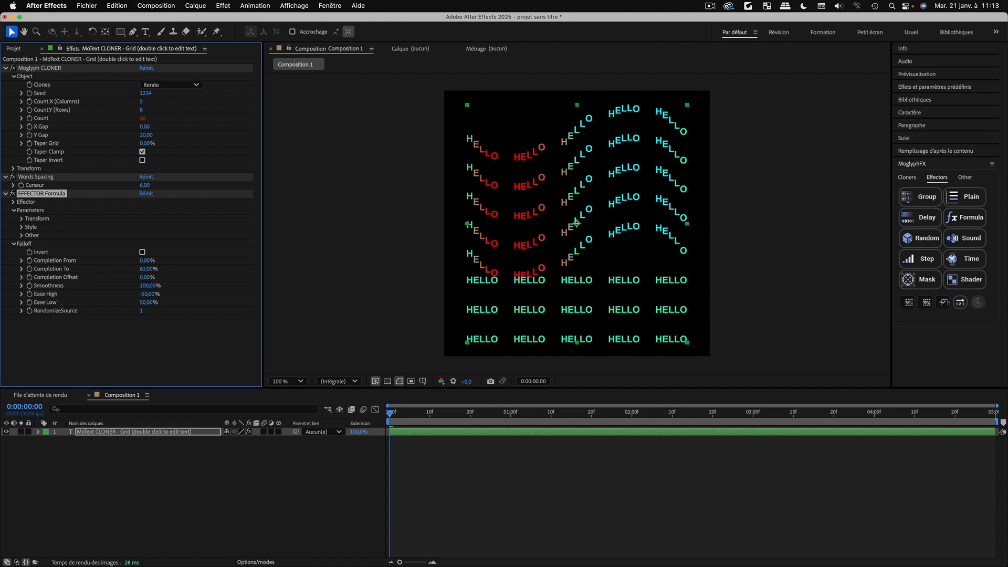
Set the Formula effector's falloff Completion To to 61 % and its Smoothness to 0 %
left_click(150, 269)
key("Return")
left_click(147, 286)
type("0")
key("Return")
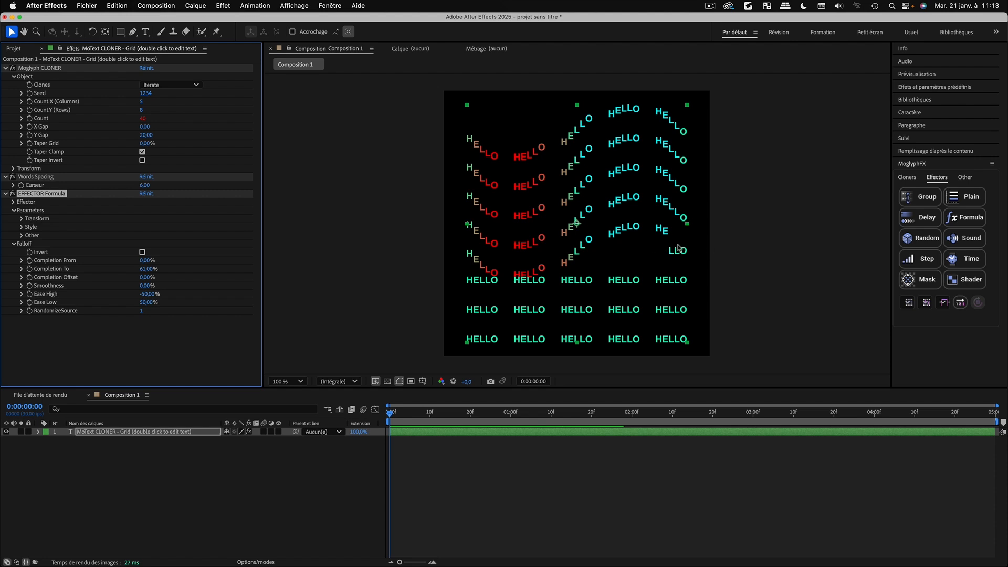
Turn on random ordering for the falloff of the MoText grid's Formula effector
left_click(963, 305)
left_click(115, 350)
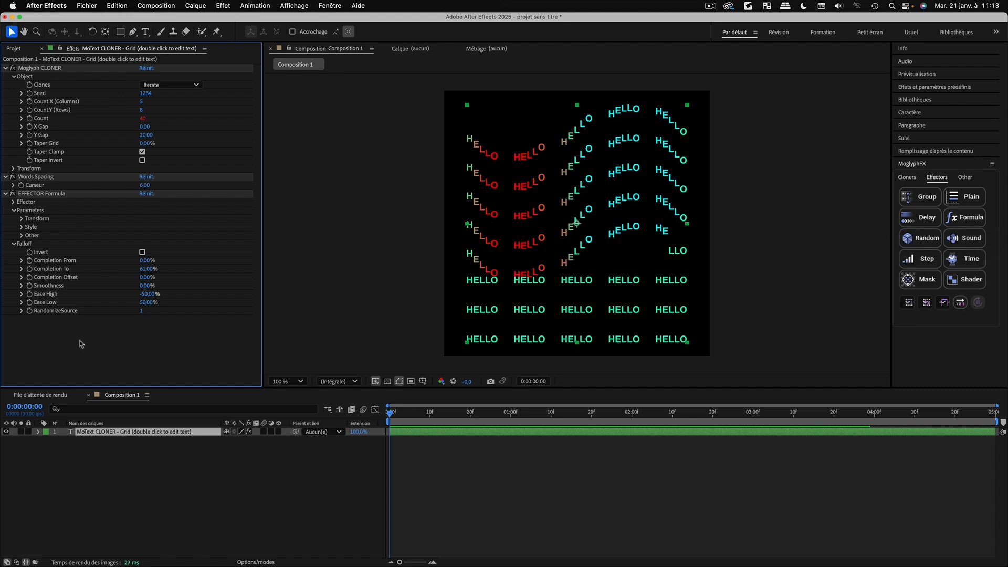
left_click(38, 194)
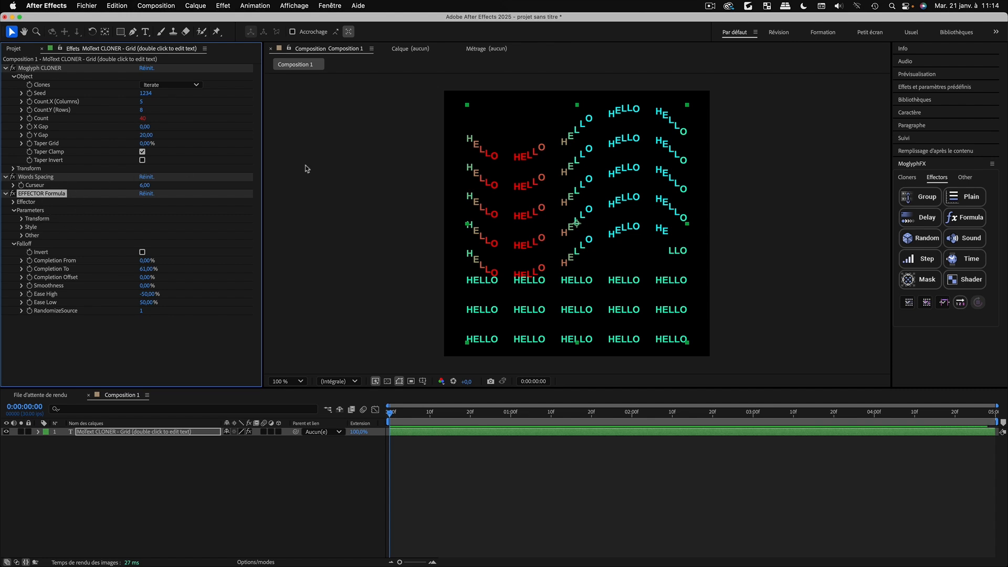
left_click(963, 304)
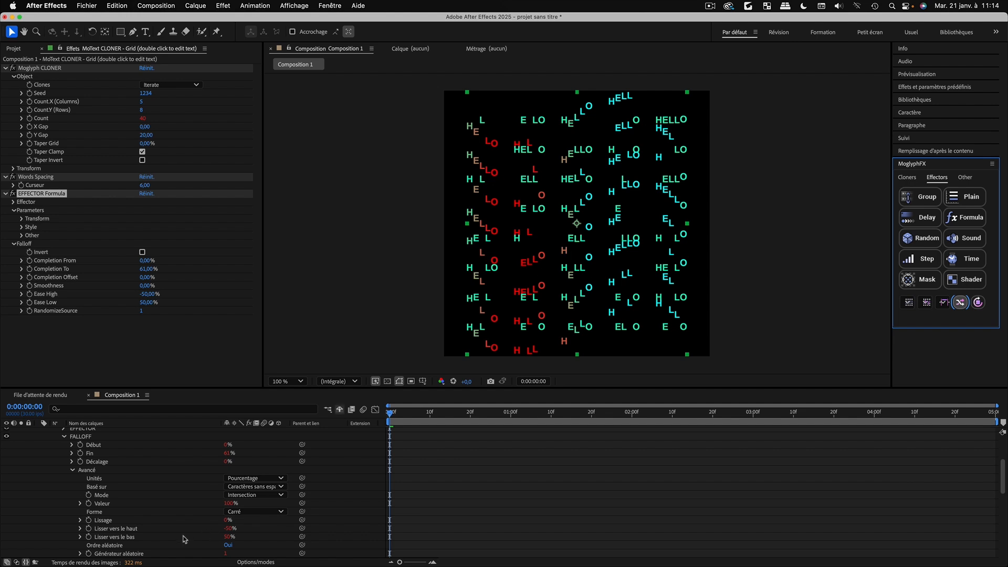
Review the advanced options of the Formula effector's falloff in the layer properties and collapse the MoText grid layer
scroll(184, 538, "down", 1)
left_click(72, 465)
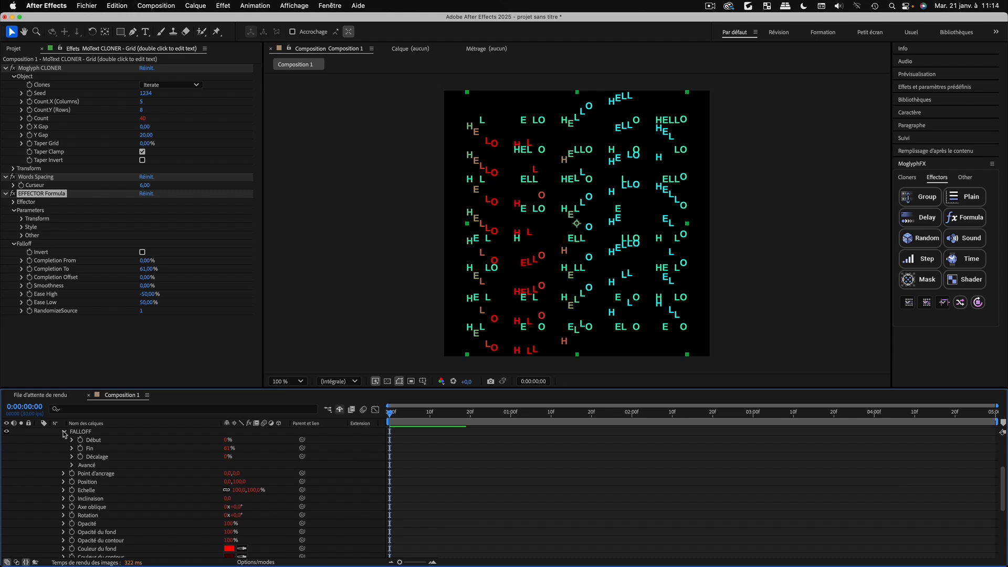
left_click(71, 465)
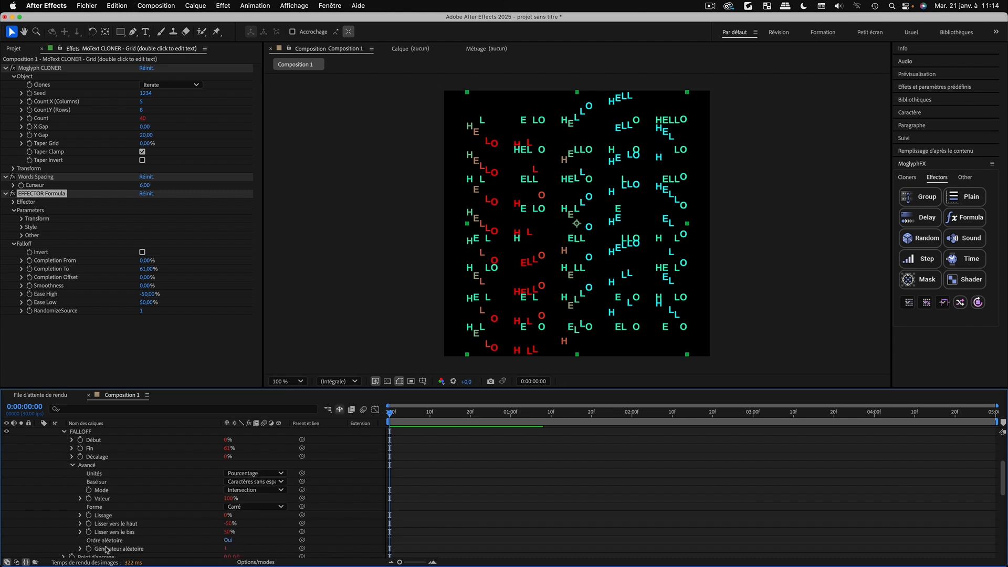
left_click(72, 466)
scroll(64, 446, "up", 4)
left_click(55, 452)
left_click(37, 432)
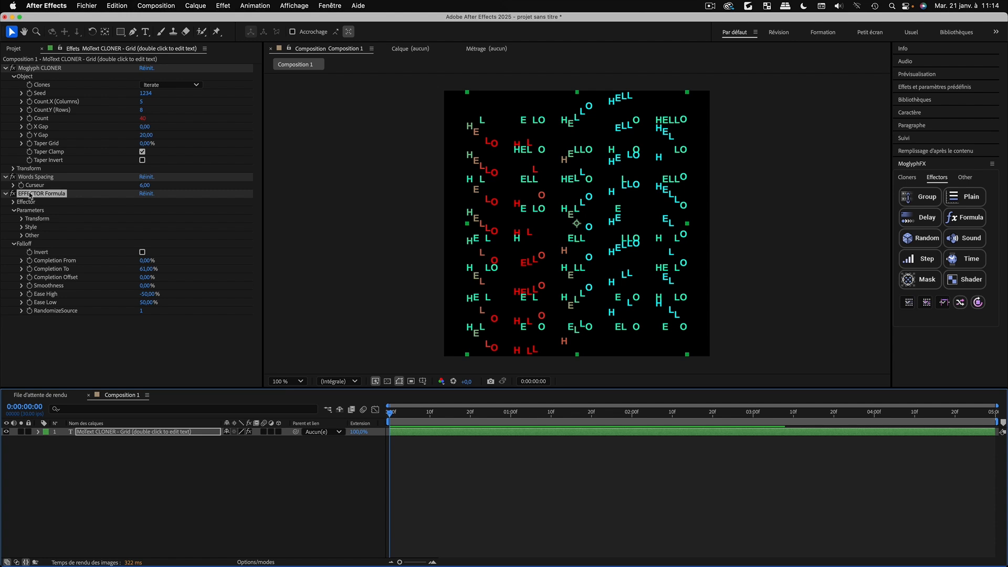
Toggle the Formula effector's falloff between index-based and random ordering twice, ending on random
left_click(961, 303)
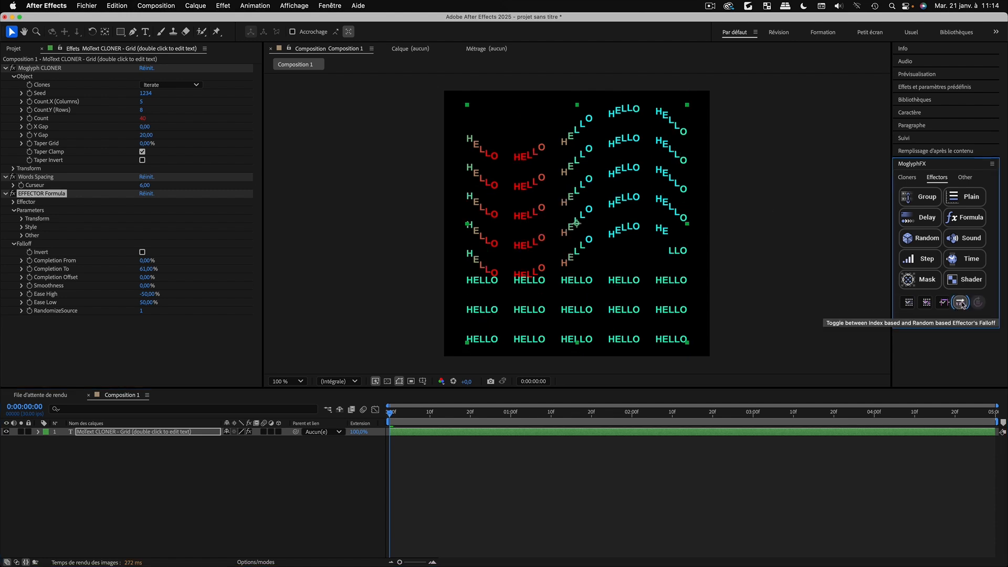
left_click(963, 303)
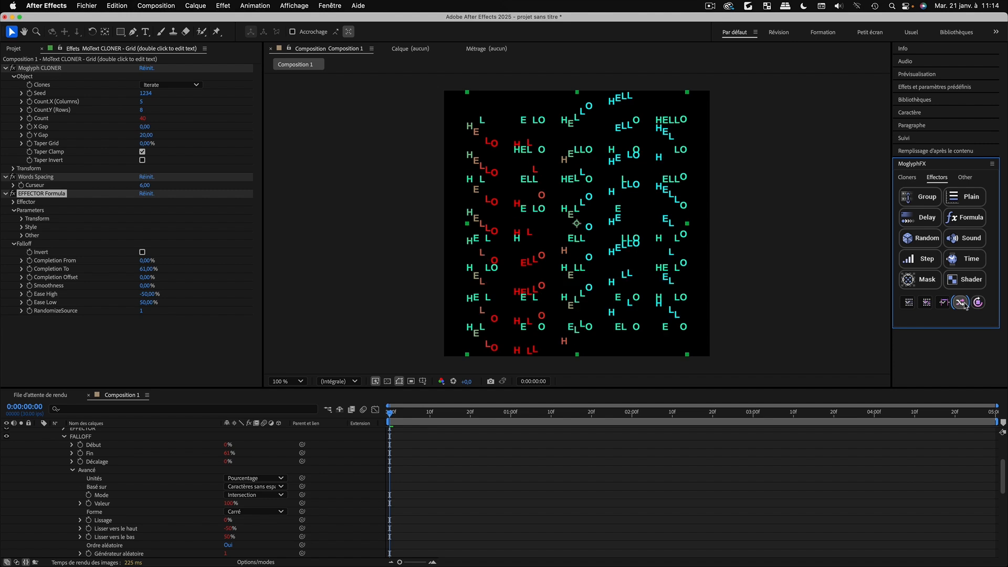
left_click(962, 303)
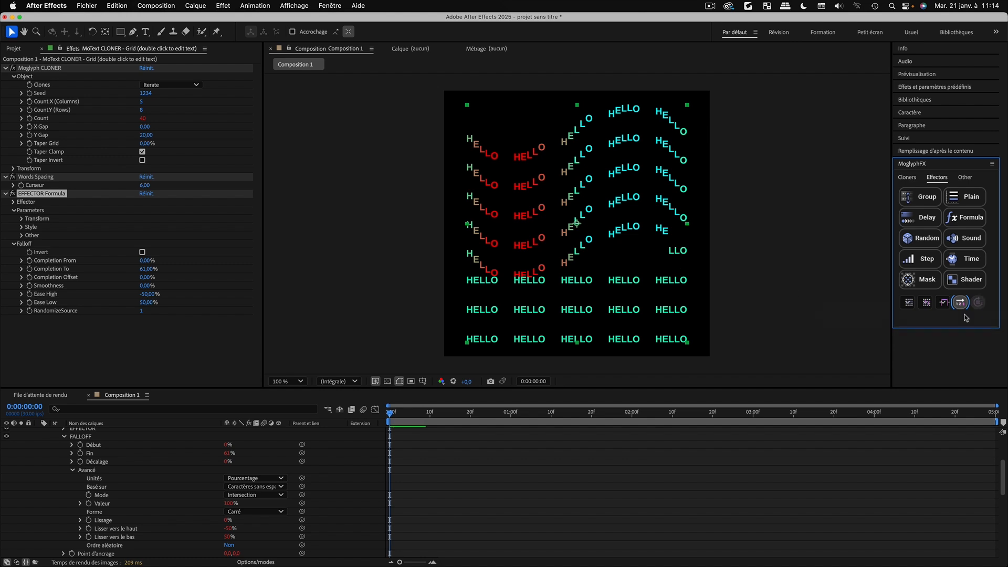
left_click(960, 309)
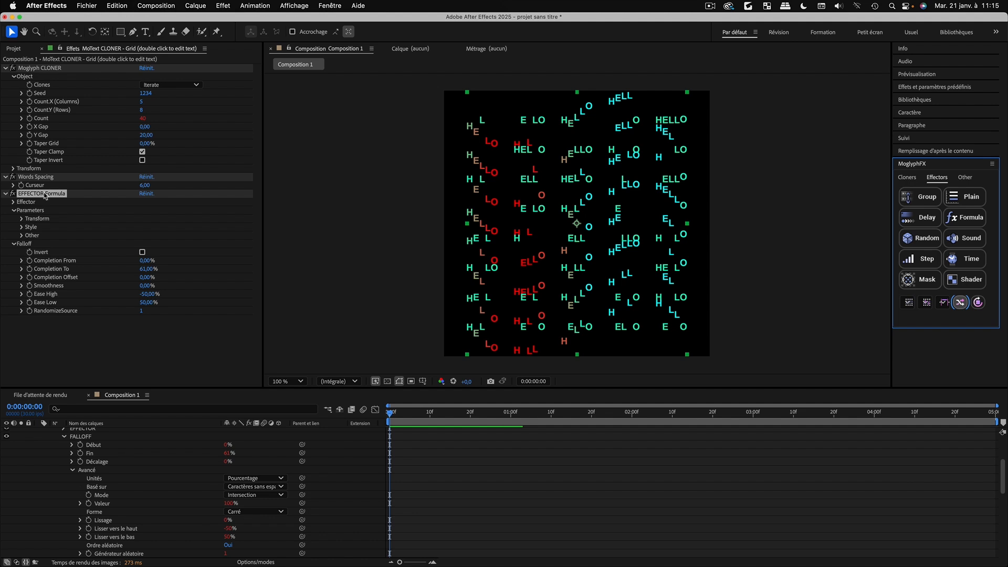
Regenerate the random seed of the Formula effector's falloff several times and return the falloff to index-based ordering
left_click(979, 303)
left_click(978, 305)
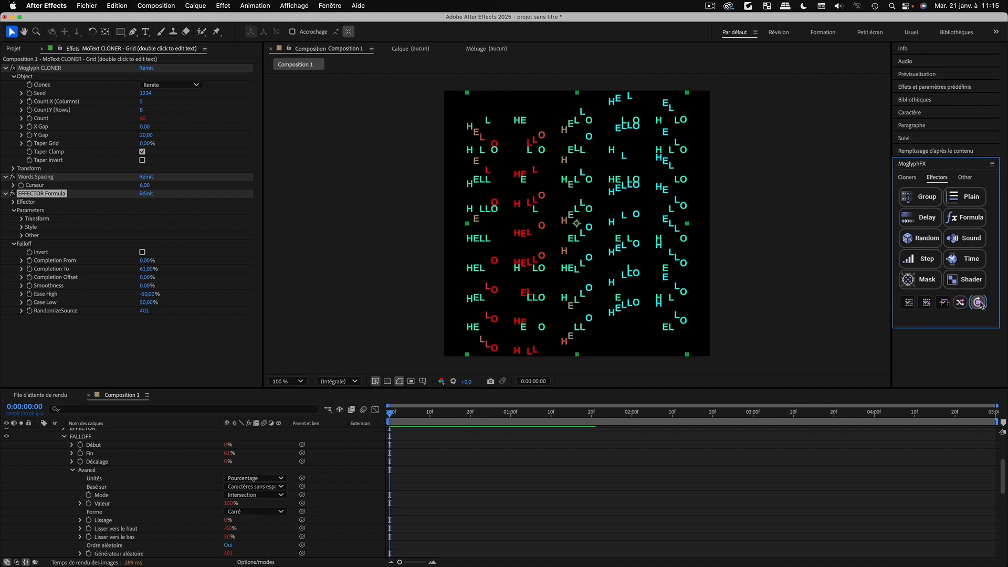
left_click(980, 305)
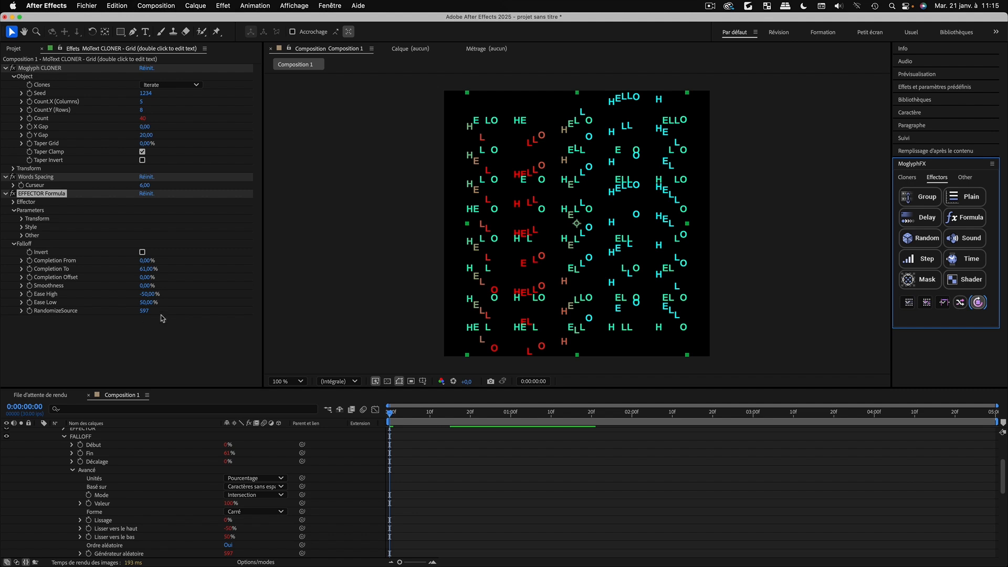
left_click(979, 303)
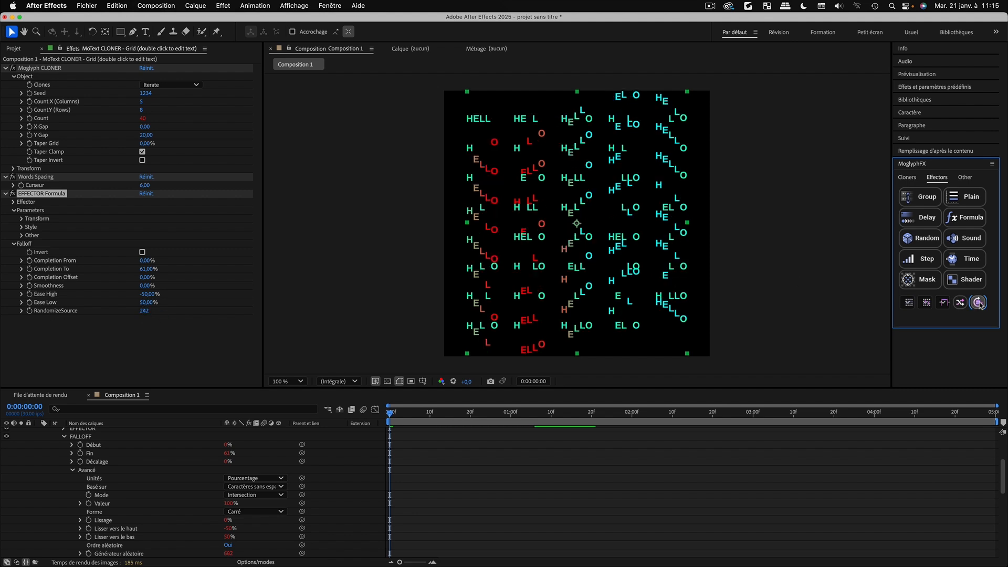
left_click(23, 198)
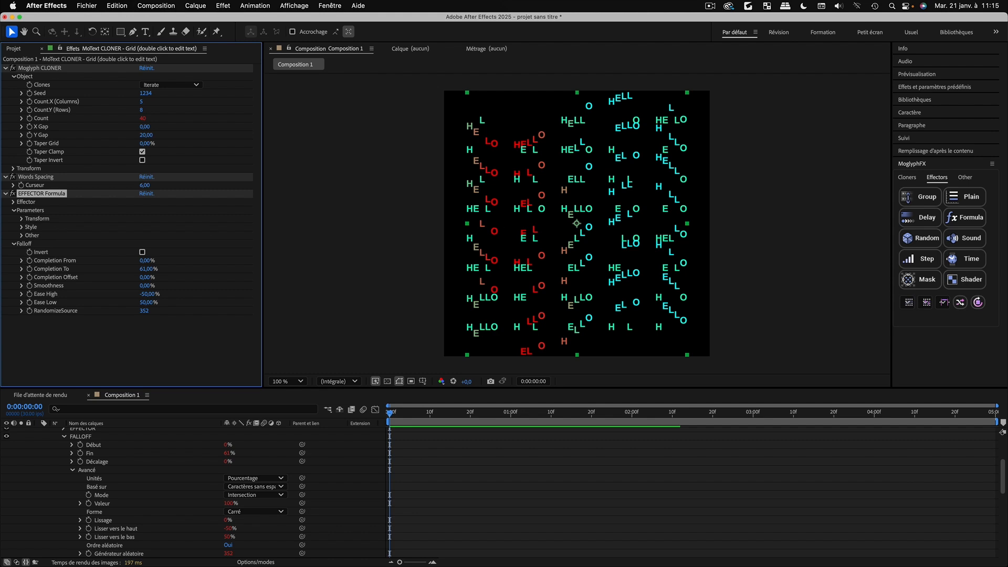
left_click(960, 302)
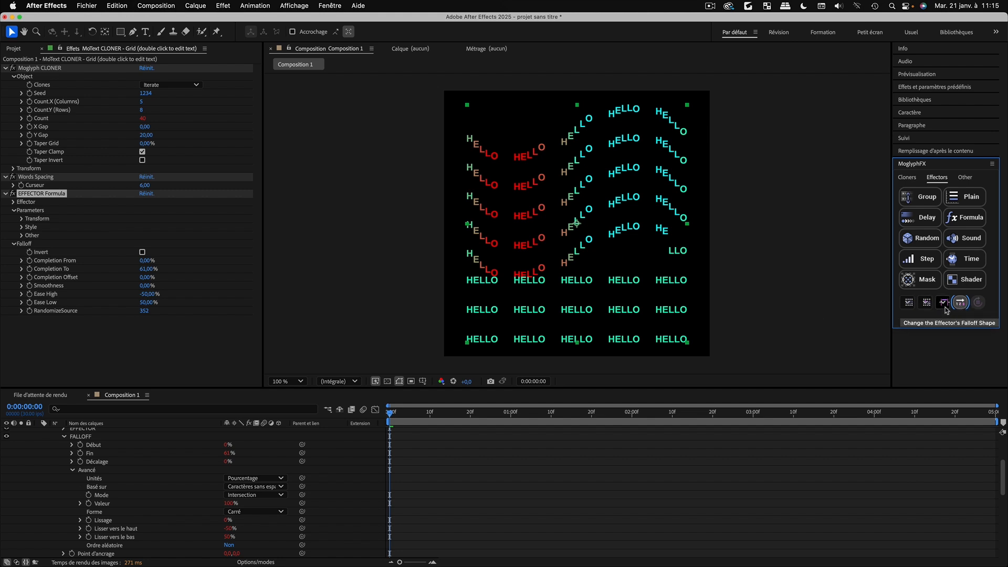
Remove the Formula effector from the MoText grid and collapse the layer's properties
left_click(33, 203)
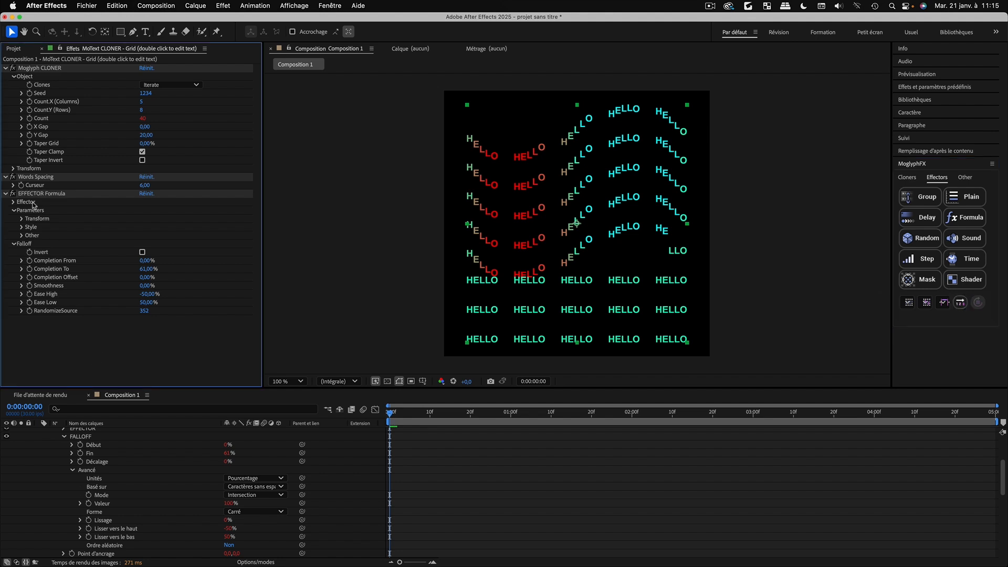
left_click(42, 195)
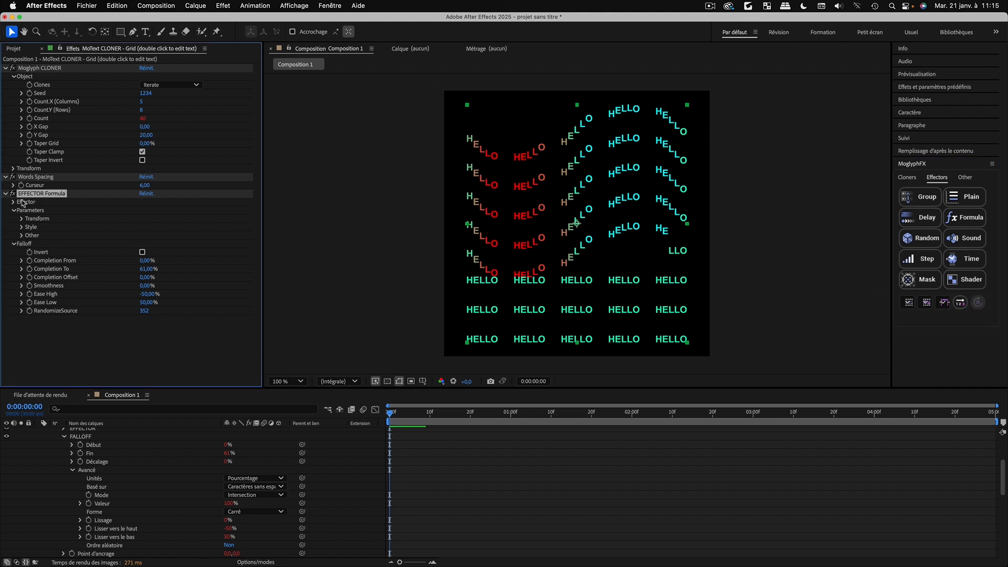
left_click(965, 177)
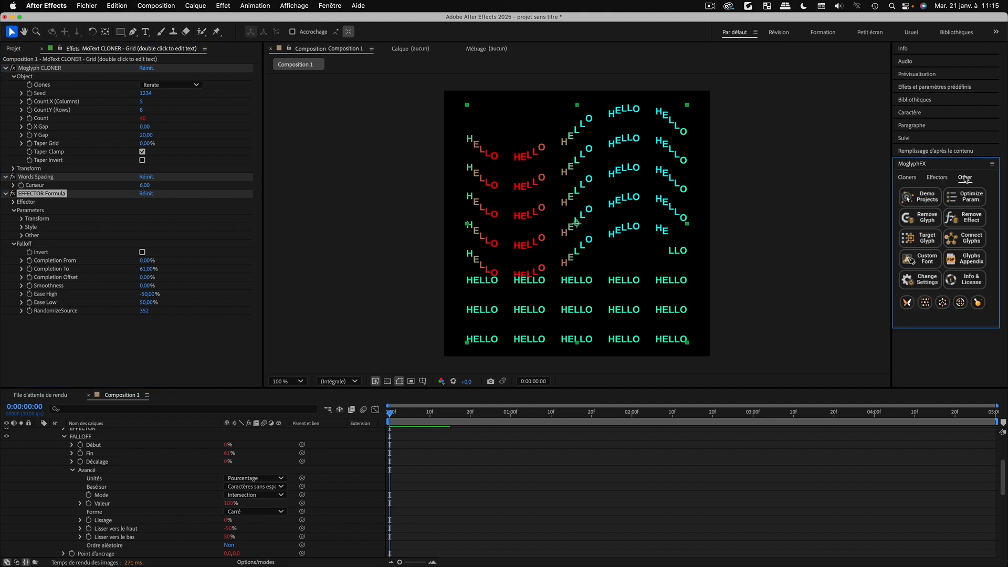
left_click(965, 218)
left_click(37, 432)
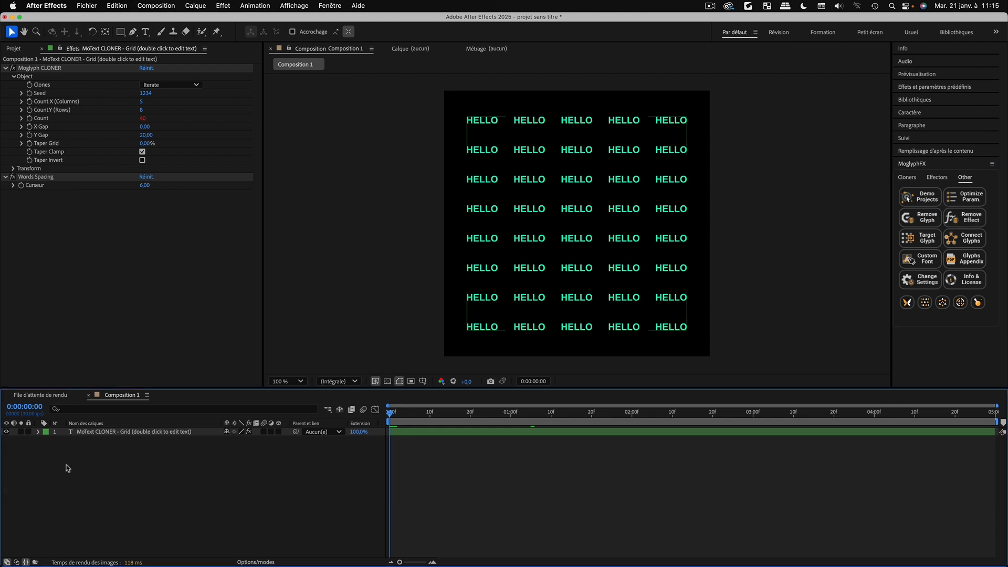
Add a Plain effector to the MoText grid and set its falloff Completion To to 28 %
left_click(93, 432)
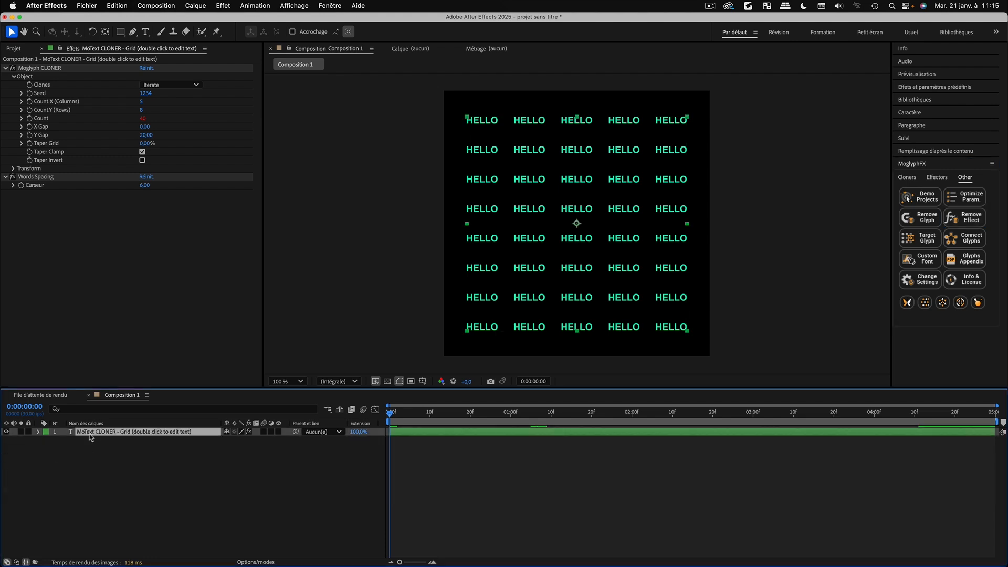
left_click(937, 177)
left_click(972, 200)
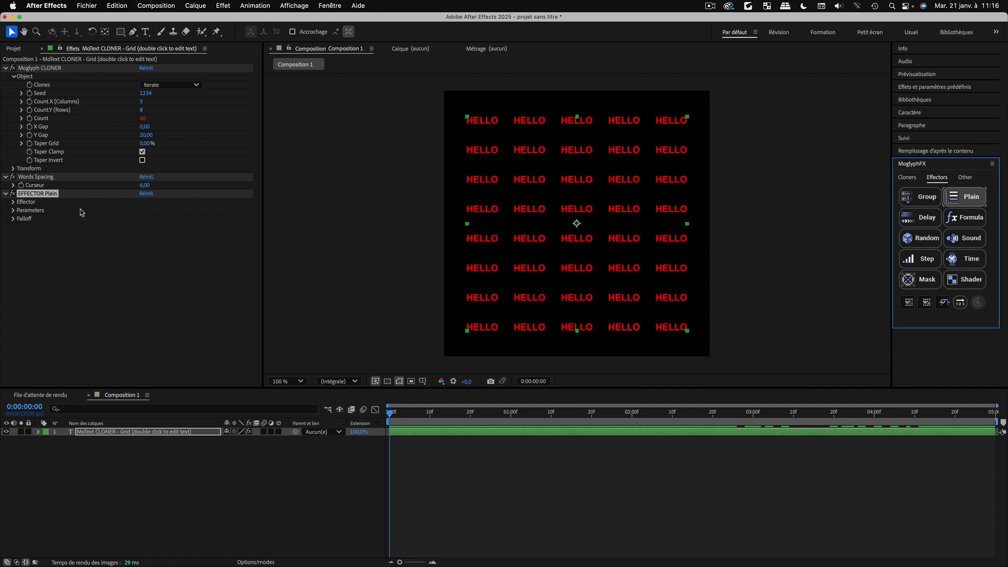
left_click(13, 219)
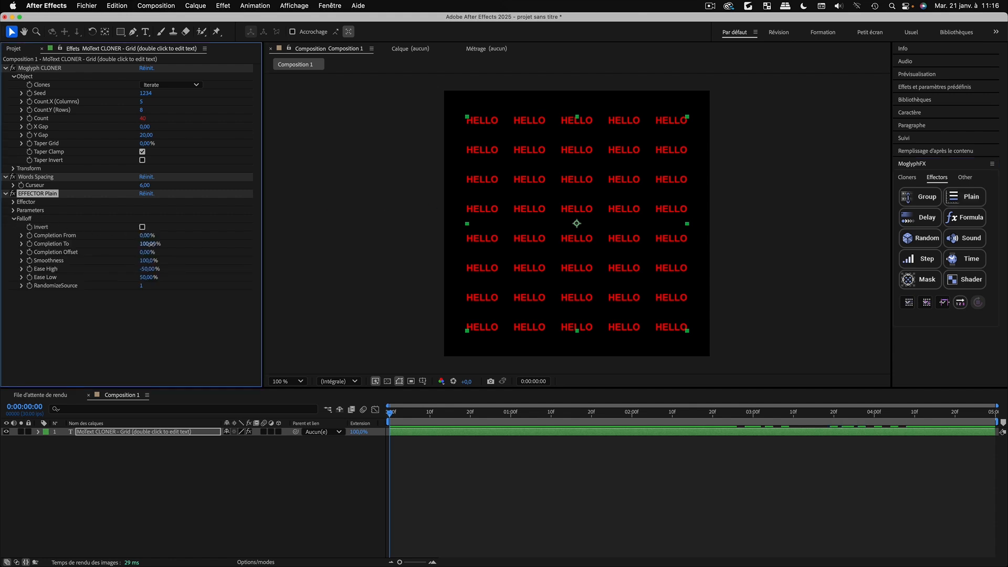
left_click_drag(150, 244, 122, 252)
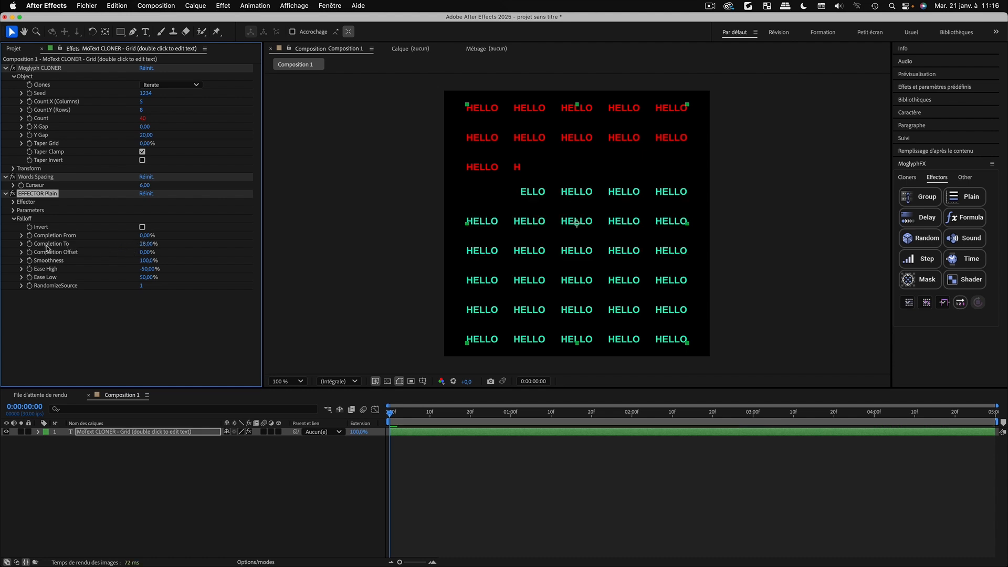
Set the Plain effector's Position.Y to 0 in its Transform parameters
left_click(14, 211)
left_click(21, 219)
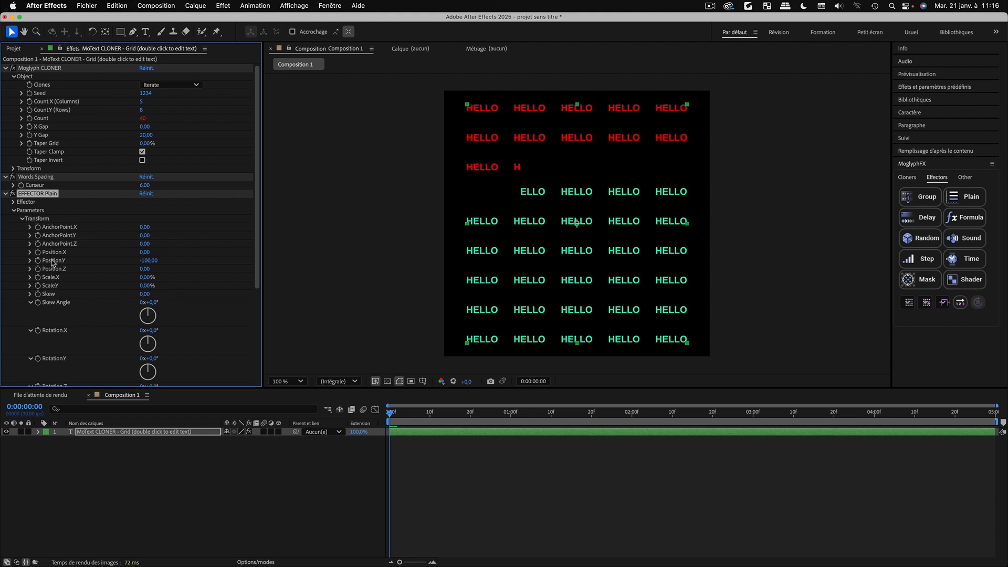
left_click(148, 260)
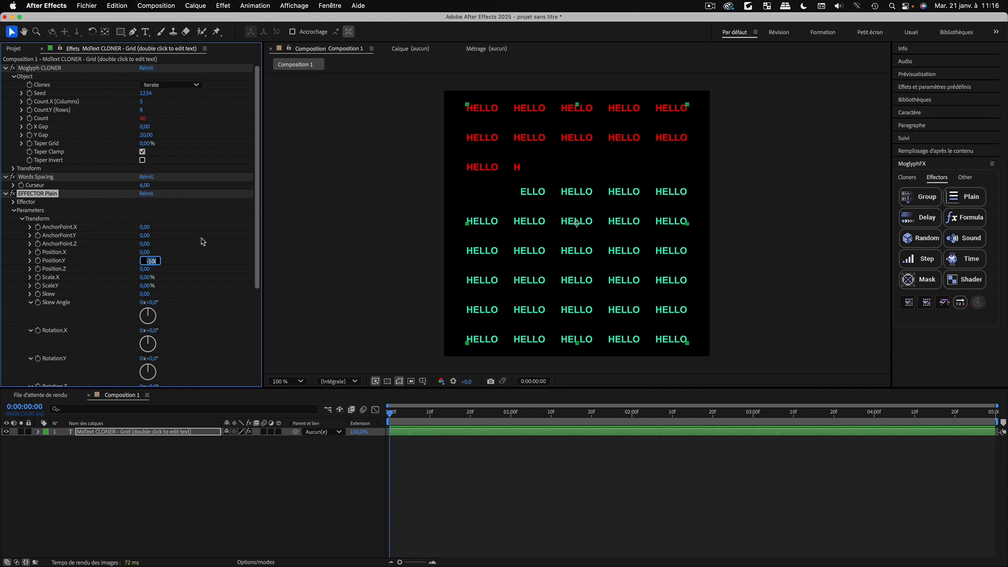
type("0")
key("Return")
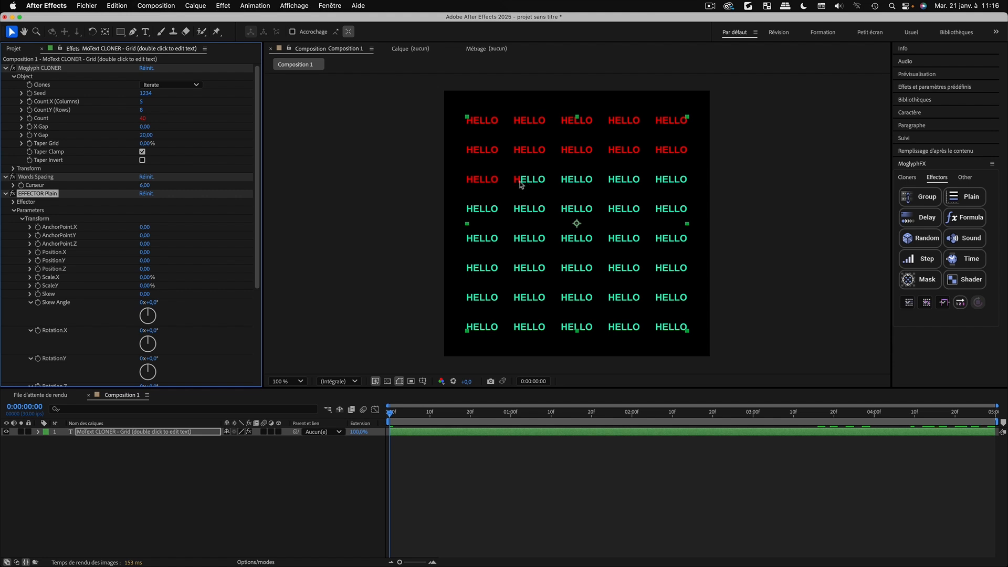
left_click(22, 219)
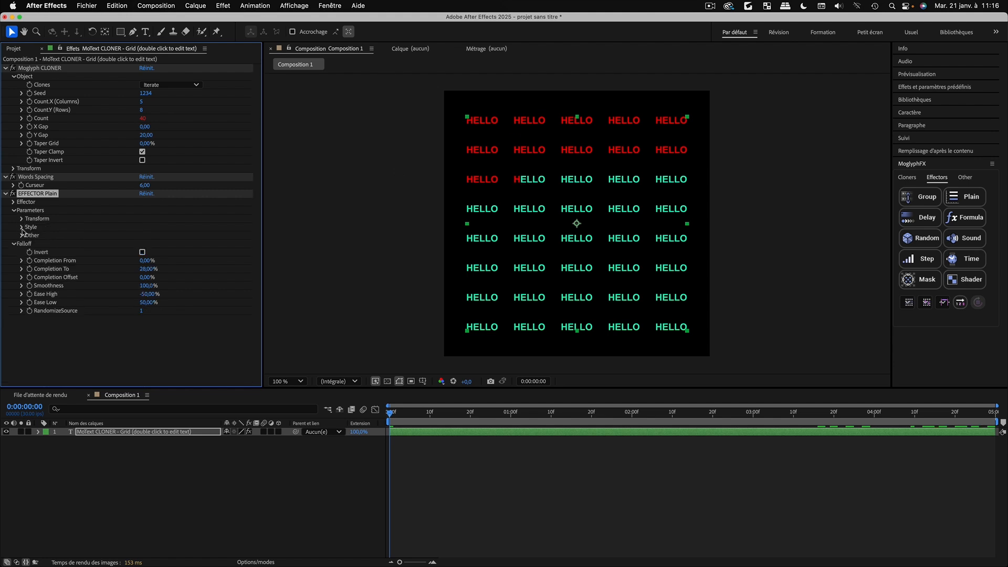
Check the Plain effector's Style parameters and try Scale.X and Scale.Y values of -25 %
left_click(23, 227)
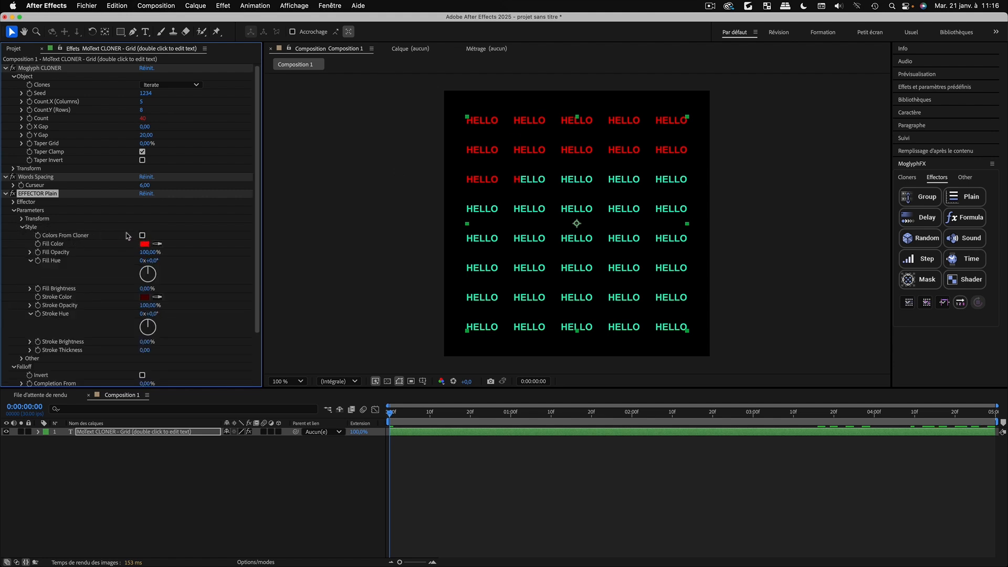
left_click(23, 228)
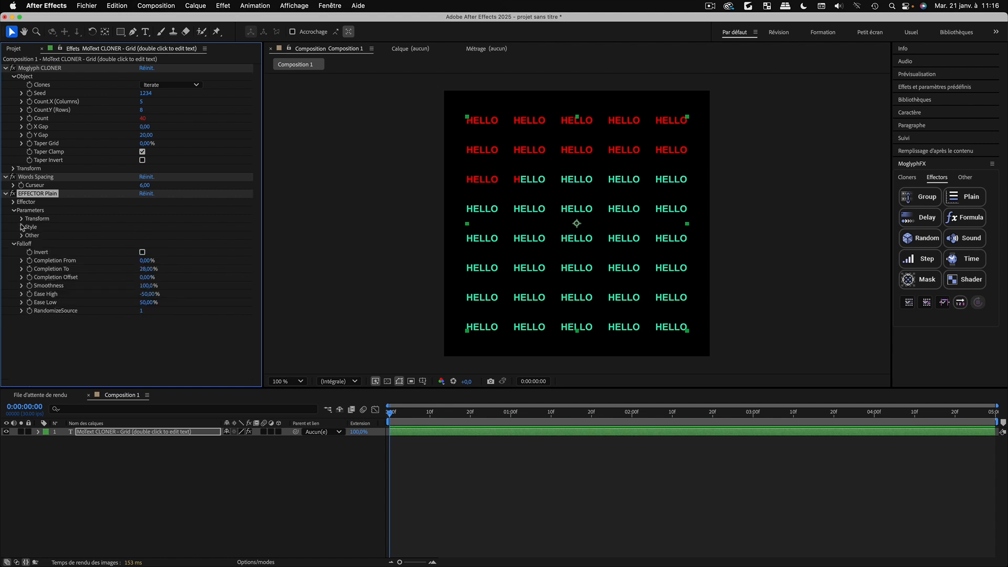
left_click(20, 219)
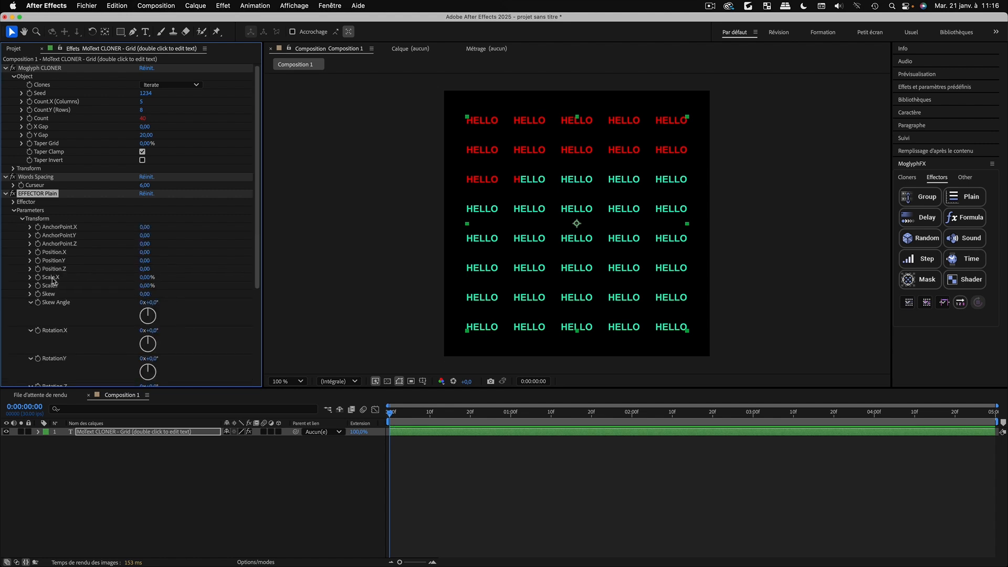
left_click(147, 278)
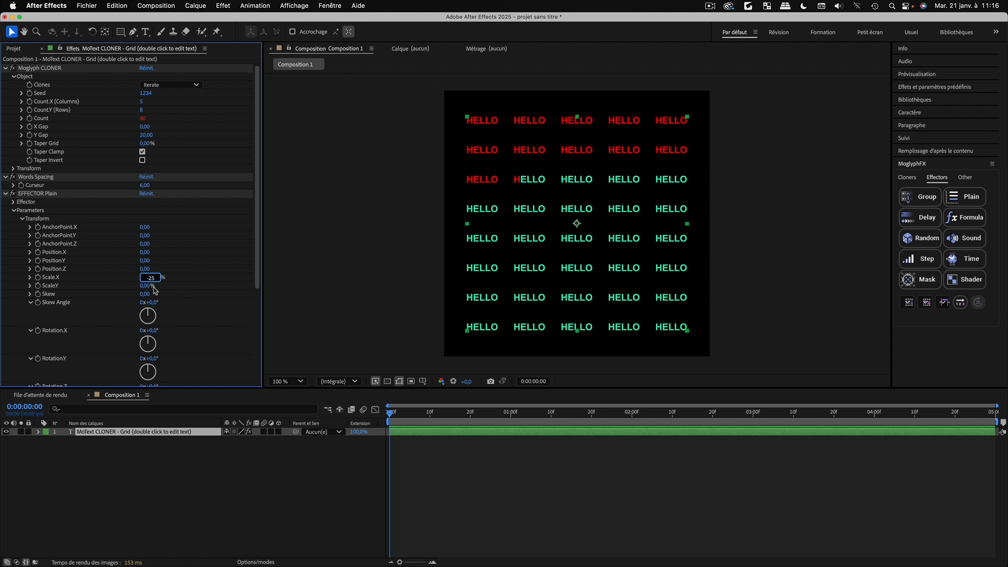
key("Tab")
type("-25")
key("Return")
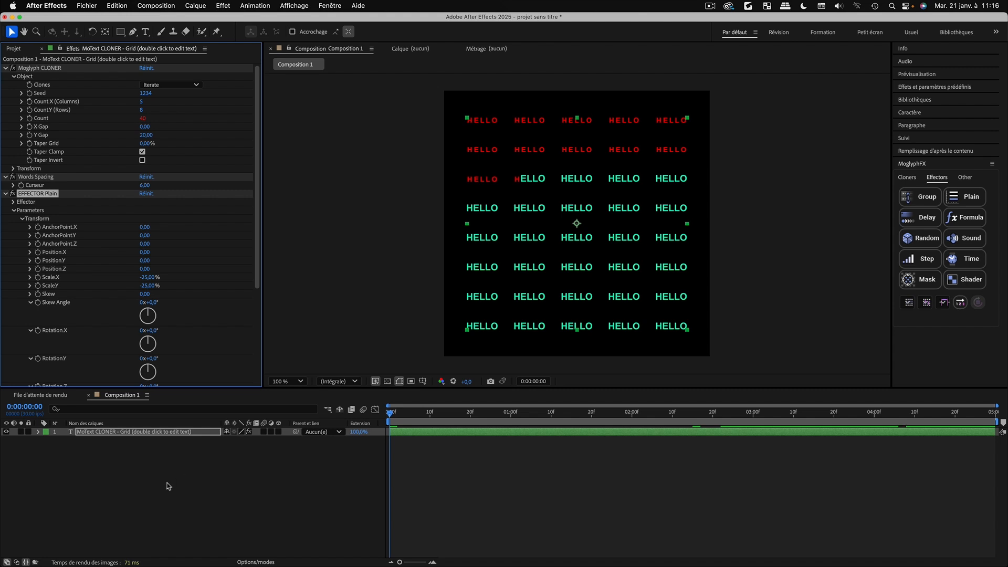
Set the Plain effector's Scale.X and Scale.Y to 33 % and deselect the layer
left_click(150, 277)
type("33")
left_click(149, 286)
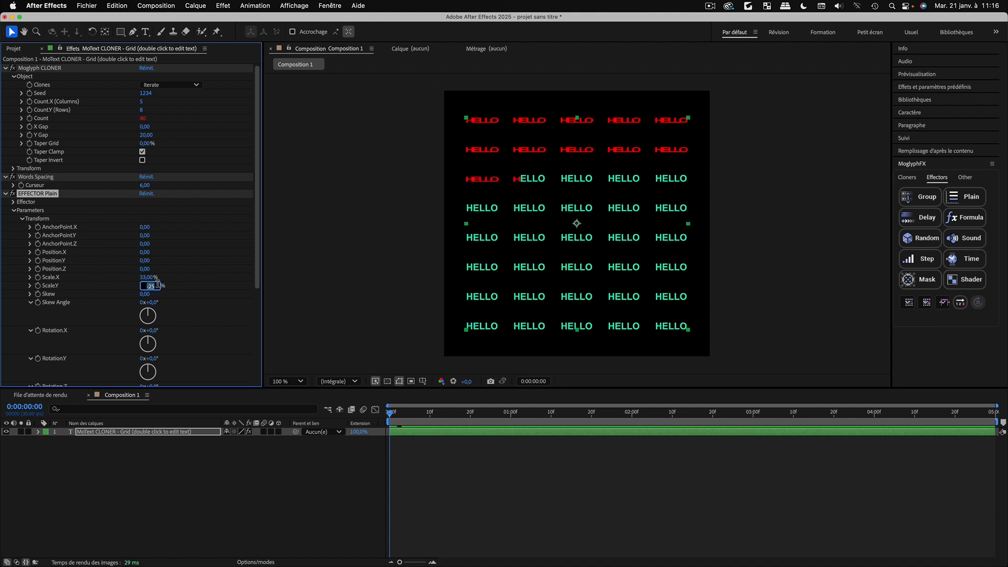
type("33")
left_click(181, 482)
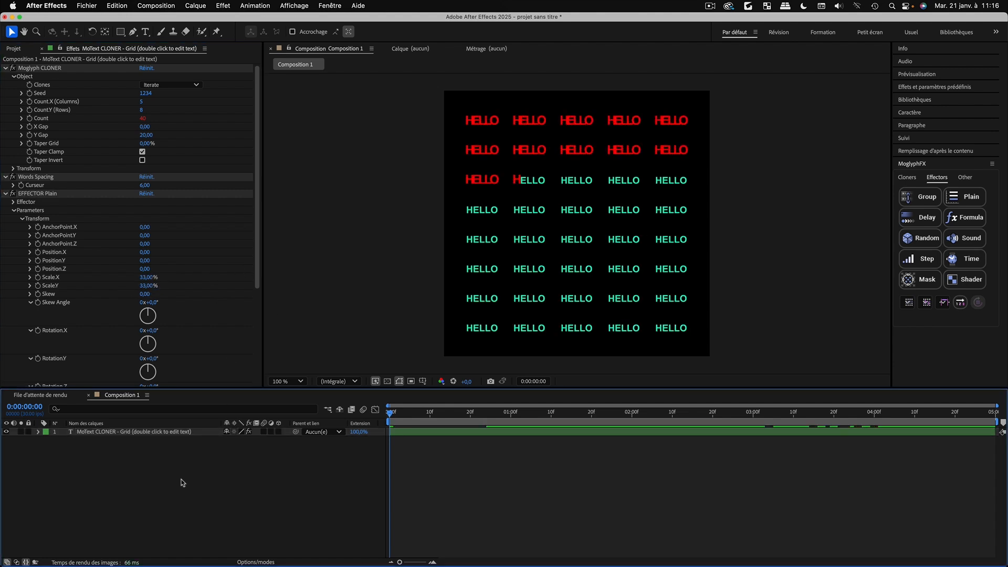
Switch the HELLO grid's Plain effector to Falloff per Word and set its Completion To to 62 %
left_click(580, 152)
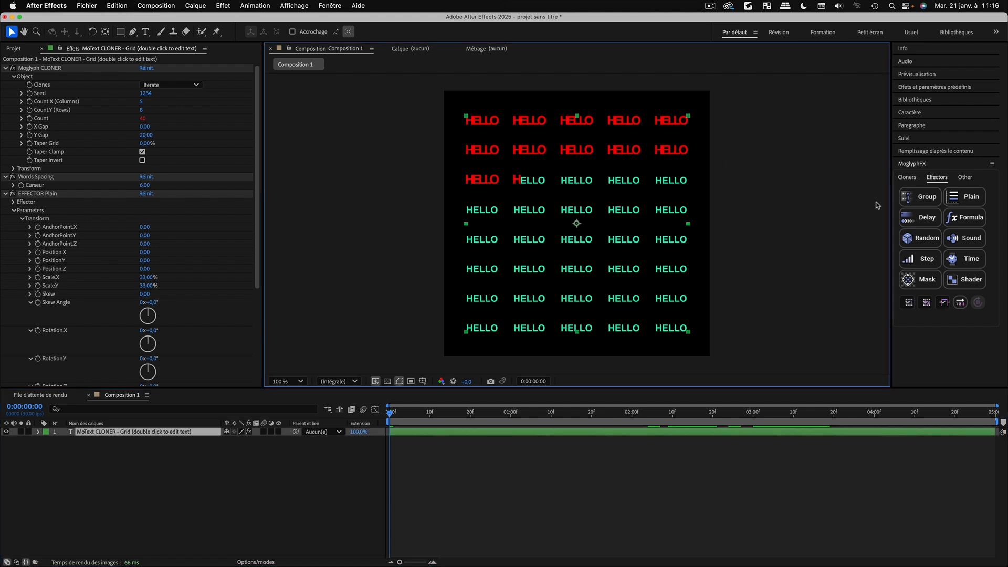
left_click(926, 308)
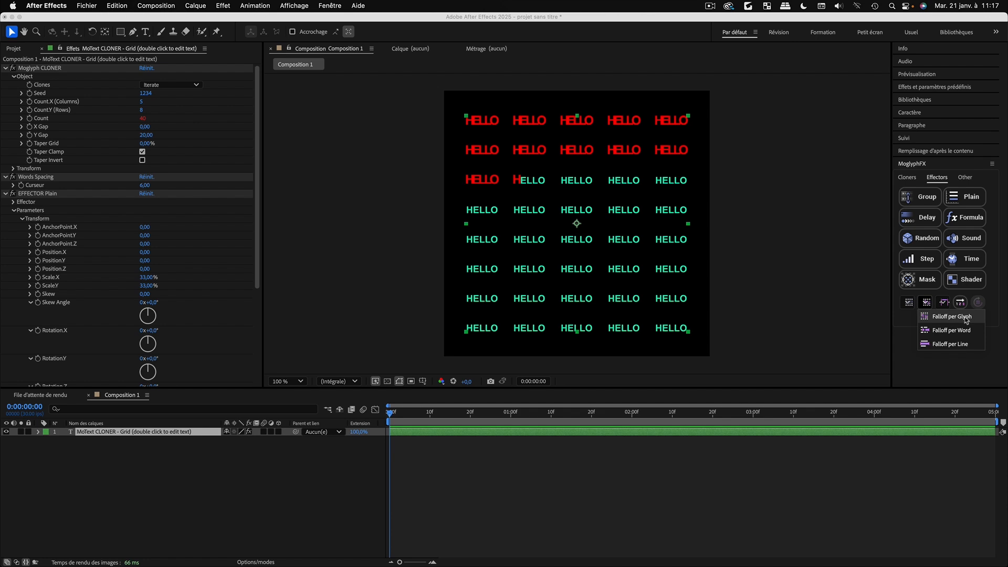
left_click(14, 231)
left_click(45, 194)
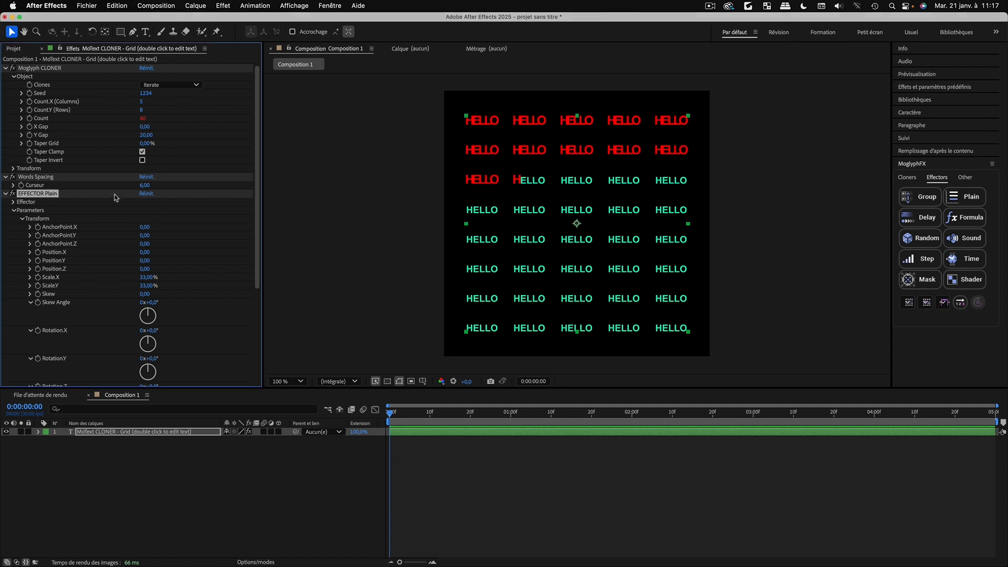
left_click(927, 301)
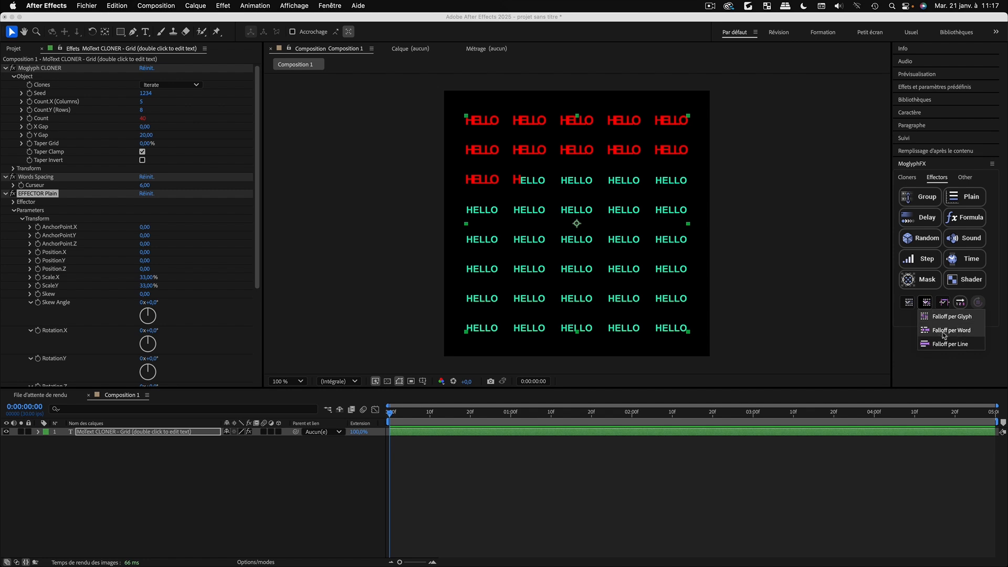
left_click(950, 330)
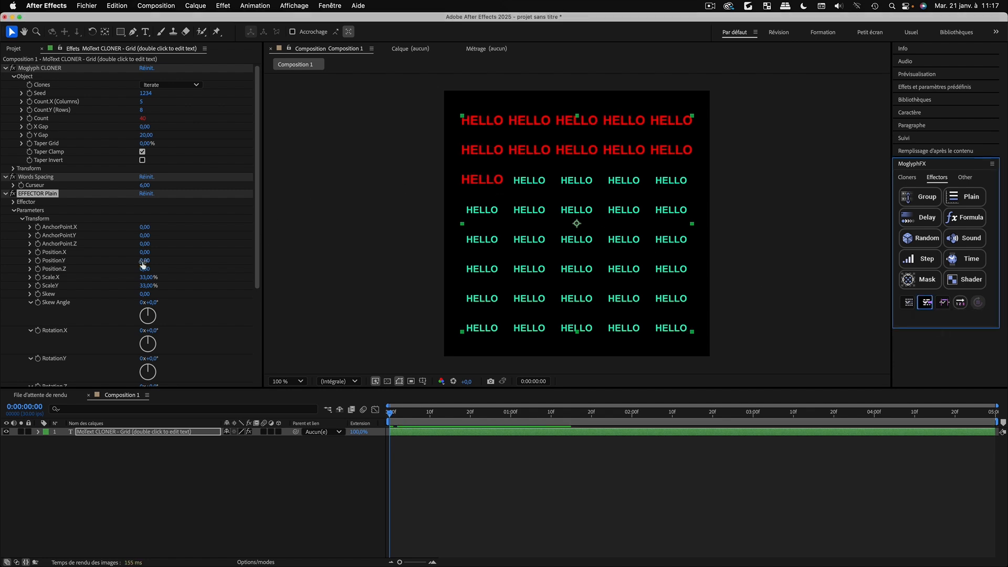
scroll(179, 274, "down", 5)
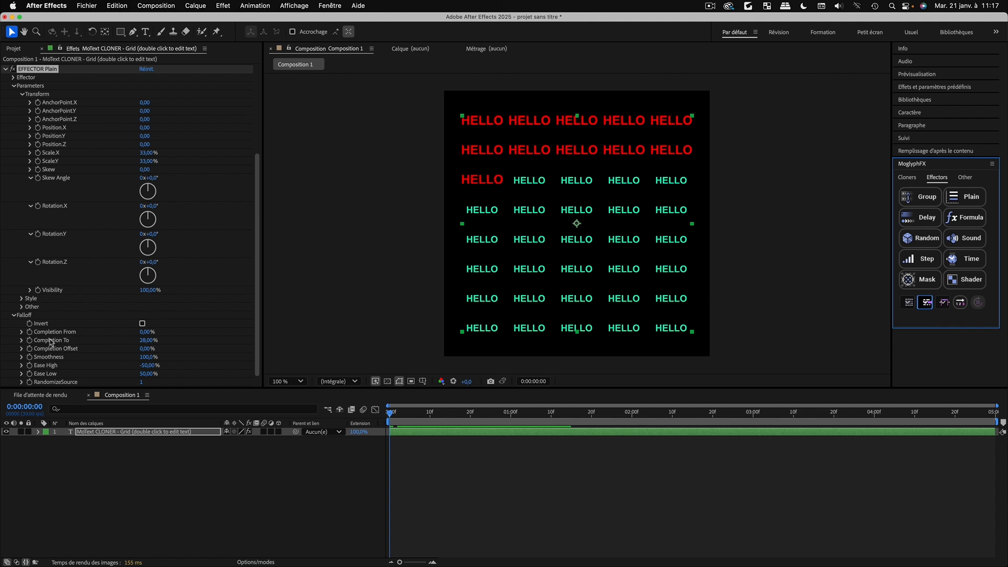
left_click_drag(141, 341, 183, 339)
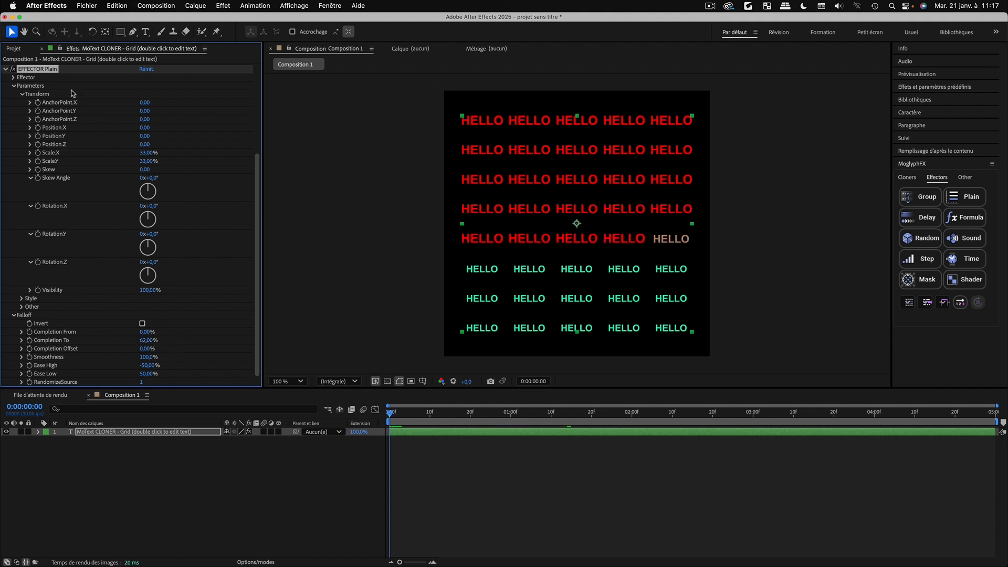
Change the Plain effector to Falloff per Line and set its Completion To to 42 %
left_click(931, 303)
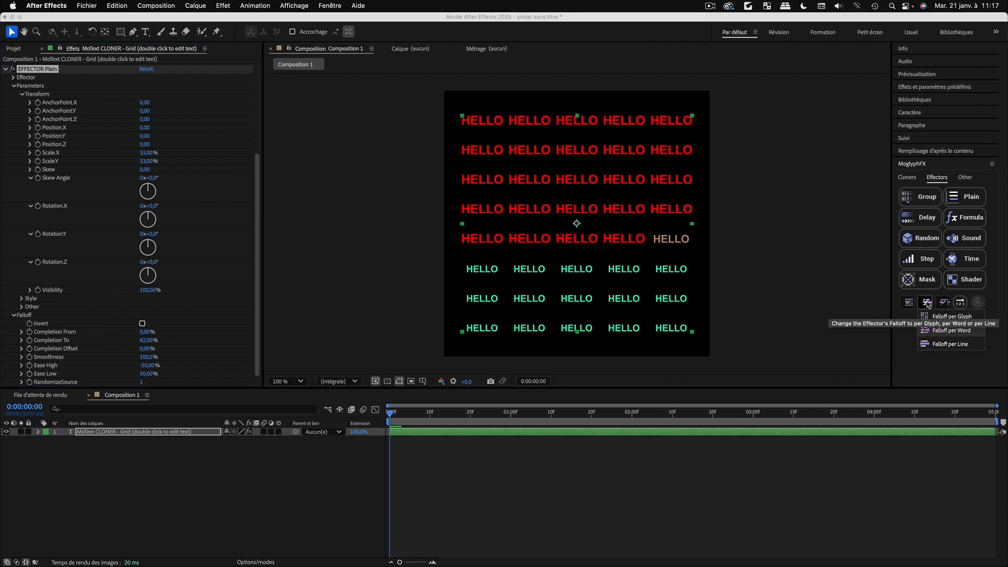
left_click(950, 344)
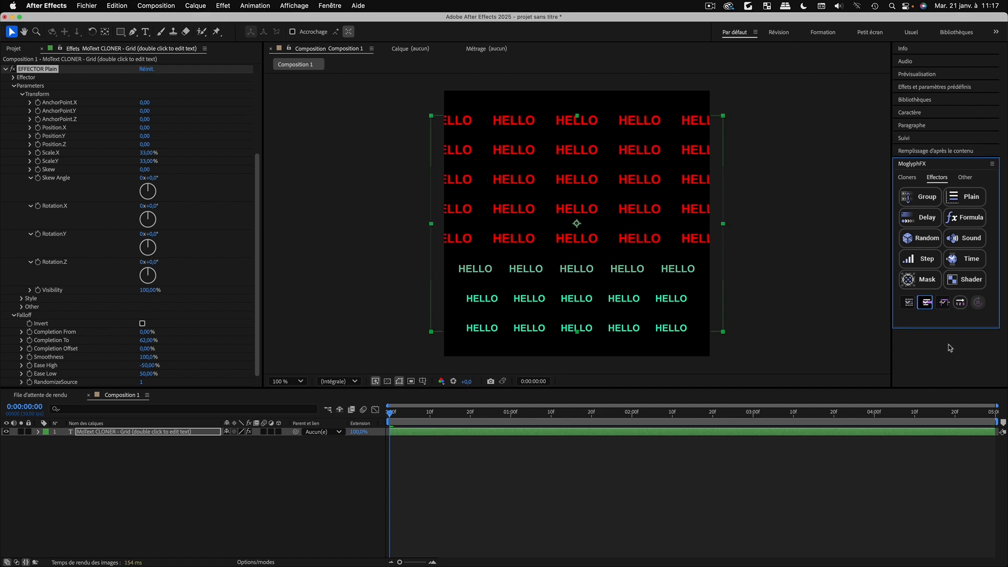
mouse_move(149, 340)
left_mouse_down()
mouse_move(132, 345)
mouse_move(143, 348)
left_mouse_up()
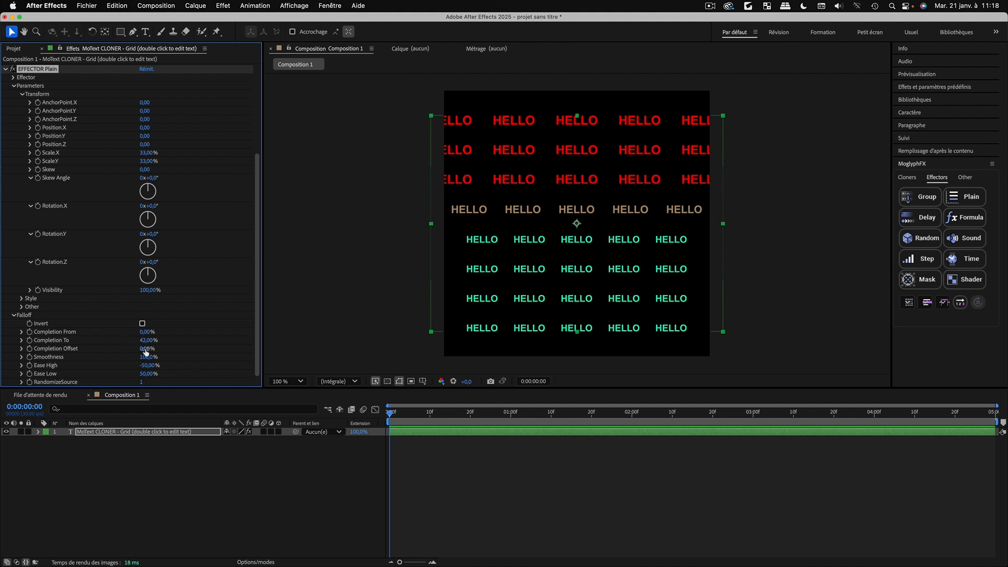
Set the Plain effector's falloff Completion Offset to 23 % and its Smoothness to 0 %
left_click_drag(144, 349, 164, 358)
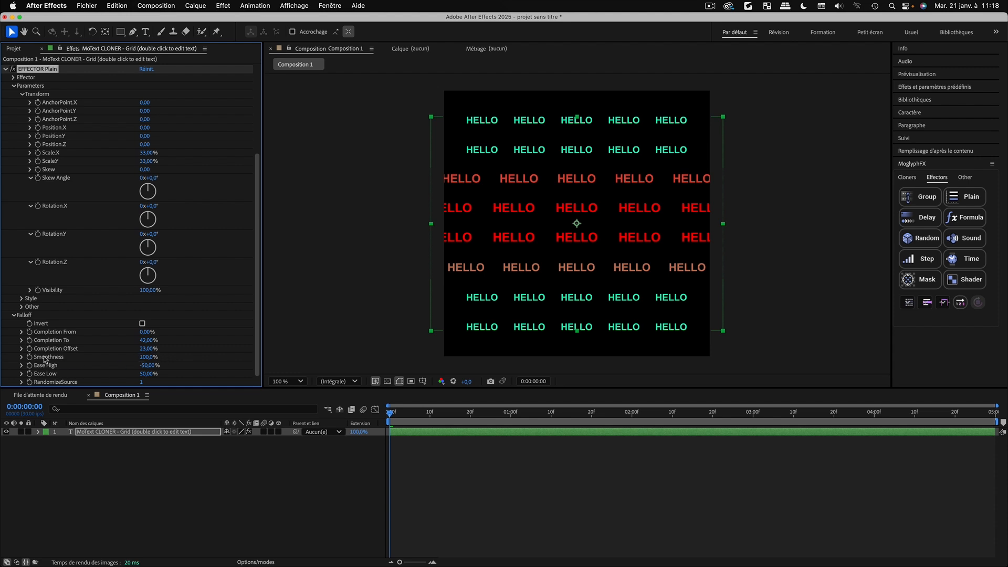
left_click(155, 357)
type("0")
key("Return")
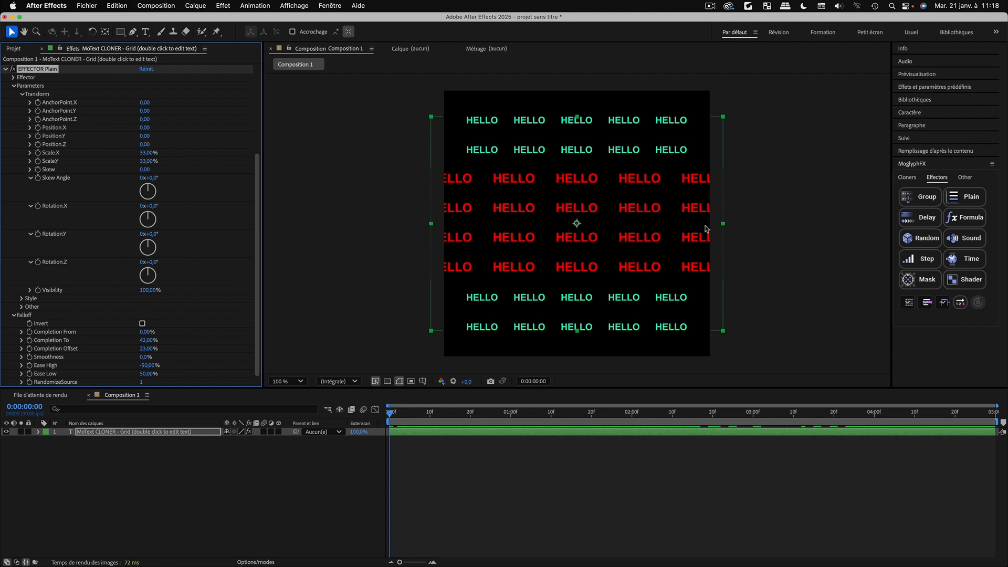
Change the Plain effector to Falloff per Glyph and set its Completion From to 19 %
left_click(926, 303)
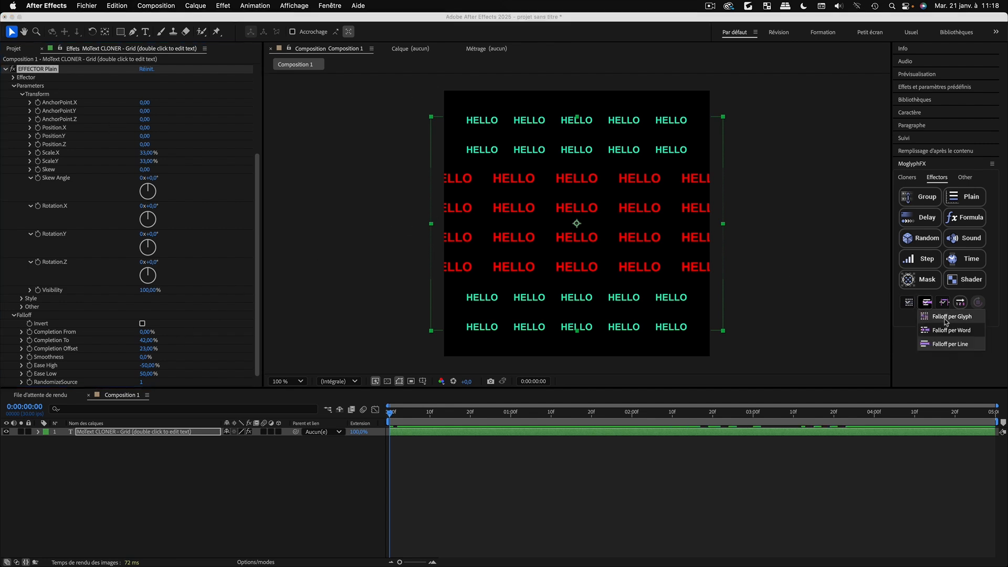
left_click(945, 319)
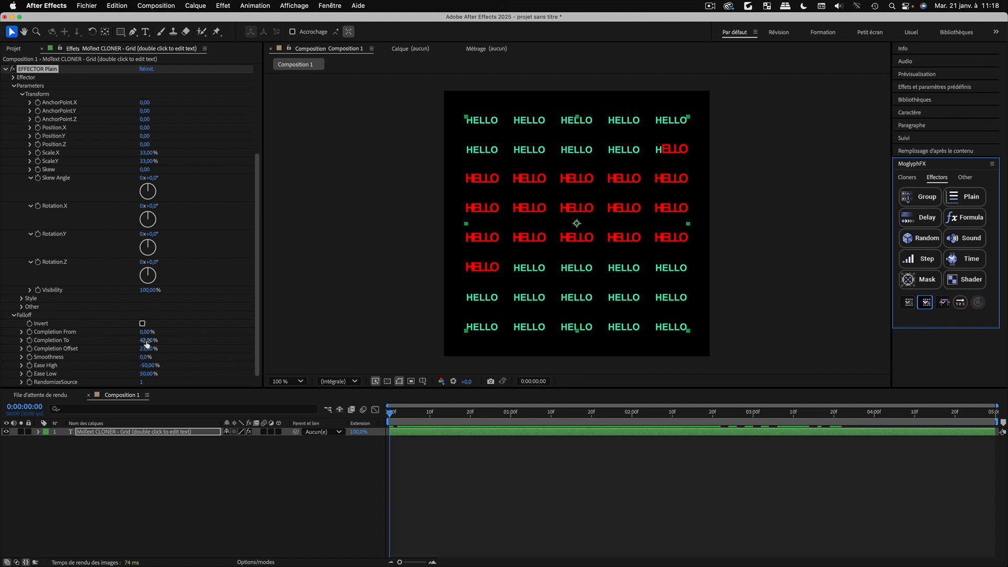
left_click_drag(147, 342, 154, 336)
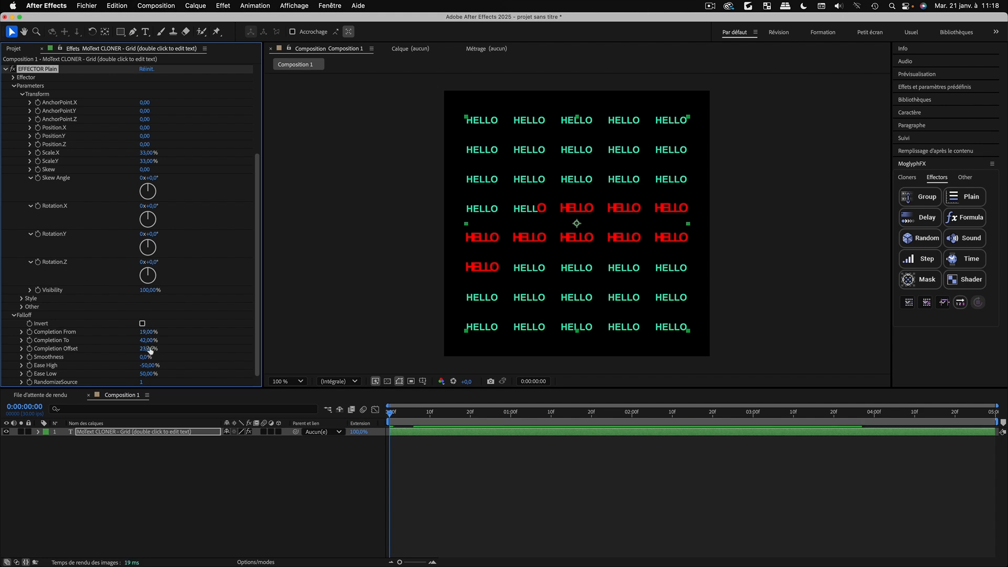
Set the Plain effector's Completion Offset to 22 % and deselect the grid layer
left_click(149, 349)
type("22")
key("Return")
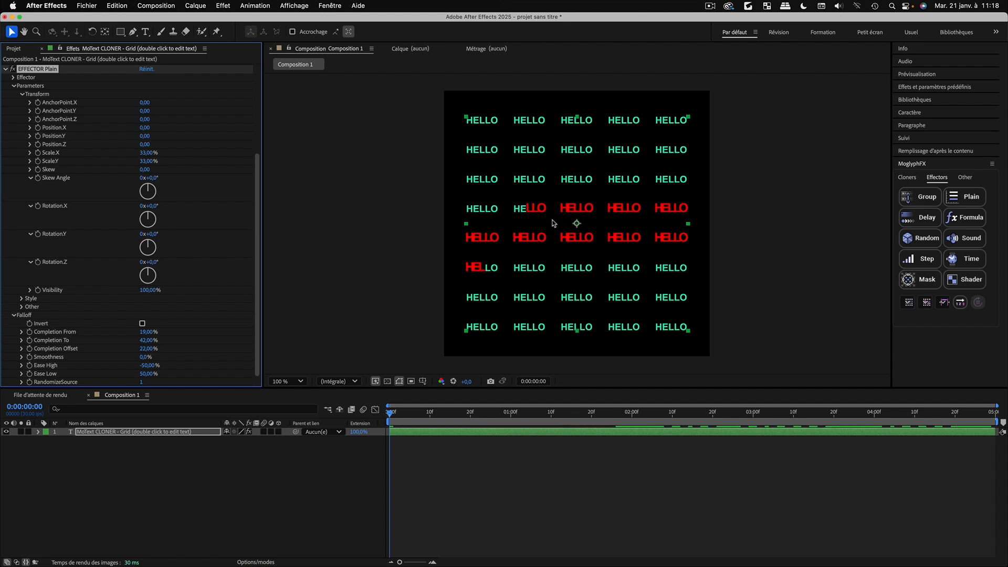
left_click(107, 451)
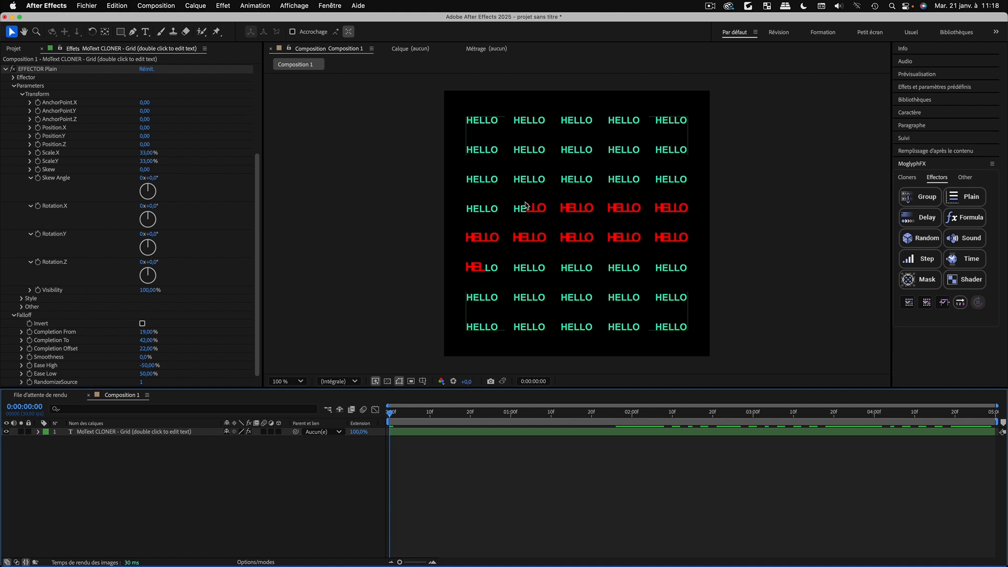
Reselect the Plain effector, apply the RampUp Falloff shape, and try a Completion Offset of 100 %
left_click(945, 303)
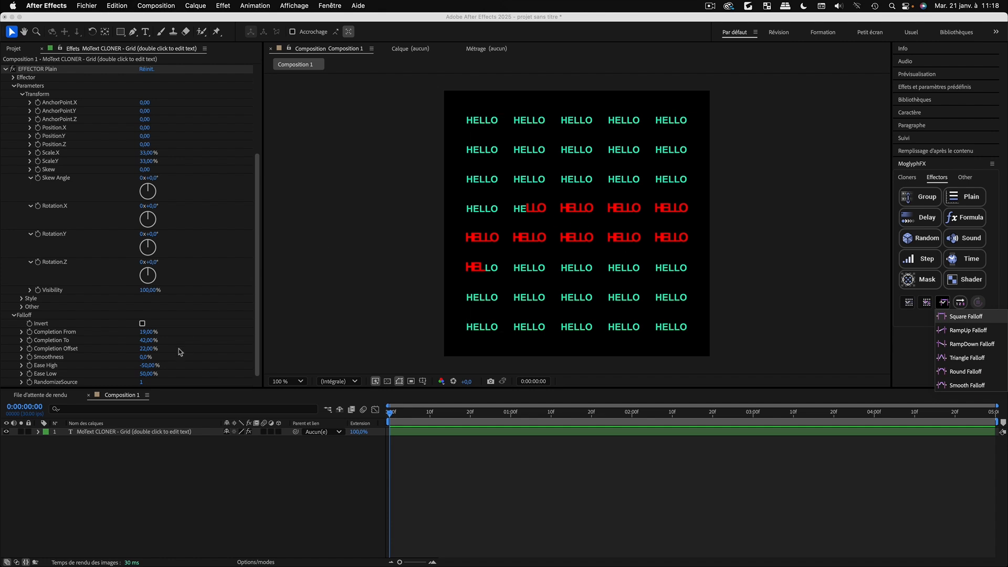
left_click(44, 361)
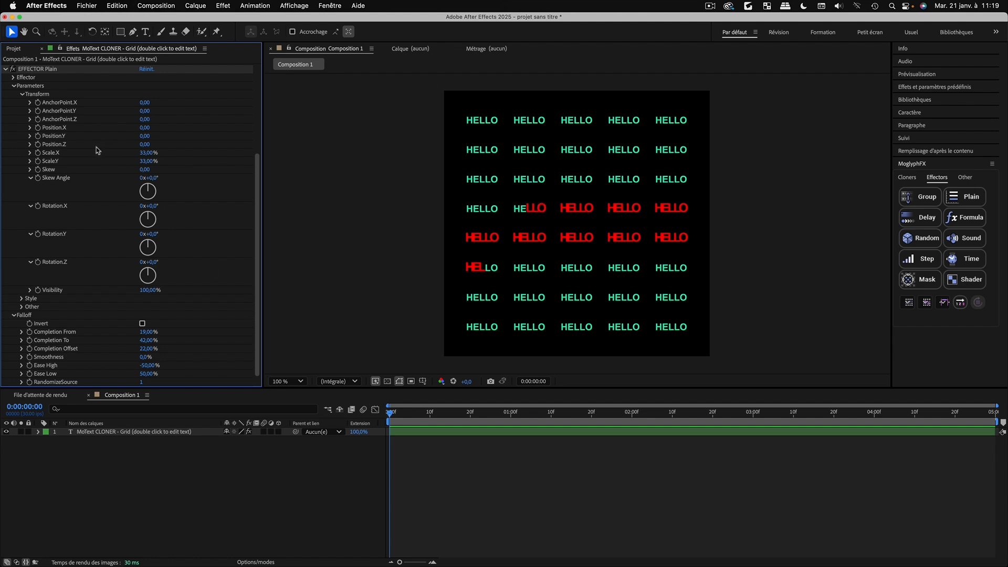
left_click(45, 71)
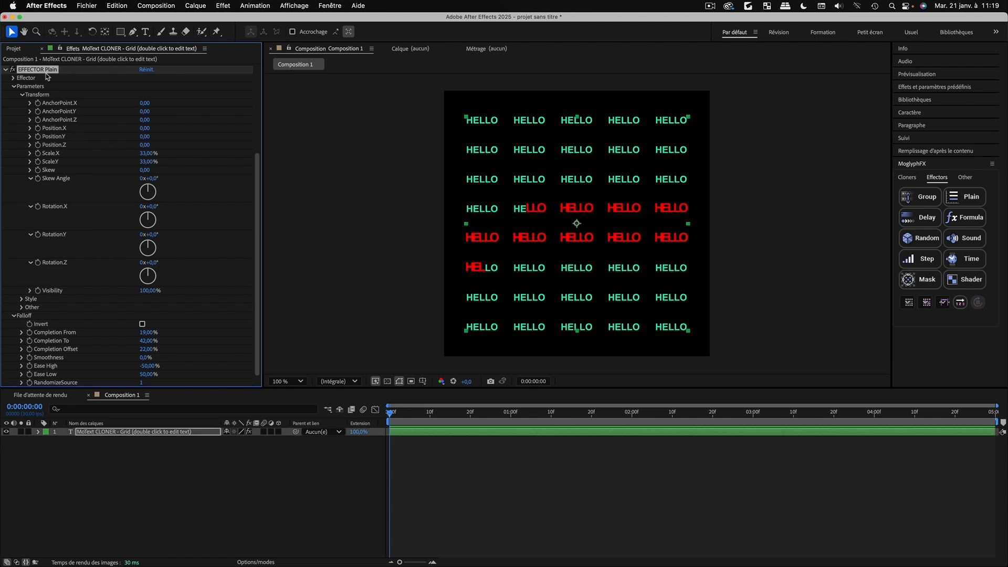
left_click(13, 87)
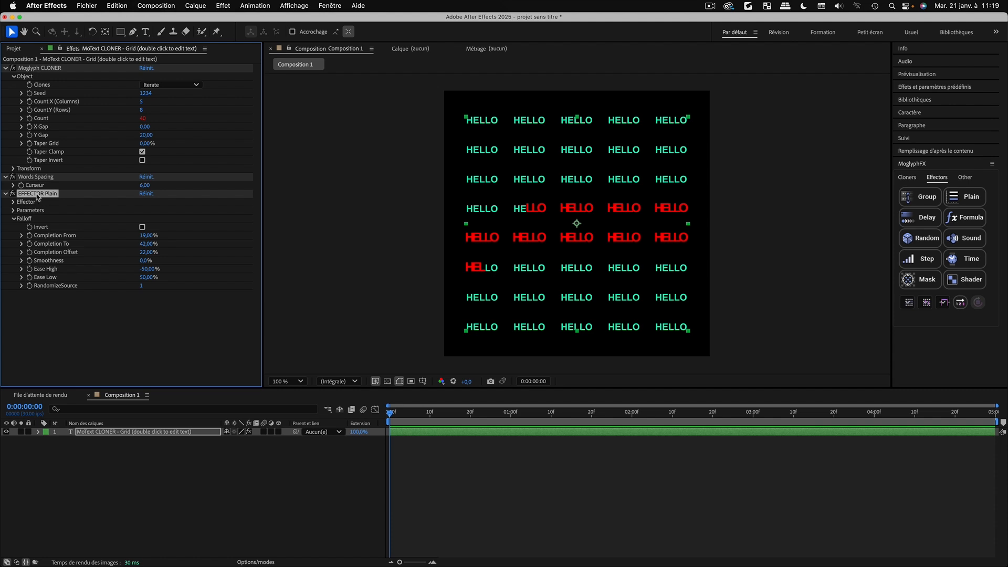
left_click(947, 306)
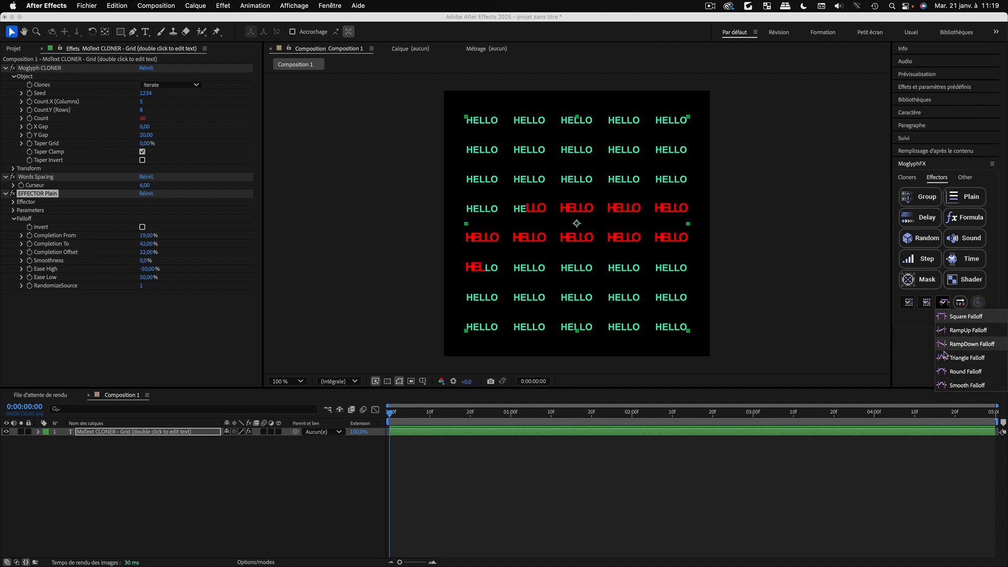
left_click(948, 334)
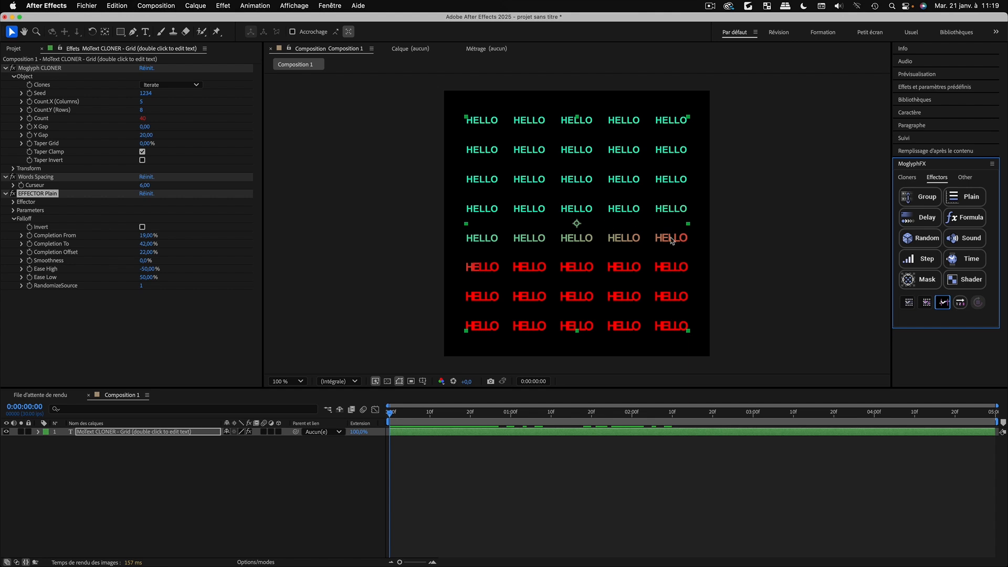
left_click_drag(147, 252, 203, 261)
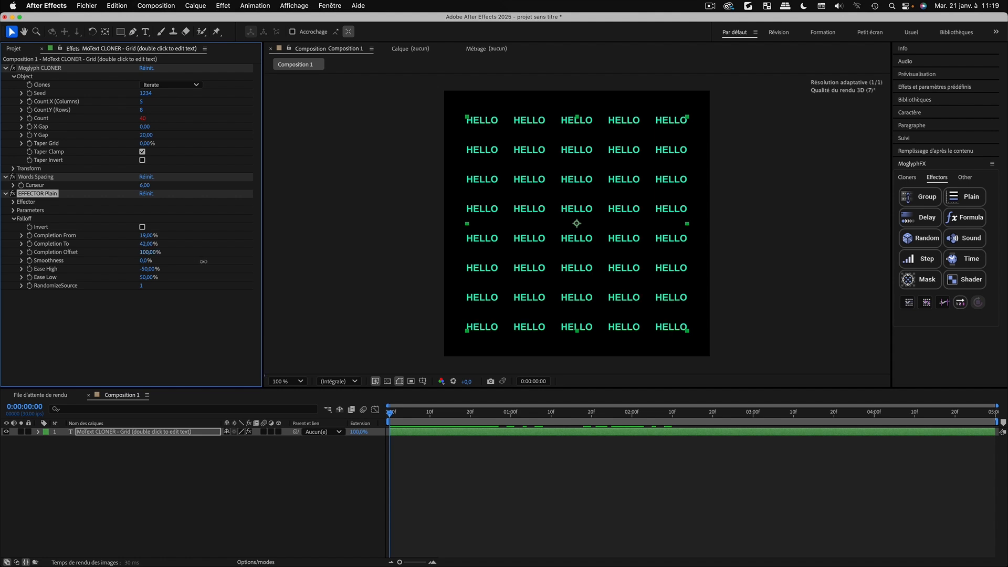
key("super+z")
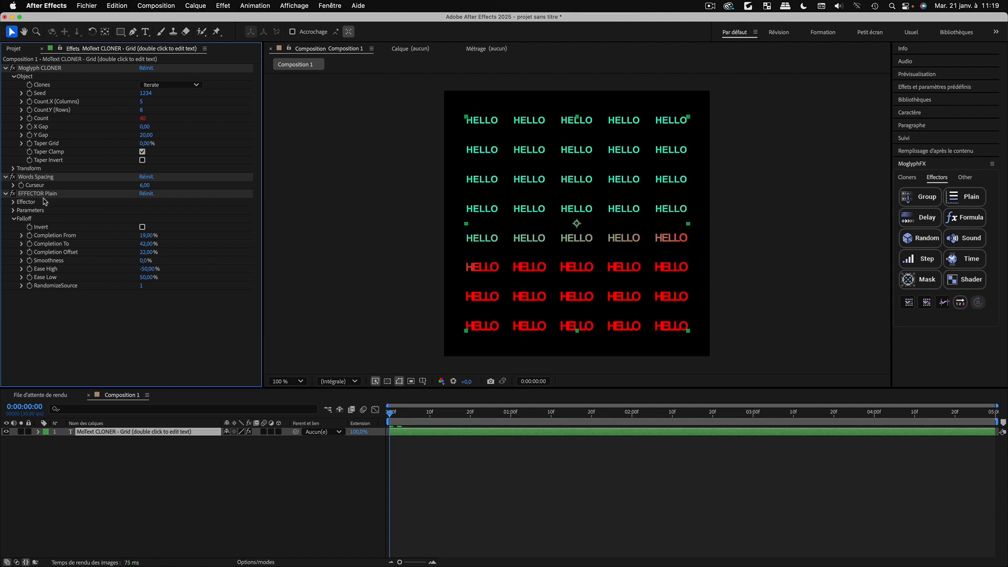
Apply the RampDown Falloff shape to the Plain effector and try shifting its Completion Offset before undoing that shift
left_click(943, 302)
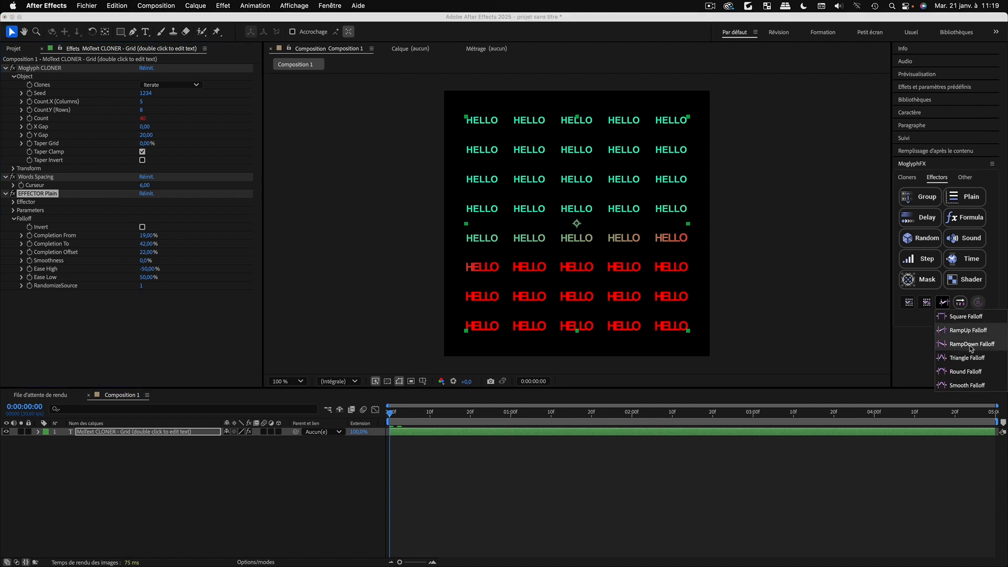
left_click(971, 345)
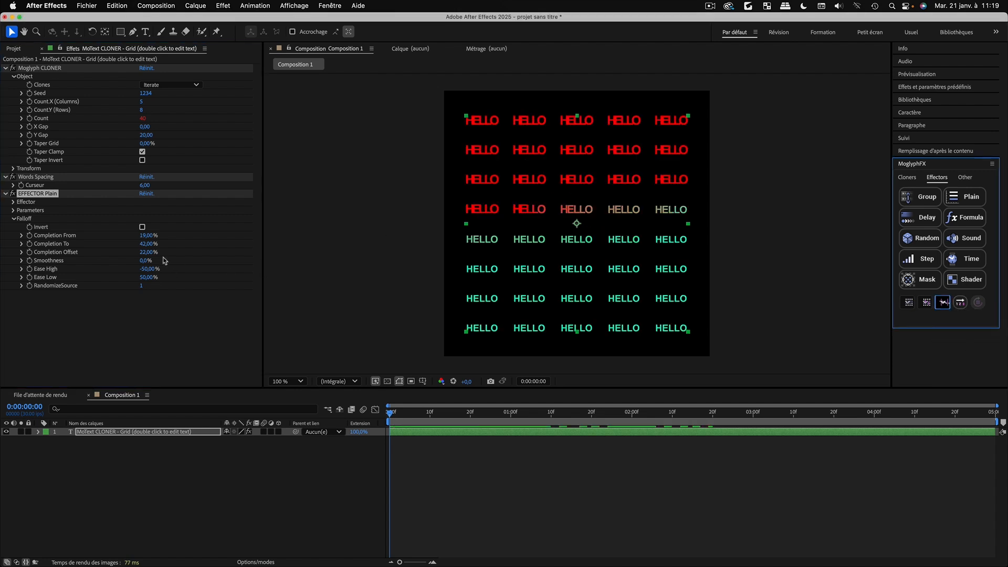
left_click_drag(147, 252, 122, 255)
key("super+z")
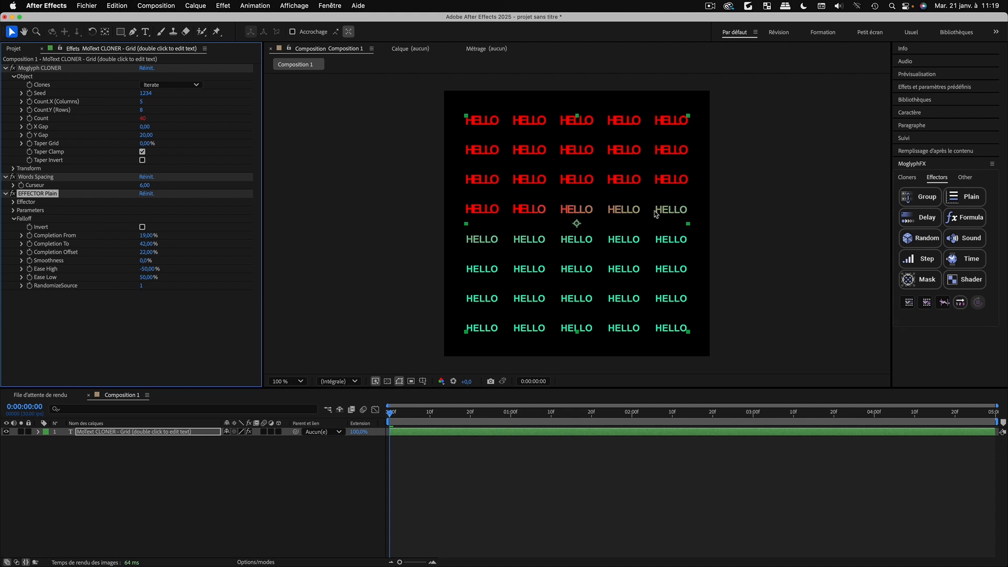
Apply the Triangle Falloff shape to the Plain effector and review the other falloff shapes available
left_click(951, 303)
left_click(957, 360)
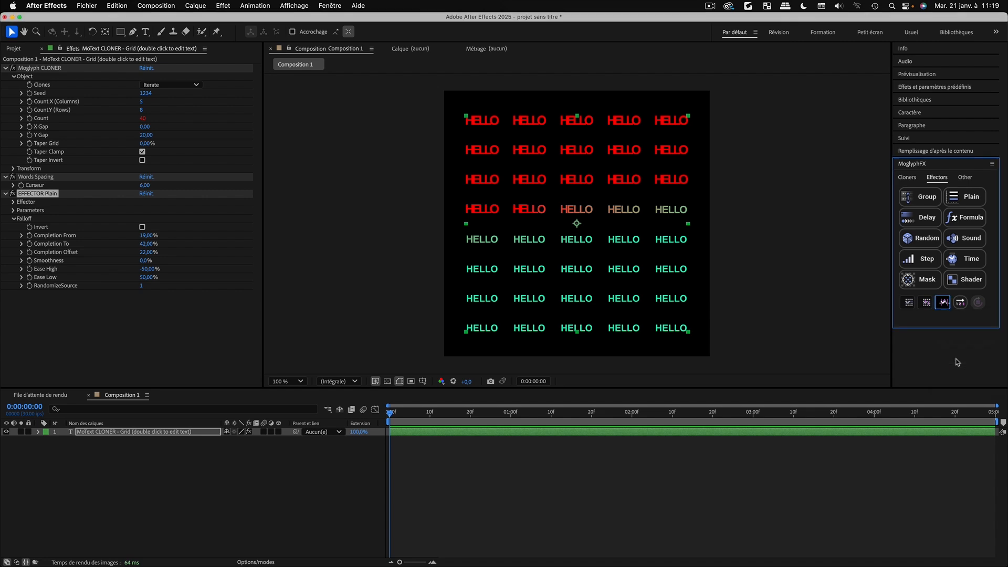
left_click(944, 303)
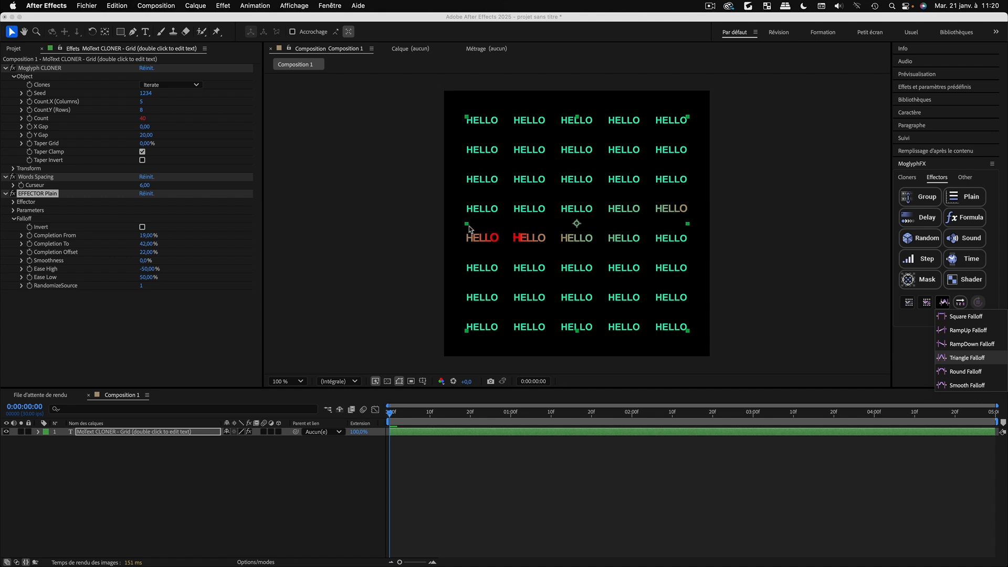
Delete the MoText Grid cloner layer from the composition
left_click(122, 501)
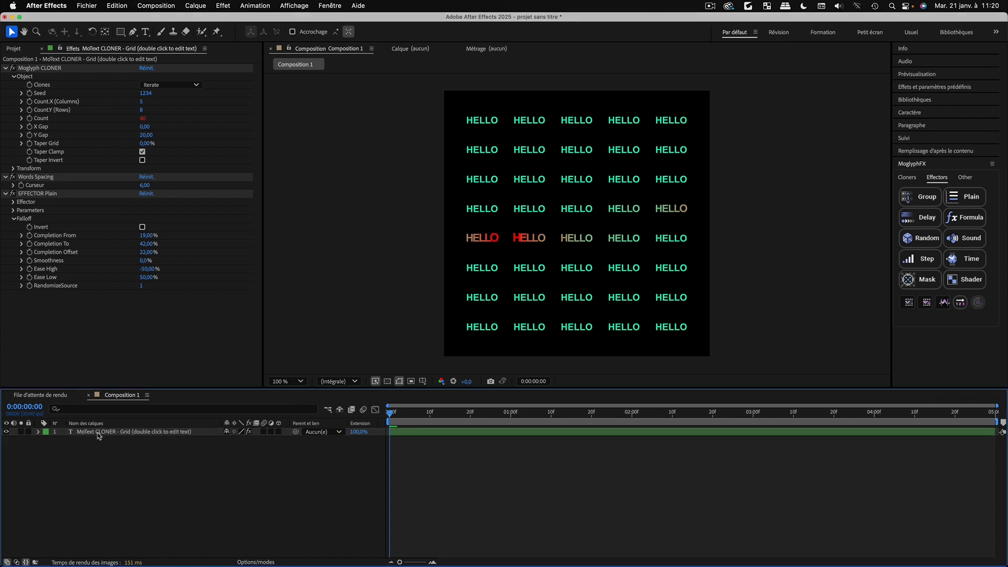
left_click(111, 433)
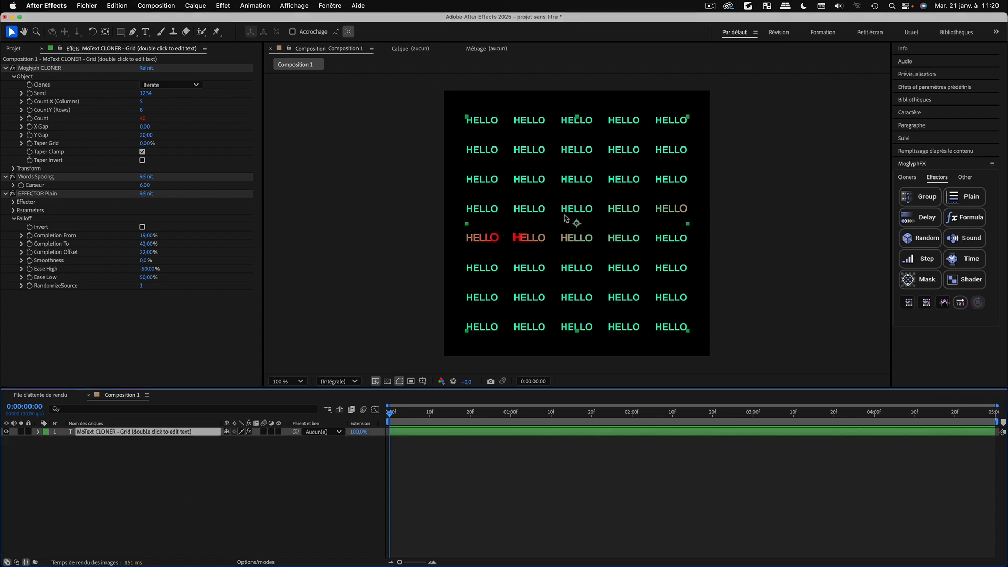
key("Delete")
Try adding a MoText Linear cloner to the empty composition and undo it
left_click(914, 178)
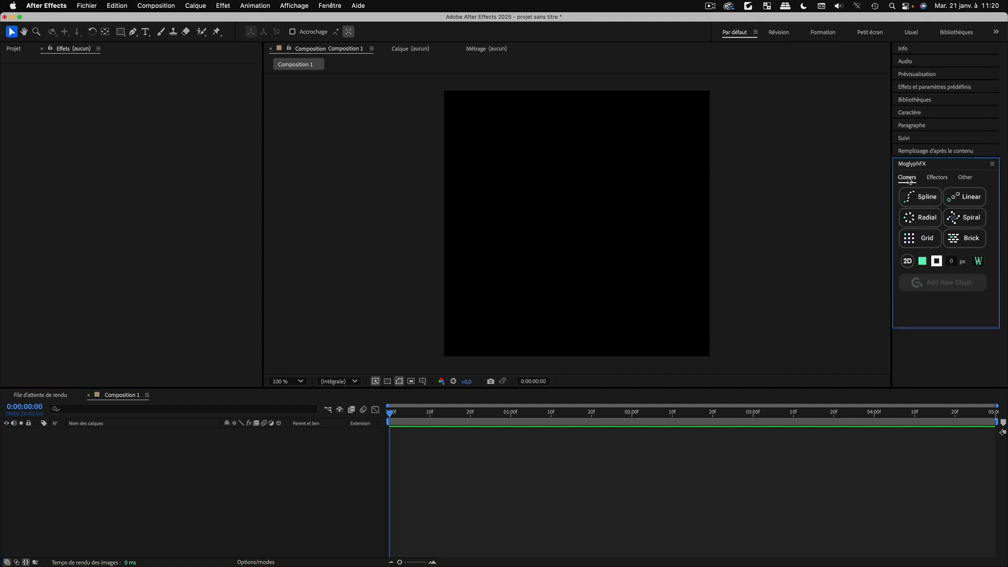
left_click(969, 199)
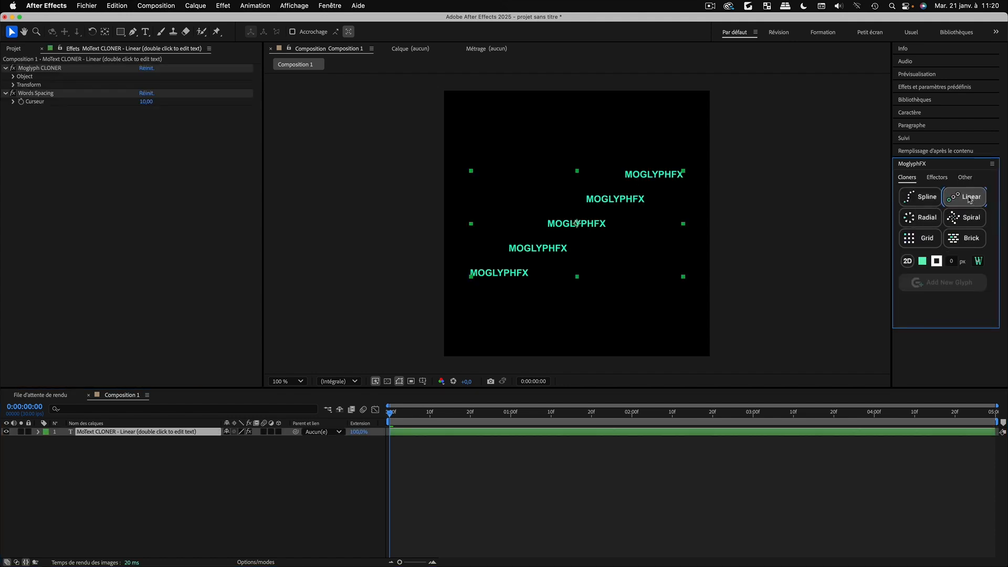
key("super+z")
Choose the MoGlyph-basicGeometry font and add a Linear cloner to the empty composition
left_click(980, 262)
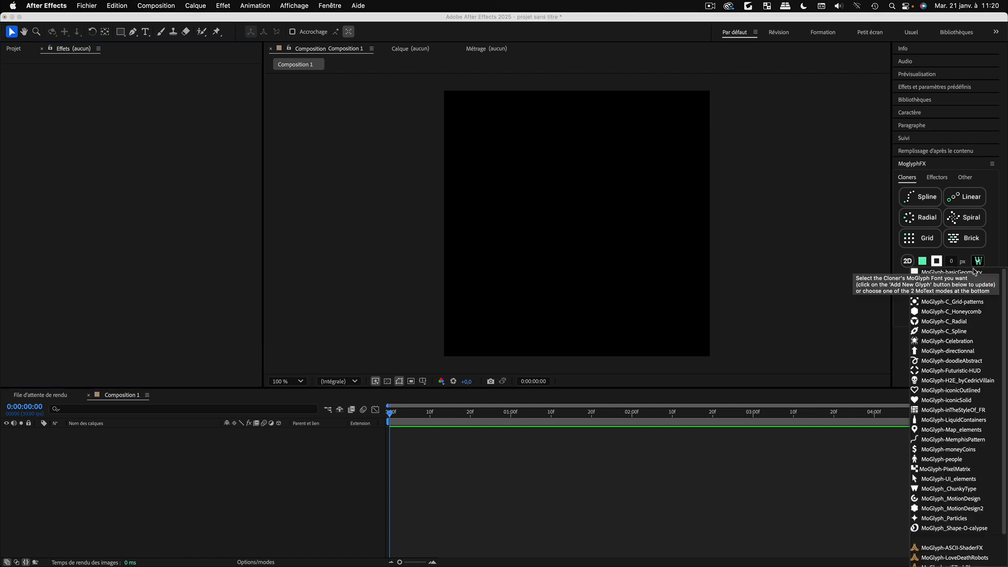
left_click(963, 273)
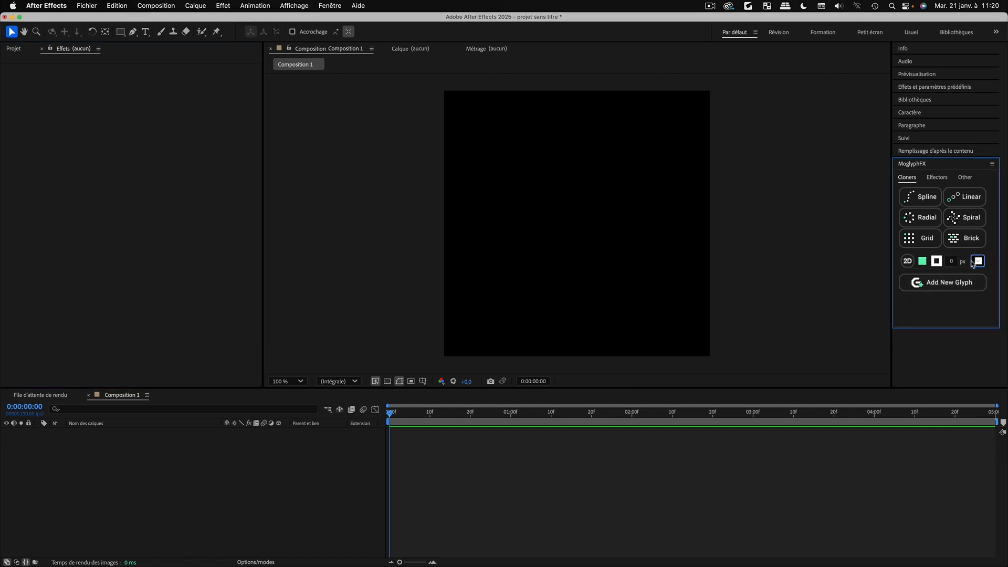
left_click(969, 198)
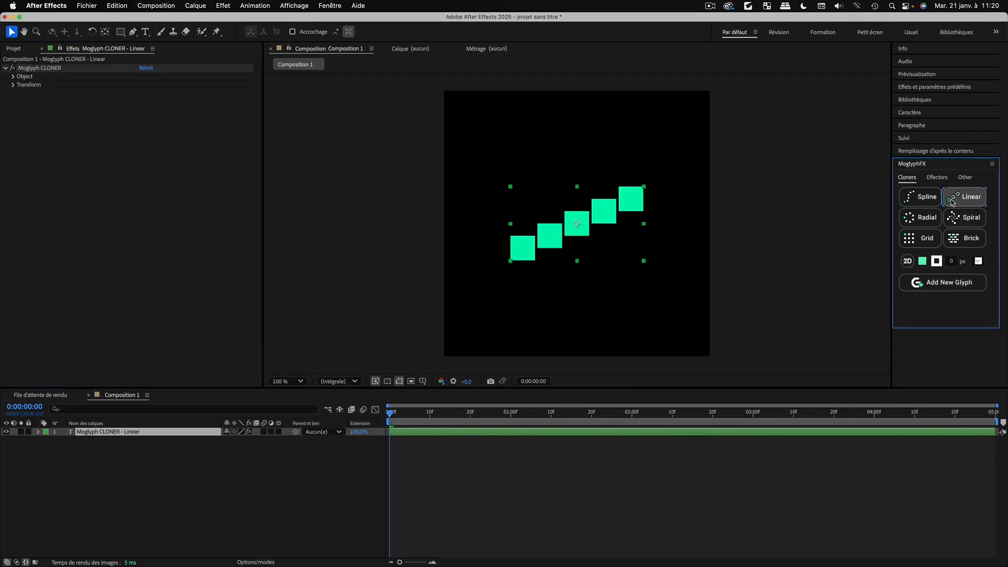
Set the Linear cloner's per-step Position.Y to 0 so the clones form a horizontal row
left_click(13, 77)
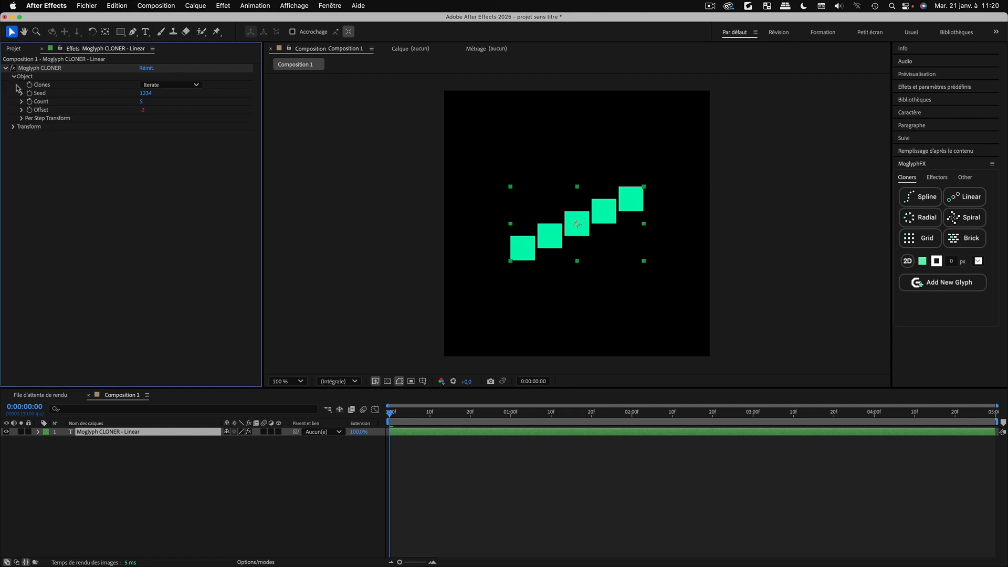
left_click(22, 118)
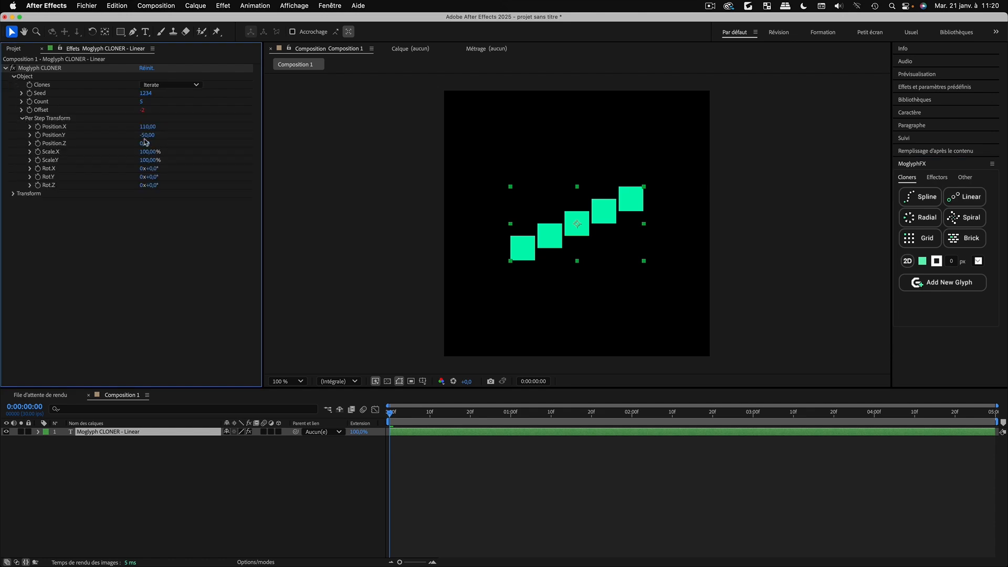
left_click(147, 135)
type("0")
key("Return")
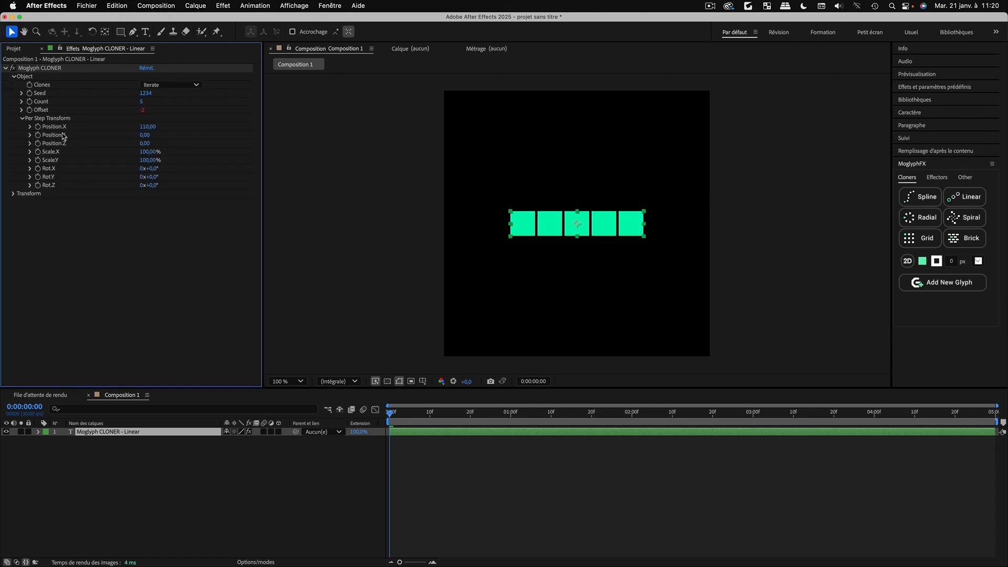
Set the Linear cloner's Count to 15 and increase it to 20
left_click(141, 101)
type("15")
key("Return")
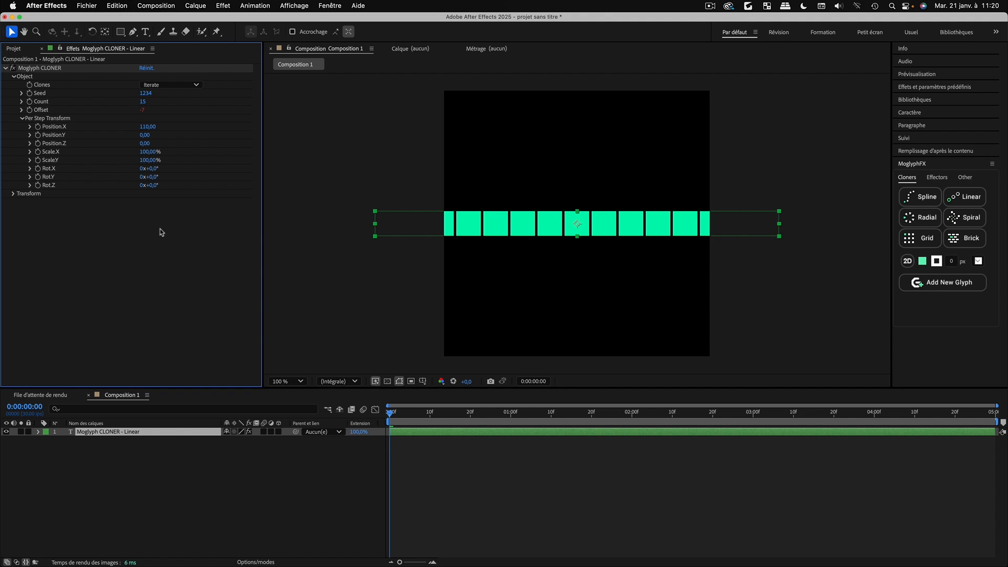
left_click(143, 101)
type("20")
key("Return")
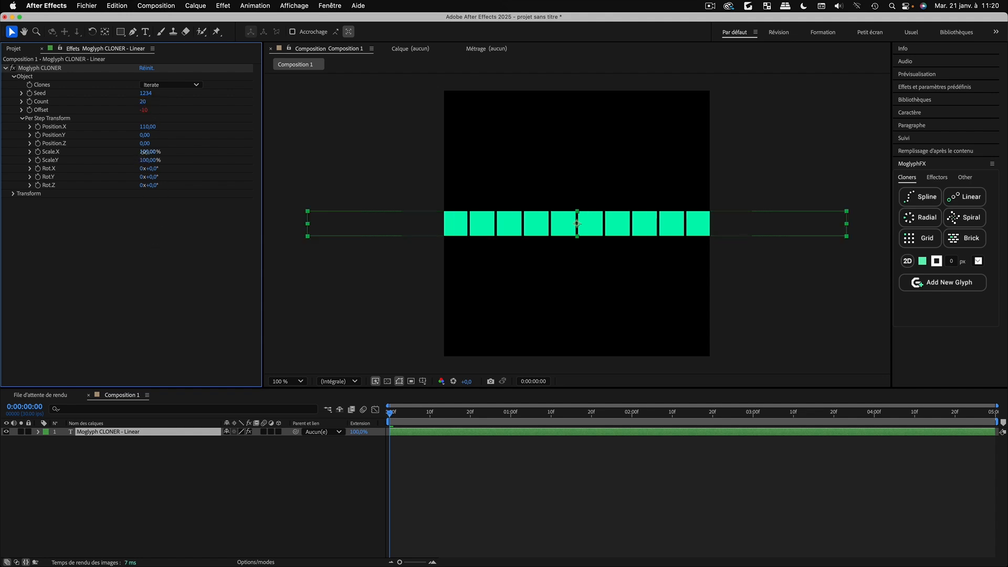
Try per-step Scale.X and Scale.Y values of 25% and 0% on the Linear cloner
left_click(143, 152)
type("25")
key("Tab")
type("25")
left_click(150, 152)
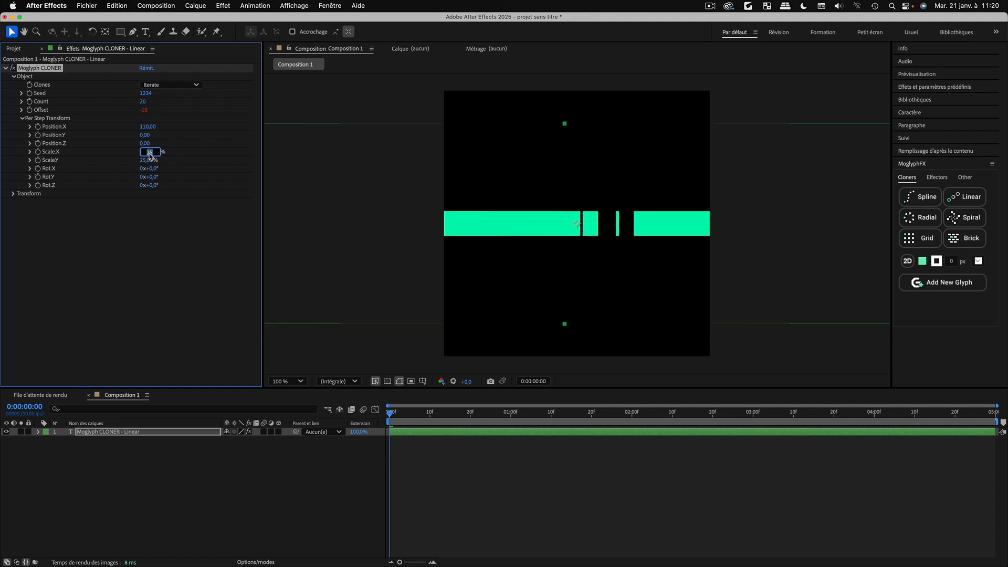
type("0")
key("Tab")
type("0")
key("Return")
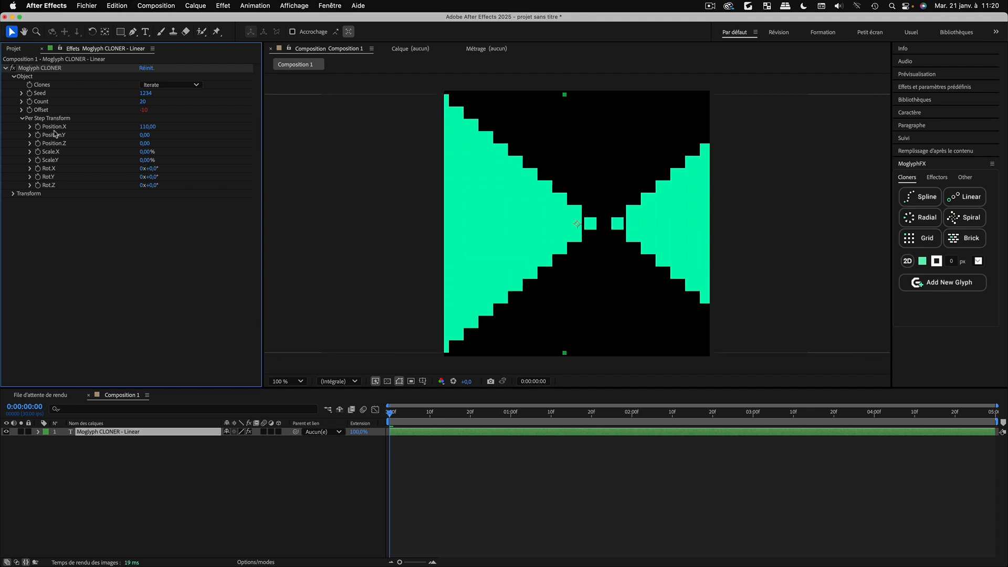
Restore the Linear cloner's per-step Scale.X and Scale.Y to 100%
left_click(150, 151)
type("100")
key("Tab")
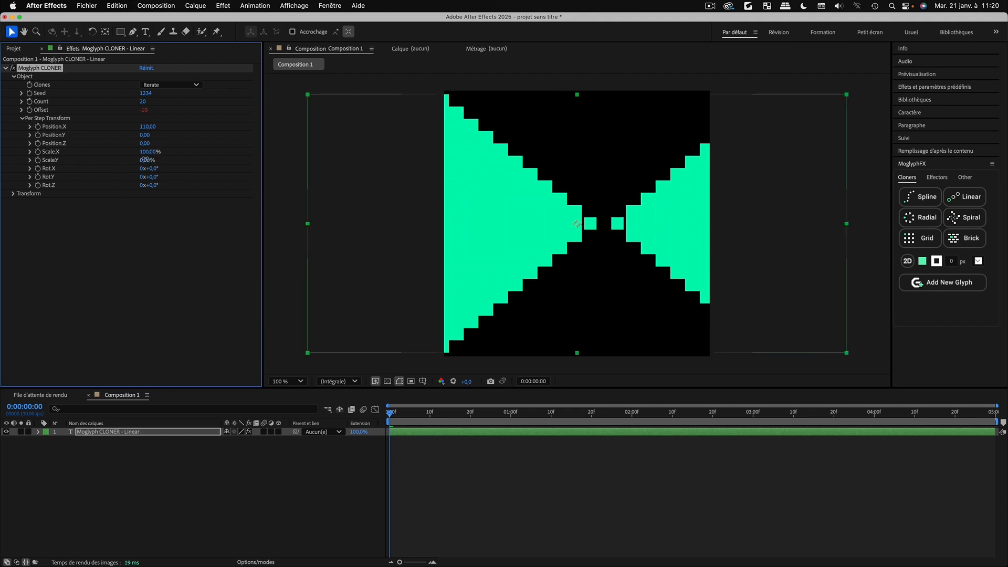
type("10,0")
key("Return")
left_click(21, 119)
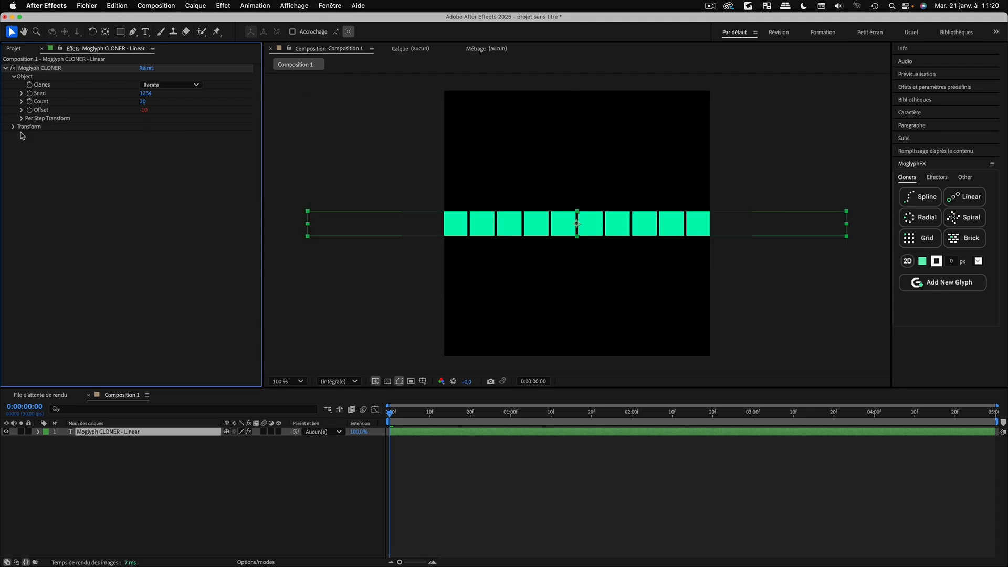
Set Scale X and Scale Y in the cloner's Transform group to 25%
left_click(14, 127)
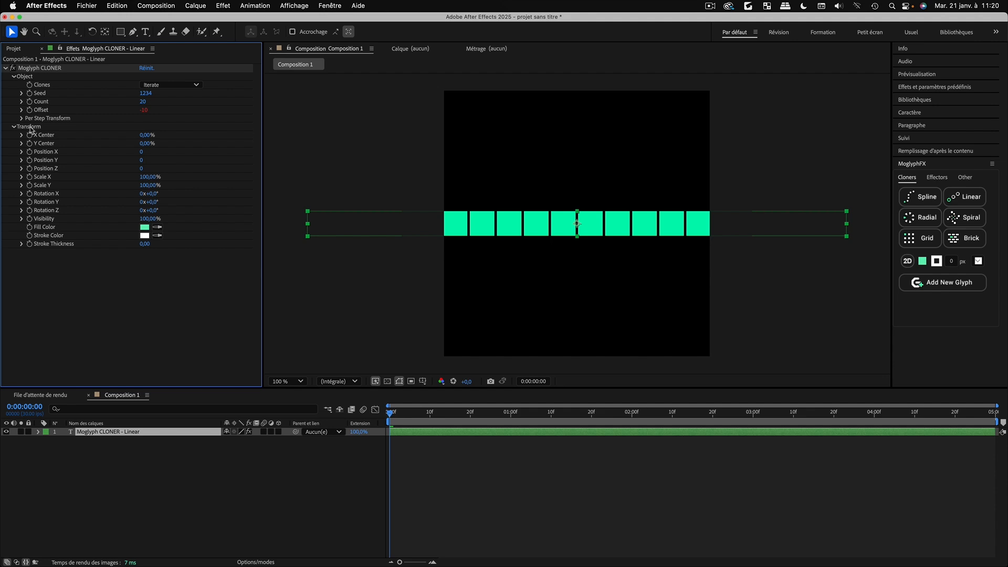
left_click(149, 177)
type("25")
key("Return")
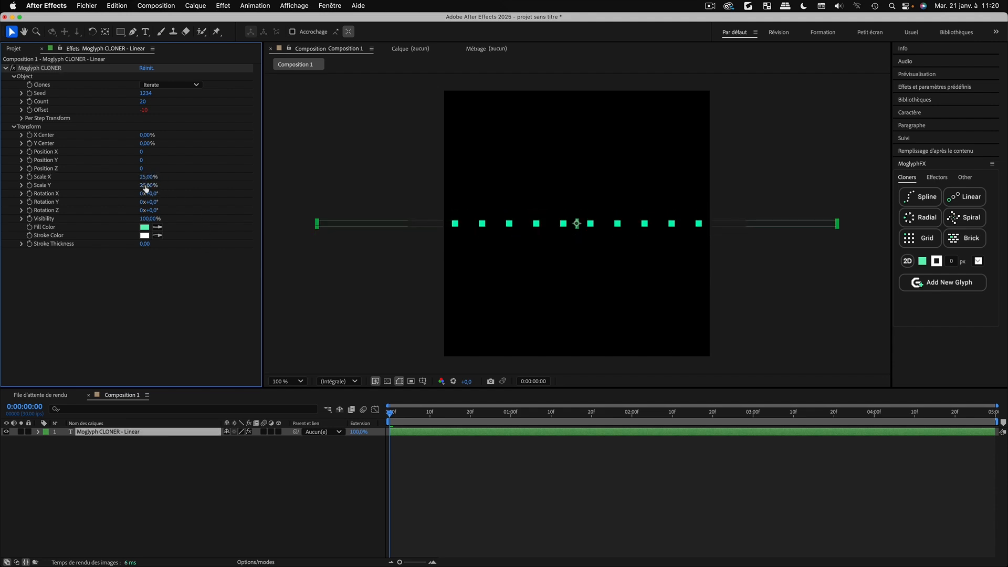
Reduce the cloner's per-step Position.X to 50 to bring the squares closer together
left_click(22, 119)
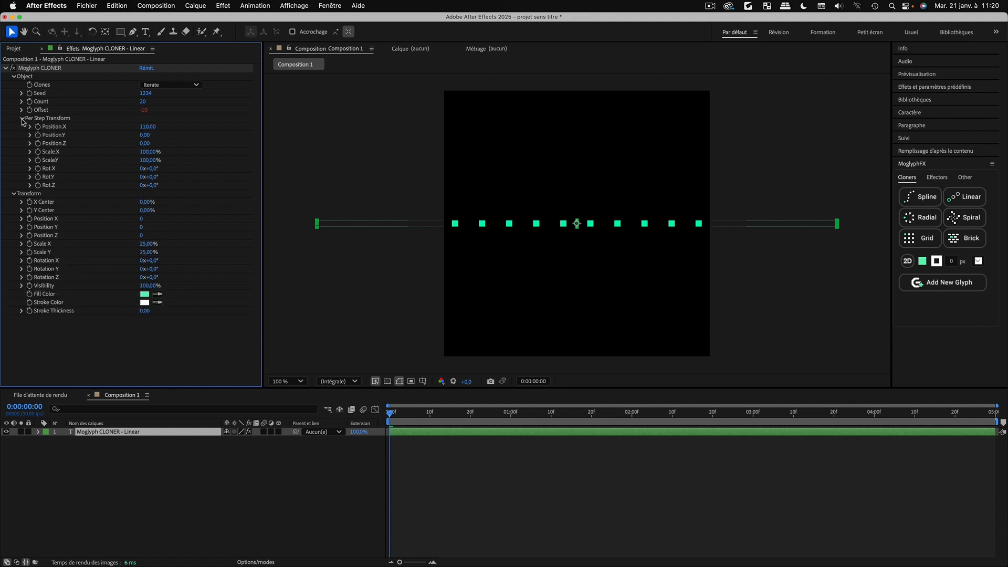
left_click_drag(149, 127, 146, 126)
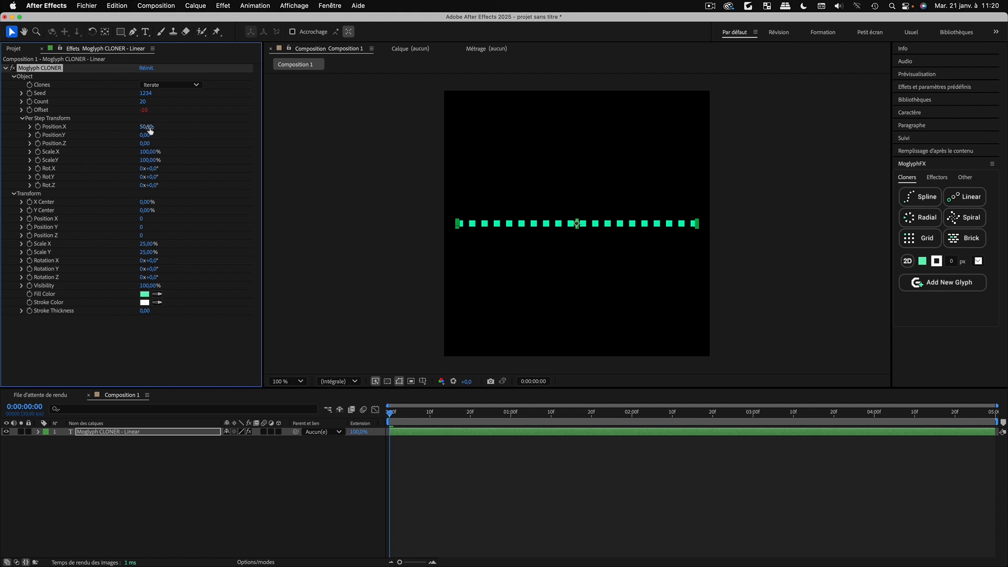
left_click(6, 69)
left_click(96, 472)
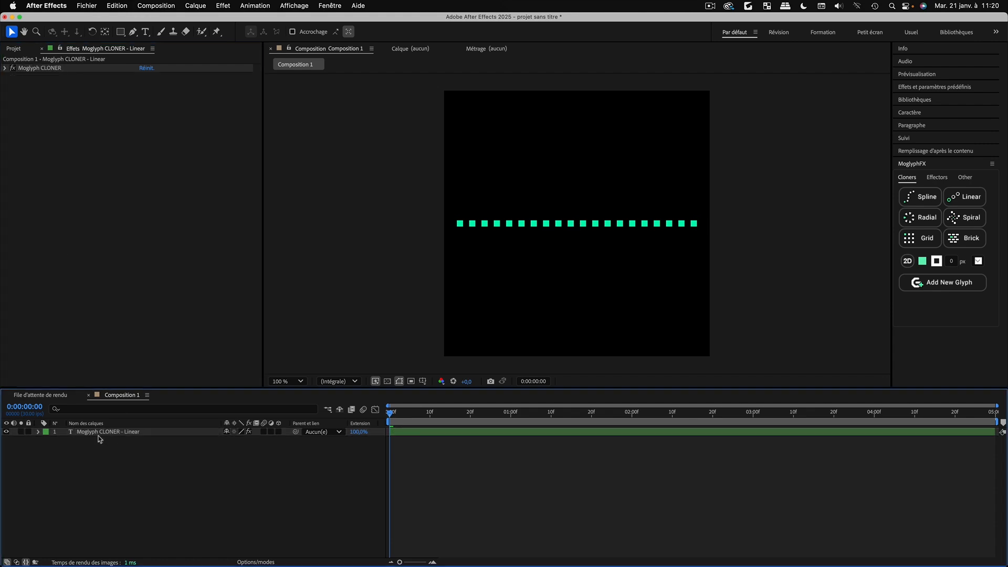
Review the available falloff shapes and add a Plain effector to the Linear cloner layer
left_click(97, 433)
left_click(942, 180)
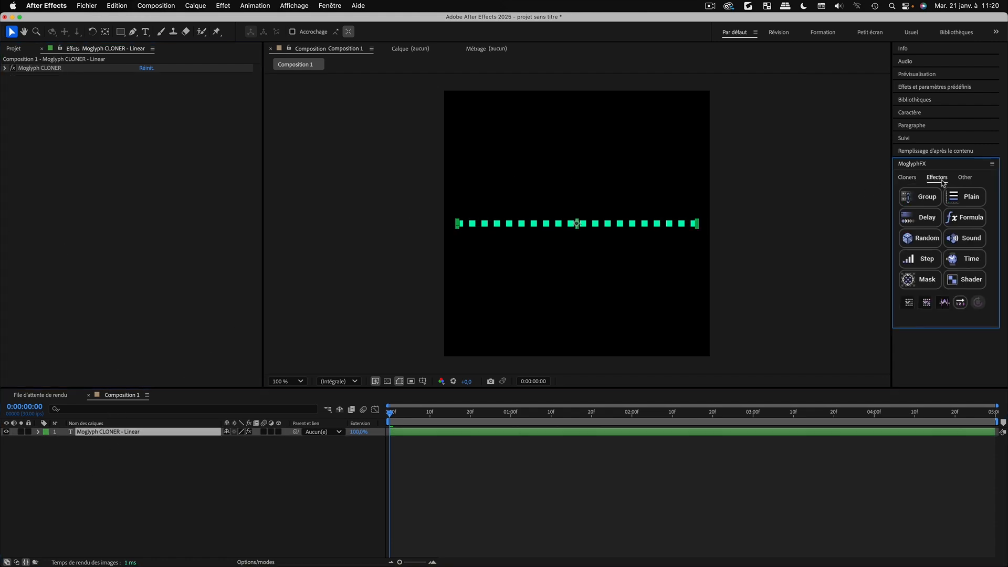
left_click(944, 310)
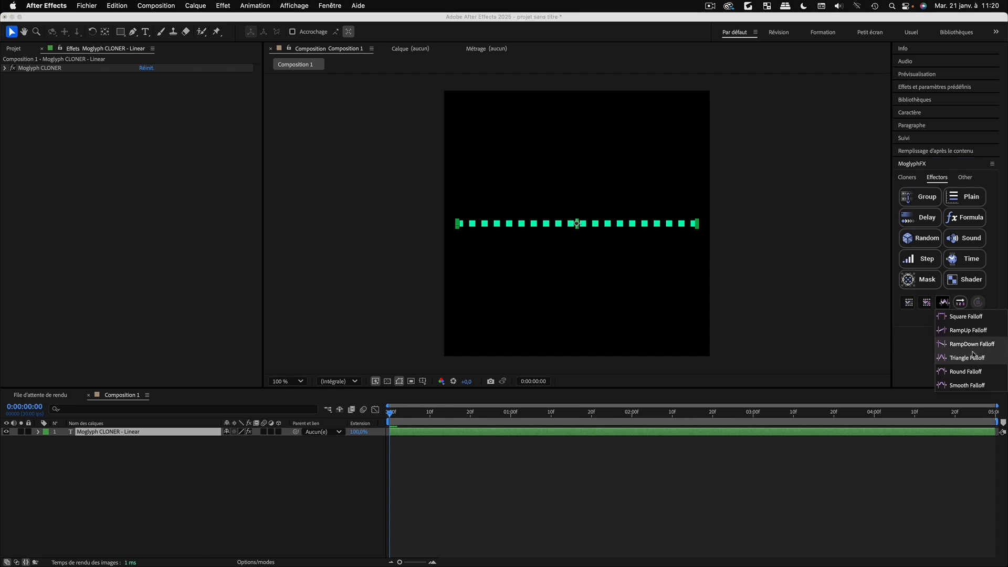
left_click(933, 342)
left_click(971, 200)
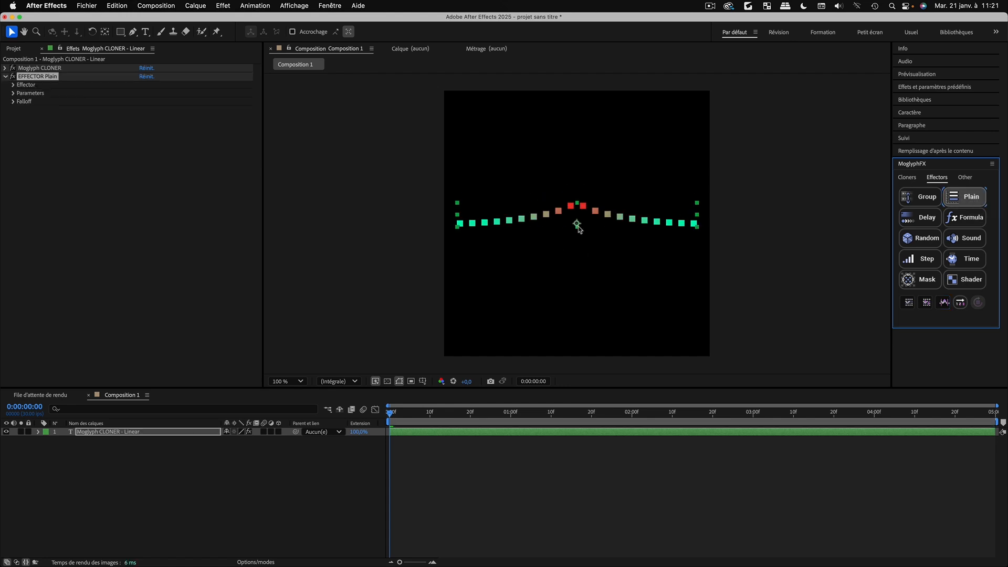
Set the Plain effector's falloff Smoothness, Ease High and Ease Low to 0%
left_click(13, 101)
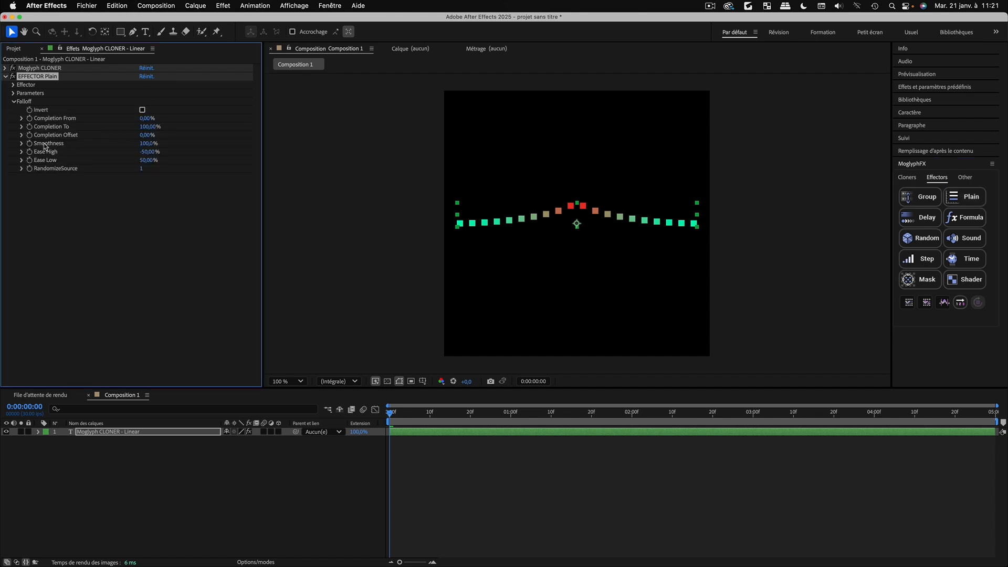
left_click_drag(145, 143, 2, 146)
left_click_drag(148, 118, 140, 125)
left_click(151, 151)
type("0")
left_click(149, 160)
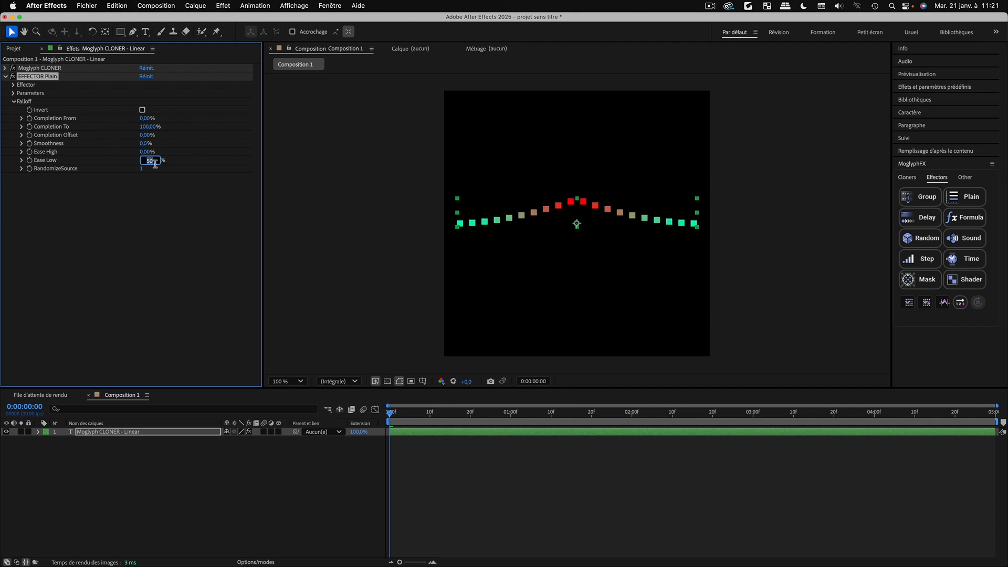
type("0")
key("Return")
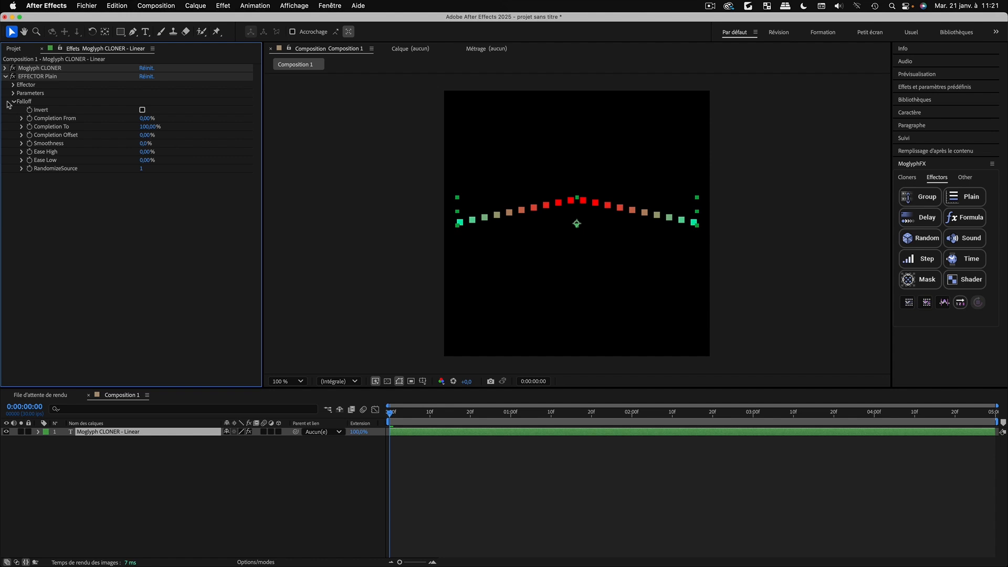
Set the Plain effector's Position.Y parameter to -330 to exaggerate the peak of the row
left_click(14, 93)
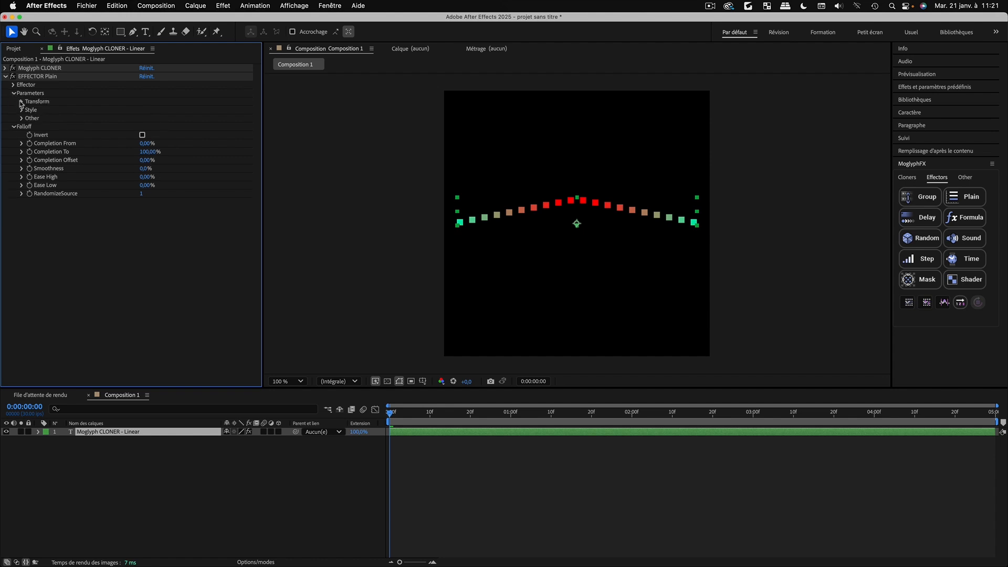
left_click(21, 102)
left_click_drag(150, 145, 133, 146)
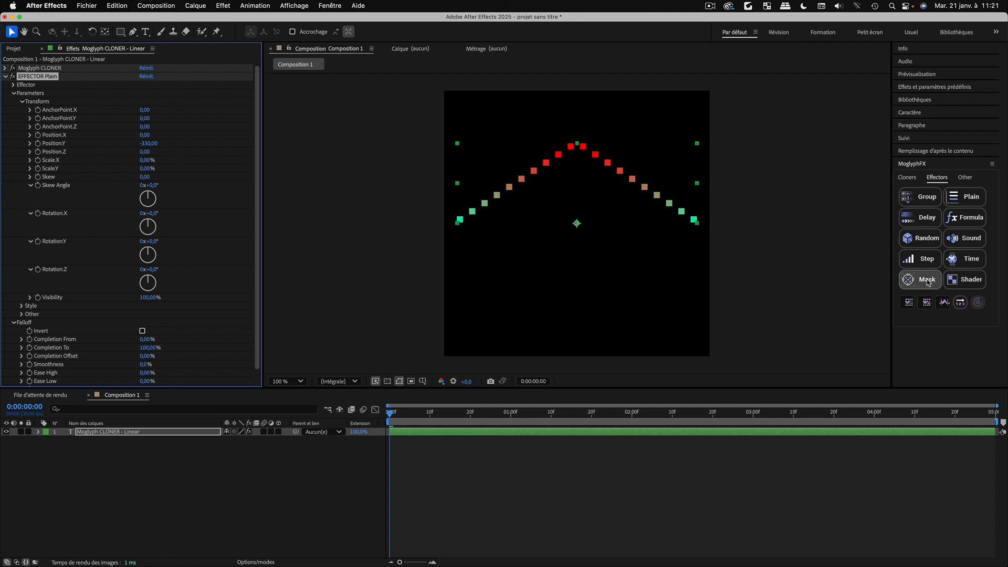
Apply the Round Falloff and the Smooth Falloff shape to the Plain effector in turn and try out its falloff completion
left_click(944, 302)
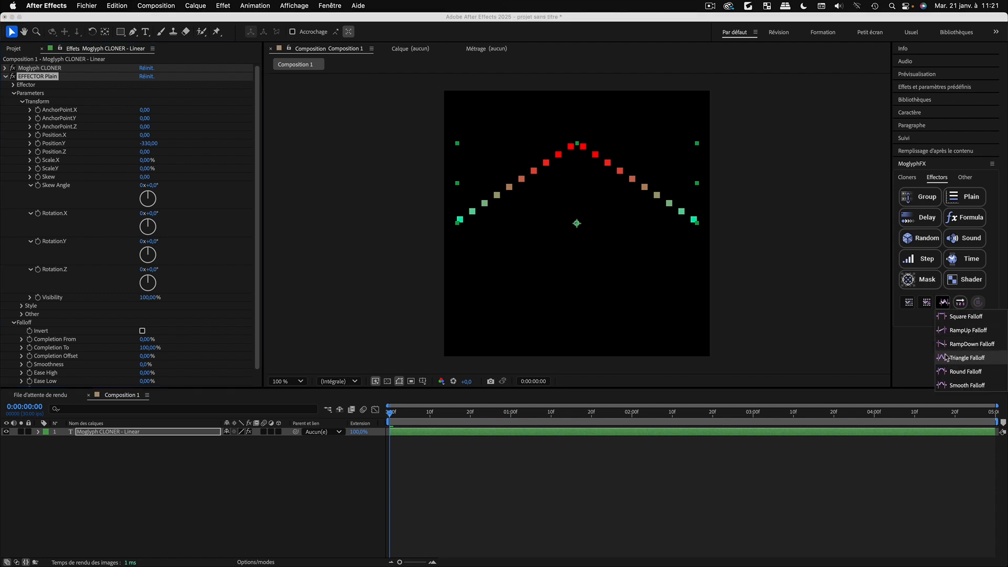
left_click(943, 372)
left_click(943, 302)
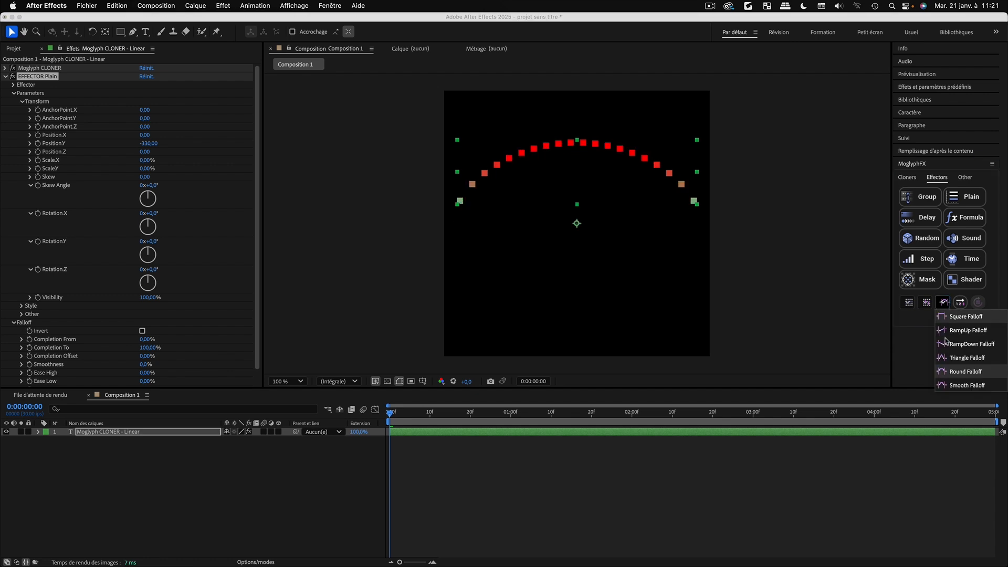
left_click(943, 388)
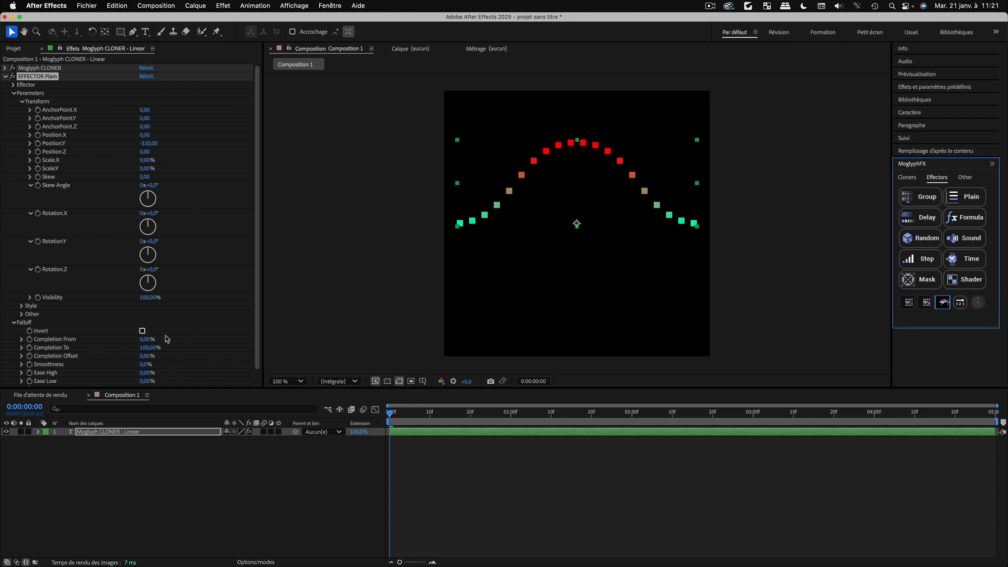
left_click_drag(155, 352, 178, 362)
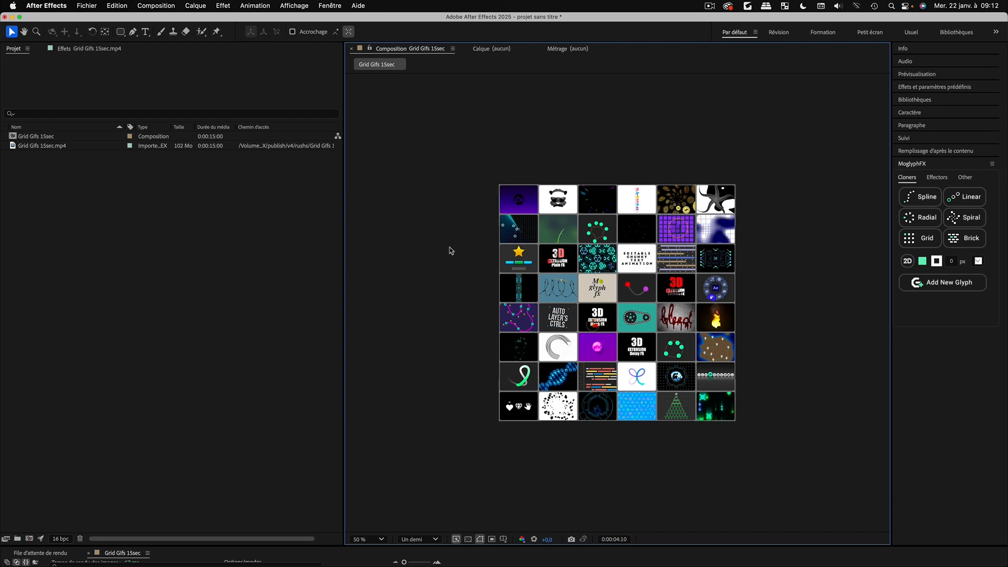
Enlarge the composition view, open MoglyphFX's Demo Projects Library and look through its list of demo projects
key("/")
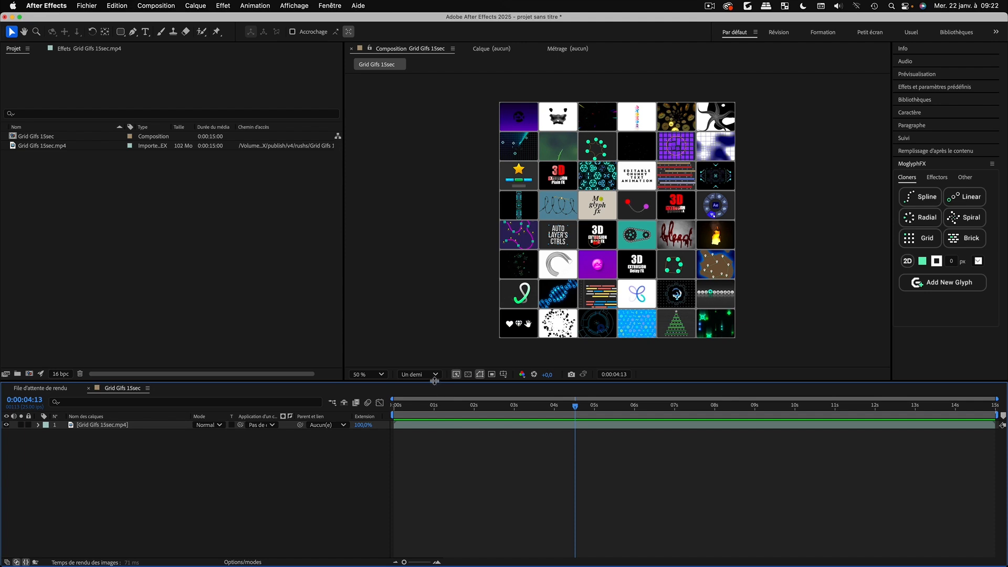
left_click_drag(436, 383, 437, 439)
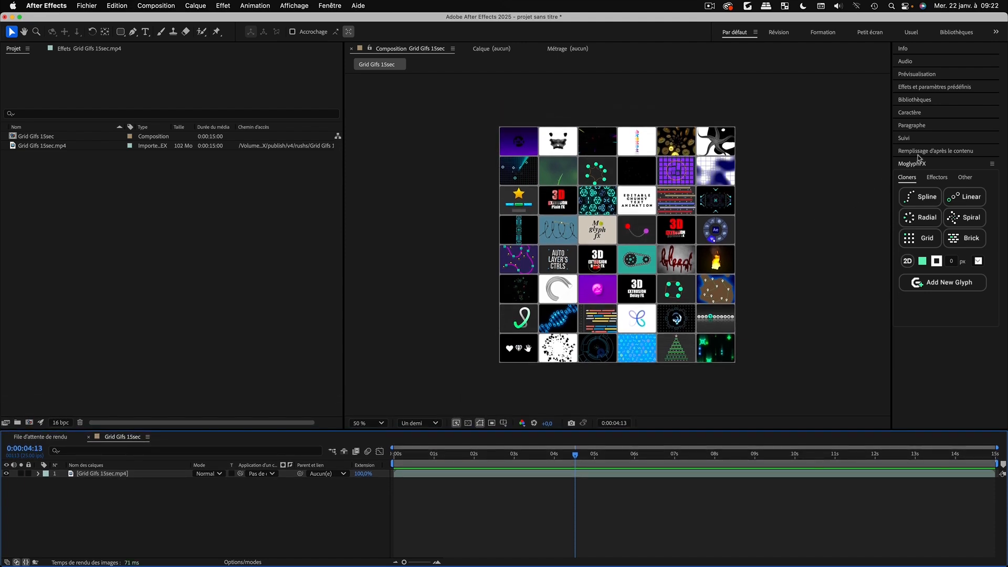
left_click(966, 178)
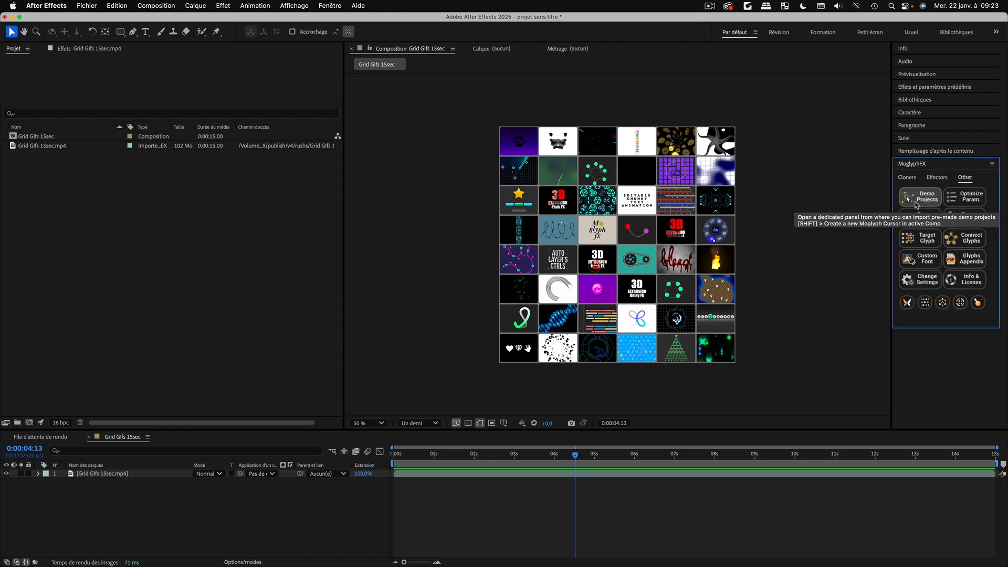
left_click(916, 200)
left_click_drag(582, 130, 684, 124)
scroll(499, 199, "down", 5)
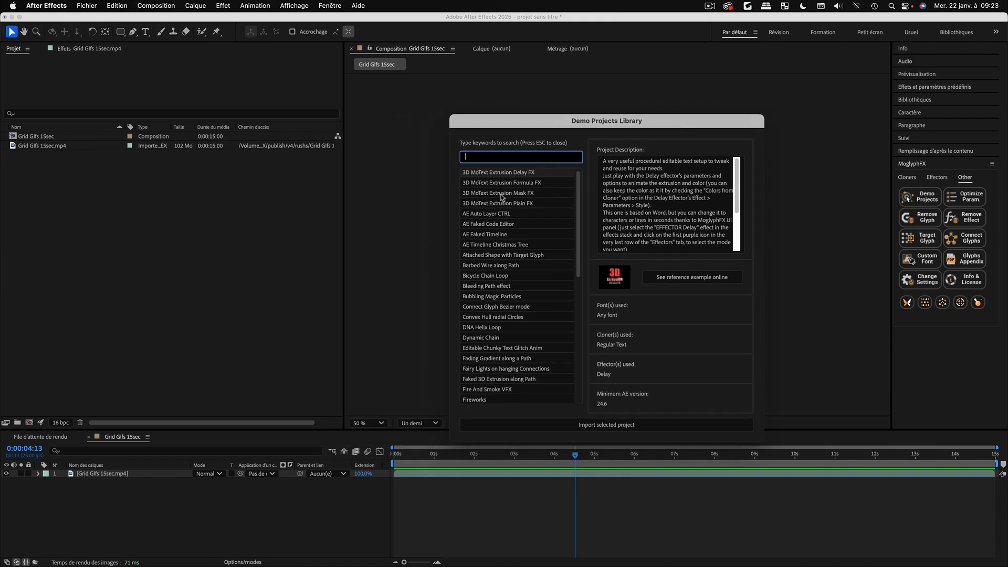
scroll(500, 198, "up", 5)
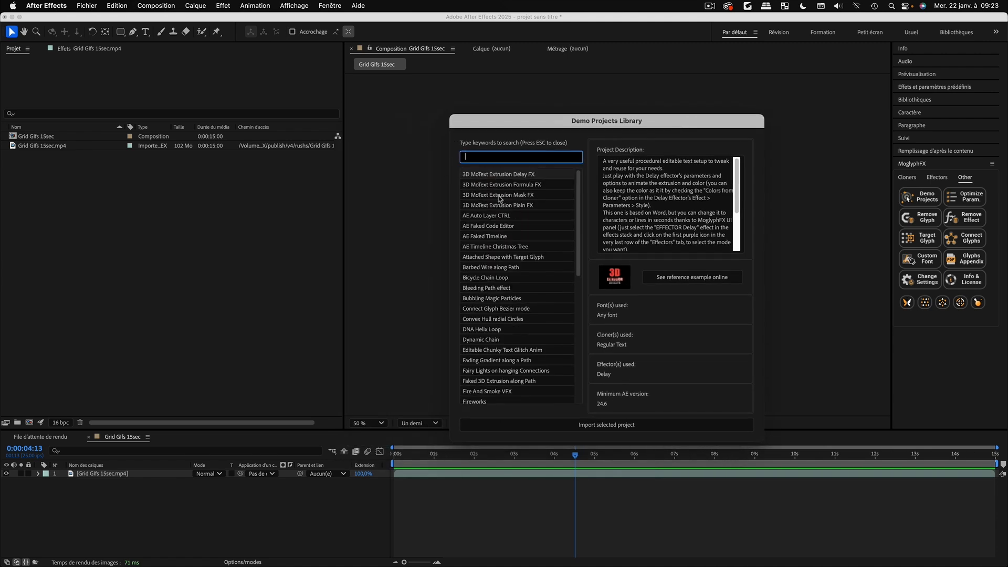
scroll(500, 199, "down", 15)
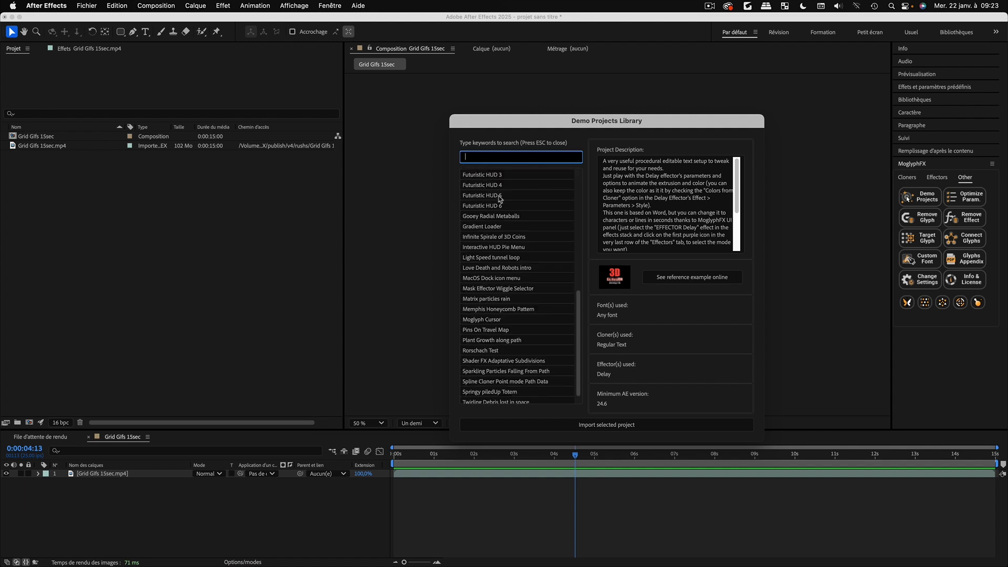
Look through the list of demo projects and view the description of AE Auto Layer CTRL
scroll(499, 198, "up", 6)
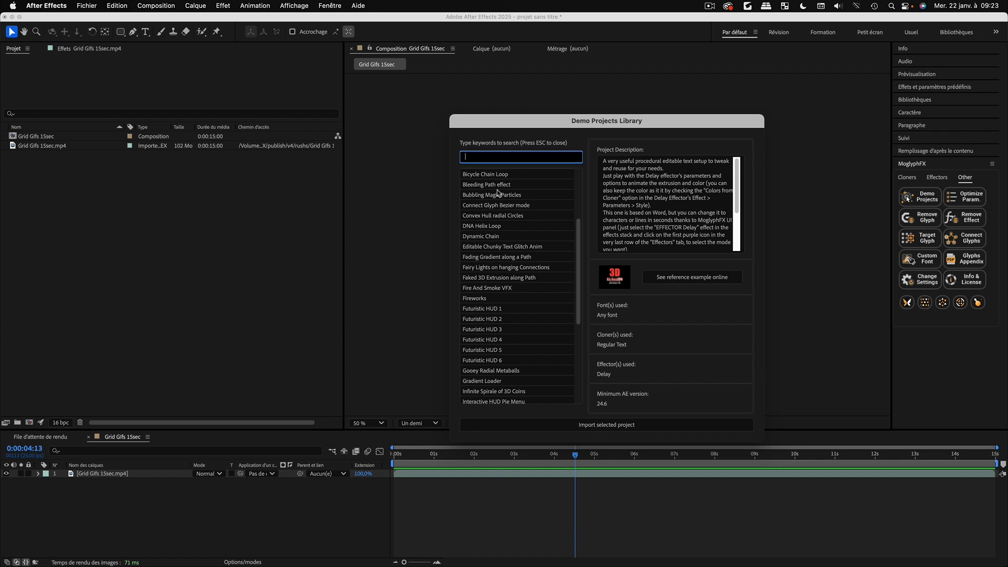
scroll(498, 193, "up", 5)
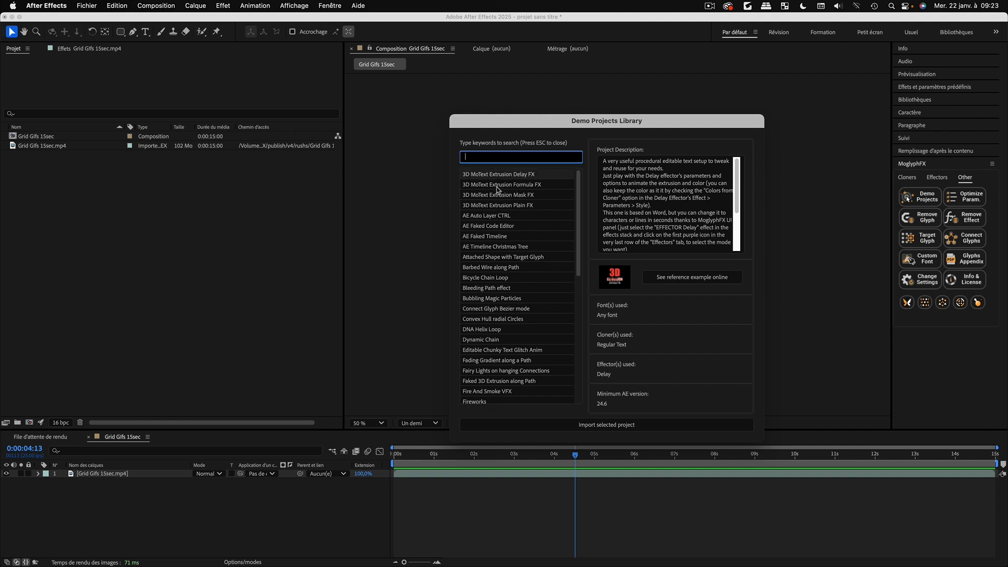
scroll(497, 189, "down", 10)
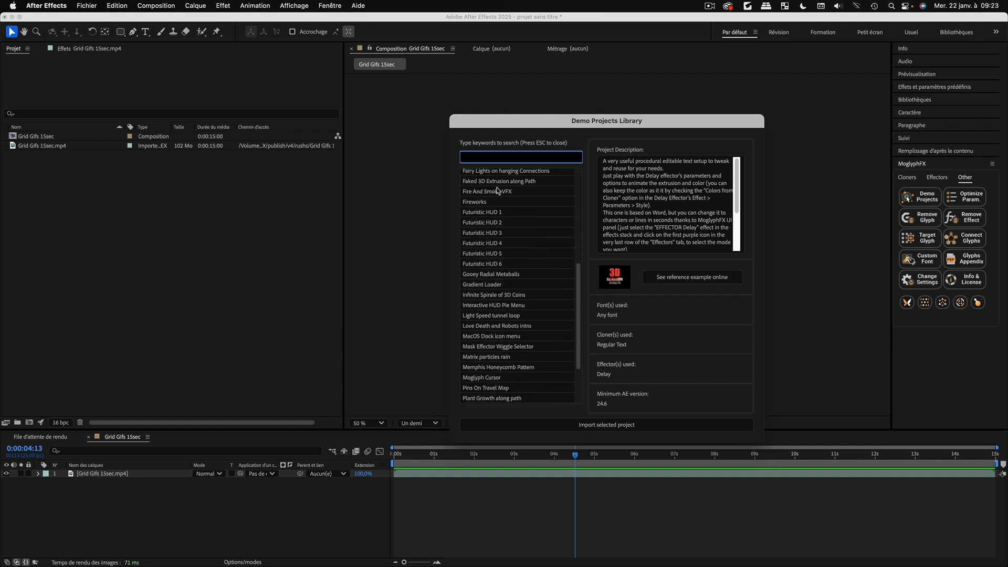
scroll(497, 191, "up", 6)
scroll(498, 190, "up", 4)
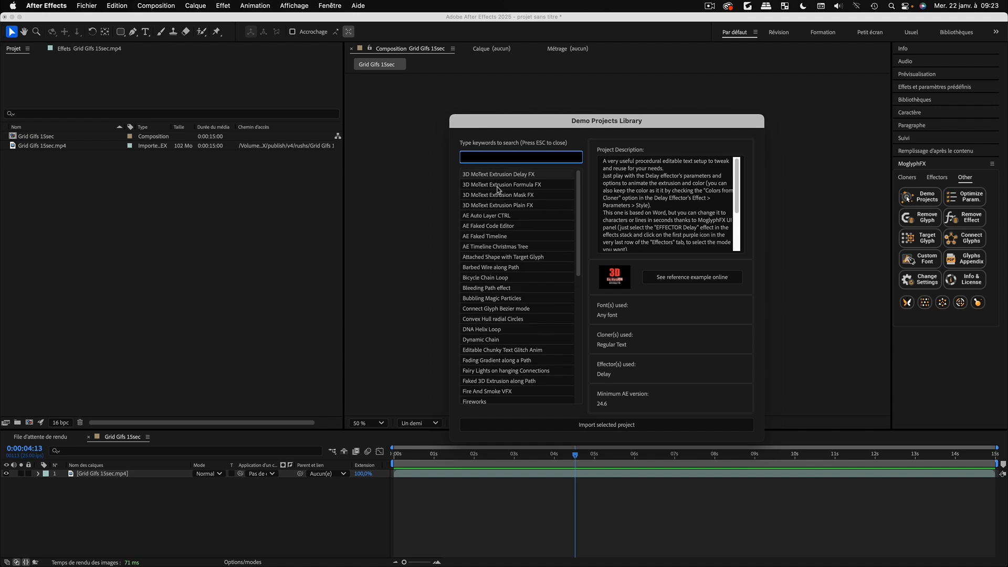
left_click(489, 207)
left_click(488, 217)
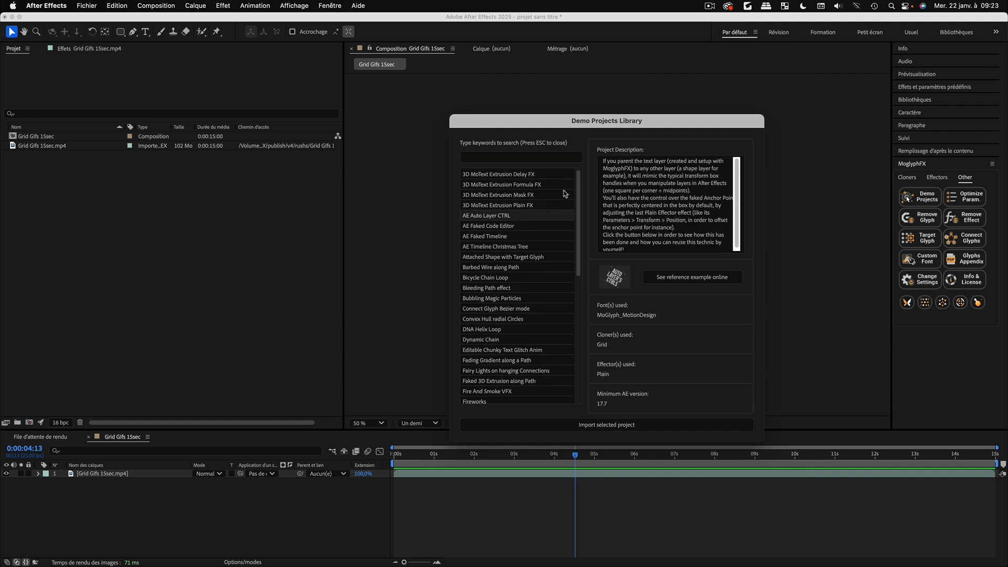
Step back and forth through the demo projects from AE Auto Layer CTRL to Dynamic Chain, viewing each one's description and thumbnail
key("Down")
key("Down")
key("Down")
key("Down")
key("Down")
key("Down")
key("Down")
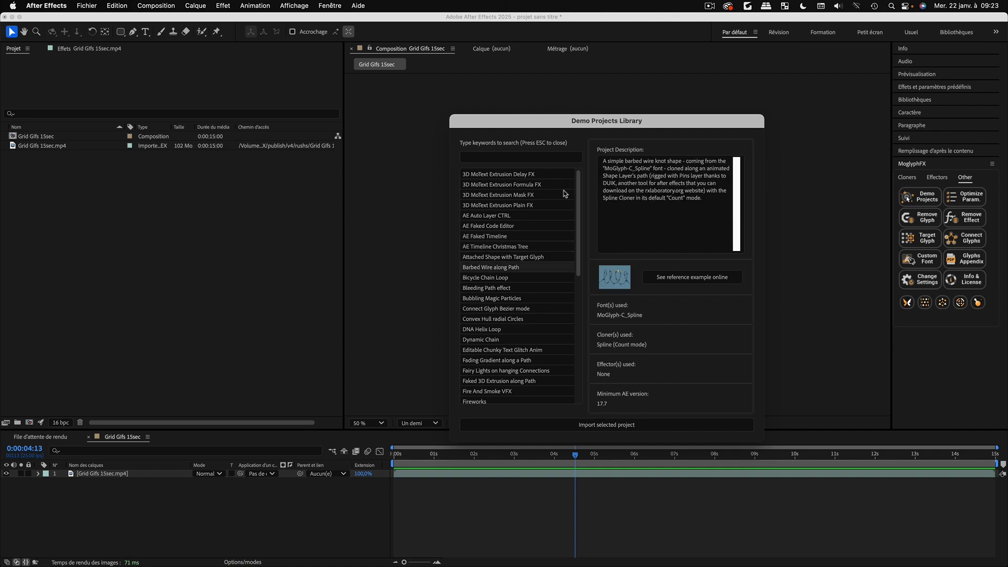
key("Up")
key("Up")
key("Up")
key("Up")
key("Up")
key("Up")
key("Up")
key("Down")
key("Down")
key("Down")
key("Down")
key("Down")
key("Down")
key("Down")
key("Down")
key("Down")
key("Down")
key("Down")
key("Down")
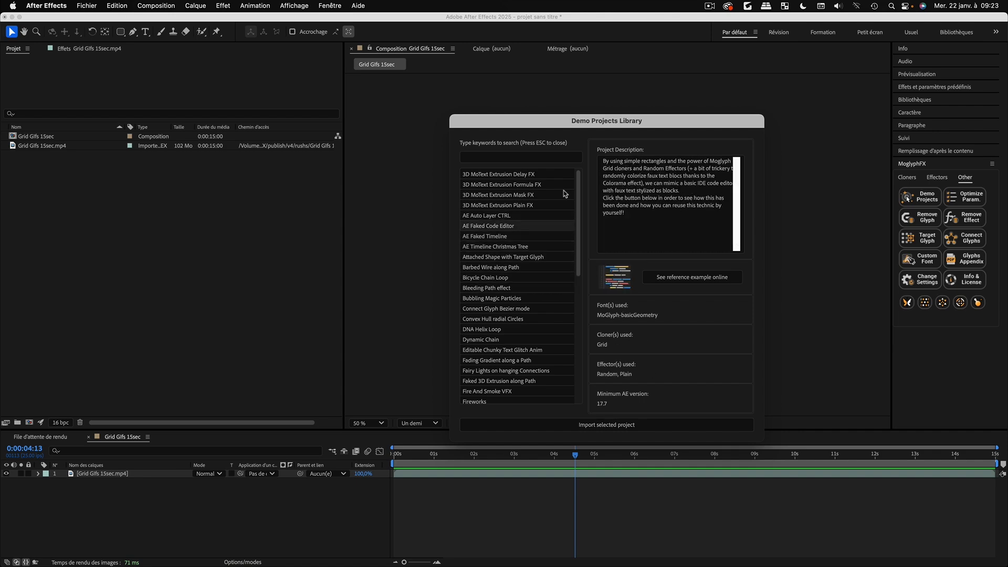
key("Down")
key("Down")
key("Up")
key("Up")
key("Up")
key("Up")
key("Up")
key("Up")
key("Up")
key("Up")
key("Up")
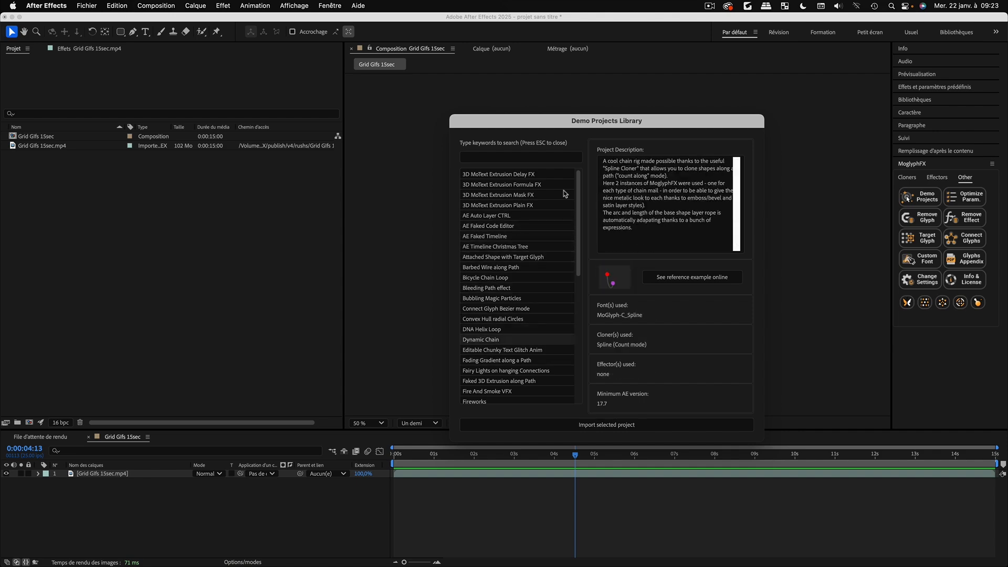
key("Up")
key("Up")
key("Up")
key("Up")
key("Up")
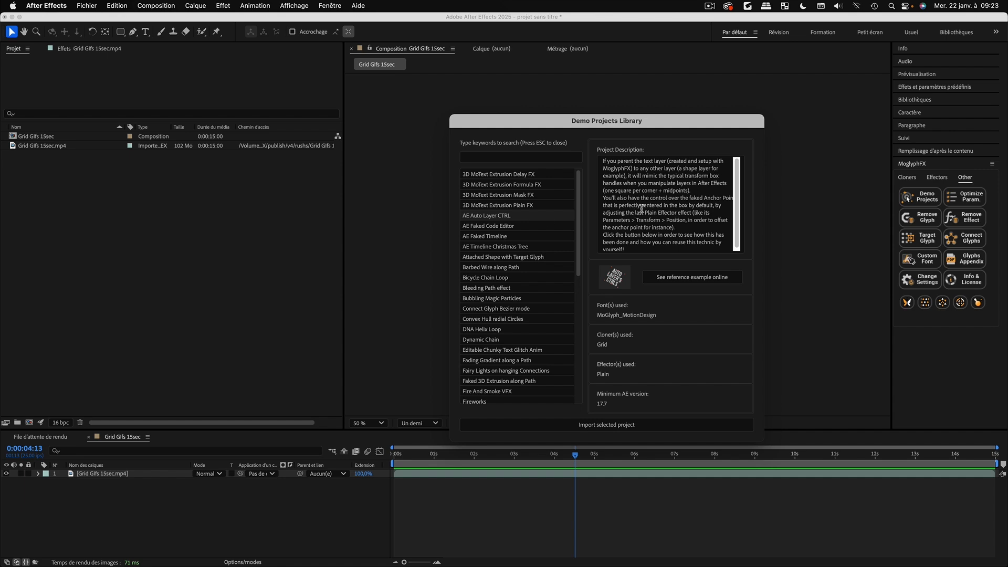
View the details of AE Faked Code Editor, AE Faked Timeline and AE Timeline Christmas Tree, examining the Christmas tree's description
left_click(513, 228)
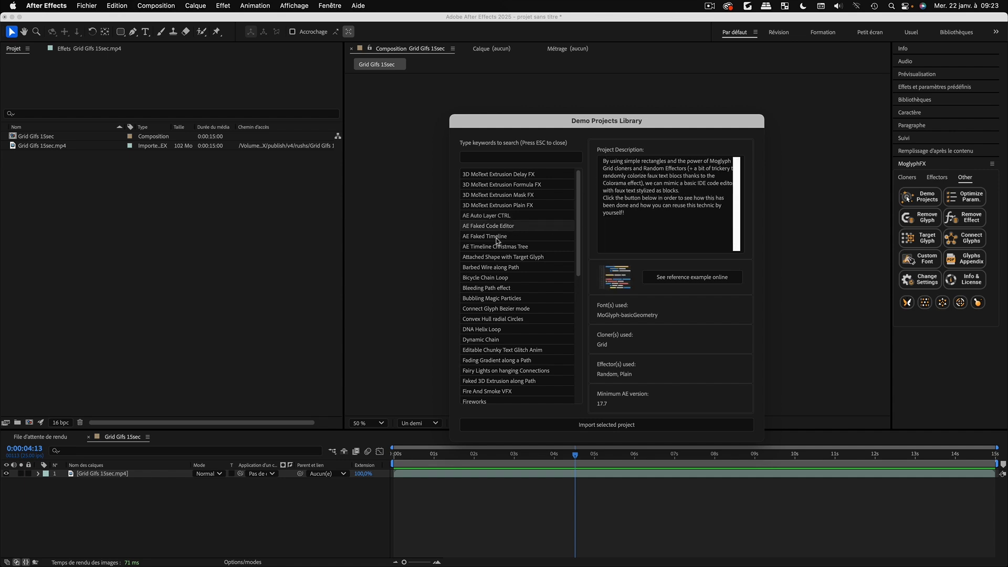
left_click(499, 237)
left_click(498, 248)
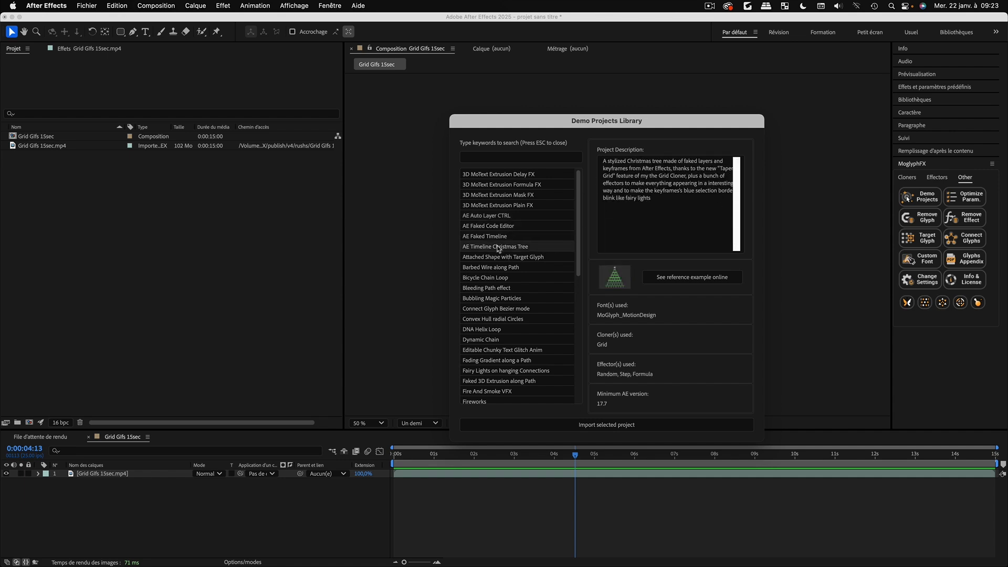
left_click_drag(660, 204, 592, 161)
left_click(654, 211)
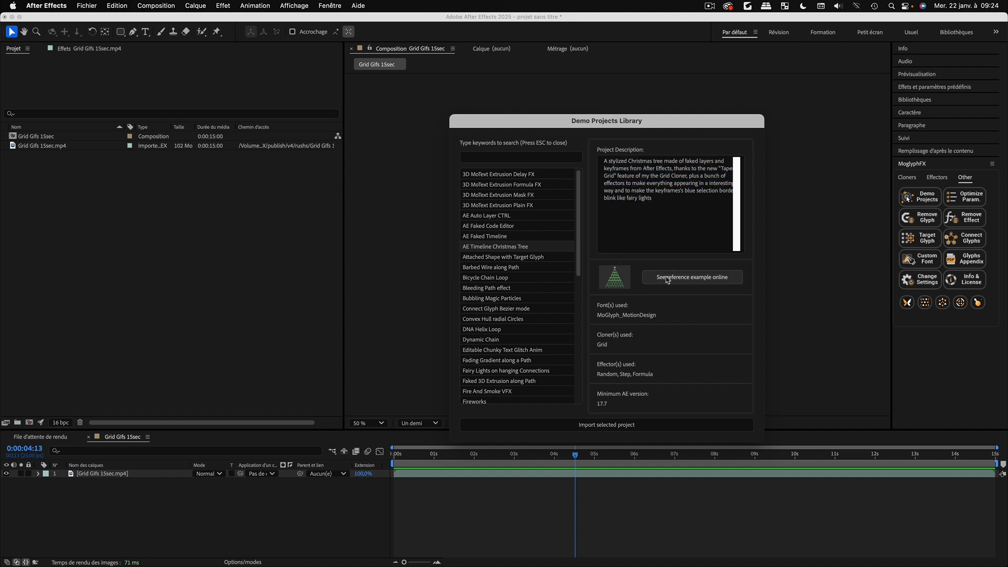
View the details of the projects from Attached Shape with Target Glyph to Bleeding Path effect, returning to Bicycle Chain Loop
left_click(515, 258)
left_click(503, 269)
left_click(504, 279)
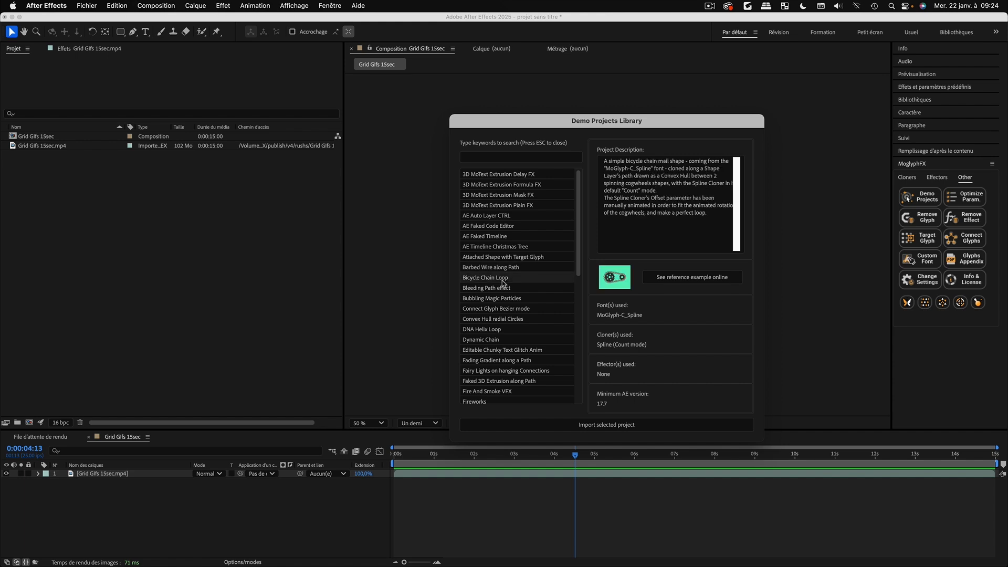
left_click(502, 289)
left_click(500, 280)
Open the online reference example for Bicycle Chain Loop in Chrome, examine the animation on Dribbble and close the page
left_click(699, 284)
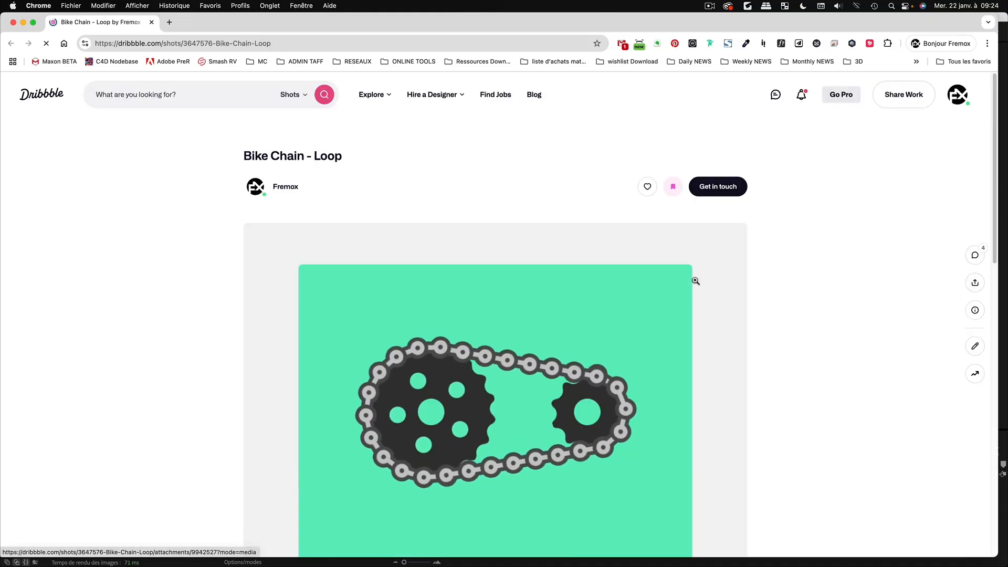
scroll(396, 315, "down", 3)
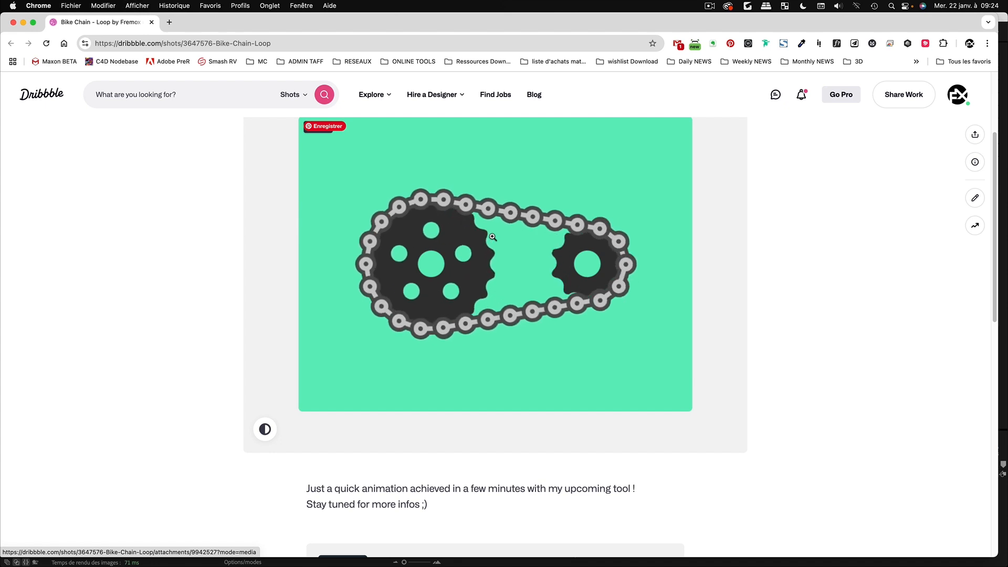
scroll(493, 237, "up", 1)
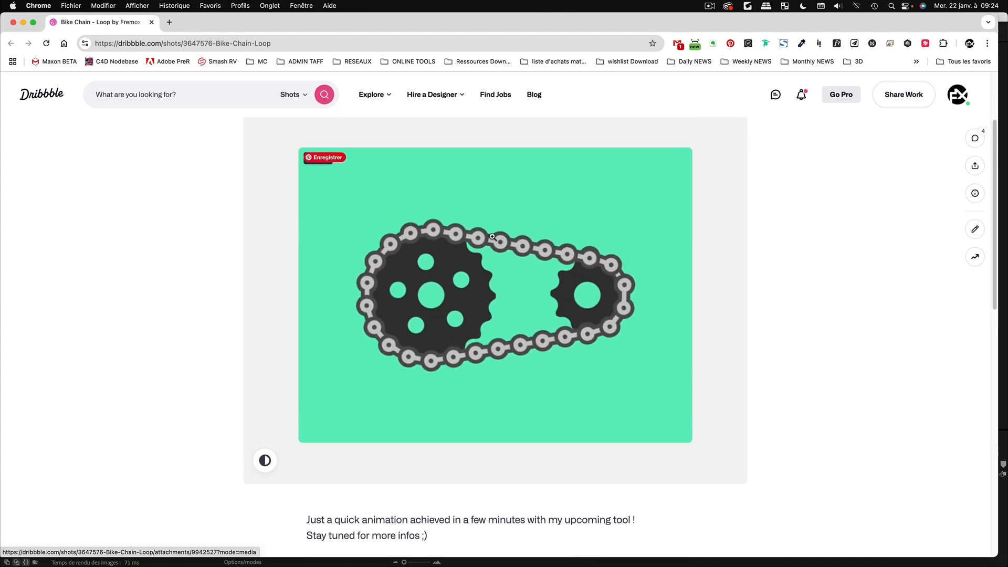
scroll(505, 237, "up", 1)
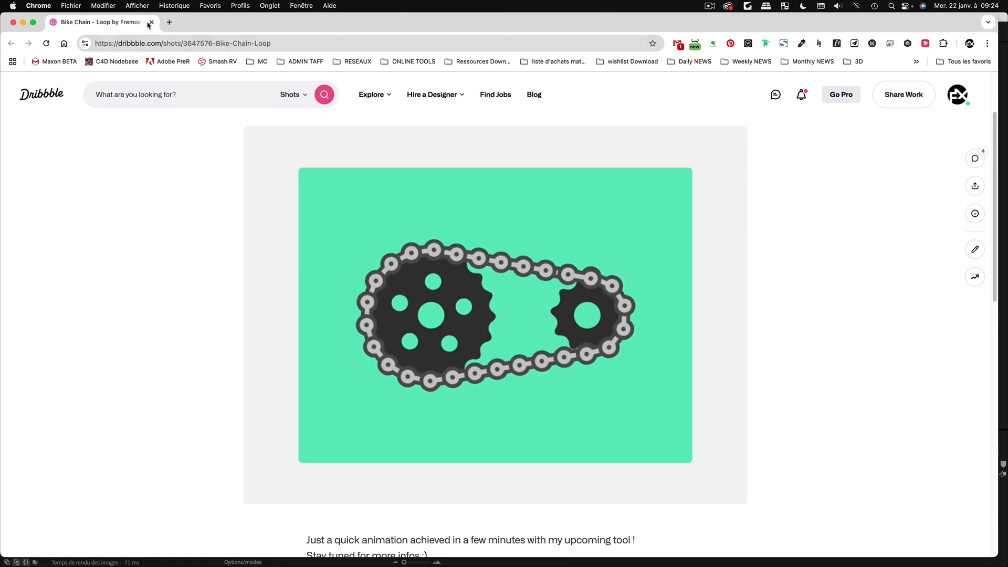
left_click(152, 22)
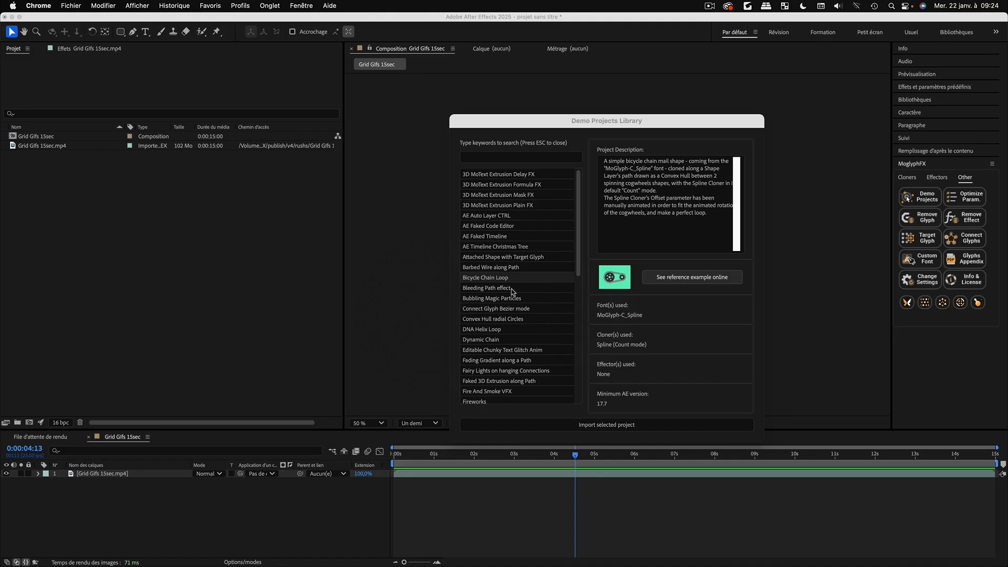
View the details of Bleeding Path effect, Bubbling Magic Particles and Connect Glyph Bezier mode, including their fonts, cloners and effectors
left_click(494, 291)
left_click(487, 288)
left_click(485, 298)
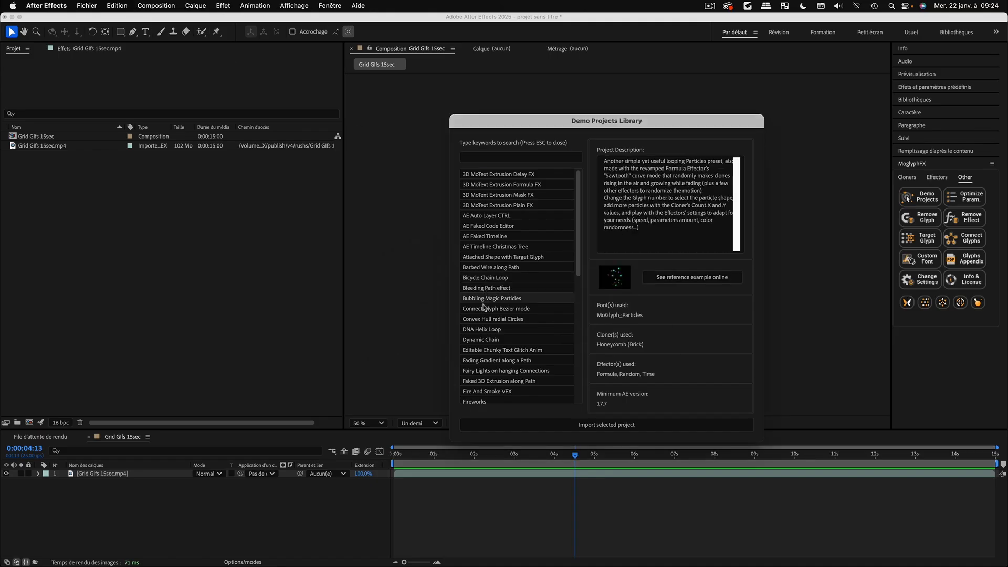
left_click(484, 310)
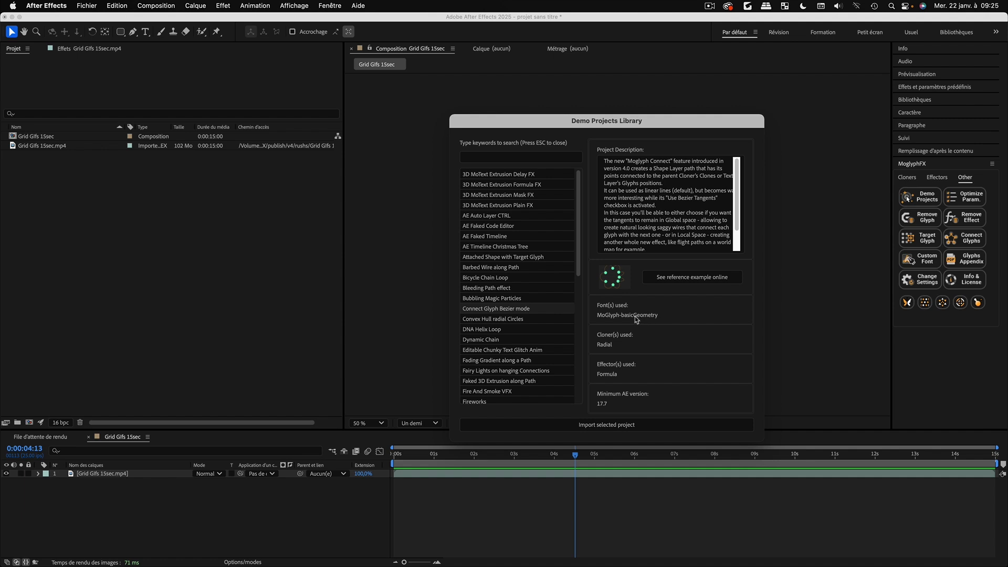
View the details of 3D MoText Extrusion Delay FX and Formula FX, DNA Helix Loop, Dynamic Chain and Editable Chunky Text Glitch Anim
left_click(504, 175)
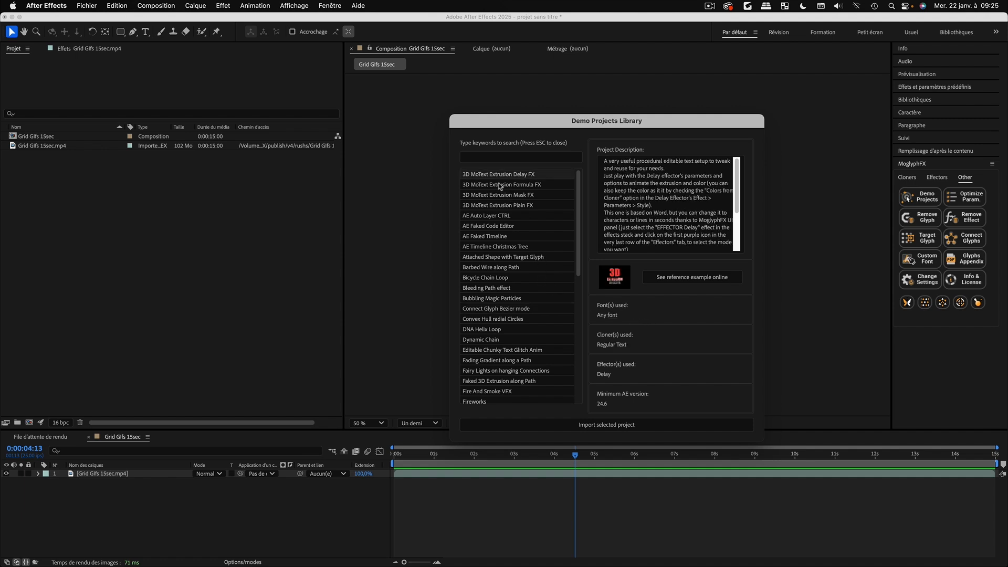
left_click(501, 185)
left_click(504, 176)
scroll(512, 287, "down", 2)
left_click(503, 308)
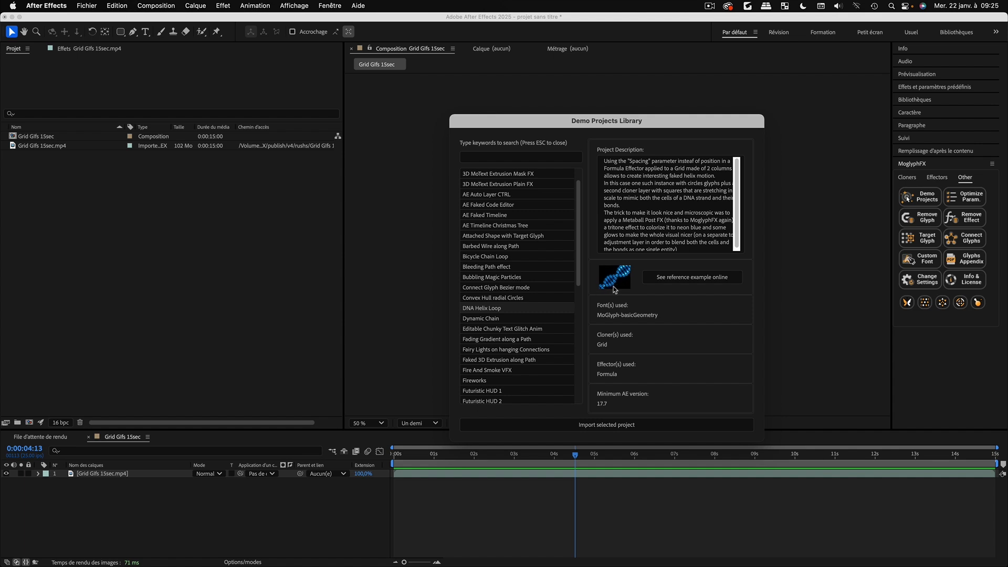
left_click(497, 319)
left_click(496, 329)
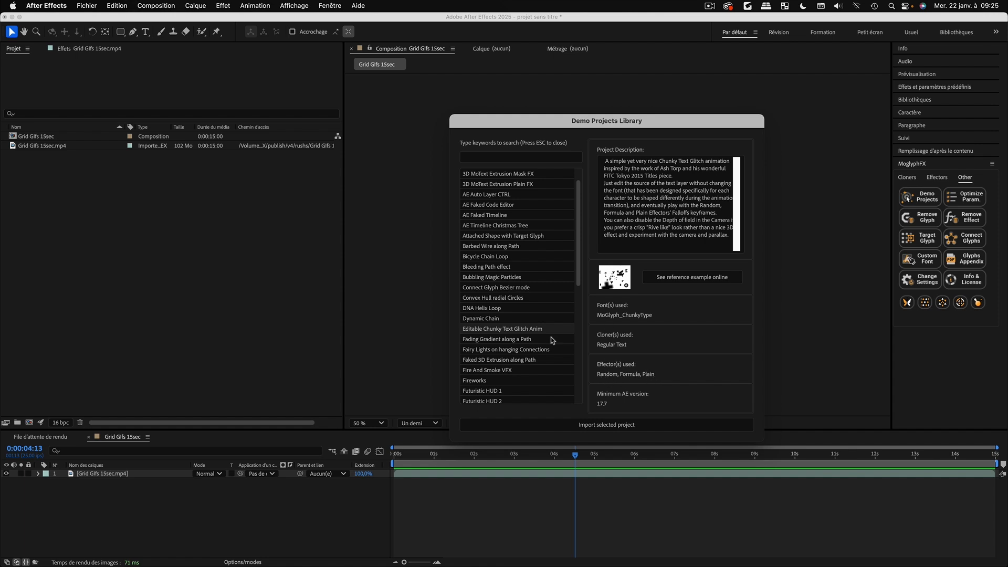
Check the minimum AE version of Fairy Lights on hanging Connections and of 3D MoText Extrusion Delay FX
left_click(487, 349)
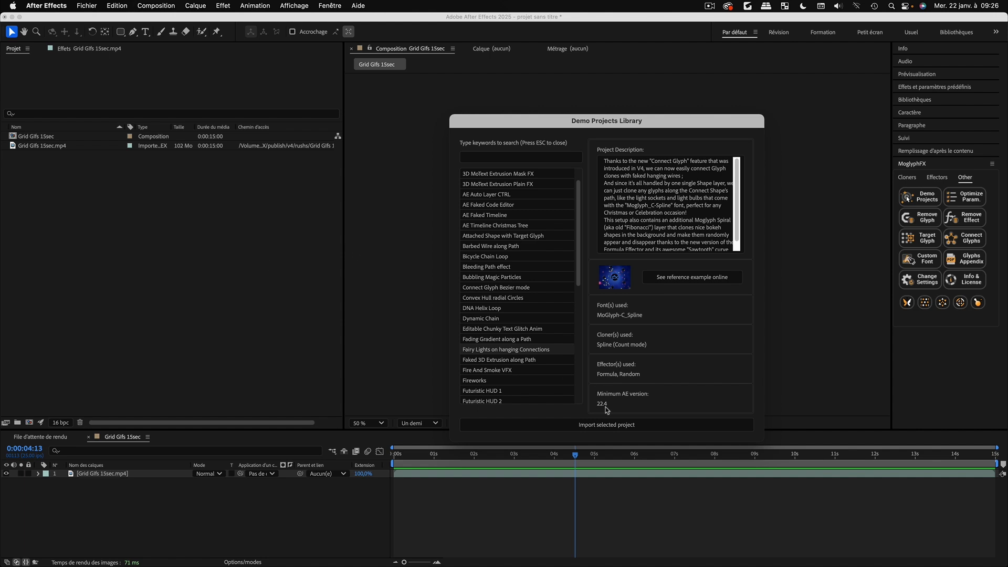
scroll(509, 242, "up", 2)
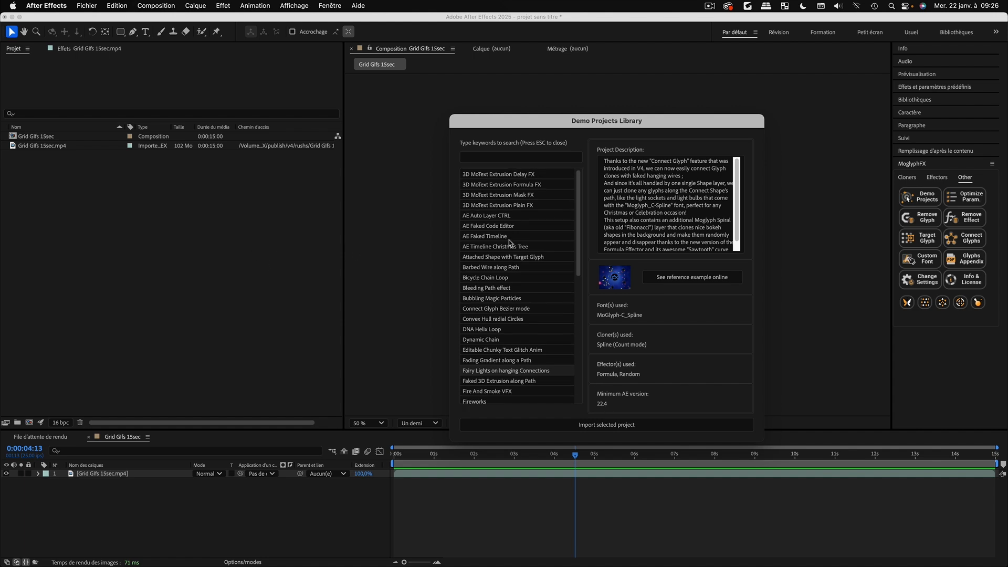
left_click(492, 177)
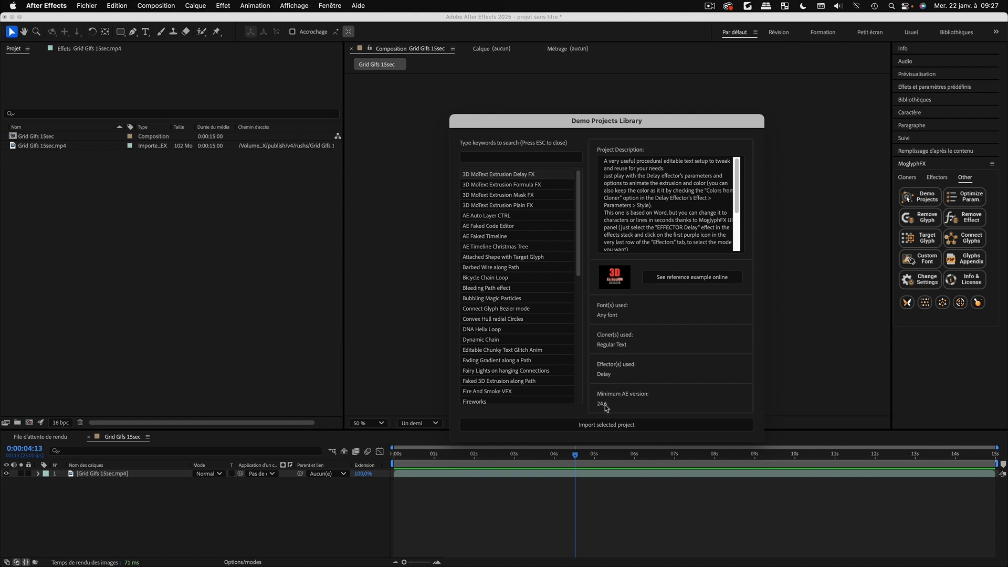
Step through the projects from AE Faked Code Editor to Convex Hull radial Circles, and return to AE Auto Layer CTRL
left_click(479, 227)
key("Down")
key("Down")
key("Down")
key("Down")
key("Down")
key("Down")
key("Down")
key("Down")
key("Down")
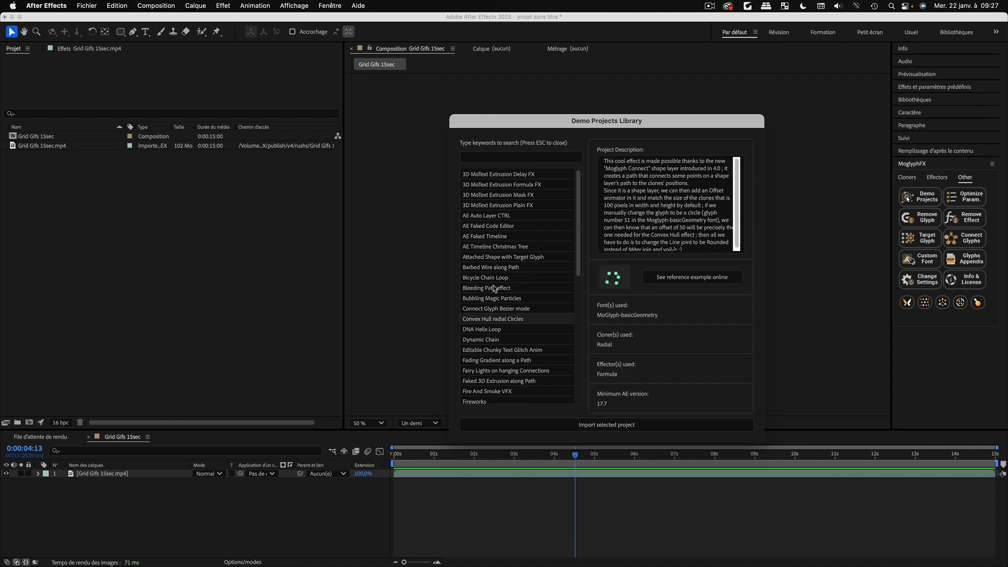
left_click(492, 215)
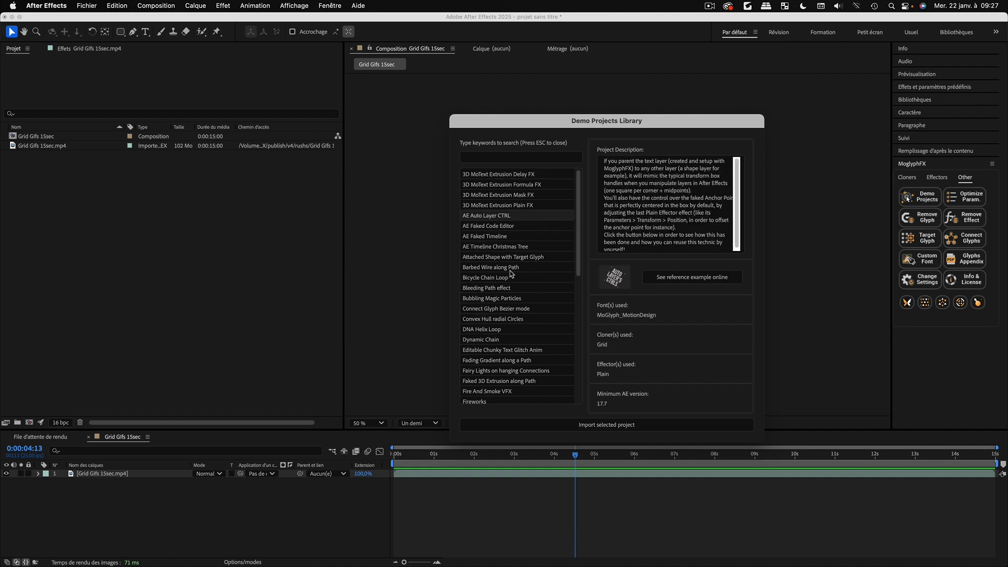
Scan the whole list of demo projects down to Undulating Fibonacci Starfish and back, and activate the keyword search
scroll(511, 272, "down", 15)
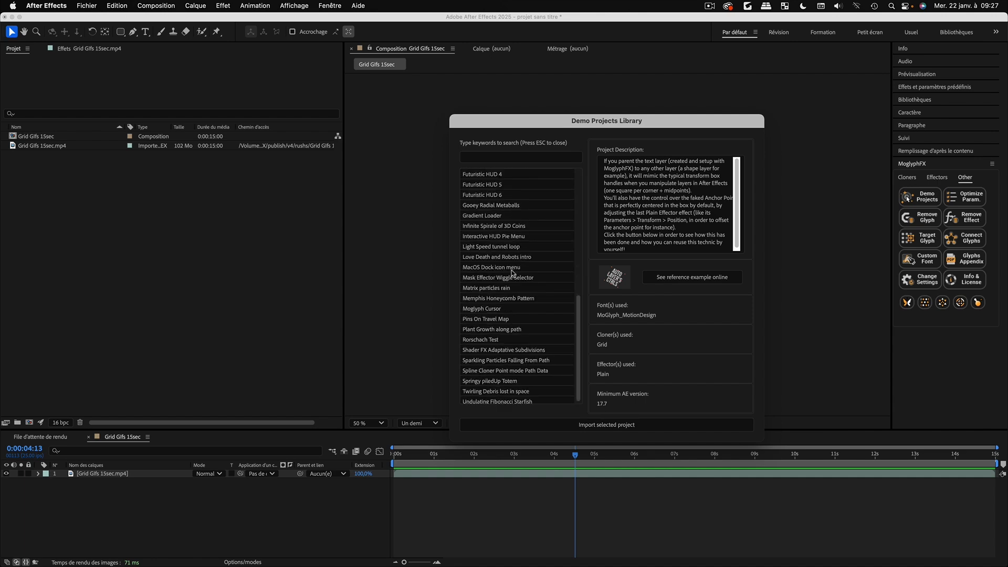
scroll(512, 272, "up", 10)
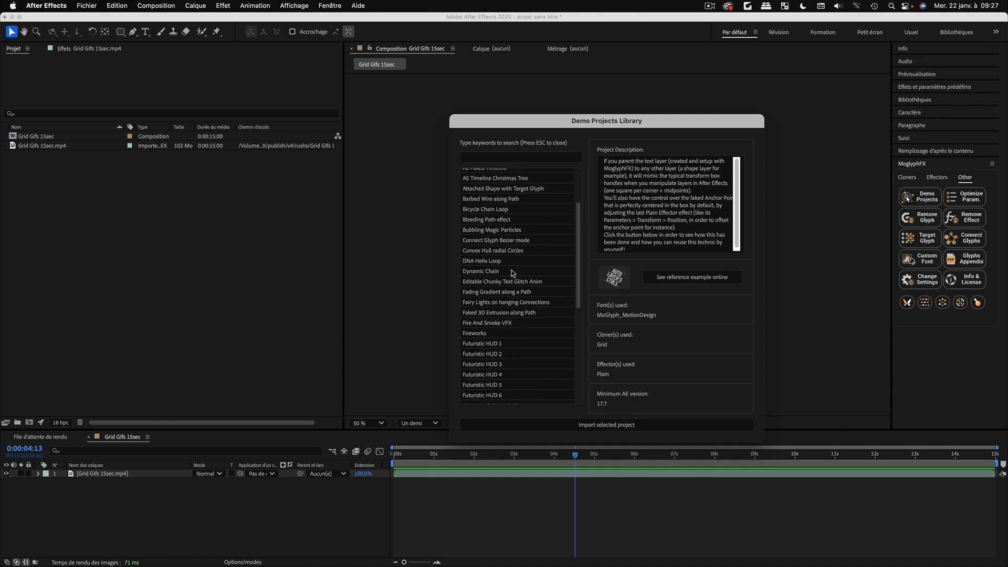
scroll(513, 273, "down", 10)
scroll(512, 273, "up", 12)
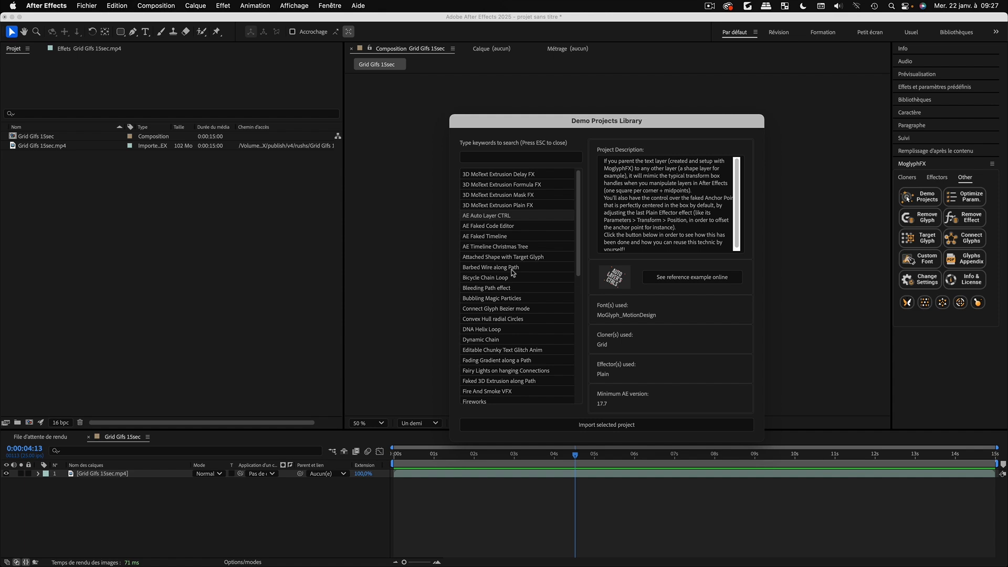
scroll(514, 272, "down", 12)
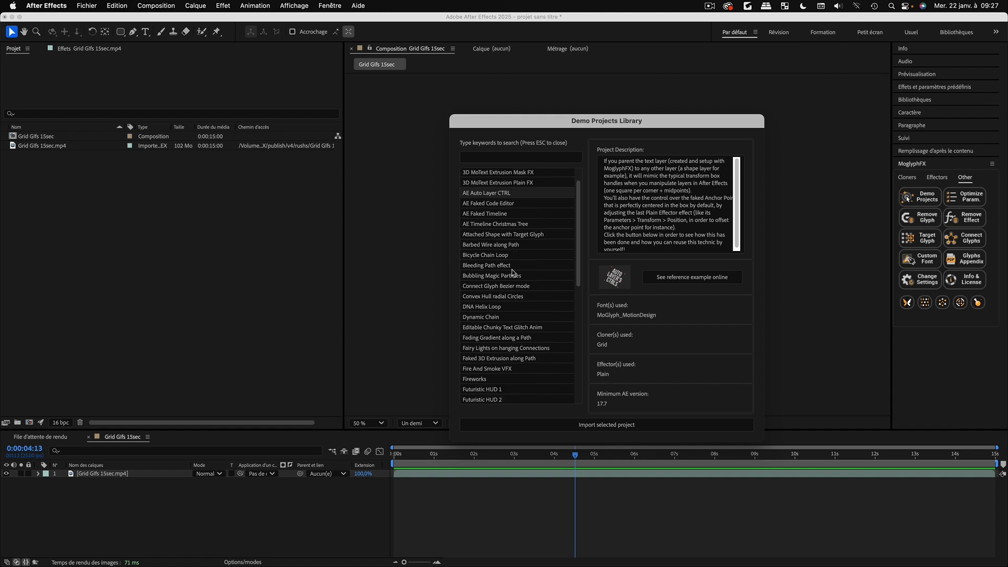
scroll(513, 272, "down", 2)
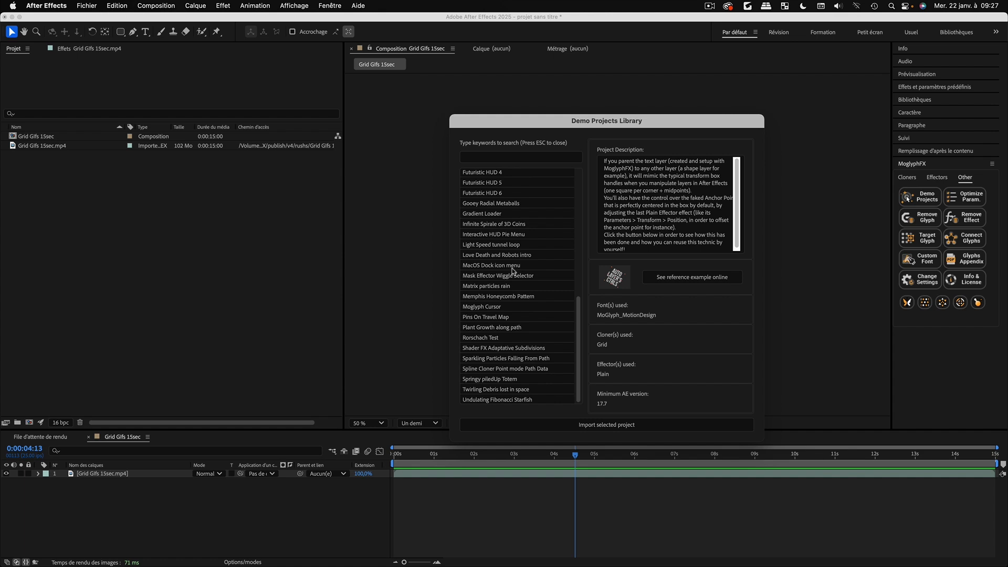
scroll(513, 271, "up", 14)
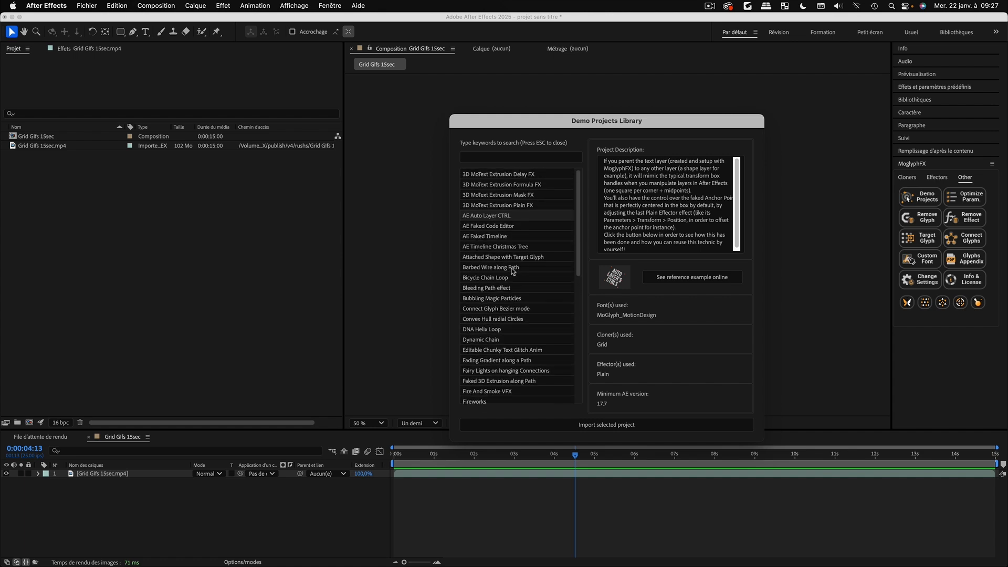
scroll(513, 270, "down", 4)
scroll(514, 270, "up", 4)
left_click(486, 158)
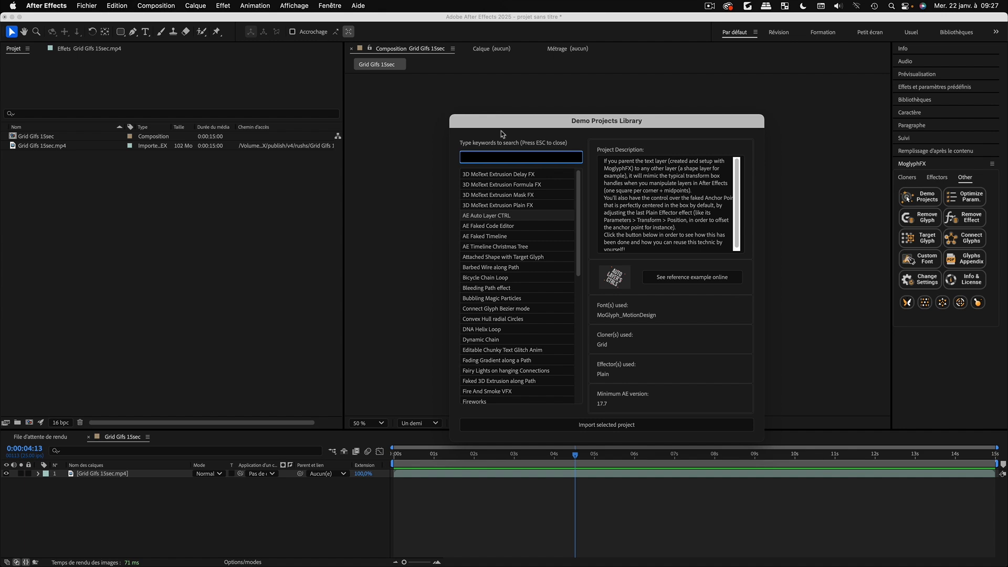
Search the demo projects for "fibo" and view each match from Futuristic HUD 6 to Undulating Fibonacci Starfish
type("fib")
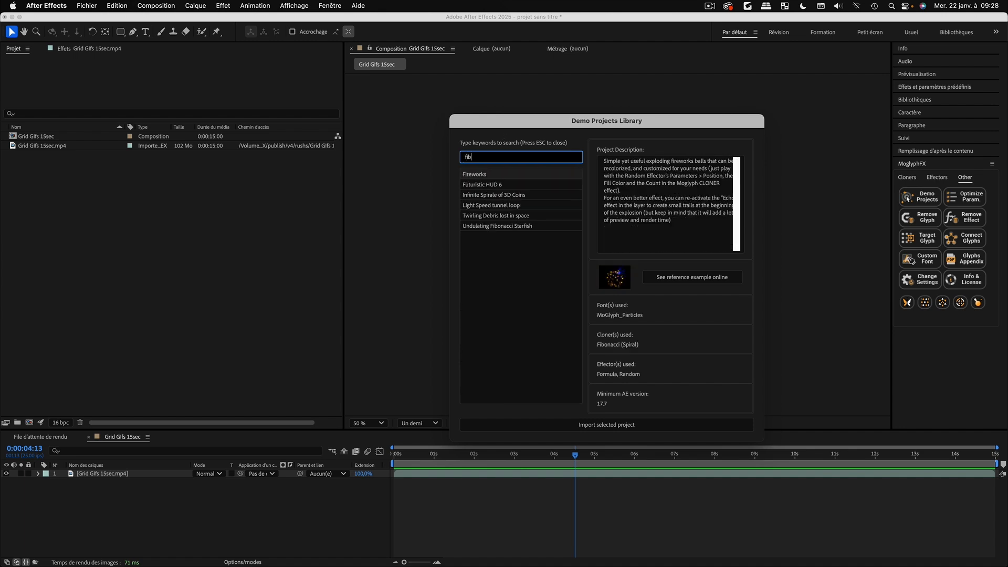
type("o")
left_click(476, 186)
left_click(476, 195)
left_click(476, 206)
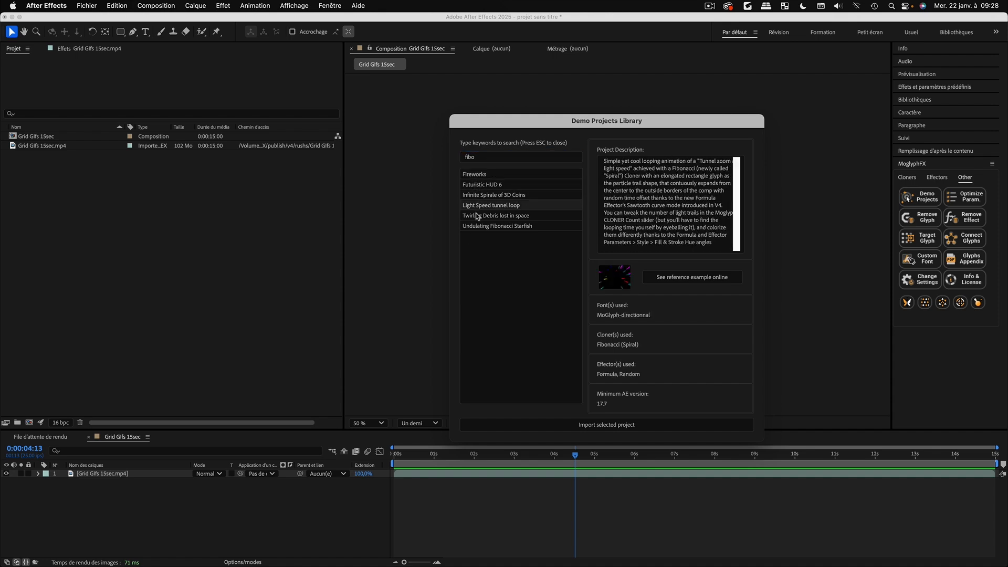
left_click(476, 216)
left_click(478, 229)
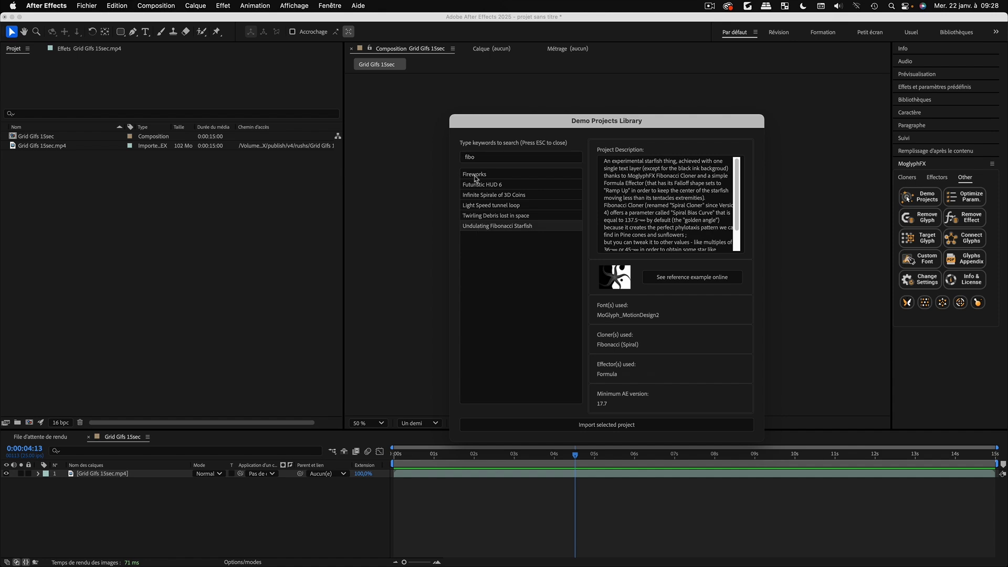
Go through the "fibo" matches again, from Fireworks to Twirling Debris lost in space
left_click(472, 177)
left_click(474, 186)
left_click(474, 196)
left_click(475, 206)
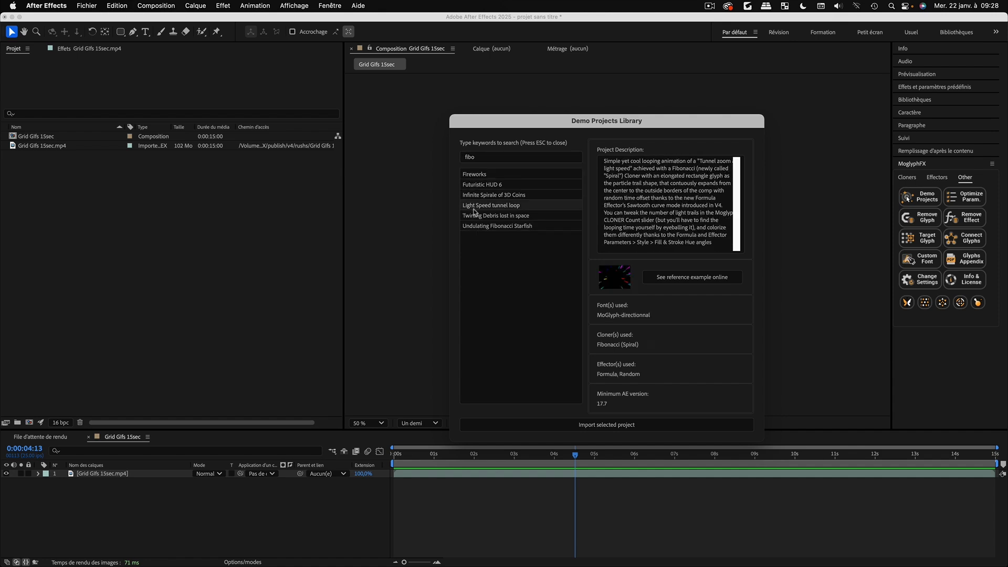
left_click(477, 216)
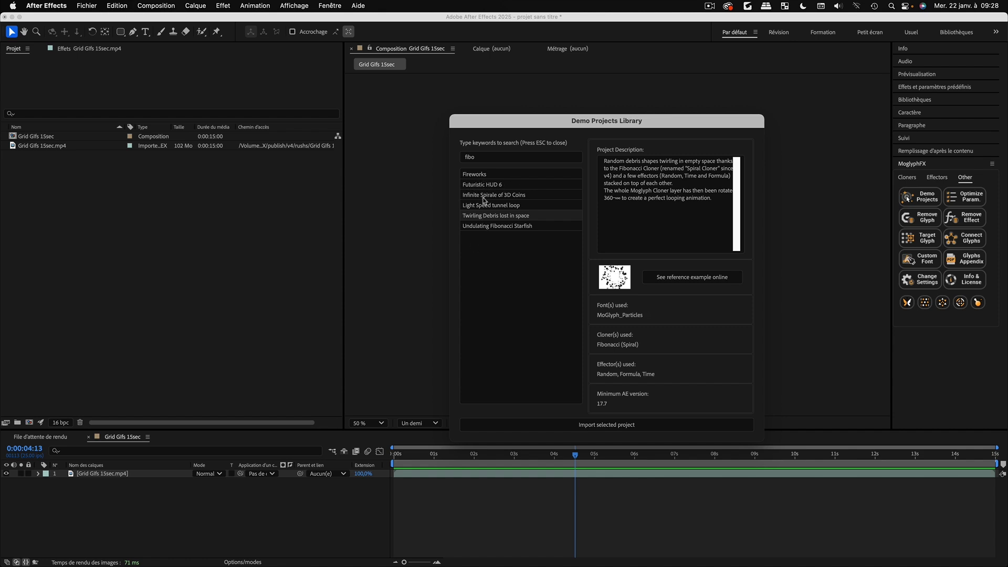
Search for "formula" and view AE Timeline Christmas Tree, 3D MoText Extrusion Formula FX and Undulating Fibonacci Starfish
left_click(478, 159)
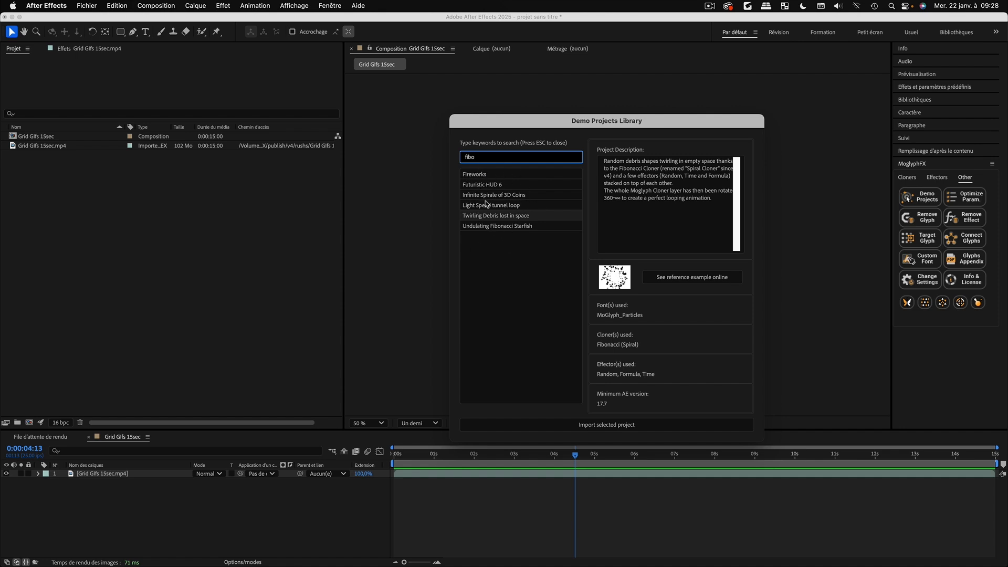
left_click_drag(478, 157, 448, 156)
type("formula")
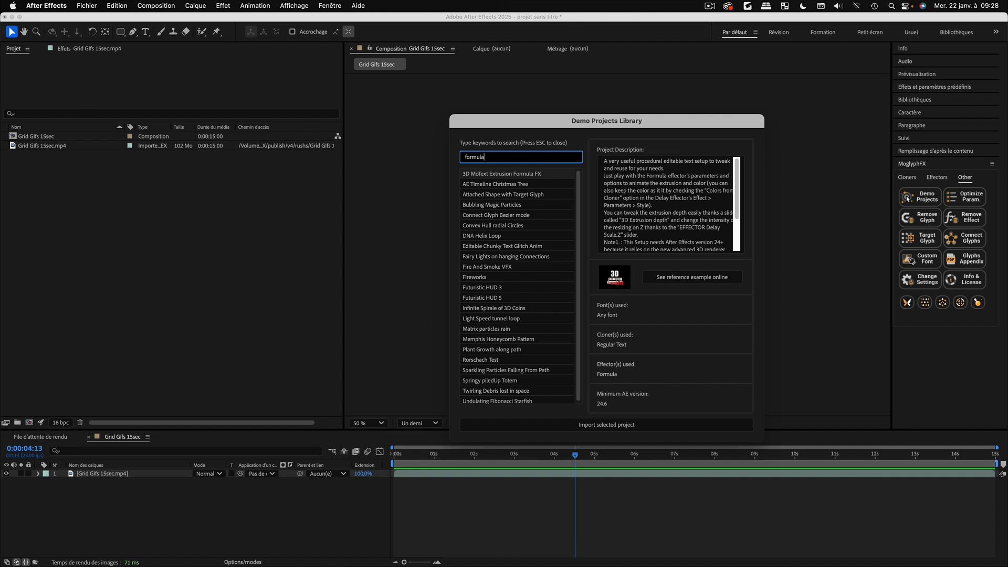
left_click(491, 188)
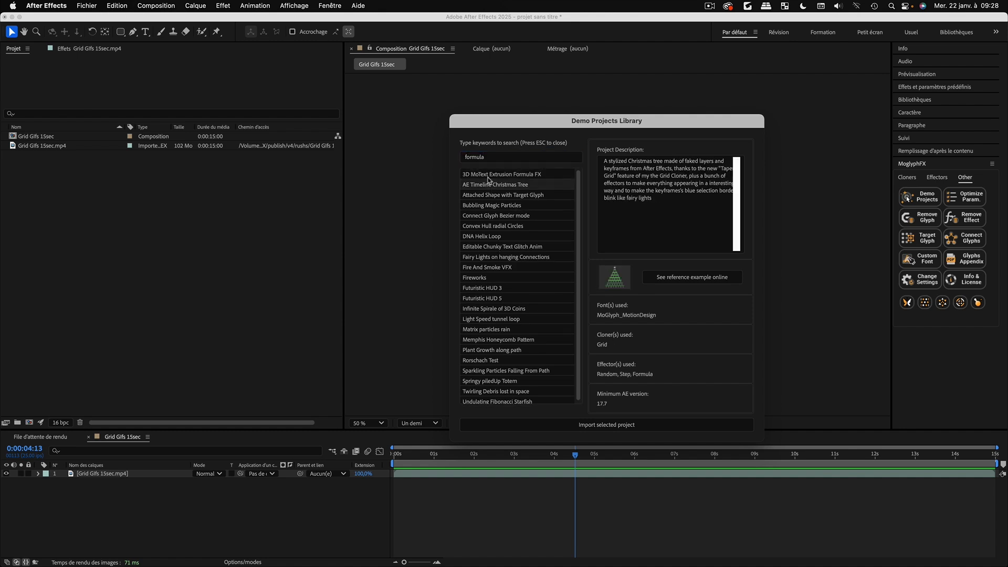
left_click(490, 173)
left_click(501, 400)
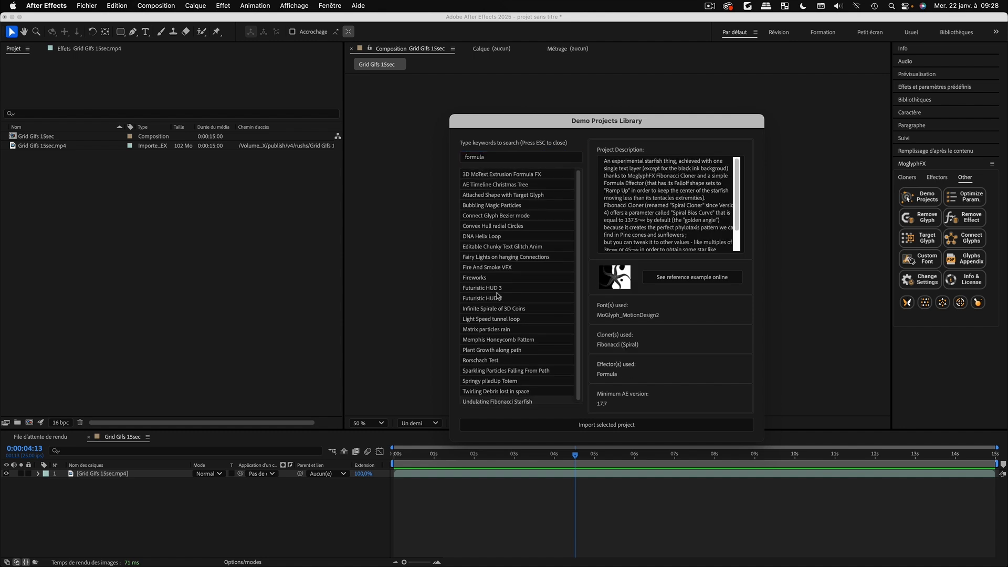
Search the demo projects for "time" and view the details of Bleeding Path effect
left_click(490, 157)
left_click_drag(489, 157, 445, 158)
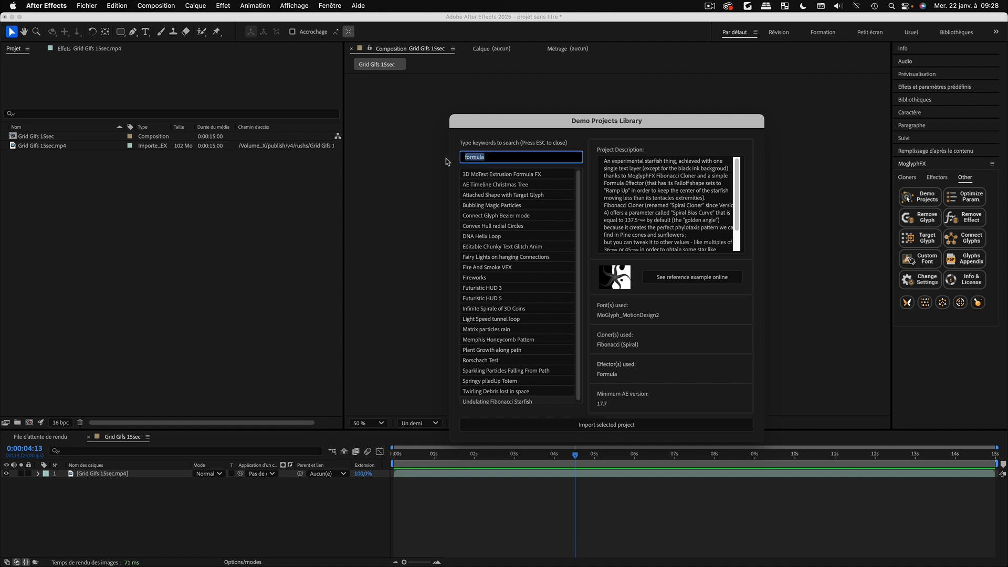
type("time")
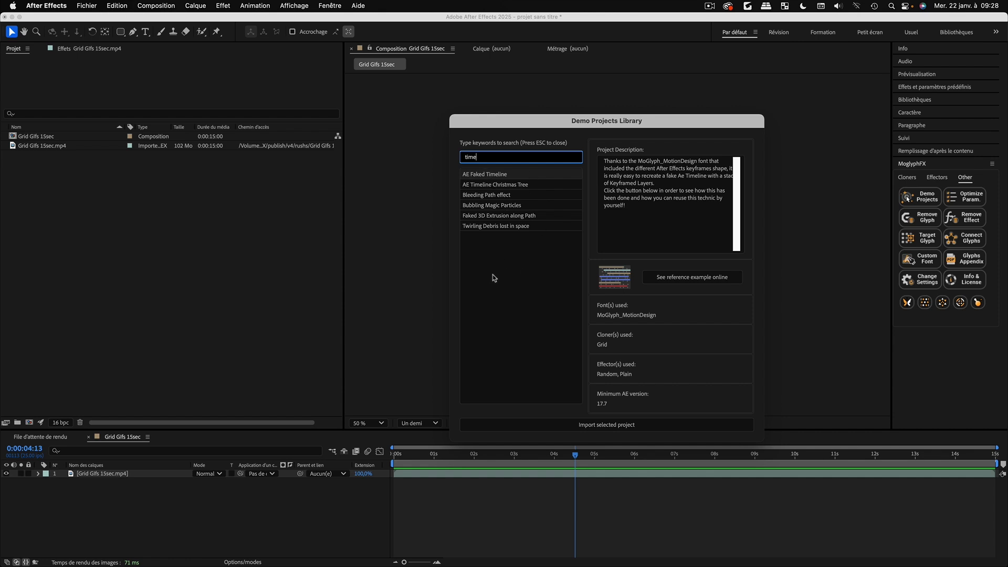
left_click(478, 195)
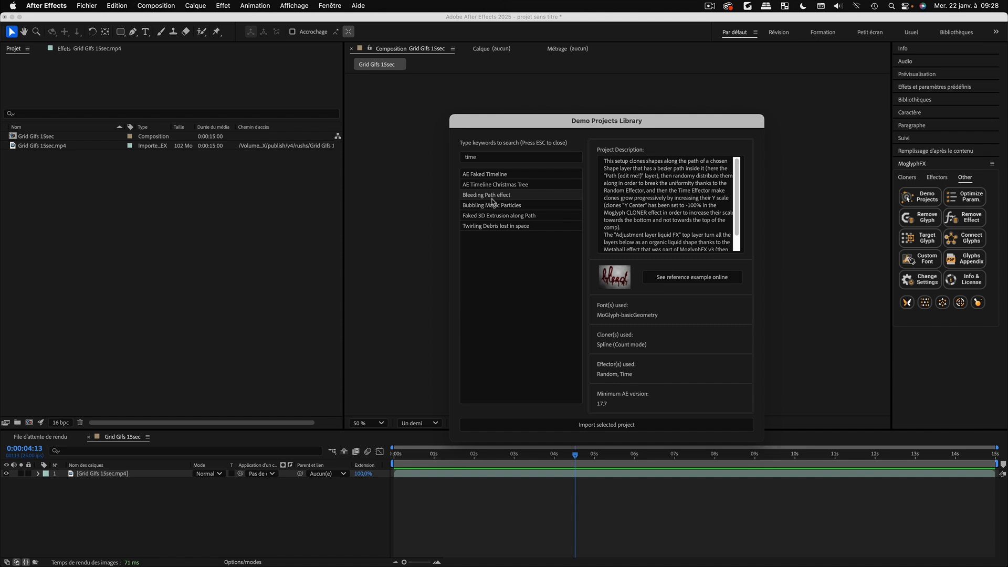
Clear the search keyword and scan the unfiltered project list down to MacOS Dock icon menu and back
left_click(481, 158)
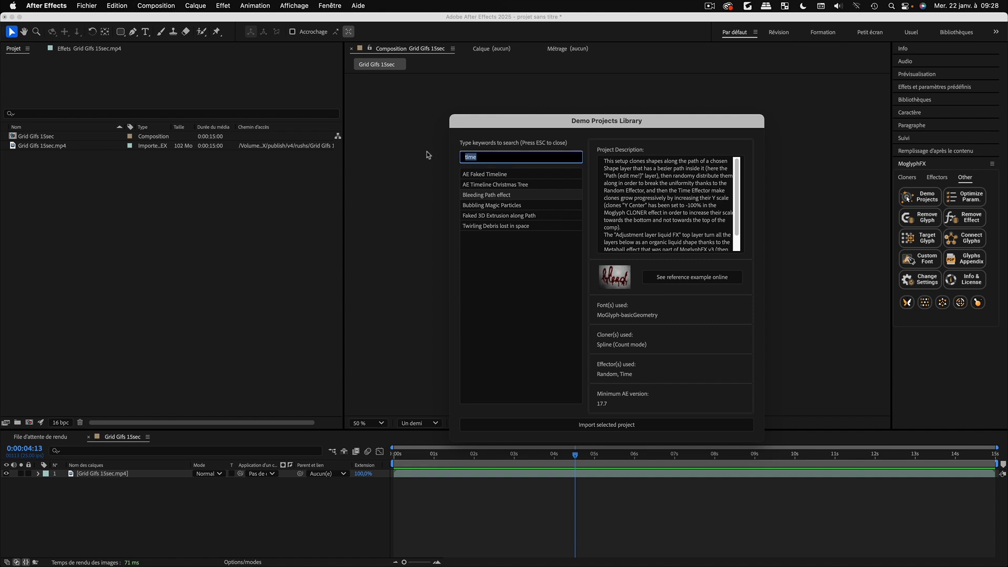
key("BackSpace")
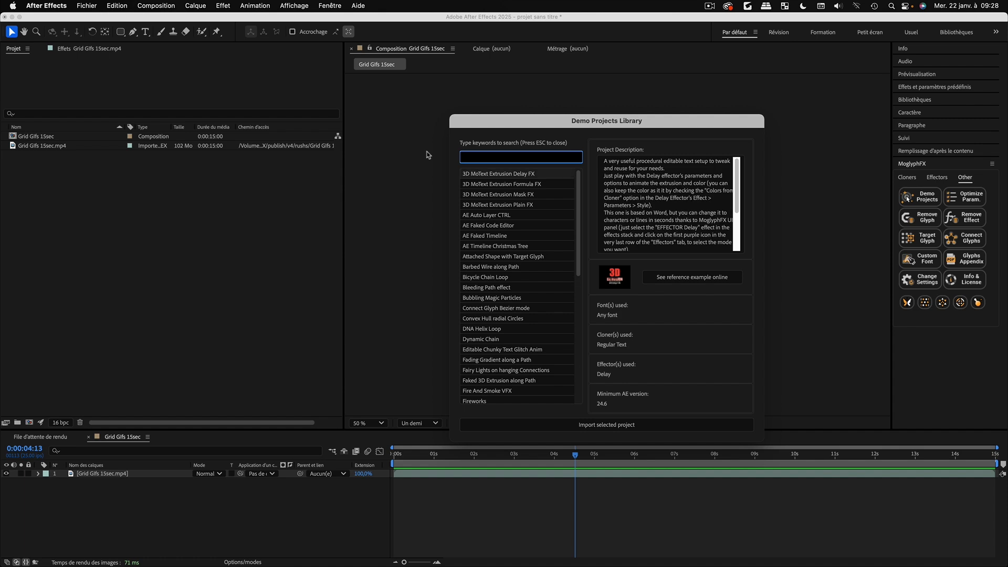
scroll(524, 224, "down", 5)
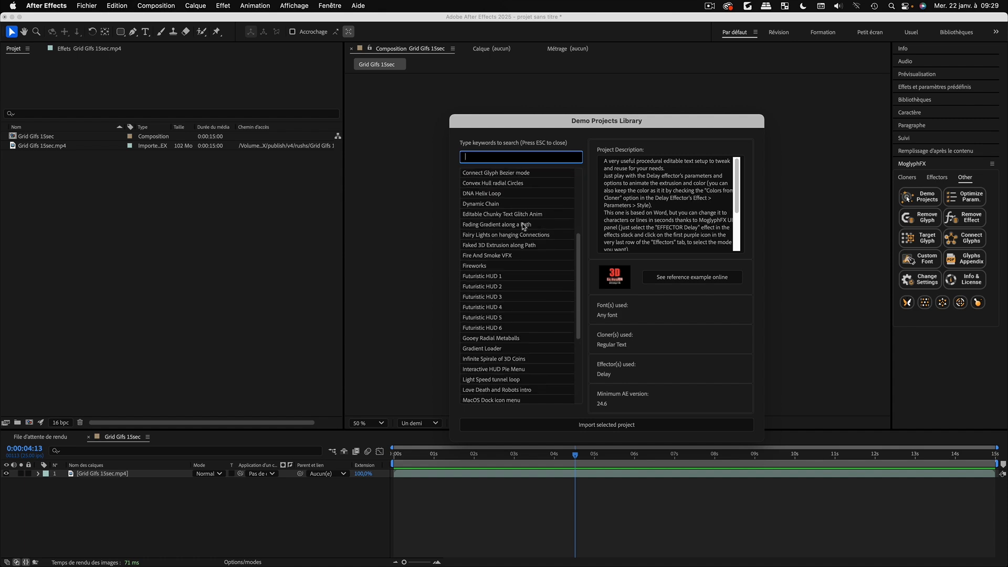
scroll(524, 225, "up", 4)
scroll(524, 224, "up", 1)
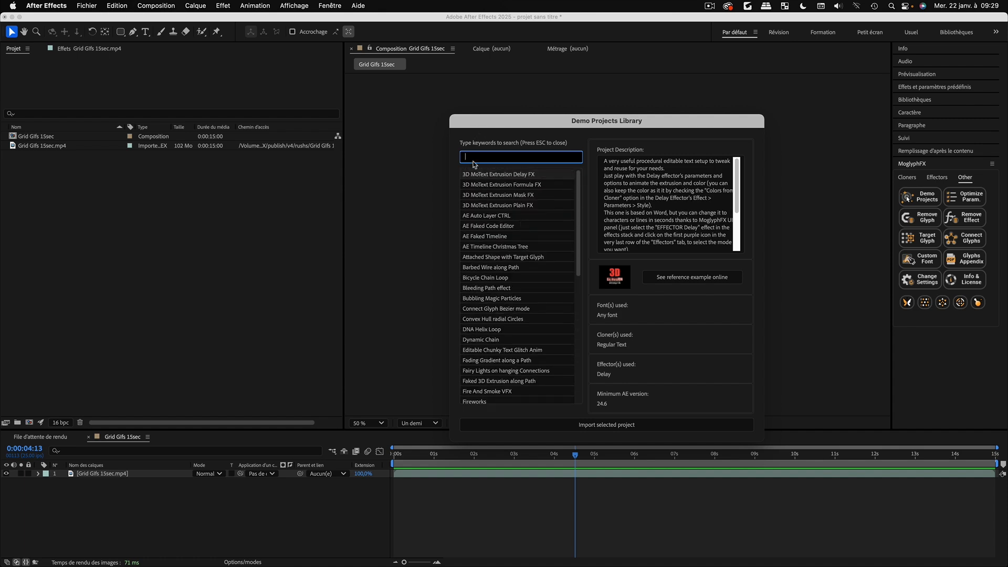
Search for "UI" and view AE Faked Code Editor, AE Auto Layer CTRL and Spline Cloner Point mode Path Data
type("UI")
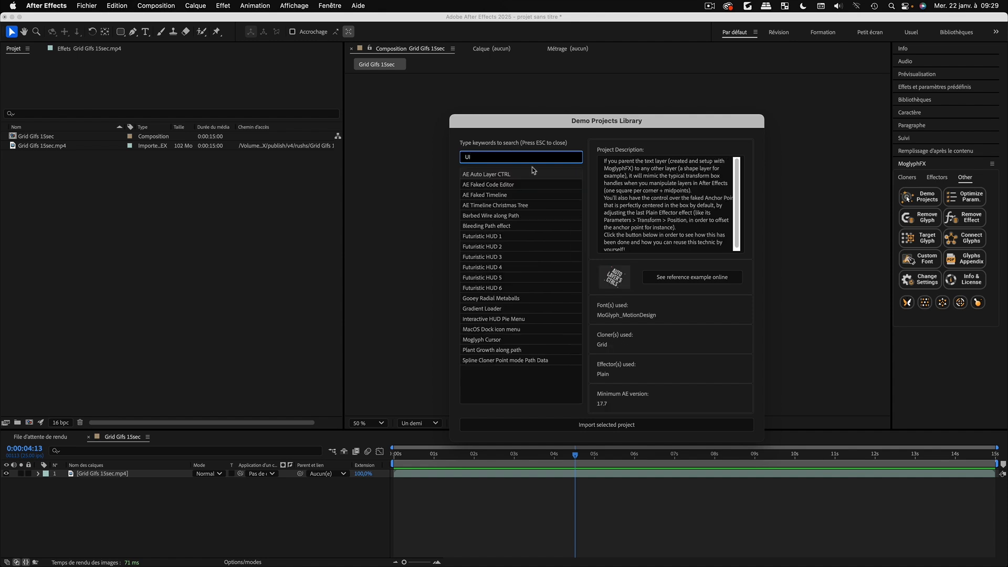
left_click(495, 187)
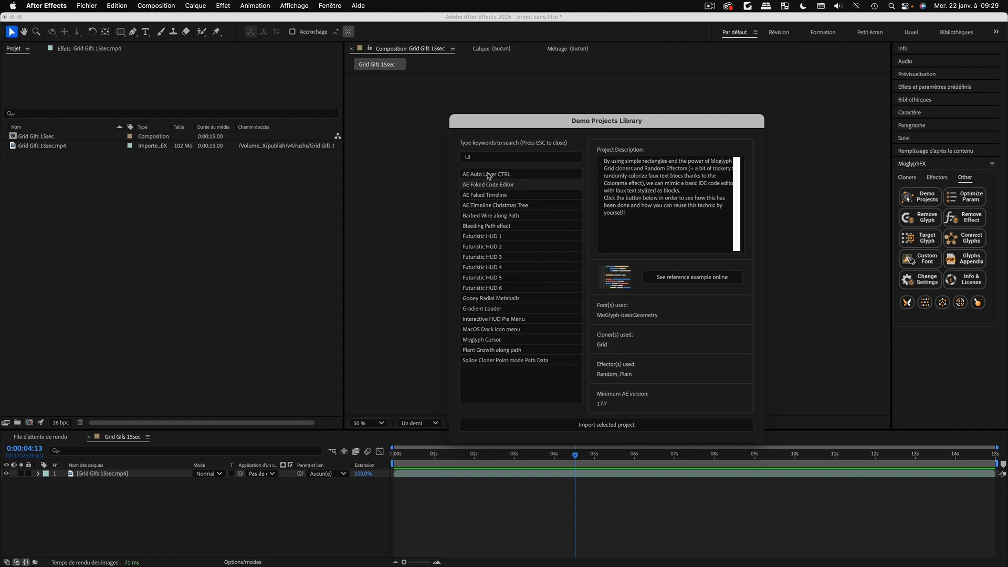
left_click(488, 175)
left_click(505, 361)
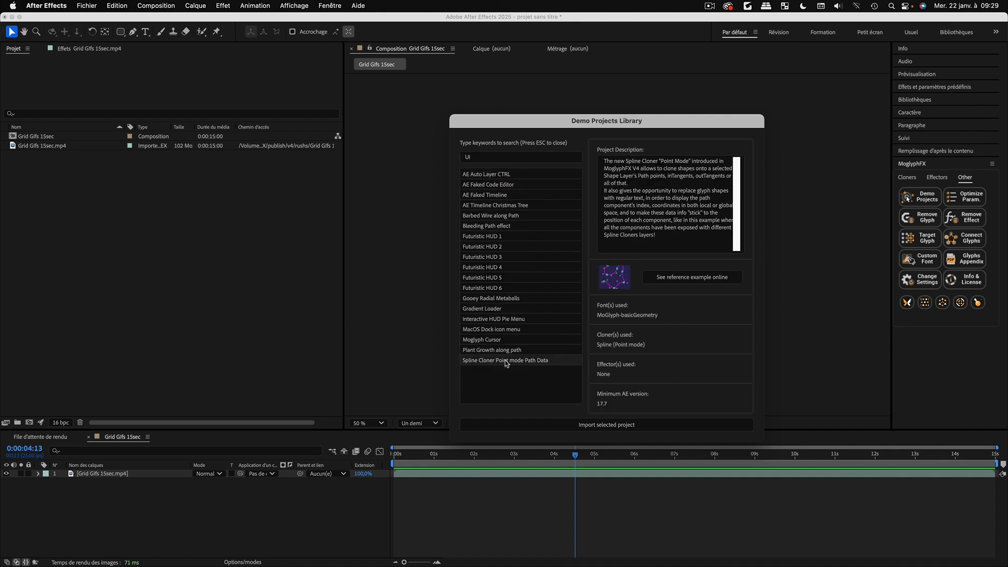
Step through the "UI" matches from AE Auto Layer CTRL to Bleeding Path effect
left_click(483, 175)
left_click(480, 186)
left_click(483, 197)
left_click(481, 208)
left_click(482, 216)
left_click(483, 226)
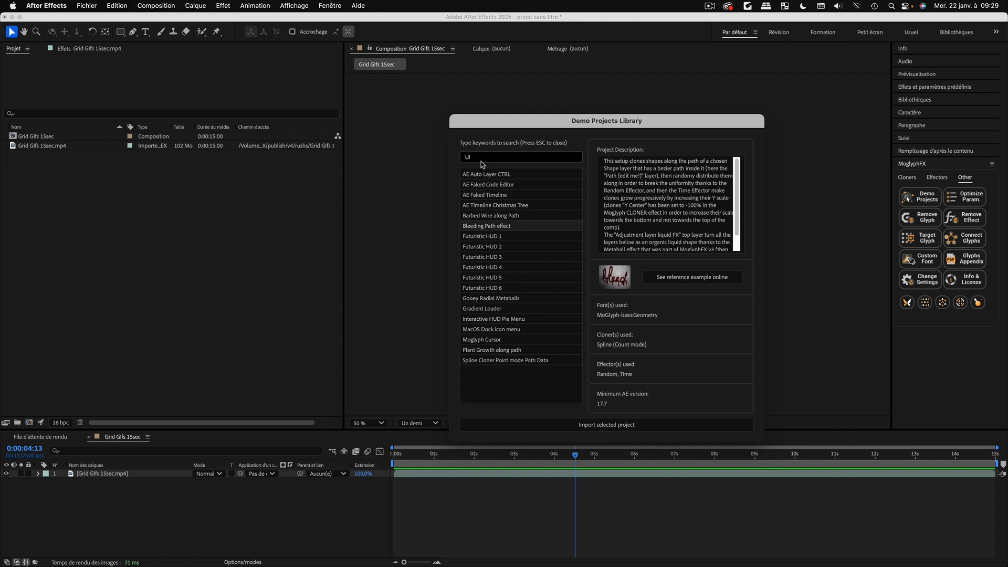
Search for "web" and view the details of Interactive HUD Pie Menu, Moglyph Cursor and Gradient Loader
left_click_drag(478, 158, 455, 157)
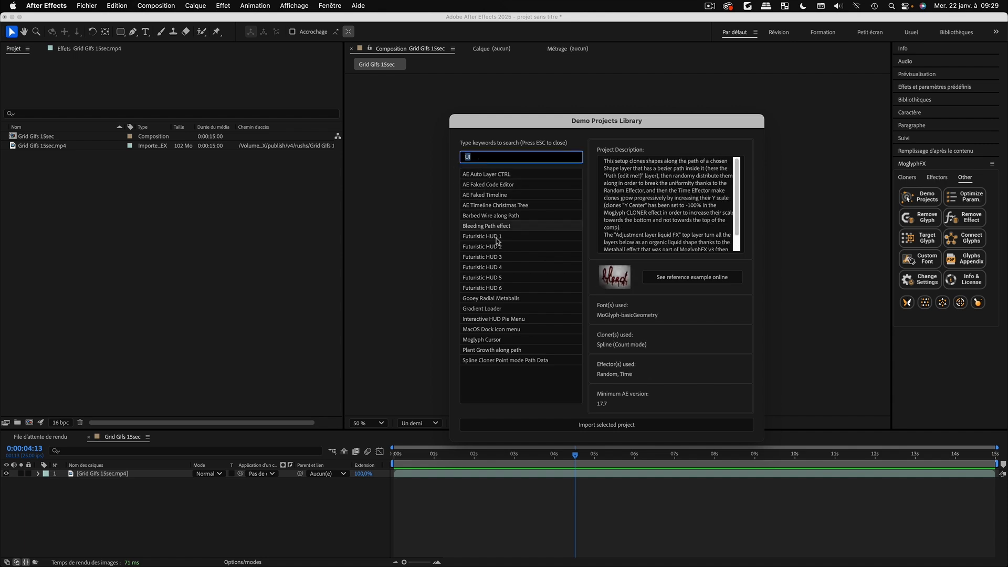
type("web")
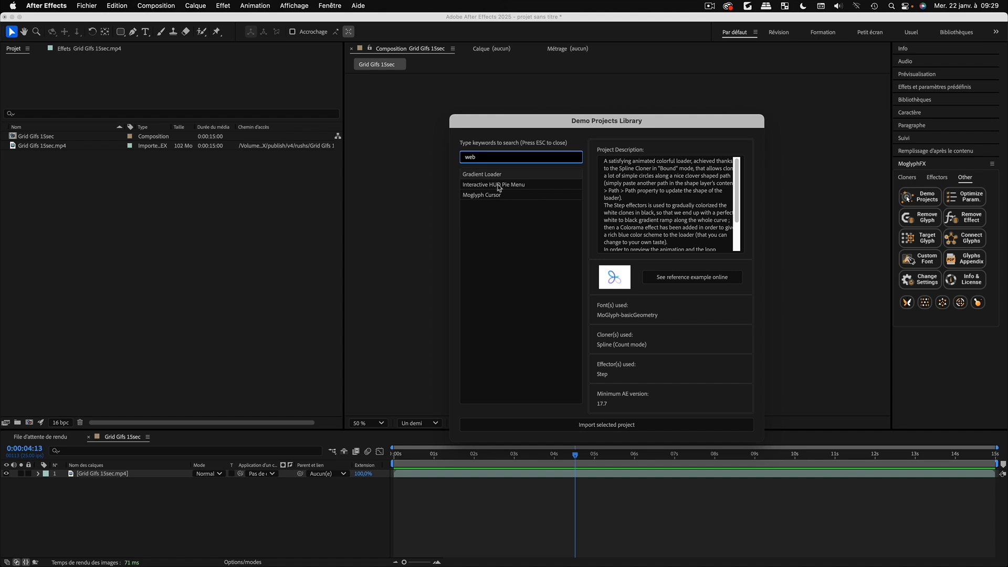
left_click(479, 188)
left_click(478, 197)
left_click(480, 176)
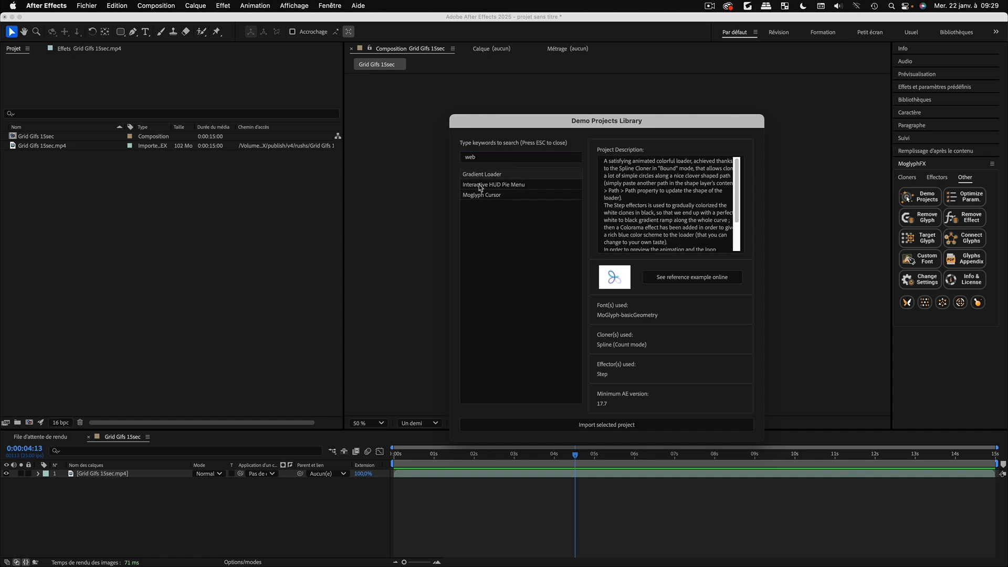
Compare the three "web" matches by cycling through them repeatedly, finishing on Gradient Loader
left_click(478, 186)
left_click(478, 196)
left_click(481, 176)
left_click(482, 186)
left_click(483, 197)
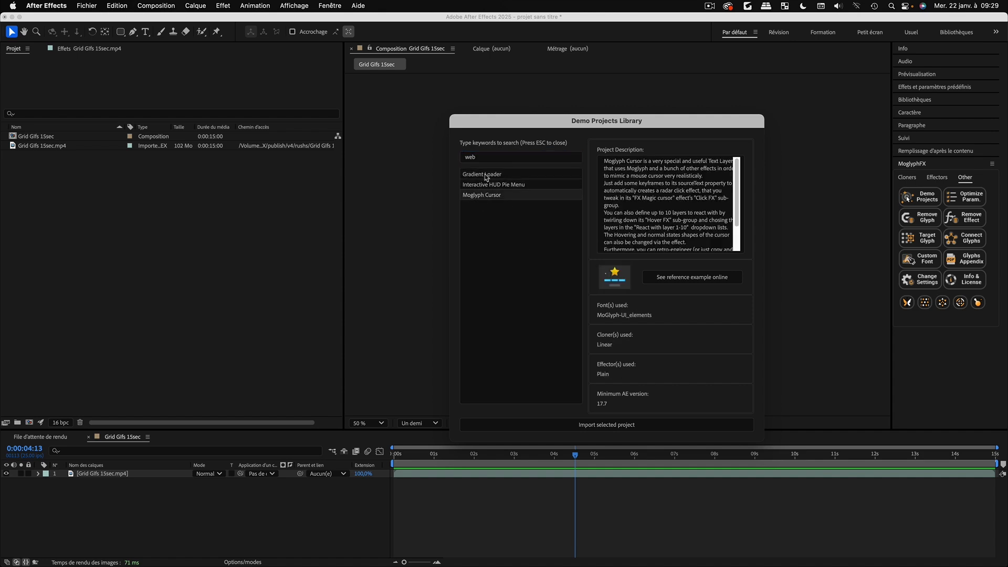
left_click(487, 175)
left_click(486, 186)
left_click(486, 196)
left_click(489, 198)
left_click(489, 185)
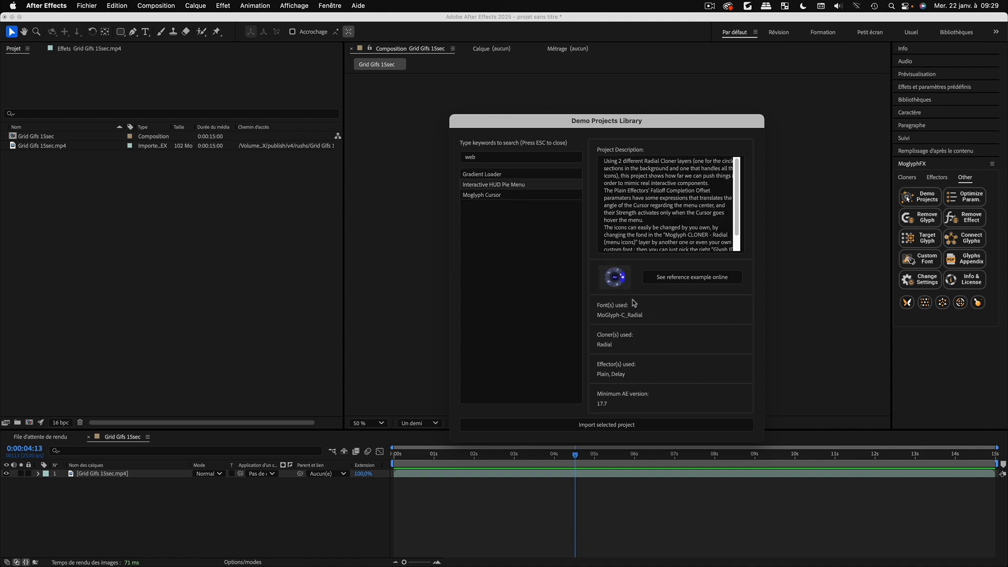
left_click(471, 175)
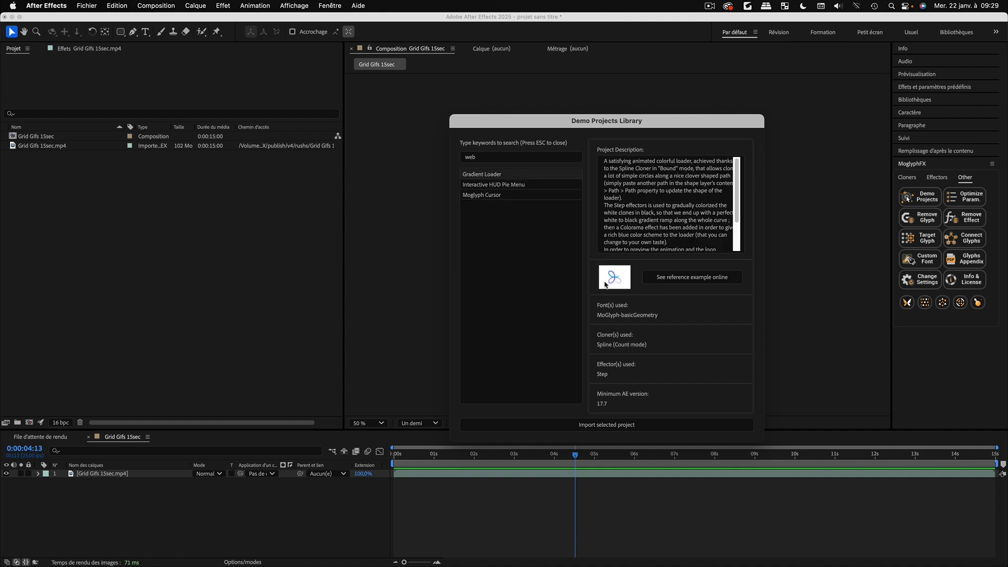
Search for "particles" and view the first and last matches, Bubbling Magic Particles and Twirling Debris lost in space
left_click(486, 158)
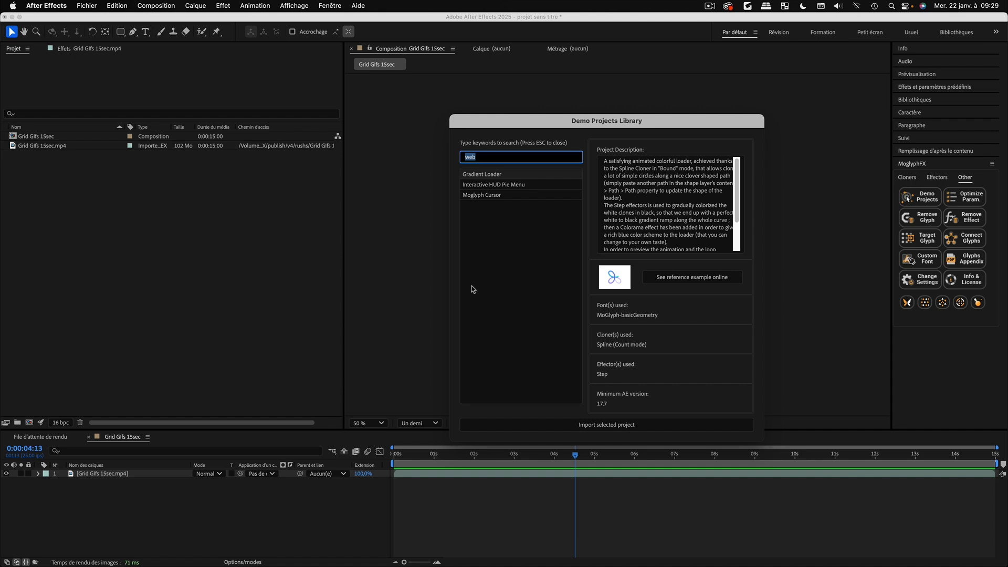
type("particles")
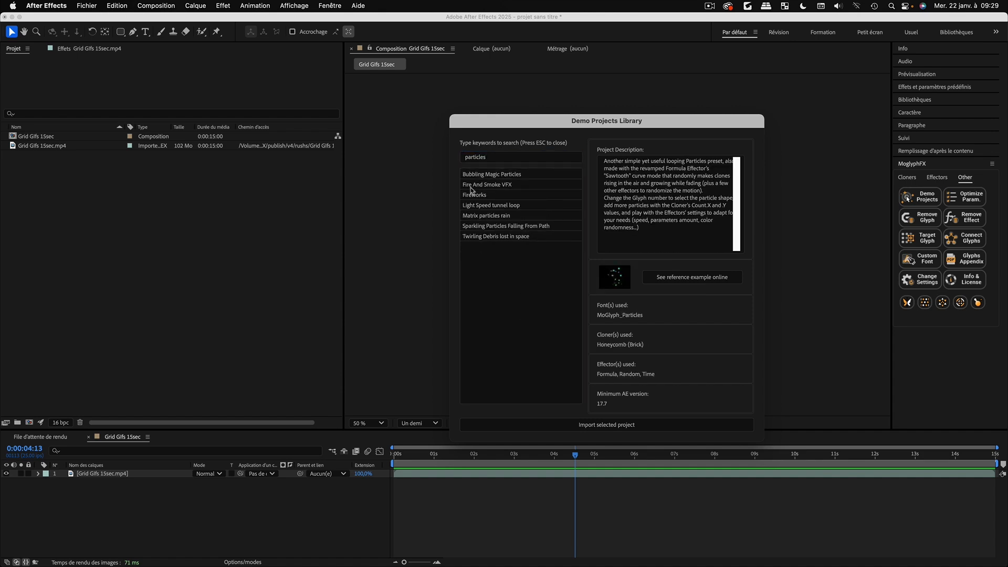
left_click(486, 157)
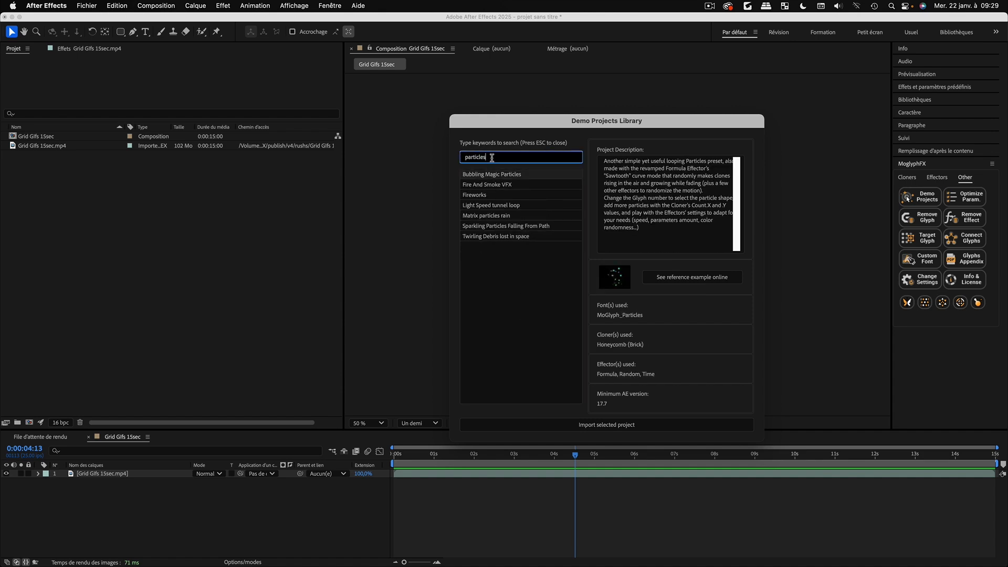
left_click(478, 174)
left_click(500, 237)
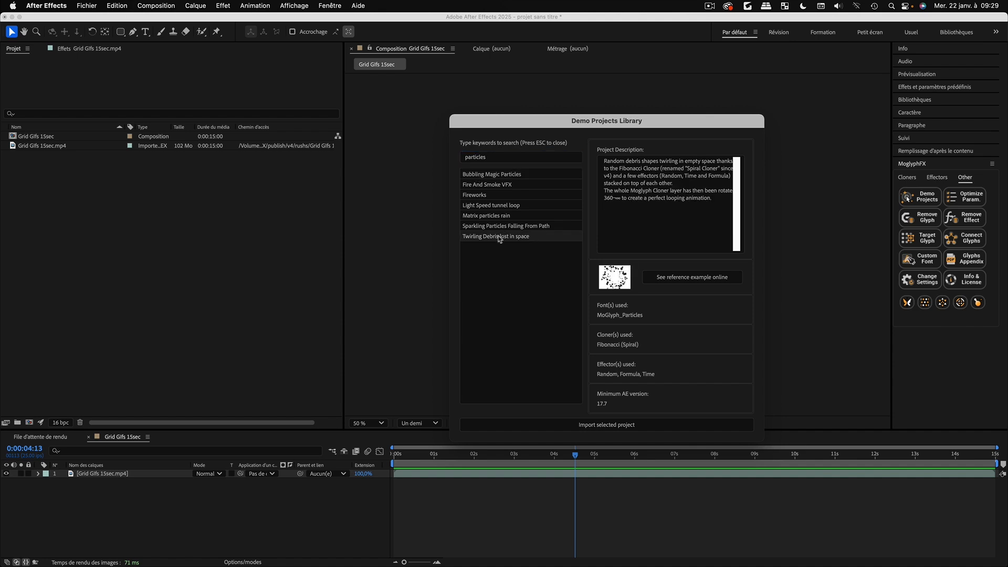
Step through the "particles" matches from Bubbling Magic Particles to Sparkling Particles Falling From Path
left_click(482, 176)
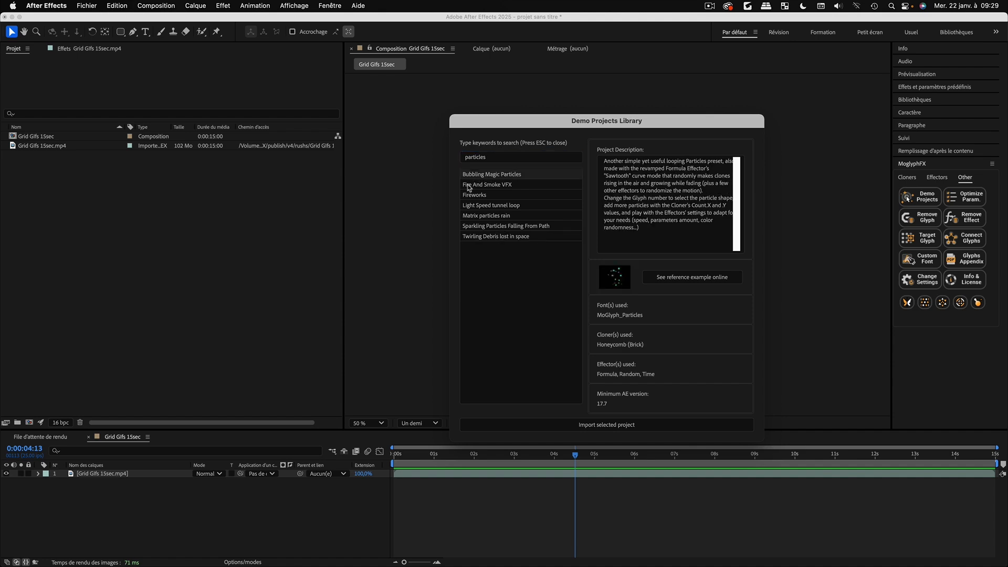
left_click(469, 187)
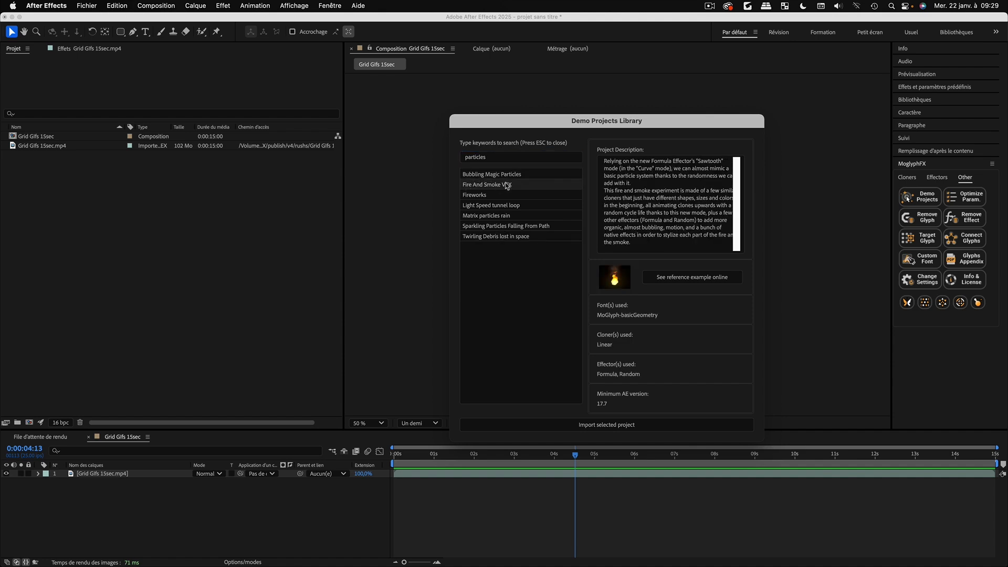
left_click(470, 196)
left_click(474, 208)
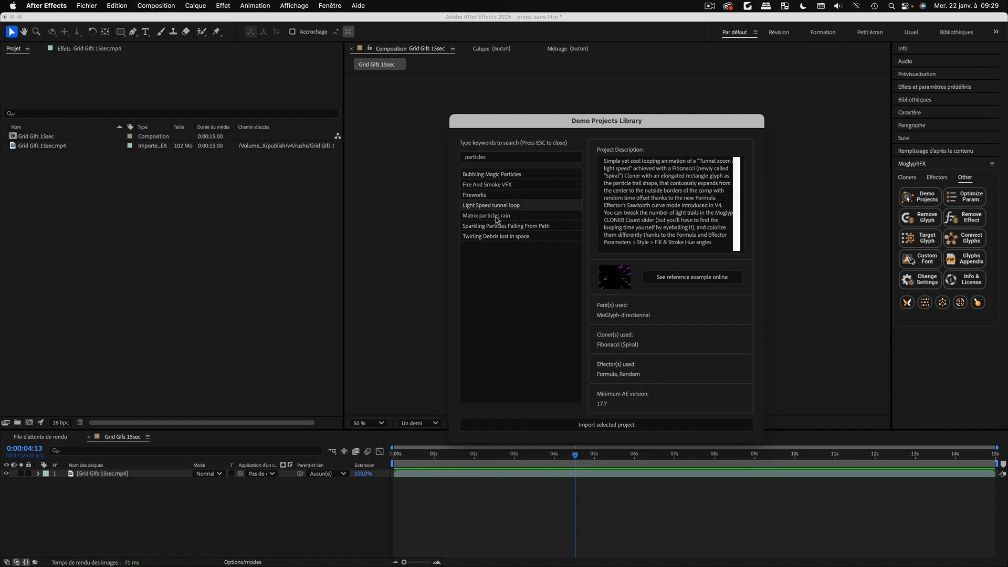
left_click(495, 220)
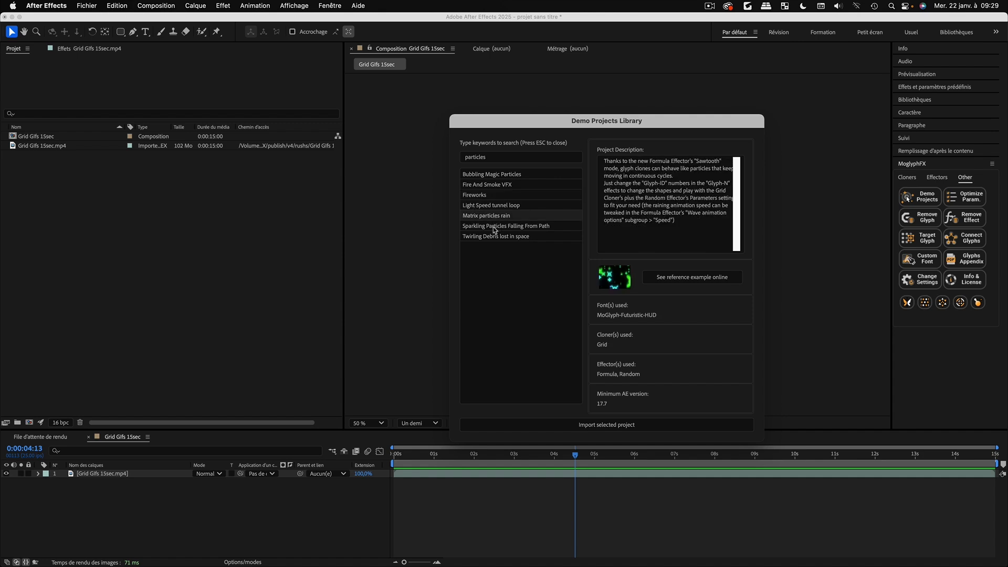
left_click(489, 227)
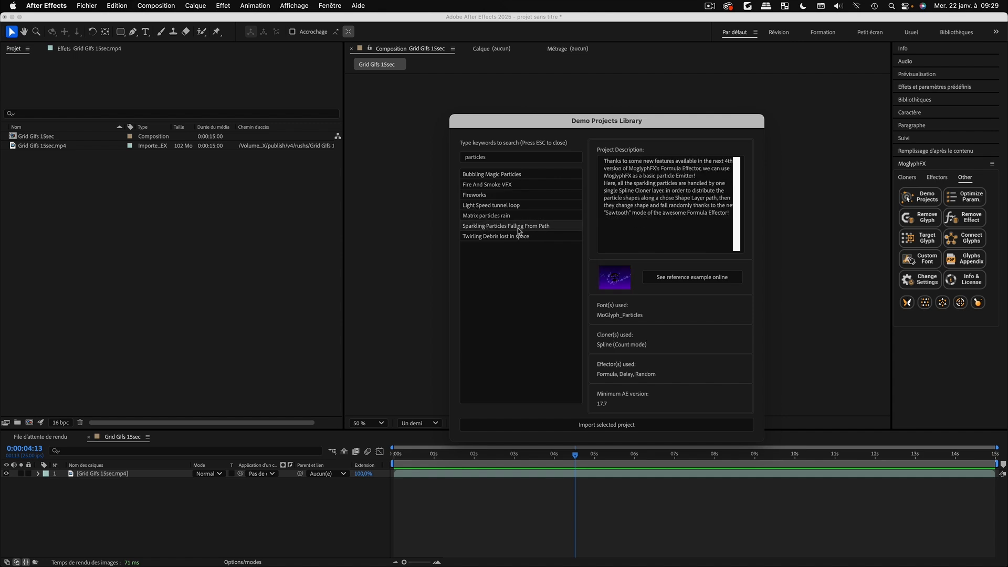
View the details of Twirling Debris lost in space and clear the "particles" keyword search
left_click(479, 237)
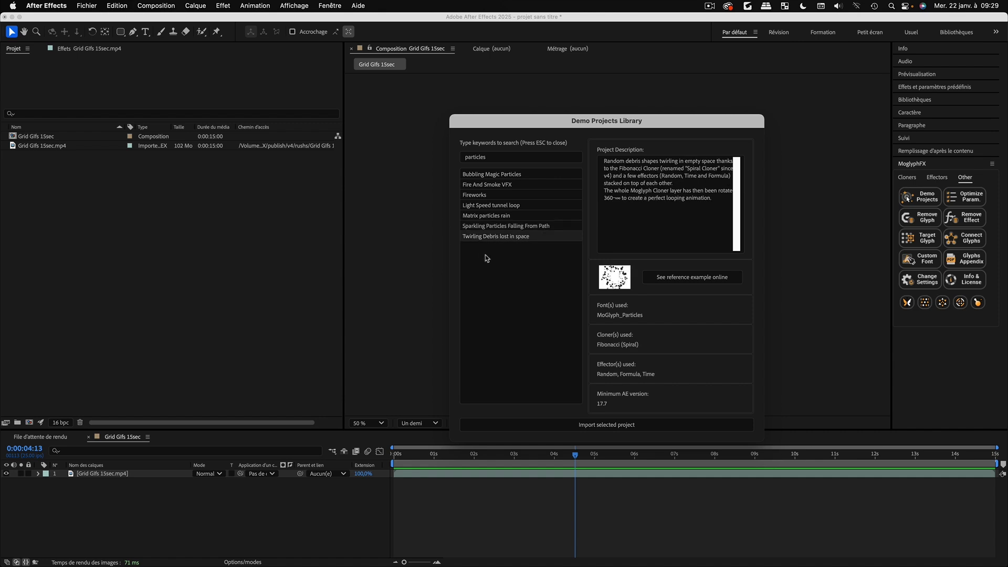
double_click(492, 157)
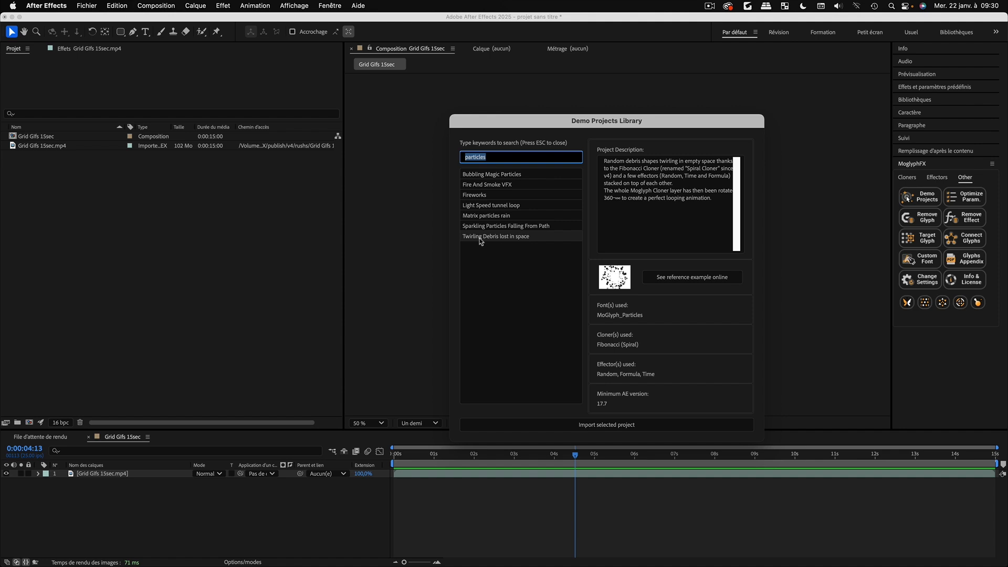
left_click(491, 157)
double_click(491, 157)
key("BackSpace")
Browse the full project list and step back and forth through the entries around Bicycle Chain Loop, finishing on Bicycle Chain Loop
scroll(498, 231, "down", 5)
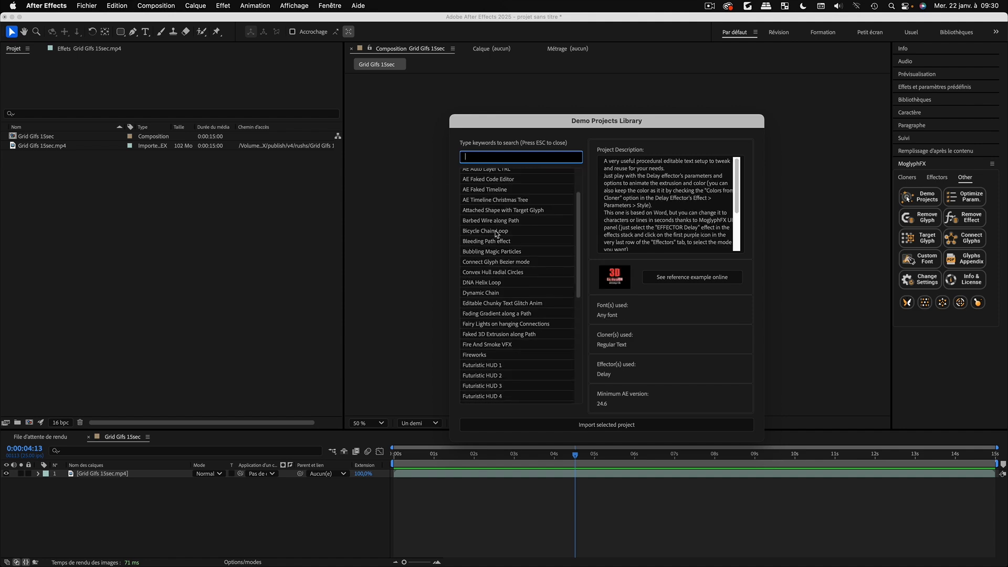
scroll(498, 231, "up", 5)
left_click(498, 270)
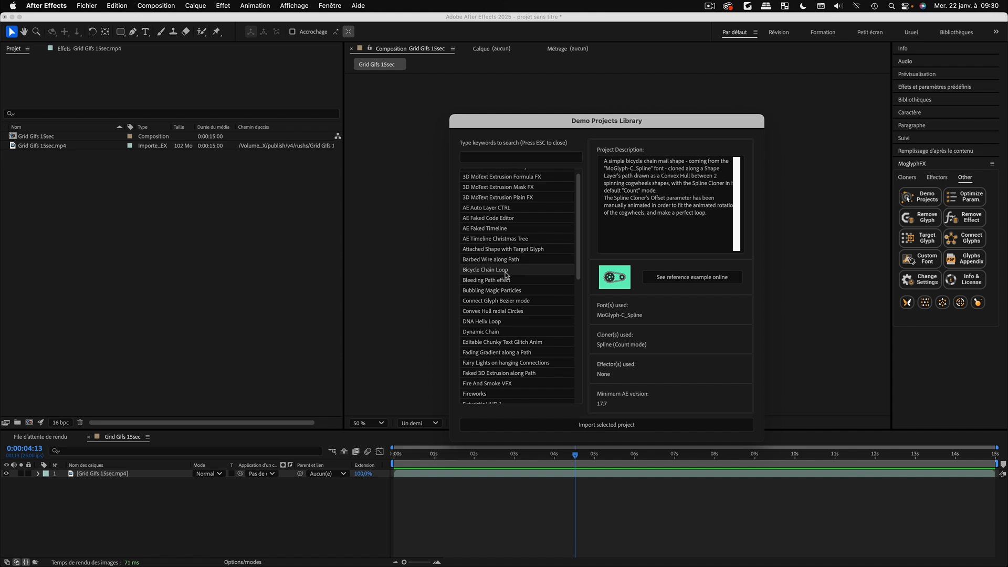
key("Down")
key("Down")
key("Down")
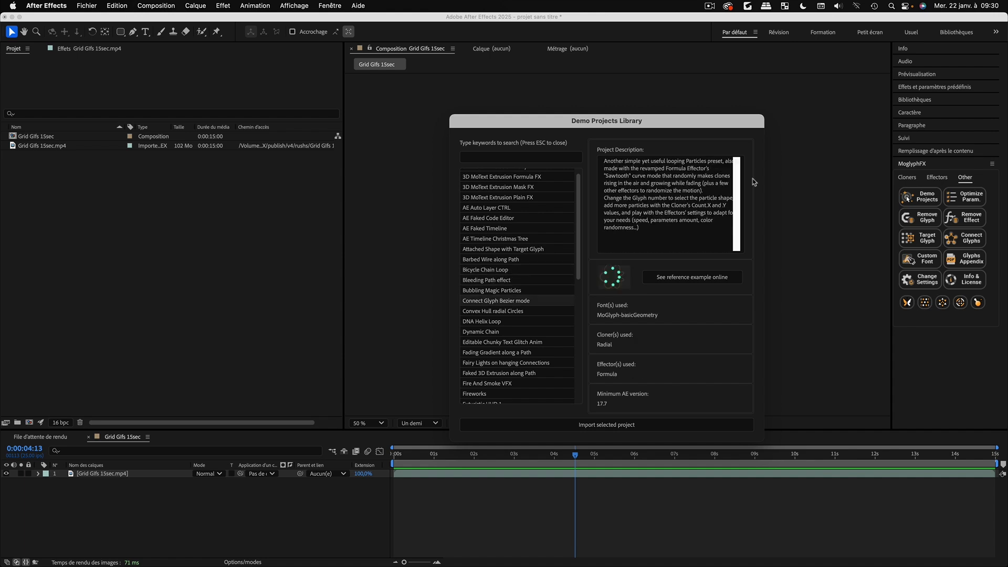
key("Up")
key("Up")
key("Up")
key("Up")
key("Down")
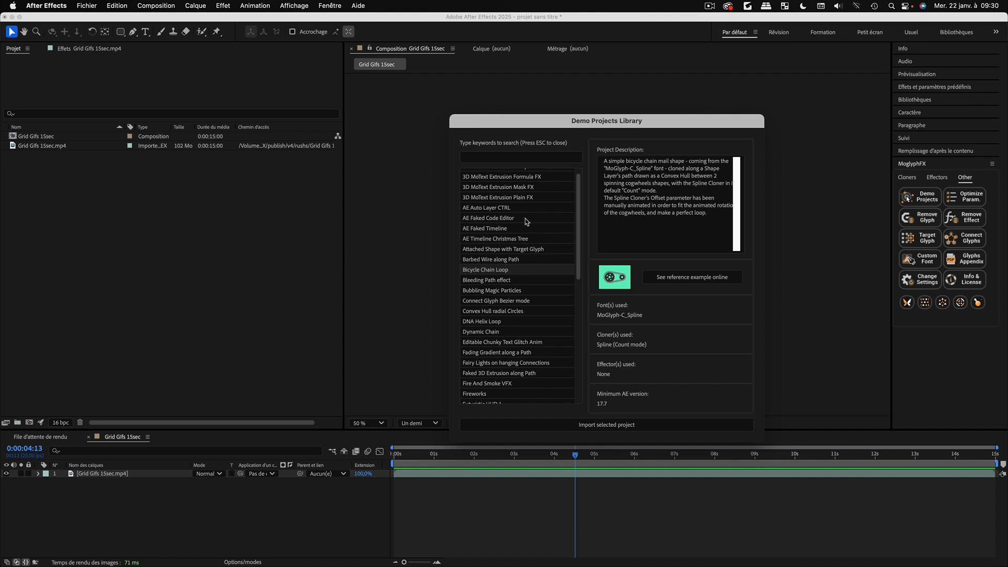
key("Down")
key("Down")
key("Down")
key("Up")
key("Up")
key("Up")
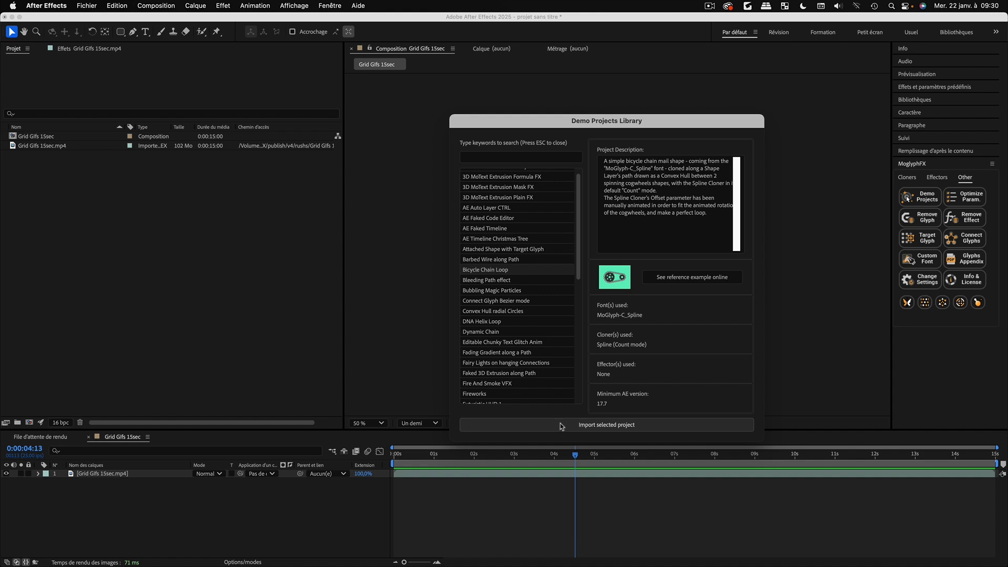
Import the Bicycle Chain Loop demo project, view its composition at 100 %, and collapse and re-expand the MoglyphFX Assets folder
double_click(515, 270)
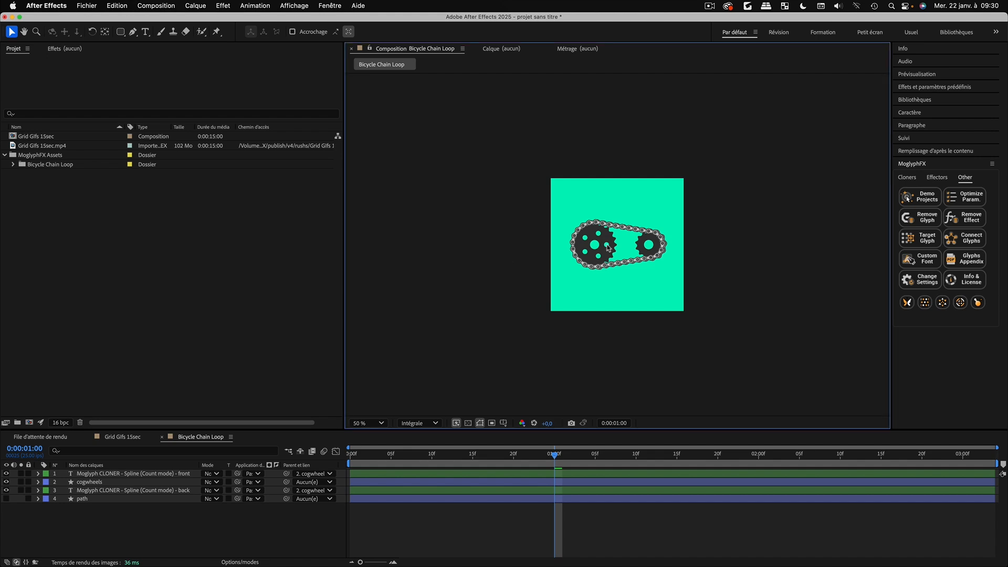
scroll(624, 246, "up", 2)
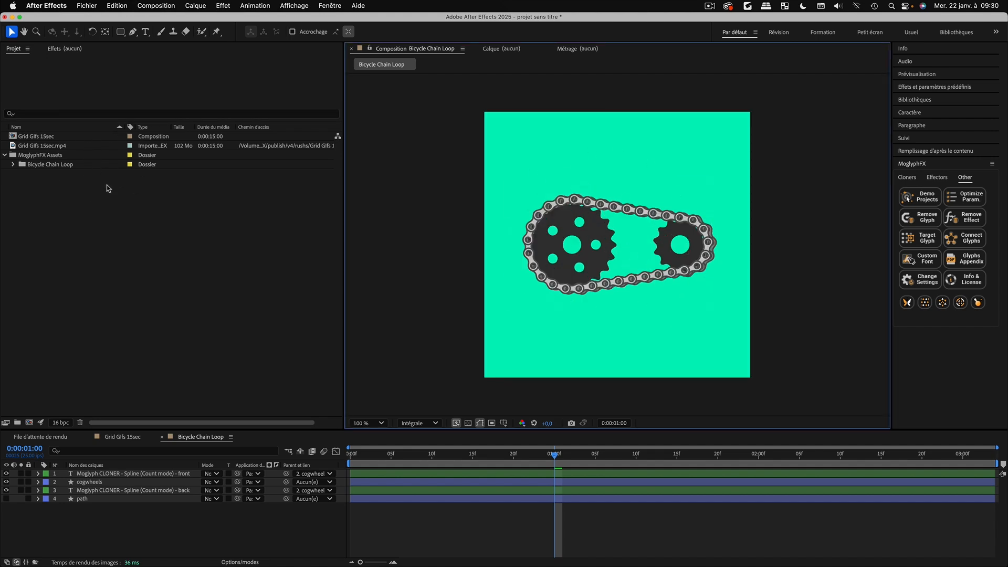
left_click(5, 155)
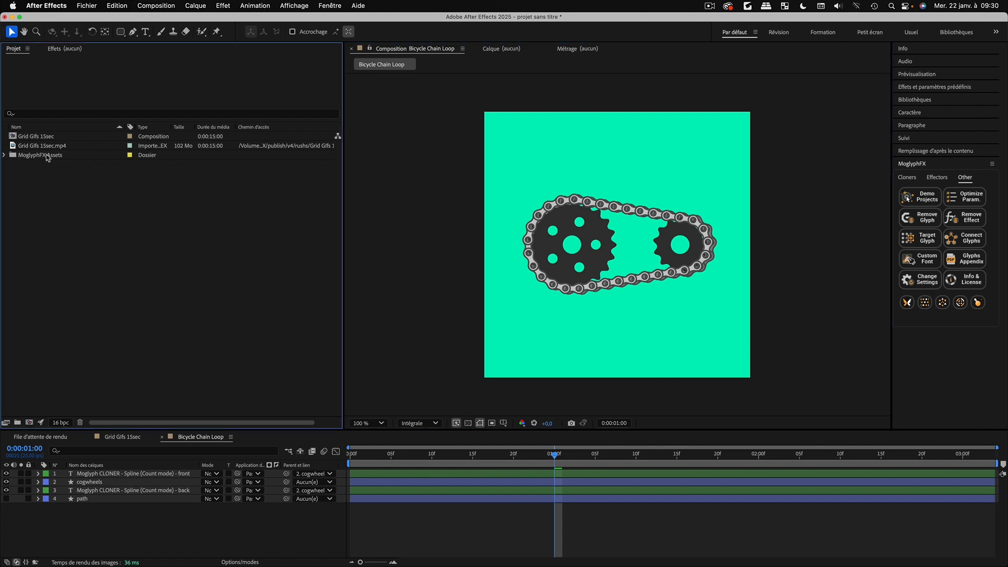
left_click(5, 156)
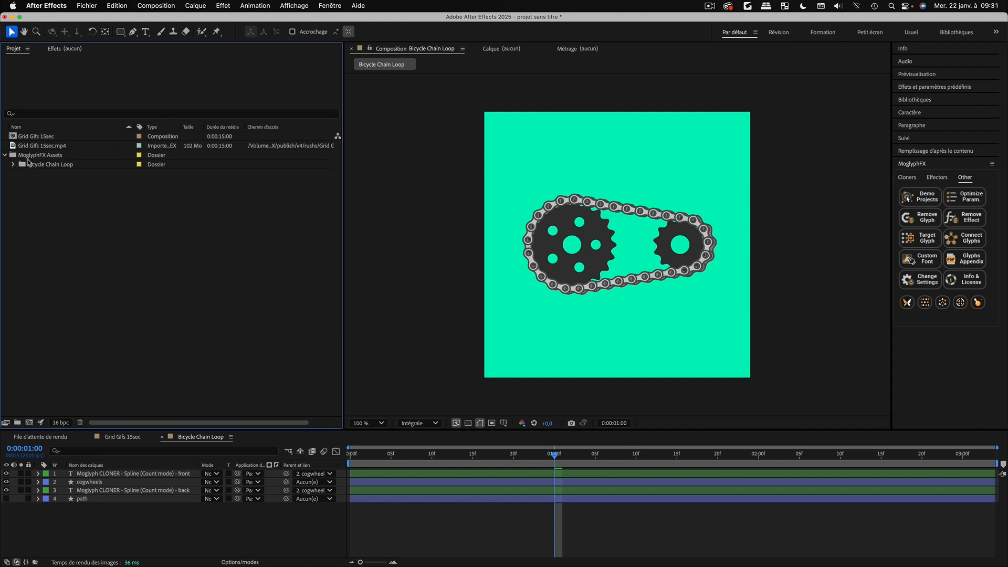
left_click(467, 521)
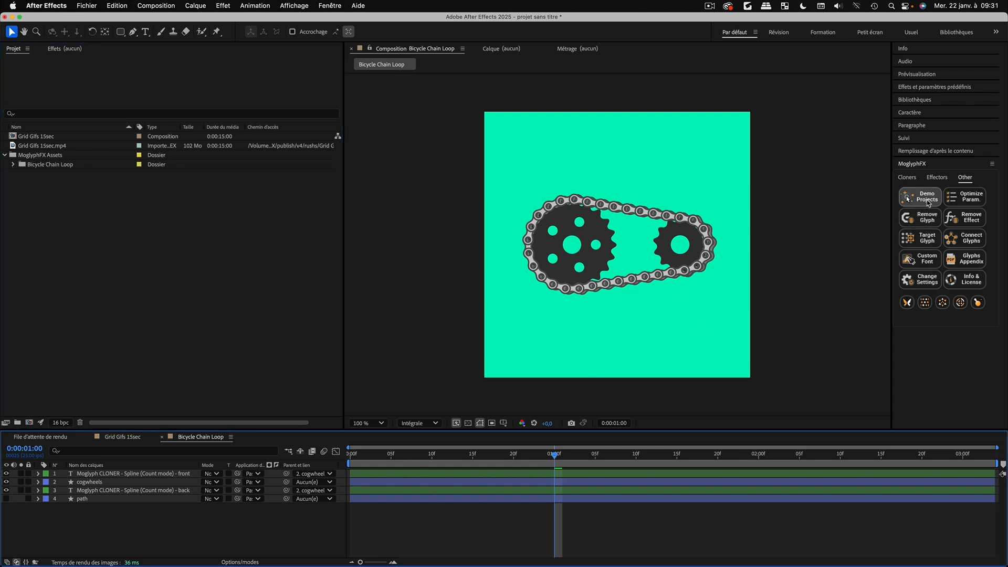
Import the DNA Helix Loop demo project from the Demo Projects Library and select its folder inside MoglyphFX Assets
left_click(919, 198)
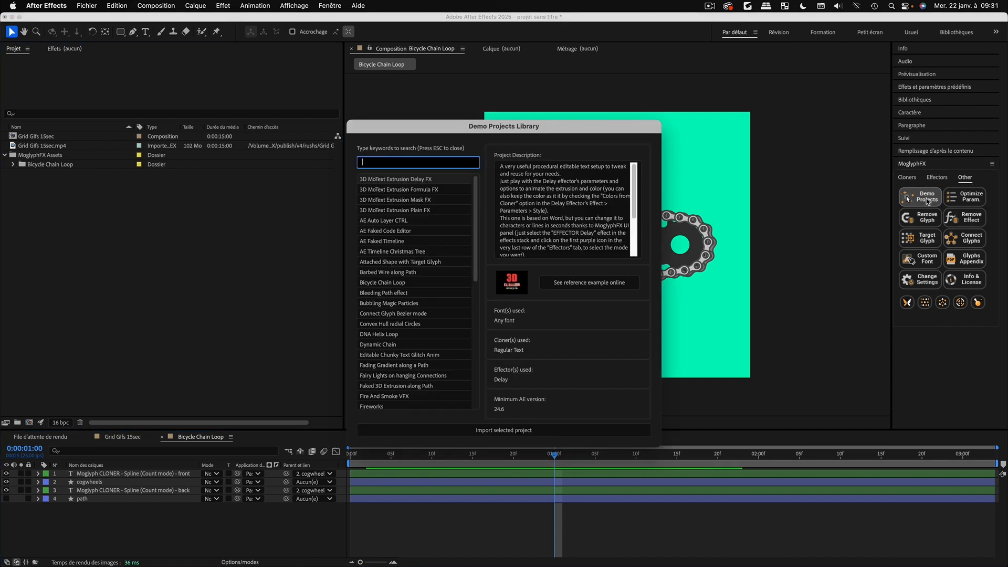
left_click(382, 313)
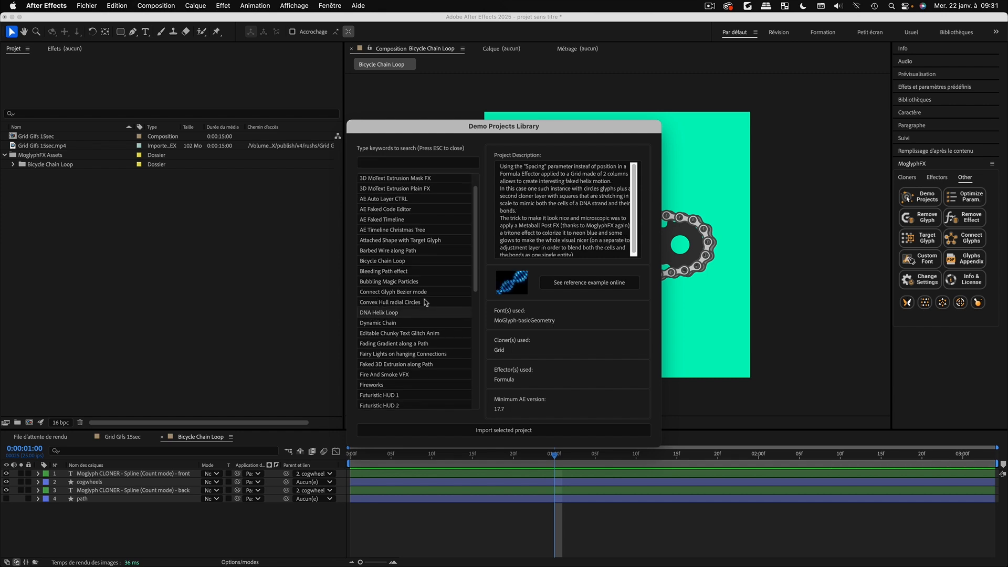
key("Return")
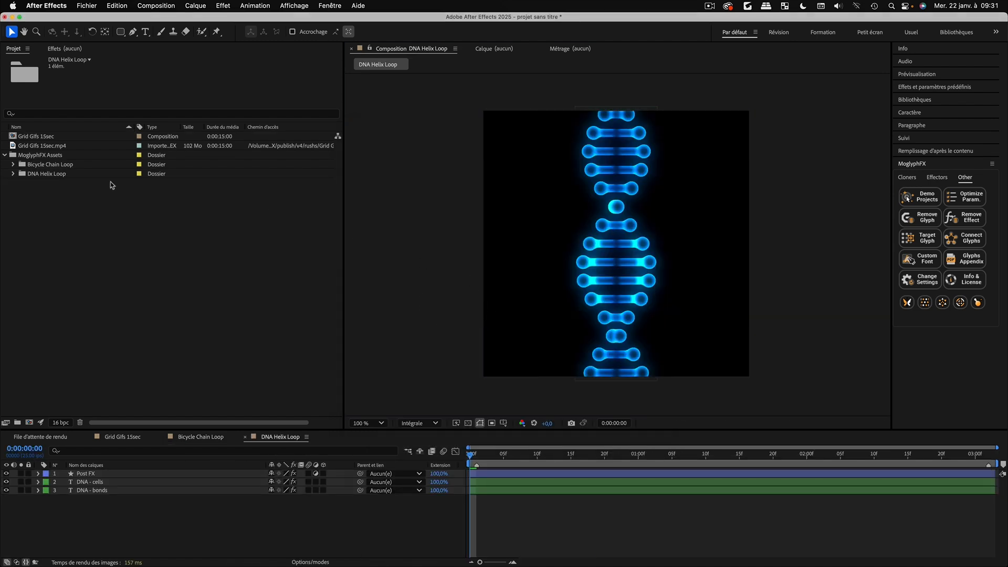
left_click(43, 174)
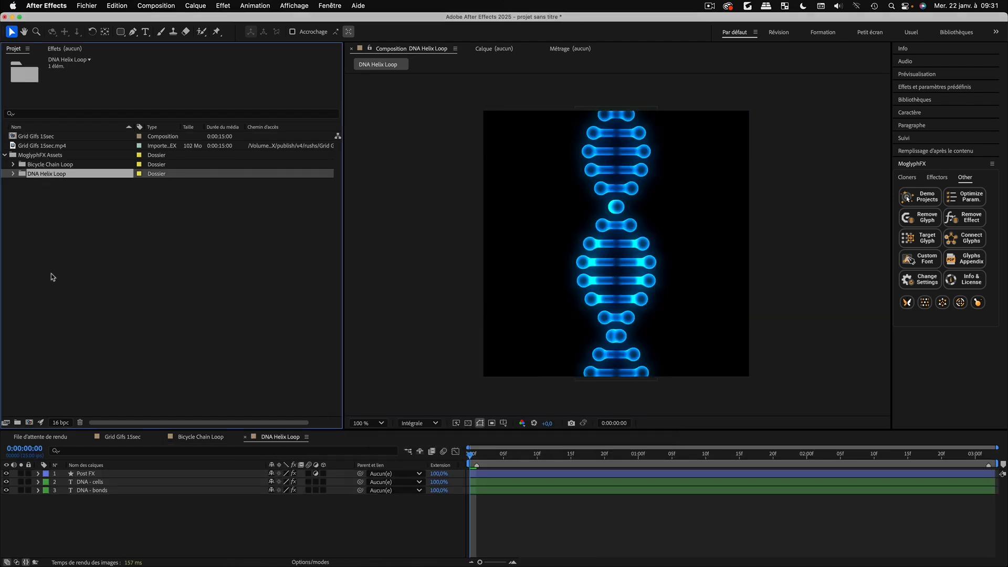
Reopen the Demo Projects Library, look through the project list to its last entry, and close the library
left_click(918, 197)
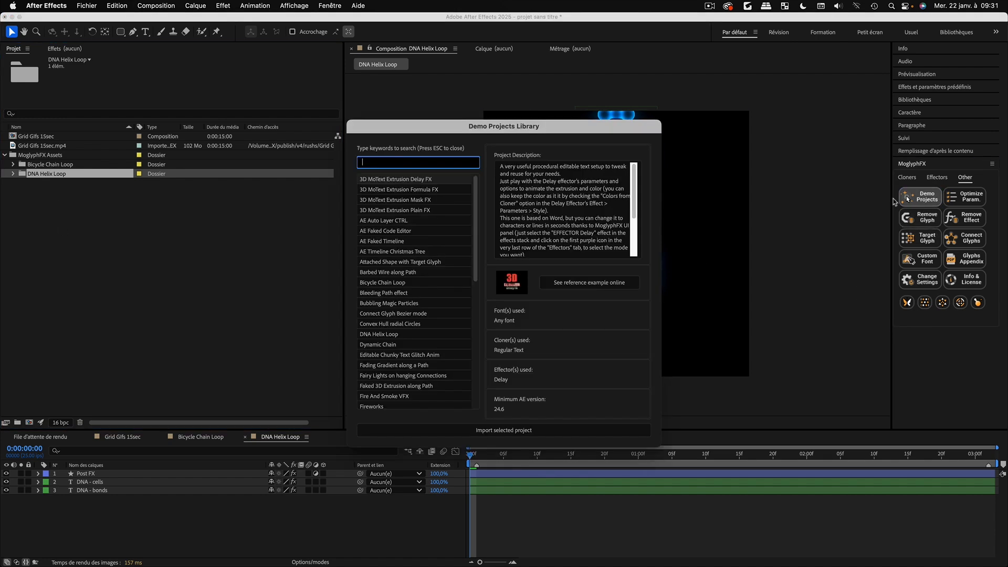
scroll(416, 217, "down", 10)
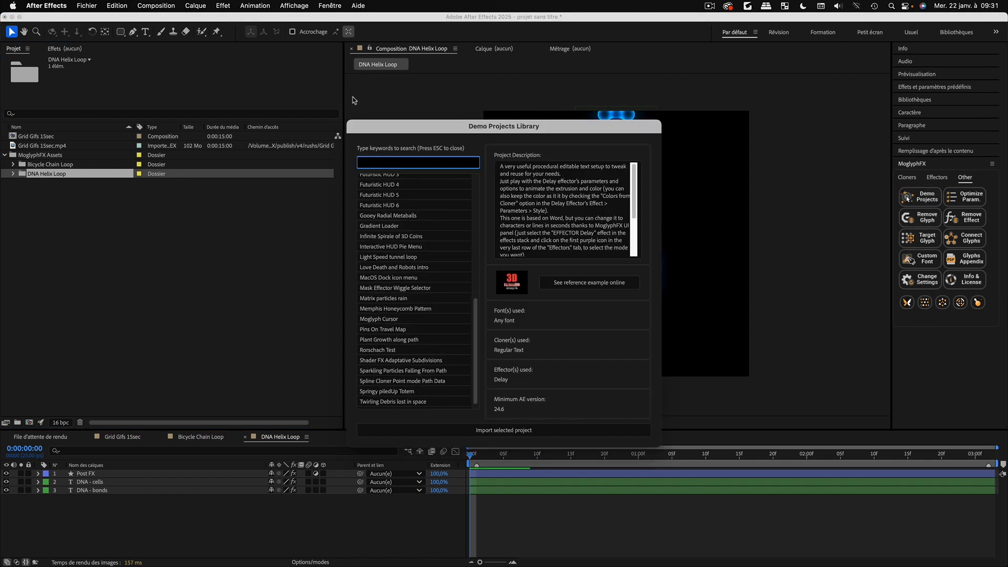
left_click_drag(382, 127, 425, 115)
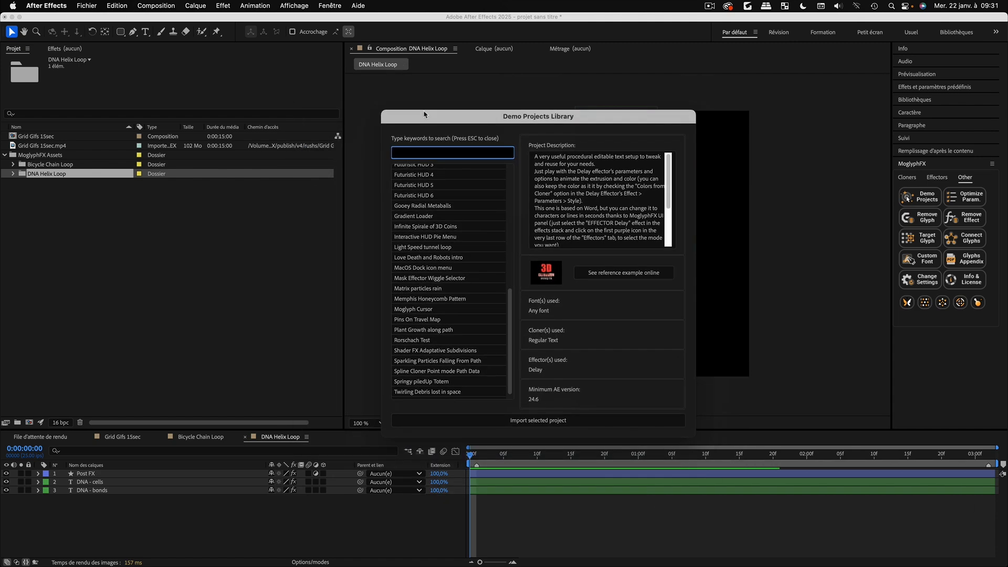
key("Escape")
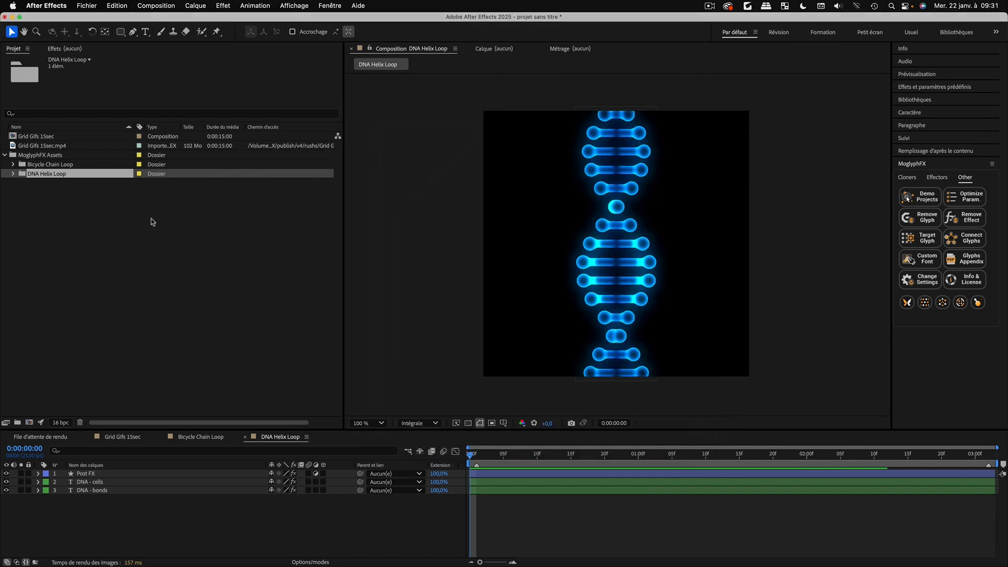
Collapse the MoglyphFX Assets folder and preview the DNA Helix Loop animation
left_click(44, 155)
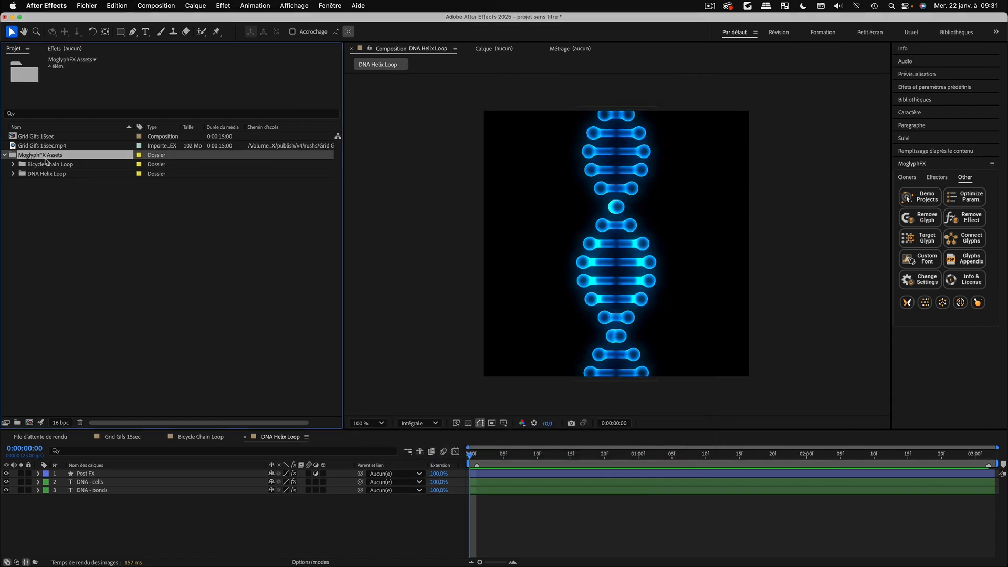
left_click(4, 155)
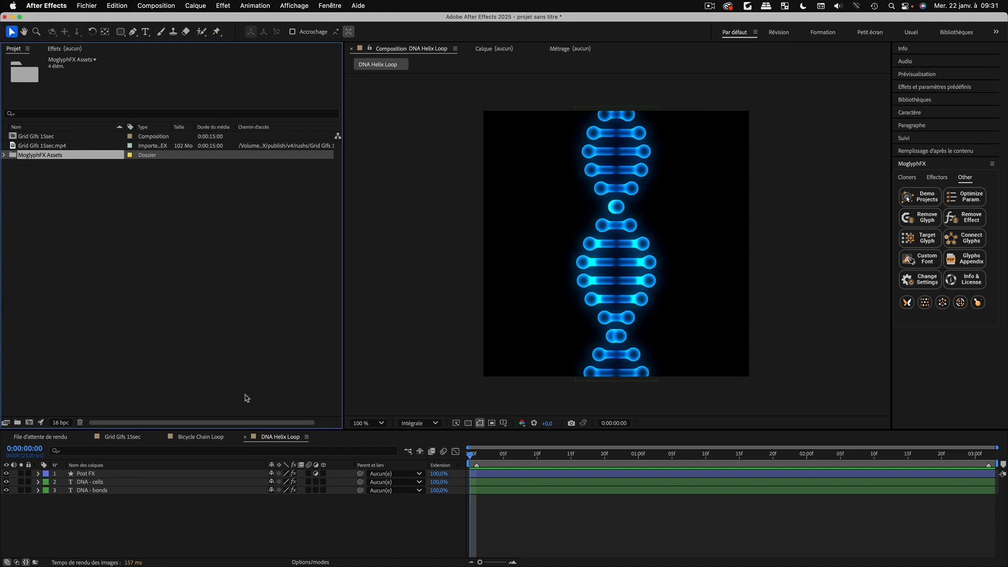
left_click(167, 519)
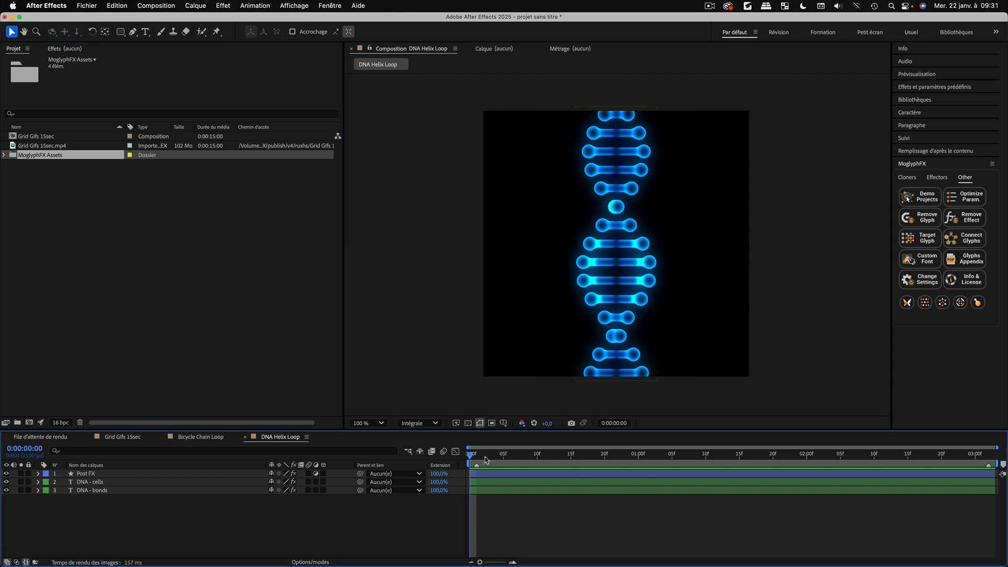
key("space")
key("space")
key("space")
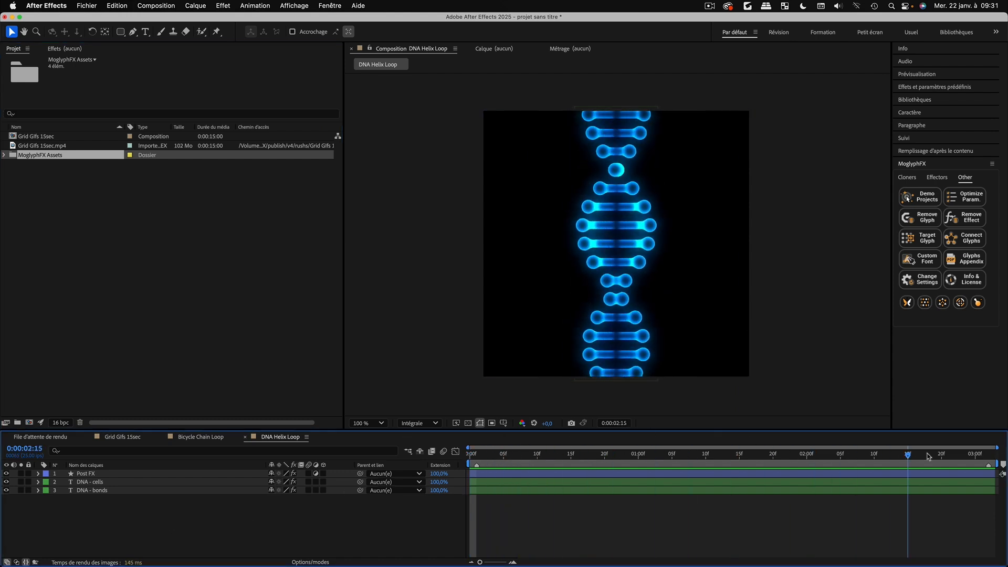
key("space")
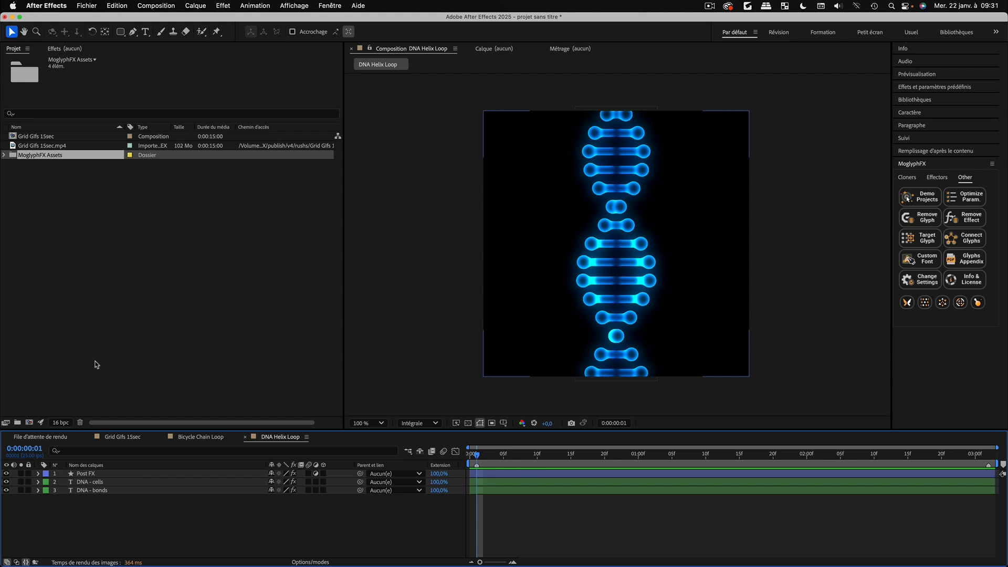
Compare the DNA helix with the Post FX layer hidden and visible, leaving the layer visible
left_click(90, 474)
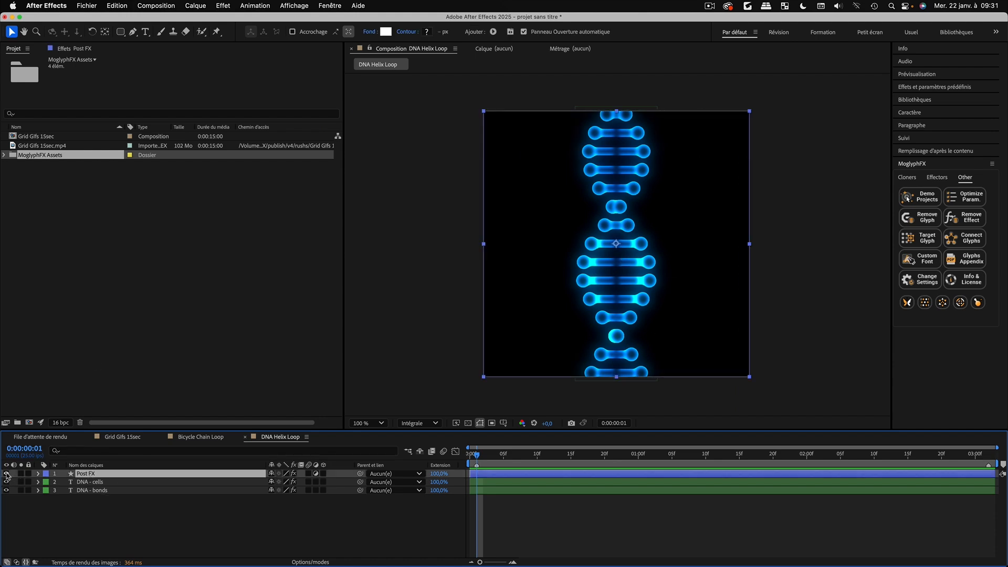
left_click(6, 474)
left_click(6, 473)
left_click(7, 473)
left_click(7, 474)
Briefly view the Demo Projects Library, close it, and return the DNA Helix Loop composition to its first frame
left_click(921, 197)
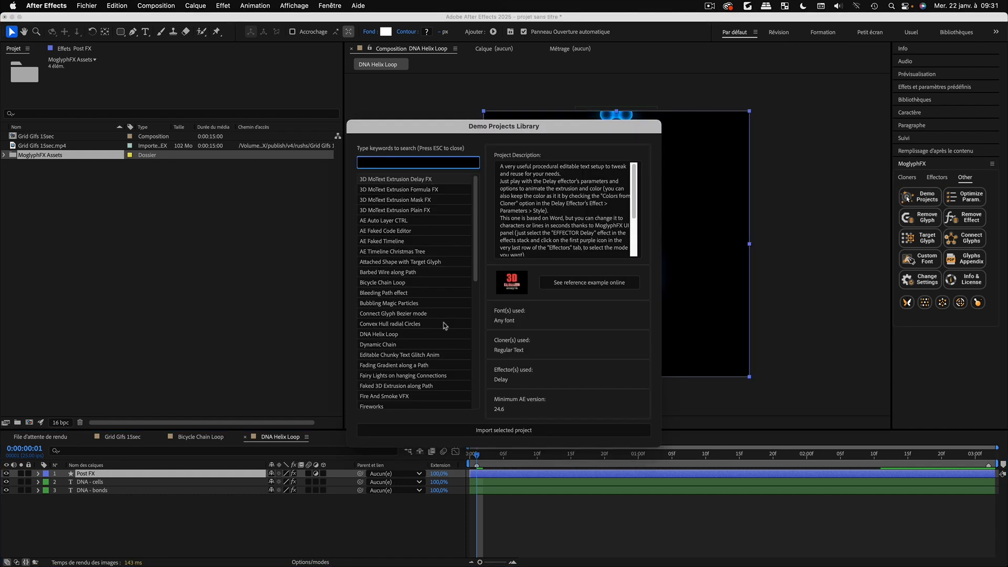
key("Escape")
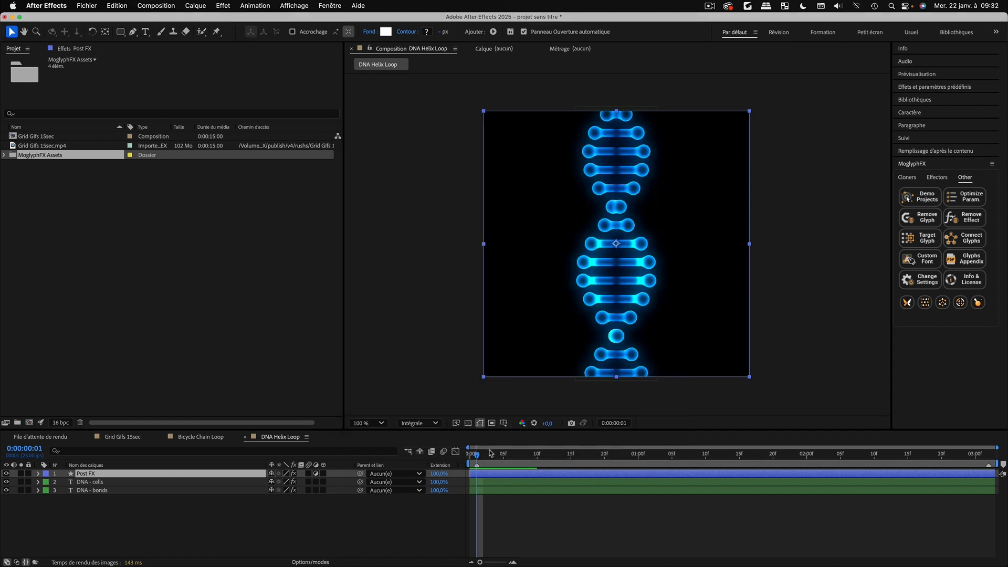
key("Home")
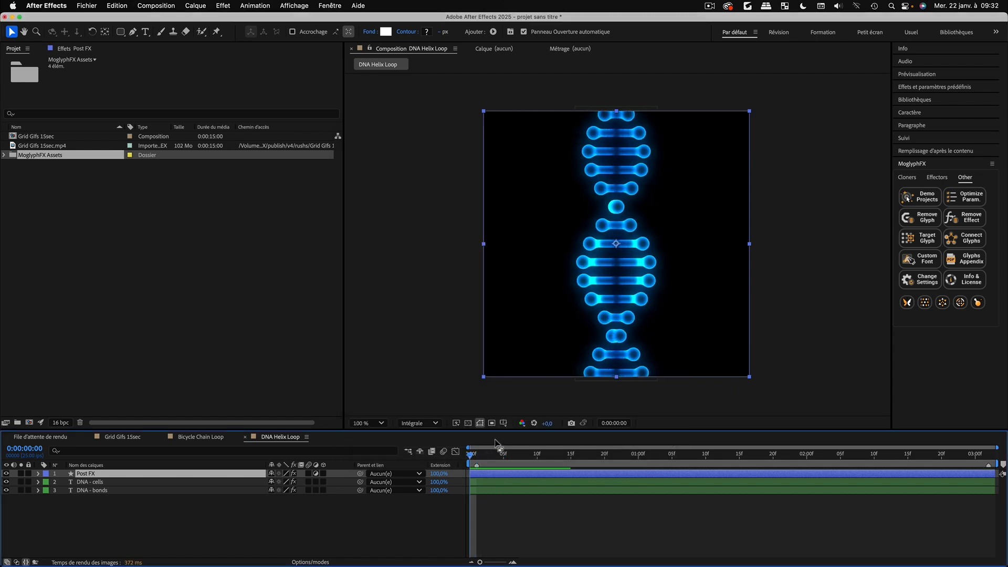
Locate the adjustment layer entry (Calque d'effets) among the new layer types without creating a layer
right_click(205, 510)
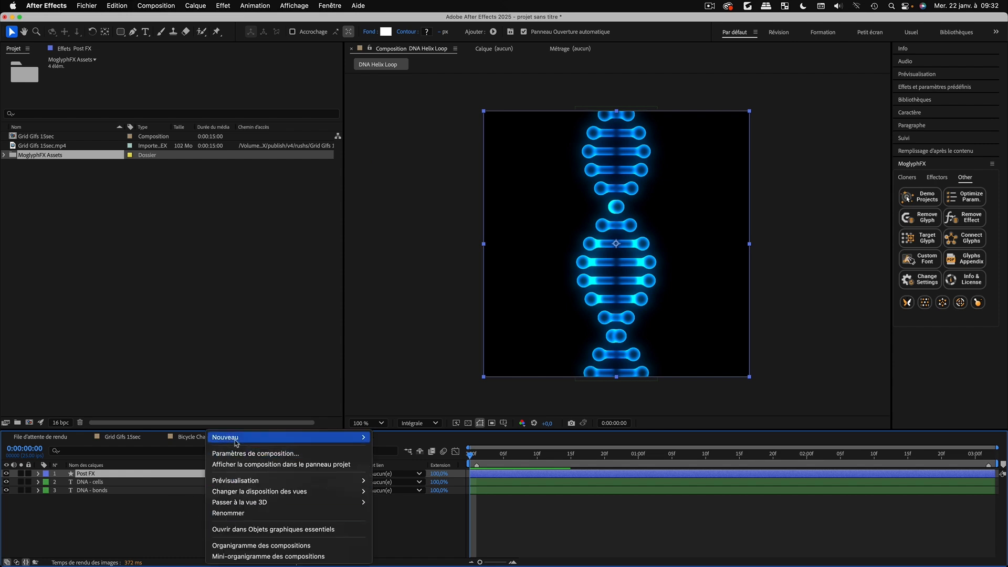
mouse_move(236, 443)
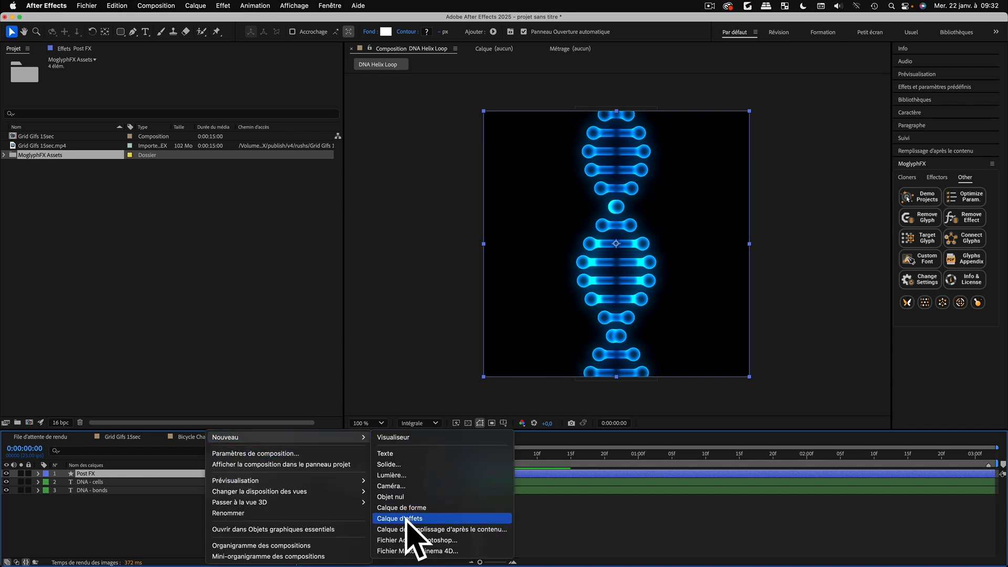
left_click(147, 525)
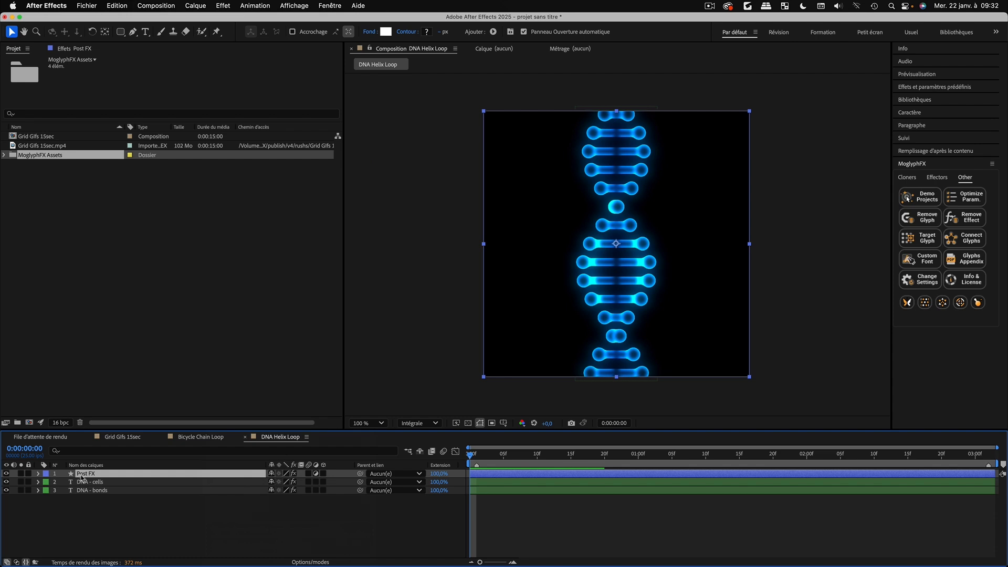
Solo the Post FX layer and disable its adjustment layer switch to show its plain shape, and restore both settings
left_click(20, 473)
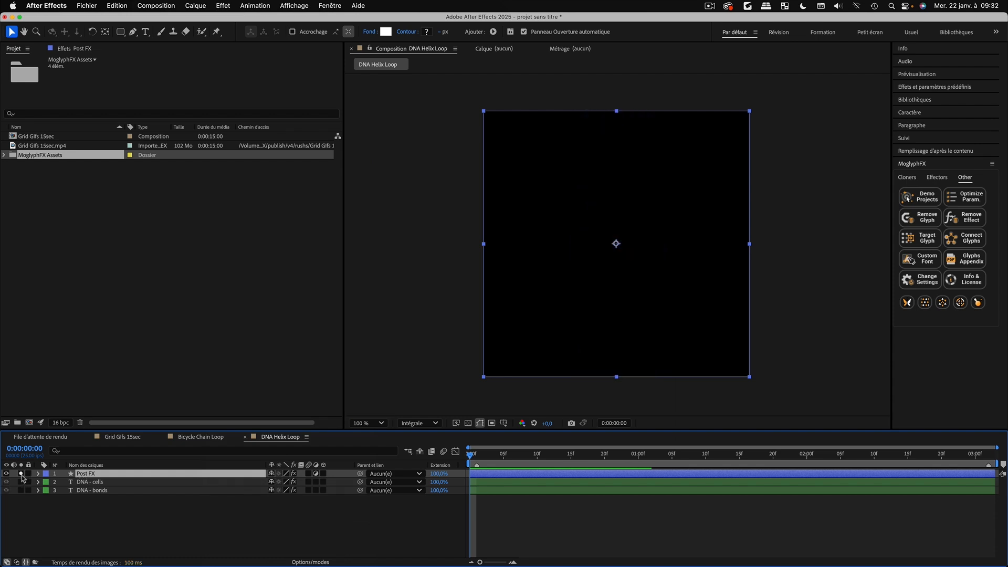
left_click(316, 474)
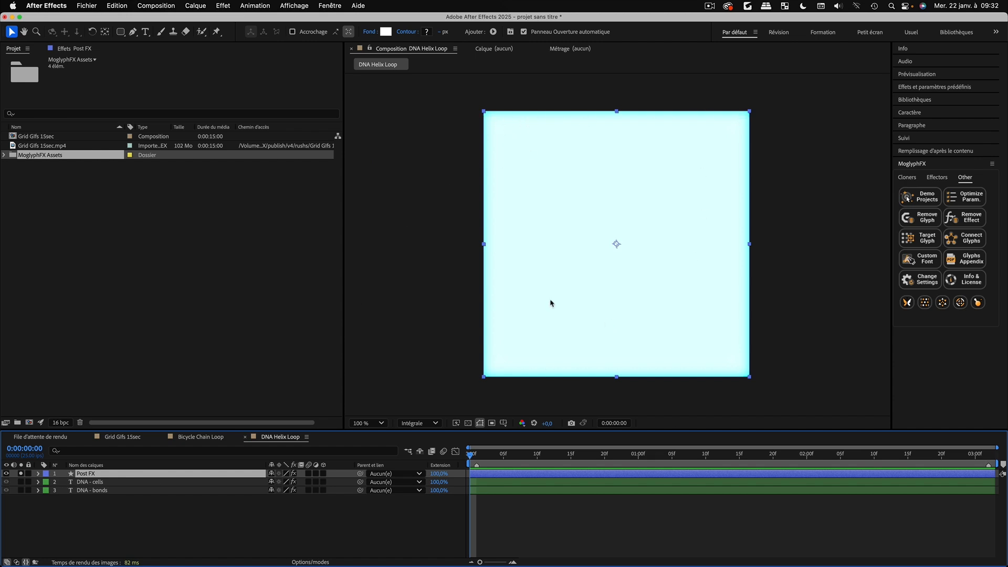
left_click(21, 473)
left_click(315, 474)
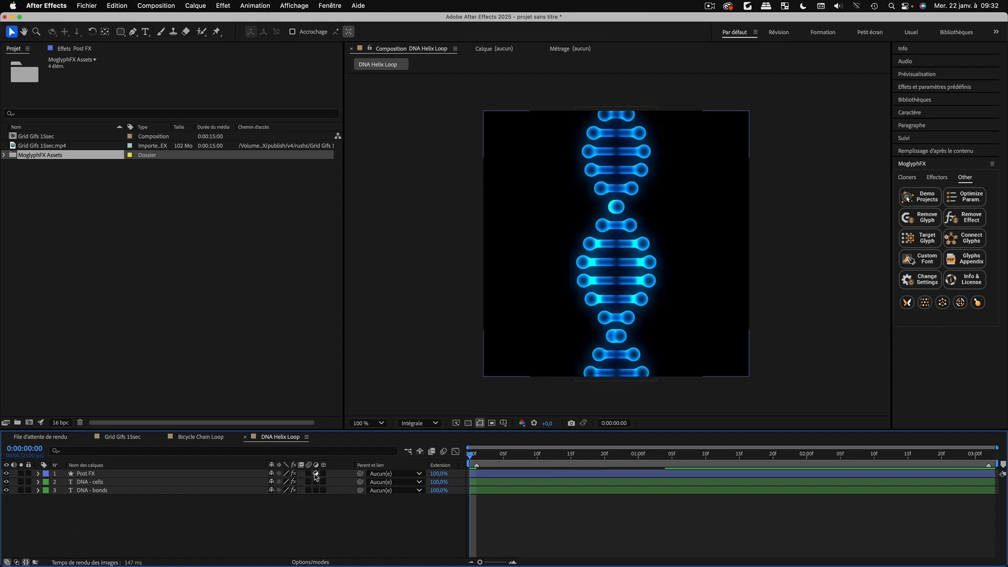
Expand the MoglyphFX Assets folder in the project, and briefly view the Demo Projects Library before closing it
left_click(88, 475)
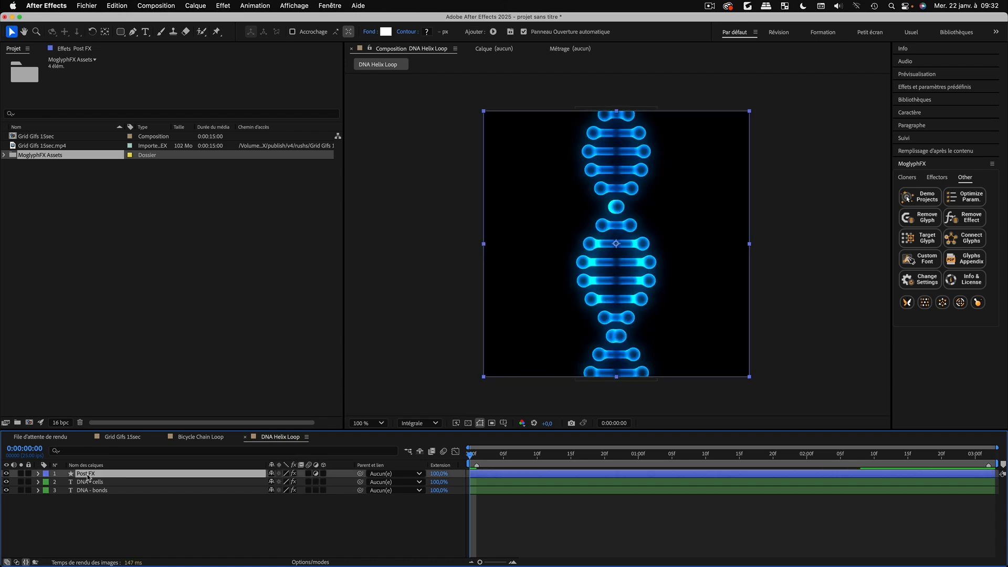
left_click(4, 155)
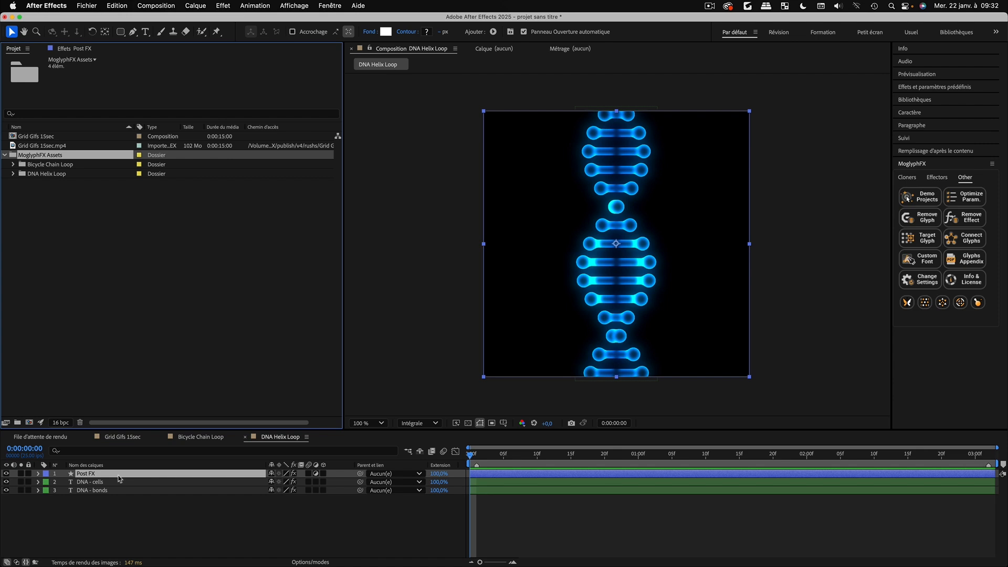
left_click(920, 196)
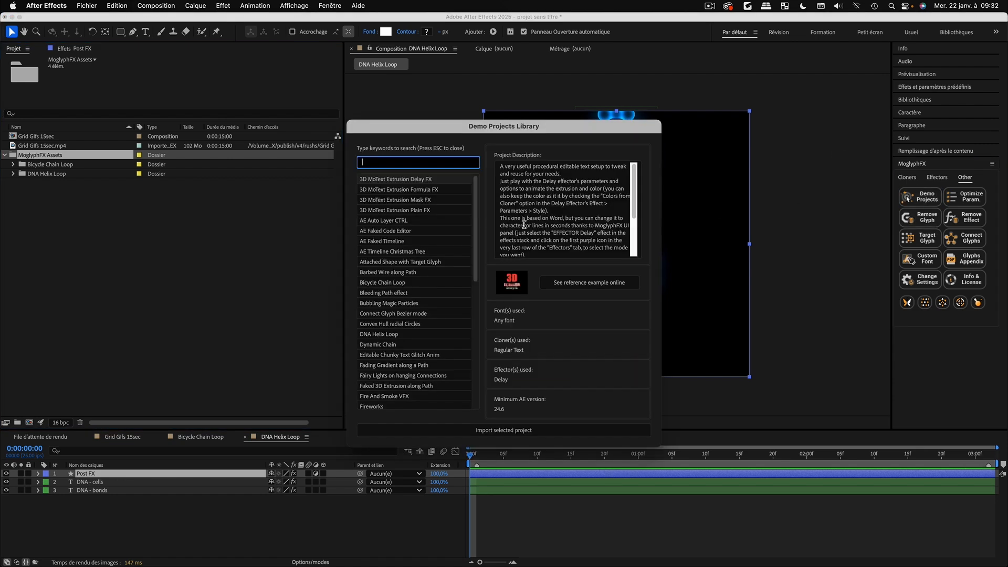
left_click_drag(398, 126, 412, 126)
key("Escape")
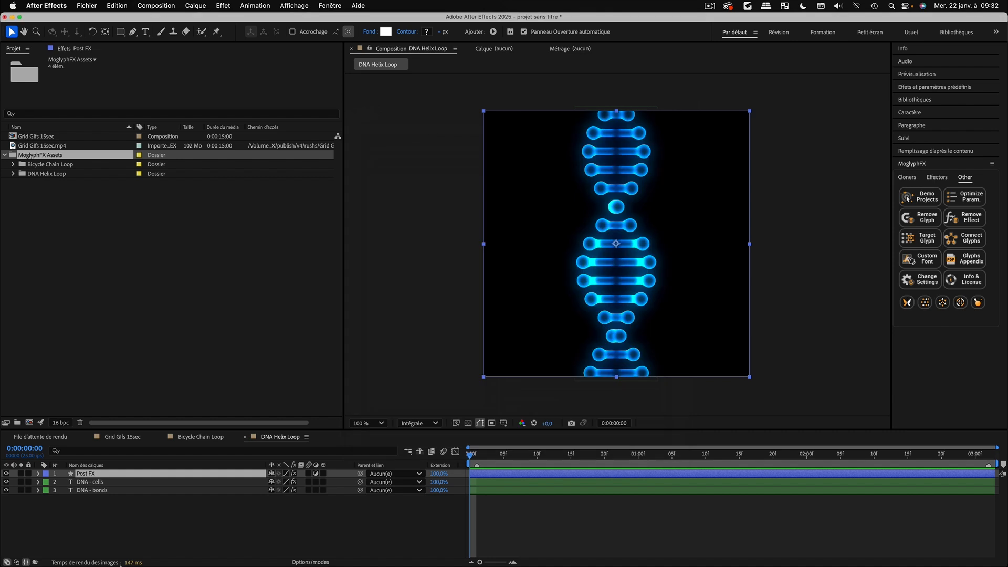
Examine the Post FX layer's effect stack, viewing and collapsing the Metaball FX settings, and deselect the layer
left_click(84, 515)
left_click(90, 474)
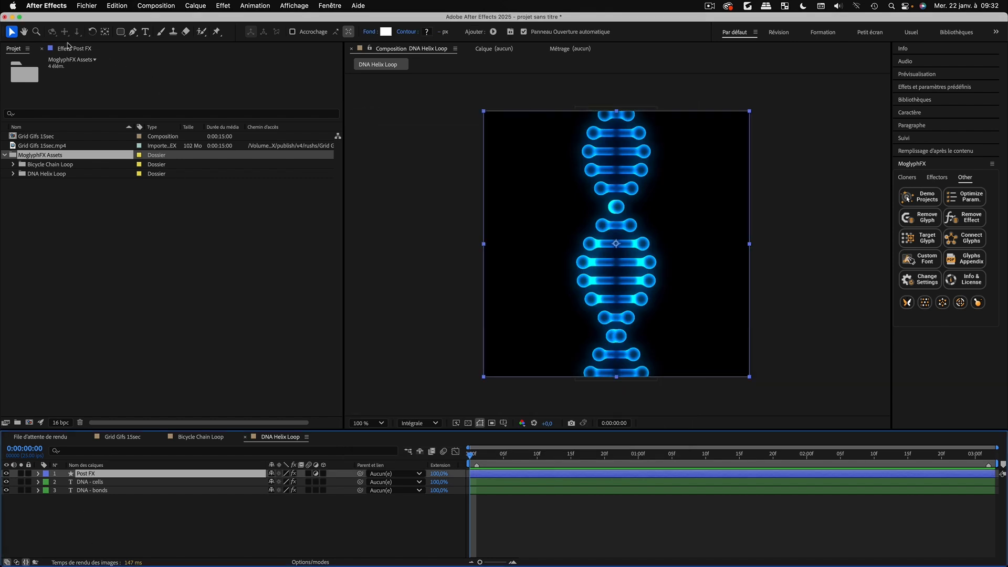
left_click(68, 48)
left_click(33, 68)
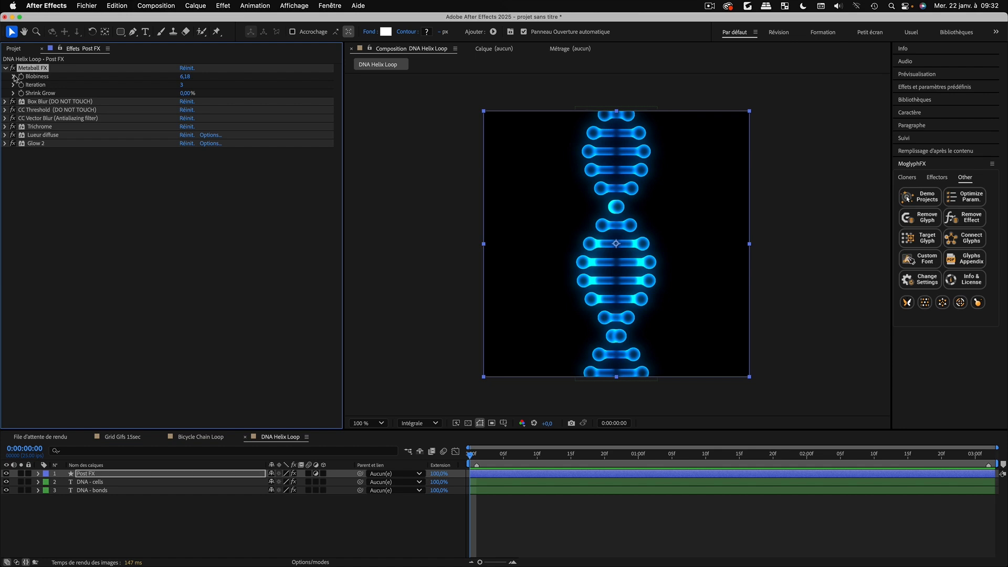
left_click(4, 68)
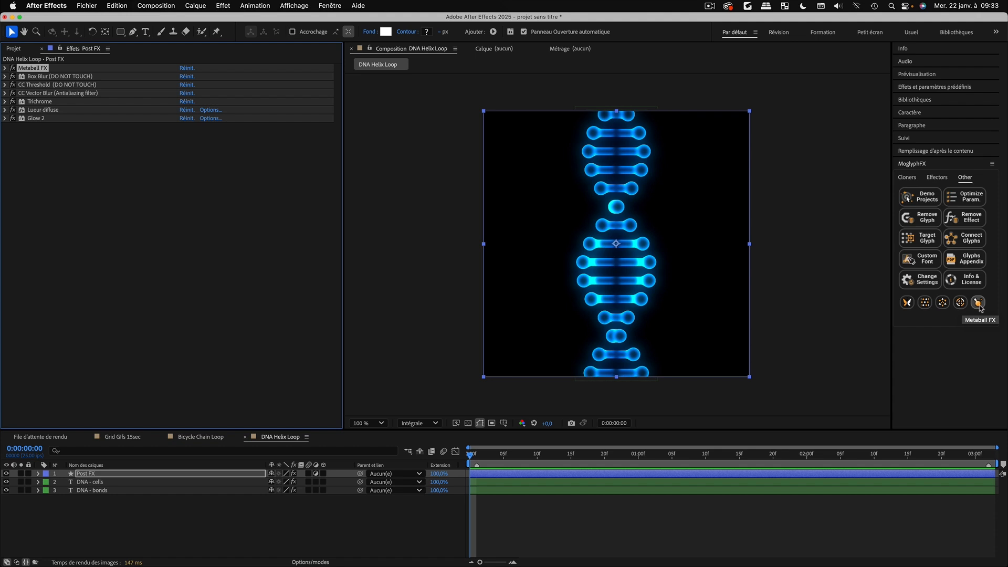
left_click(99, 510)
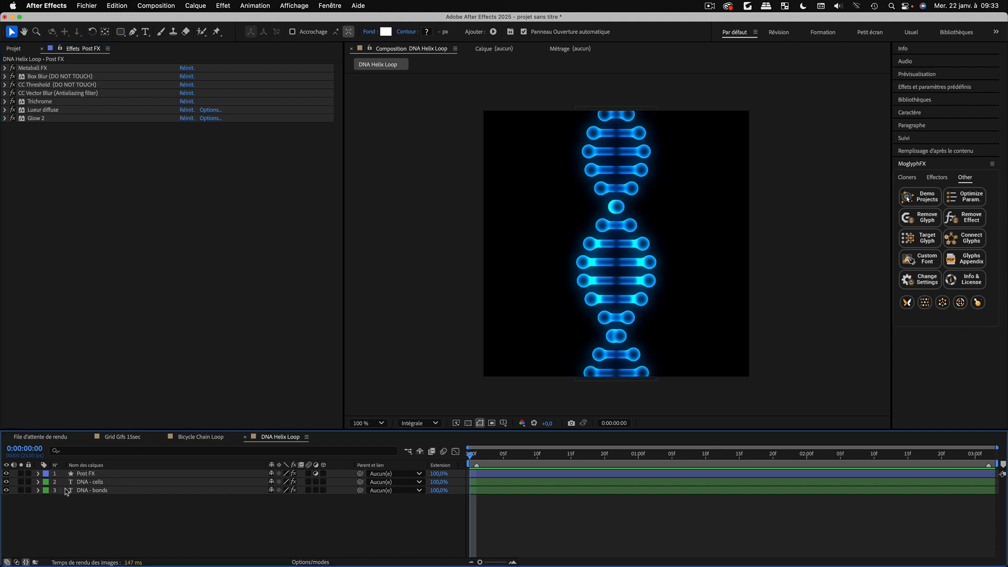
Hide the Post FX and DNA - cells layers and preview the DNA - bonds layer on its own
left_click(6, 473)
left_click(87, 482)
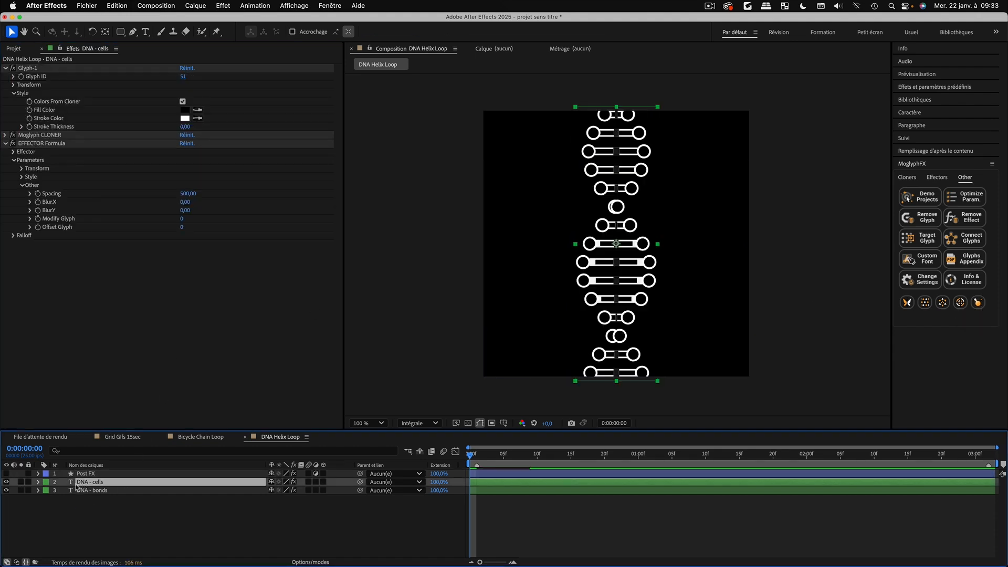
left_click(6, 482)
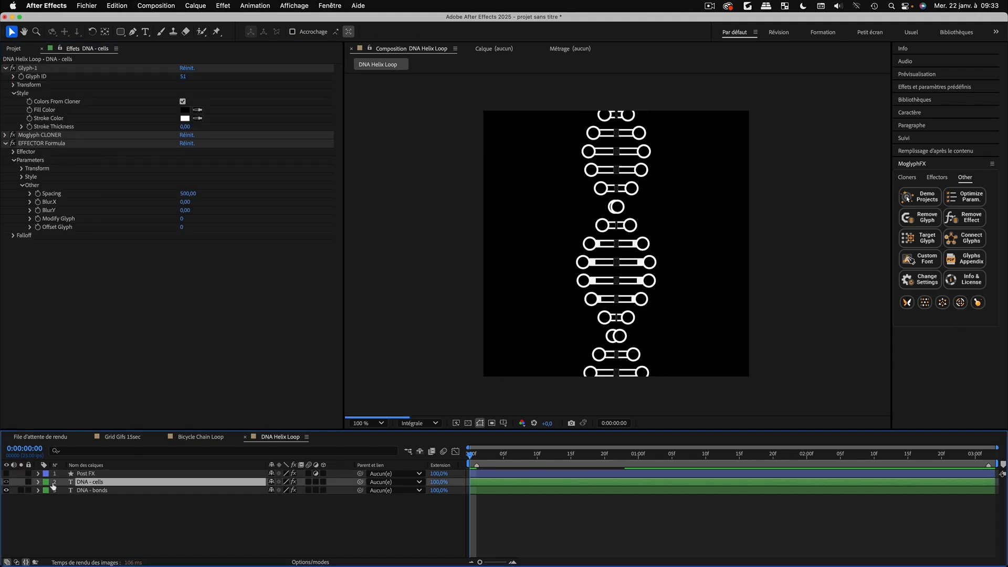
left_click(91, 491)
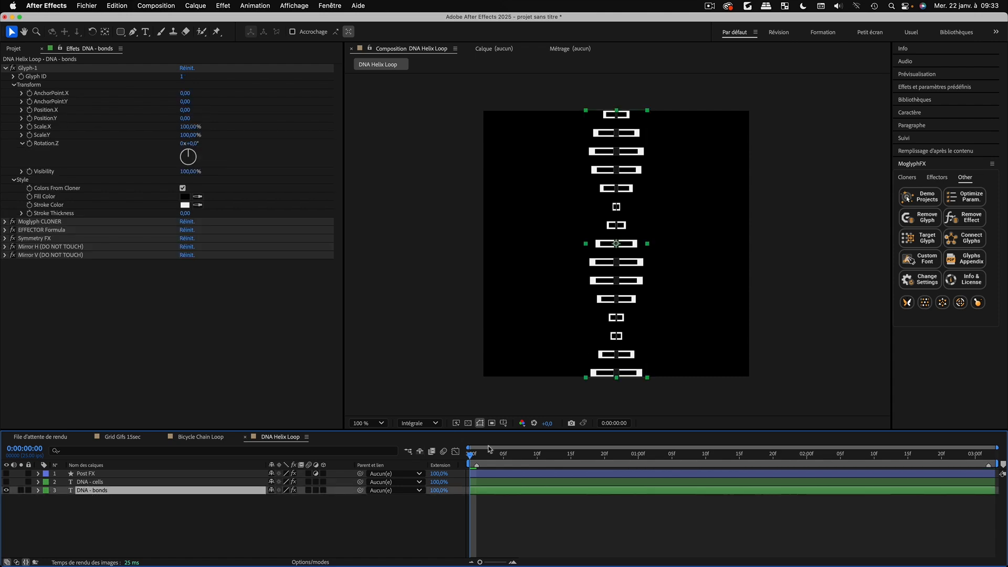
key("space")
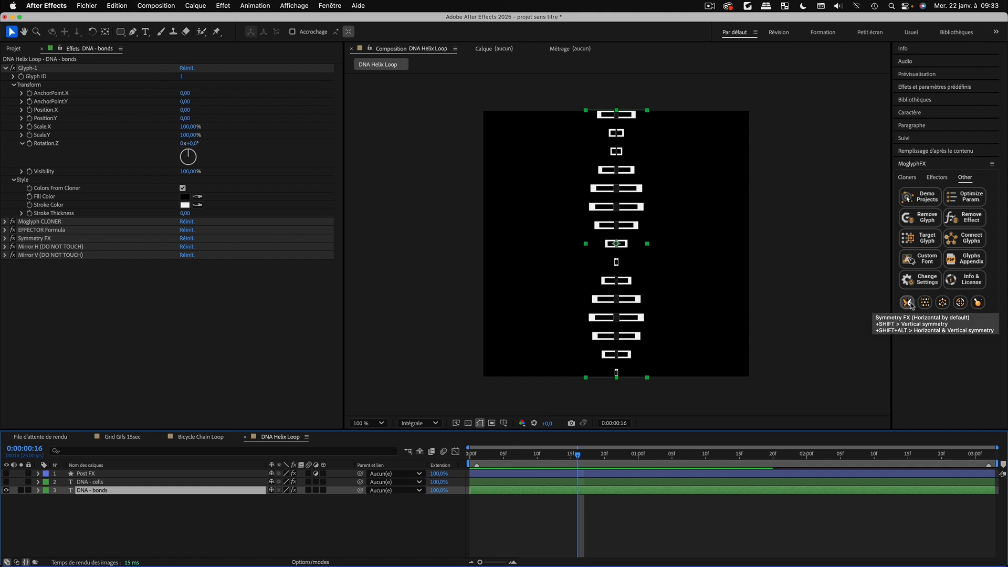
Disable Symmetry FX, Mirror H, Mirror V and EFFECTOR Formula on the DNA - bonds layer and inspect its first frame up close
left_click(147, 520)
left_click_drag(12, 238, 12, 255)
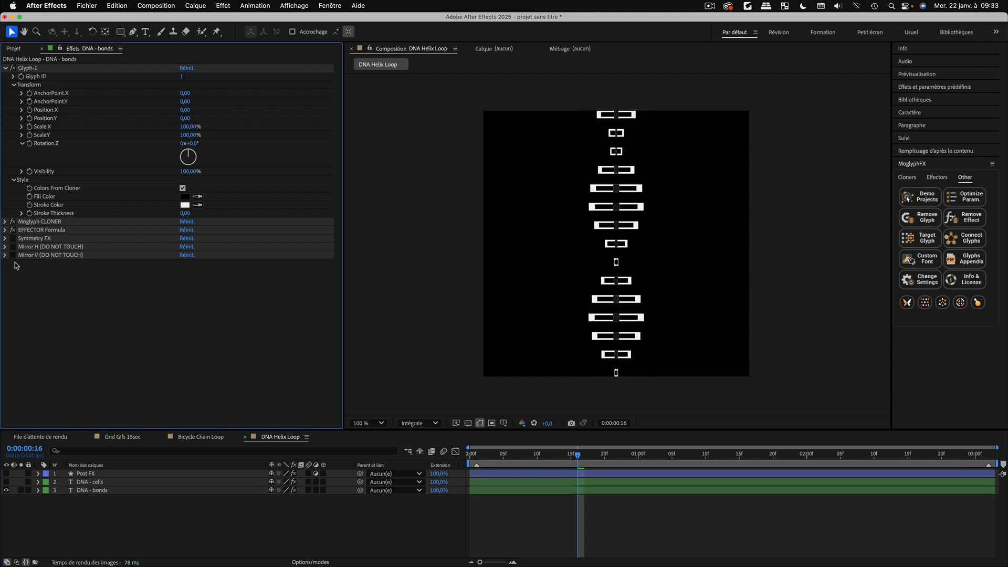
left_click(13, 231)
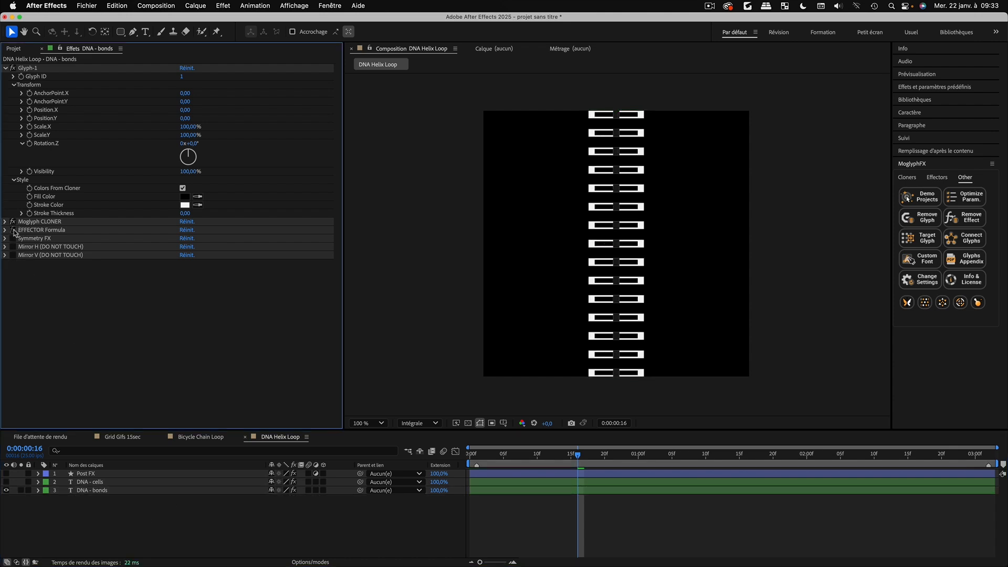
left_click_drag(558, 455, 470, 455)
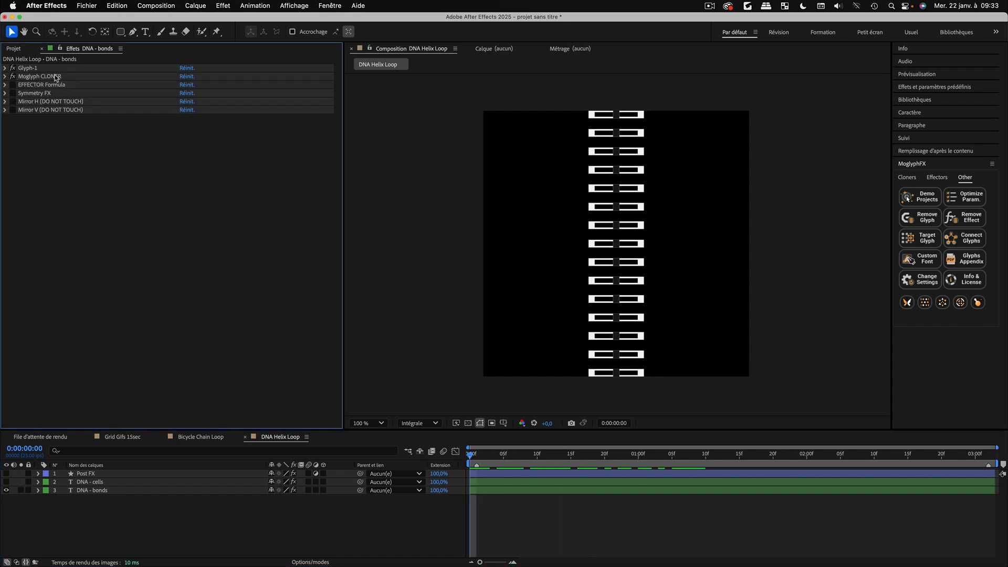
key("period")
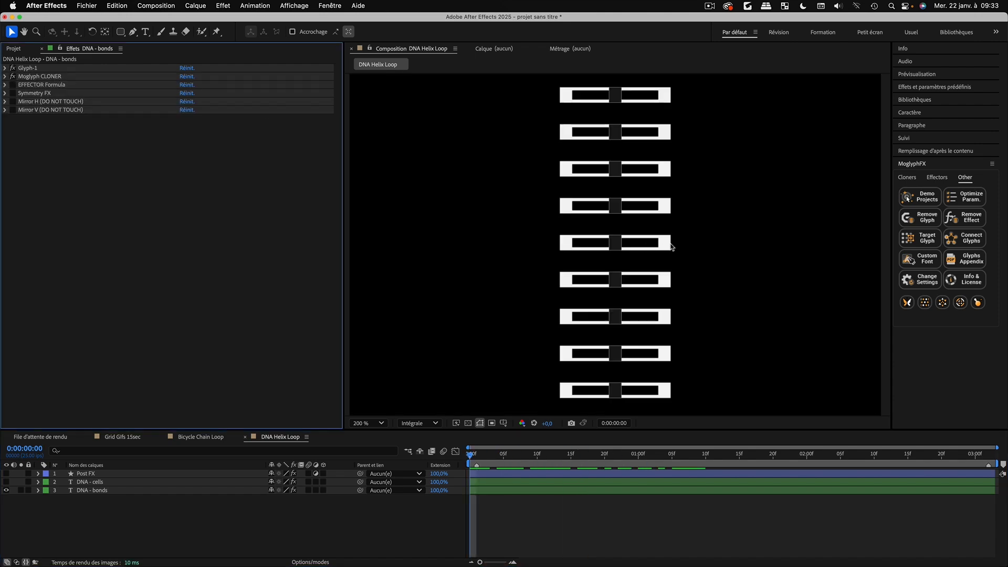
Re-enable EFFECTOR Formula on the DNA - bonds layer and preview the animation
key("comma")
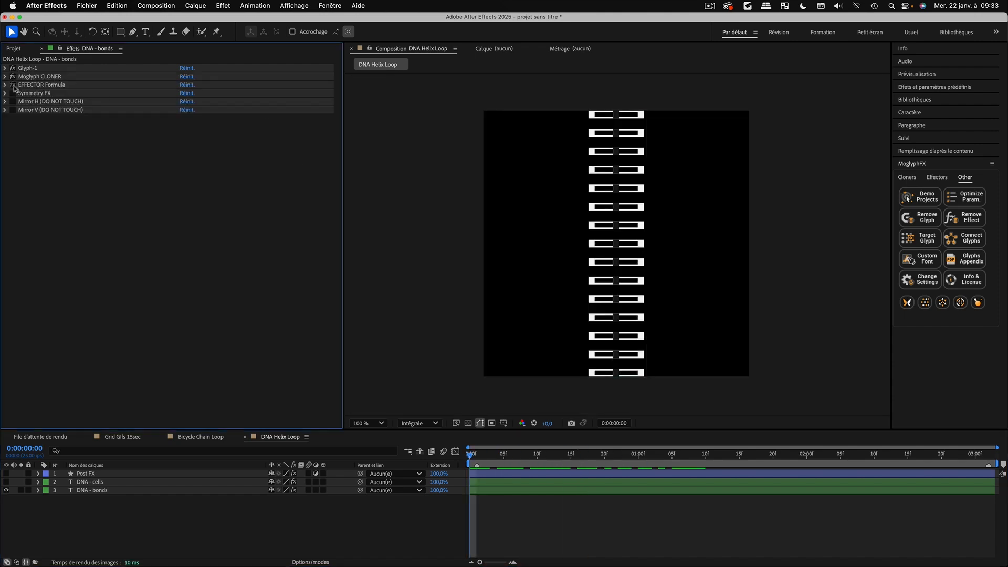
key("space")
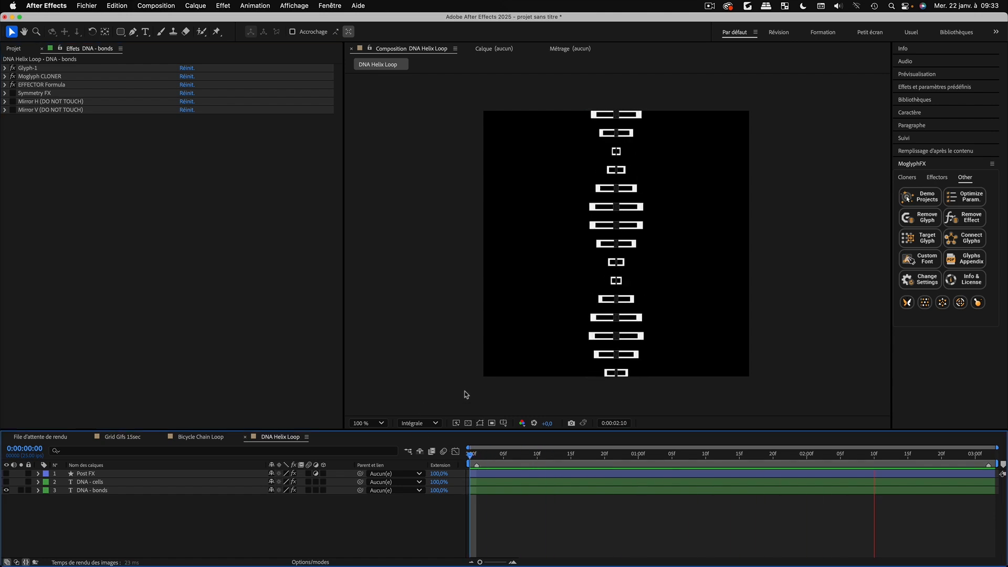
key("space")
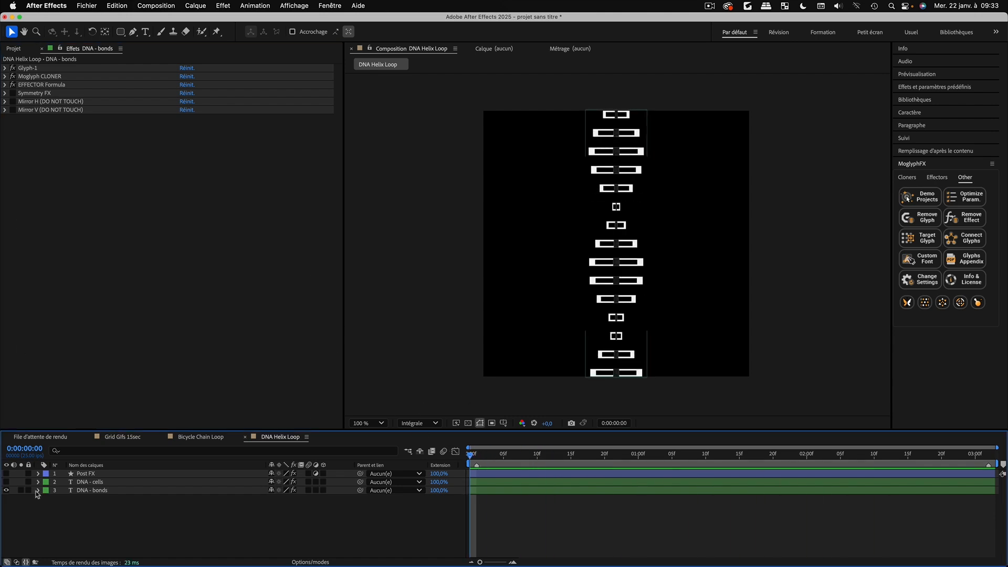
Examine the DNA - cells layer and its effects with DNA - bonds hidden, and make DNA - bonds visible again
left_click(7, 489)
left_click(6, 482)
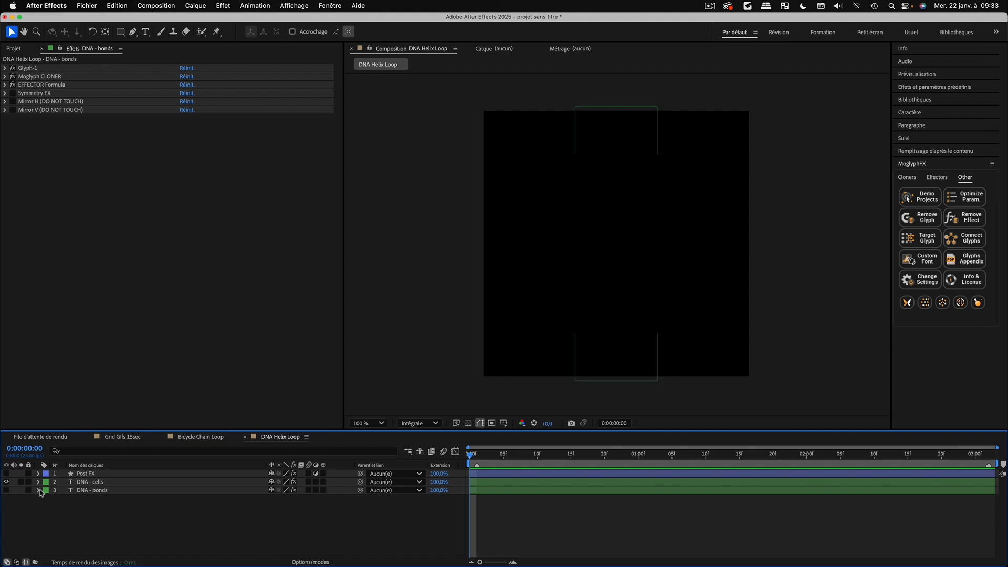
left_click(90, 483)
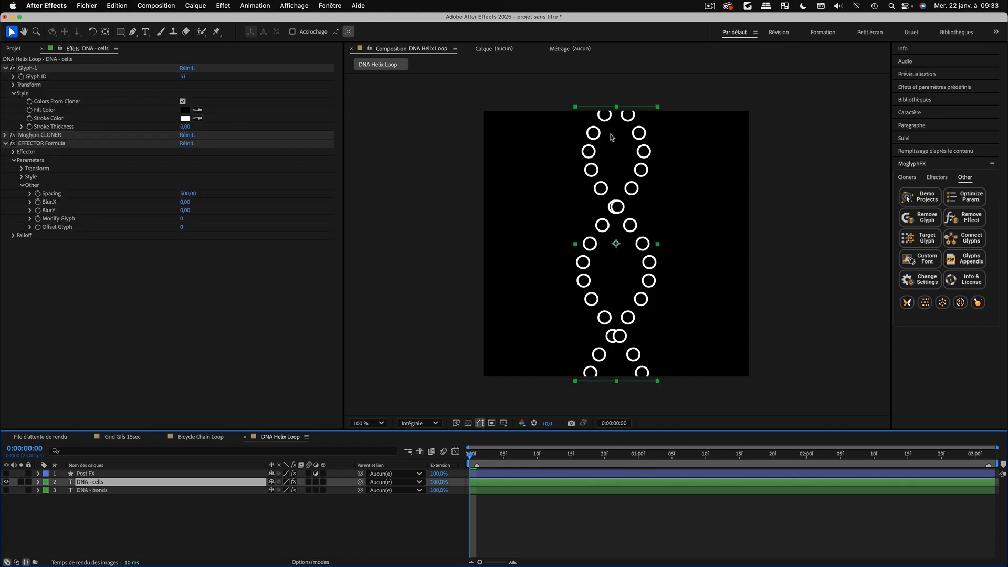
left_click(7, 490)
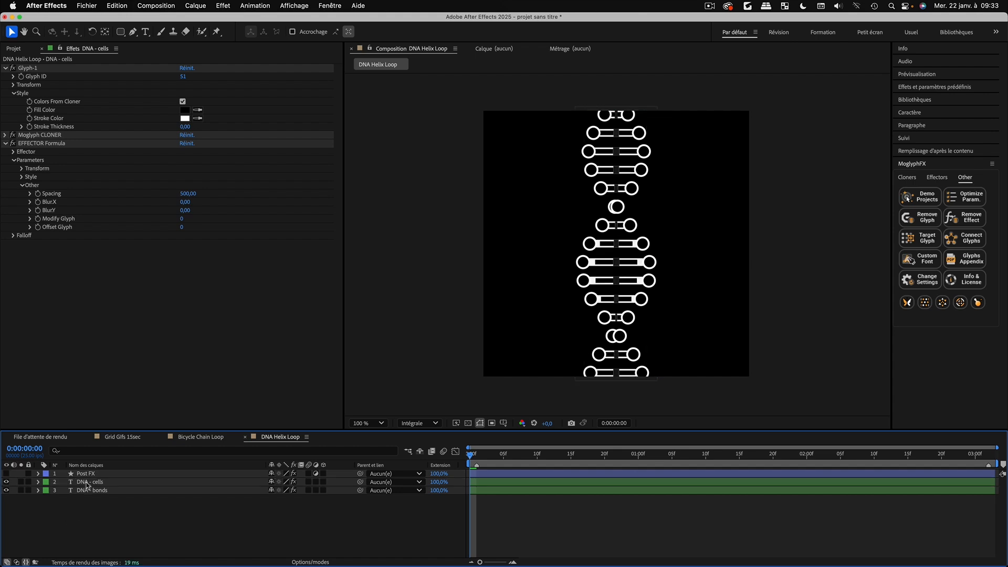
Show the layer Mode columns in the timeline and preview the DNA helix with the Post FX layer visible again
left_click(314, 563)
mouse_move(266, 464)
left_mouse_down()
mouse_move(224, 465)
mouse_move(262, 465)
mouse_move(252, 465)
left_mouse_up()
left_click(6, 474)
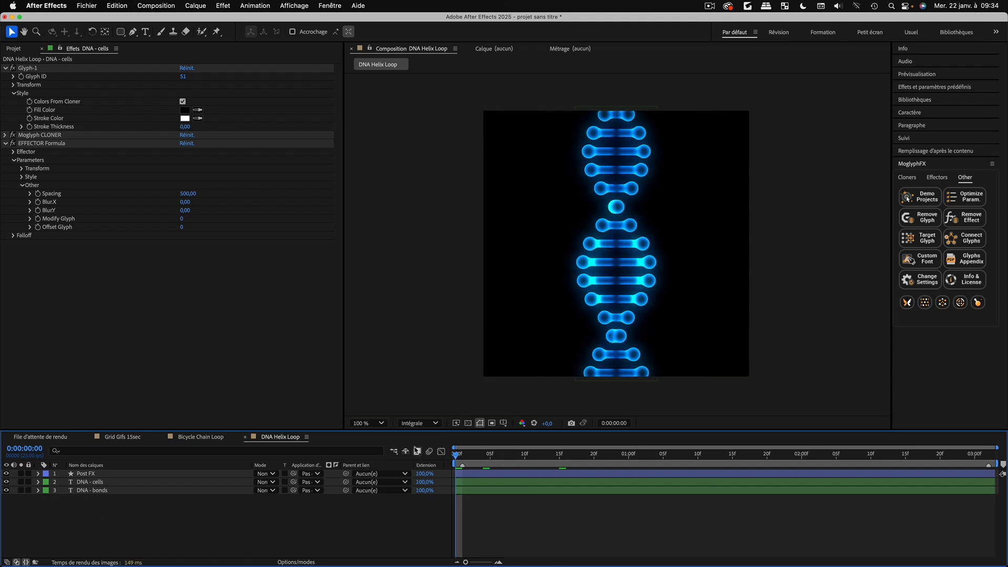
key("space")
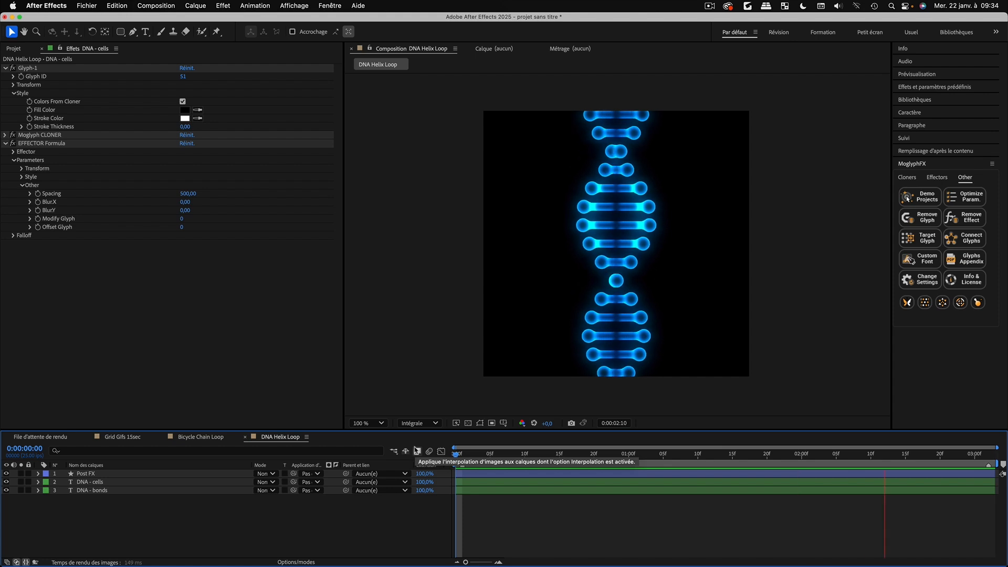
key("space")
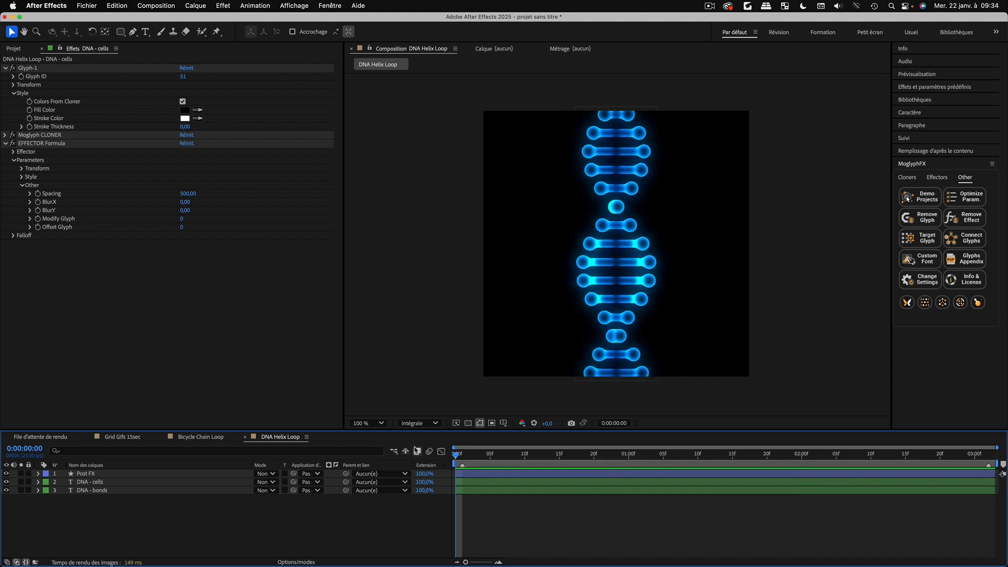
Return to the Bicycle Chain Loop composition and scrub it back to the first frame
left_click(197, 437)
left_click_drag(502, 458, 326, 469)
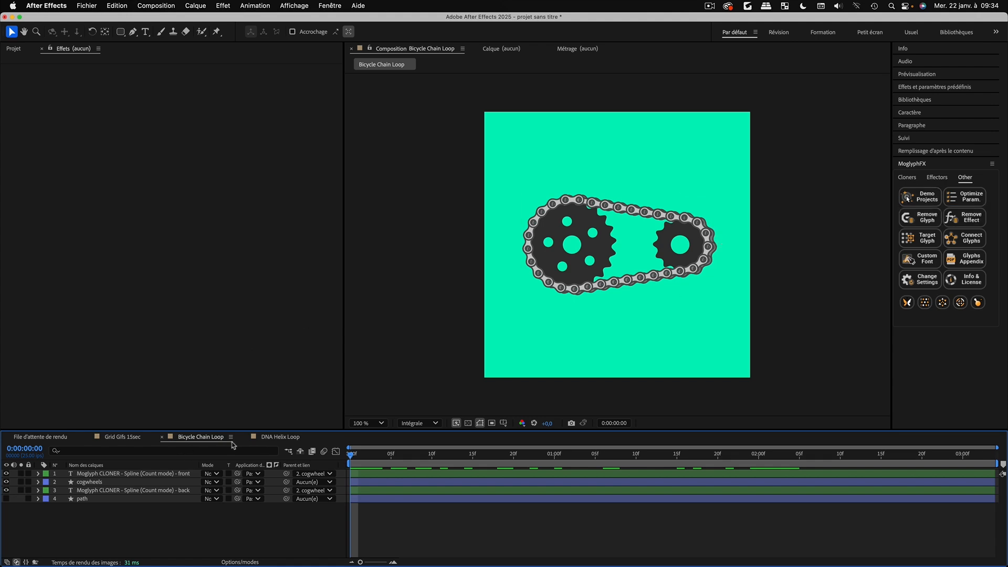
Browse the Demo Projects Library and import the Editable Chunky Text Glitch Anim project
left_click(920, 197)
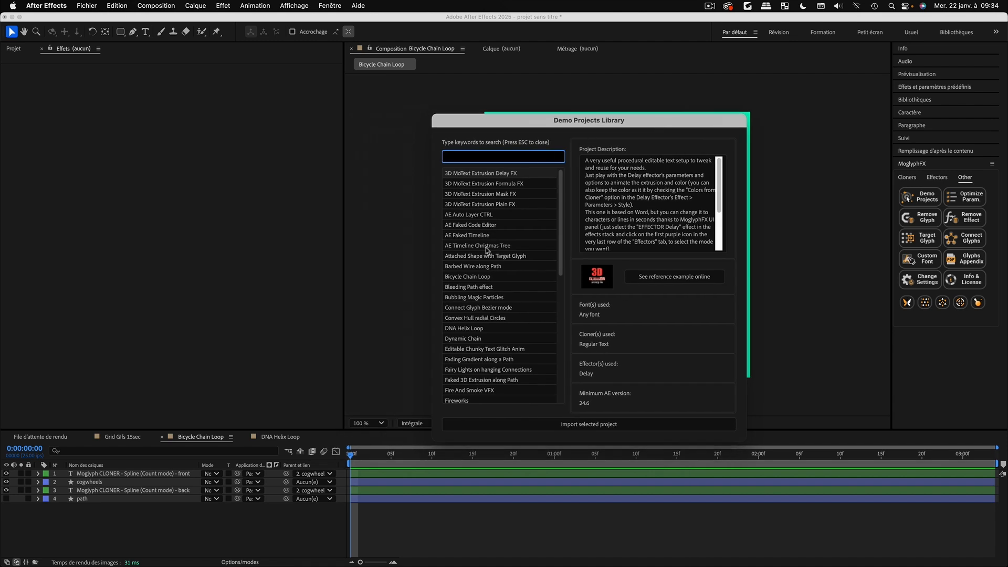
left_click(486, 248)
left_click(474, 265)
scroll(473, 294, "down", 3)
left_click(472, 306)
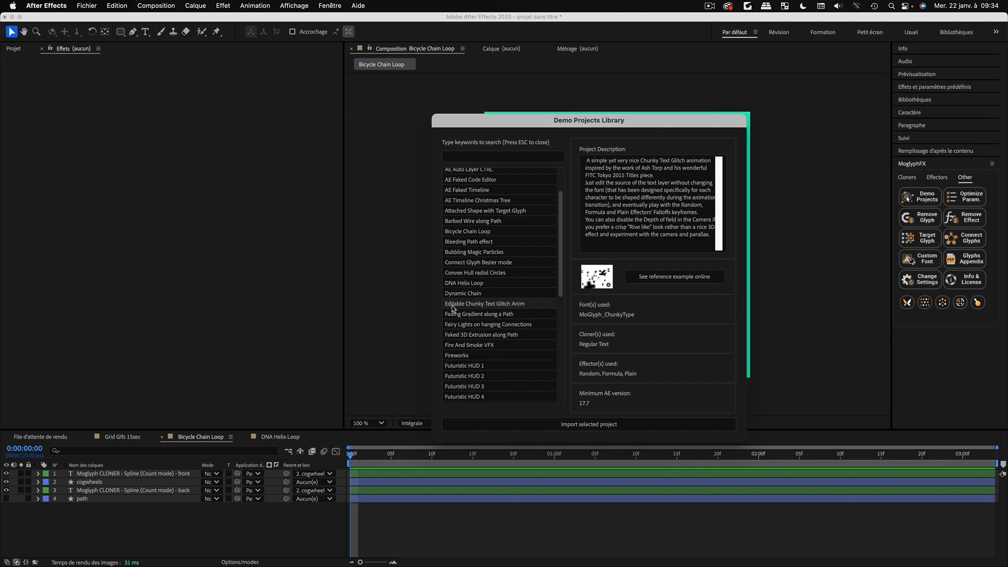
left_click(555, 426)
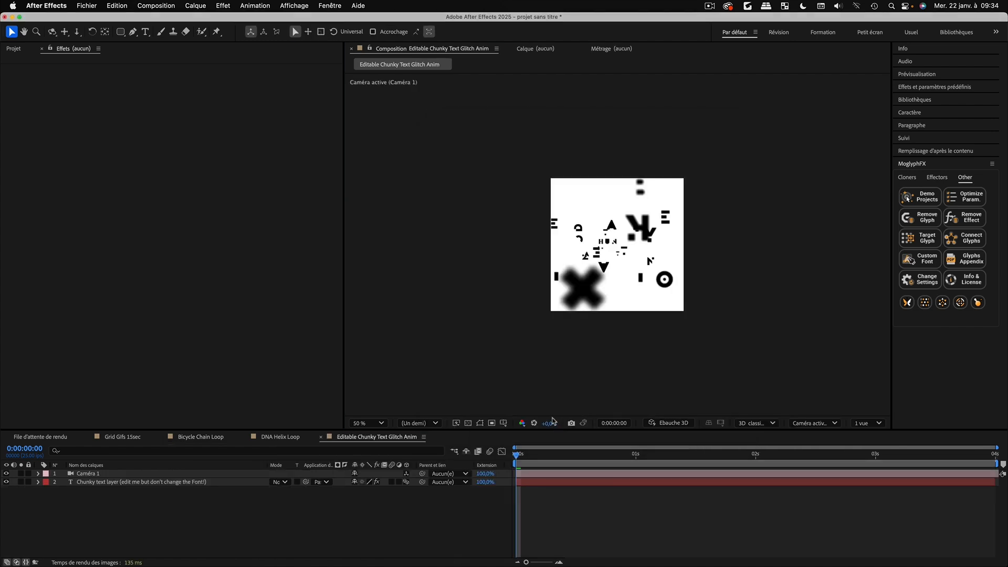
Scrub to 0:00:03:14 and replace the chunky text layer's wording with "MOTION DESIGN MADE SIMPLE WITH MOGLYPHFX", breaking lines after MADE and WITH
left_click_drag(529, 468, 943, 477)
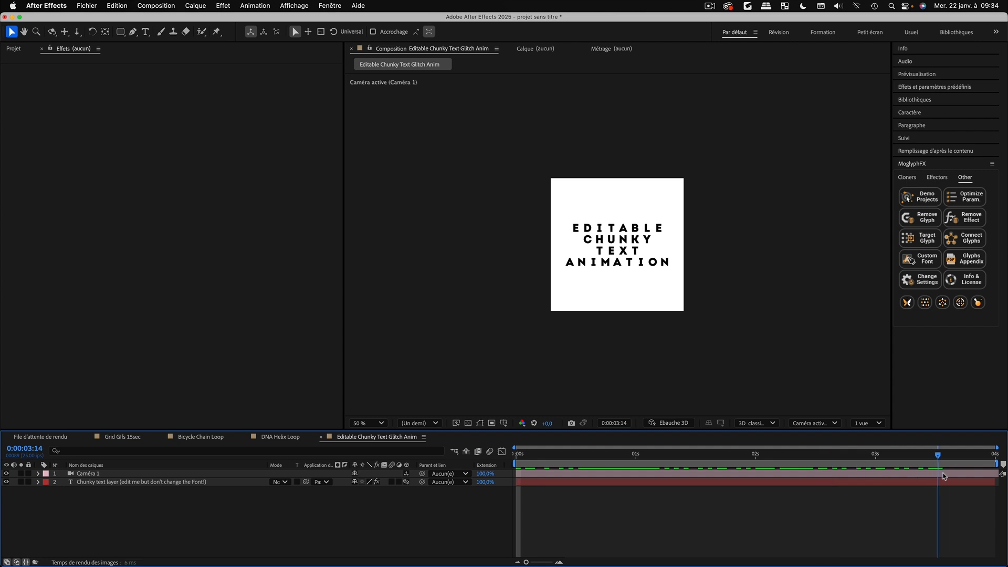
double_click(72, 484)
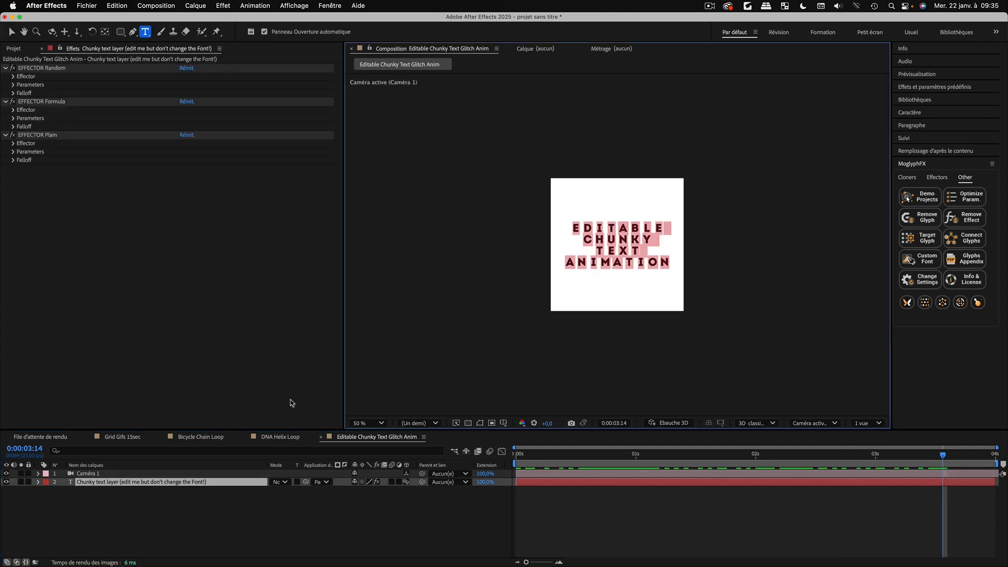
key("BackSpace")
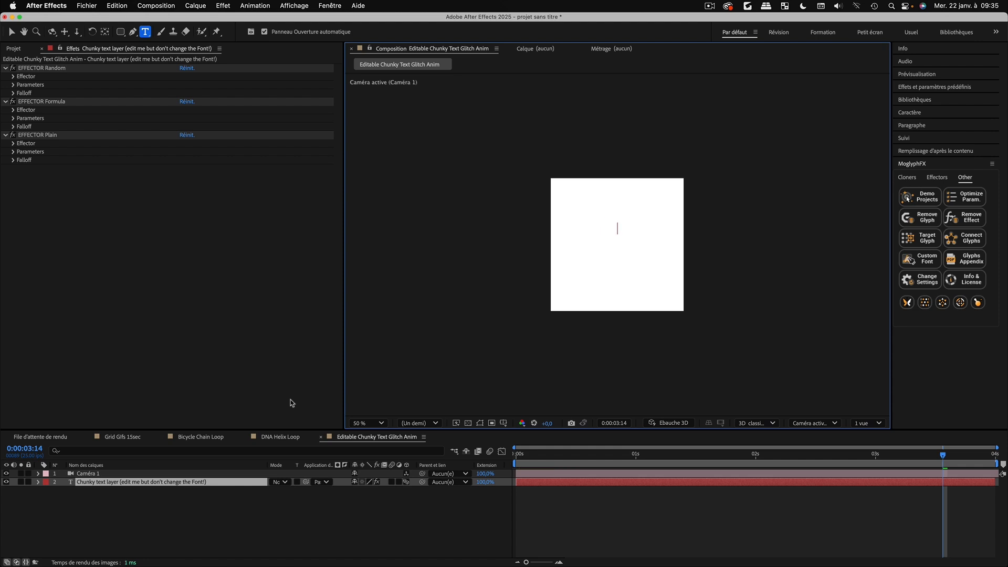
type("MOTION DESIGN")
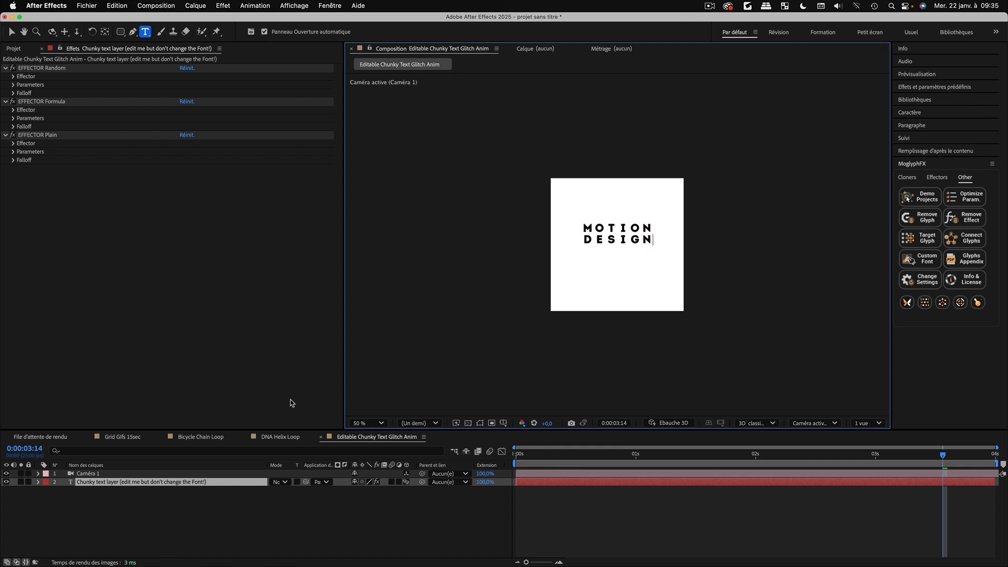
type(" MADE")
key("Return")
type("SIMPLE ")
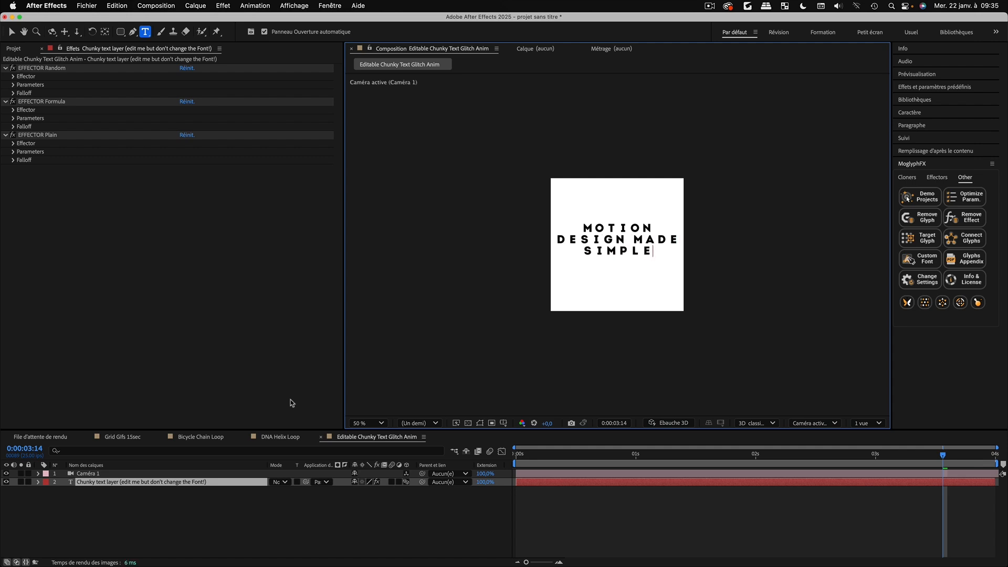
type("WITH")
key("Return")
type("MOGLYPHFX")
key("Escape")
key("v")
Set the chunky text layer's Y anchor point to 59, then deselect the layer
key("a")
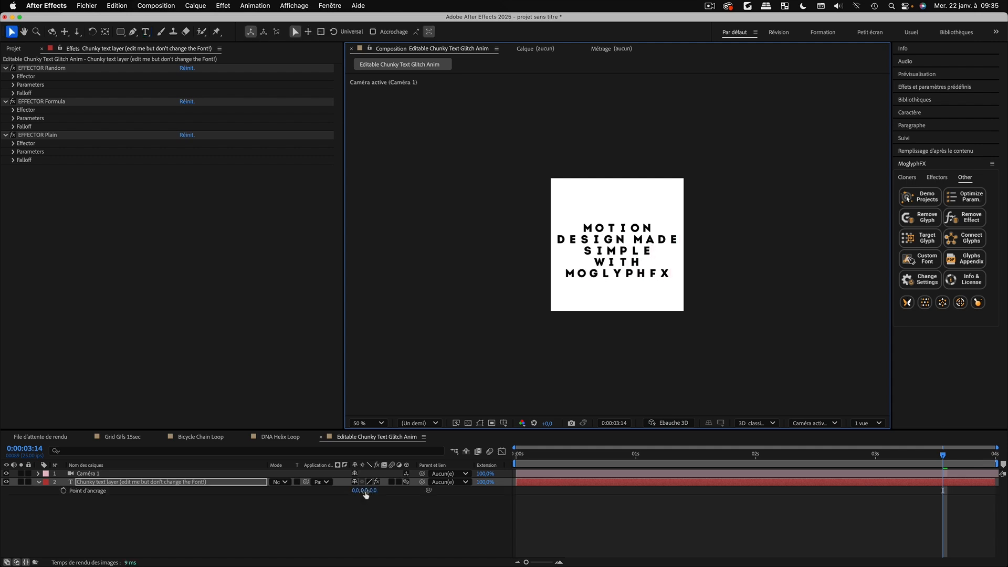
left_click_drag(365, 493, 395, 492)
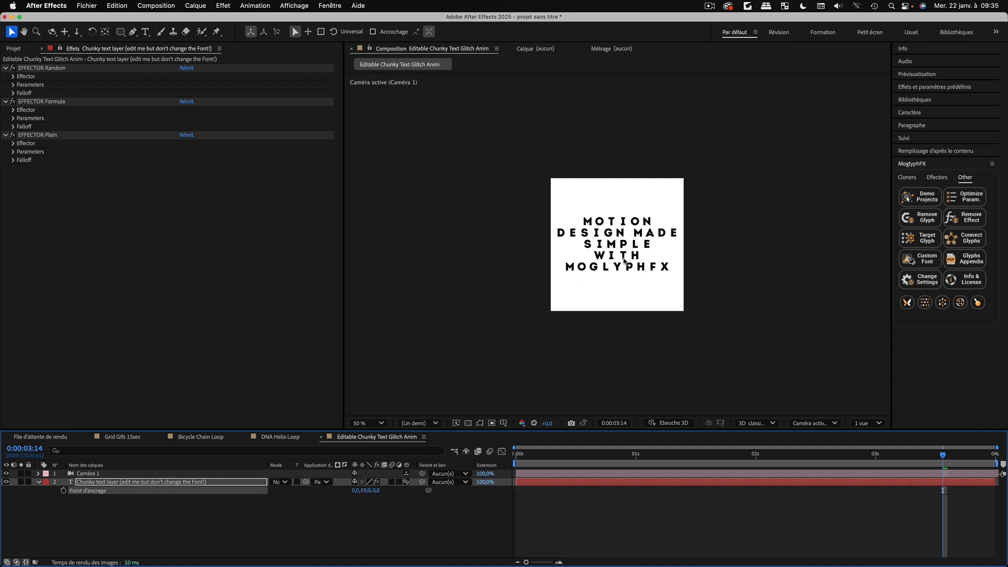
left_click(144, 521)
Preview the chunky text glitch animation from the first frame
left_click_drag(588, 455, 516, 455)
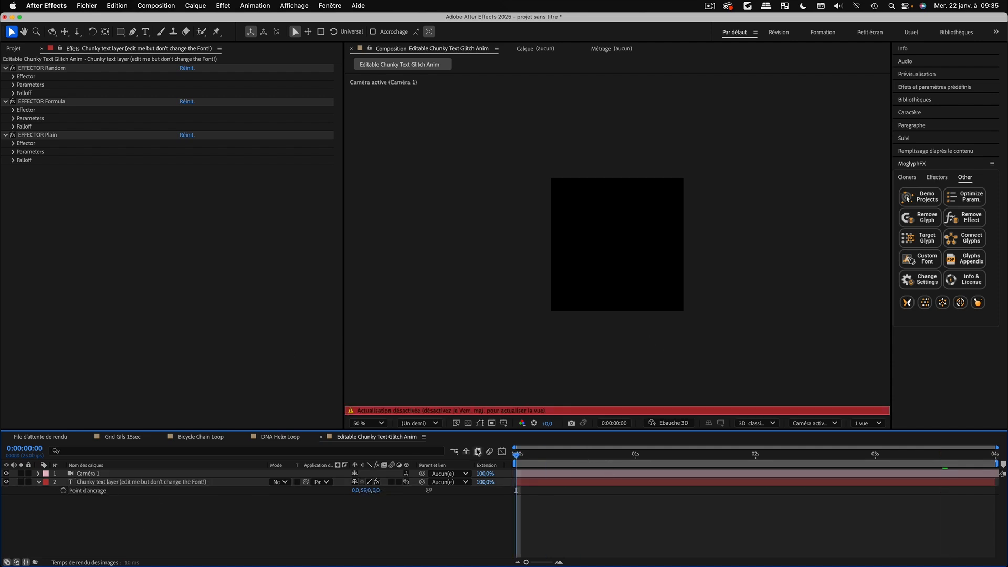
key("space")
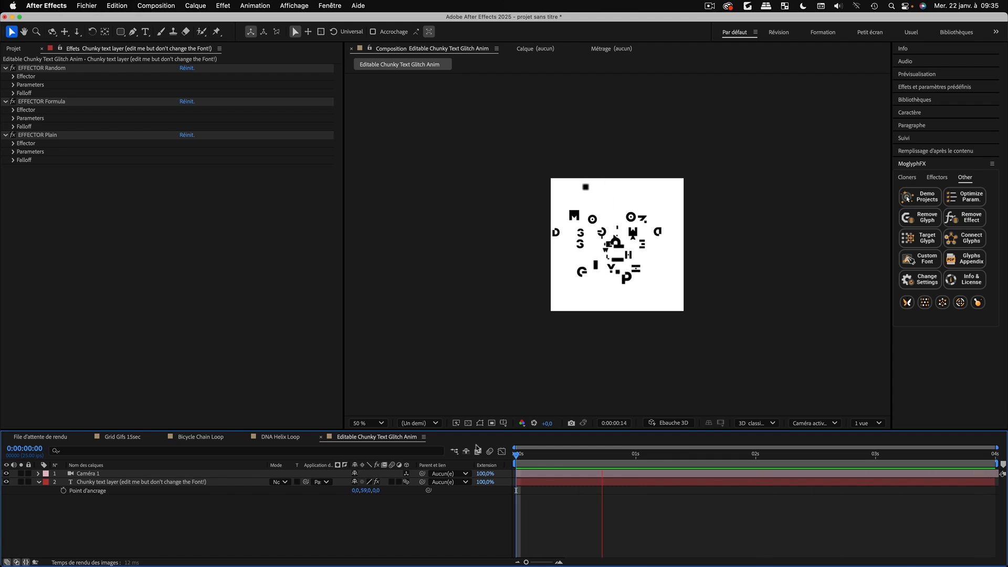
key("space")
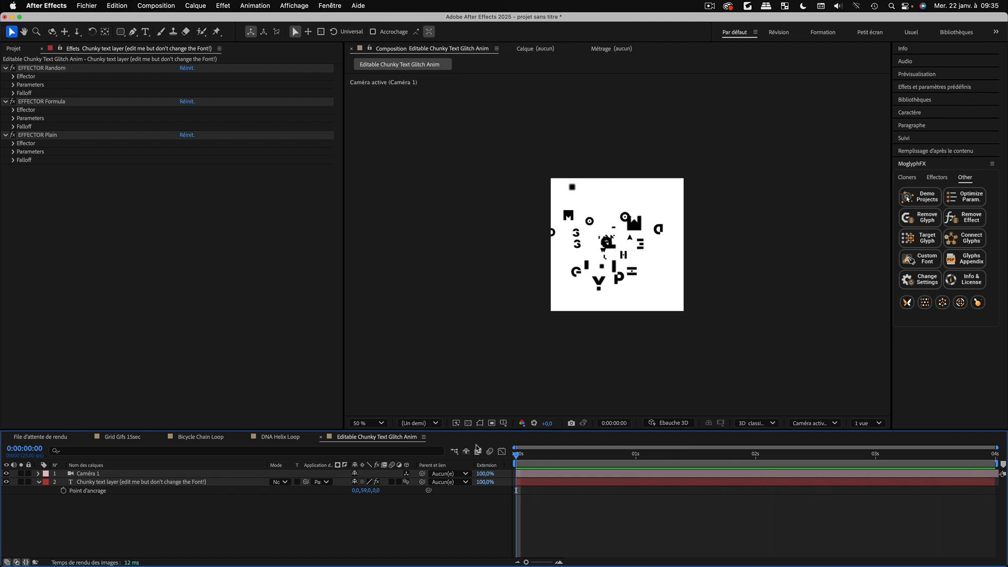
Look through the list of projects in the MoglyphFX Demo Projects Library
left_click(920, 197)
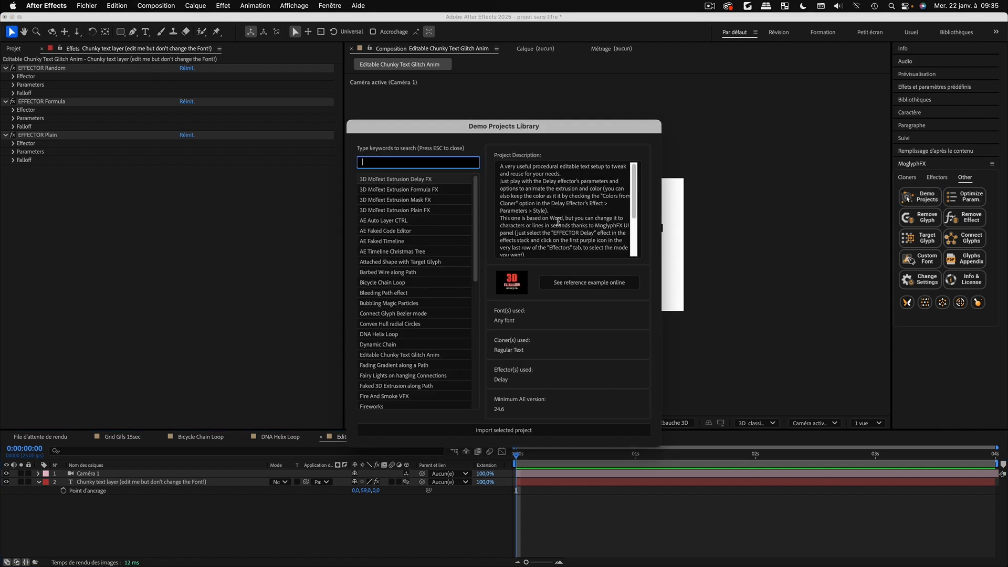
scroll(415, 319, "down", 5)
scroll(417, 321, "down", 5)
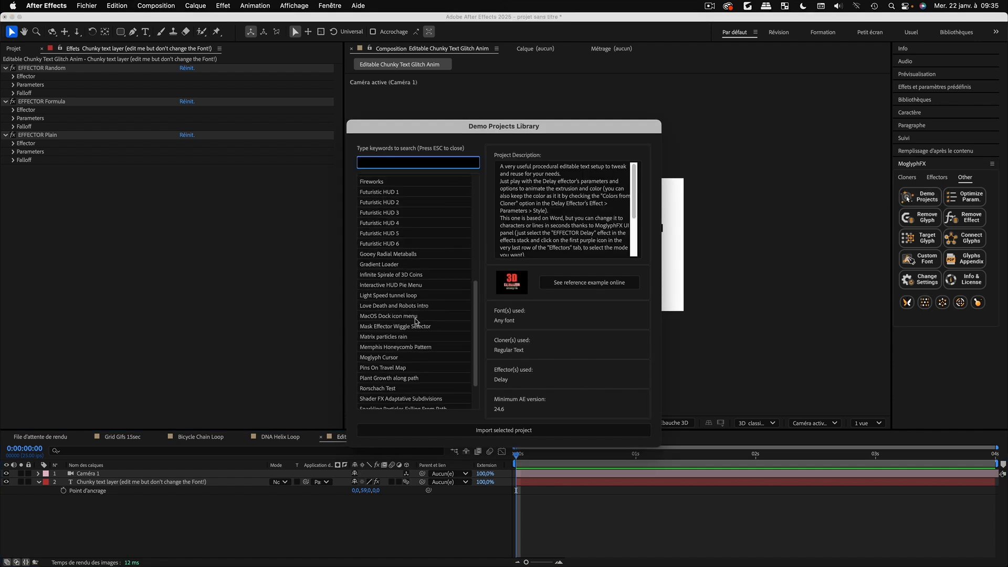
left_click_drag(475, 324, 471, 210)
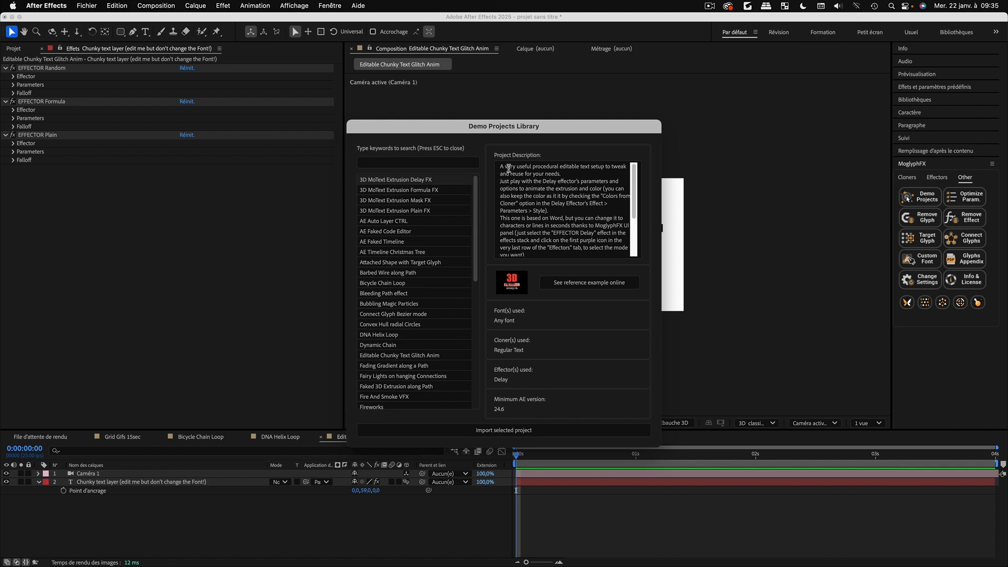
left_click_drag(509, 168, 544, 254)
left_click_drag(476, 213, 459, 314)
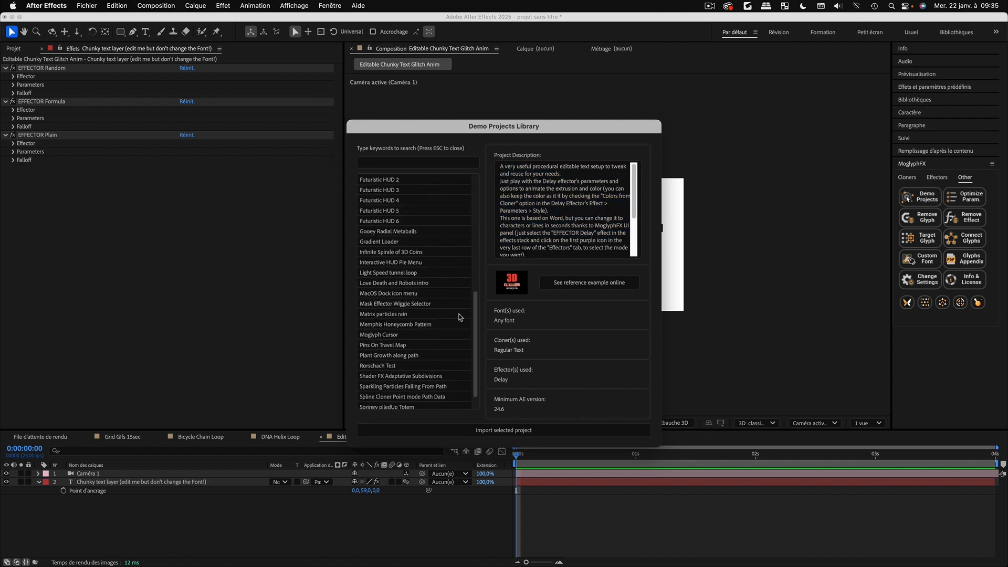
scroll(389, 231, "up", 3)
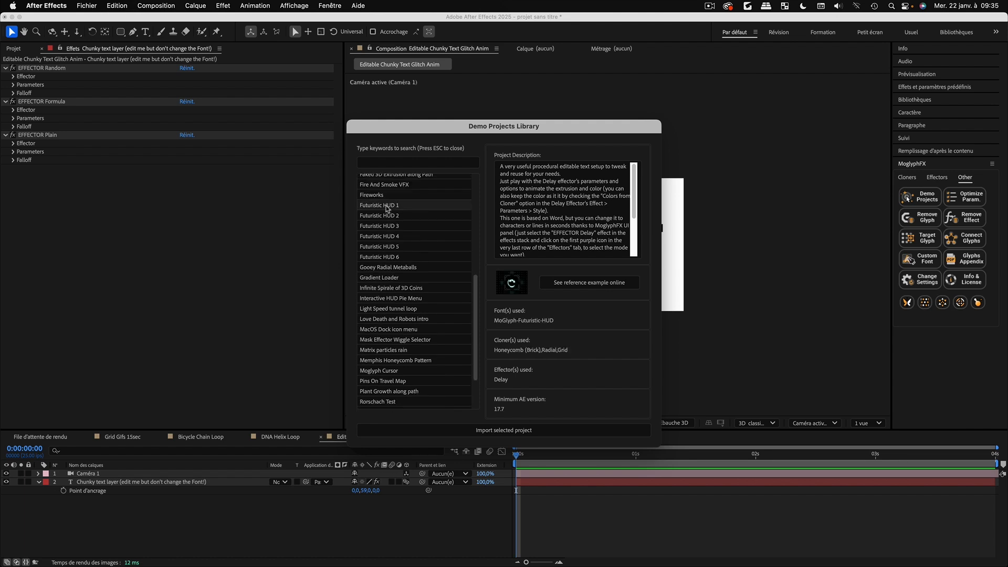
Compare the descriptions of the Futuristic HUD 1 to 6 demo projects and import Futuristic HUD 4
left_click(385, 208)
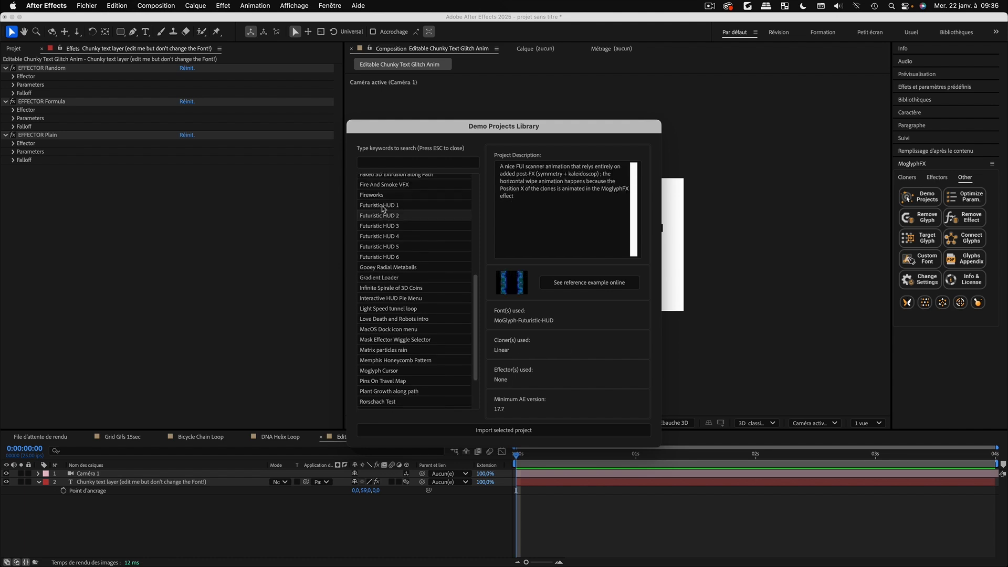
left_click(382, 207)
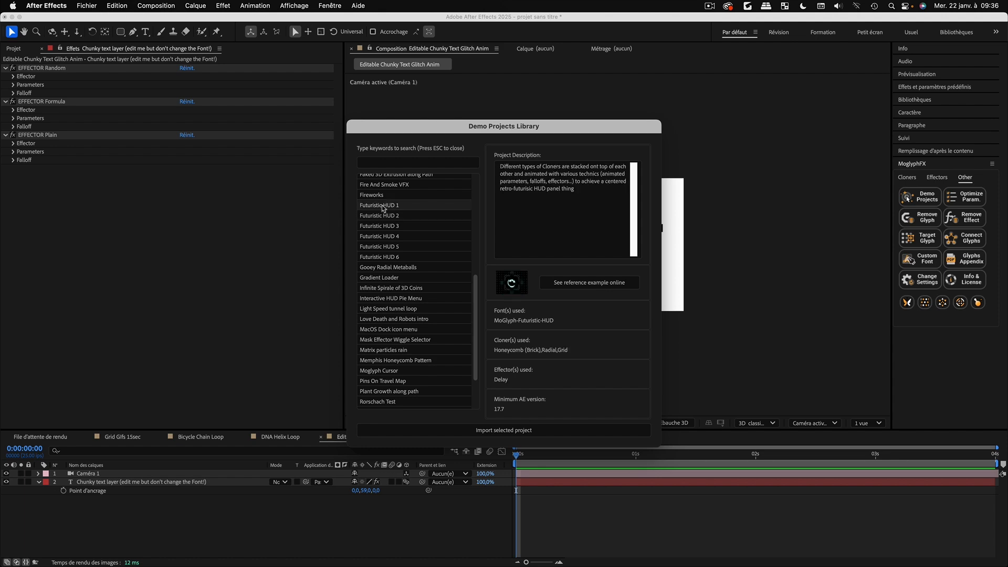
left_click(385, 217)
left_click(387, 226)
left_click(388, 236)
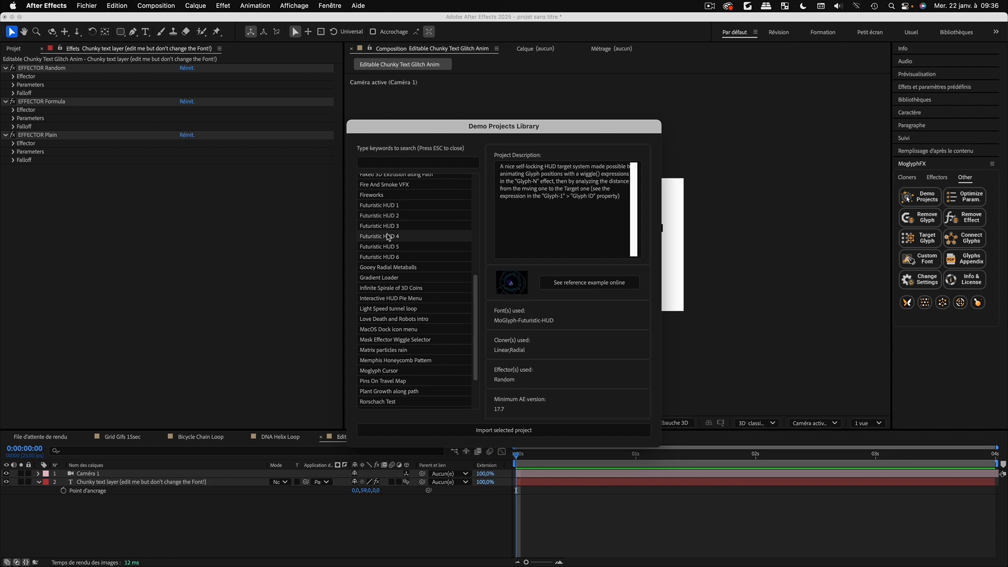
left_click(390, 247)
left_click(390, 257)
left_click(392, 206)
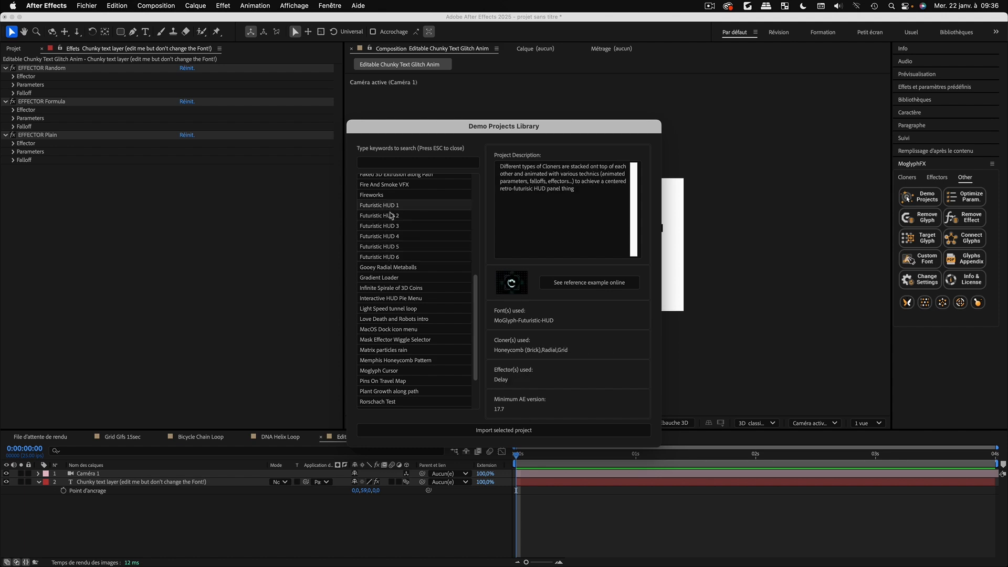
left_click(390, 216)
left_click(390, 226)
left_click(391, 236)
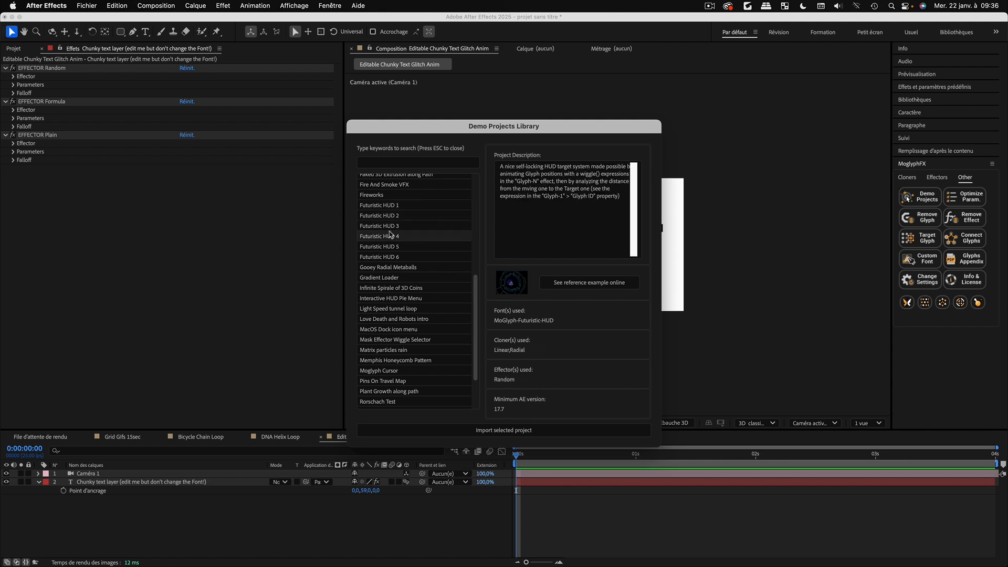
left_click(536, 431)
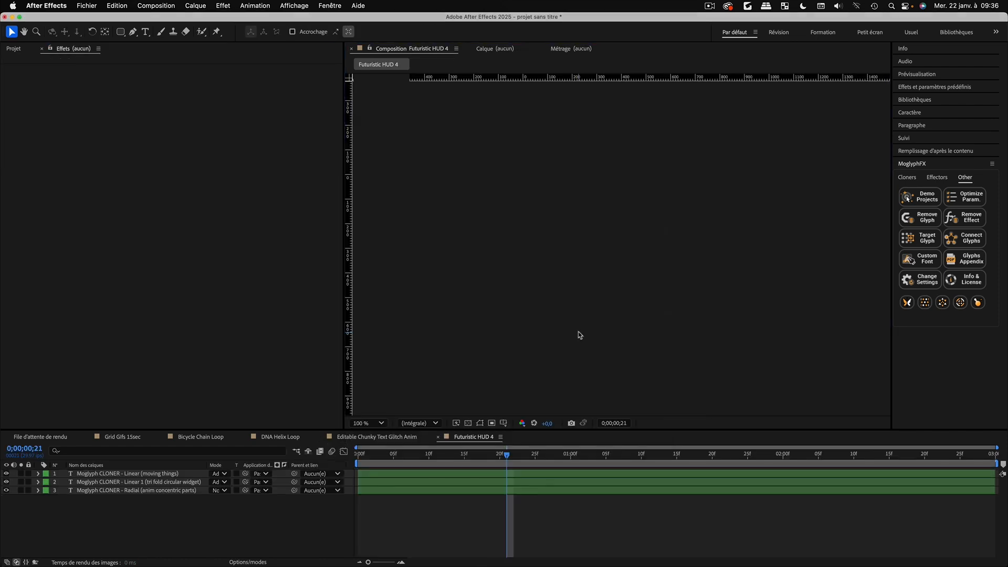
Preview the Futuristic HUD 4 composition from its first frame
left_click(504, 461)
key("space")
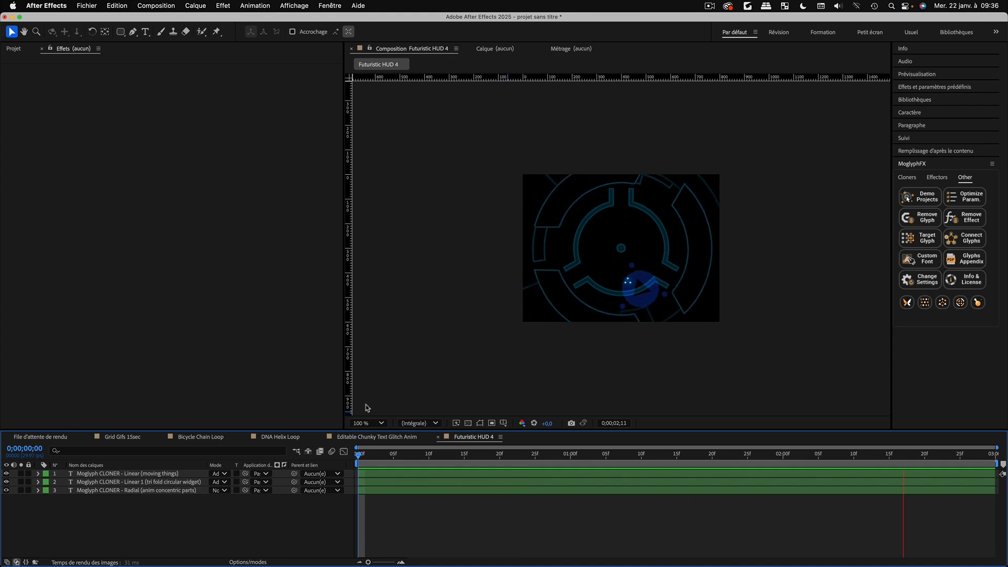
key("space")
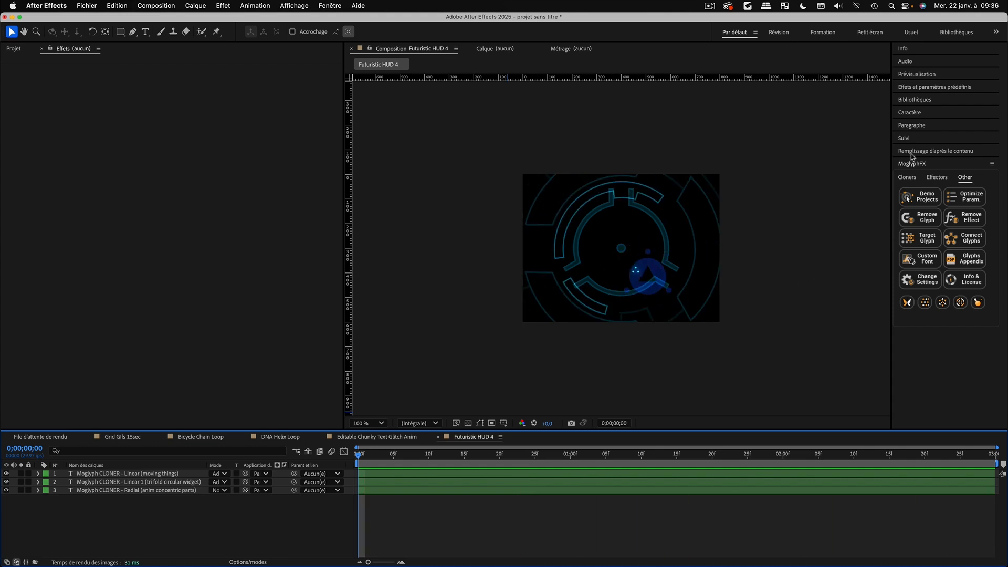
Import the Bubbling Magic Particles project from the Demo Projects Library
left_click(907, 199)
scroll(381, 270, "down", 3)
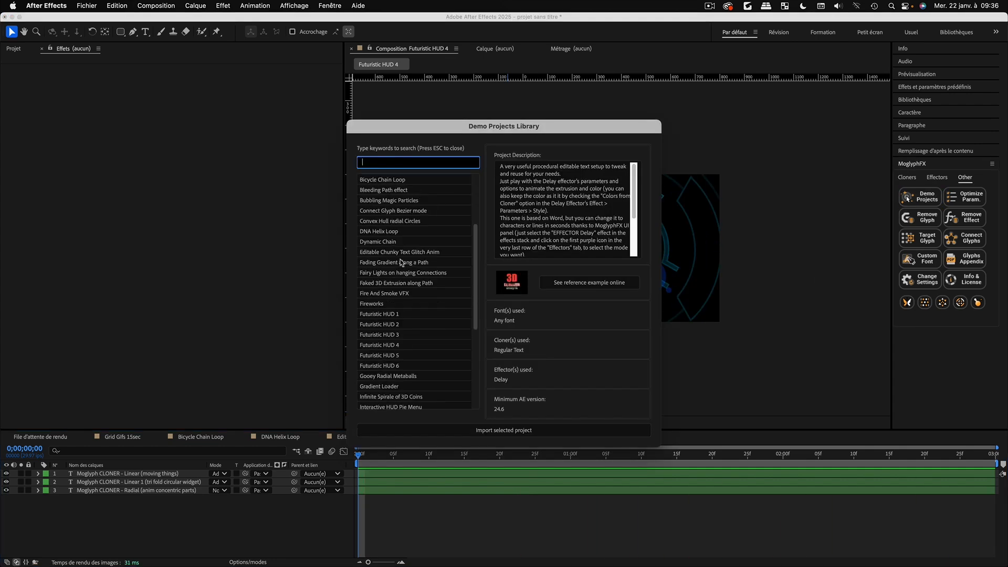
scroll(400, 262, "up", 2)
left_click(399, 264)
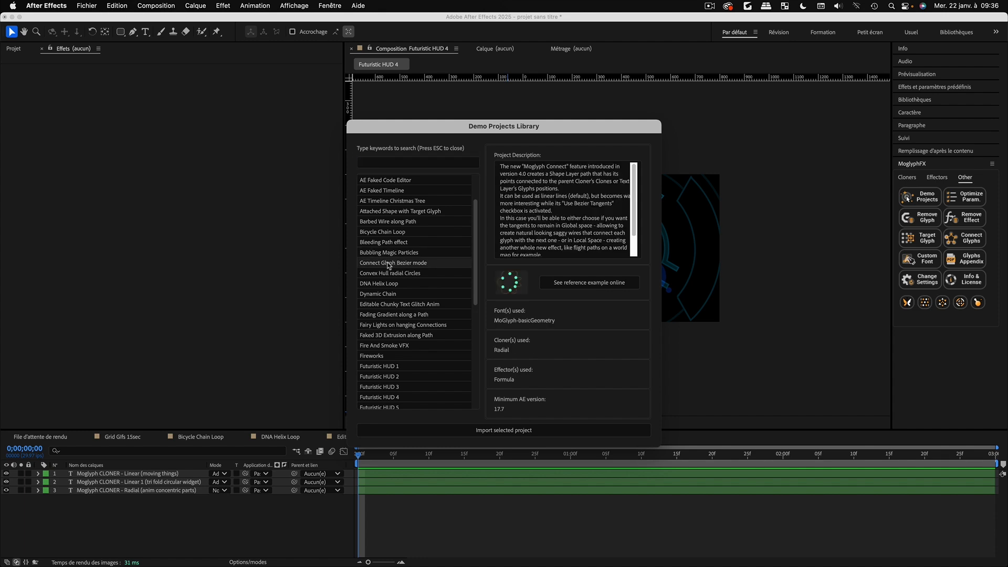
left_click(387, 254)
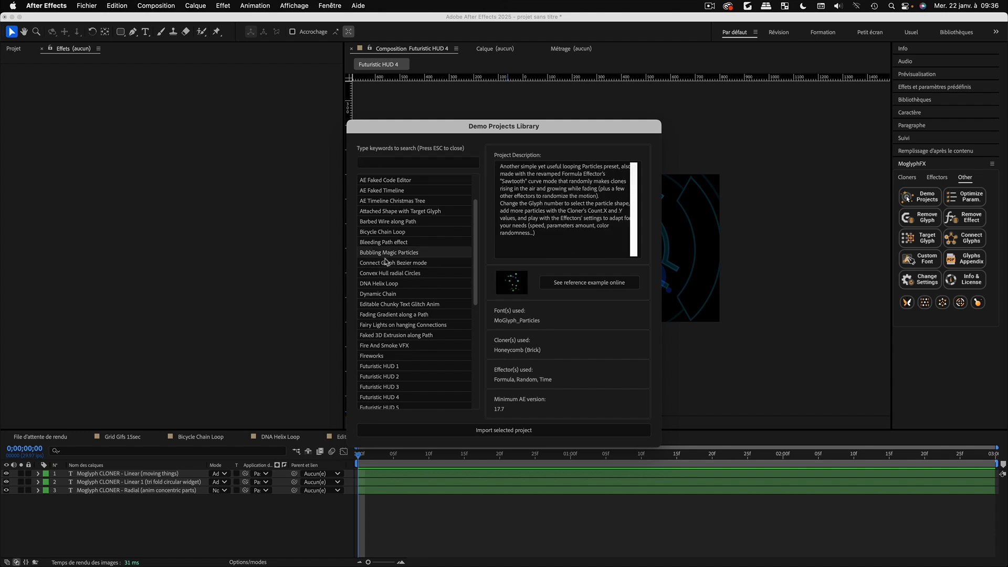
left_click(517, 430)
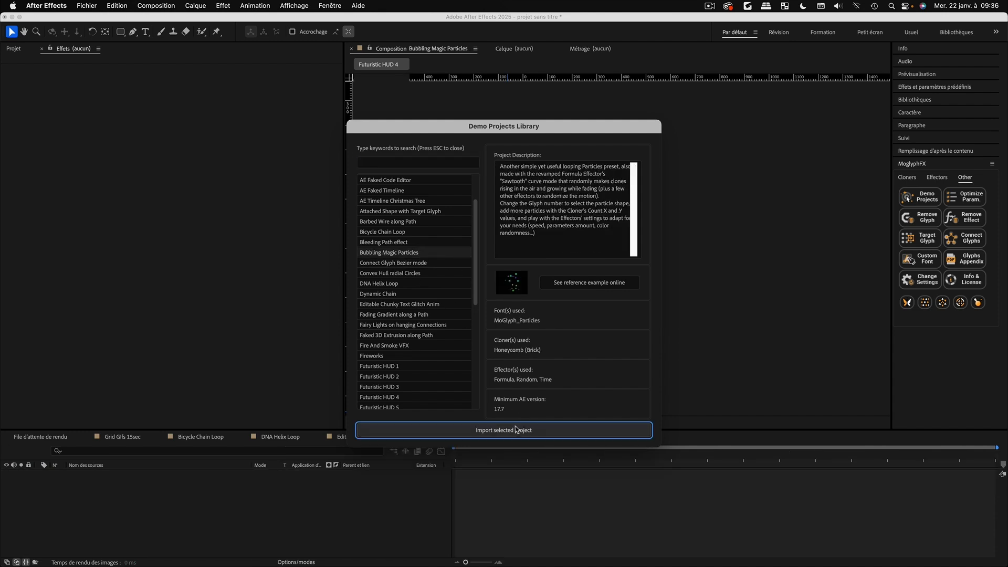
Reveal the Moglyph CLONER - Brick layer's keyframed properties and scrub to the Glyph ID keyframe at 0:00:02:14
left_click_drag(411, 453, 560, 453)
left_click(105, 475)
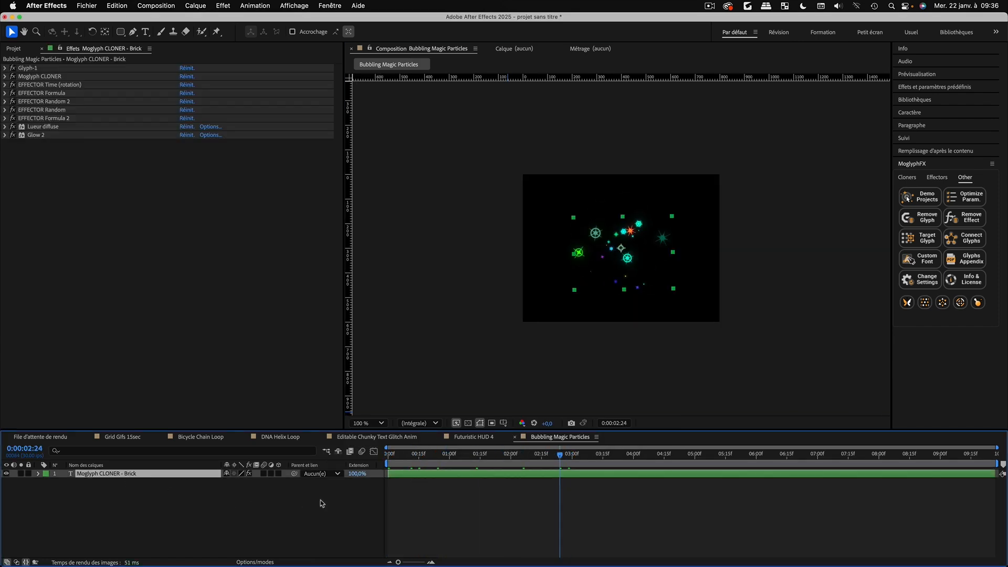
key("u")
left_click_drag(546, 463, 539, 464)
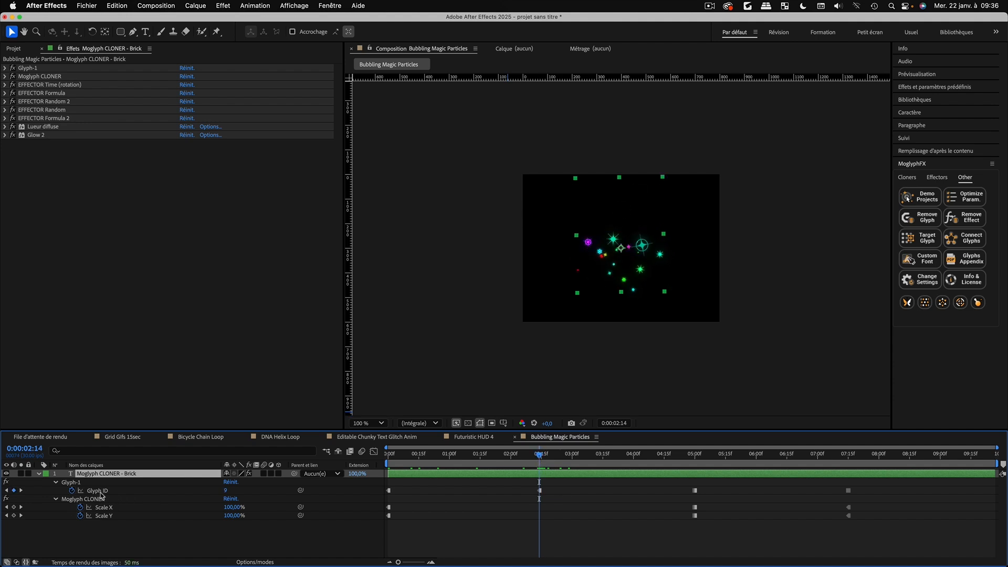
Preview the particles at 200% zoom from the first frame and from 0:00:05:00, then scrub to 0:00:07:16
key("period")
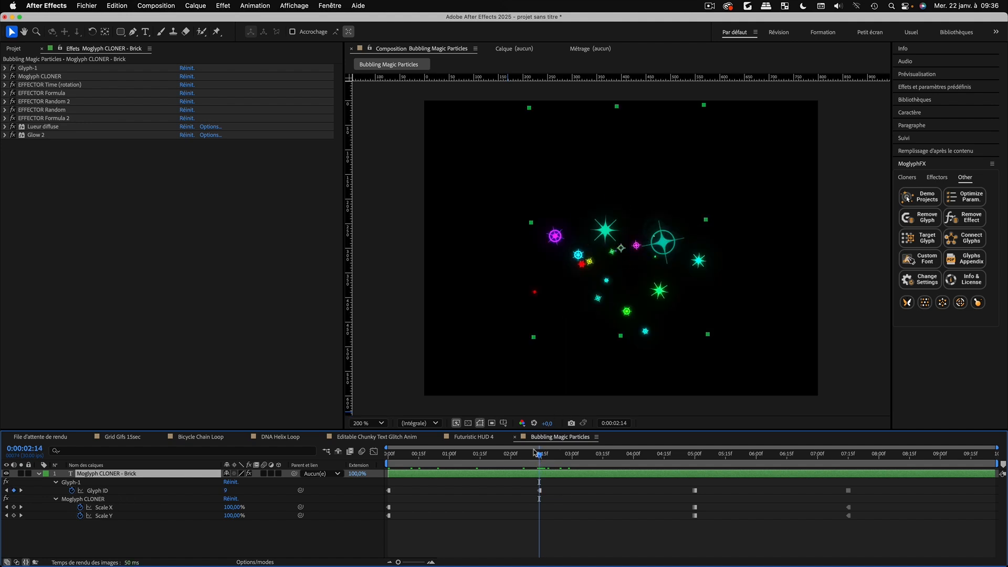
key("Home")
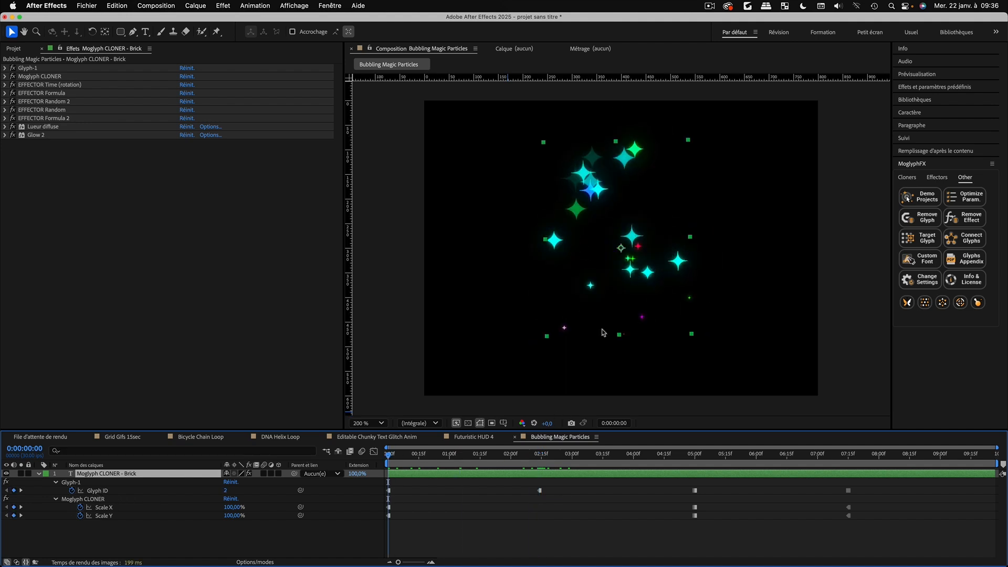
key("space")
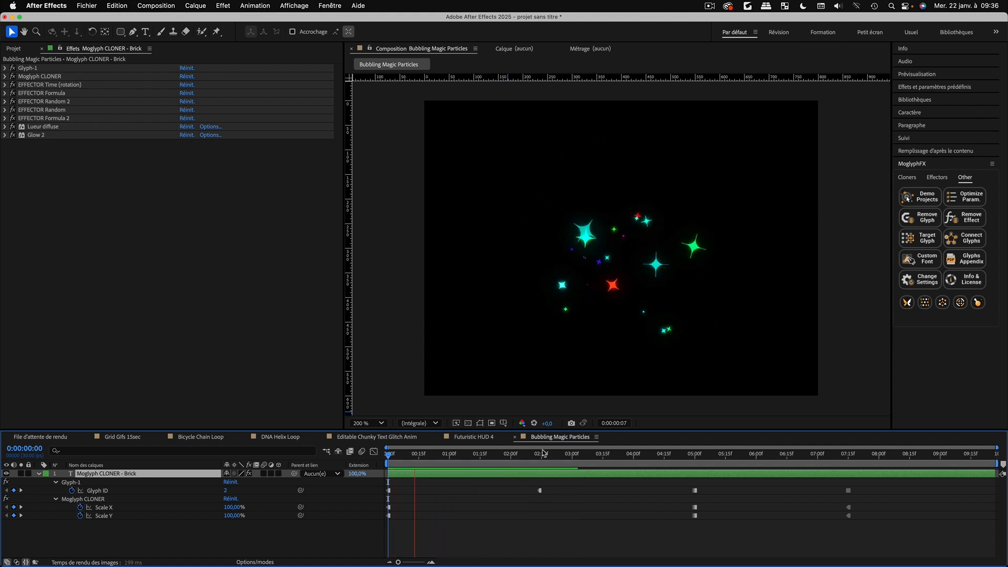
left_click_drag(543, 454, 696, 454)
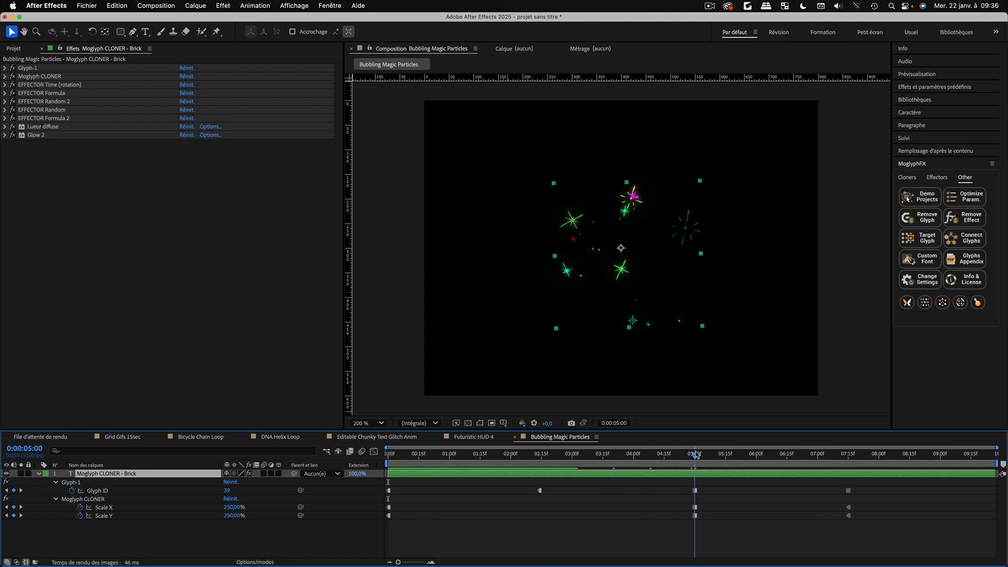
key("space")
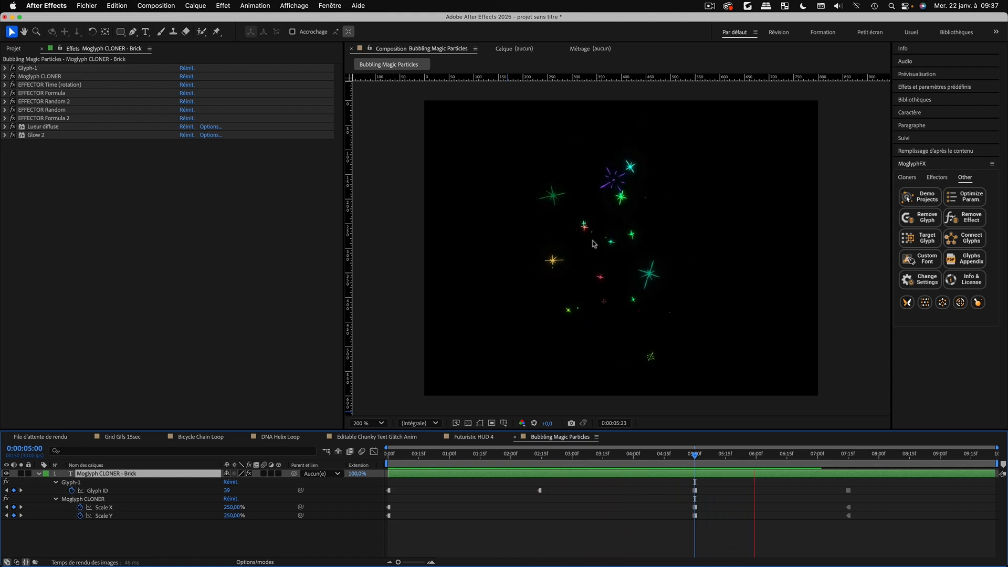
left_click_drag(696, 456, 853, 476)
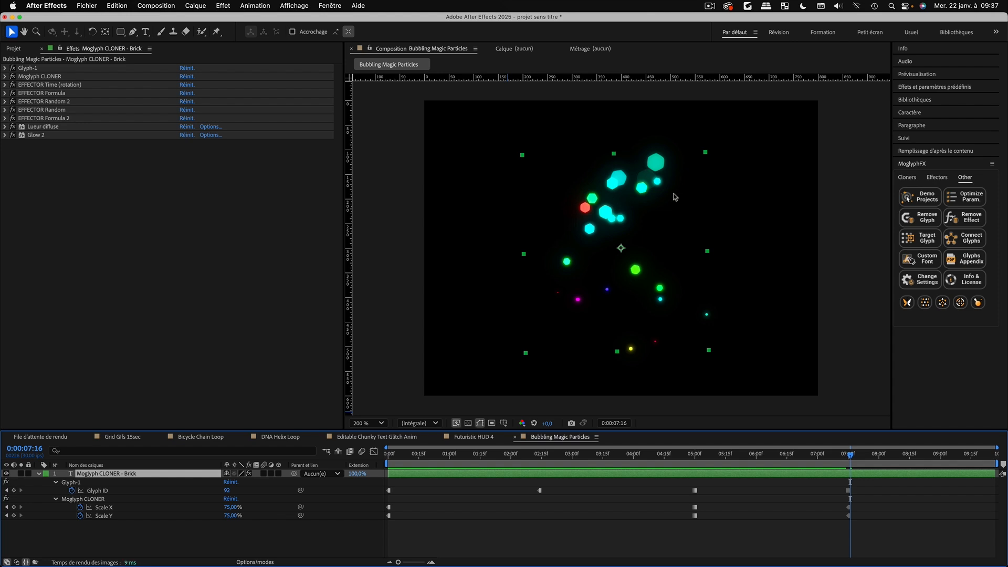
Search the Demo Projects Library for "bokeh" and import the Fairy Lights on hanging Connections project
left_click(920, 196)
scroll(419, 252, "down", 5)
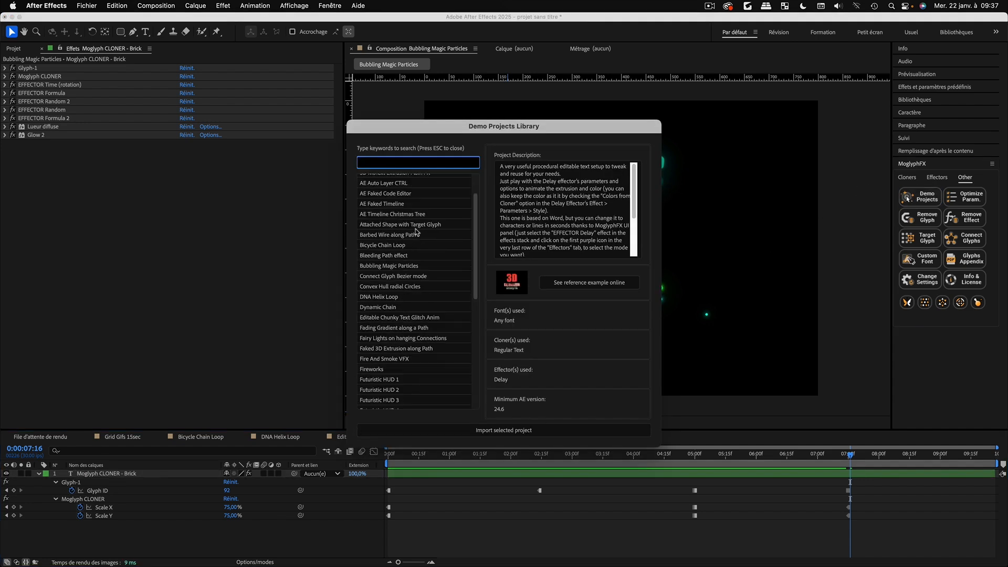
left_click(383, 244)
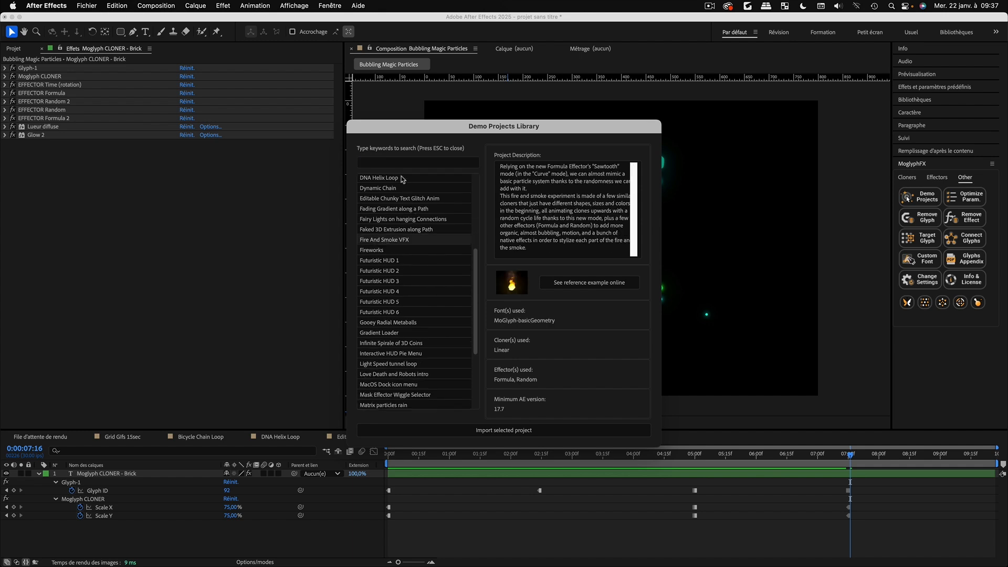
type("bokeh")
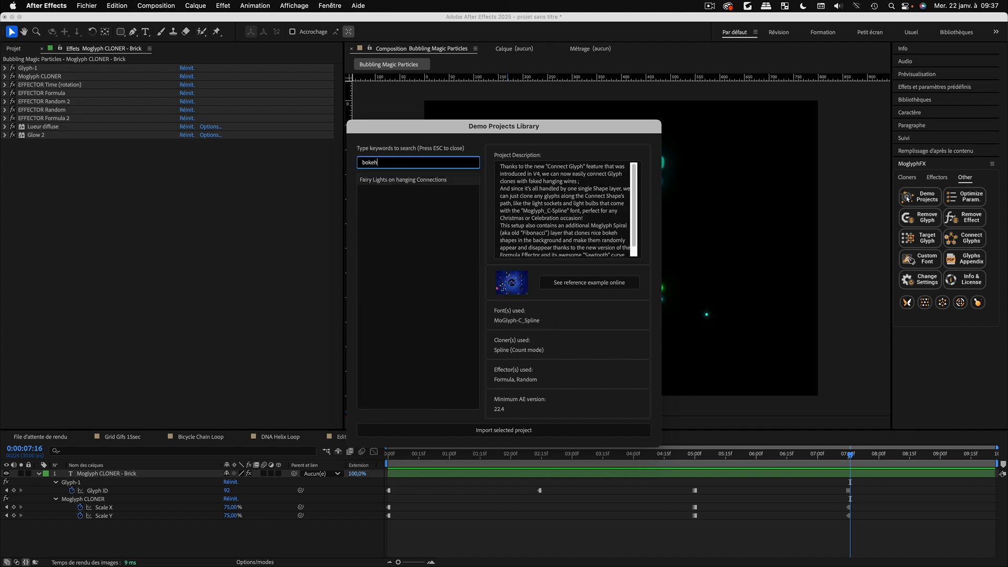
left_click(372, 181)
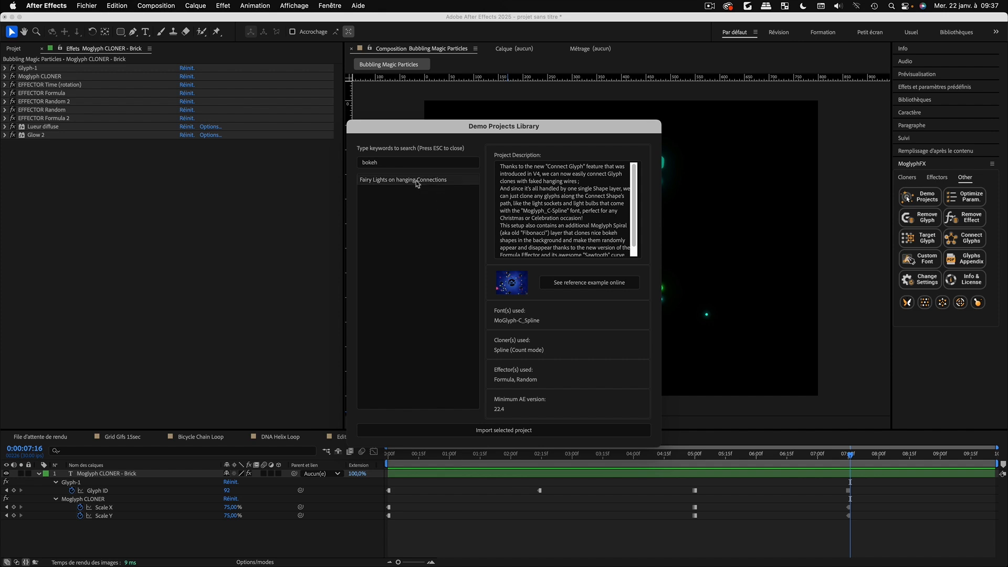
left_click(526, 432)
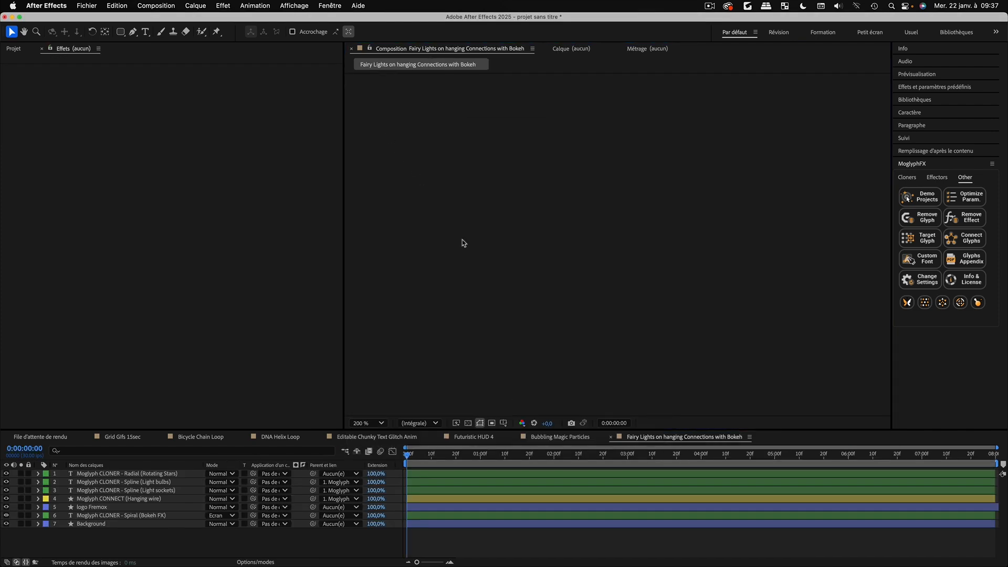
Scrub the fairy lights composition to 0:00:00:23 and hide the Rotating Stars, Light bulbs and Light sockets cloner layers
left_click_drag(426, 456, 464, 455)
scroll(630, 220, "down", 1)
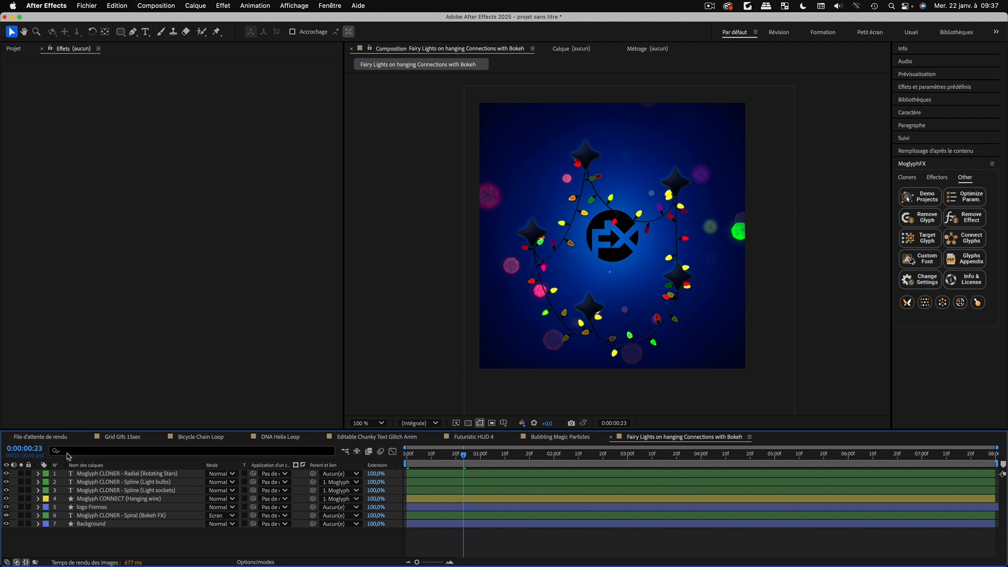
left_click_drag(12, 475, 8, 488)
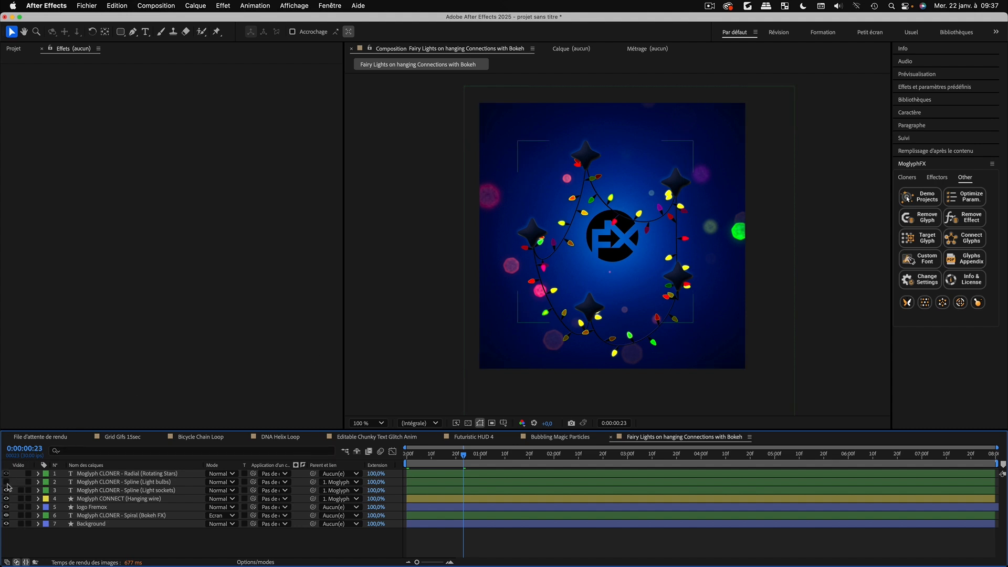
Select the Spiral (Bokeh FX) cloner layer and play a preview of its animated particles
left_click(92, 517)
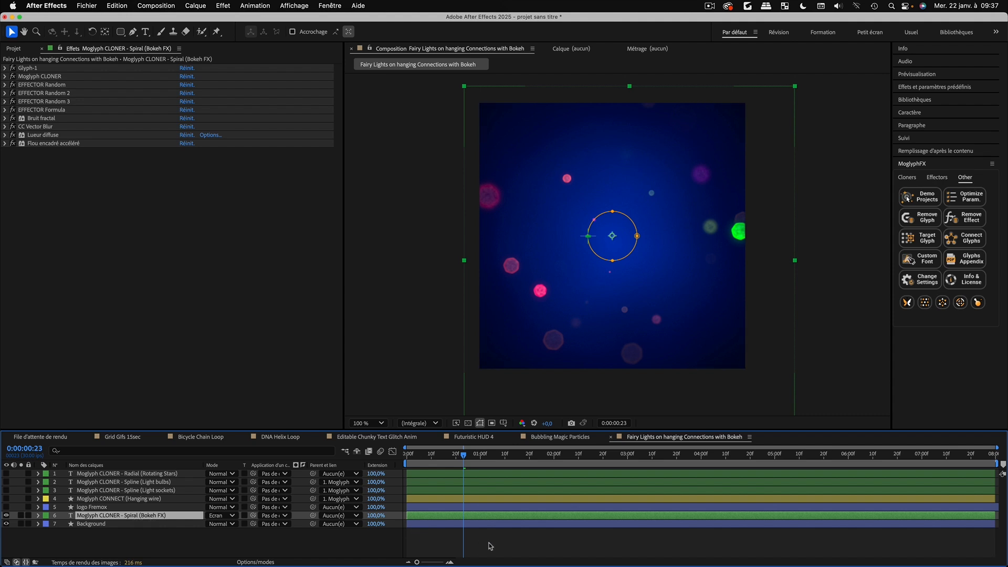
left_click(524, 530)
key("space")
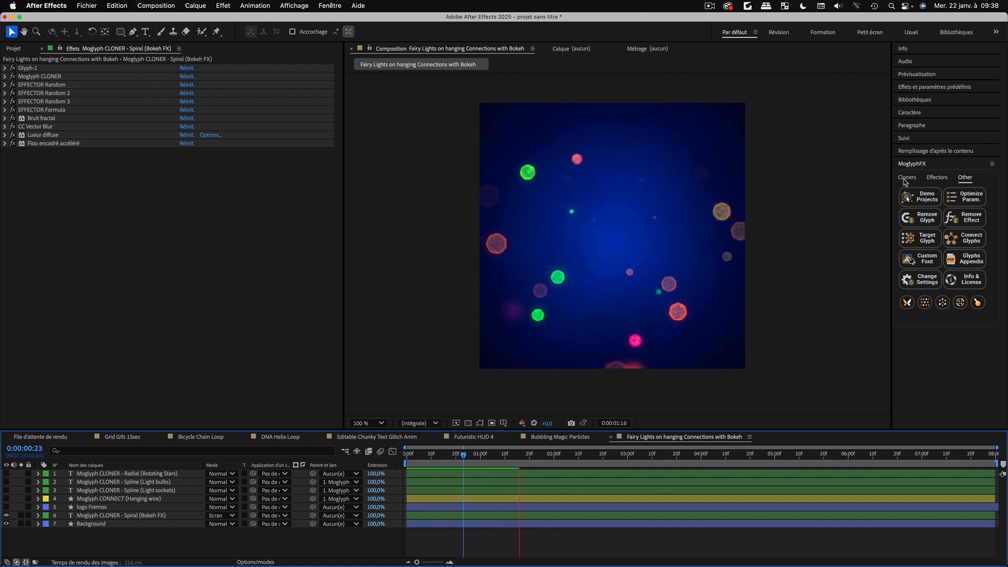
Review the MoglyphFX cloners and effectors, and examine the curve animation options of the layer's EFFECTOR Formula
left_click(907, 177)
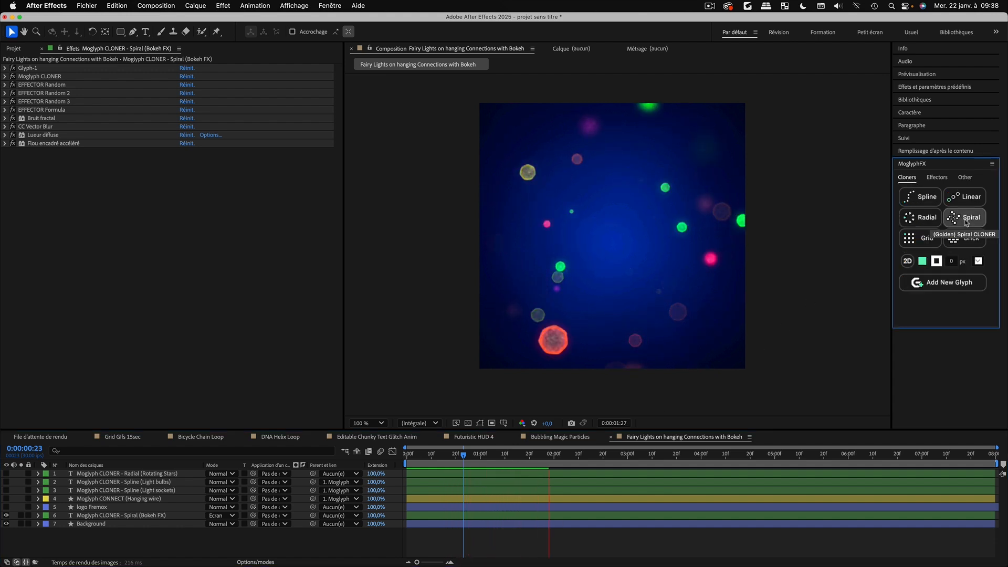
left_click(937, 177)
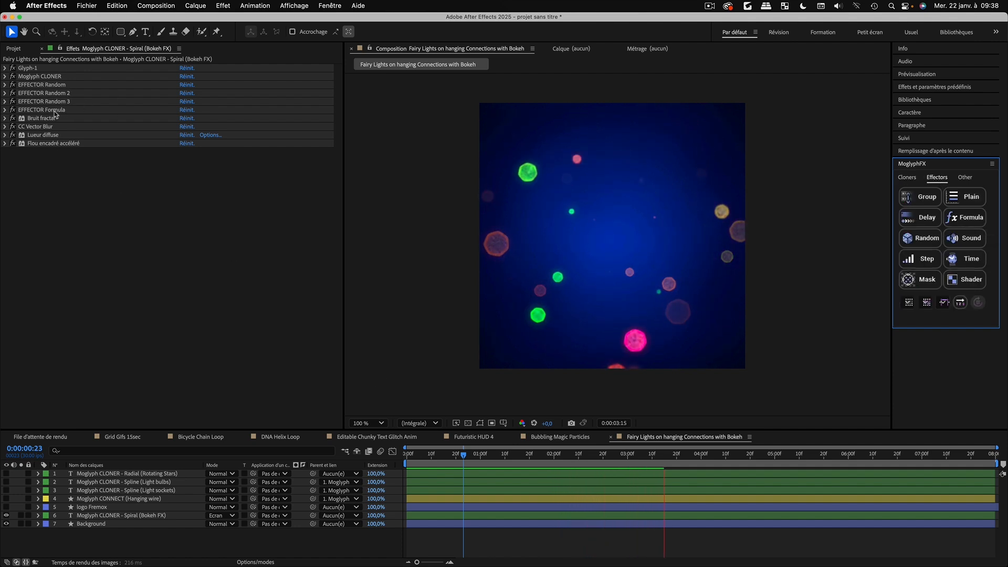
left_click(5, 110)
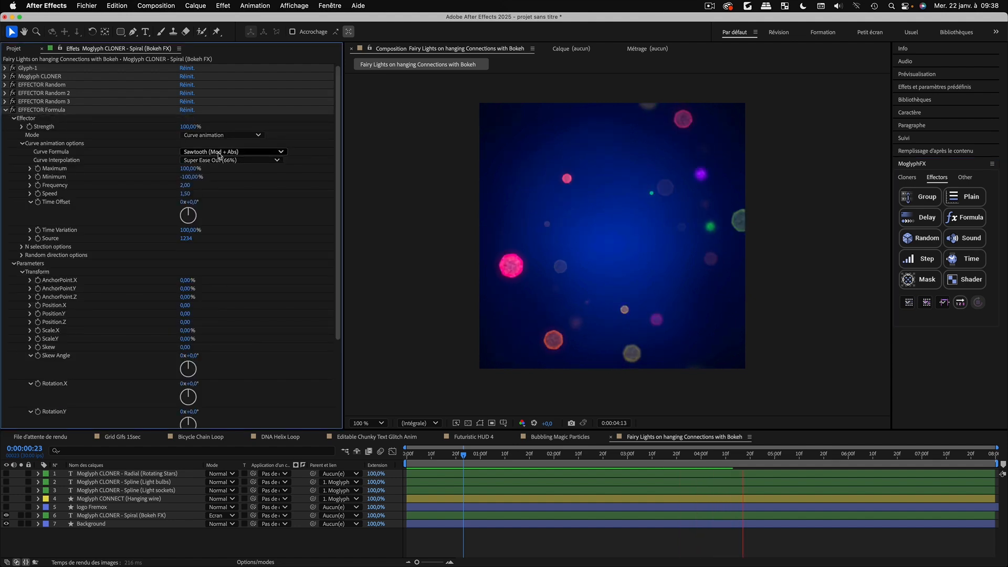
left_click(6, 110)
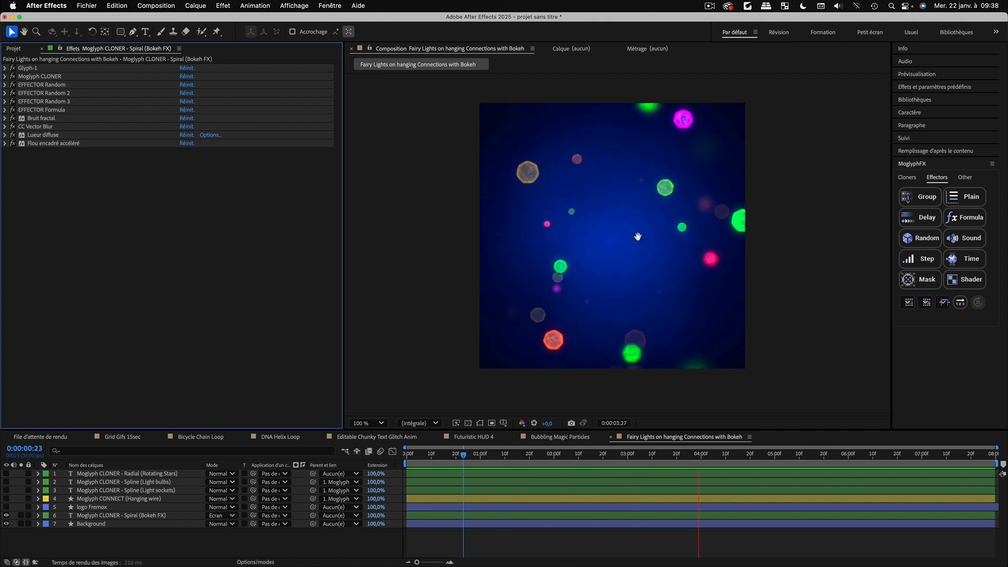
key("space")
Browse the list of projects in the MoglyphFX Demo Projects Library, and close the library
left_click(965, 178)
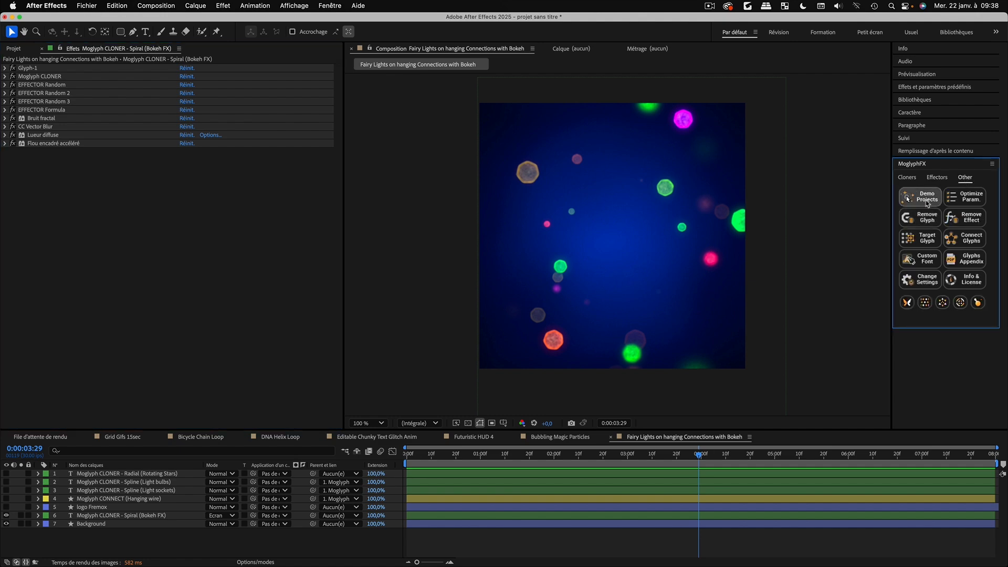
left_click(907, 200)
scroll(413, 312, "down", 5)
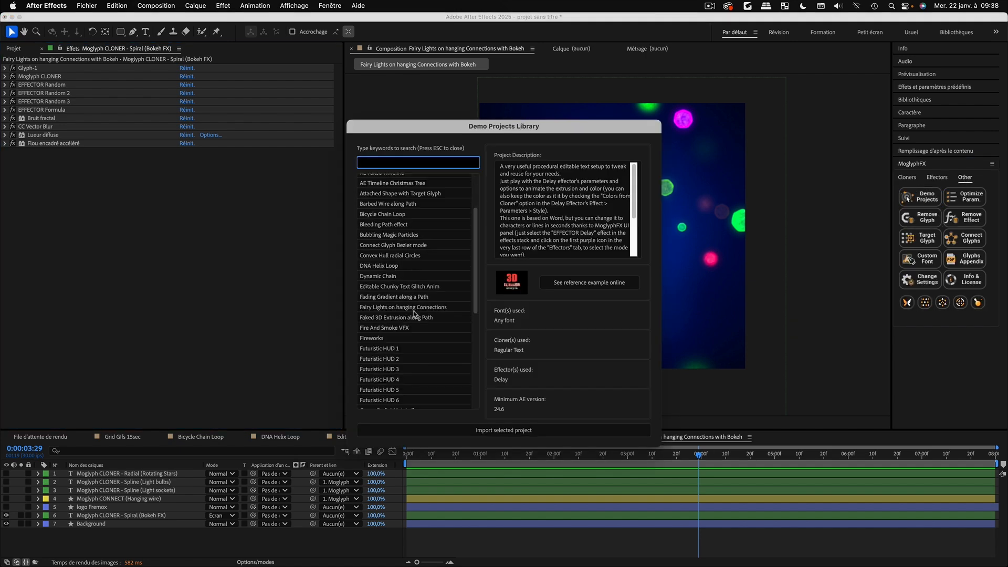
scroll(414, 312, "up", 5)
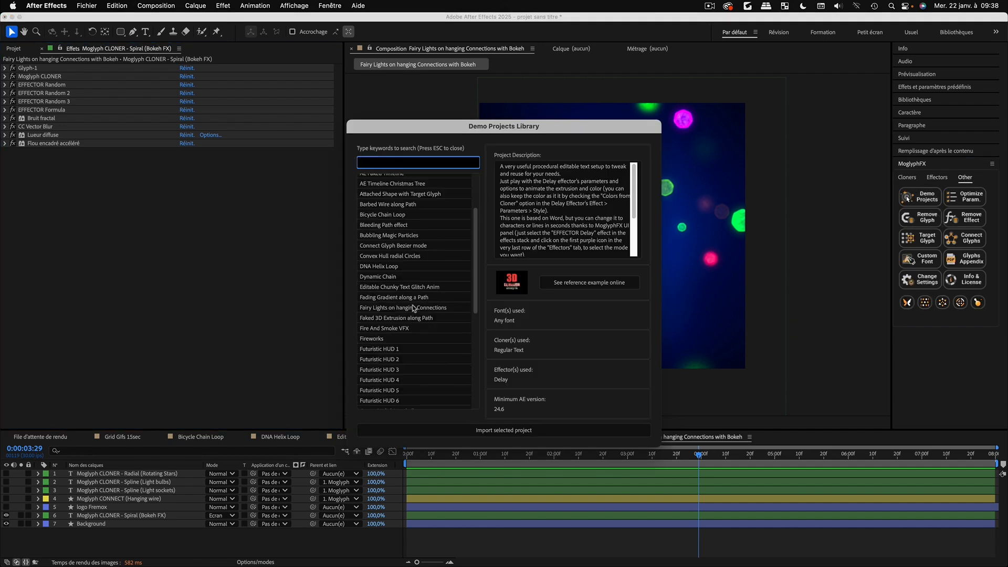
left_click_drag(391, 128, 427, 129)
key("Escape")
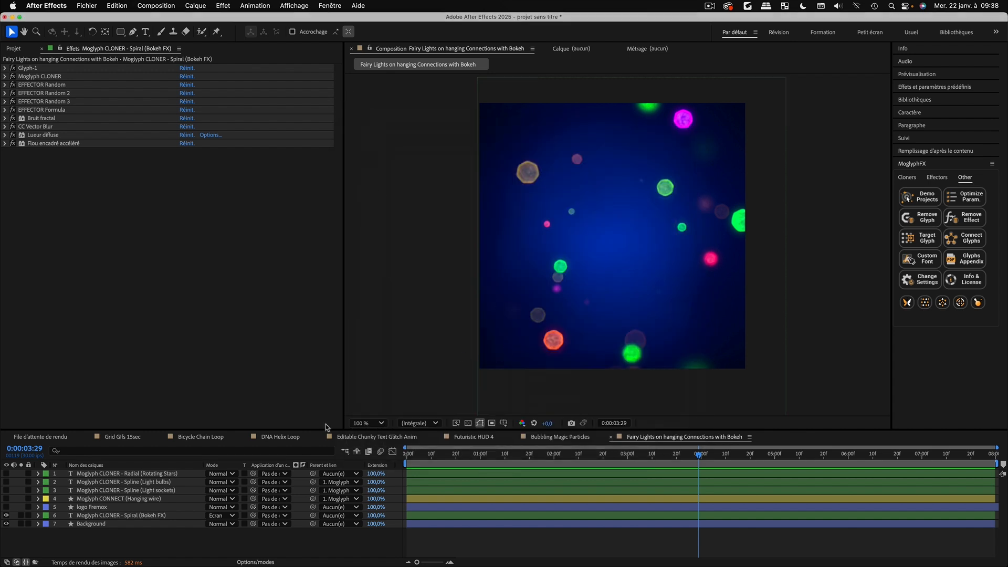
Enlarge the timeline area, and search the Demo Projects Library for "cursor" to import the Moglyph Cursor project
left_click(185, 554)
left_click_drag(221, 429, 221, 390)
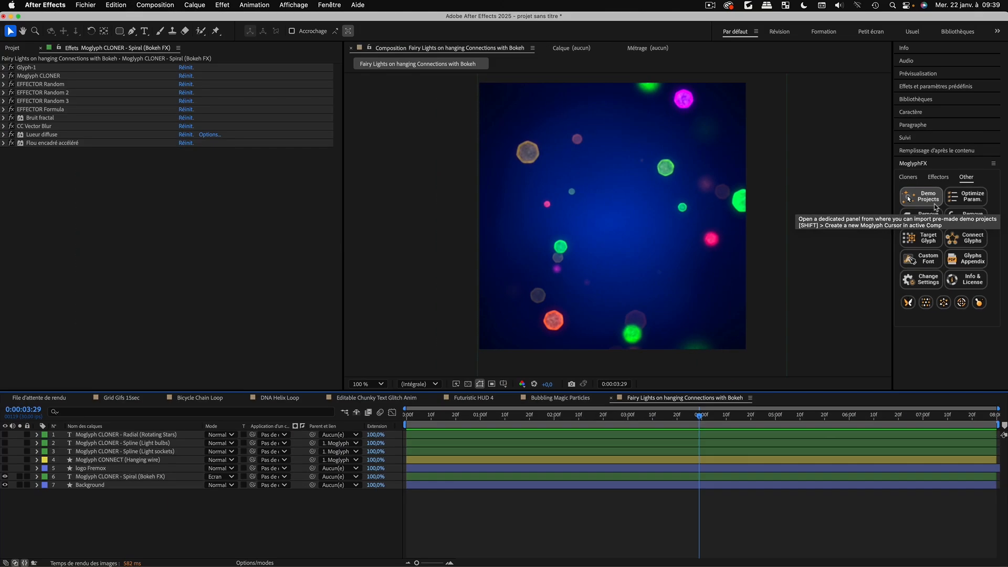
left_click(932, 206)
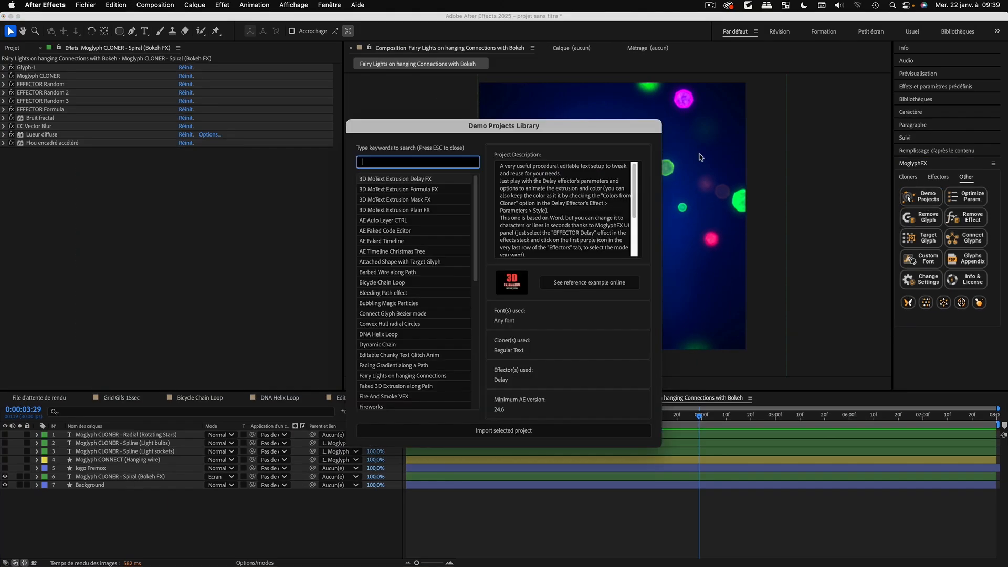
scroll(435, 267, "down", 6)
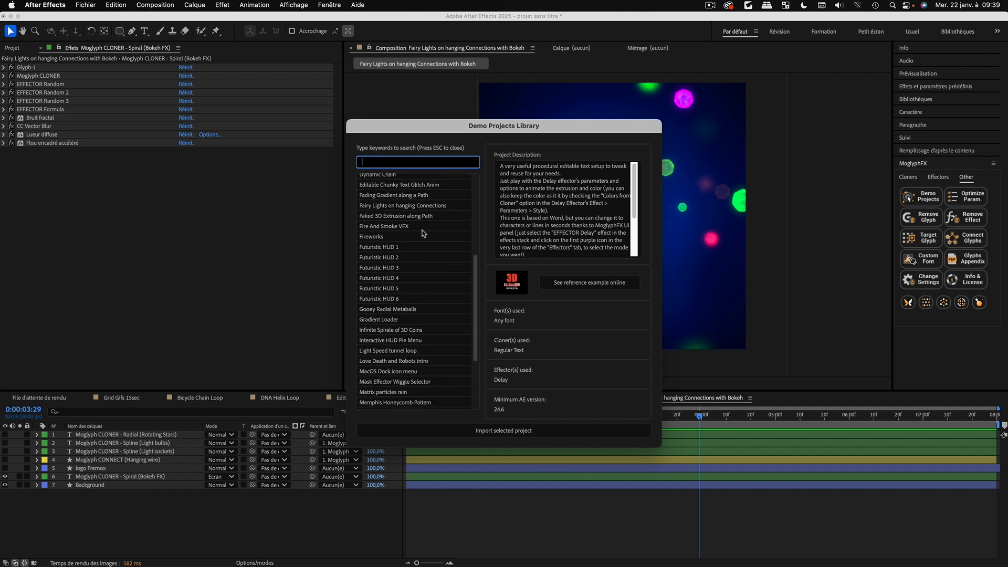
type("cursor")
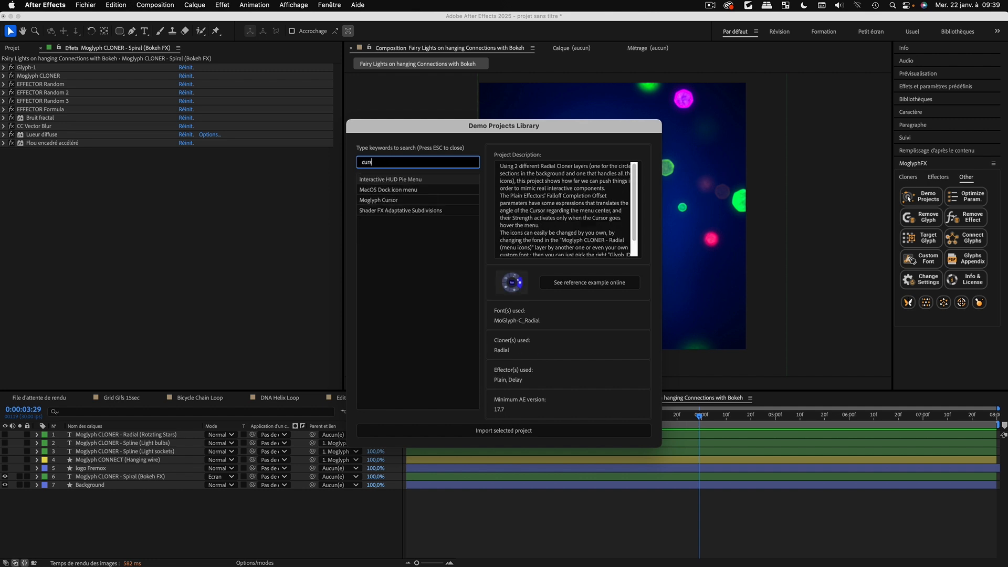
left_click(389, 200)
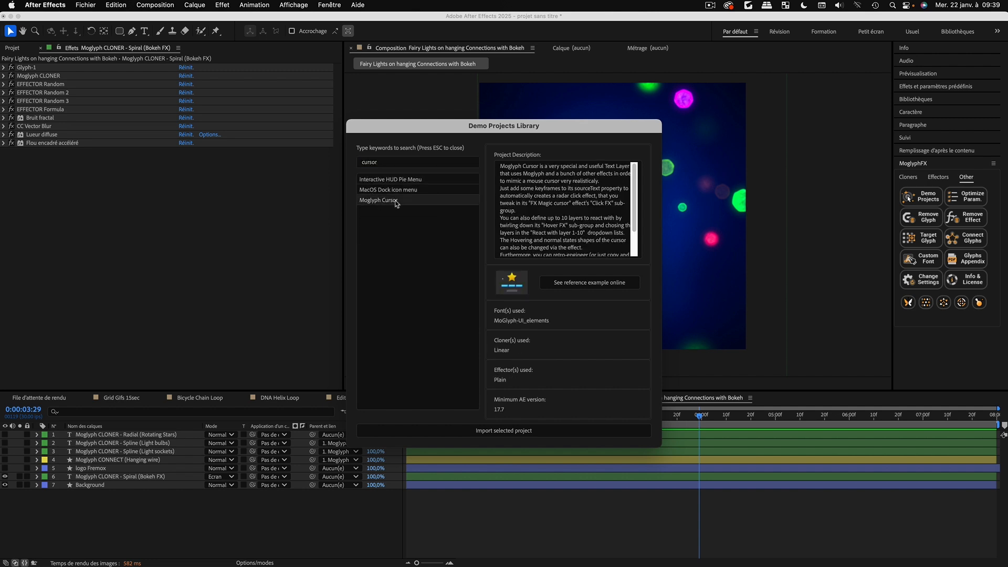
left_click(504, 431)
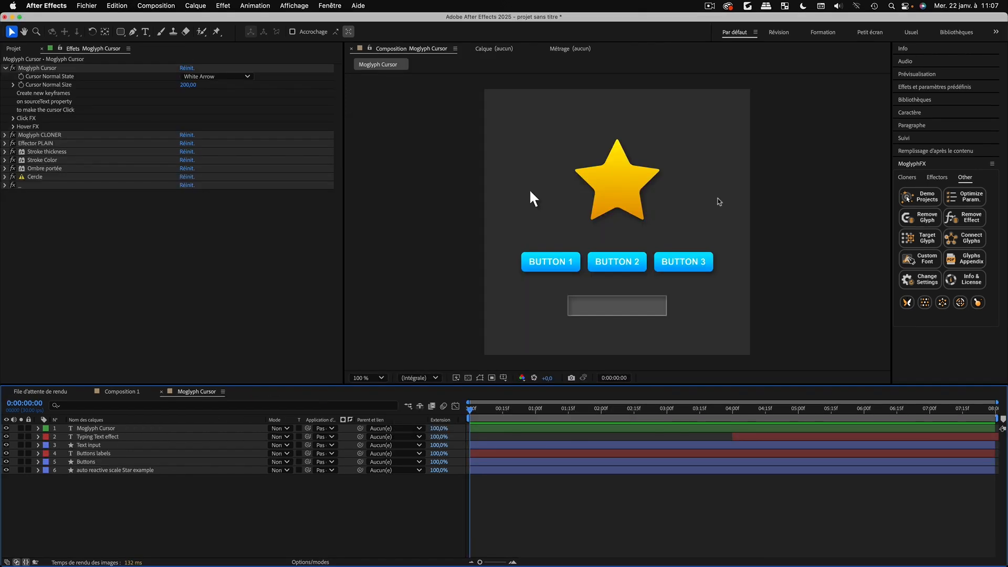
Preview the Moglyph Cursor layer's motion over the star and buttons, and view its start position at 200 %
left_click_drag(482, 415, 549, 418)
key("space")
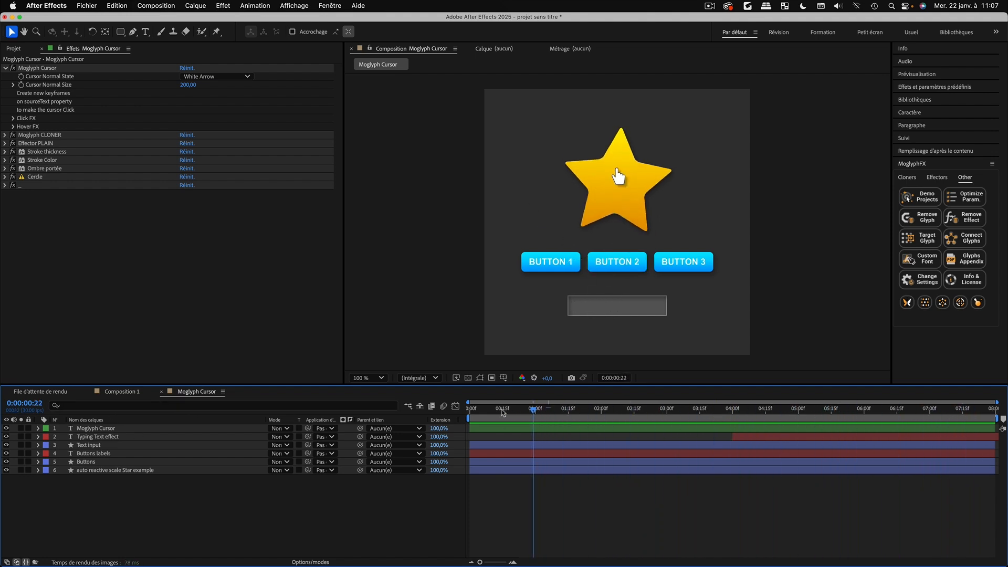
left_click(100, 430)
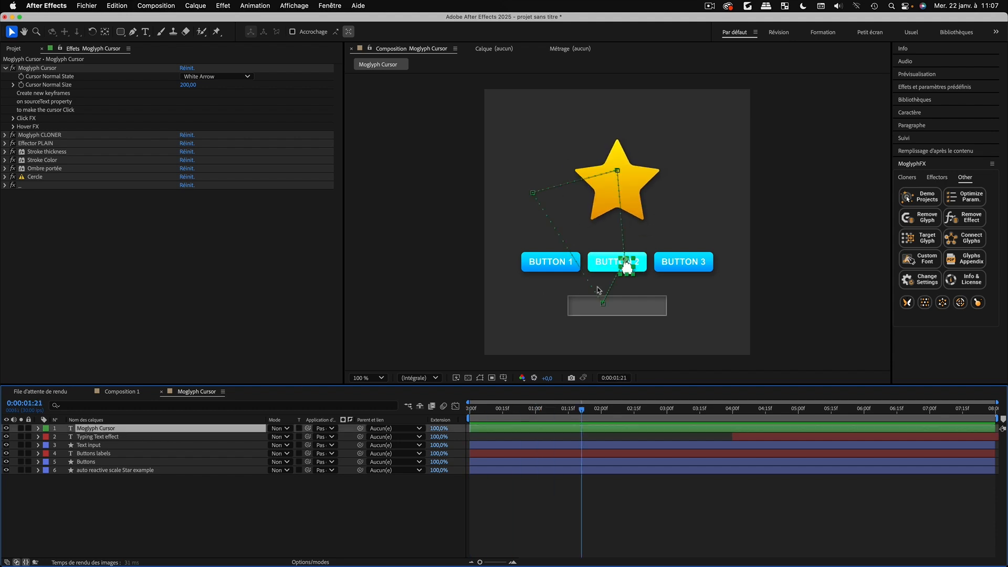
left_click_drag(581, 411, 479, 411)
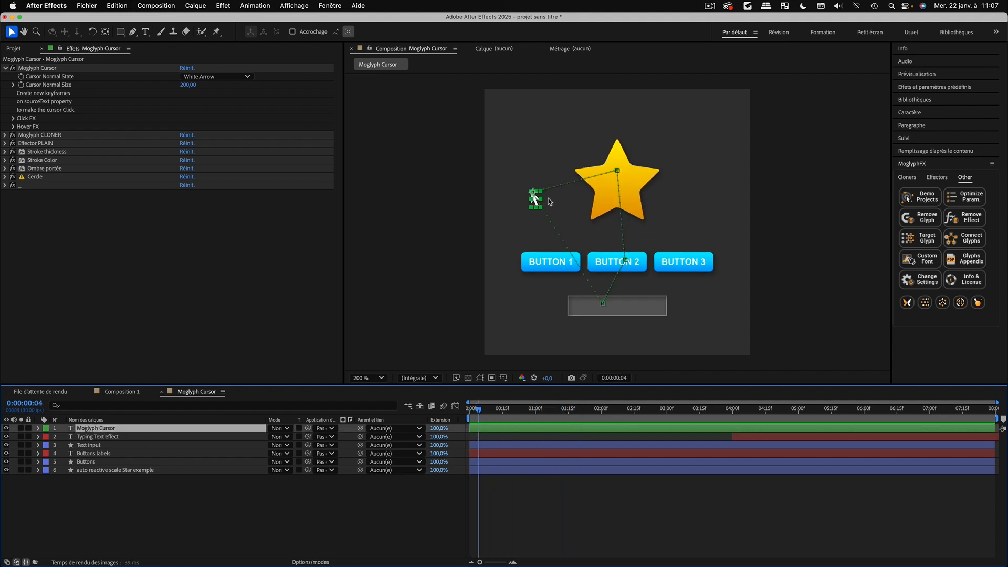
scroll(548, 202, "up", 1)
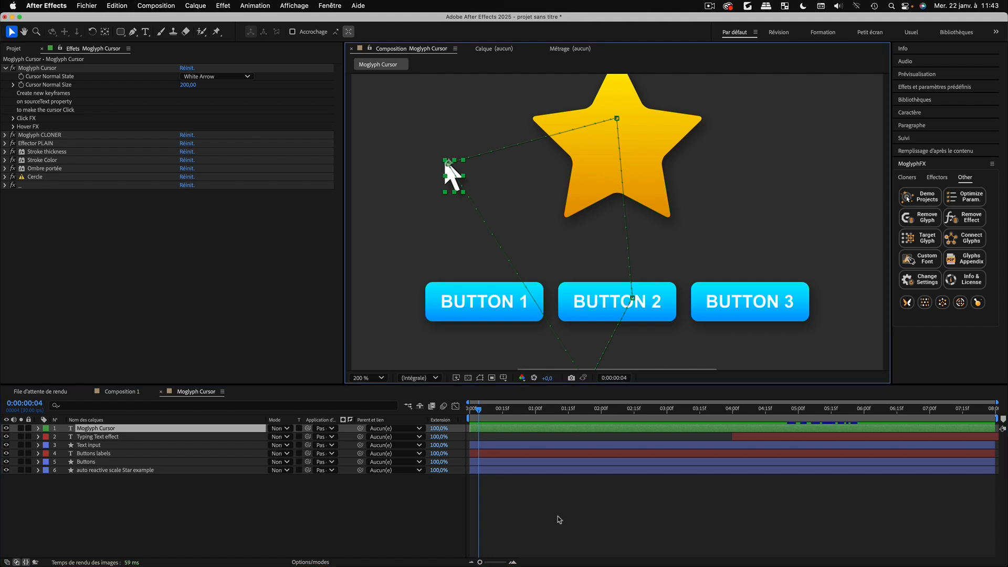
Reveal the Moglyph Cursor layer's keyframed properties and scrub its animation as it passes over the star
left_click(495, 429)
key("u")
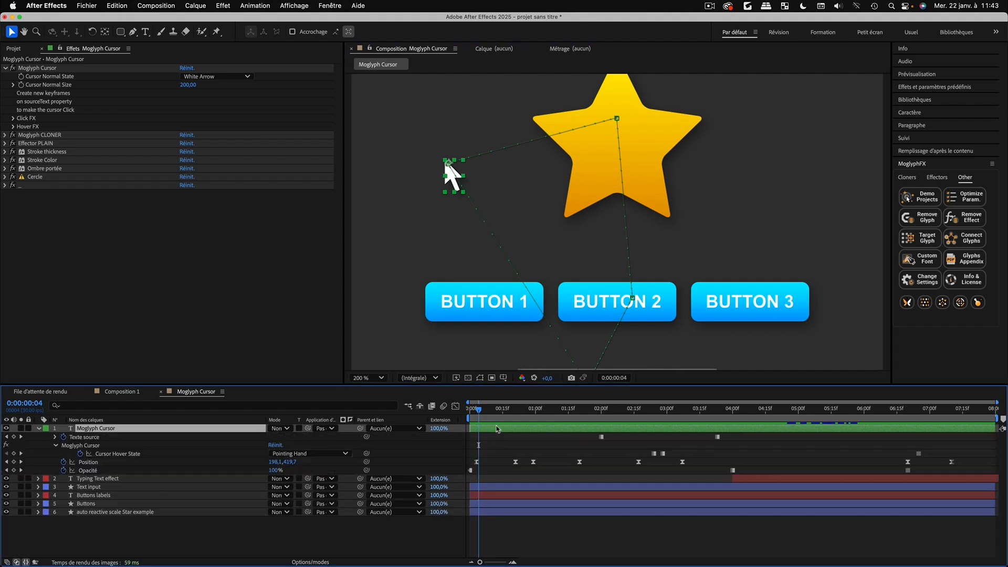
mouse_move(495, 413)
left_mouse_down()
mouse_move(556, 414)
mouse_move(494, 415)
mouse_move(502, 418)
left_mouse_up()
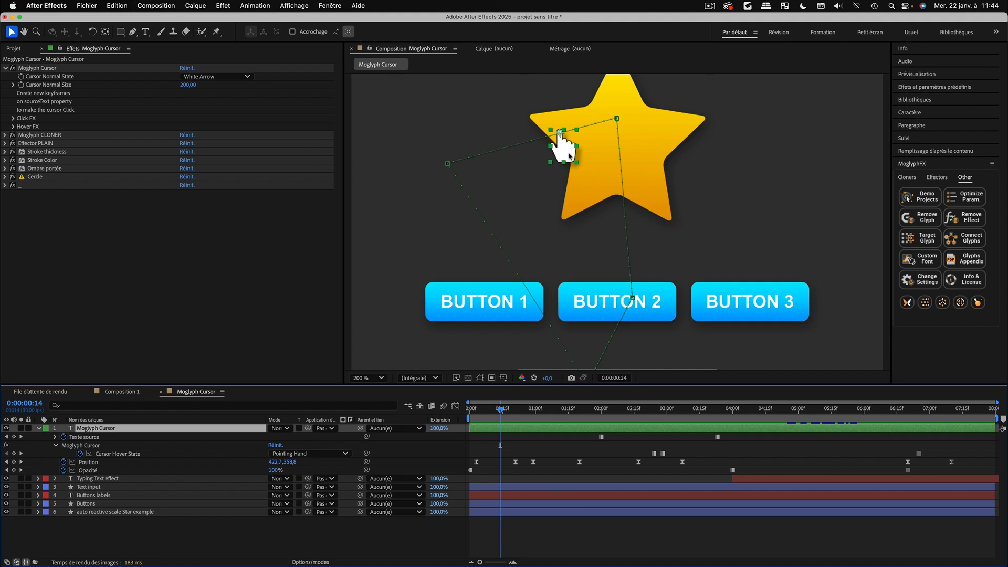
key("space")
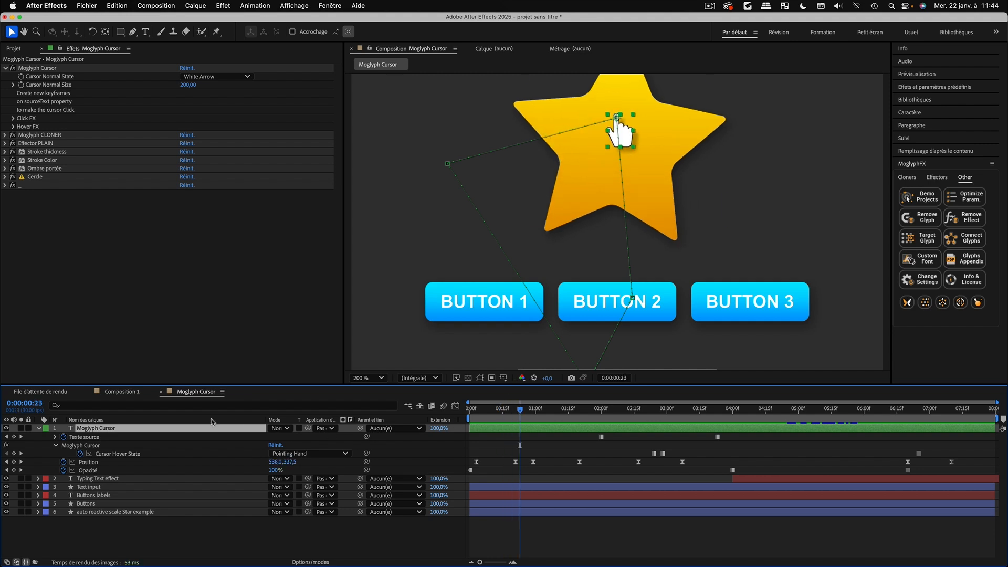
left_click_drag(521, 413, 558, 420)
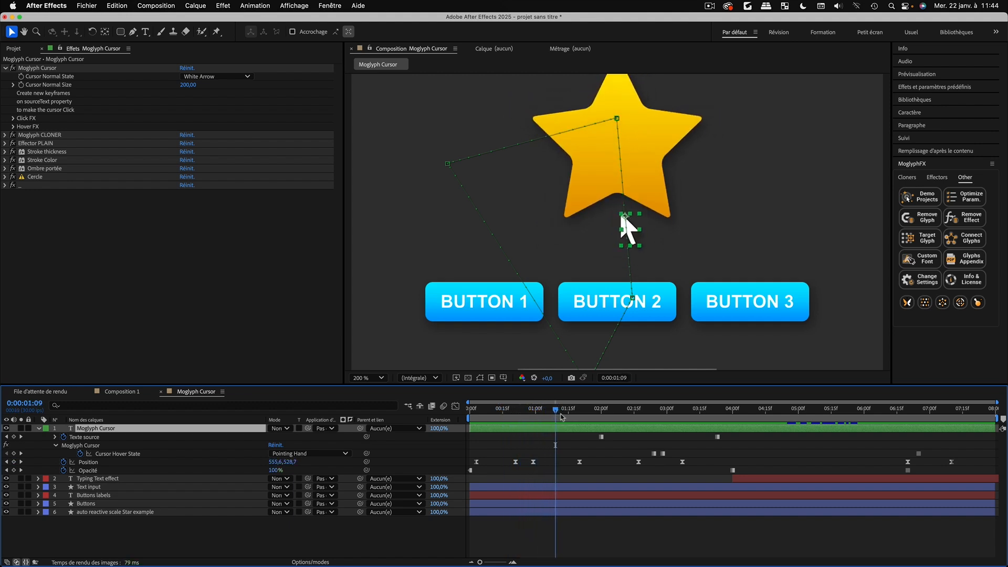
Examine the Moglyph Cursor effect's Hover FX layer reactions and the Texte source click keyframe at 0:00:02:00
left_click(14, 127)
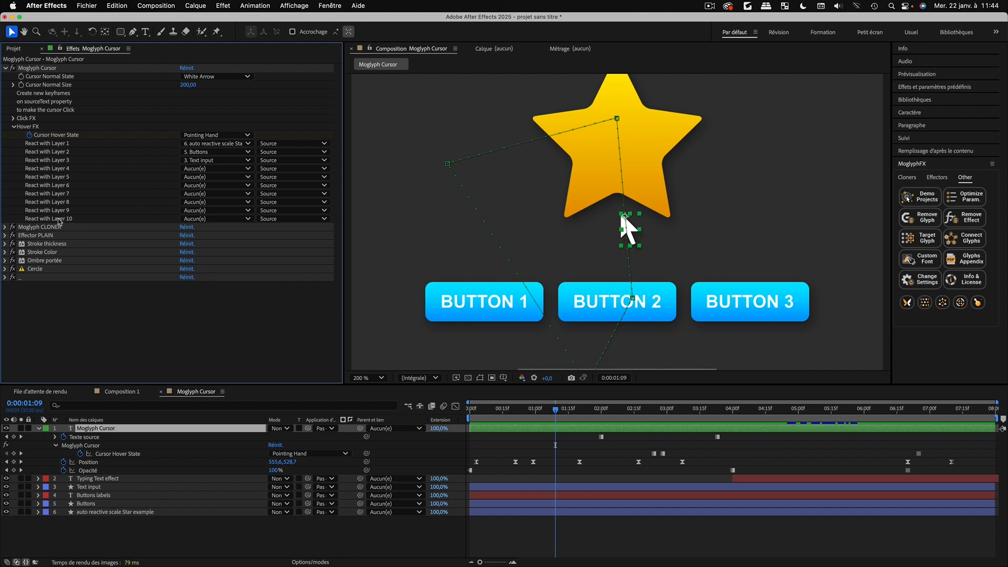
left_click(6, 68)
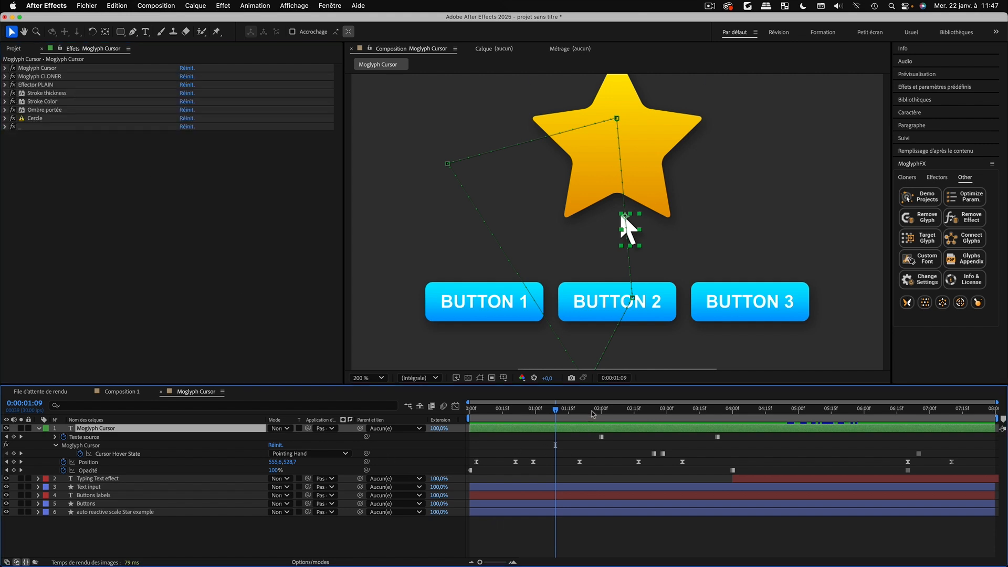
left_click_drag(592, 411, 602, 414)
left_click(83, 439)
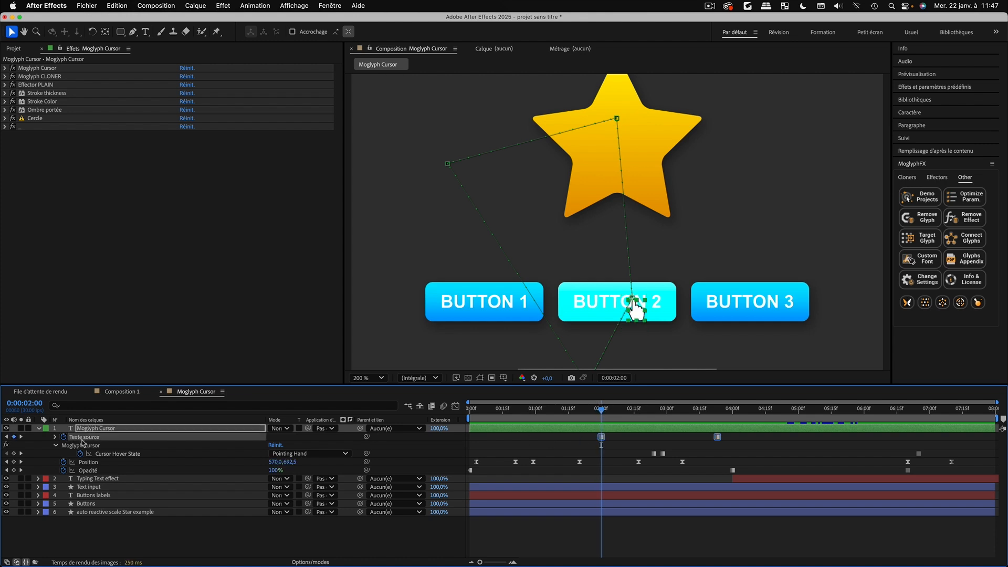
Try adding a Texte source click keyframe while the cursor is over the star, and delete that keyframe
left_click_drag(604, 413, 515, 420)
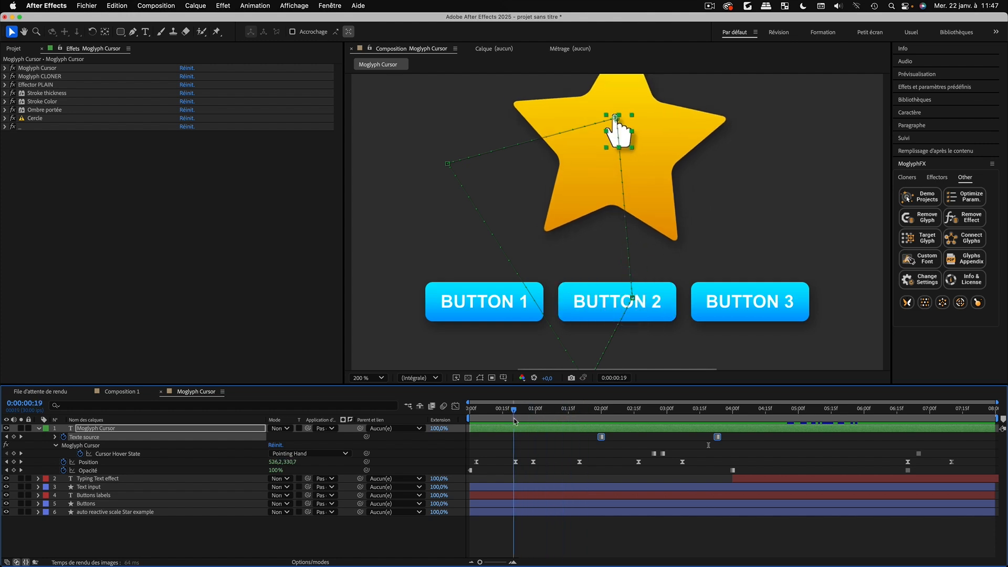
left_click(14, 440)
left_click(14, 439)
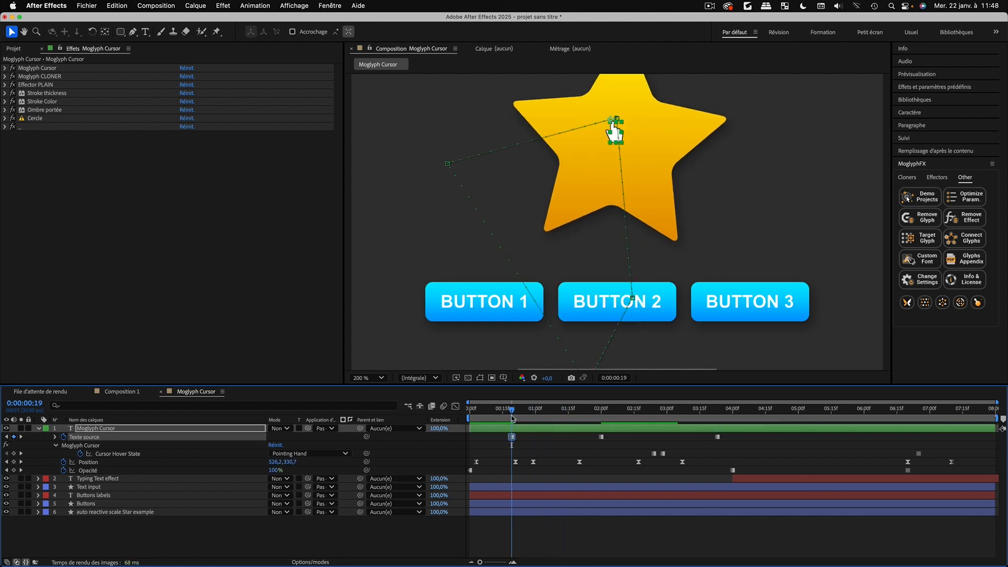
mouse_move(513, 411)
left_mouse_down()
mouse_move(524, 412)
mouse_move(509, 419)
mouse_move(524, 412)
mouse_move(516, 414)
left_mouse_up()
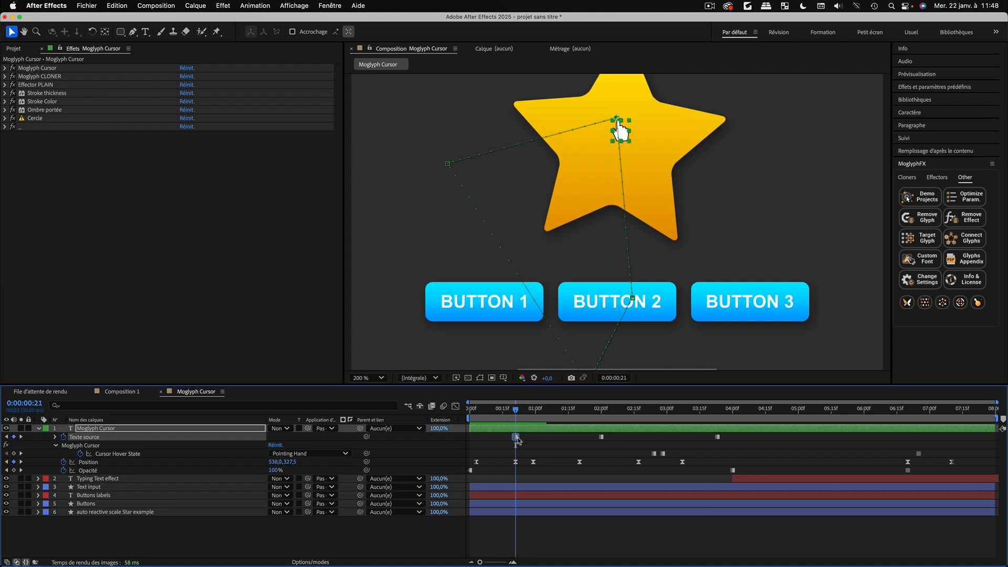
key("Delete")
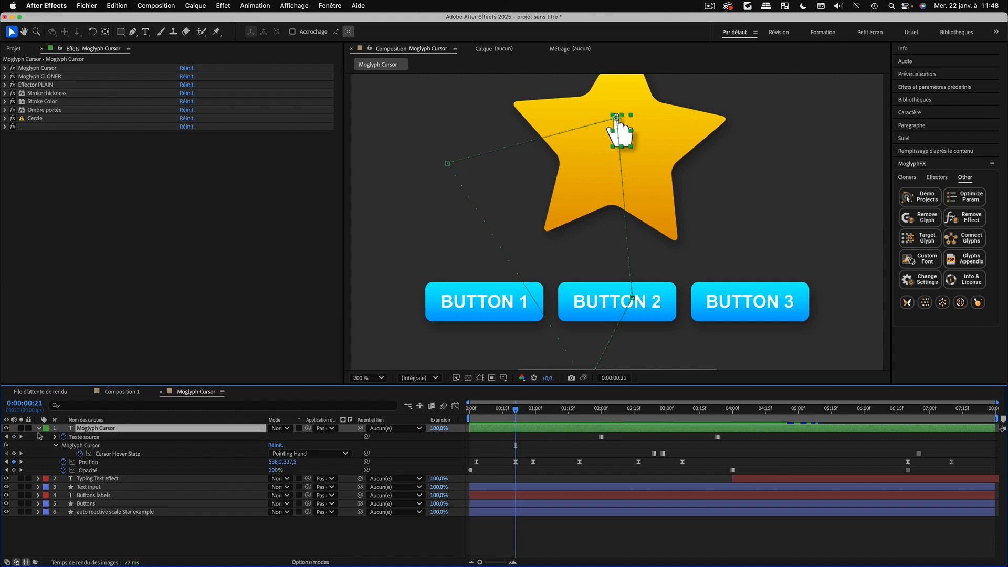
Collapse the Moglyph Cursor layer, and examine the star layer's reactive scale controls while scrubbing the cursor over it
left_click(39, 428)
left_click(115, 470)
mouse_move(515, 413)
left_mouse_down()
mouse_move(470, 415)
mouse_move(507, 420)
left_mouse_up()
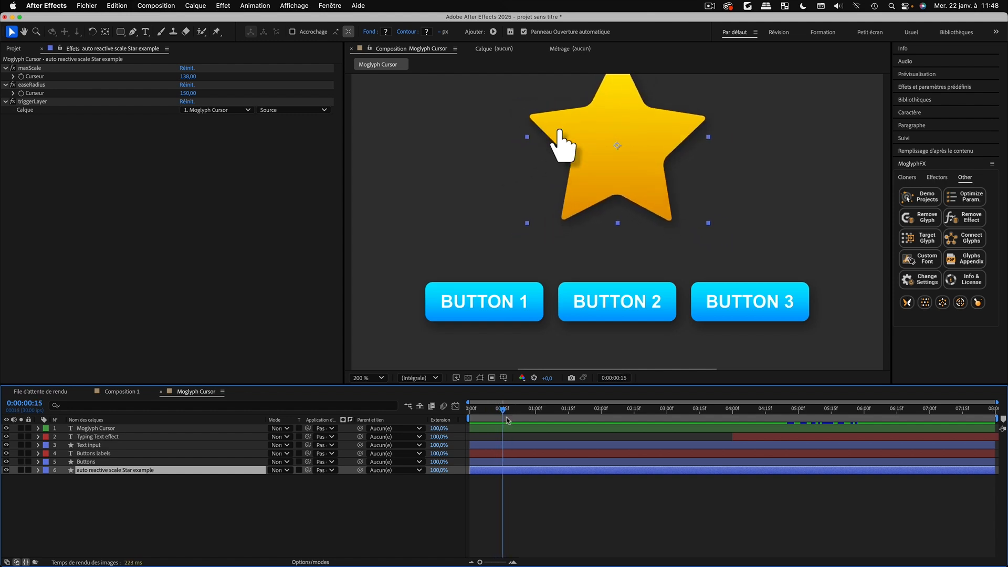
left_click(176, 496)
Examine the Rotation and Echelle expressions of the auto reactive scale Star example layer, and collapse them
left_click(97, 471)
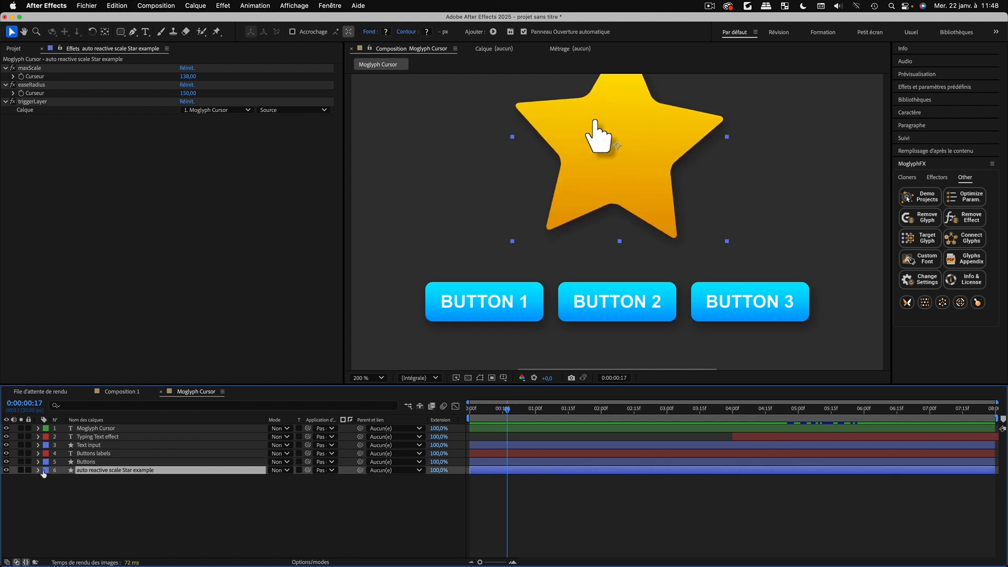
key("e")
key("e")
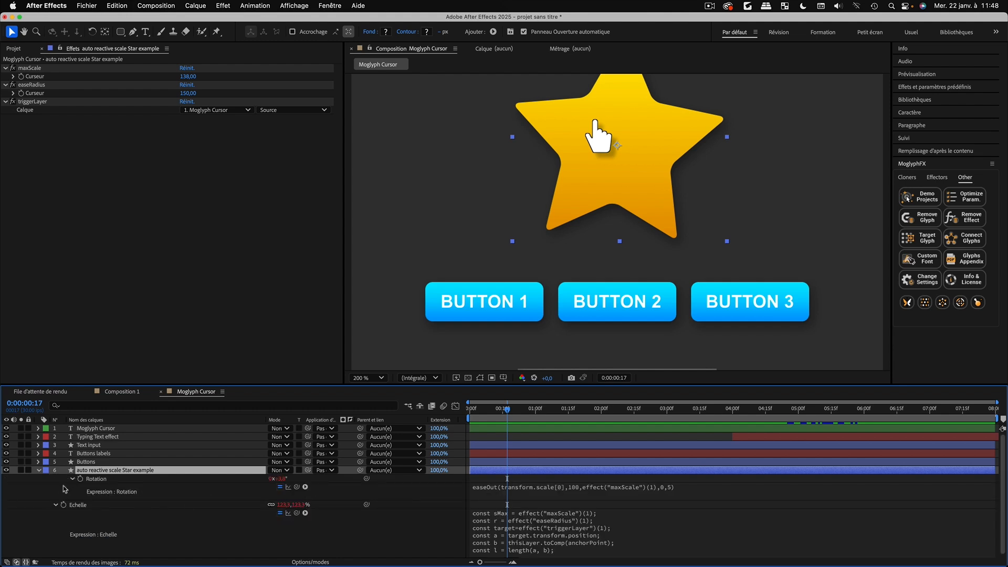
left_click(24, 488)
left_click(89, 472)
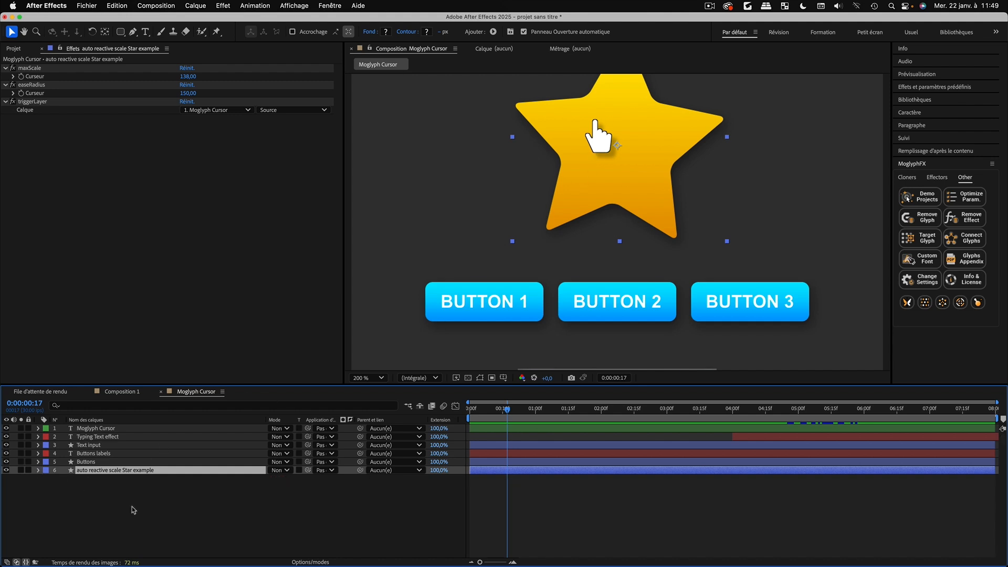
In the empty Composition 1, draw three separate blue rounded rectangles on one shape layer and collapse that layer
left_click(643, 519)
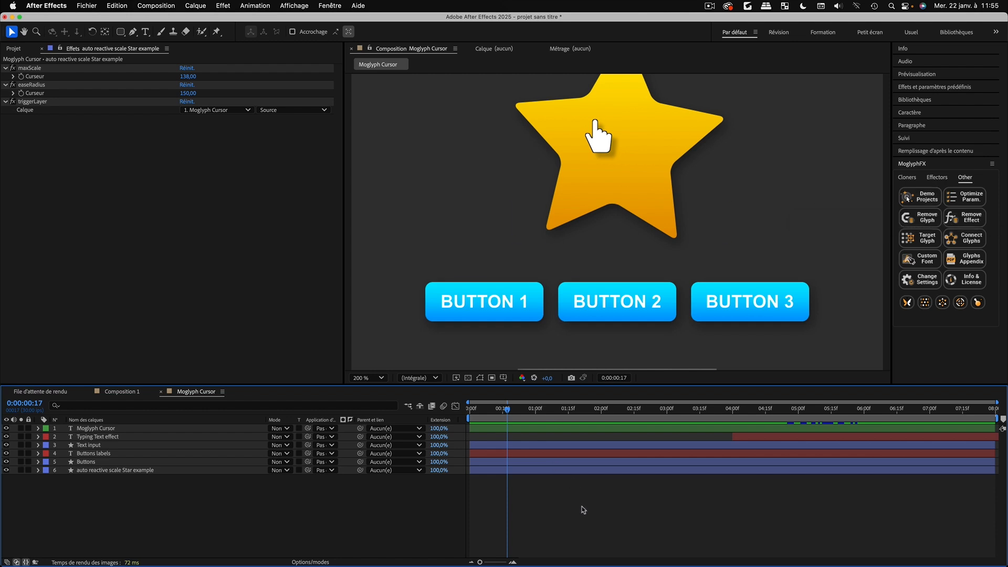
key("super+n")
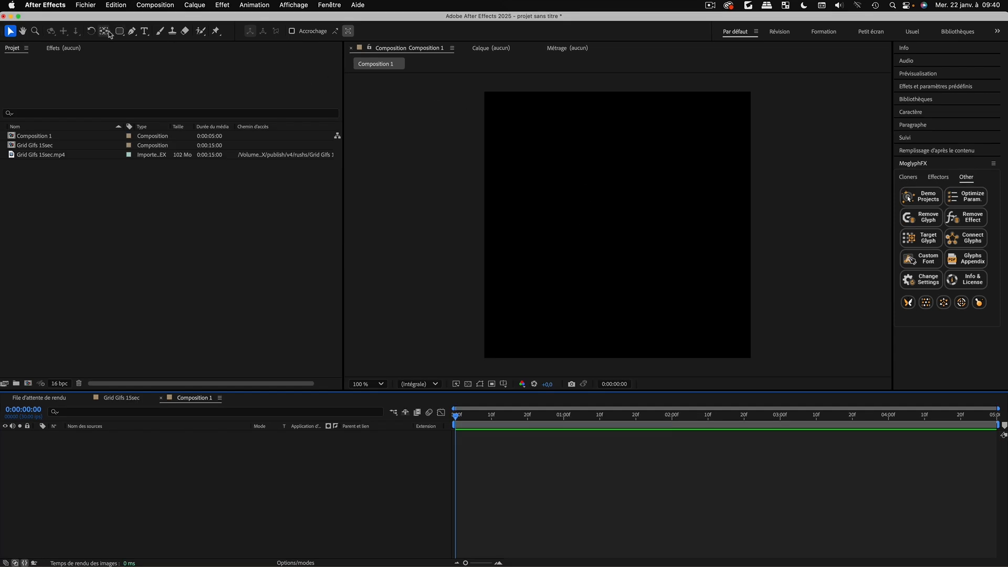
left_click(119, 32)
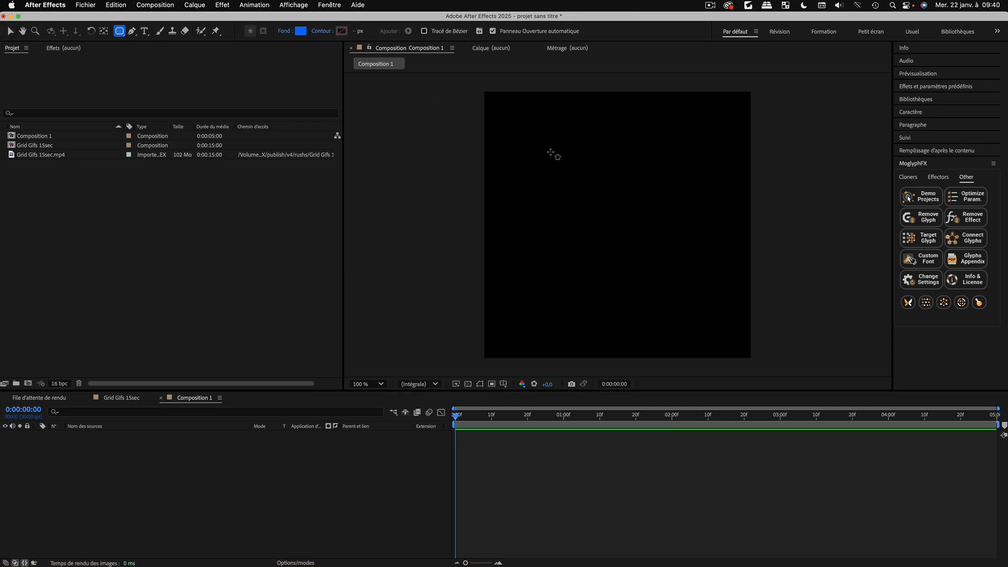
left_click_drag(540, 152, 722, 215)
left_click_drag(565, 222, 626, 238)
left_click(88, 521)
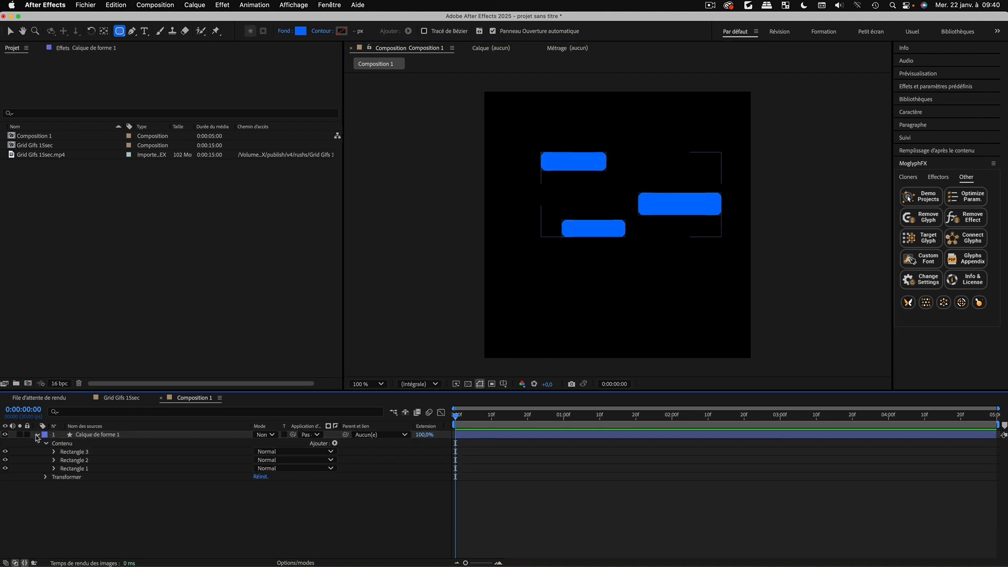
left_click(37, 434)
Create a red solid with colour FF0000, 300 px wide and 60 px high
right_click(97, 483)
mouse_move(121, 437)
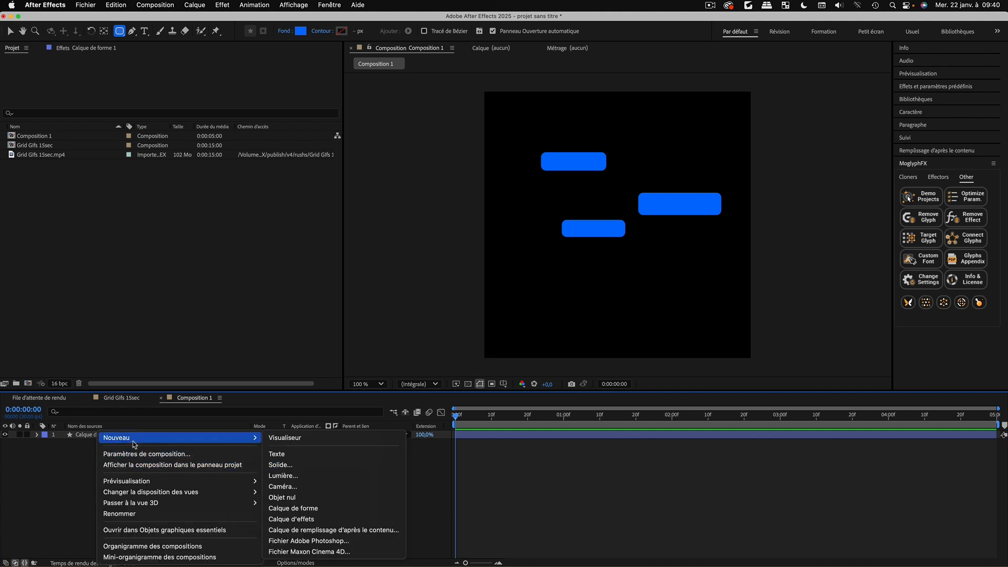
left_click(291, 465)
left_click(530, 491)
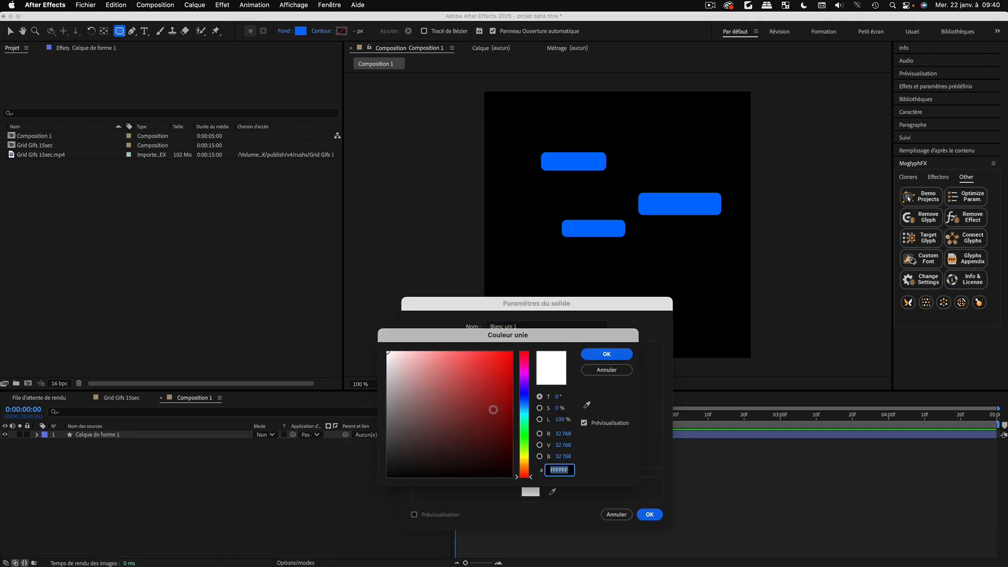
type("FF0000")
left_click(606, 354)
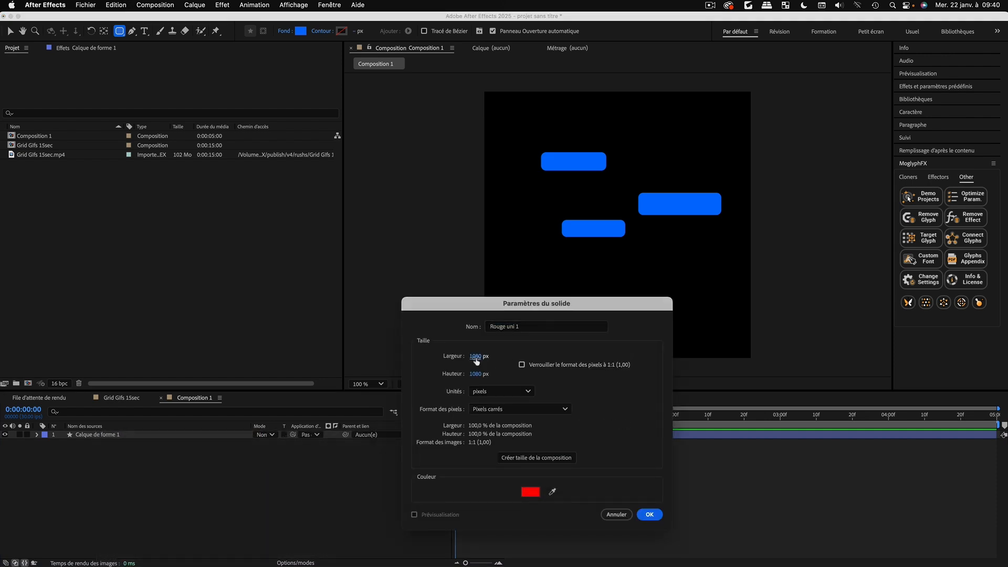
left_click(477, 356)
type("200300")
key("Tab")
type("60")
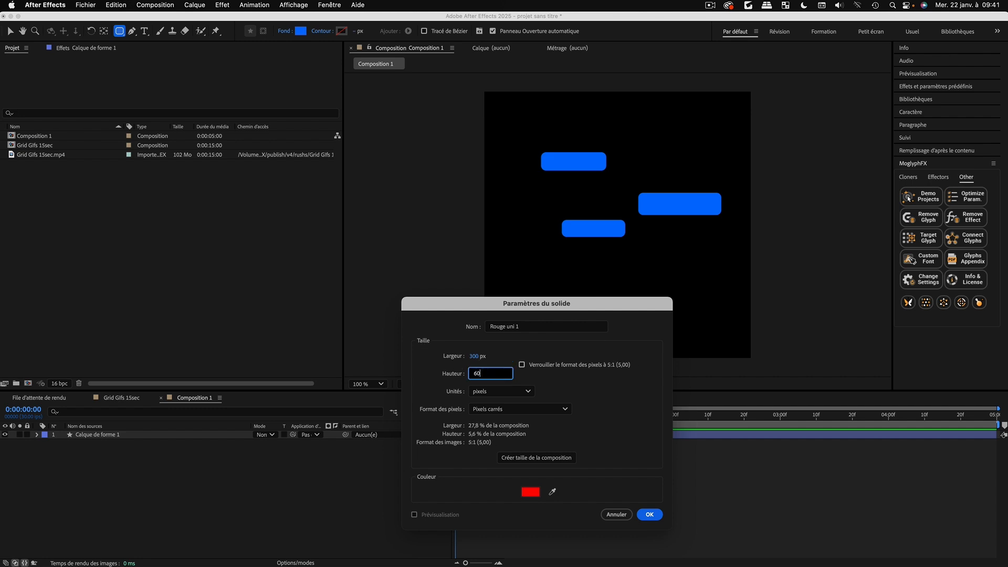
left_click(661, 516)
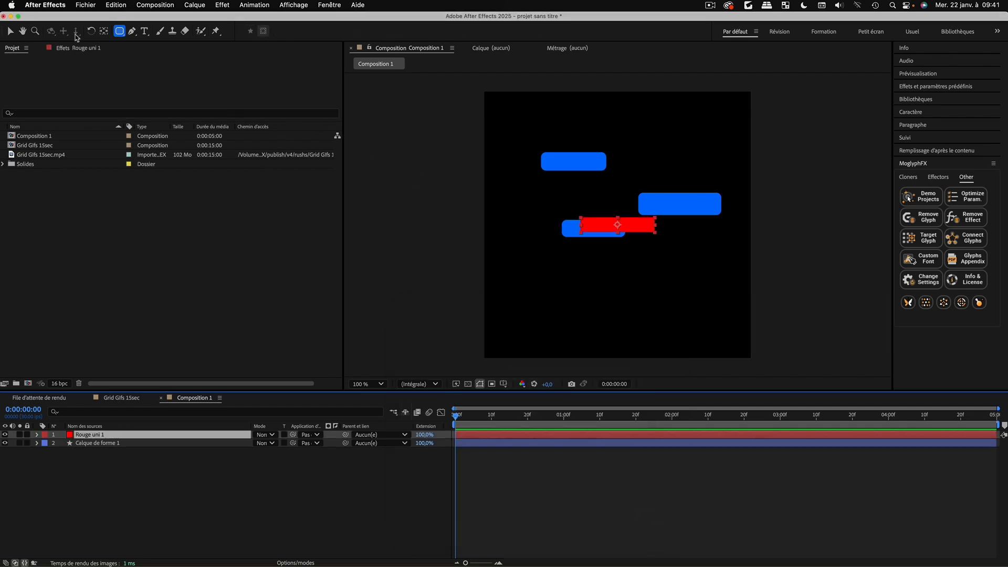
Place the red solid below the lowest blue rectangle and enable its Collapse Transformations switch
left_click(15, 32)
left_click_drag(620, 227, 576, 277)
key("Return")
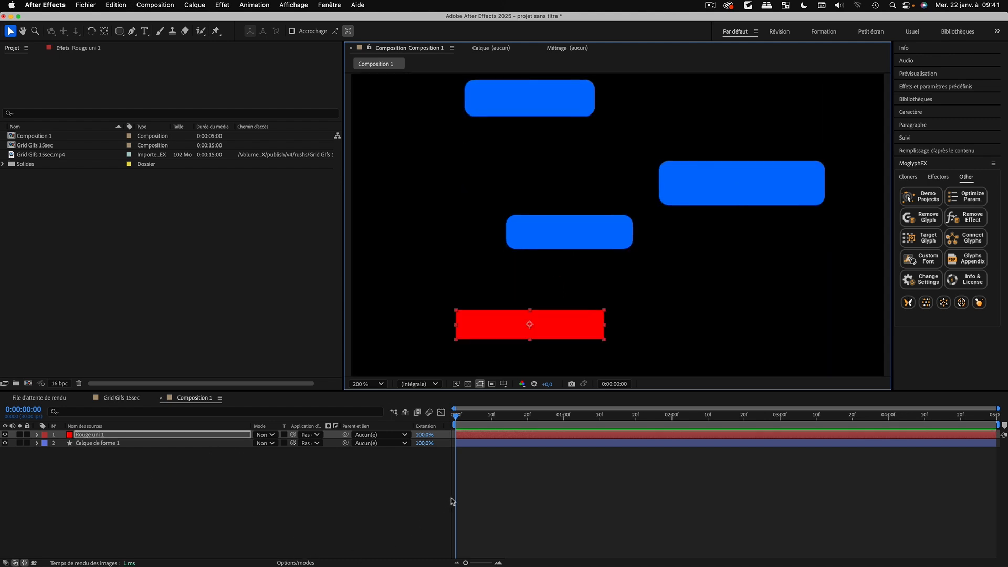
left_click(294, 562)
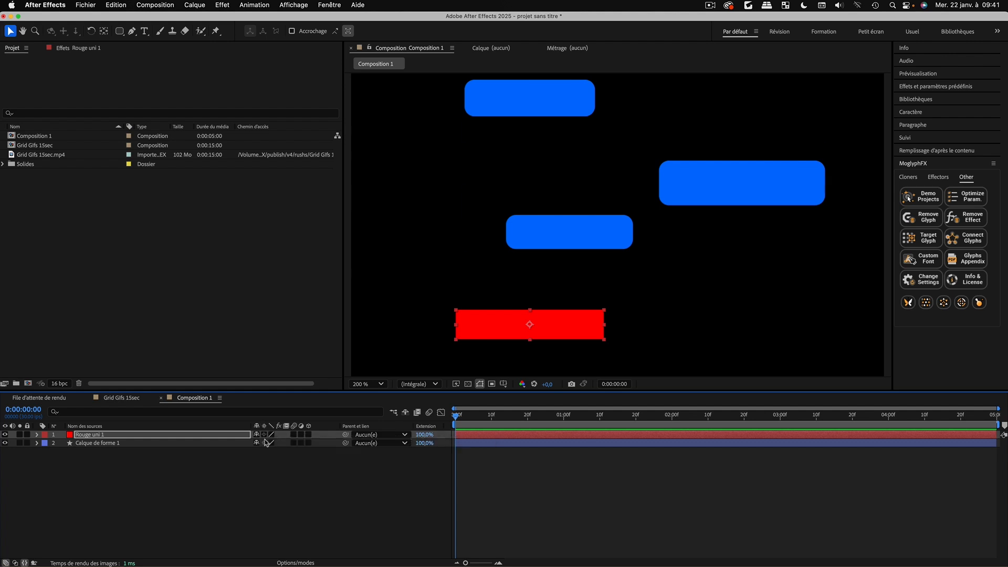
left_click(265, 434)
scroll(552, 254, "down", 1)
Duplicate the red solid three times and spread the copies over the lower part of the composition
left_click(584, 277)
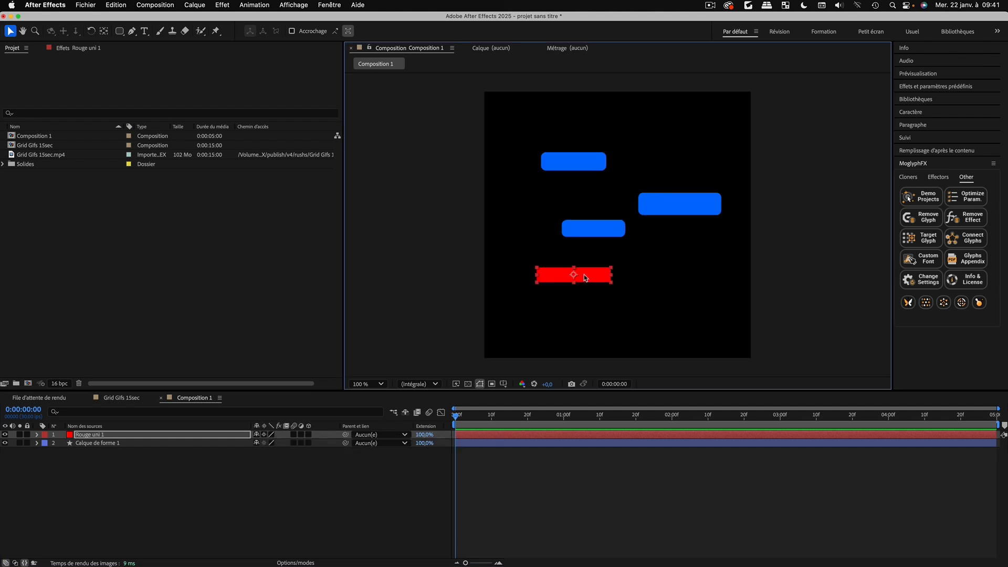
key("super+d")
left_click_drag(587, 280, 589, 317)
key("super+d")
key("super+d")
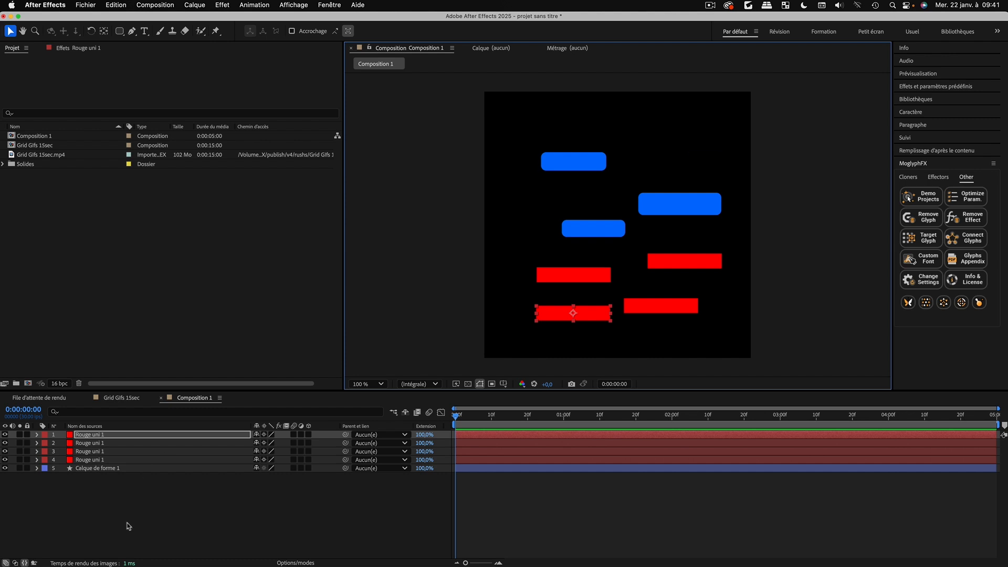
Adjust the positions of the two leftmost red bars and shift the blue shape layer slightly left, leaving gaps between the shapes
left_click(627, 282)
left_click_drag(592, 275, 569, 282)
mouse_move(574, 316)
left_mouse_down()
mouse_move(564, 318)
mouse_move(570, 307)
left_mouse_up()
left_click_drag(601, 231, 592, 229)
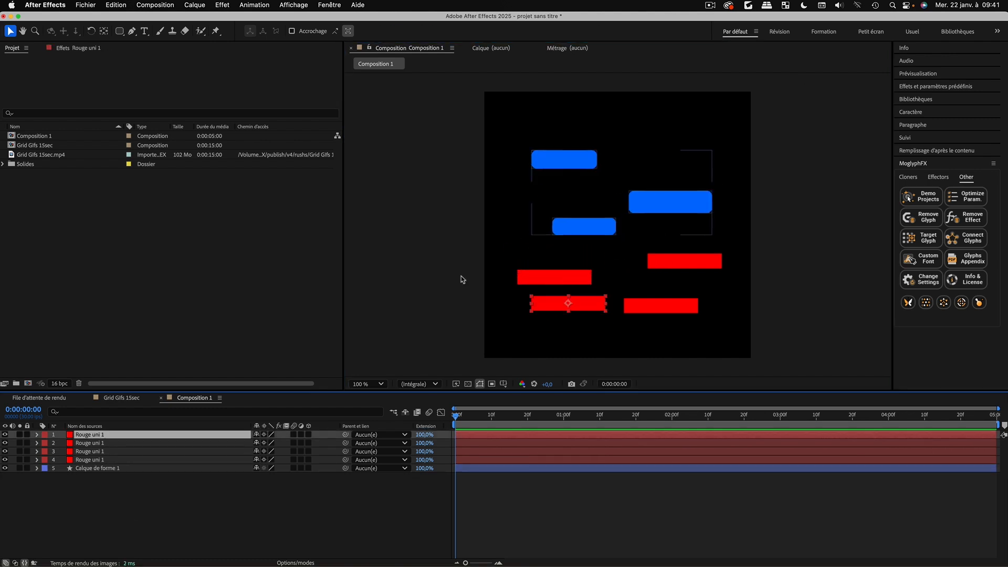
left_click(158, 501)
Select the four red solids and the blue shape layer, and create a new Moglyph Cursor in the active composition
left_click(88, 434)
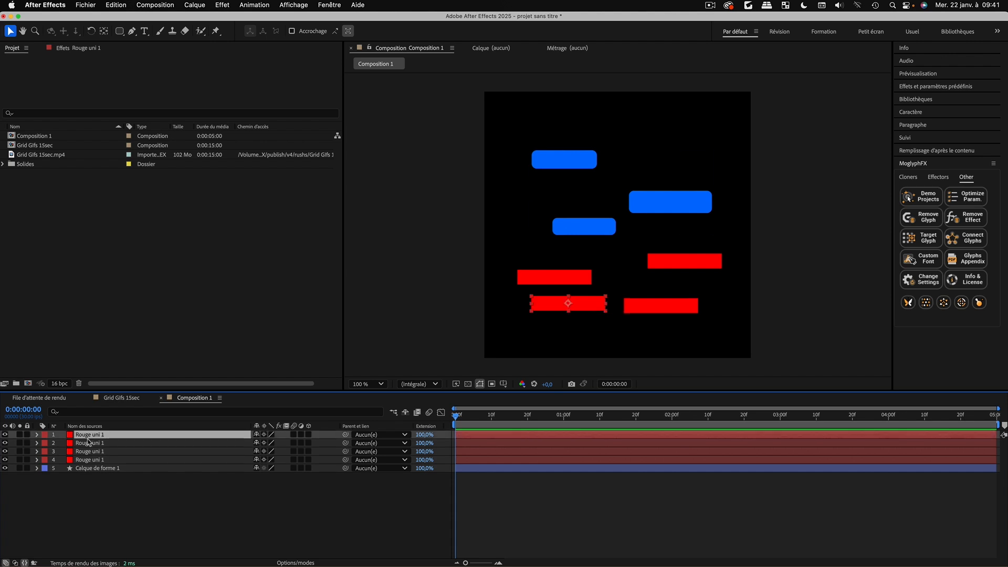
left_click(88, 443, "super")
left_click(87, 452, "super")
left_click(90, 460, "super")
left_click(91, 469, "super")
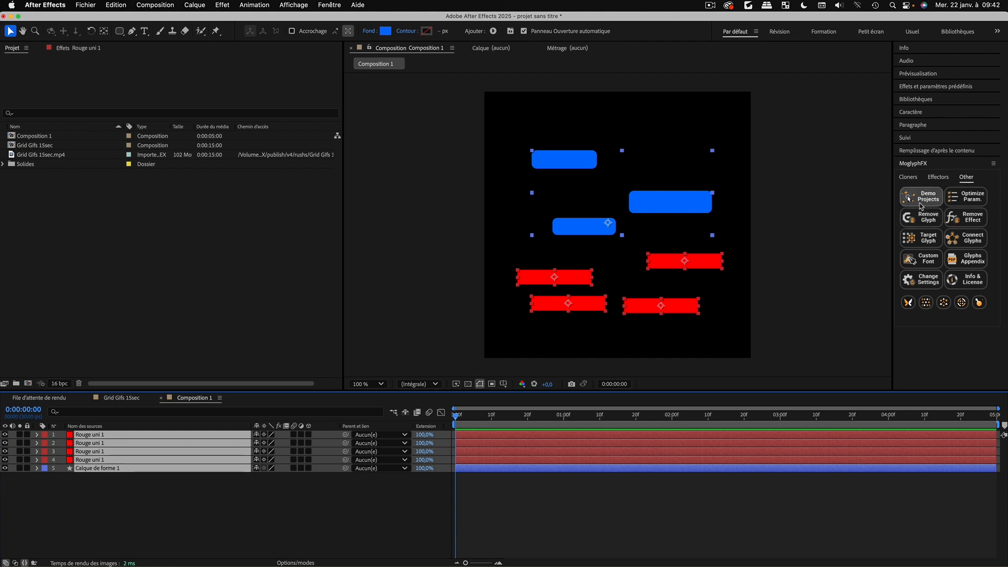
key("shift")
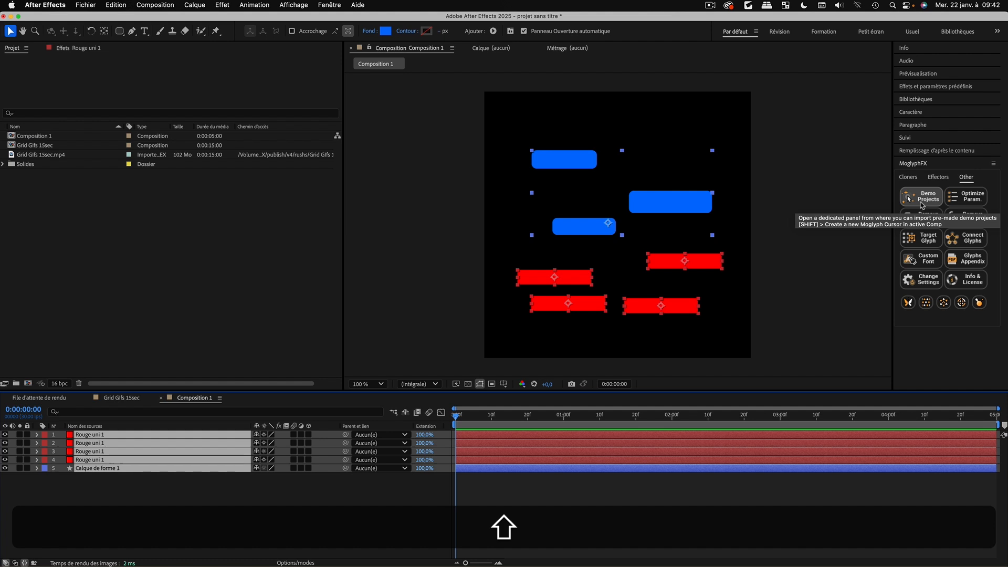
left_click(923, 204, "shift")
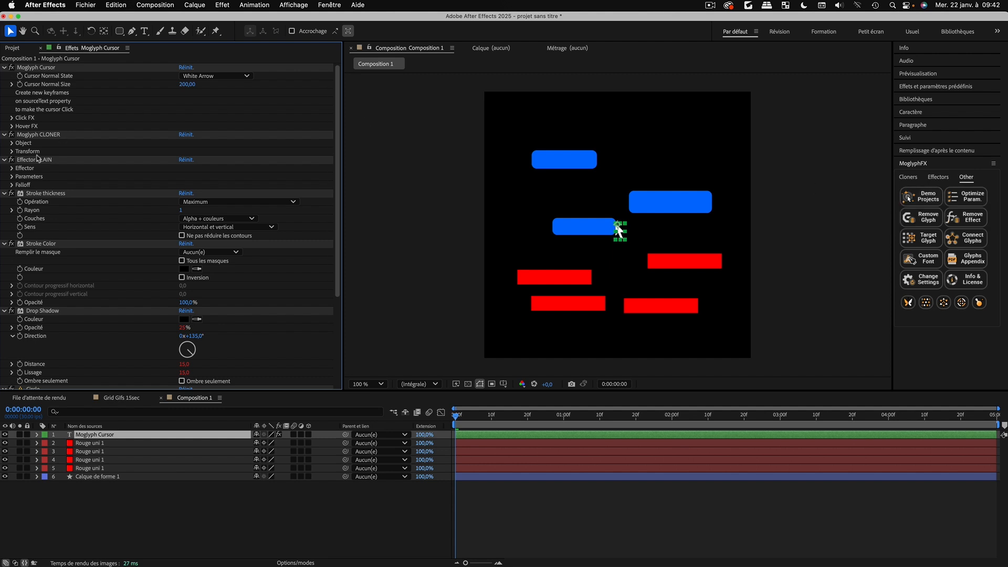
Collapse all effects of the Moglyph Cursor layer and keep that layer selected
left_click(36, 193)
key("super+a")
left_click(4, 194)
left_click(45, 249)
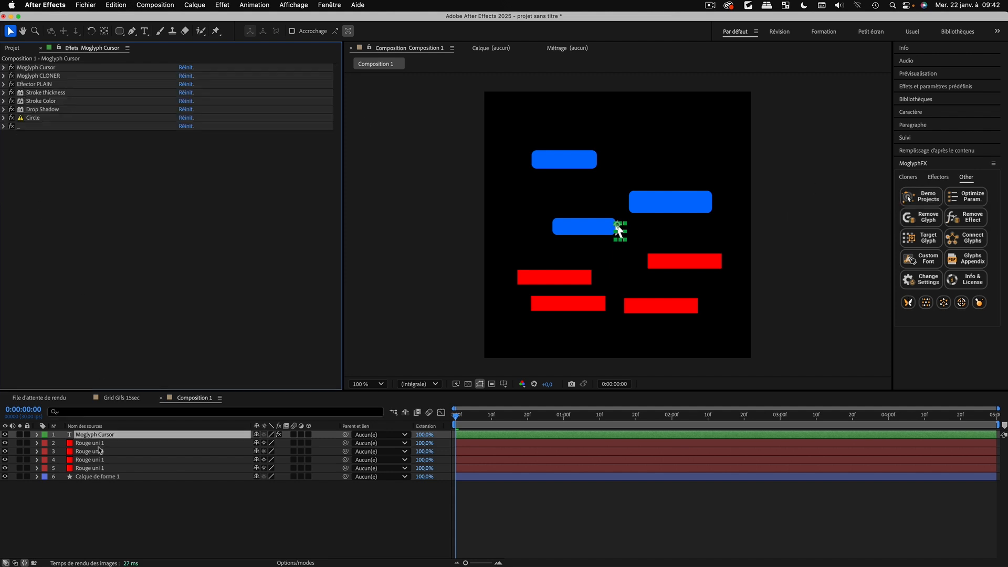
left_click(95, 444)
left_click(95, 435)
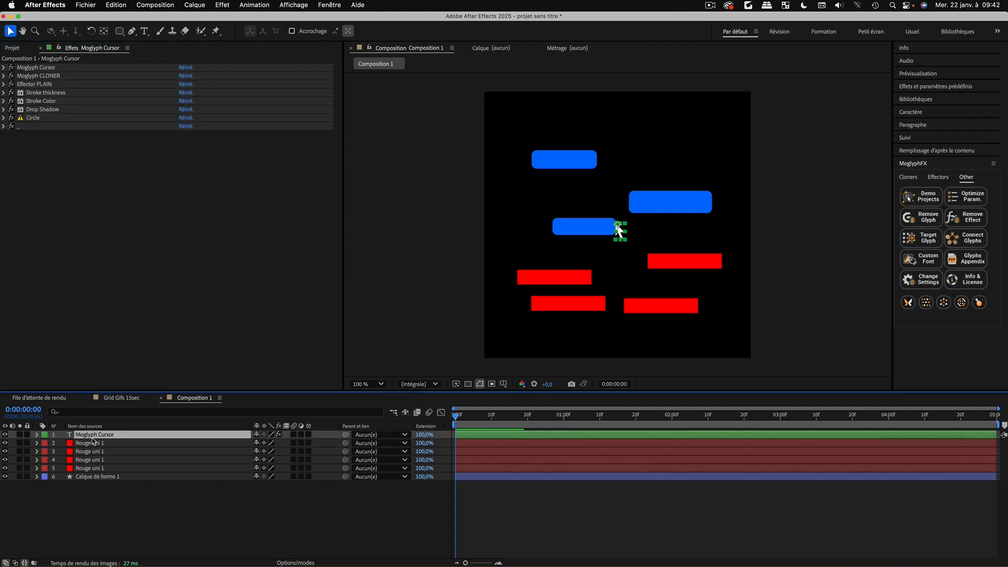
Move the Moglyph Cursor away from the lowest blue rectangle's edge, and hide the layer controls in the viewer
key("period")
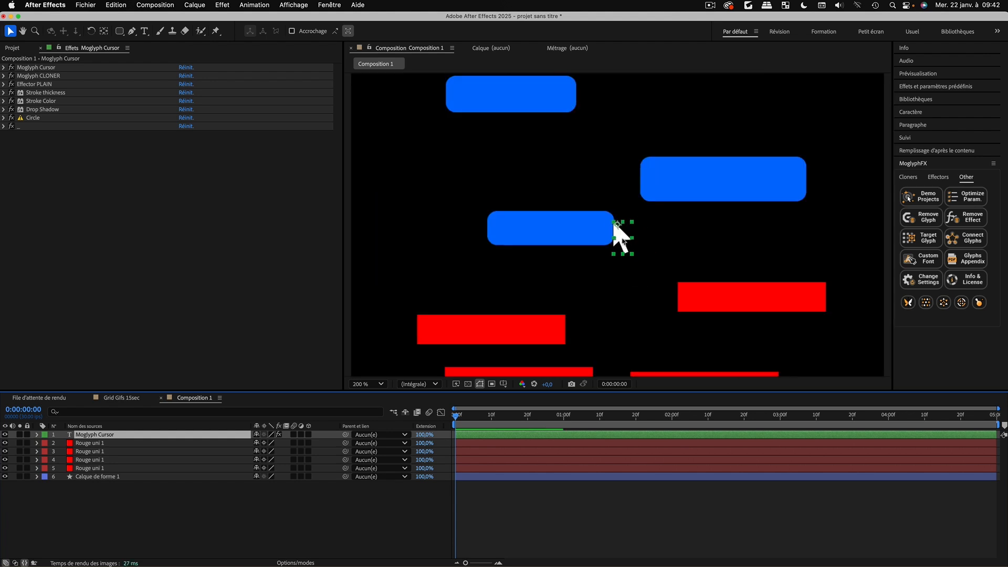
left_click_drag(619, 236, 614, 208)
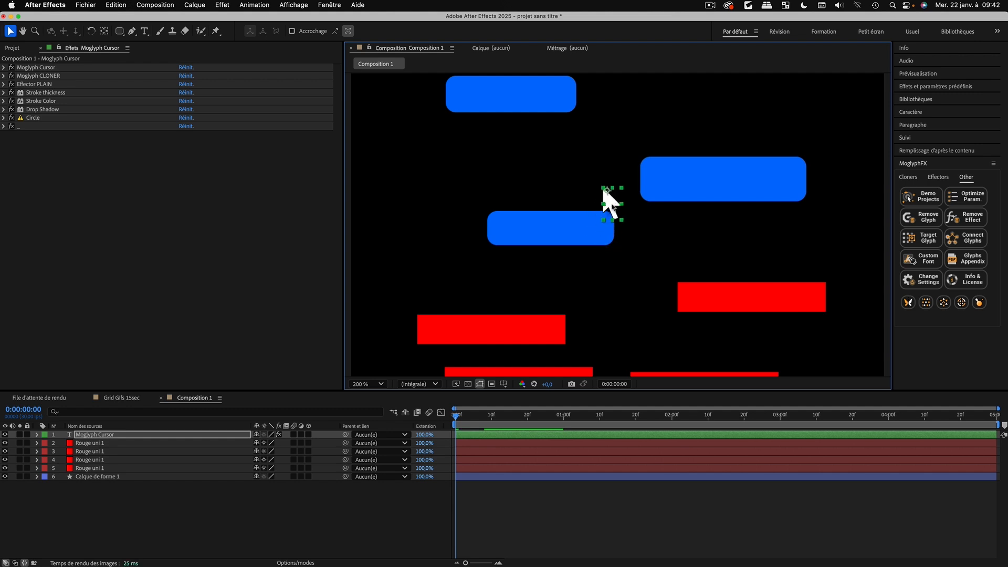
key("period")
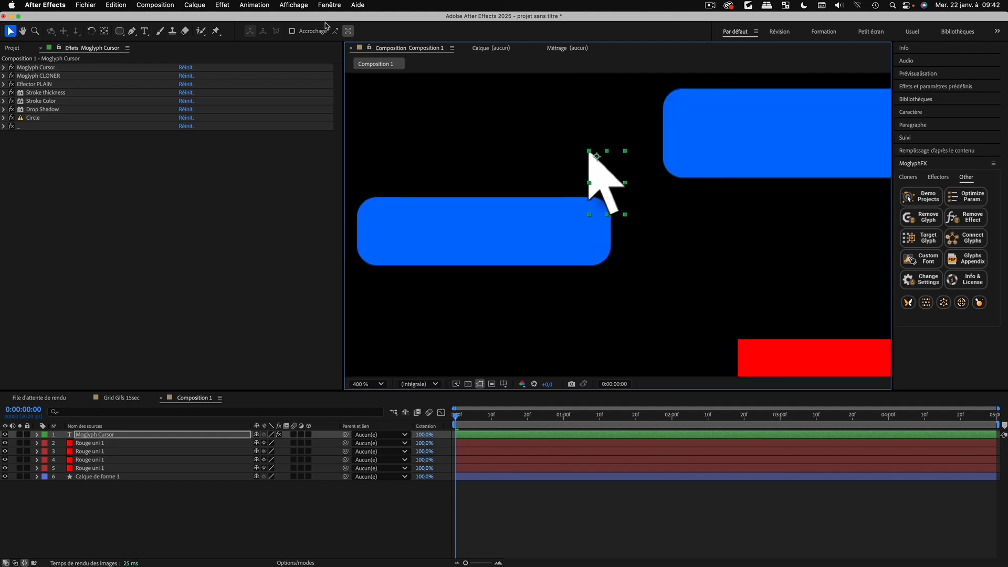
left_click(296, 5)
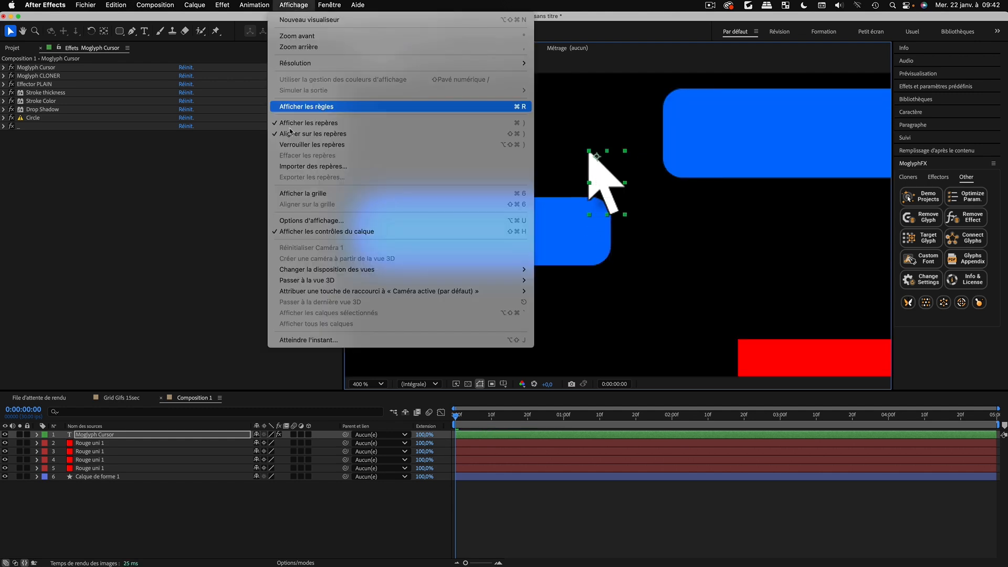
left_click(332, 231)
key("comma")
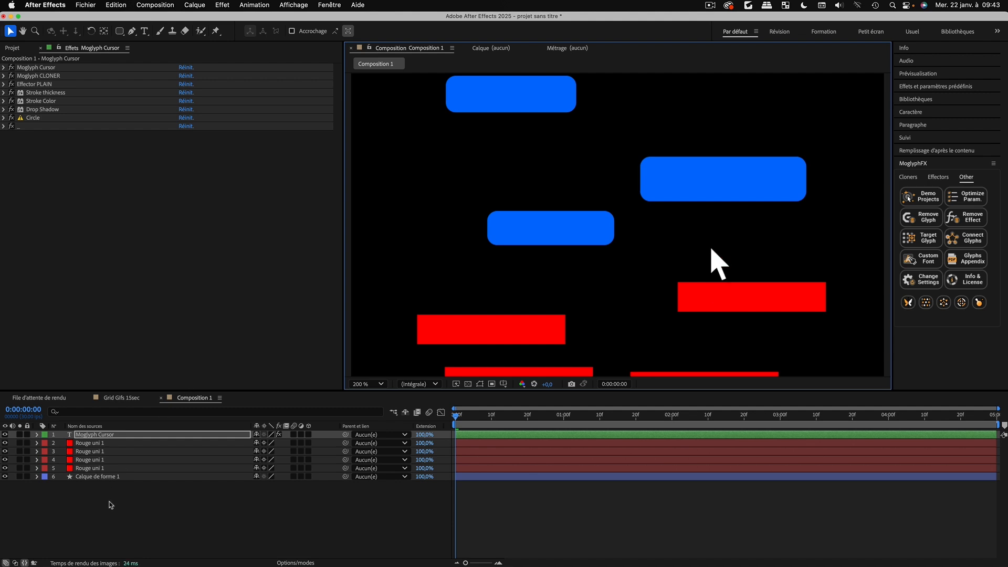
Examine which layers the Moglyph Cursor effect's Hover FX settings react with, comparing them with the red solids and blue shape layer
left_click(88, 445)
left_click(89, 476, "shift")
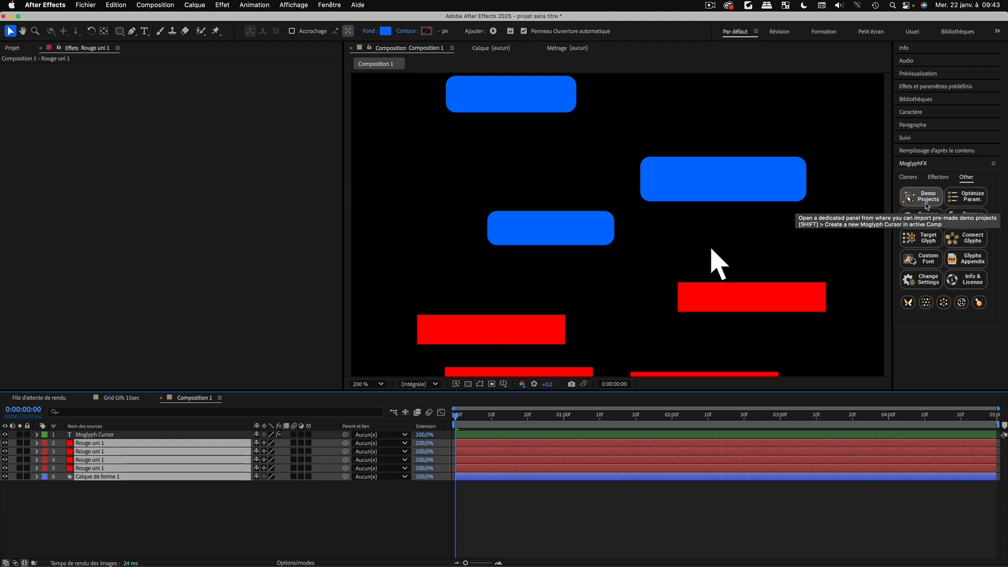
left_click(77, 512)
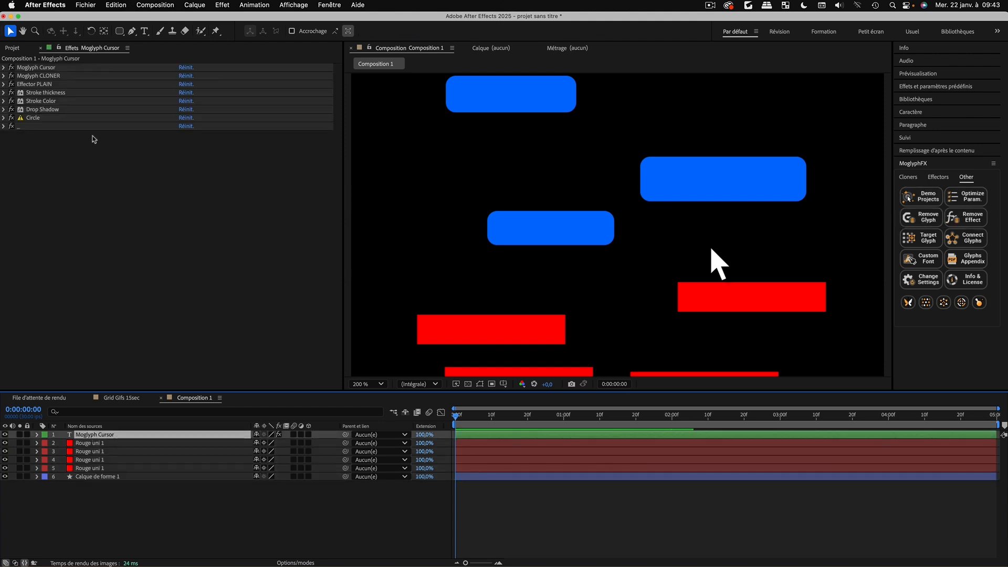
left_click(37, 68)
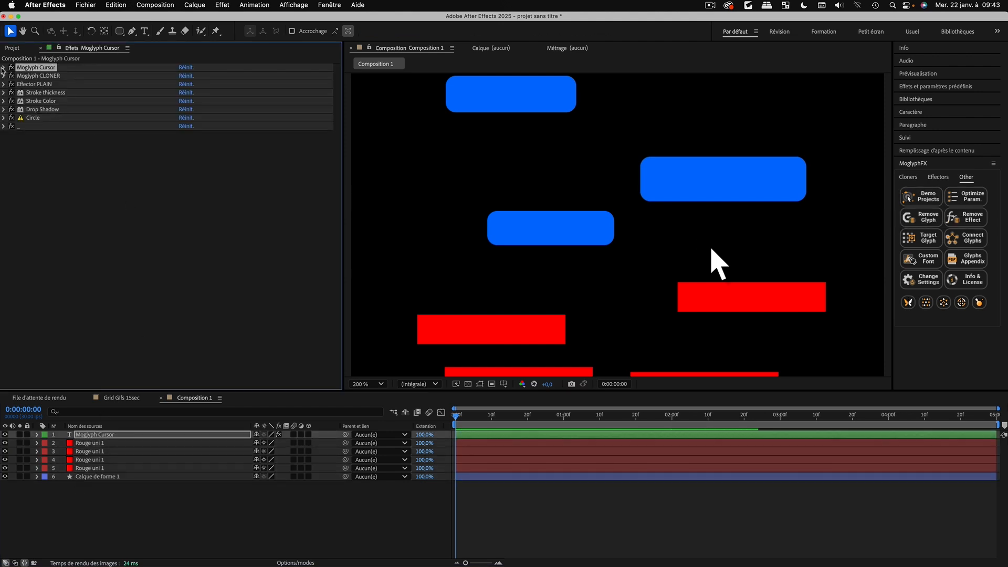
left_click(4, 68)
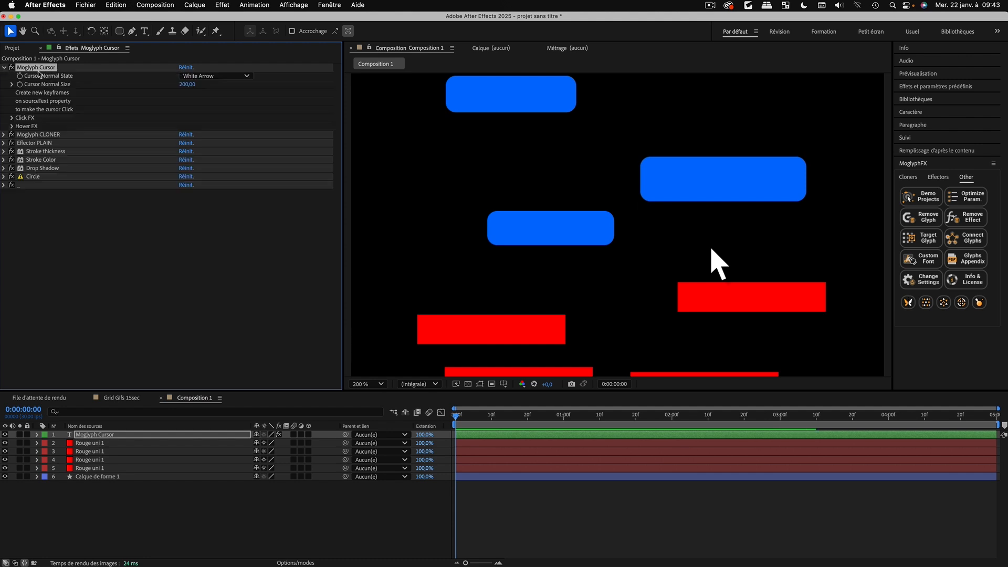
left_click(12, 126)
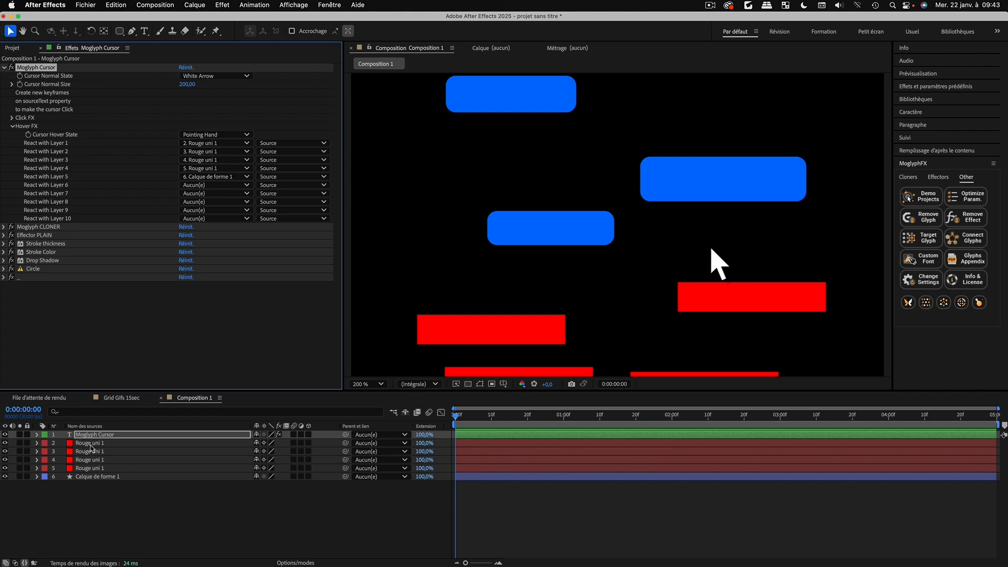
Draw a lime-green rounded rectangle on a new shape layer, above the widest blue rectangle
left_click(116, 509)
scroll(614, 203, "down", 1)
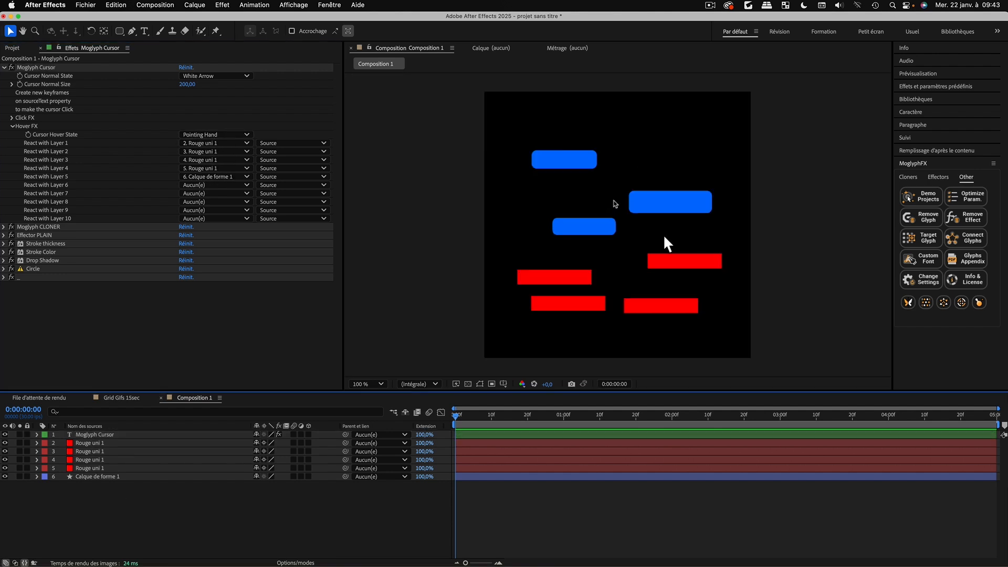
left_click(121, 31)
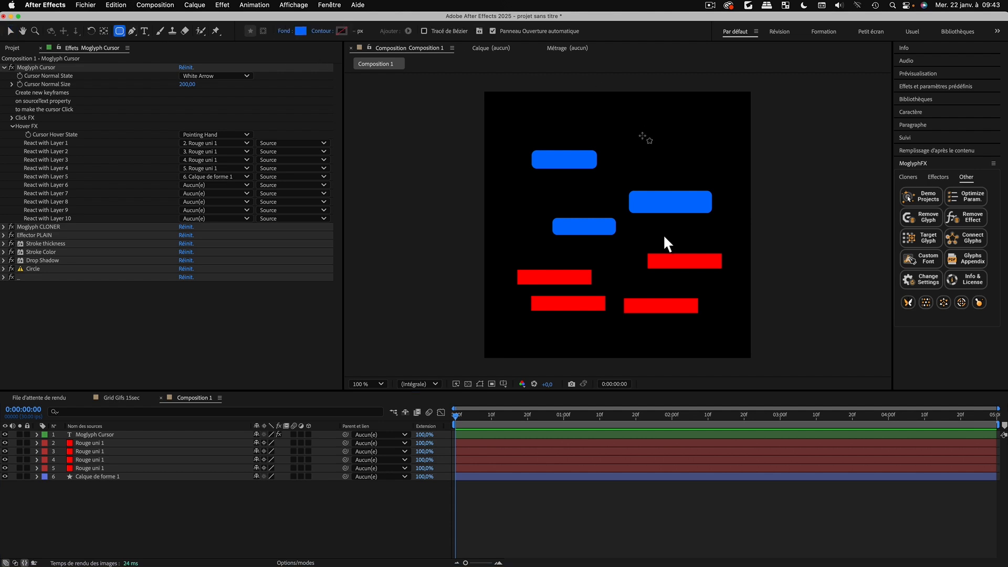
left_click(301, 31)
left_click_drag(518, 405, 518, 451)
left_click(598, 357)
left_click_drag(636, 128, 696, 147)
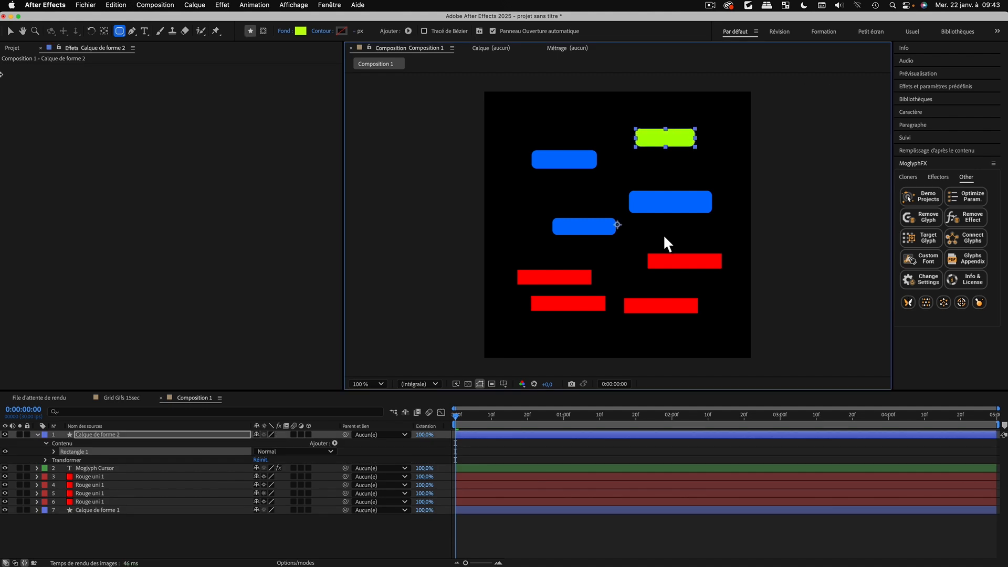
Move the green rectangle's shape layer directly below the Moglyph Cursor layer in the layer order
left_click(11, 32)
left_click(128, 545)
left_click_drag(99, 436, 100, 473)
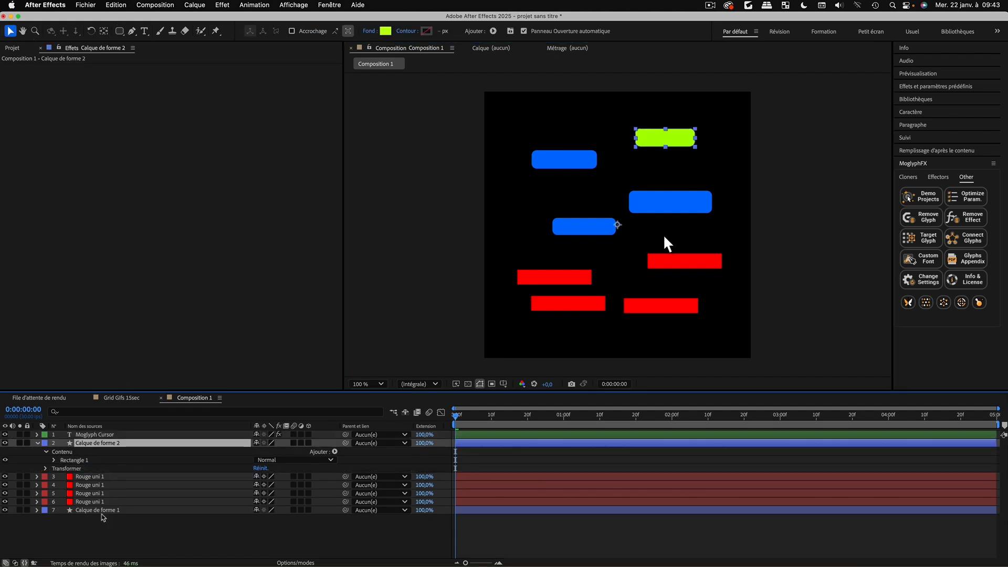
left_click(111, 542)
Place the Moglyph Cursor just below the green rectangle, between it and the widest blue rectangle, and deselect it
scroll(707, 273, "up", 1)
left_click_drag(741, 140, 734, 239)
left_click_drag(711, 363, 683, 198)
left_click(129, 538)
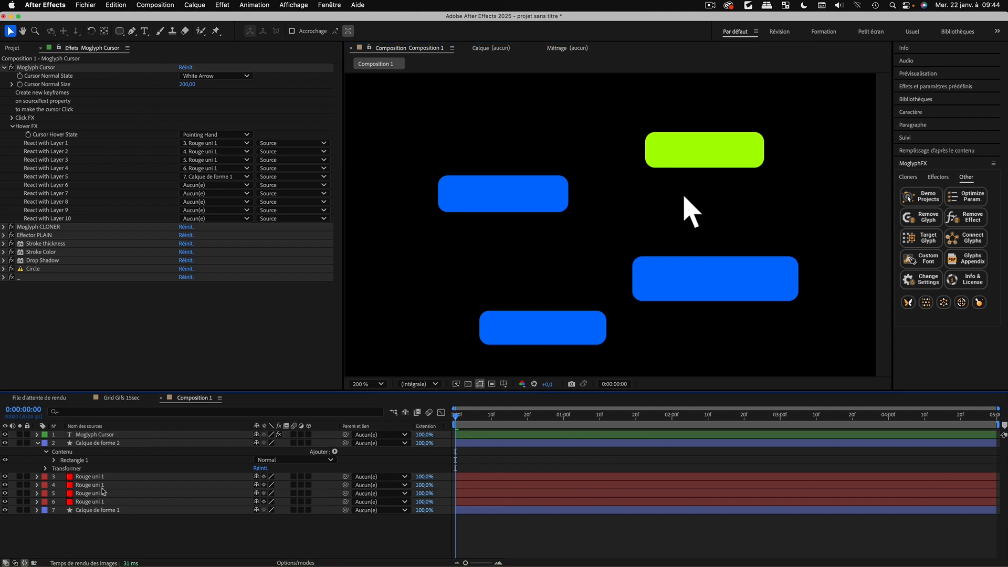
Set the Moglyph Cursor's React with Layer 6 to Calque de forme 2 and move the cursor left below the green rectangle
left_click(88, 435)
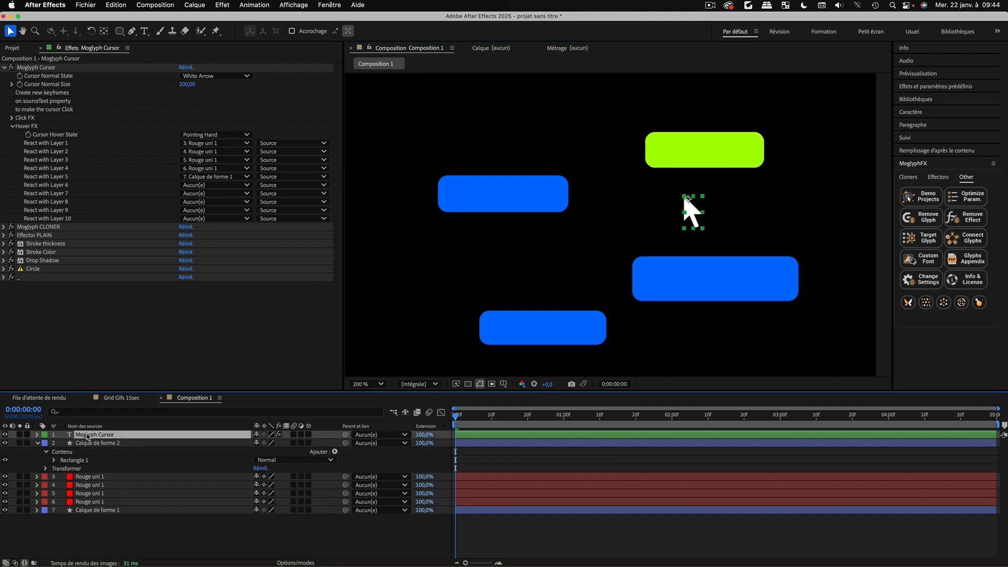
left_click(12, 126)
left_click(12, 126)
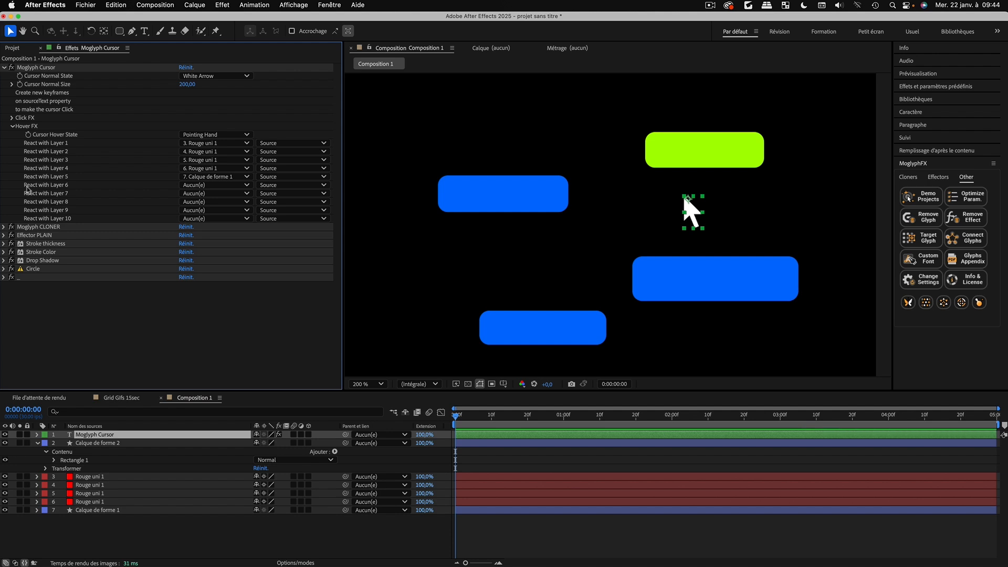
left_click(195, 185)
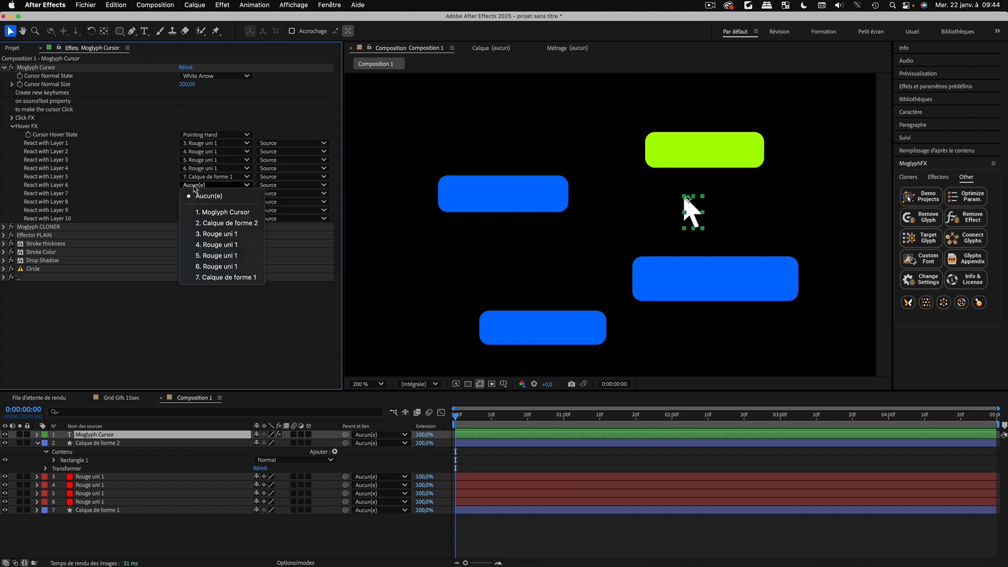
left_click(226, 224)
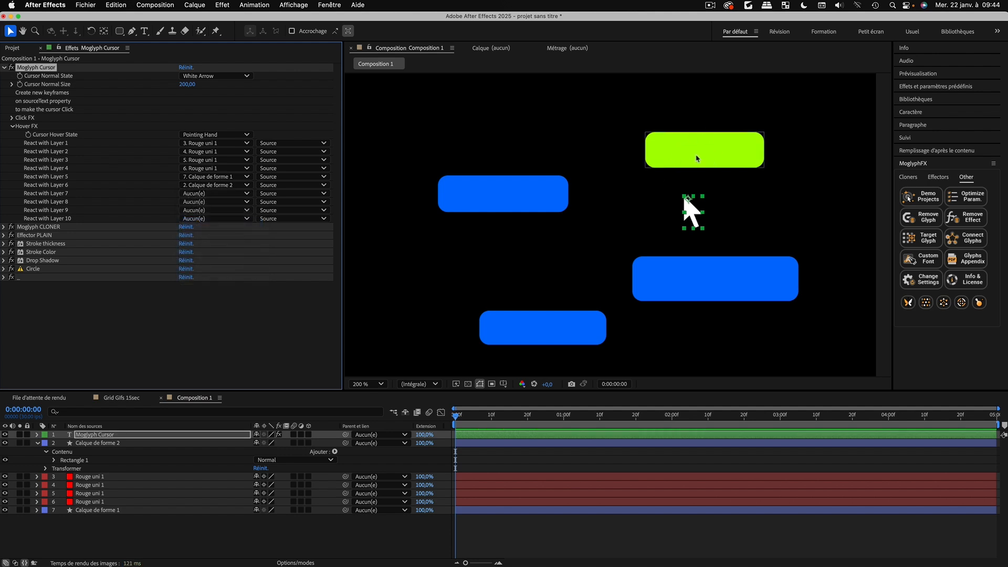
left_click(655, 533)
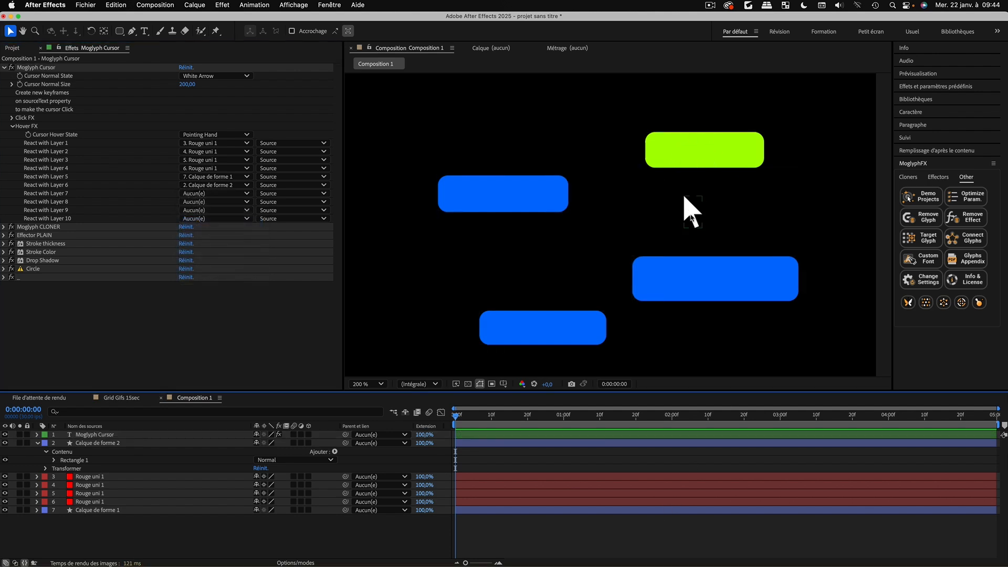
left_click_drag(692, 216, 639, 213)
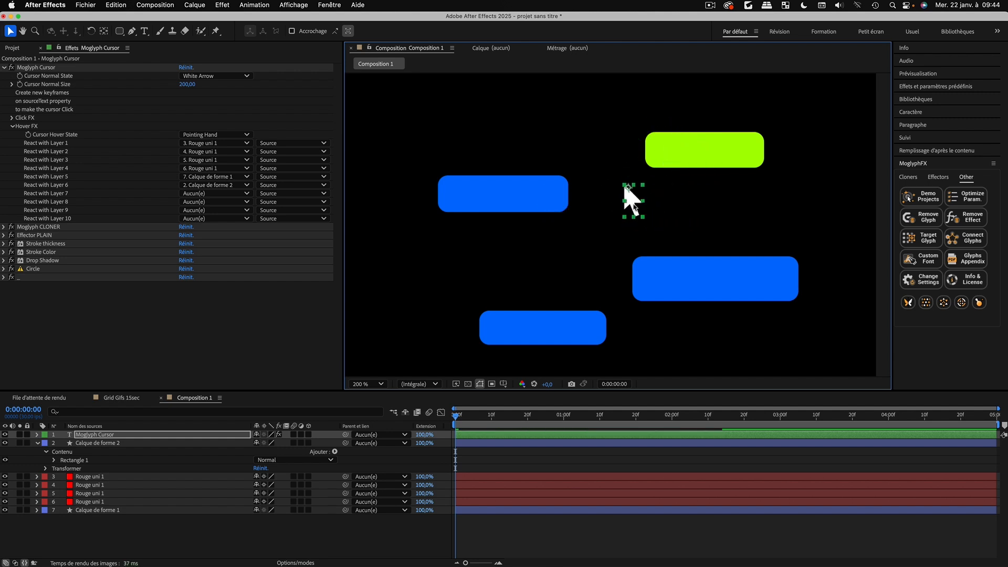
Hide the layer controls in the composition view and move the Moglyph Cursor just right of the upper-left blue rectangle
left_click(4, 68)
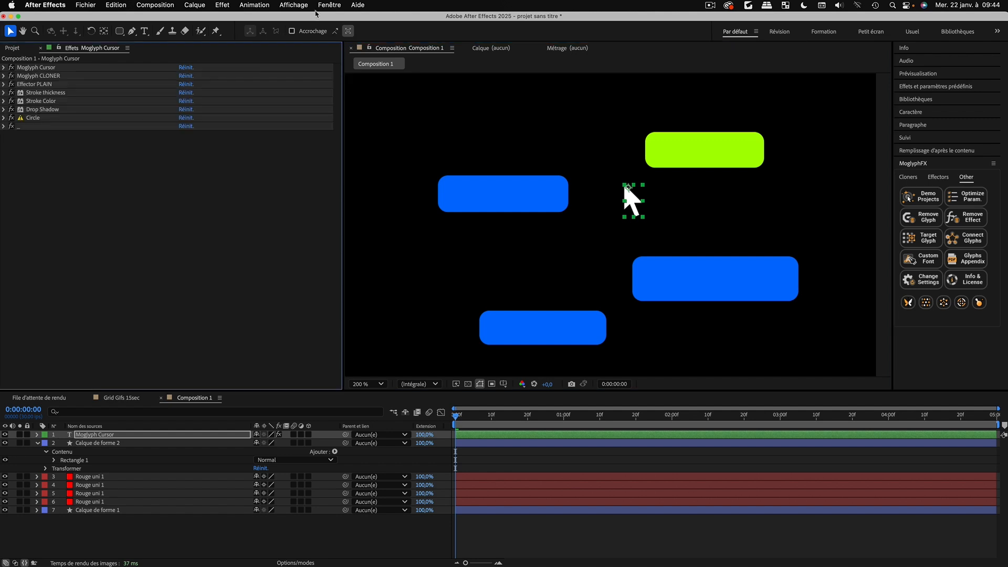
left_click(320, 7)
mouse_move(294, 5)
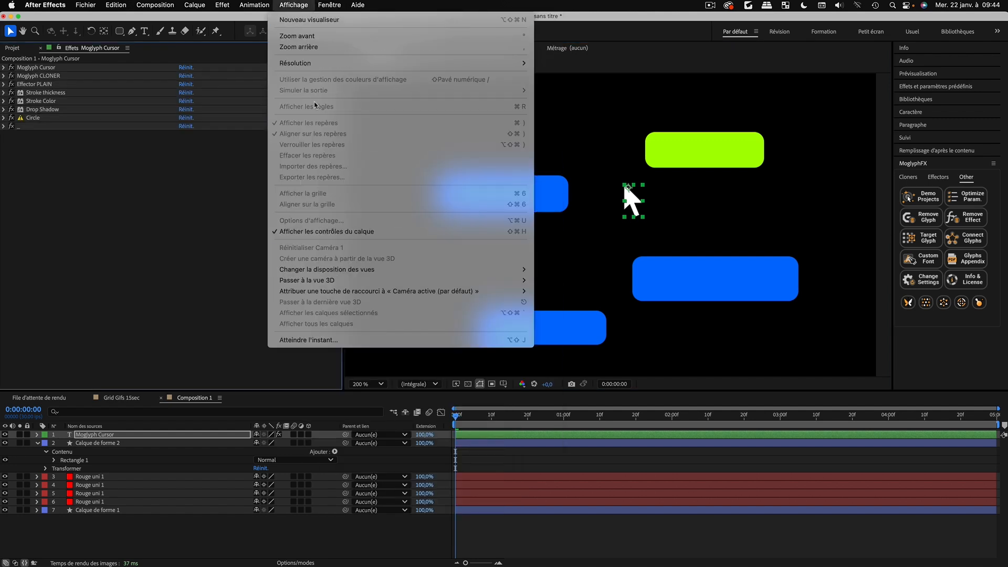
left_click(326, 231)
left_click_drag(634, 202, 592, 207)
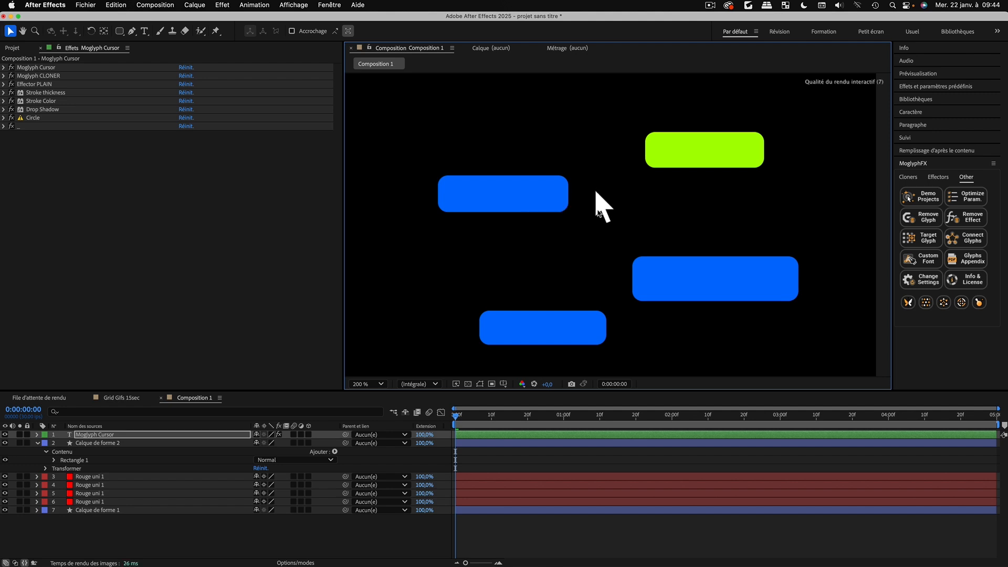
Collapse the green rectangle's shape layer and reveal the keyframed properties of the Moglyph Cursor layer
left_click(37, 444)
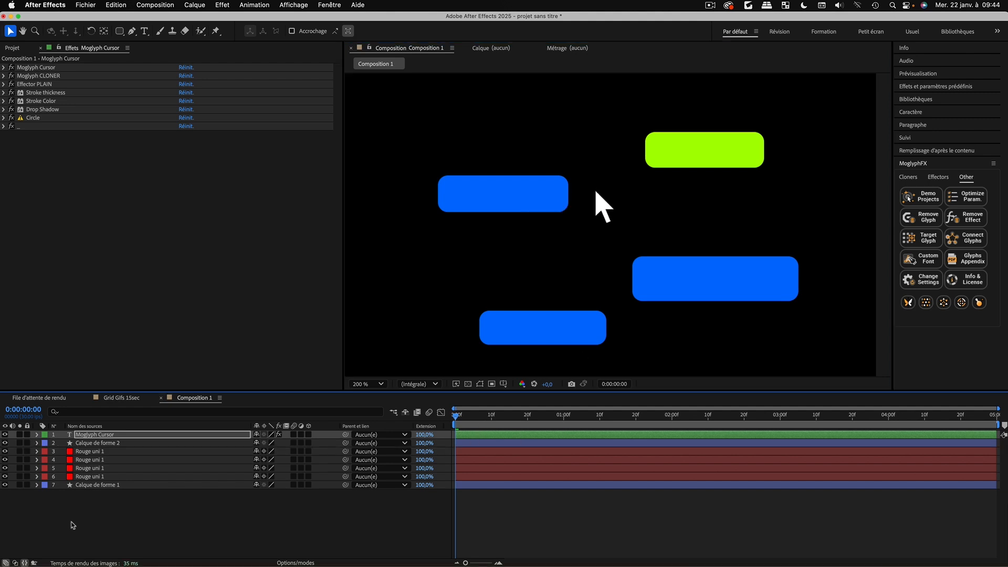
left_click(91, 436)
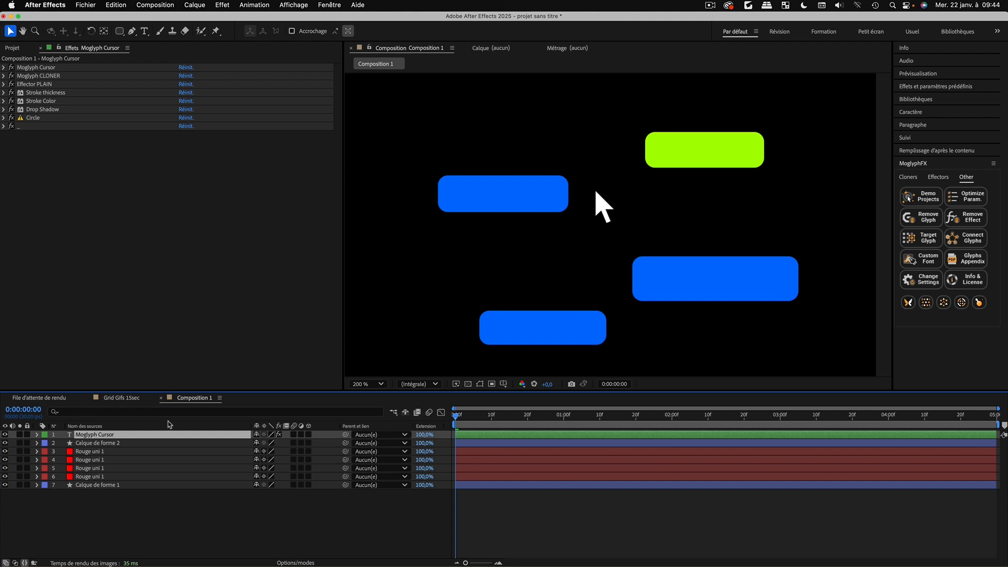
key("u")
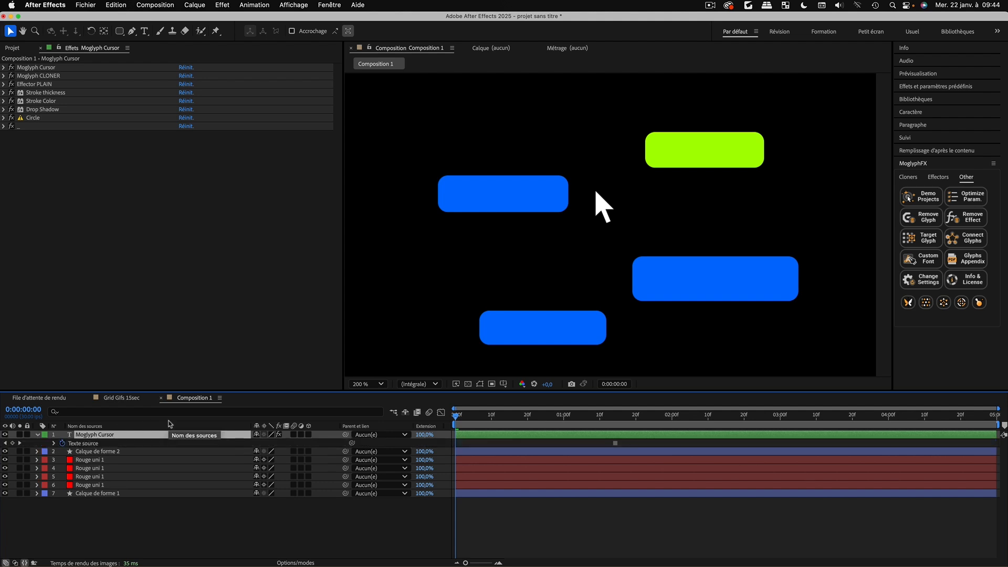
Add a Texte source keyframe about six frames into the timeline and preview the cursor's click animation
left_click_drag(506, 418, 601, 419)
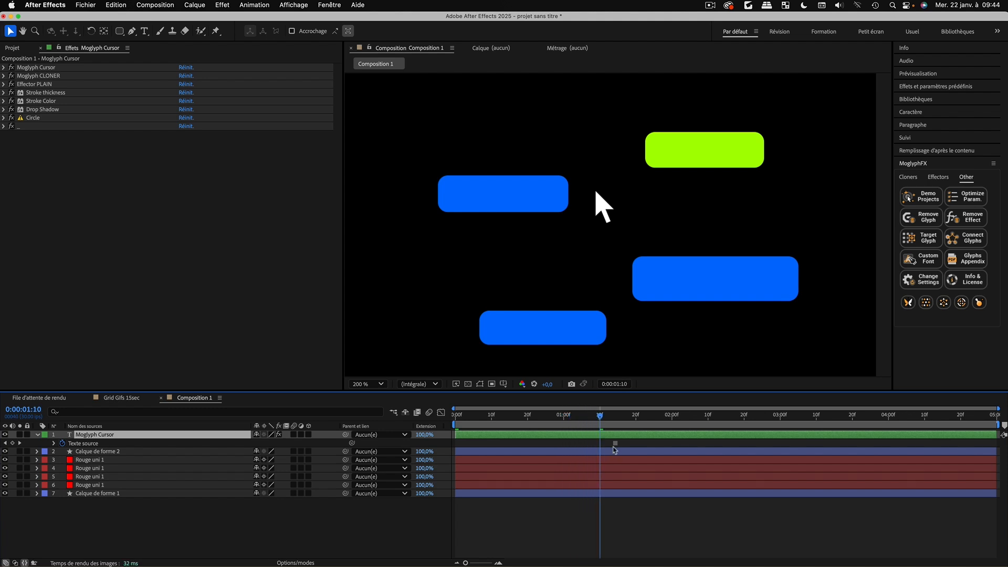
left_click(615, 444)
left_click(606, 419)
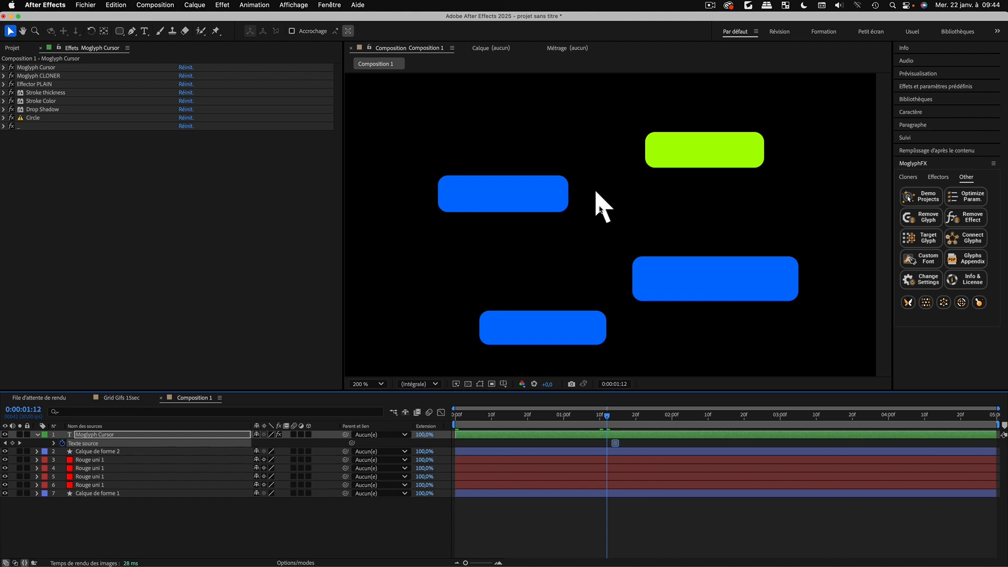
left_click_drag(609, 415, 453, 417)
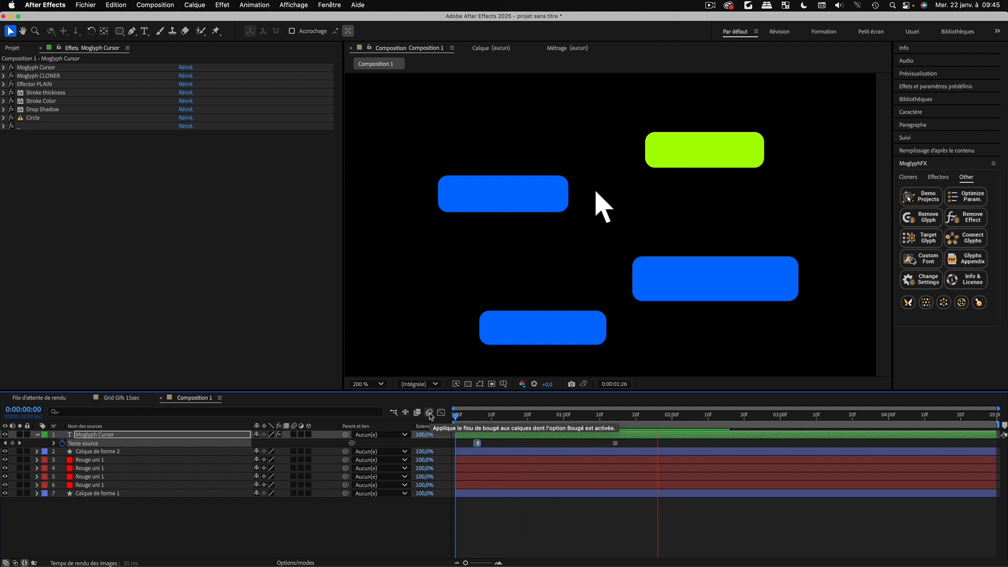
key("space")
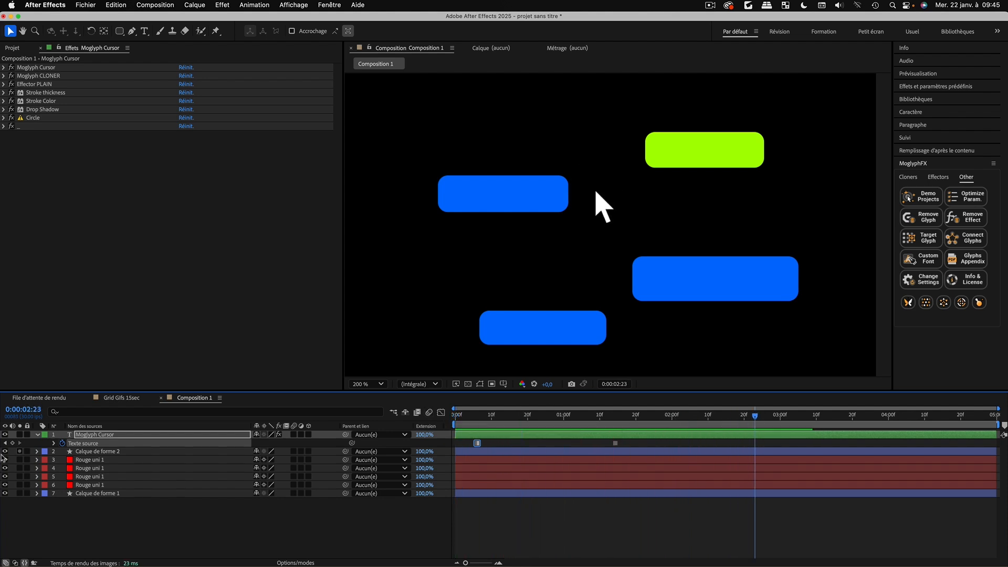
Add Texte source keyframes at 0:00:02:23 and 0:00:02:28 on the Moglyph Cursor layer and preview the clicks
left_click(13, 443)
left_click_drag(756, 416, 773, 417)
left_click(12, 443)
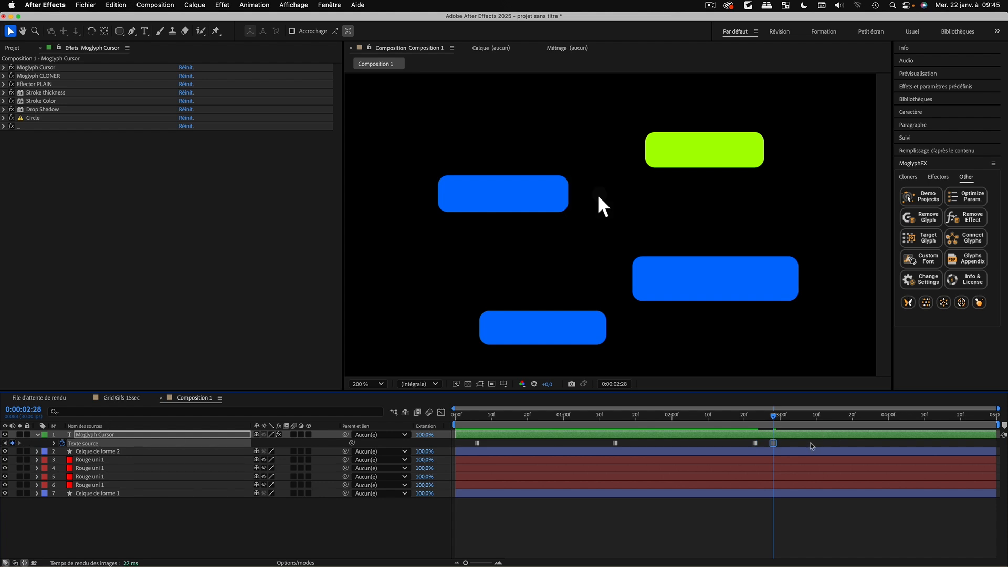
left_click_drag(812, 447, 741, 458)
left_click(690, 416)
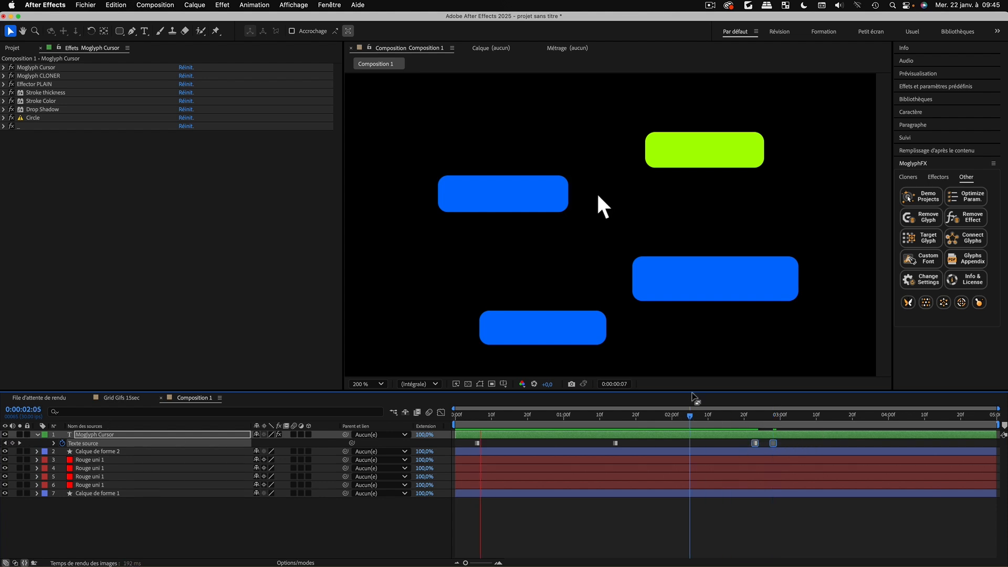
left_click_drag(794, 416, 838, 426)
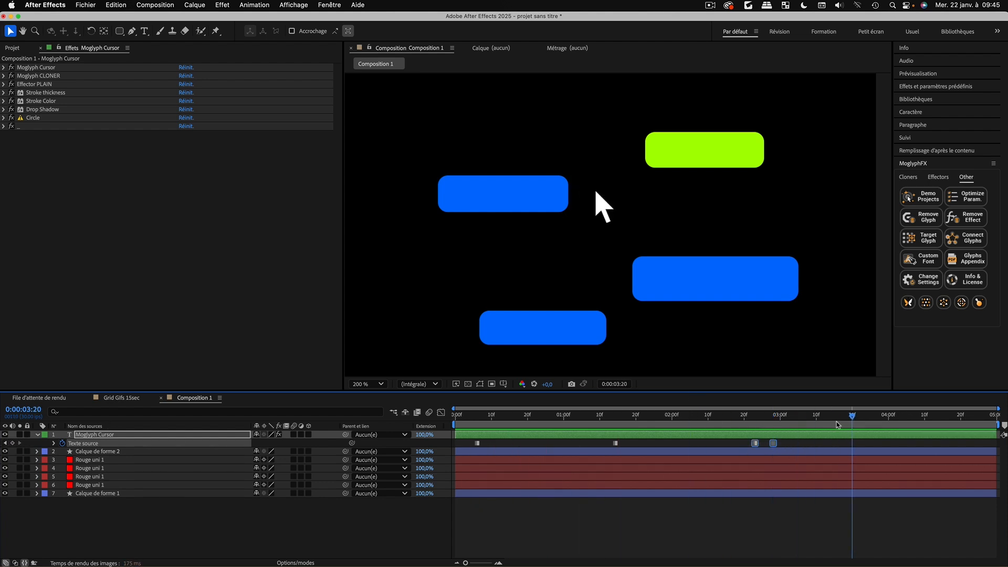
key("space")
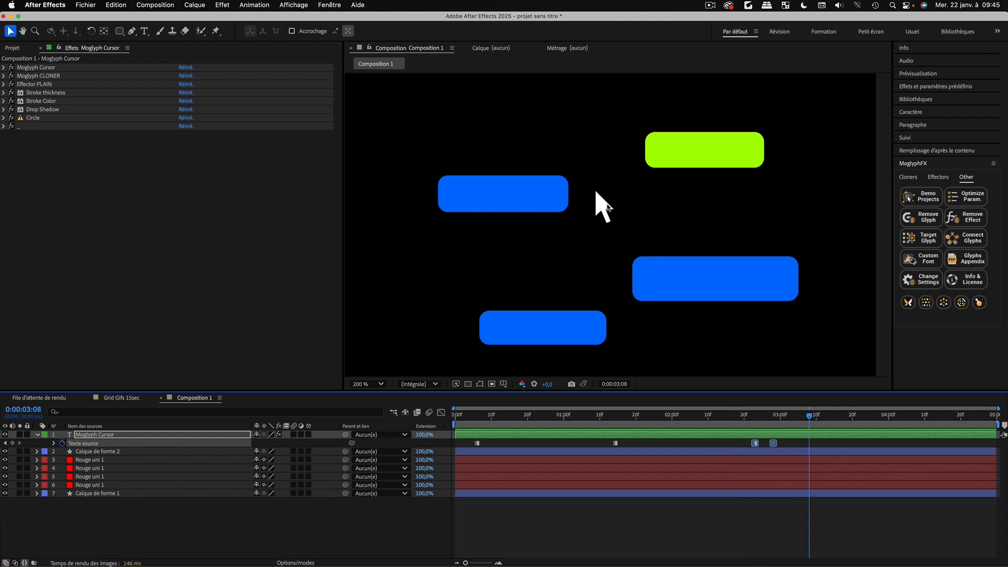
Place the Moglyph Cursor over the upper-left blue rectangle and scrub through the last two click keyframes to 0:00:03:21
left_click_drag(605, 211, 533, 214)
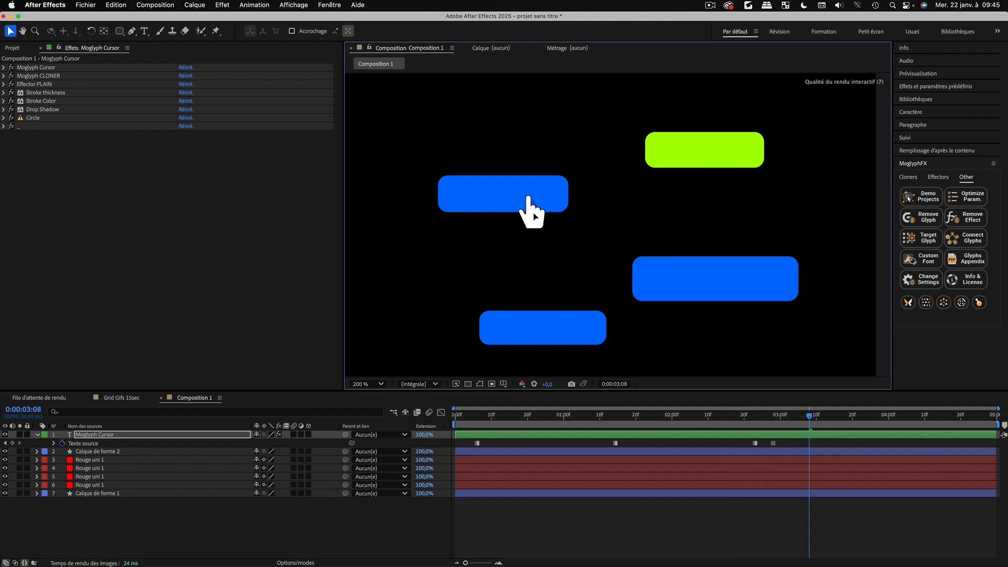
left_click_drag(793, 414, 760, 418)
key("space")
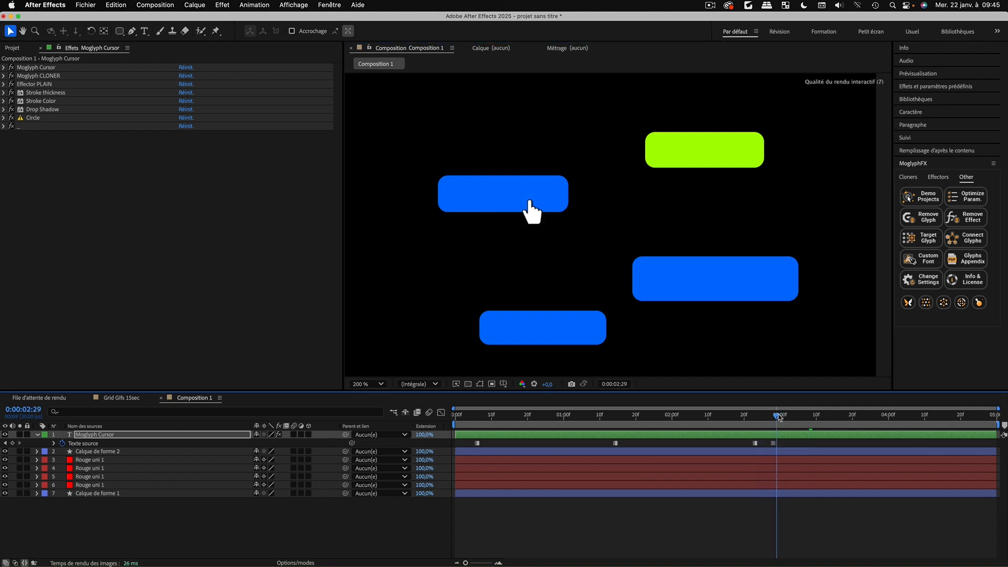
key("space")
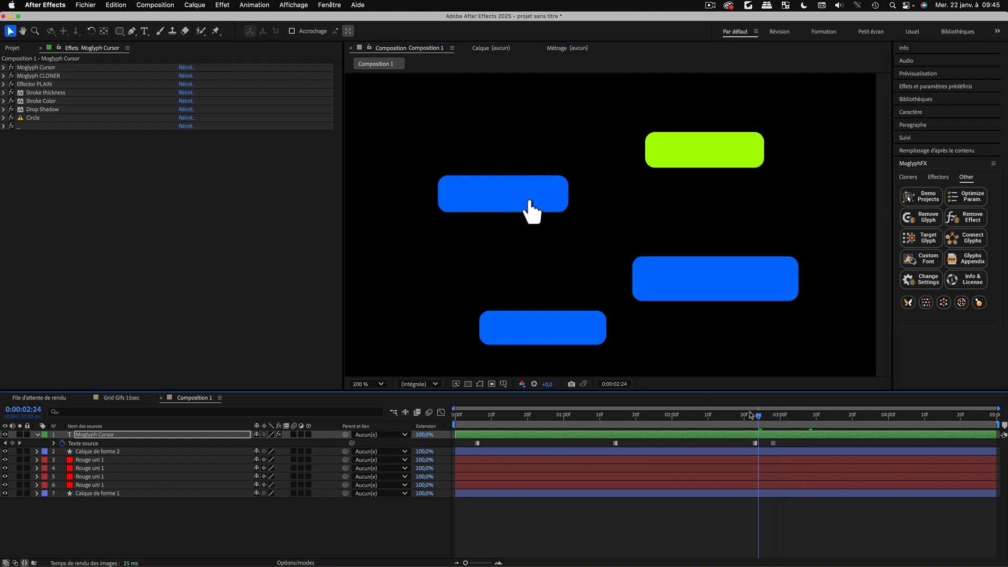
left_click_drag(751, 415, 856, 417)
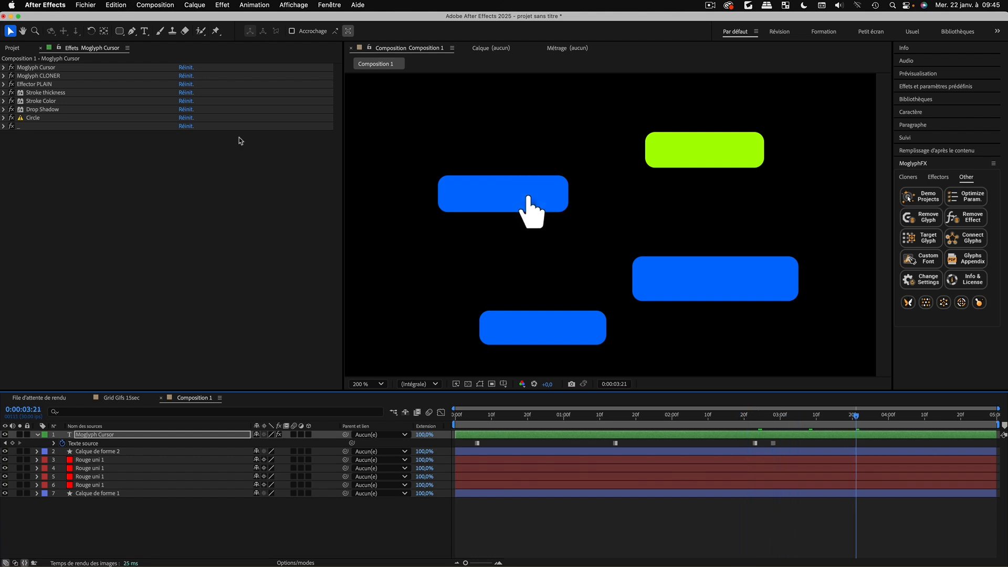
Move the Moglyph Cursor off the upper-left blue rectangle and set its Cursor Normal State to Black Arrow, testing it over the rectangle
left_click(4, 68)
left_click(12, 126)
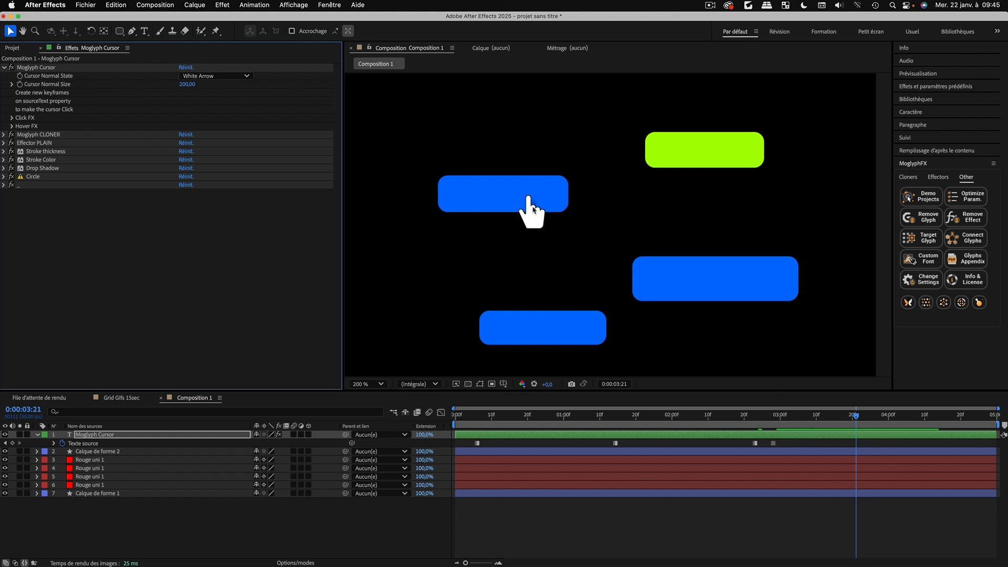
left_click_drag(535, 218, 538, 254)
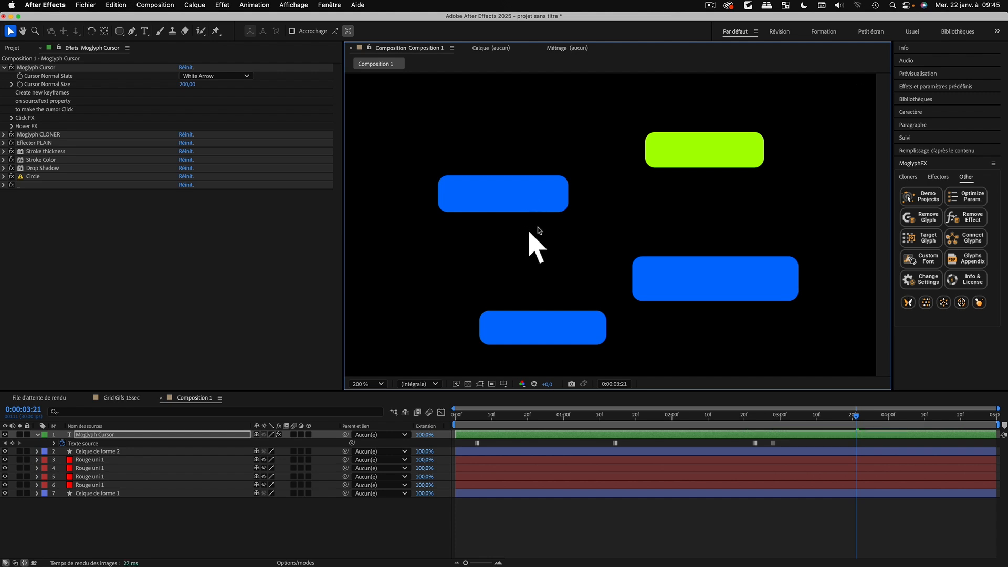
left_click(206, 77)
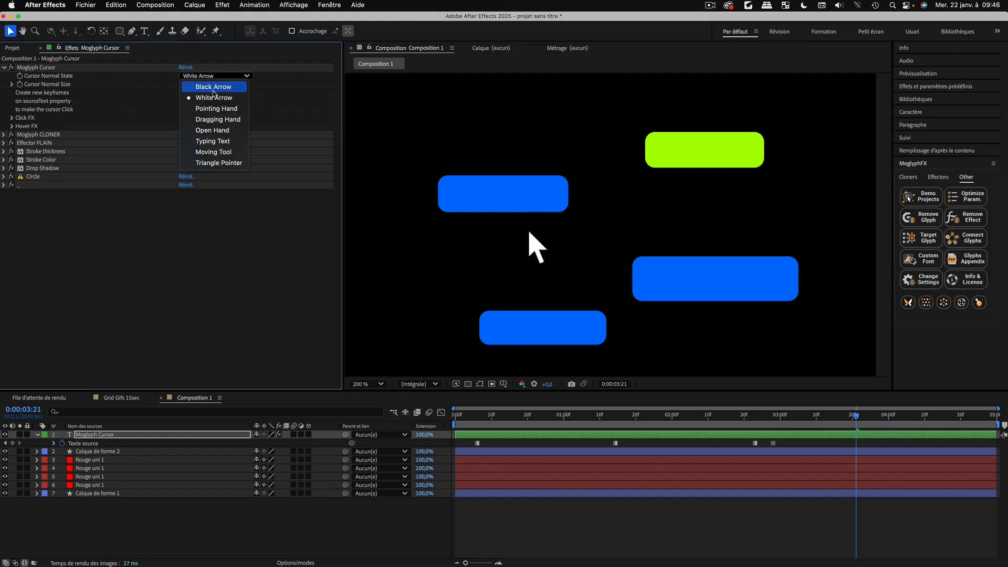
left_click(213, 90)
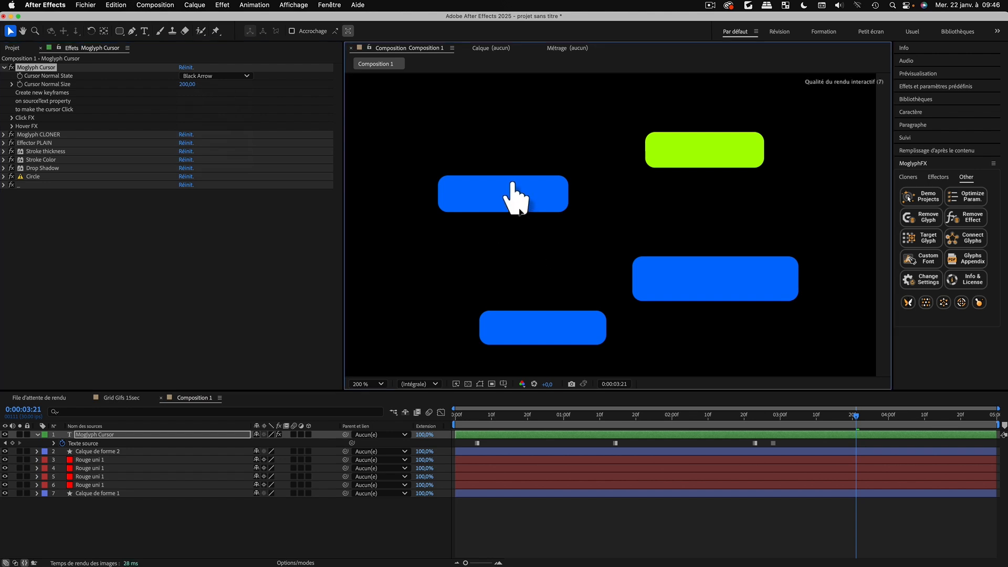
left_click(550, 522)
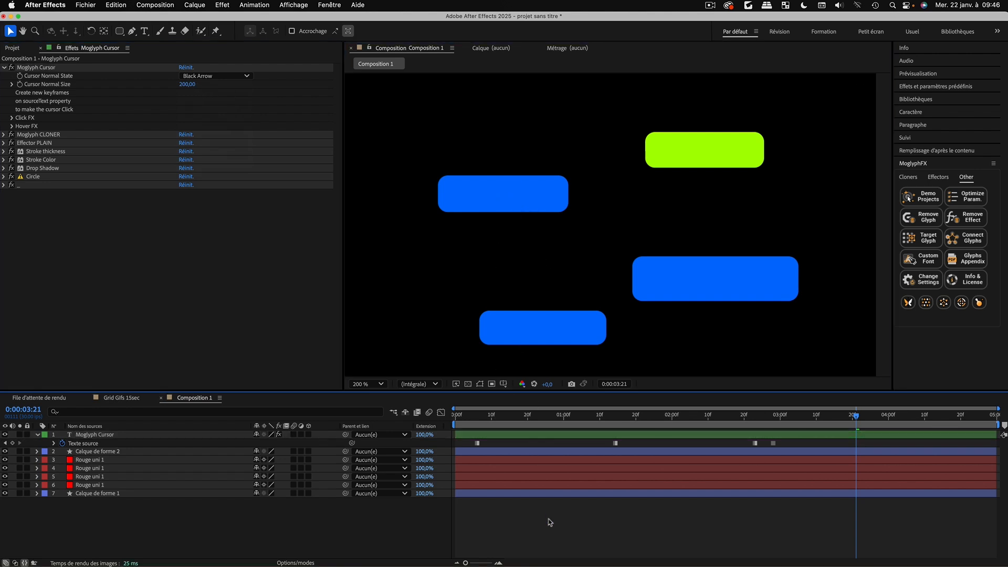
Change Composition 1's background color to mid grey 7A7A7A in the composition settings
key("comma")
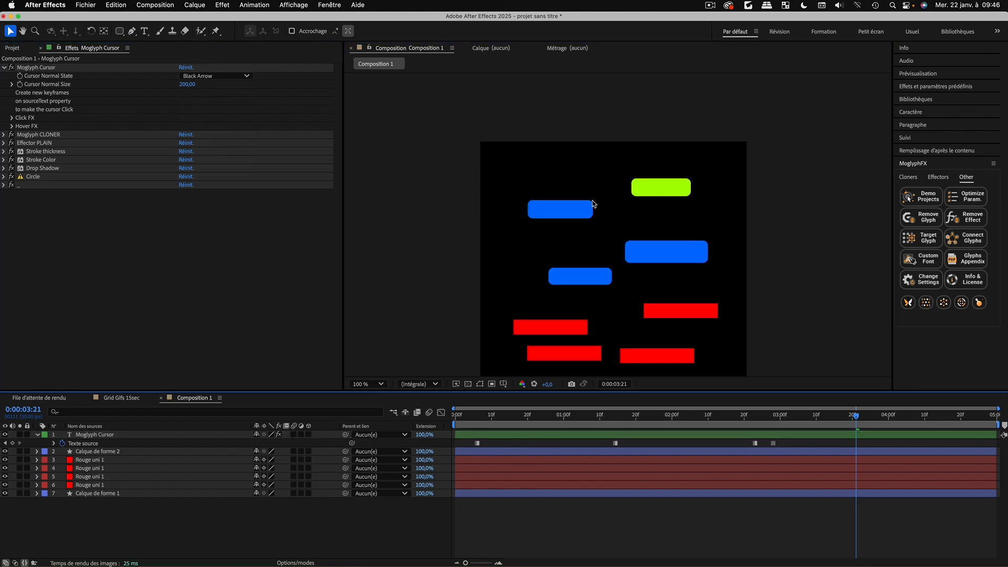
key("super+k")
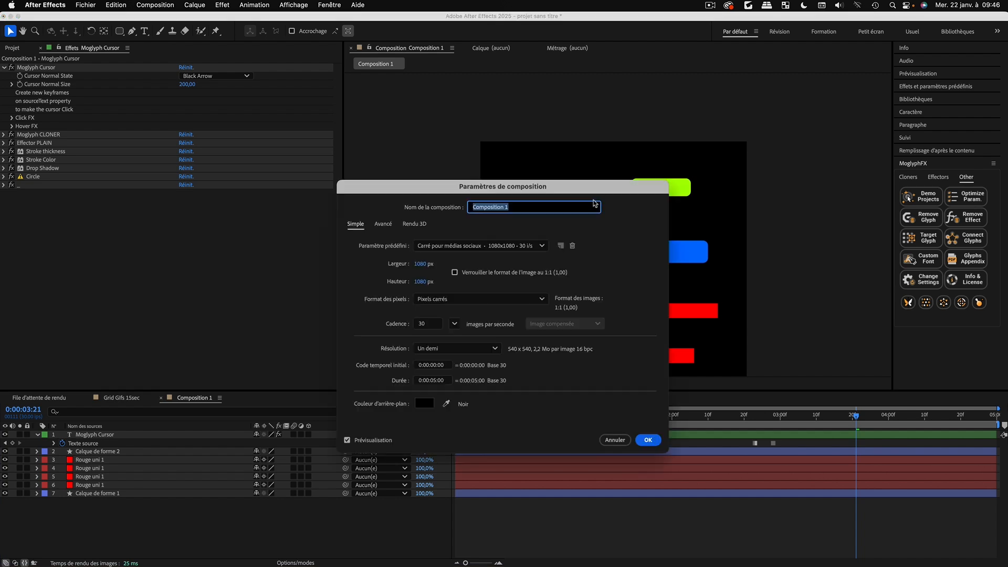
left_click(425, 403)
left_click_drag(438, 416, 378, 417)
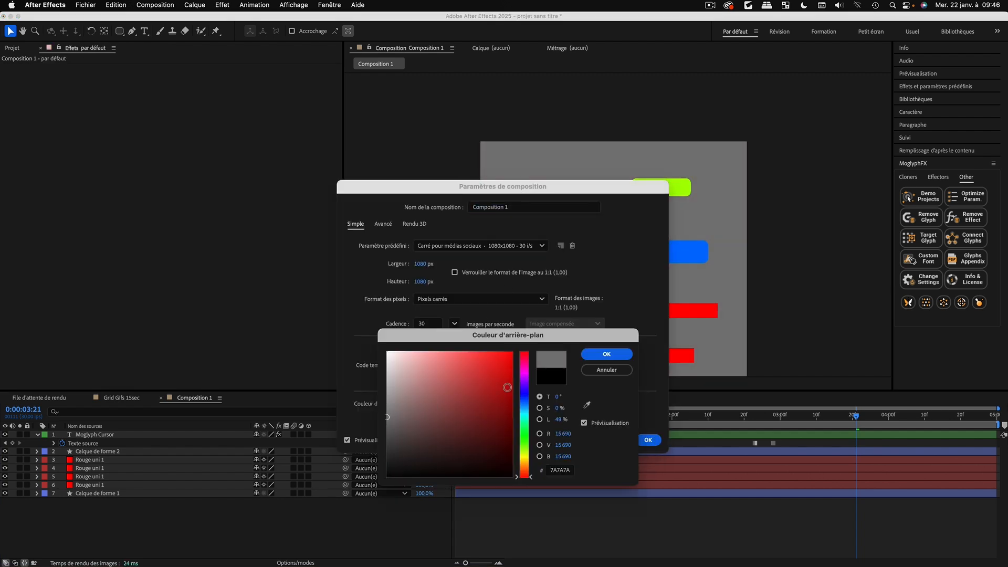
left_click(606, 354)
left_click(648, 440)
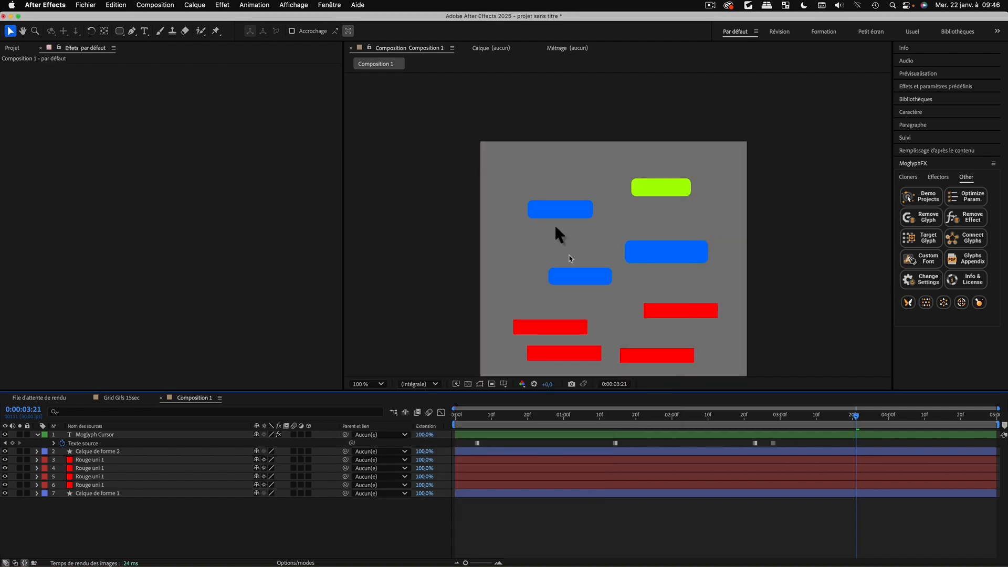
Select the Moglyph Cursor and try White Arrow, Pointing Hand and Dragging Hand as its Cursor Normal State
key("period")
left_click(483, 243)
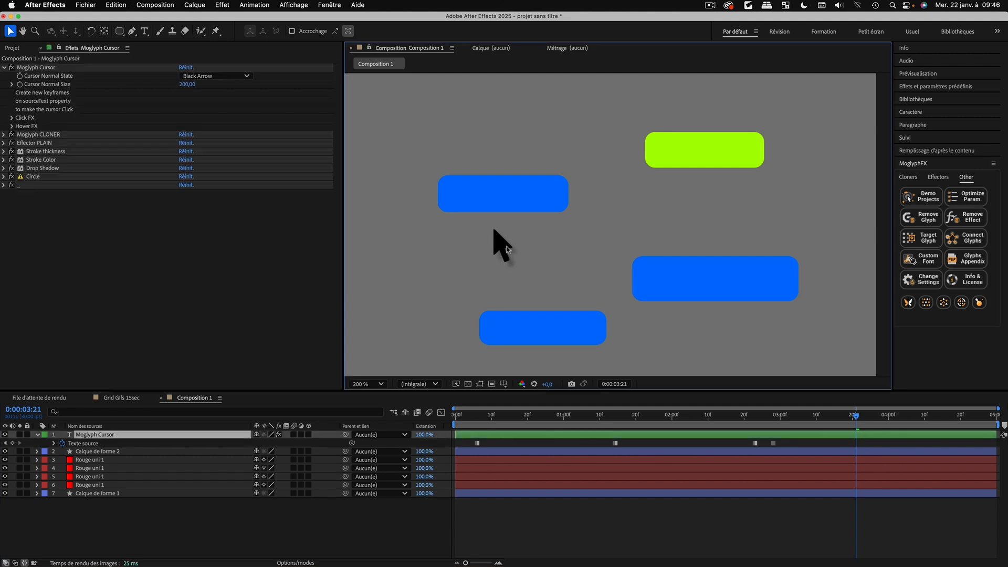
left_click(211, 75)
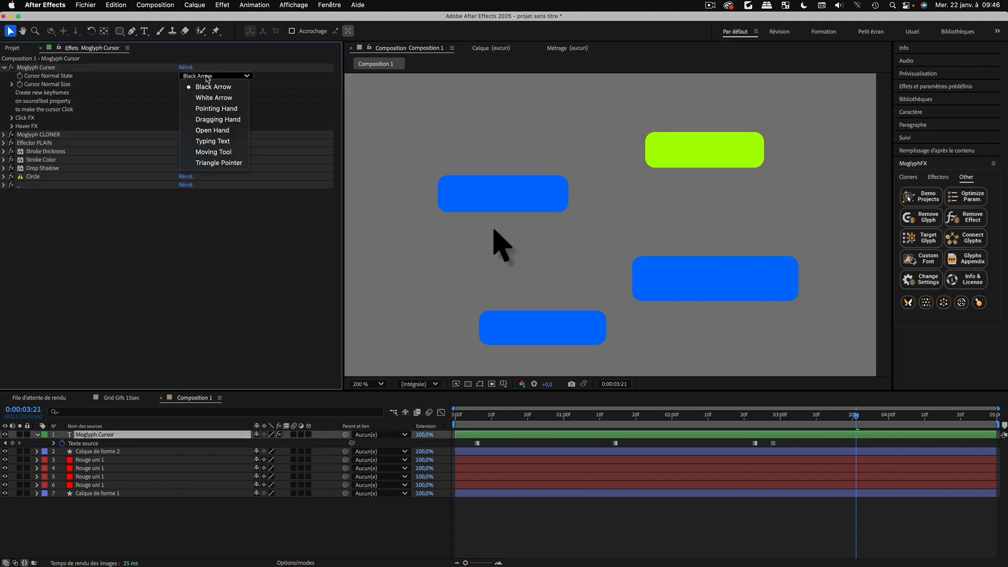
left_click(212, 97)
left_click(212, 76)
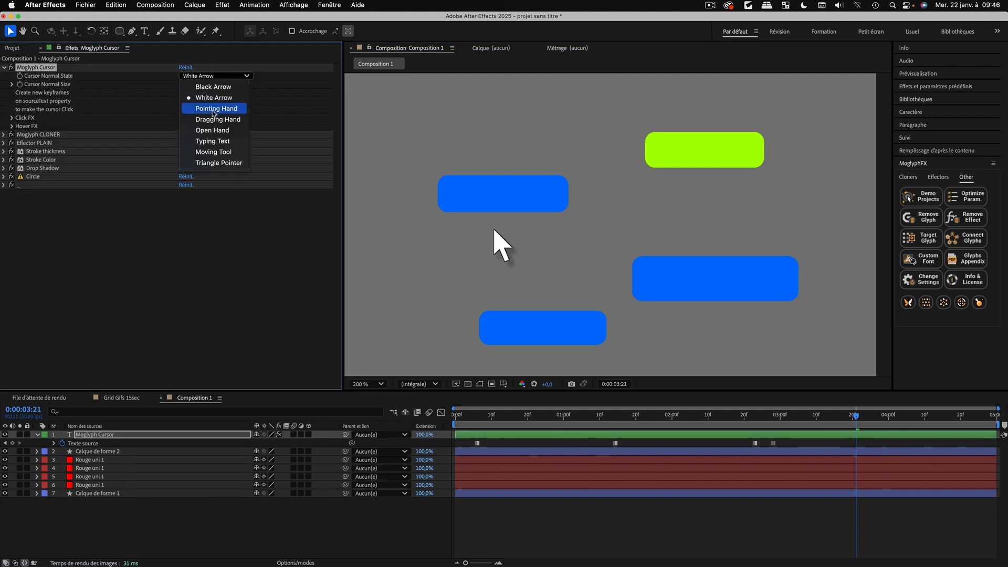
left_click(213, 110)
left_click(212, 76)
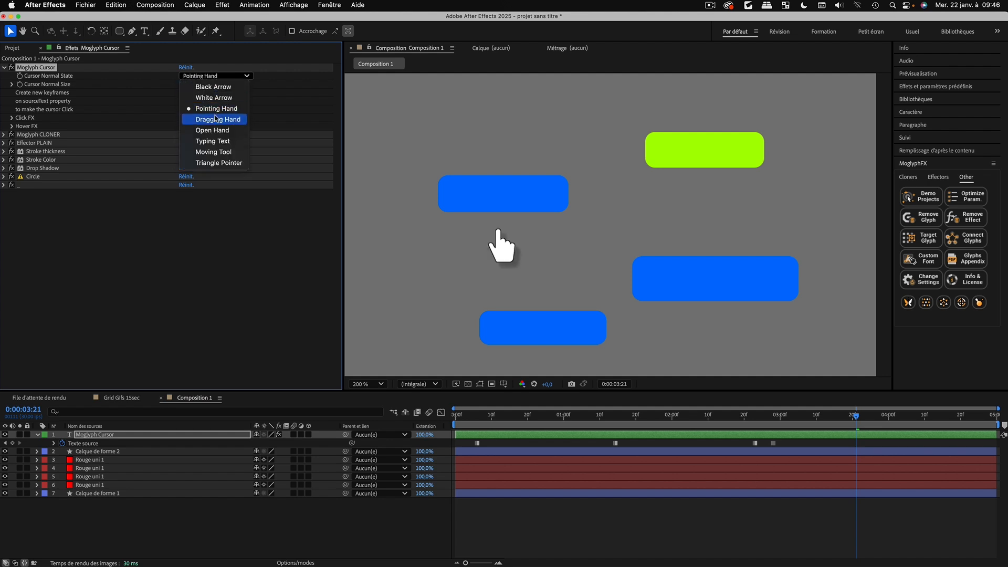
left_click(215, 120)
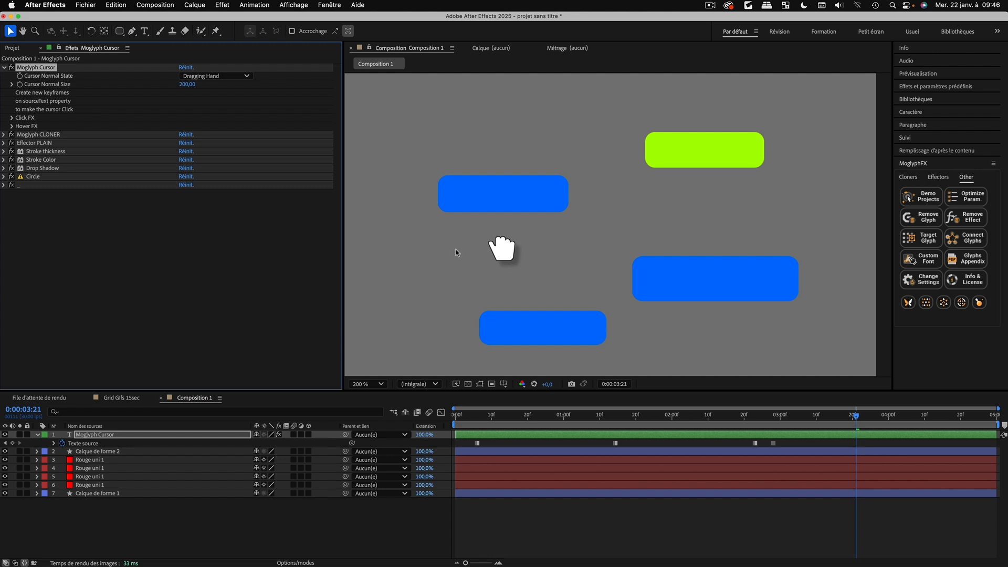
Try Open Hand and Typing Text as the Cursor Normal State, moving the cursor slightly left beneath the upper-left blue rectangle
left_click(214, 76)
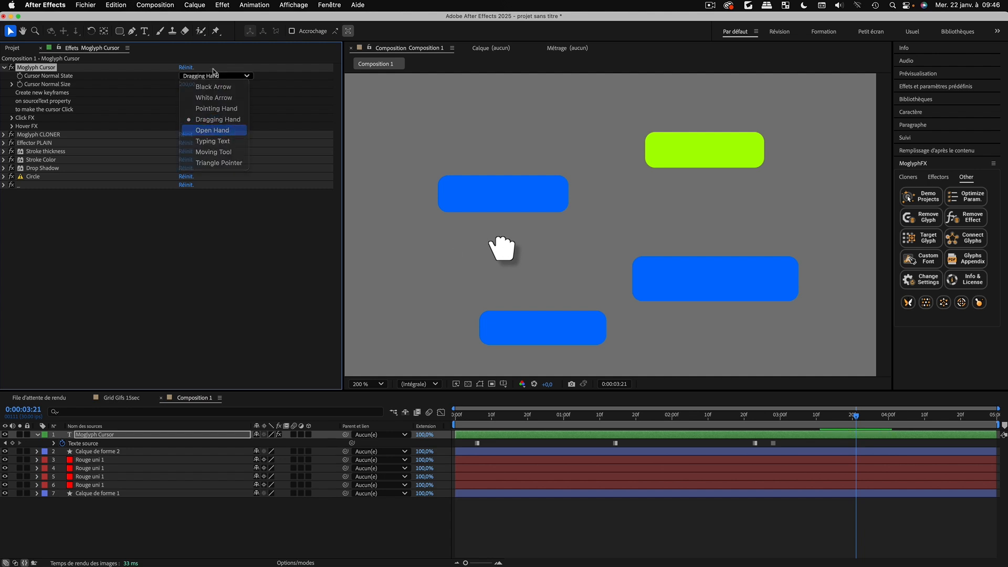
left_click(216, 129)
left_click(215, 76)
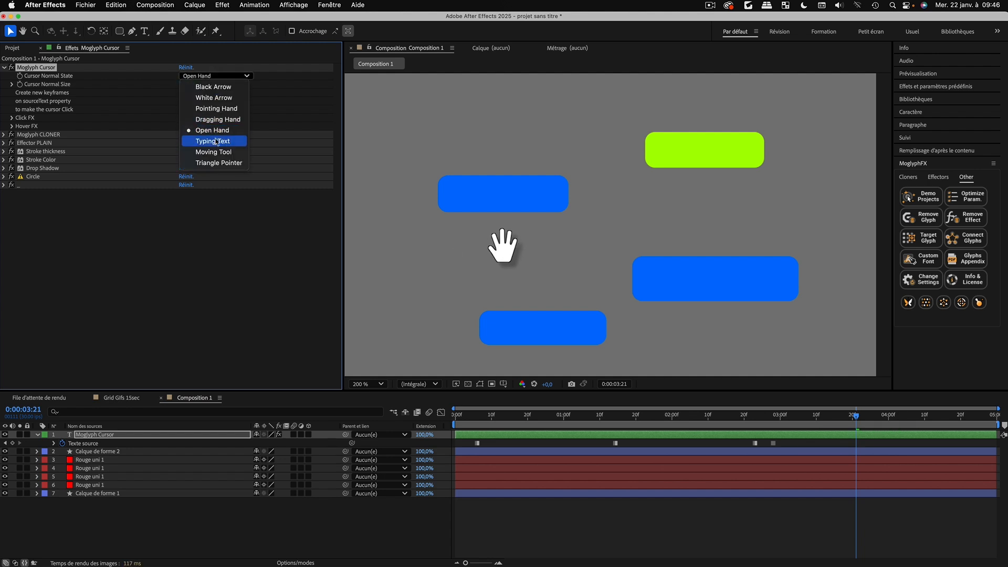
left_click(215, 138)
left_click_drag(506, 250, 475, 243)
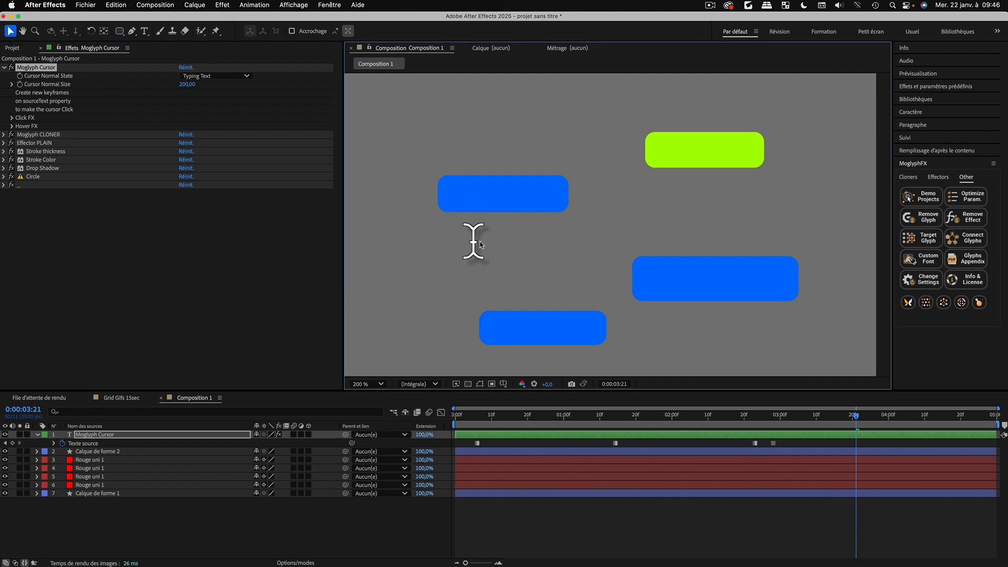
Try the Moving Tool and Triangle Pointer states, nudge the cursor slightly down, and set Cursor Normal State to White Arrow
left_click(206, 74)
left_click(212, 153)
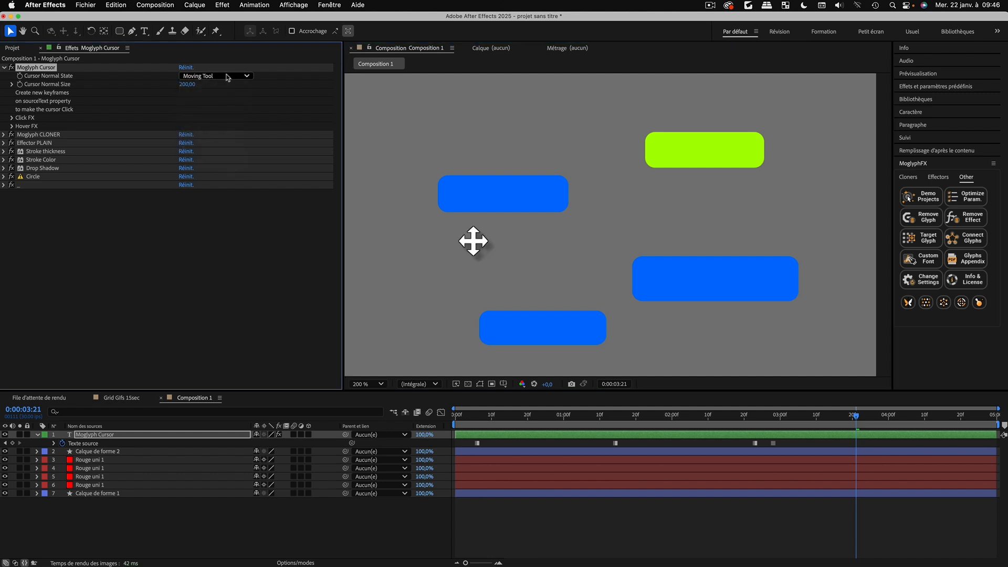
left_click(228, 77)
left_click(231, 166)
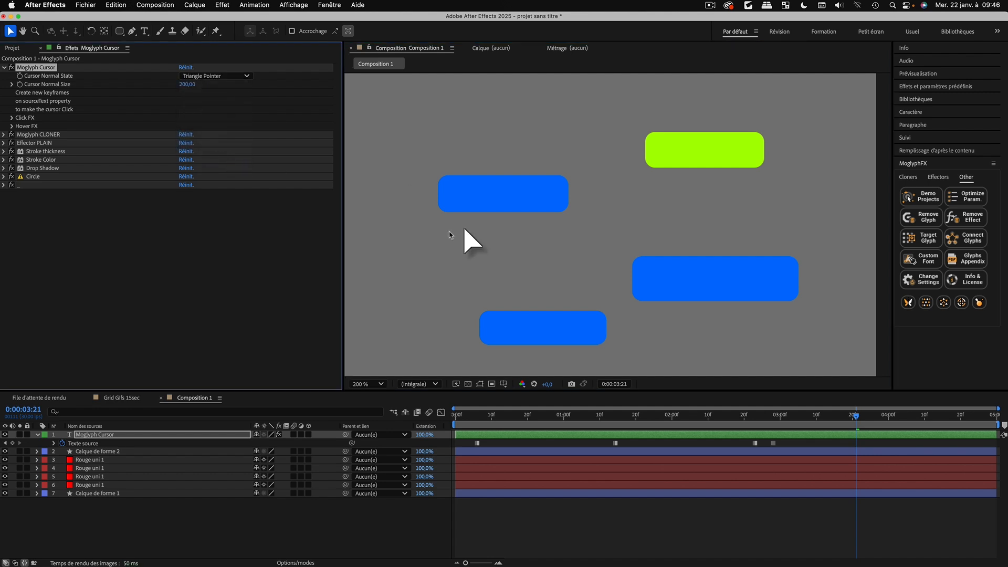
mouse_move(471, 245)
left_mouse_down()
mouse_move(468, 259)
mouse_move(501, 254)
mouse_move(477, 260)
left_mouse_up()
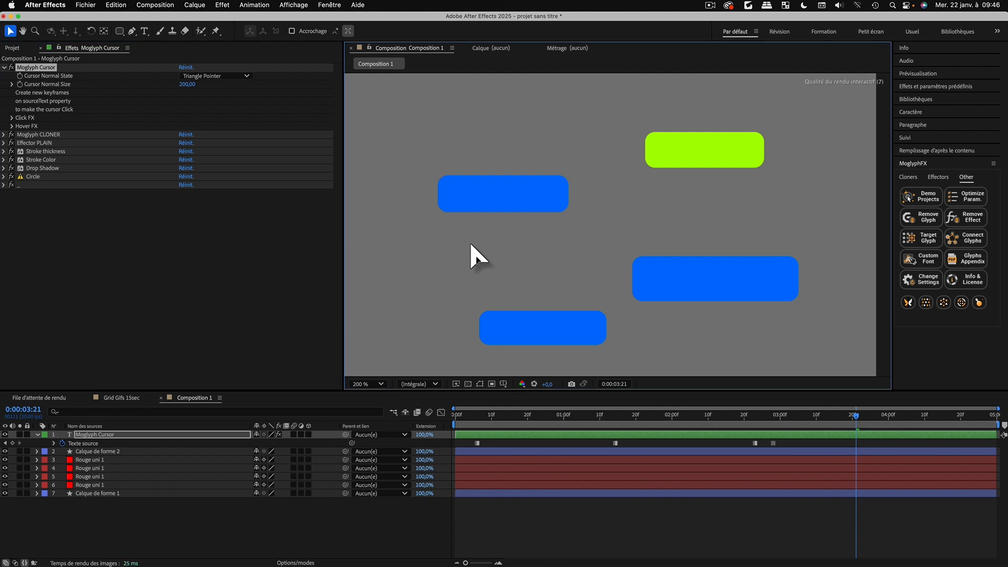
left_click(200, 76)
left_click(205, 95)
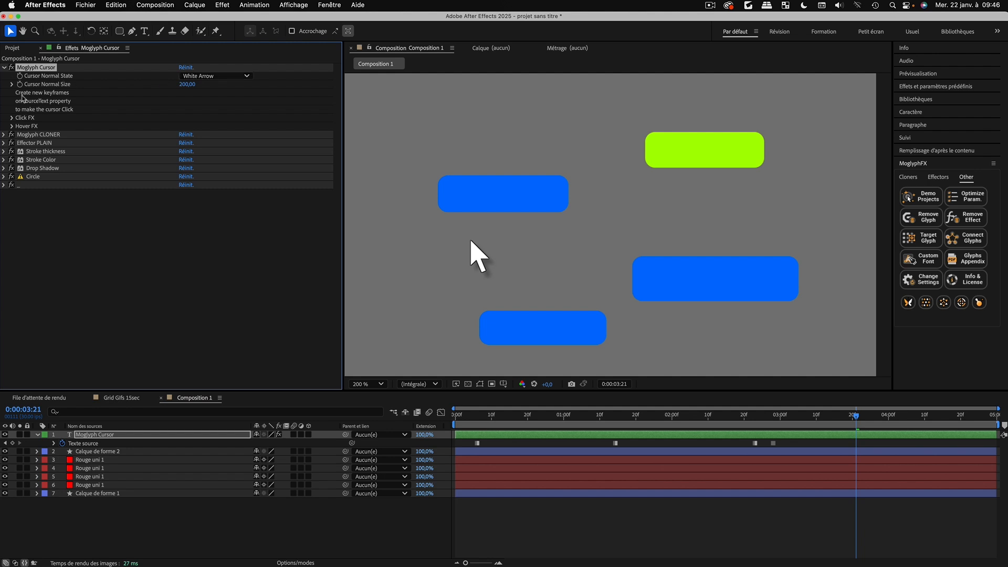
Expand the Click FX settings of the Moglyph Cursor and go to its last click keyframe at 0:00:02:28
left_click(14, 118)
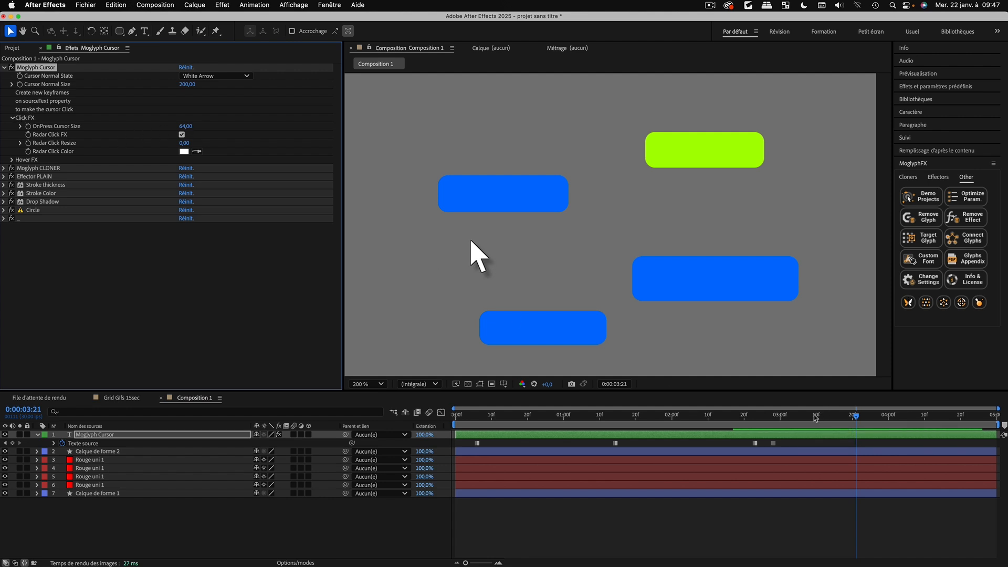
left_click_drag(816, 418, 773, 424)
Try an OnPress Cursor Size of 83 and further values in Click FX, and undo these size changes
left_click(195, 127)
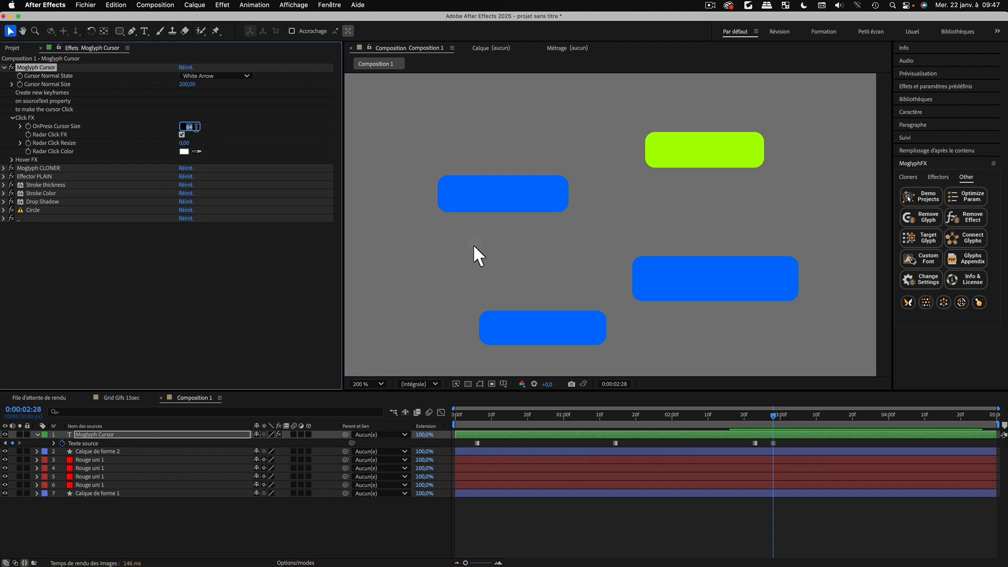
type("83")
key("Return")
left_click_drag(204, 128, 278, 148)
key("super+z")
key("super+z")
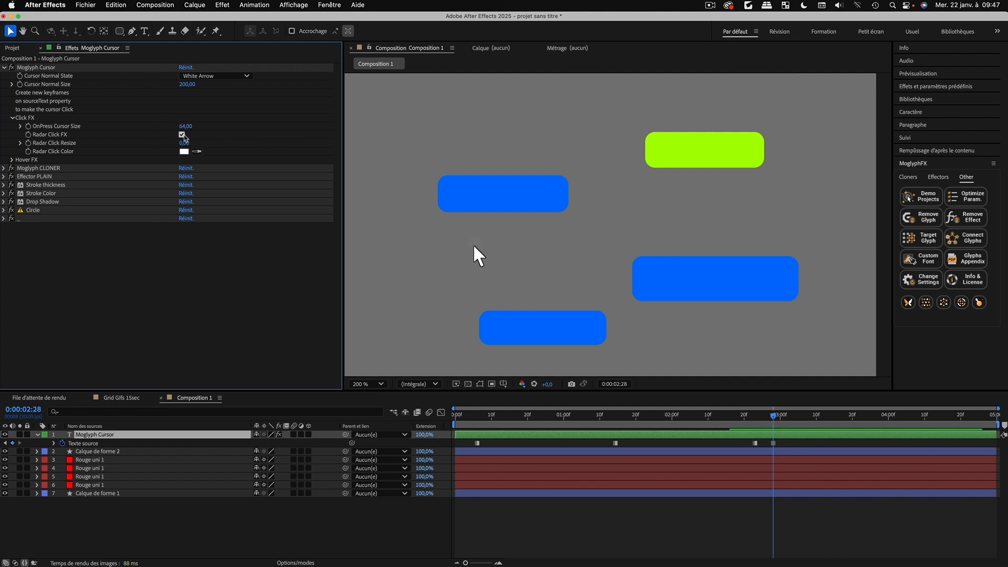
Scrub through the click's radar effect to 0:00:03:01 and toggle Radar Click FX off and back on
left_click_drag(774, 415, 780, 417)
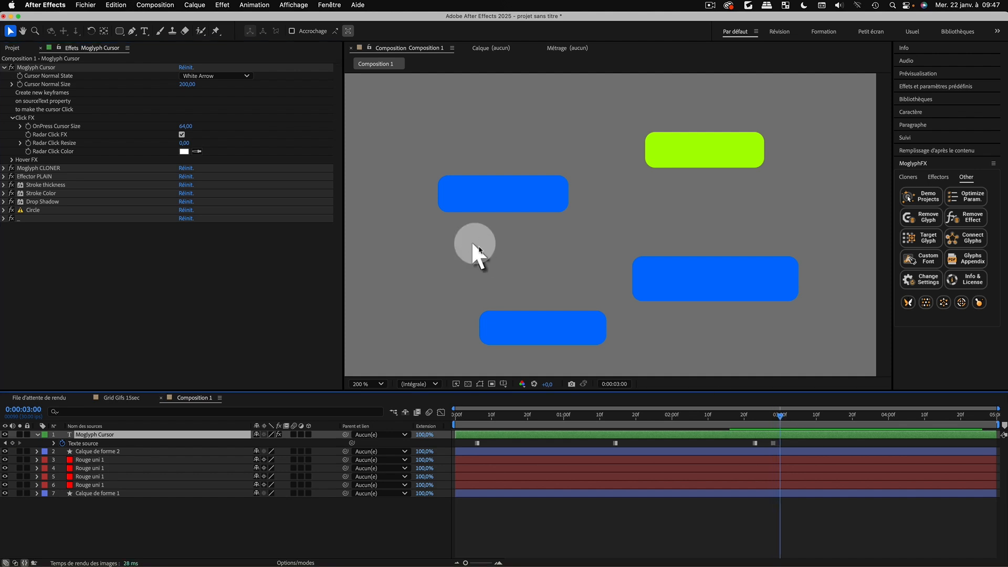
mouse_move(777, 417)
left_mouse_down()
mouse_move(787, 417)
mouse_move(777, 417)
mouse_move(793, 425)
mouse_move(775, 425)
mouse_move(785, 427)
left_mouse_up()
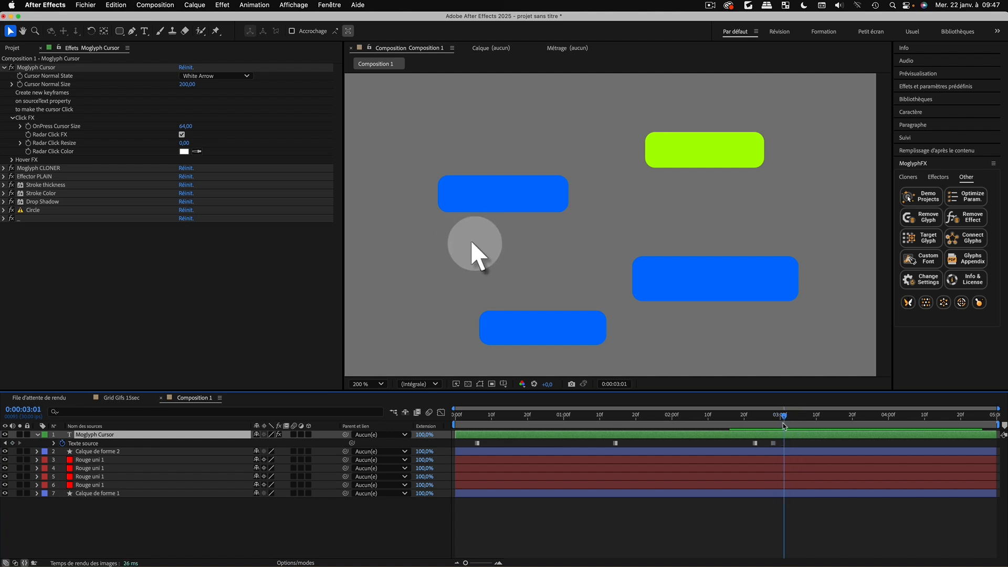
left_click(182, 135)
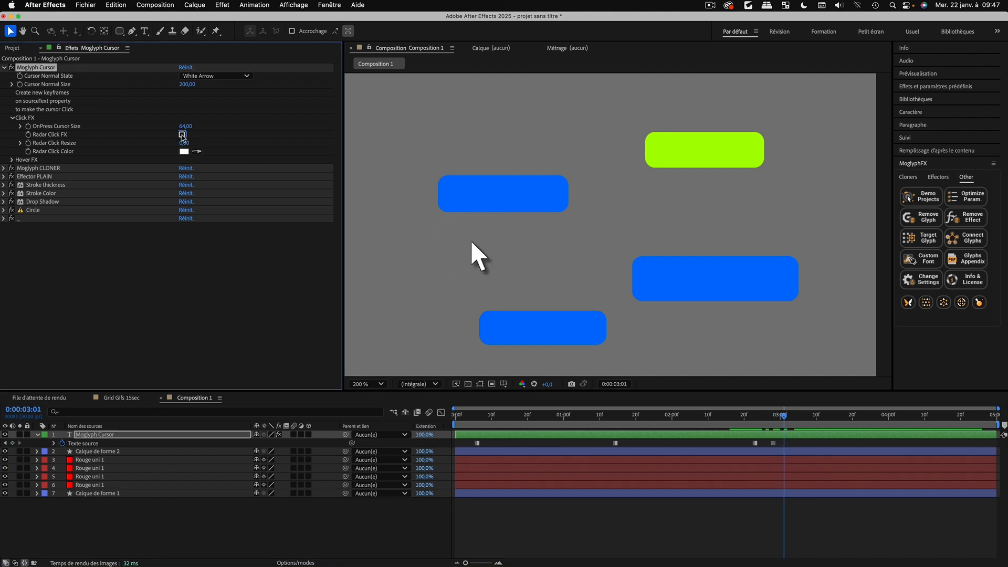
left_click(181, 135)
left_click(34, 177)
left_click(23, 219, "shift")
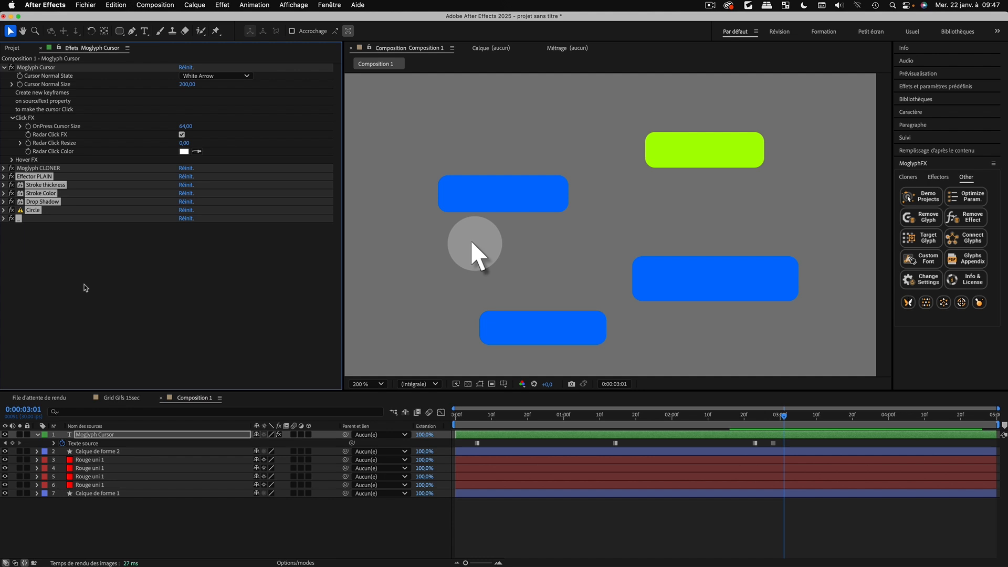
left_click(210, 304)
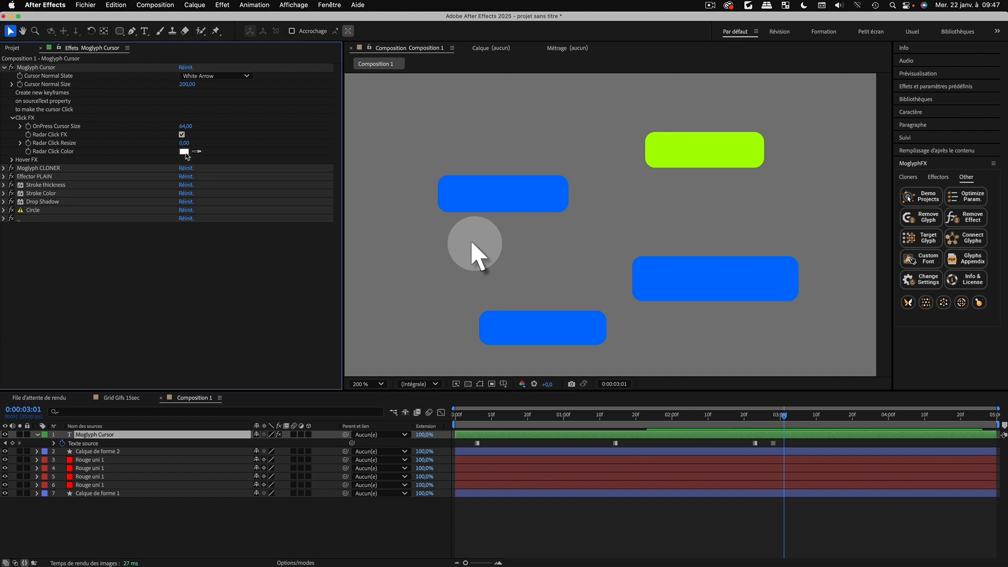
Set the Radar Click Color to red FF0000 and scrub over the last click up to 0:00:03:01
left_click(184, 152)
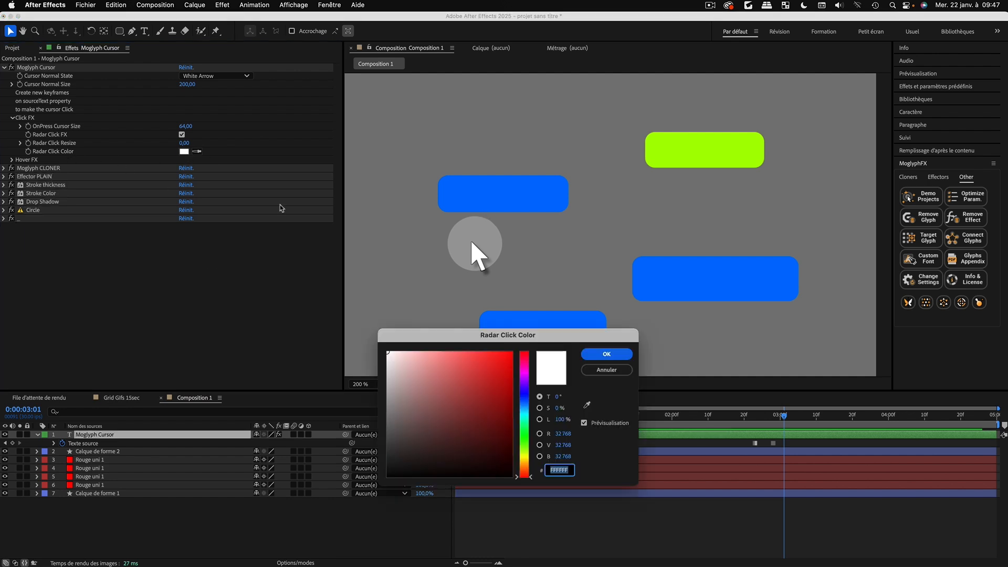
type("FF0000")
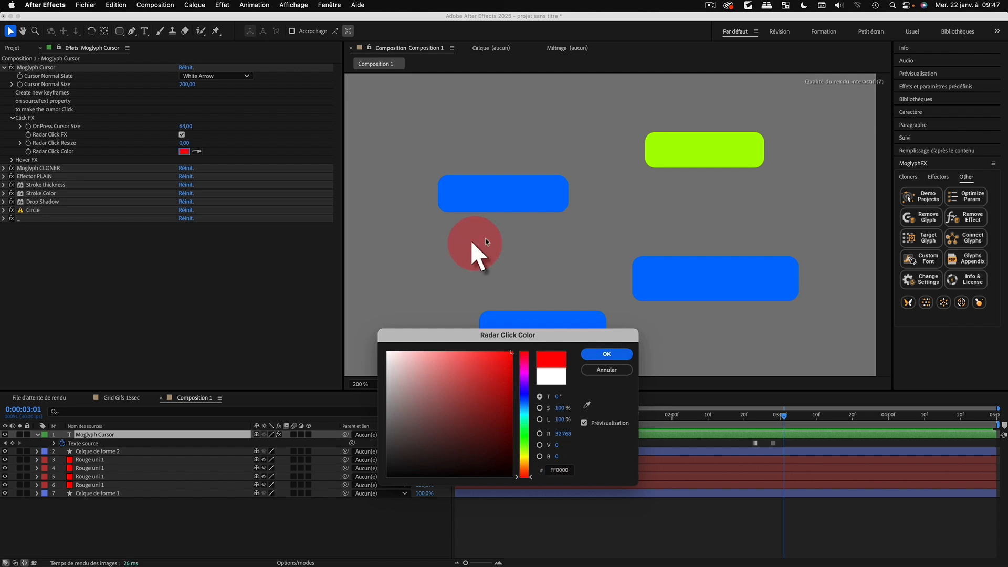
left_click(611, 358)
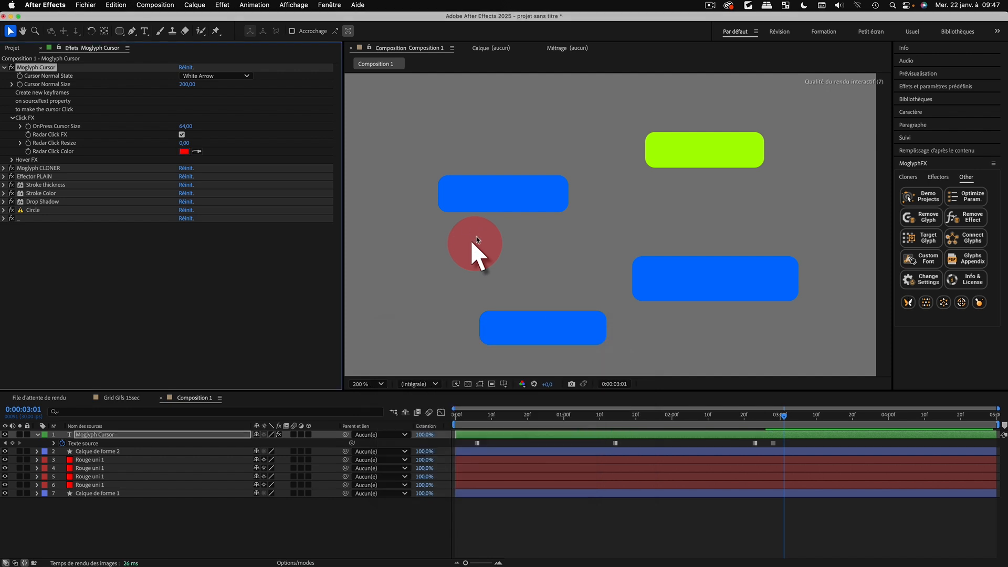
left_click(758, 419)
left_click_drag(758, 418, 784, 421)
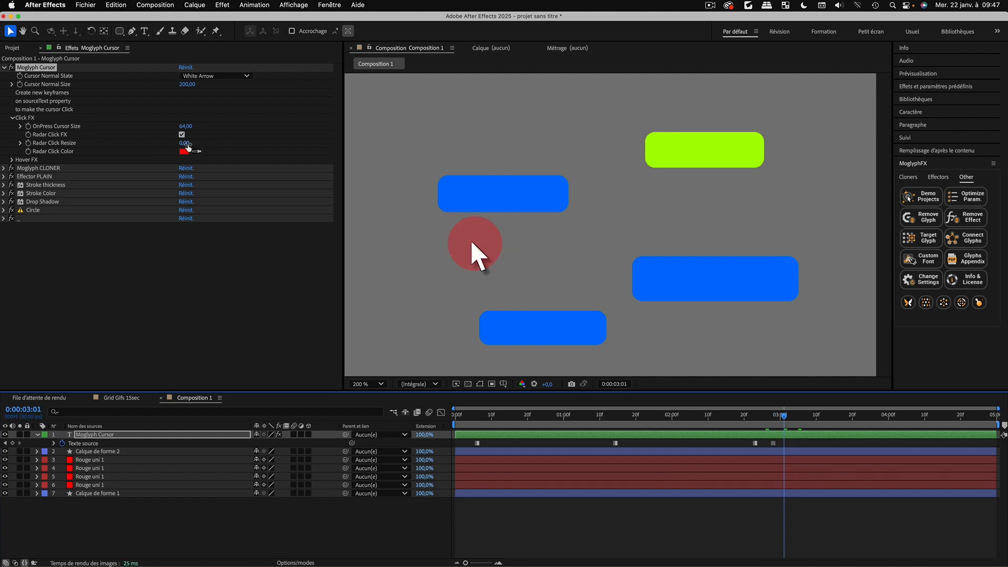
Try a Radar Click Resize of 50 on the Moglyph Cursor and undo it
mouse_move(188, 146)
left_mouse_down()
mouse_move(211, 147)
mouse_move(202, 147)
left_mouse_up()
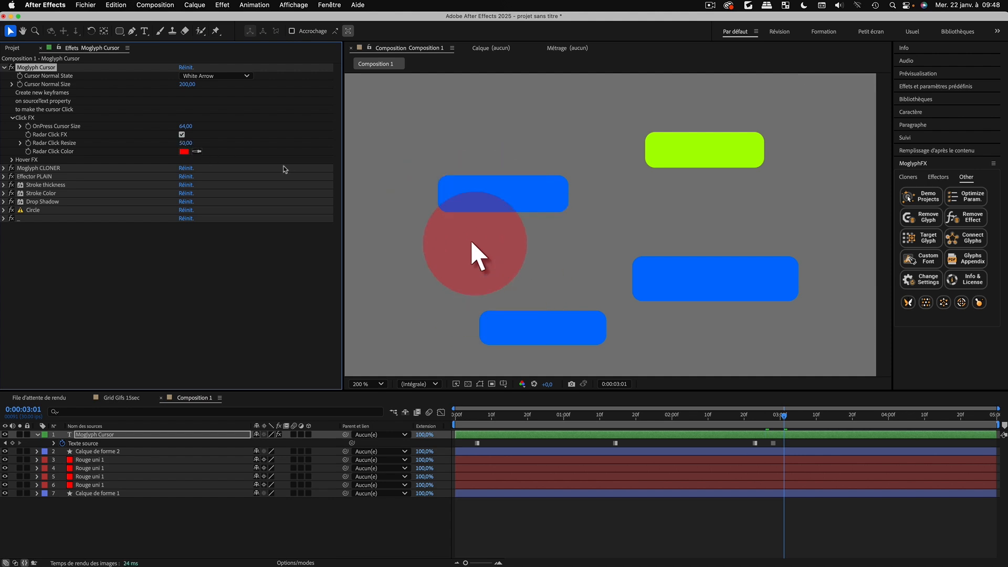
key("super+z")
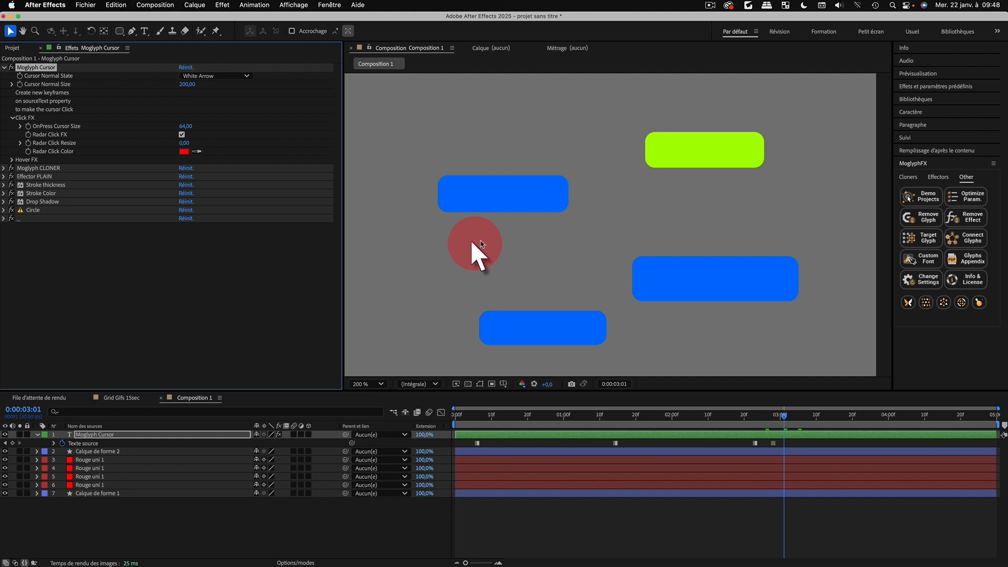
Collapse Click FX, try a Cursor Normal Size of 100 on the Moglyph Cursor, undo it and set the size to 125
left_click(13, 118)
left_click(190, 85)
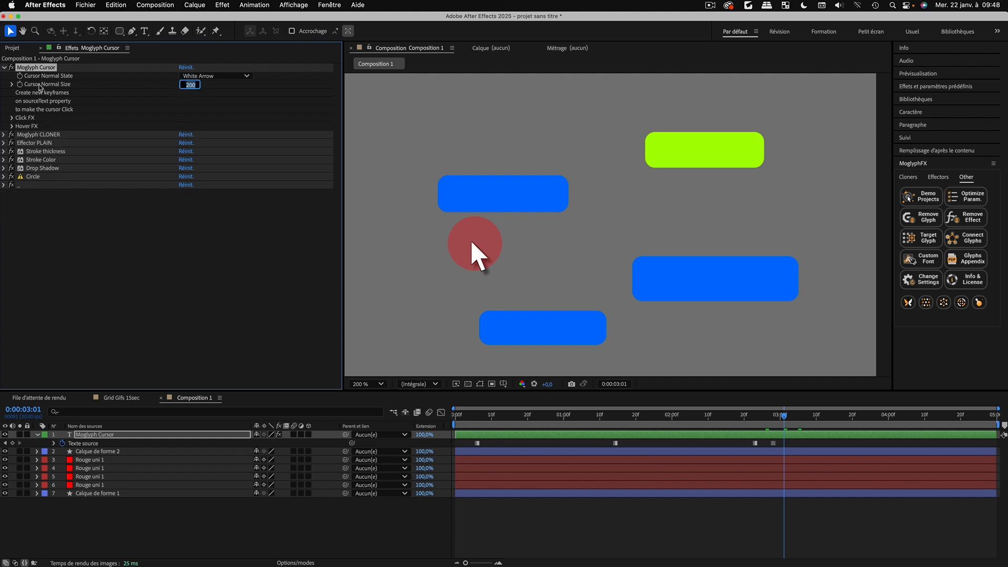
scroll(506, 235, "down", 1)
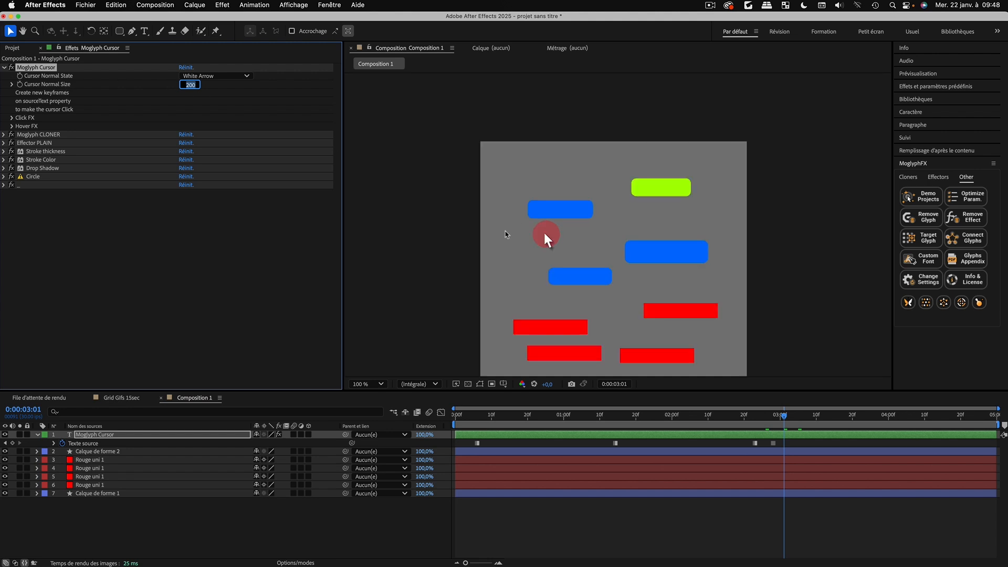
scroll(545, 233, "up", 1)
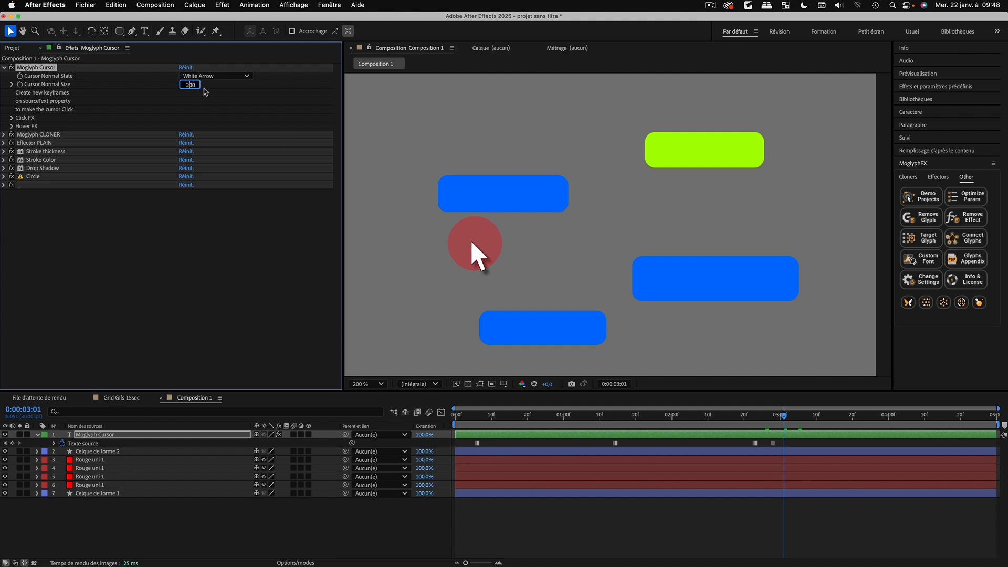
left_click_drag(193, 84, 178, 84)
type("100")
key("Return")
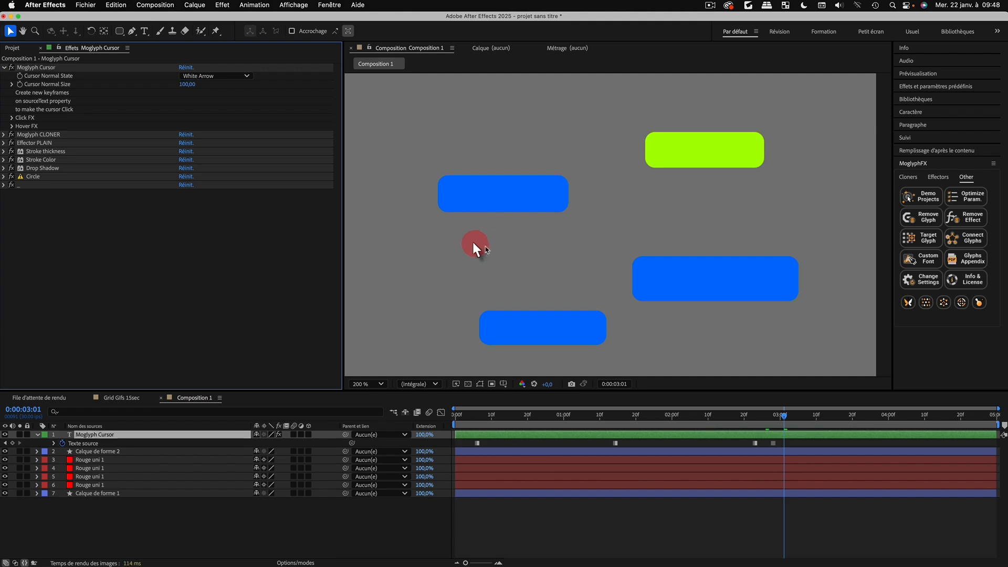
key("comma")
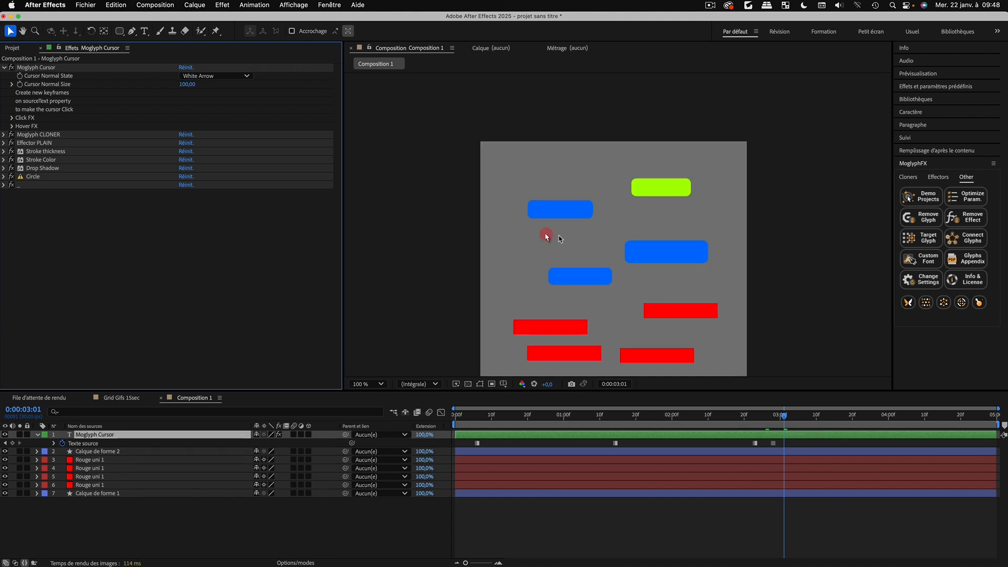
key("super+z")
key("super+z")
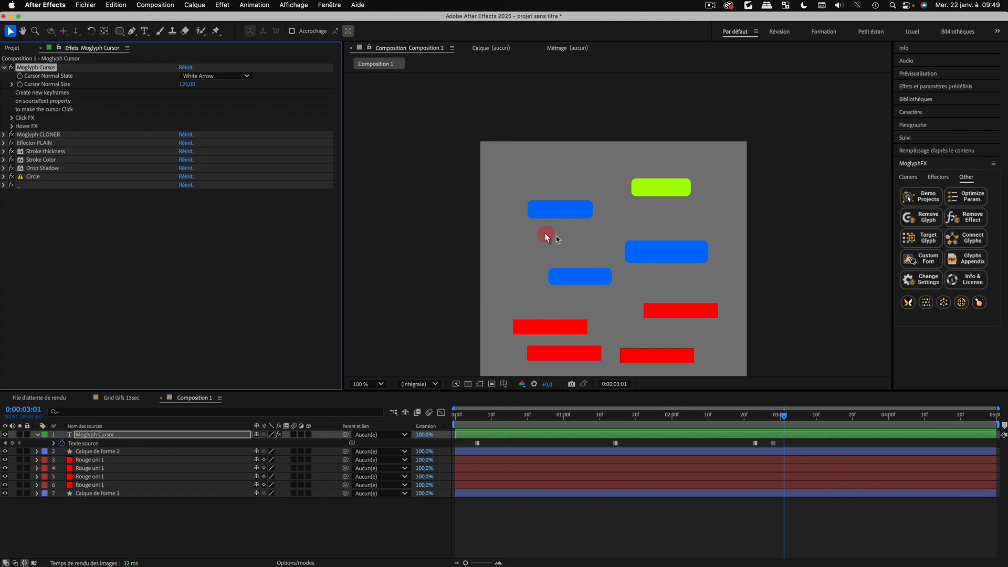
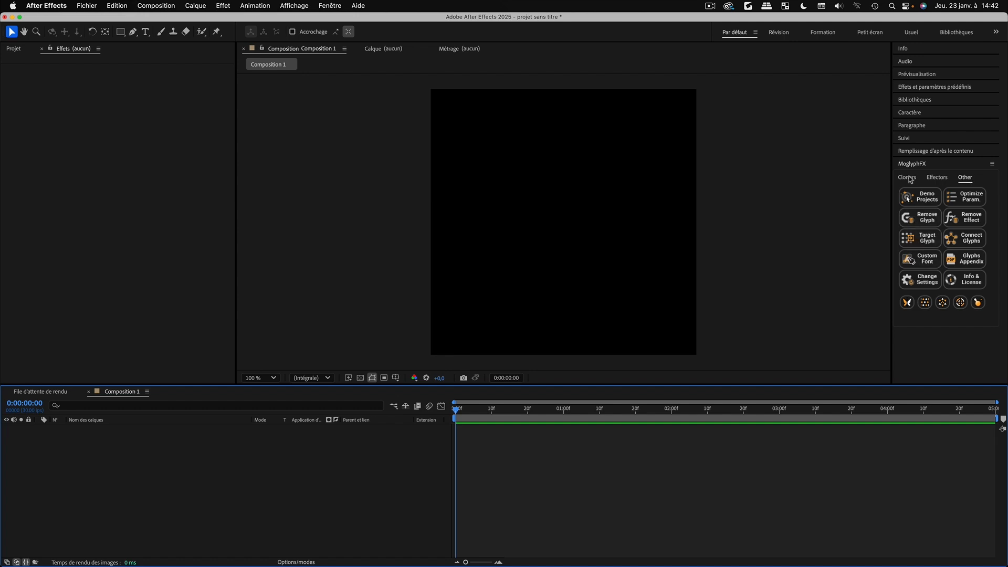
Add a MoglyphFX Grid cloner to the empty Composition 1
left_click(906, 178)
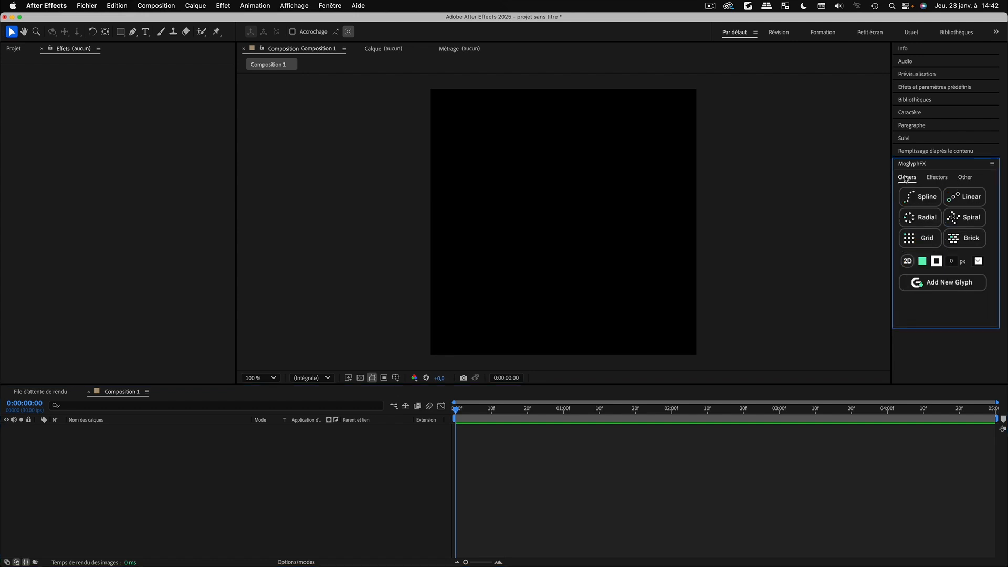
left_click(922, 243)
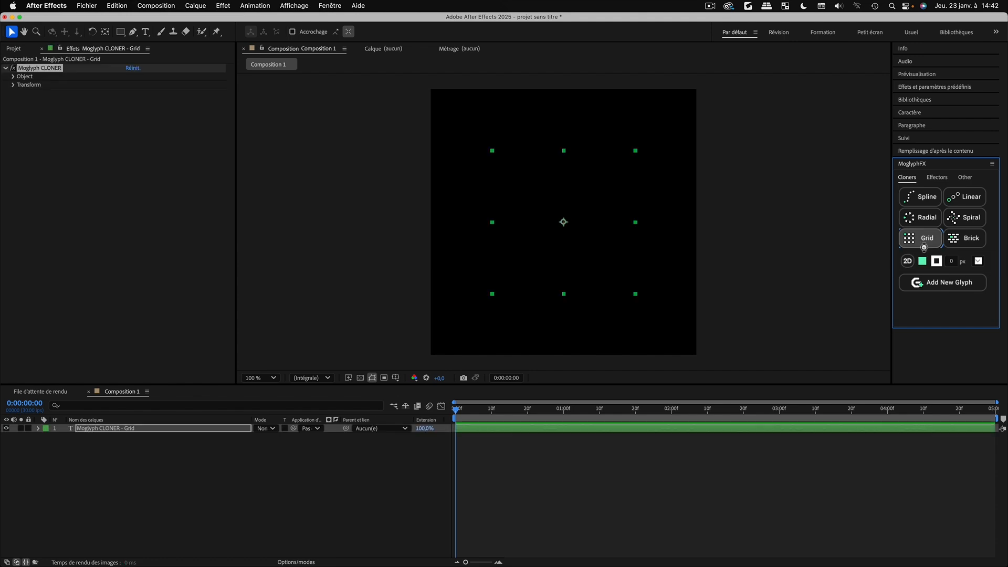
Add a MoglyphFX Target Glyph to the Moglyph CLONER - Grid layer
left_click(965, 180)
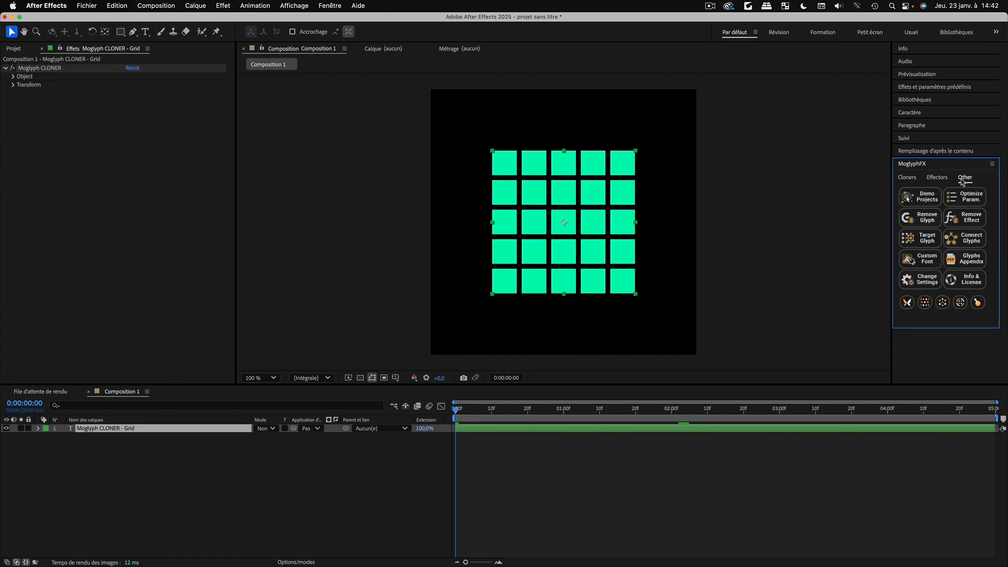
left_click(205, 464)
left_click(97, 432)
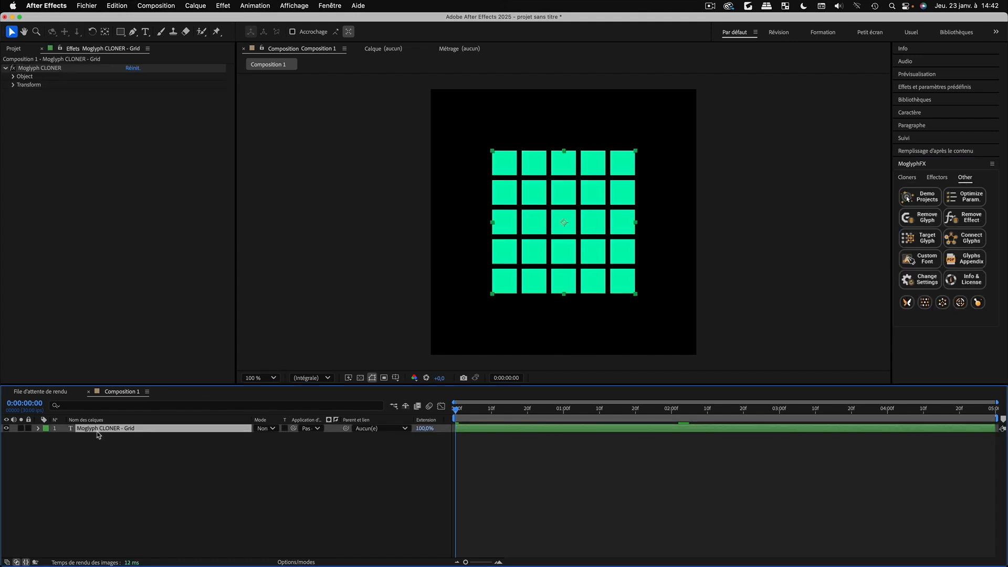
left_click(923, 244)
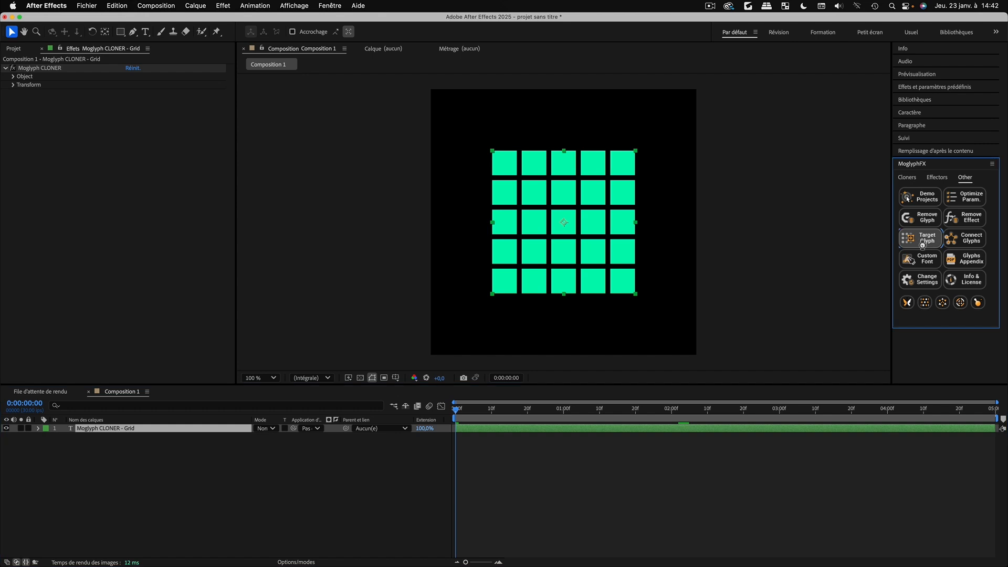
Examine the Moglyph Target - 1 animator in the Grid cloner's text properties, select the target null layer and collapse the cloner
left_click(56, 447)
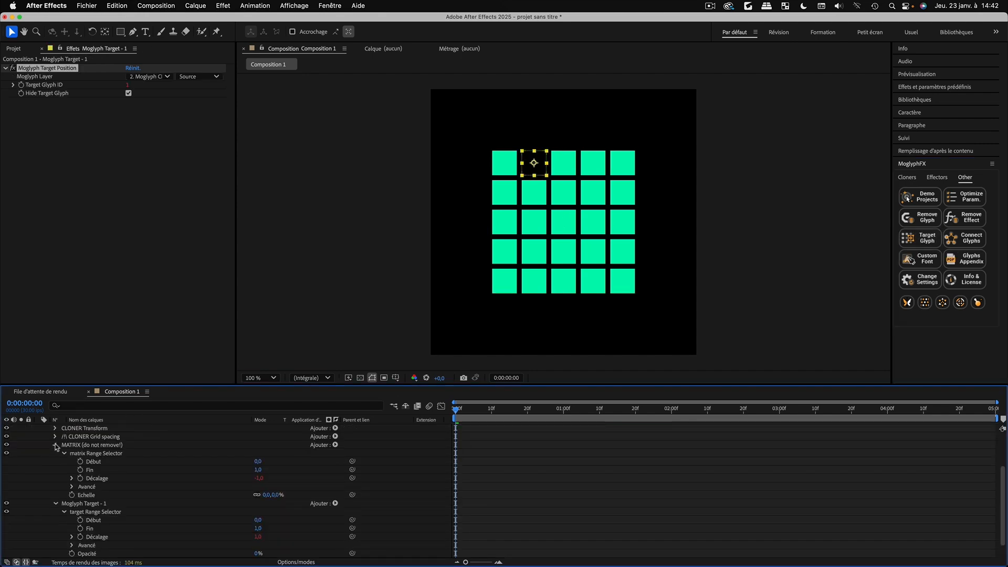
left_click(56, 445)
left_click(56, 488)
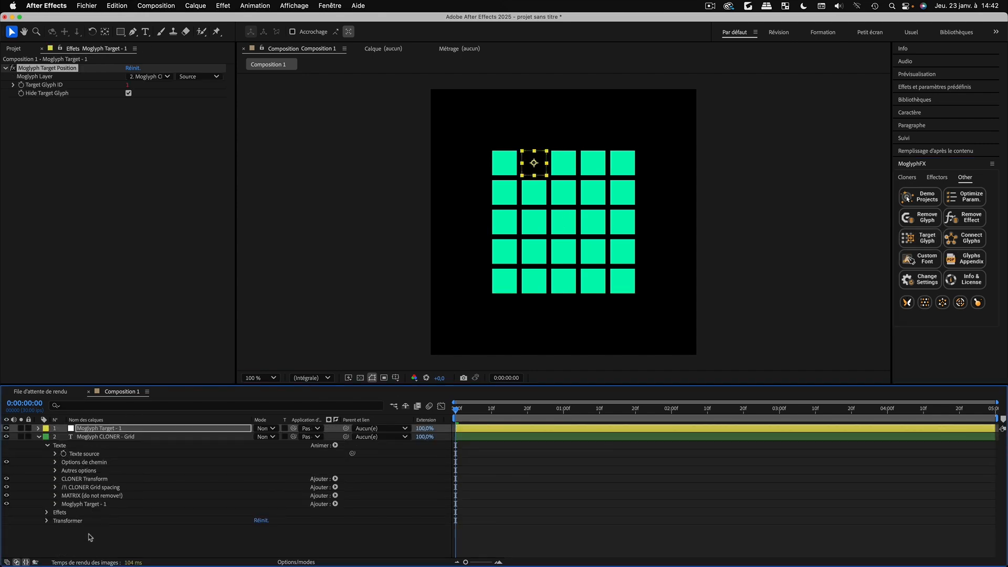
left_click(78, 545)
left_click(78, 505)
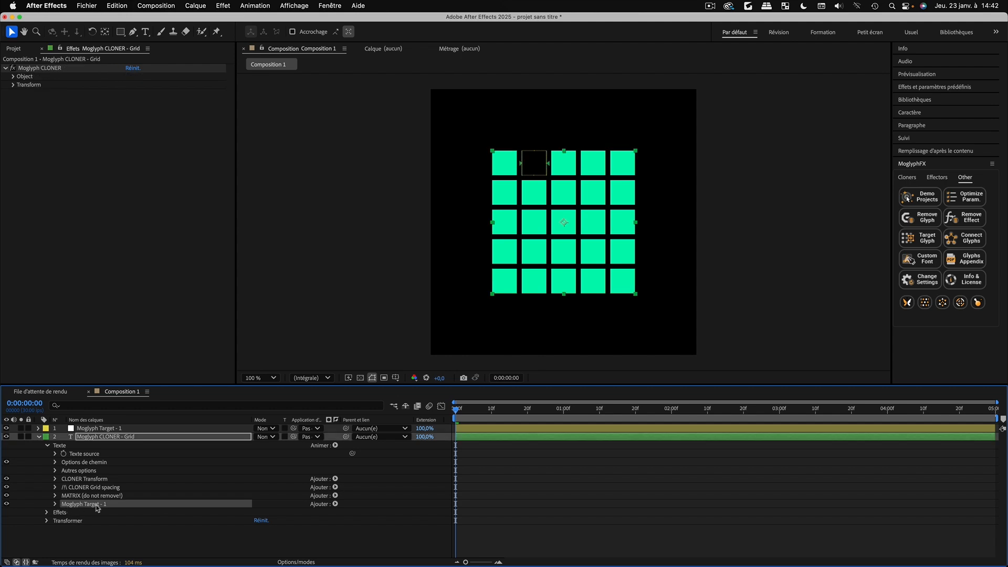
left_click(99, 429)
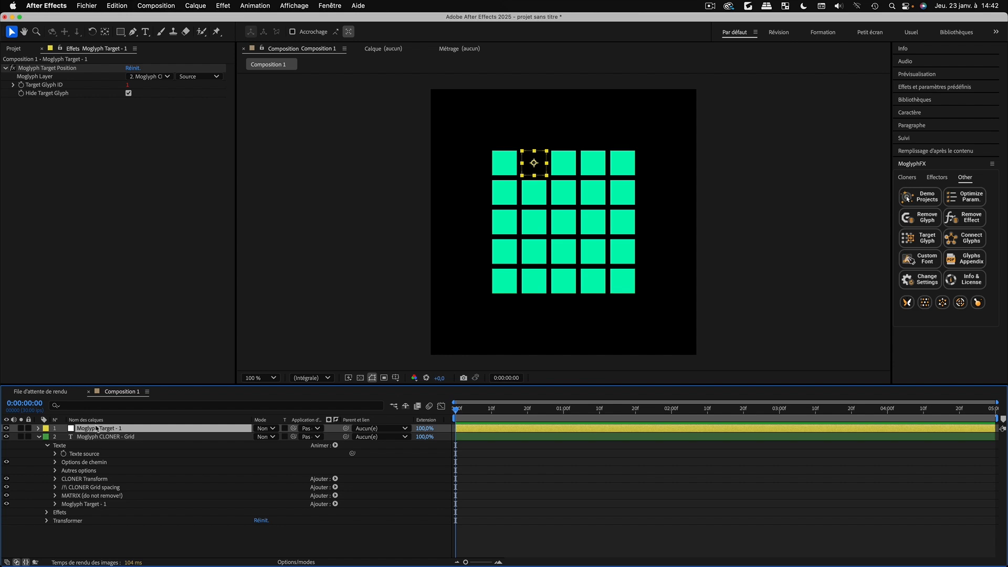
left_click(39, 436)
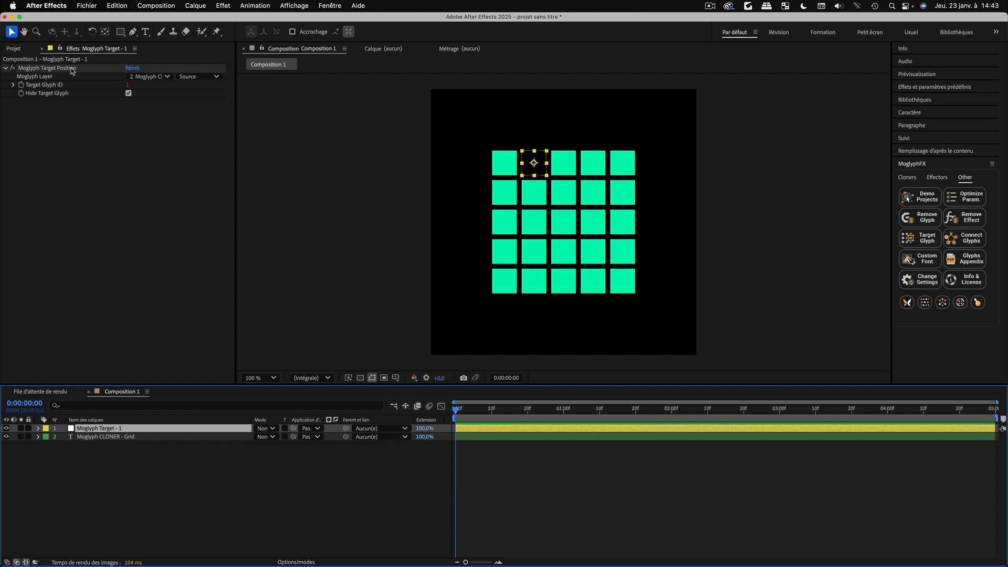
Keep the target's Moglyph Layer on 2. Moglyph CLONER - Grid and set its Target Glyph ID to 0
left_click(157, 78)
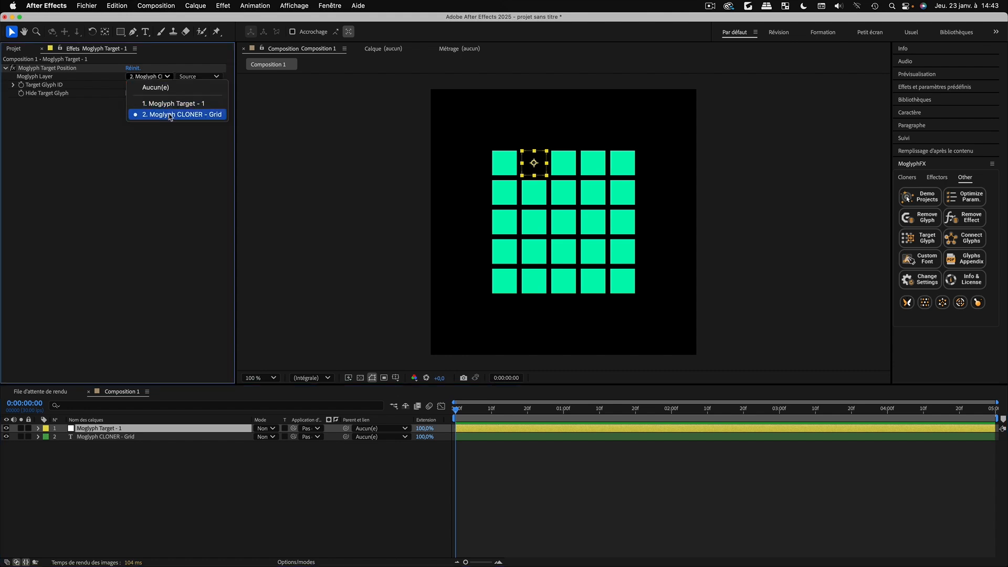
left_click(170, 115)
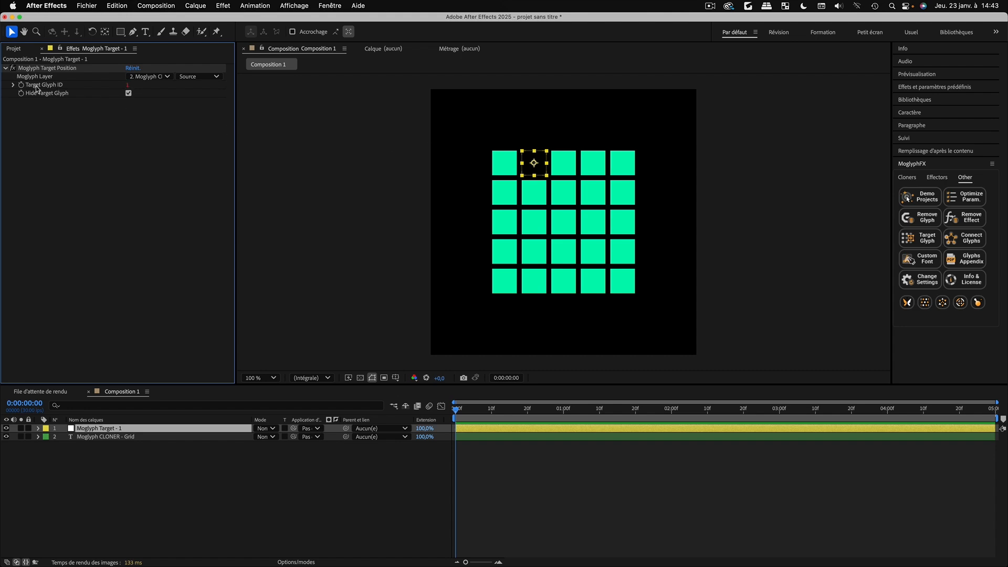
left_click(128, 93)
left_click(128, 85)
type("0")
key("Return")
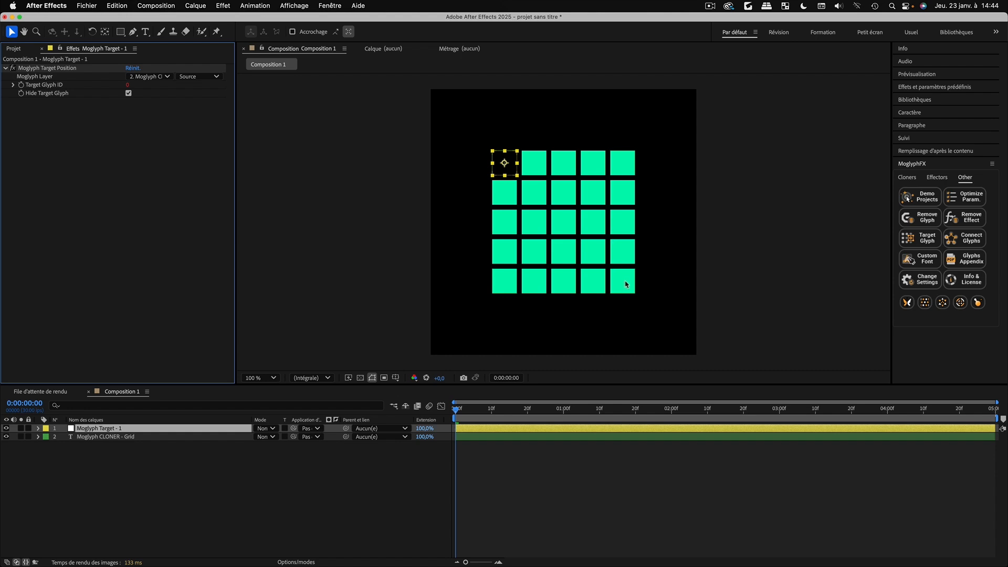
Try a Target Glyph ID of 24, and lower it to 6 for the second cell of the second row
left_click(128, 85)
type("24")
key("Return")
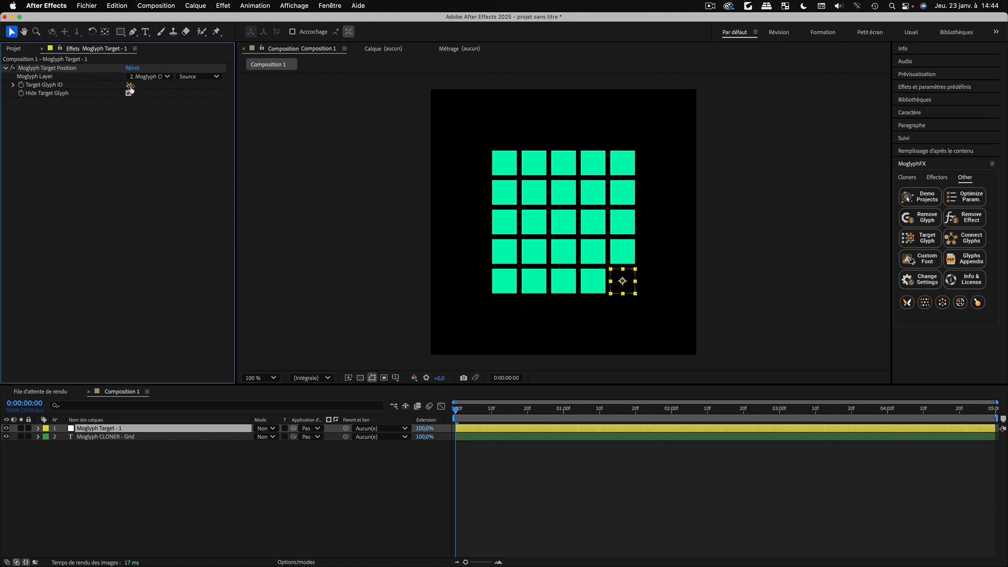
mouse_move(129, 85)
left_mouse_down()
mouse_move(116, 86)
mouse_move(137, 92)
mouse_move(123, 91)
left_mouse_up()
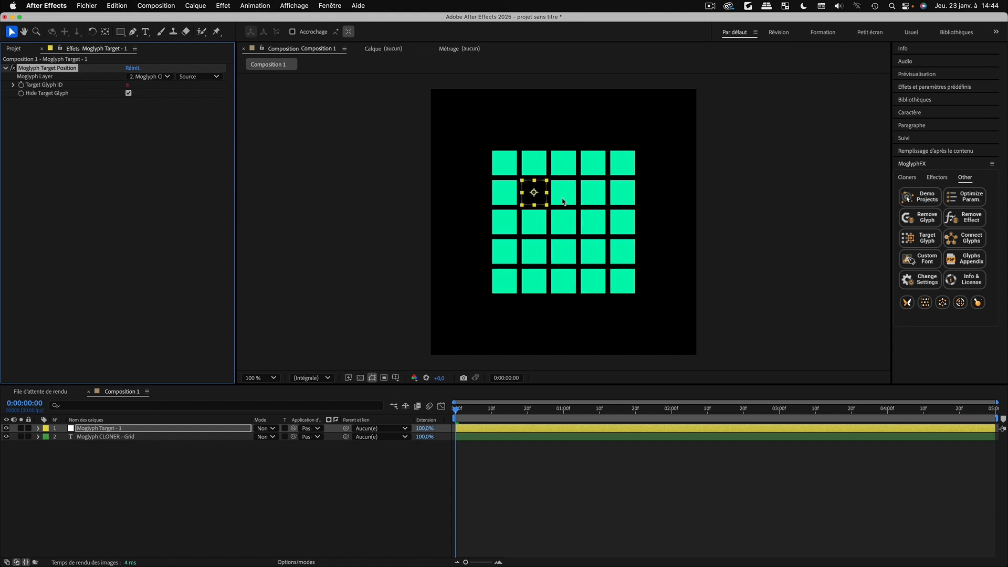
Deselect the layers and show the transparency grid behind the cloned squares
left_click(322, 504)
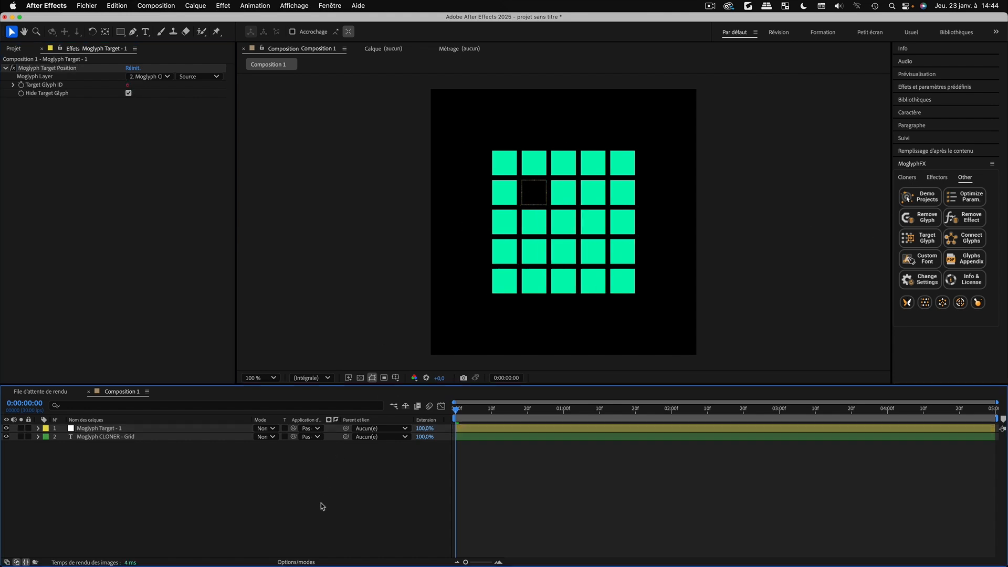
left_click(360, 381)
left_click(359, 380)
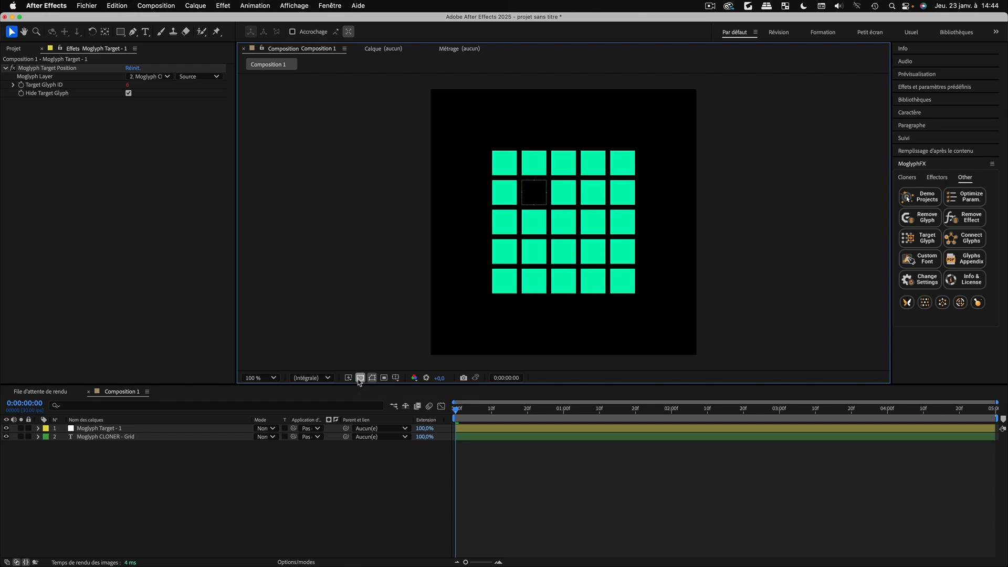
left_click(360, 380)
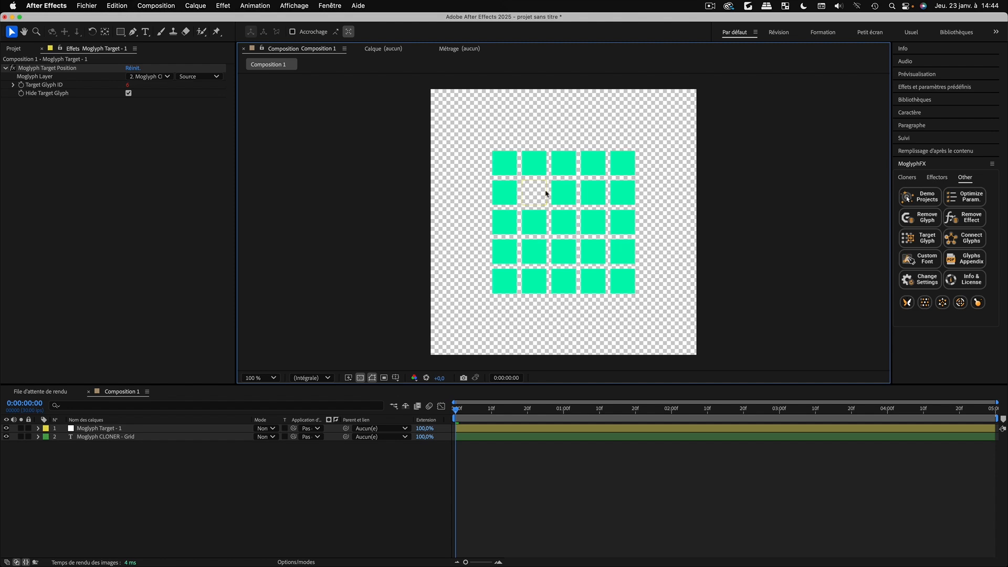
Expand the Moglyph Target - 1 animator on the Grid cloner, inspect its target Range Selector and select its Opacité property
left_click(92, 436)
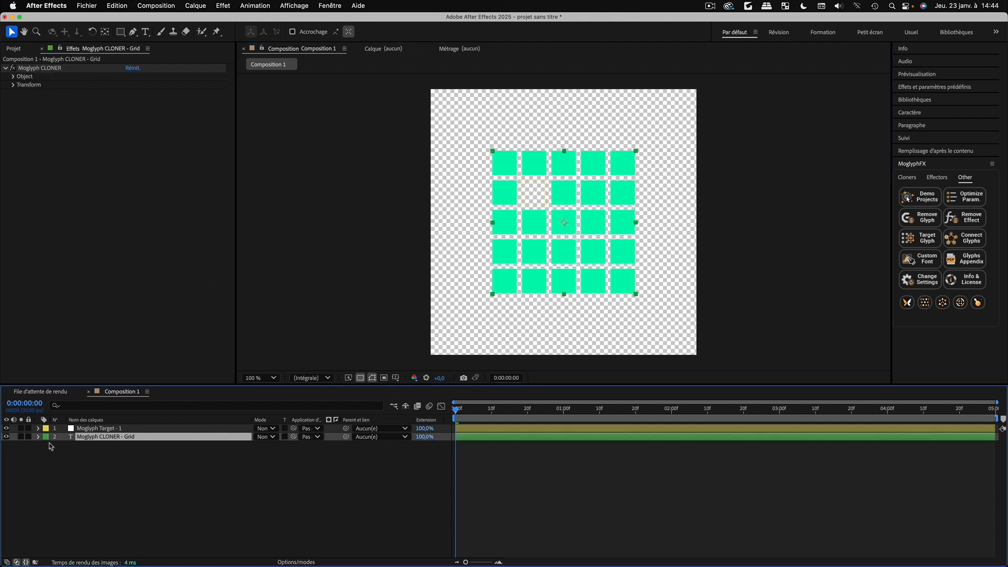
left_click(38, 437)
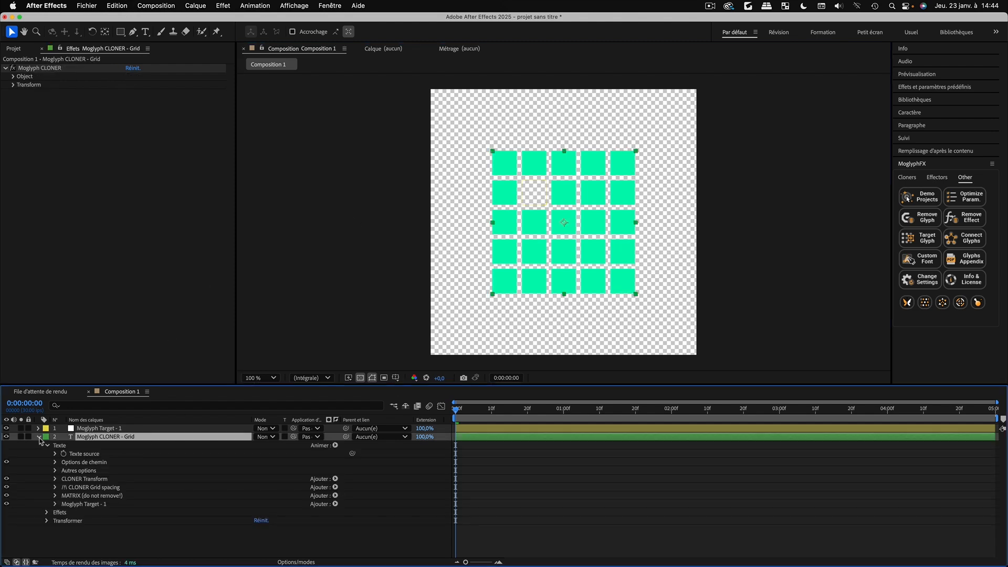
left_click(68, 505)
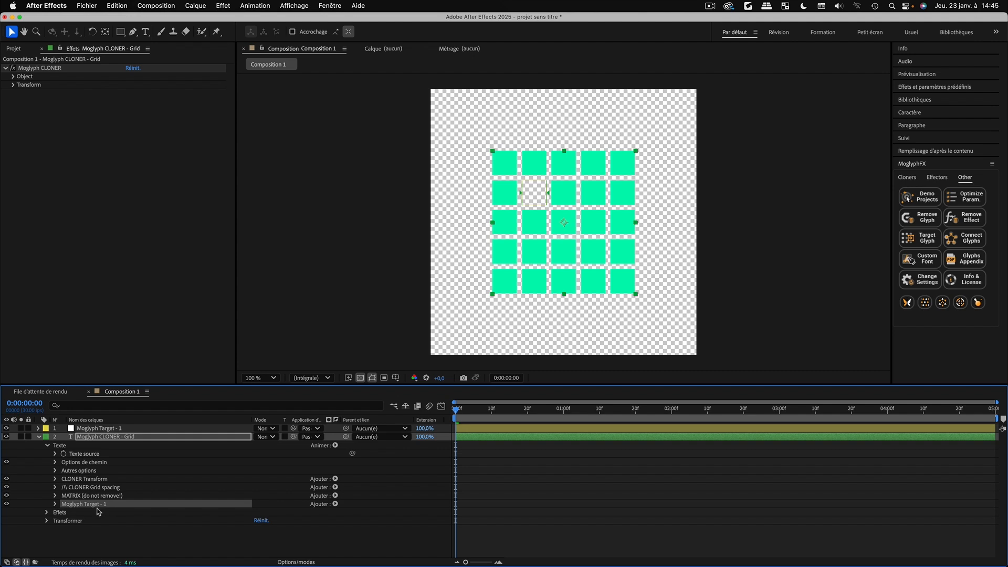
left_click(54, 504)
scroll(47, 525, "down", 2)
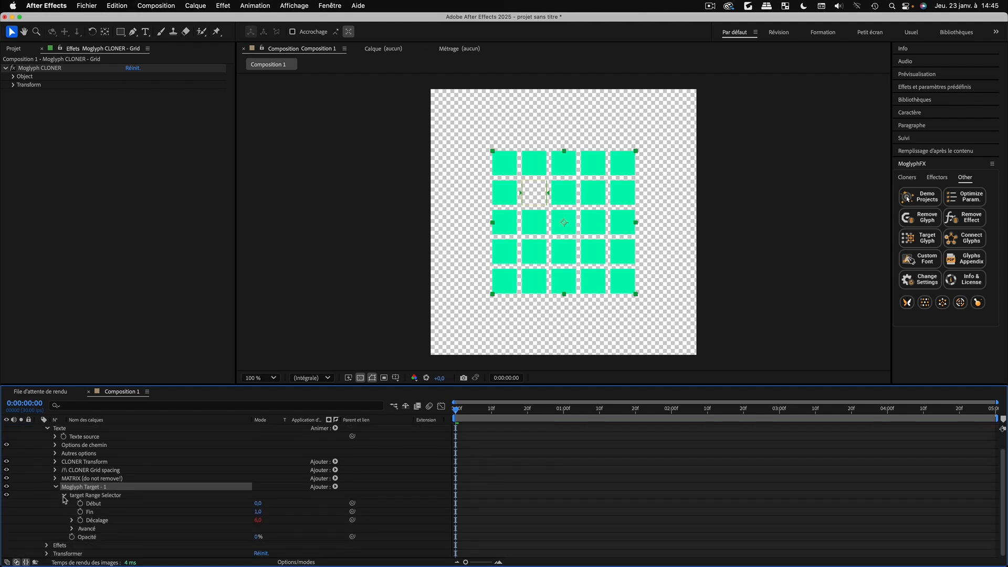
left_click(64, 496)
left_click(87, 521)
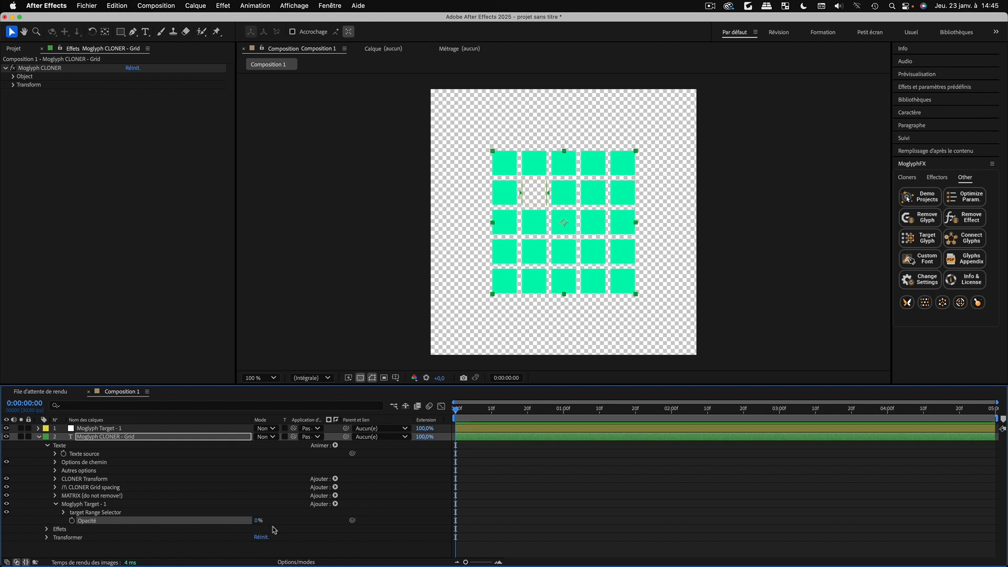
Try scrubbing the Moglyph Target - 1 animator's Opacité below 0% and reopen its target Range Selector
left_click_drag(257, 521, 230, 527)
left_click(56, 505)
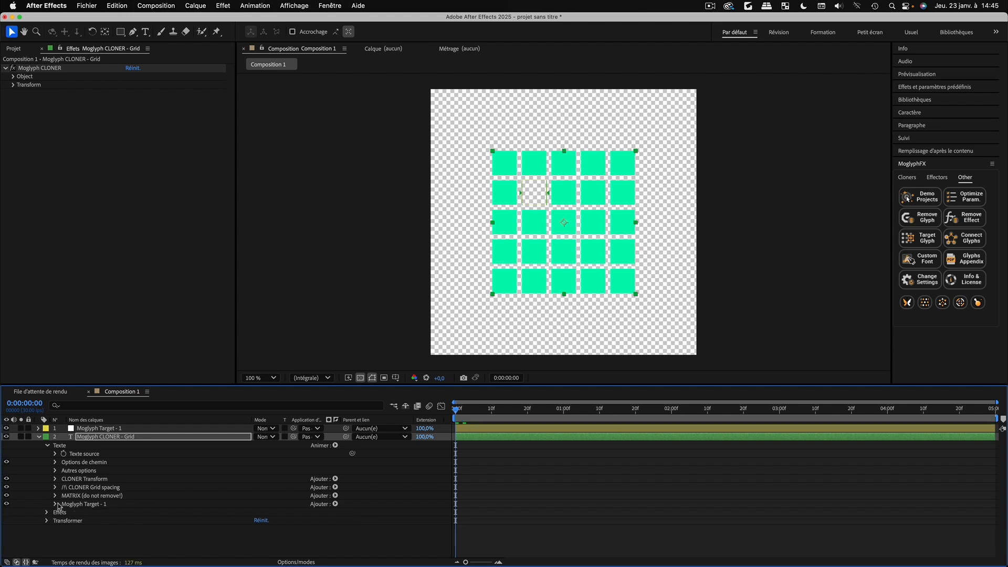
left_click(56, 505)
left_click(64, 513)
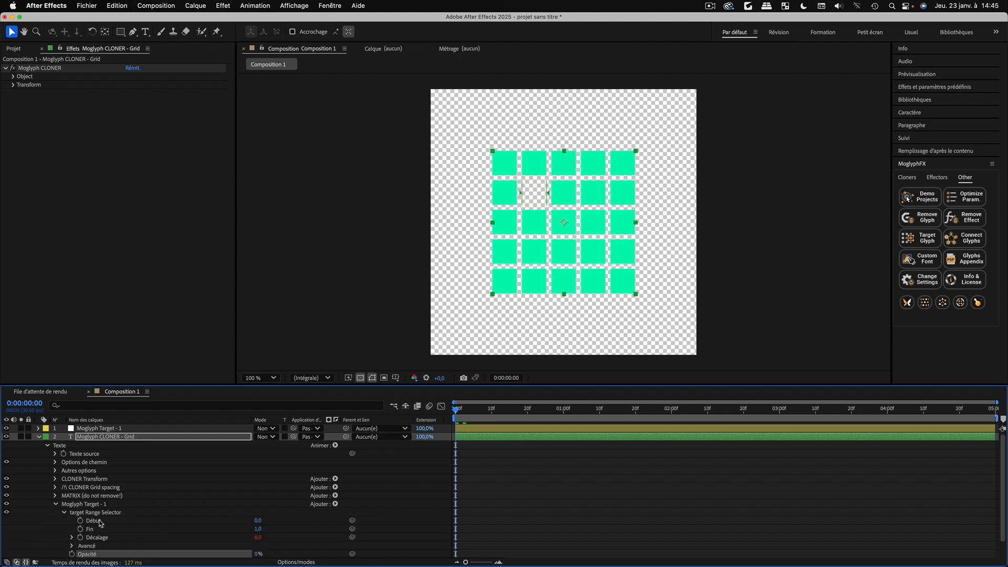
Toggle Hide Target Glyph off and on repeatedly for the Moglyph Target - 1 layer, leaving it enabled
left_click(90, 429)
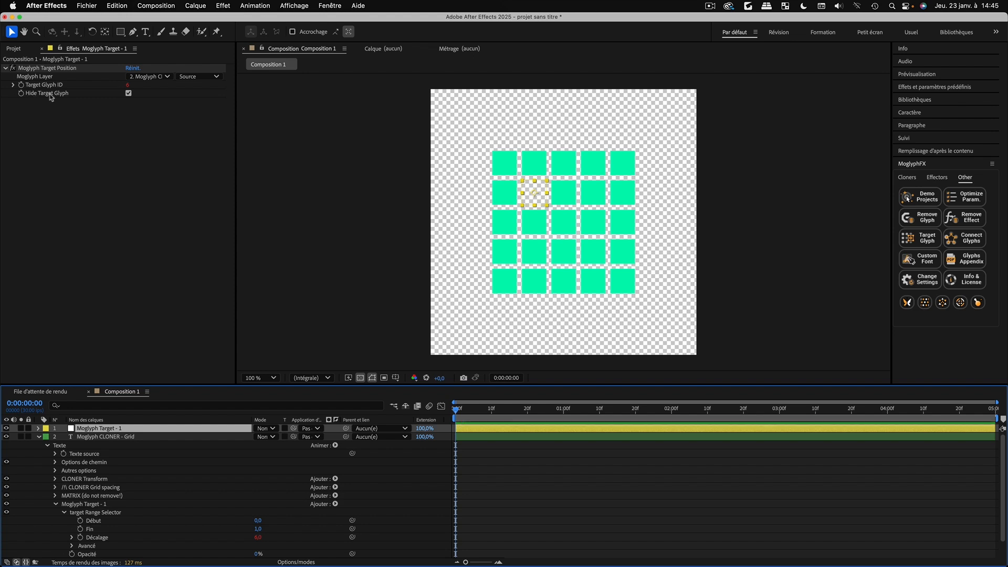
left_click(129, 93)
left_click(129, 93)
left_click(128, 93)
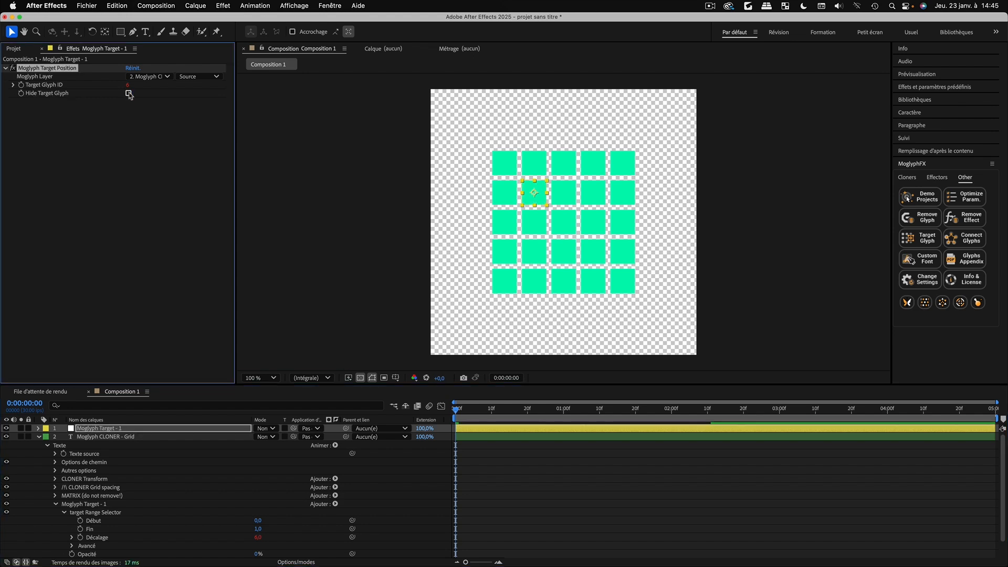
left_click(128, 93)
left_click(128, 94)
left_click(128, 94)
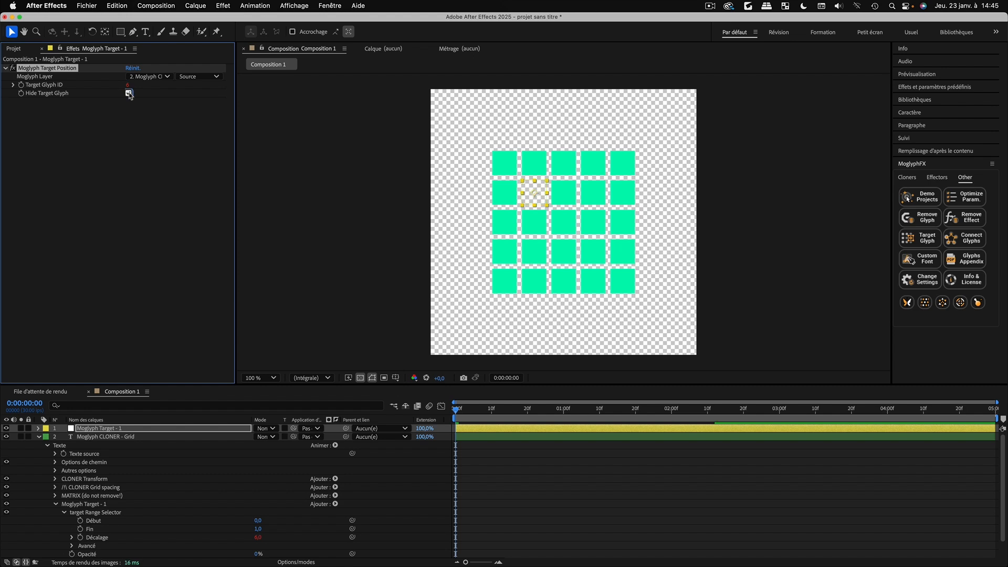
left_click(128, 93)
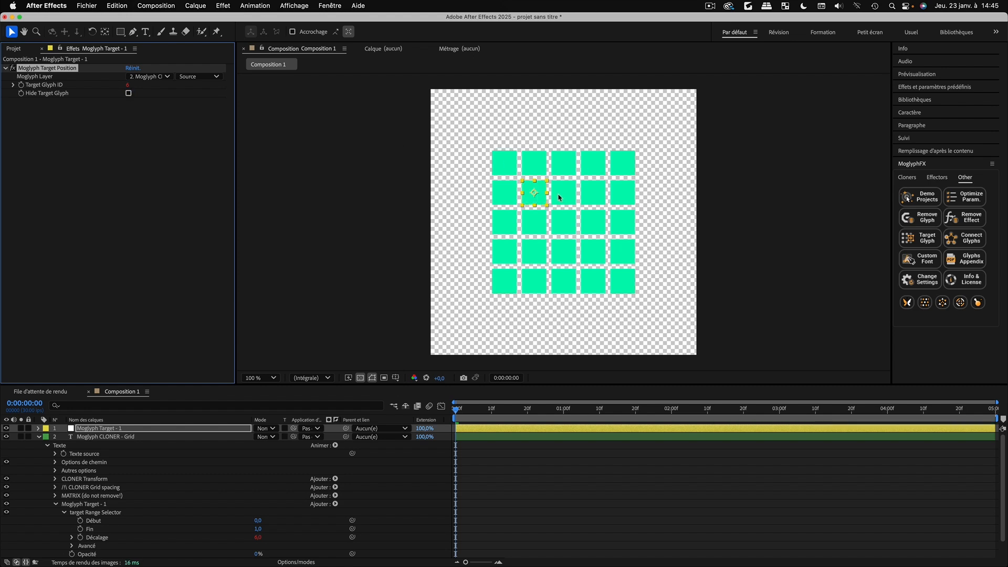
left_click(128, 94)
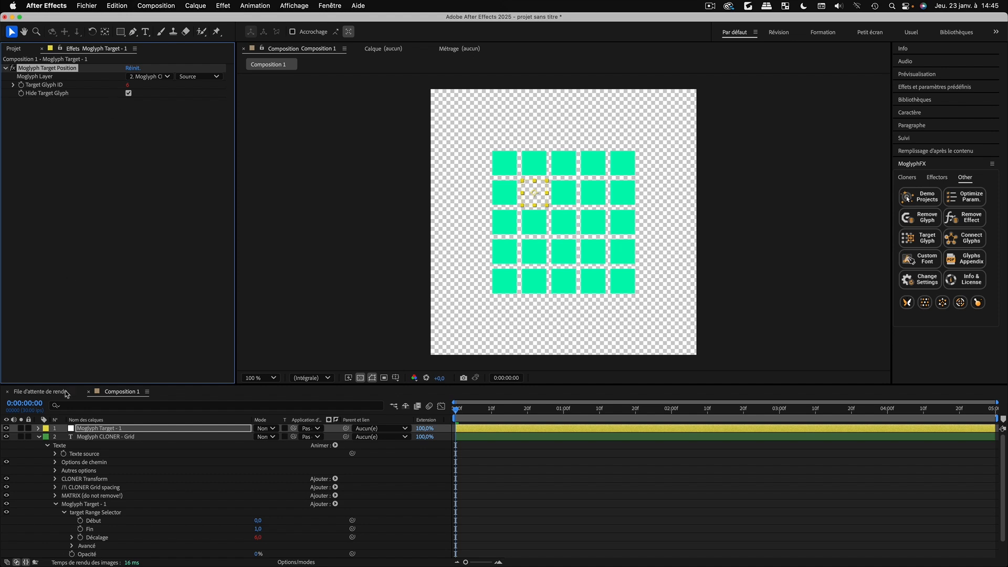
Collapse the Grid cloner's properties, deselect the layers and turn off the transparency grid
left_click(56, 504)
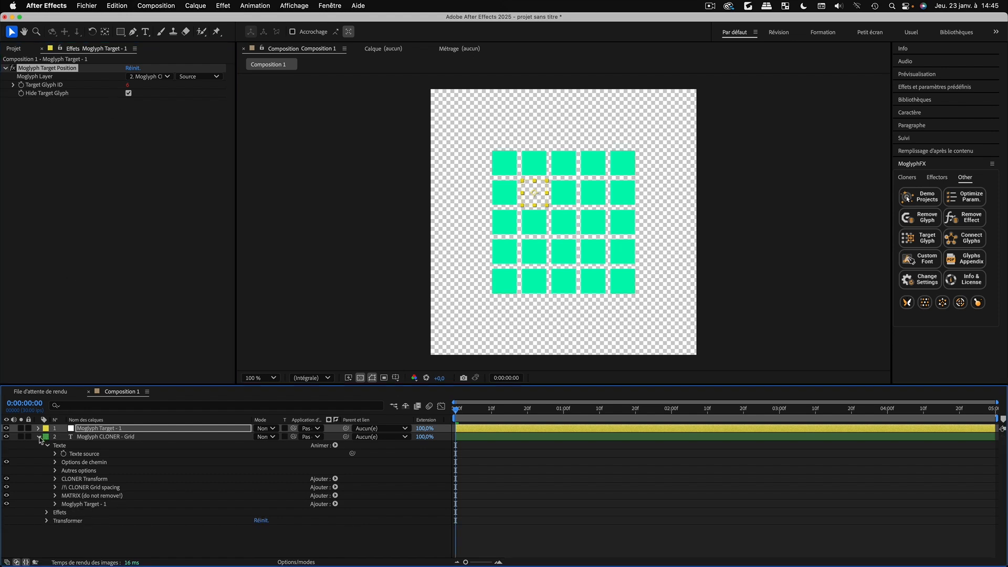
left_click(39, 437)
left_click(99, 488)
left_click(361, 379)
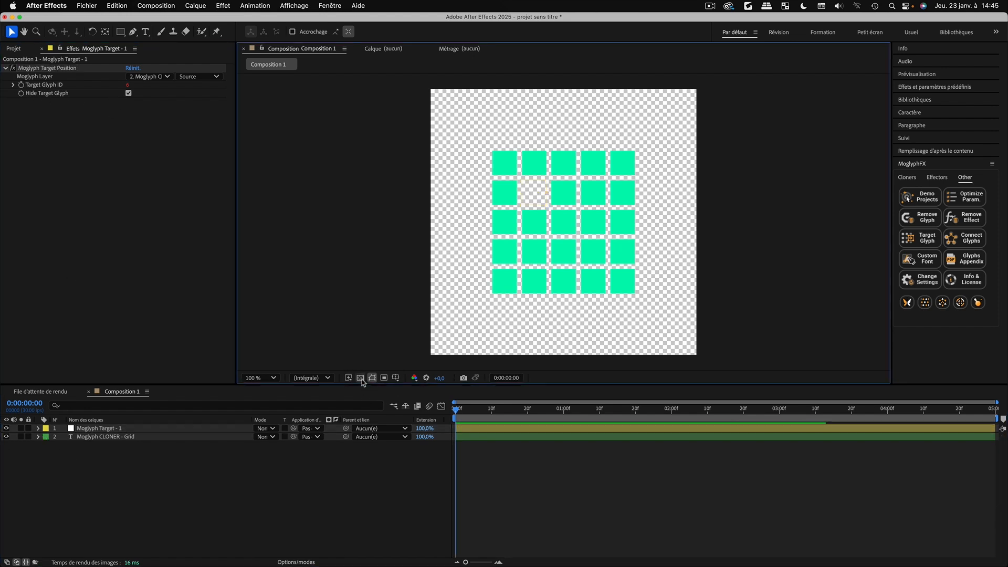
left_click(362, 380)
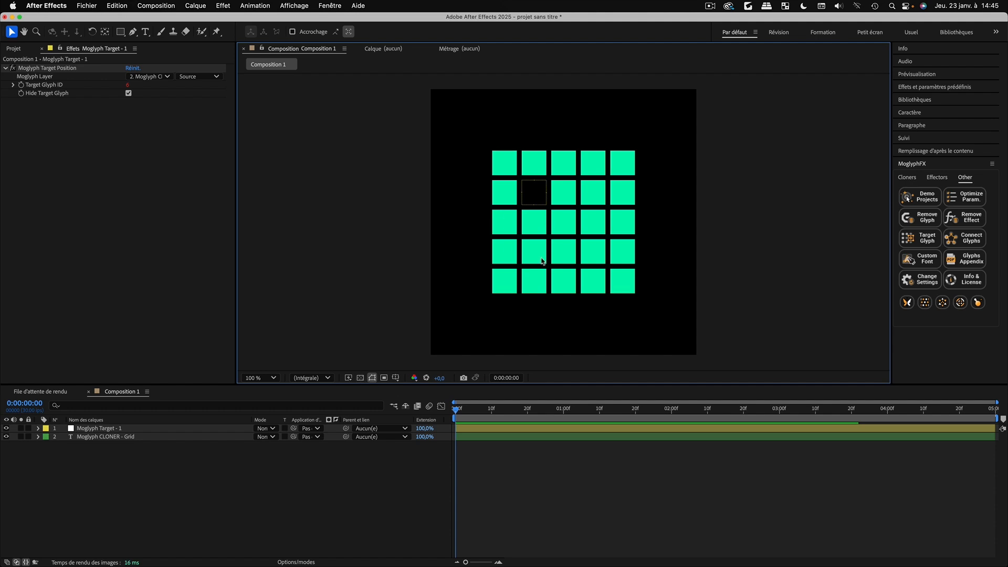
Add a Formula effector to the Moglyph CLONER - Grid layer and scrub the animation to 0:00:01:03
left_click(105, 438)
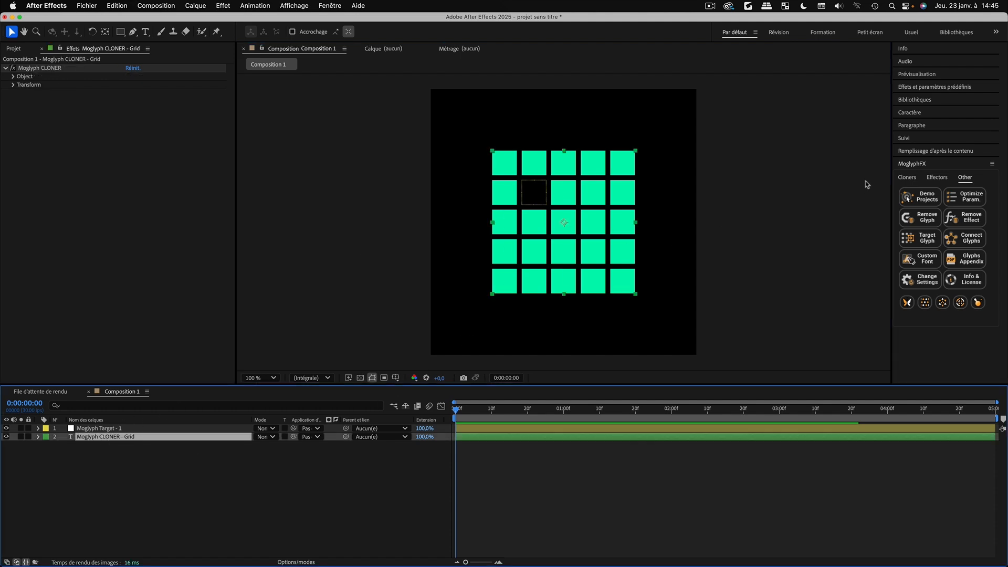
left_click(931, 178)
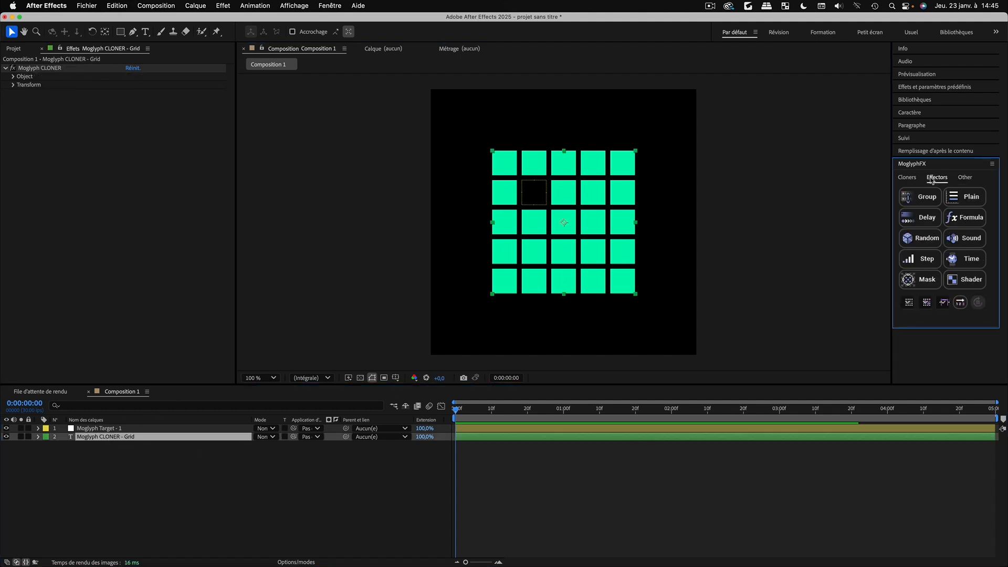
left_click(965, 224)
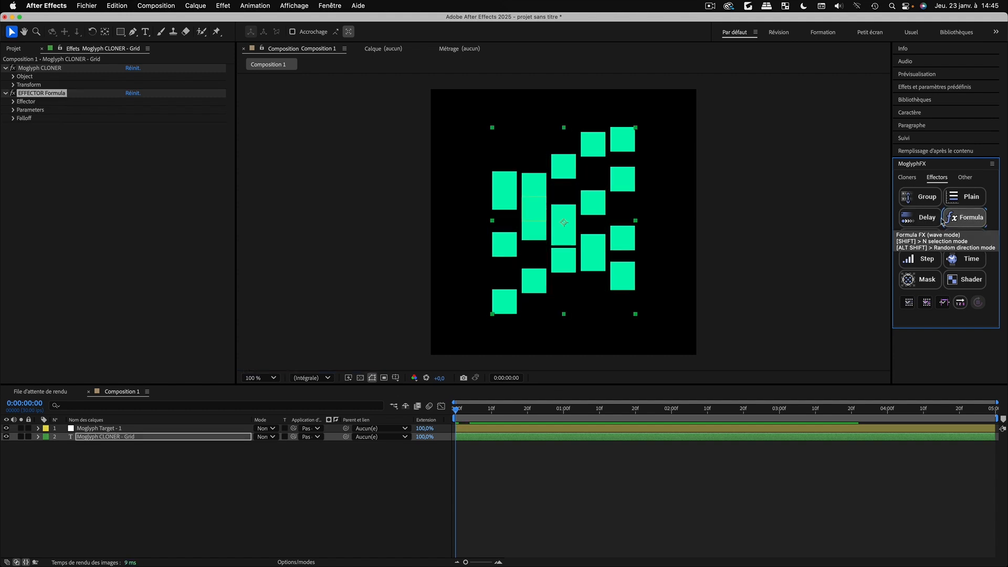
left_click_drag(450, 414, 574, 419)
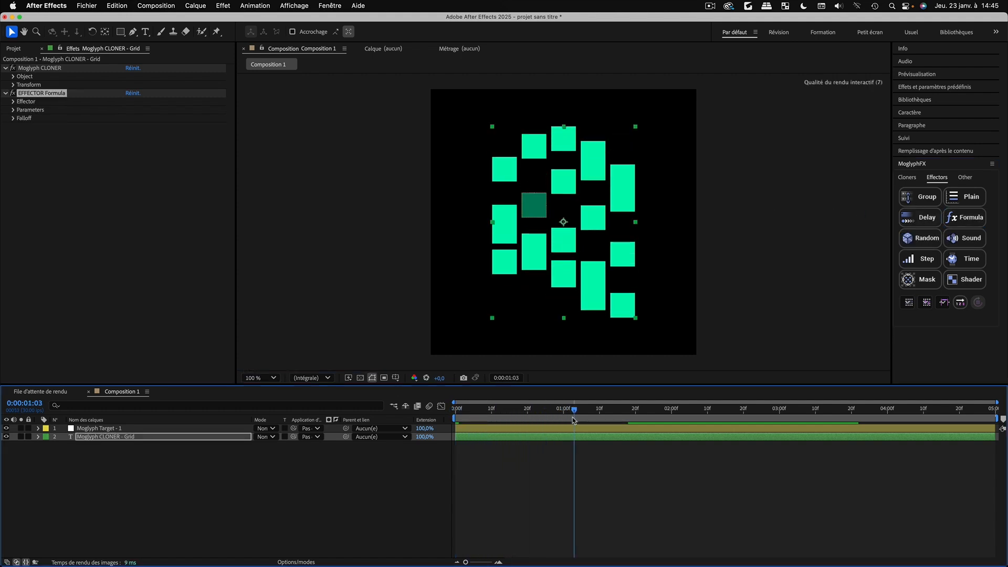
Select the Moglyph Target - 1 layer and scrub to 0:00:01:04 to check how its box tracks the target glyph
key("period")
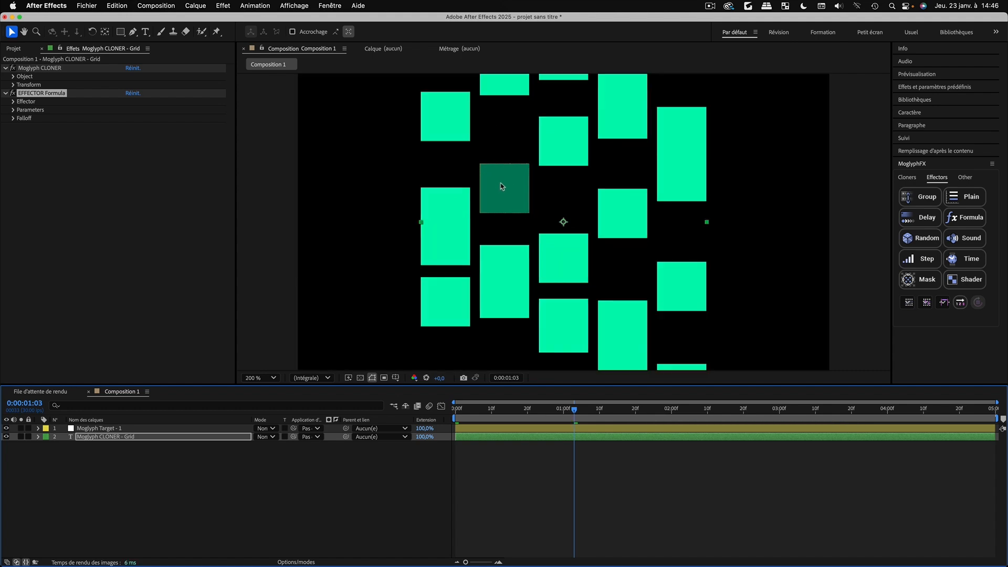
left_click(113, 430)
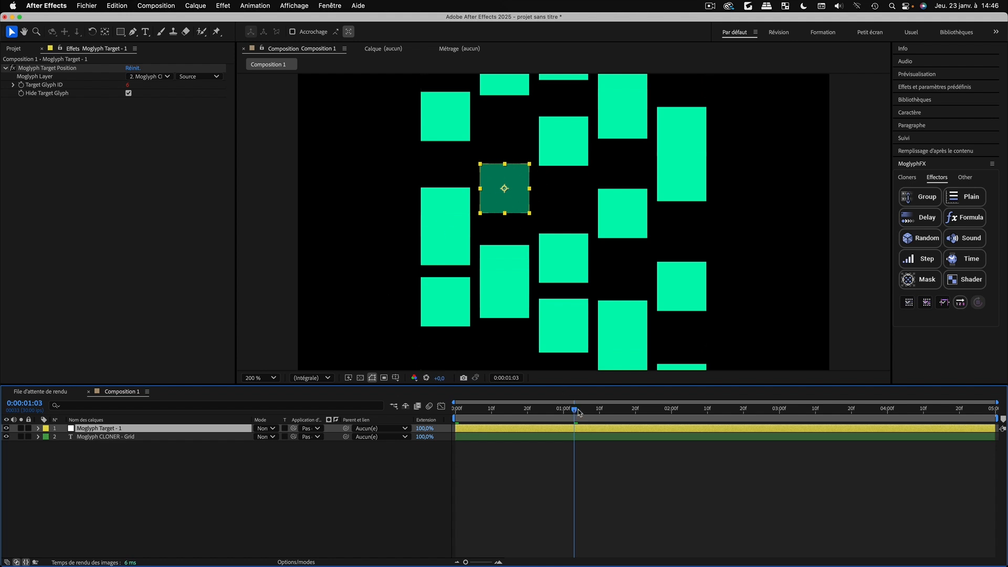
mouse_move(579, 412)
left_mouse_down()
mouse_move(563, 412)
mouse_move(582, 416)
mouse_move(563, 421)
mouse_move(589, 421)
mouse_move(562, 422)
mouse_move(578, 421)
left_mouse_up()
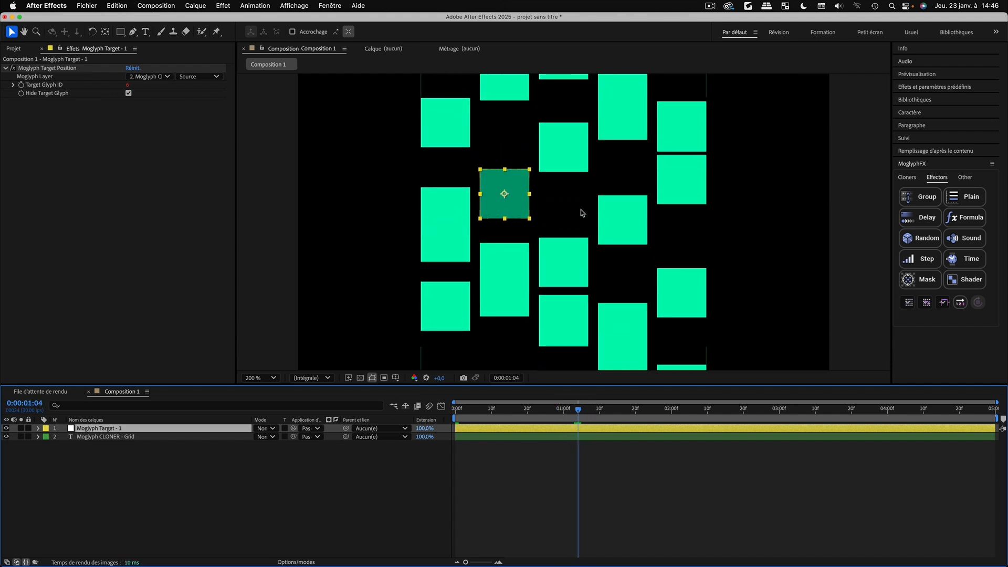
Reorder the Grid cloner's text animators so EFFECTOR Formula sits above Moglyph Target - 1, and collapse the layer
left_click(38, 437)
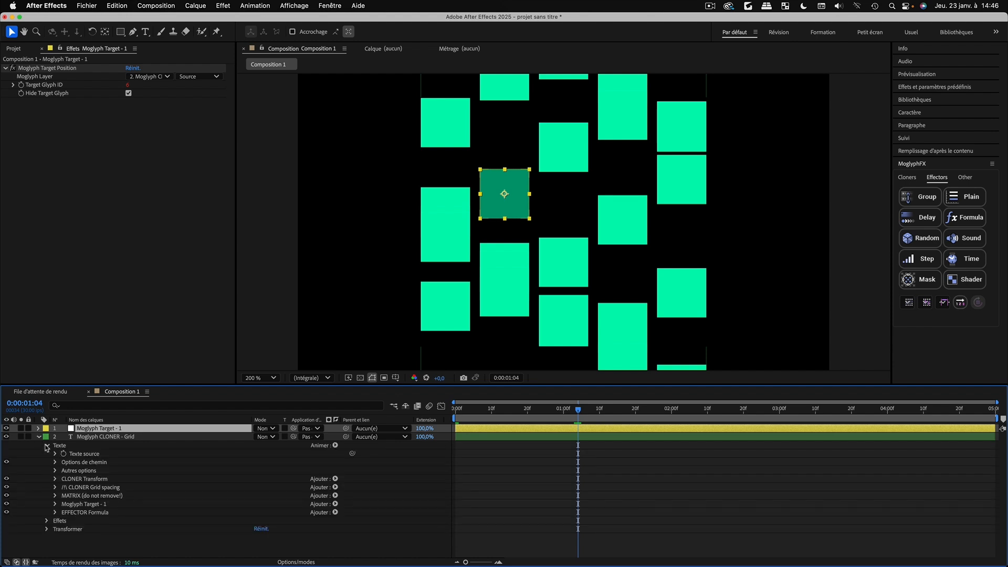
left_click(78, 513)
mouse_move(78, 513)
left_mouse_down()
mouse_move(90, 503)
mouse_move(92, 515)
left_mouse_up()
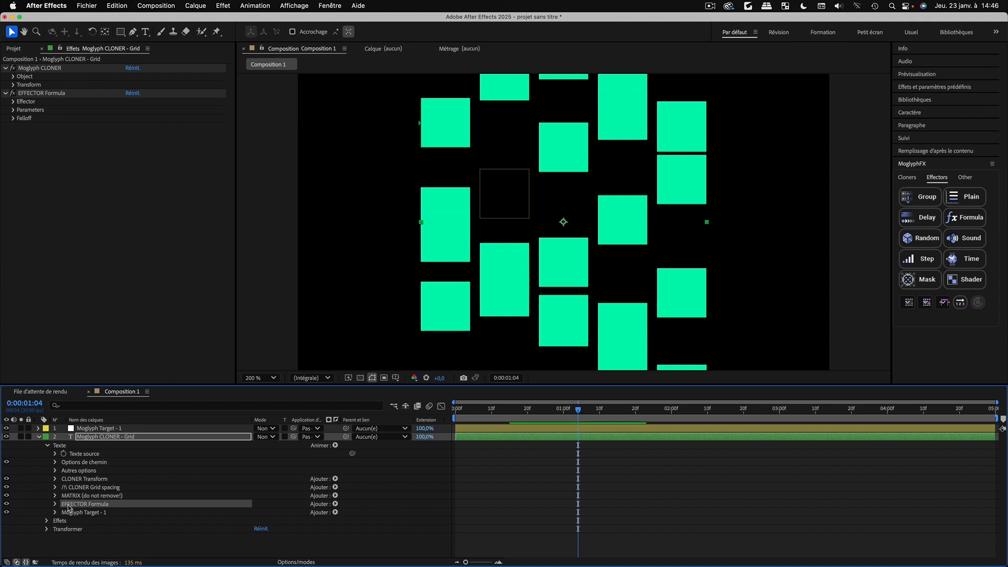
left_click(38, 437)
key("comma")
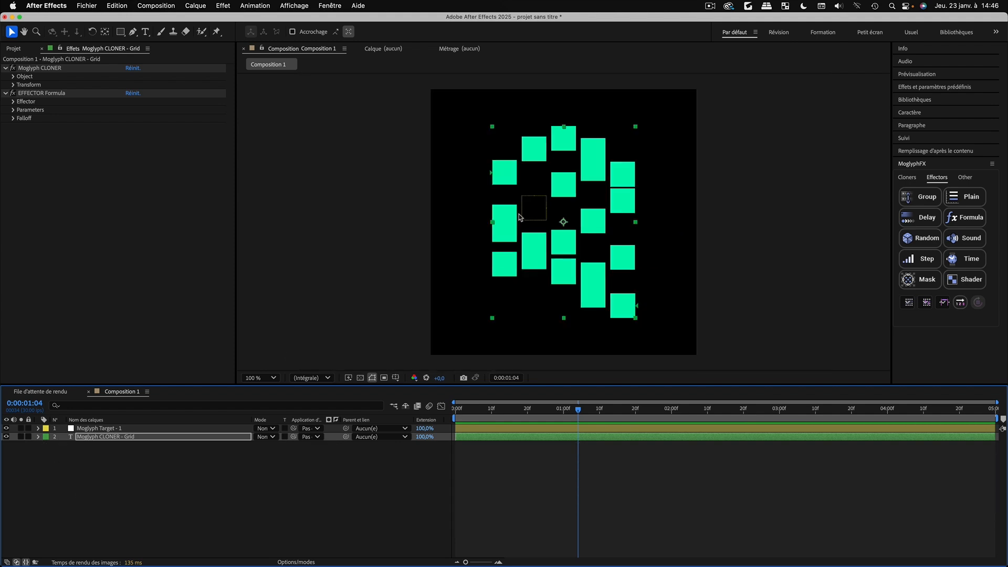
Select the Moglyph Target - 1 layer, scrub through the animation to check the tracking, and return to 0:00:00:00
left_click(117, 482)
left_click(98, 430)
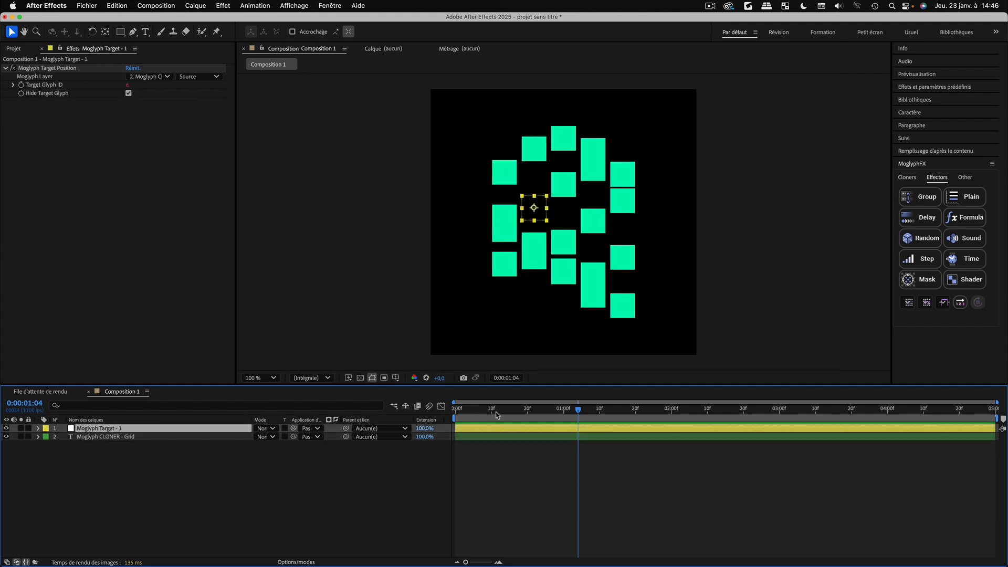
left_click_drag(510, 413, 557, 426)
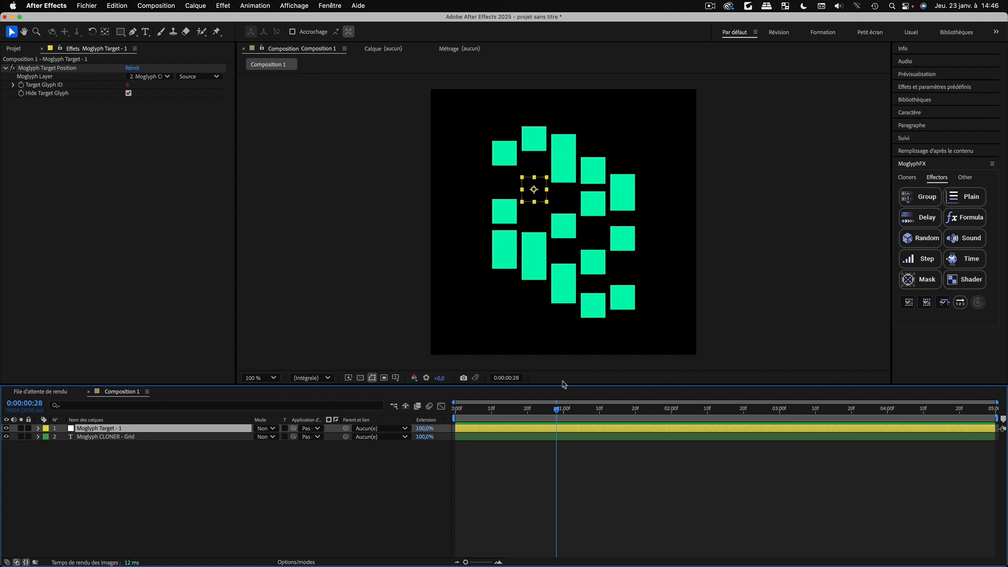
left_click_drag(556, 409, 437, 416)
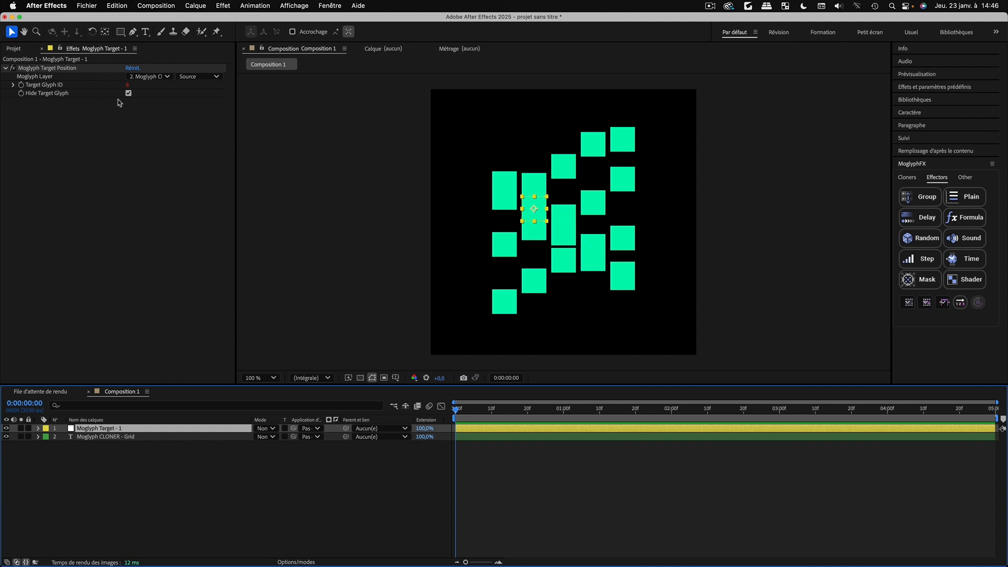
Disable the Formula effector on the Moglyph CLONER - Grid layer and collapse its settings
left_click(91, 438)
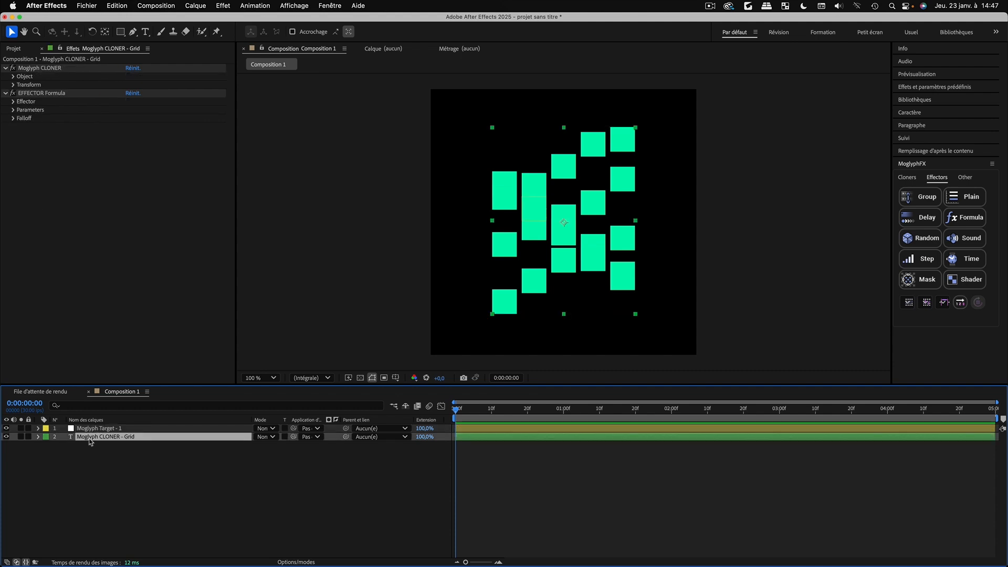
left_click(12, 93)
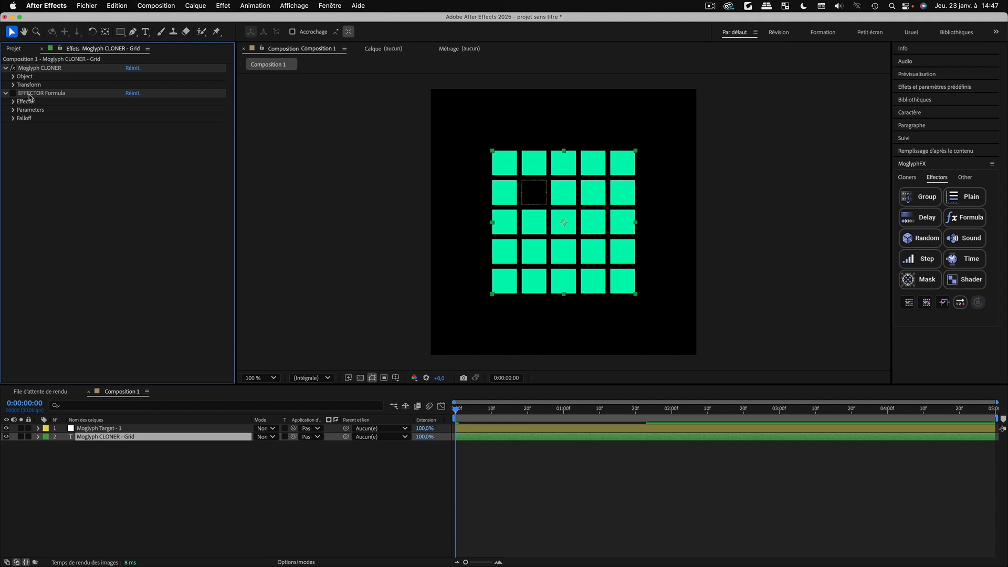
left_click(6, 94)
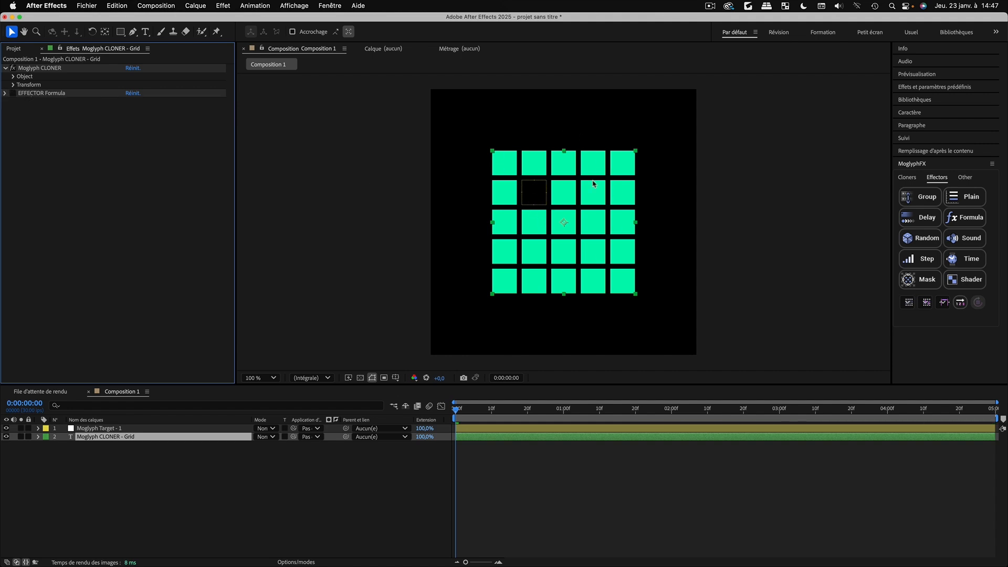
Add partying_face.gif as the uppermost layer, scaled down to fit over the hidden glyph's empty cell in the grid
left_click(14, 49)
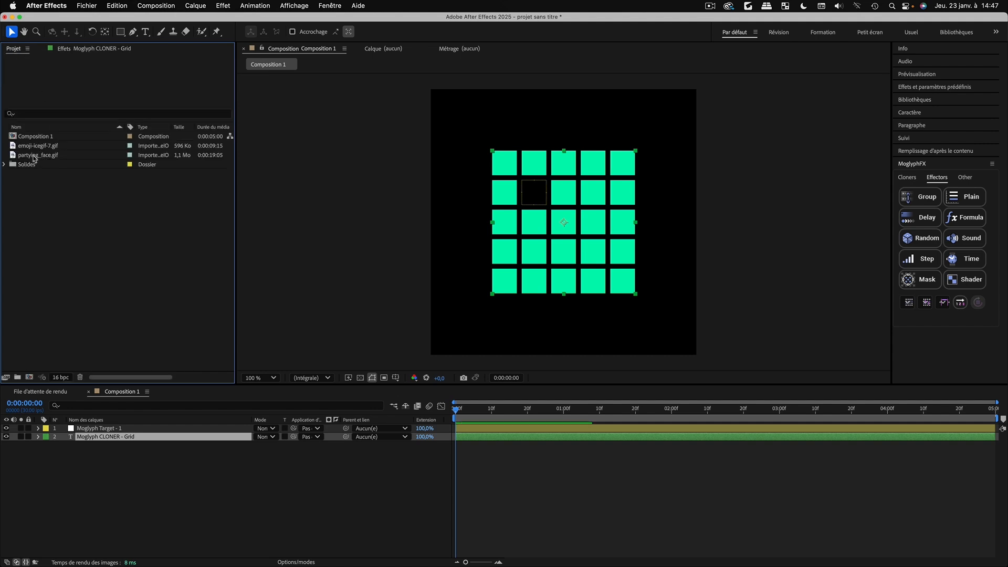
left_click_drag(33, 155, 112, 428)
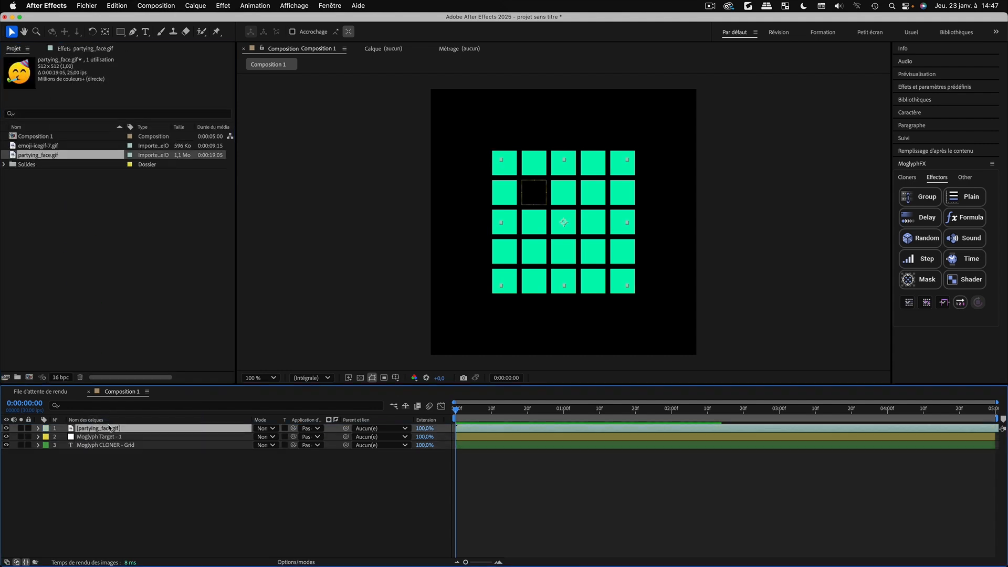
left_click_drag(627, 161, 541, 196)
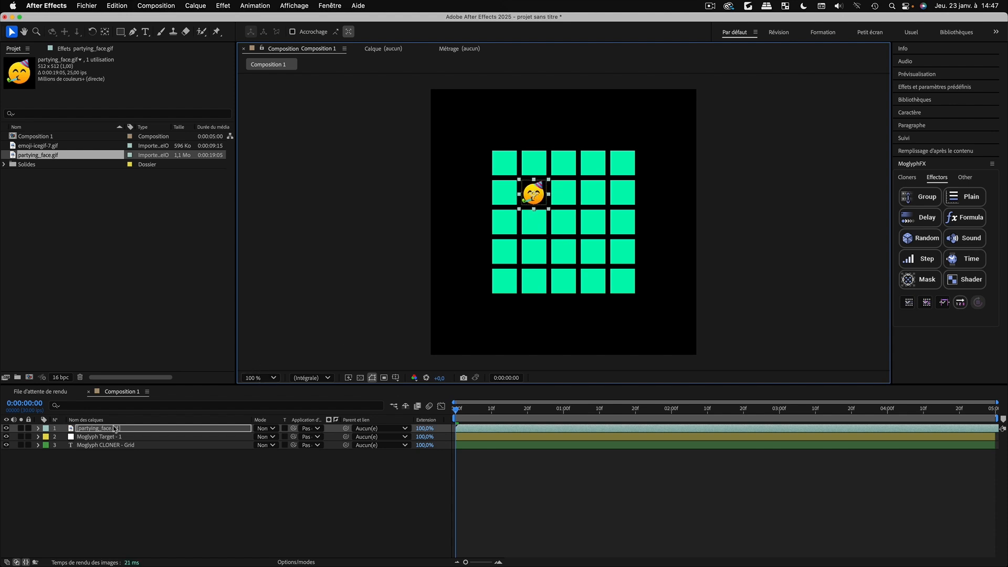
Parent the partying_face.gif layer to Moglyph Target - 1 and briefly preview the composition
left_click_drag(345, 428, 97, 440)
left_click(139, 504)
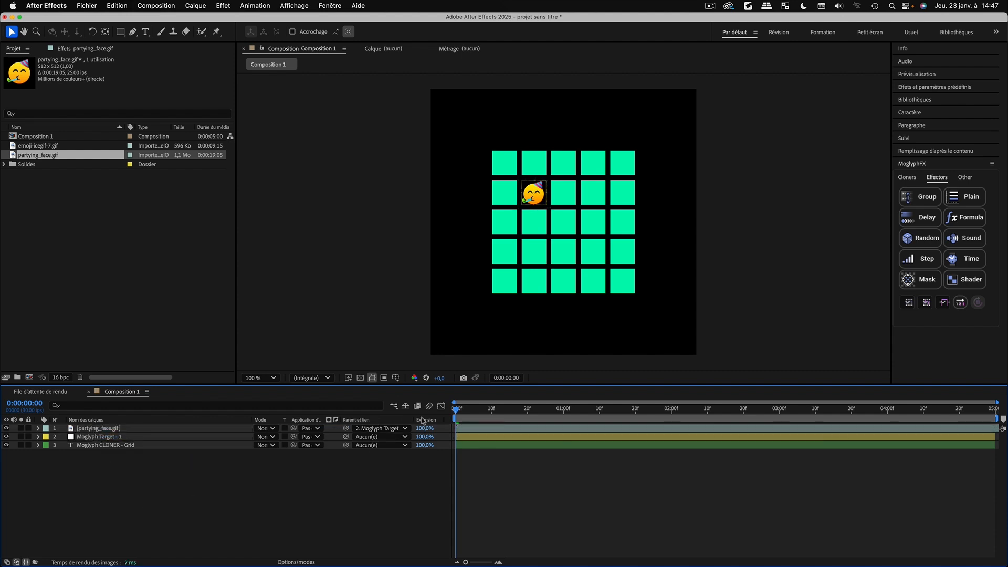
key("space")
key("space")
Set the Target Glyph ID of the Moglyph Target - 1 layer to 17
left_click(94, 437)
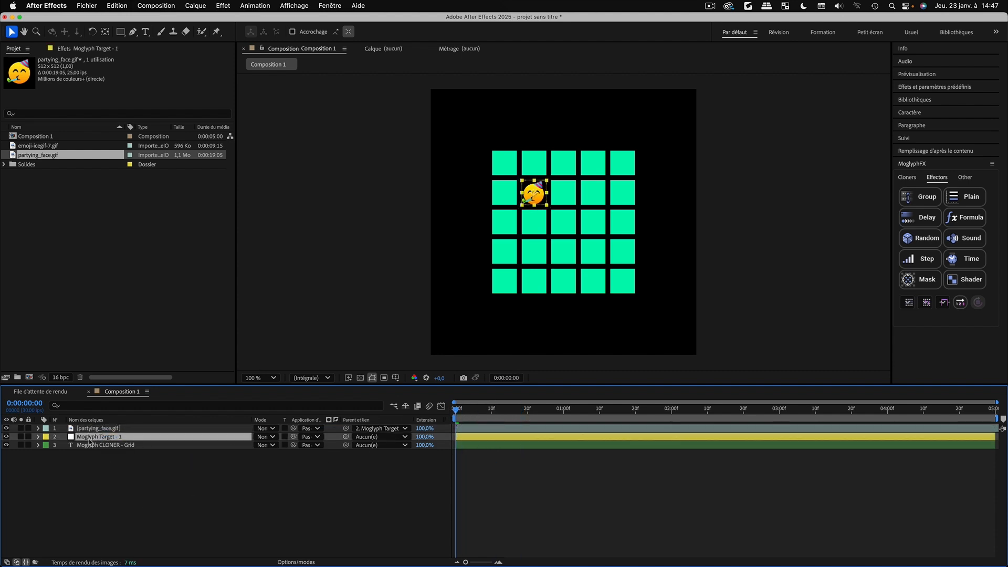
left_click(84, 48)
left_click_drag(129, 84, 136, 86)
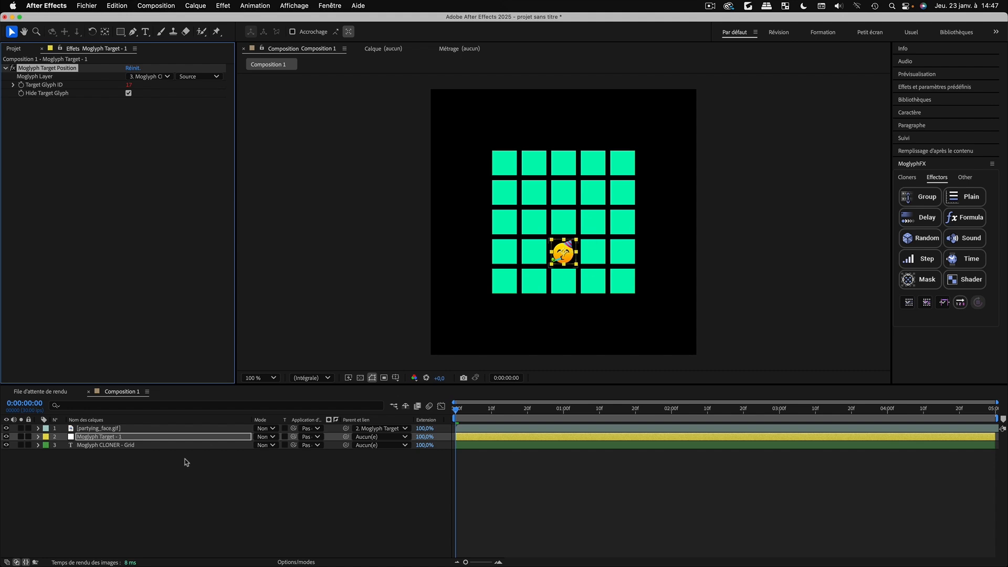
Re-enable the Formula effector on the Moglyph CLONER - Grid layer and expand its settings
left_click(98, 446)
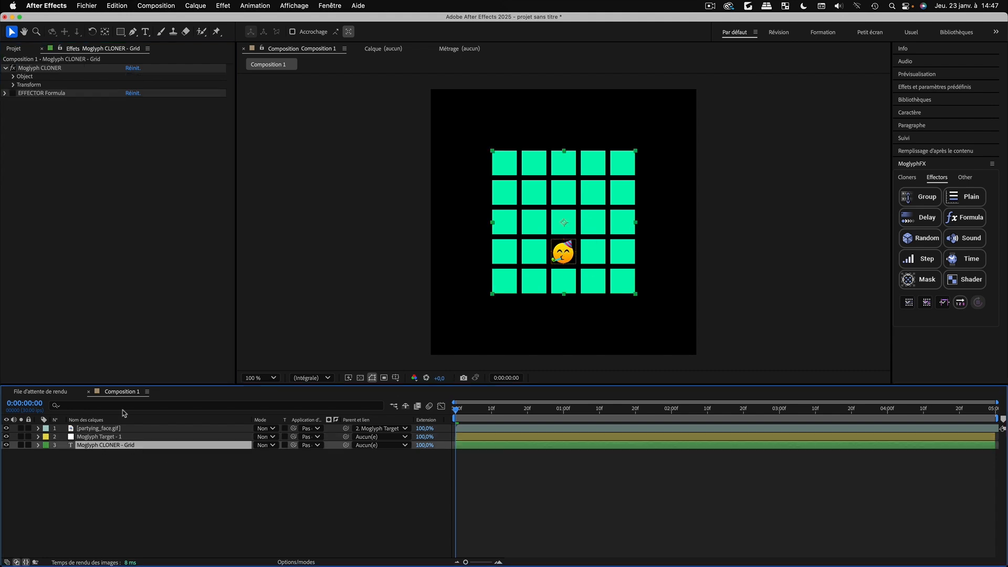
left_click(13, 93)
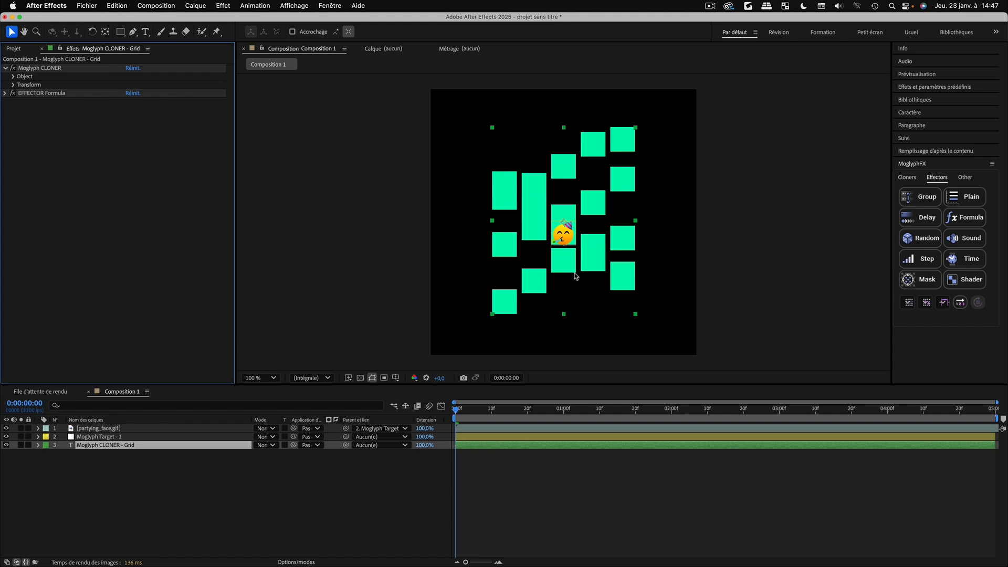
left_click(6, 93)
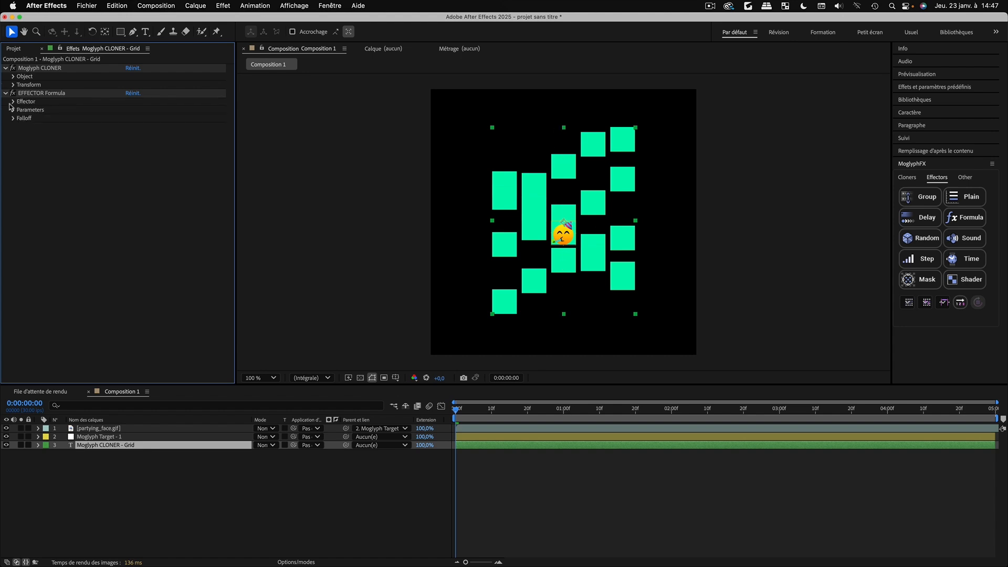
Set the Formula effector's curve animation Frequency to 0,2 and preview the animation
left_click(13, 101)
left_click(22, 127)
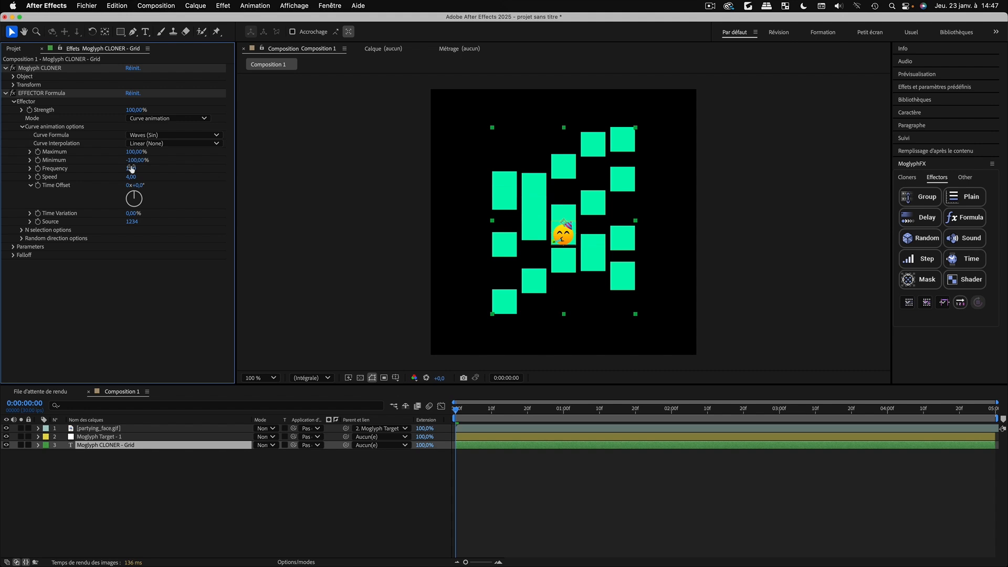
left_click(130, 169)
type("0,2")
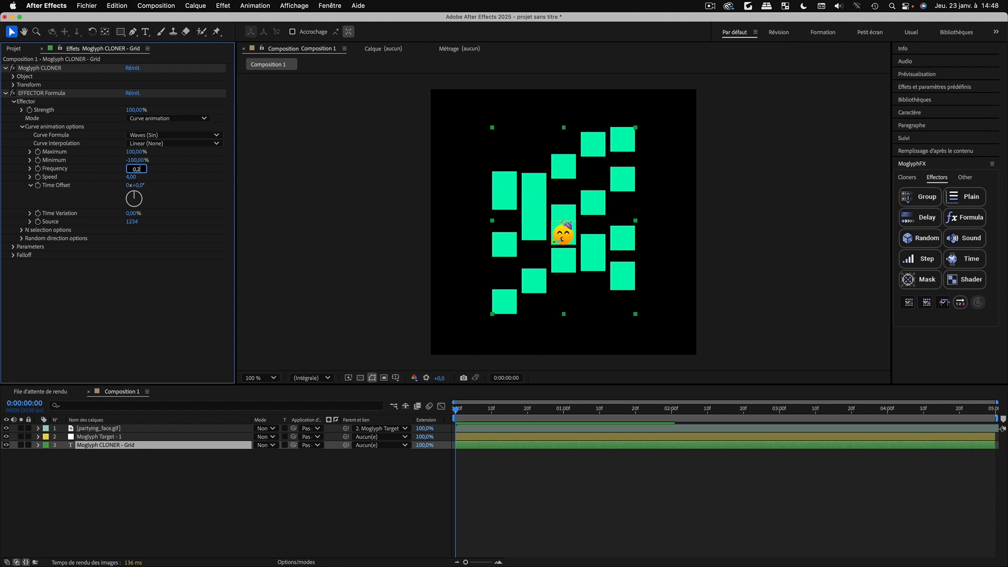
key("Return")
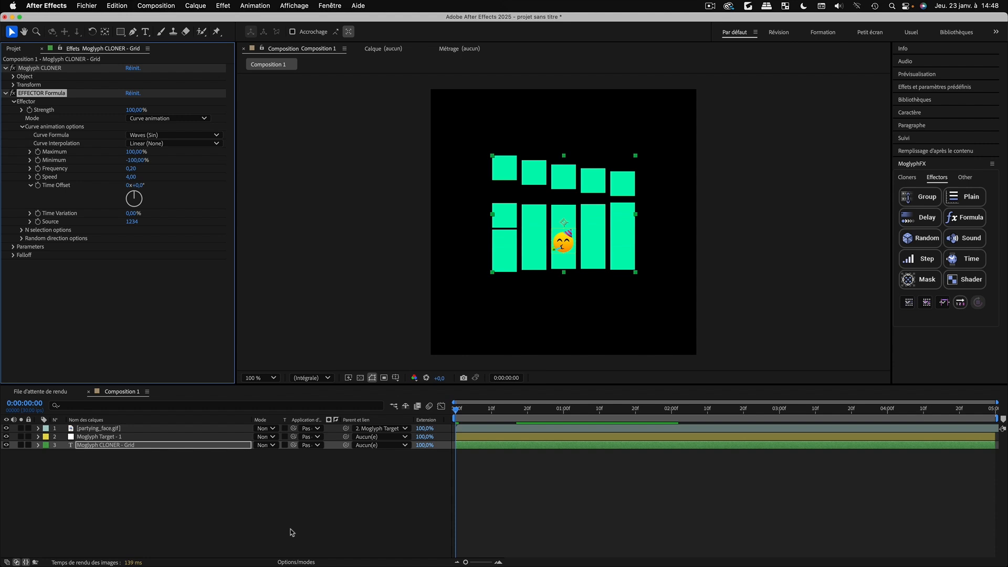
left_click(292, 521)
key("space")
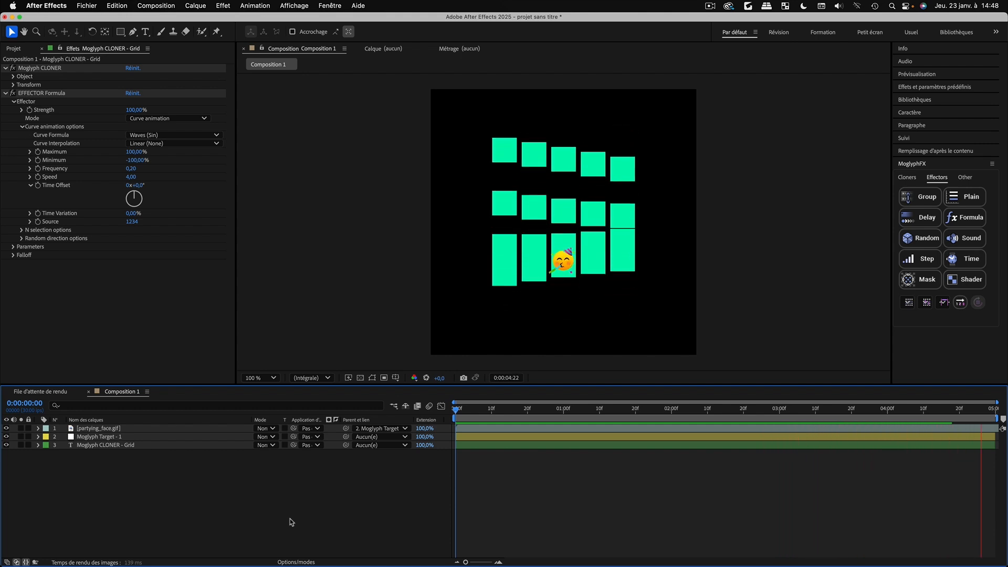
Set the Grid cloner's Y Gap to 120 and preview the animation
left_click(90, 446)
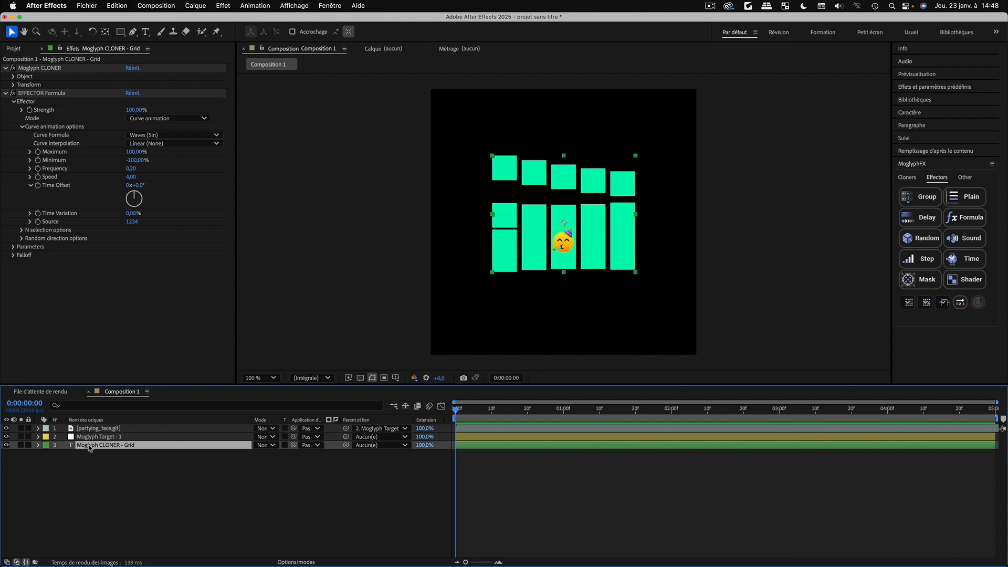
left_click(13, 77)
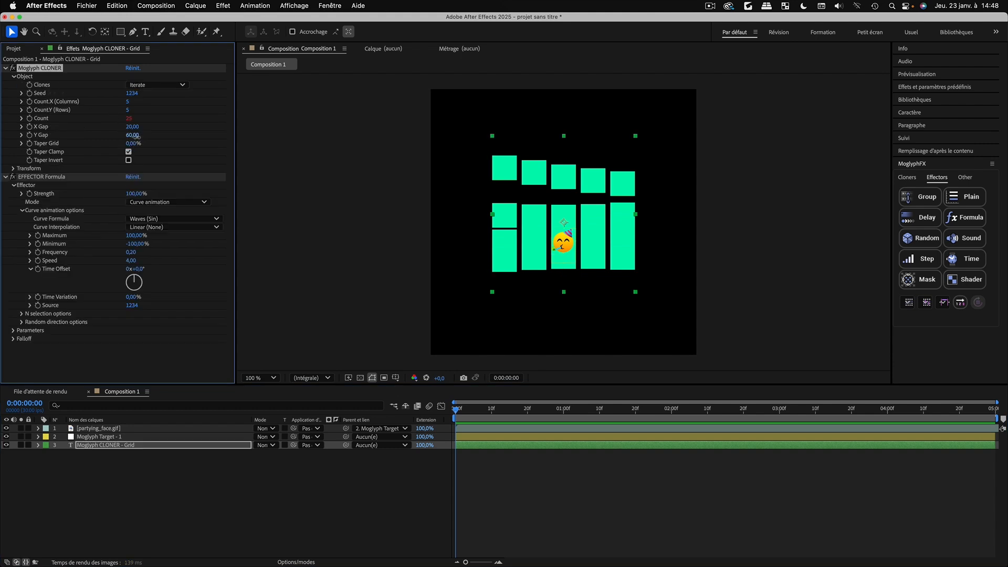
left_click_drag(136, 136, 138, 136)
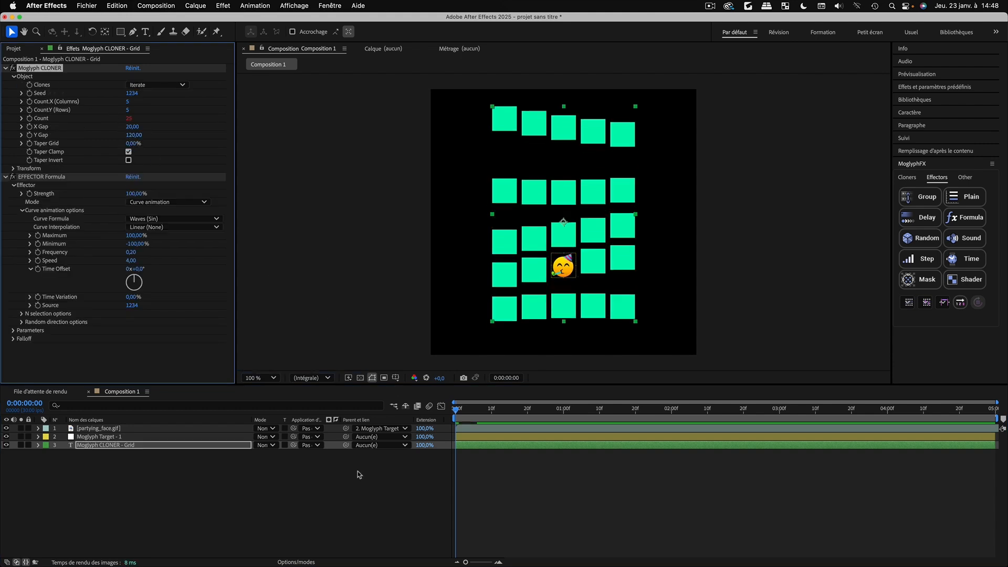
left_click(367, 486)
key("space")
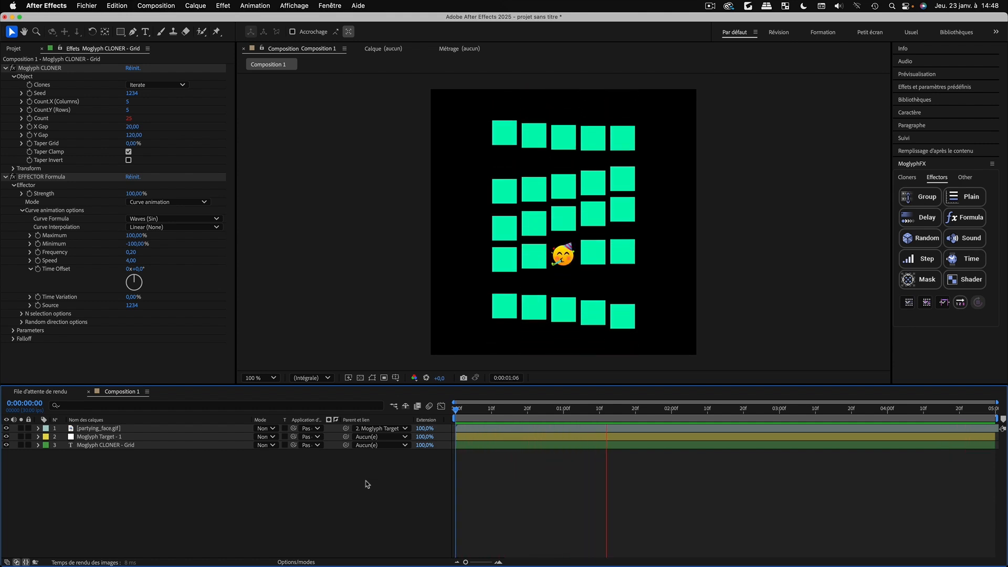
left_click(372, 378)
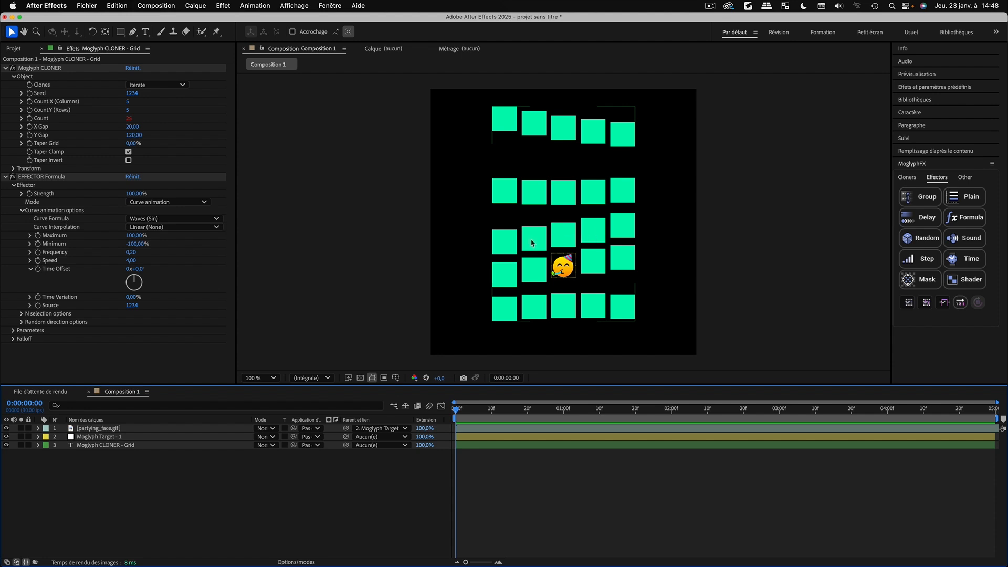
Examine the Formula effector's Transform parameters on the Grid cloner, including Position.Y, and deselect the layer
left_click(91, 447)
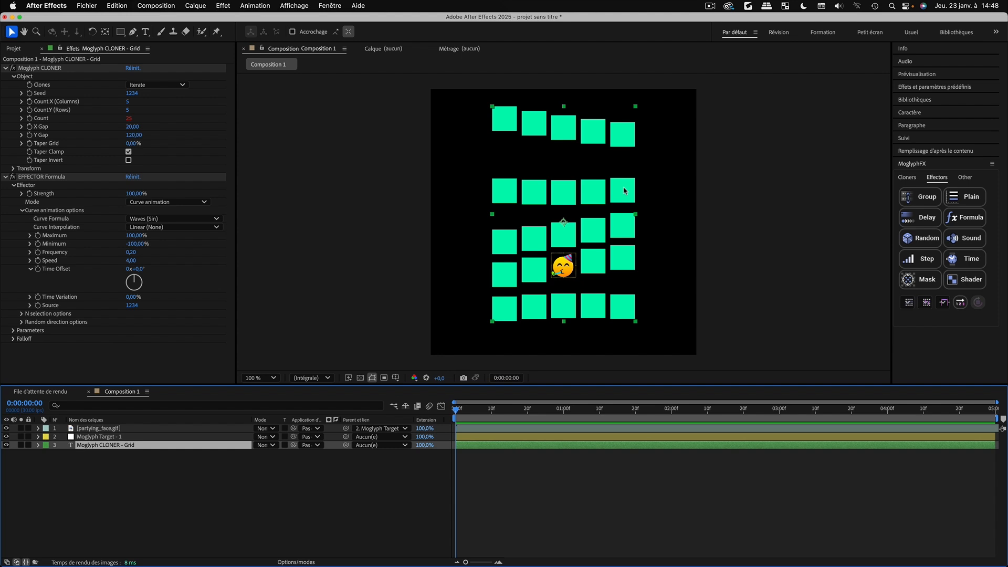
left_click(22, 210)
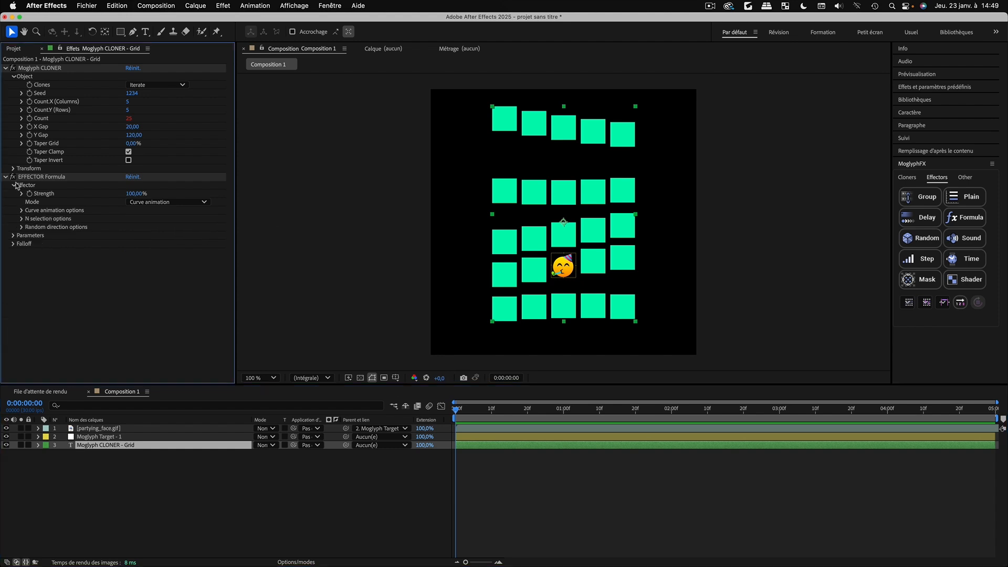
left_click(14, 186)
left_click(14, 194)
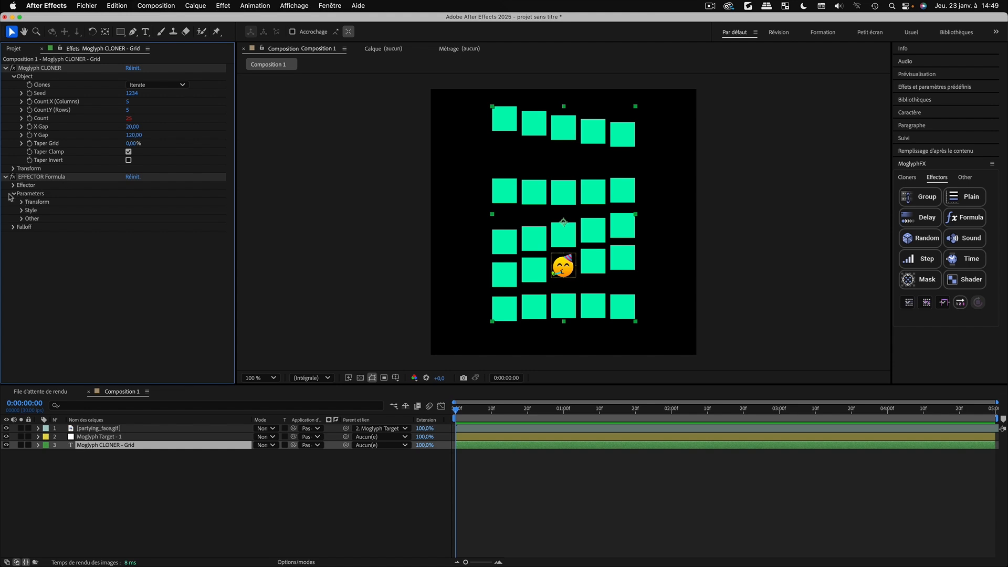
left_click(21, 202)
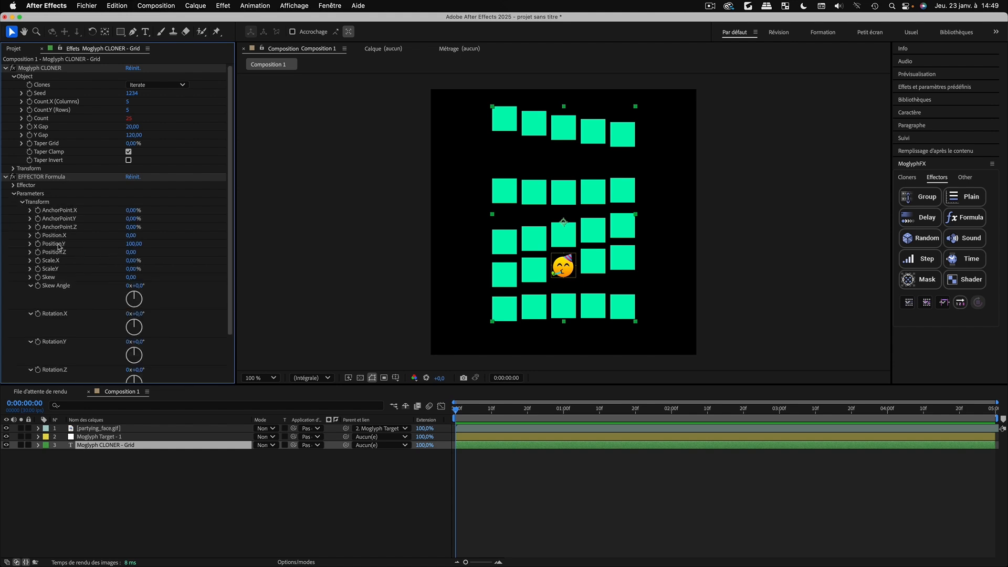
left_click(134, 244)
left_click(289, 491)
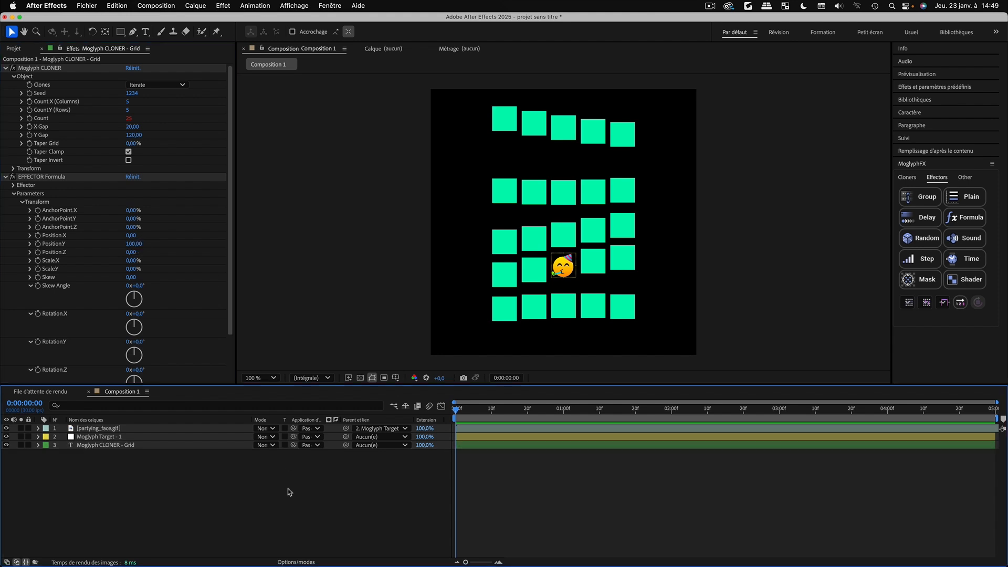
Preview the Grid cloner animation and delete the emoji, Moglyph Target - 1 and Moglyph CLONER - Grid layers from the composition
key("space")
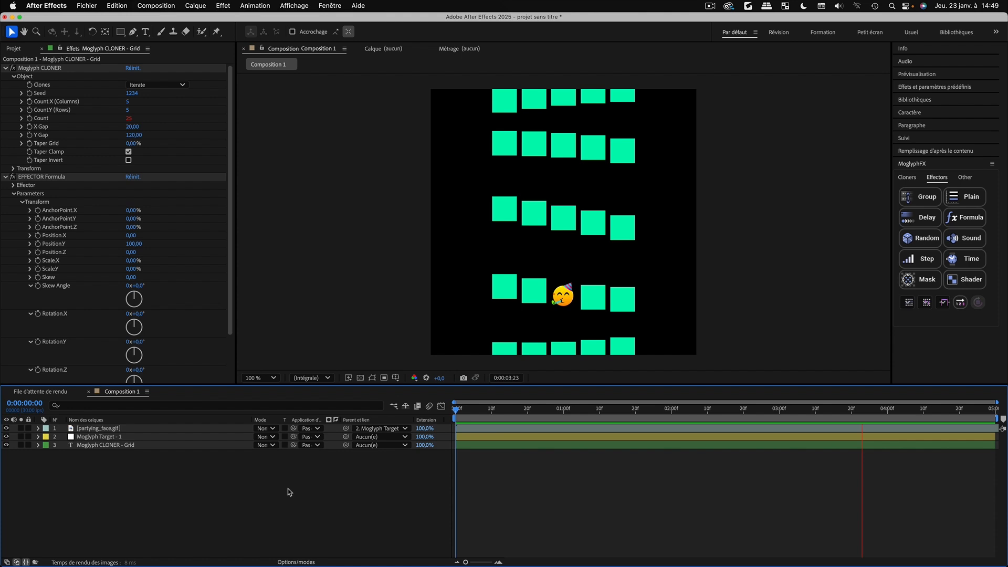
key("space")
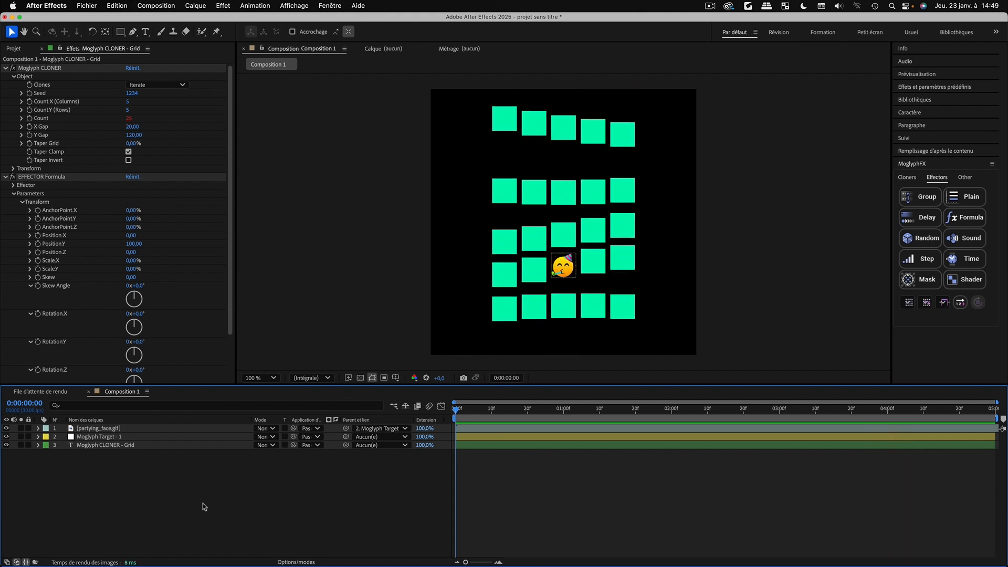
left_click(964, 177)
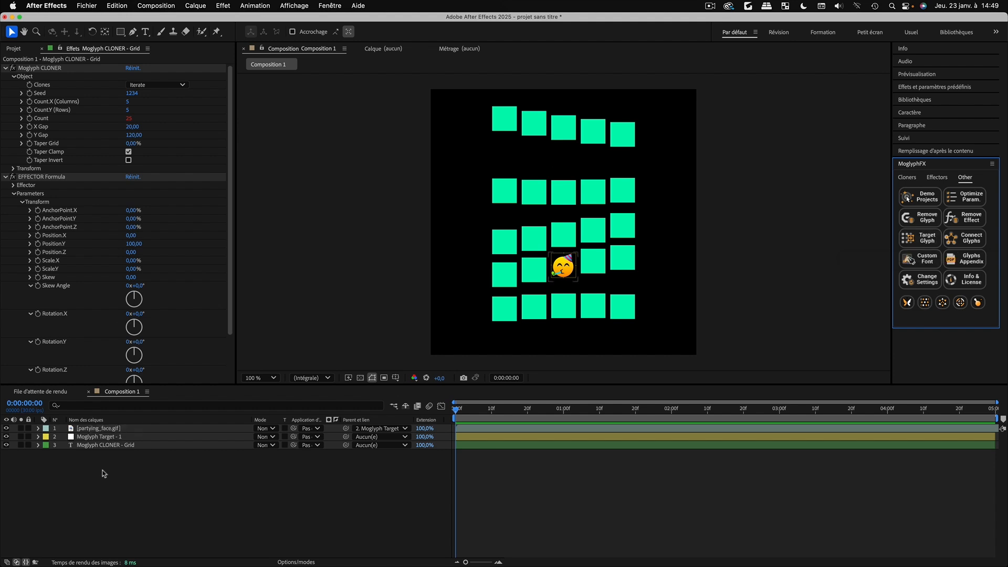
left_click(96, 429)
left_click(91, 444, "shift")
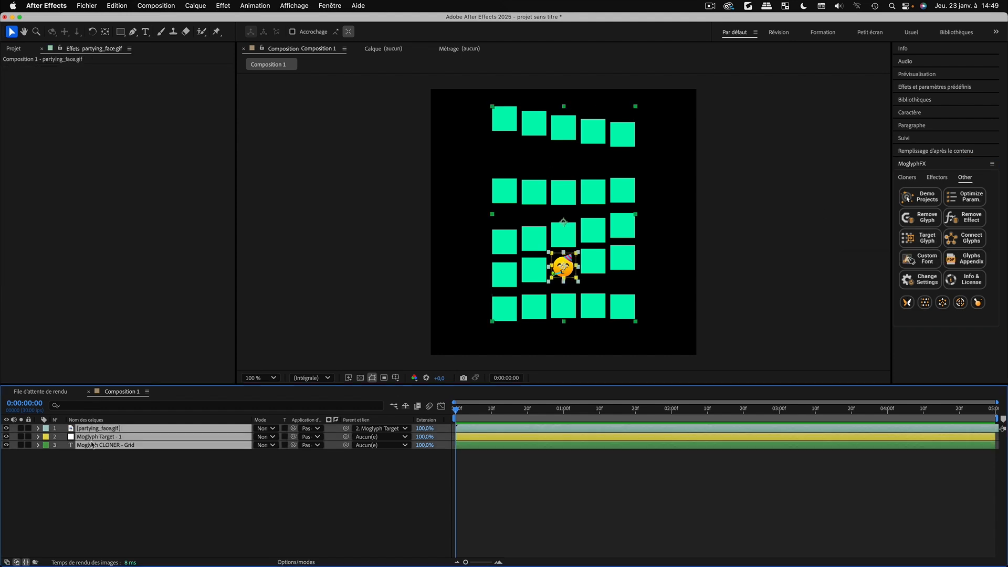
key("Delete")
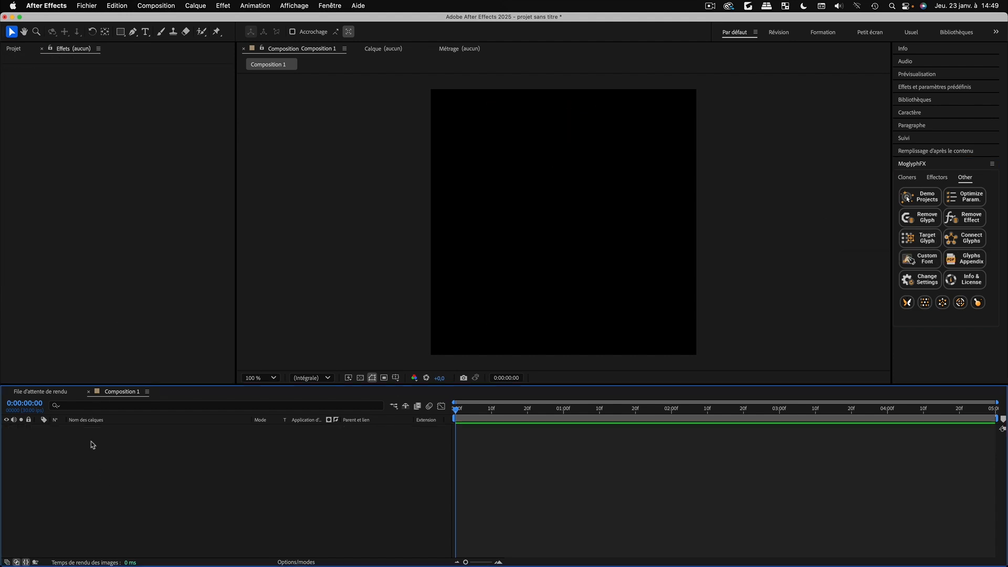
Add partying_face.gif to Composition 1 and scale the emoji down uniformly at the centre to slightly more than one grid glyph's size
left_click(16, 49)
left_click_drag(32, 156, 61, 489)
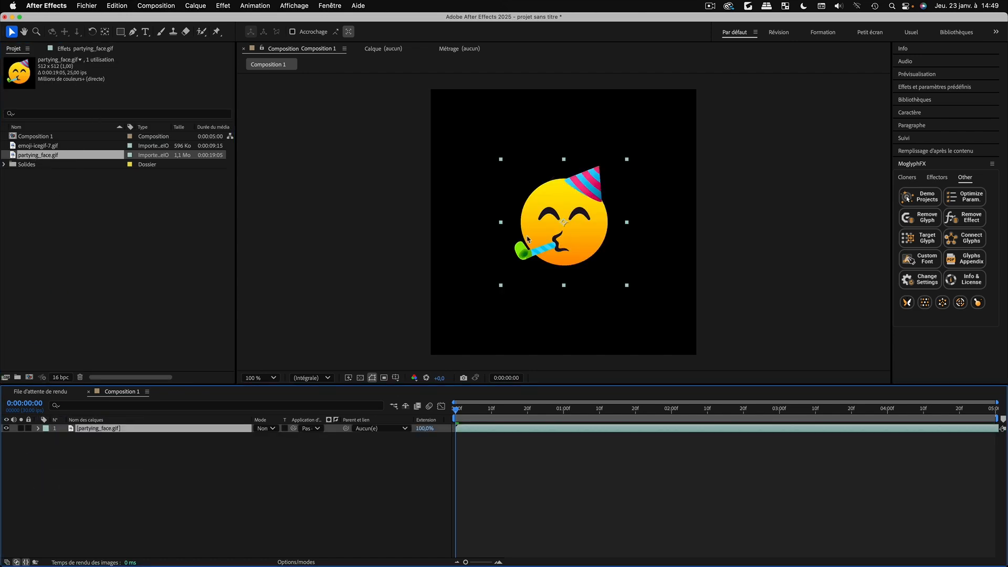
left_click_drag(628, 160, 584, 205)
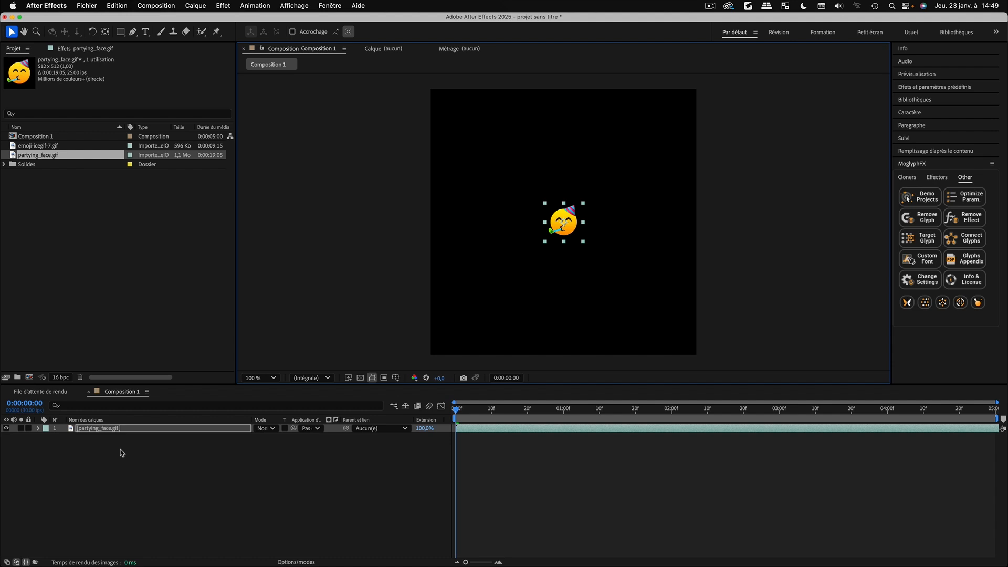
left_click(128, 489)
left_click(94, 429)
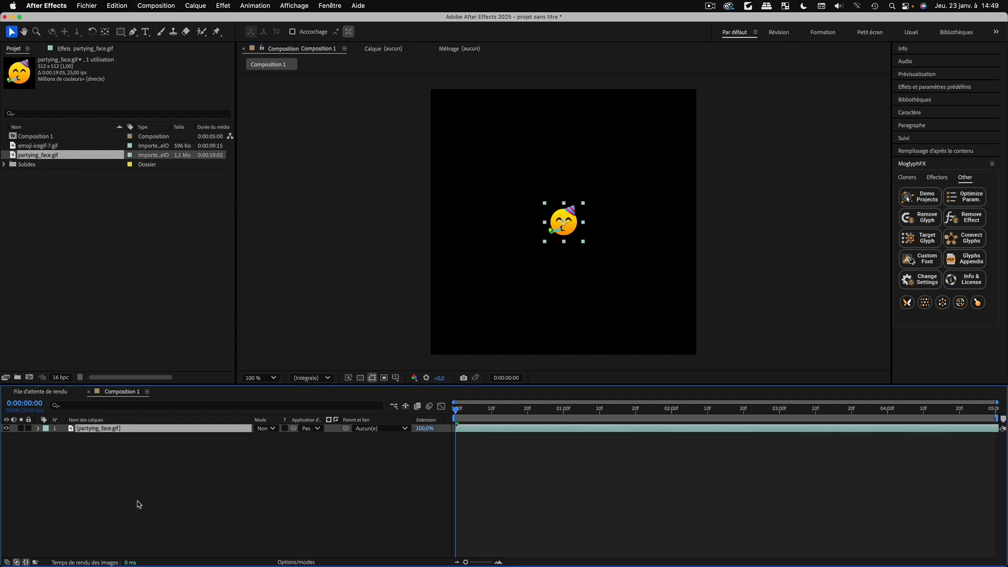
left_click(138, 504)
Create a Moglyph Grid cloner and place its layer beneath the partying_face.gif layer
left_click(905, 178)
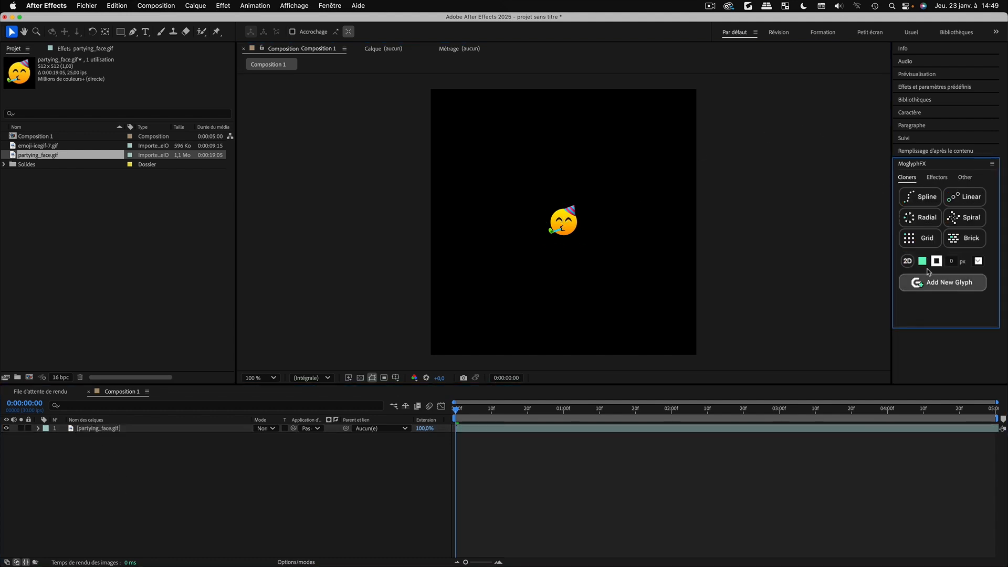
left_click(923, 240)
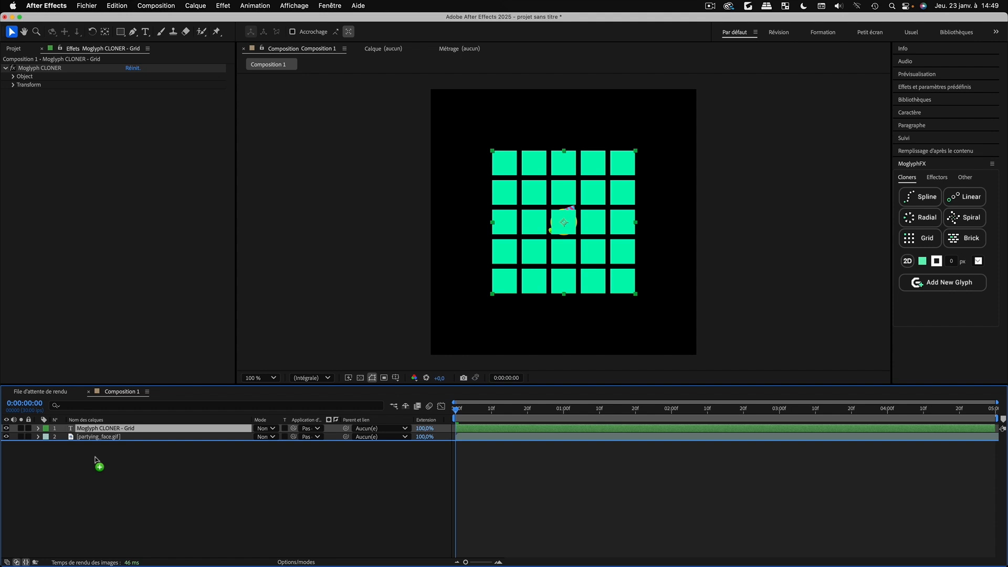
left_click_drag(96, 461, 91, 444)
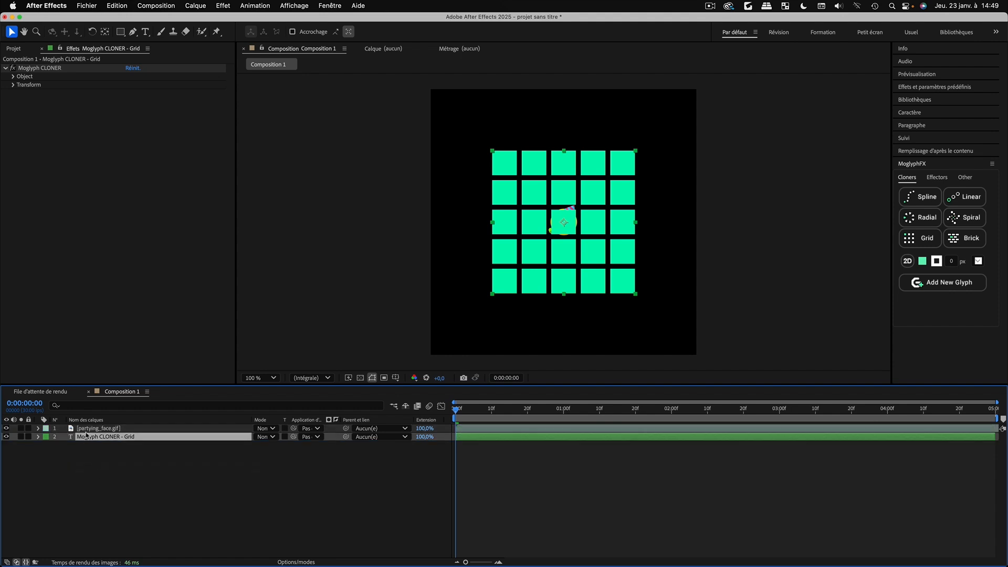
Apply the Formula effector to the Grid cloner, check its motion over time, and deselect the layer
left_click(937, 178)
left_click(965, 217)
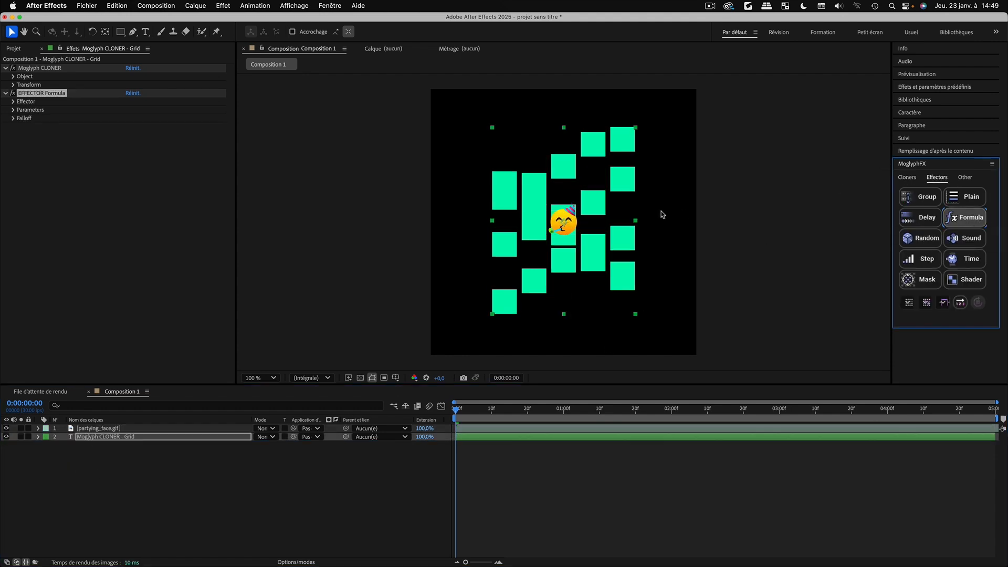
left_click_drag(465, 414, 539, 414)
key("Home")
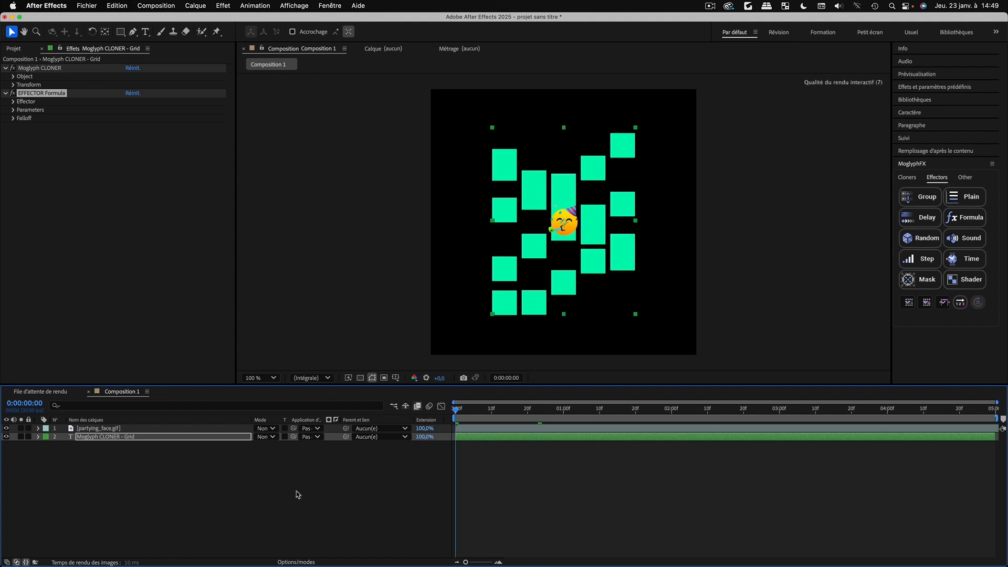
left_click(105, 495)
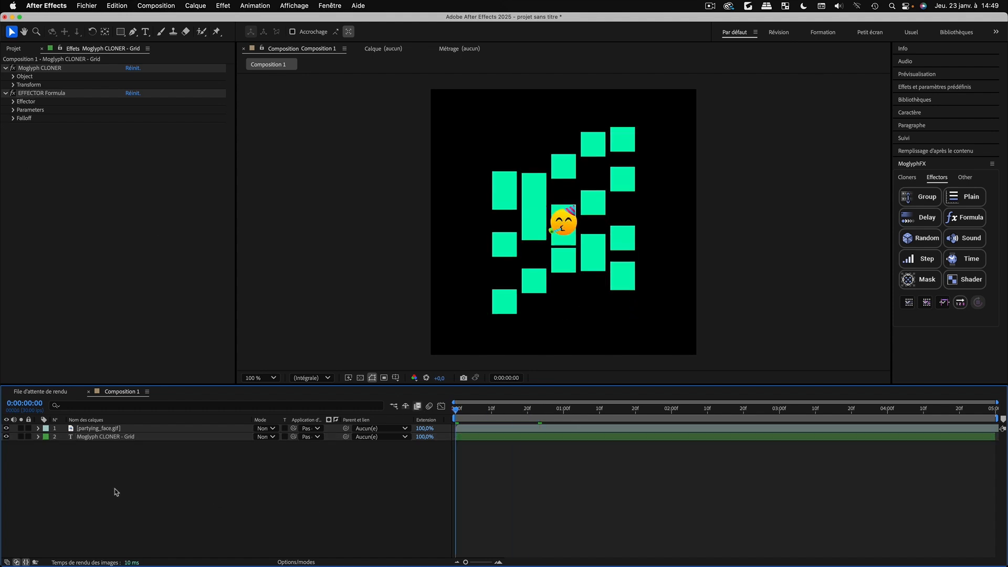
Apply Target Glyph with both the Moglyph CLONER - Grid and partying_face.gif layers selected, and collapse the cloner layer's properties
left_click(88, 438)
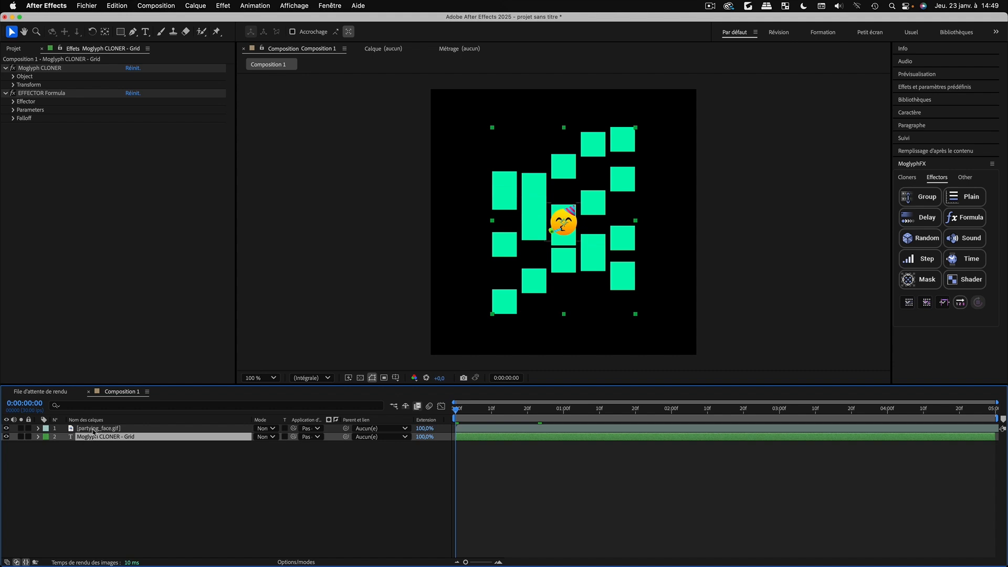
left_click(94, 431, "shift")
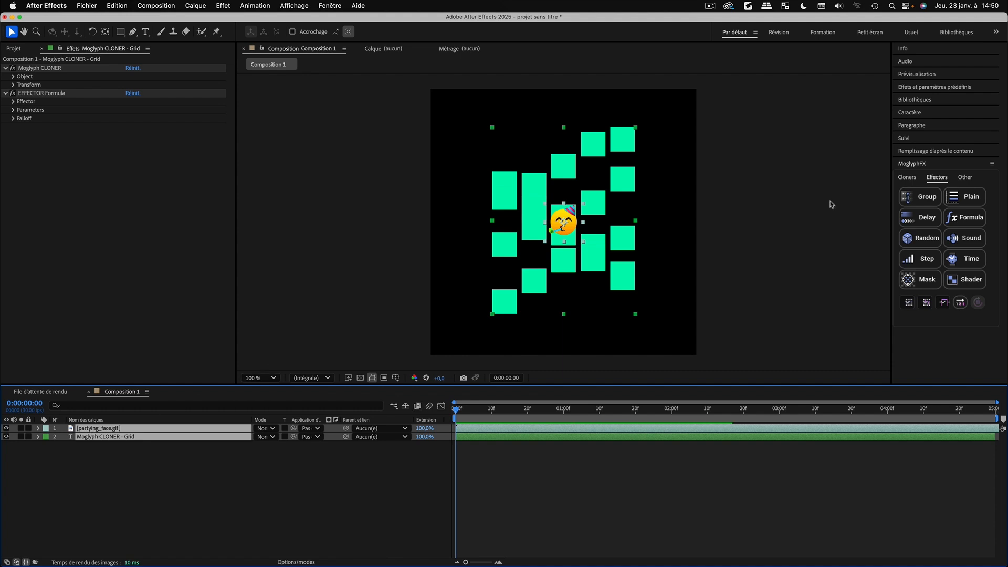
left_click(971, 179)
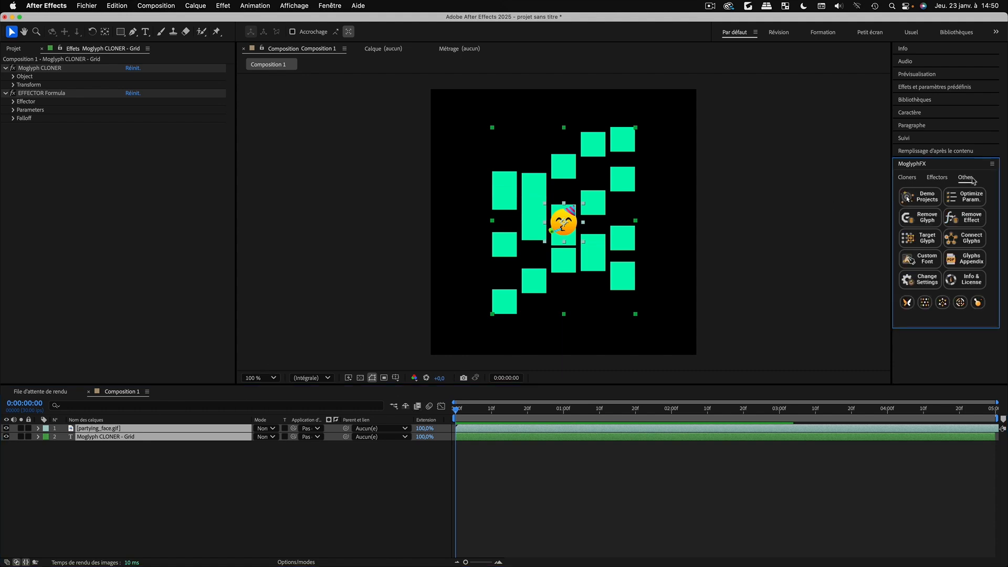
left_click(927, 240)
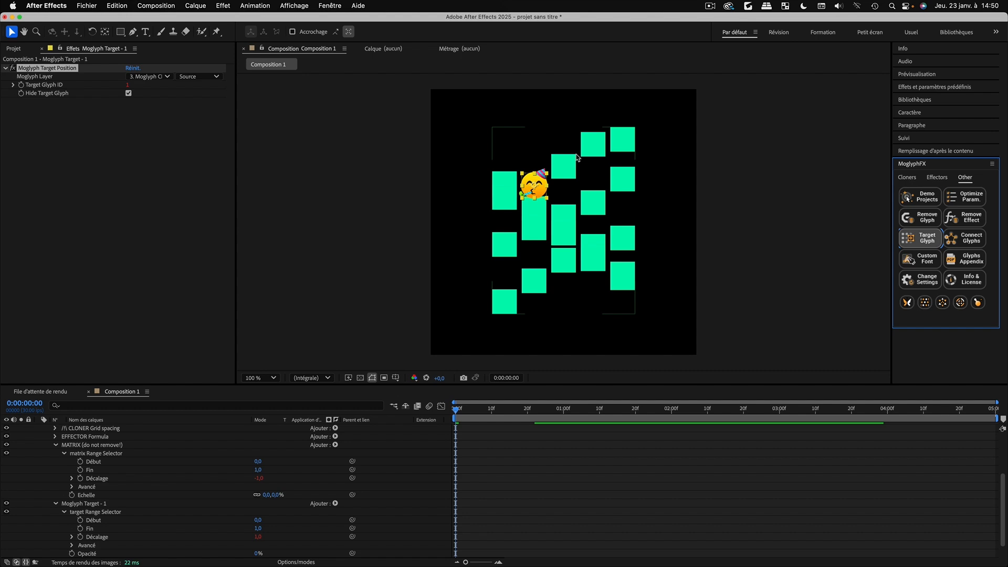
scroll(75, 462, "up", 5)
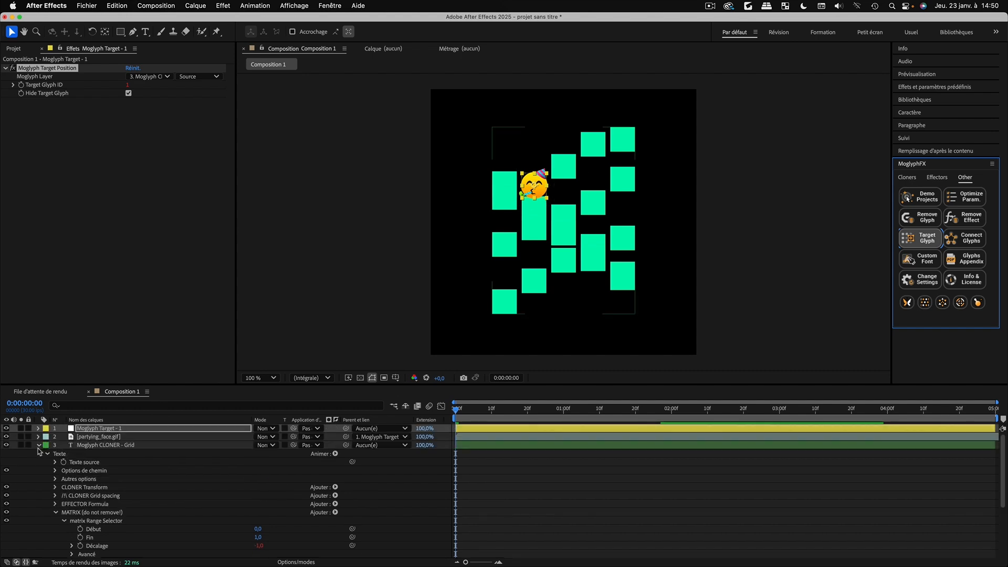
left_click(38, 446)
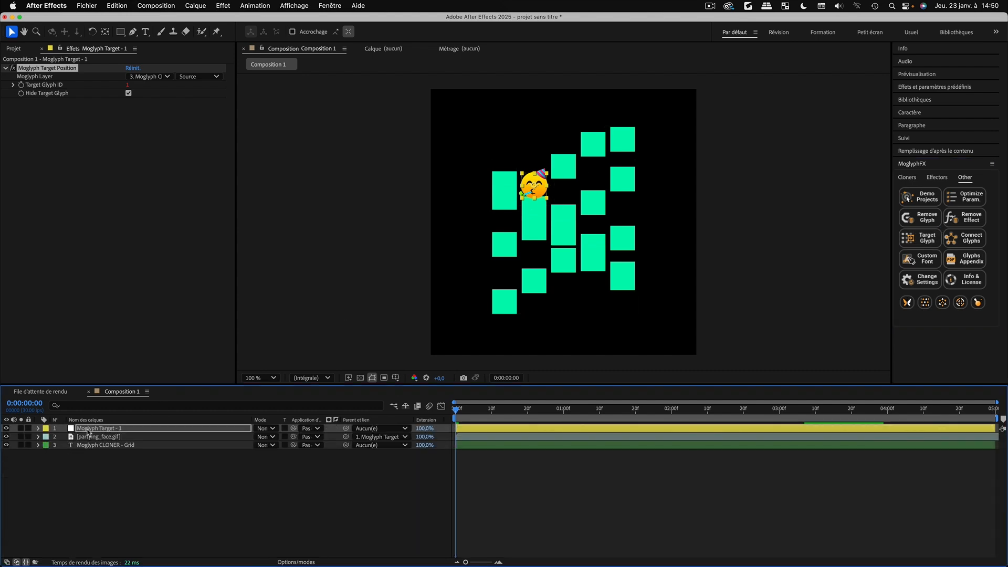
left_click(142, 491)
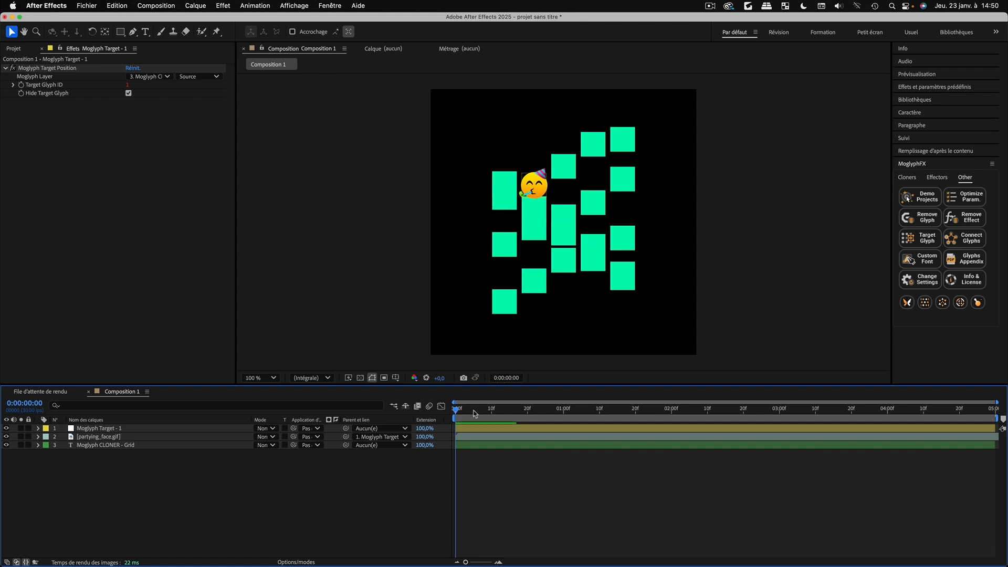
Preview the emoji following its targeted glyph across the timeline and return to the first frame
left_click_drag(475, 414, 706, 420)
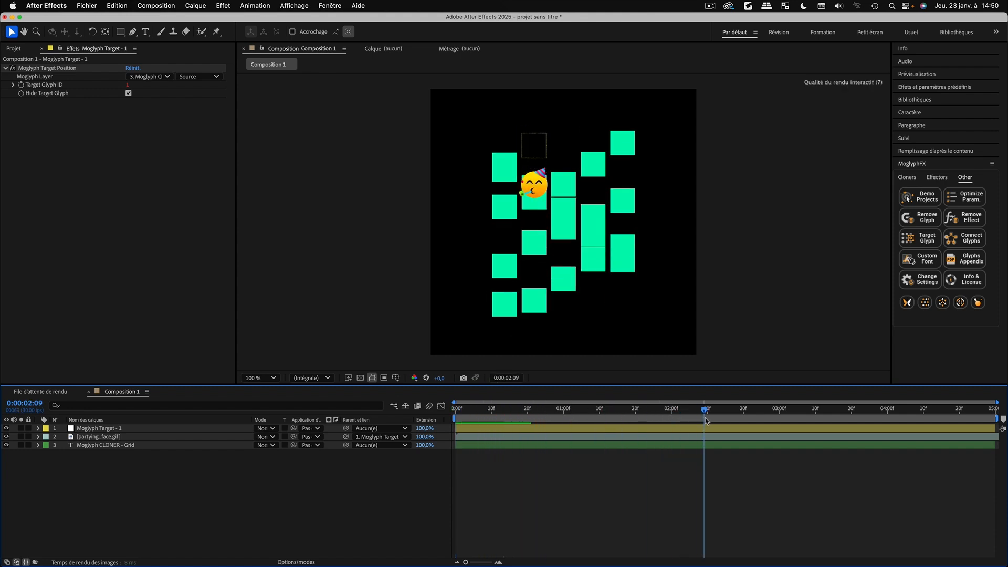
key("space")
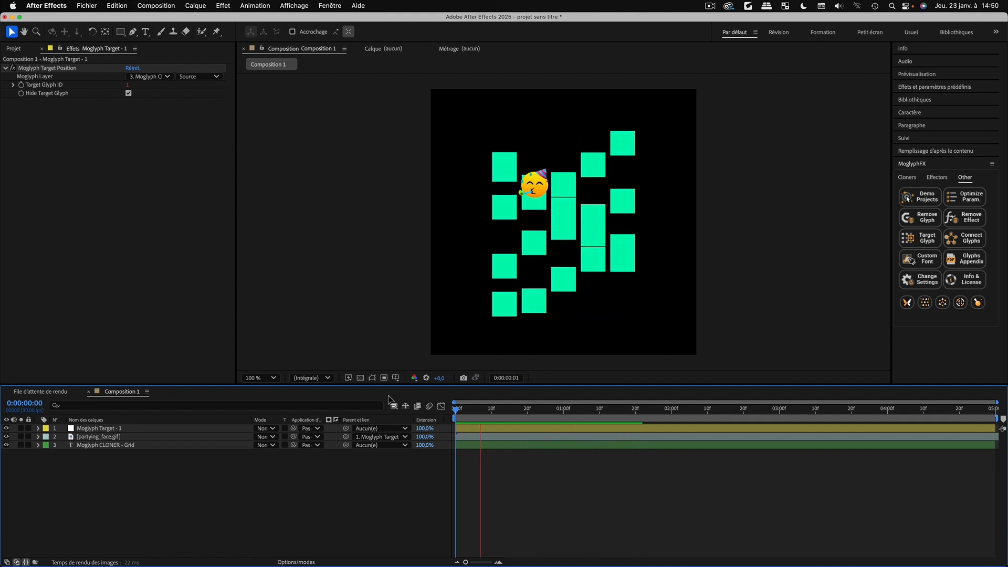
key("space")
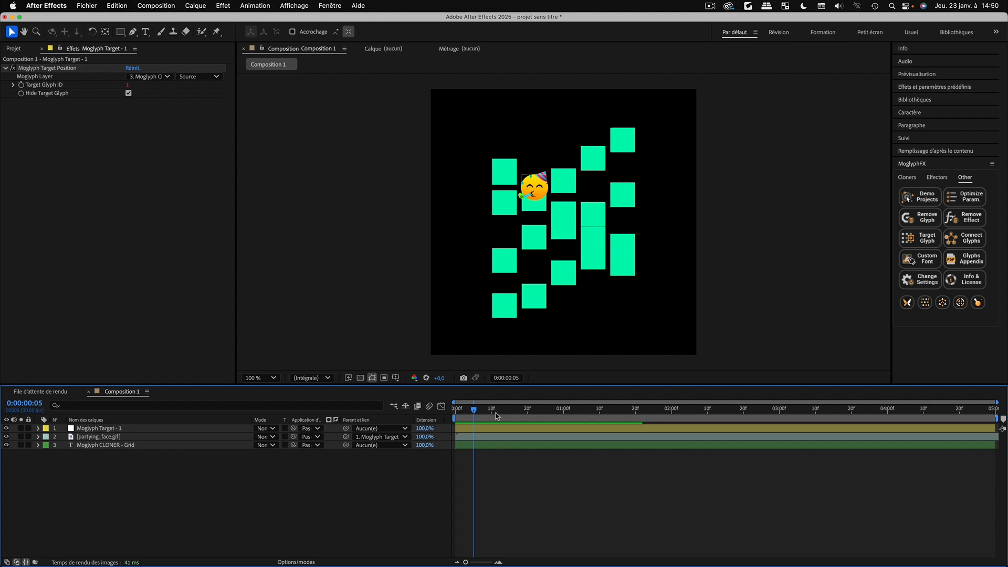
left_click_drag(531, 412, 427, 431)
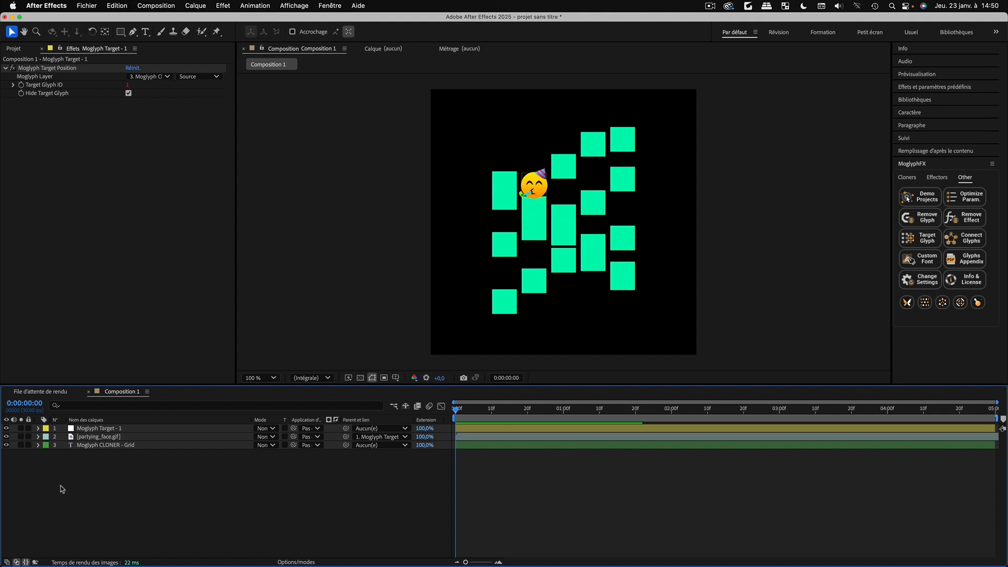
Disable the Formula effector on the Moglyph CLONER - Grid layer and deselect the layer
left_click(73, 447)
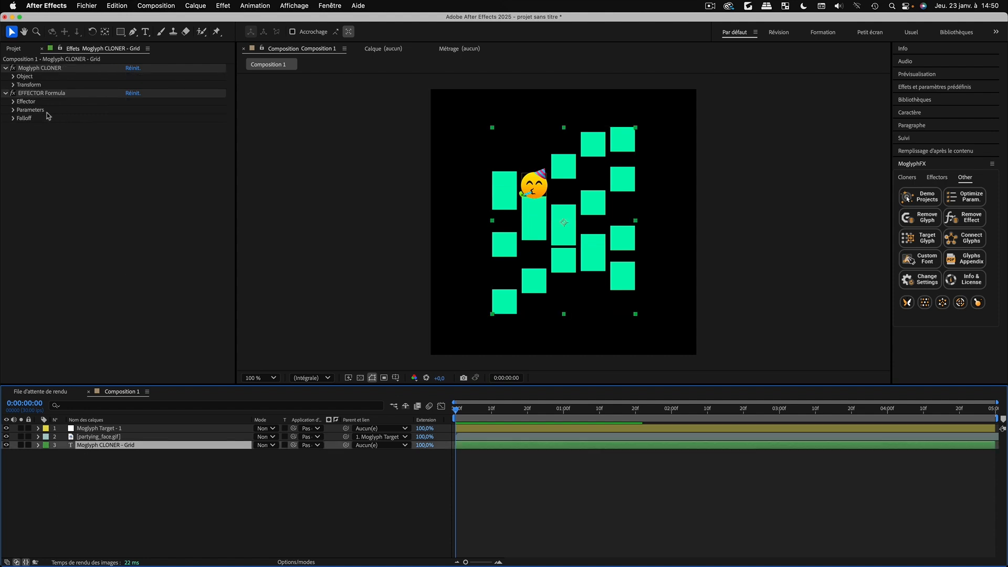
left_click(14, 93)
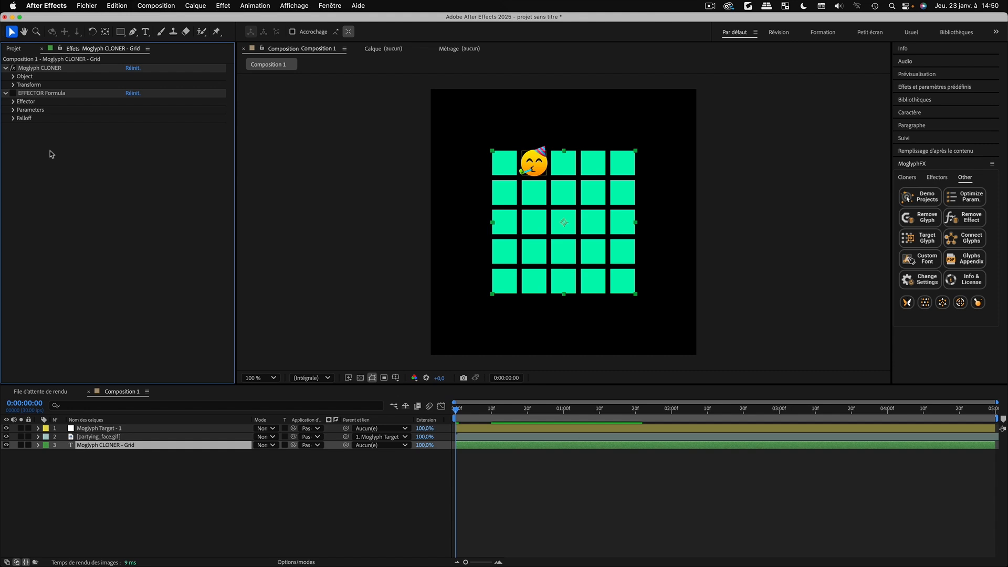
left_click(92, 501)
Add a second Target Glyph to the Grid cloner layer alone and collapse the MATRIX and both Moglyph Target text animator groups
left_click(91, 446)
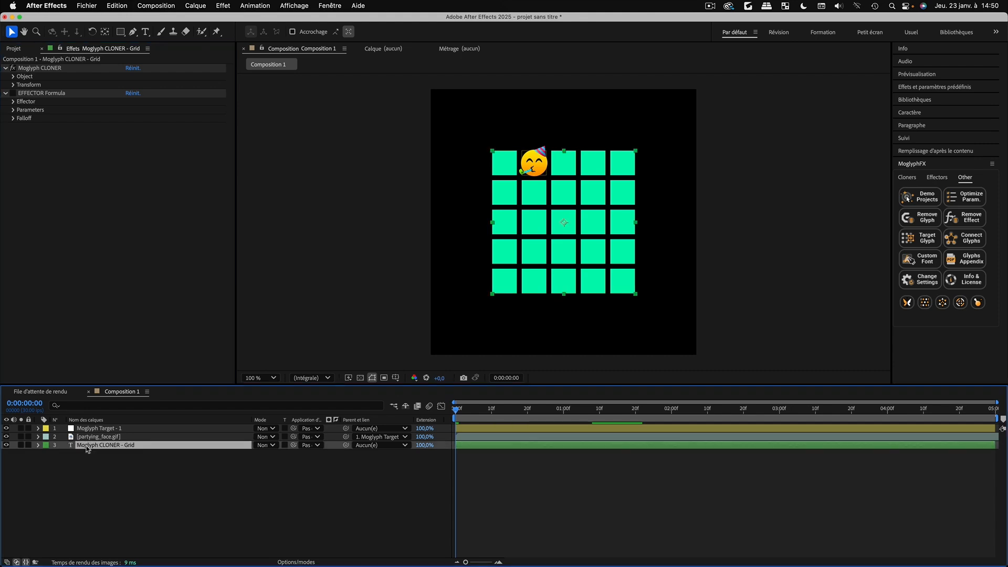
left_click(919, 239)
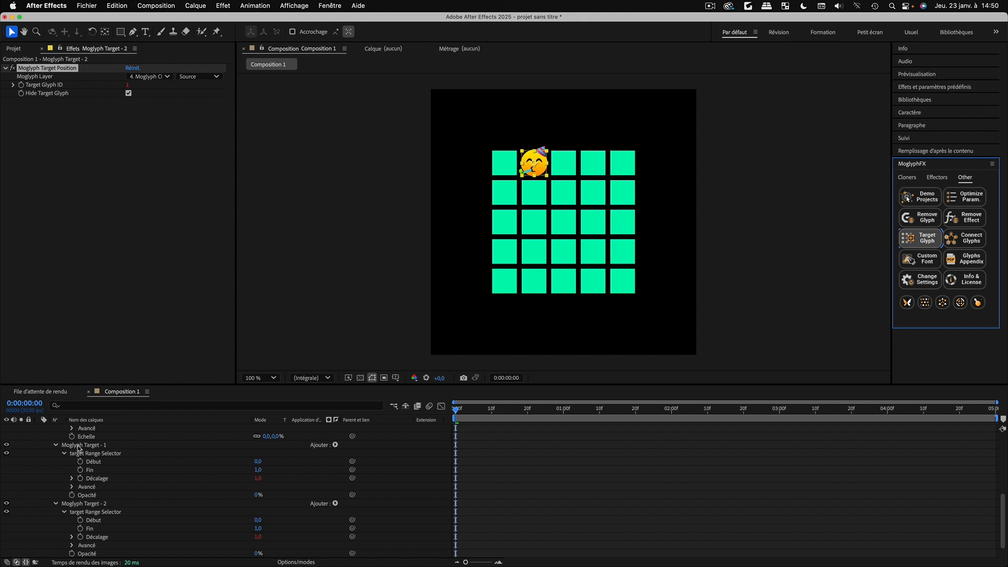
scroll(78, 449, "up", 6)
left_click(55, 521)
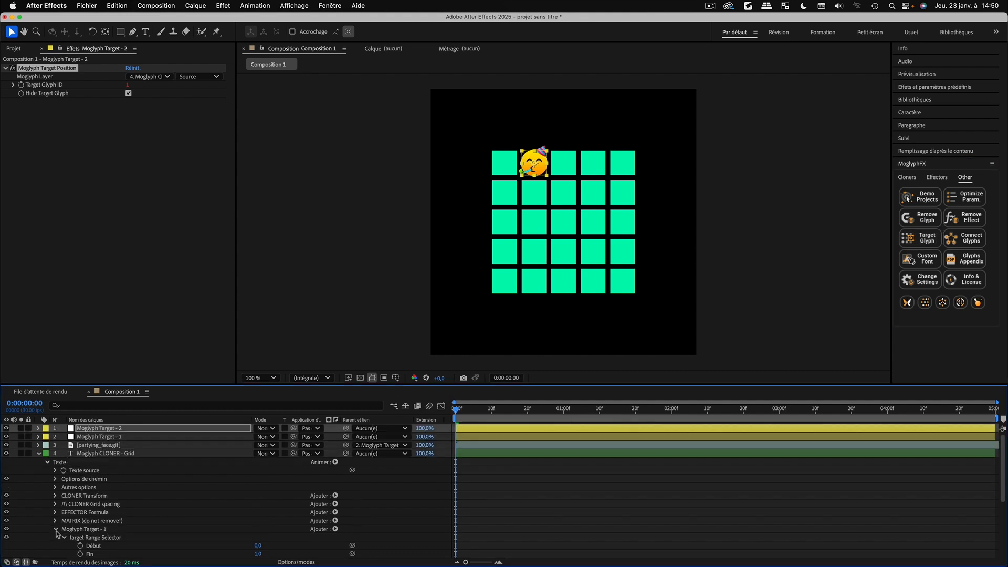
left_click(56, 530)
left_click(55, 537)
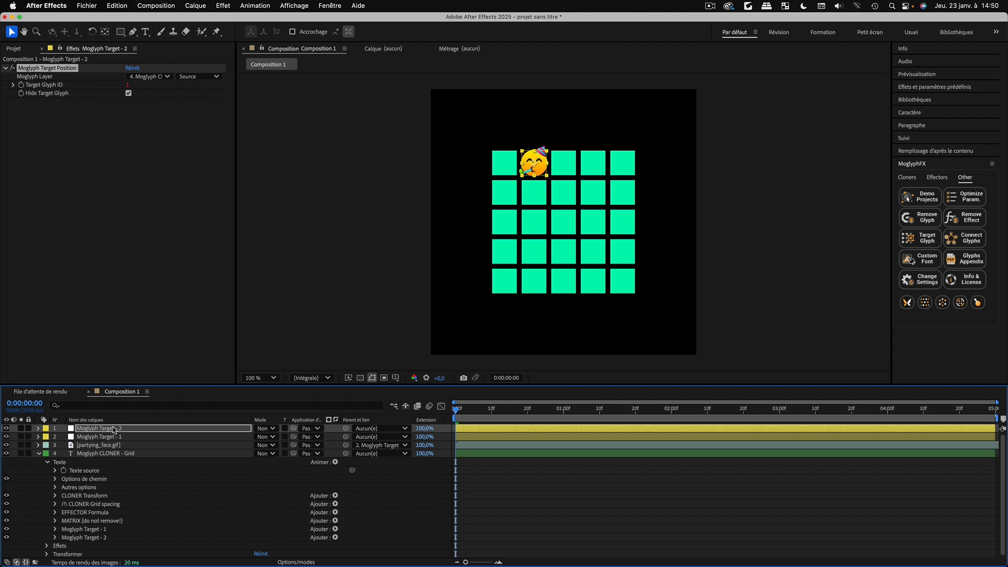
Set Moglyph Target - 2's Target Glyph ID to 8, the fourth glyph in the second row, and collapse the cloner layer
left_click(79, 428)
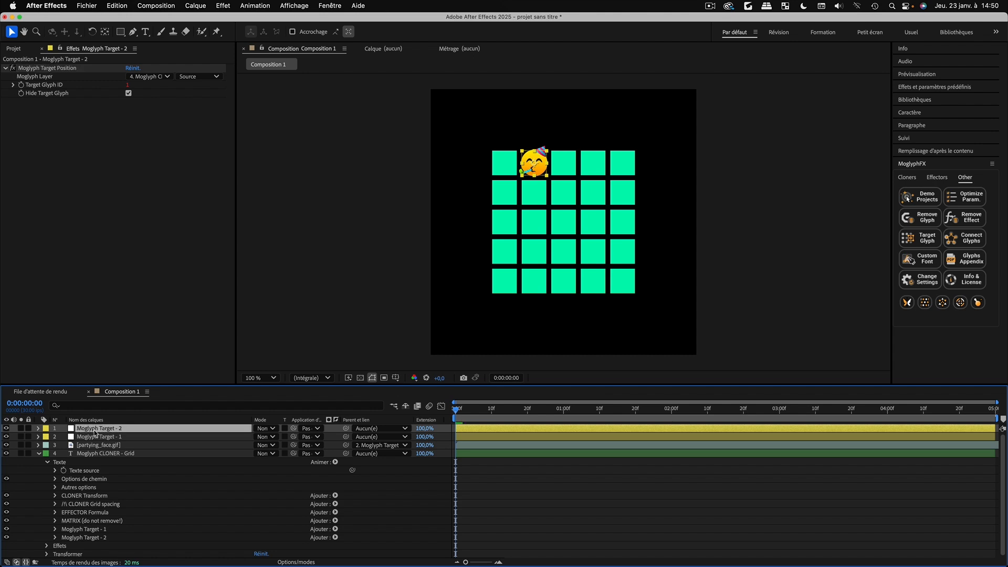
left_click_drag(127, 85, 129, 86)
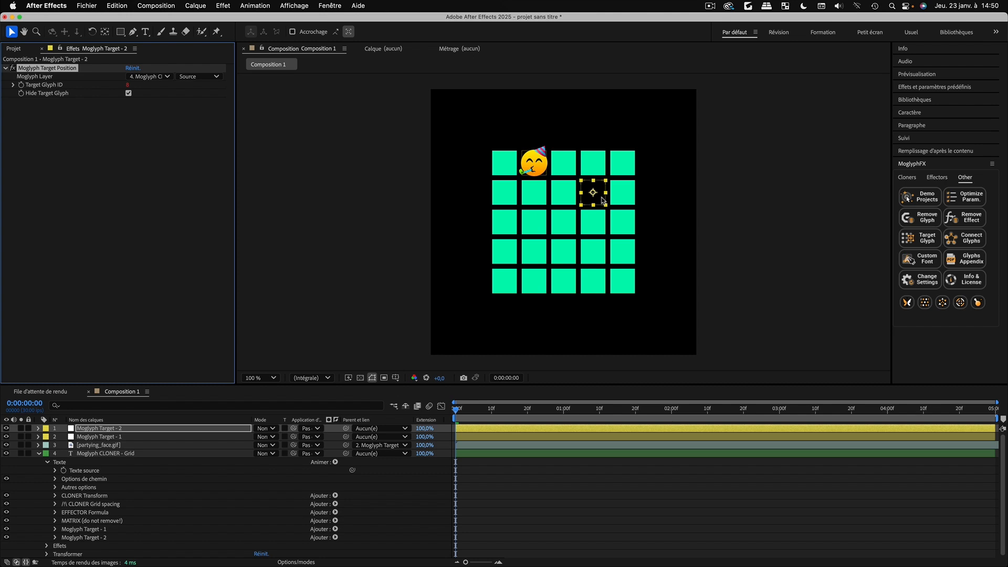
left_click(38, 453)
left_click(135, 477)
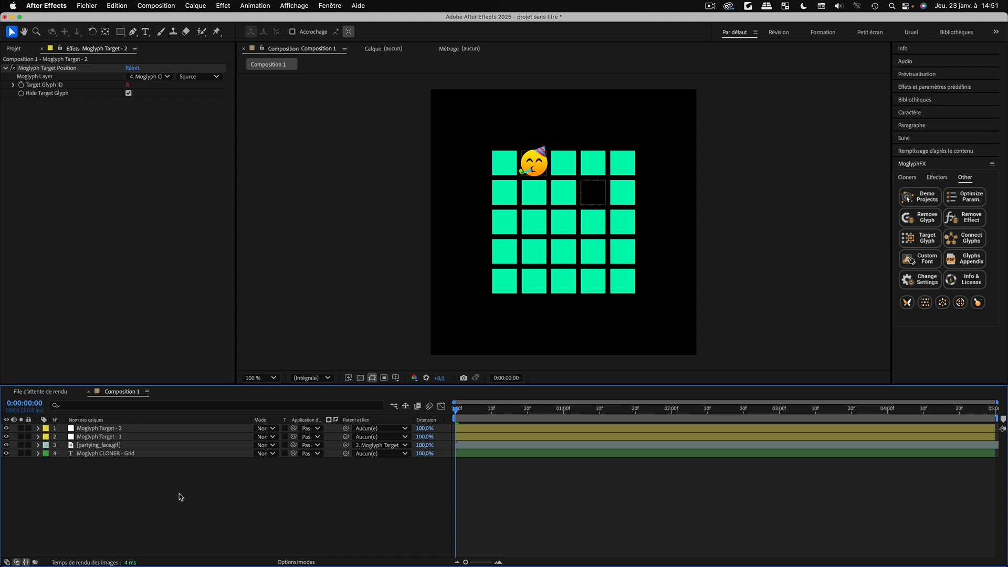
Add a third Target Glyph to the Moglyph CLONER - Grid layer and collapse the cloner layer
left_click(104, 454)
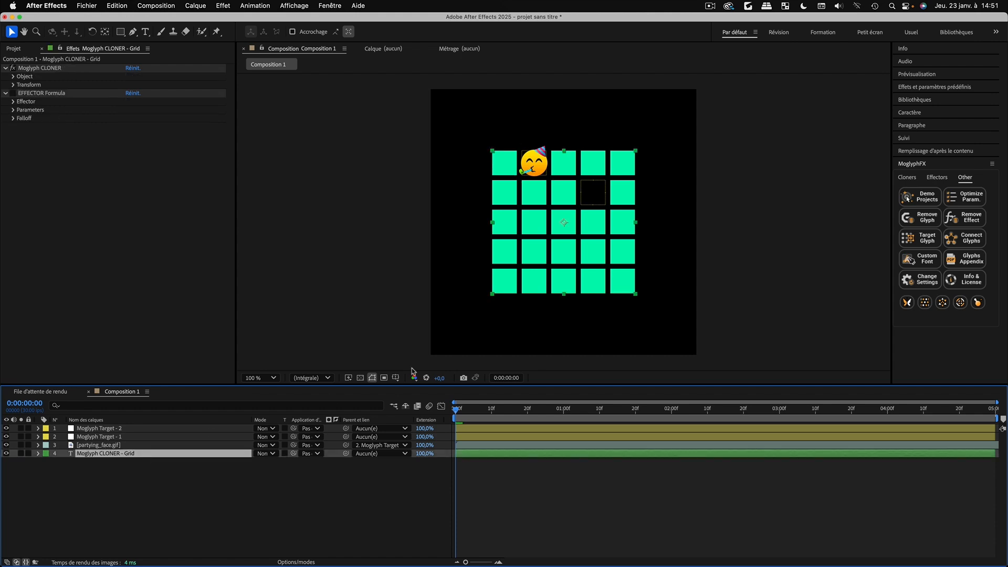
left_click(926, 239)
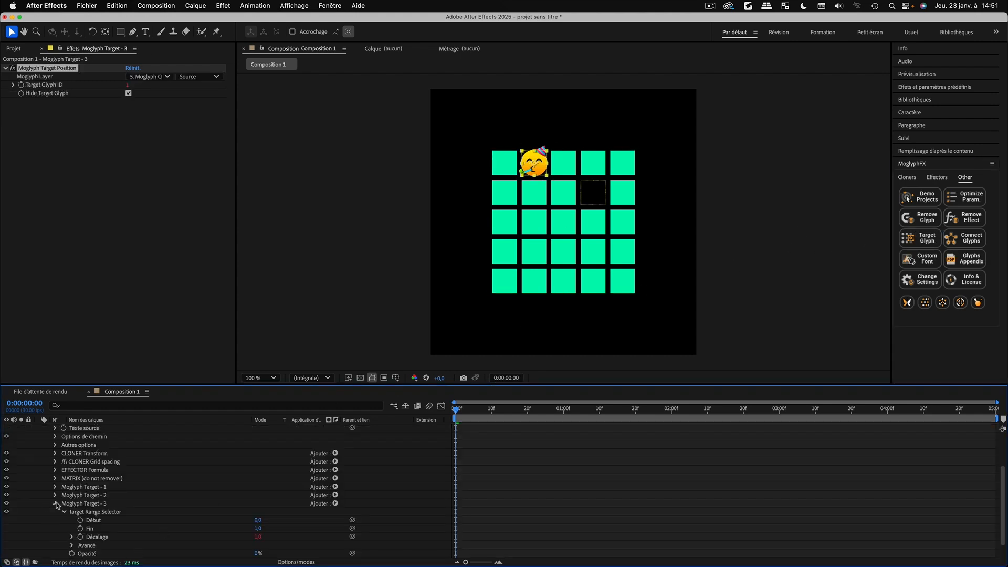
left_click(39, 462)
Set Moglyph Target - 3's Target Glyph ID to 16, the second glyph in the fourth row, and disable Hide Target Glyph
left_click(89, 429)
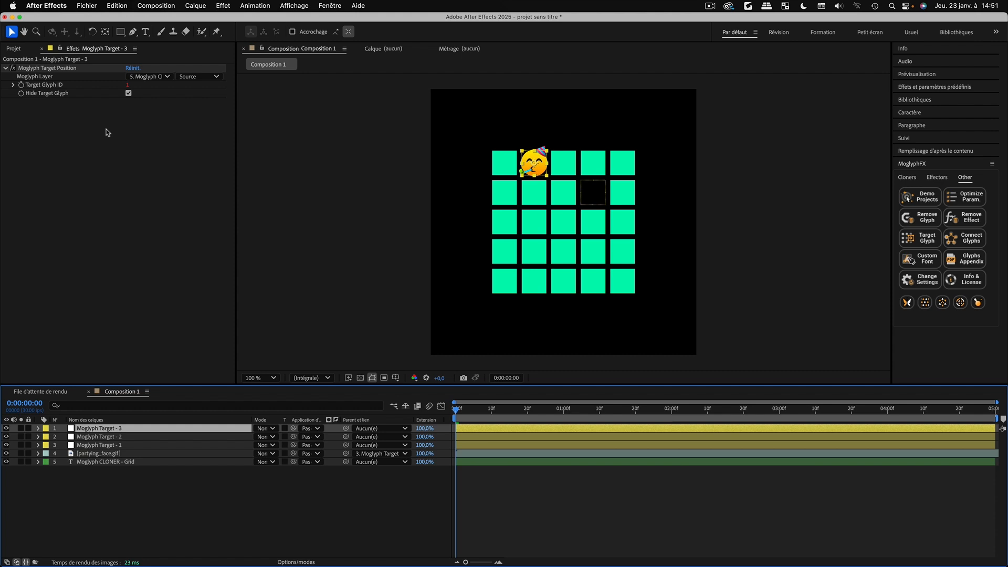
left_click_drag(128, 86, 138, 87)
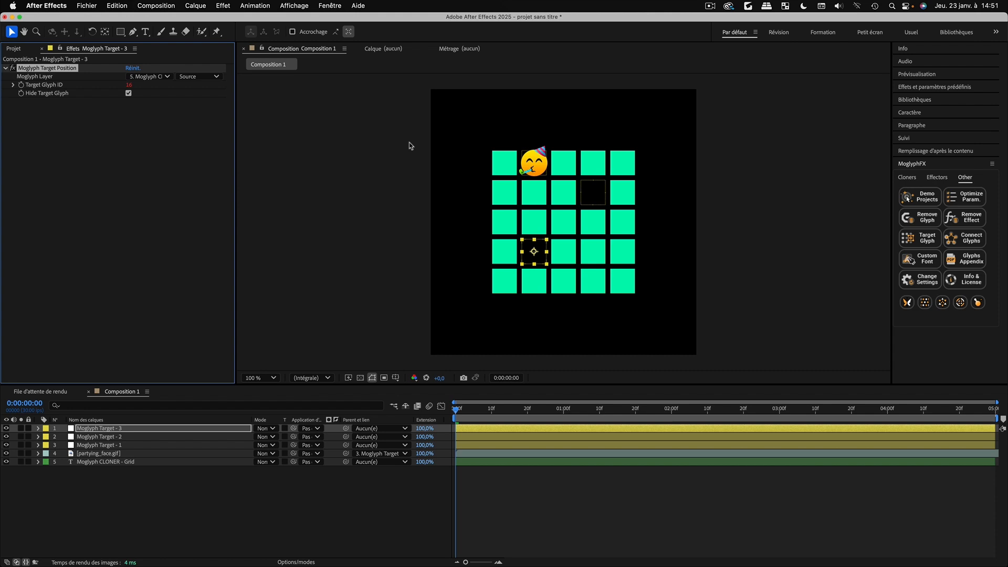
left_click(128, 94)
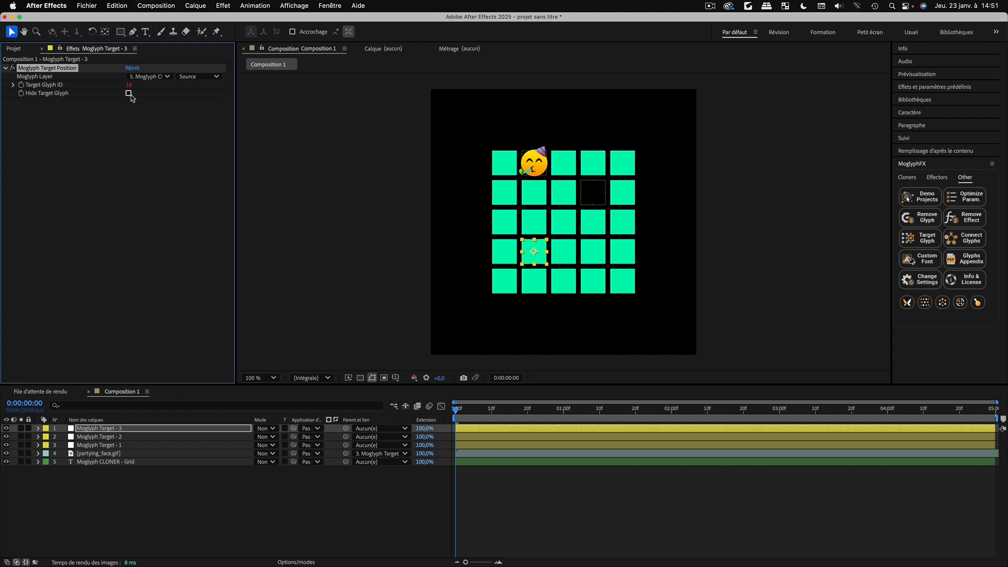
Add emoji-icegif-7.gif as the uppermost layer and fit it at glyph size over the second glyph of the fourth row
left_click(13, 48)
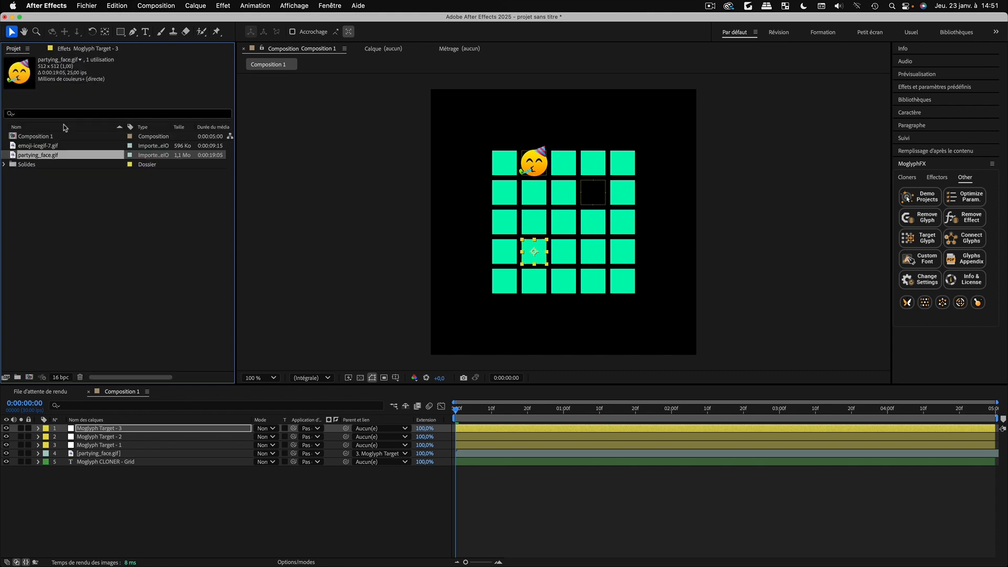
left_click(36, 148)
left_click_drag(36, 148, 88, 428)
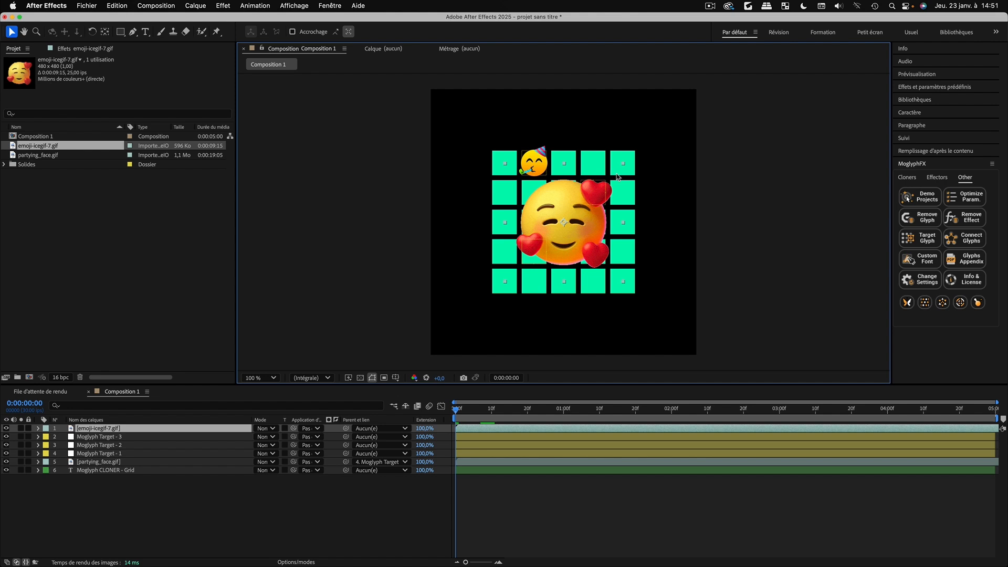
left_click_drag(610, 179, 537, 251)
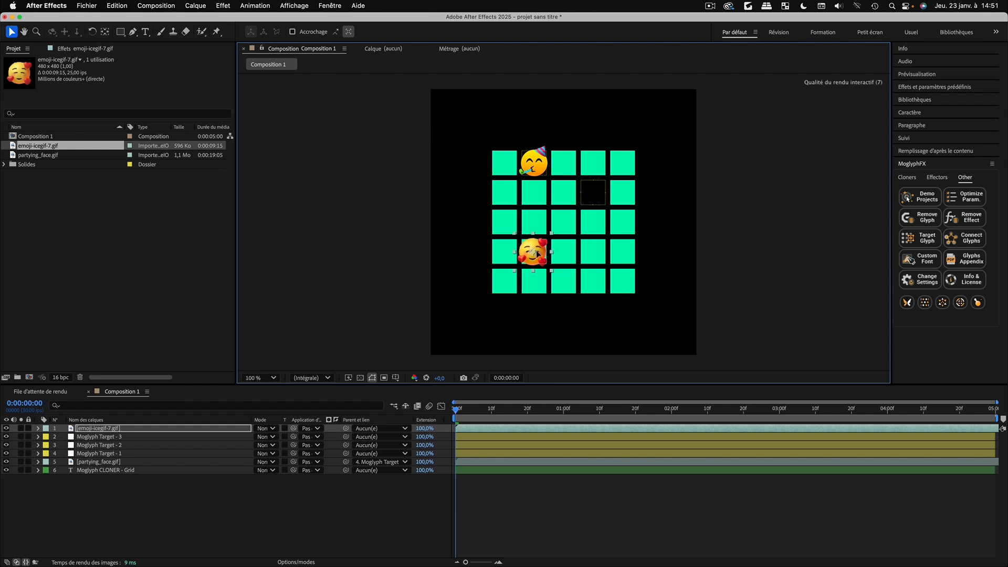
Parent the emoji-icegif-7.gif layer to Moglyph Target - 3 and deselect all layers
left_click_drag(346, 429, 104, 438)
left_click(102, 437)
left_click(142, 502)
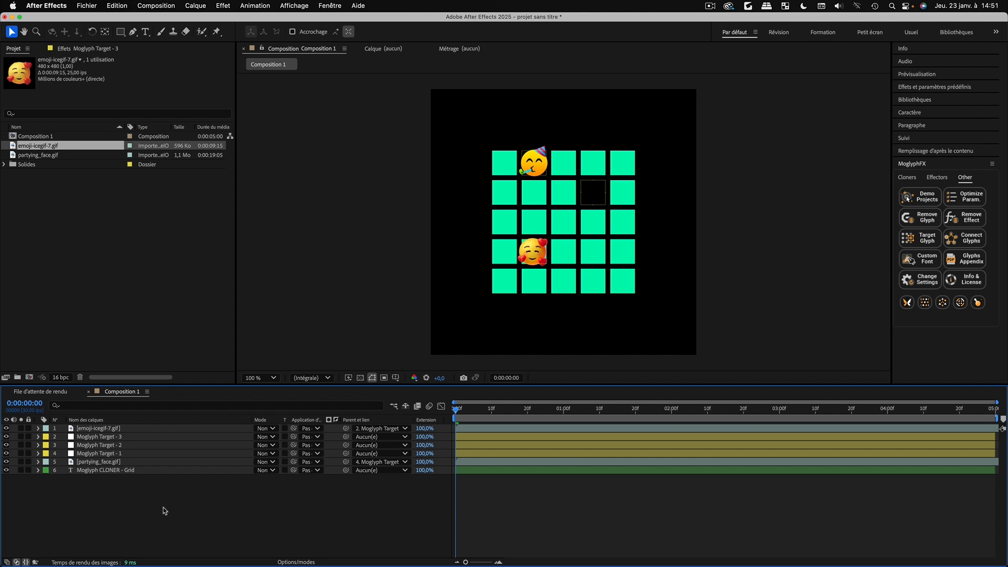
Enable Hide Target Glyph on Moglyph Target - 3, keeping its Target Glyph ID at 16, and deselect the layer
left_click(104, 437)
left_click(77, 48)
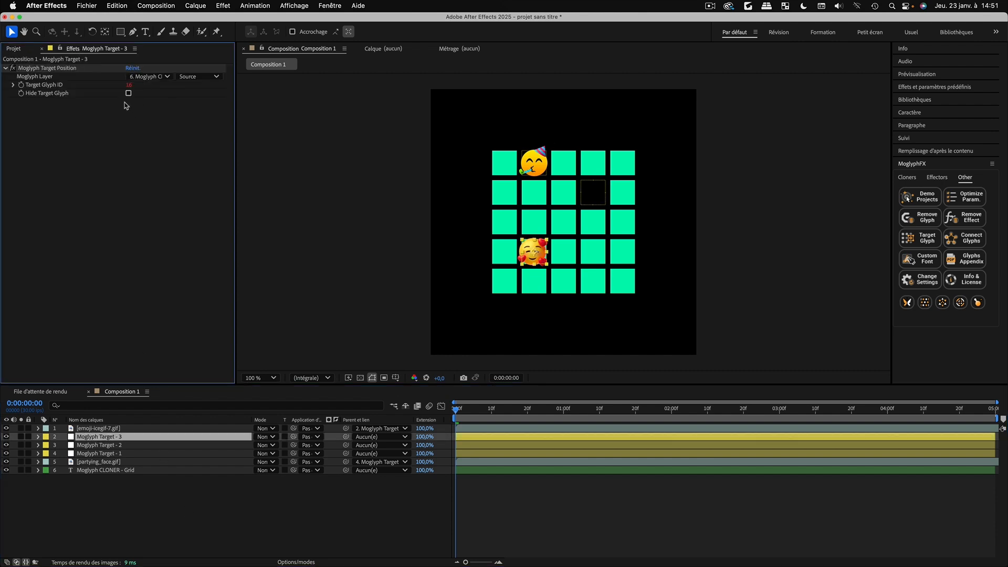
left_click_drag(129, 85, 127, 85)
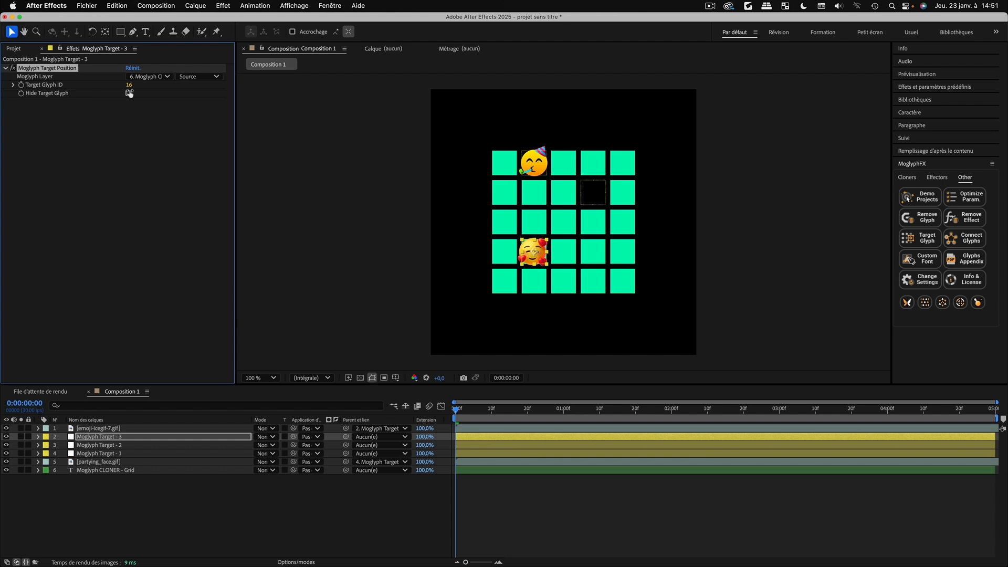
left_click(128, 93)
left_click(286, 533)
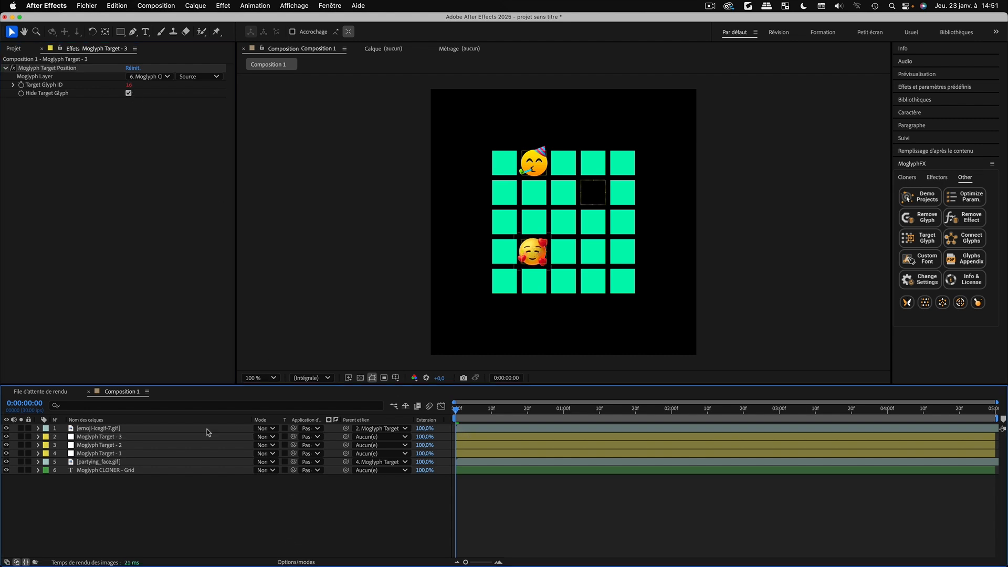
Re-enable the Formula effector on the Grid cloner layer and set its curve animation Frequency to 0,10
left_click(102, 470)
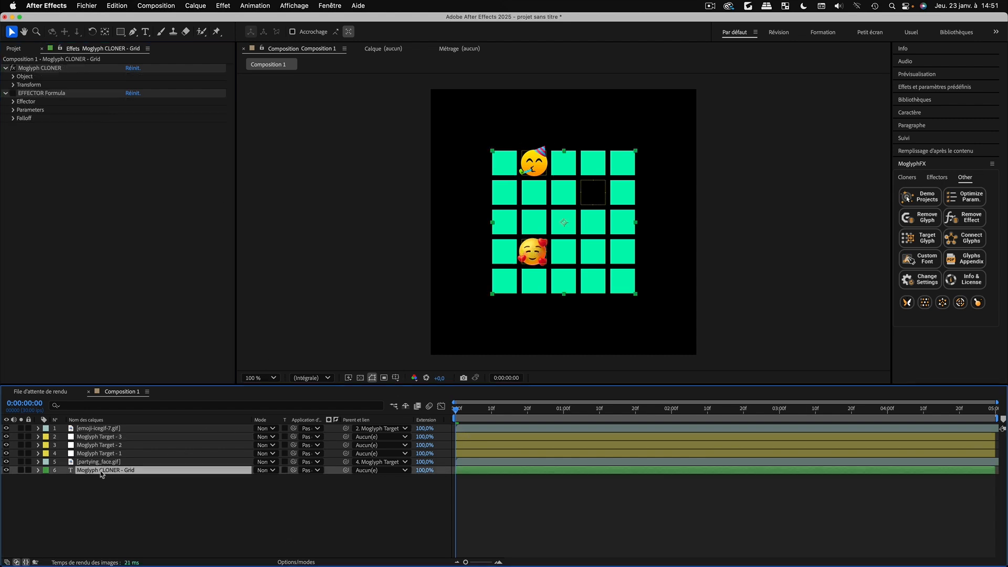
left_click(13, 93)
left_click(13, 102)
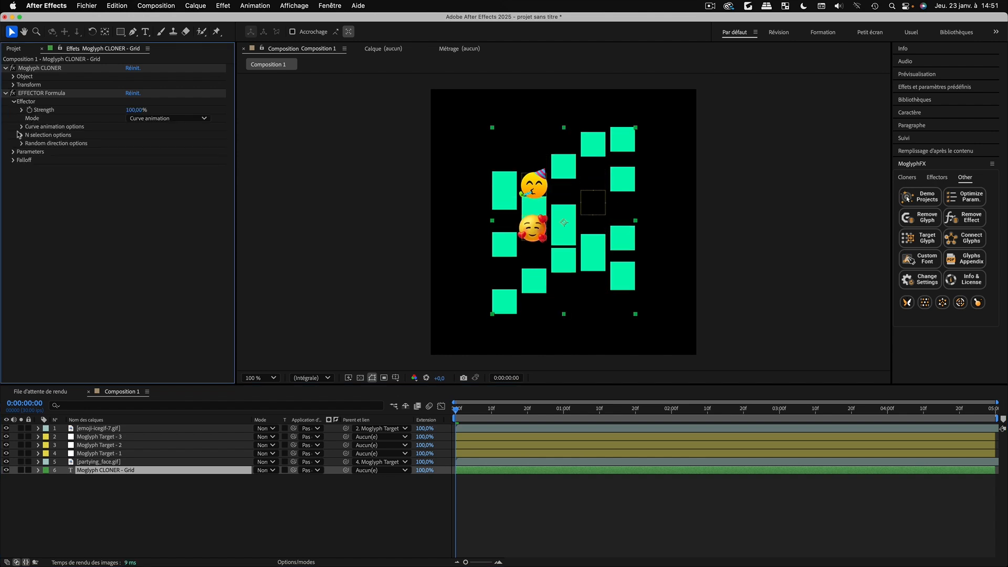
left_click(21, 128)
left_click(132, 168)
type("0")
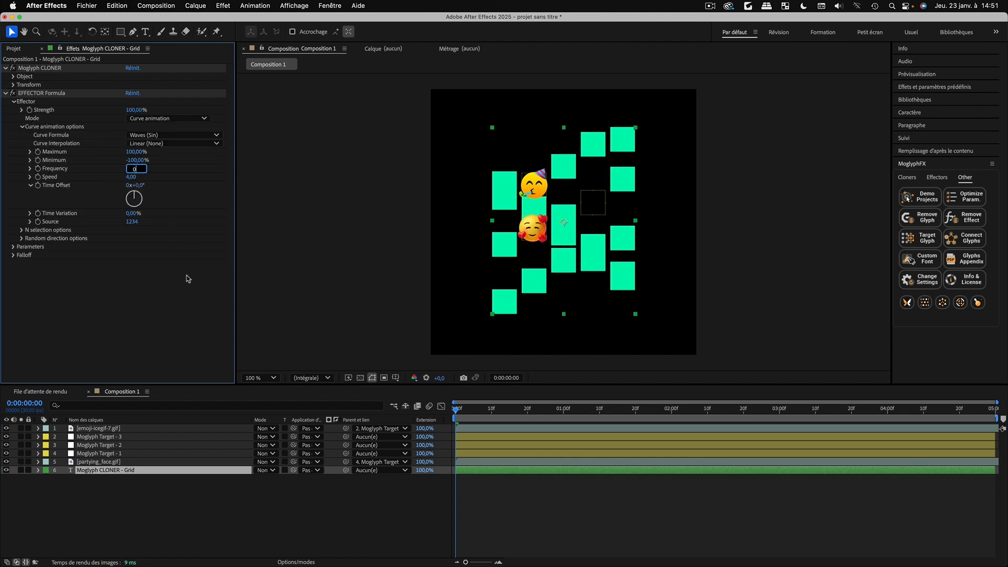
type(",1")
key("Return")
Deselect the cloner layer and preview both emojis moving with their targeted glyphs
left_click(287, 536)
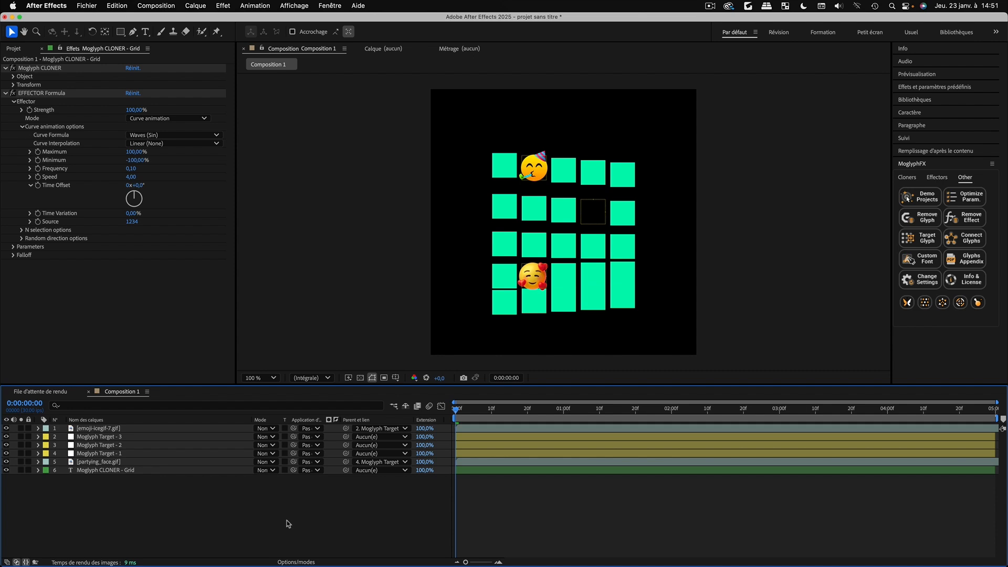
key("space")
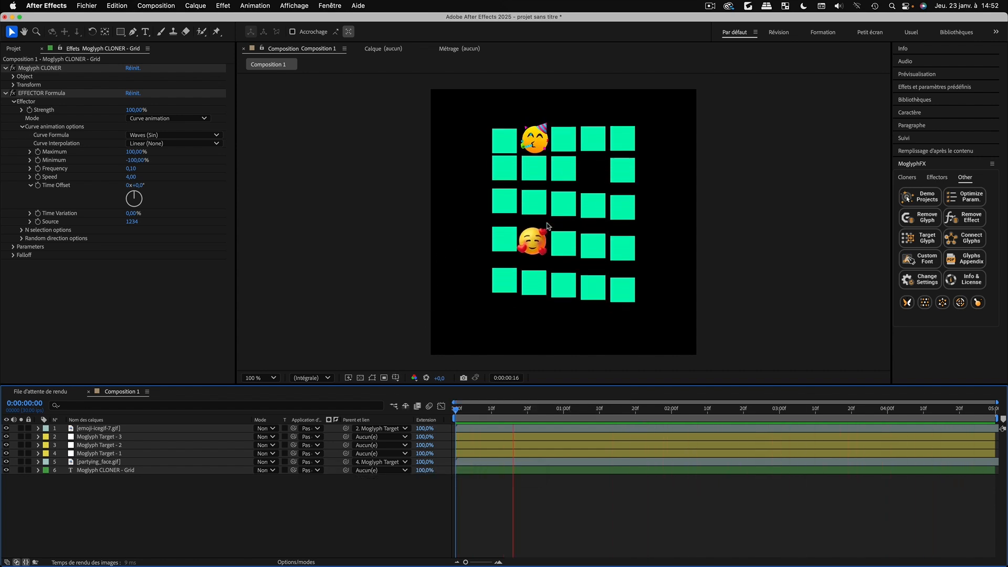
key("space")
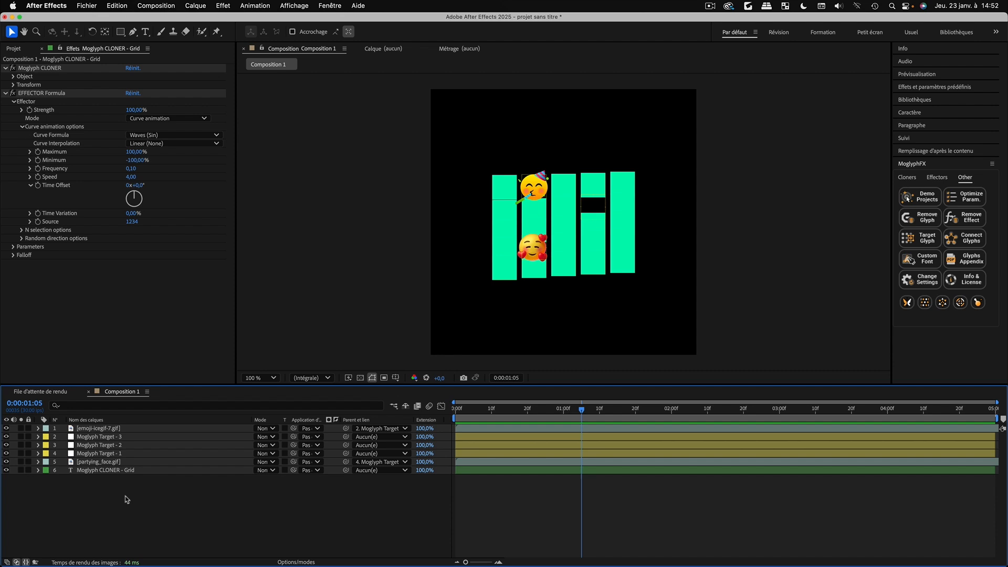
Create a new composition with the default settings and show MoglyphFX's Other tools
key("super+n")
key("Return")
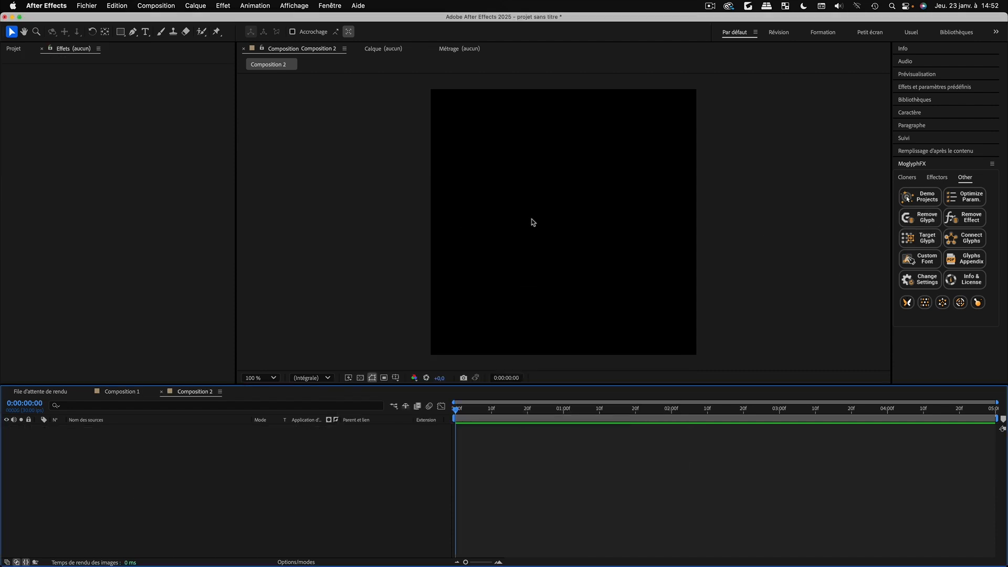
left_click(907, 177)
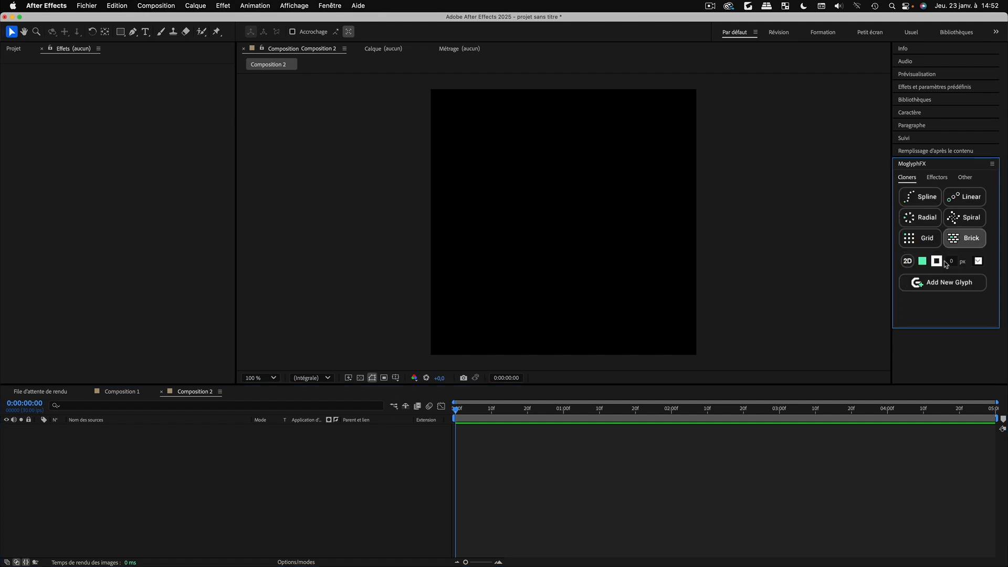
left_click(965, 177)
left_click(200, 462)
Add a new text layer reading "Any text" to Composition 2
right_click(132, 462)
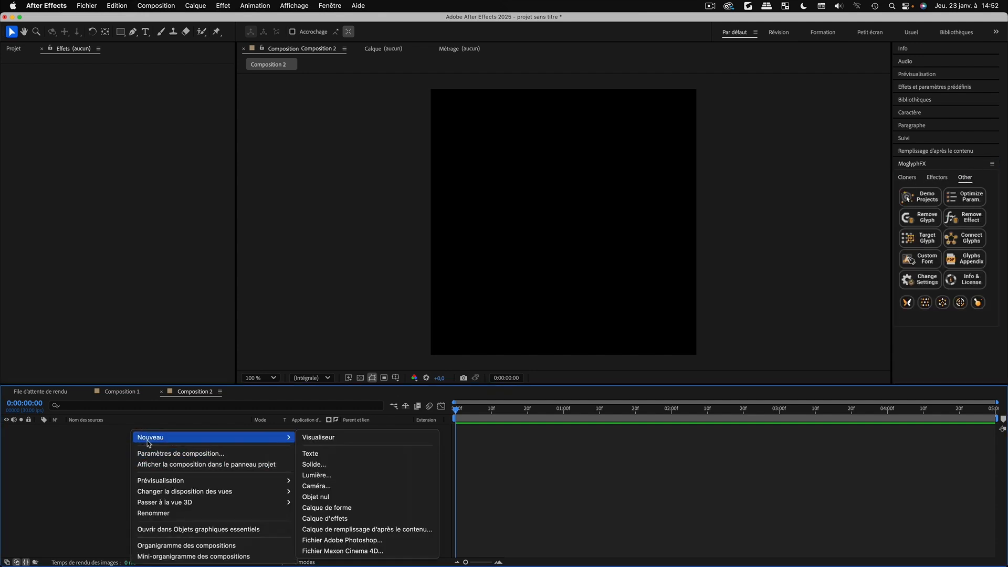
mouse_move(279, 437)
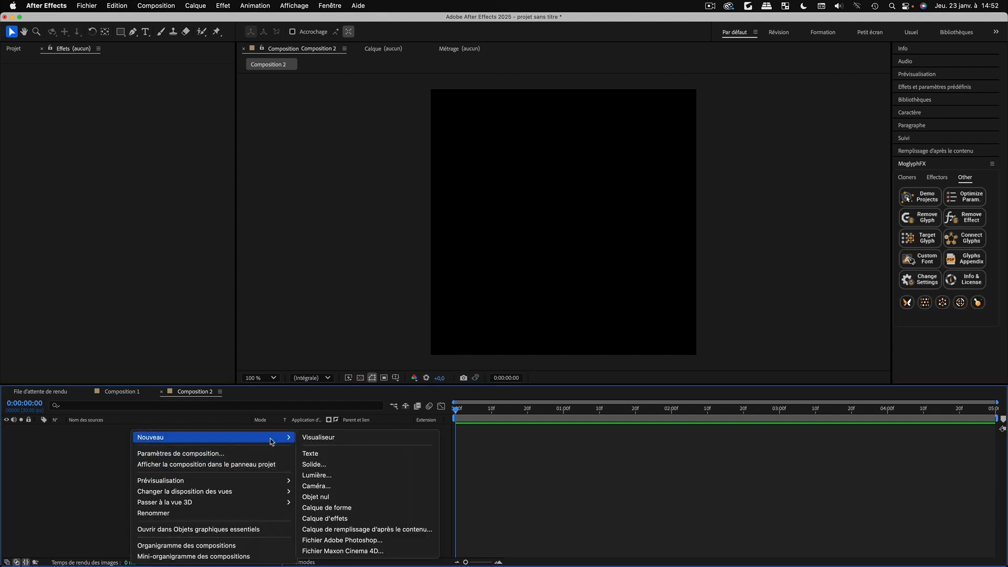
left_click(323, 453)
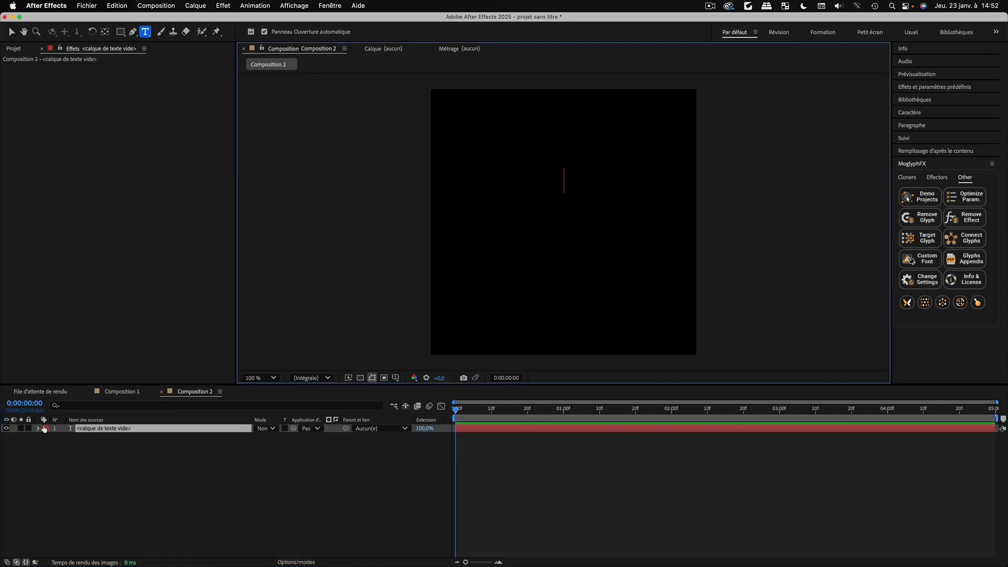
type("Any text")
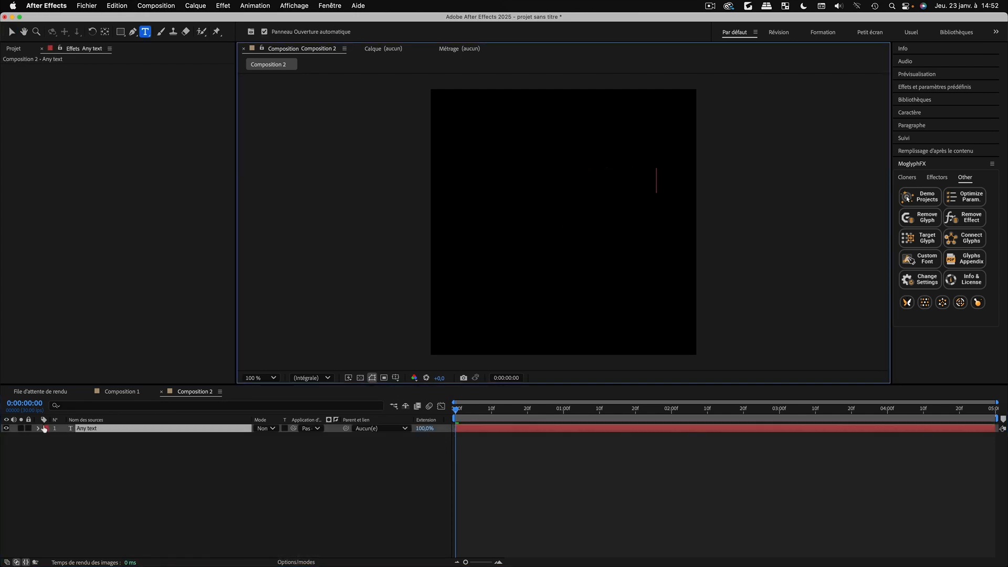
Give the "Any text" characters a white fill and the Bebas Neue Regular font
left_click(909, 113)
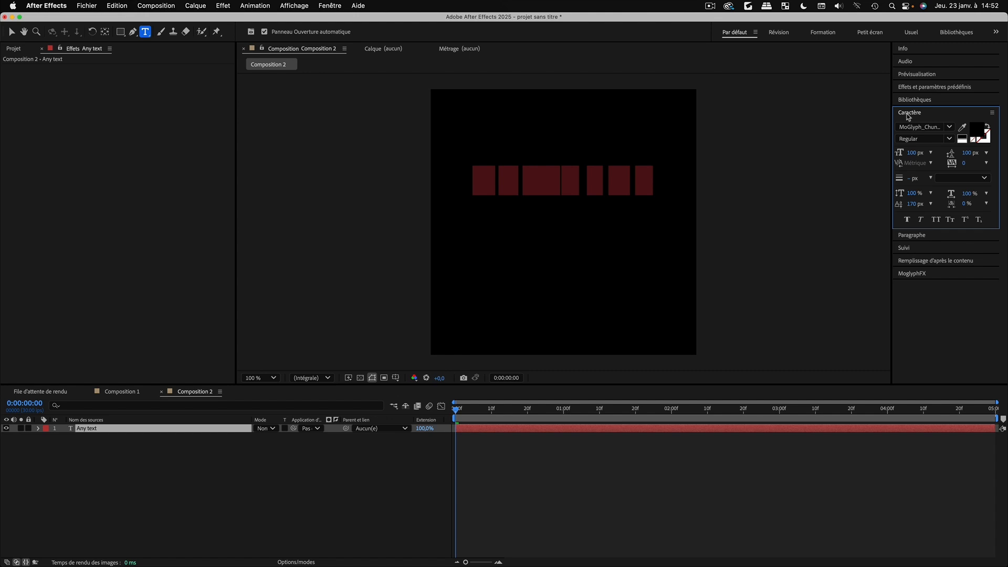
left_click(962, 141)
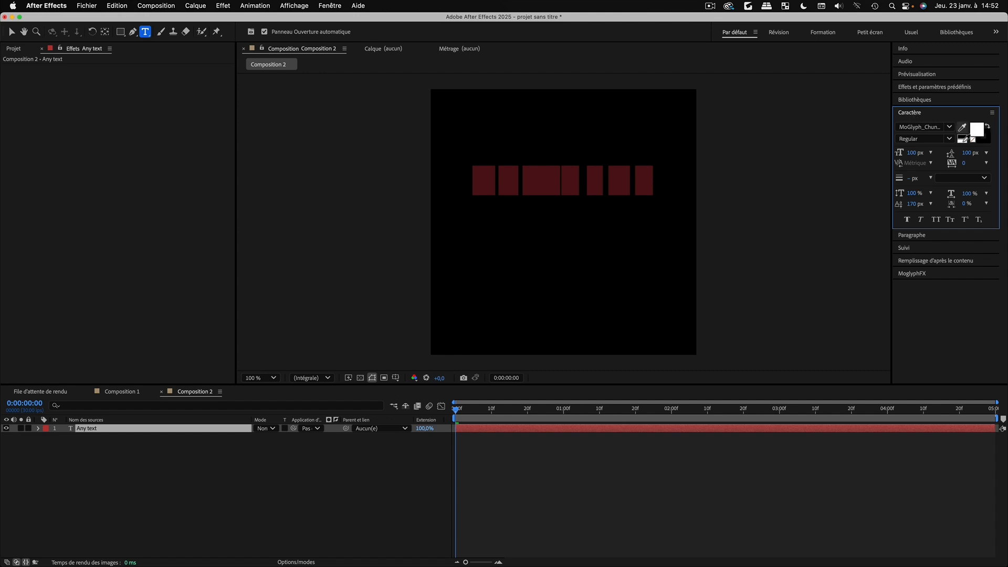
left_click(933, 127)
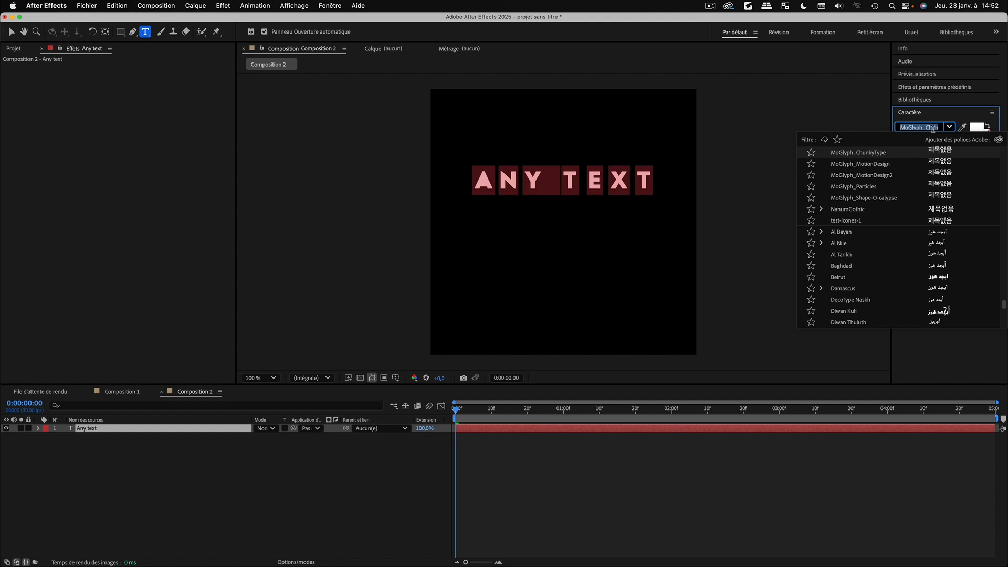
type("bebas")
key("Return")
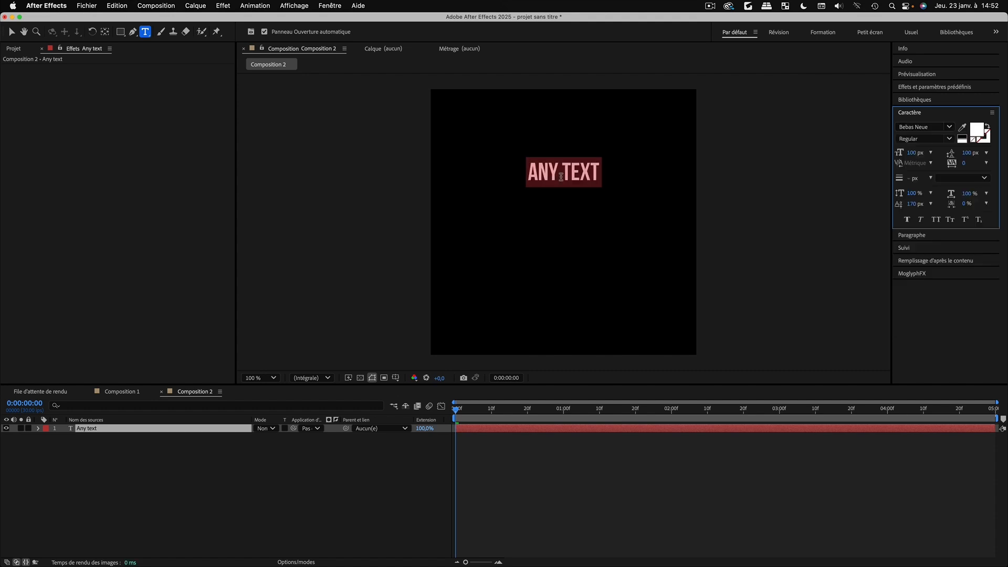
Add a second line reading "can work" below "Any text" and finish the text editing
left_click(599, 169)
type("can work")
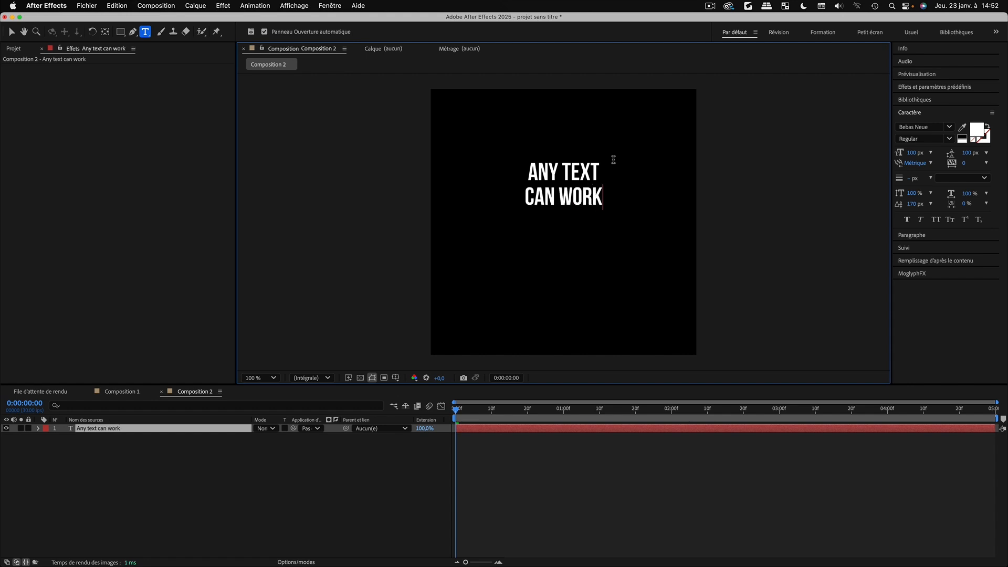
left_click(11, 31)
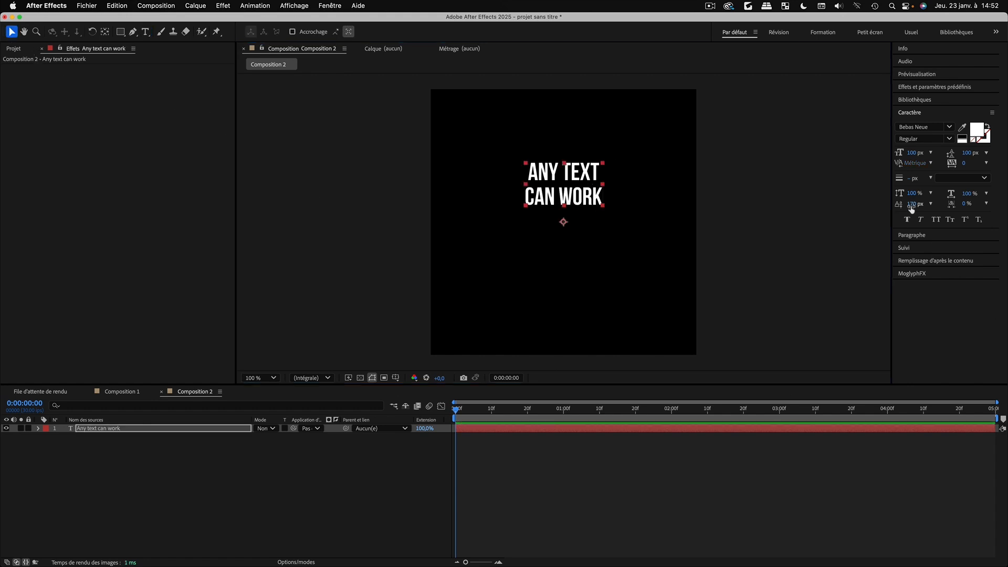
Set the text's size to 176 px, leading to 183 px and baseline shift to 29 px, leaving the text layer selected
left_click_drag(912, 204, 840, 203)
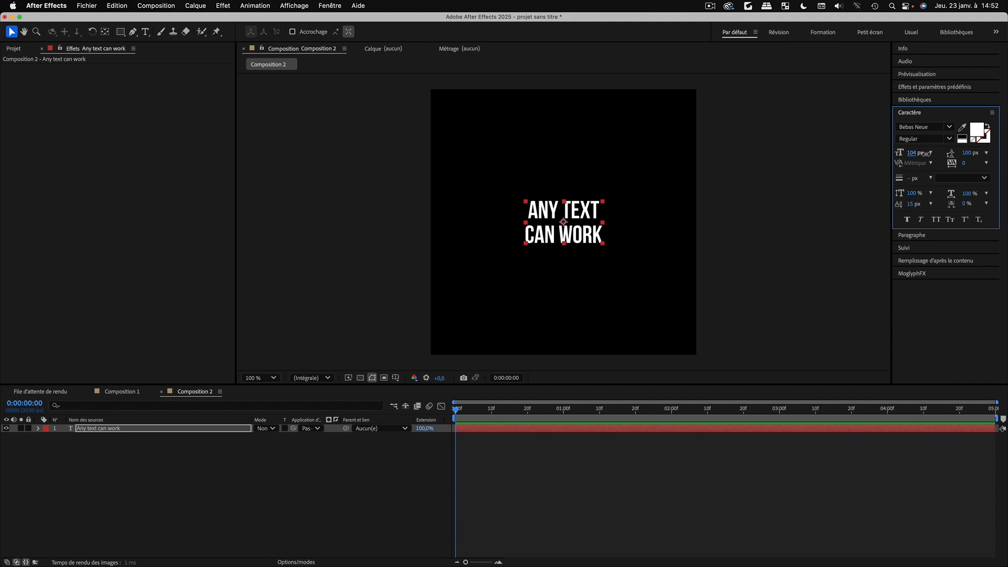
left_click_drag(912, 152, 957, 154)
mouse_move(912, 205)
left_mouse_down()
mouse_move(927, 204)
mouse_move(895, 204)
left_mouse_up()
left_click_drag(967, 153, 1006, 153)
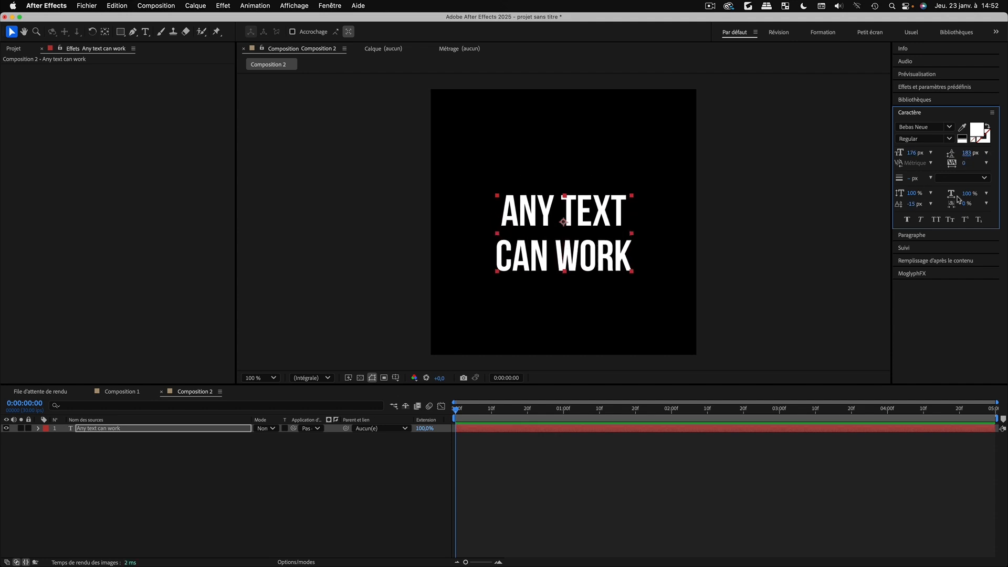
left_click_drag(910, 204, 933, 204)
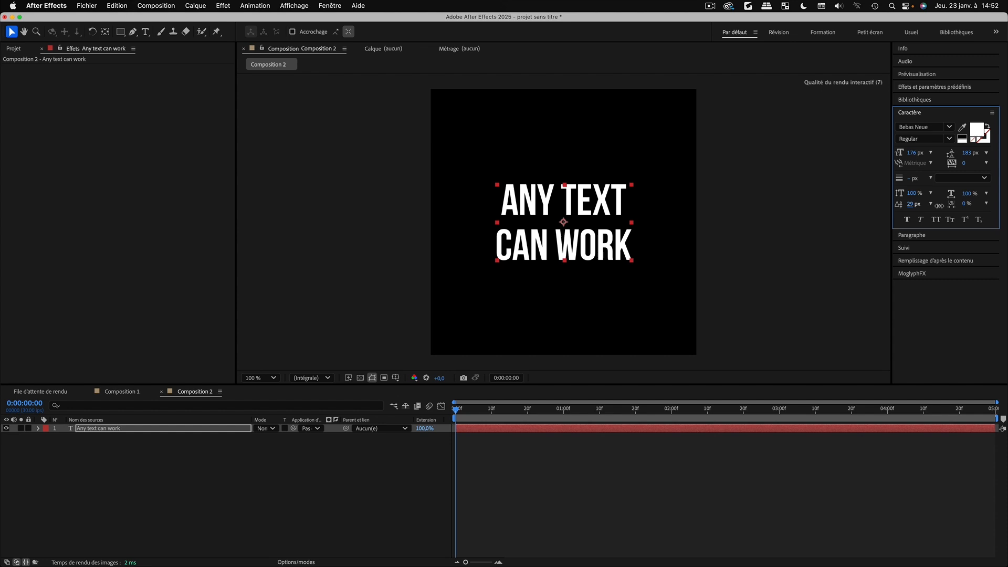
left_click(318, 491)
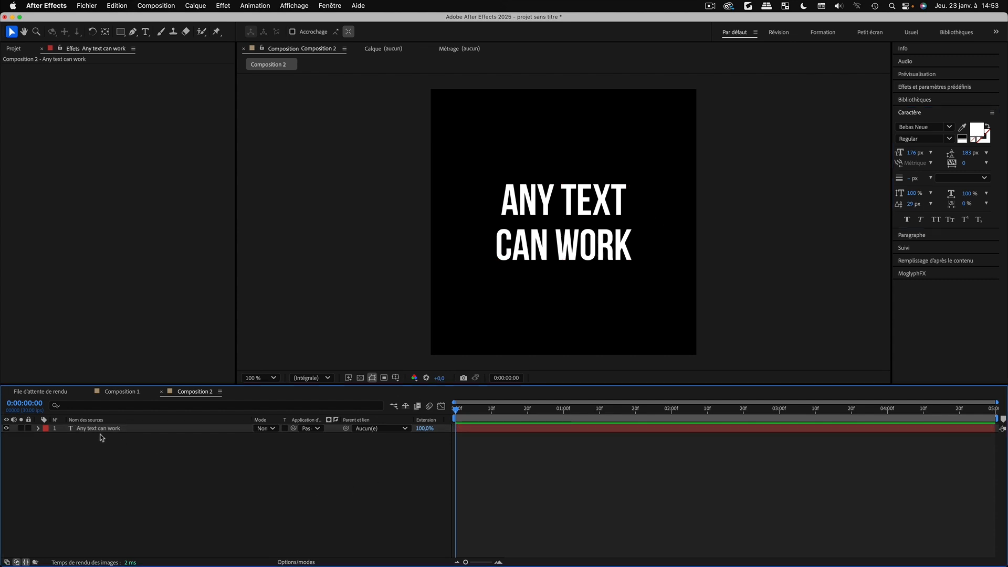
left_click(88, 429)
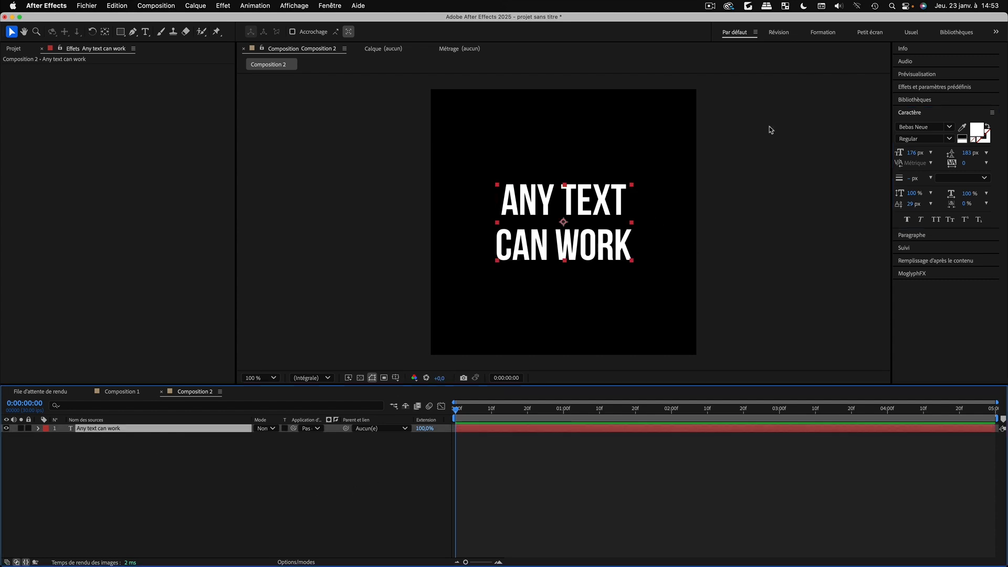
Set the tracking of the "Any text can work" layer to 125
left_click(972, 167)
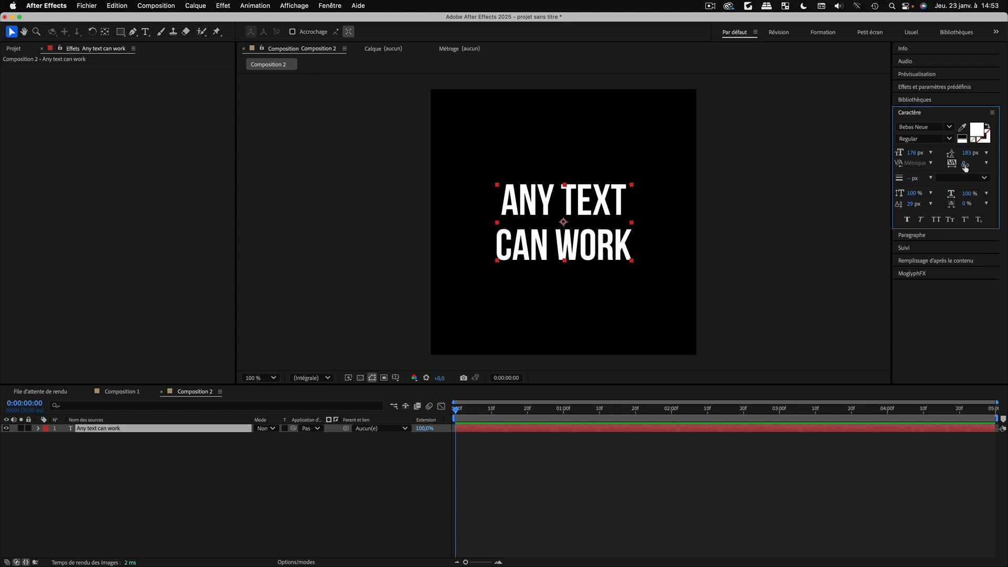
left_click_drag(965, 168, 1003, 168)
left_click(105, 443)
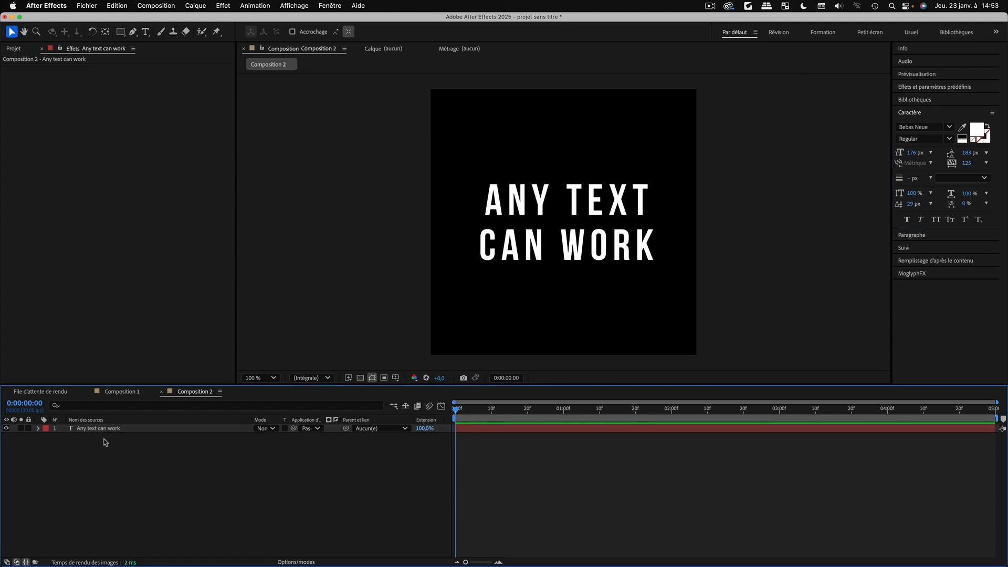
Add a MoglyphFX Formula effector to the "Any text can work" layer and scrub through the letter animation
left_click(100, 429)
left_click(917, 115)
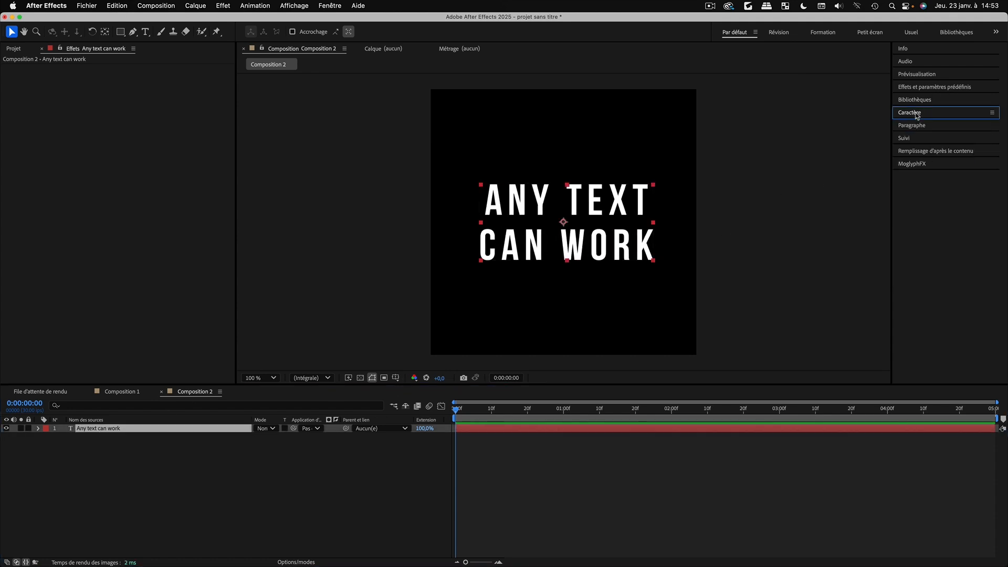
left_click(913, 163)
left_click(936, 177)
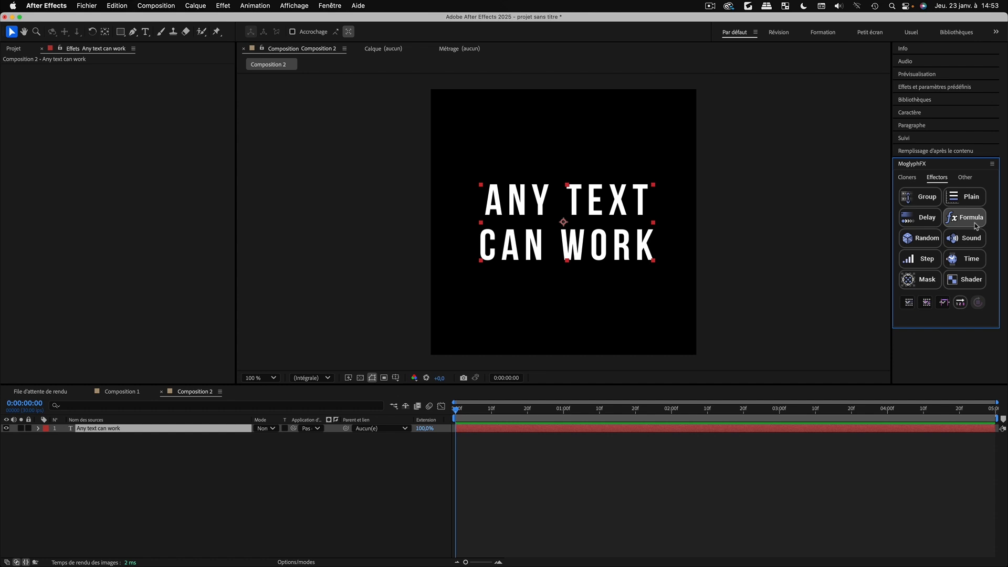
left_click(977, 227)
left_click_drag(483, 415, 524, 421)
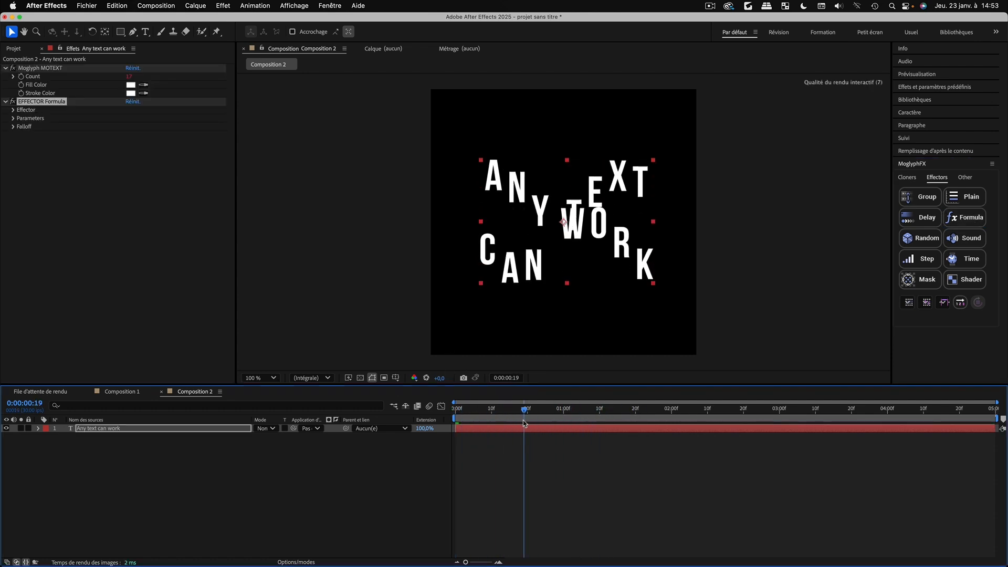
Set the Formula effector's curve animation frequency to 0.30 and preview the text animation
left_click(14, 119)
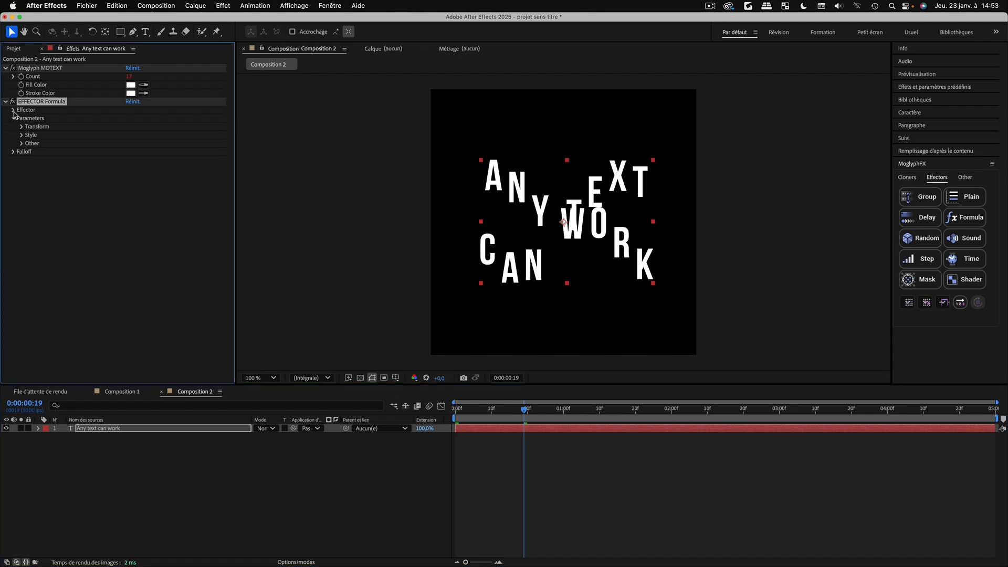
left_click(14, 110)
left_click(22, 135)
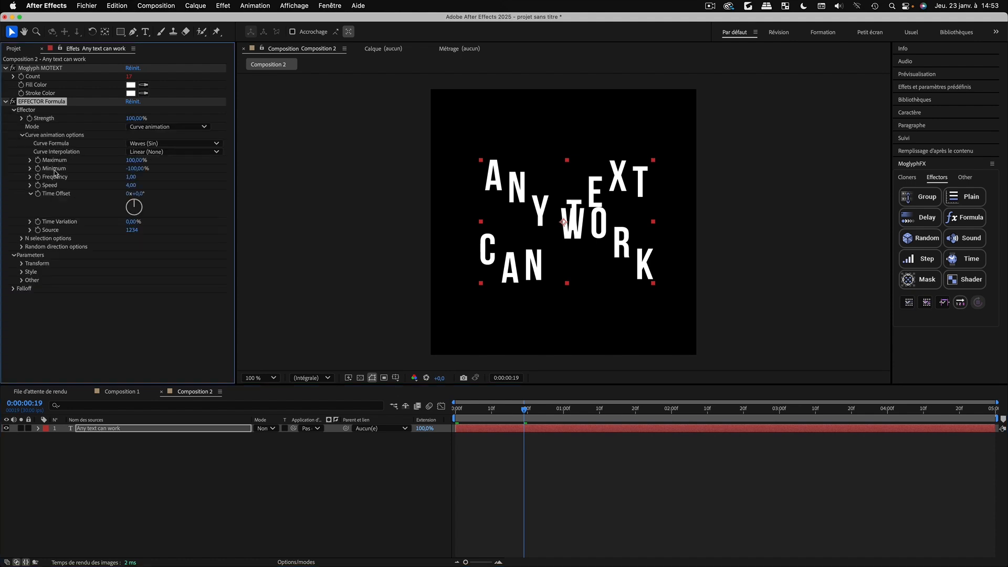
left_click(133, 178)
key("Return")
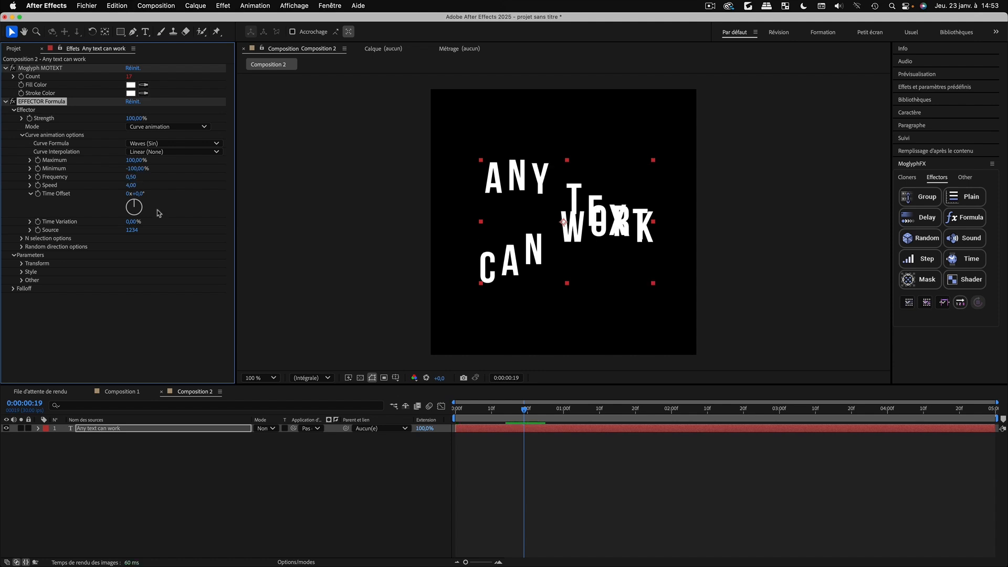
left_click(134, 179)
type("0,3")
key("Return")
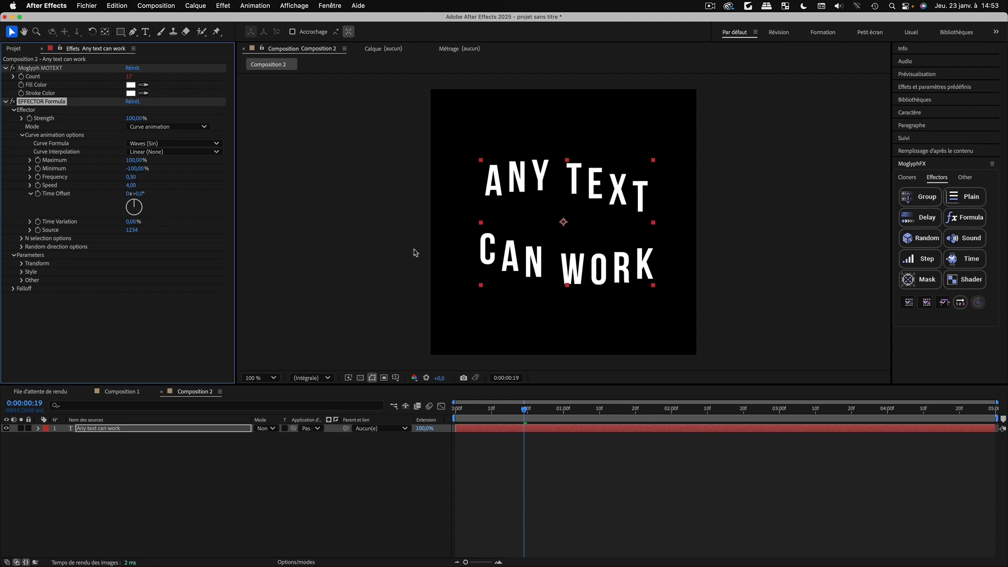
left_click(238, 475)
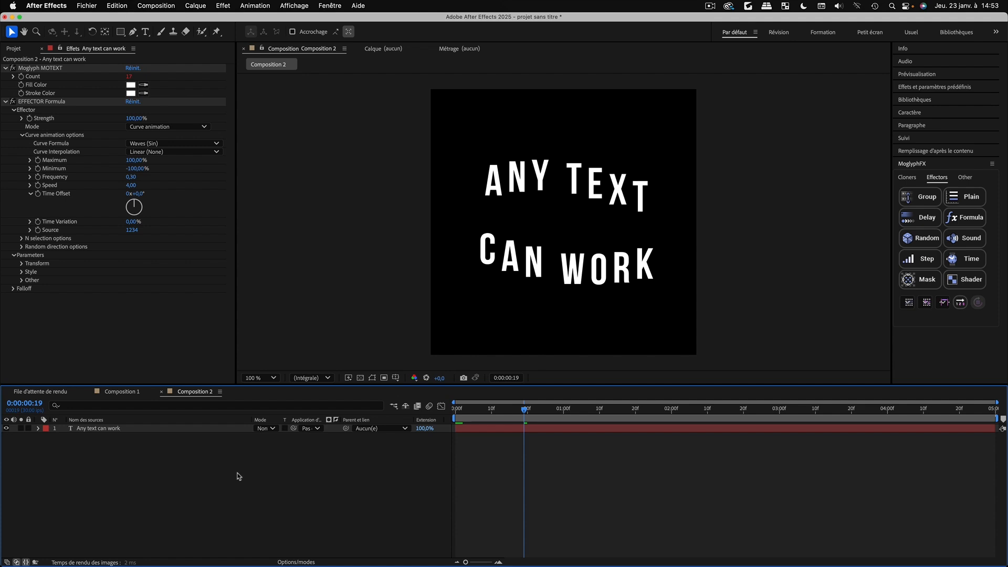
key("space")
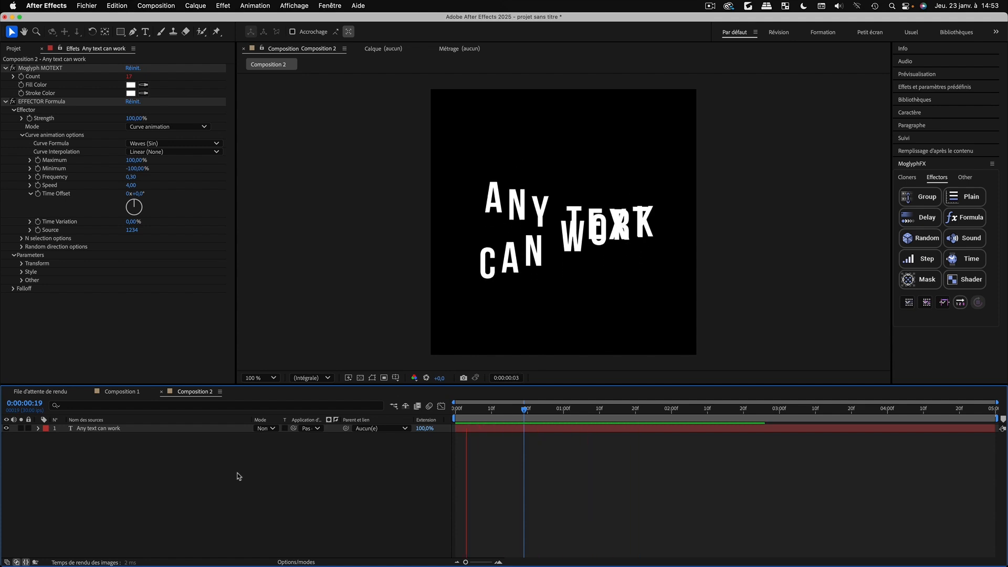
Set the text's leading to 287 px and baseline shift to 76 px, checking the line spacing during the animation
left_click(114, 430)
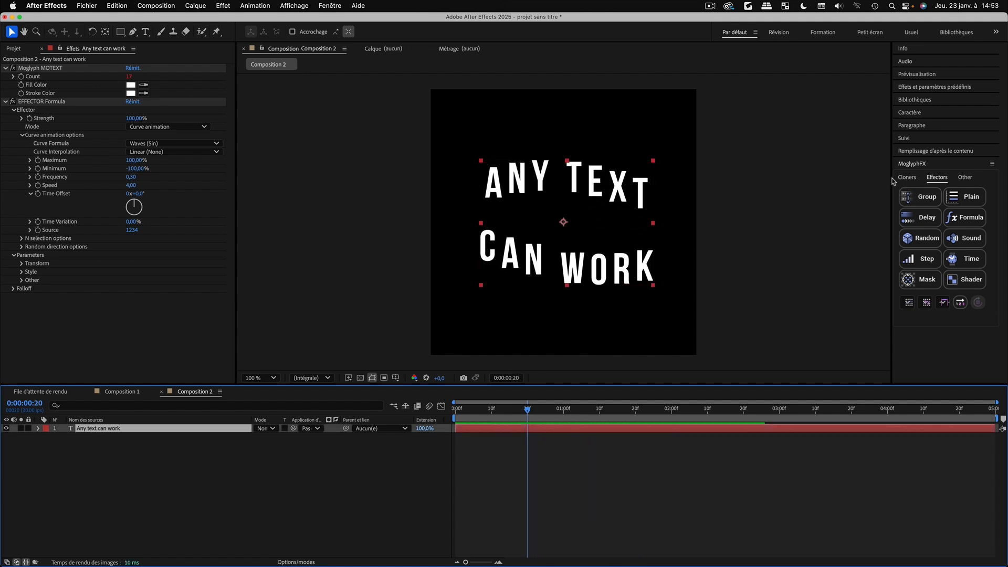
left_click(908, 115)
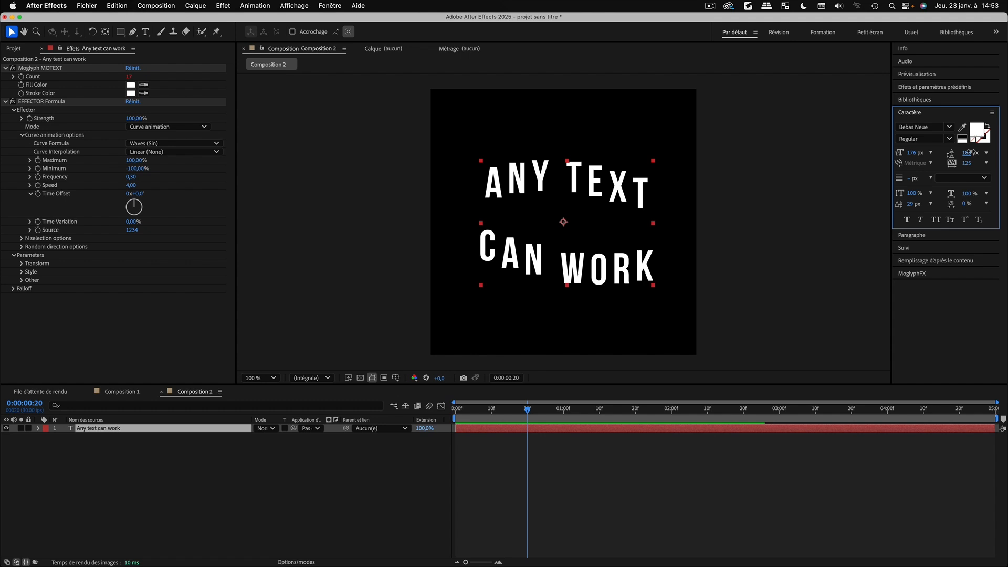
left_click_drag(969, 152, 990, 160)
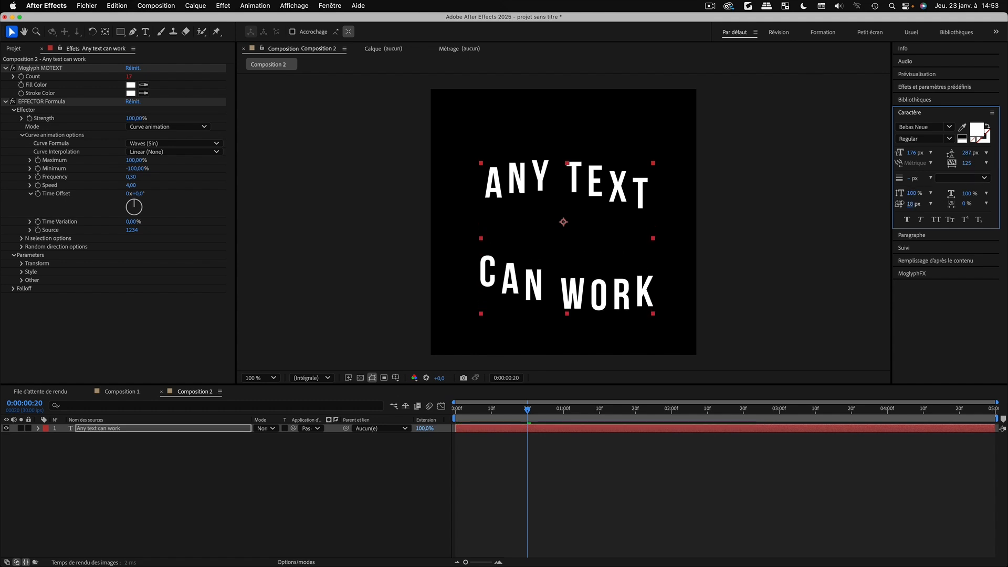
left_click_drag(913, 204, 935, 203)
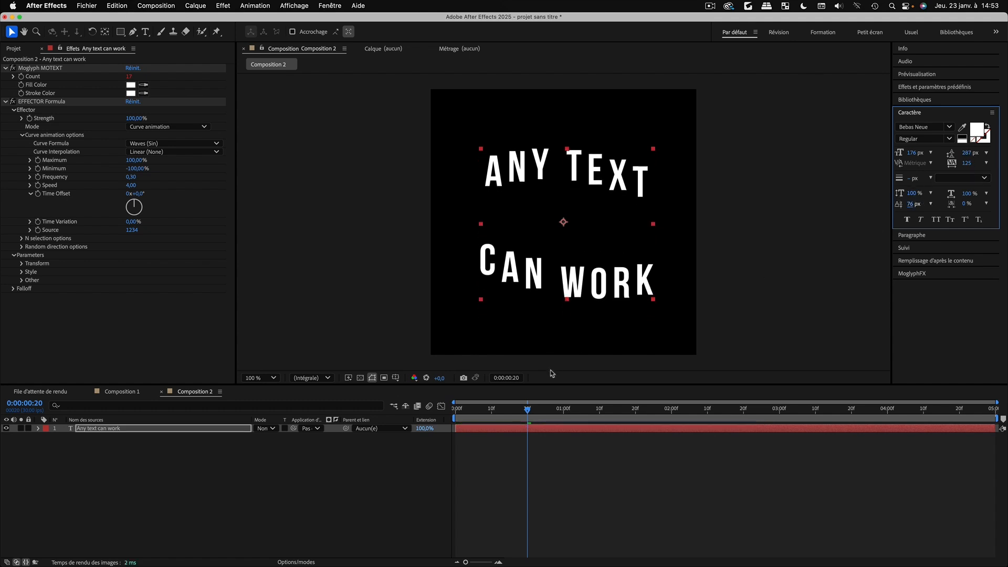
left_click_drag(527, 409, 564, 414)
key("space")
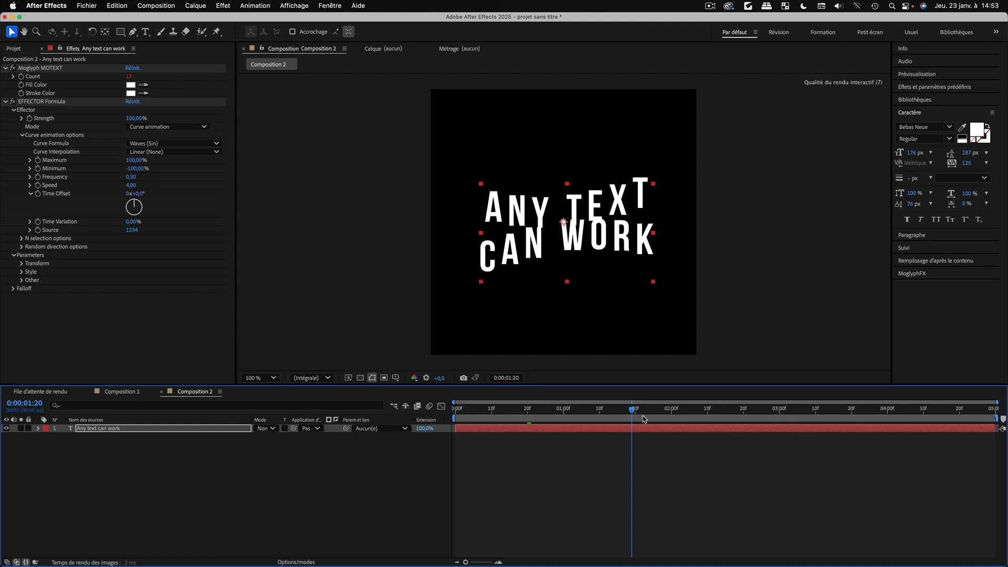
Set the Formula effector's Position.Y to 70 and the text's baseline shift to 95 px, checking the motion near the start
left_click(21, 263)
left_click_drag(136, 307, 121, 307)
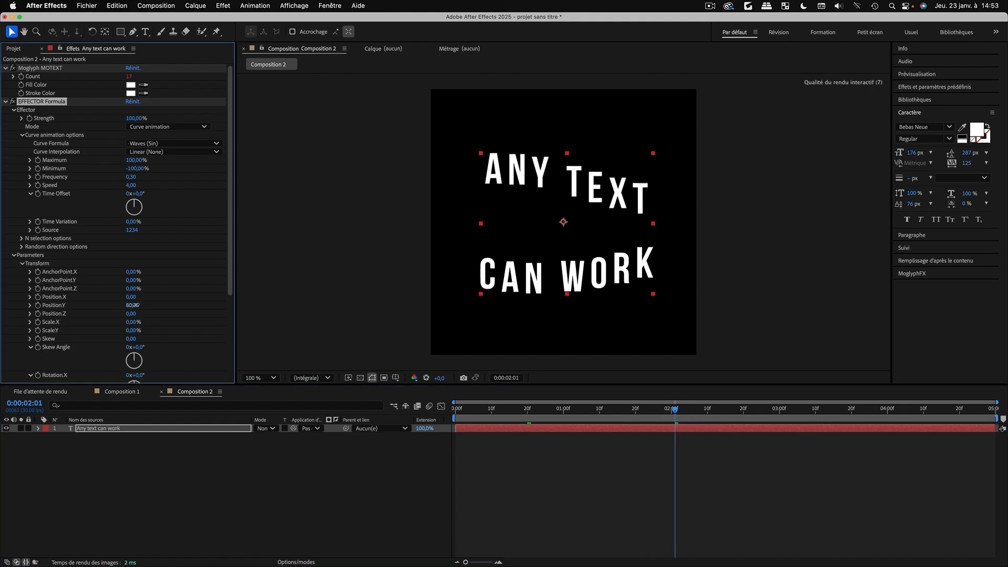
left_click_drag(603, 412, 660, 424)
left_click_drag(914, 204, 920, 203)
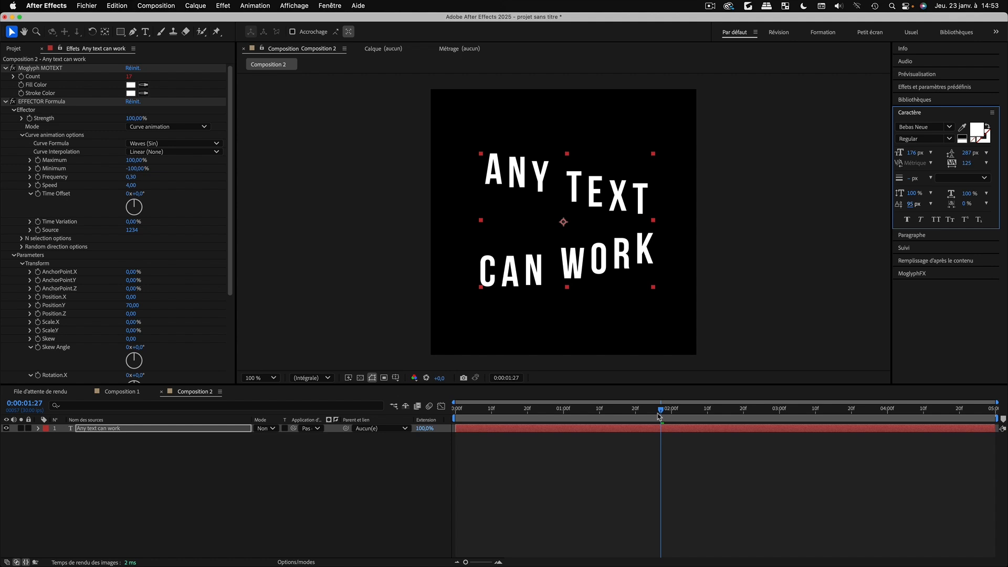
left_click_drag(660, 416, 463, 419)
left_click(229, 449)
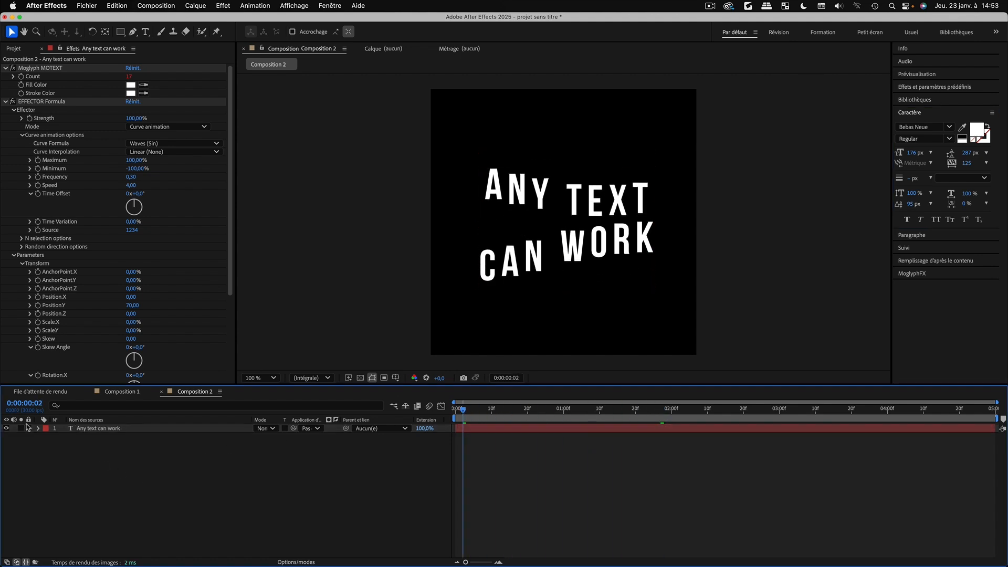
Add emoji-icegif-7.gif to Composition 2 above the text layer and scale it to 28%
left_click(38, 428)
left_click(12, 49)
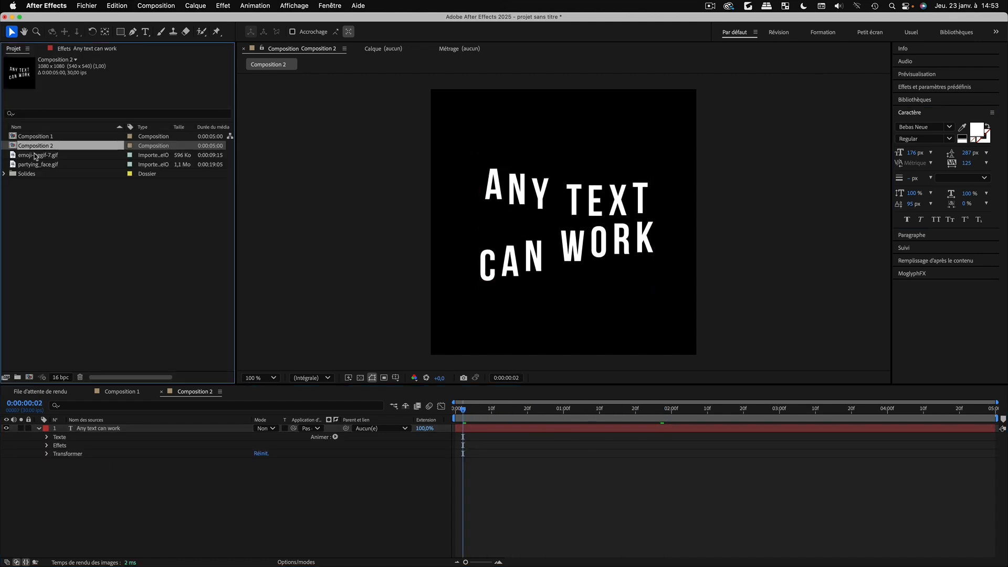
left_click(34, 156)
left_click_drag(33, 158, 88, 429)
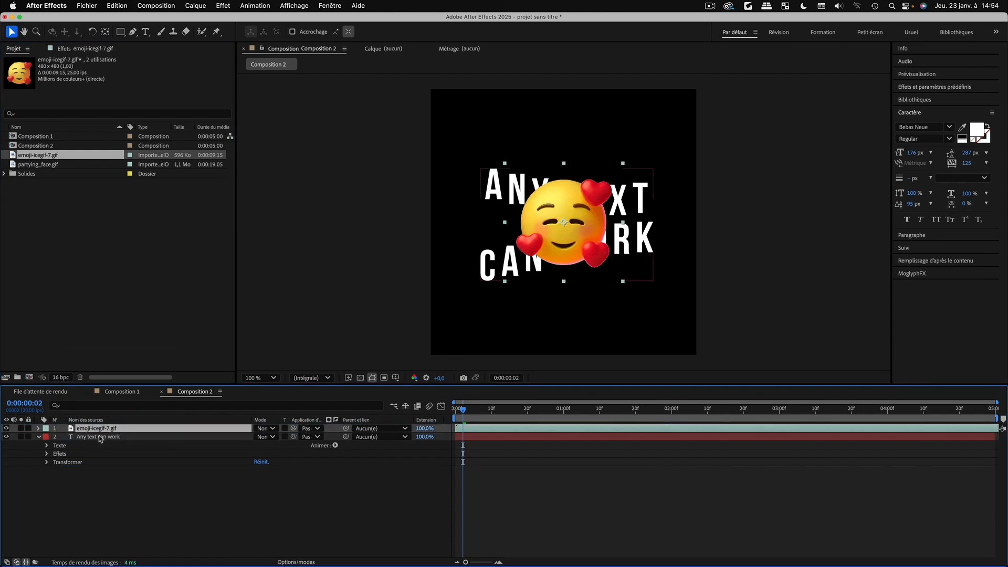
key("s")
left_click_drag(267, 437, 236, 437)
left_click(150, 494)
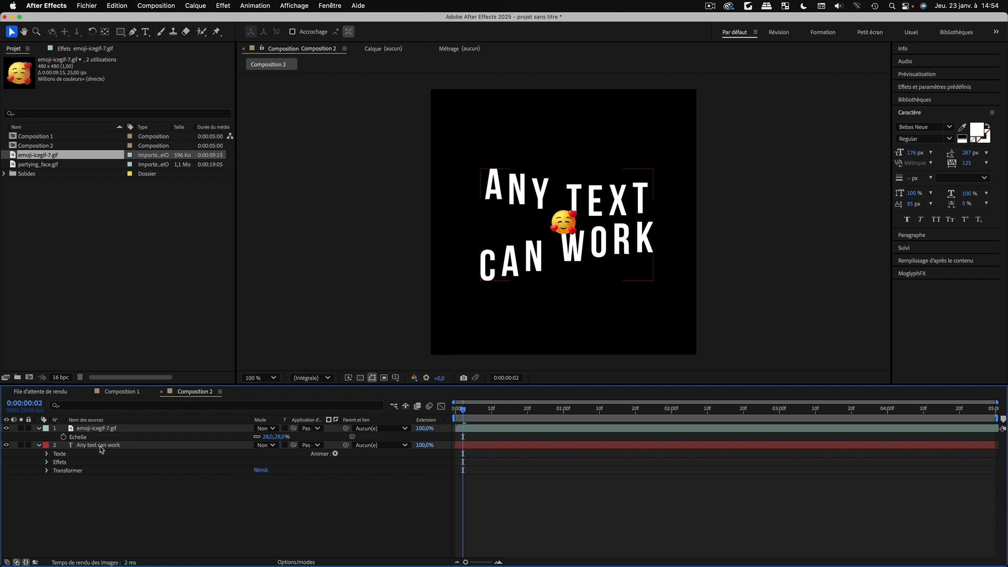
Add a space and an exclamation mark after "can work" in the text layer and finish the text editing
left_click(100, 445)
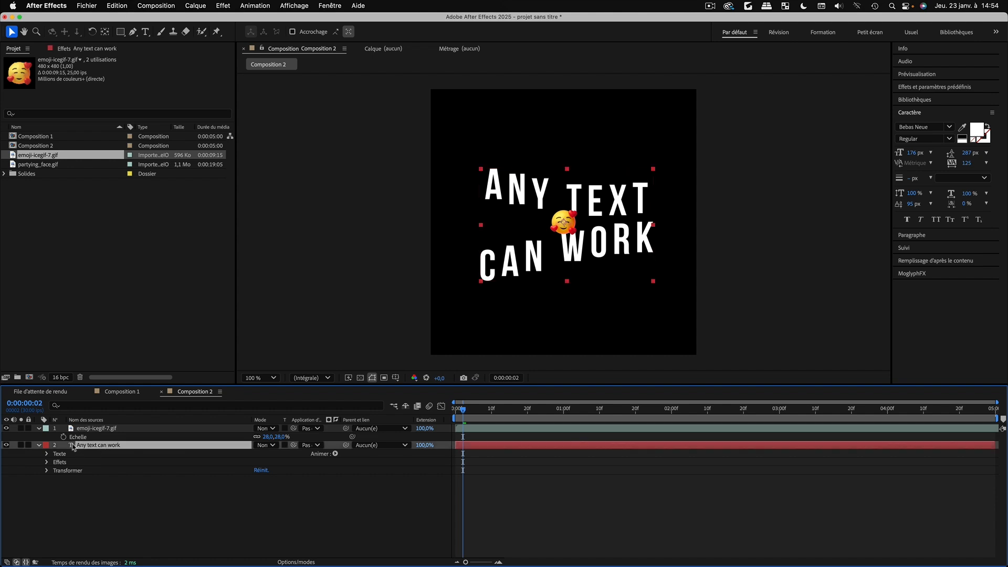
double_click(73, 446)
left_click(658, 239)
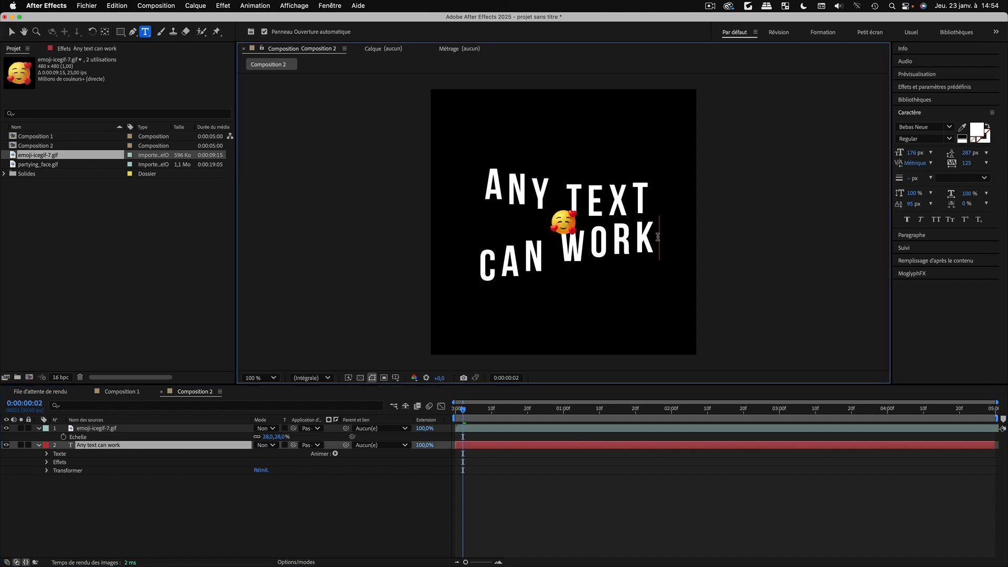
type(".")
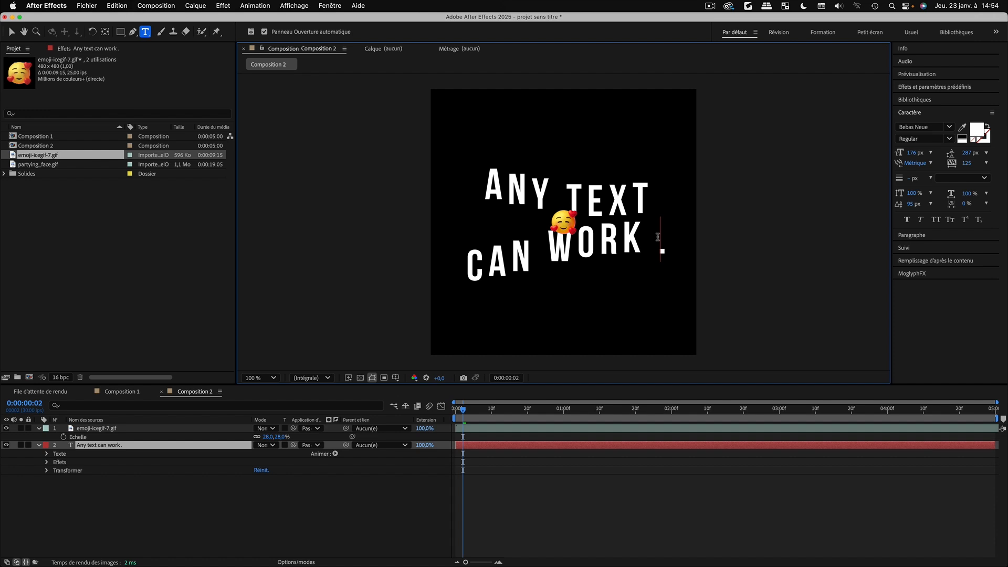
key("BackSpace")
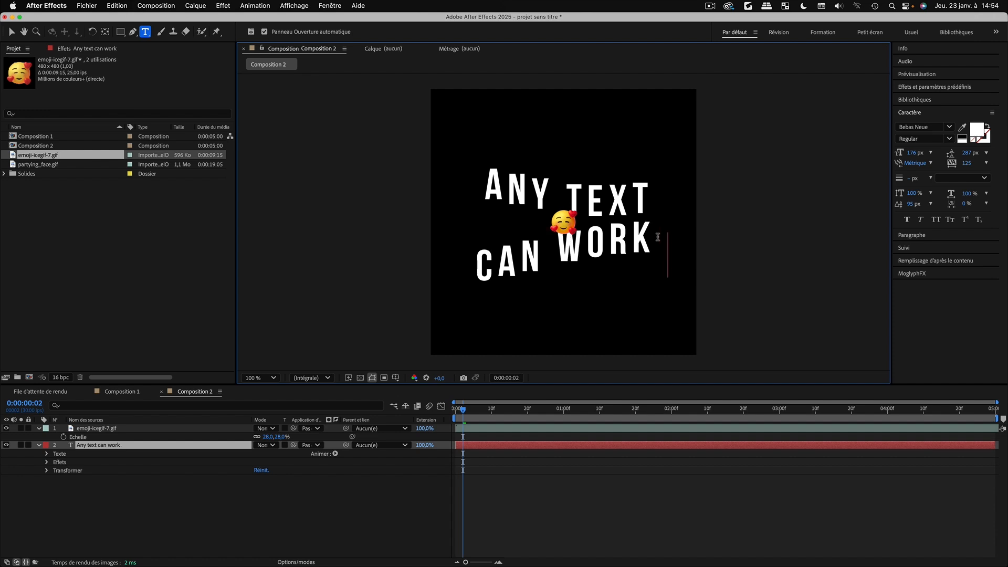
type("!")
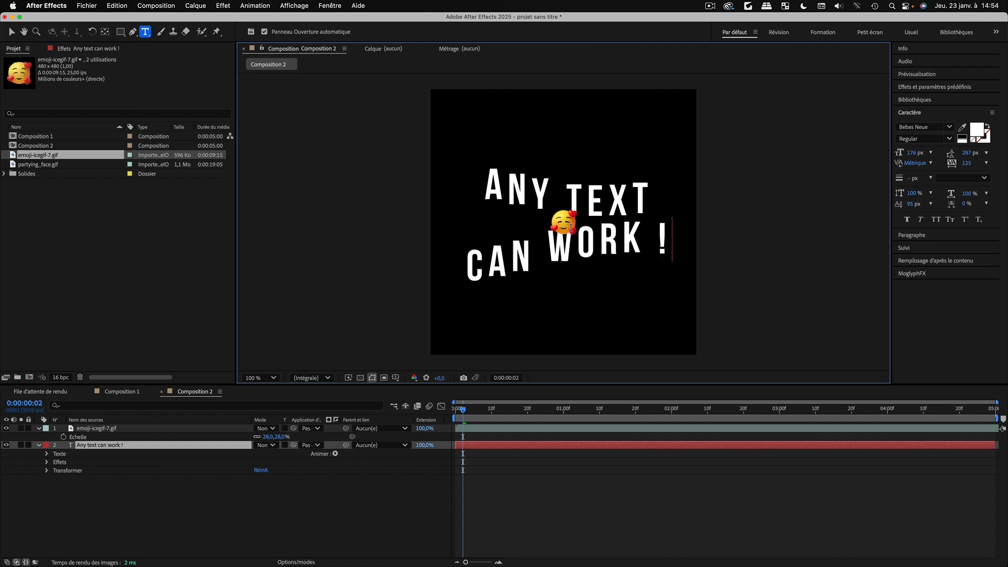
left_click(11, 32)
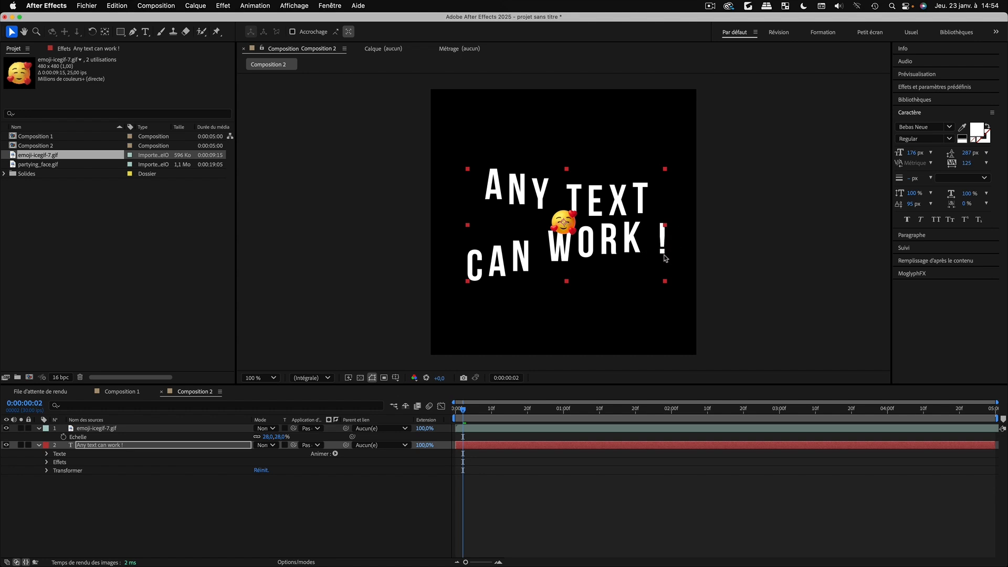
left_click(84, 505)
Apply MoglyphFX's Target Glyph to the "Any text can work !" layer together with the emoji-icegif-7.gif layer
left_click(90, 446)
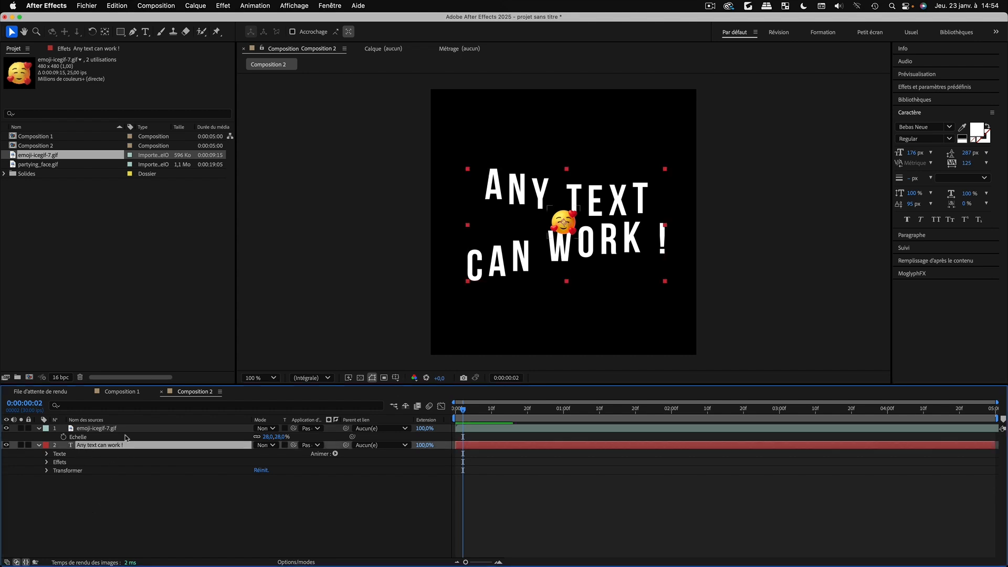
left_click(89, 429, "shift")
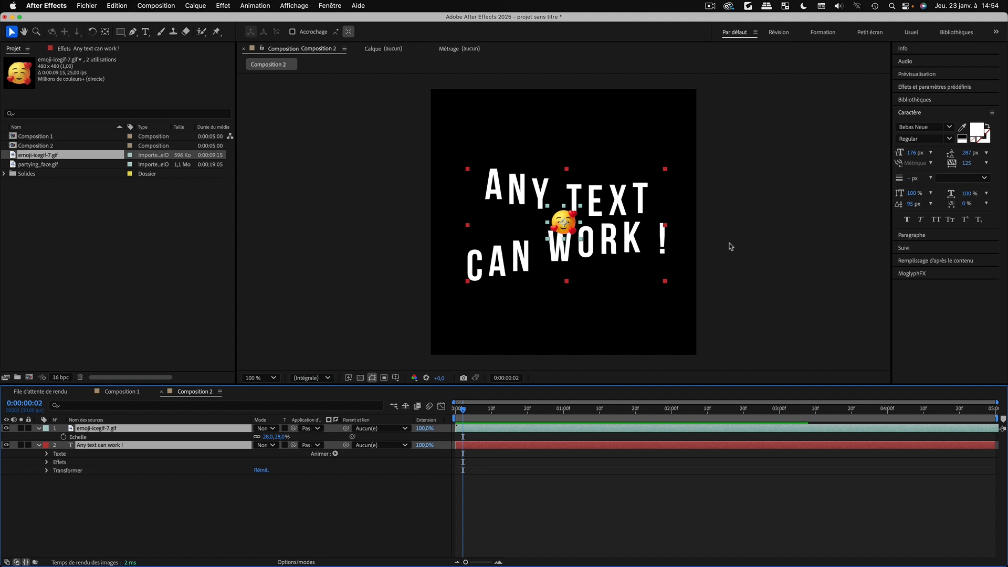
left_click(910, 274)
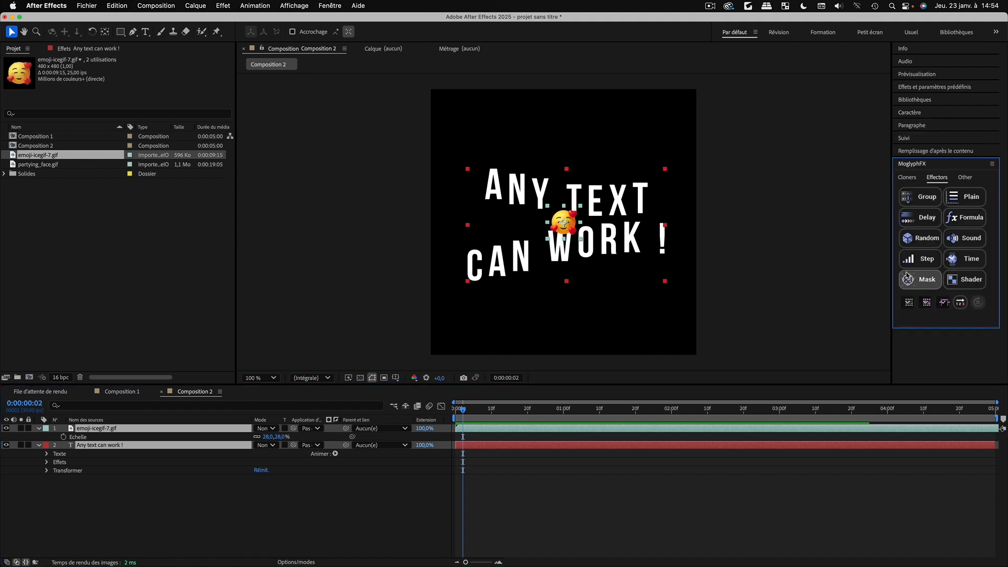
left_click(965, 177)
left_click(922, 239)
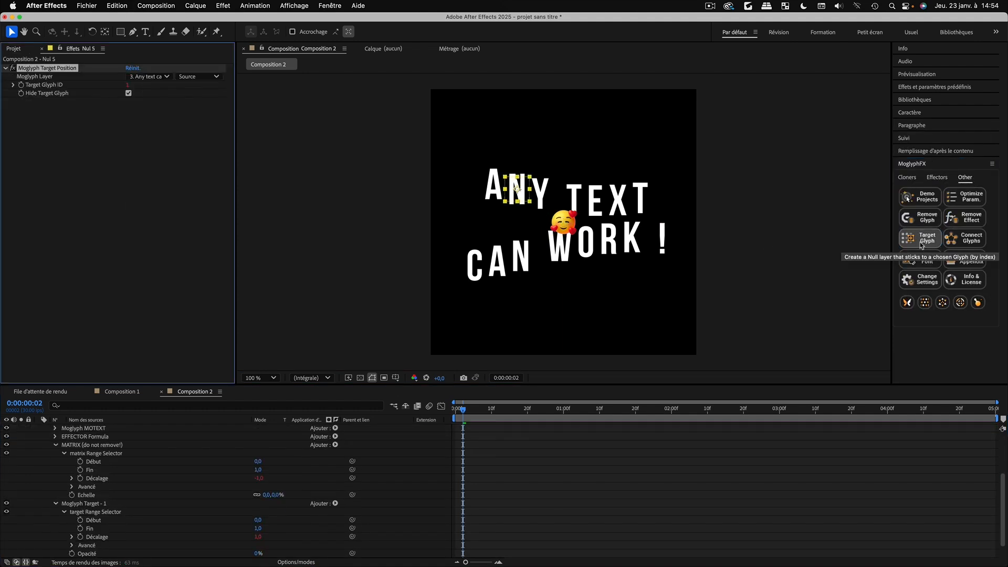
Collapse the text and emoji layers, show layer names instead of source names, and select the Moglyph Target - 1 null
scroll(64, 462, "up", 5)
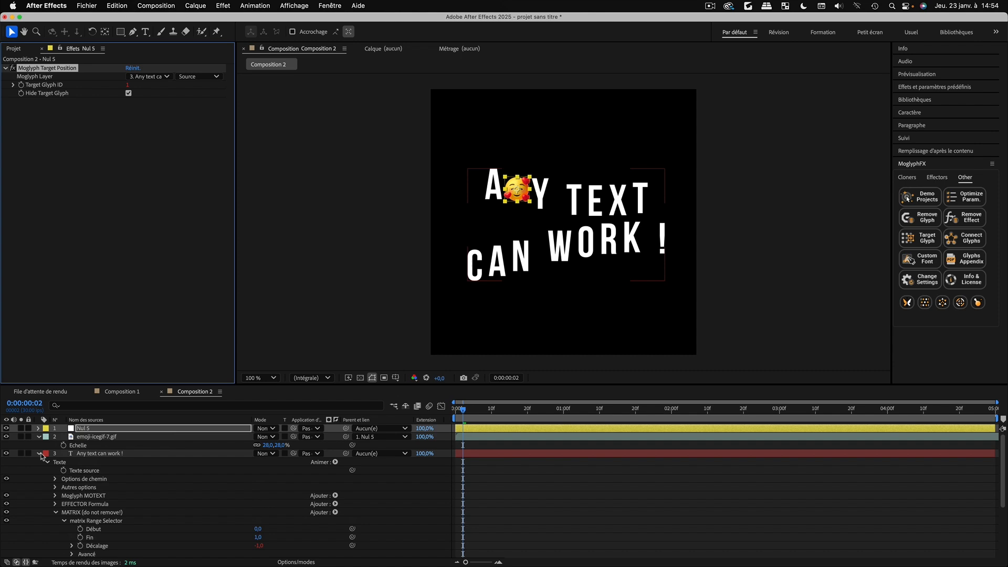
left_click(39, 454)
left_click(39, 437)
left_click(97, 437)
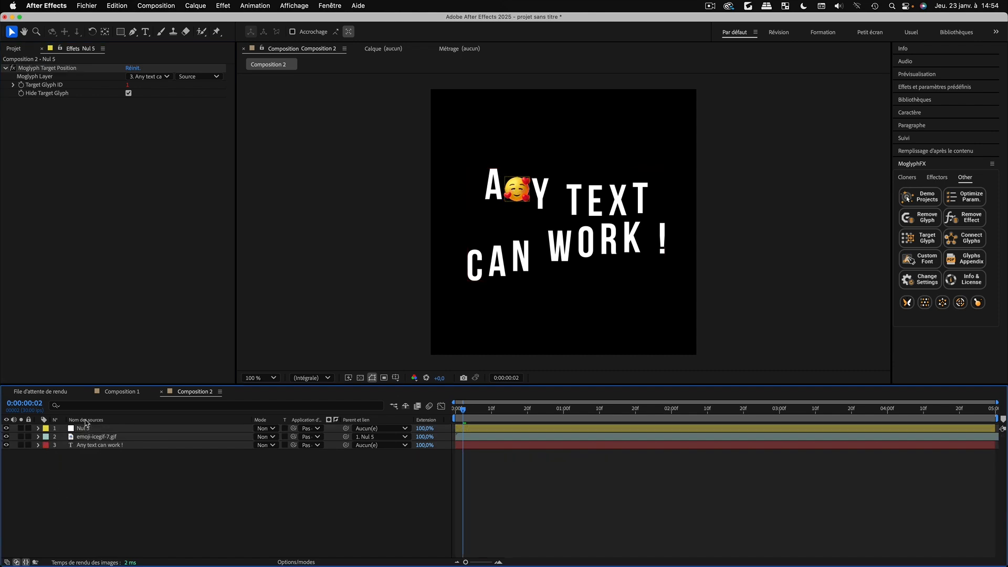
left_click(86, 420)
left_click(100, 429)
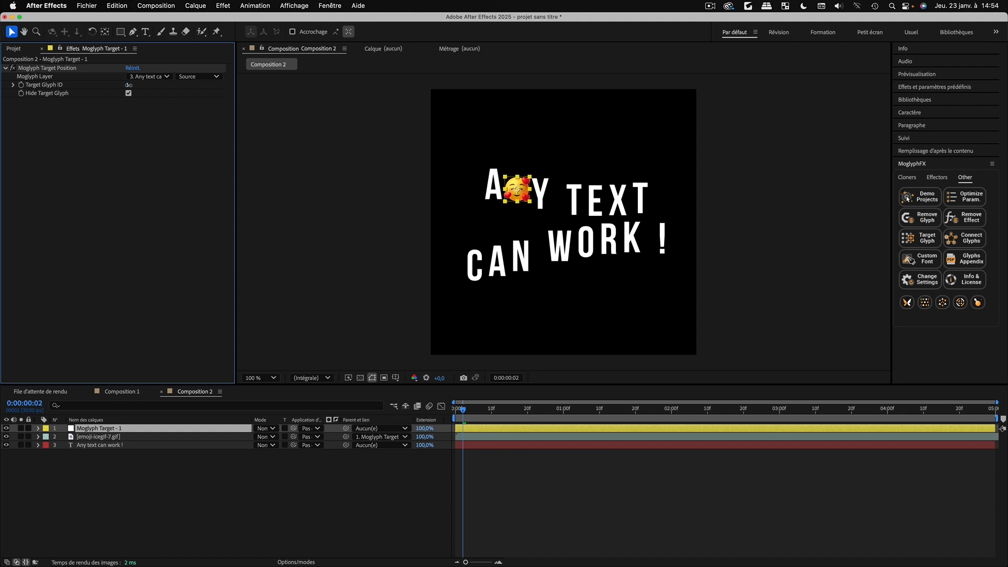
Set Target Glyph ID to 17 so the emoji replaces the exclamation mark, and preview the animation
left_click_drag(130, 86, 135, 84)
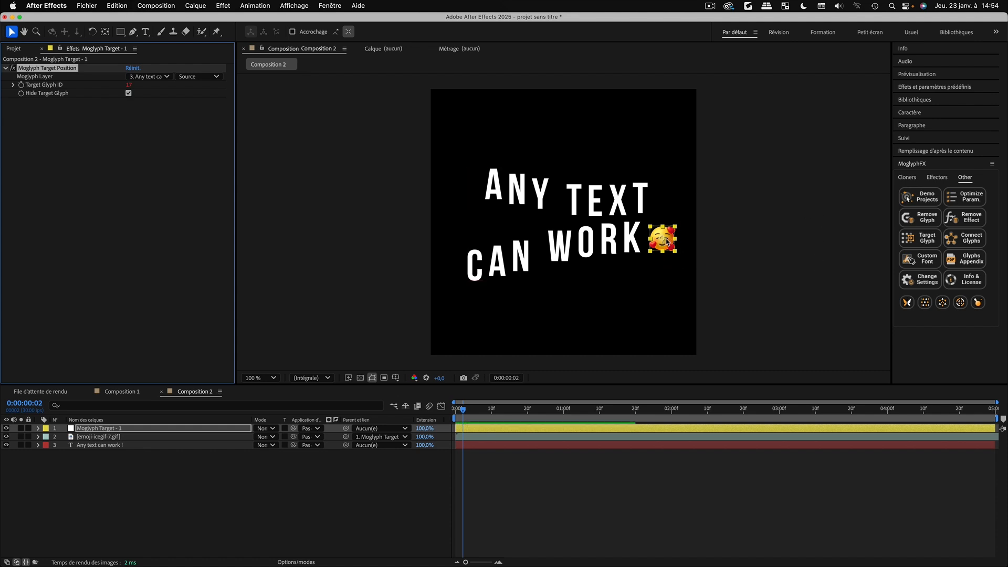
left_click(535, 495)
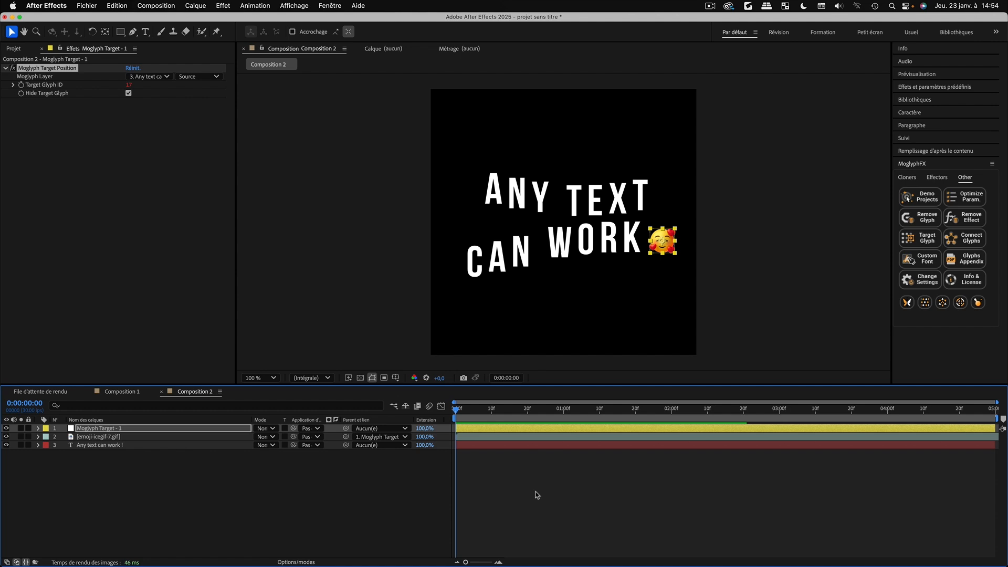
key("space")
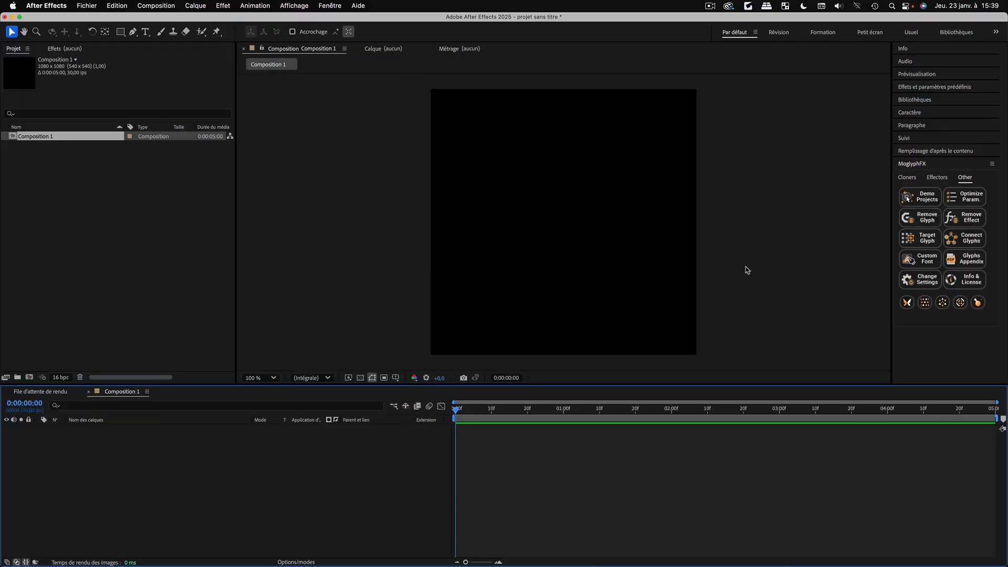
Create a MoglyphFX Radial cloner in the empty Composition 1
left_click(912, 179)
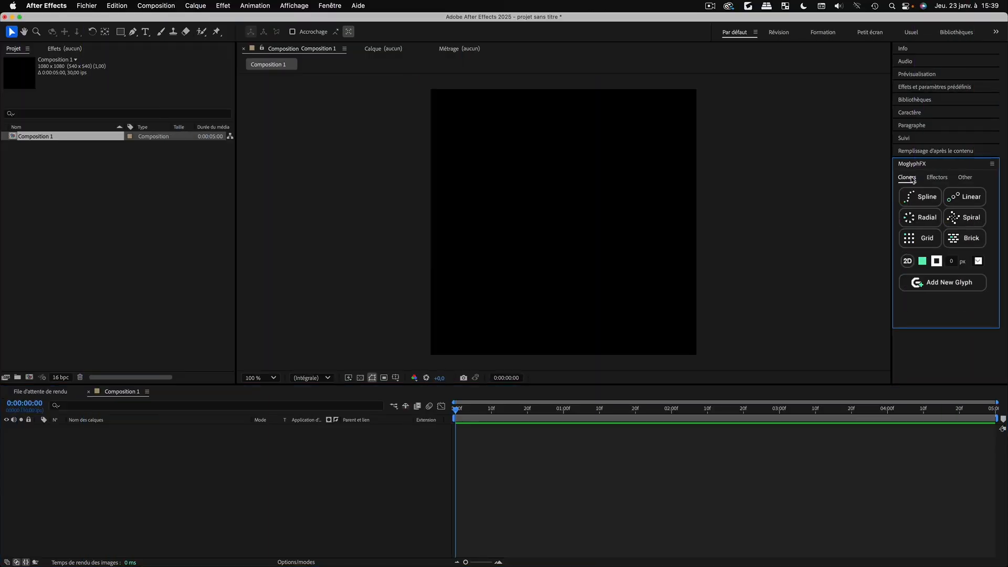
left_click(921, 217)
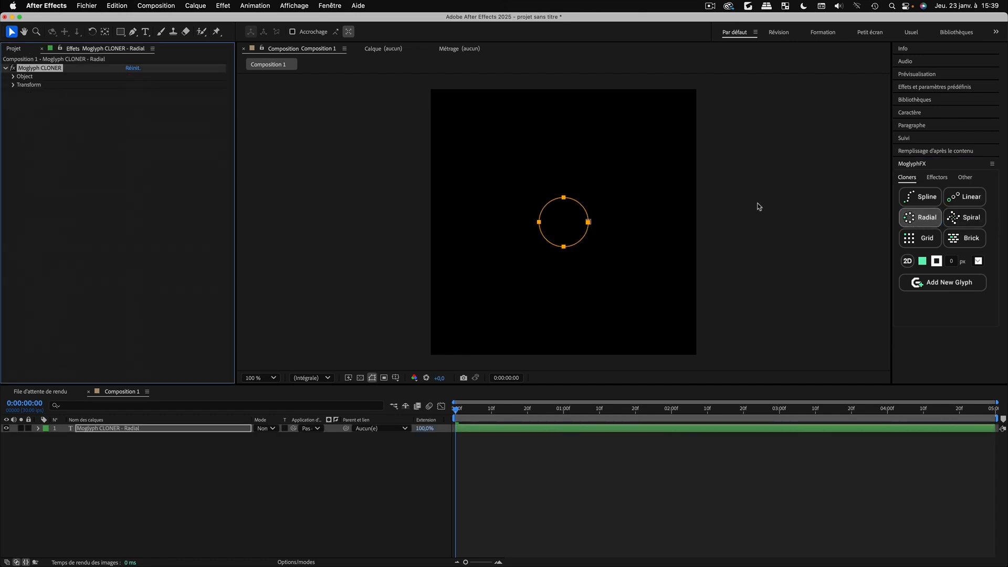
left_click(965, 180)
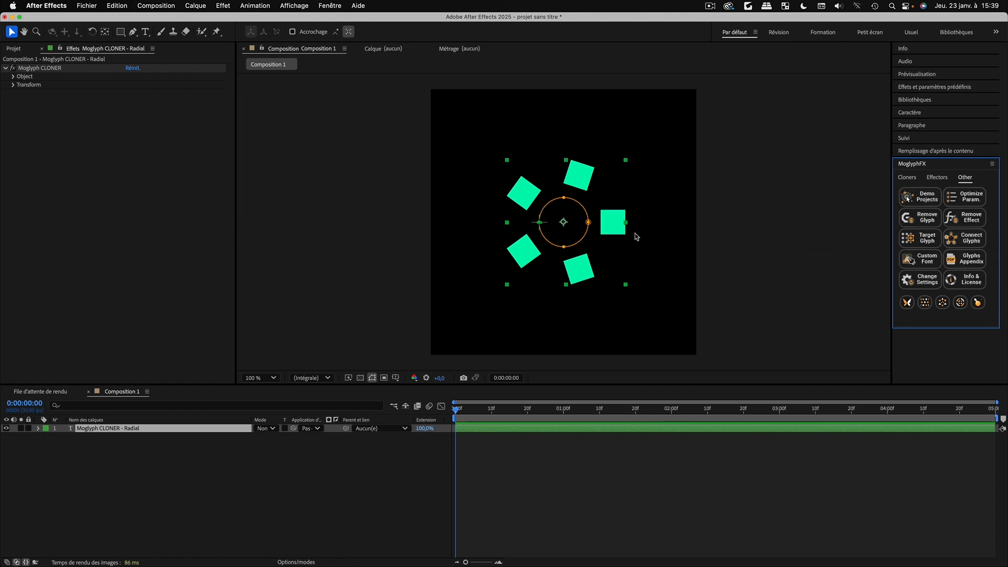
left_click(908, 178)
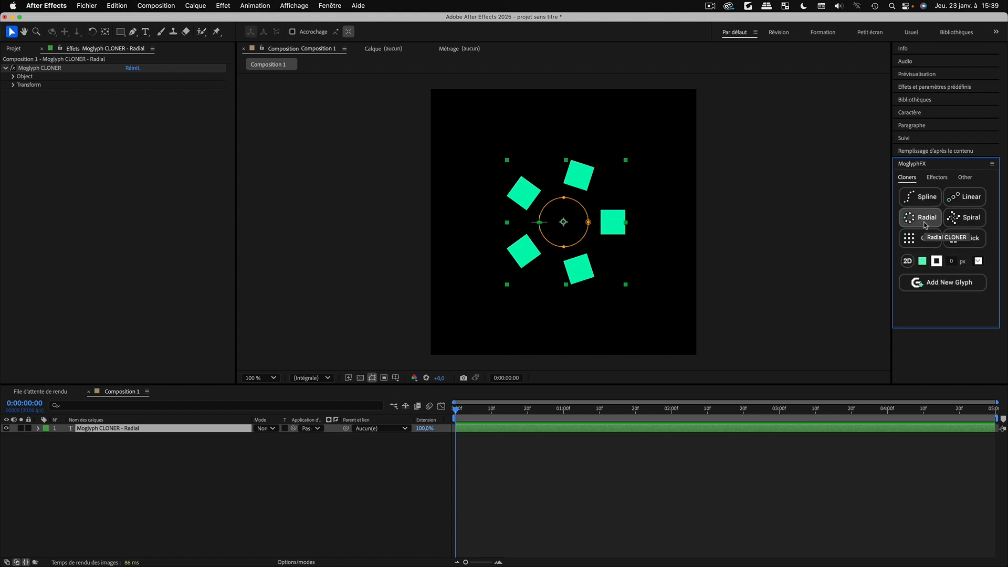
Add the solid circle, Glyph-51 from the MoGlyph-basicGeometry font, to the radial cloner and close the glyph chooser
left_click(978, 261)
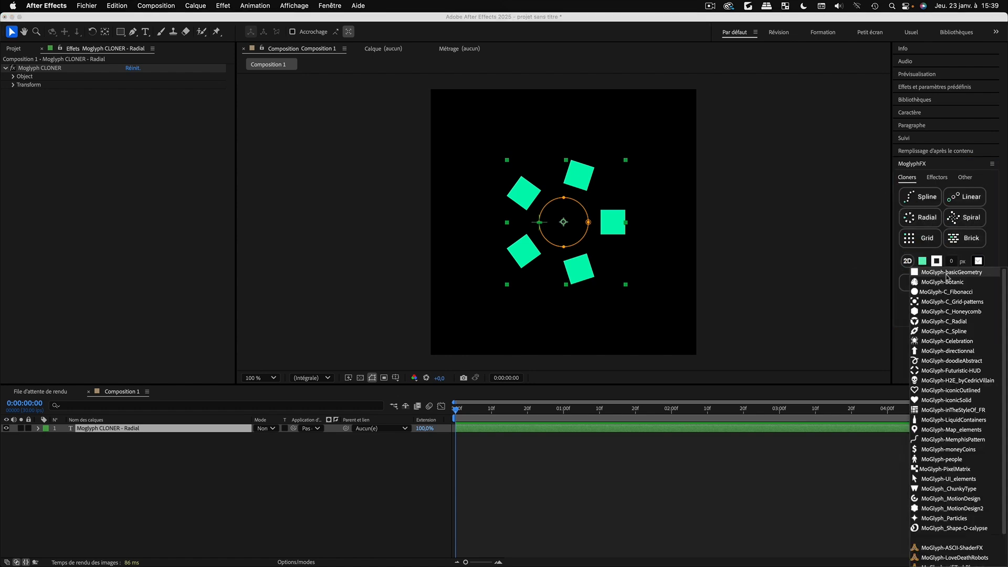
left_click(948, 273)
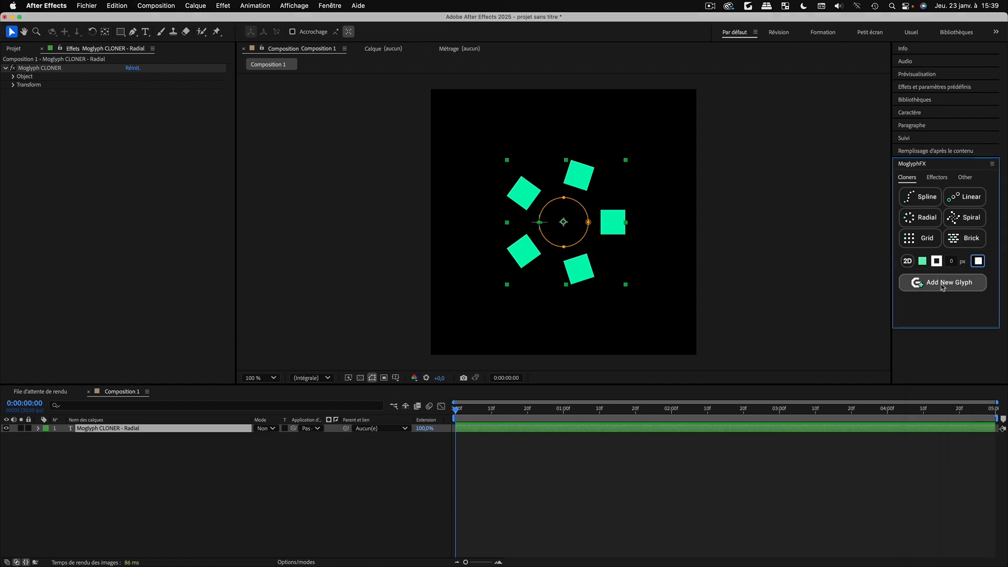
left_click(942, 287)
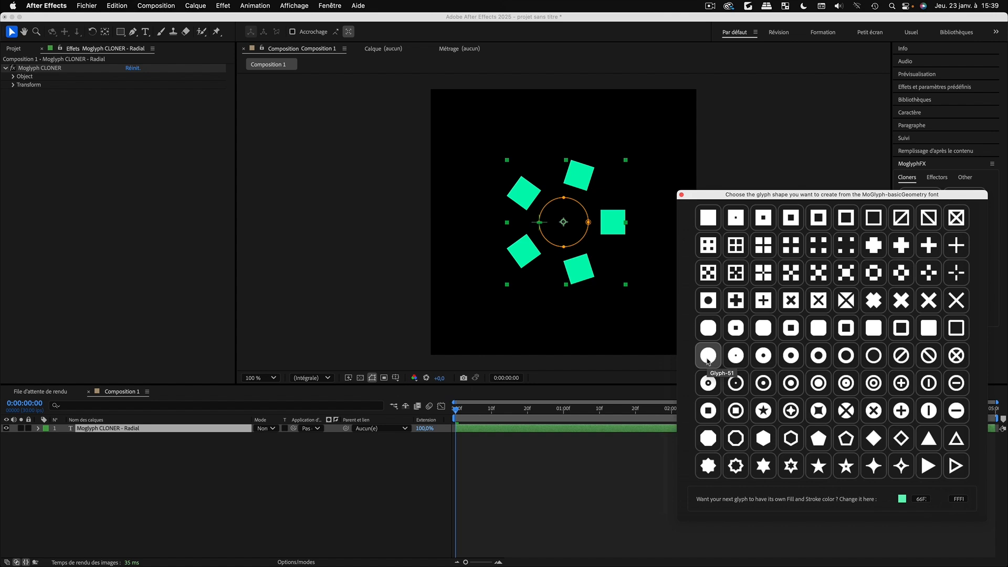
left_click(708, 357)
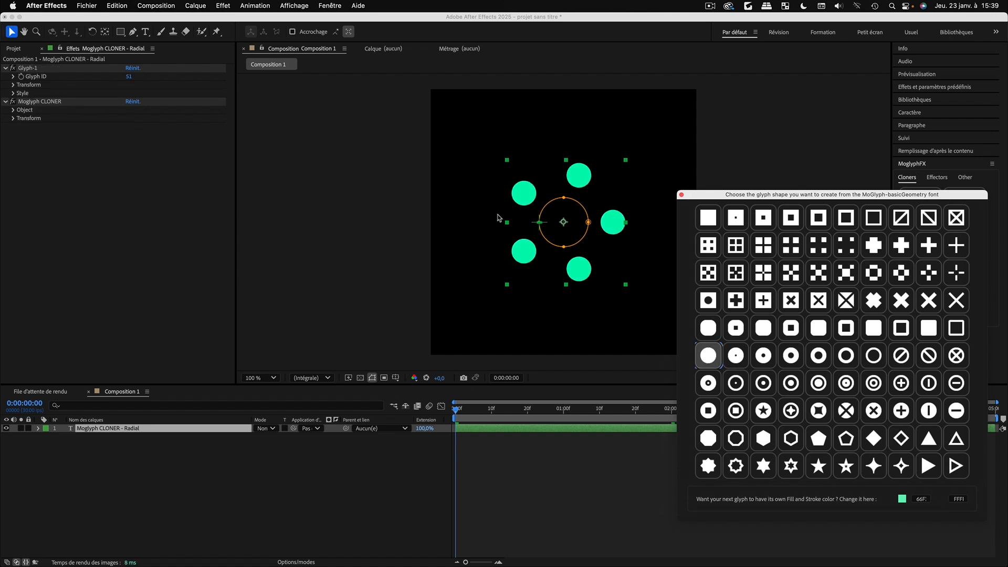
left_click(682, 194)
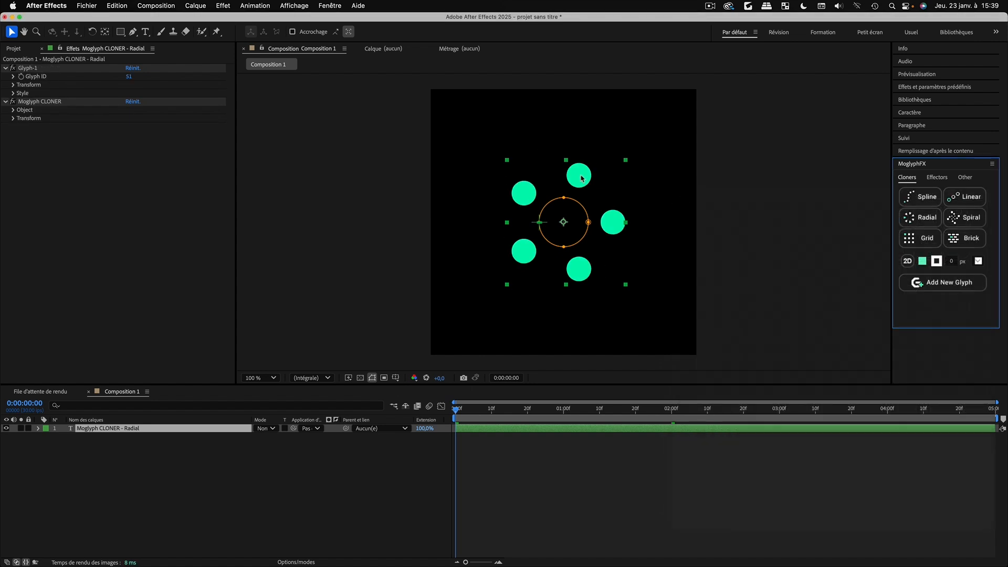
Reselect the Moglyph CLONER - Radial layer and hide mask and shape paths in the composition view
left_click(206, 479)
left_click(113, 428)
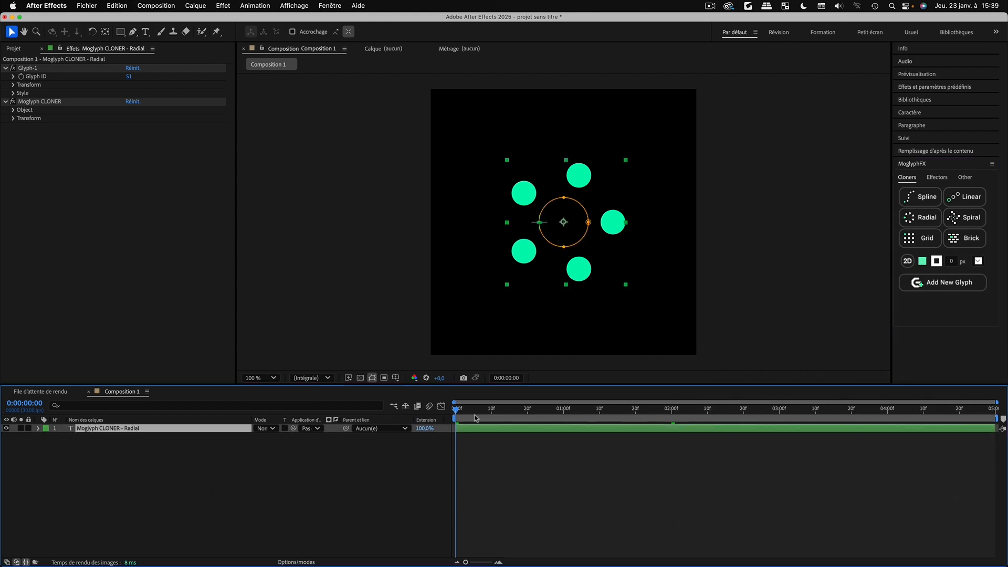
mouse_move(457, 410)
left_mouse_down()
mouse_move(609, 412)
mouse_move(454, 410)
left_mouse_up()
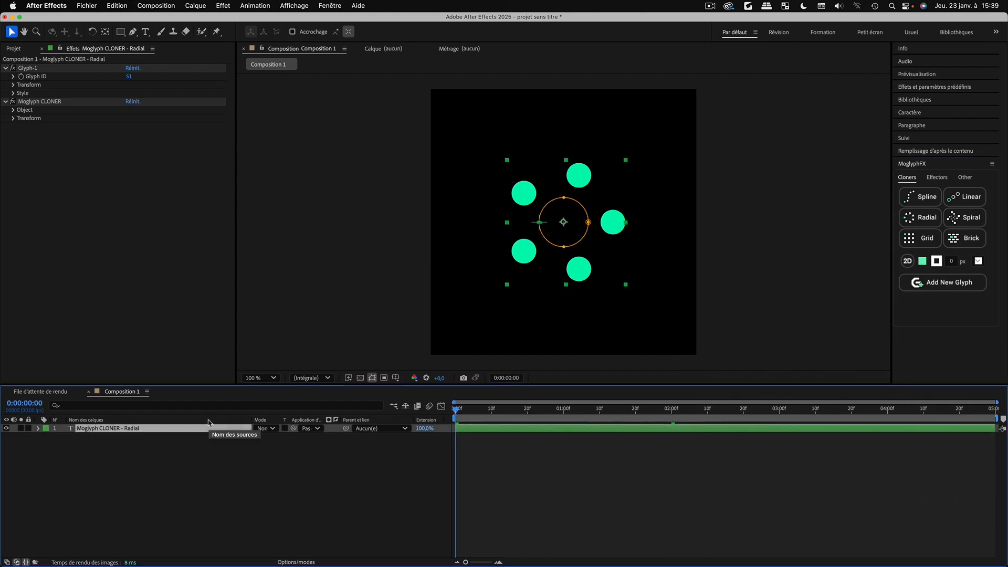
left_click(372, 378)
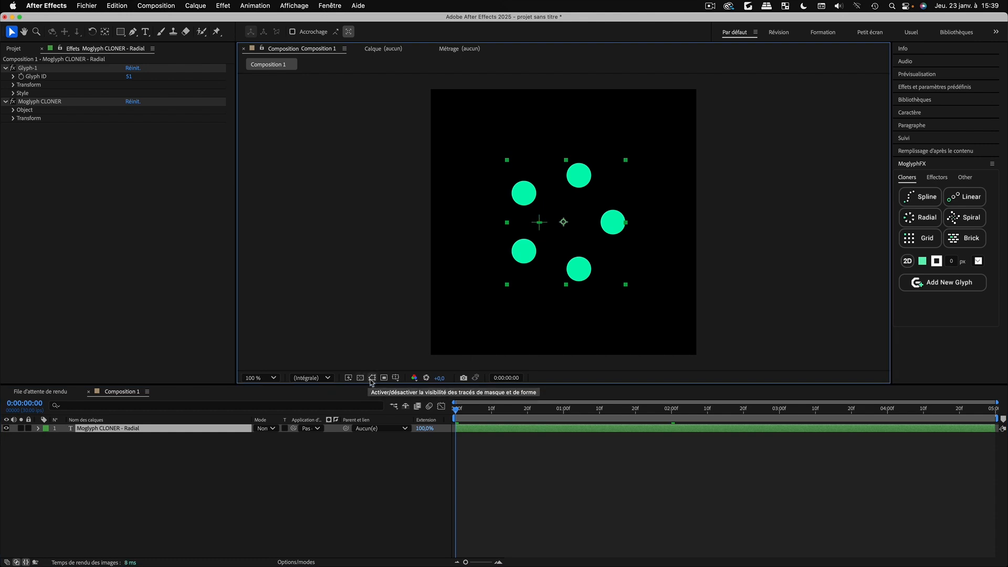
left_click_drag(463, 410, 422, 412)
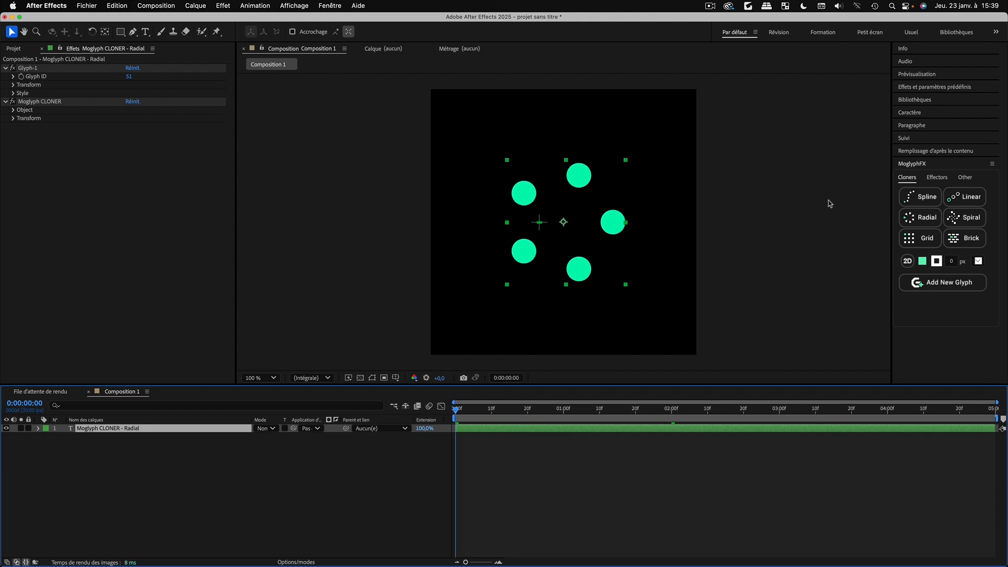
Apply Connect Glyphs to the radial cloner, collapse its layer properties and deselect the new connection layer
left_click(965, 178)
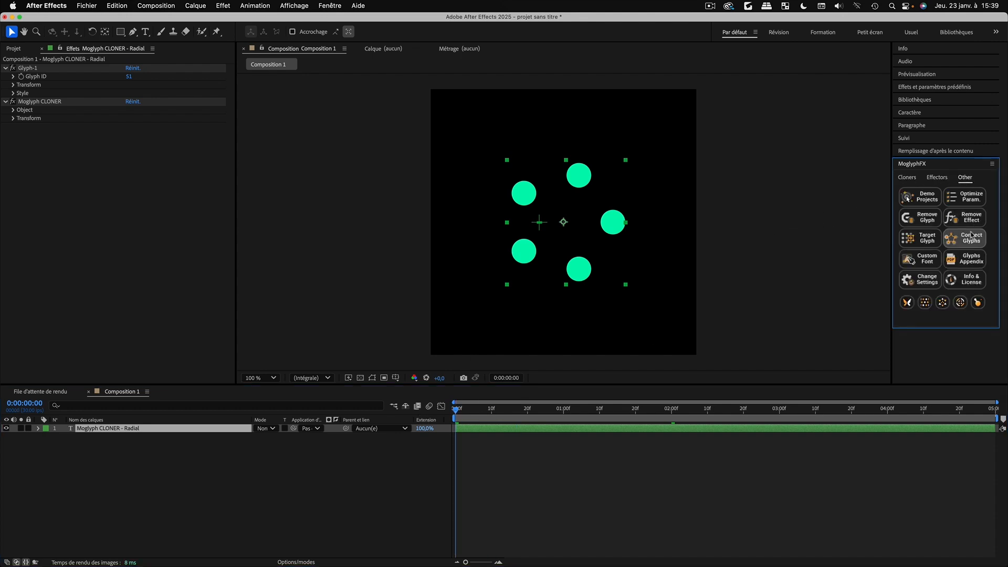
left_click(970, 241)
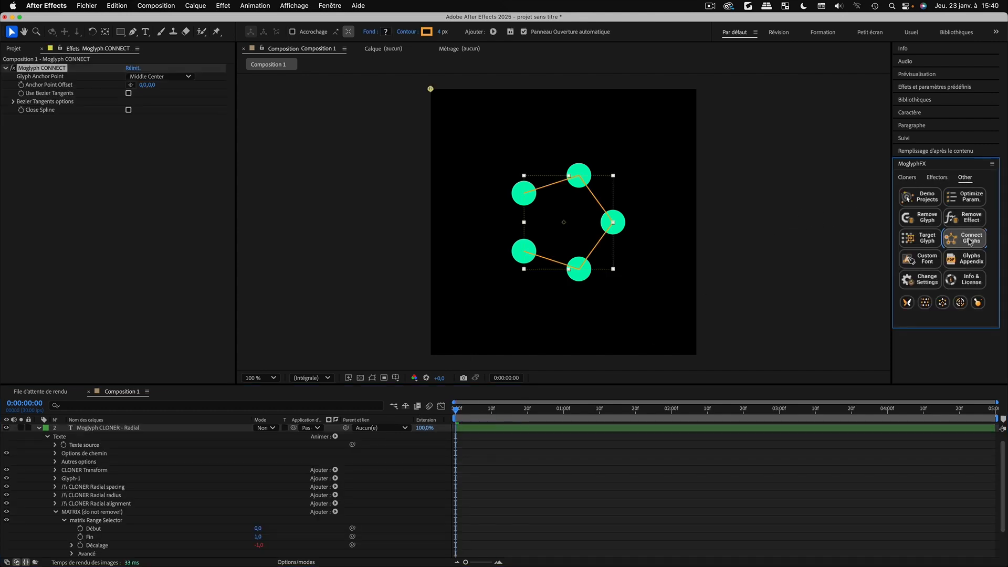
left_click(39, 429)
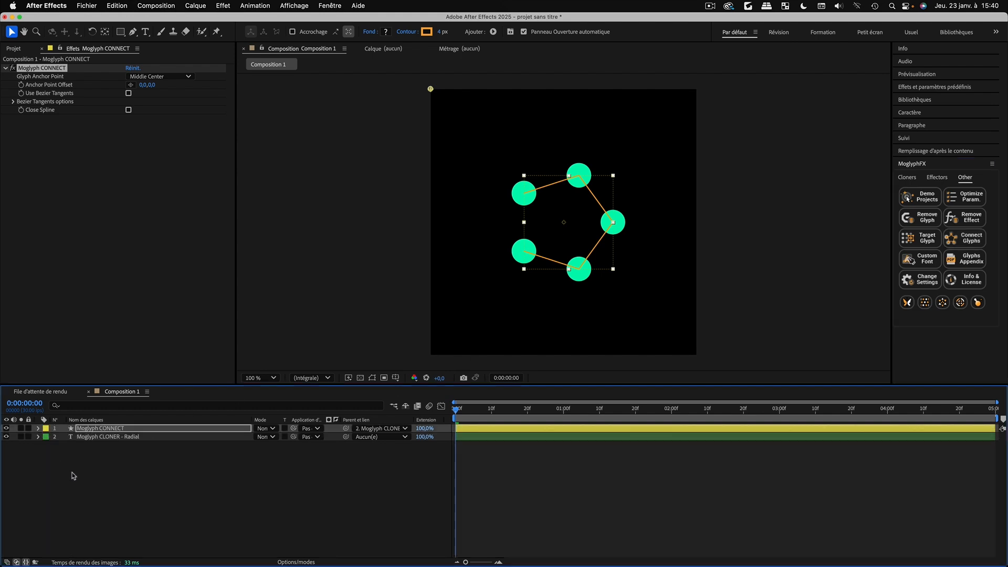
left_click(630, 249)
key("period")
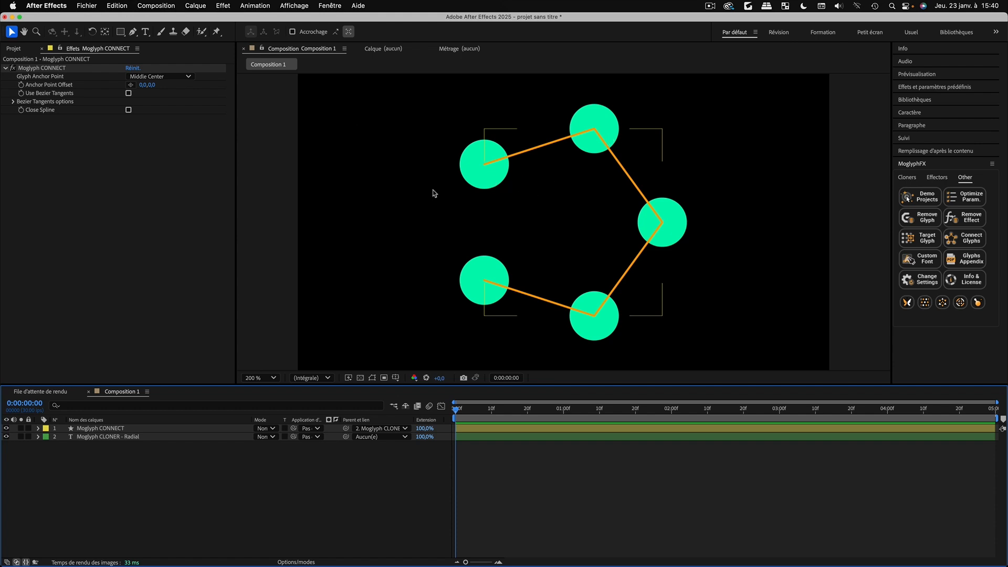
Try adding a Répétition operator to the contents of the Moglyph CONNECT layer
left_click(90, 429)
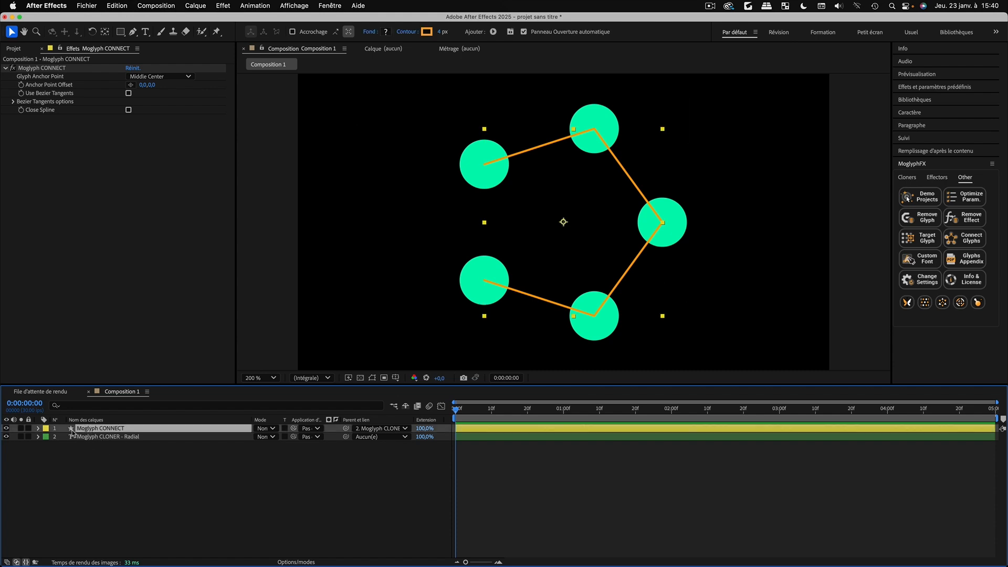
left_click(38, 429)
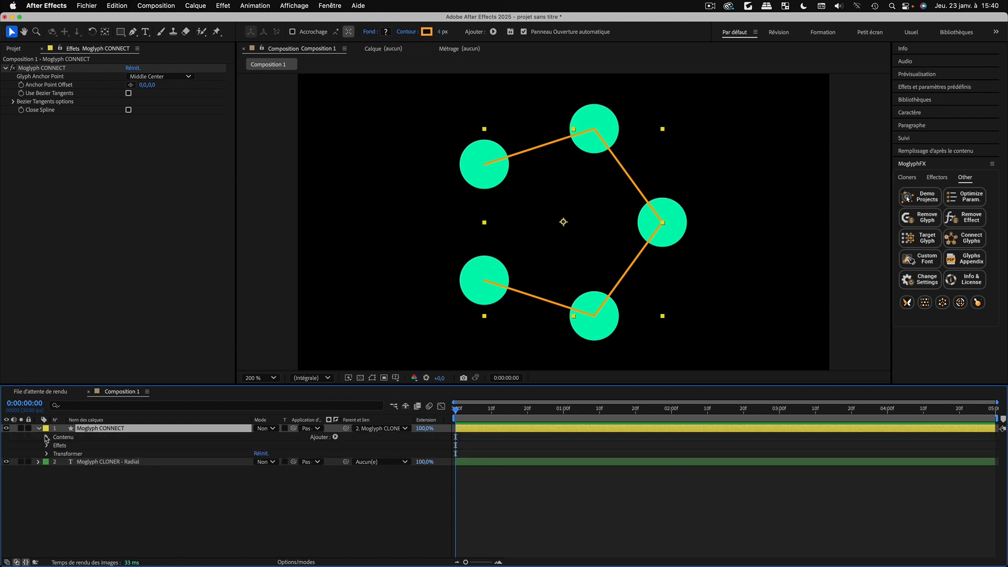
left_click(46, 437)
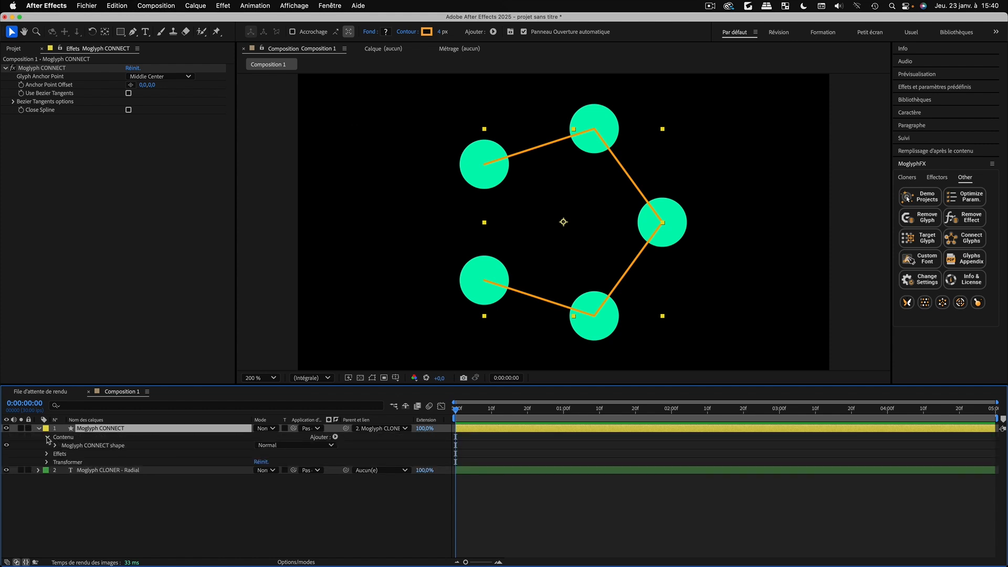
left_click(336, 437)
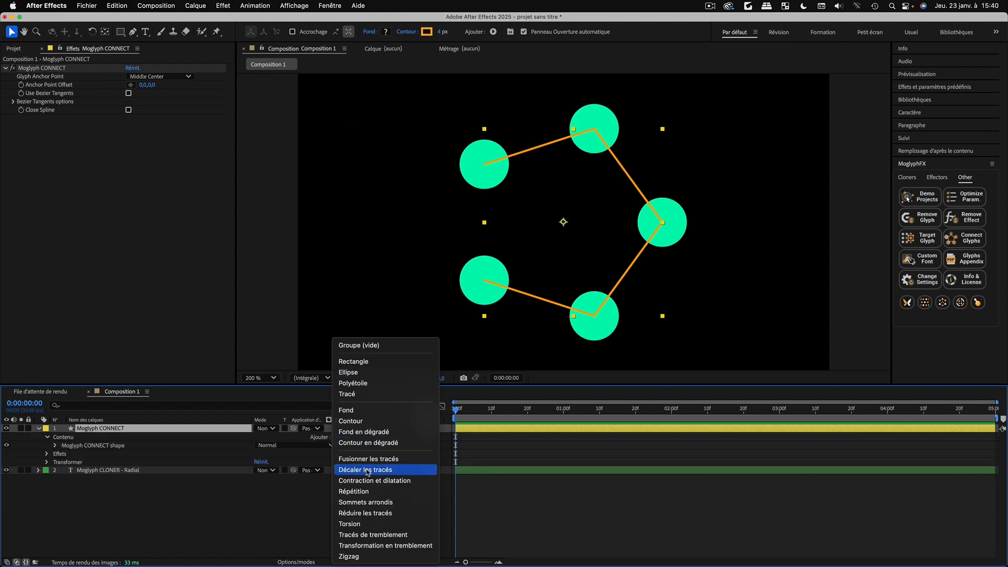
left_click(366, 492)
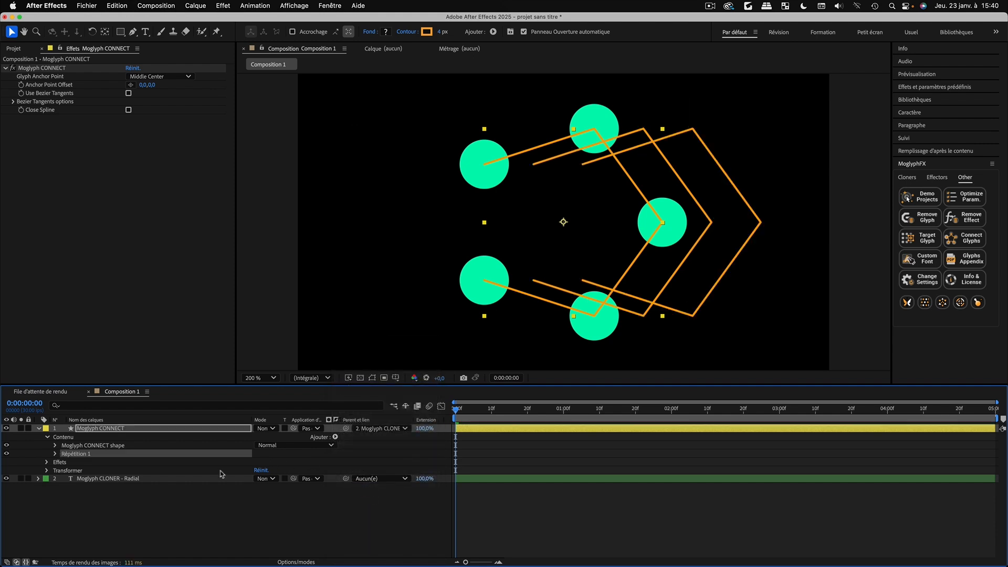
Try Tracés de tremblement and Transformation en tremblement on the Moglyph CONNECT contents, undoing each, and undo the Répétition too
left_click(336, 438)
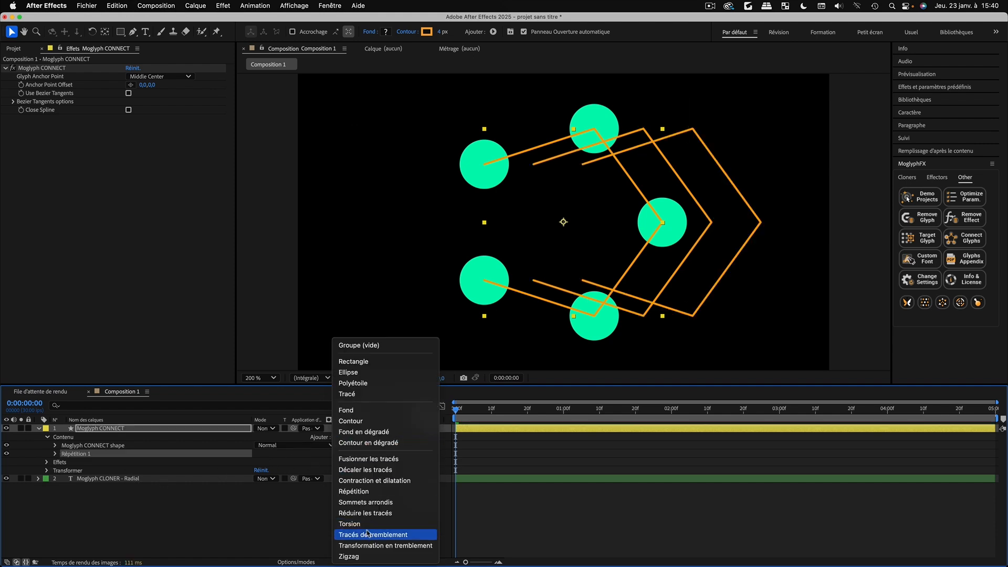
left_click(368, 533)
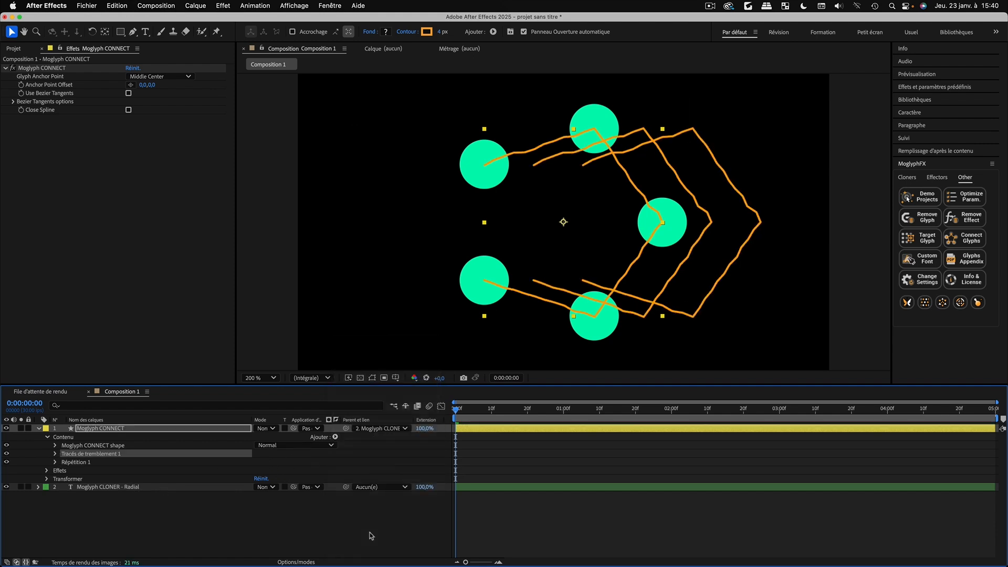
key("super+z")
left_click(336, 438)
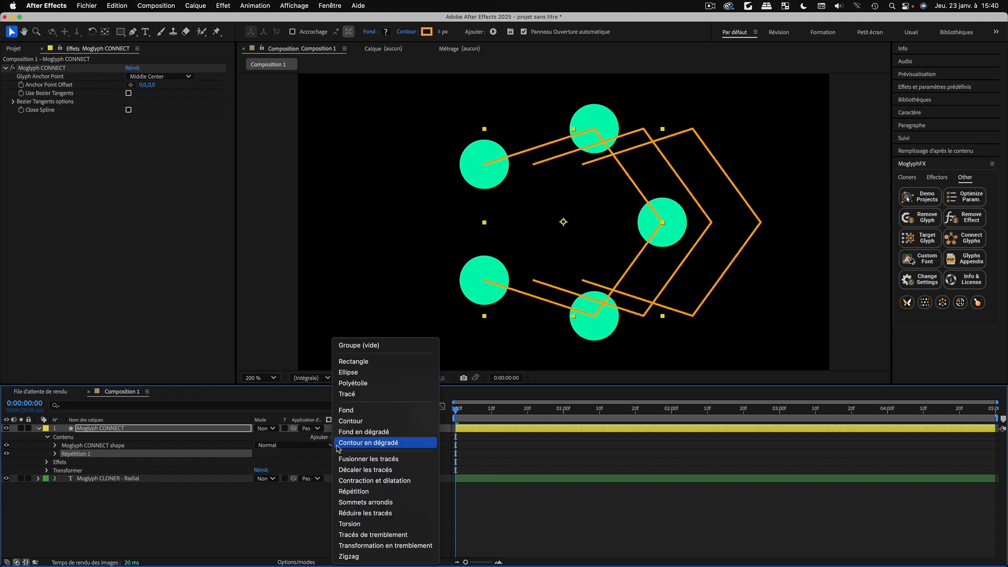
left_click(347, 546)
key("super+z")
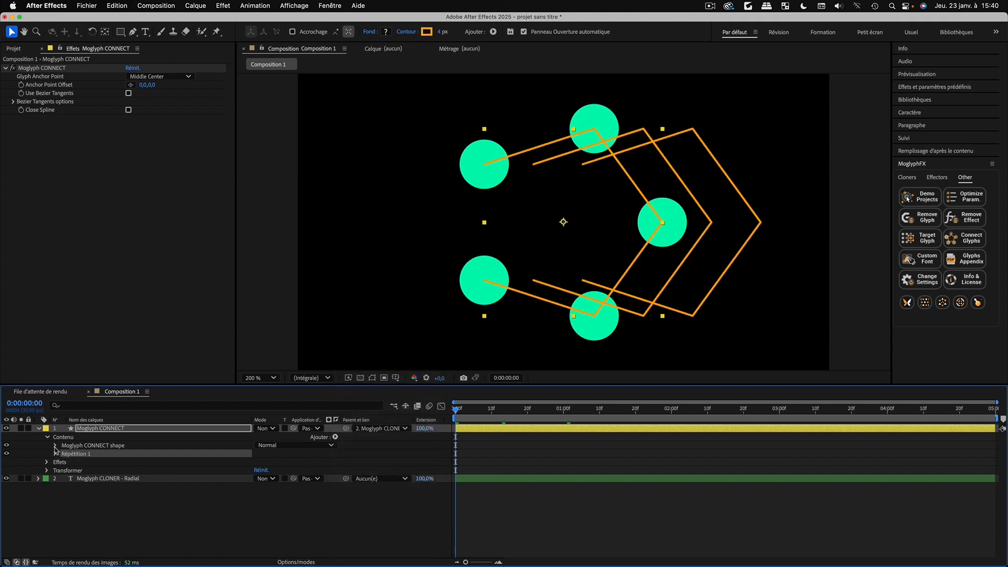
key("super+z")
Try adding dashes (Tirets) to Stroke 2 of the Moglyph CONNECT shape and remove them again
left_click(55, 446)
left_click(64, 462)
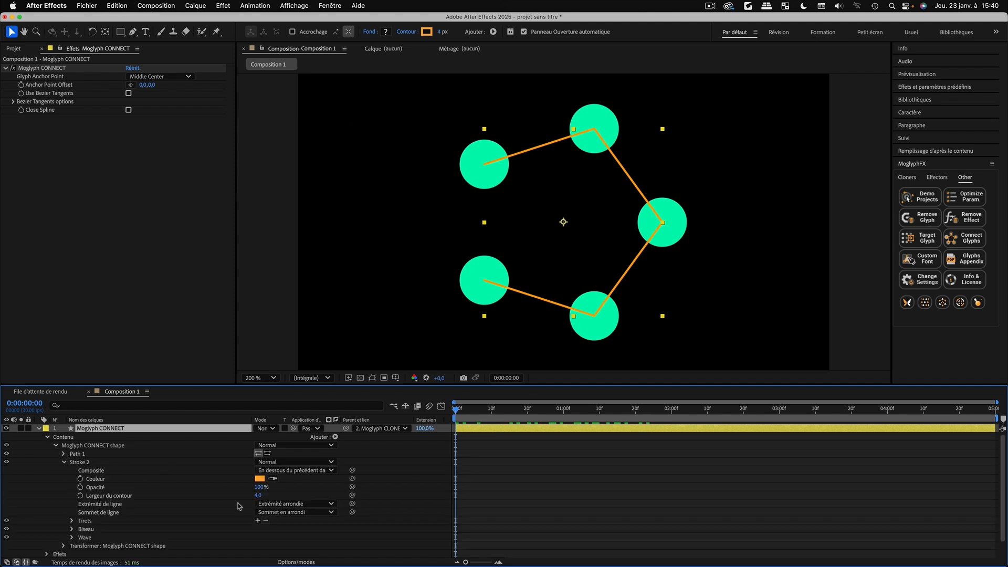
left_click(258, 521)
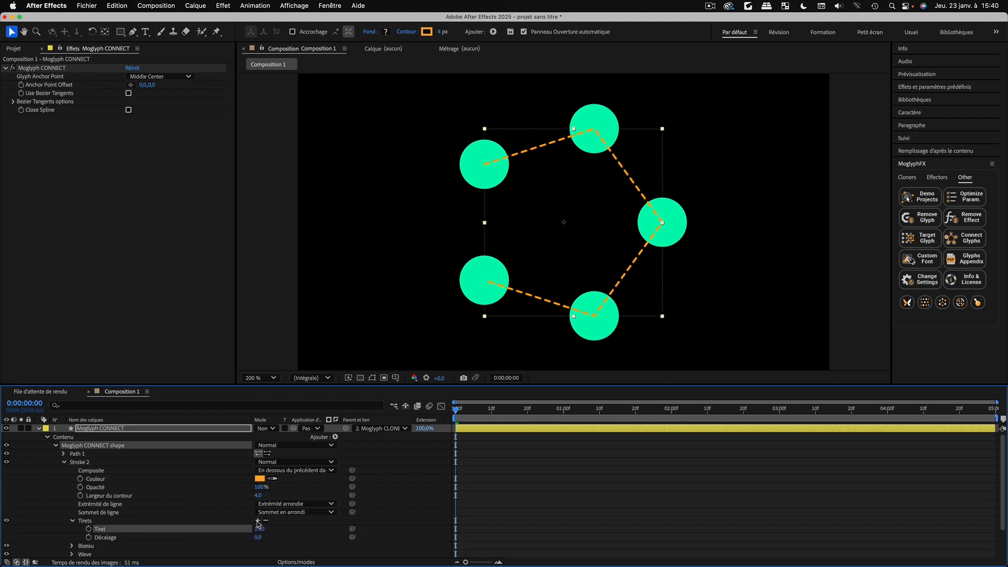
key("Delete")
Try a Biseau start length of 100% on Stroke 2, undo it and collapse the Biseau settings
left_click(72, 529)
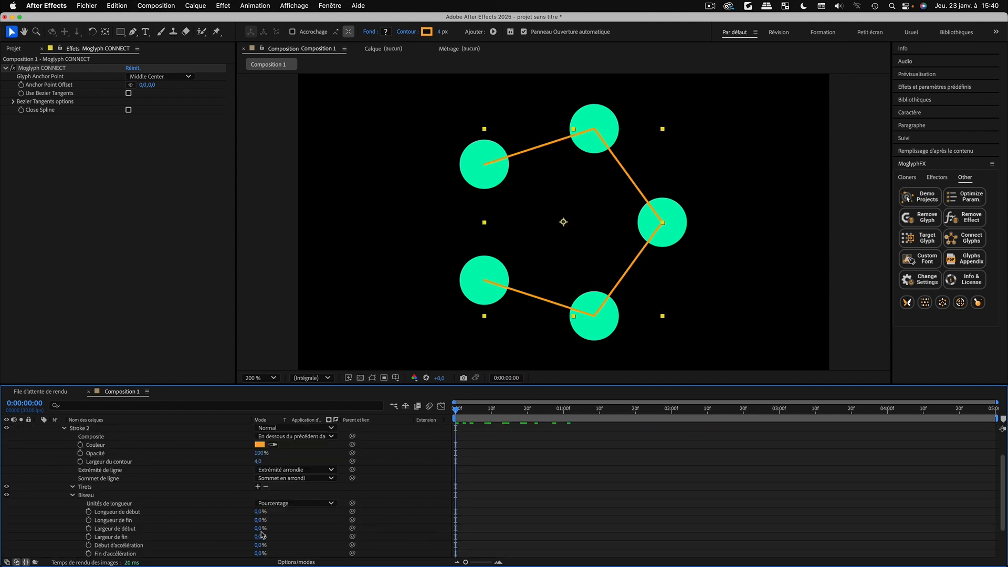
left_click_drag(257, 511, 410, 517)
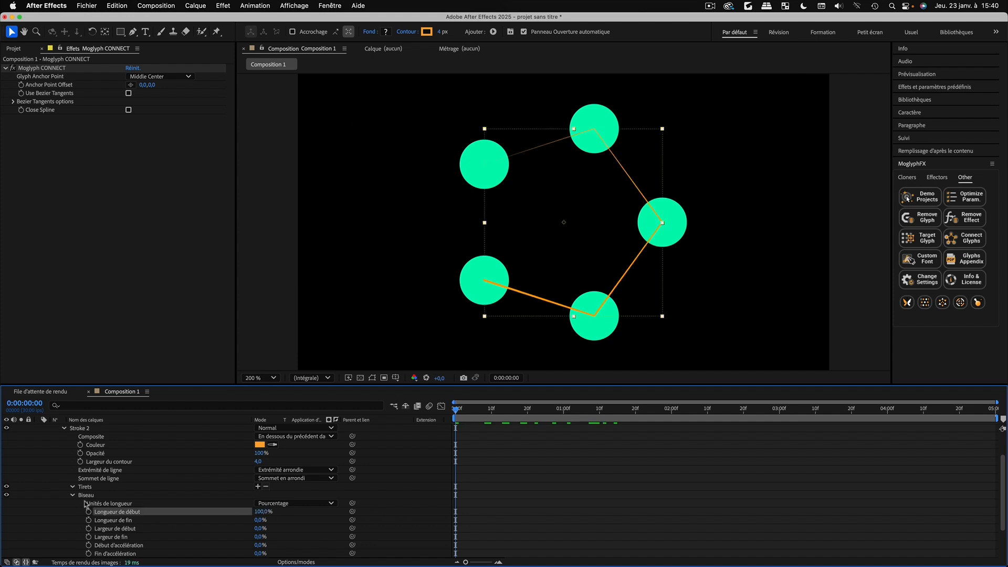
key("super+z")
left_click(73, 495)
Set the stroke width (Largeur du contour) of the Moglyph CONNECT shape's Stroke 2 to 15
left_click_drag(261, 482, 268, 480)
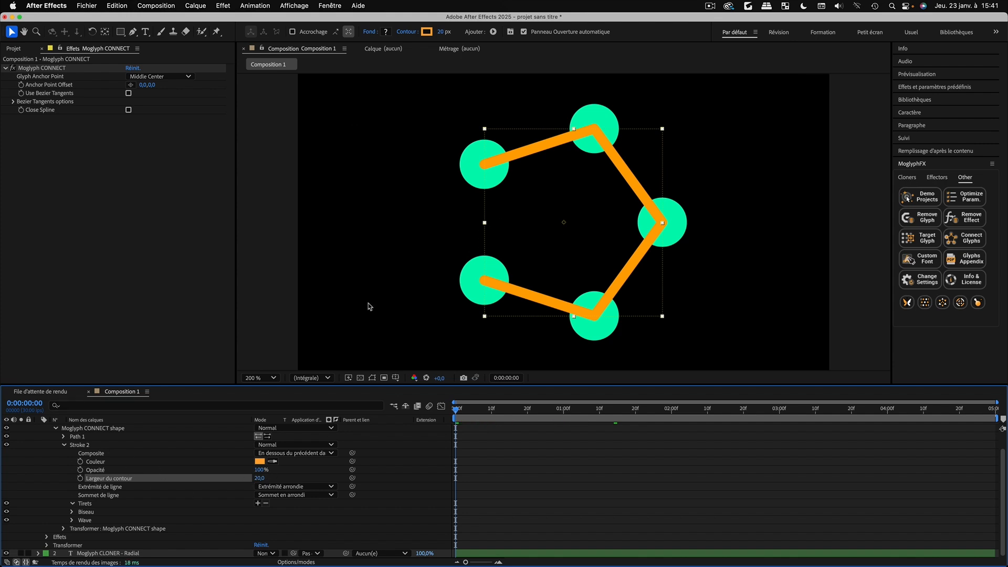
left_click(260, 479)
type("15")
key("Return")
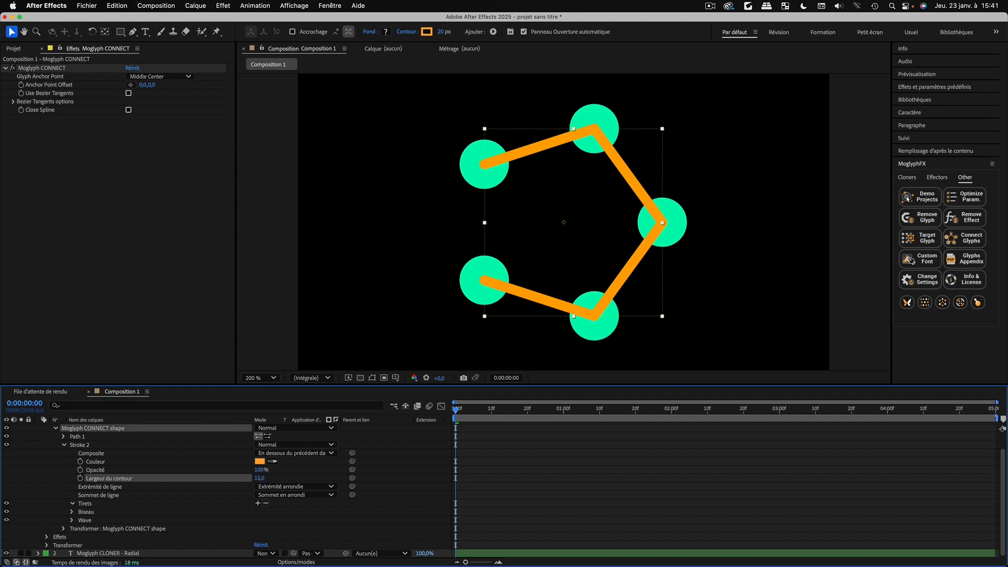
Collapse the Moglyph CONNECT layer's properties and turn on Close Spline in its effect
scroll(84, 462, "up", 1)
scroll(84, 462, "up", 1)
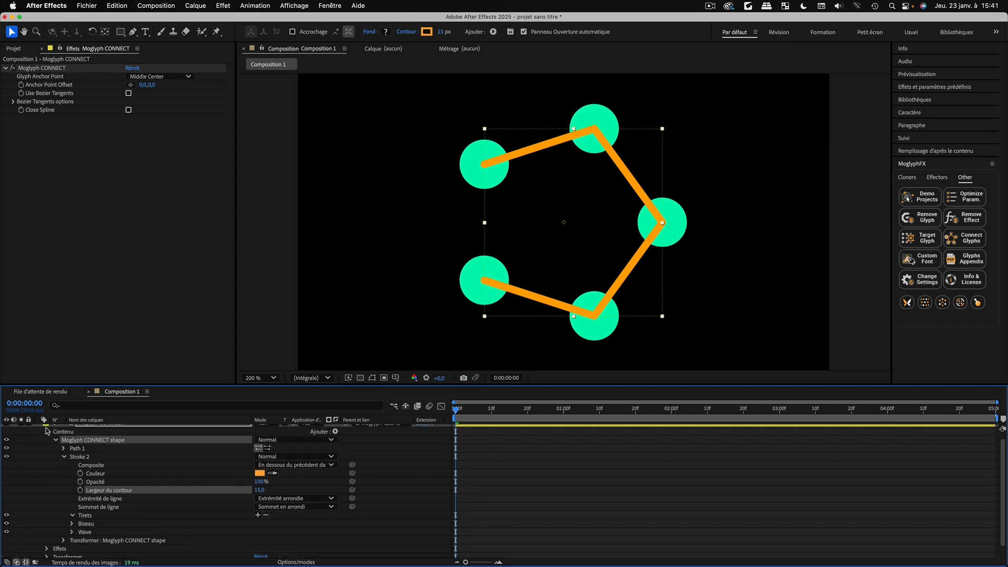
scroll(48, 434, "up", 1)
left_click(39, 429)
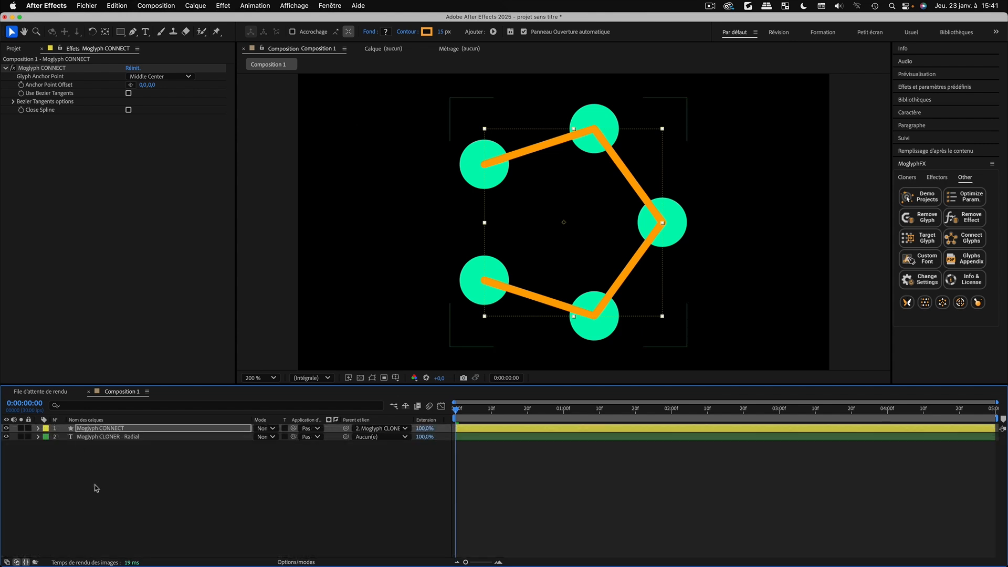
left_click(97, 486)
left_click(101, 429)
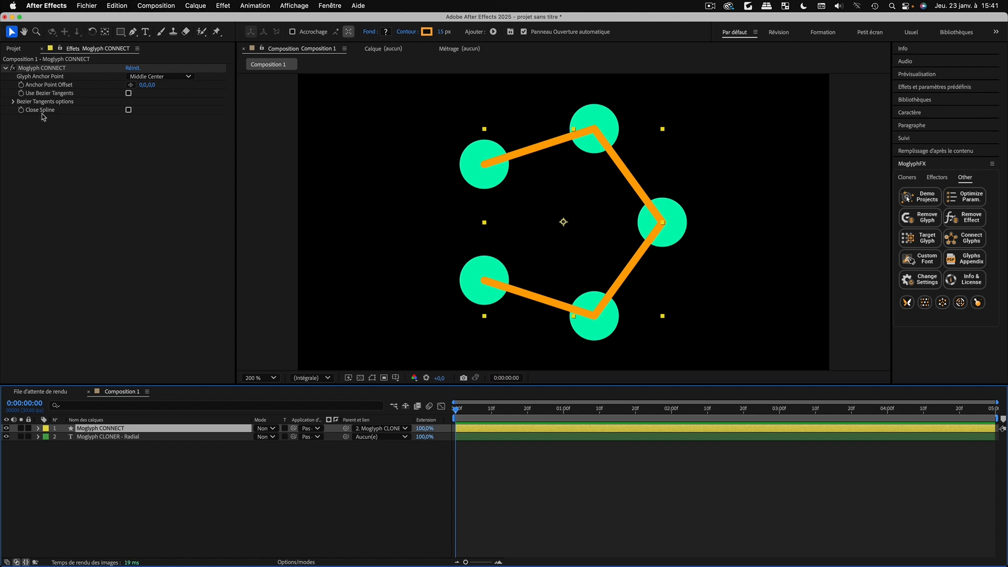
left_click(129, 110)
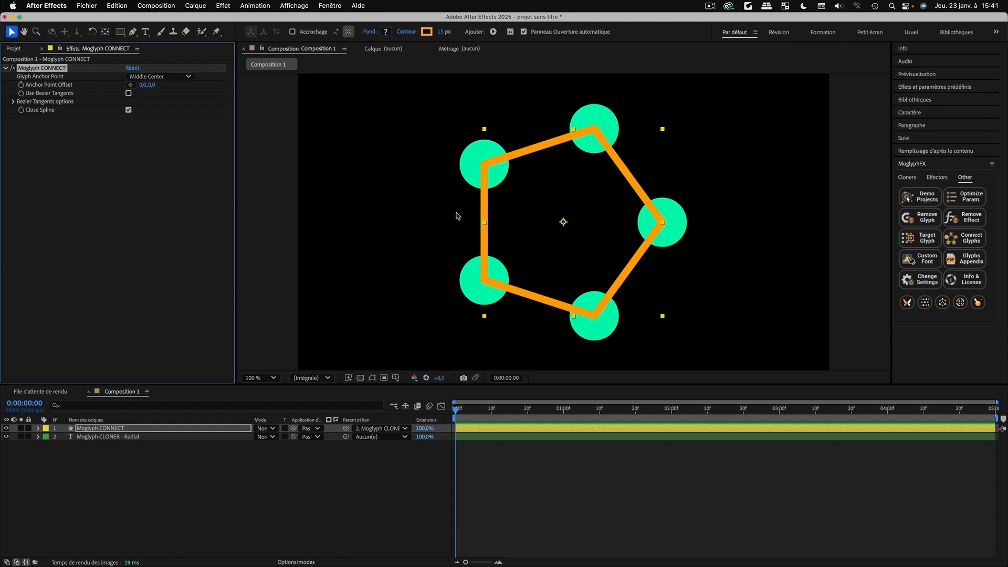
key("comma")
key("period")
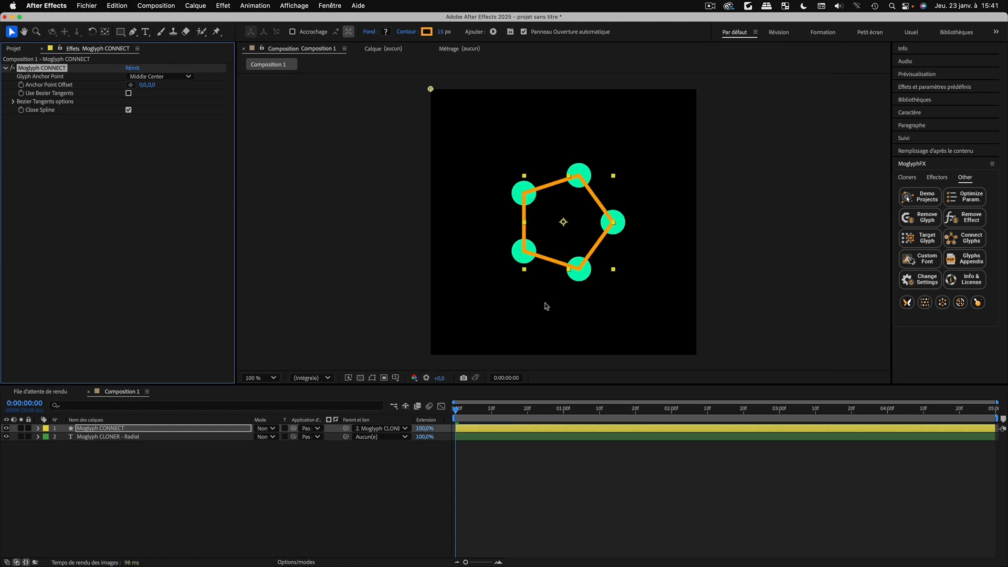
Try the Top Left, Top Center, Bottom Right and Bottom Center glyph anchor points on Moglyph CONNECT, and go back to Middle Center
left_click(376, 482)
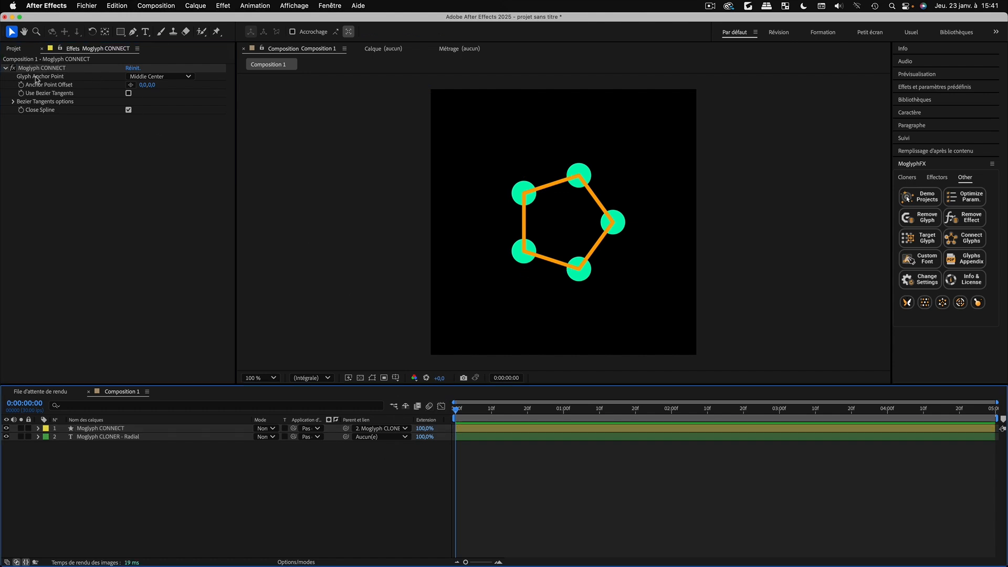
key("period")
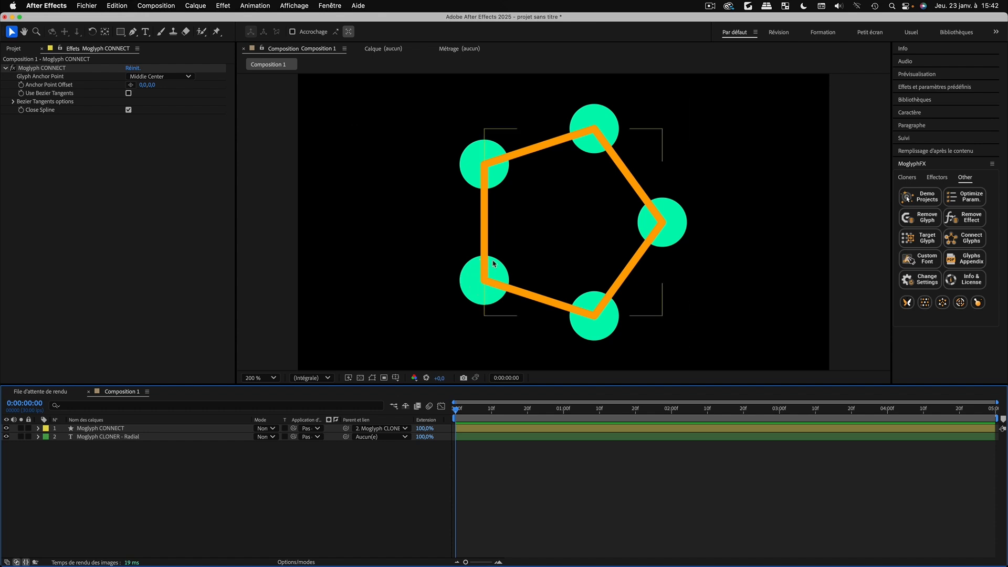
left_click(156, 77)
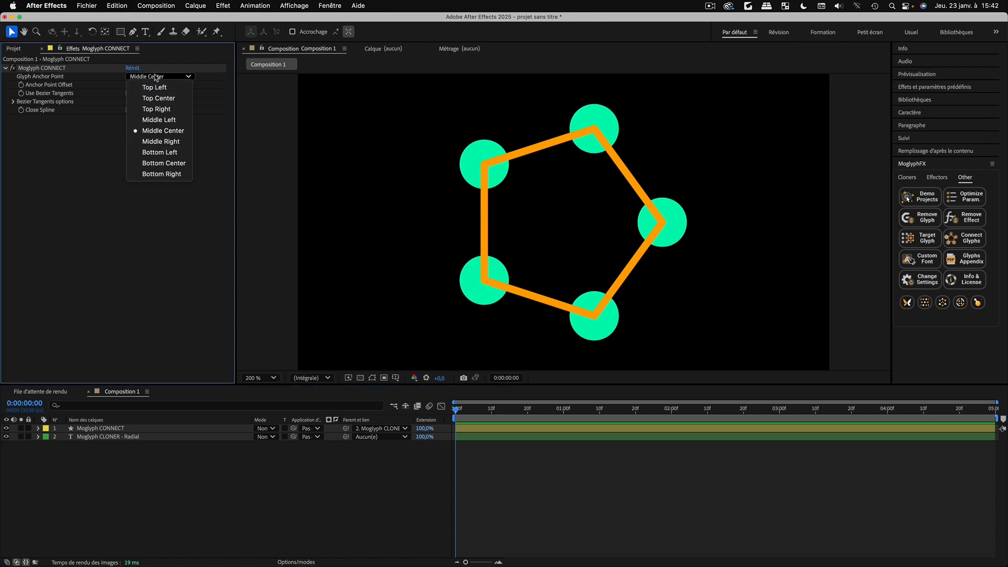
left_click(155, 87)
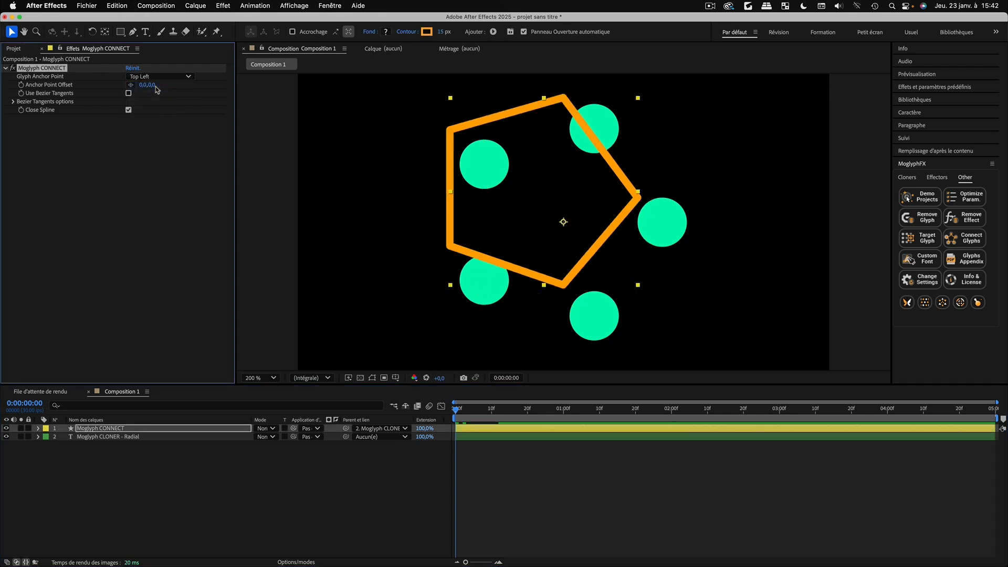
left_click(156, 77)
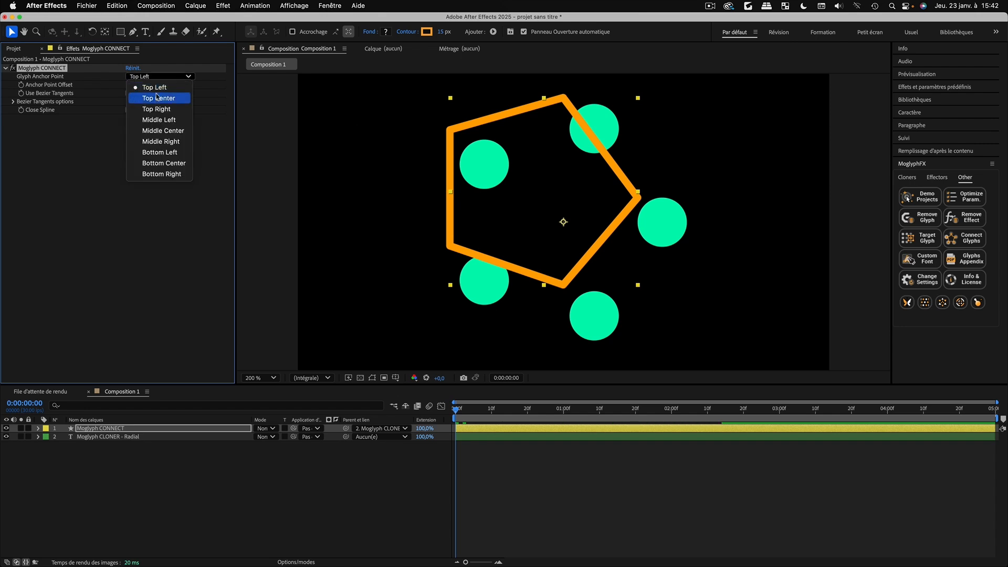
left_click(159, 97)
left_click(159, 76)
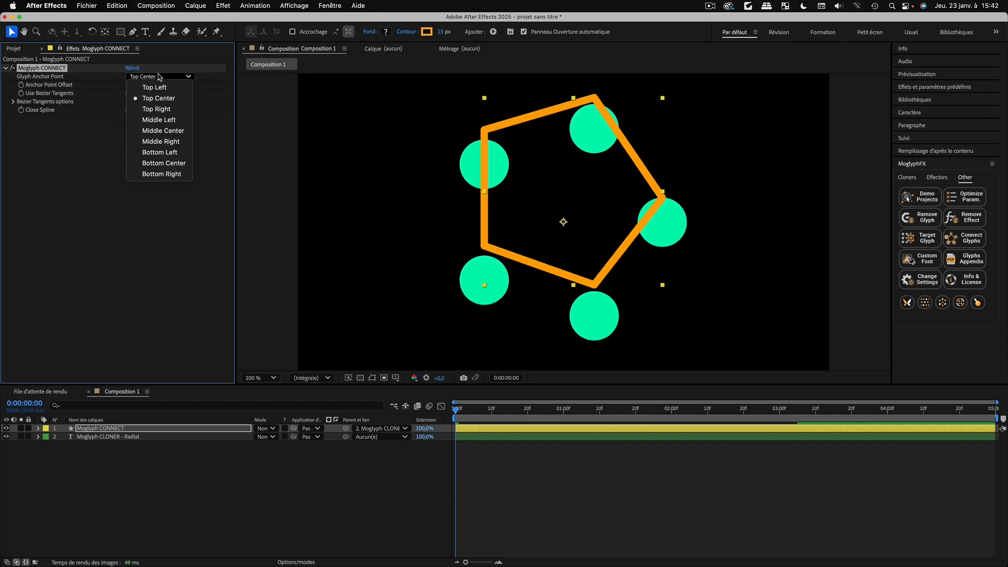
left_click(178, 175)
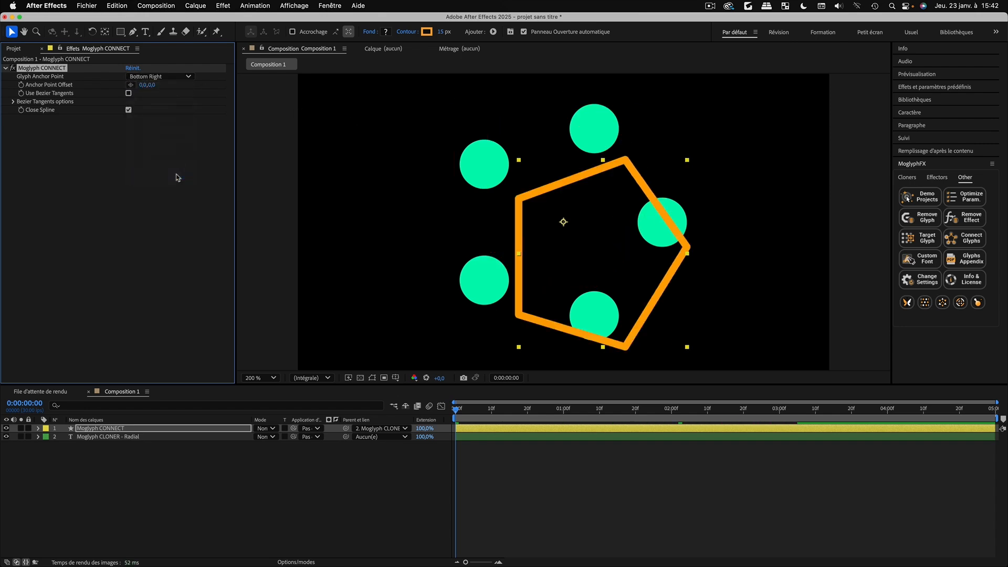
left_click(160, 77)
left_click(173, 163)
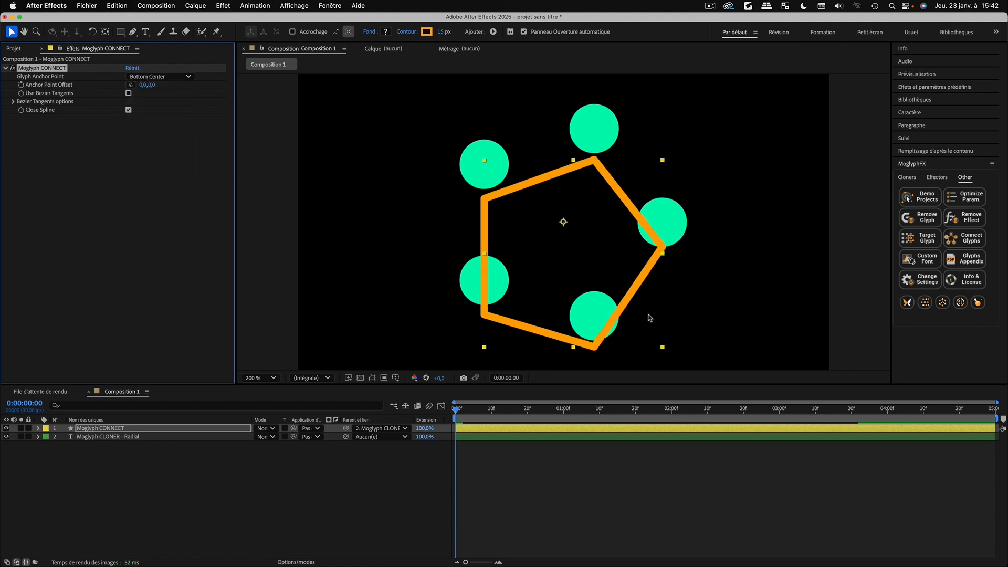
left_click(158, 78)
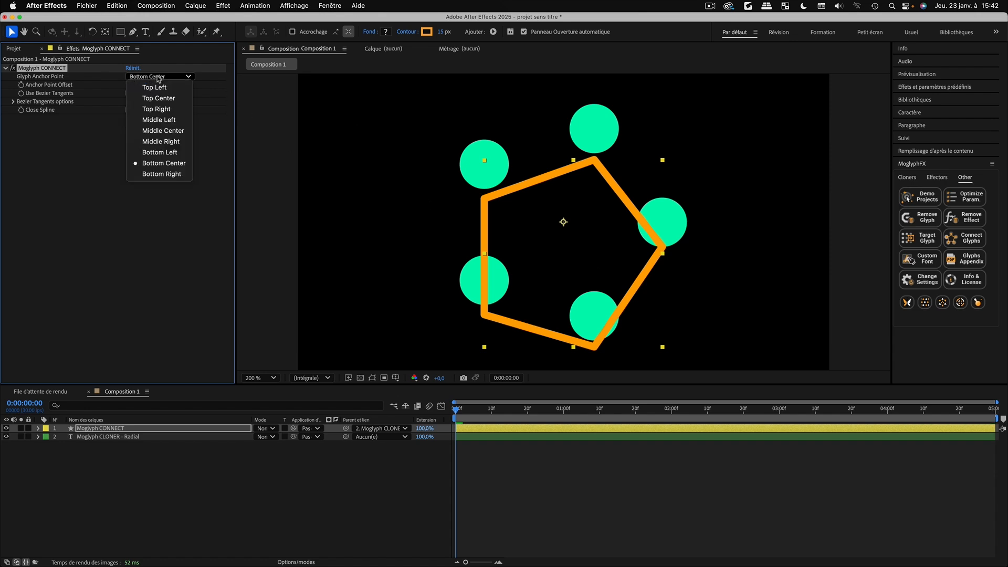
left_click(162, 130)
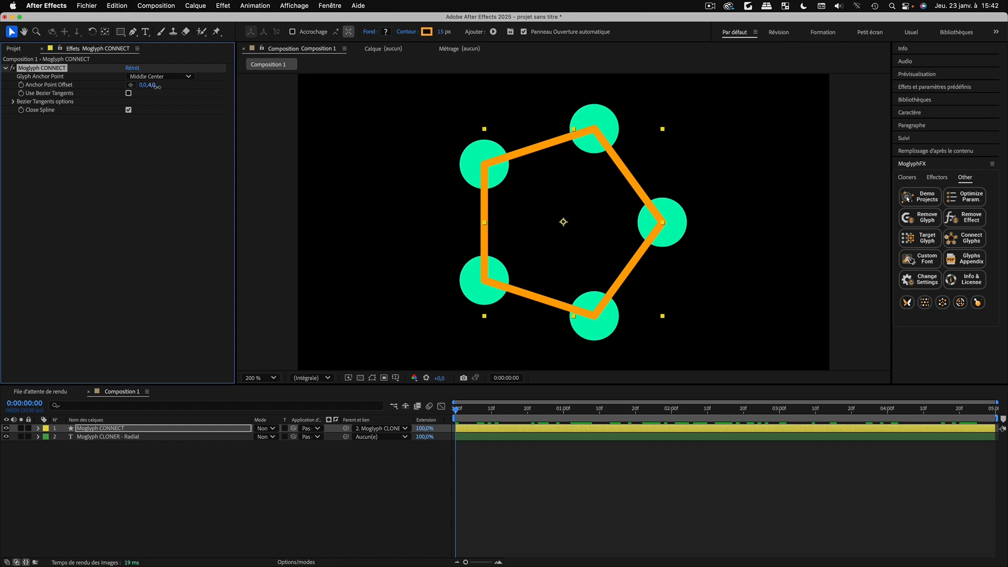
Try an Anchor Point Offset of 0,49 on Moglyph CONNECT and undo it
left_click_drag(156, 86, 178, 90)
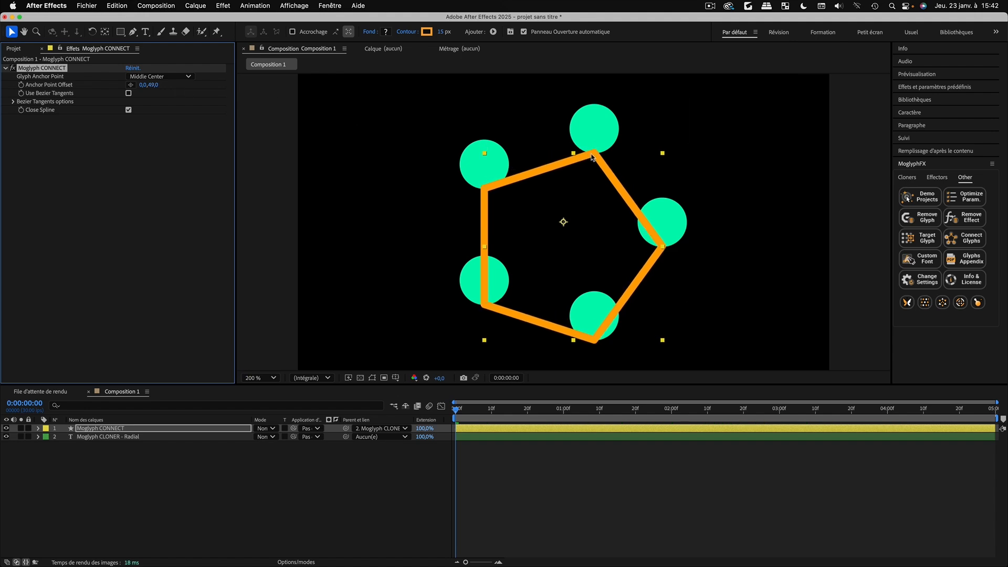
key("super+z")
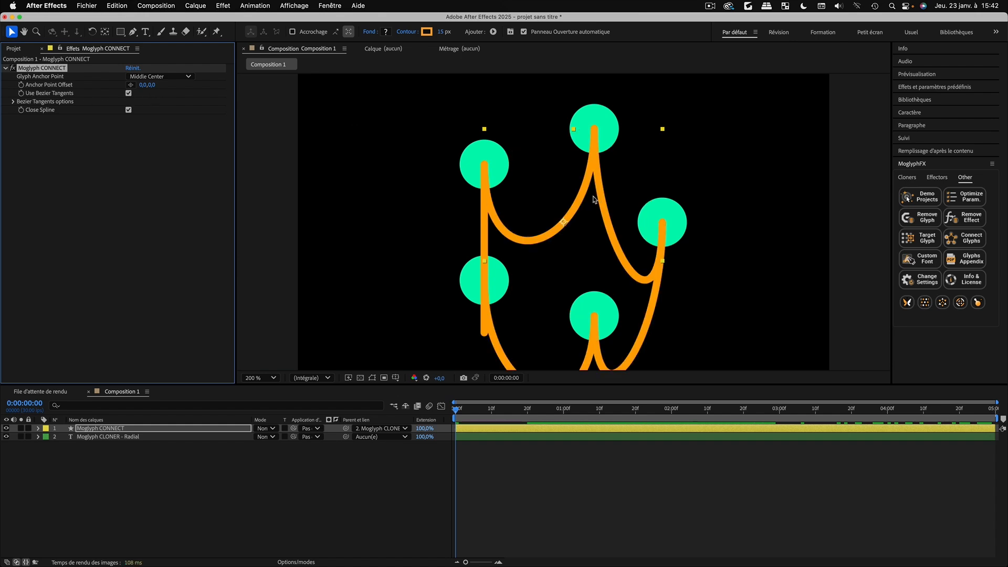
With Use Bezier Tangents turned on, set the Moglyph CONNECT stroke width to 10 px
key("comma")
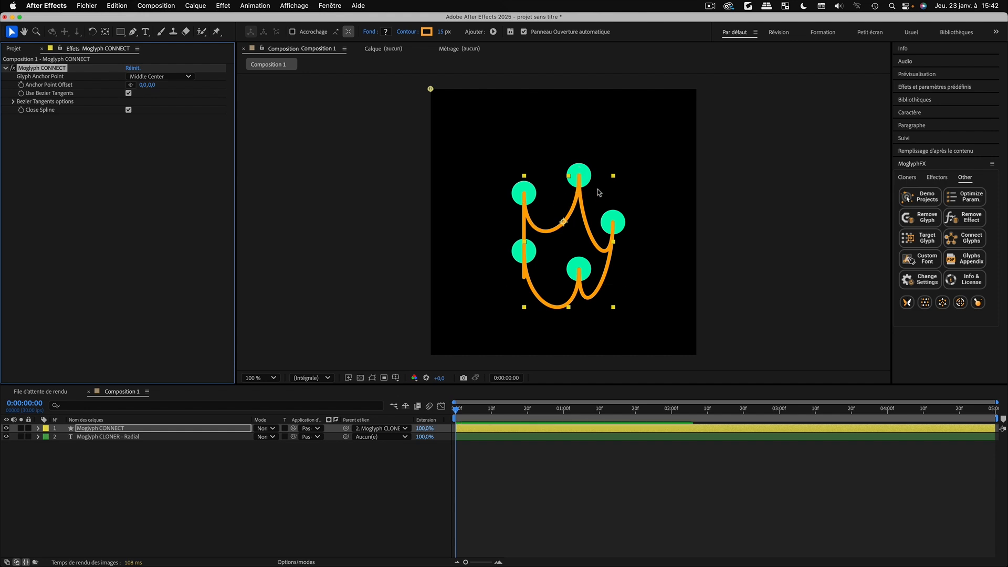
left_click(441, 32)
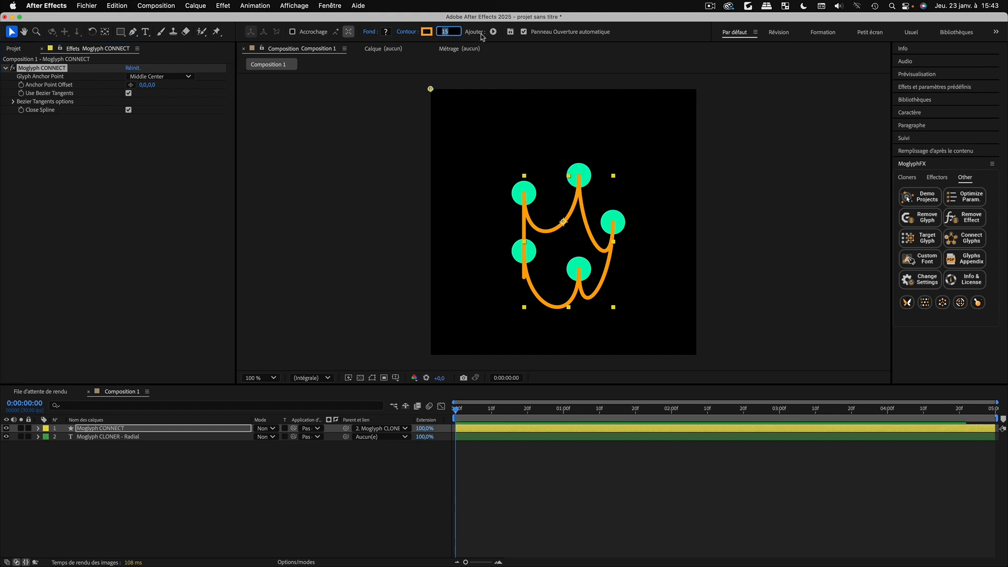
type("10")
key("Return")
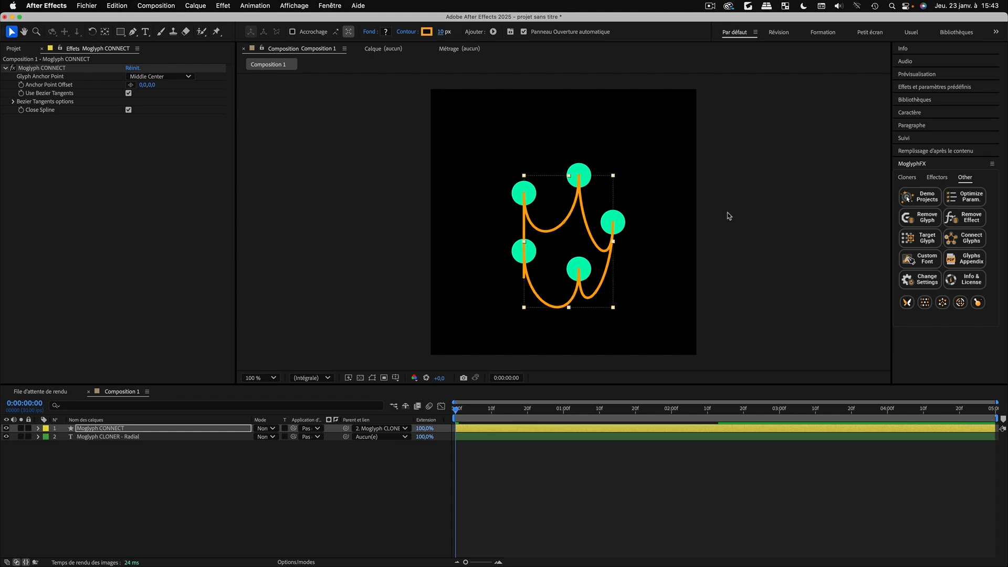
Move the Moglyph CONNECT layer below Moglyph CLONER - Radial in the layer stack
left_click(557, 228)
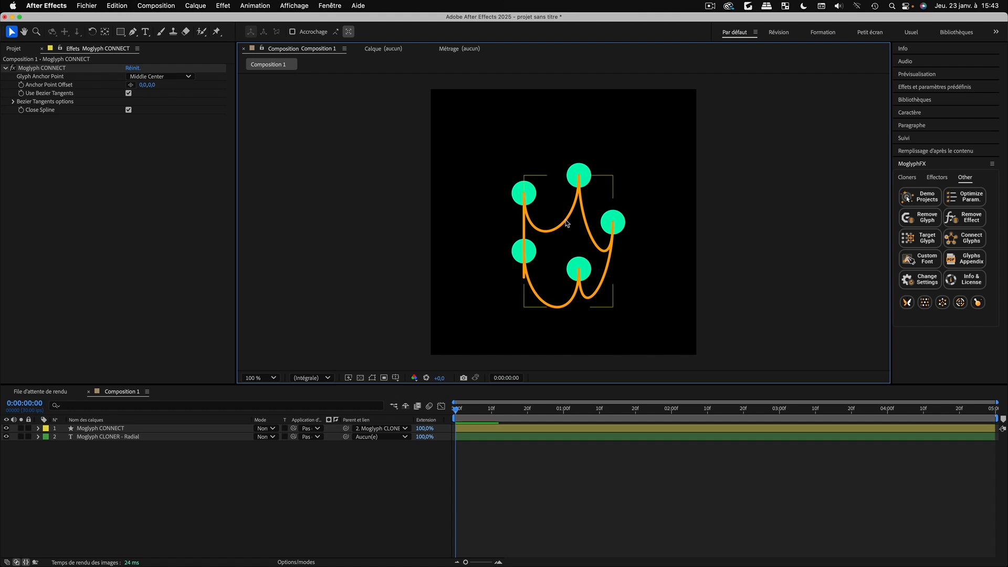
left_click(87, 429)
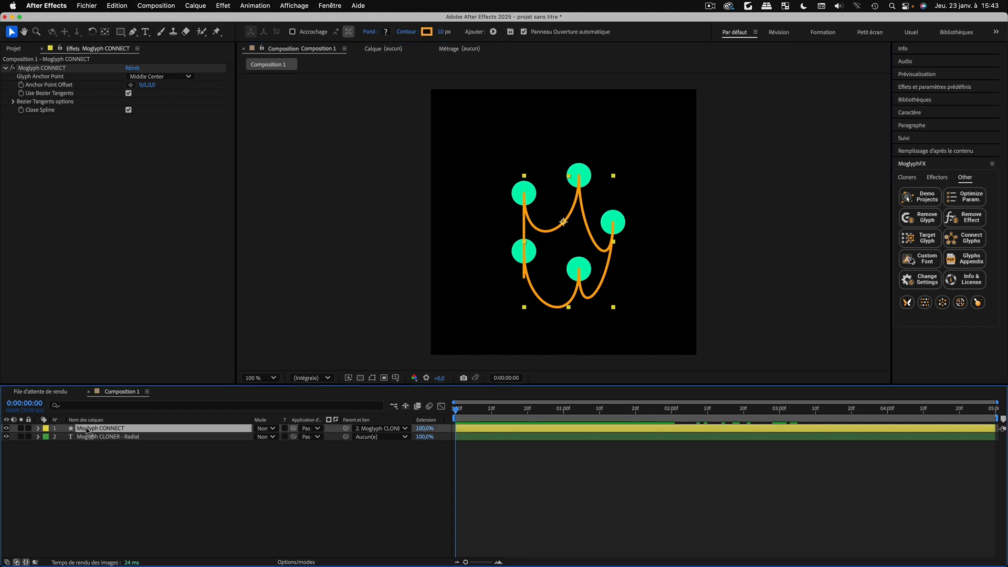
left_click_drag(87, 431, 95, 445)
left_click(95, 447)
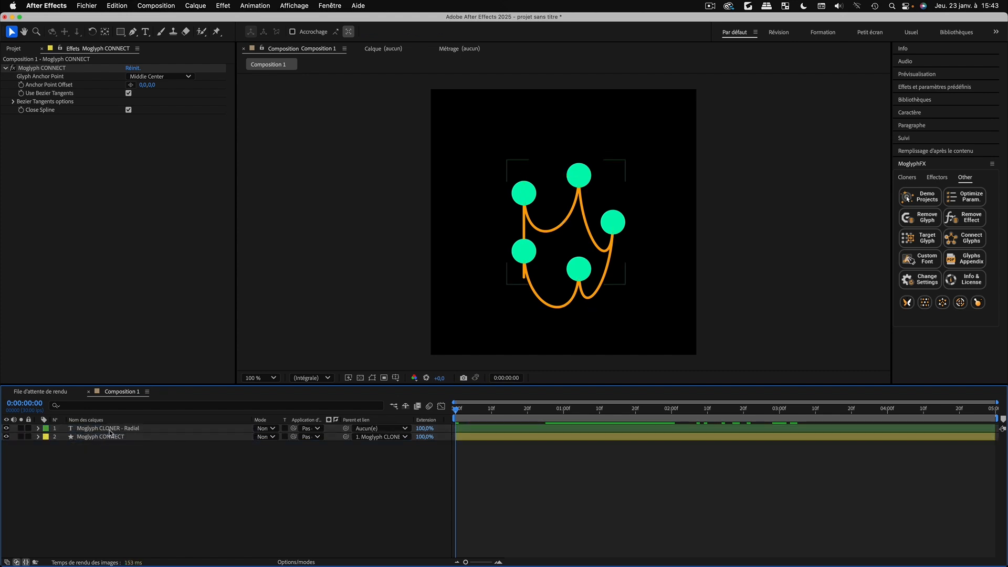
Add a Formula effector to the Moglyph CLONER - Radial layer and preview the animation, returning to the first frame
left_click(110, 430)
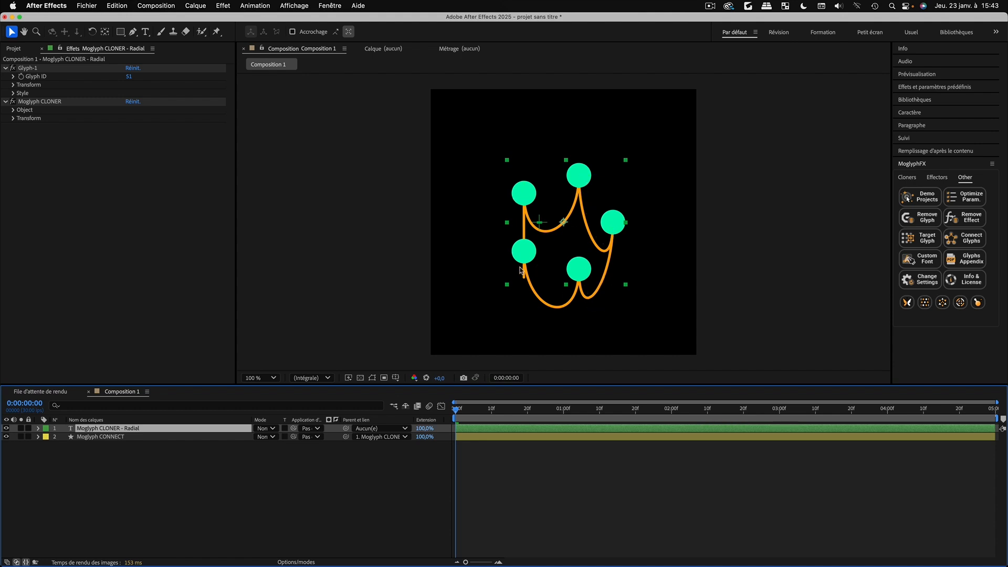
left_click(281, 487)
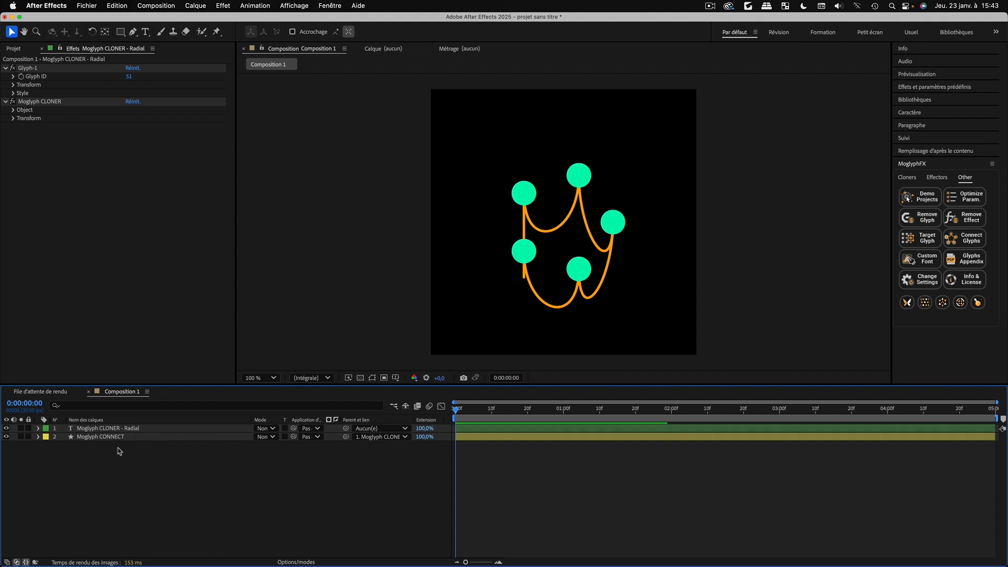
left_click(88, 431)
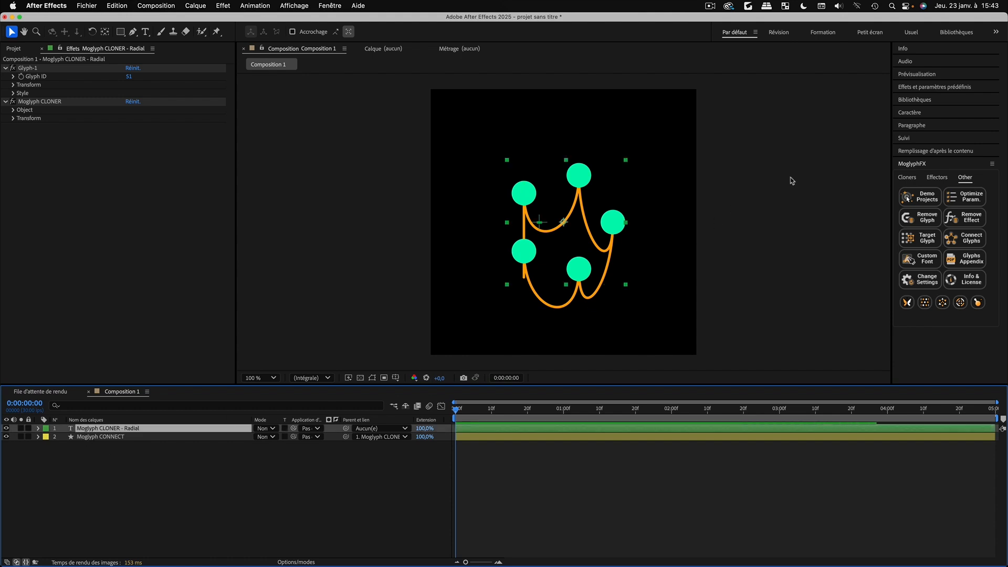
left_click(938, 178)
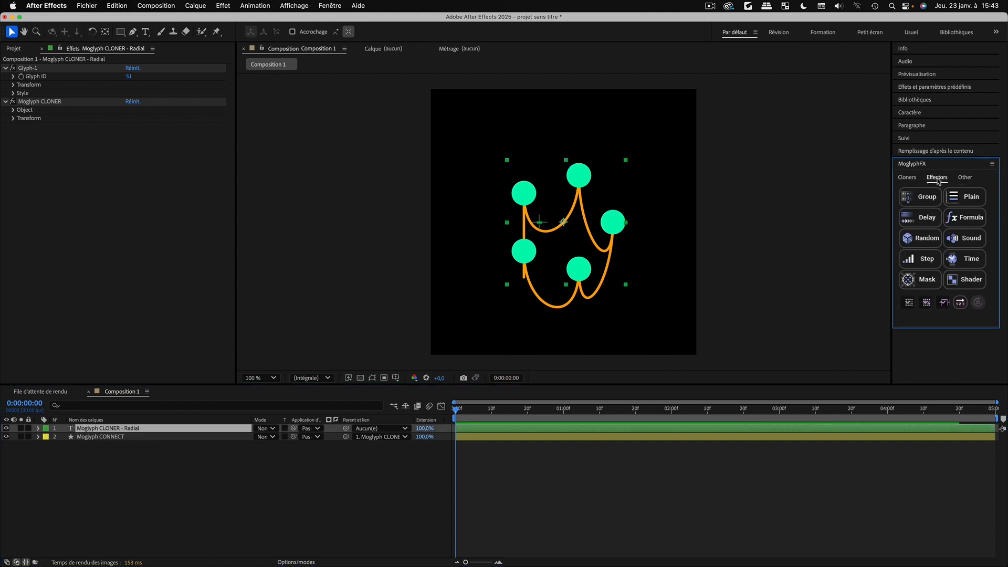
left_click(969, 221)
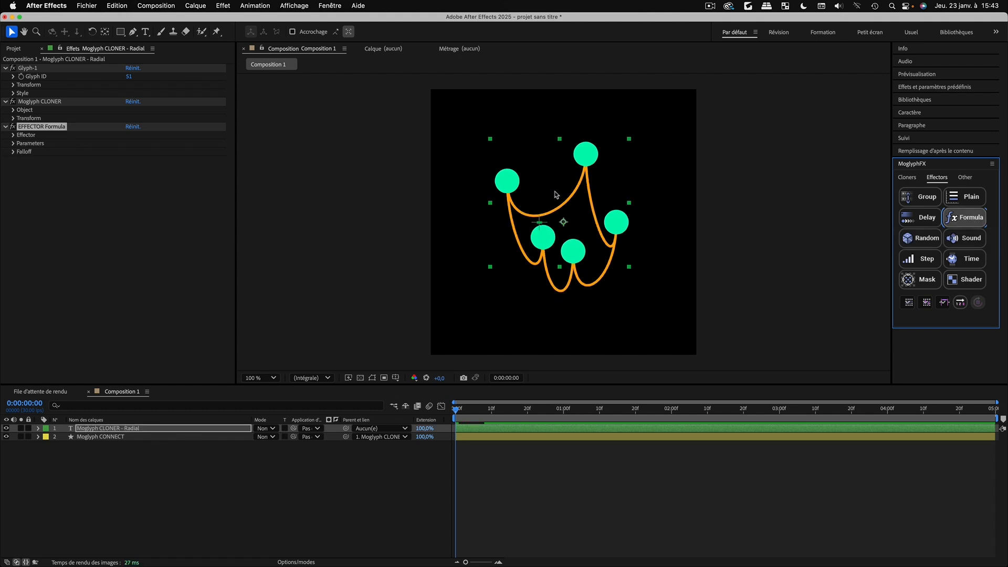
left_click(513, 478)
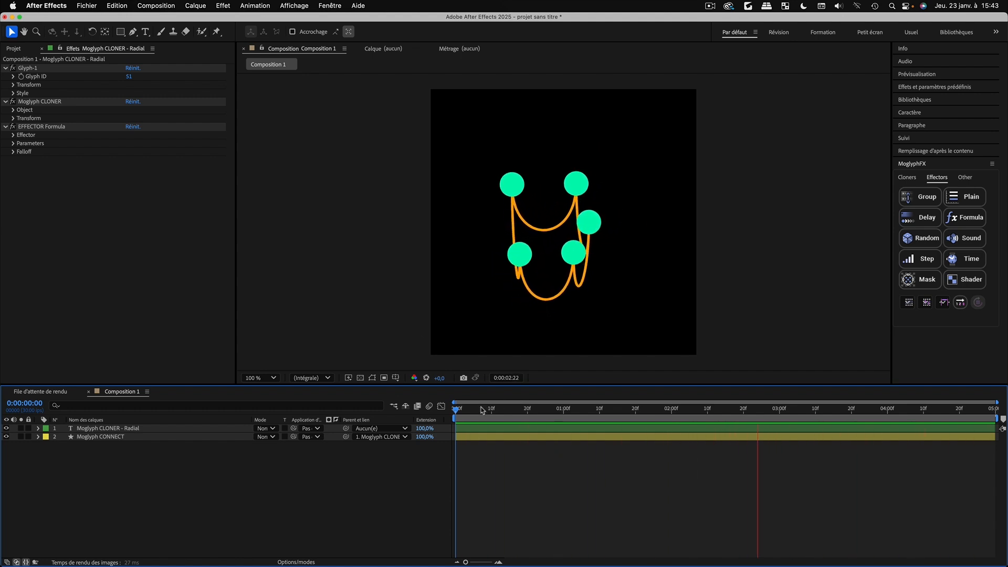
left_click_drag(483, 410, 441, 404)
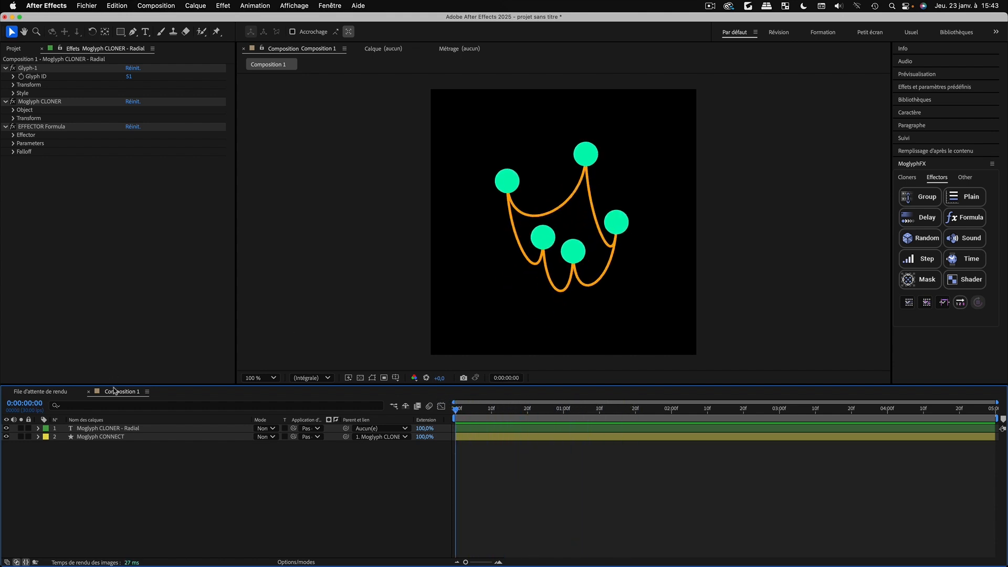
Expand the Bezier Tangents options of the Moglyph CONNECT effect
left_click(86, 437)
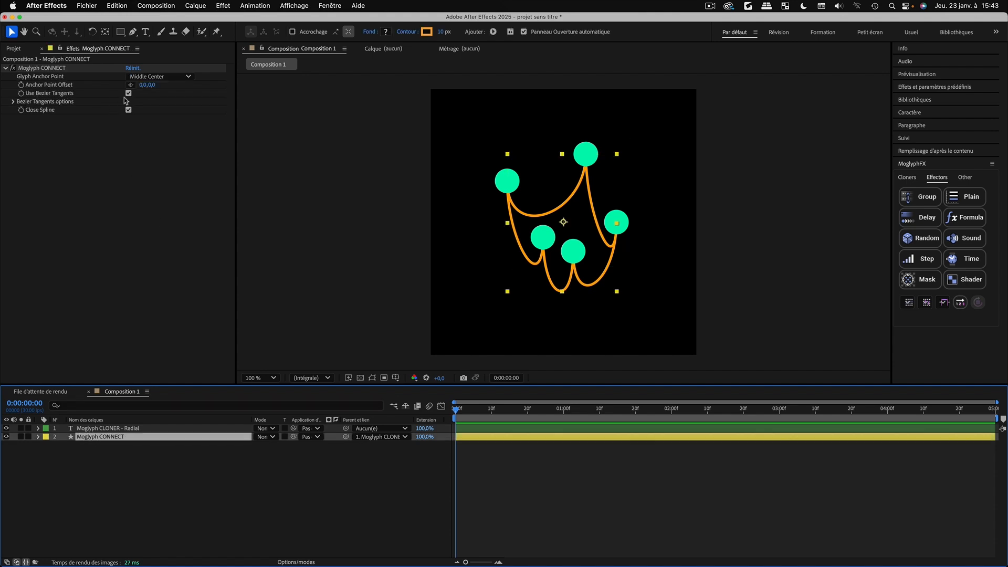
left_click(13, 102)
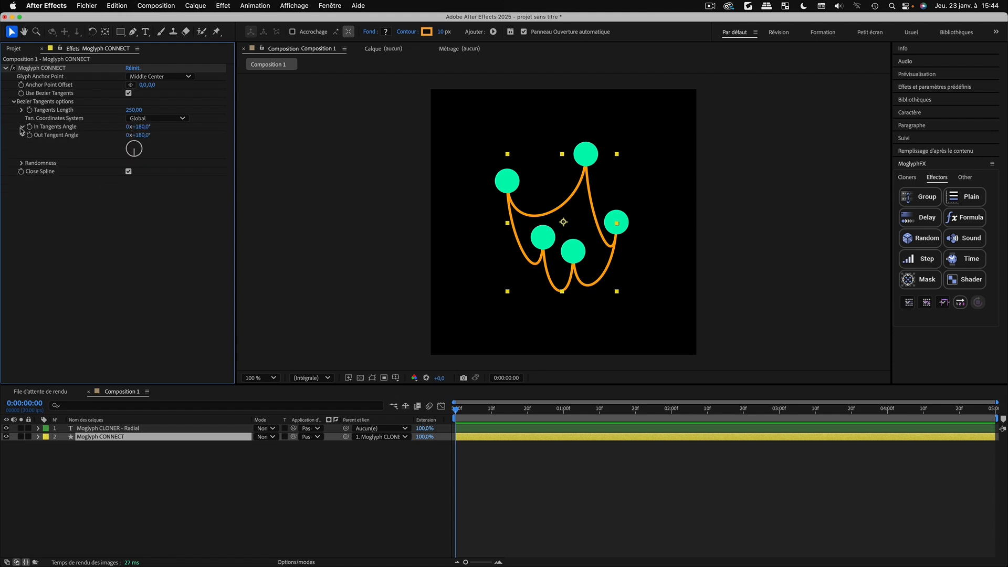
Try a different Tangents Length on the Moglyph CONNECT effect and undo the change
left_click(21, 127)
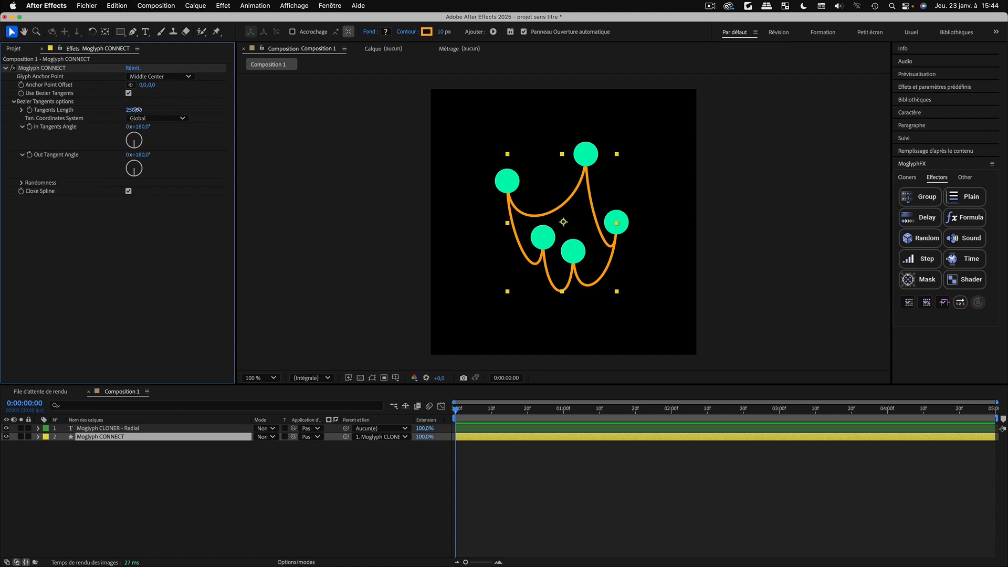
mouse_move(135, 110)
left_mouse_down()
mouse_move(121, 111)
mouse_move(144, 111)
mouse_move(129, 112)
left_mouse_up()
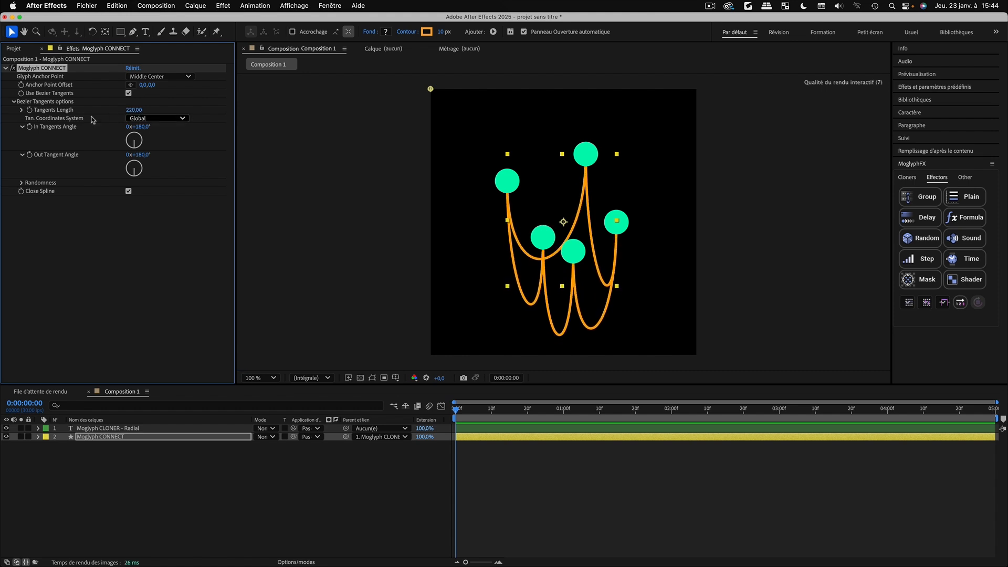
key("super+z")
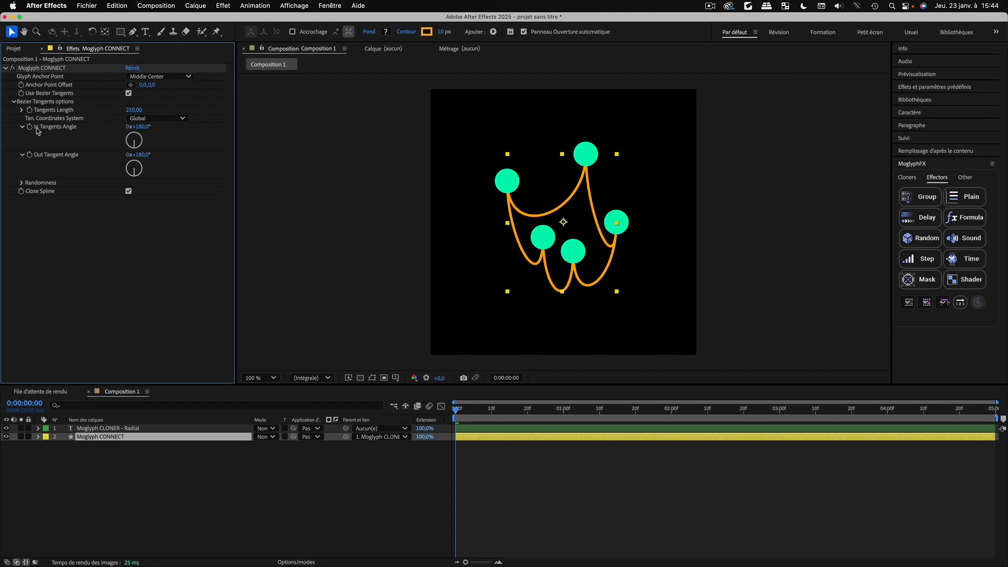
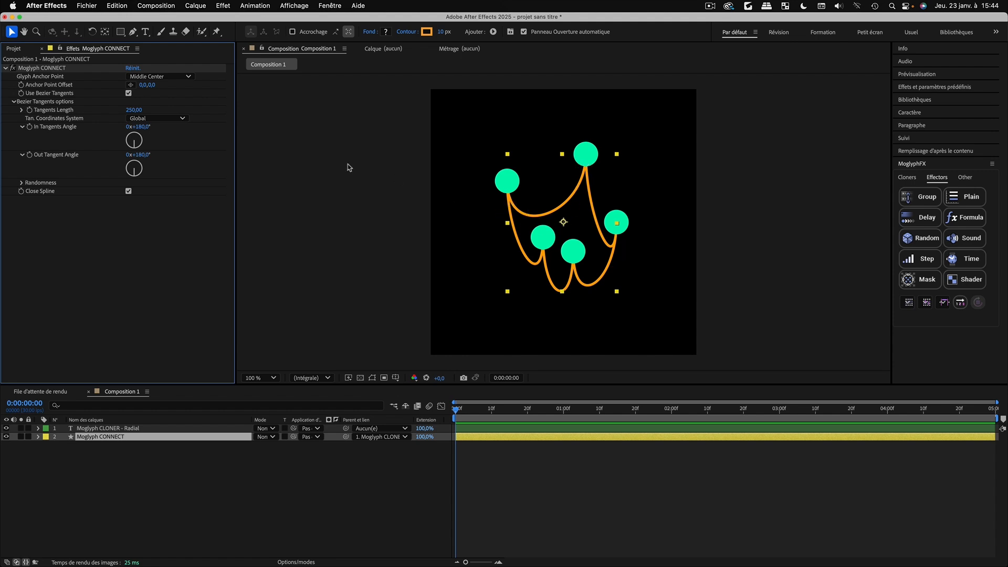
Set the Moglyph CONNECT effect's In Tangents Angle to 90° and its Out Tangent Angle to 270°
left_click_drag(142, 127, 143, 156)
left_click(143, 127)
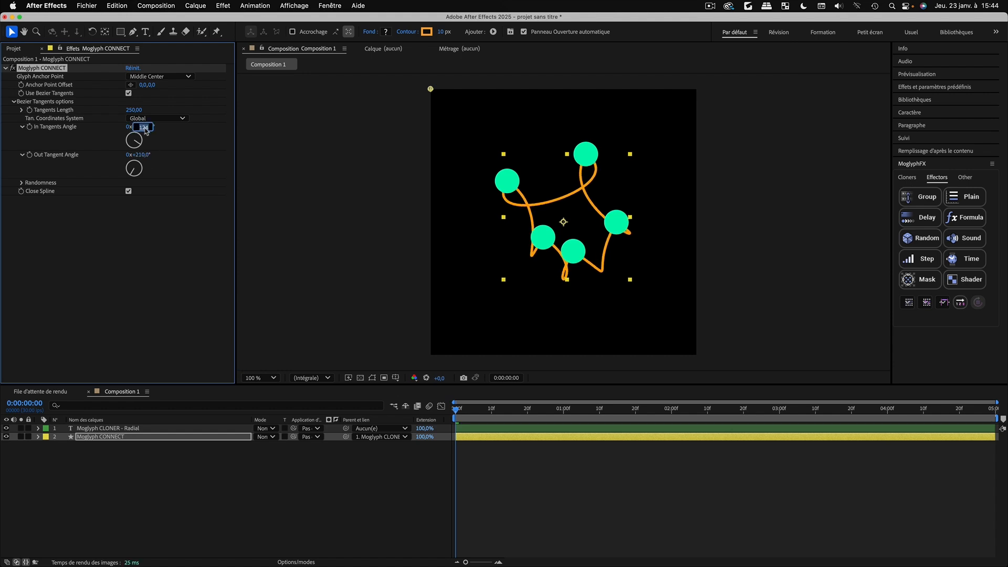
type("90")
key("Tab")
type("2")
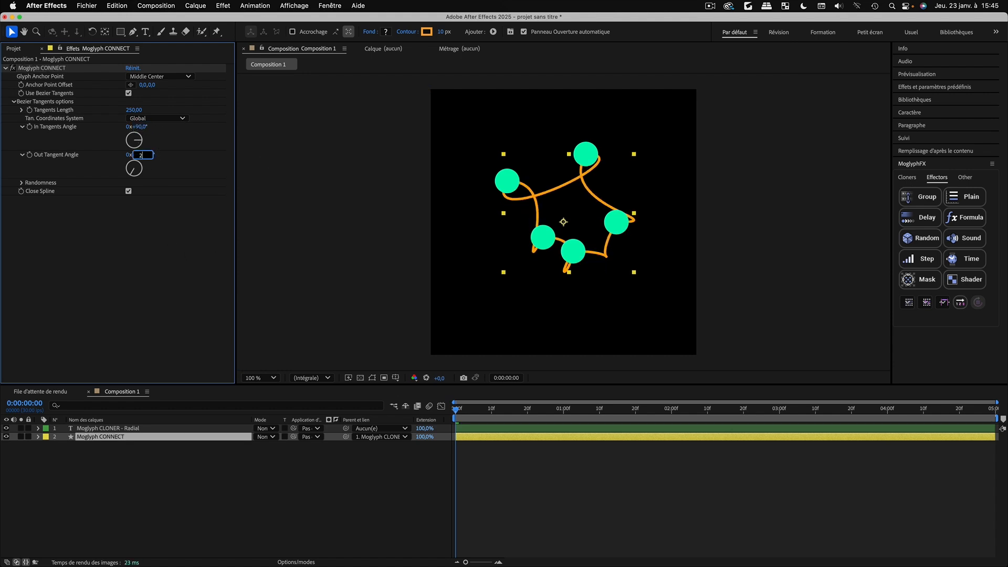
key("Return")
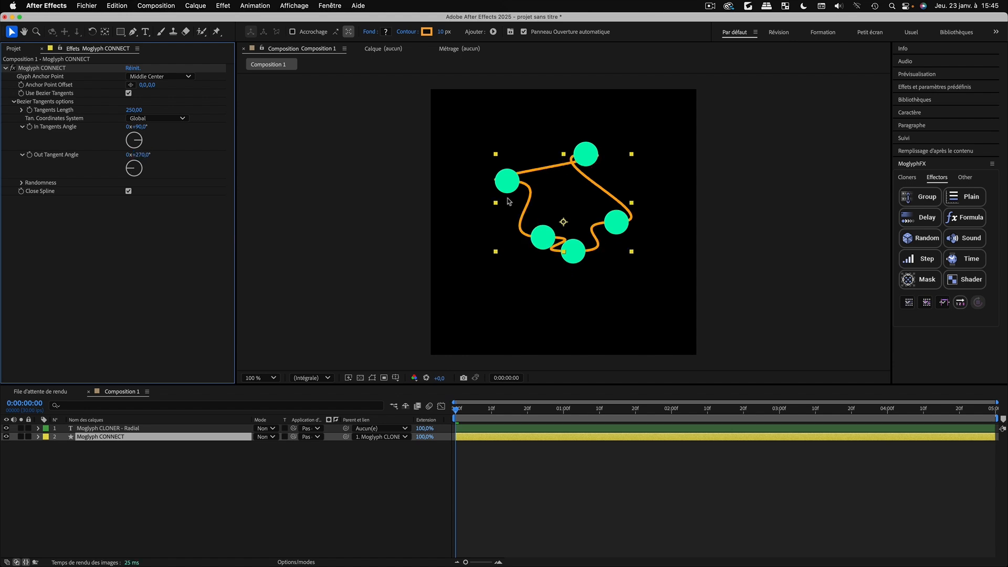
Play and scrub through the animation to examine the connecting spline while trying another Tangents Length
left_click_drag(464, 411, 518, 415)
key("space")
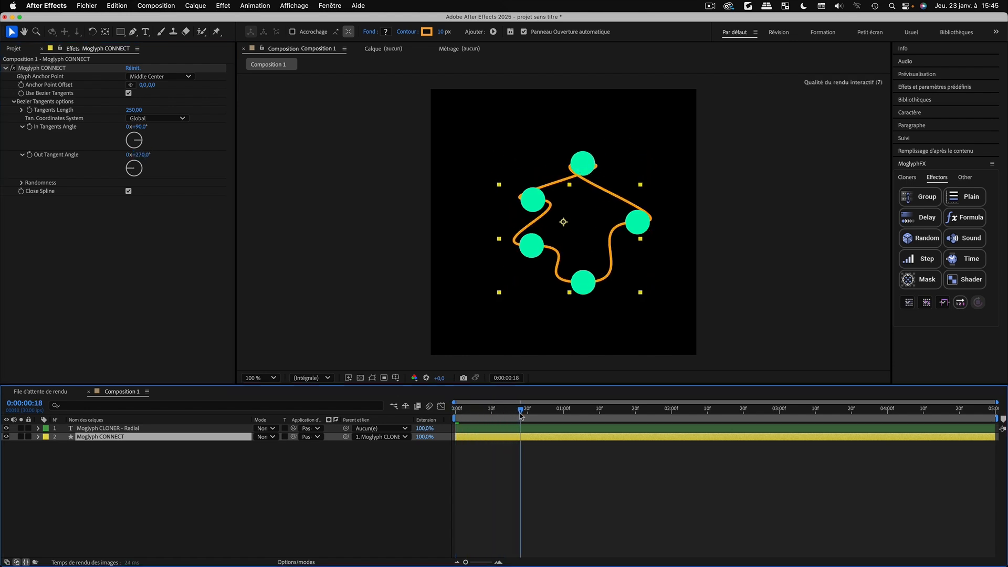
key("space")
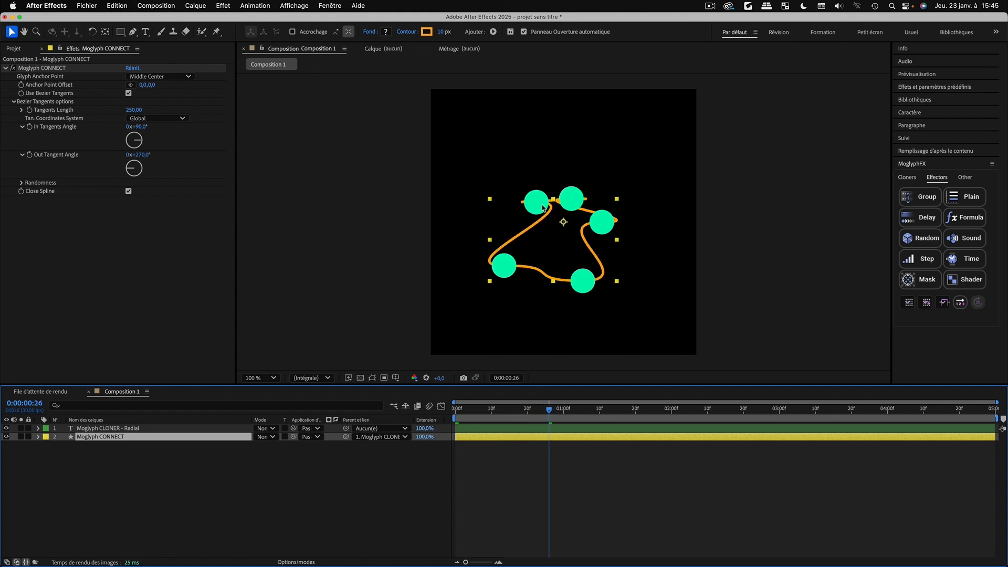
left_click_drag(550, 412, 596, 412)
left_click_drag(134, 112, 163, 110)
left_click_drag(598, 413, 538, 411)
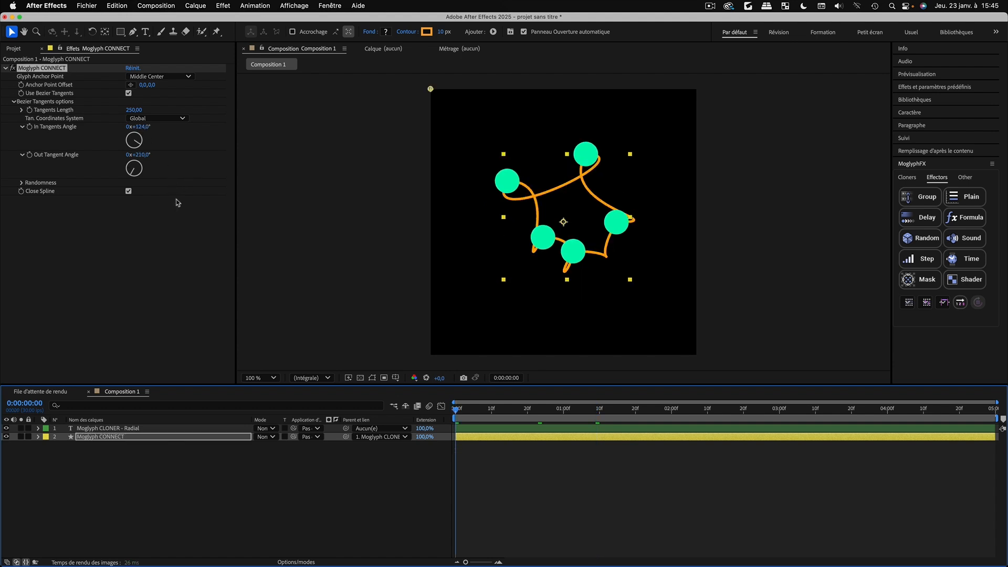
Undo the recent tangent length and angle changes on the connecting spline
left_click_drag(177, 200, 174, 172)
left_click_drag(137, 134, 146, 131)
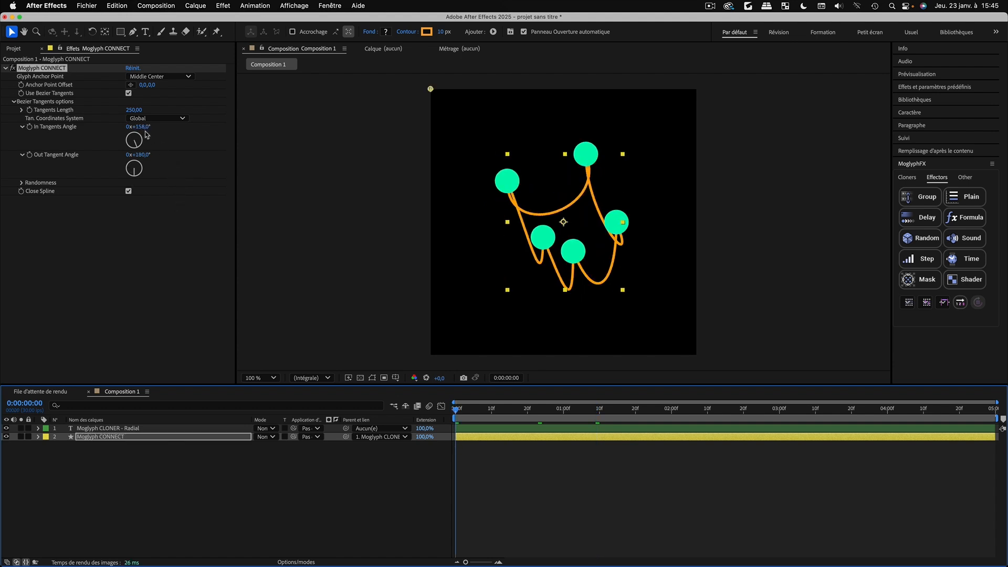
key("super+z")
key("super+z")
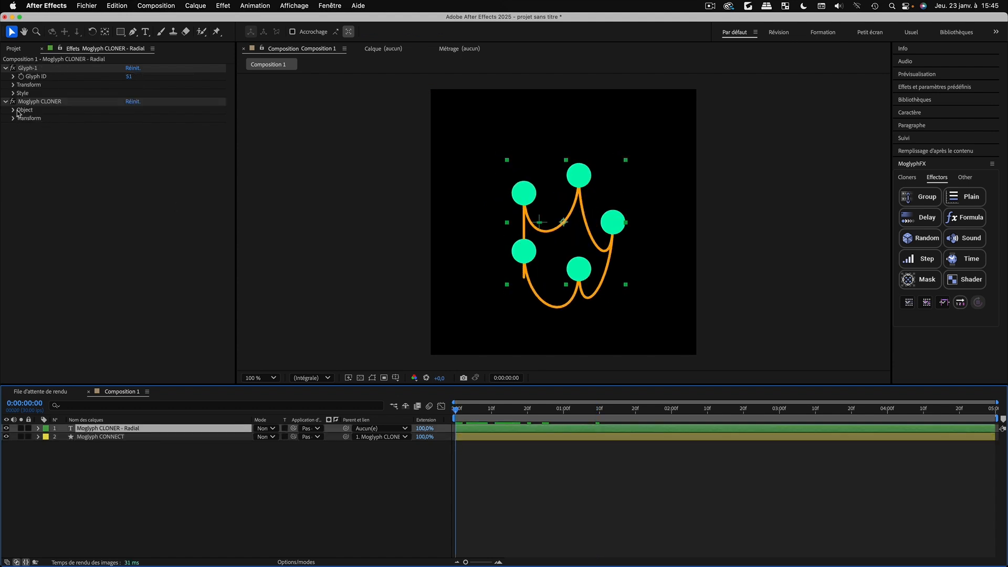
Set the tangent coordinates system of the Moglyph CONNECT layer to Local and scrub to the start of the timeline
left_click(99, 436)
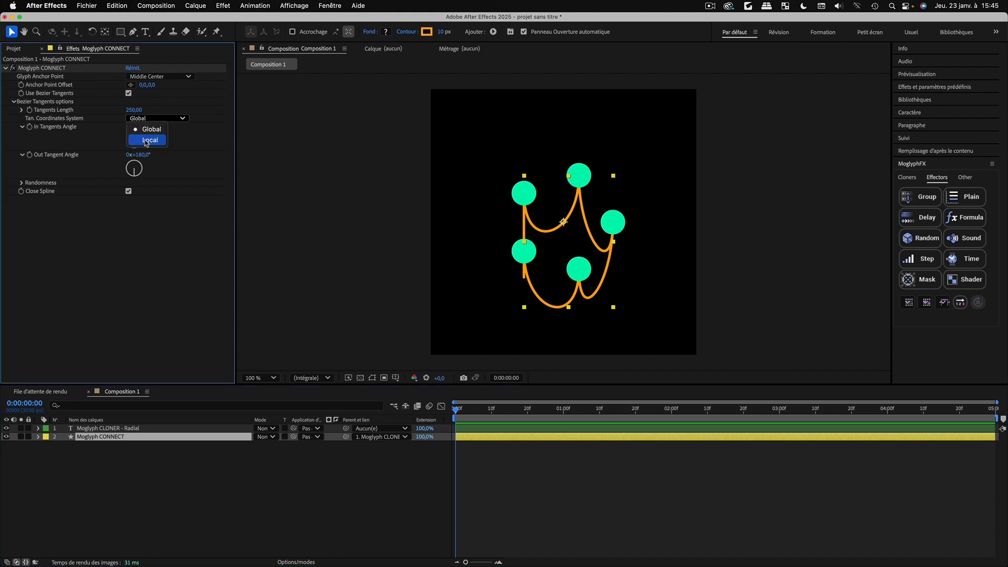
left_click(148, 140)
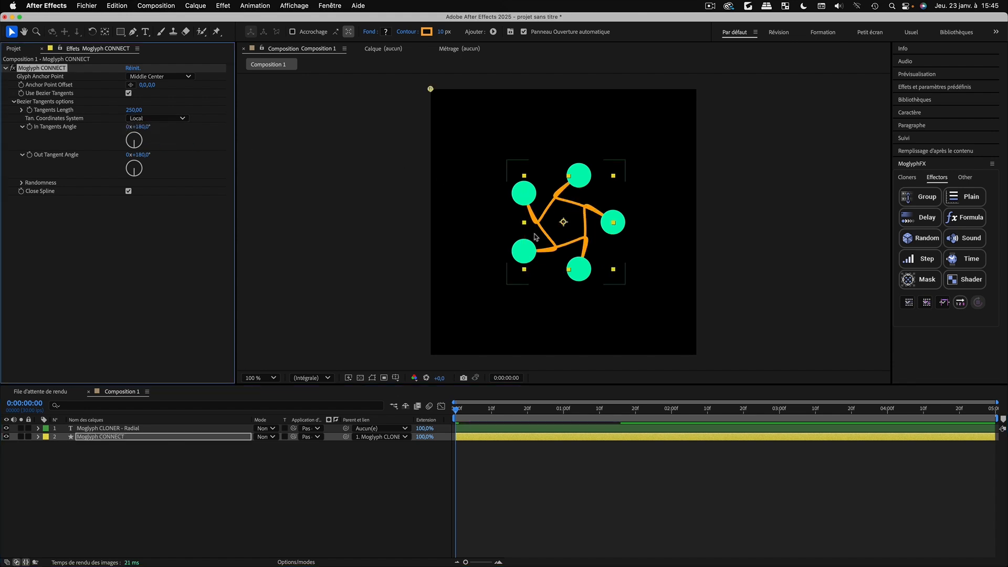
left_click_drag(476, 415, 367, 404)
Add a Formula effector to the Moglyph CLONER - Radial layer
left_click(117, 429)
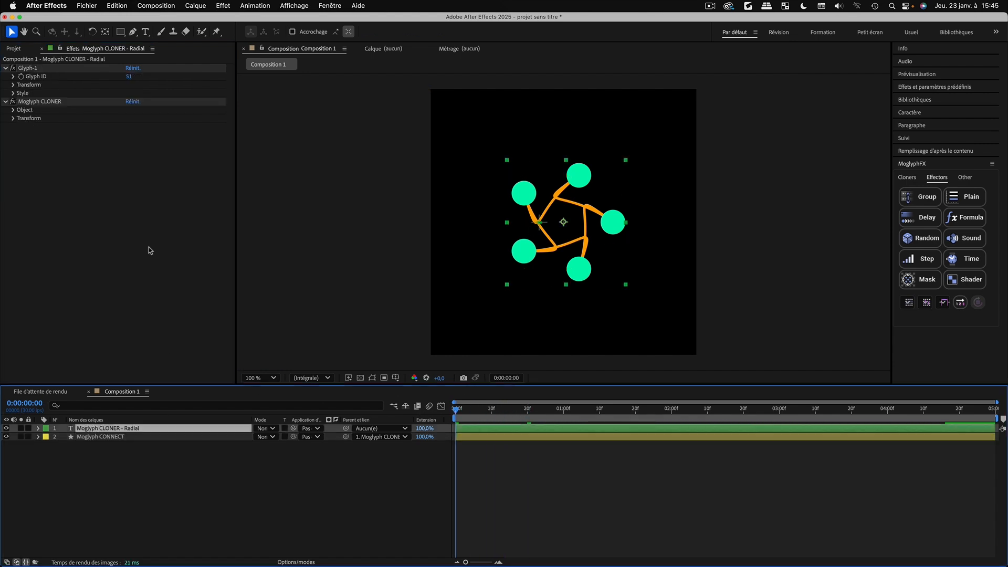
left_click(135, 483)
left_click(98, 429)
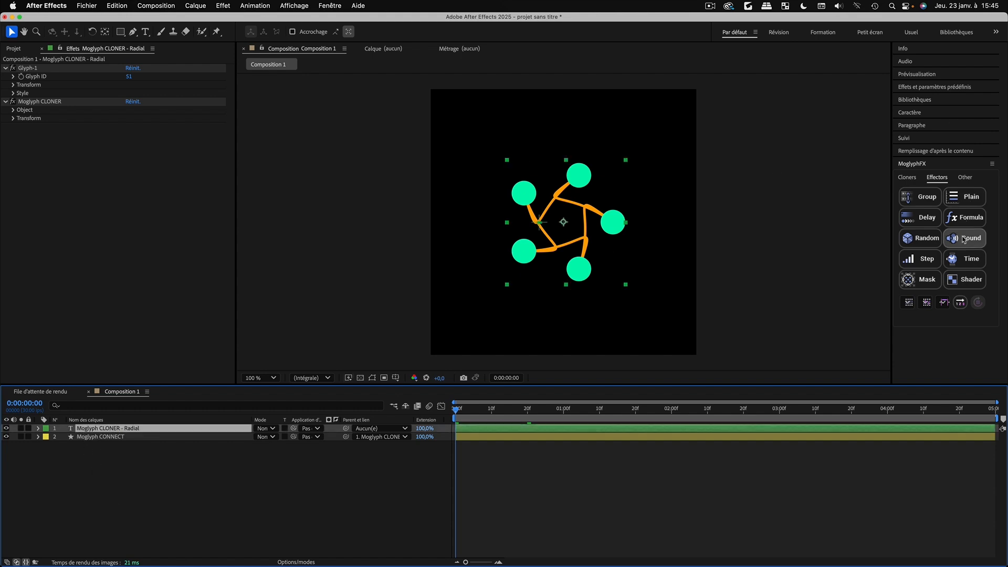
left_click(969, 221)
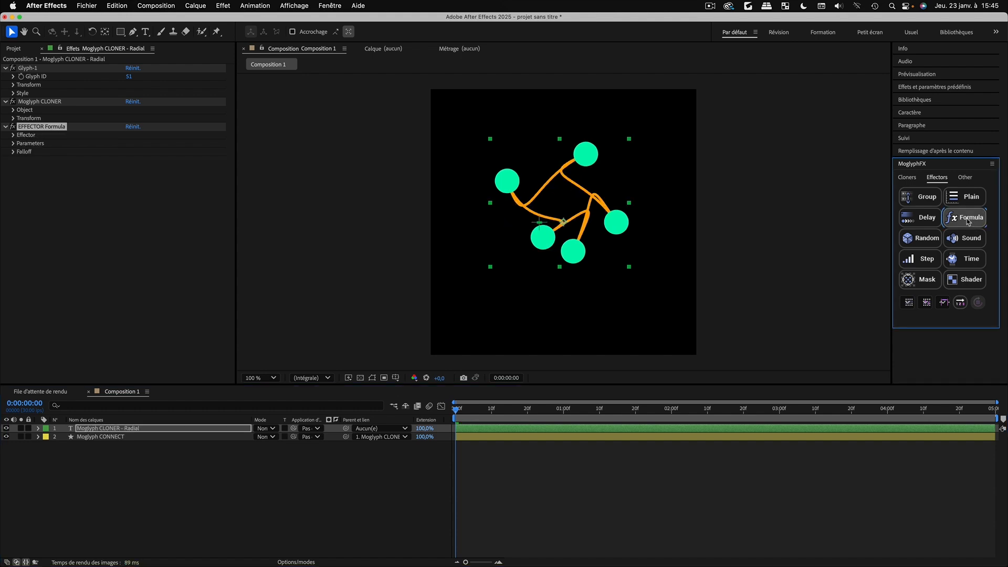
Play the animation to examine how the local tangents follow the clones moved by the Formula effector
left_click(447, 384)
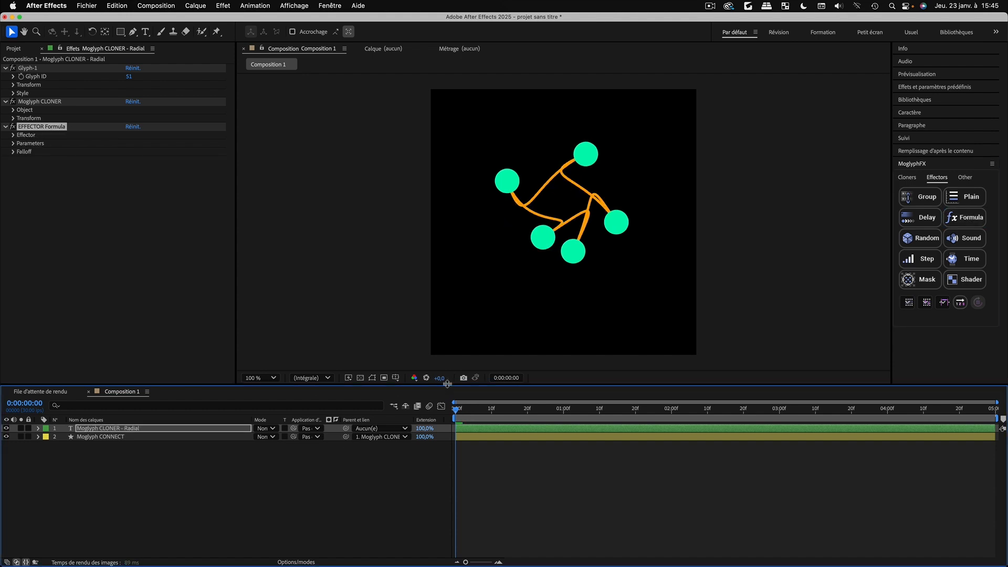
key("space")
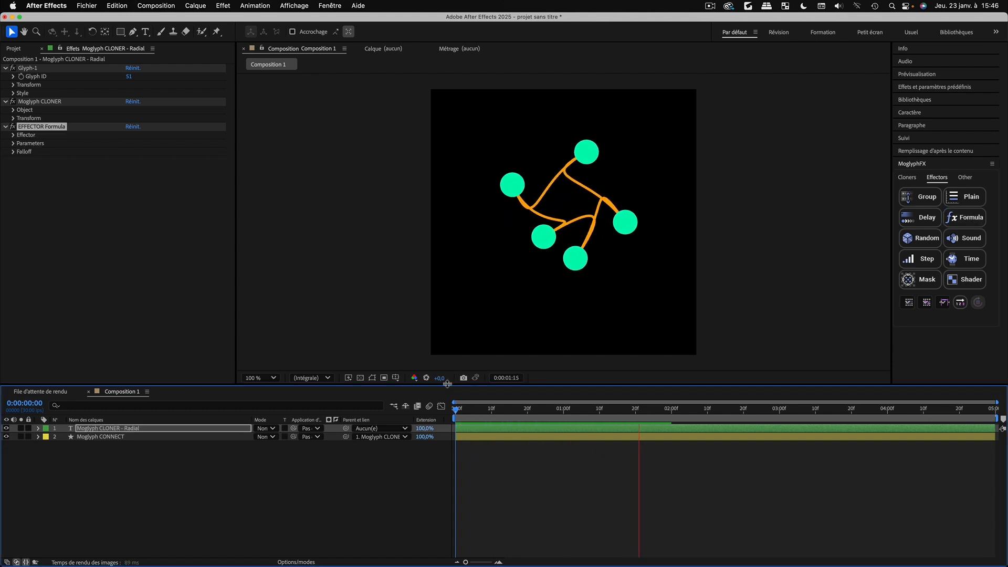
key("space")
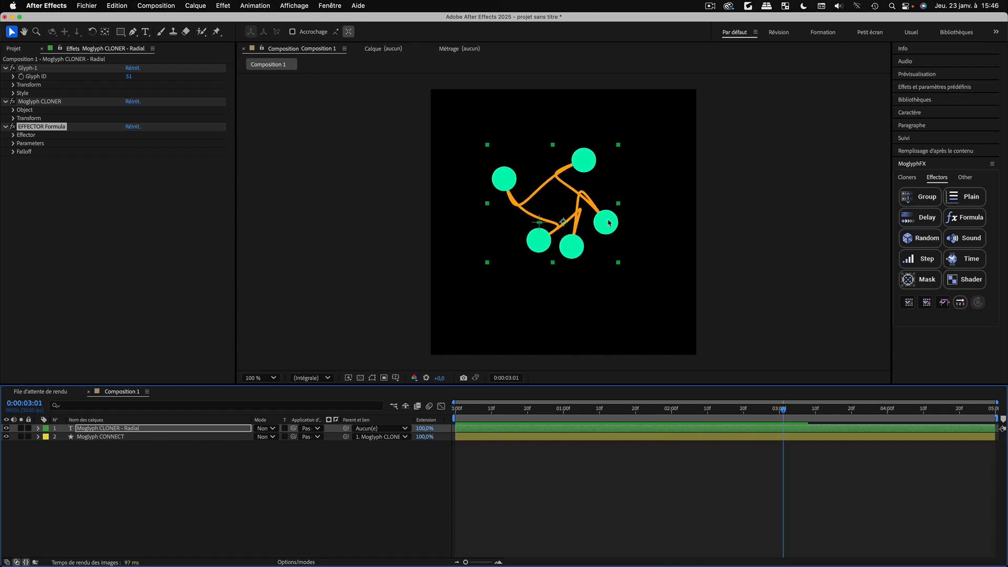
On the Moglyph CONNECT layer, set In Tangents Angle to 140°, Tangents Length to 180 and Out Tangent Angle to about 141°
left_click(92, 437)
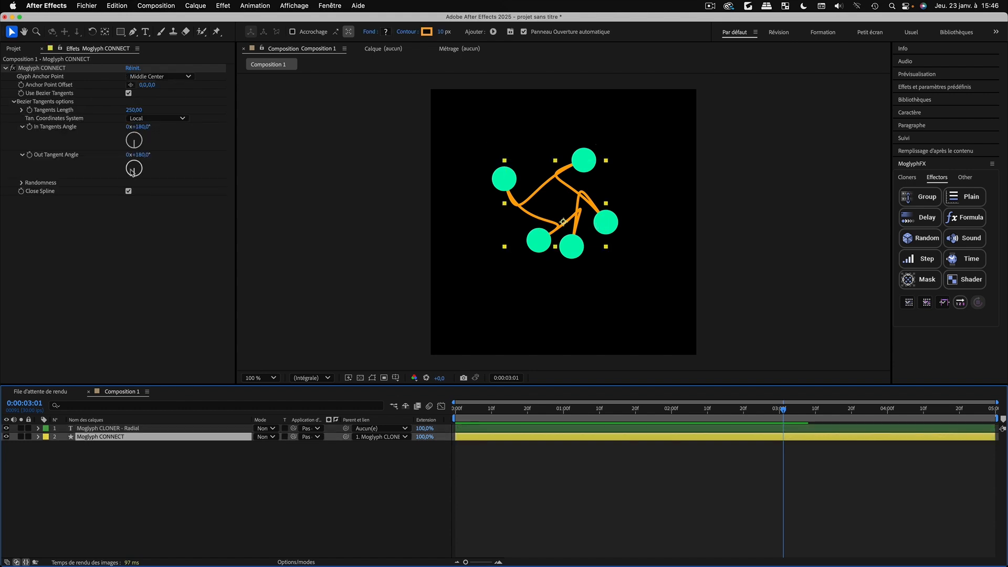
mouse_move(140, 128)
left_mouse_down()
mouse_move(189, 128)
mouse_move(134, 131)
mouse_move(150, 143)
left_mouse_up()
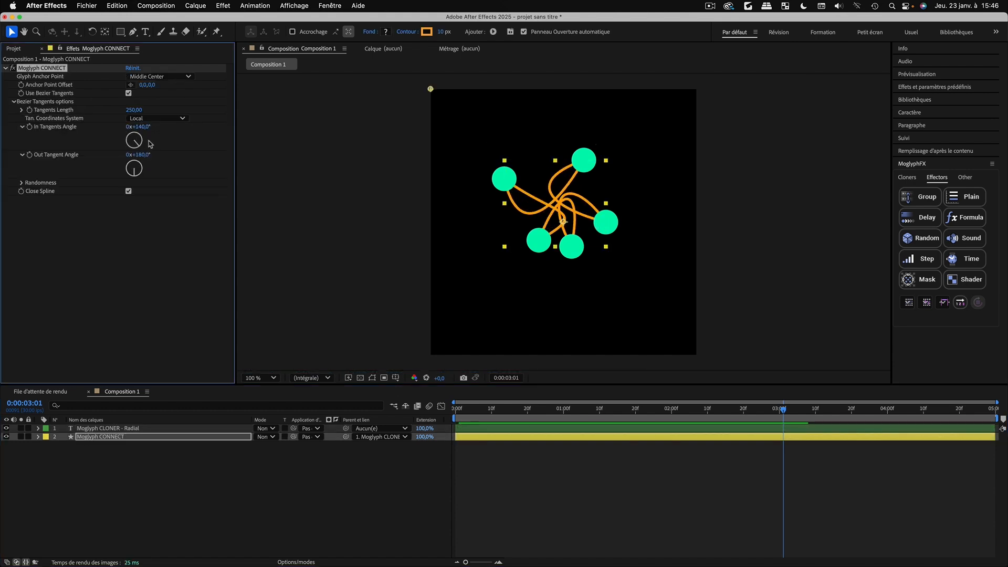
mouse_move(134, 109)
left_mouse_down()
mouse_move(122, 111)
mouse_move(132, 110)
left_mouse_up()
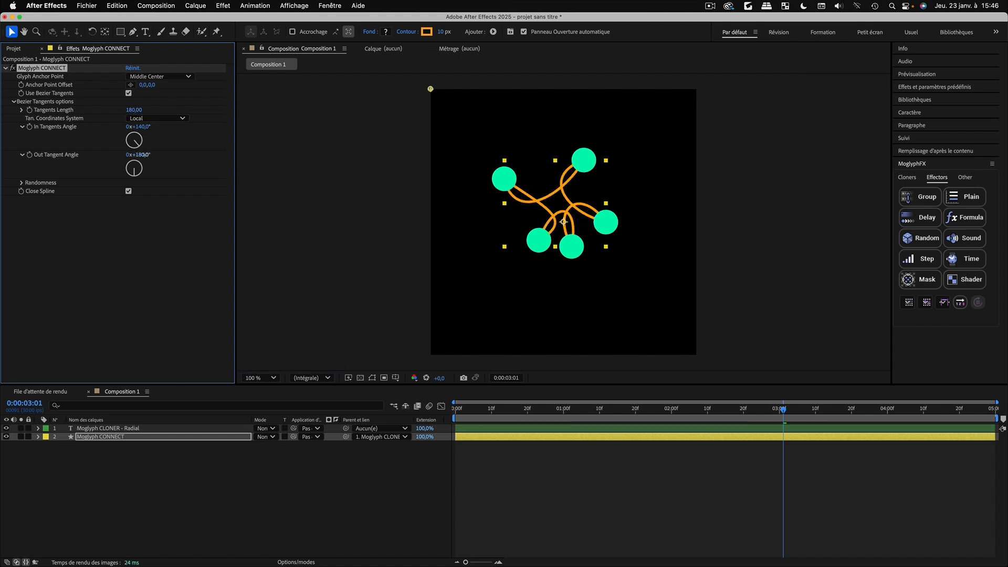
left_click_drag(139, 155, 129, 155)
Disable the Formula effector on the Moglyph CLONER - Radial layer
left_click(97, 429)
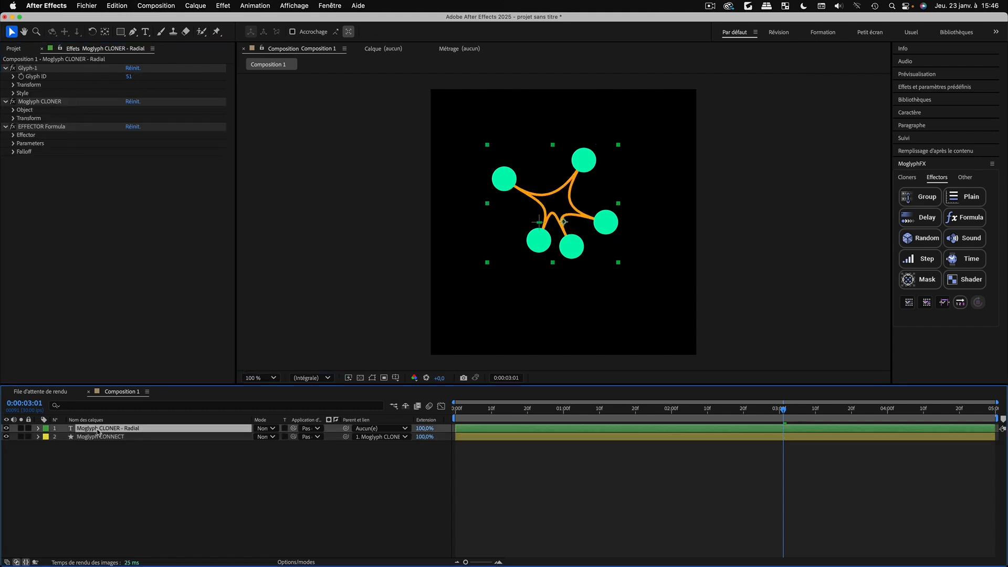
left_click(12, 127)
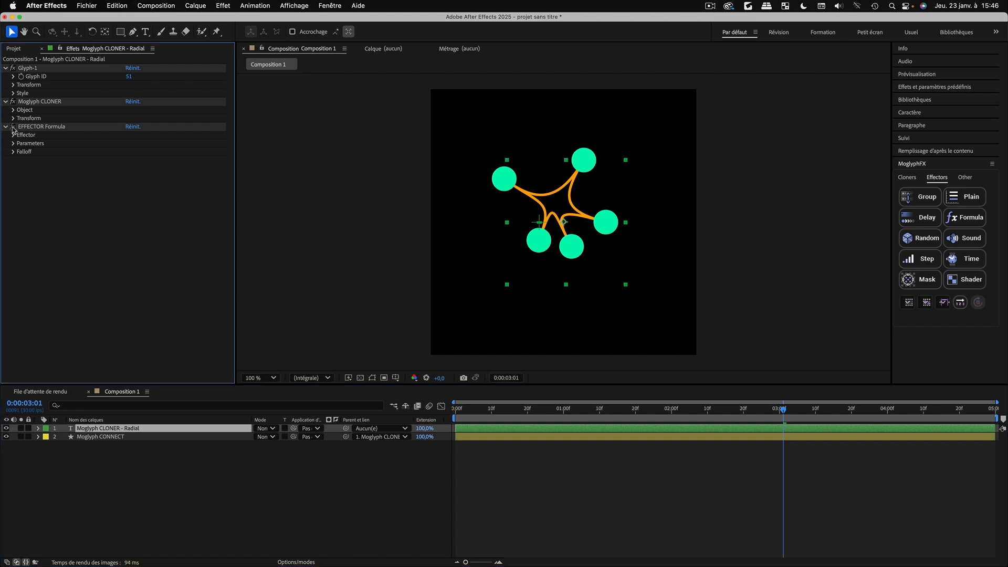
left_click(94, 506)
Shape the connecting spline into outward petals with In Tangents Angle -57°, Out Tangent Angle 354° and Tangents Length 300
left_click(88, 438)
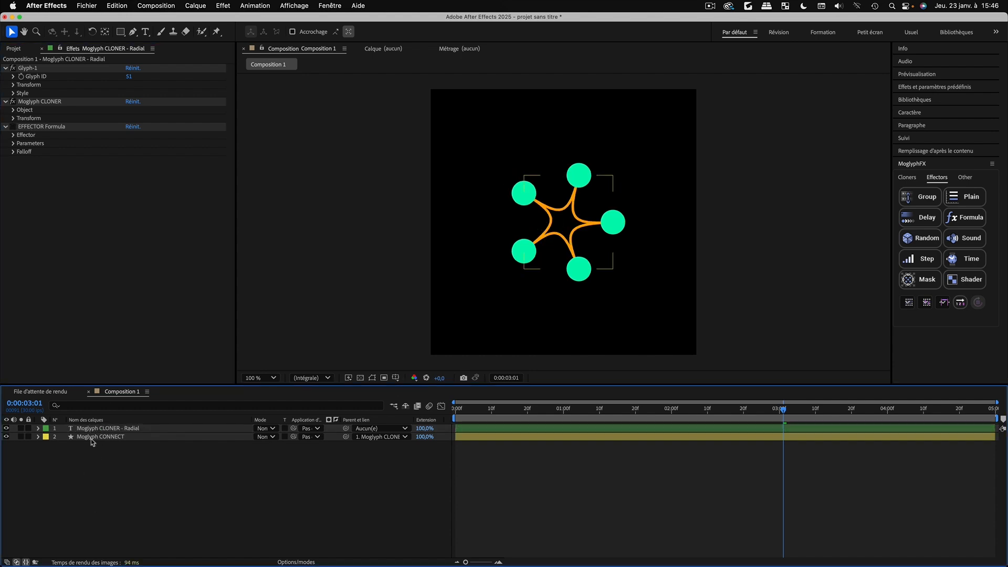
left_click_drag(132, 127, 152, 127)
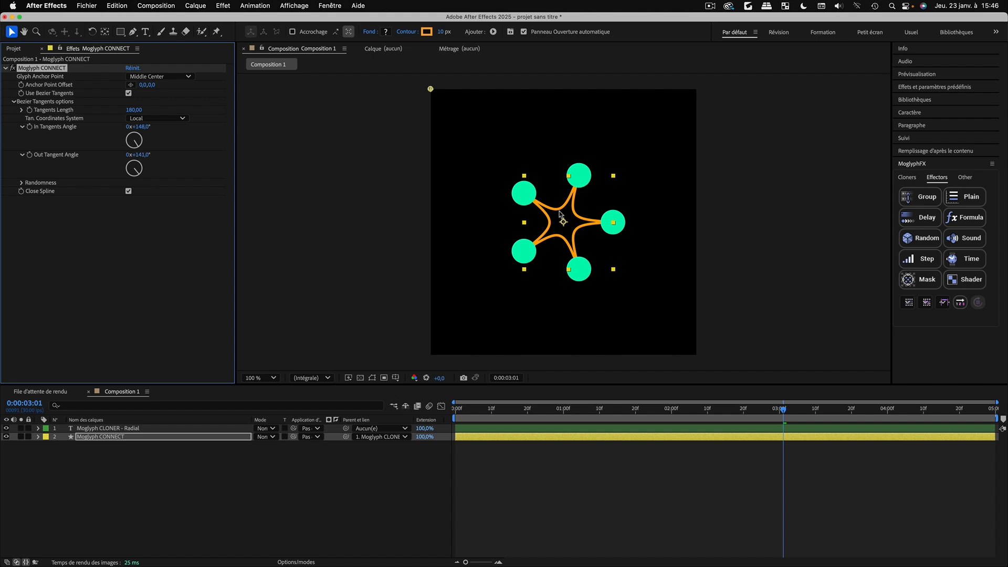
left_click_drag(142, 127, 272, 172)
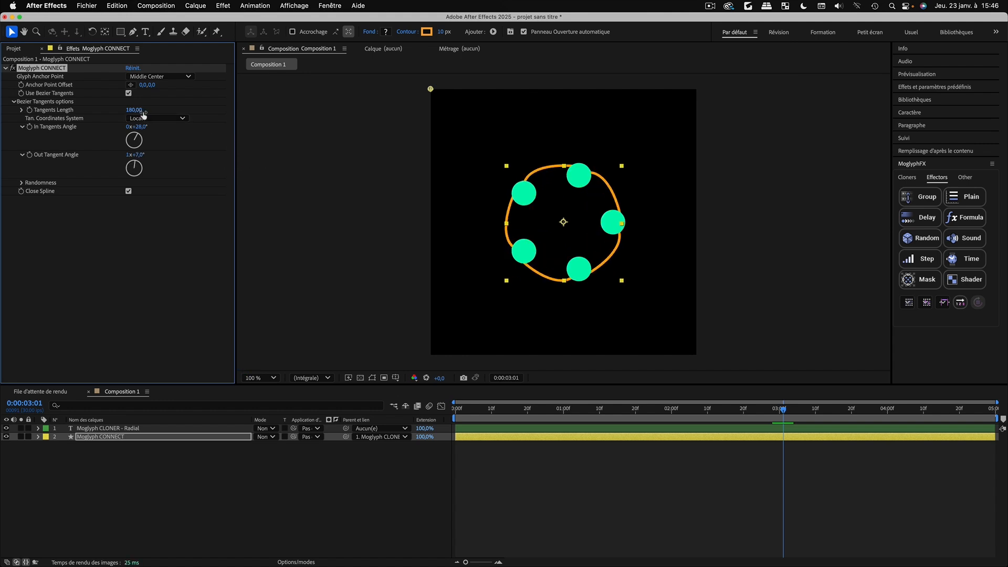
left_click_drag(137, 109, 119, 133)
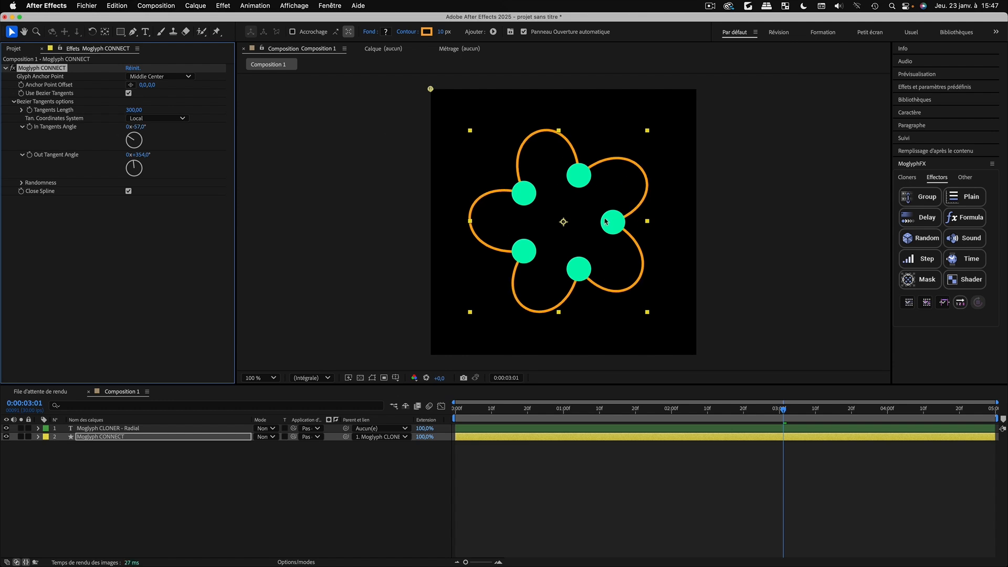
Return to the start of the timeline and re-enable the Formula effector on the Moglyph CLONER - Radial layer
left_click(521, 464)
left_click_drag(477, 412, 455, 415)
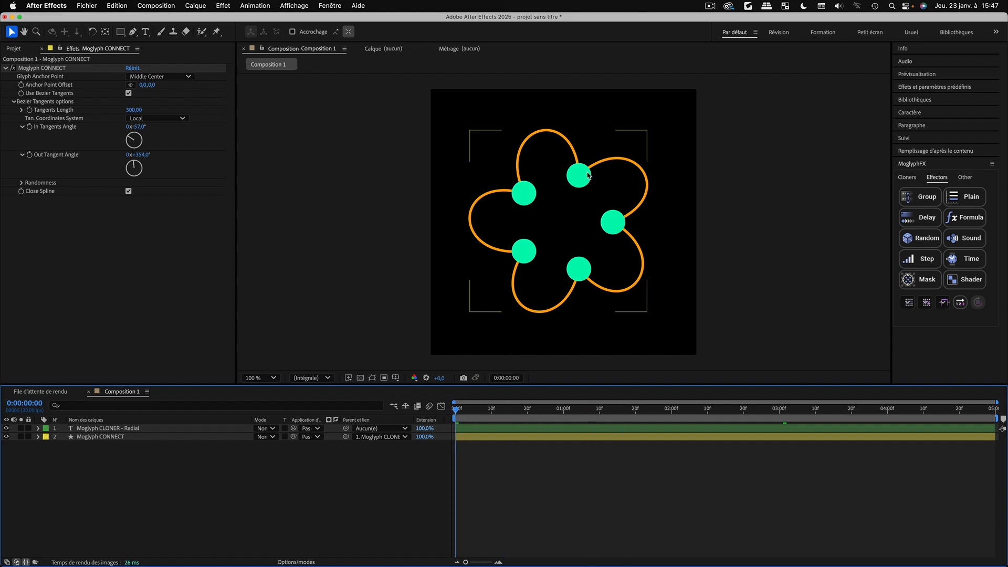
left_click(88, 438)
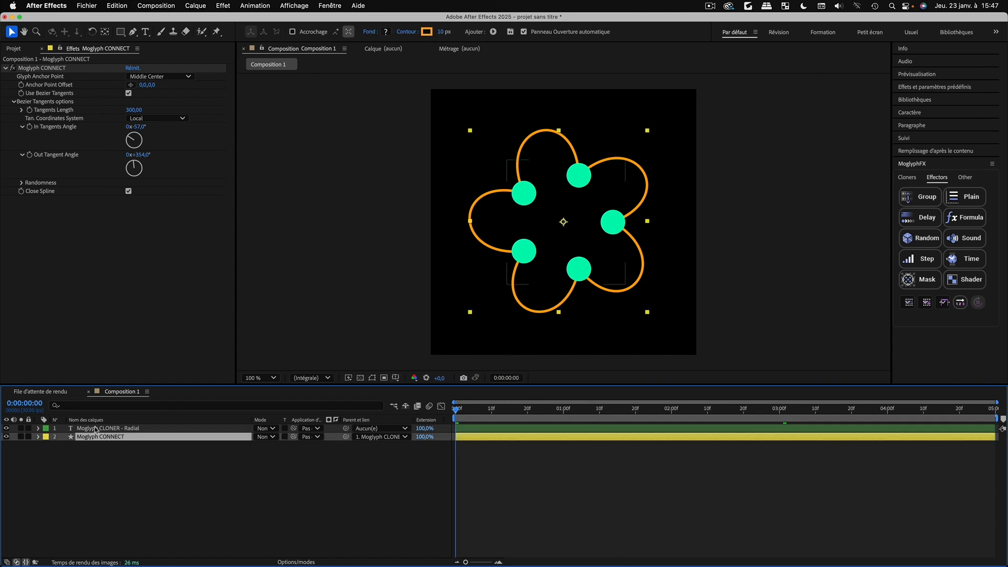
left_click(96, 429)
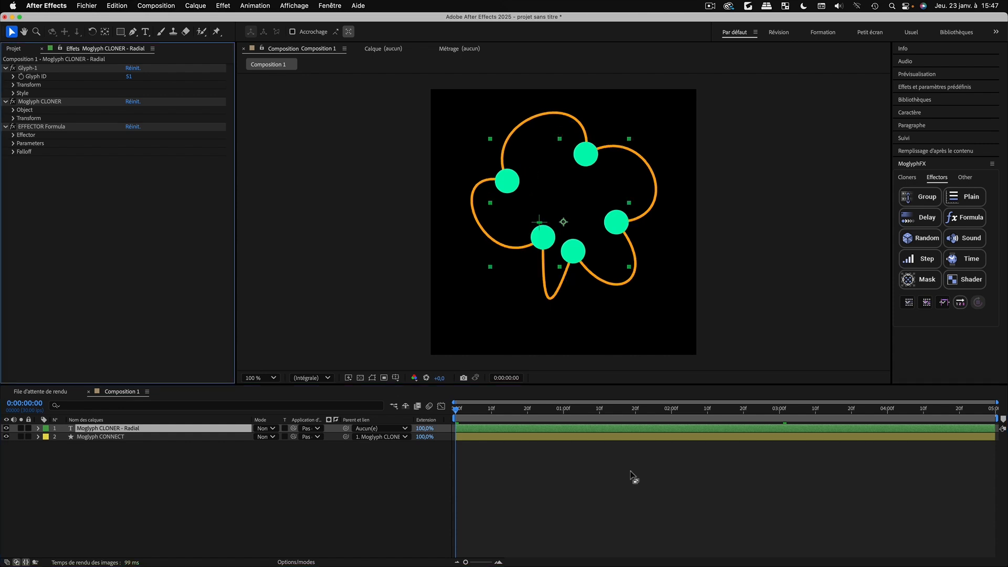
Play the animation to examine the petal-shaped spline with the Formula effector active
left_click(587, 478)
key("space")
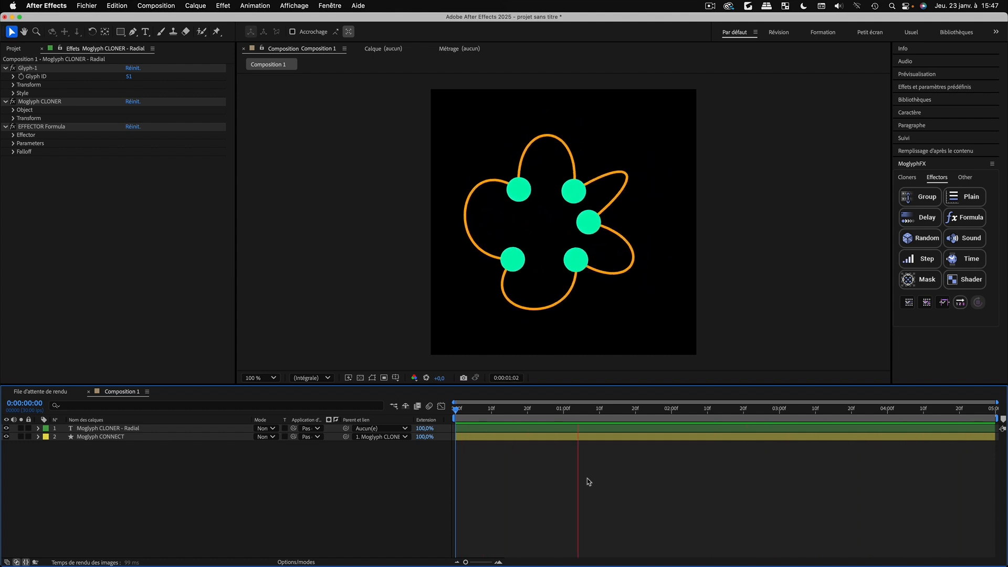
key("space")
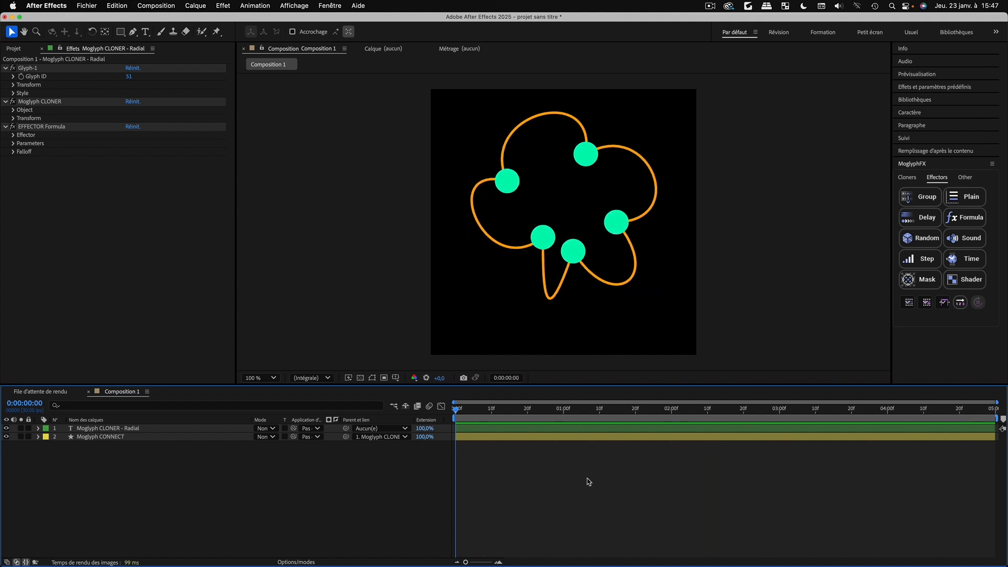
key("space")
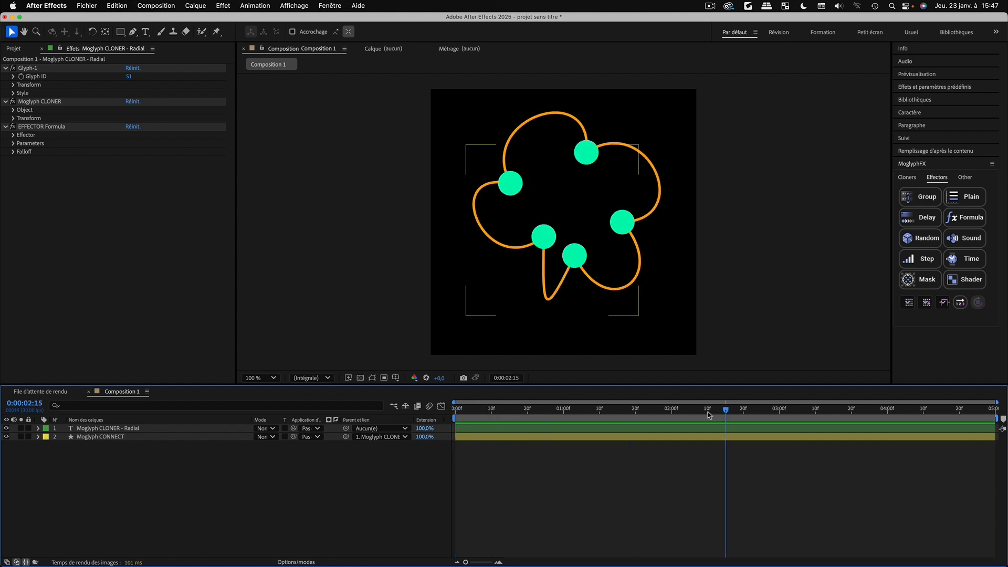
Return to the start of the timeline and undo the re-enabling of the Formula effector on the Moglyph CLONER - Radial layer
key("space")
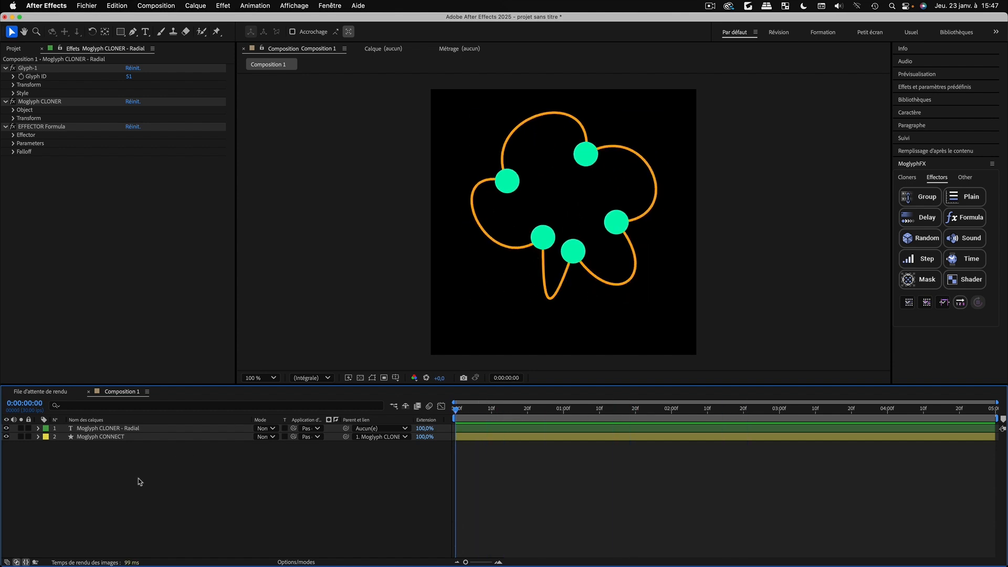
key("super+z")
key("super+z")
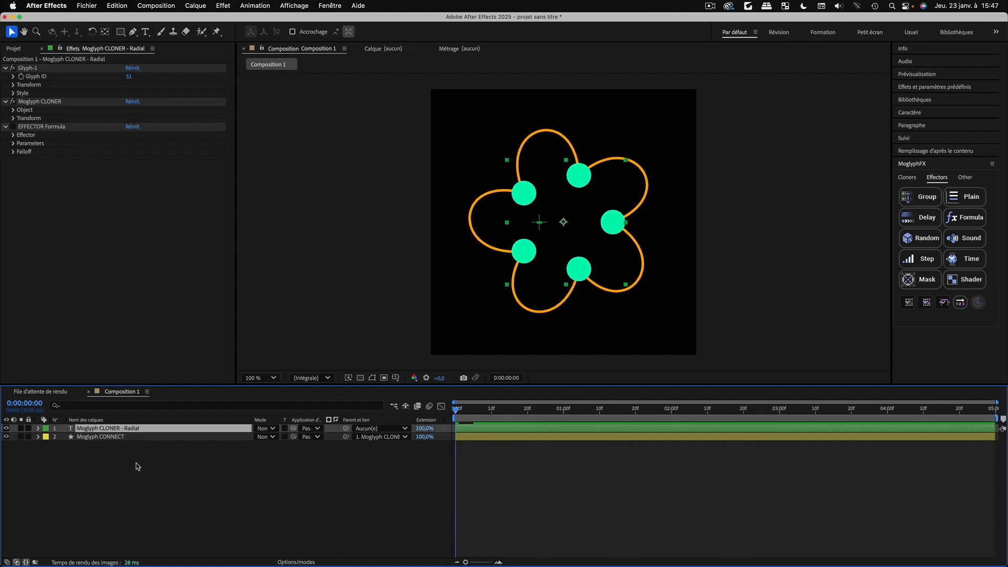
Switch the tangent coordinates system of the Moglyph CONNECT layer to Global
left_click(96, 438)
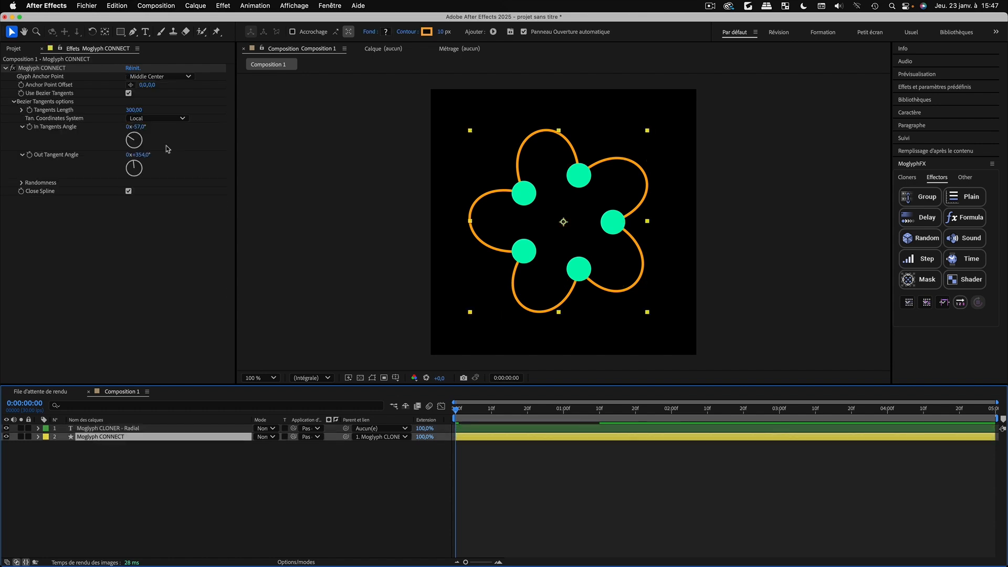
left_click(140, 121)
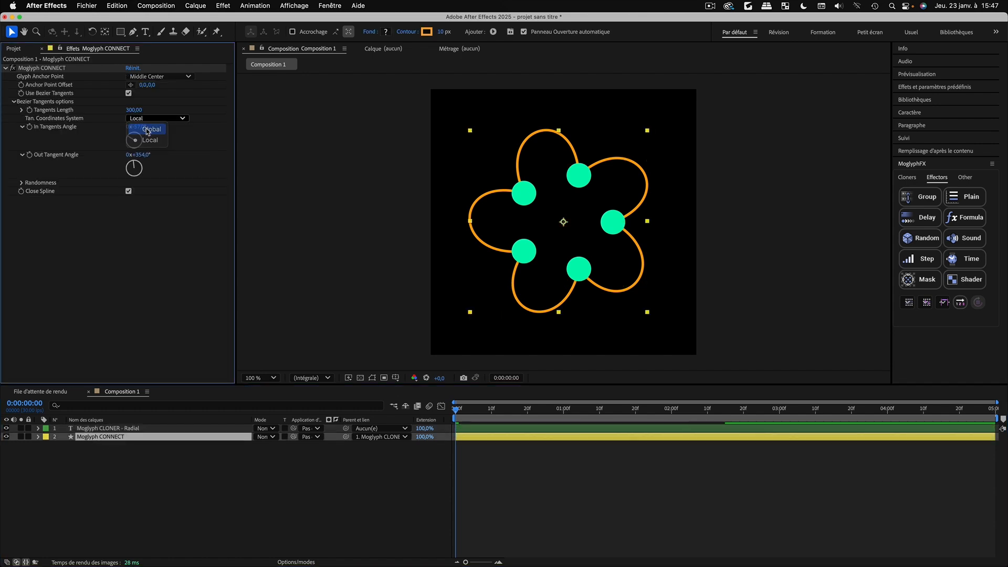
left_click(147, 132)
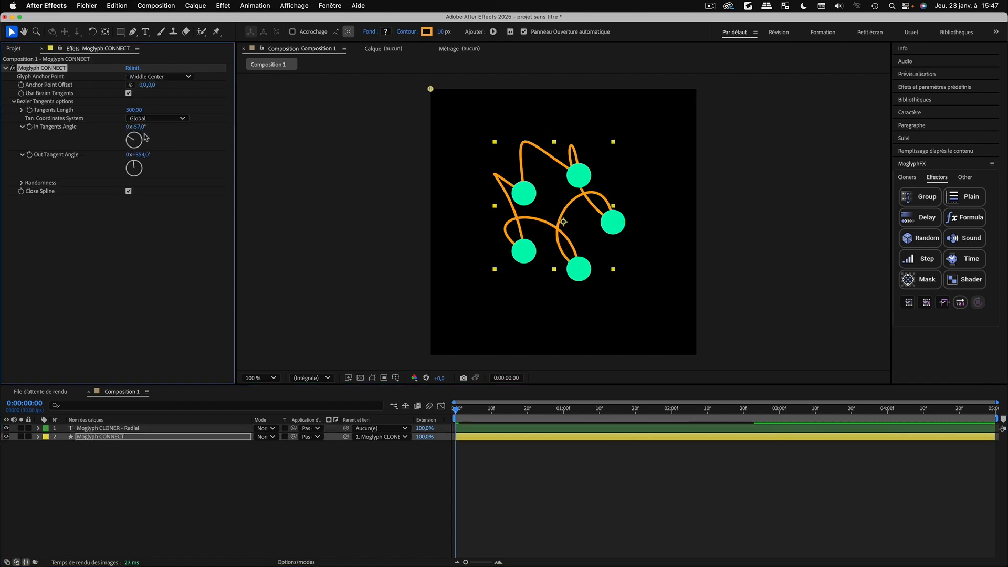
Set both the In Tangents Angle and the Out Tangent Angle of Moglyph CONNECT to 180° so the spline hangs downward
left_click(142, 126)
left_click(182, 240)
left_click(142, 126)
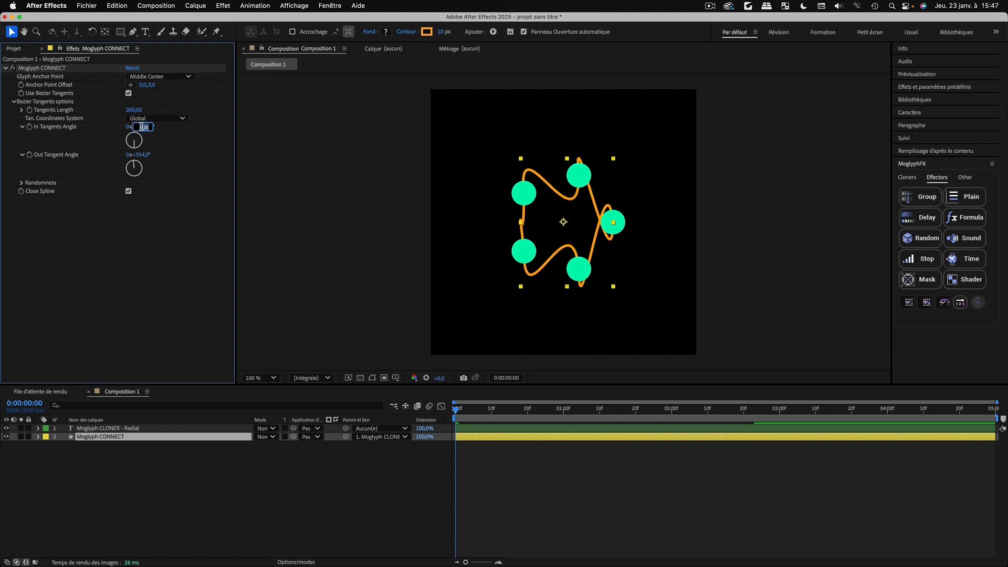
left_click(142, 155)
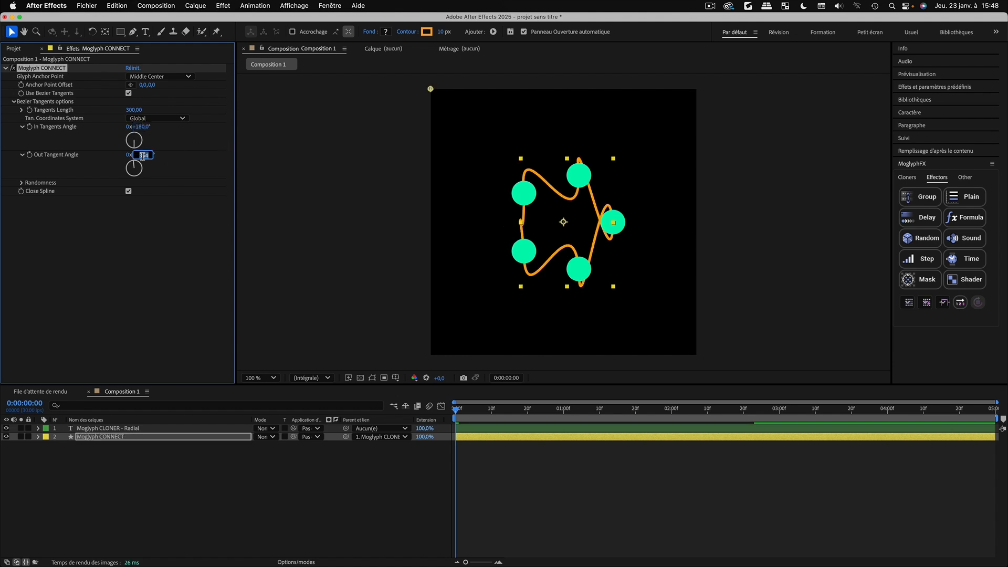
type("180")
key("Return")
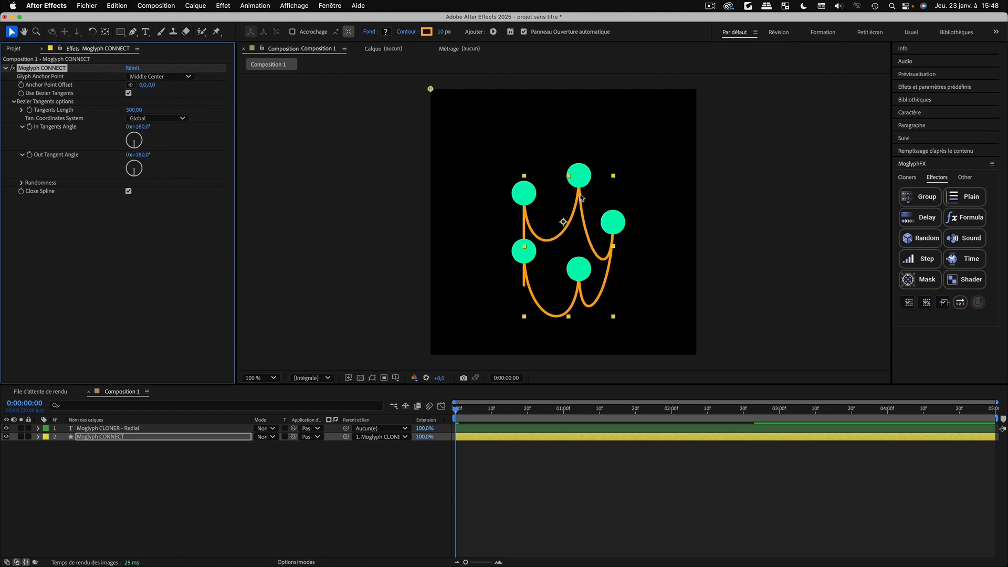
Randomize the Moglyph CONNECT tangents with Variation 100% and Random Source 1414, and set the Tangents Length to 190
left_click(22, 183)
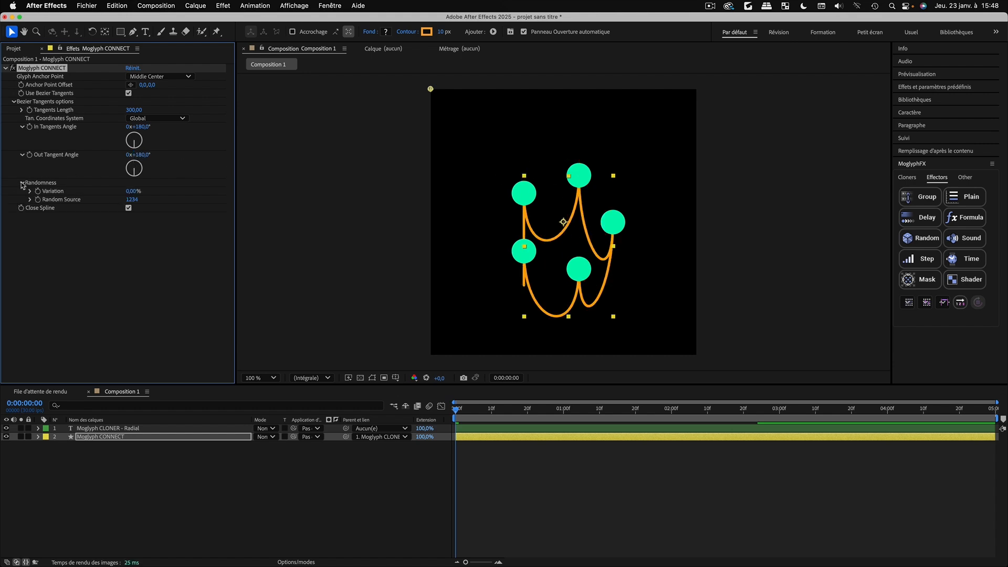
left_click(22, 183)
left_click(21, 183)
left_click_drag(131, 192, 340, 211)
left_click_drag(220, 202, 297, 195)
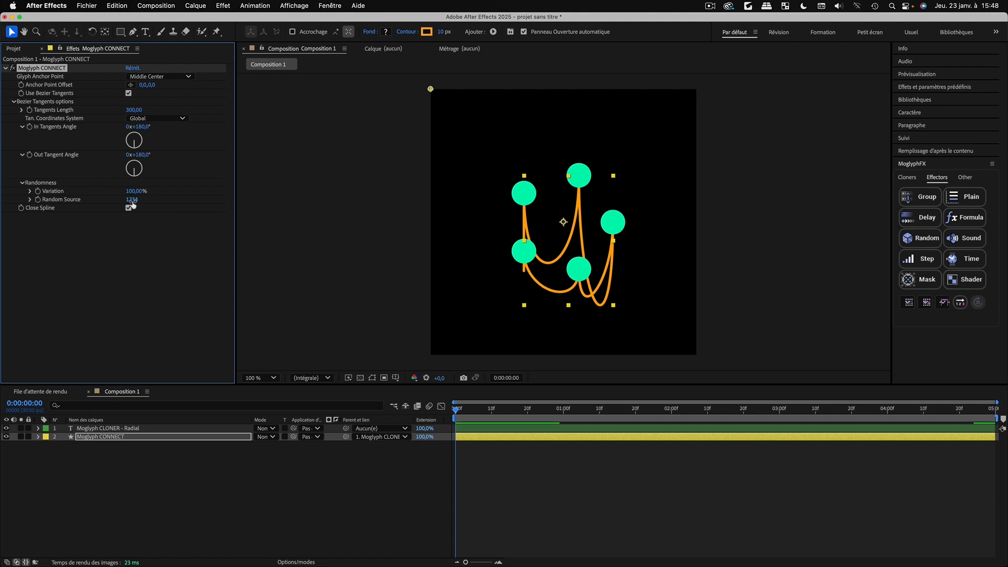
left_click_drag(131, 200, 140, 200)
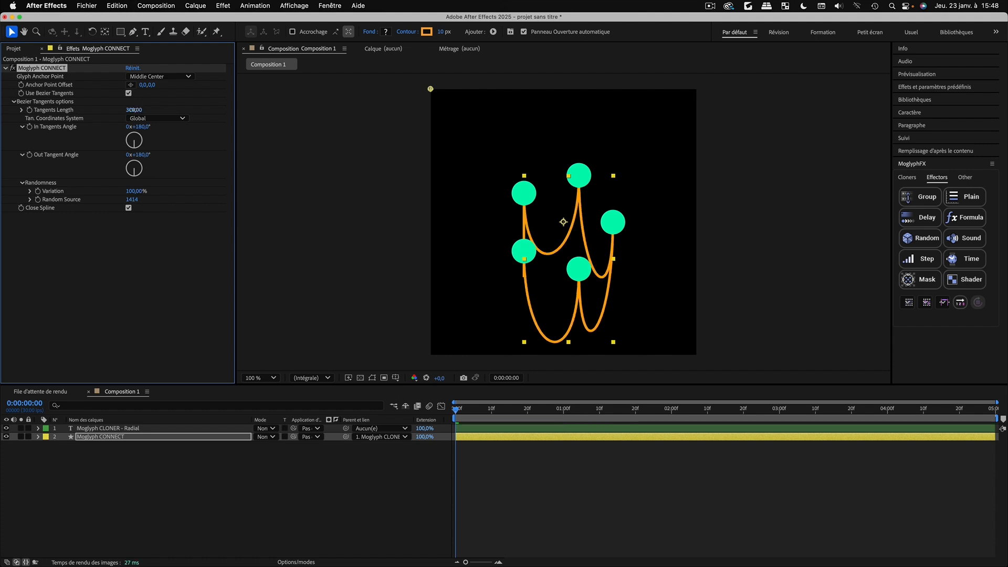
left_click_drag(135, 110, 133, 110)
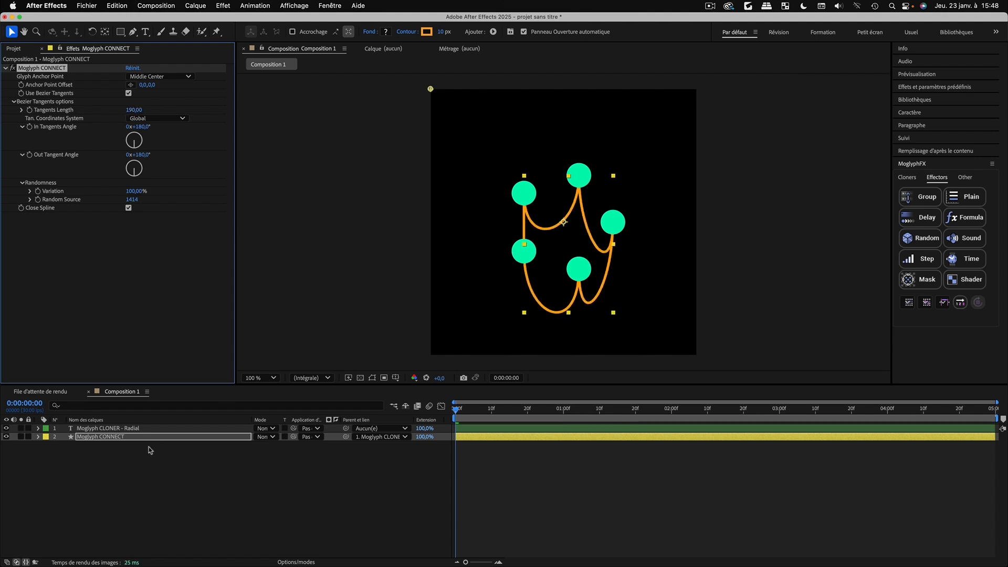
Set the Count of the Moglyph CLONER - Radial layer to 8 clones
left_click(92, 430)
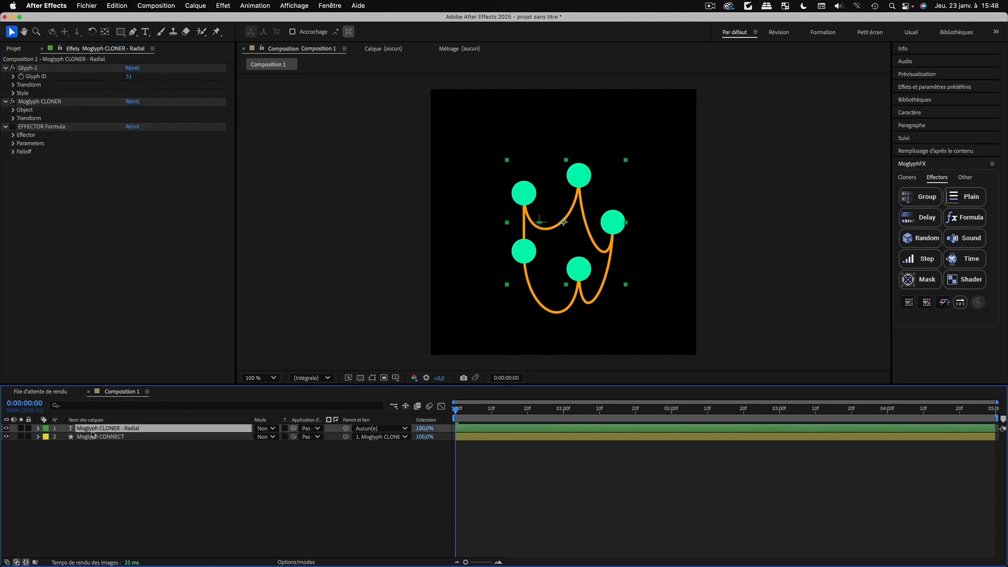
left_click(13, 110)
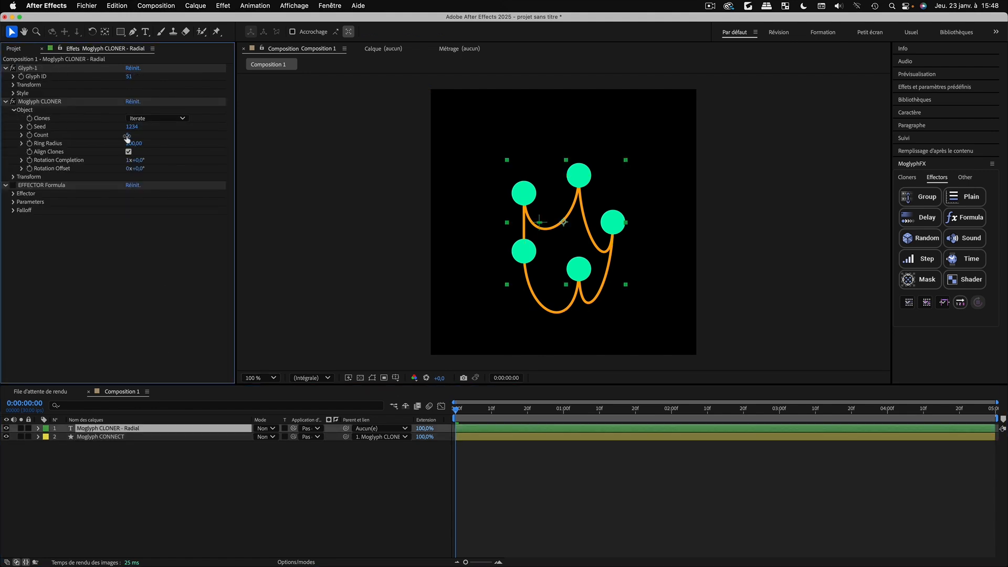
left_click_drag(128, 135, 130, 135)
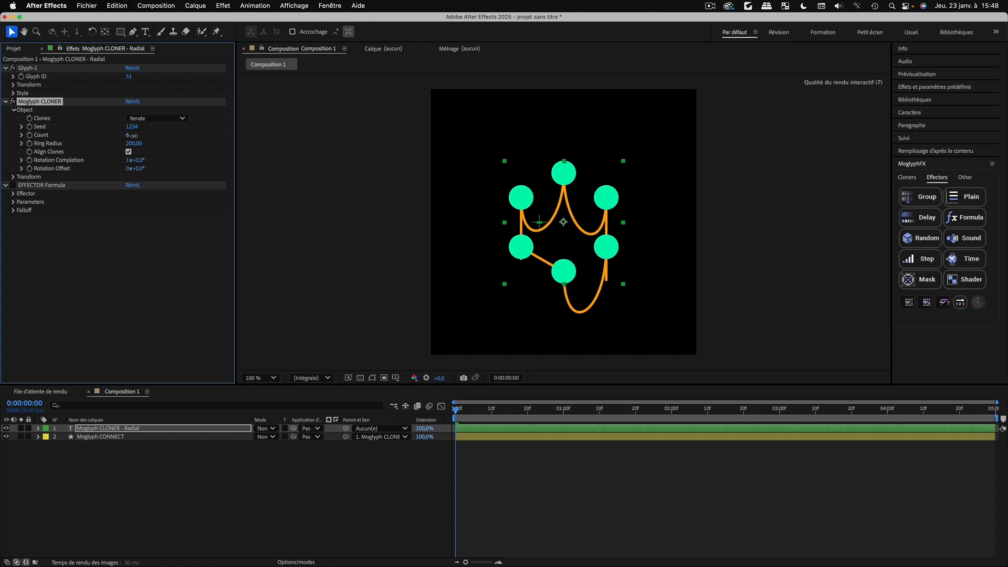
left_click(130, 135)
key("Return")
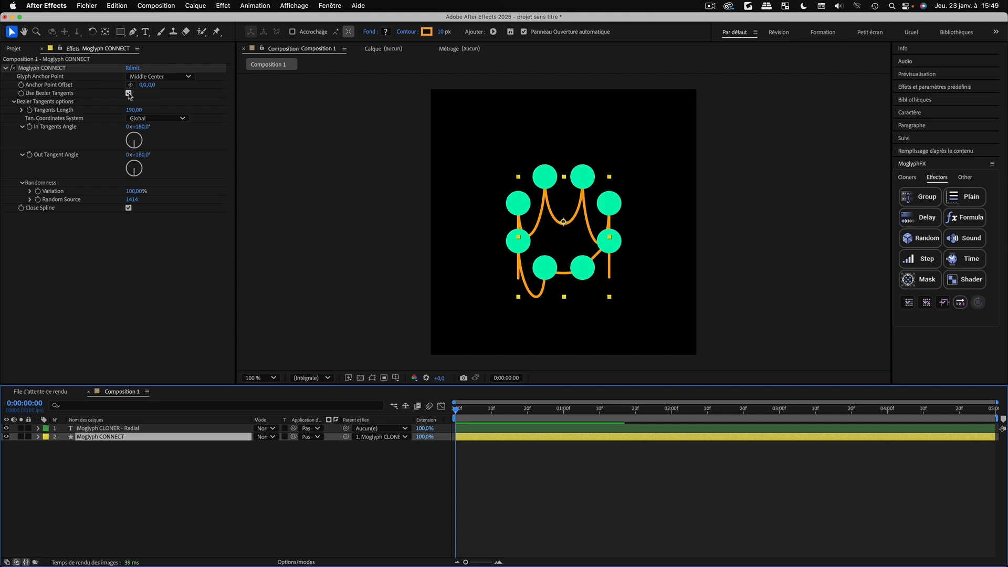
Set the Moglyph CONNECT Randomness Variation to 0% and the Tangents Length to 390
left_click_drag(137, 192, 9, 186)
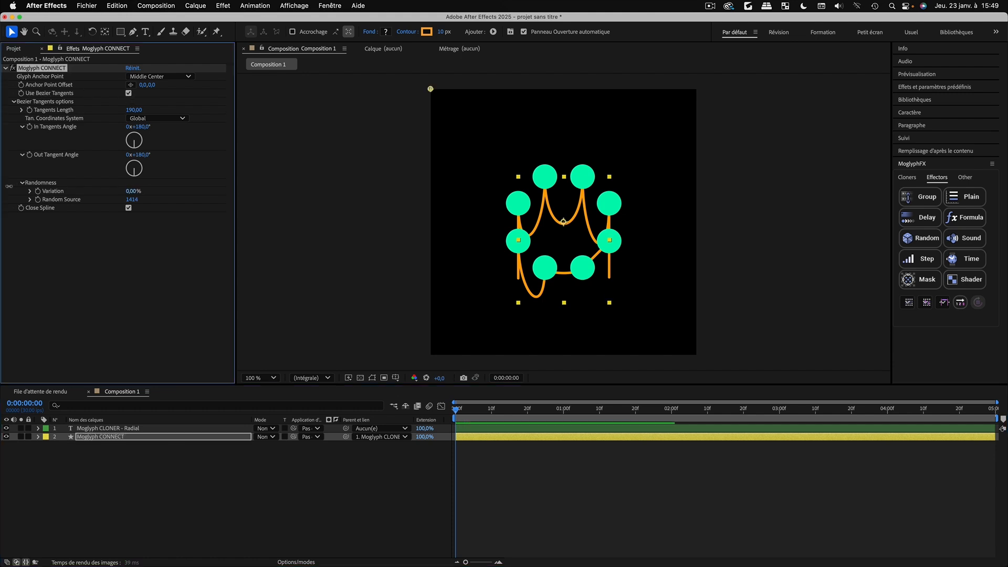
left_click(140, 111)
left_click(172, 110)
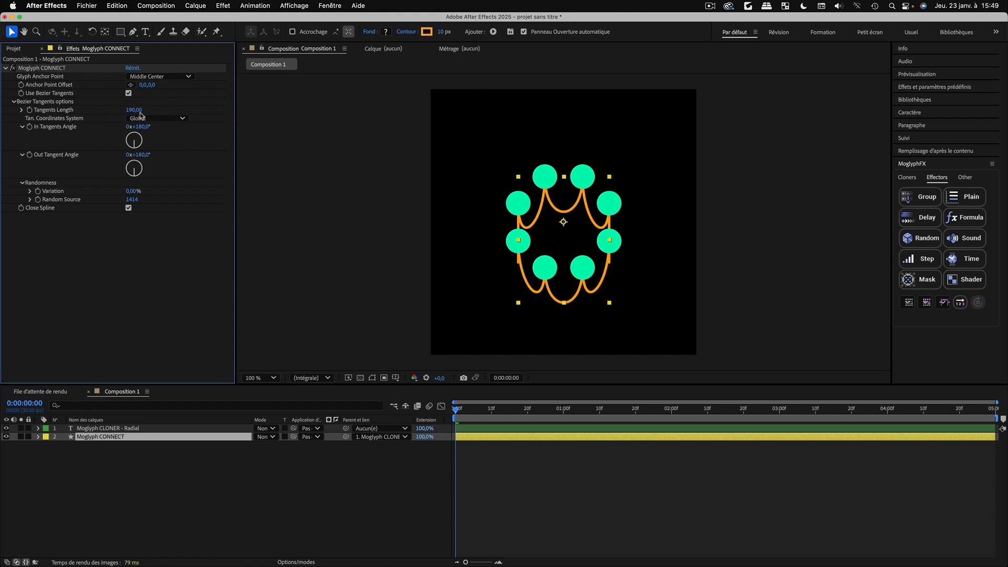
left_click(141, 110)
type("390")
key("Return")
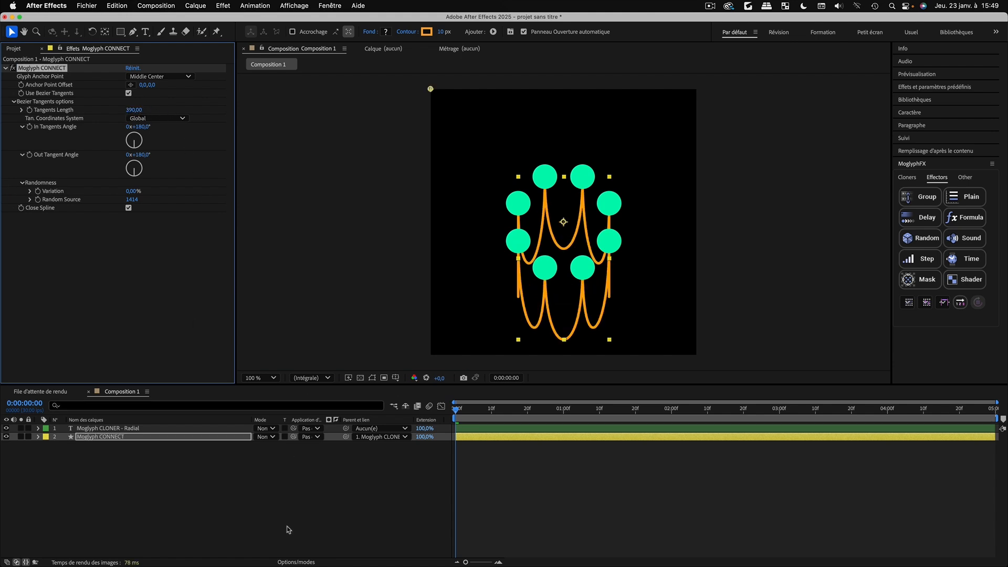
Re-enable the Formula effector on the Moglyph CLONER - Radial layer and play the animation of the hanging spline
left_click(302, 513)
key("space")
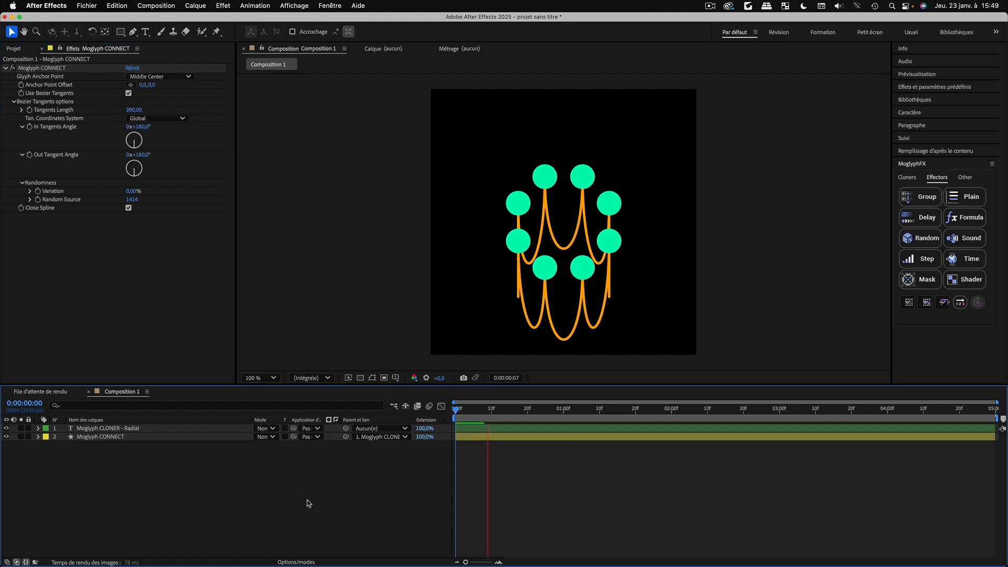
key("space")
left_click(118, 429)
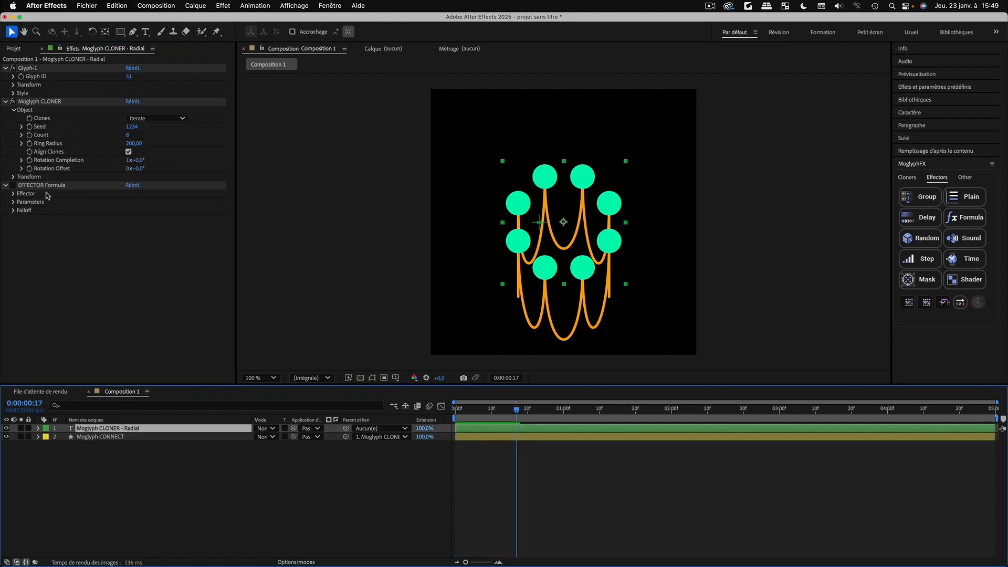
left_click(13, 185)
left_click(202, 484)
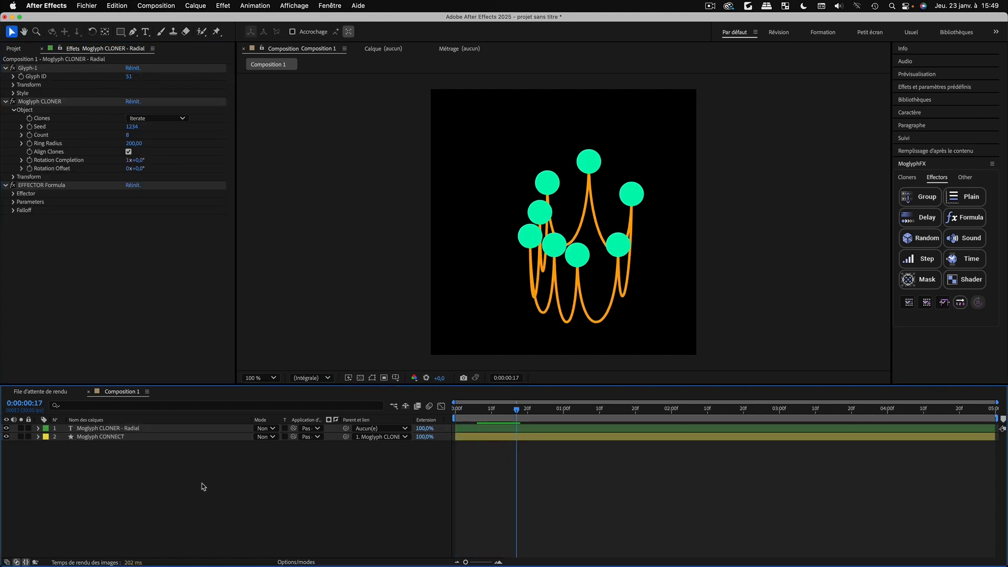
key("space")
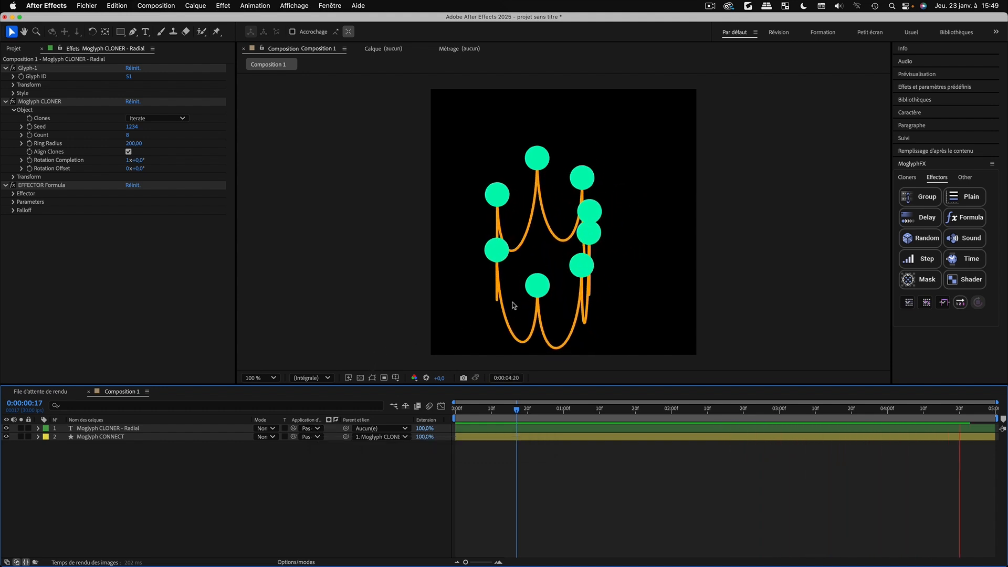
key("space")
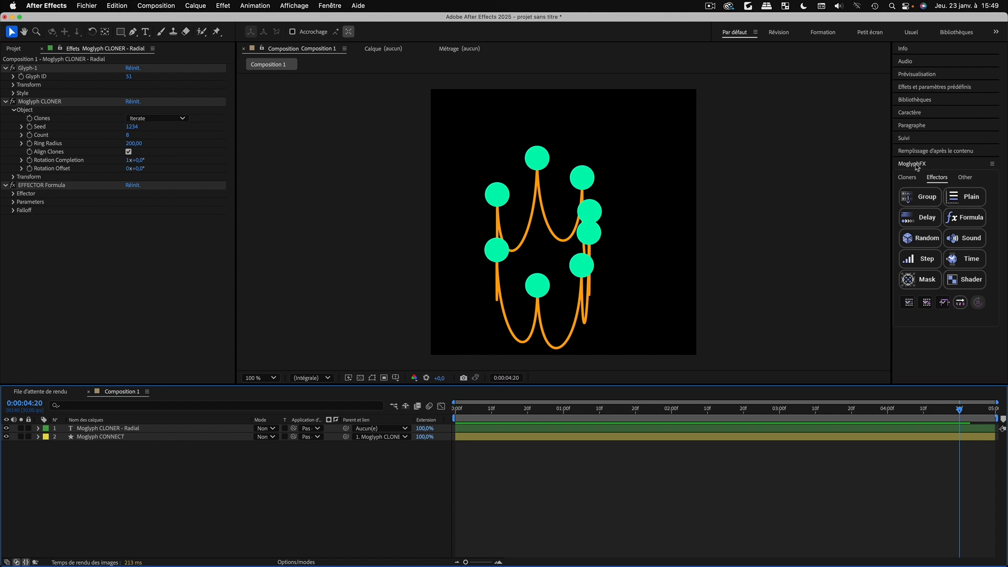
Reduce the Count of the Moglyph CLONER - Radial layer to 3 and play the animation
left_click(94, 429)
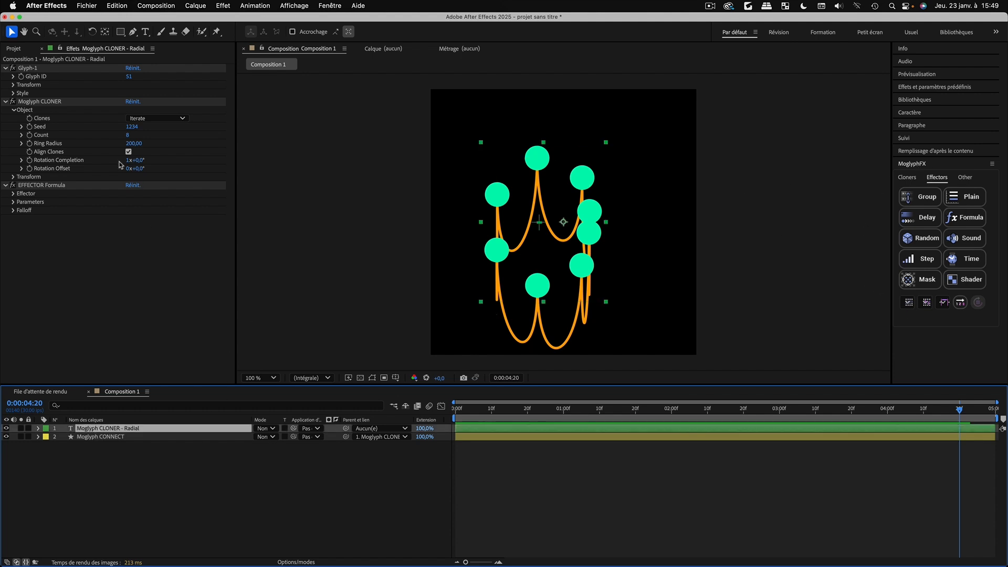
left_click(127, 136)
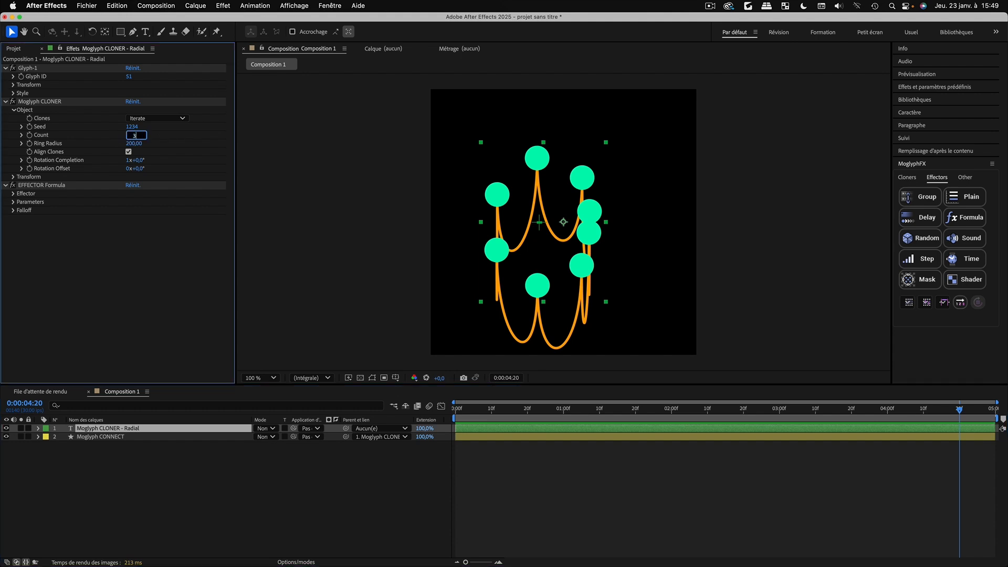
key("Return")
left_click(263, 504)
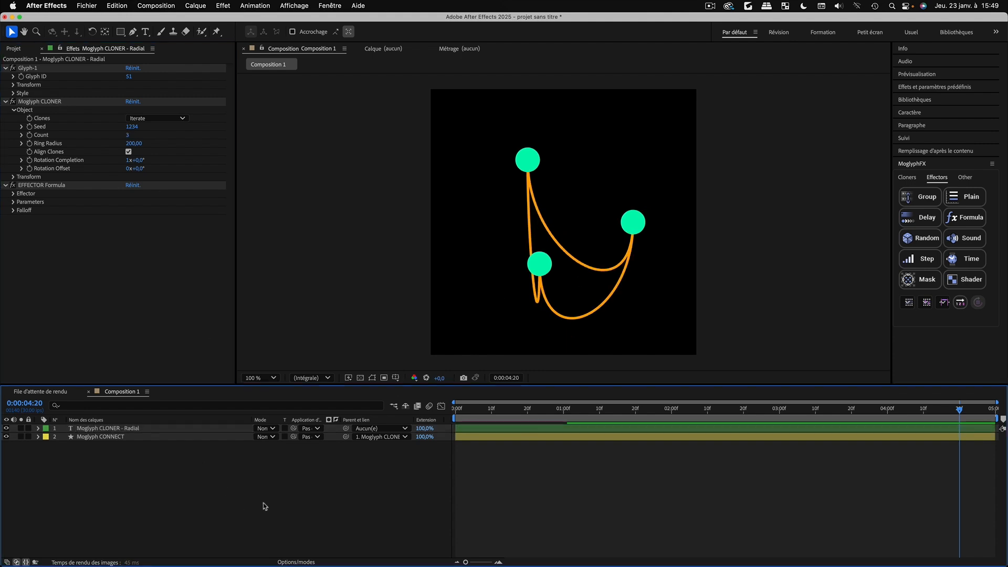
key("space")
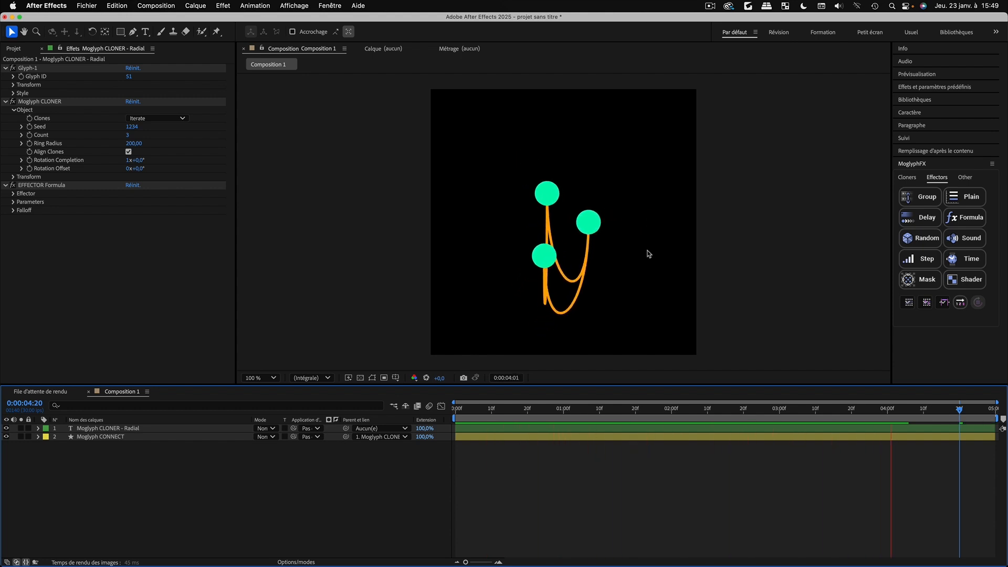
key("space")
Examine the path property inside Path 1 of the Moglyph CONNECT shape, and collapse the layer again
left_click(87, 438)
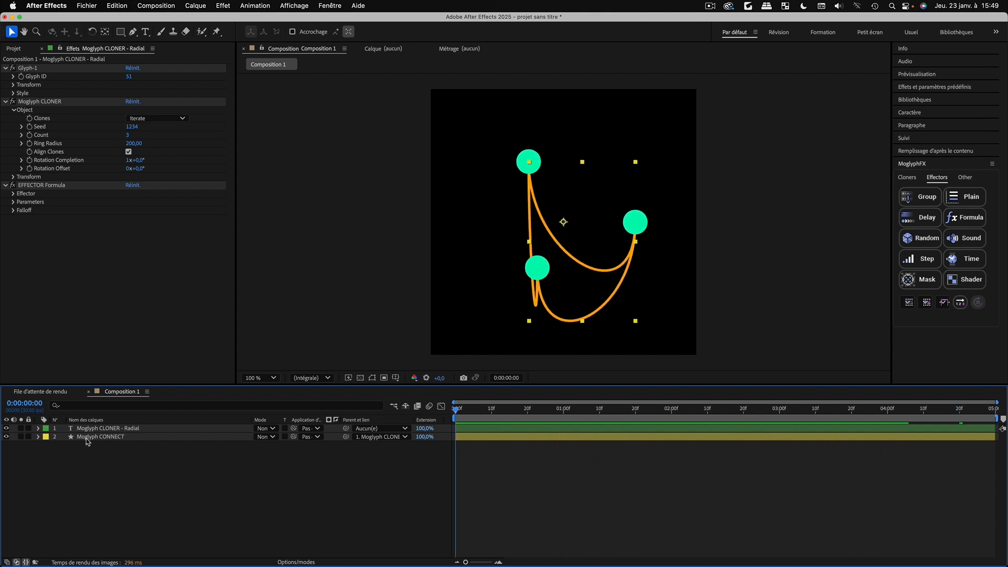
left_click(38, 438)
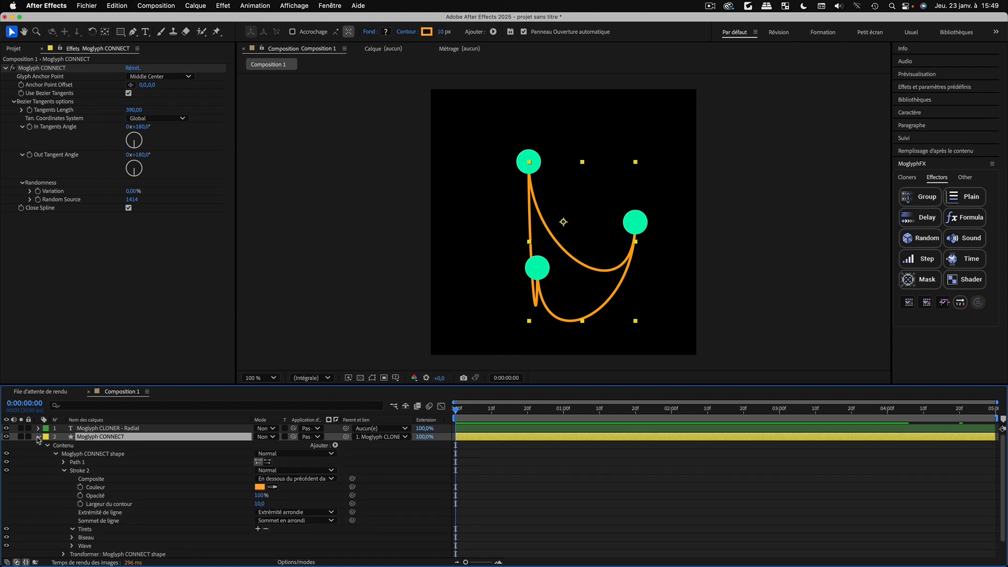
left_click(55, 454)
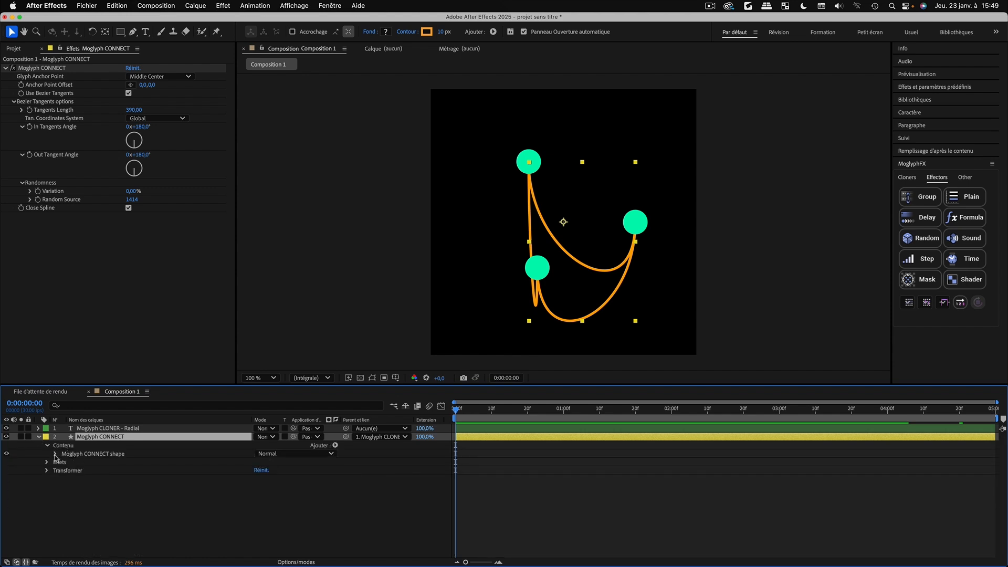
left_click(54, 454)
left_click(64, 470)
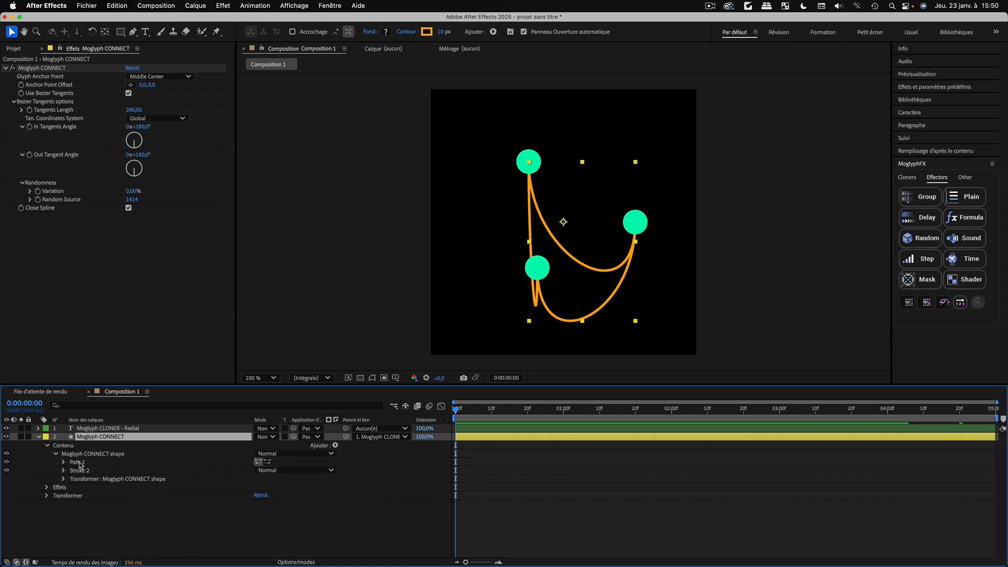
left_click(78, 463)
left_click(63, 462)
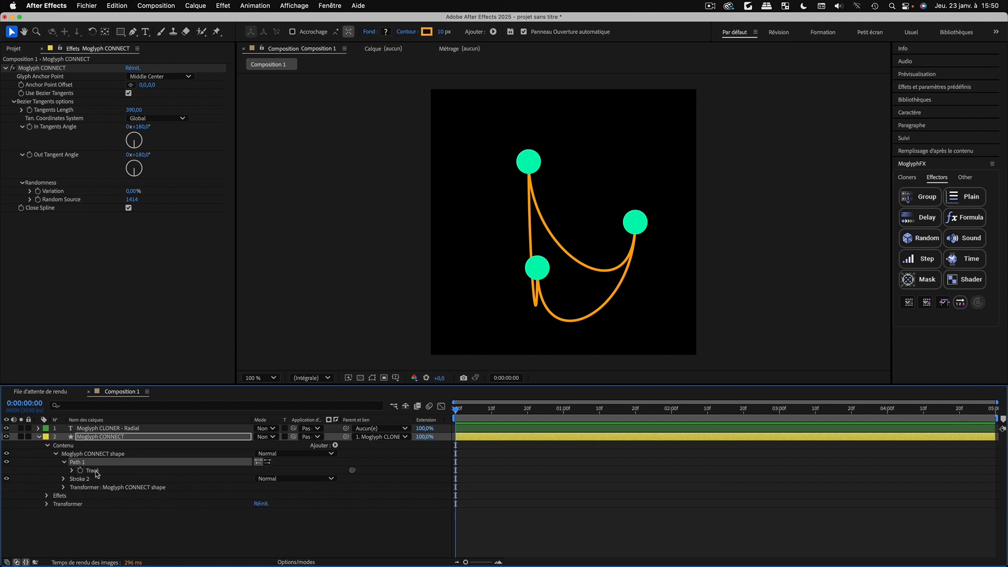
left_click(79, 471)
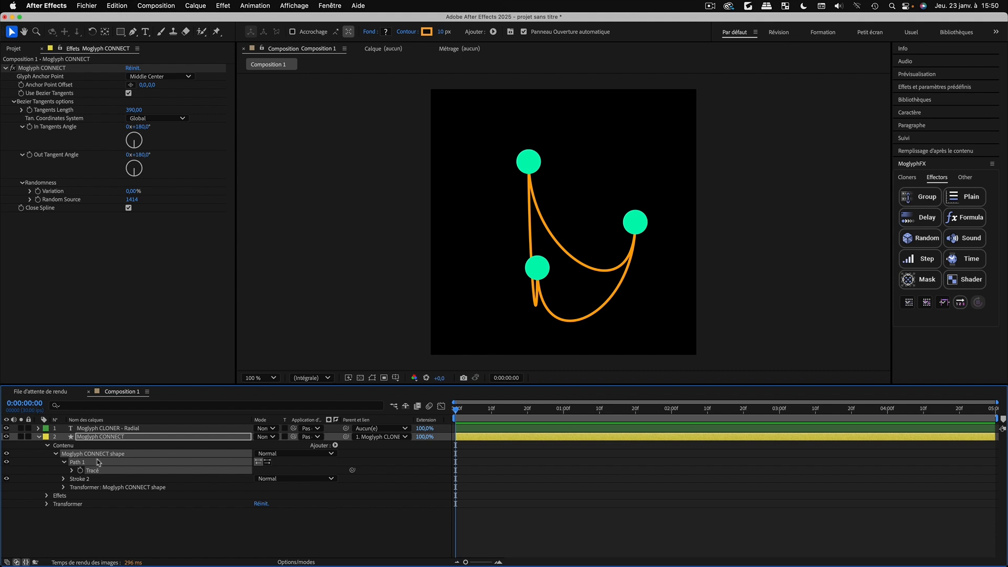
left_click(42, 456)
left_click(39, 437)
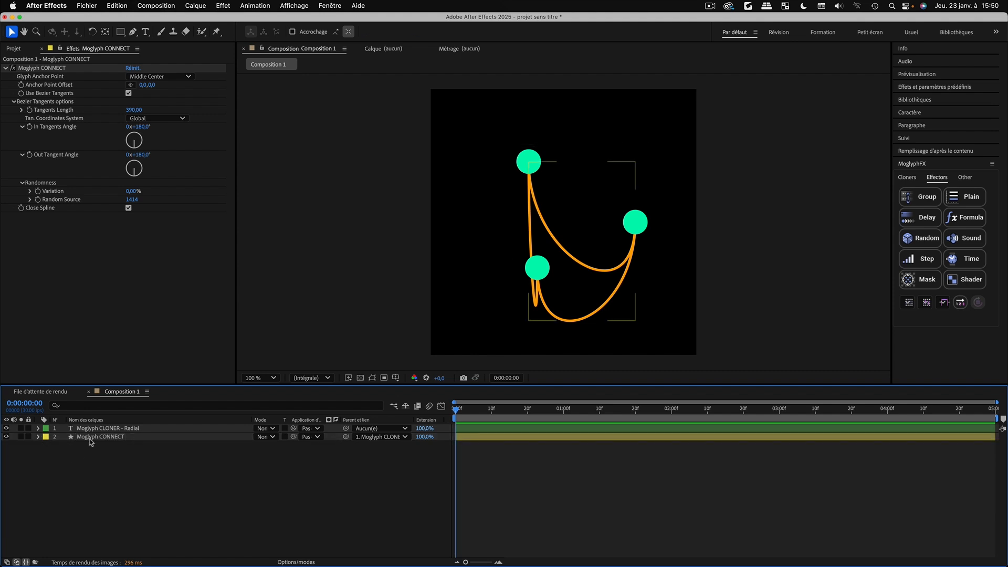
Create a Spline cloner along the Moglyph CONNECT shape using the MoGlyph-C_Spline font
left_click(91, 439)
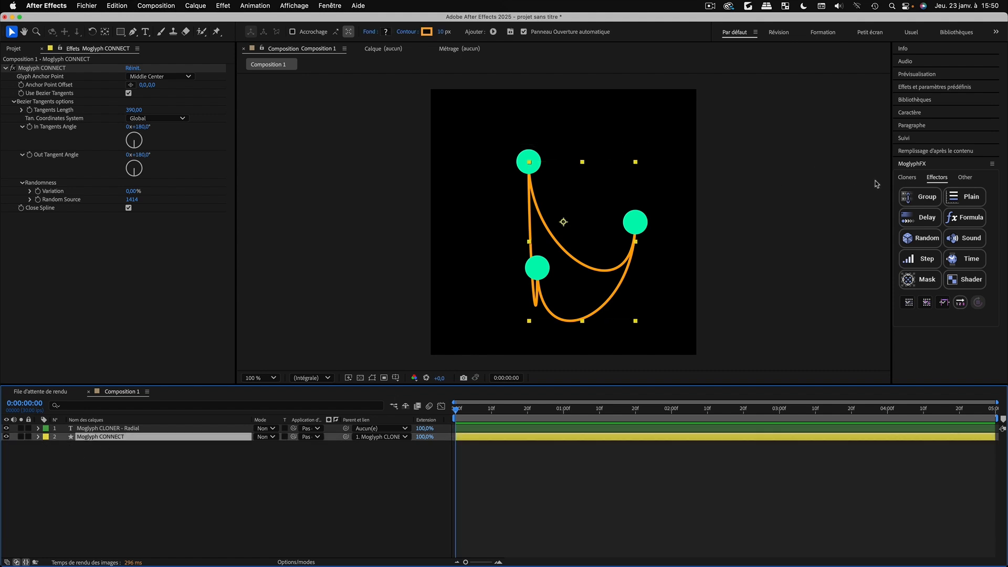
left_click(907, 178)
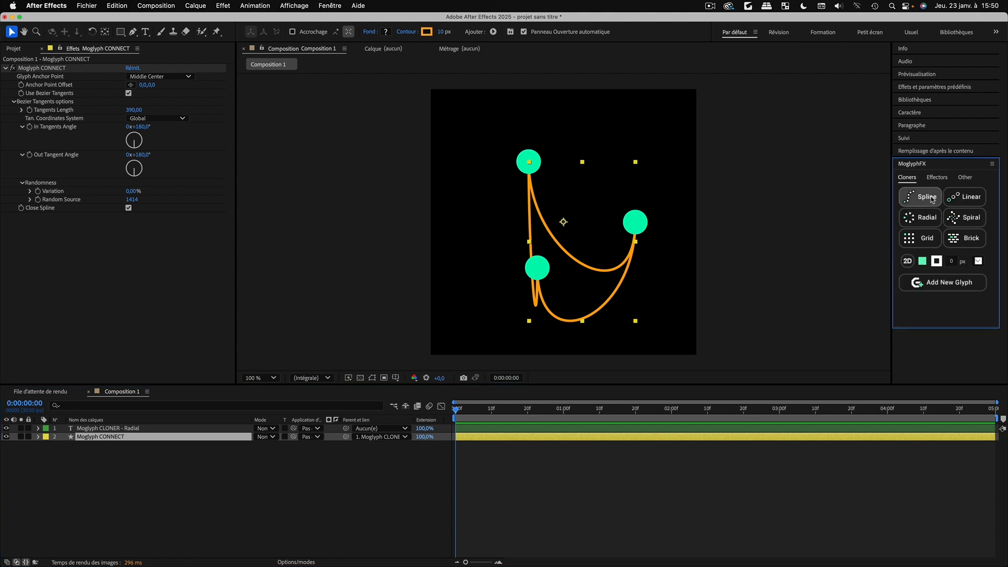
left_click(979, 261)
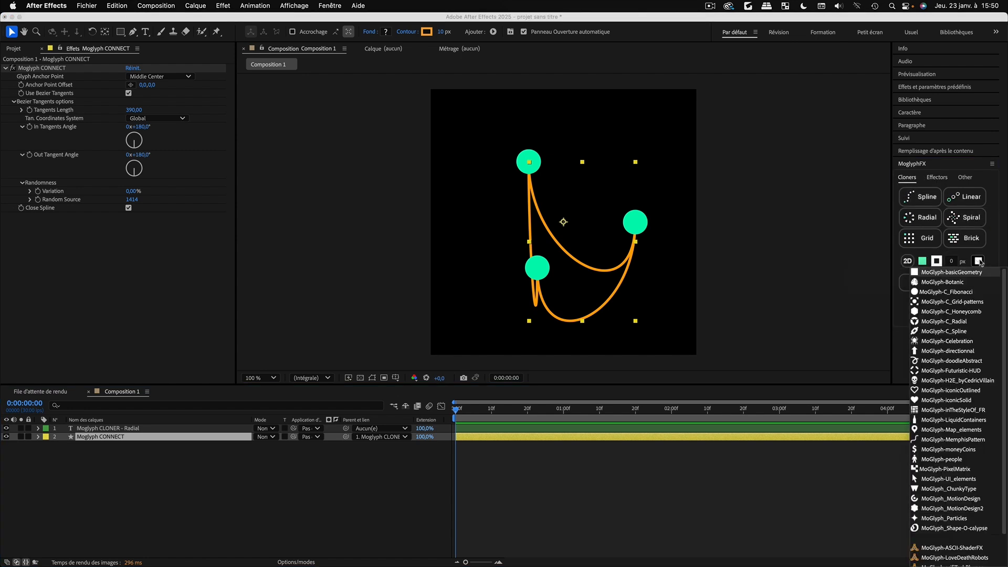
left_click(965, 333)
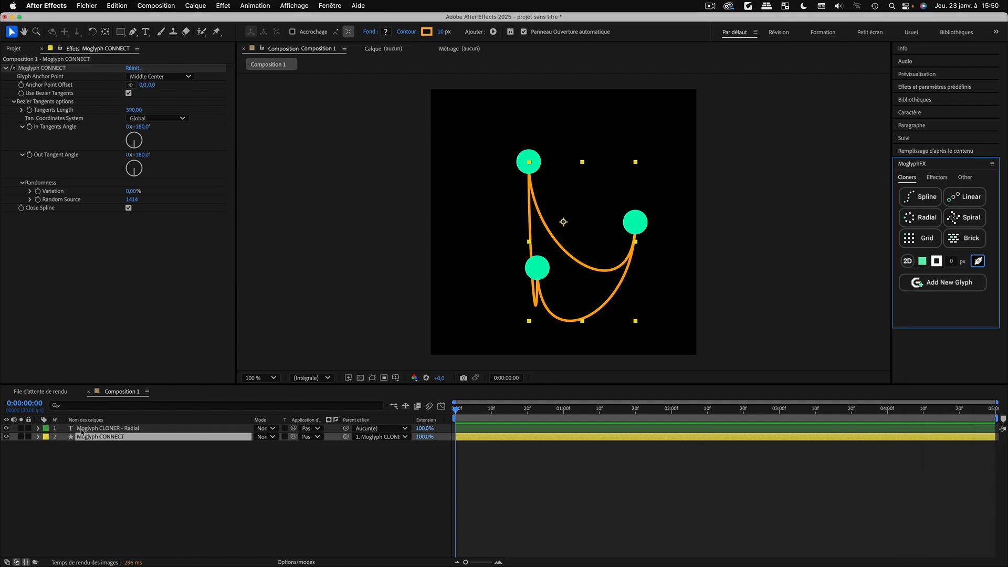
left_click(924, 200)
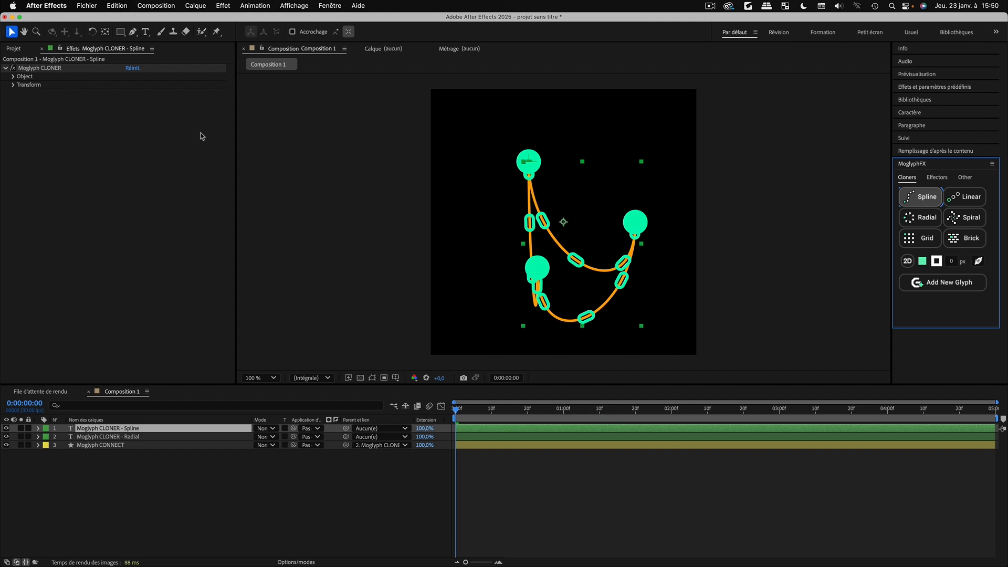
Increase the Count of the Moglyph CLONER - Spline layer to 47 in its Object settings
left_click(14, 76)
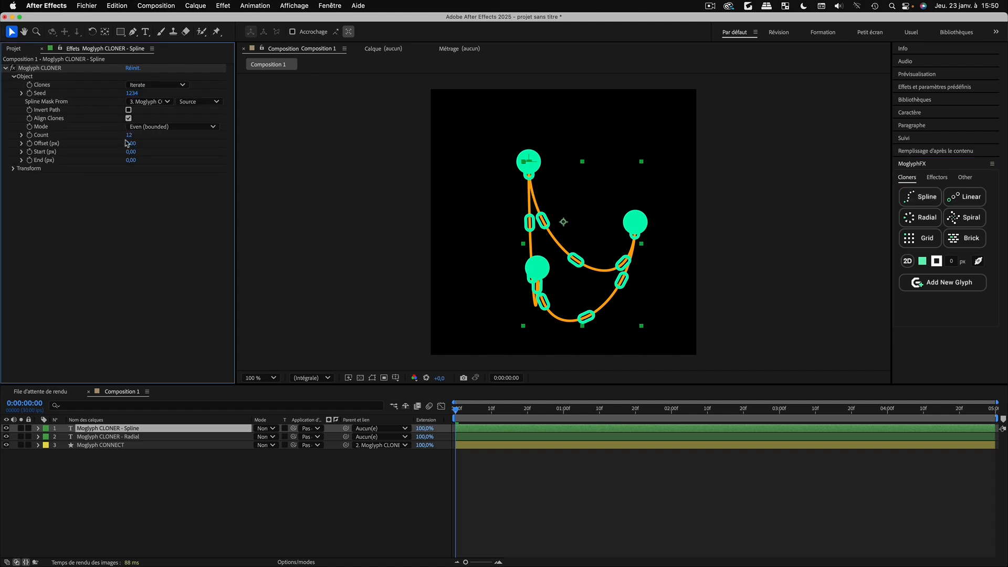
left_click_drag(129, 137, 187, 150)
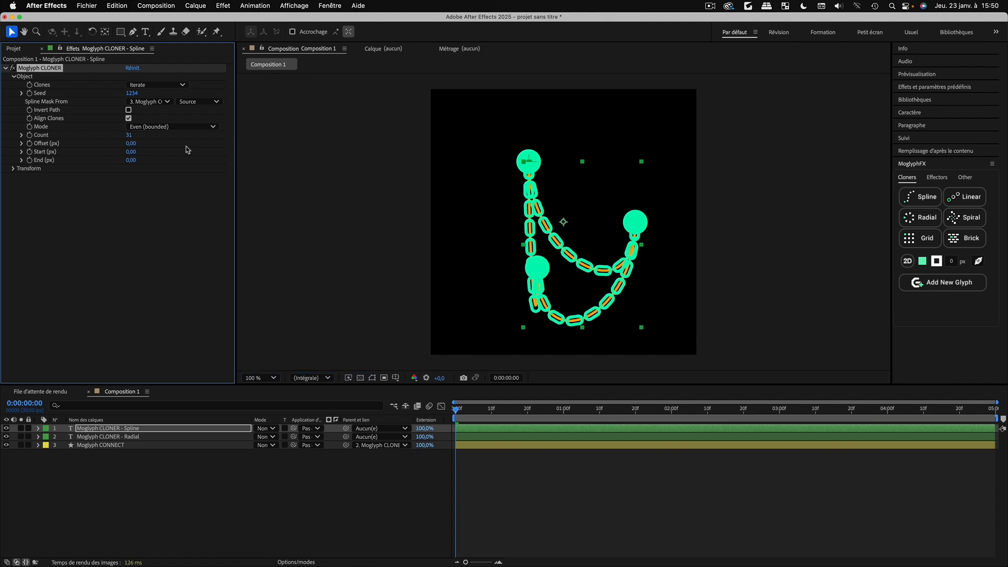
left_click_drag(129, 135, 181, 138)
Hide the Moglyph CONNECT layer so only the cloned links and circles render, and deselect it
left_click(63, 445)
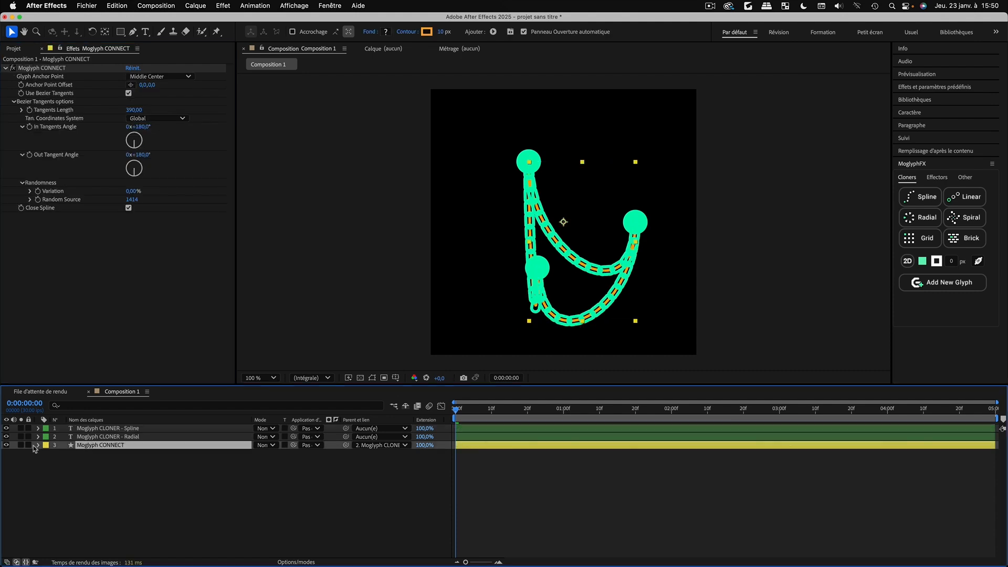
left_click(6, 445)
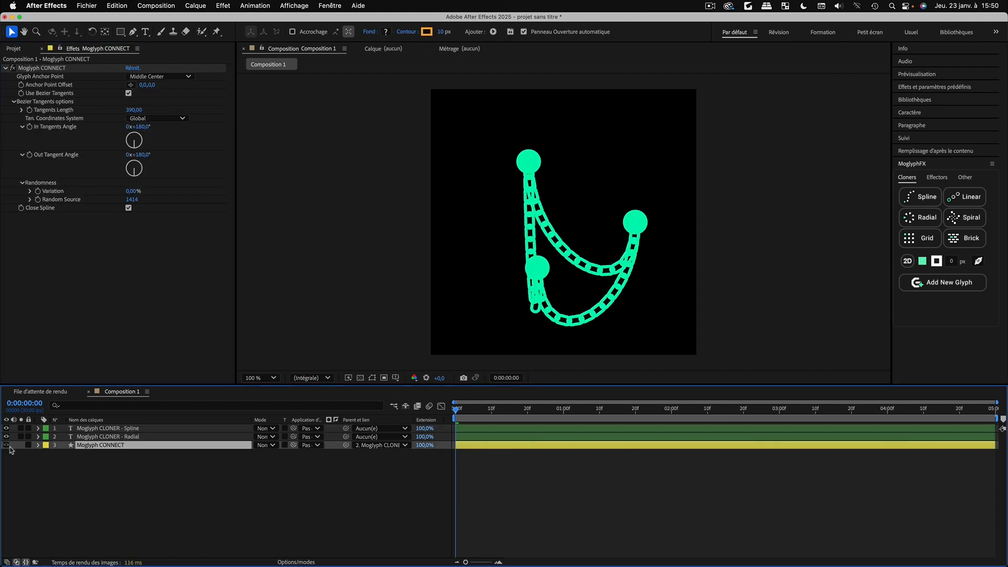
left_click(133, 499)
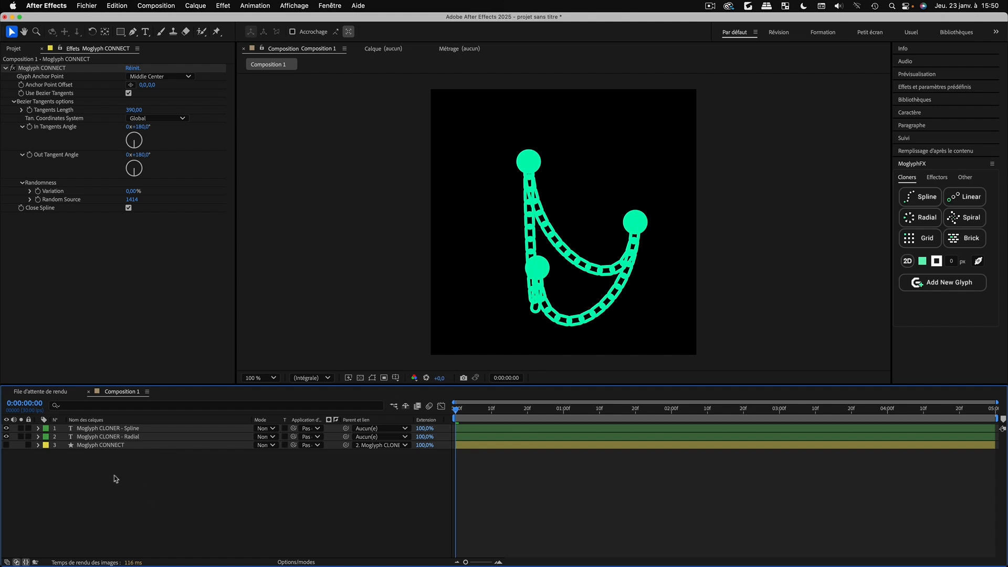
Set Scale.X and Scale.Y of Glyph-1 on the Moglyph CLONER - Radial layer to 150%
left_click(98, 436)
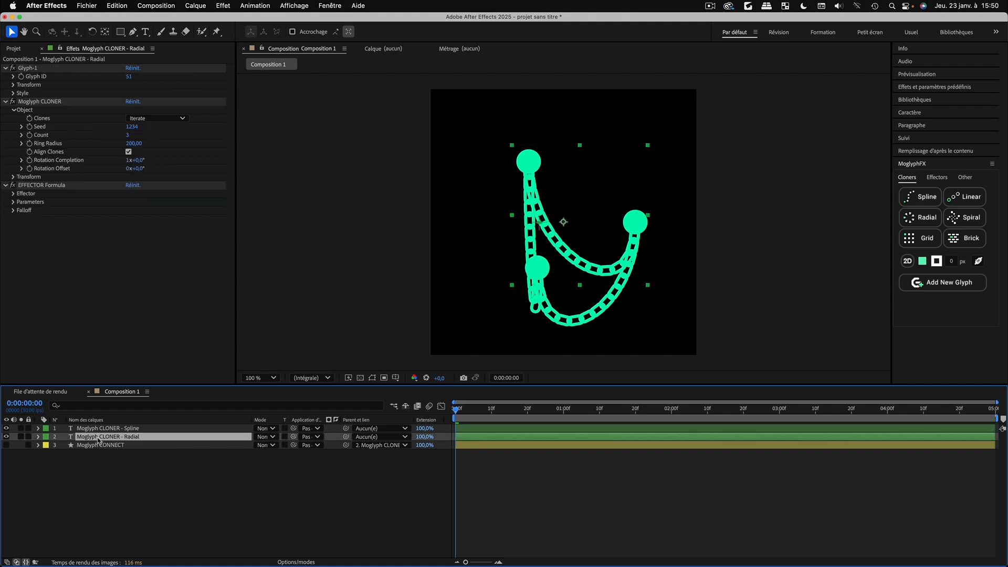
left_click(6, 101)
left_click(13, 85)
left_click(134, 126)
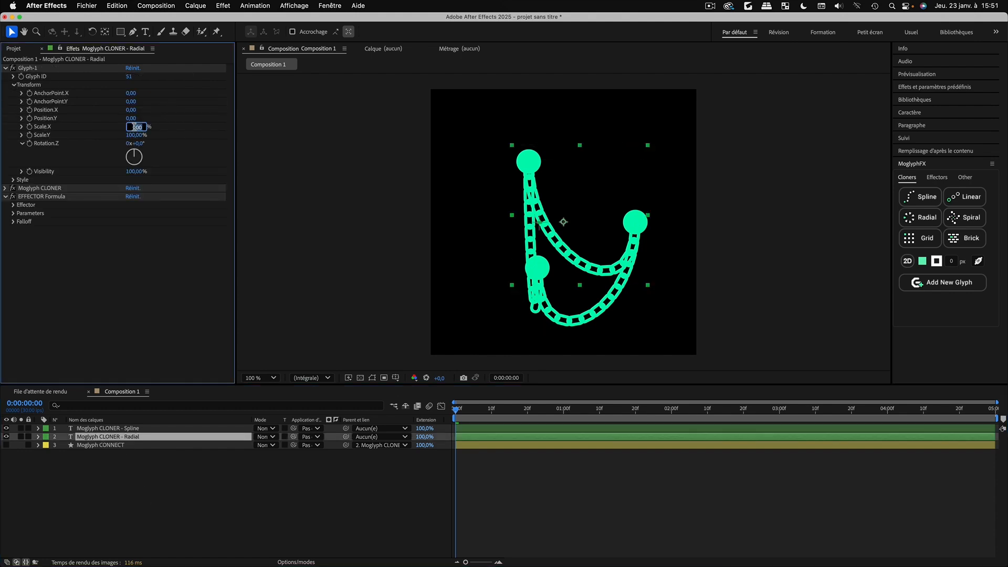
type("150")
key("Tab")
type("150")
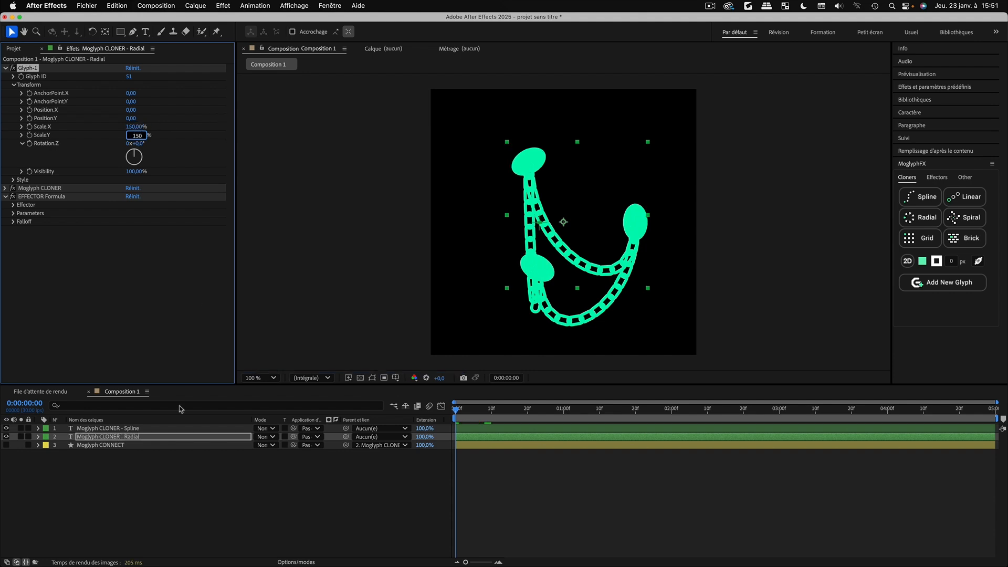
left_click(75, 469)
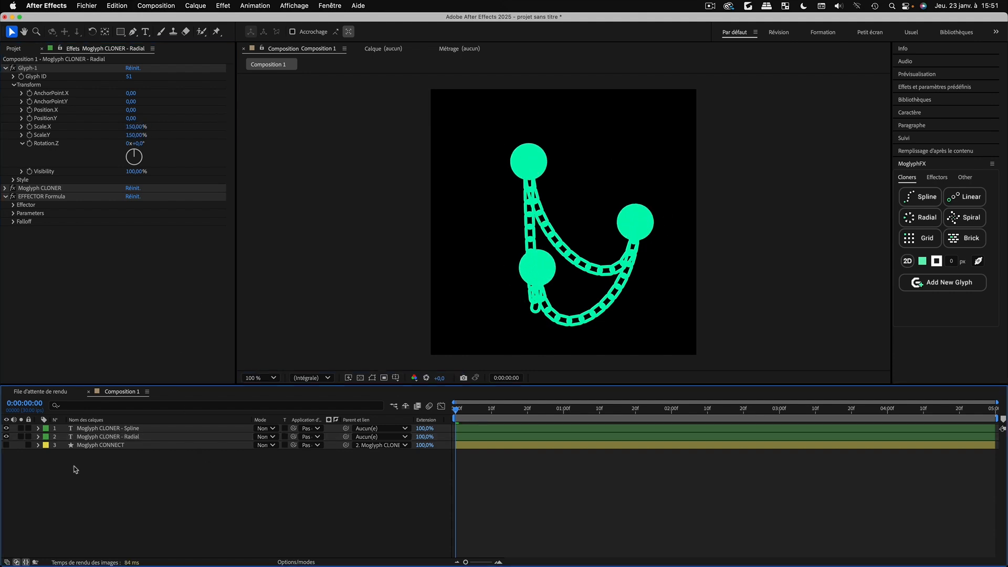
Add the first two chain link glyphs of the MoGlyph-C_Spline font to the Moglyph CLONER - Spline layer
left_click(90, 428)
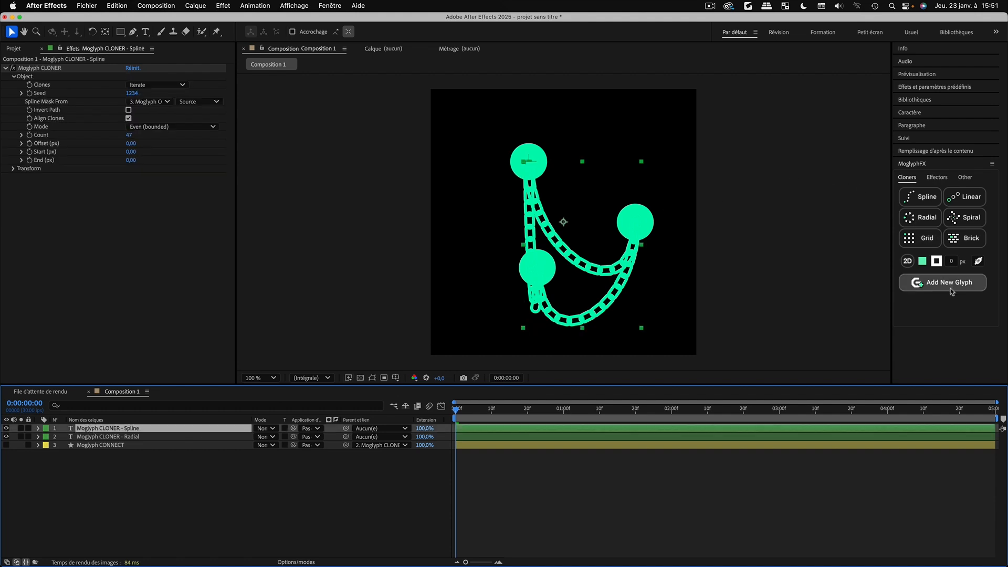
left_click(979, 263)
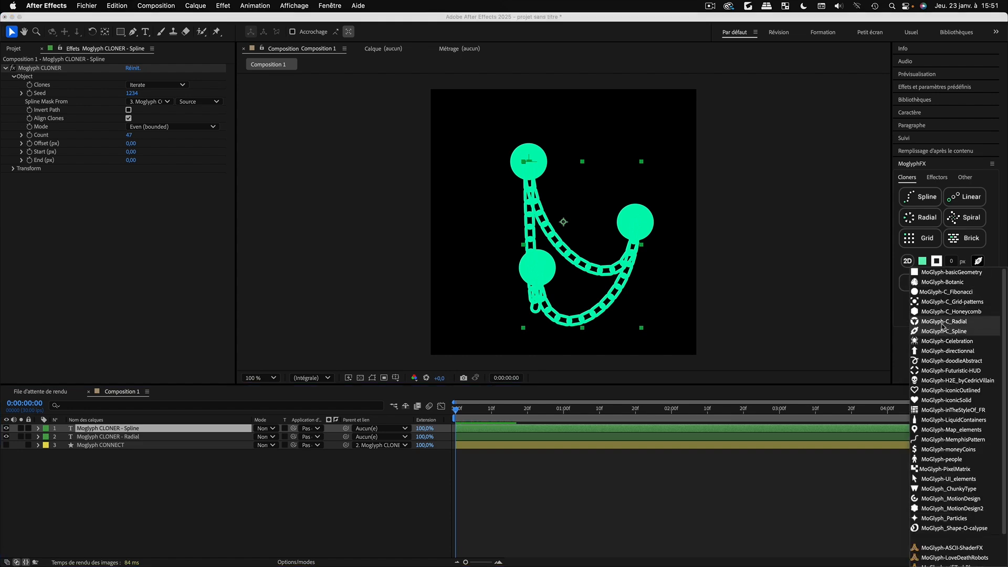
left_click(898, 344)
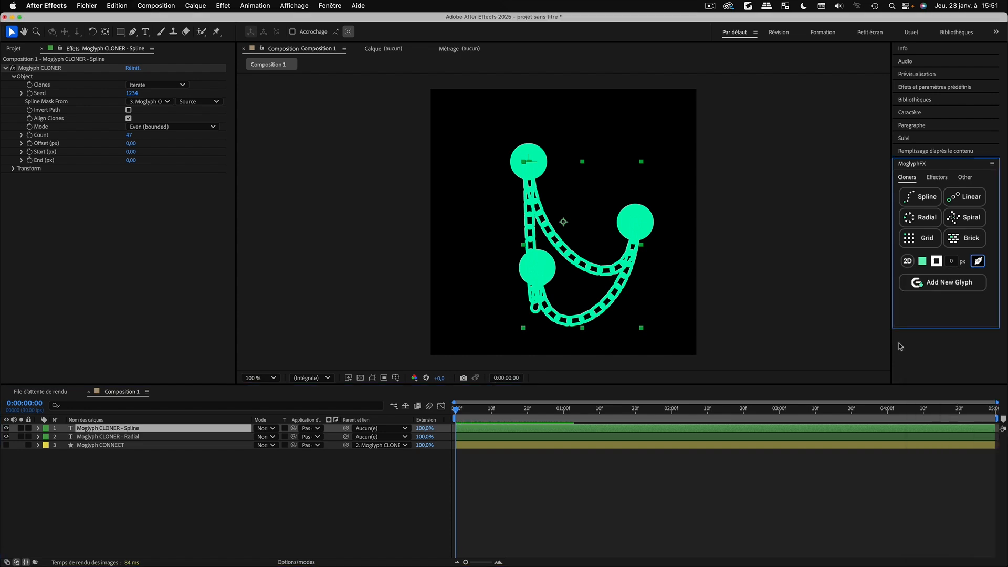
left_click(956, 288)
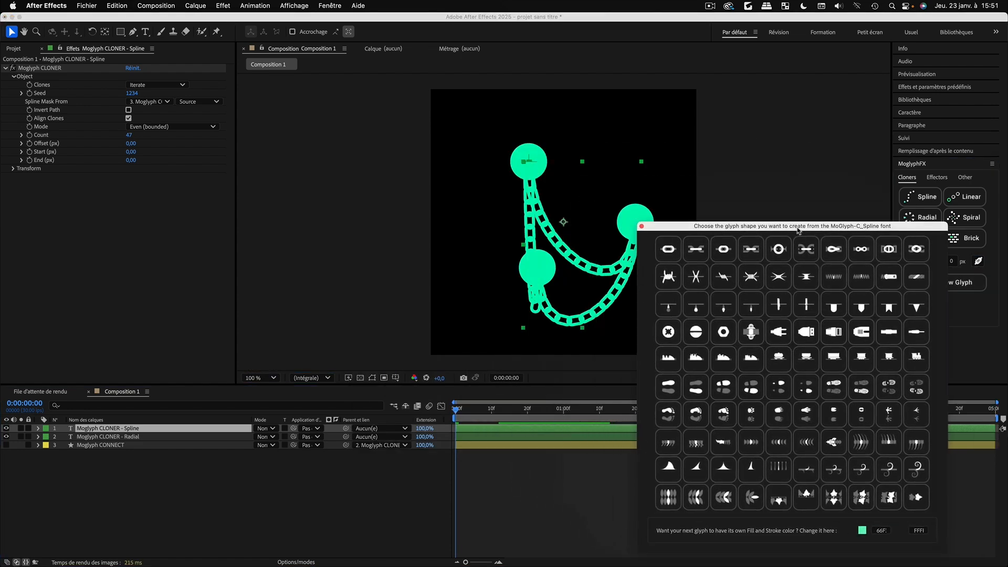
left_click(681, 253)
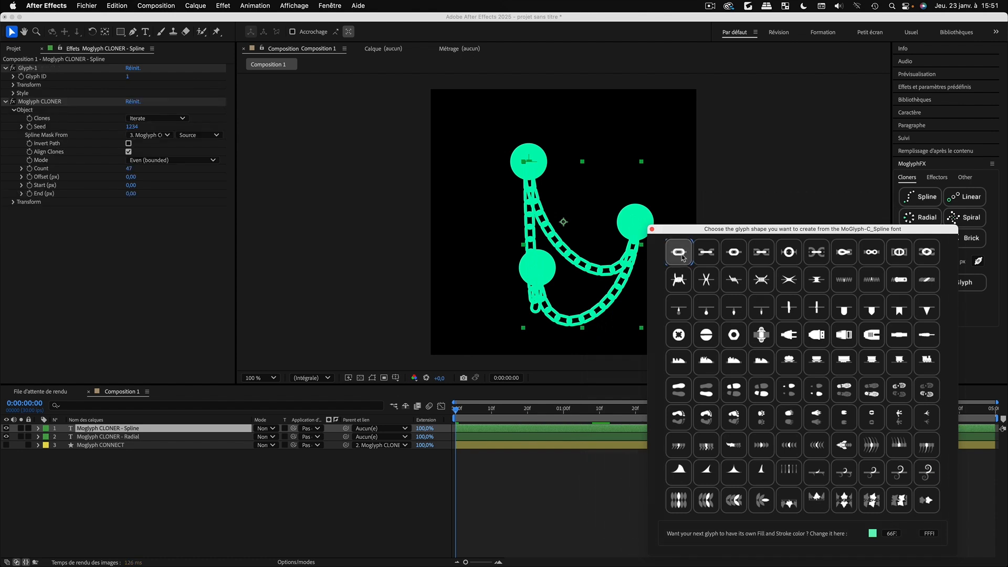
left_click(711, 255)
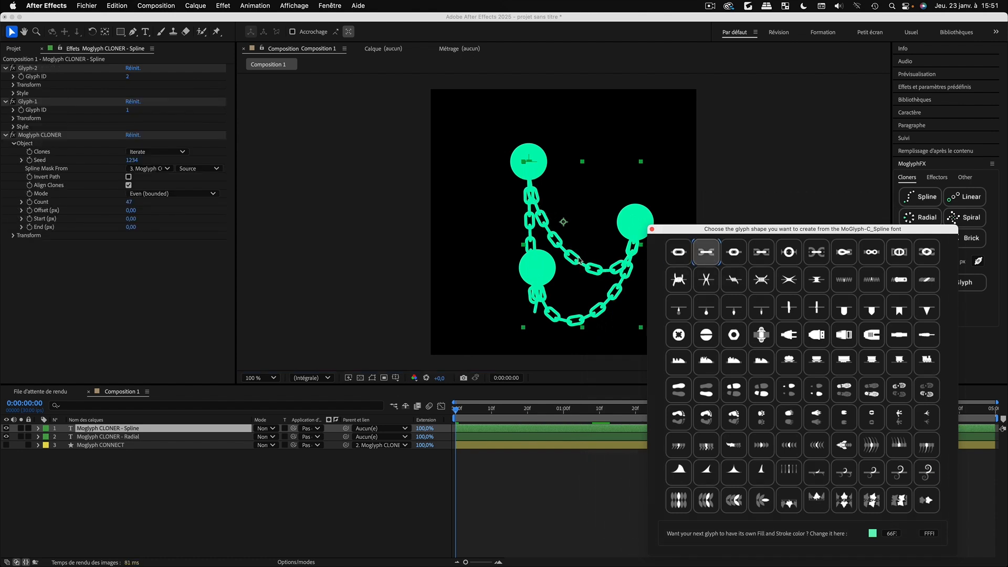
left_click(651, 229)
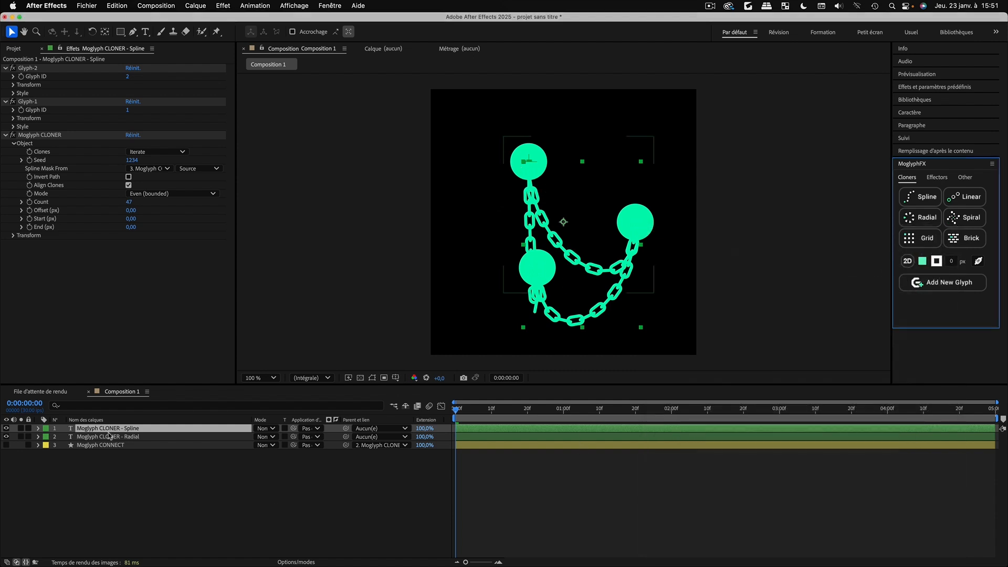
Set the Fill Color of the Spline cloner to grey A4A4A4 in its Transform settings
left_click(13, 236)
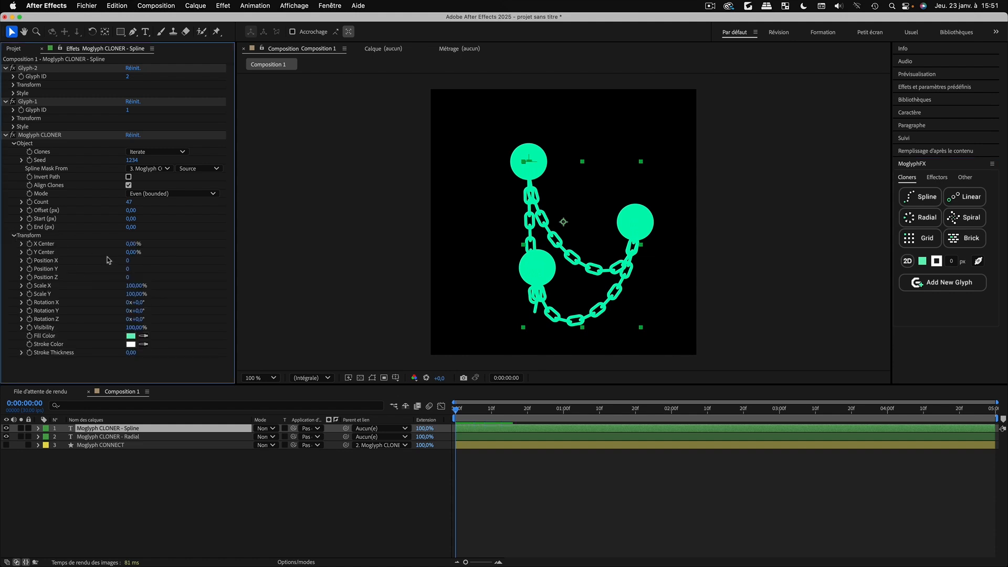
left_click(130, 338)
left_click_drag(438, 343, 353, 341)
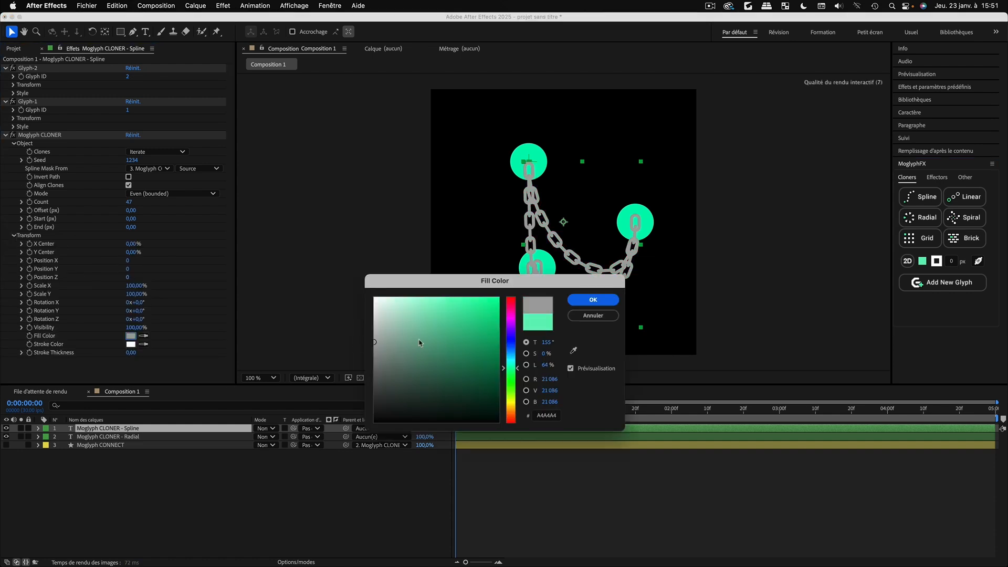
left_click(592, 299)
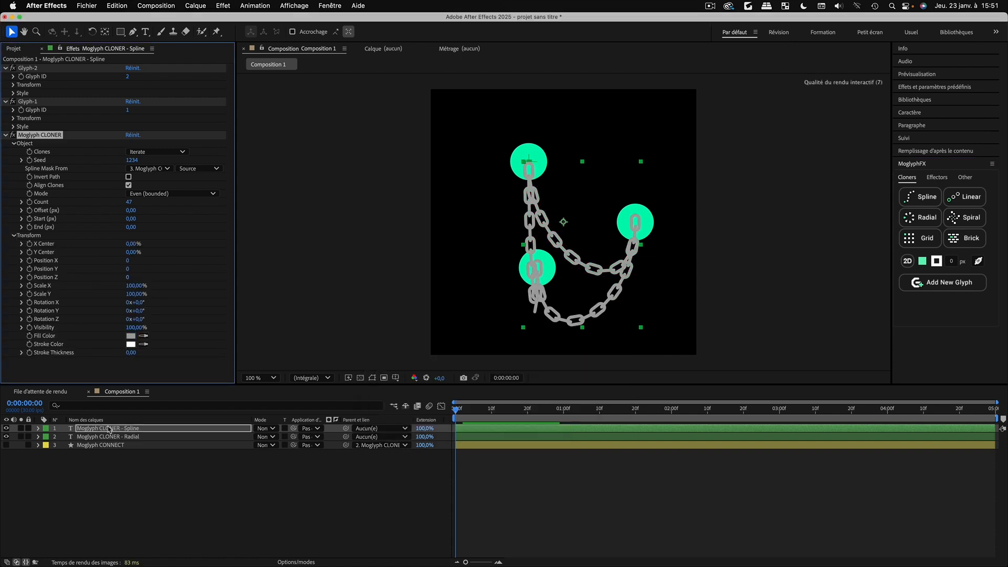
Move the Moglyph CLONER - Spline layer below the Radial cloner layer and play the chain animation
left_click_drag(109, 428, 111, 441)
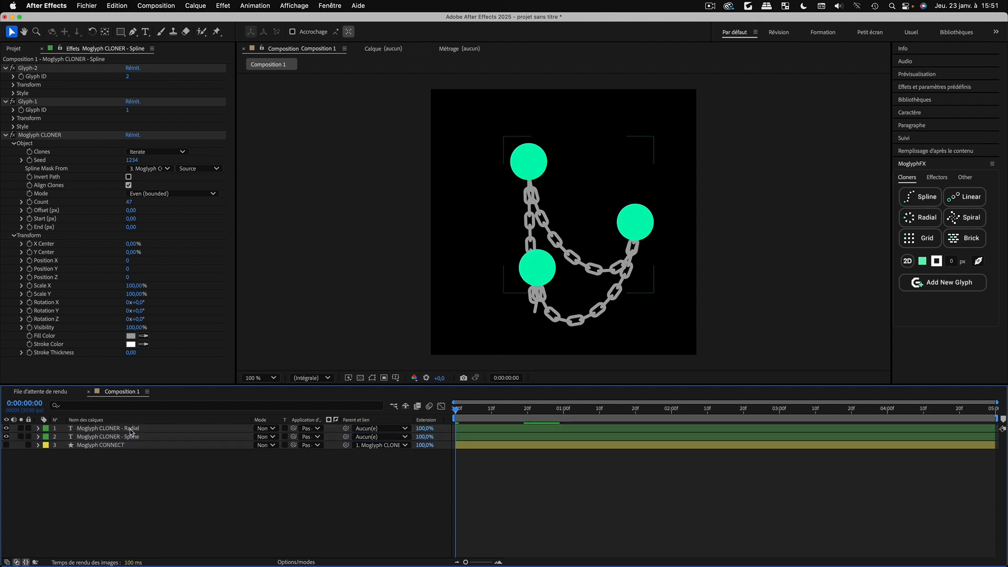
left_click(175, 494)
key("space")
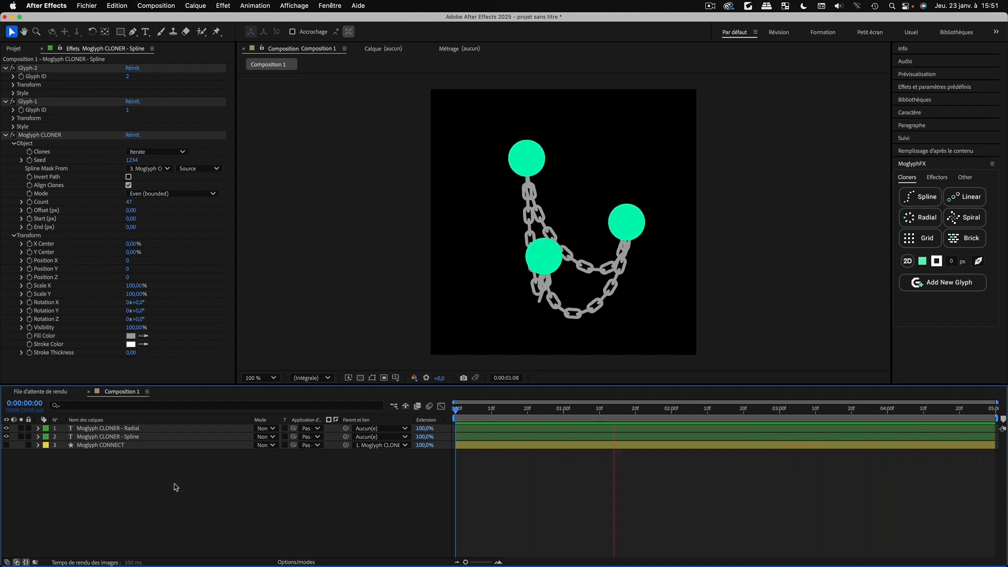
key("space")
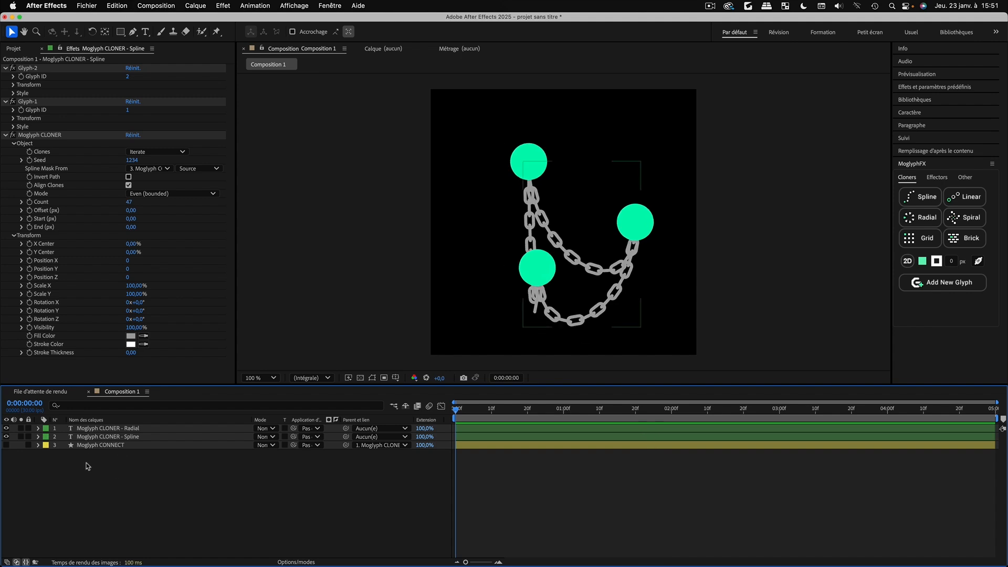
Create a new composition with the default settings
key("super+n")
key("Return")
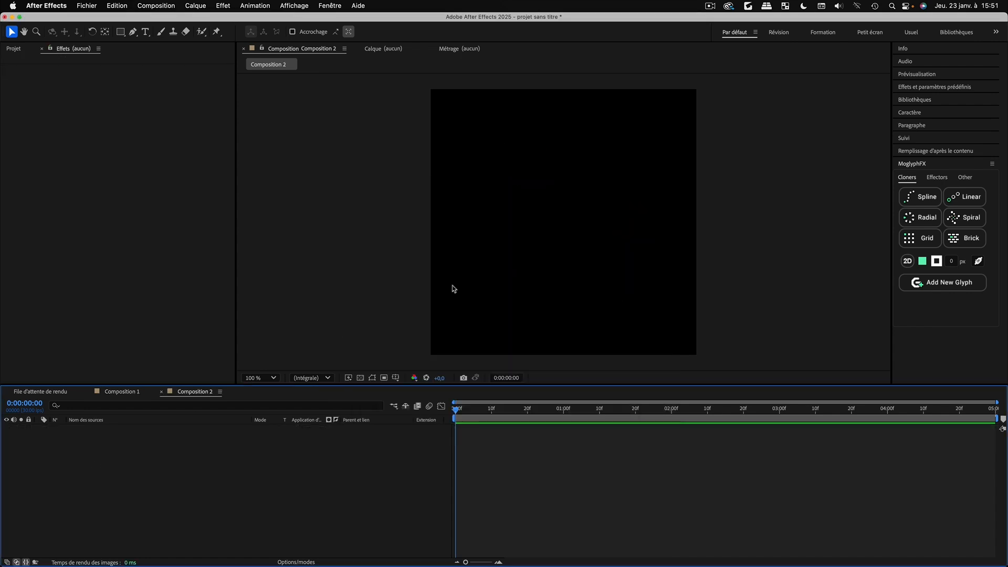
left_click(971, 178)
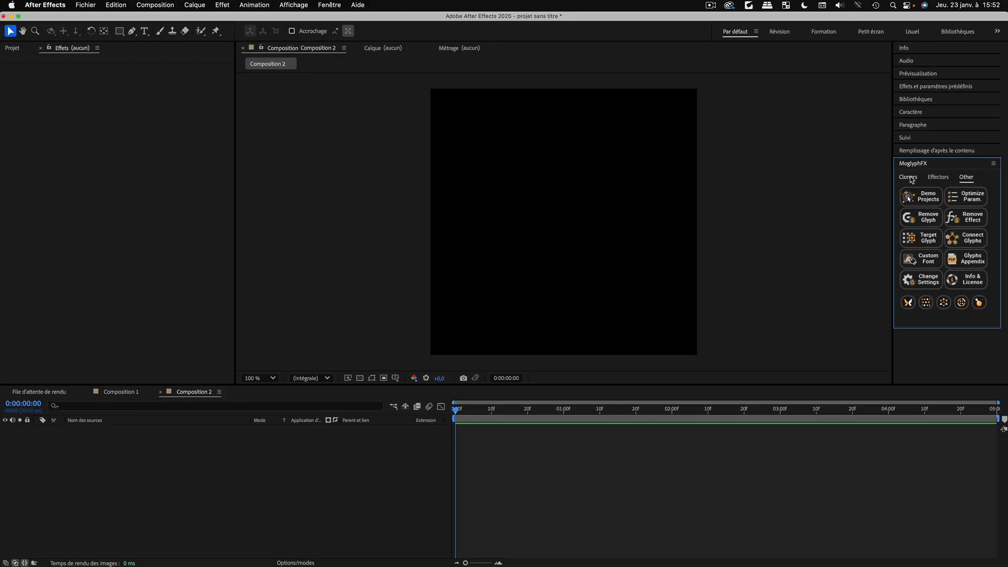
left_click(792, 128)
left_click(928, 217)
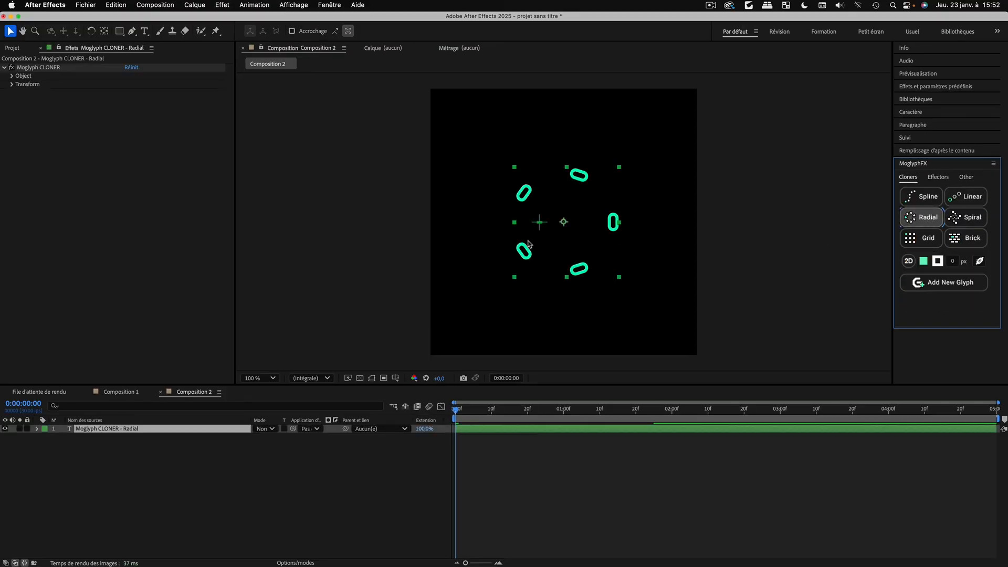
Create a Radial cloner with the MoGlyph-basicGeometry font and give it the solid circle glyph
left_click(980, 262)
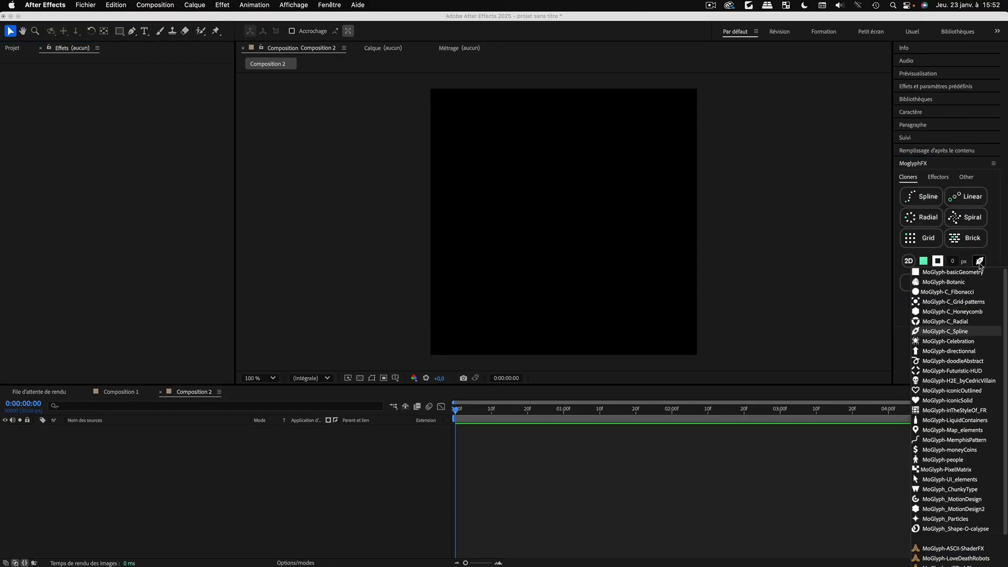
left_click(913, 474)
left_click(920, 224)
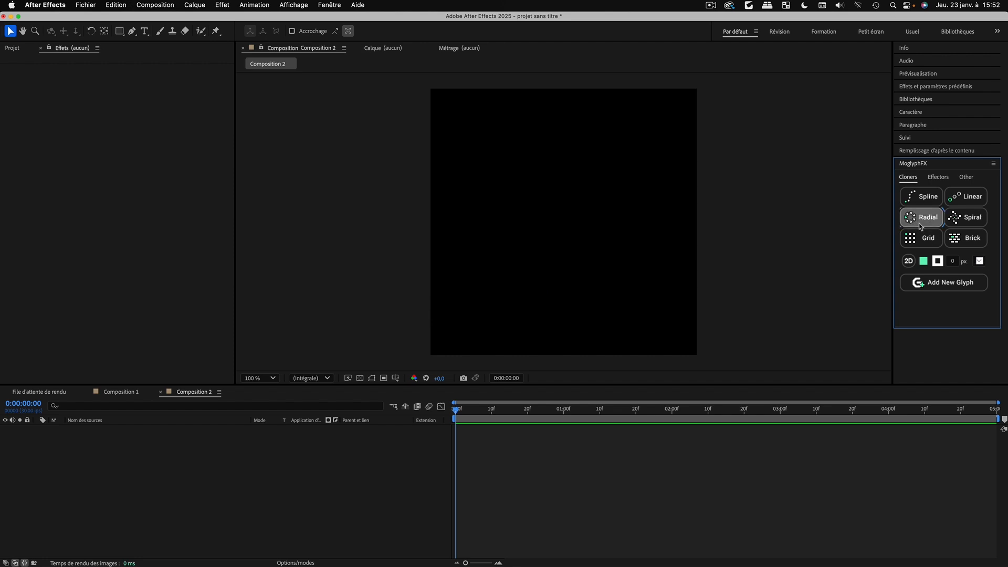
left_click(951, 286)
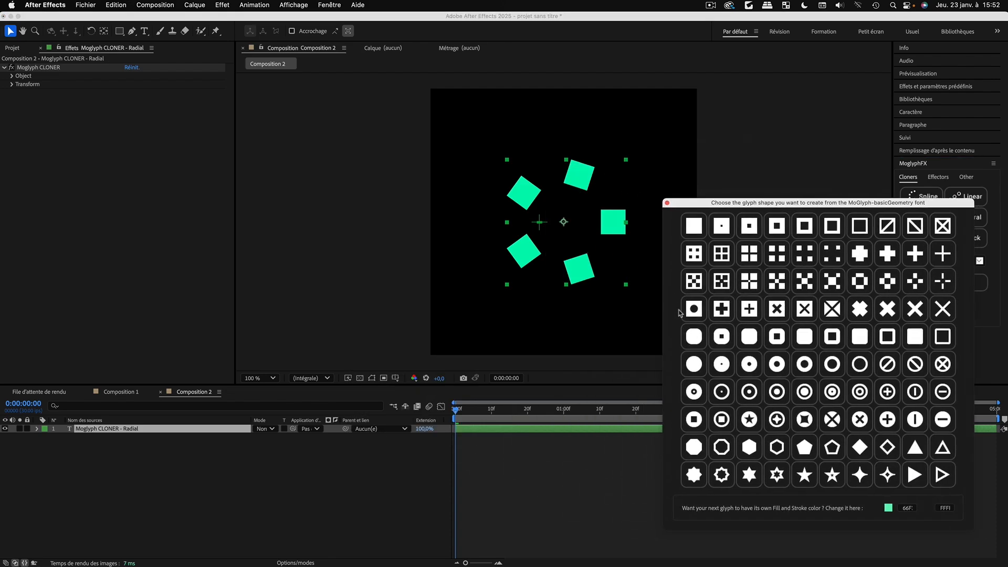
left_click(694, 365)
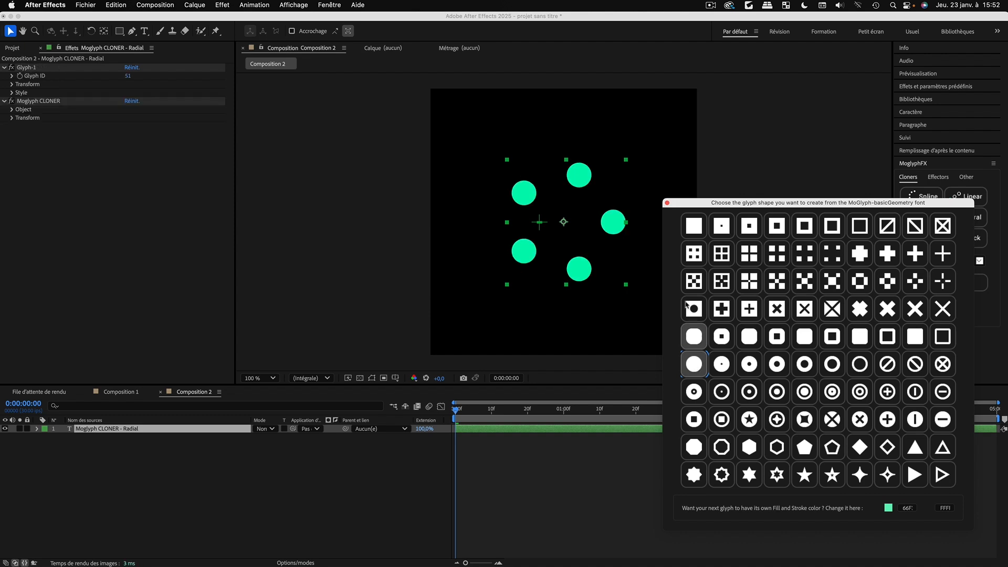
left_click(667, 203)
left_click(140, 469)
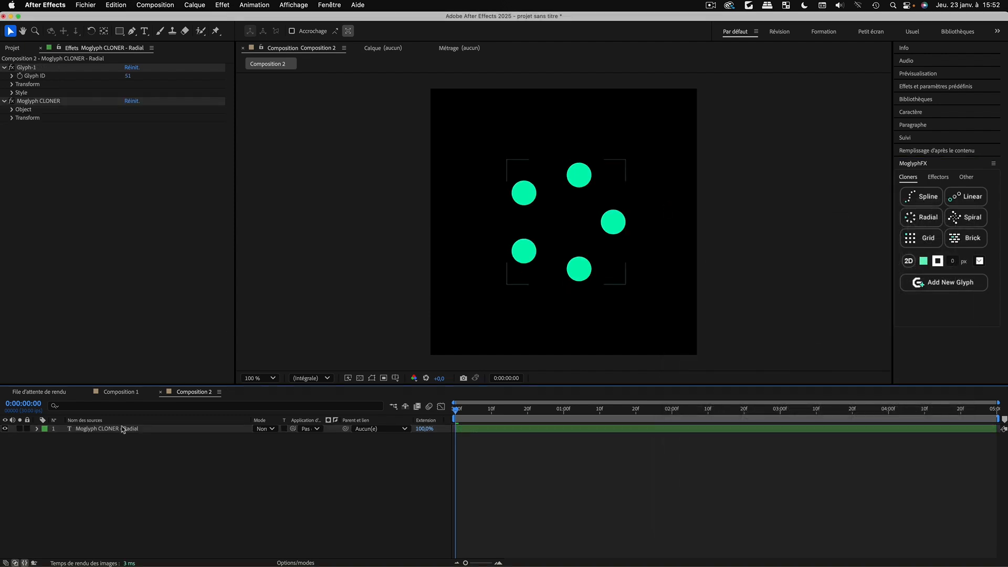
Try connecting the Radial cloner's glyphs with a plain straight-segment path, and undo it
left_click(116, 430)
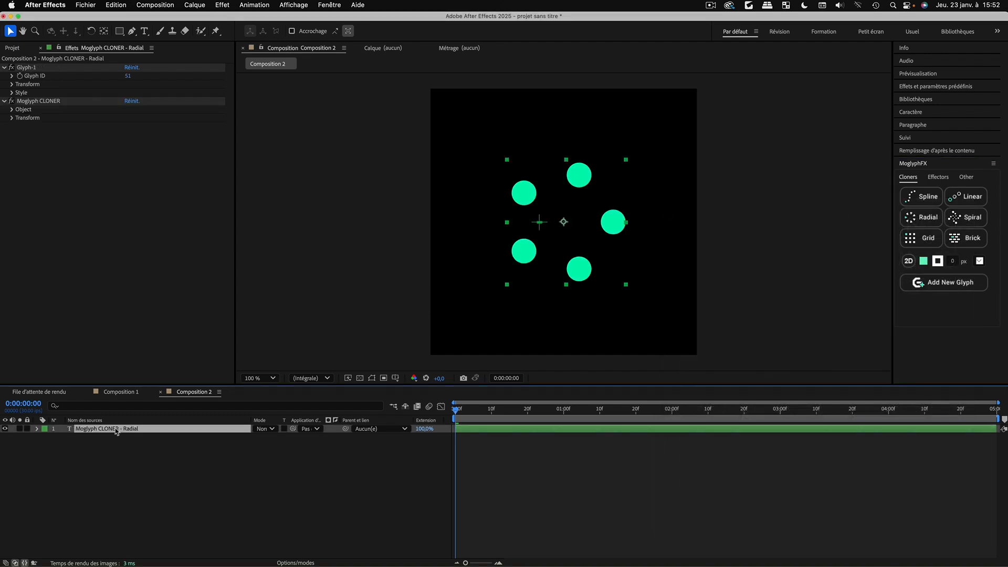
left_click(965, 178)
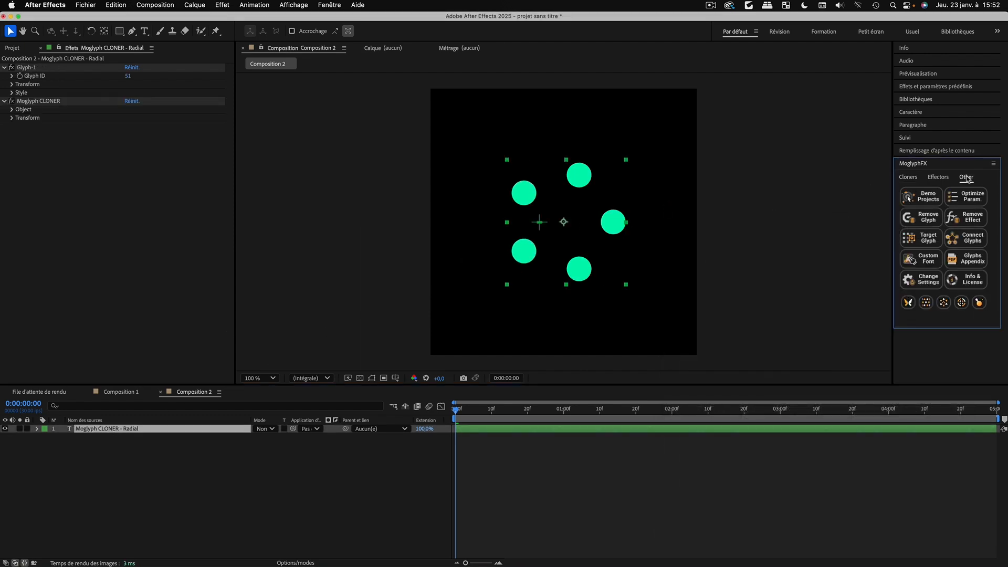
left_click(977, 242)
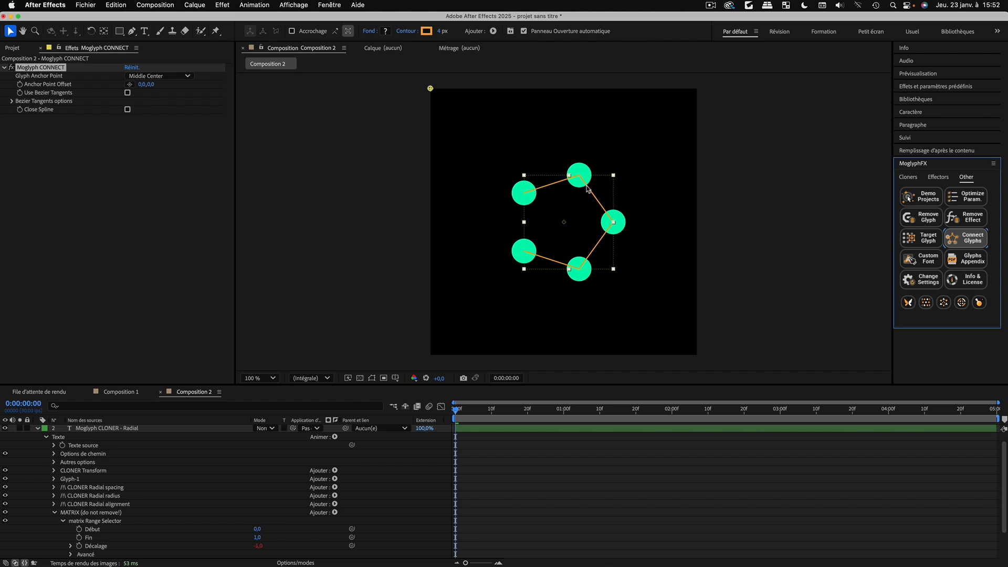
key("super+z")
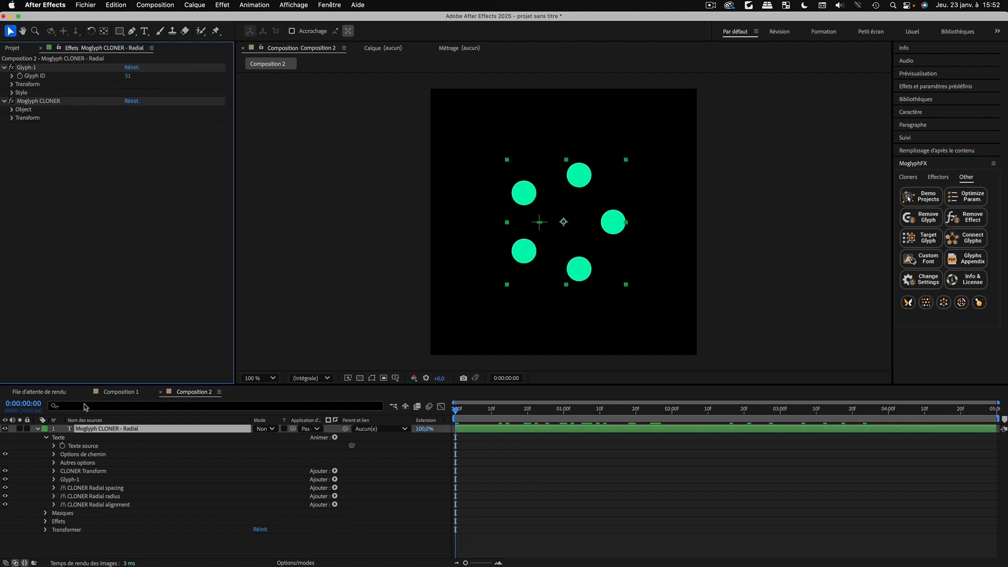
left_click(37, 429)
left_click(83, 429)
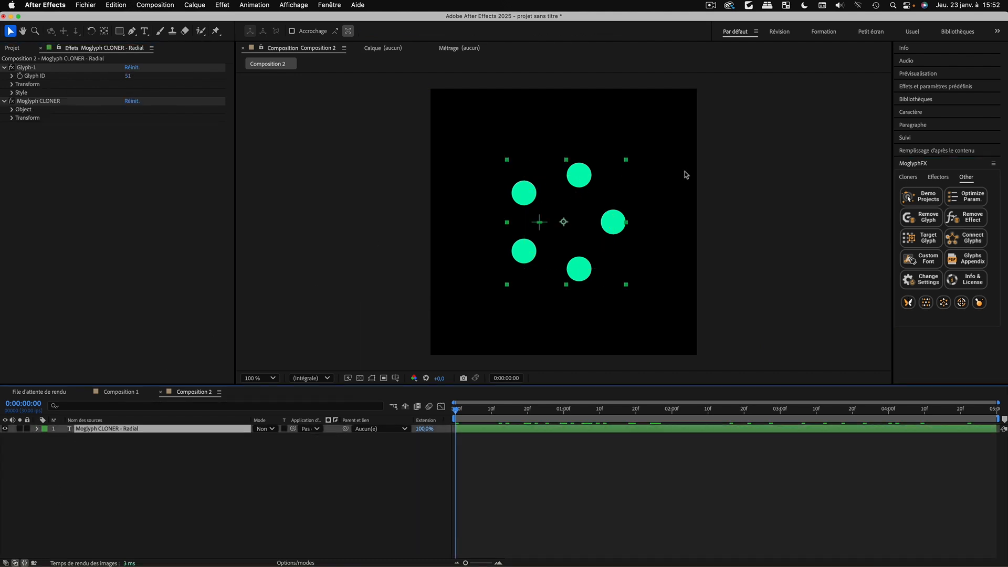
Connect the Radial cloner's glyphs with a path that uses Bezier tangents and try out its Close Spline option
key("shift")
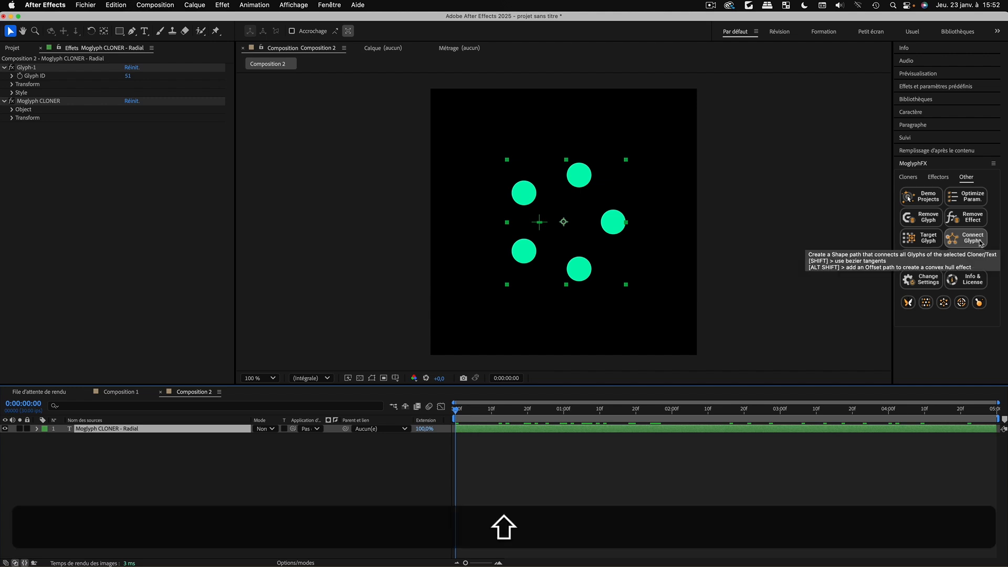
left_click(980, 242, "shift")
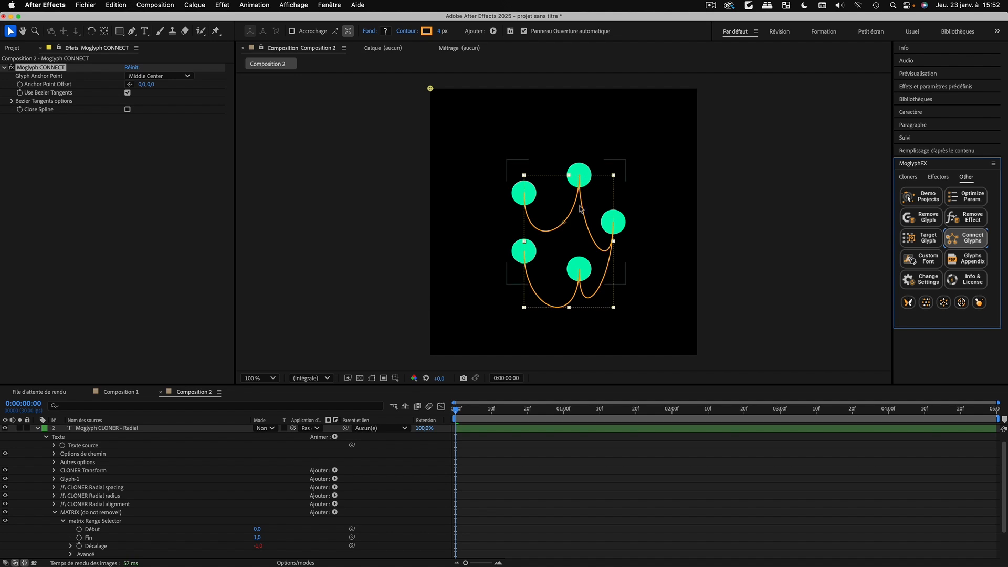
left_click(127, 109)
left_click(127, 109)
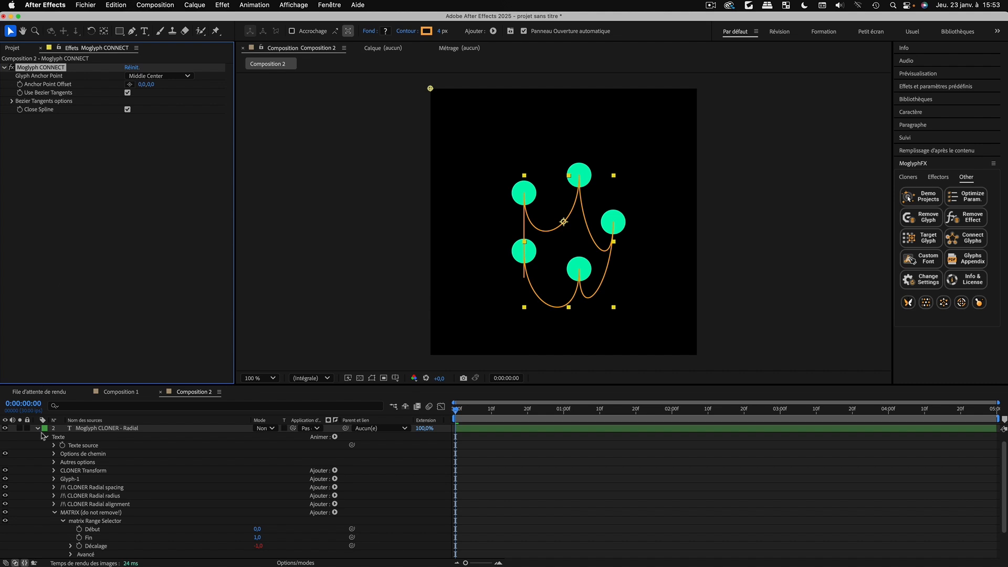
Remove the Bezier connecting path and collapse the Radial cloner layer's properties
left_click(35, 450)
key("Delete")
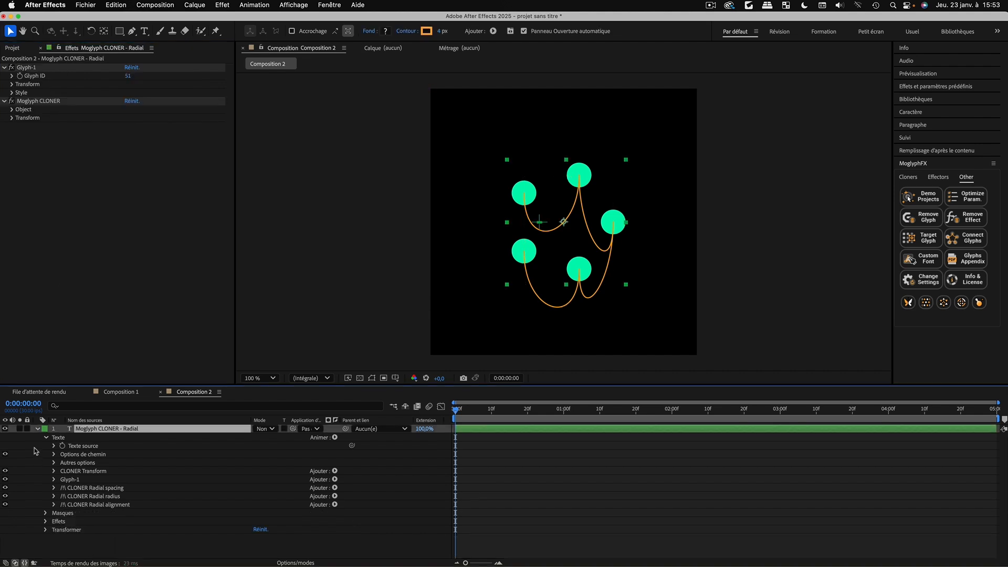
left_click(37, 429)
left_click(103, 462)
left_click(103, 428)
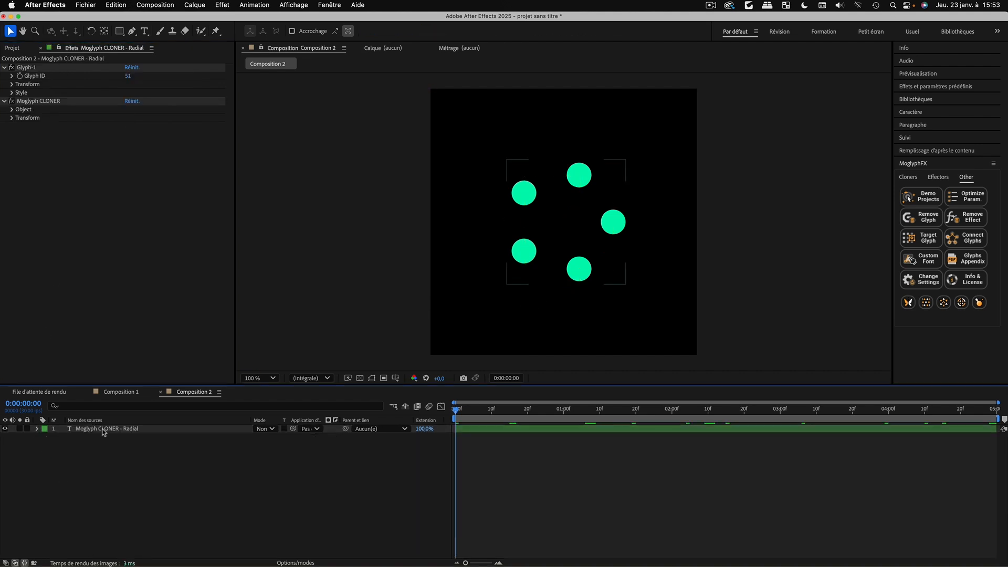
Examine the circle clones up close and the solid circle in the MoGlyph-basicGeometry glyph picker without adding a glyph
key("period")
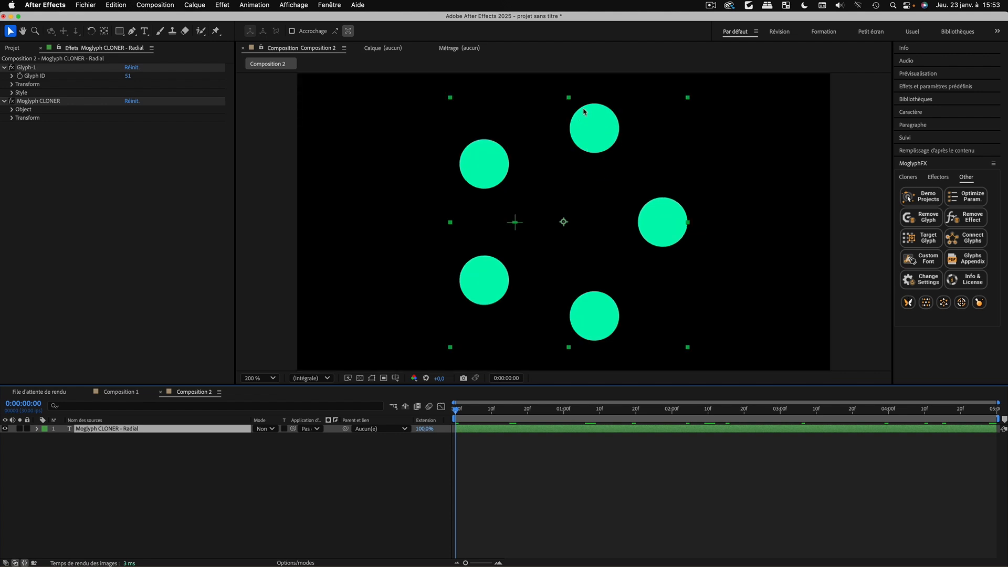
left_click(908, 177)
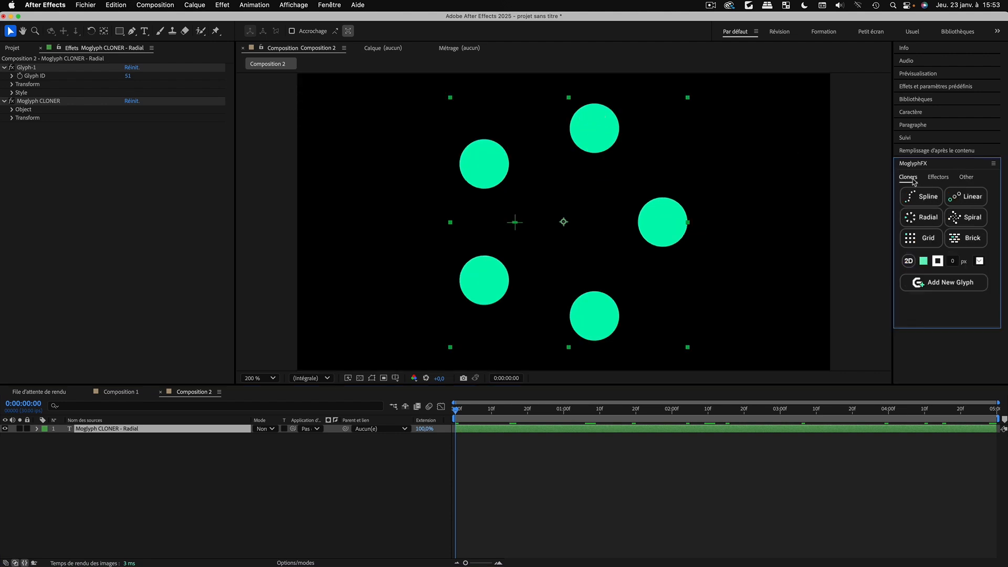
left_click(980, 262)
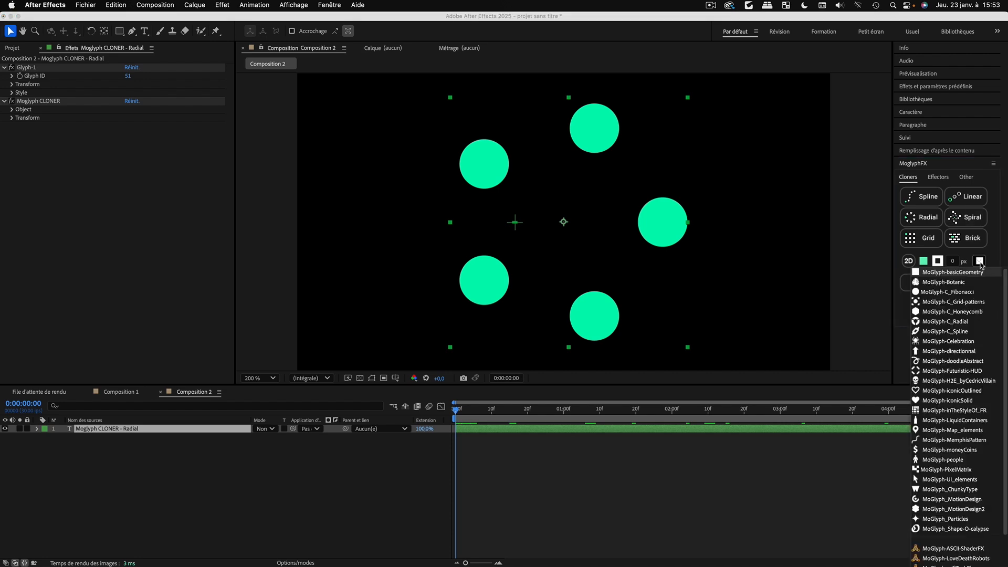
left_click(953, 272)
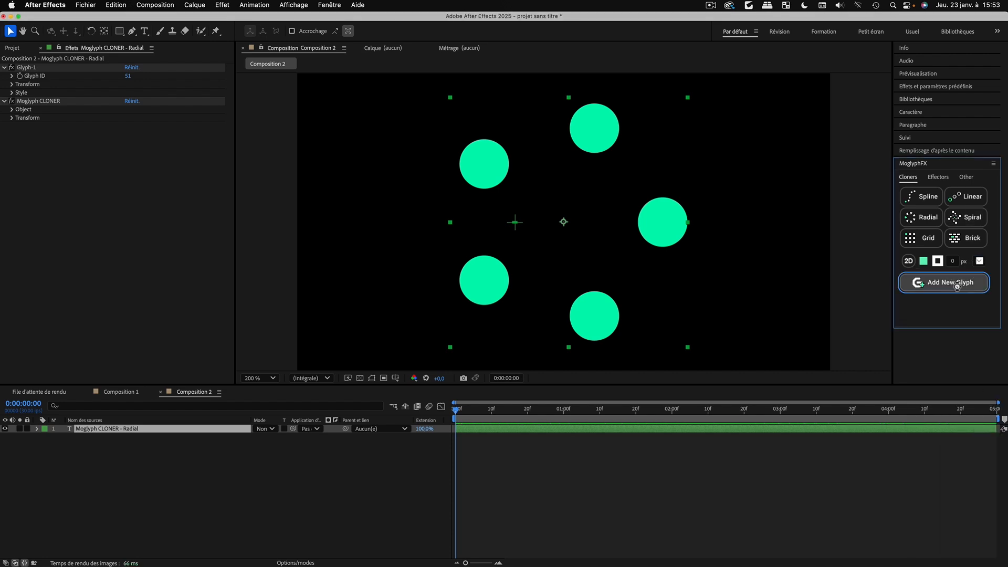
left_click(951, 282)
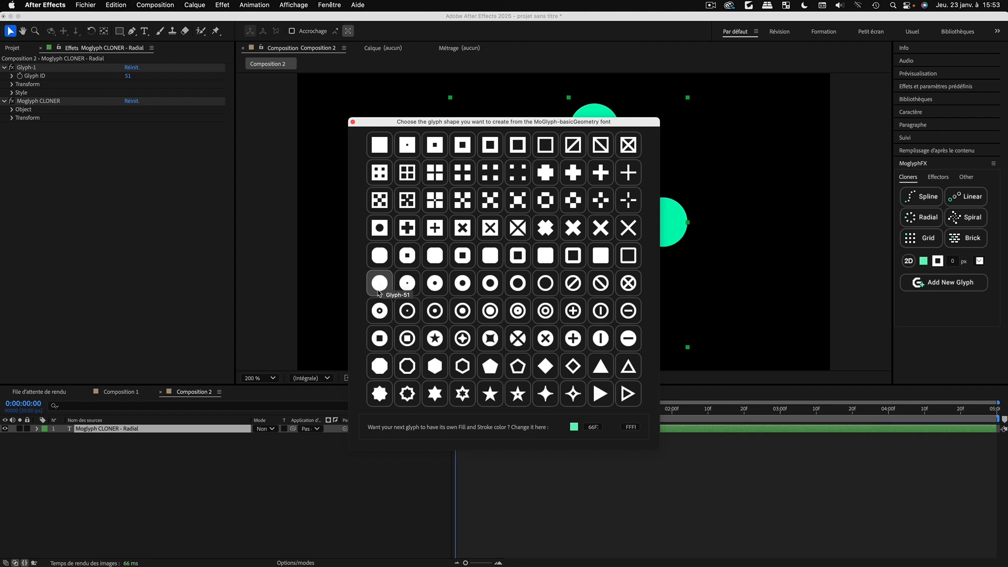
left_click(352, 122)
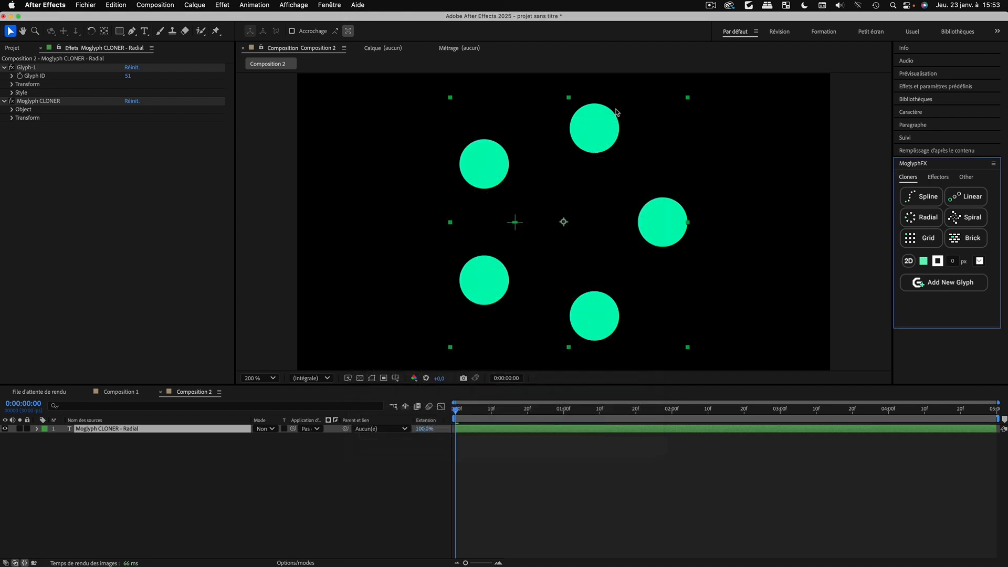
scroll(403, 328, "down", 1)
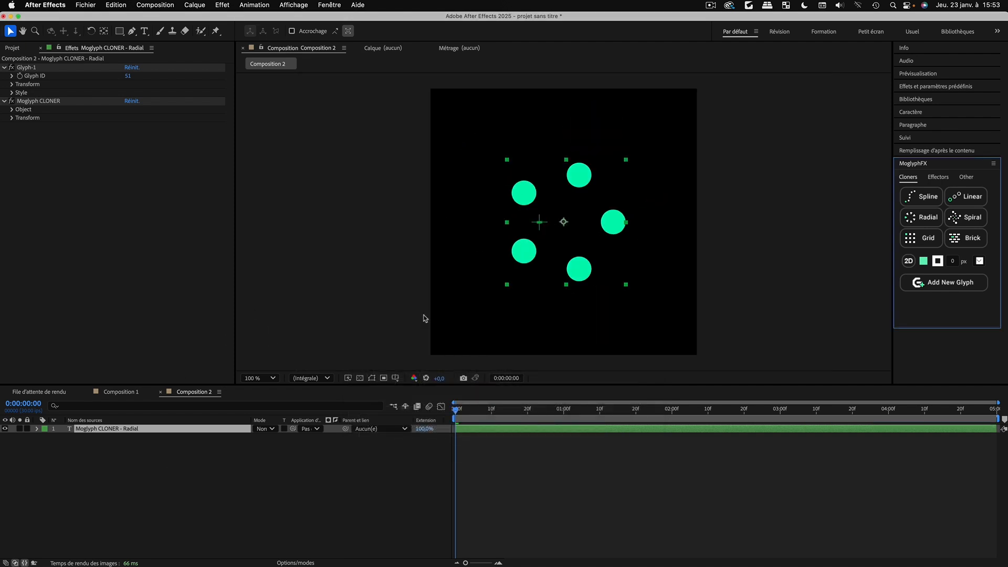
Connect the Radial cloner's glyphs with a closed path that has the convex hull offset, and collapse the layer properties
left_click(158, 456)
left_click(117, 430)
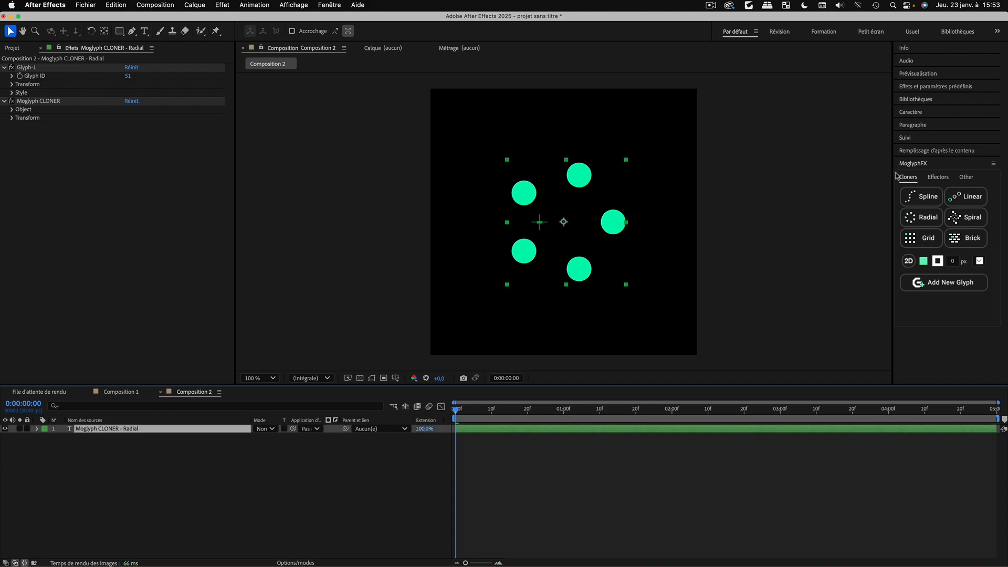
left_click(966, 177)
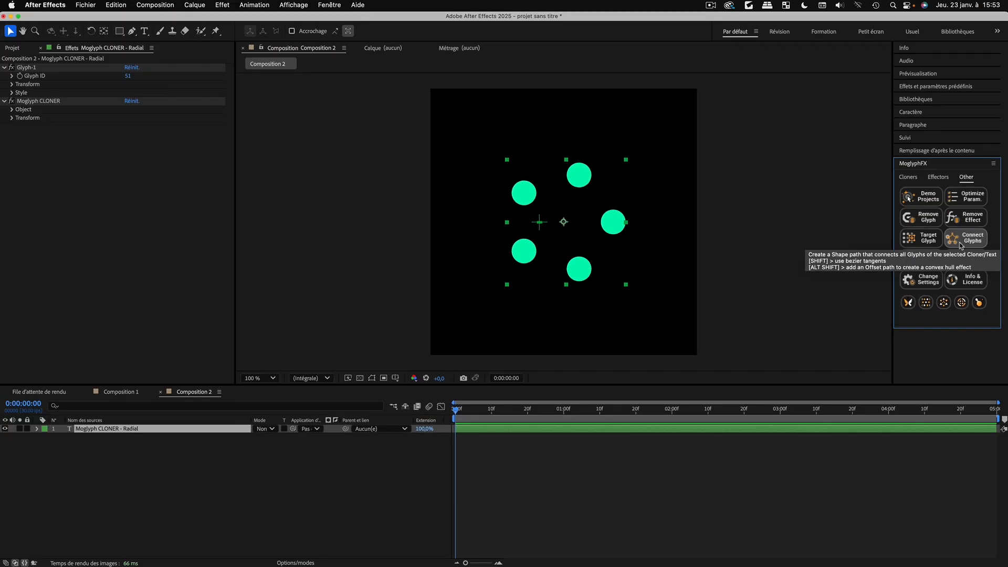
left_click(962, 244, "alt+shift")
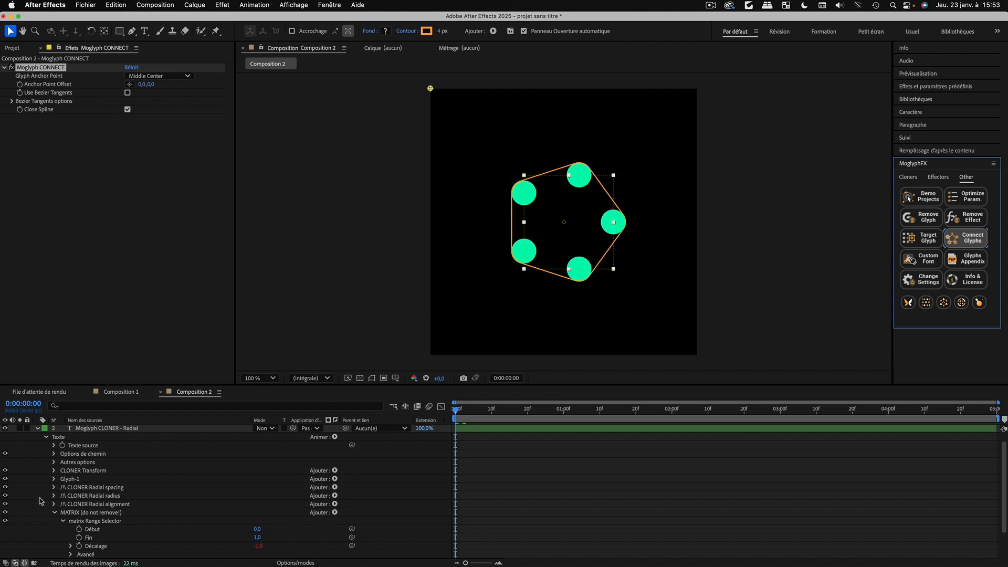
left_click(55, 513)
left_click(37, 438)
left_click(497, 447)
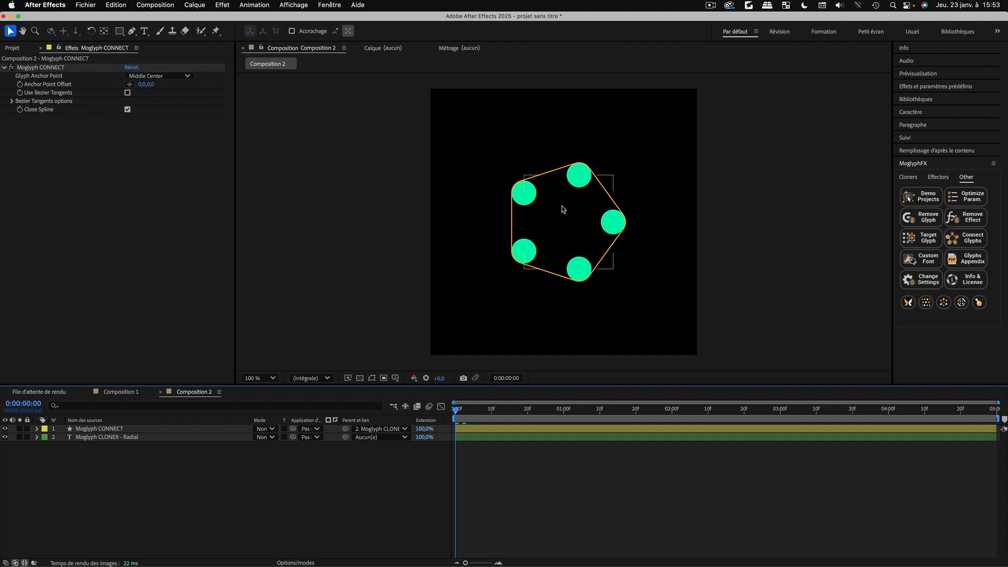
Add a Formula effector to the Moglyph CLONER - Radial layer and play the animation
left_click(89, 439)
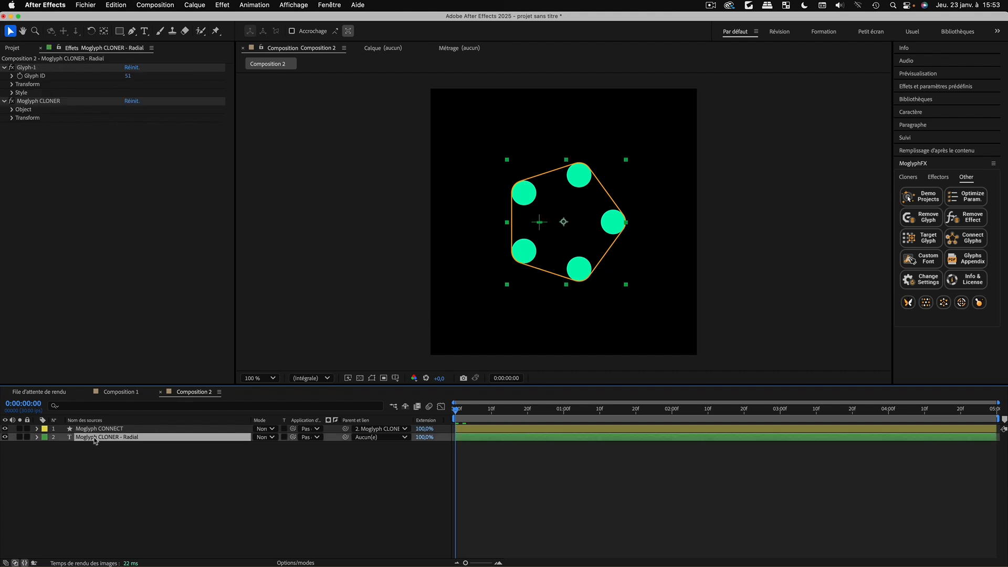
left_click(938, 178)
left_click(968, 221)
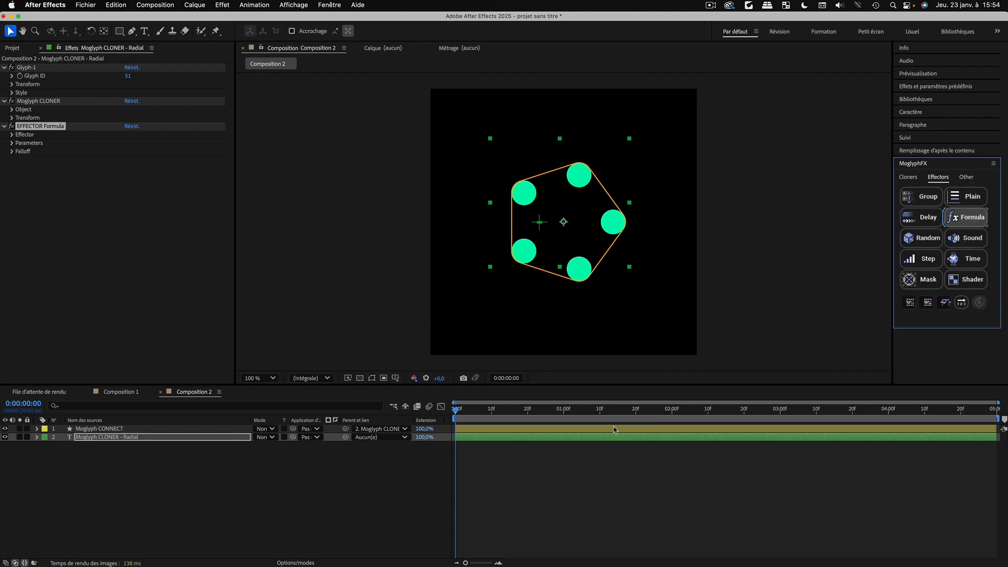
left_click(594, 509)
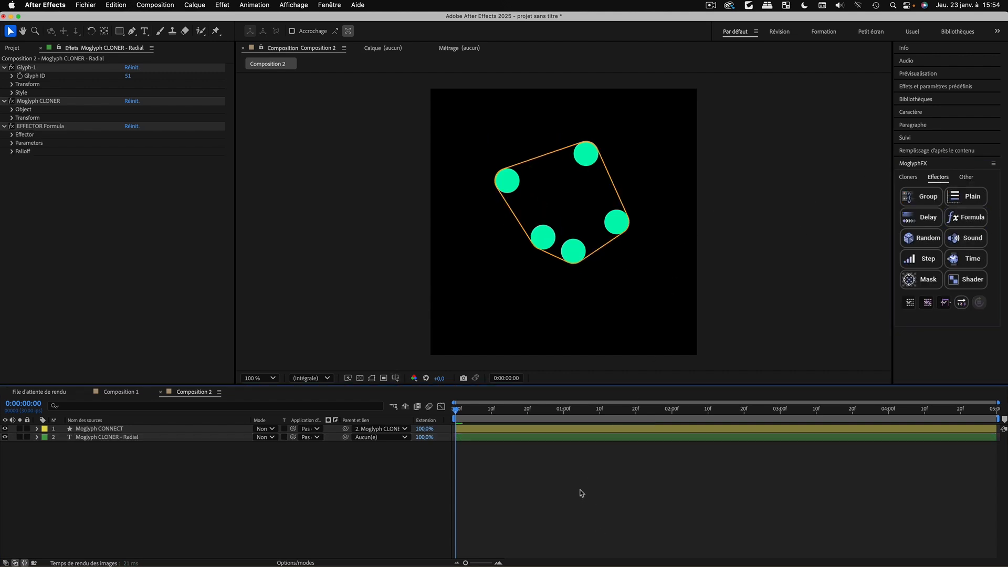
key("space")
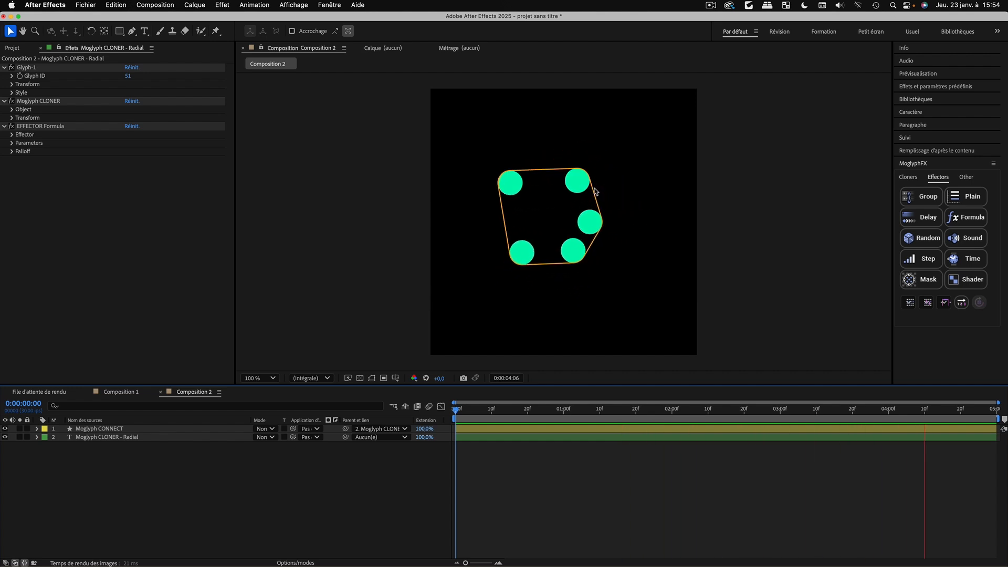
left_click(587, 159)
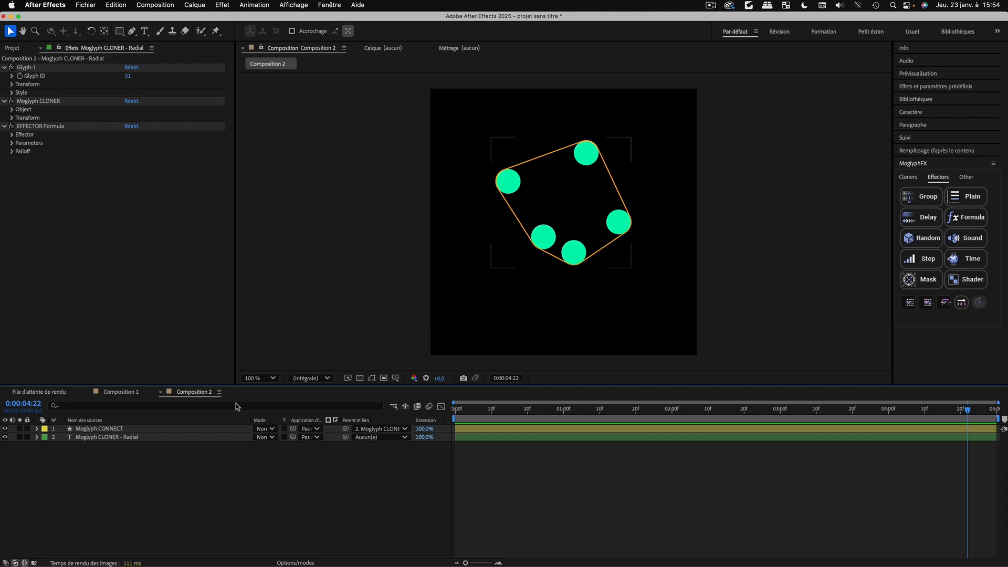
left_click(106, 430)
left_click(159, 437)
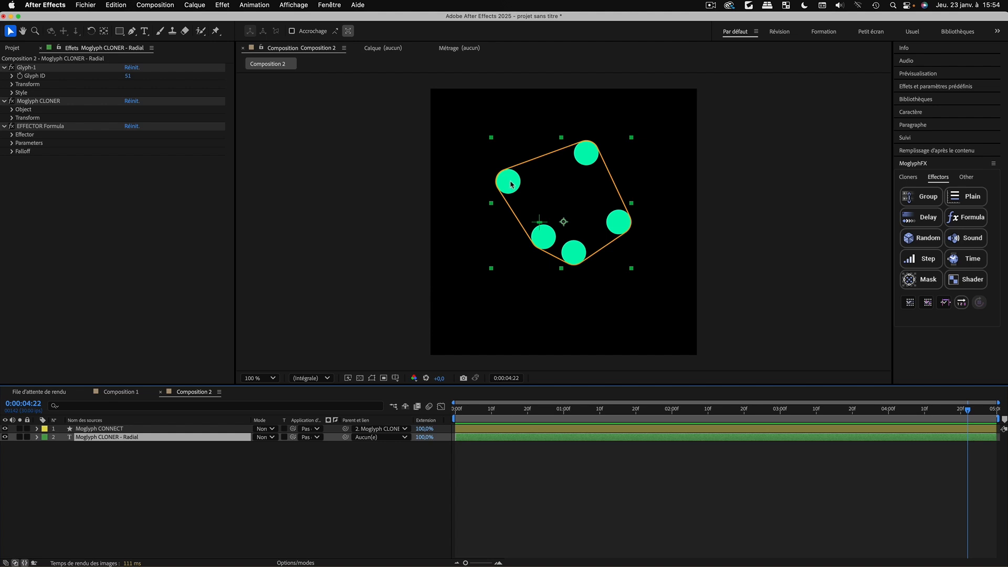
left_click(911, 178)
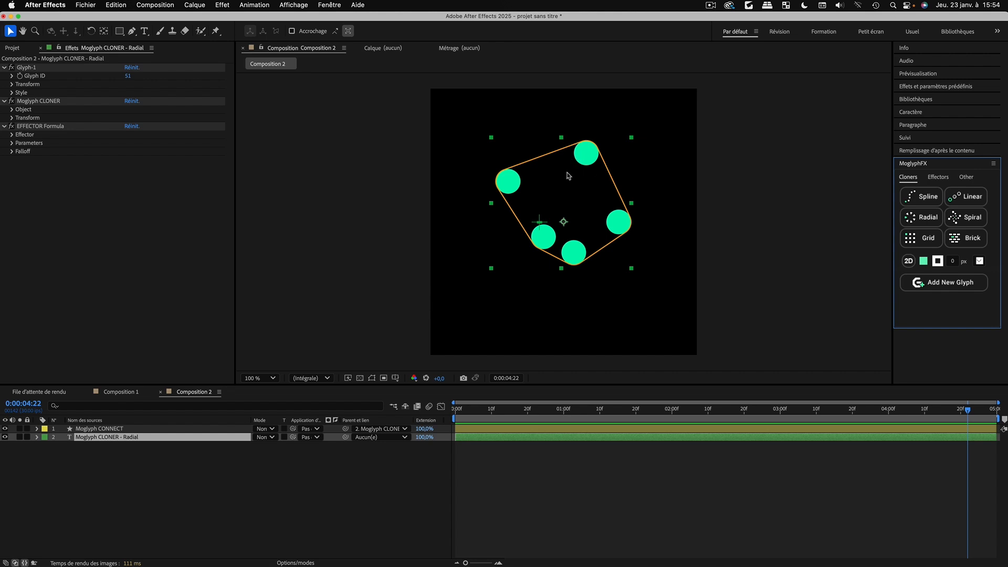
Try larger Quantité values, such as 72, on the Convex Hull effect of the Moglyph CONNECT layer and restore the original value
left_click(88, 474)
left_click(59, 429)
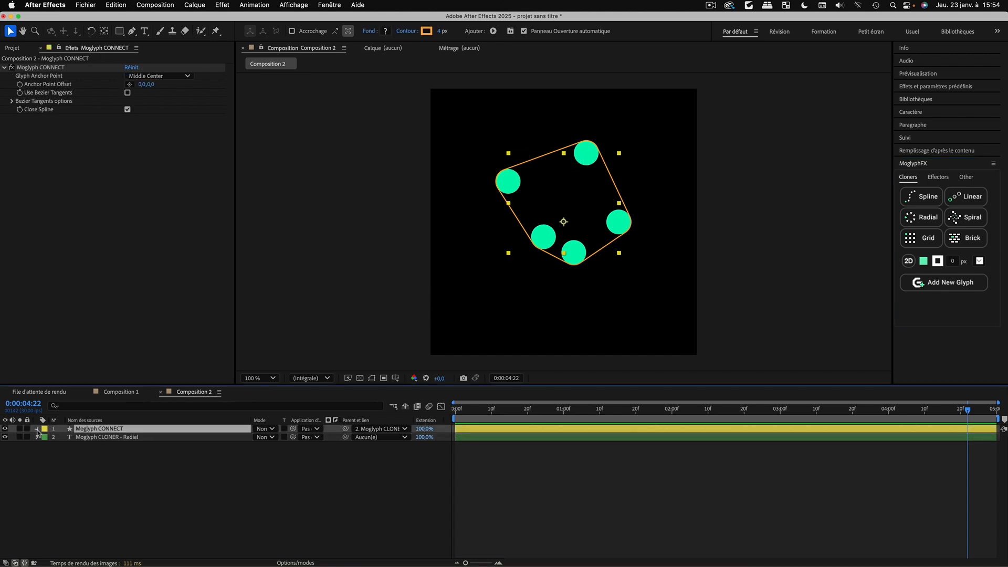
left_click(37, 429)
left_click(46, 438)
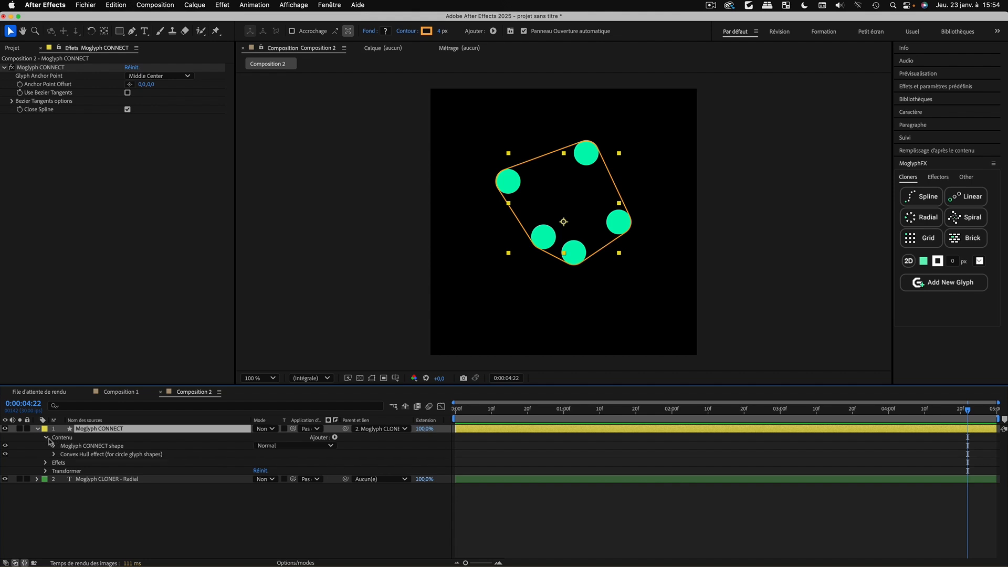
left_click(71, 455)
left_click(54, 454)
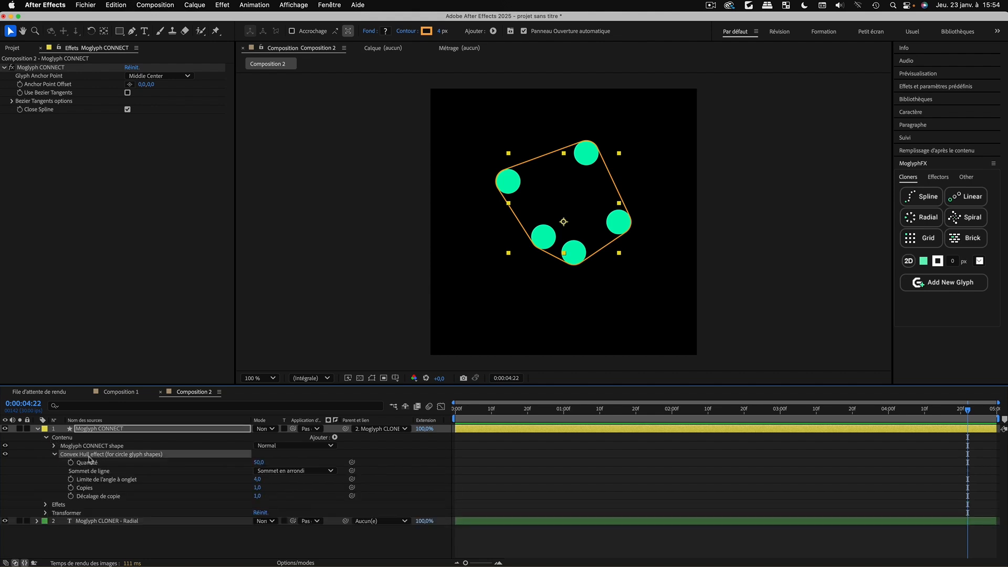
left_click(259, 463)
type("80")
key("Return")
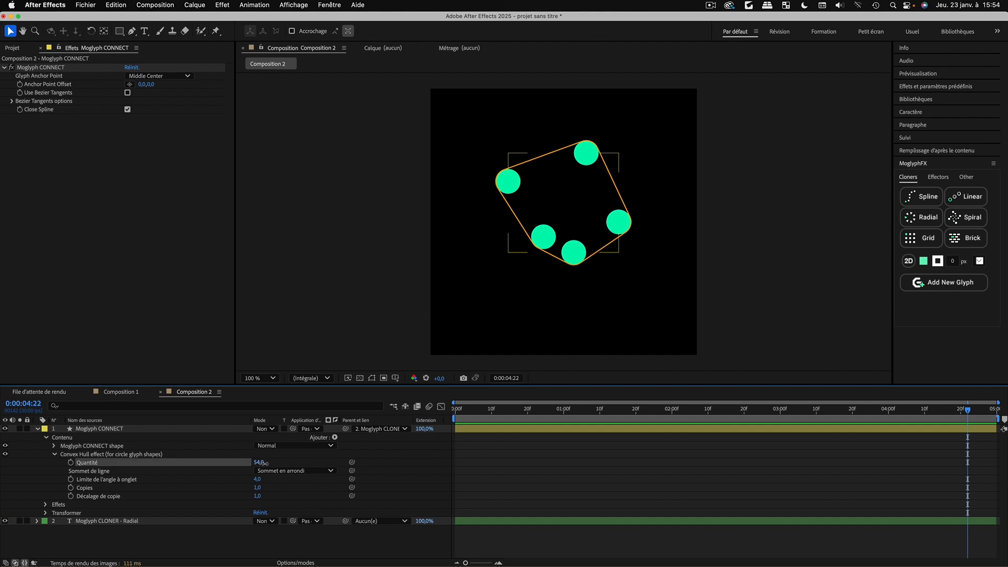
mouse_move(274, 462)
left_mouse_down()
mouse_move(283, 463)
mouse_move(252, 464)
mouse_move(317, 468)
mouse_move(260, 465)
left_mouse_up()
key("super+z")
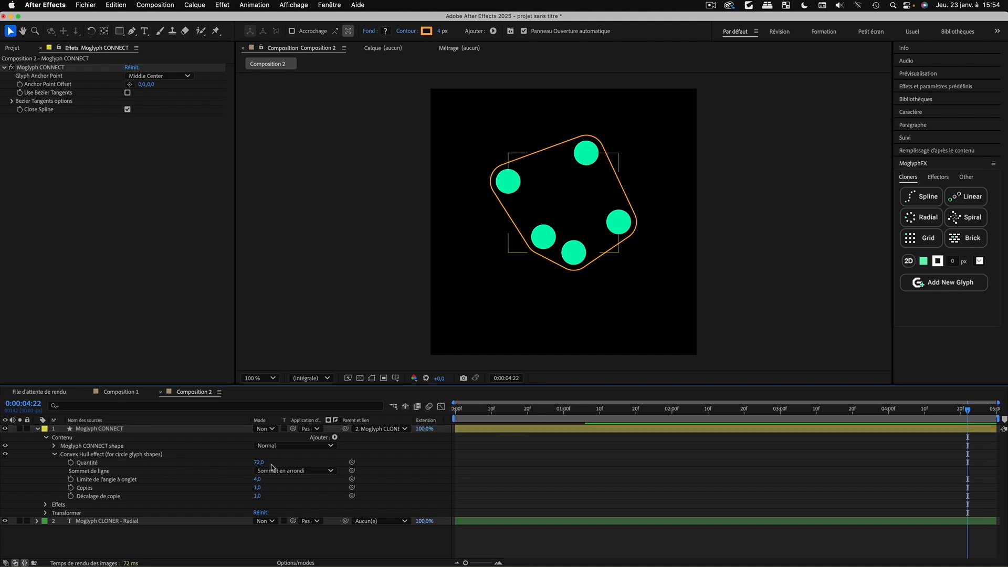
left_click(54, 454)
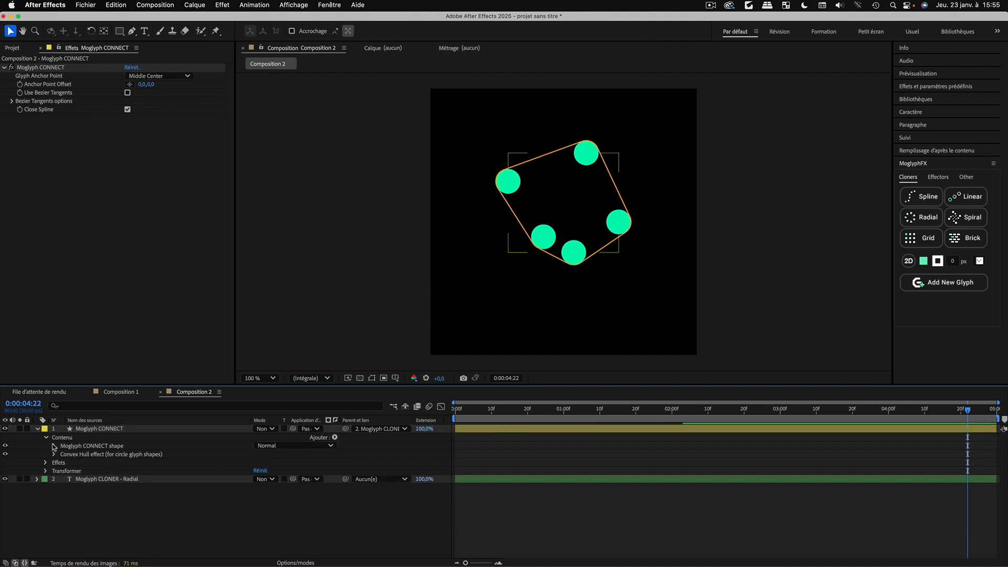
Add a Répétition operator to the Moglyph CONNECT layer's contents and set its transform position to 0,0
left_click(335, 438)
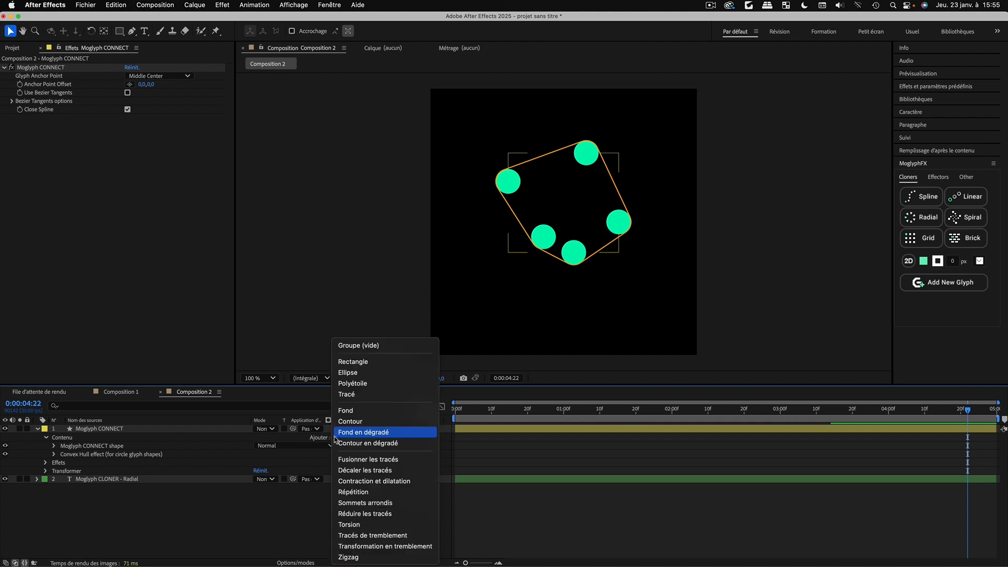
left_click(370, 492)
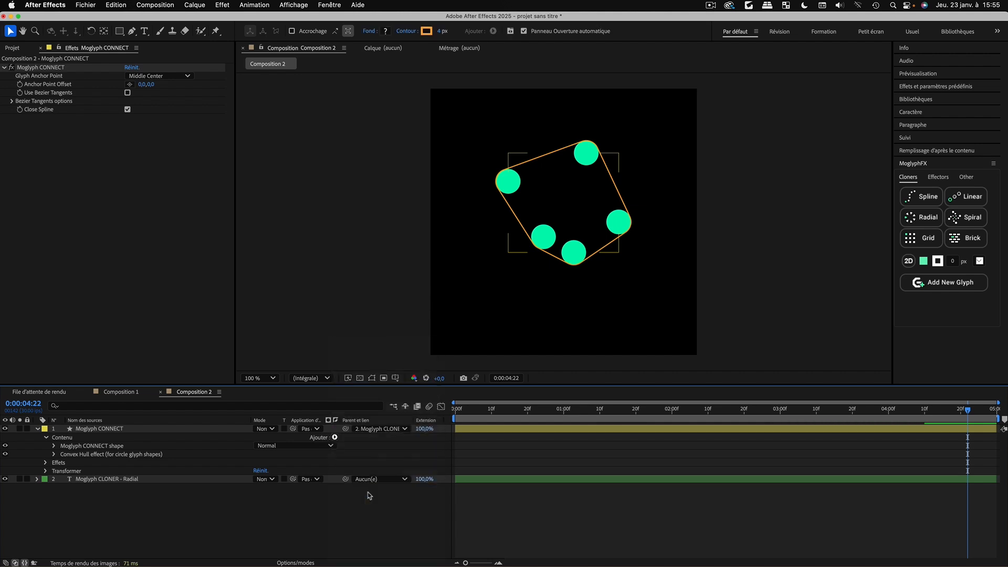
left_click(54, 463)
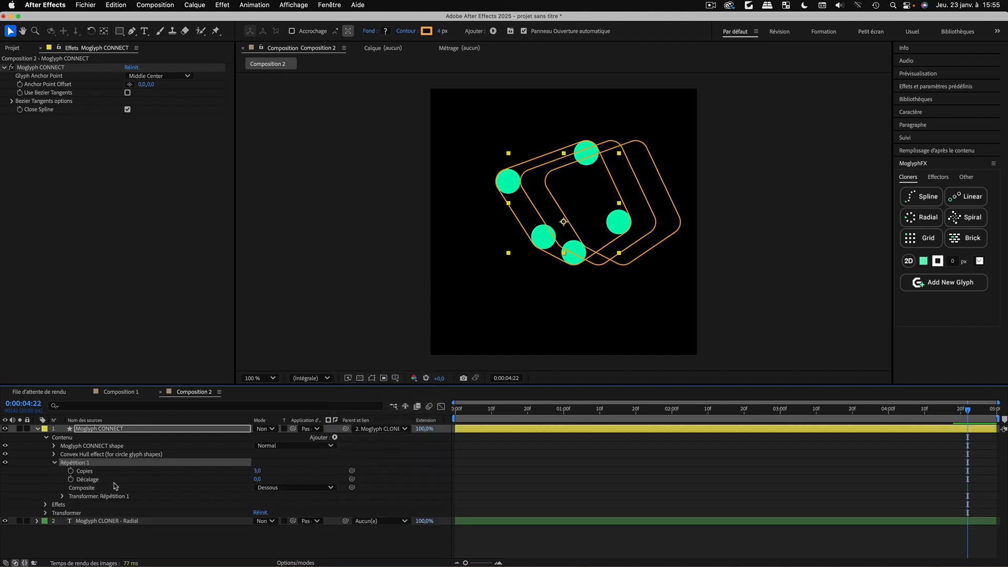
left_click(63, 496)
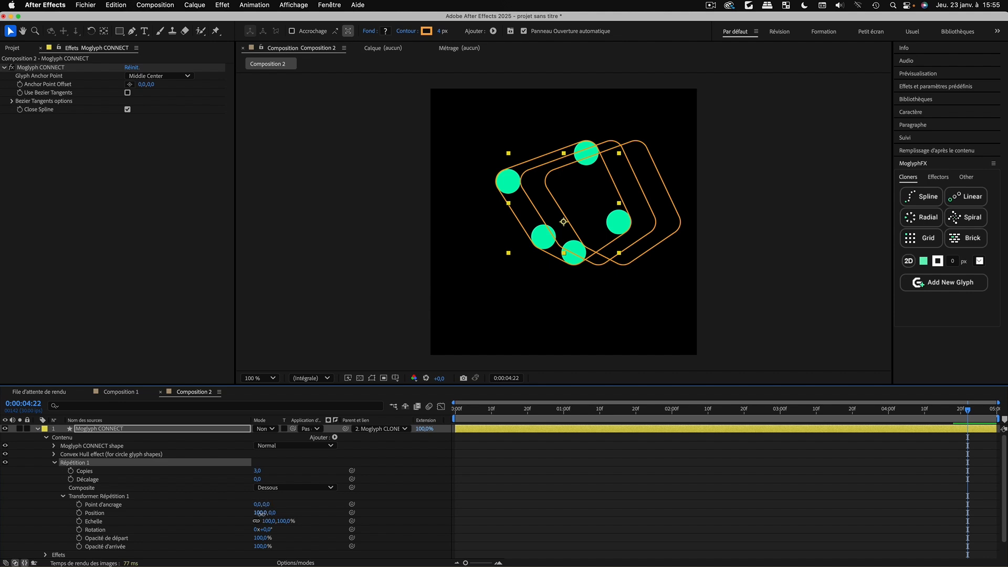
left_click(259, 513)
type("0")
left_click(295, 514)
Set the Echelle of Transformer Répétition 1 to 75 % on both axes
left_click(268, 522)
type("75")
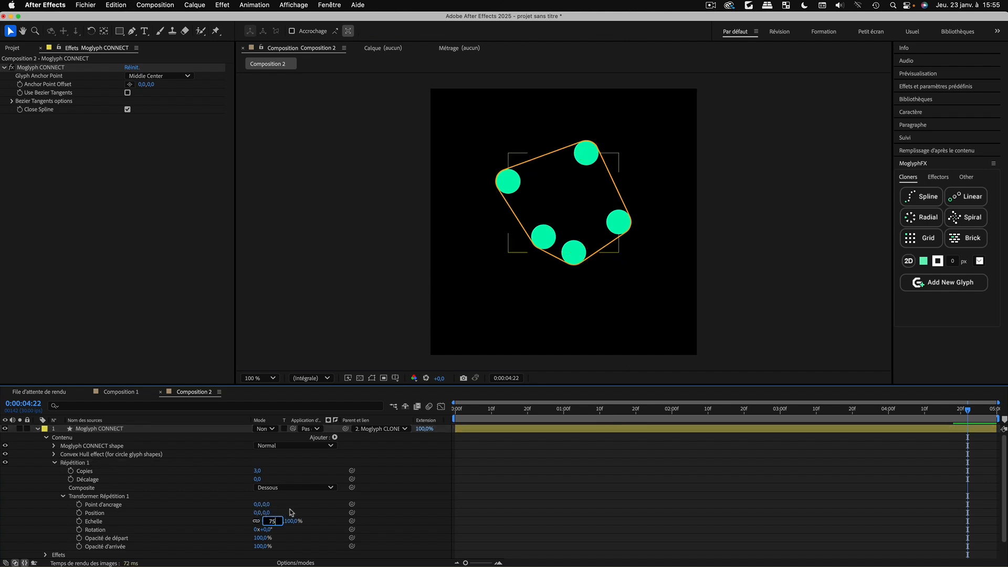
key("Tab")
type("75")
key("Return")
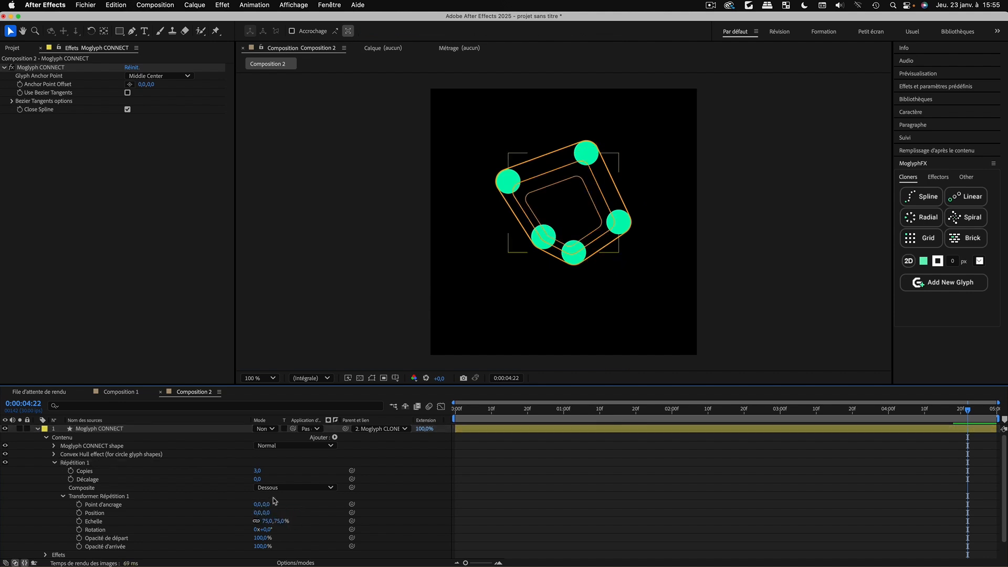
Set Répétition 1 to 5 copies and lower its Opacité d'arrivée to 0 %
left_click(257, 471)
type("5")
key("Return")
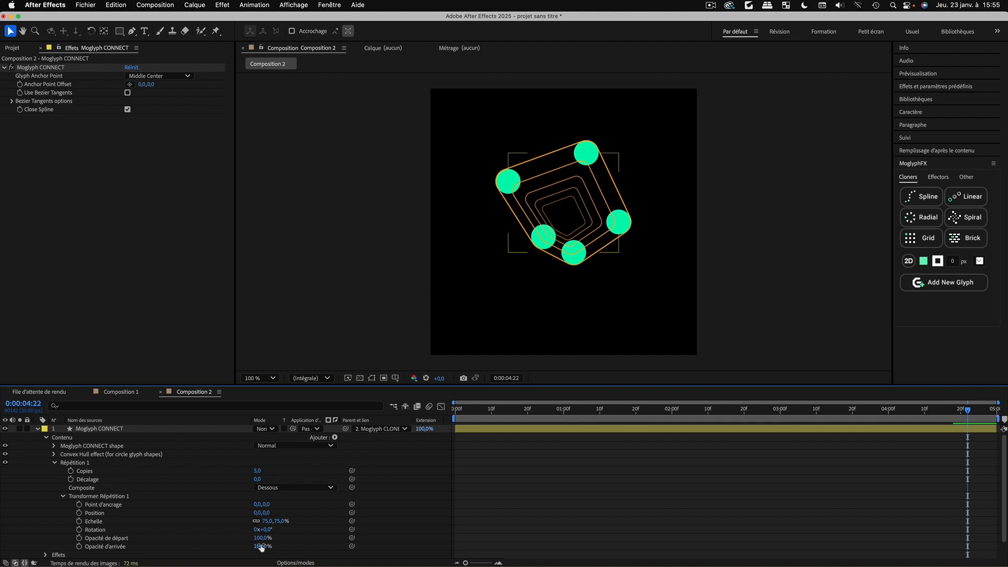
left_click_drag(261, 547, 102, 533)
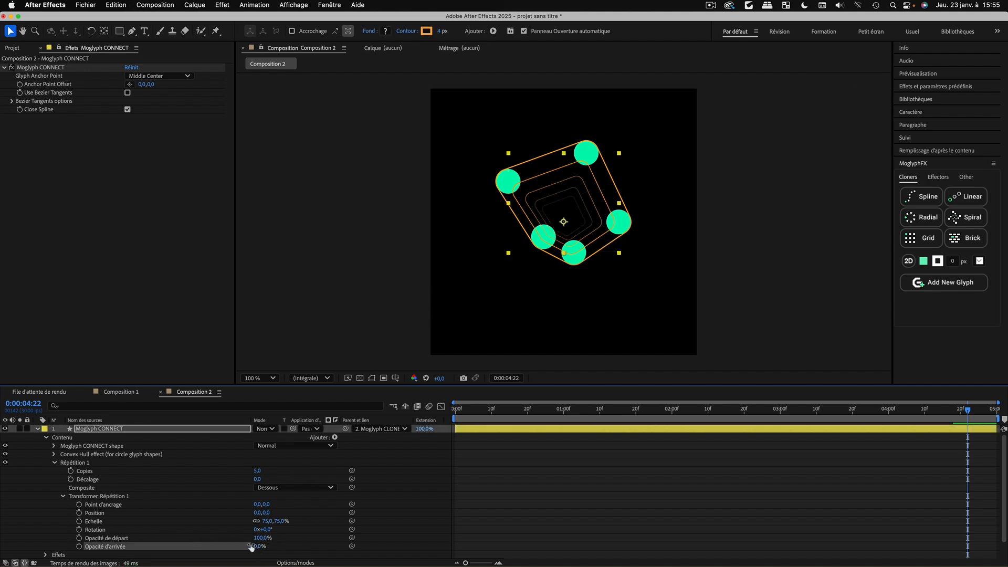
Move the Moglyph CONNECT layer below the Moglyph CLONER - Radial layer, and preview the animation before returning to the first frame
left_click(37, 429)
left_click_drag(88, 430, 90, 458)
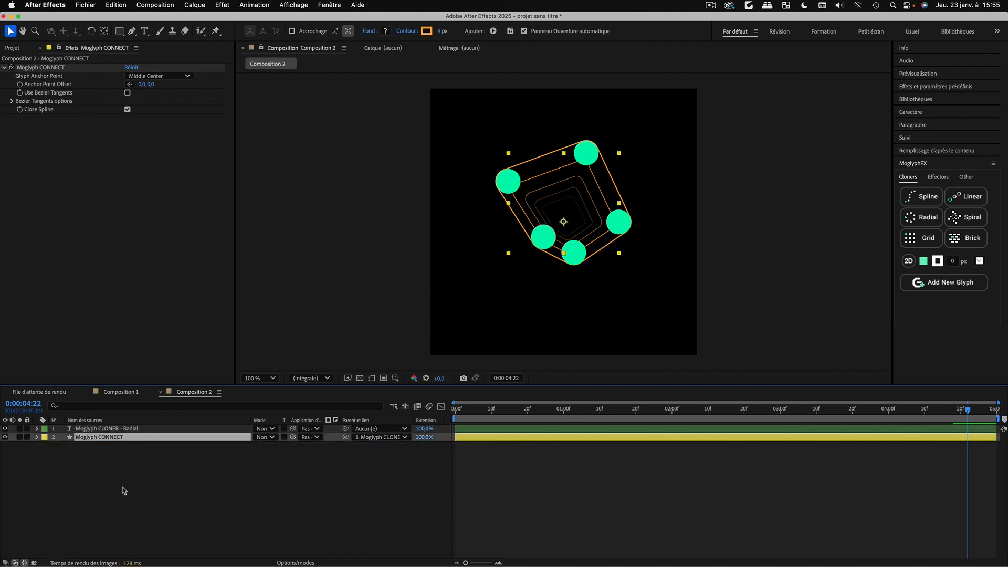
left_click(123, 490)
key("space")
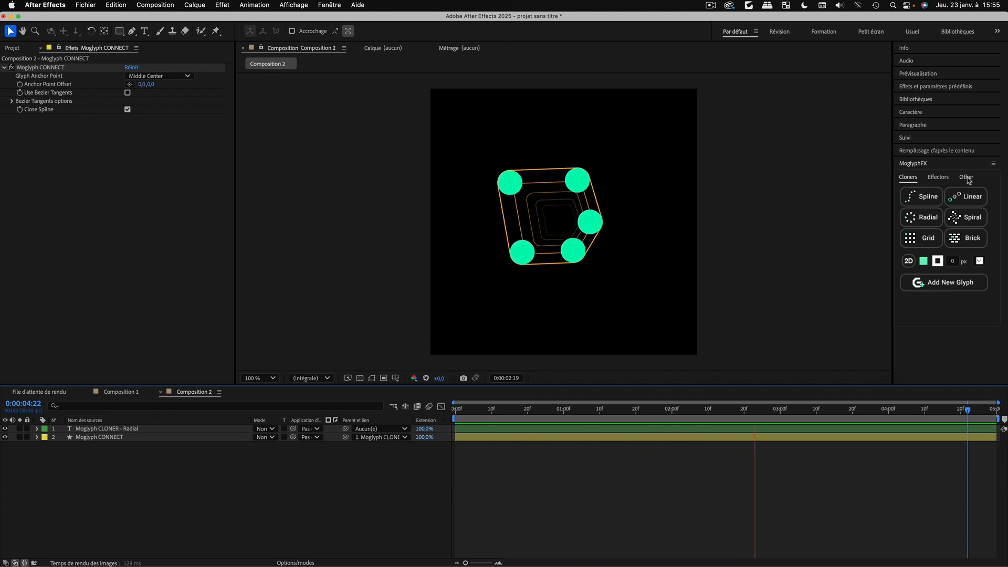
key("space")
left_click_drag(781, 411, 455, 411)
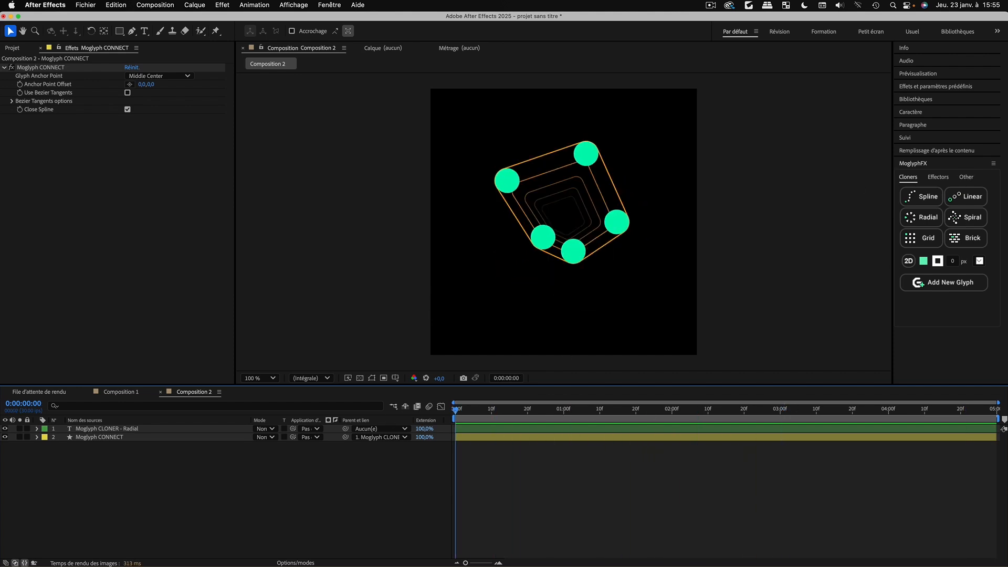
Browse the Glyphs Appendix PDF in Acrobat from its introduction to the font on page 17, and close it
left_click(966, 177)
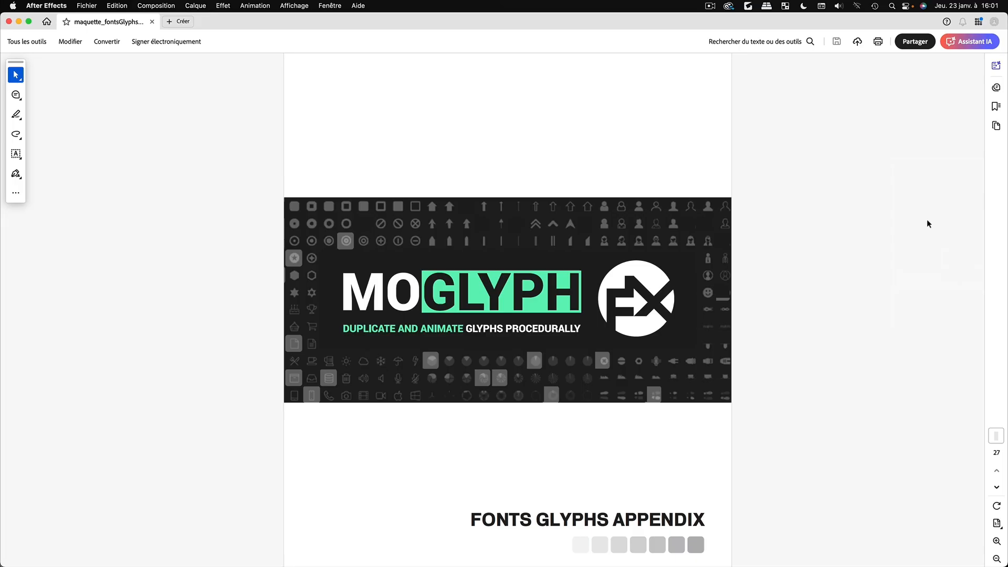
scroll(515, 282, "down", 10)
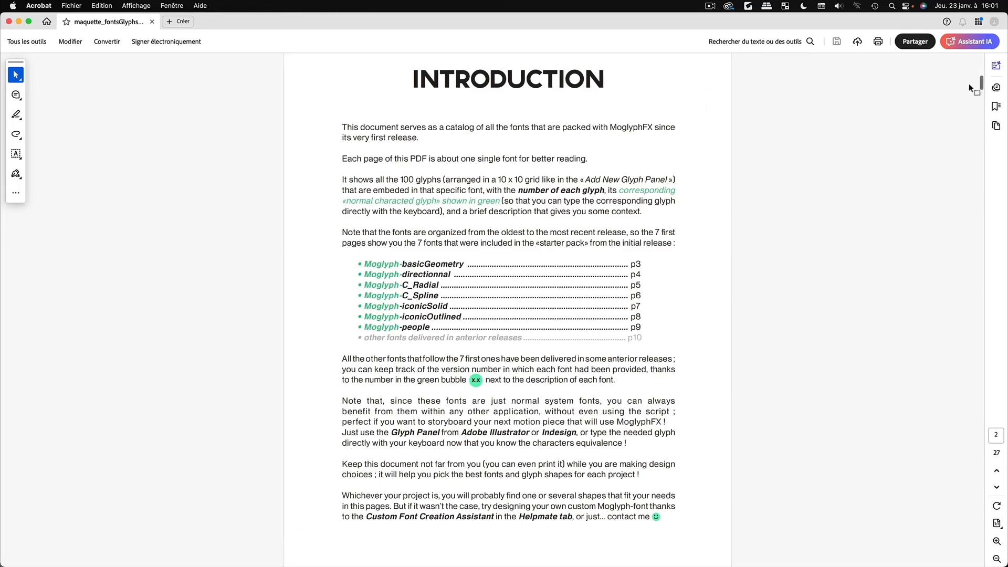
left_click_drag(982, 84, 981, 370)
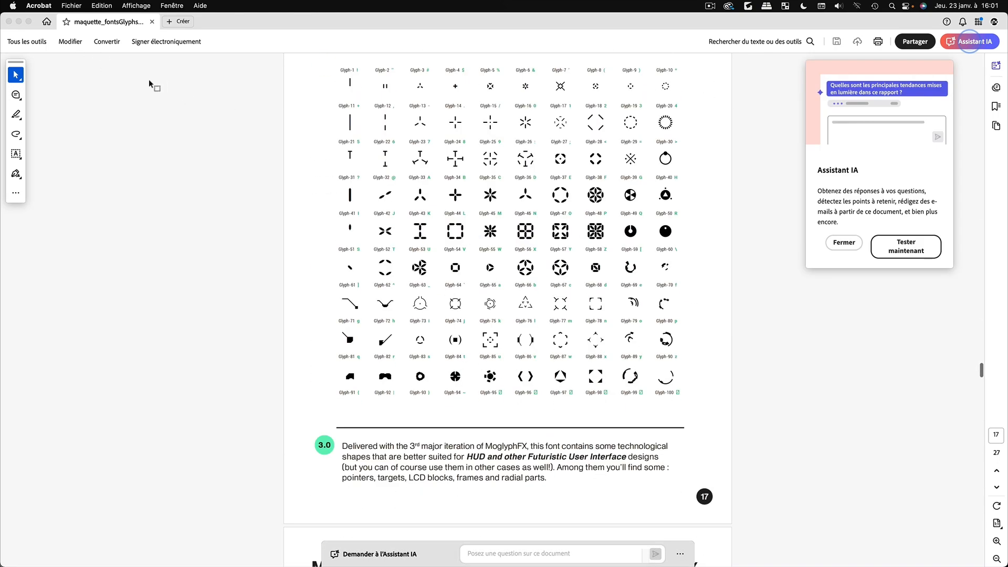
left_click(8, 21)
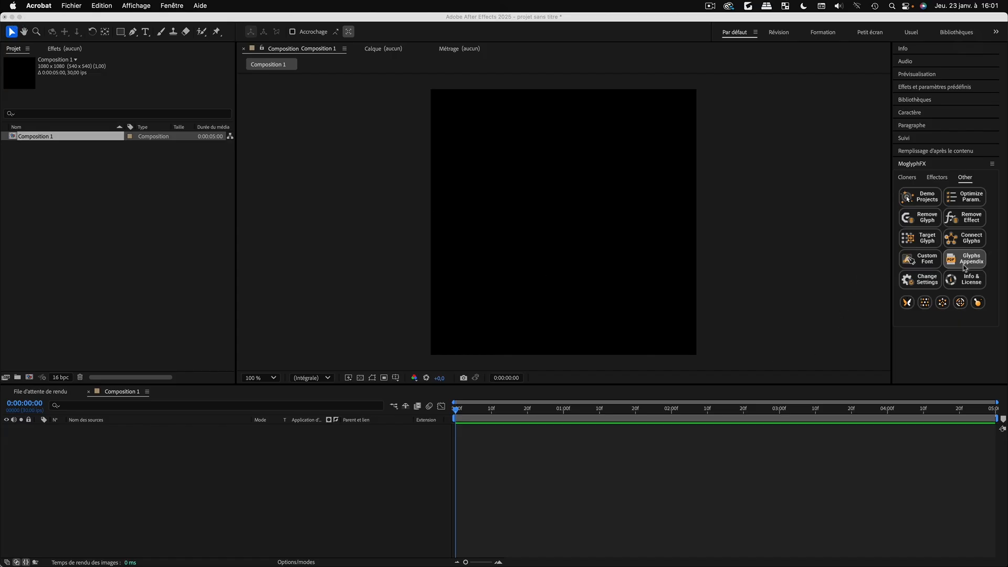
Look over the MoglyphFX settings without changing them and the Info & License window, closing both
left_click(925, 274)
left_click(921, 278)
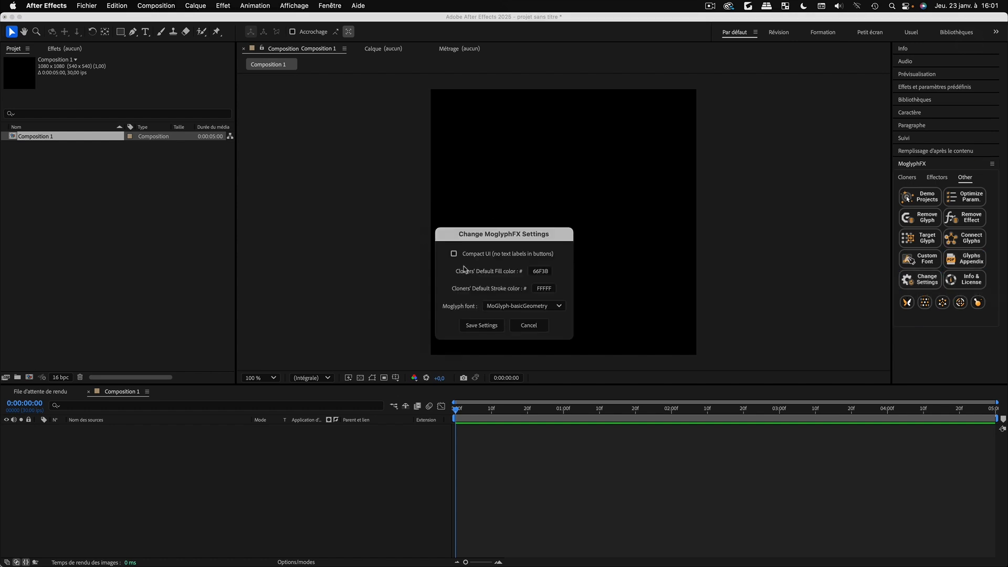
left_click_drag(515, 232, 581, 224)
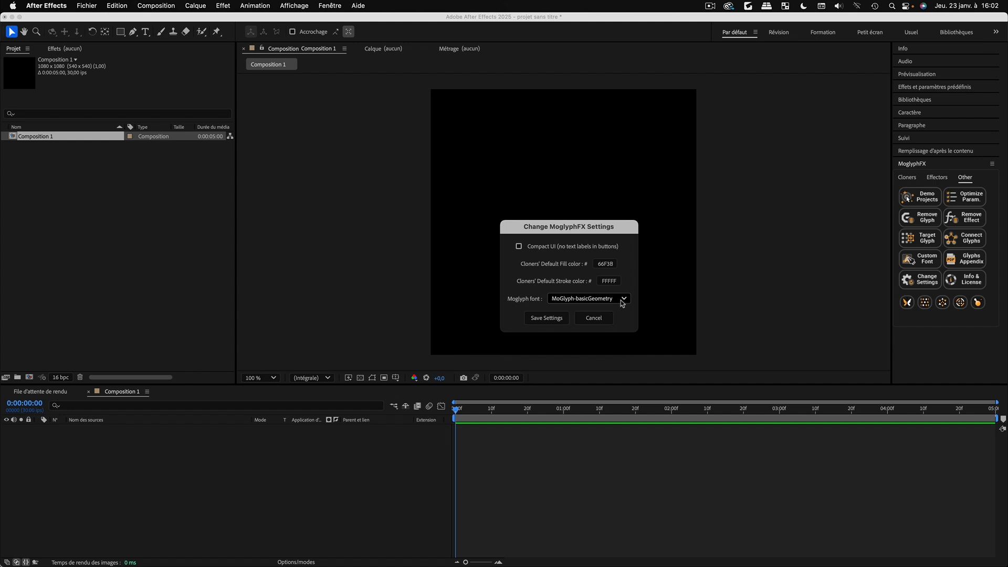
left_click(592, 318)
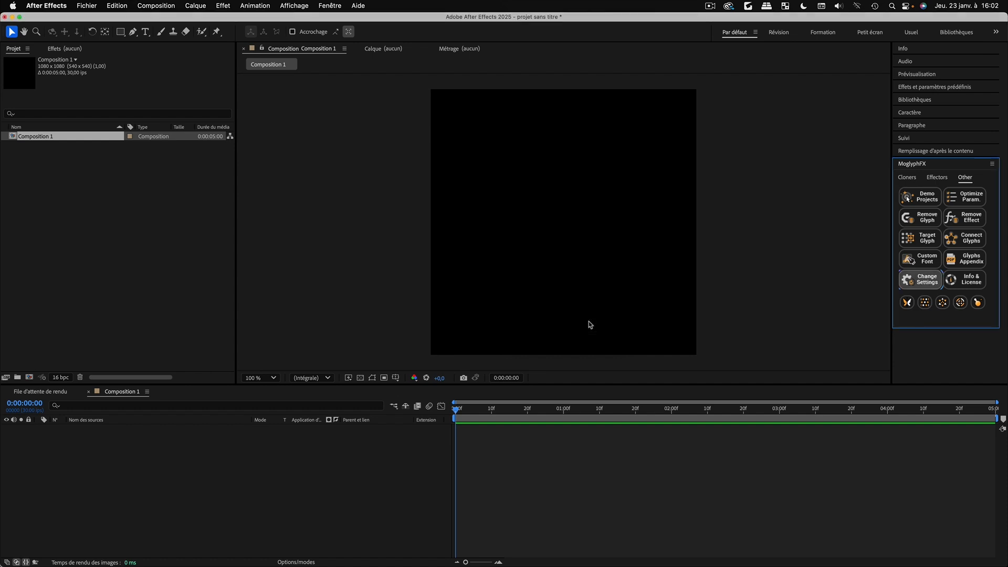
left_click(965, 280)
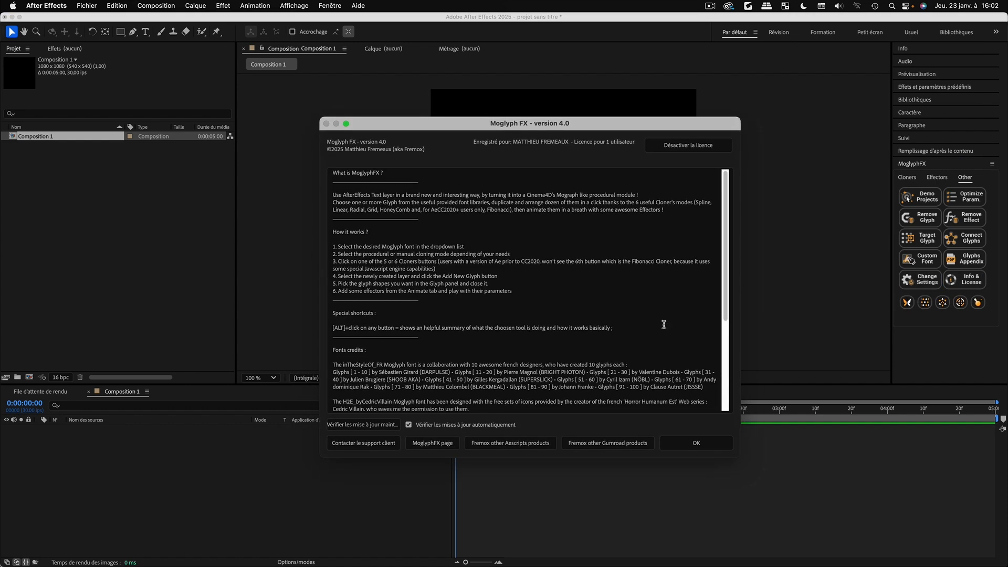
left_click(712, 444)
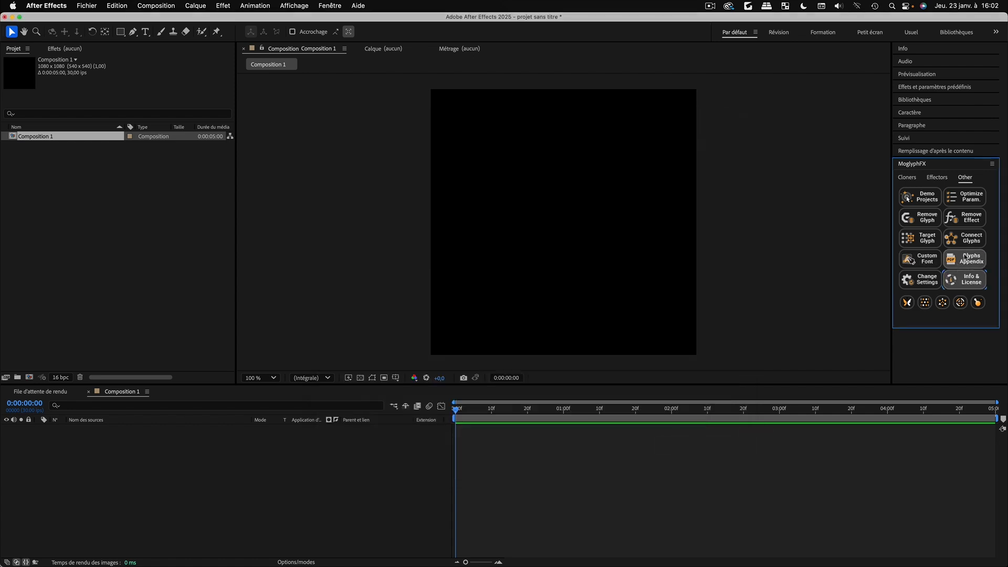
Choose the MoGlyph-doodleAbstract font and create a Grid cloner in Composition 1
left_click(914, 179)
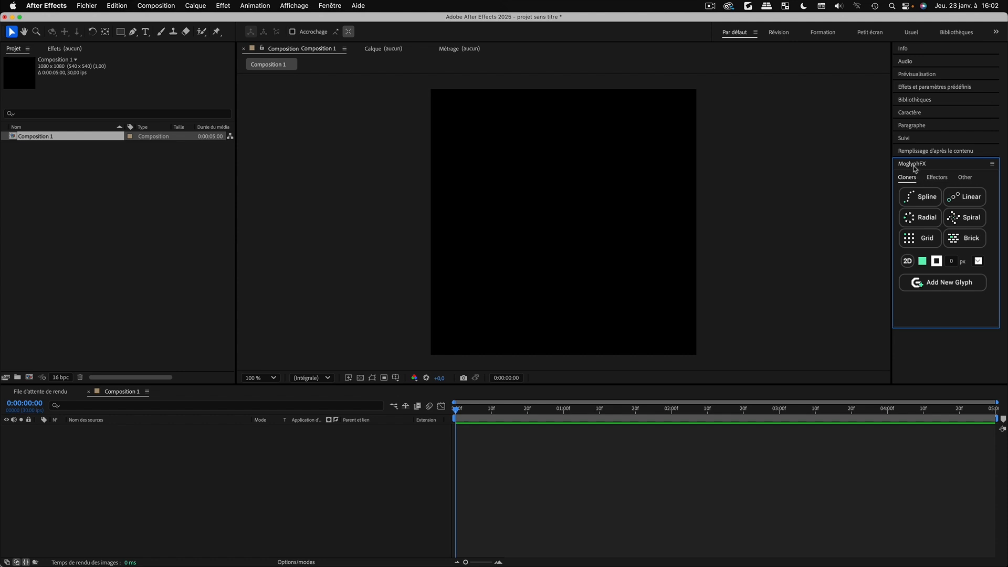
left_click(978, 261)
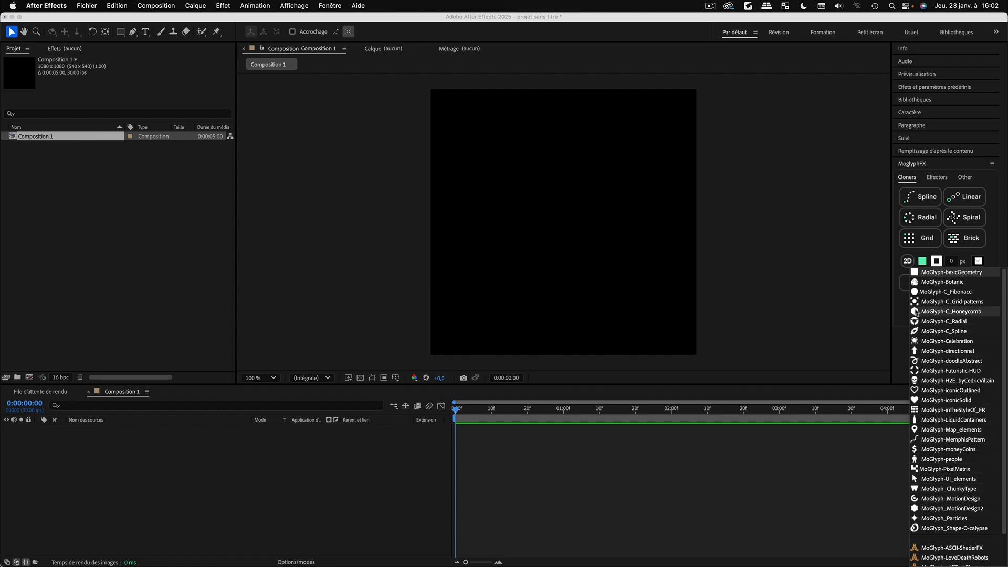
left_click(970, 361)
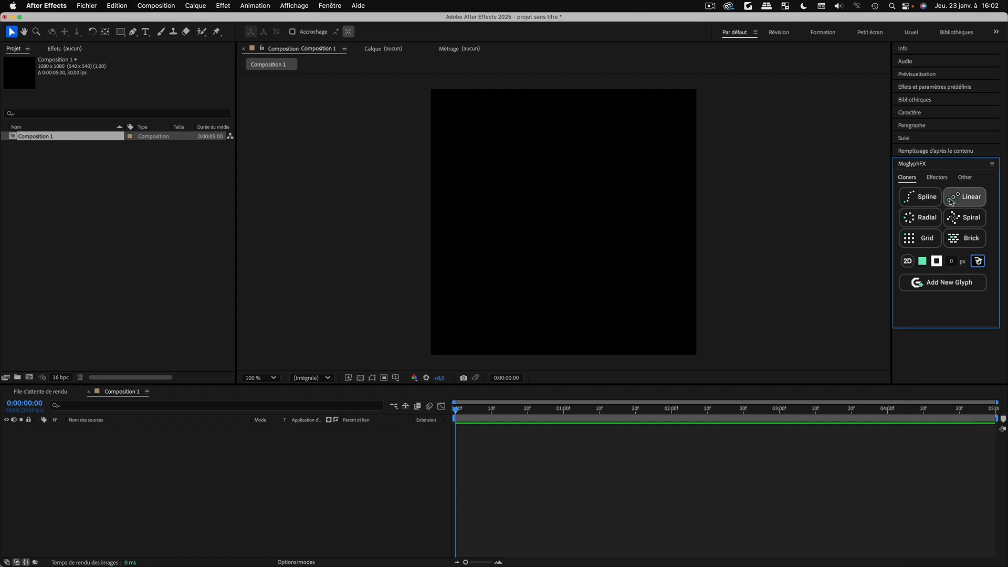
left_click(926, 238)
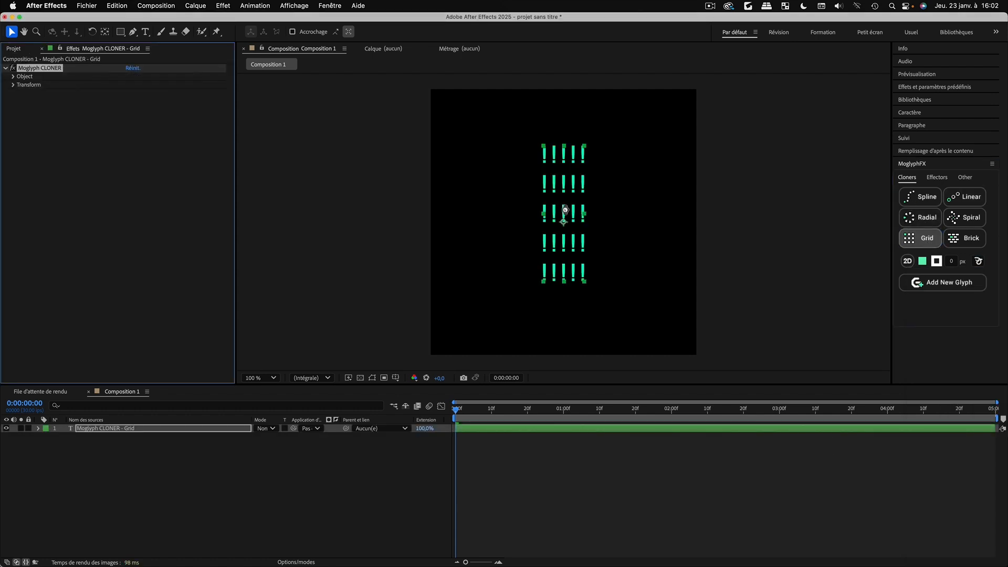
Set the Grid cloner's Count.X (Columns) and Count.Y (Rows) to 10 each
left_click(937, 177)
left_click(907, 177)
left_click(14, 76)
left_click(132, 101)
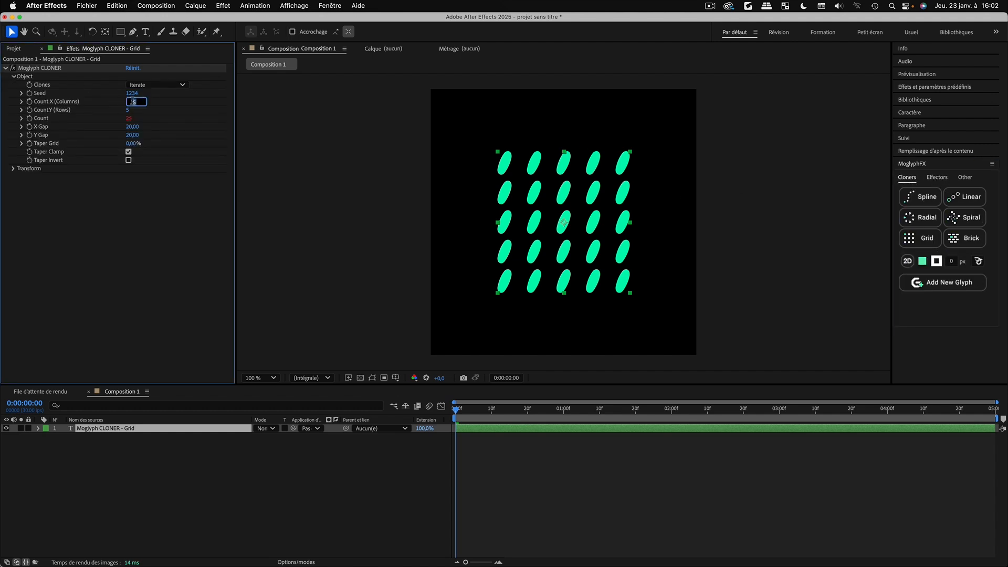
type("10")
key("Tab")
type("10")
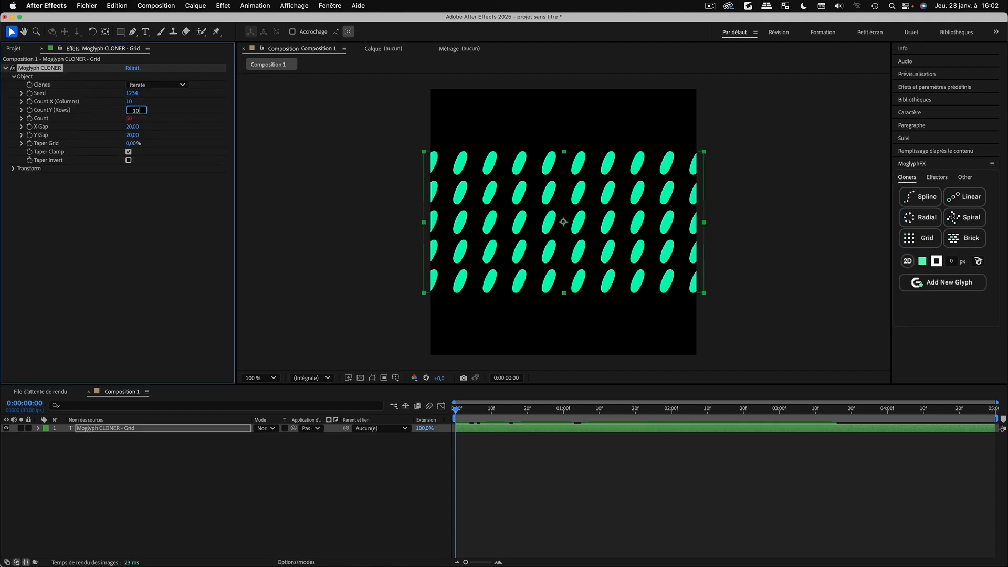
key("Tab")
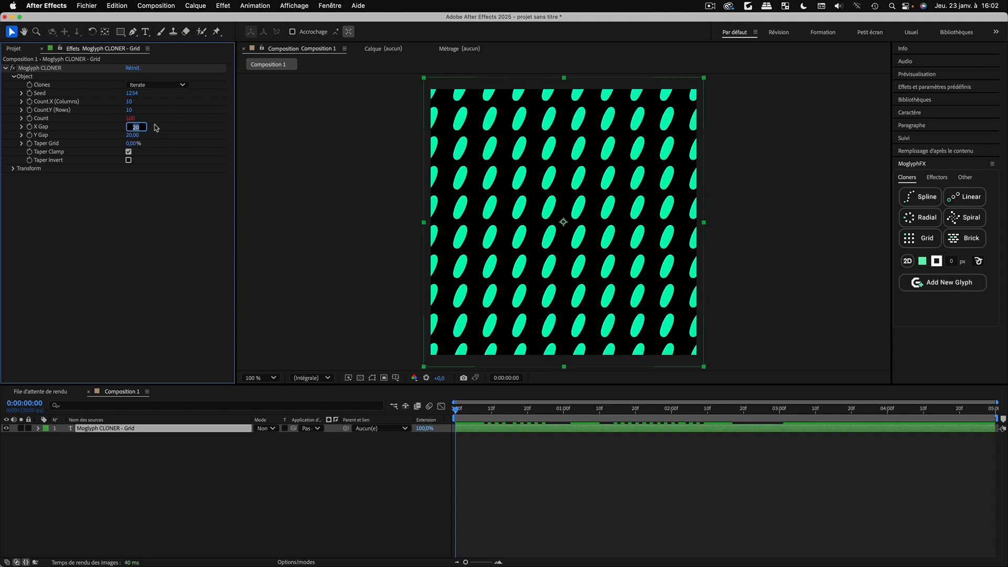
Set the Grid cloner's X Gap and Y Gap to 8
type("8")
key("Tab")
type("8")
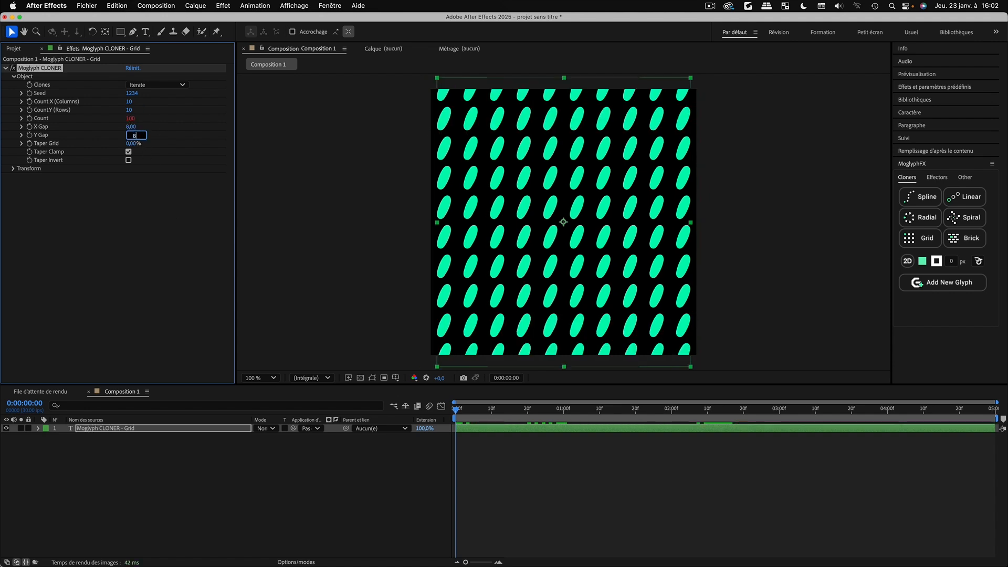
key("Return")
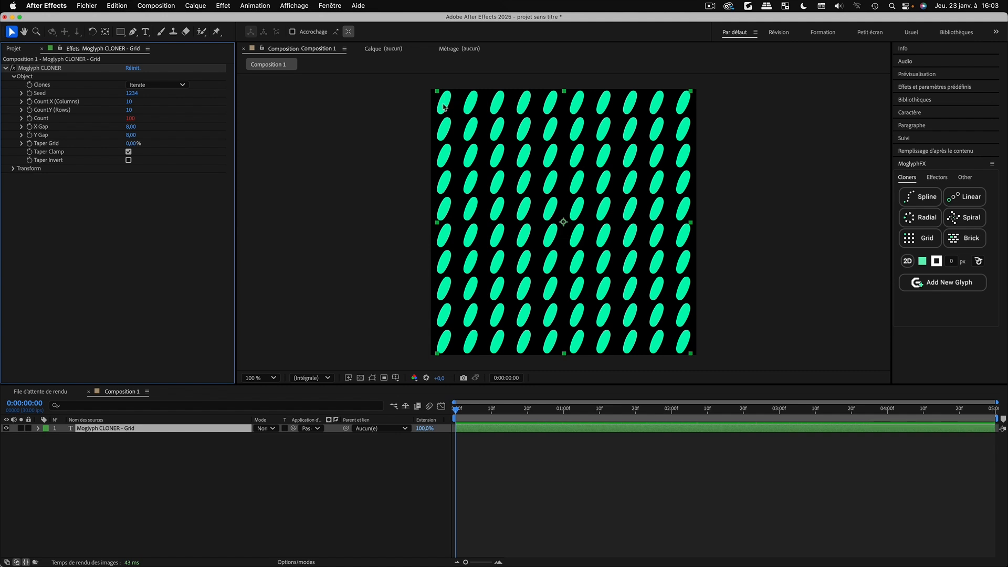
Examine the font list and the MoGlyph-doodleAbstract glyph picker, closing the picker without adding a glyph
left_click(978, 261)
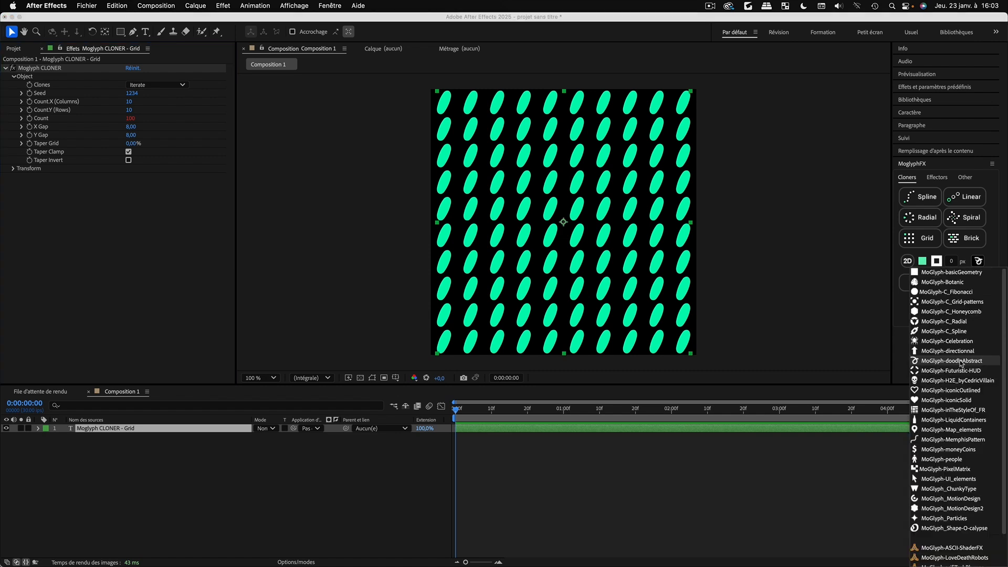
left_click(899, 347)
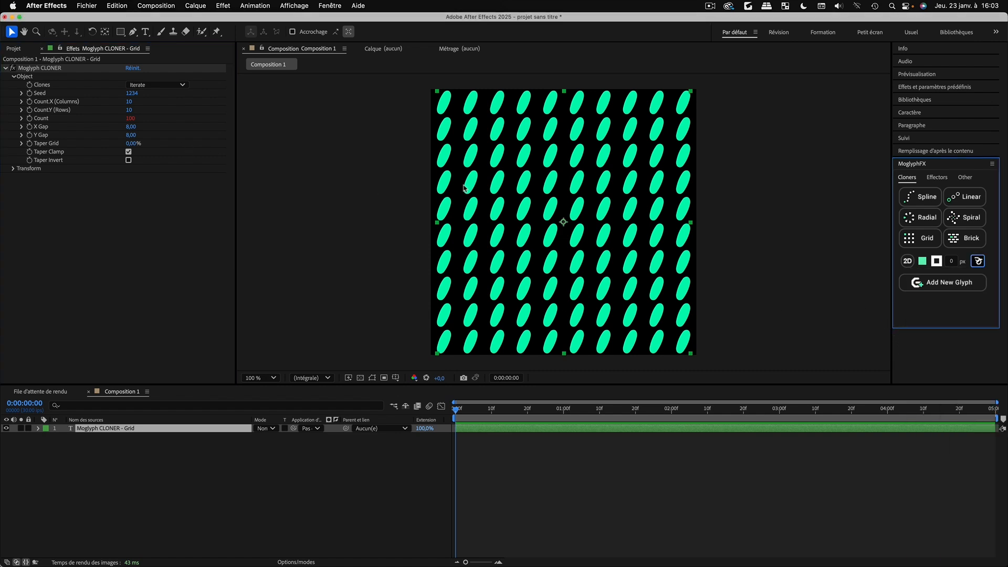
left_click(928, 283)
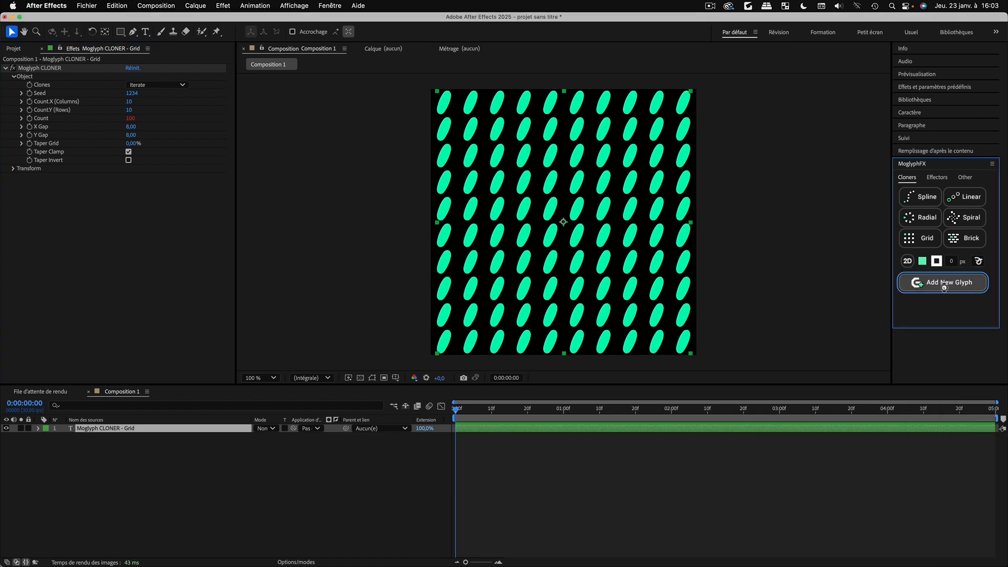
left_click_drag(532, 124, 862, 87)
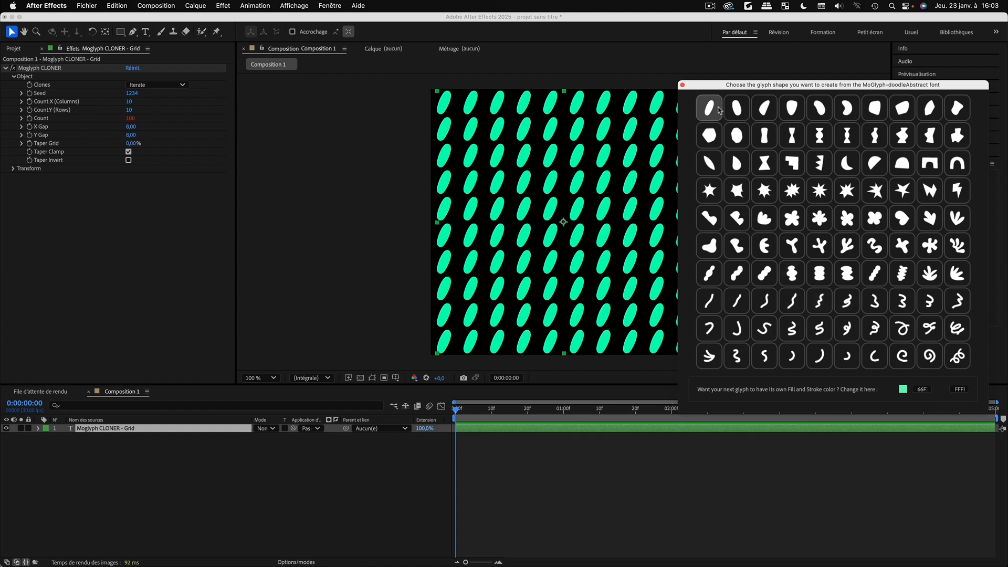
left_click_drag(716, 87, 603, 143)
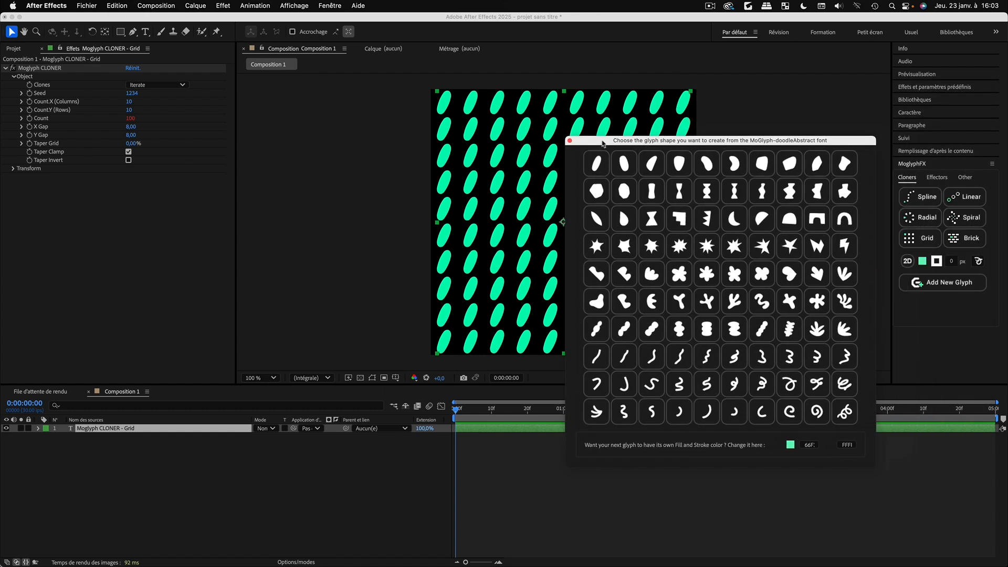
left_click(569, 141)
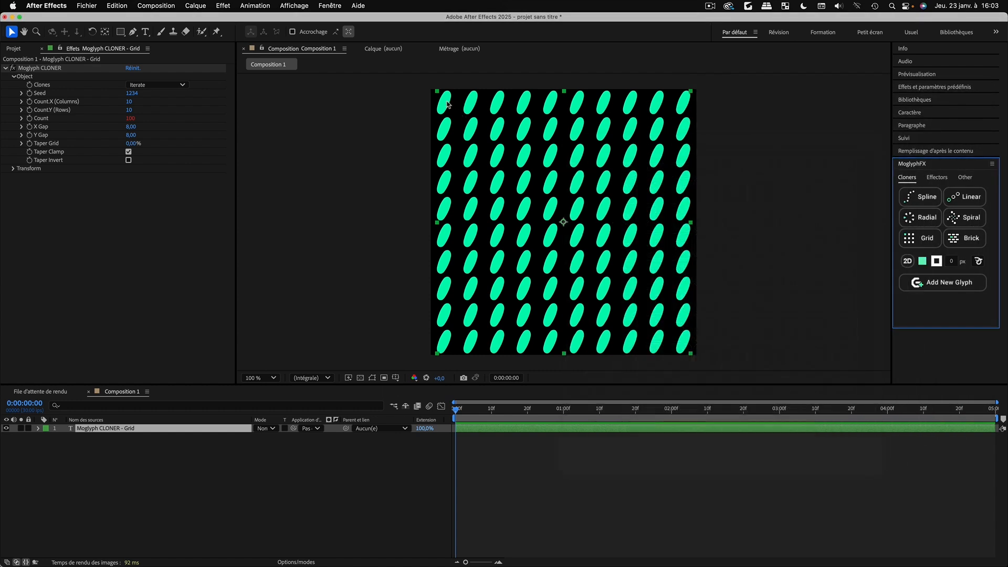
Add a Step effector to the Grid cloner and set its transform Scale.Y to 0%
left_click(937, 177)
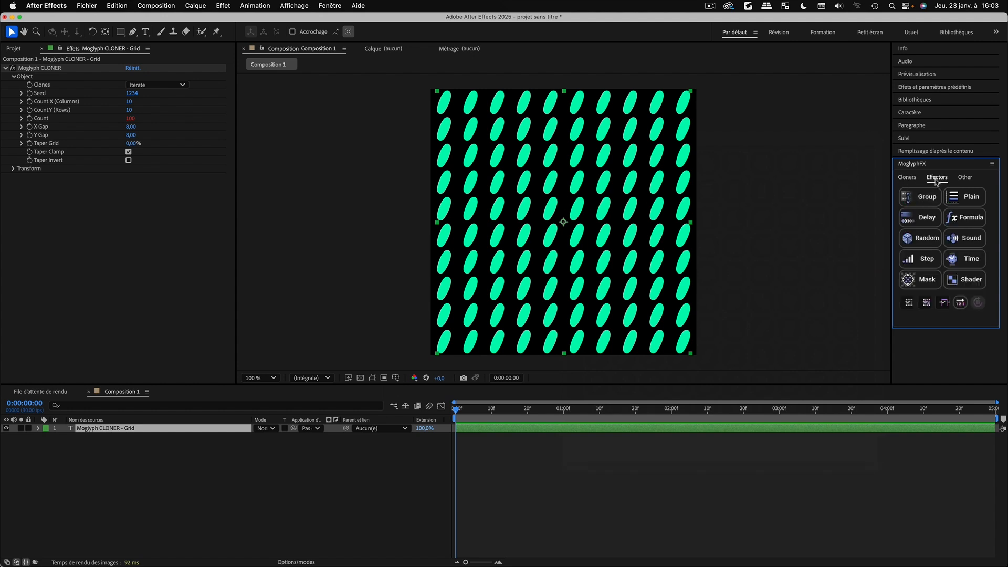
left_click(927, 259)
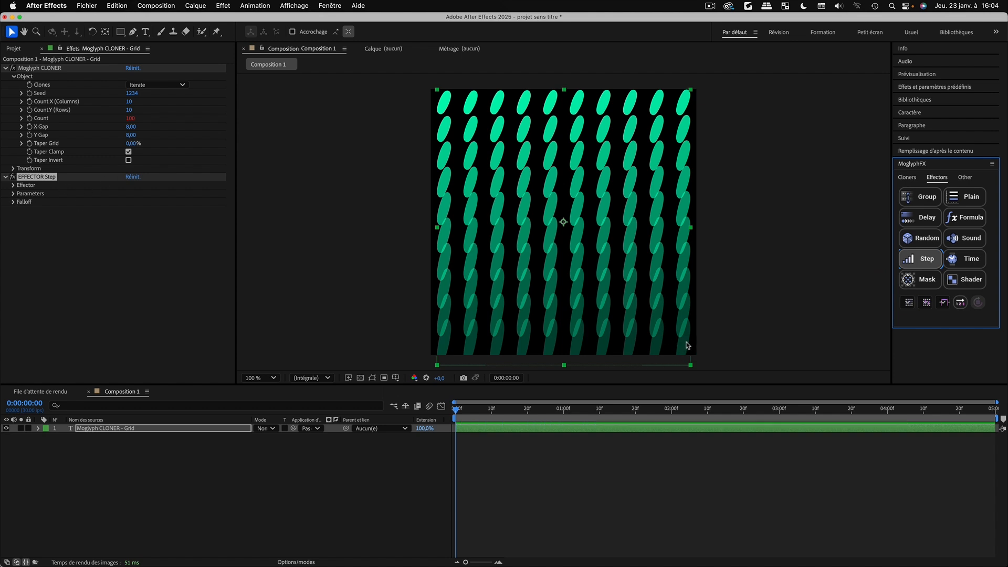
left_click(13, 193)
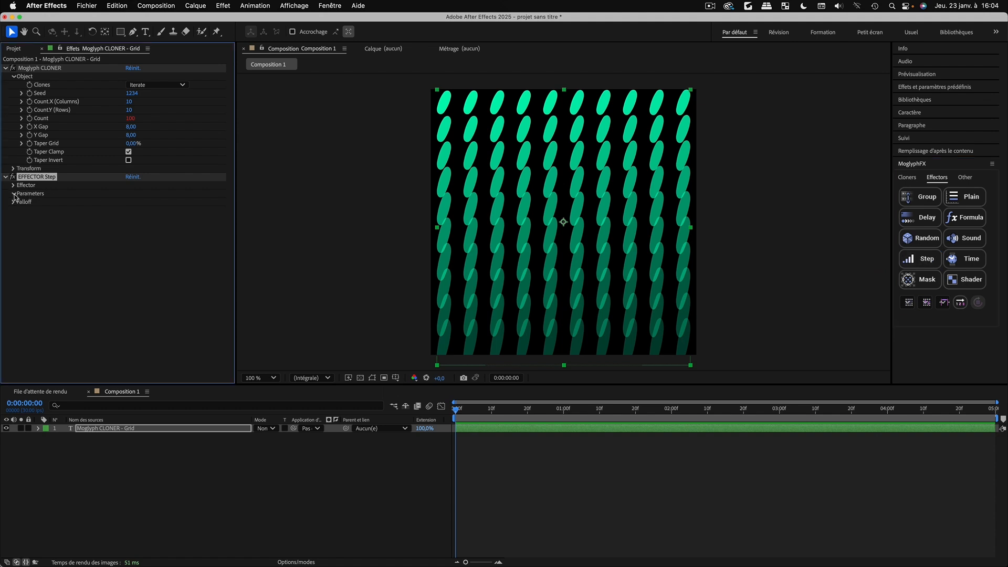
left_click(22, 202)
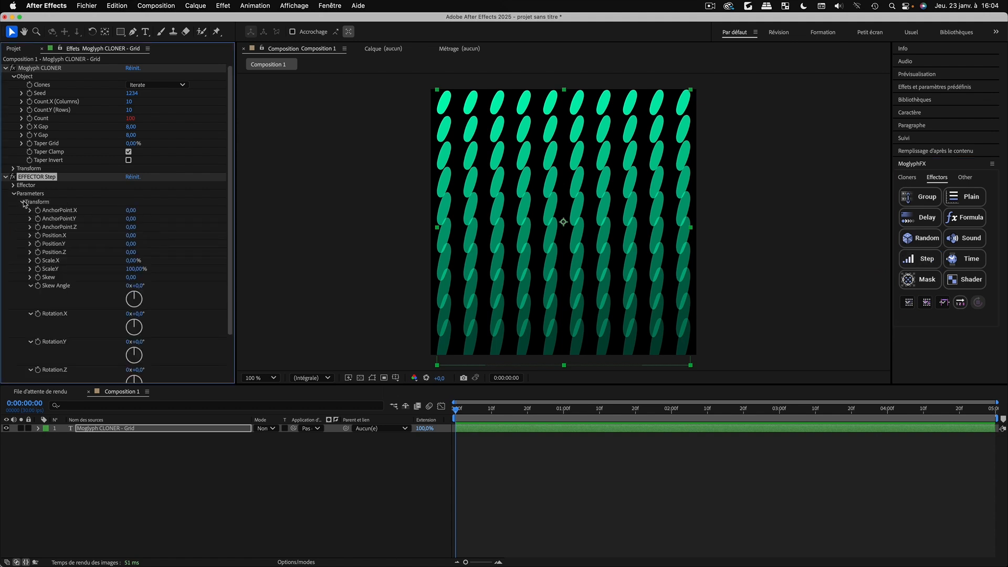
left_click(137, 270)
type("0")
key("Return")
scroll(141, 306, "down", 2)
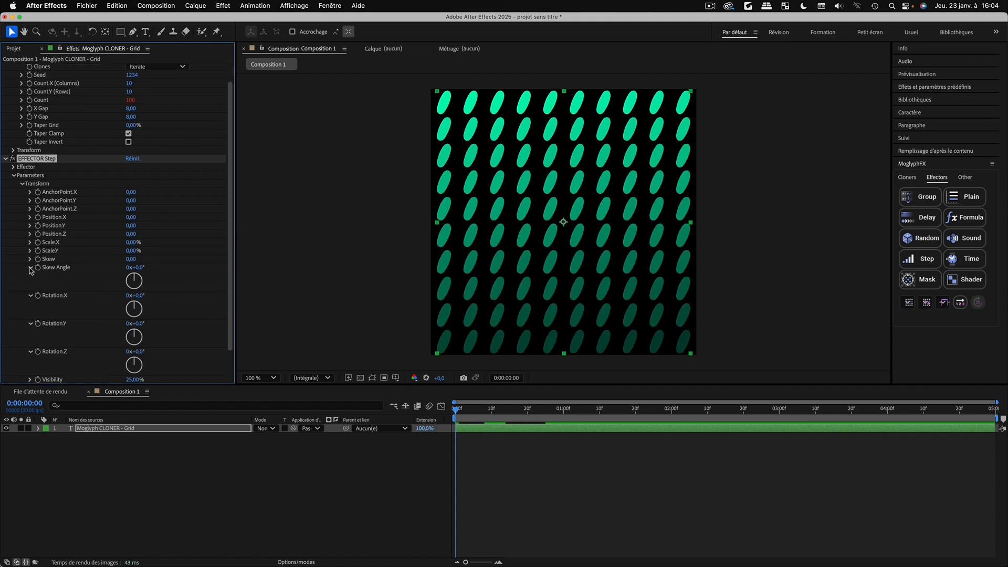
Collapse the Step effector's skew and rotation dials and set its Visibility to 100%
left_click(30, 269)
left_click(31, 278)
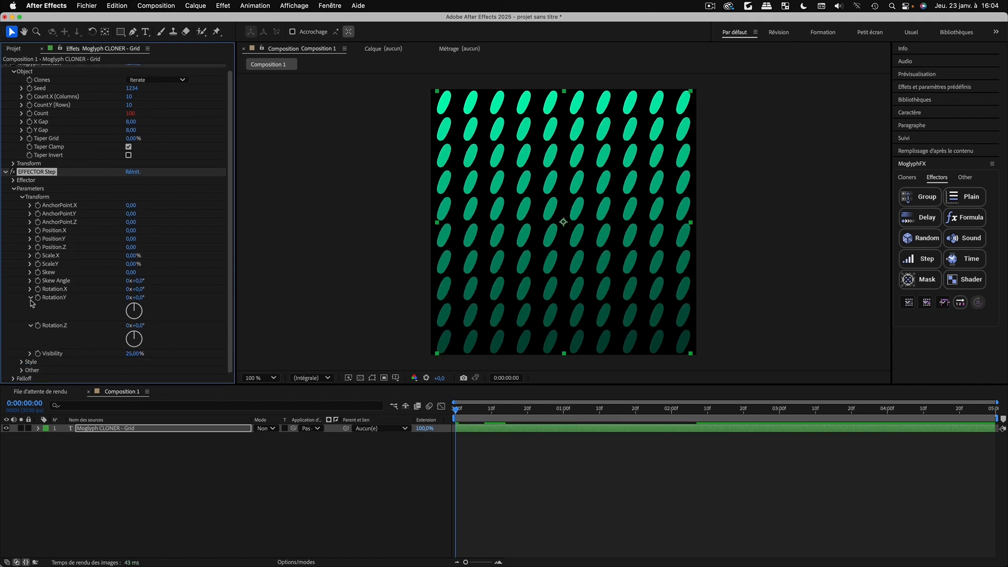
left_click(30, 297)
left_click(30, 310)
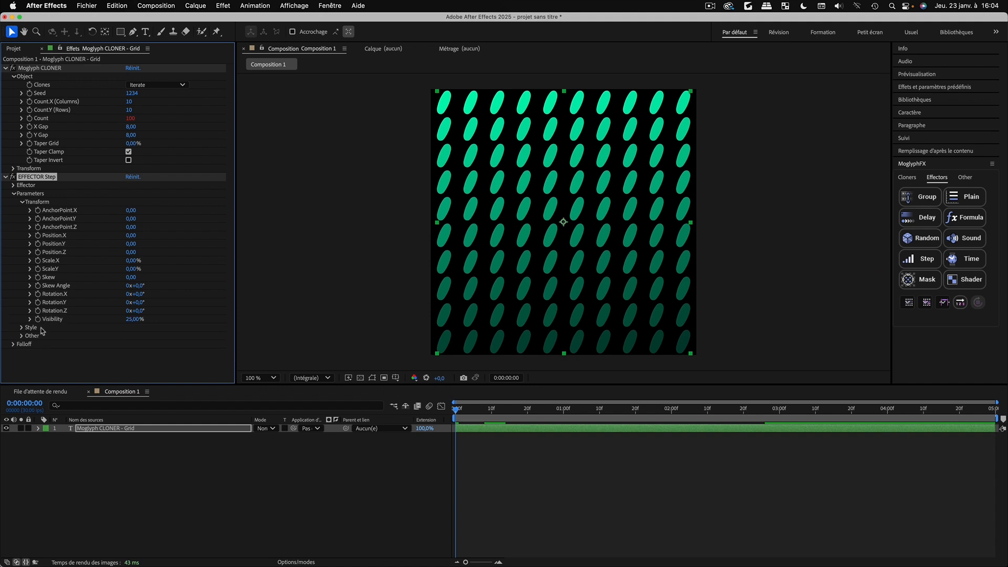
left_click(131, 319)
type("00")
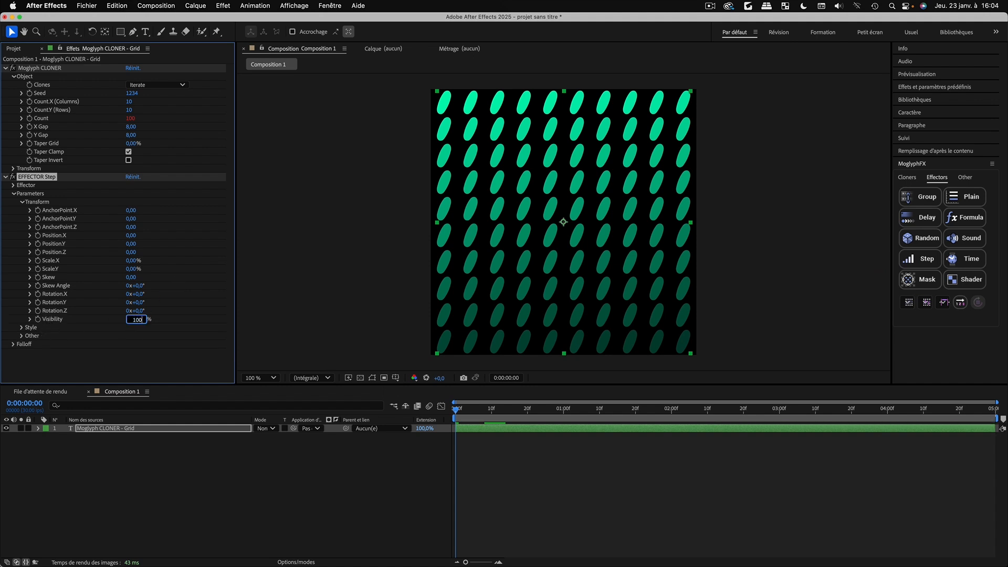
key("Return")
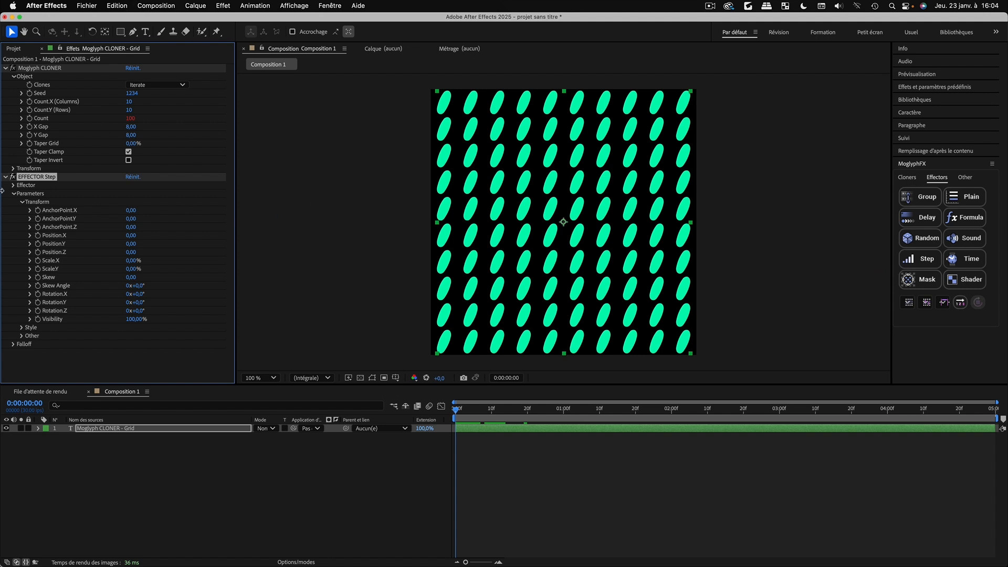
Set the Step effector's Offset Glyph parameter to 99 so each clone shows a different glyph
left_click(23, 202)
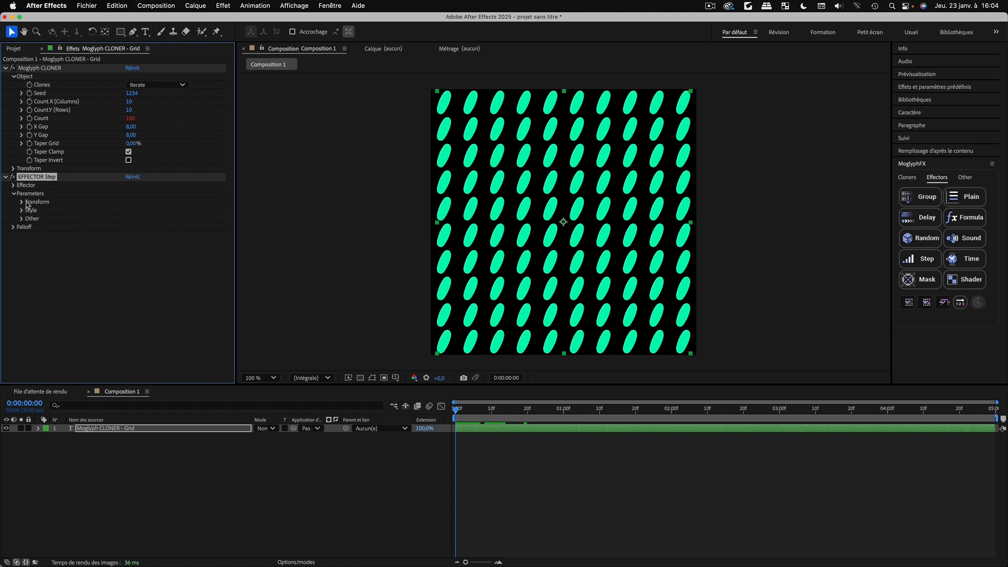
left_click(21, 219)
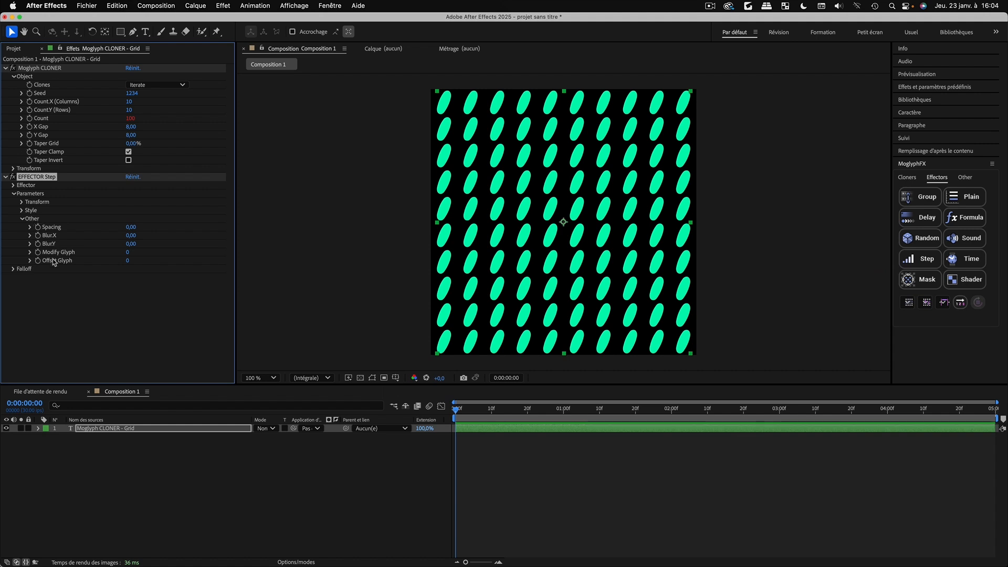
left_click(129, 260)
type("99")
left_click(189, 308)
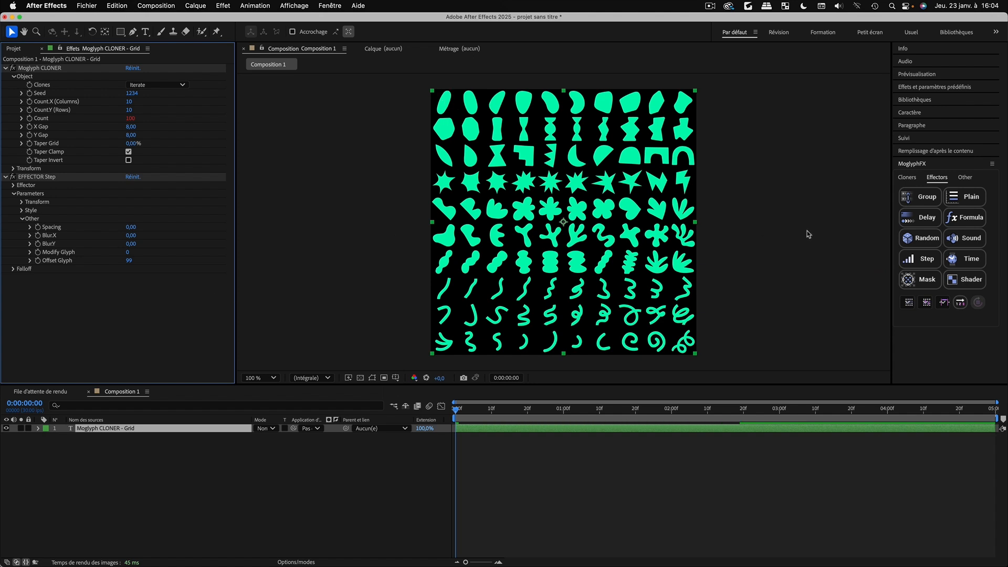
Compare the grid with the MoGlyph-doodleAbstract glyph picker and review the MoGlyph font list without choosing anything
left_click(908, 177)
left_click(943, 283)
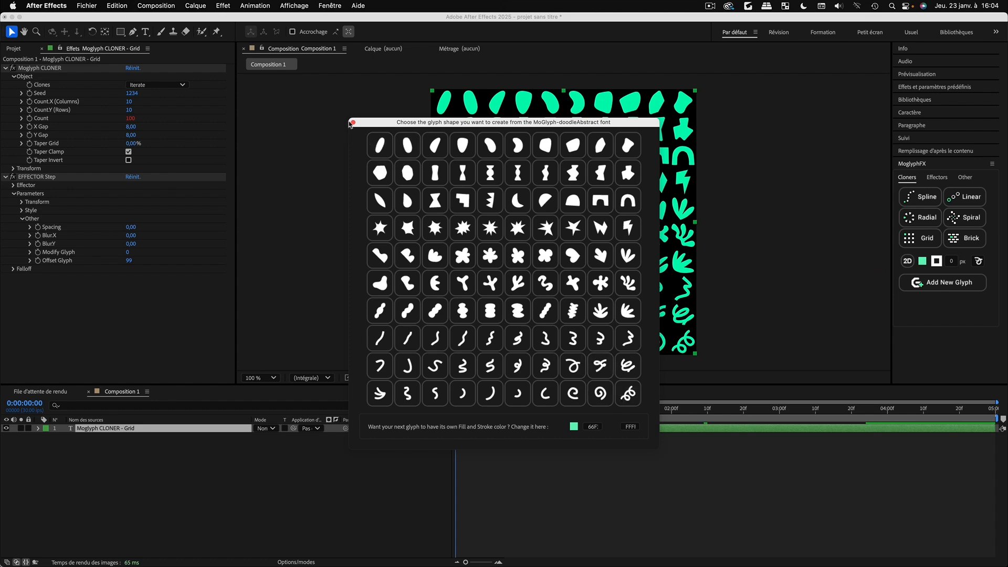
left_click(353, 123)
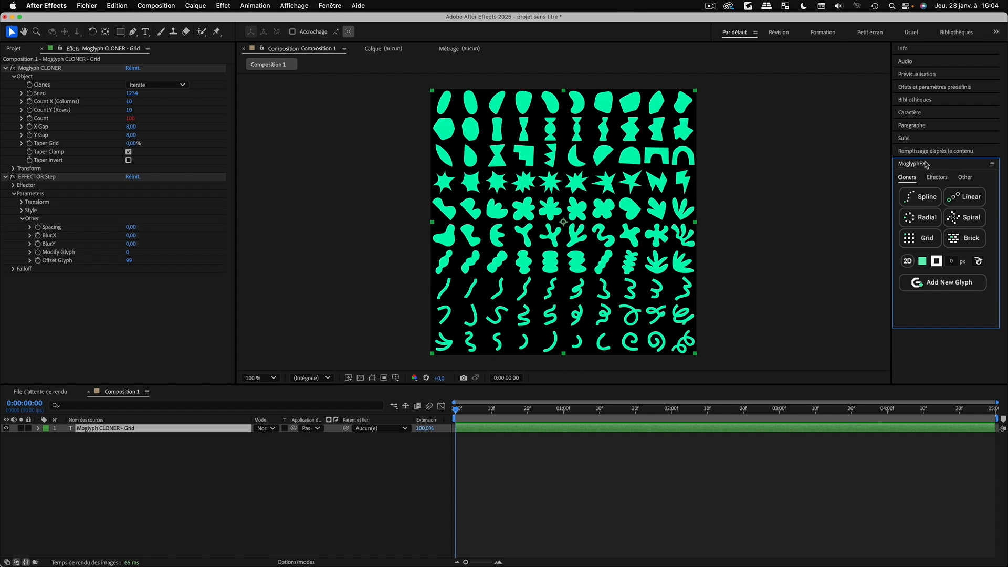
left_click(977, 261)
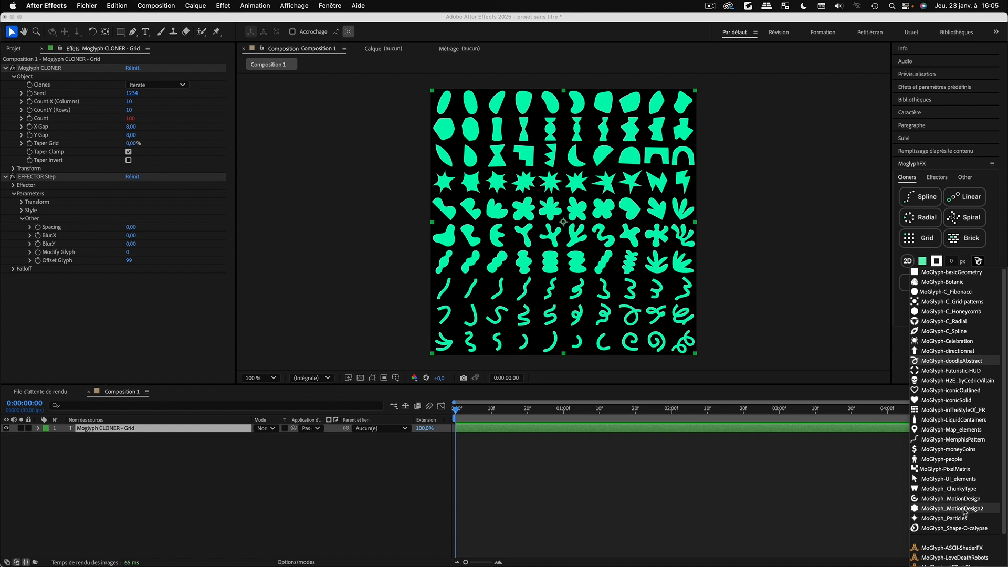
left_click(255, 440)
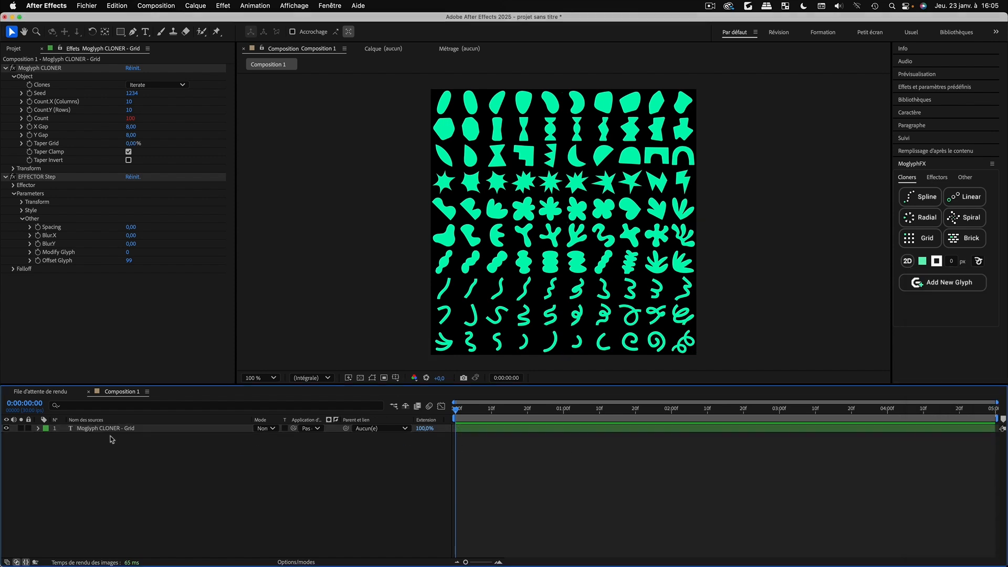
Change the Grid cloner layer's font to MoGlyph_MotionDesign2 and inspect its glyphs up close
left_click(245, 431)
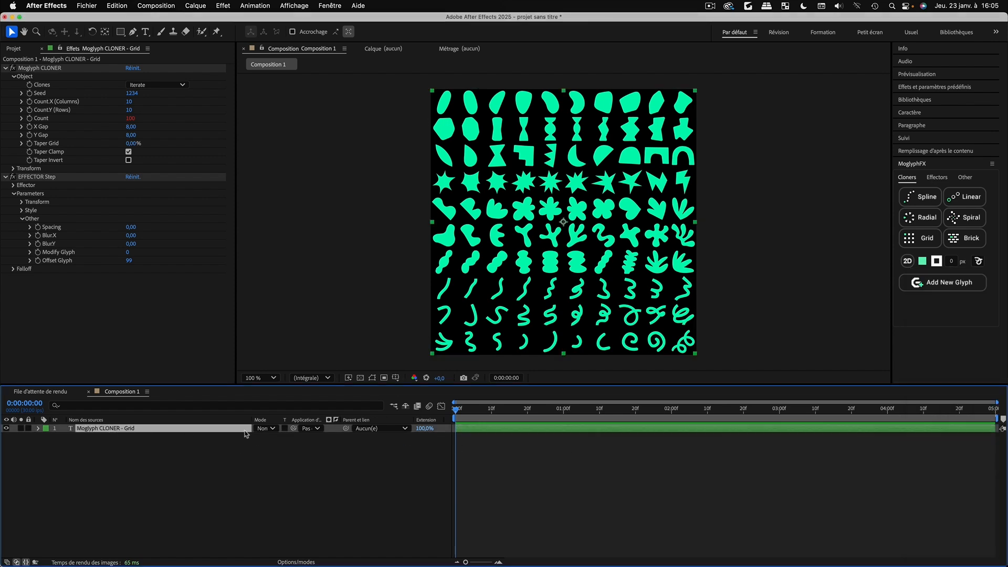
left_click(909, 113)
left_click(919, 126)
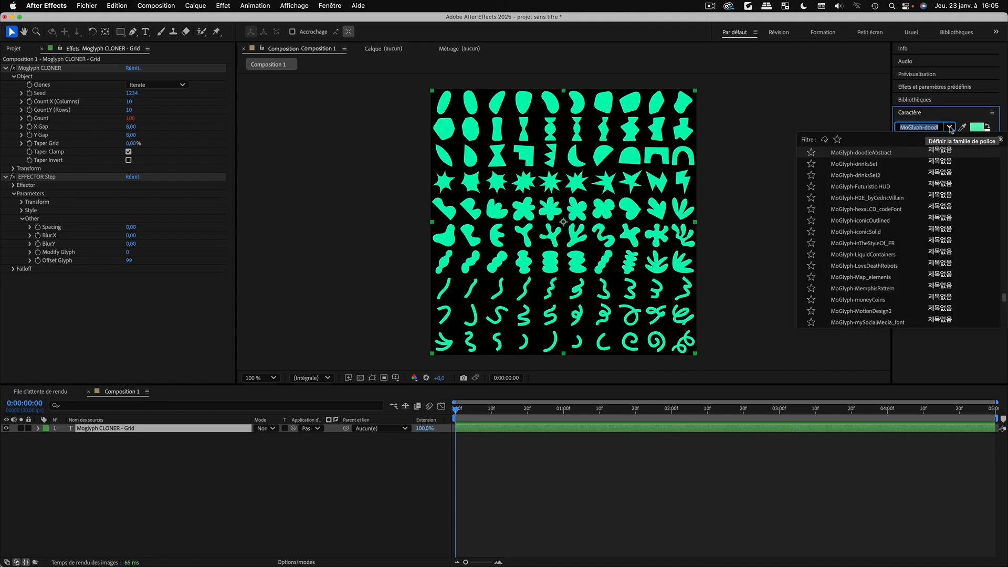
scroll(874, 269, "down", 1)
scroll(874, 268, "down", 5)
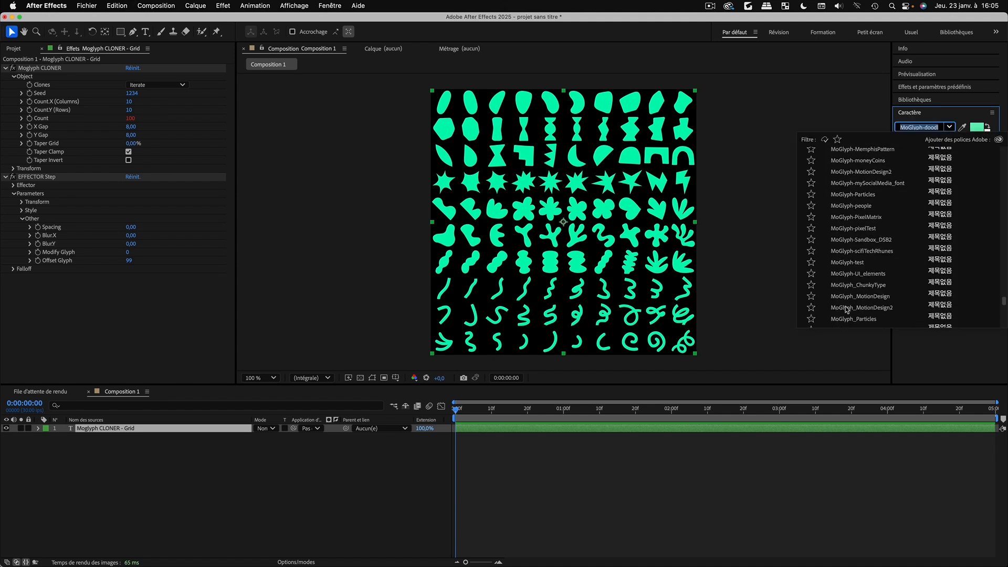
left_click(886, 308)
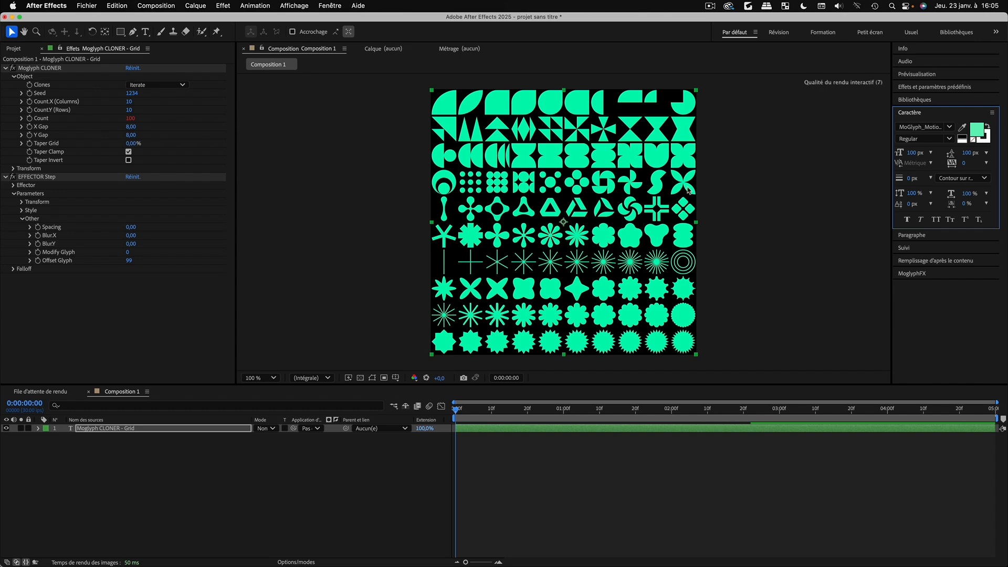
key("period")
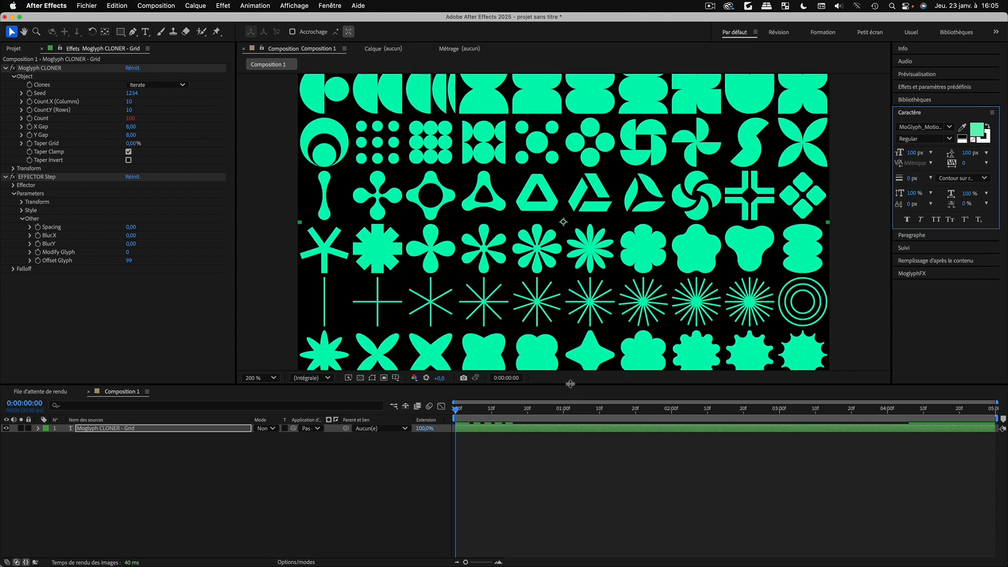
left_click_drag(571, 389, 571, 519)
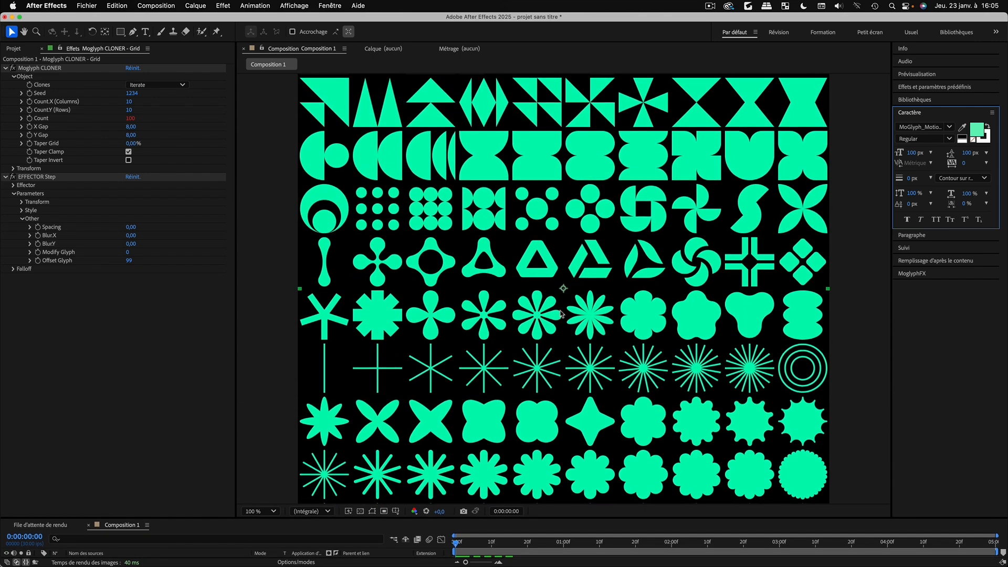
key("comma")
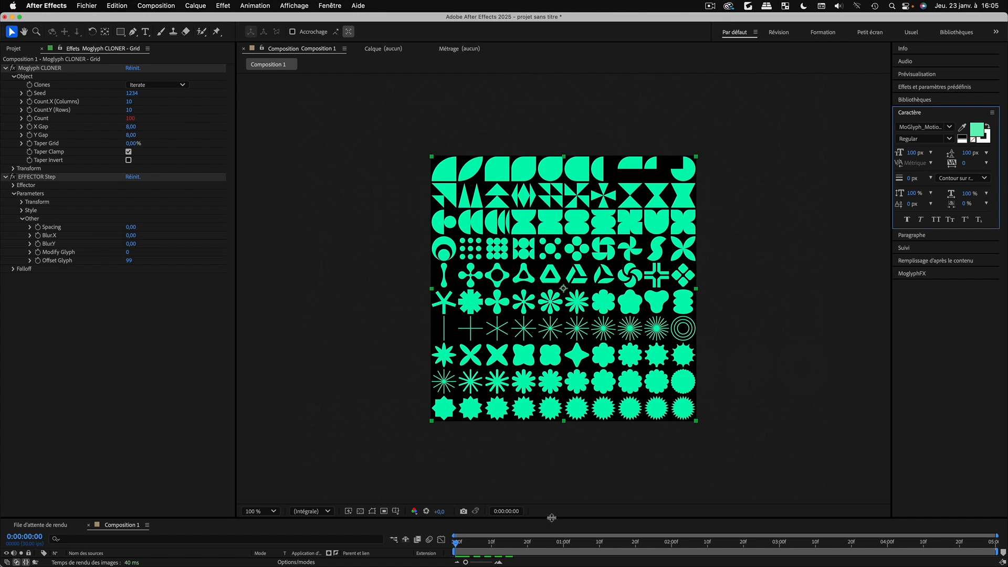
left_click_drag(553, 519, 563, 427)
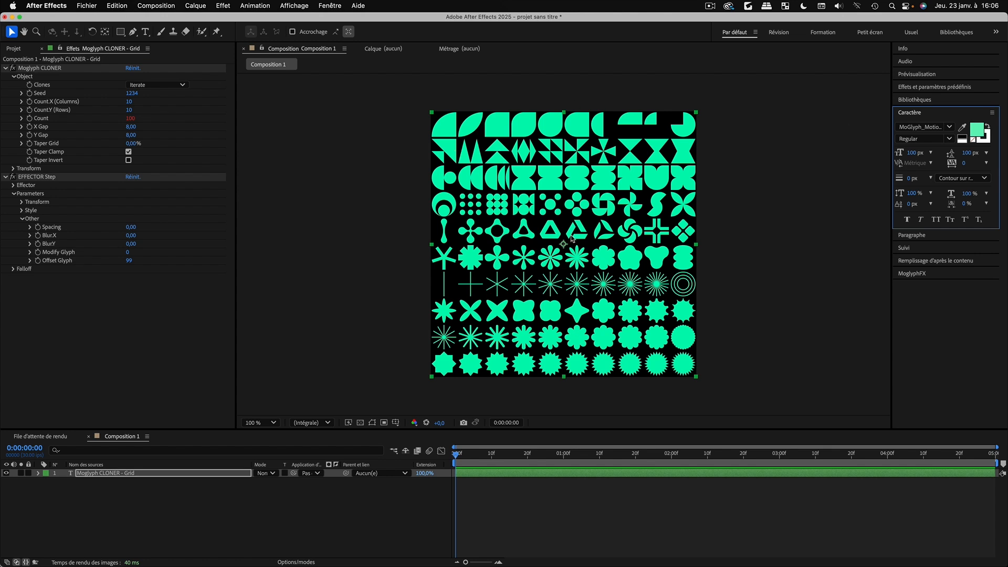
Change the Grid cloner layer's font to MoGlyph_Shape-O-calypse and locate that font in the MoglyphFX font list
left_click(949, 127)
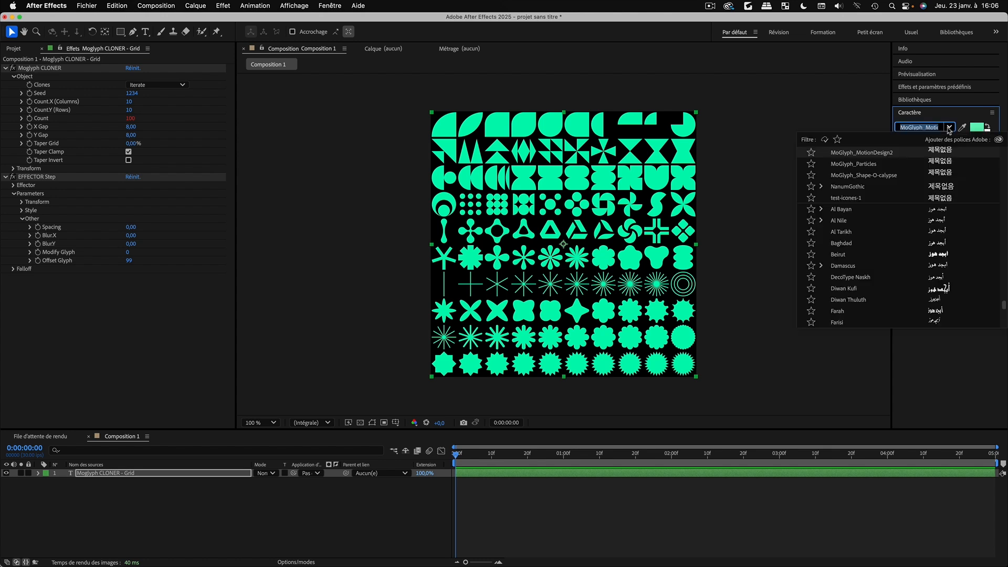
left_click(864, 176)
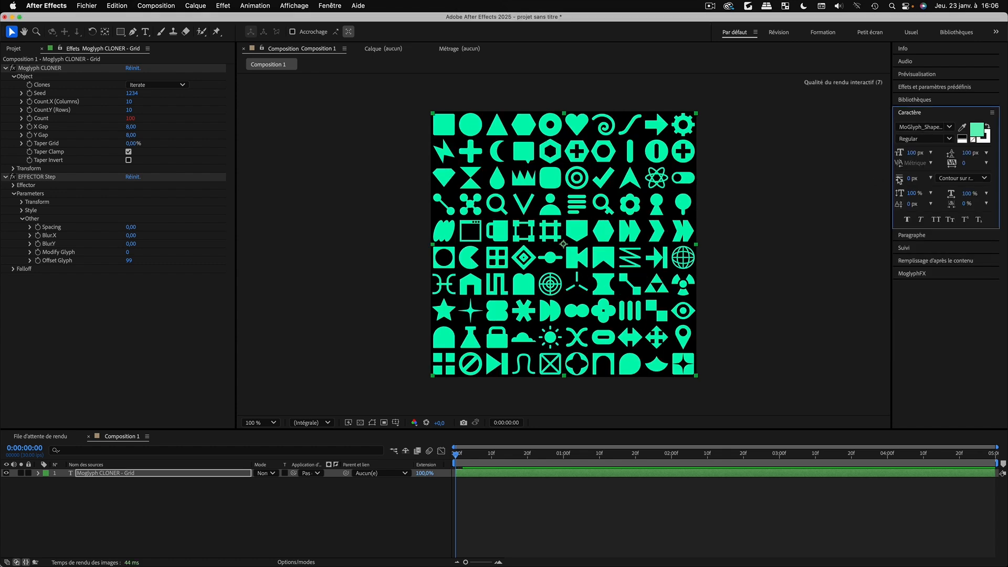
left_click(919, 274)
left_click(977, 261)
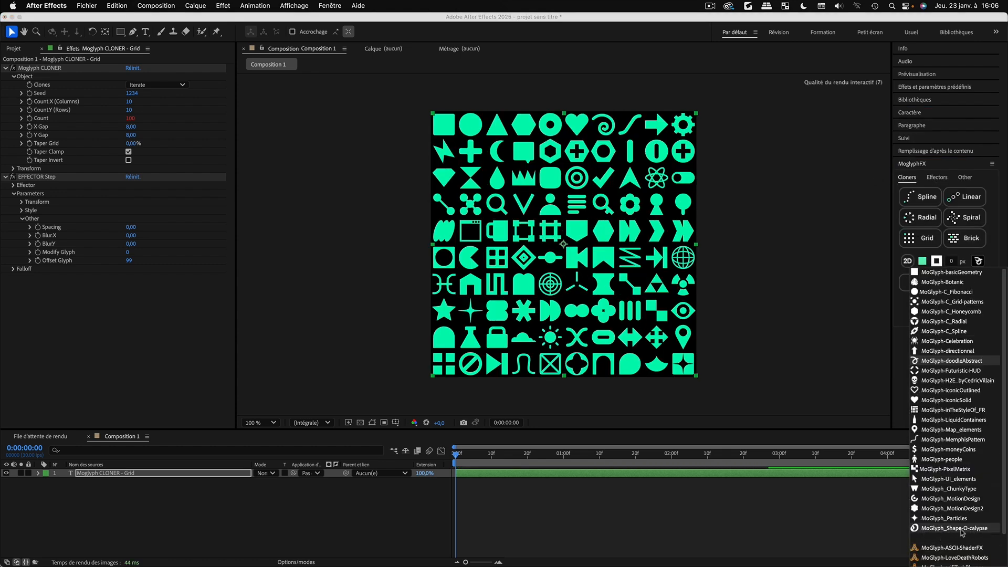
left_click(599, 498)
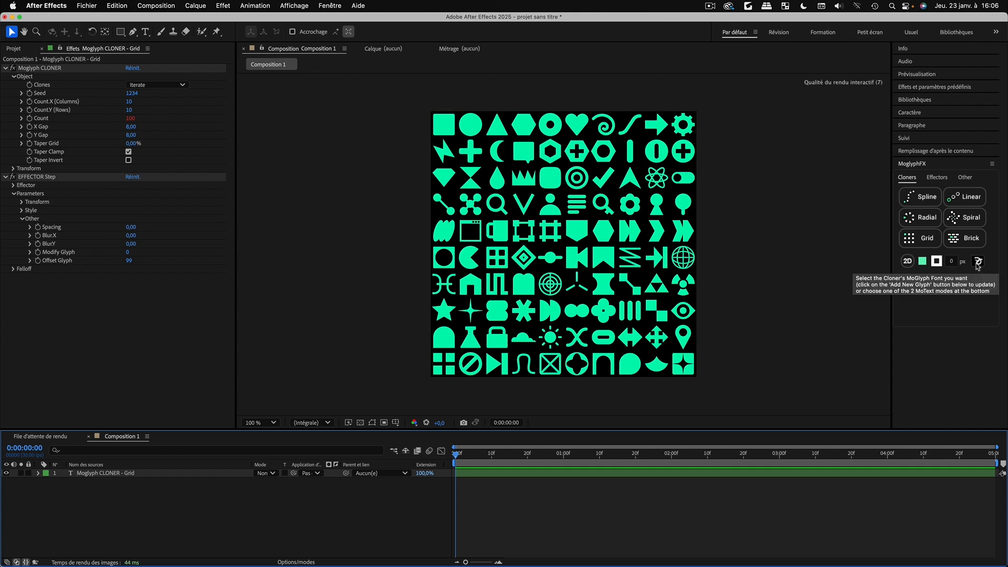
Switch to Chrome, view the Shape-O-Calypse post on the headquarters_tv Instagram page, and return to After Effects
key("super+Tab")
key("super+Tab")
key("super+Tab")
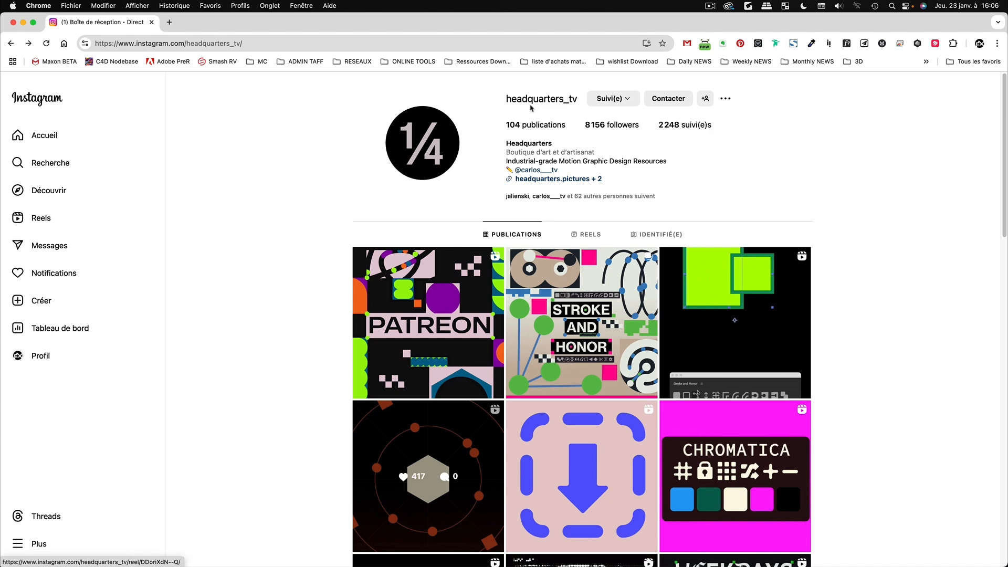
left_click(443, 436)
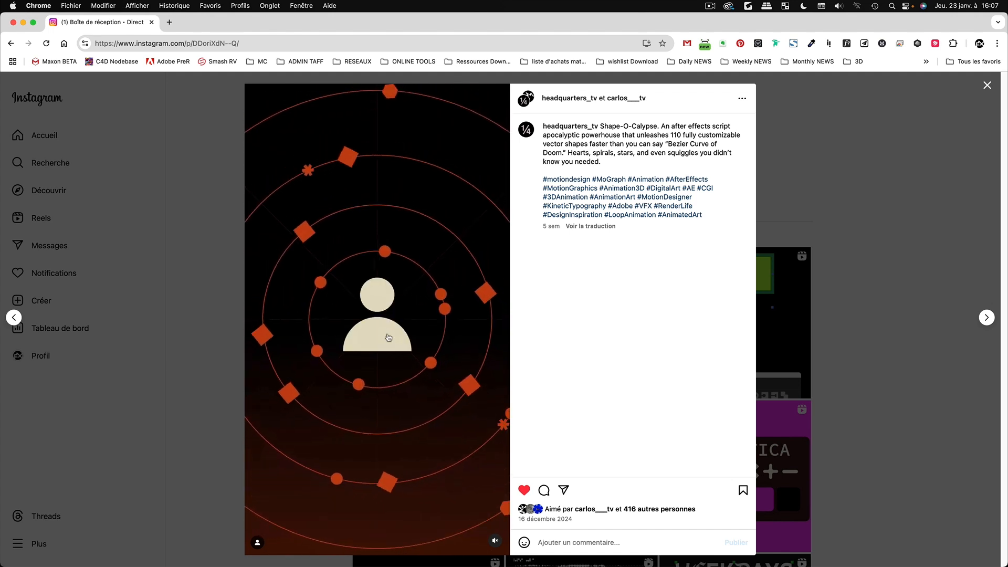
key("super+Tab")
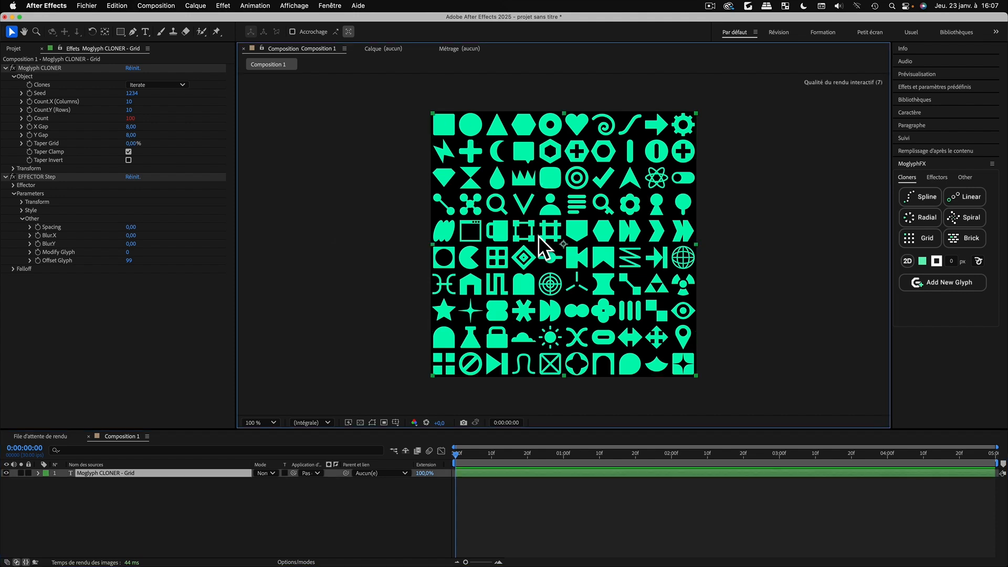
Create a new empty composition, keeping the proposed settings
left_click(138, 500)
key("super+n")
key("Return")
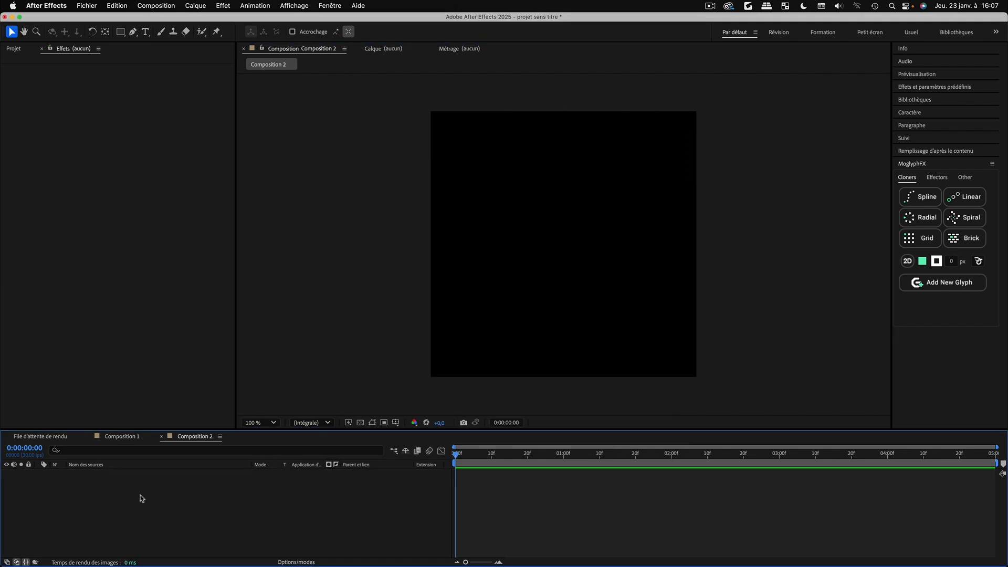
Set the glyph font to MoGlyph_Shape-O-calypse and try adding its stacked double-lobed glyph as a shape layer
left_click(979, 261)
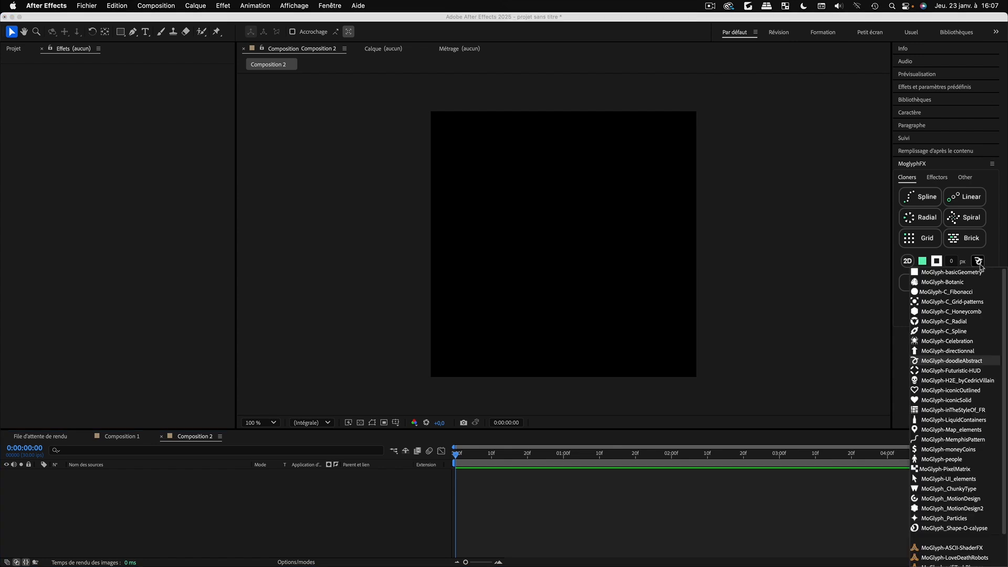
left_click(962, 533)
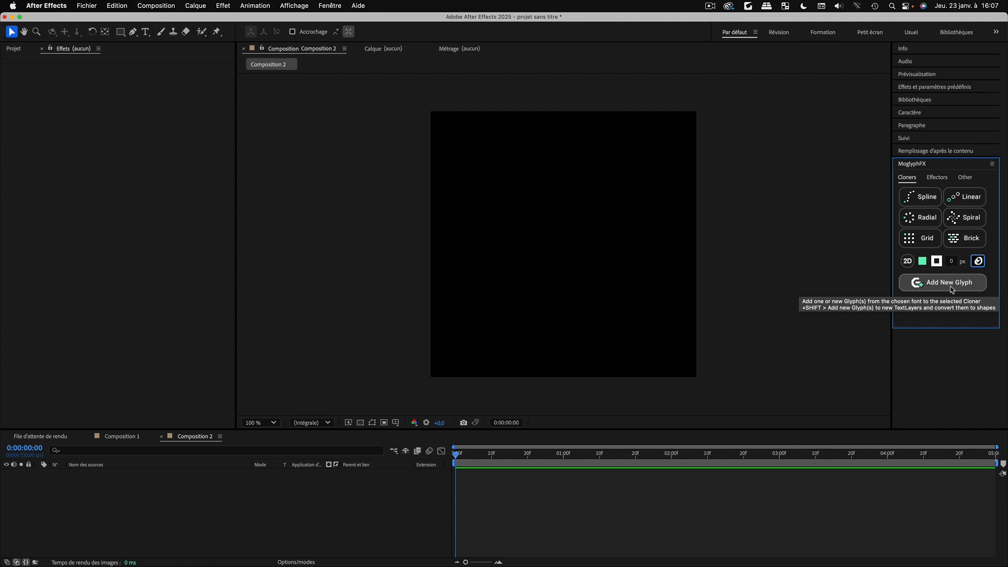
left_click(935, 286)
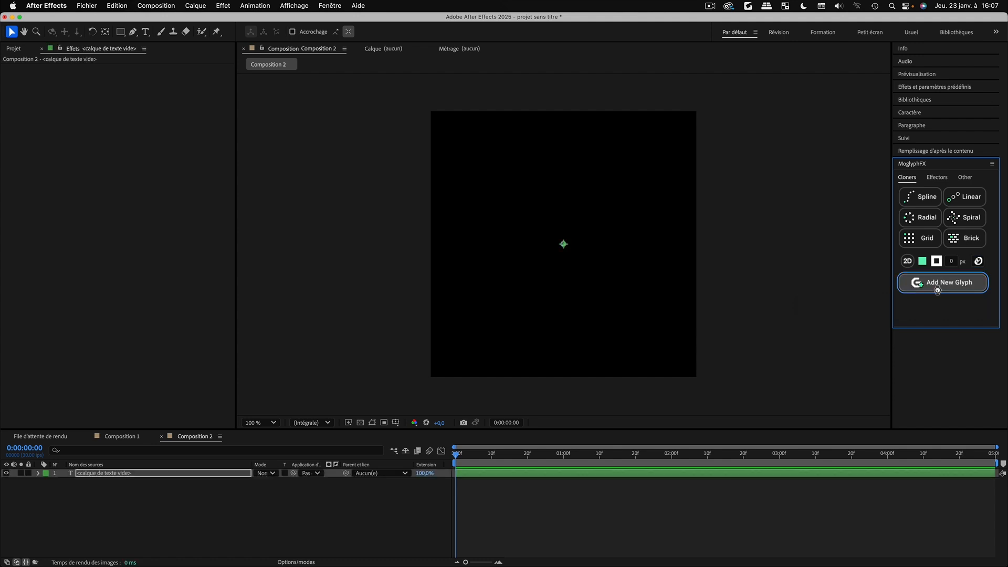
left_click_drag(548, 127, 855, 149)
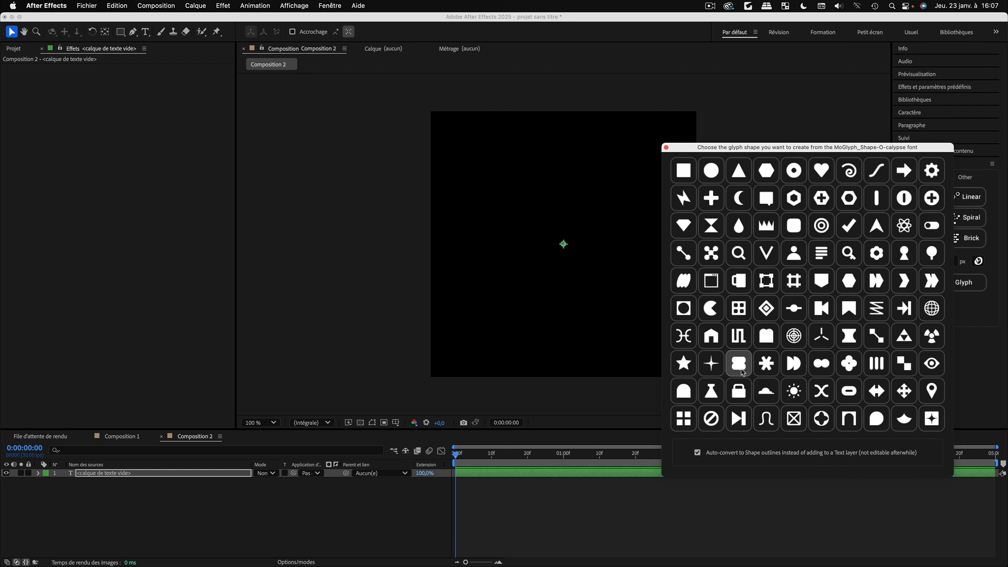
left_click(739, 364)
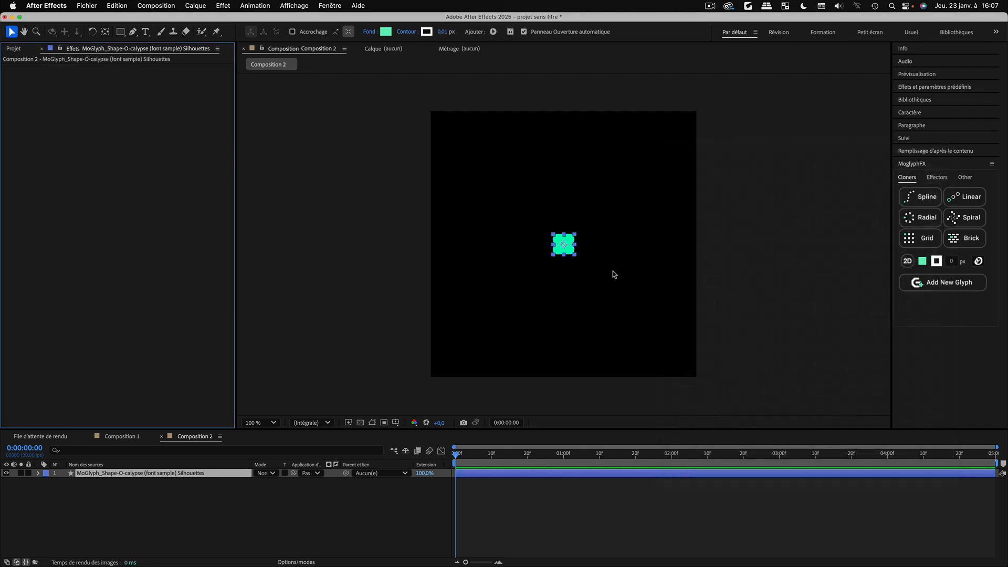
key("period")
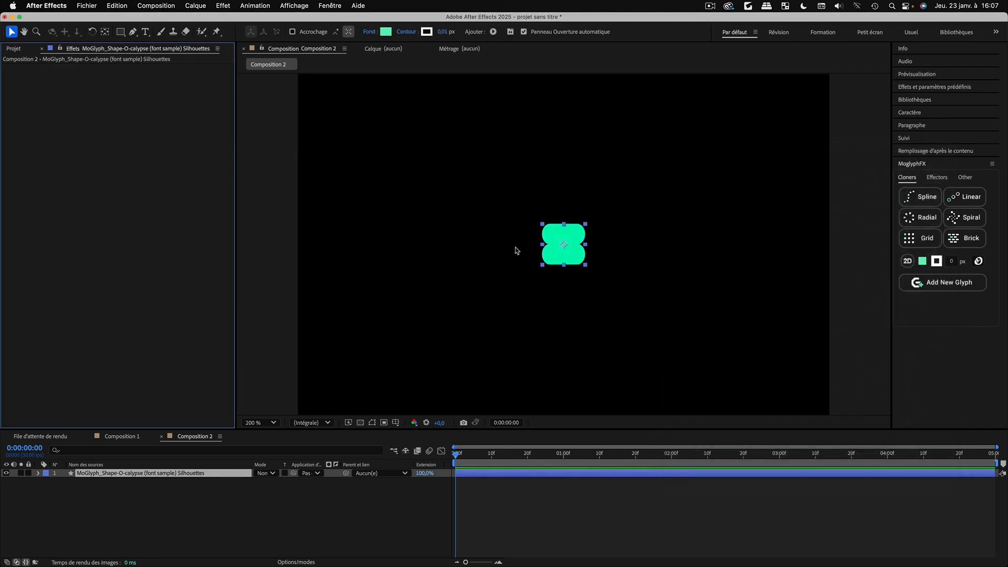
key("comma")
key("super+z")
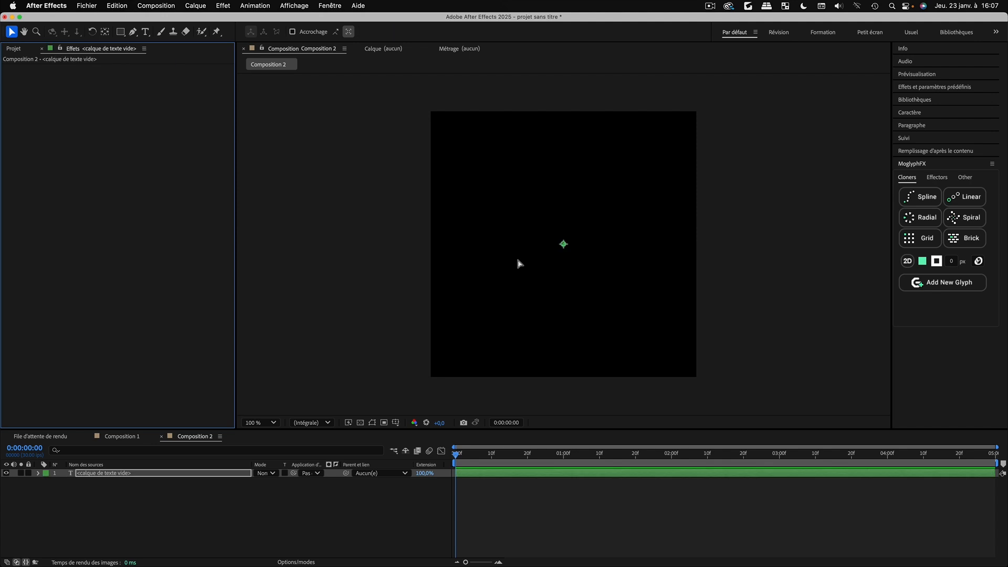
key("super+z")
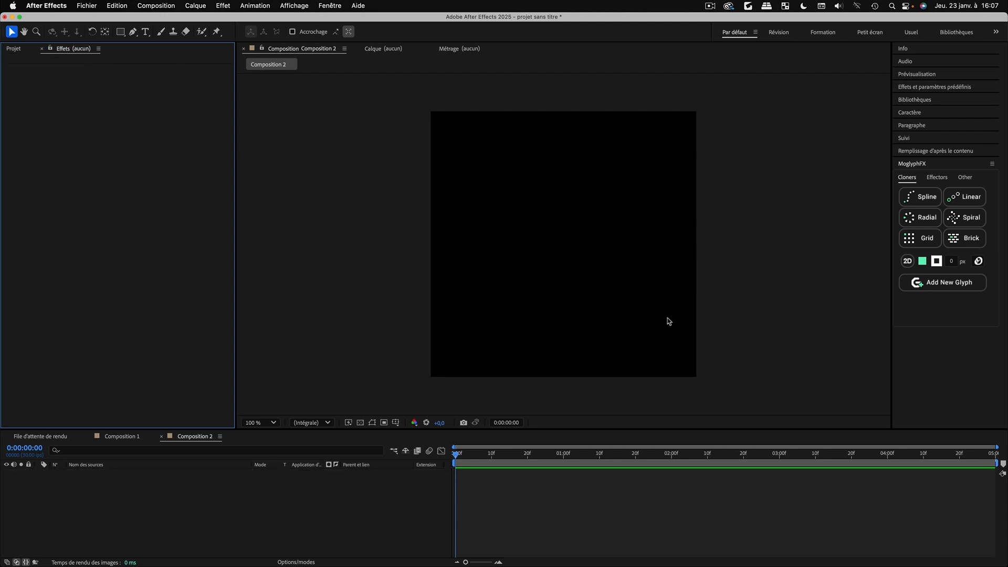
Add the thin four-pointed star glyph from MoGlyph_Shape-O-calypse as a shape layer and scale it to 145%
left_click(945, 286)
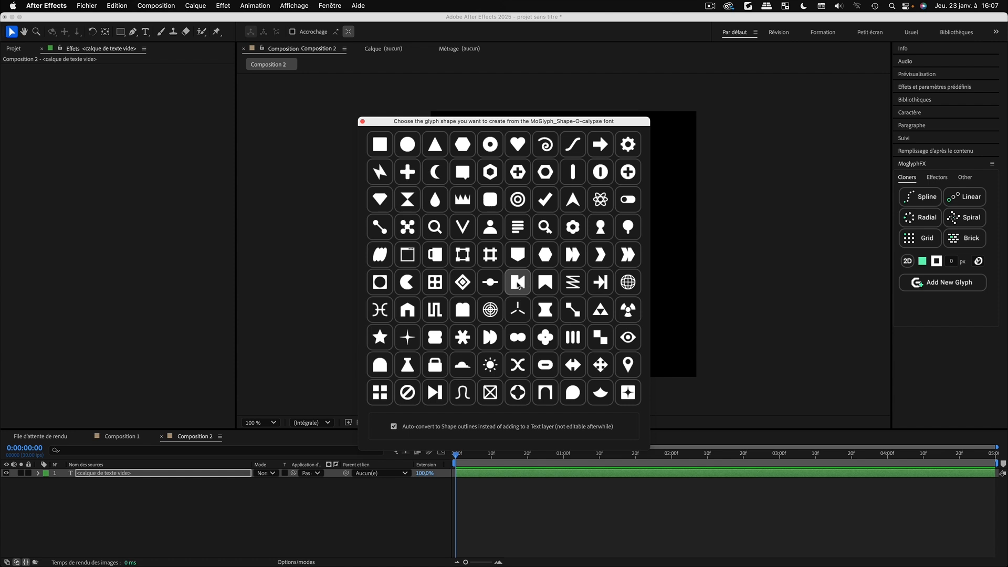
left_click(405, 340)
scroll(553, 264, "up", 3)
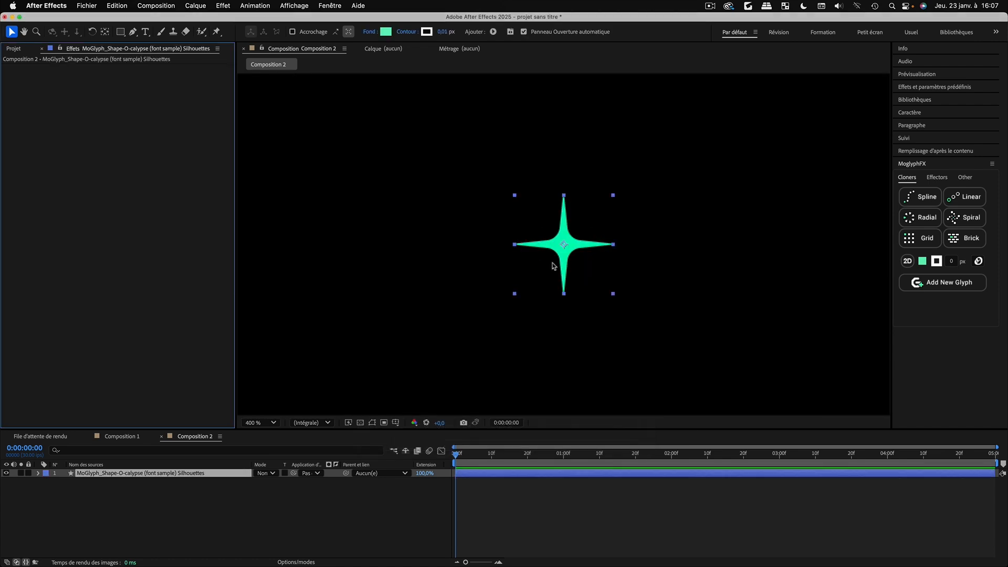
key("s")
mouse_move(267, 482)
left_mouse_down()
mouse_move(321, 484)
mouse_move(280, 484)
left_mouse_up()
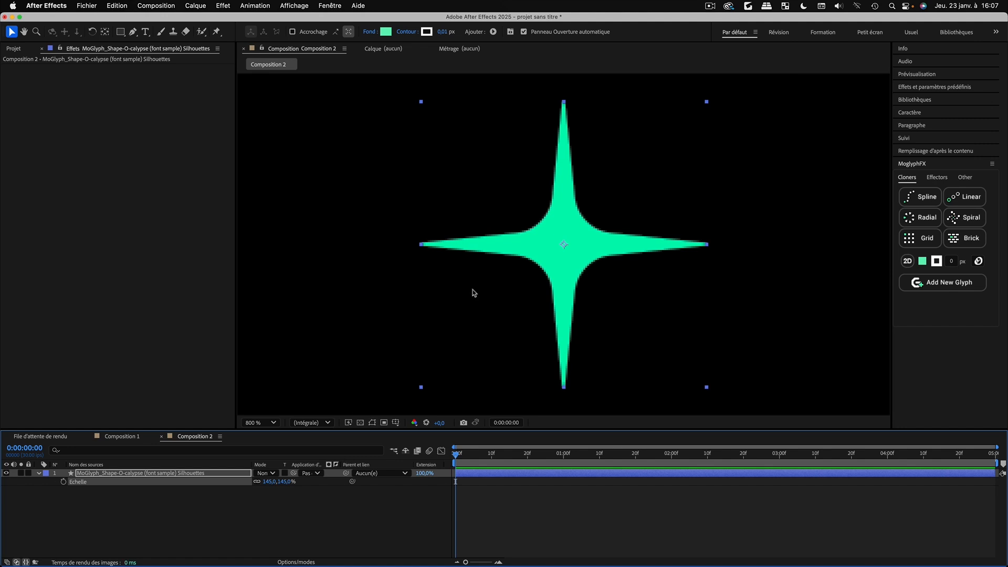
scroll(488, 281, "down", 1)
scroll(552, 249, "down", 1)
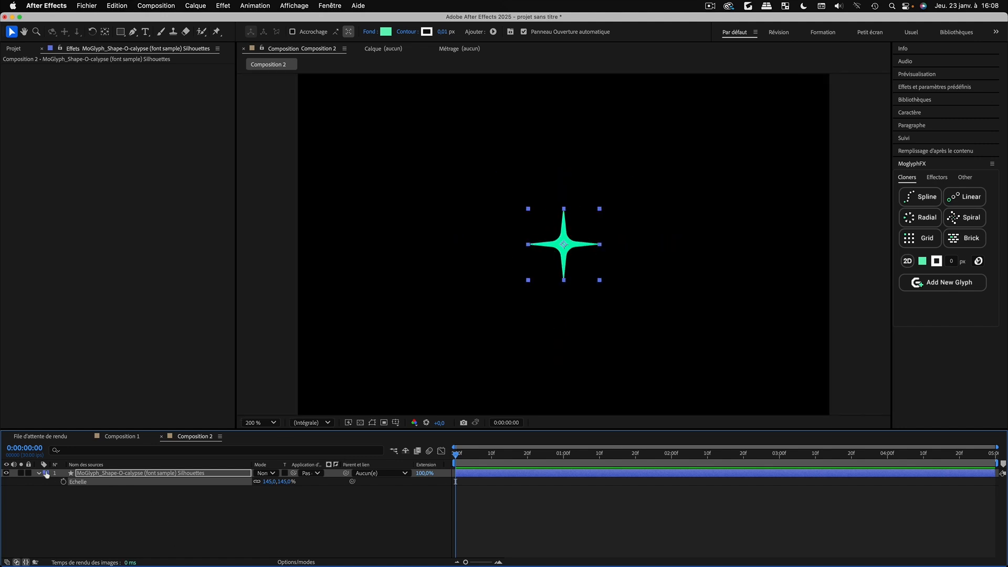
Delete the four-pointed star glyph layer from Composition 2
left_click(193, 508)
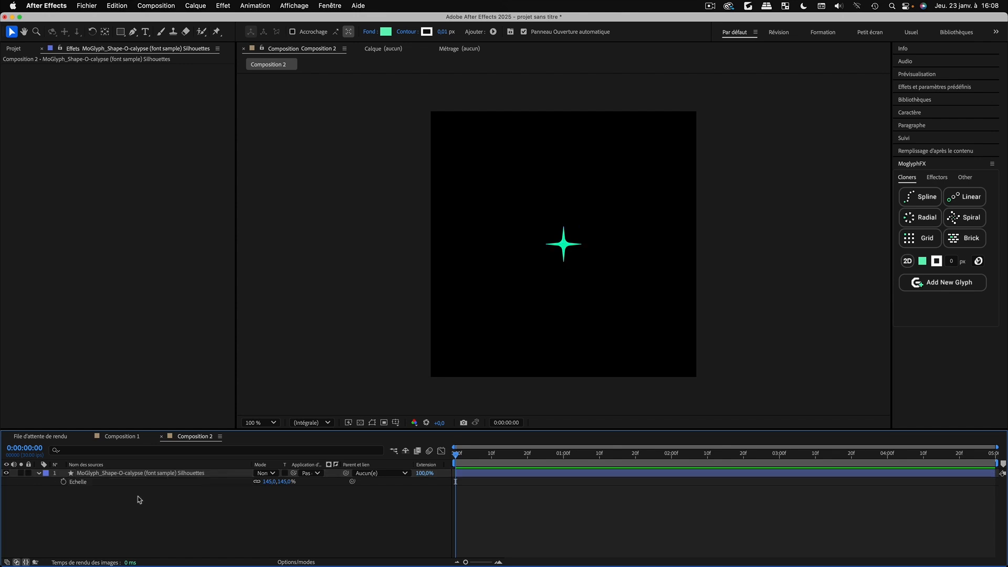
left_click(122, 476)
key("Delete")
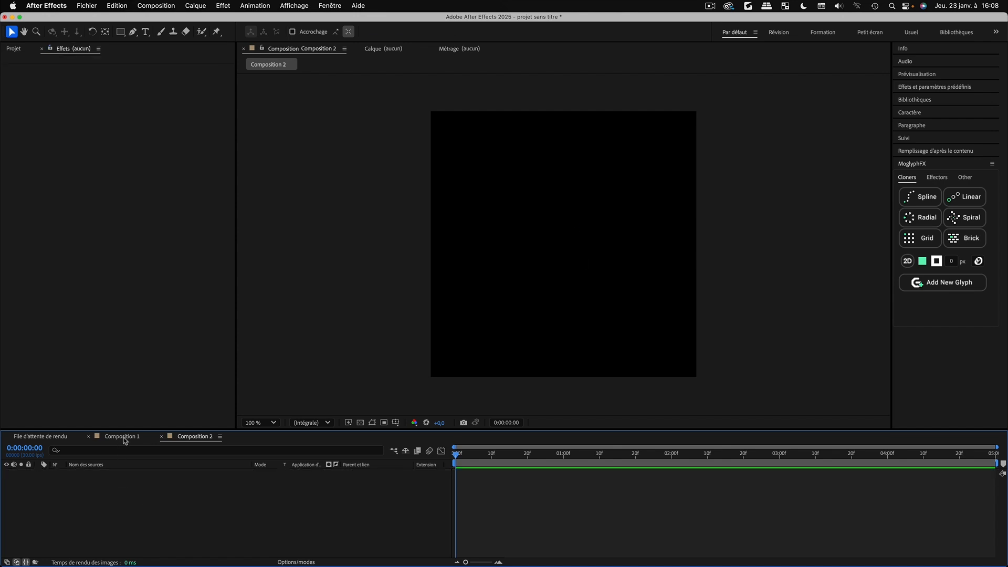
Return to Composition 1 and change the Grid cloner layer's font to MoGlyph-Map_elements
left_click(124, 437)
left_click(595, 235)
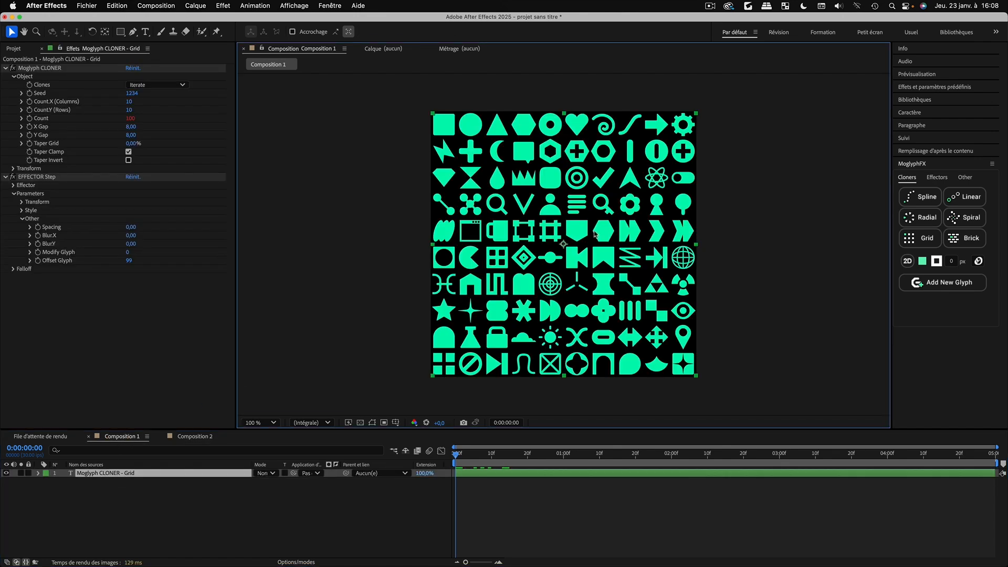
left_click(979, 261)
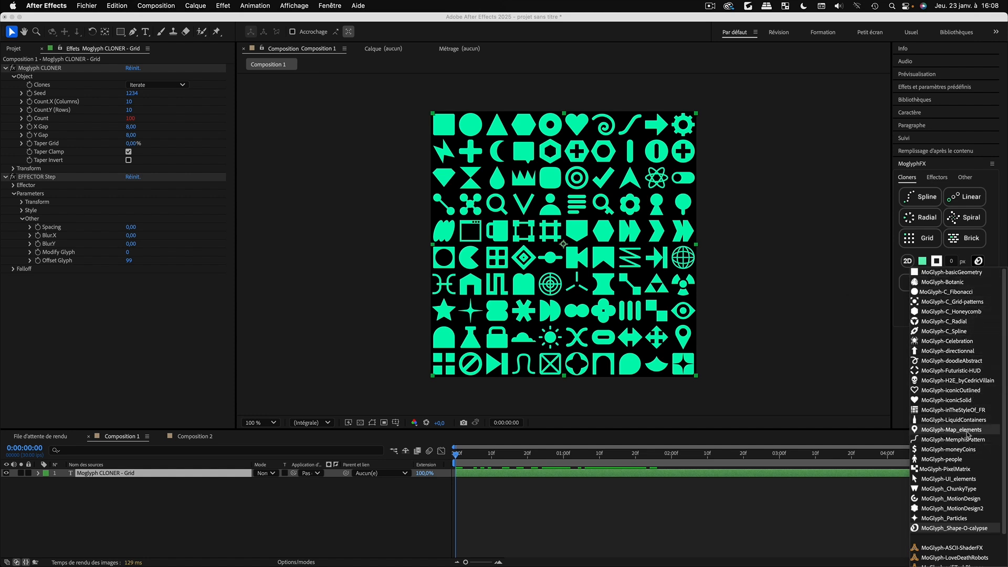
left_click(145, 515)
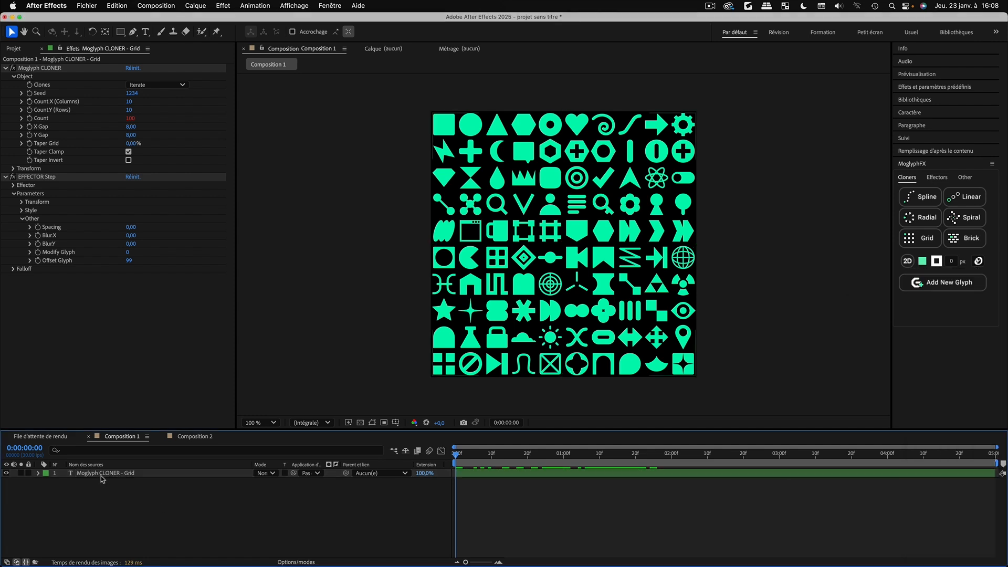
left_click(104, 475)
left_click(913, 115)
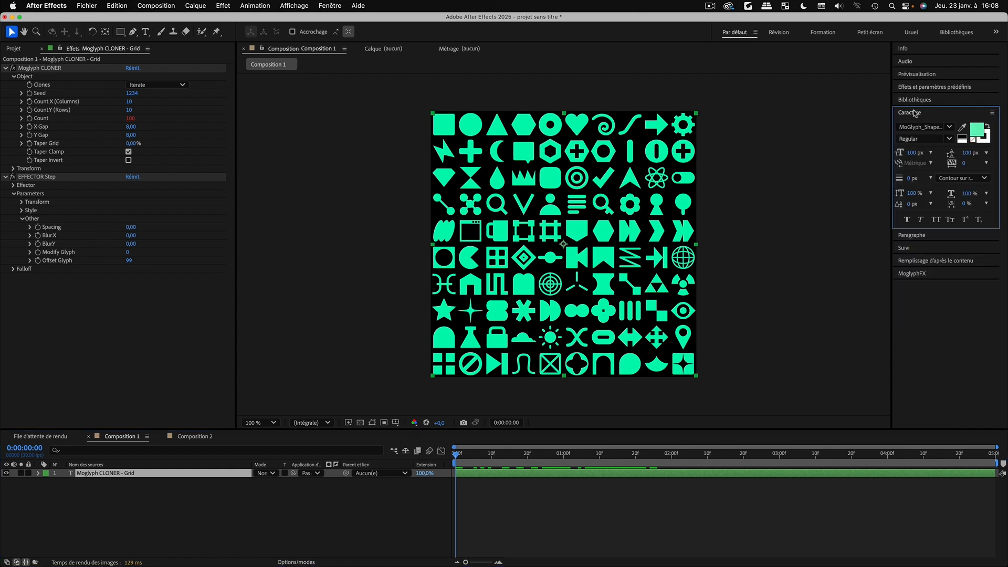
left_click(920, 127)
scroll(917, 174, "up", 5)
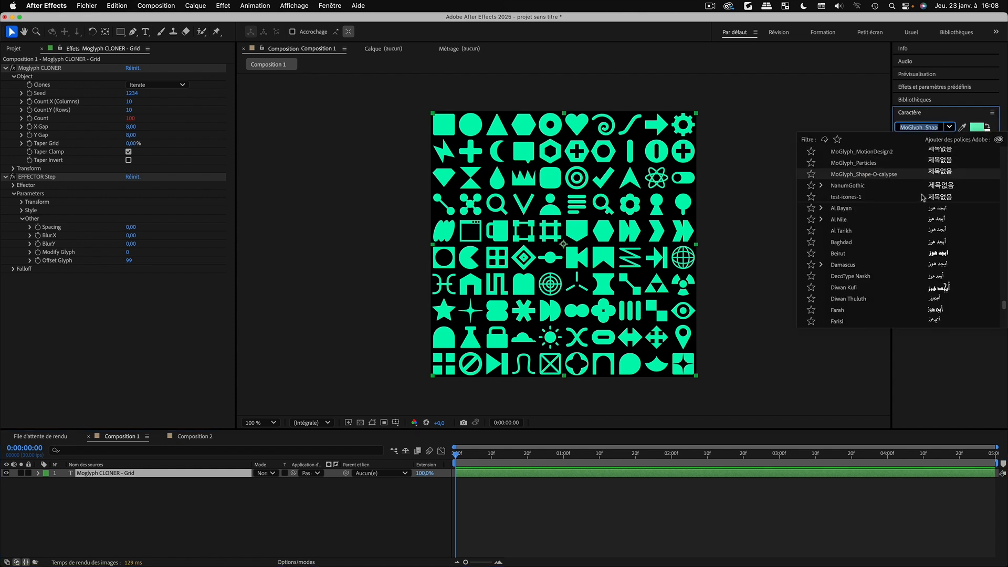
scroll(870, 192, "up", 5)
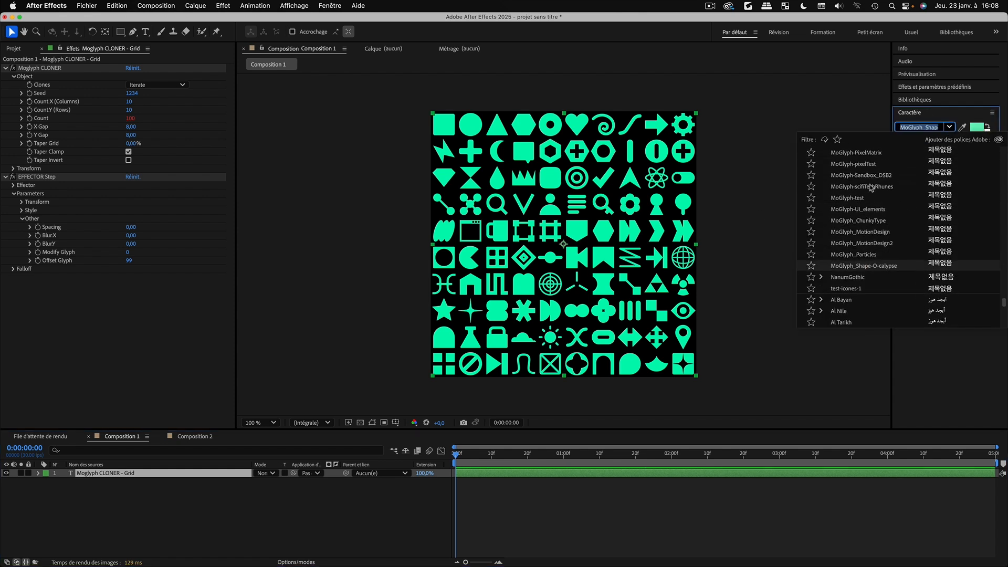
scroll(871, 189, "up", 1)
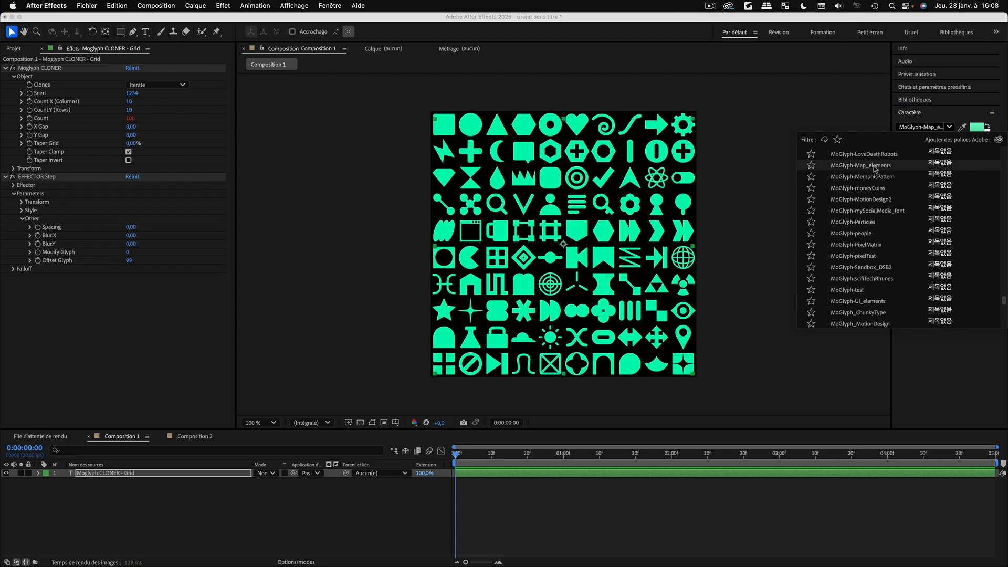
left_click(875, 166)
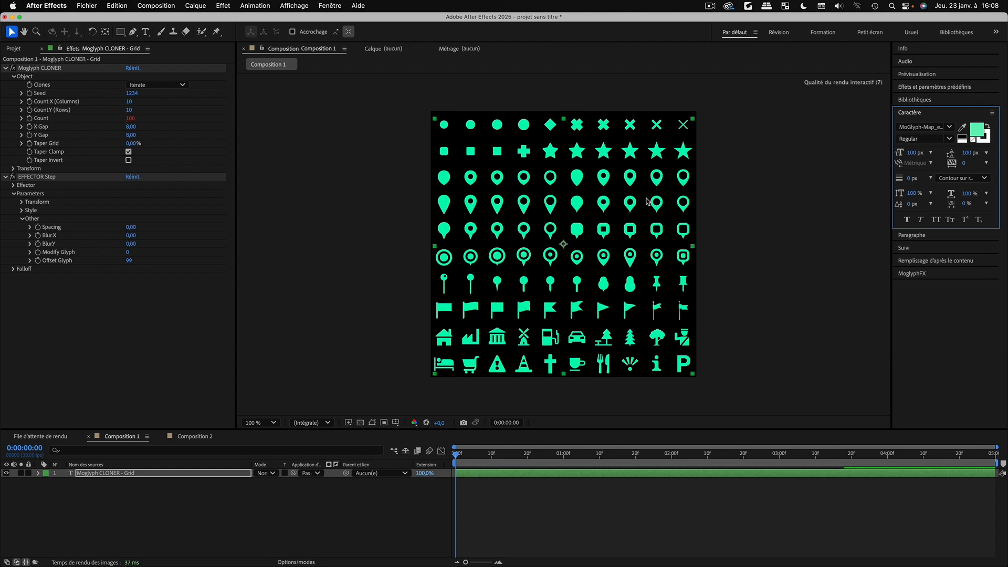
Examine the map pins, flags and place symbols in the MoGlyph-Map_elements grid up close
key("period")
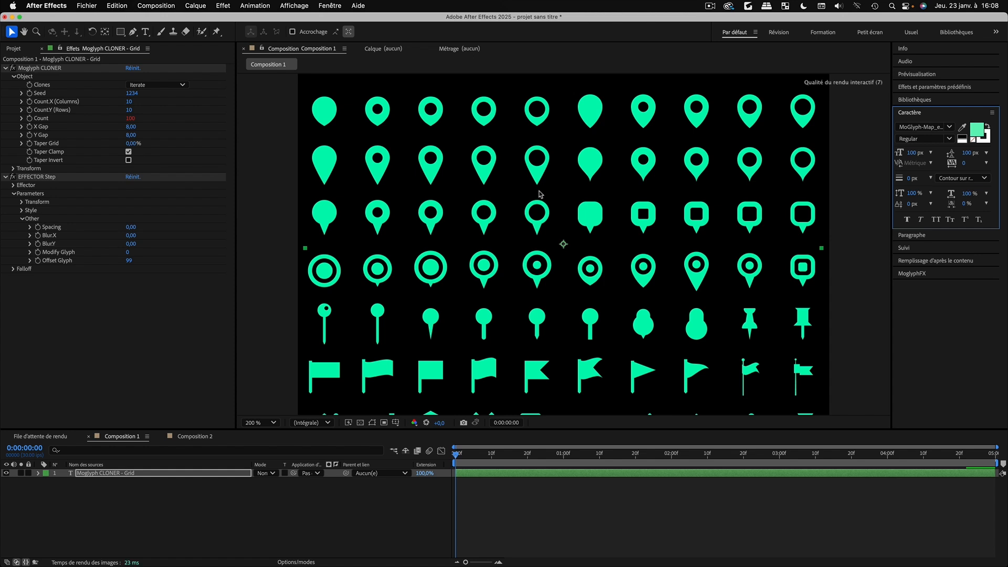
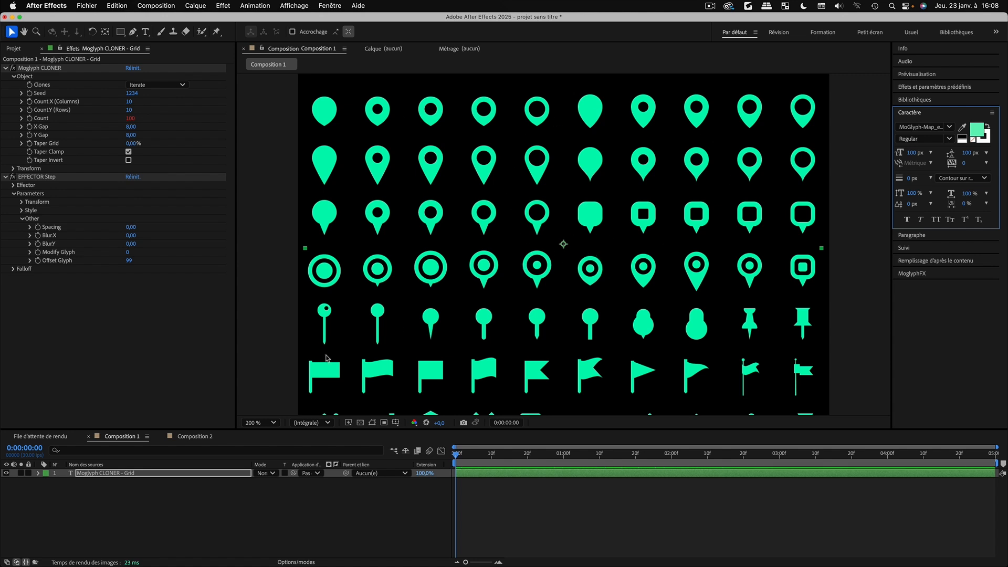
left_click(278, 303)
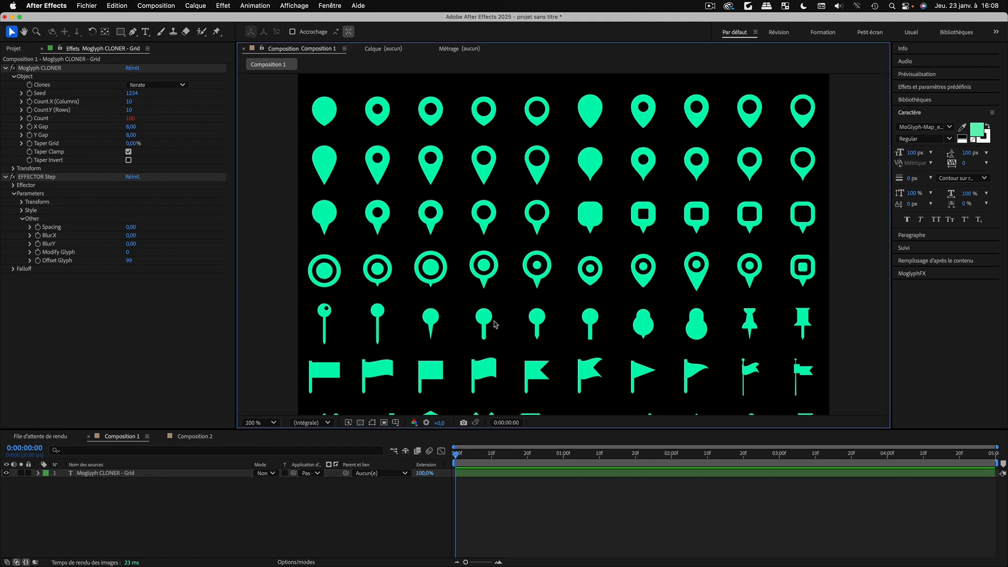
key("space")
left_click_drag(558, 286, 561, 202)
left_click_drag(578, 327, 577, 243)
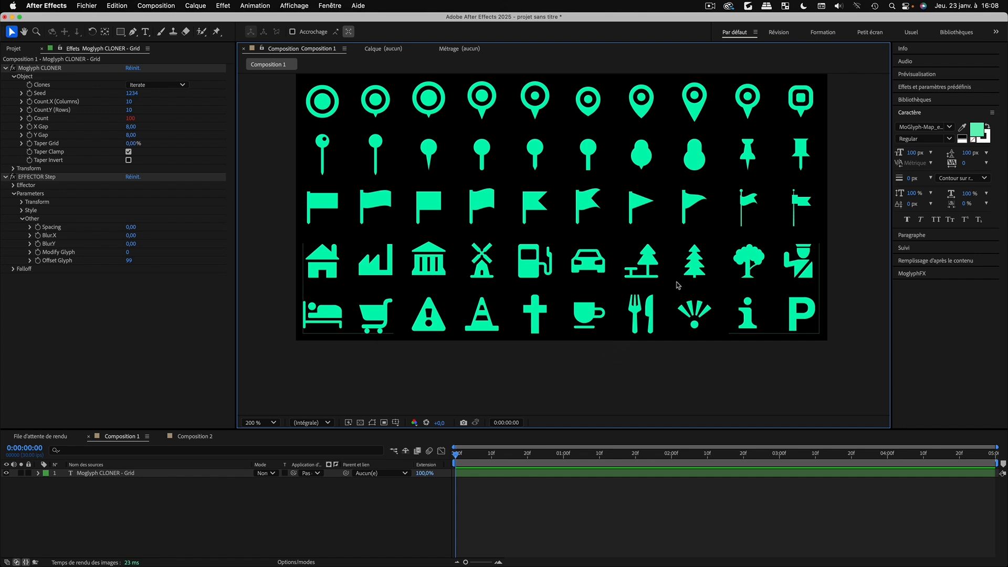
key("comma")
scroll(724, 153, "up", 3)
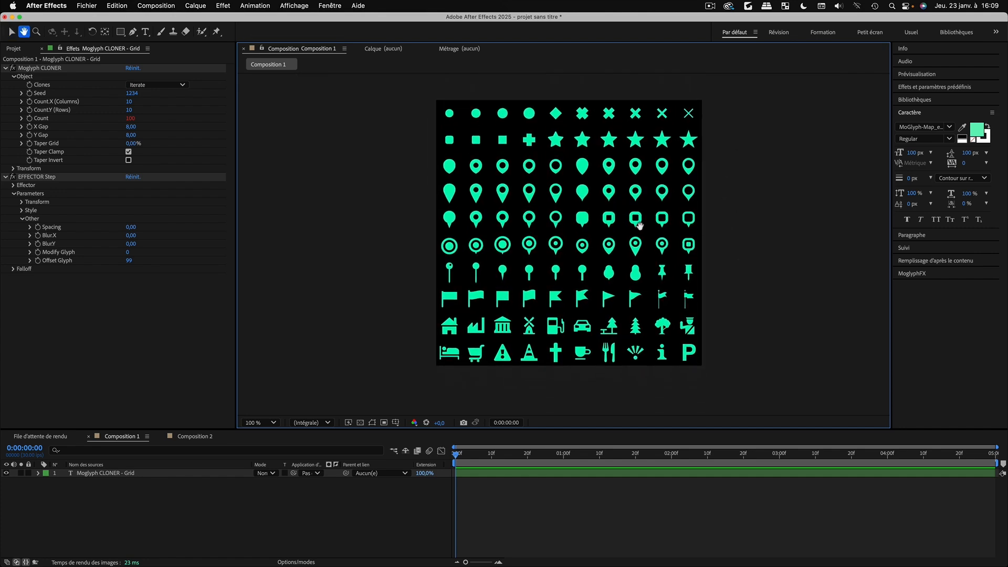
left_click(212, 515)
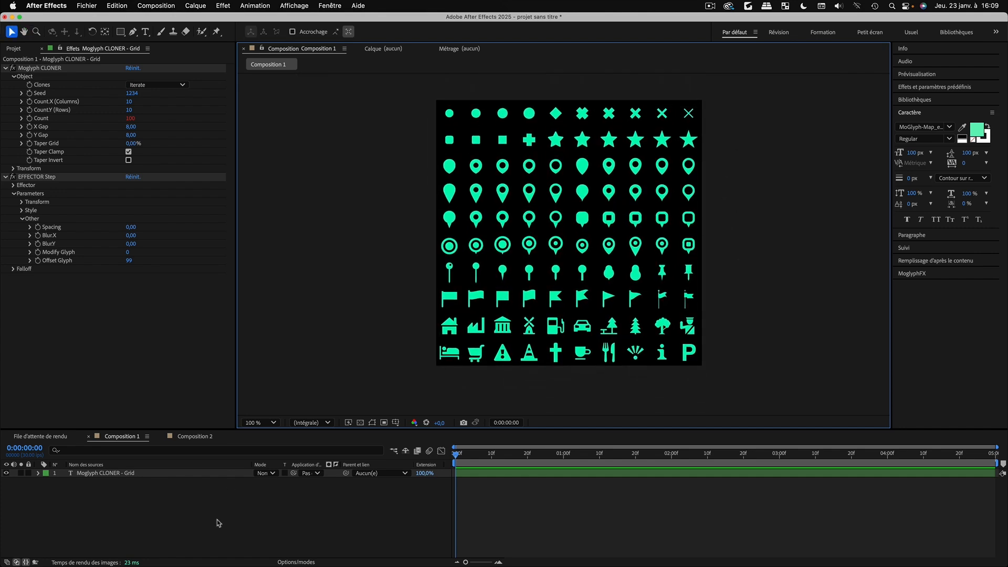
Create a third composition with the proposed settings and start a MoglyphFX Spline cloner
key("super+n")
key("Return")
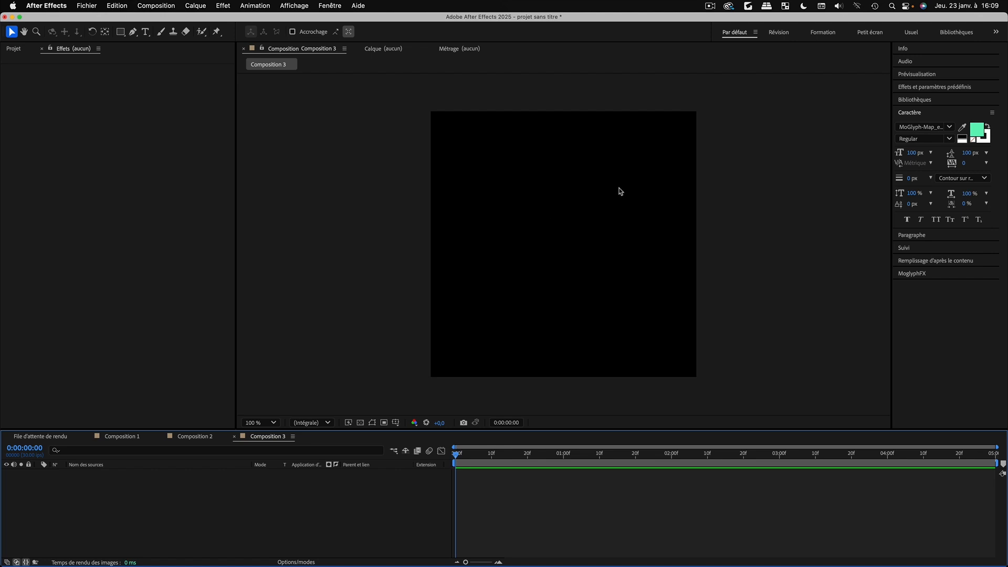
left_click(909, 273)
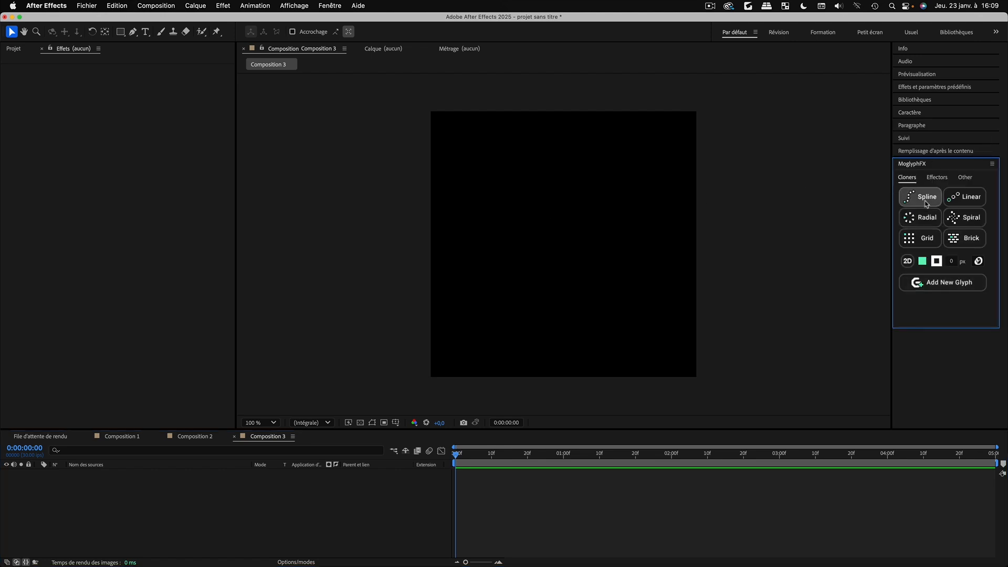
left_click(918, 198)
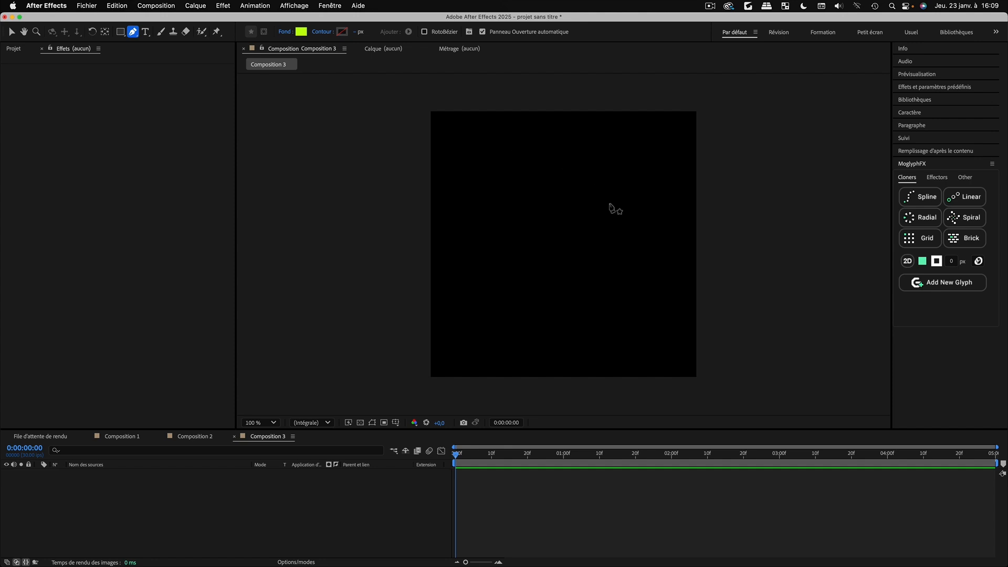
Draw an open, winding five-point path with the Pen tool in Composition 3 and shift its second point slightly inward
left_click(518, 146)
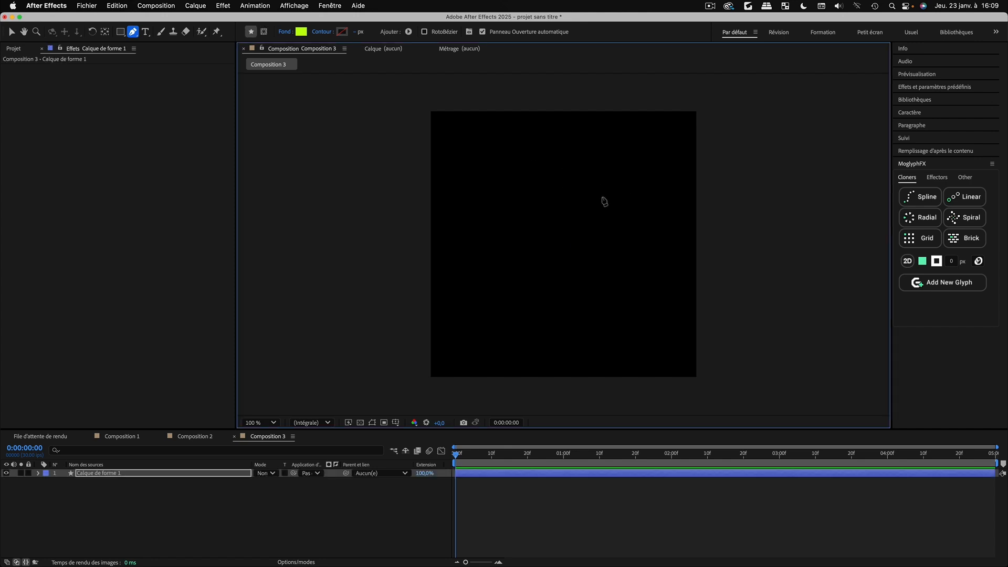
left_click_drag(612, 207, 621, 245)
left_click_drag(520, 277, 508, 297)
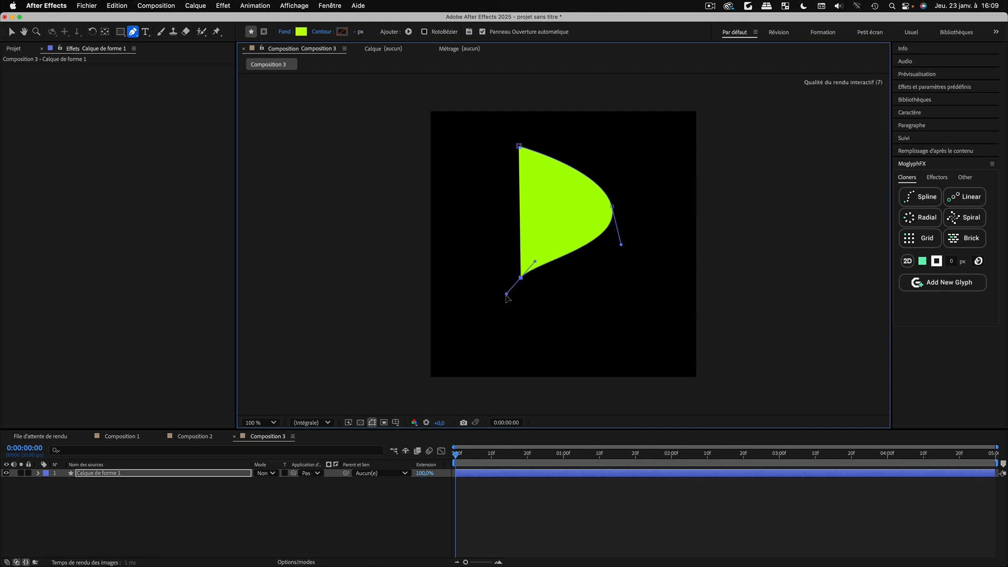
left_click_drag(585, 341, 626, 355)
left_click_drag(661, 273, 660, 261)
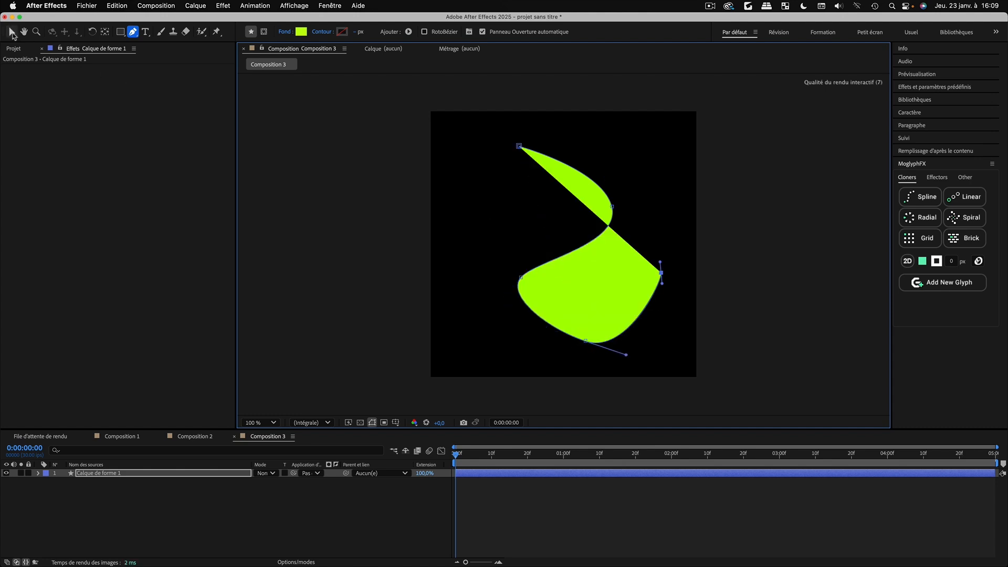
left_click(12, 32)
left_click_drag(613, 207, 599, 203)
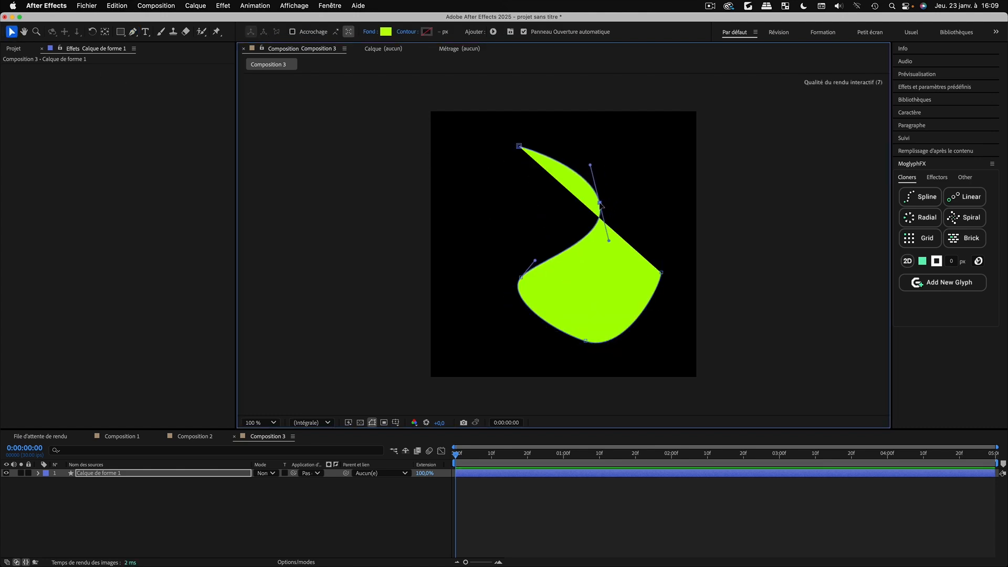
Shift the path's third point outward and restyle the shape with no fill and a 24 px magenta stroke
left_click_drag(521, 278, 496, 277)
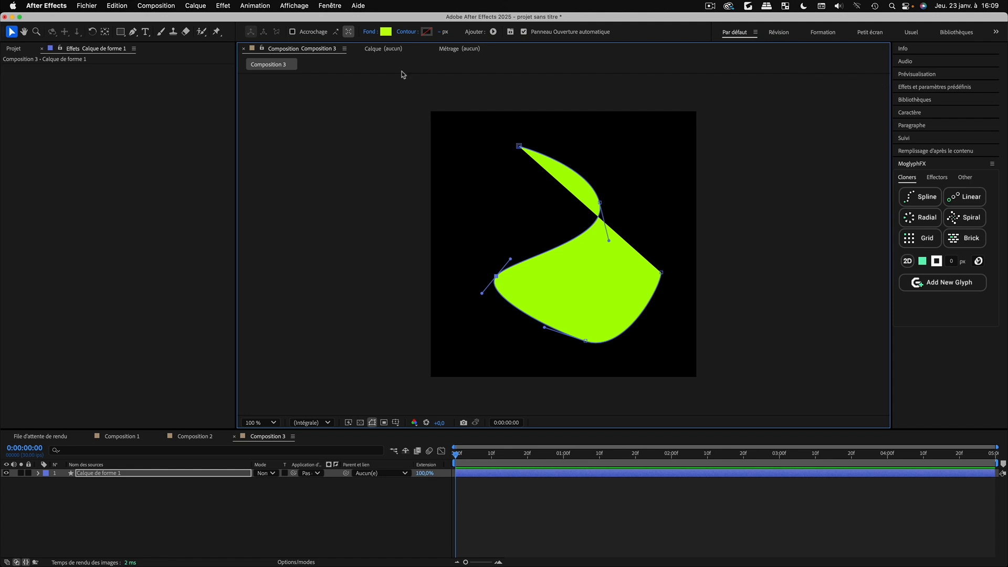
left_click(387, 33, "alt")
left_click(386, 34, "alt")
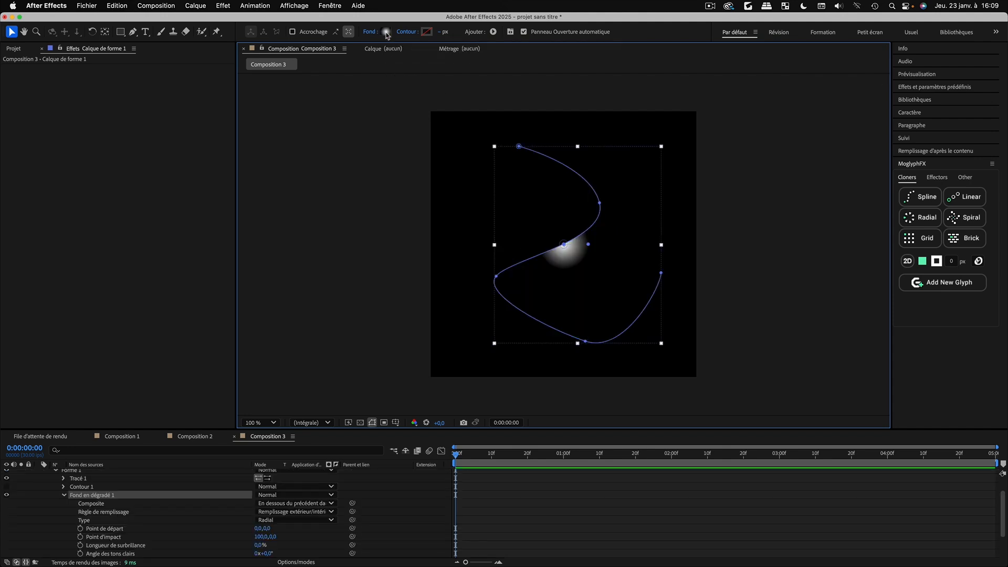
left_click(386, 33, "alt")
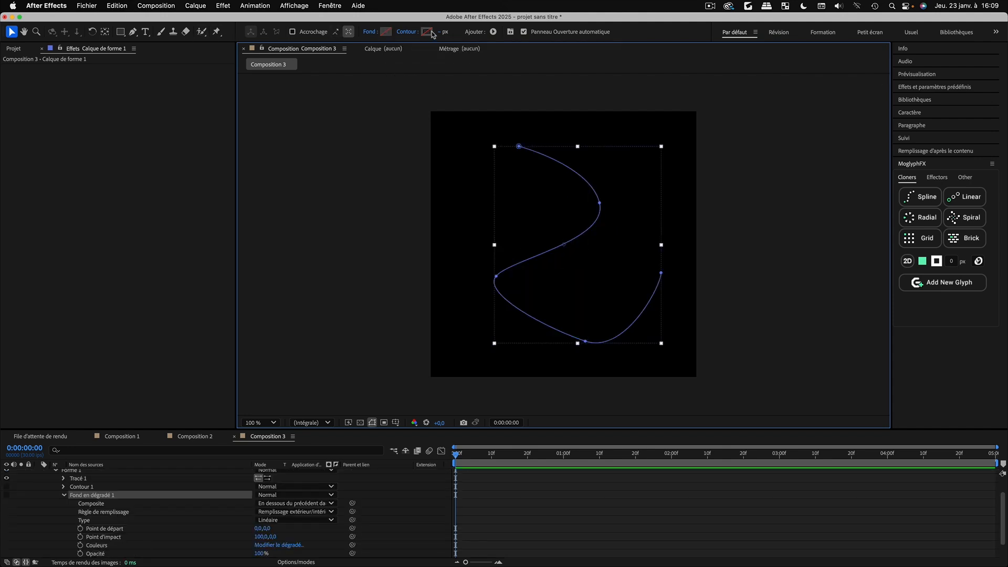
left_click(428, 32, "alt")
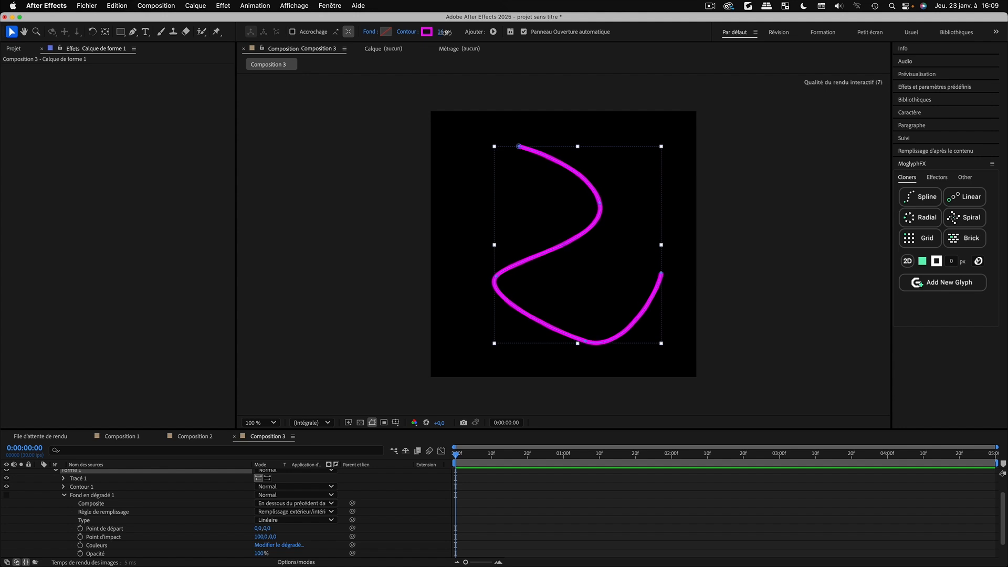
mouse_move(446, 32)
left_mouse_down()
mouse_move(460, 35)
mouse_move(451, 35)
left_mouse_up()
left_click(30, 511)
scroll(36, 483, "up", 2)
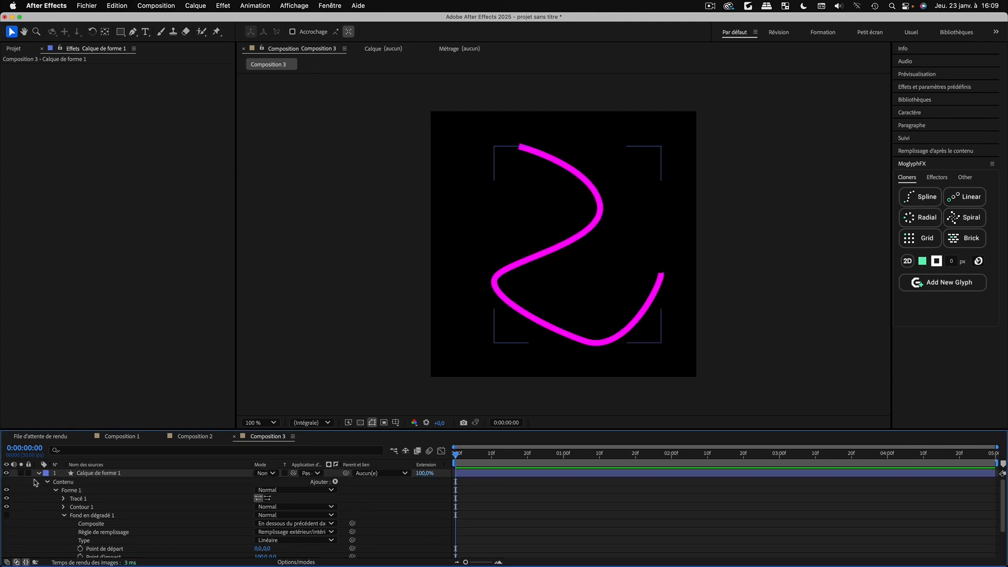
left_click(38, 474)
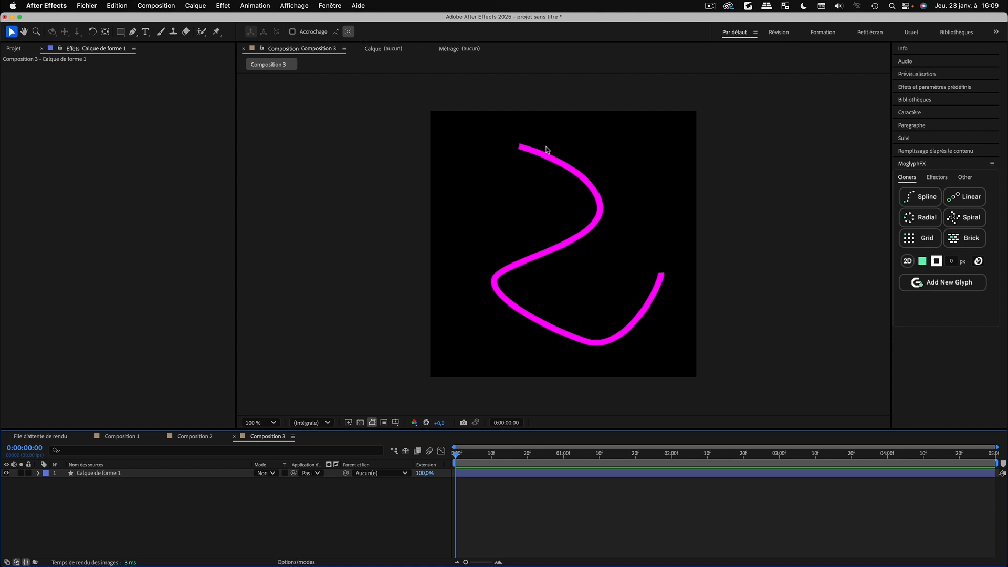
Select path Tracé 1 of the shape layer and adjust the positions of its first three points
left_click(89, 474)
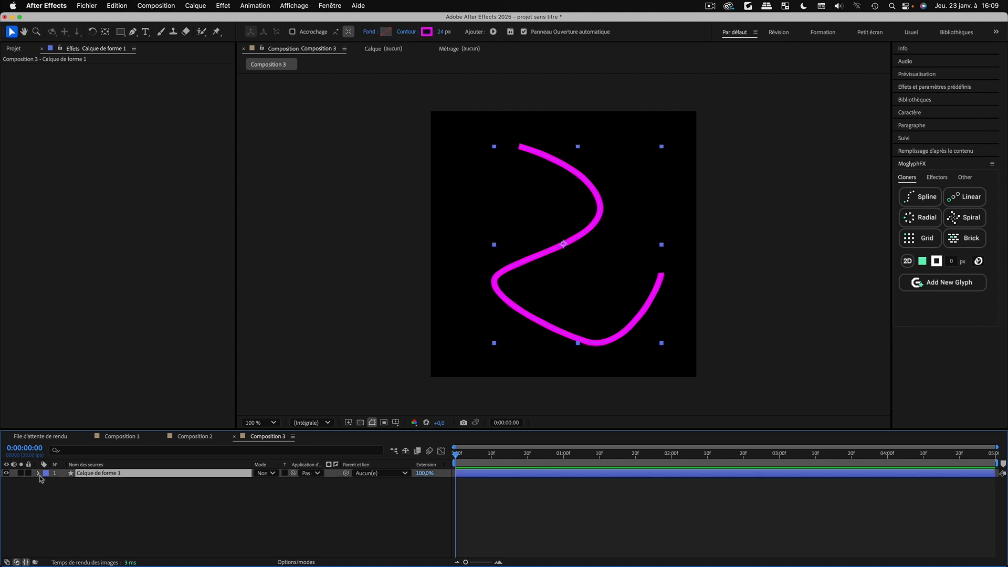
left_click(39, 474)
left_click(64, 515)
left_click(63, 498)
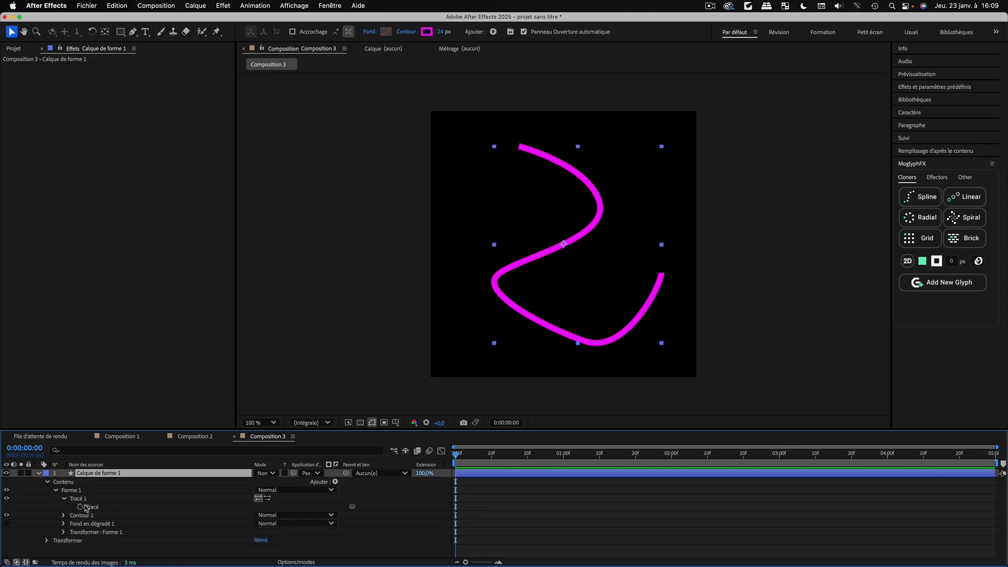
left_click(80, 499)
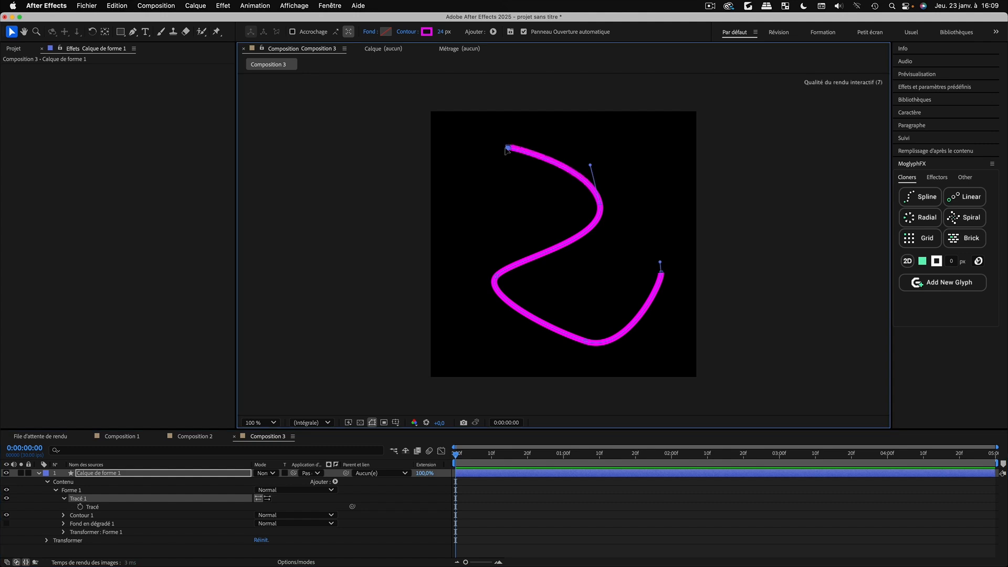
left_click(522, 150)
left_click_drag(600, 204, 597, 192)
left_click_drag(496, 276, 496, 285)
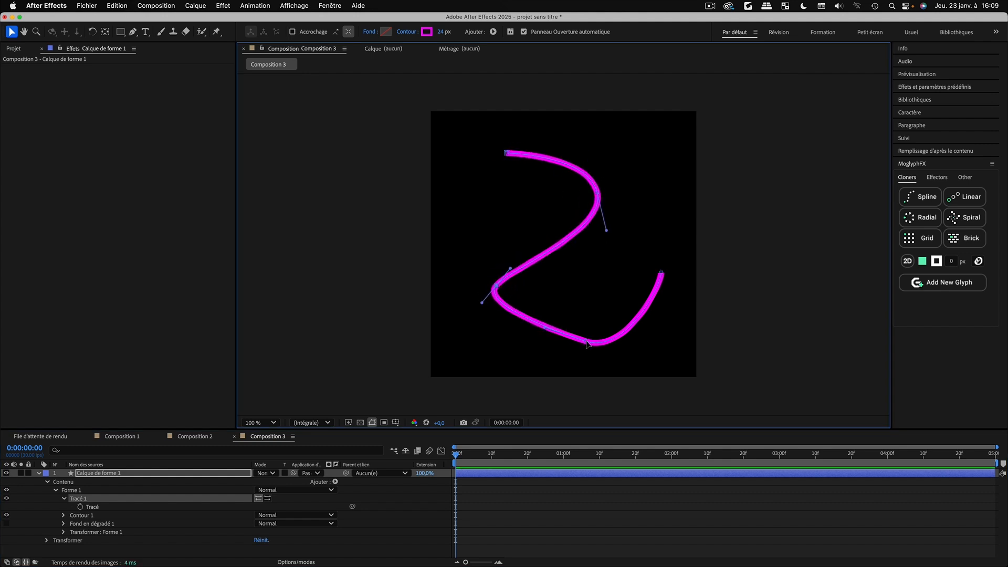
Move the path's fourth point and its end point inward to make the lower curve tighter
left_click_drag(594, 339, 565, 332)
left_click_drag(661, 273, 636, 281)
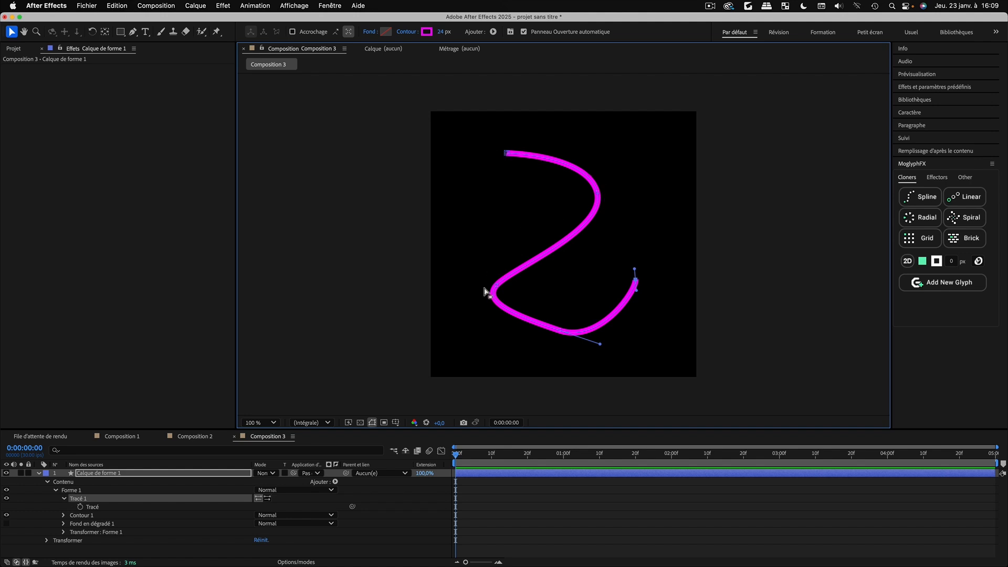
left_click_drag(560, 333, 570, 333)
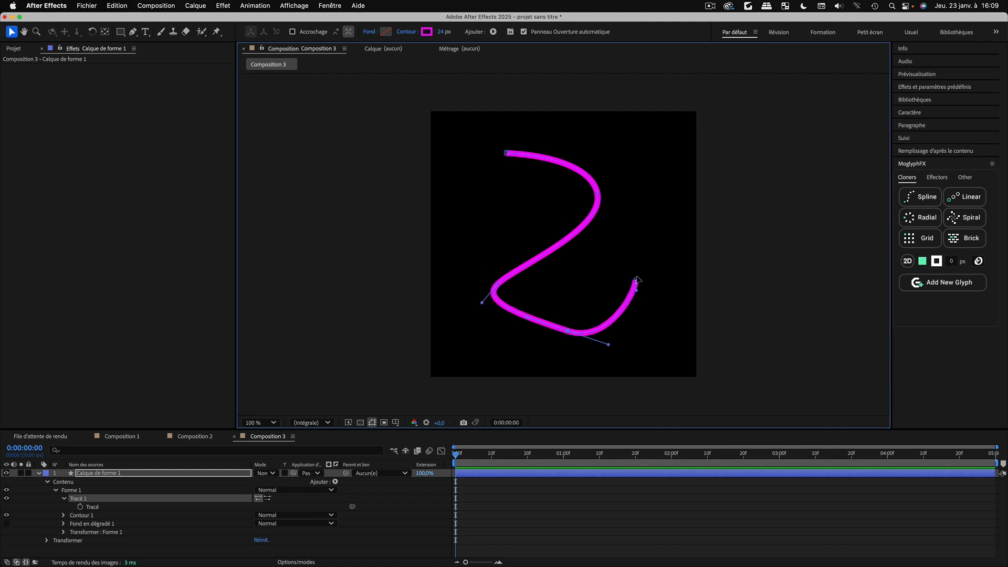
left_click_drag(635, 281, 639, 281)
left_click(38, 473)
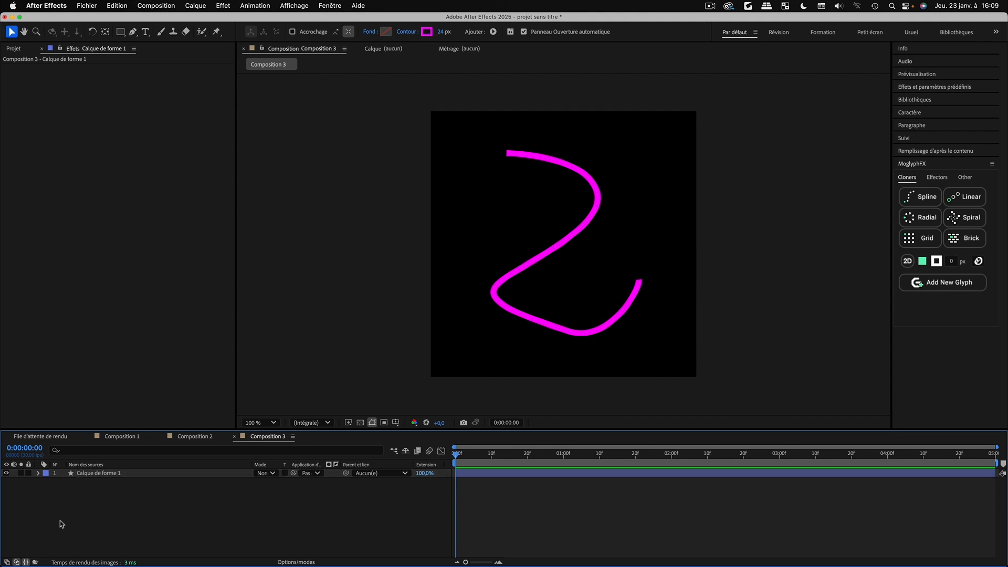
Create a point-mode MoglyphFX Spline cloner from the shape layer's path using the MoGlyph-Map_elements font
left_click(88, 475)
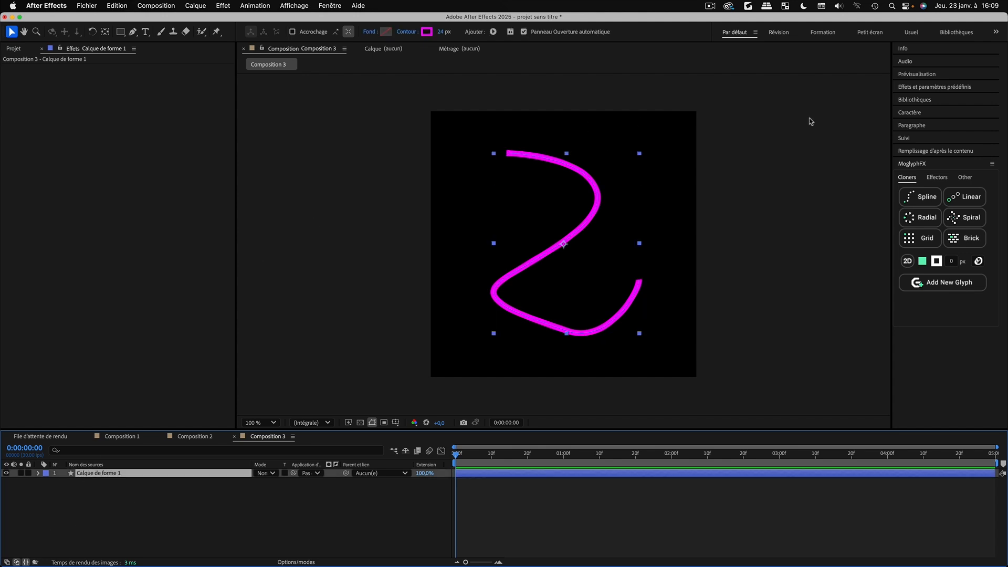
left_click(978, 261)
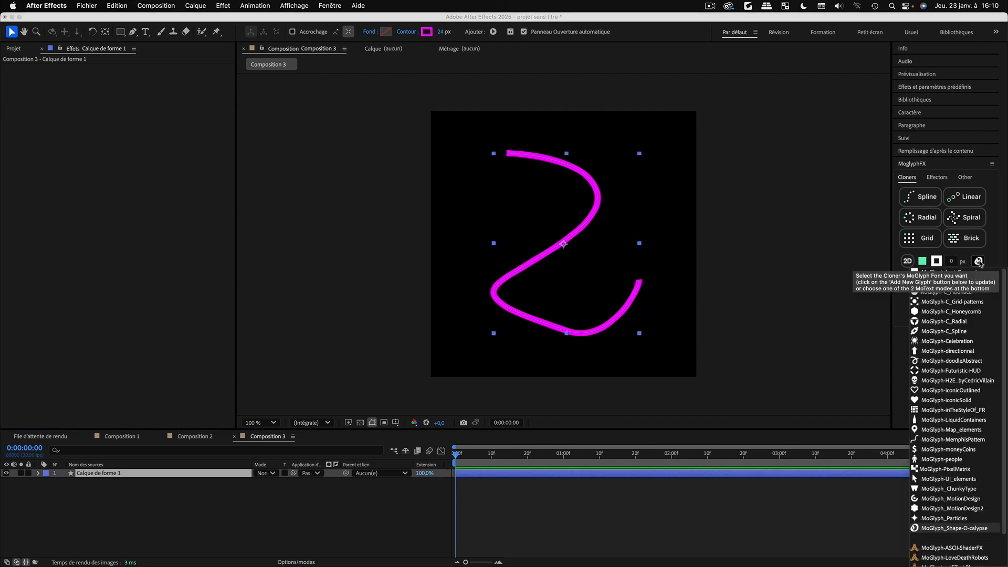
left_click(951, 430)
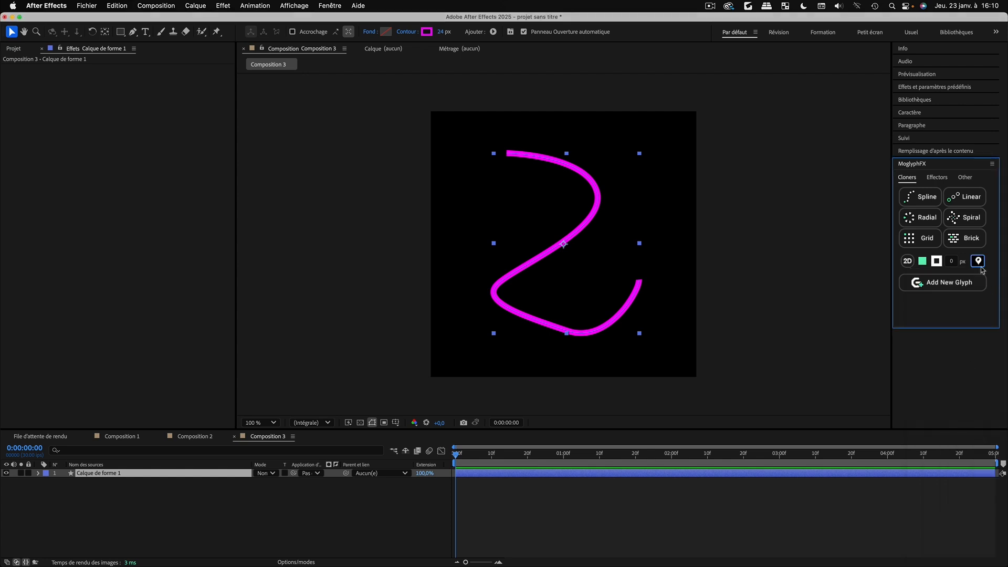
left_click(920, 203, "alt+shift")
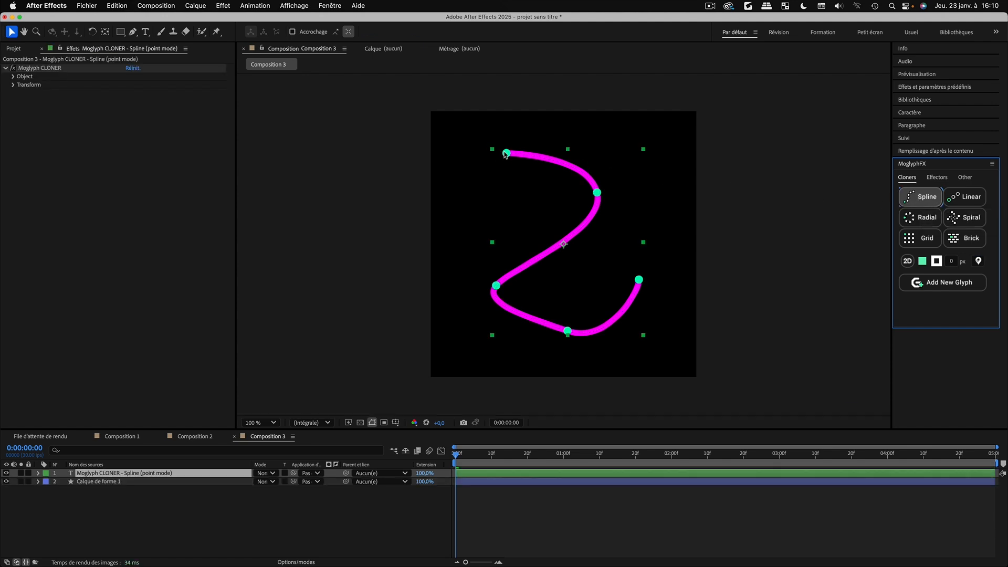
key("period")
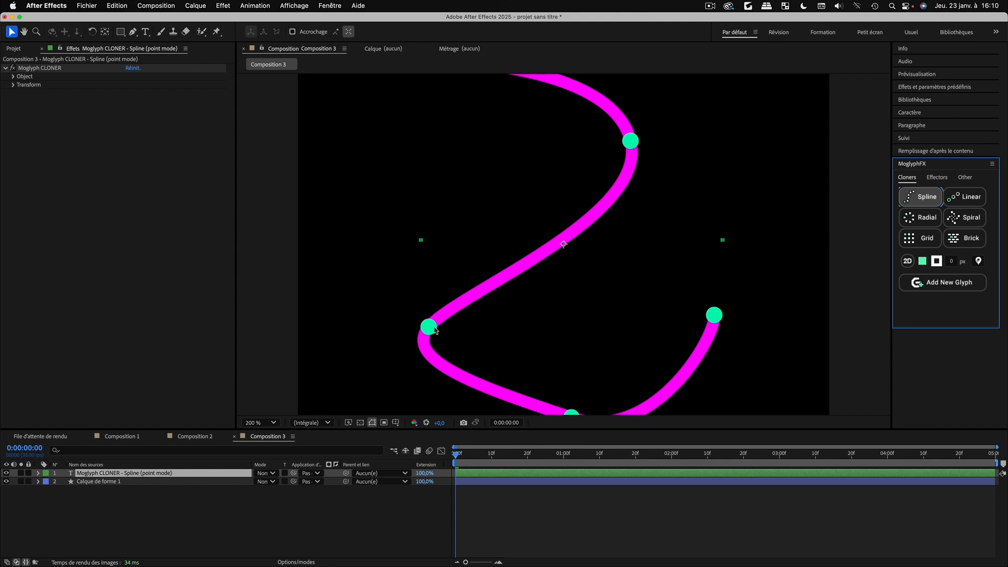
key("comma")
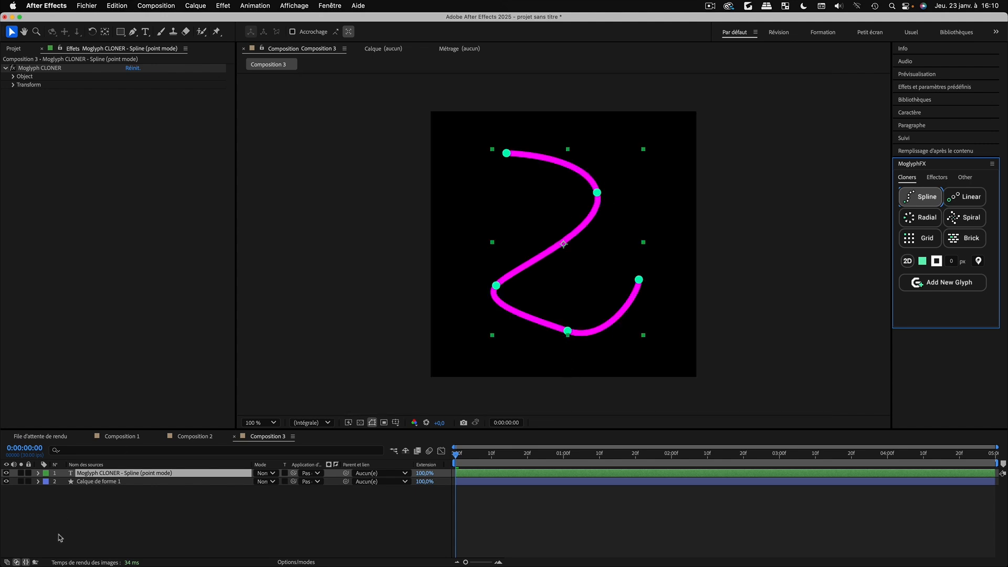
Add the Glyph-38 map pin from the MoGlyph-Map_elements font to the Spline cloner layer
left_click(86, 526)
left_click(96, 475)
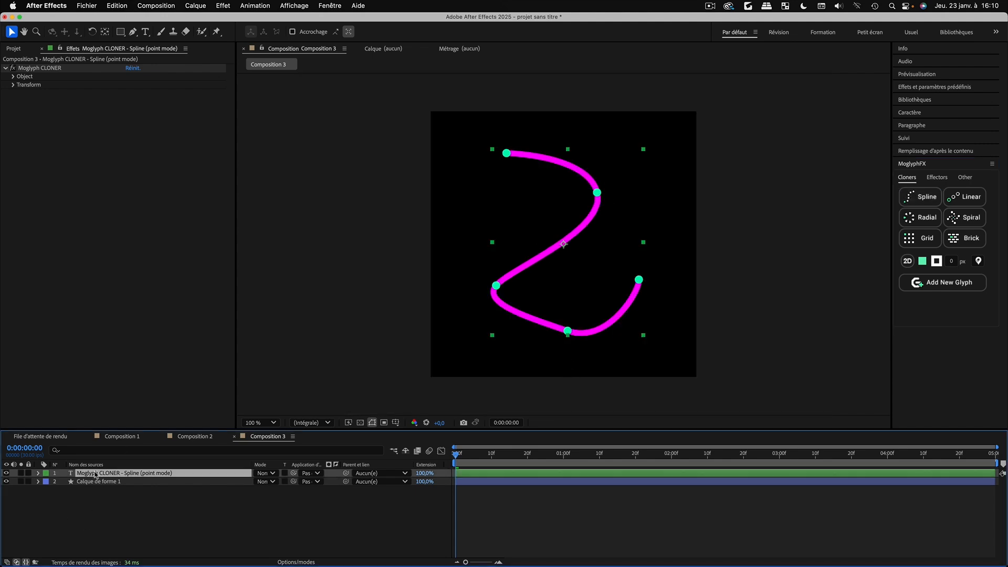
left_click(81, 507)
left_click(82, 475)
key("period")
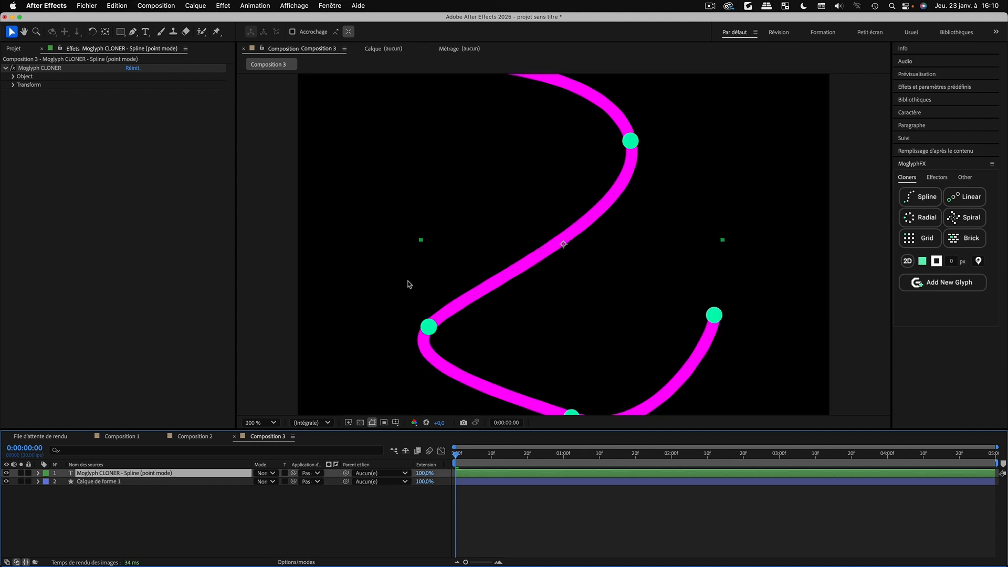
left_click(128, 514)
left_click(102, 474)
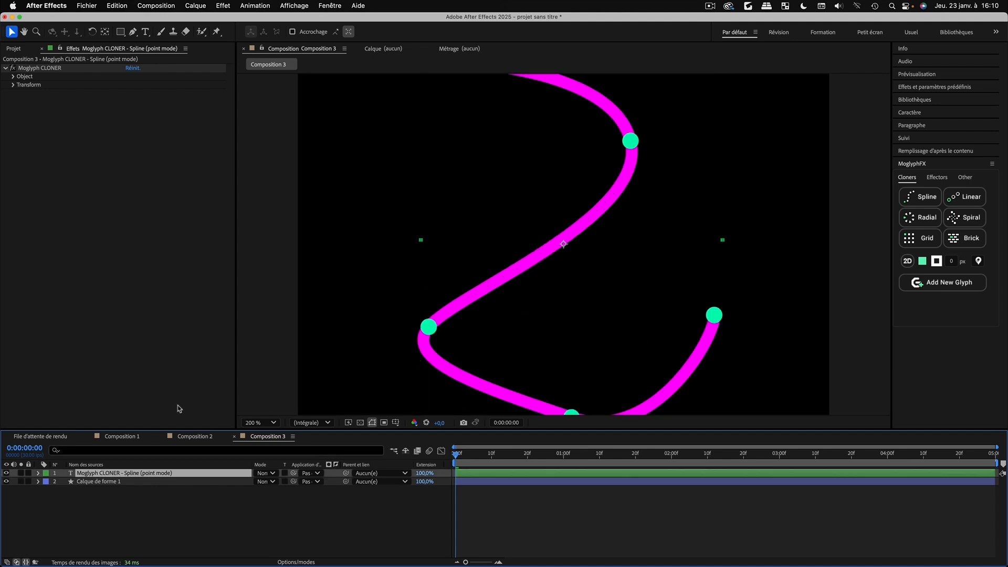
left_click(979, 261)
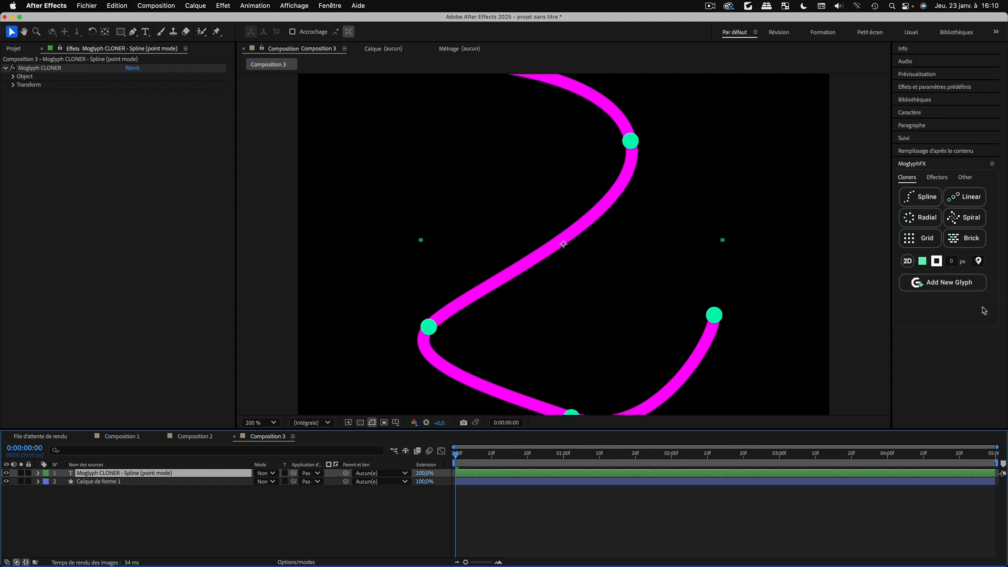
left_click(941, 288)
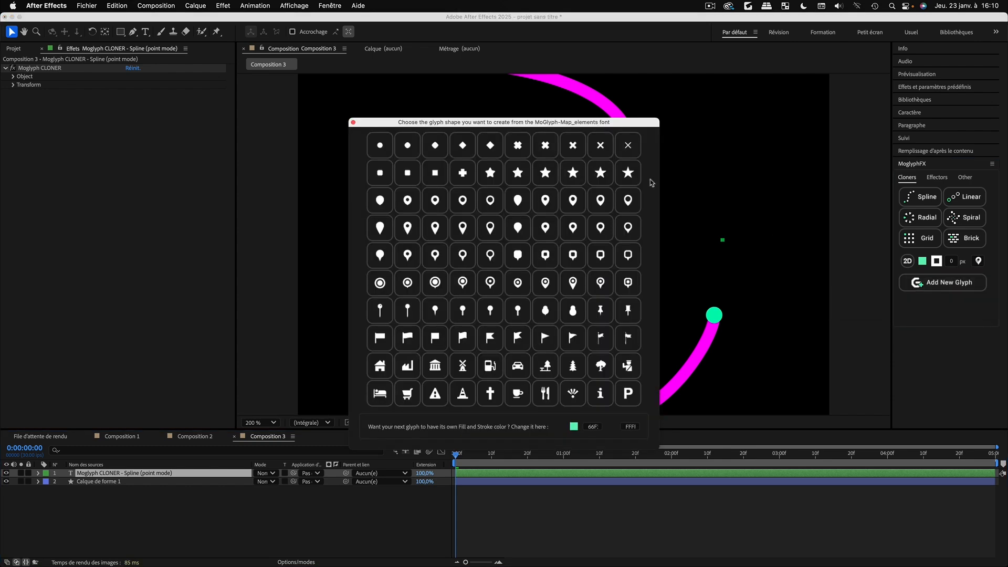
left_click_drag(538, 119, 746, 141)
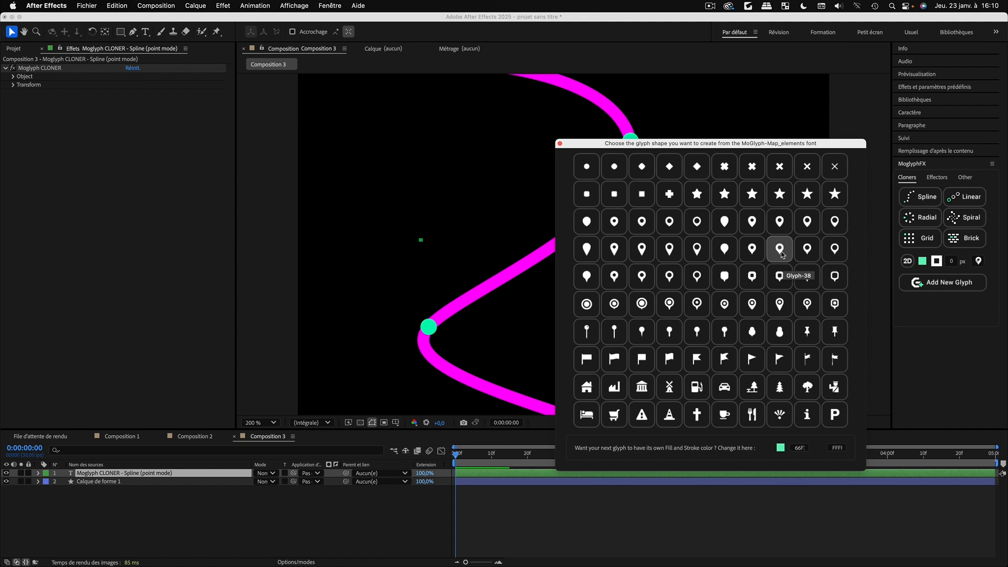
left_click(782, 254)
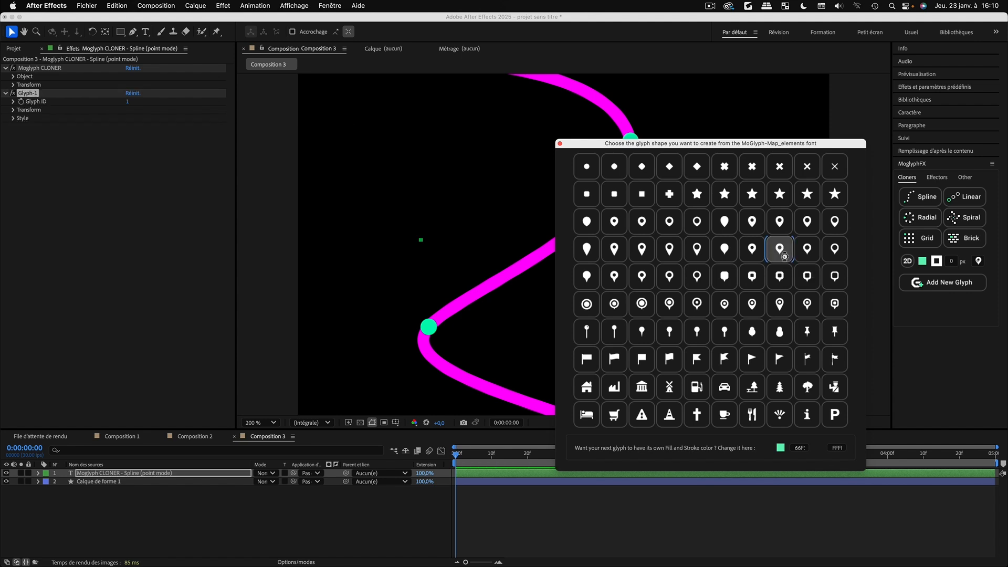
left_click(560, 144)
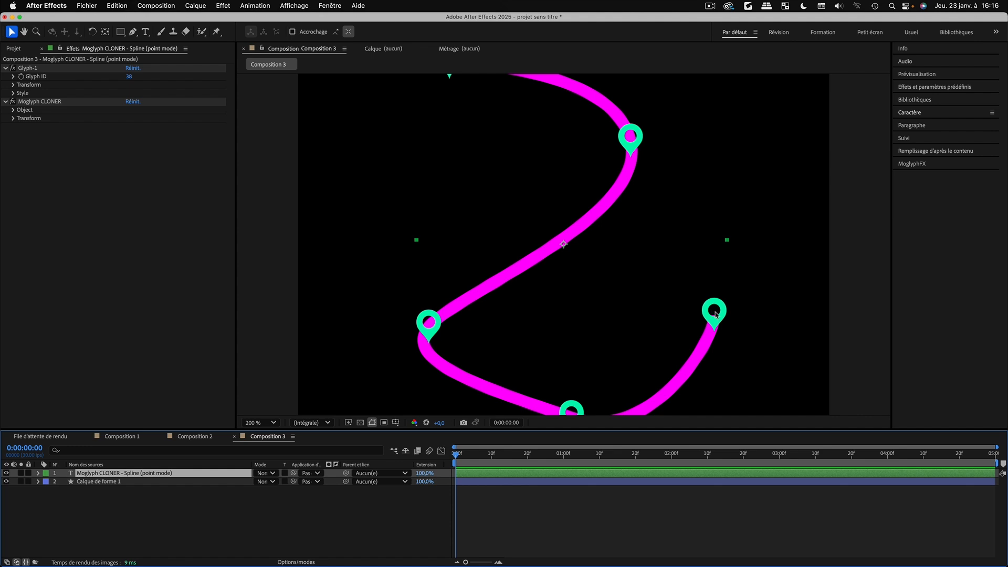
left_click(147, 480)
left_click(38, 482)
left_click(68, 499)
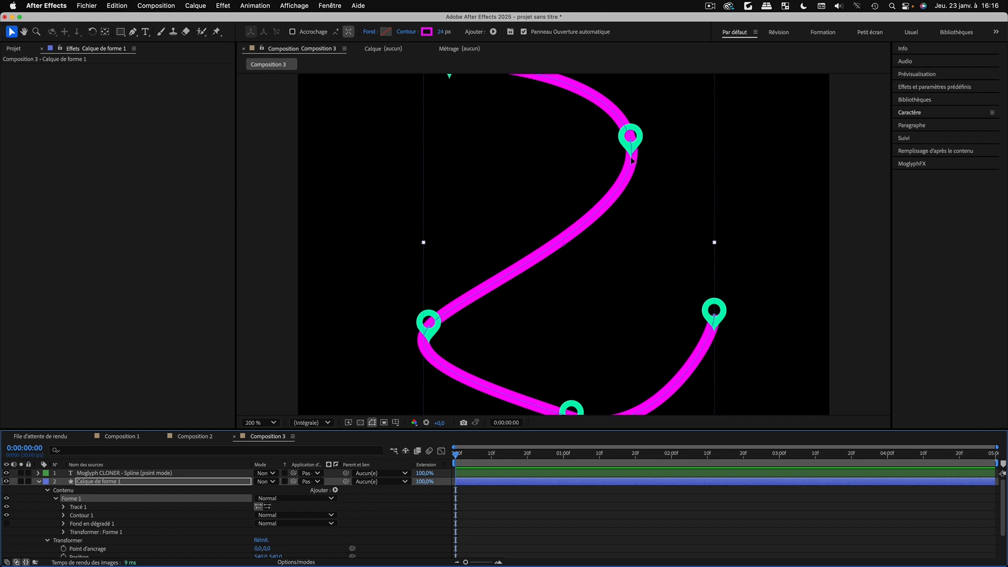
left_click(38, 481)
Set AnchorPoint.Y of the Spline cloner's Glyph-1 effect to 32 so the pin tips sit on the path's points
left_click(95, 473)
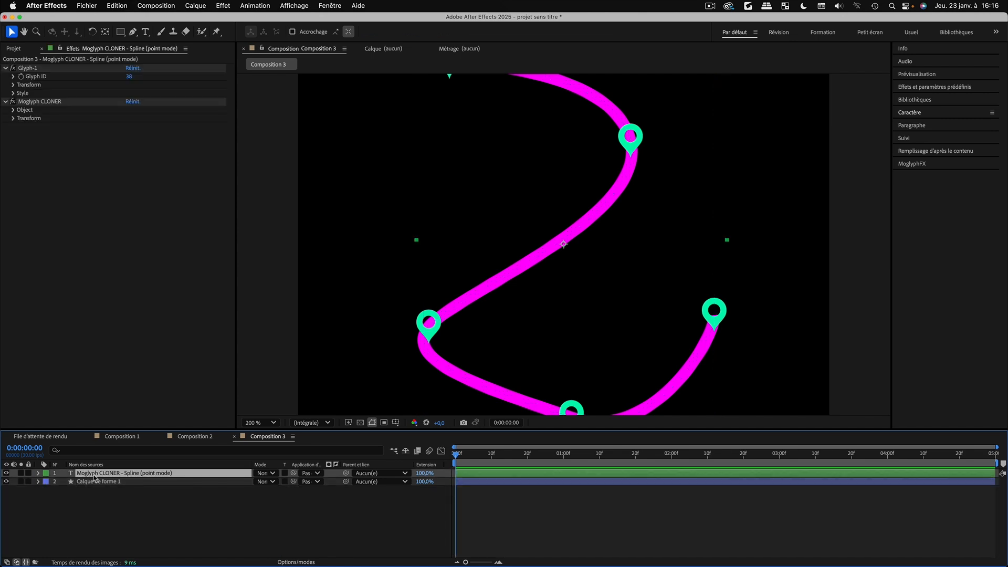
left_click(26, 68)
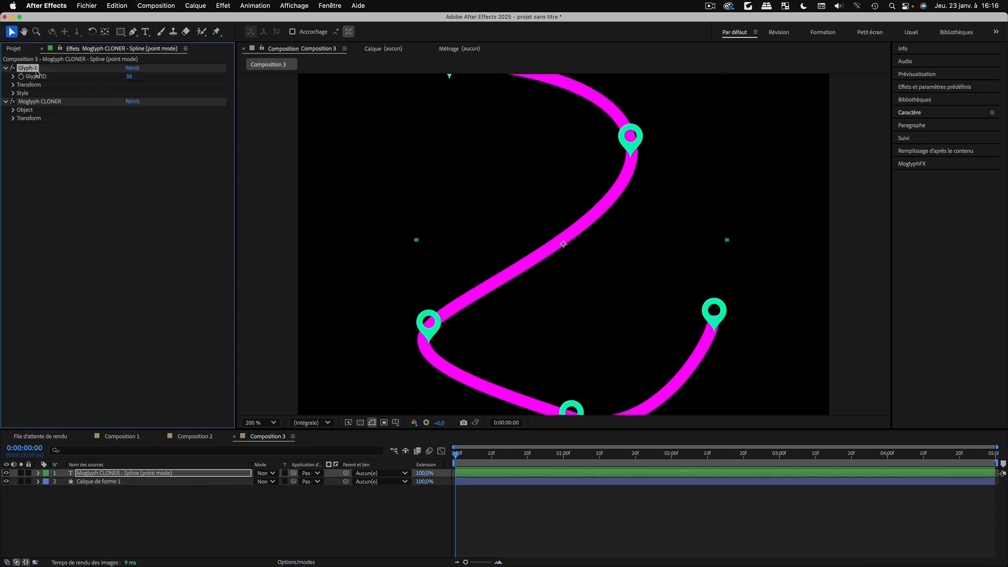
left_click(13, 86)
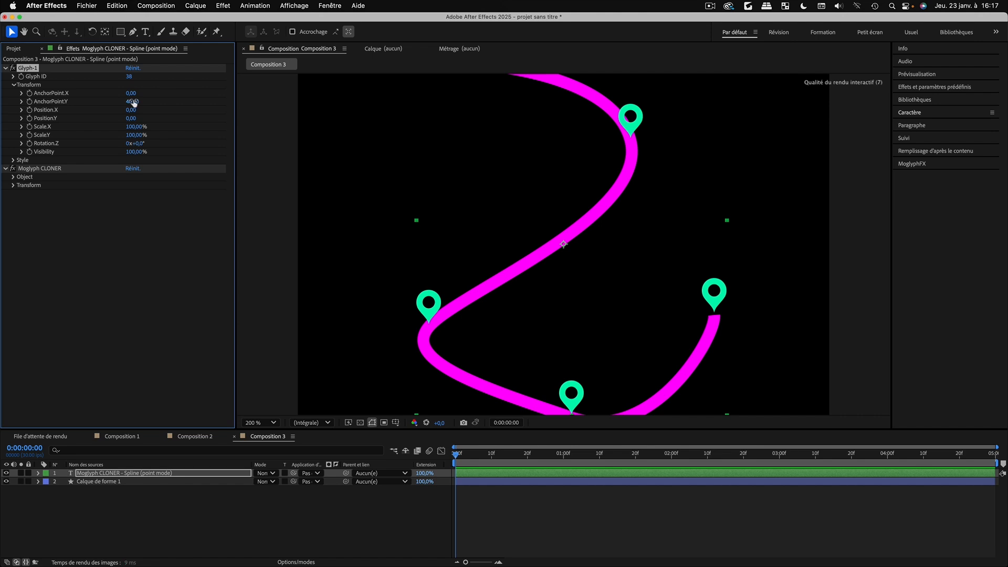
left_click(132, 101)
type("3")
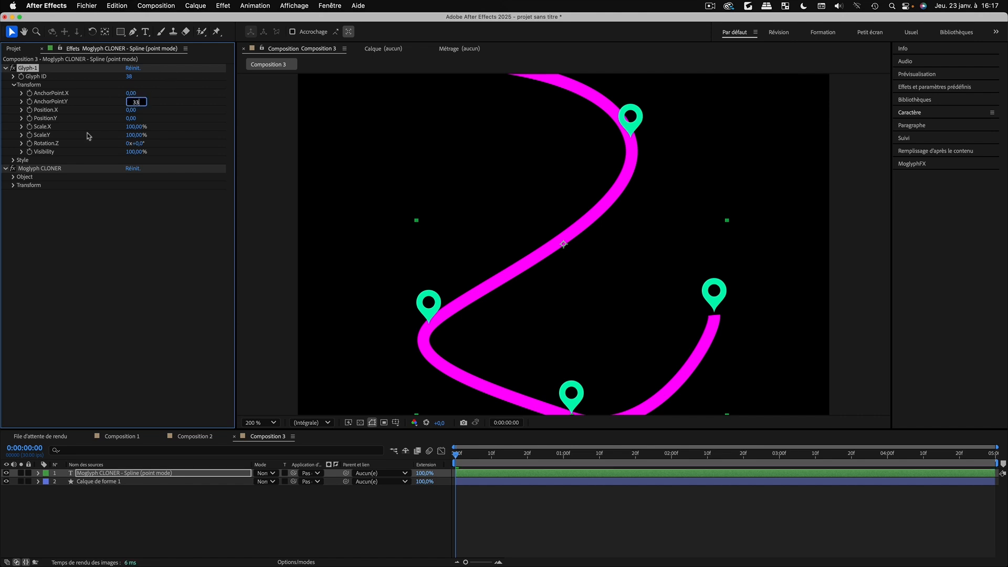
type("3")
key("BackSpace")
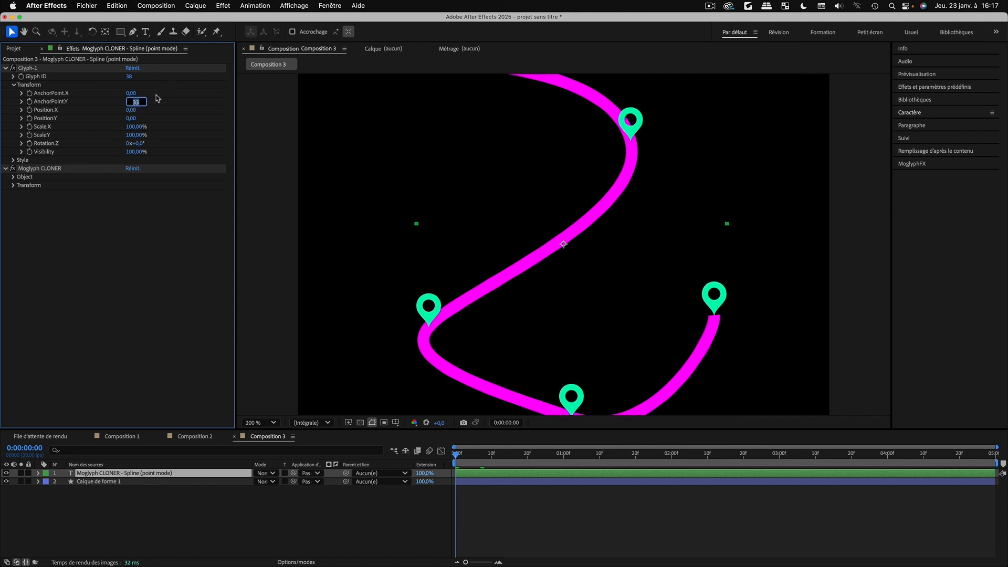
type("2")
key("Return")
left_click_drag(127, 101, 134, 107)
left_click(135, 102)
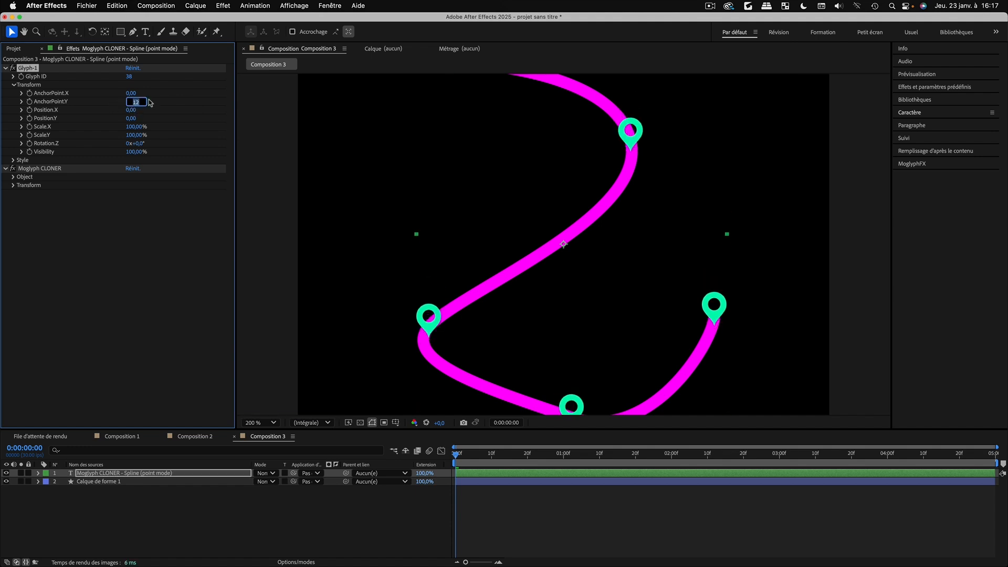
type("32")
key("Return")
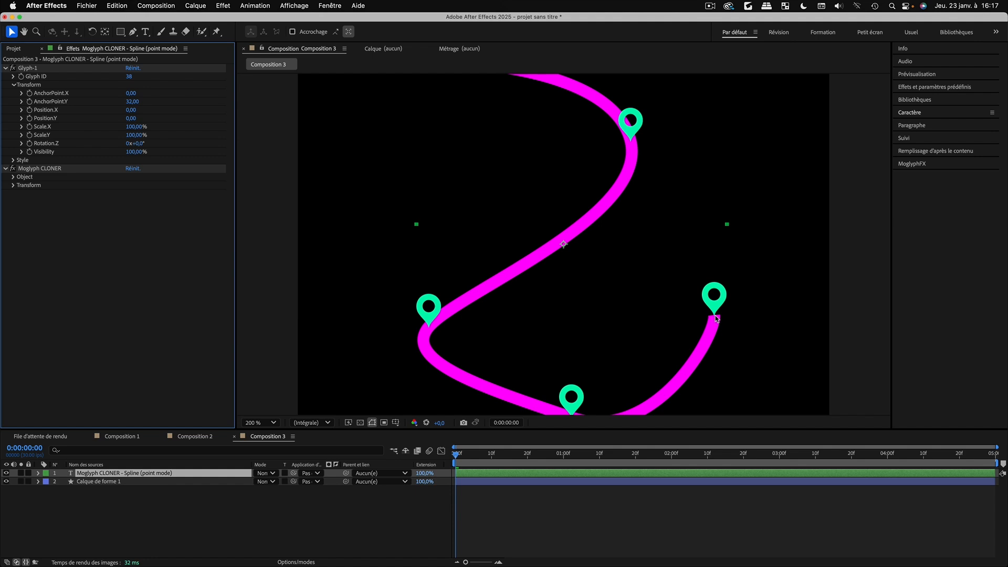
Set Scale X and Scale Y in the Spline cloner's Moglyph CLONER transform to 150% to enlarge the pins
left_click(14, 84)
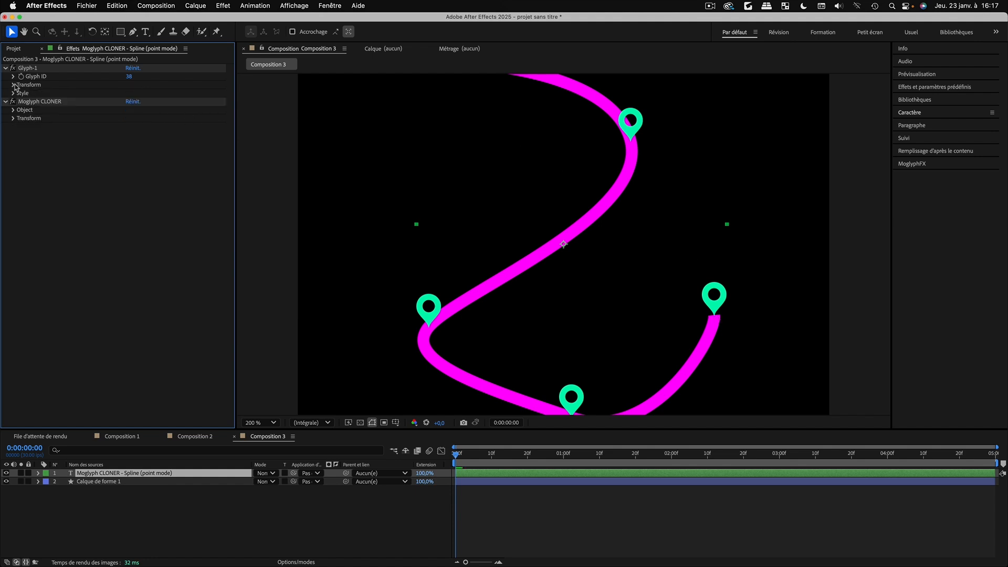
left_click(6, 67)
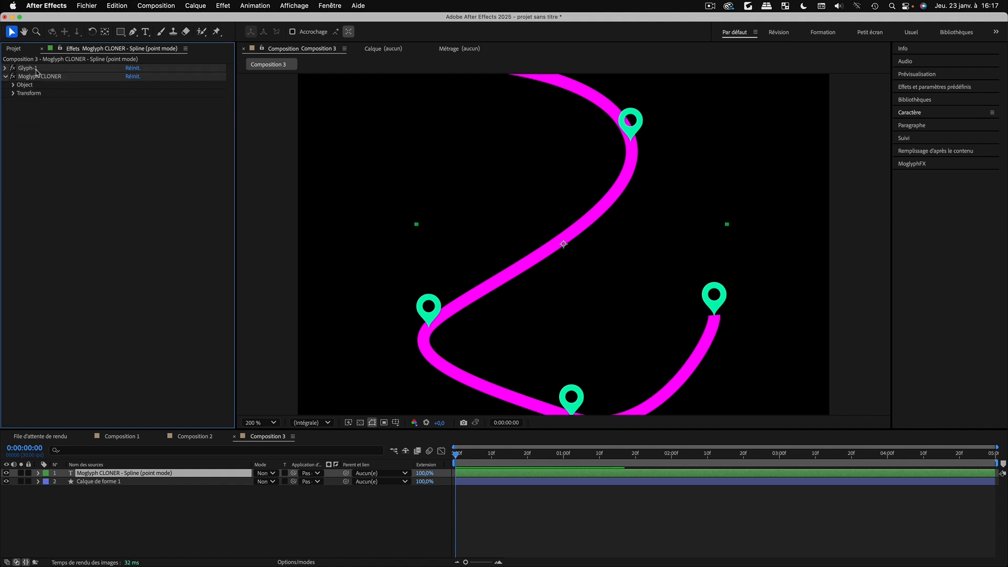
left_click(13, 93)
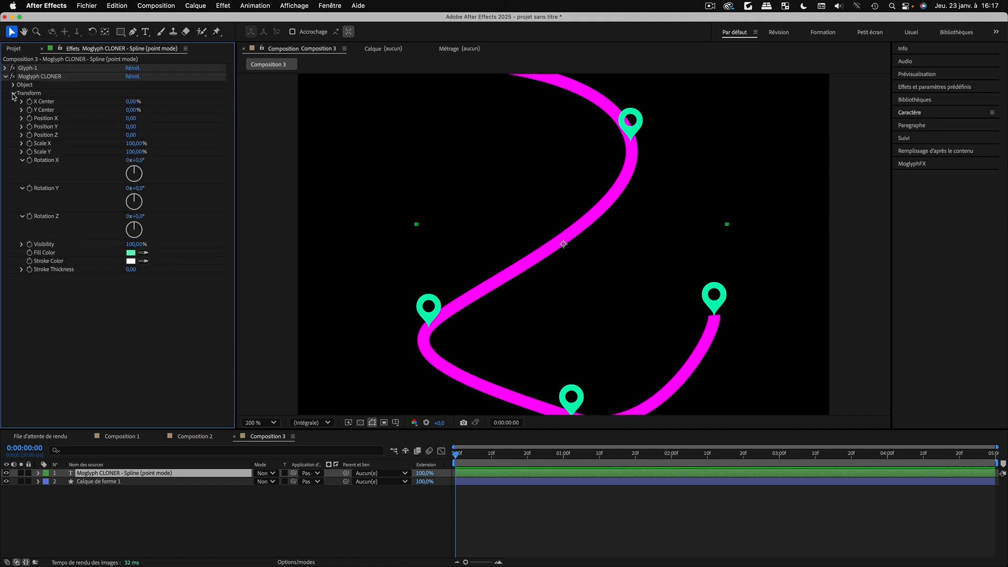
left_click(22, 160)
left_click(22, 169)
left_click(22, 177)
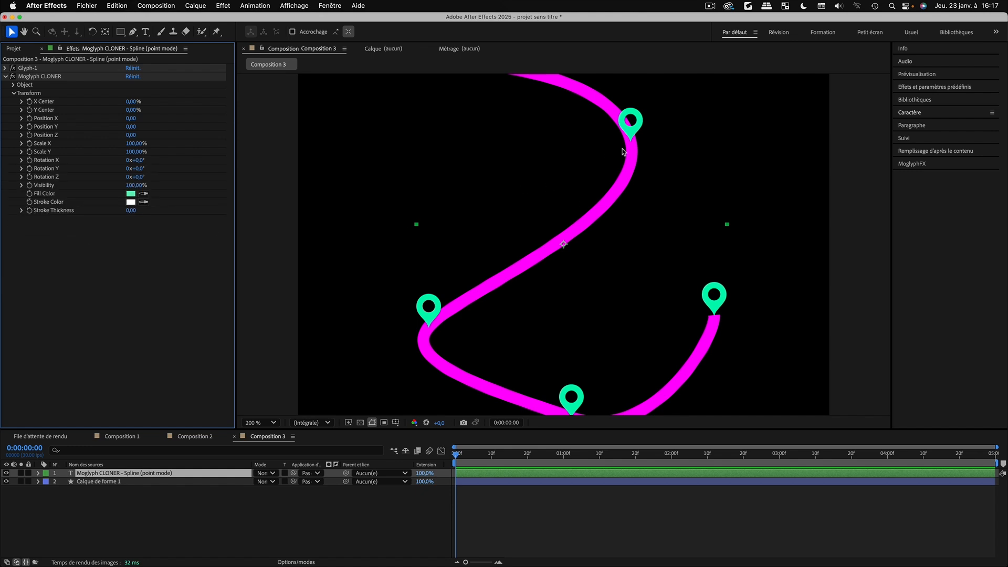
key("comma")
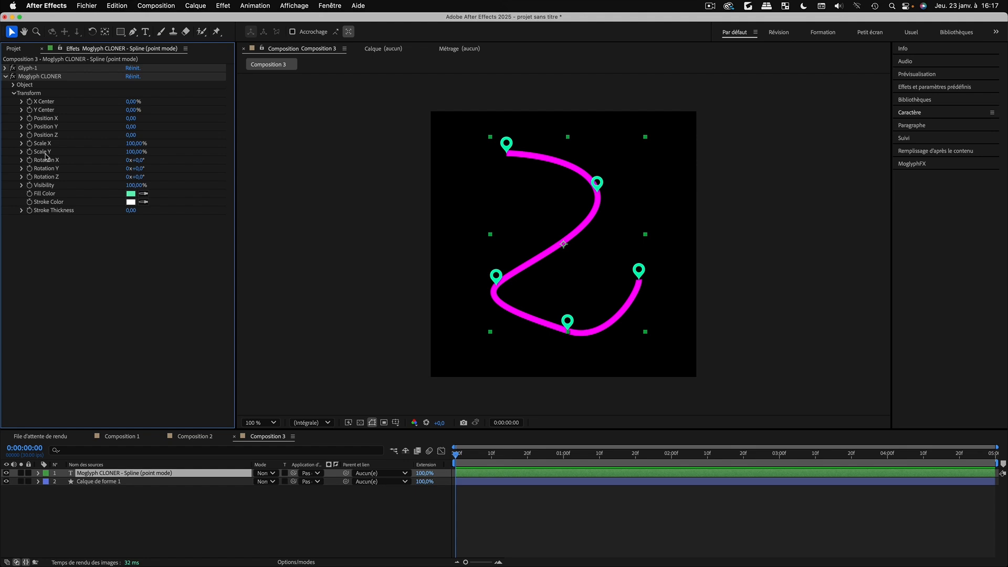
left_click(134, 144)
key("Return")
left_click(137, 151)
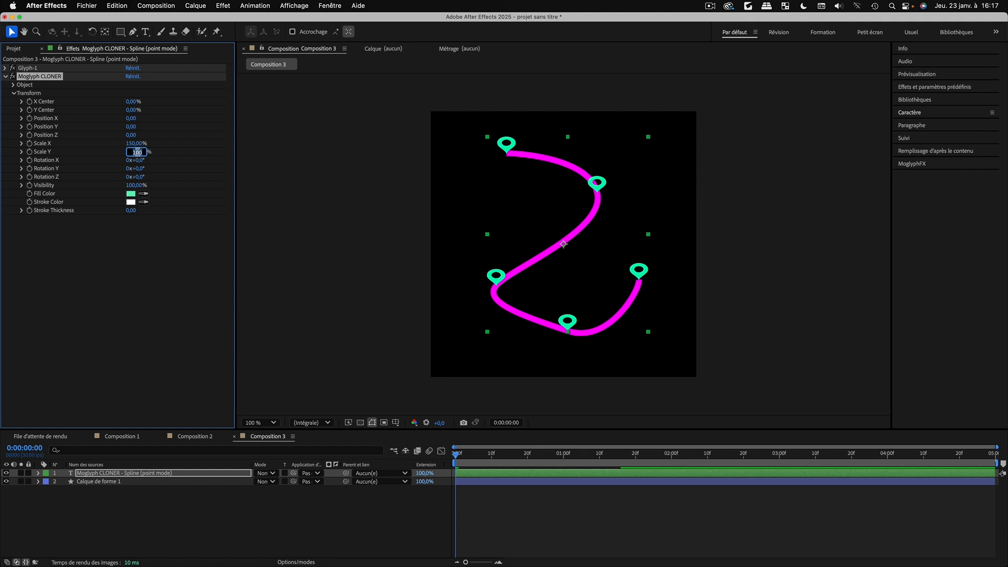
type("150")
key("Return")
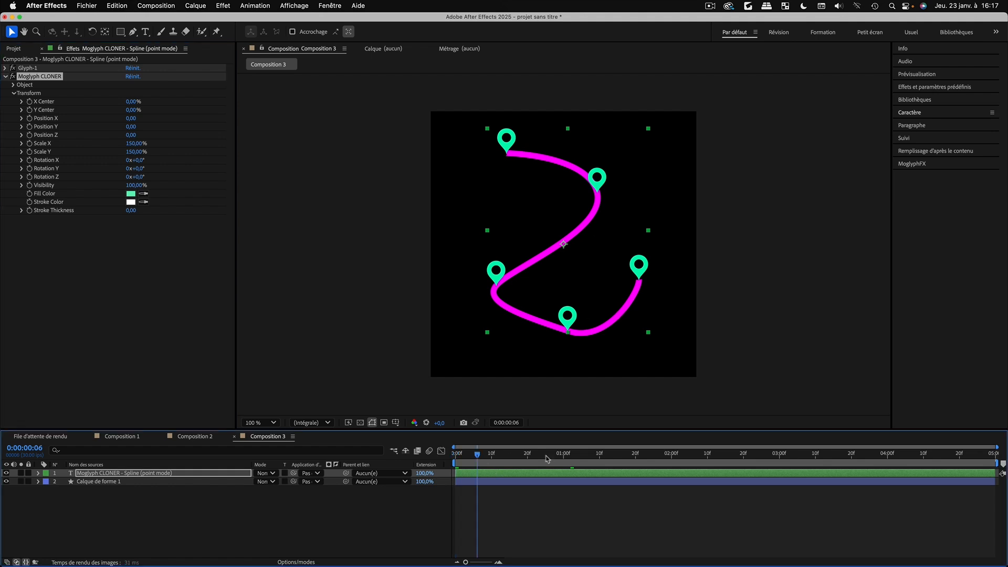
Return to the start of Composition 3, bring up the MoglyphFX effectors and select the Spline cloner layer
left_click(493, 472)
left_click(177, 523)
left_click(99, 474)
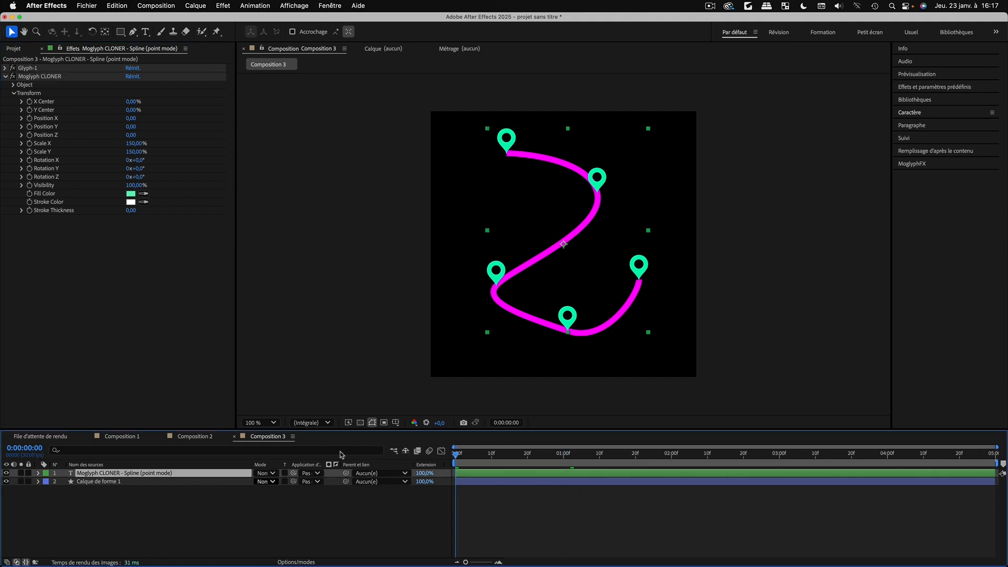
left_click(906, 164)
left_click(940, 178)
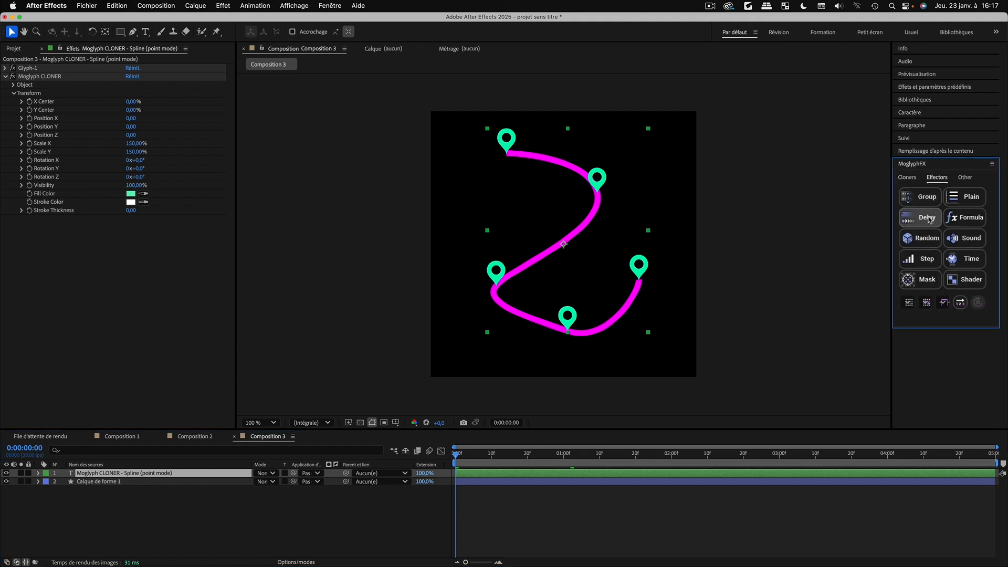
left_click(525, 510)
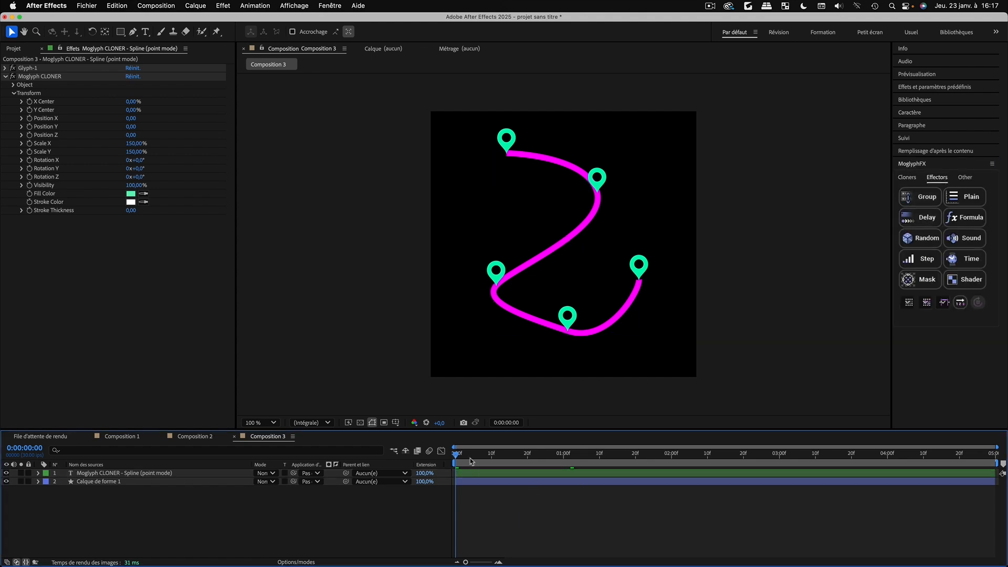
left_click(156, 475)
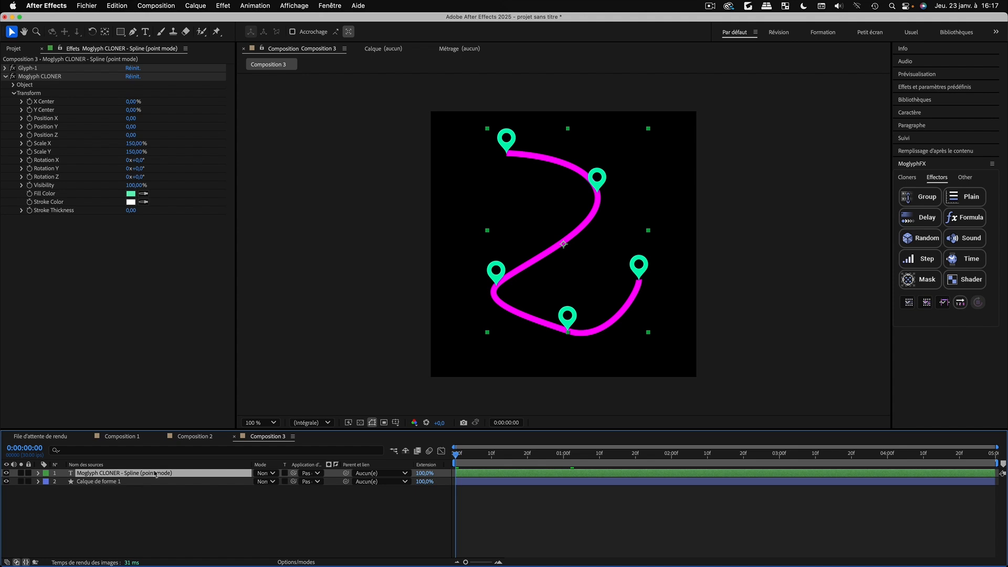
Try a default Delay effector on the Spline cloner layer, preview the pins' movement, and undo it
left_click(927, 223)
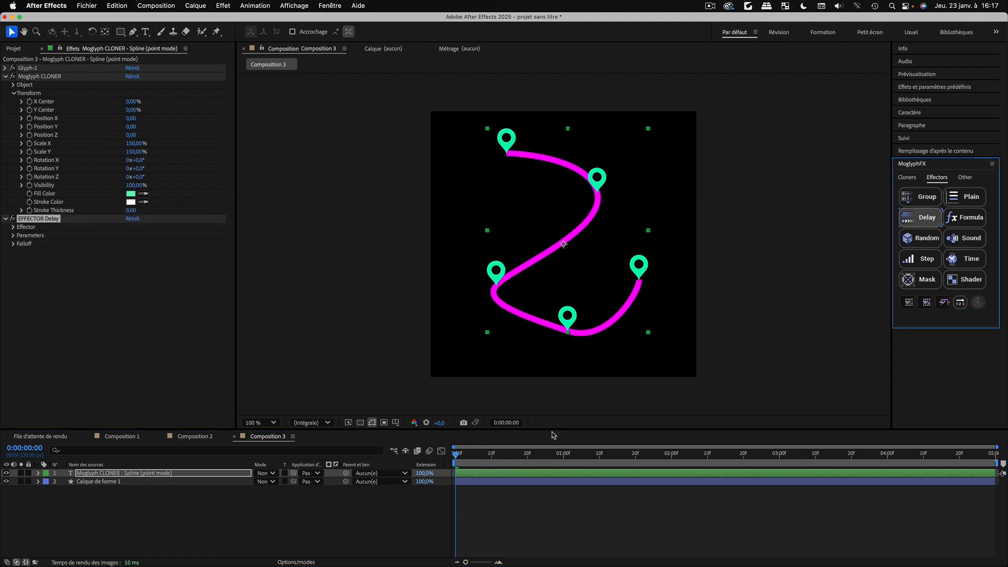
left_click(524, 504)
key("space")
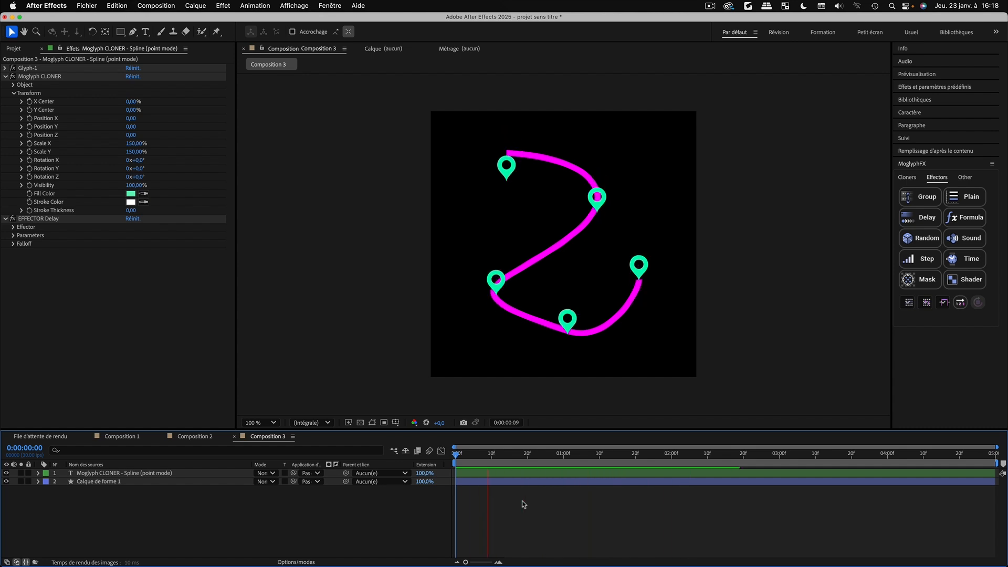
key("space")
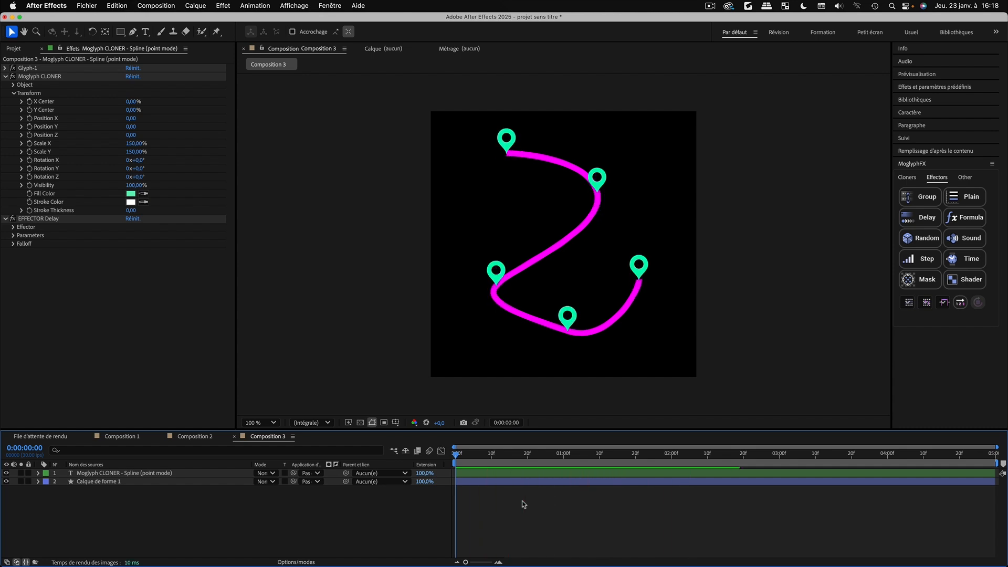
key("super+z")
Add a Delay effector that scales the pins up from zero to the Spline cloner layer and preview it
left_click(511, 500)
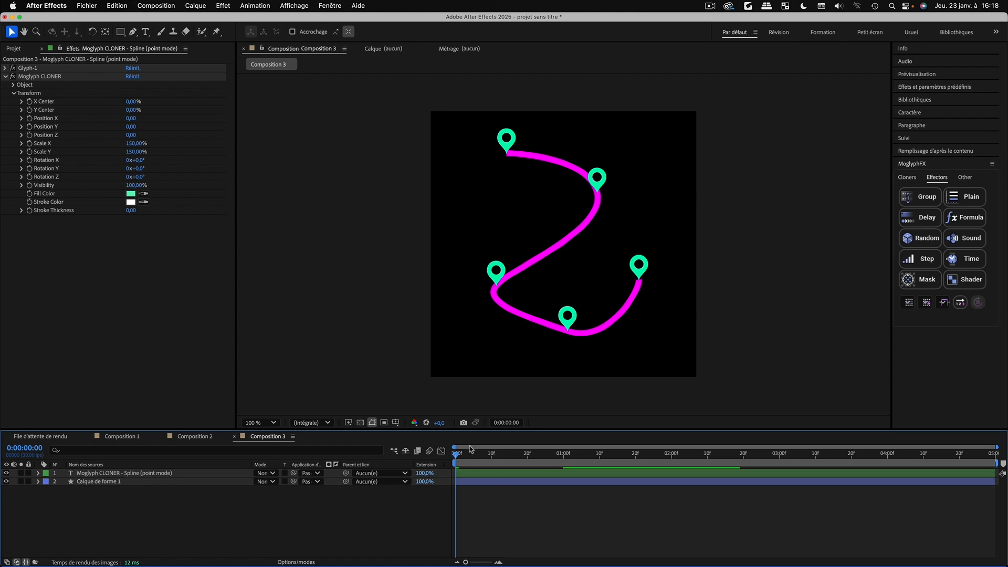
mouse_move(456, 455)
left_mouse_down()
mouse_move(592, 455)
mouse_move(454, 456)
left_mouse_up()
left_click(460, 475)
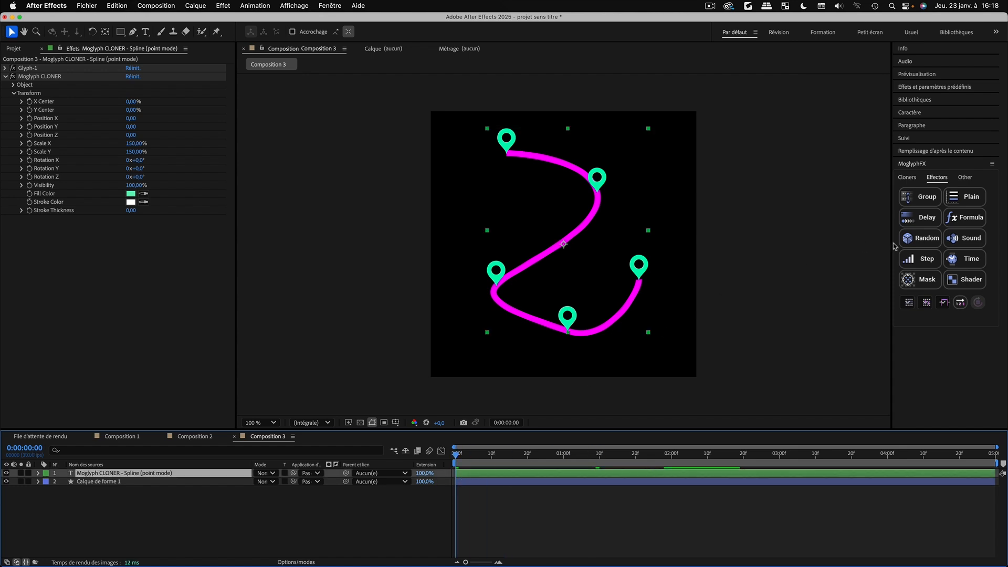
left_click(927, 218)
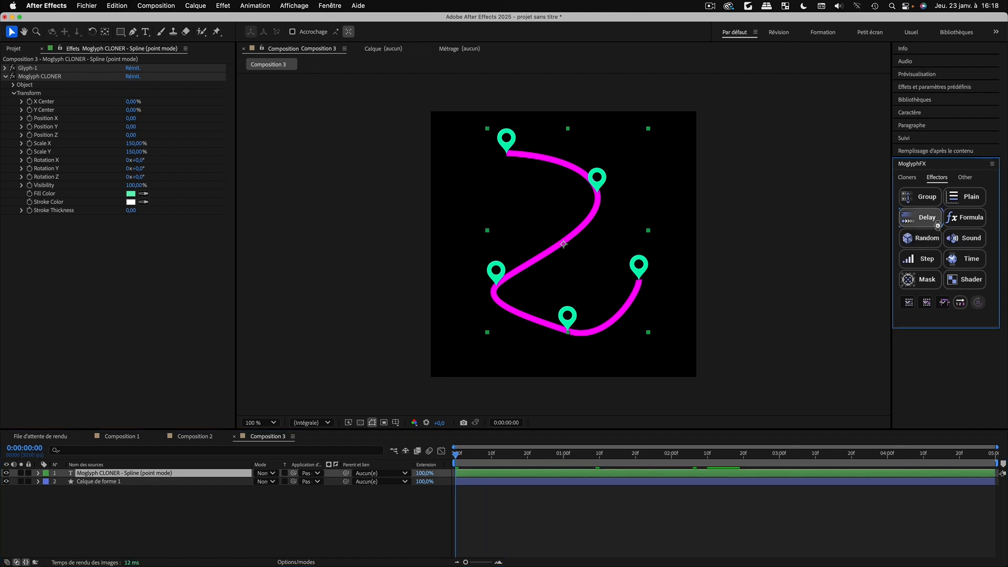
left_click(487, 527)
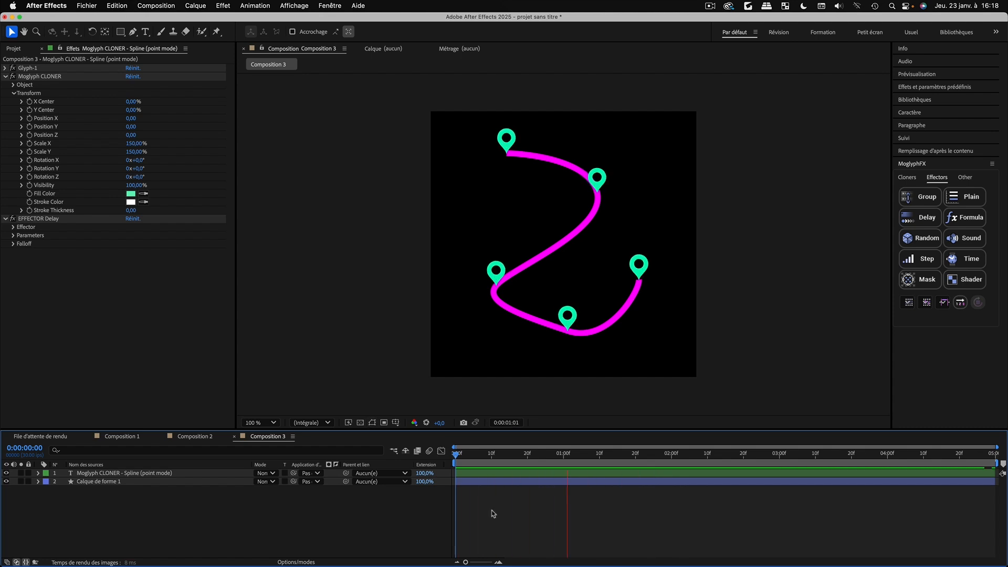
key("space")
Add a Trim Paths operator (Réduire les tracés) to Forme 1 of the shape layer Calque de forme 1
left_click(73, 481)
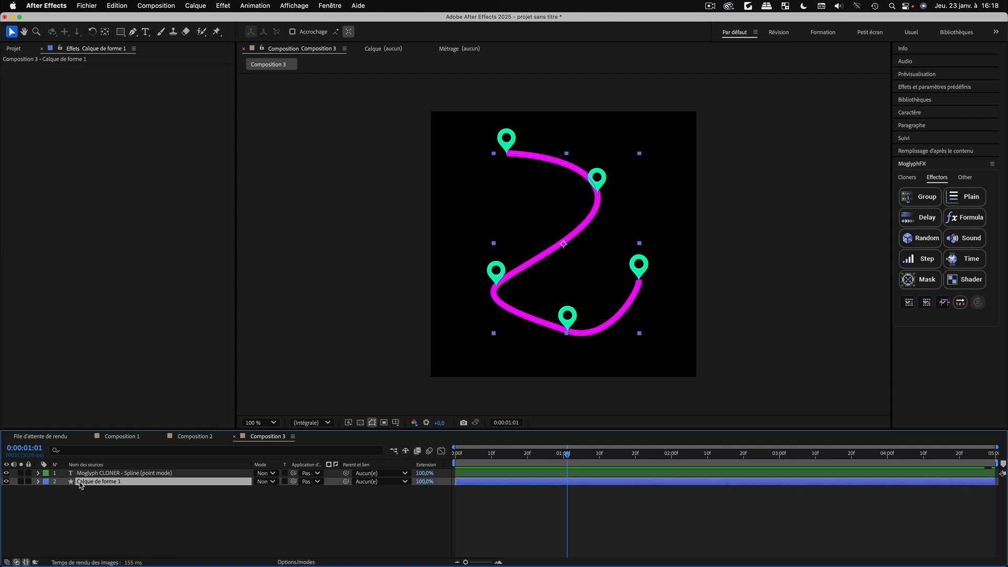
left_click(38, 481)
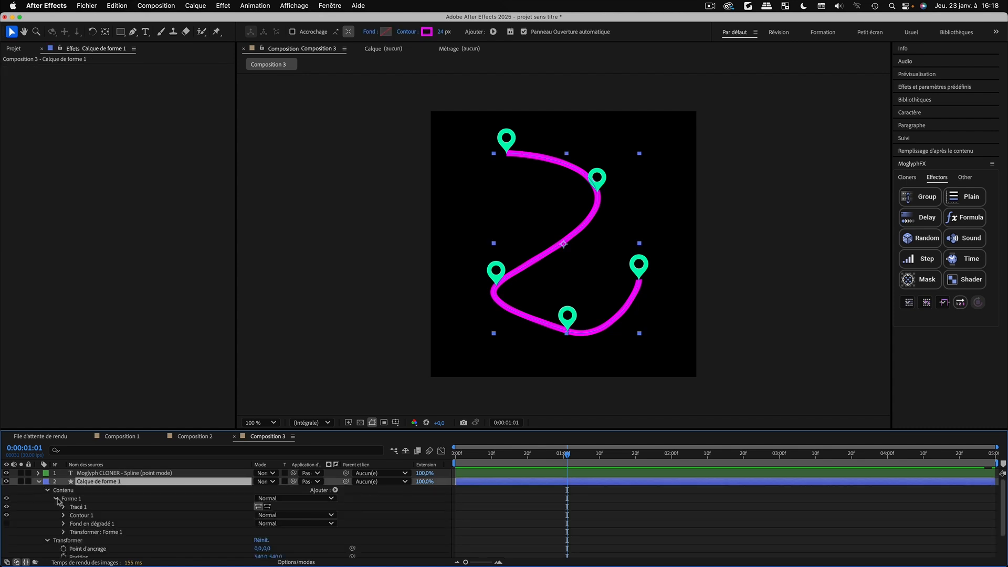
left_click(72, 499)
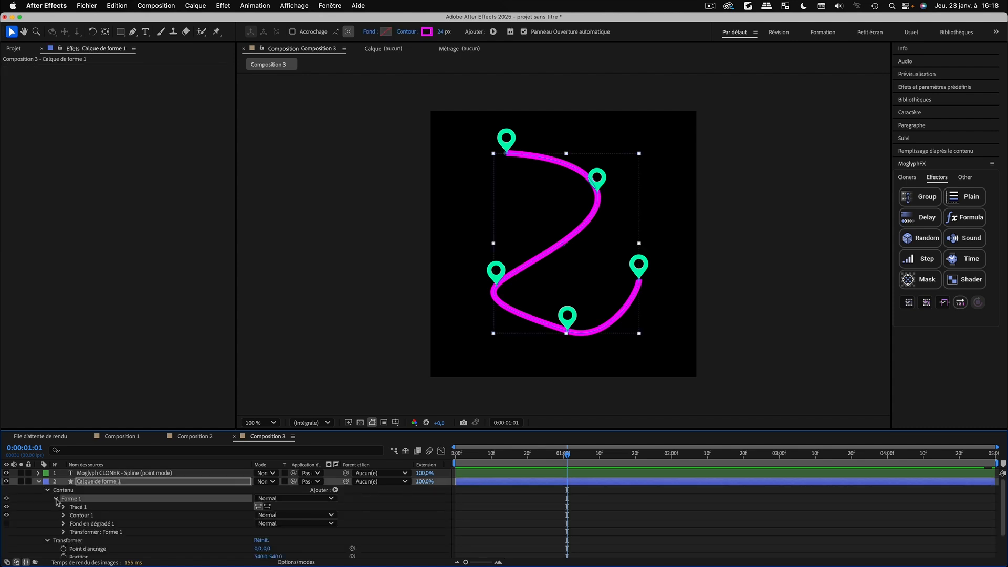
left_click(56, 498)
left_click(335, 489)
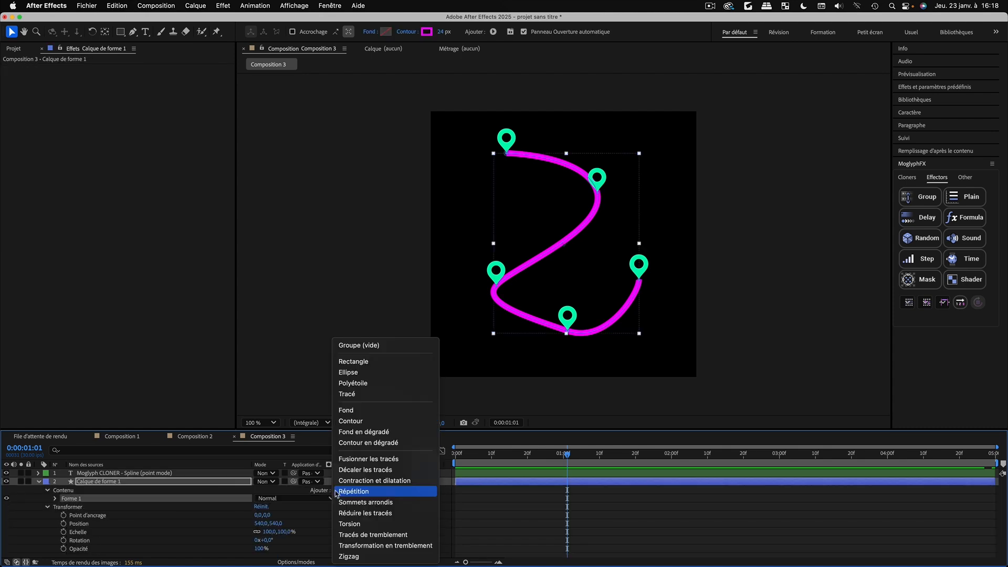
left_click(368, 513)
left_click(63, 515)
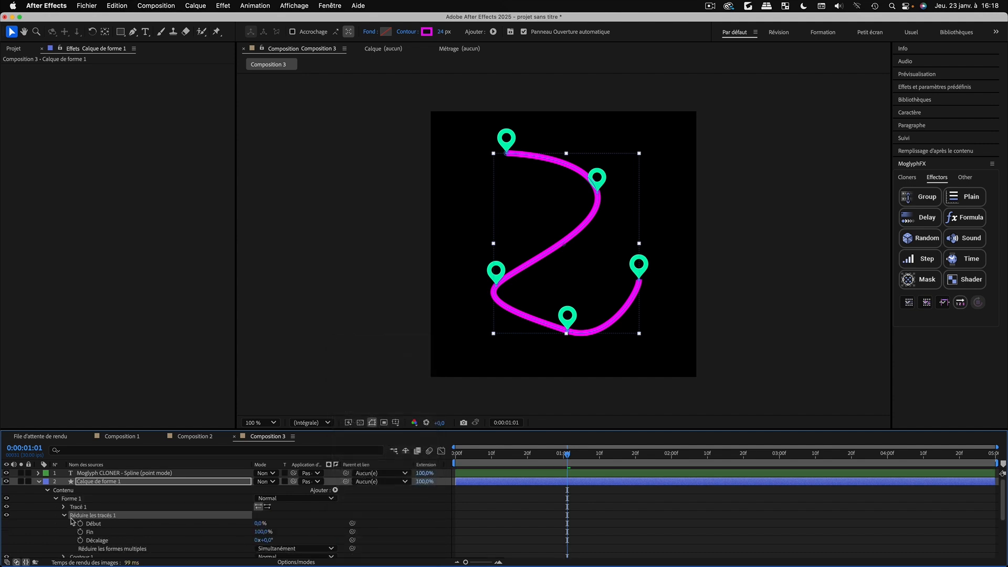
Keyframe the trim's End (Fin) from 0% at 0:00:00:00 to 100% at 0:00:02:00 and check the pins' timing against the line
left_click_drag(486, 456, 673, 472)
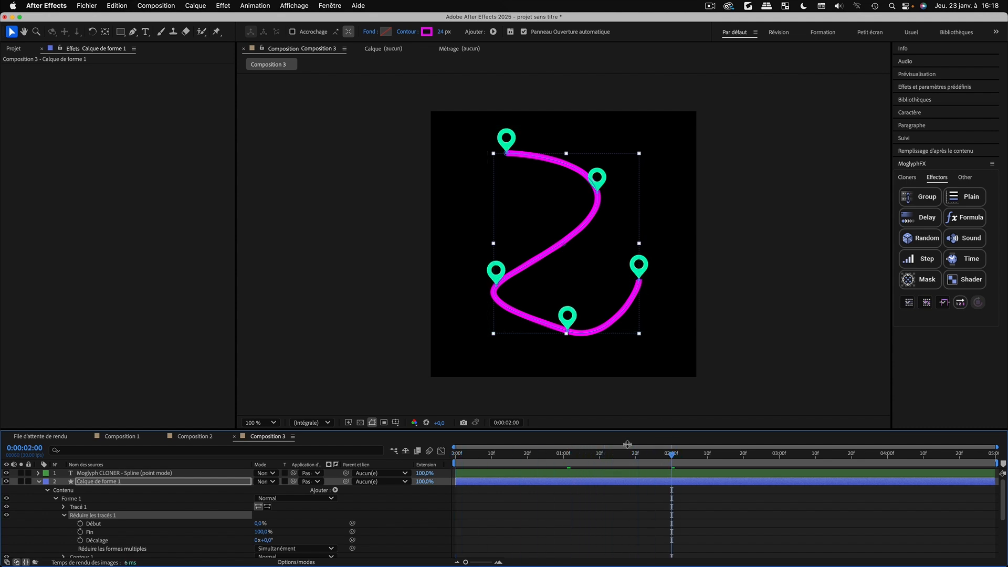
left_click(81, 532)
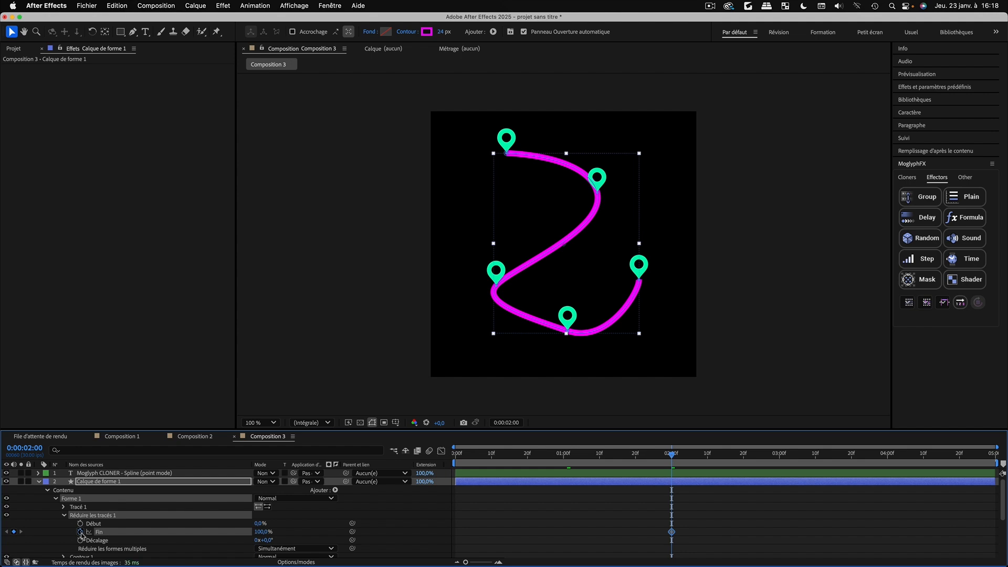
left_click(455, 456)
left_click(264, 532)
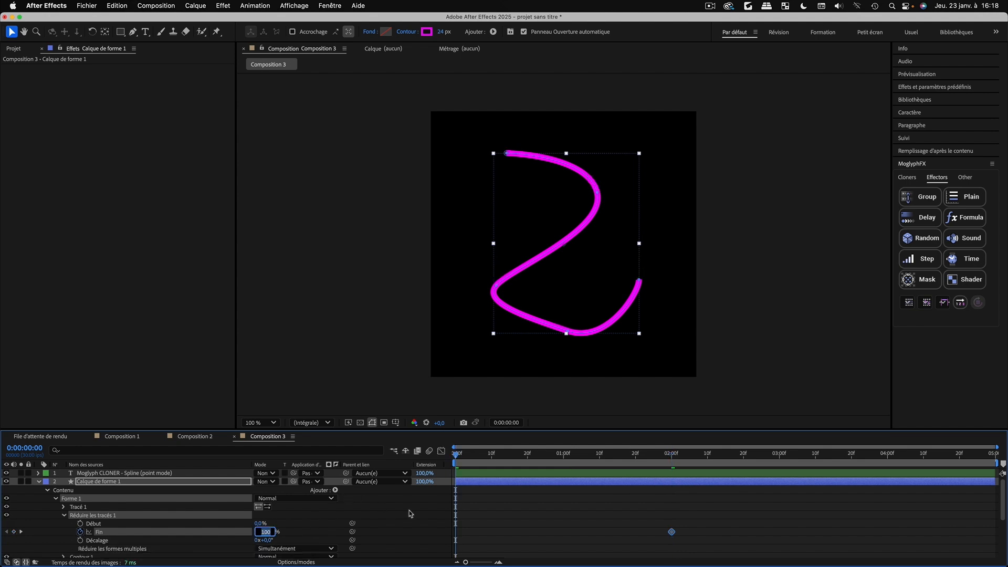
type("0")
key("Return")
key("space")
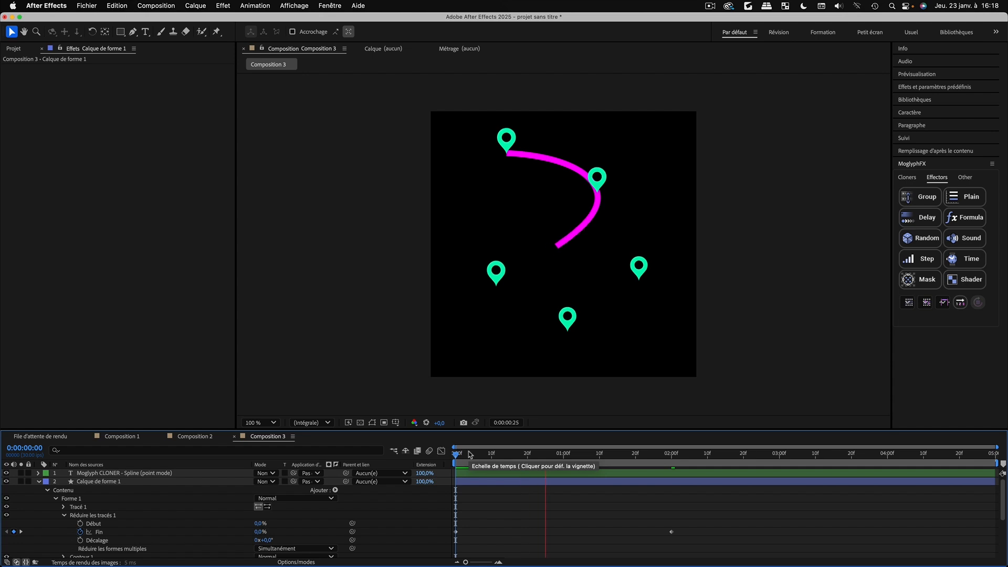
key("space")
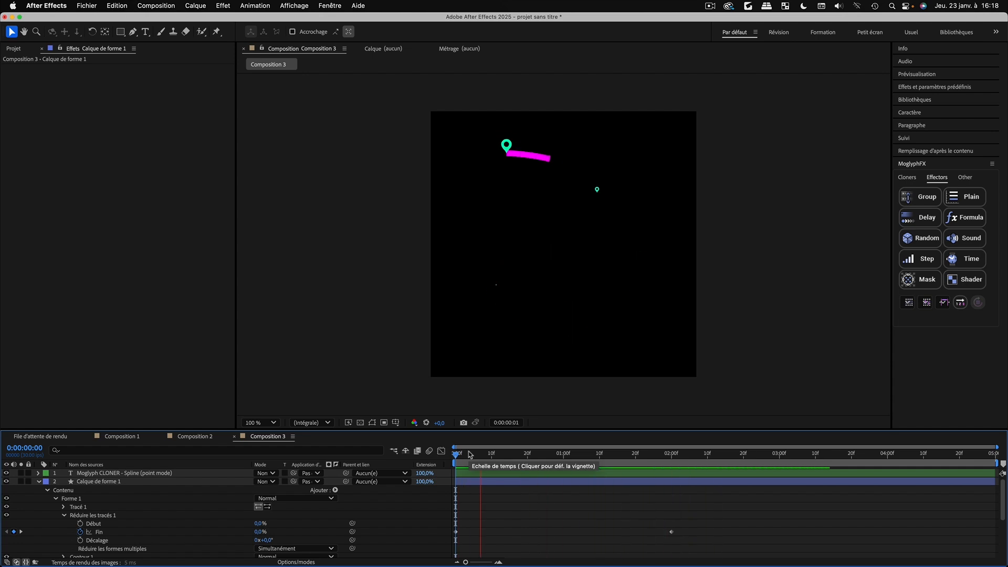
left_click_drag(470, 454, 629, 455)
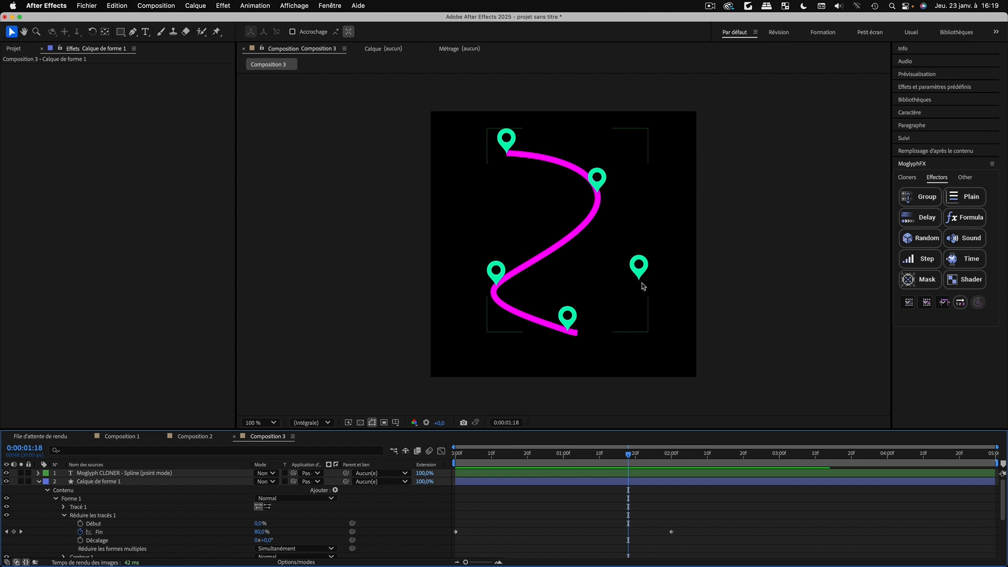
key("space")
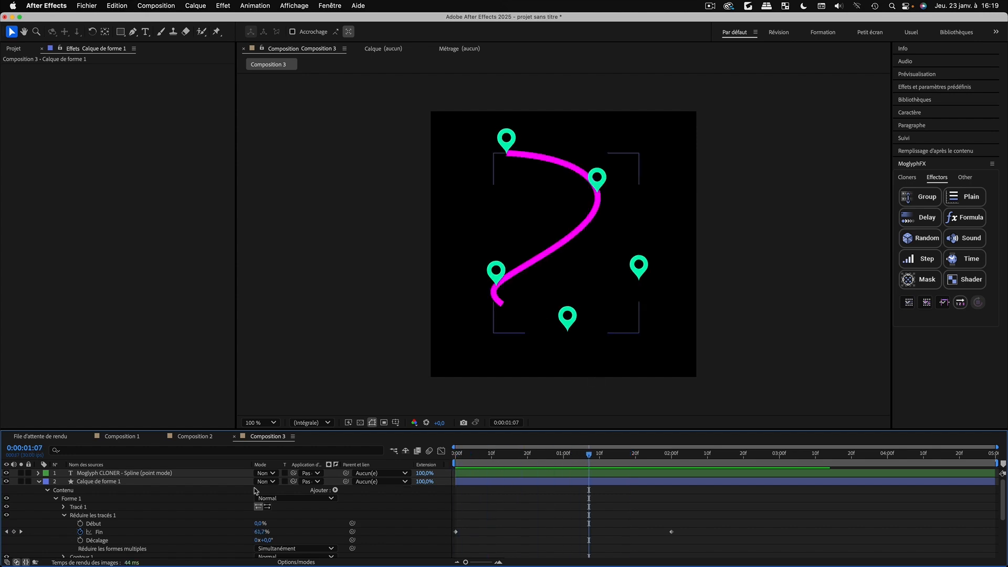
Open the Animation Order settings of the Delay effector on the Spline cloner layer
left_click(96, 475)
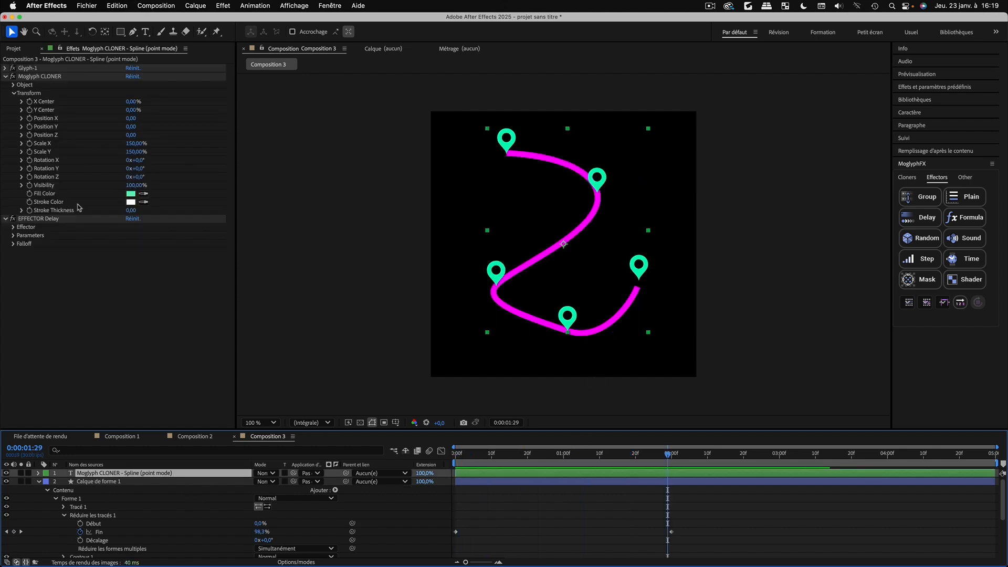
left_click(5, 77)
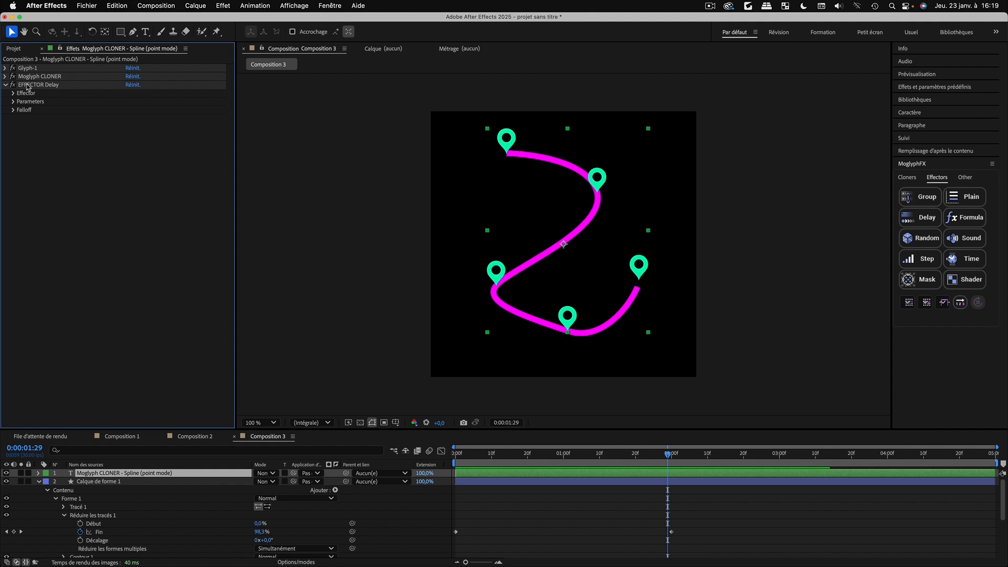
left_click(12, 93)
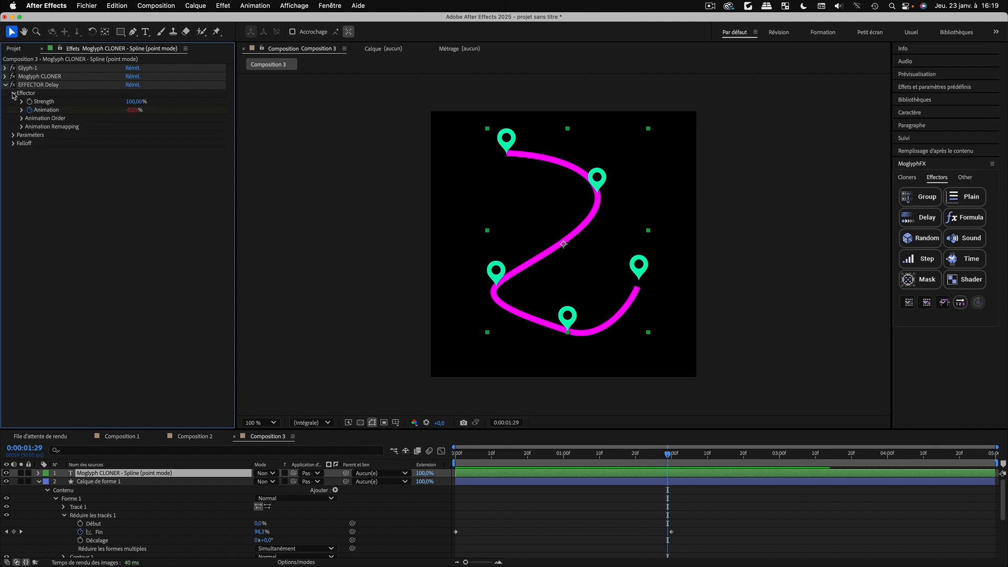
left_click(21, 118)
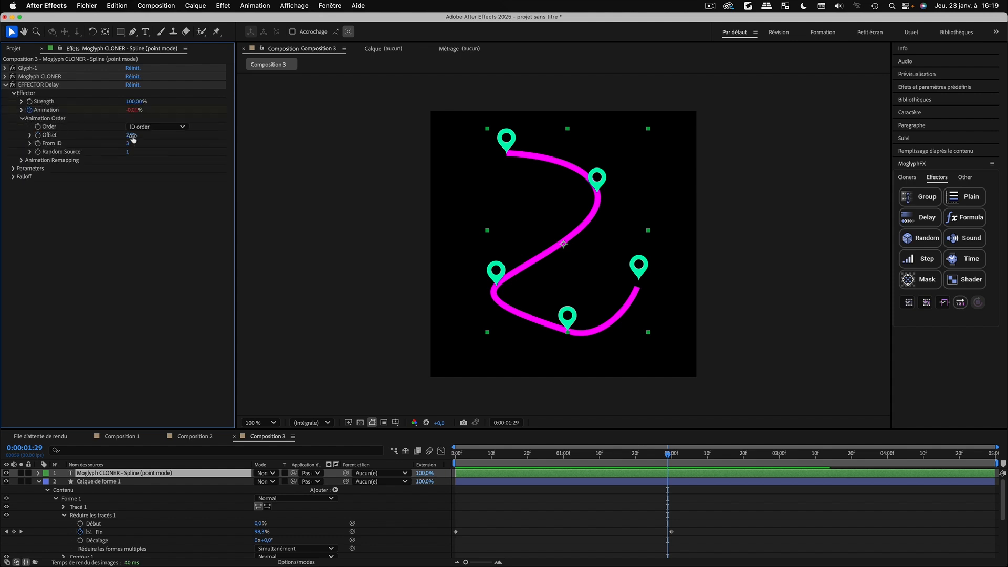
Try Offset values of 11 and 10 for the Delay effector and scrub through the pins' timing
left_click_drag(130, 135, 137, 138)
left_click(135, 137)
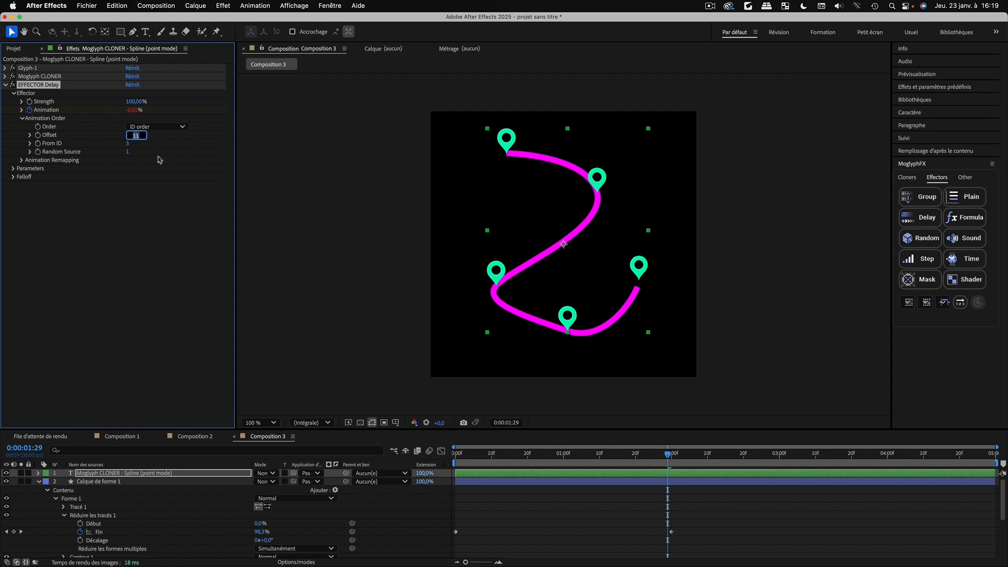
left_click(357, 327)
left_click_drag(635, 456, 458, 457)
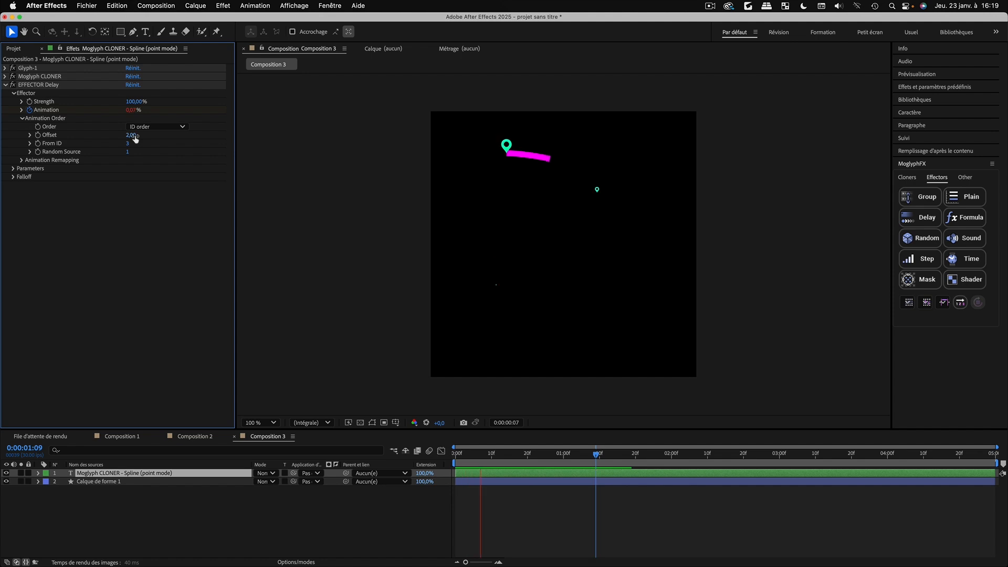
left_click(131, 135)
type("10")
key("Return")
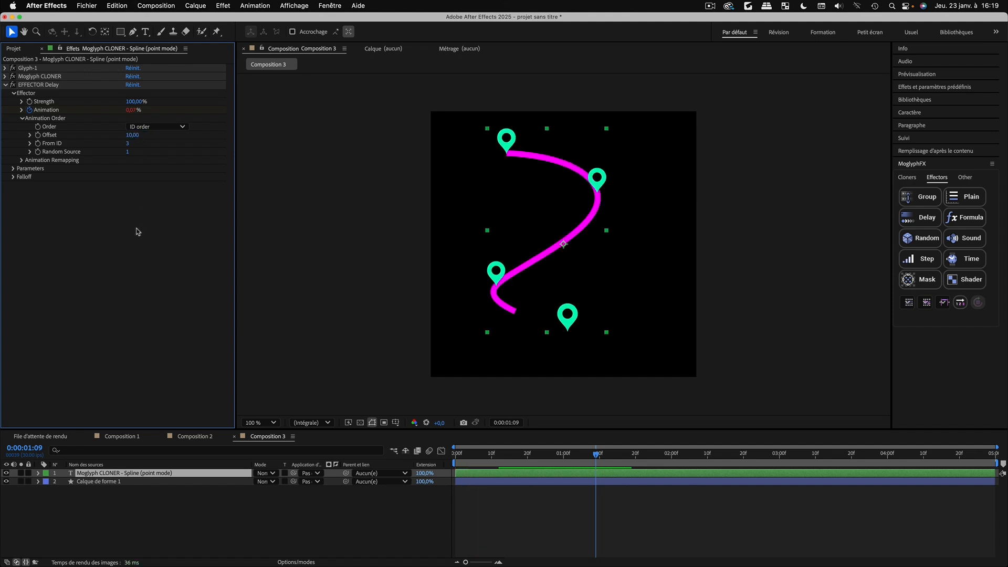
Set the Delay effector's Offset to 15 and preview the pins' timing against the line
left_click(135, 136)
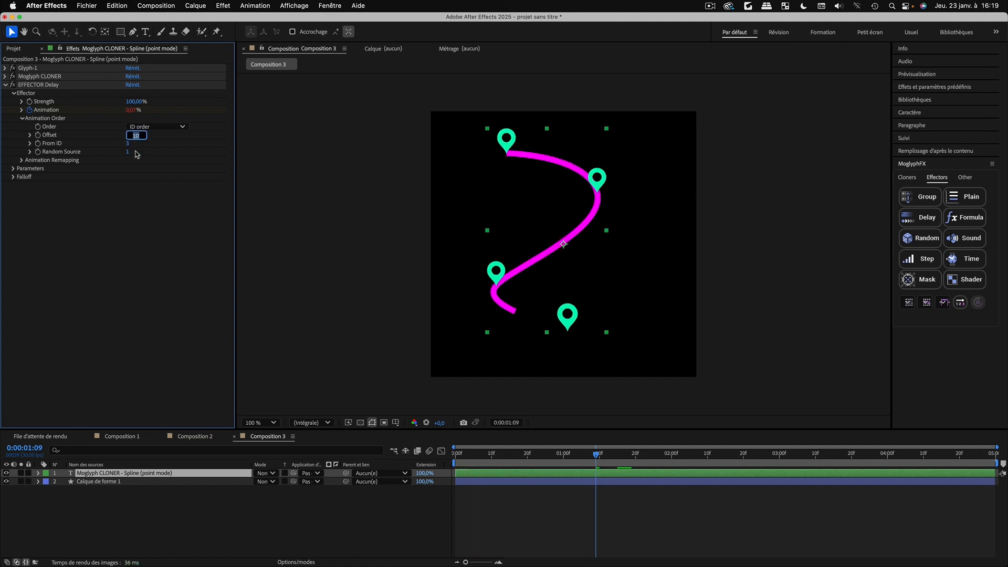
type("15")
key("Return")
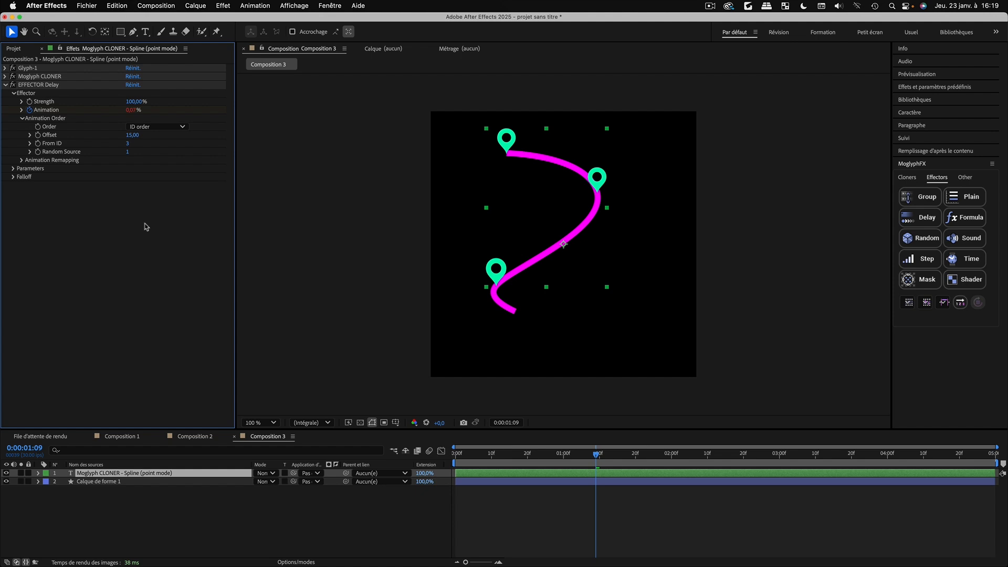
key("space")
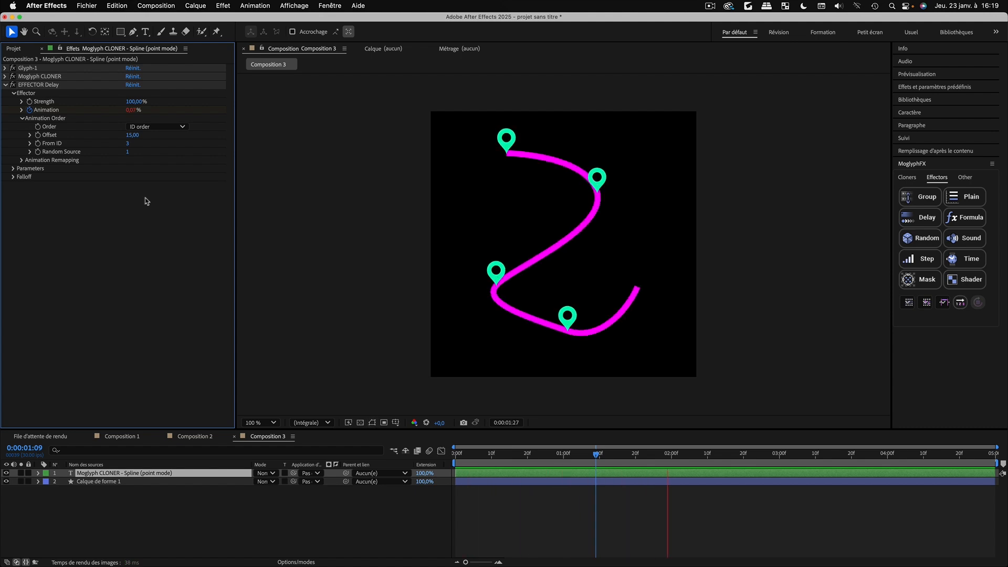
key("space")
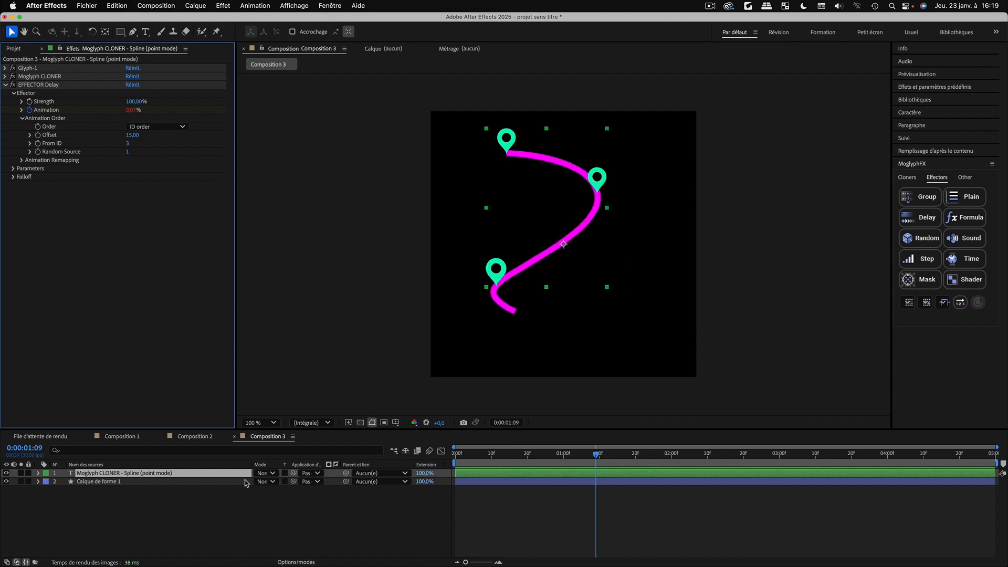
Add dashes (Tirets) to Contour 1 of Calque de forme 1 and set the stroke width to 11 px
left_click(83, 483)
left_click(38, 481)
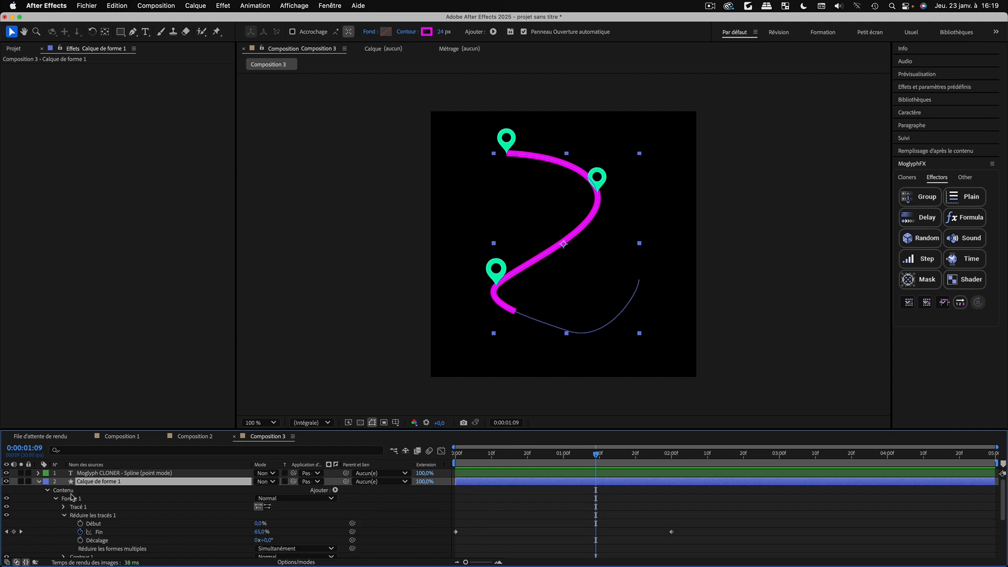
left_click(64, 516)
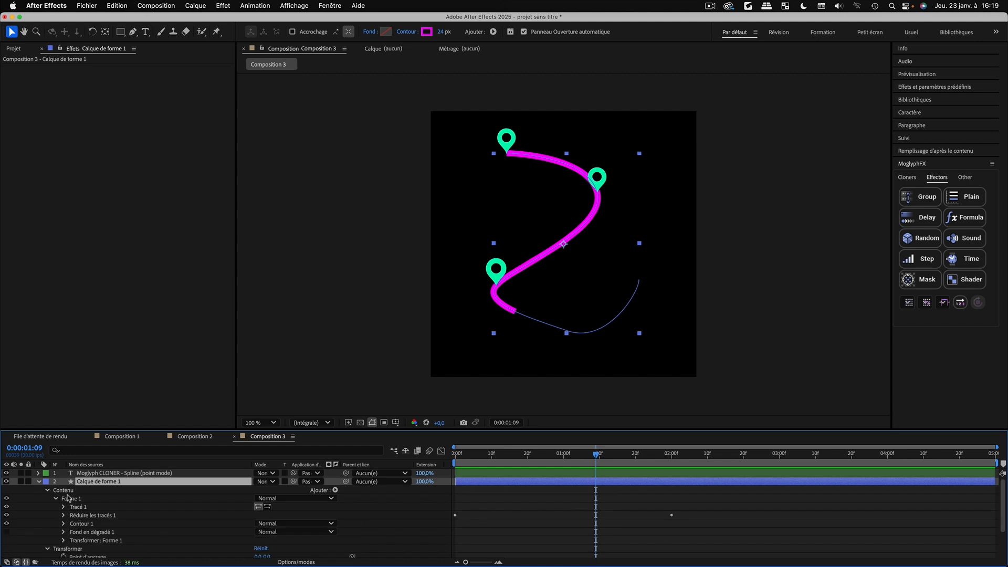
left_click(63, 525)
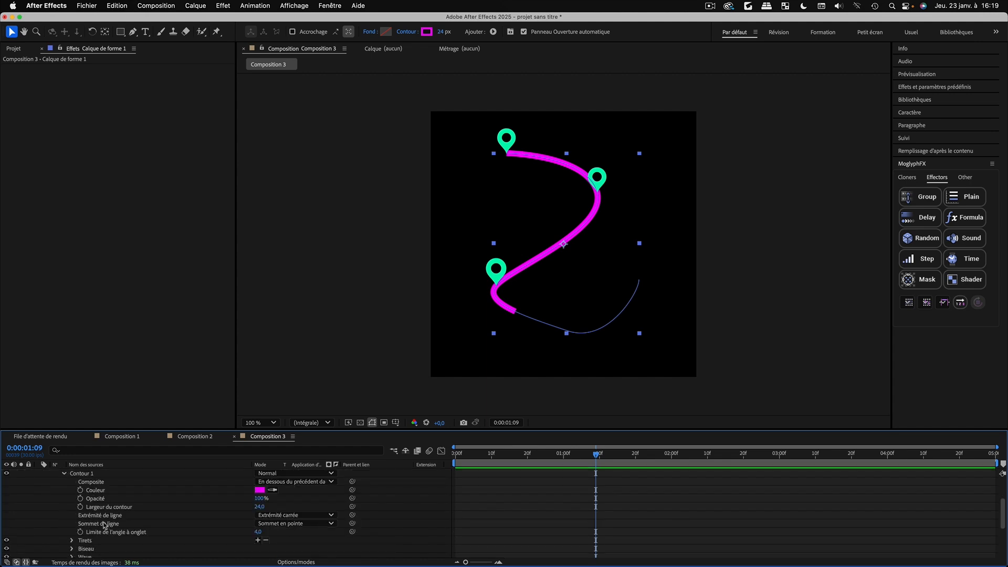
left_click(258, 540)
left_click_drag(445, 32, 434, 32)
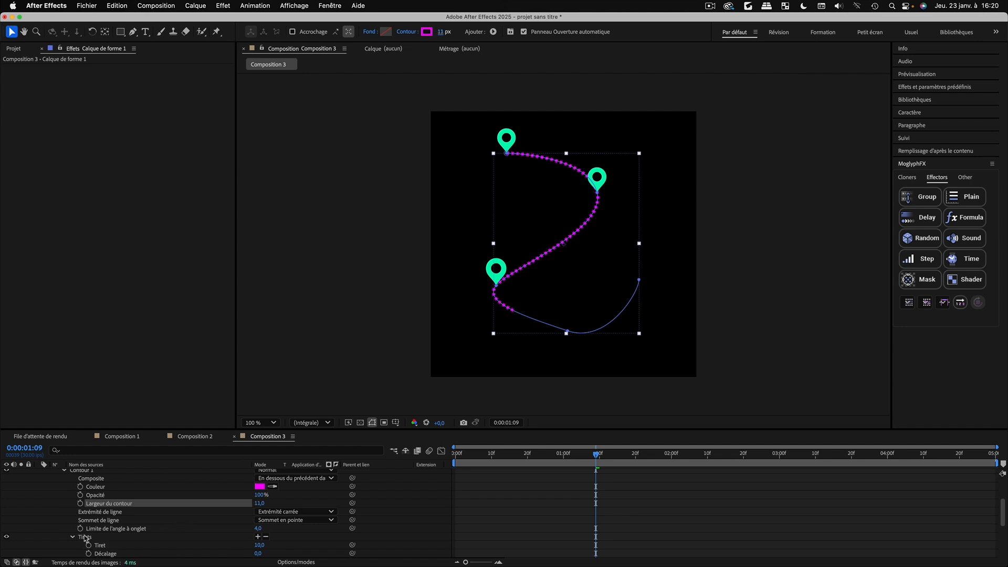
Animate the dash offset (Décalage) of Contour 1 with the expression time*150 and preview the moving dashes
scroll(113, 533, "down", 1)
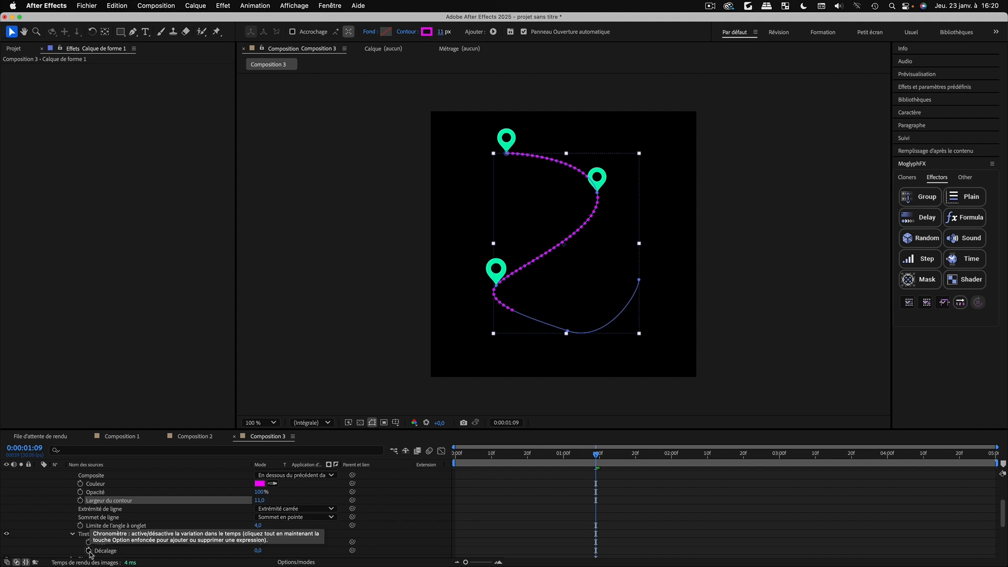
left_click(89, 552, "alt")
type("t")
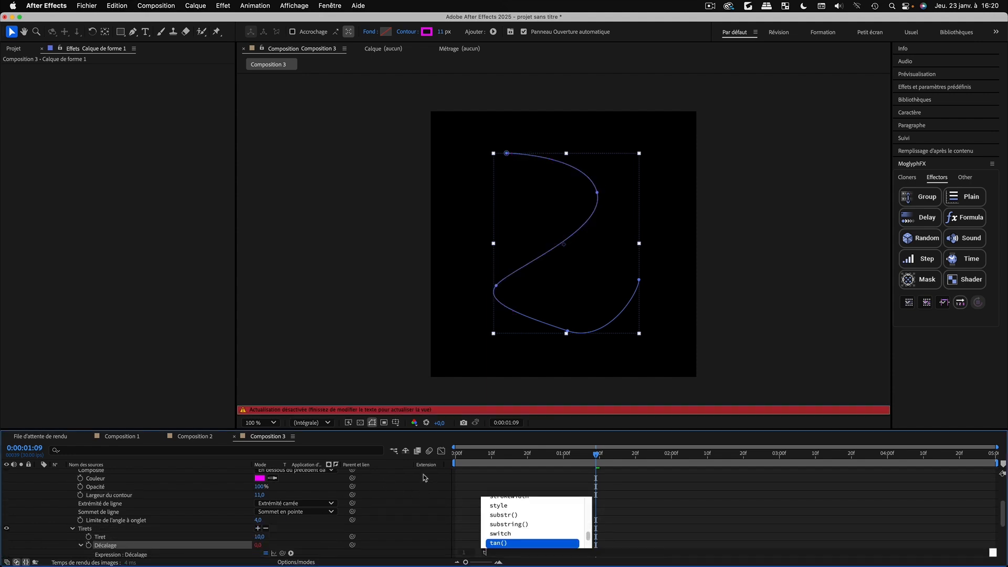
type("ime*")
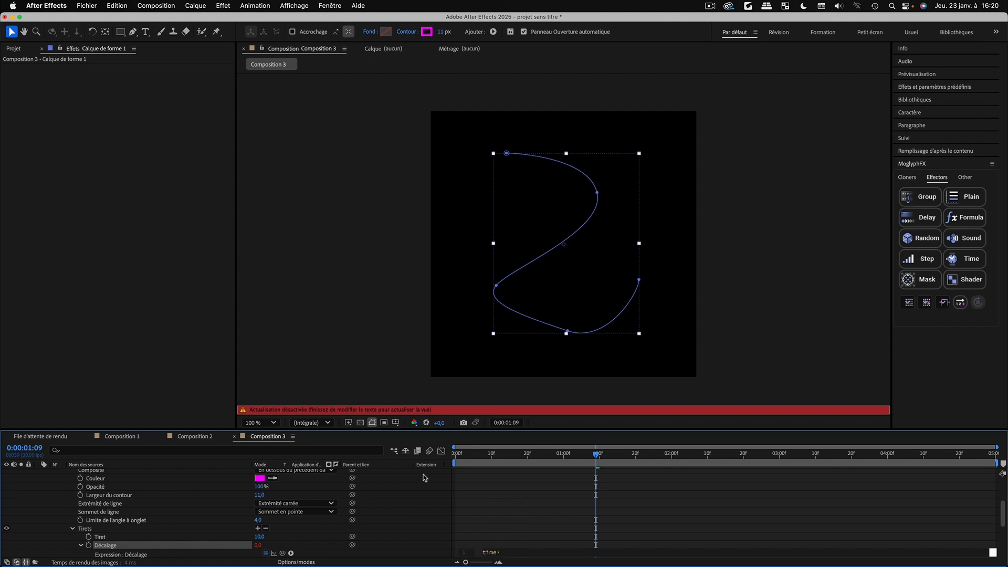
type("150")
left_click(60, 502)
key("space")
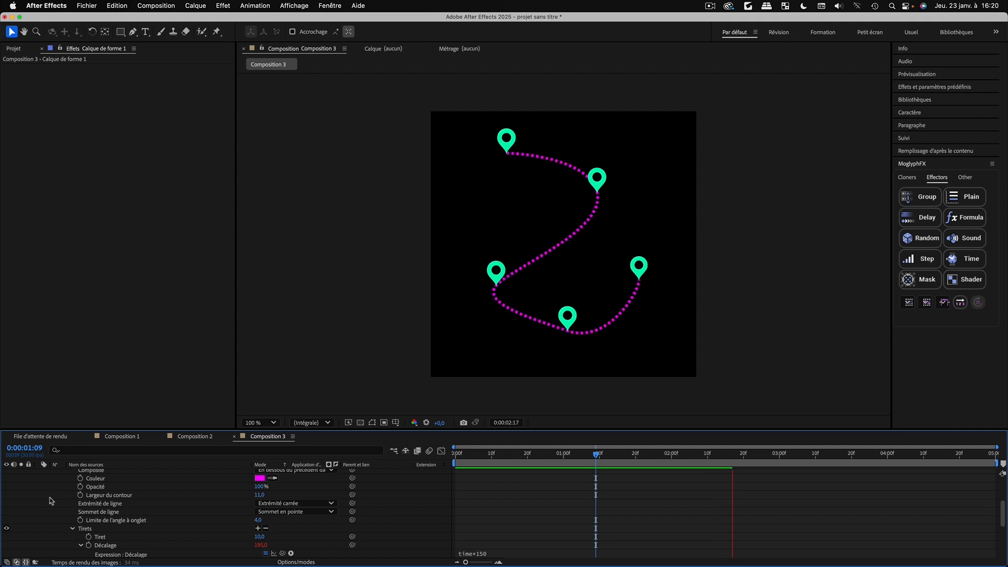
key("space")
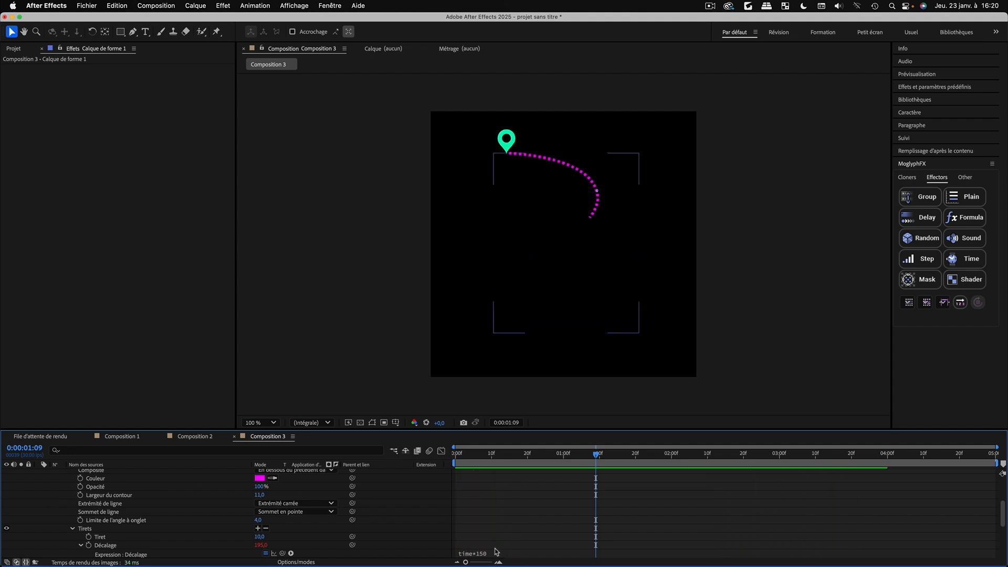
Reverse the dash movement by changing the offset expression to -time*150, and preview the animation
left_click(496, 553)
left_click(483, 552)
type("-")
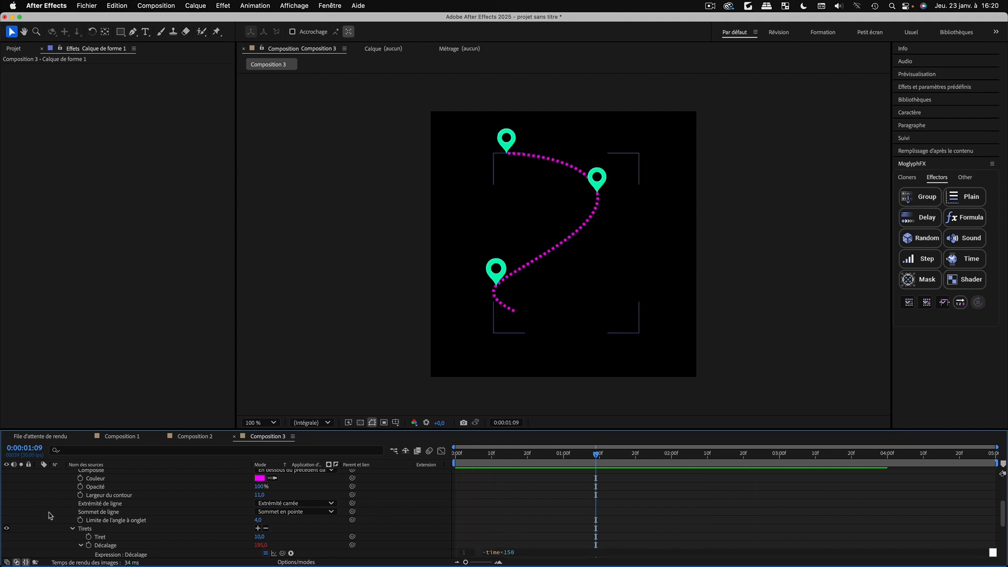
left_click(51, 515)
key("space")
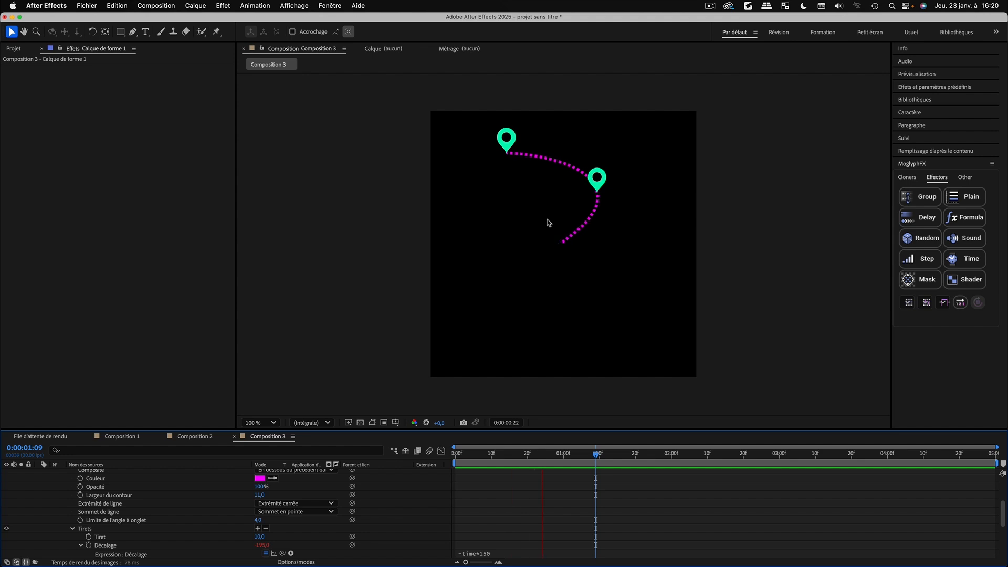
key("space")
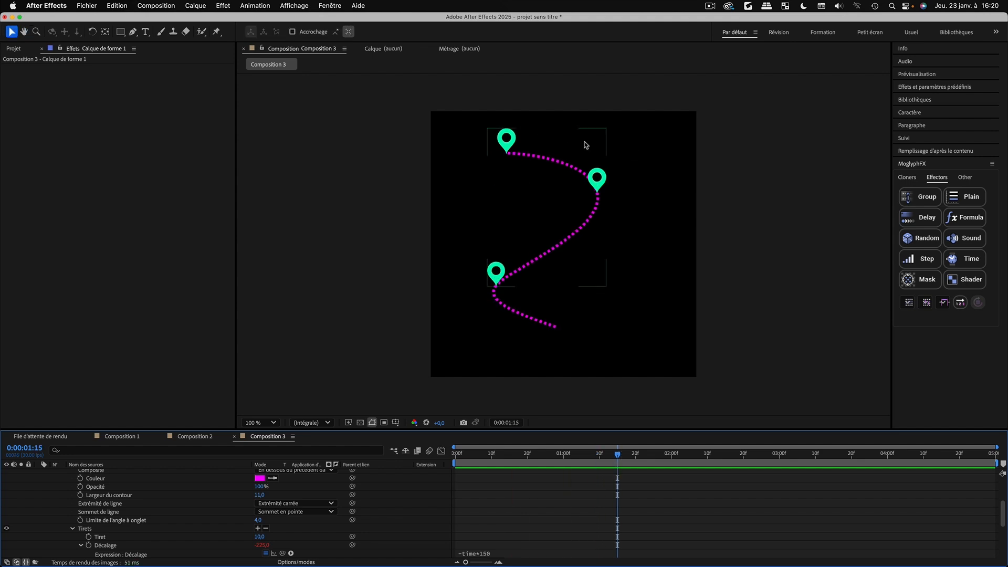
left_click_drag(507, 454, 603, 482)
Set the Remapping Preset of the Spline cloner layer's Delay effector to Bounce
scroll(115, 516, "up", 5)
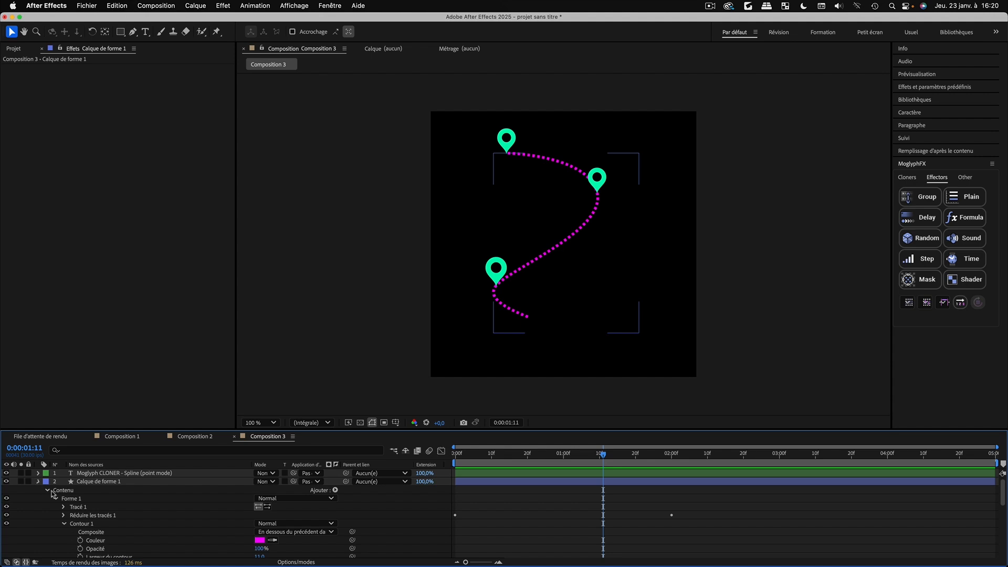
left_click(38, 482)
left_click(95, 474)
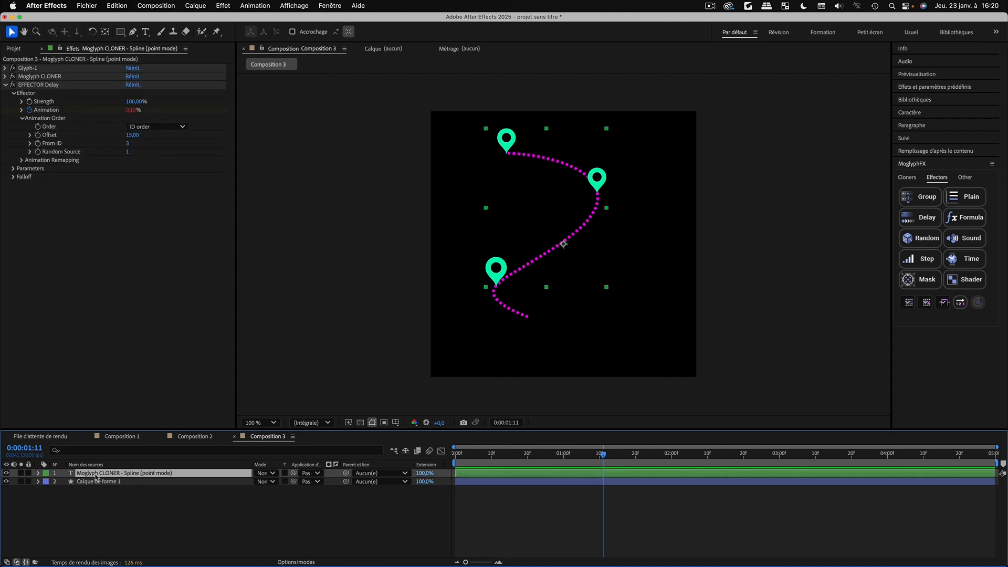
left_click(22, 120)
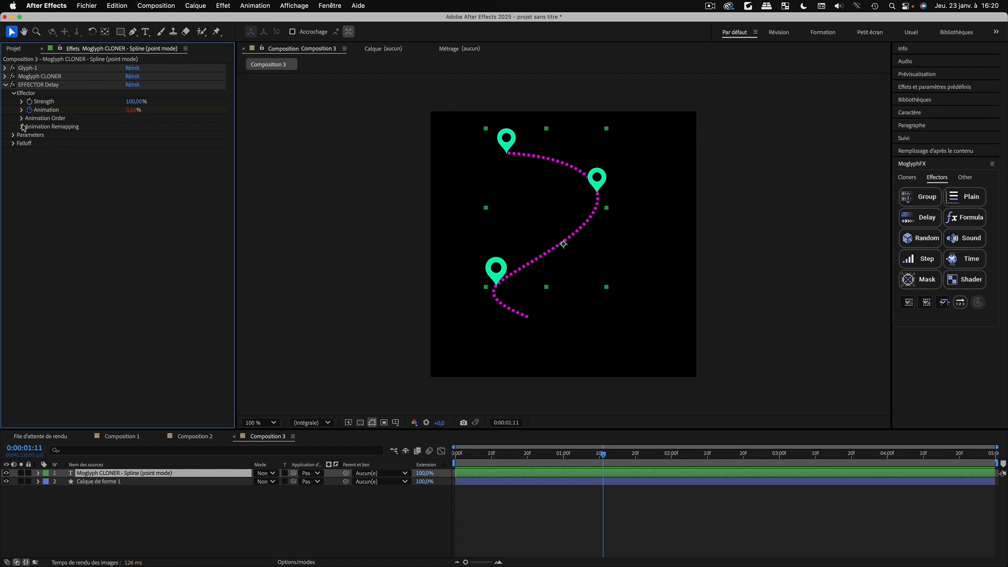
left_click(22, 127)
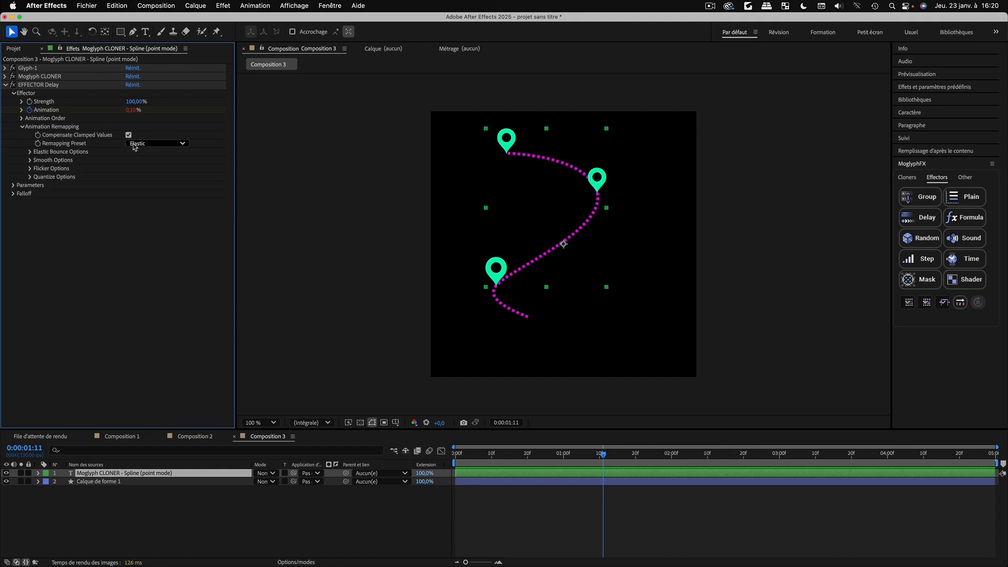
left_click(157, 144)
left_click(160, 168)
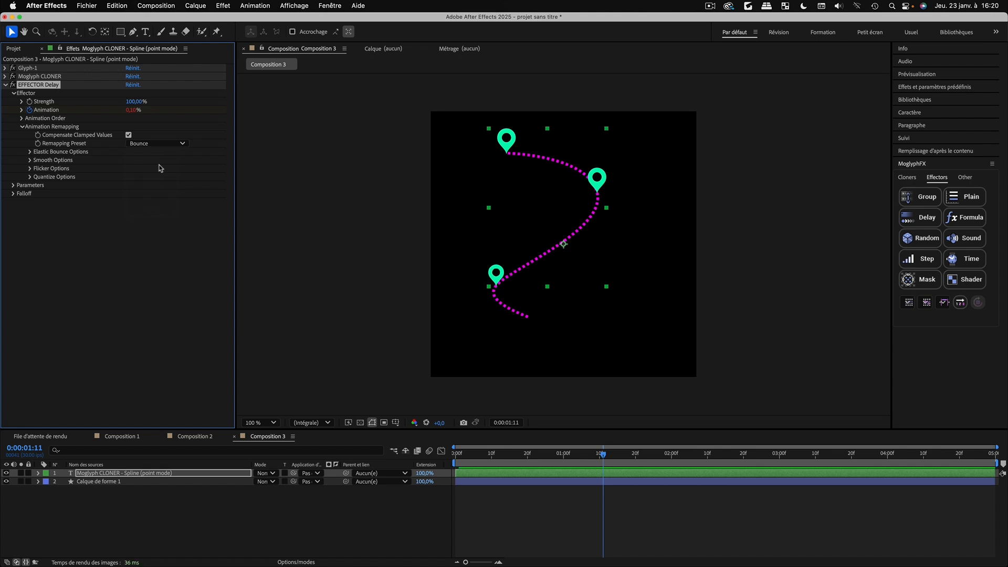
Set the Delay effector's Scale.X and Scale.Y parameters to 0% and scrub through the animation
left_click(14, 186)
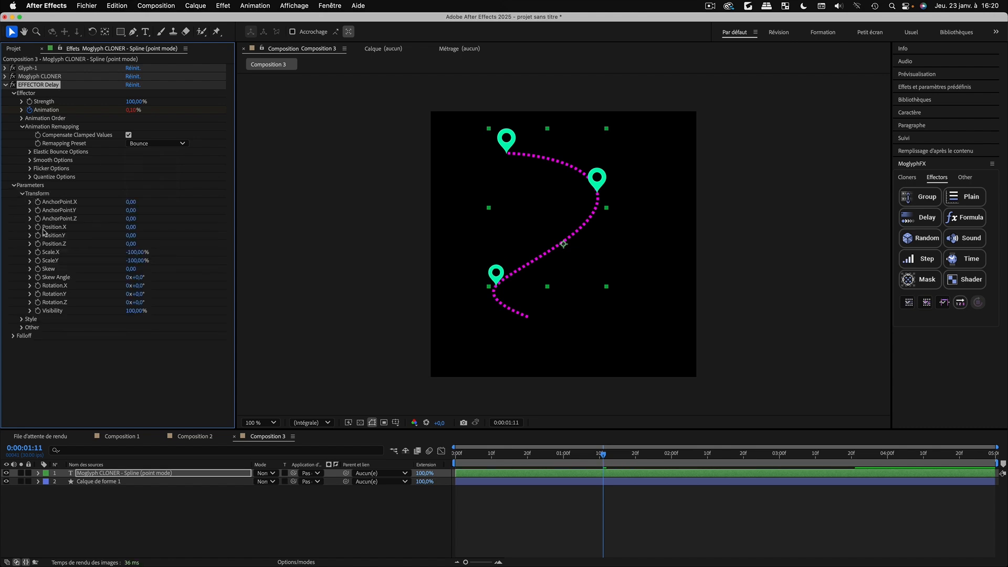
left_click(137, 252)
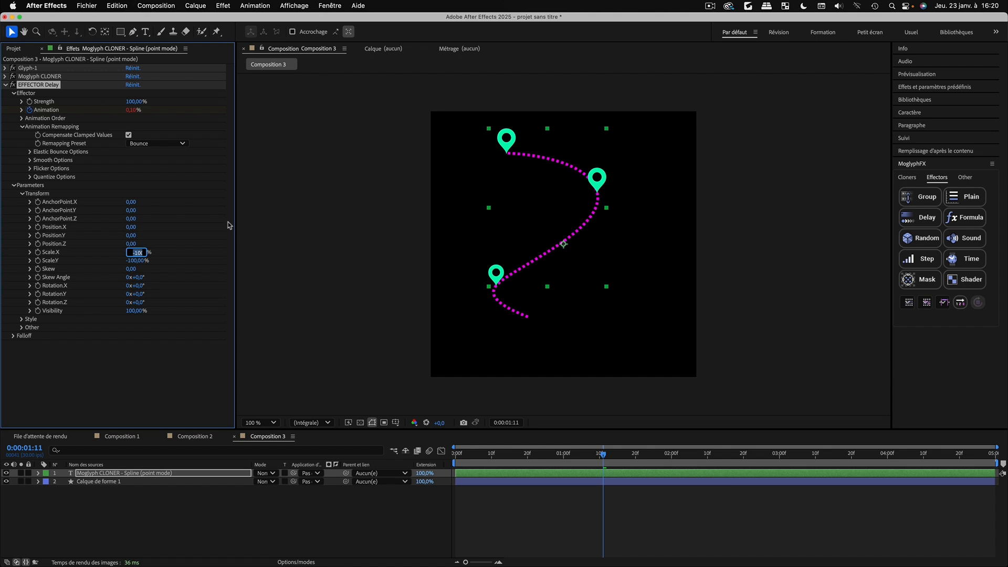
type("0")
key("Return")
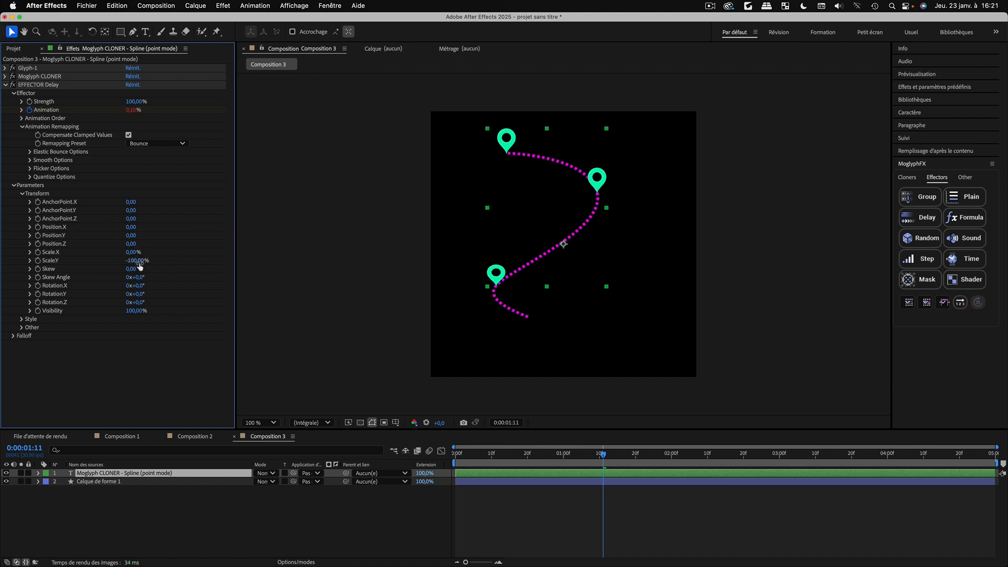
left_click(137, 260)
type("0")
key("Return")
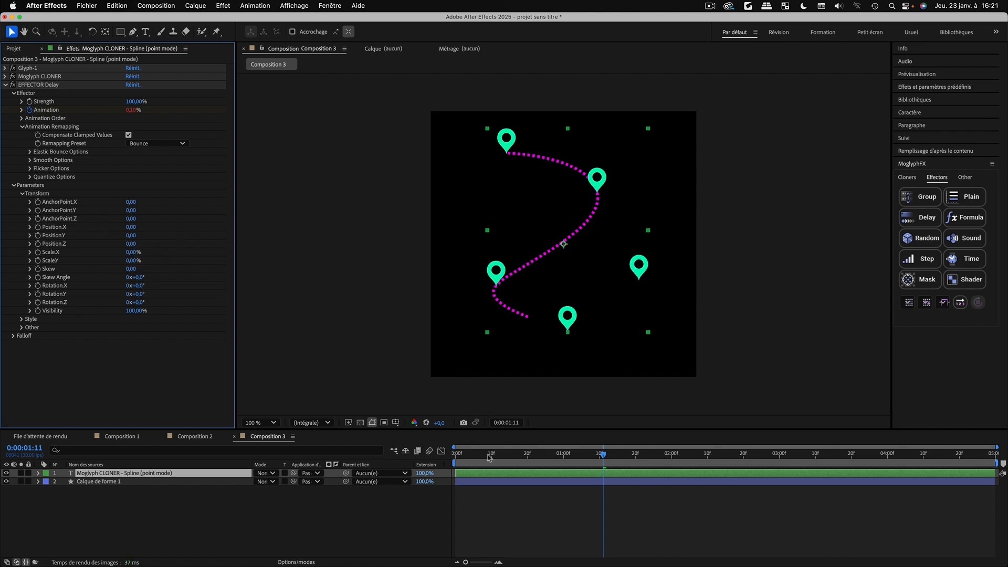
left_click_drag(488, 456, 629, 460)
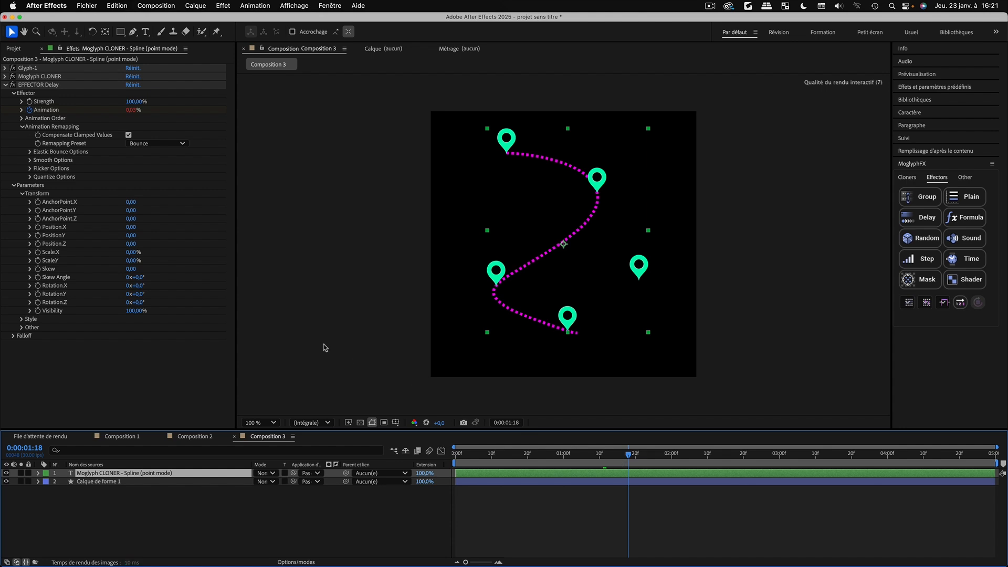
Set the Delay effector's Position.Y parameter to -130
left_click(47, 241)
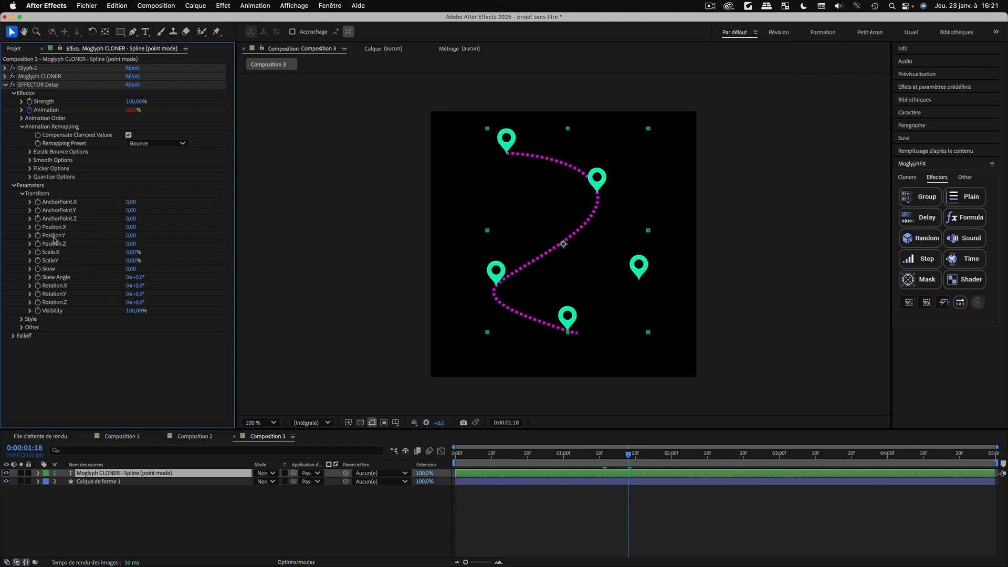
left_click_drag(131, 236, 122, 237)
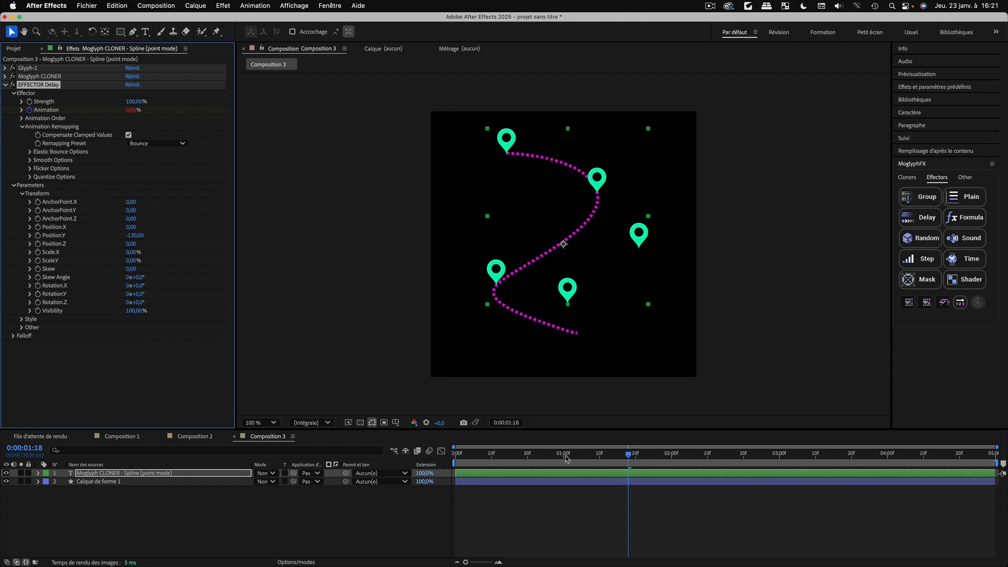
Go back to the first frame and set the Delay effector's Position.Y to -180 and Visibility to 0%
left_click_drag(566, 459, 453, 459)
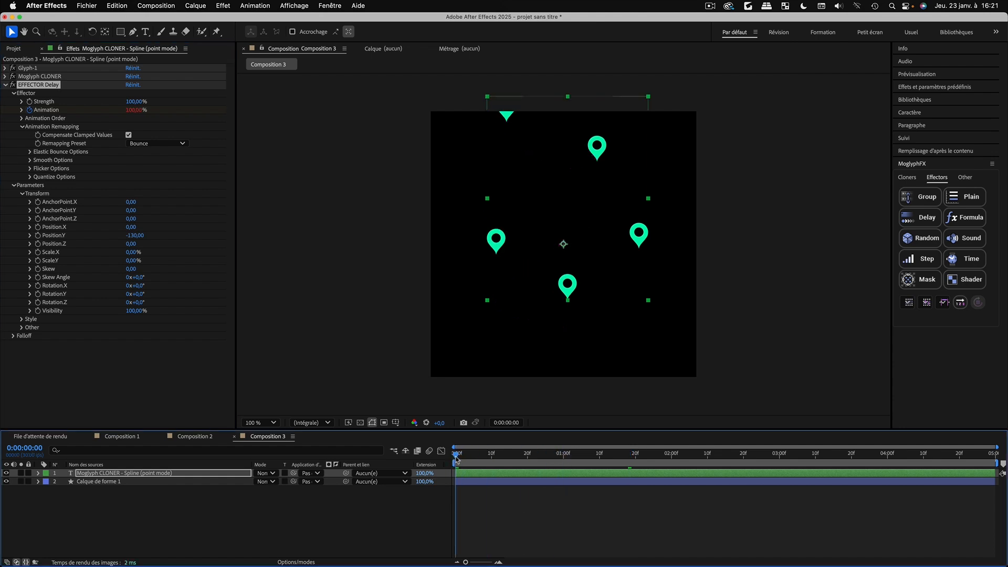
left_click_drag(137, 236, 115, 235)
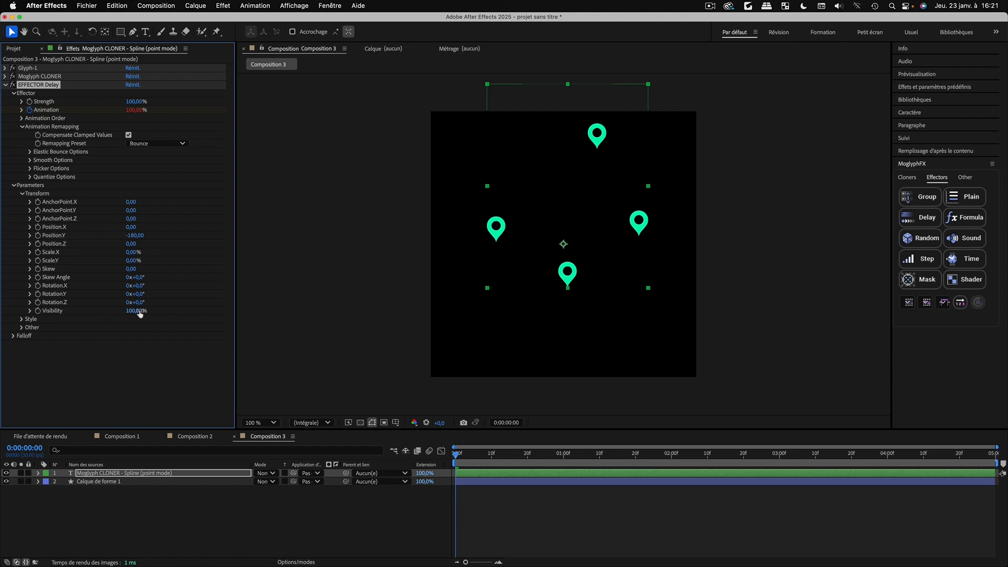
left_click_drag(130, 311, 5, 313)
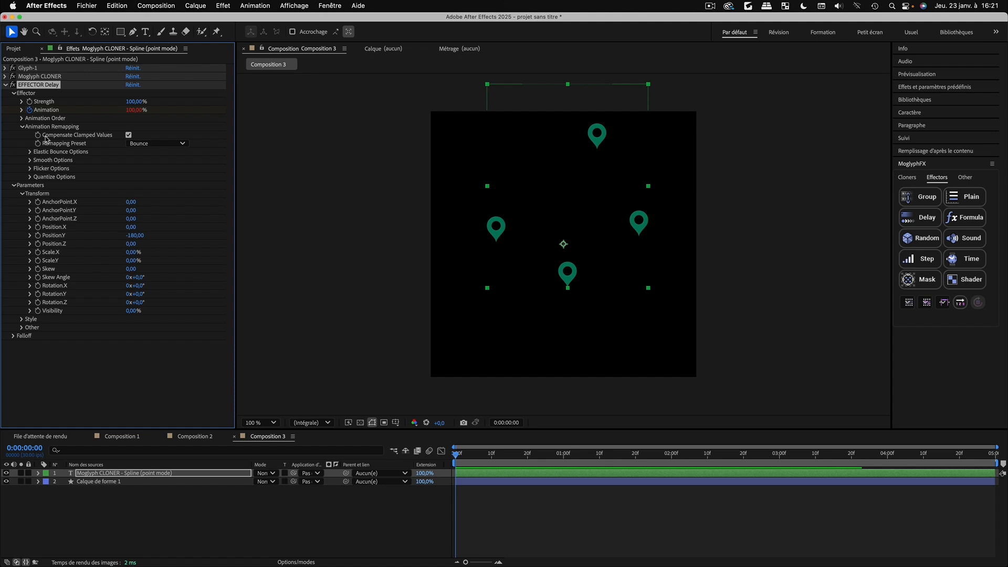
Turn off Compensate Clamped Values in the Delay effector with Visibility at 0%, and preview the animation
left_click(129, 135)
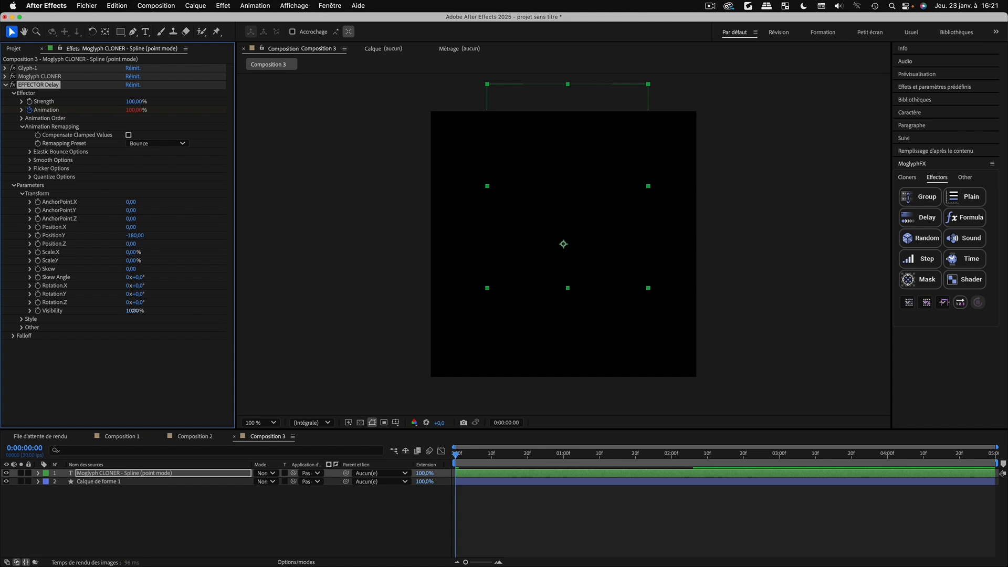
left_click_drag(135, 310, 128, 310)
left_click(513, 526)
key("space")
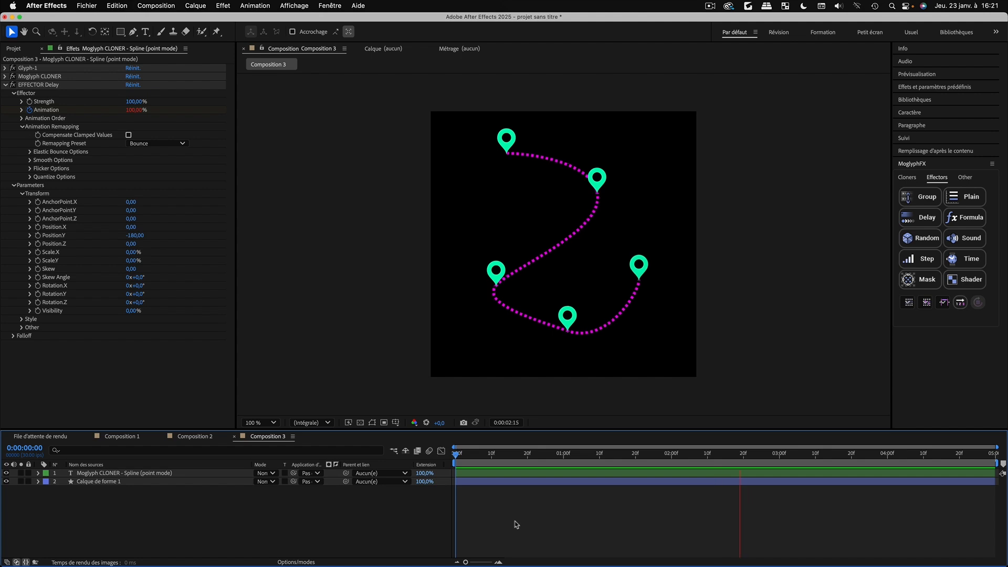
key("space")
key("space")
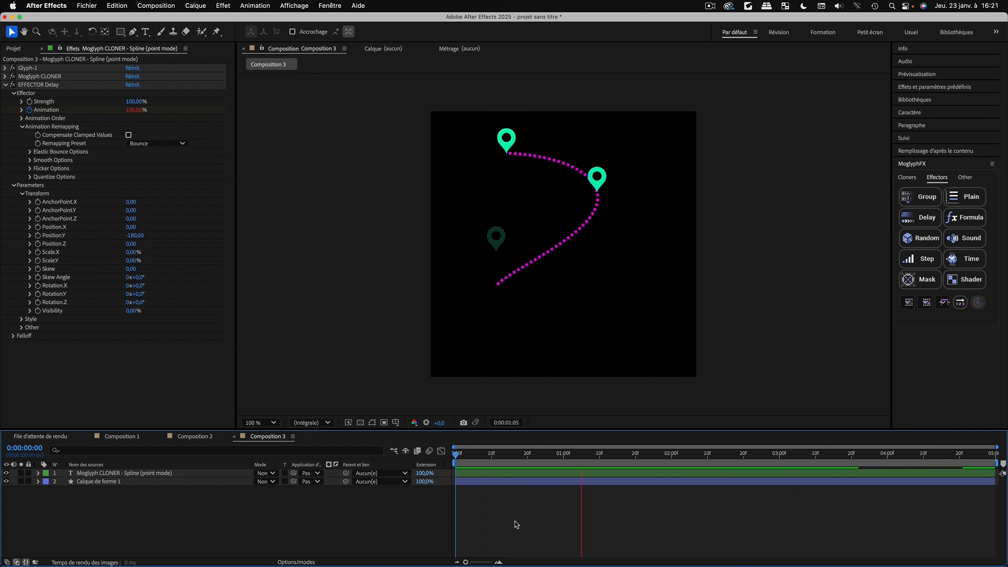
key("space")
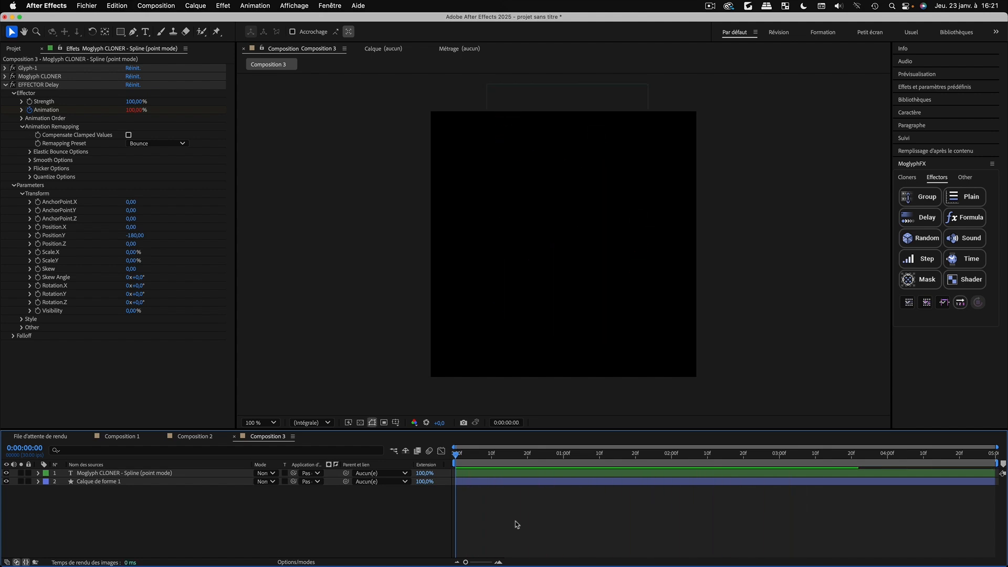
left_click_drag(479, 458, 740, 494)
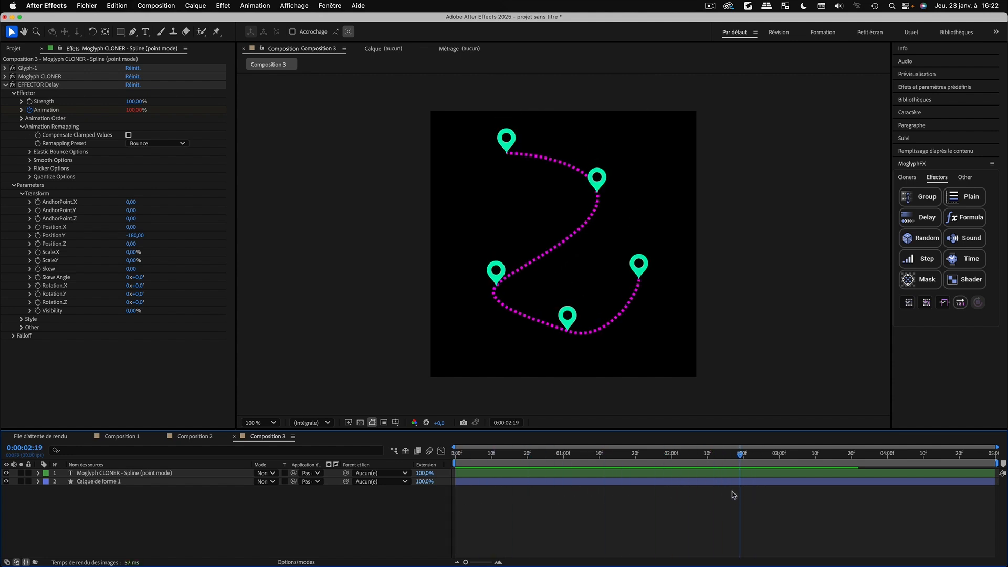
Add a vertex midway along the Calque de forme 1 path between the second and third pins, and move it up and left
left_click(85, 483)
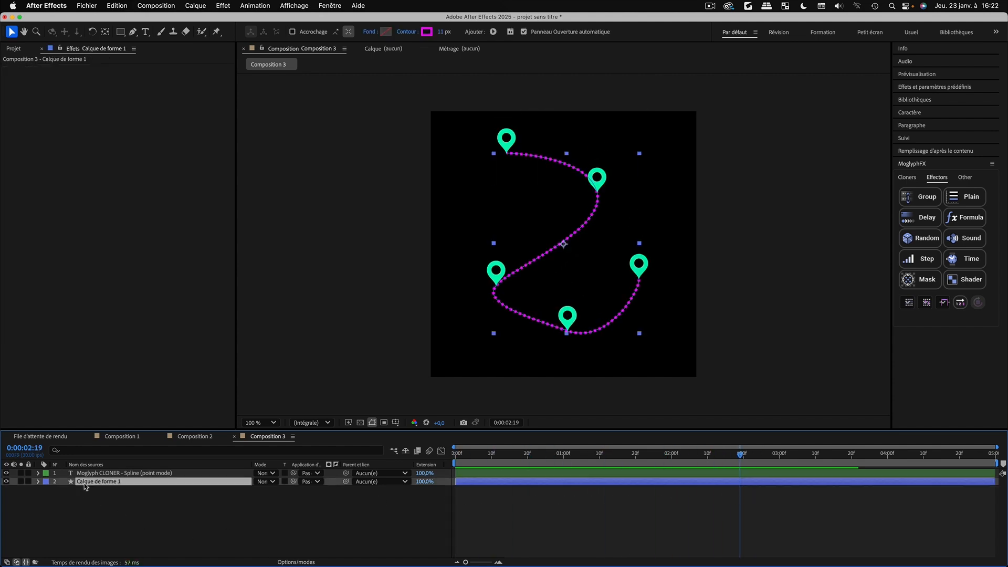
left_click(39, 483)
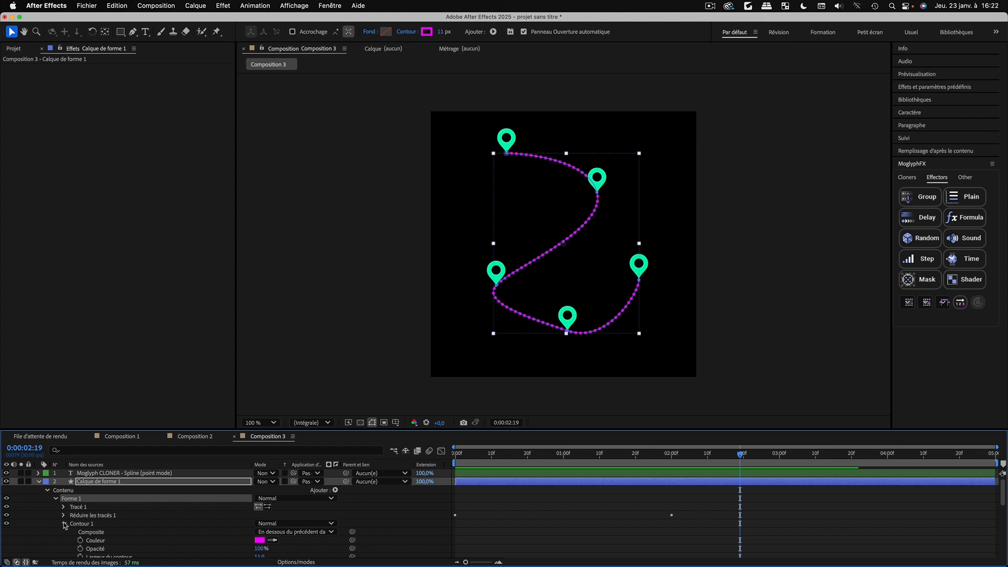
left_click(63, 523)
left_click(132, 31)
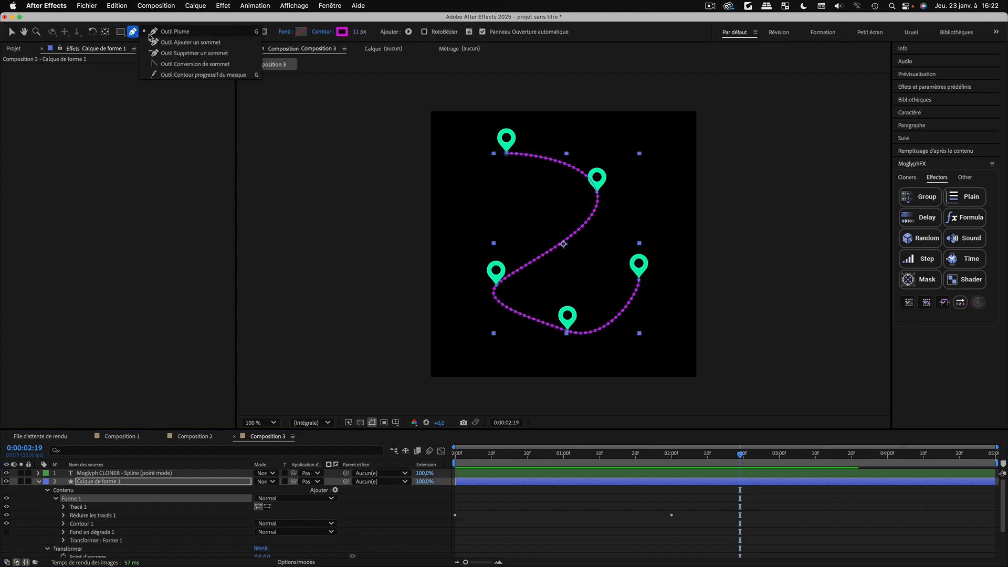
left_click(173, 42)
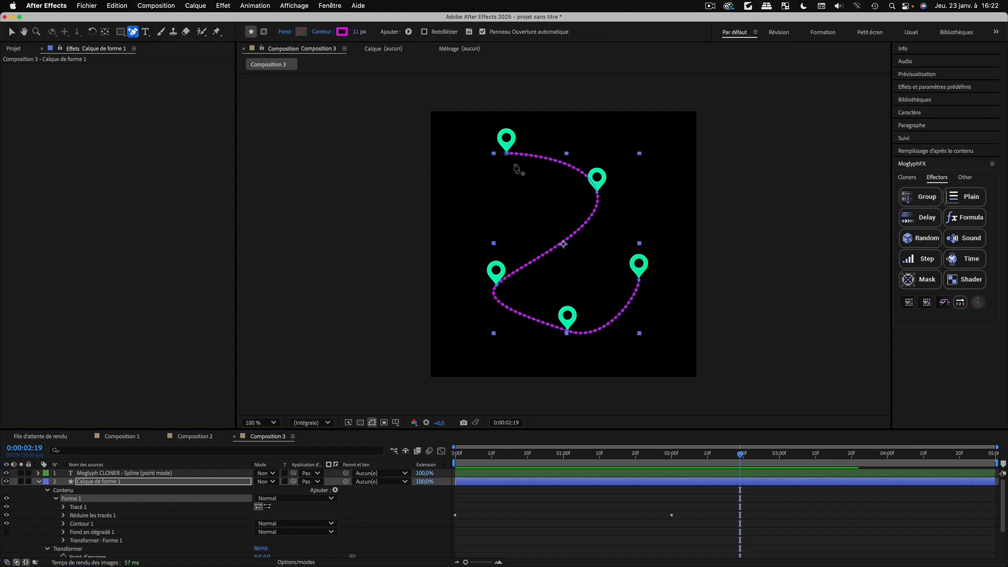
left_click(560, 247)
key("v")
left_click_drag(560, 247, 495, 221)
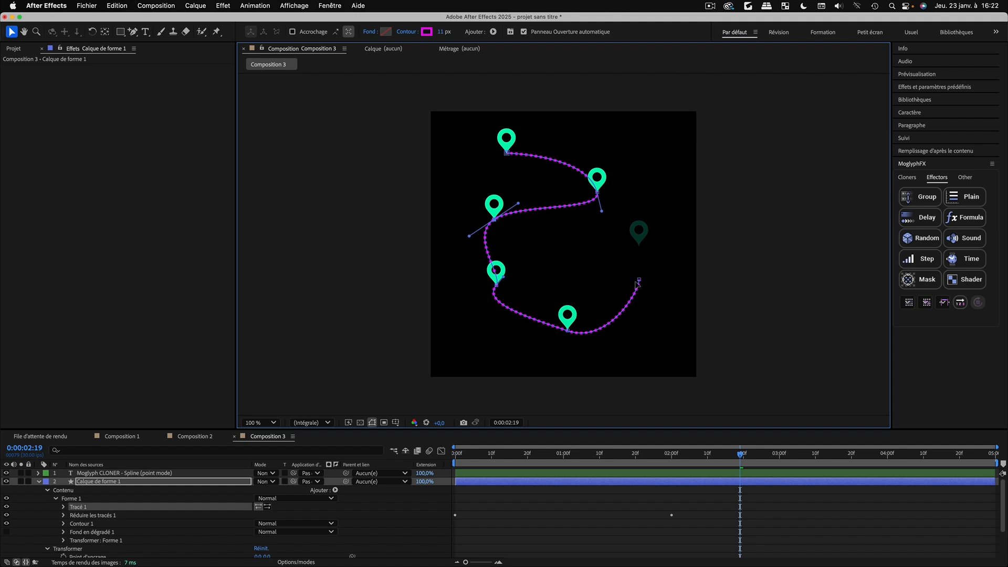
Move the path's last vertex slightly up and outward, and scrub the animation back to about 0:00:02:14
left_click_drag(640, 279, 658, 271)
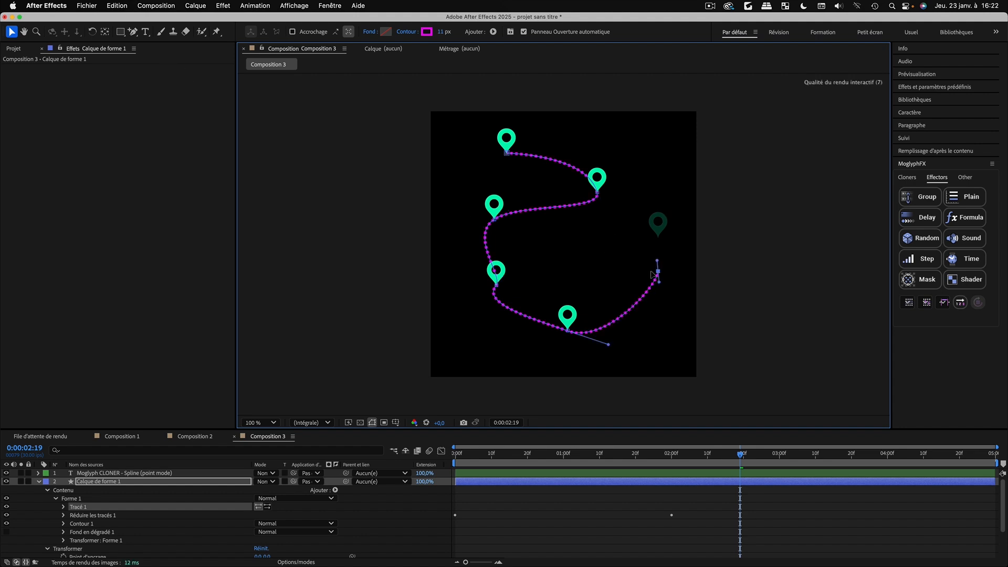
left_click(40, 482)
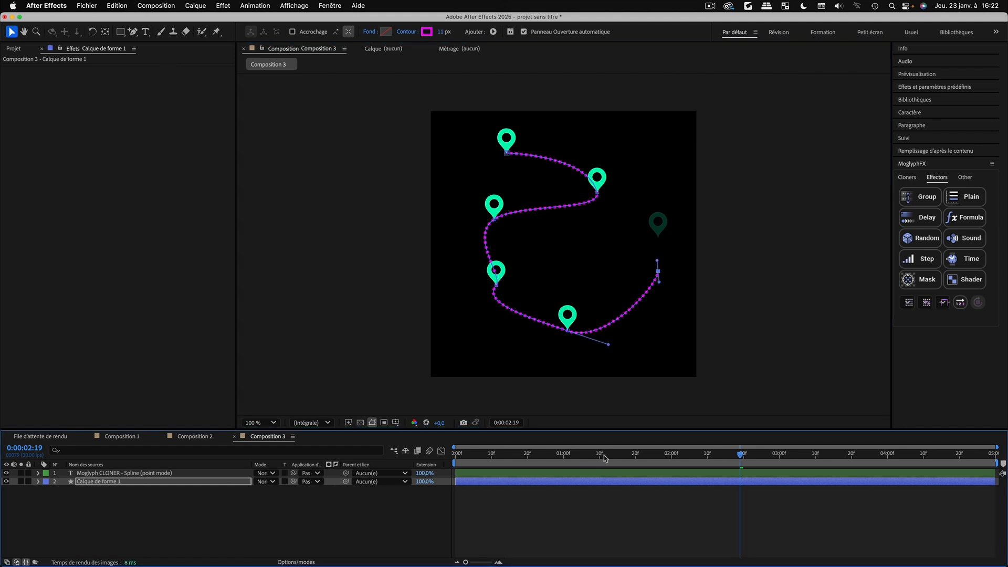
left_click_drag(605, 459, 723, 470)
Set the Animation Order Offset of the Spline cloner layer's Delay effector to 12 and preview the animation
left_click(105, 474)
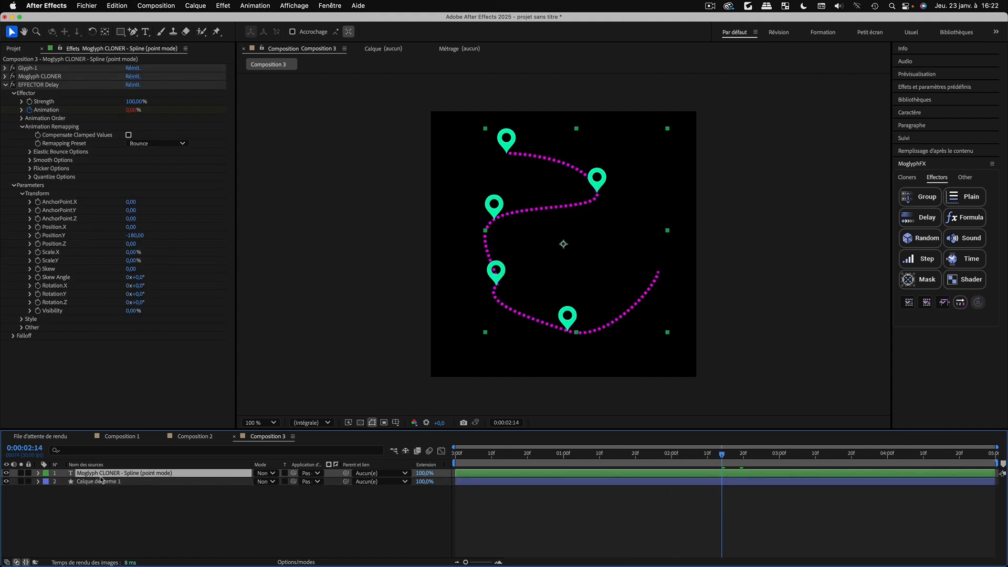
left_click(12, 186)
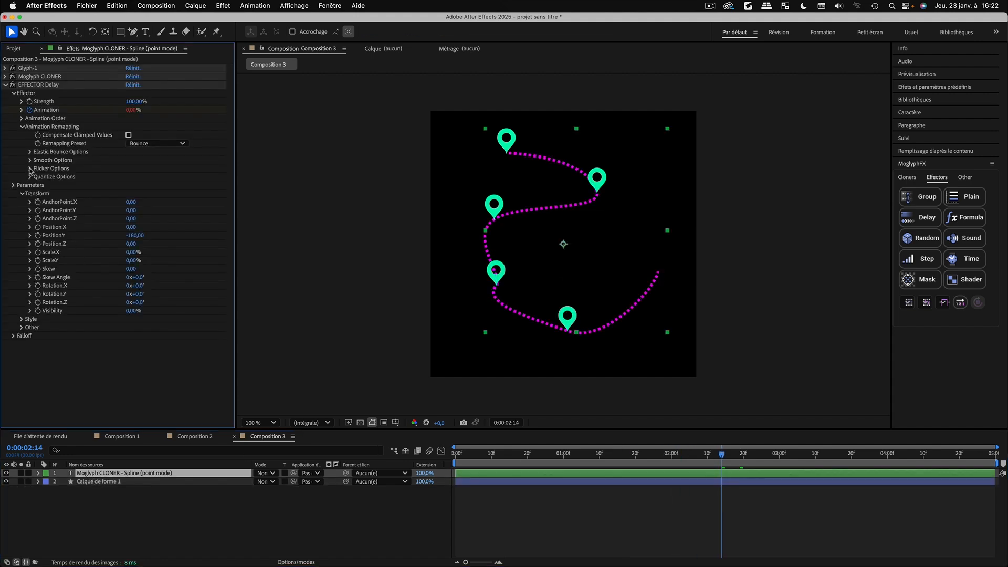
left_click(23, 127)
left_click(23, 118)
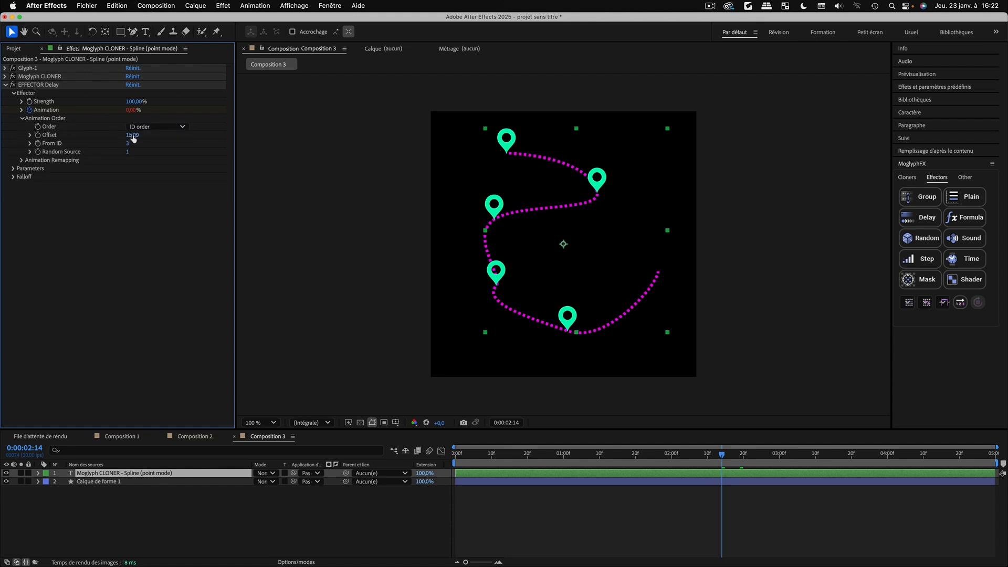
left_click(133, 135)
type("12")
key("Return")
left_click(339, 522)
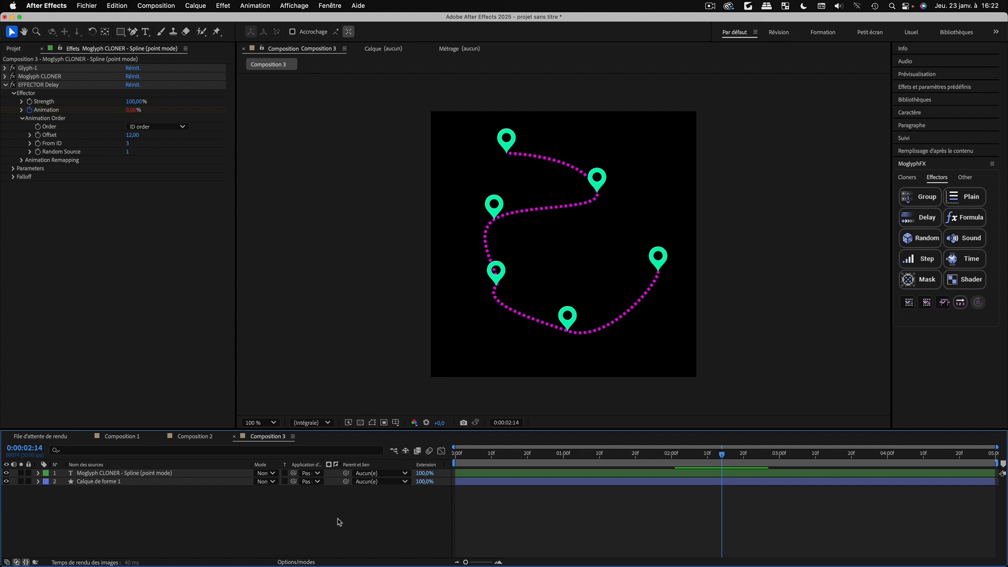
key("space")
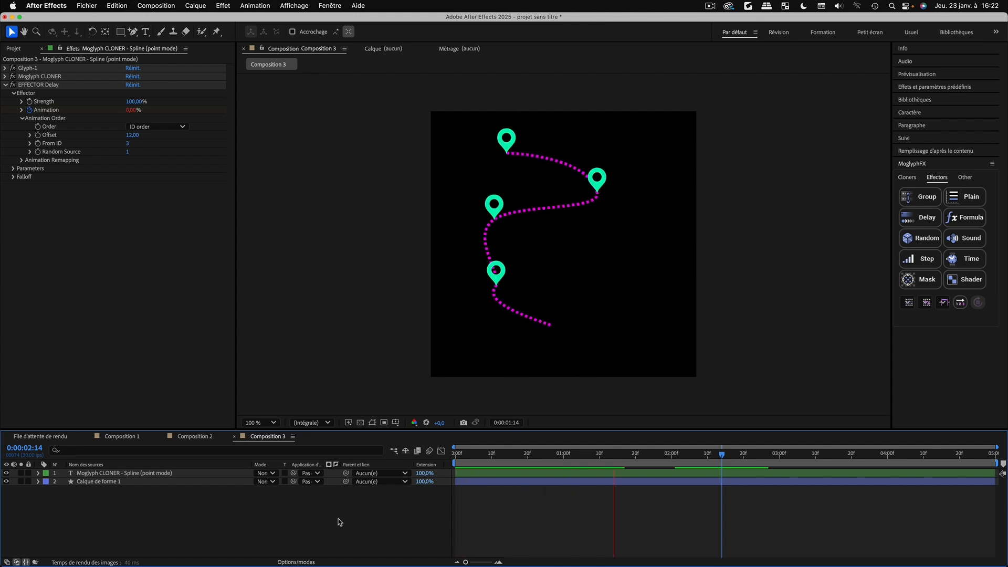
Set the Delay effector's Animation Order Offset to 10 and preview the animation
left_click(131, 135)
type("10")
key("Return")
left_click(379, 533)
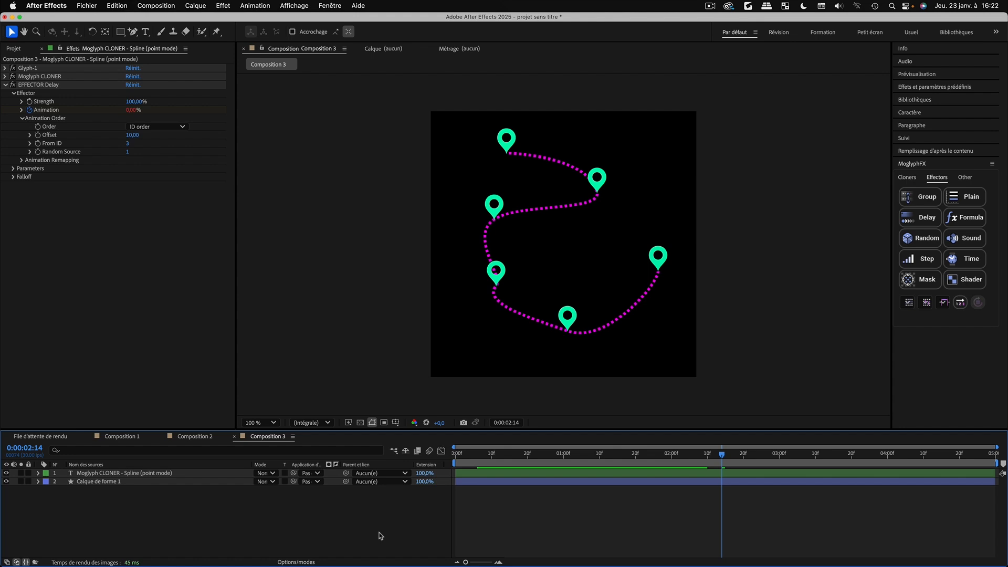
key("space")
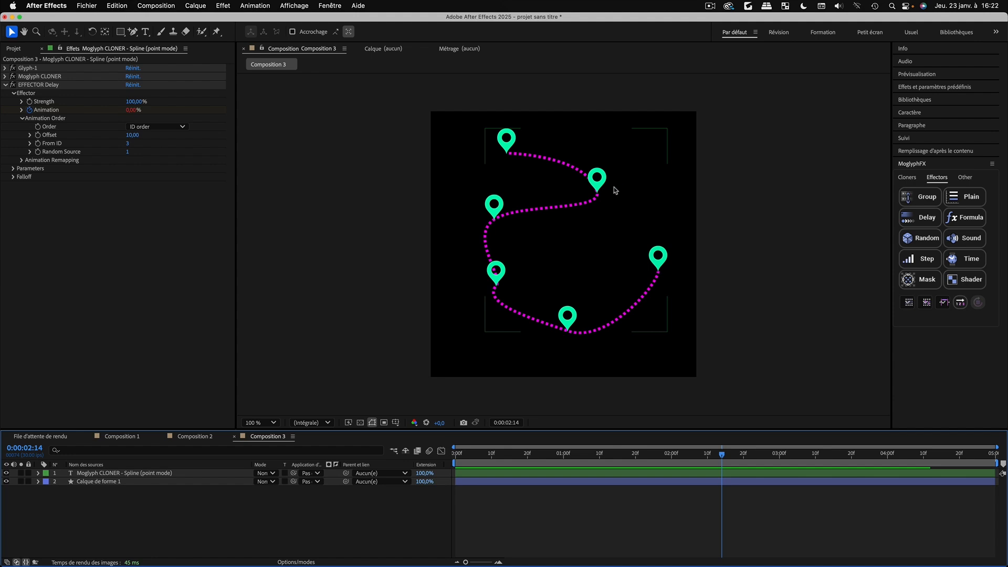
Expand the cloner's Glyph-1 effect and look up the flag glyph's number in the MoGlyph-Map_elements glyph chooser, without adding a glyph
left_click(5, 84)
left_click(5, 68)
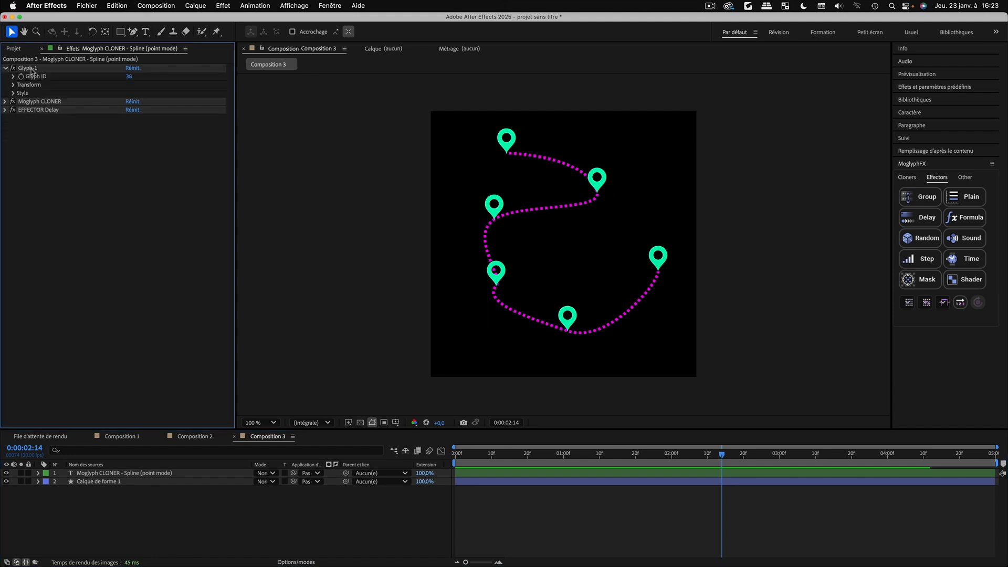
left_click(906, 177)
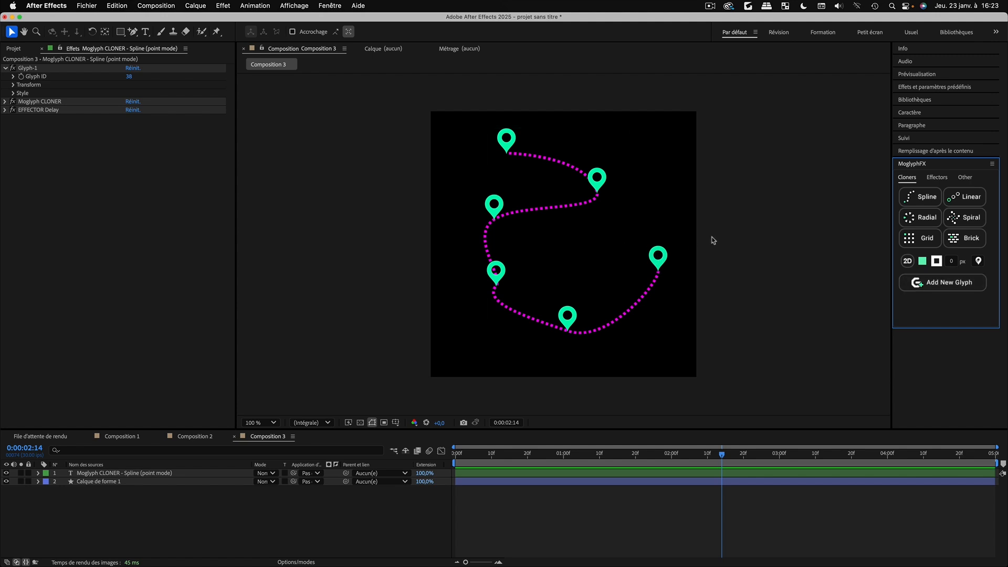
left_click(978, 262)
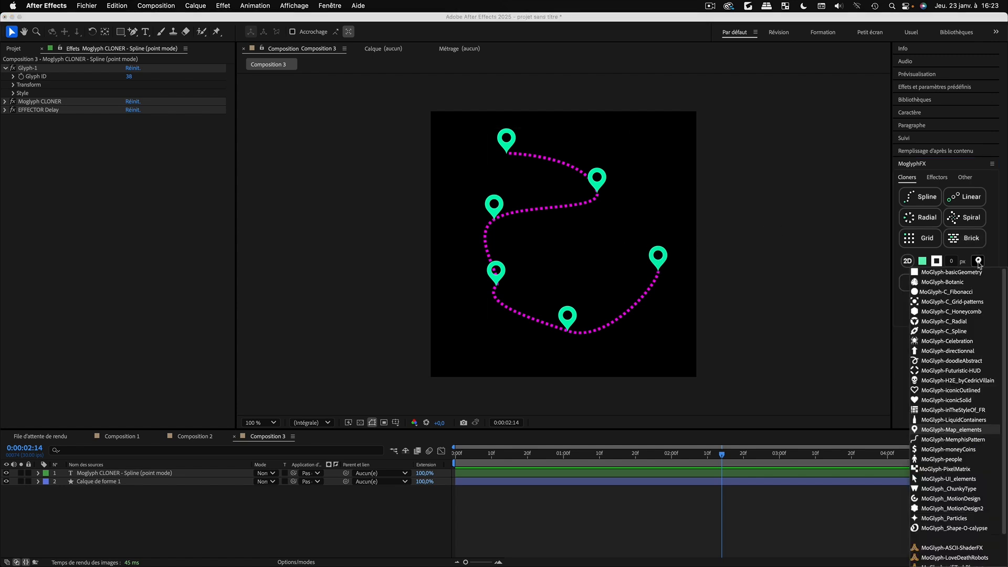
left_click(964, 430)
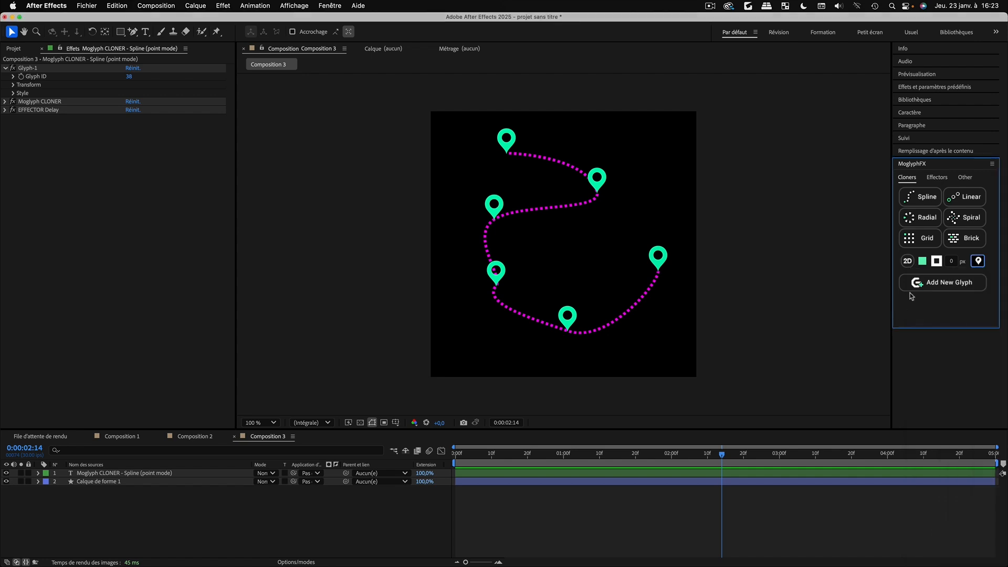
left_click(134, 474)
left_click(945, 284)
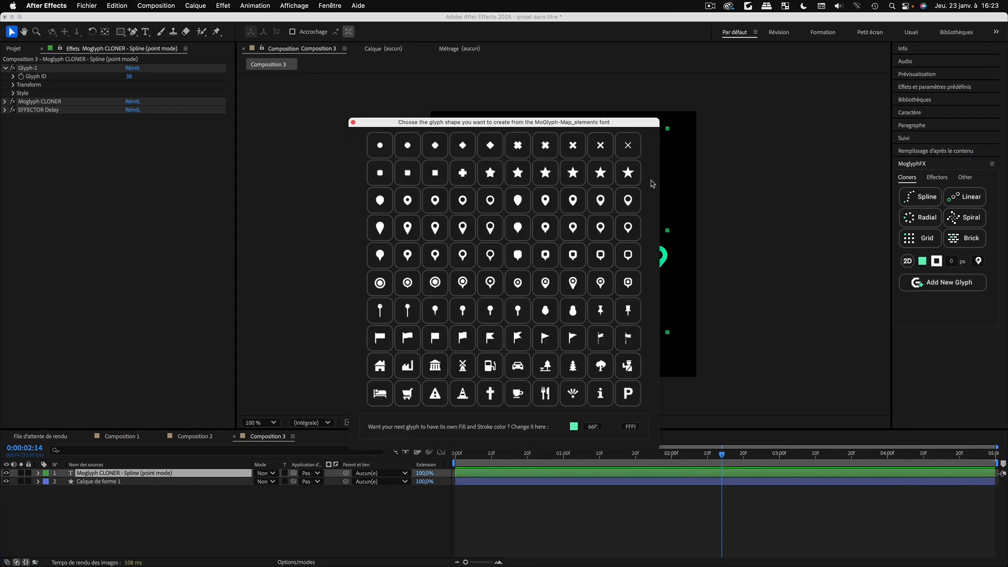
left_click_drag(573, 122, 875, 131)
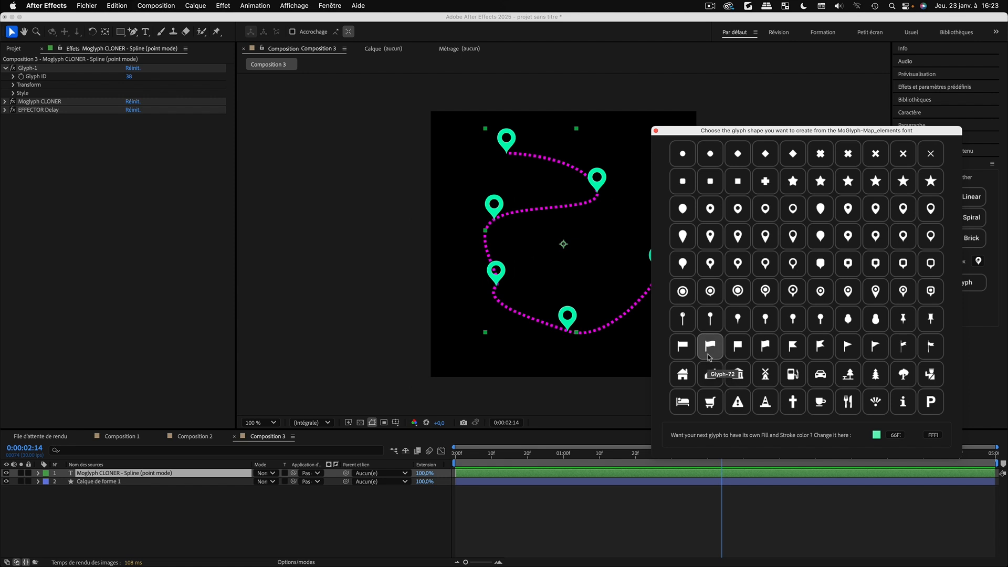
left_click(655, 131)
Replace the pins with flags by setting Glyph-1's Glyph ID to 72
left_click(28, 68)
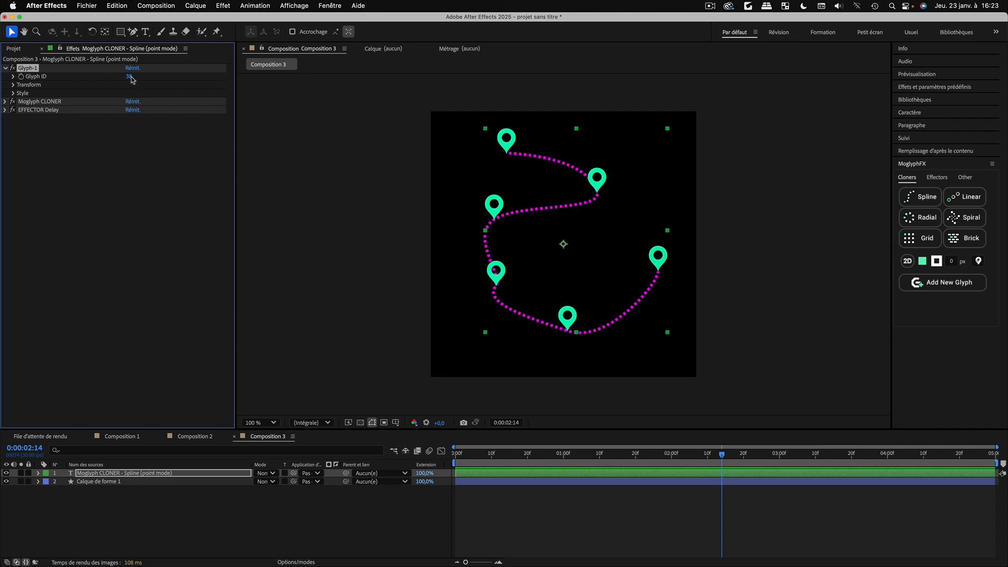
left_click(130, 77)
key("Return")
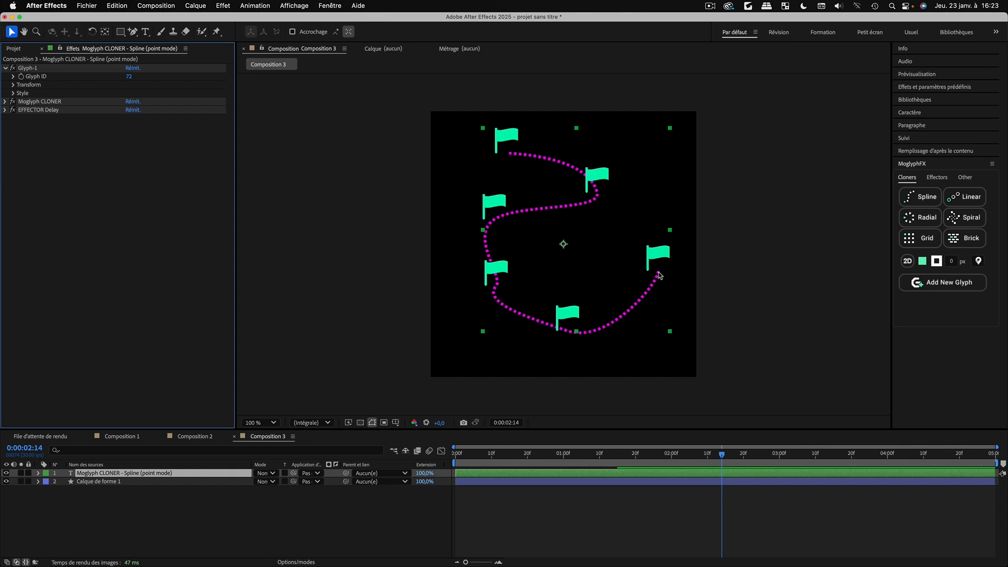
Set Glyph-1's AnchorPoint.X to -30 to align the flagpoles with the path points, and preview the animation
left_click(14, 85)
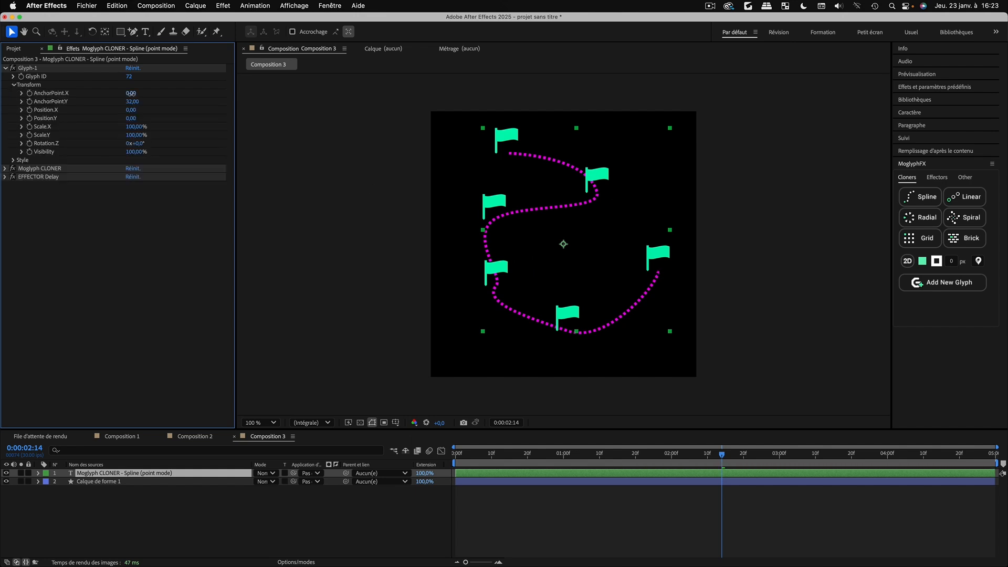
mouse_move(130, 93)
left_mouse_down()
mouse_move(110, 93)
mouse_move(125, 93)
left_mouse_up()
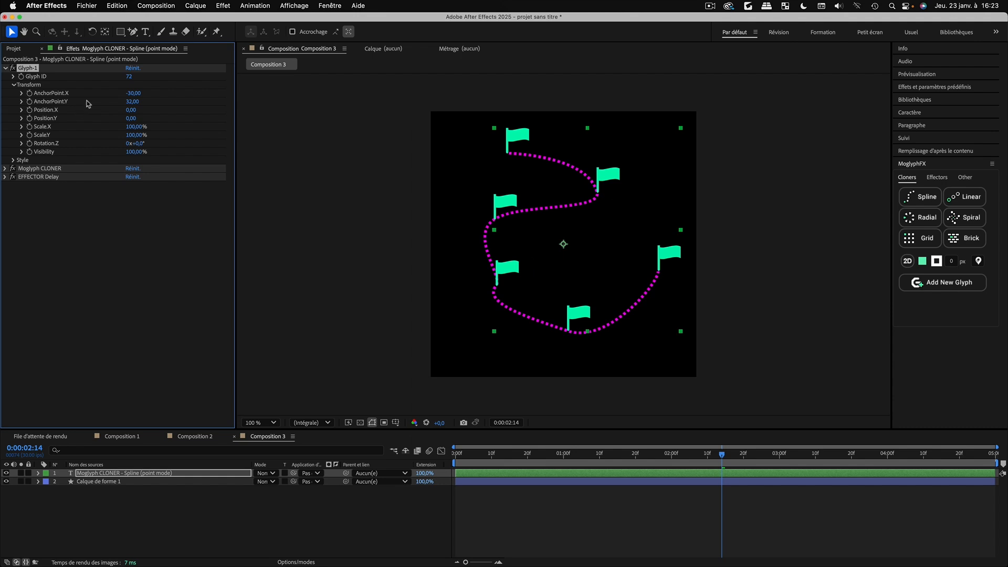
left_click(135, 94)
left_click(275, 107)
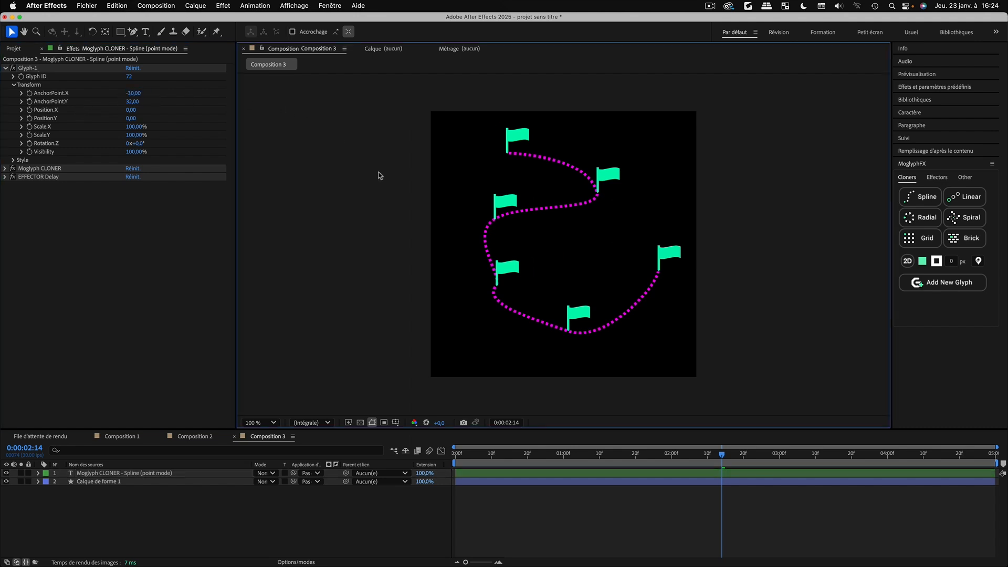
key("space")
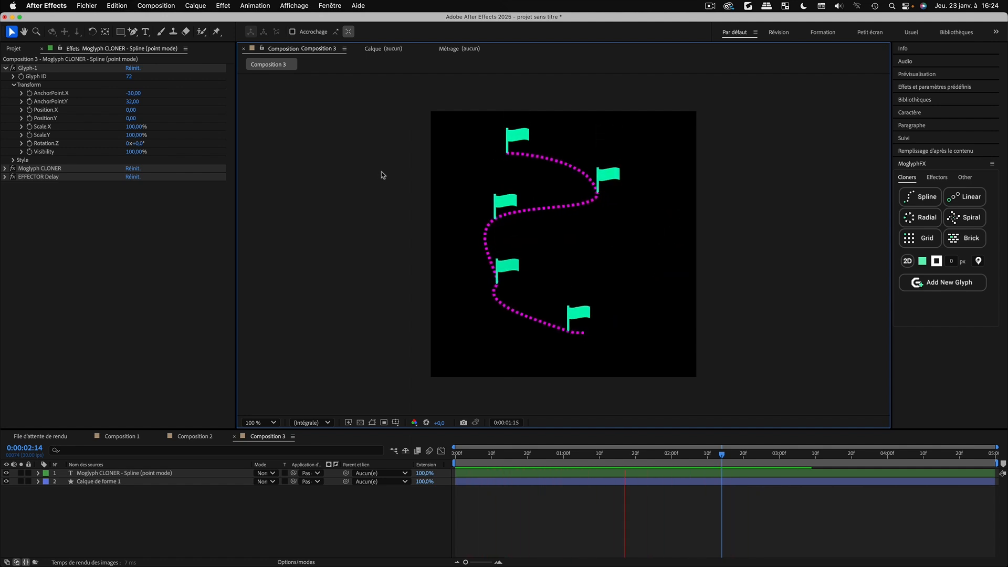
key("space")
Change Glyph-1's Glyph ID to 76 and set its AnchorPoint.X to 0
left_click_drag(135, 80, 129, 76)
mouse_move(129, 77)
left_mouse_down()
mouse_move(139, 99)
mouse_move(131, 78)
mouse_move(104, 81)
mouse_move(149, 88)
left_mouse_up()
type("0")
left_click(117, 86)
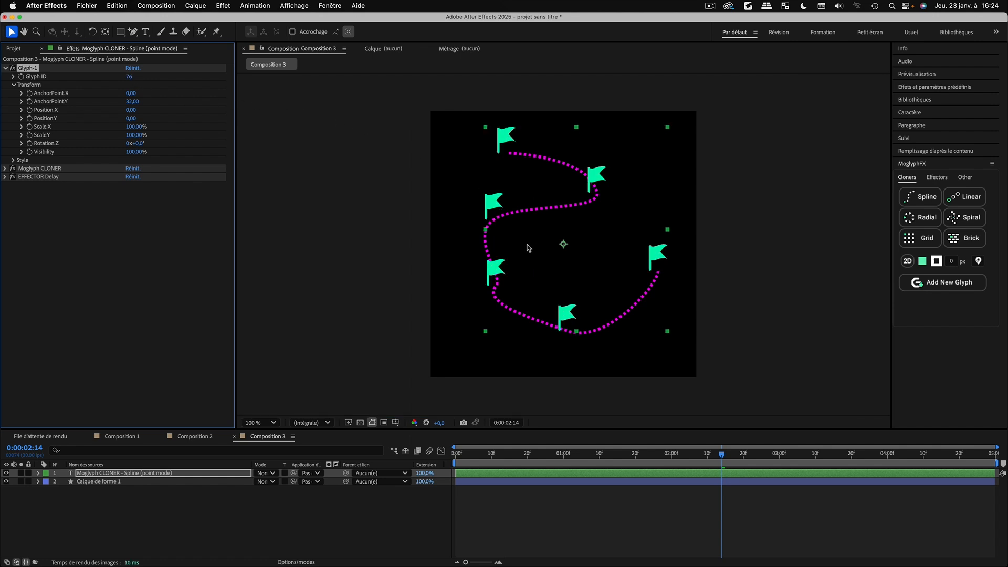
Deselect the cloner layer and open the list of MoGlyph fonts for cloners
left_click(602, 543)
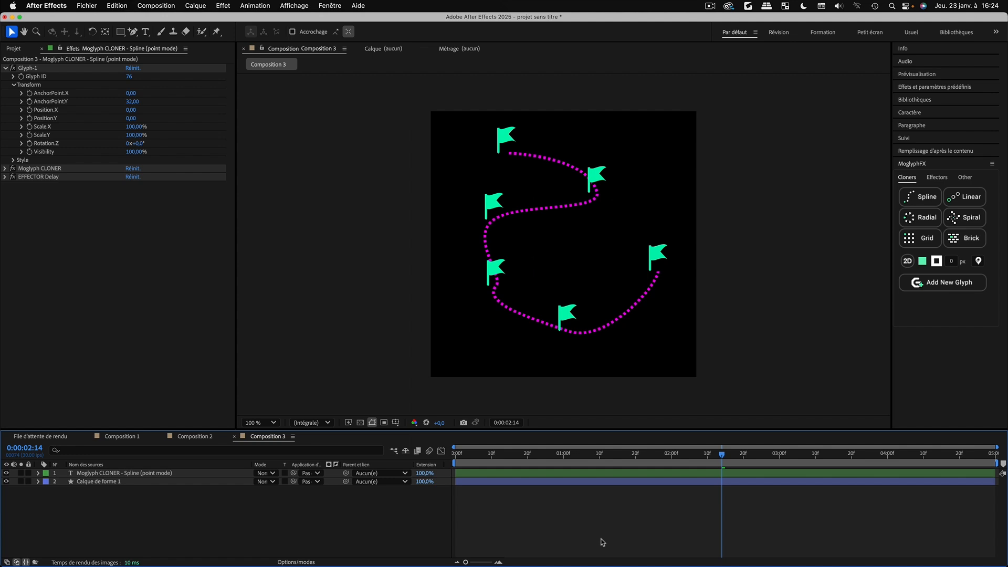
left_click(979, 262)
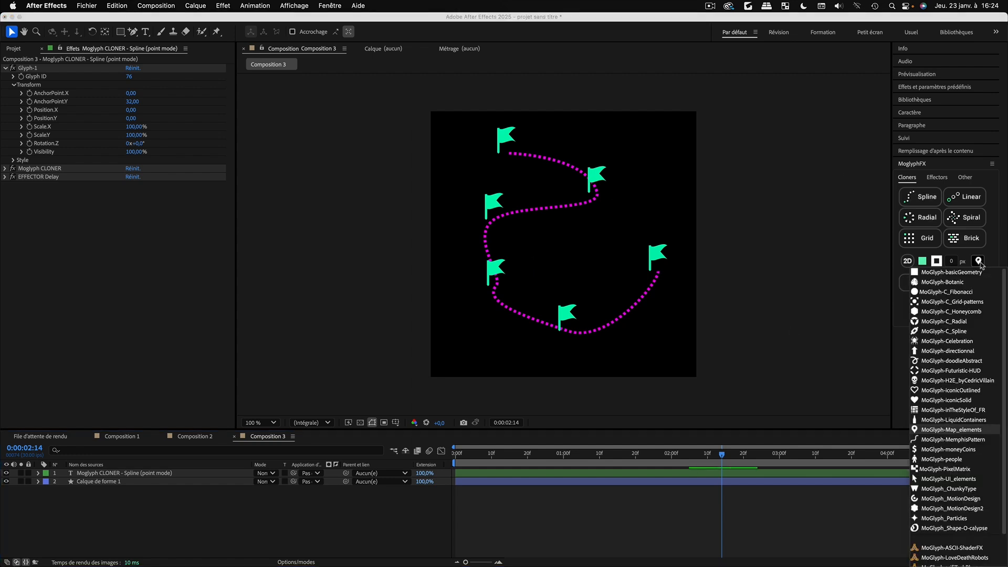